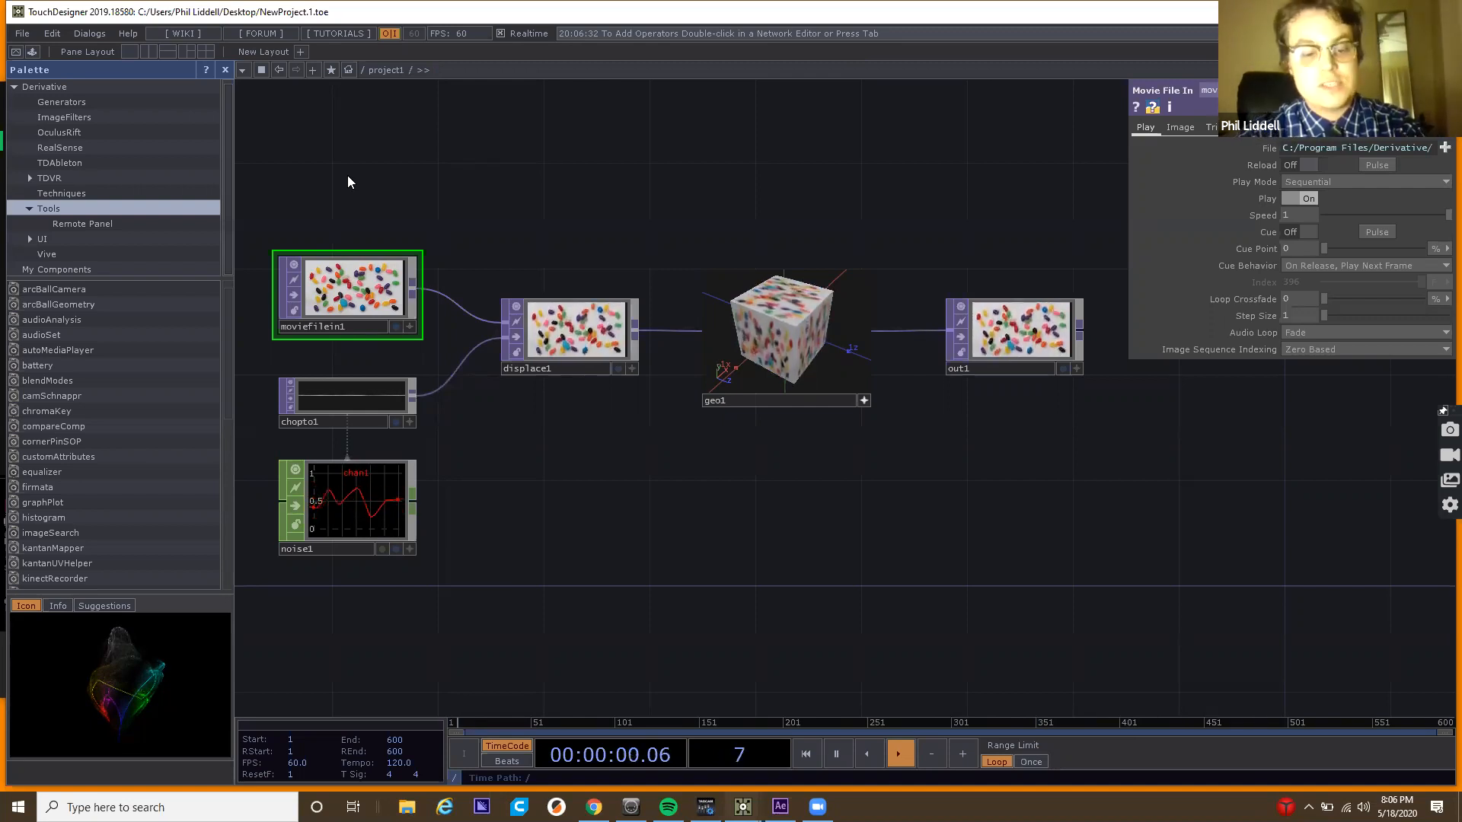
# Delete all the default operators from the project1 network and close the Palette.
pyautogui.moveTo(586, 223)
pyautogui.mouseDown()
pyautogui.moveTo(489, 204)
pyautogui.moveTo(596, 226)
pyautogui.mouseUp()
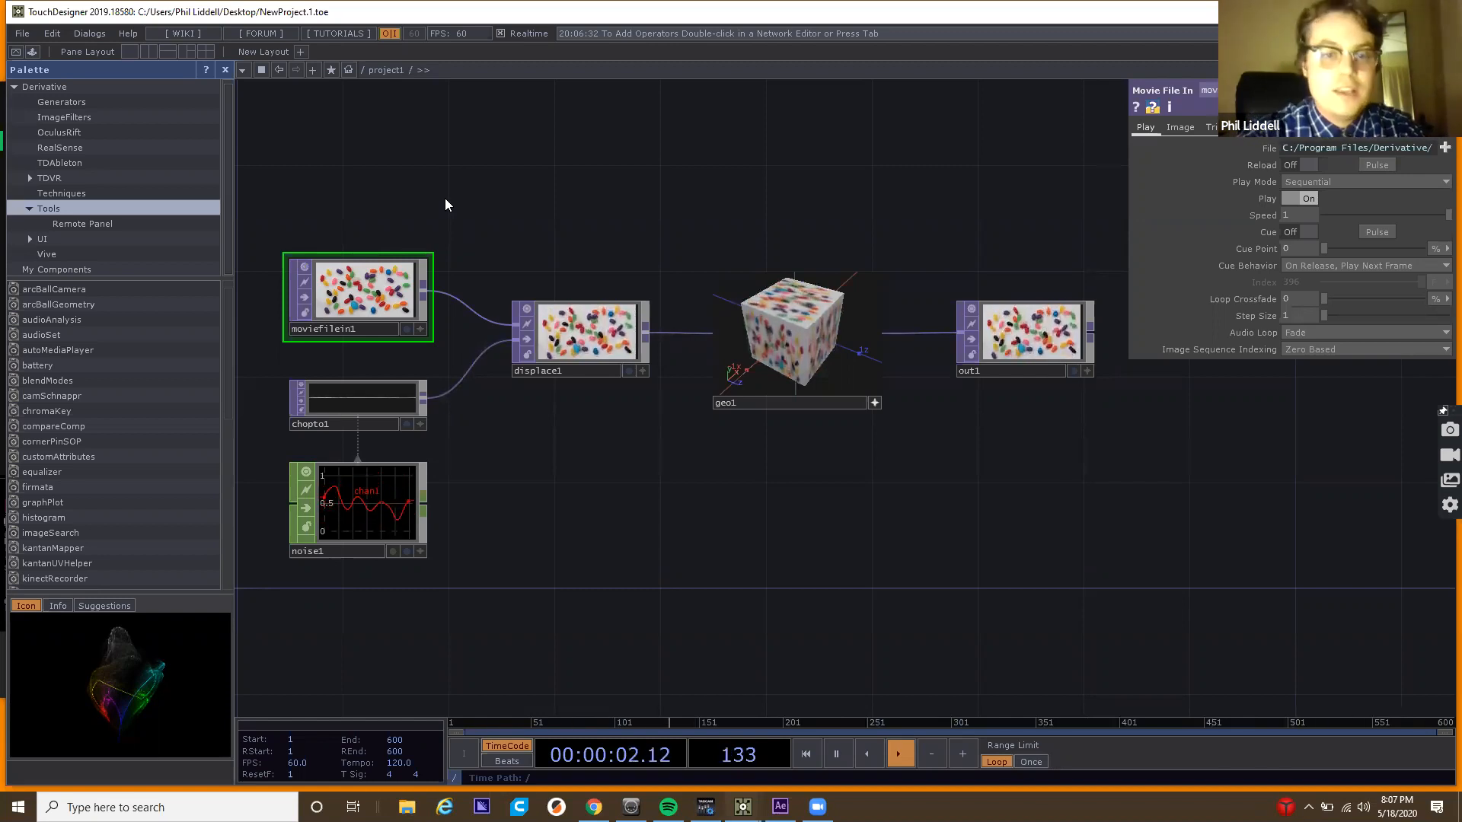
pyautogui.moveTo(484, 213); pyautogui.dragTo(537, 216)
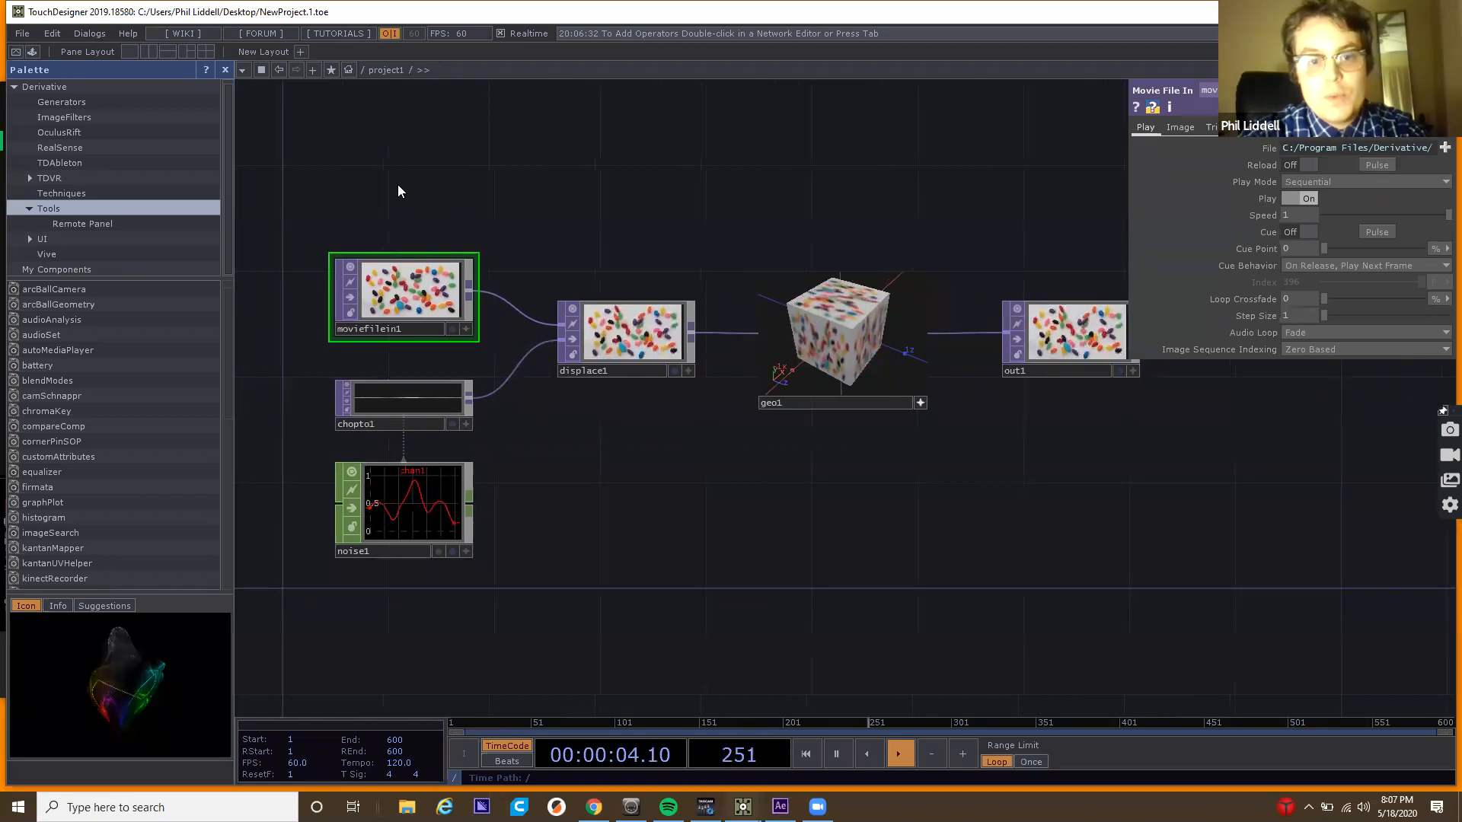
pyautogui.hotkey('ctrl', 'a')
pyautogui.press('Delete')
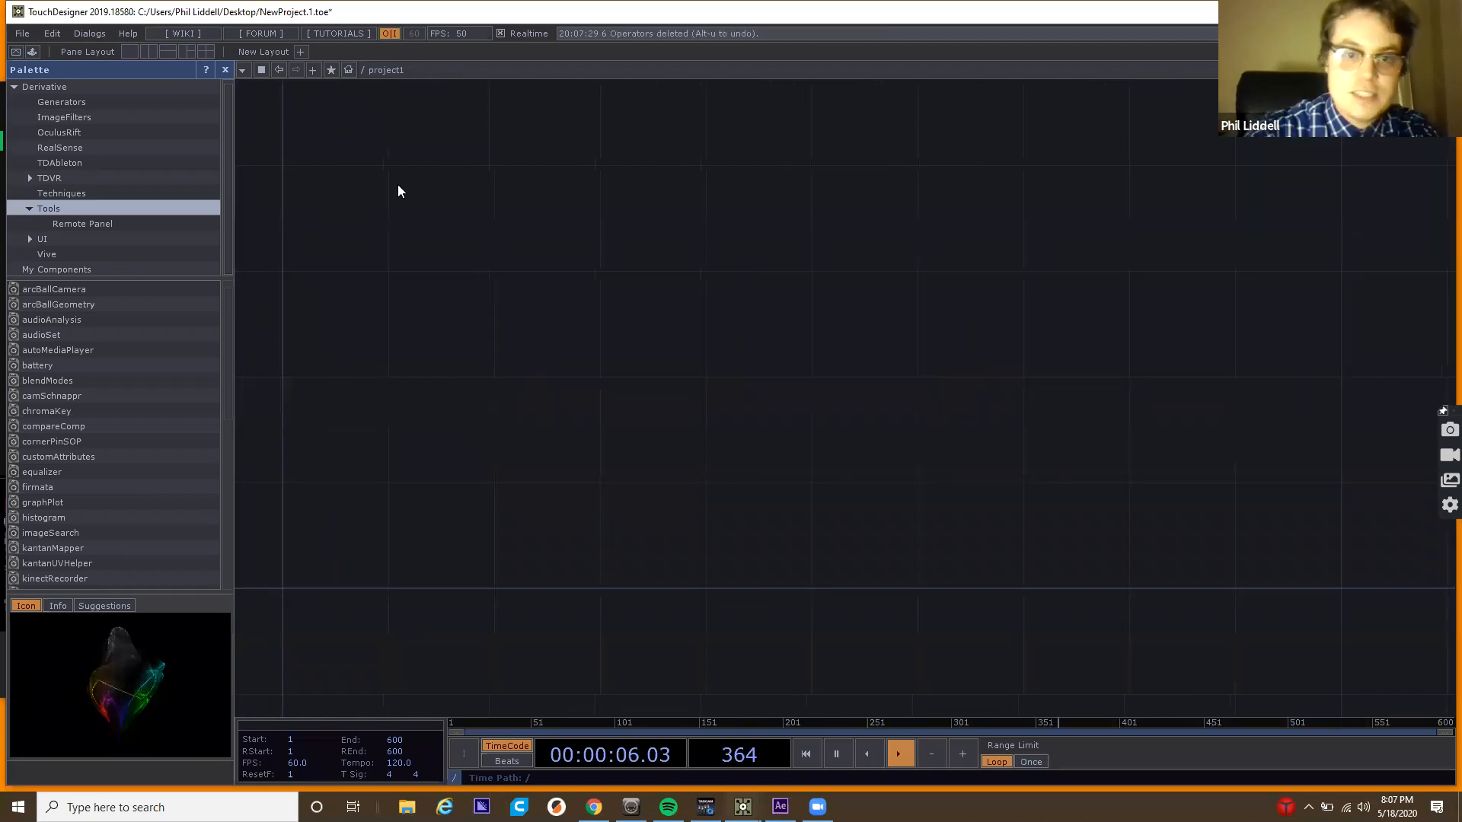
pyautogui.click(225, 72)
pyautogui.moveTo(278, 342); pyautogui.dragTo(501, 365)
pyautogui.moveTo(590, 325); pyautogui.dragTo(614, 312)
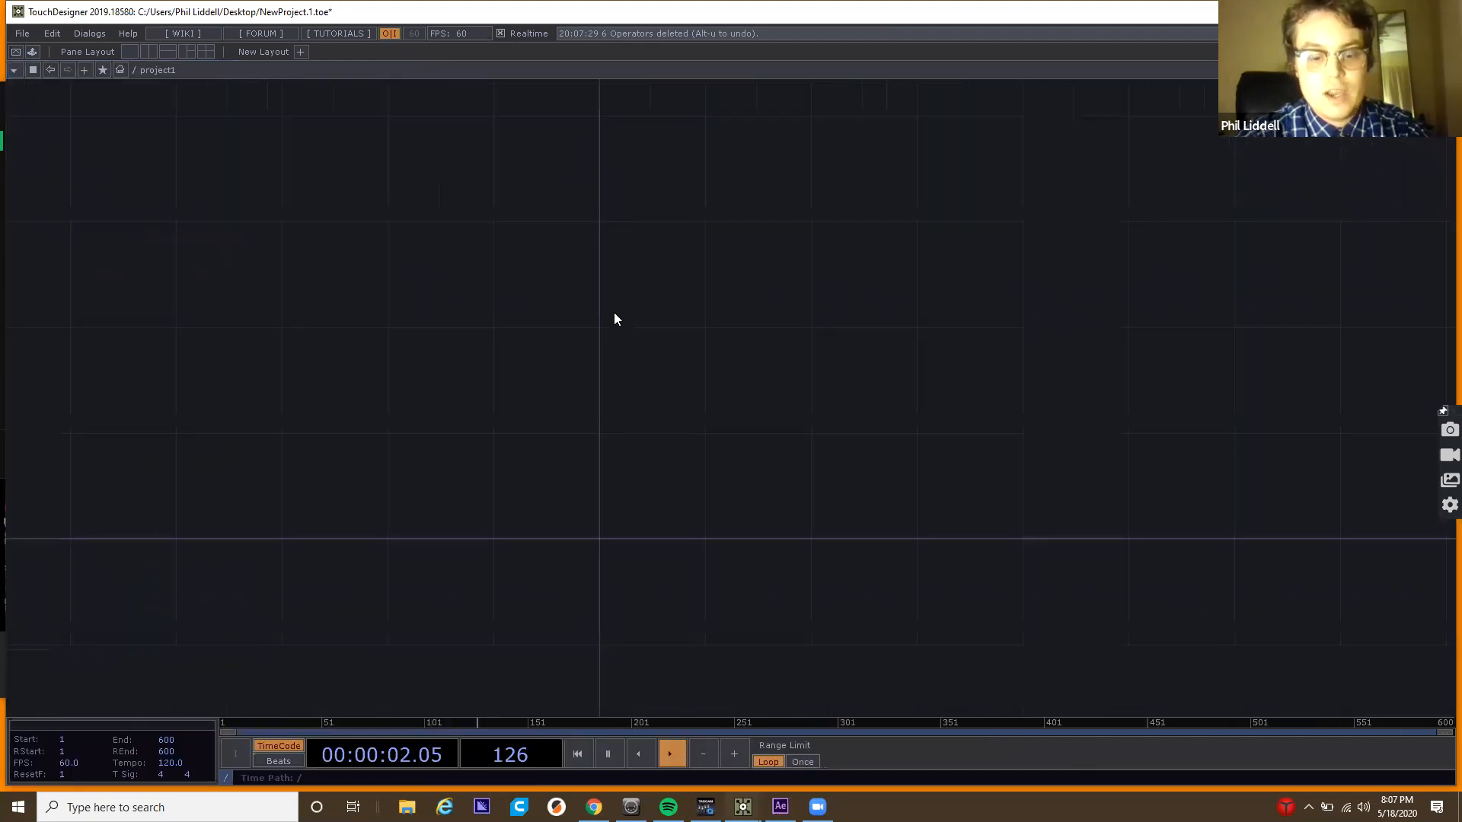
# Search Windows for the TwoFingerScroll.exe app and launch it.
pyautogui.press('super')
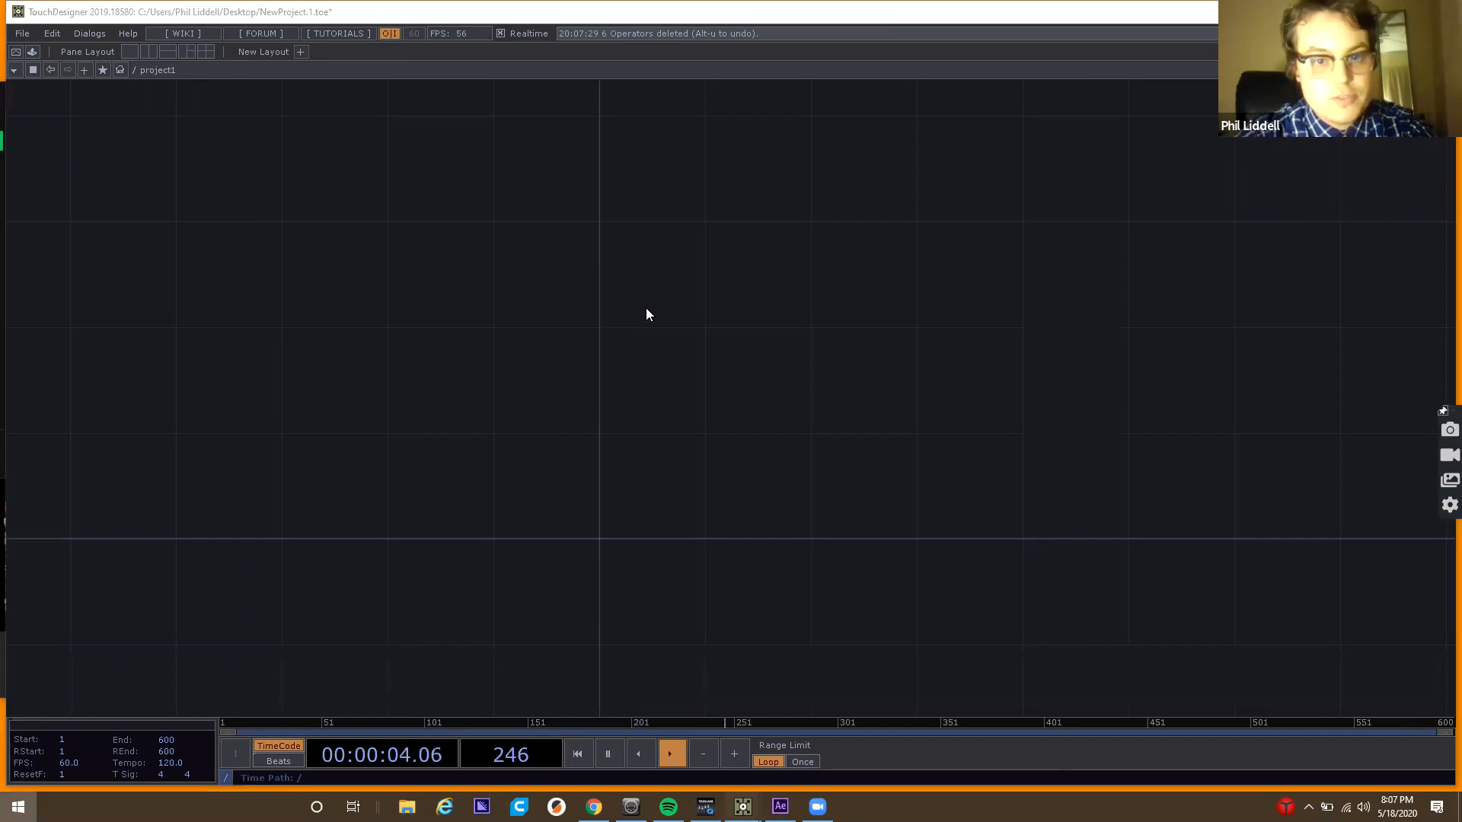
pyautogui.write('t')
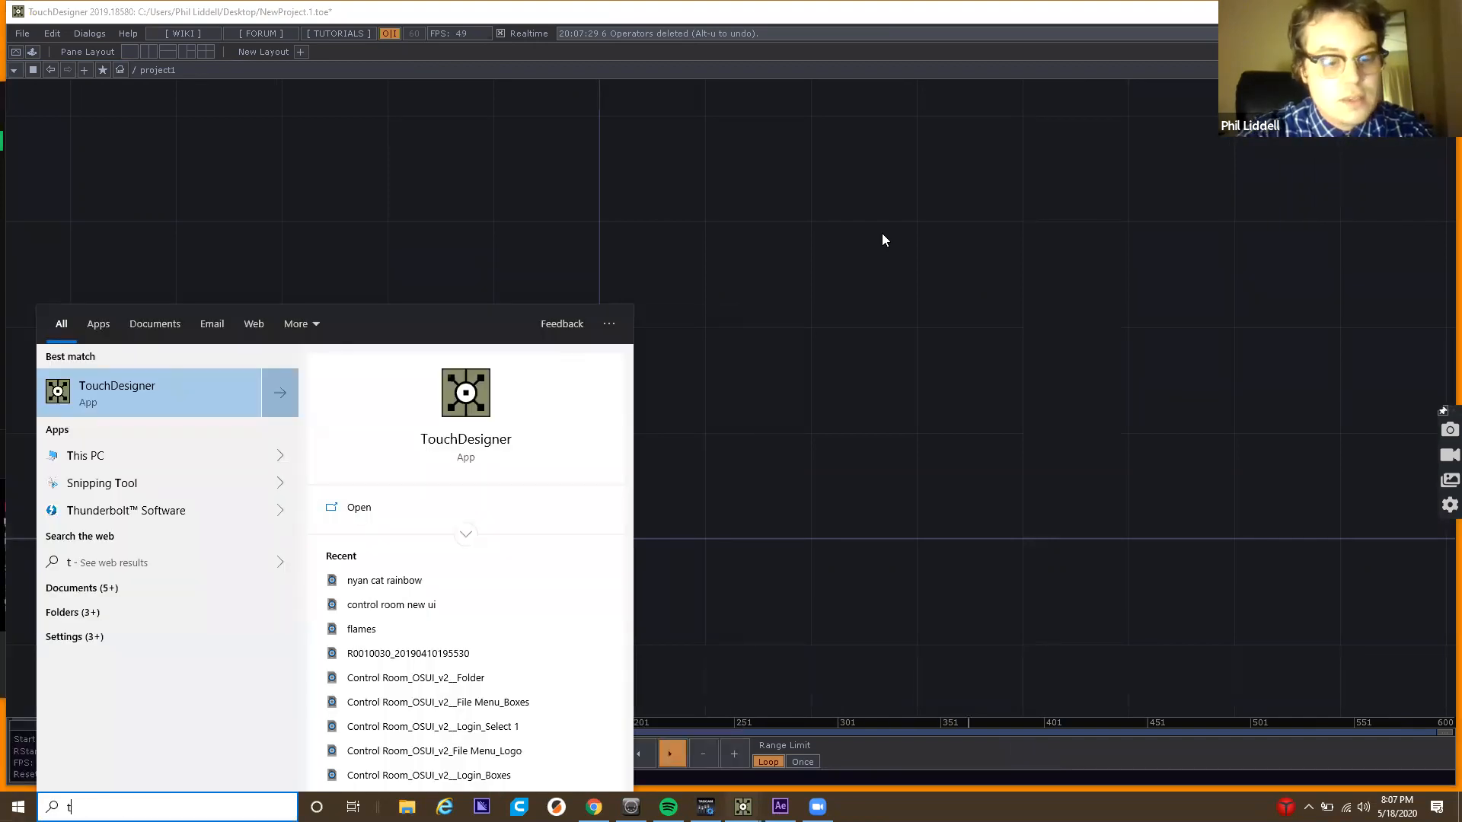
pyautogui.write('wo')
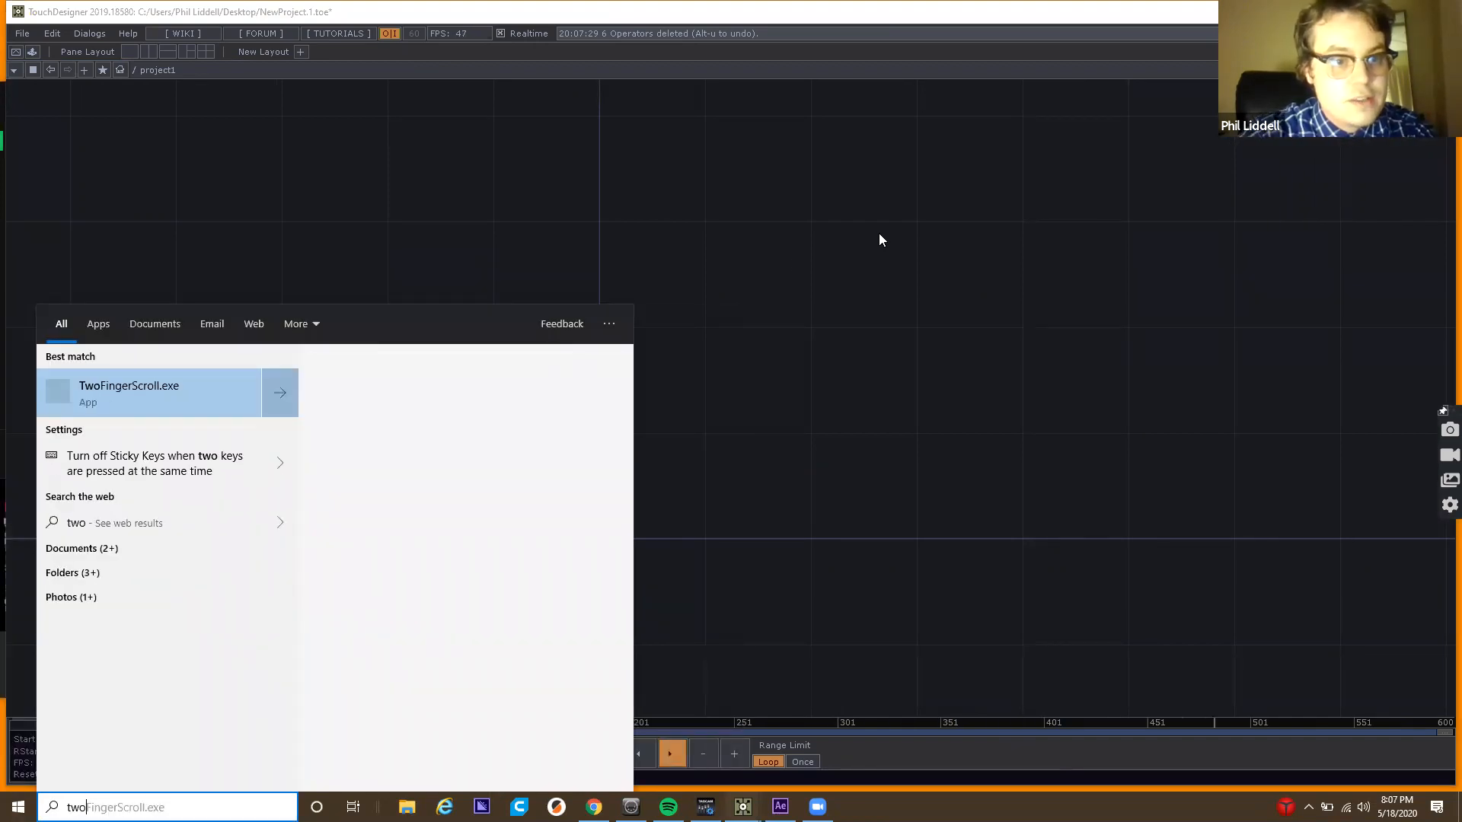
pyautogui.click(122, 404)
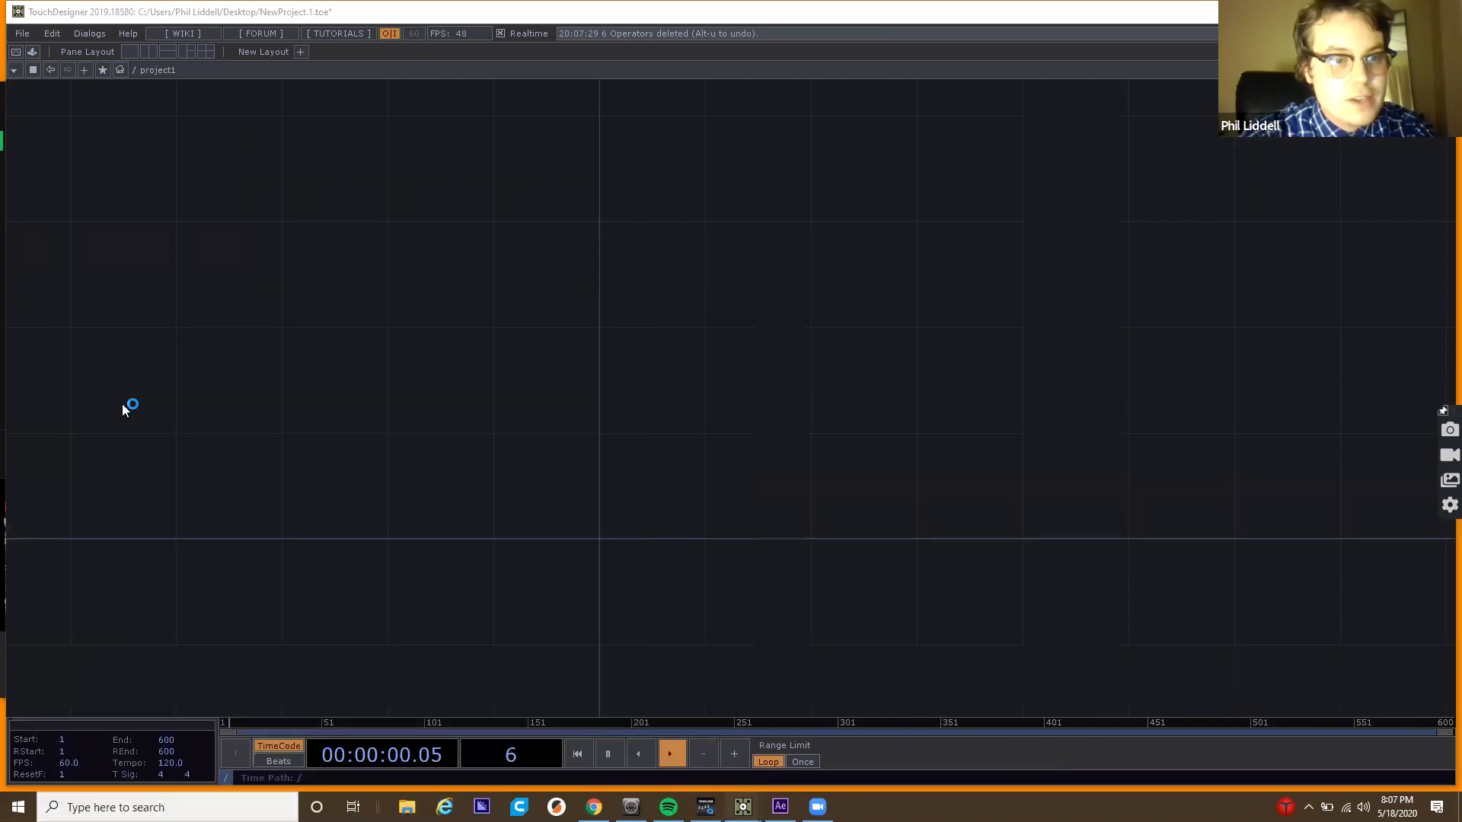
# Add a Sphere SOP to the empty project1 network.
pyautogui.scroll(-5, 281, 415)
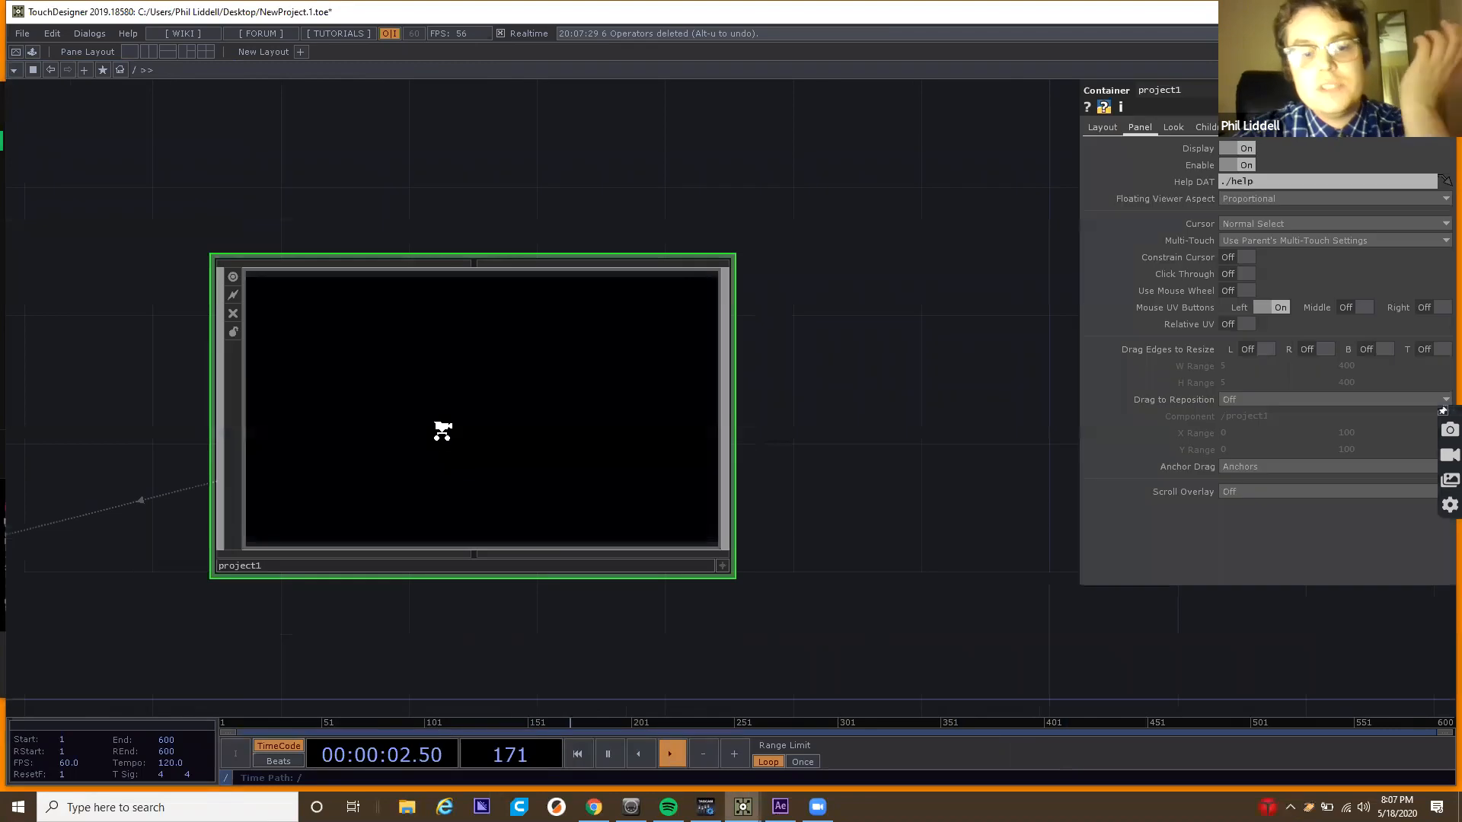
pyautogui.scroll(5, 437, 434)
pyautogui.press('Tab')
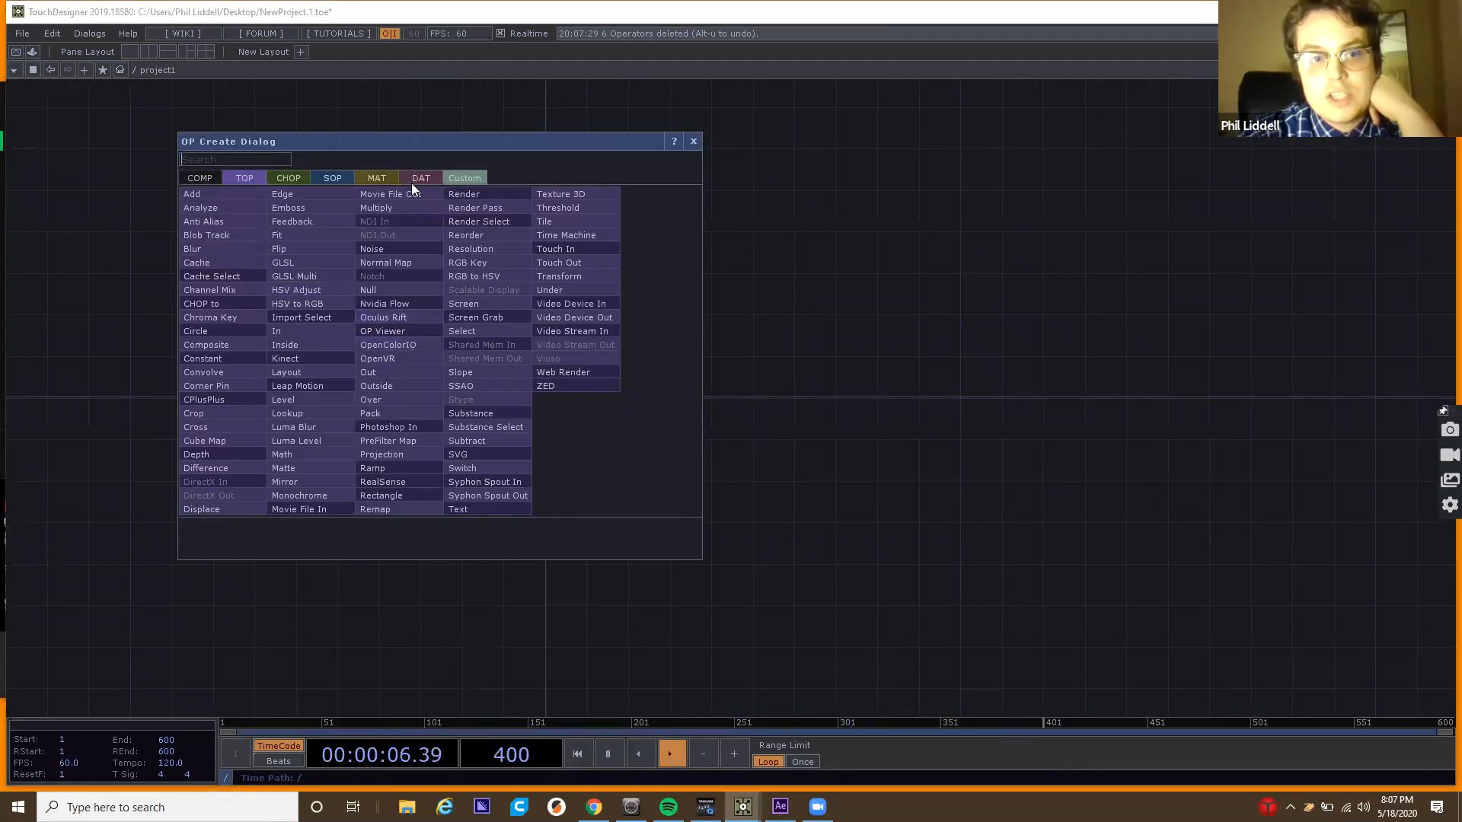
pyautogui.click(287, 173)
pyautogui.click(326, 178)
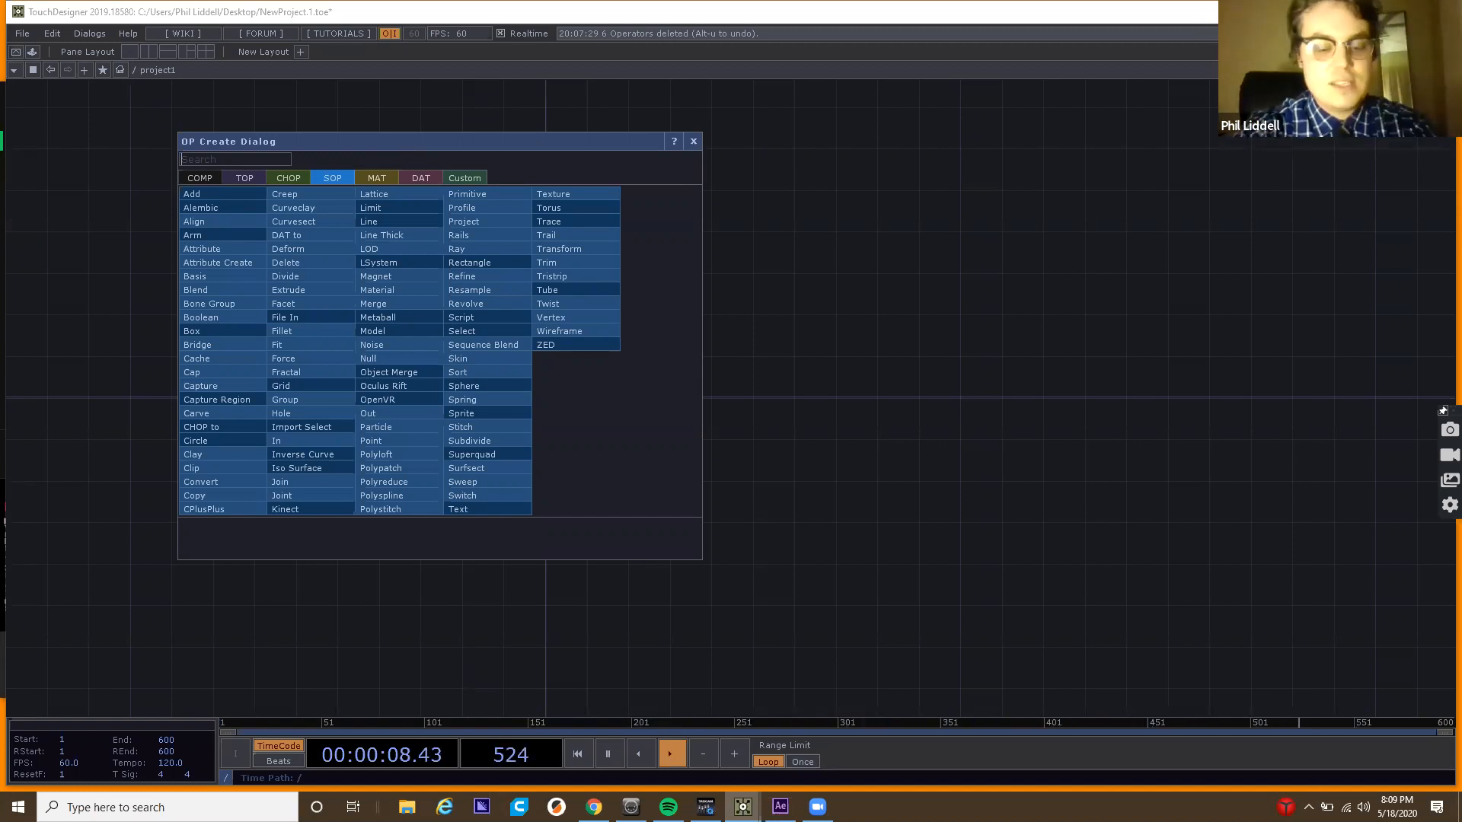
pyautogui.write('sph')
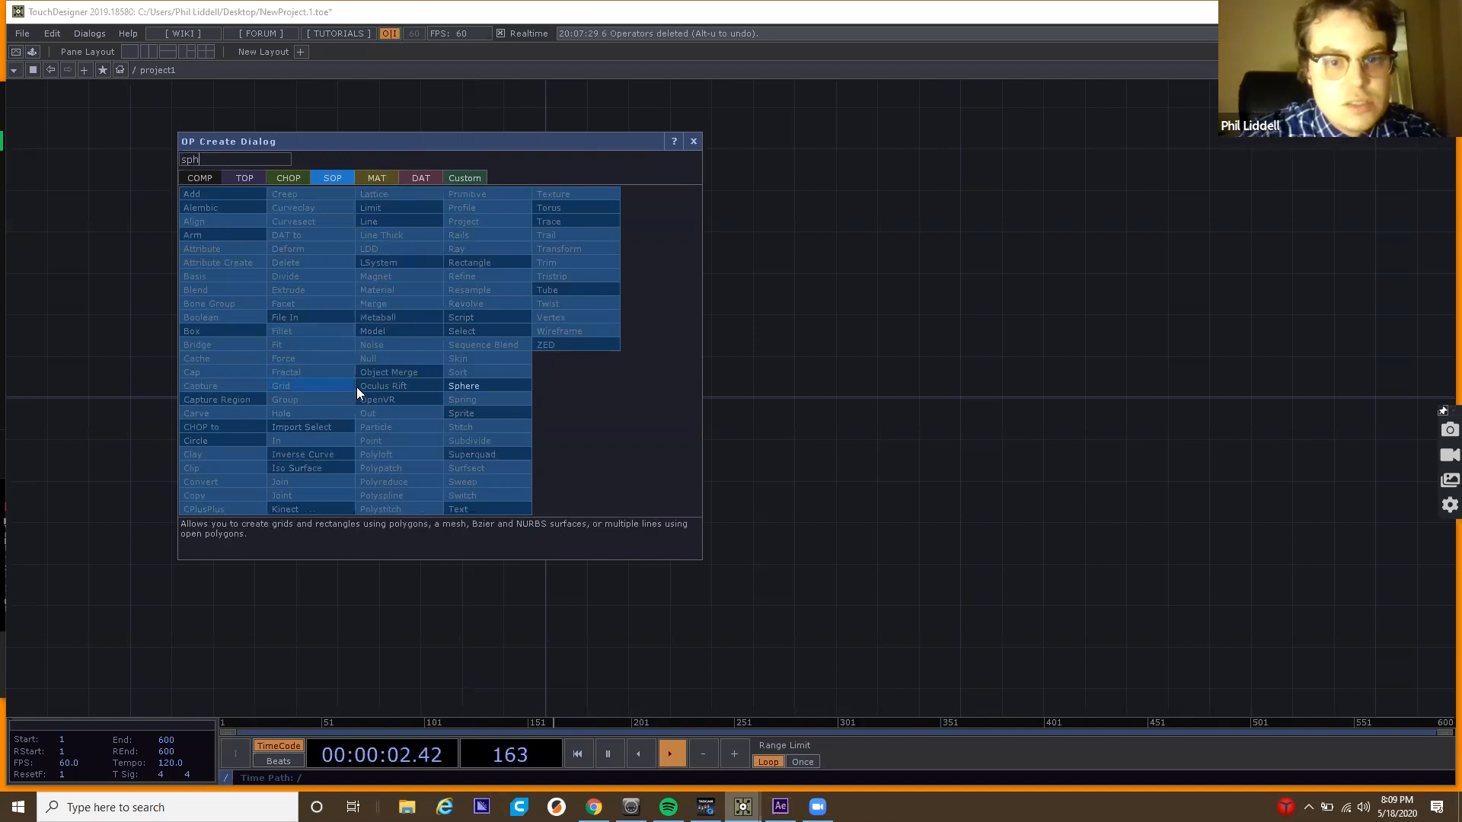
pyautogui.click(464, 386)
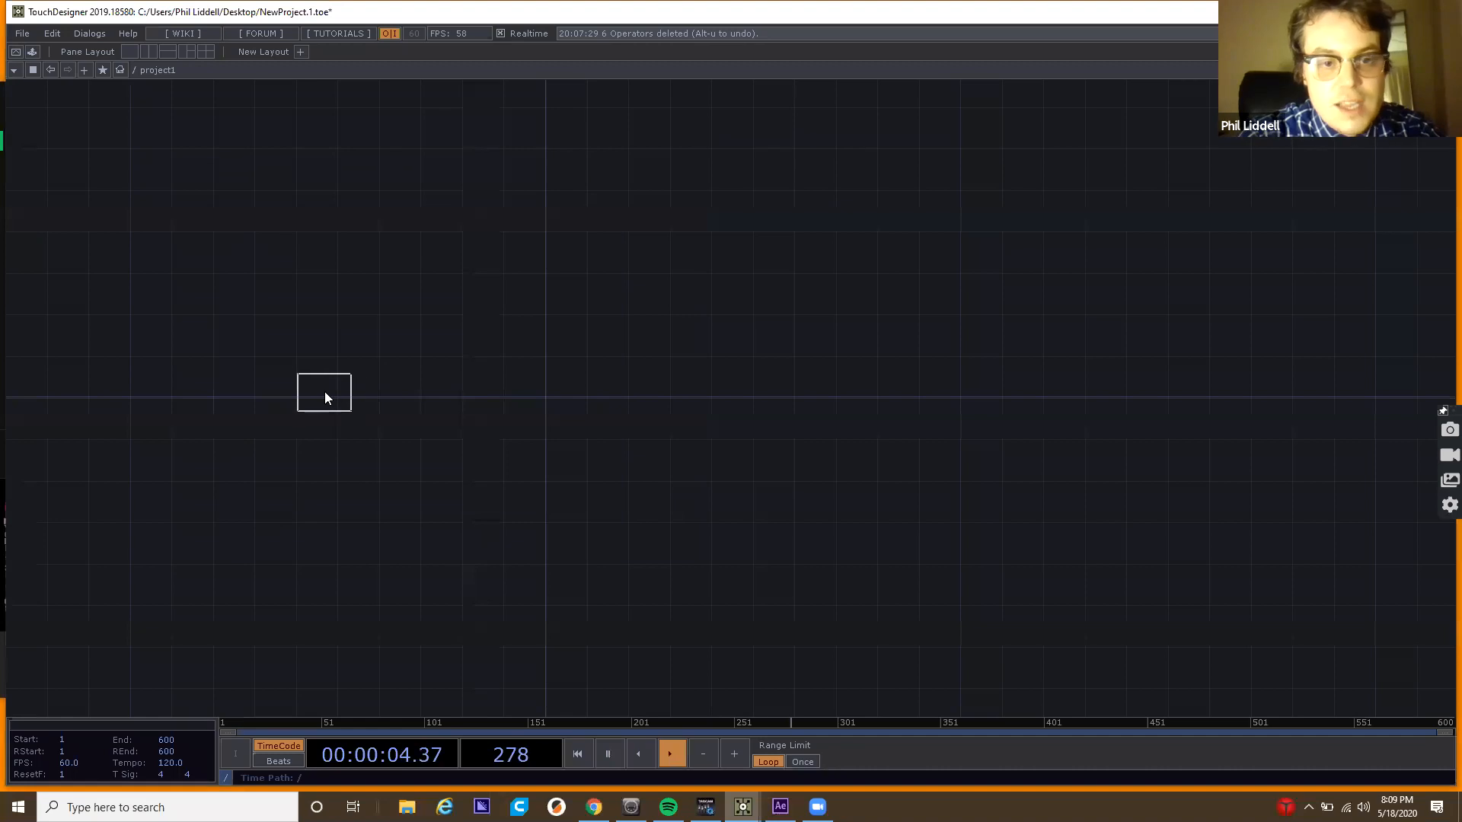
pyautogui.click(324, 391)
pyautogui.moveTo(460, 393); pyautogui.dragTo(431, 398)
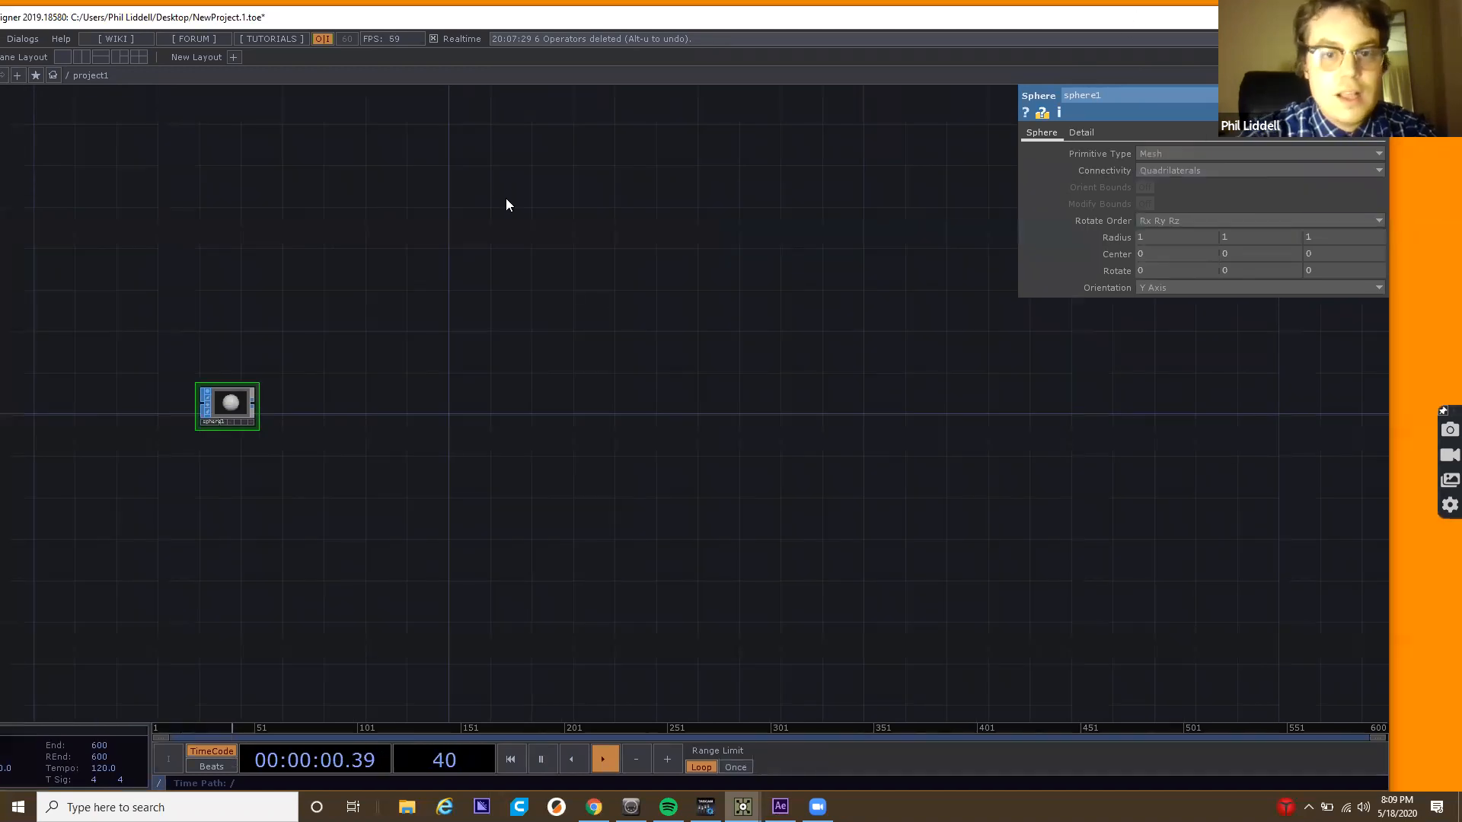
# Review the sphere's Primitive Type and Connectivity options.
pyautogui.click(1174, 157)
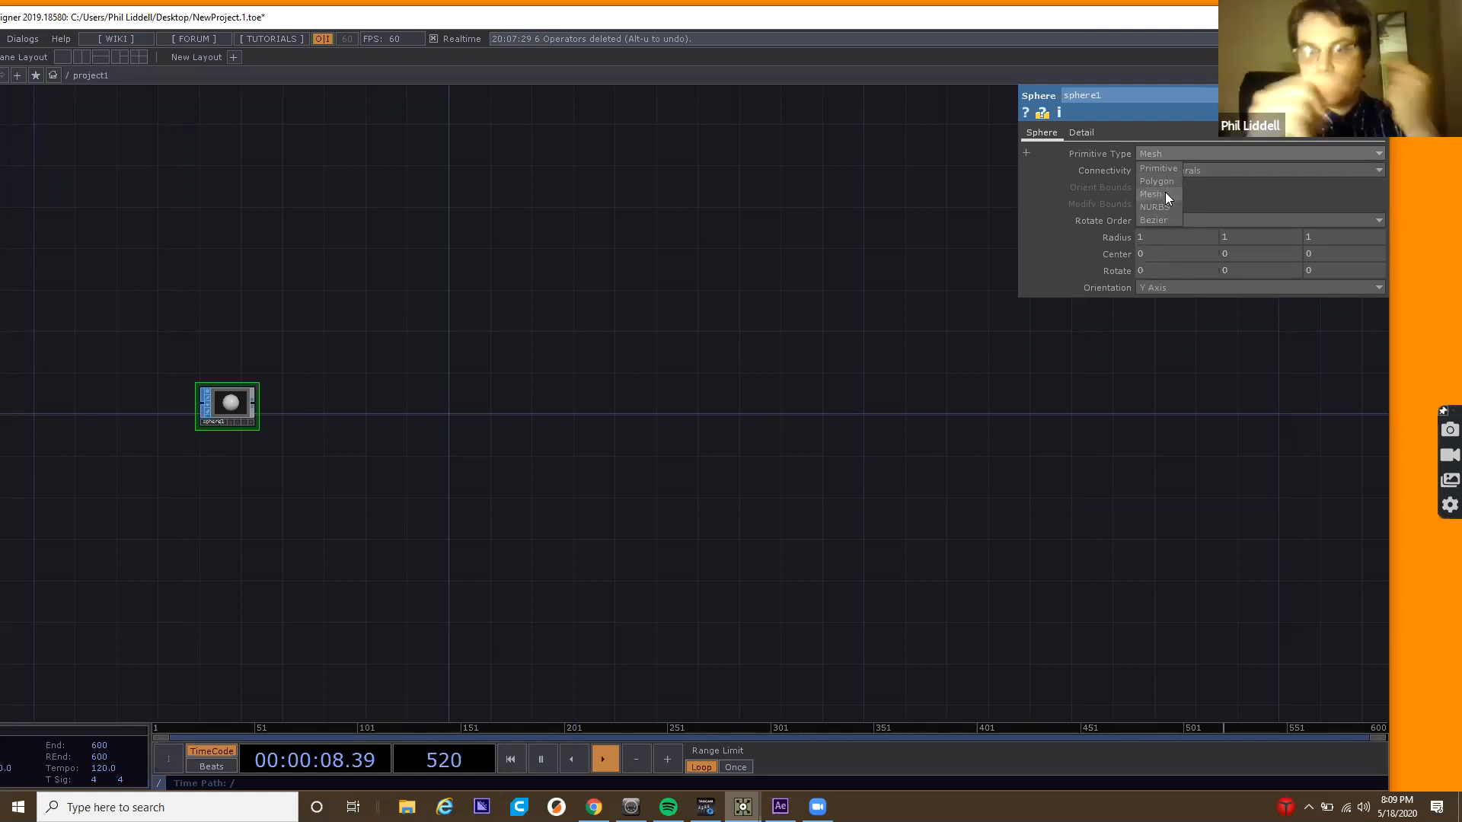
pyautogui.click(1165, 192)
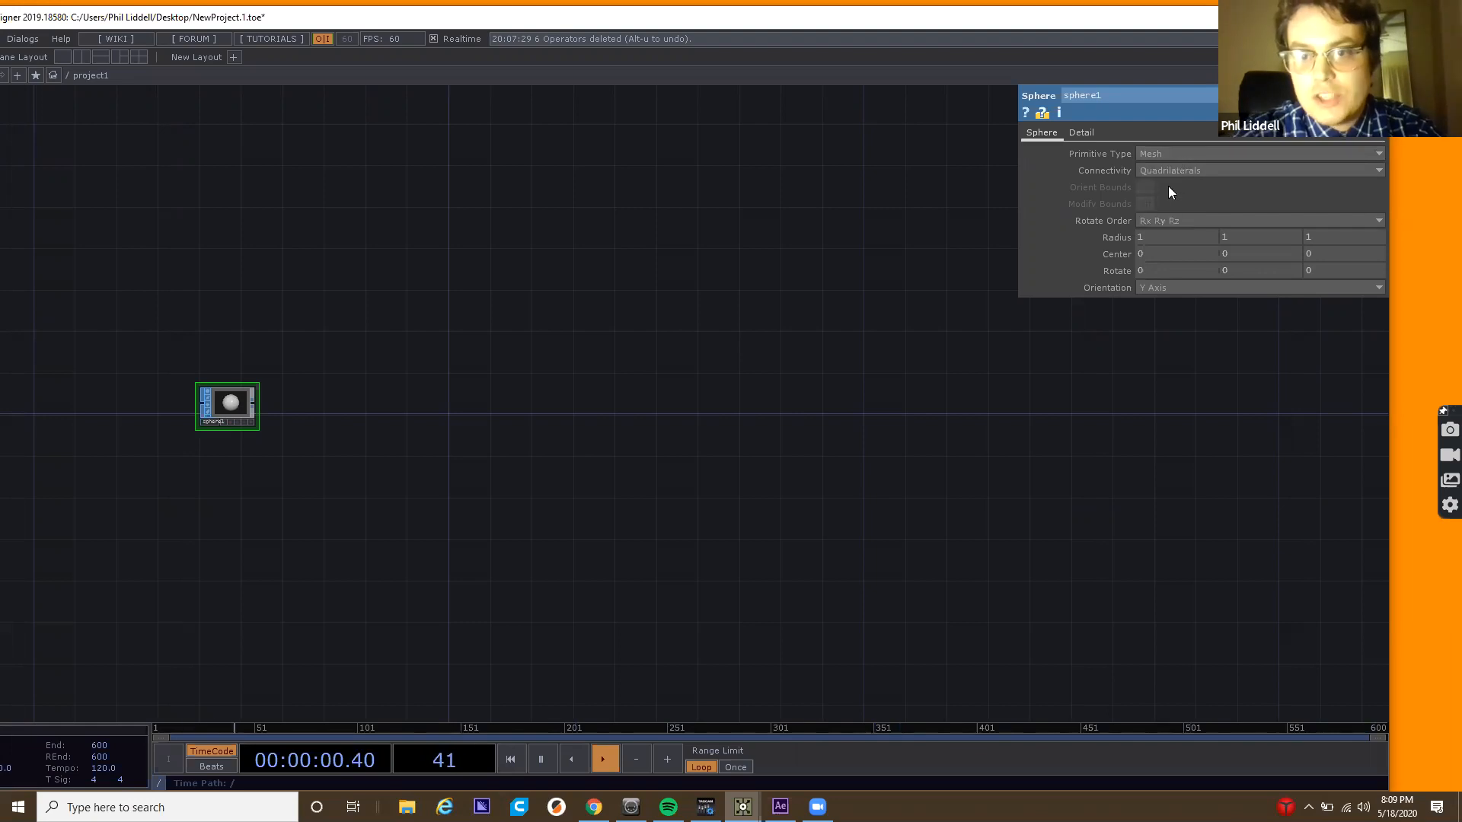
pyautogui.click(1171, 174)
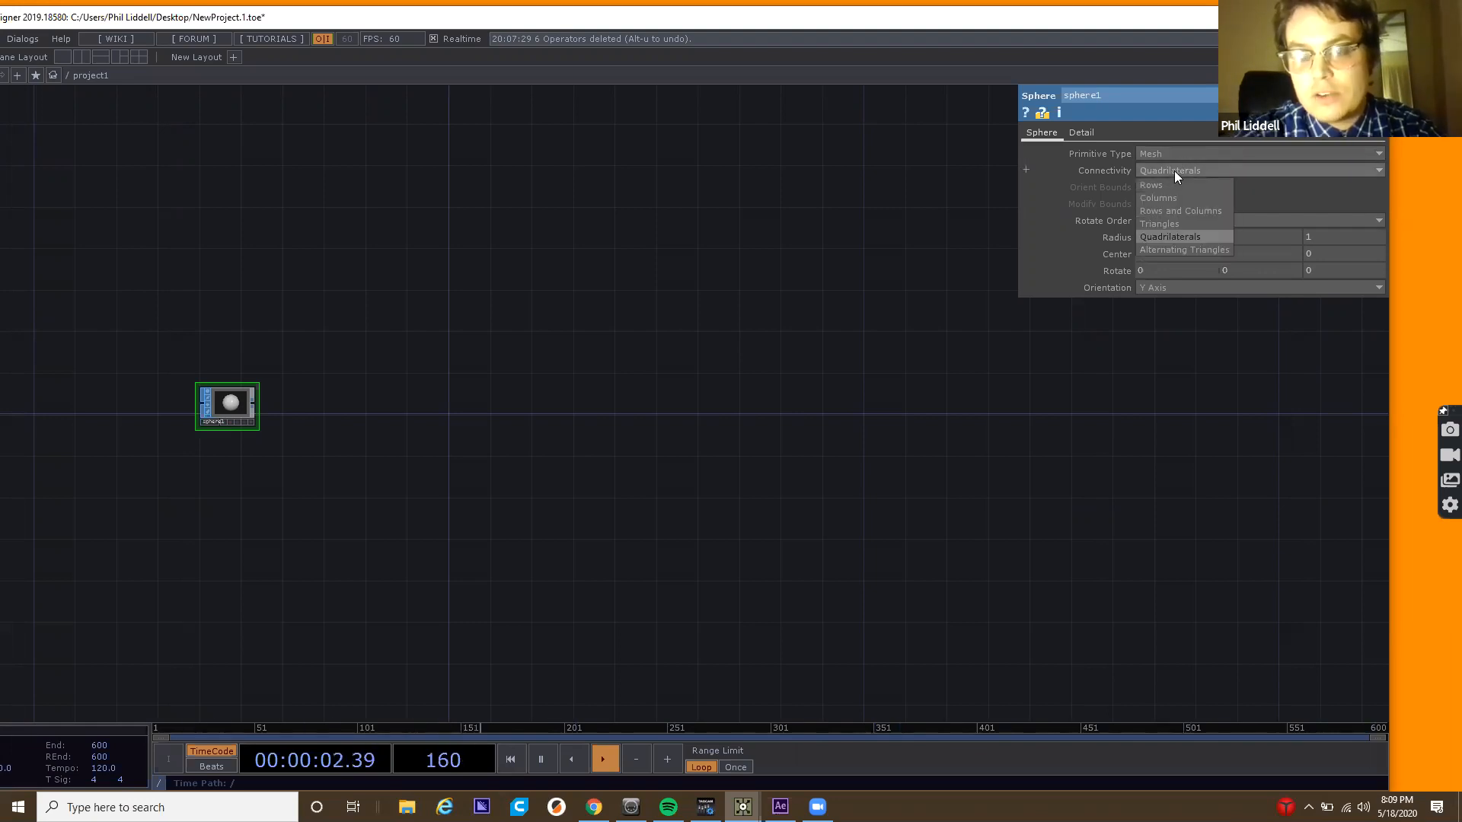
pyautogui.click(1174, 171)
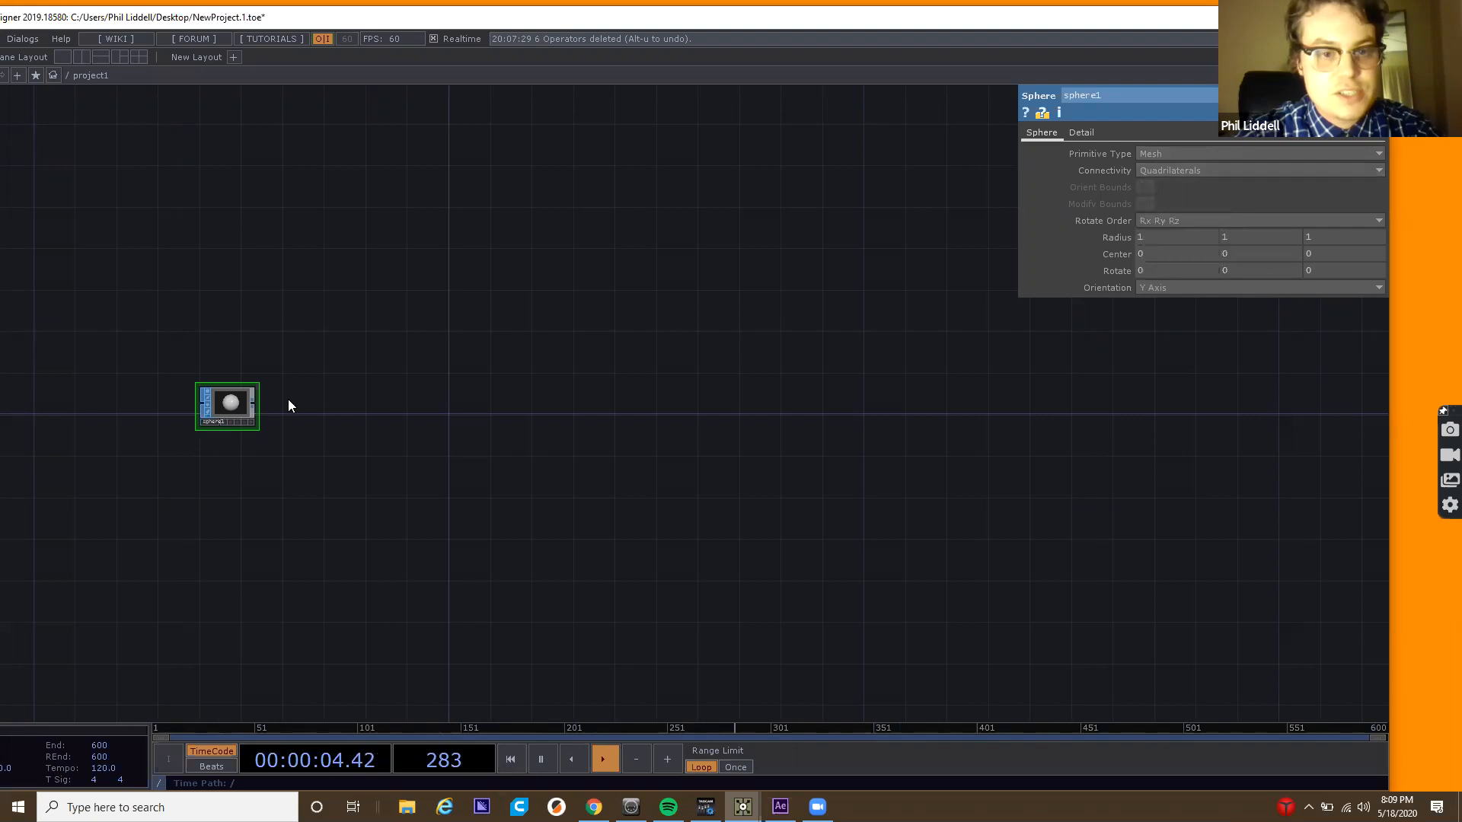
# Activate the sphere node's interactive viewer to rotate and inspect the sphere, and deactivate the viewer.
pyautogui.scroll(8, 206, 408)
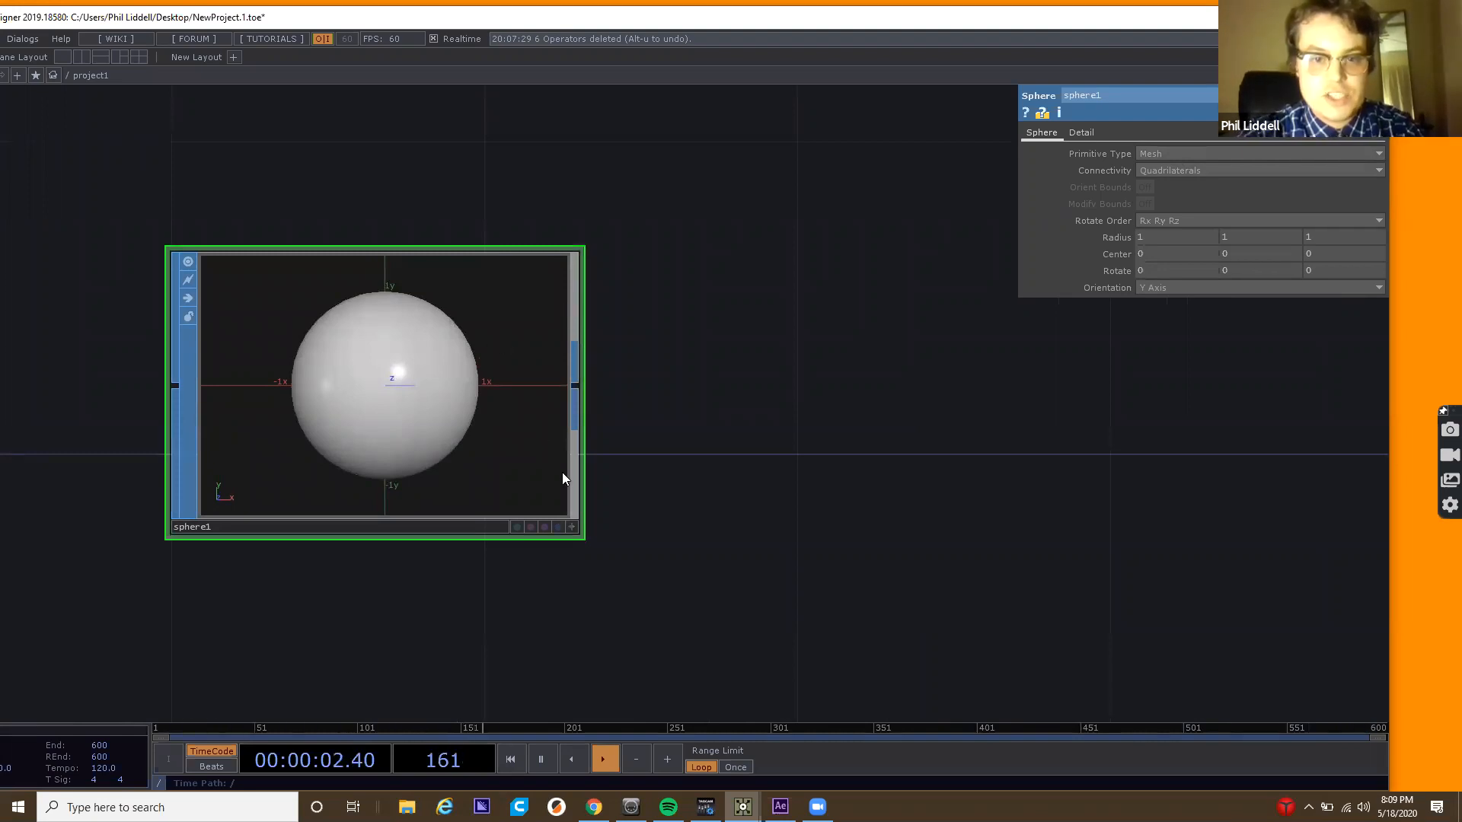
pyautogui.click(572, 529)
pyautogui.click(572, 528)
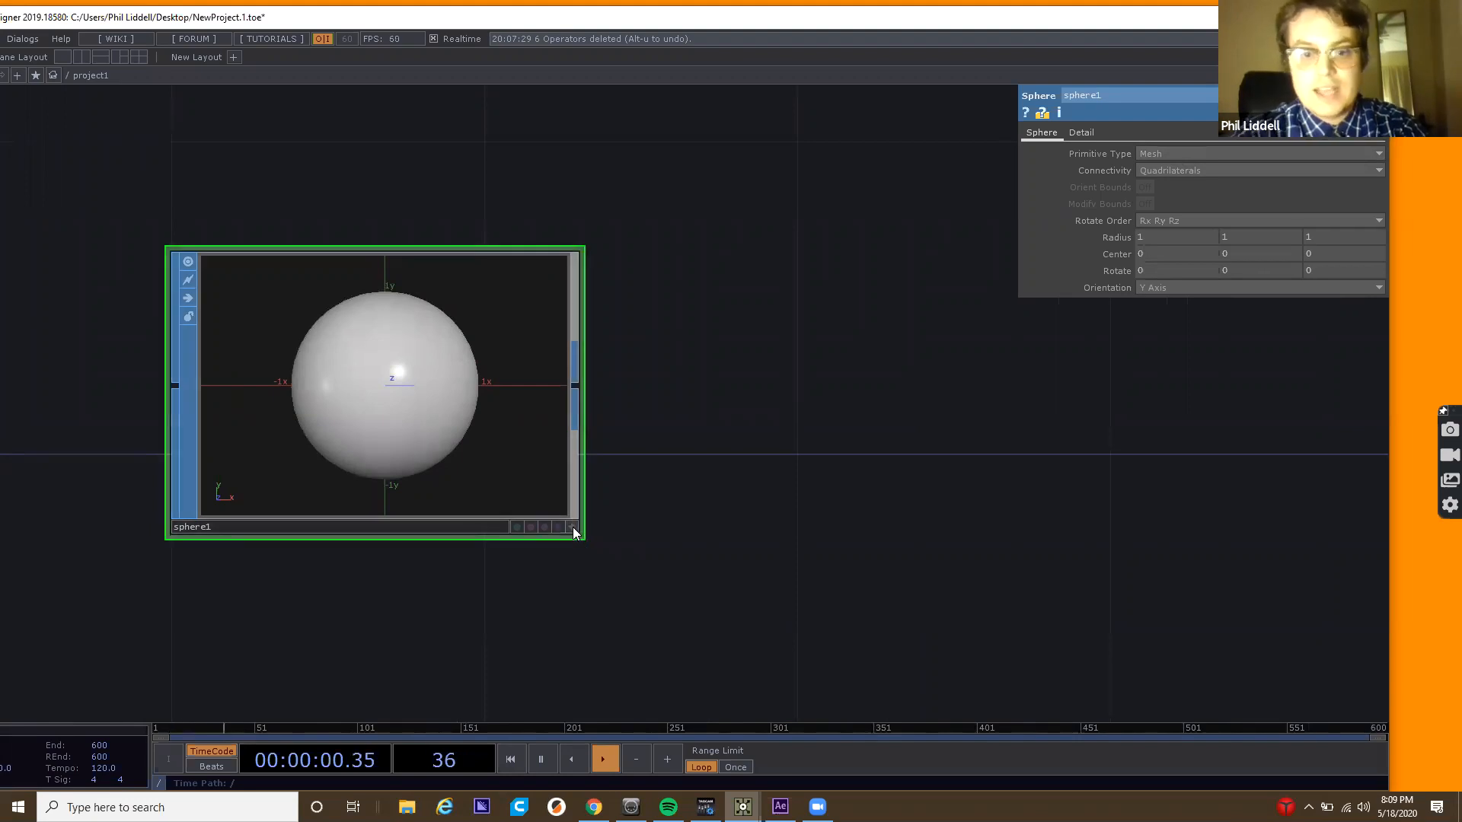
pyautogui.click(572, 527)
pyautogui.moveTo(346, 369)
pyautogui.mouseDown()
pyautogui.moveTo(446, 390)
pyautogui.moveTo(349, 317)
pyautogui.moveTo(421, 362)
pyautogui.moveTo(401, 411)
pyautogui.moveTo(342, 366)
pyautogui.mouseUp()
pyautogui.scroll(-4, 342, 366)
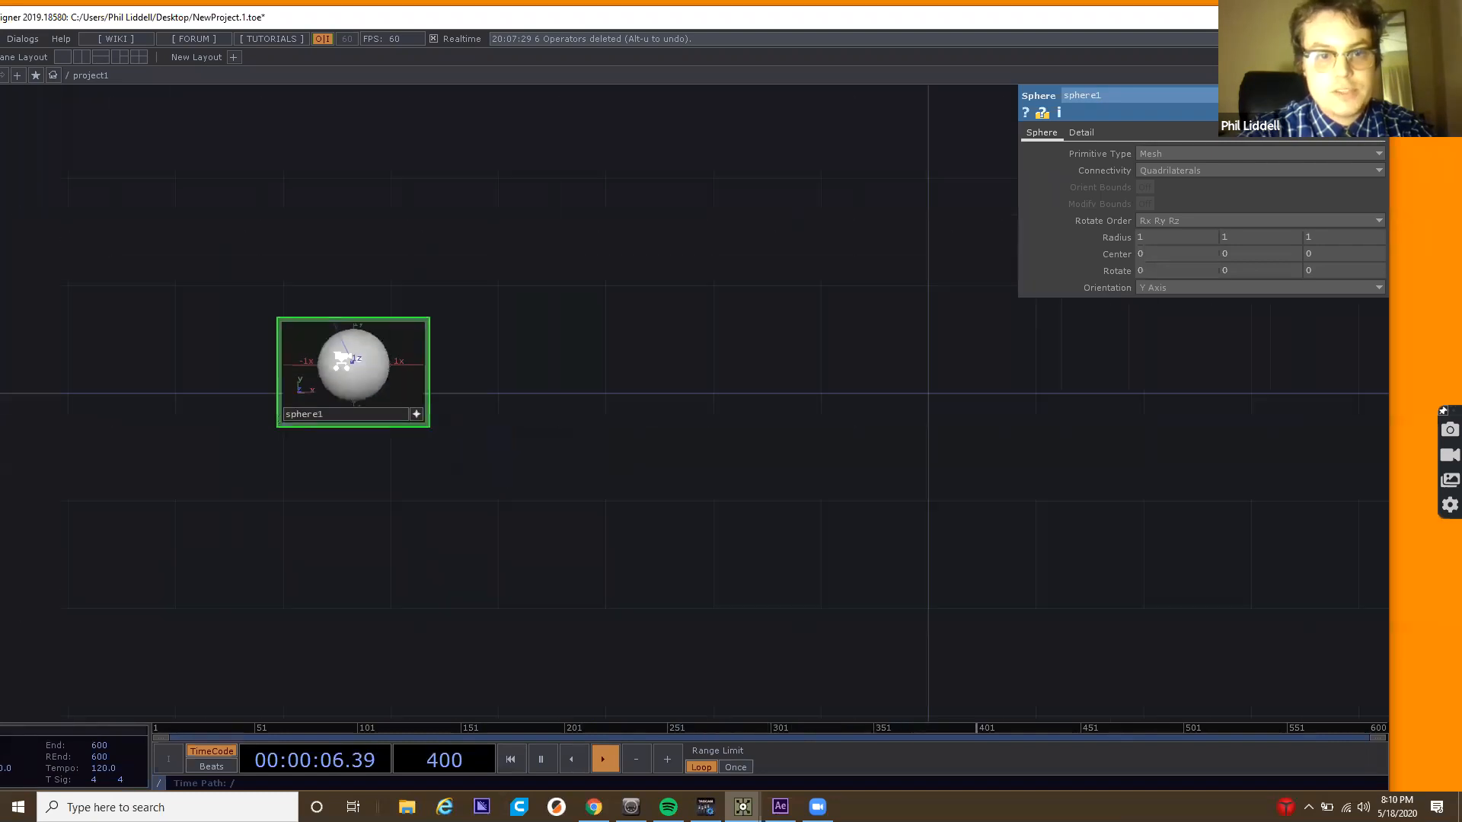
pyautogui.scroll(3, 341, 364)
pyautogui.scroll(-2, 341, 362)
pyautogui.scroll(4, 341, 361)
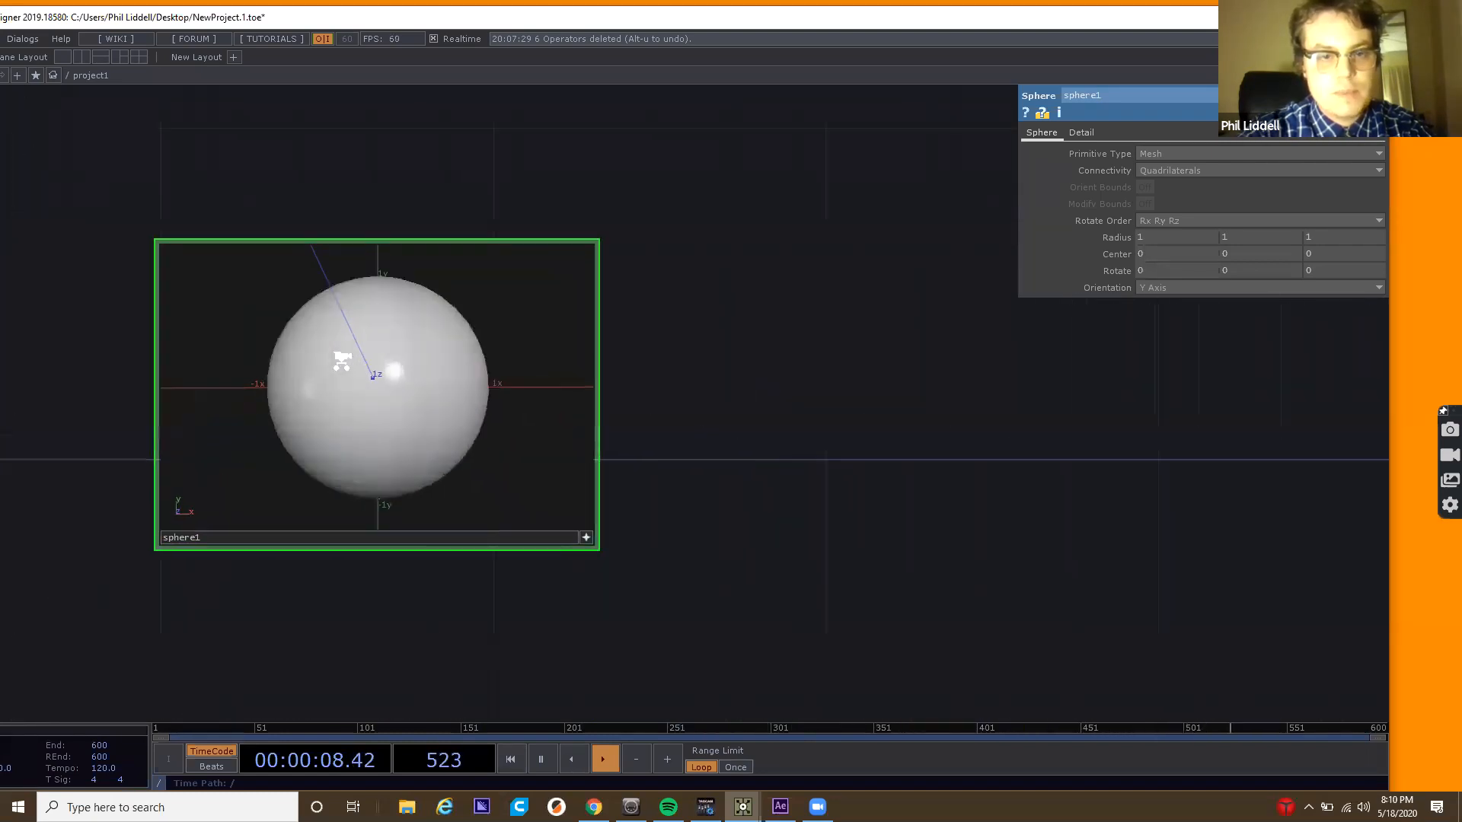
pyautogui.click(638, 574)
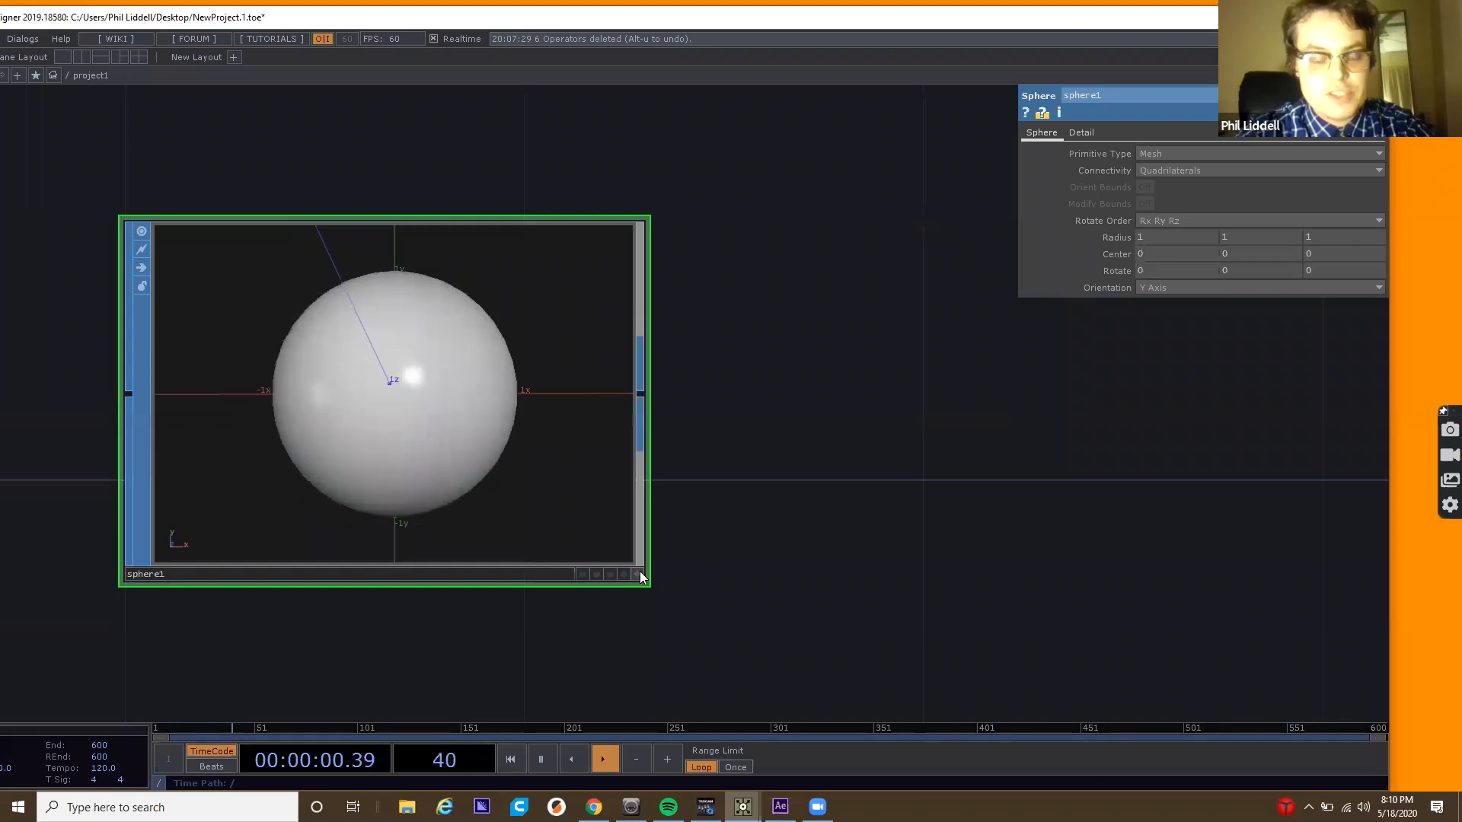
# Try to wire the sphere into a new Null TOP placed beside it, and delete the Null.
pyautogui.scroll(-6, 372, 405)
pyautogui.scroll(3, 373, 404)
pyautogui.moveTo(656, 422); pyautogui.dragTo(536, 445)
pyautogui.scroll(-2, 497, 399)
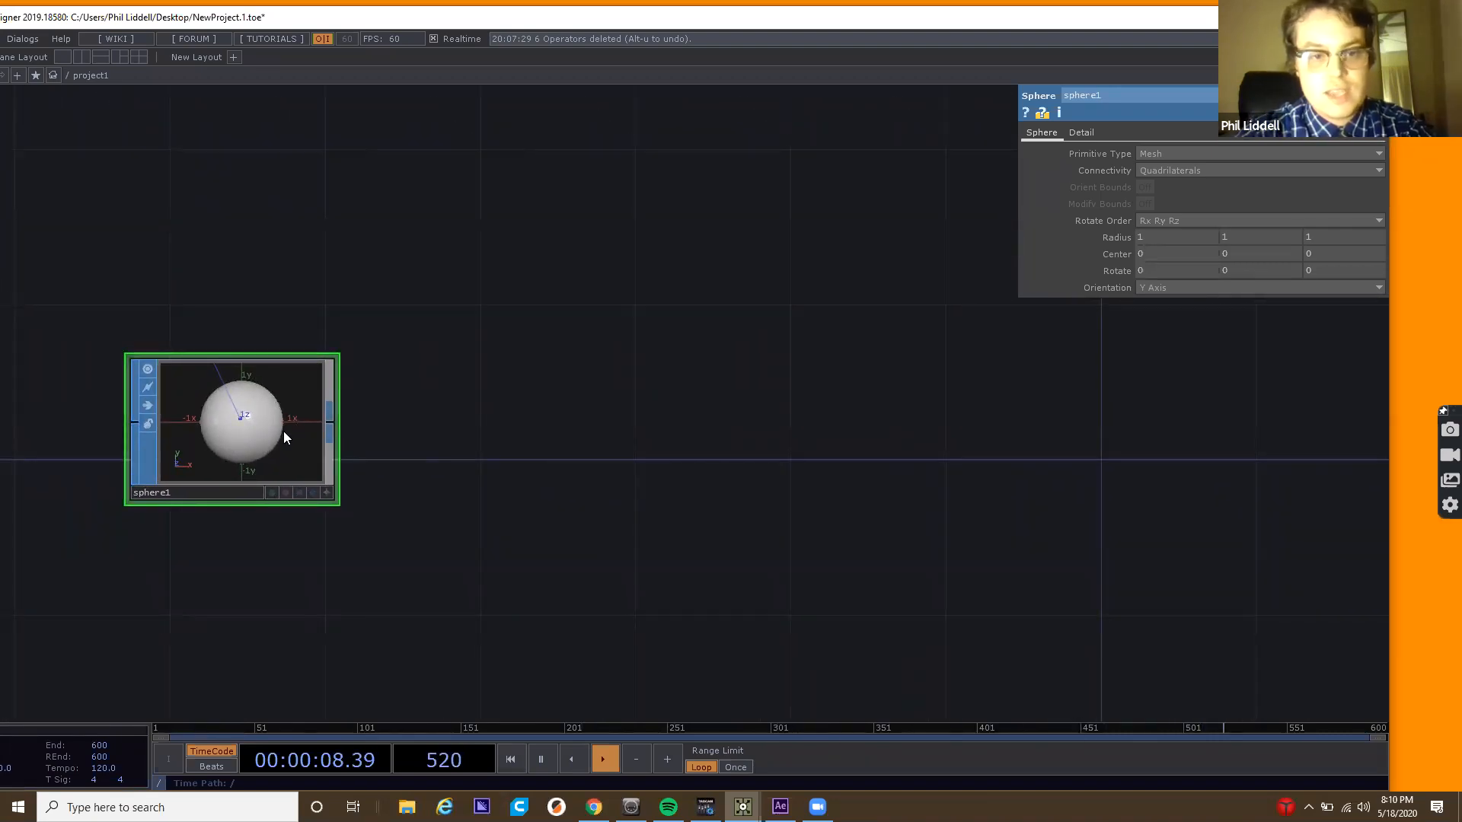
pyautogui.press('Tab')
pyautogui.write('nu')
pyautogui.click(271, 254)
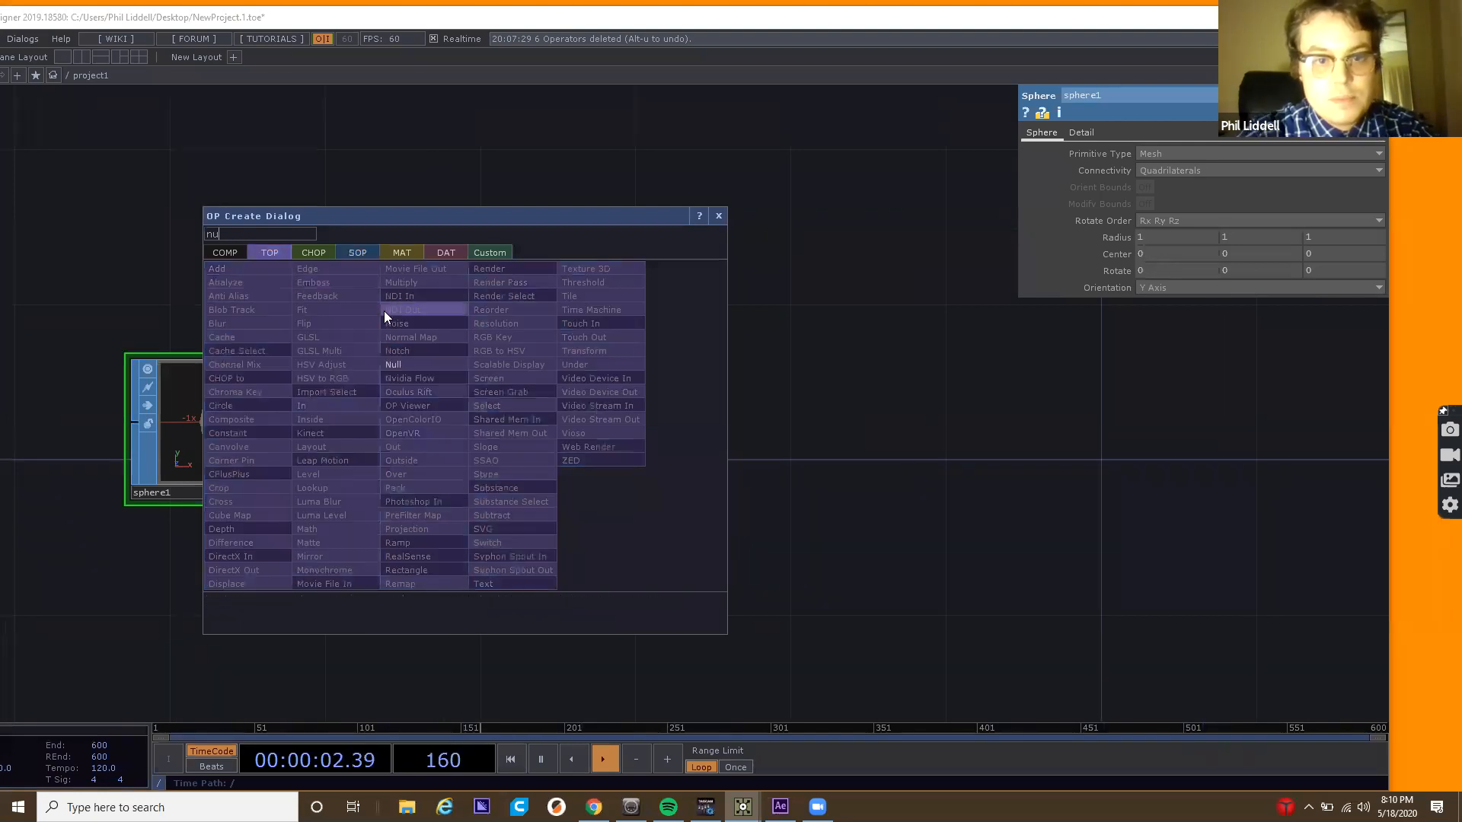
pyautogui.click(403, 359)
pyautogui.click(460, 368)
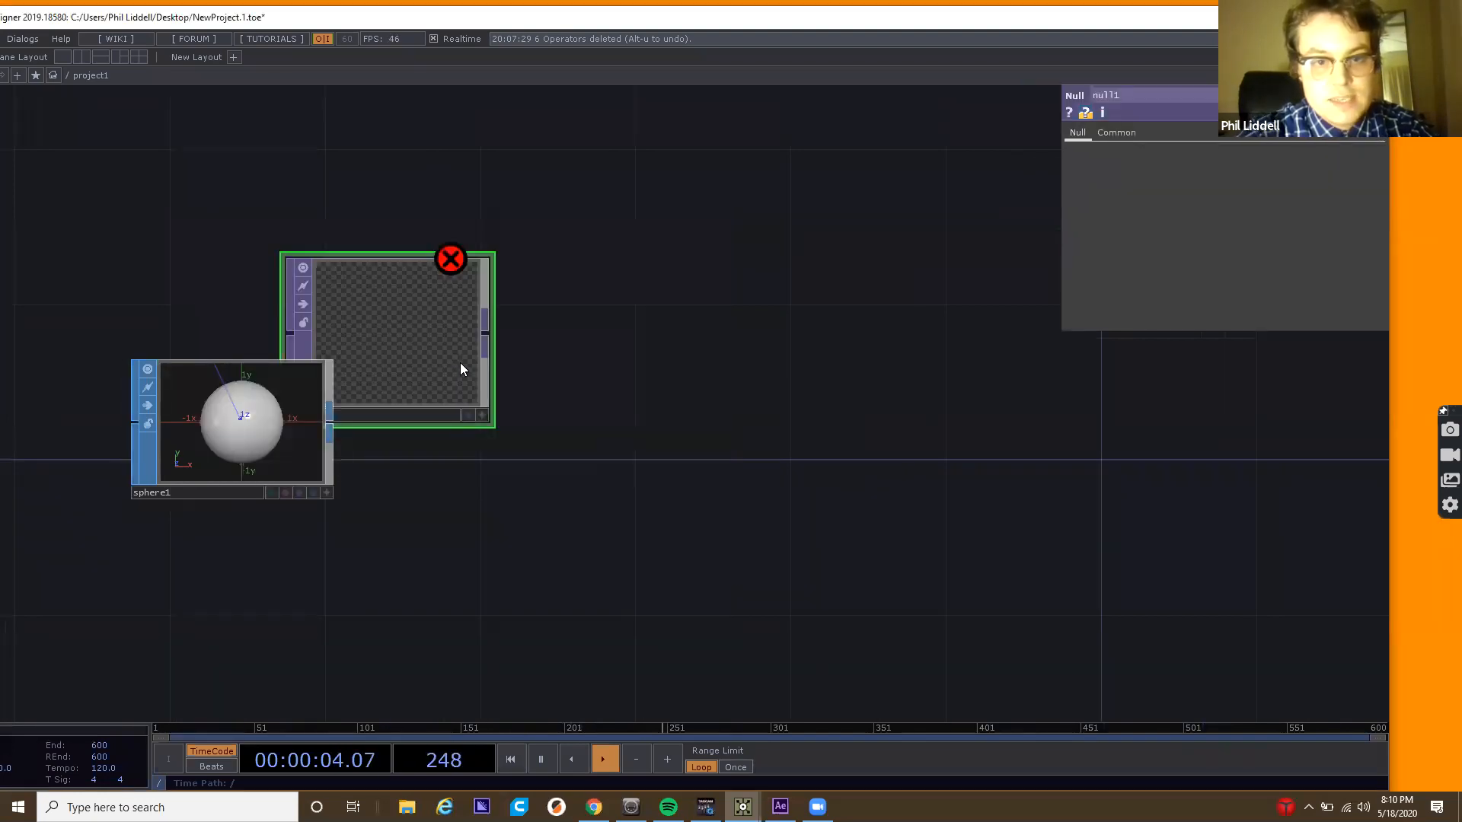
pyautogui.click(611, 397)
pyautogui.moveTo(329, 414); pyautogui.dragTo(548, 411)
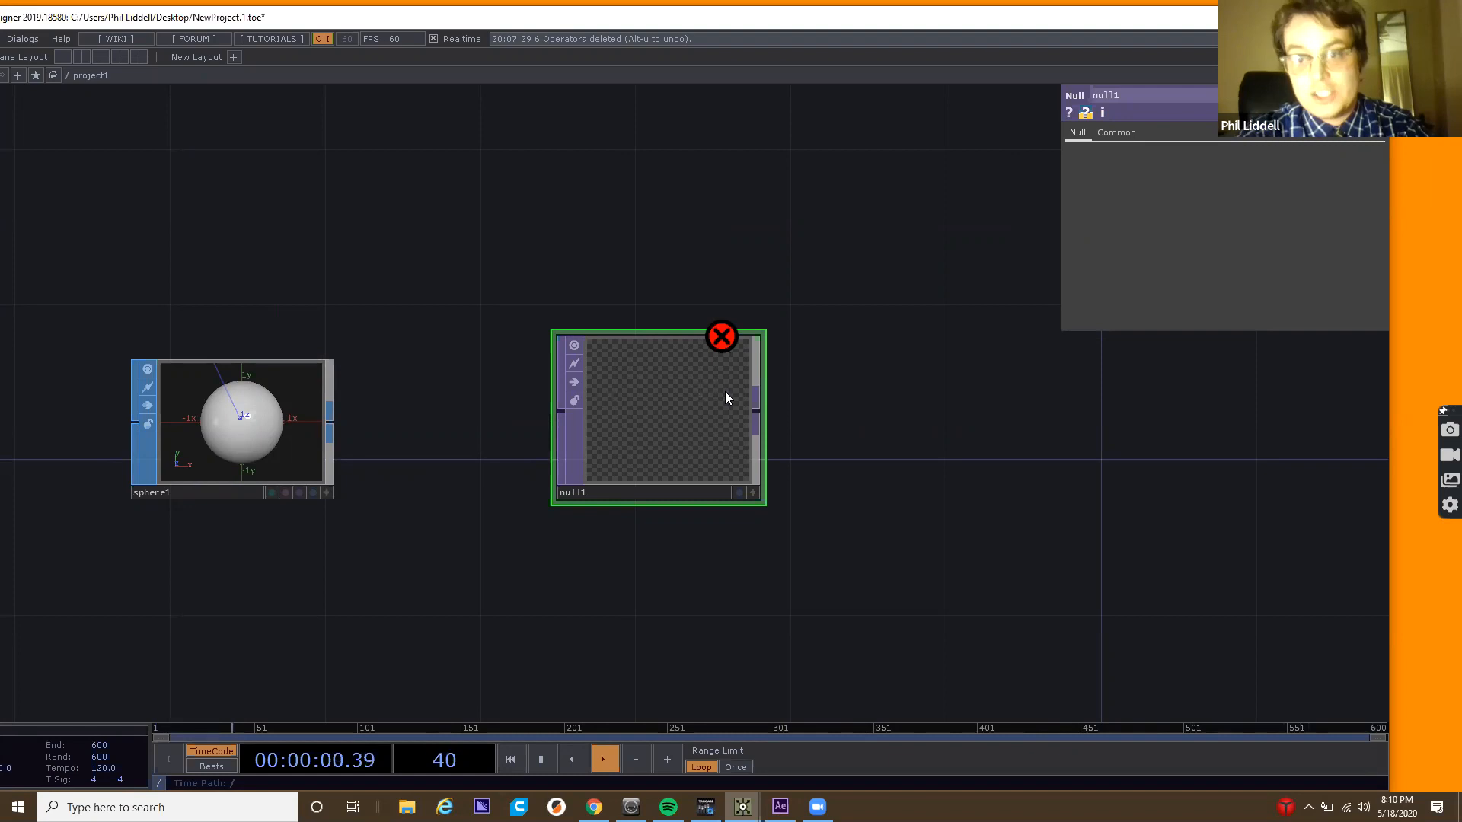
pyautogui.press('Delete')
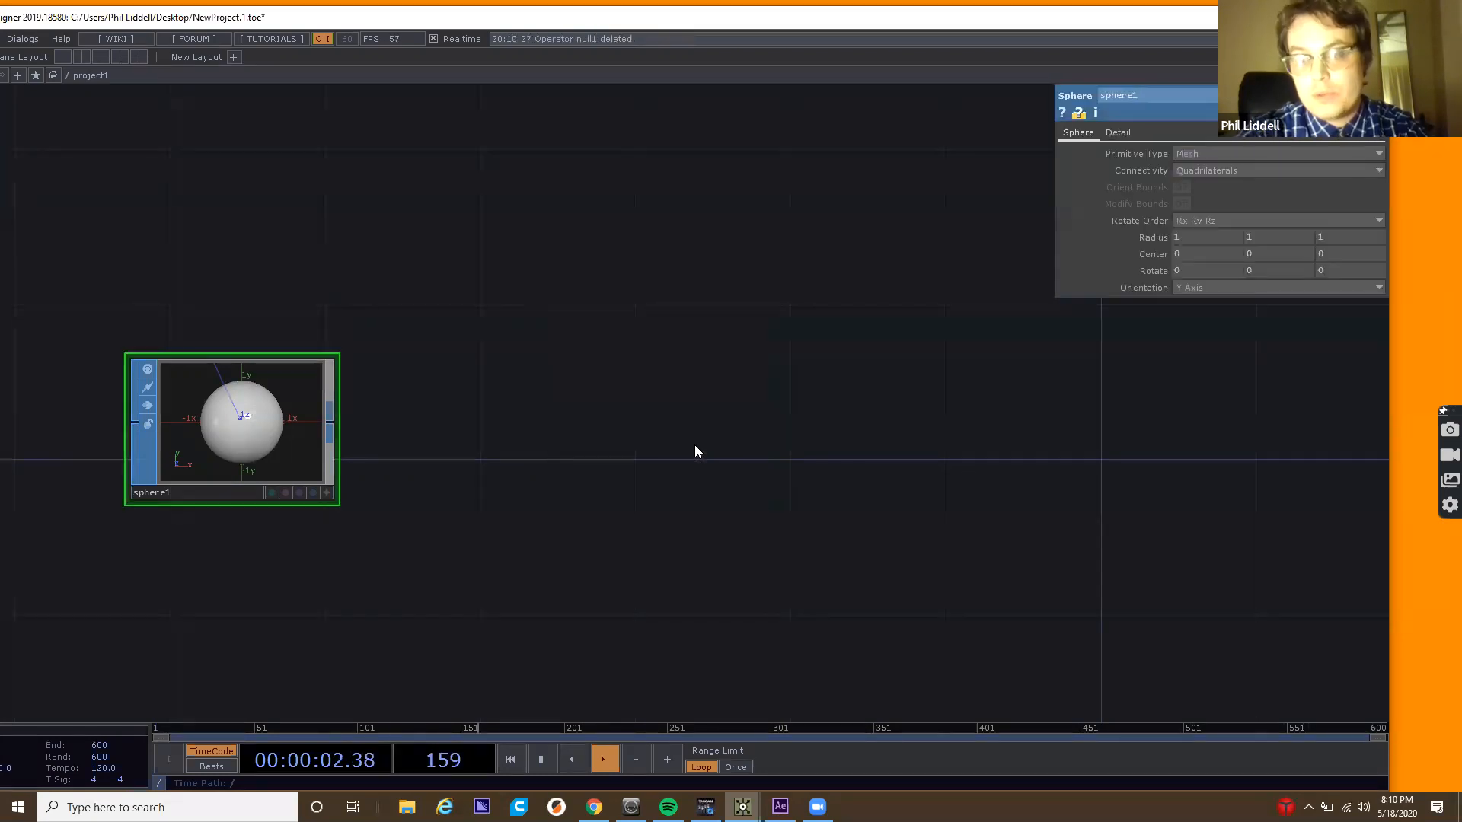
# Add an OP Viewer TOP below the sphere and set sphere1 as its Operator Viewer source.
pyautogui.press('Tab')
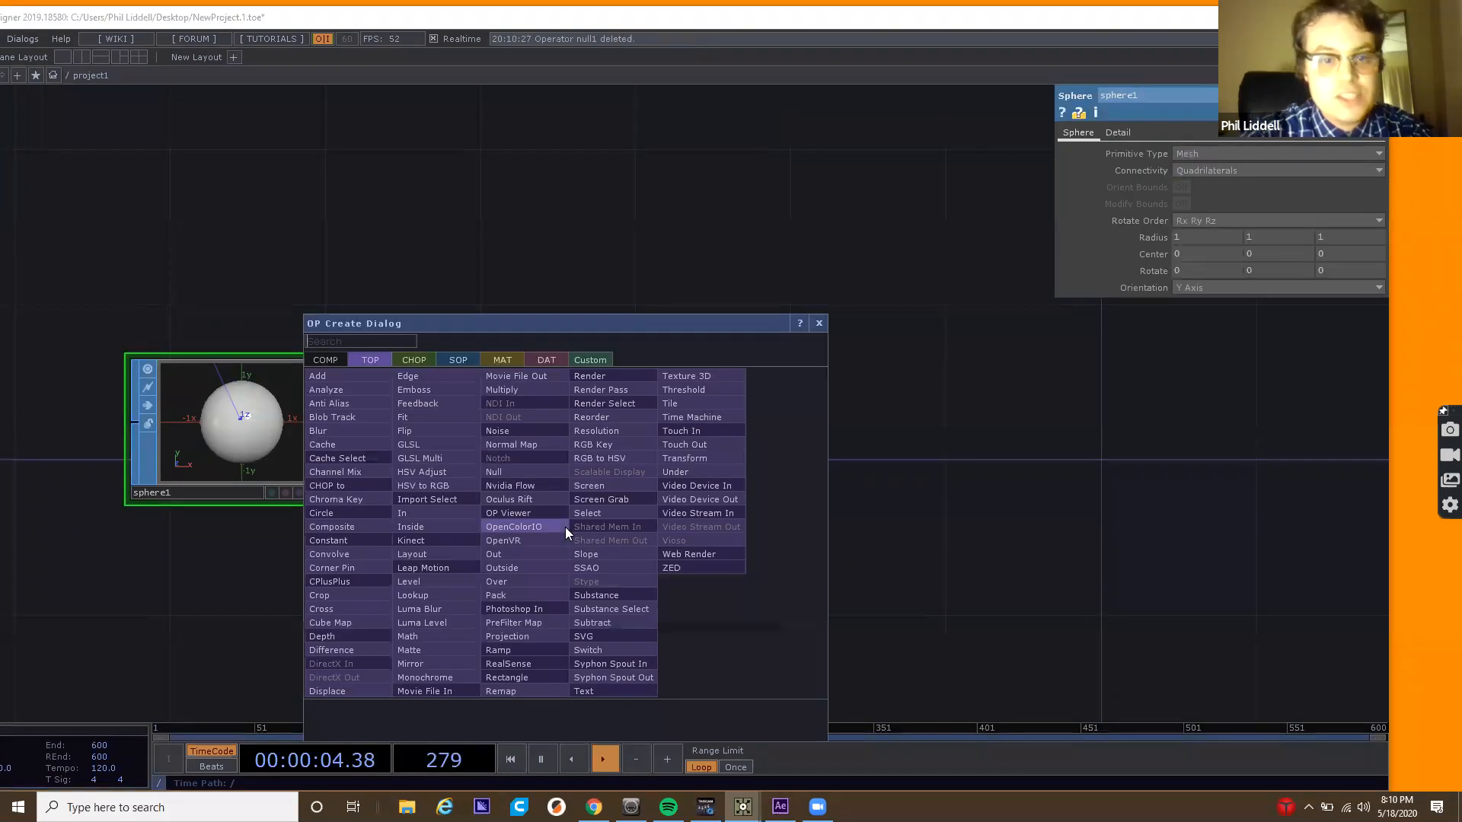
pyautogui.write('op')
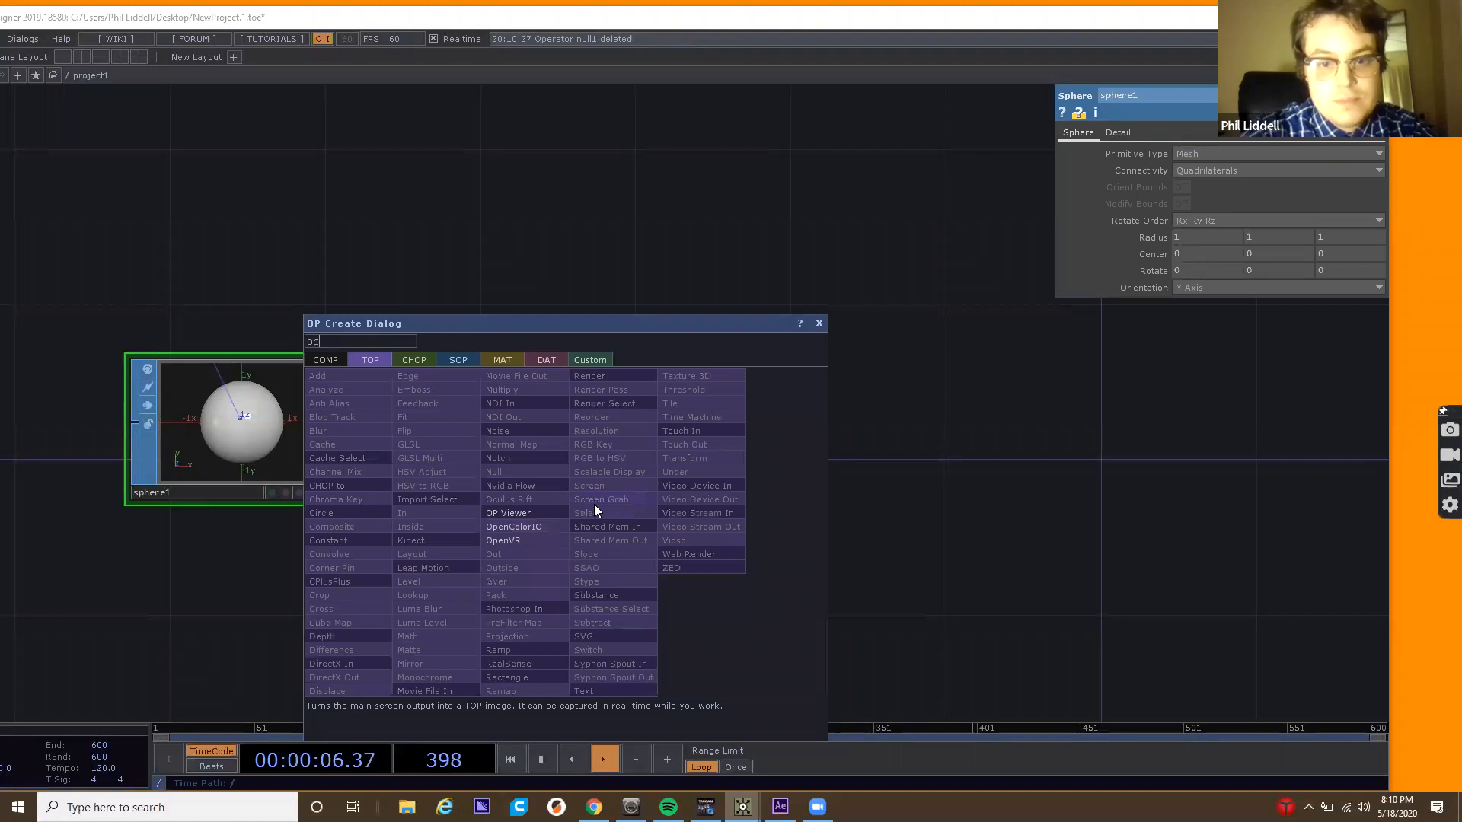
pyautogui.click(558, 514)
pyautogui.click(438, 613)
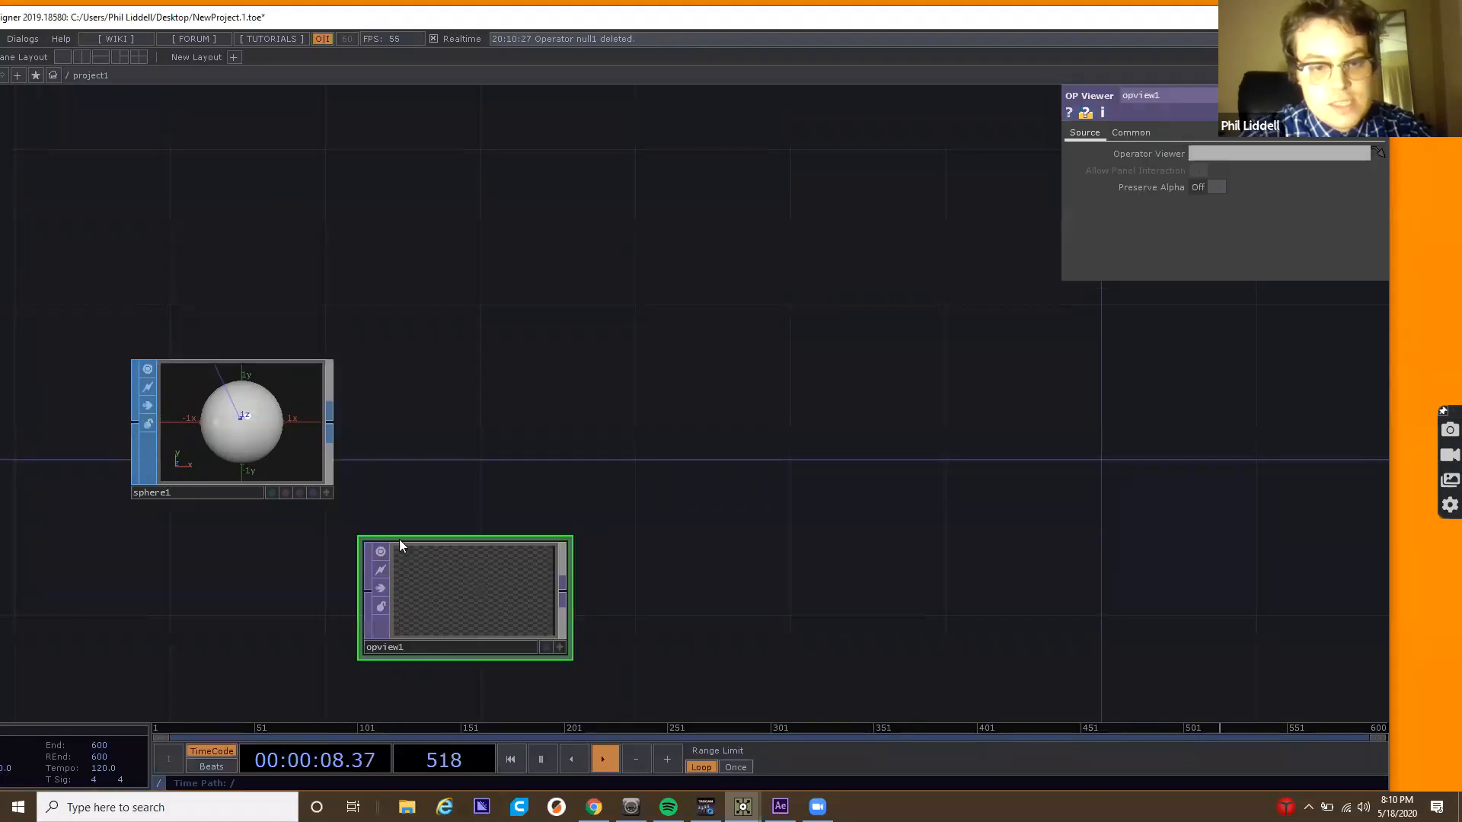
pyautogui.moveTo(328, 503); pyautogui.dragTo(504, 612)
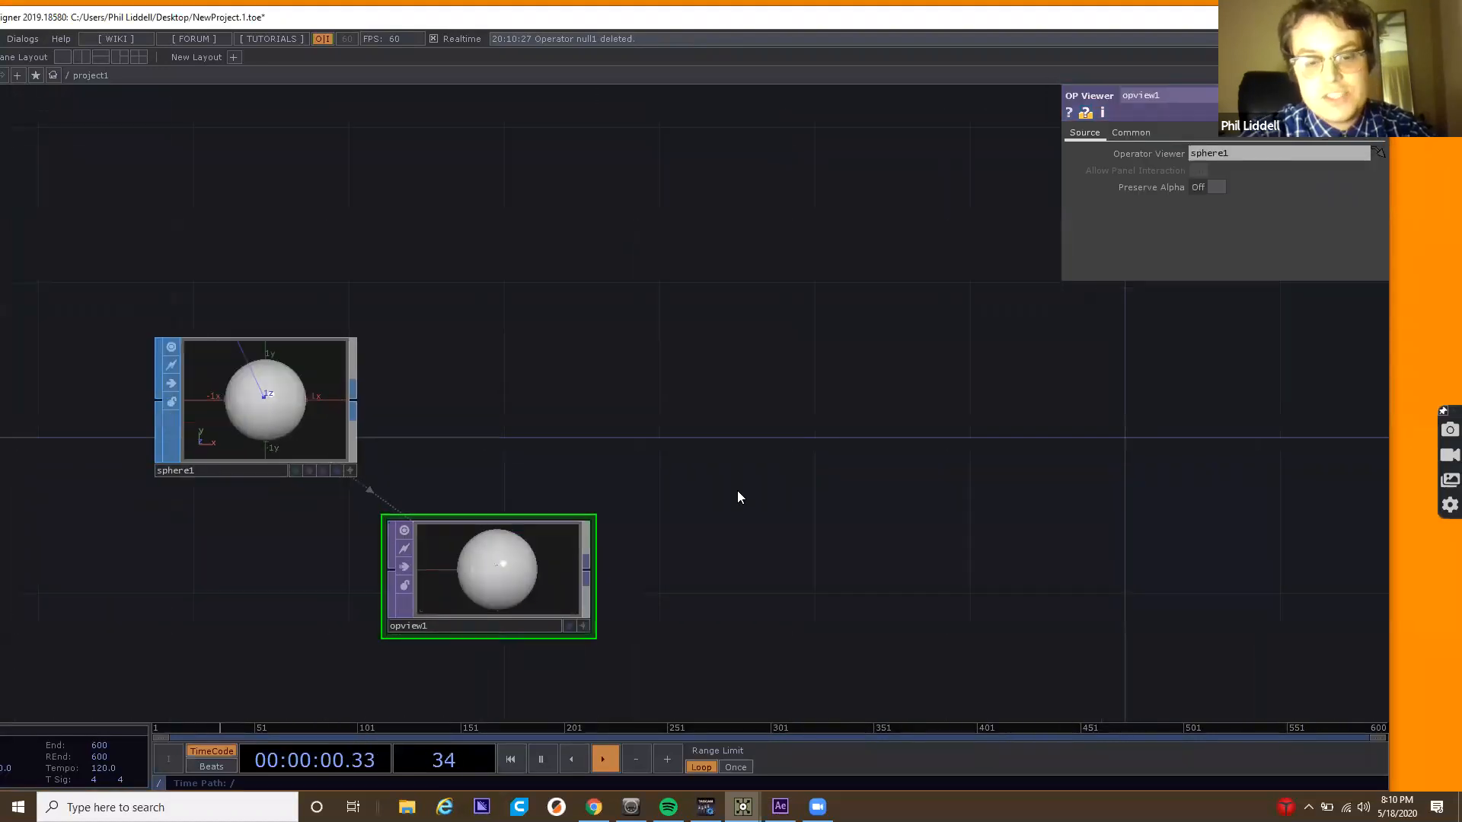
pyautogui.scroll(5, 546, 536)
pyautogui.scroll(3, 545, 536)
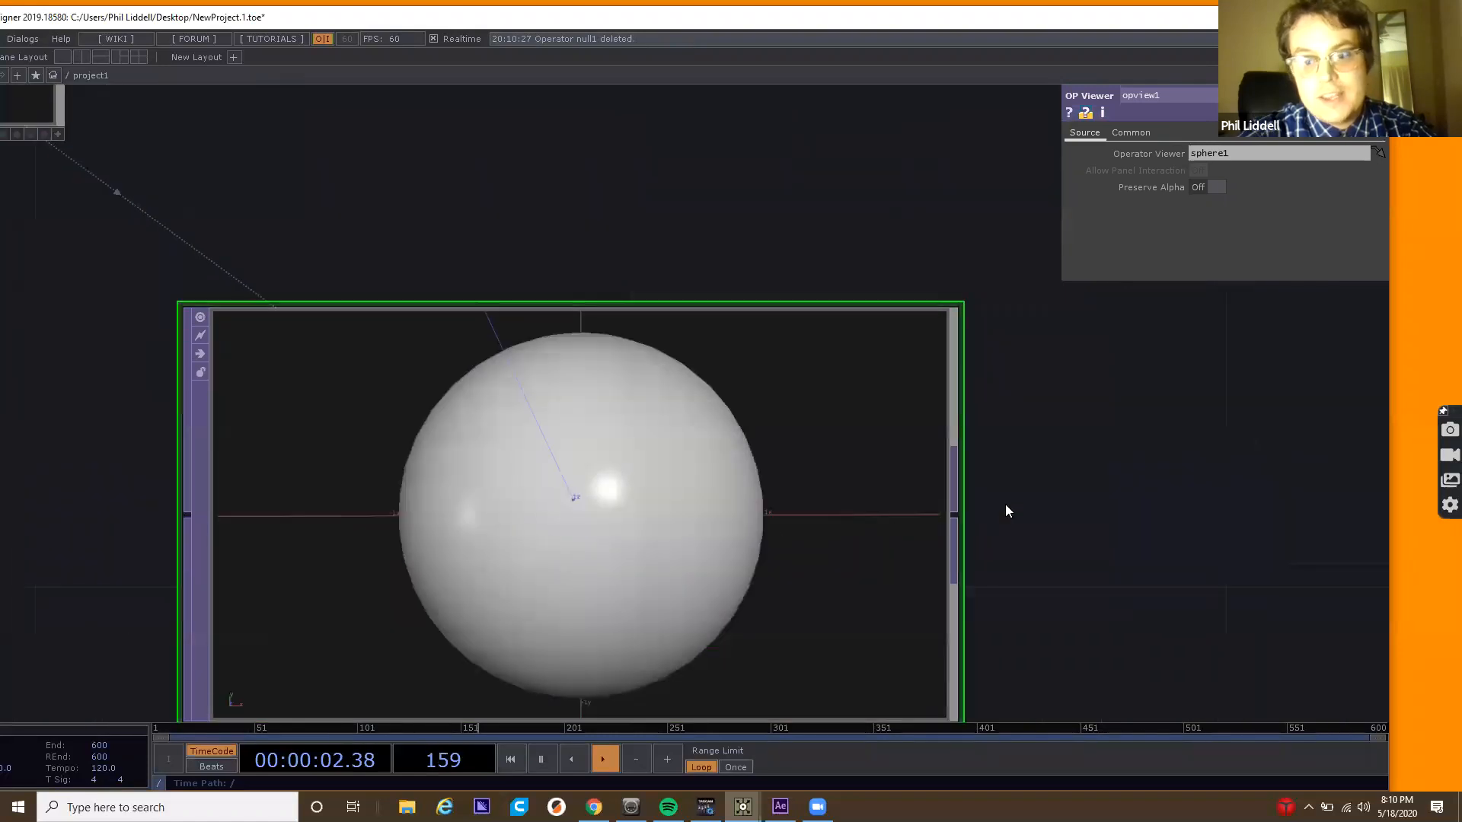
pyautogui.moveTo(1005, 509); pyautogui.dragTo(952, 402)
pyautogui.moveTo(746, 357); pyautogui.dragTo(658, 390)
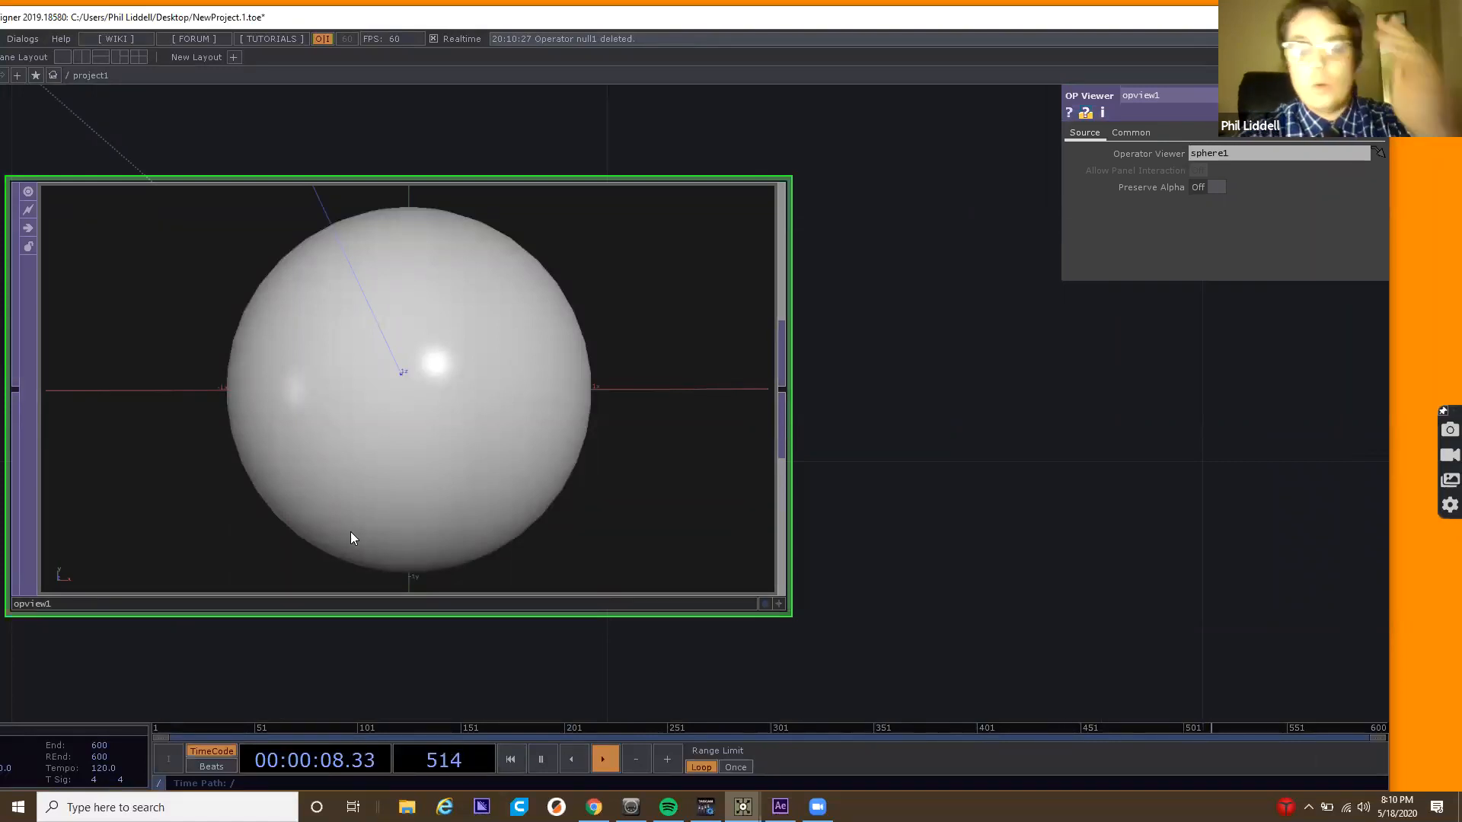
pyautogui.scroll(-5, 382, 561)
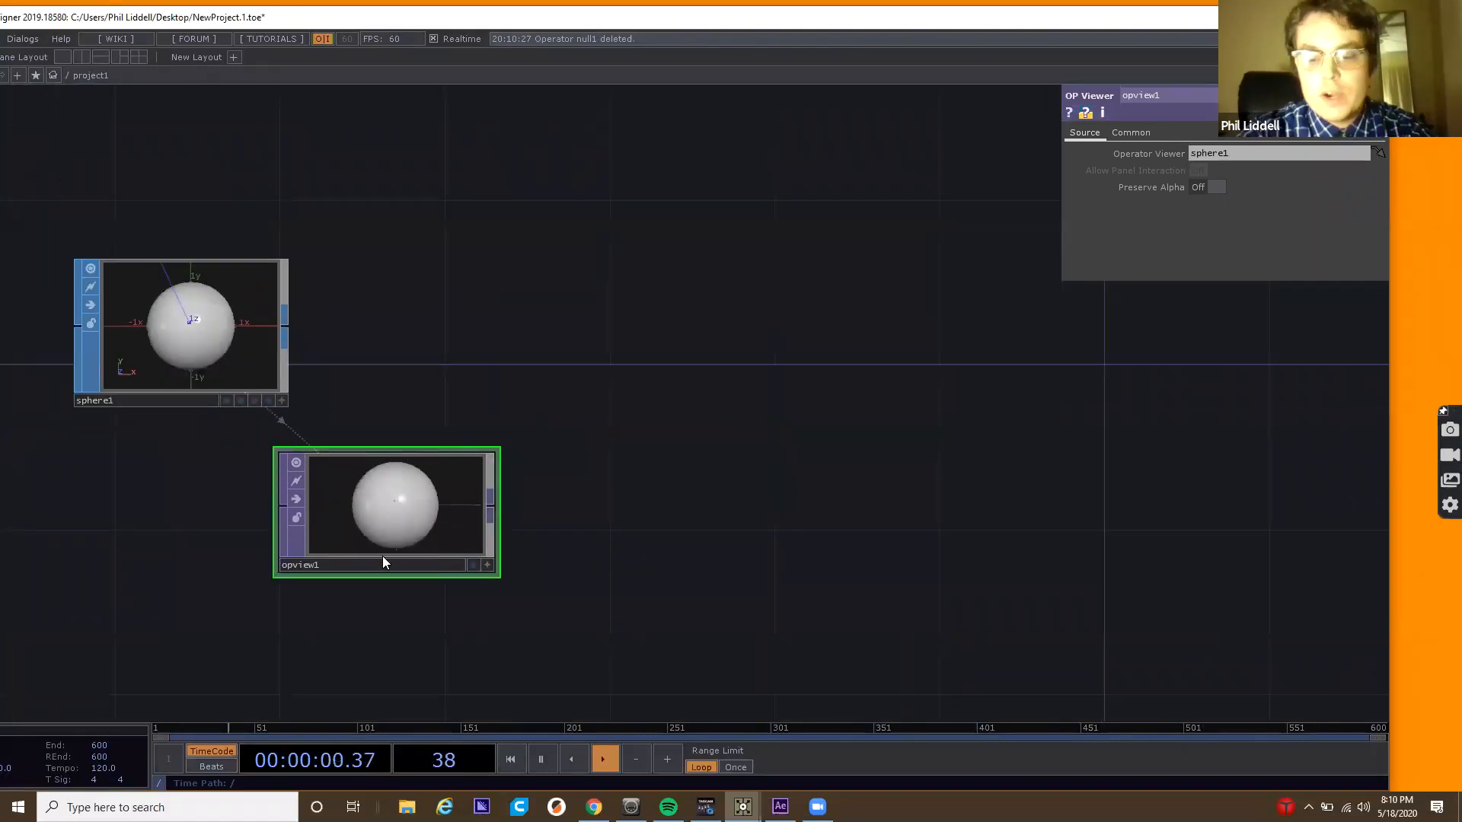
# Delete the OP Viewer TOP from the project network.
pyautogui.press('Delete')
pyautogui.moveTo(456, 485); pyautogui.dragTo(451, 515)
pyautogui.scroll(-5, 442, 527)
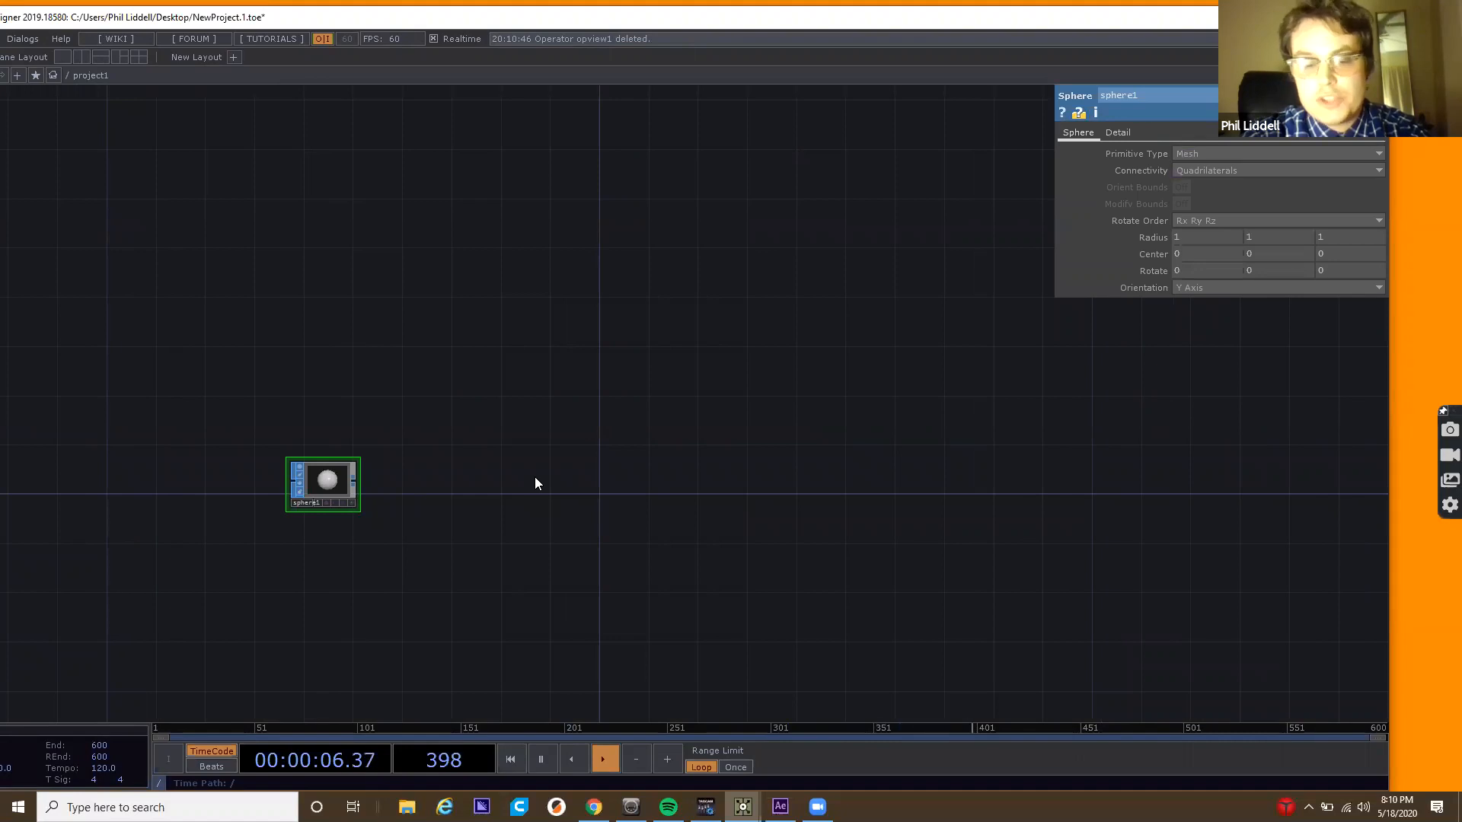
# Add a Geometry COMP to the project network, placed beside the sphere.
pyautogui.press('Tab')
pyautogui.click(294, 307)
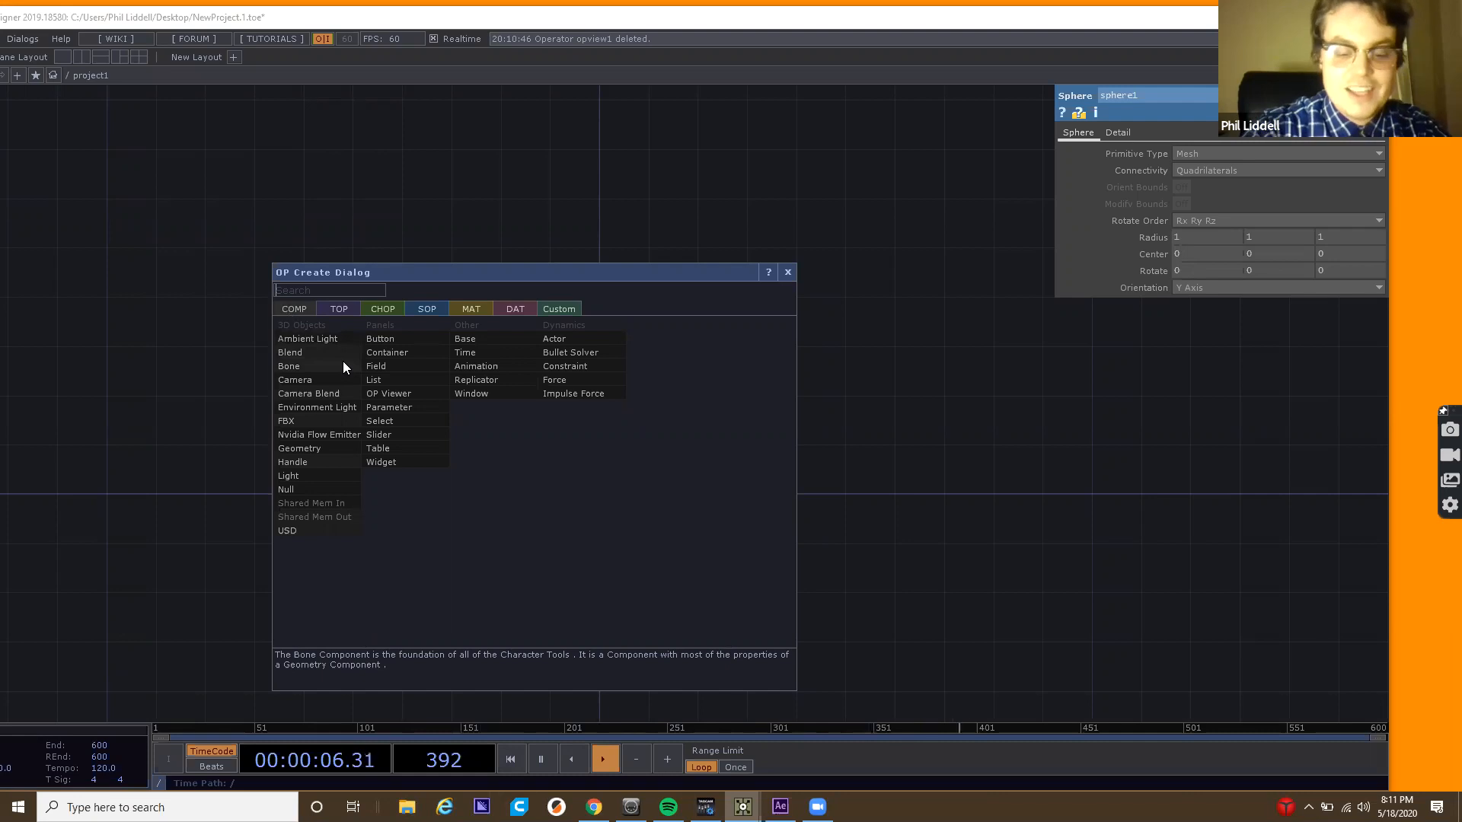
pyautogui.write('geo')
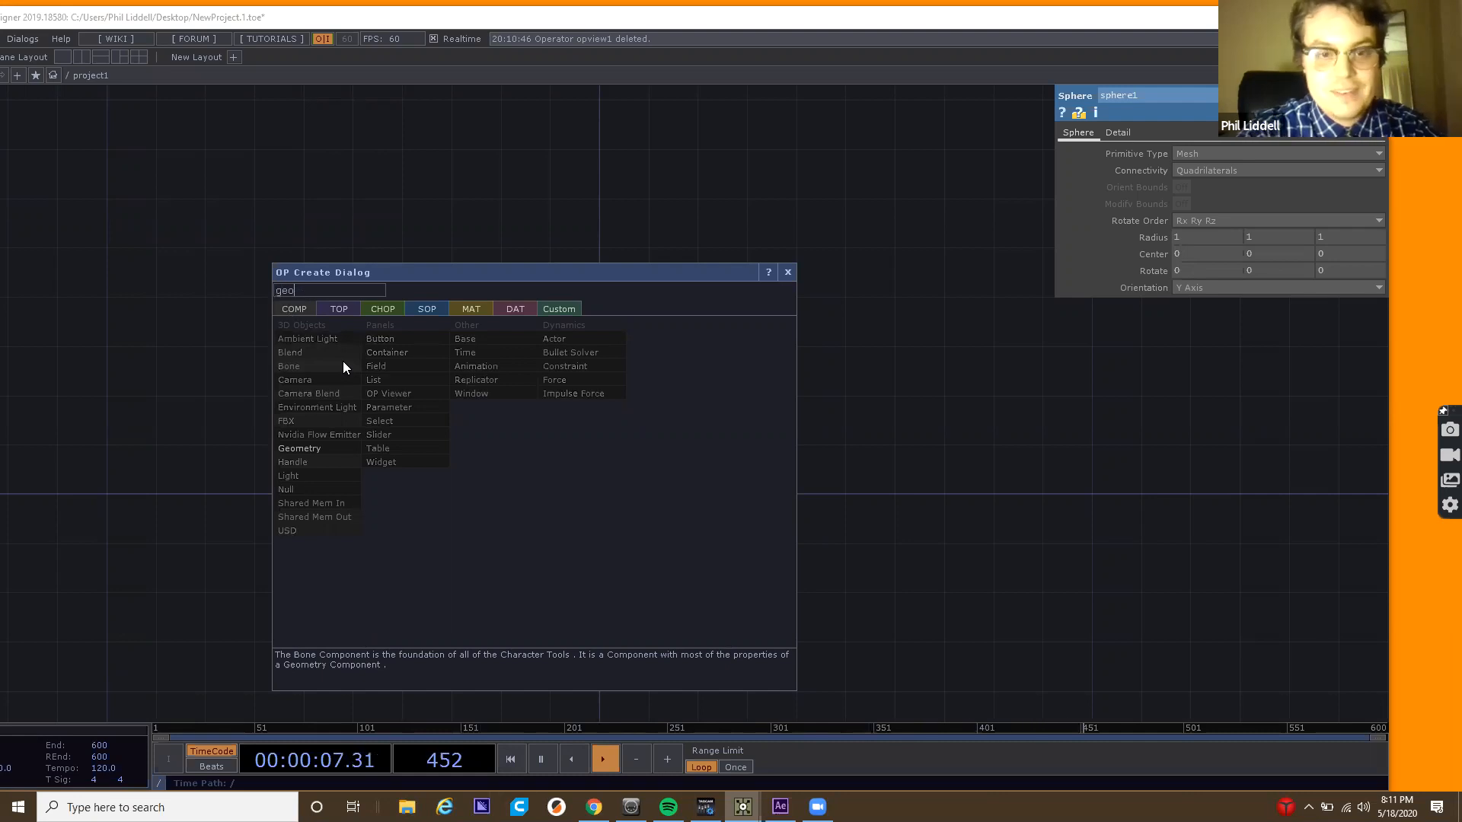
pyautogui.click(333, 447)
pyautogui.click(536, 486)
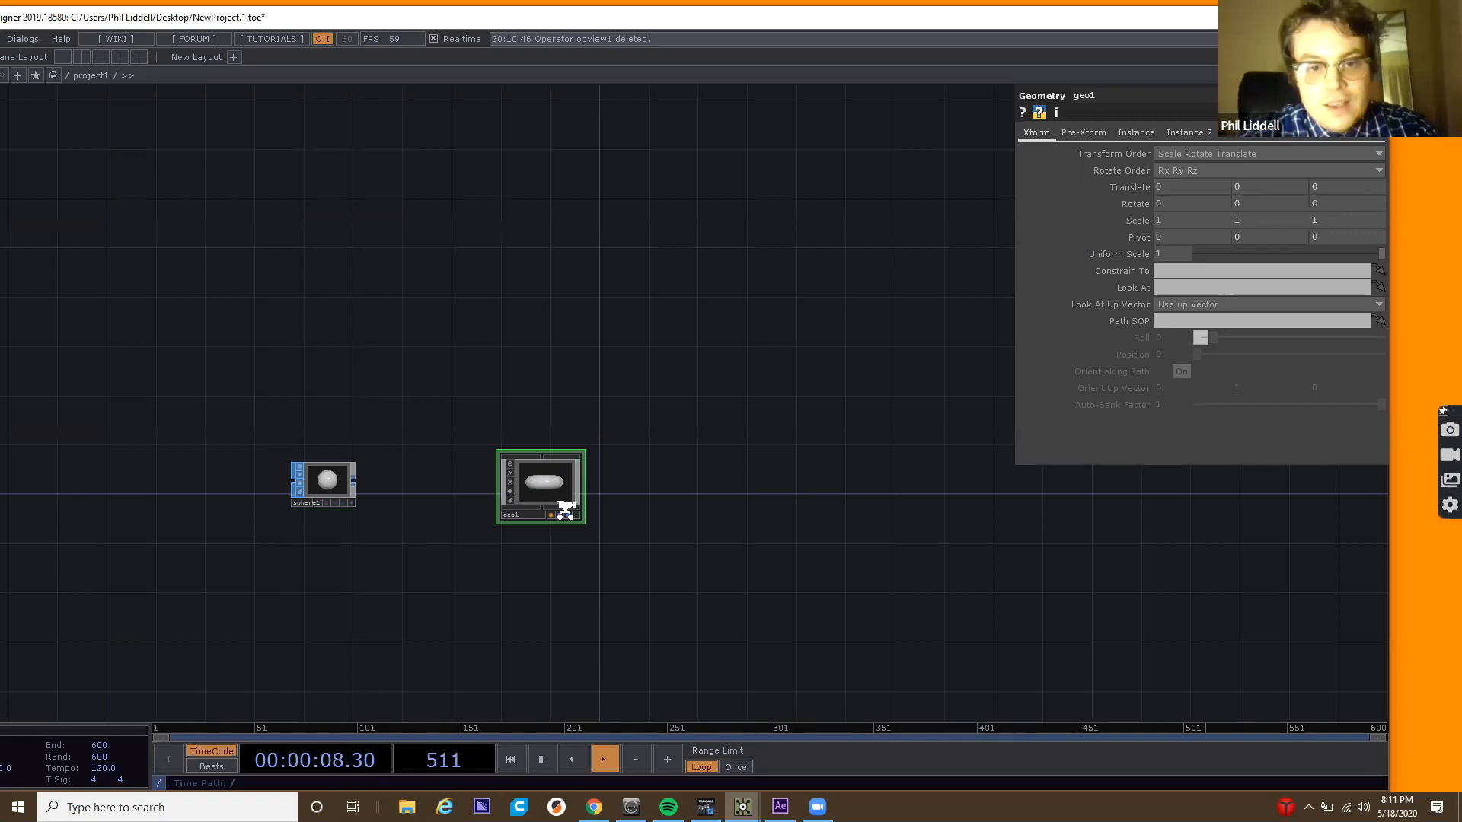
# Activate the Geometry component's interactive viewer to rotate and inspect its torus, and deactivate the viewer.
pyautogui.scroll(4, 567, 506)
pyautogui.scroll(1, 566, 506)
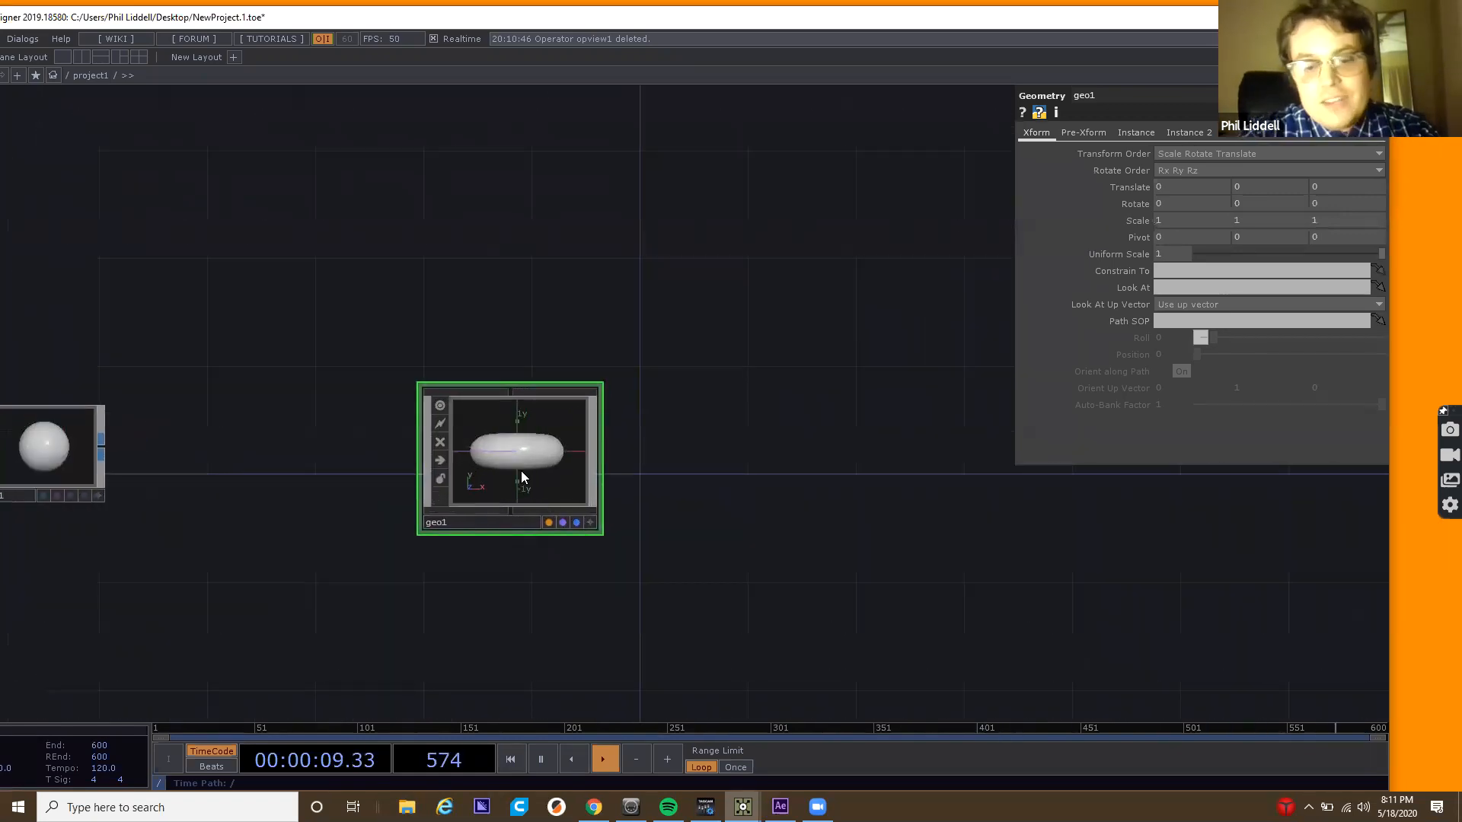
pyautogui.click(592, 526)
pyautogui.moveTo(545, 442); pyautogui.dragTo(553, 477)
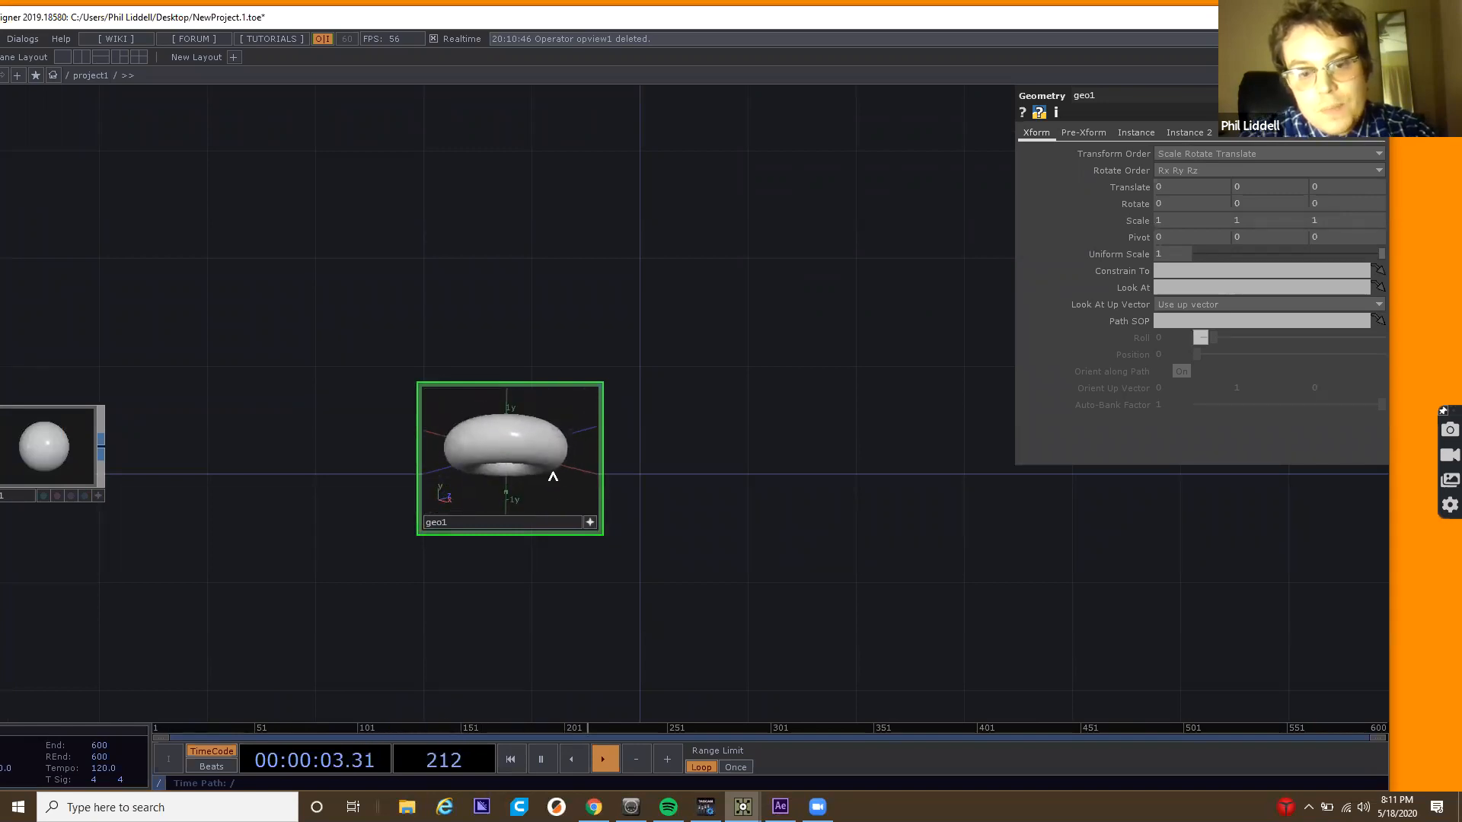
pyautogui.click(590, 522)
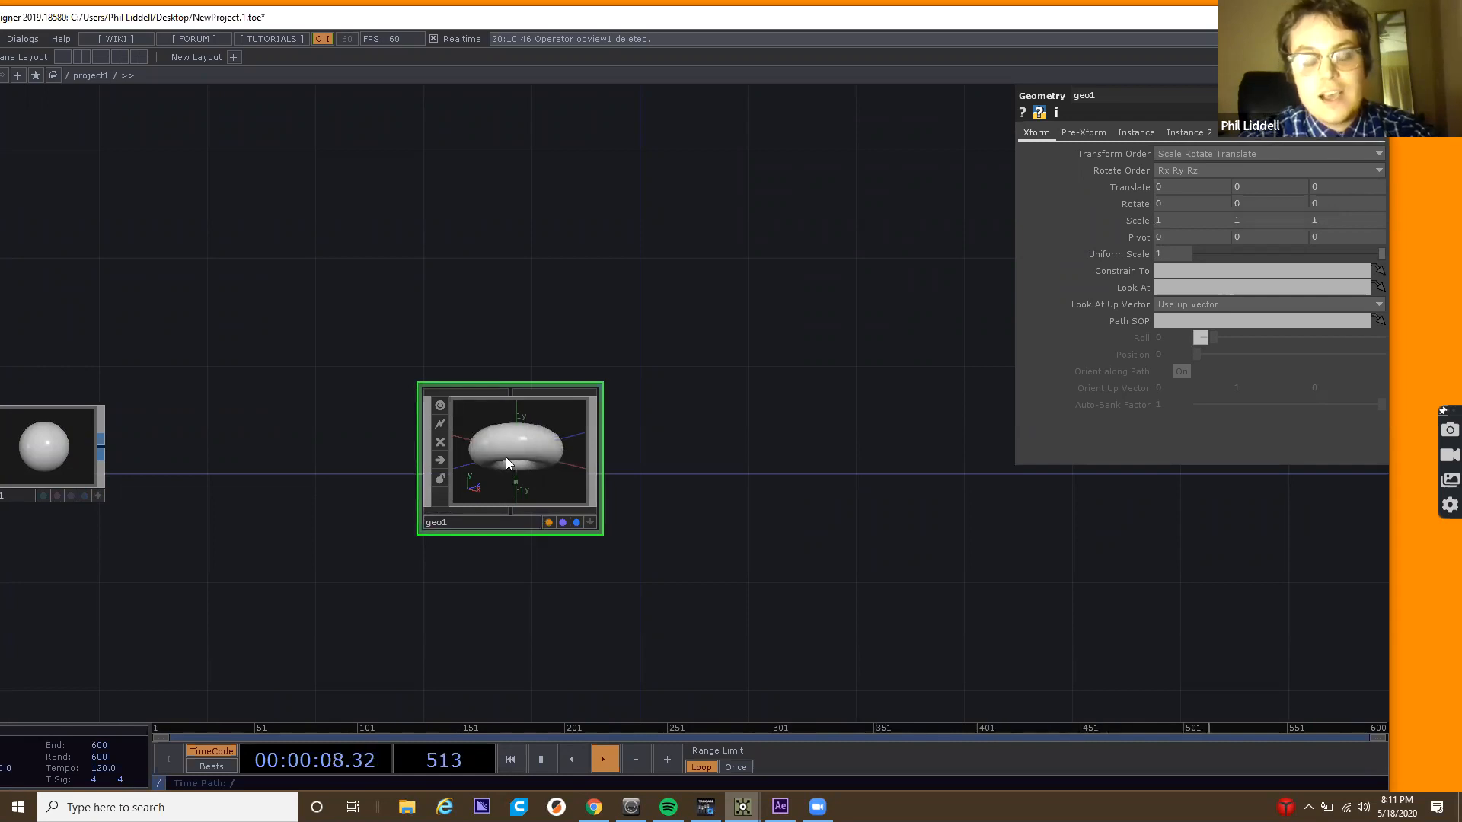
# Go inside the Geometry component, delete its default torus, and return to the project network.
pyautogui.scroll(5, 505, 457)
pyautogui.scroll(-8, 504, 399)
pyautogui.scroll(8, 504, 400)
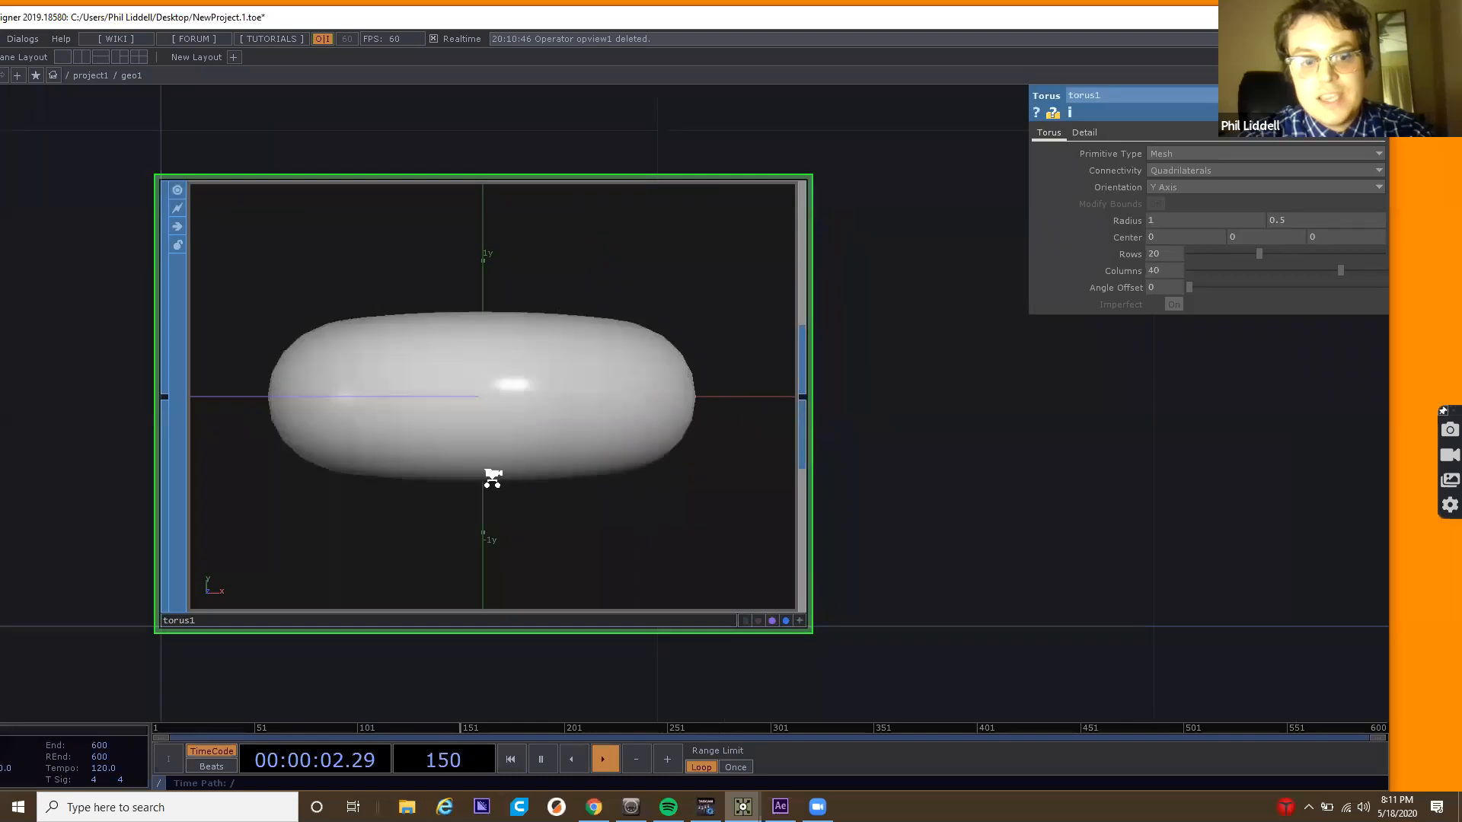
pyautogui.scroll(-8, 492, 478)
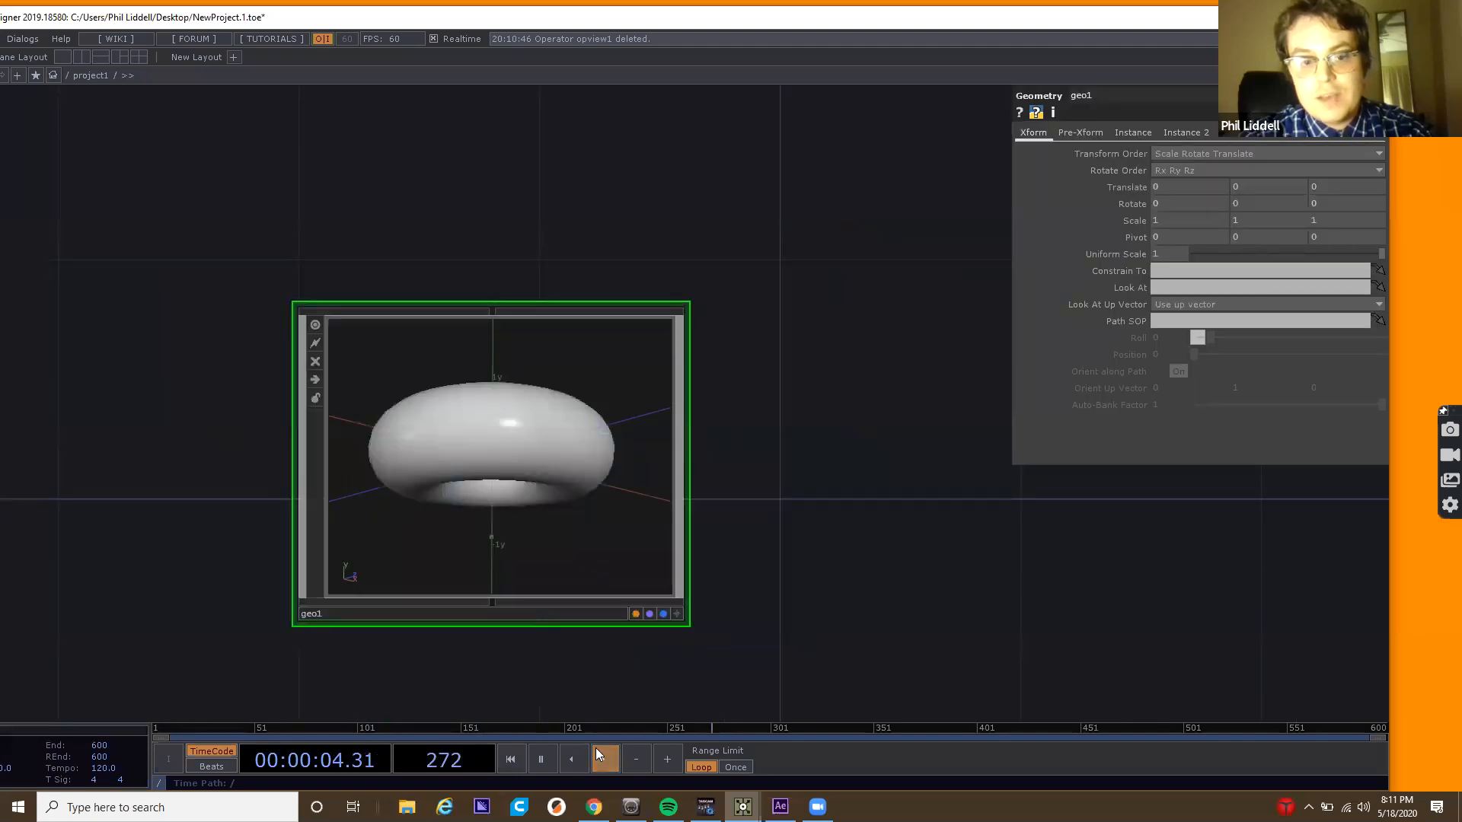
pyautogui.scroll(8, 507, 397)
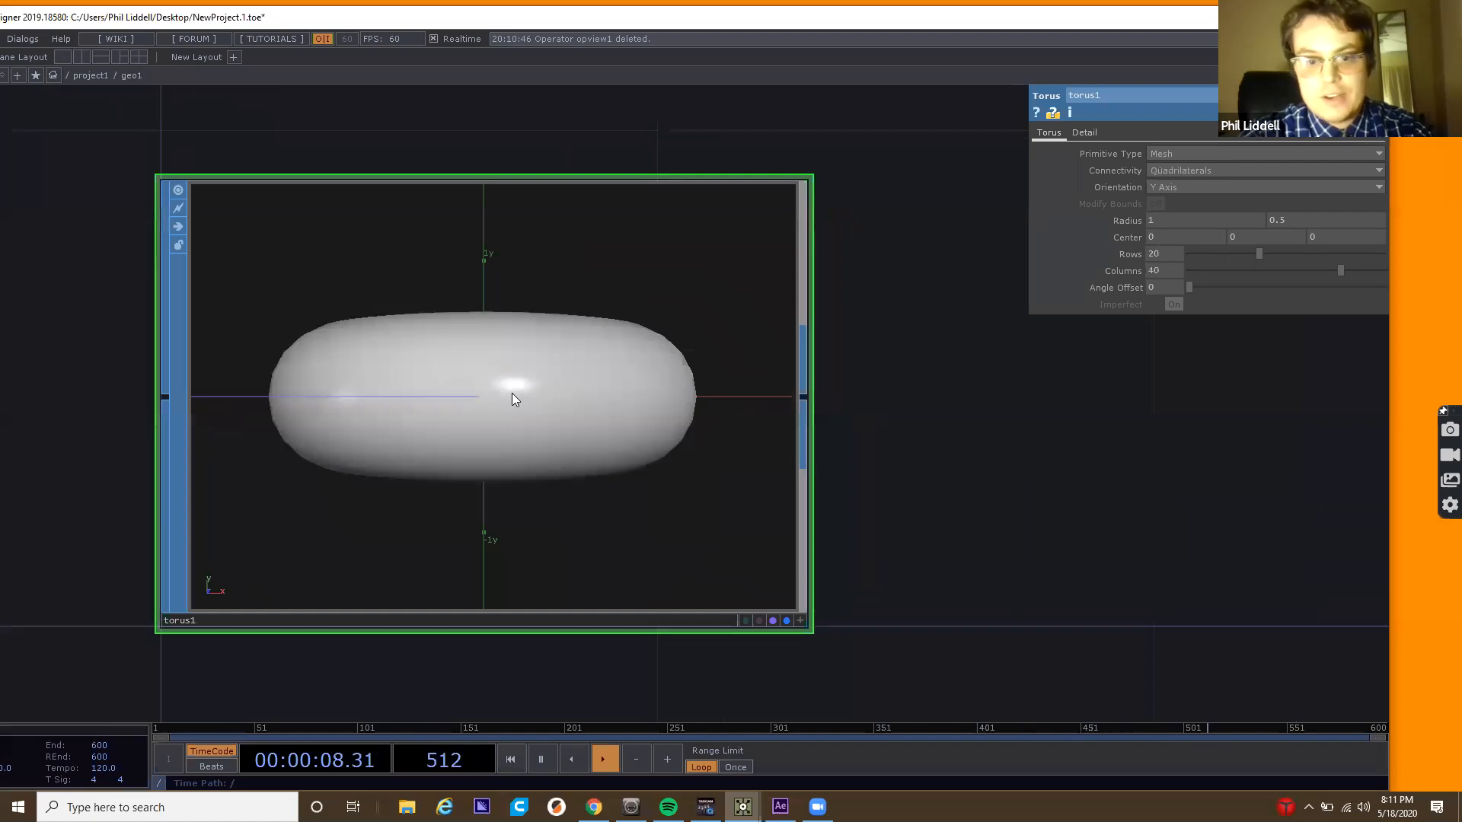
pyautogui.moveTo(559, 413); pyautogui.dragTo(436, 451)
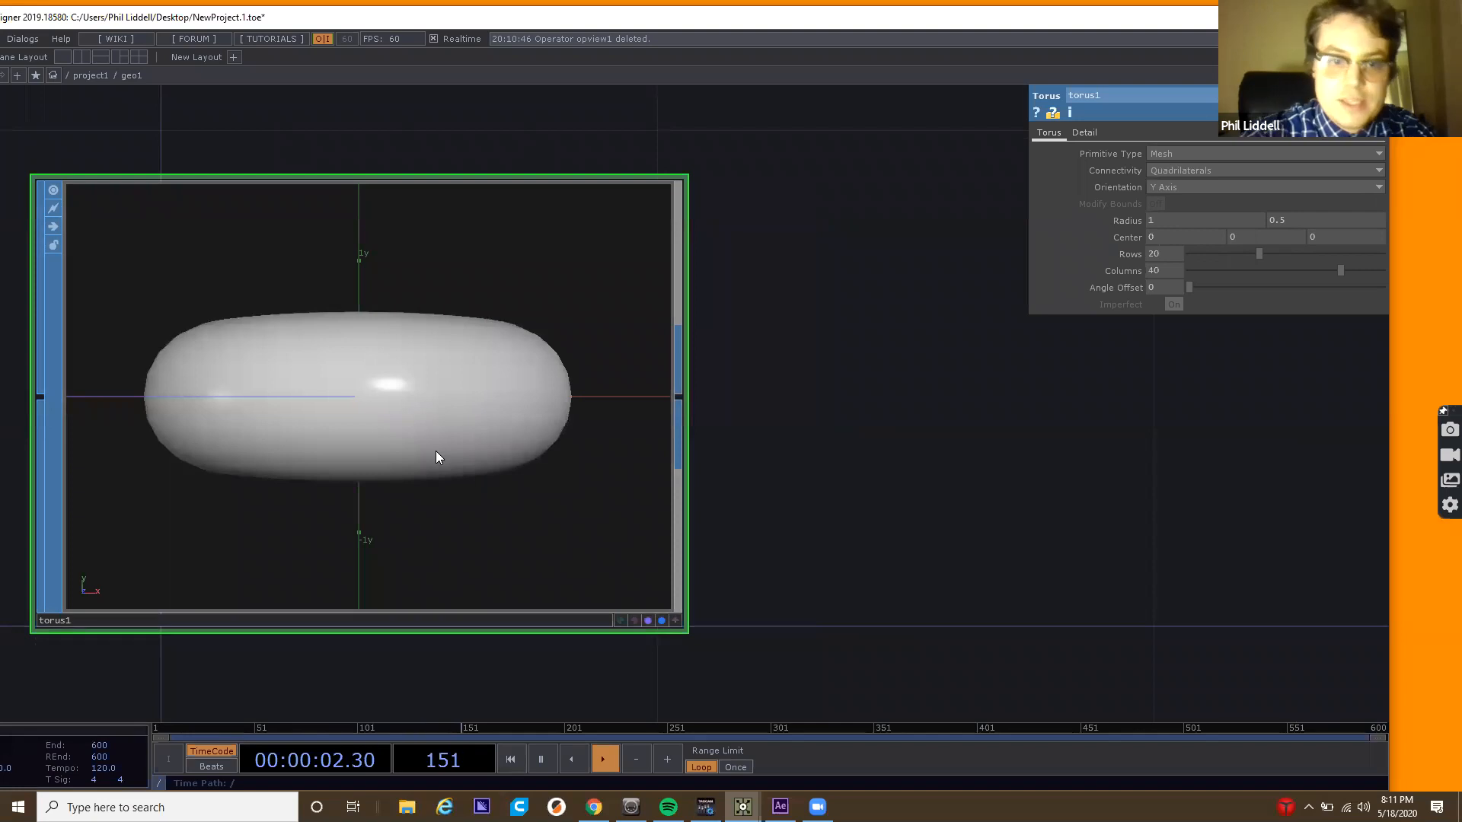
pyautogui.press('Delete')
pyautogui.scroll(-3, 435, 456)
pyautogui.scroll(-6, 436, 452)
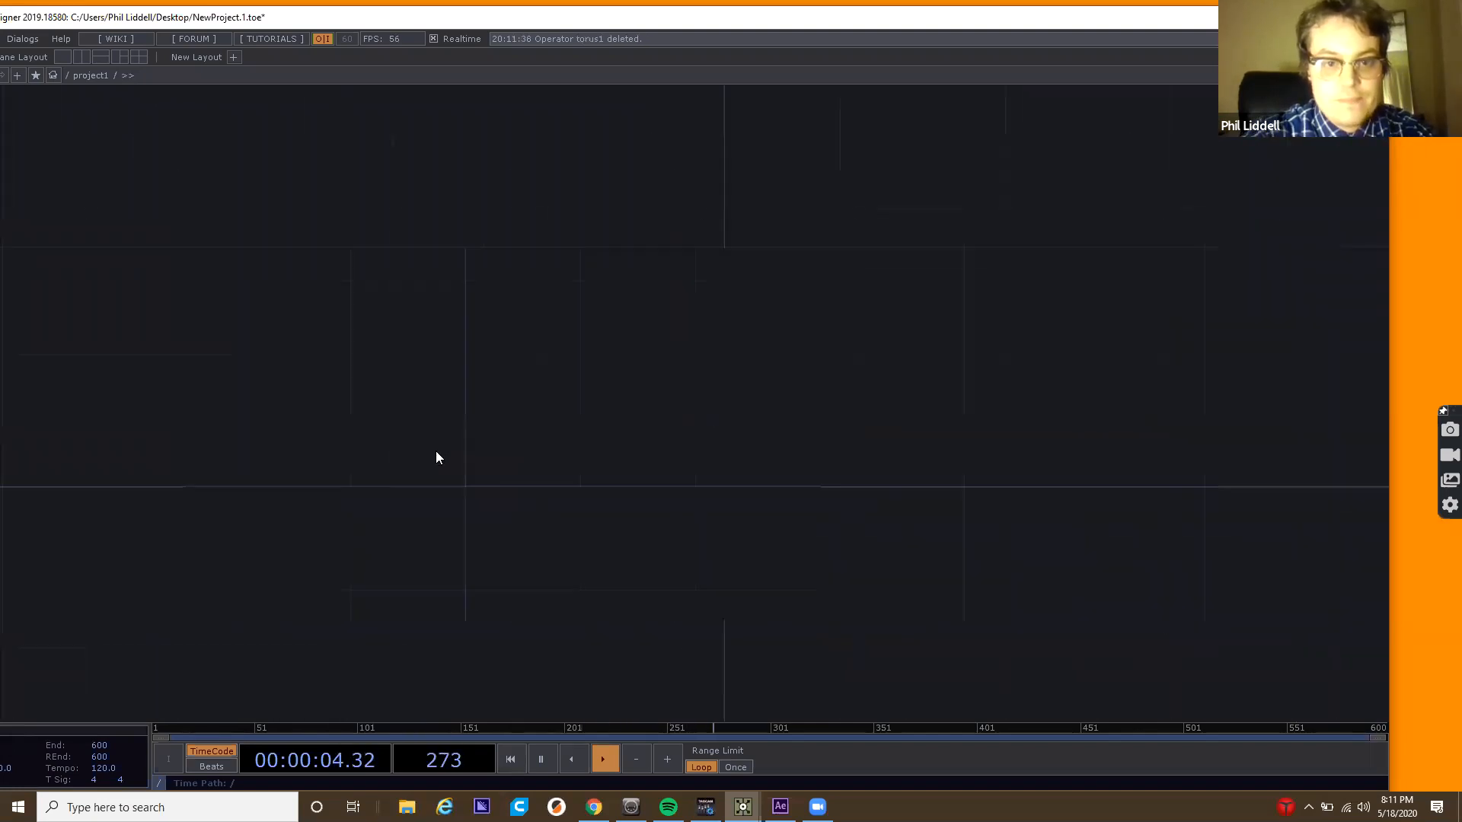
pyautogui.scroll(5, 436, 452)
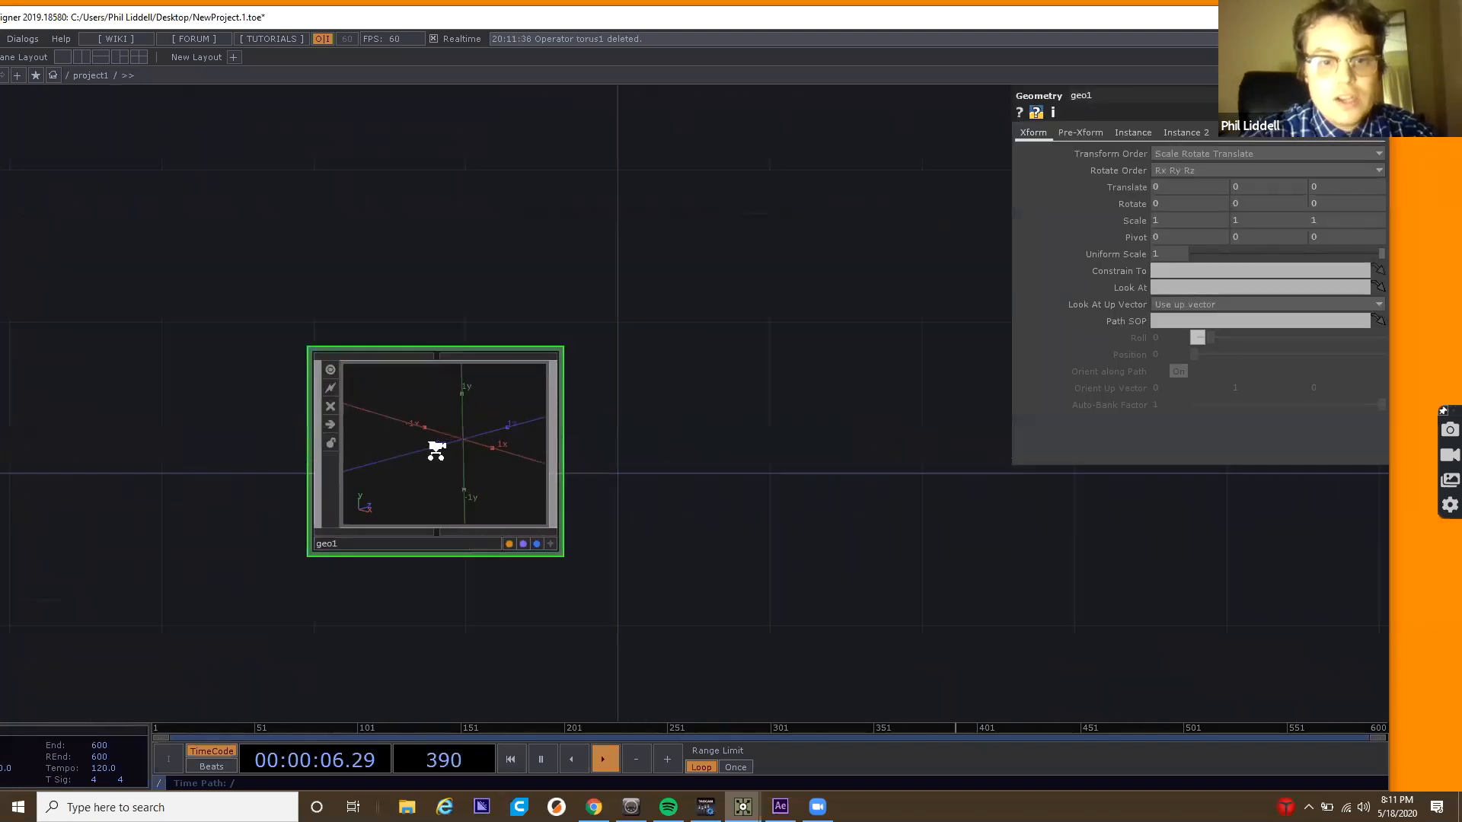
pyautogui.scroll(-2, 437, 452)
pyautogui.scroll(-1, 435, 450)
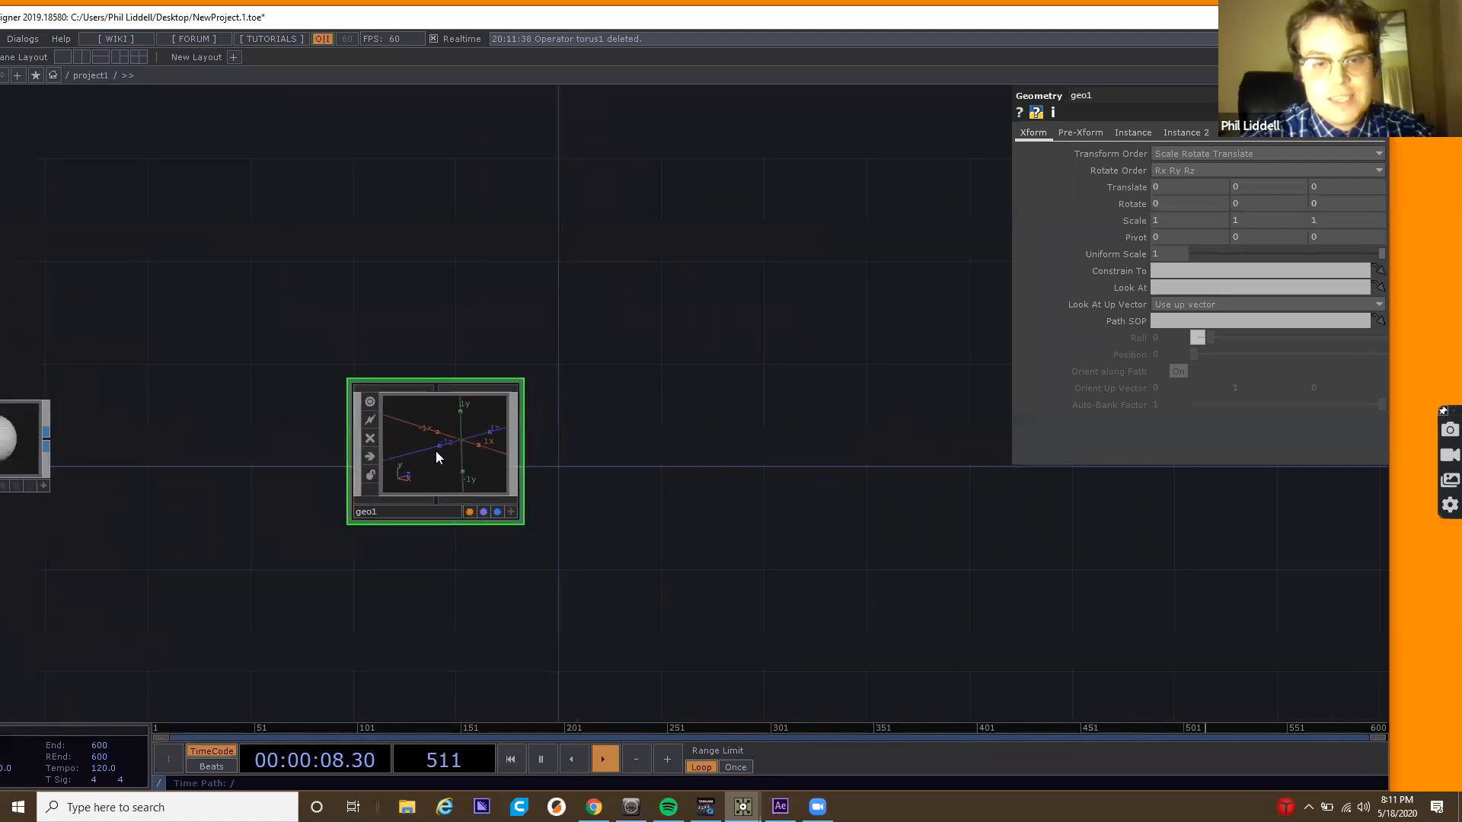
# Cut the sphere from the project network and paste it inside the Geometry component.
pyautogui.moveTo(281, 313); pyautogui.dragTo(526, 323)
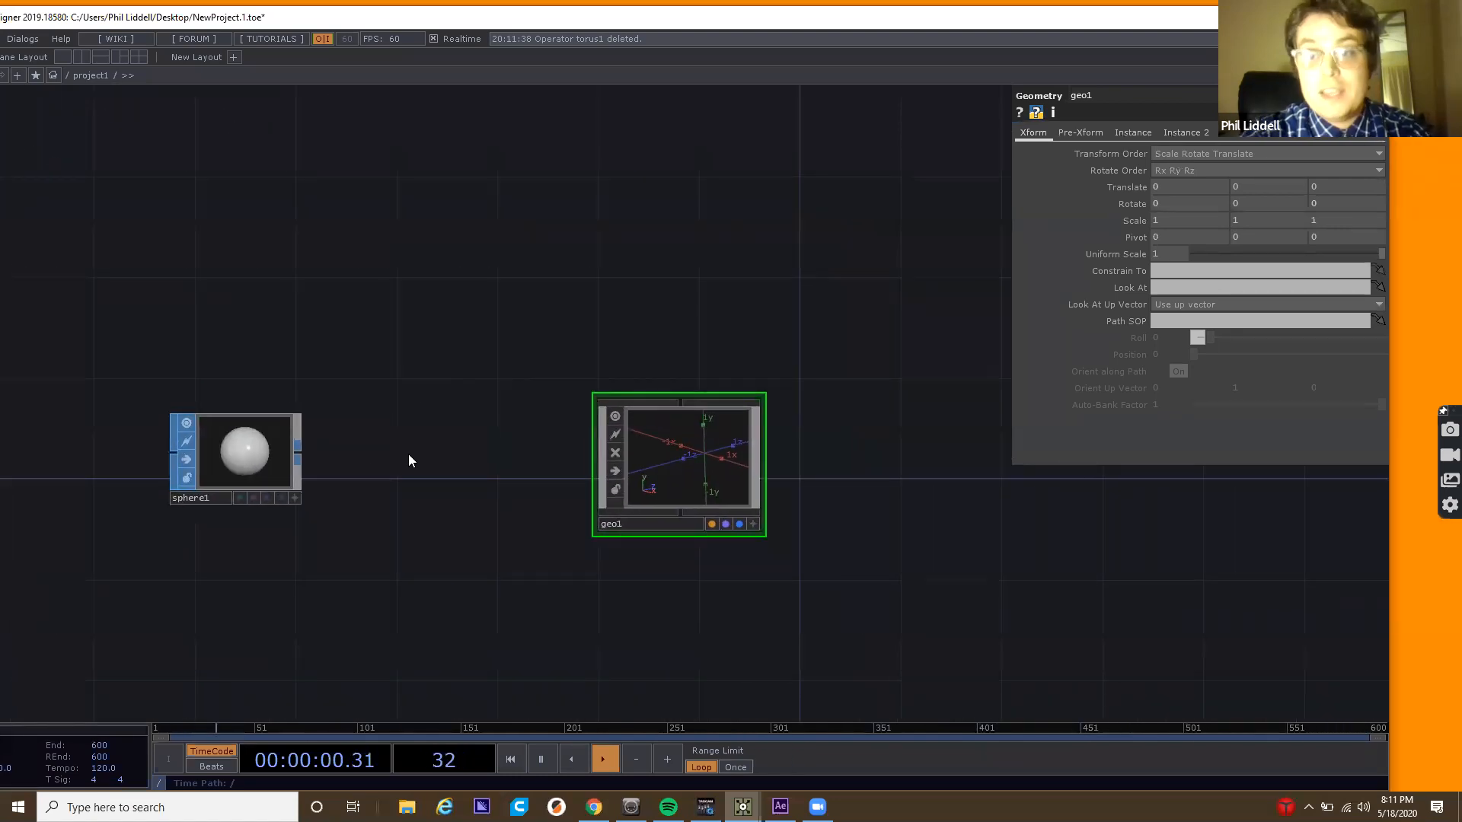
pyautogui.click(264, 458)
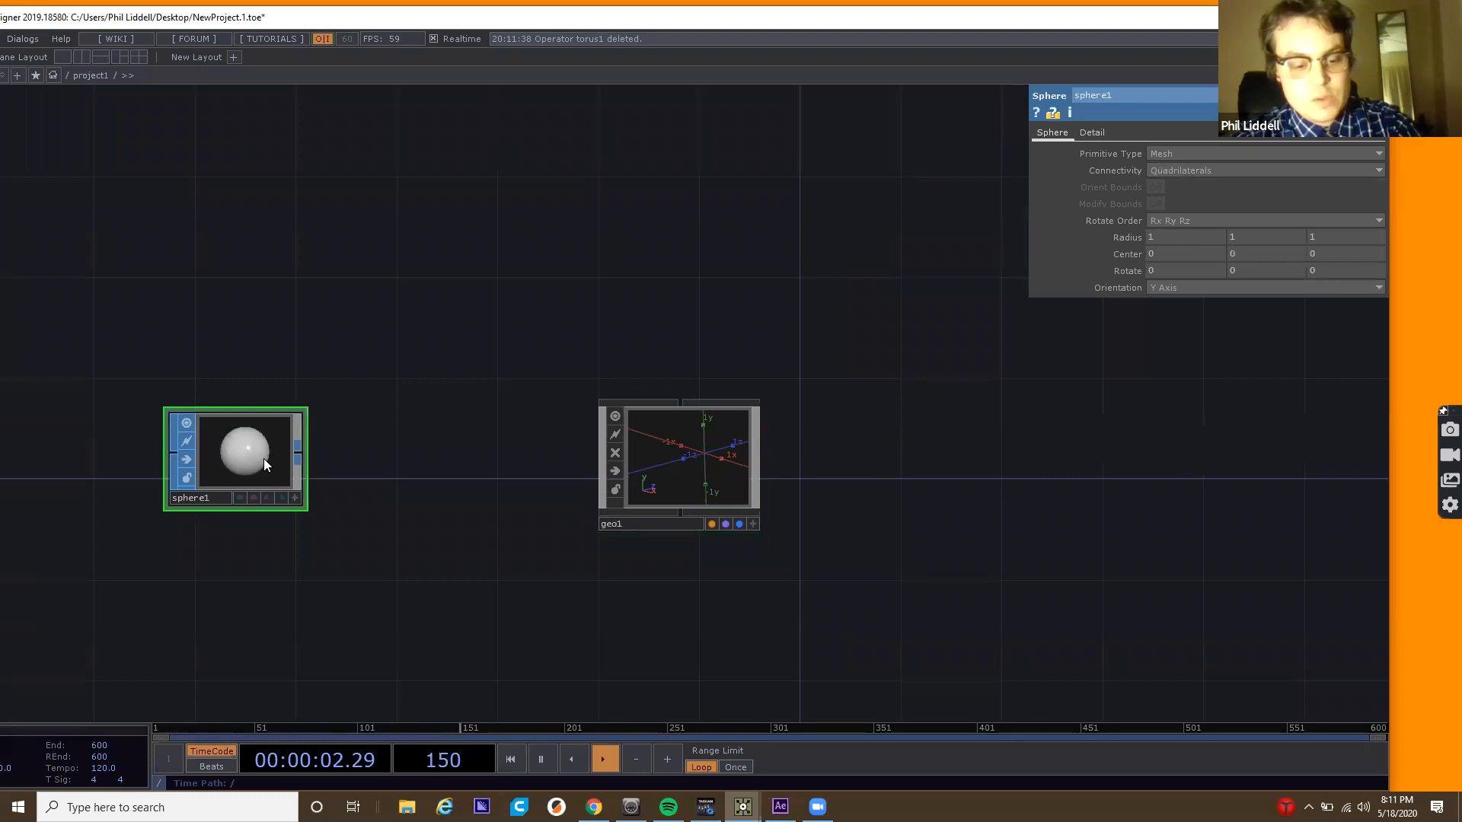
pyautogui.rightClick(264, 458)
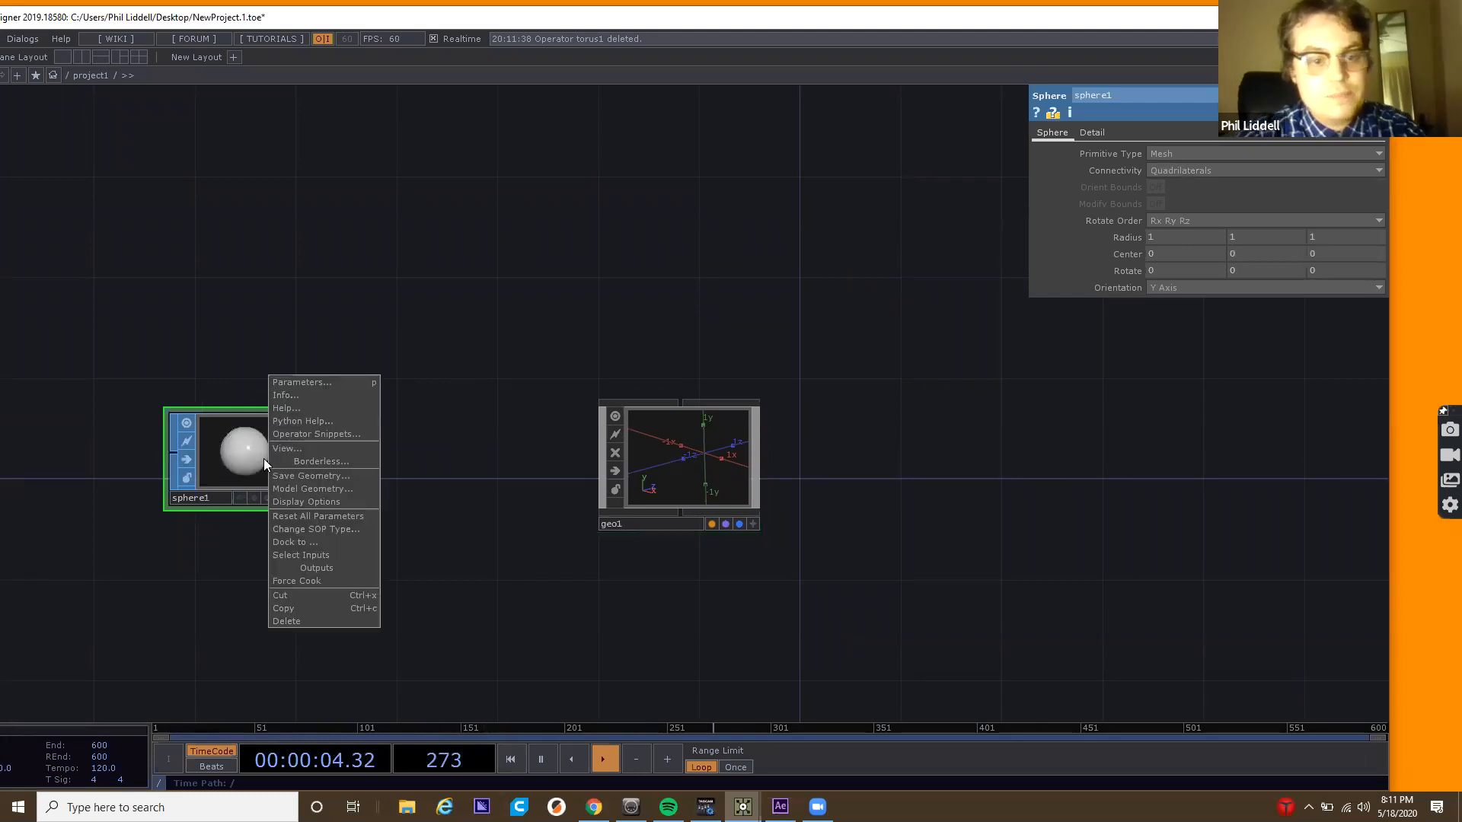
pyautogui.click(310, 598)
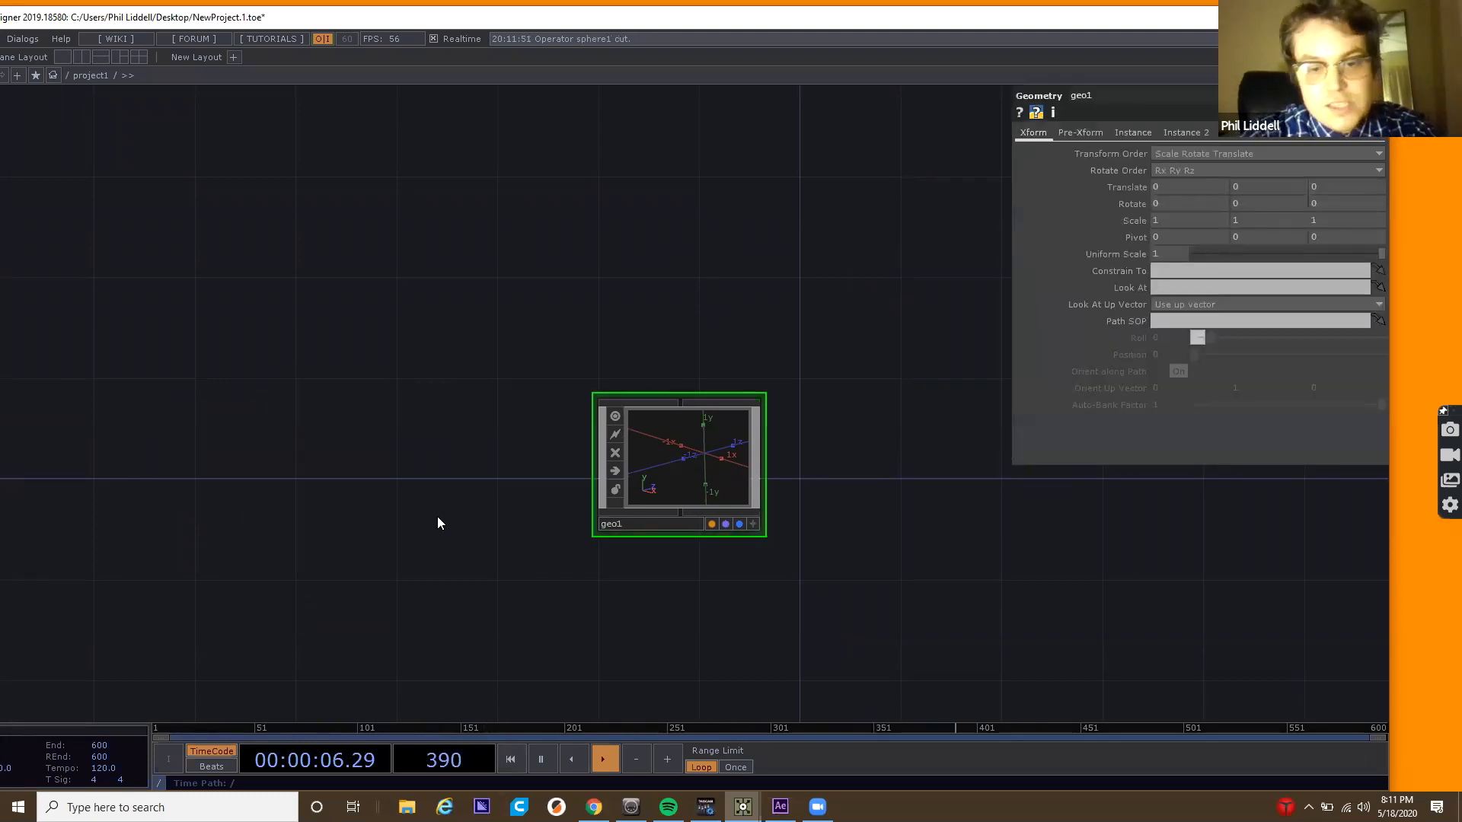
pyautogui.doubleClick(708, 460)
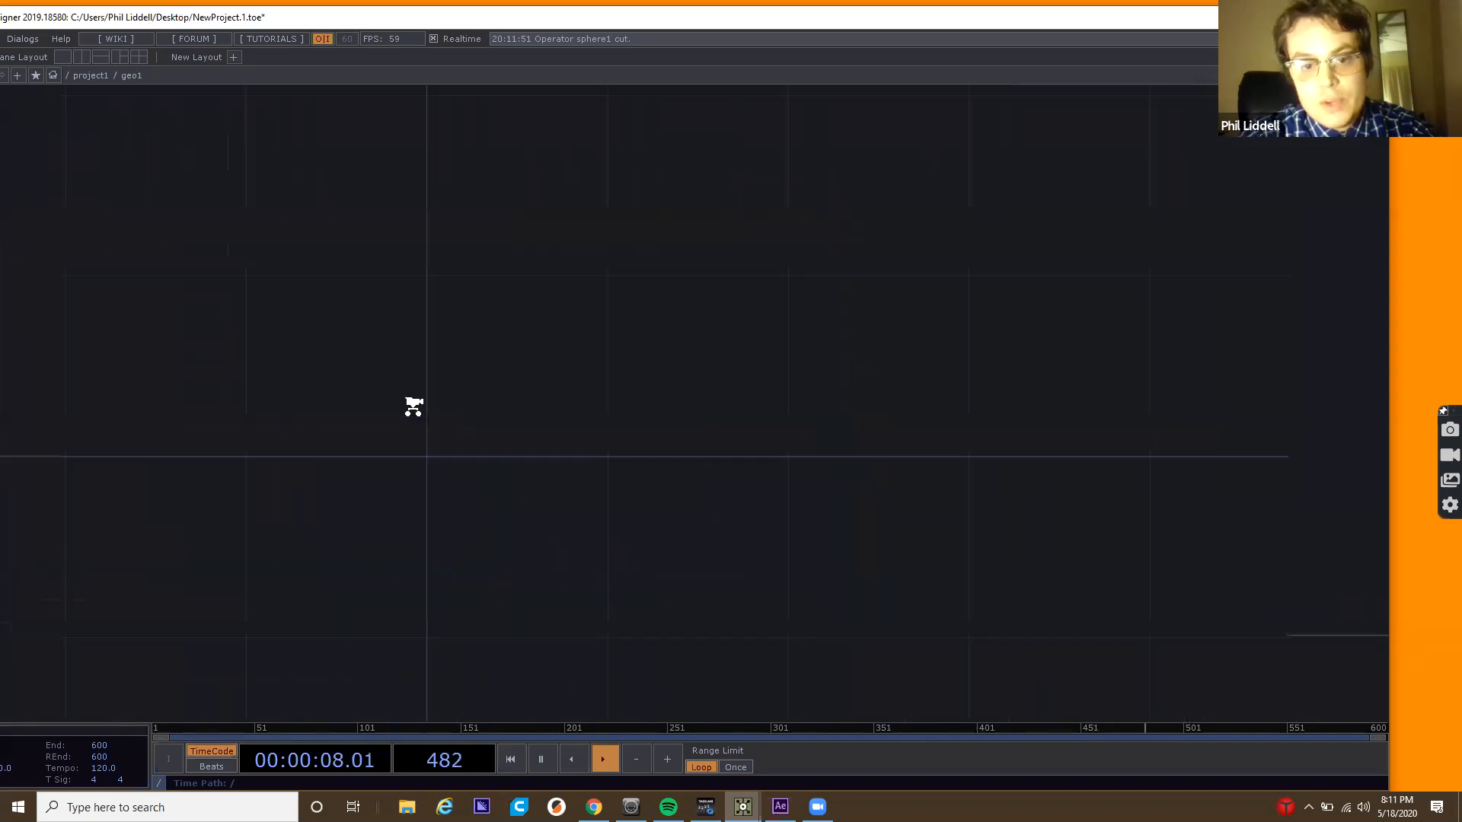
pyautogui.rightClick(279, 372)
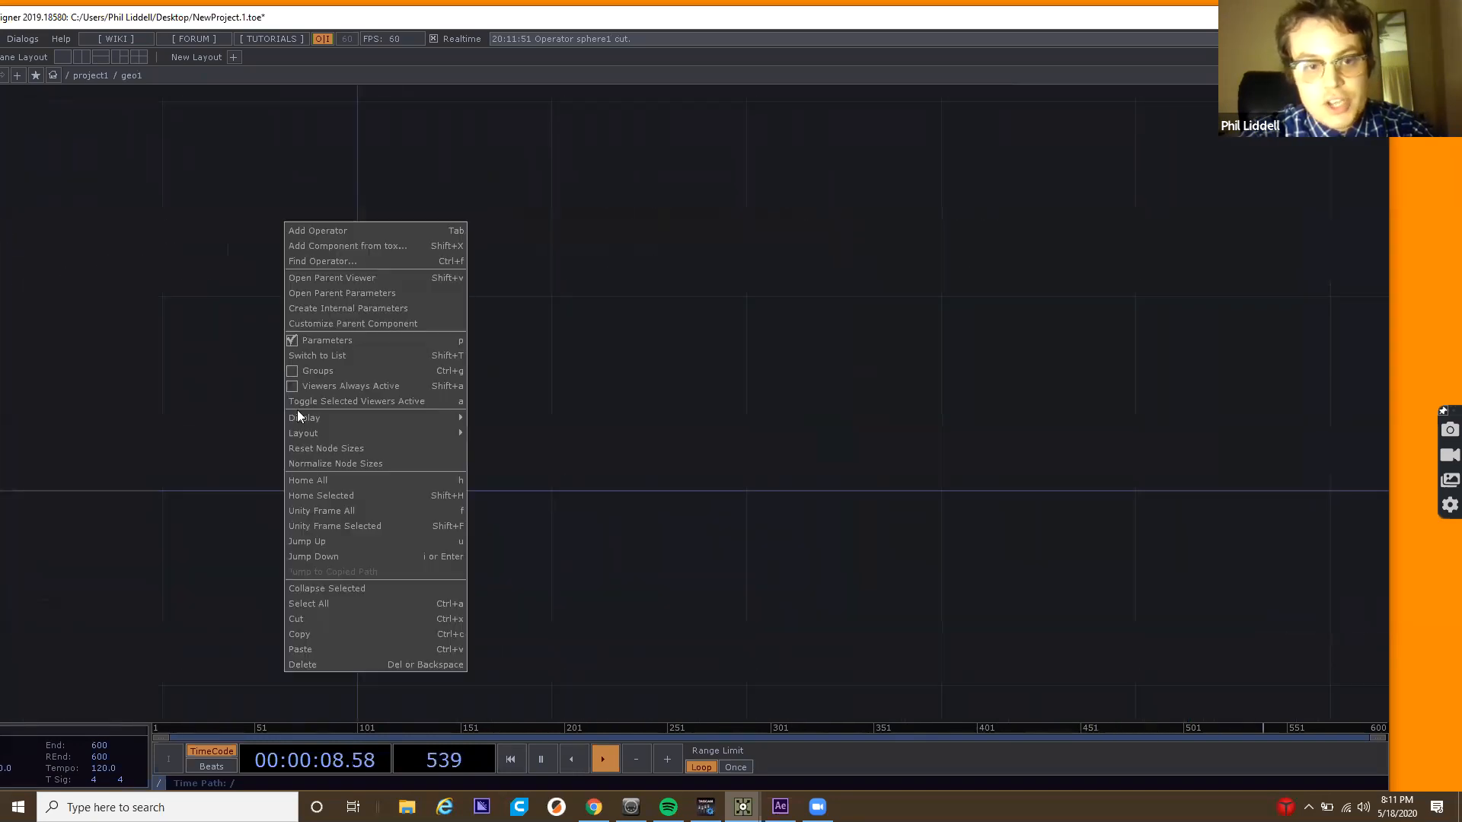
pyautogui.click(321, 649)
pyautogui.moveTo(338, 305); pyautogui.dragTo(334, 399)
pyautogui.scroll(-2, 333, 399)
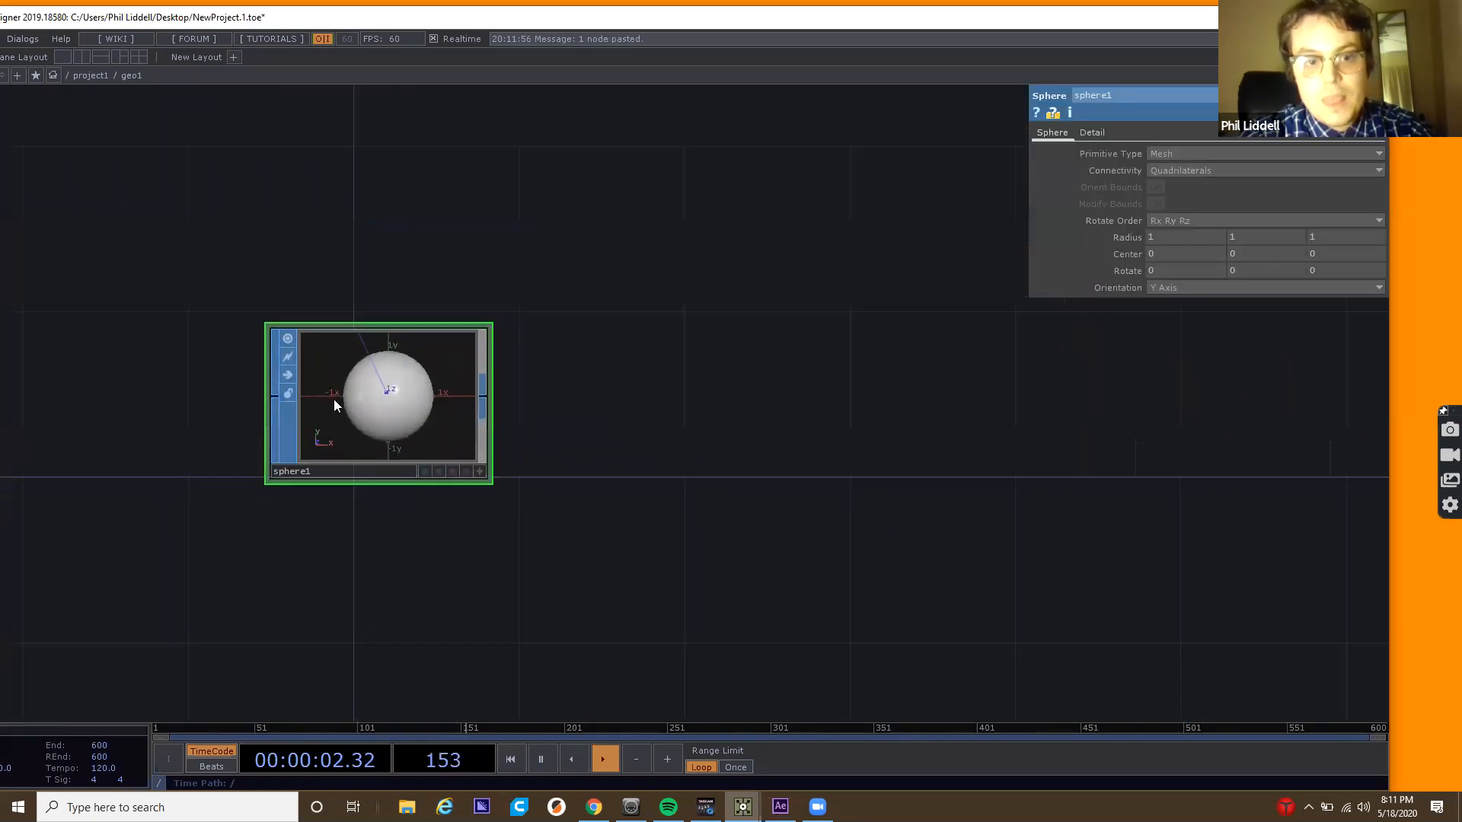
pyautogui.click(333, 399)
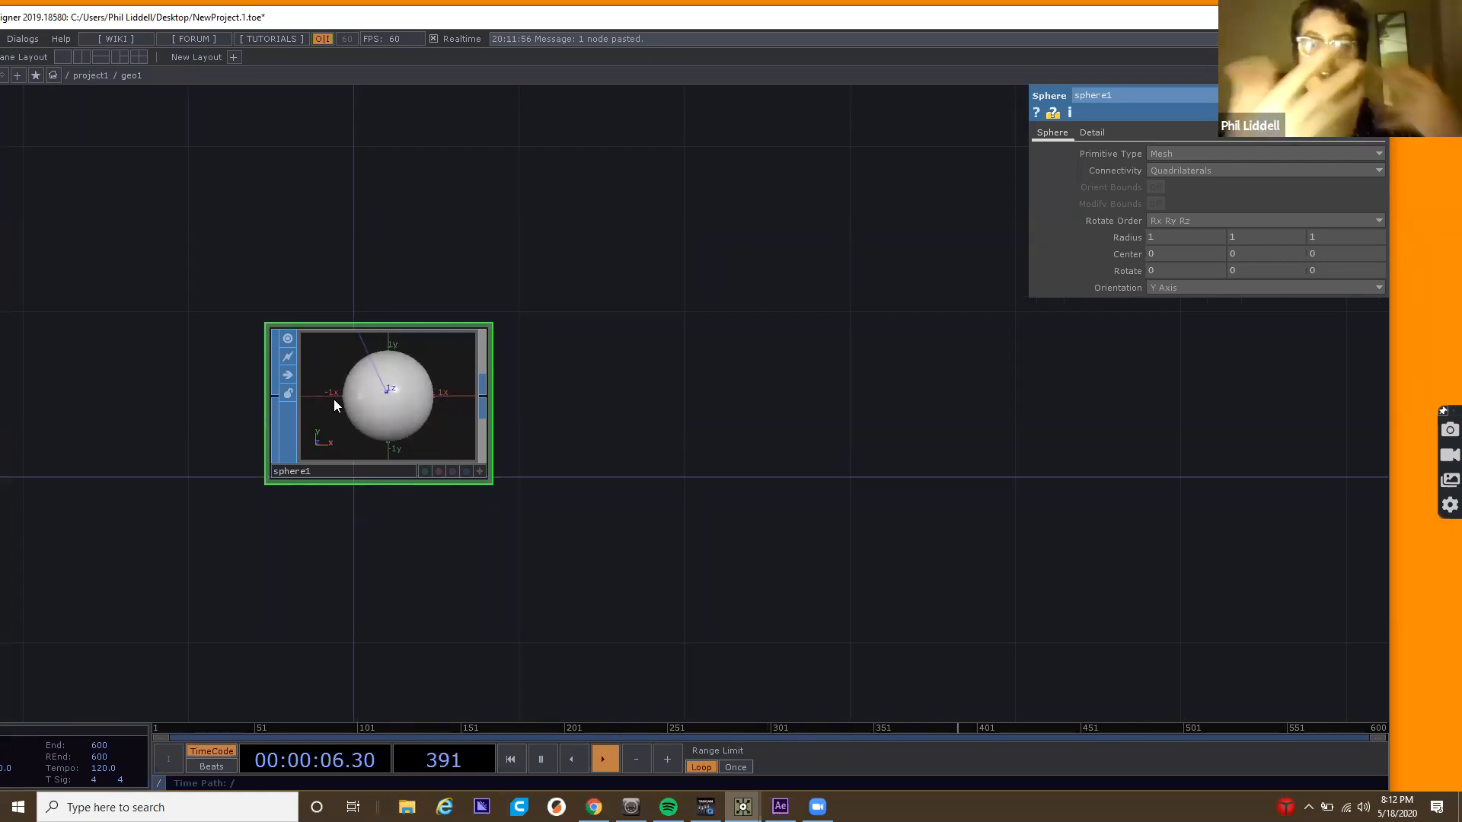
# Delete the pasted sphere, and undo the deletion, the paste and the cut of the sphere.
pyautogui.press('Delete')
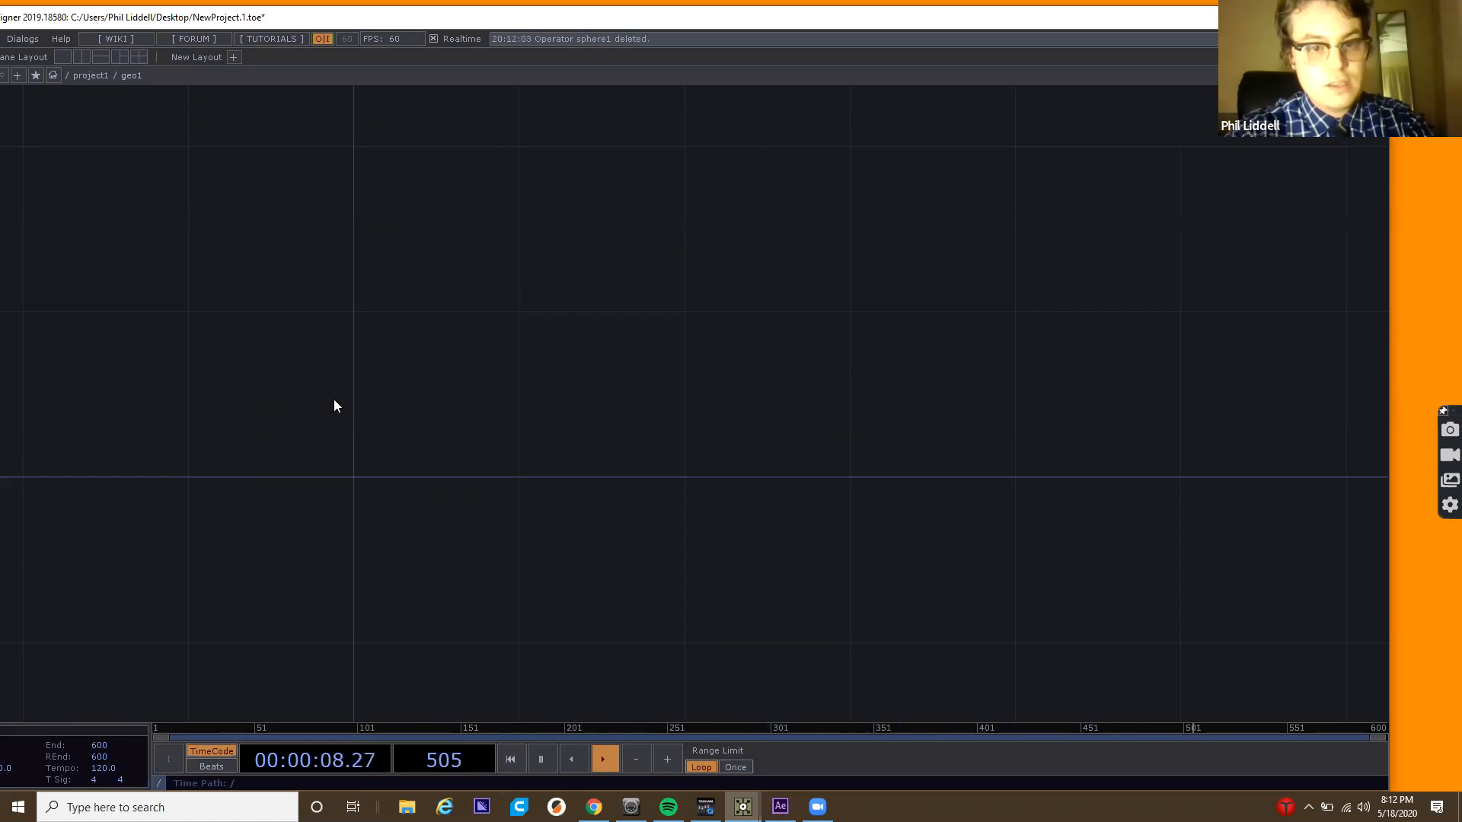
pyautogui.press('u')
pyautogui.hotkey('ctrl', 'z')
pyautogui.press('u')
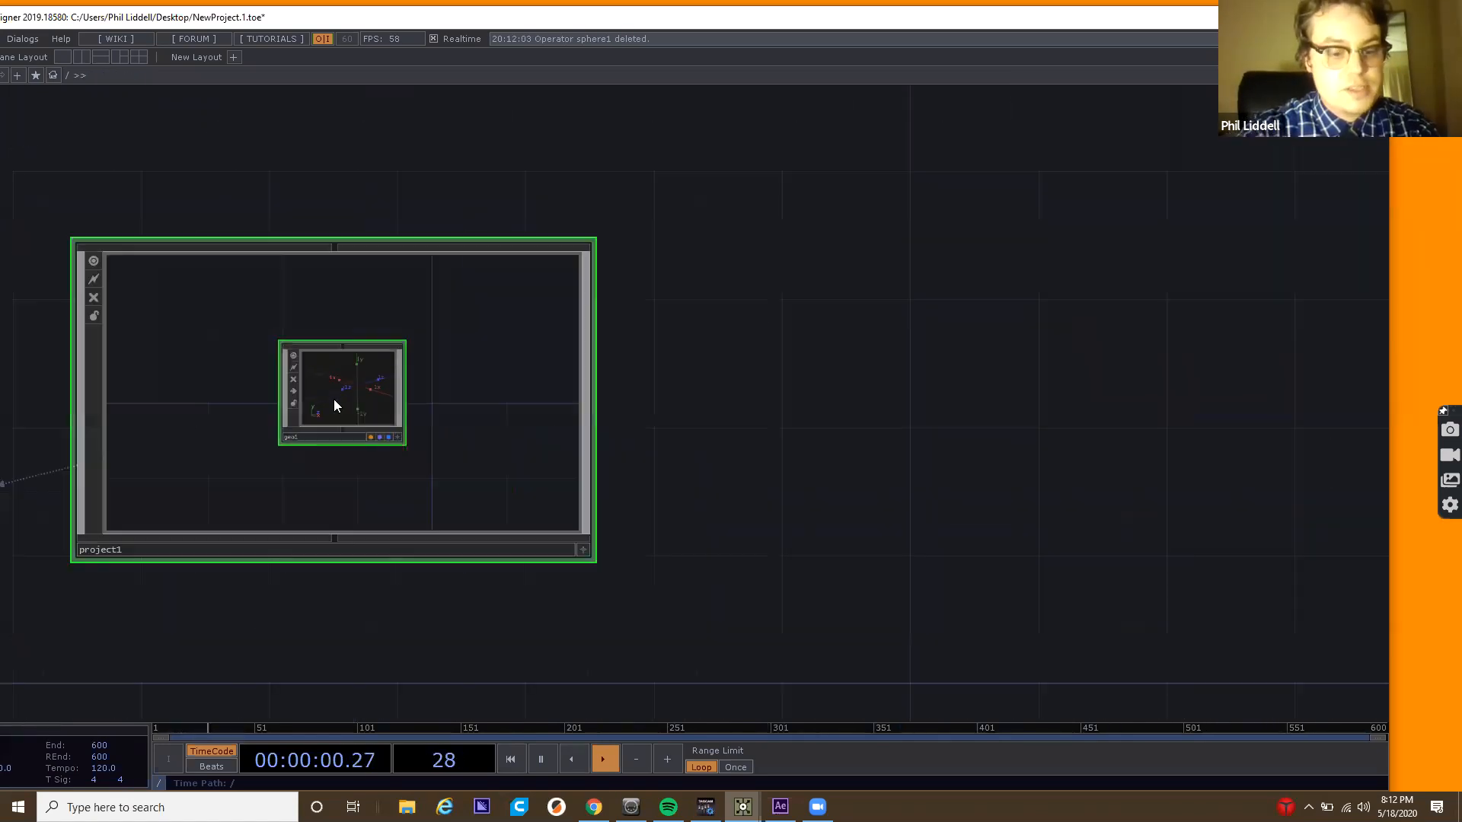
pyautogui.press('i')
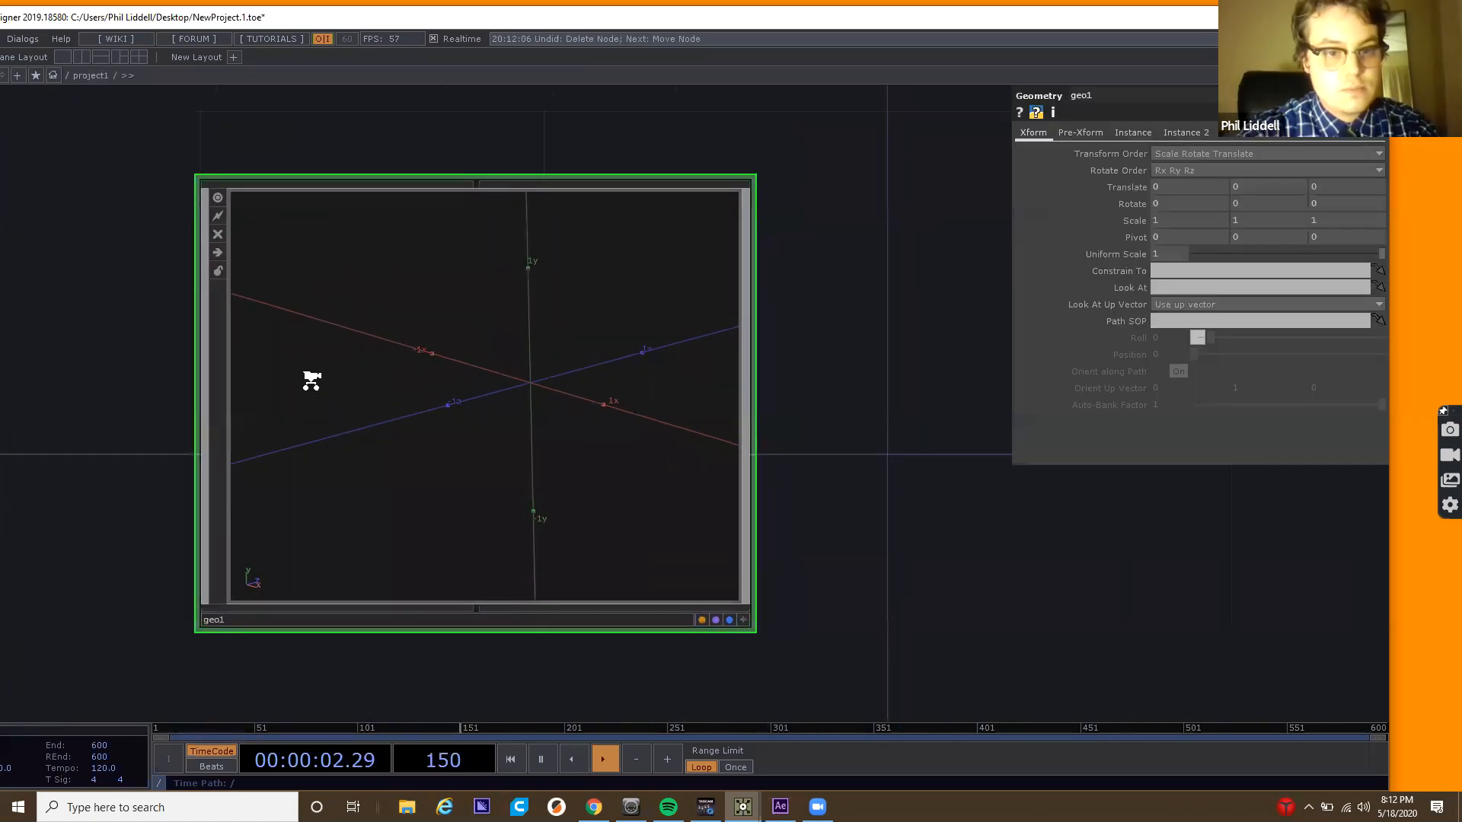
pyautogui.hotkey('ctrl', 'z')
pyautogui.hotkey('ctrl', 'z')
pyautogui.moveTo(201, 326); pyautogui.dragTo(571, 278)
pyautogui.hotkey('ctrl', 'z')
# Add an In SOP inside the Geometry component and return to the project network.
pyautogui.press('i')
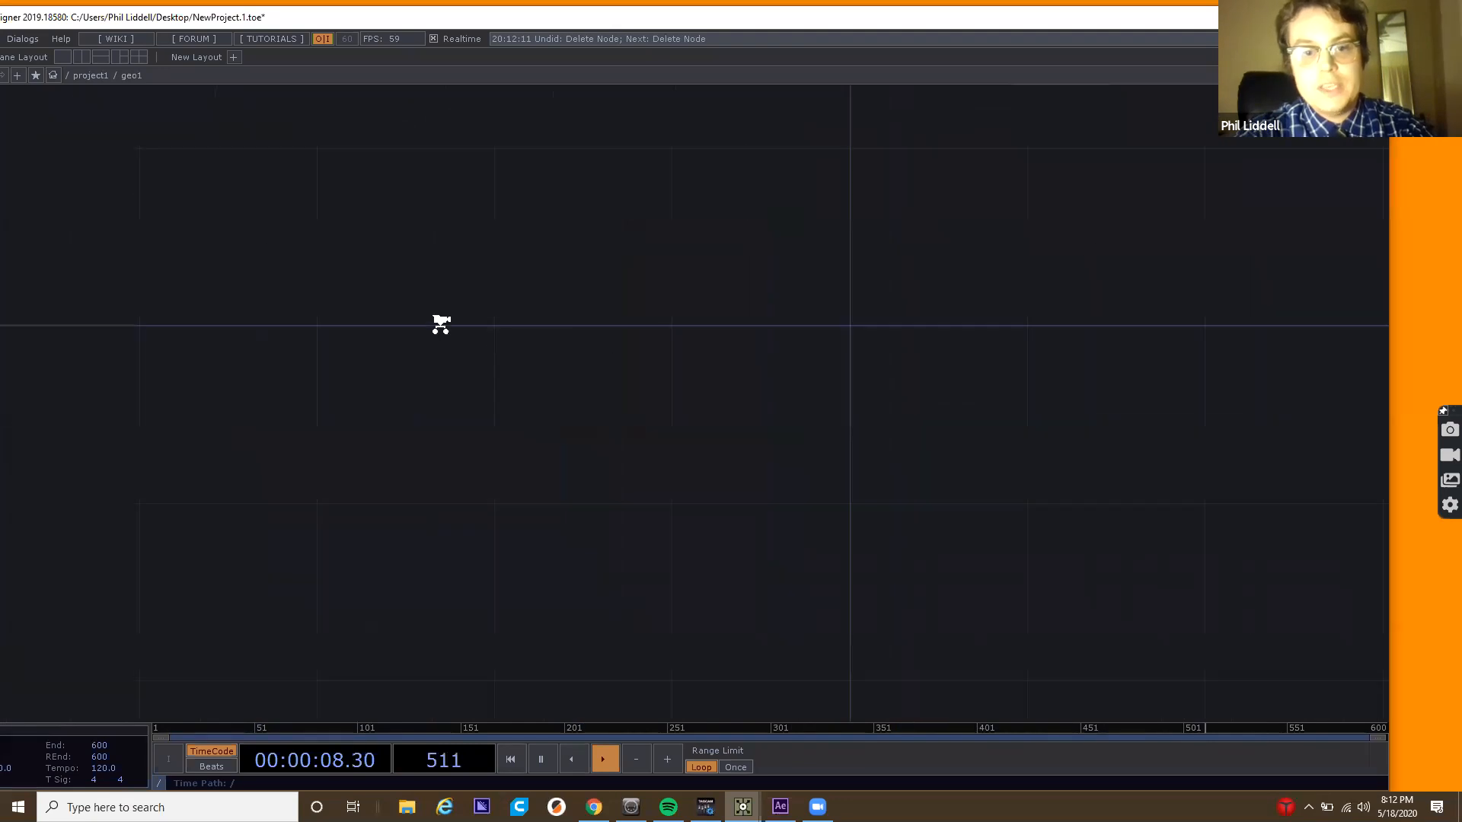
pyautogui.press('Tab')
pyautogui.write('in')
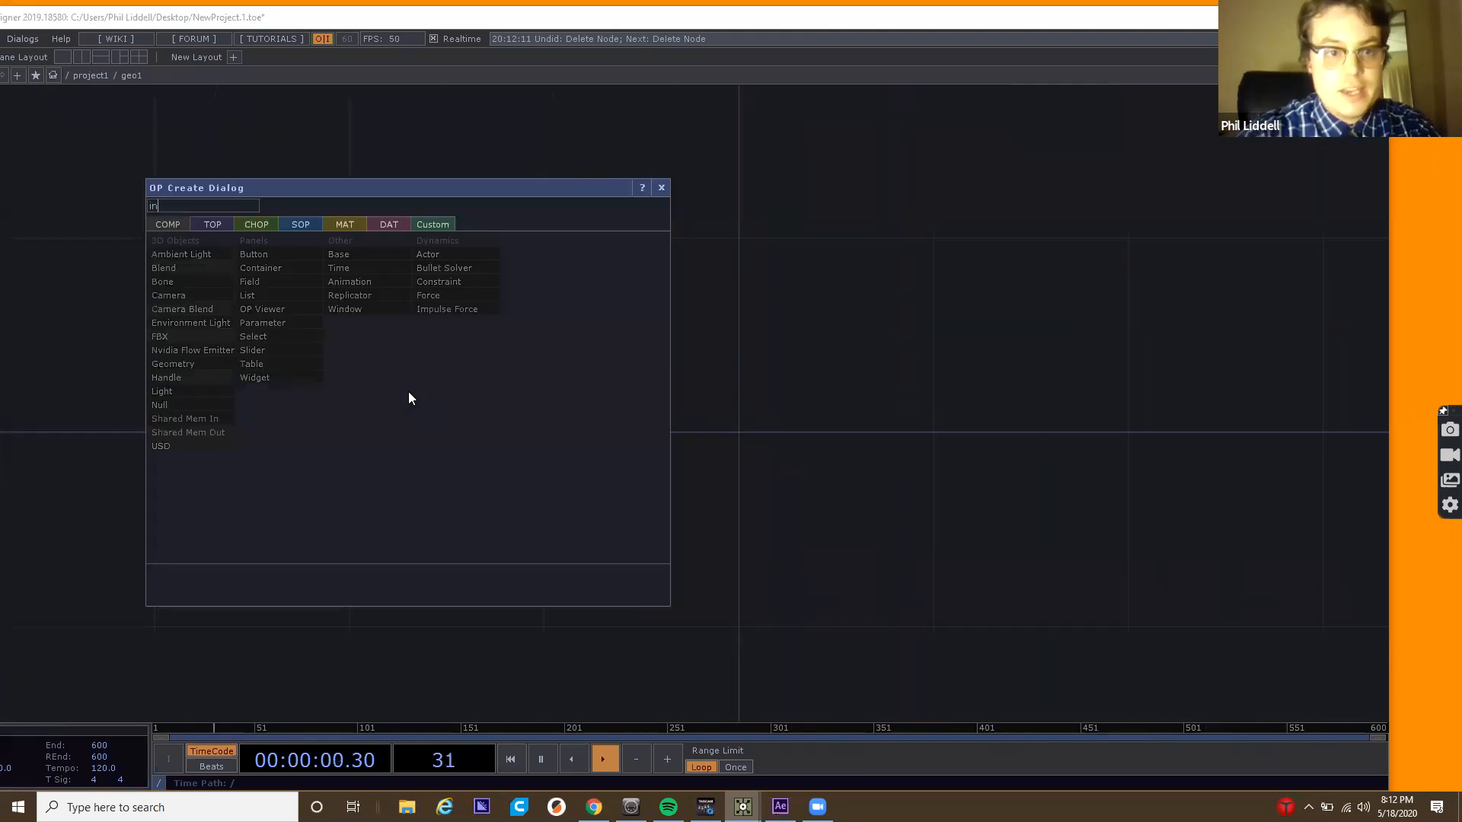
pyautogui.click(313, 228)
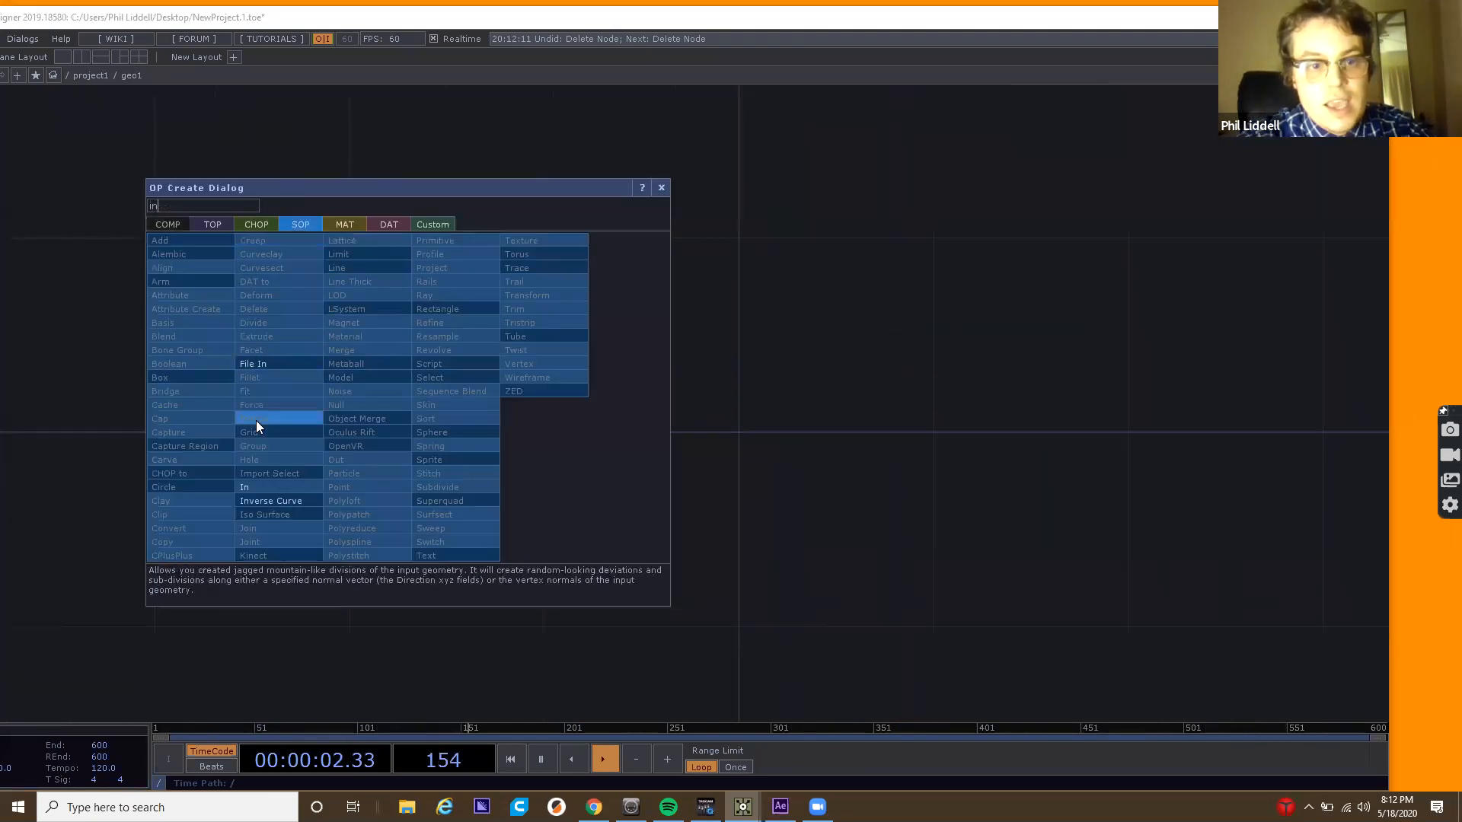
pyautogui.click(257, 487)
pyautogui.click(367, 426)
pyautogui.press('u')
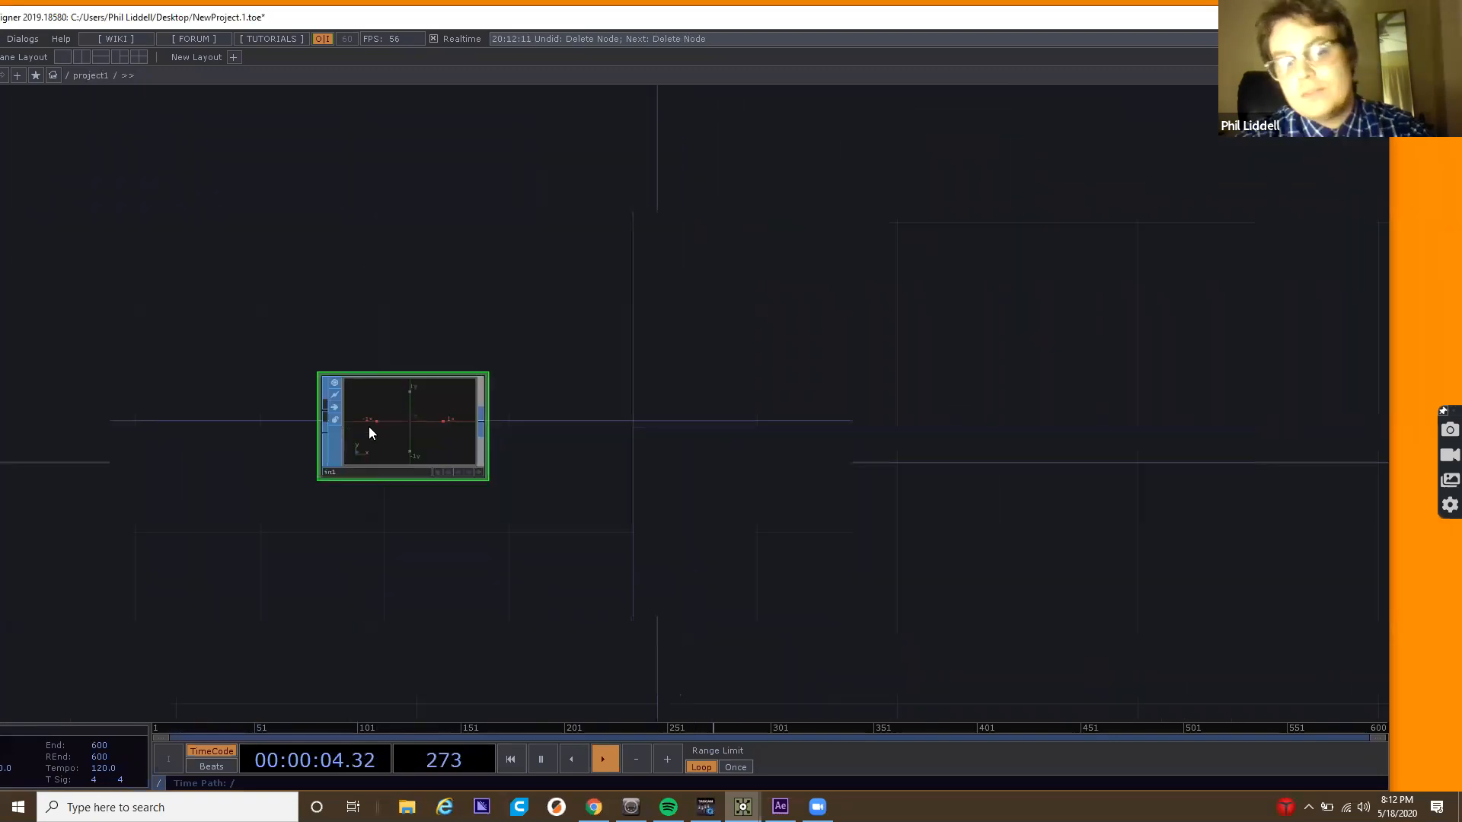
# Wire the sphere's output into the input of the Geometry component.
pyautogui.scroll(-7, 368, 426)
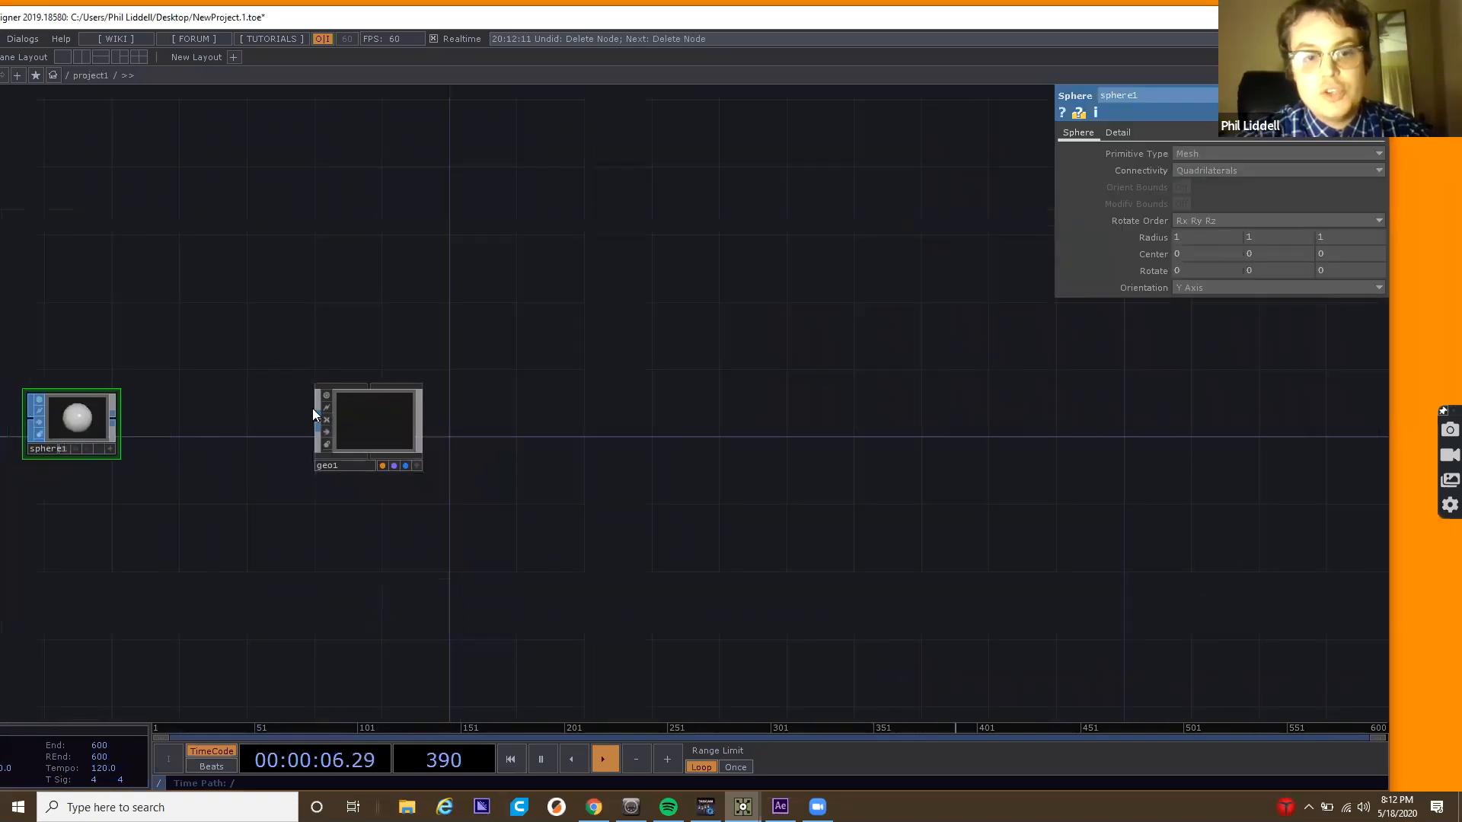
pyautogui.press('i')
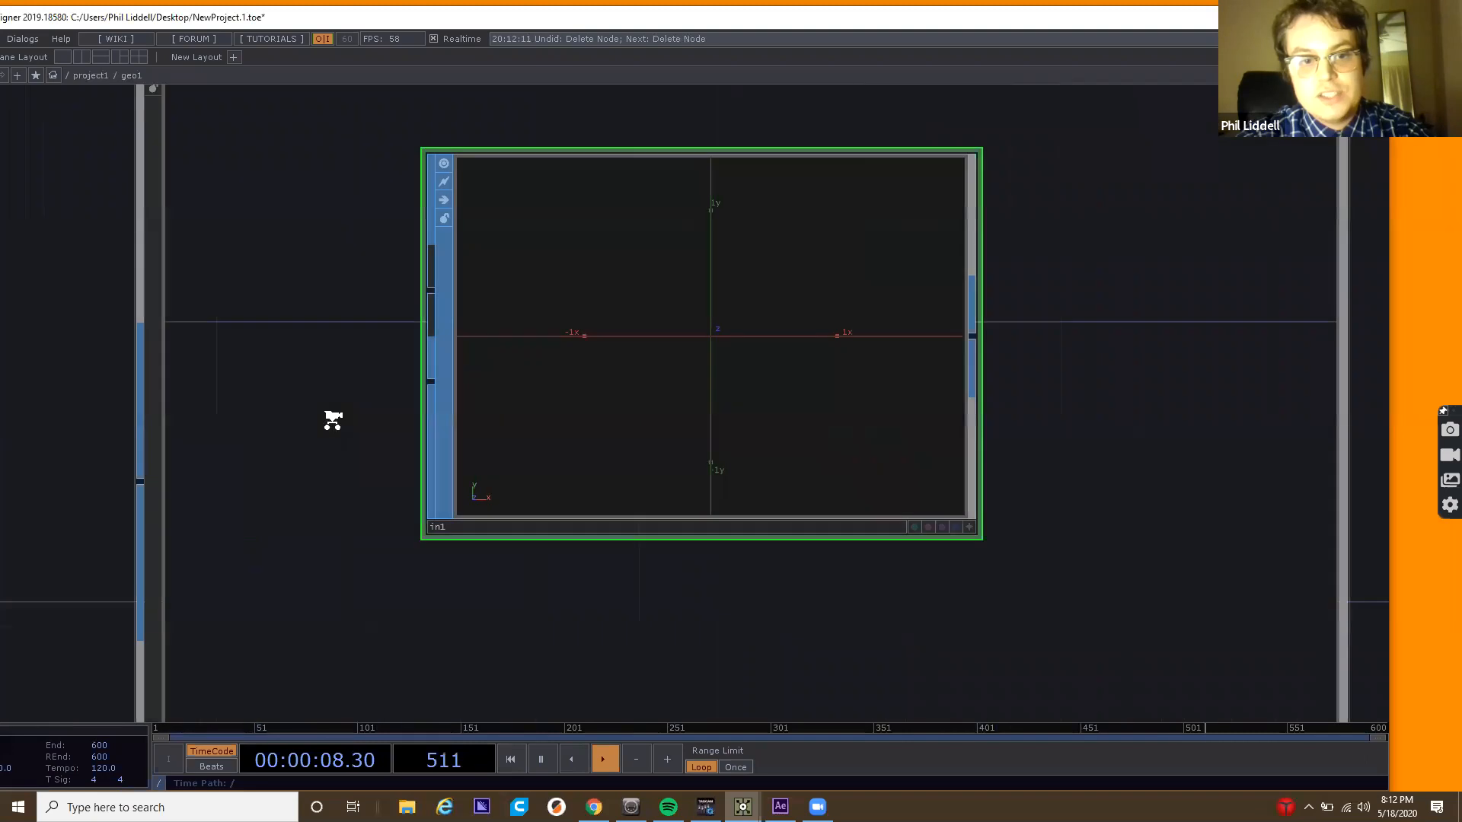
pyautogui.press('u')
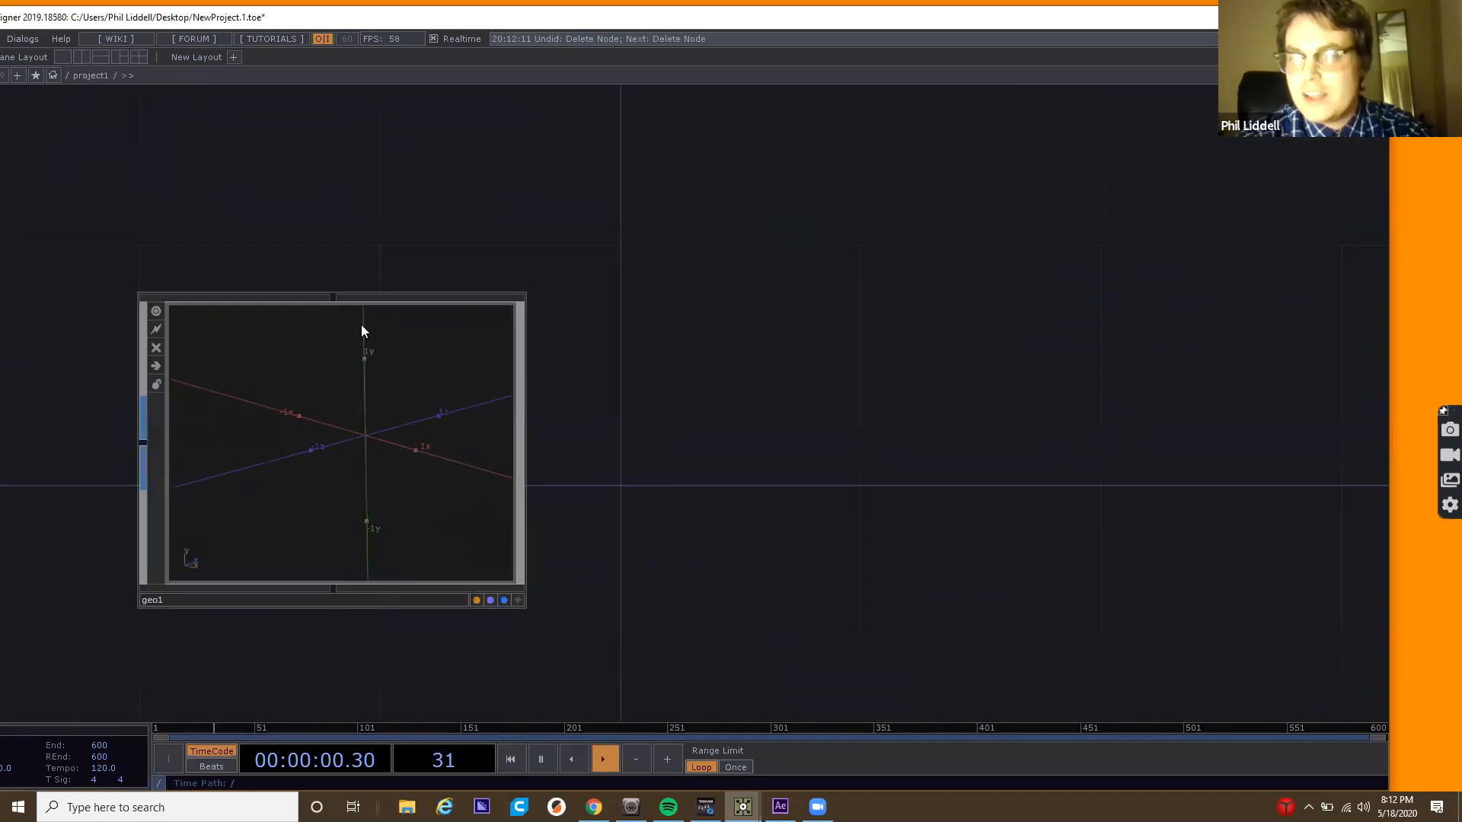
pyautogui.moveTo(286, 228); pyautogui.dragTo(571, 228)
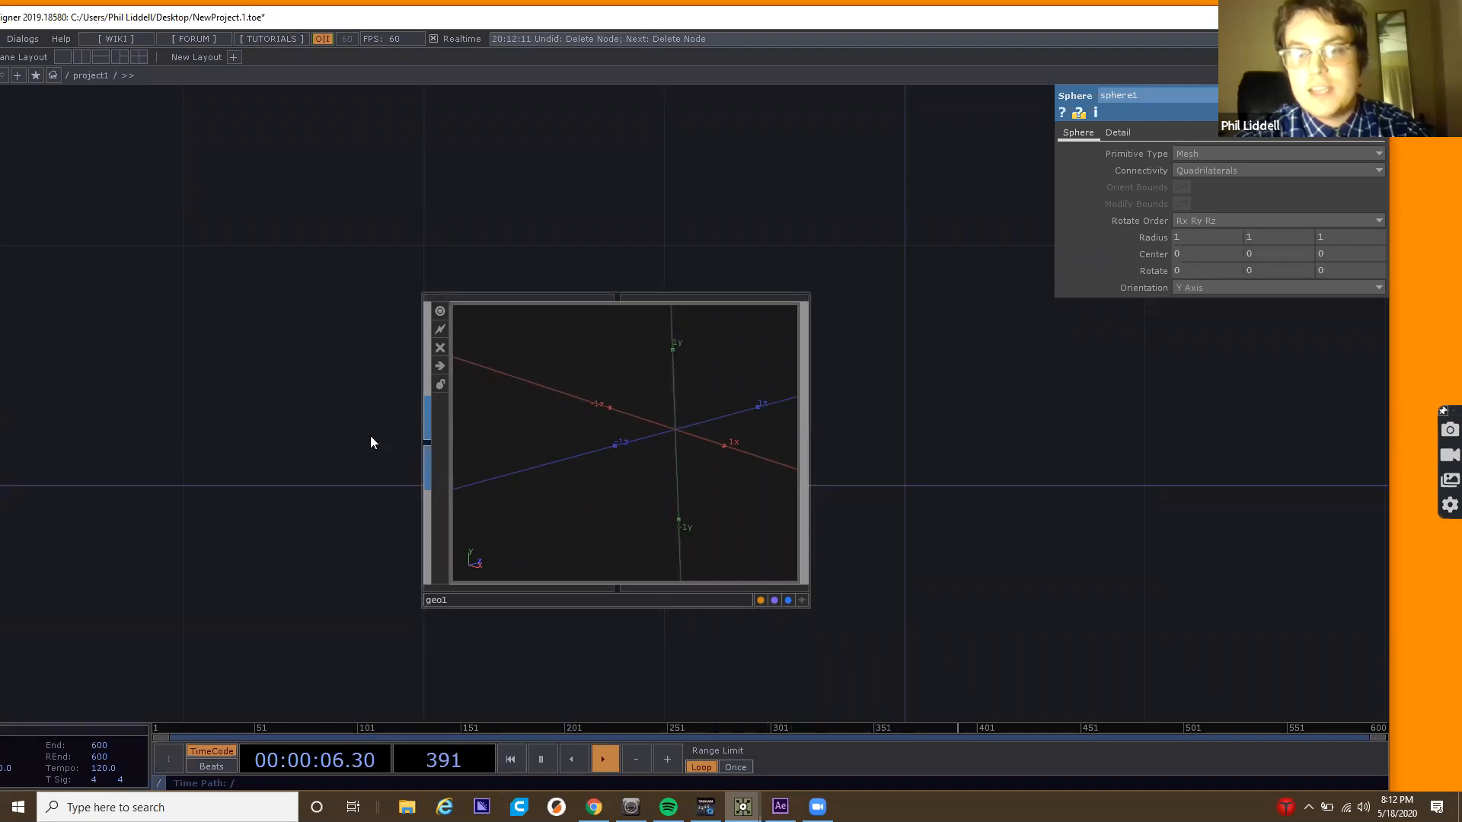
pyautogui.scroll(4, 491, 434)
pyautogui.scroll(-5, 491, 434)
pyautogui.scroll(-8, 491, 434)
pyautogui.click(268, 429)
pyautogui.click(444, 432)
# Go inside the Geometry component to inspect the geometry arriving at its In SOP.
pyautogui.moveTo(351, 489); pyautogui.dragTo(535, 552)
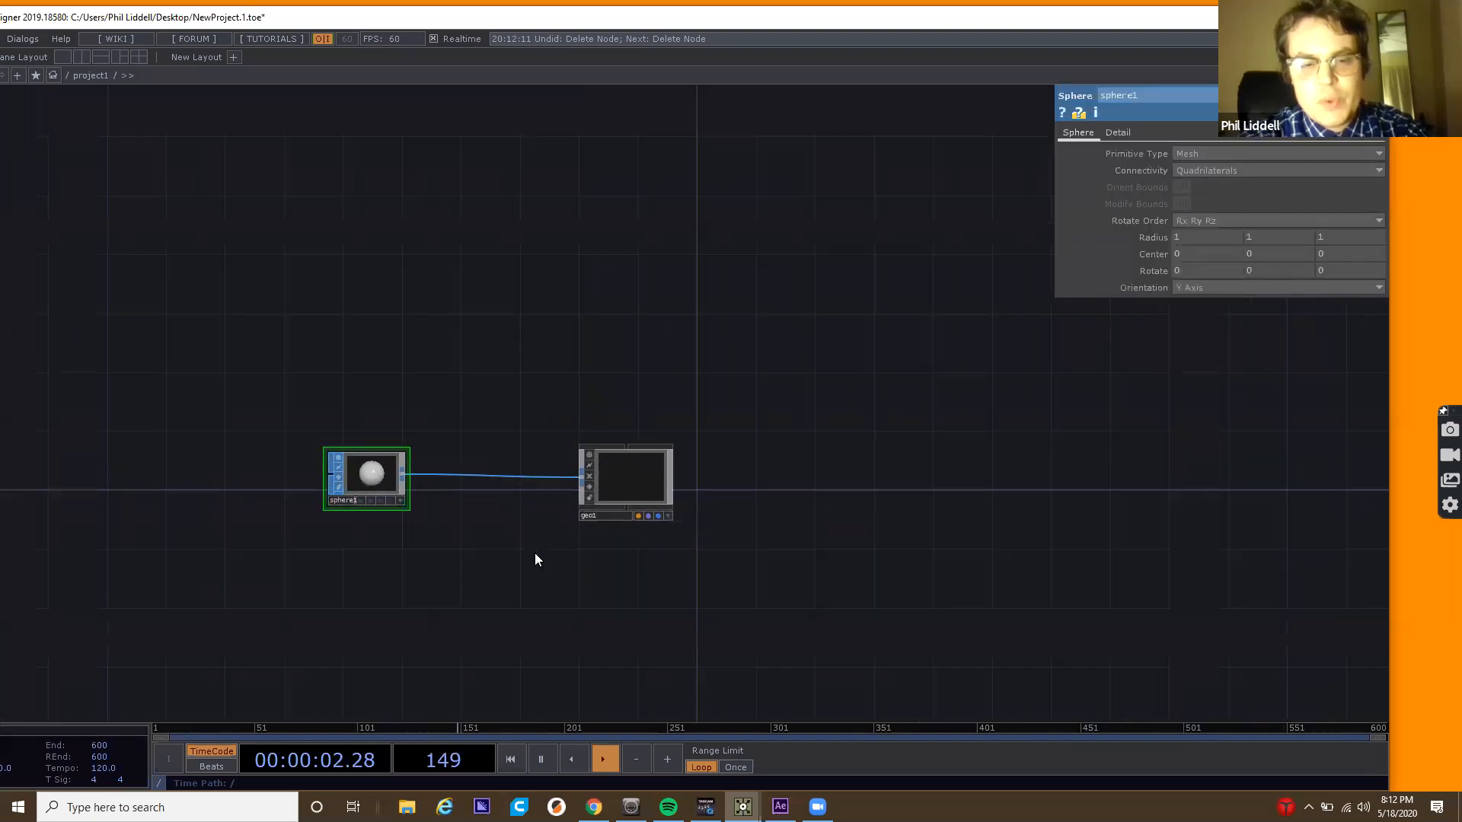
pyautogui.scroll(-2, 535, 553)
pyautogui.scroll(10, 638, 509)
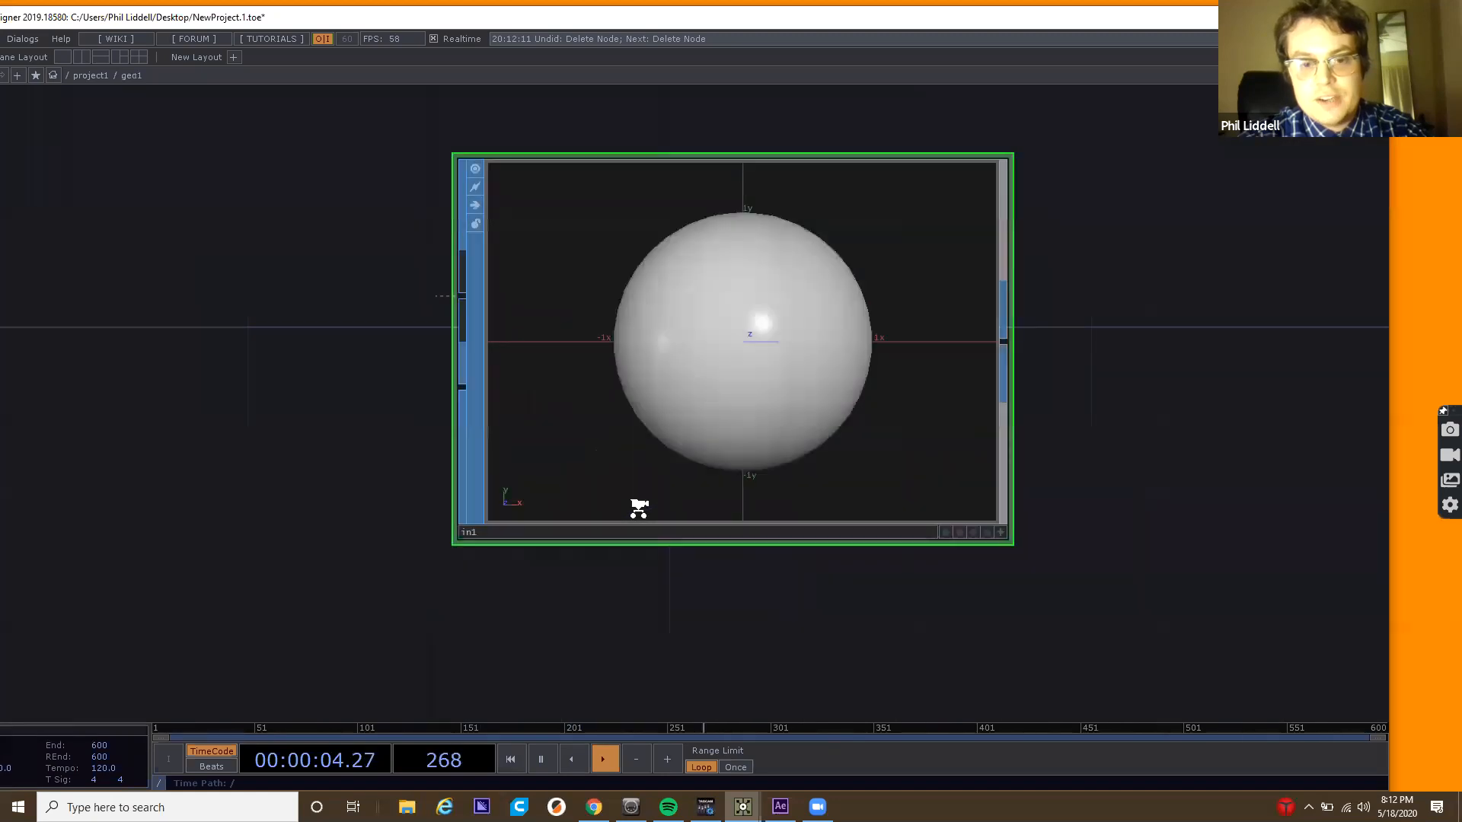
# Compare the sphere and Geometry component in the project network with the In SOP geometry inside the component.
pyautogui.scroll(-5, 638, 508)
pyautogui.scroll(-6, 638, 508)
pyautogui.press('p')
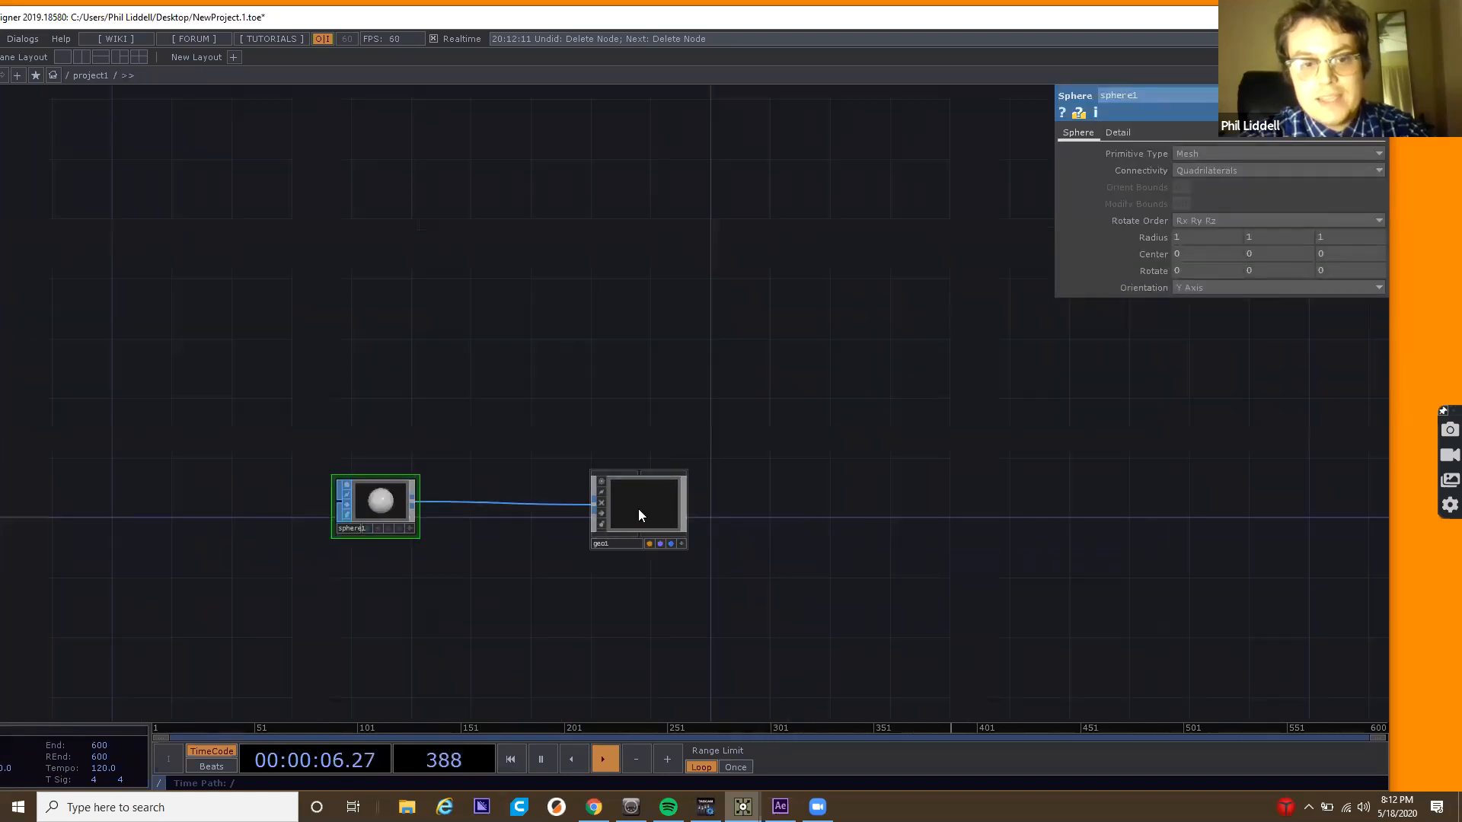
pyautogui.scroll(2, 434, 501)
pyautogui.scroll(3, 432, 502)
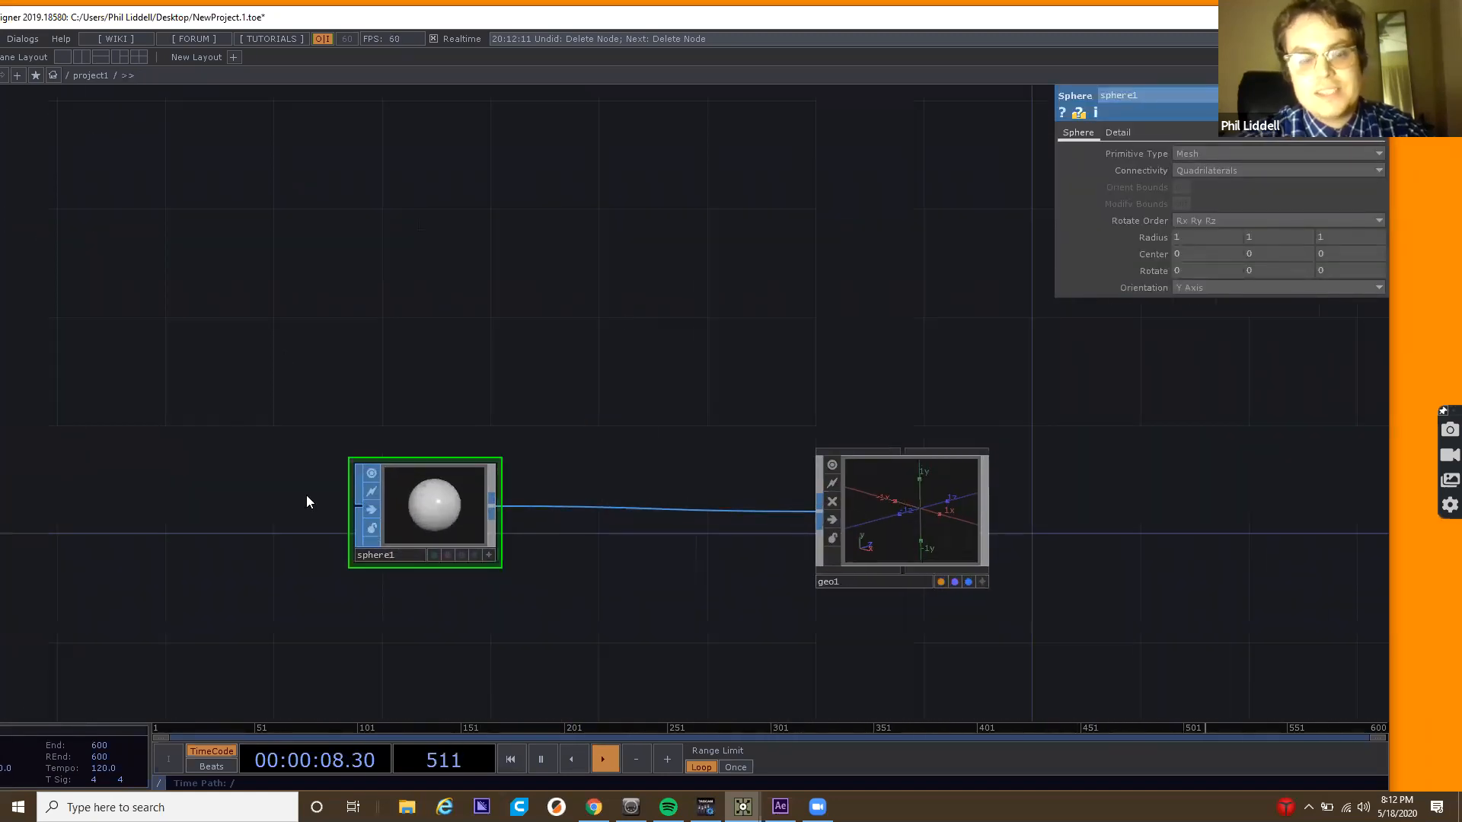
pyautogui.scroll(-1, 349, 480)
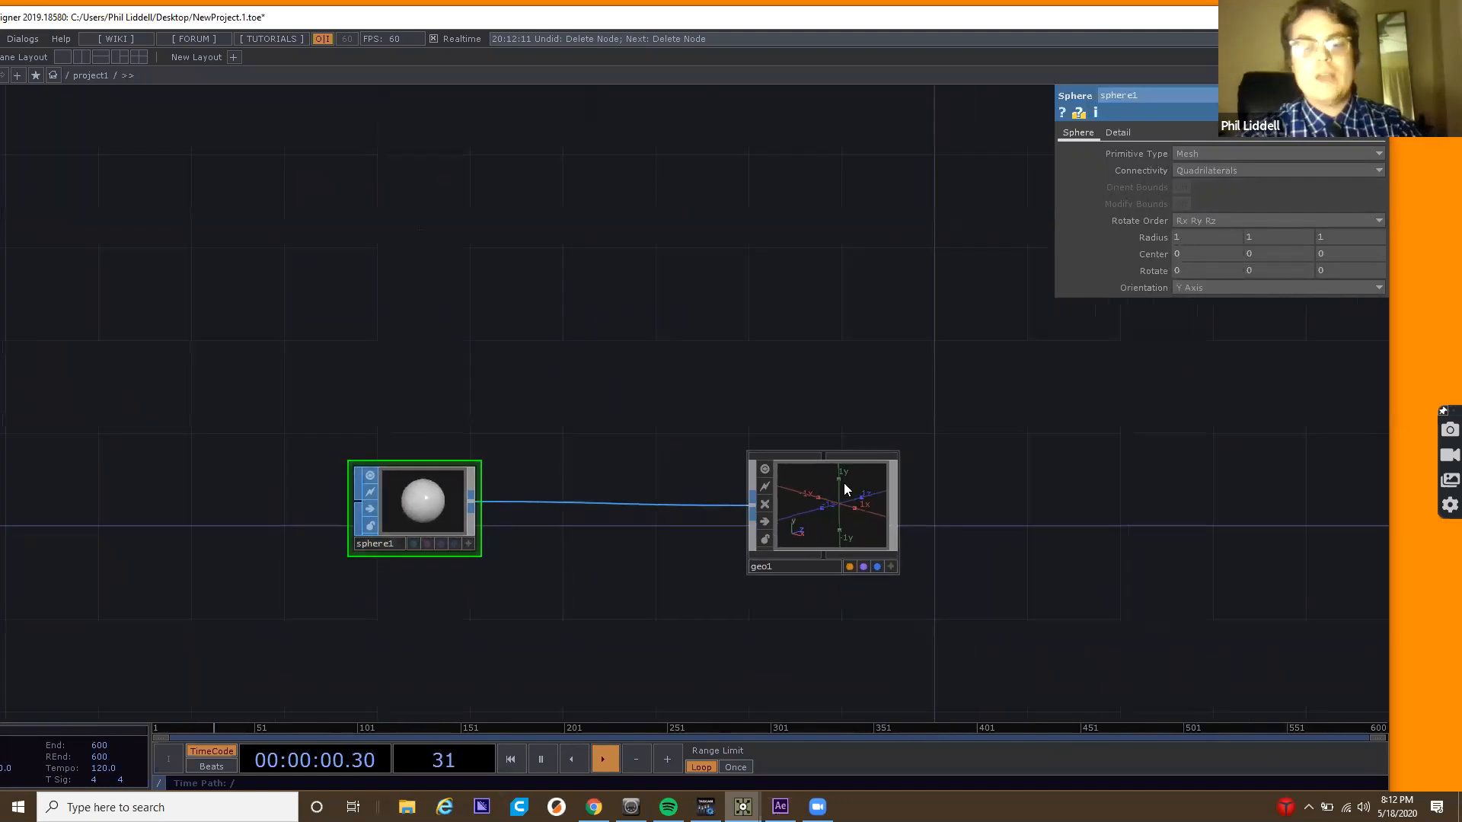
pyautogui.scroll(4, 845, 486)
pyautogui.scroll(3, 844, 487)
pyautogui.scroll(-6, 844, 487)
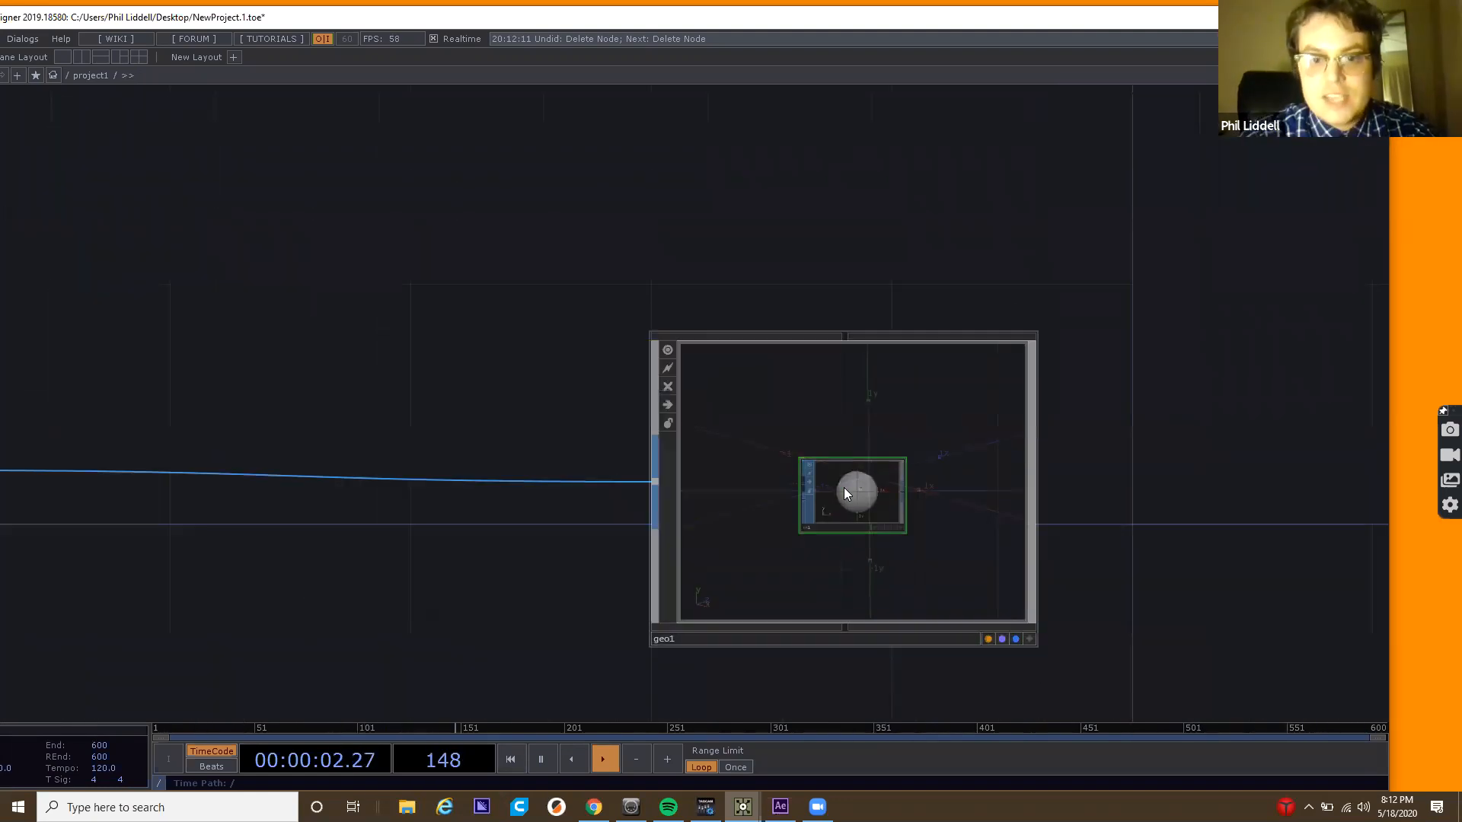
pyautogui.scroll(-3, 844, 487)
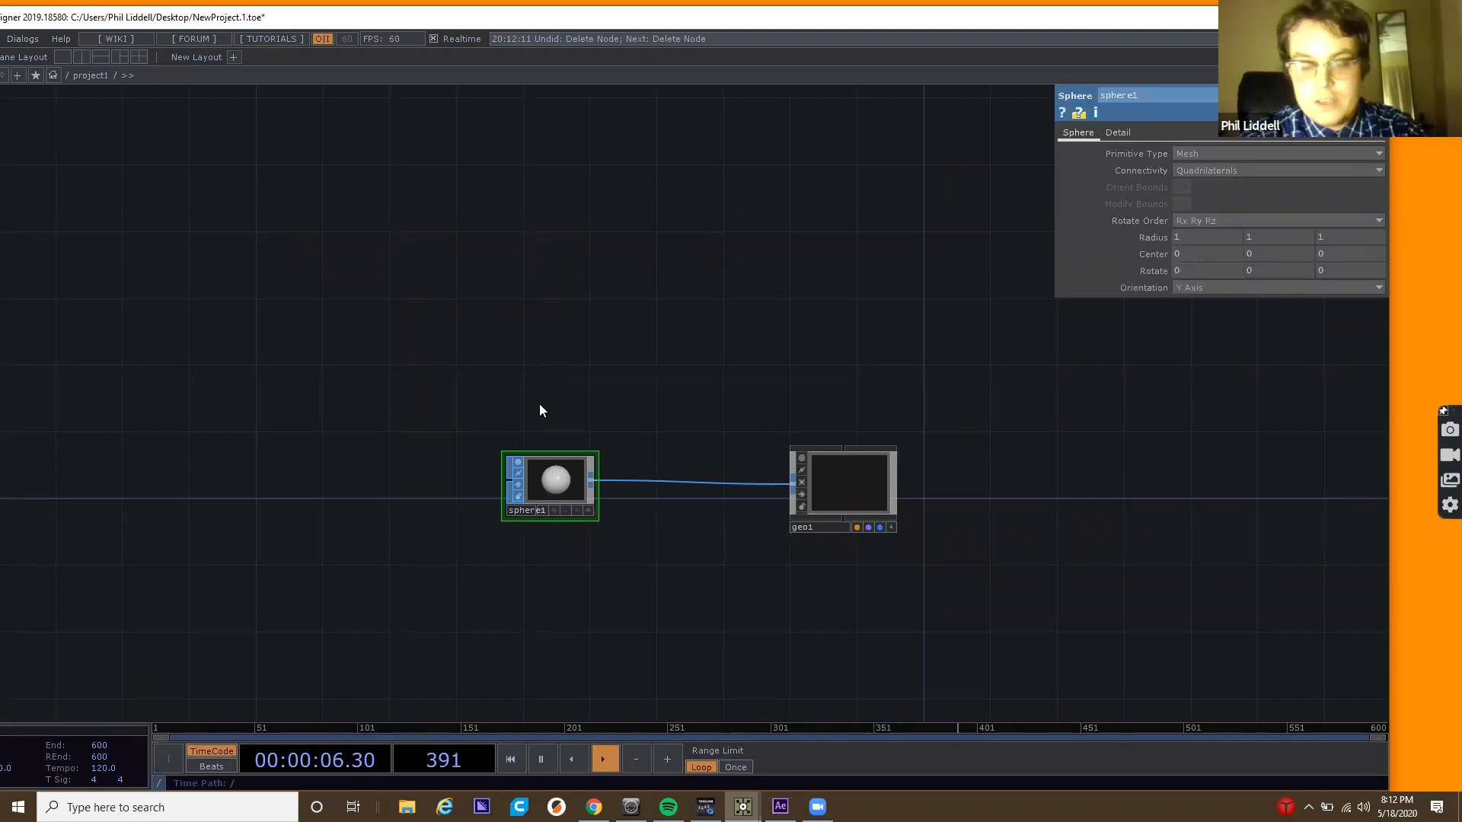
pyautogui.scroll(4, 868, 495)
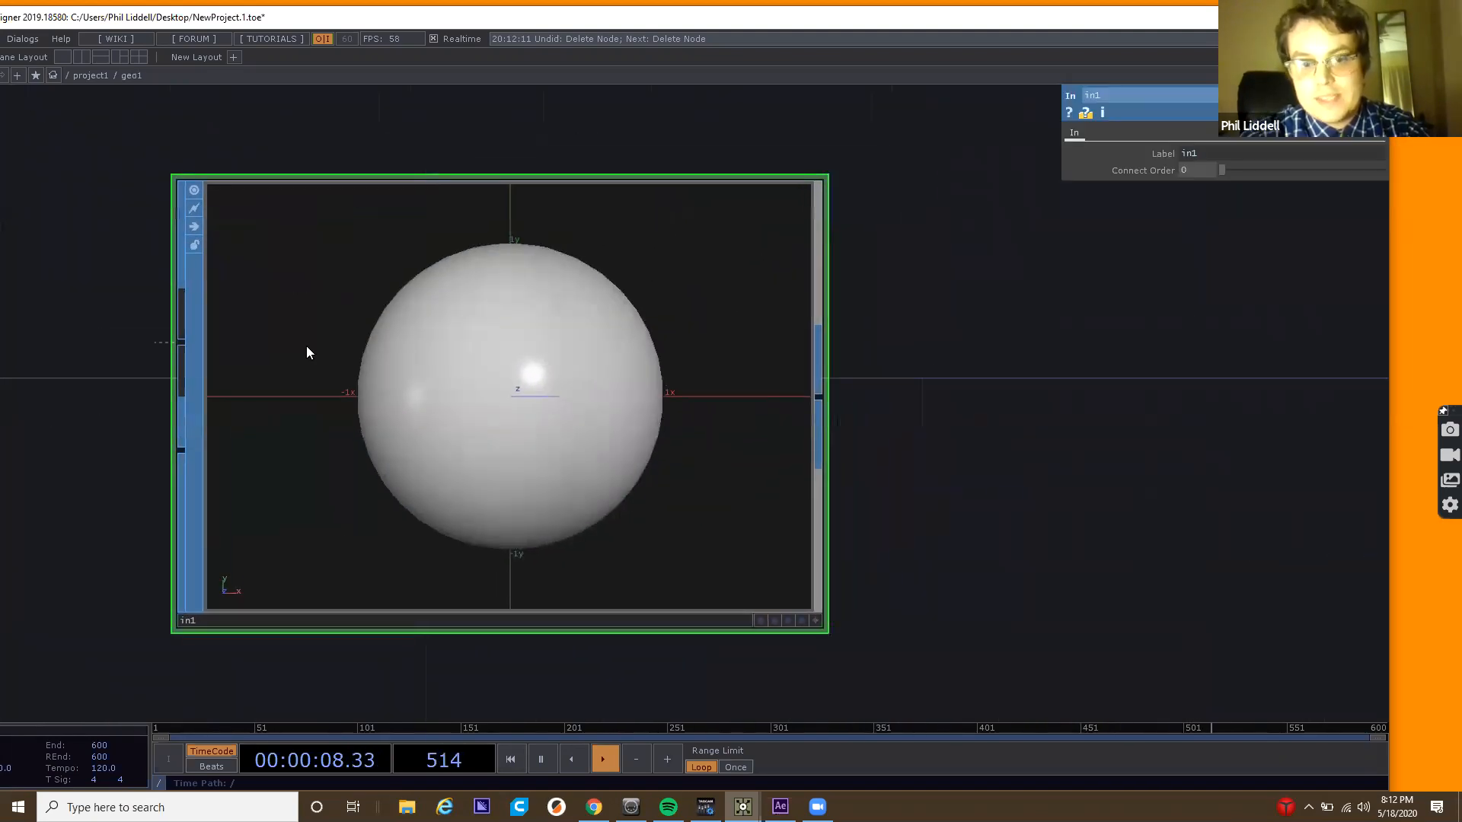
pyautogui.scroll(-6, 567, 529)
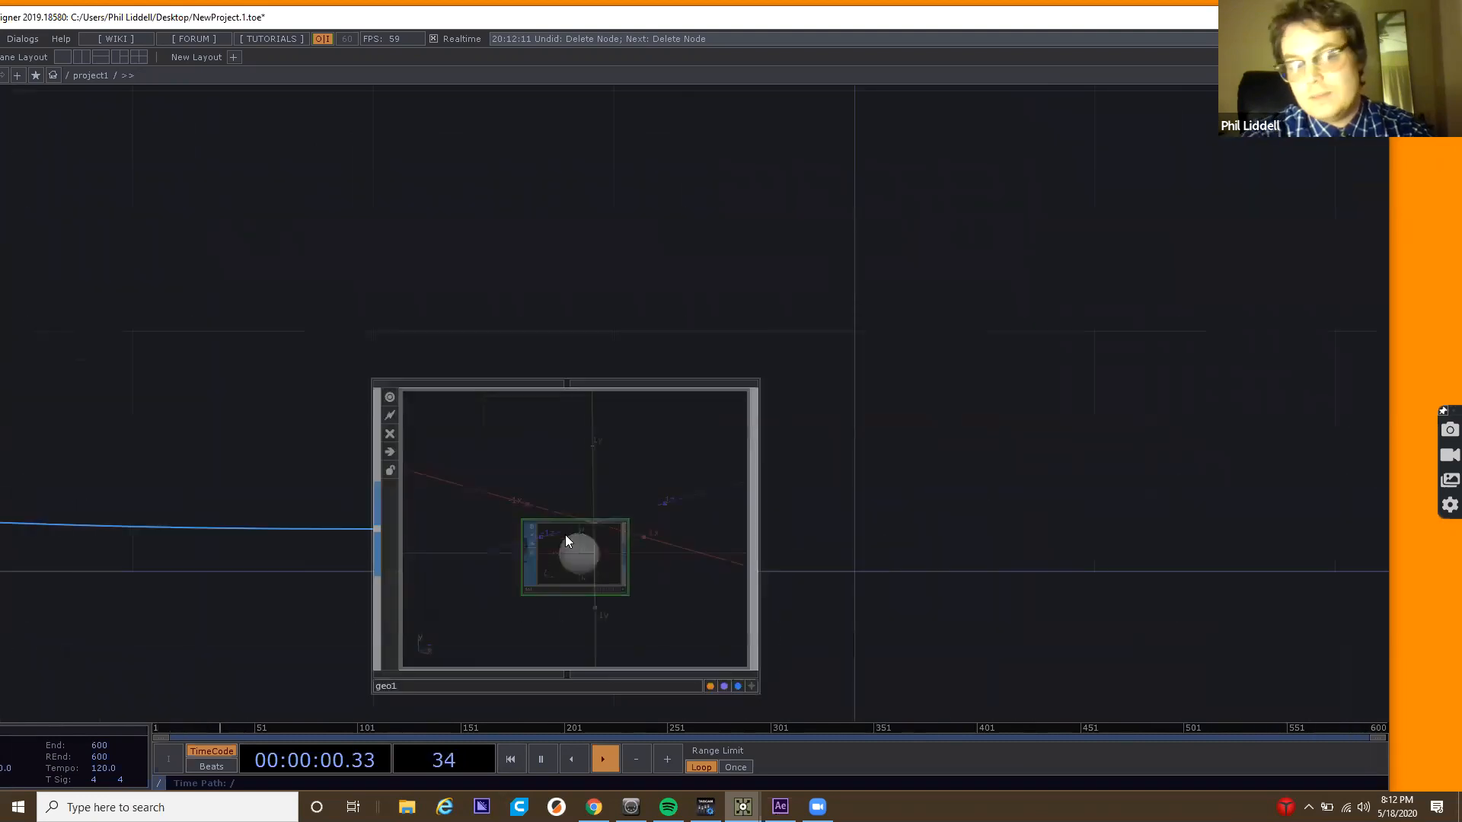
pyautogui.scroll(-3, 565, 534)
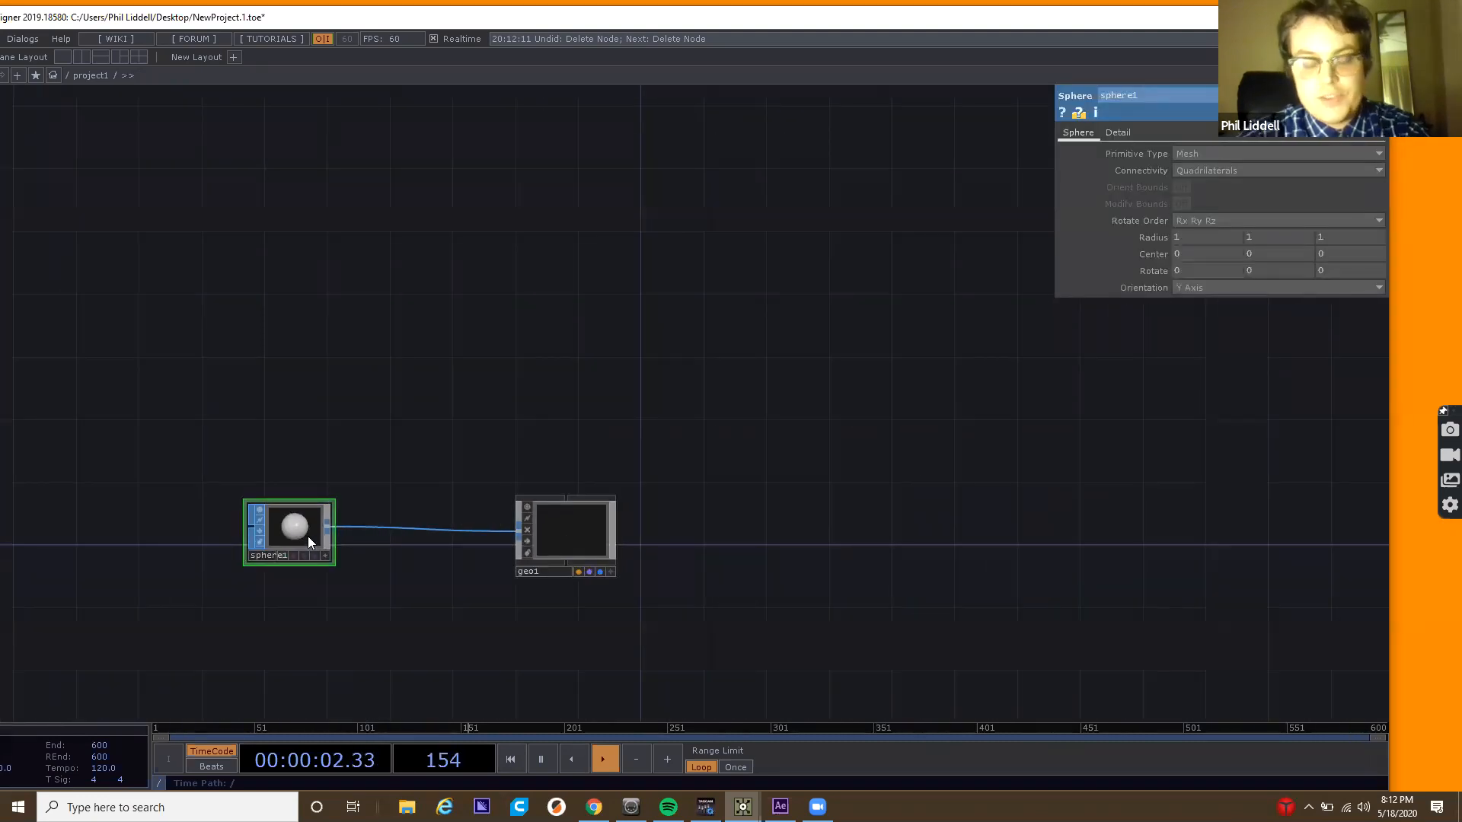
pyautogui.scroll(5, 597, 544)
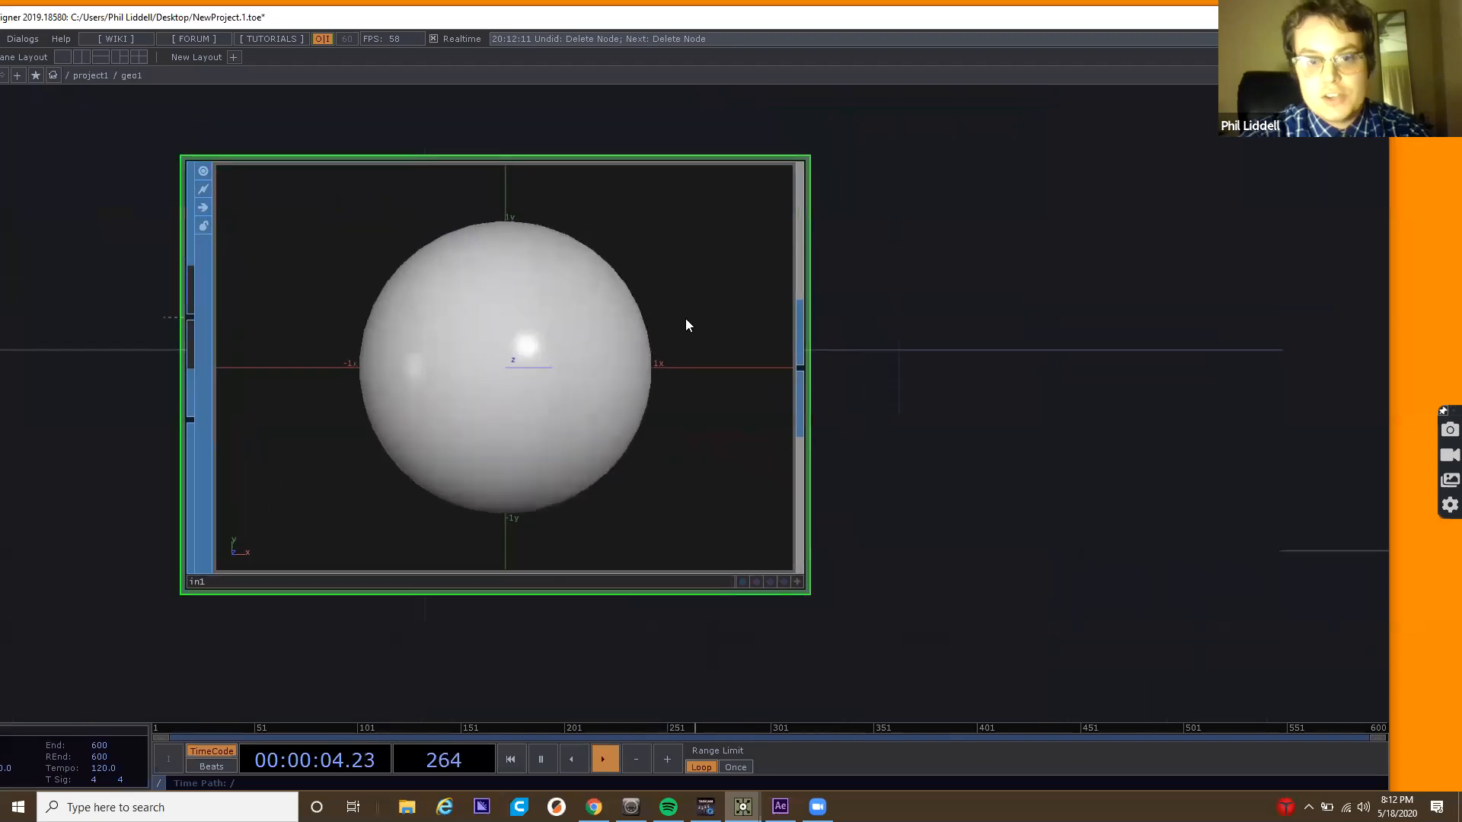
pyautogui.scroll(-2, 577, 392)
pyautogui.scroll(-5, 577, 395)
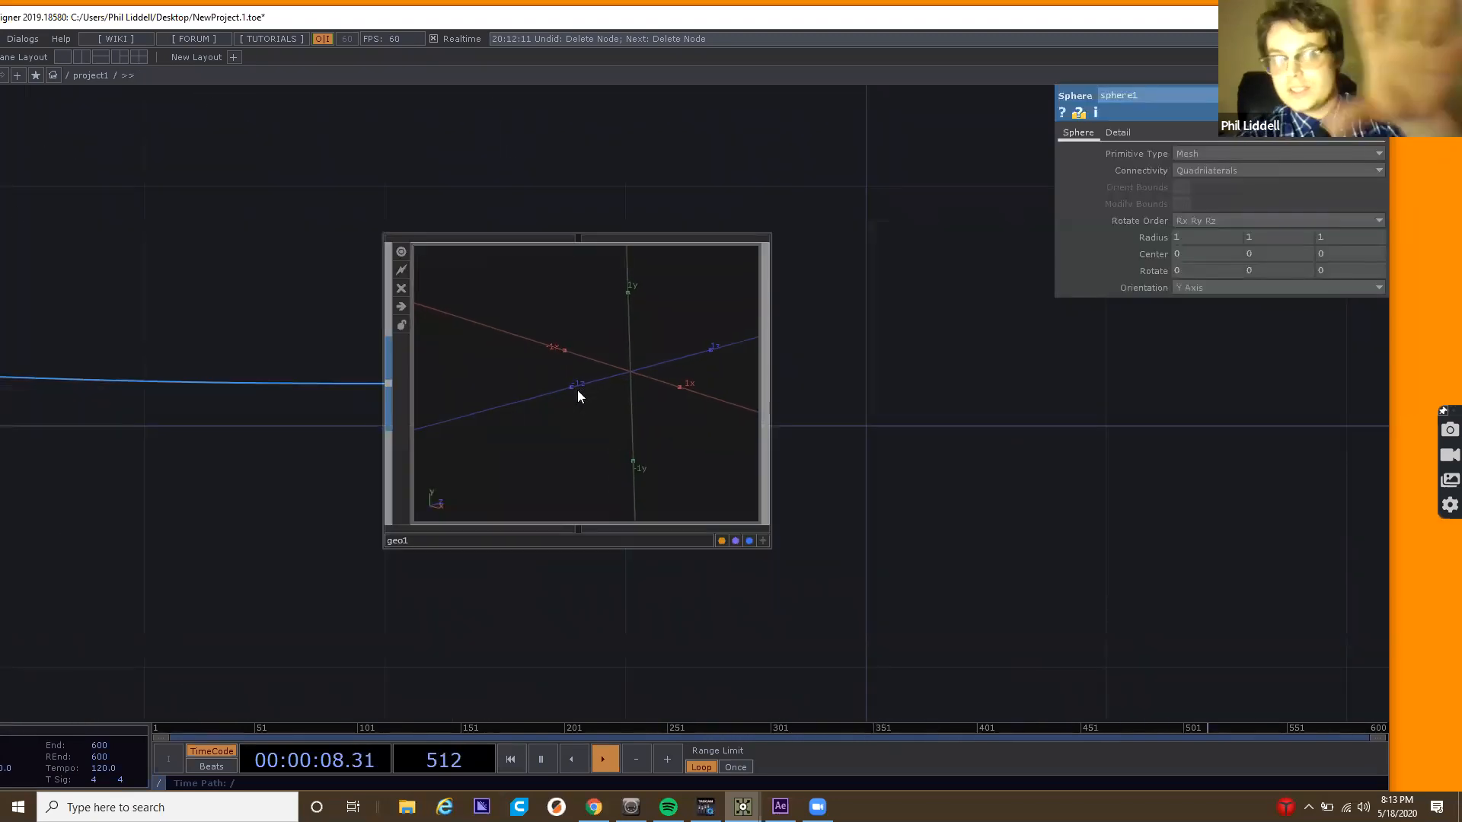
pyautogui.scroll(5, 577, 392)
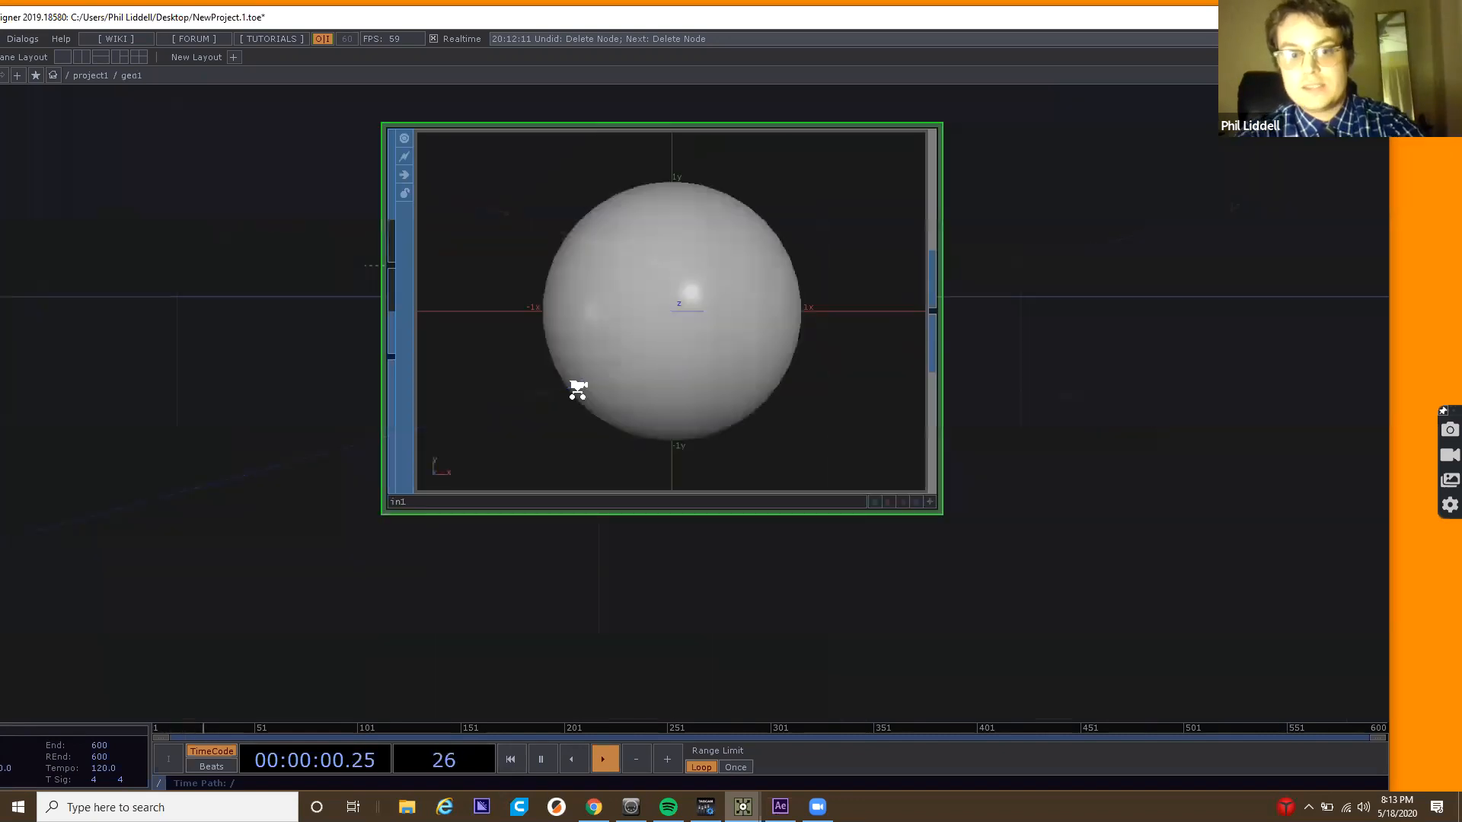
pyautogui.scroll(-5, 609, 458)
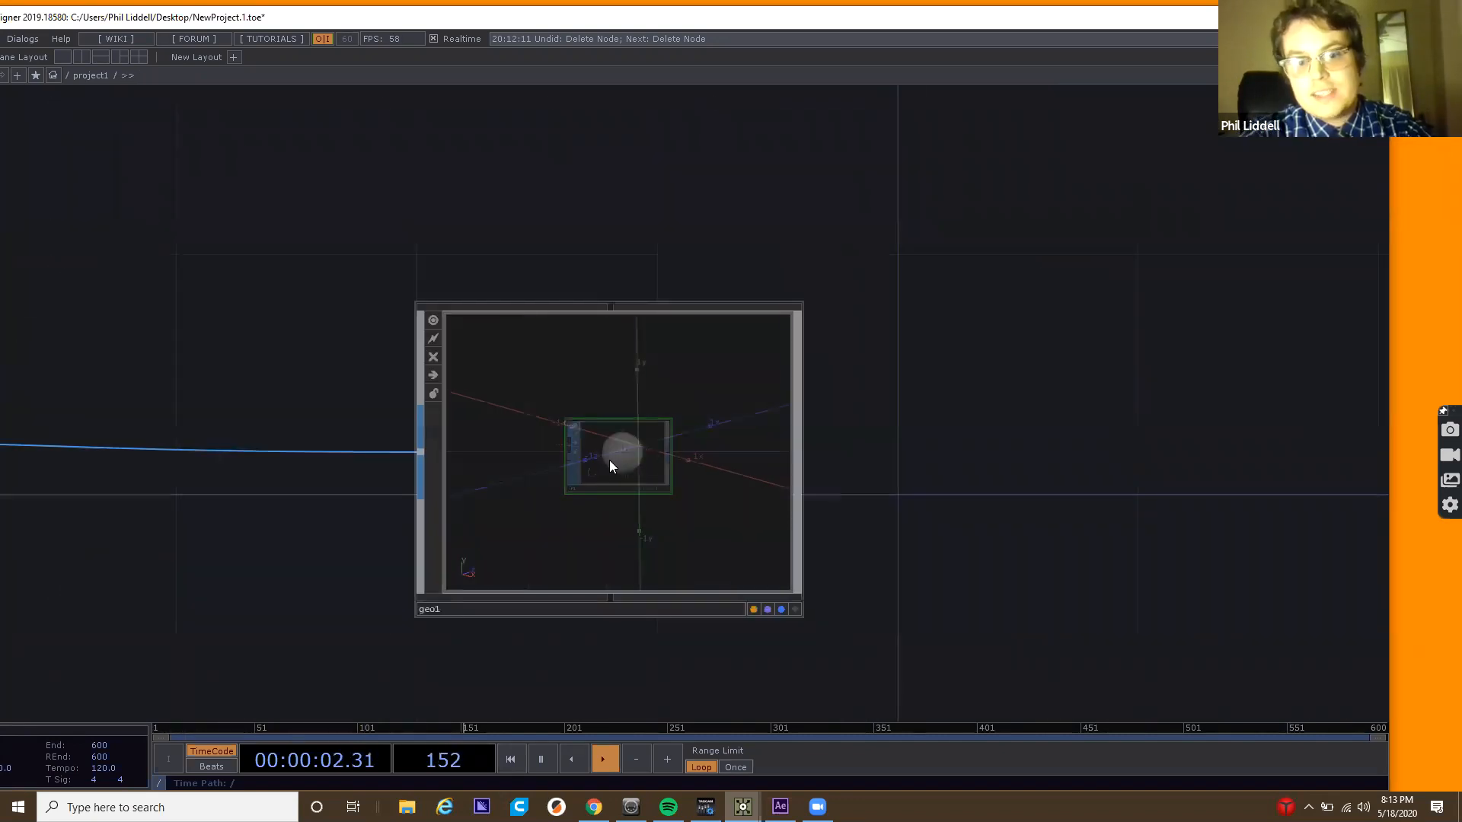
pyautogui.scroll(5, 629, 477)
pyautogui.scroll(-5, 629, 477)
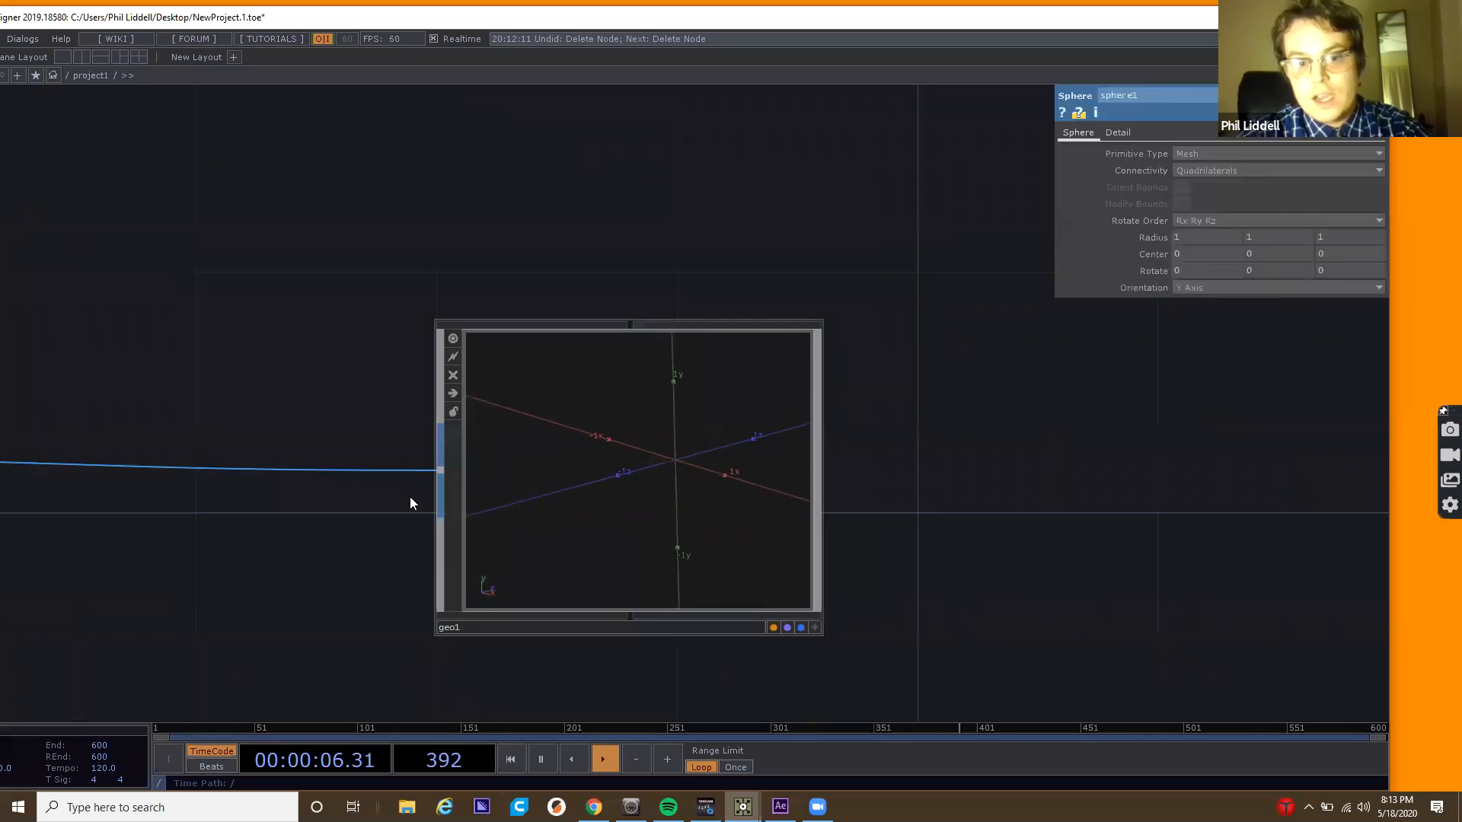
# Turn on the Display and Render flags of the In SOP inside the Geometry component, and return to the project network.
pyautogui.click(658, 475)
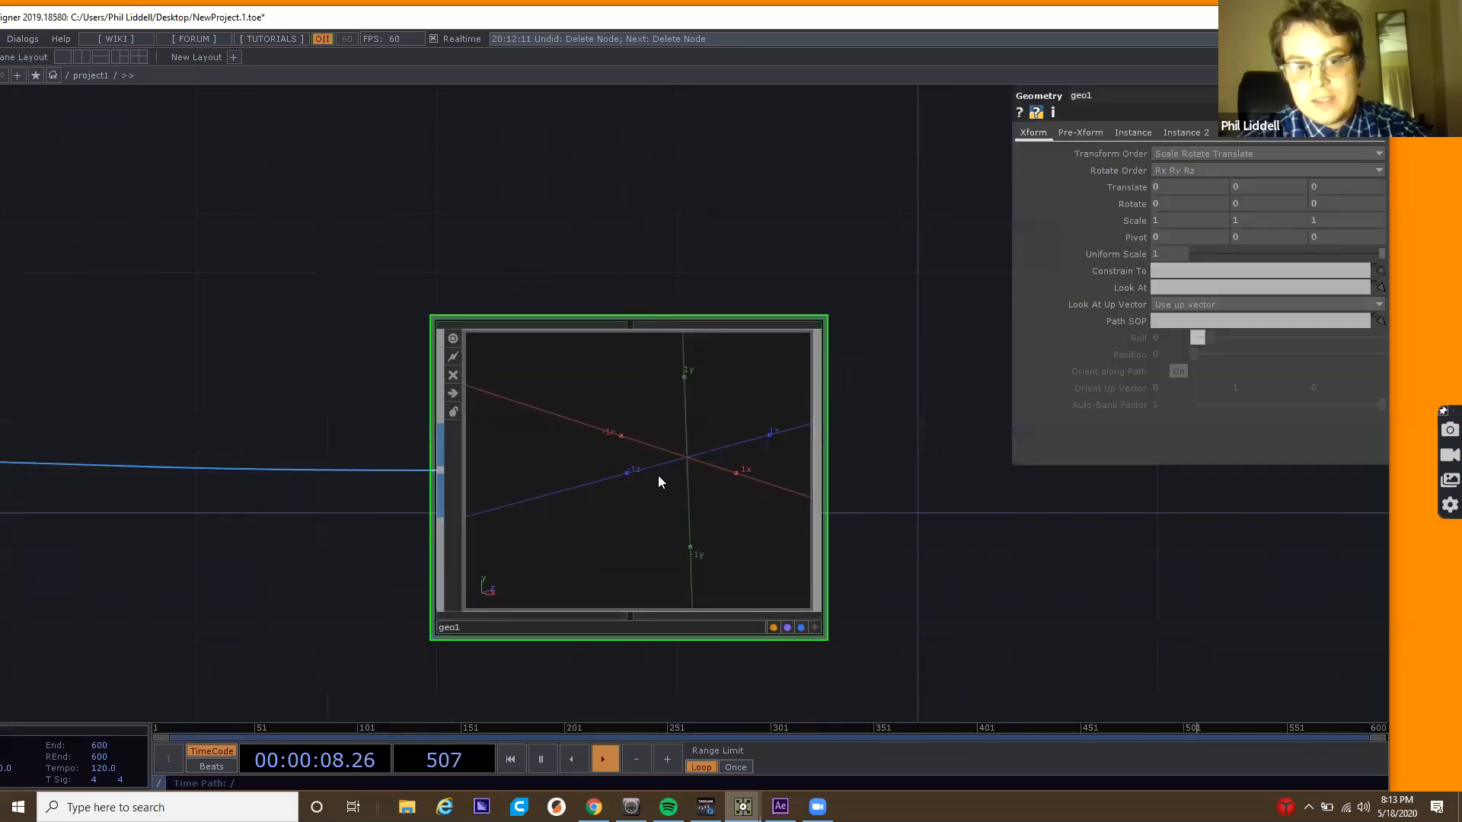
pyautogui.moveTo(660, 496); pyautogui.dragTo(581, 489)
pyautogui.press('i')
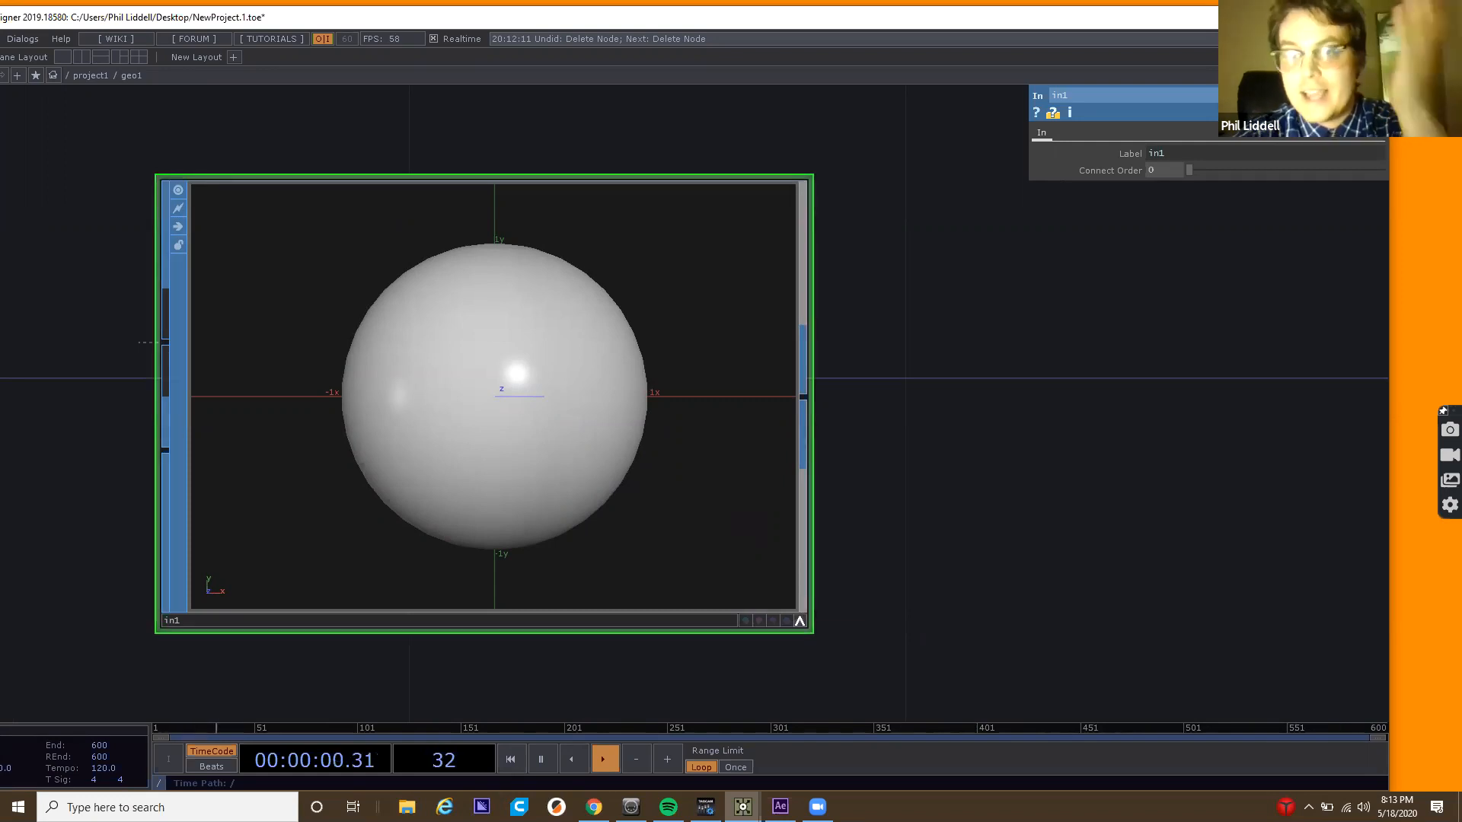
pyautogui.click(798, 623)
pyautogui.click(798, 623)
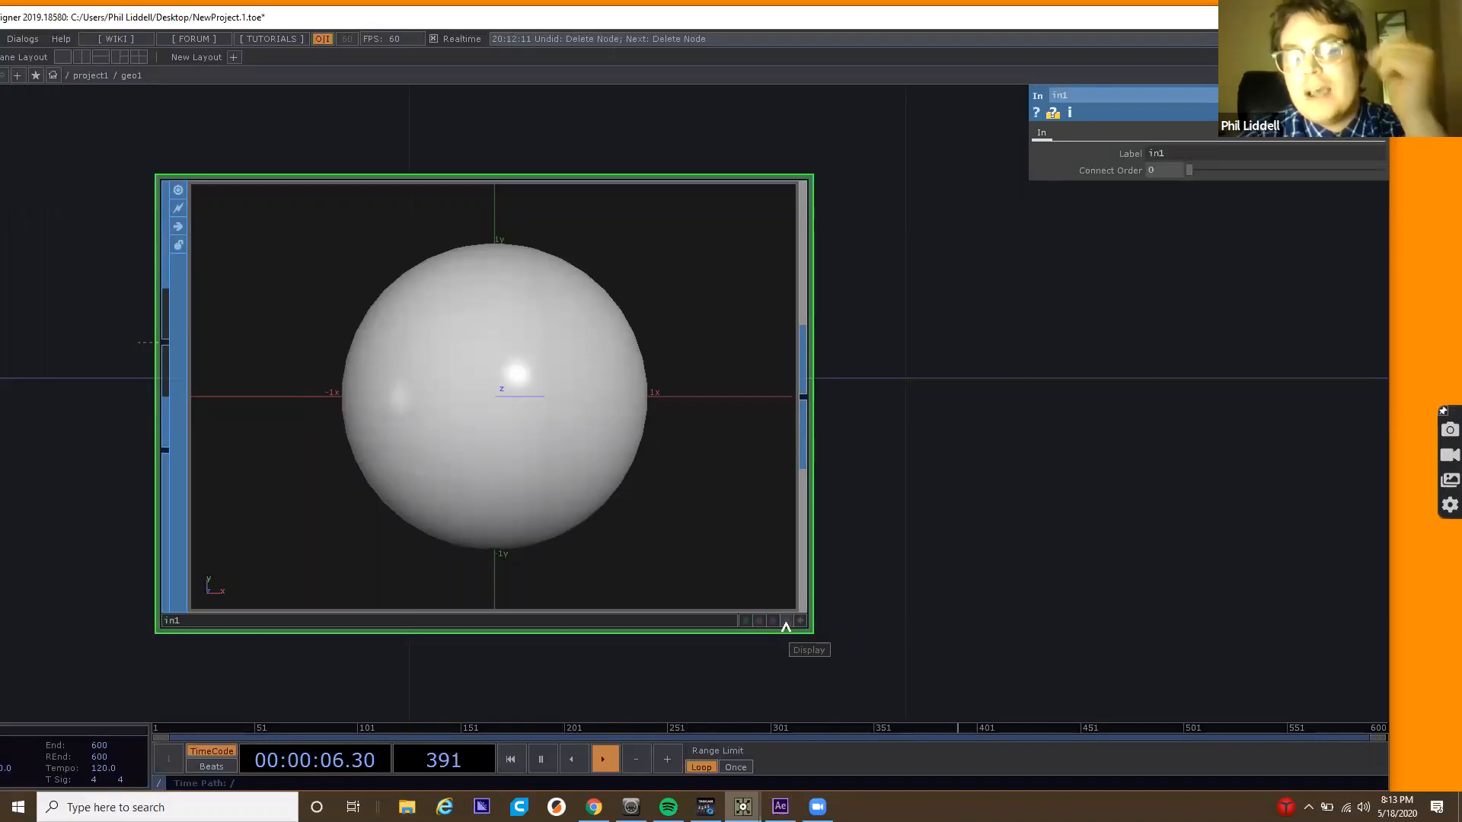
pyautogui.click(773, 623)
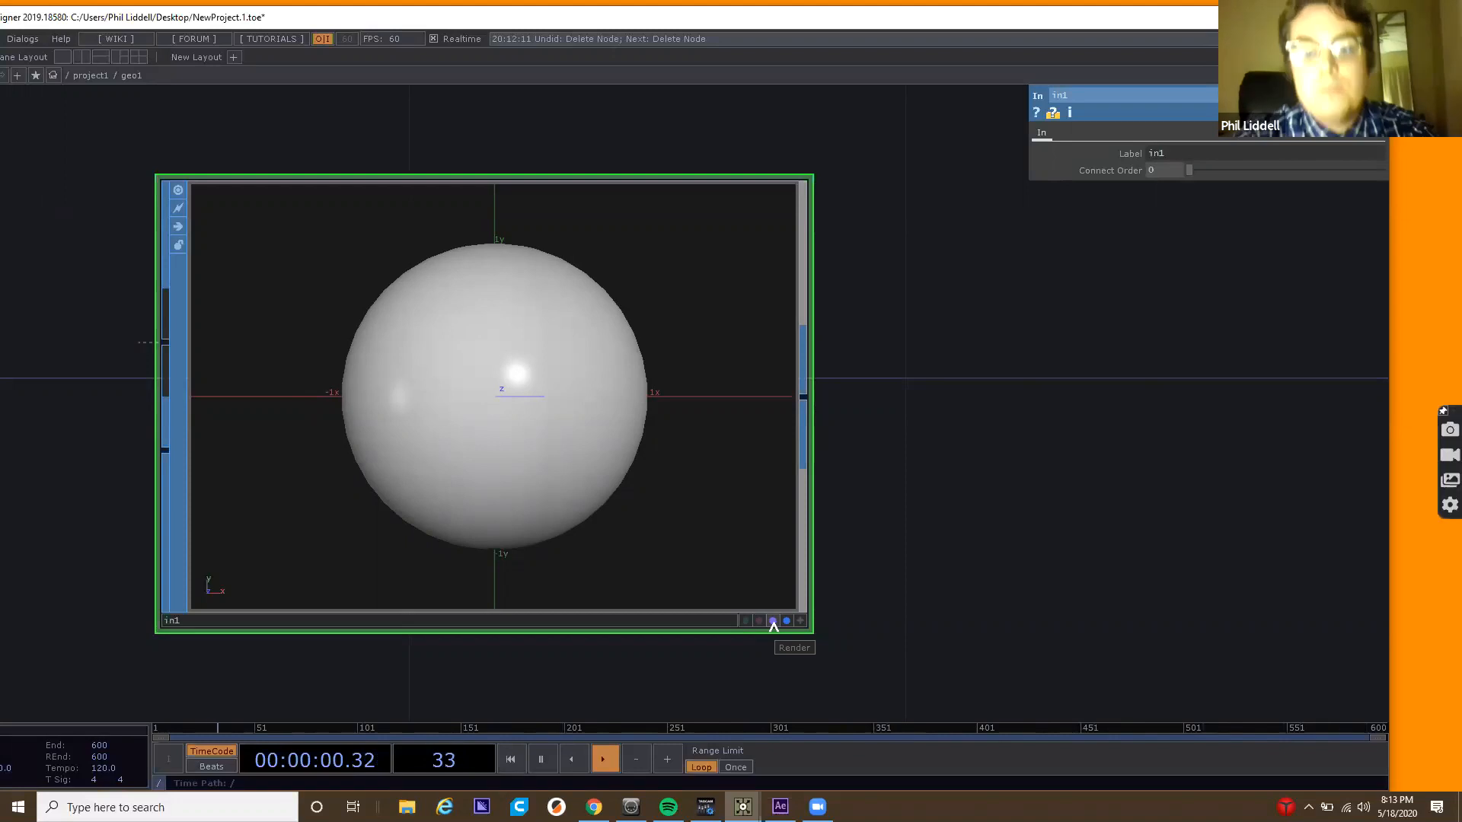
pyautogui.scroll(-6, 826, 585)
pyautogui.scroll(-5, 825, 584)
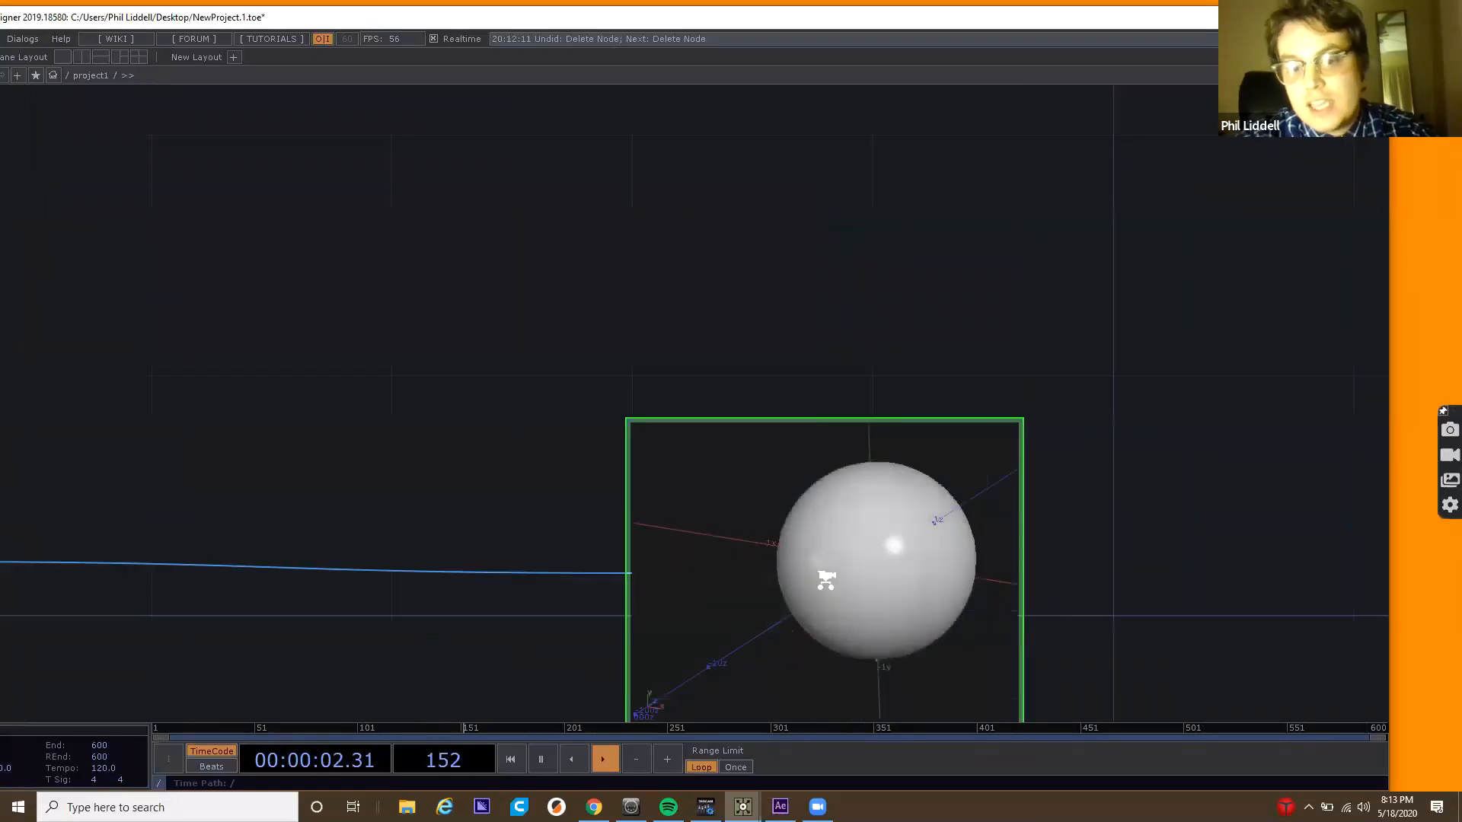
pyautogui.moveTo(834, 584)
pyautogui.mouseDown()
pyautogui.moveTo(838, 569)
pyautogui.moveTo(850, 590)
pyautogui.mouseUp()
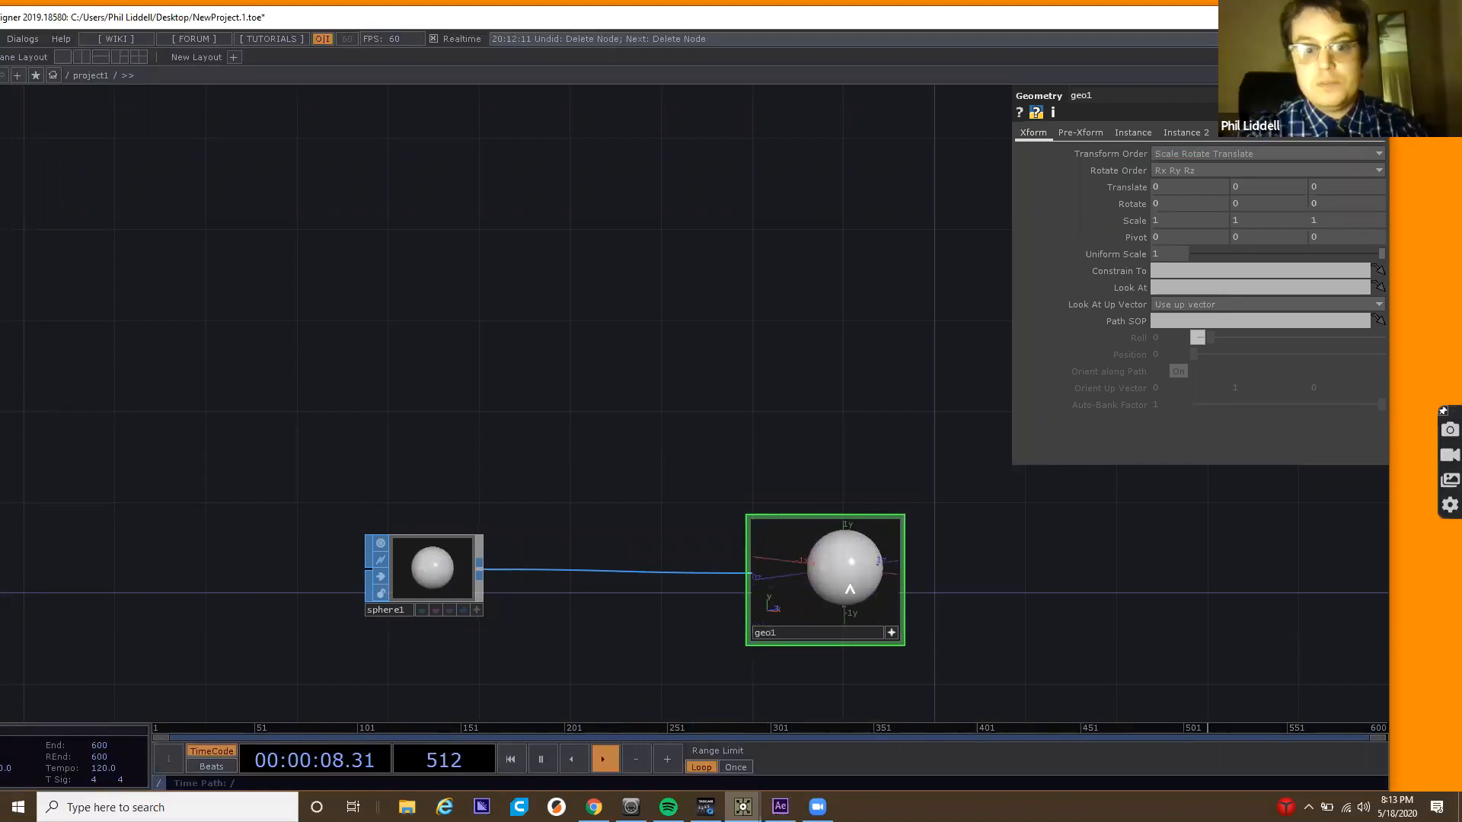
# Add a Render TOP to the project network, placed just after the Geometry component.
pyautogui.scroll(-4, 695, 408)
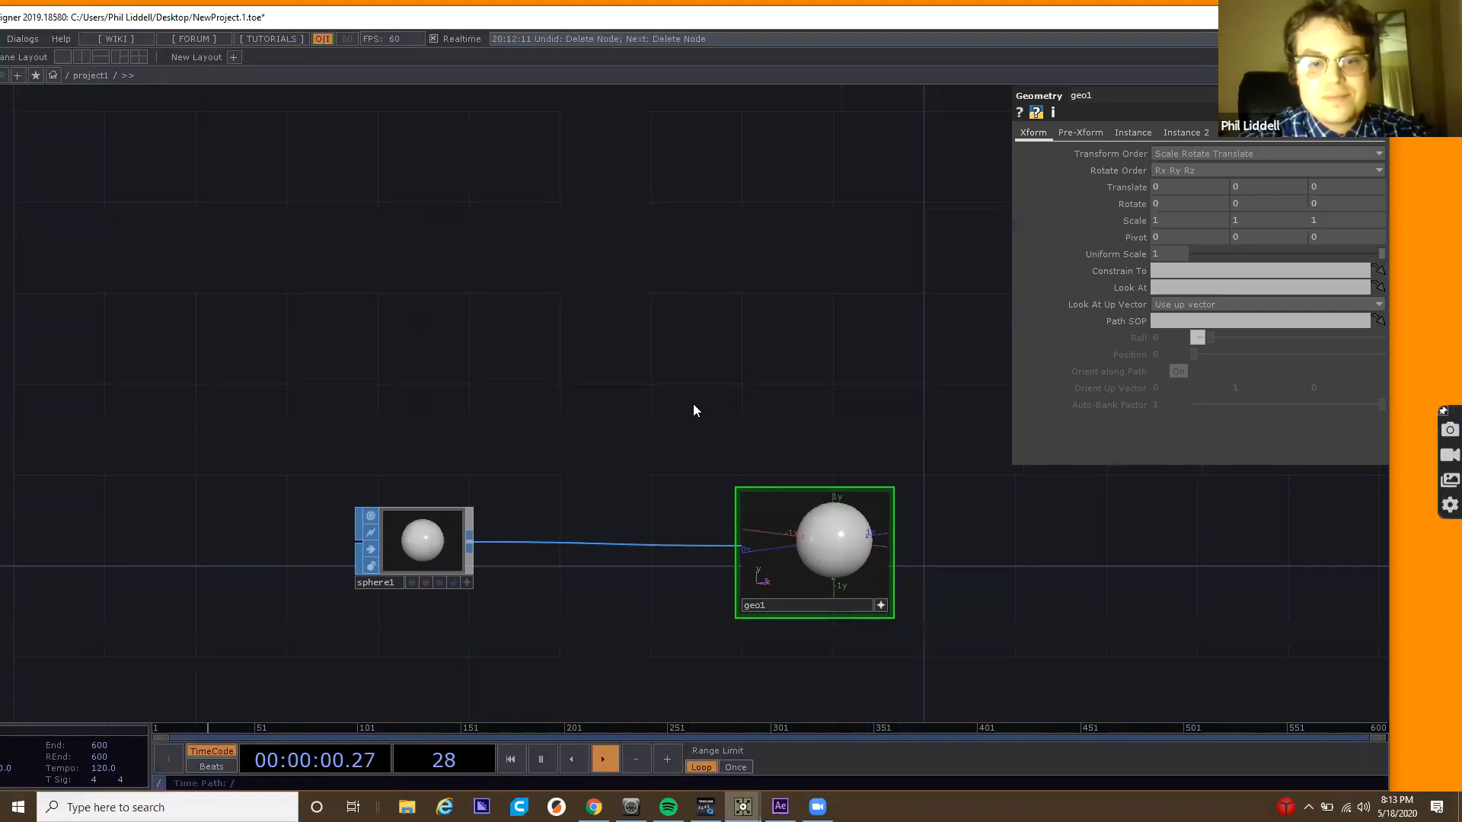
pyautogui.moveTo(487, 473); pyautogui.dragTo(410, 473)
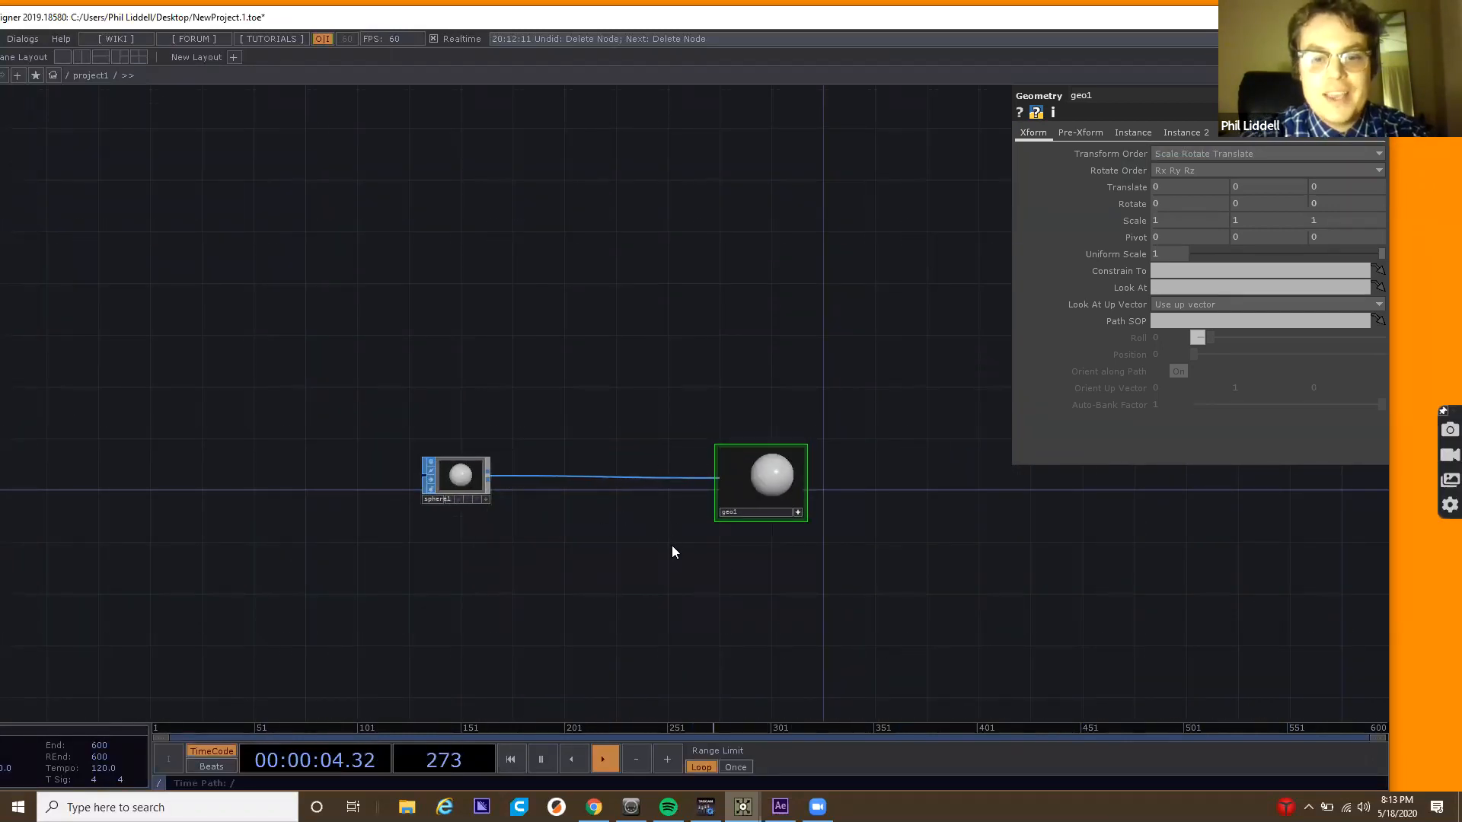
pyautogui.press('Tab')
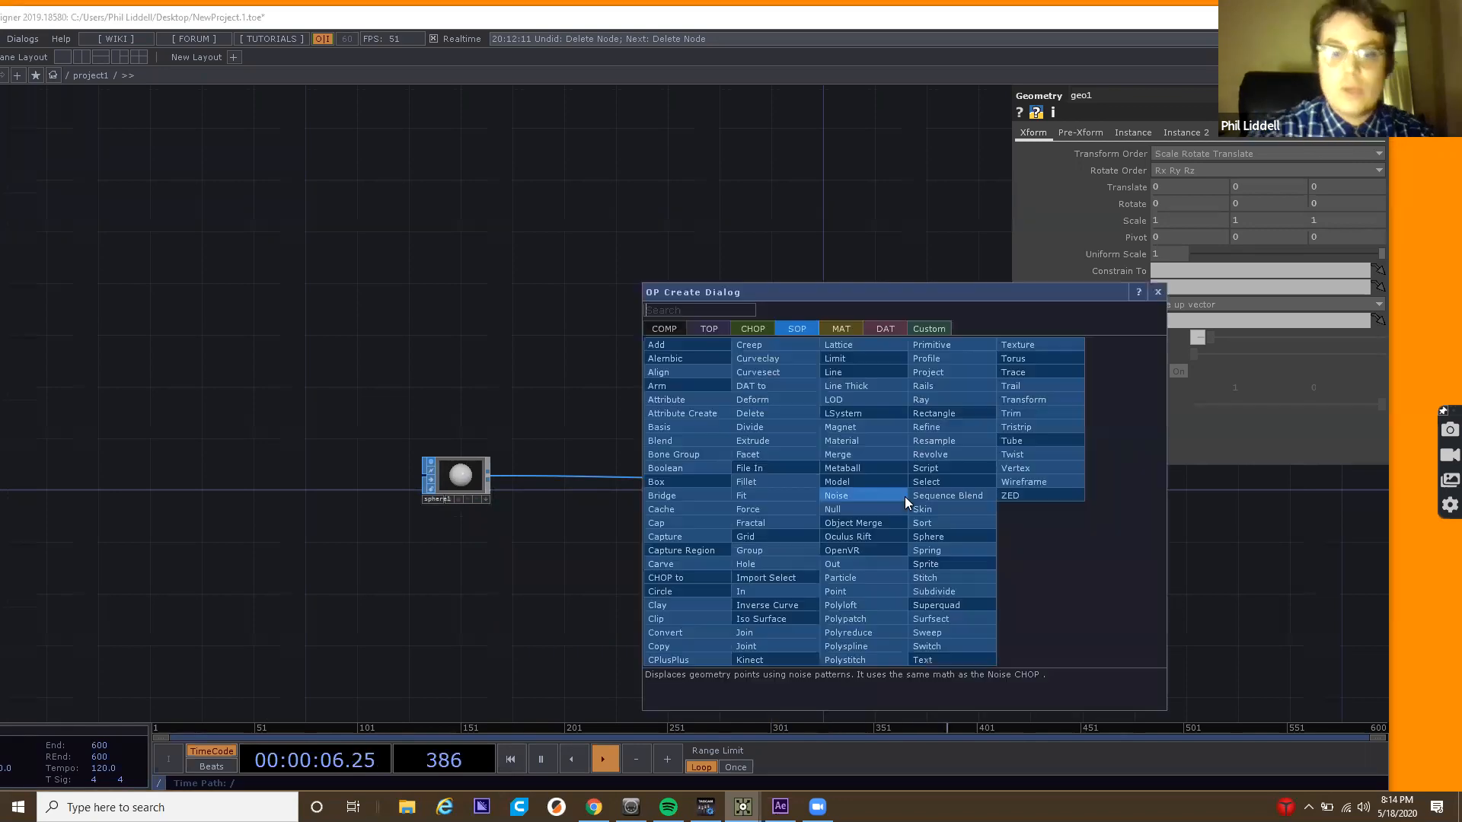
pyautogui.write('ren')
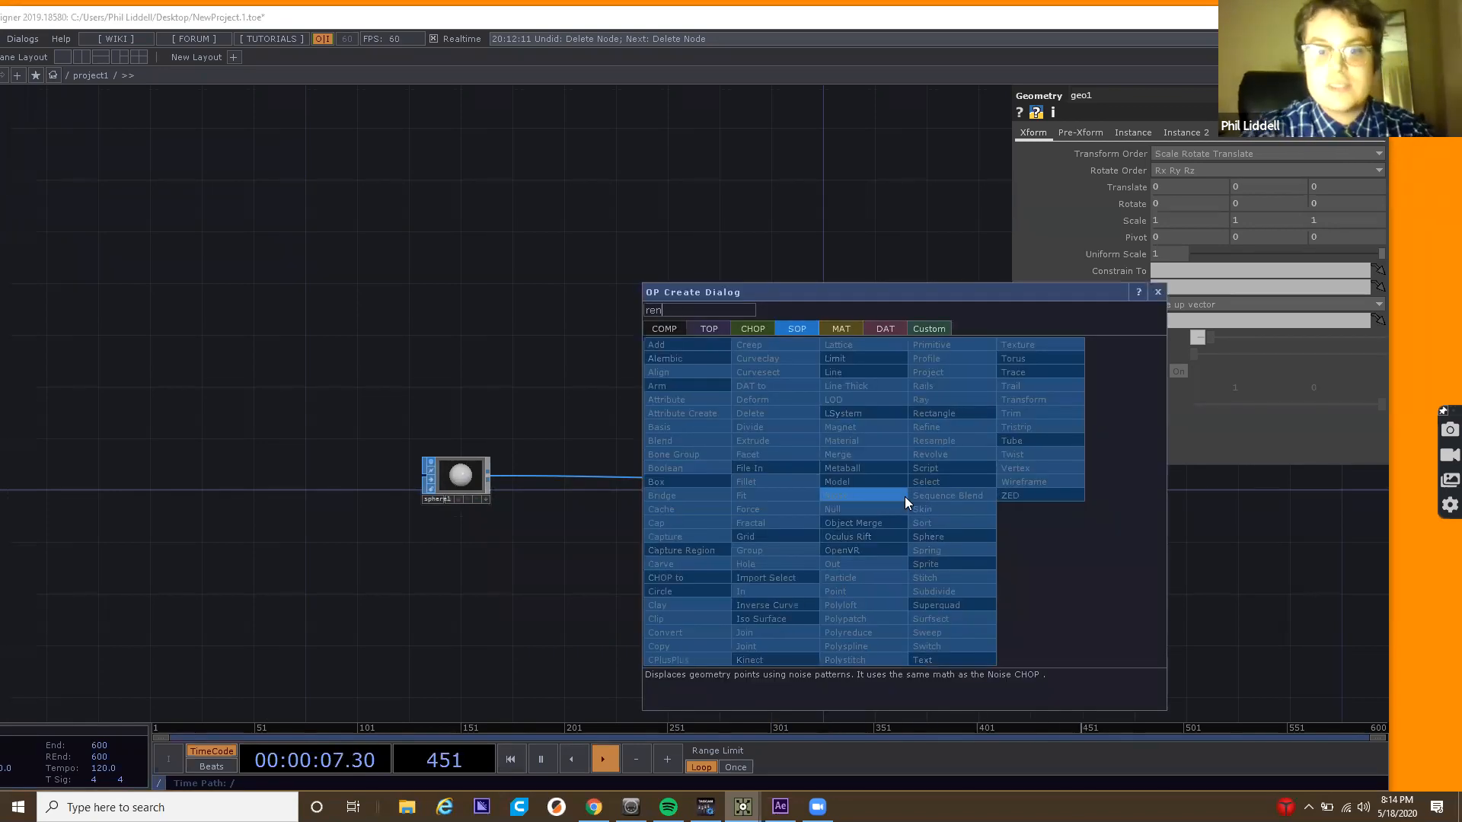
pyautogui.click(709, 328)
pyautogui.click(962, 346)
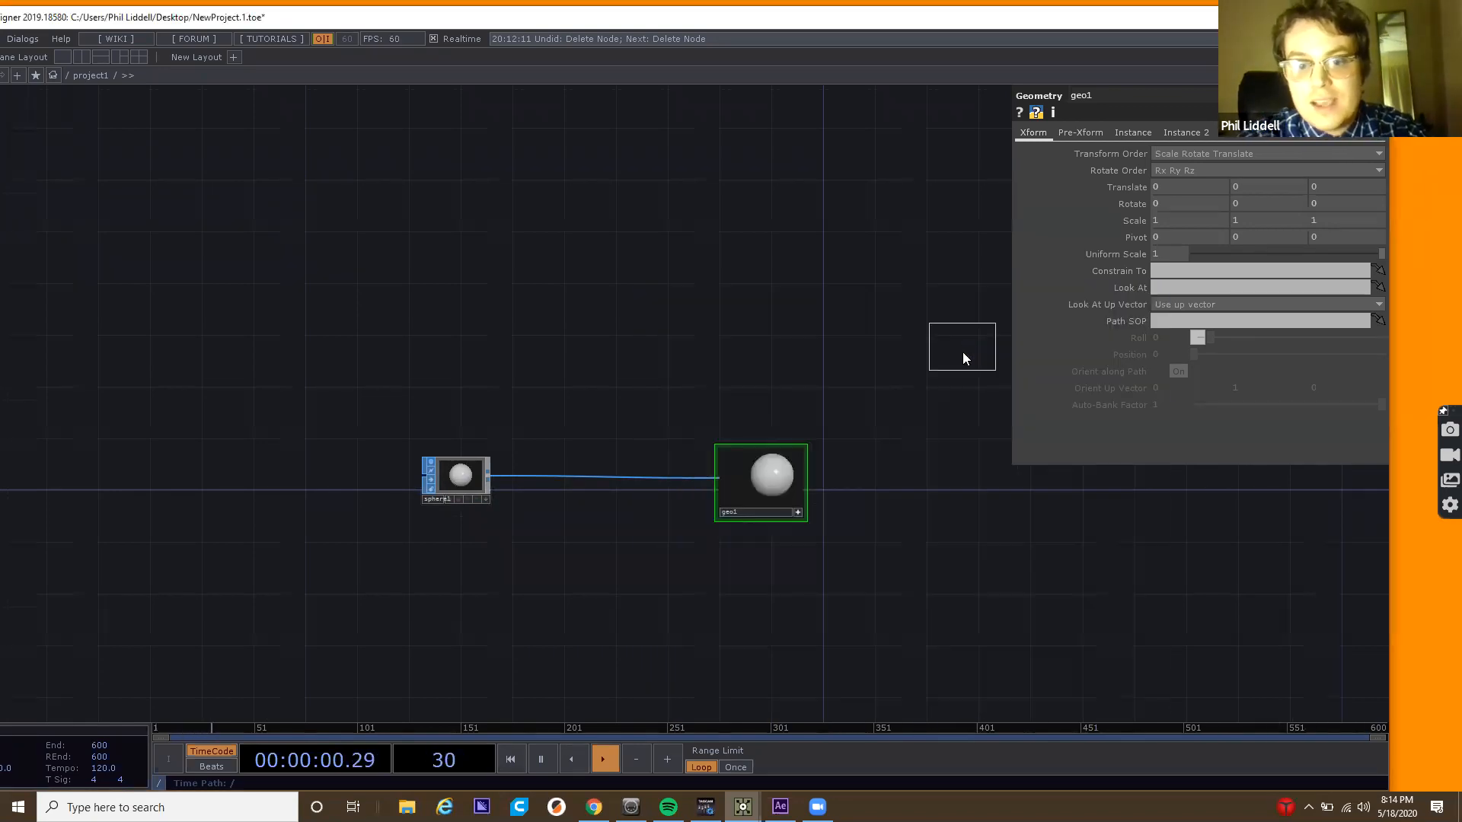
pyautogui.click(944, 487)
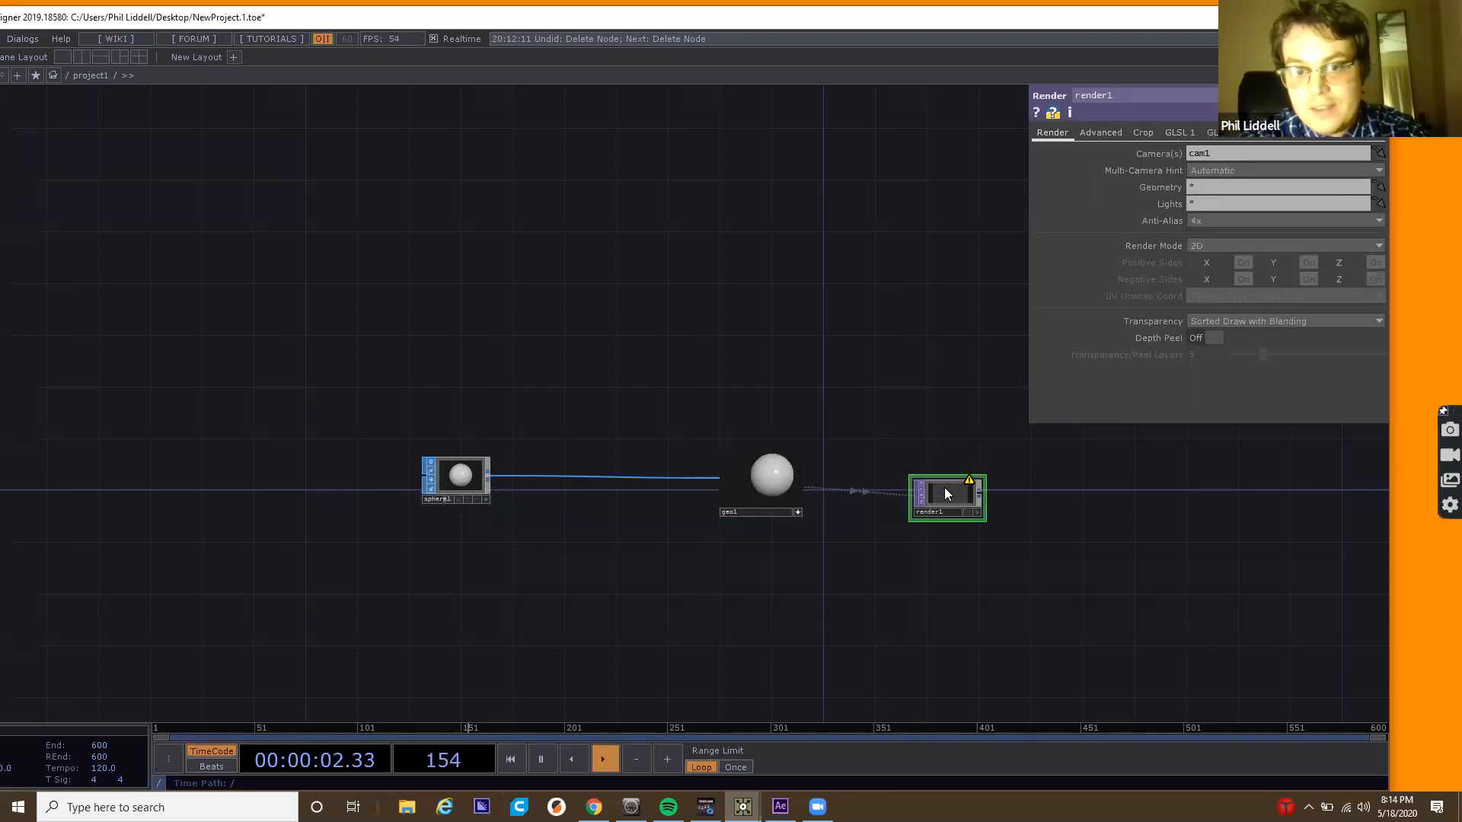
pyautogui.moveTo(944, 488); pyautogui.dragTo(968, 483)
# Examine the Geometry parameter of the Render TOP.
pyautogui.scroll(5, 969, 483)
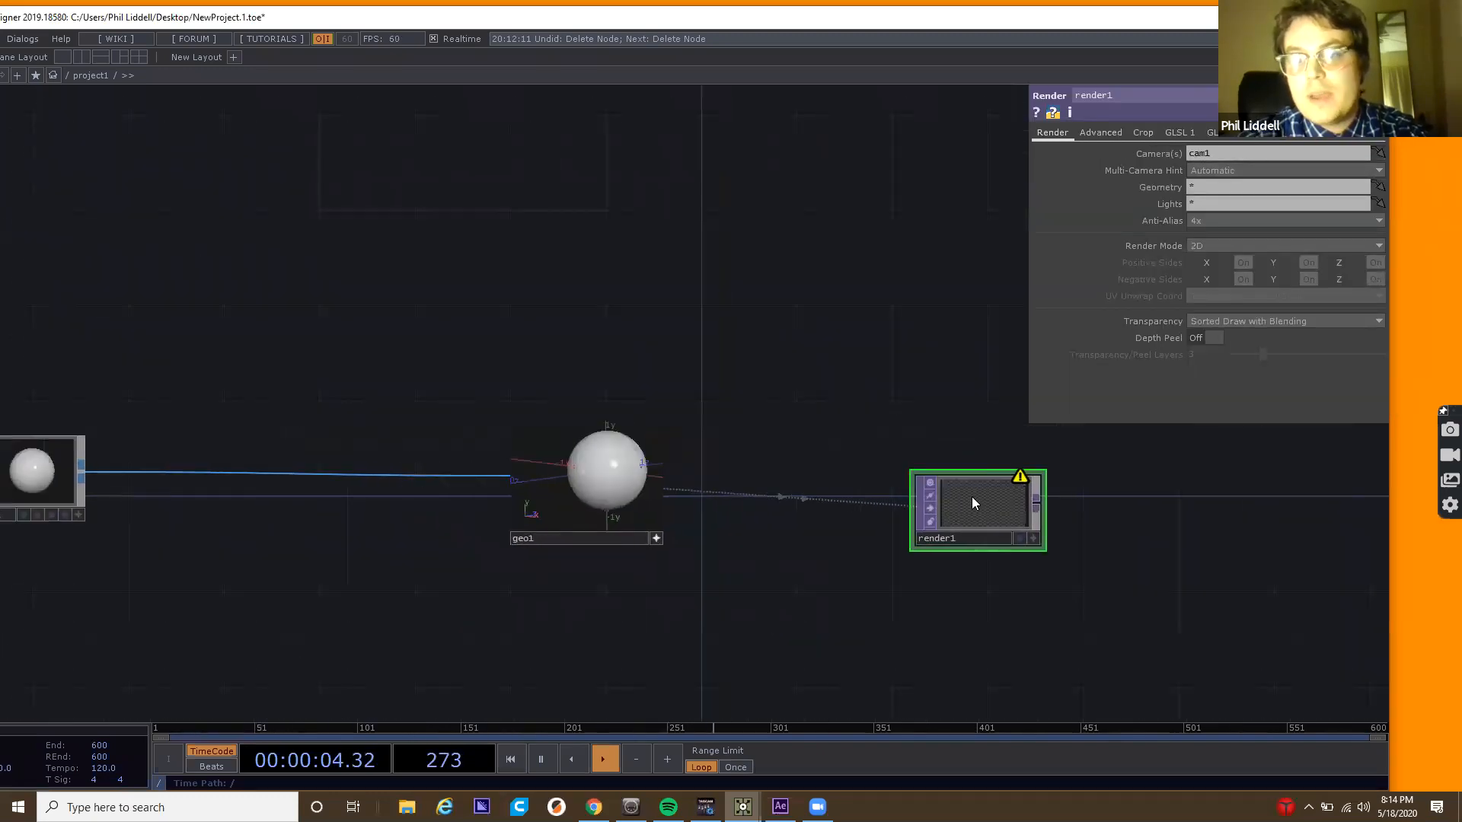
pyautogui.click(1201, 185)
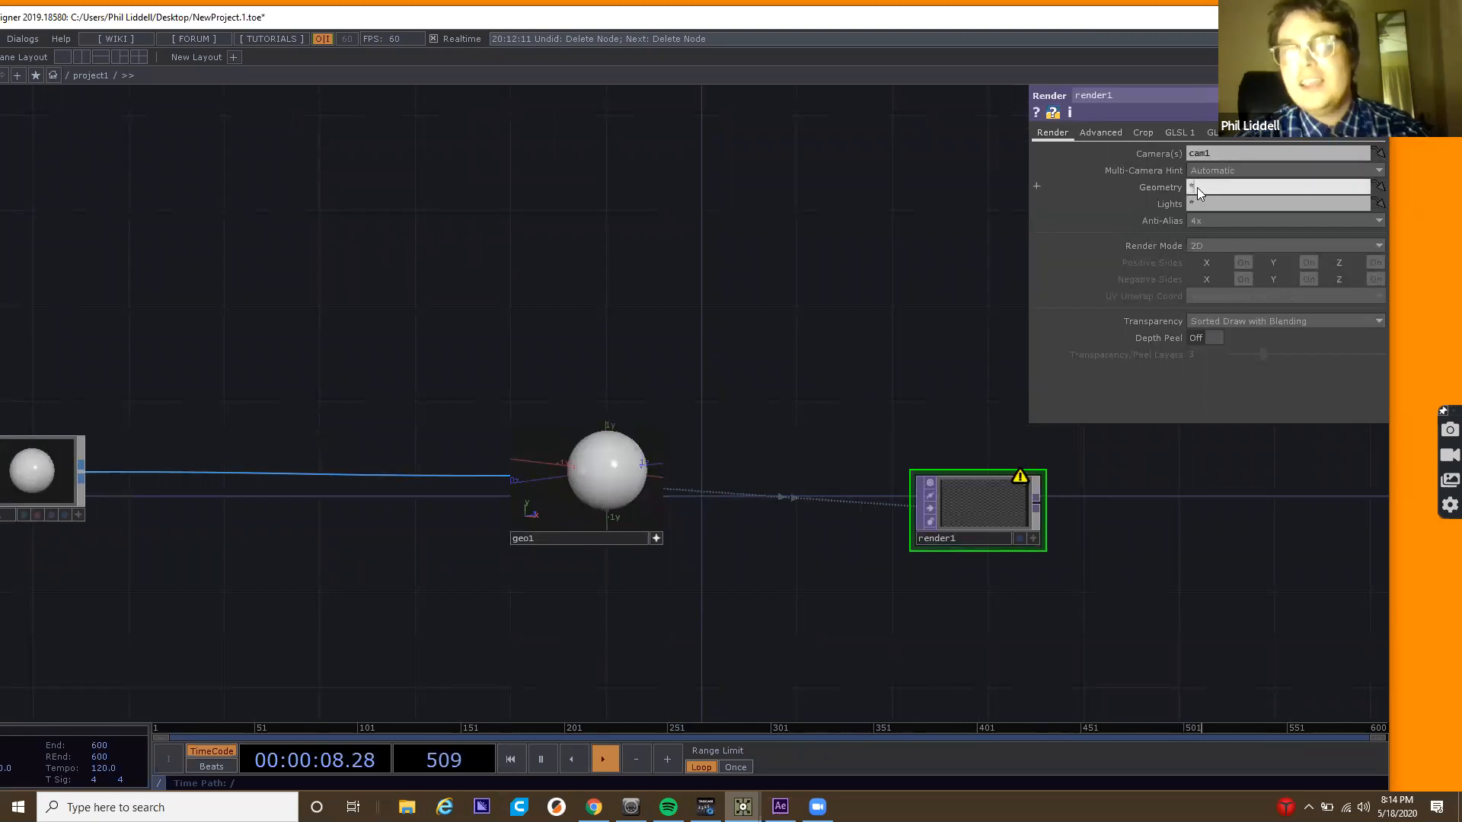
pyautogui.click(980, 524)
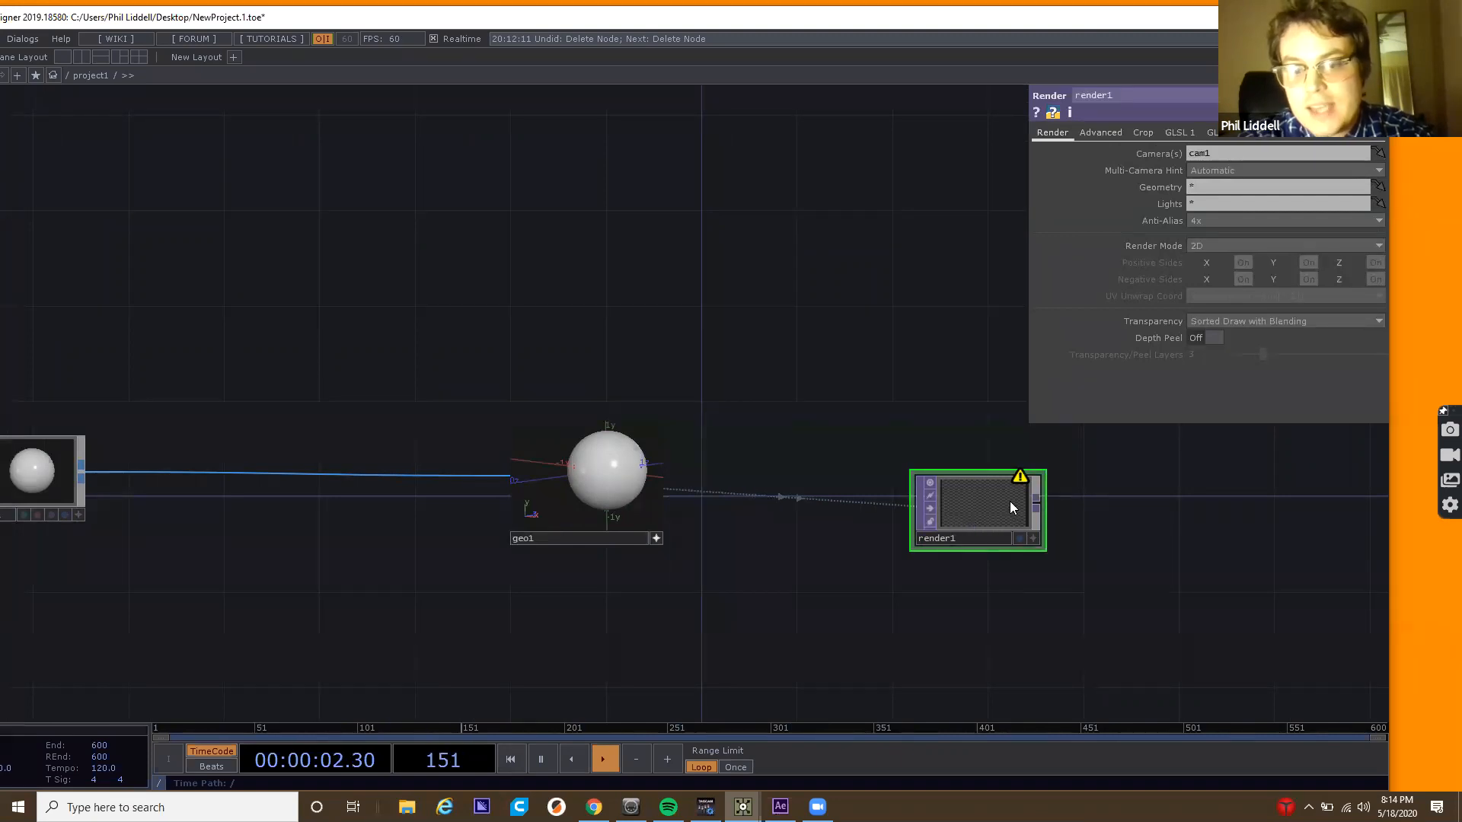
# Inspect the Render TOP's image preview and read the details of its warning.
pyautogui.scroll(3, 1009, 501)
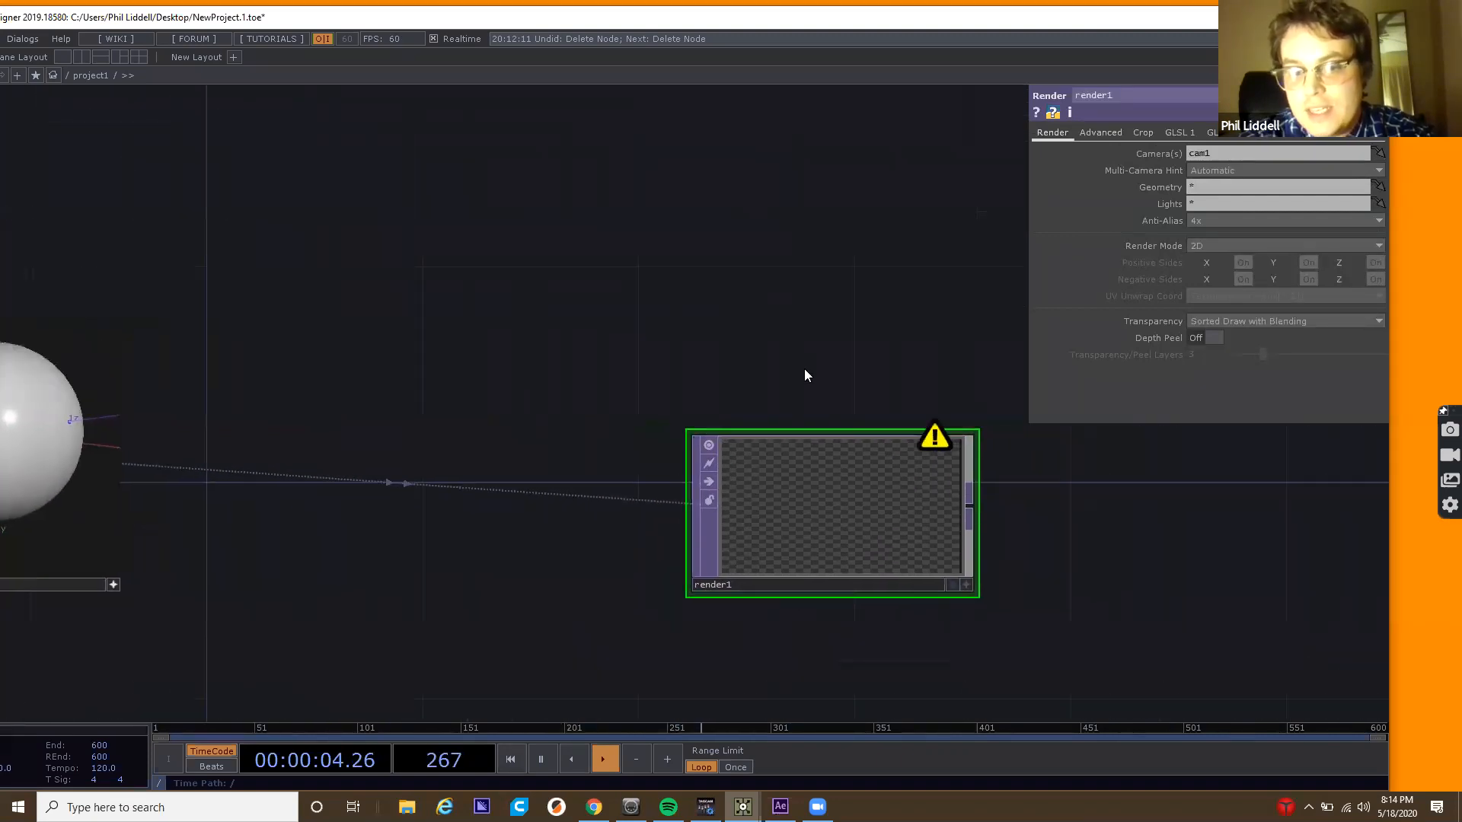
pyautogui.scroll(2, 835, 457)
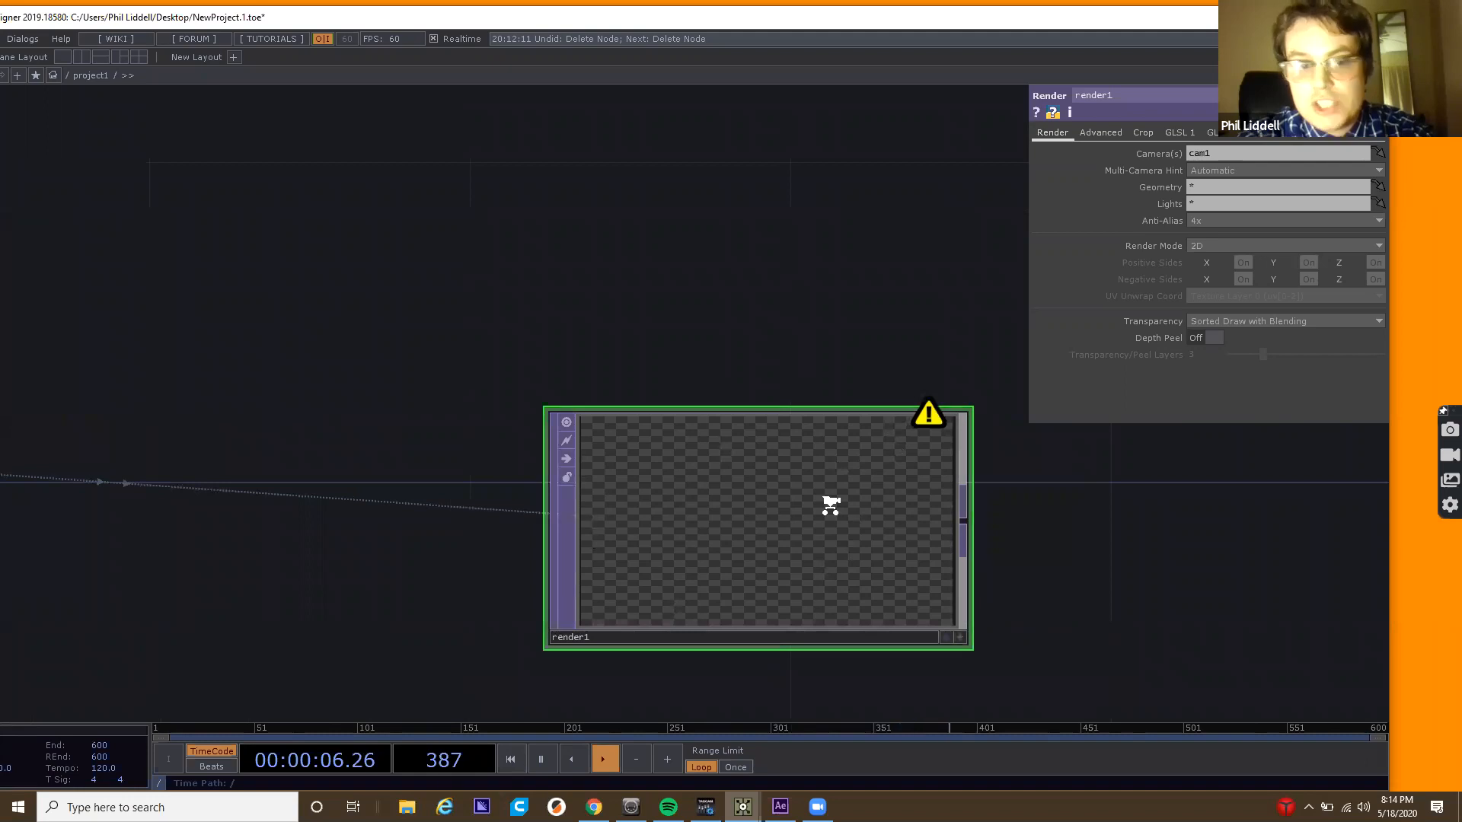
pyautogui.scroll(-3, 830, 505)
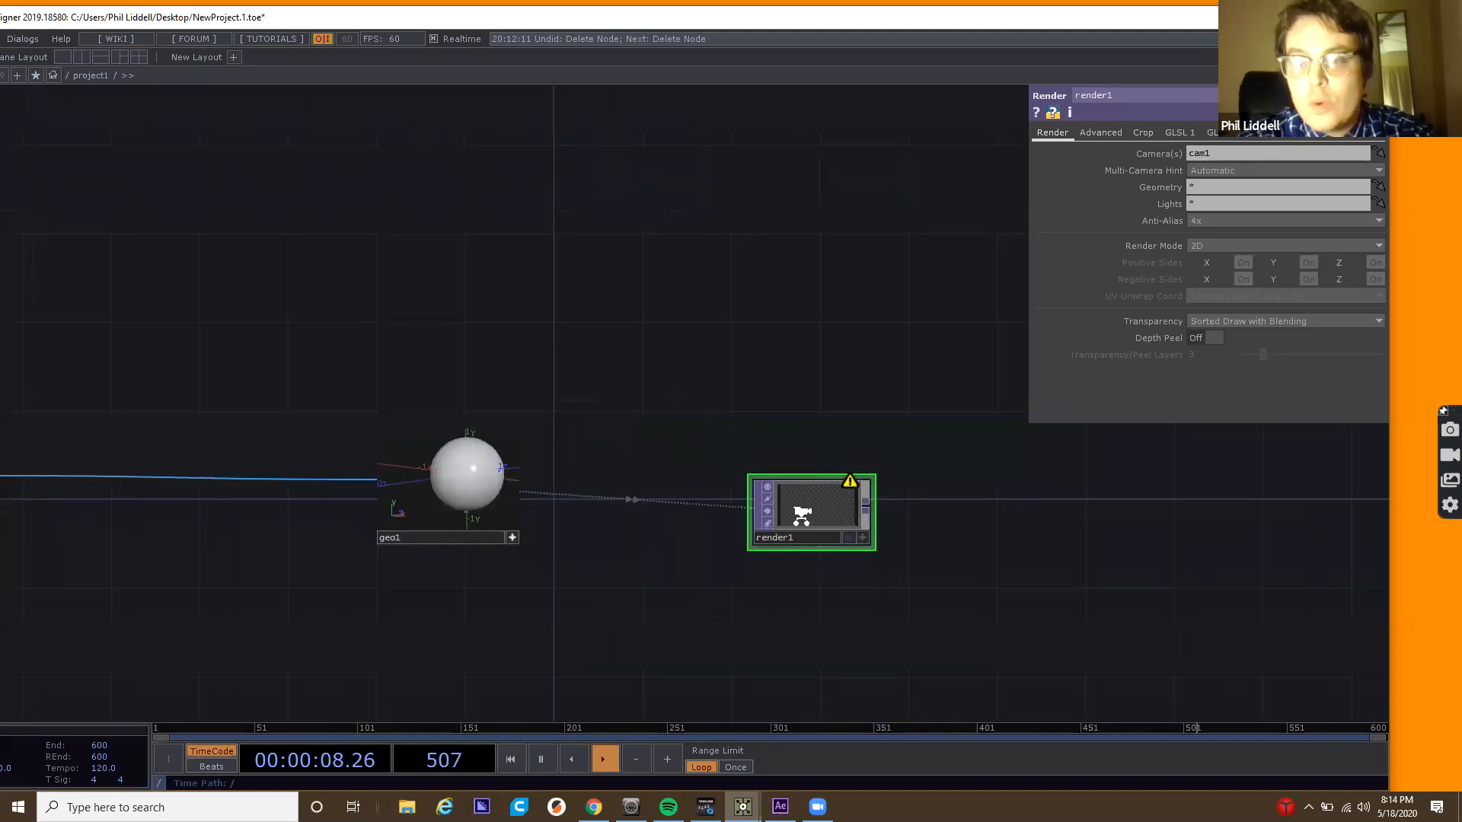
pyautogui.scroll(3, 801, 515)
pyautogui.scroll(-1, 801, 516)
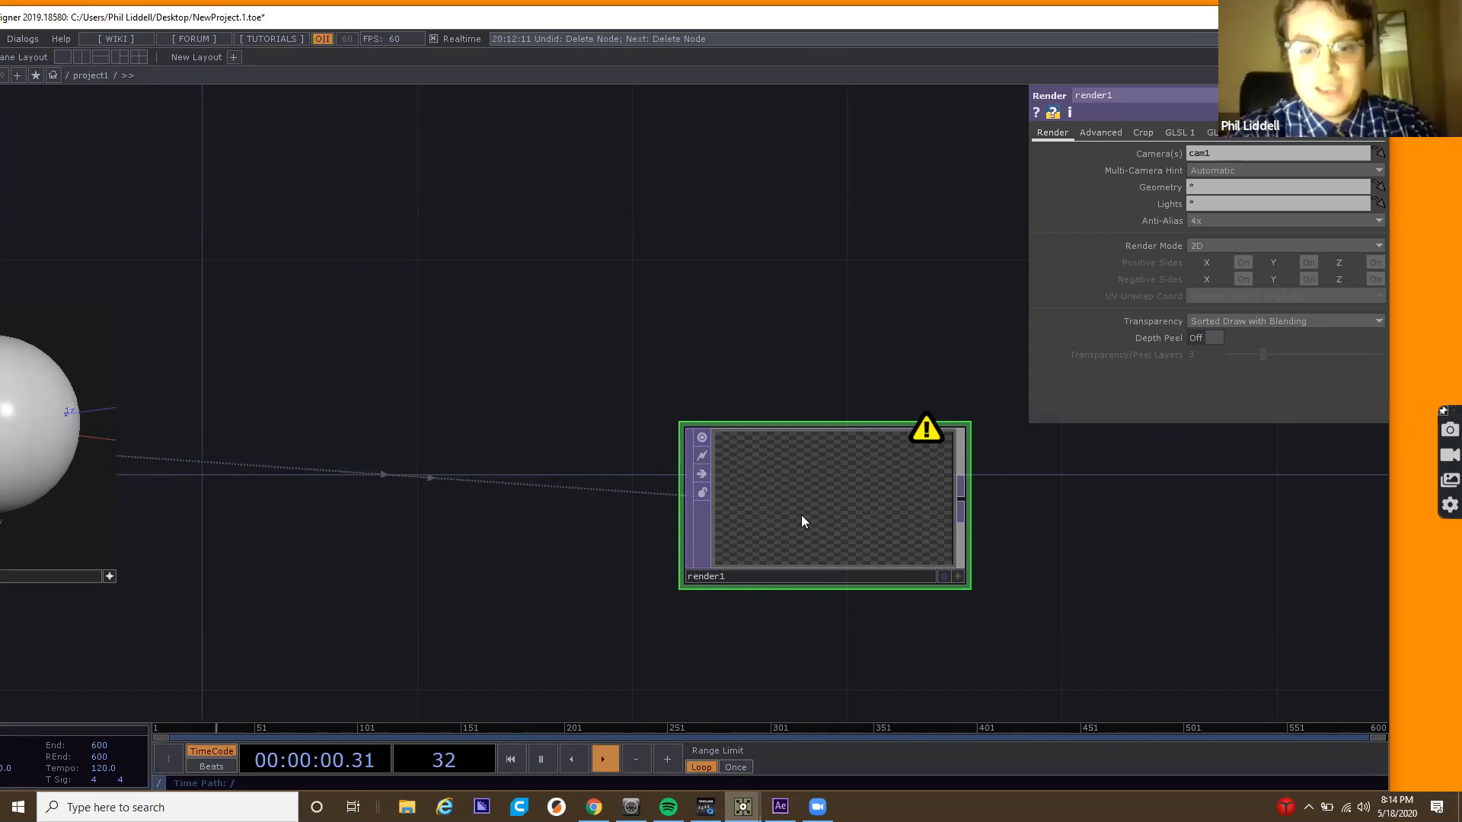
pyautogui.scroll(-3, 801, 516)
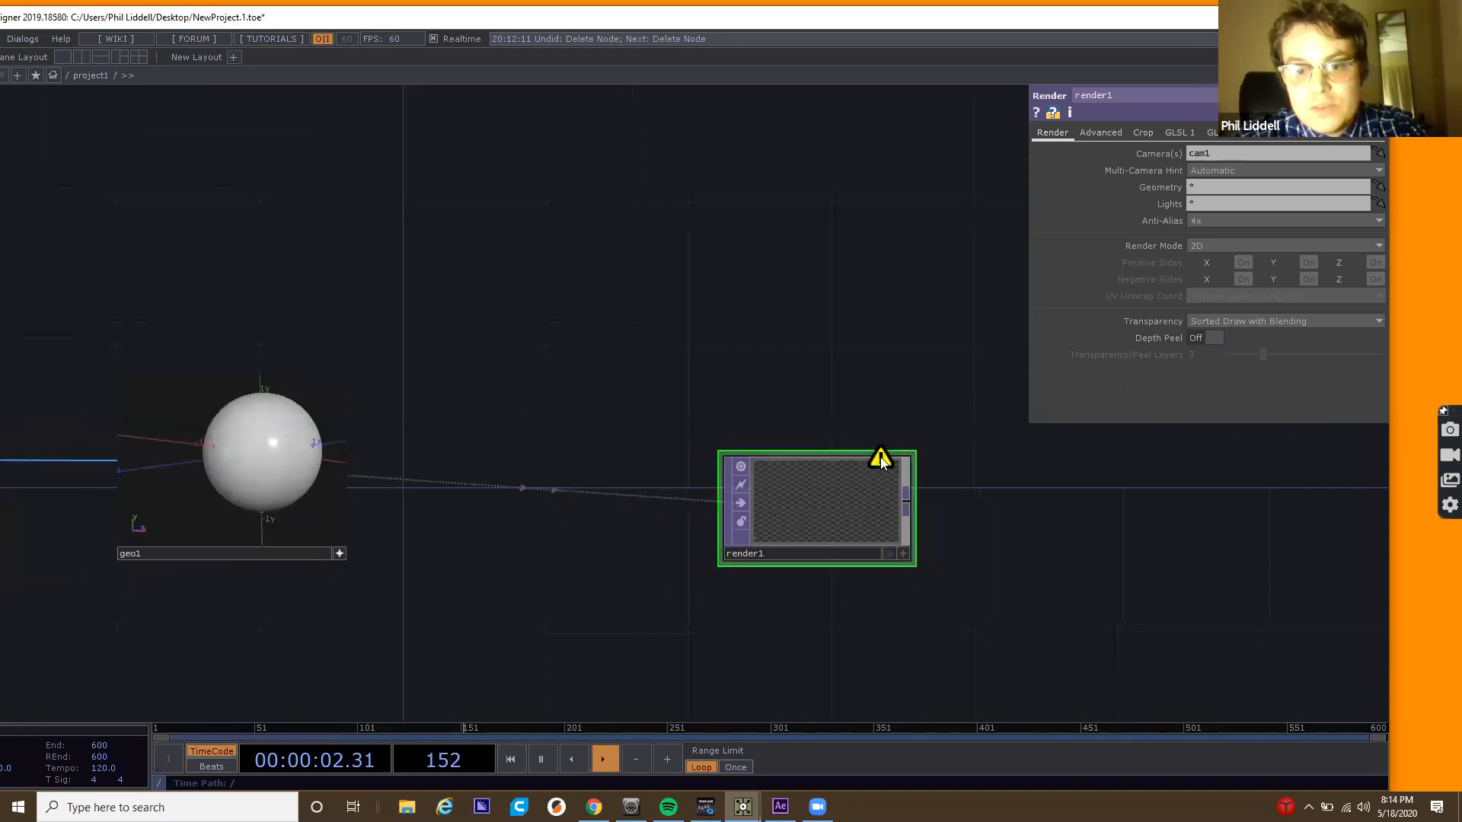
pyautogui.moveTo(892, 462)
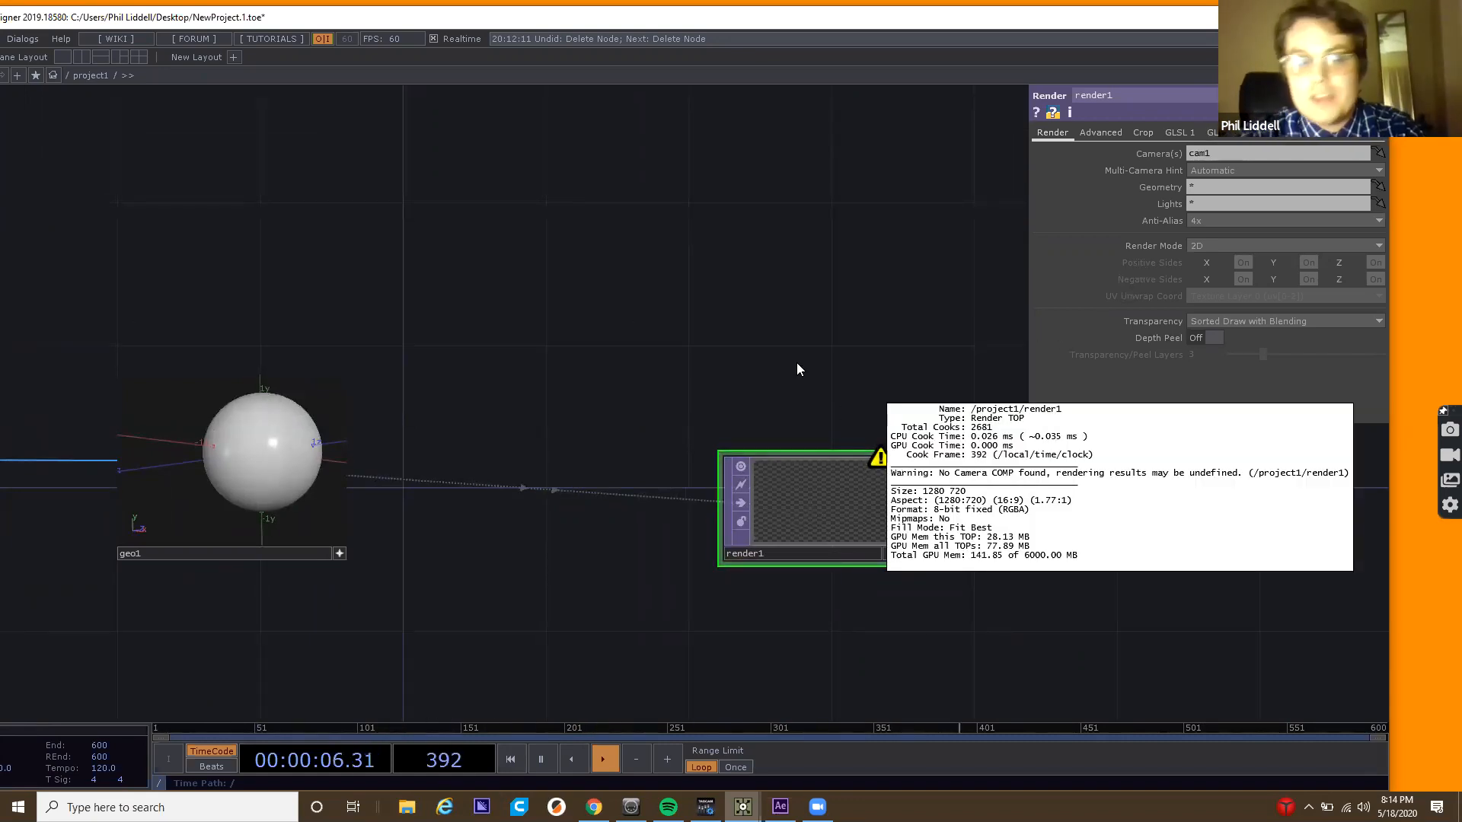
pyautogui.scroll(-4, 797, 364)
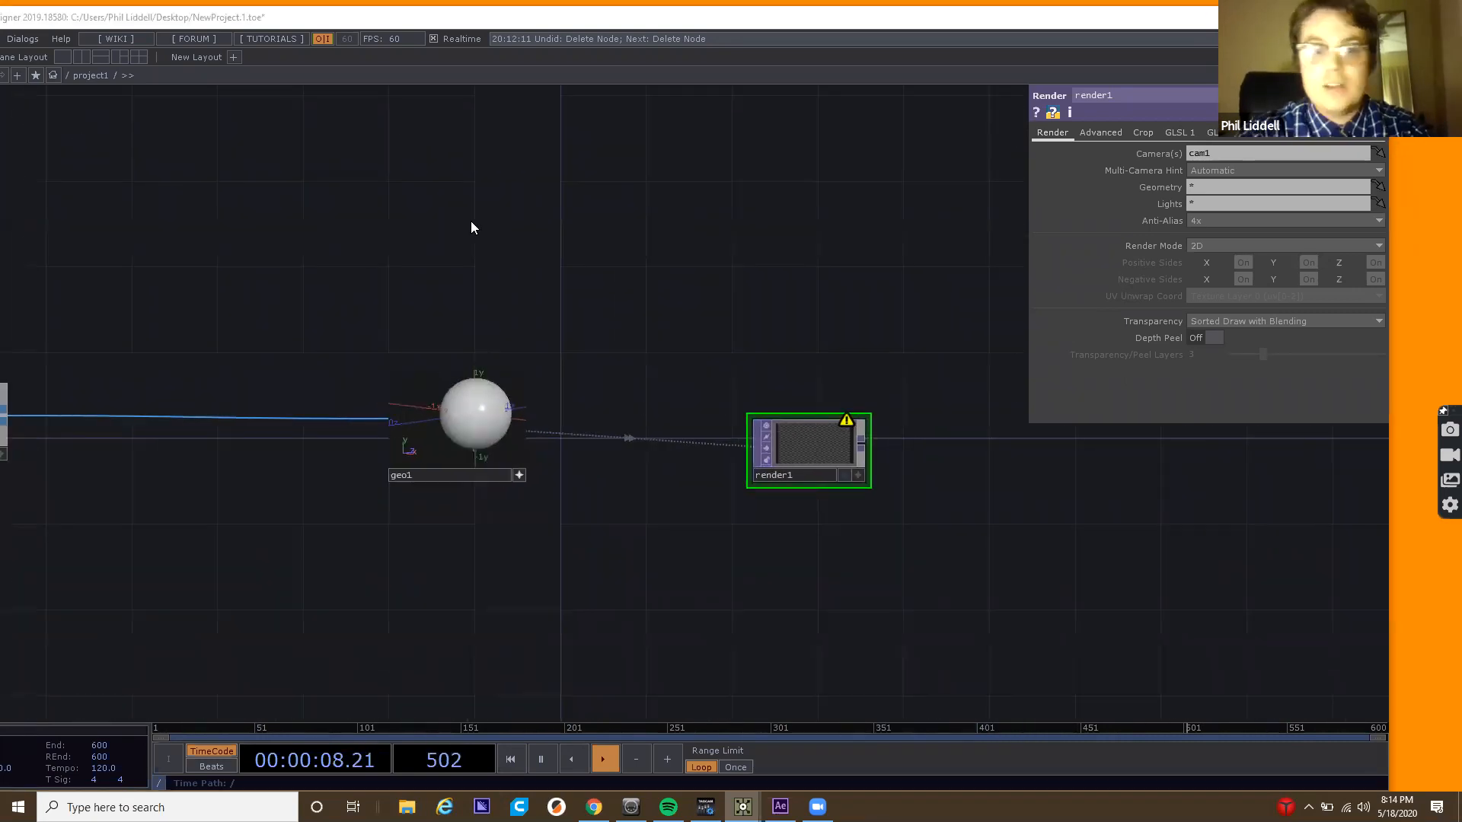
# Add a Camera COMP to the project network, placed directly above the Geometry component.
pyautogui.press('Tab')
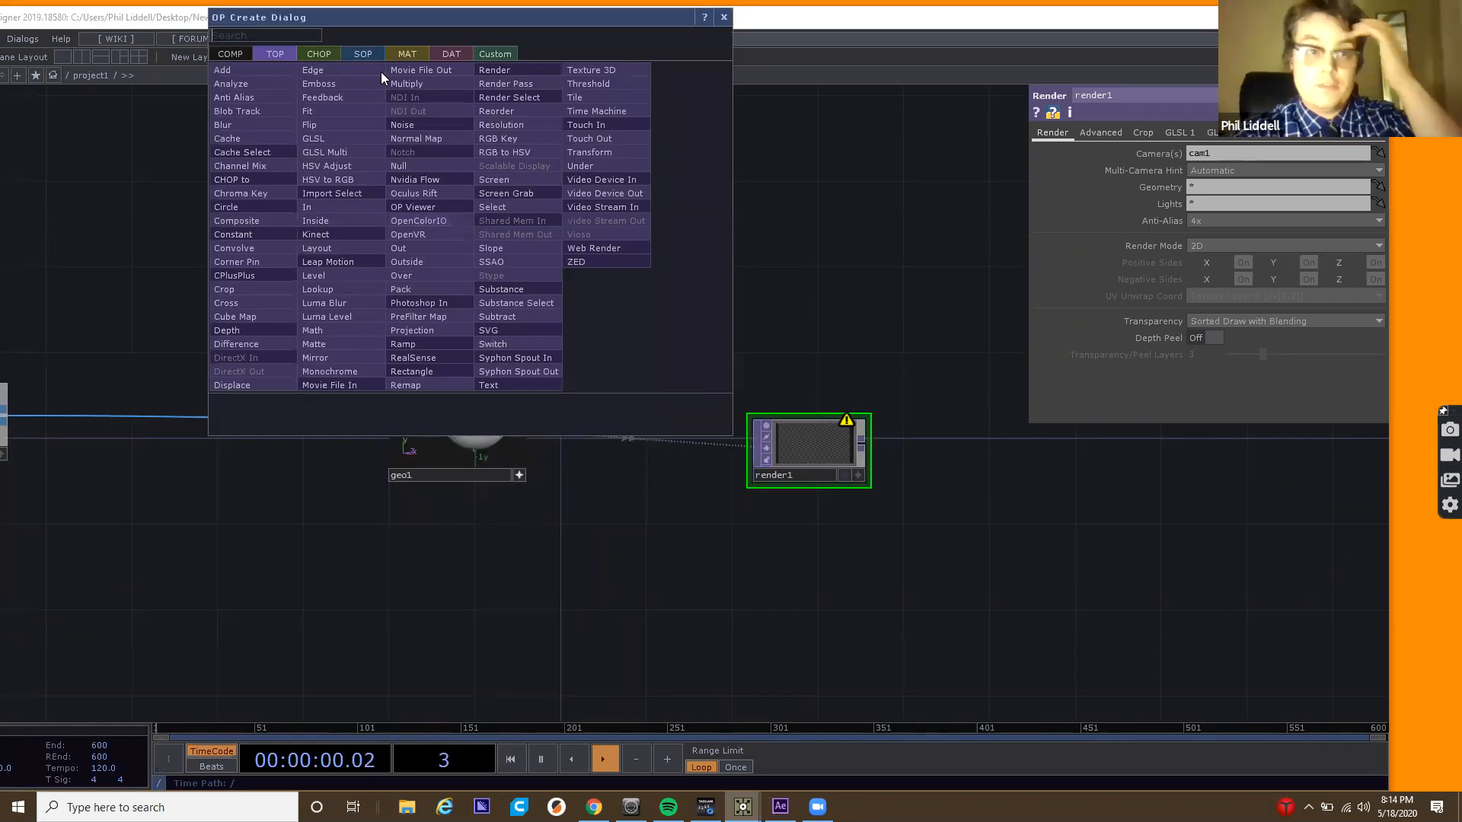
pyautogui.click(802, 137)
pyautogui.moveTo(445, 286); pyautogui.dragTo(607, 386)
pyautogui.press('Tab')
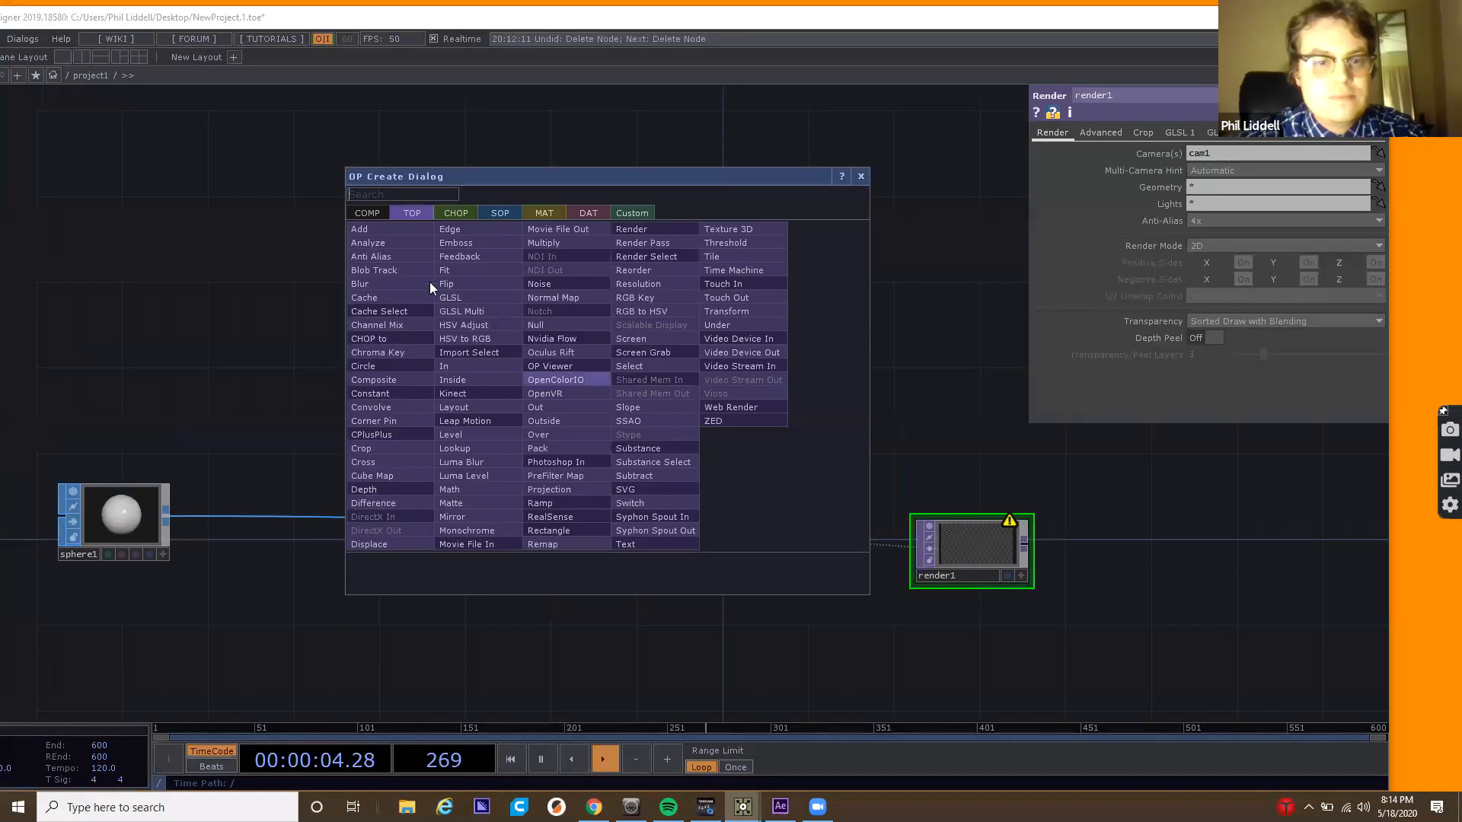
pyautogui.click(364, 213)
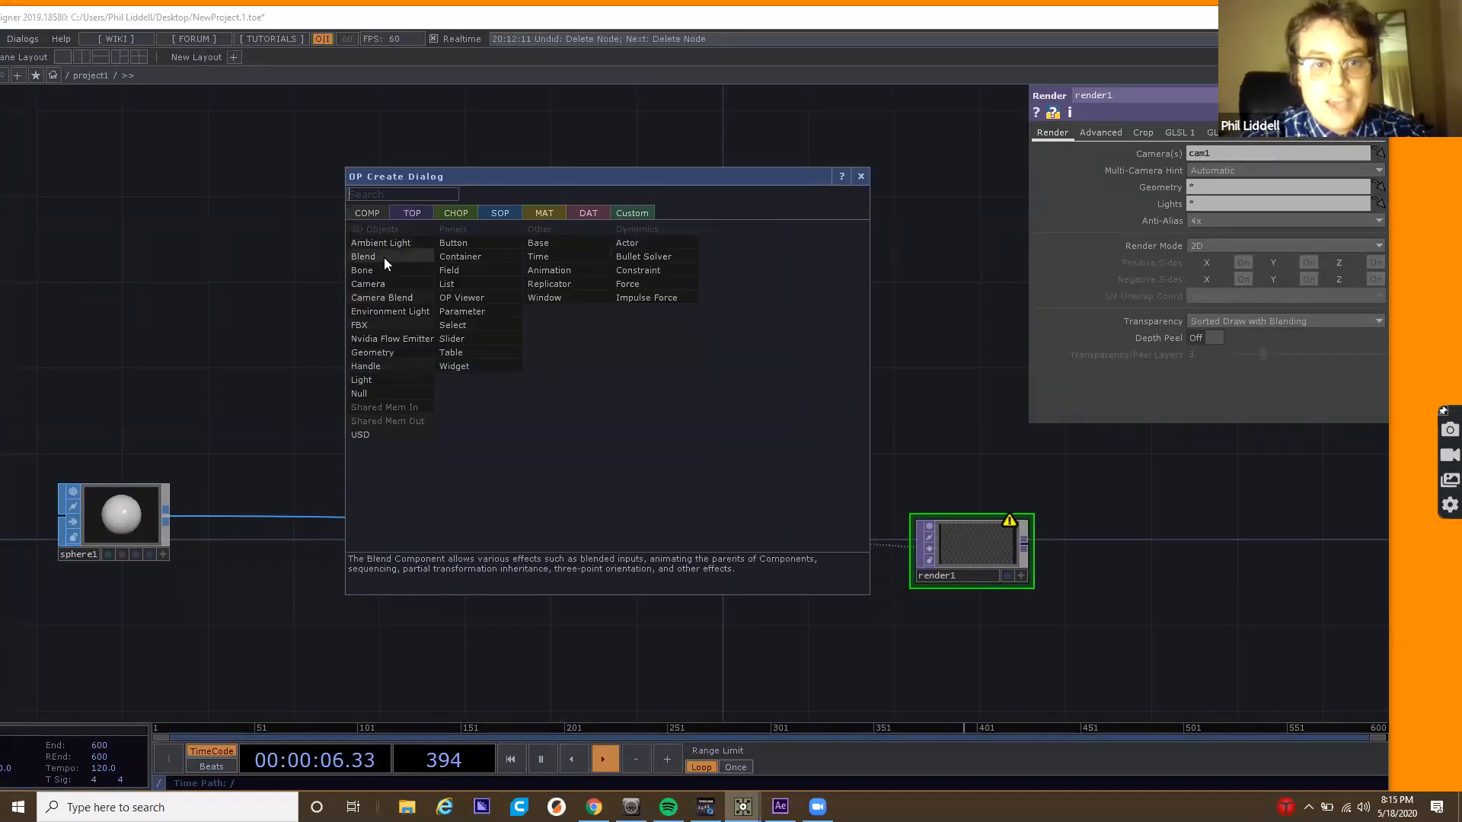
pyautogui.click(408, 286)
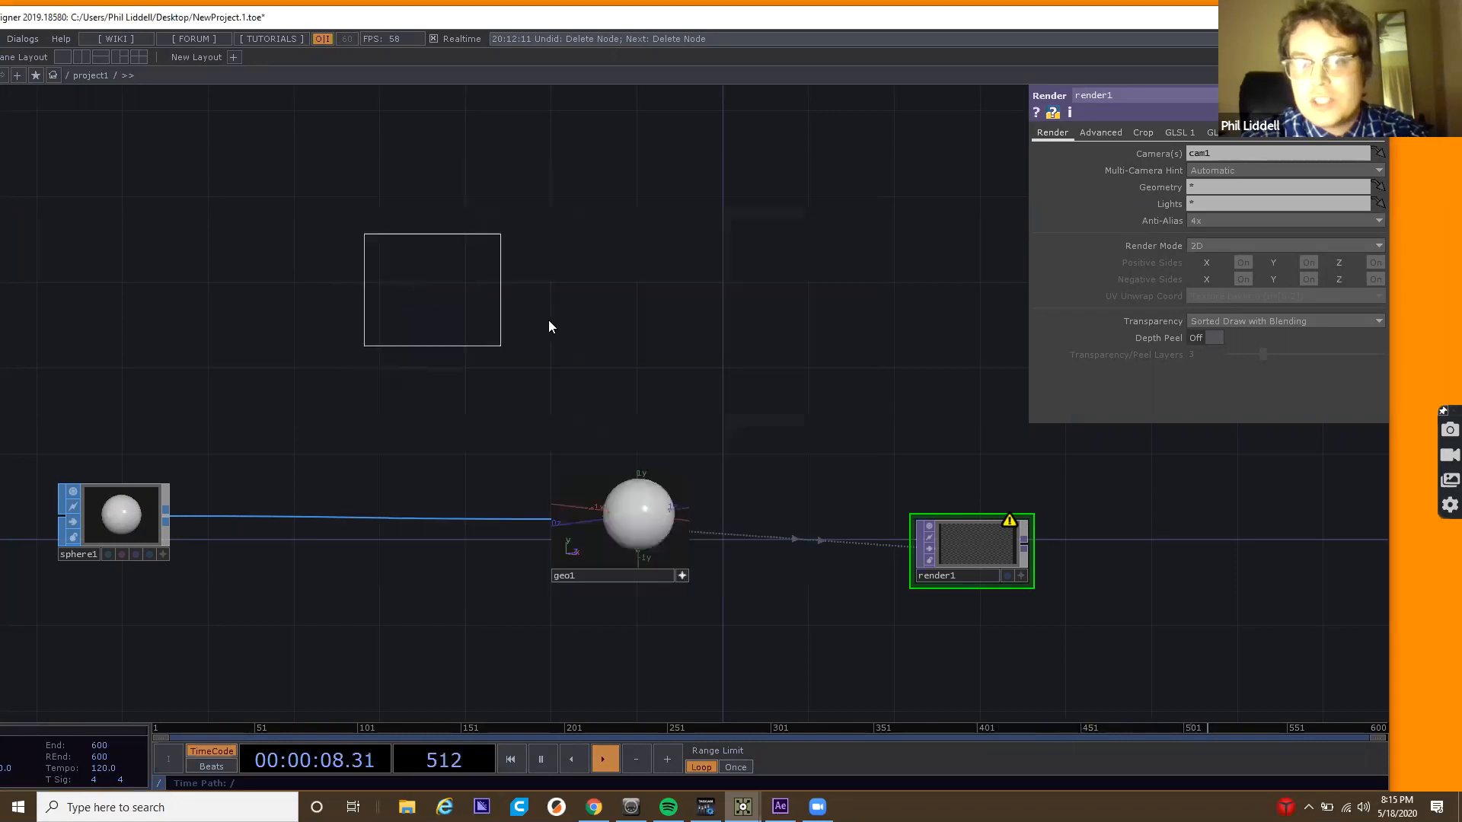
pyautogui.click(613, 316)
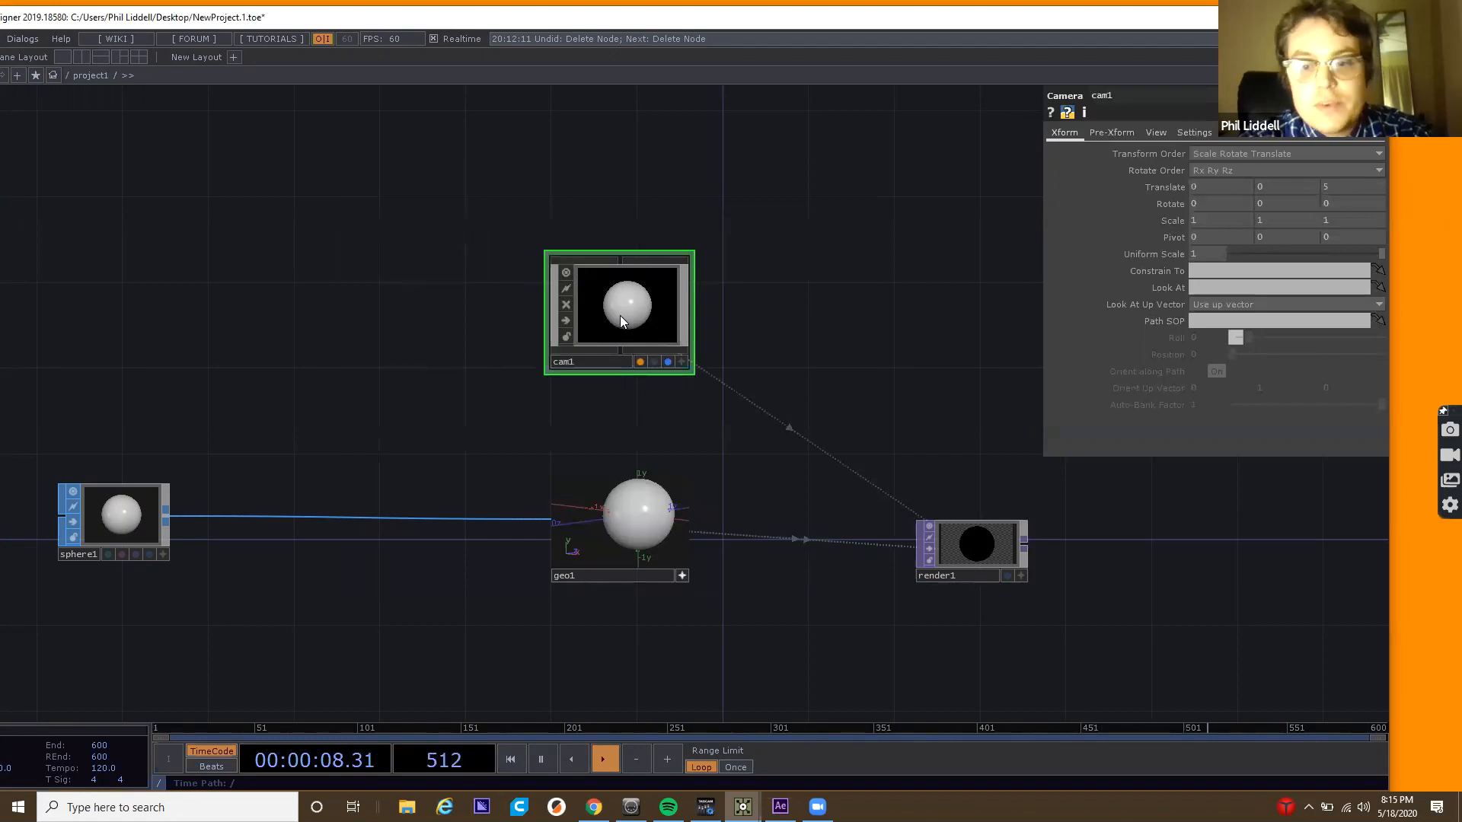
# Turn on the Render TOP's display flag to show its output as the network background, toggling it off and on to compare.
pyautogui.click(1007, 574)
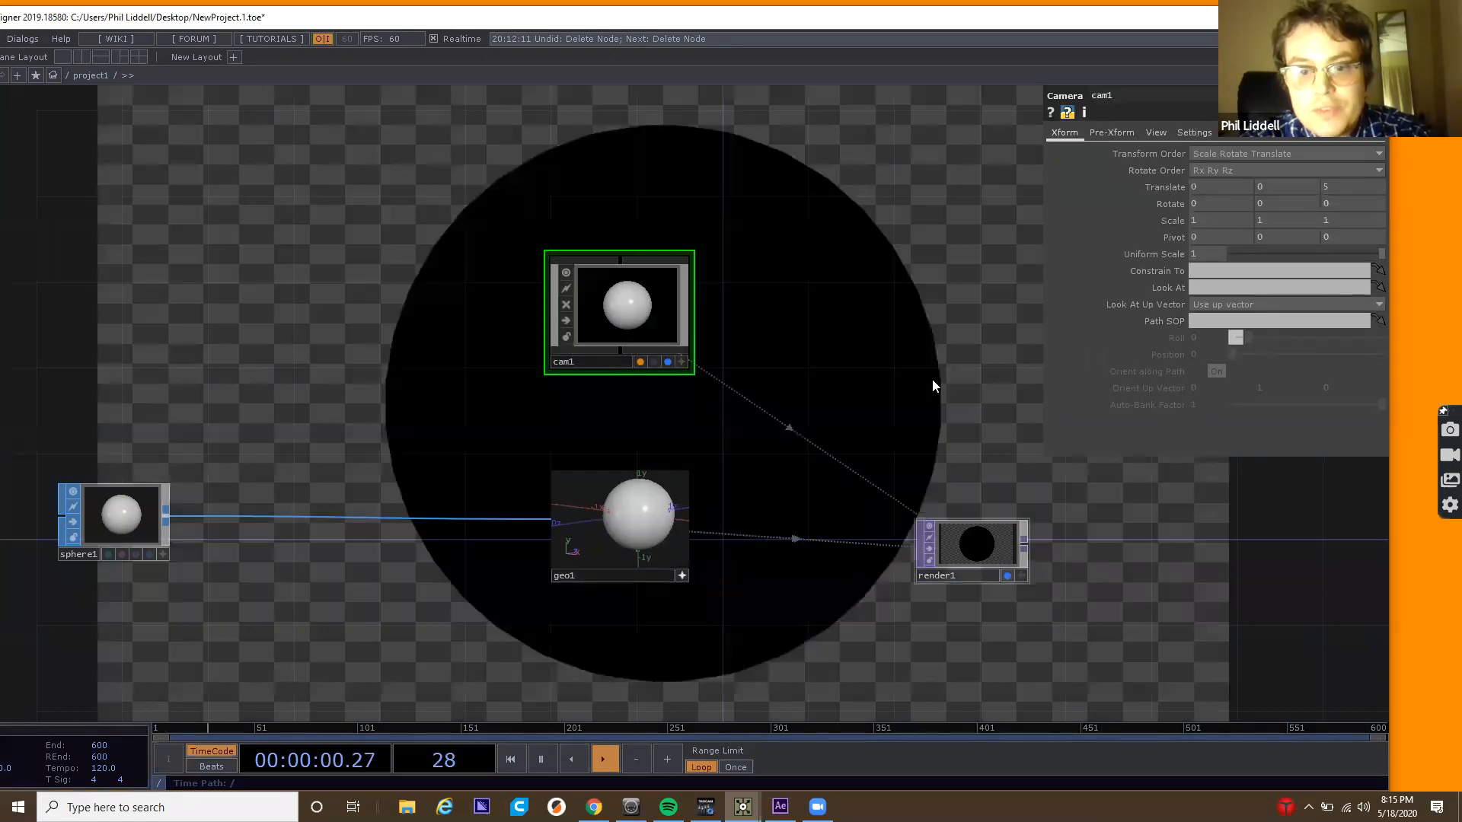
pyautogui.click(1009, 575)
pyautogui.click(1009, 575)
pyautogui.click(1010, 574)
pyautogui.click(1010, 574)
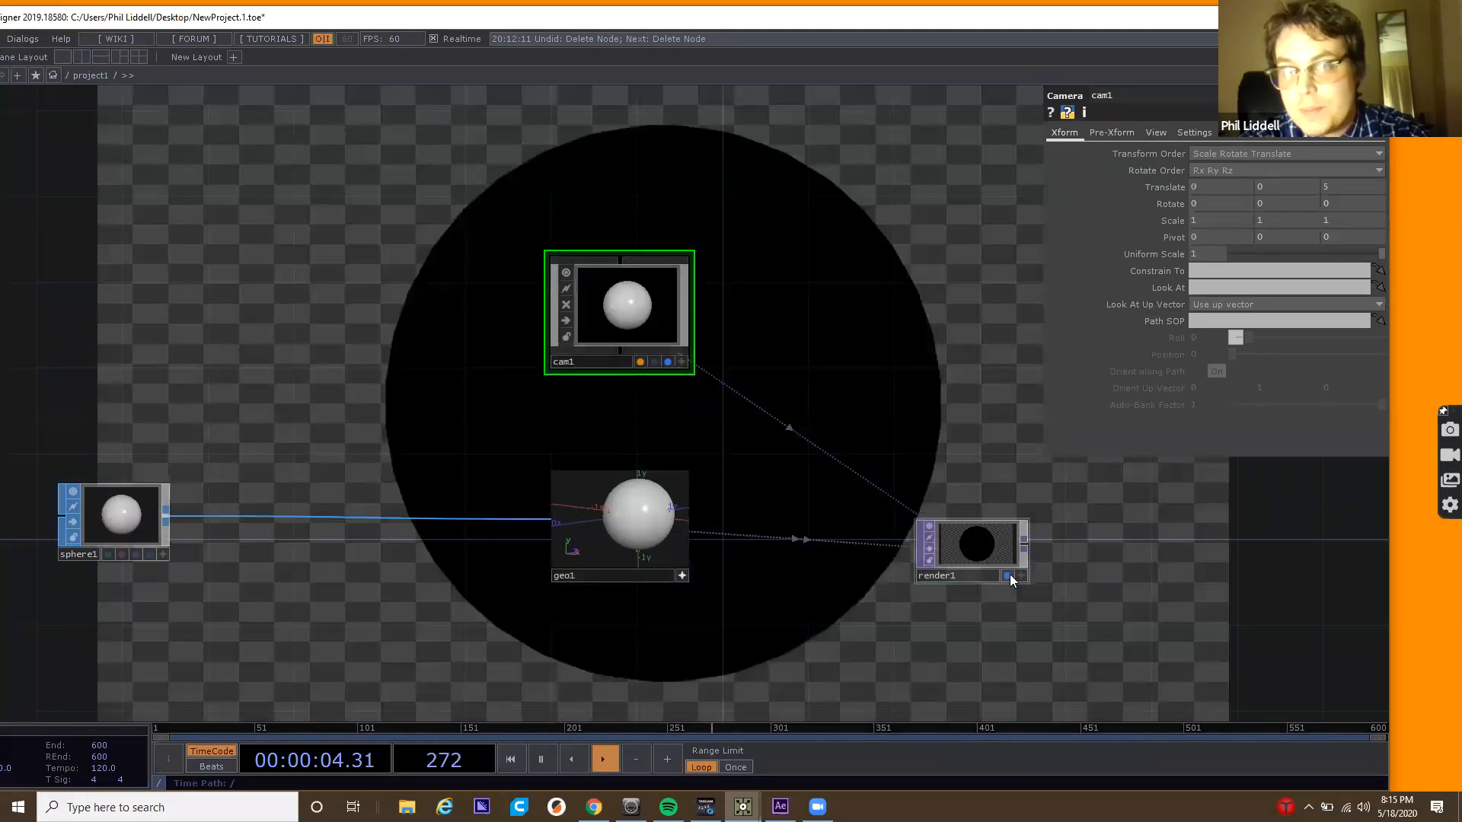
# Add a Light COMP to the project network and align it directly below the Geometry component.
pyautogui.moveTo(974, 431); pyautogui.dragTo(705, 474)
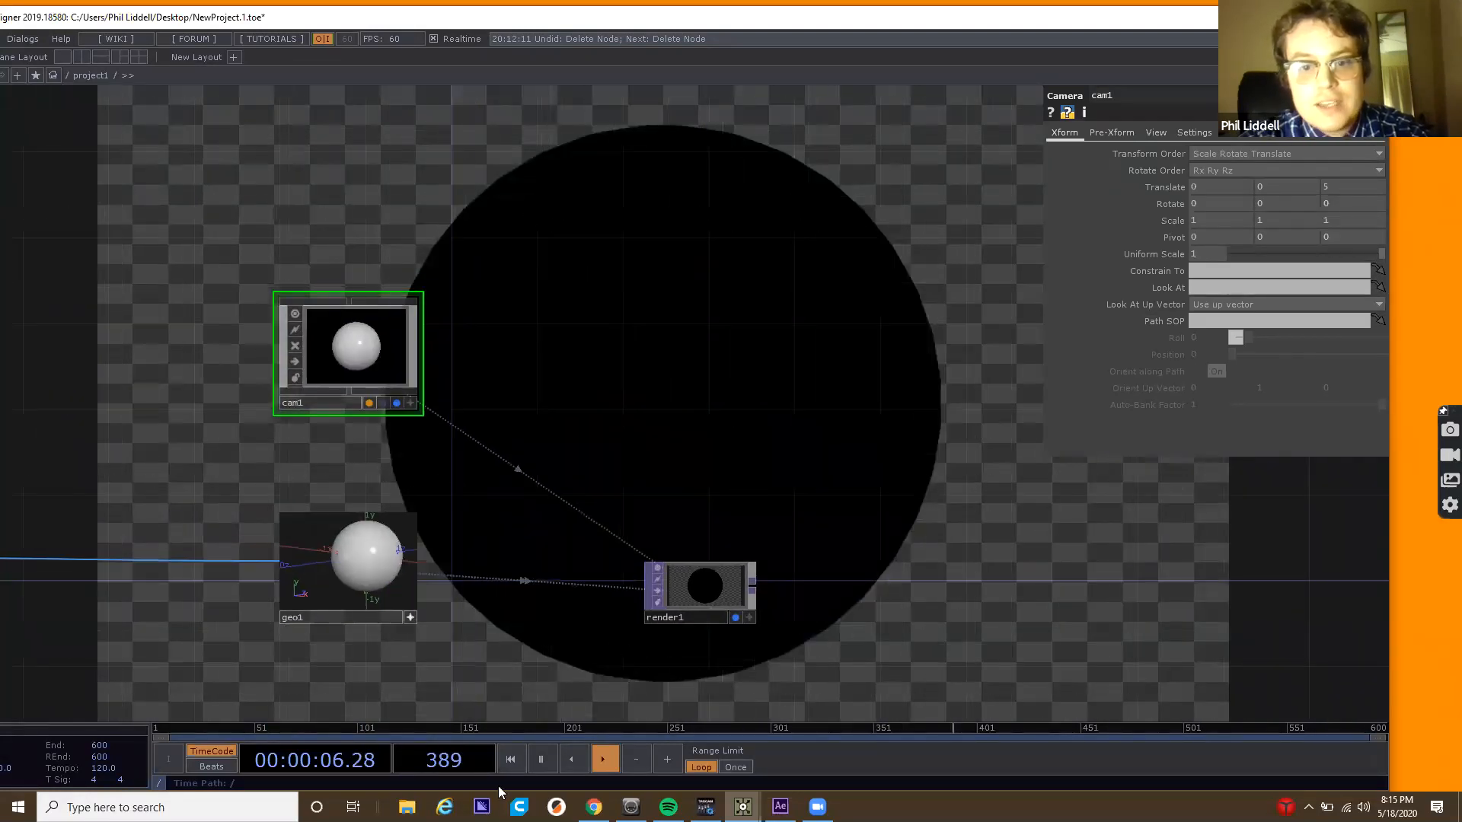
pyautogui.moveTo(827, 256); pyautogui.dragTo(738, 256)
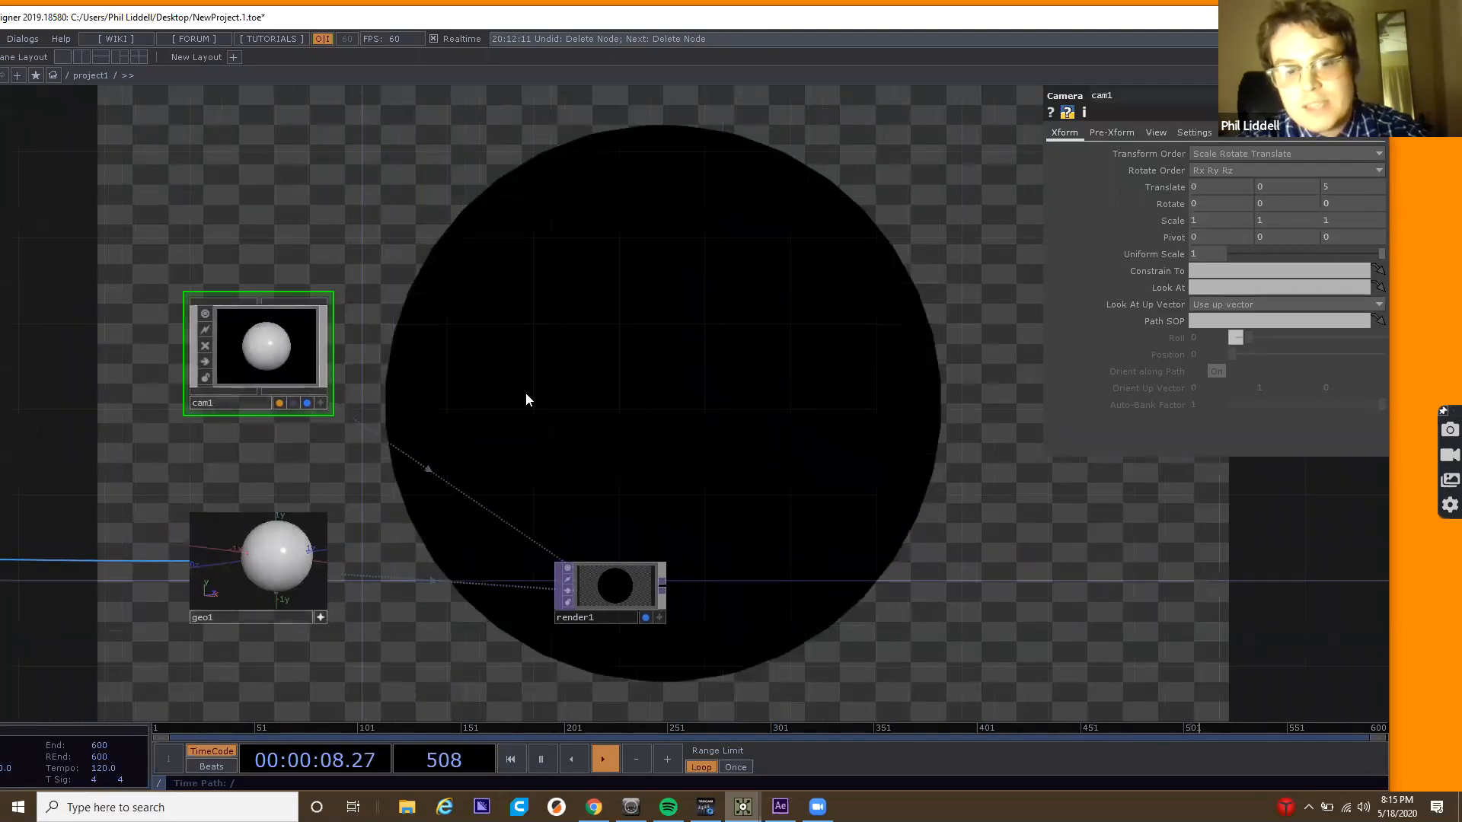
pyautogui.moveTo(685, 356); pyautogui.dragTo(765, 349)
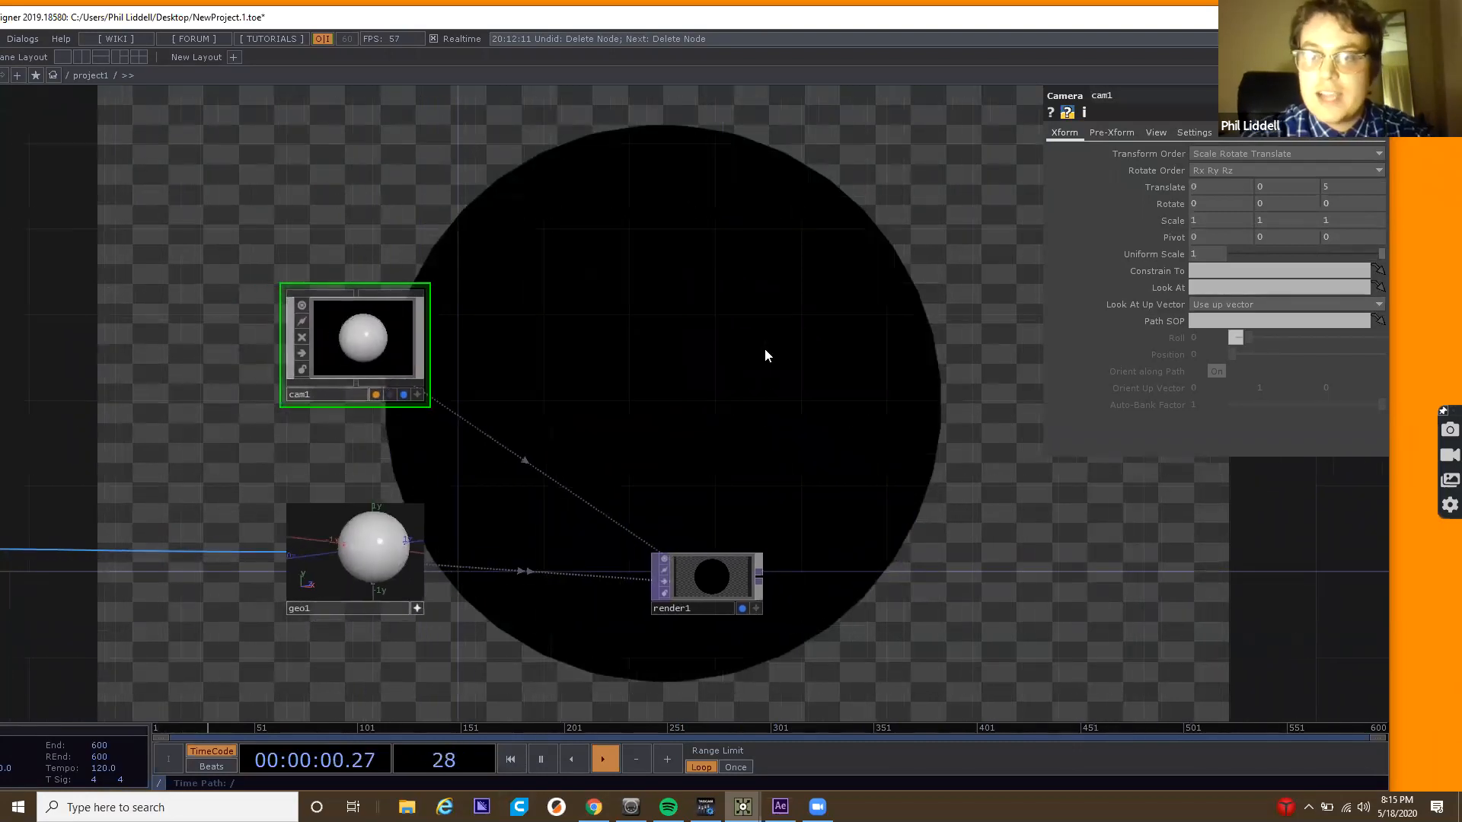
pyautogui.scroll(5, 300, 318)
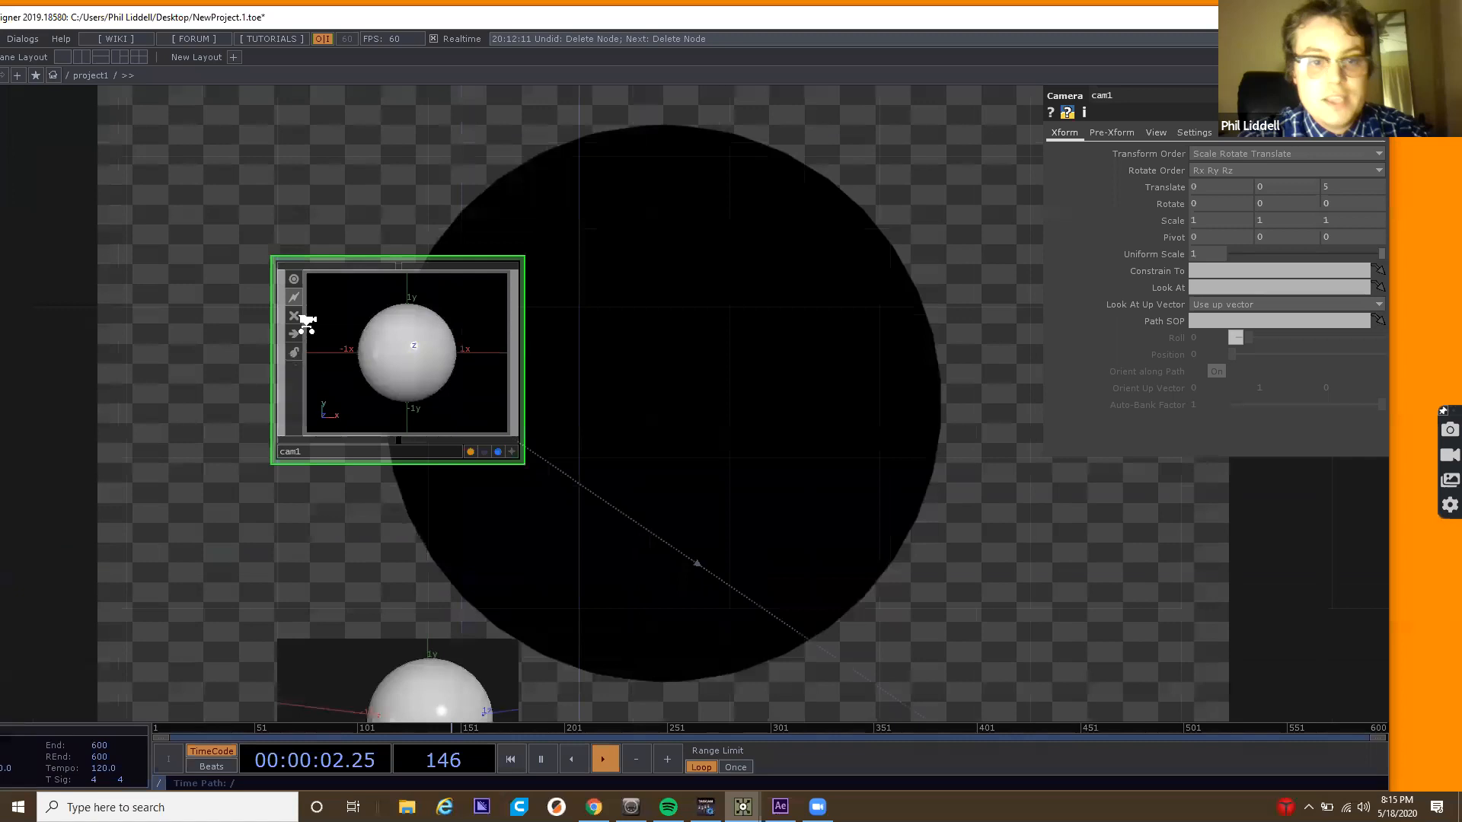
pyautogui.scroll(-1, 307, 323)
pyautogui.scroll(-5, 307, 323)
pyautogui.scroll(3, 305, 321)
pyautogui.scroll(-2, 308, 320)
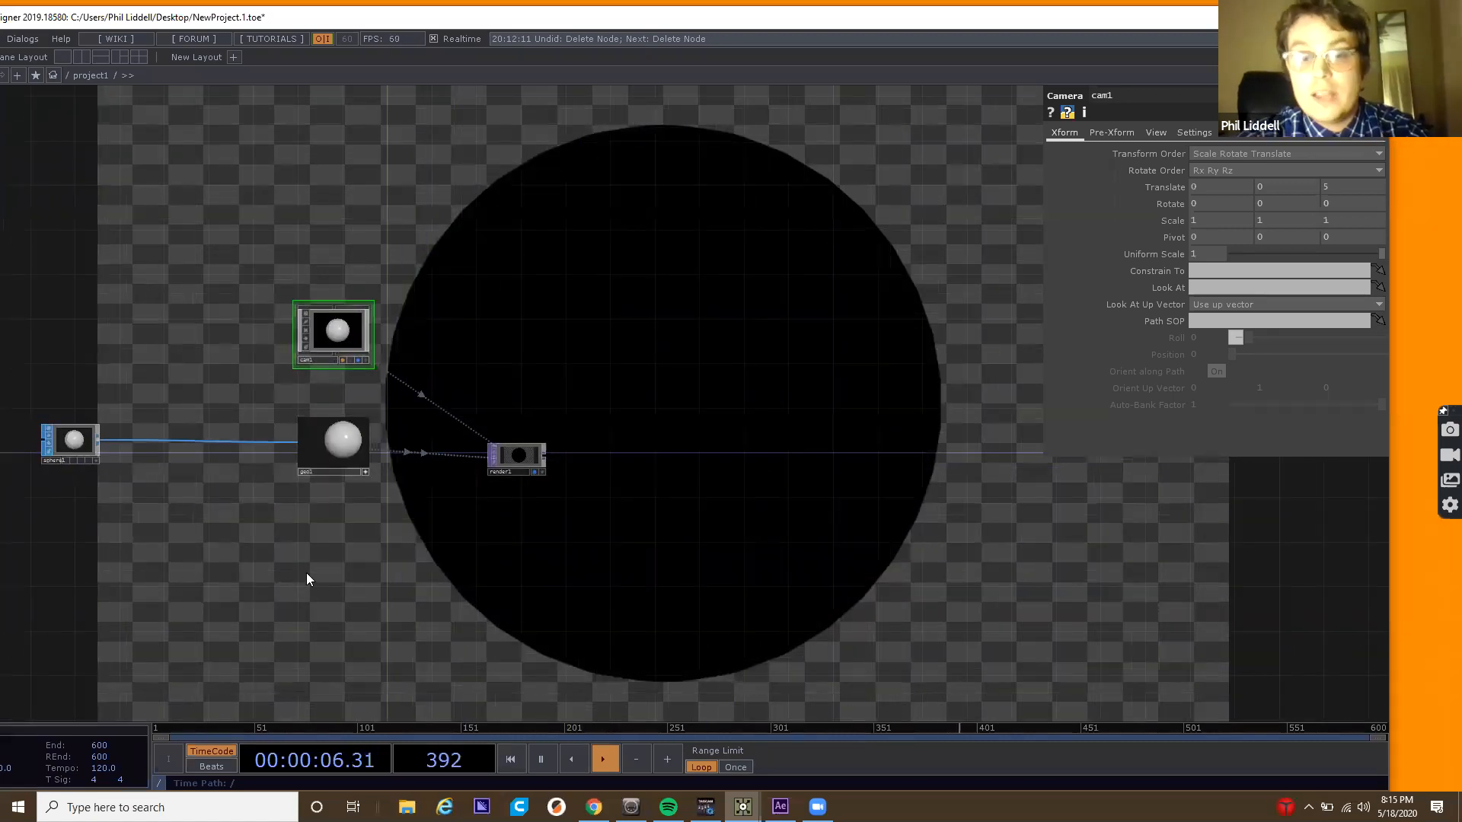
pyautogui.press('Tab')
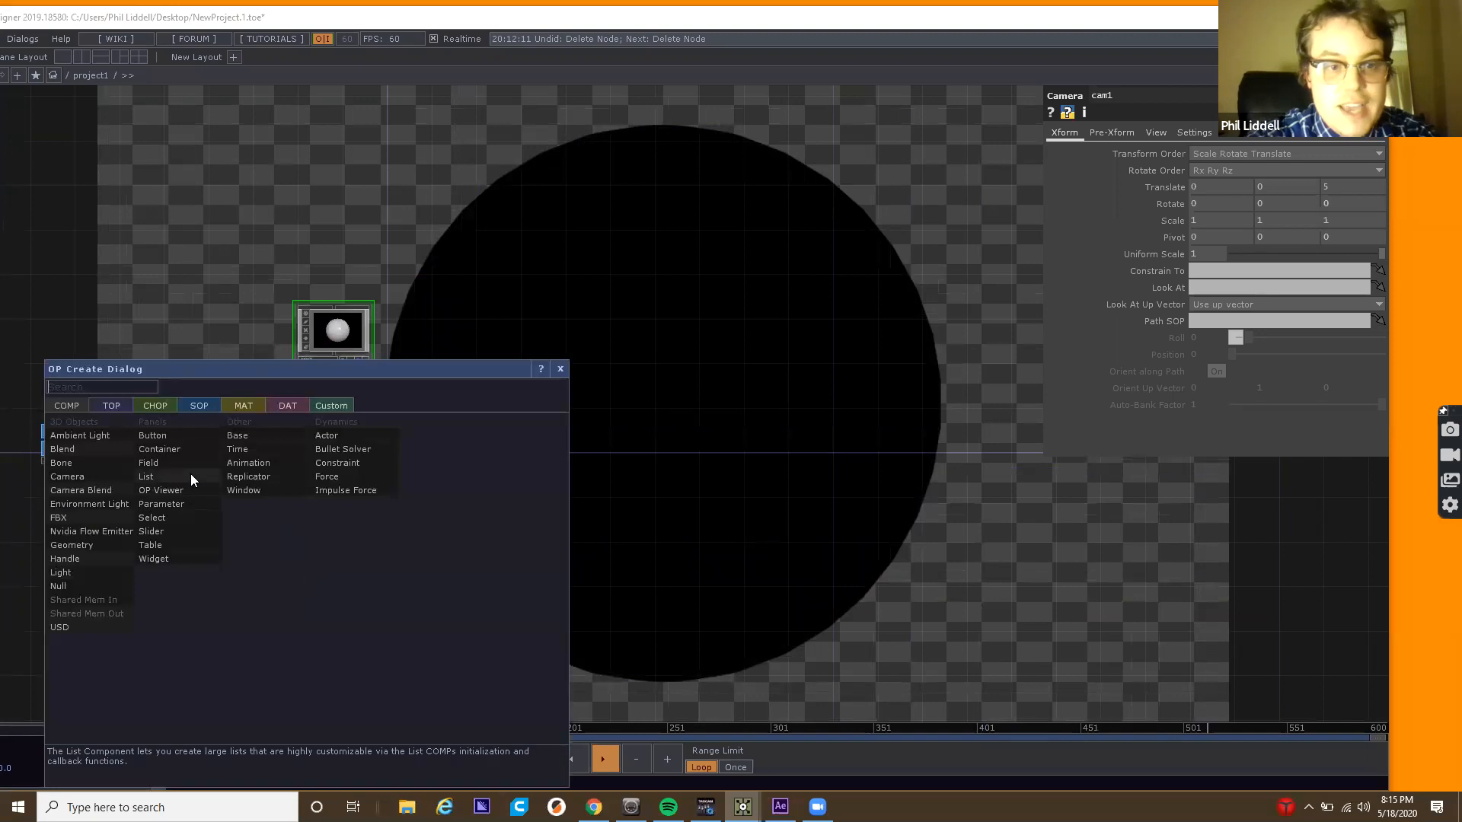
pyautogui.write('ligh')
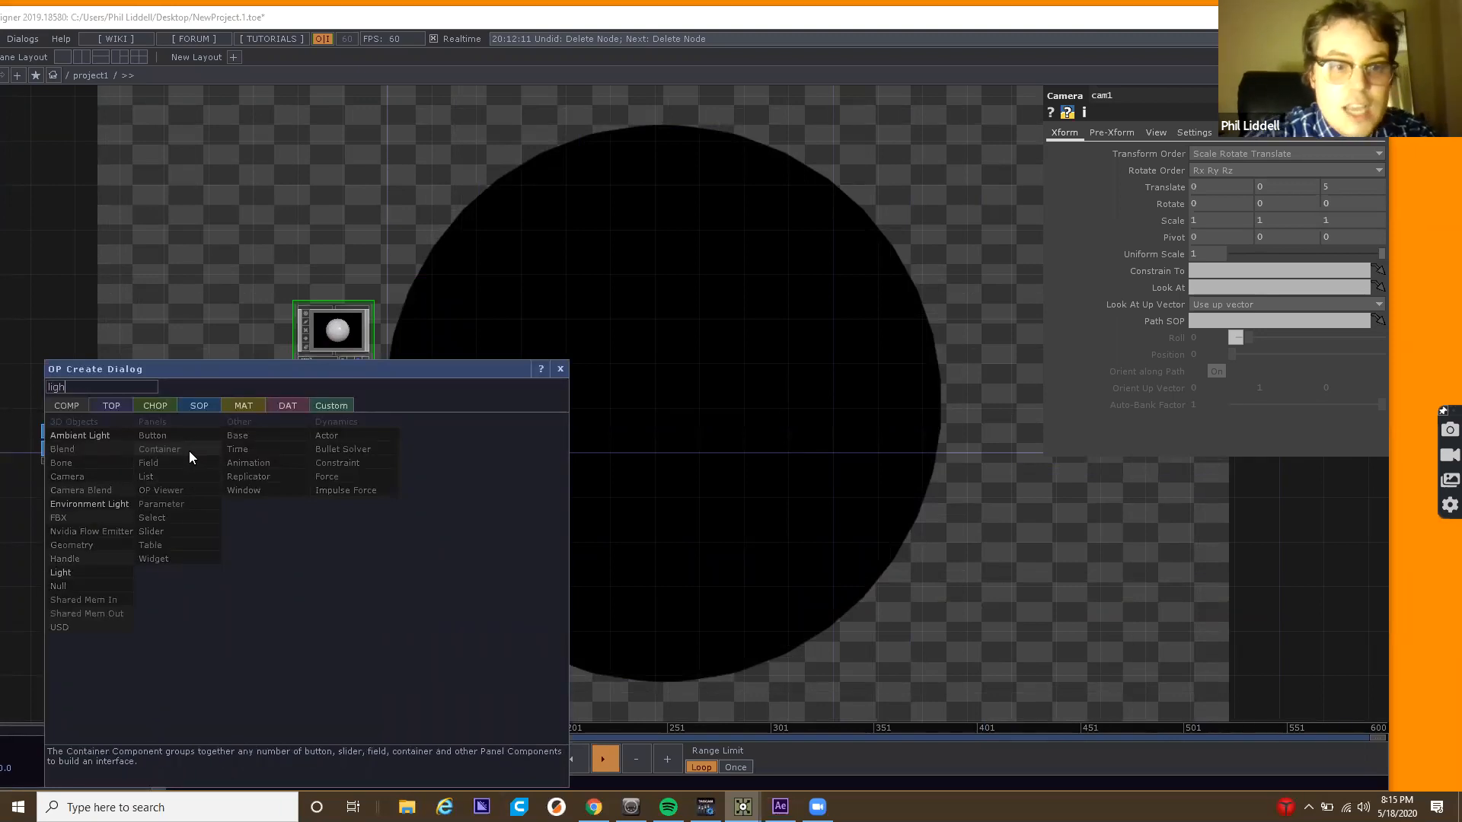
pyautogui.click(89, 573)
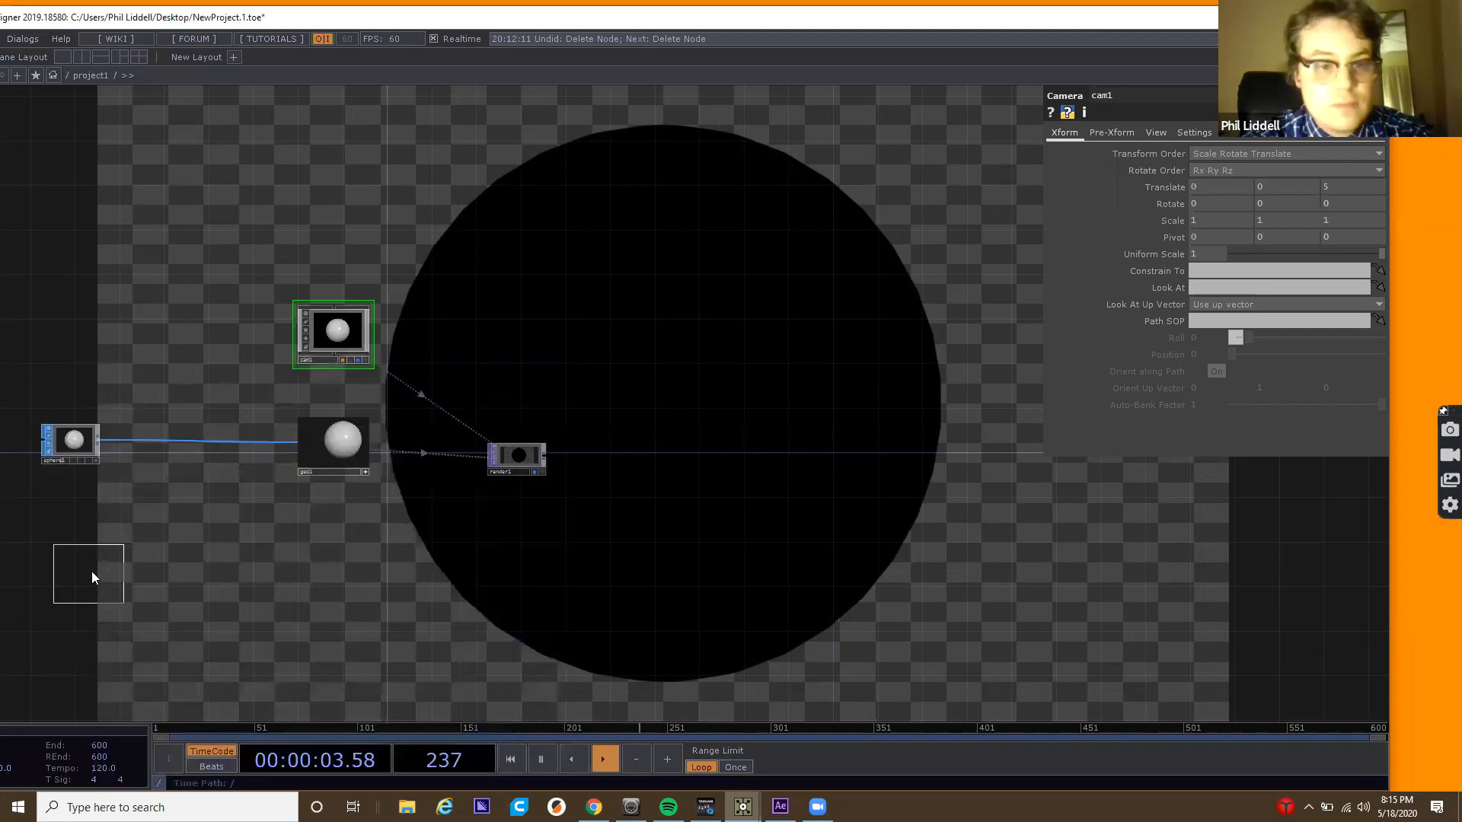
pyautogui.click(247, 530)
pyautogui.scroll(3, 248, 528)
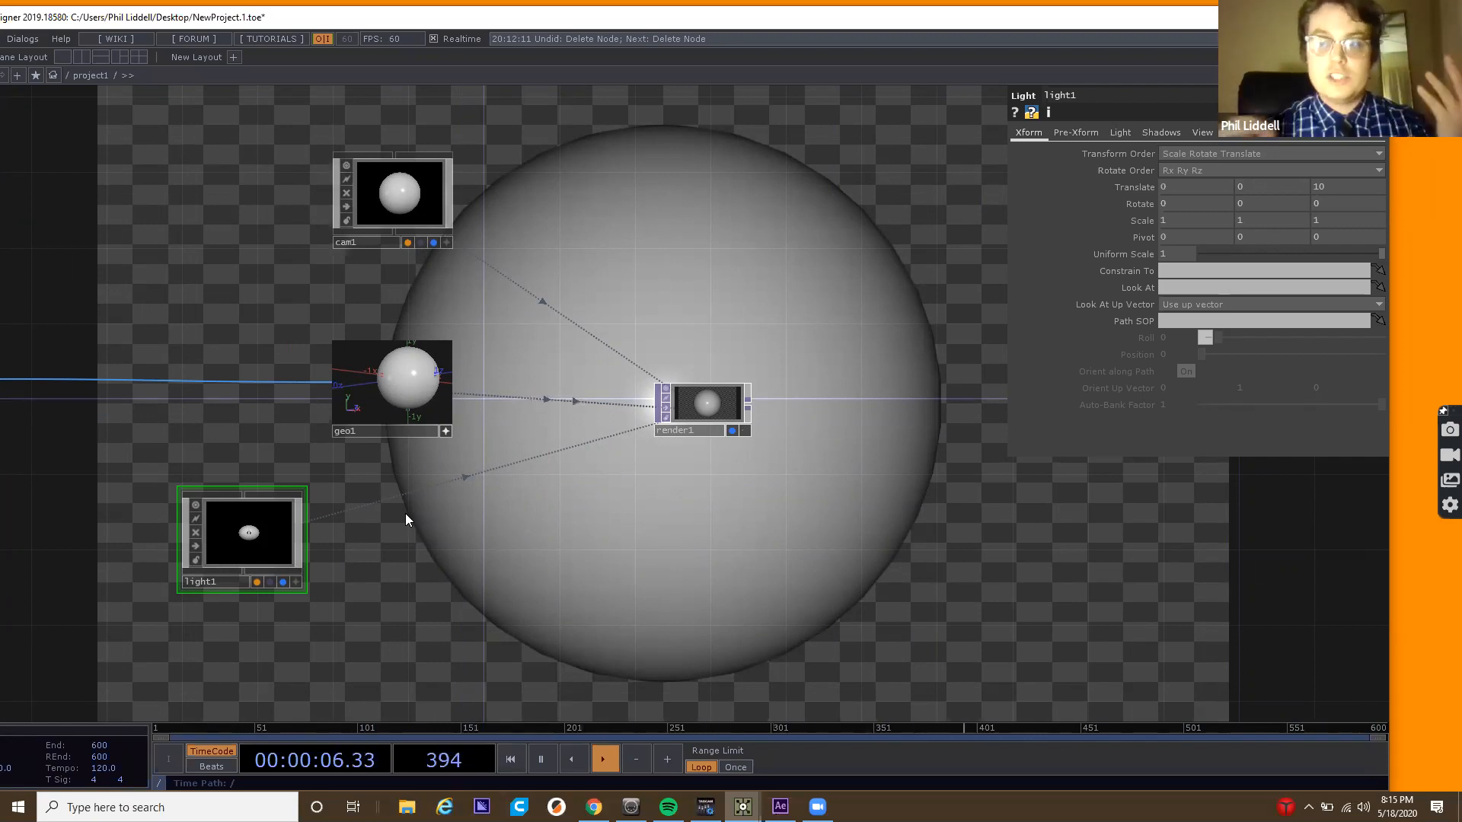
pyautogui.moveTo(328, 577); pyautogui.dragTo(377, 571)
# Look inside the Light component at its internal network, and return to the project network.
pyautogui.press('i')
pyautogui.scroll(5, 390, 562)
pyautogui.scroll(-10, 390, 562)
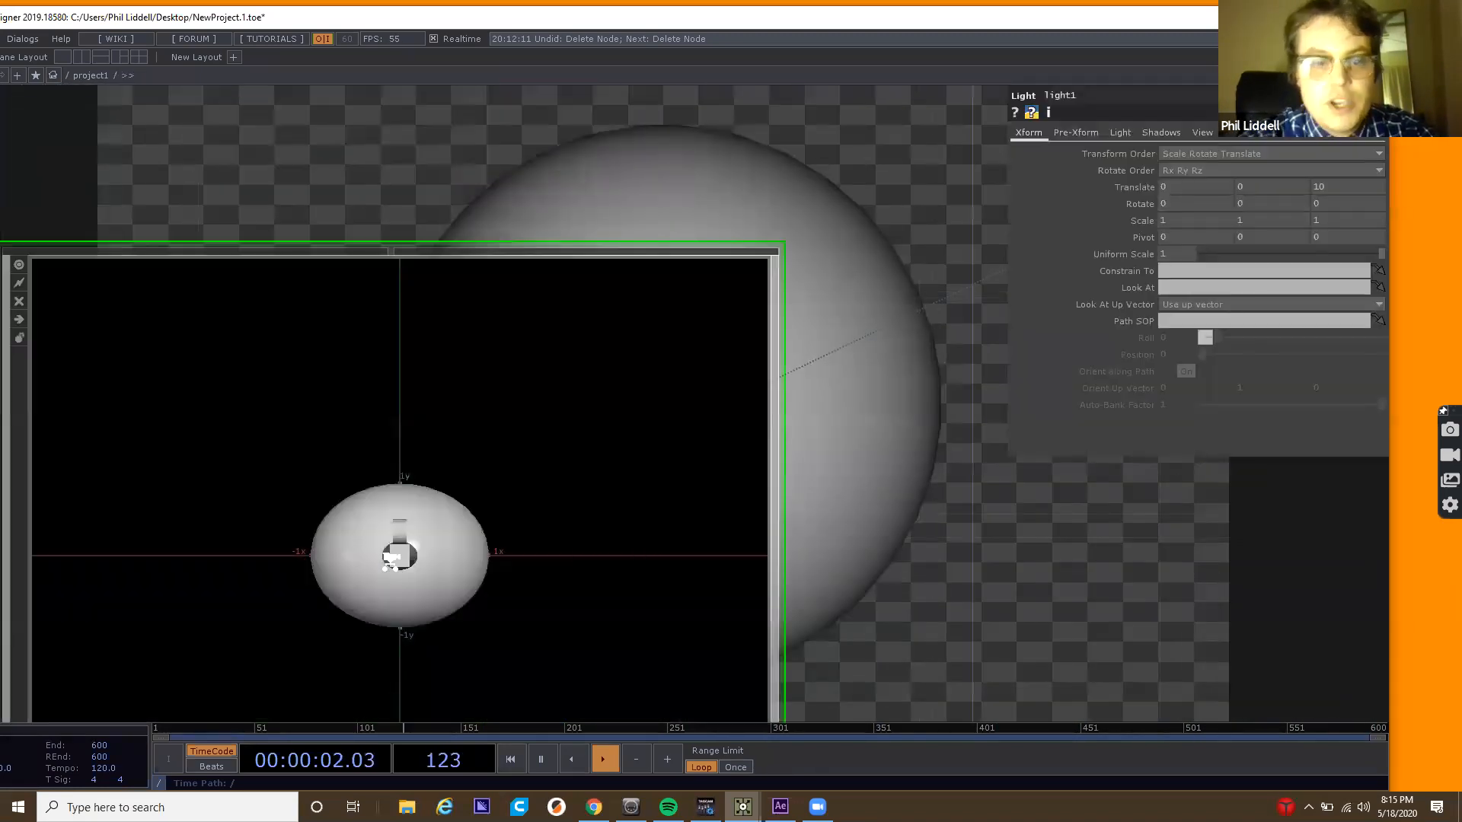
pyautogui.scroll(3, 396, 558)
pyautogui.scroll(-8, 403, 542)
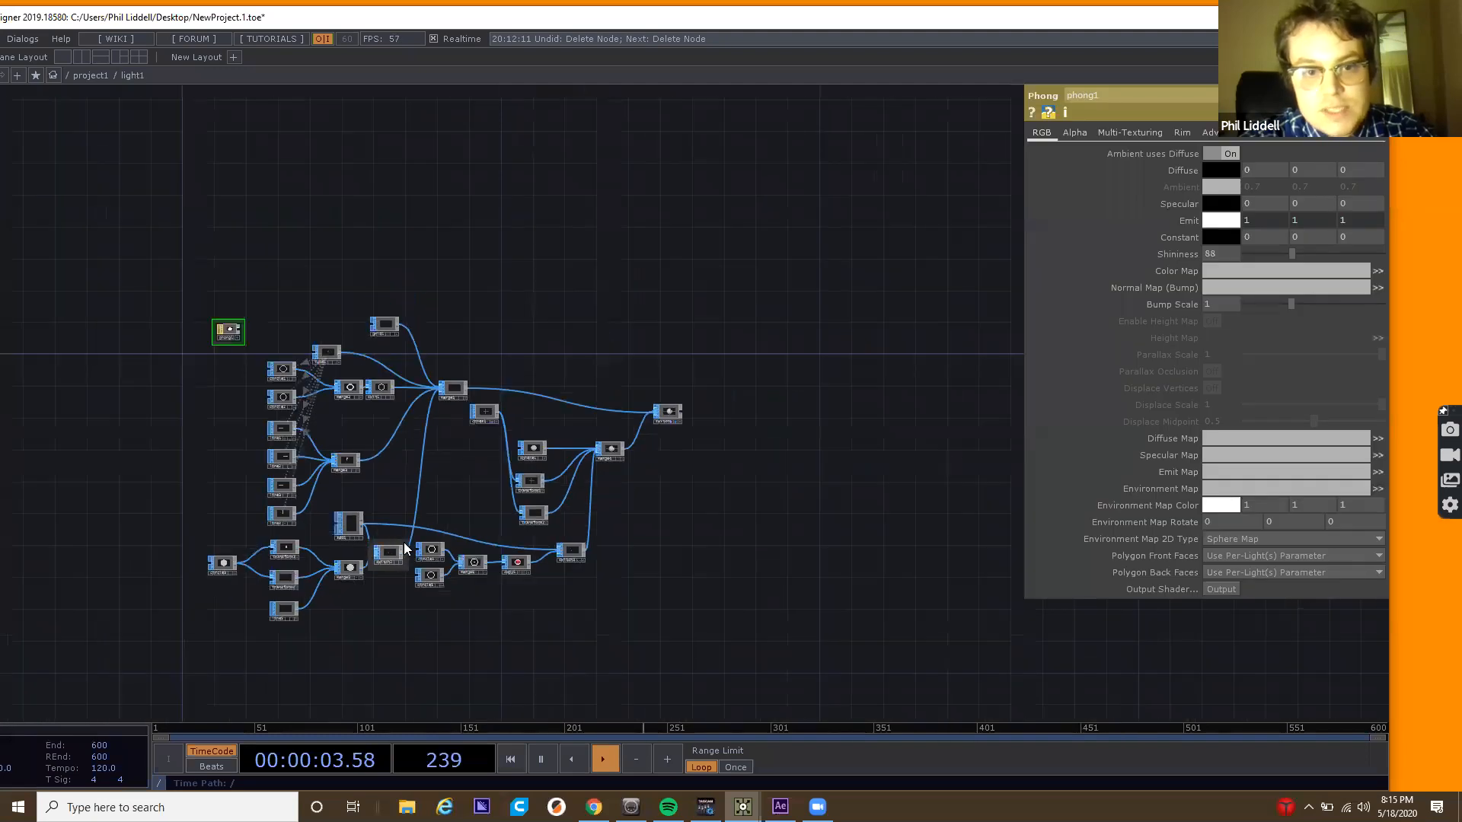
pyautogui.scroll(6, 404, 542)
pyautogui.scroll(-5, 404, 542)
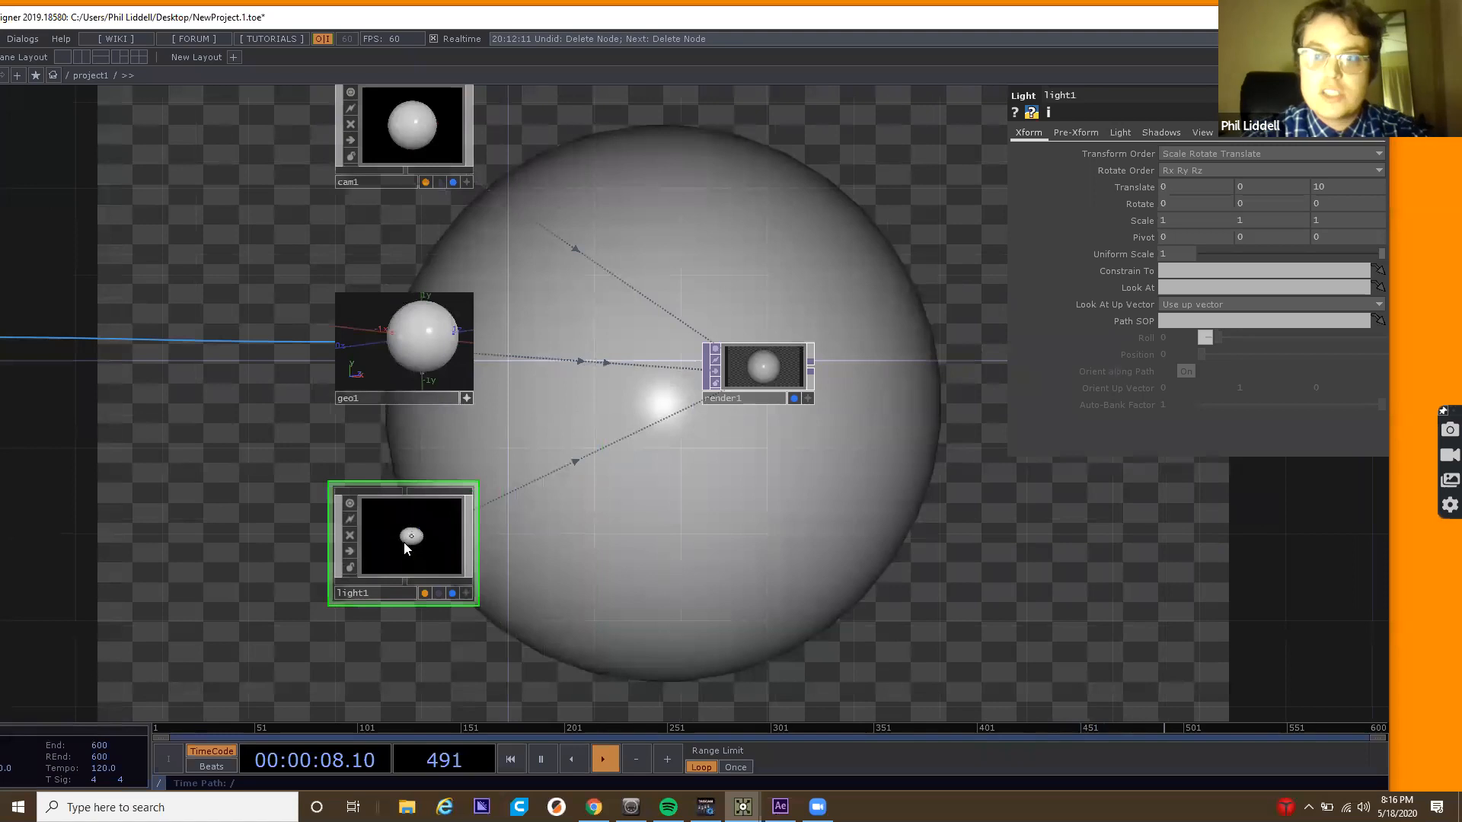
# Try a more saturated Light Color on the Light component and return its saturation to 0.
pyautogui.scroll(-8, 1127, 93)
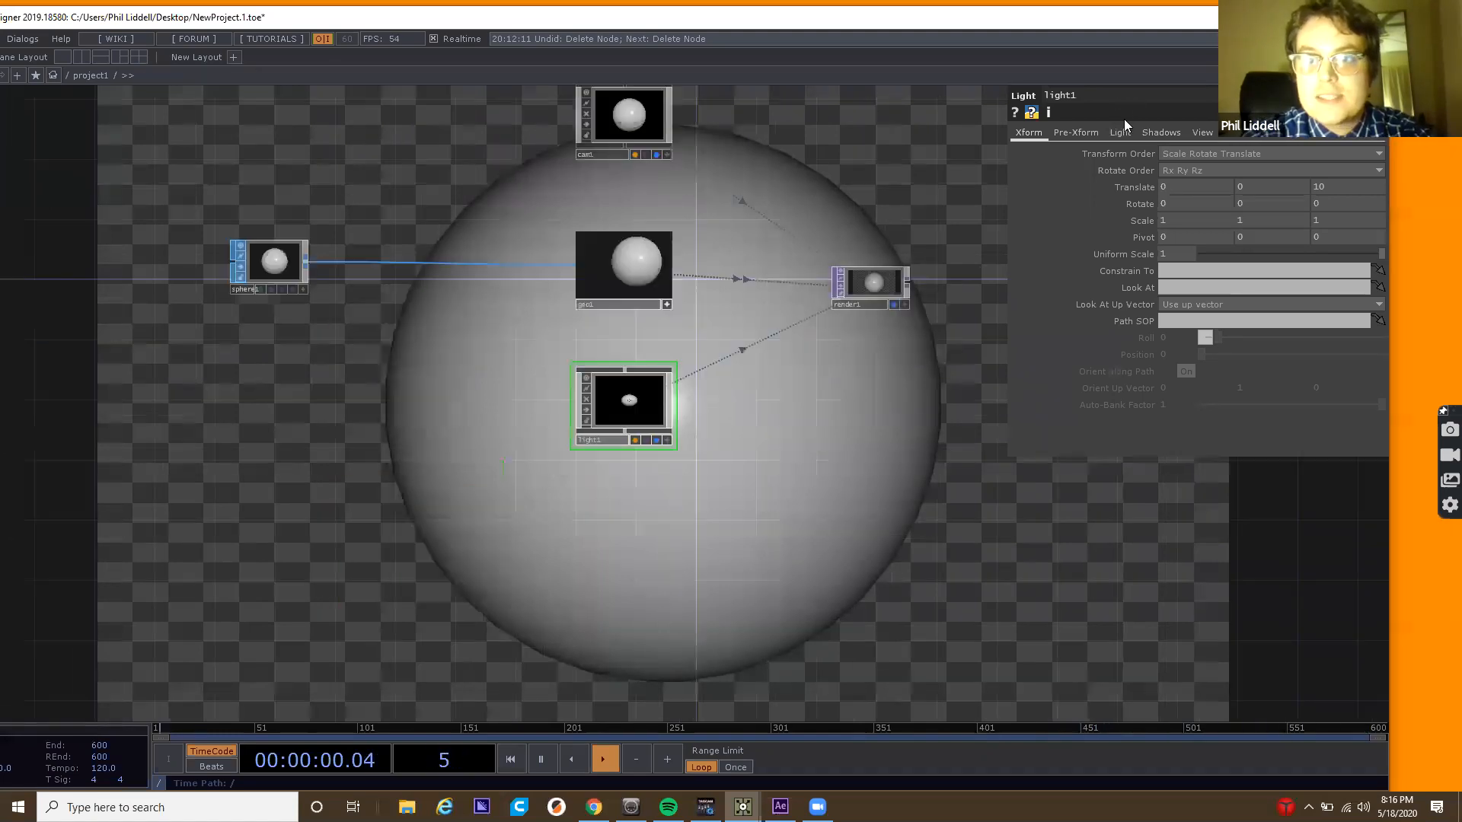
pyautogui.moveTo(825, 237); pyautogui.dragTo(600, 356)
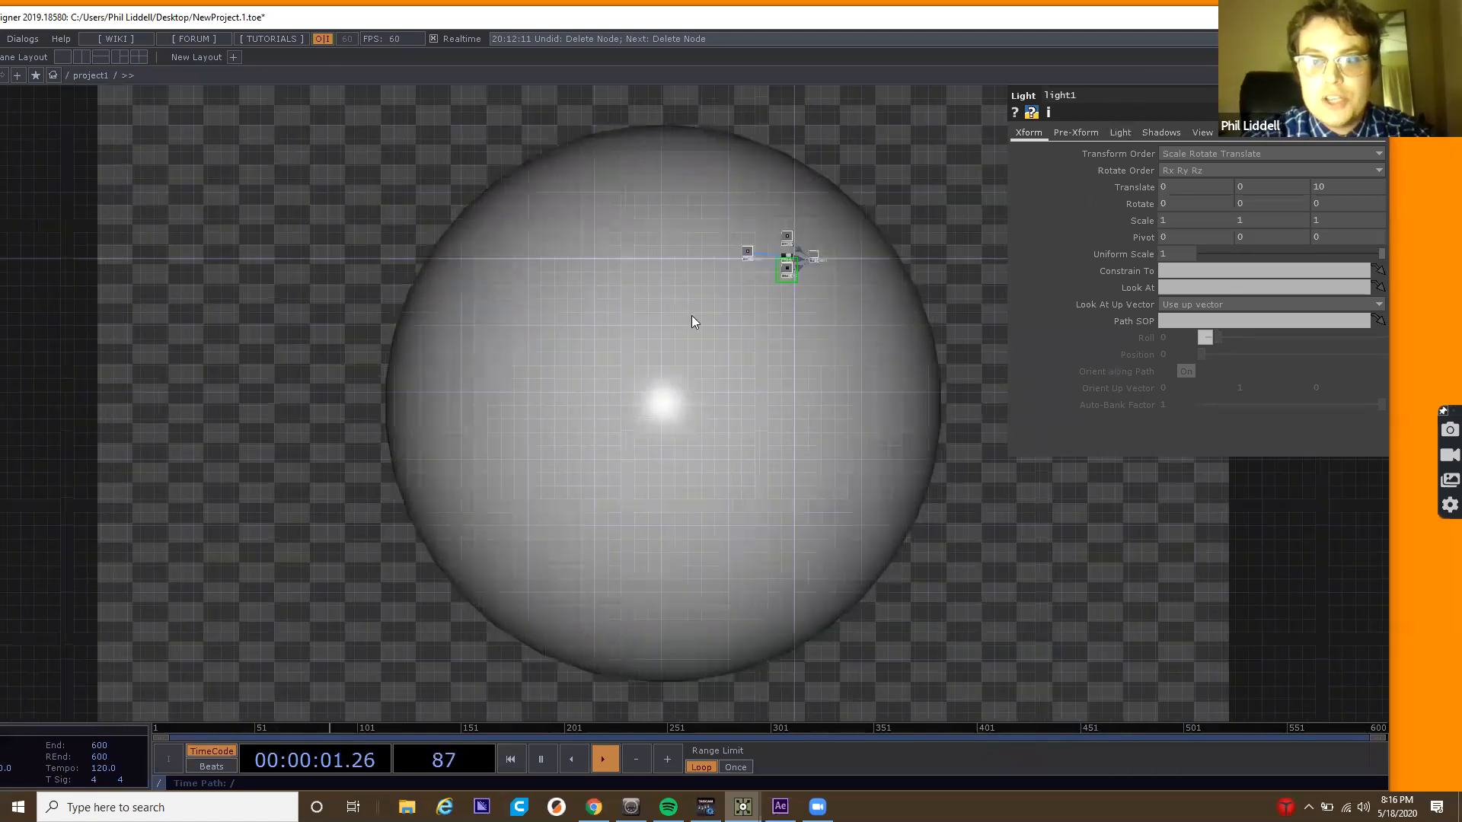
pyautogui.scroll(8, 694, 315)
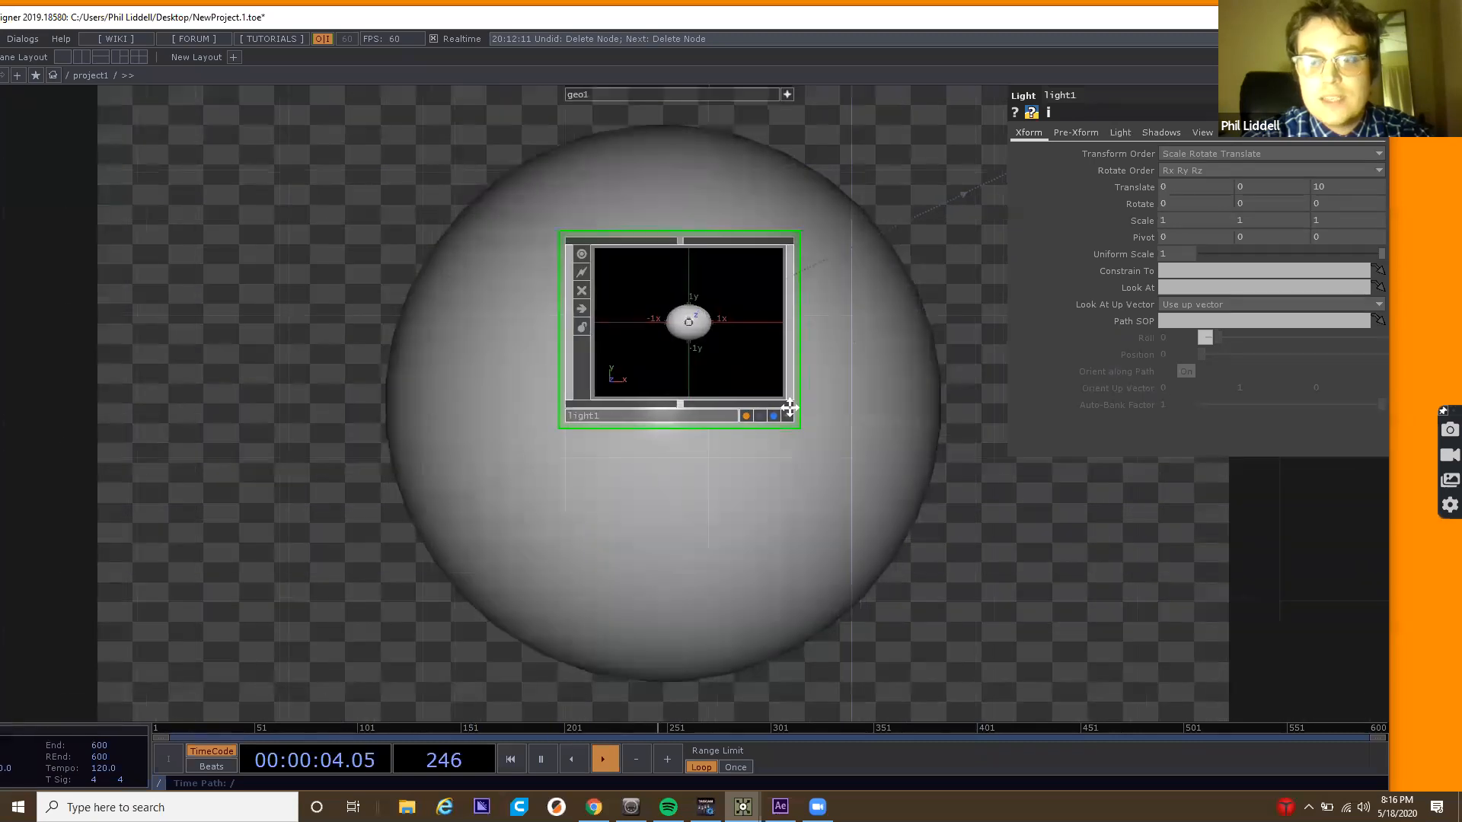
pyautogui.moveTo(919, 372); pyautogui.dragTo(787, 407)
pyautogui.click(1120, 132)
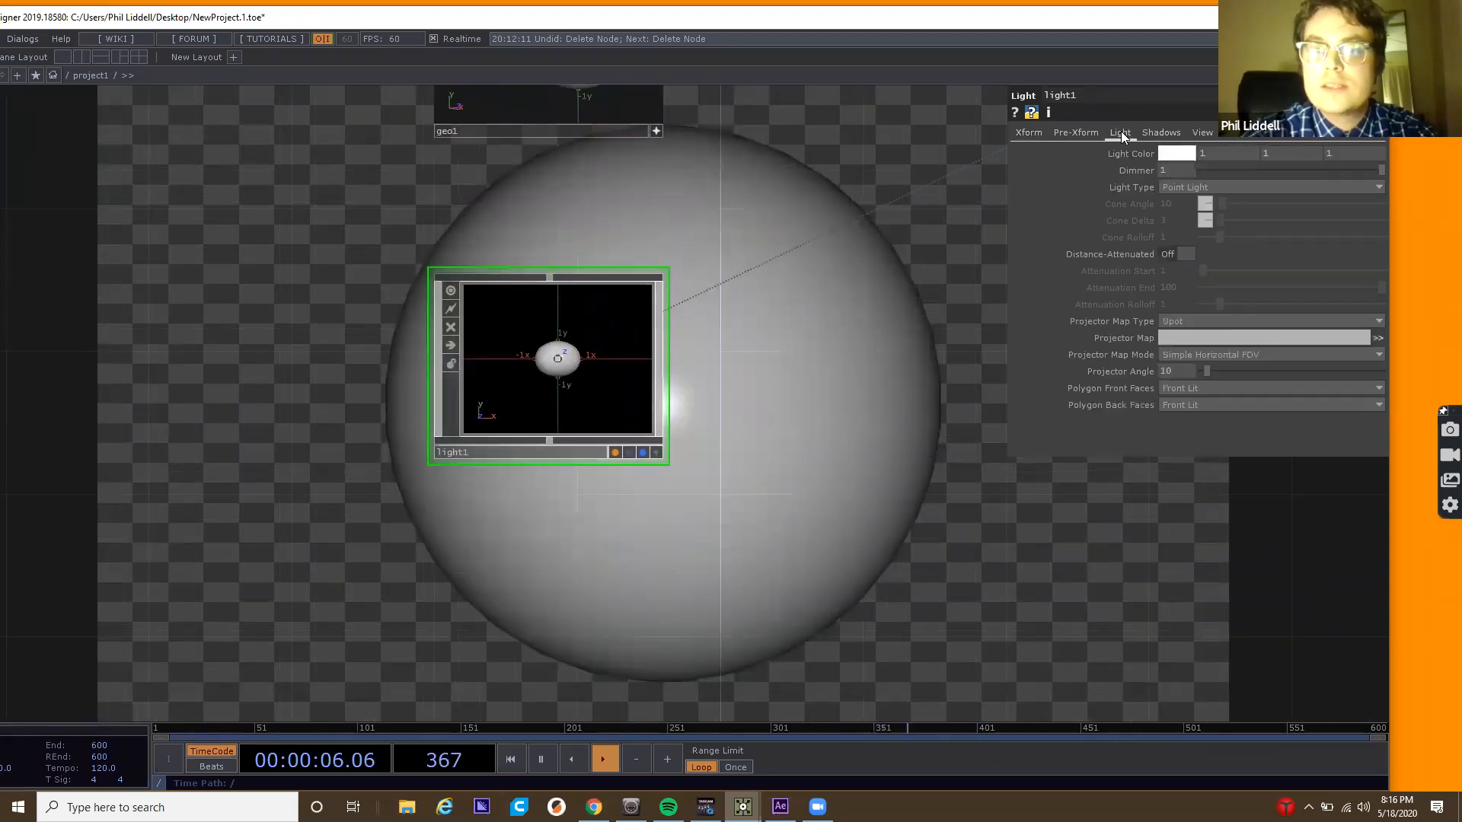
pyautogui.click(1176, 155)
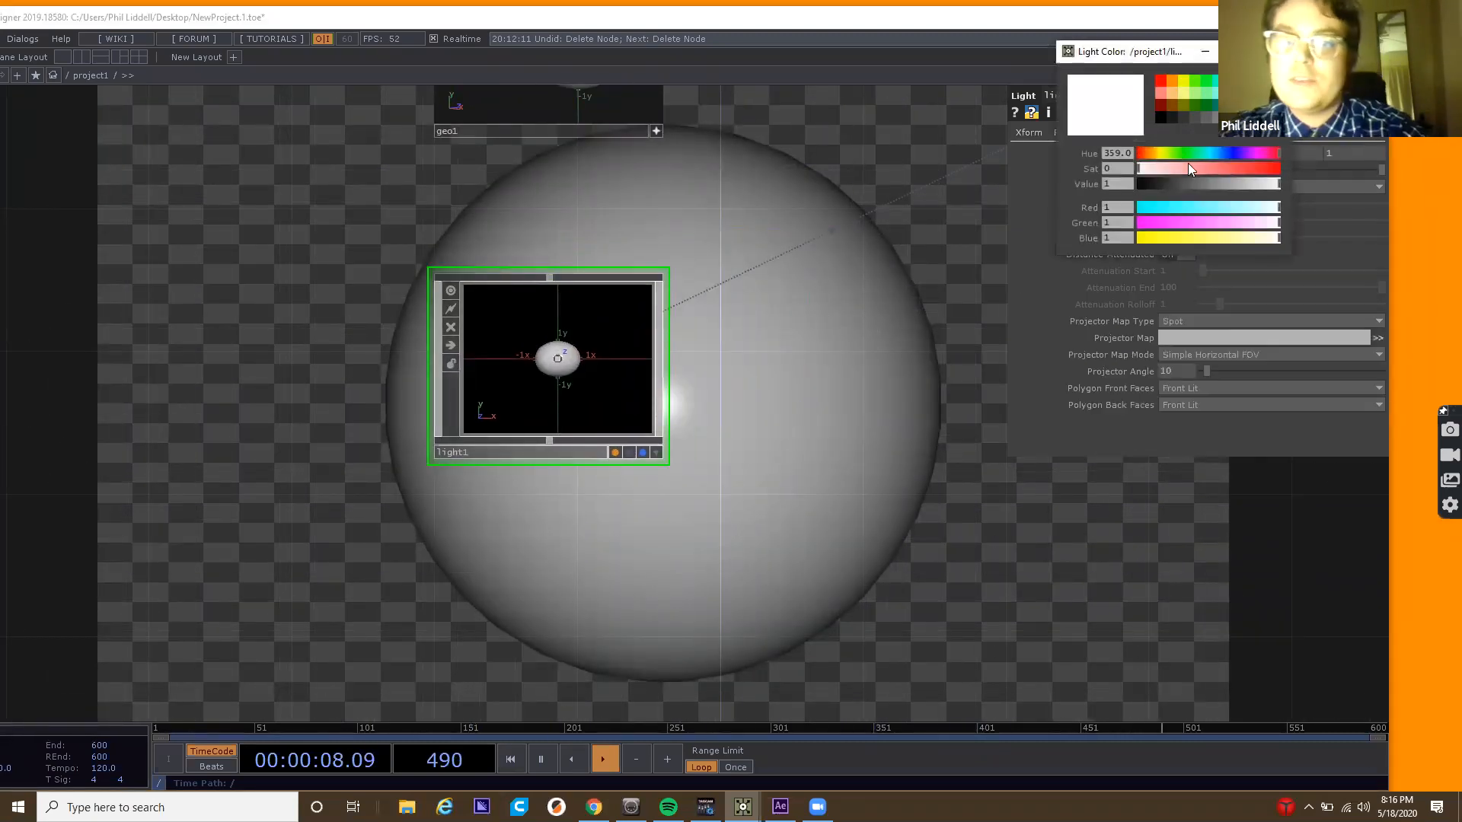
pyautogui.click(1253, 167)
pyautogui.moveTo(1230, 177); pyautogui.dragTo(1127, 170)
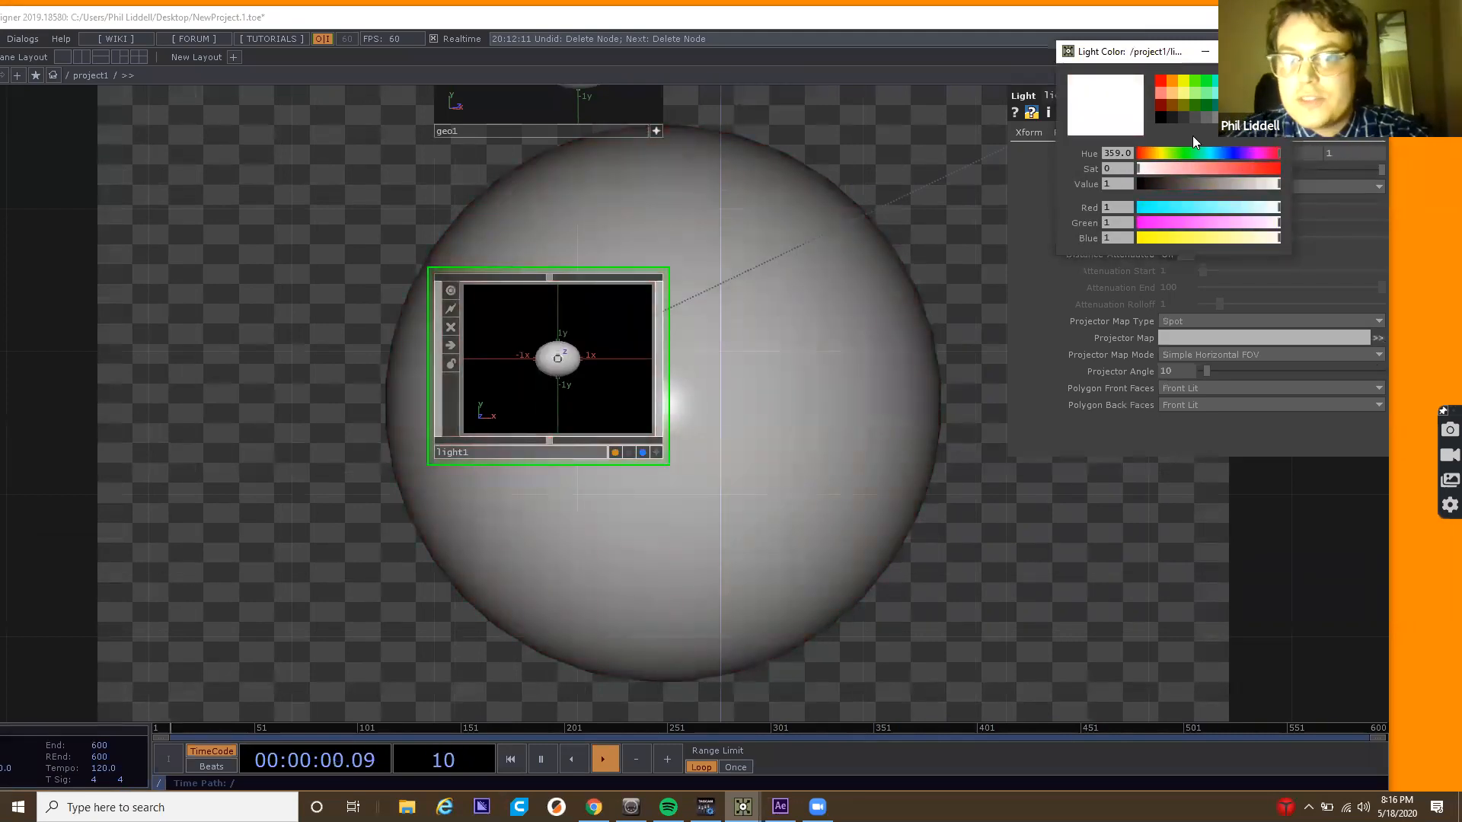
pyautogui.moveTo(872, 274); pyautogui.dragTo(838, 290)
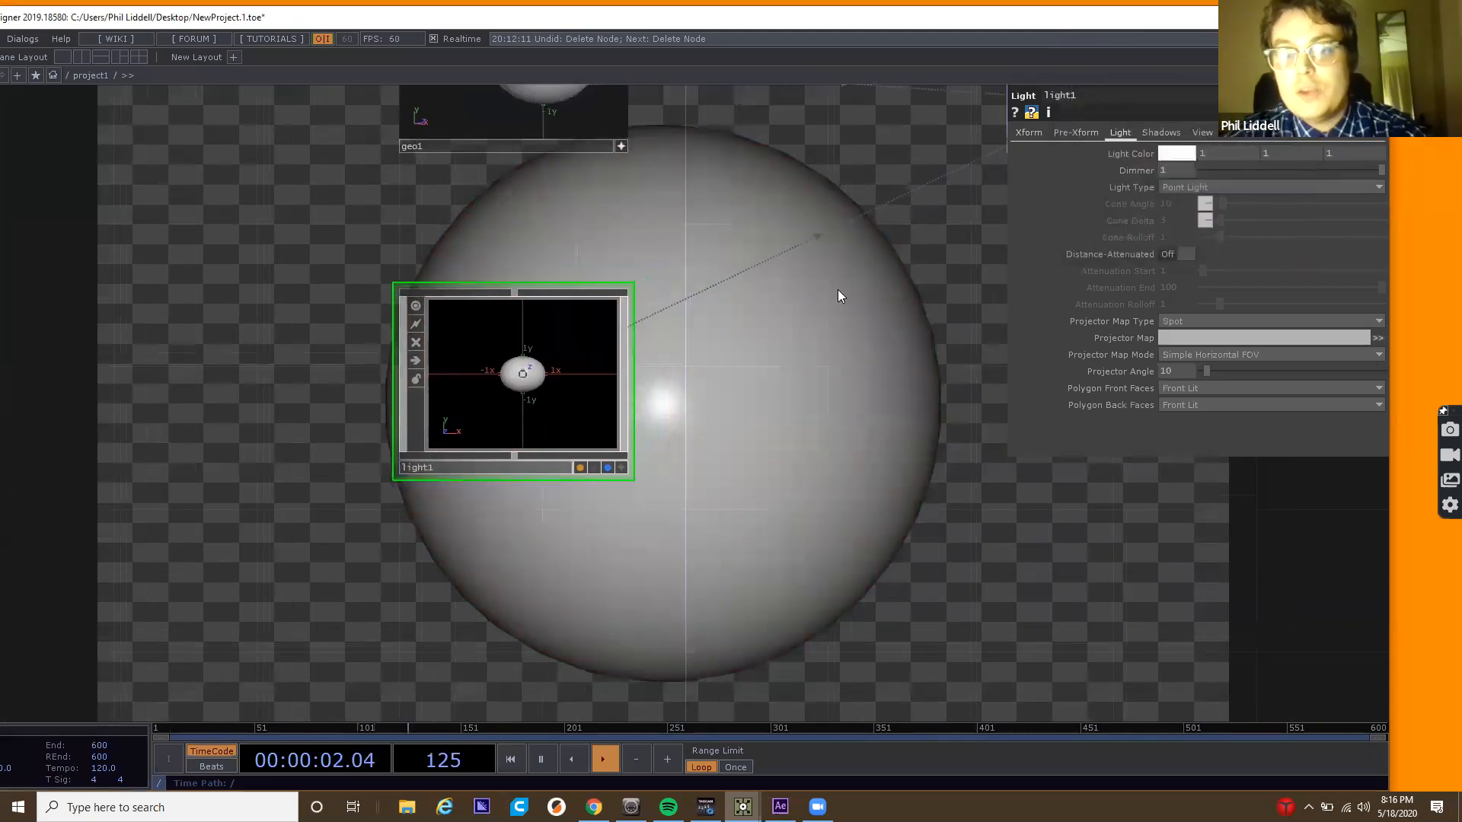
# Delete the Light component from the project network.
pyautogui.scroll(-3, 838, 289)
pyautogui.moveTo(792, 336); pyautogui.dragTo(686, 424)
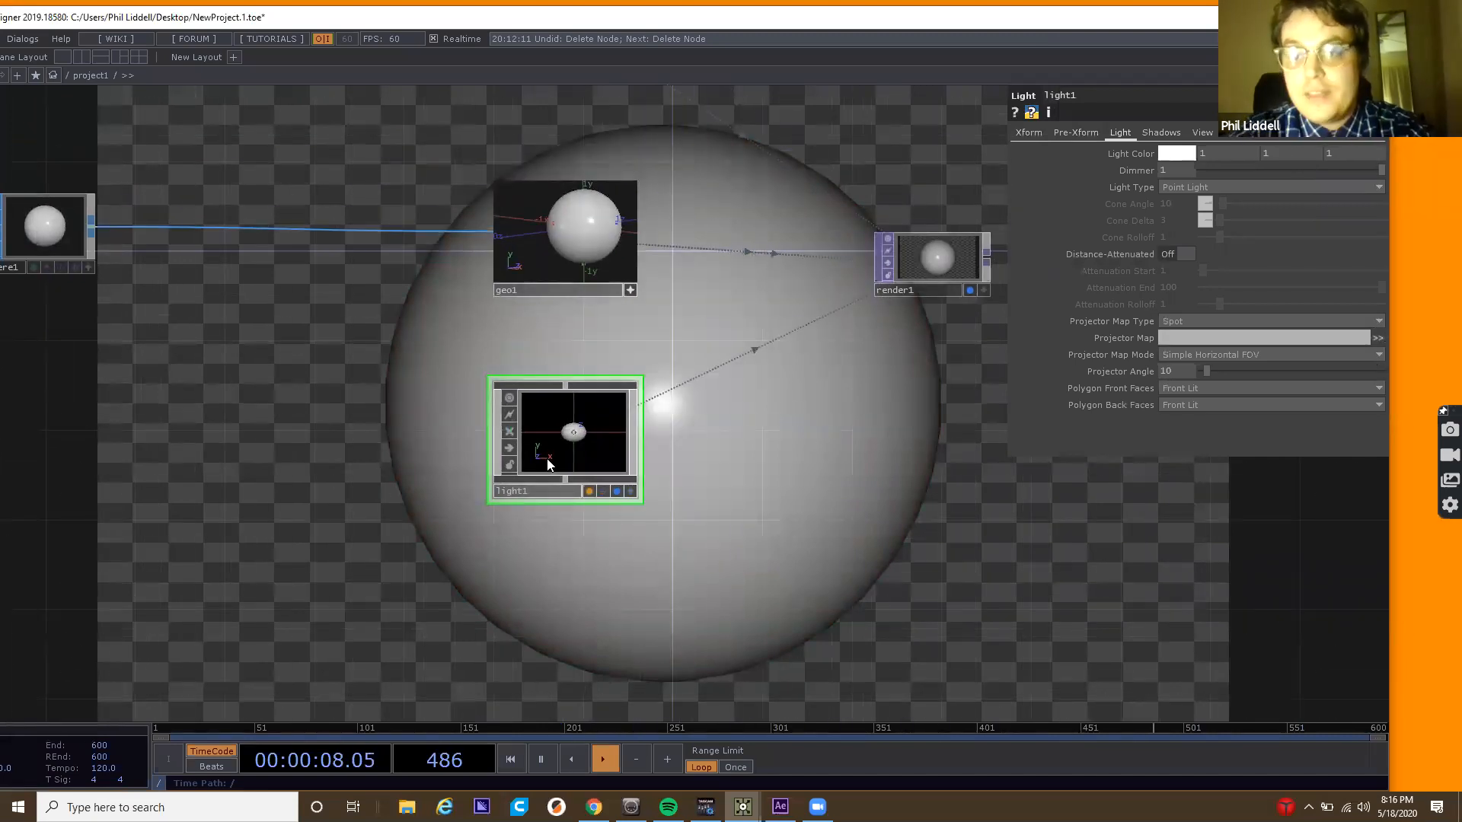
pyautogui.moveTo(679, 441); pyautogui.dragTo(693, 527)
pyautogui.moveTo(766, 164); pyautogui.dragTo(773, 204)
pyautogui.moveTo(769, 320); pyautogui.dragTo(687, 309)
pyautogui.moveTo(744, 492); pyautogui.dragTo(654, 486)
pyautogui.moveTo(600, 533); pyautogui.dragTo(536, 558)
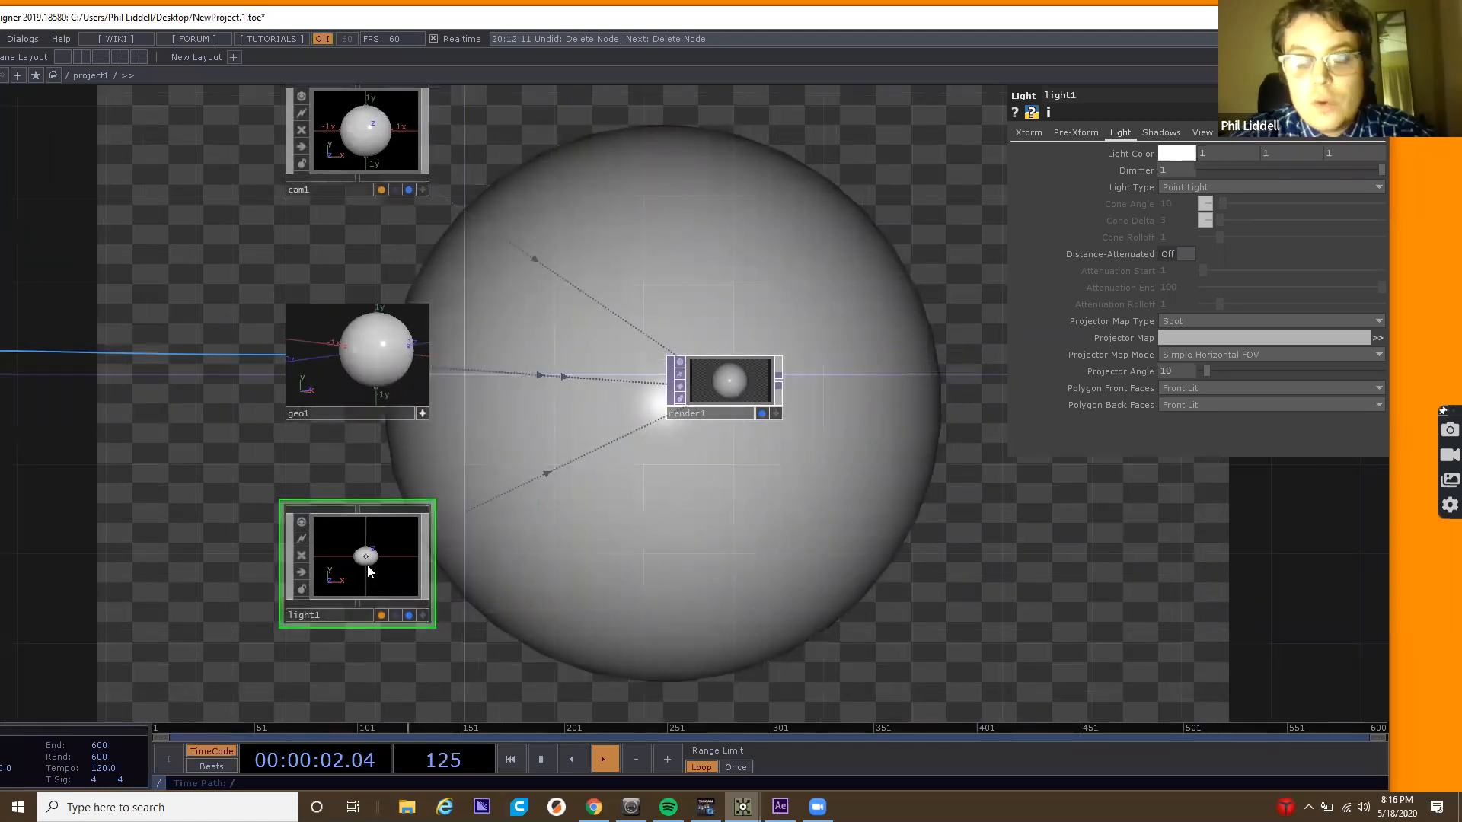
pyautogui.press('Delete')
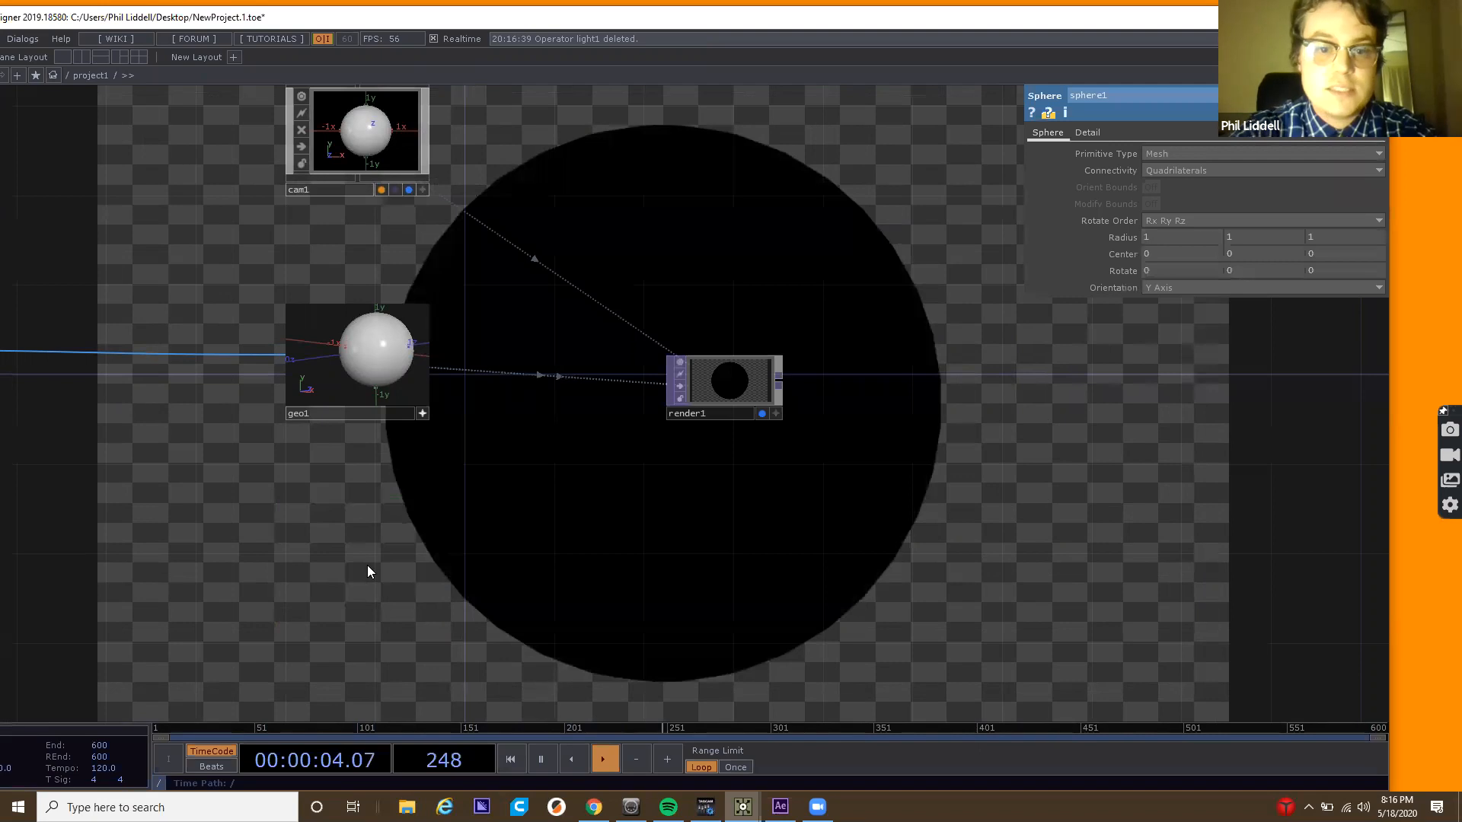
# Add a Constant MAT to the project network, placed below the Geometry component.
pyautogui.press('Tab')
pyautogui.click(304, 397)
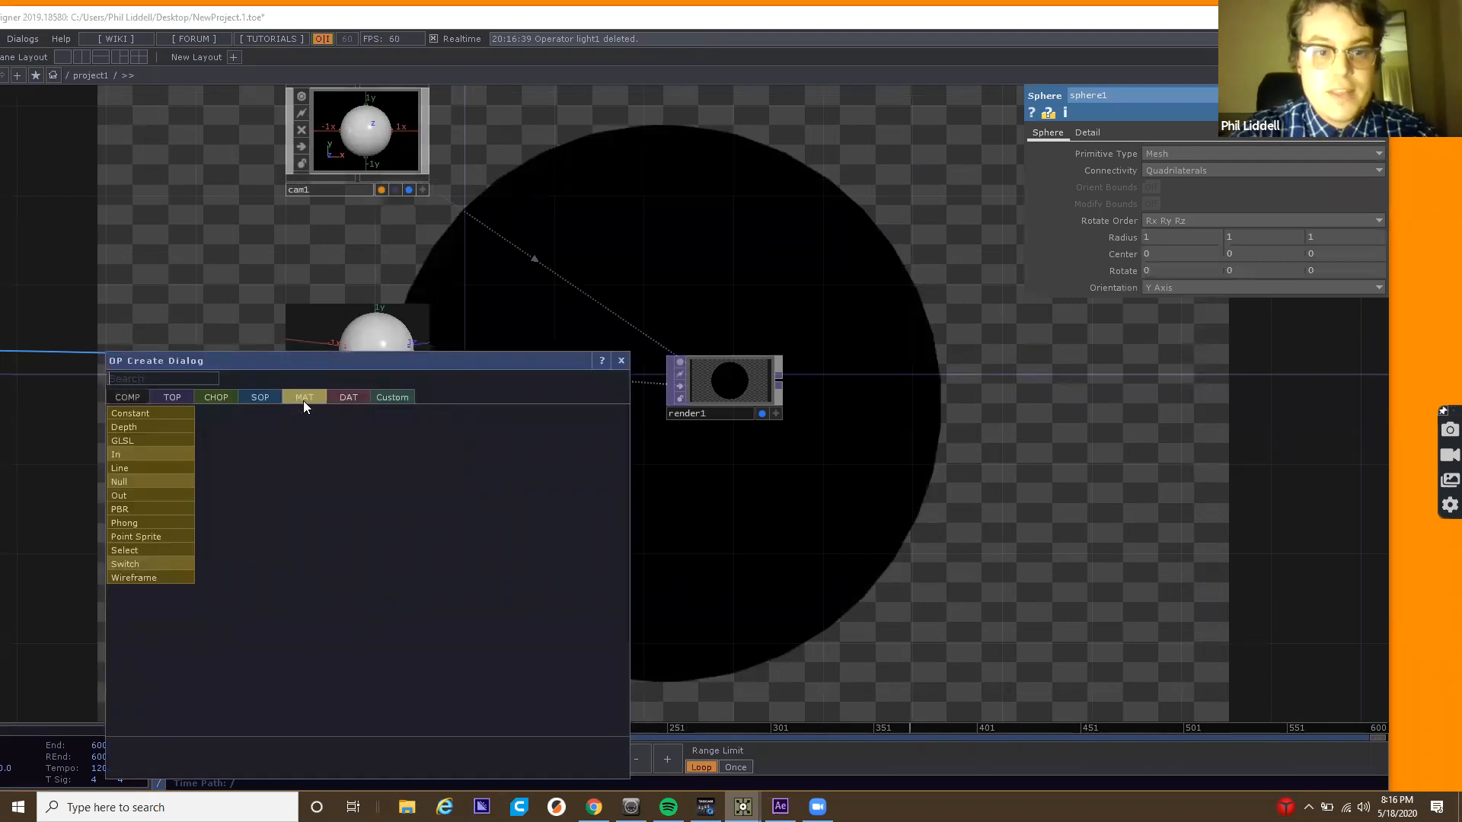
pyautogui.click(163, 412)
pyautogui.click(346, 501)
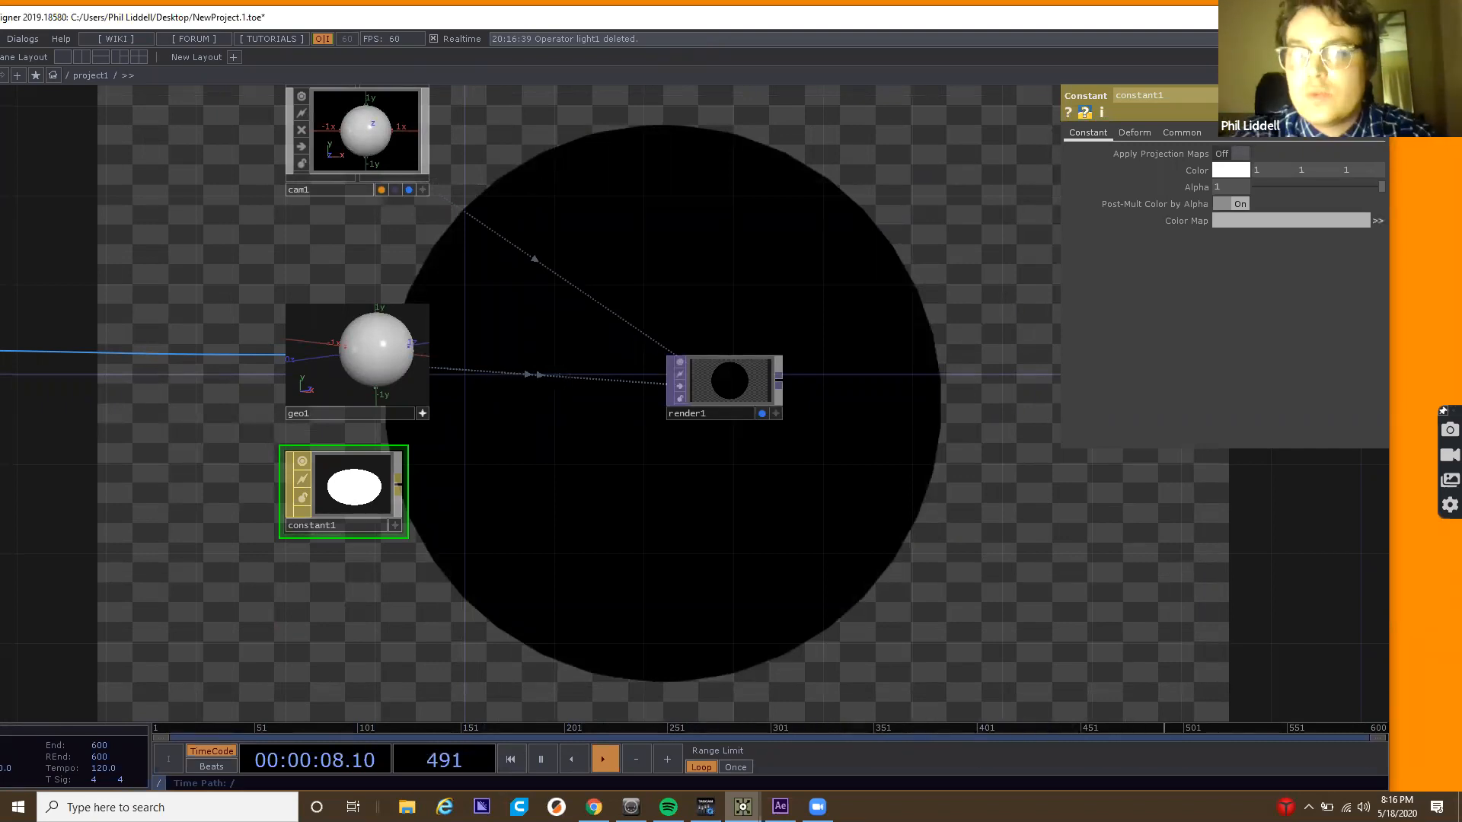
# Move the Constant MAT slightly under the Geometry component and assign it as that component's Material parameter.
pyautogui.click(422, 414)
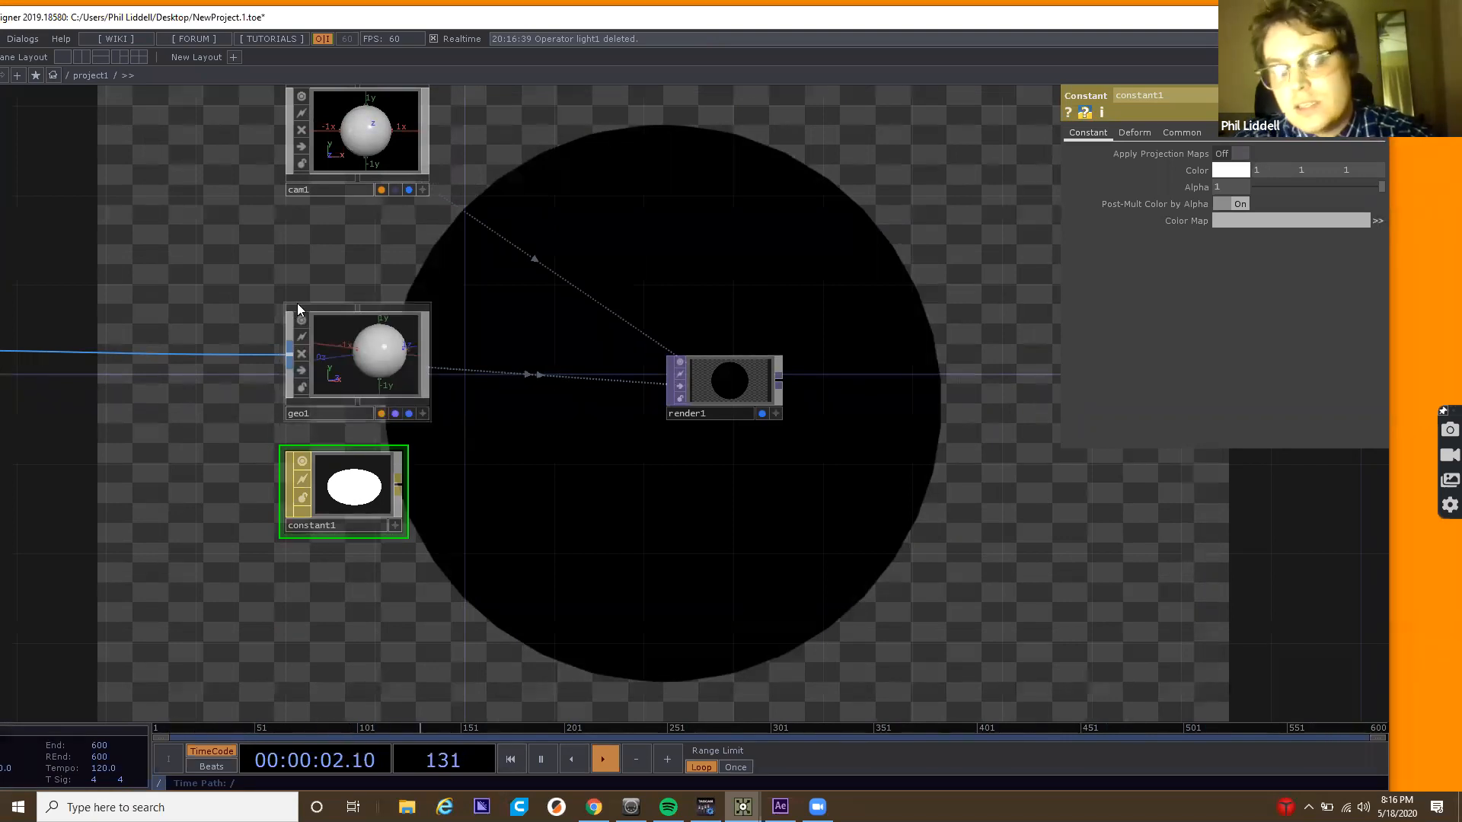
pyautogui.click(360, 408)
pyautogui.moveTo(353, 506); pyautogui.dragTo(380, 506)
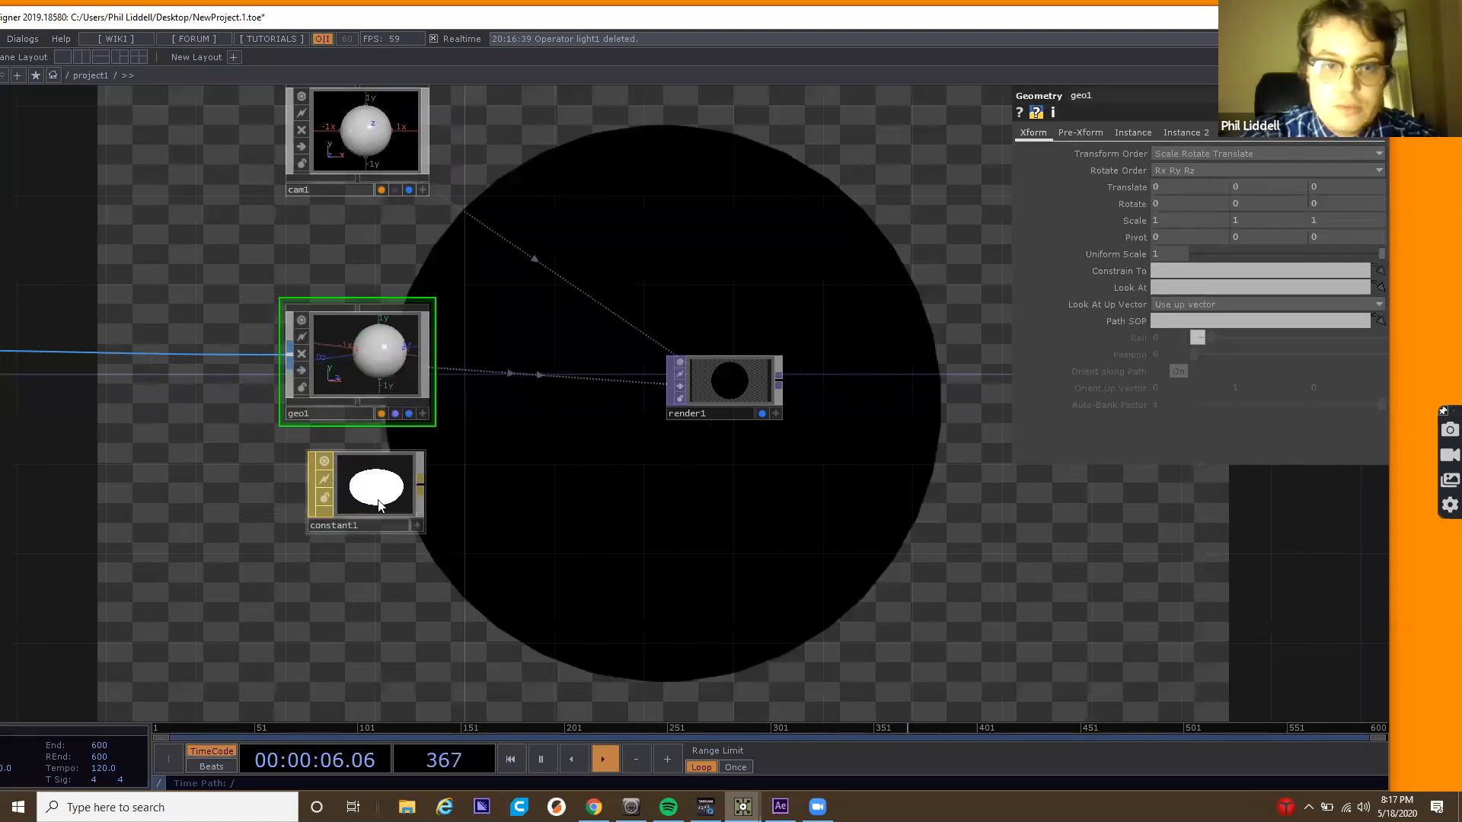
pyautogui.press('Tab')
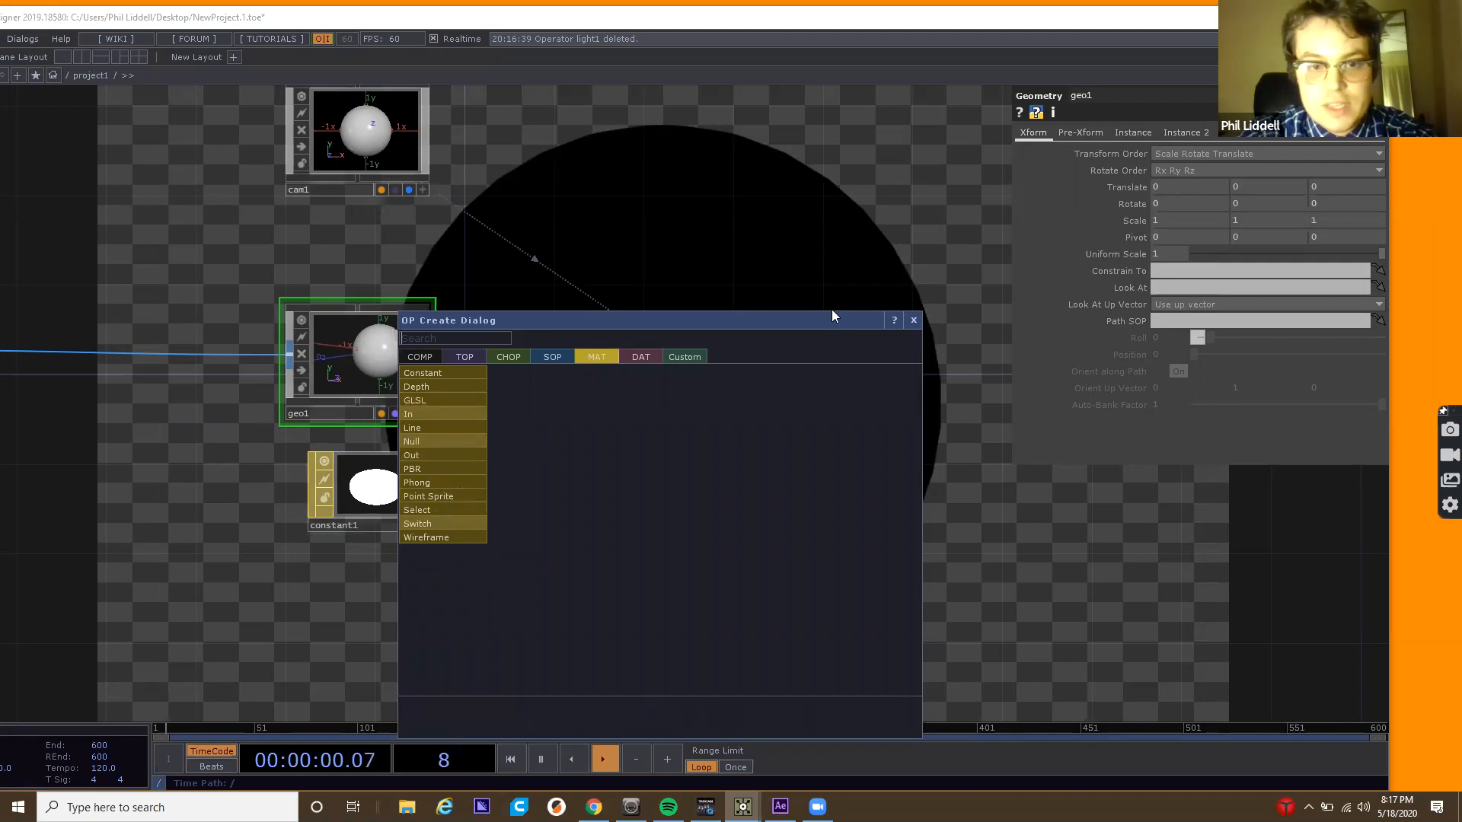
pyautogui.click(913, 320)
pyautogui.moveTo(381, 487); pyautogui.dragTo(381, 384)
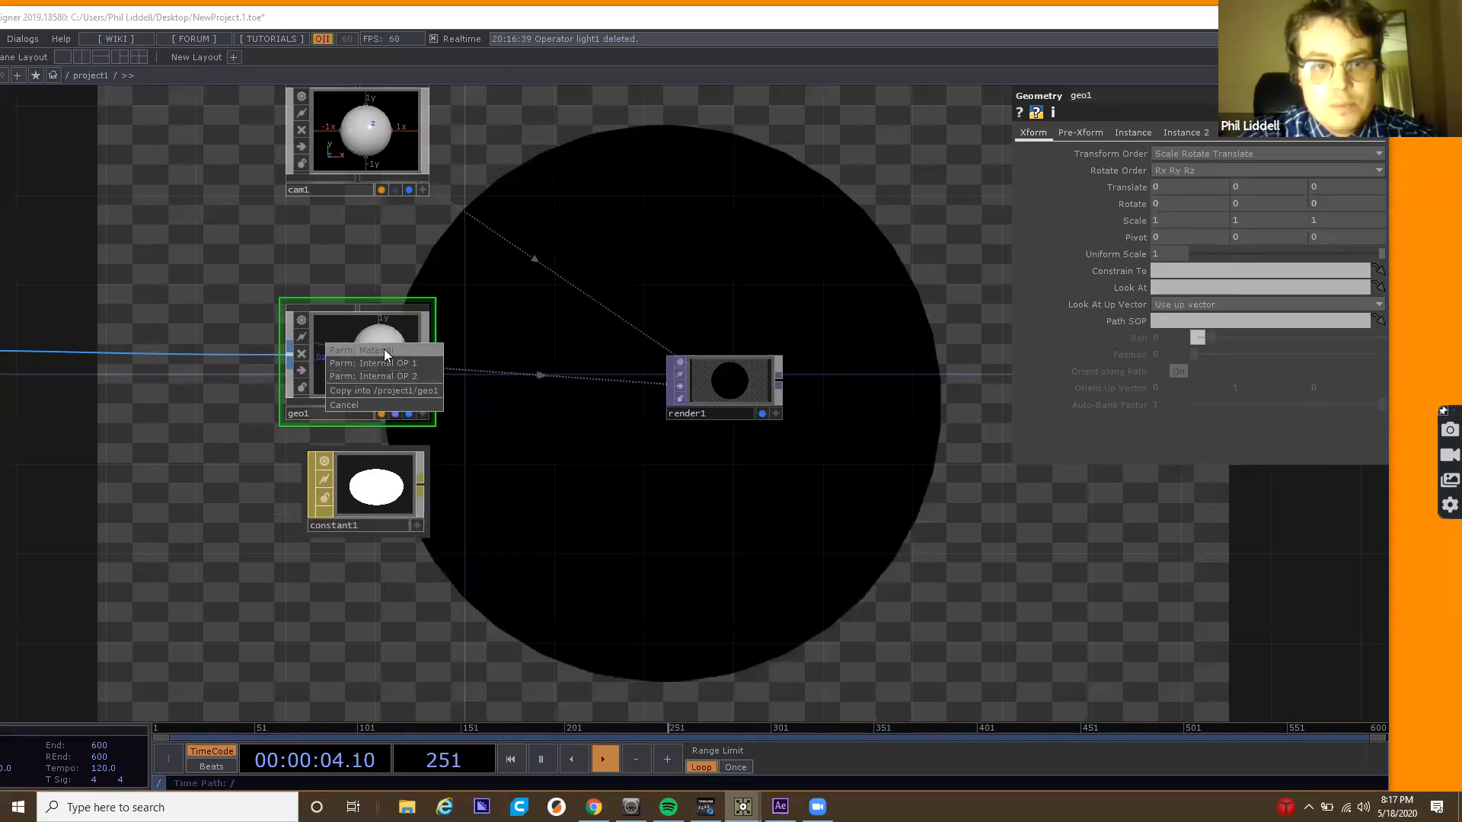
pyautogui.click(386, 354)
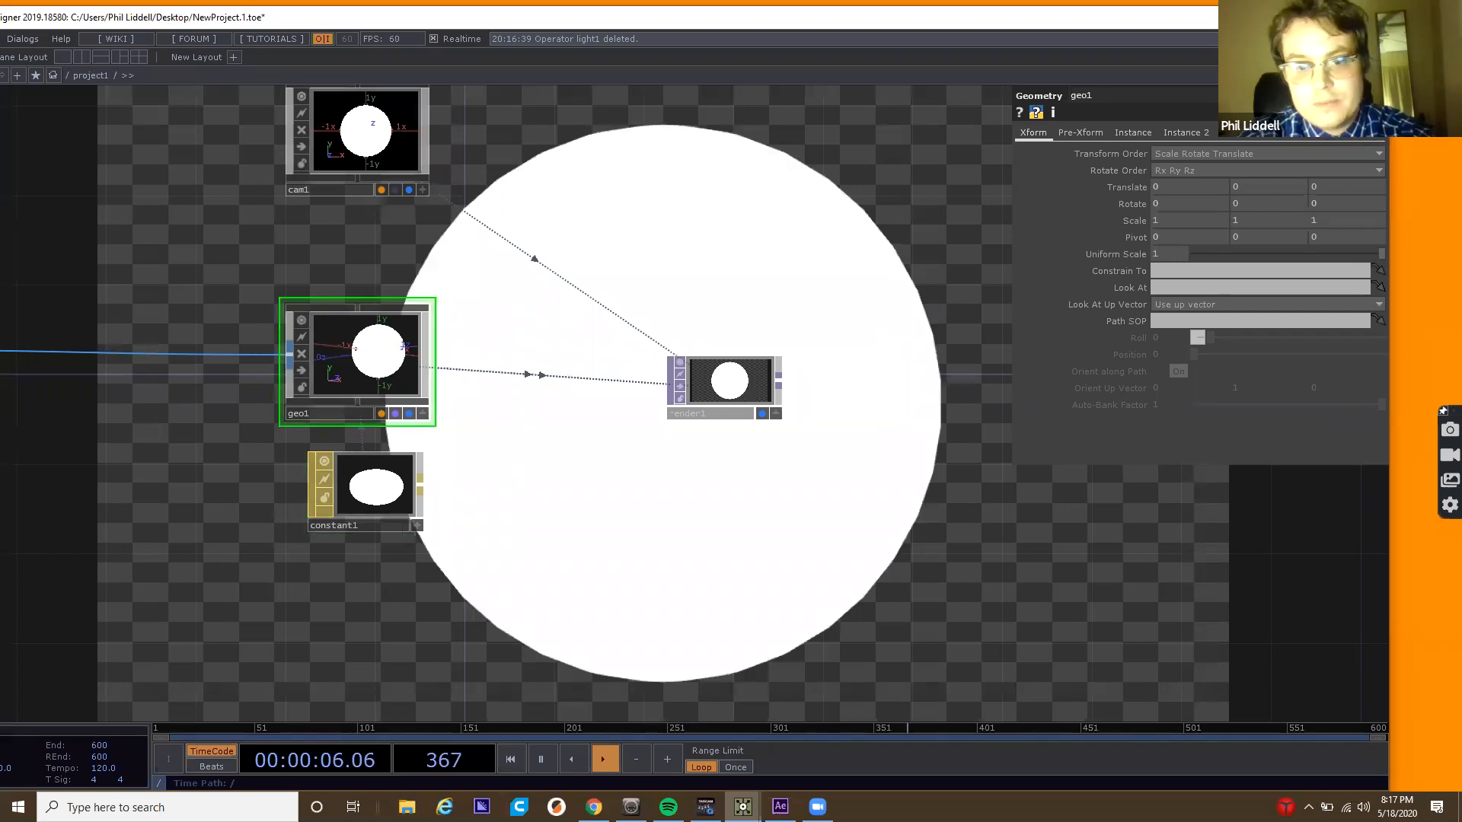
pyautogui.moveTo(439, 463); pyautogui.dragTo(556, 519)
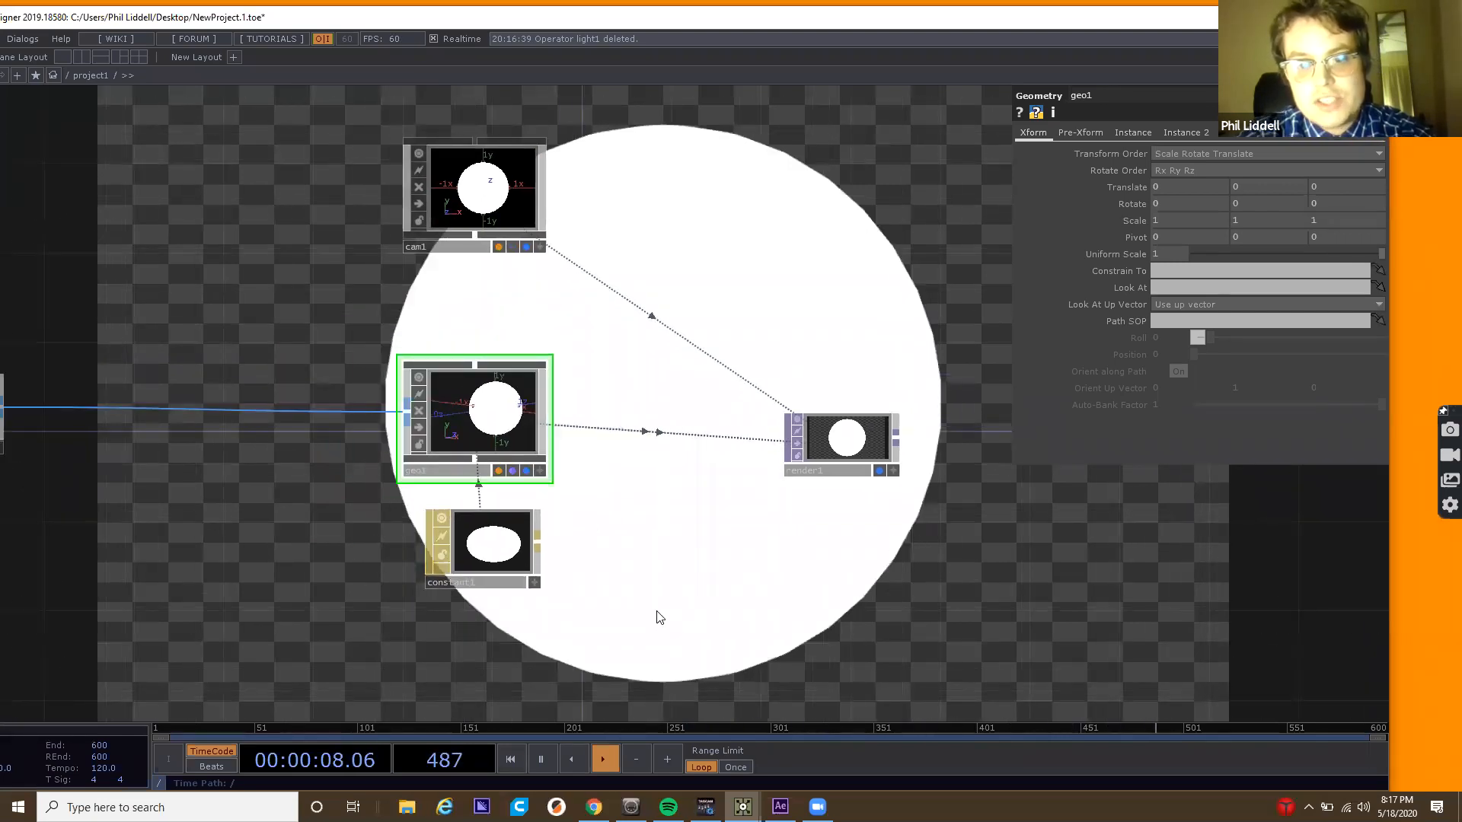
pyautogui.moveTo(901, 561); pyautogui.dragTo(792, 575)
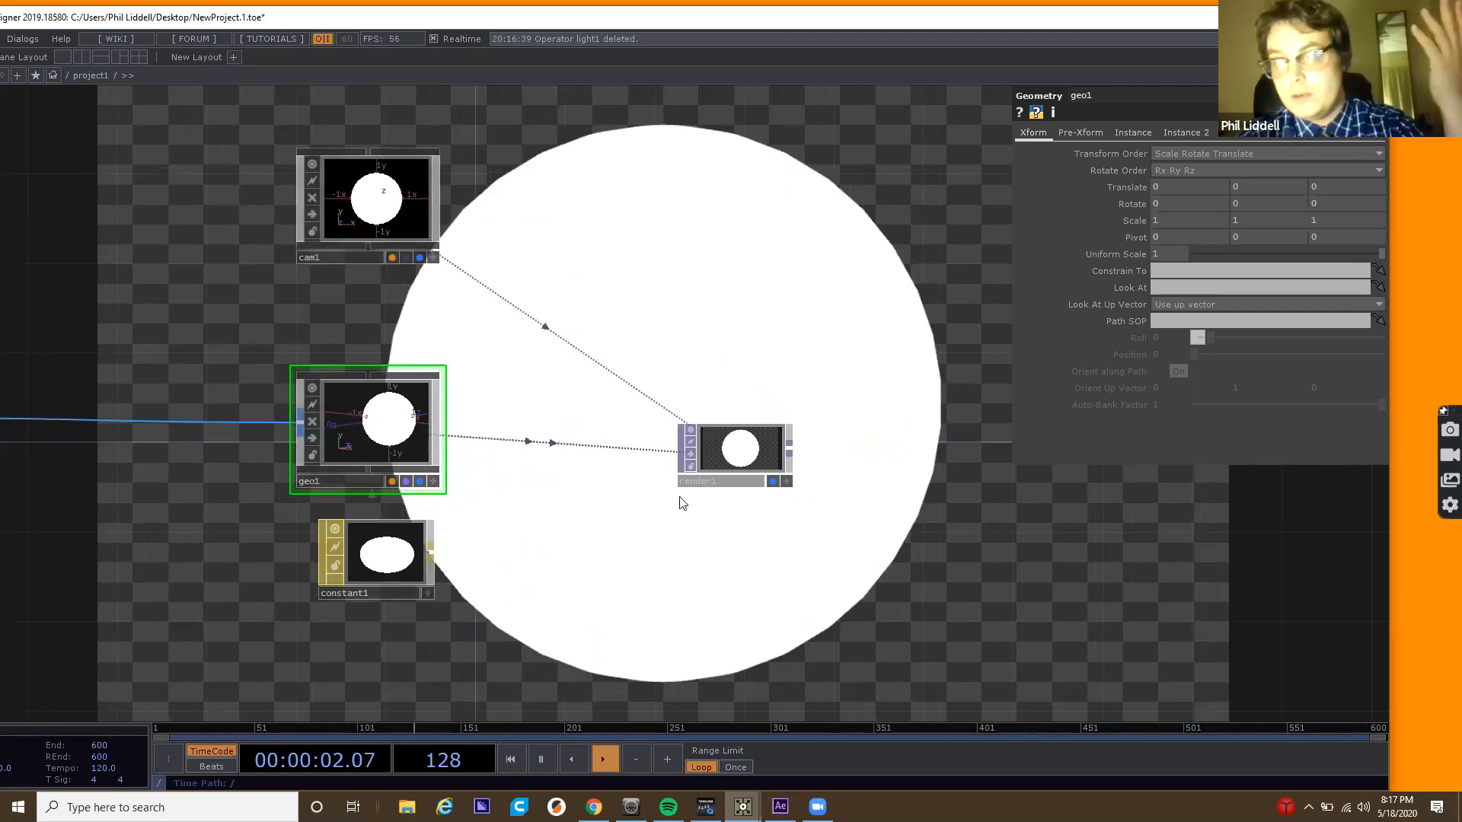
pyautogui.moveTo(959, 313); pyautogui.dragTo(901, 343)
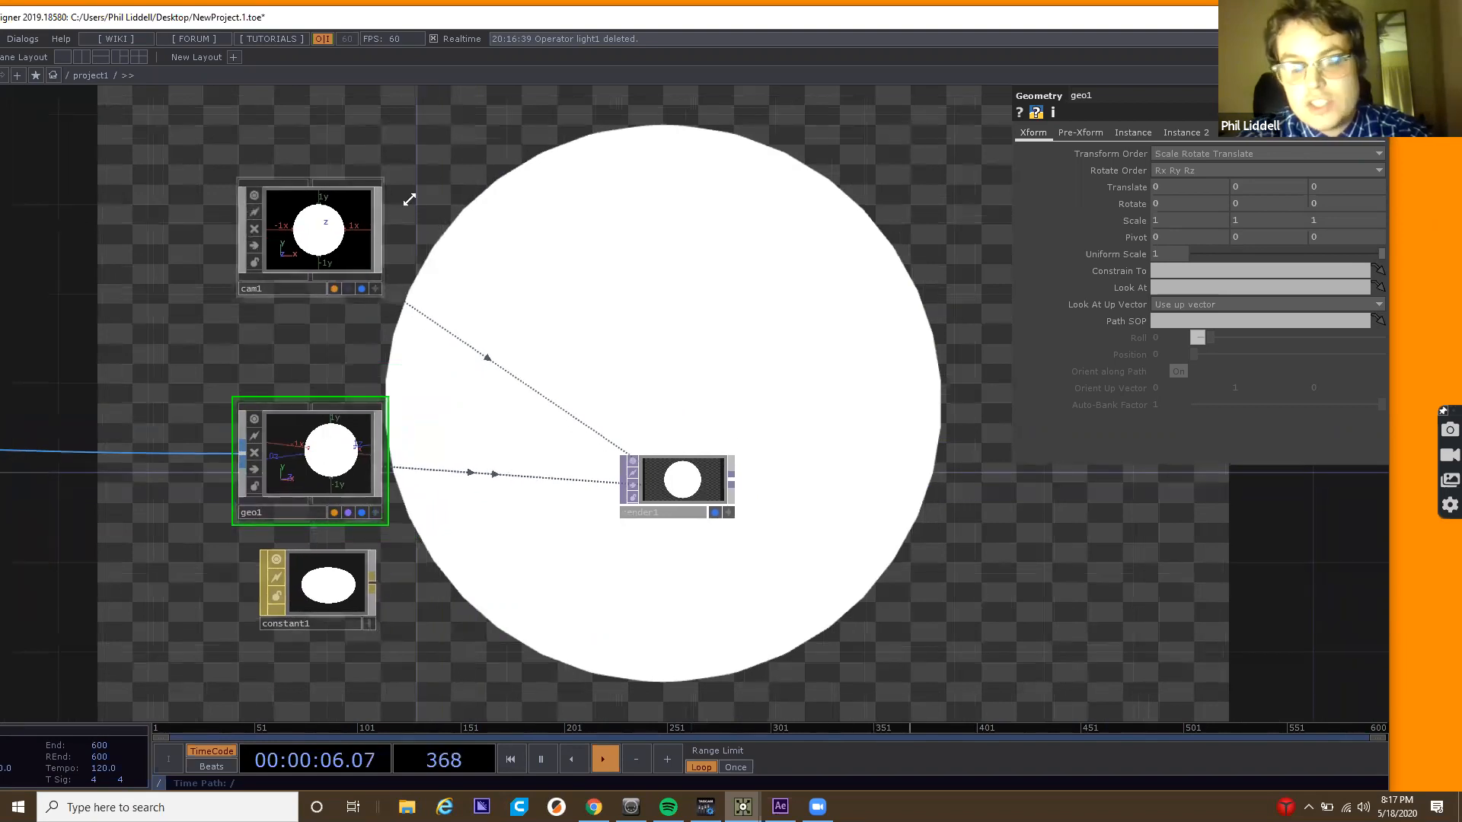
pyautogui.moveTo(398, 635); pyautogui.dragTo(469, 598)
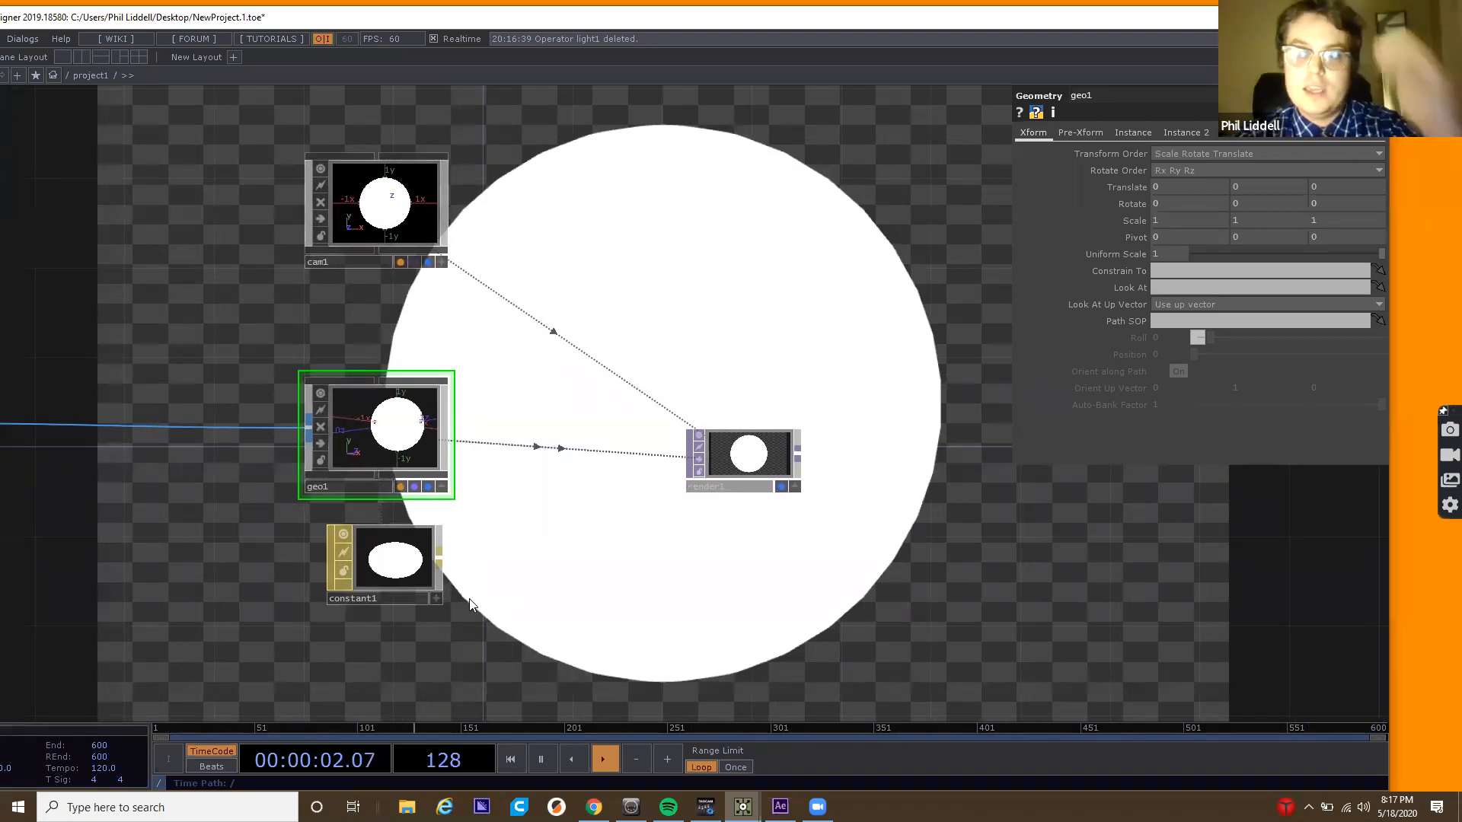
pyautogui.moveTo(469, 598); pyautogui.dragTo(468, 600)
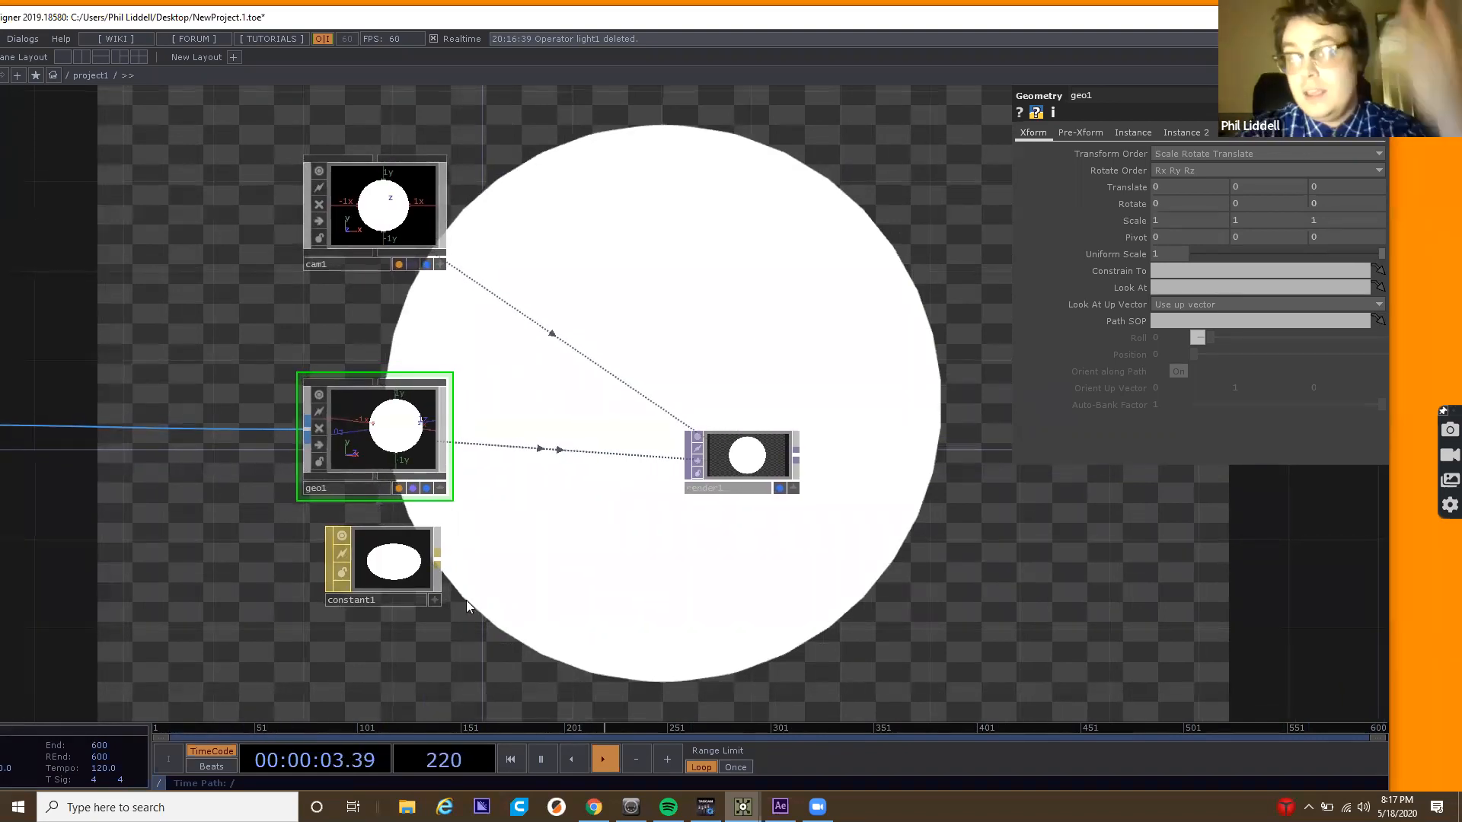
# Delete the Constant MAT, and undo back through its creation and the Light component's deletion to restore the Light.
pyautogui.click(398, 579)
pyautogui.press('Delete')
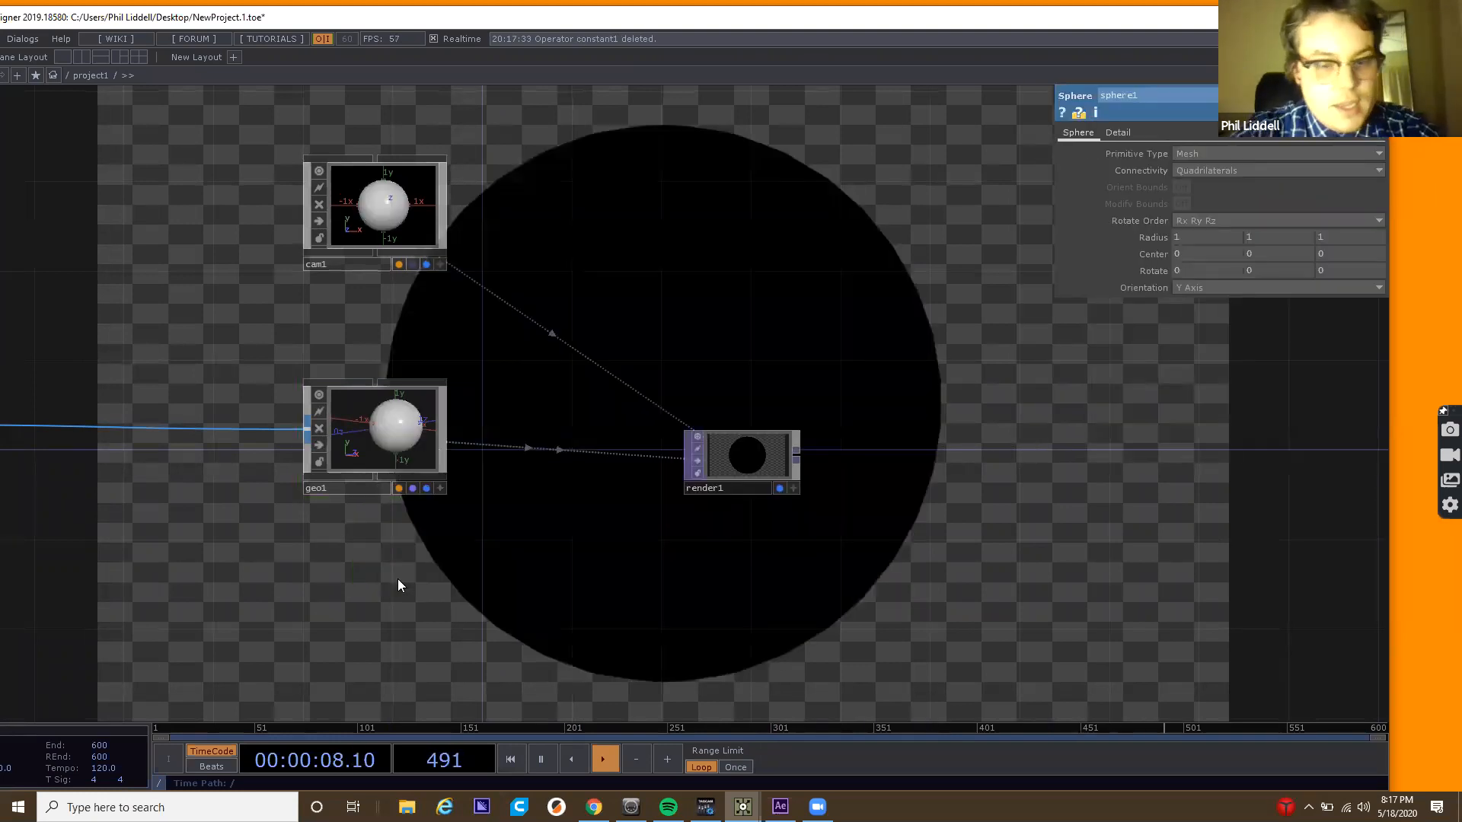
pyautogui.hotkey('ctrl', 'z')
pyautogui.hotkey('ctrl', 'z')
pyautogui.hotkey('ctrl', 'z')
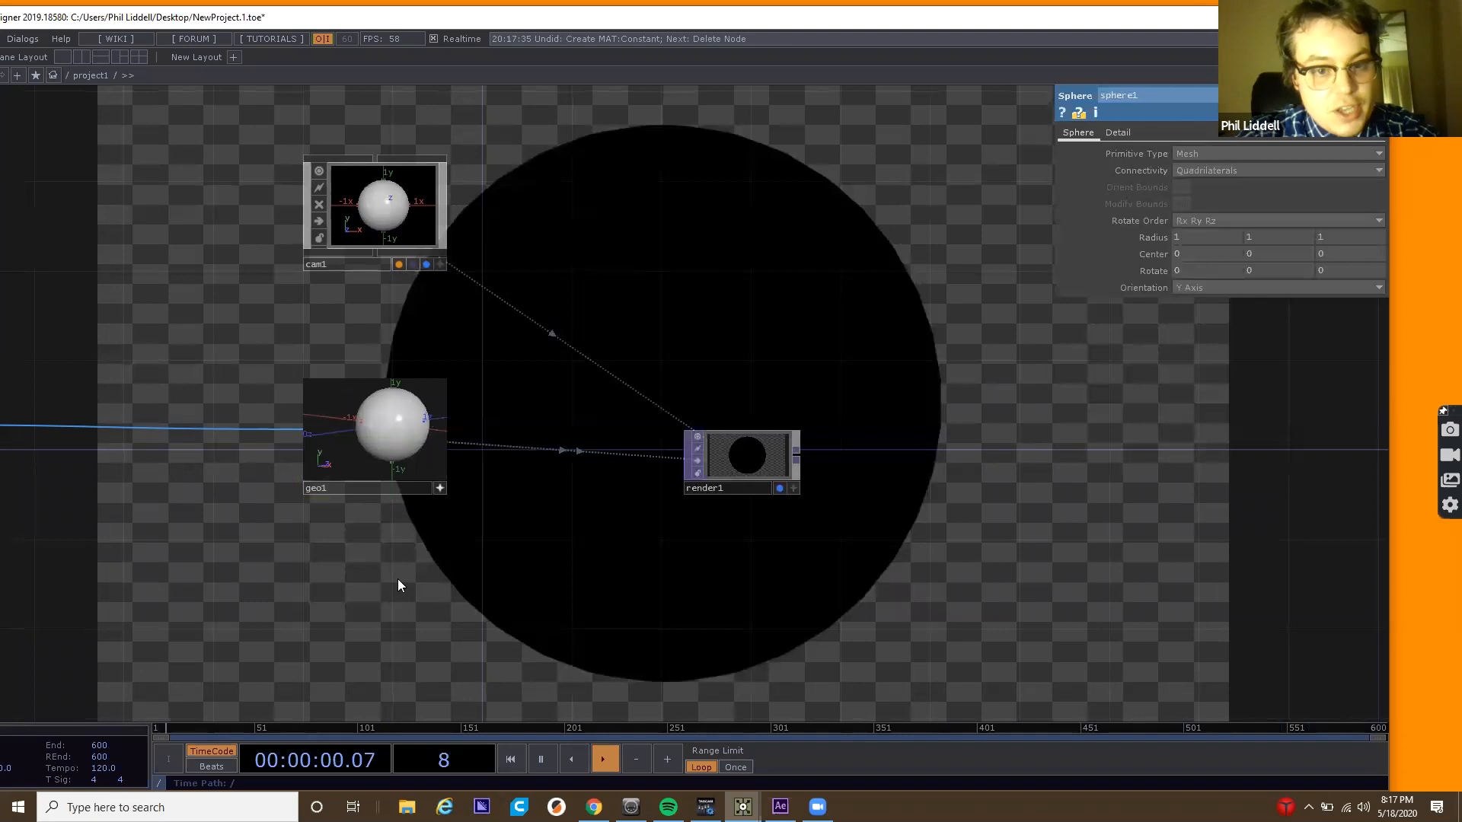
pyautogui.hotkey('ctrl', 'z')
# Add a Wireframe MAT beside the Light component and assign it as the Geometry component's Material parameter.
pyautogui.press('Tab')
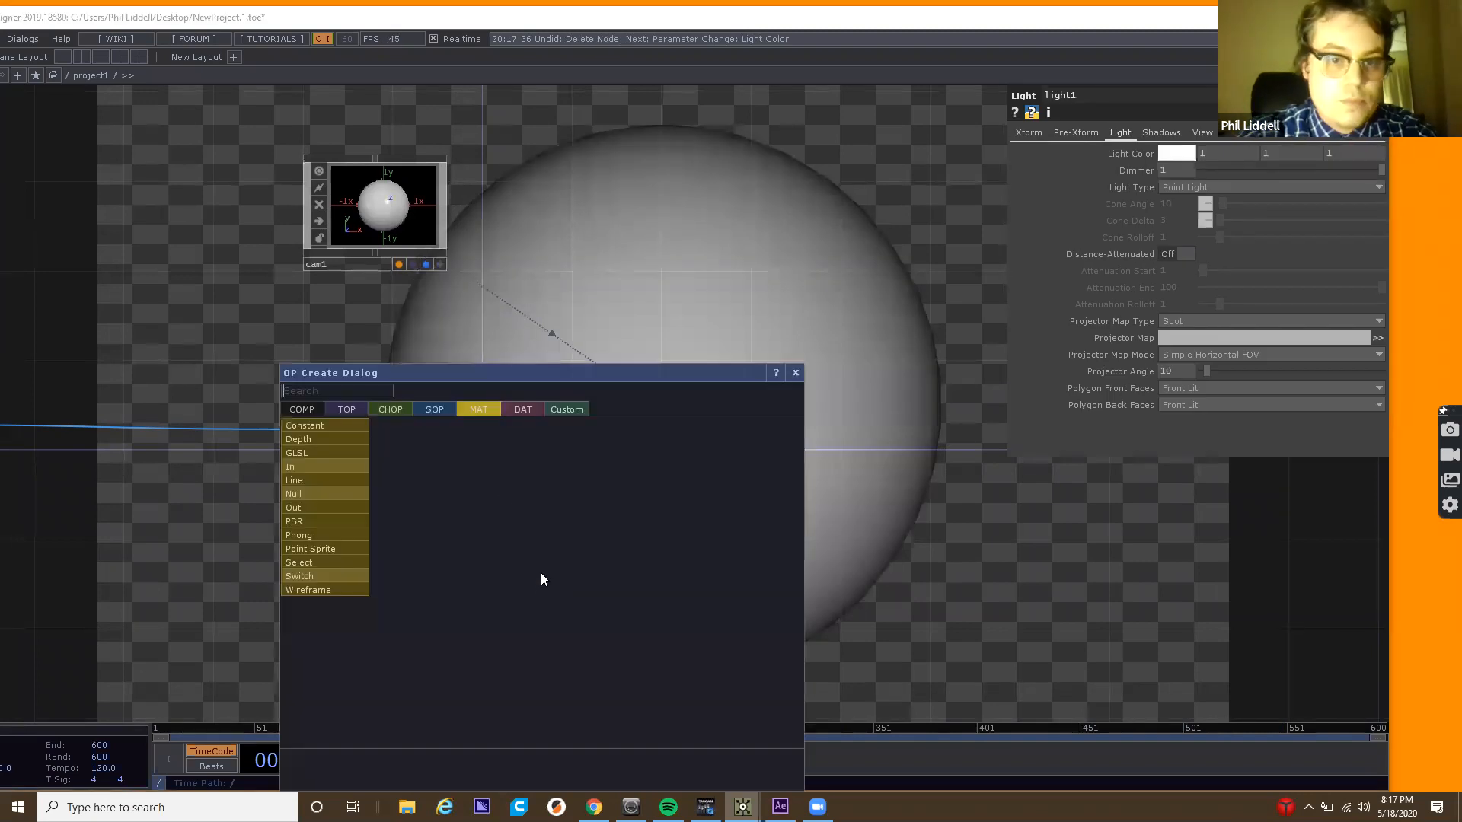
pyautogui.rightClick(335, 589)
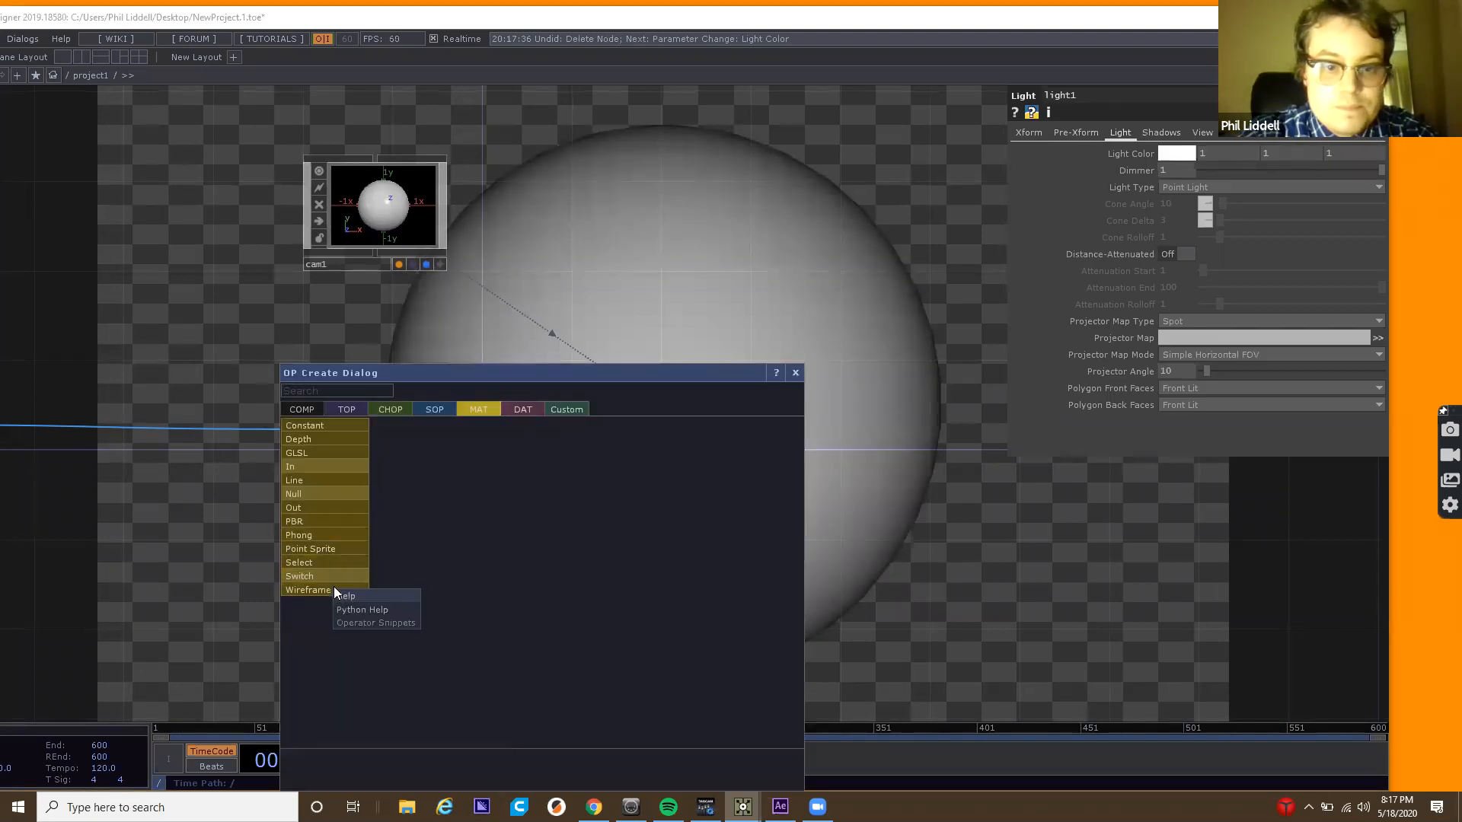
pyautogui.click(294, 593)
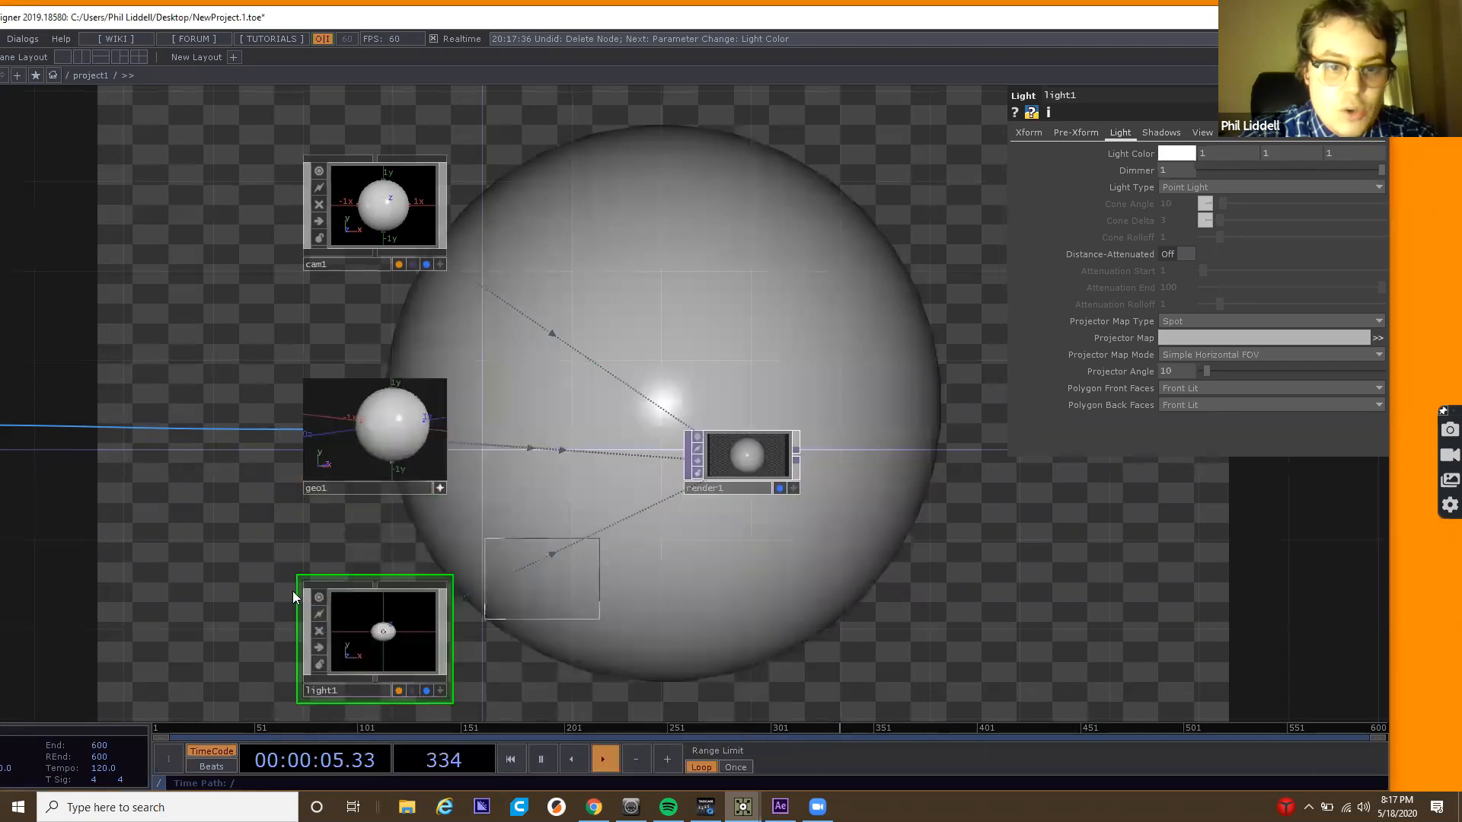
pyautogui.click(241, 565)
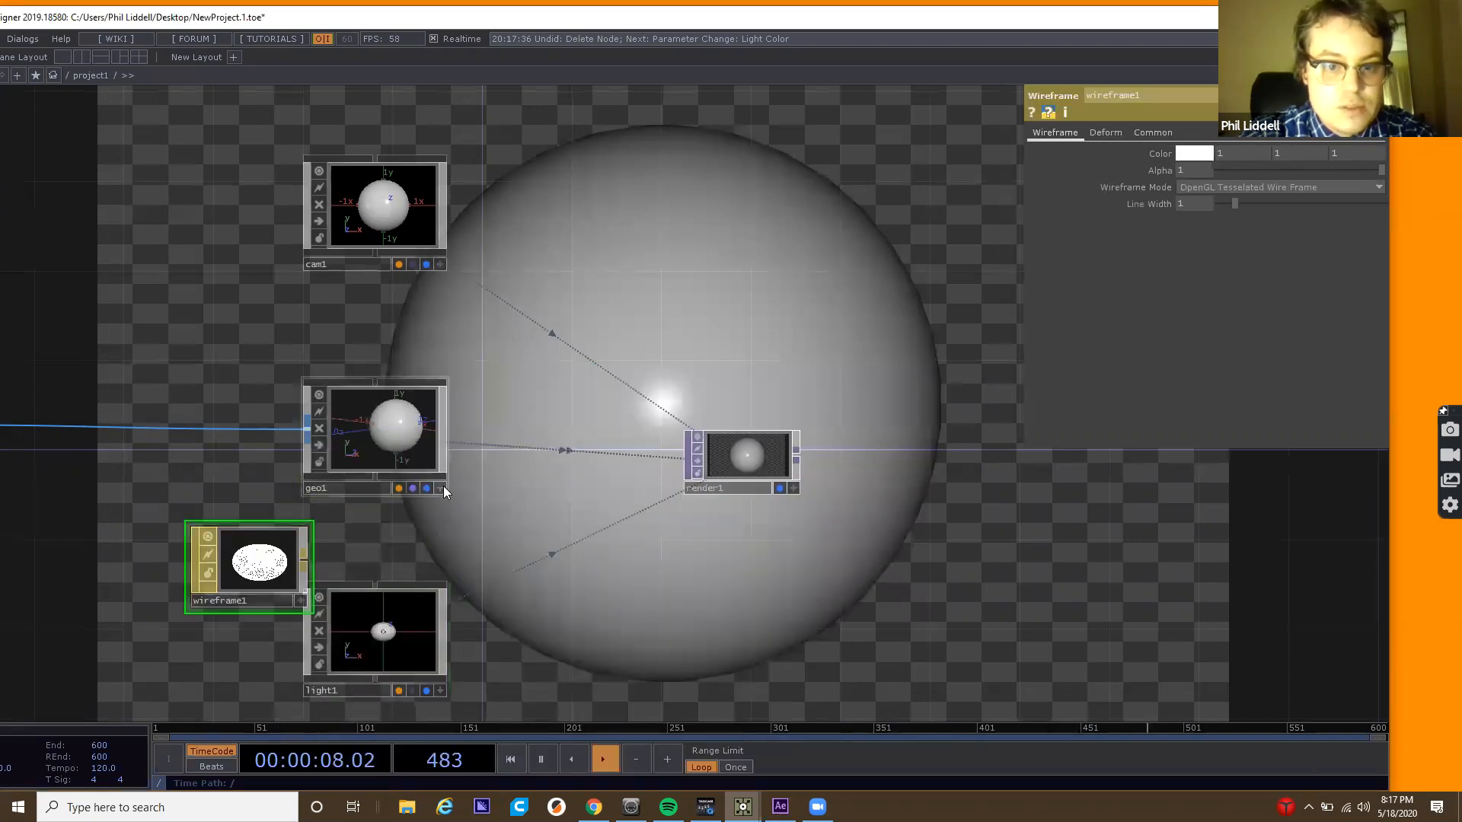
pyautogui.moveTo(251, 563); pyautogui.dragTo(367, 450)
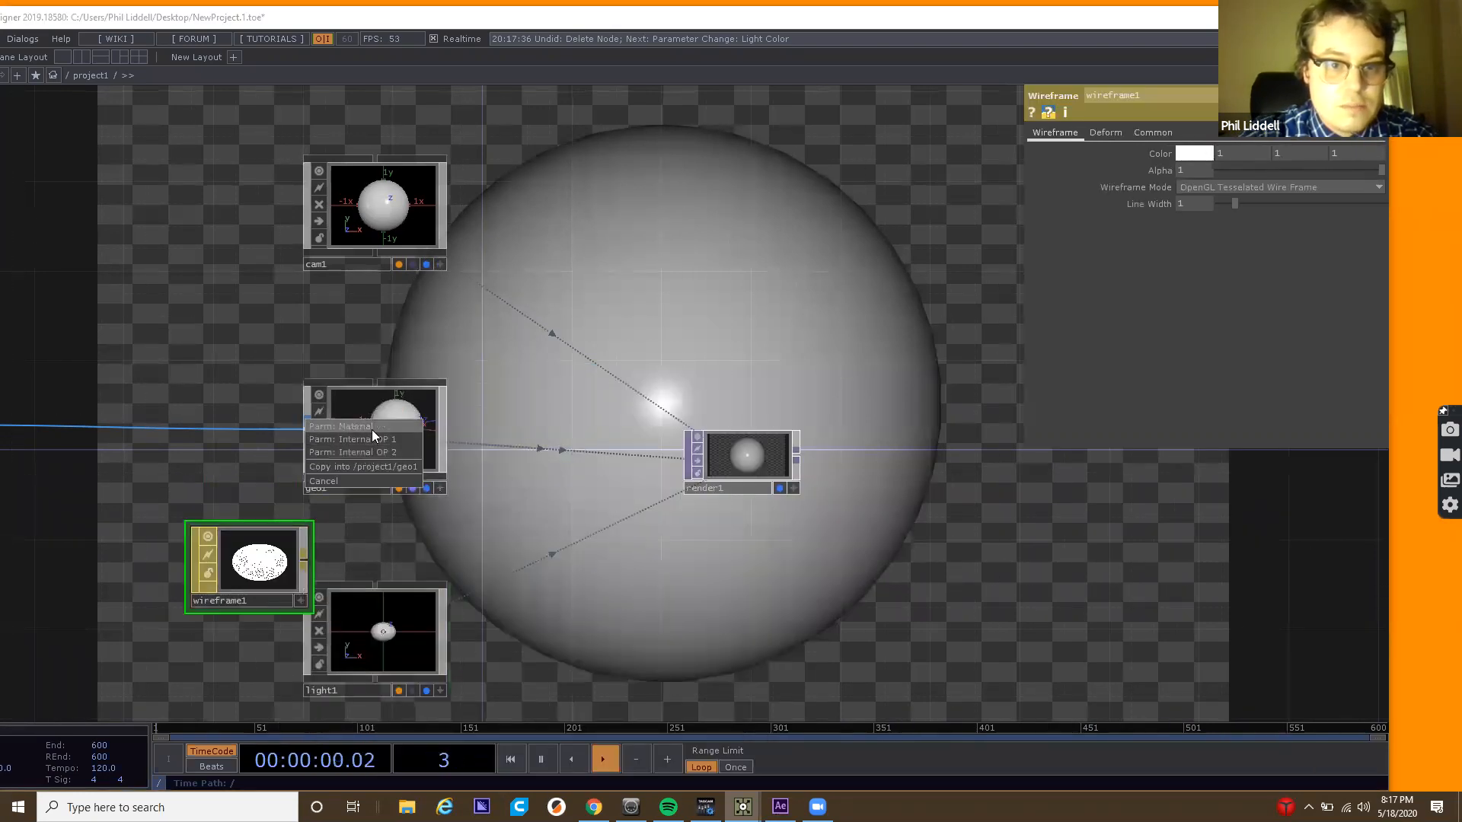
pyautogui.click(371, 427)
# Spread out the network by moving the Wireframe MAT away from the Light and the Sphere SOP farther from the Geometry component.
pyautogui.moveTo(521, 537); pyautogui.dragTo(618, 547)
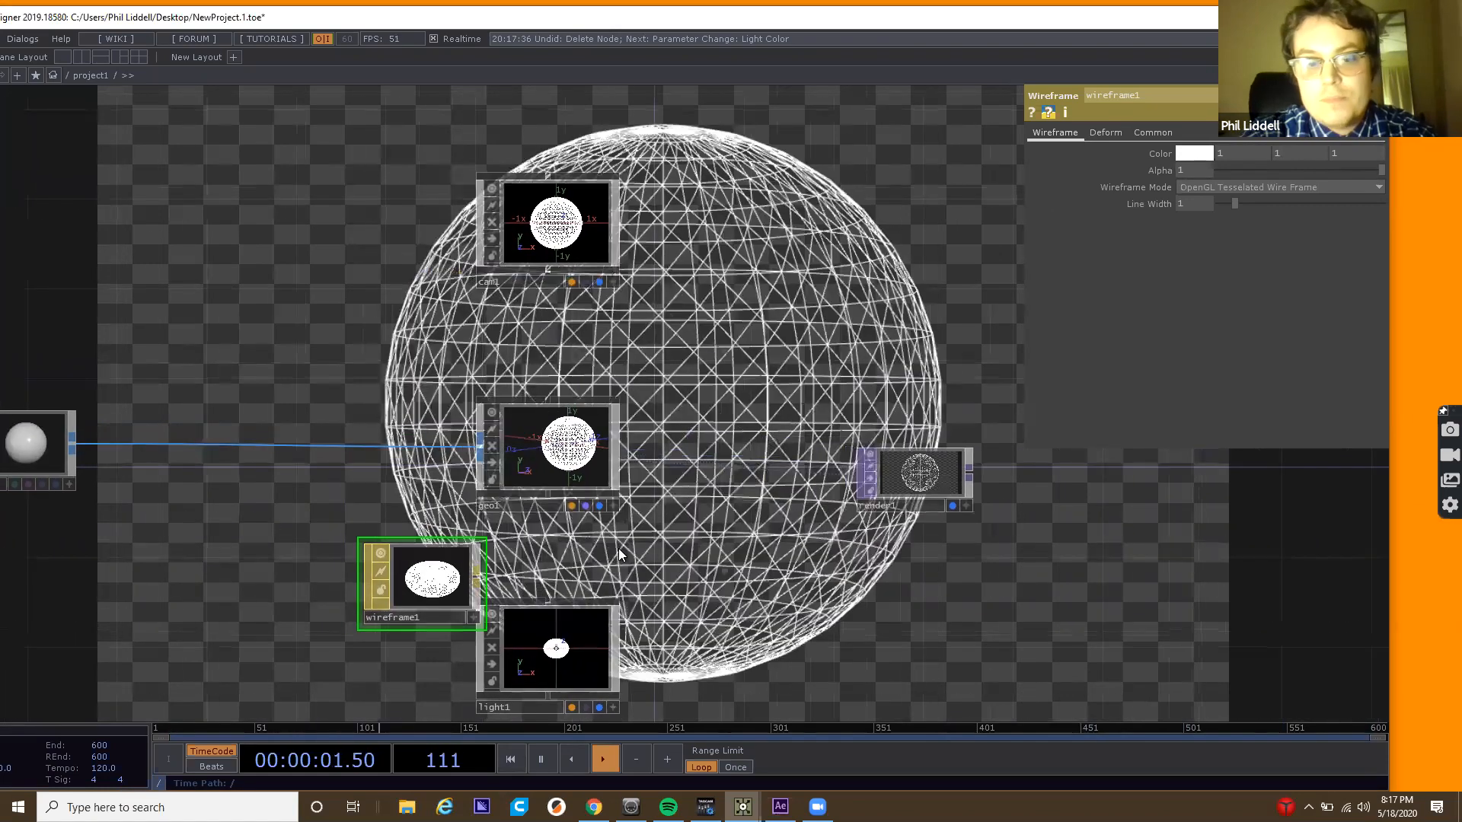
pyautogui.moveTo(379, 617); pyautogui.dragTo(288, 685)
pyautogui.moveTo(332, 568); pyautogui.dragTo(502, 594)
pyautogui.scroll(-3, 476, 578)
pyautogui.moveTo(297, 525); pyautogui.dragTo(166, 525)
pyautogui.moveTo(370, 504); pyautogui.dragTo(364, 502)
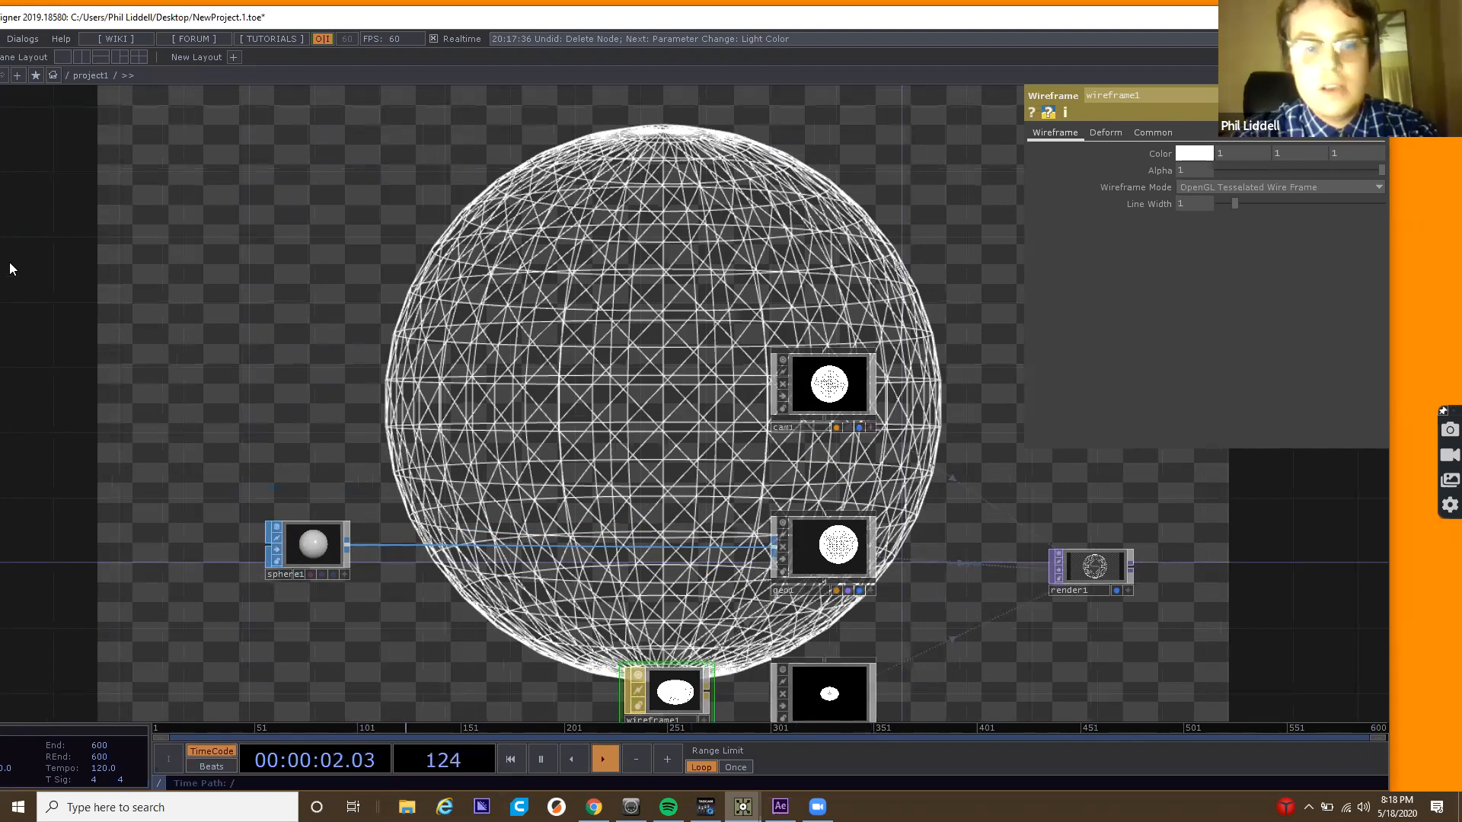
# Add a Slider COMP to the project network, placed above and to the left of the Sphere SOP.
pyautogui.press('Tab')
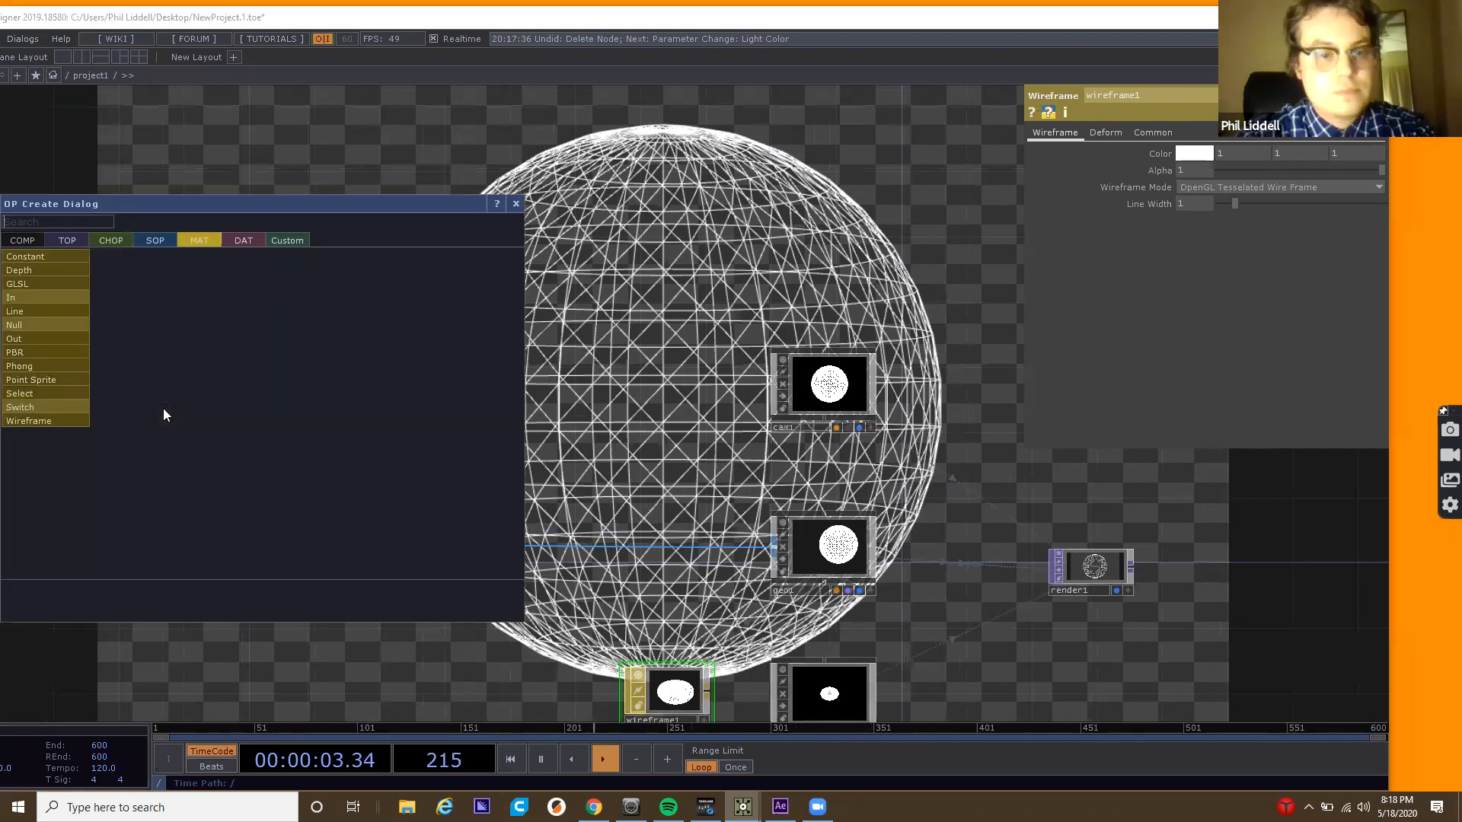
pyautogui.click(111, 244)
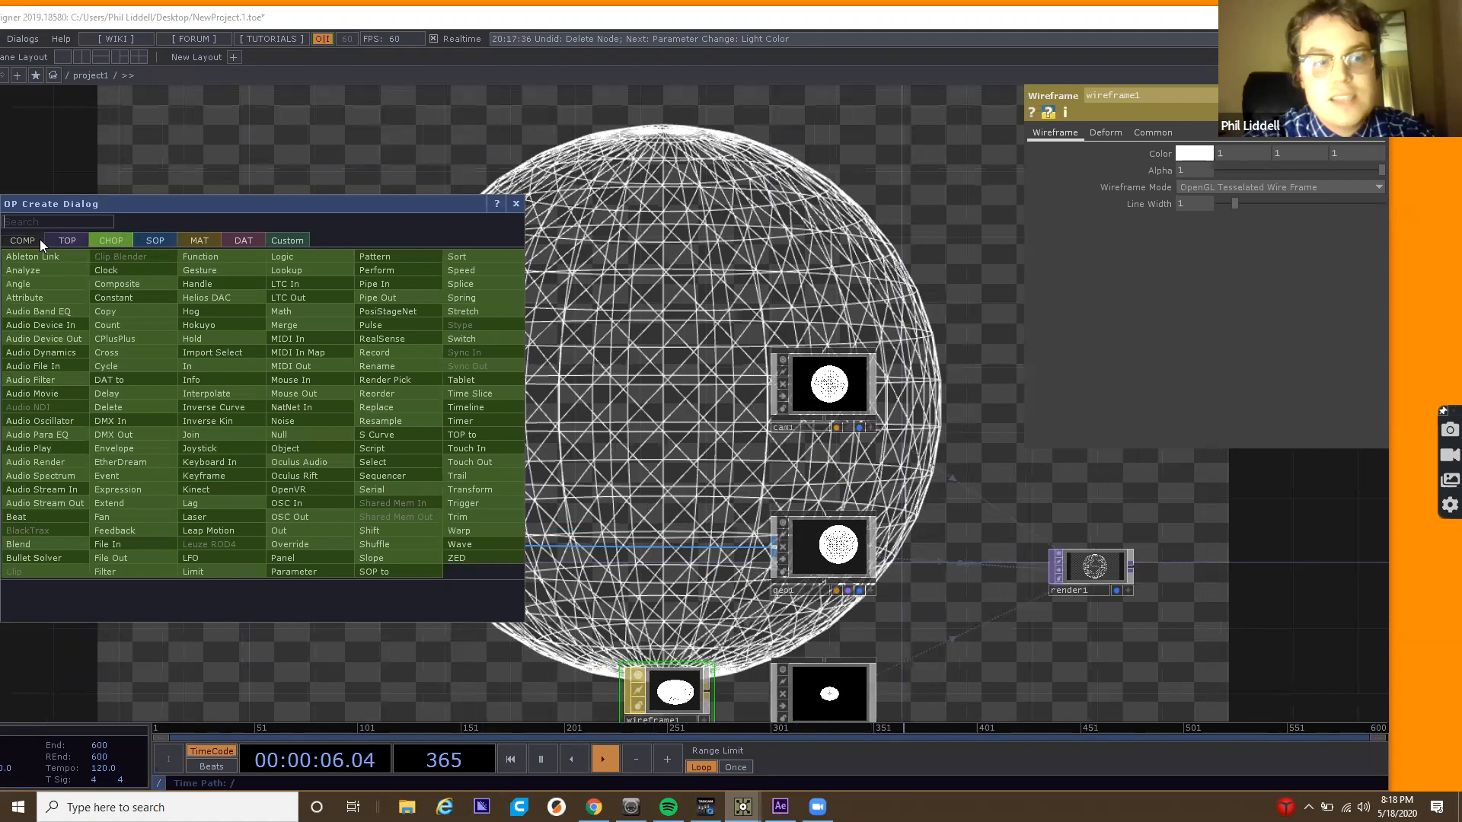
pyautogui.click(29, 239)
pyautogui.write('sli')
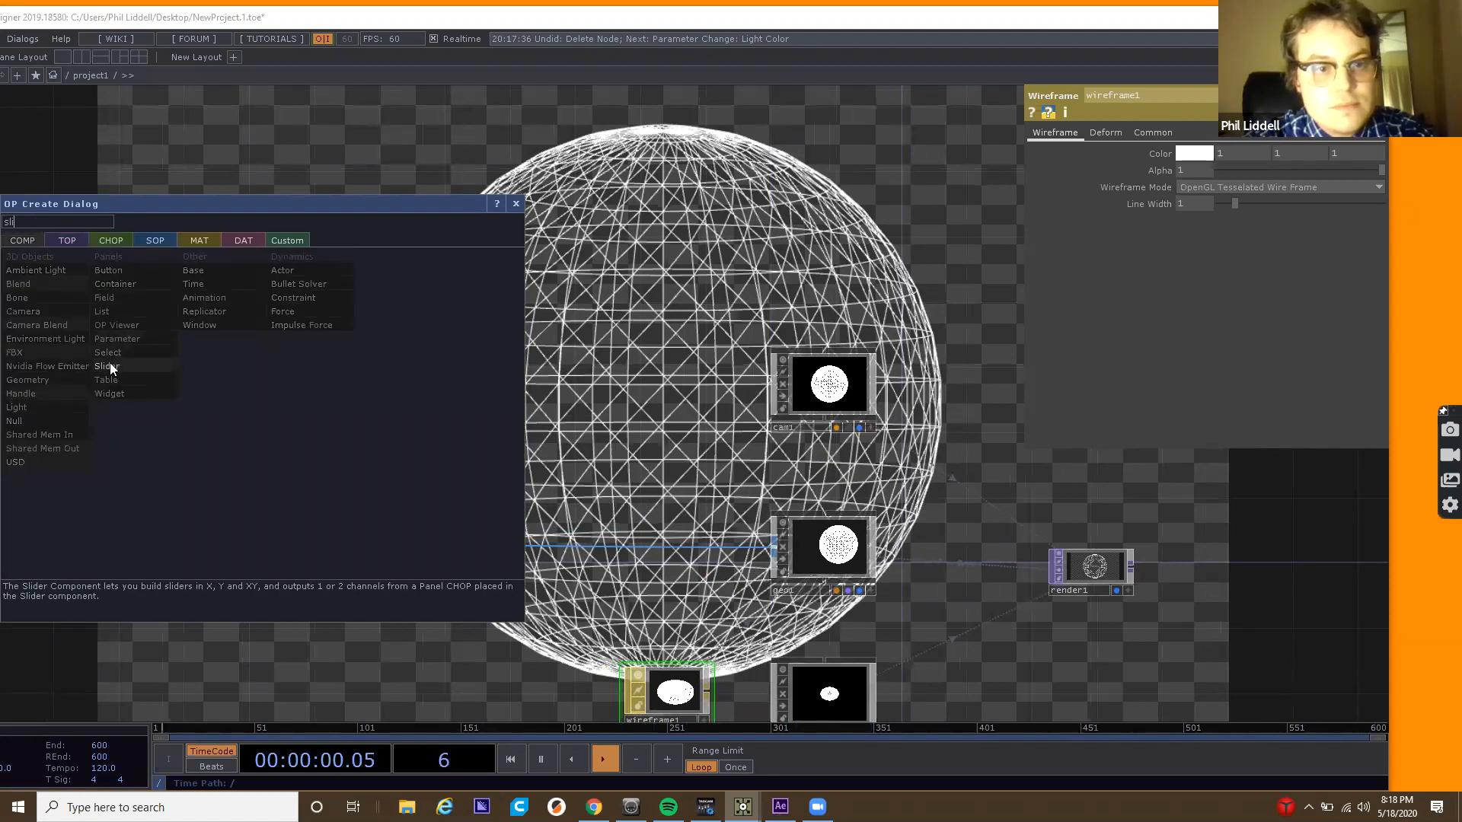
pyautogui.click(110, 362)
pyautogui.click(113, 420)
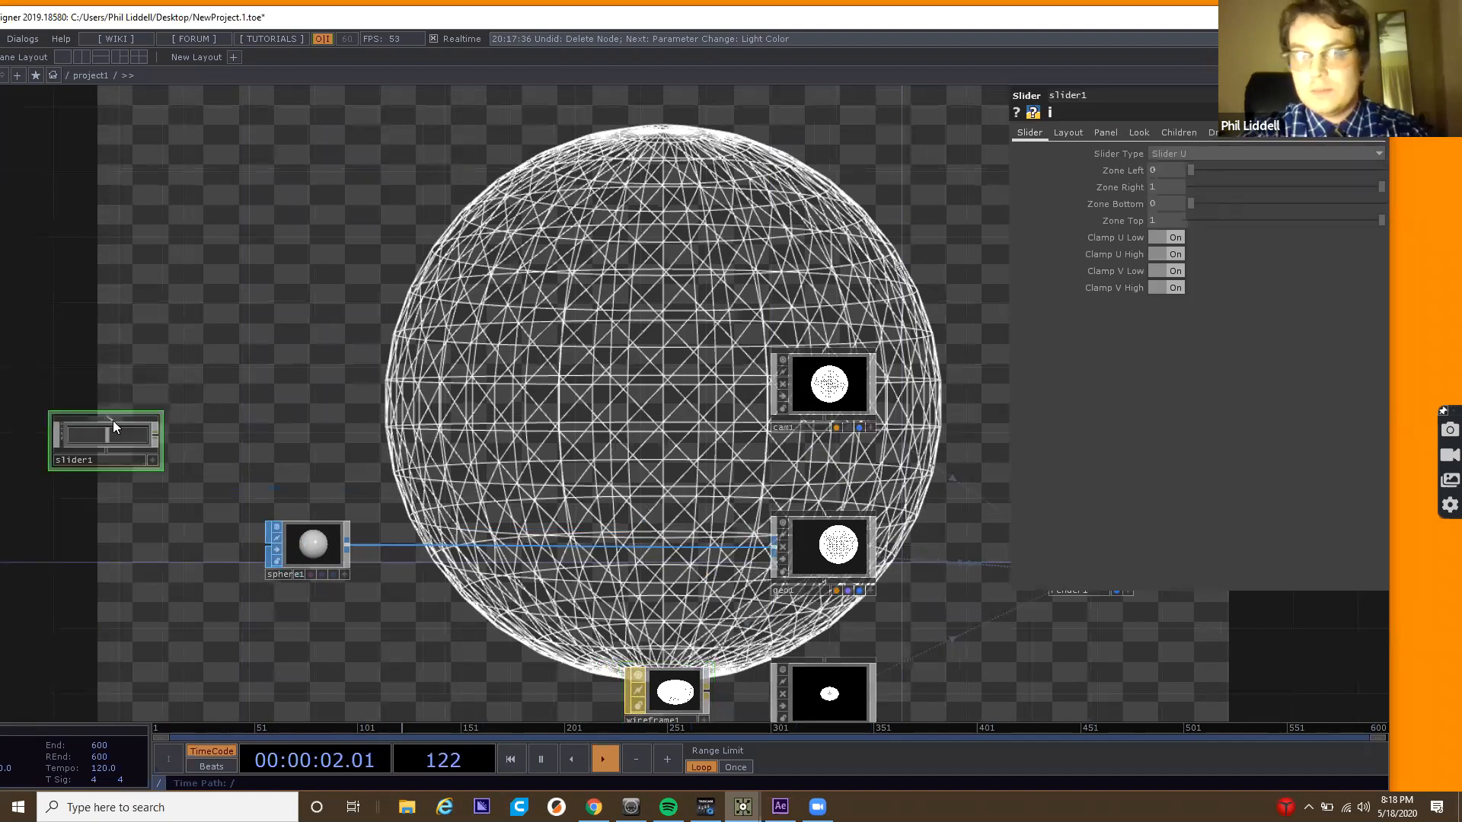
pyautogui.click(286, 445)
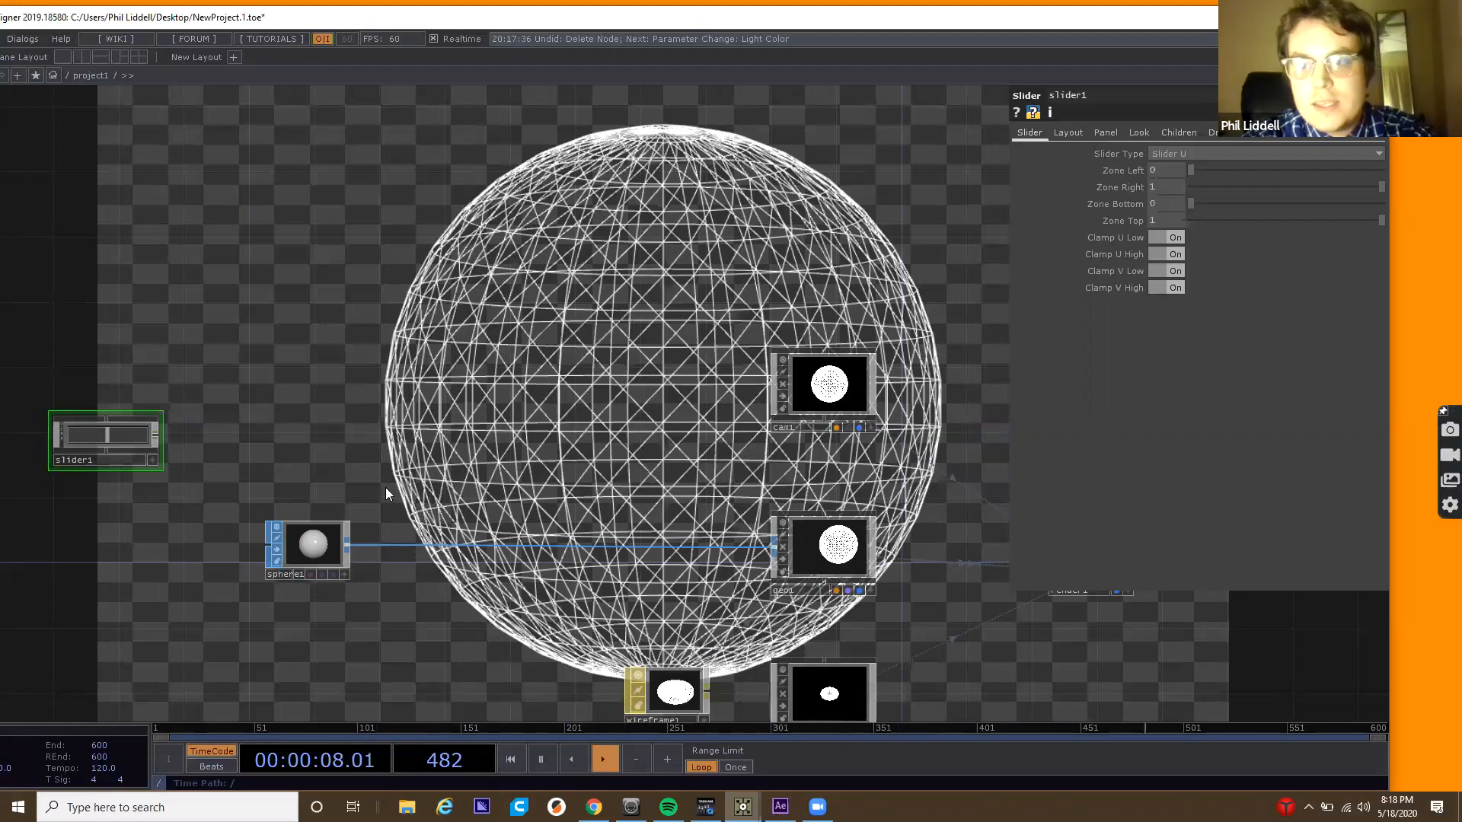
# Connect a new Null CHOP to the Slider's output and position it above the Sphere SOP's connection to the Geometry component.
pyautogui.rightClick(157, 430)
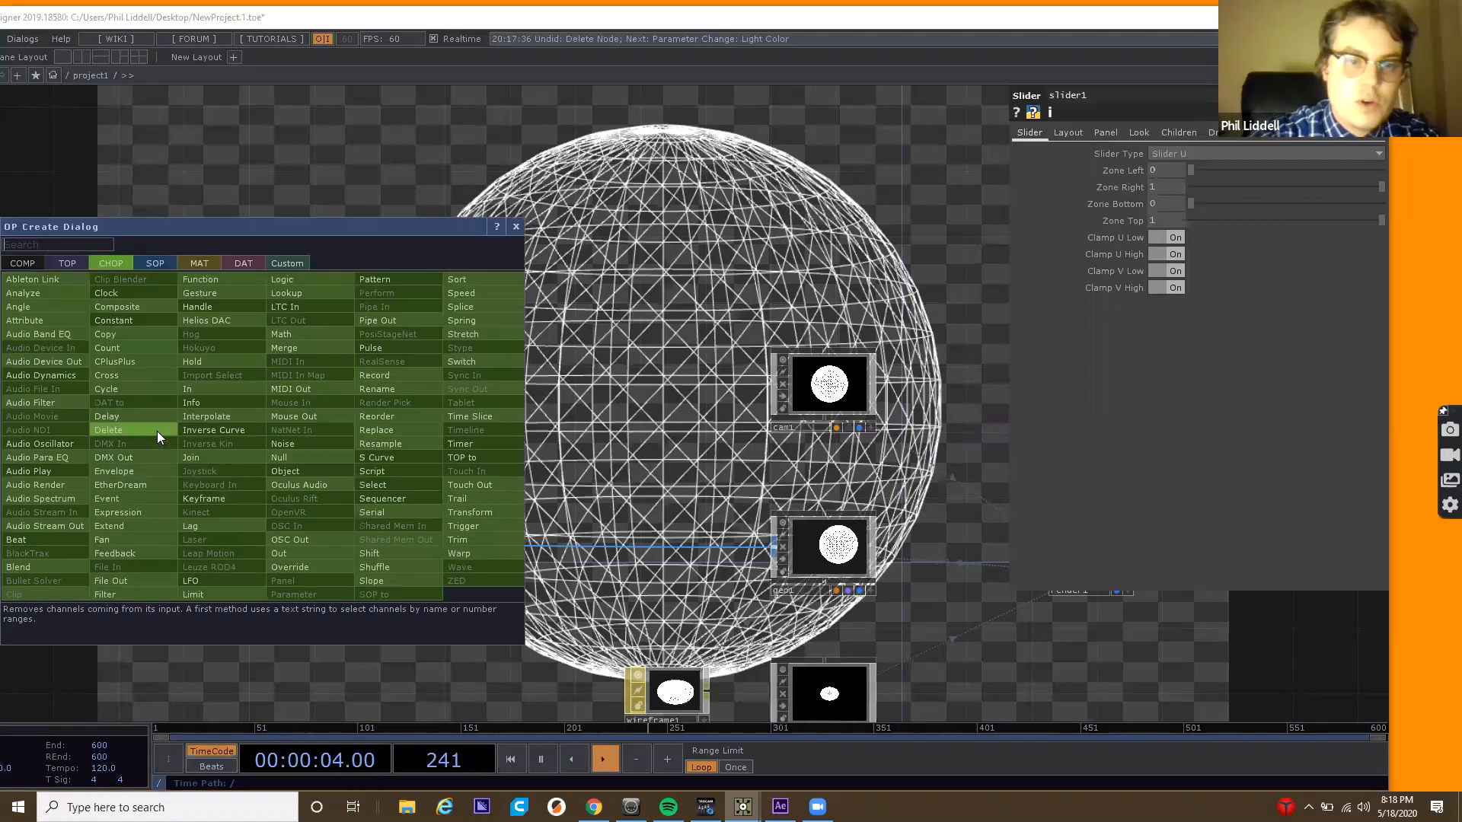
pyautogui.click(816, 332)
pyautogui.click(738, 297)
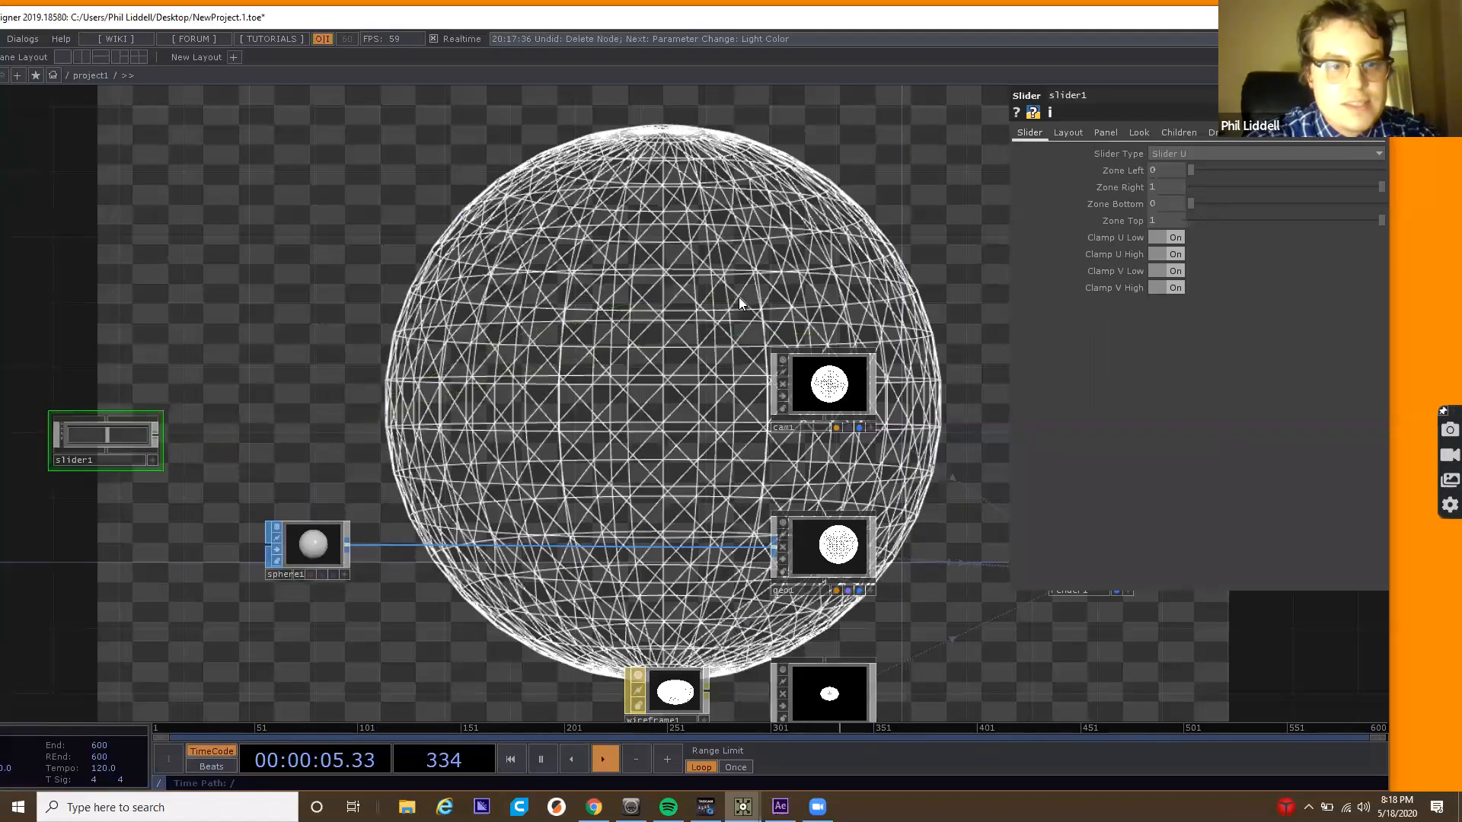
pyautogui.rightClick(154, 435)
pyautogui.write('nu')
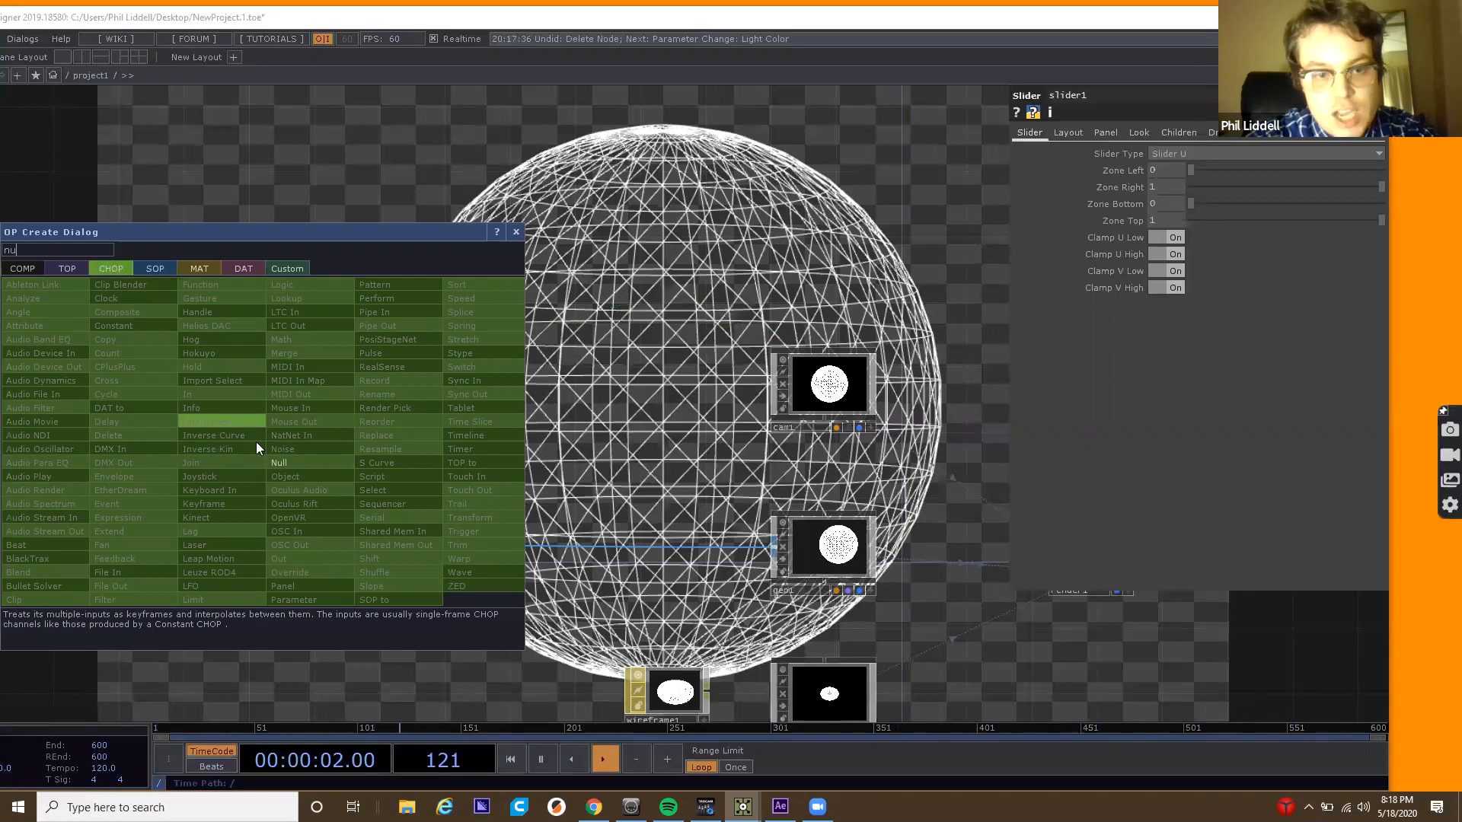
pyautogui.click(283, 460)
pyautogui.click(386, 439)
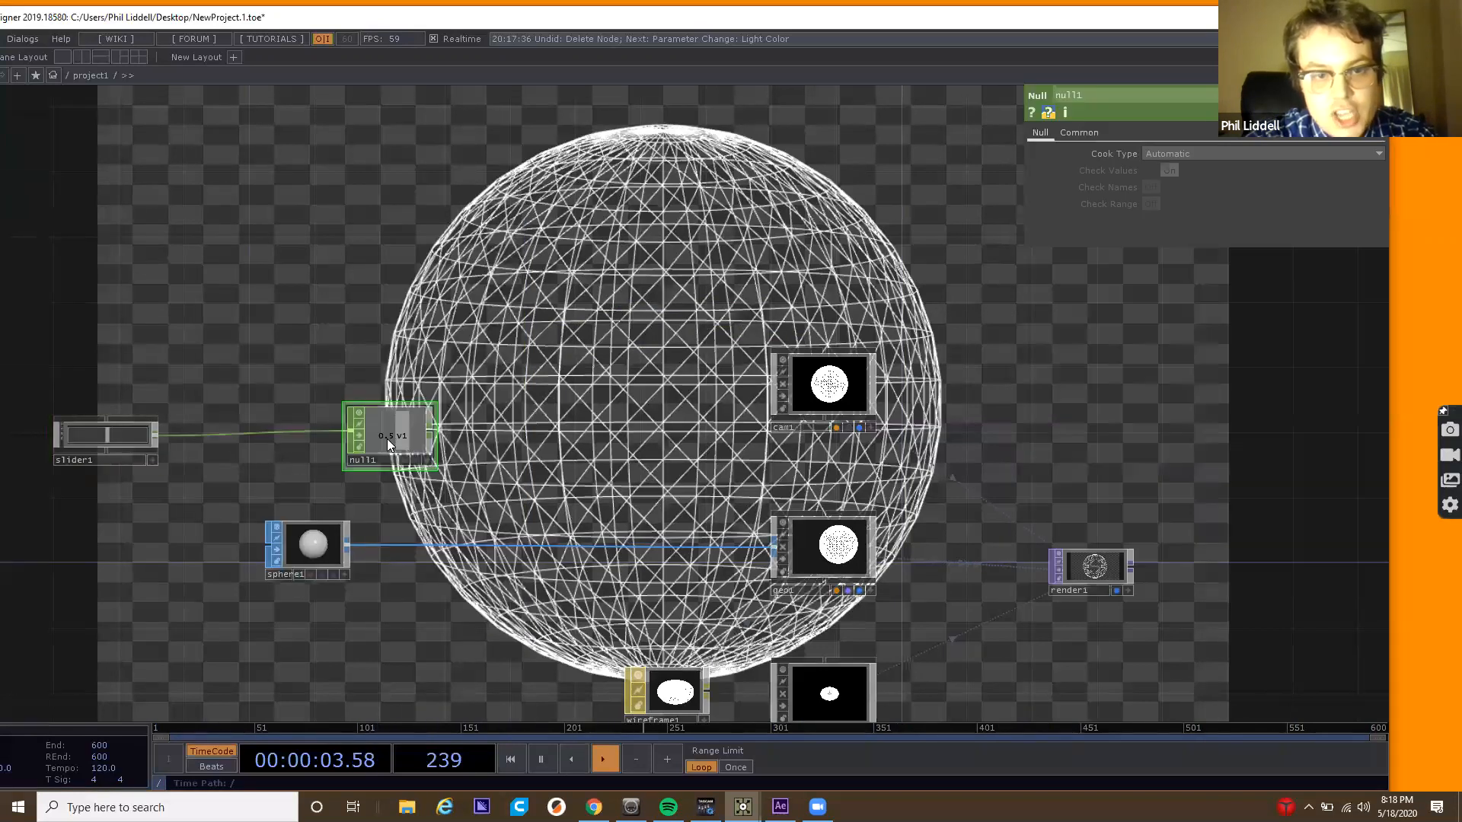
pyautogui.moveTo(387, 438); pyautogui.dragTo(434, 437)
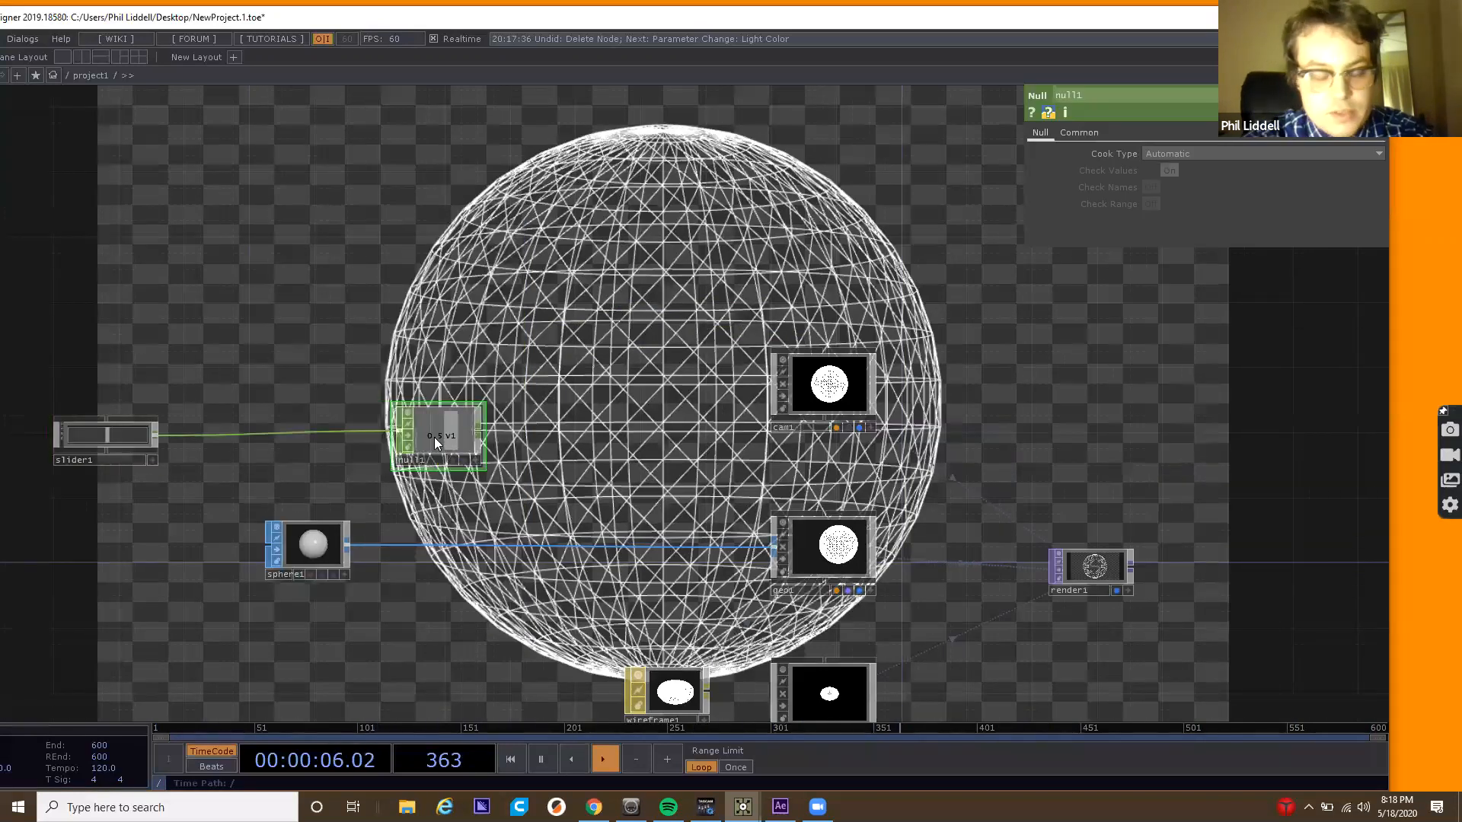
pyautogui.moveTo(298, 383); pyautogui.dragTo(366, 394)
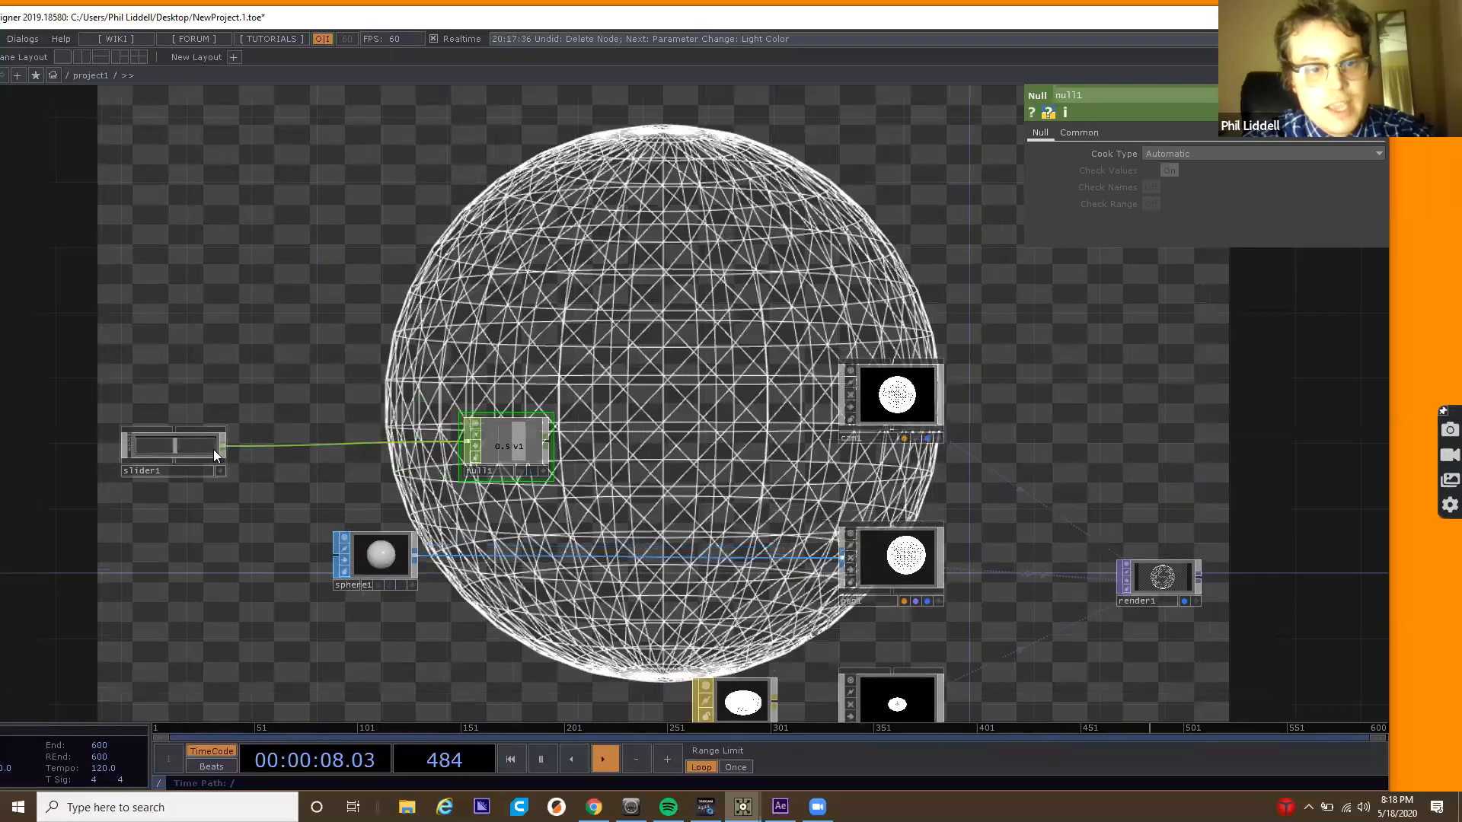
# Make the Slider component's viewer active and set the slider to about 0.46.
pyautogui.click(220, 471)
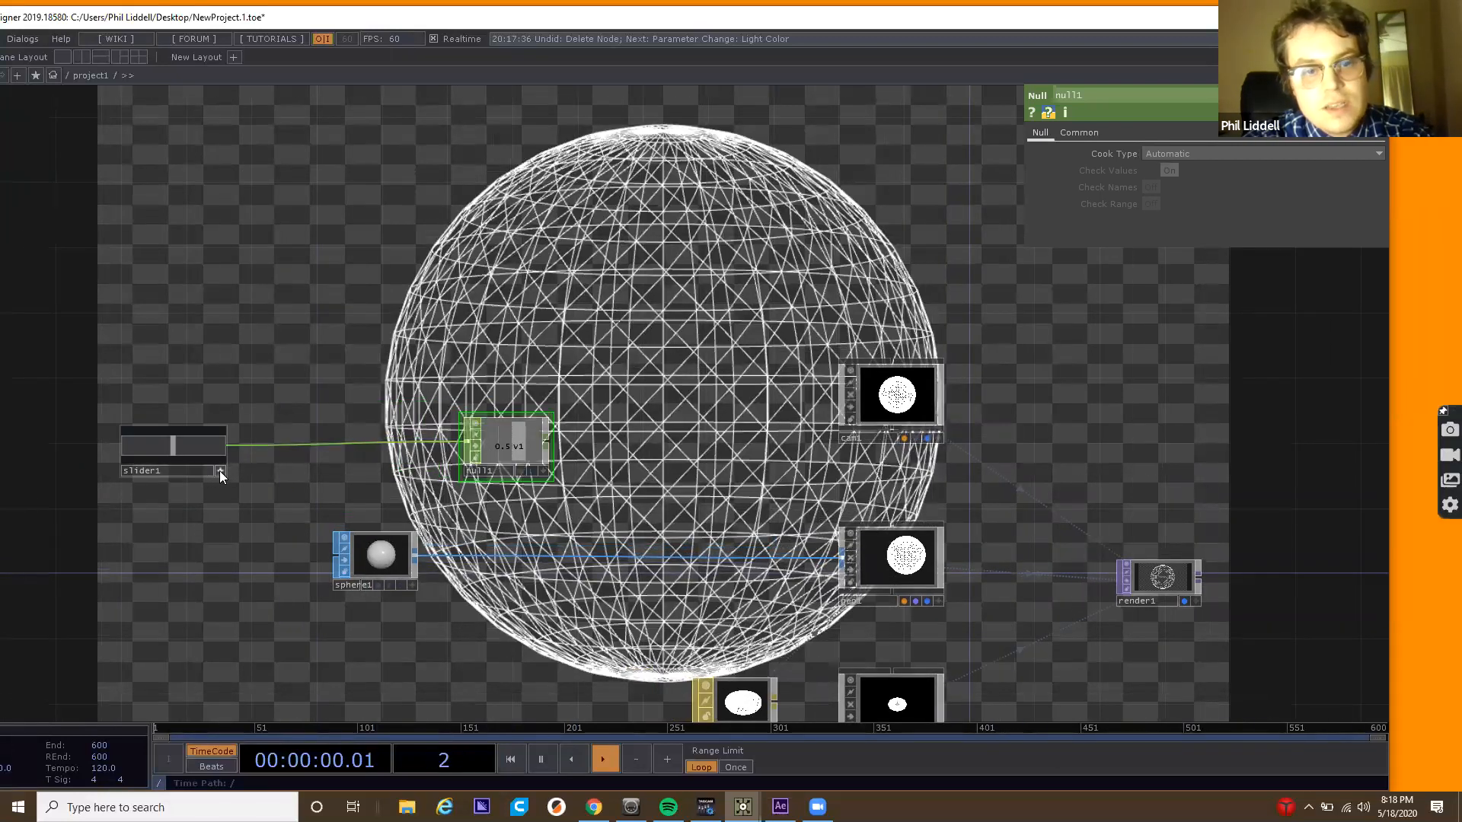
pyautogui.click(187, 454)
pyautogui.click(221, 471)
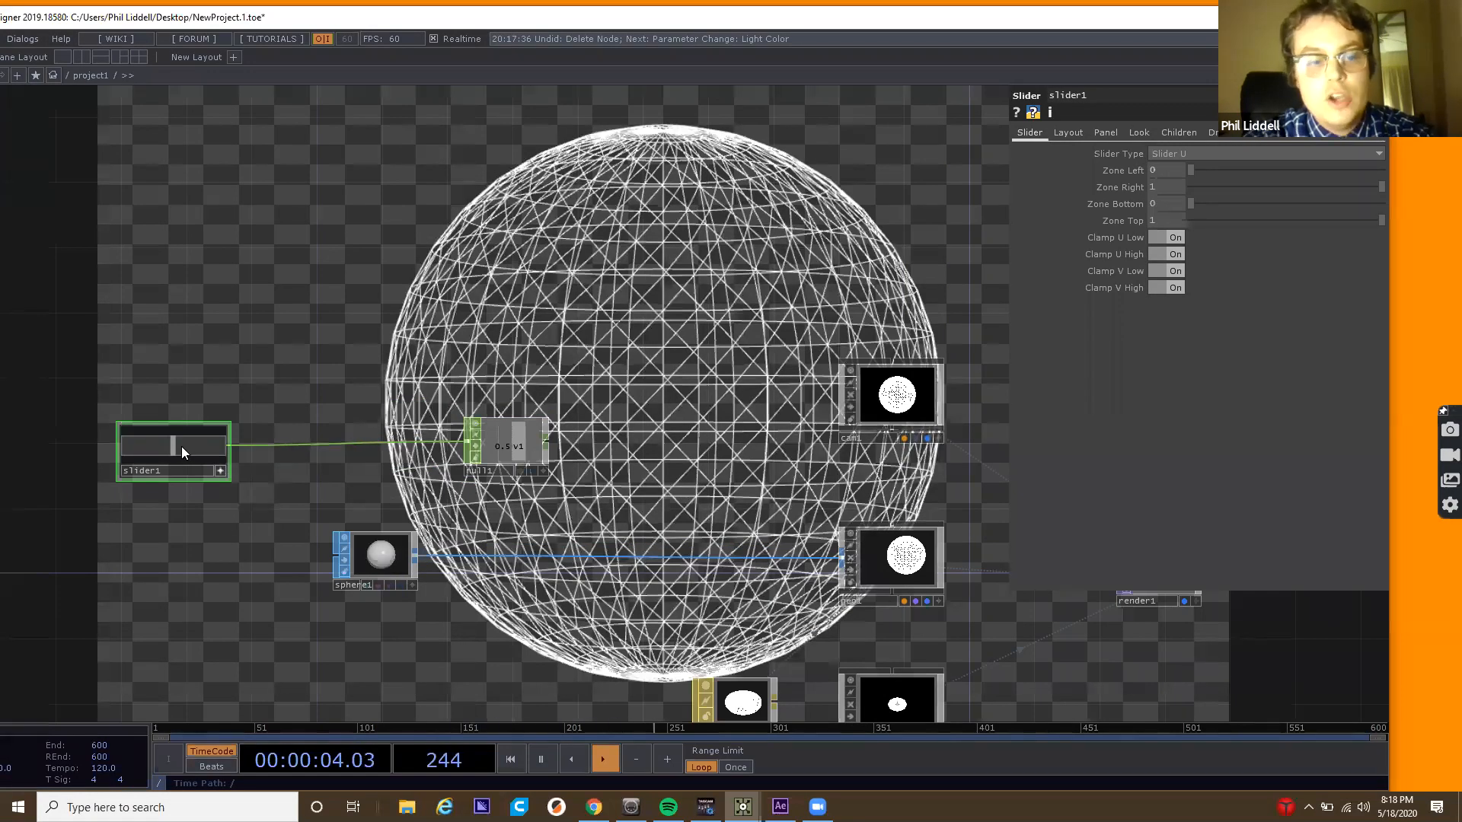
pyautogui.moveTo(155, 445)
pyautogui.mouseDown()
pyautogui.moveTo(99, 446)
pyautogui.moveTo(188, 446)
pyautogui.moveTo(169, 446)
pyautogui.mouseUp()
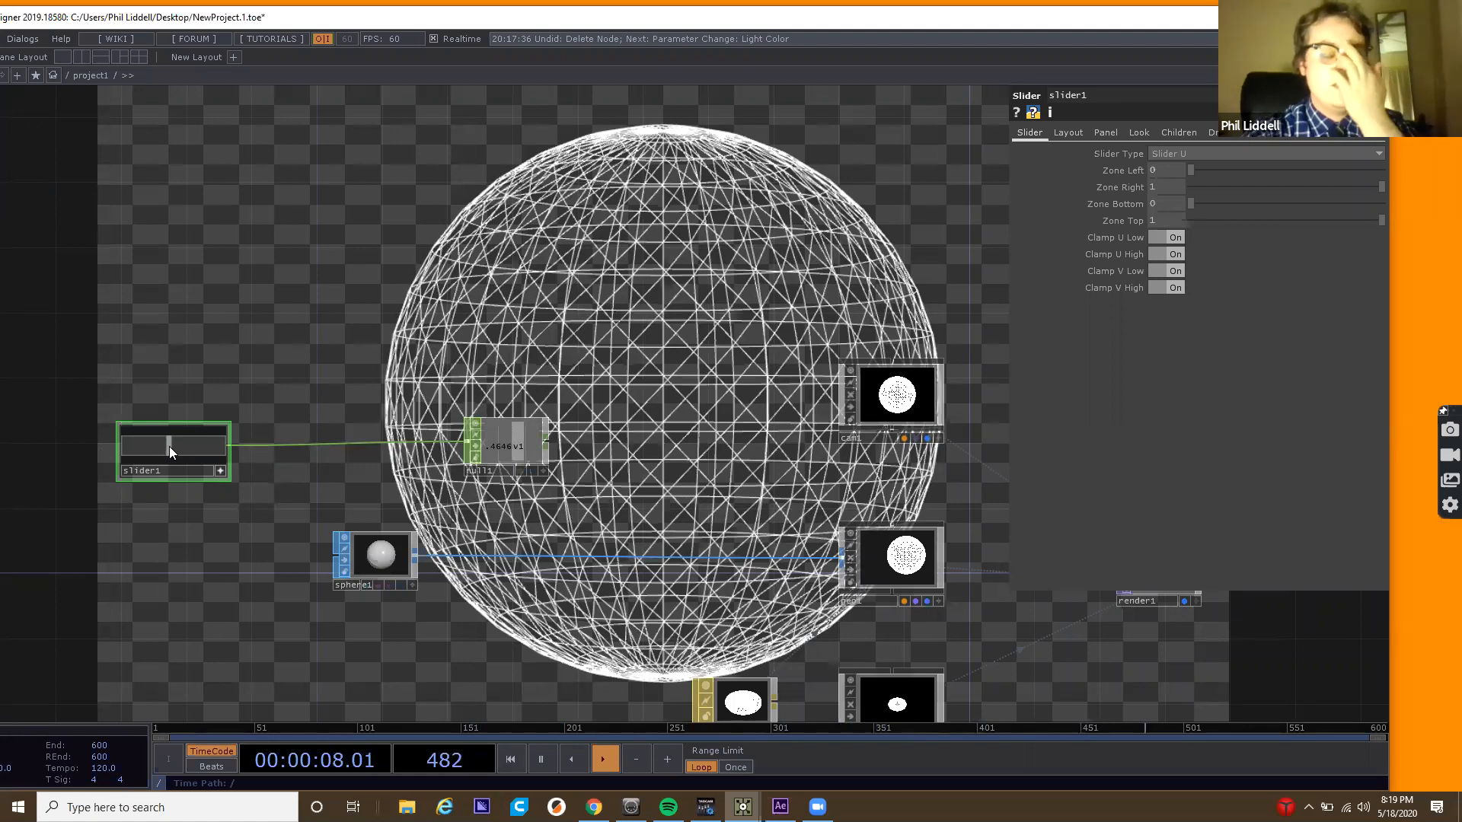
# Move the Null CHOP farther from the Slider and bring the Sphere SOP's parameters into view.
pyautogui.moveTo(537, 456); pyautogui.dragTo(587, 460)
pyautogui.click(366, 552)
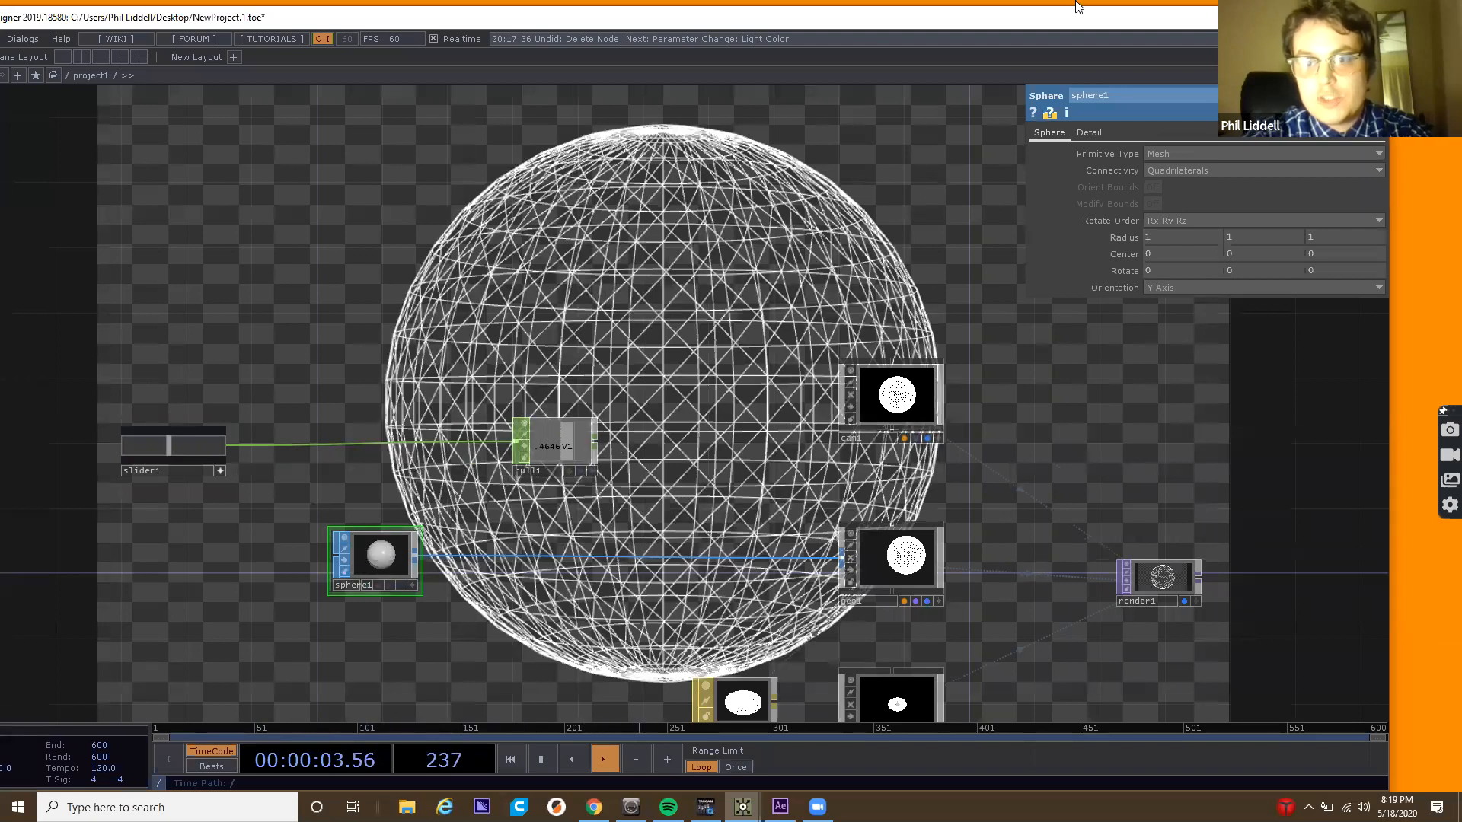
pyautogui.moveTo(950, 24); pyautogui.dragTo(829, 29)
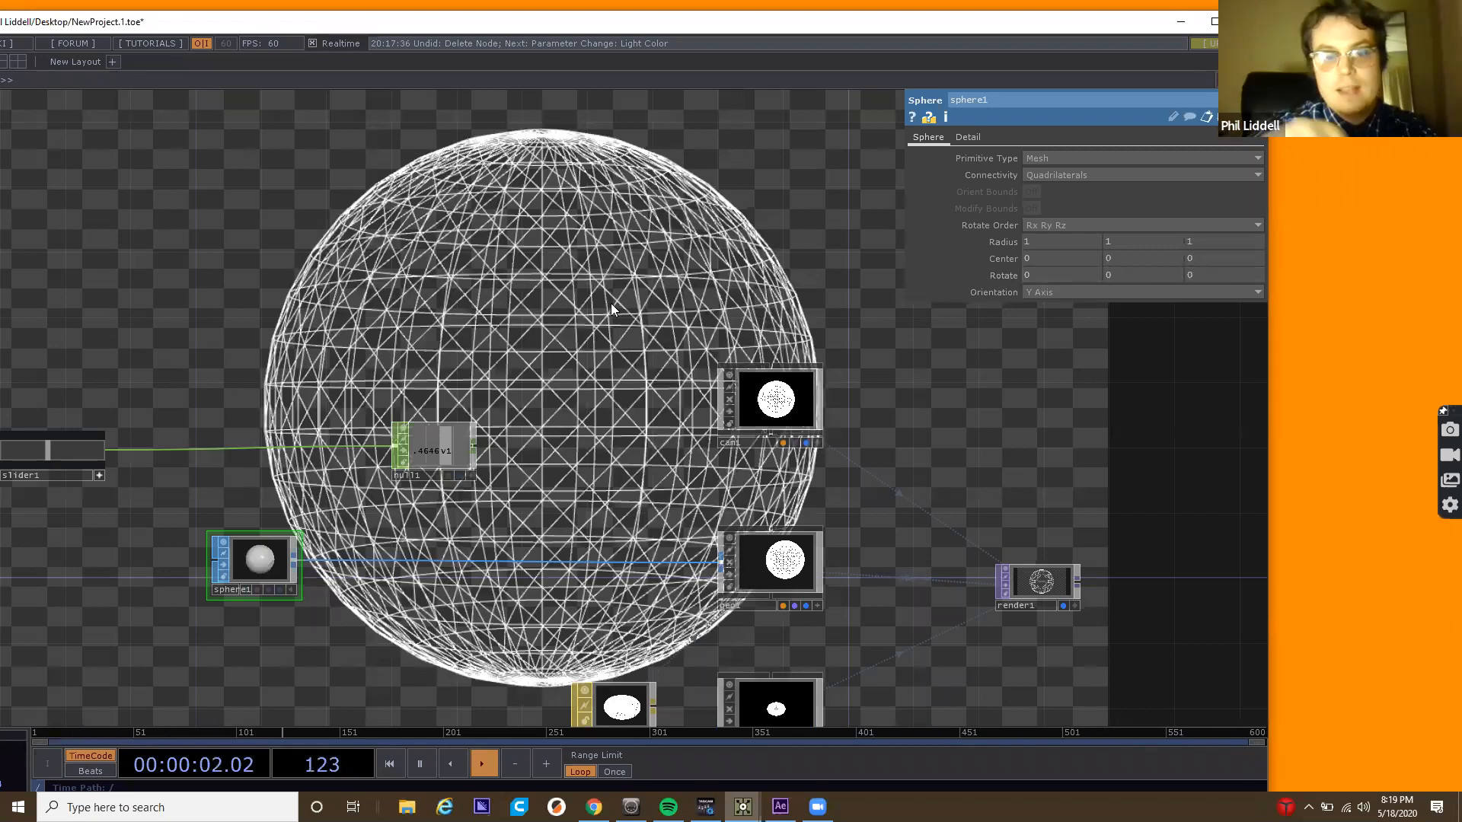
# Link the Sphere's Y Rotate parameter to the Null CHOP's v1 channel as a CHOP Reference.
pyautogui.moveTo(163, 329); pyautogui.dragTo(292, 338)
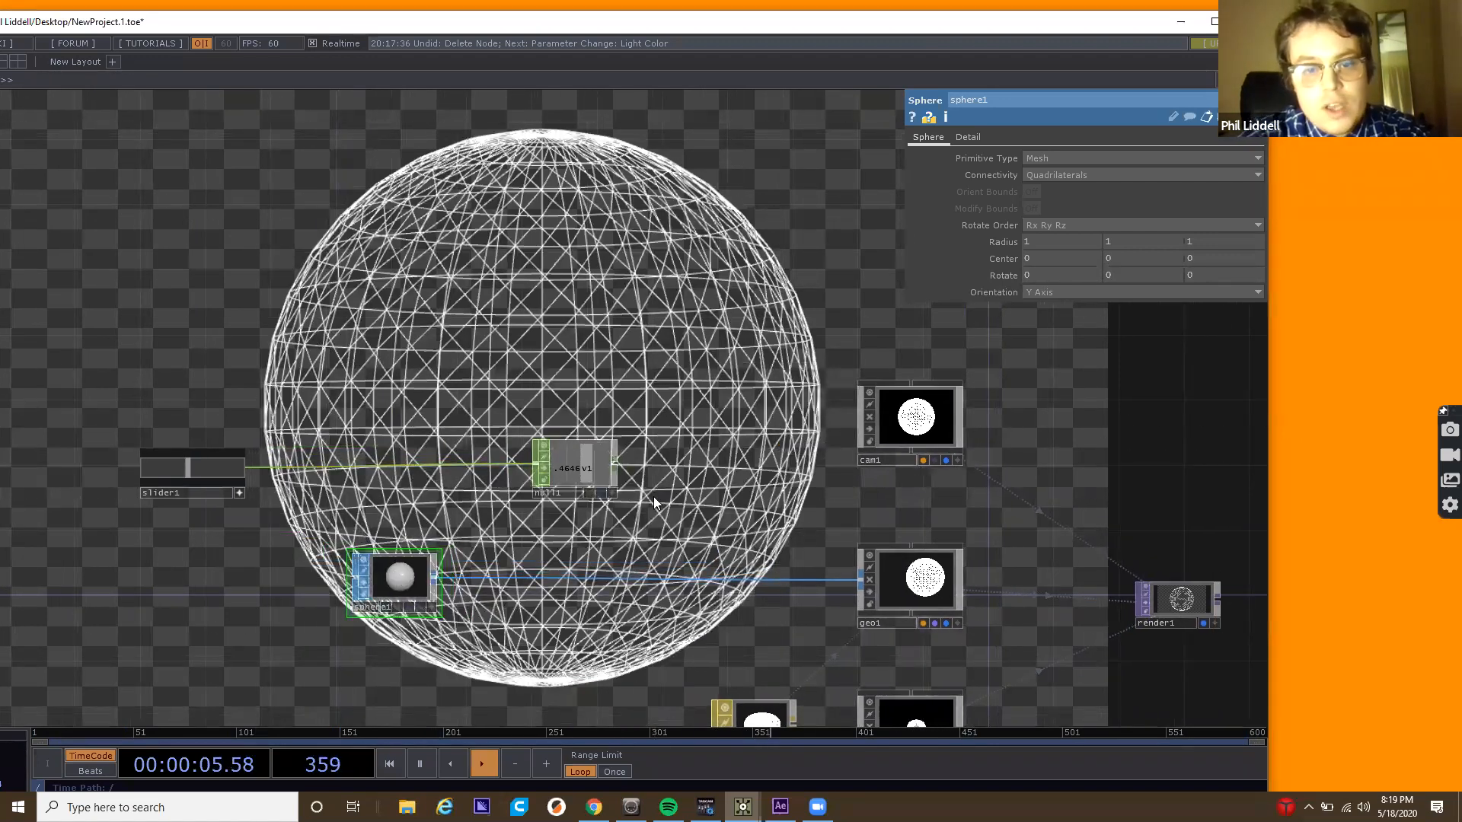
pyautogui.click(611, 493)
pyautogui.moveTo(586, 467); pyautogui.dragTo(1136, 274)
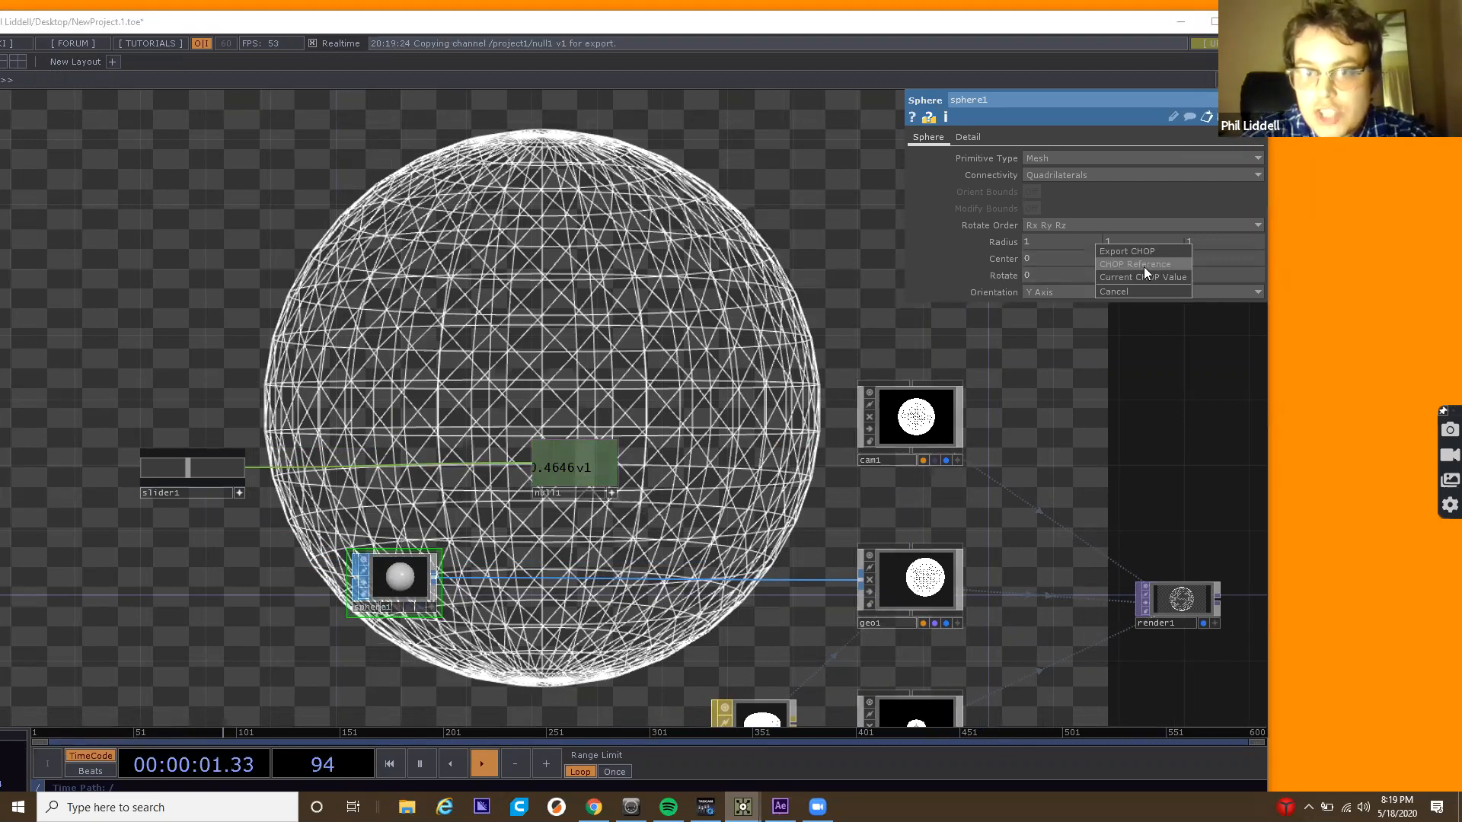
pyautogui.click(1144, 266)
# Test the slider's effect on the sphere's rotation by moving it up to 1 and back to about 0.41.
pyautogui.moveTo(187, 466)
pyautogui.mouseDown()
pyautogui.moveTo(102, 478)
pyautogui.moveTo(341, 446)
pyautogui.moveTo(77, 480)
pyautogui.moveTo(280, 454)
pyautogui.moveTo(199, 479)
pyautogui.moveTo(228, 478)
pyautogui.moveTo(126, 490)
pyautogui.moveTo(344, 481)
pyautogui.moveTo(70, 500)
pyautogui.moveTo(196, 487)
pyautogui.mouseUp()
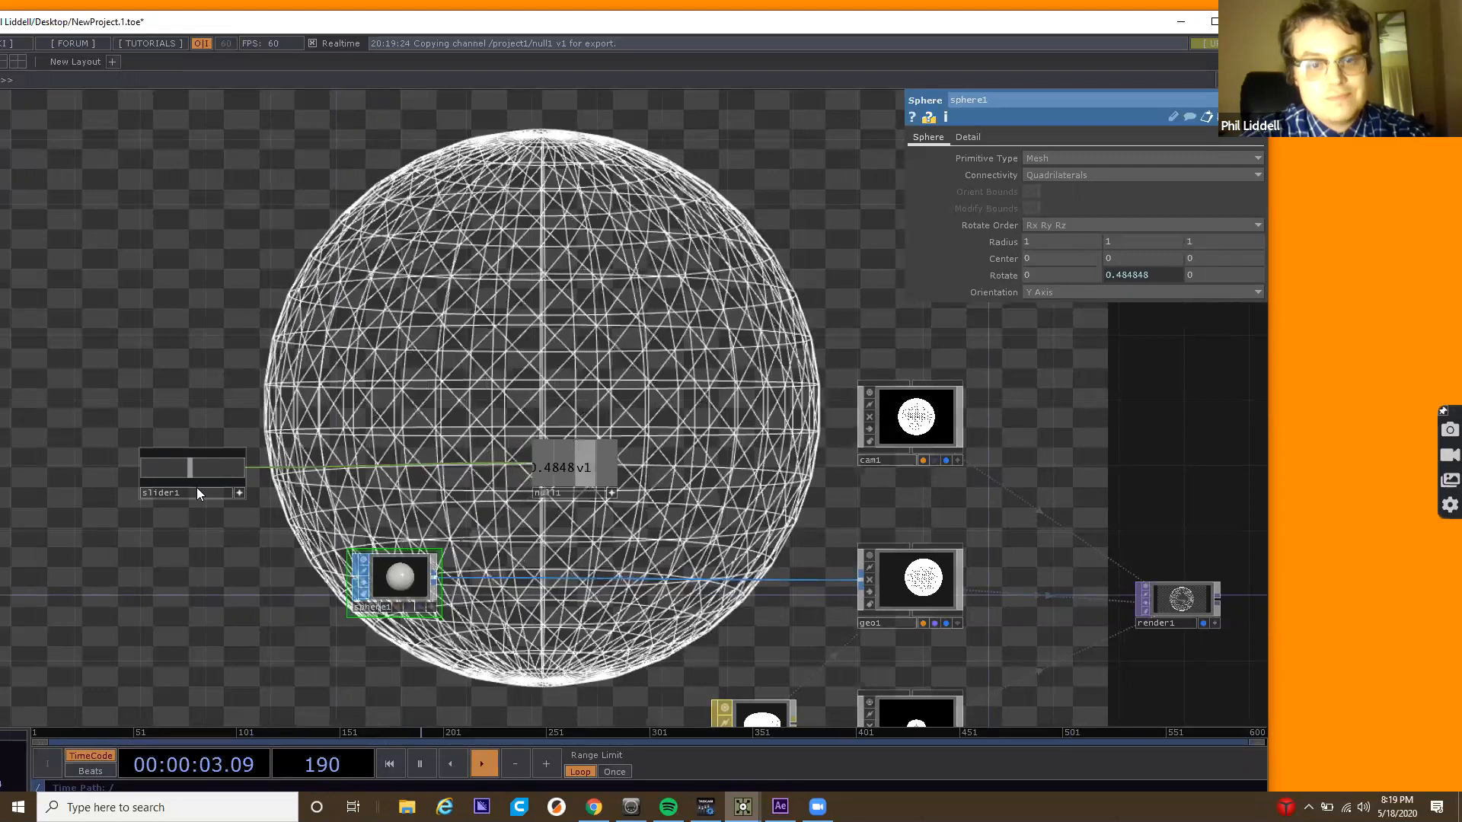
pyautogui.rightClick(305, 466)
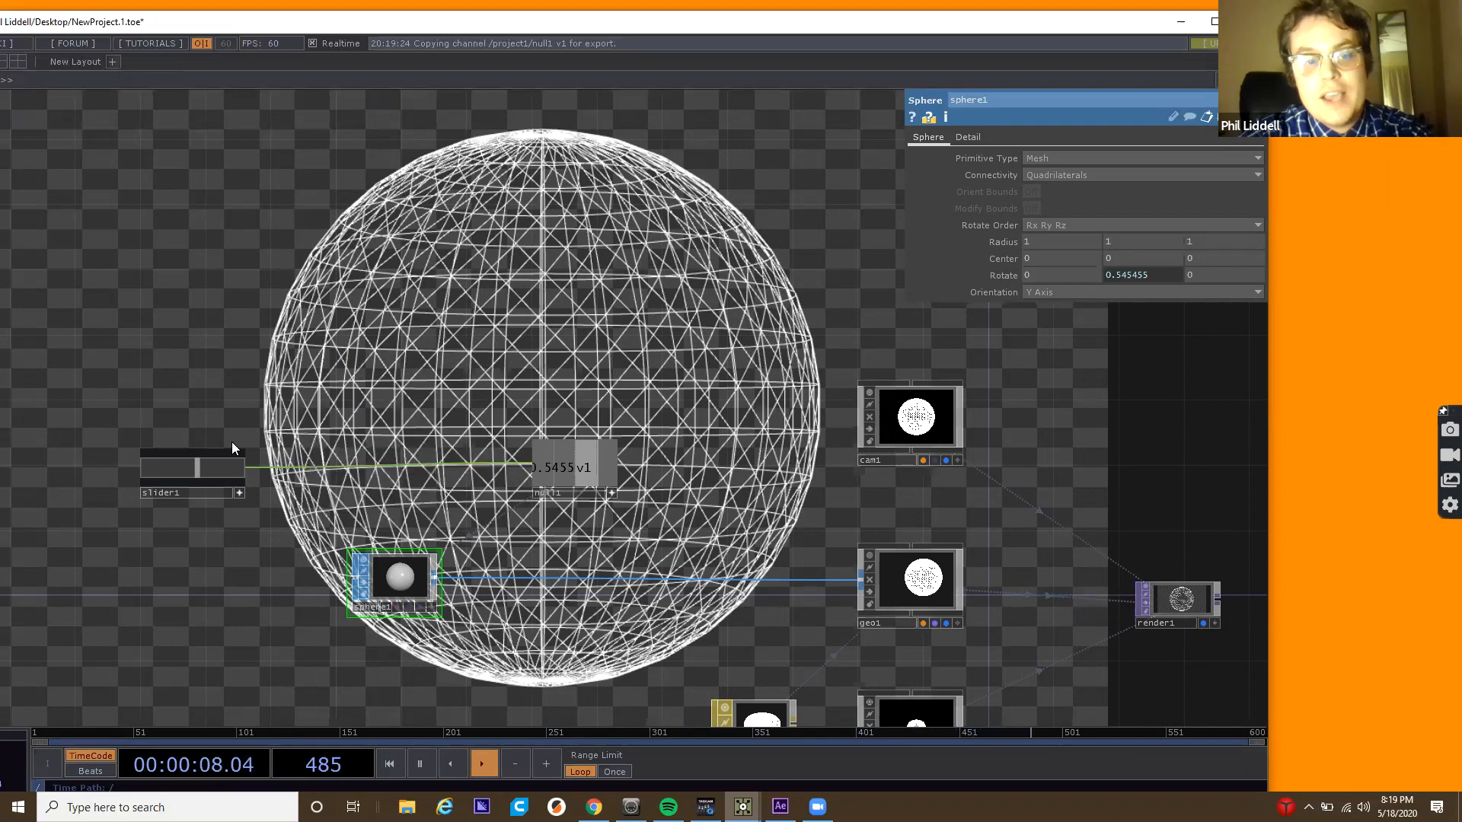
pyautogui.moveTo(191, 466); pyautogui.dragTo(359, 457)
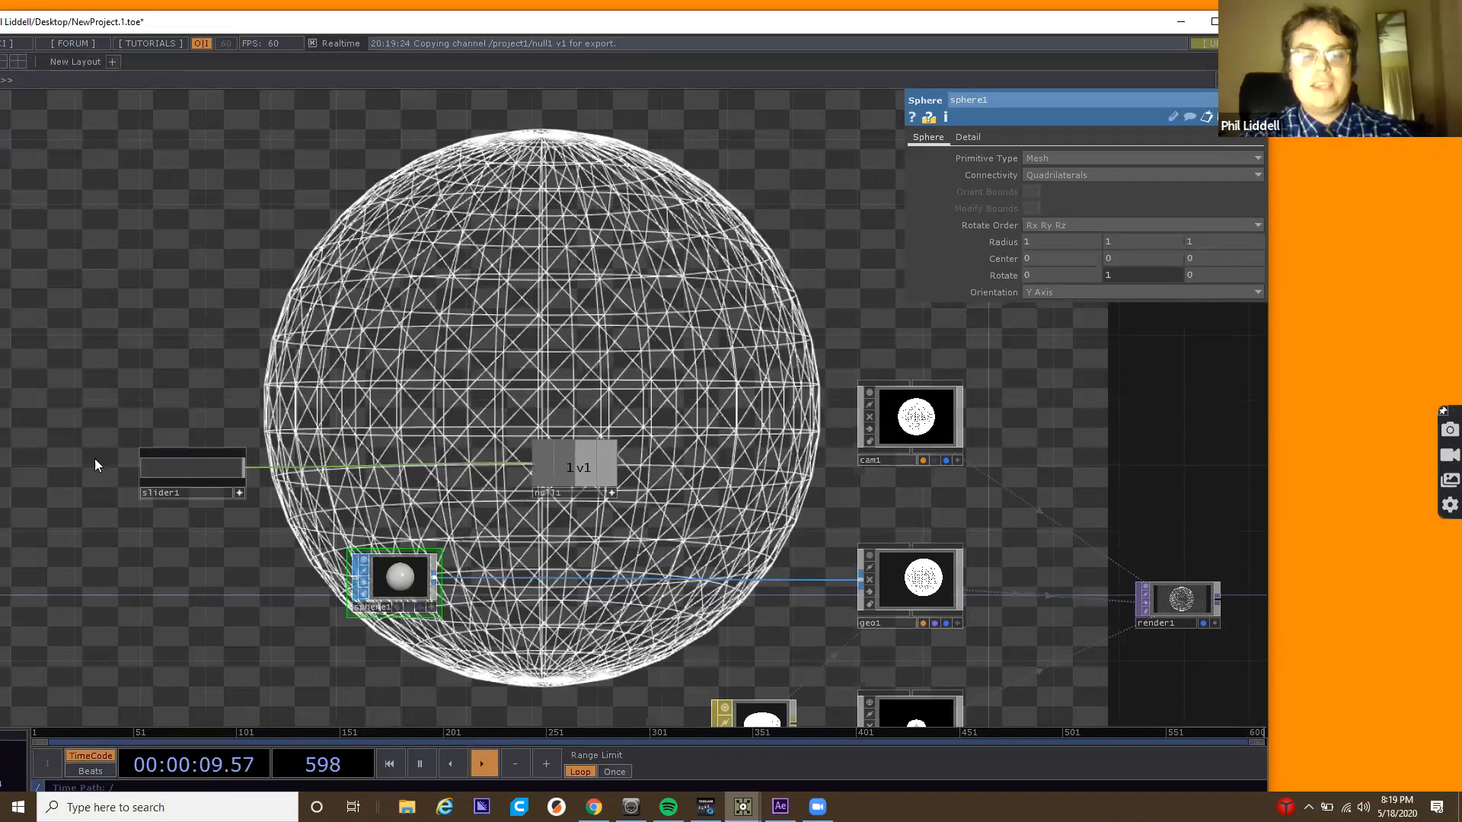
pyautogui.moveTo(223, 465); pyautogui.dragTo(343, 457)
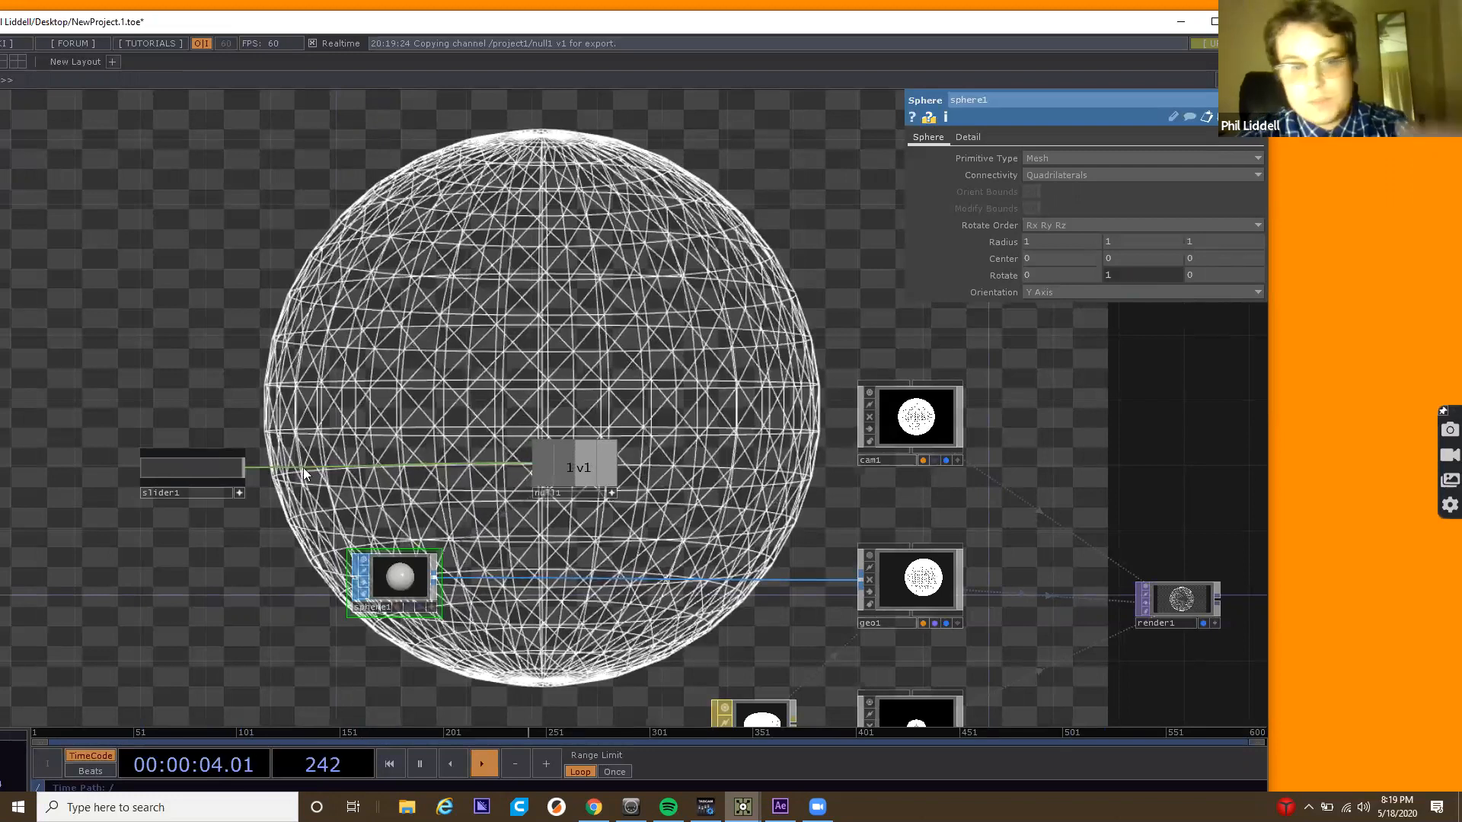
pyautogui.moveTo(226, 469); pyautogui.dragTo(184, 469)
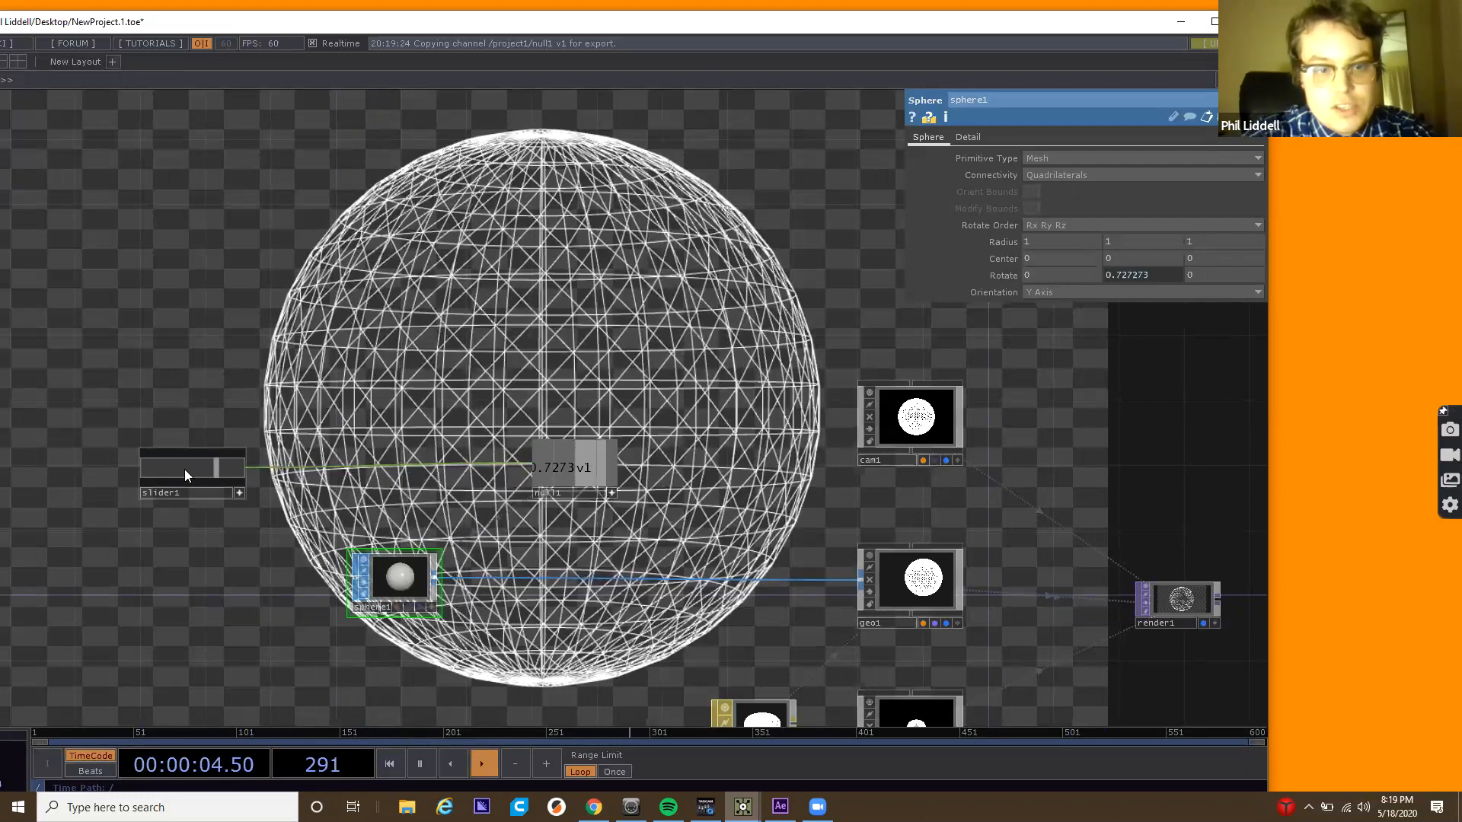
# Insert a Speed CHOP into the connection between the Slider and the Null CHOP.
pyautogui.rightClick(310, 468)
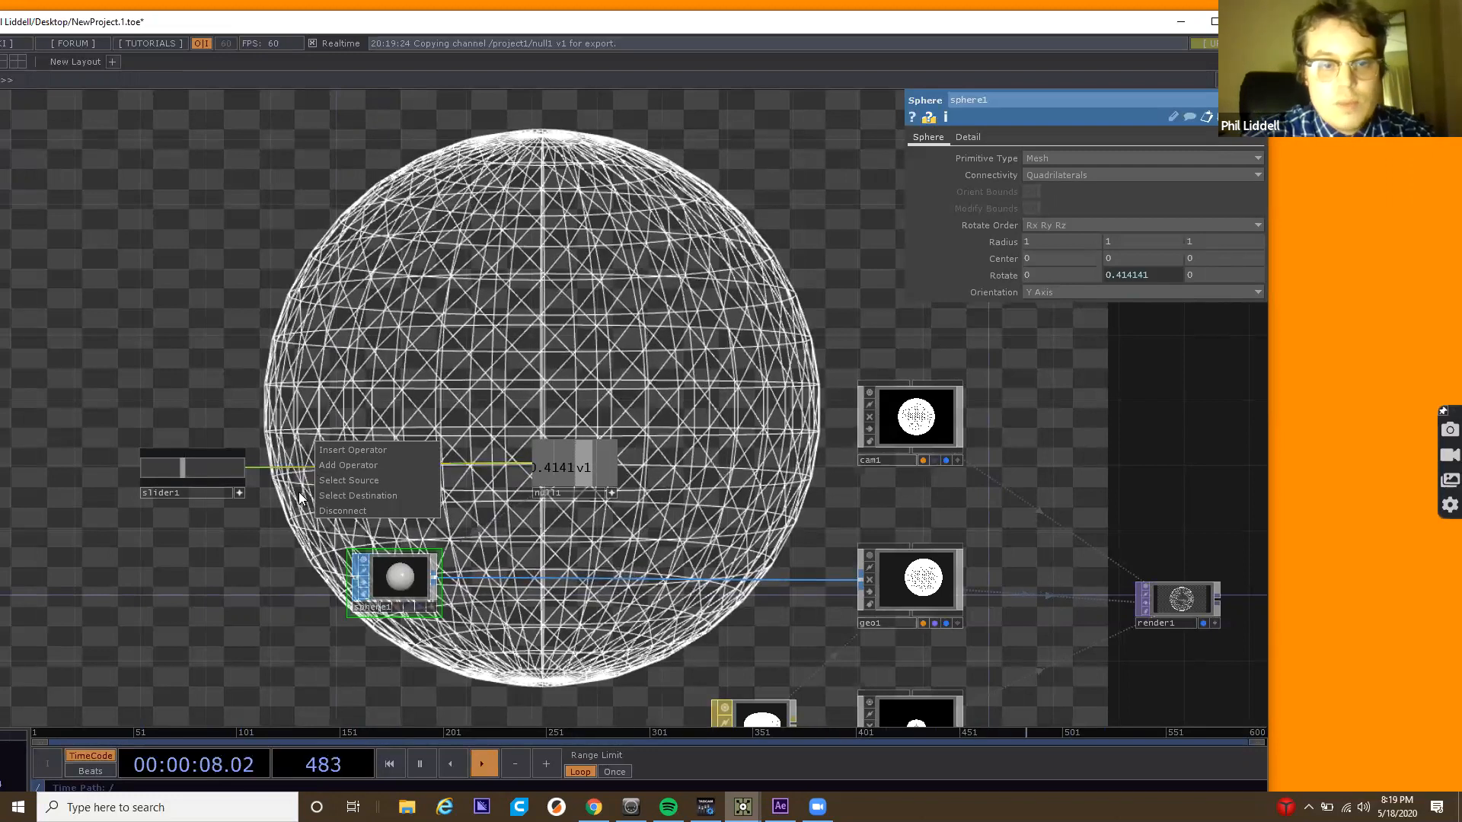
pyautogui.scroll(2, 309, 502)
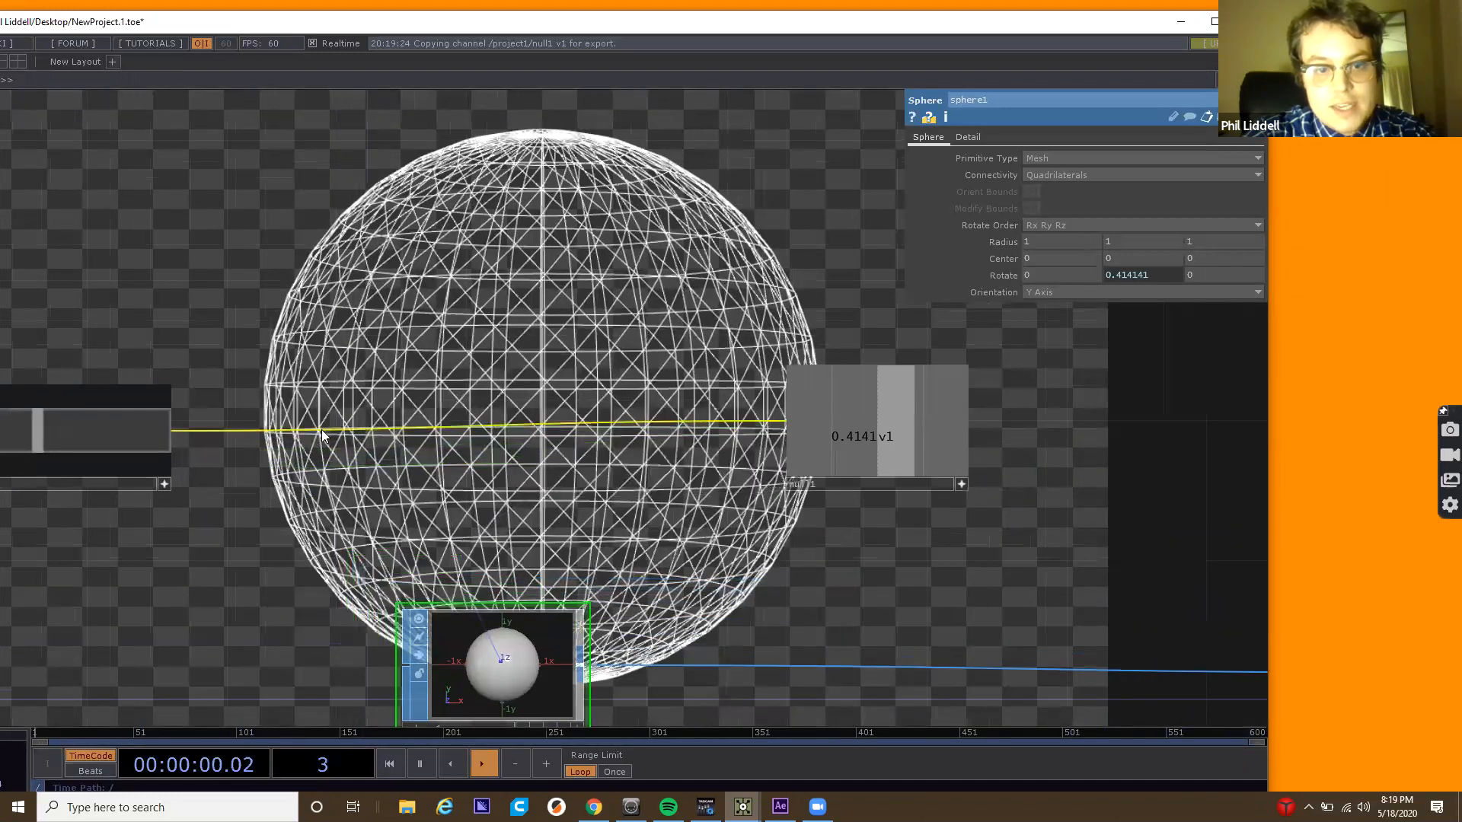
pyautogui.click(355, 405)
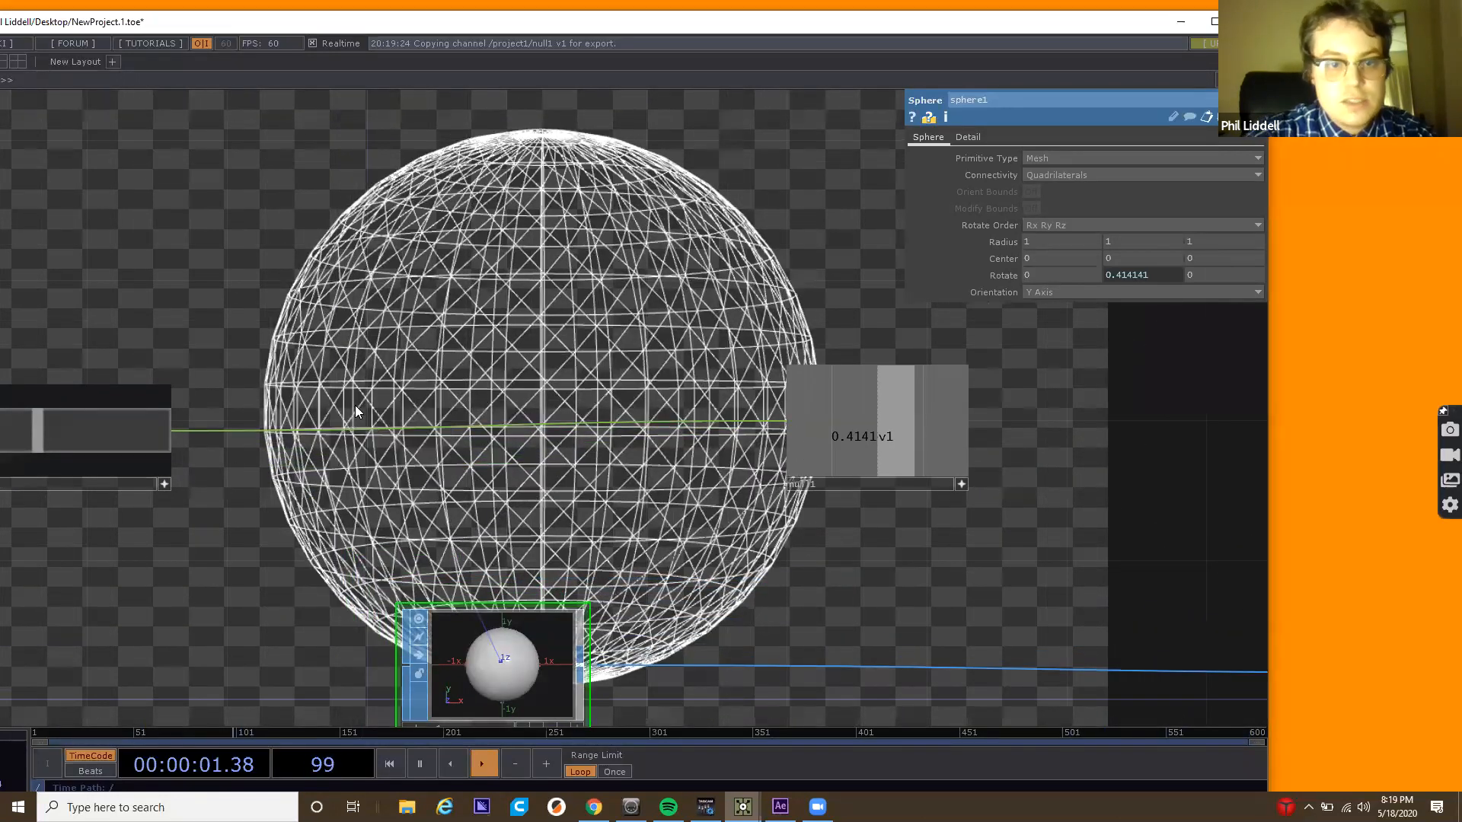
pyautogui.rightClick(351, 425)
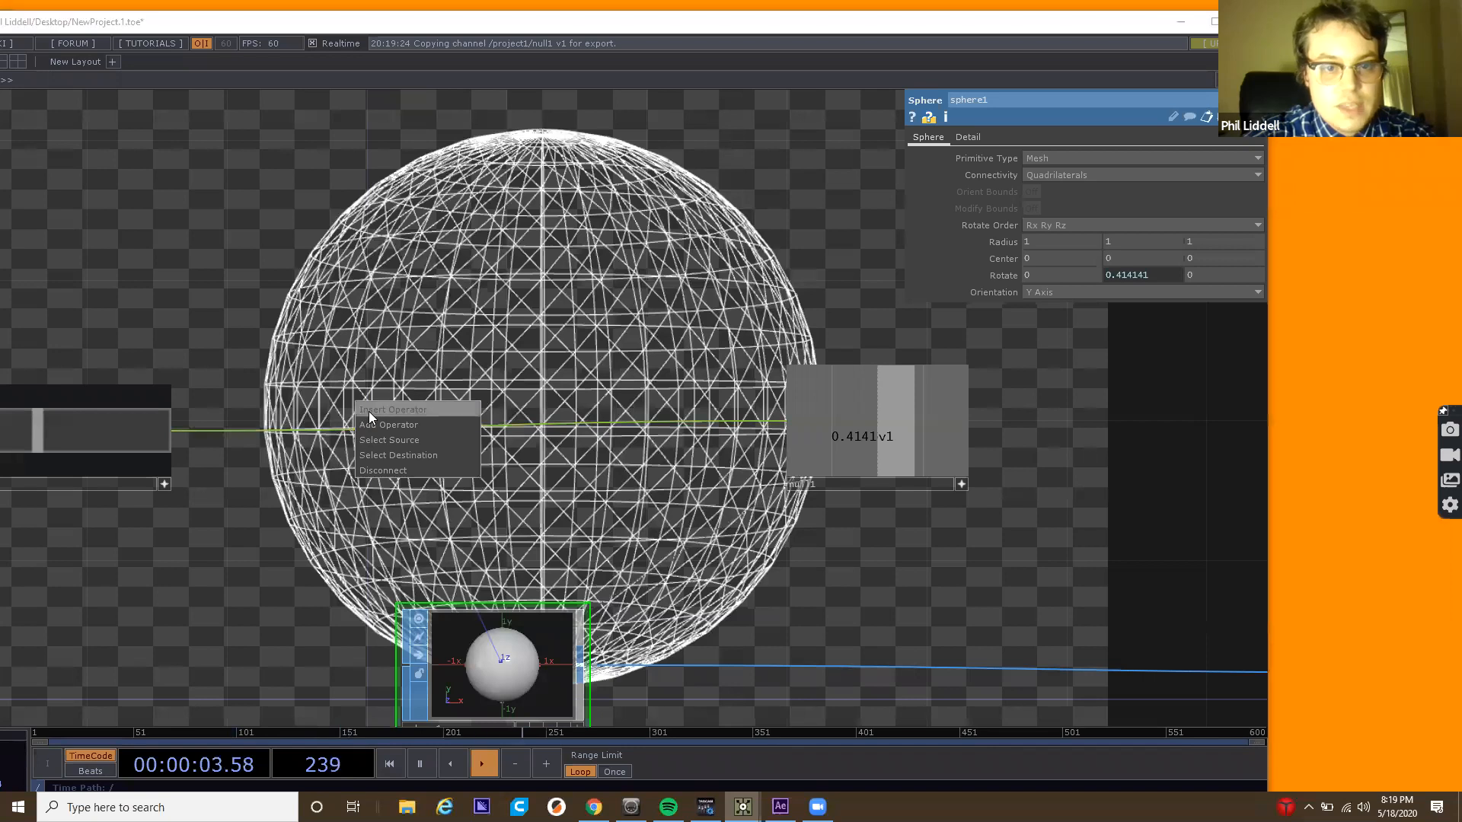
pyautogui.click(369, 411)
pyautogui.write('spee')
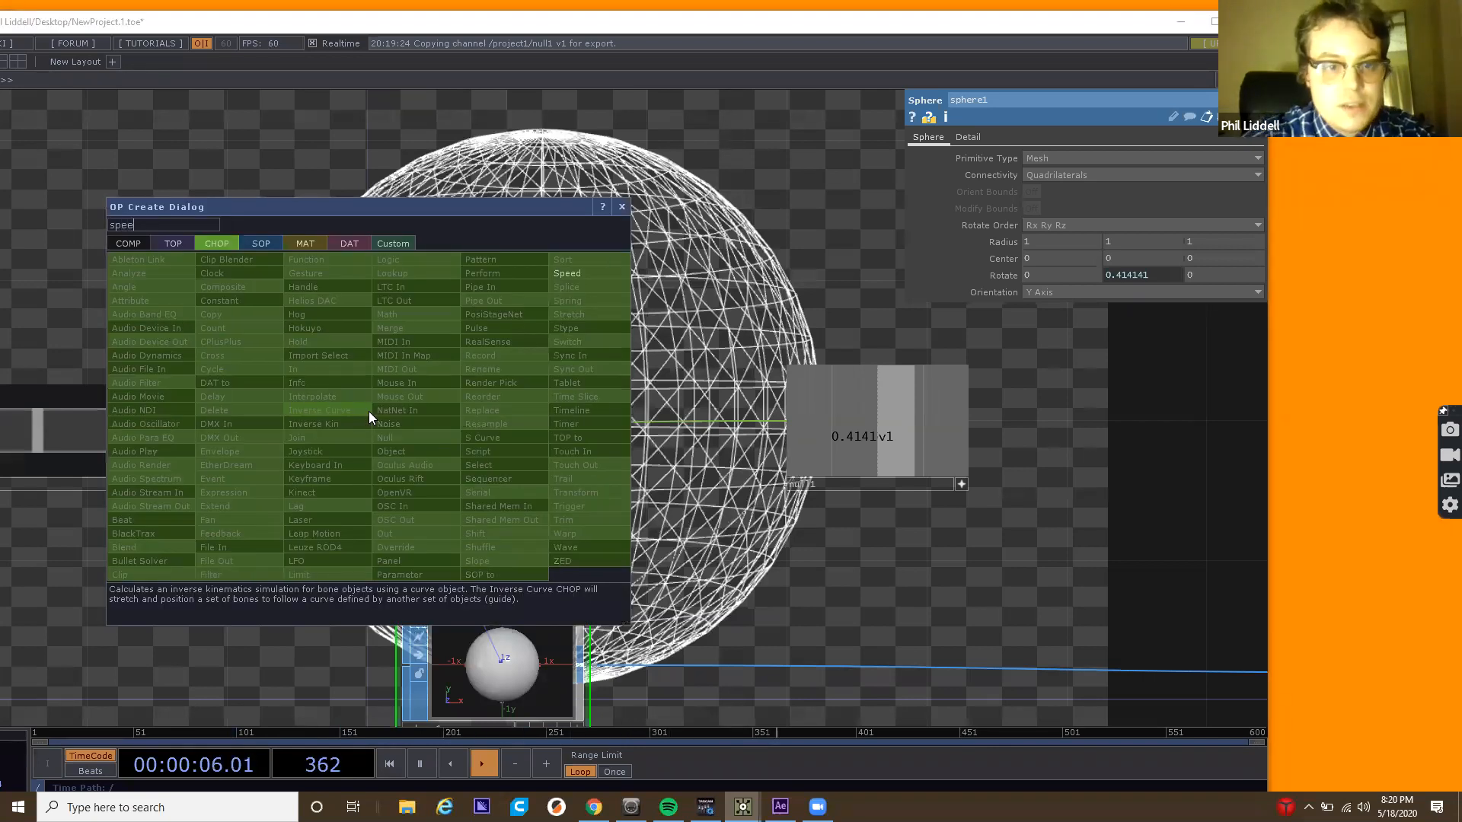
pyautogui.click(569, 275)
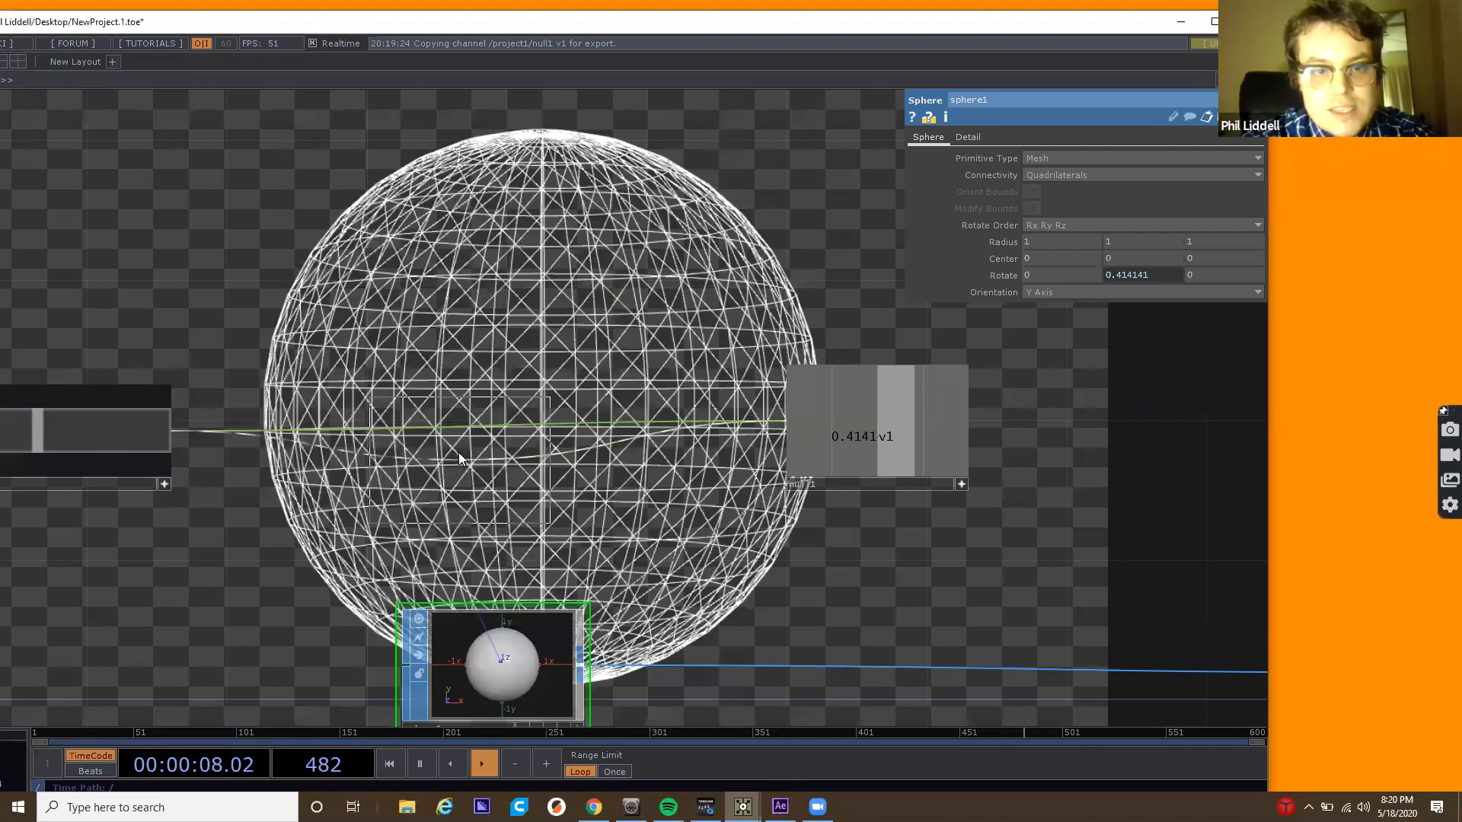
pyautogui.click(460, 430)
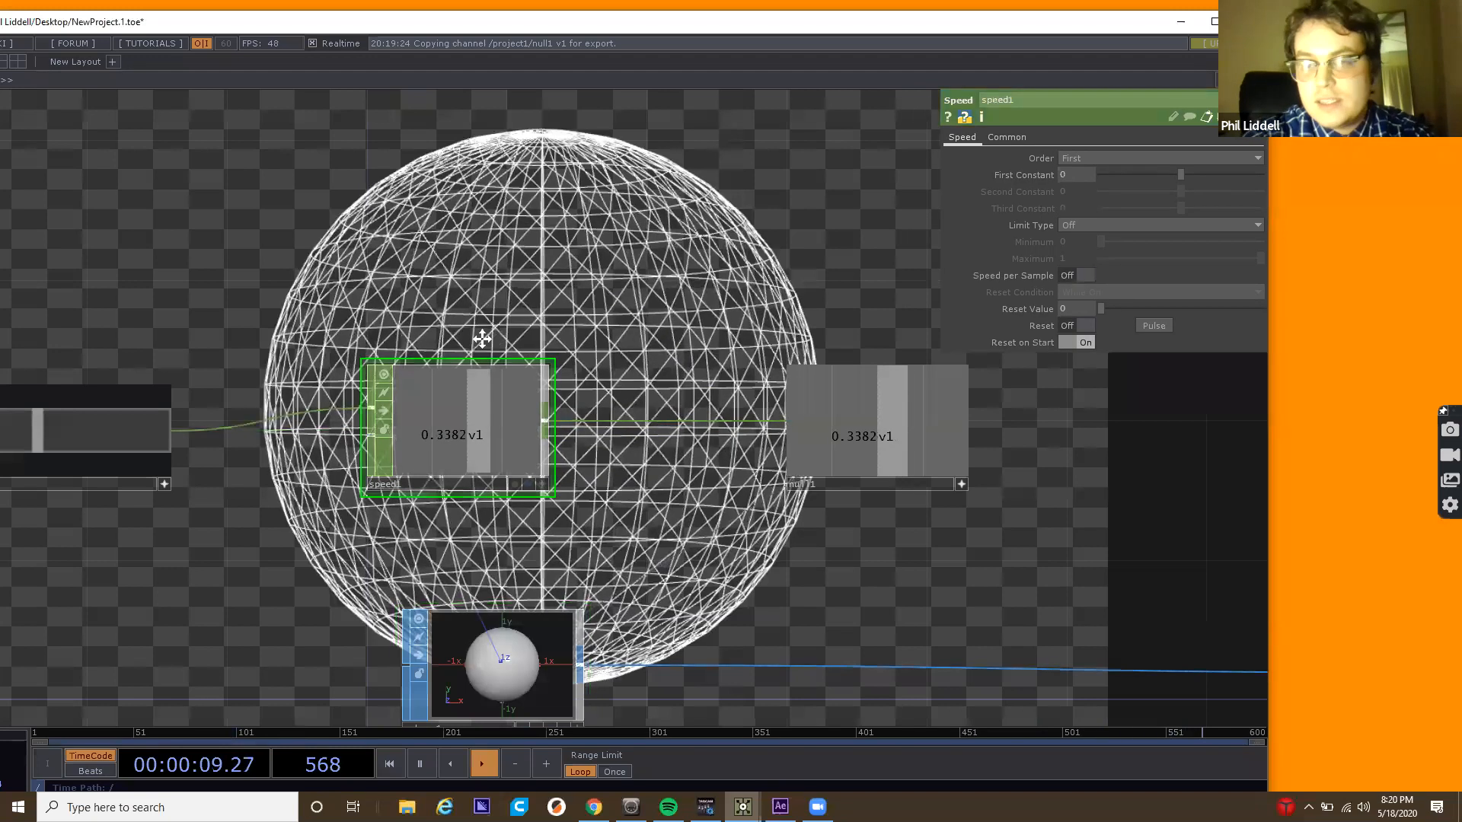
# Examine the Speed and Null CHOP values and how they drive the Sphere SOP's Y Rotate parameter.
pyautogui.scroll(-4, 478, 339)
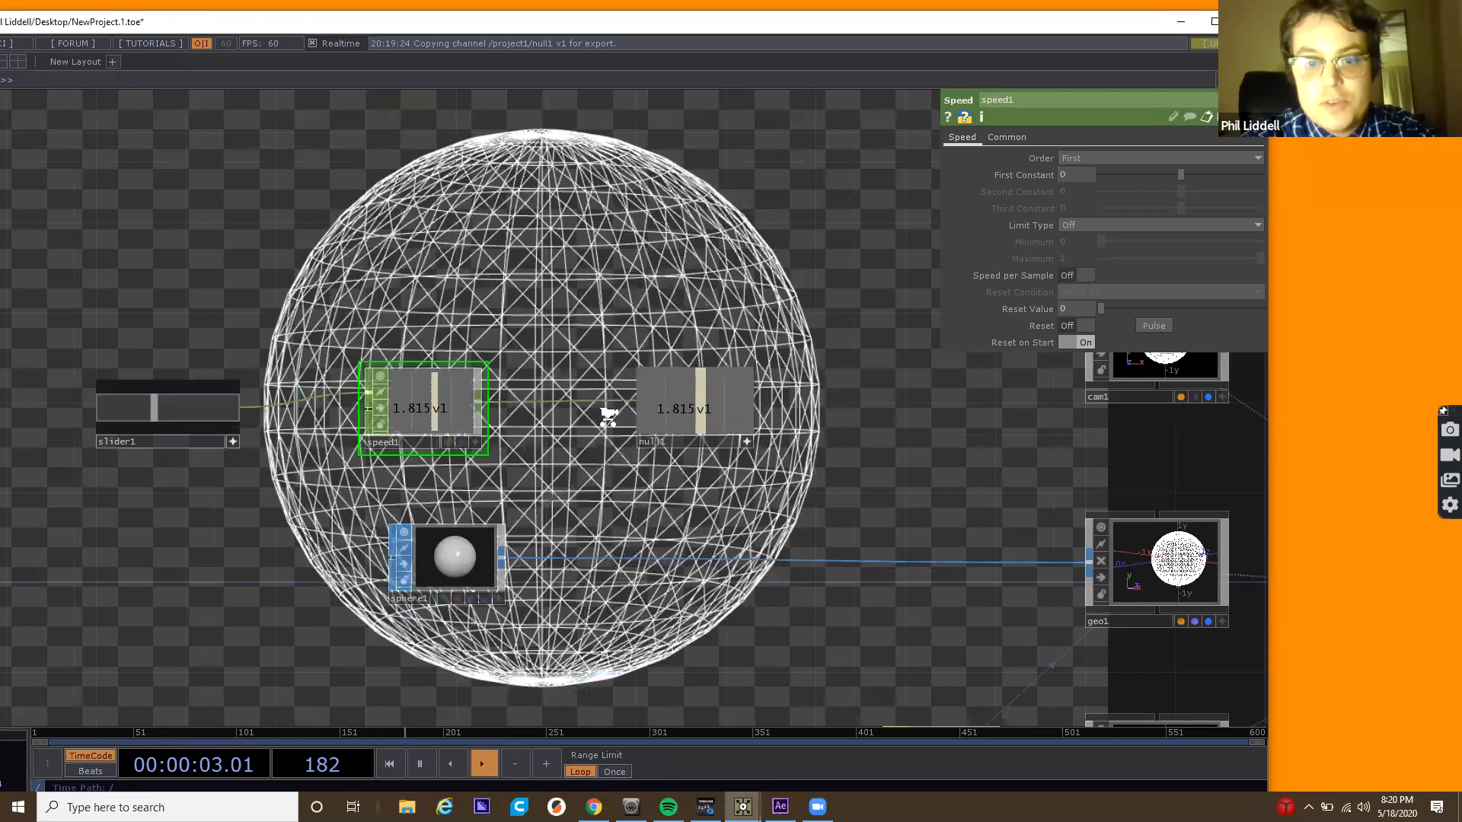
pyautogui.scroll(4, 625, 417)
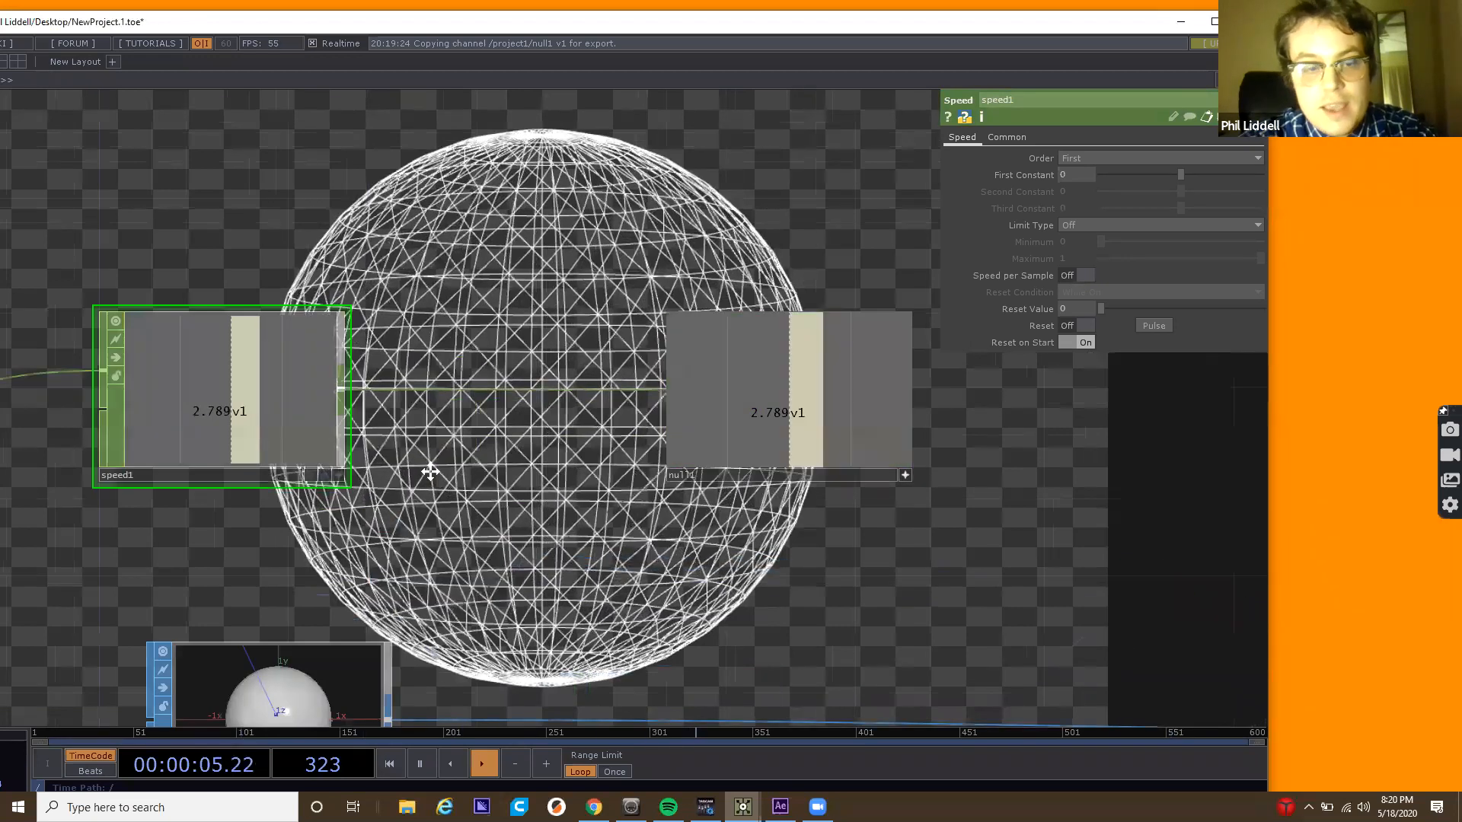
pyautogui.moveTo(655, 459); pyautogui.dragTo(851, 449)
pyautogui.scroll(-1, 851, 449)
pyautogui.moveTo(305, 568); pyautogui.dragTo(505, 556, button='right')
pyautogui.moveTo(445, 562); pyautogui.dragTo(571, 552)
pyautogui.moveTo(151, 405); pyautogui.dragTo(153, 405)
pyautogui.click(152, 405)
pyautogui.moveTo(560, 450); pyautogui.dragTo(469, 437)
pyautogui.scroll(-1, 468, 437)
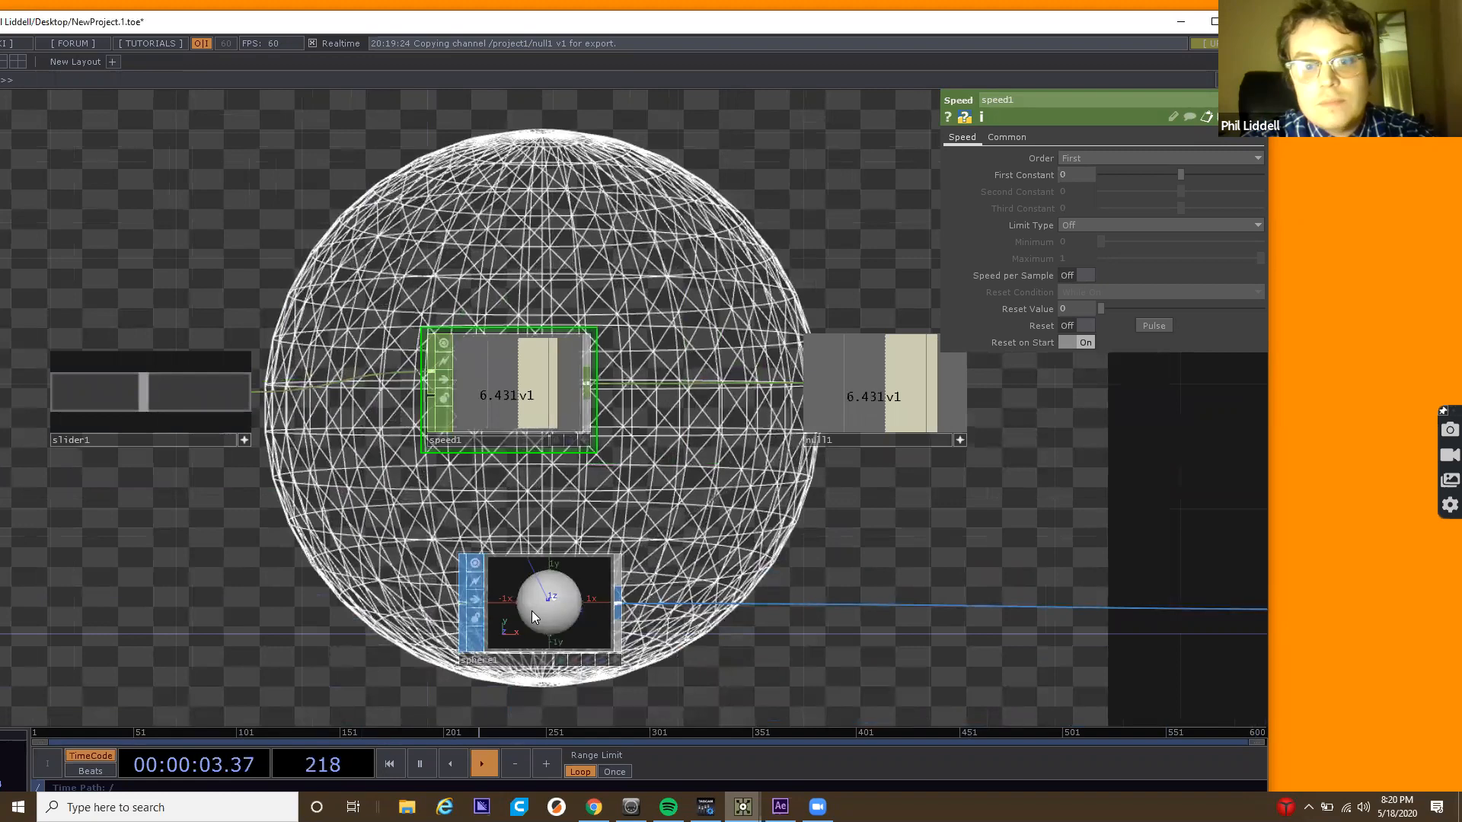
pyautogui.click(531, 611)
pyautogui.moveTo(661, 370); pyautogui.dragTo(521, 383)
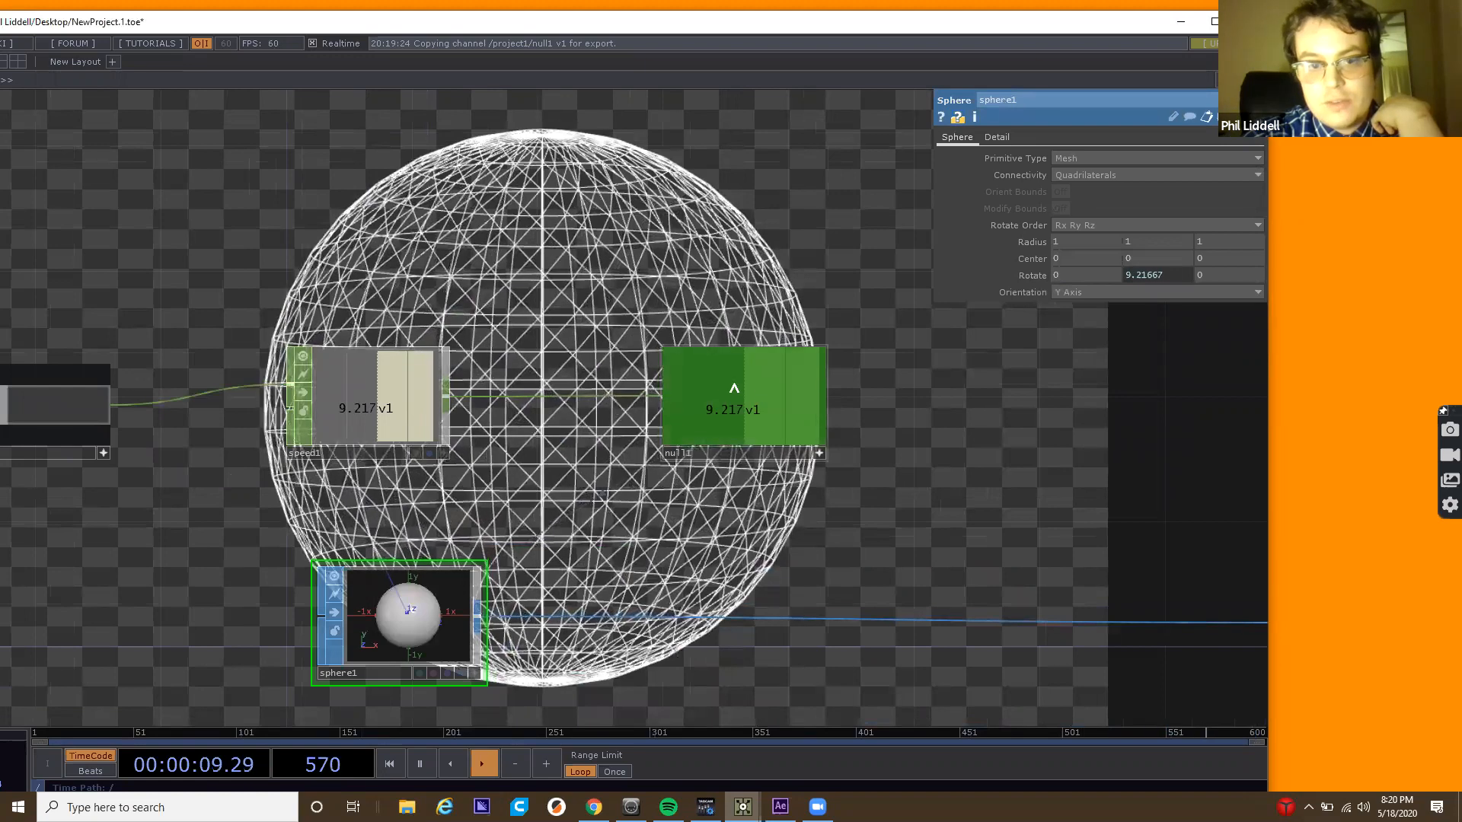
# Run the slider up to its maximum and settle it at about 0.48.
pyautogui.moveTo(860, 374); pyautogui.dragTo(969, 460)
pyautogui.moveTo(238, 528); pyautogui.dragTo(384, 512)
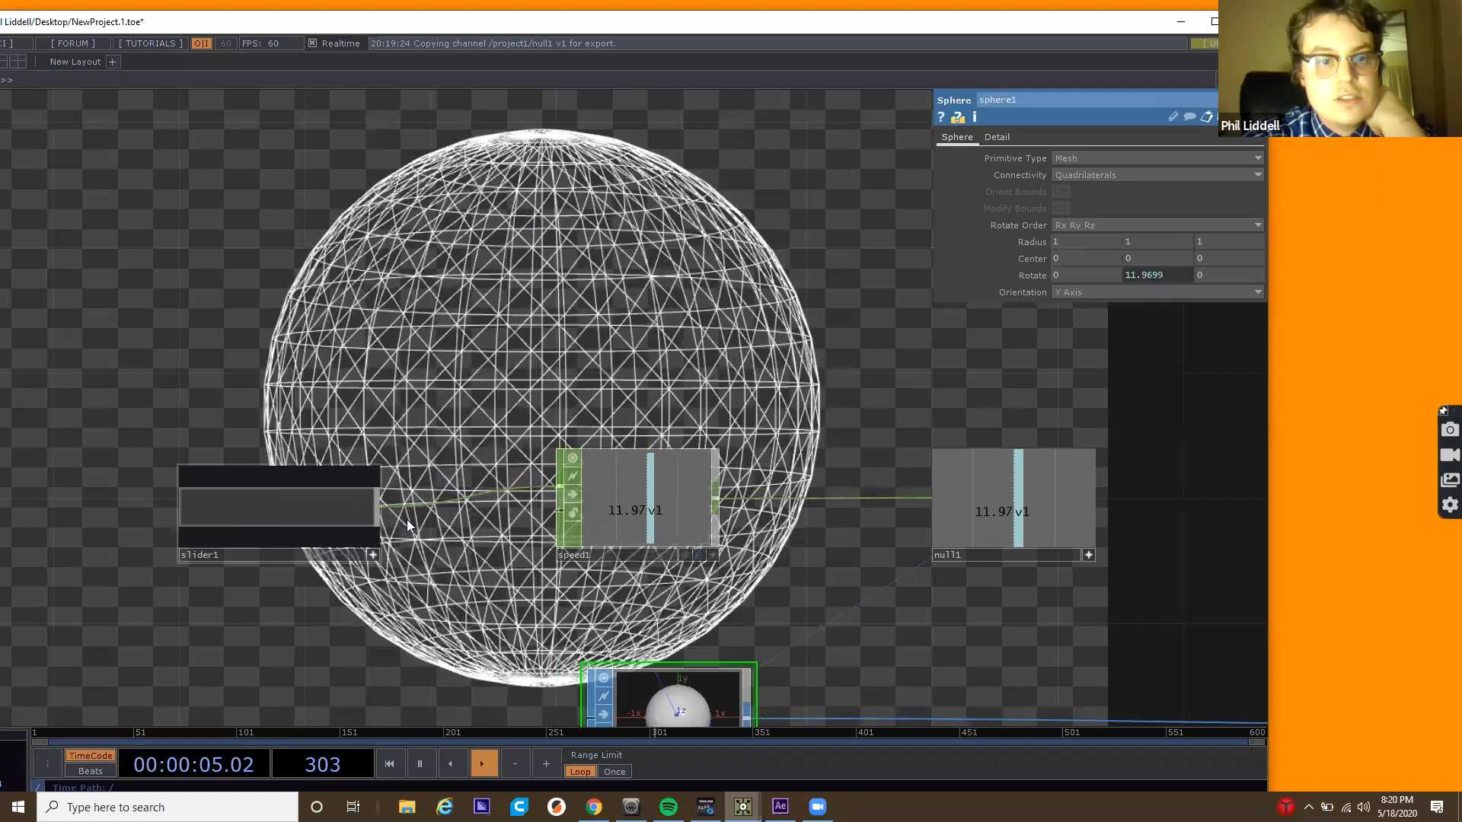
pyautogui.moveTo(2, 556); pyautogui.dragTo(427, 532)
# Deactivate the Slider component's viewer and move the component farther from the Speed CHOP.
pyautogui.click(373, 554)
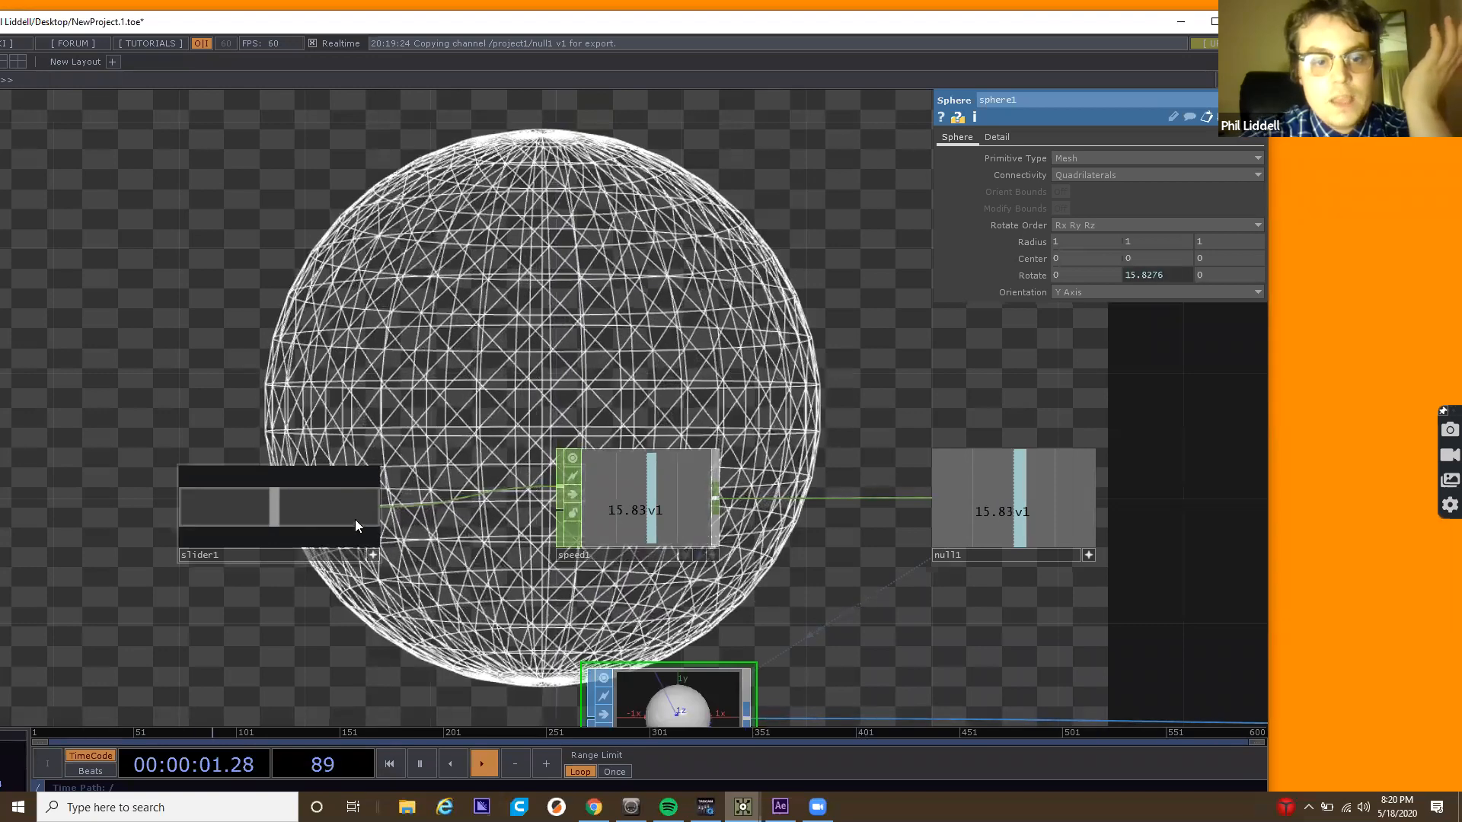
pyautogui.moveTo(184, 513); pyautogui.dragTo(1, 514)
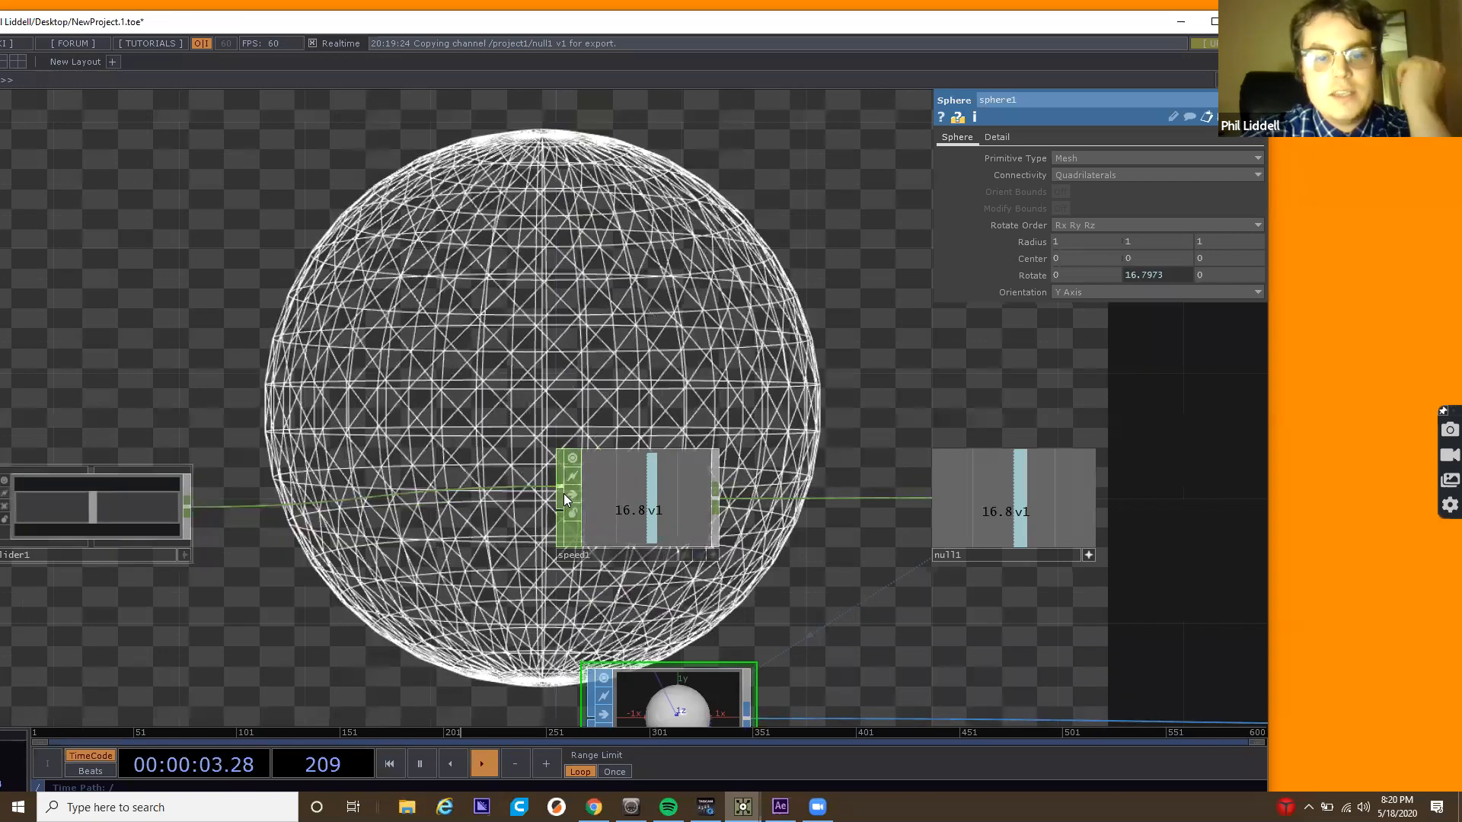
# Insert a Math CHOP into the connection between the Slider and the Speed CHOP.
pyautogui.moveTo(432, 439); pyautogui.dragTo(663, 468)
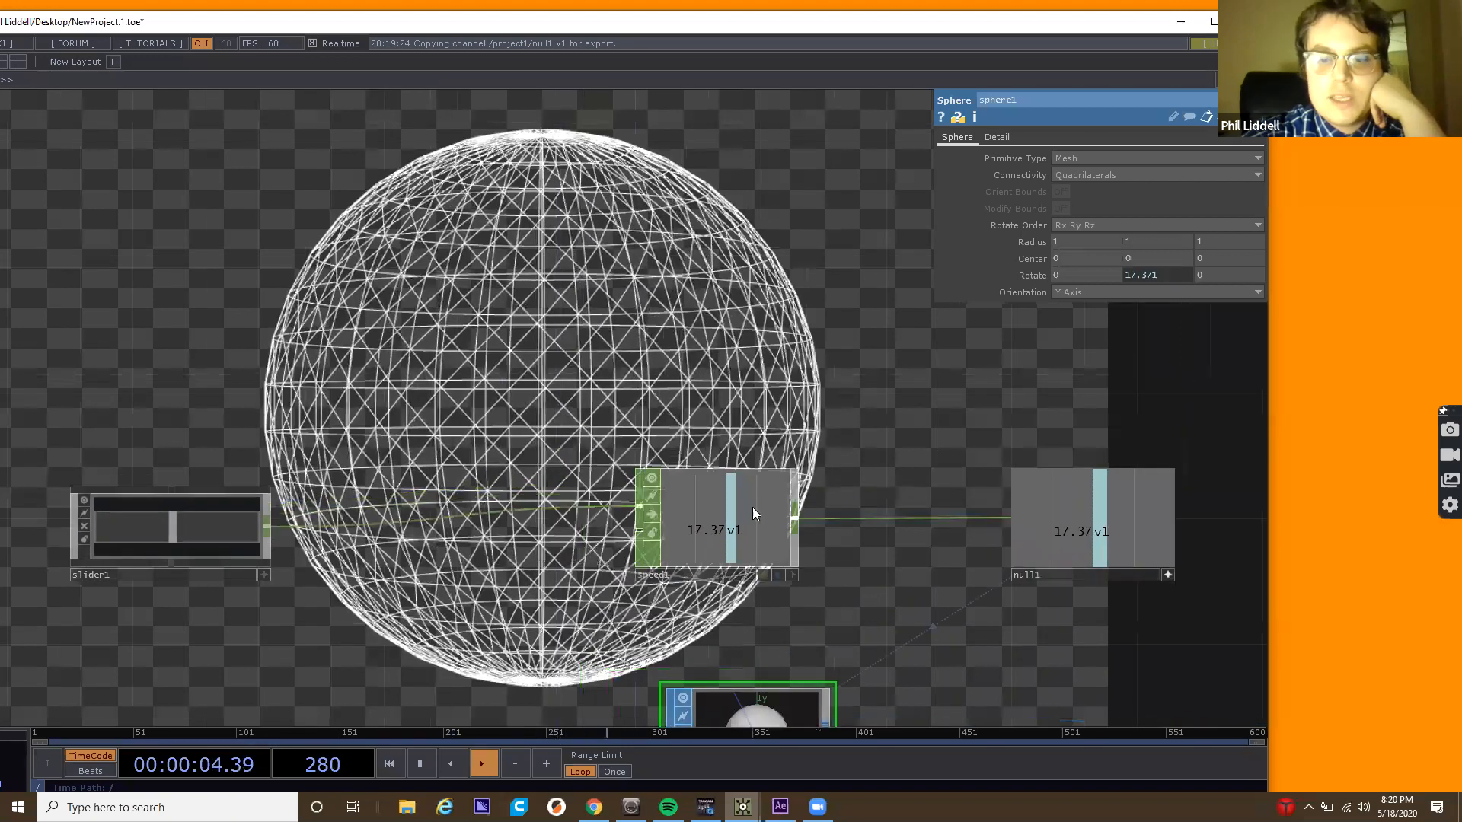
pyautogui.scroll(-3, 748, 506)
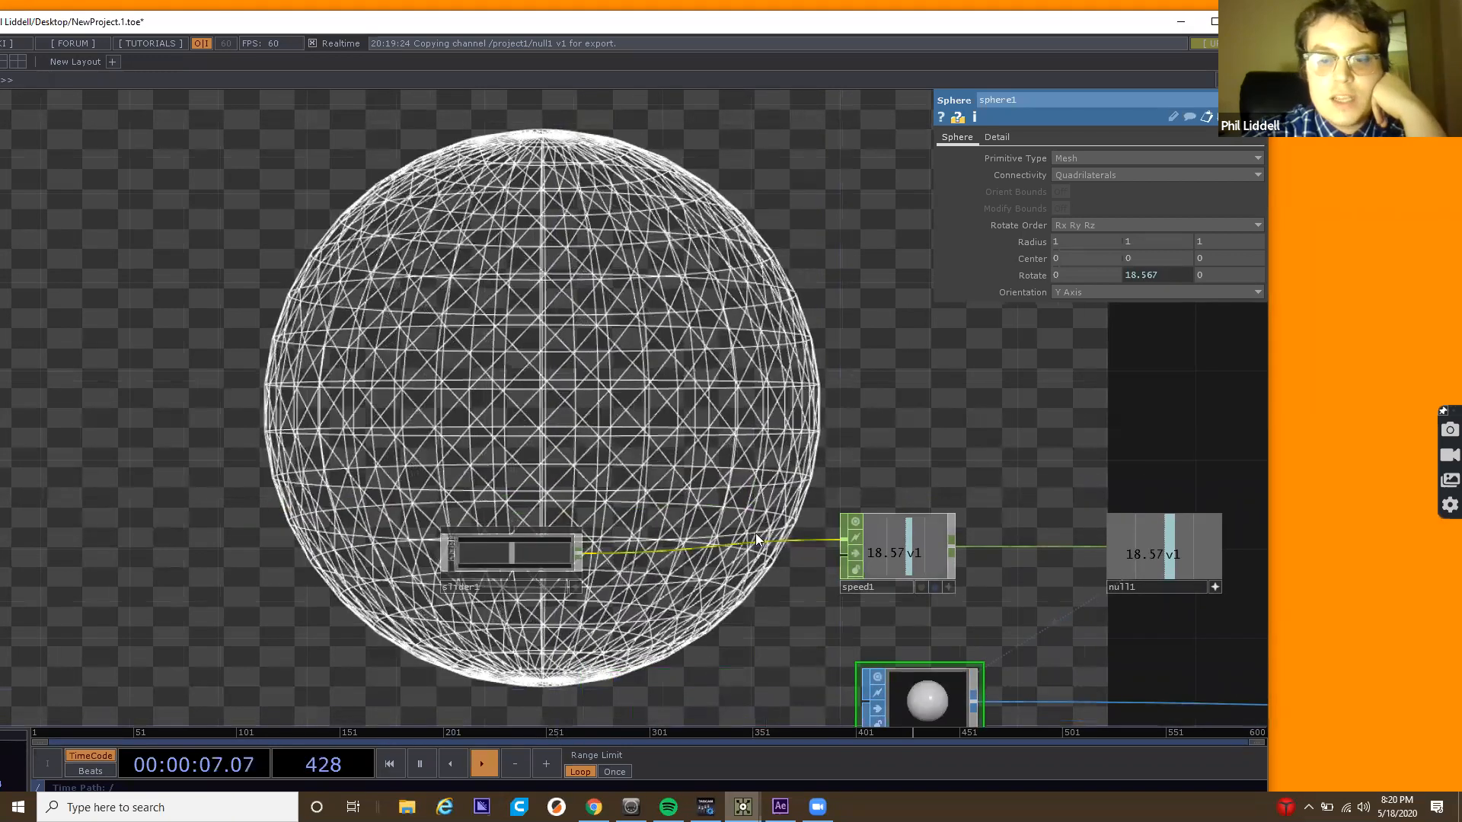
pyautogui.rightClick(757, 533)
pyautogui.click(767, 529)
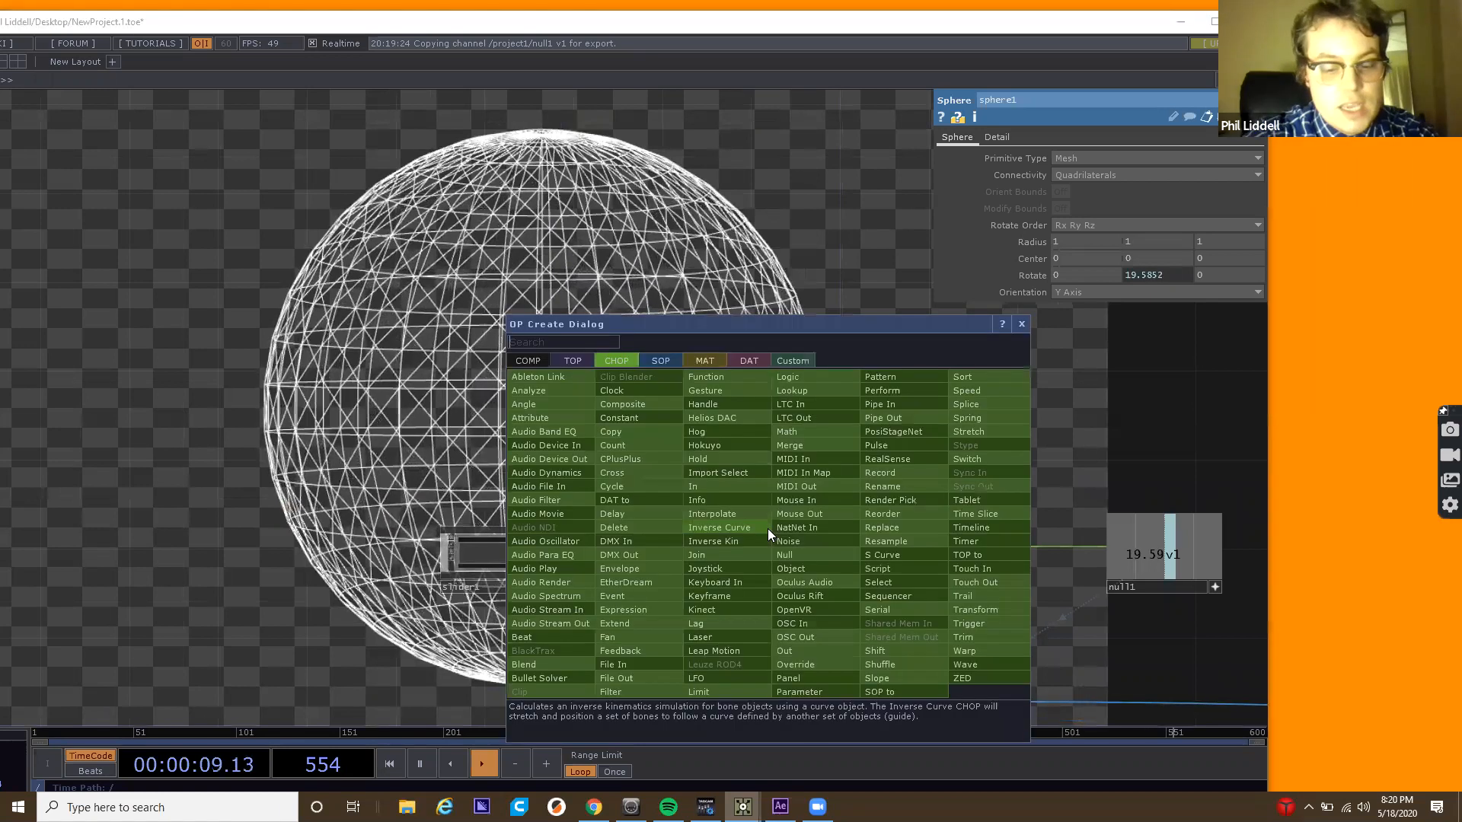
pyautogui.write('m')
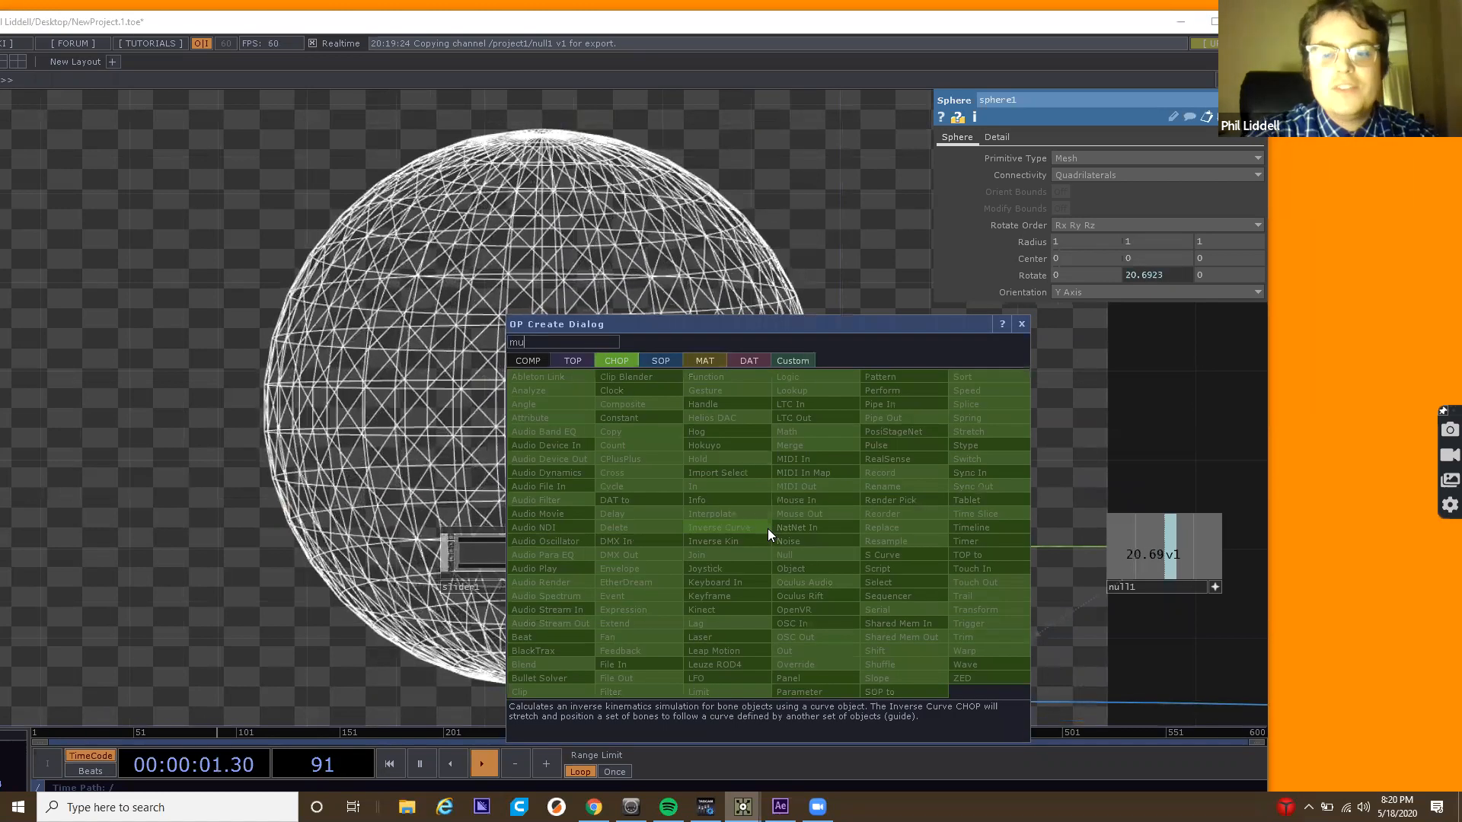
pyautogui.click(804, 435)
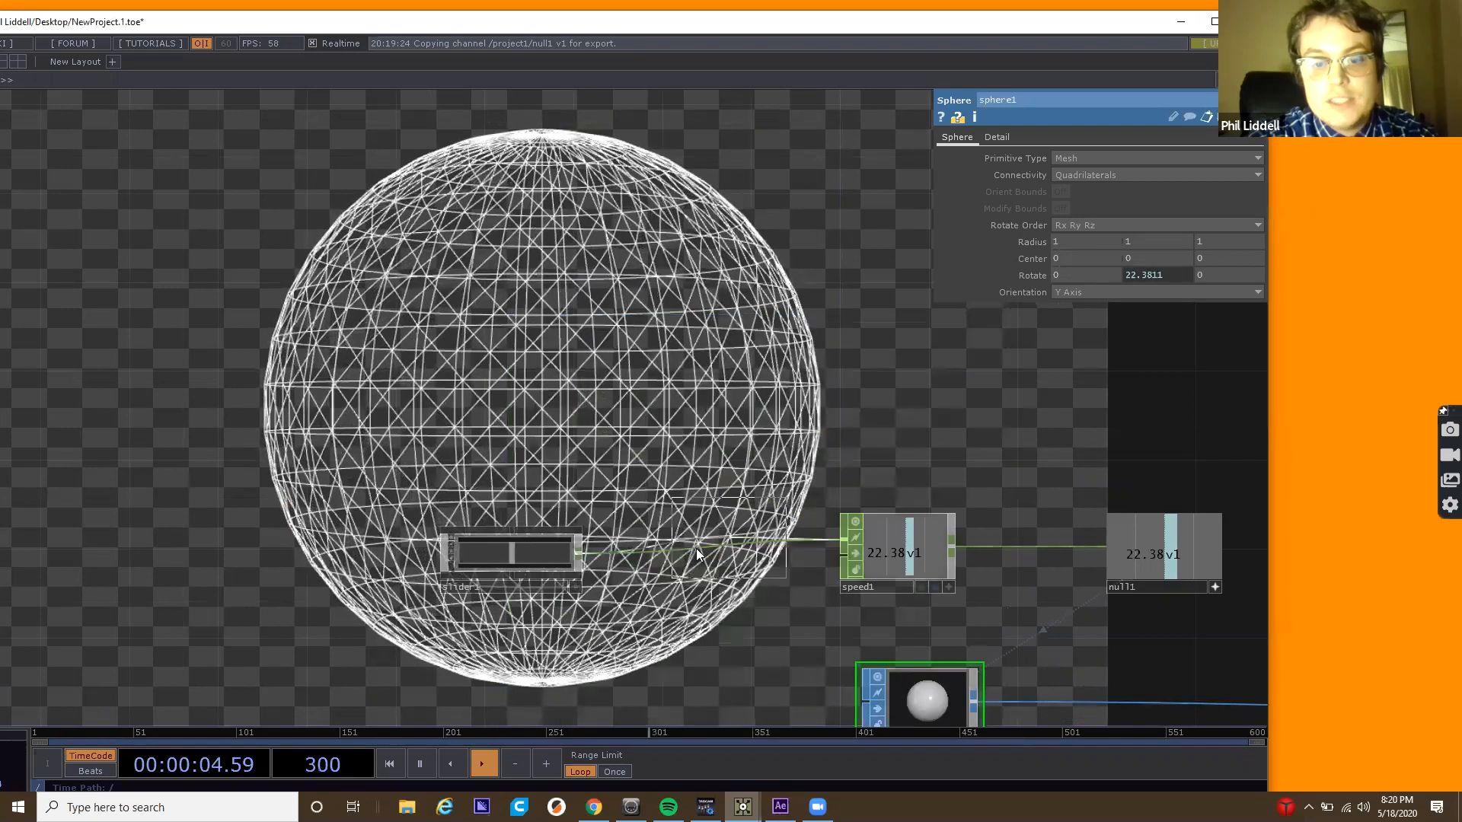
pyautogui.click(690, 512)
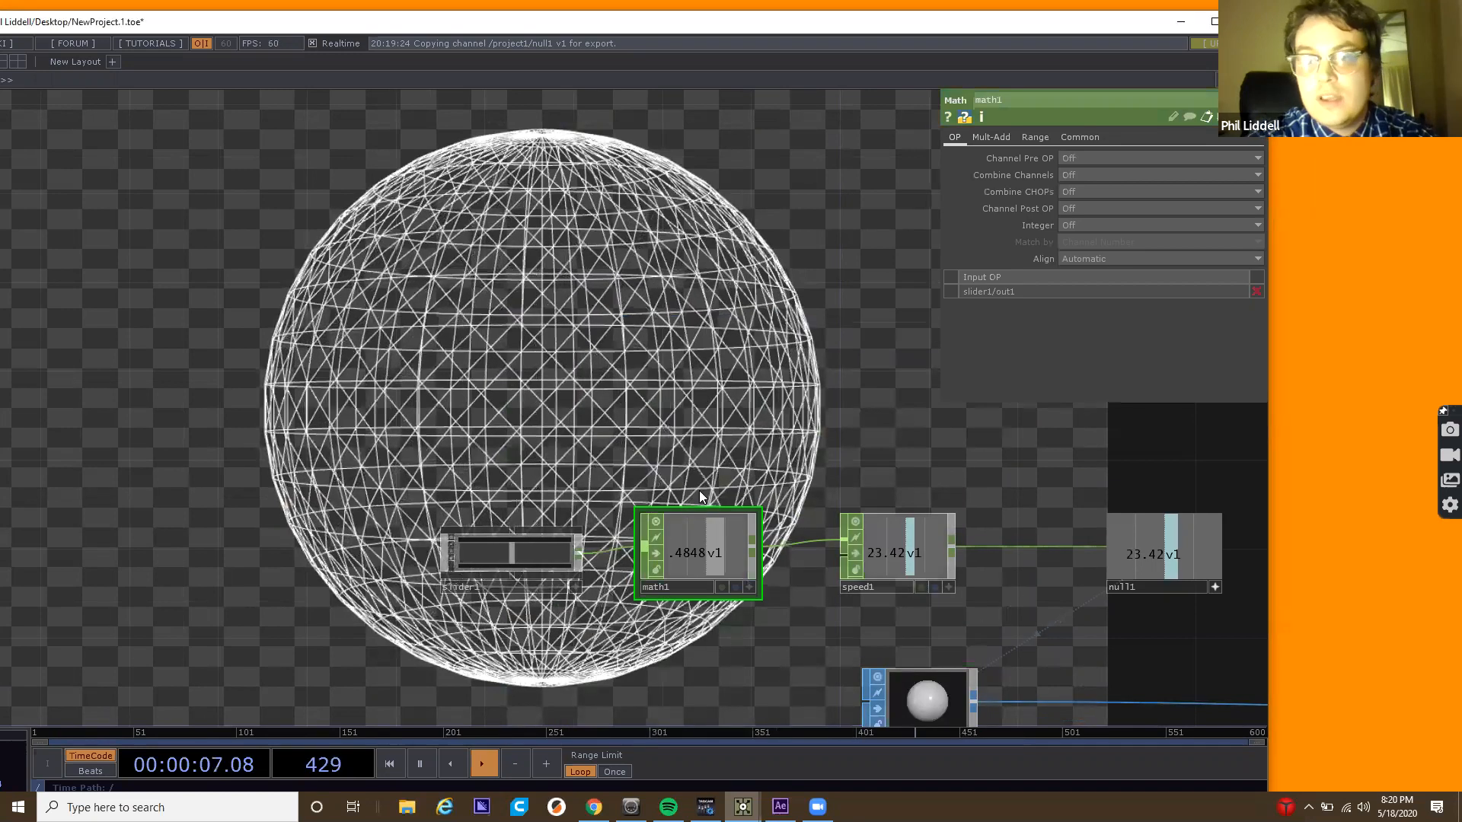
# Set the Math CHOP's To Range to -120 and 120, keeping the From Range at 0 to 1.
pyautogui.moveTo(704, 447); pyautogui.dragTo(767, 456)
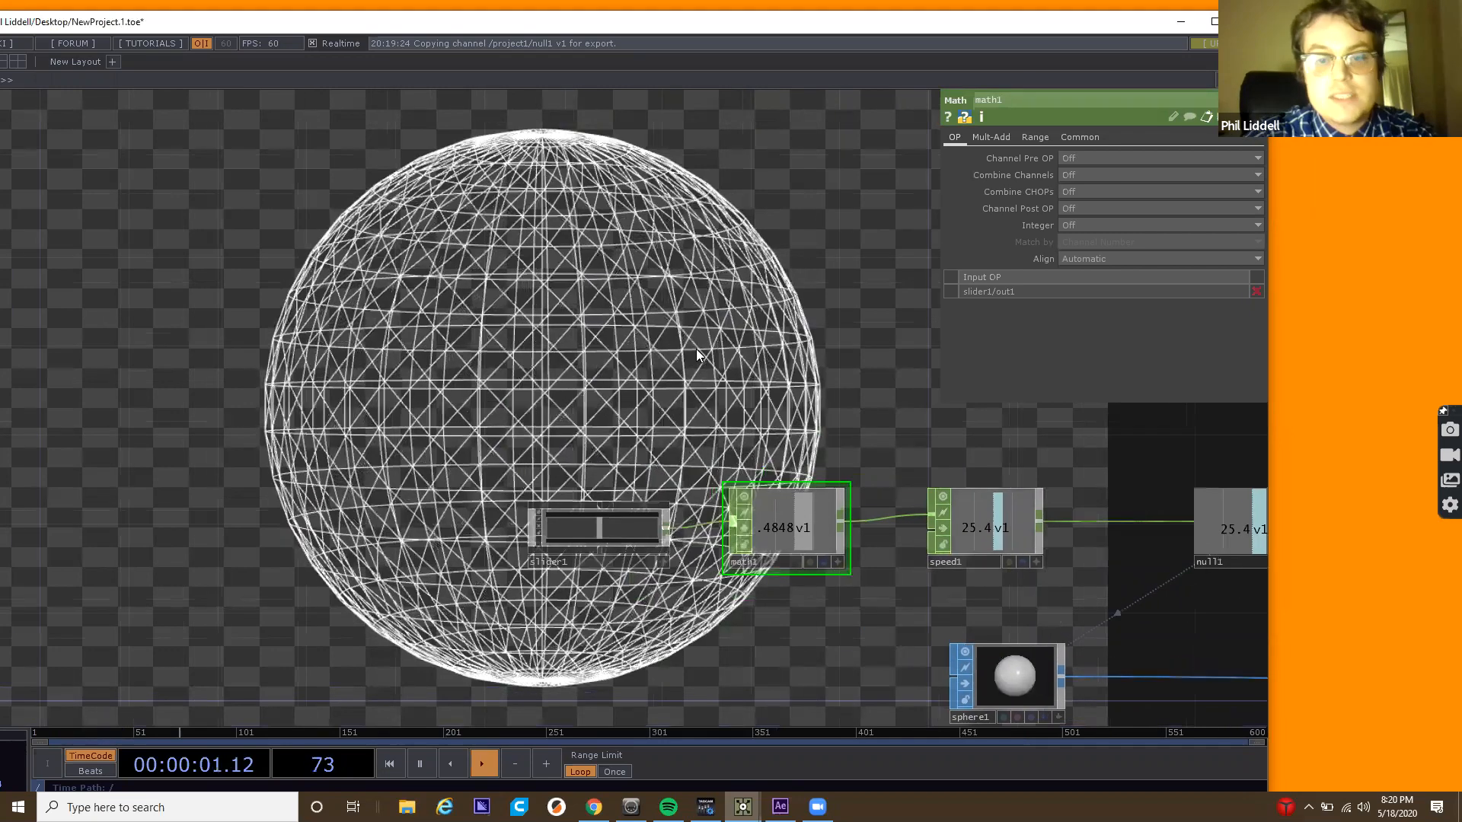
pyautogui.press('Tab')
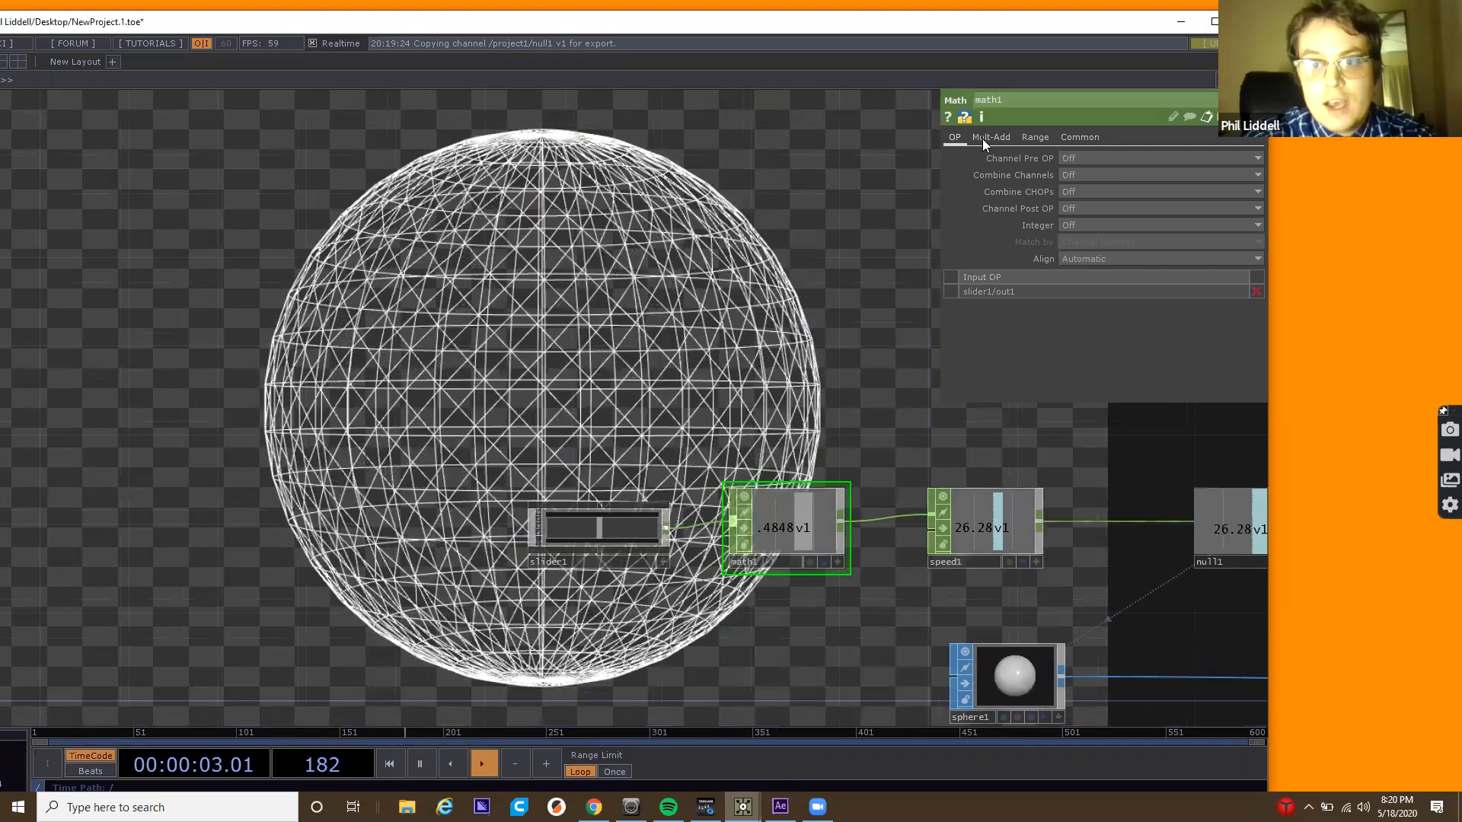
pyautogui.click(987, 138)
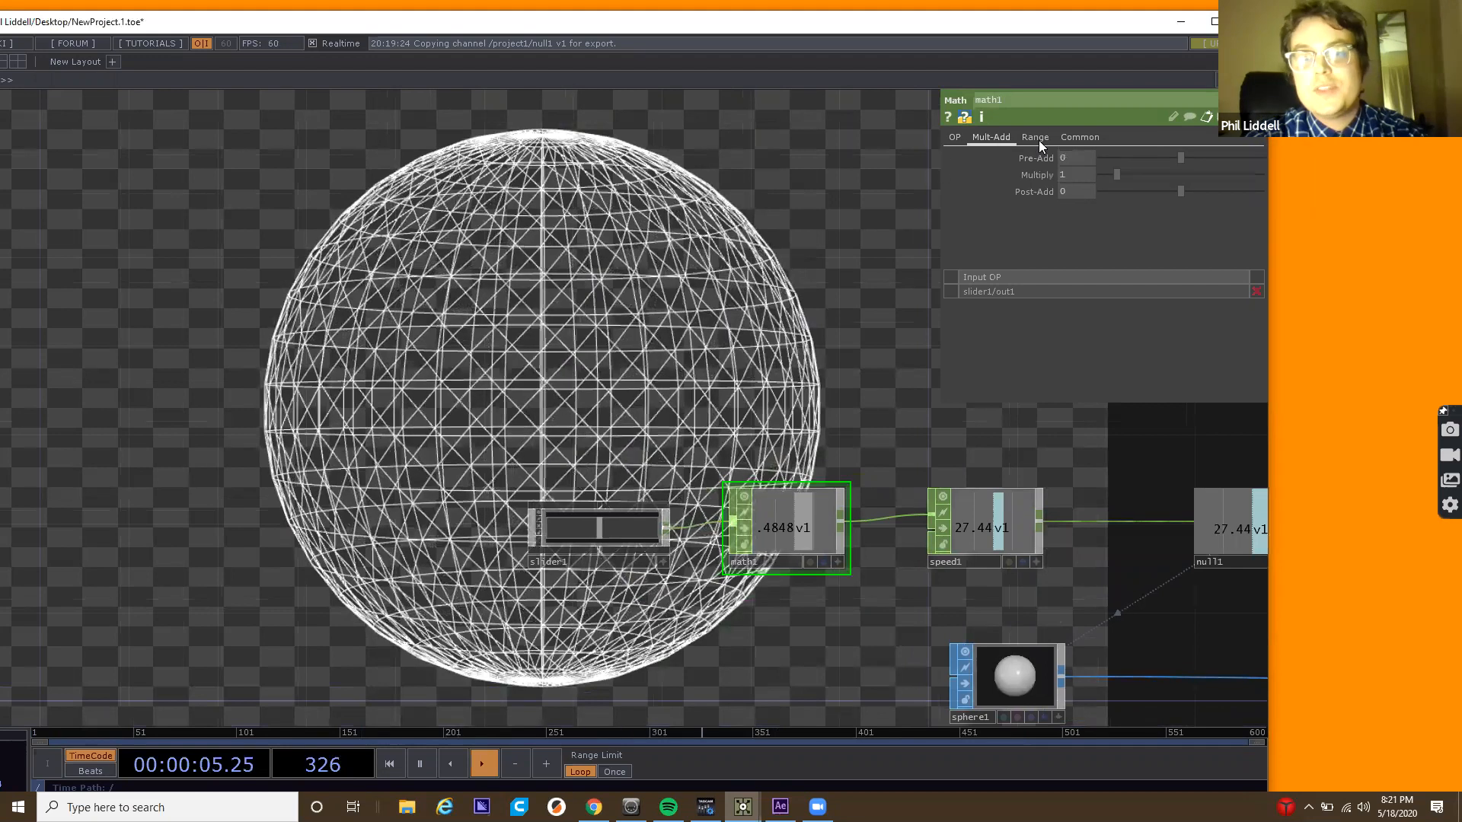
pyautogui.scroll(5, 798, 541)
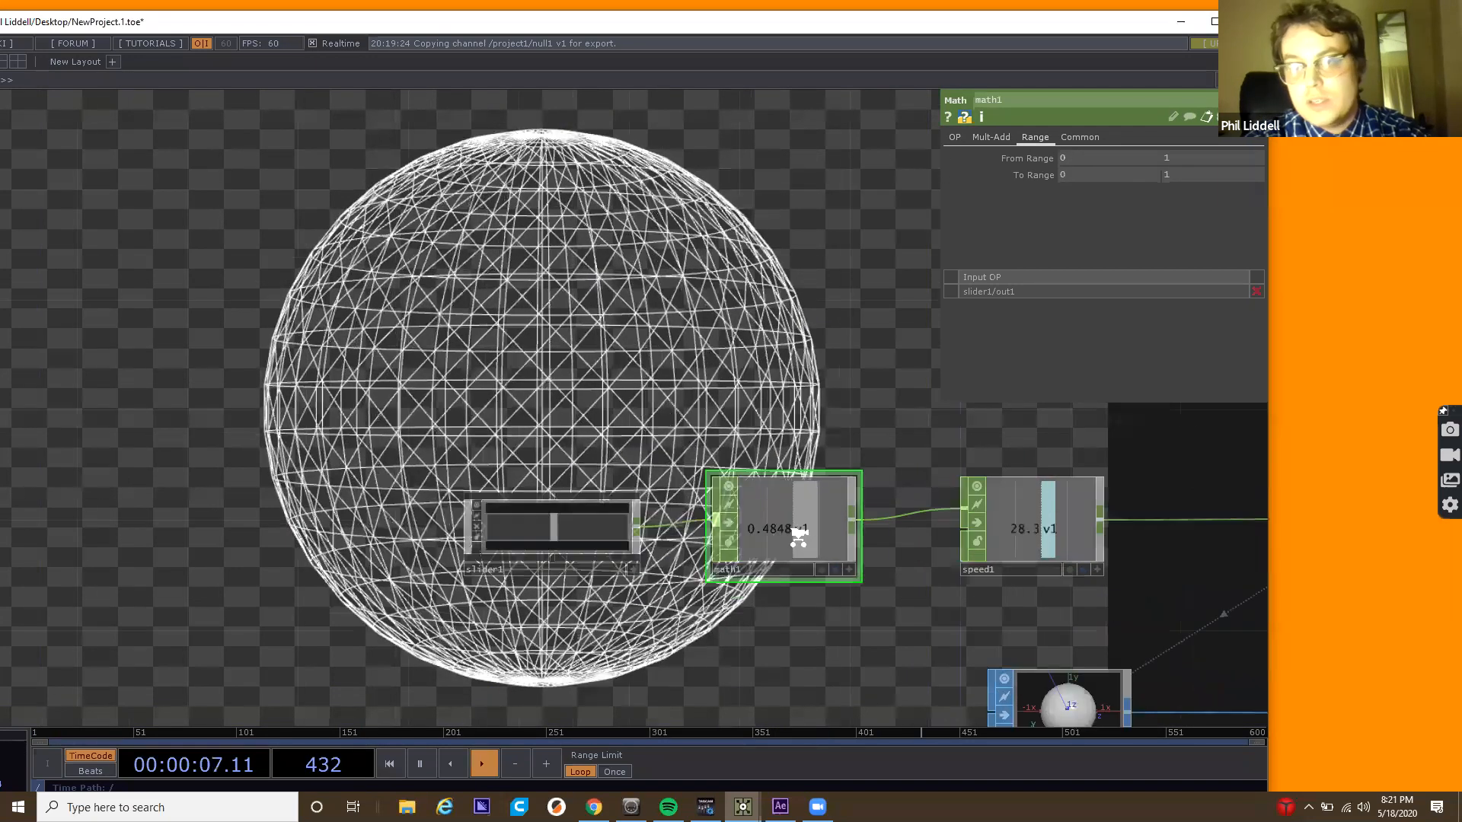
pyautogui.scroll(-3, 798, 537)
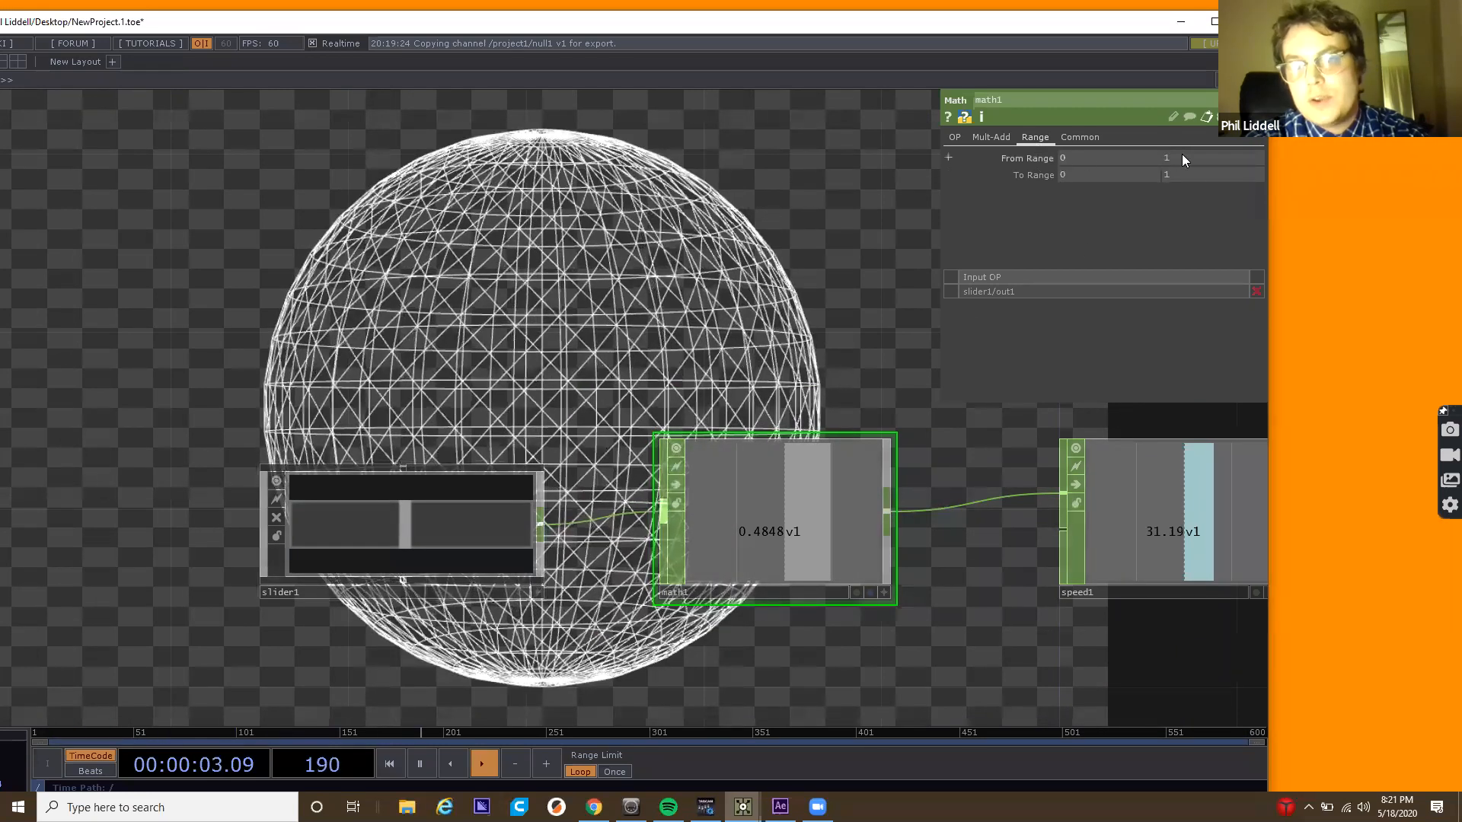
pyautogui.moveTo(740, 274); pyautogui.dragTo(538, 294)
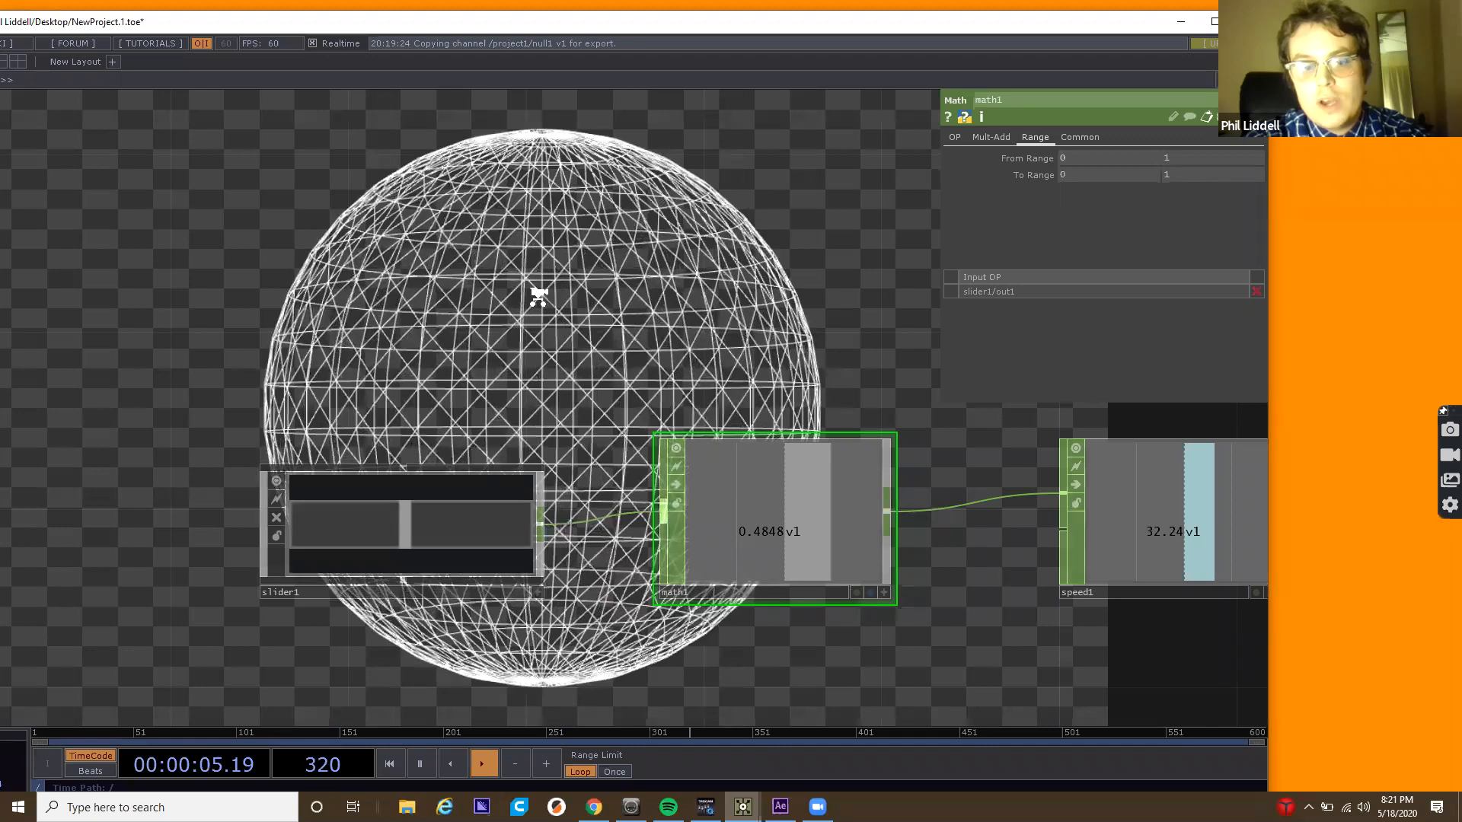
pyautogui.moveTo(879, 159); pyautogui.dragTo(850, 159)
pyautogui.scroll(-1, 894, 184)
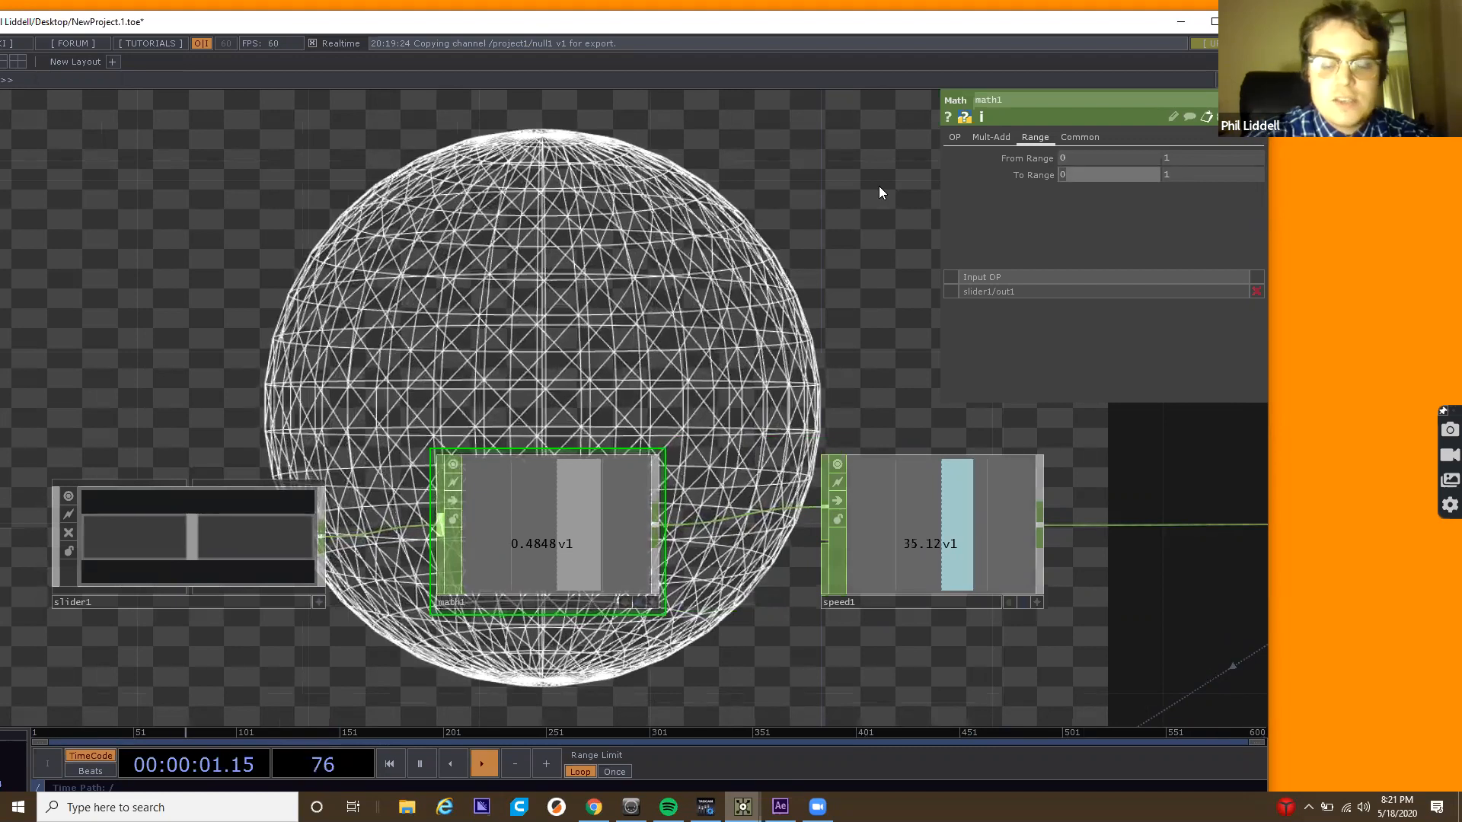
pyautogui.write('-120')
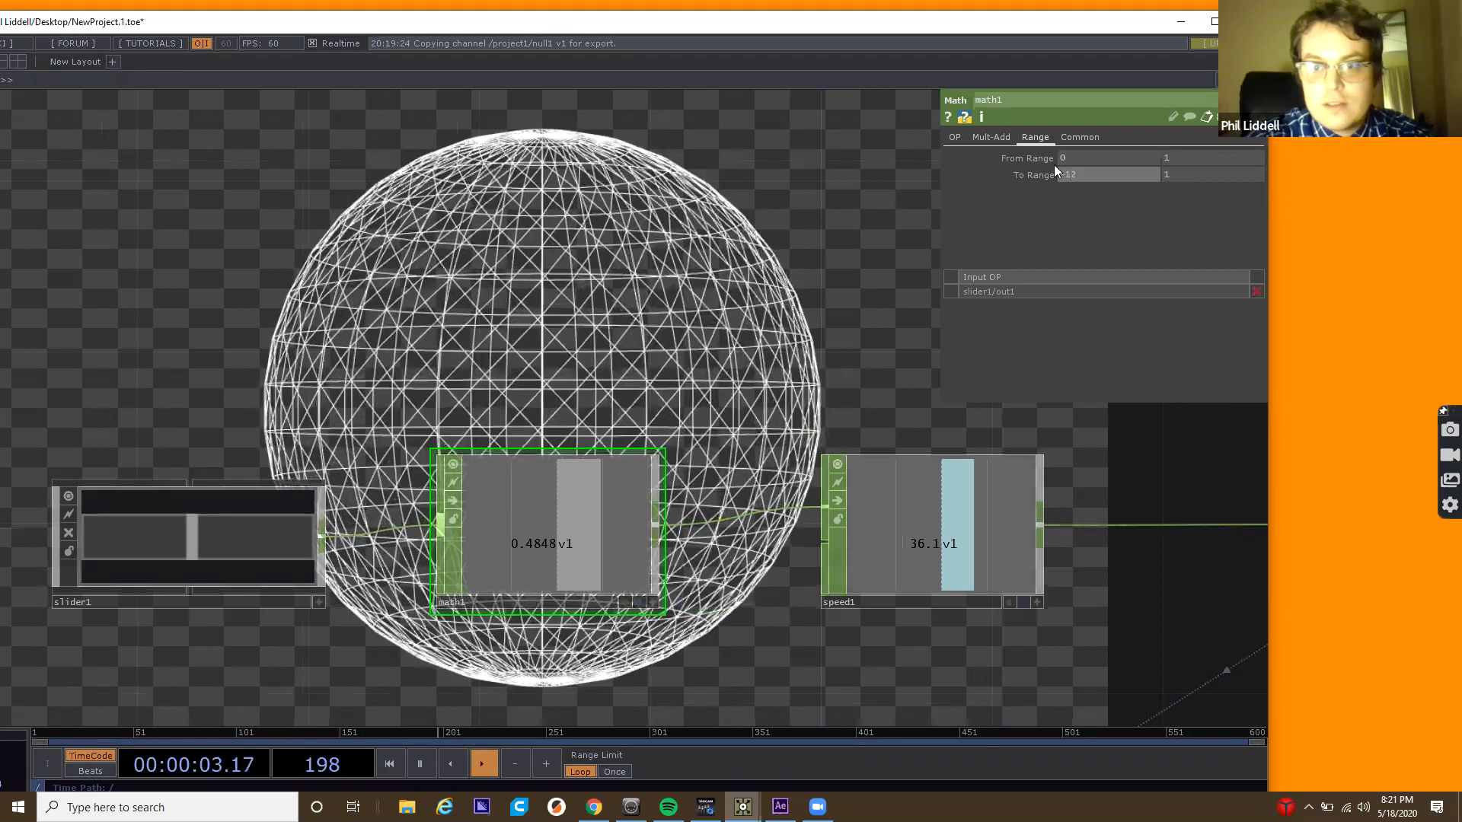
pyautogui.click(1196, 175)
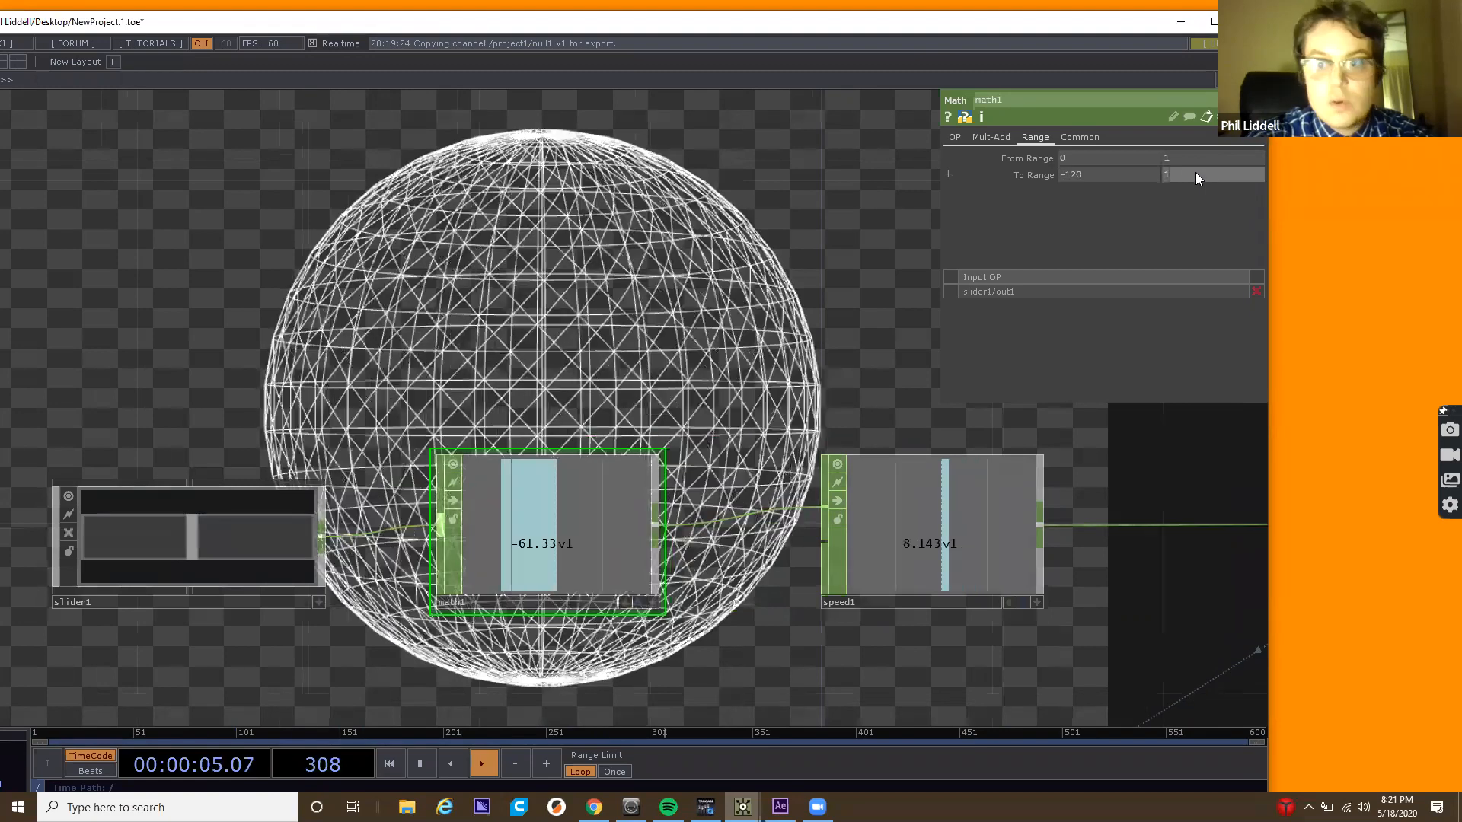
pyautogui.write('120')
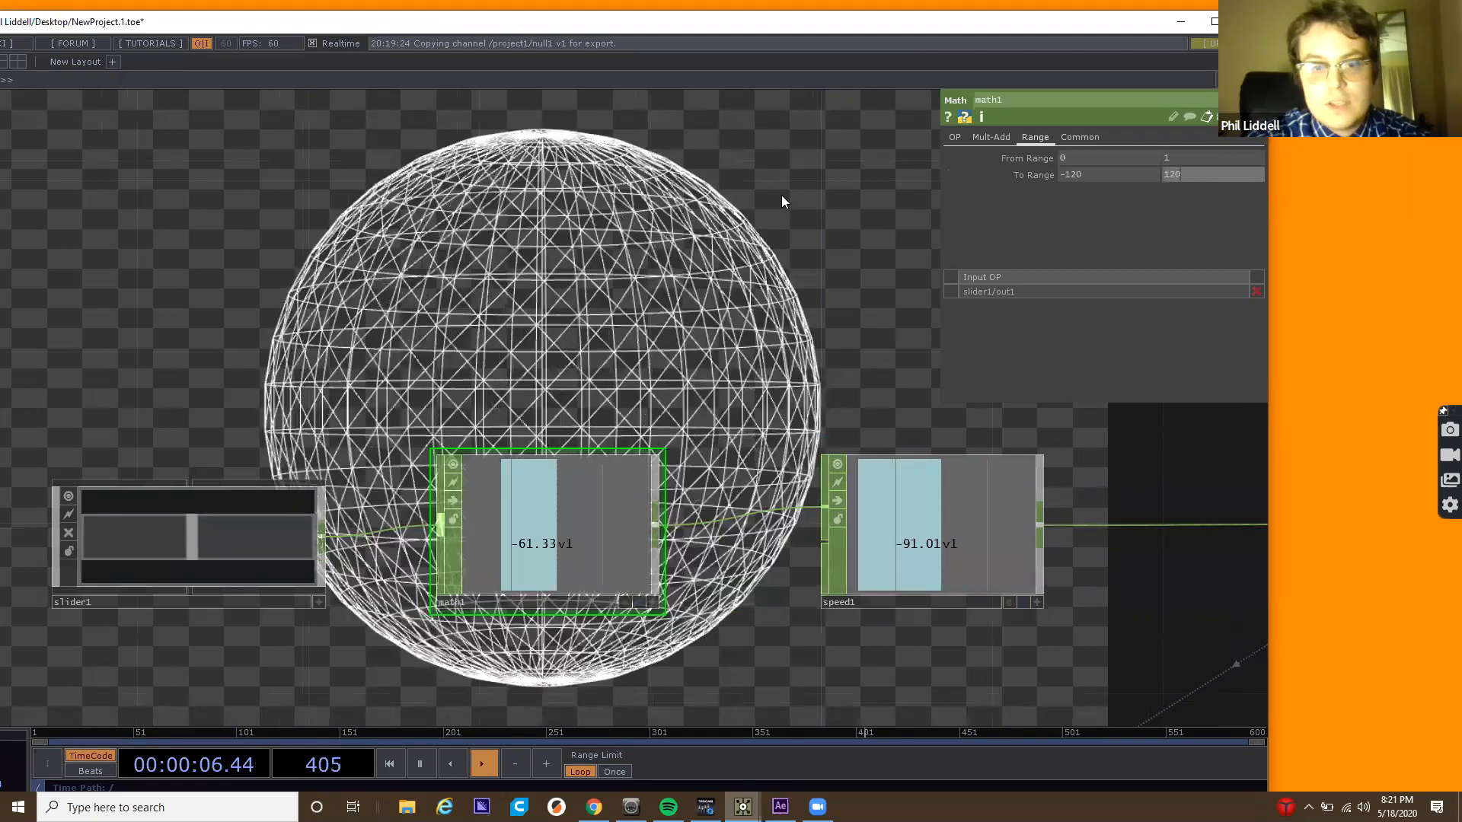
pyautogui.press('Return')
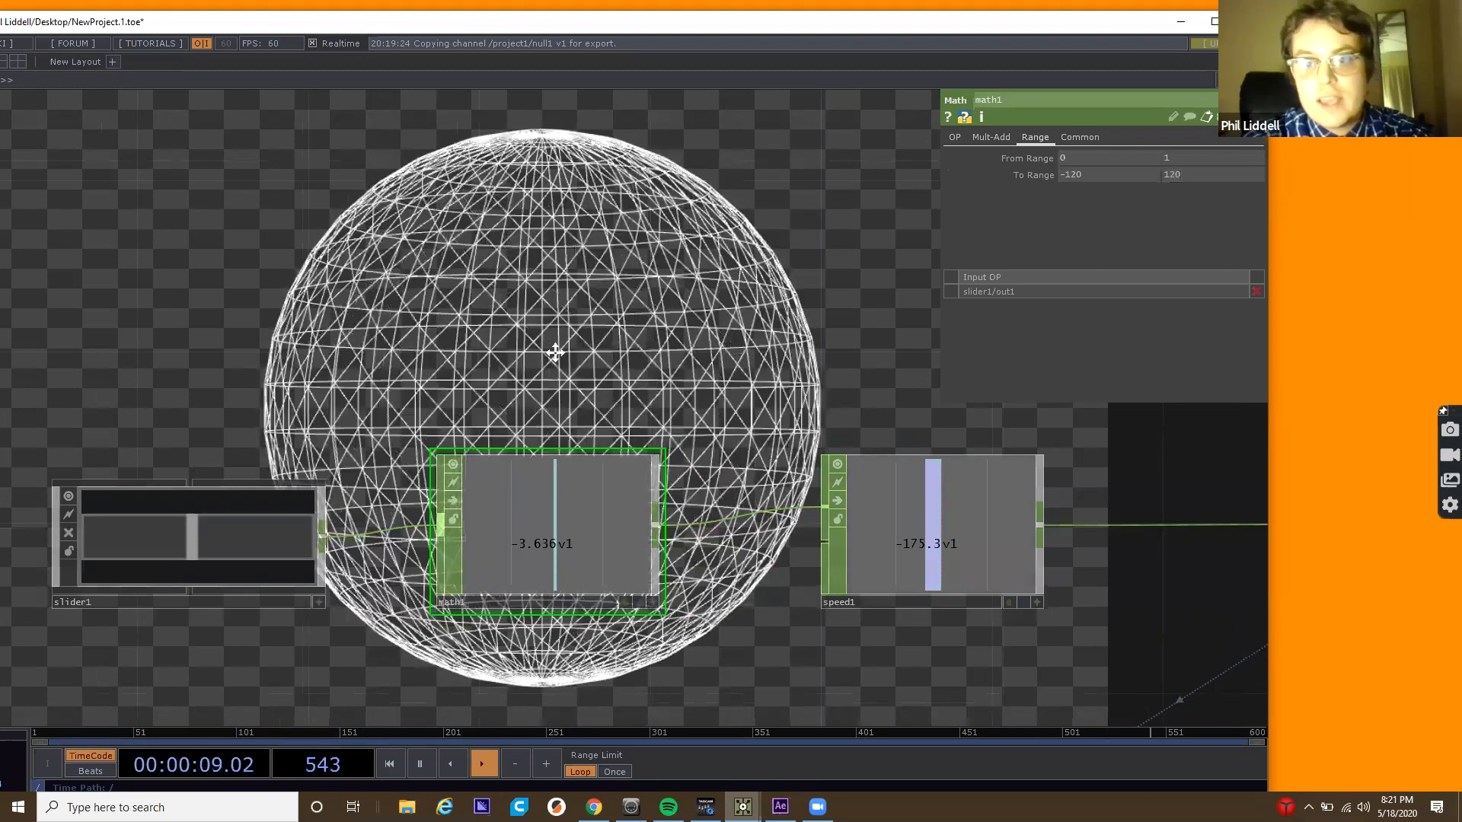
# Activate the Slider component's viewer, run the slider toward its low end and settle it near the middle.
pyautogui.moveTo(472, 397); pyautogui.dragTo(630, 364)
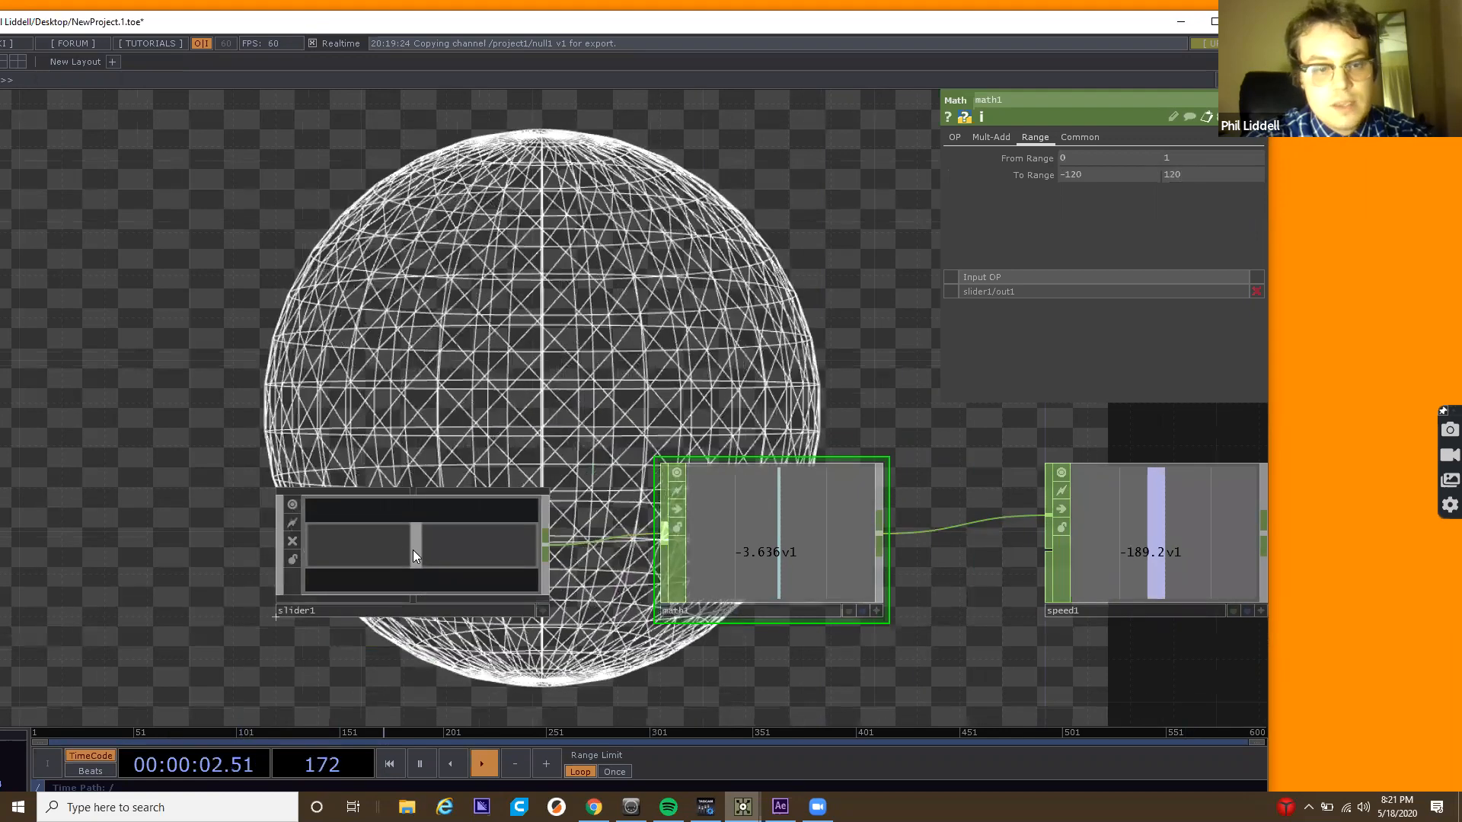
pyautogui.scroll(5, 412, 550)
pyautogui.scroll(-5, 412, 550)
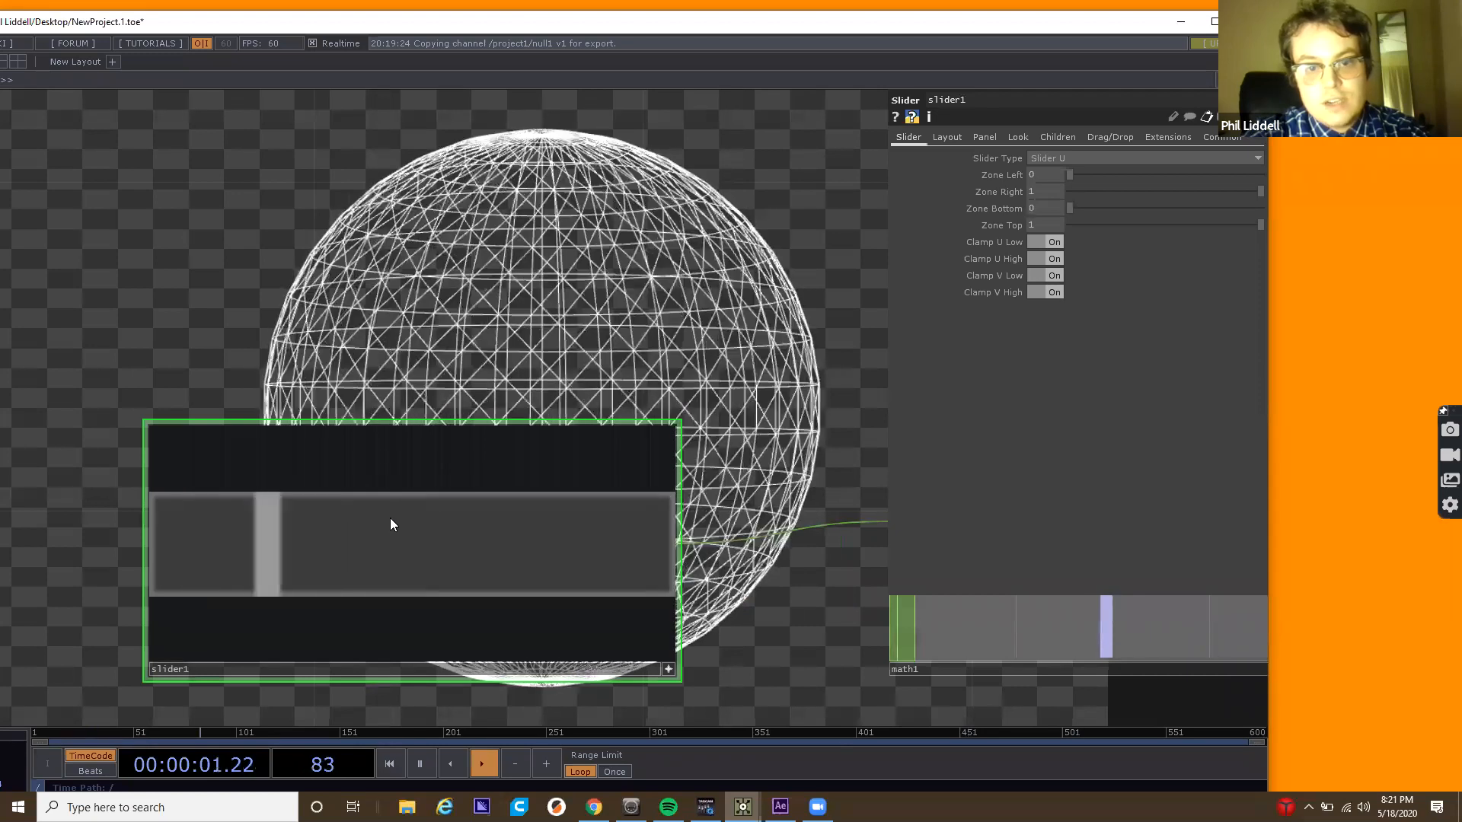
pyautogui.scroll(-3, 693, 207)
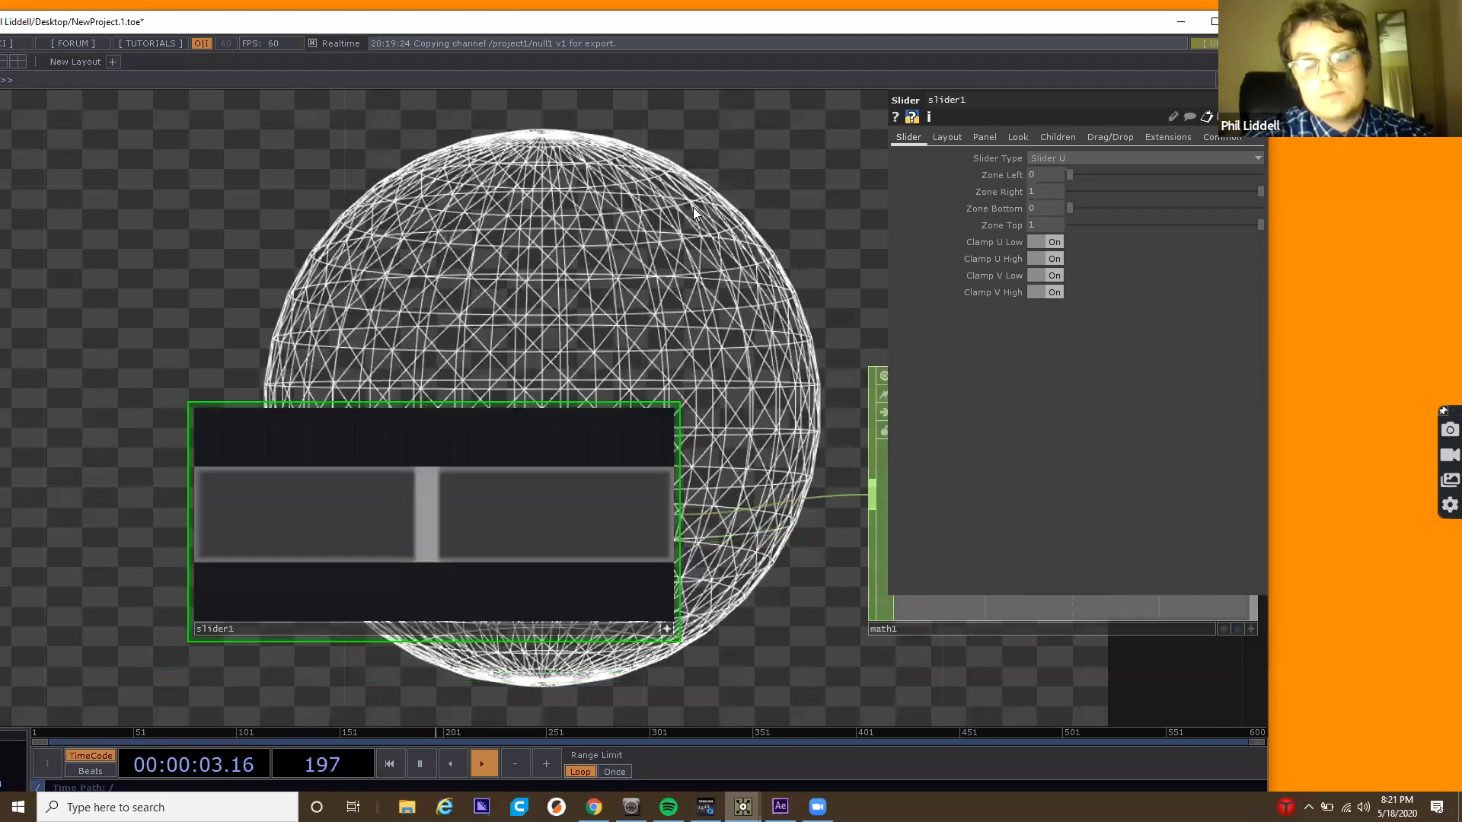
pyautogui.scroll(-4, 196, 420)
pyautogui.moveTo(487, 298); pyautogui.dragTo(188, 421)
pyautogui.scroll(-2, 380, 416)
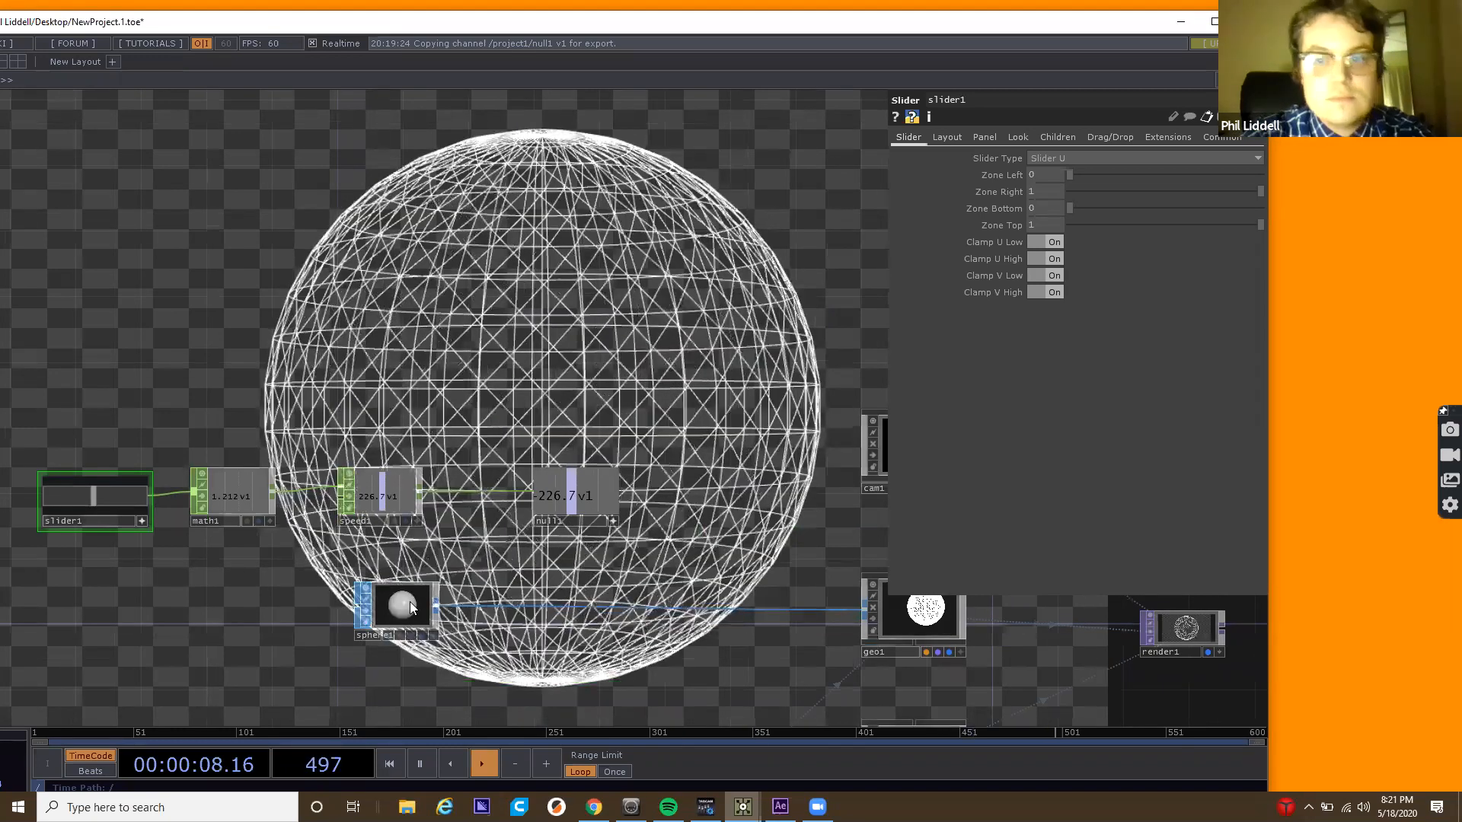
# Insert a Transform SOP into the connection between the Sphere SOP and the Geometry component.
pyautogui.click(401, 606)
pyautogui.moveTo(683, 363); pyautogui.dragTo(605, 384)
pyautogui.moveTo(457, 579); pyautogui.dragTo(405, 493)
pyautogui.rightClick(440, 527)
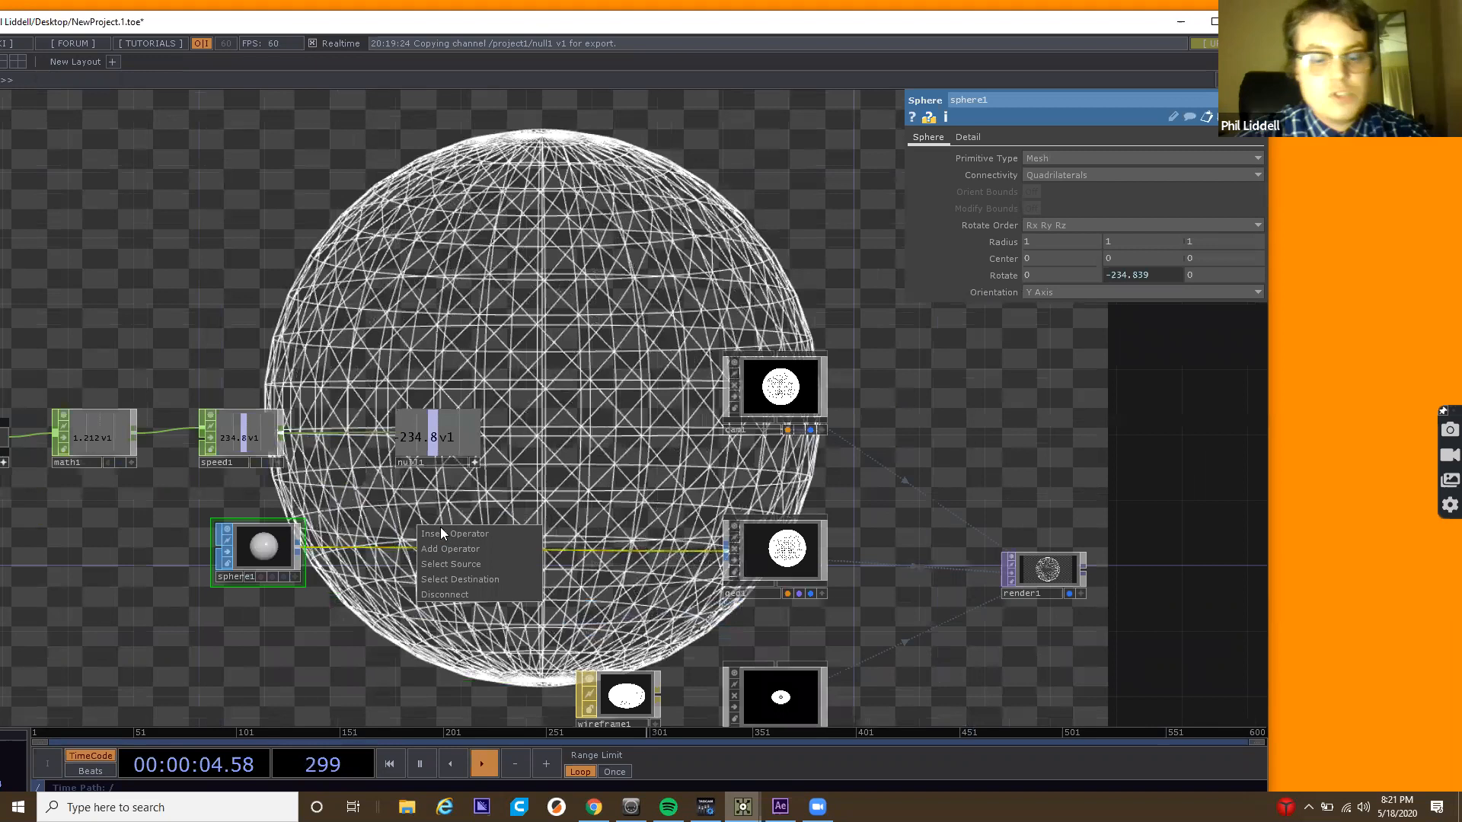
pyautogui.click(441, 527)
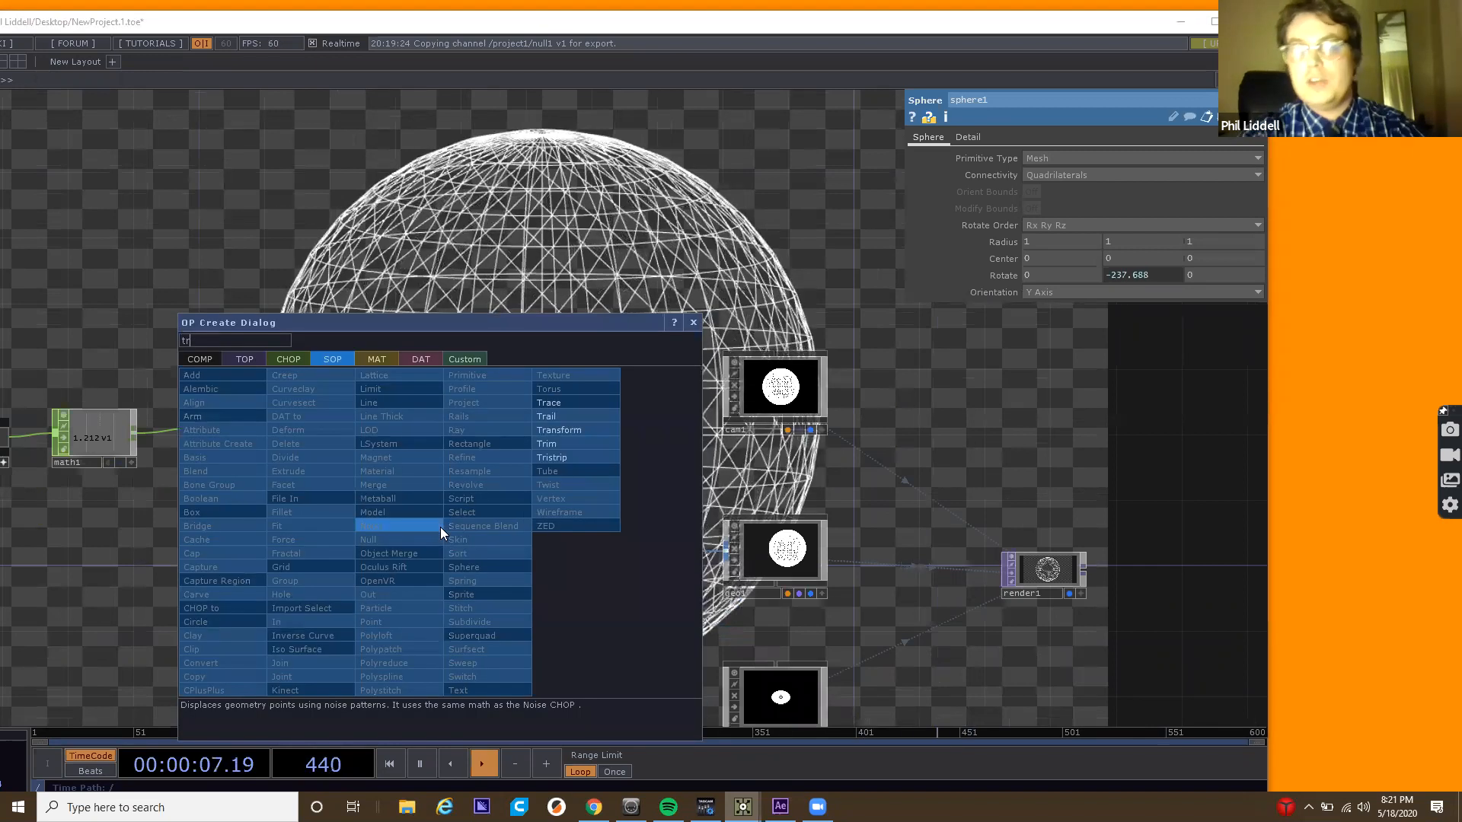
pyautogui.write('tr')
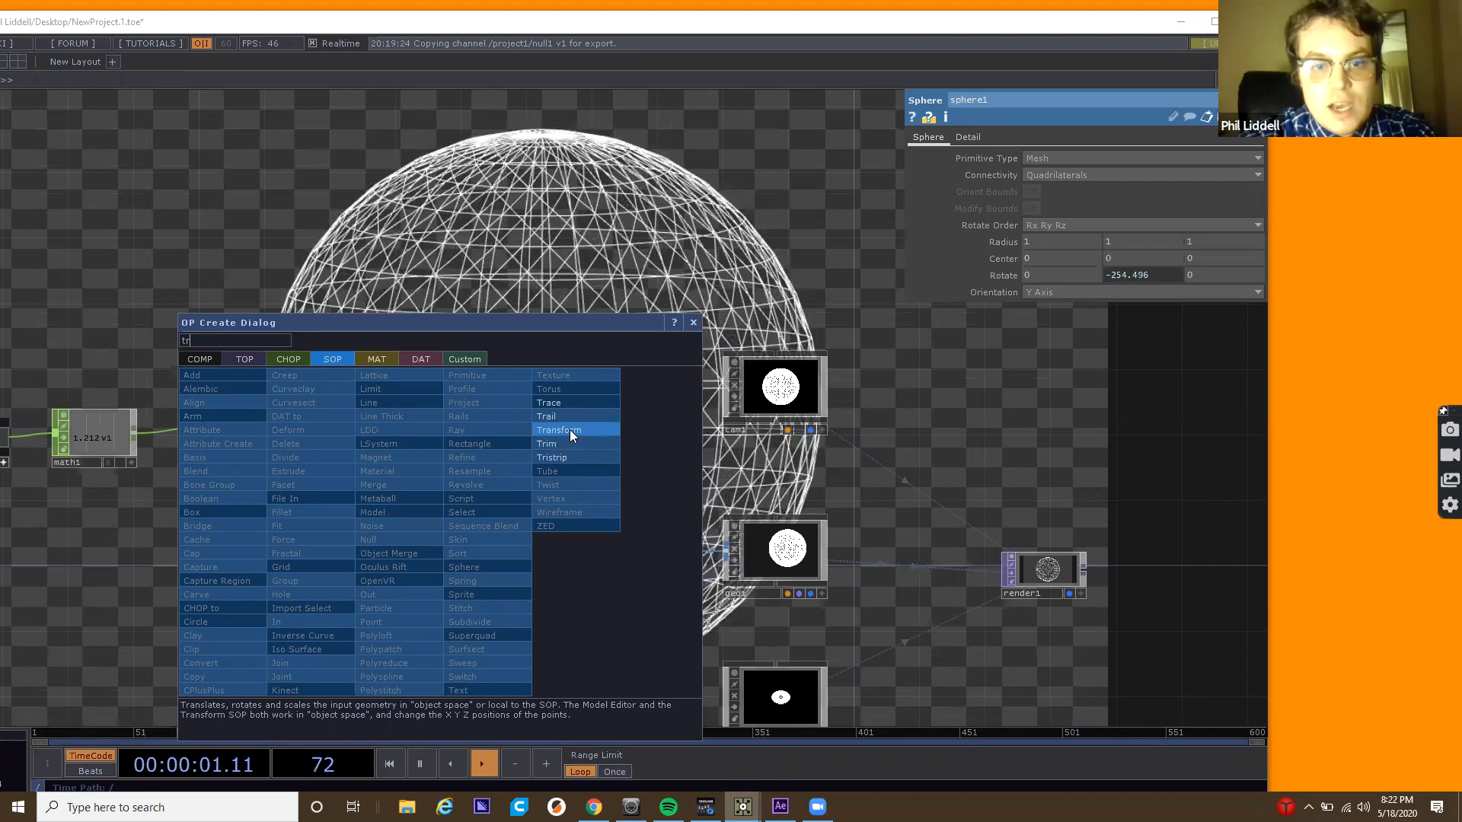
pyautogui.press('Return')
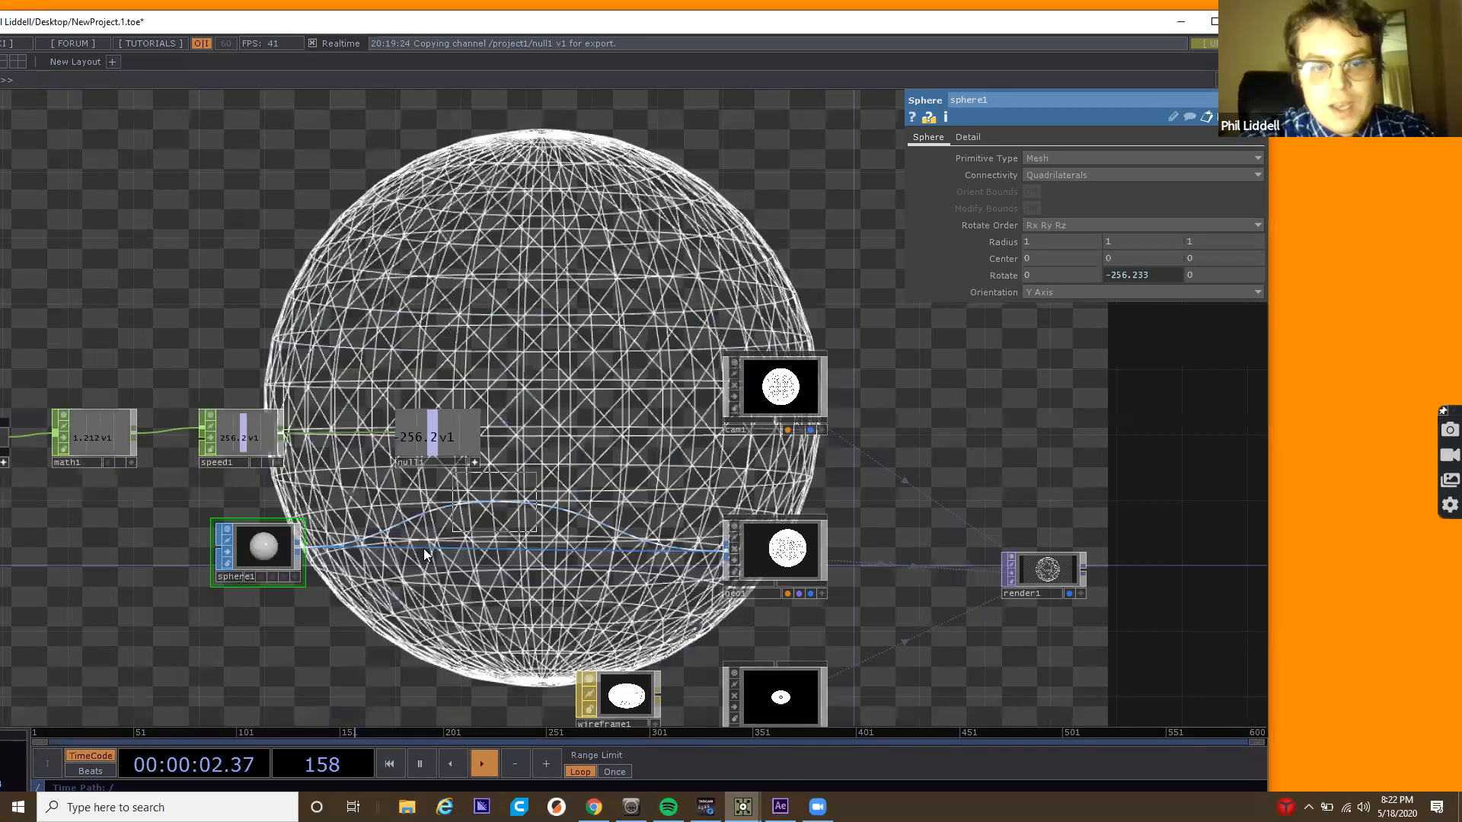
pyautogui.click(418, 554)
pyautogui.scroll(5, 434, 546)
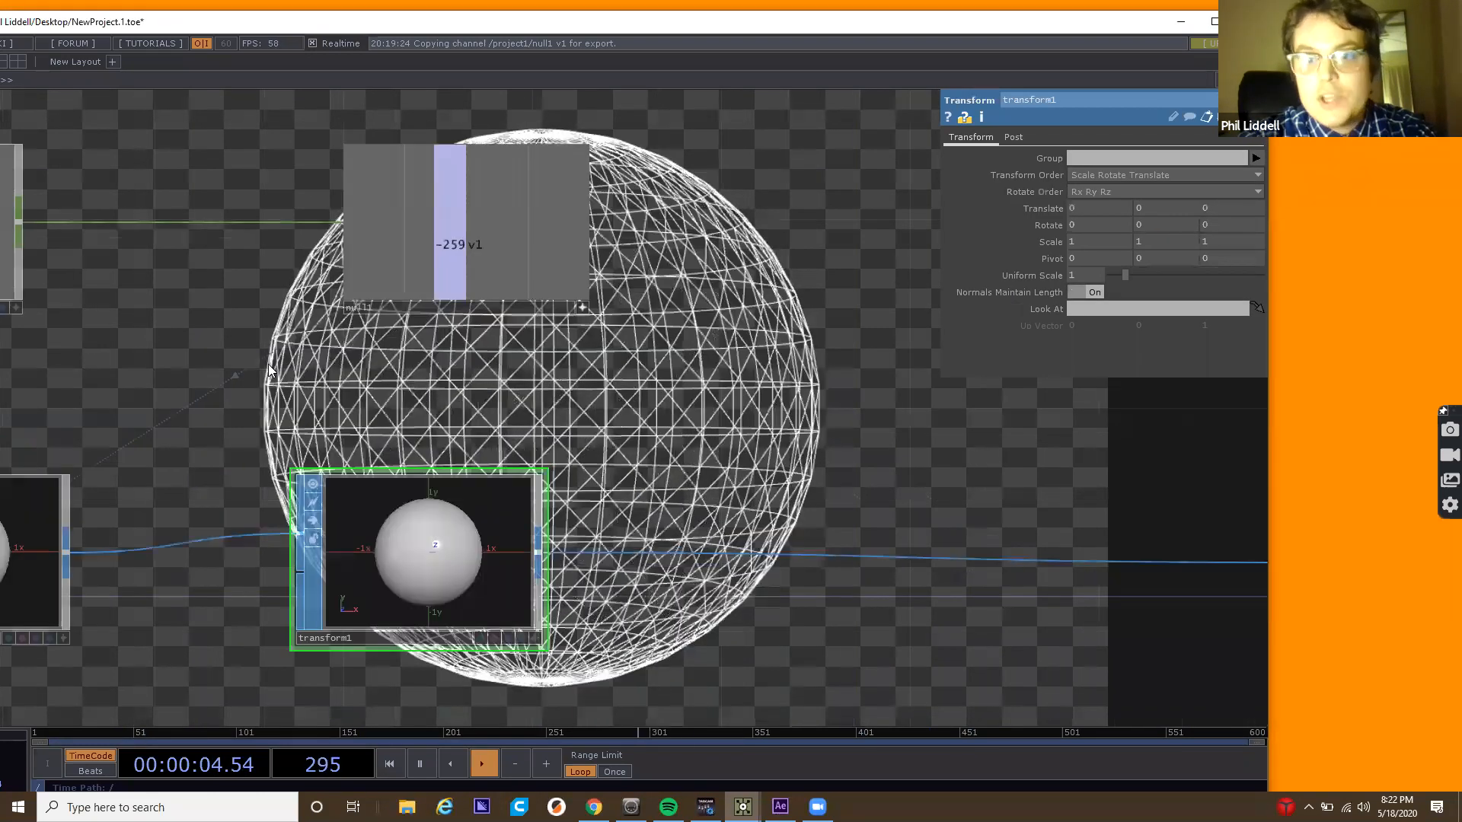
# Compare the rotation parameters of the Sphere and Transform SOPs, and delete the Transform SOP.
pyautogui.moveTo(569, 525); pyautogui.dragTo(751, 554)
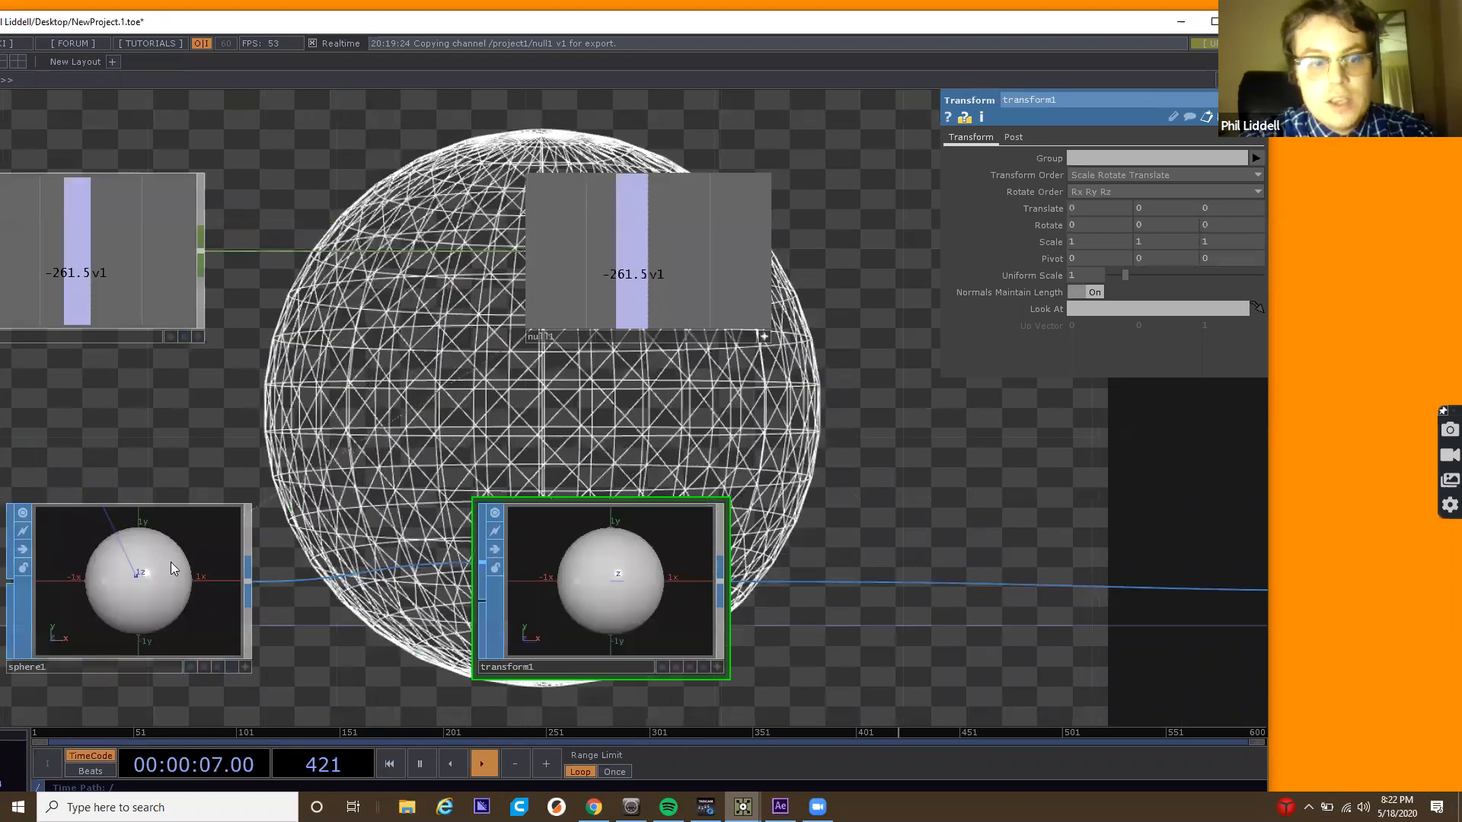
pyautogui.click(182, 561)
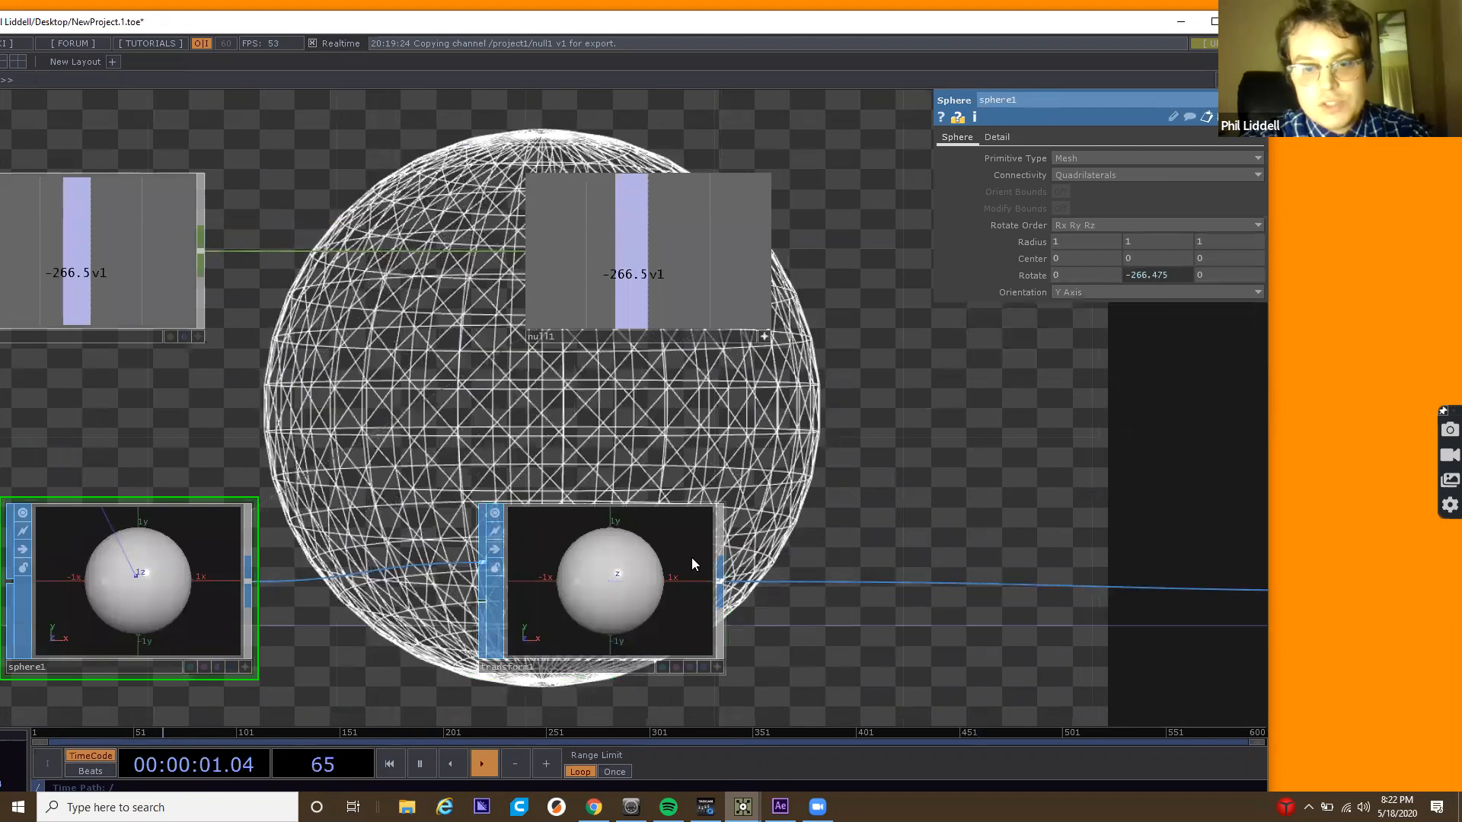
pyautogui.click(693, 563)
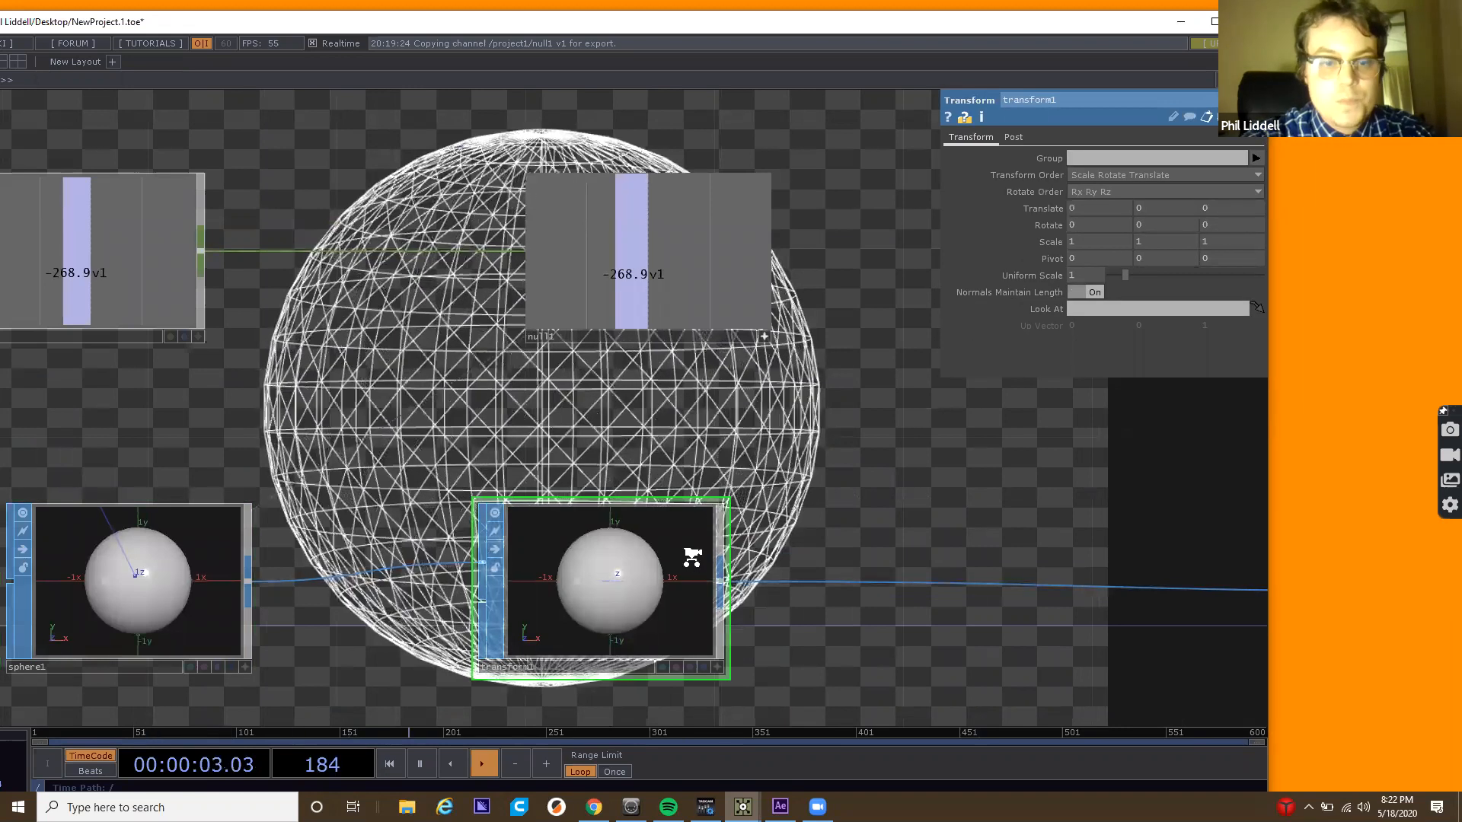
pyautogui.press('Delete')
pyautogui.scroll(-10, 692, 559)
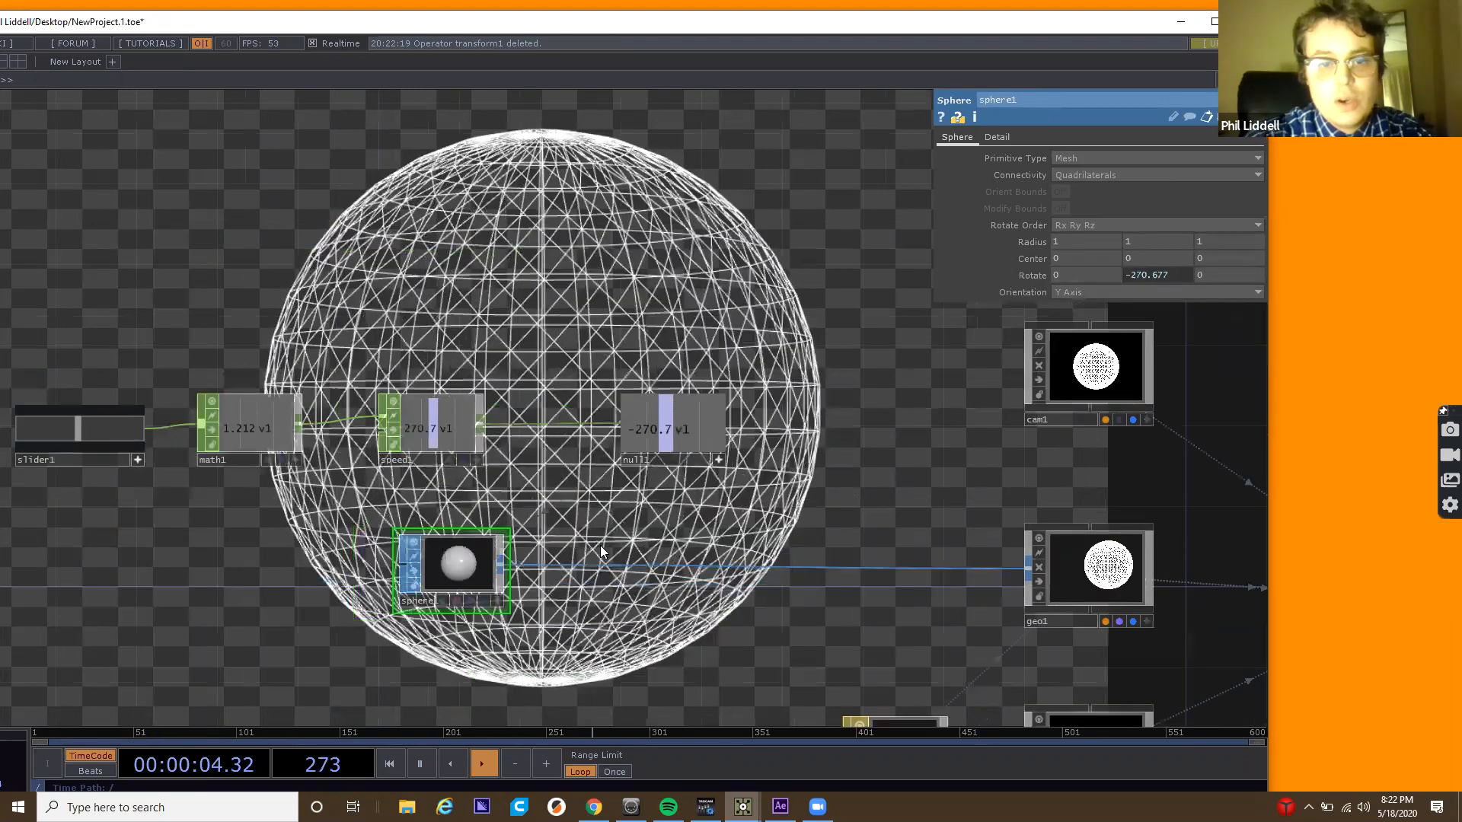
# Run the slider down toward its low end and settle it slightly past the middle.
pyautogui.moveTo(274, 502); pyautogui.dragTo(140, 507)
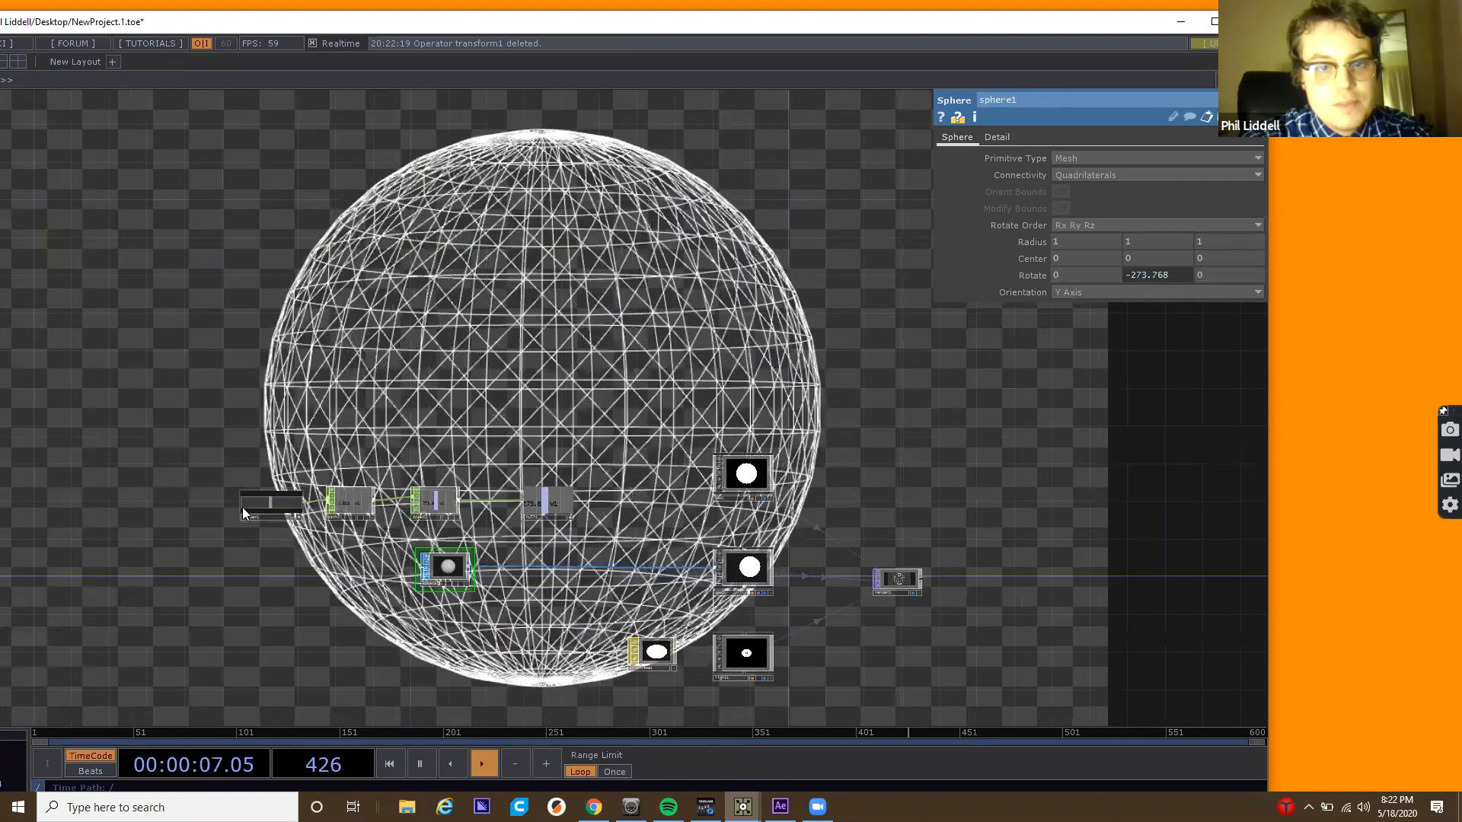
pyautogui.moveTo(273, 502); pyautogui.dragTo(268, 502)
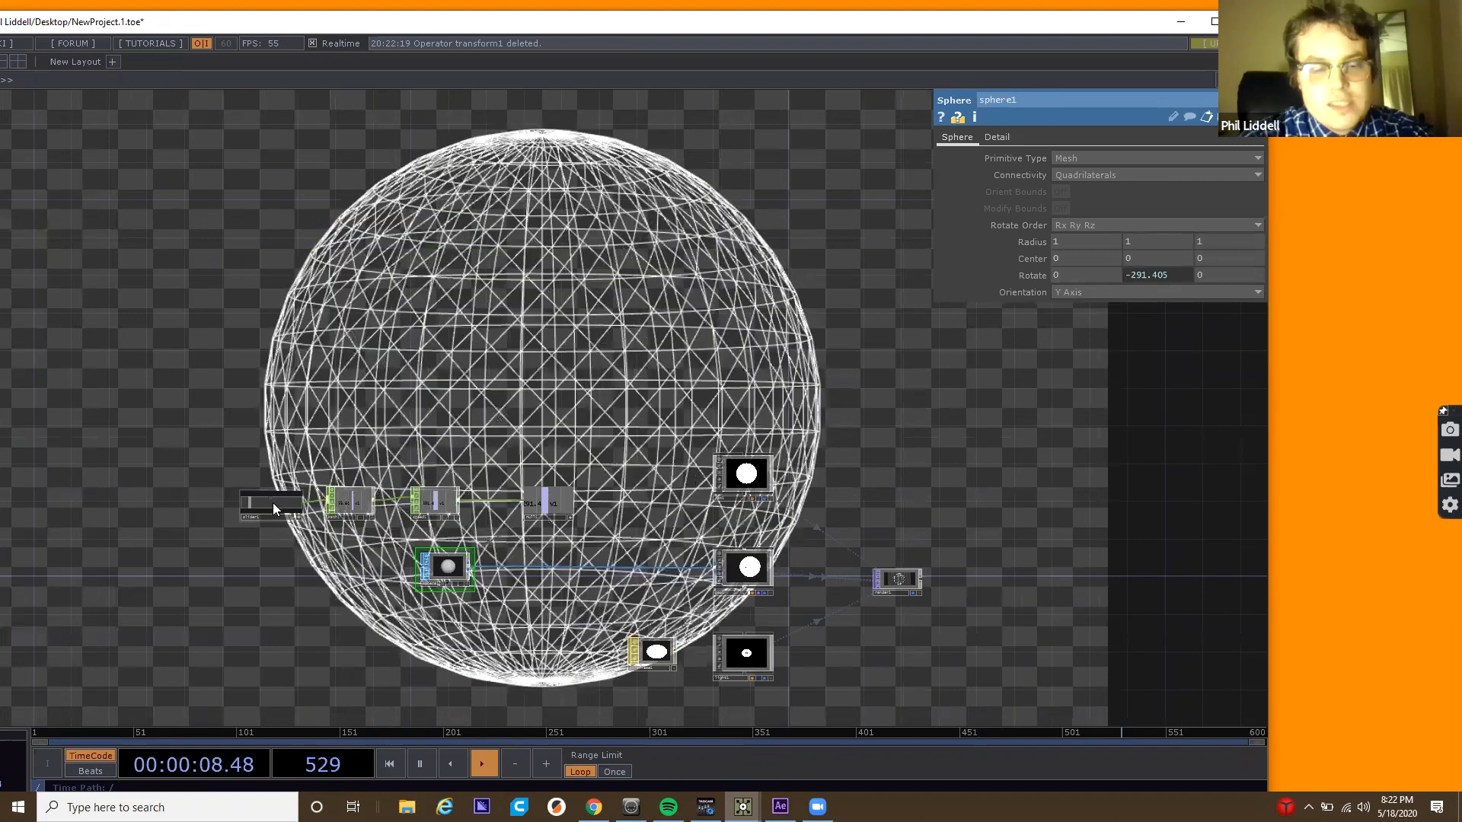
pyautogui.click(274, 503)
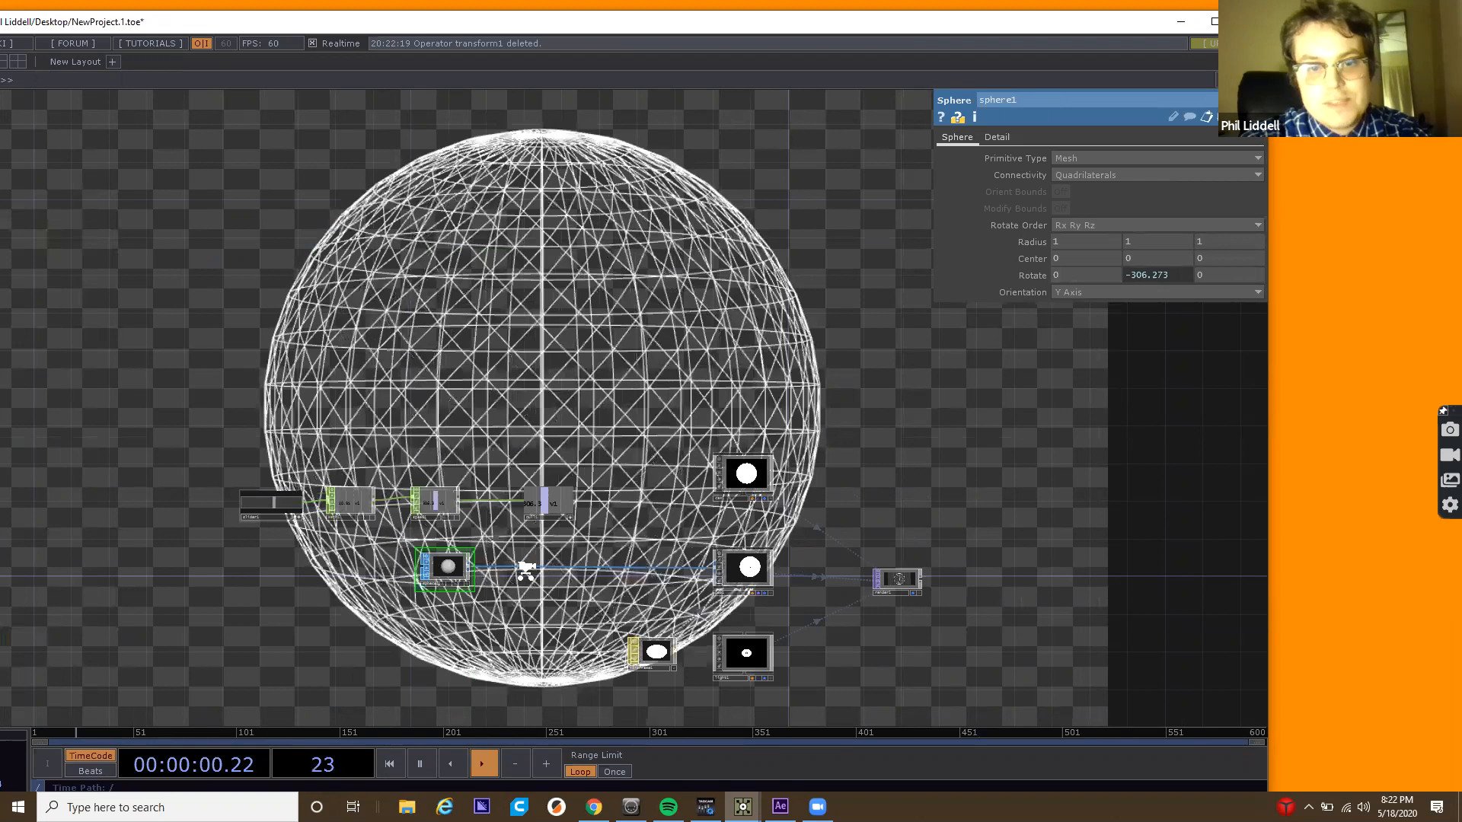
# Add a Noise TOP in the empty network area above the Null CHOP.
pyautogui.scroll(5, 526, 570)
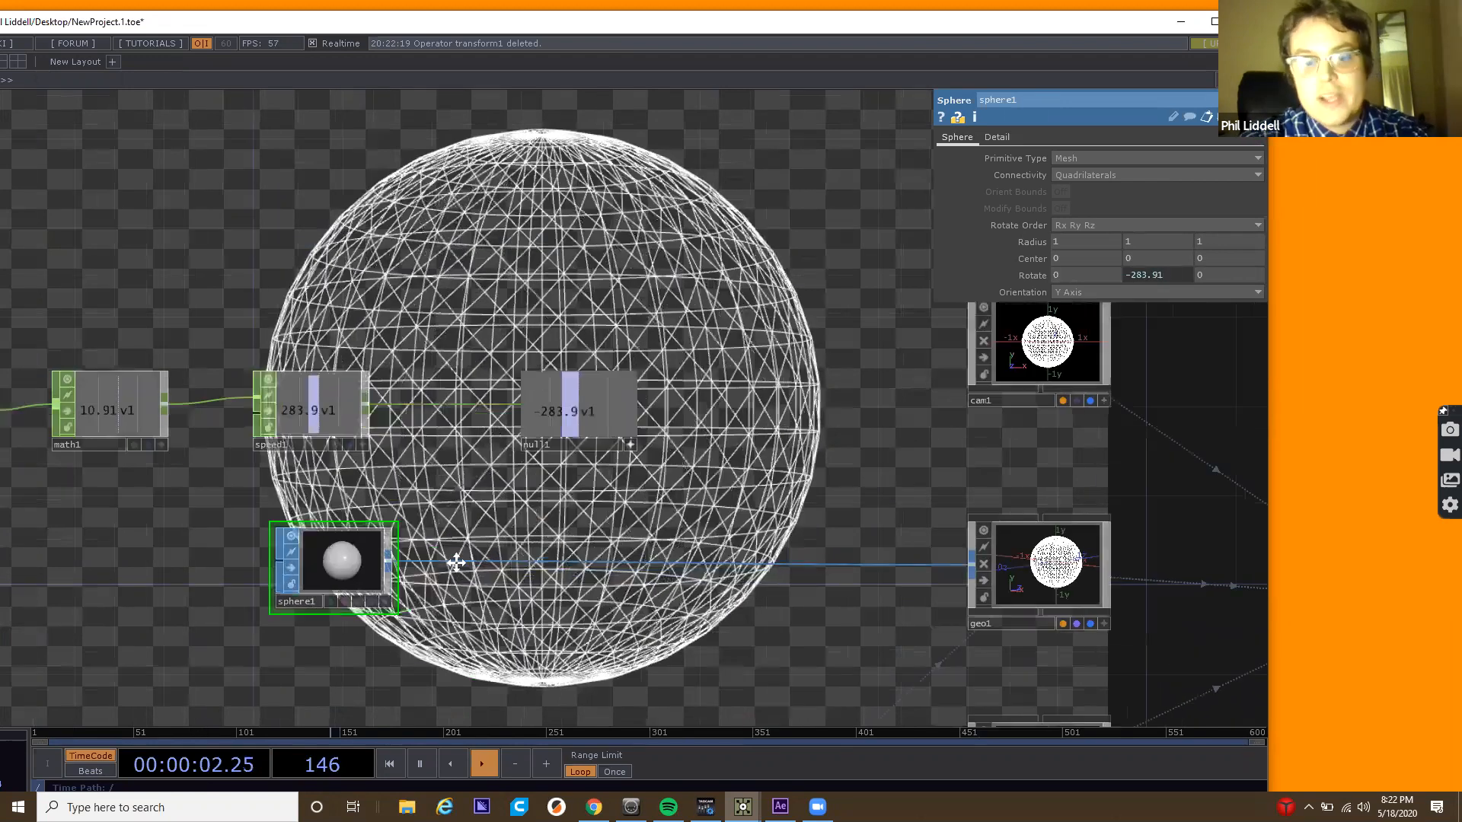
pyautogui.scroll(1, 456, 562)
pyautogui.moveTo(571, 561); pyautogui.dragTo(412, 514)
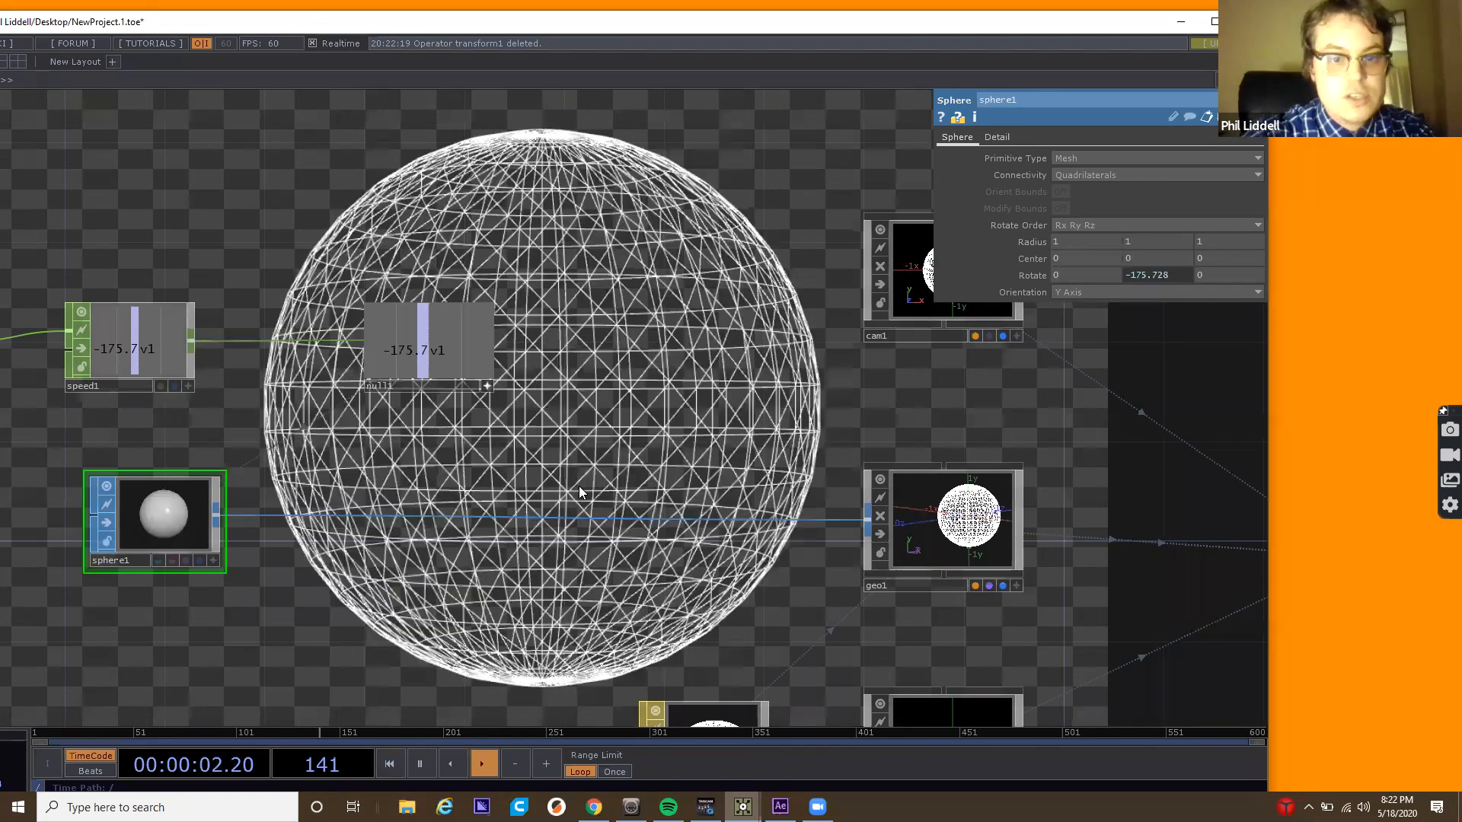
pyautogui.press('Tab')
pyautogui.write('noi')
pyautogui.click(370, 322)
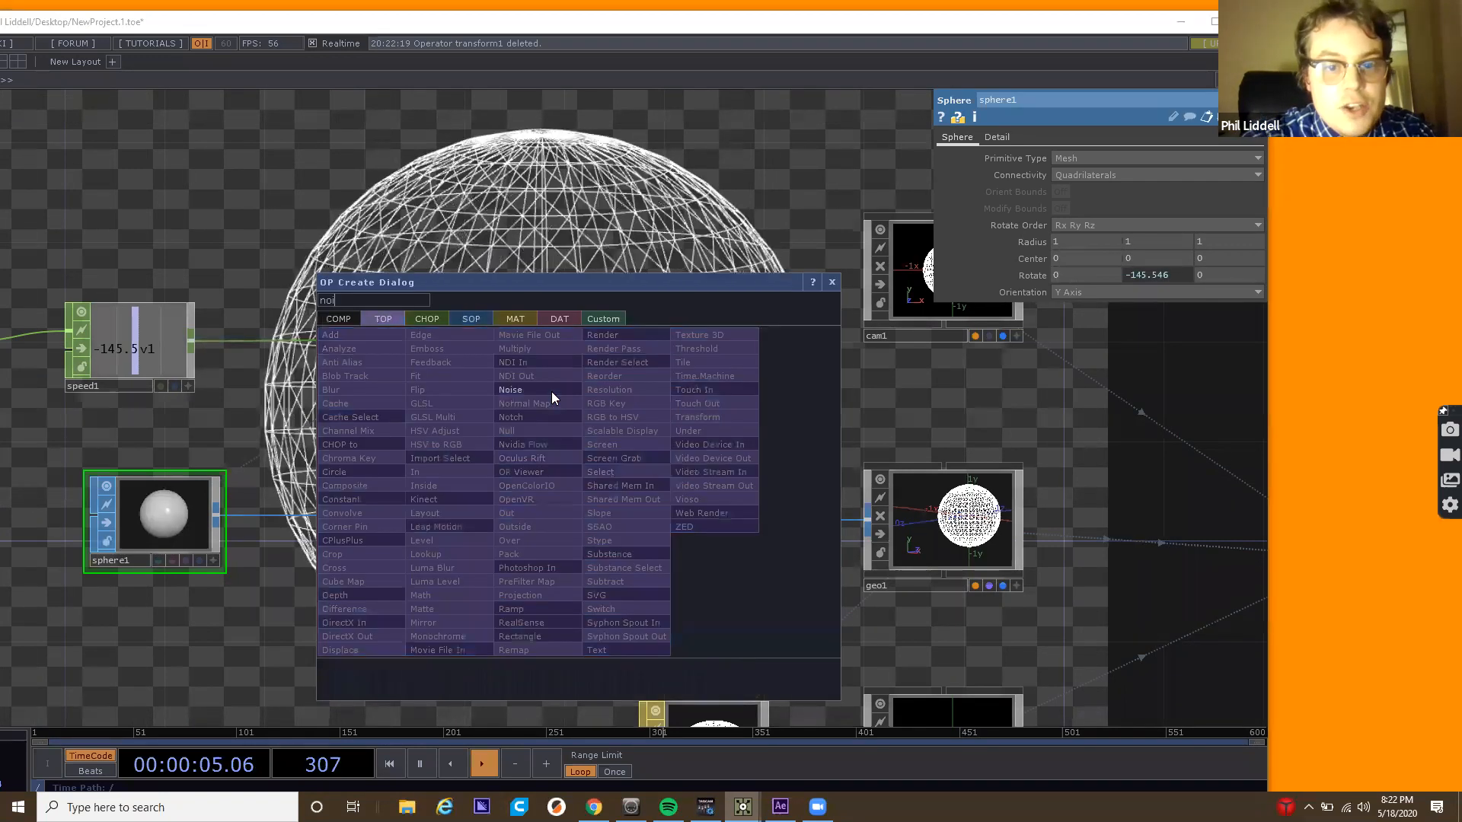
pyautogui.click(546, 390)
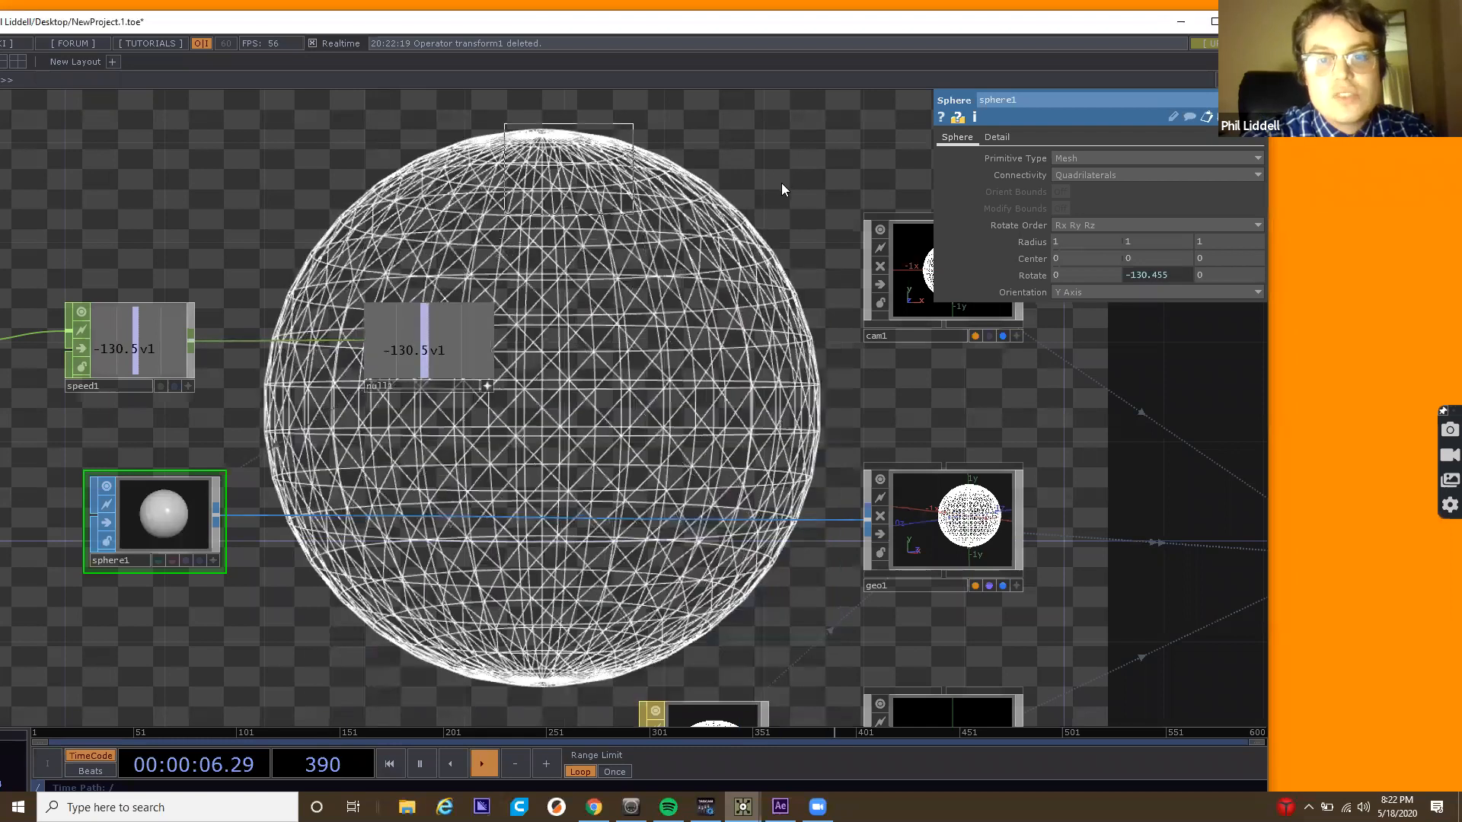
pyautogui.click(568, 169)
pyautogui.scroll(3, 568, 169)
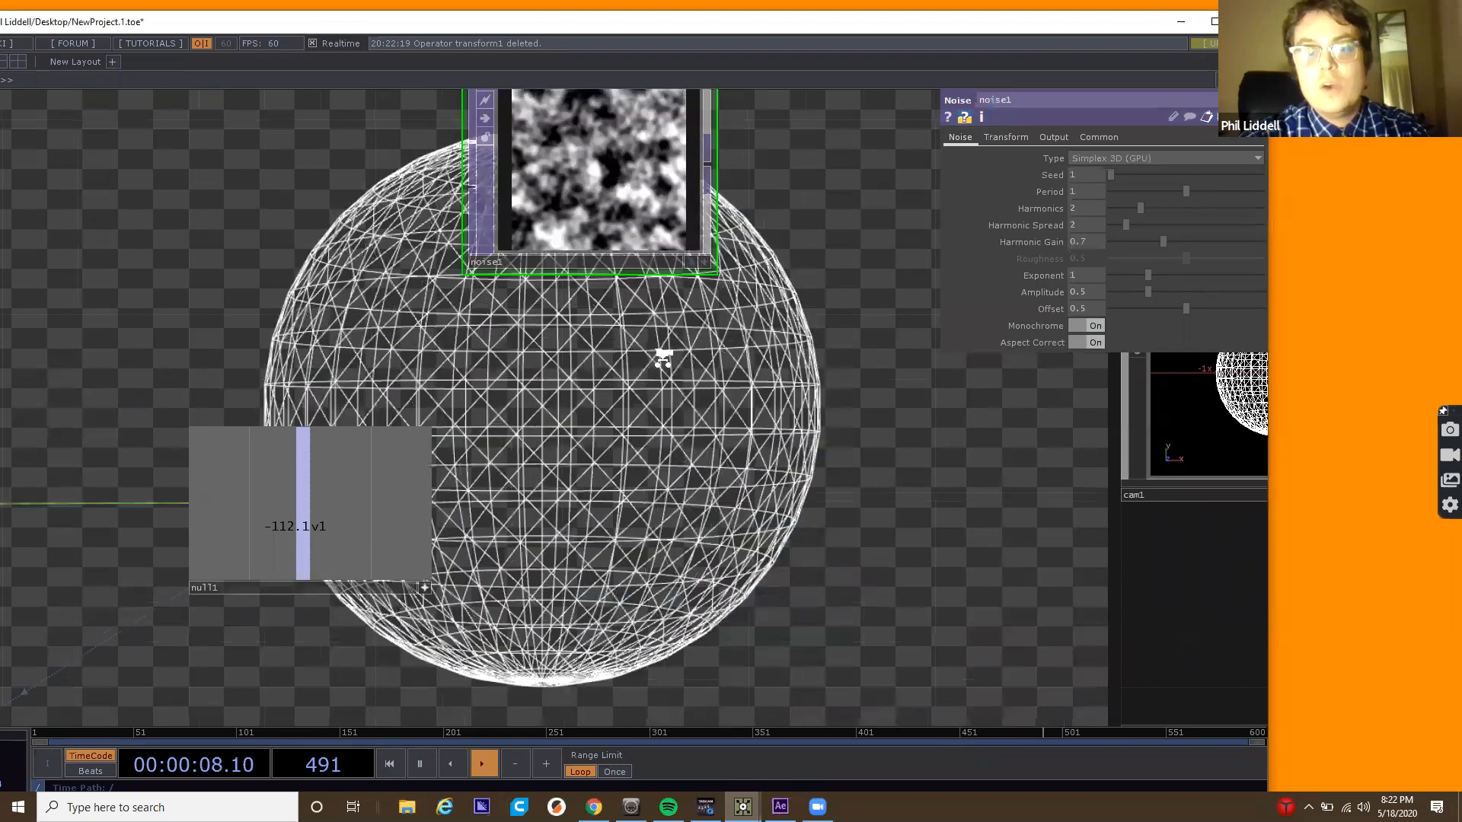
# Delete the Noise TOP and select the Wireframe material.
pyautogui.moveTo(724, 227); pyautogui.dragTo(761, 436)
pyautogui.scroll(-6, 662, 358)
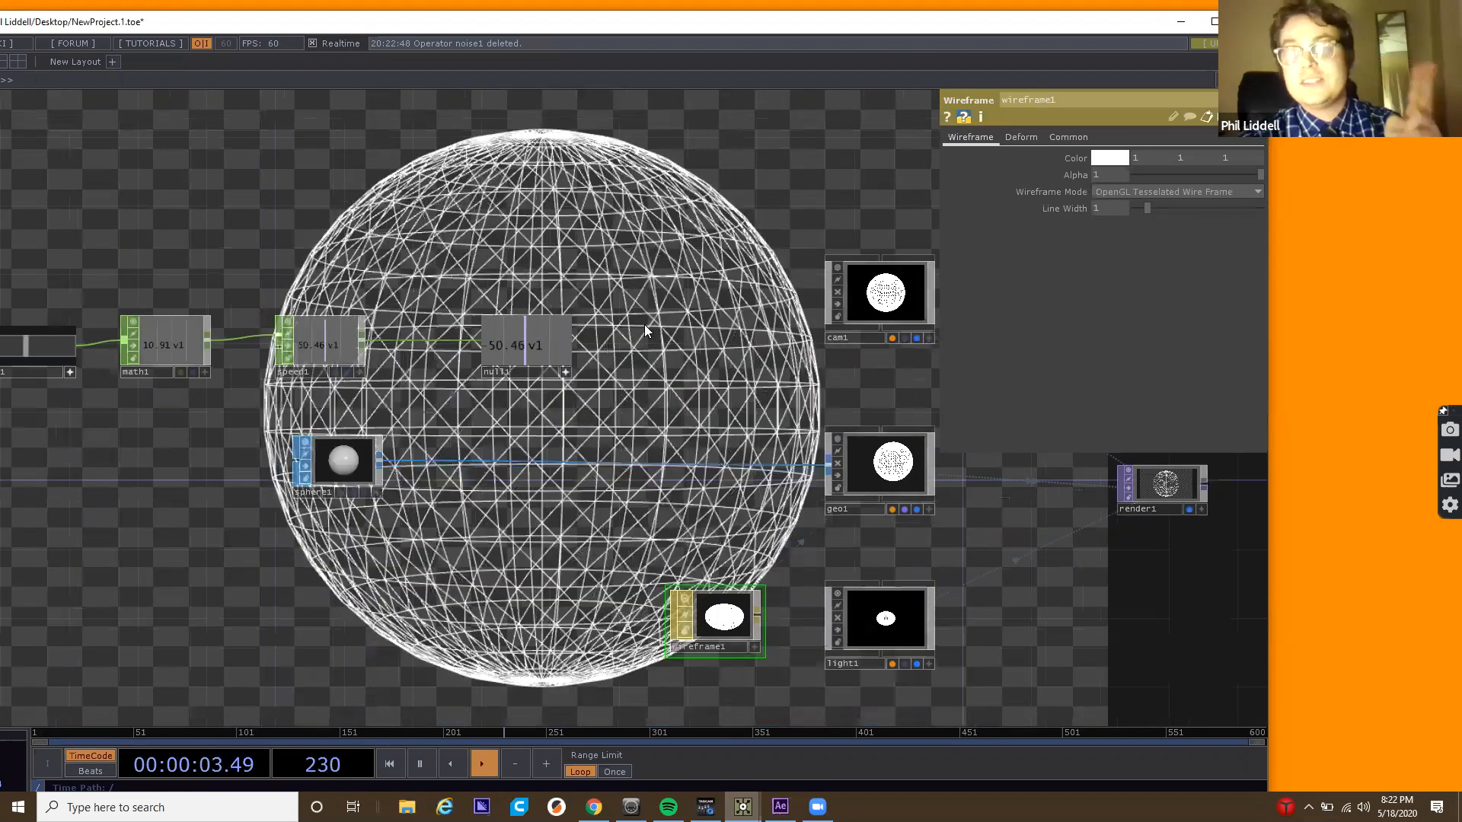
pyautogui.scroll(-2, 645, 324)
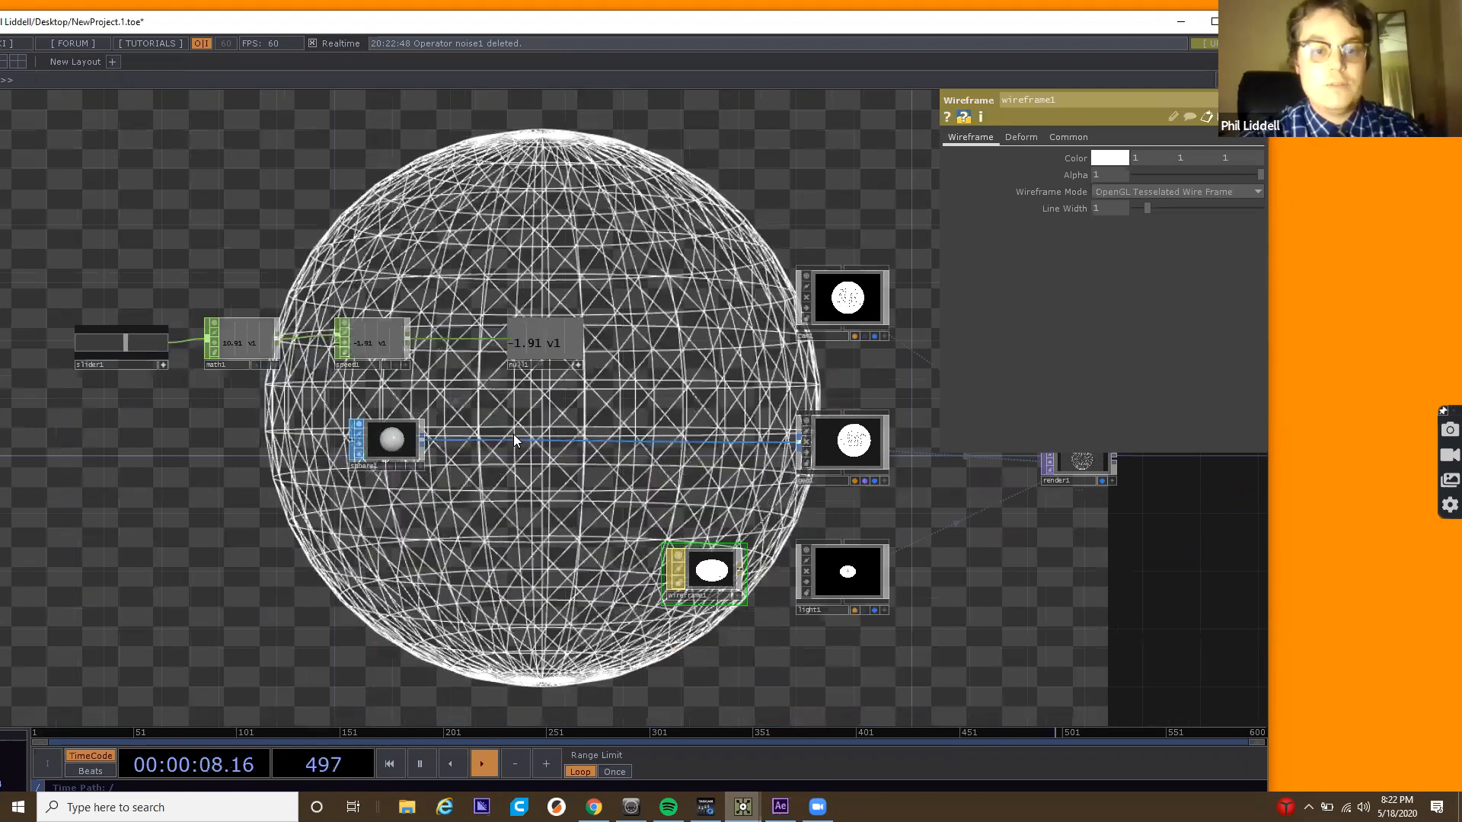
pyautogui.scroll(2, 471, 447)
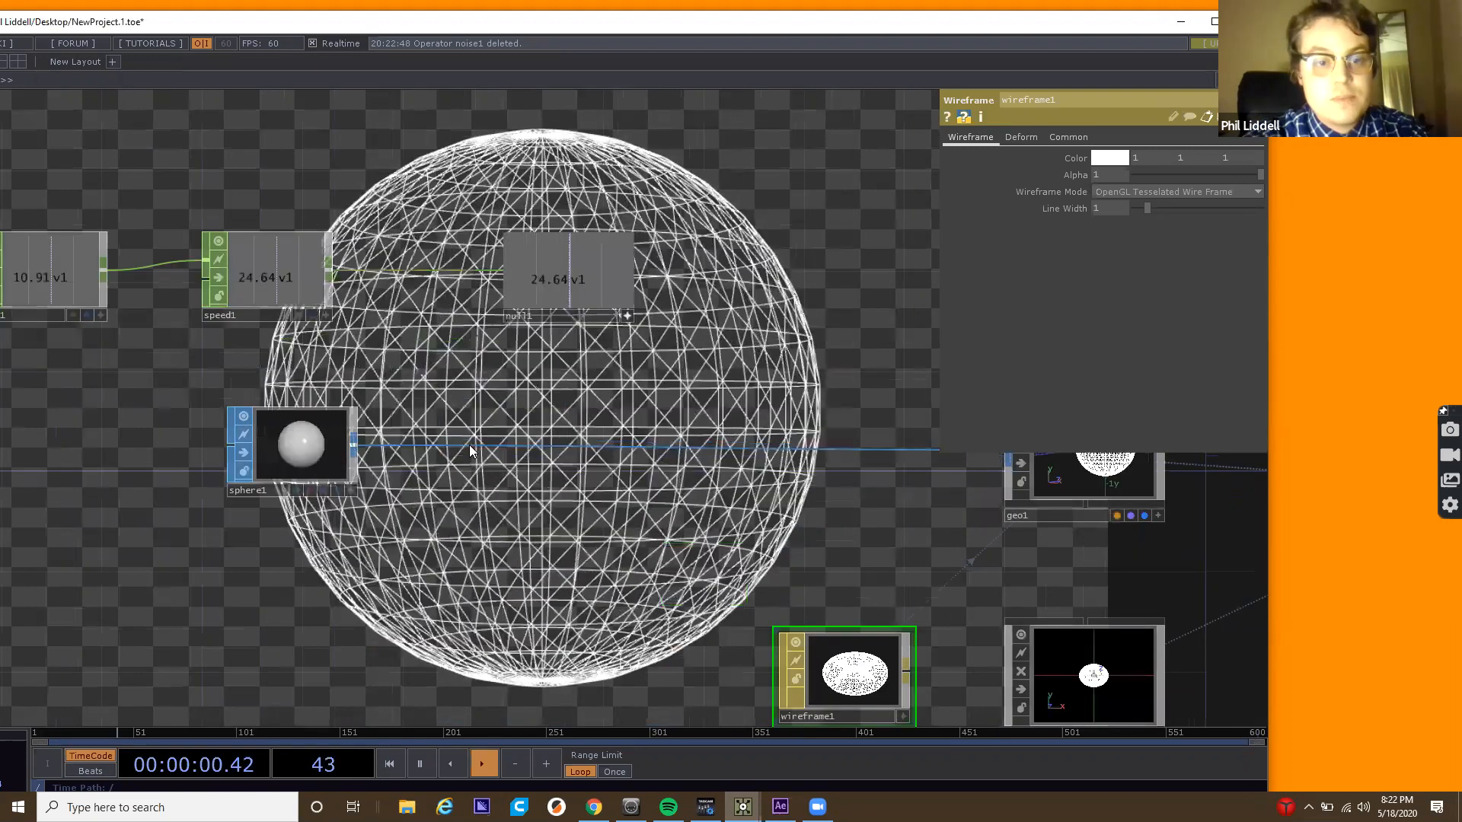
# Insert a Noise SOP into the connection between the Sphere SOP and the Geometry COMP.
pyautogui.rightClick(504, 425)
pyautogui.click(508, 431)
pyautogui.write('noi')
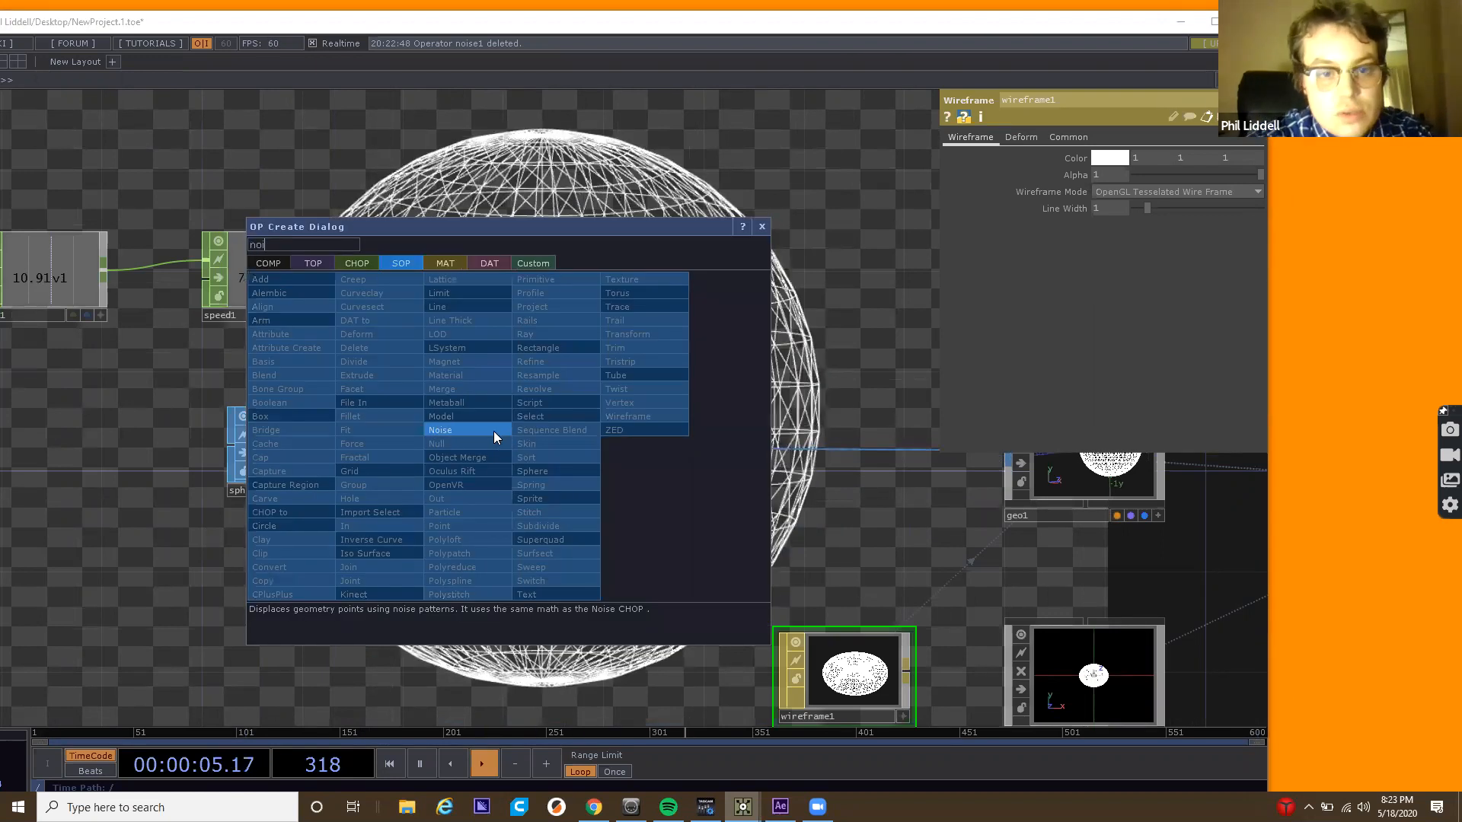
pyautogui.press('Return')
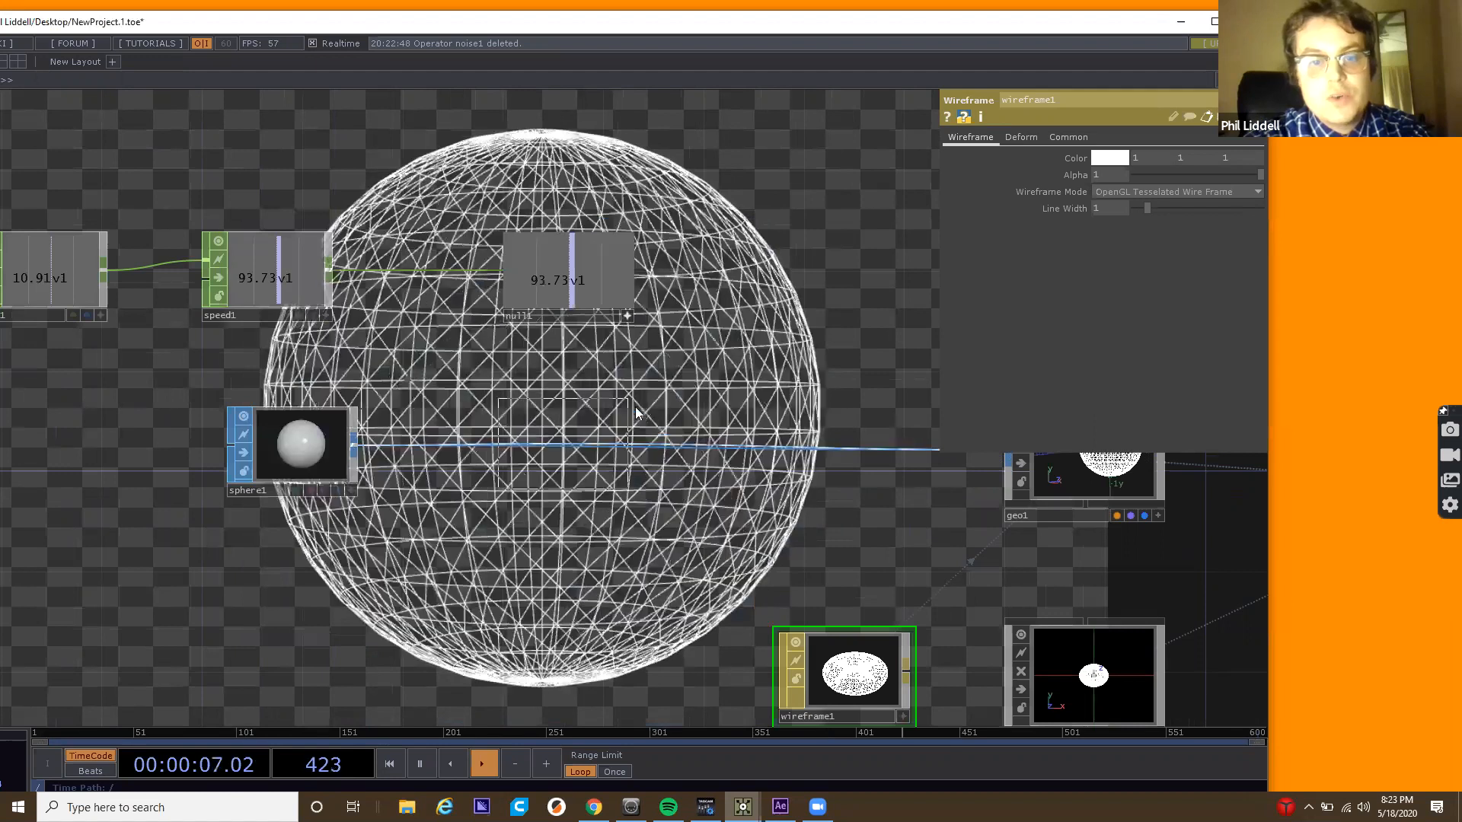
pyautogui.click(510, 405)
# Examine the noise-deformed sphere in the Noise SOP, and inspect the parameters of the Render TOP and the Wireframe material.
pyautogui.scroll(-5, 508, 415)
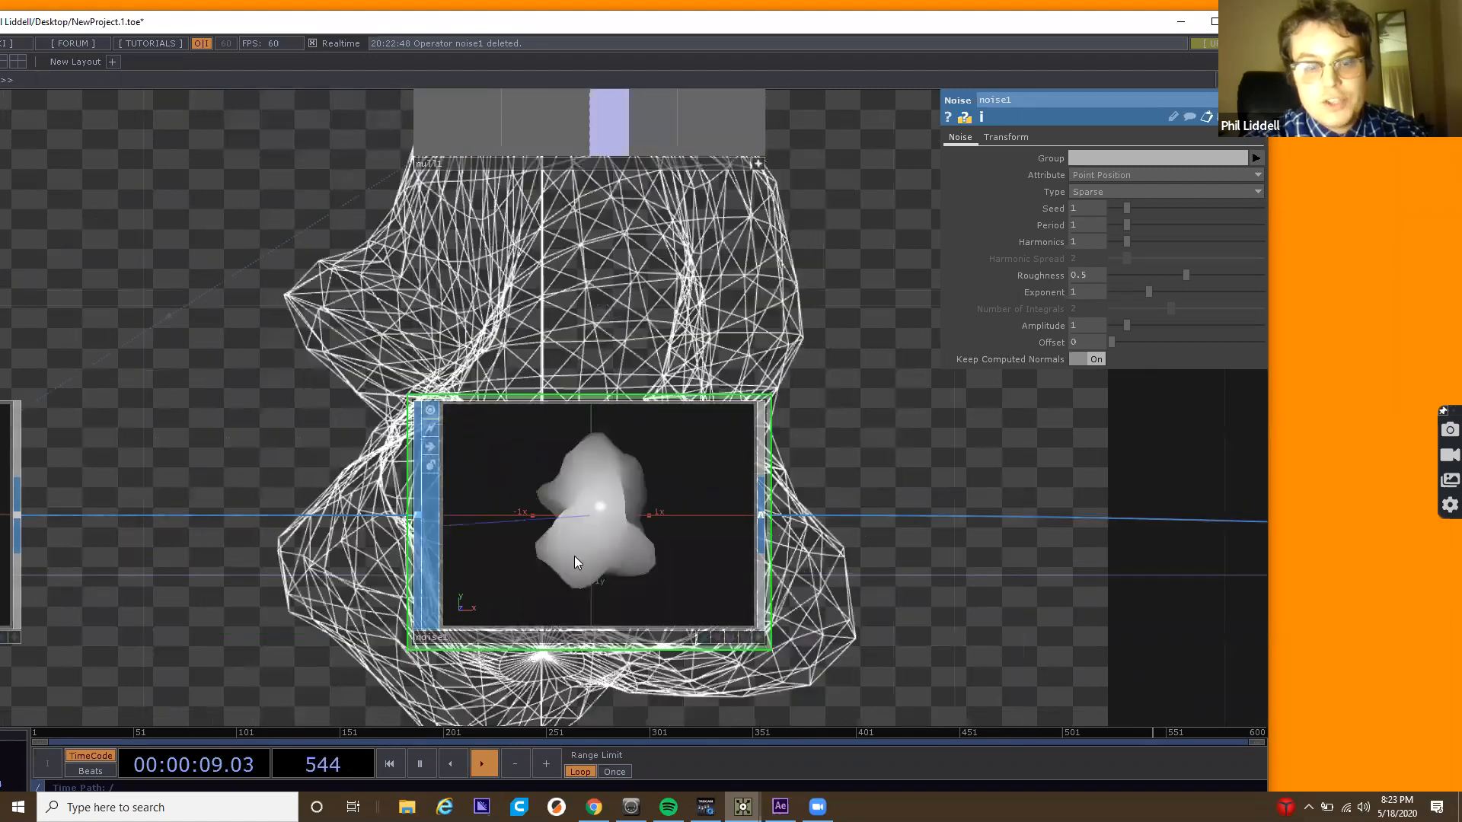
pyautogui.scroll(2, 574, 559)
pyautogui.scroll(1, 598, 575)
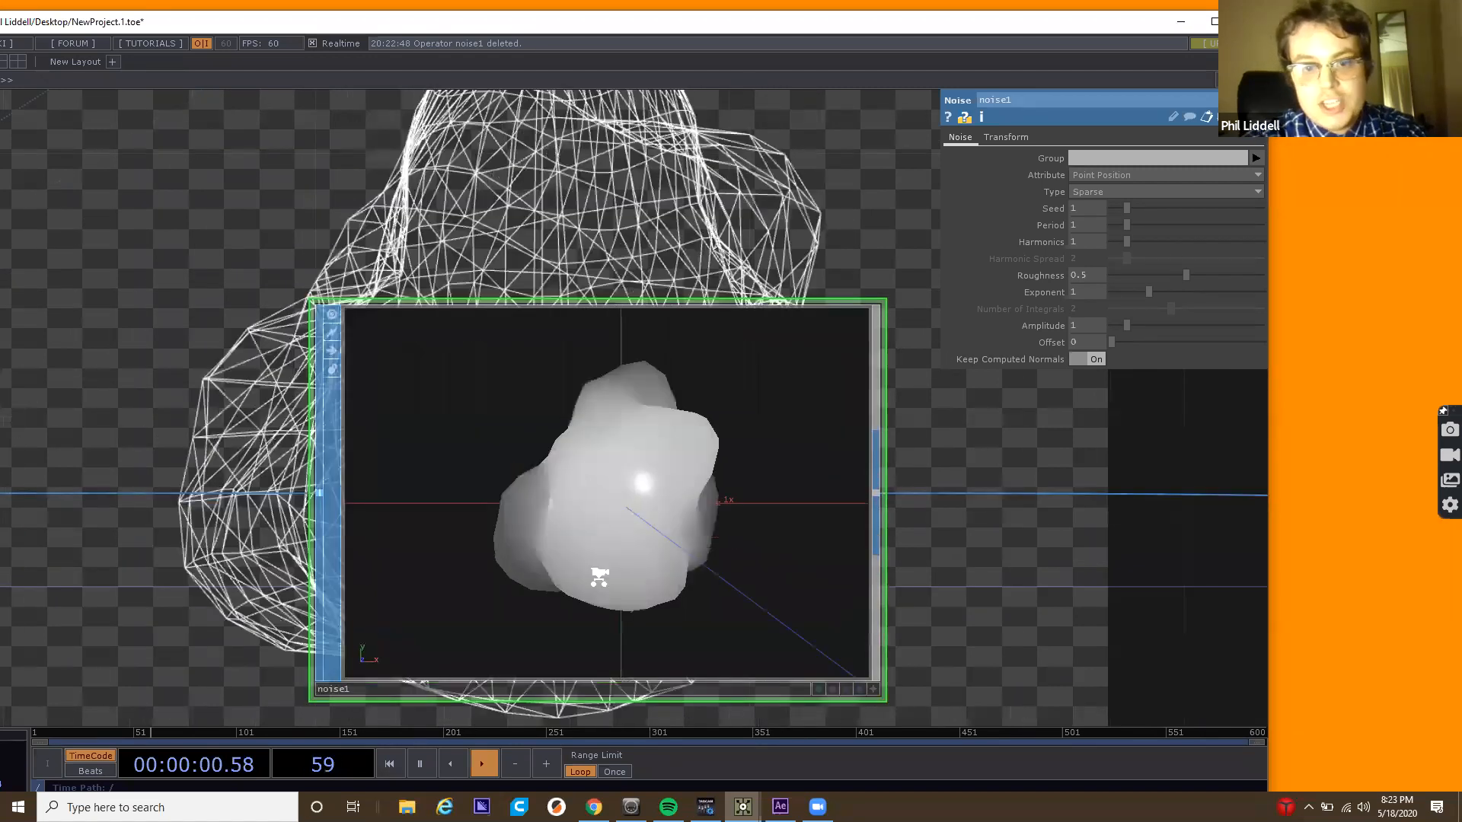
pyautogui.scroll(-3, 601, 578)
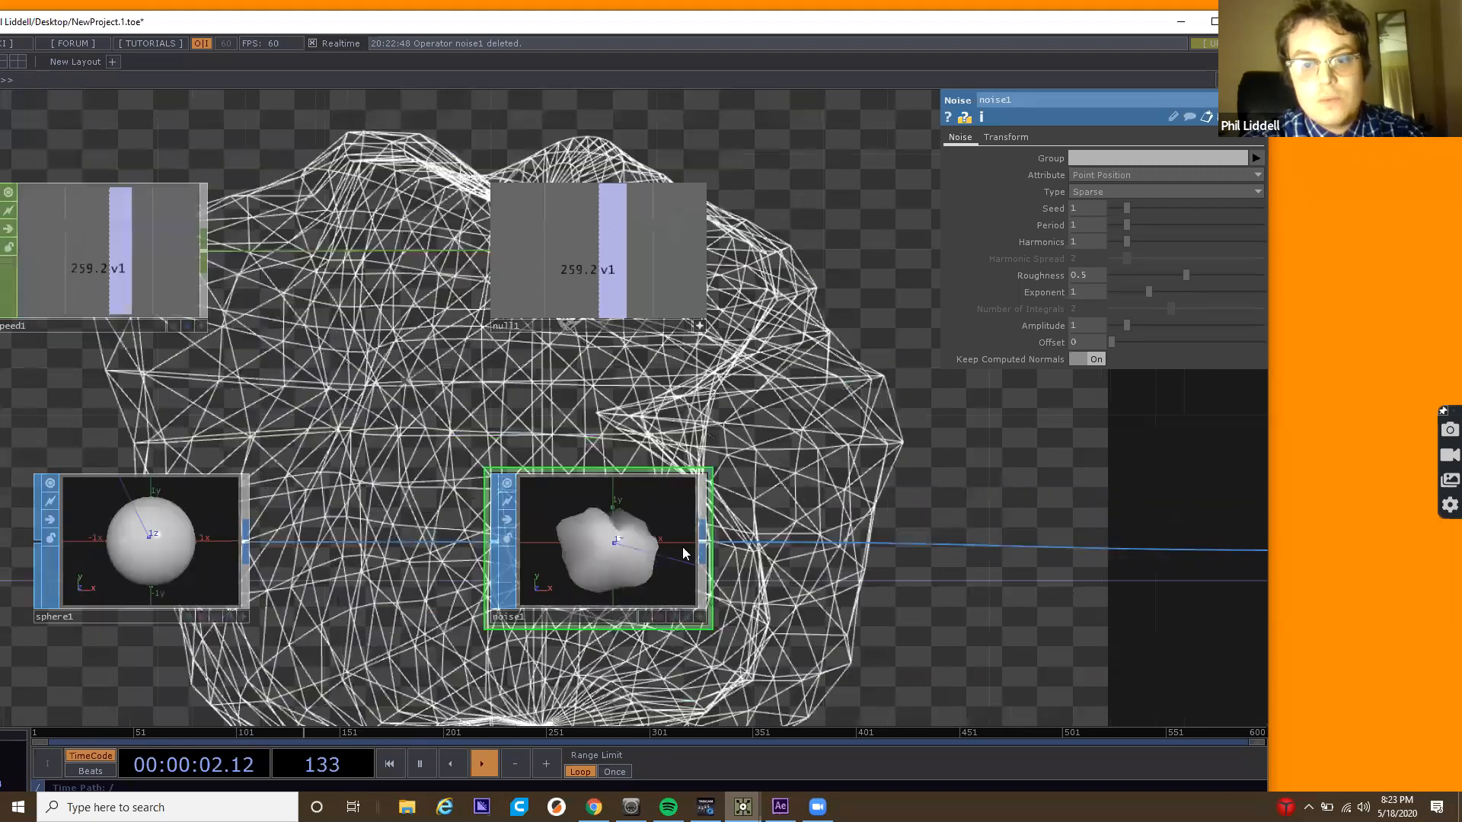
pyautogui.scroll(-3, 293, 376)
pyautogui.moveTo(665, 436); pyautogui.dragTo(292, 535)
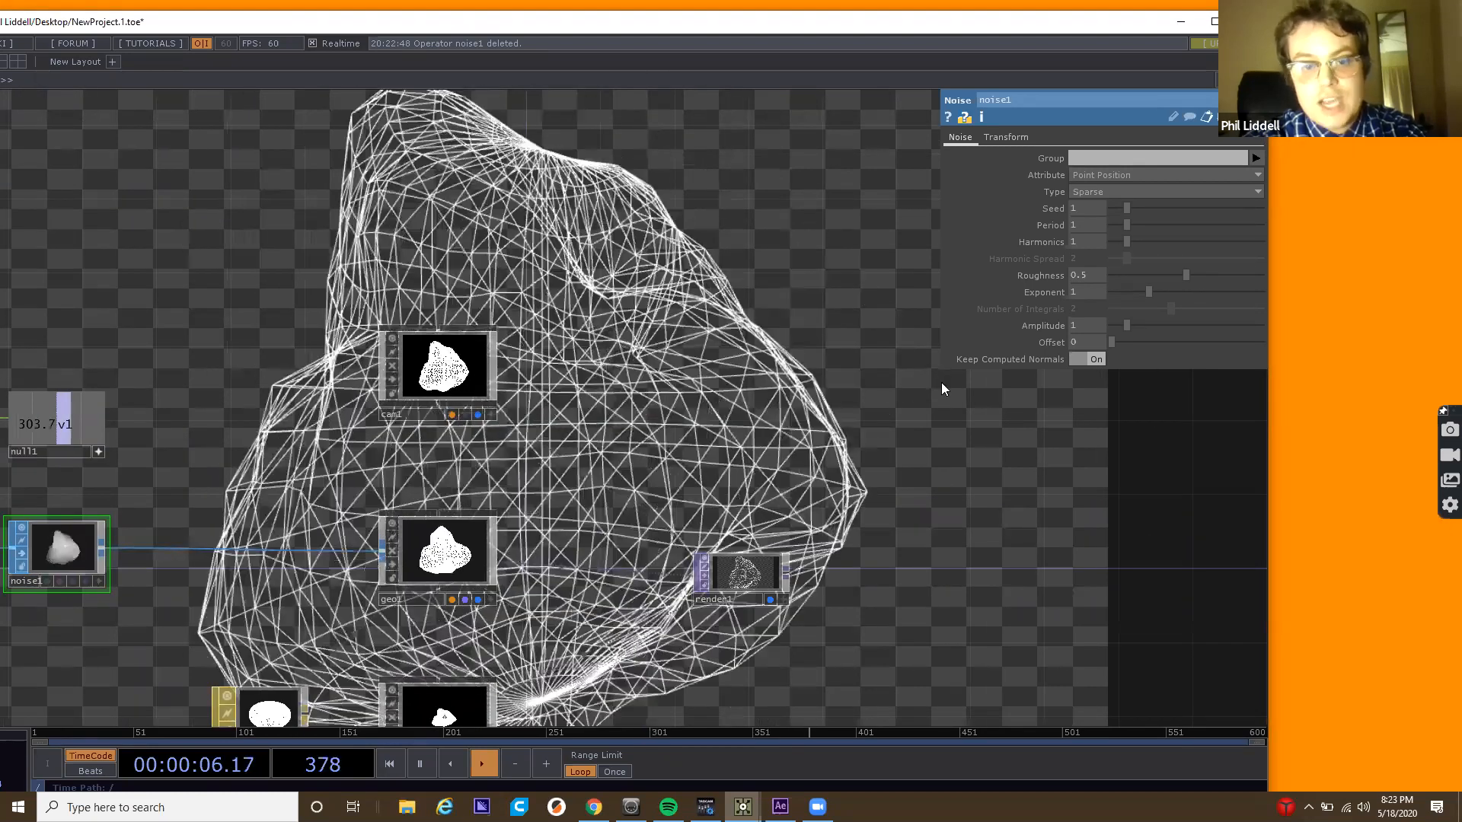
pyautogui.click(735, 577)
pyautogui.moveTo(312, 675); pyautogui.dragTo(592, 556)
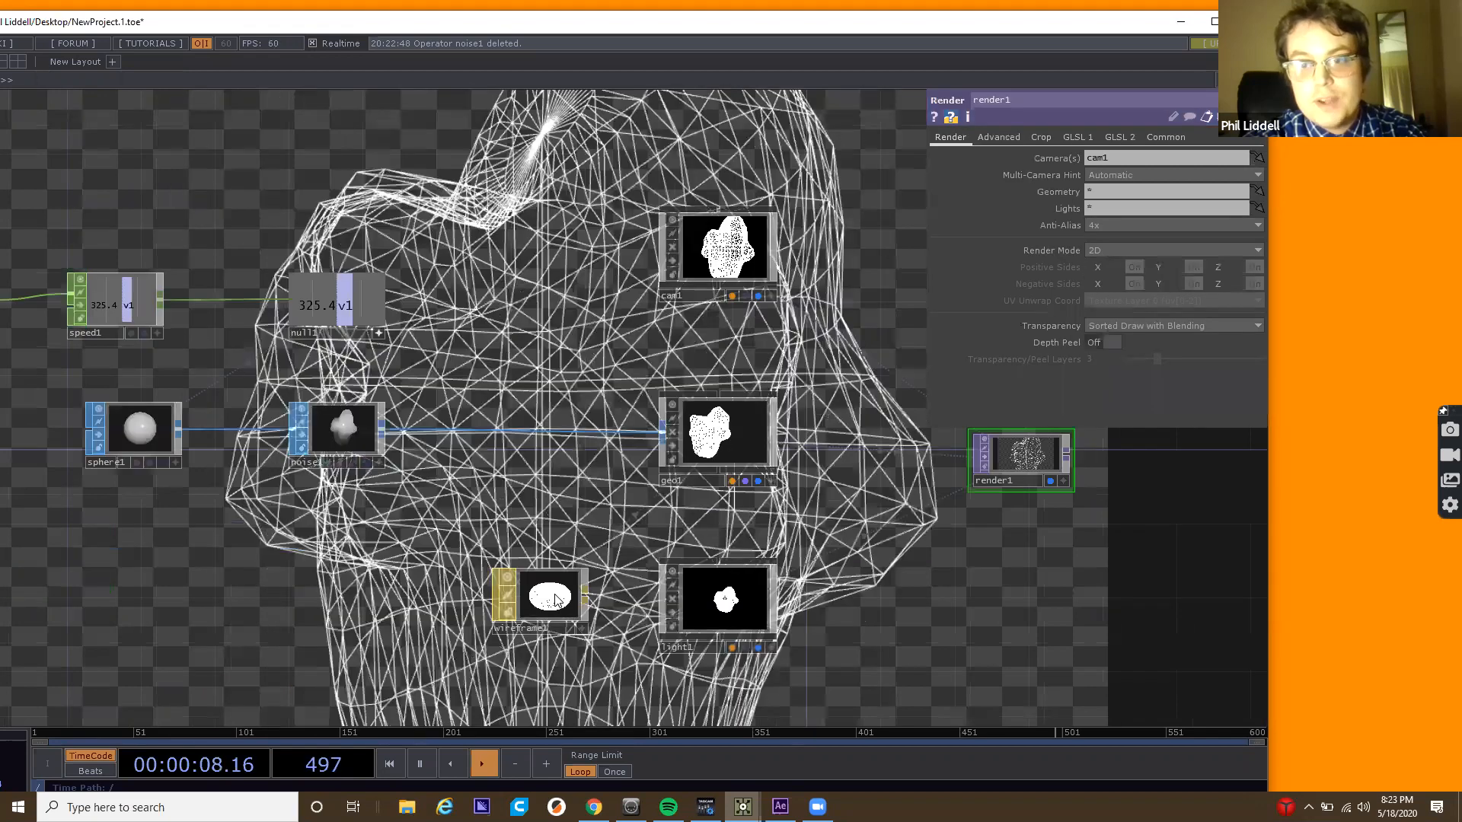
pyautogui.click(554, 599)
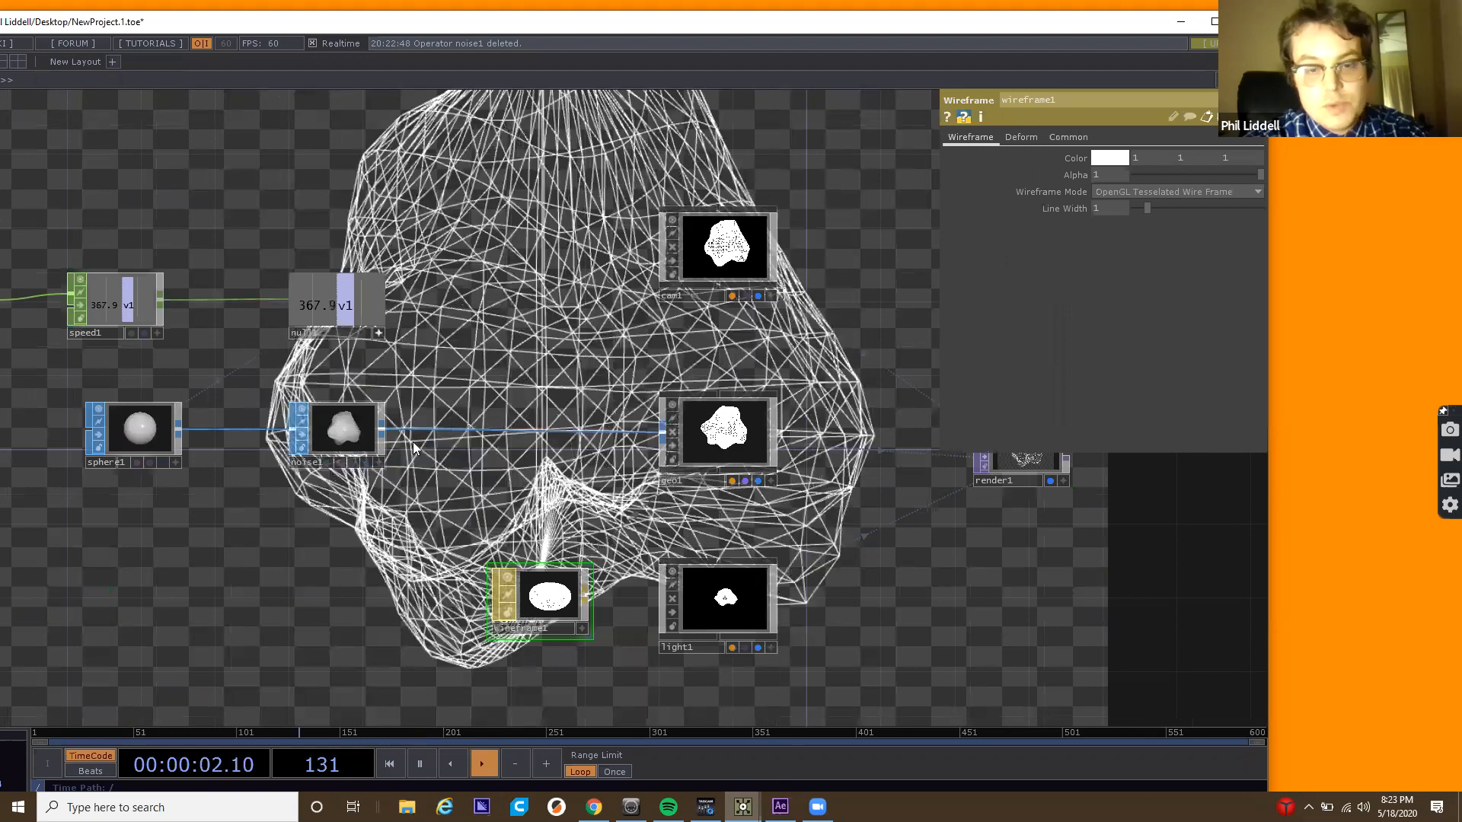
pyautogui.scroll(8, 319, 425)
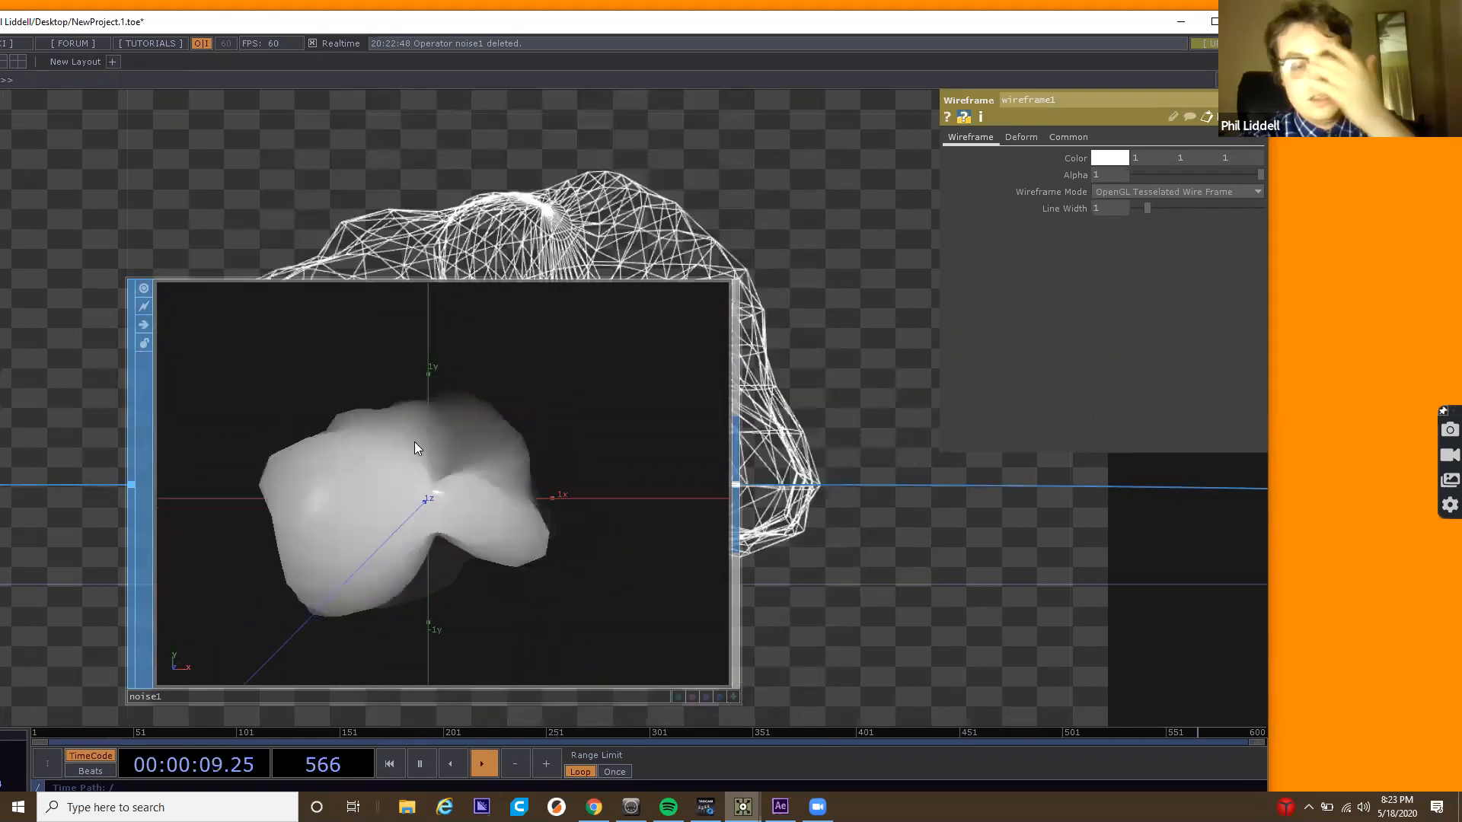
pyautogui.scroll(-4, 415, 442)
pyautogui.scroll(-3, 457, 455)
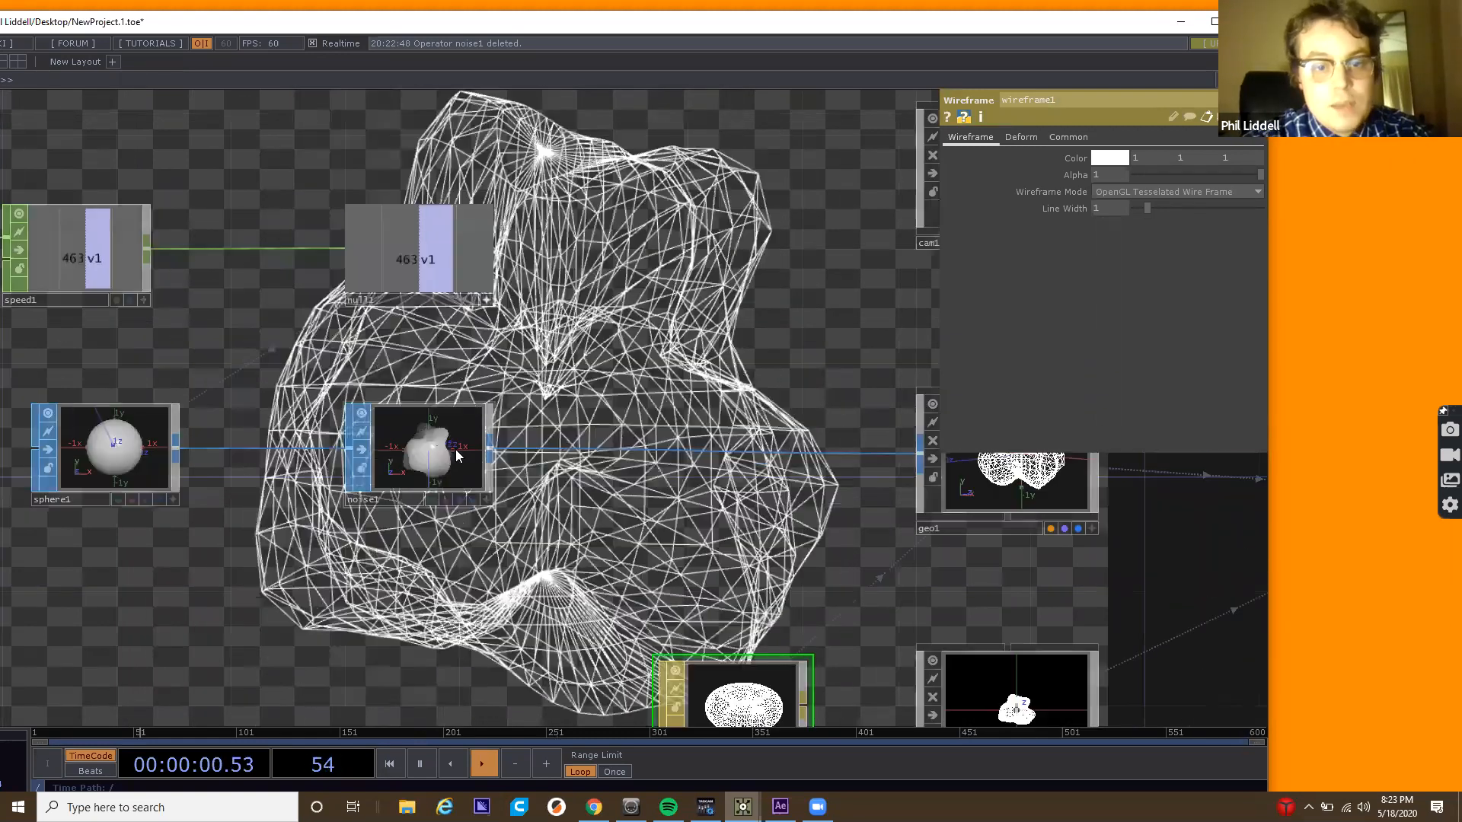
pyautogui.scroll(-1, 562, 423)
pyautogui.moveTo(562, 424); pyautogui.dragTo(453, 485)
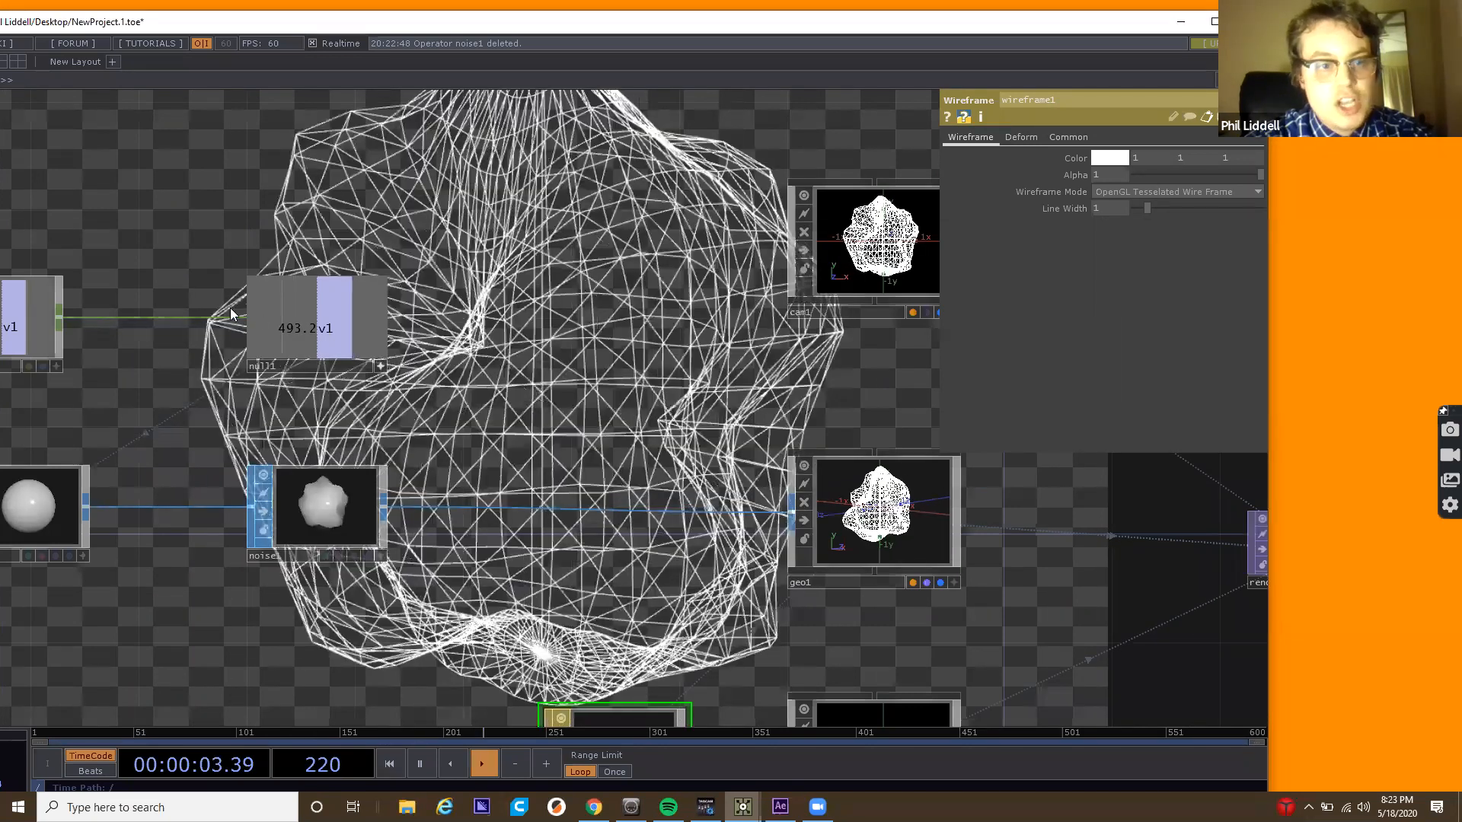
# Lower the slider that drives the rotation speed to about a third of its range.
pyautogui.scroll(-3, 230, 308)
pyautogui.moveTo(230, 308); pyautogui.dragTo(430, 348)
pyautogui.moveTo(105, 354); pyautogui.dragTo(46, 353)
pyautogui.click(69, 349)
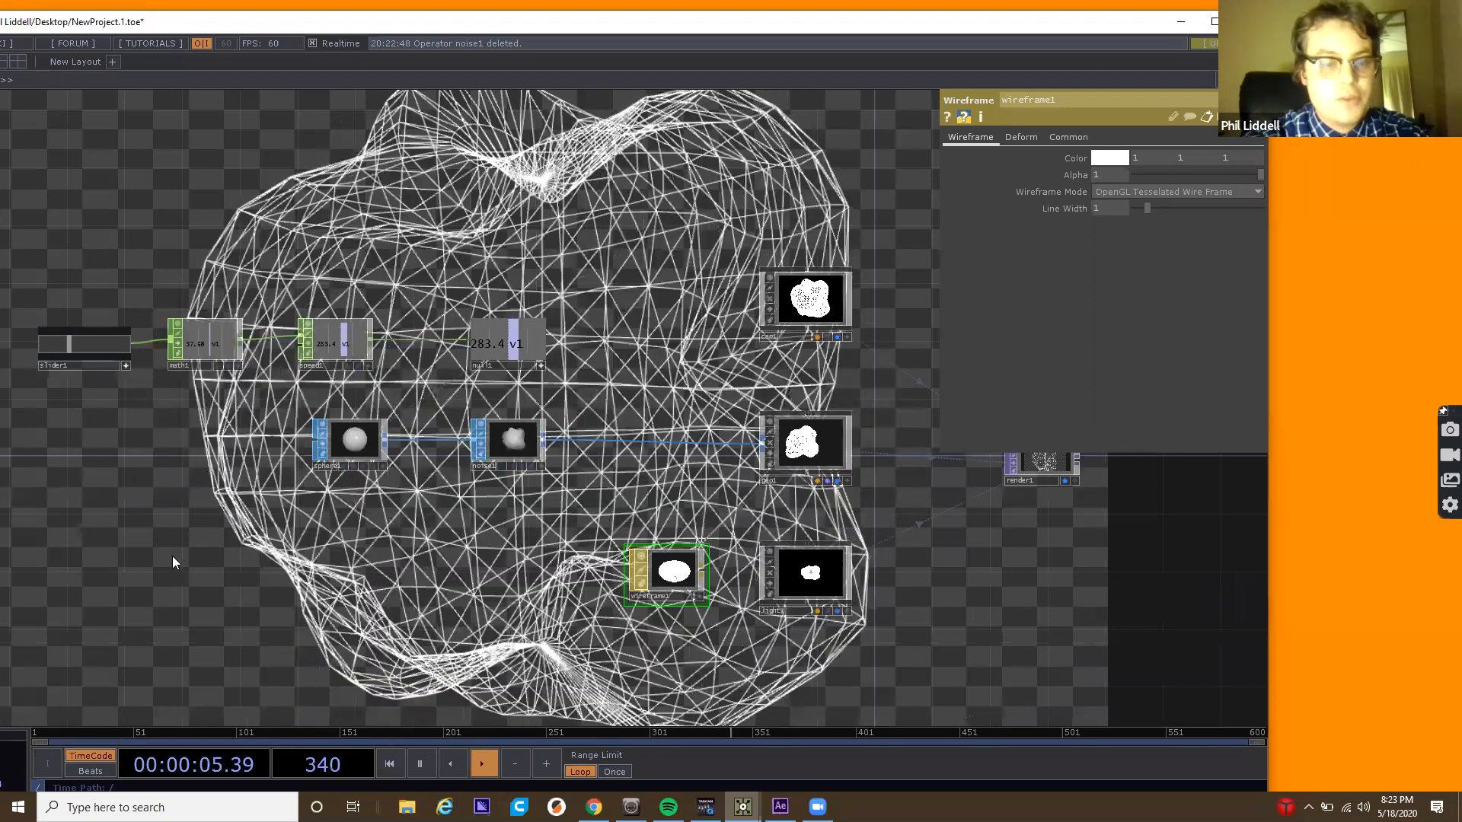
# Add an Audio Device In CHOP in the empty network area below the slider.
pyautogui.moveTo(62, 581); pyautogui.dragTo(172, 556)
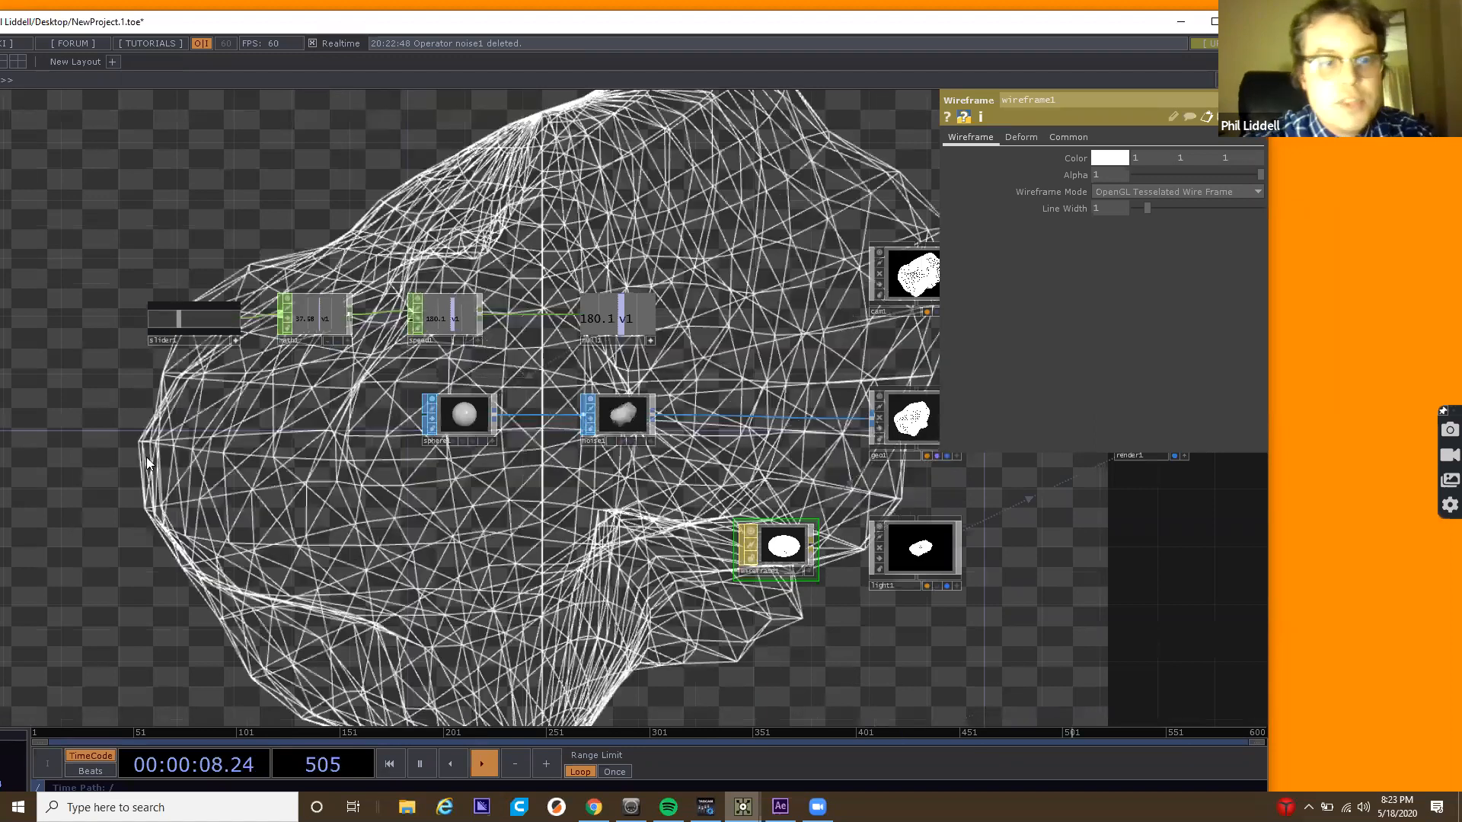
pyautogui.press('Tab')
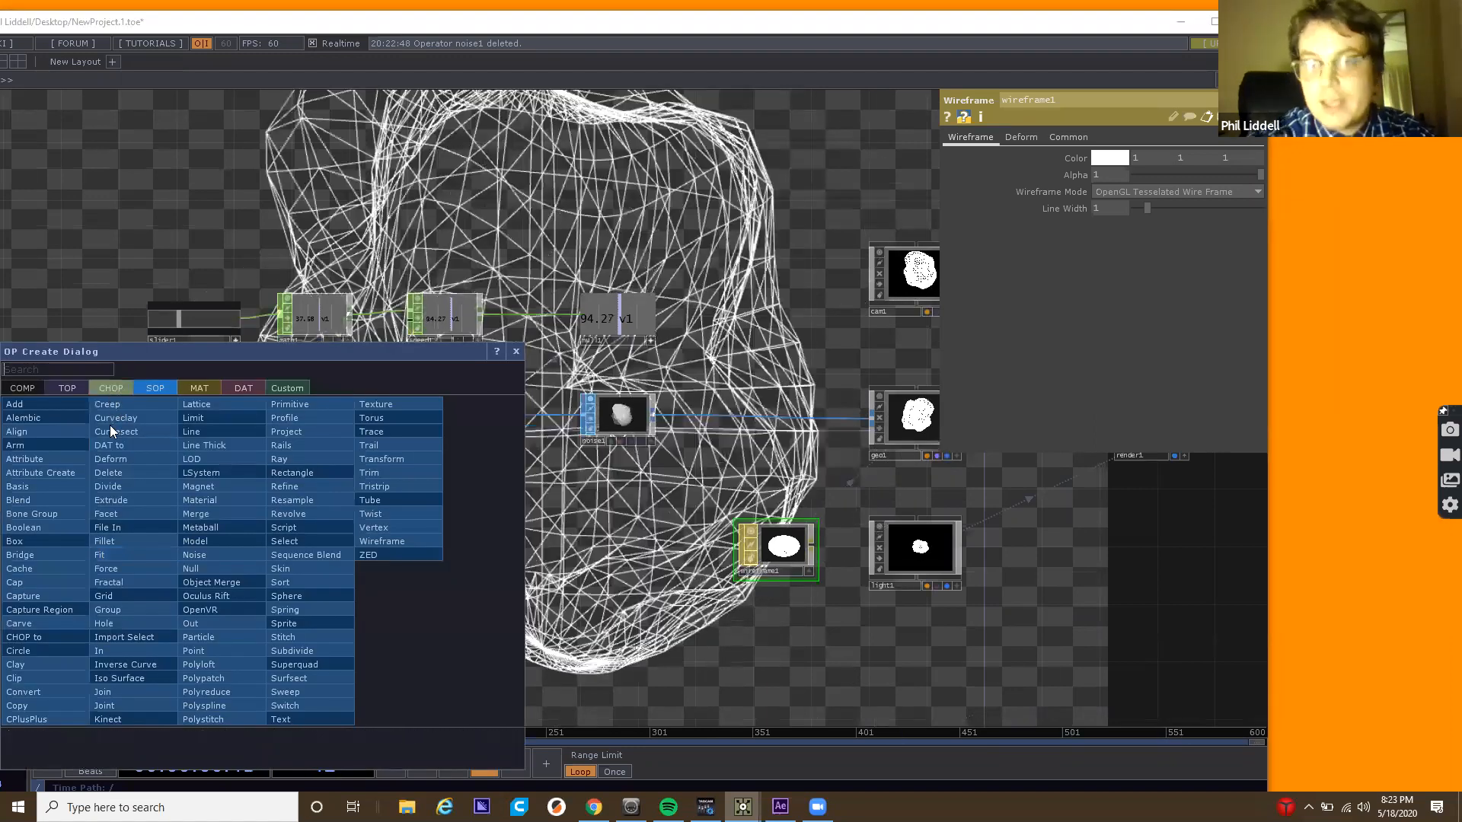
pyautogui.click(112, 388)
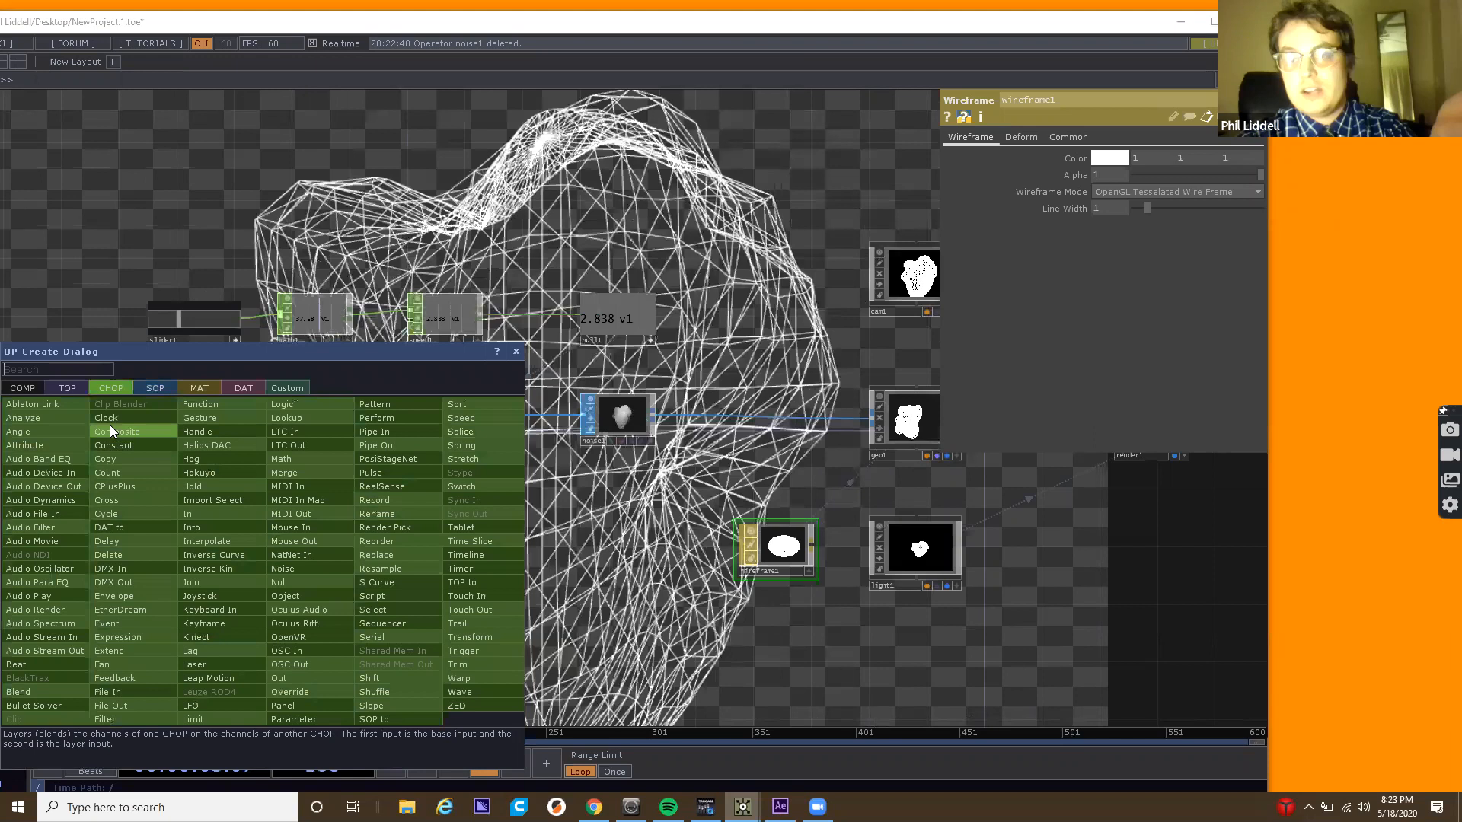
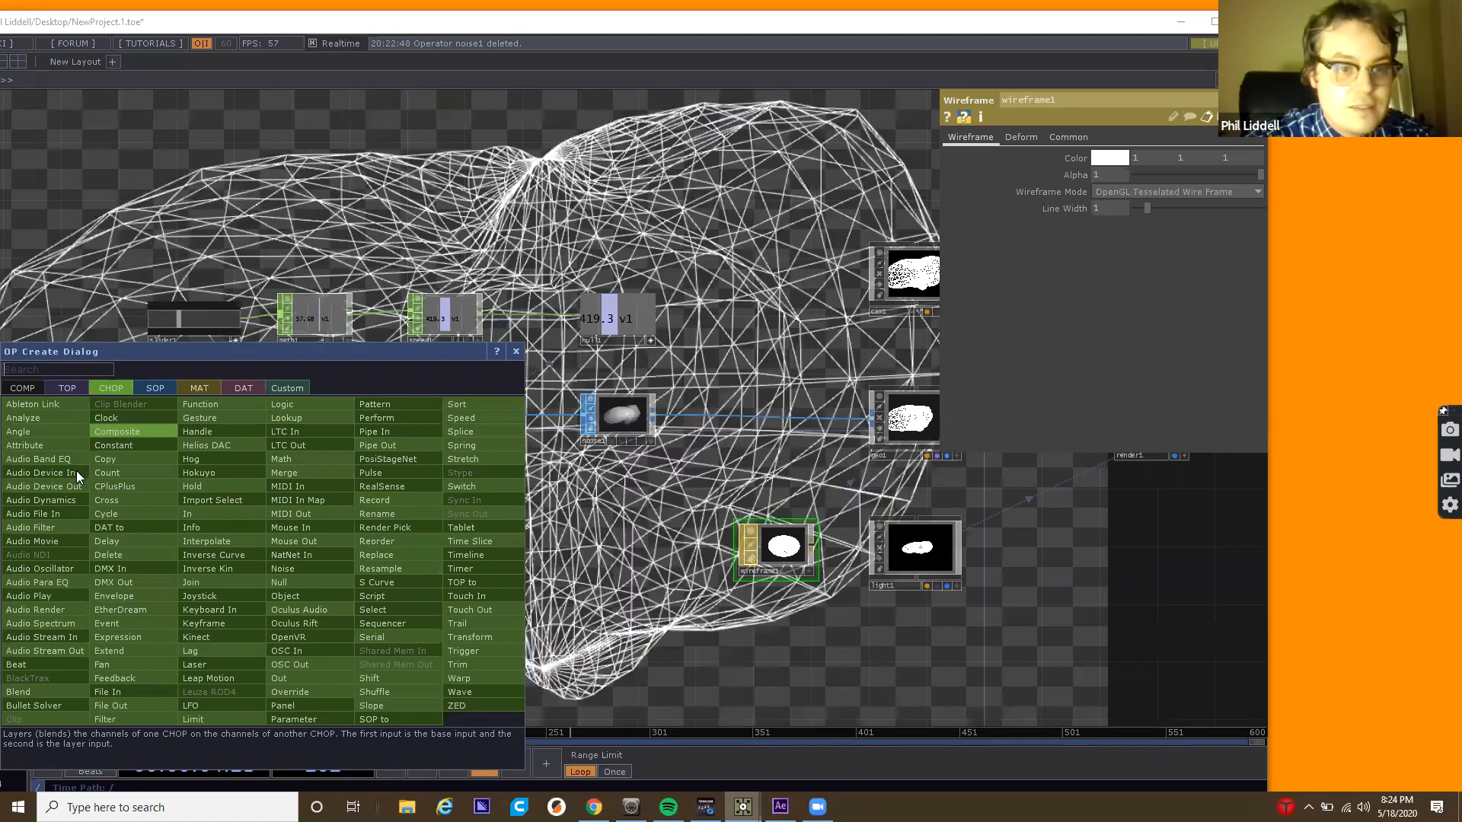
pyautogui.click(132, 533)
pyautogui.click(132, 533)
# Set the Audio Device In CHOP's device to Headset (Bose NC 700 HP Hands-Free AG Audio).
pyautogui.scroll(4, 133, 533)
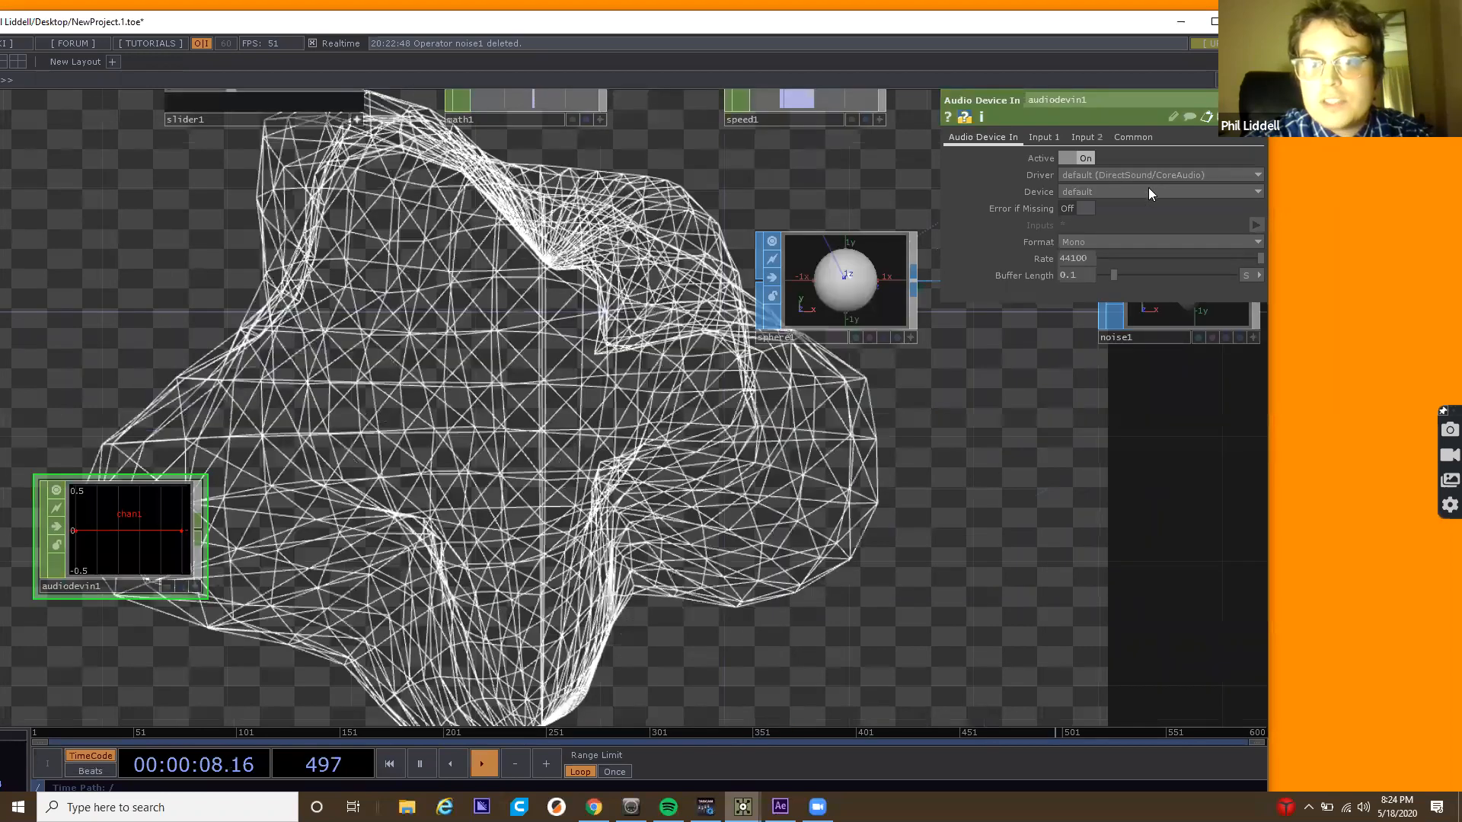
pyautogui.click(1148, 192)
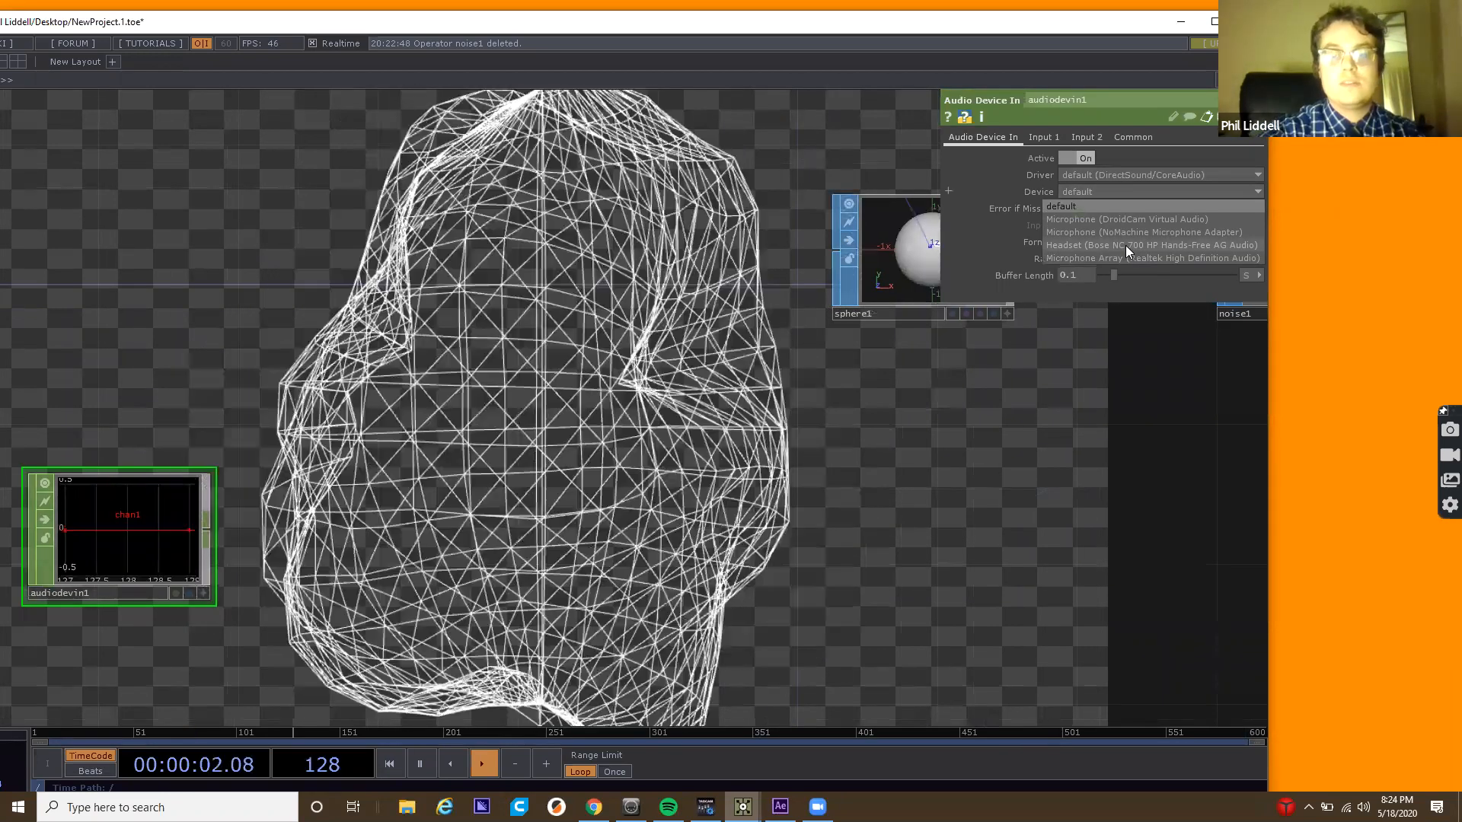
pyautogui.click(1126, 245)
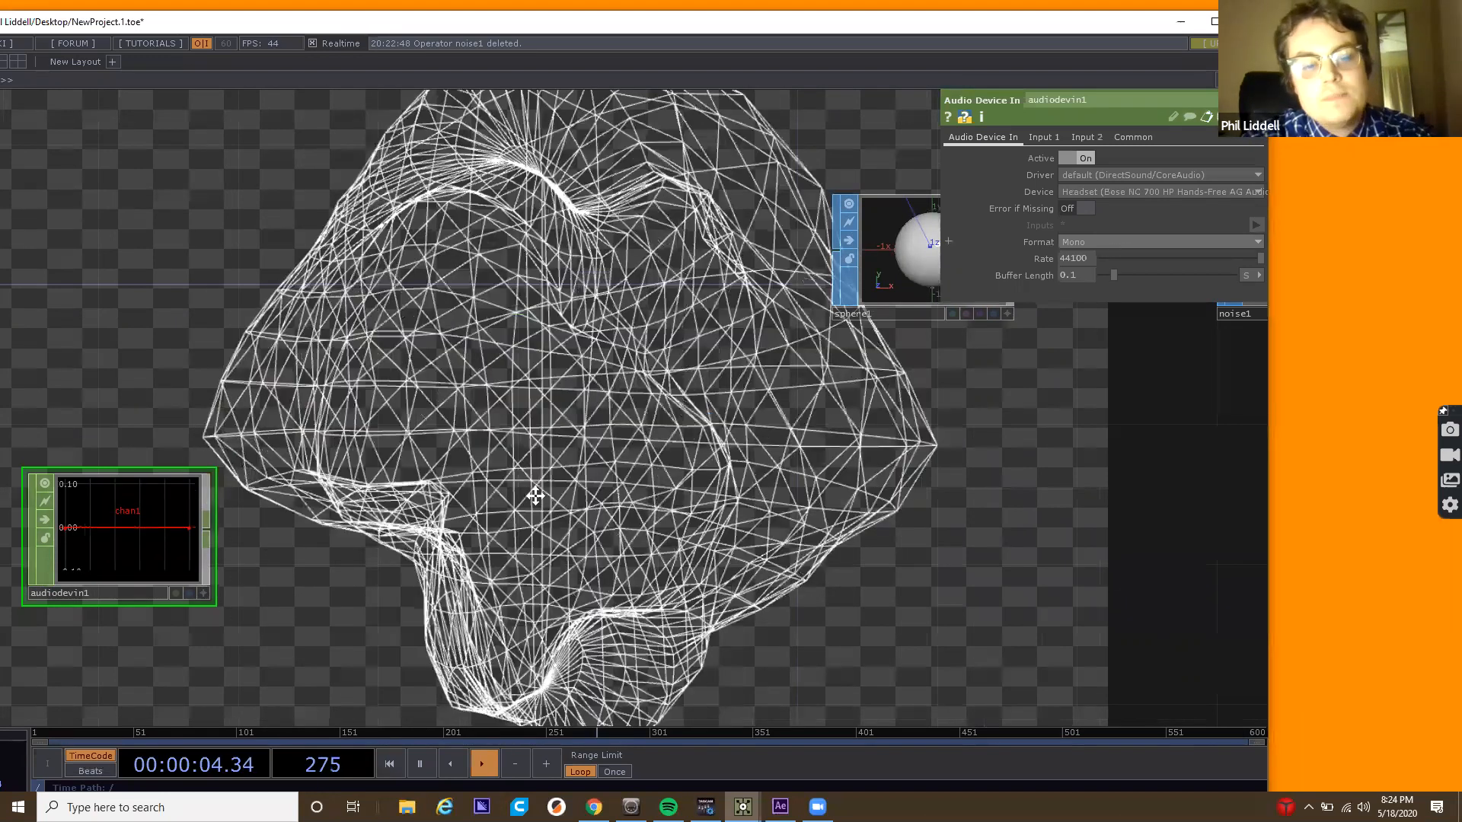
# Turn off the Render TOP's display in the network background and return to the Audio Device In CHOP.
pyautogui.scroll(-5, 369, 553)
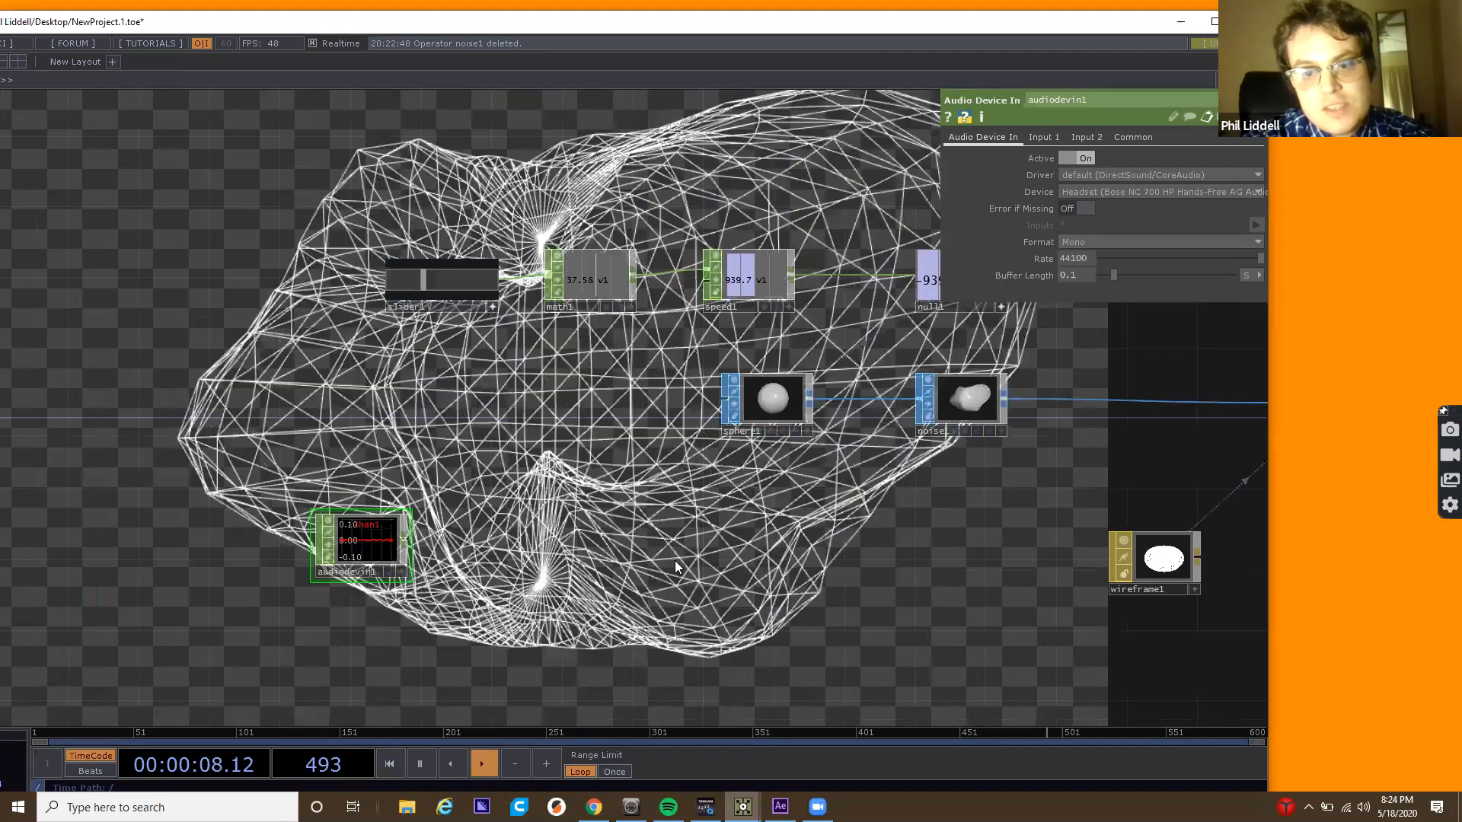
pyautogui.moveTo(798, 530); pyautogui.dragTo(674, 561)
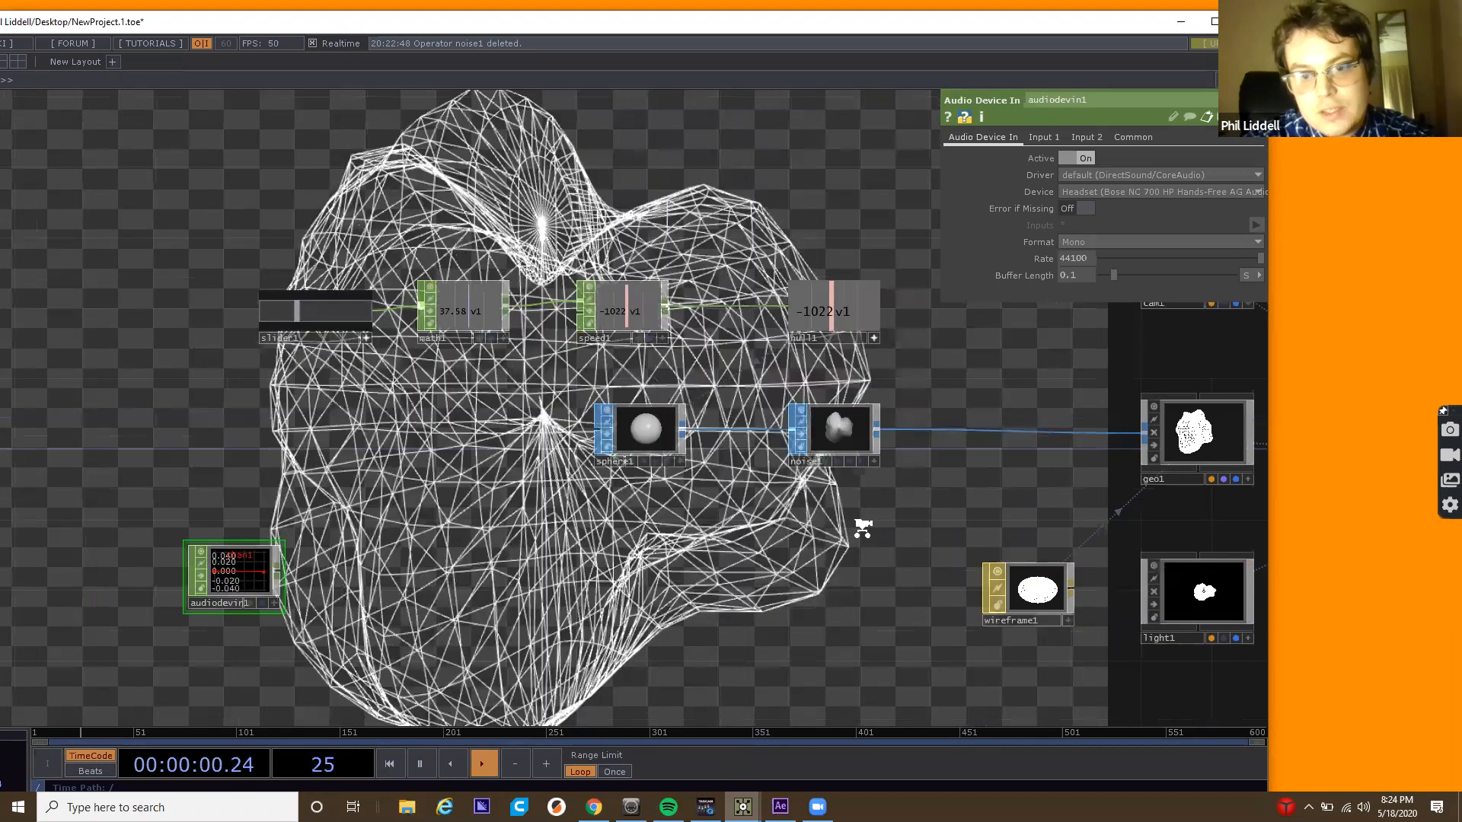
pyautogui.scroll(-5, 574, 538)
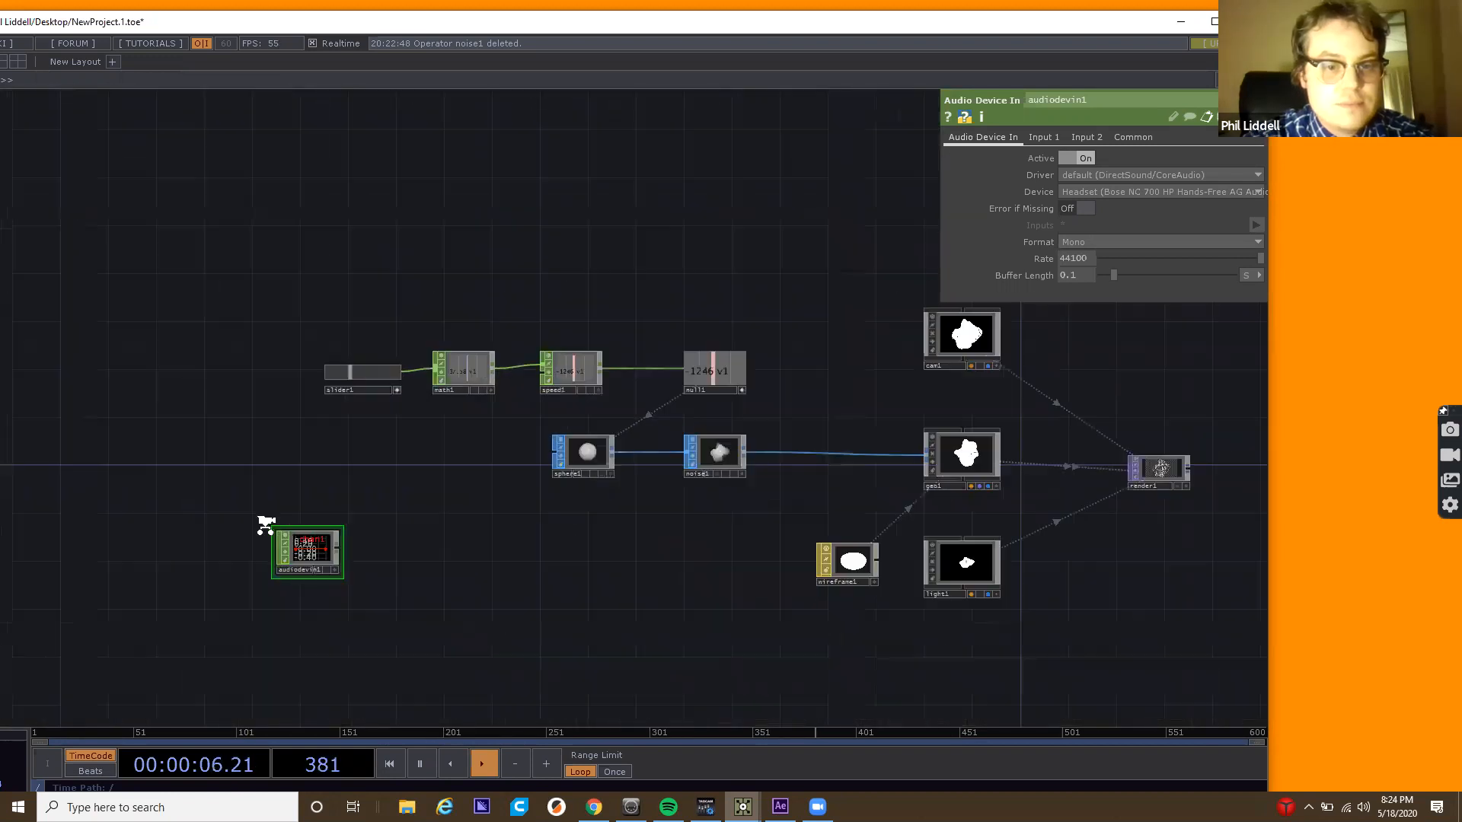
pyautogui.scroll(5, 666, 548)
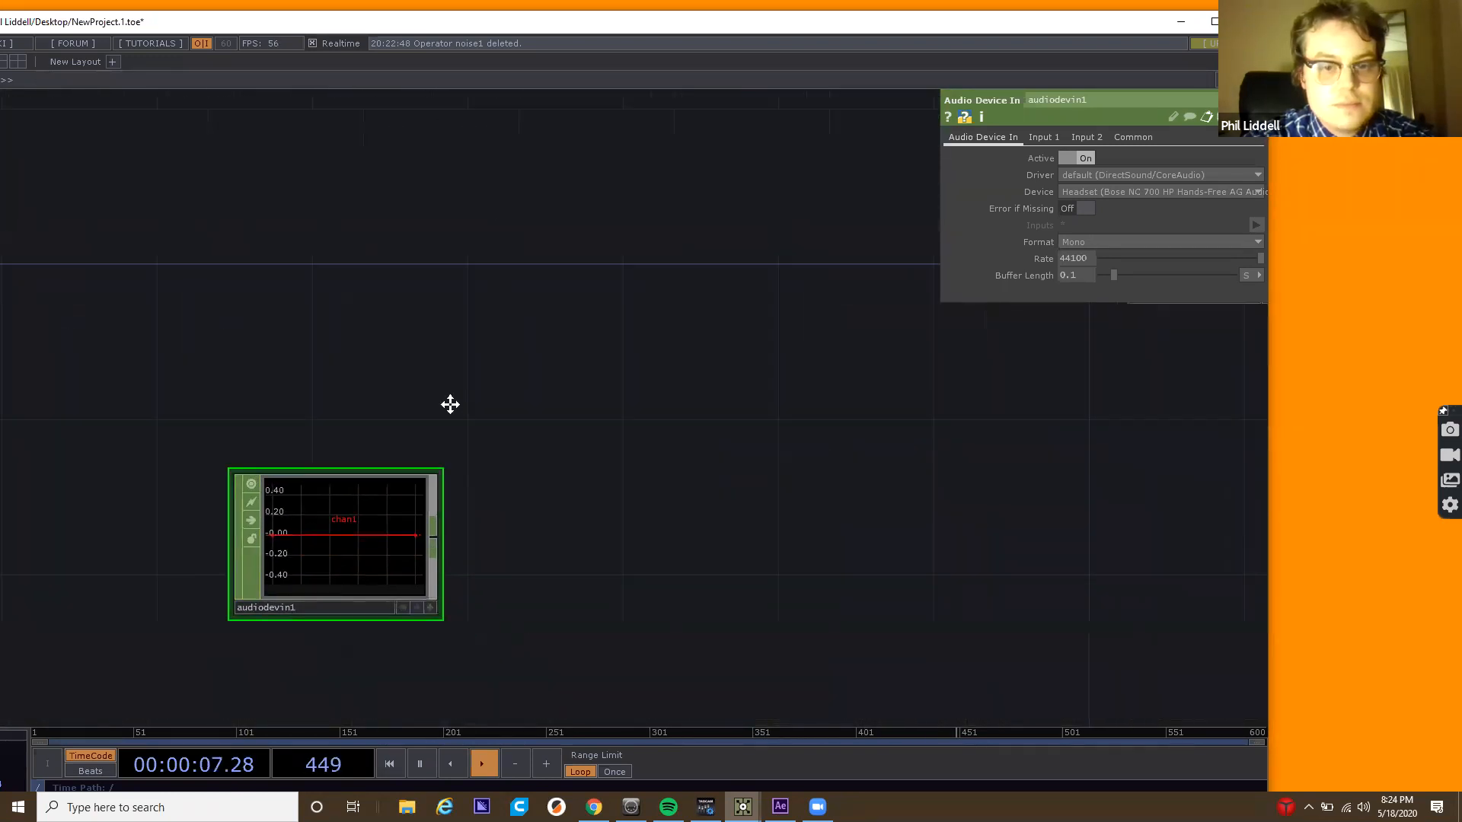
pyautogui.scroll(3, 301, 432)
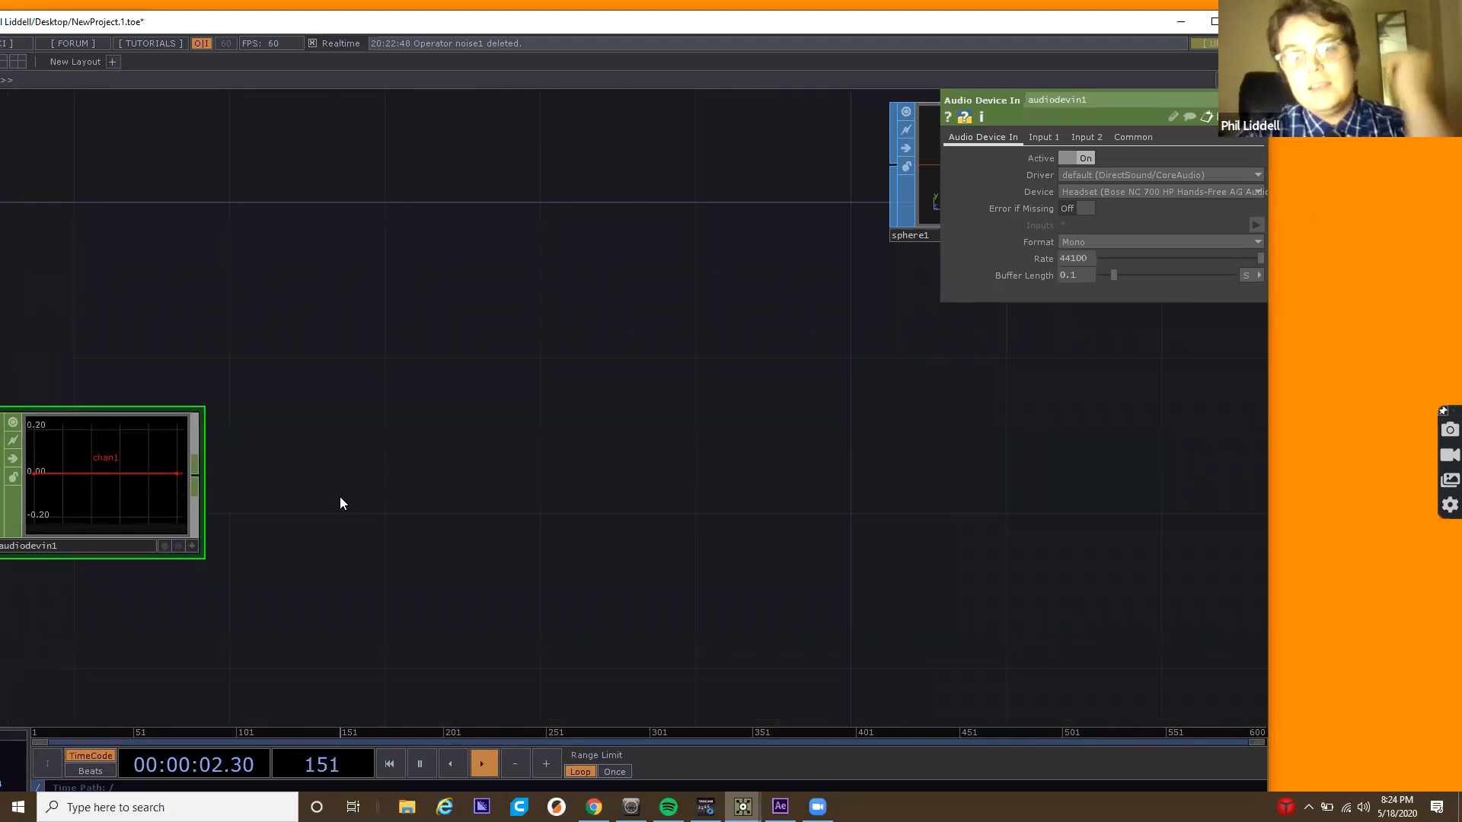
# Set the Audio Device In CHOP's buffer length to 0.018 and its sample rate to 4410.
pyautogui.click(1046, 258)
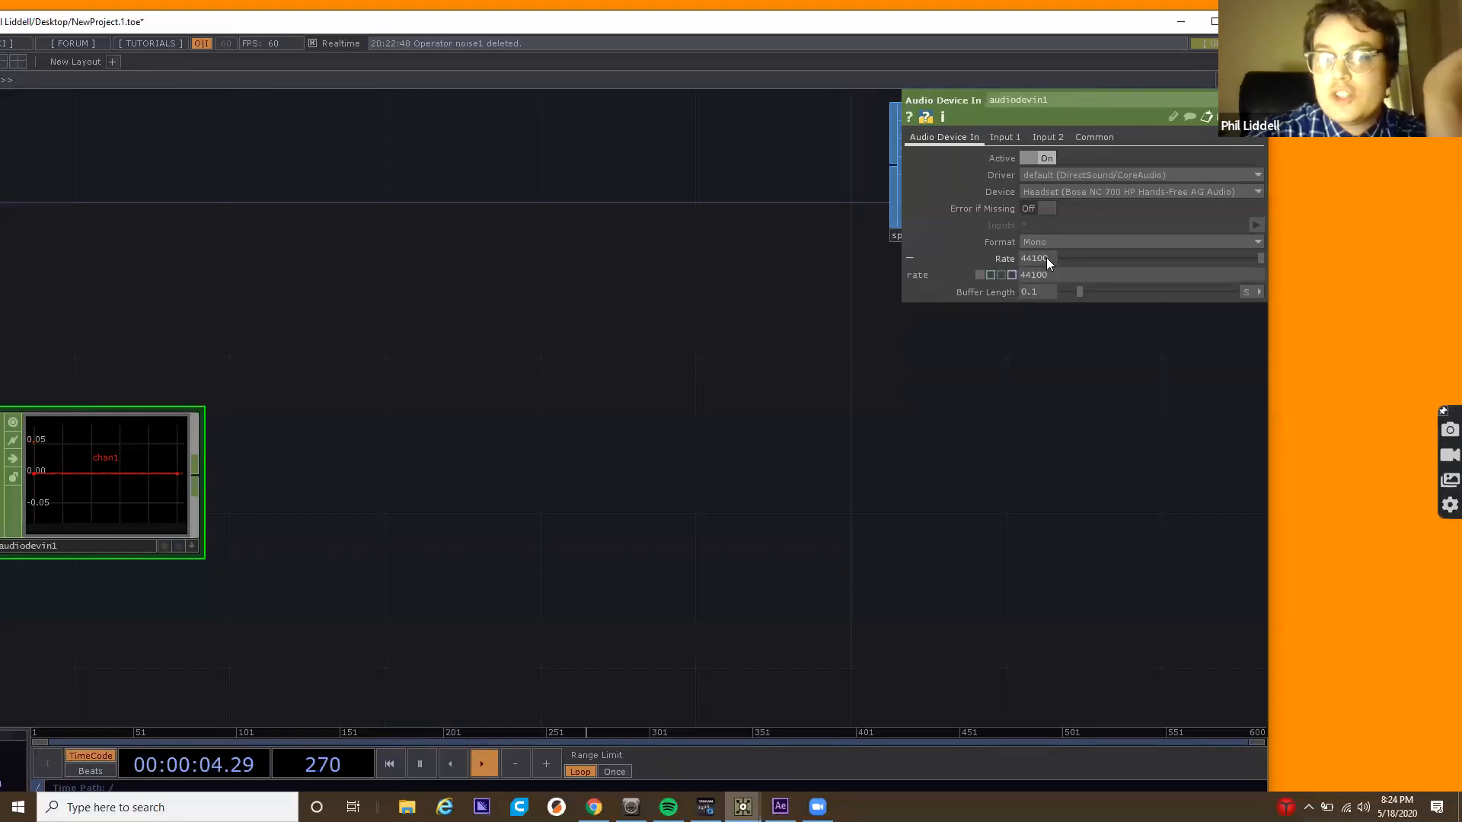
pyautogui.moveTo(1072, 291); pyautogui.dragTo(1067, 291)
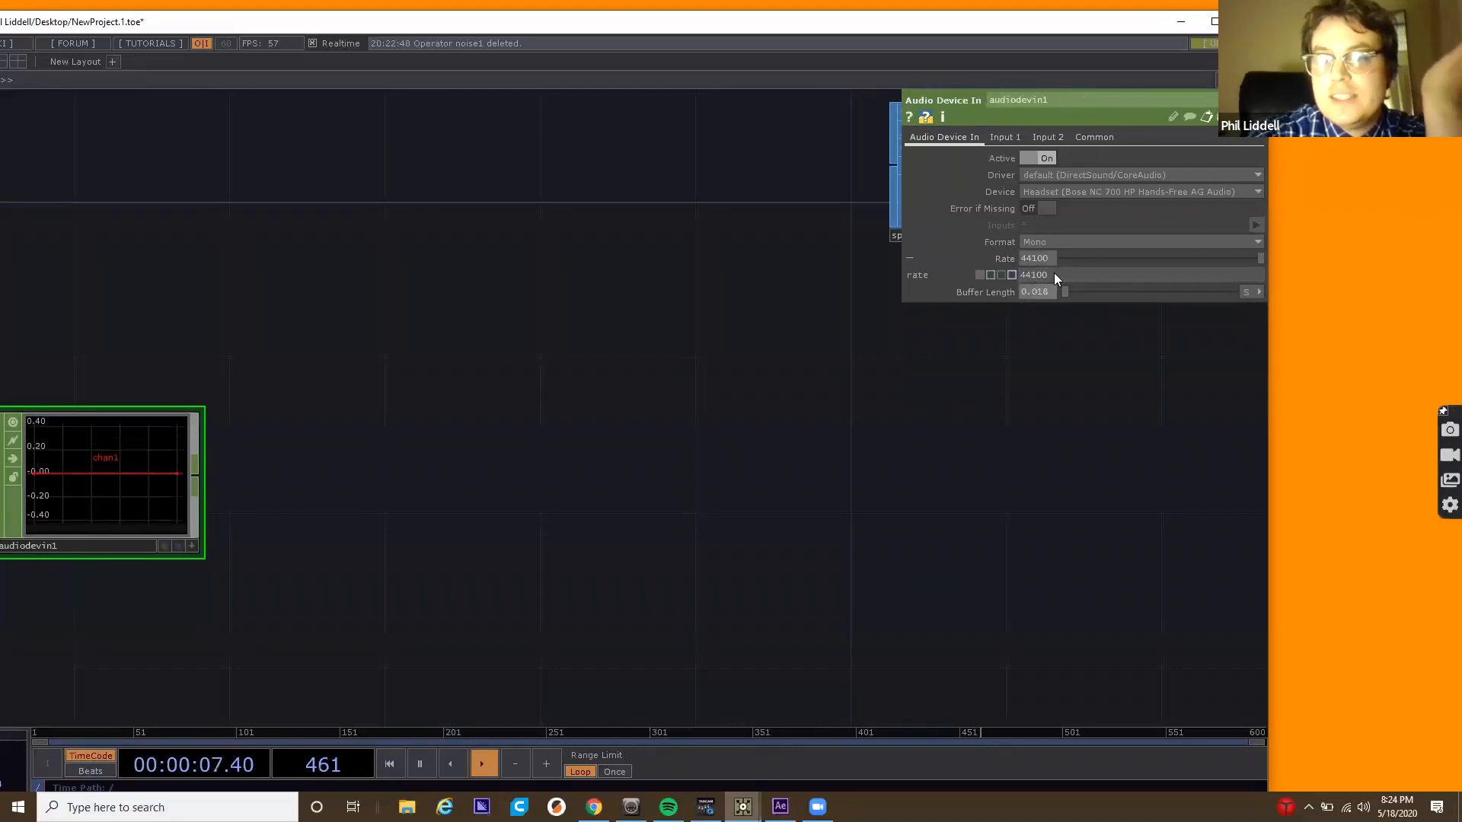
pyautogui.click(1055, 274)
pyautogui.press('BackSpace')
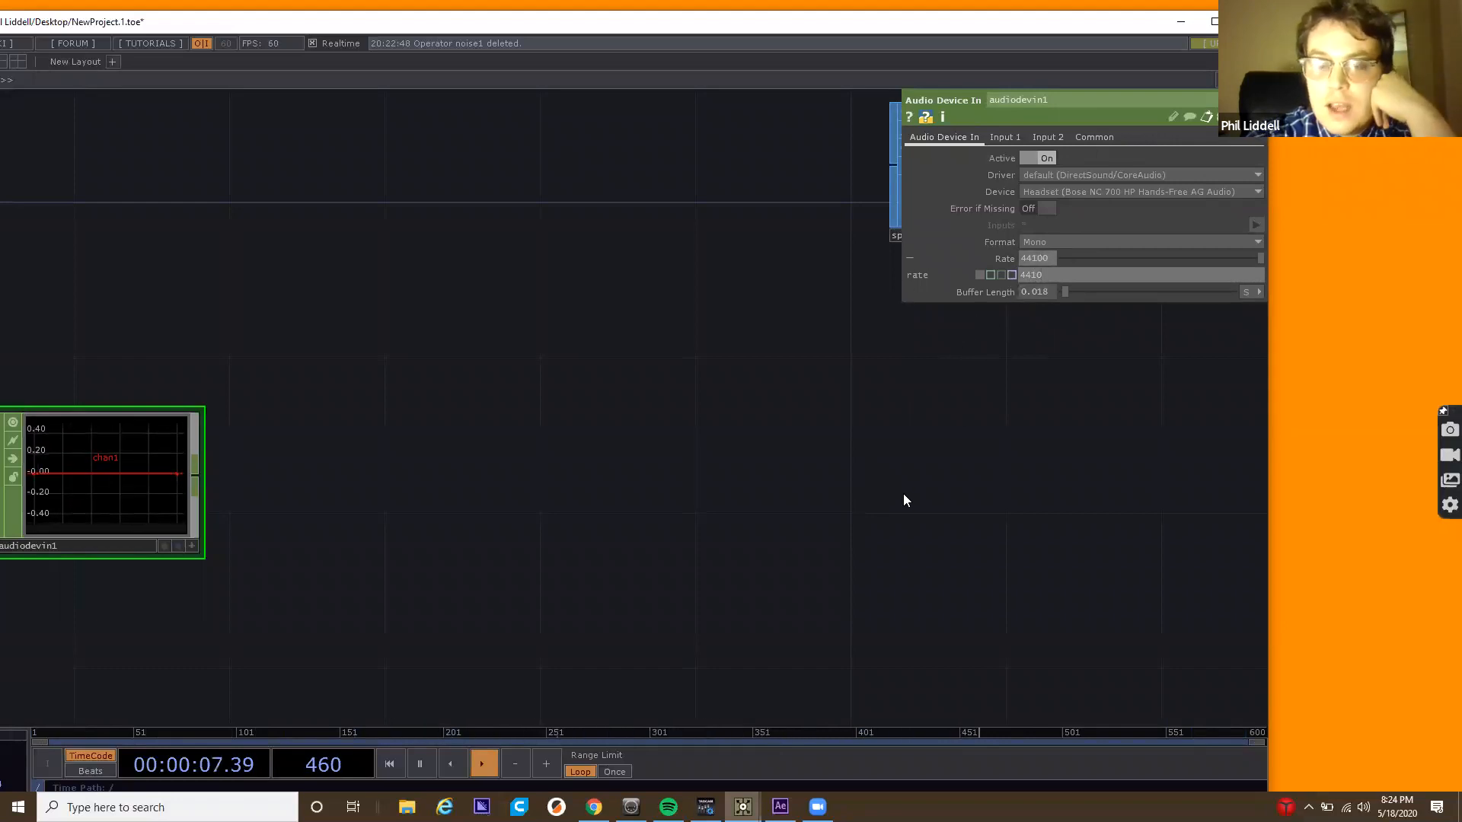
pyautogui.press('Return')
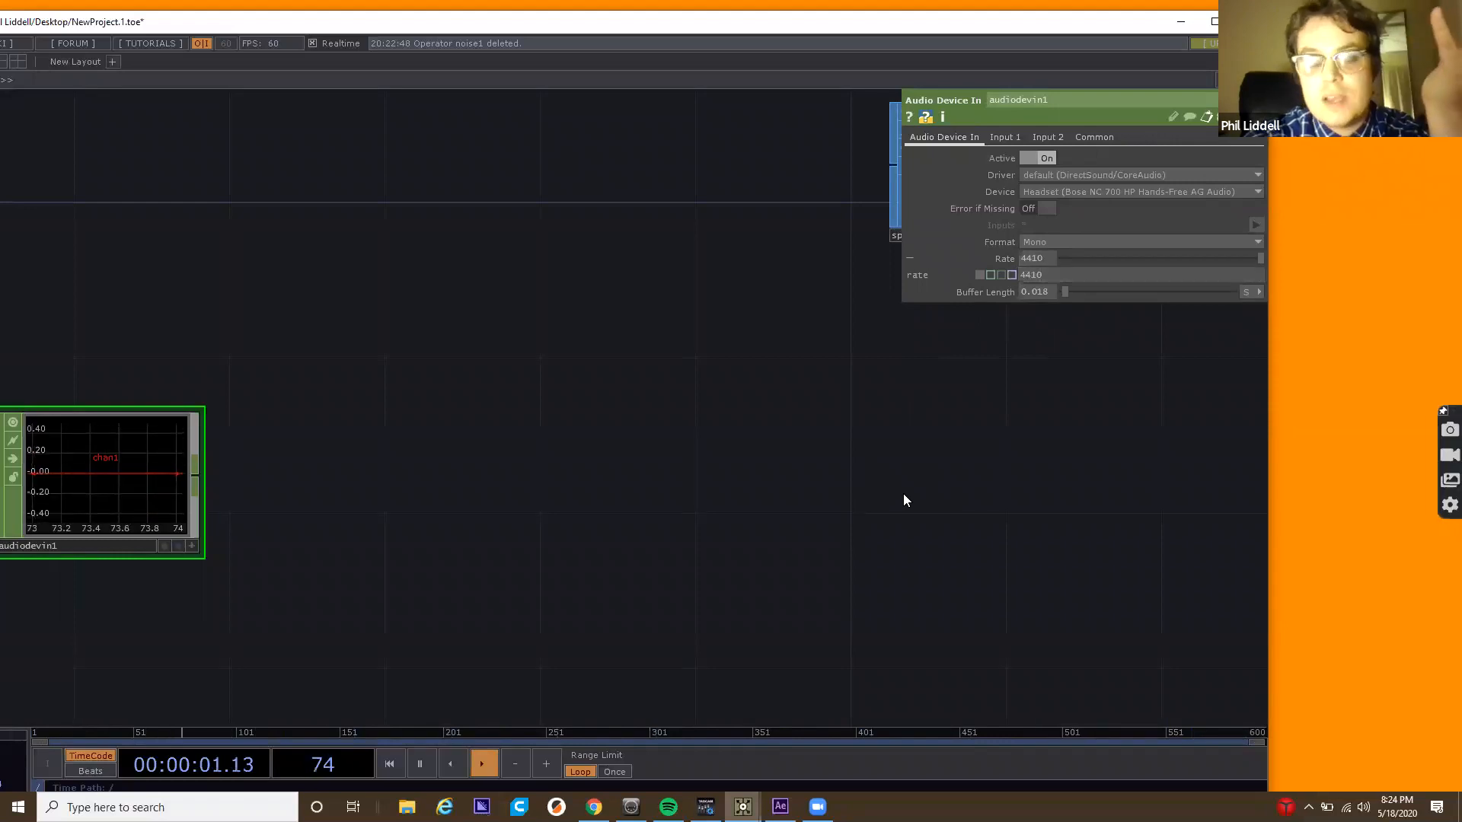
# Add an Analyze CHOP fed by the output of the Audio Device In CHOP and place it beside that operator.
pyautogui.scroll(-3, 903, 494)
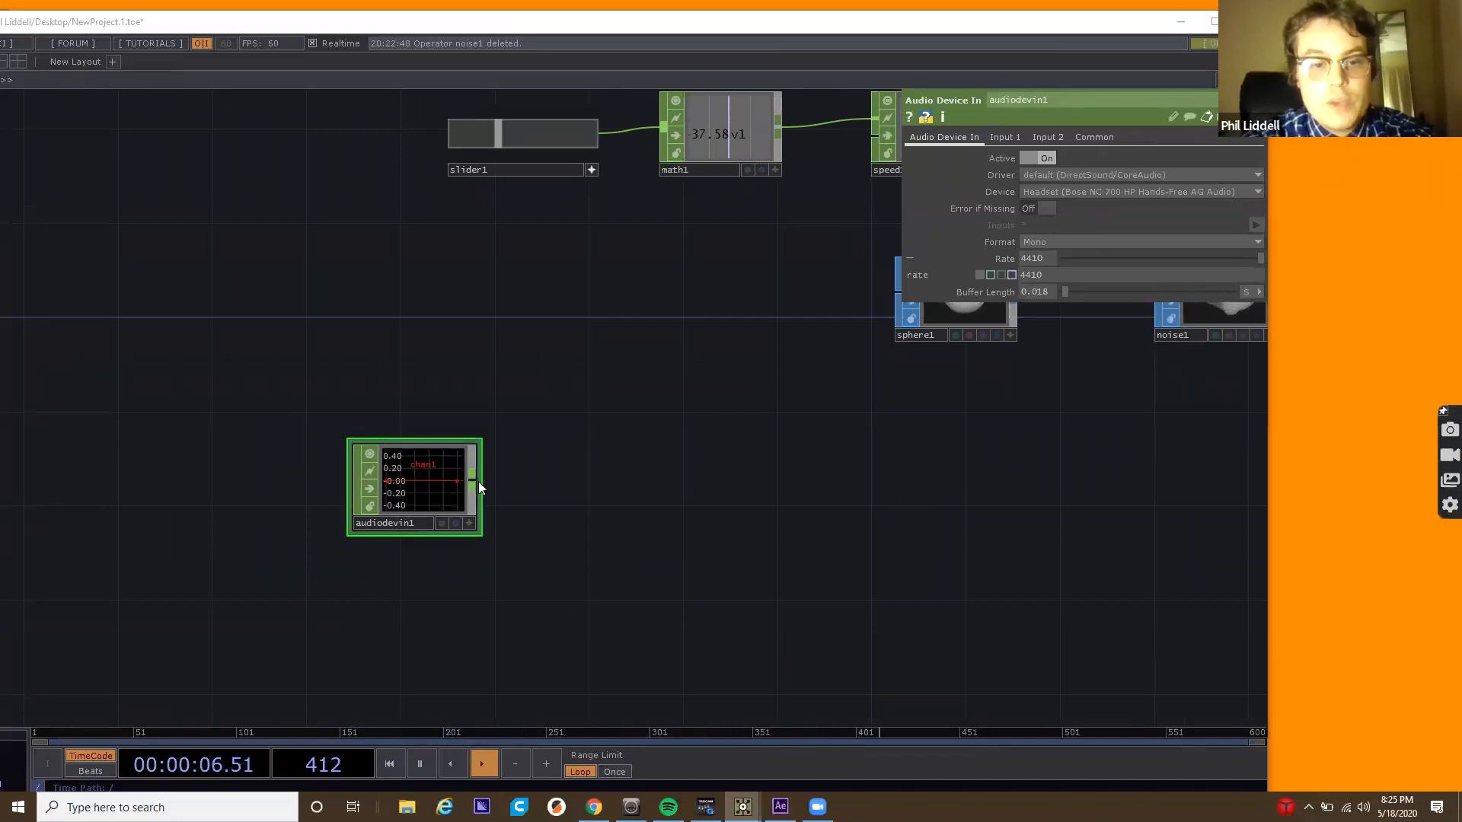
pyautogui.press('Tab')
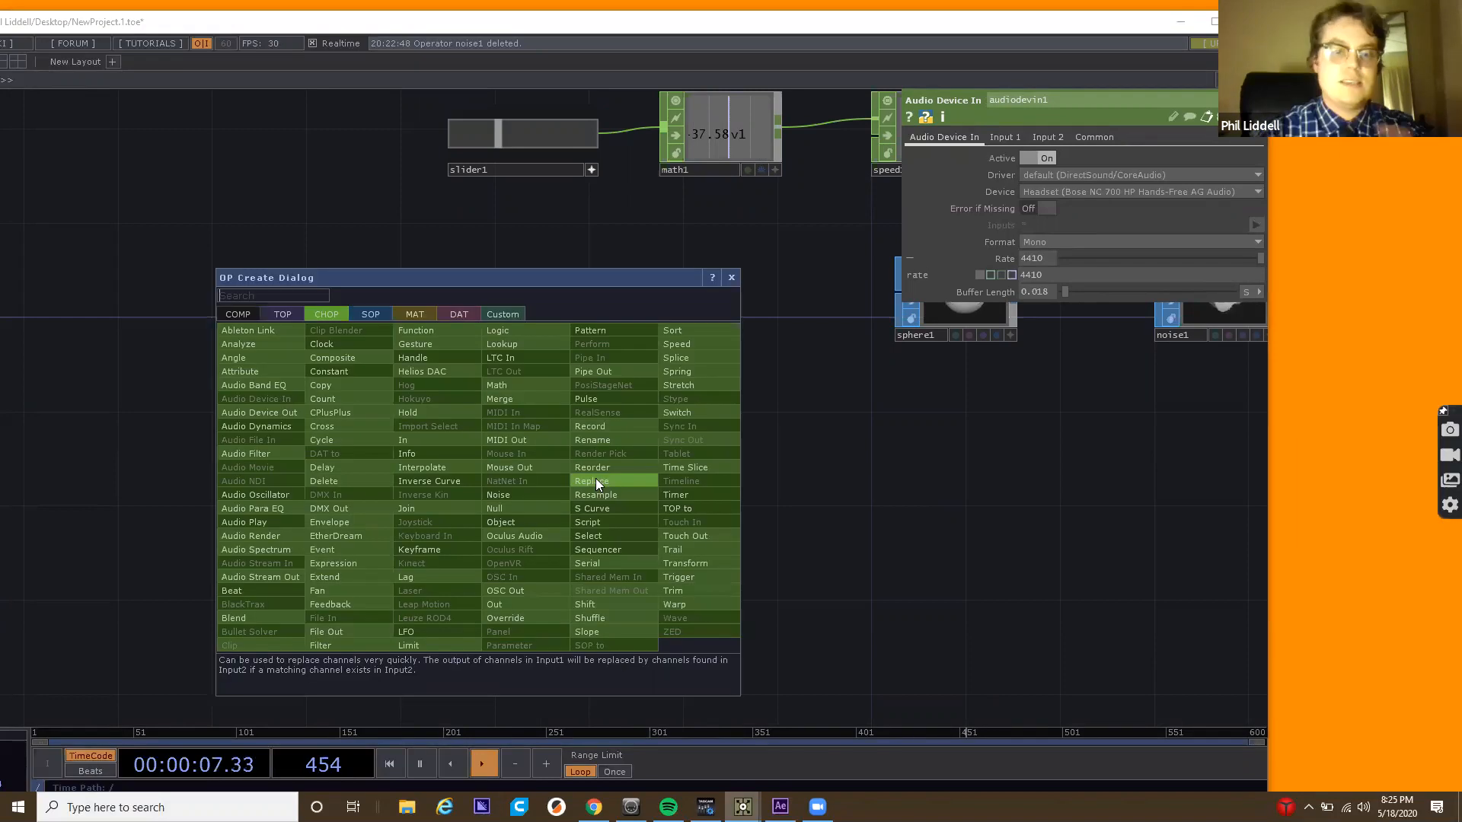
pyautogui.click(840, 379)
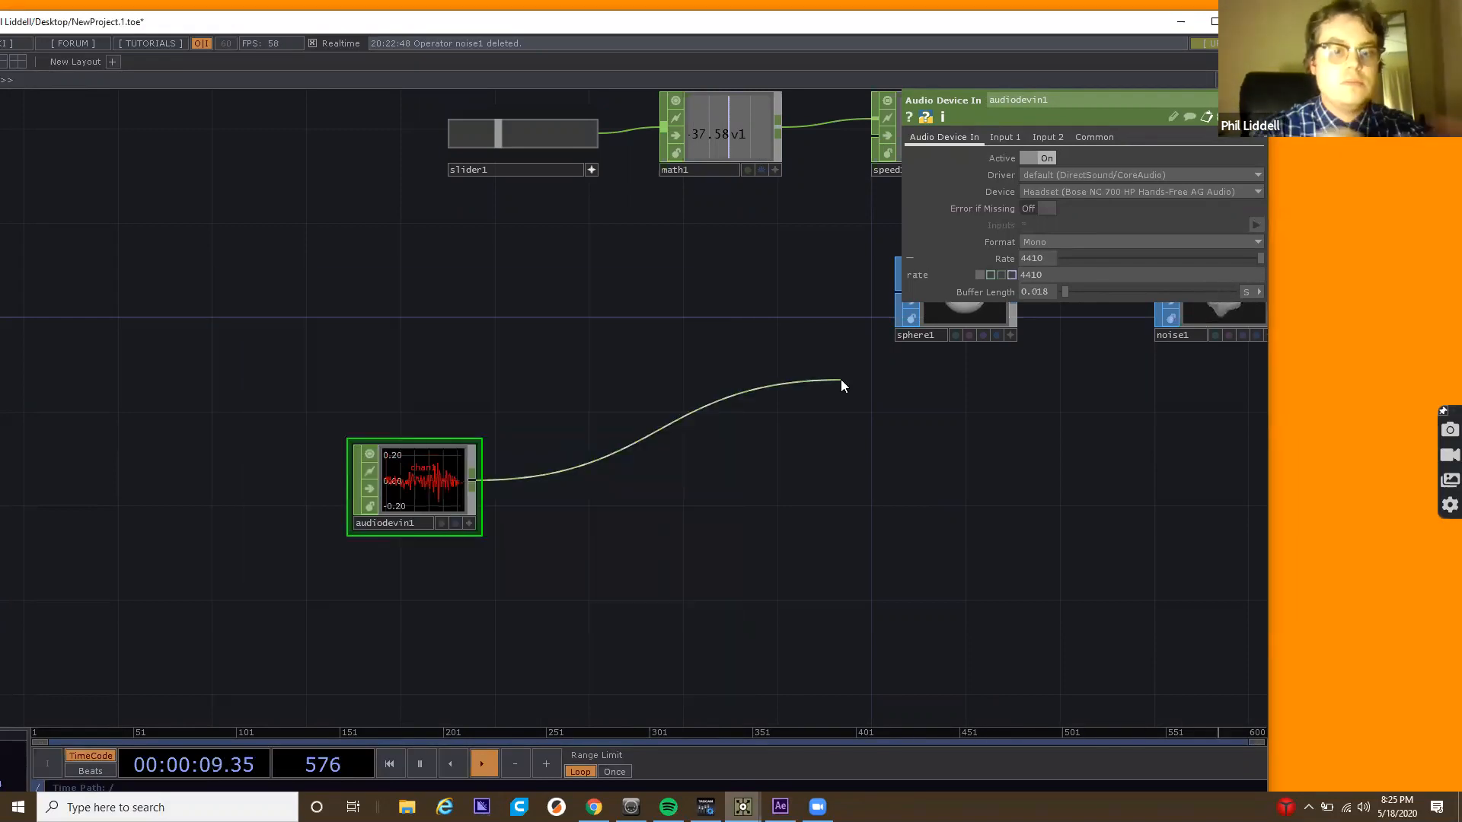
pyautogui.click(474, 480)
pyautogui.write('aud')
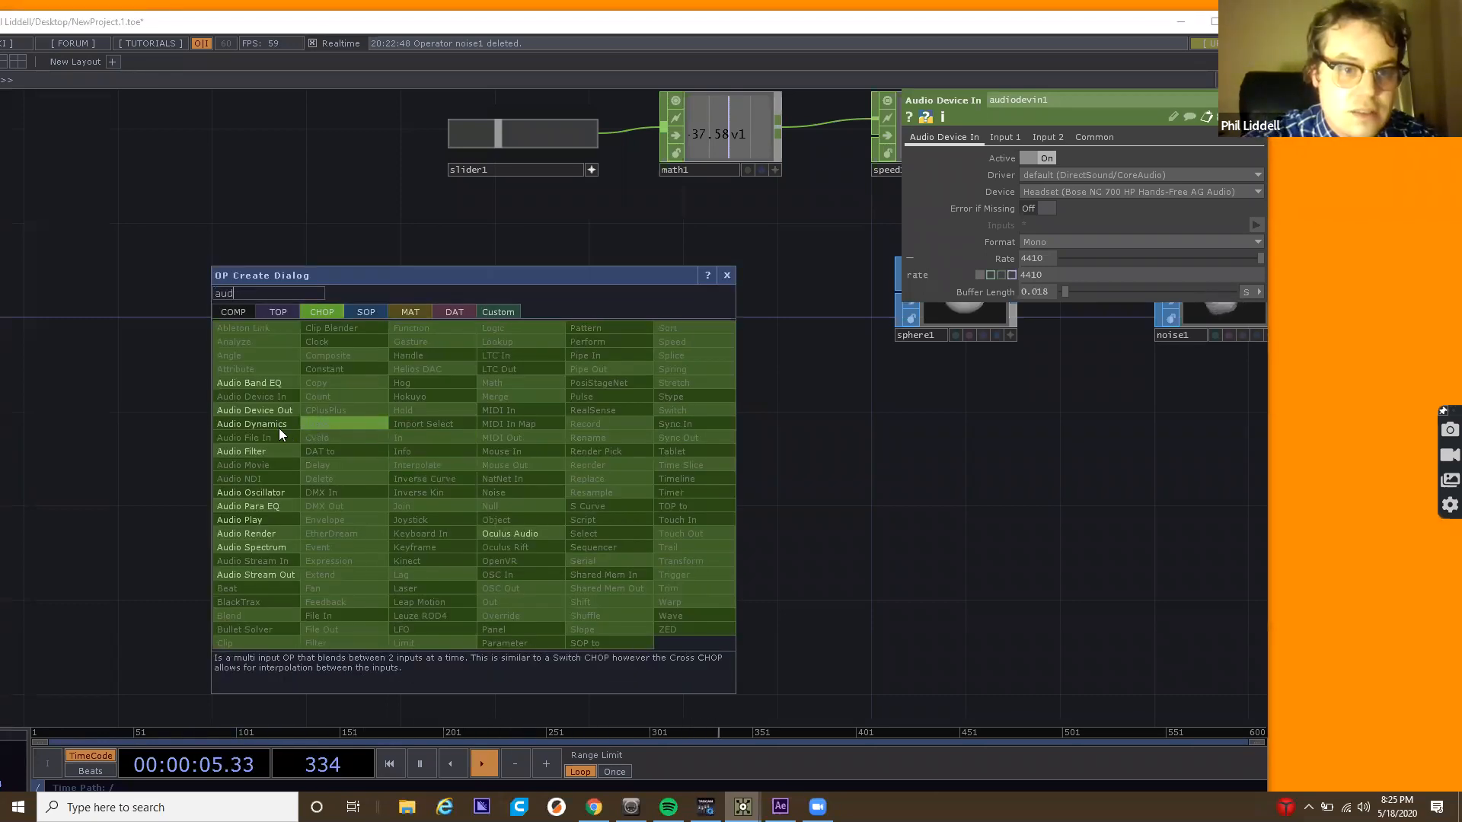
pyautogui.press('BackSpace')
pyautogui.press('BackSpace')
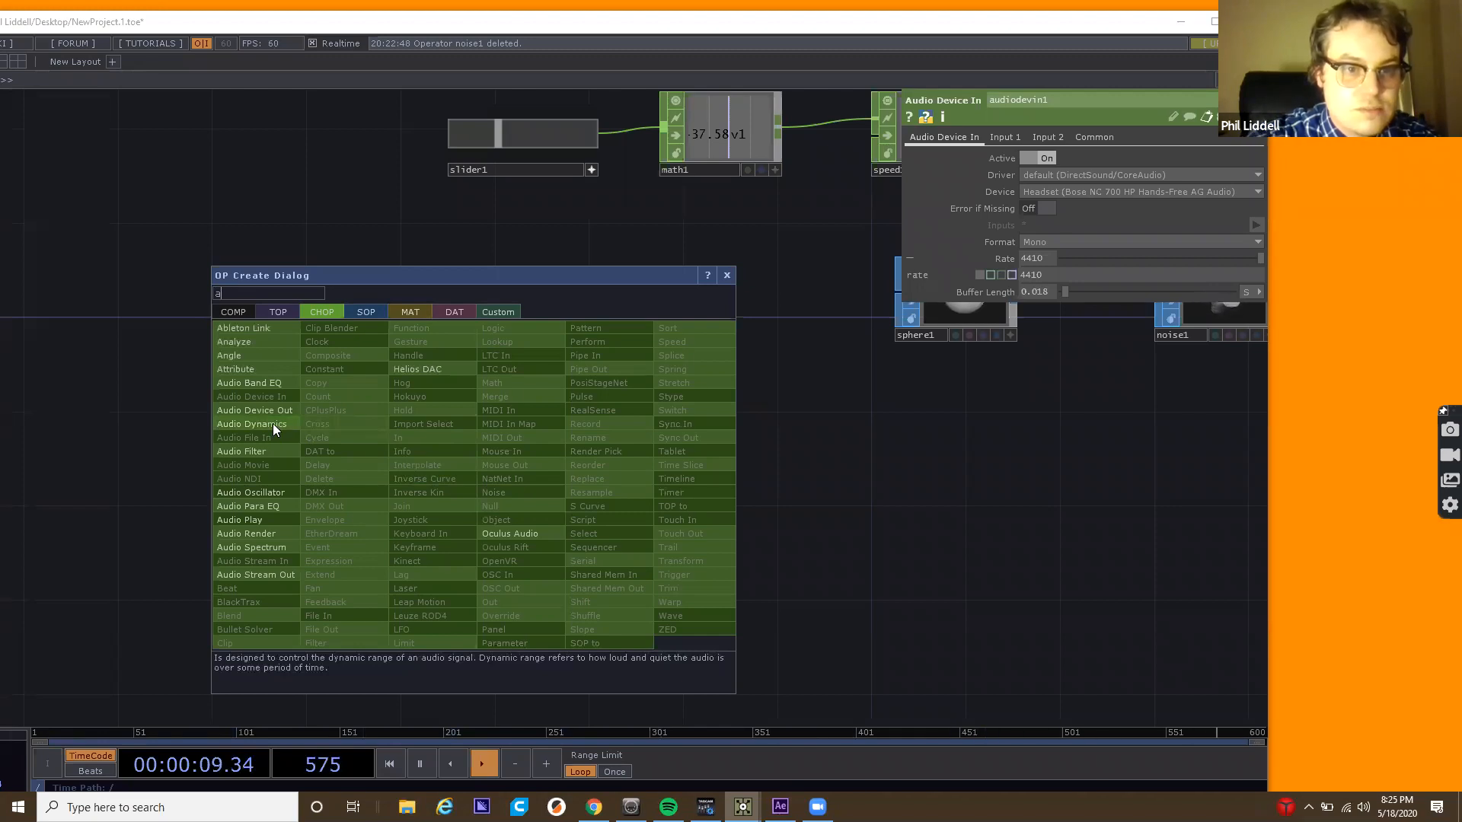
pyautogui.press('Escape')
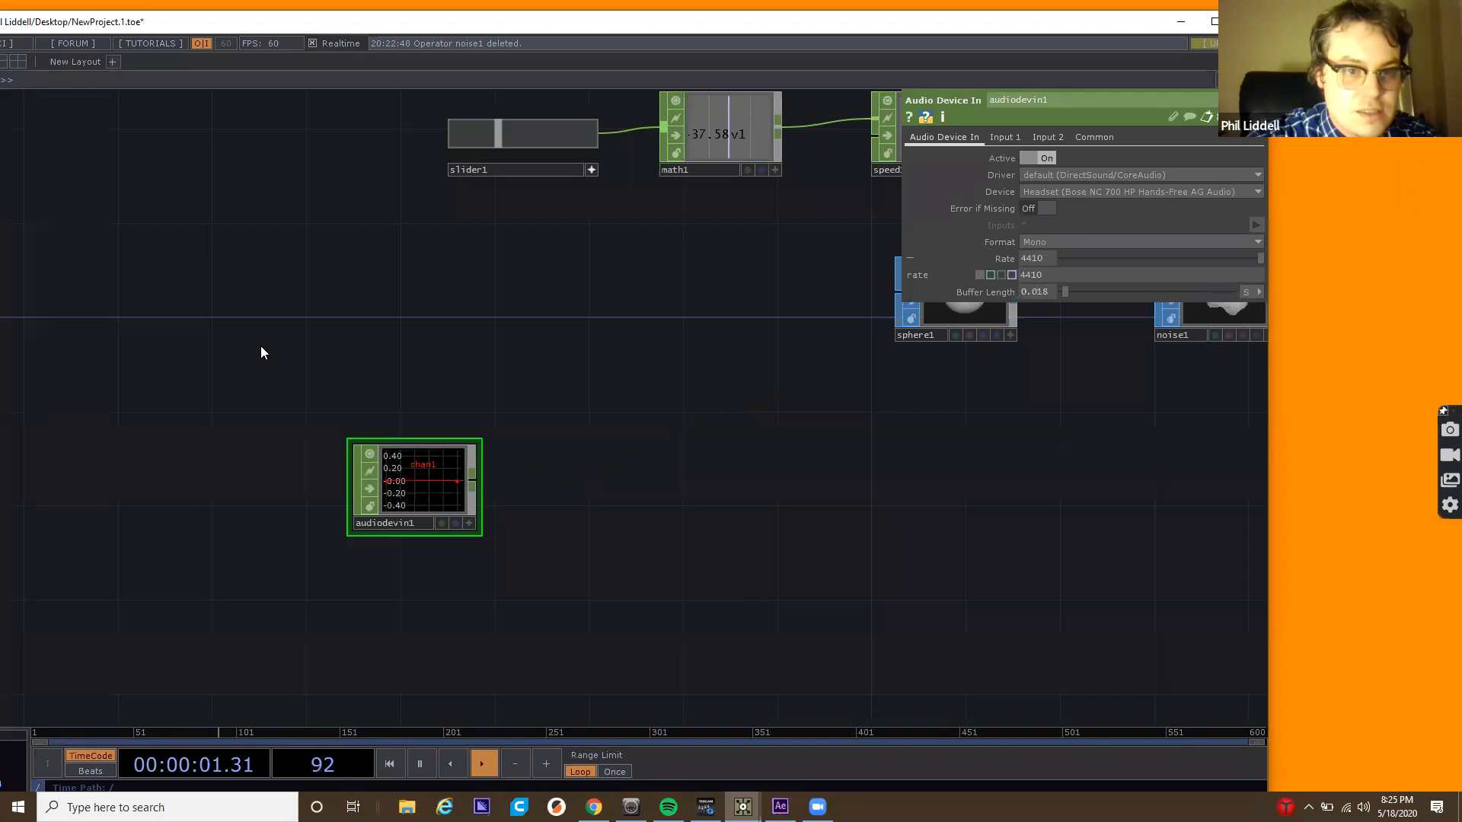
pyautogui.click(561, 494)
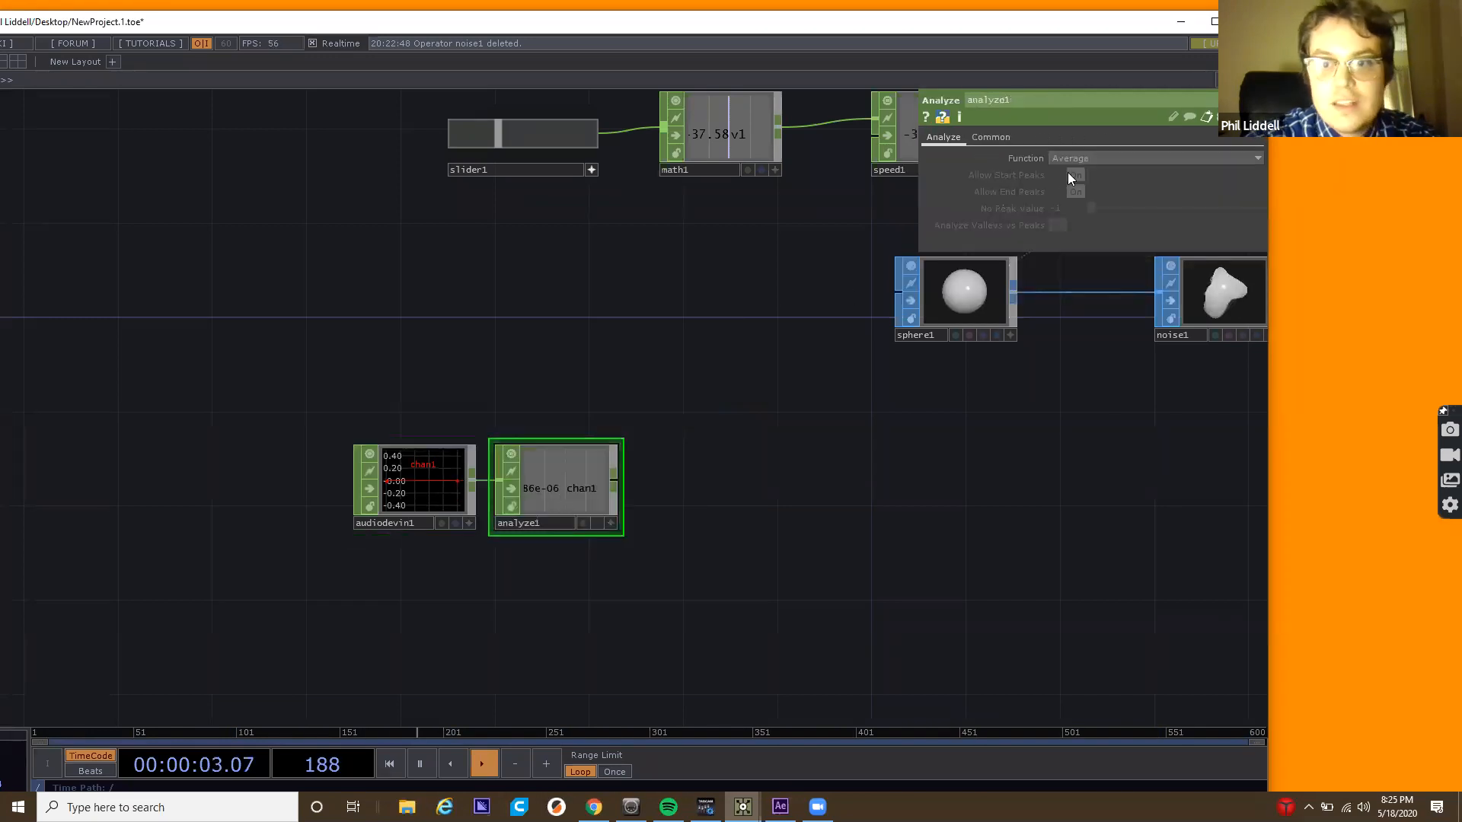
# Move the Analyze CHOP farther from the Audio Device In CHOP and set its function to RMS Power.
pyautogui.moveTo(572, 479); pyautogui.dragTo(619, 478)
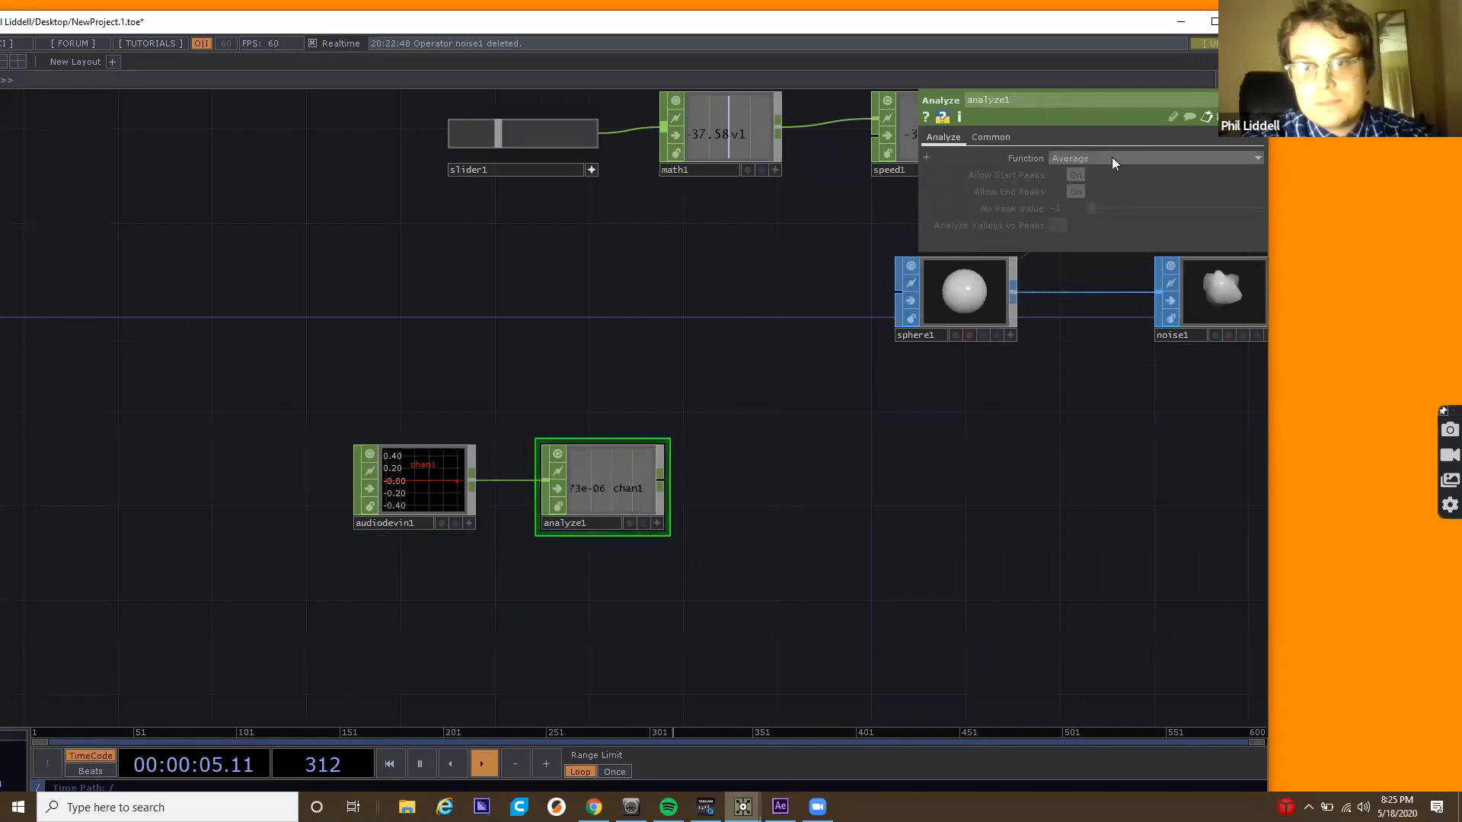
pyautogui.click(1111, 157)
pyautogui.click(1112, 156)
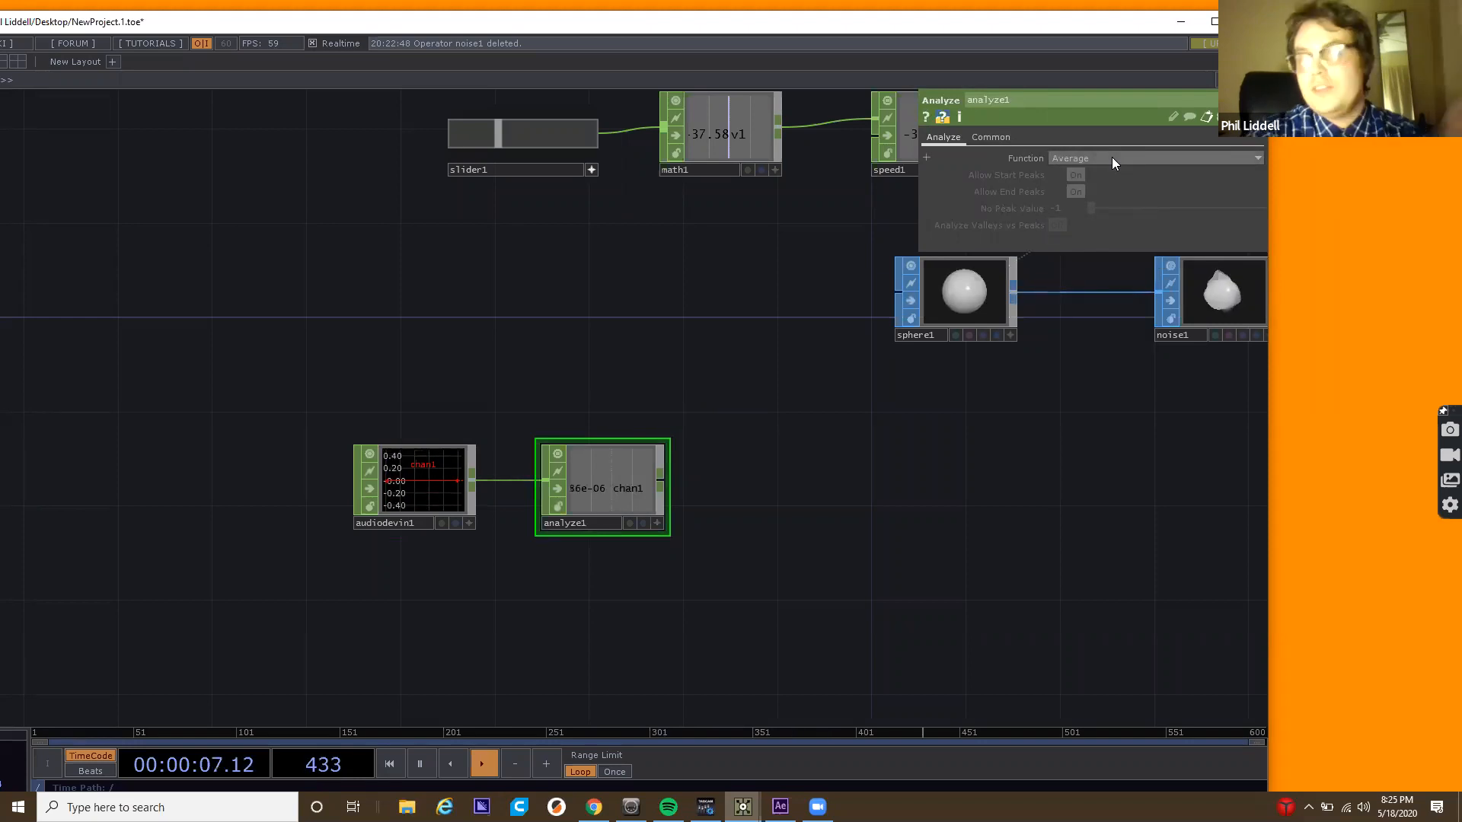
pyautogui.click(1111, 157)
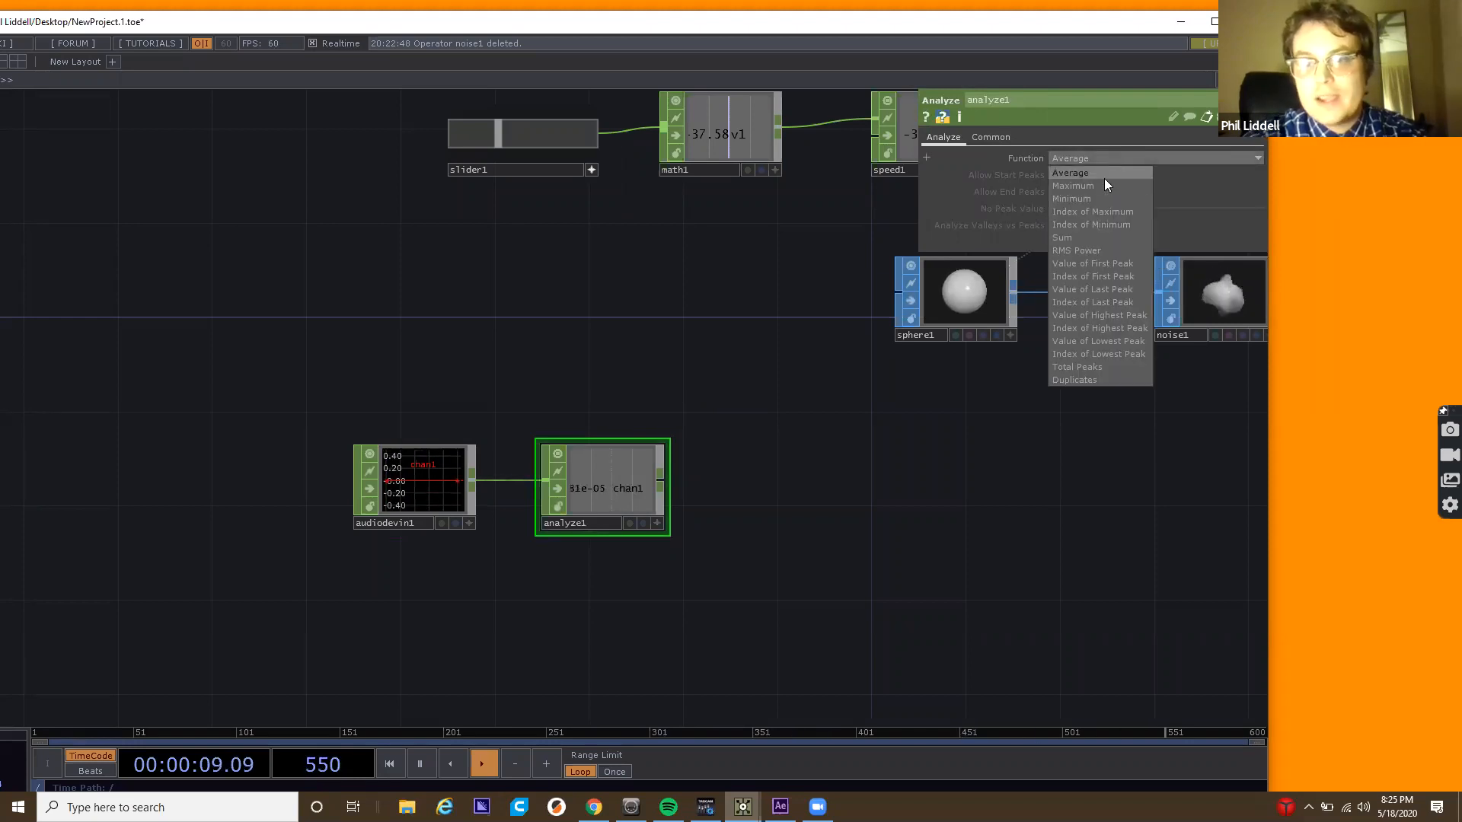
pyautogui.click(1083, 251)
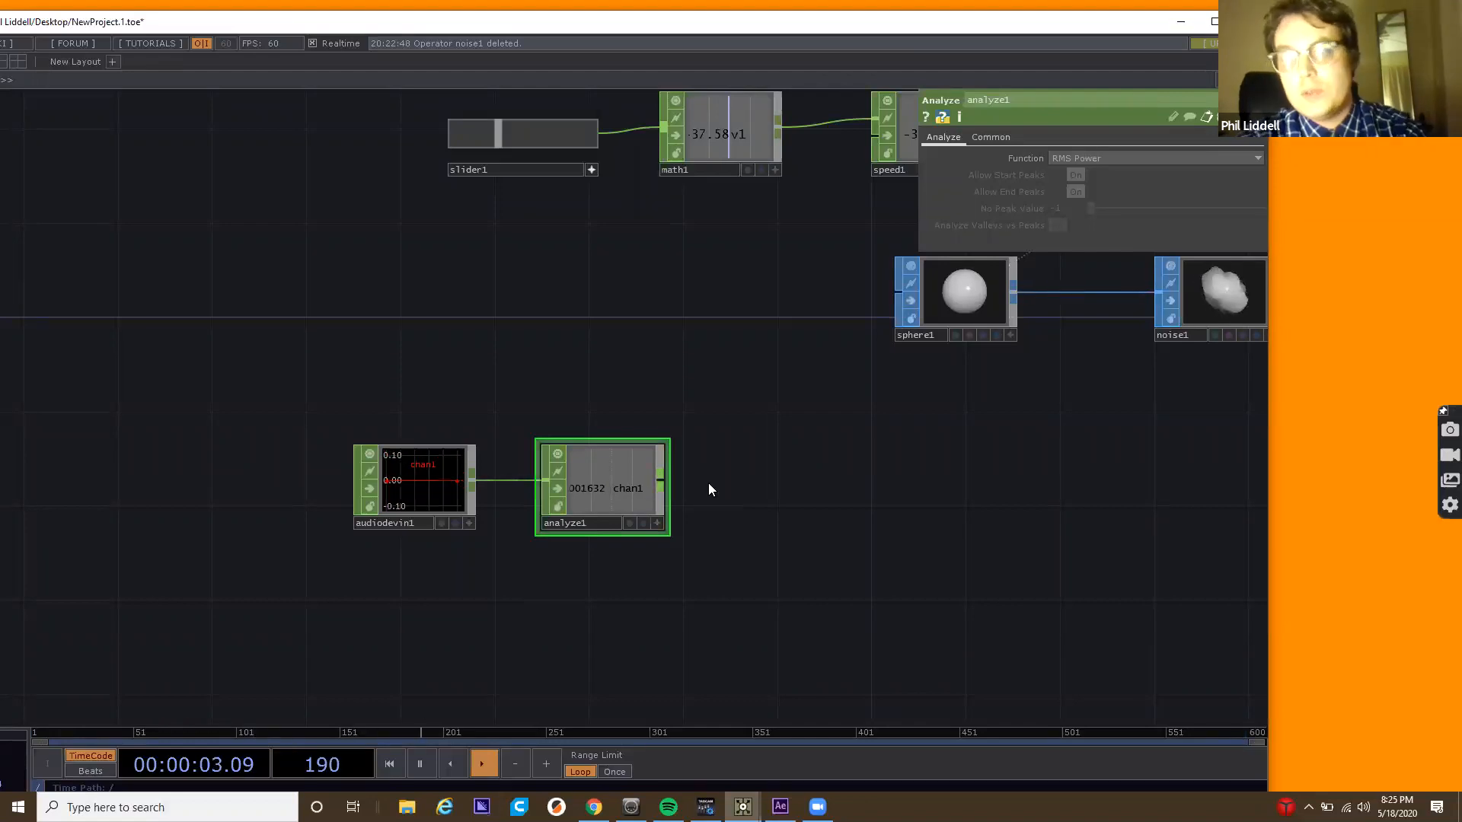
# Try a Lag CHOP on the output of the Analyze CHOP, and delete it again.
pyautogui.moveTo(711, 489); pyautogui.dragTo(558, 490)
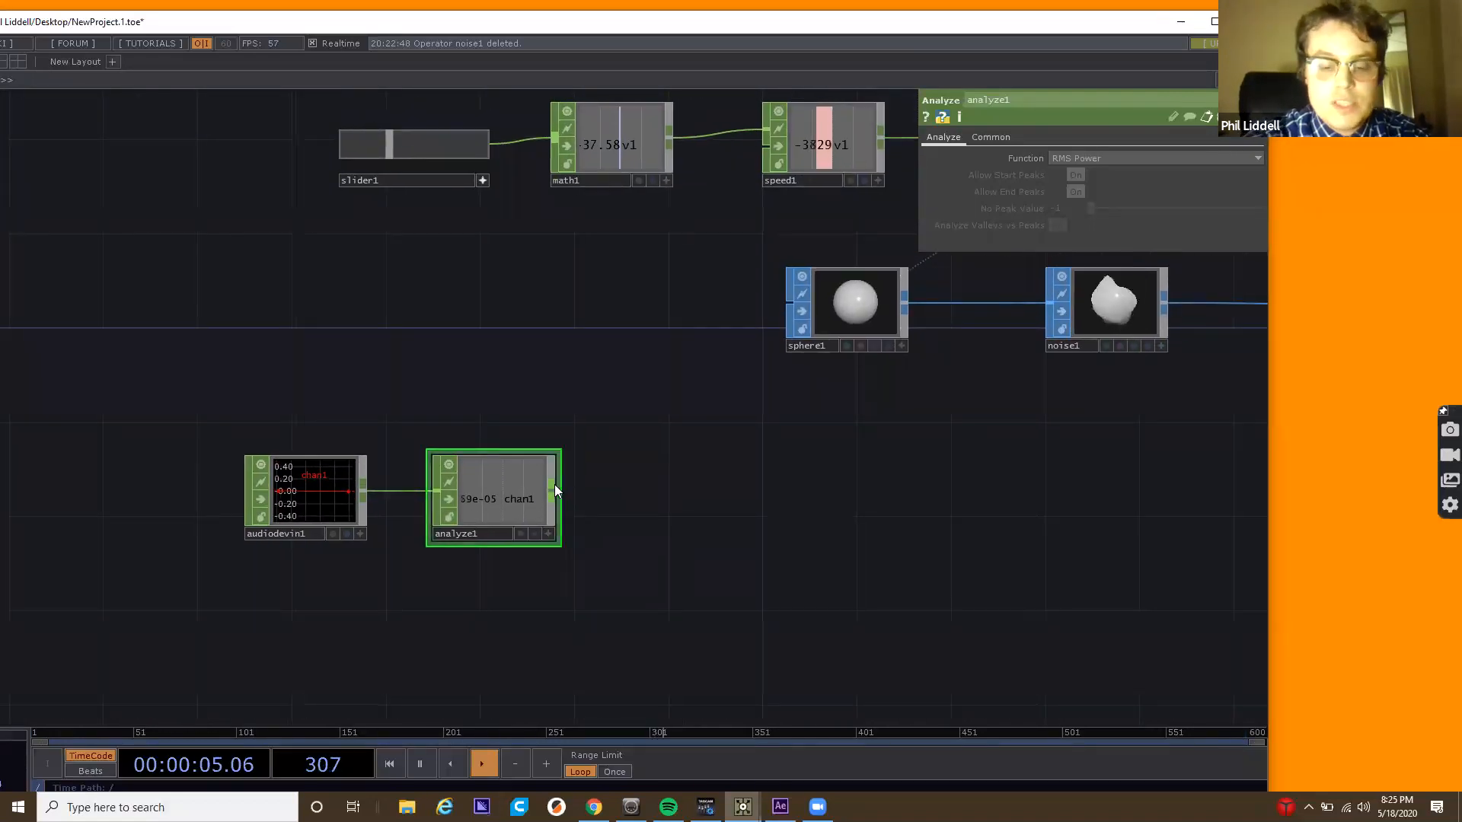
pyautogui.click(553, 491)
pyautogui.click(500, 575)
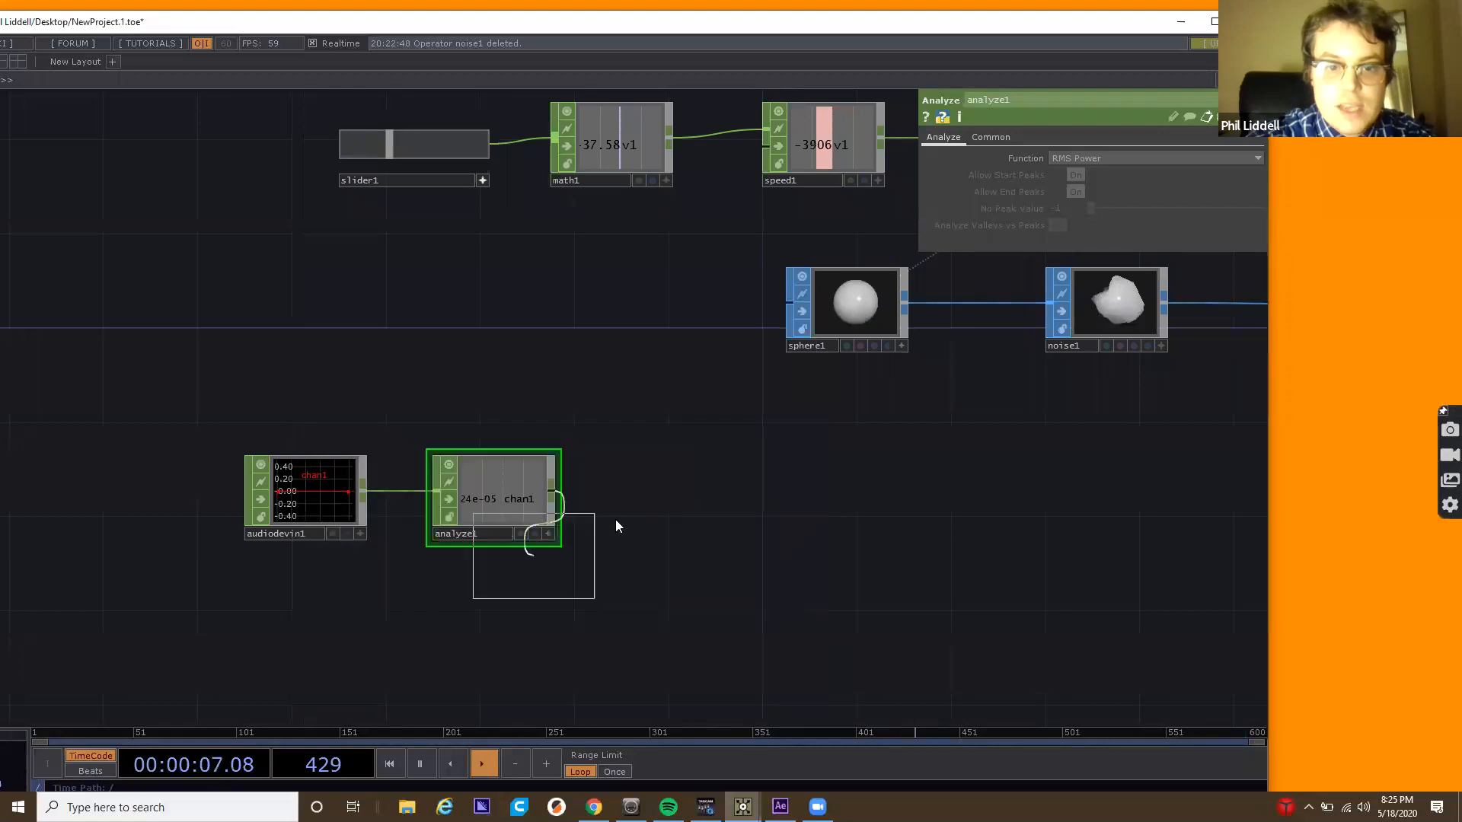
pyautogui.click(661, 496)
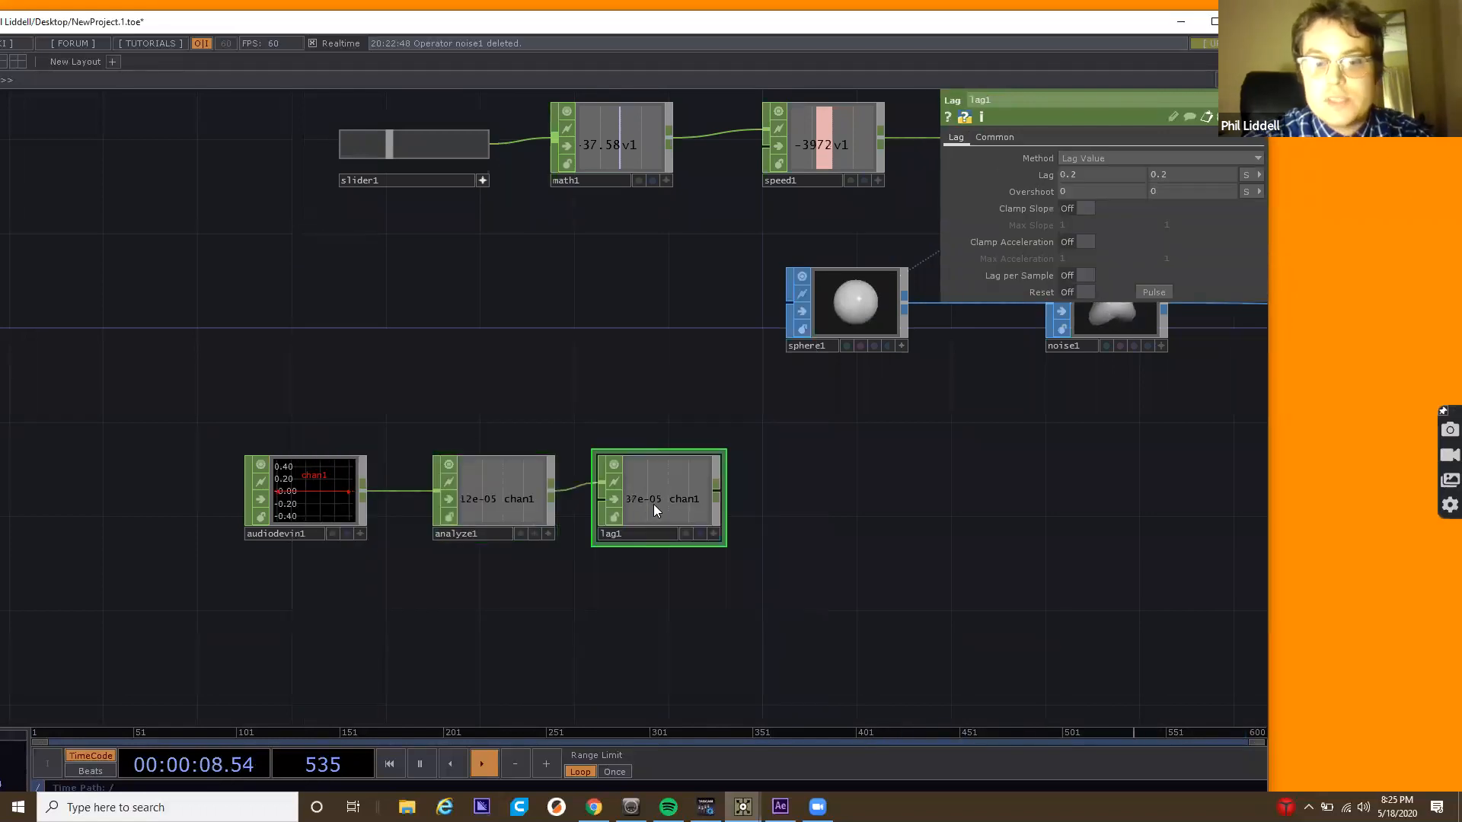
pyautogui.press('Delete')
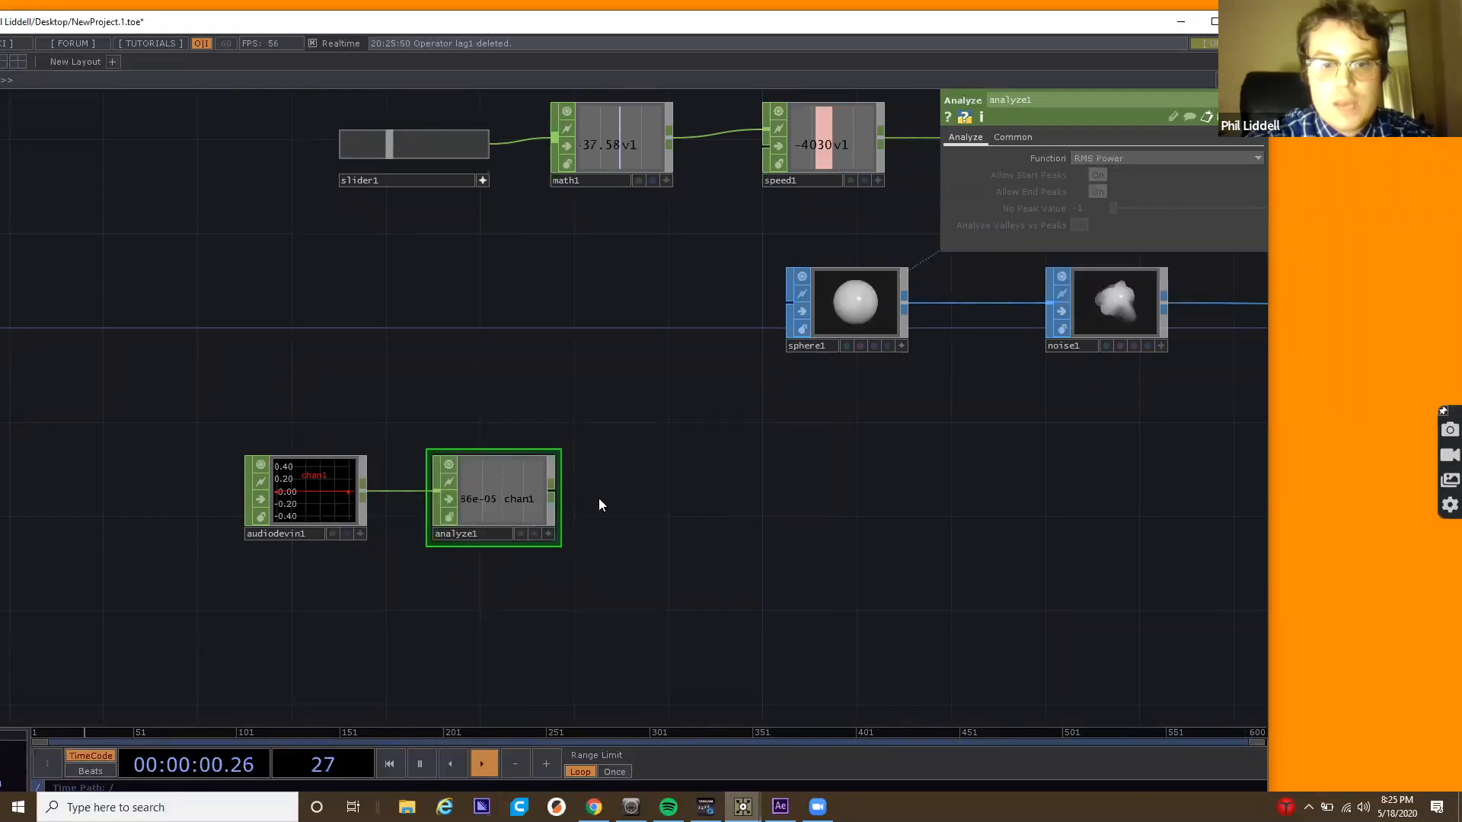
# Try a Filter CHOP on the output of the Analyze CHOP, and delete it again.
pyautogui.click(548, 487)
pyautogui.write('filt')
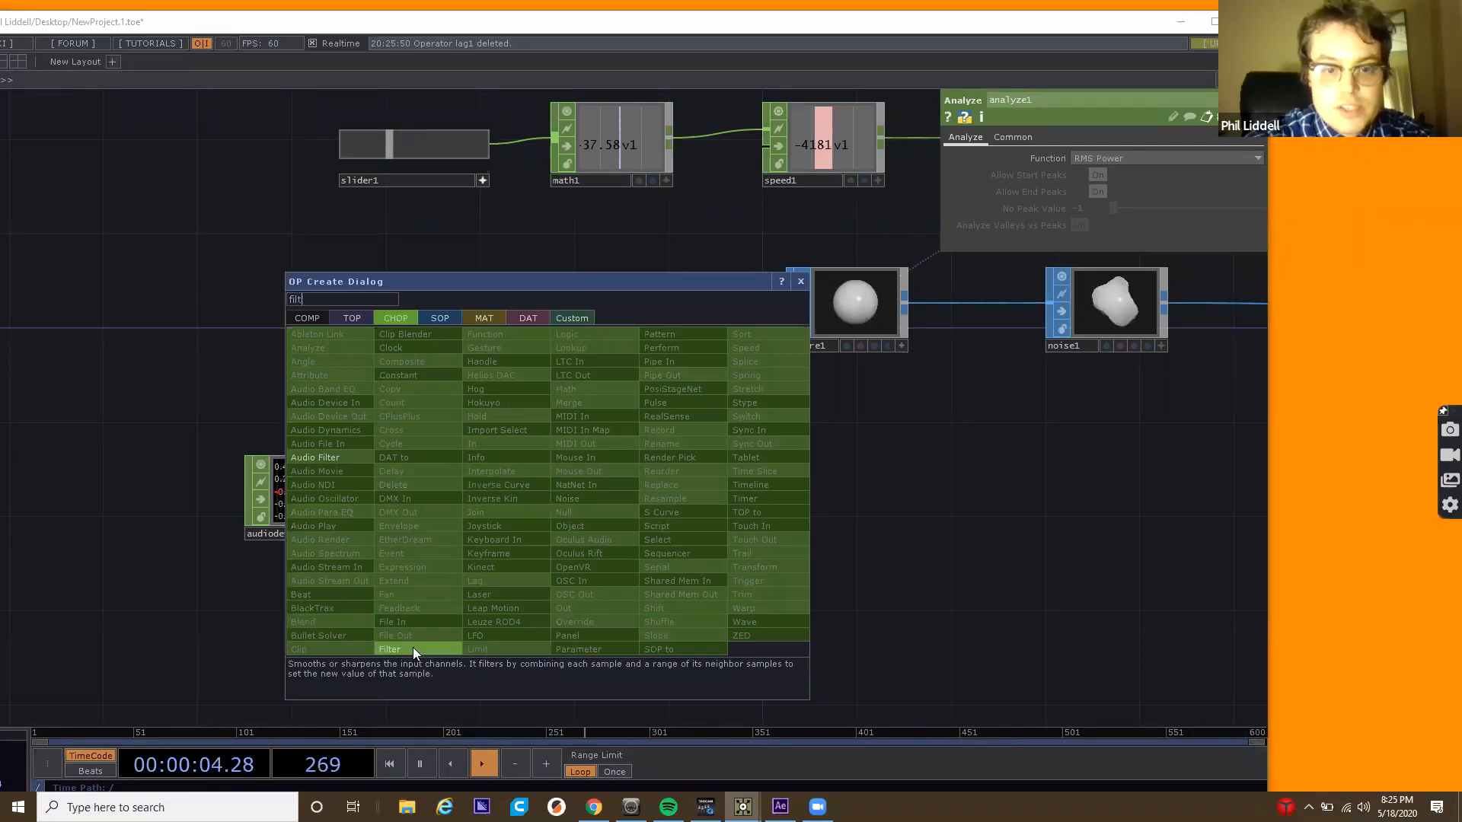
pyautogui.click(404, 648)
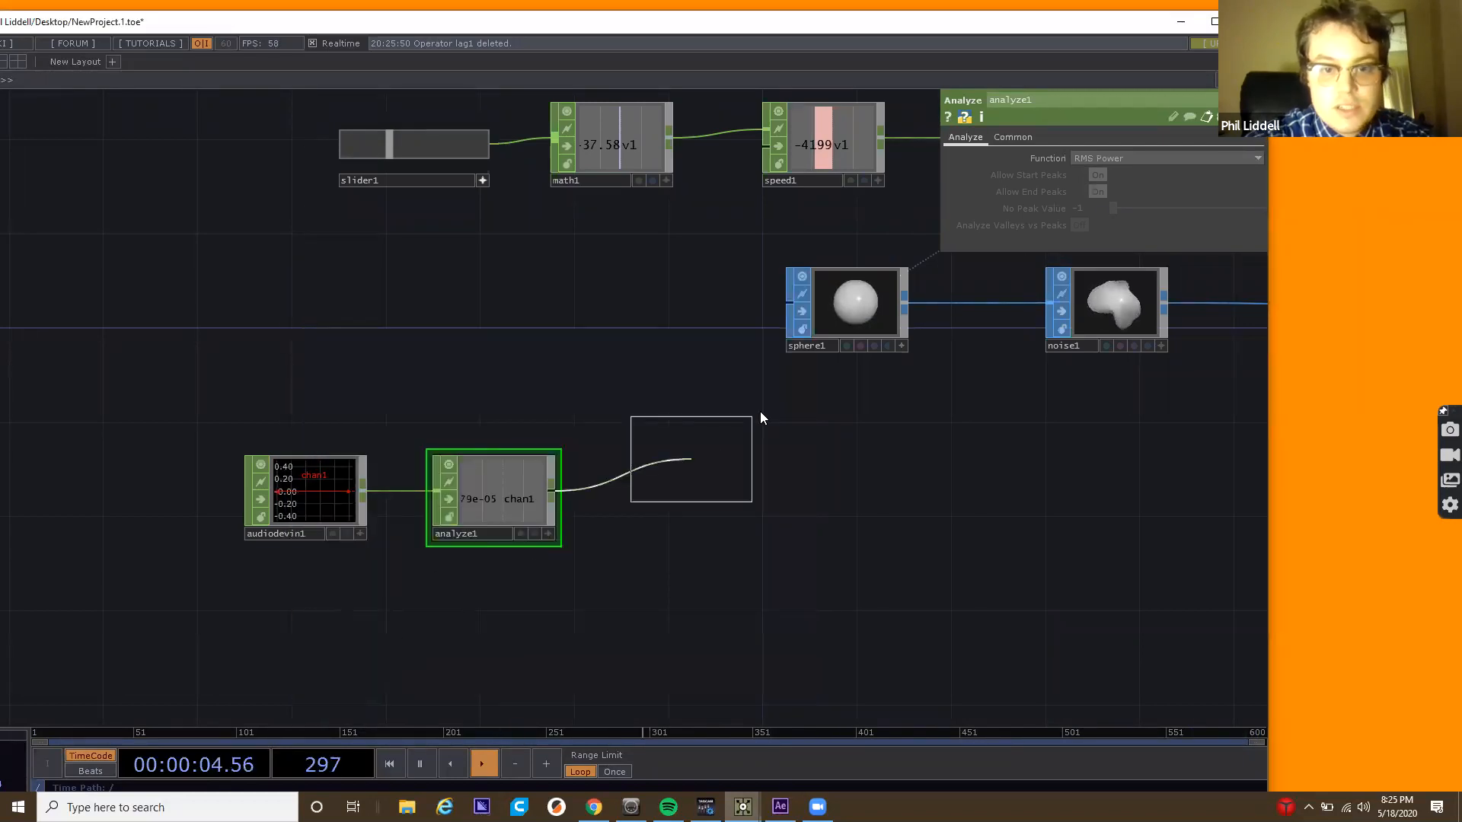
pyautogui.click(693, 501)
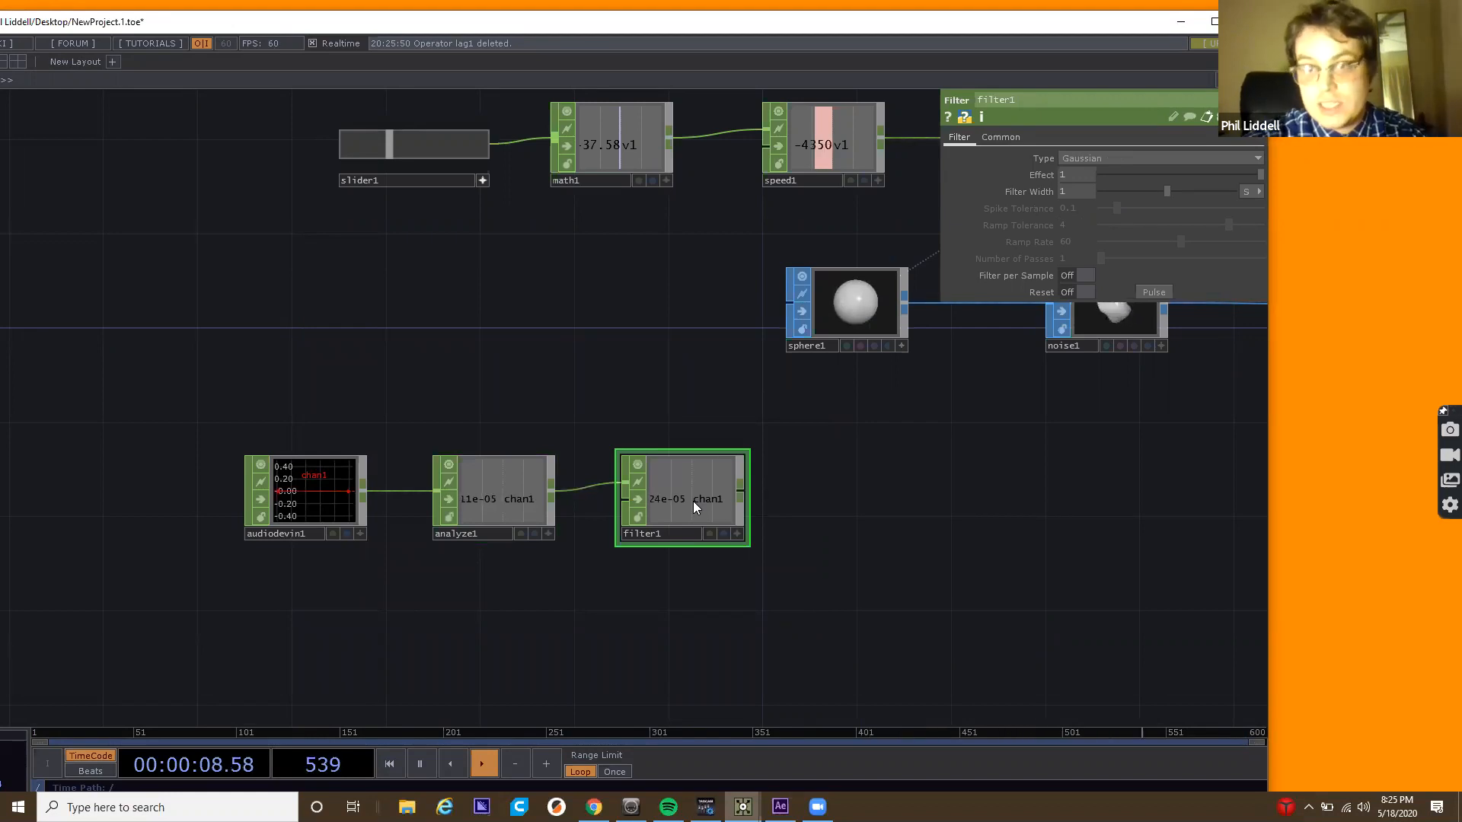
pyautogui.press('Delete')
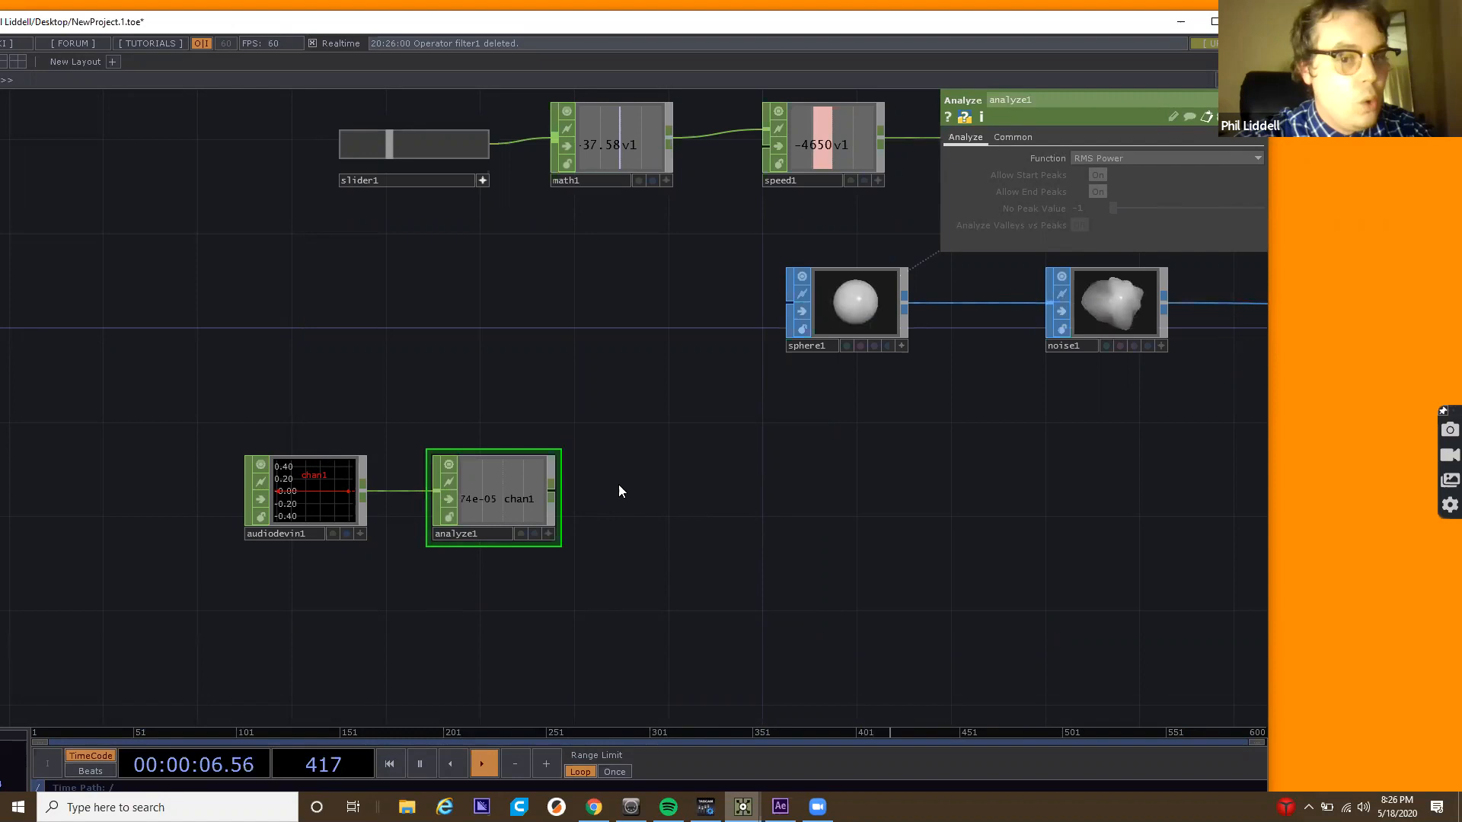
# Set the Audio Device In CHOP's device to Microphone Array (Realtek High Definition Audio).
pyautogui.click(309, 484)
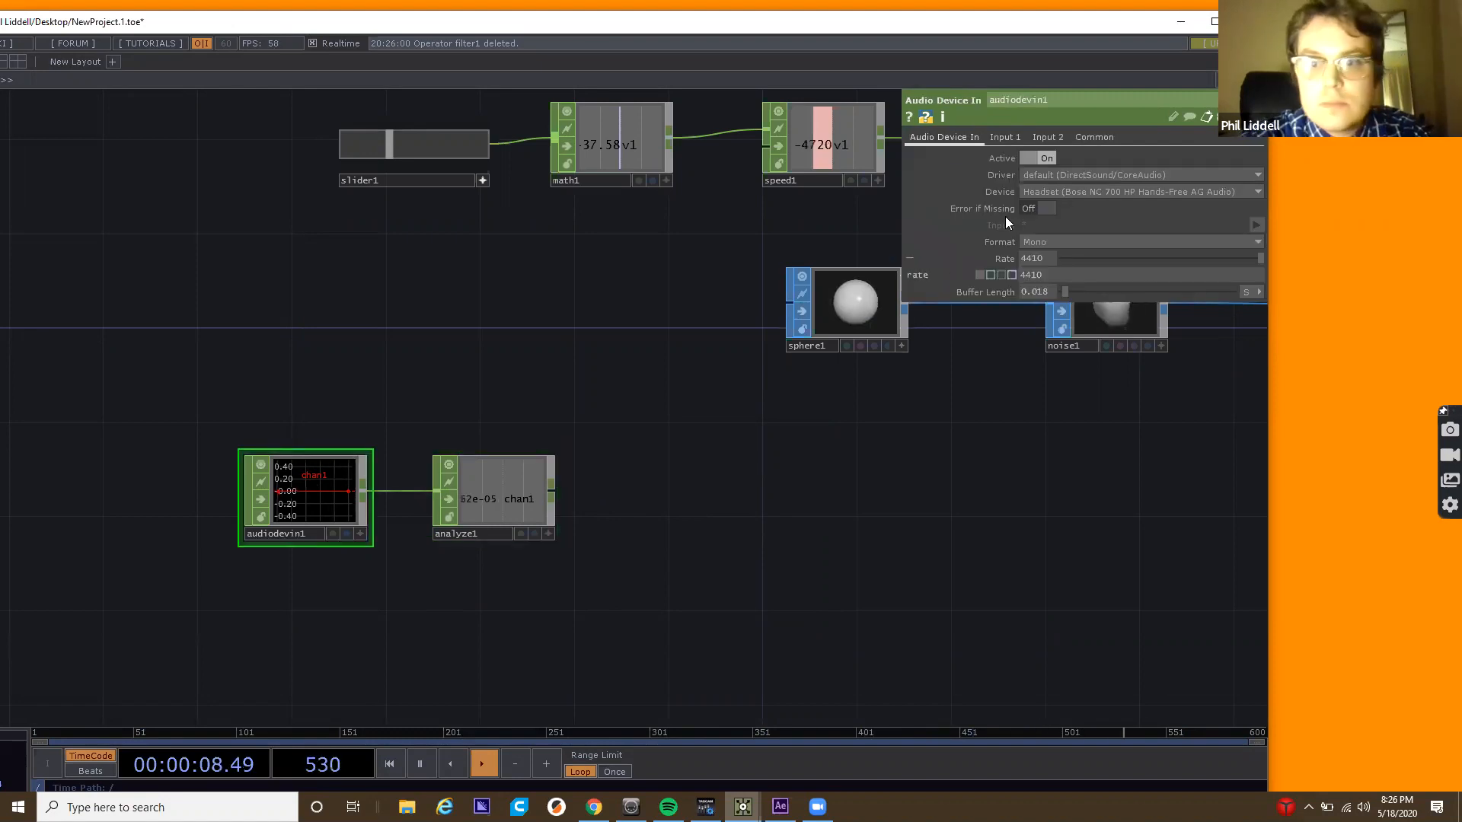
pyautogui.click(1075, 189)
pyautogui.click(1076, 188)
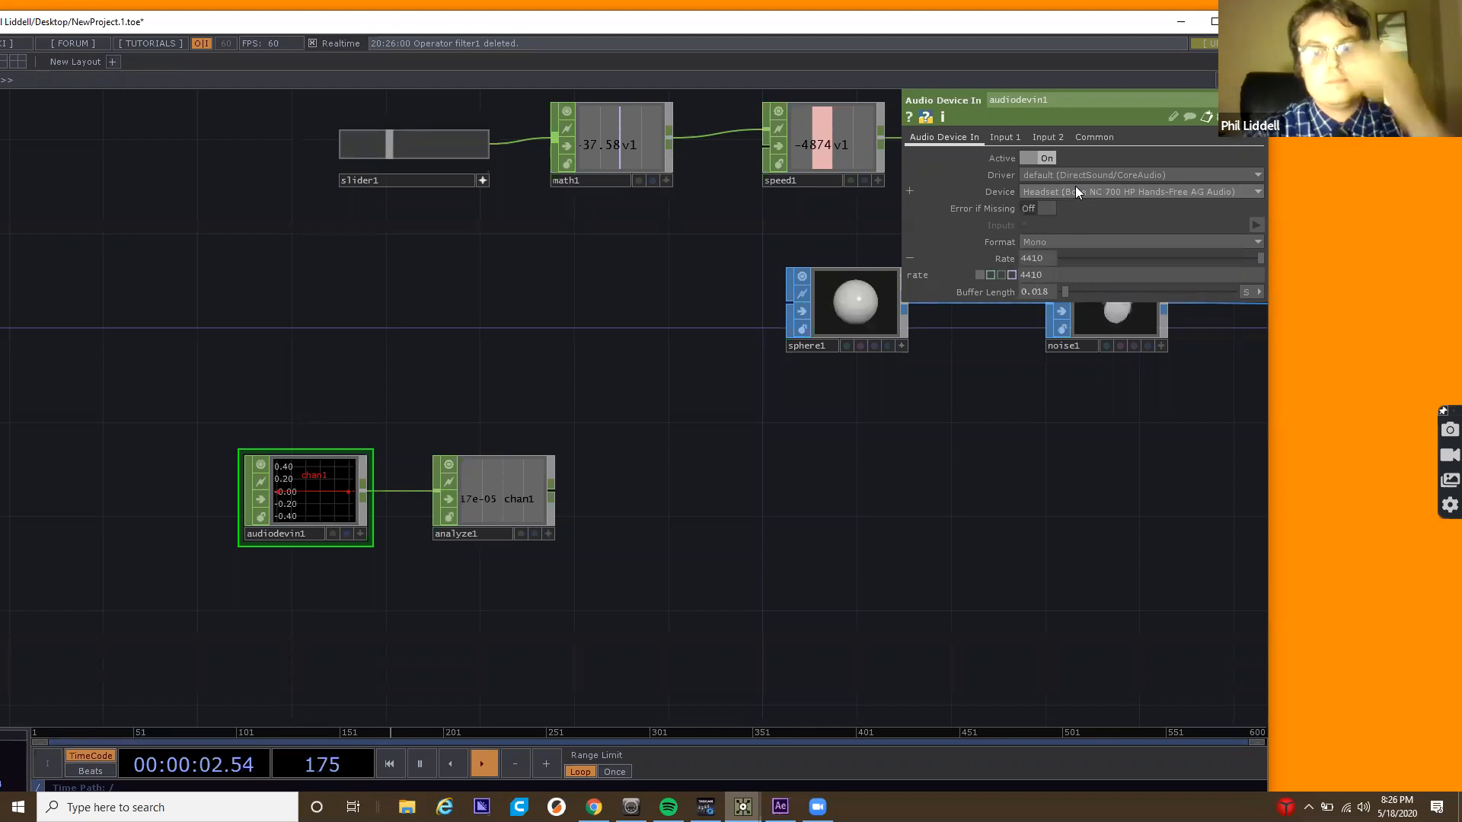
pyautogui.click(1076, 191)
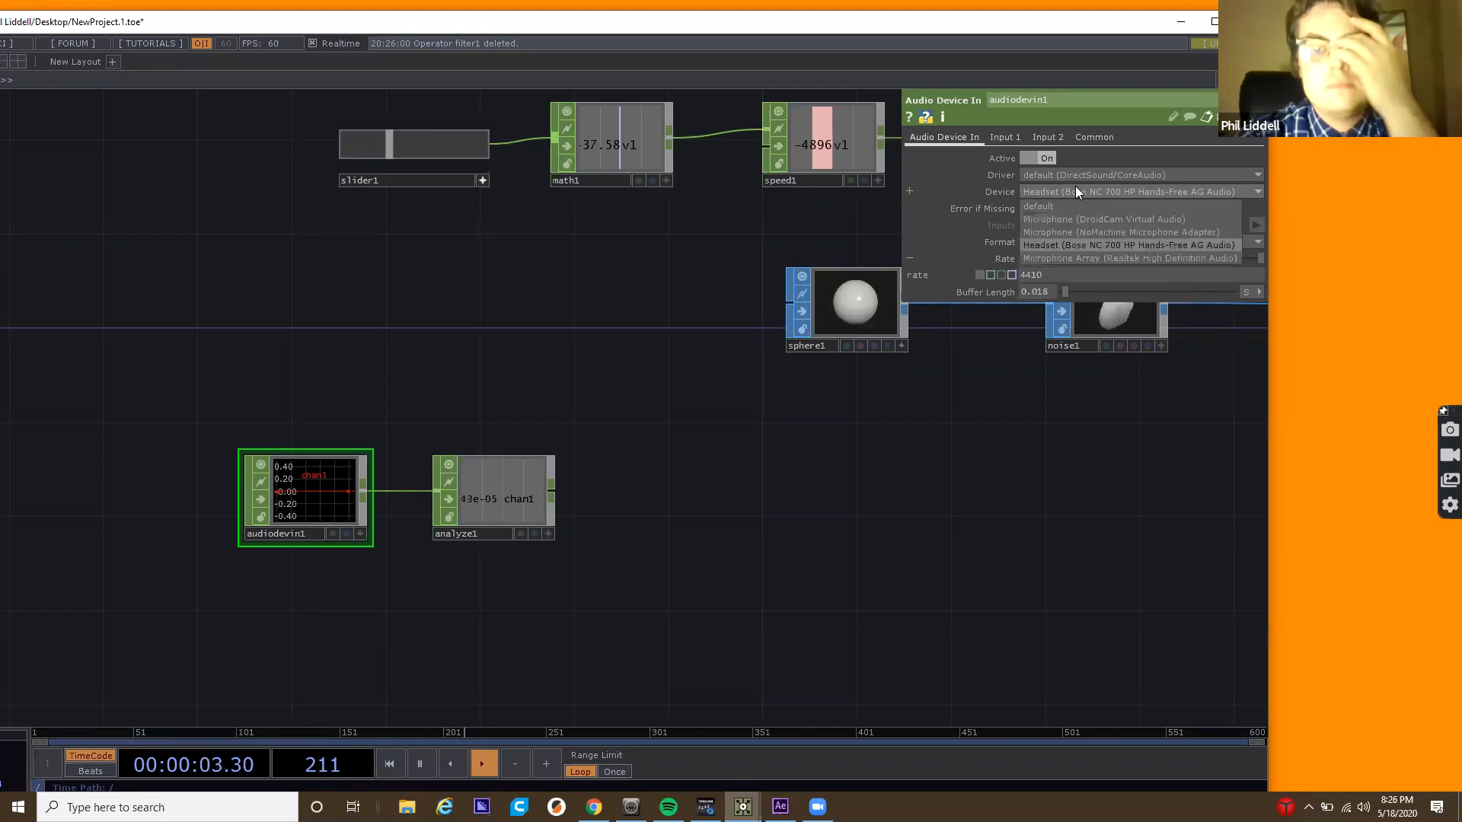
pyautogui.click(1072, 259)
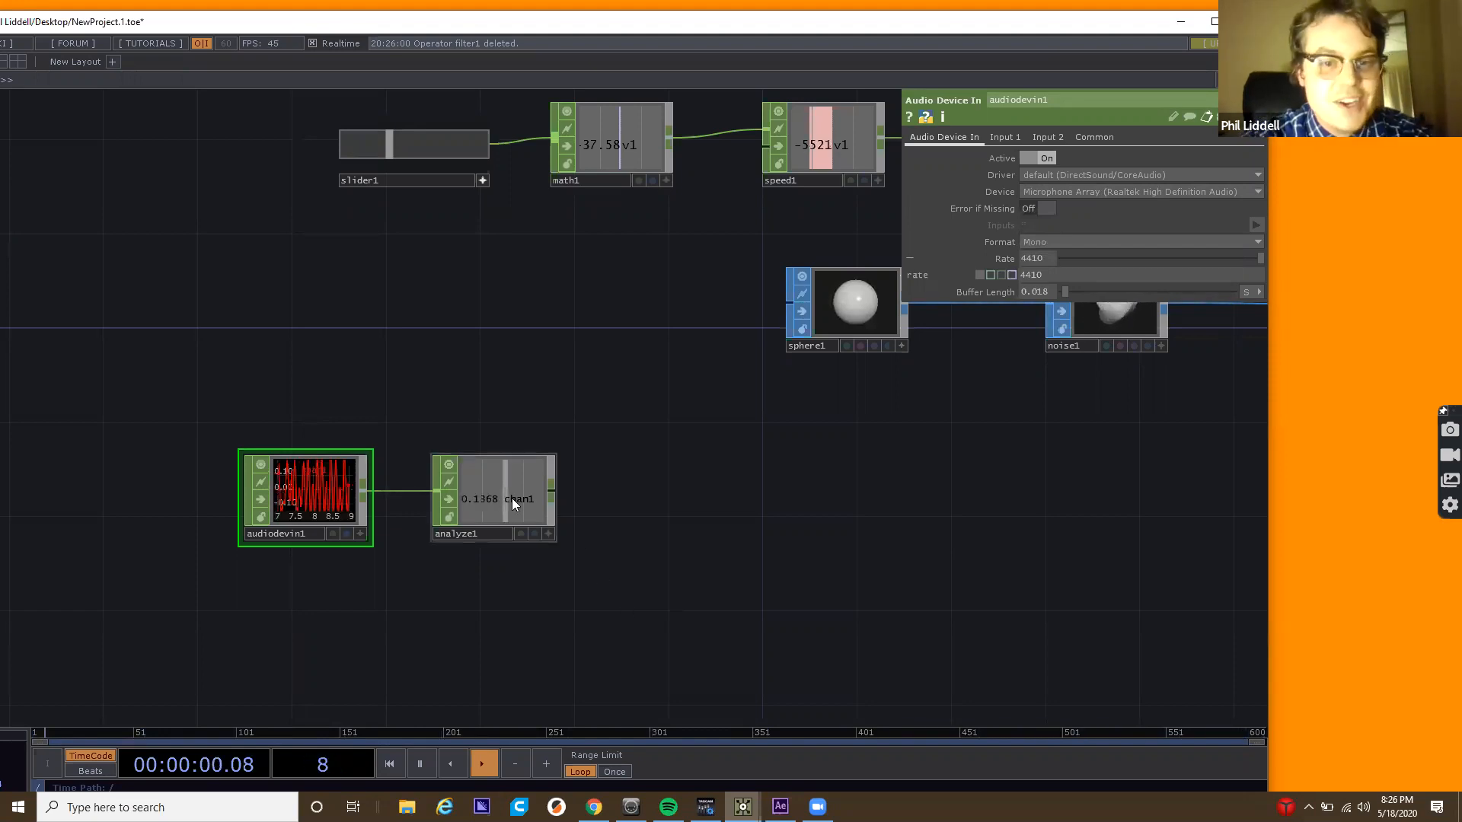
# Move the Analyze CHOP away to make room and insert a Math CHOP between it and the Audio Device In CHOP.
pyautogui.scroll(3, 511, 500)
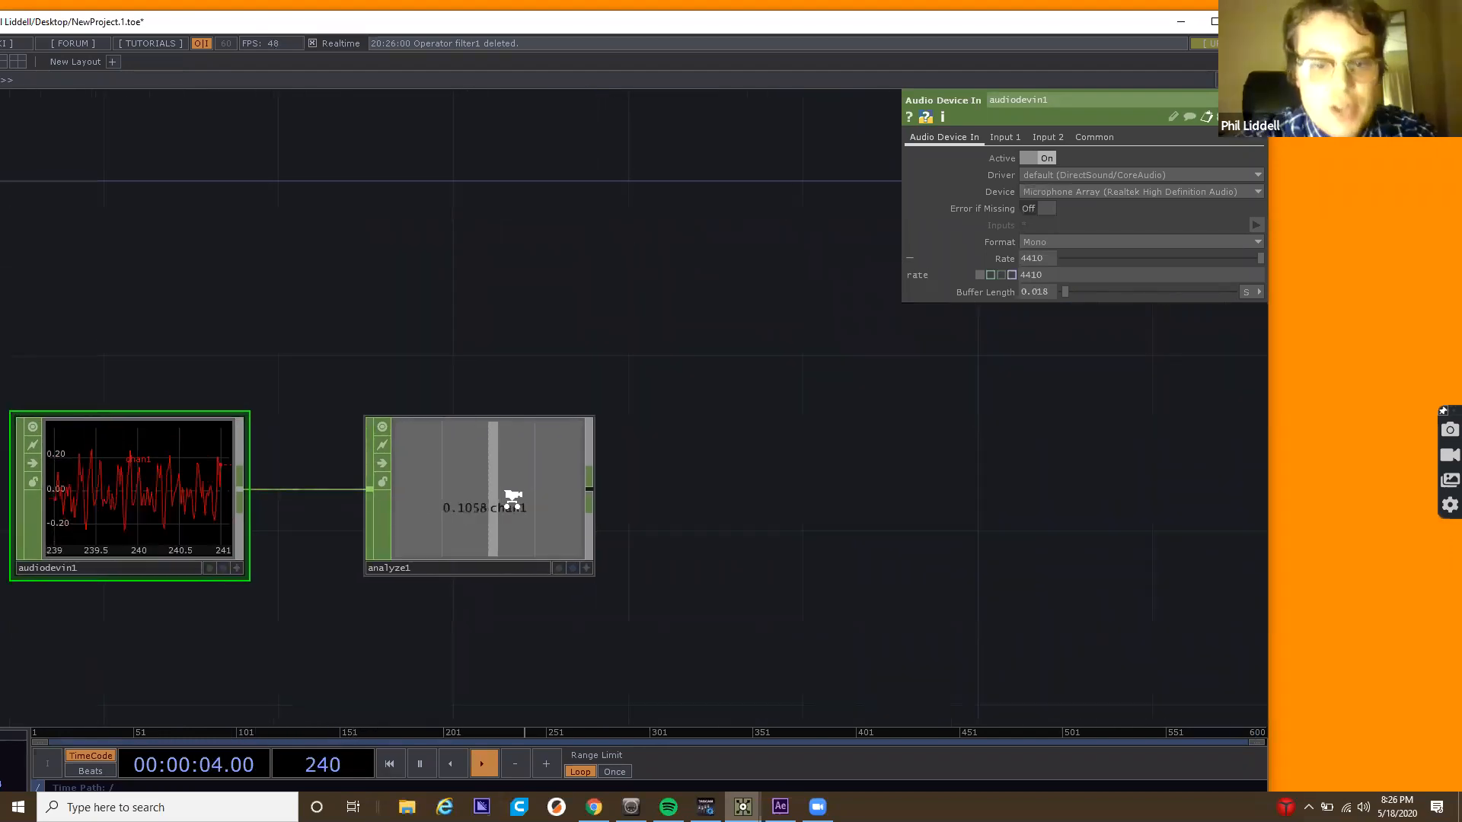
pyautogui.scroll(-3, 511, 500)
pyautogui.moveTo(519, 500); pyautogui.dragTo(808, 493)
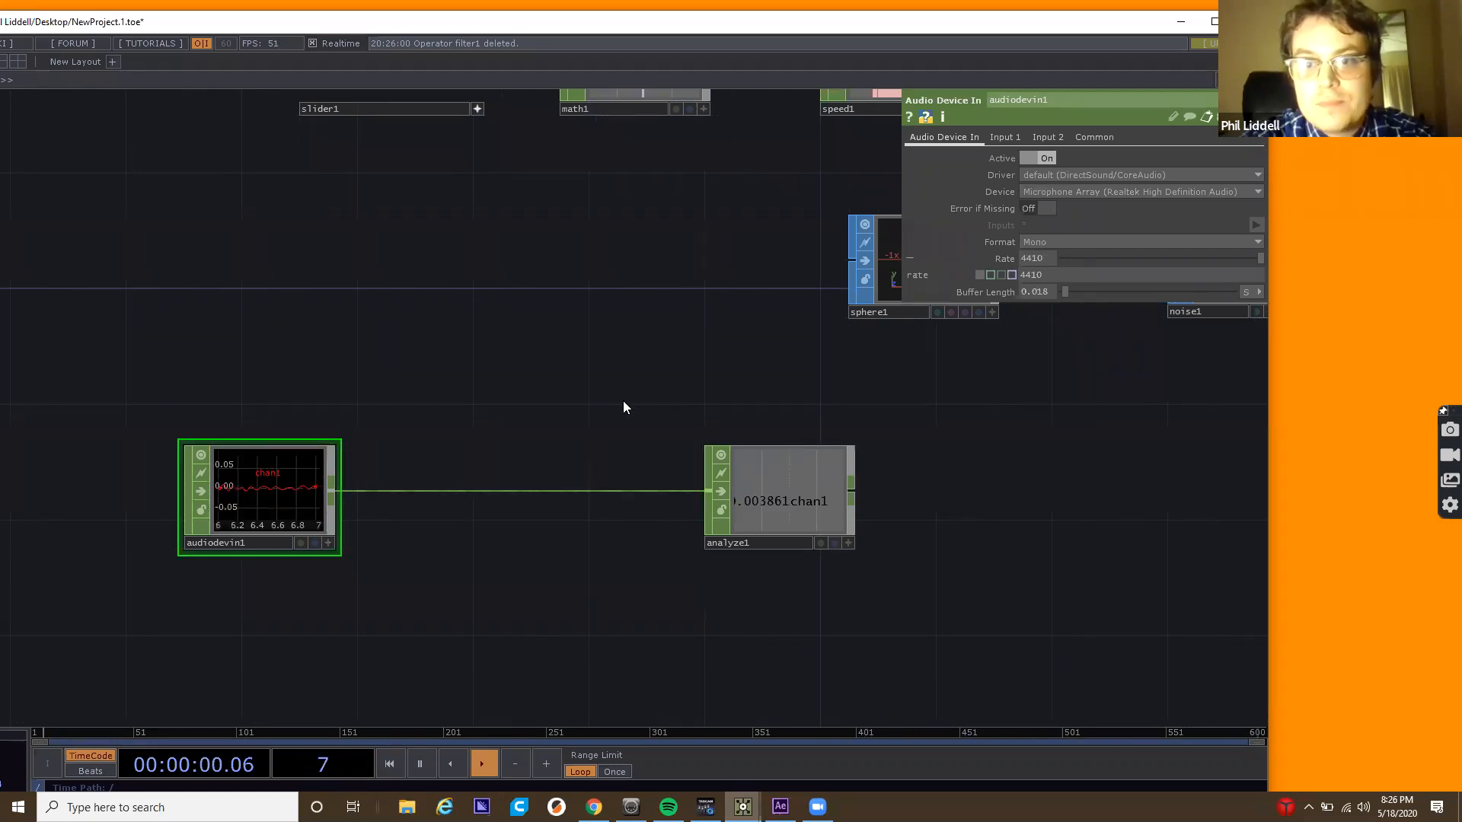
pyautogui.rightClick(510, 489)
pyautogui.click(529, 475)
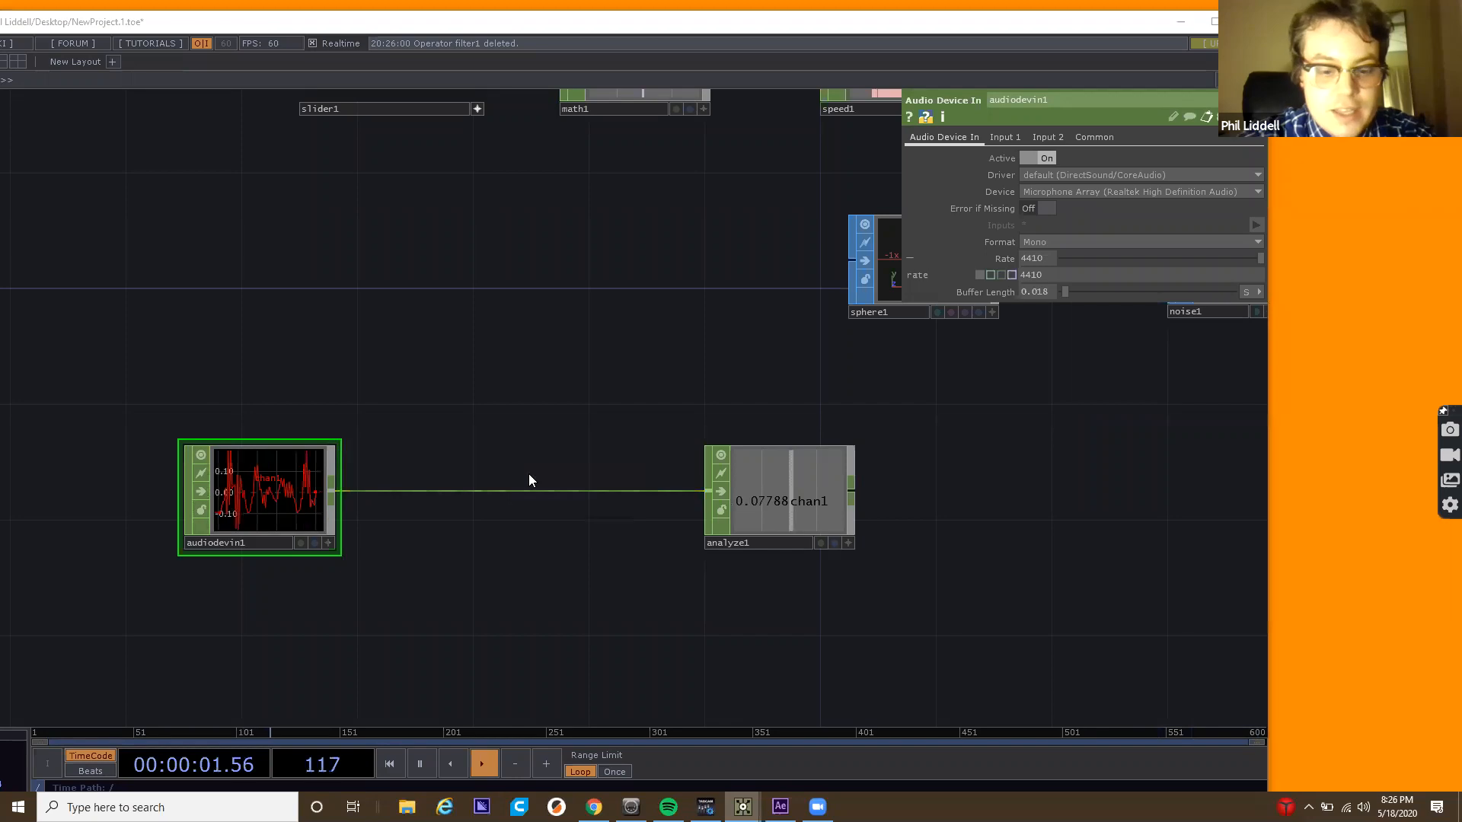
pyautogui.write('ma')
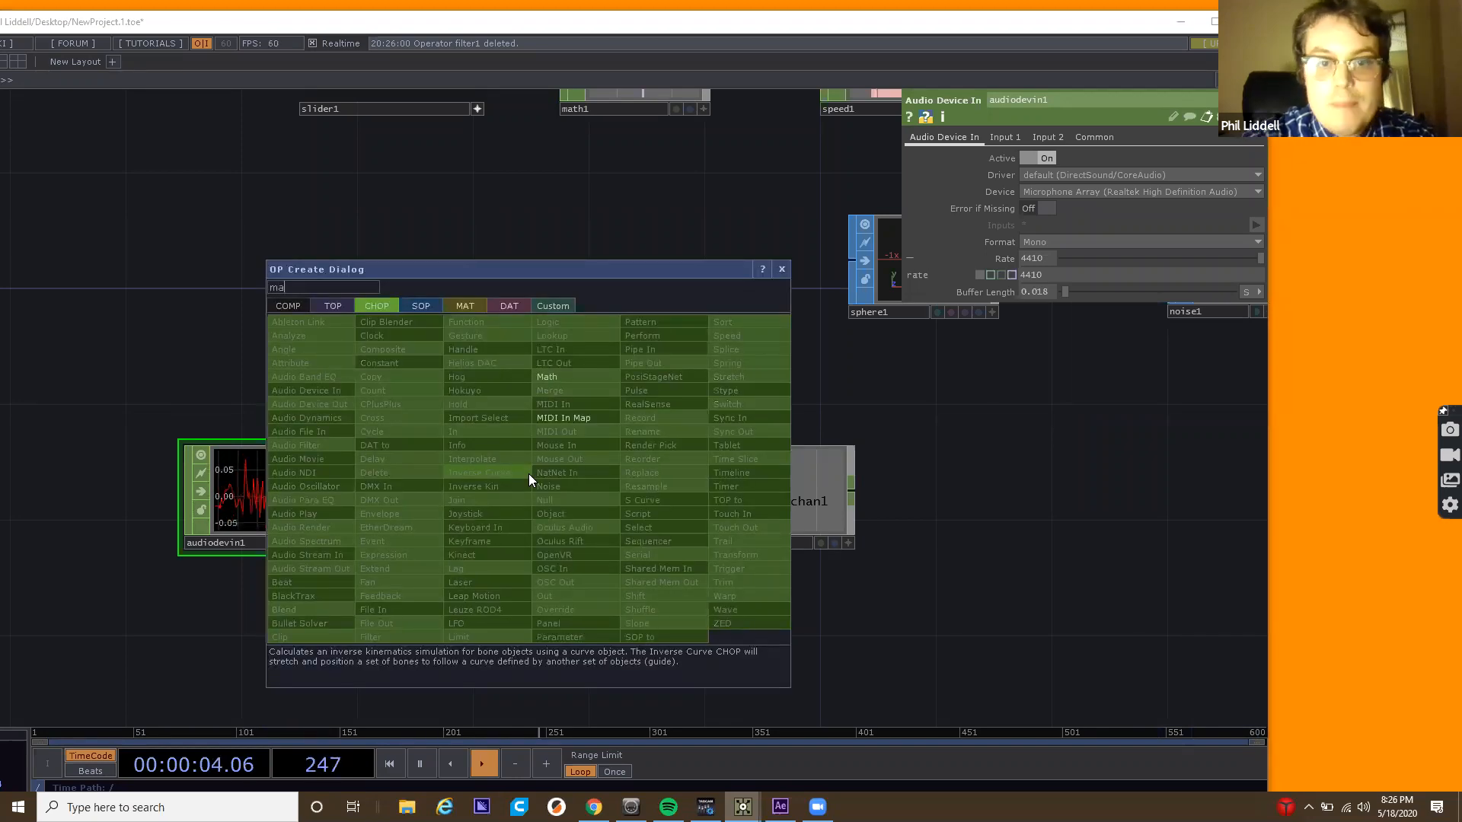
pyautogui.click(577, 377)
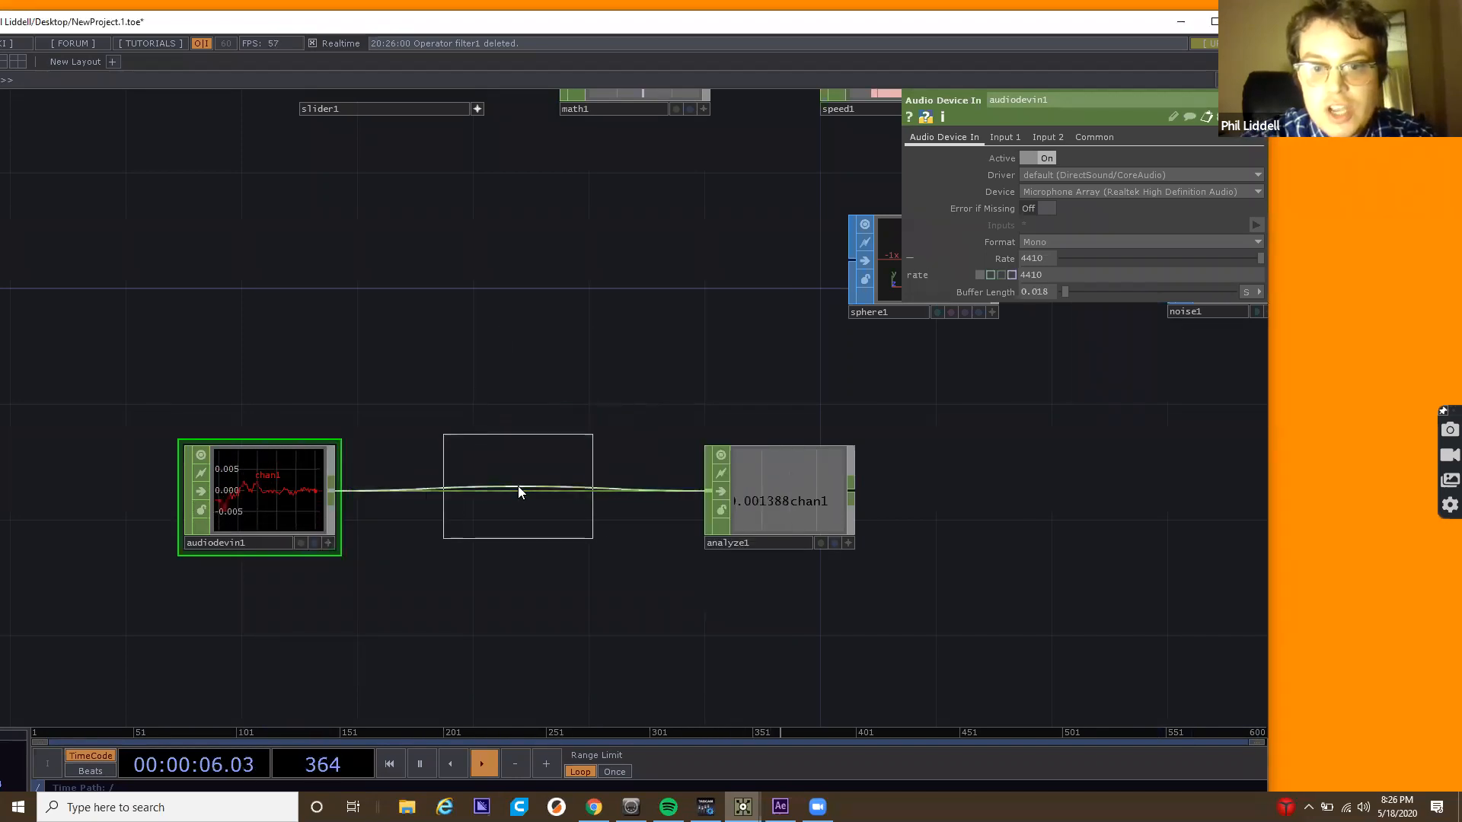
pyautogui.click(518, 492)
# Try a Multiply value of 1.17 on the new Math CHOP, and undo the change.
pyautogui.click(985, 137)
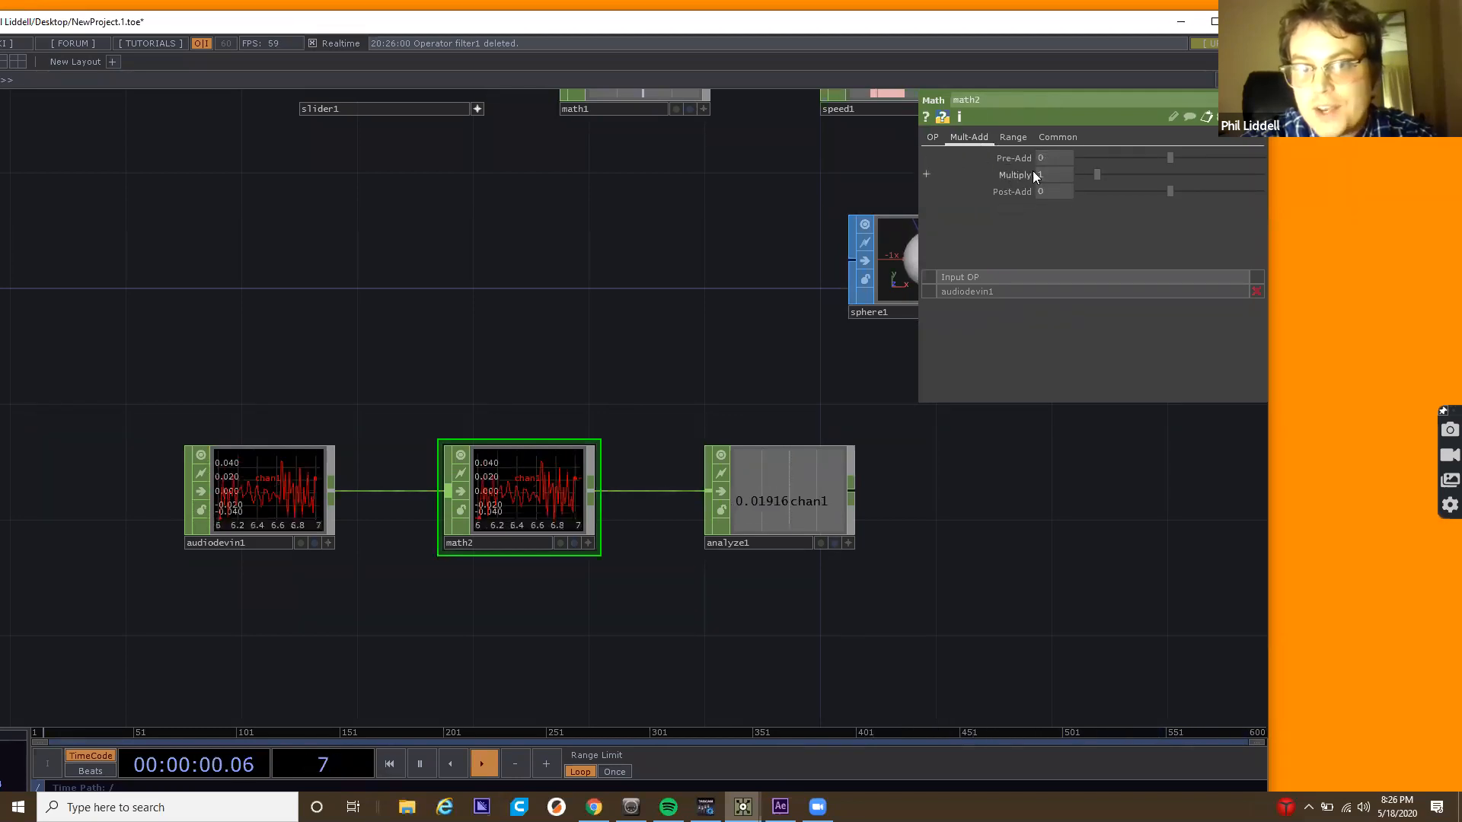
pyautogui.moveTo(1096, 174); pyautogui.dragTo(1101, 175)
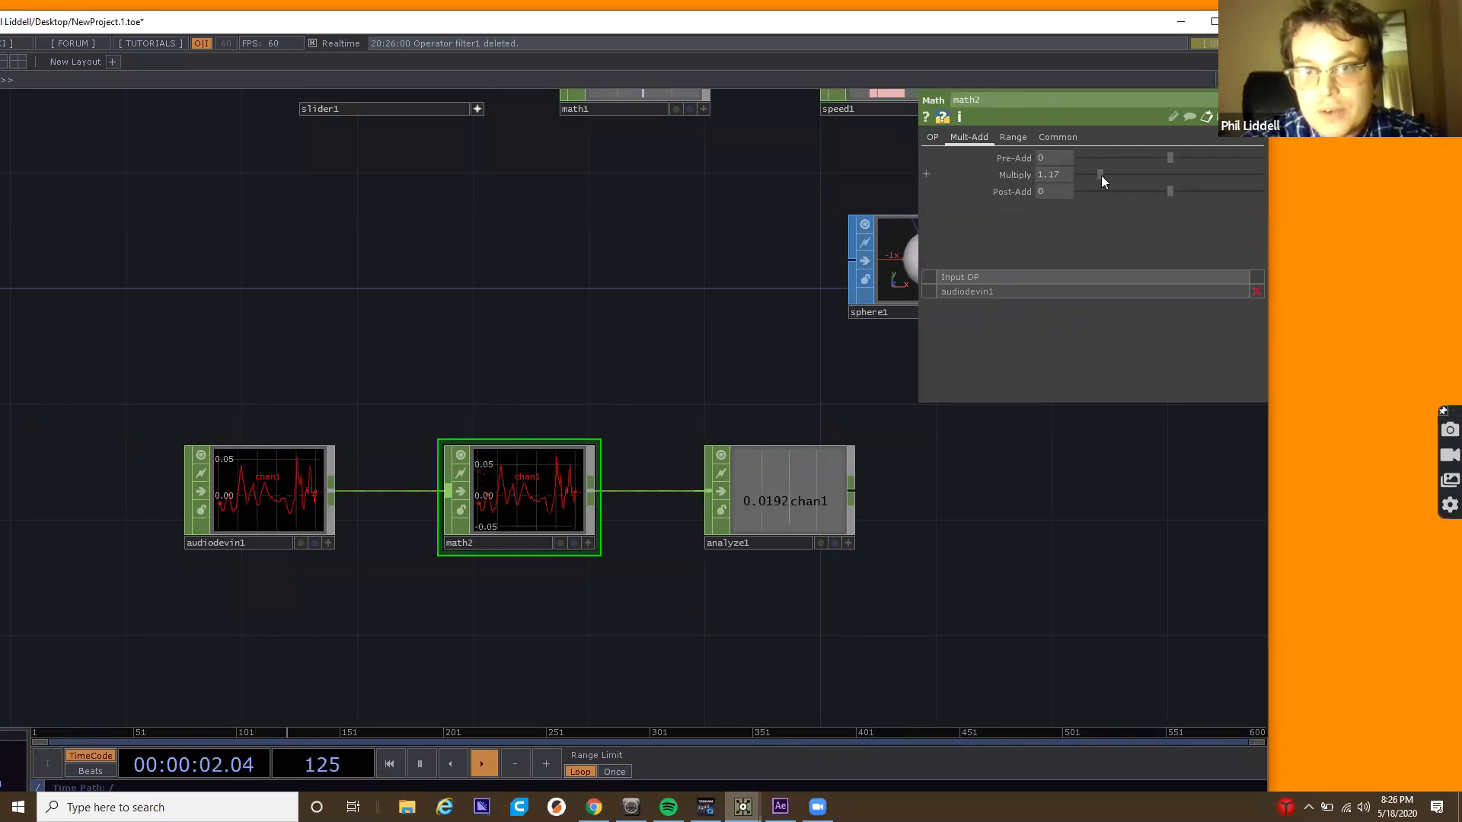
pyautogui.hotkey('ctrl', 'z')
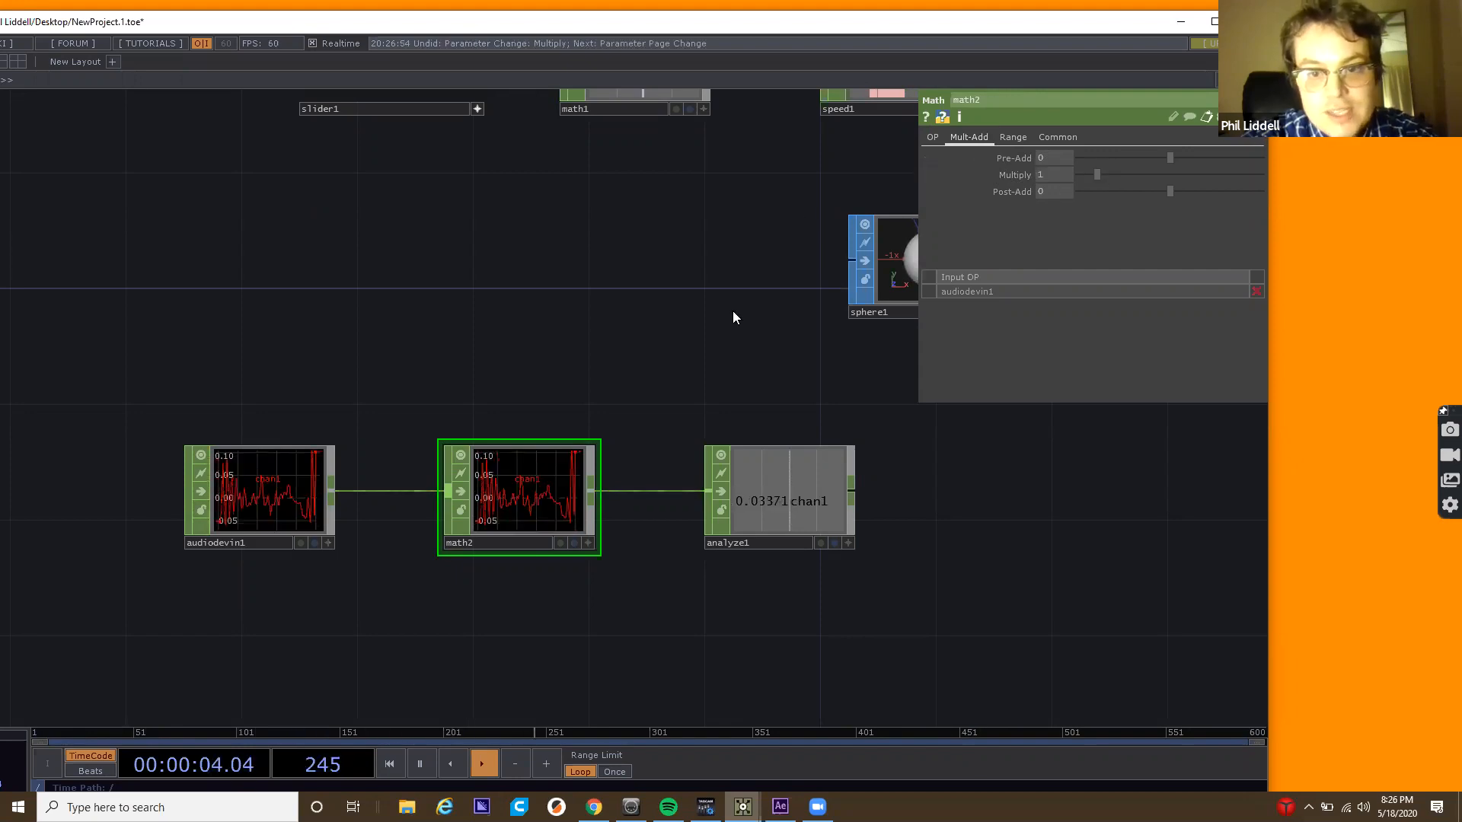
# Examine the microphone operator chain alongside the sphere network and check the Noise SOP's parameters.
pyautogui.moveTo(665, 333); pyautogui.dragTo(506, 332)
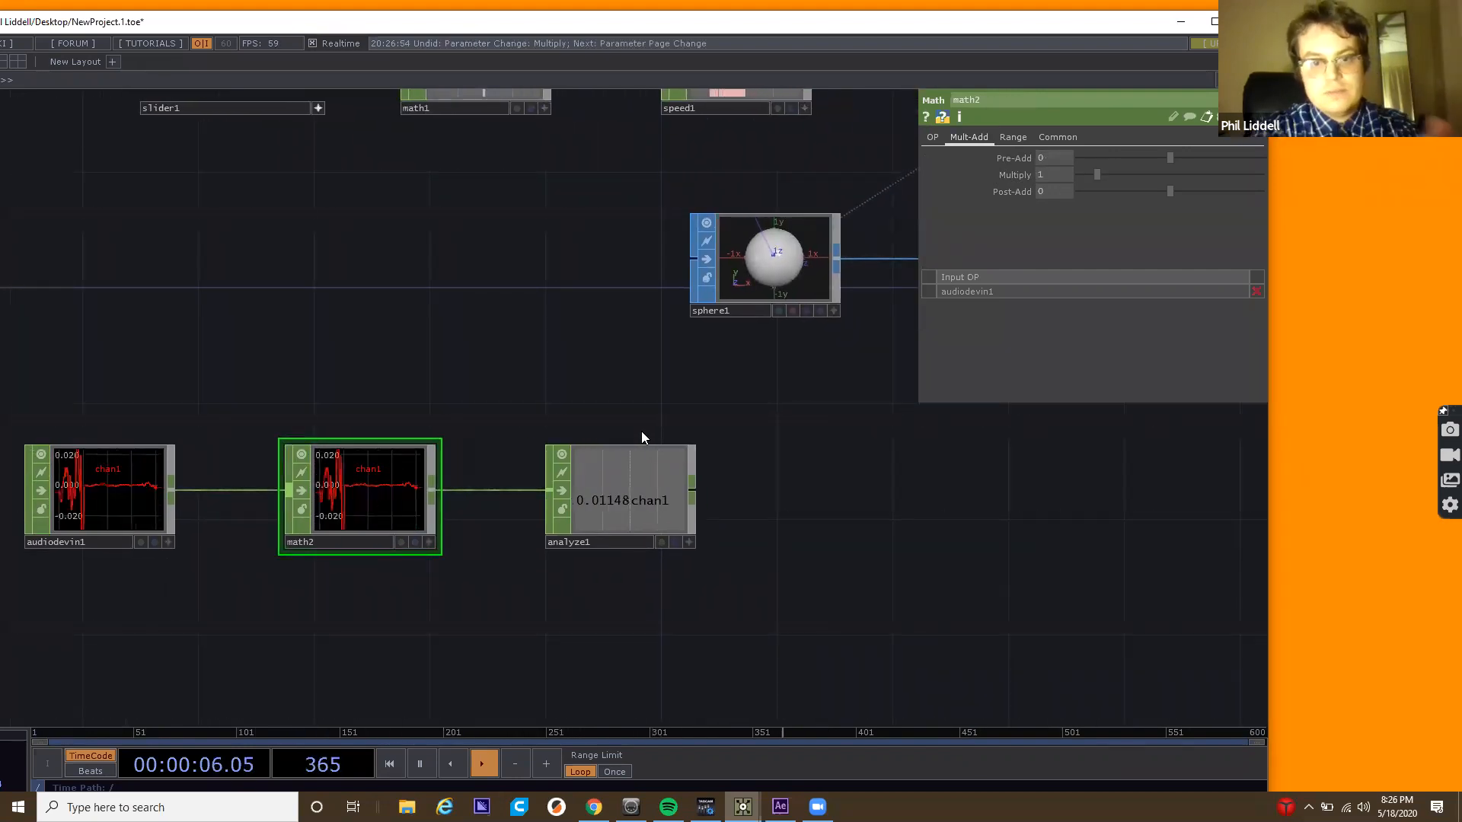
pyautogui.scroll(-4, 644, 431)
pyautogui.moveTo(719, 493); pyautogui.dragTo(572, 551)
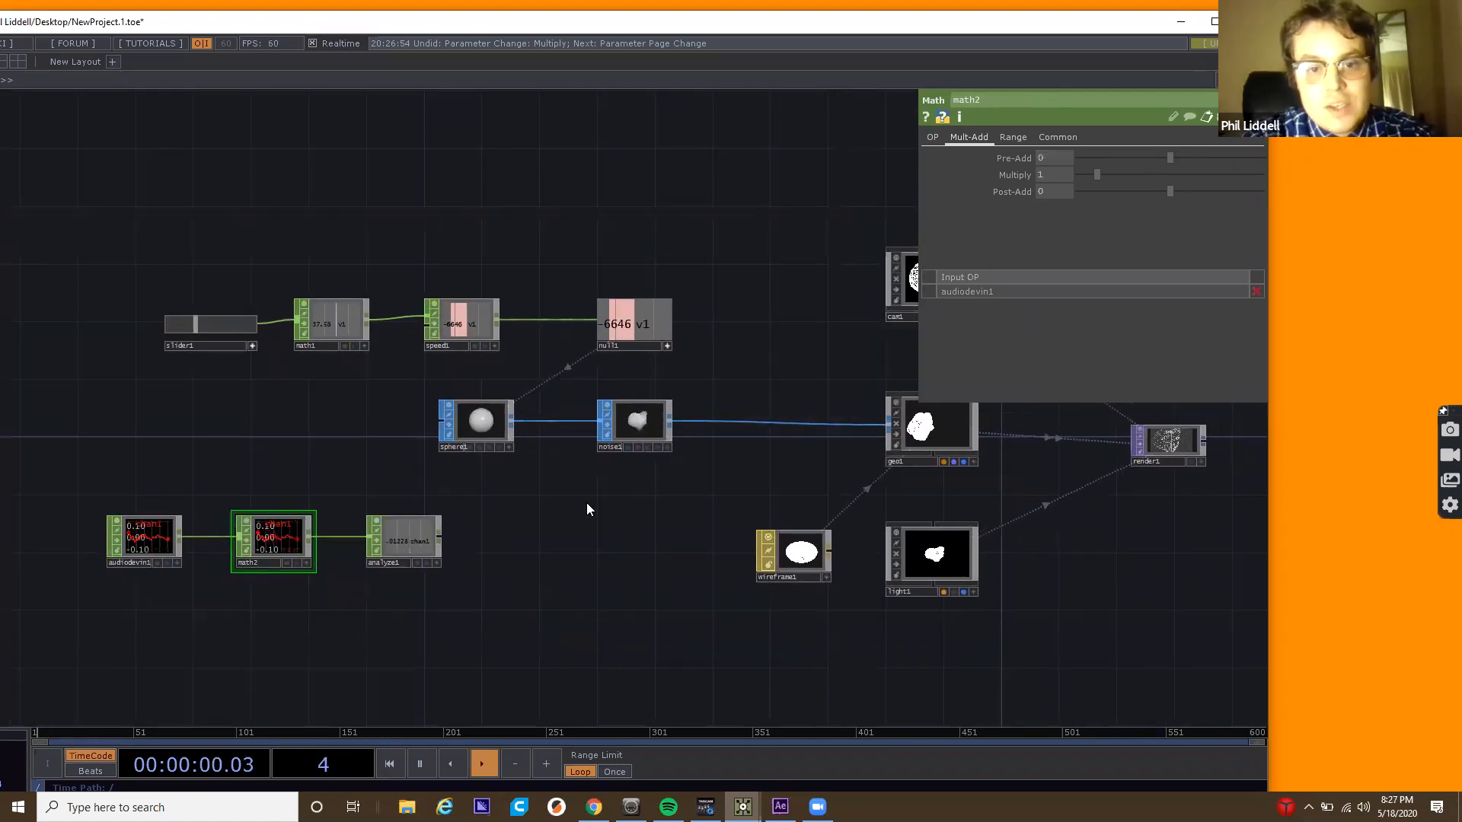
pyautogui.scroll(3, 426, 564)
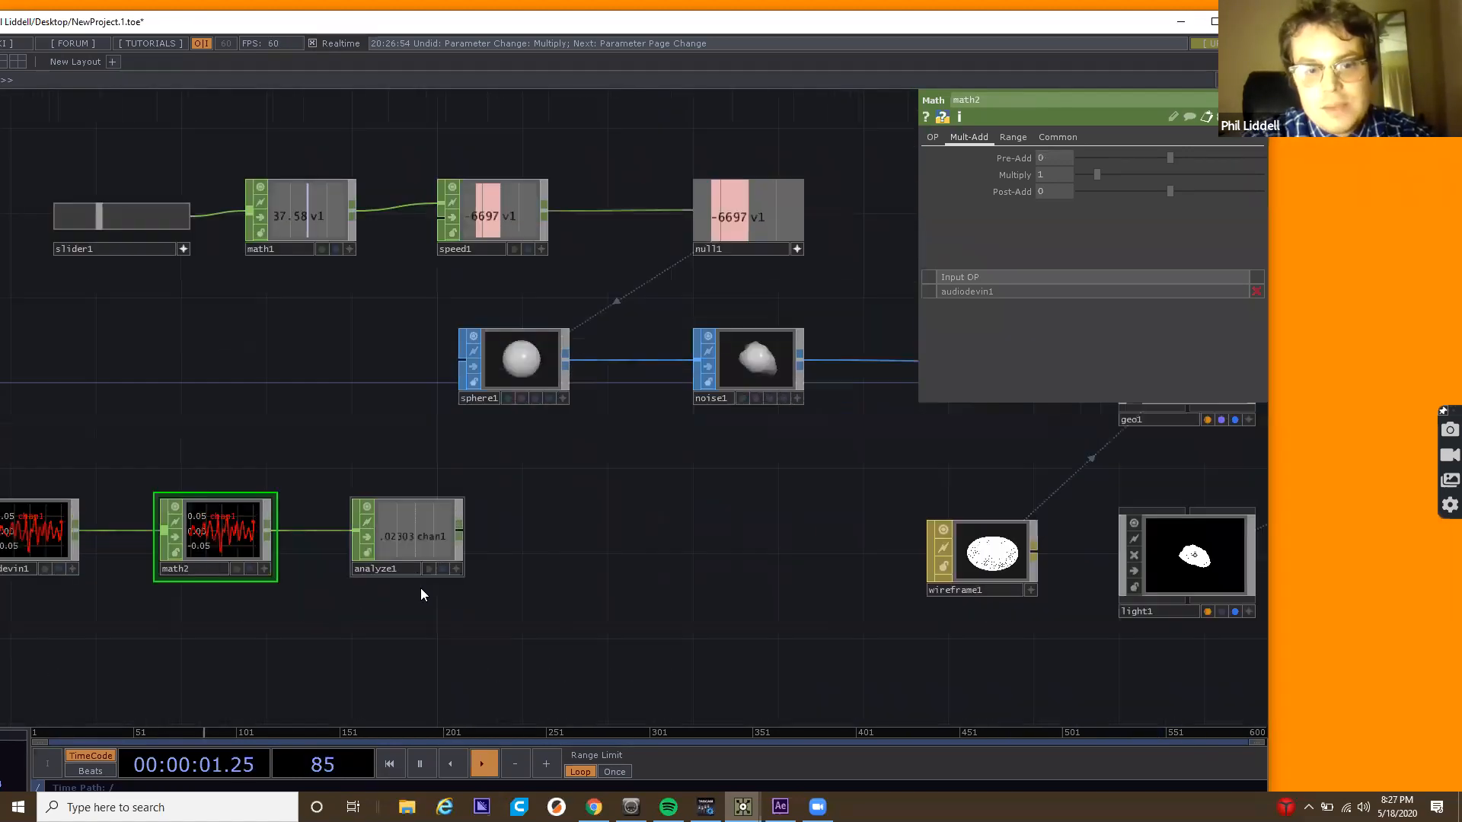
pyautogui.scroll(2, 417, 567)
pyautogui.scroll(-3, 415, 552)
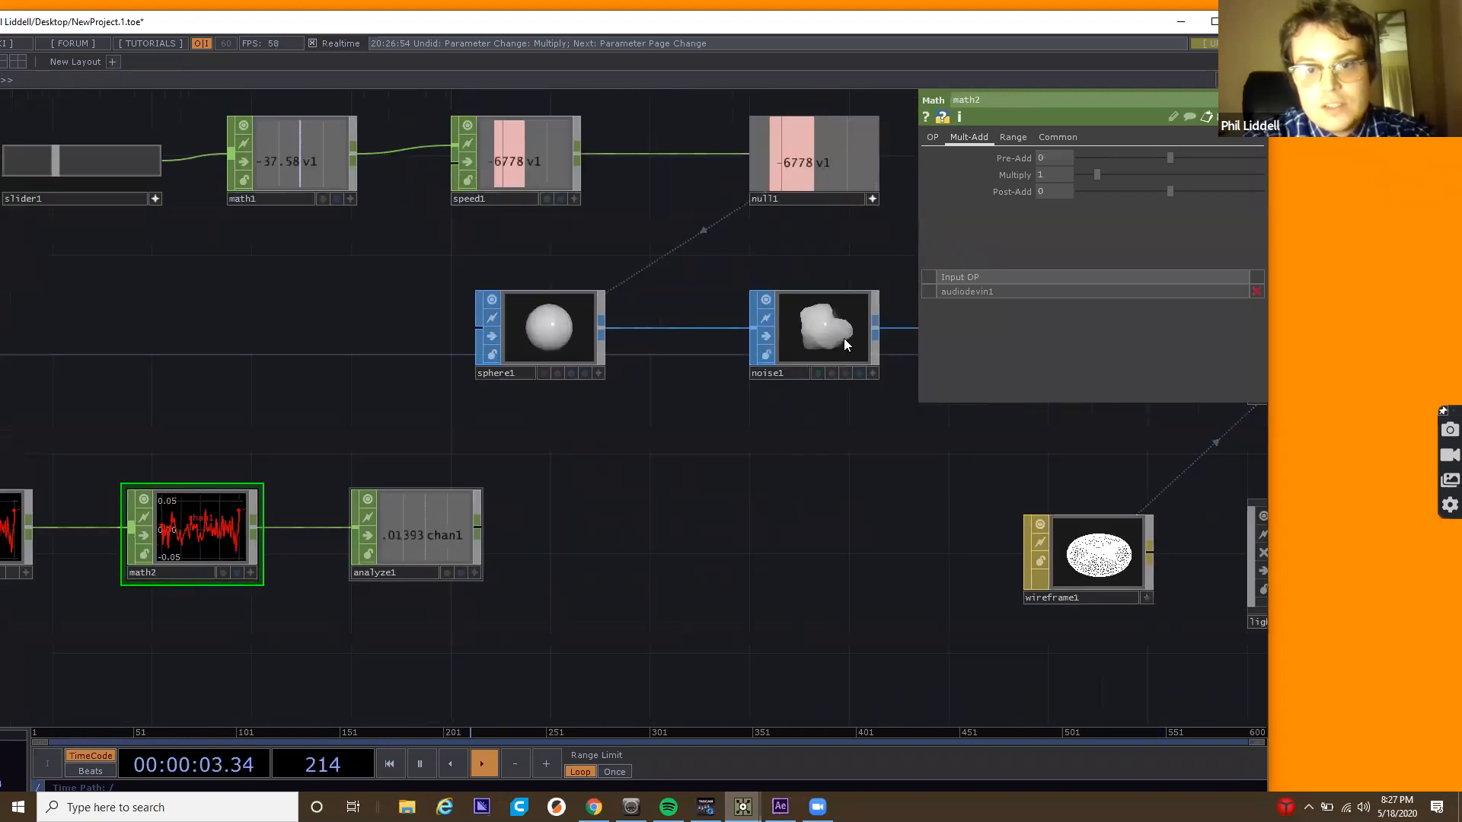
pyautogui.click(801, 360)
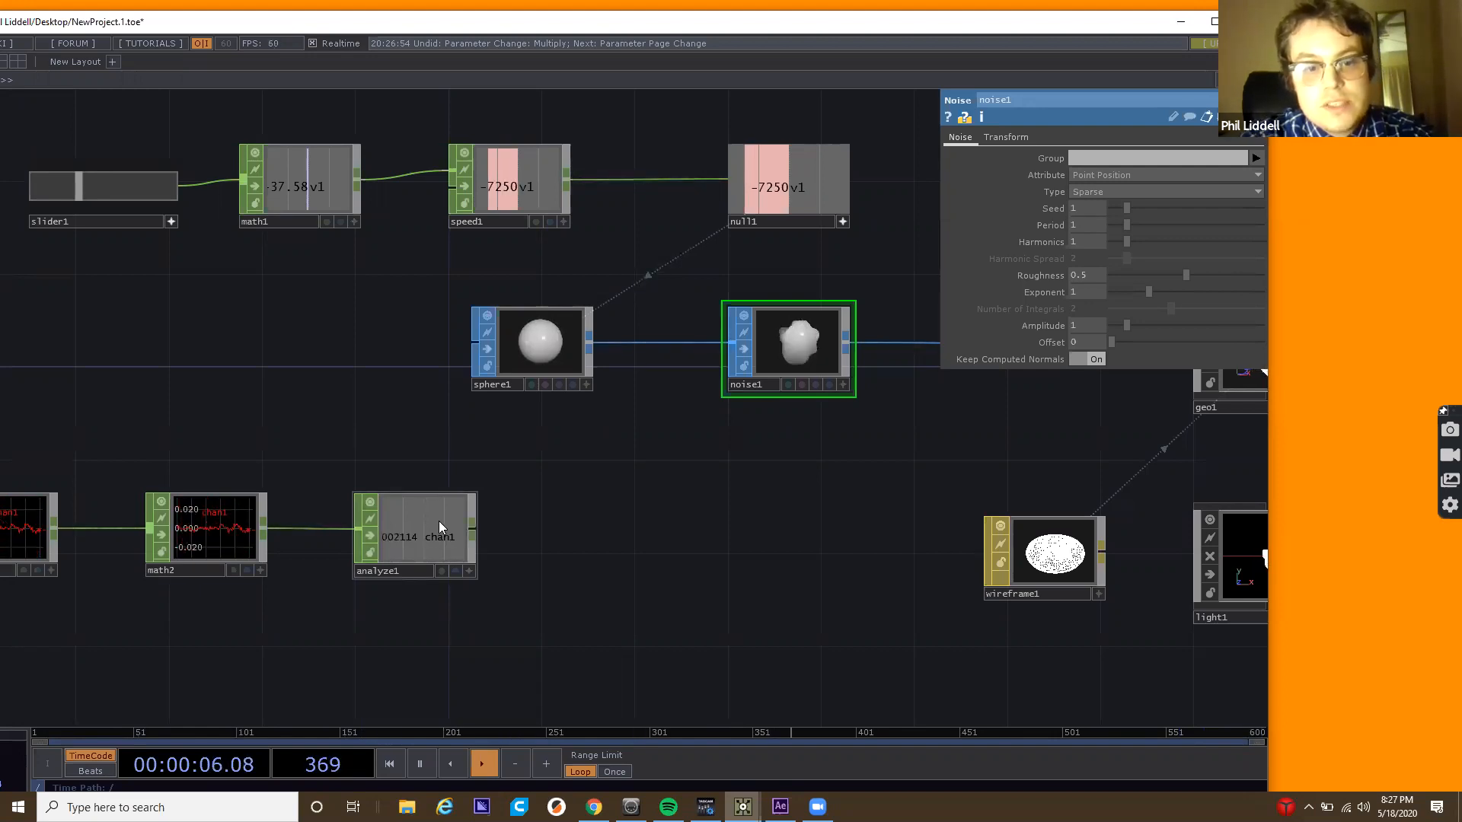
pyautogui.moveTo(364, 599); pyautogui.dragTo(437, 611)
pyautogui.scroll(-1, 450, 586)
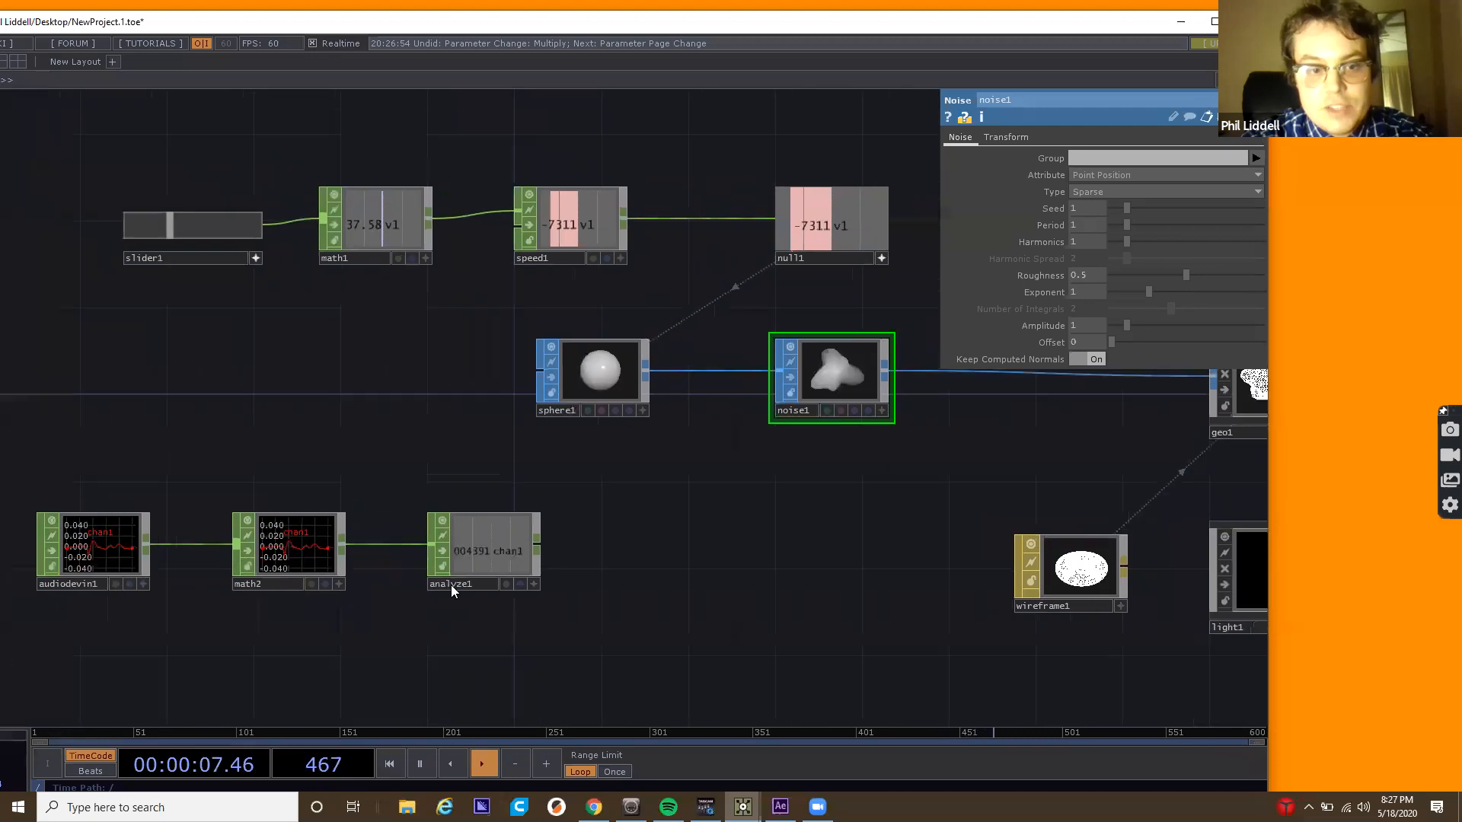
pyautogui.scroll(-2, 450, 590)
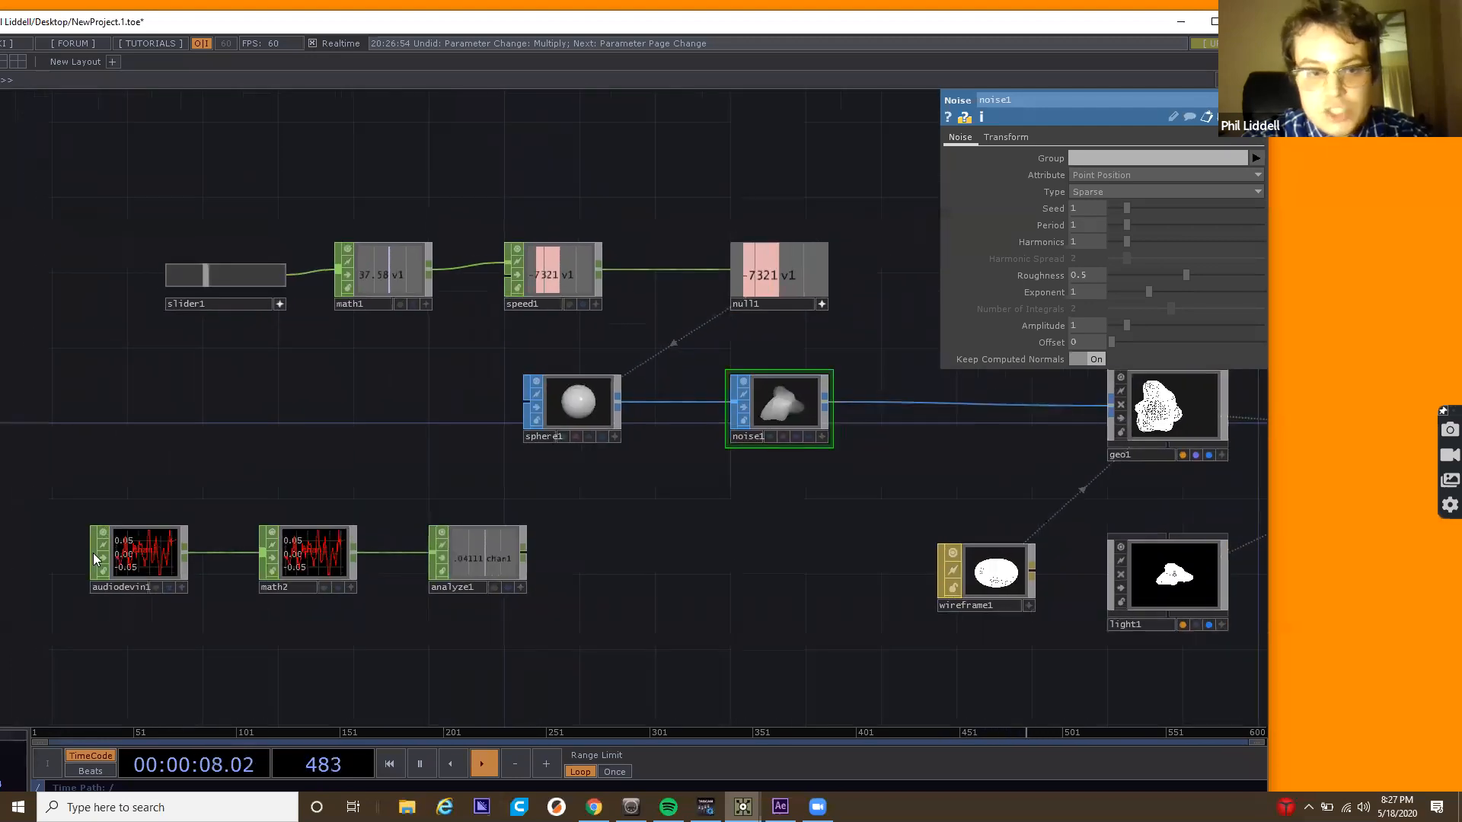
# Add a Null CHOP fed by the output of the Analyze CHOP and place it beside that operator.
pyautogui.rightClick(525, 556)
pyautogui.click(778, 349)
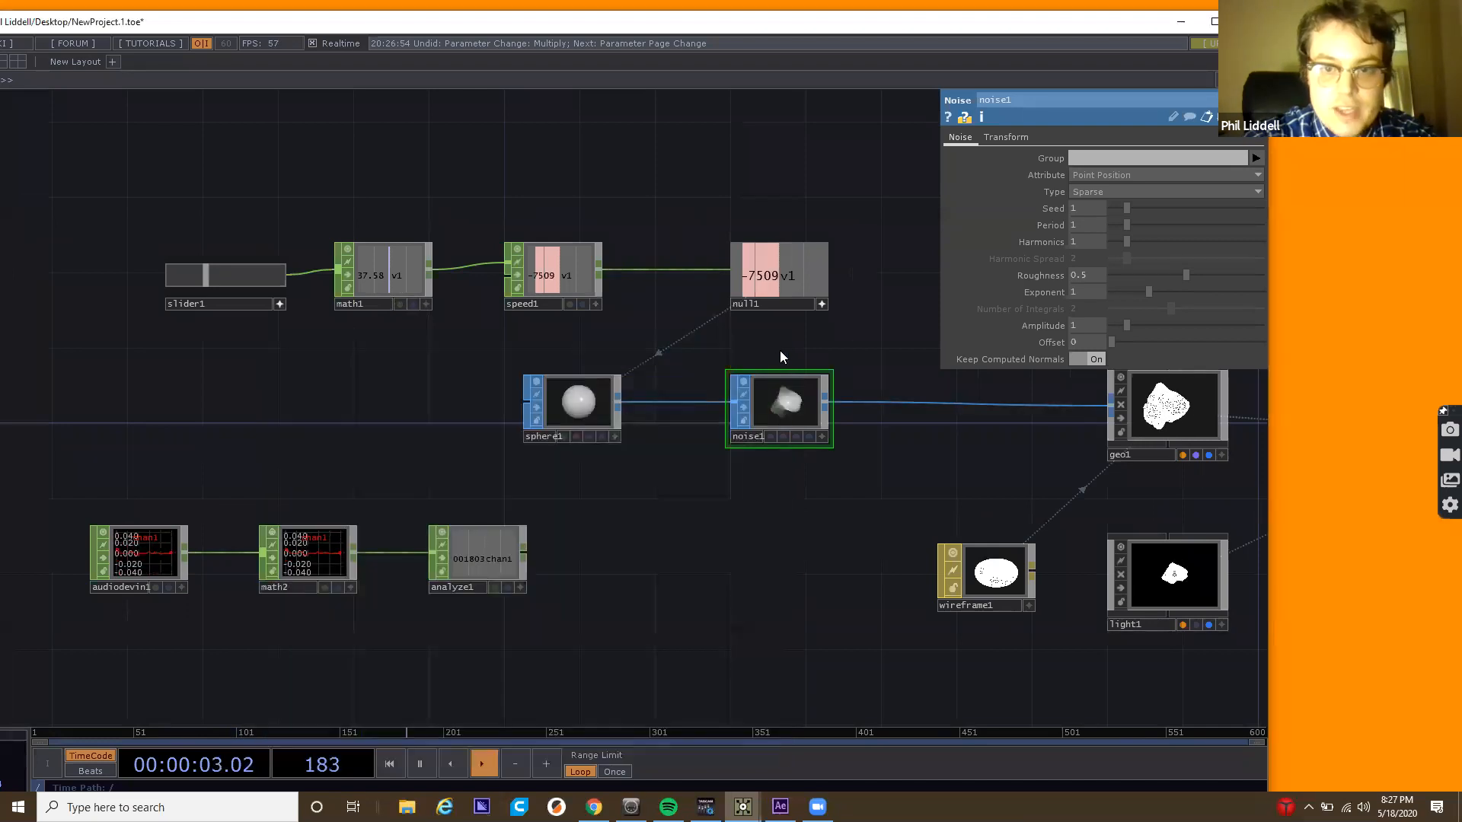
pyautogui.rightClick(525, 553)
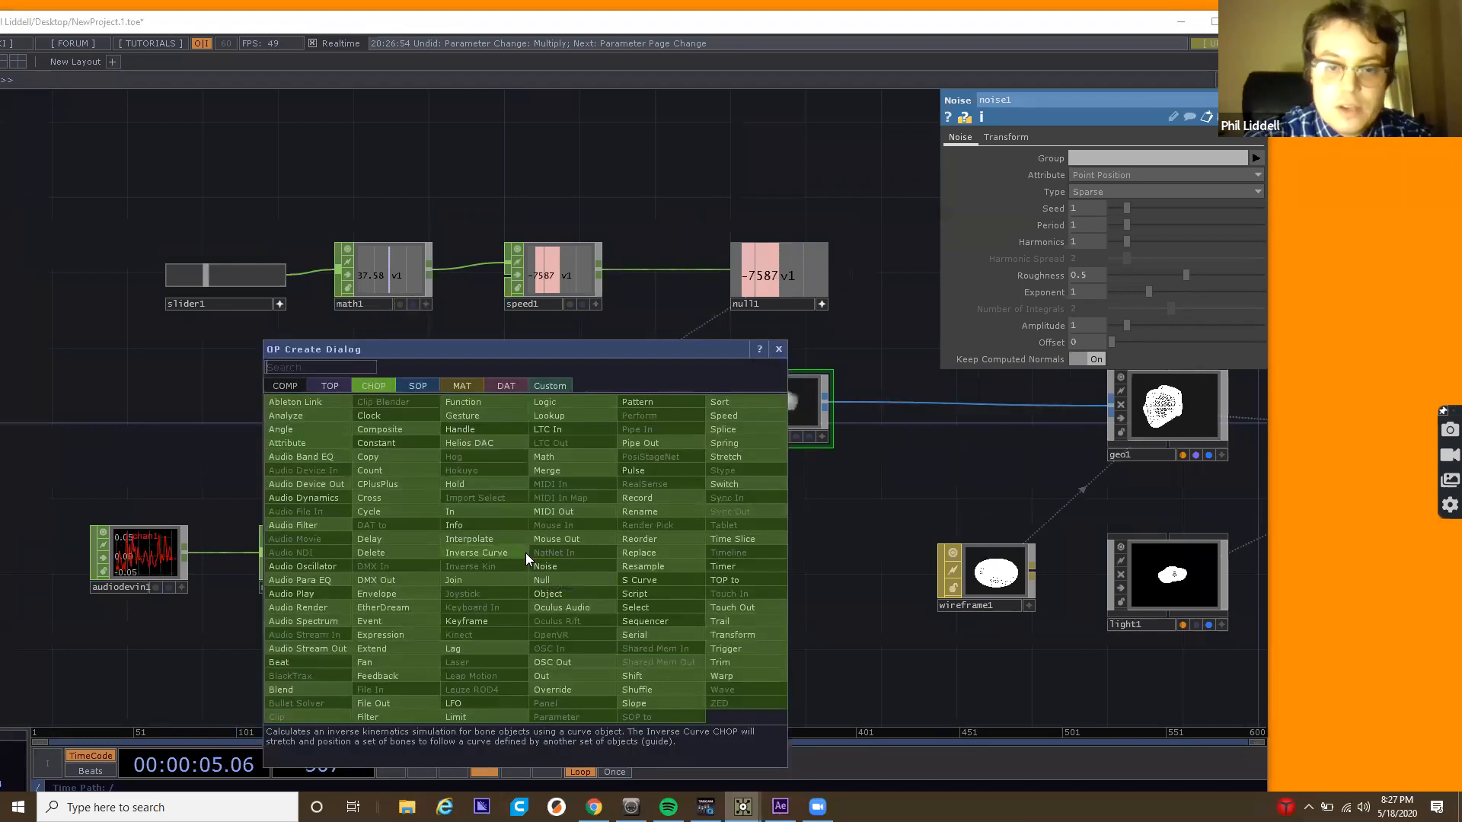
pyautogui.write('null')
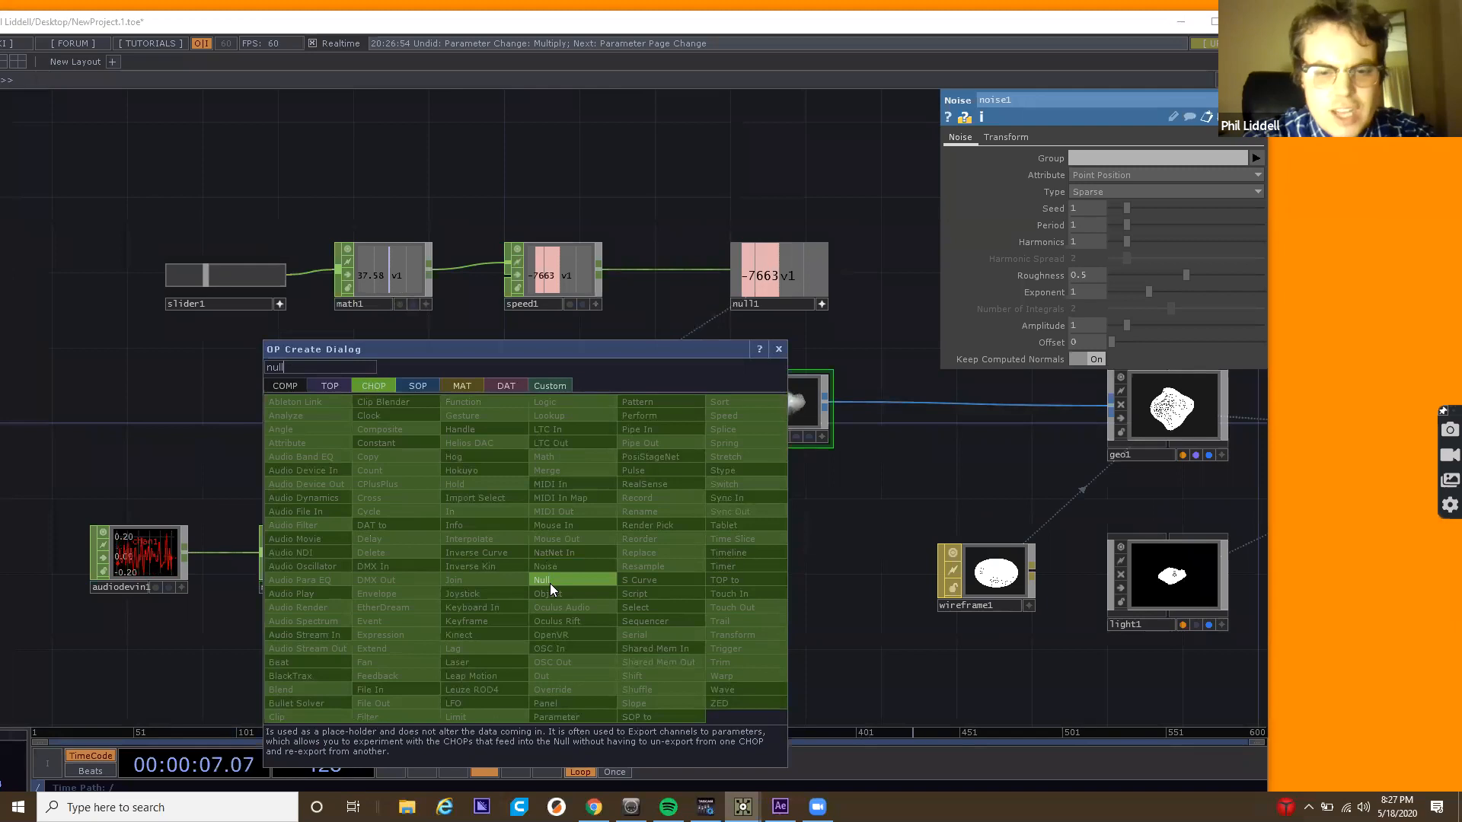
pyautogui.click(549, 582)
pyautogui.click(640, 551)
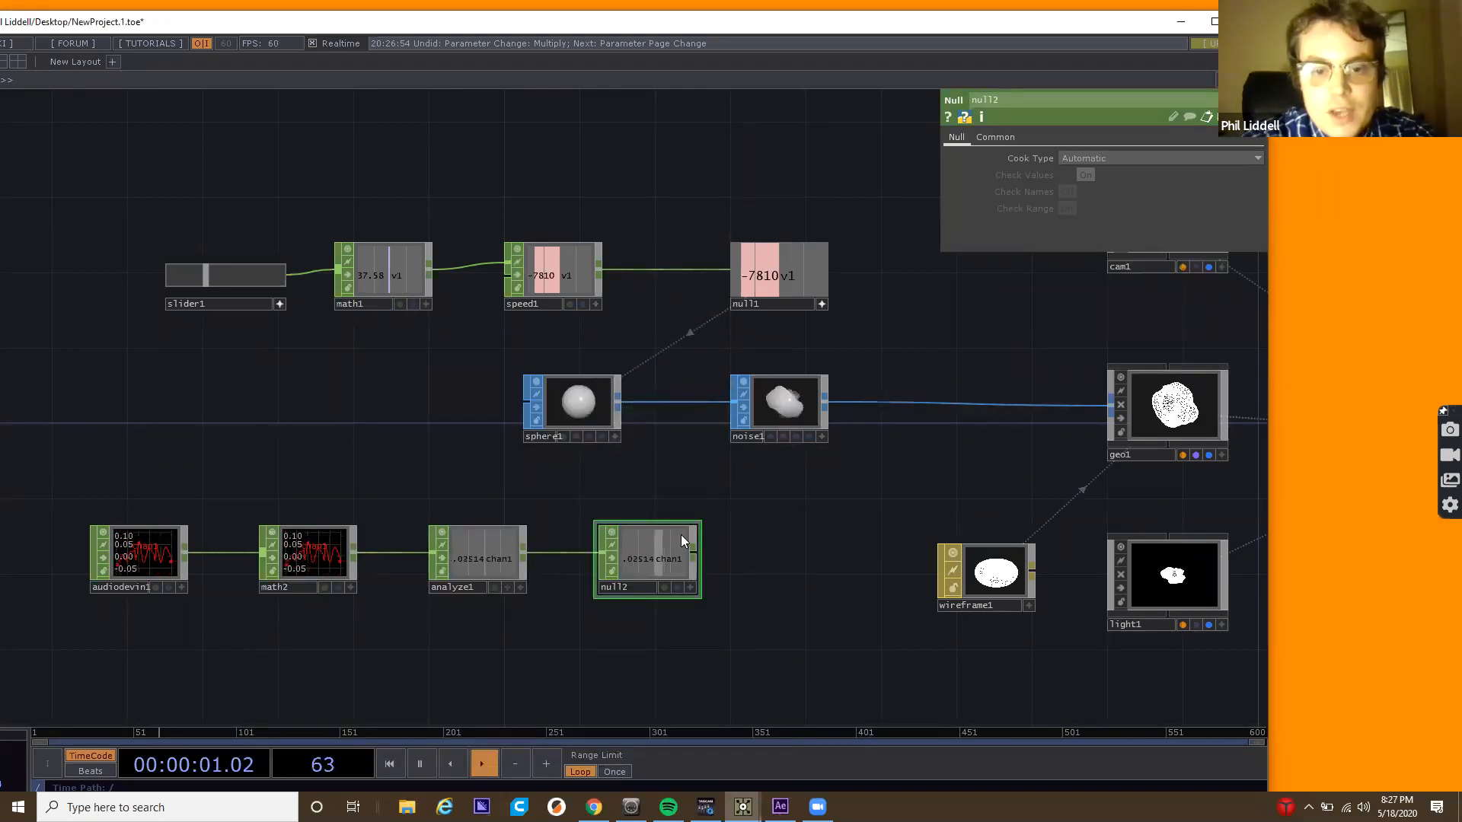
# Adjust the Noise SOP that deforms the sphere to Seed 0.85, Roughness 0.378 and Exponent 0.78.
pyautogui.click(780, 407)
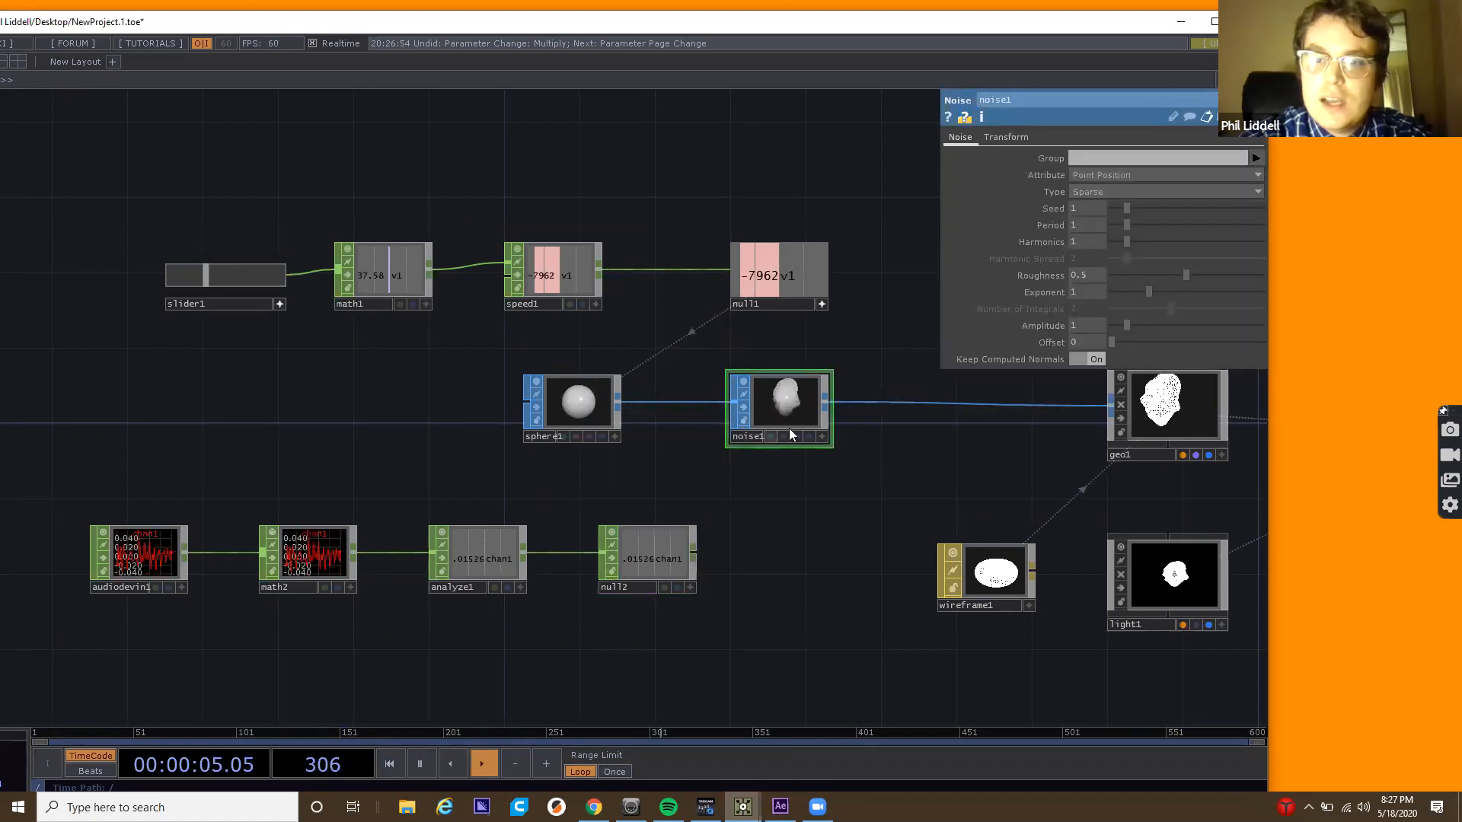
pyautogui.moveTo(856, 350); pyautogui.dragTo(746, 378)
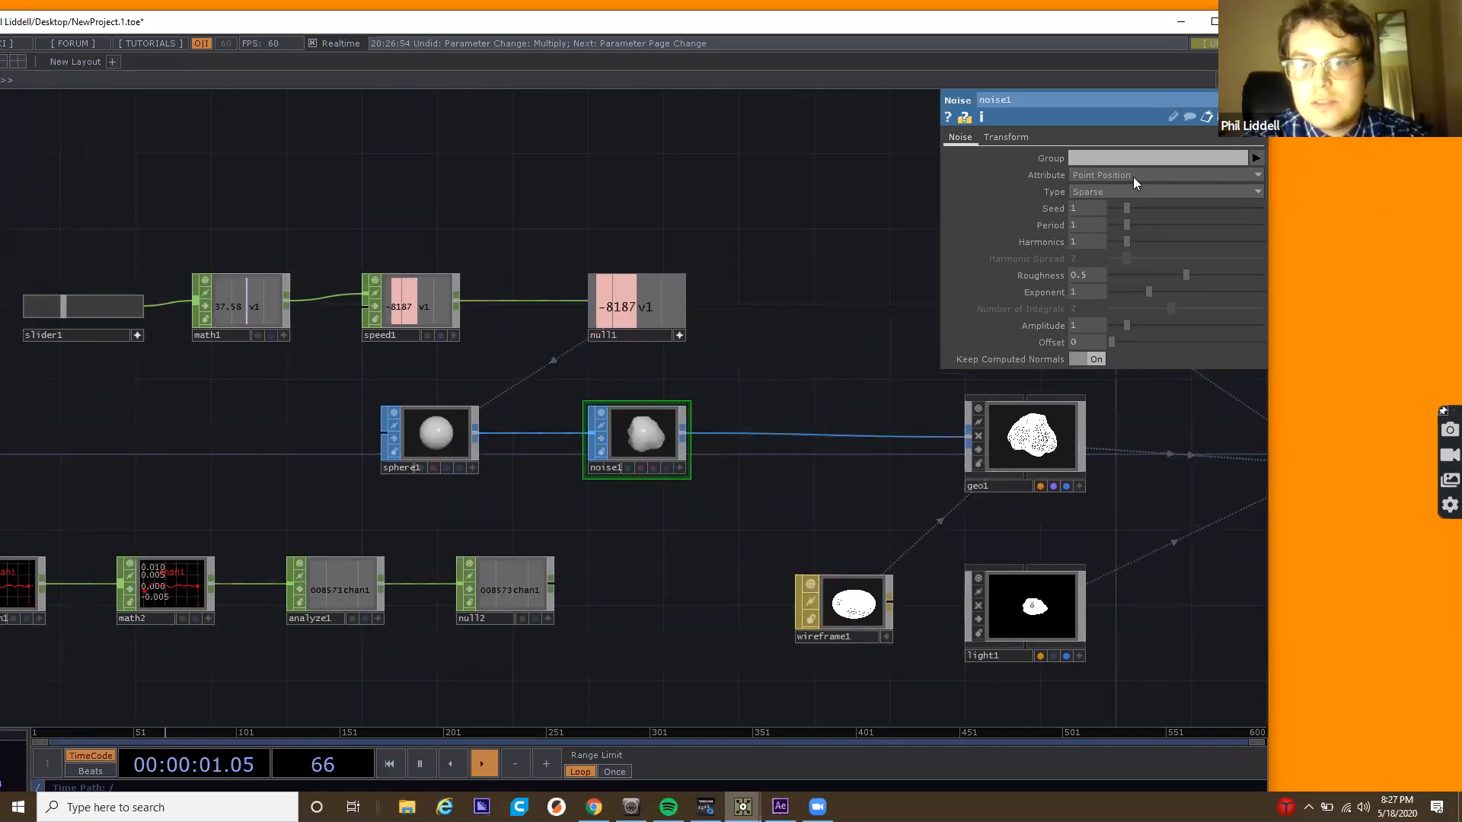
pyautogui.moveTo(1125, 207)
pyautogui.mouseDown()
pyautogui.moveTo(1155, 211)
pyautogui.moveTo(1122, 216)
pyautogui.mouseUp()
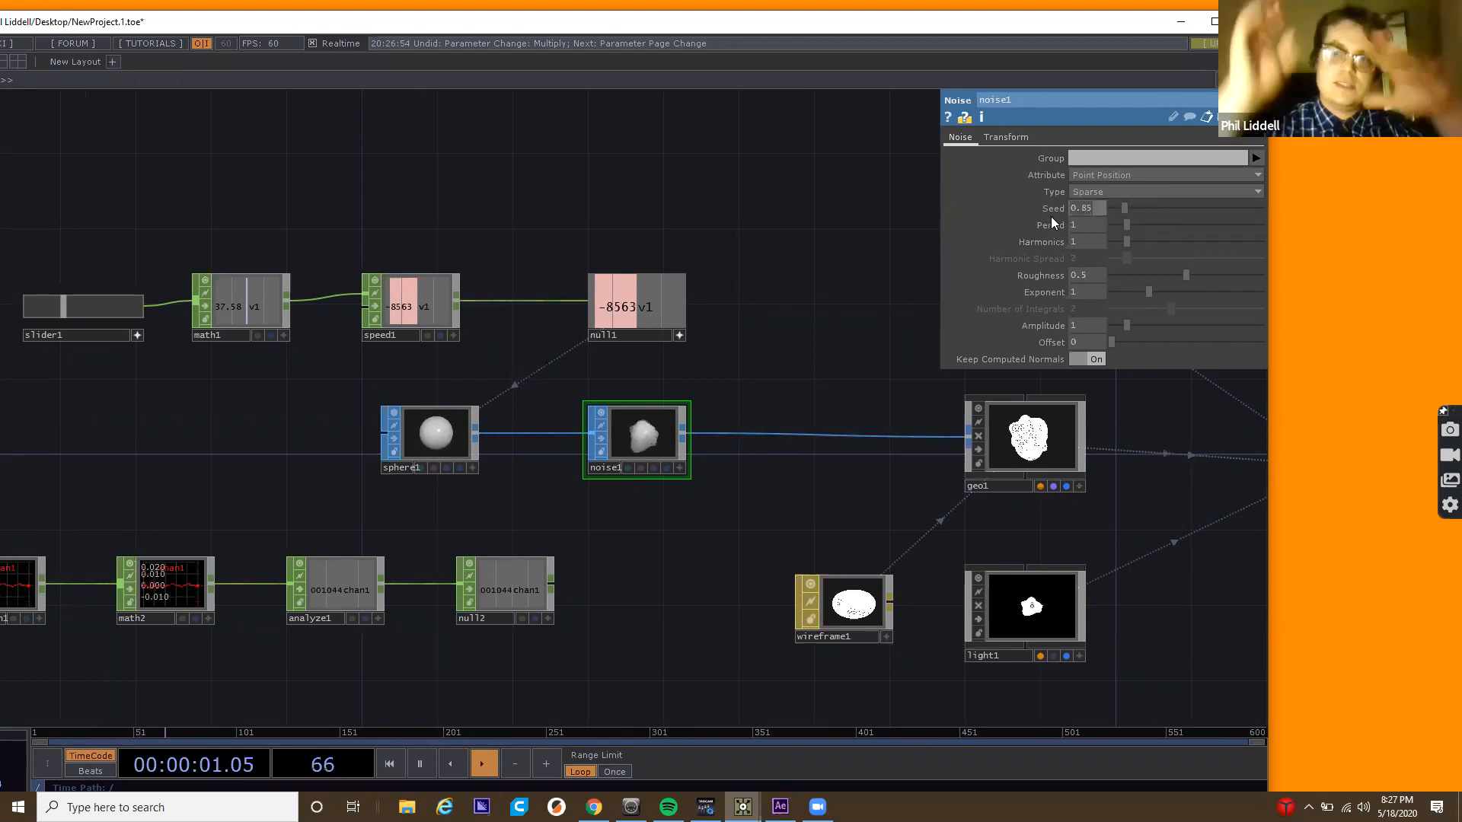
pyautogui.scroll(5, 659, 430)
pyautogui.moveTo(748, 374); pyautogui.dragTo(565, 406)
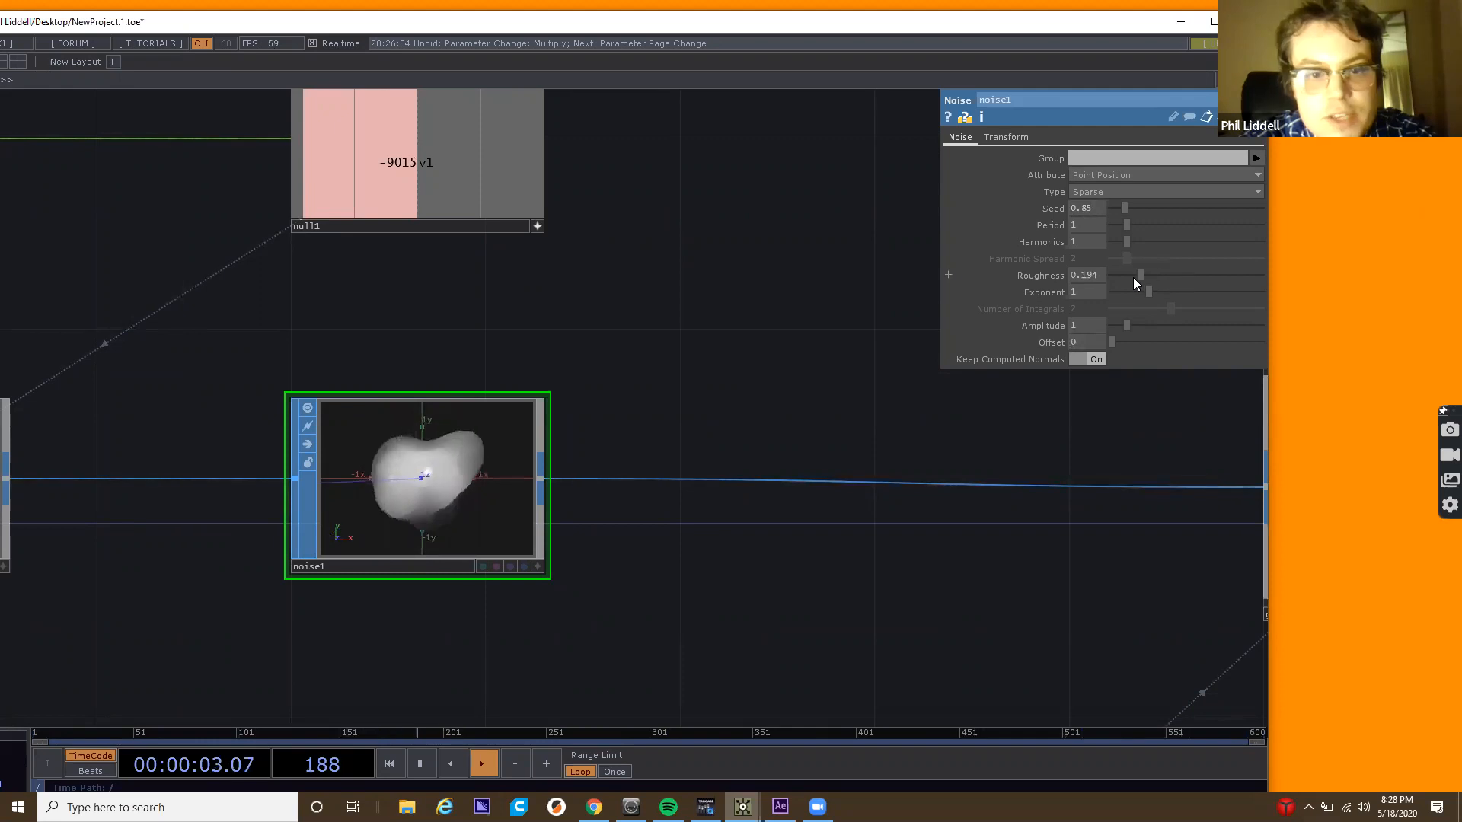
pyautogui.moveTo(1180, 276); pyautogui.dragTo(1117, 297)
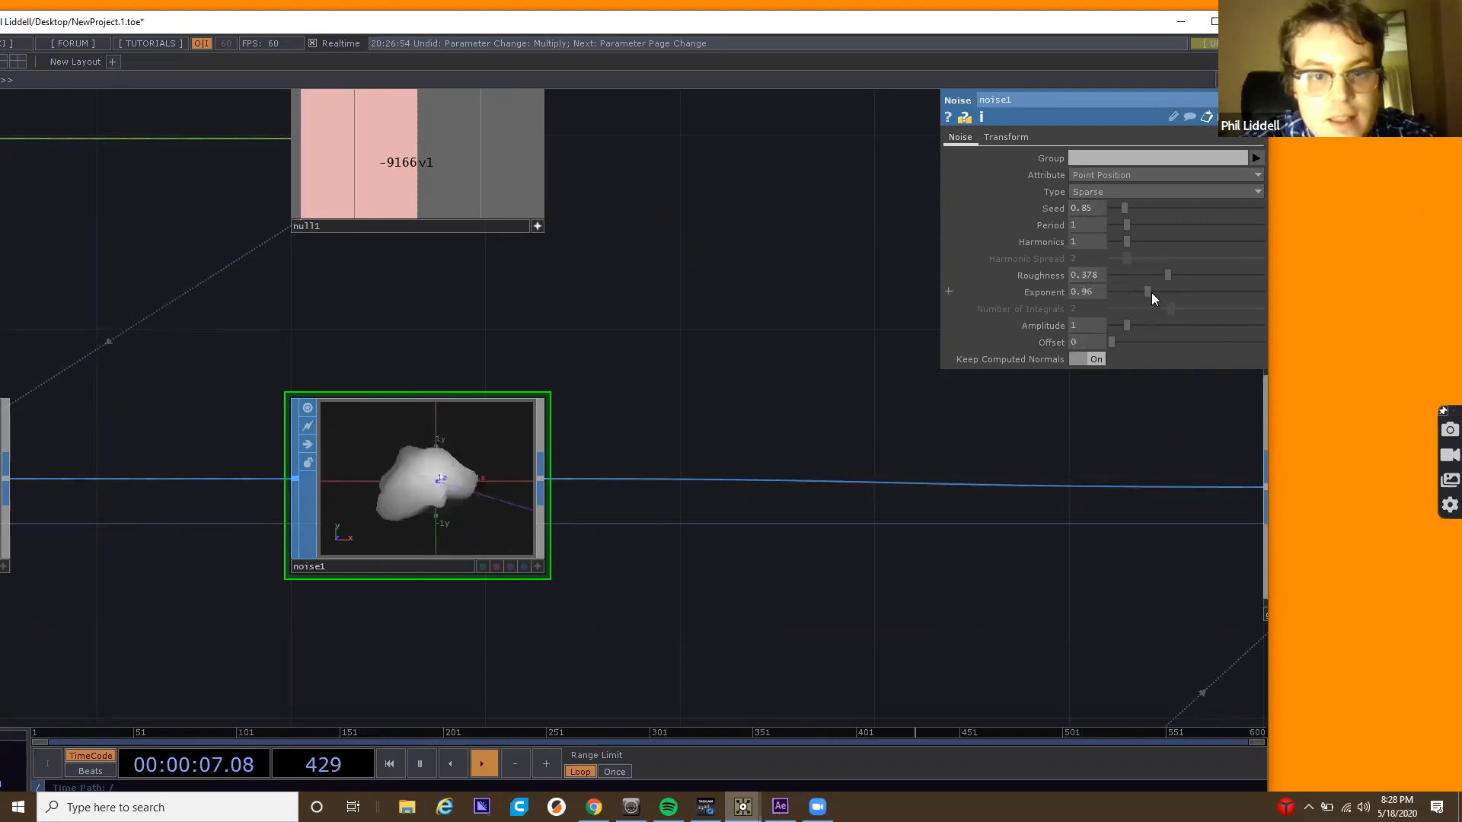
pyautogui.moveTo(1135, 300); pyautogui.dragTo(1215, 294)
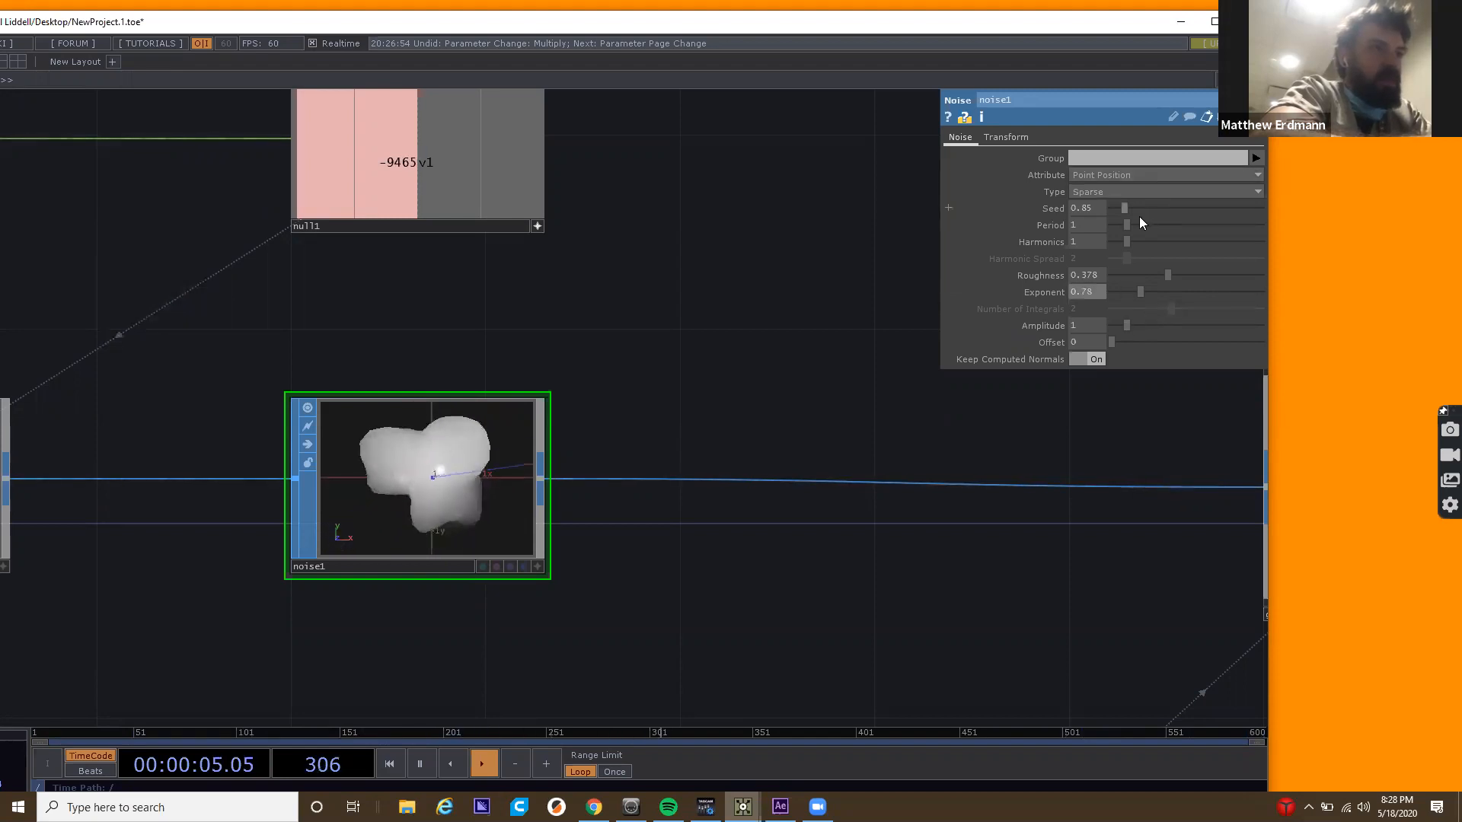
# Try different Period and Amplitude values on the Noise SOP, including Period 5 with Amplitude 3.5 and a reduced Amplitude of 0.82.
pyautogui.moveTo(1127, 222); pyautogui.dragTo(1218, 235)
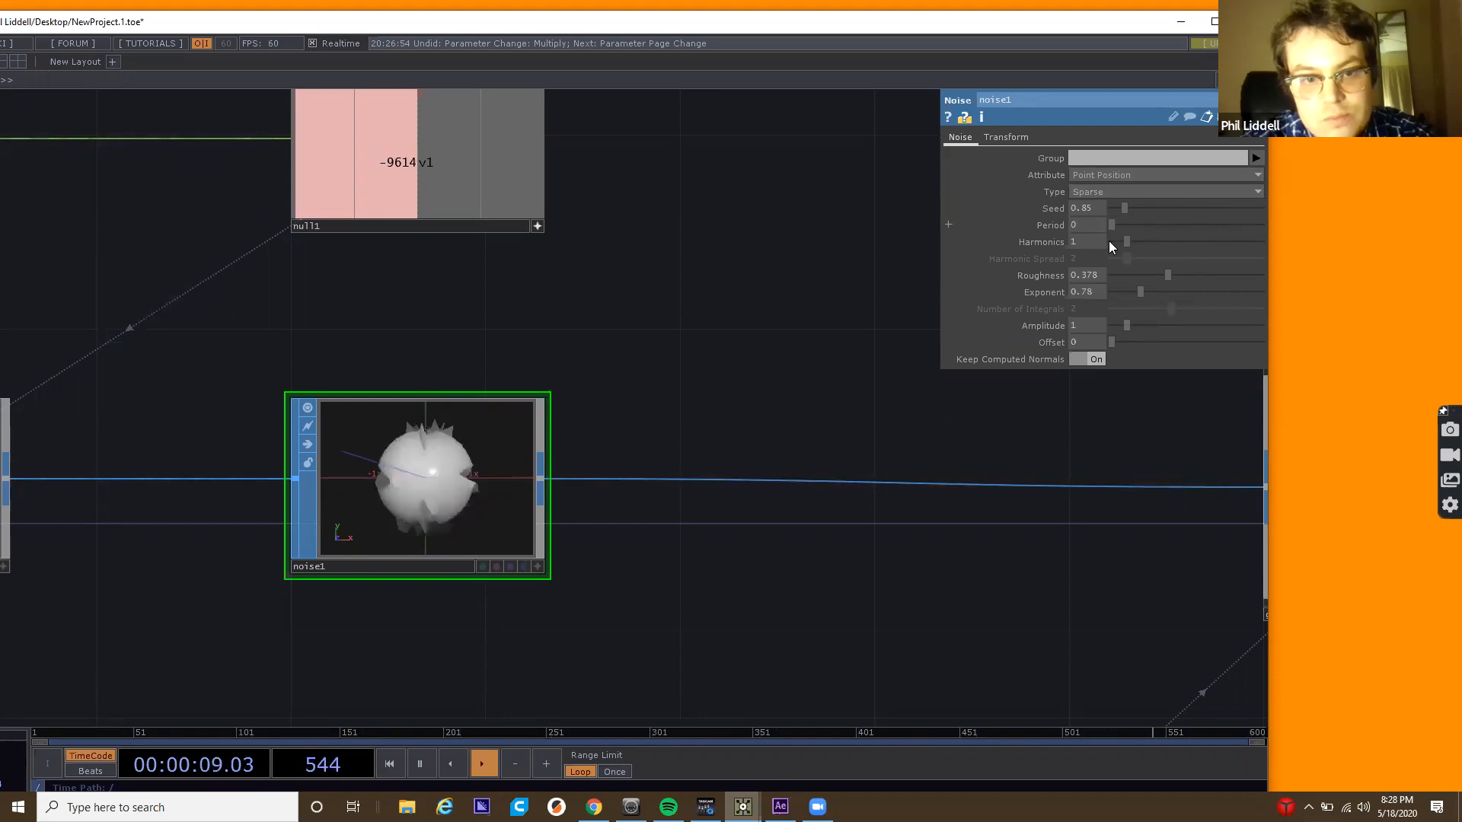
pyautogui.moveTo(1111, 242); pyautogui.dragTo(1154, 241)
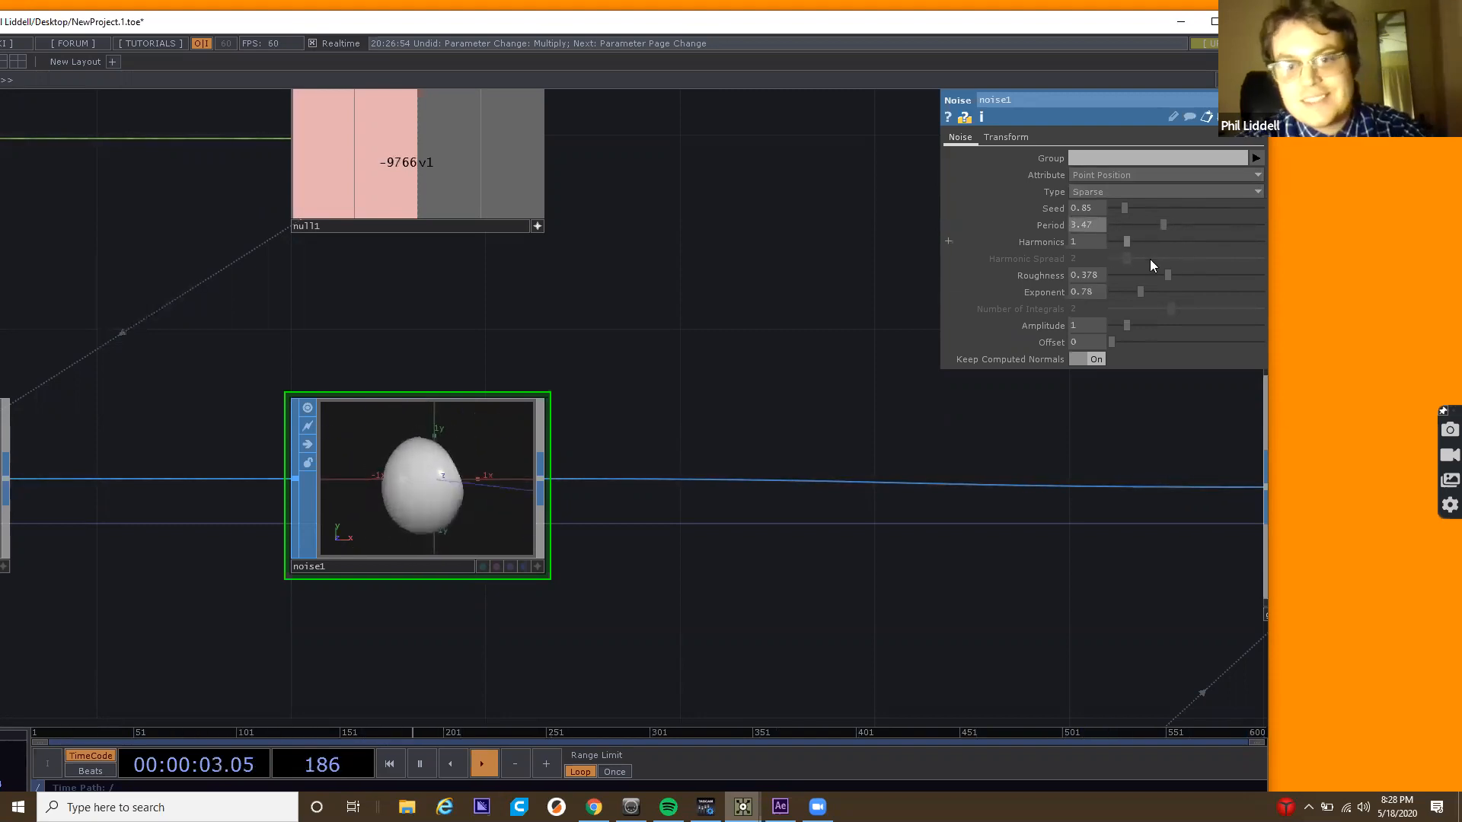
pyautogui.moveTo(1134, 324); pyautogui.dragTo(1168, 325)
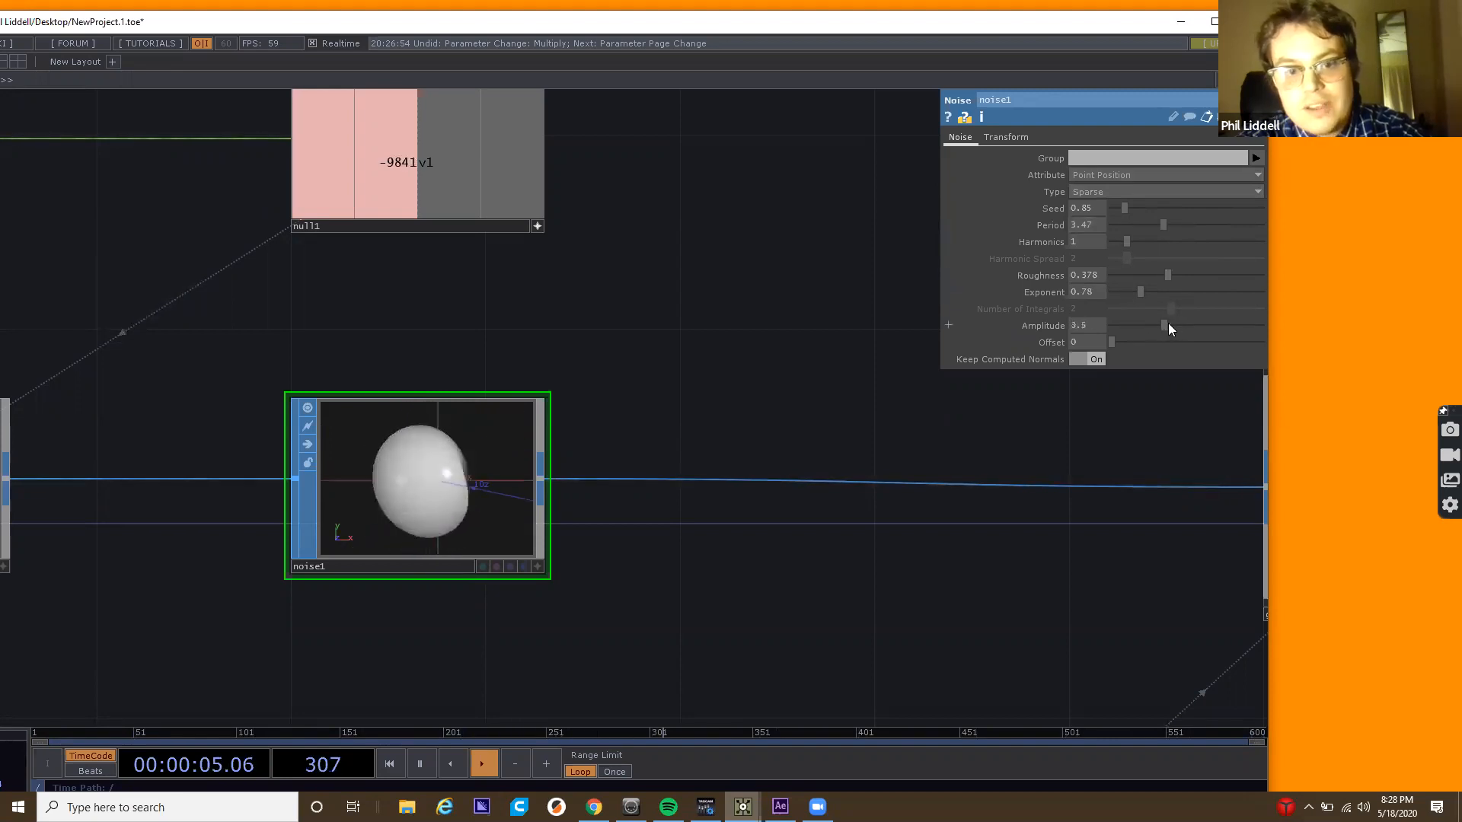
pyautogui.moveTo(1185, 233)
pyautogui.mouseDown()
pyautogui.moveTo(1132, 227)
pyautogui.moveTo(1187, 224)
pyautogui.mouseUp()
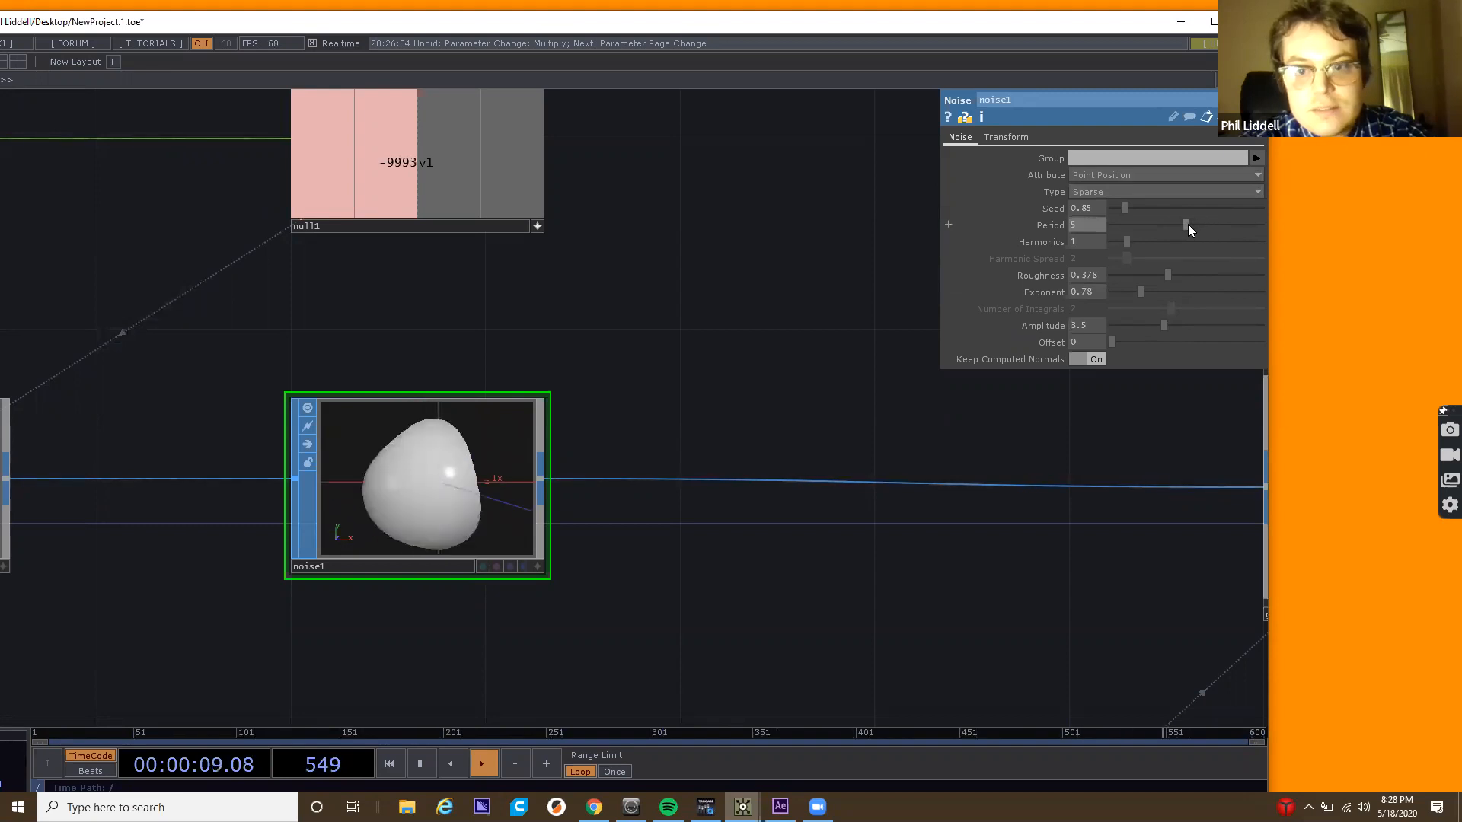
pyautogui.moveTo(1142, 322); pyautogui.dragTo(1123, 325)
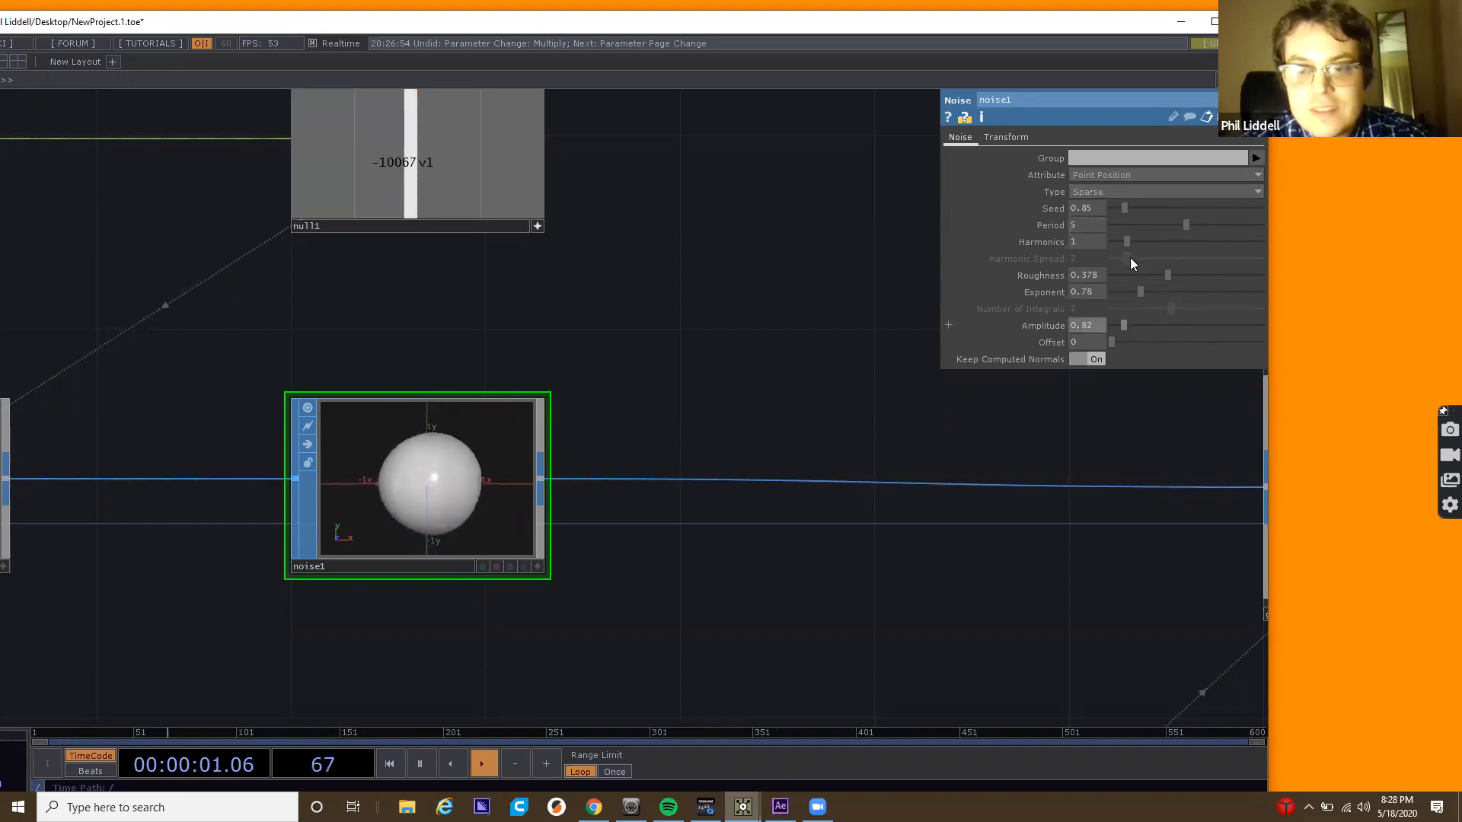
# Set the Noise SOP's Period to 0.87 and its Amplitude to 0.41.
pyautogui.moveTo(1173, 233); pyautogui.dragTo(1125, 233)
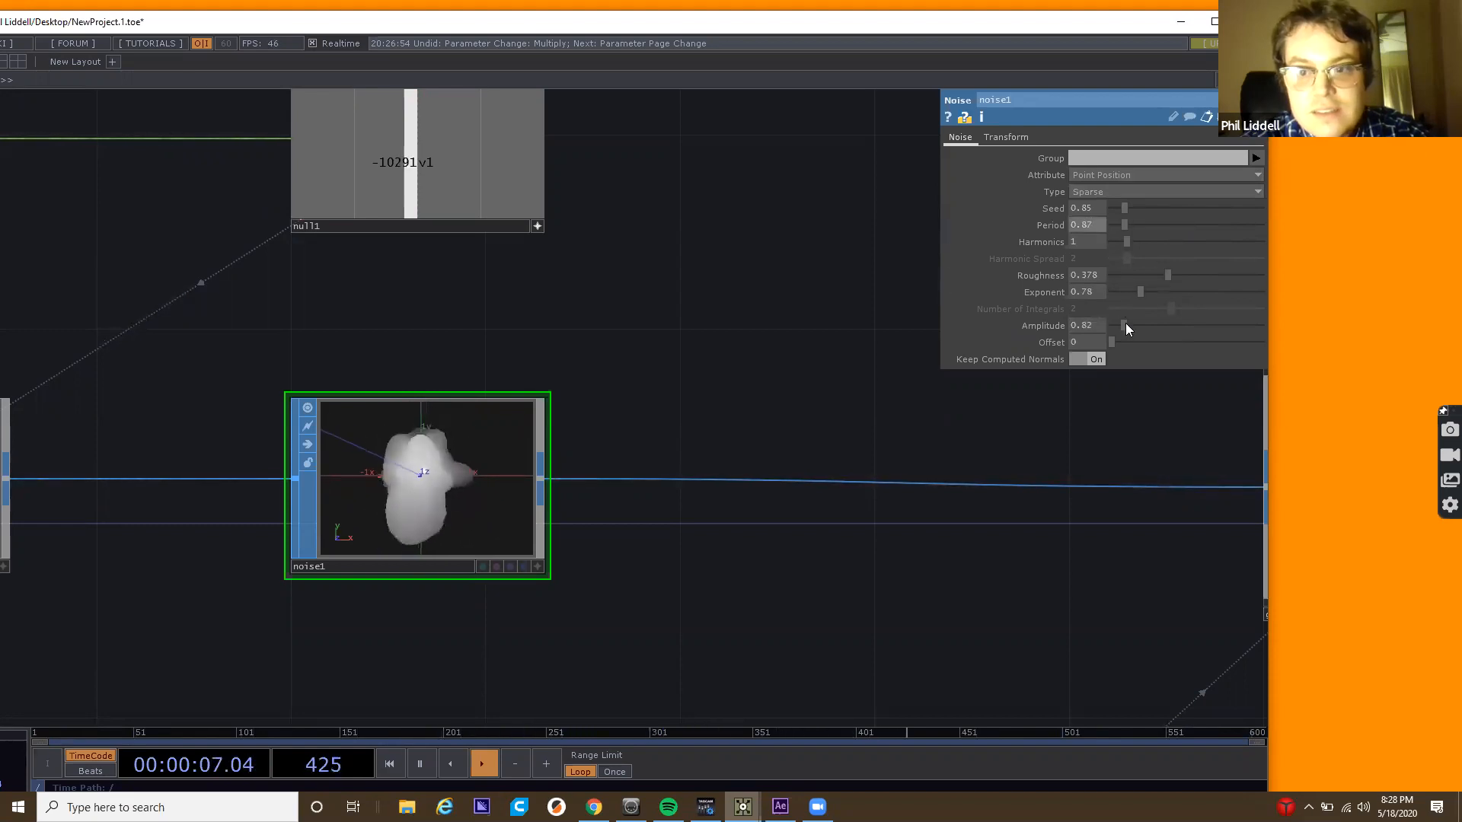
pyautogui.moveTo(1126, 326)
pyautogui.mouseDown()
pyautogui.moveTo(1145, 326)
pyautogui.moveTo(1120, 327)
pyautogui.mouseUp()
pyautogui.scroll(-5, 624, 488)
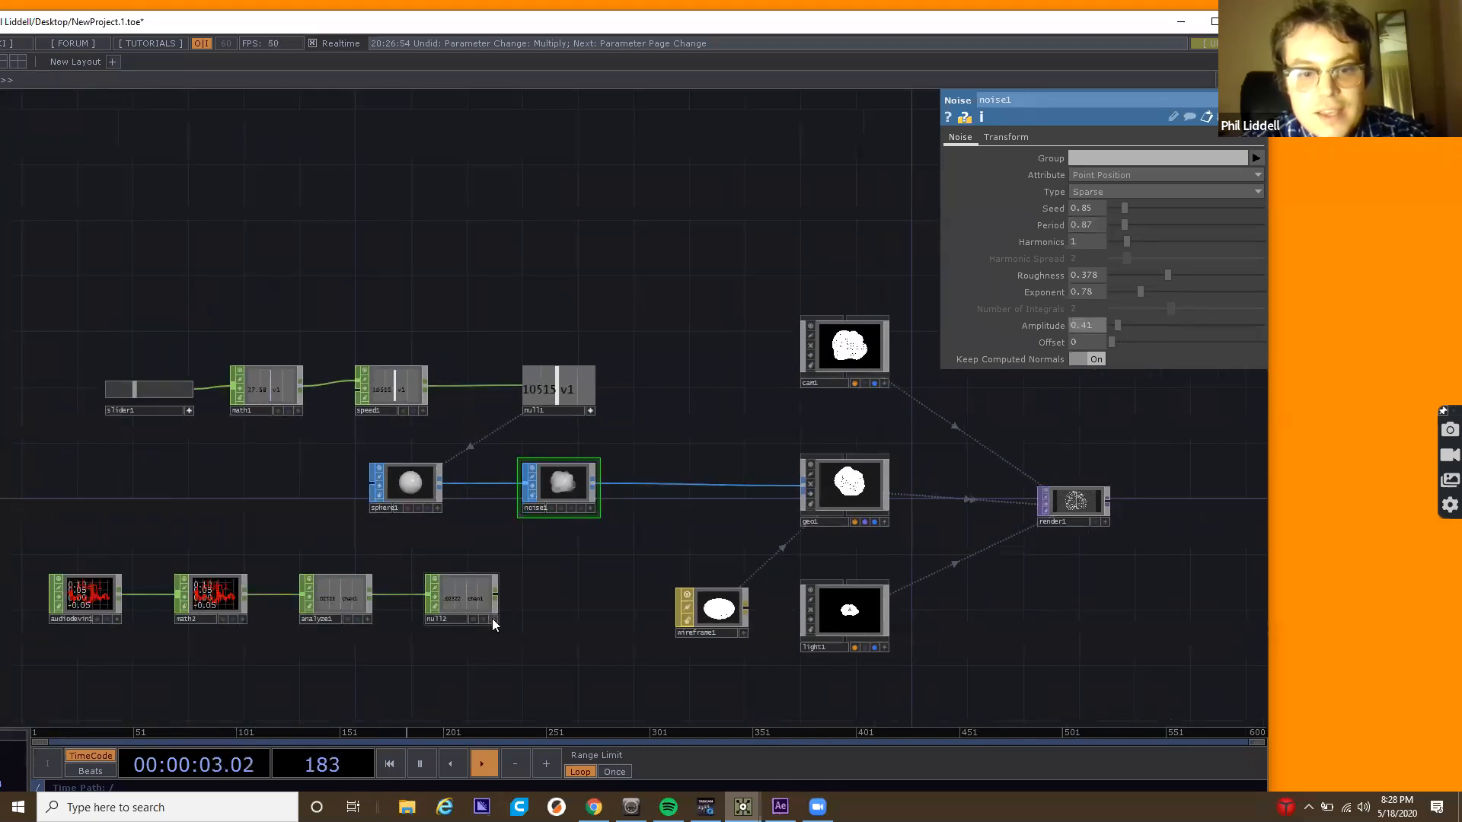
# Activate the Null CHOP at the end of the microphone chain and link its chan1 channel to the Noise SOP's Amplitude as a CHOP Reference.
pyautogui.rightClick(492, 618)
pyautogui.press('Escape')
pyautogui.click(492, 619)
pyautogui.moveTo(472, 606); pyautogui.dragTo(1091, 326)
pyautogui.click(1093, 318)
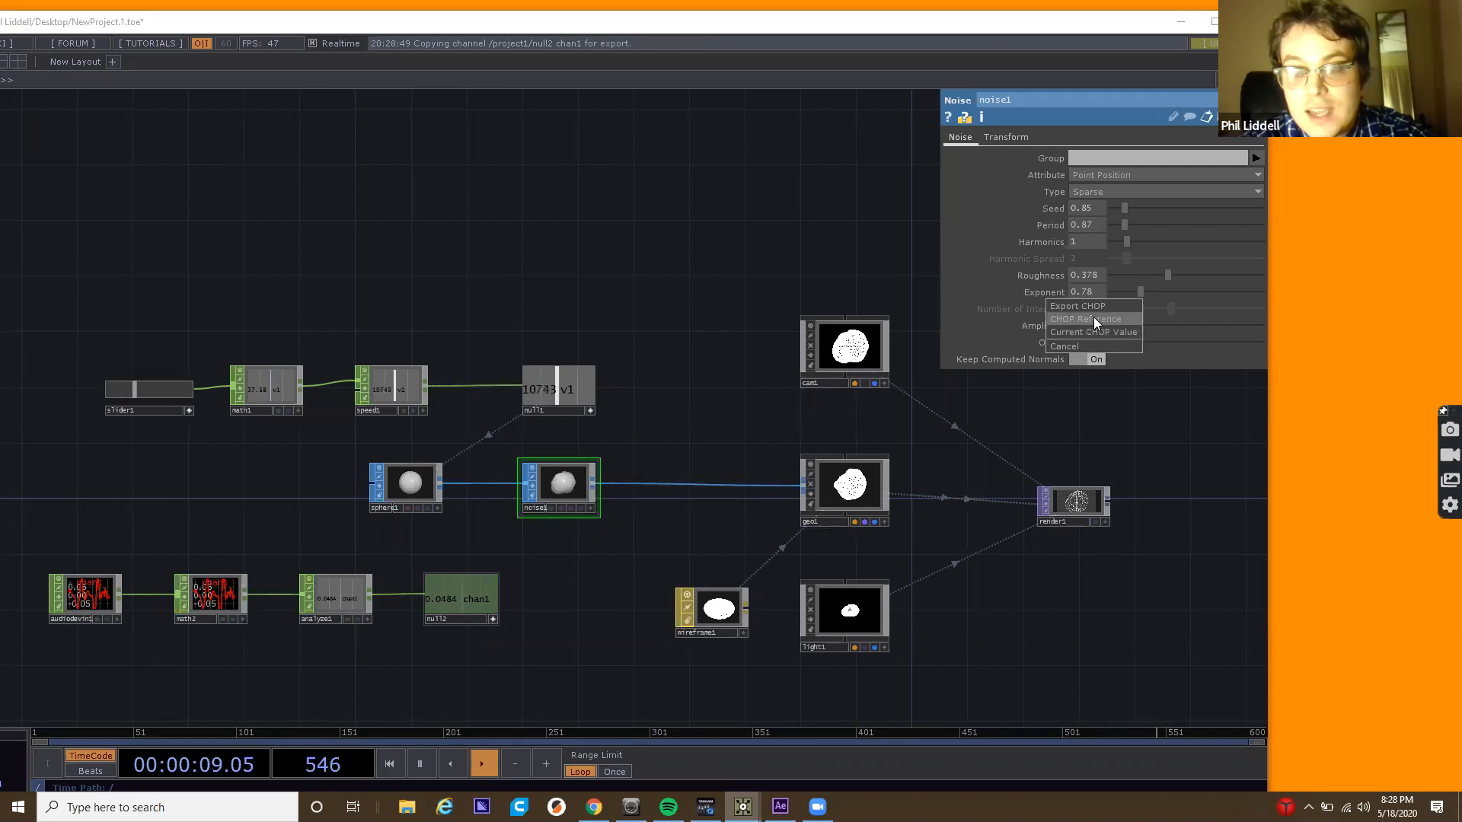
# Link noise1's Amplitude to the null2 channel as a CHOP reference and check the sphere's deformation.
pyautogui.scroll(5, 434, 553)
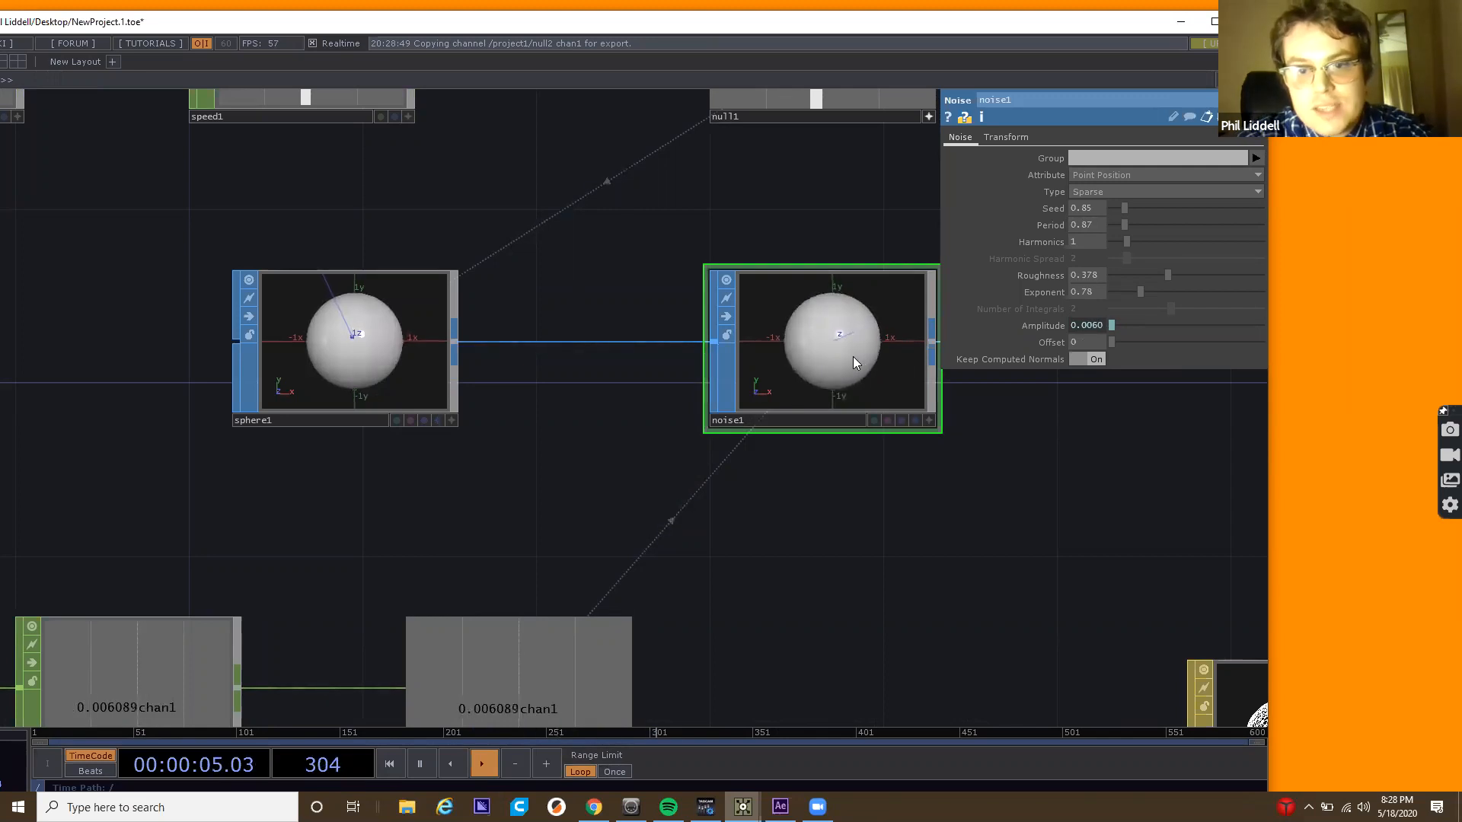
pyautogui.scroll(5, 853, 356)
pyautogui.scroll(-10, 853, 355)
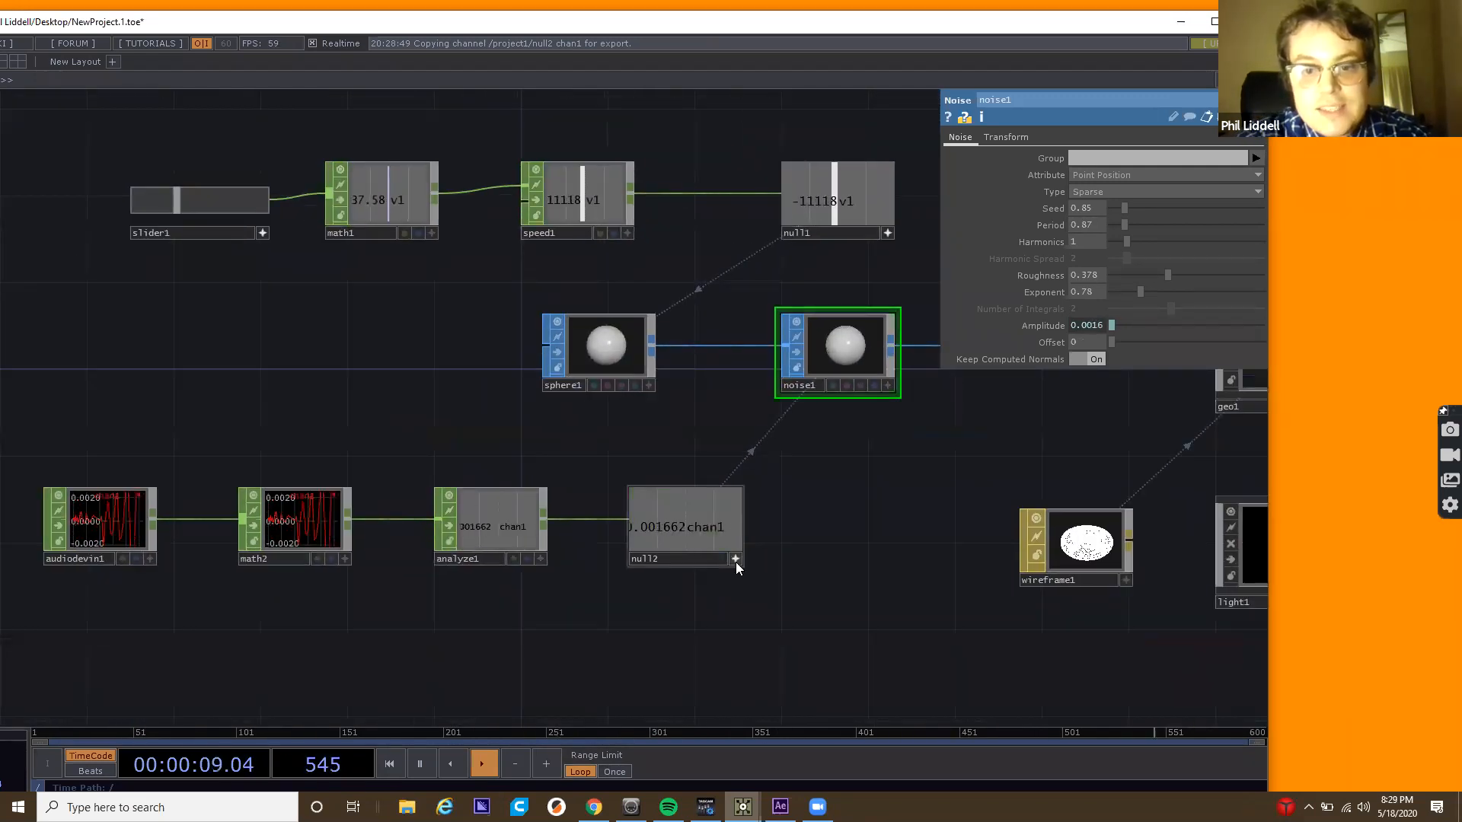
# Move null2 away from analyze1 to make room and insert a Math CHOP between them.
pyautogui.scroll(4, 676, 533)
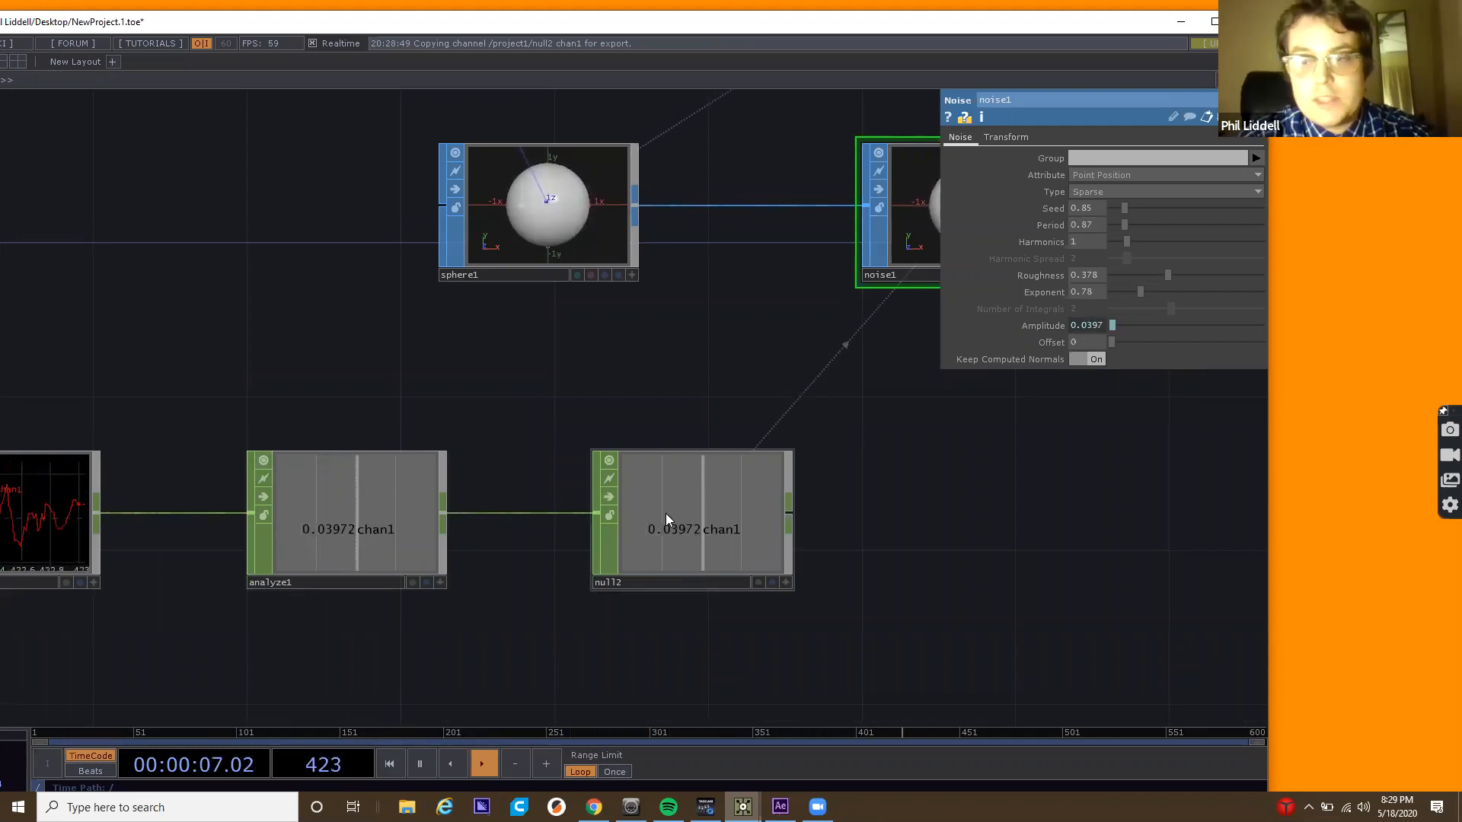
pyautogui.moveTo(670, 513); pyautogui.dragTo(864, 514)
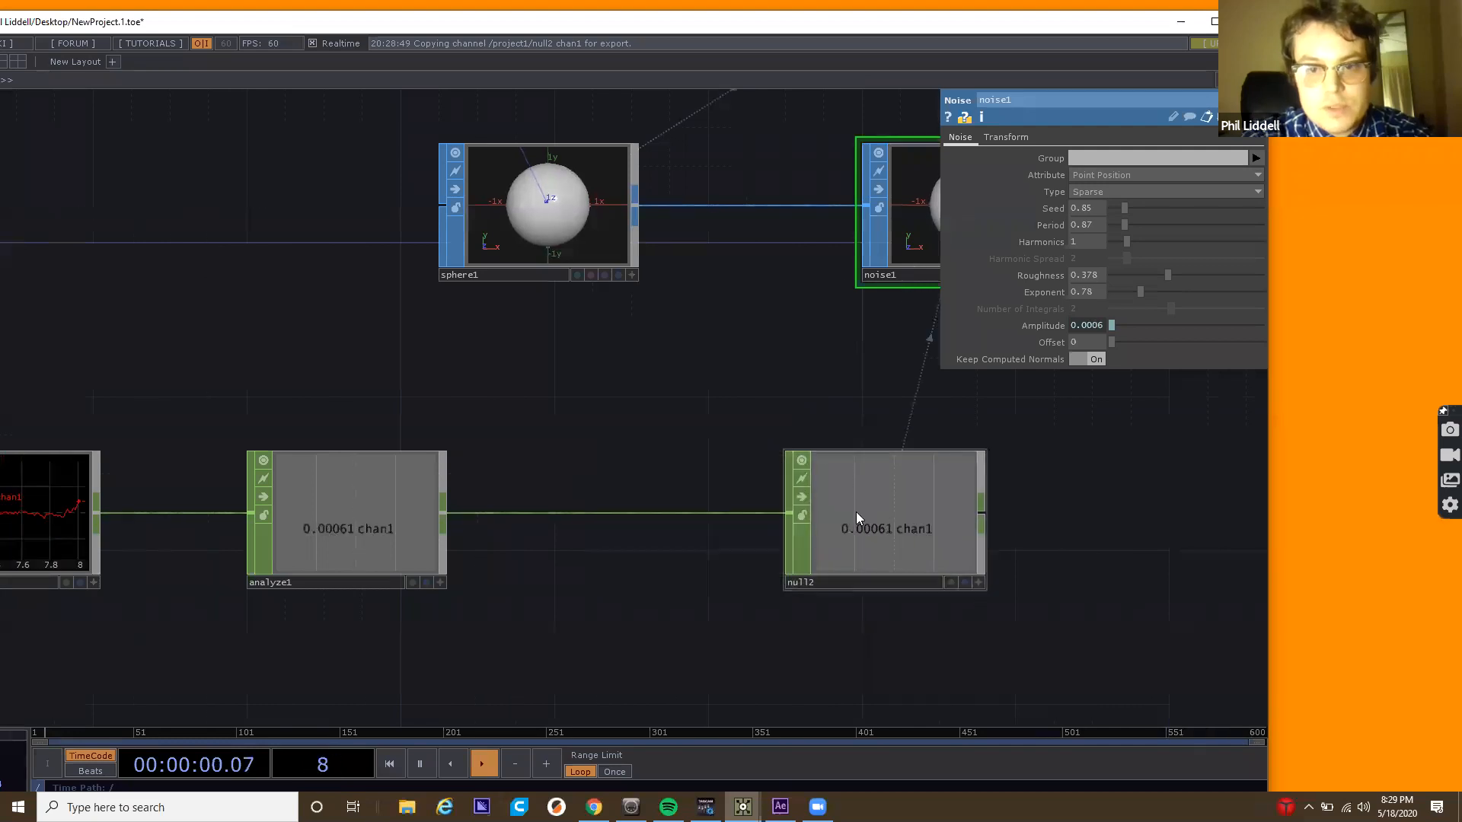
pyautogui.rightClick(554, 513)
pyautogui.click(577, 498)
pyautogui.write('math')
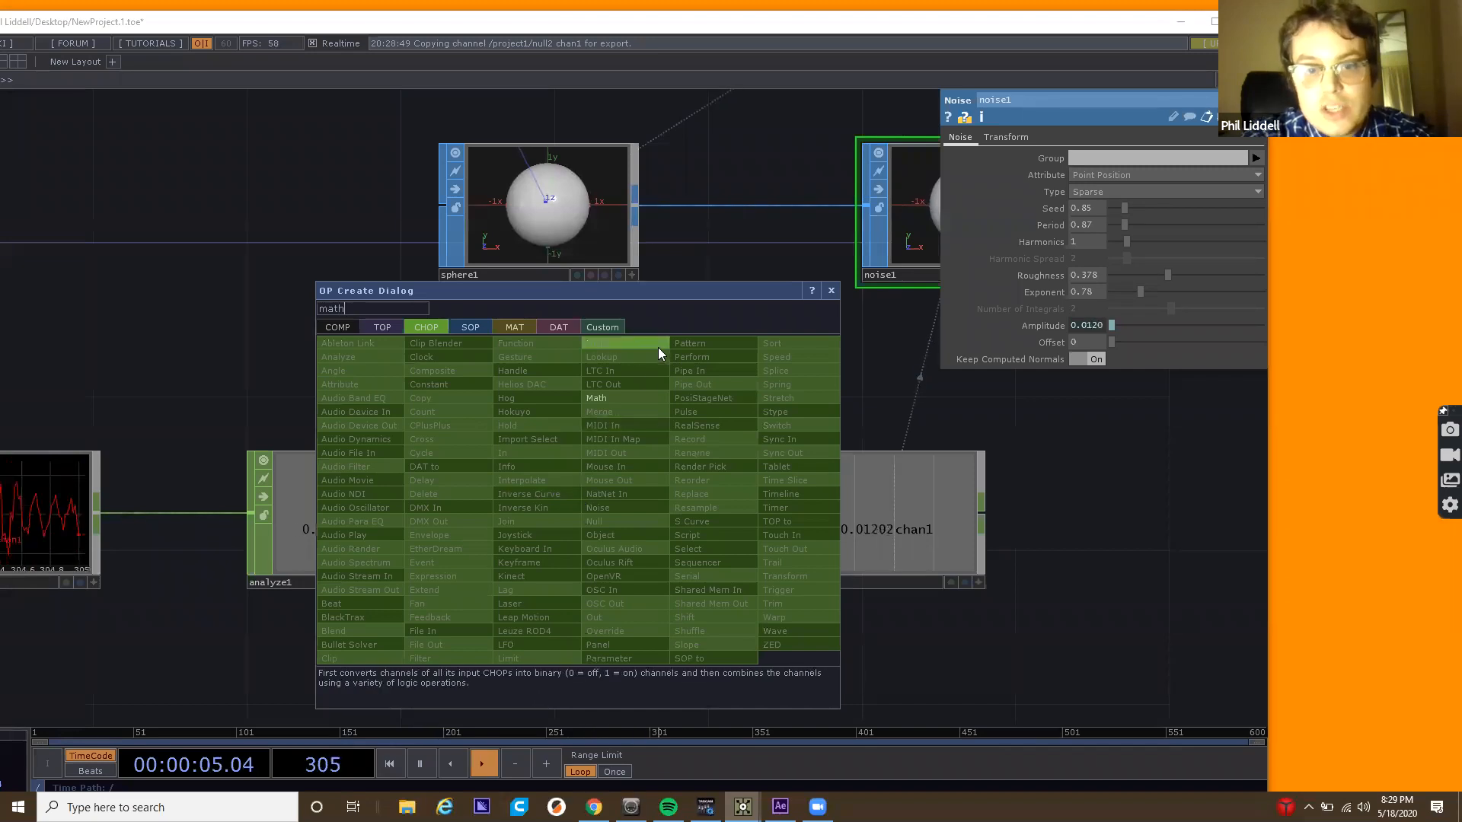
pyautogui.click(625, 397)
pyautogui.click(604, 511)
pyautogui.moveTo(654, 417); pyautogui.dragTo(327, 484)
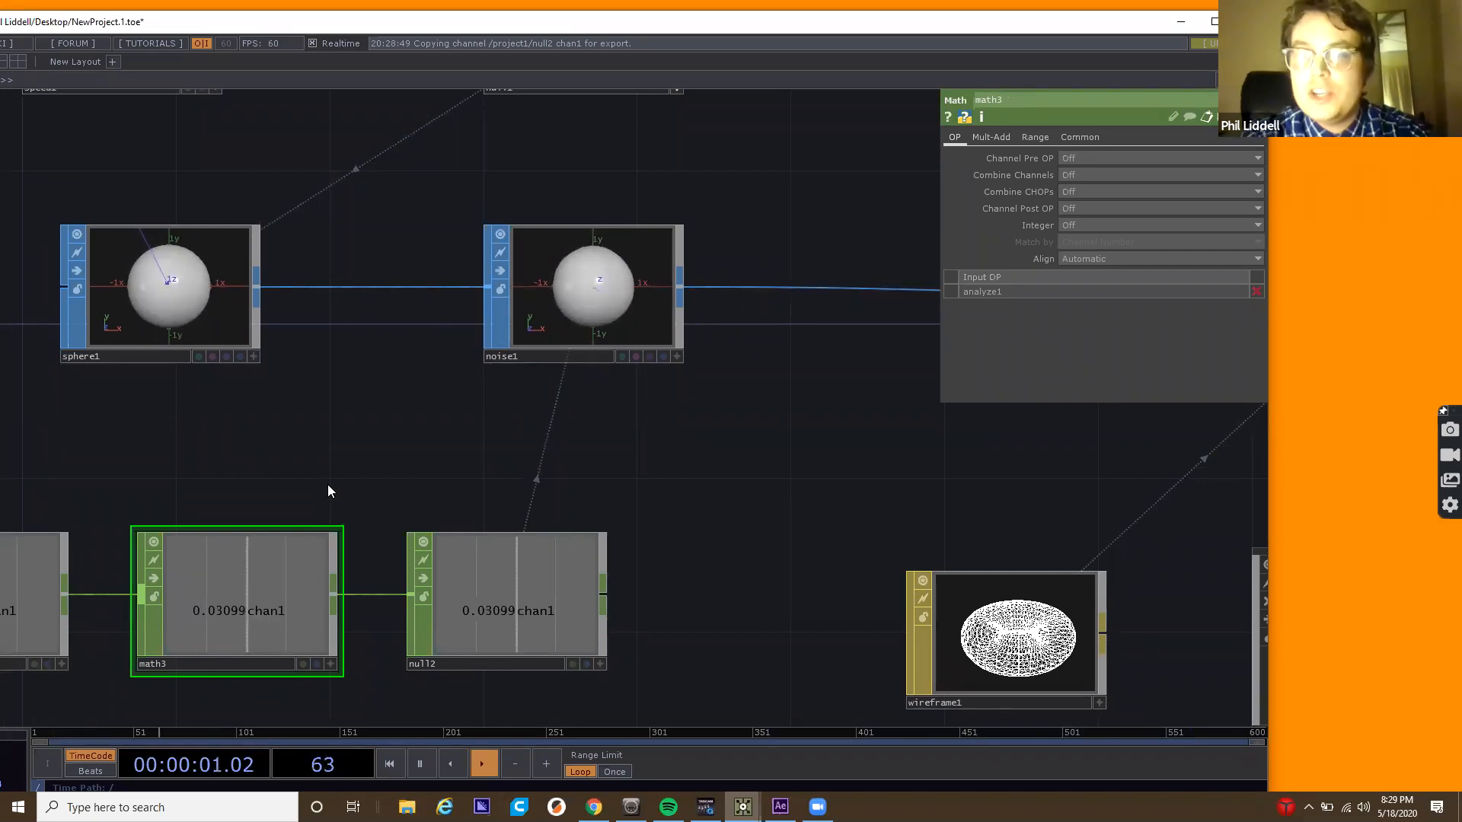
pyautogui.scroll(-4, 328, 484)
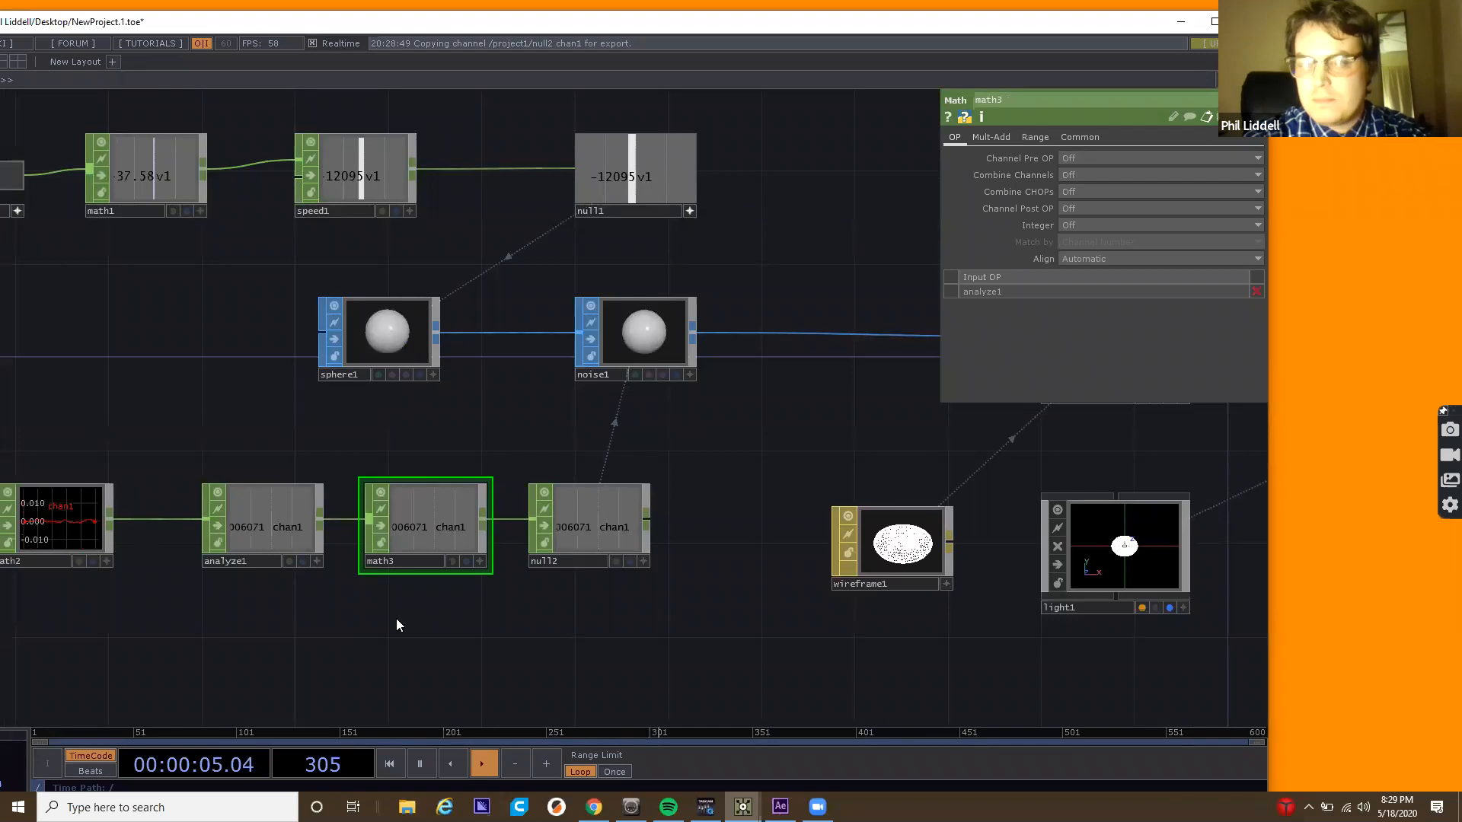
pyautogui.press('Tab')
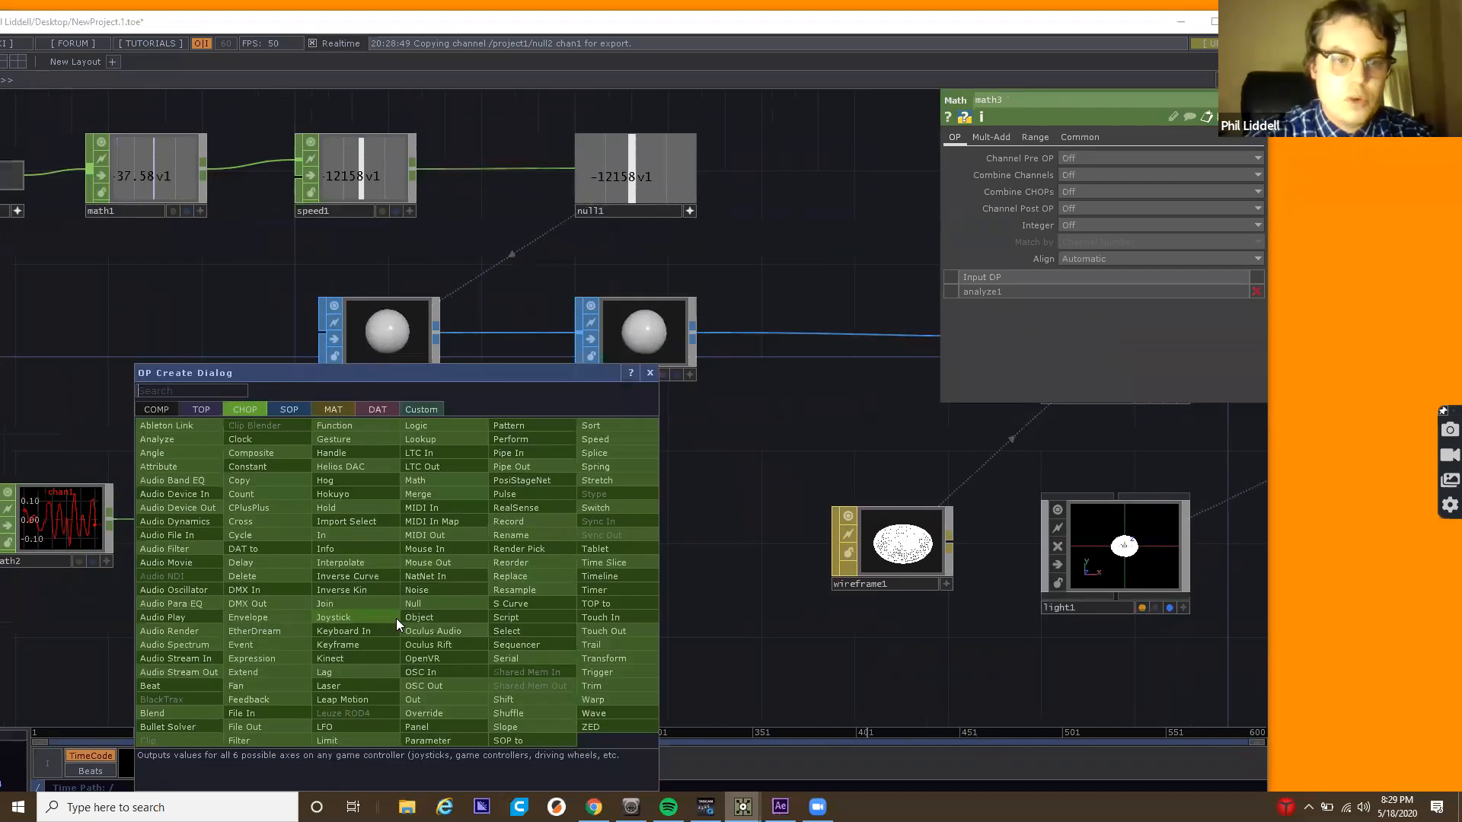
pyautogui.click(175, 521)
pyautogui.click(423, 664)
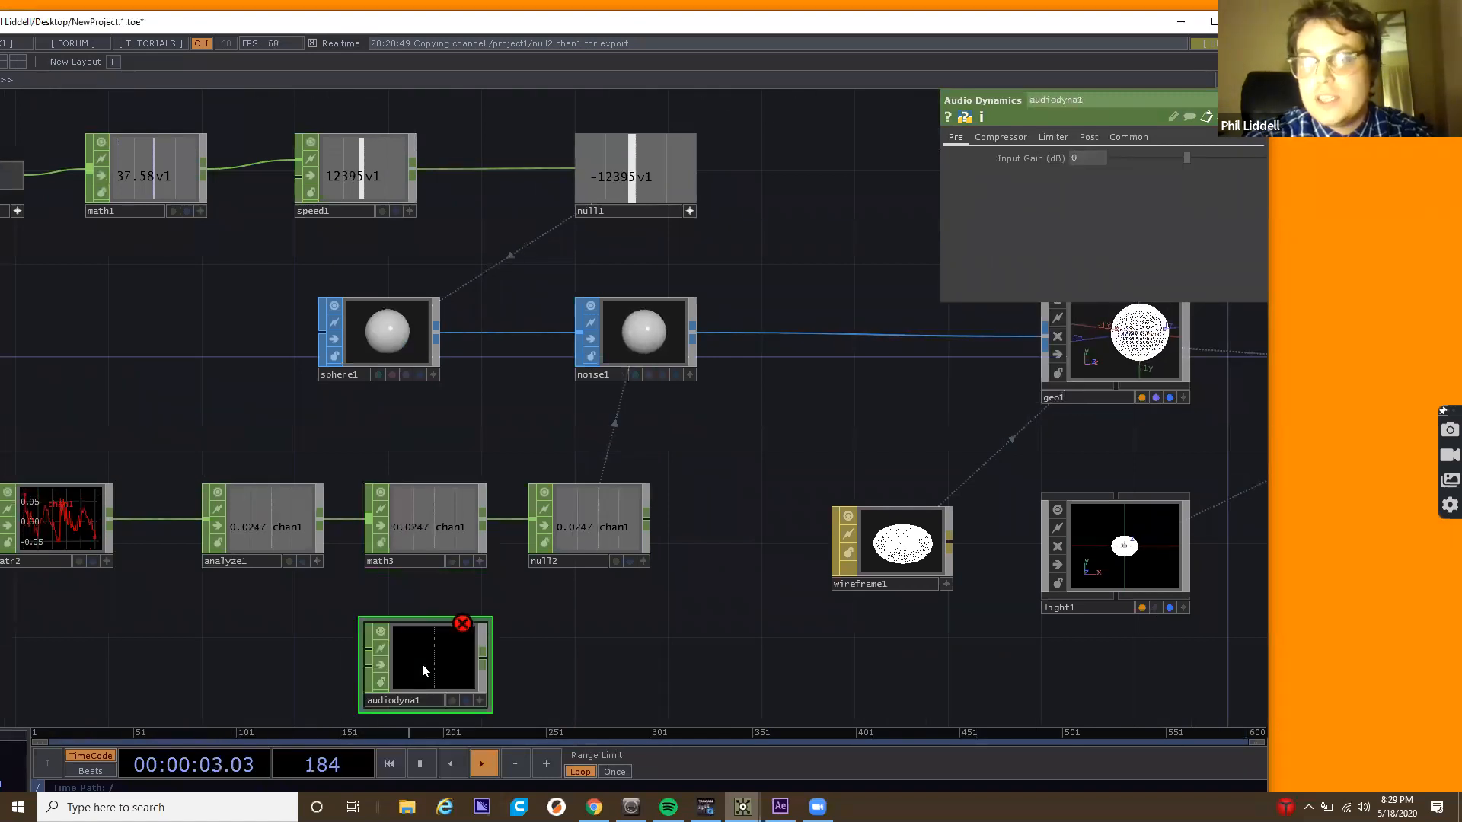
pyautogui.press('Delete')
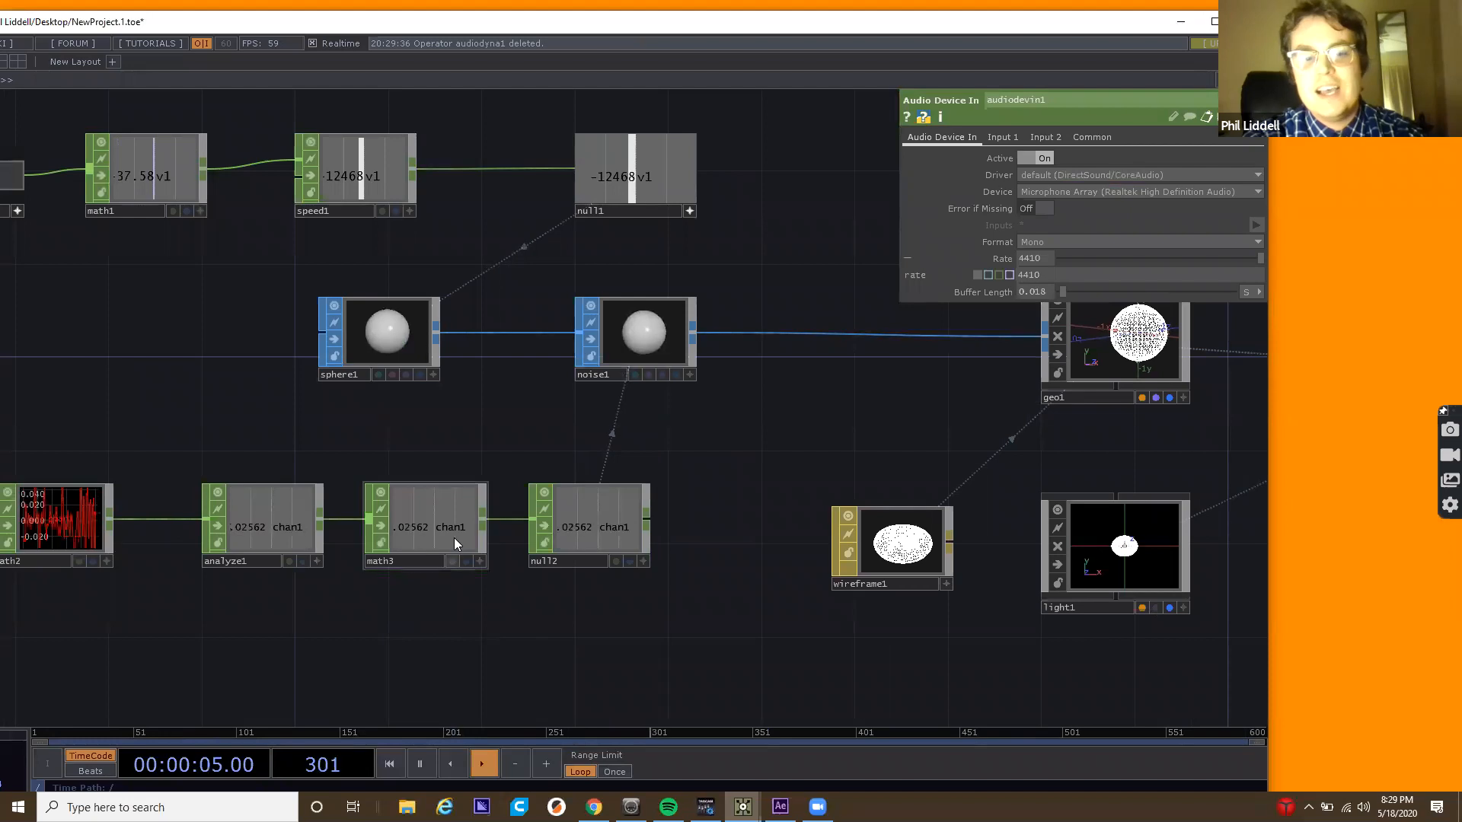
# Rearrange the audio chain so math3 sits close to analyze1 and null2 lies directly beneath noise1.
pyautogui.moveTo(448, 539); pyautogui.dragTo(425, 541)
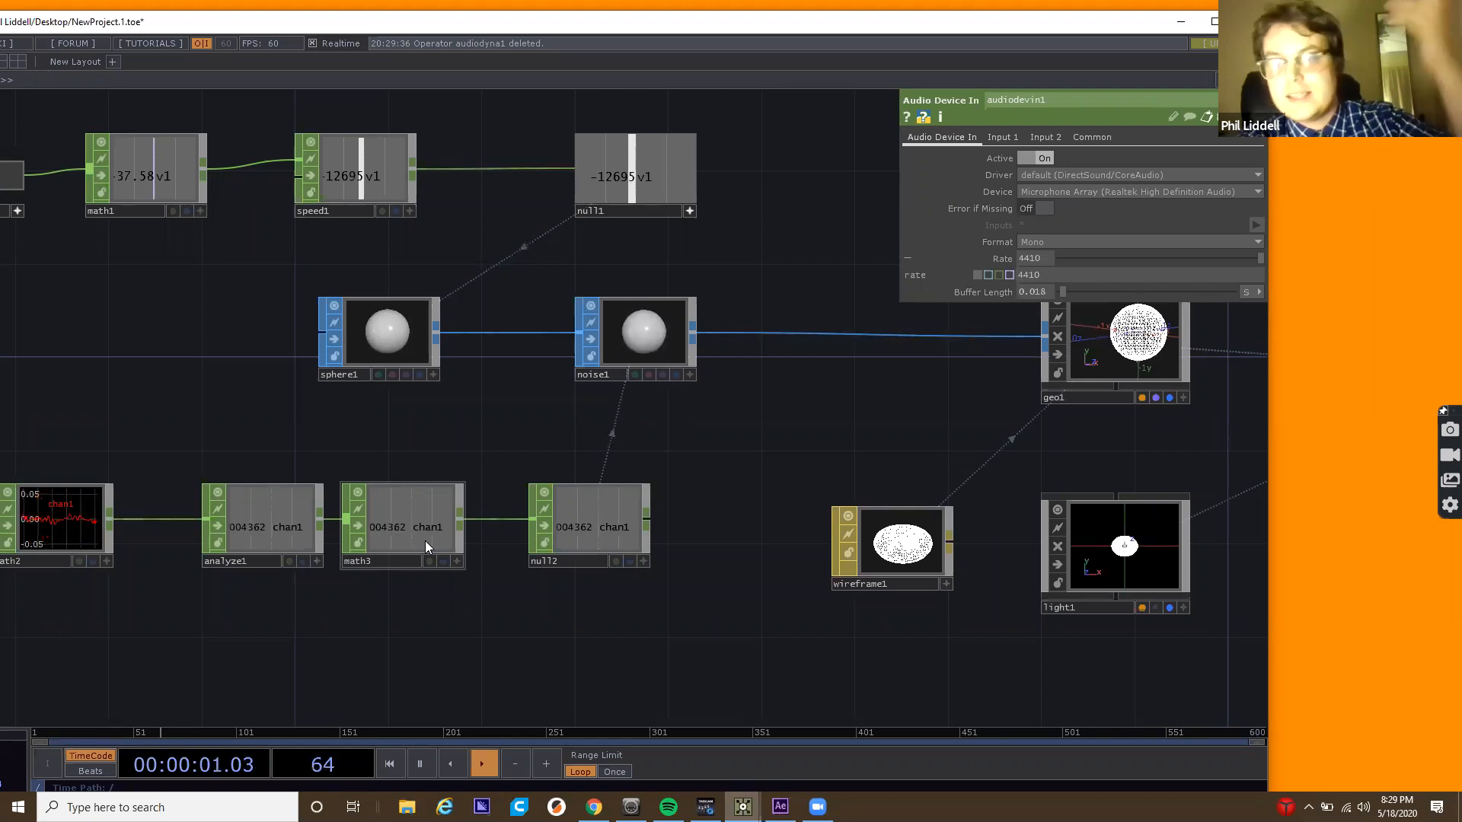
pyautogui.click(602, 536)
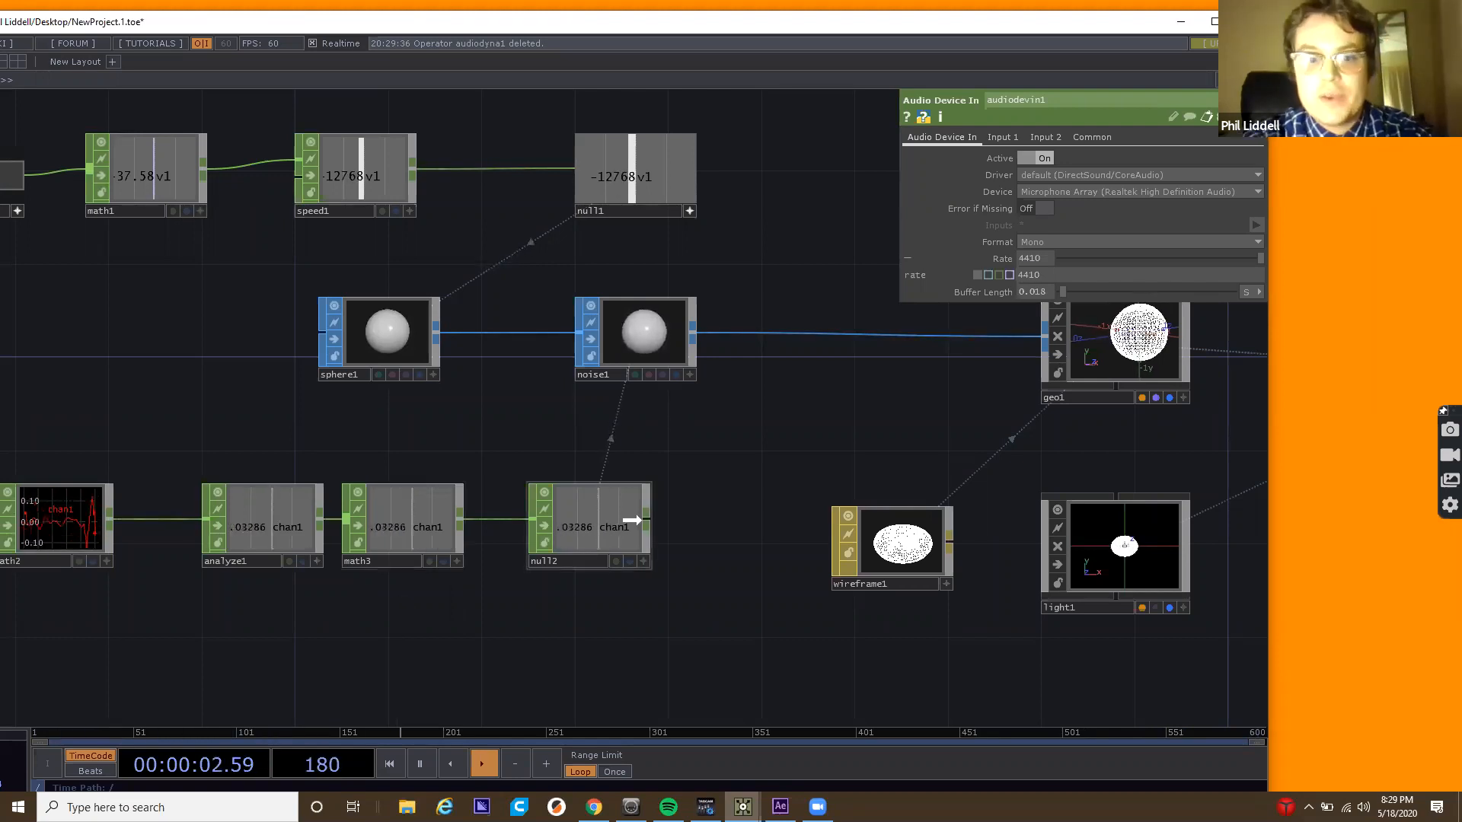
pyautogui.moveTo(632, 520); pyautogui.dragTo(644, 520)
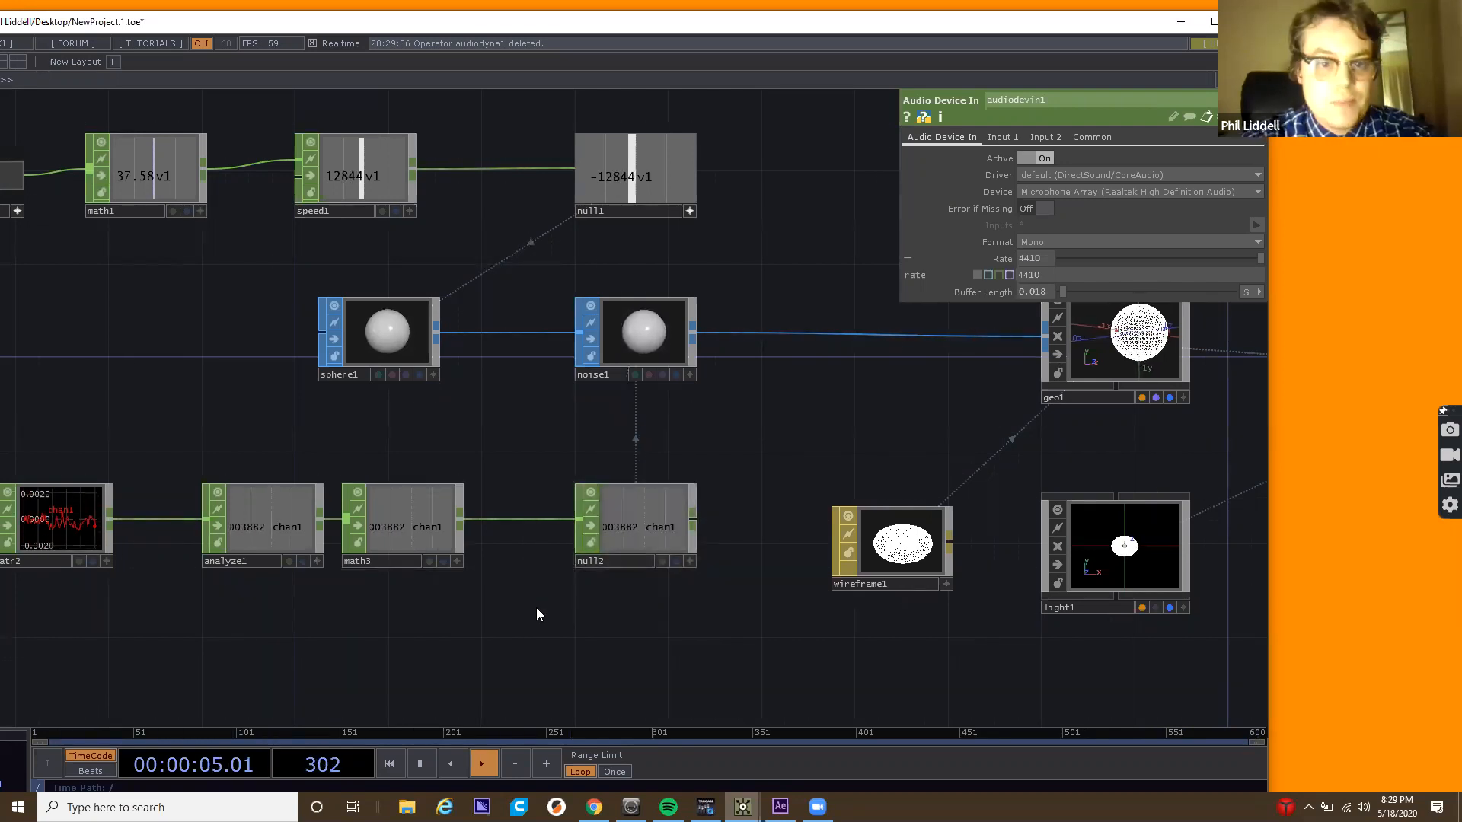
# Set the Multiply value of math3 to 4.97.
pyautogui.click(428, 530)
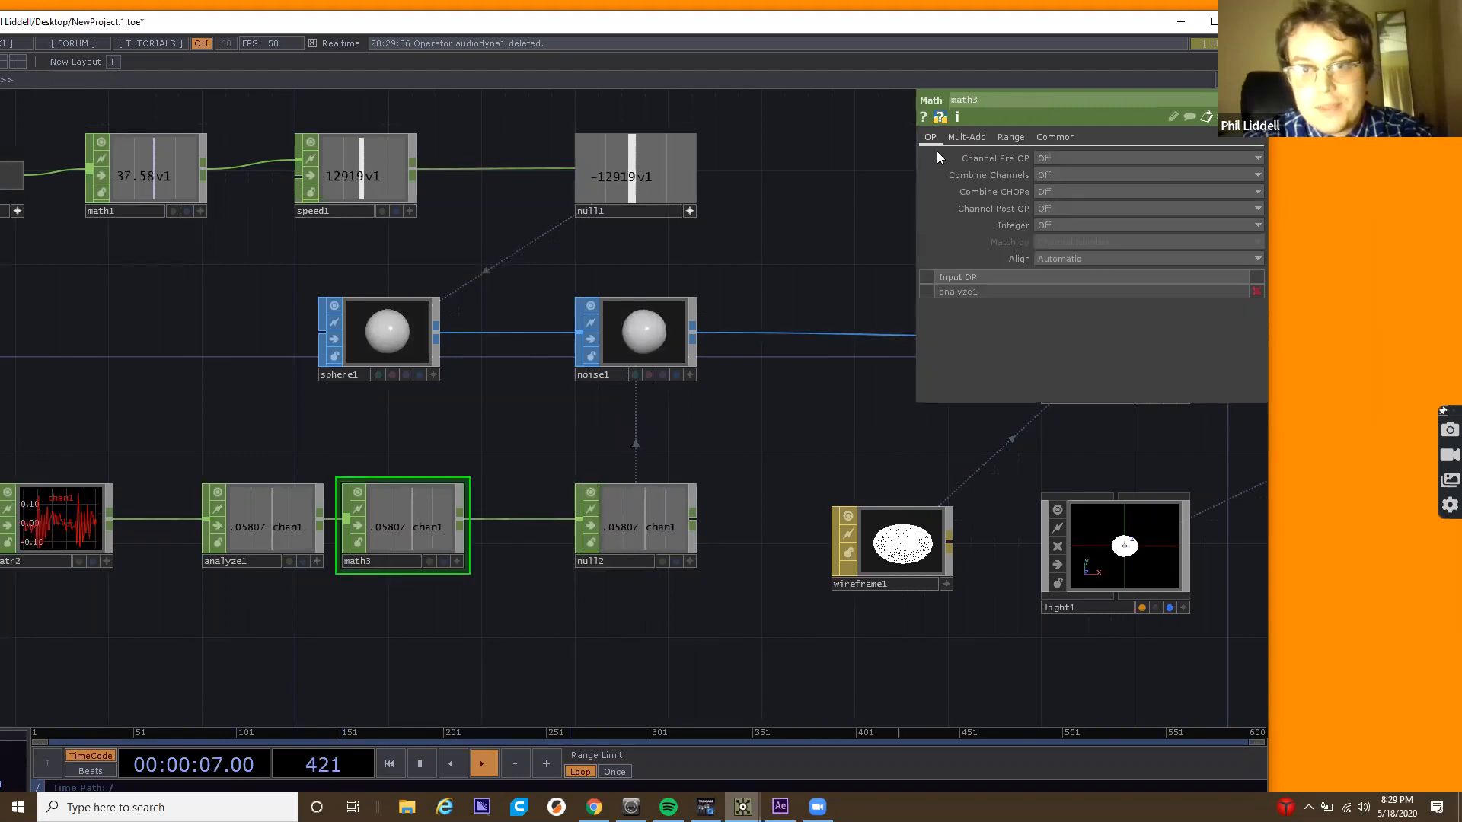
pyautogui.click(965, 137)
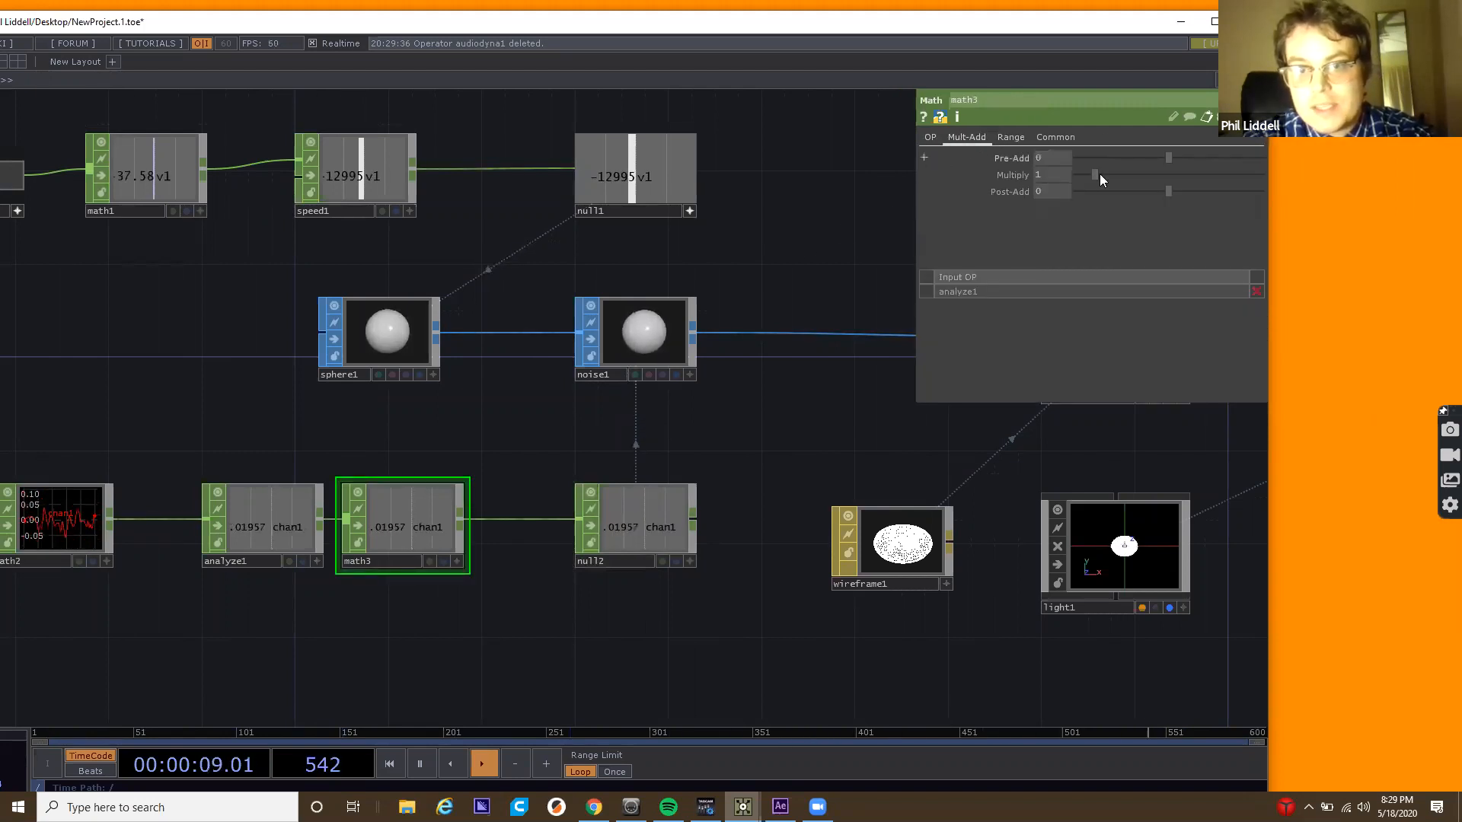
pyautogui.moveTo(1106, 173); pyautogui.dragTo(1108, 173)
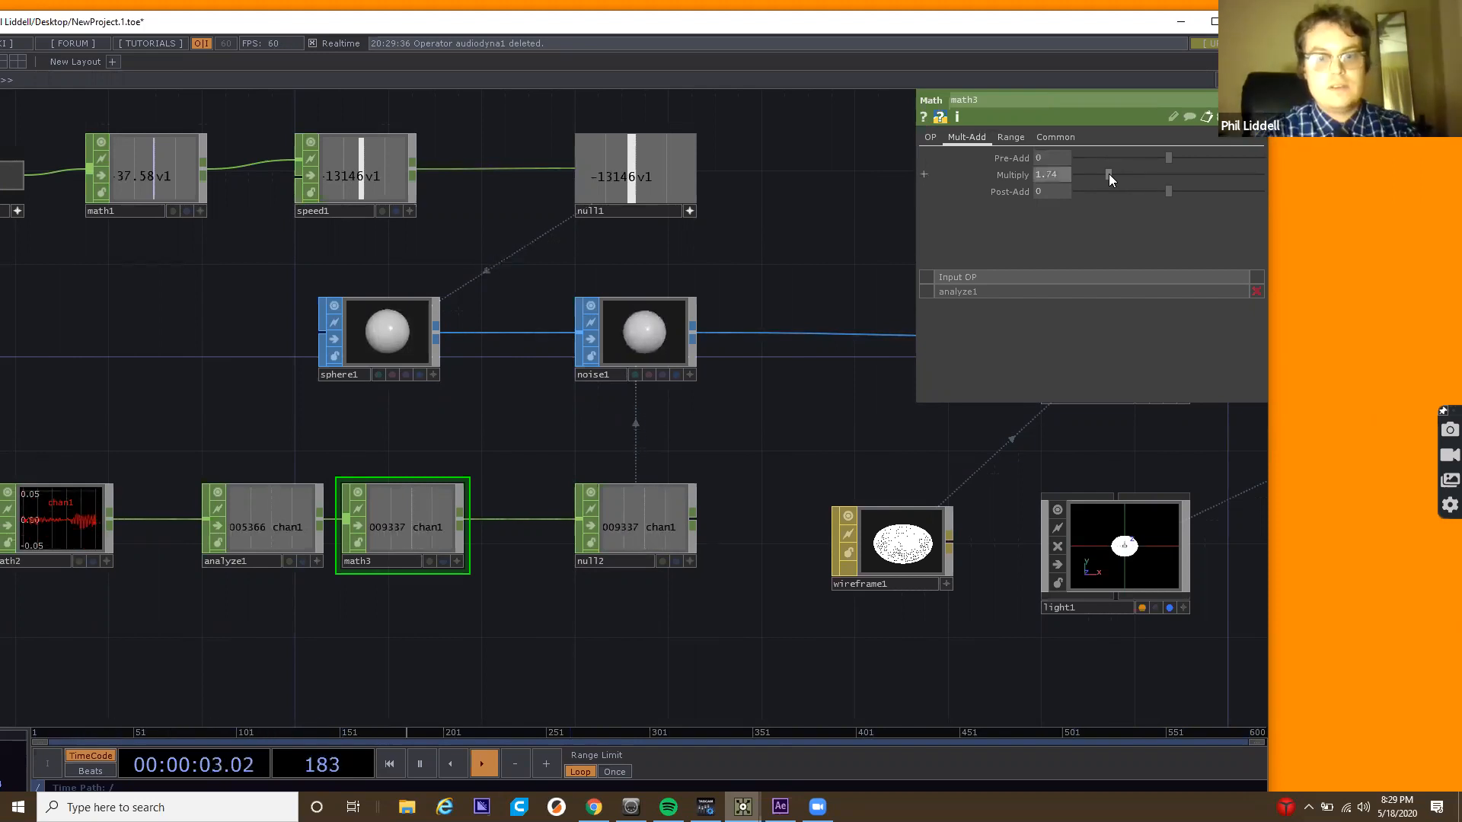
pyautogui.moveTo(1109, 174); pyautogui.dragTo(1168, 172)
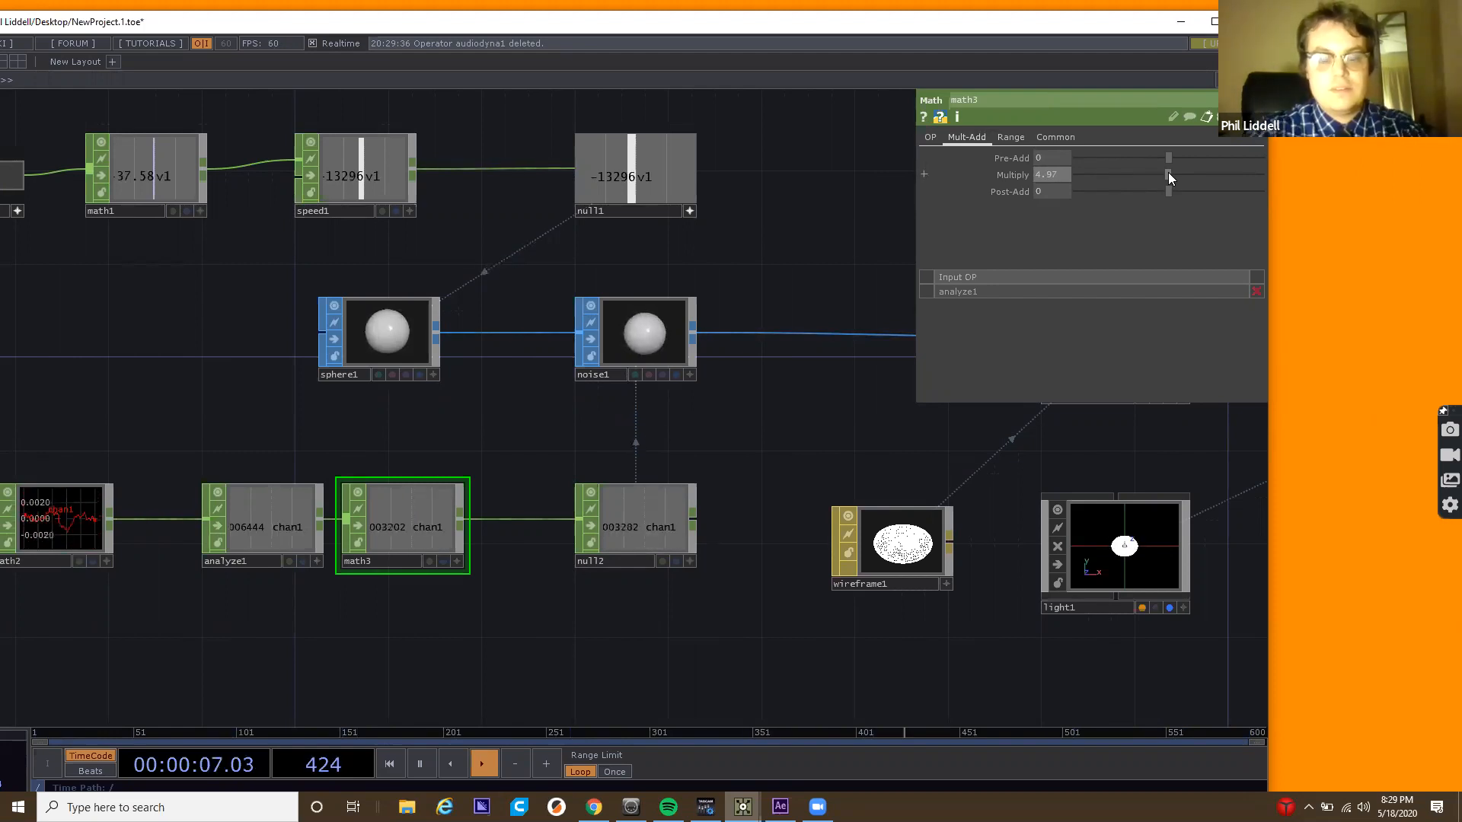
# Shift the audio operators up to math3 away from null2 and insert a Lag CHOP between math3 and null2.
pyautogui.scroll(-1, 619, 510)
pyautogui.scroll(-4, 618, 512)
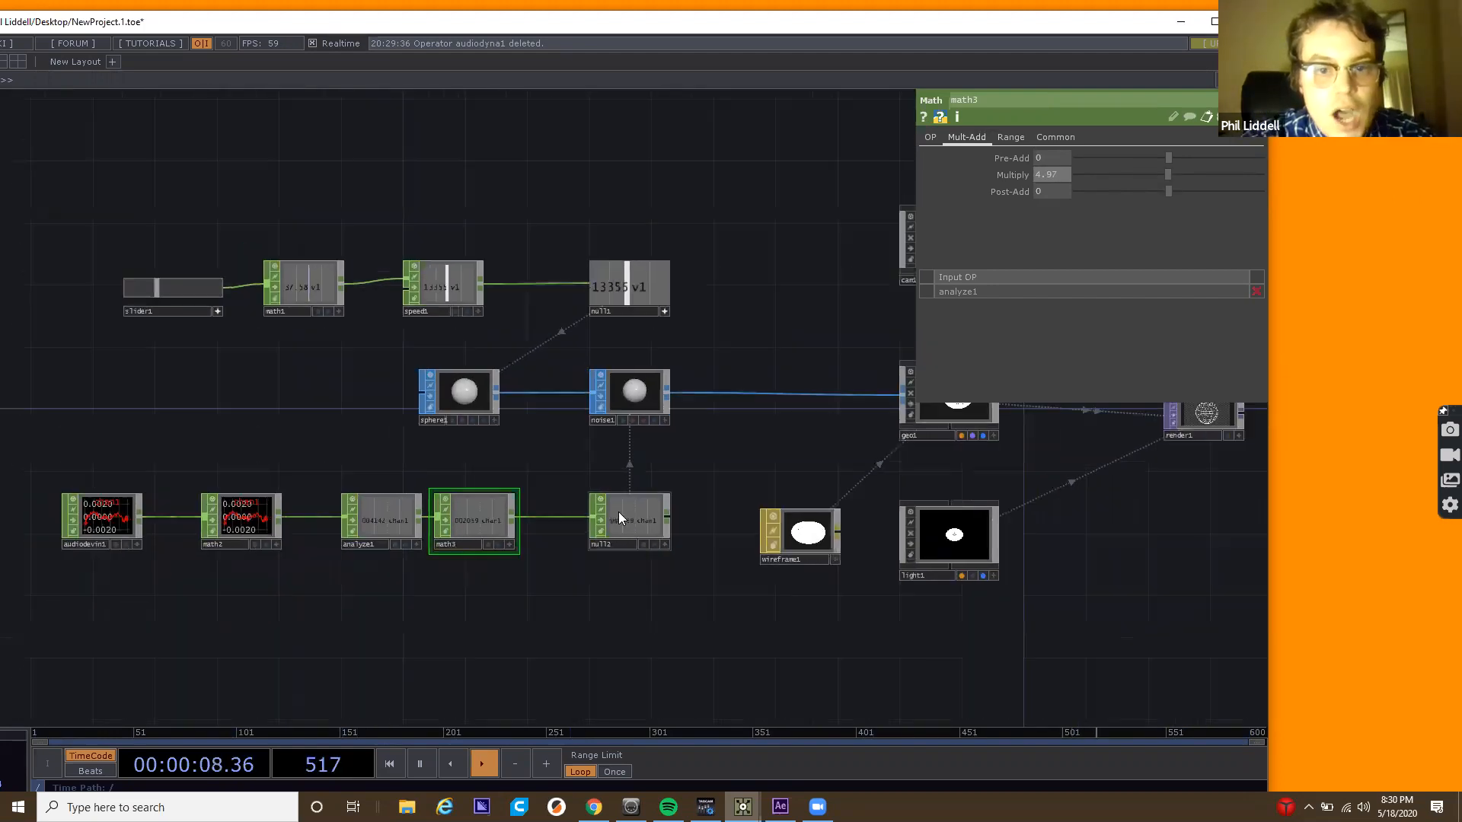
pyautogui.moveTo(61, 507); pyautogui.dragTo(338, 531)
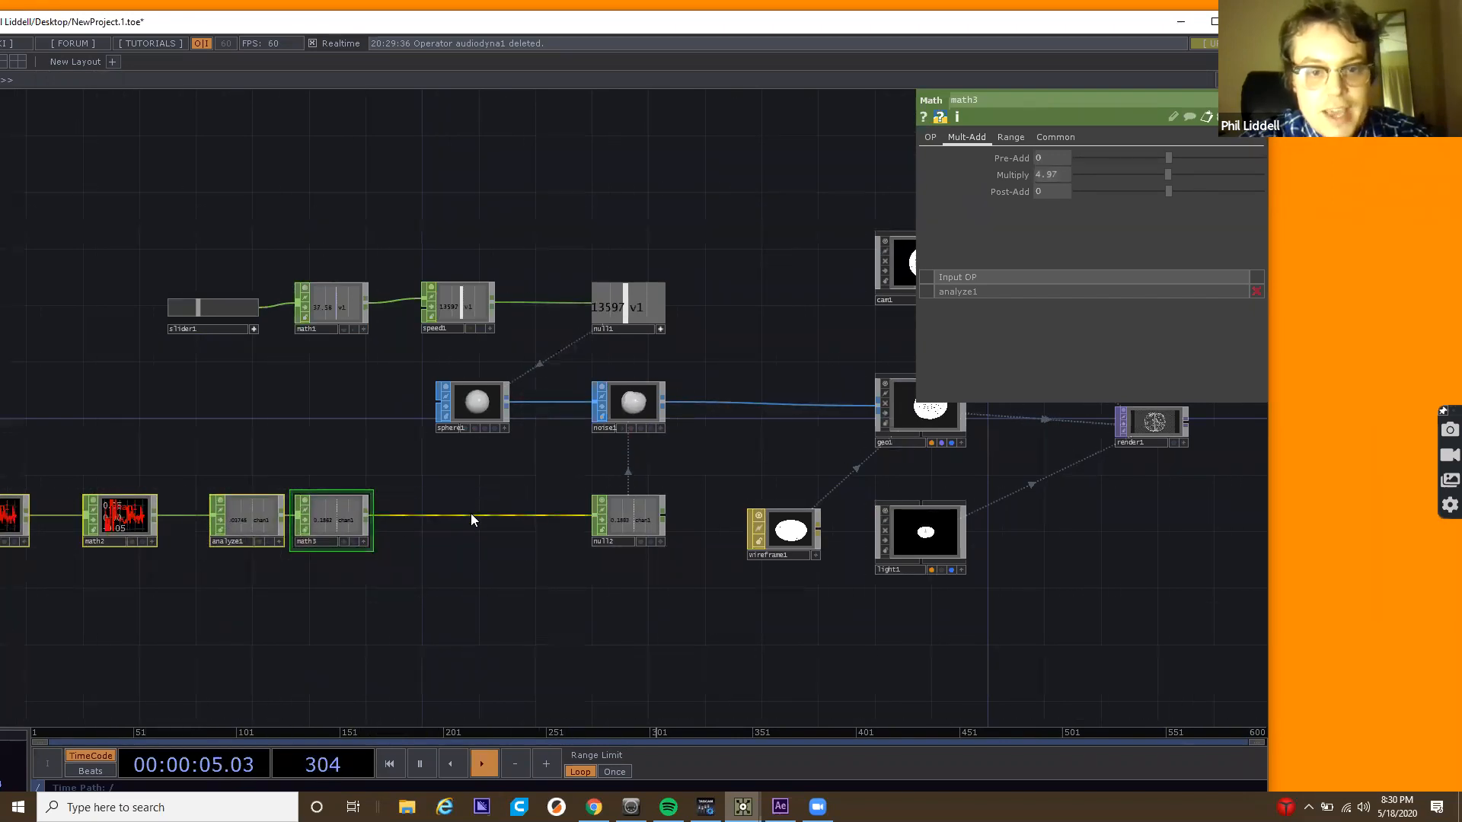
pyautogui.rightClick(471, 514)
pyautogui.click(487, 501)
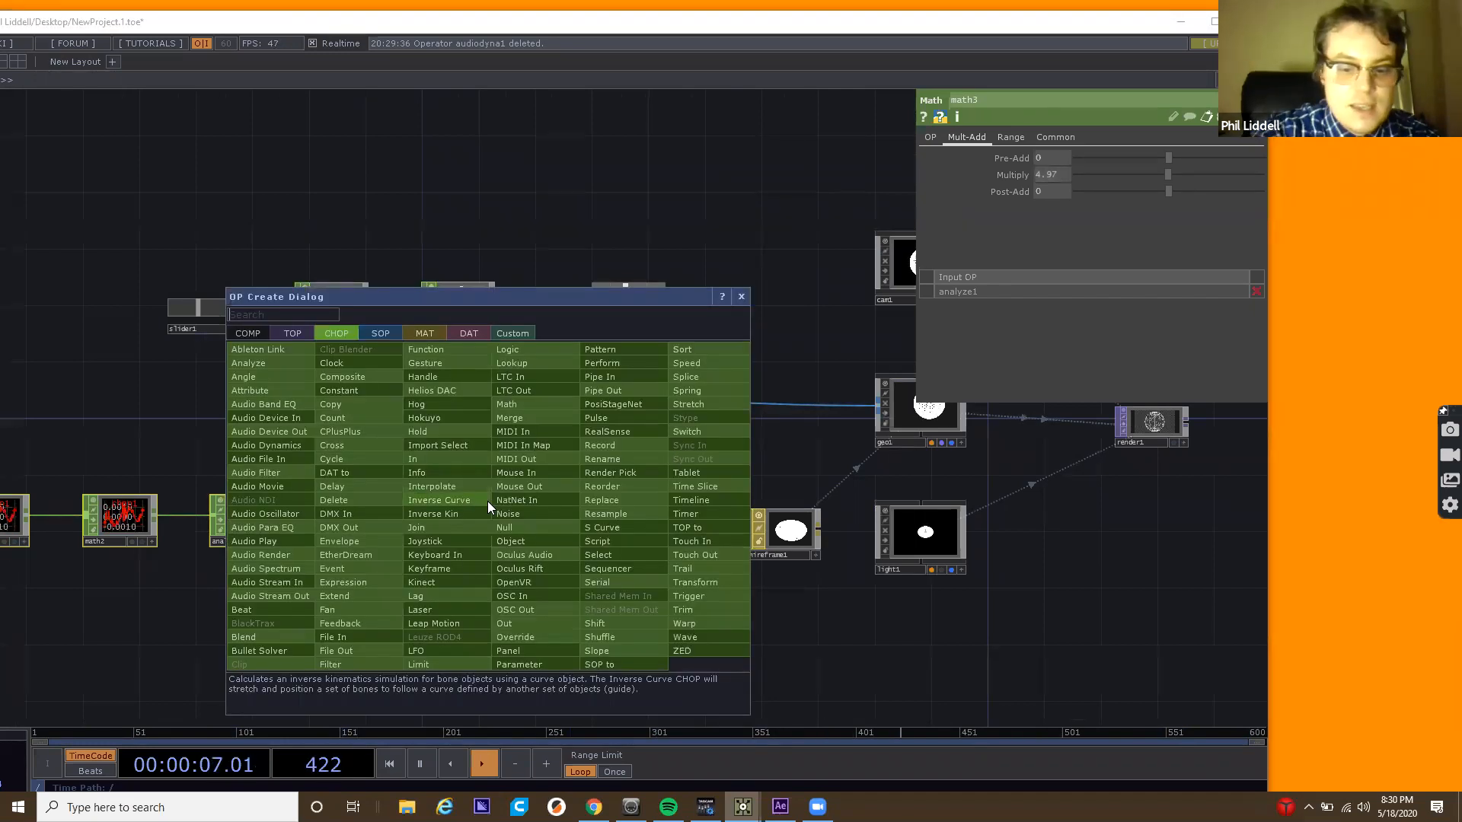
pyautogui.write('lag')
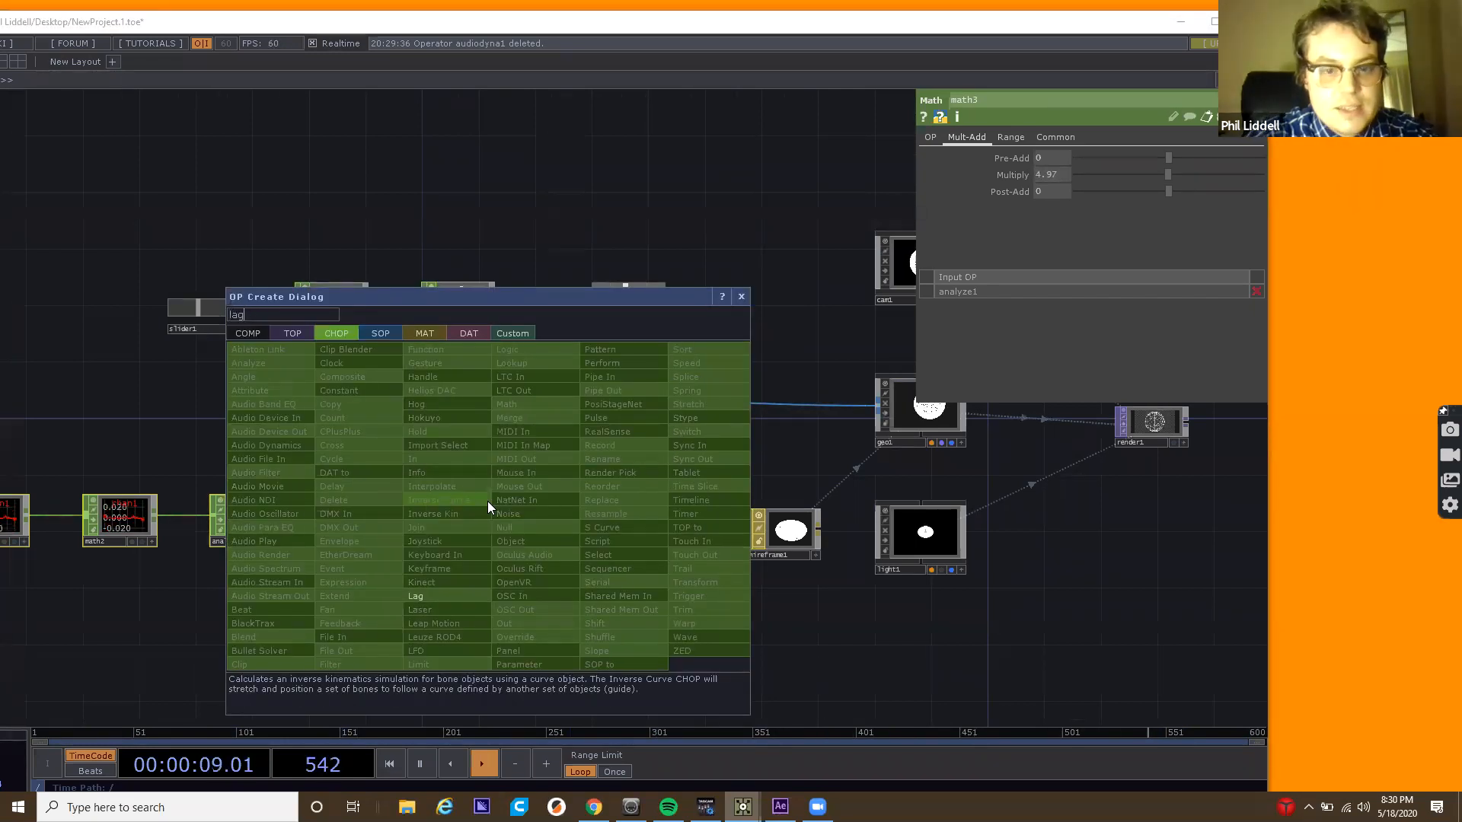
pyautogui.click(432, 596)
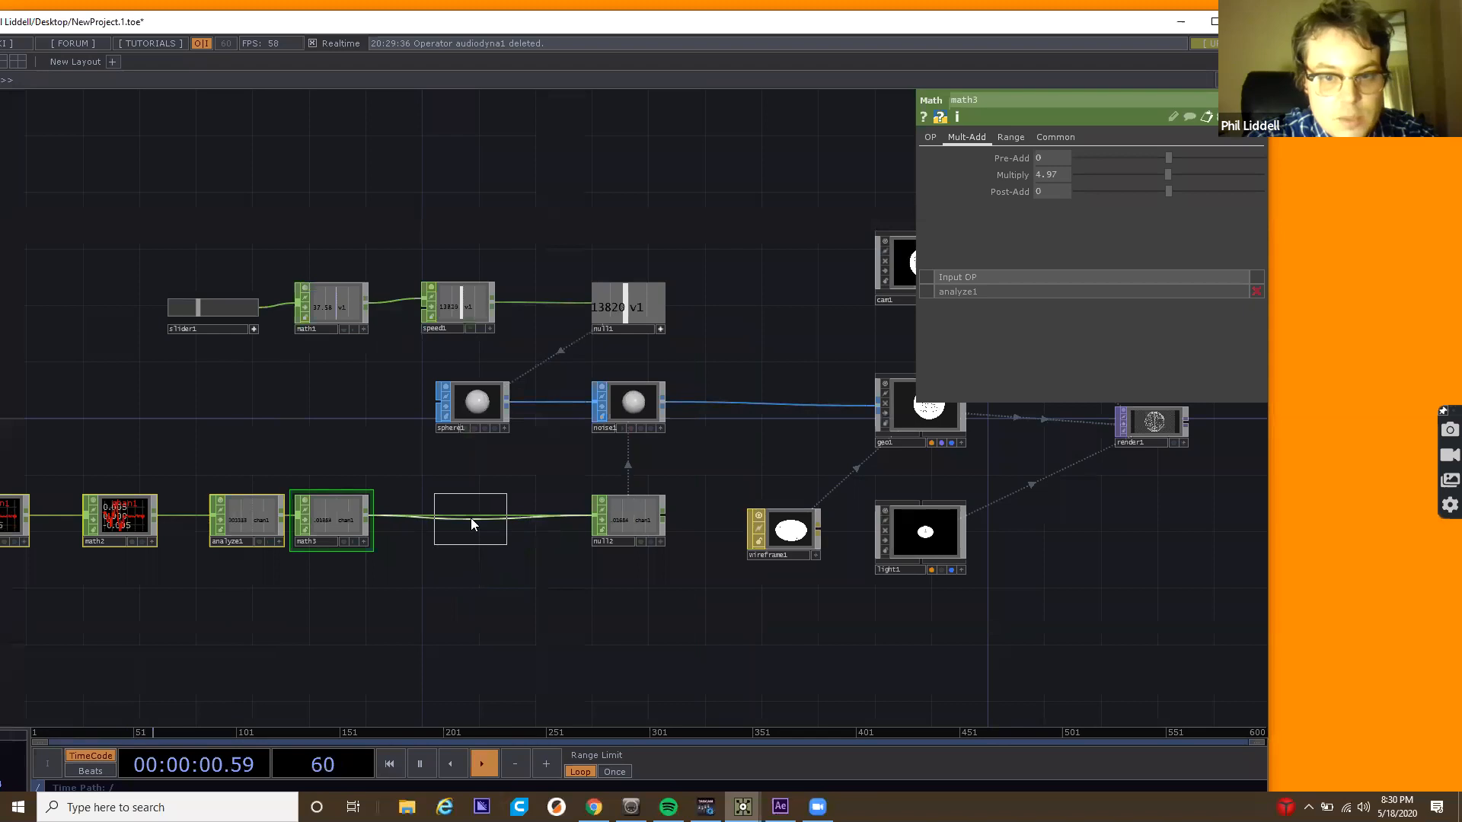
pyautogui.click(471, 519)
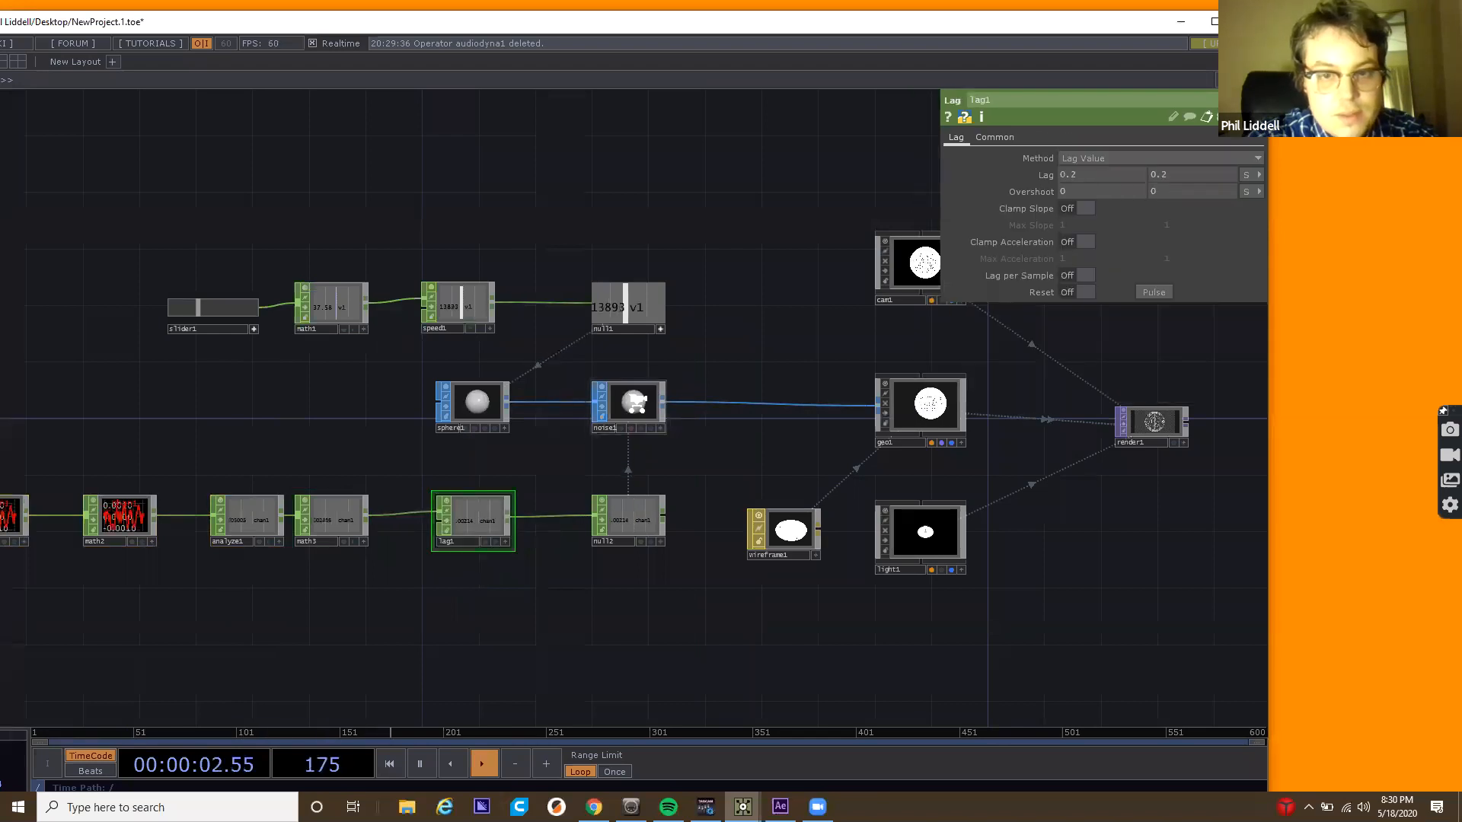
# Inspect the smoothed deformation on noise1 and raise math3's Multiply to 9.33.
pyautogui.scroll(5, 637, 402)
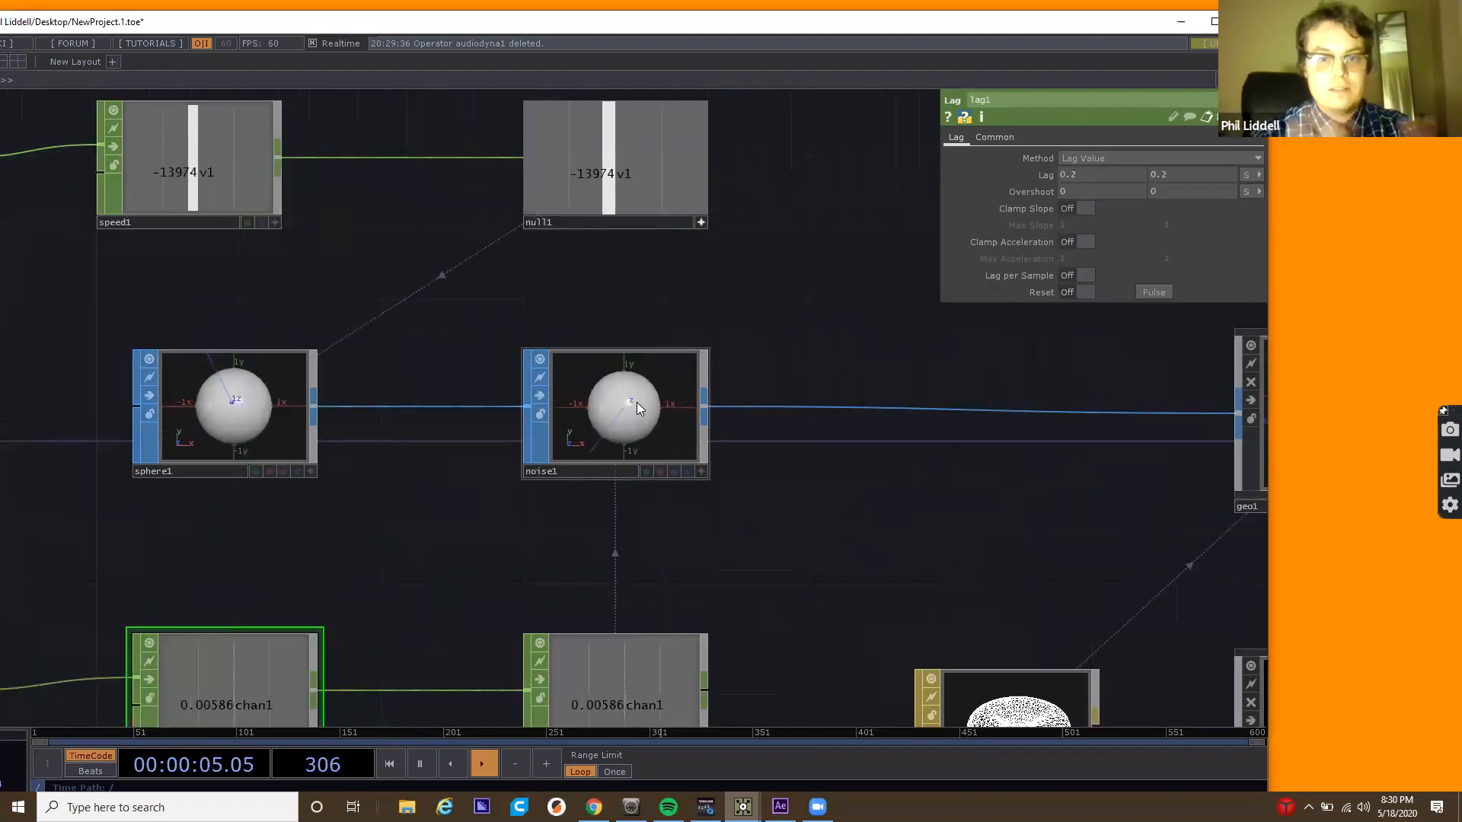
pyautogui.scroll(-3, 265, 657)
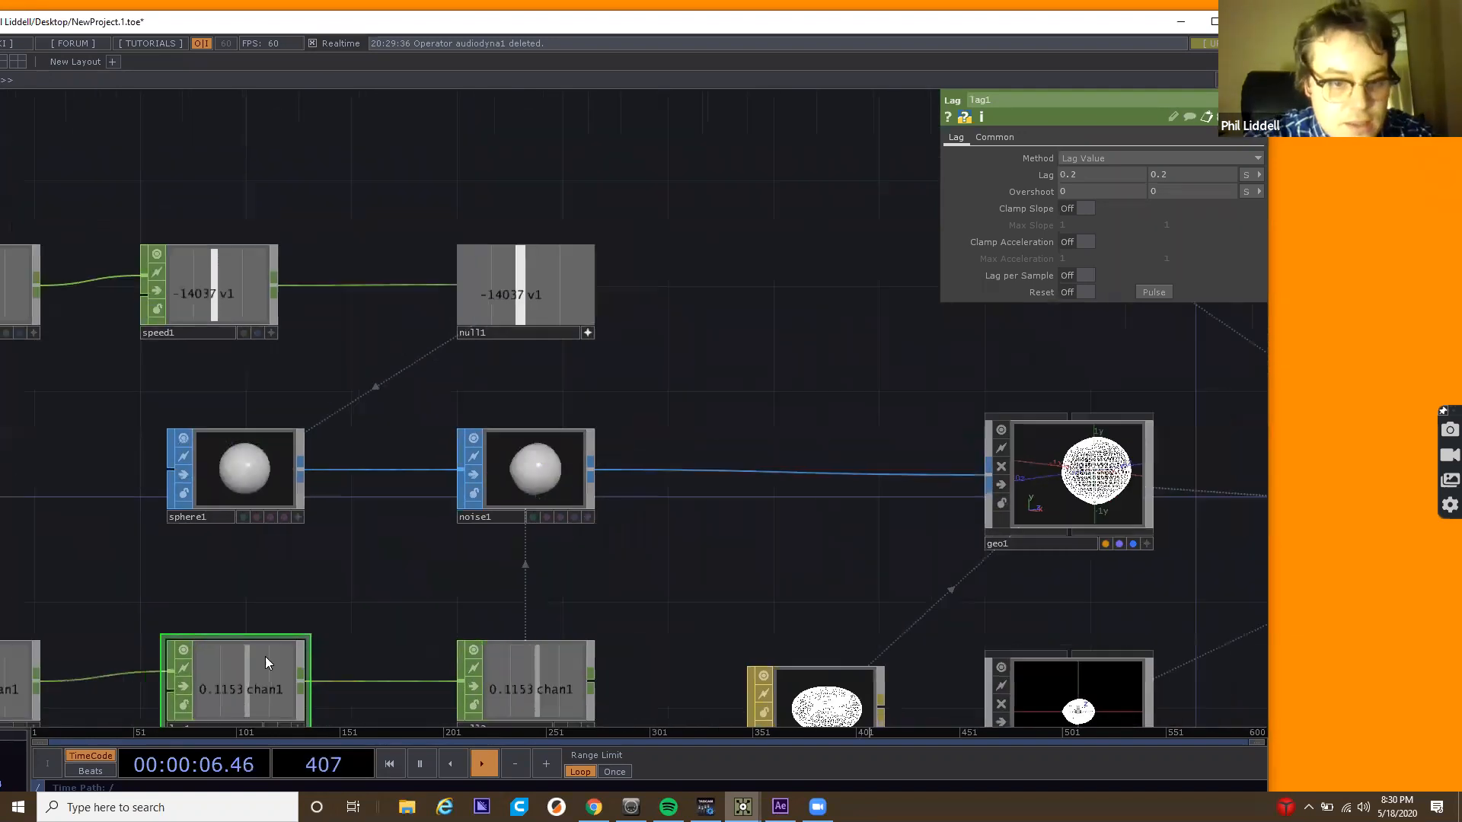
pyautogui.scroll(-2, 265, 657)
pyautogui.click(58, 664)
pyautogui.moveTo(1190, 180); pyautogui.dragTo(1243, 183)
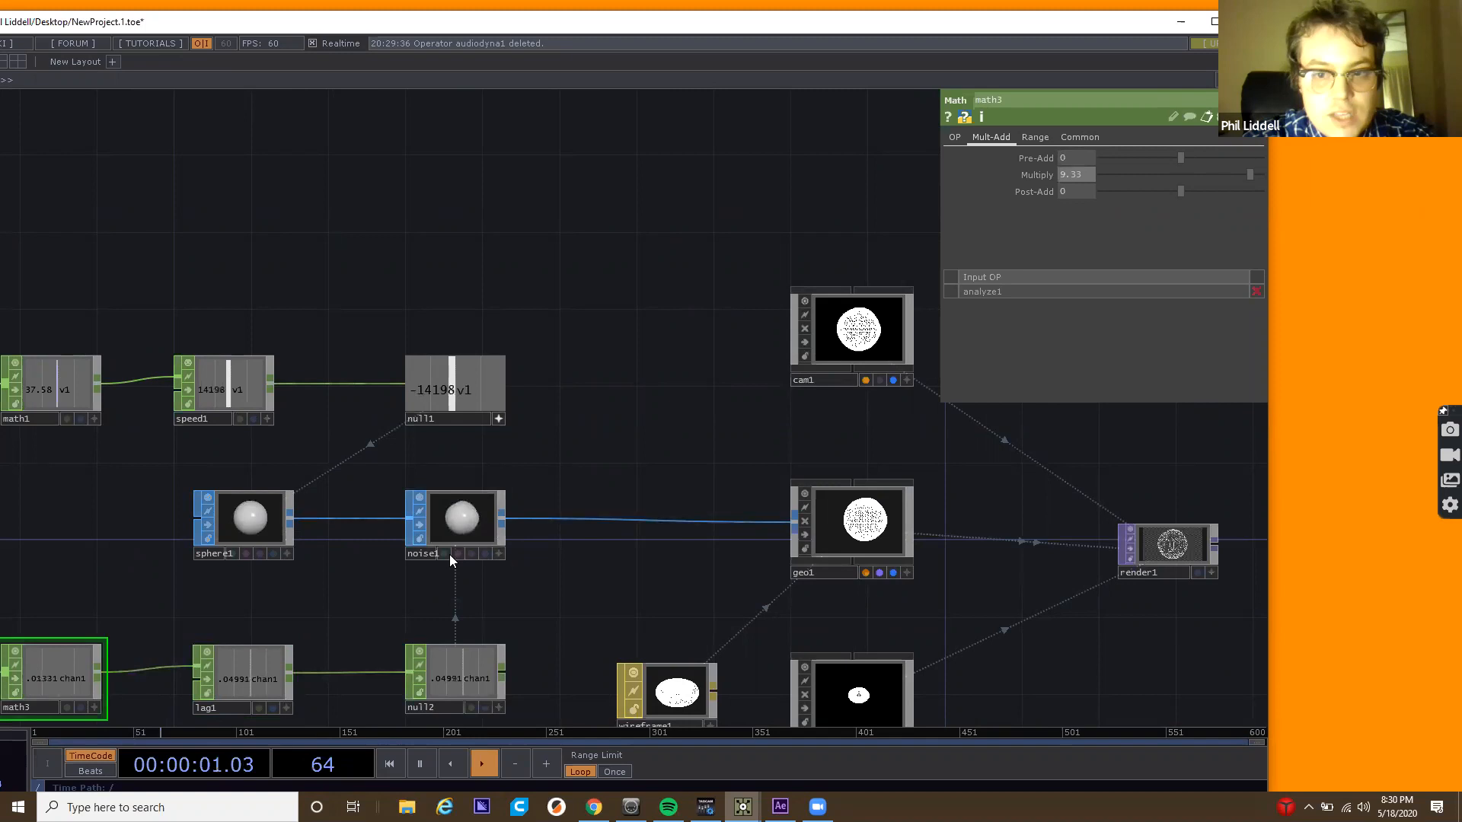
# Check noise1's reaction to the sound and set math3's Multiply to 15.81.
pyautogui.scroll(3, 454, 553)
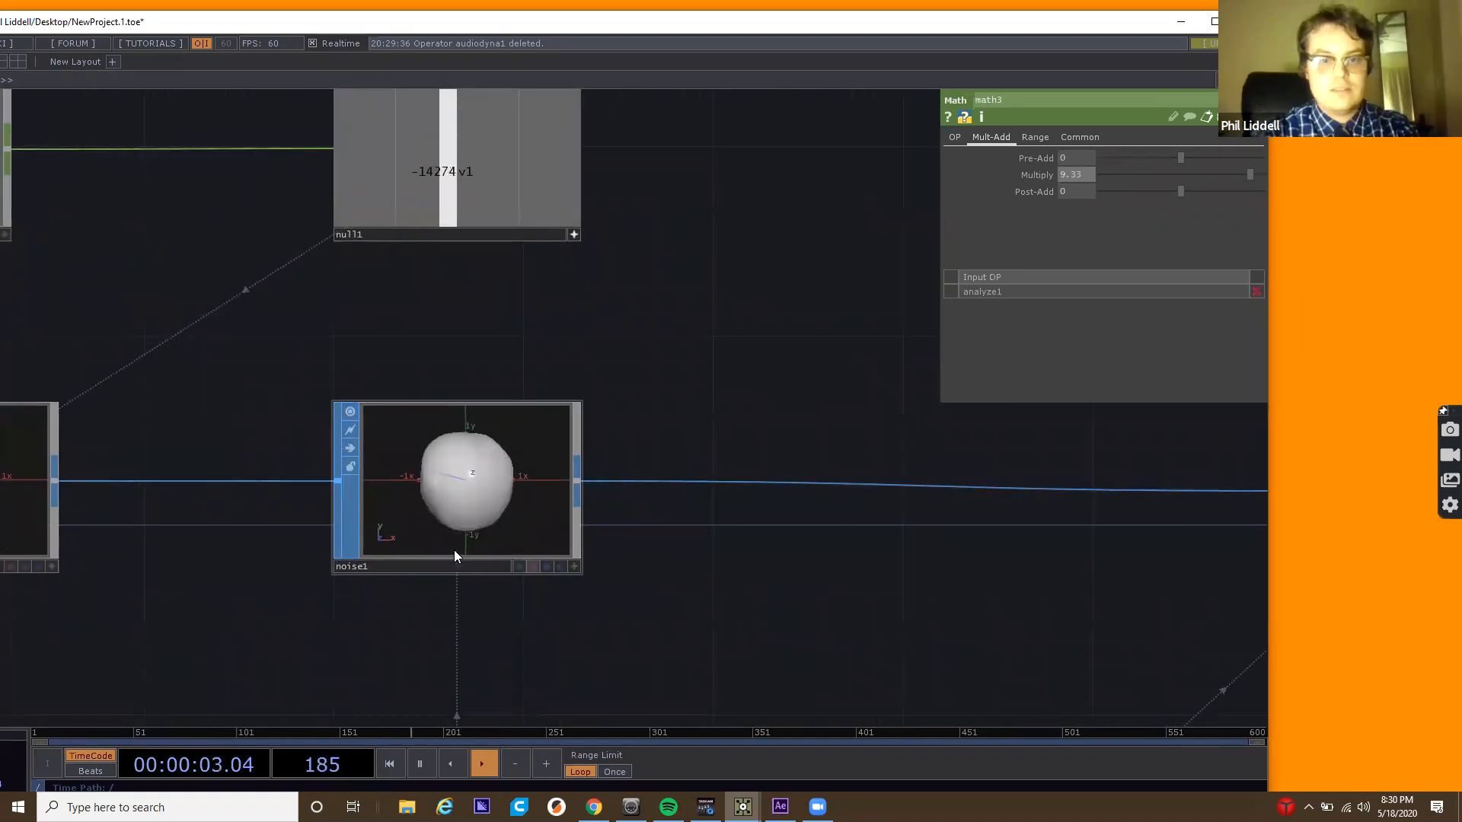
pyautogui.scroll(-2, 454, 550)
pyautogui.scroll(-2, 454, 550)
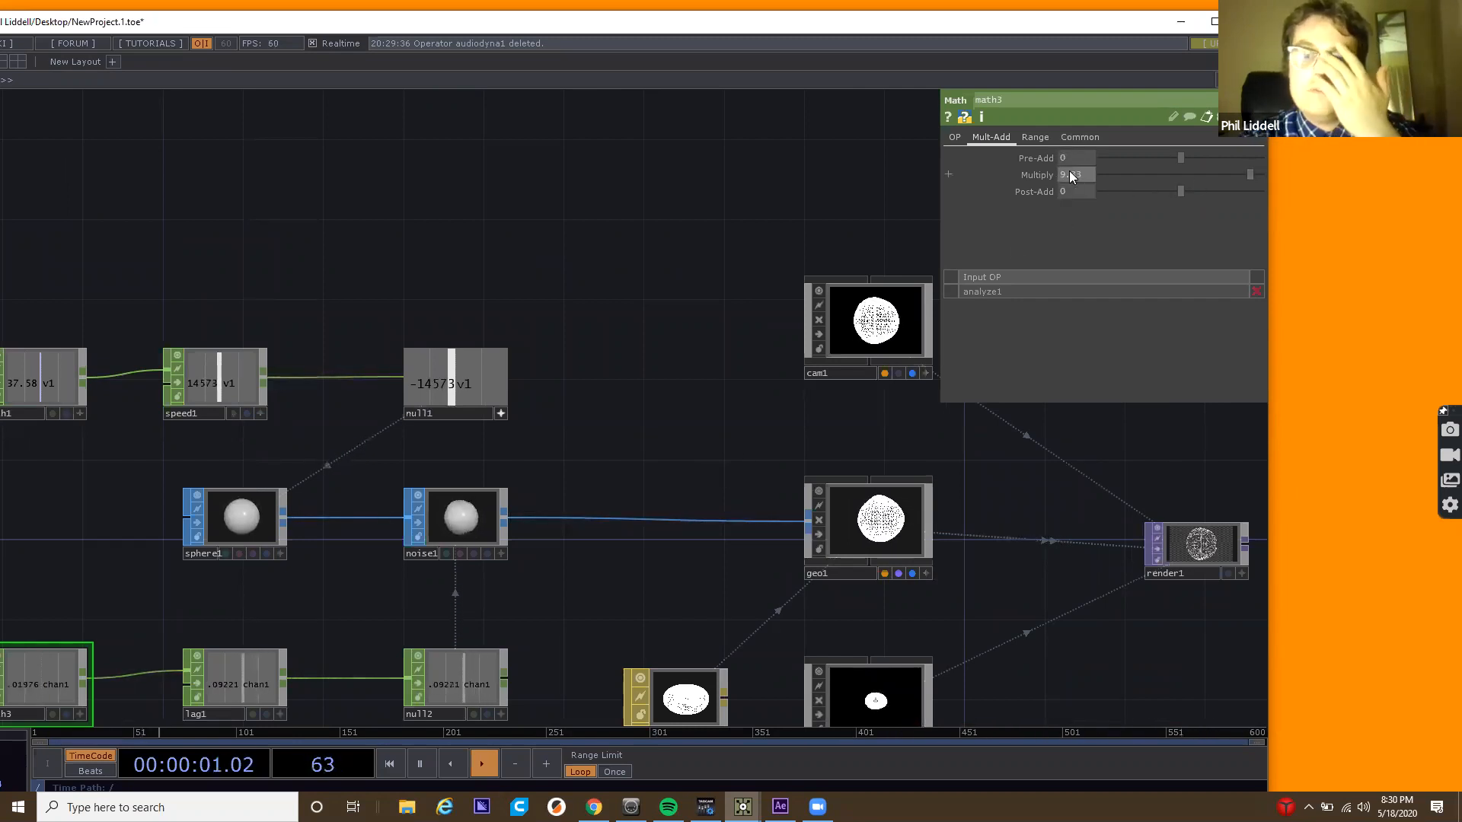
pyautogui.moveTo(1168, 170); pyautogui.dragTo(1233, 174)
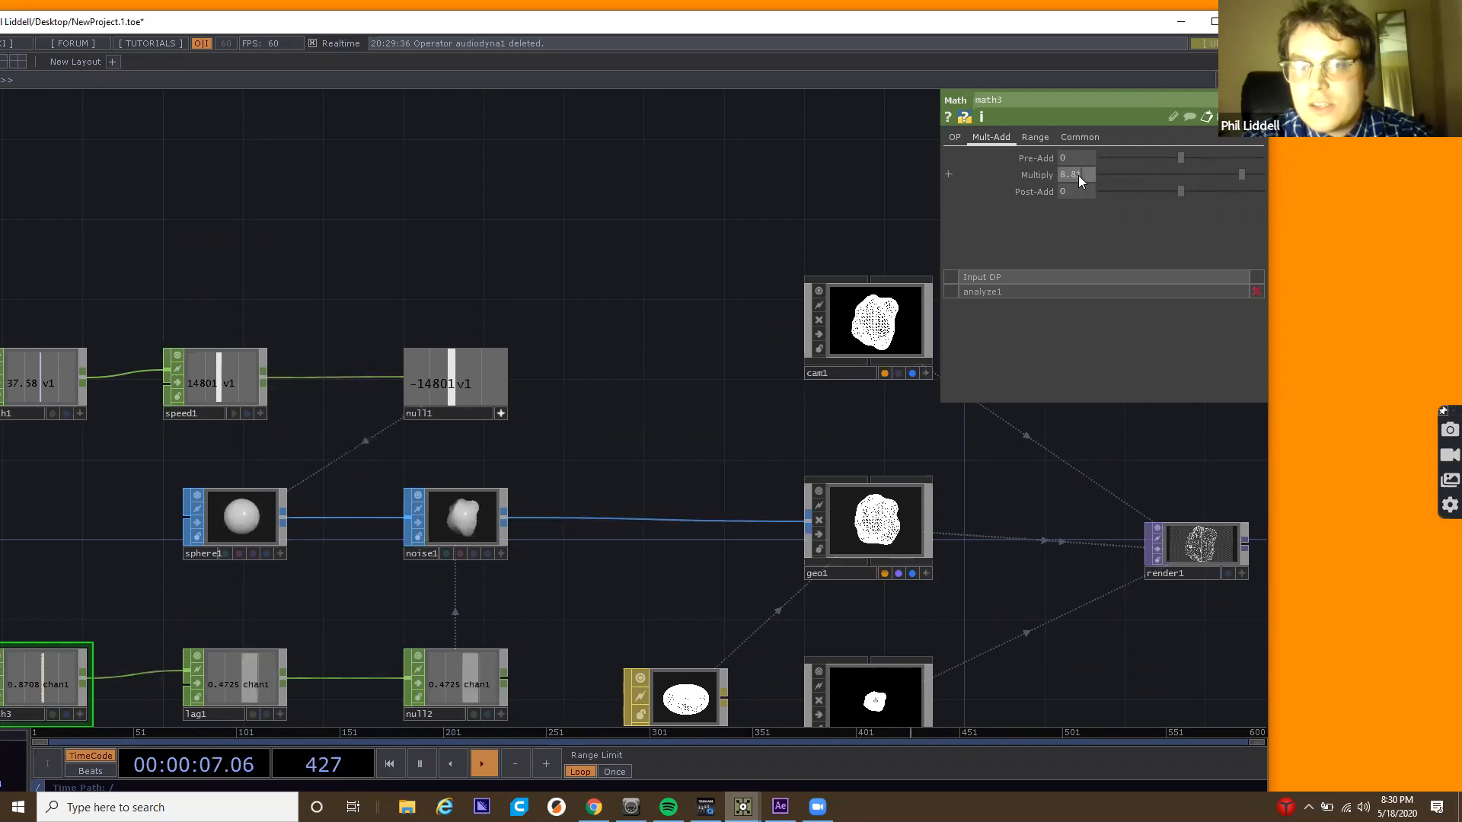
pyautogui.middleClick(1078, 175)
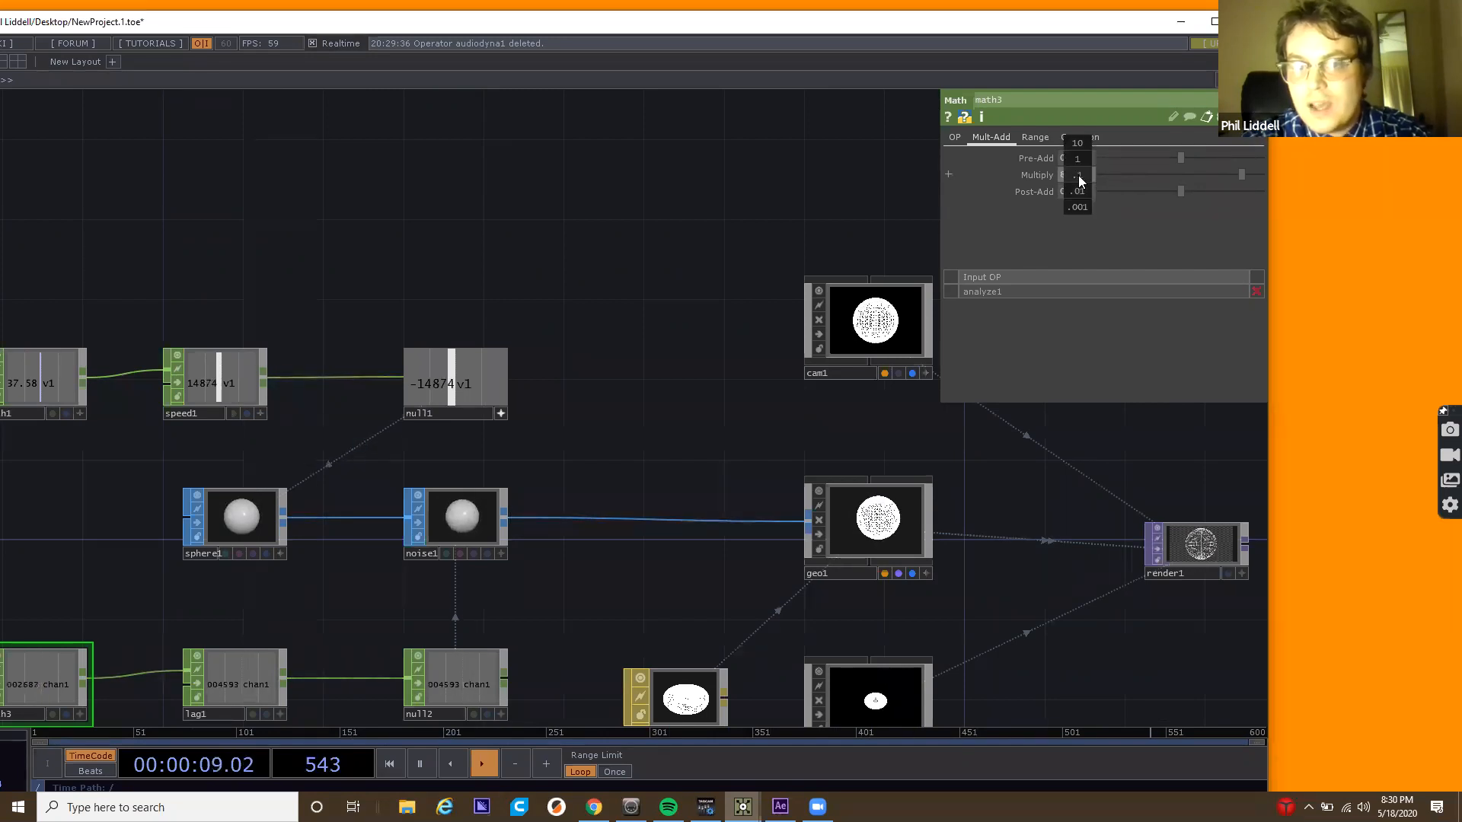
pyautogui.middleClick(1069, 176)
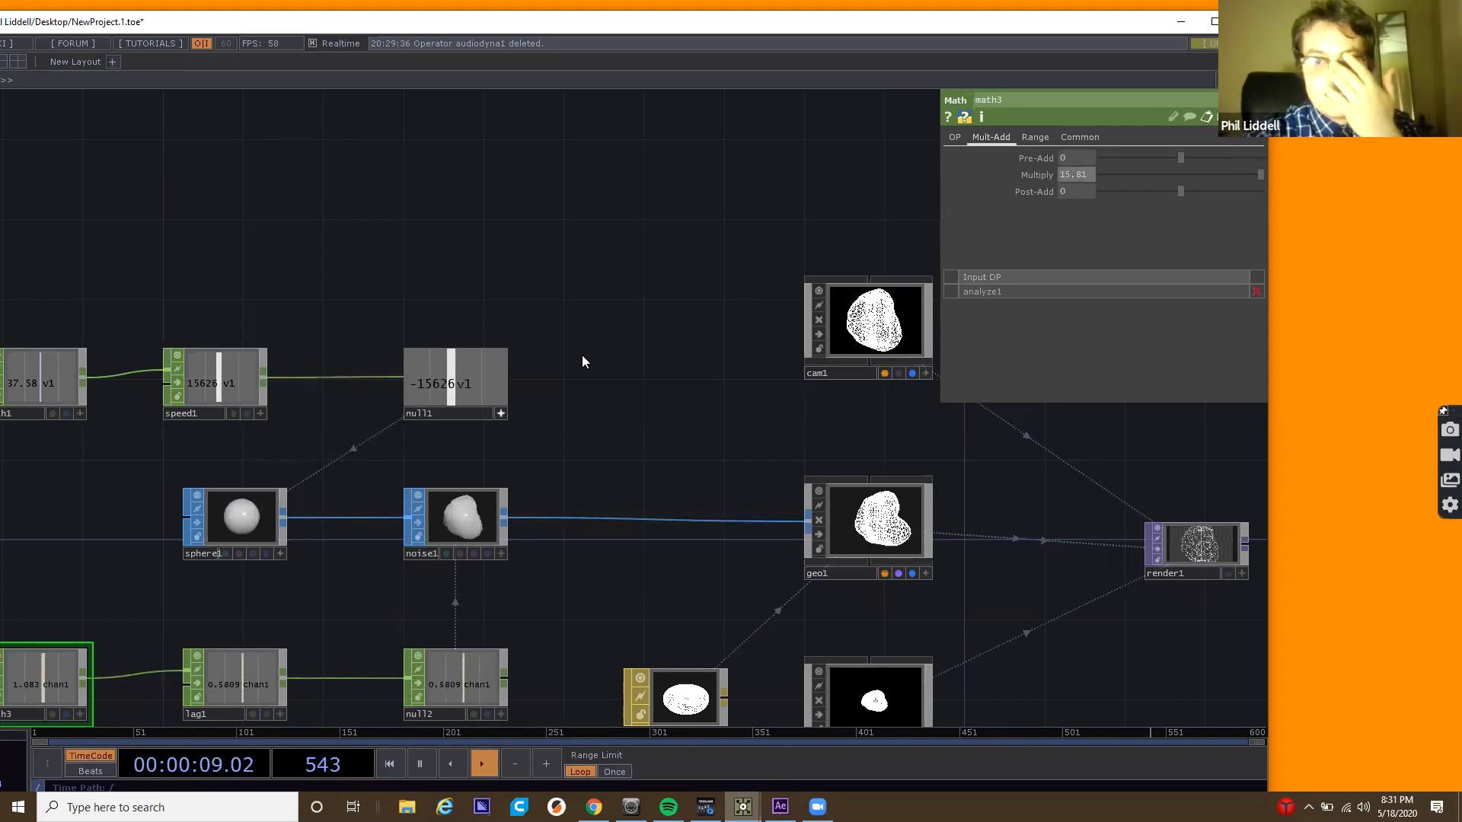
# Display render1's output as the network background and adjust slider1 to change the sphere's rotation speed.
pyautogui.click(1226, 572)
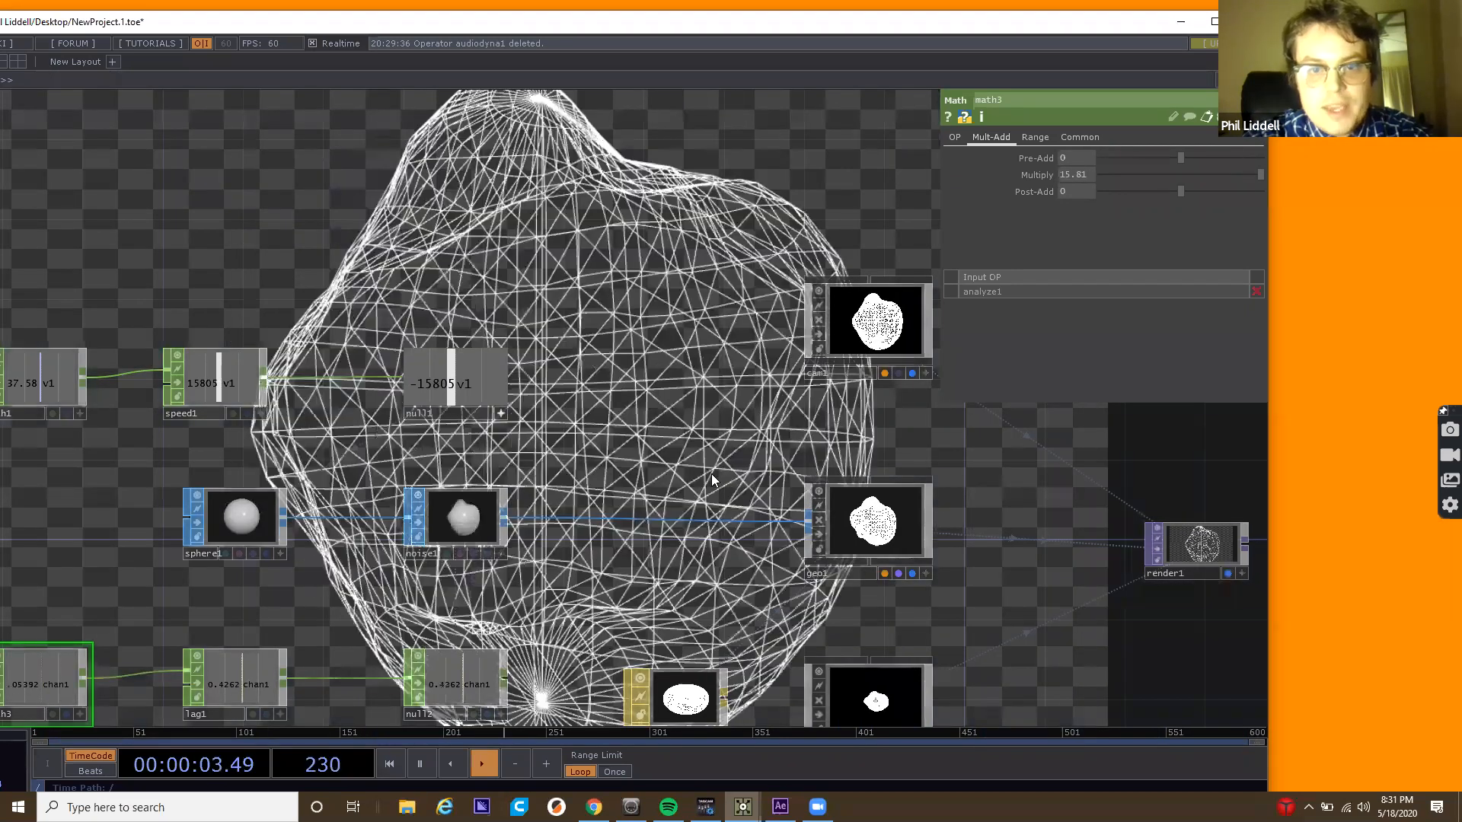
pyautogui.moveTo(712, 380); pyautogui.dragTo(711, 473)
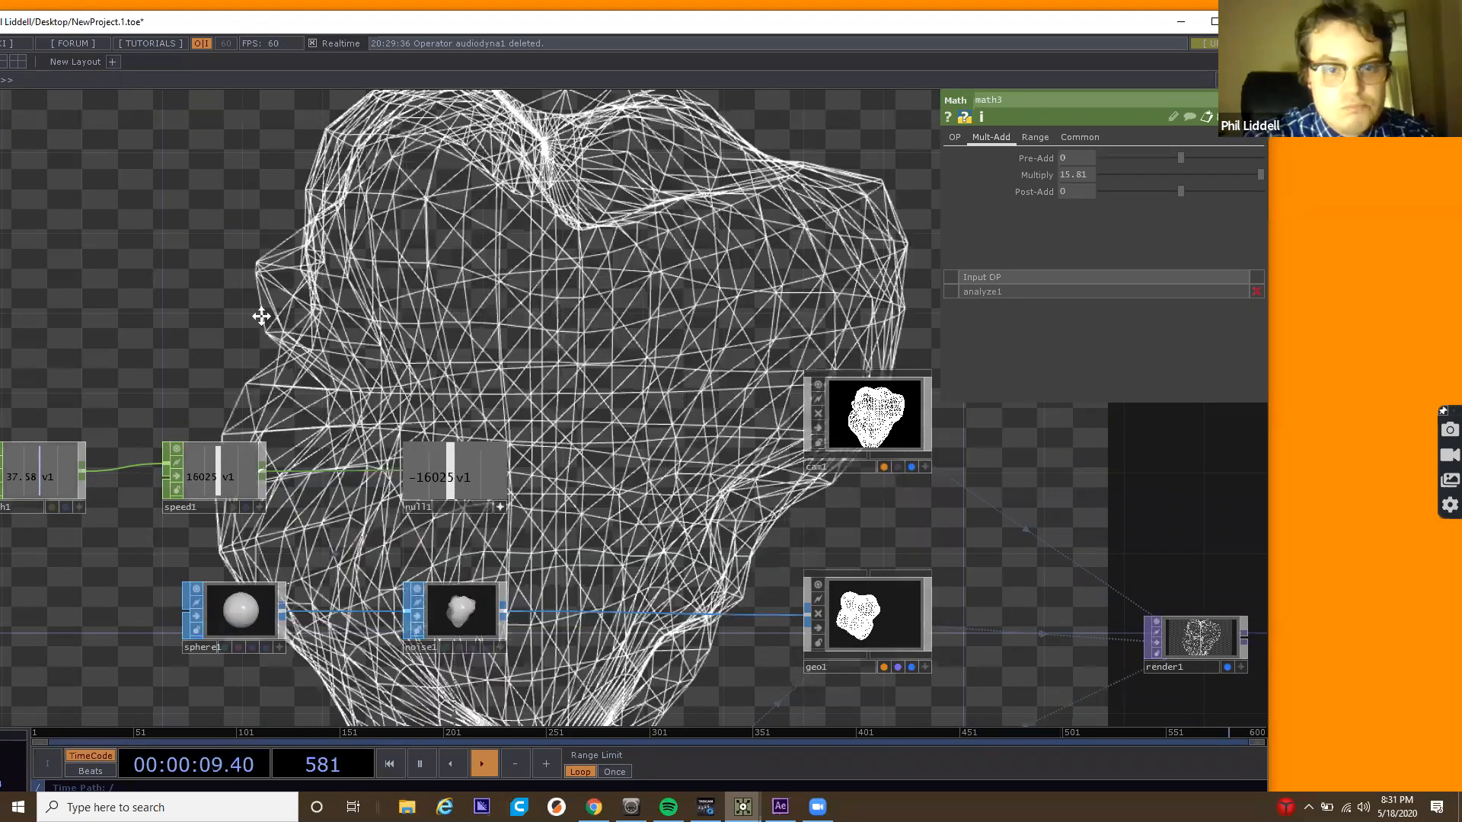
pyautogui.moveTo(144, 480); pyautogui.dragTo(278, 500)
pyautogui.moveTo(127, 499); pyautogui.dragTo(180, 497)
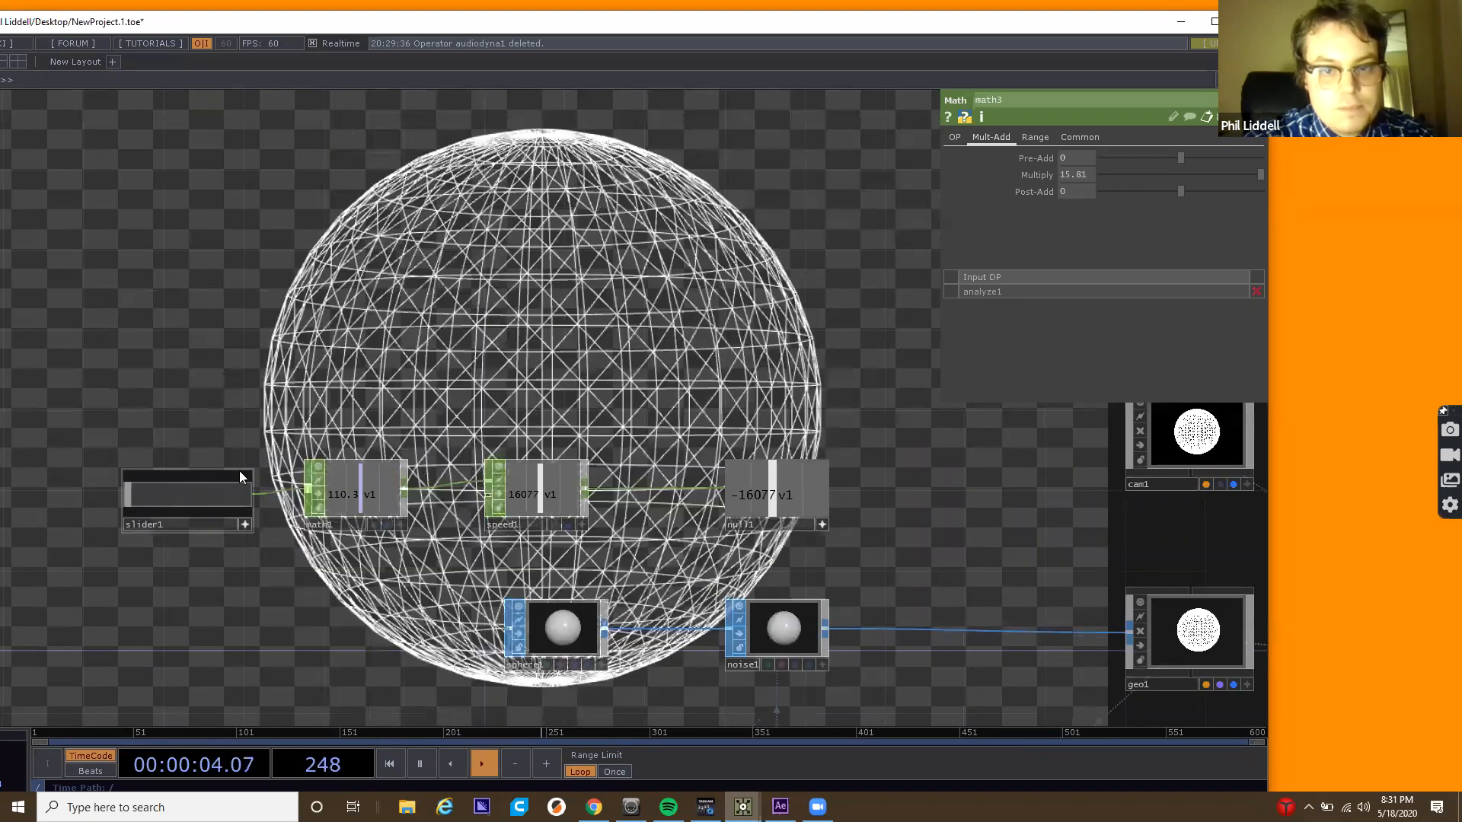
pyautogui.press('h')
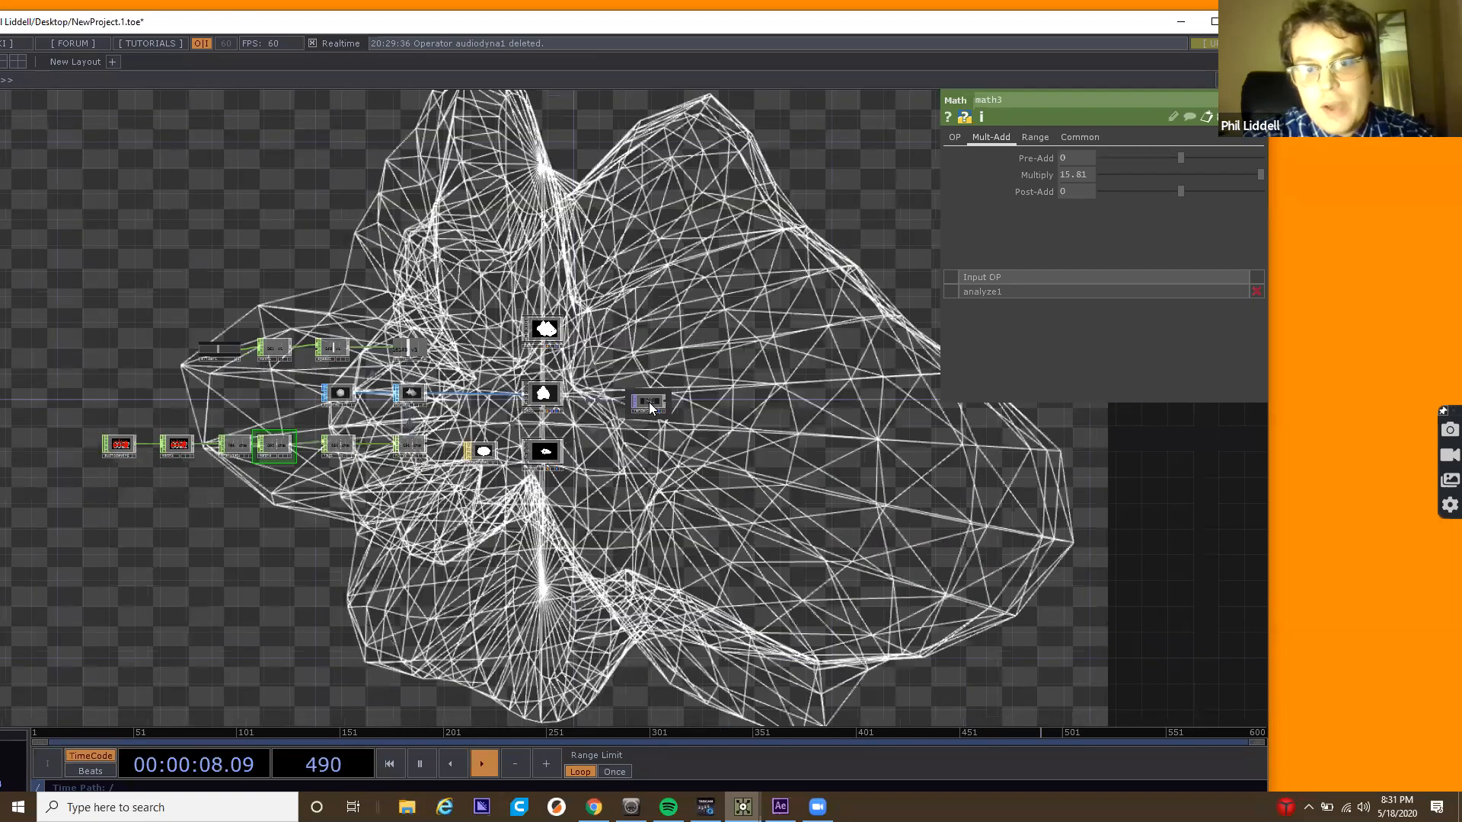
# Select all the operators in the network, collapse them into a single Base component and check its contents.
pyautogui.click(648, 401)
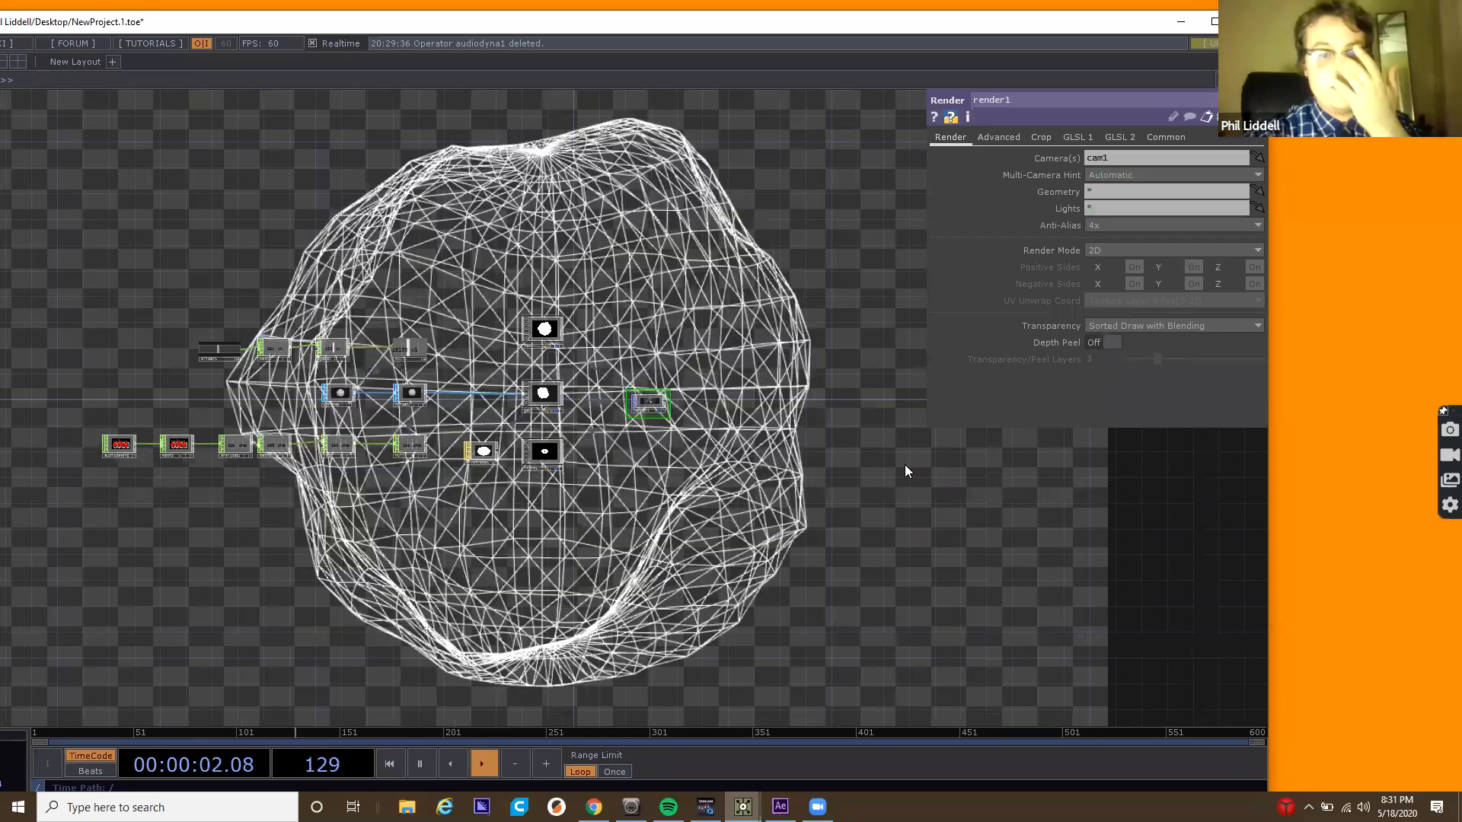
pyautogui.moveTo(92, 241); pyautogui.dragTo(132, 280)
pyautogui.moveTo(130, 278); pyautogui.dragTo(864, 581, button='right')
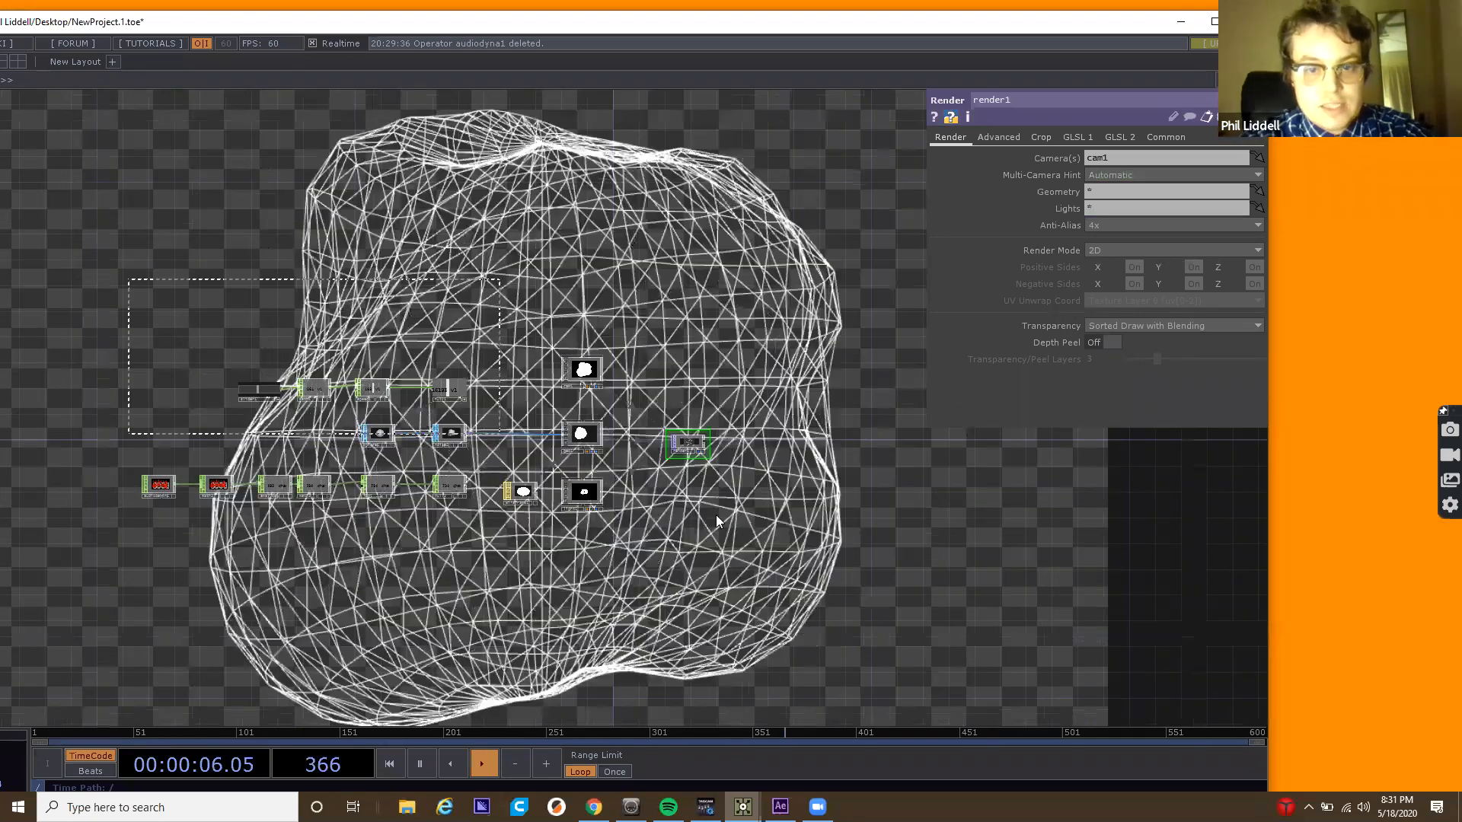
pyautogui.rightClick(395, 349)
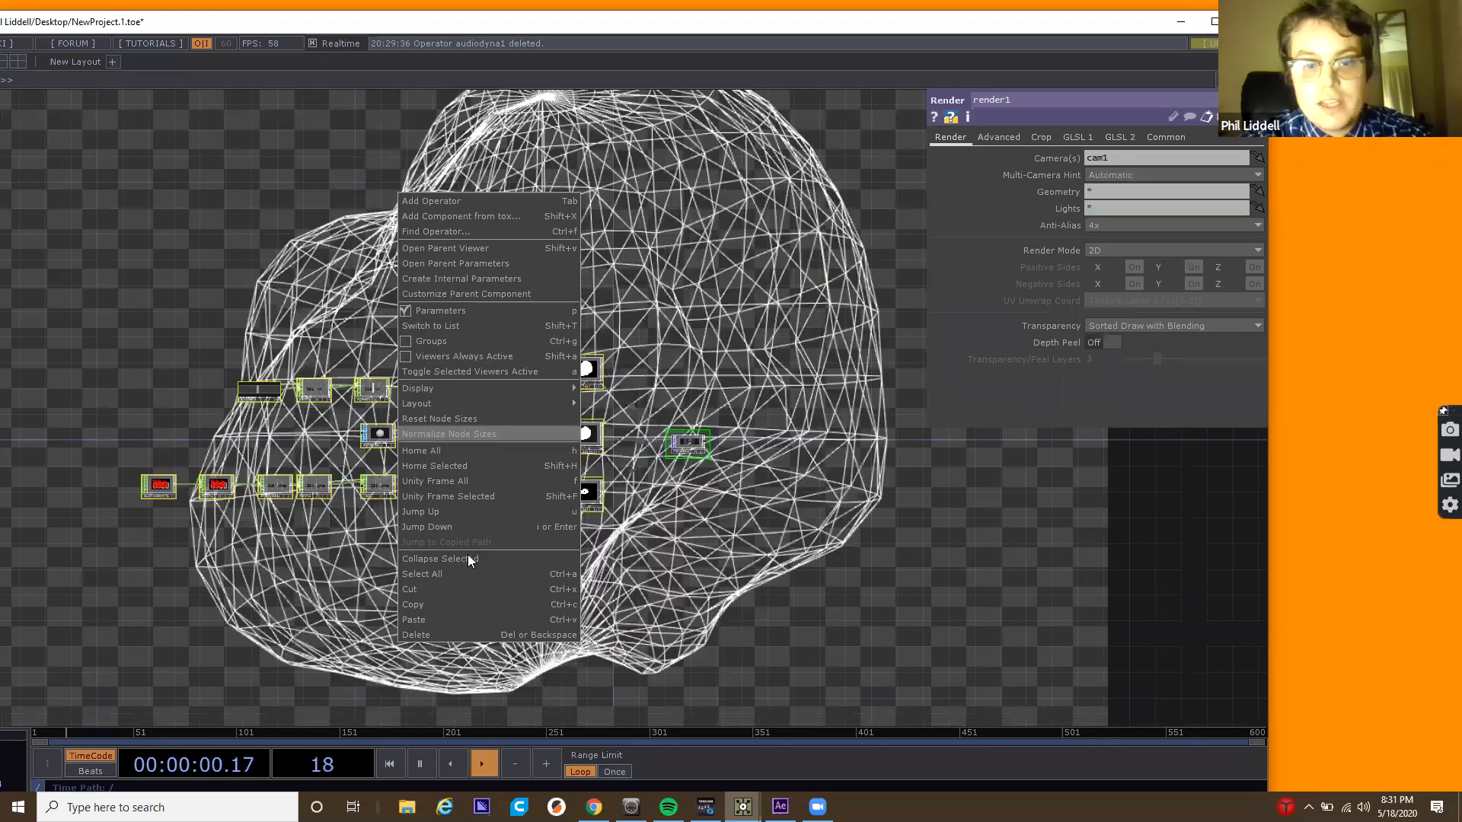
pyautogui.click(468, 557)
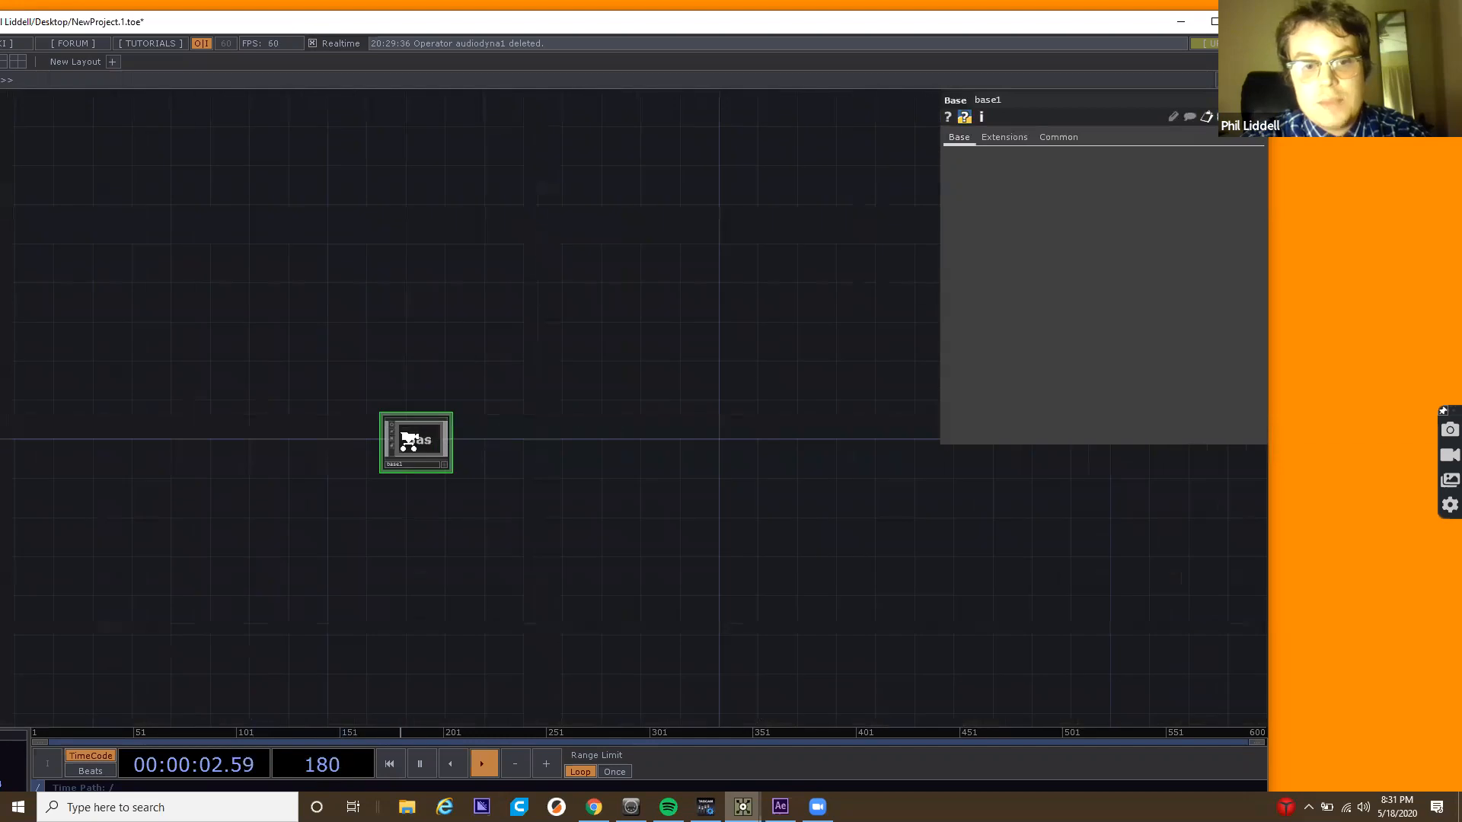
pyautogui.scroll(5, 408, 440)
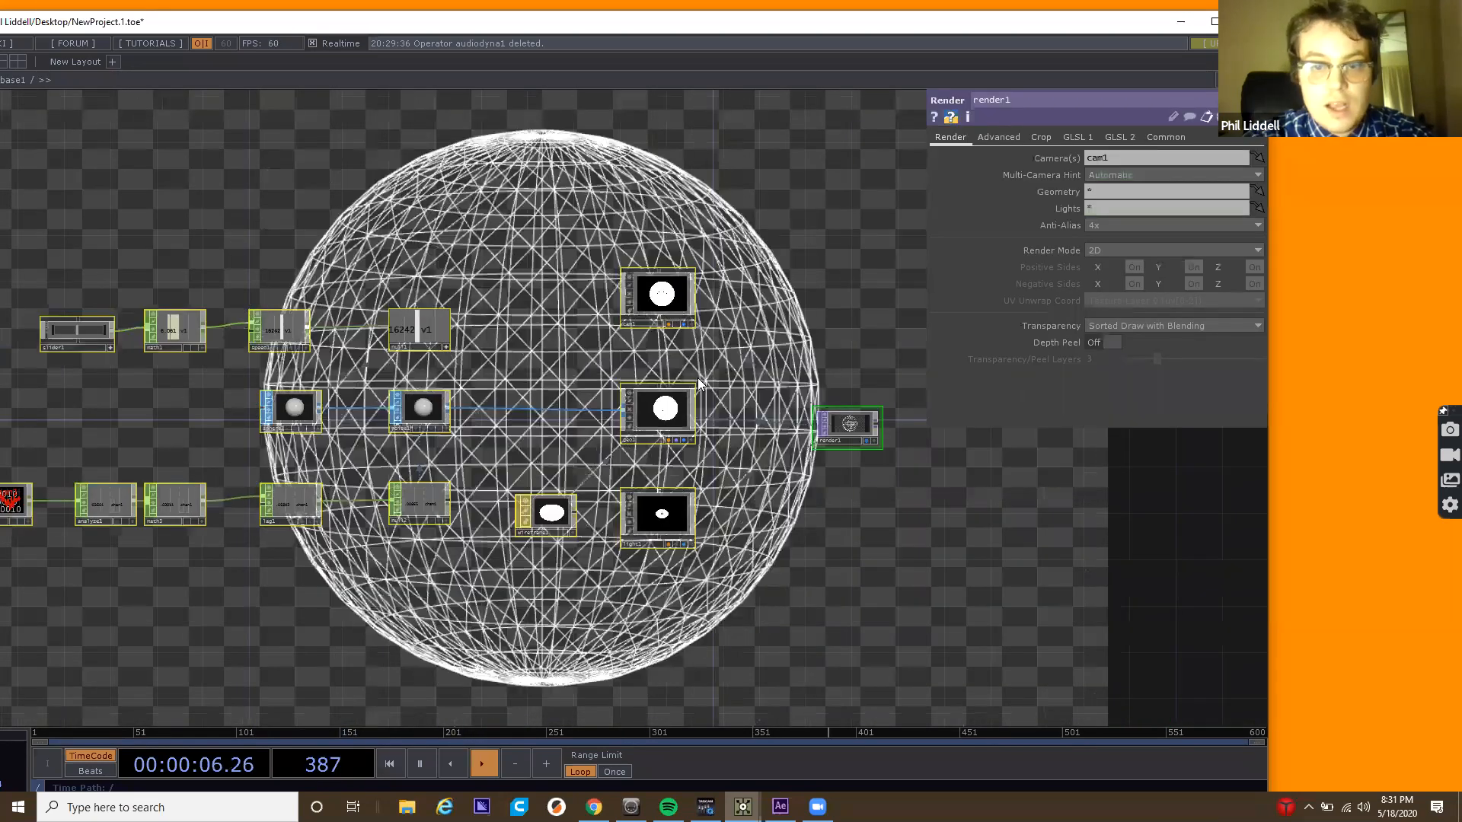
pyautogui.scroll(-3, 698, 378)
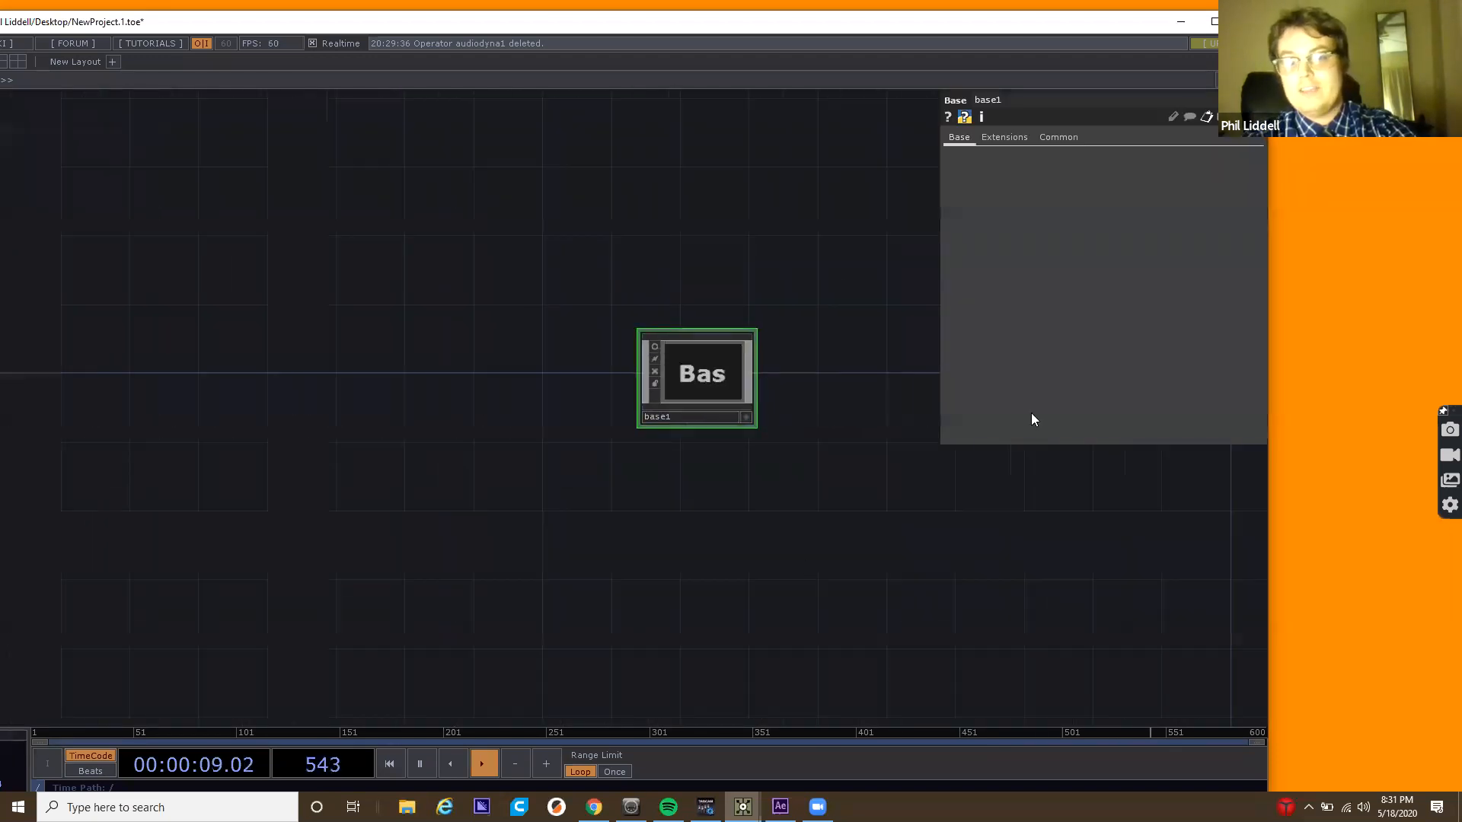
# Add a Null TOP beside base1 in the top-level network.
pyautogui.moveTo(834, 469); pyautogui.dragTo(687, 479)
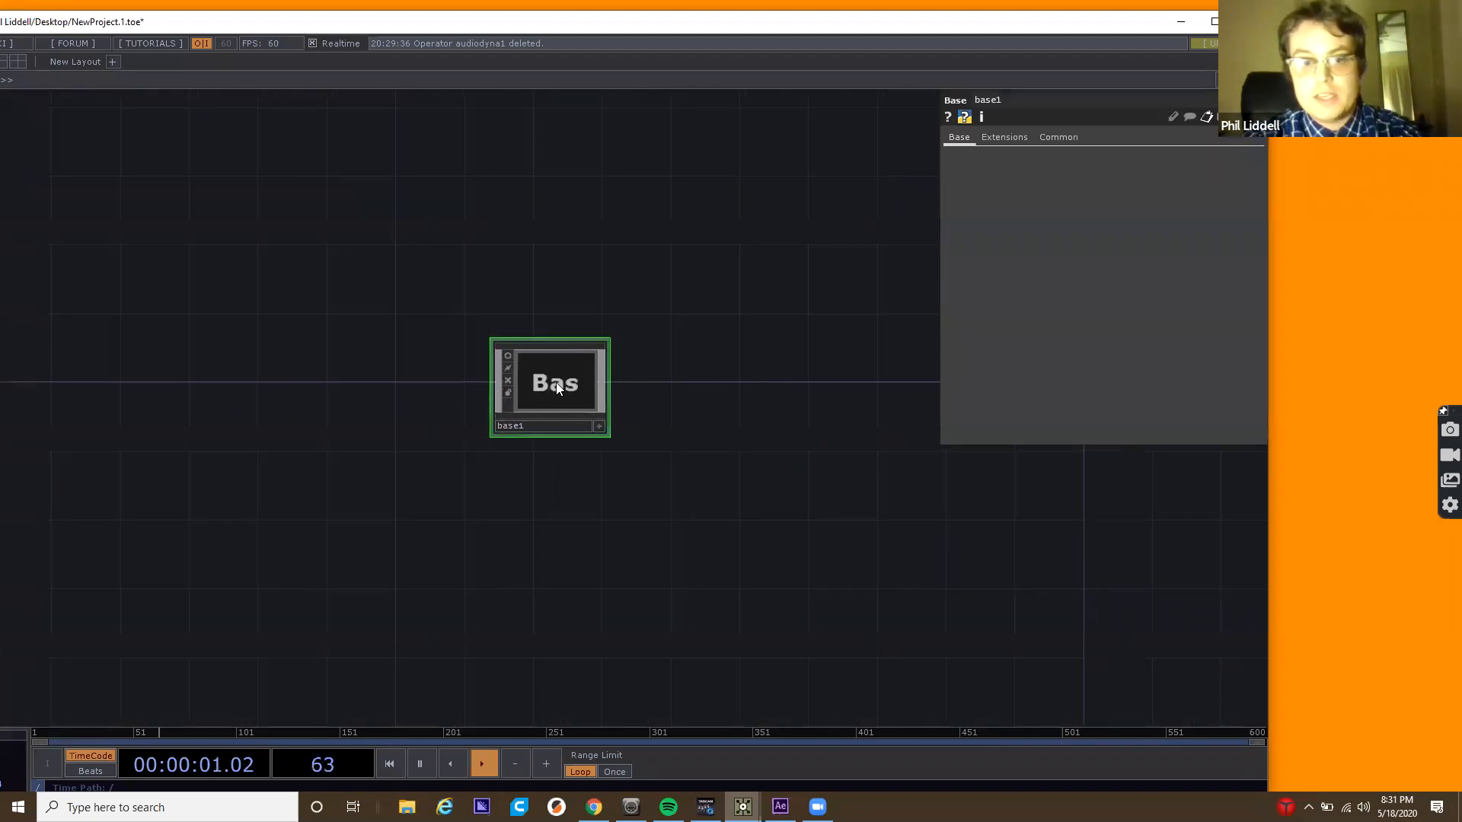
pyautogui.moveTo(649, 396); pyautogui.dragTo(577, 397)
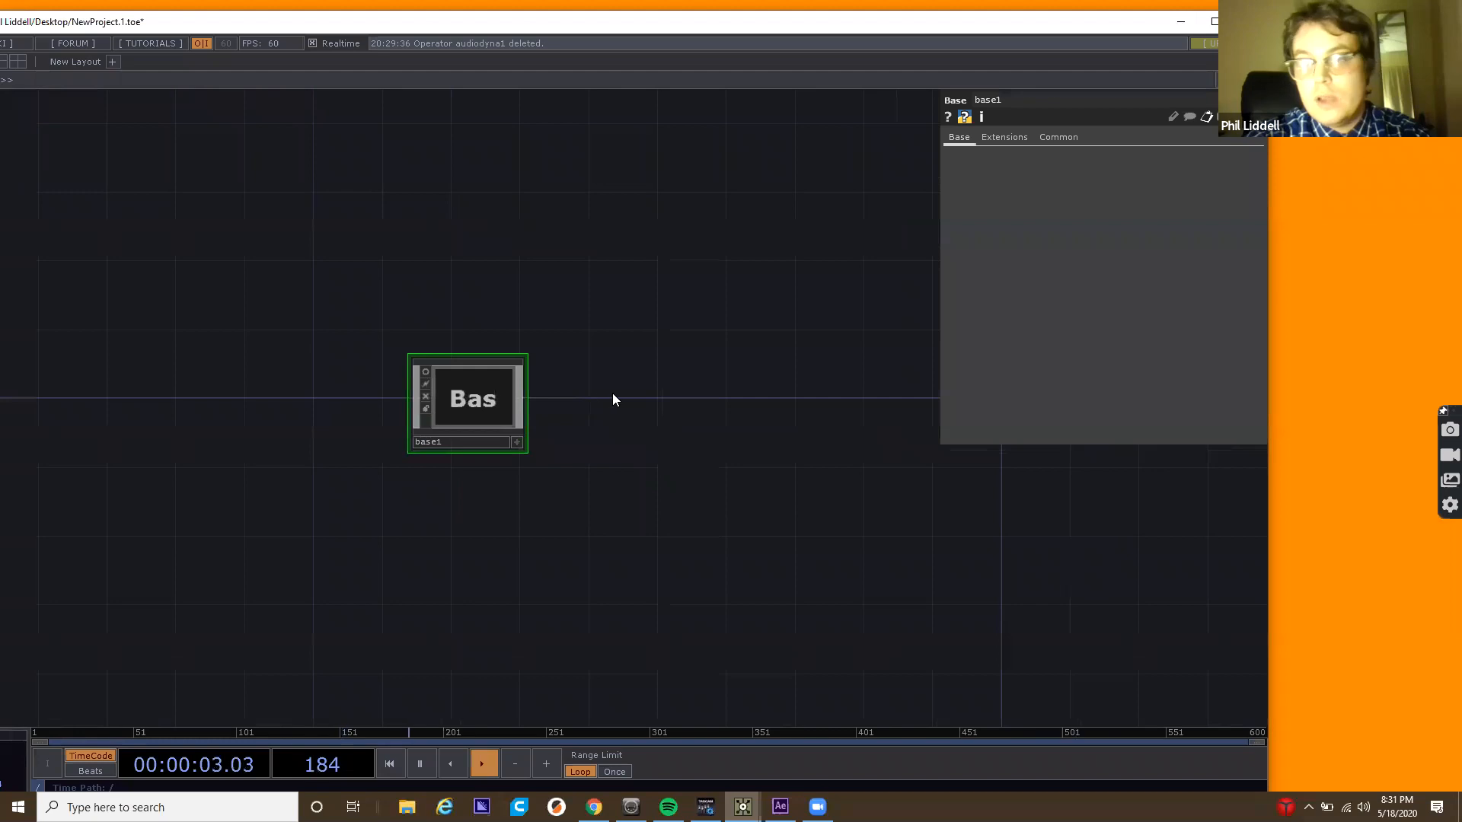
pyautogui.press('Tab')
pyautogui.write('nu')
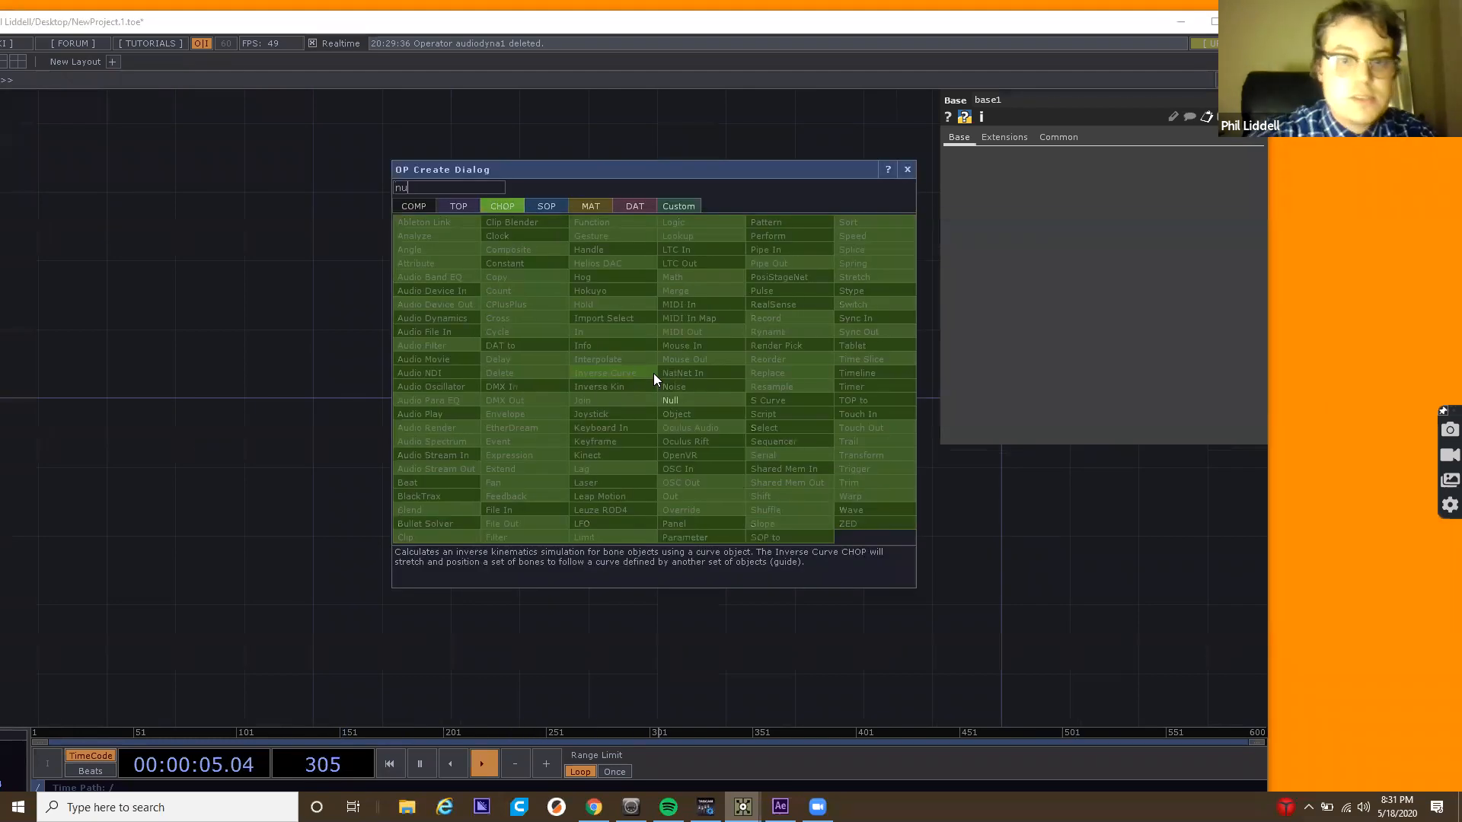
pyautogui.click(450, 207)
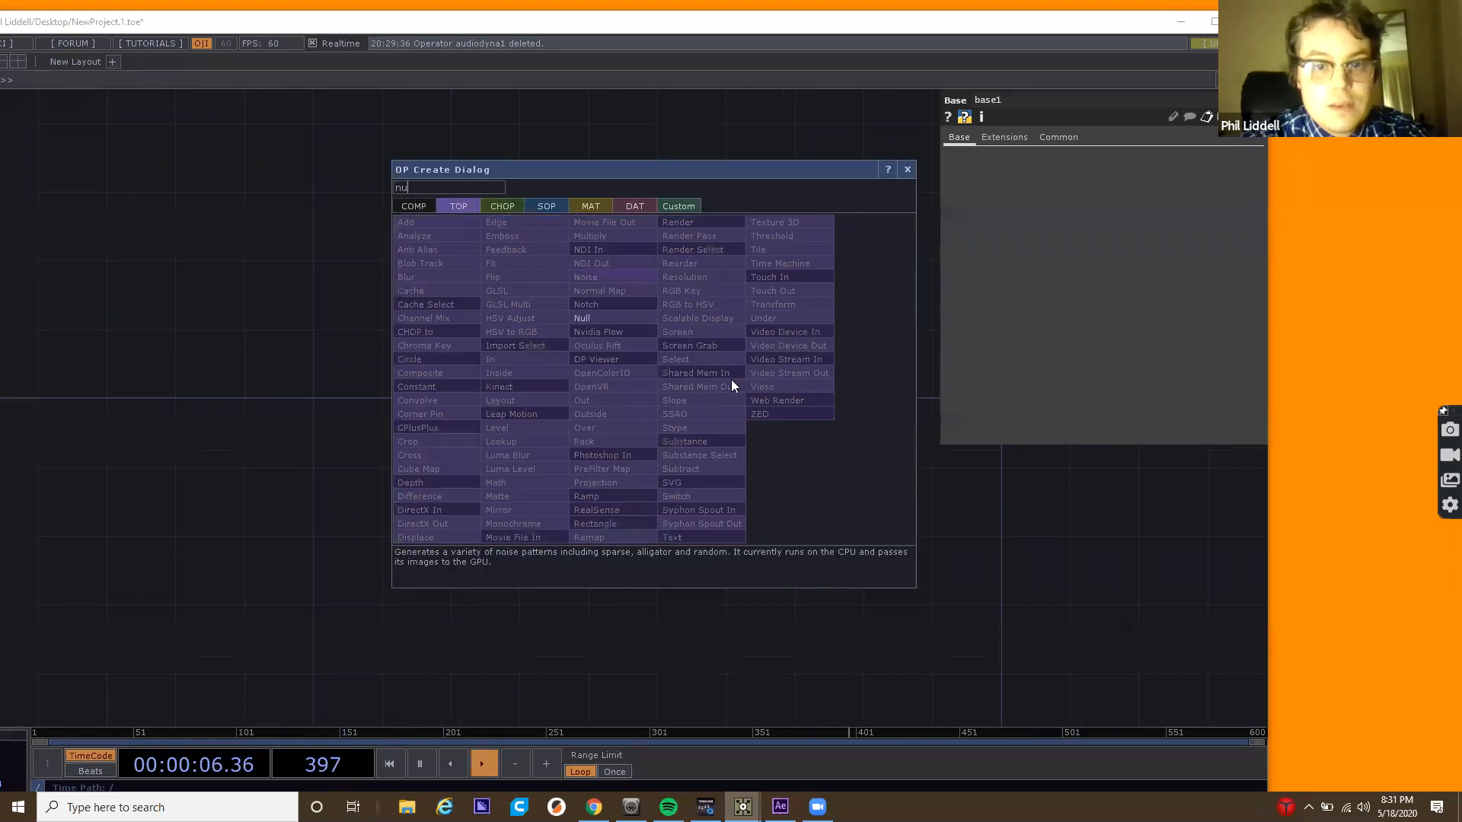
pyautogui.click(634, 322)
pyautogui.click(696, 407)
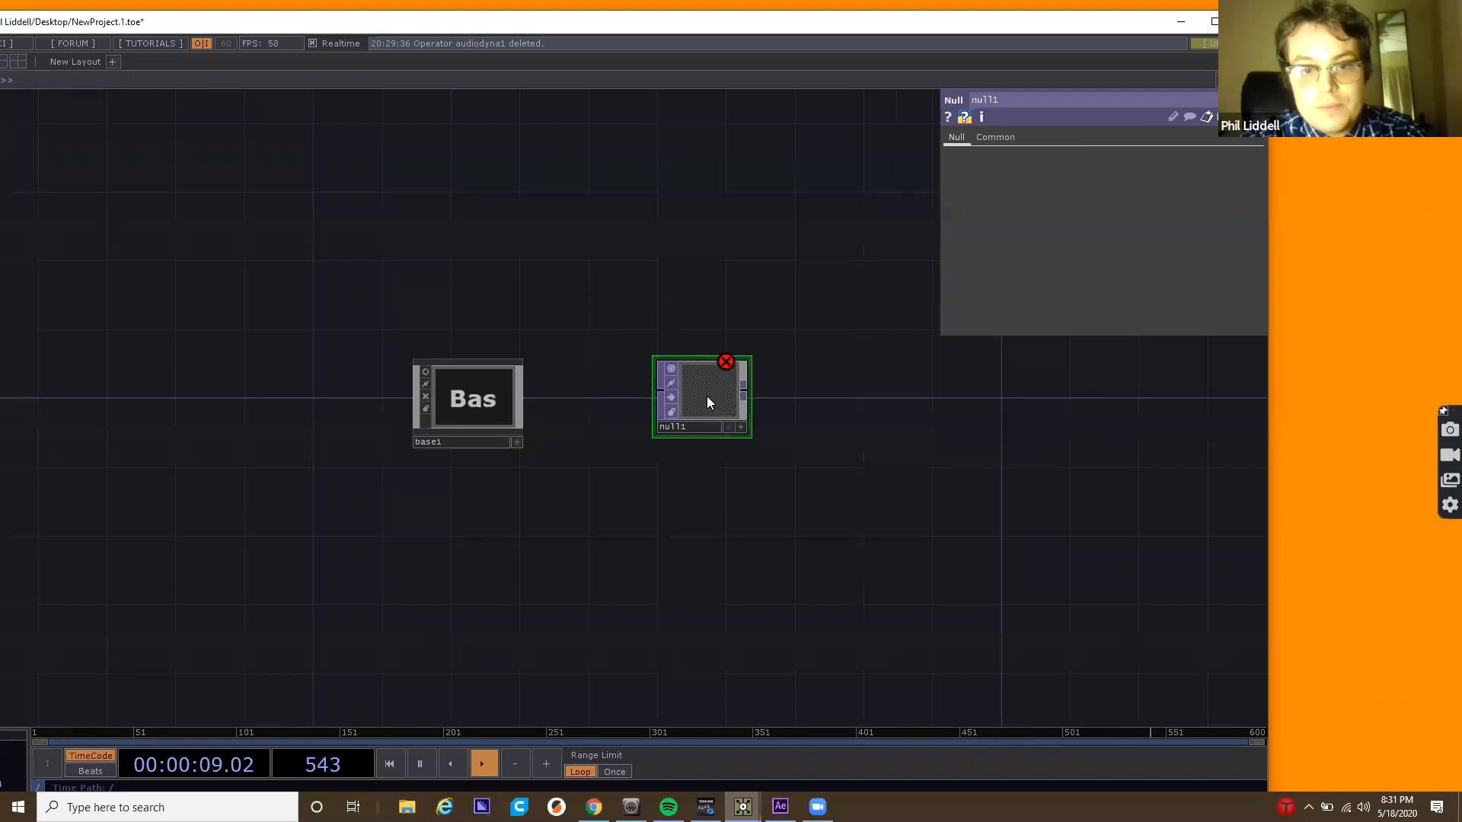
# Inside base1, add an Out TOP connected to render1's output.
pyautogui.doubleClick(468, 402)
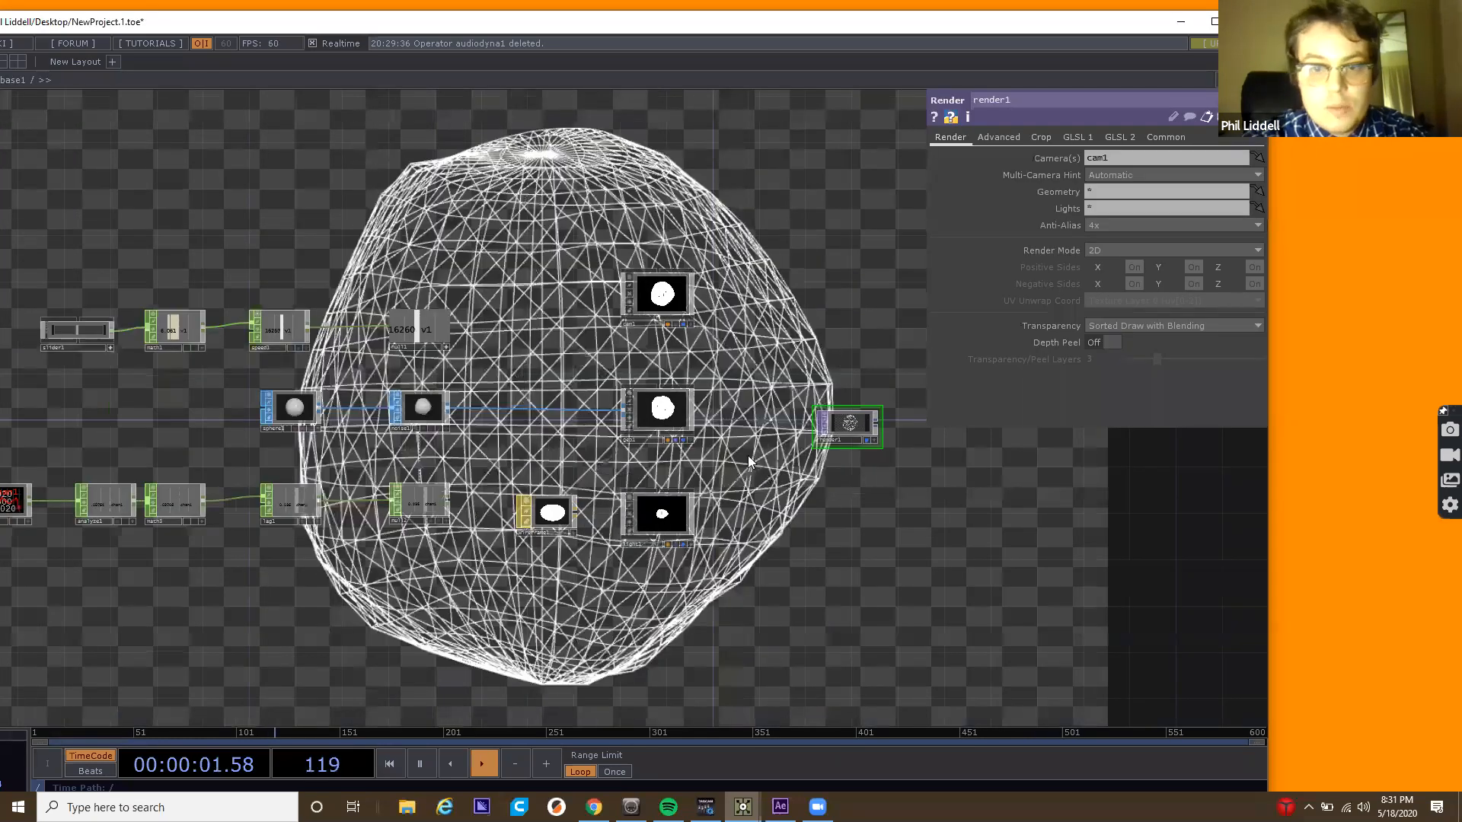
pyautogui.moveTo(748, 456); pyautogui.dragTo(611, 488)
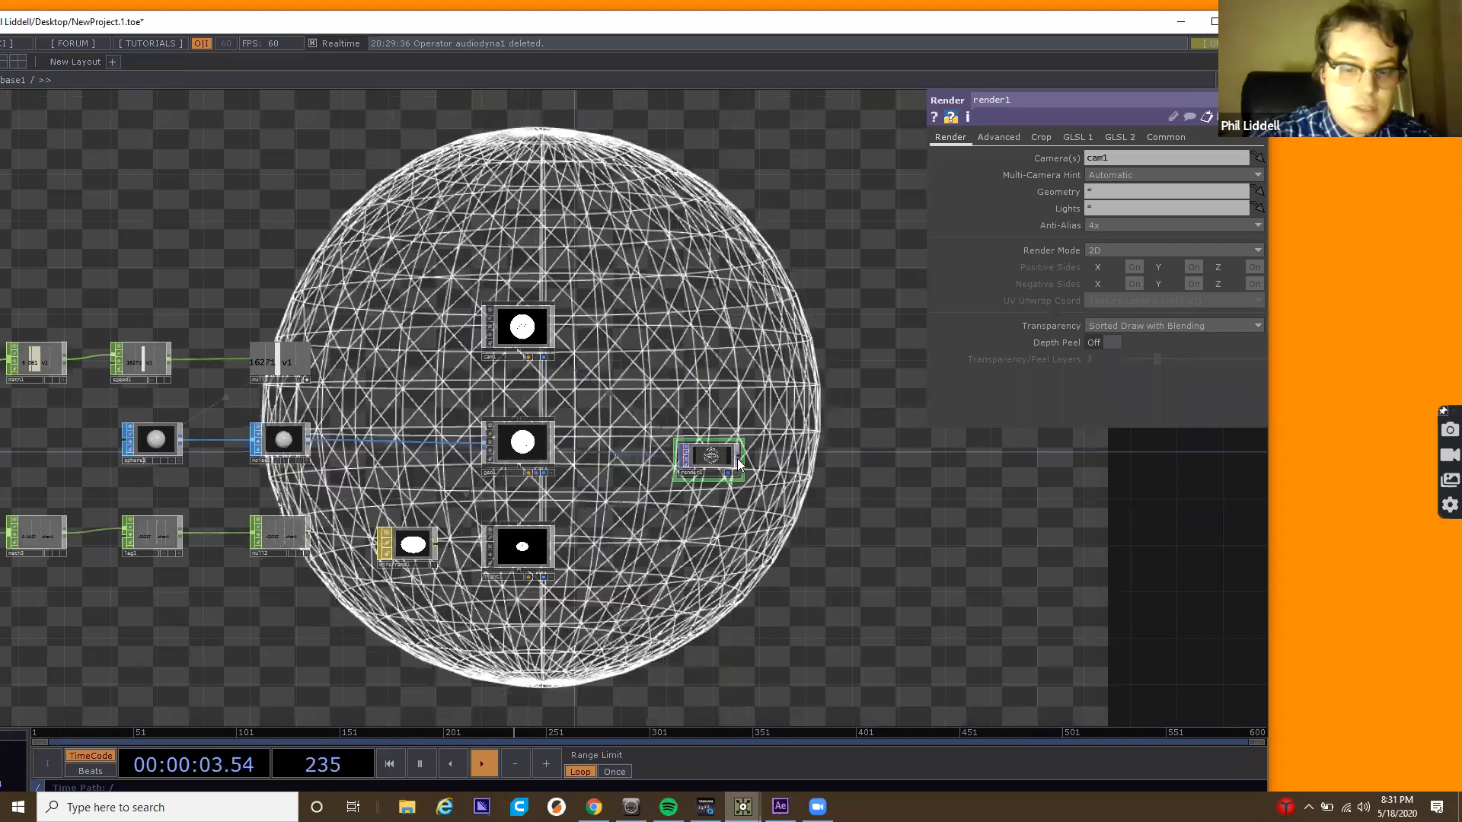
pyautogui.rightClick(739, 463)
pyautogui.write('out')
pyautogui.click(716, 485)
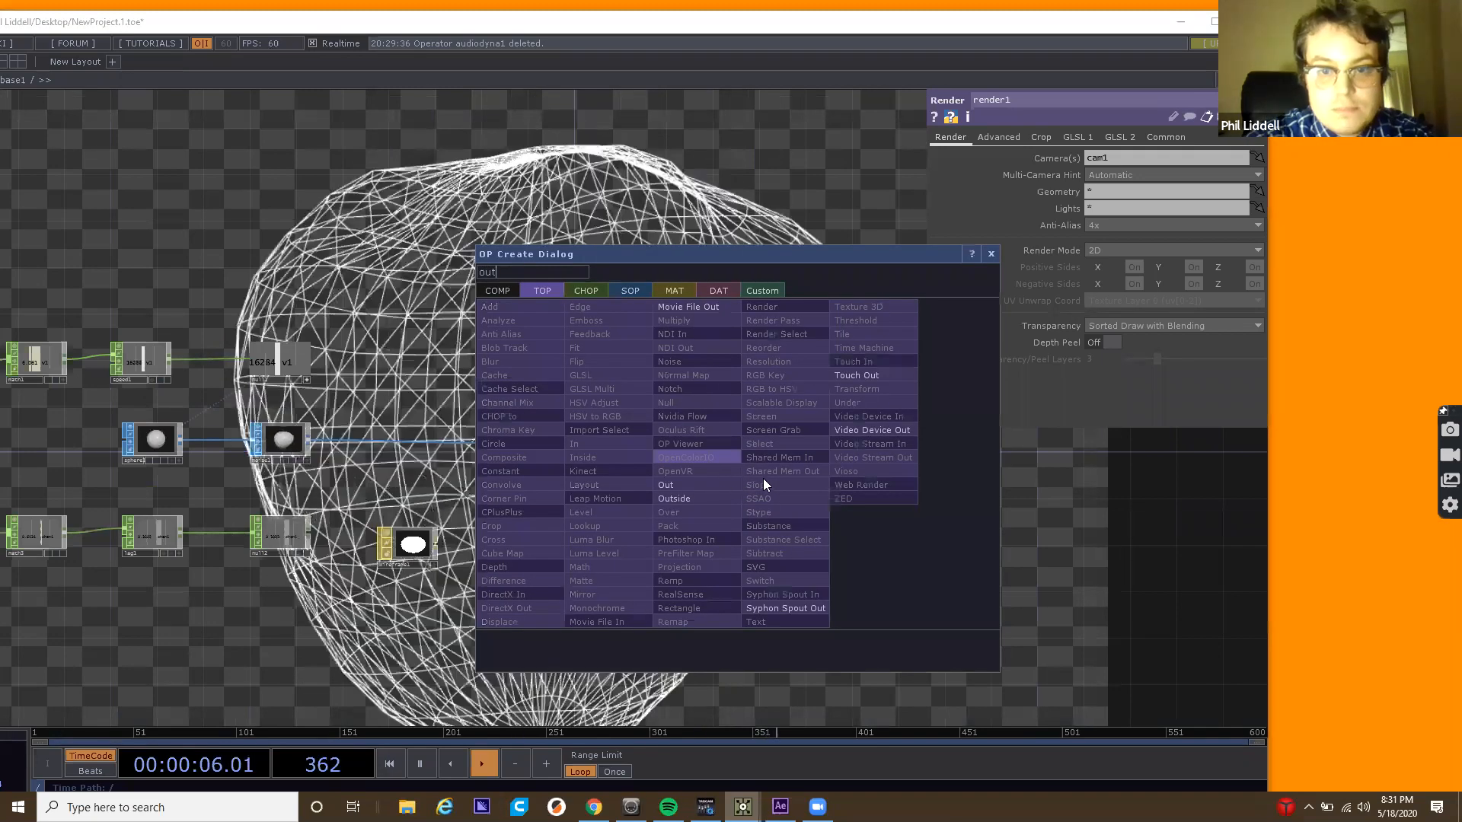
pyautogui.click(813, 457)
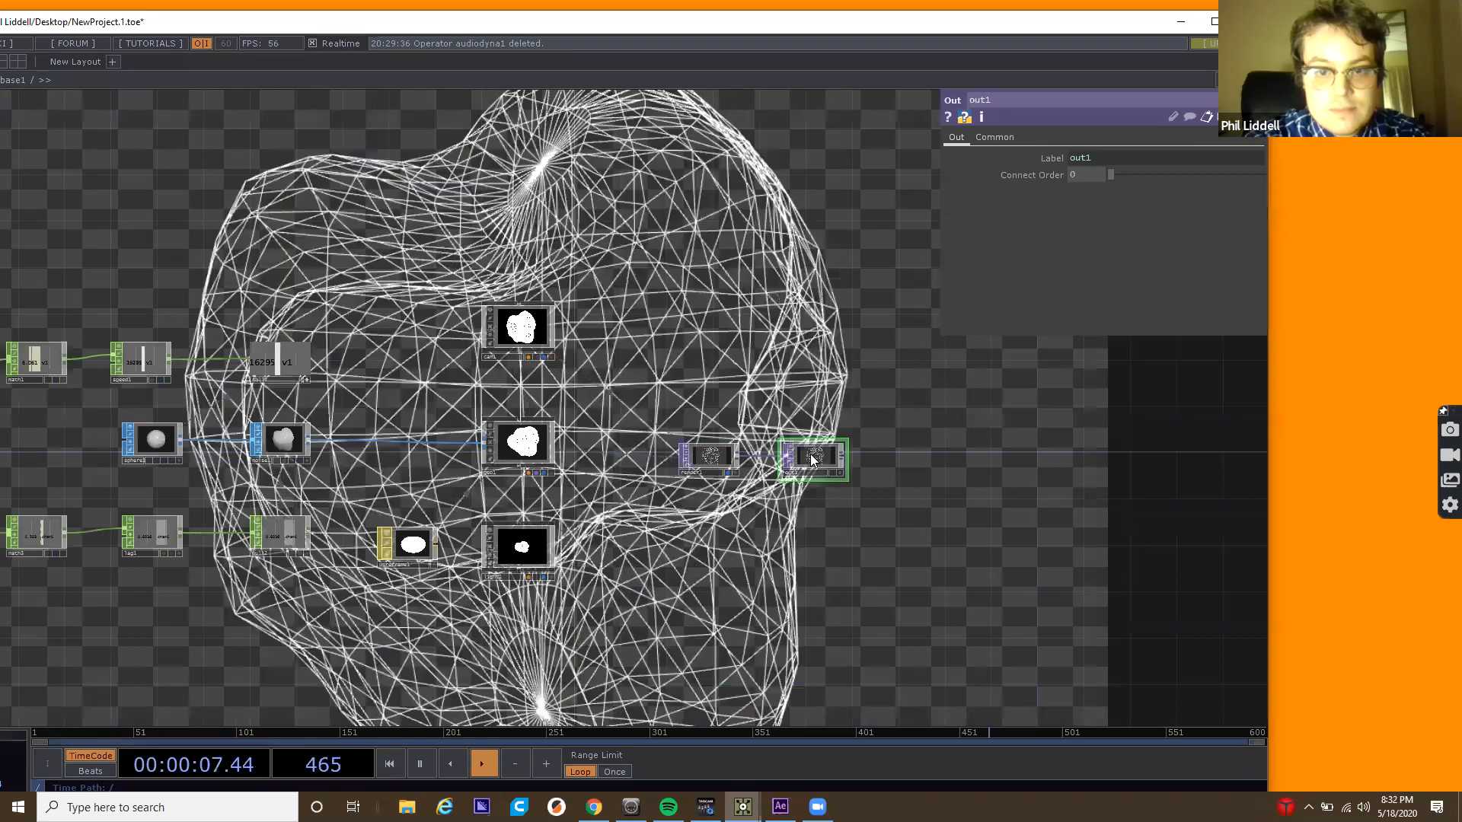
# Return to the parent network and connect base1's output to null1.
pyautogui.press('u')
pyautogui.moveTo(830, 454); pyautogui.dragTo(877, 456)
pyautogui.scroll(8, 900, 457)
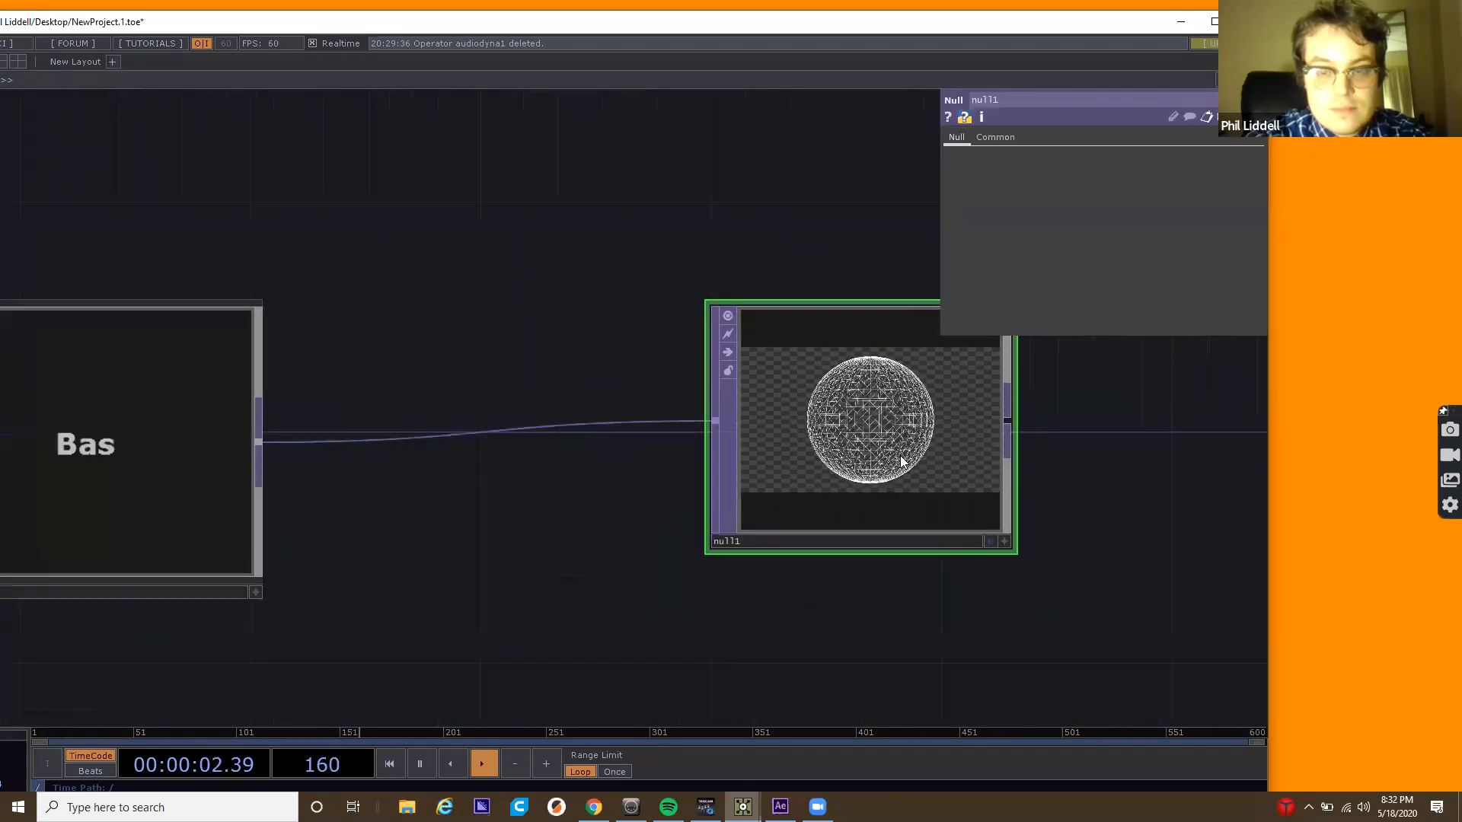
# Examine the wireframe image in null1's viewer and its connection from base1.
pyautogui.scroll(2, 900, 457)
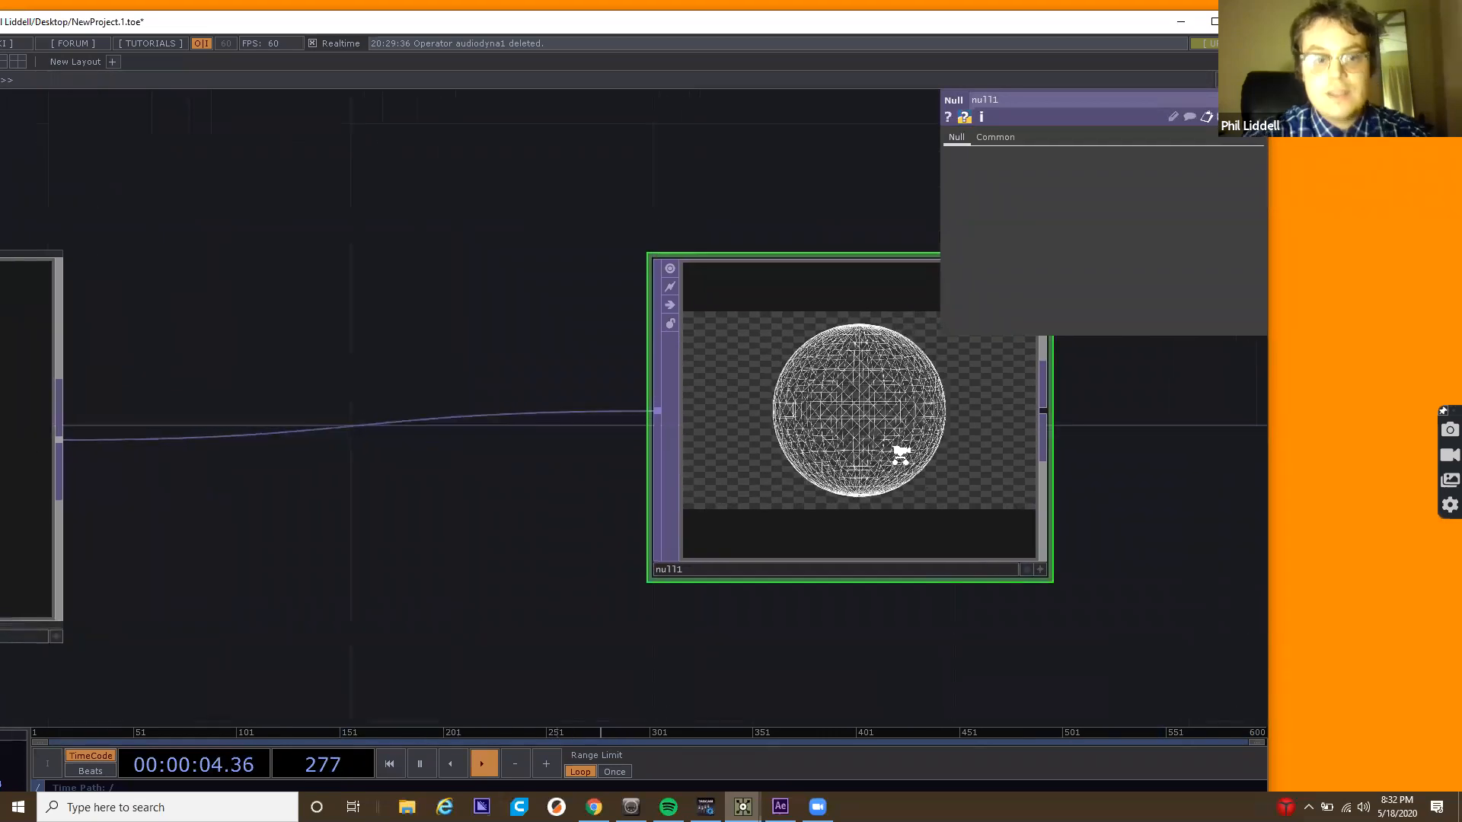
pyautogui.scroll(-5, 900, 457)
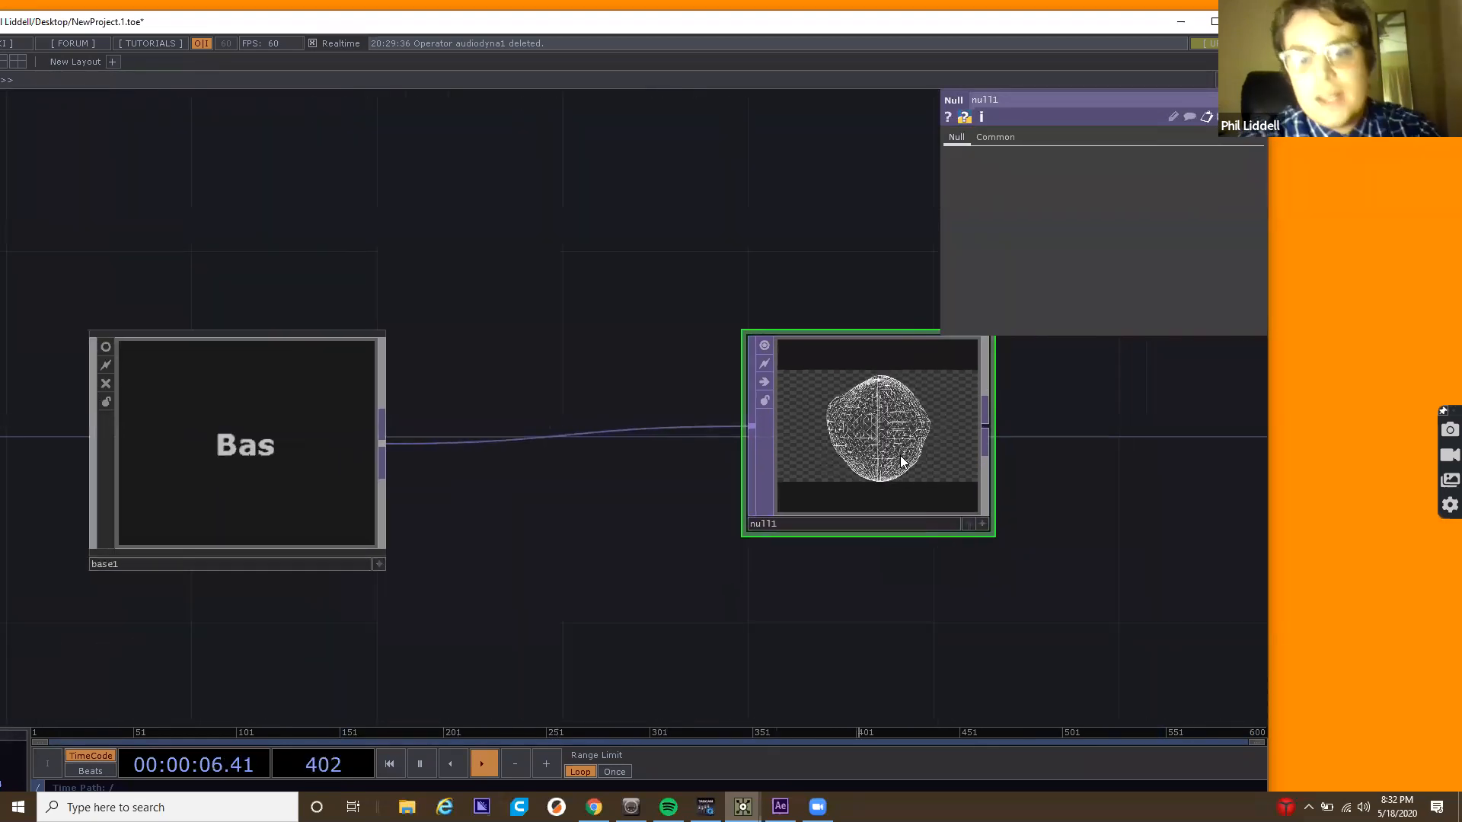
pyautogui.scroll(2, 901, 461)
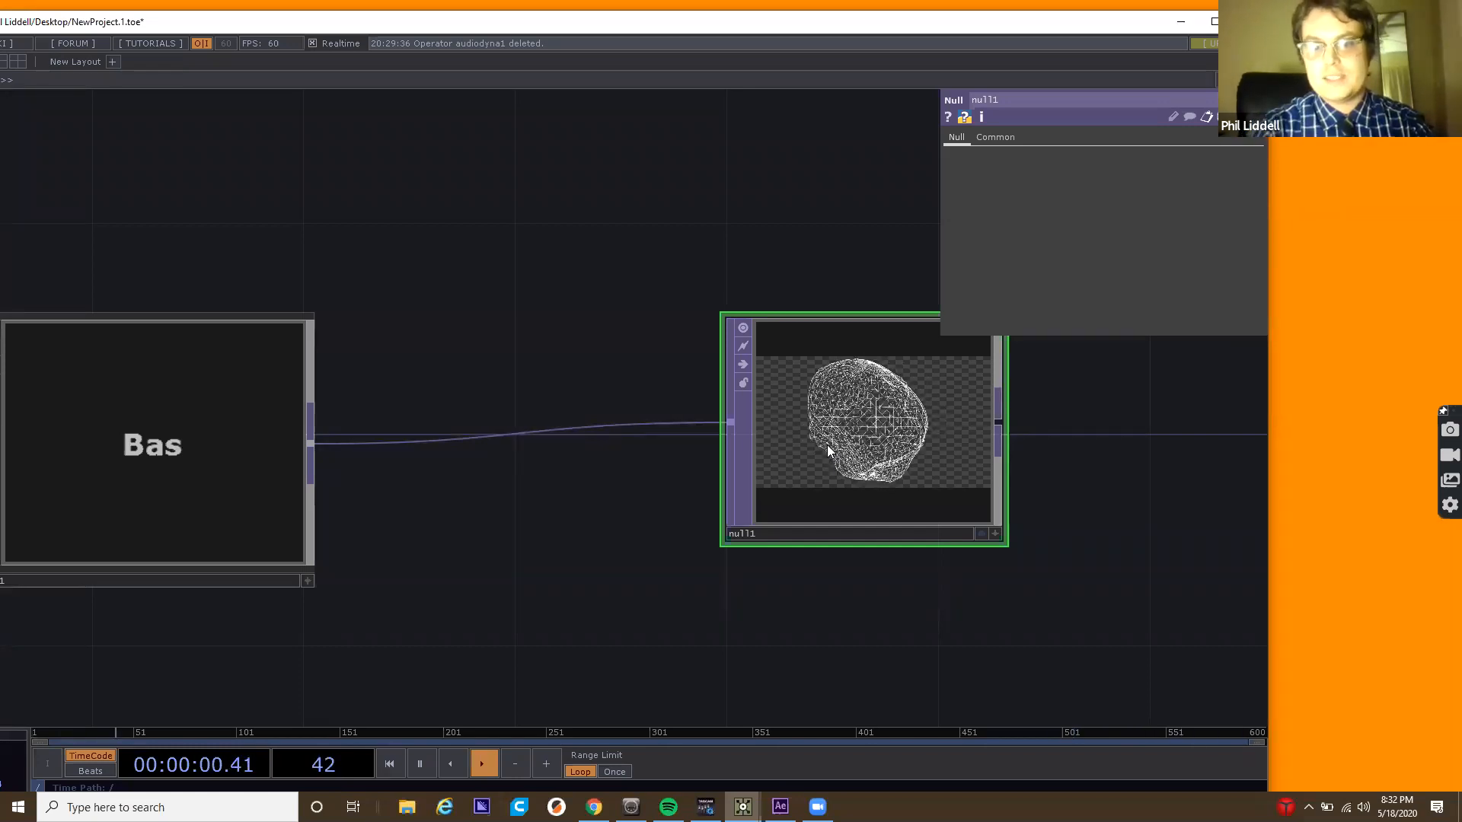
pyautogui.scroll(5, 855, 424)
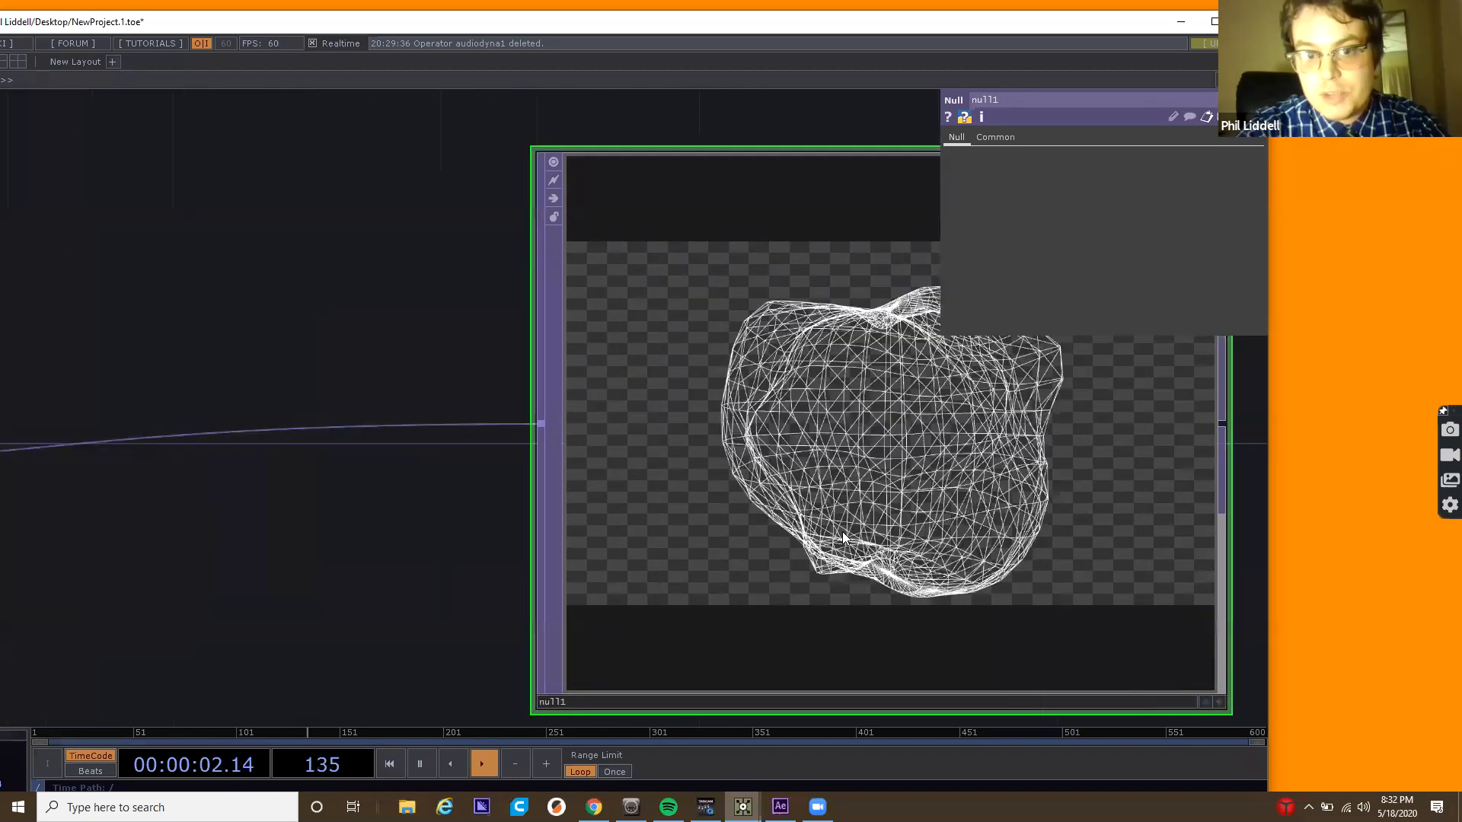
pyautogui.scroll(-8, 862, 519)
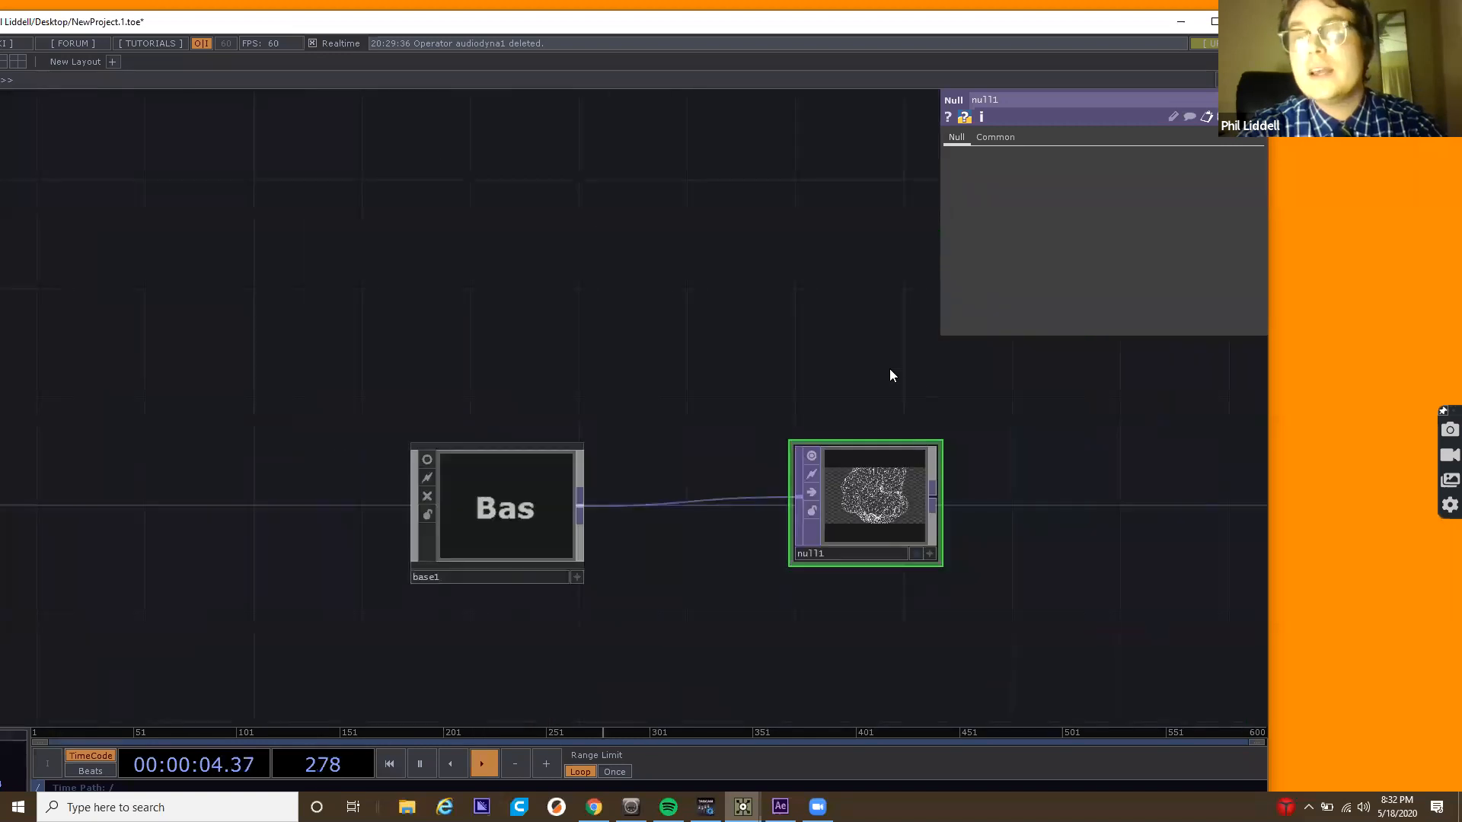
pyautogui.moveTo(871, 358); pyautogui.dragTo(792, 345)
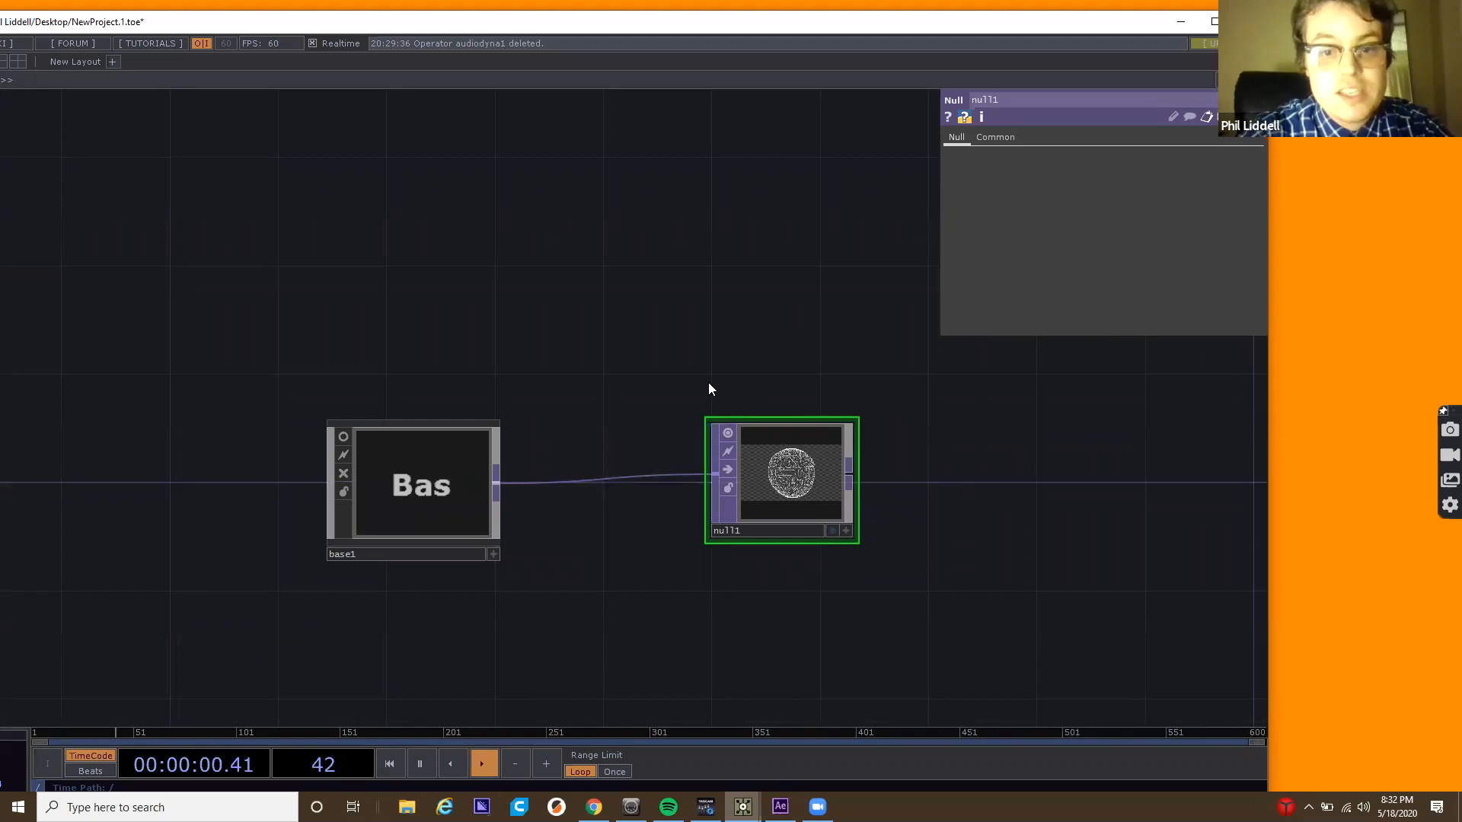
pyautogui.moveTo(708, 385); pyautogui.dragTo(459, 376)
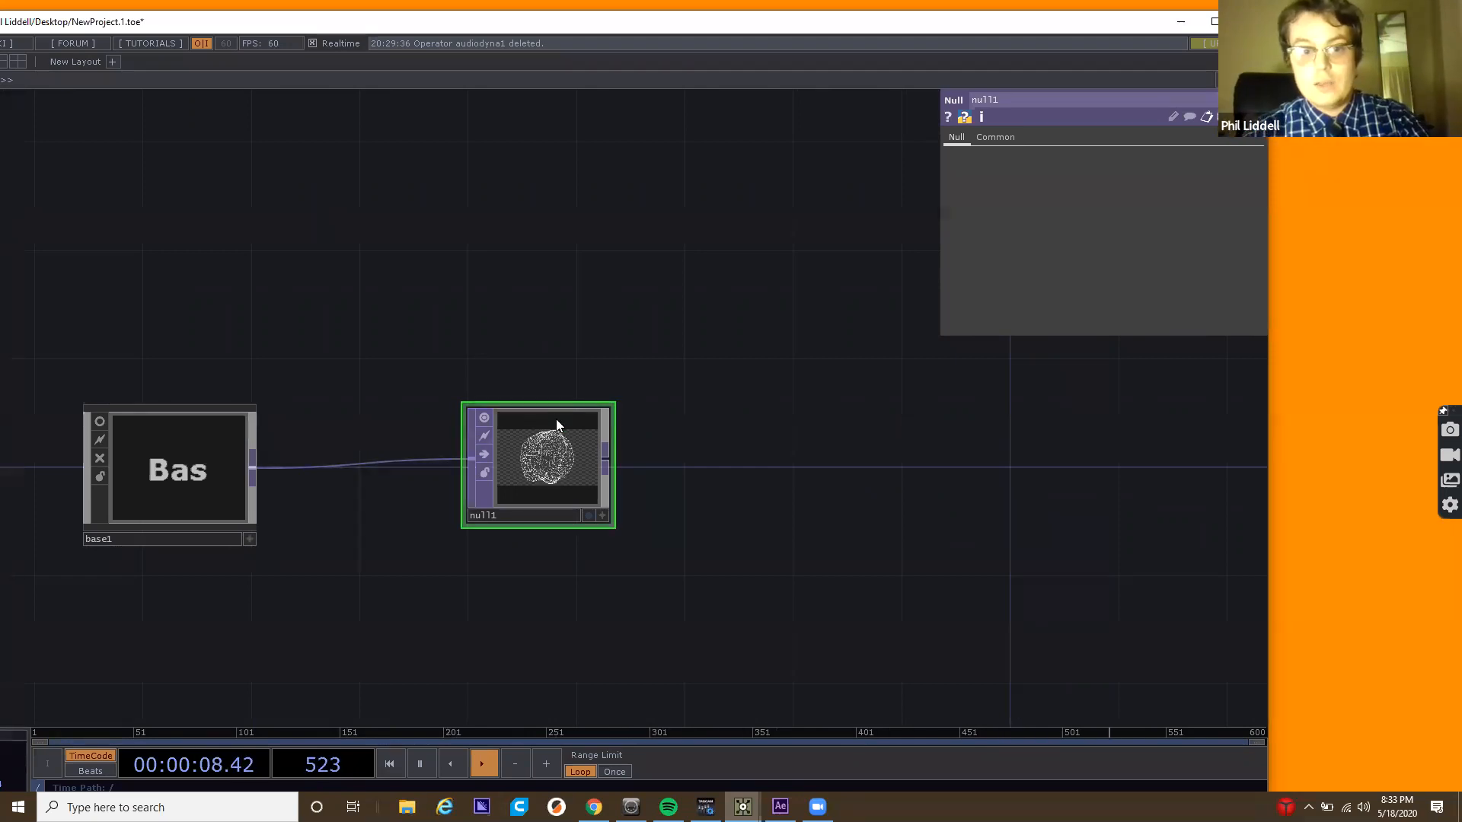
pyautogui.scroll(1, 579, 434)
pyautogui.scroll(3, 556, 421)
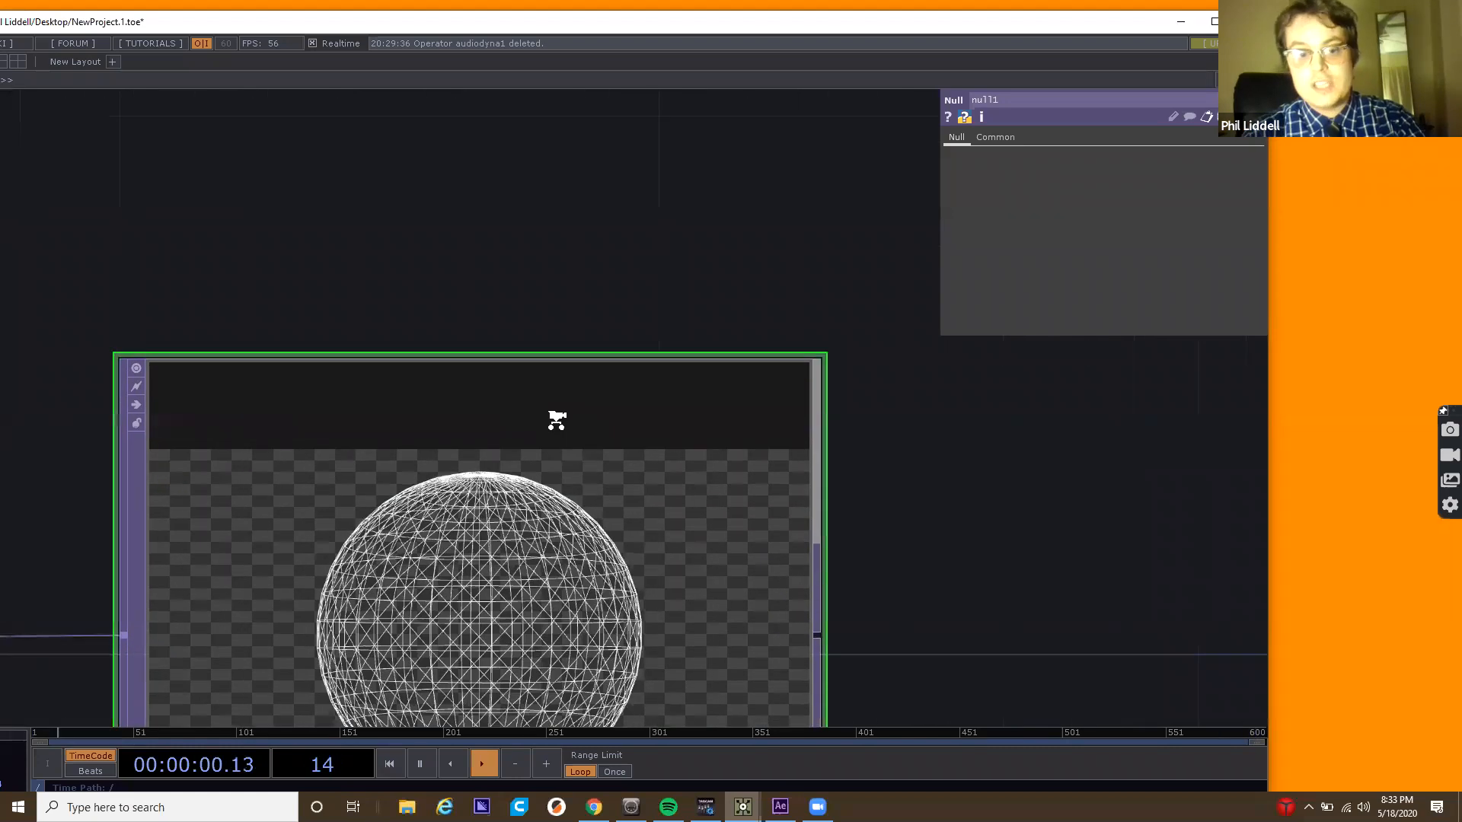
pyautogui.scroll(-10, 510, 424)
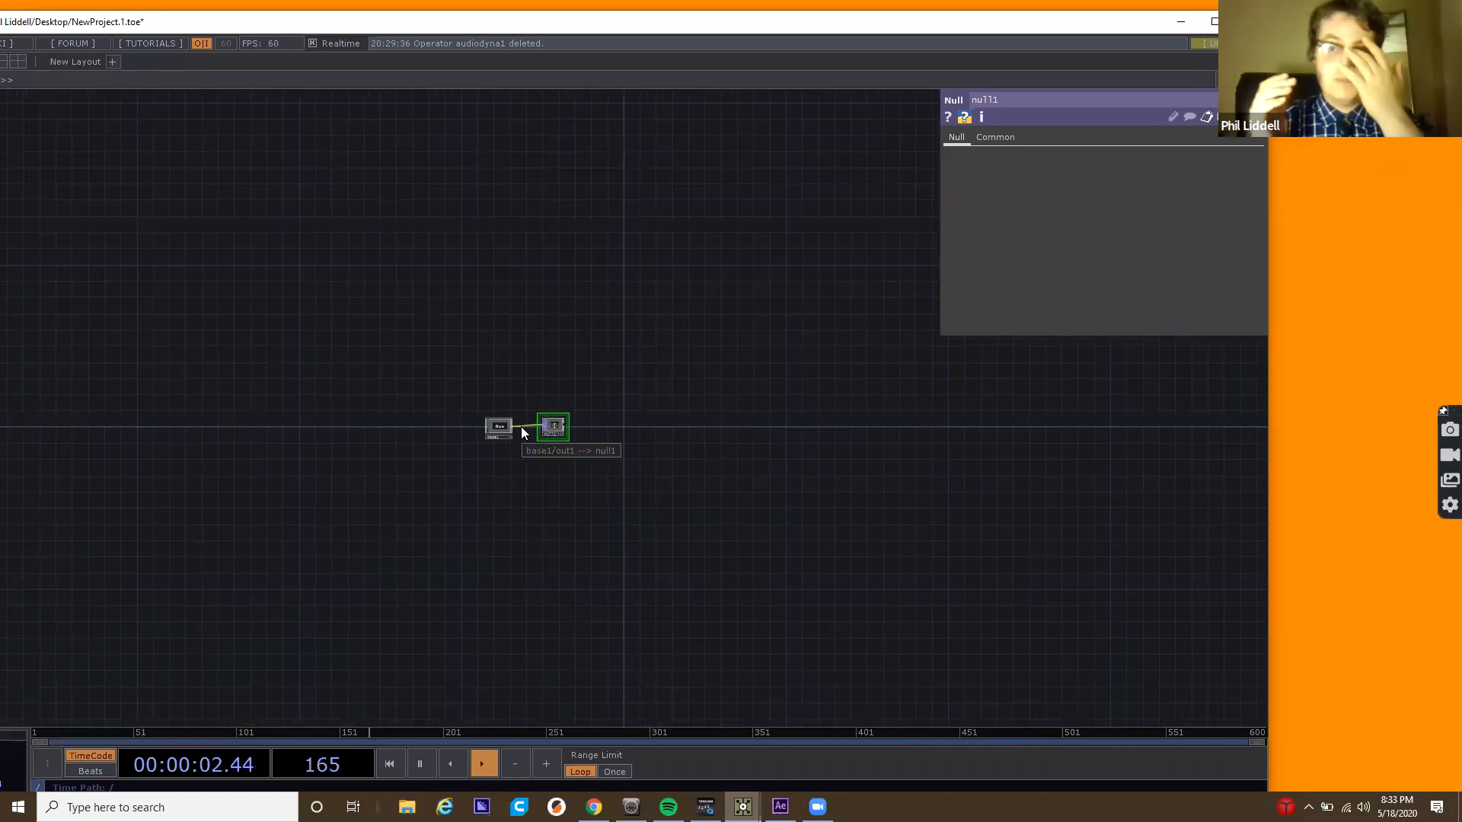
# Add a second Base component below base1.
pyautogui.scroll(5, 525, 438)
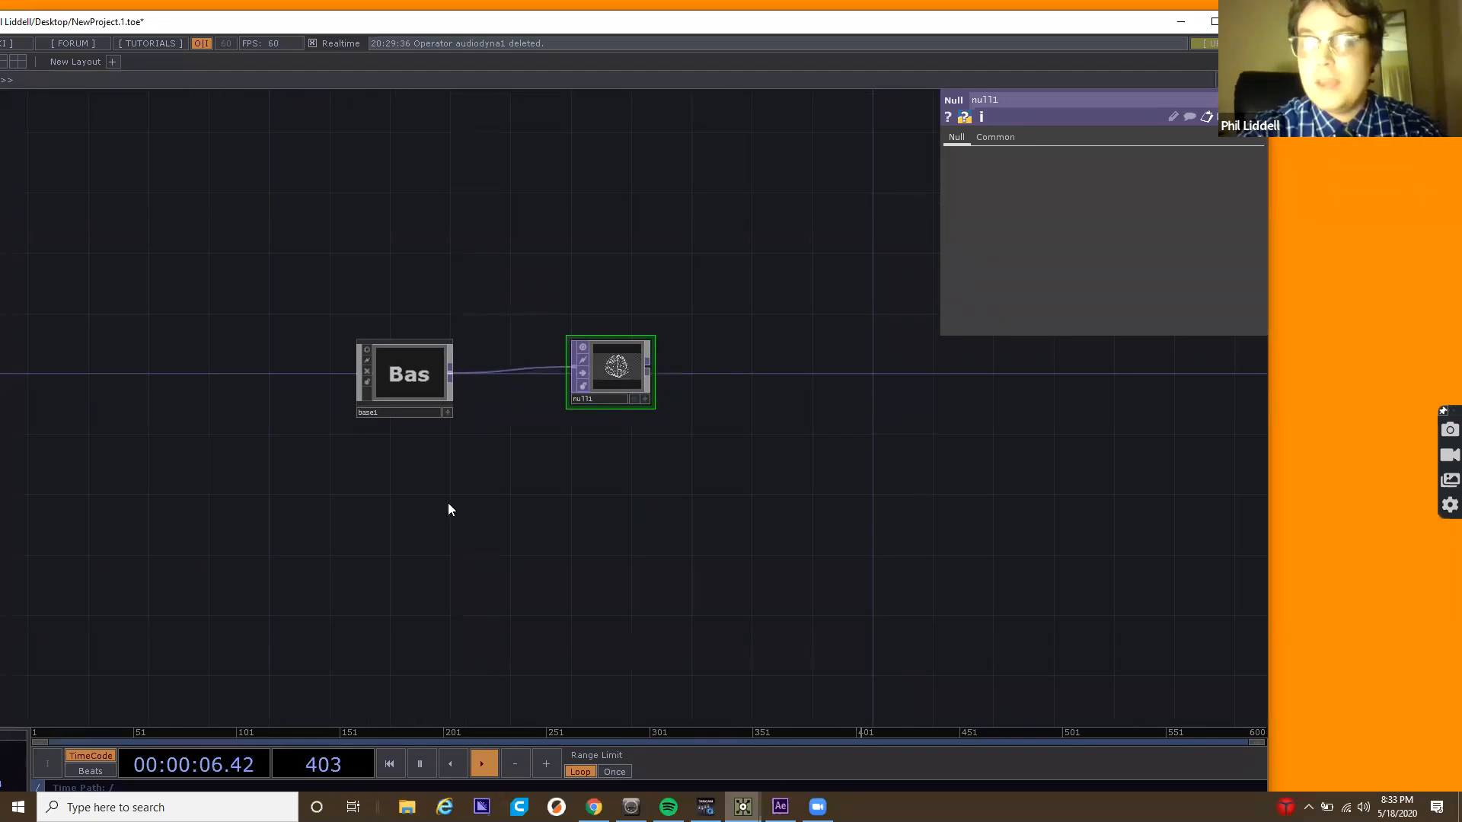
pyautogui.press('Tab')
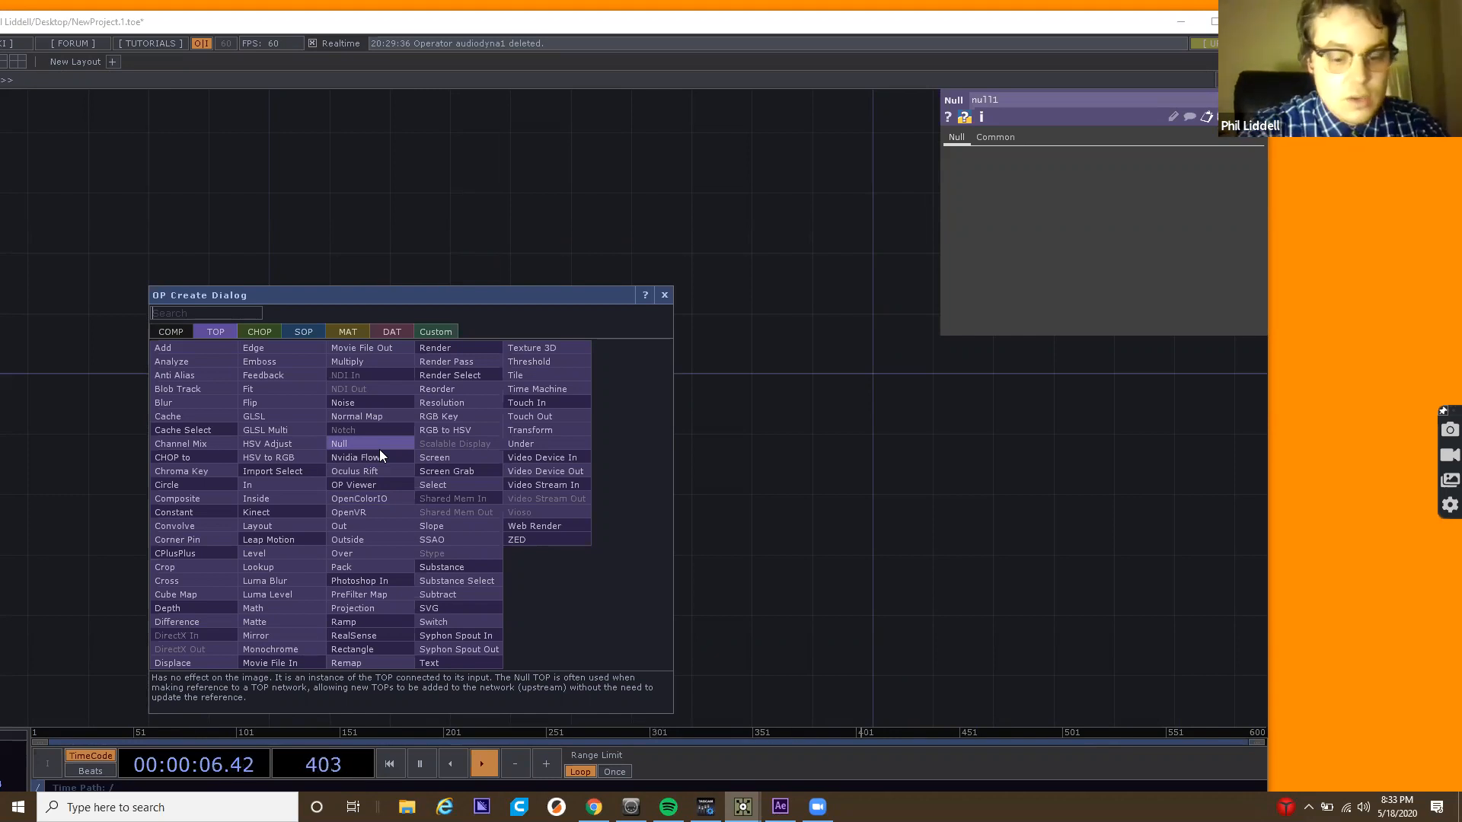
pyautogui.click(160, 330)
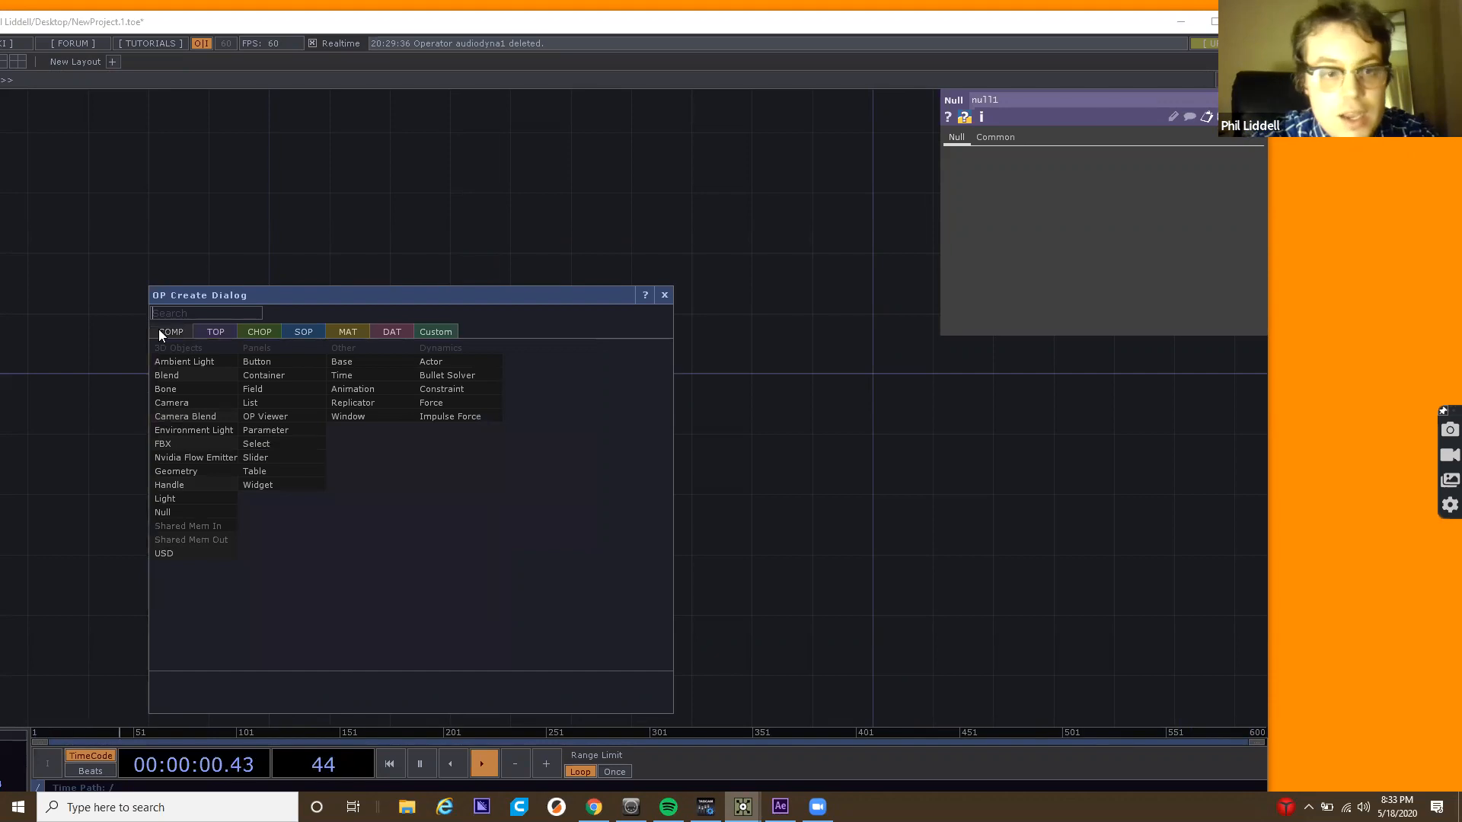
pyautogui.write('ba')
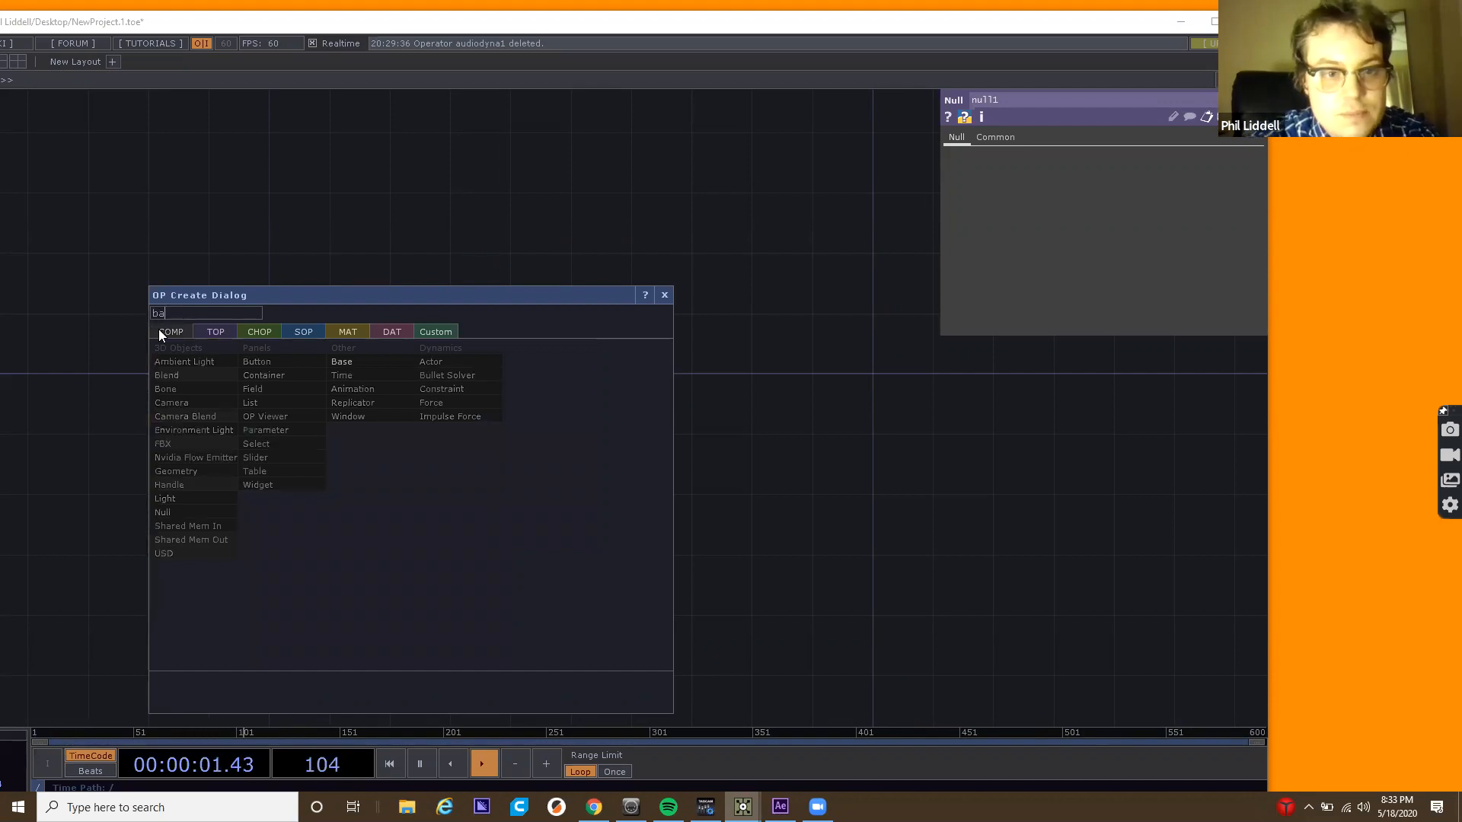
pyautogui.click(352, 361)
pyautogui.click(392, 484)
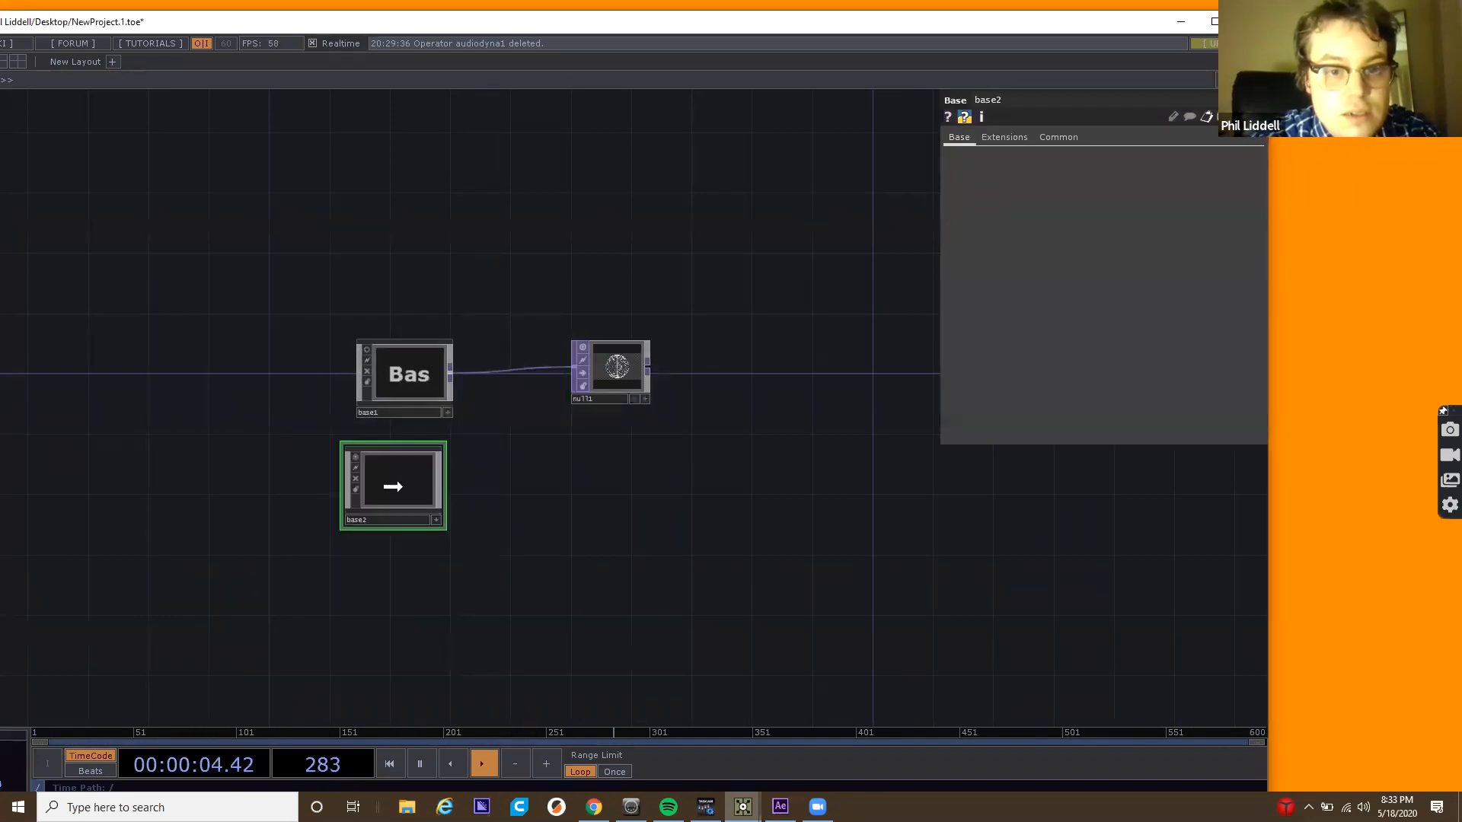
# Enter base2 and place a Geometry component in its empty network.
pyautogui.press('i')
pyautogui.moveTo(423, 423); pyautogui.dragTo(316, 415)
pyautogui.moveTo(630, 326); pyautogui.dragTo(434, 313)
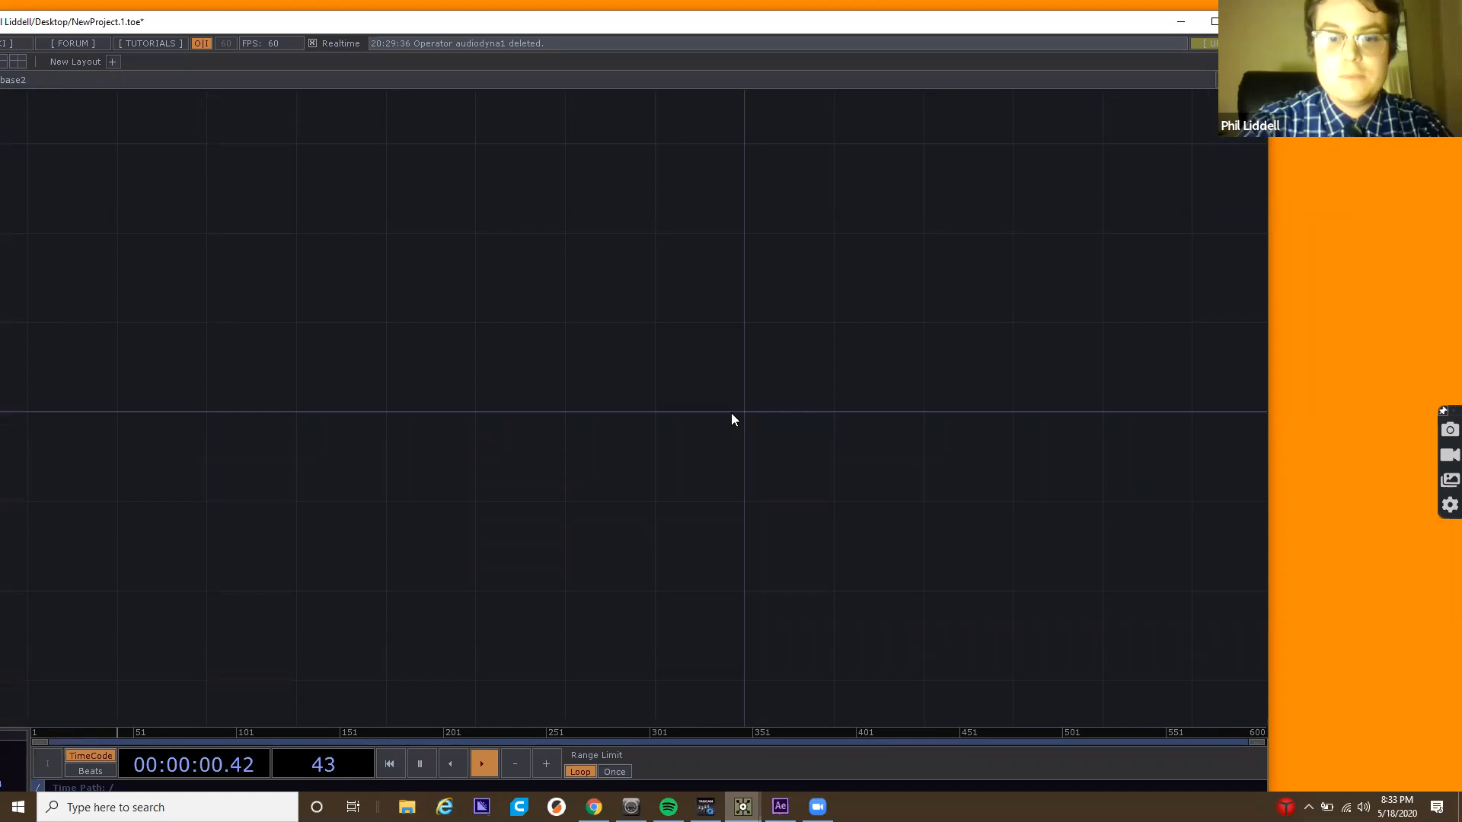
pyautogui.press('Tab')
pyautogui.write('geom')
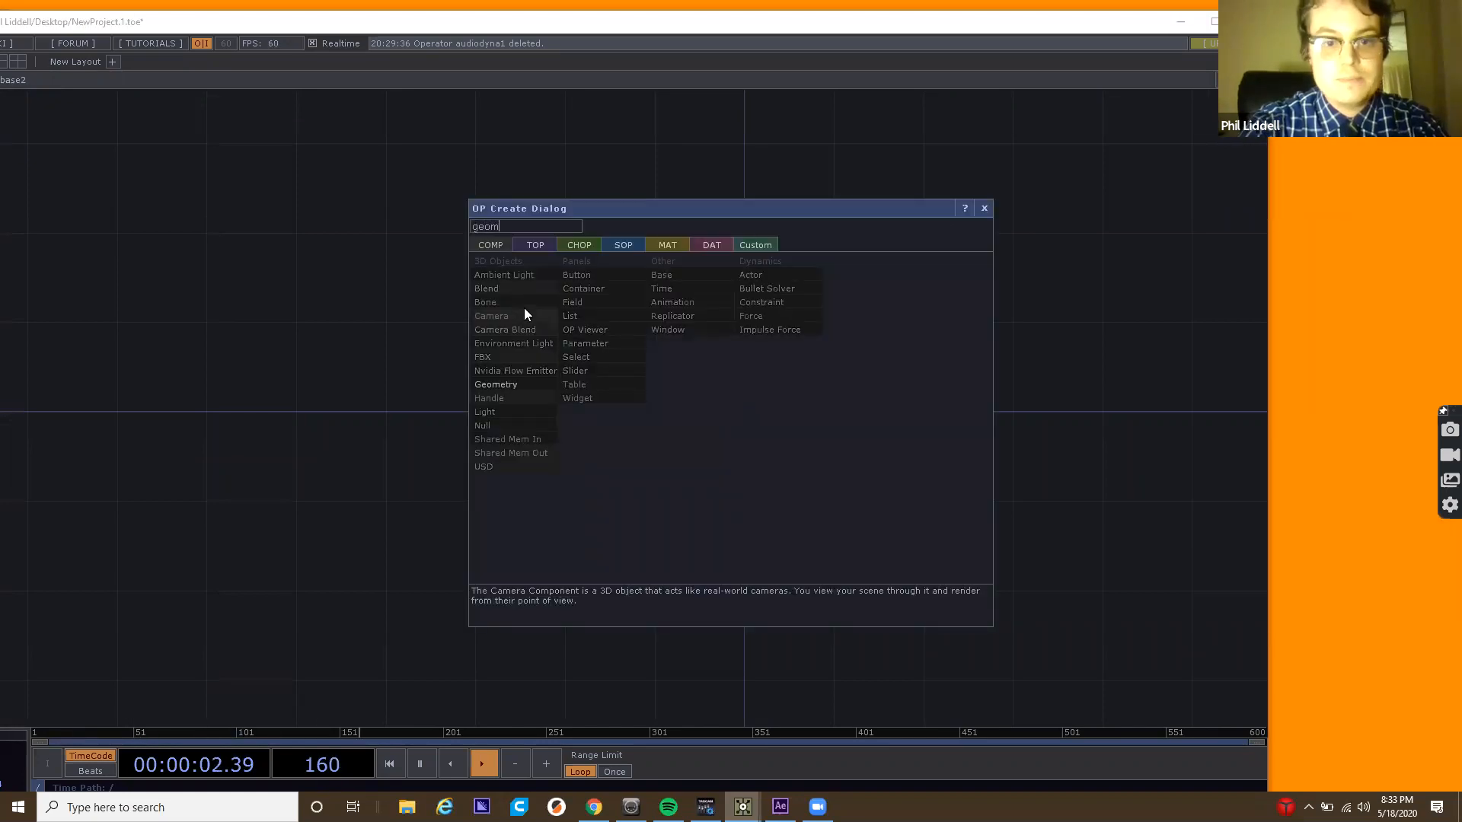
pyautogui.click(545, 384)
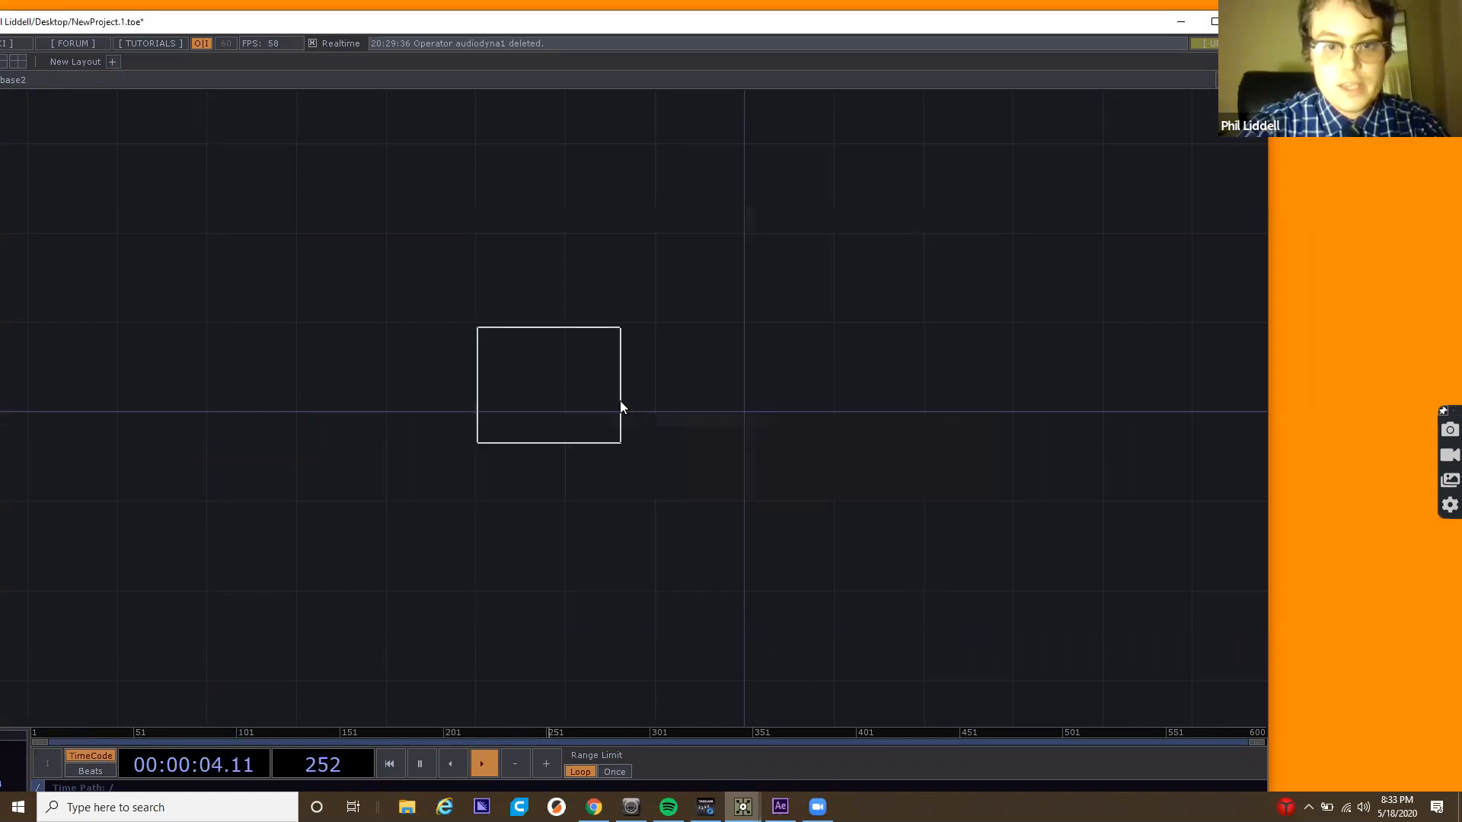
pyautogui.click(713, 404)
# Add a Camera component above geo1 and a Light component below it.
pyautogui.press('Tab')
pyautogui.write('c')
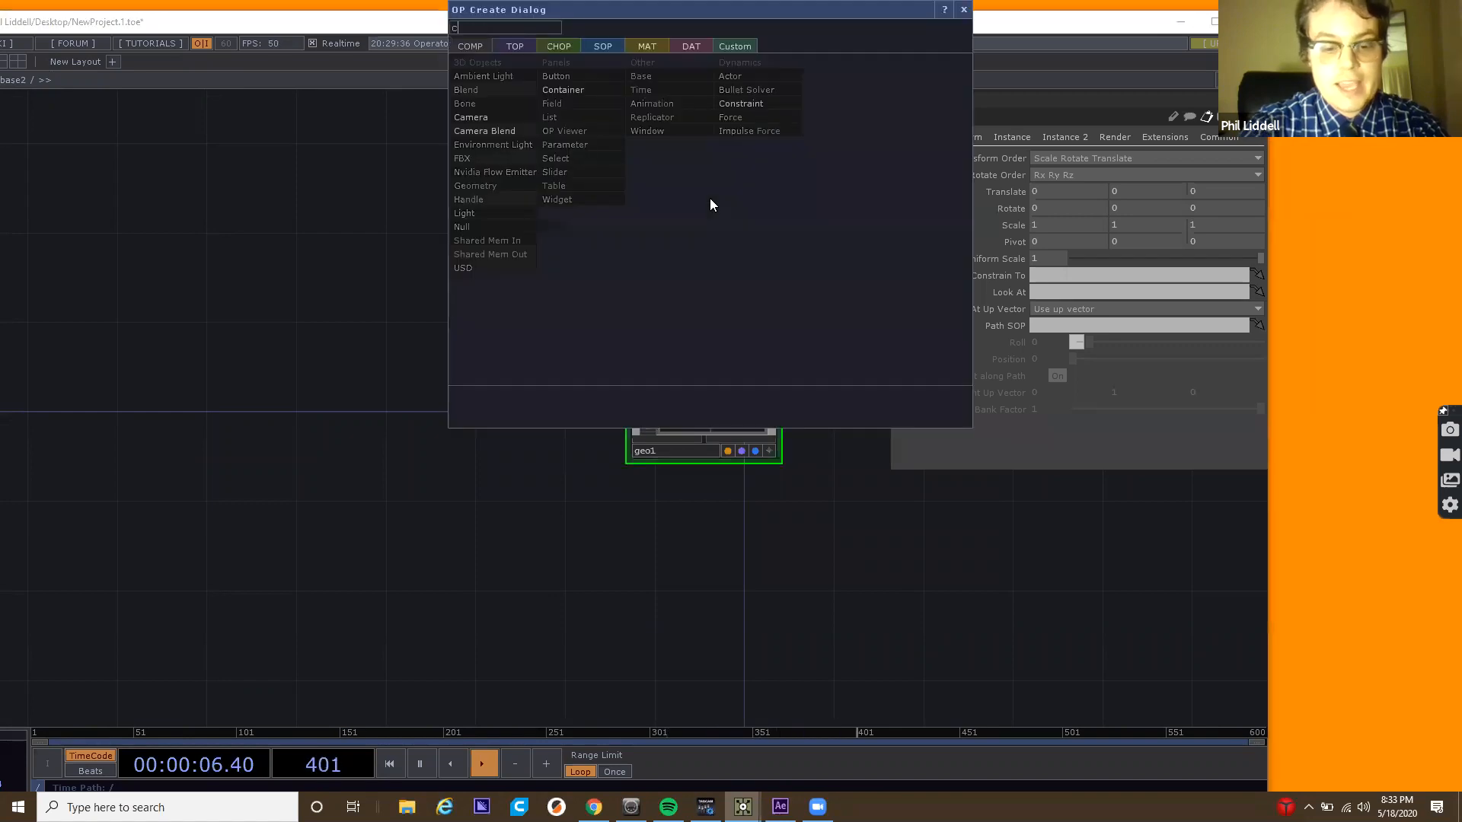
pyautogui.click(524, 116)
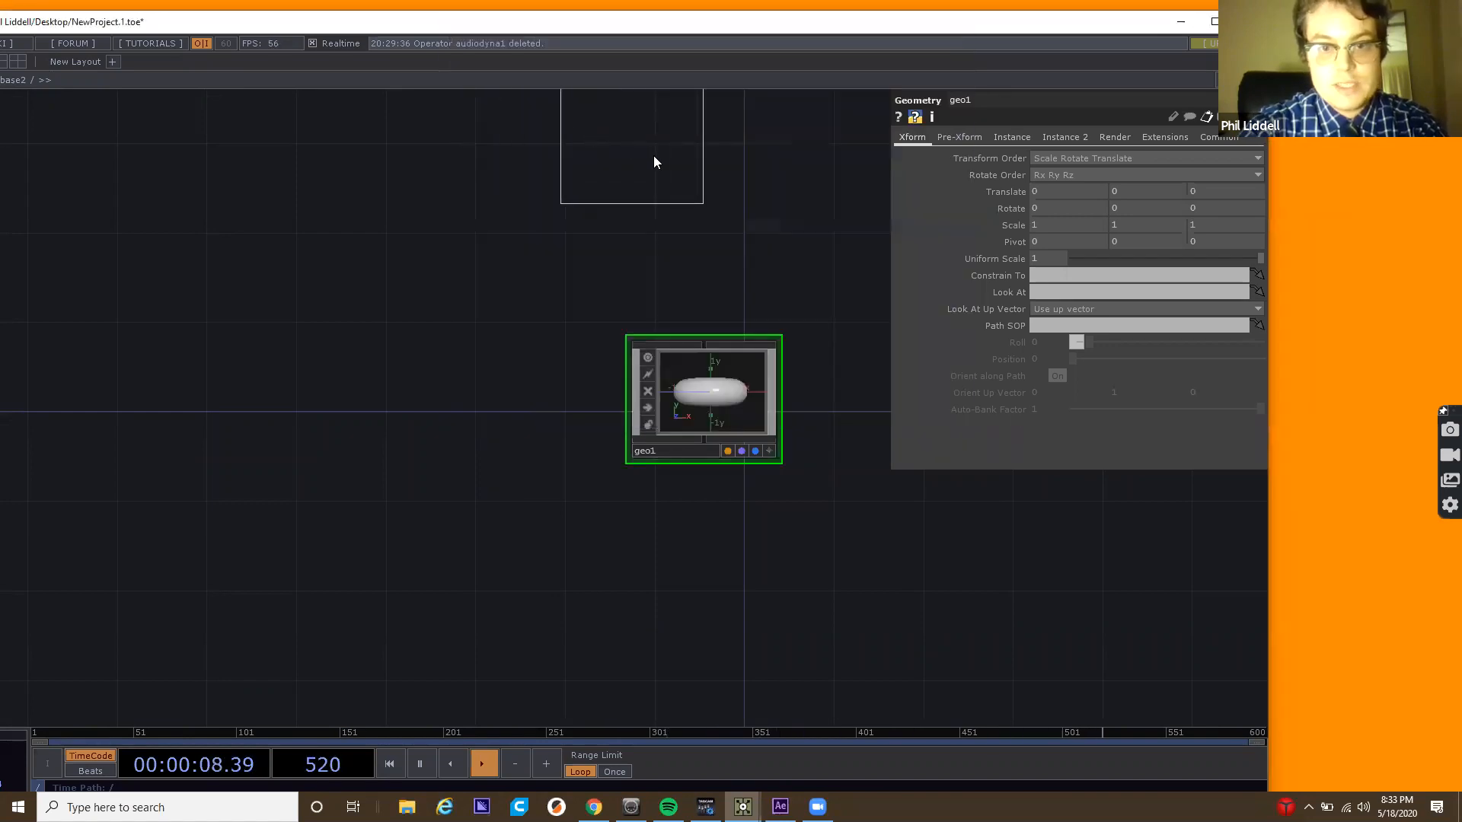
pyautogui.click(701, 159)
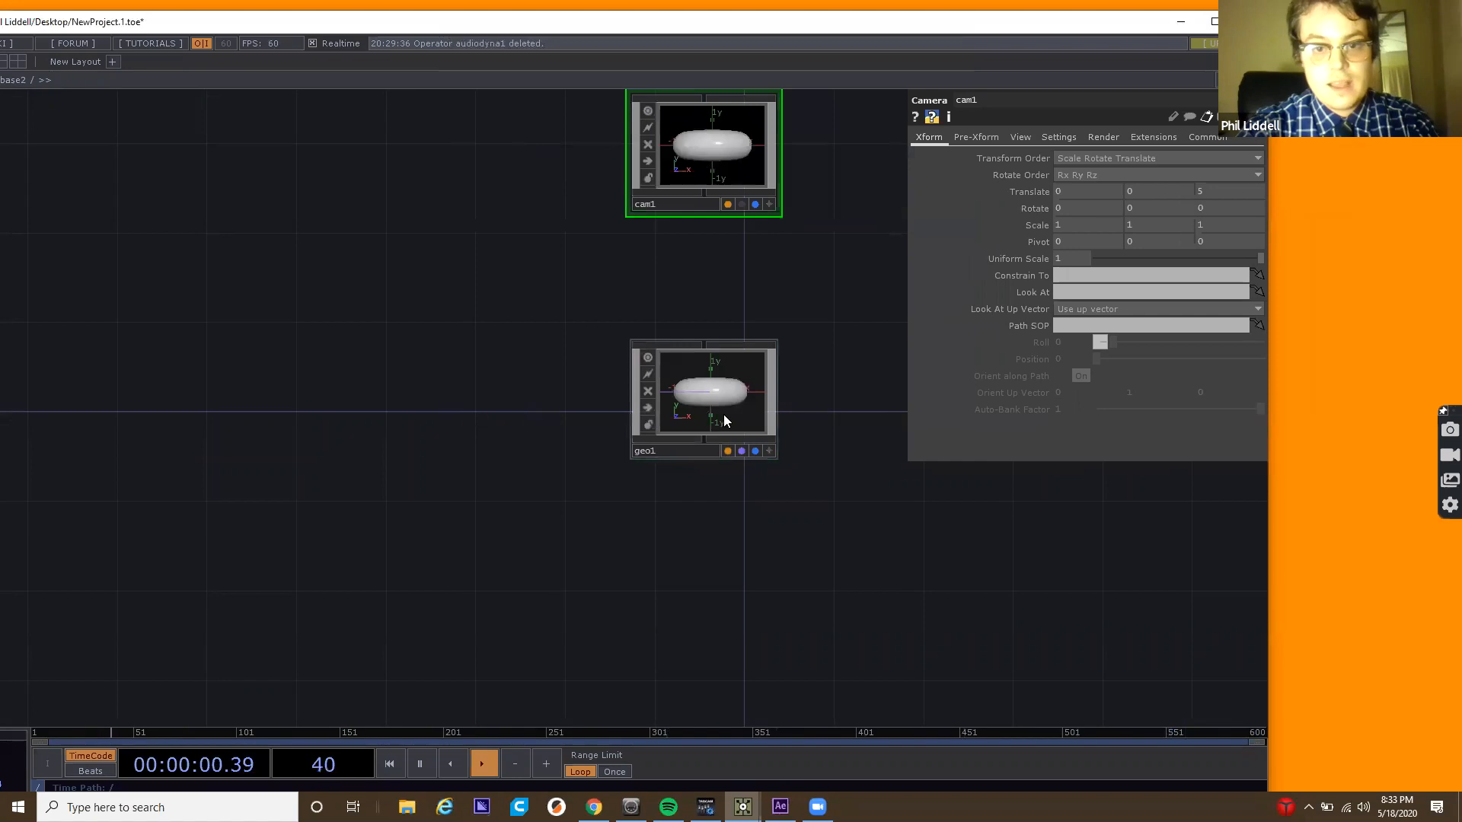
pyautogui.press('Tab')
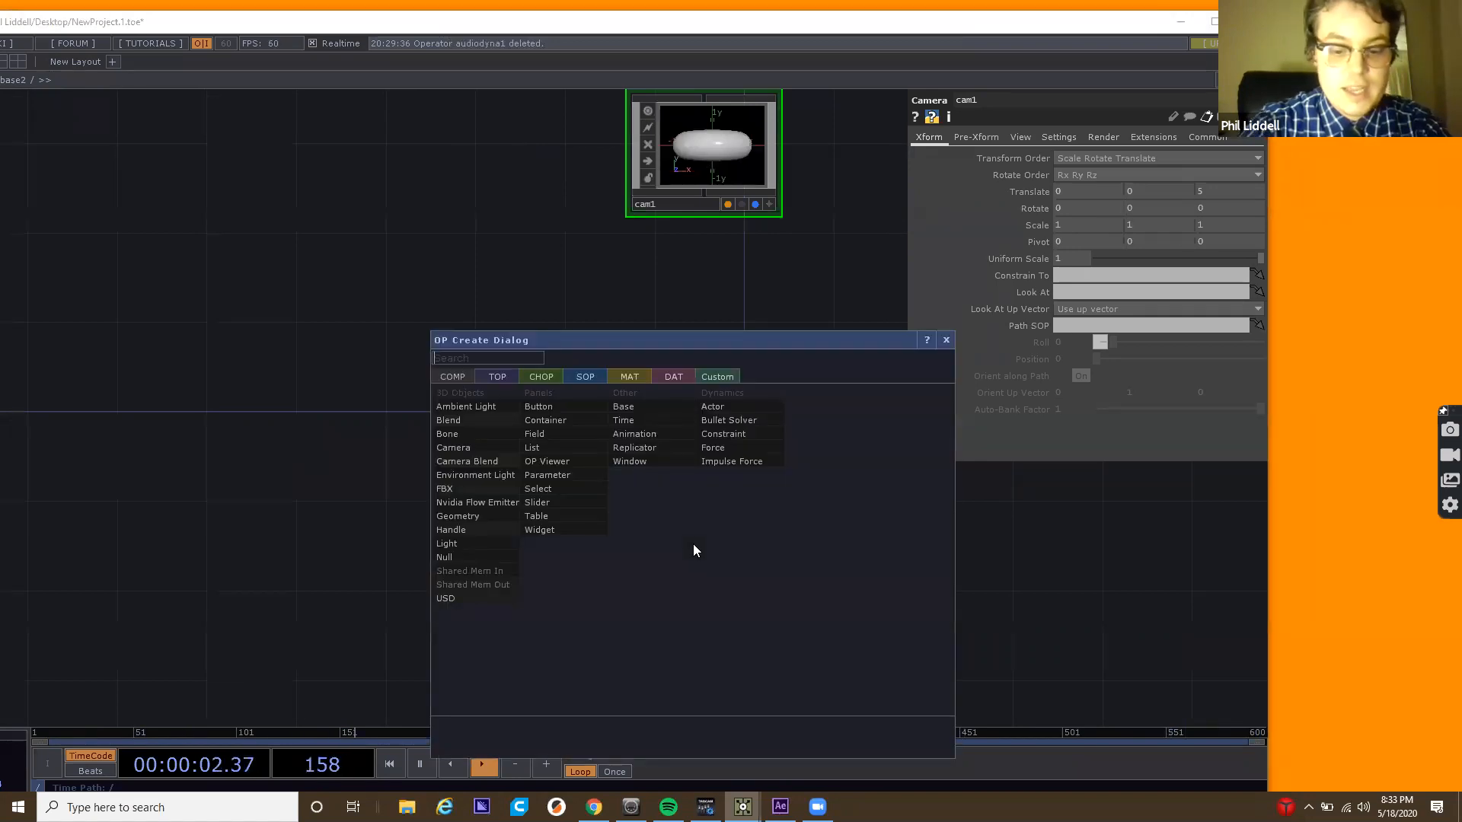
pyautogui.write('light')
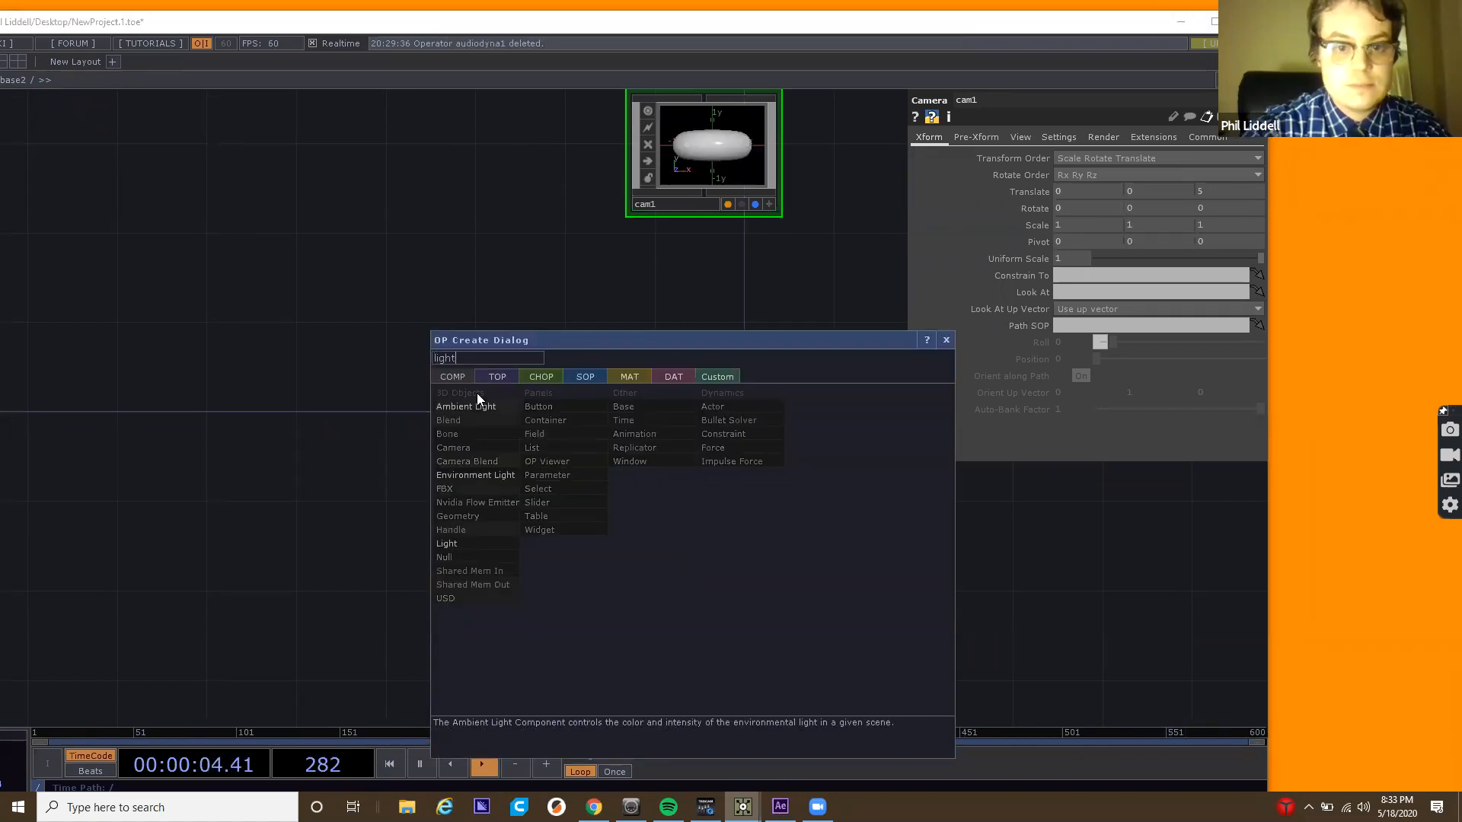
pyautogui.click(471, 542)
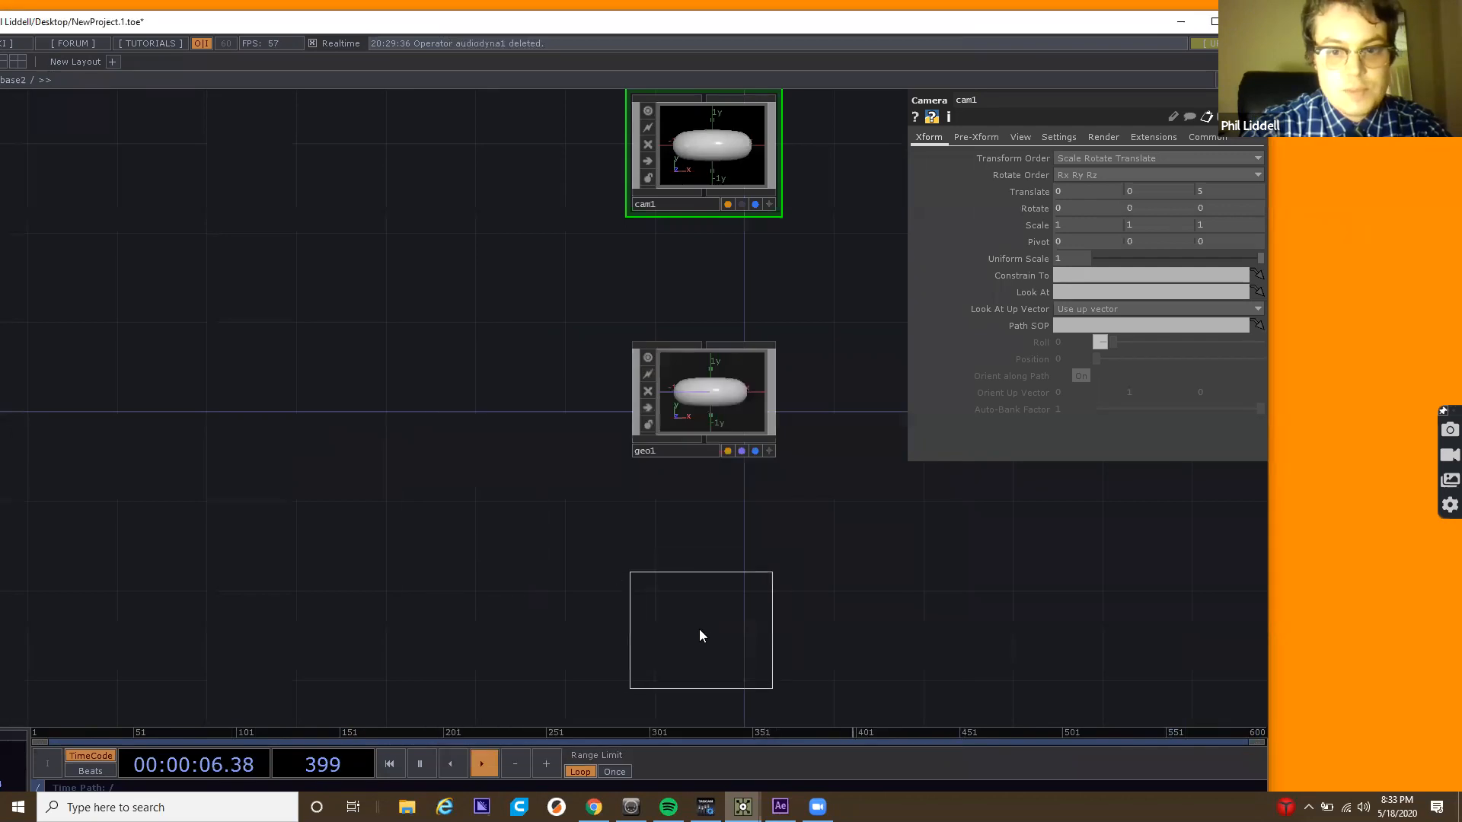
pyautogui.click(696, 629)
# Add a Render TOP beside the camera, geometry and light components.
pyautogui.scroll(-3, 700, 628)
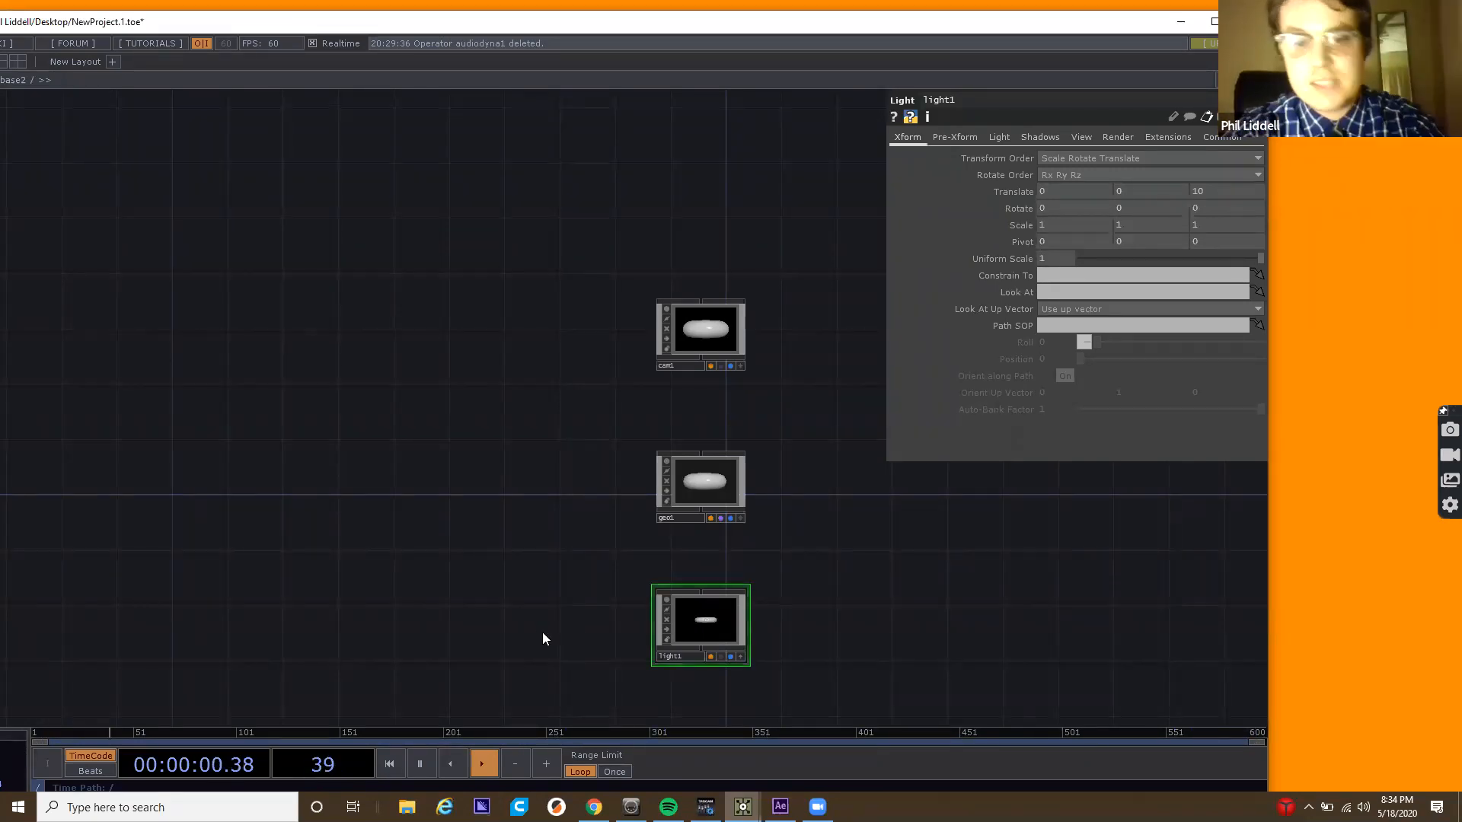
pyautogui.moveTo(570, 542); pyautogui.dragTo(398, 532)
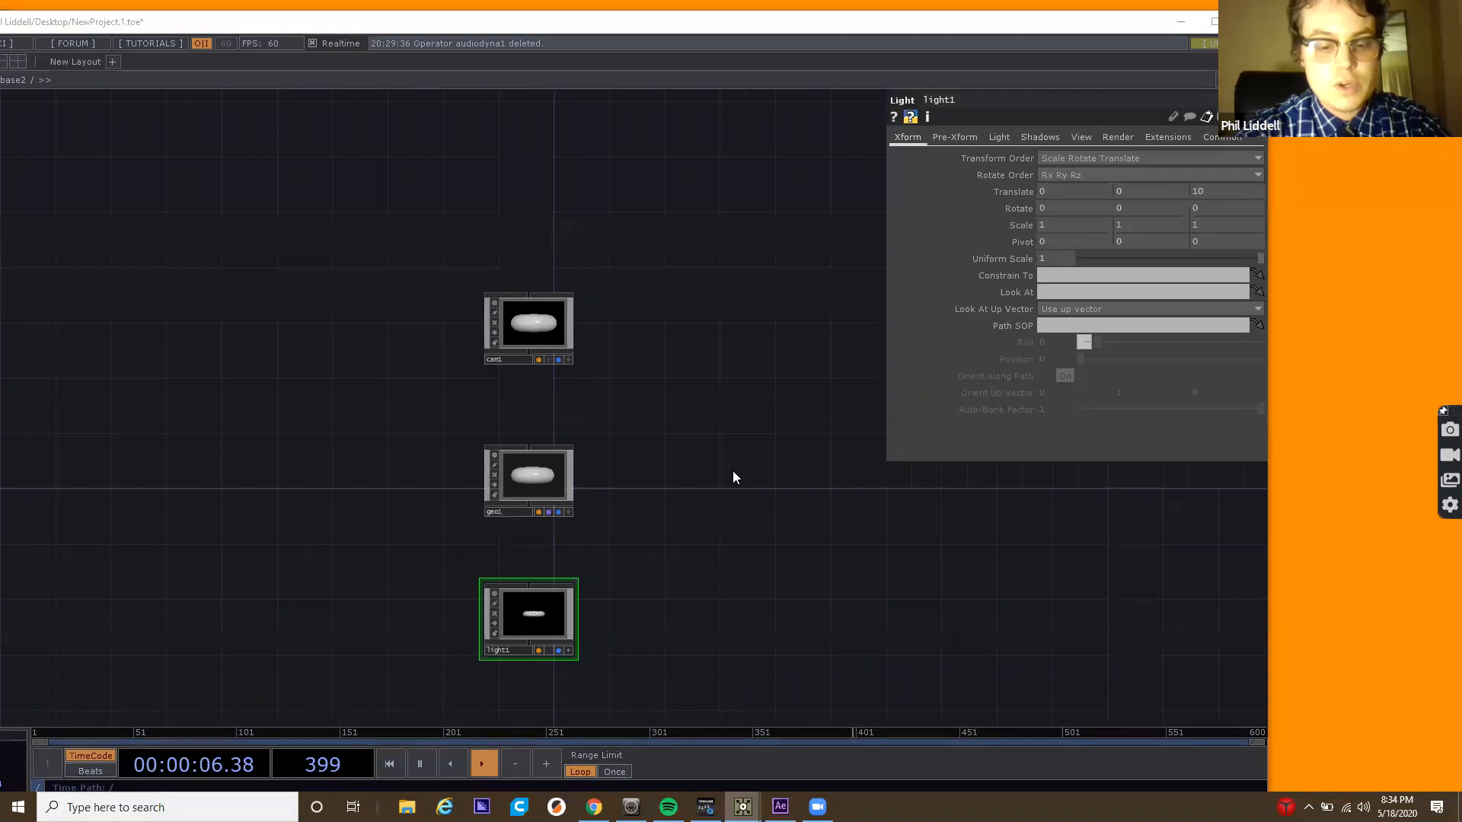
pyautogui.press('Tab')
pyautogui.click(544, 301)
pyautogui.write('rend')
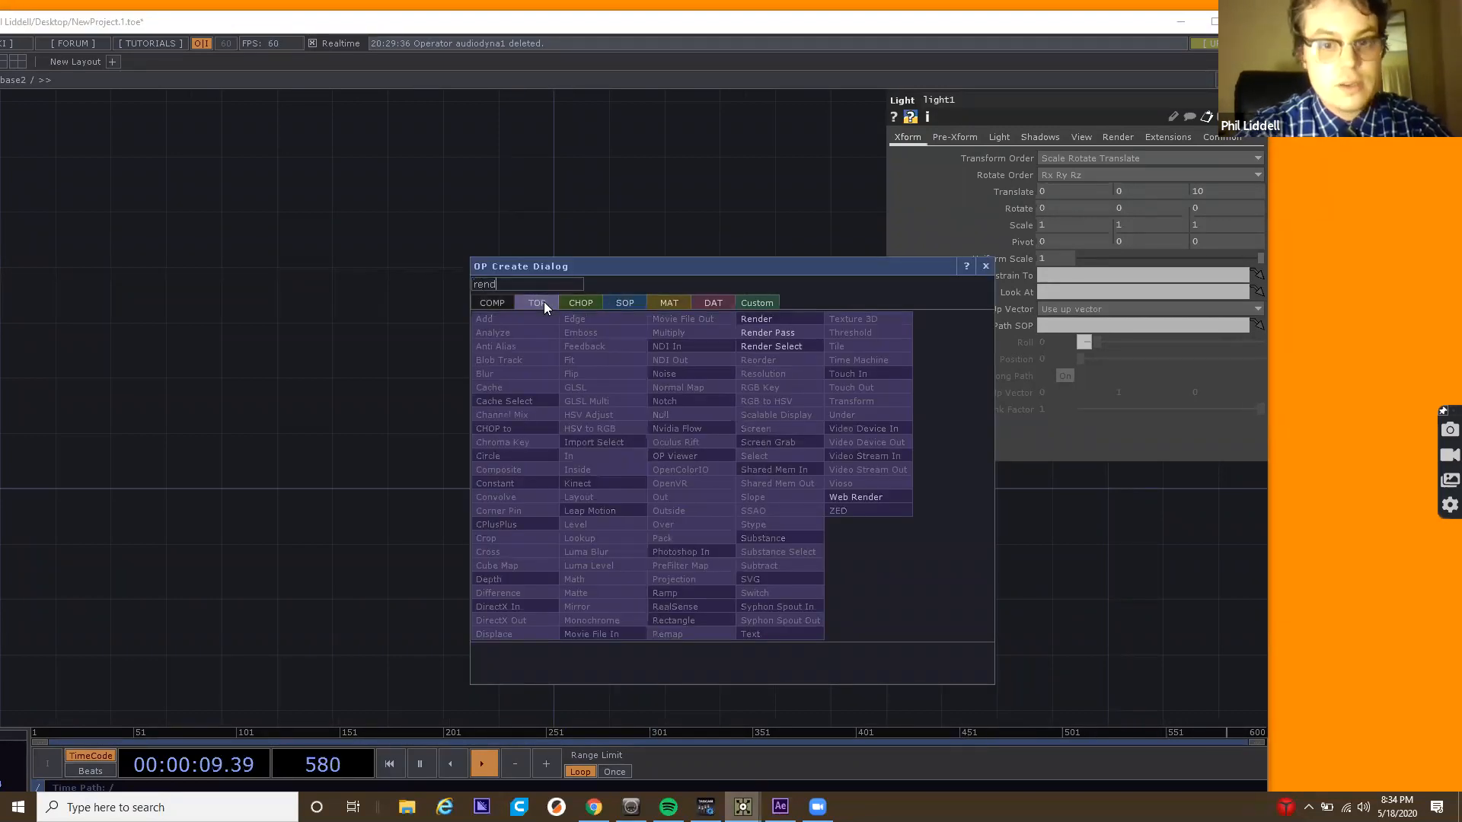
pyautogui.click(806, 320)
pyautogui.click(751, 503)
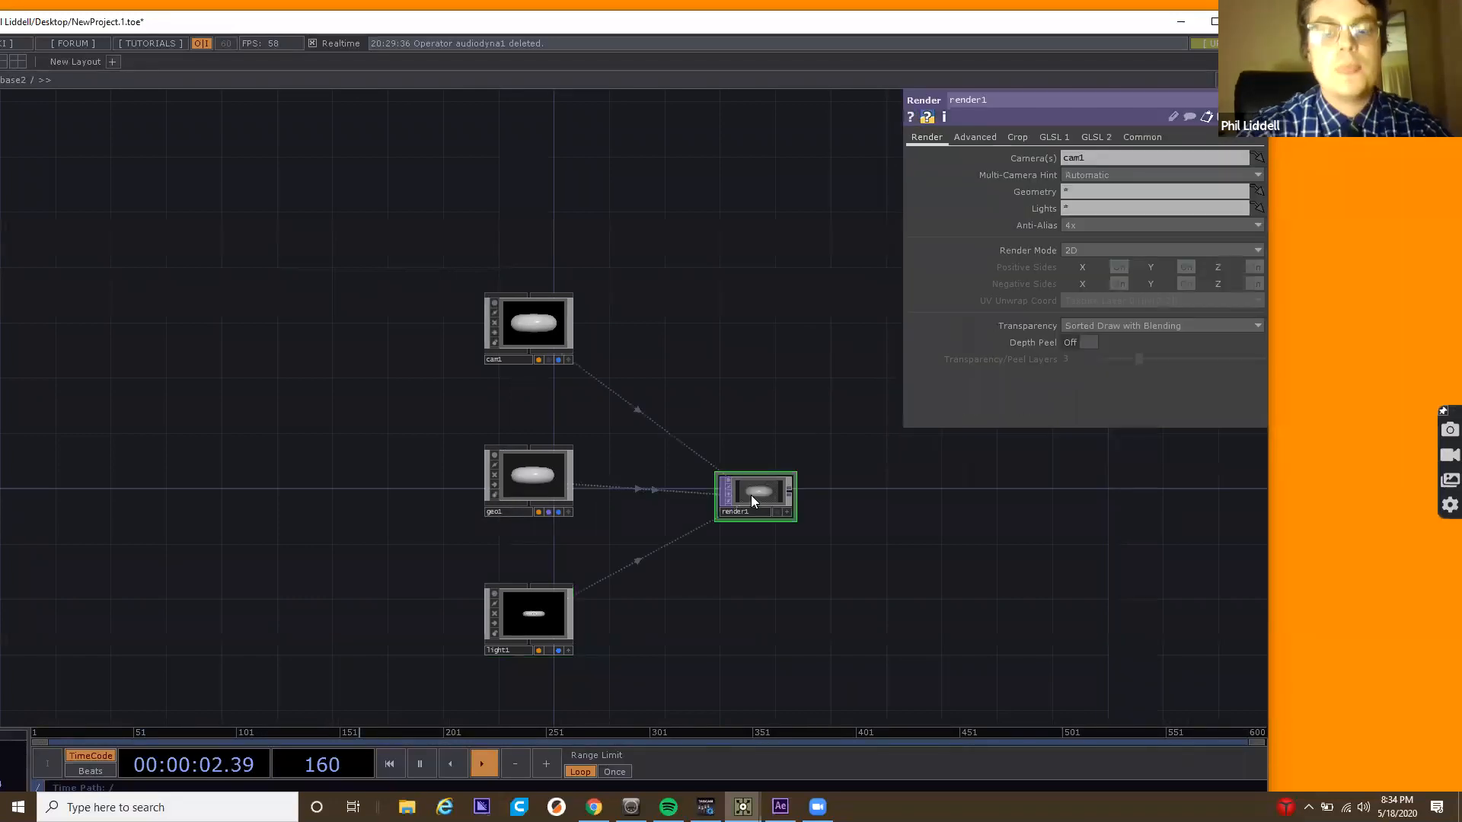
# Inside geo1, delete the default torus and place an In SOP in its network.
pyautogui.doubleClick(541, 480)
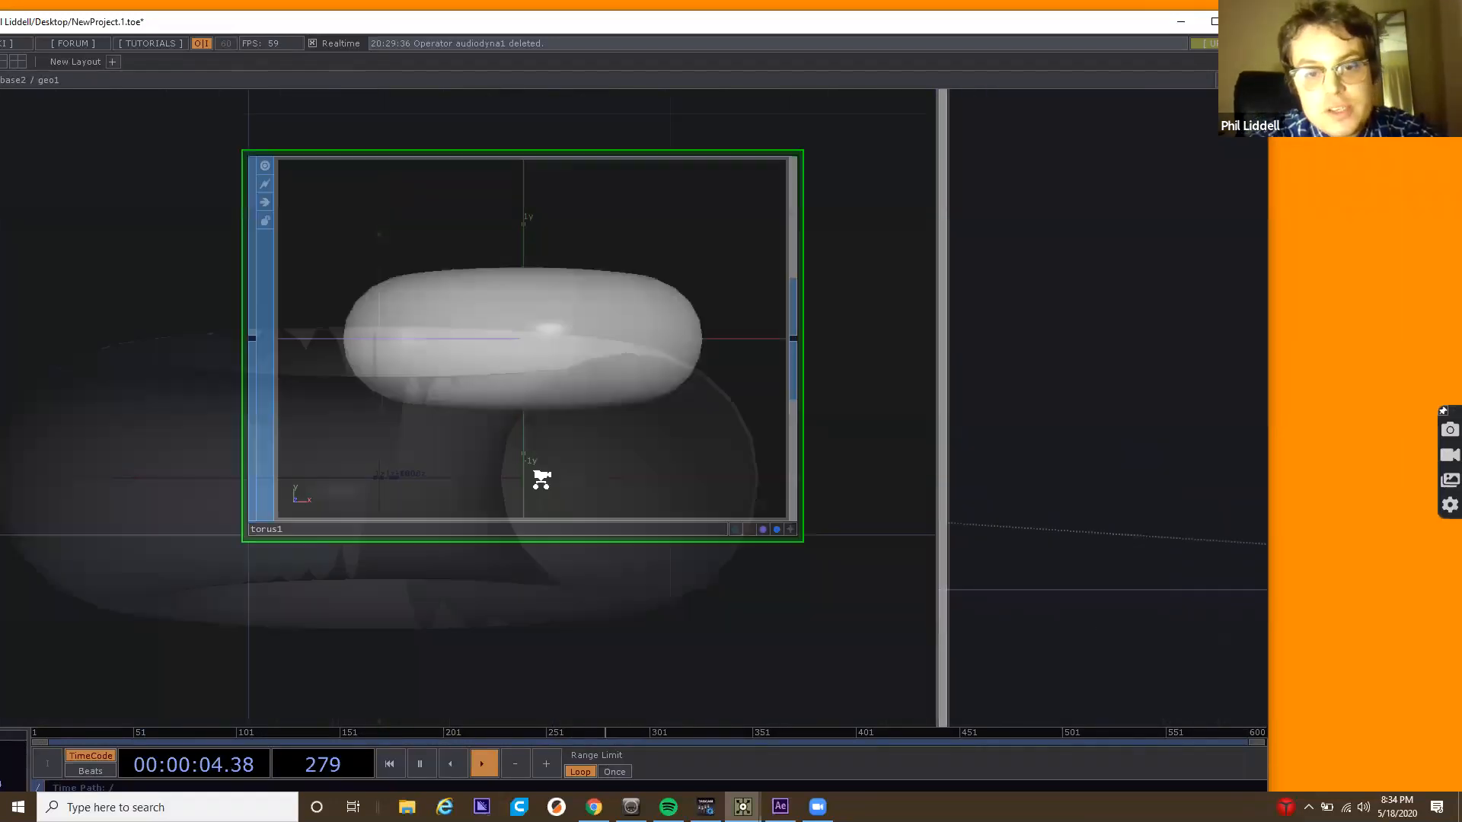
pyautogui.press('Delete')
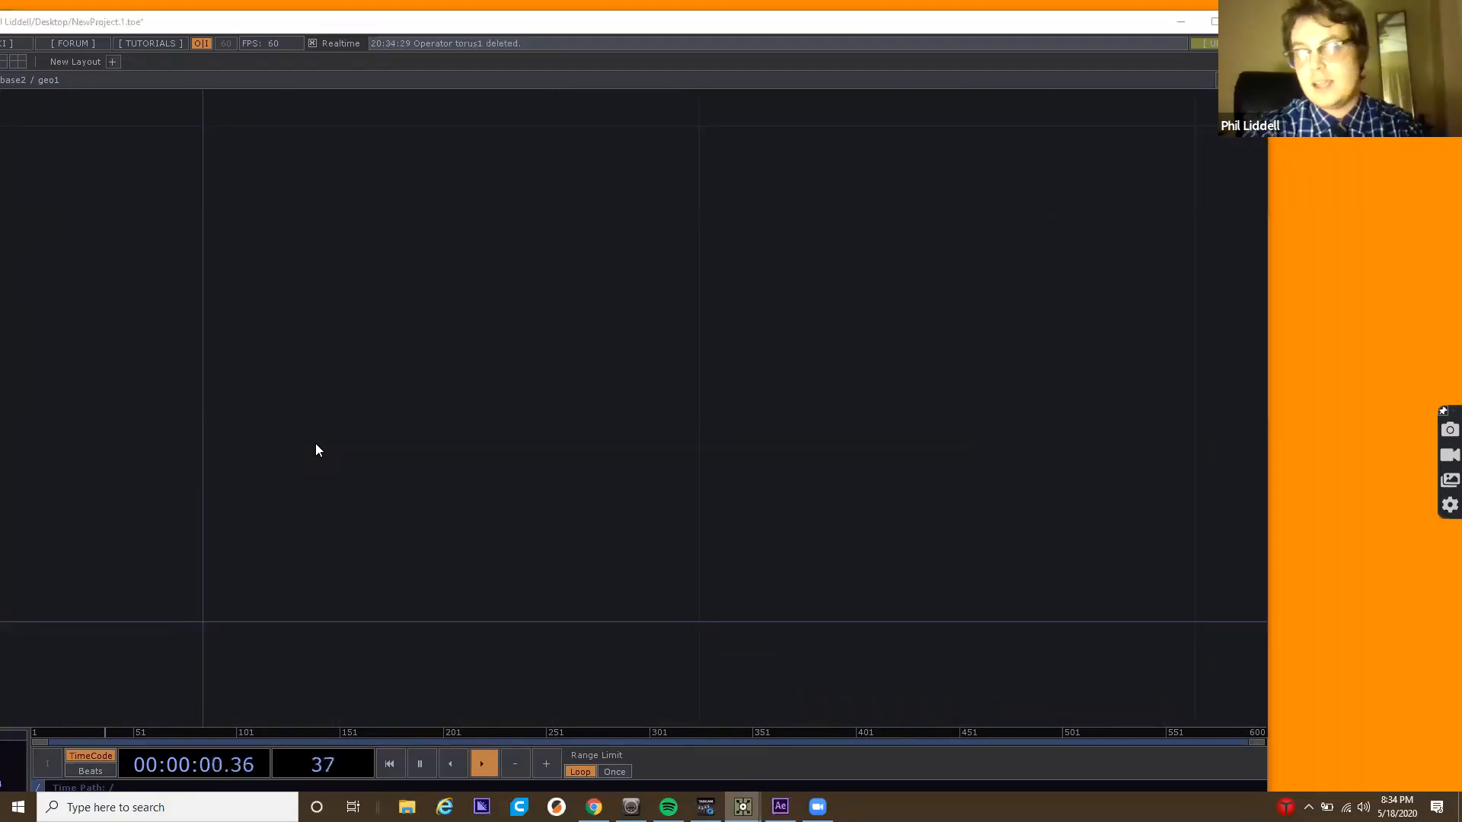
pyautogui.press('Tab')
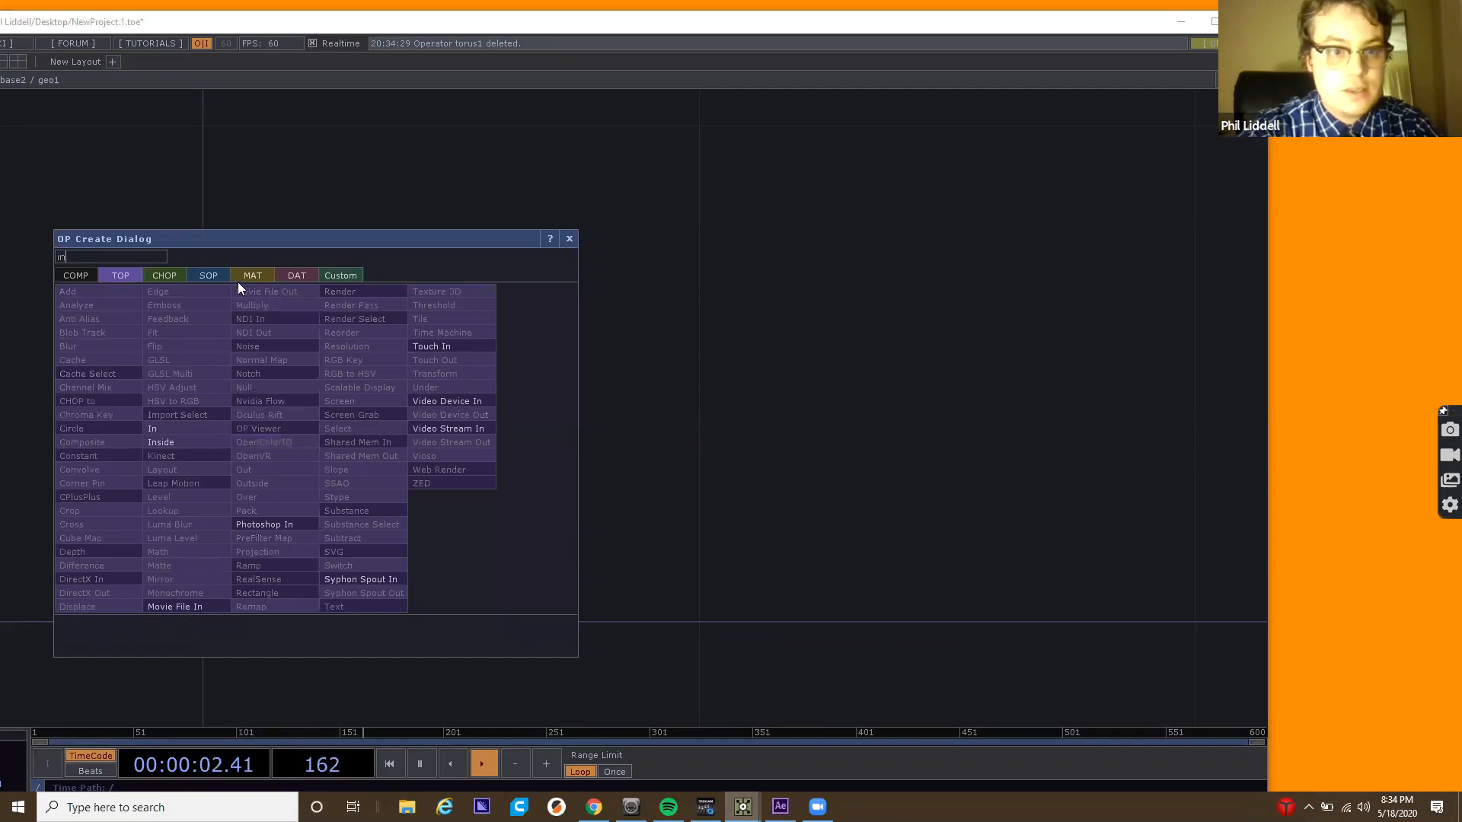
pyautogui.click(206, 275)
pyautogui.write('in')
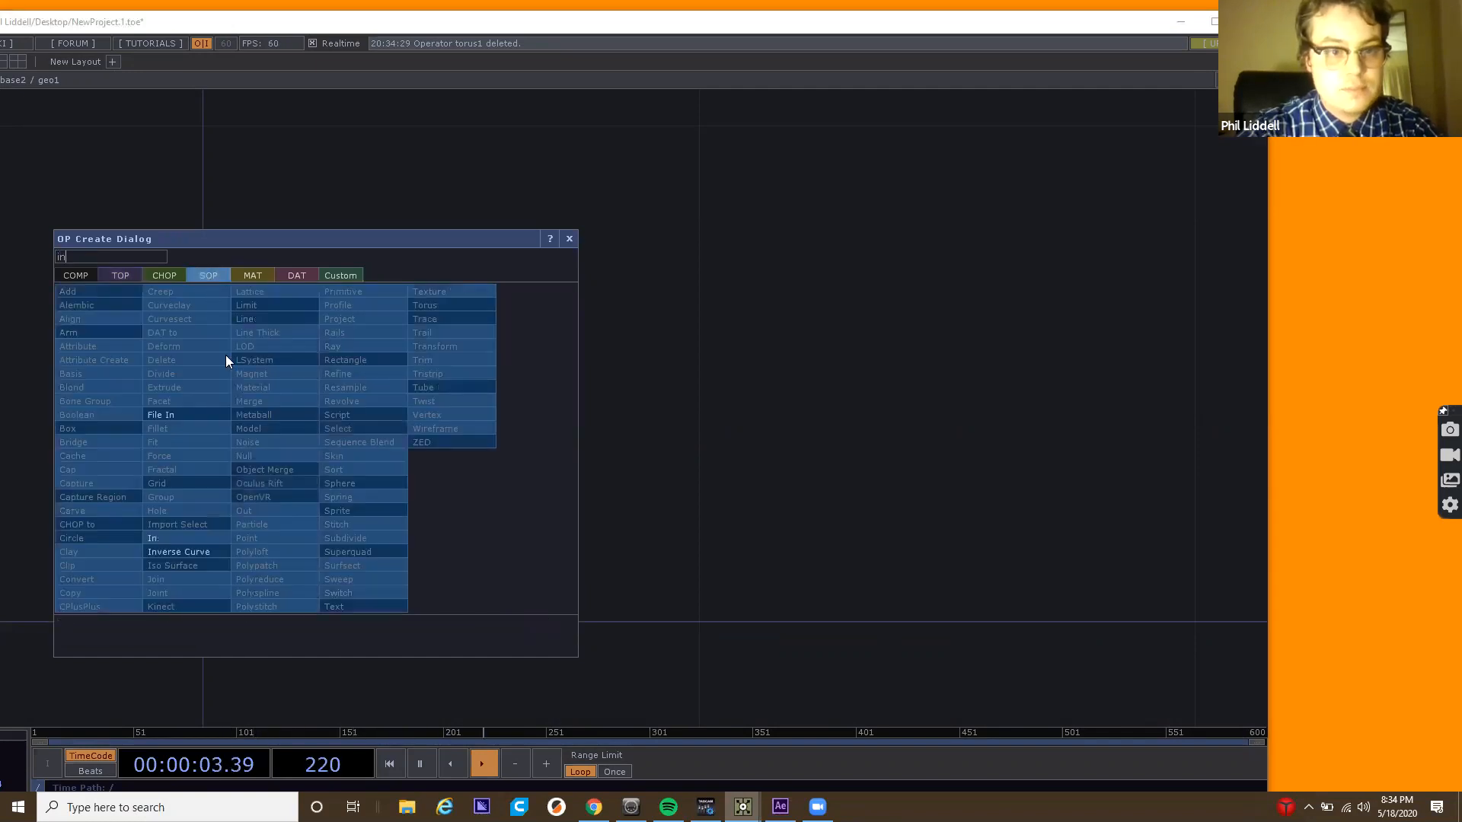
pyautogui.click(177, 536)
pyautogui.click(417, 412)
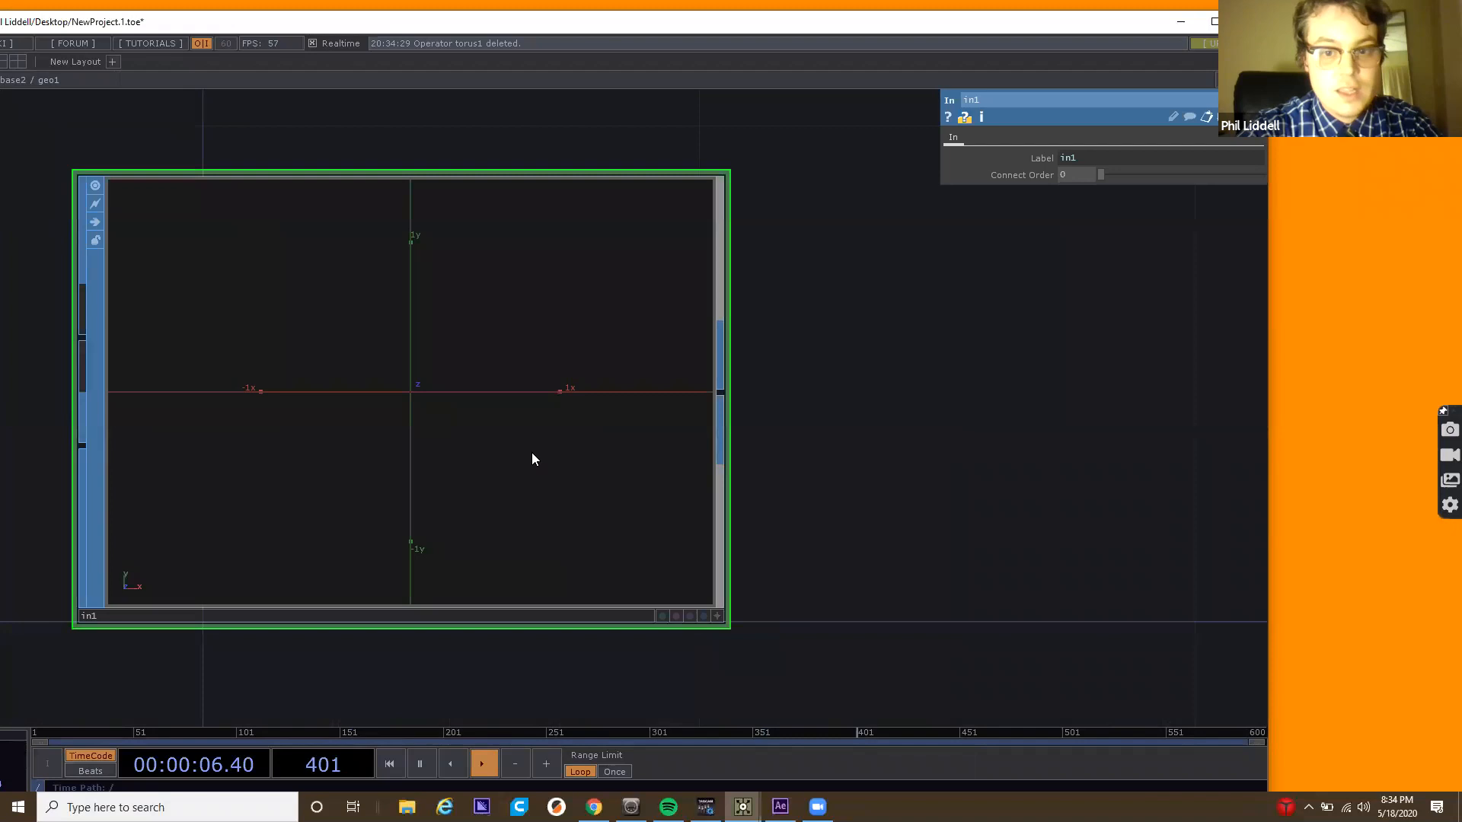
# Return to base2, add a Box SOP beside geo1 and connect its output to geo1's input.
pyautogui.scroll(-4, 532, 453)
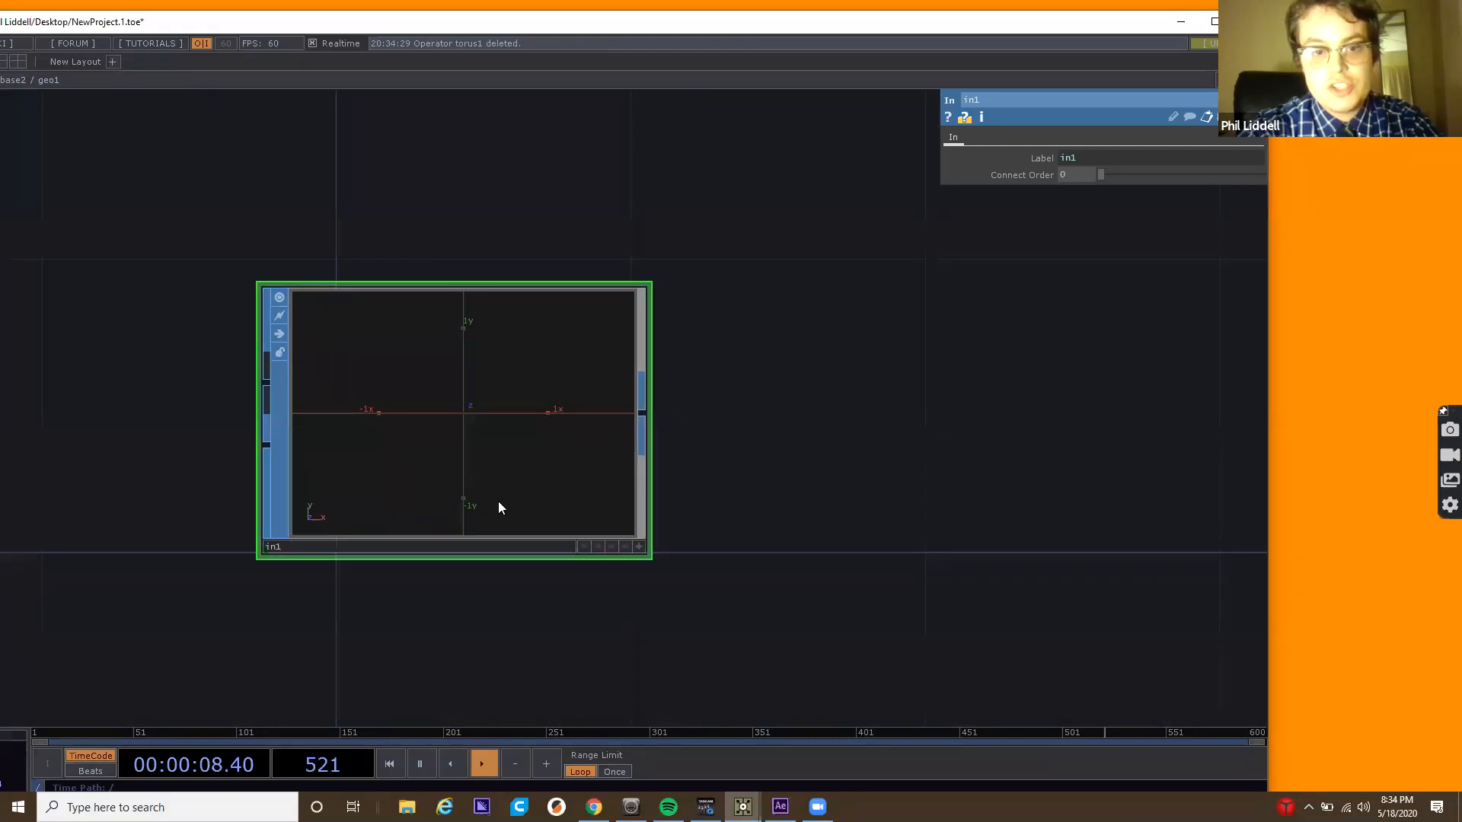
pyautogui.scroll(-6, 498, 502)
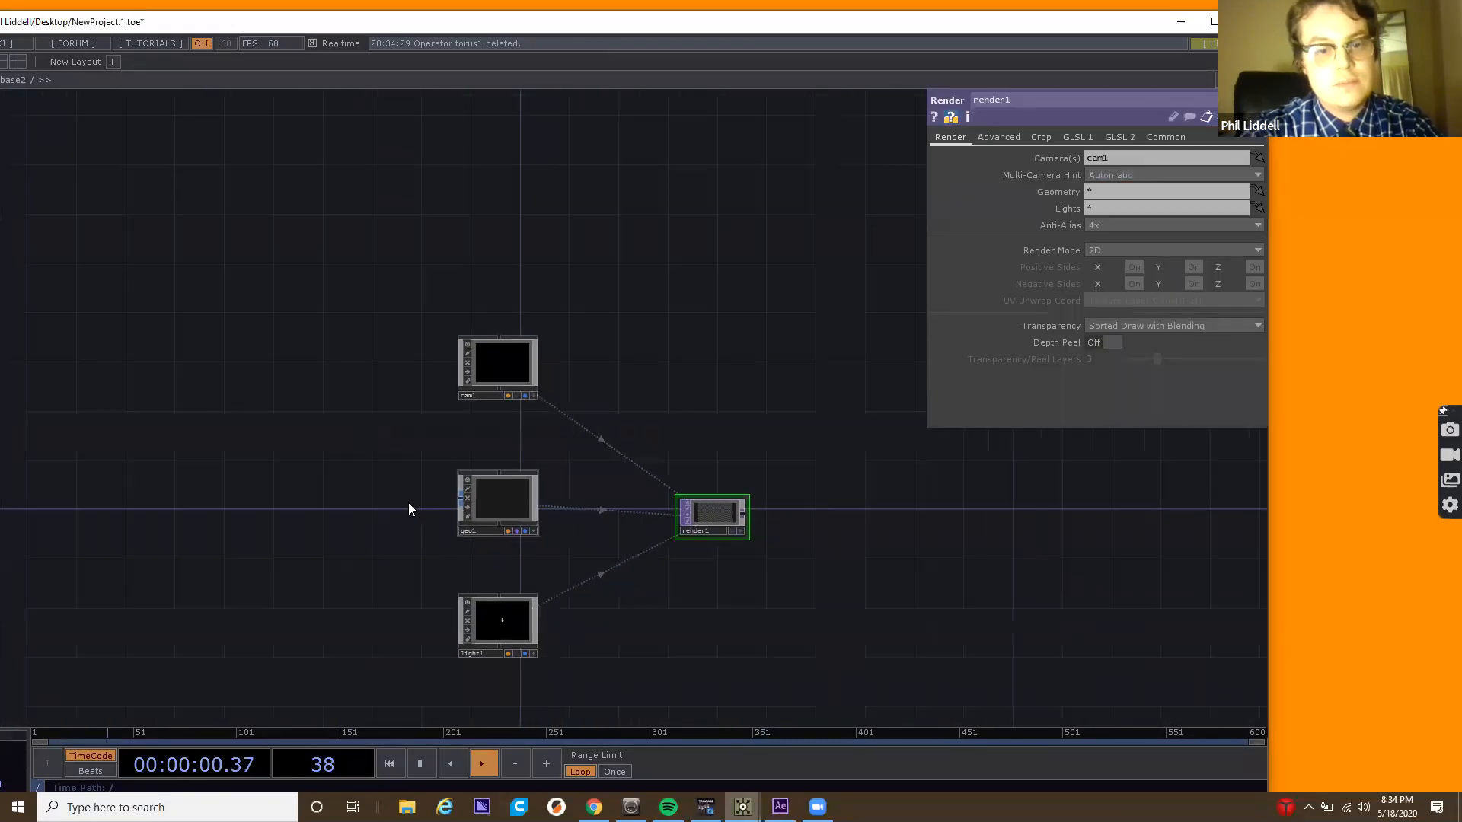
pyautogui.press('Tab')
pyautogui.write('box')
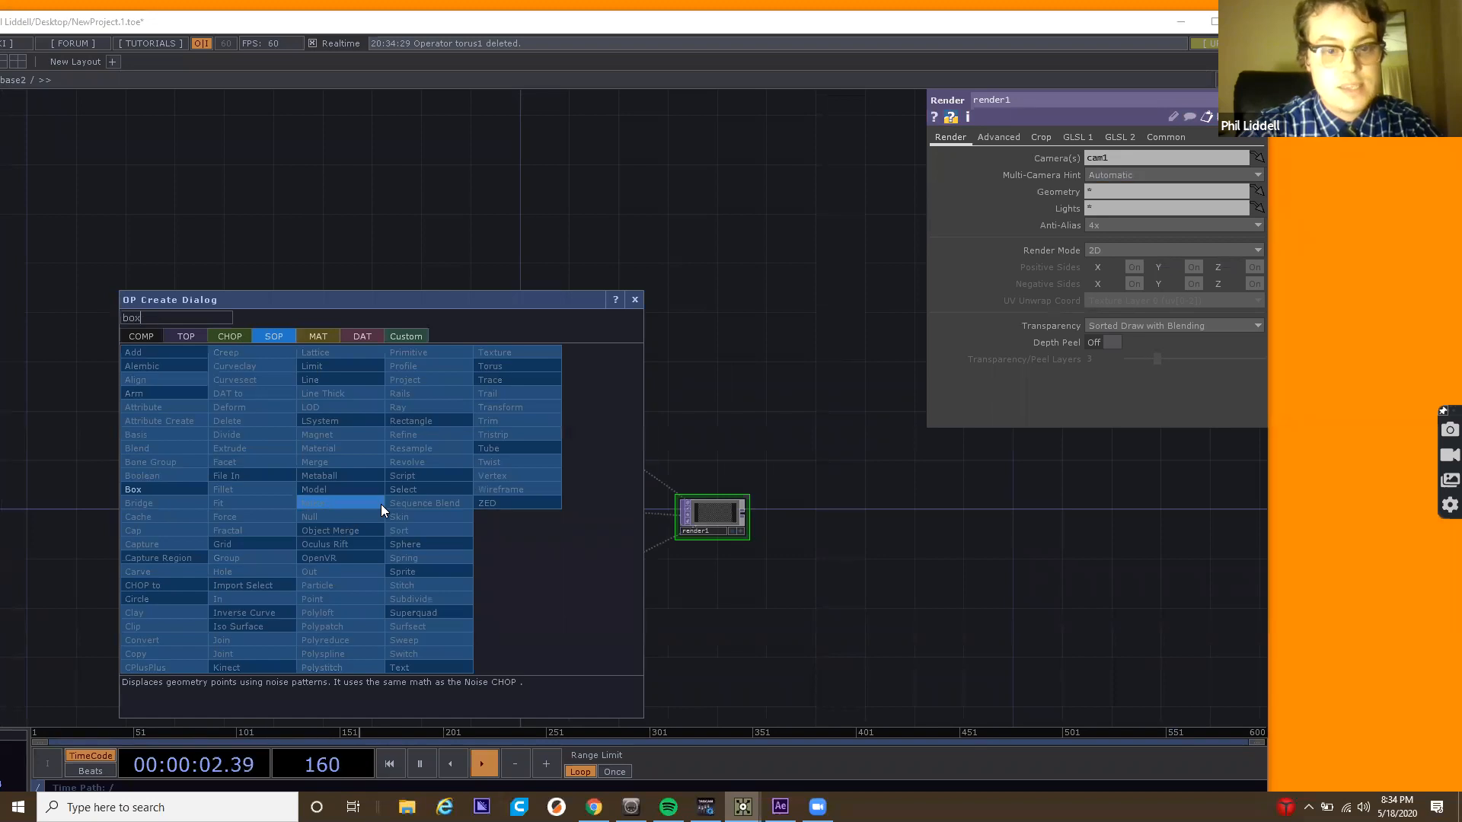
pyautogui.click(192, 490)
pyautogui.click(326, 503)
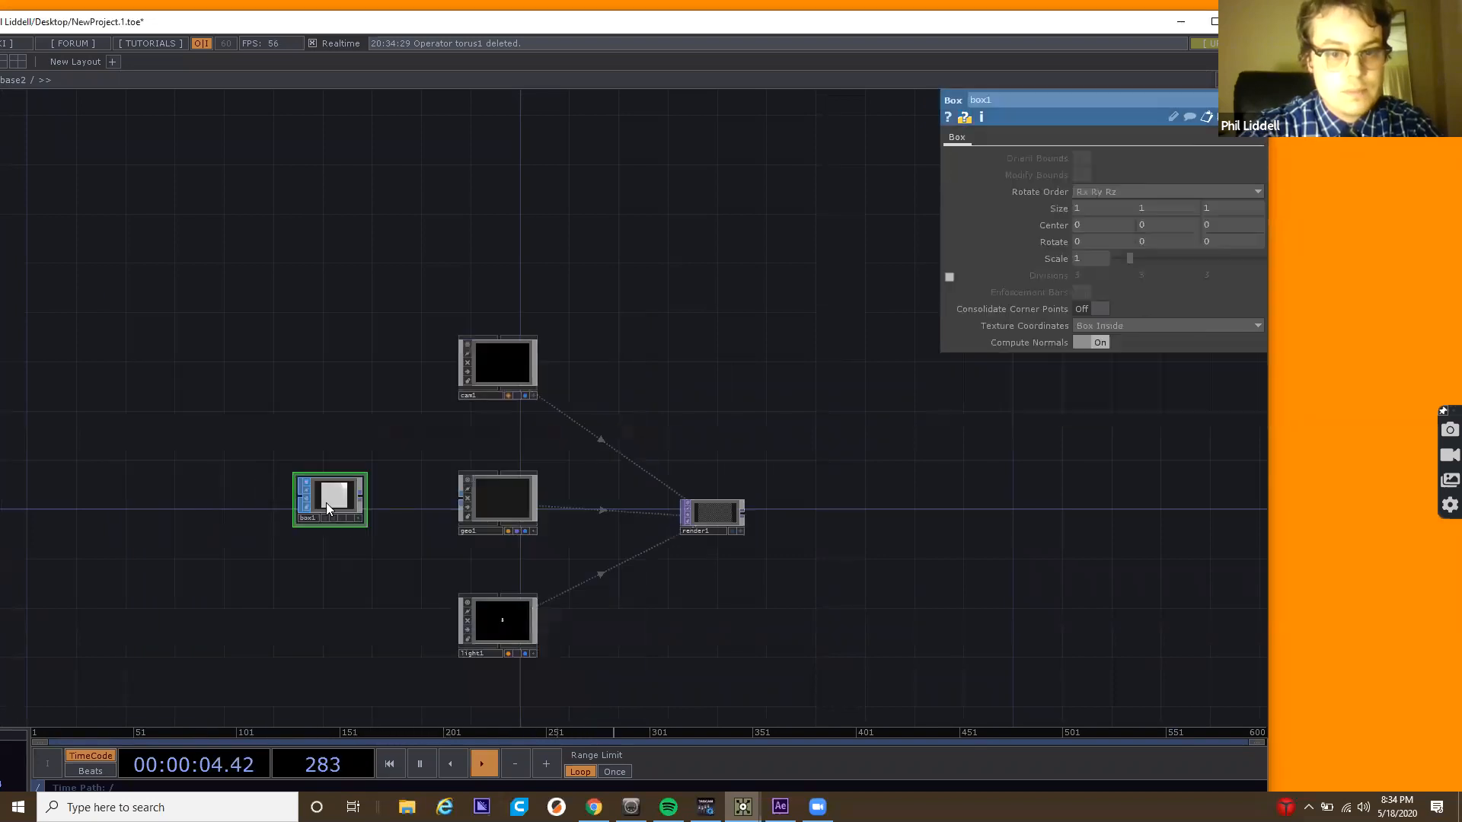
pyautogui.click(360, 497)
pyautogui.click(450, 500)
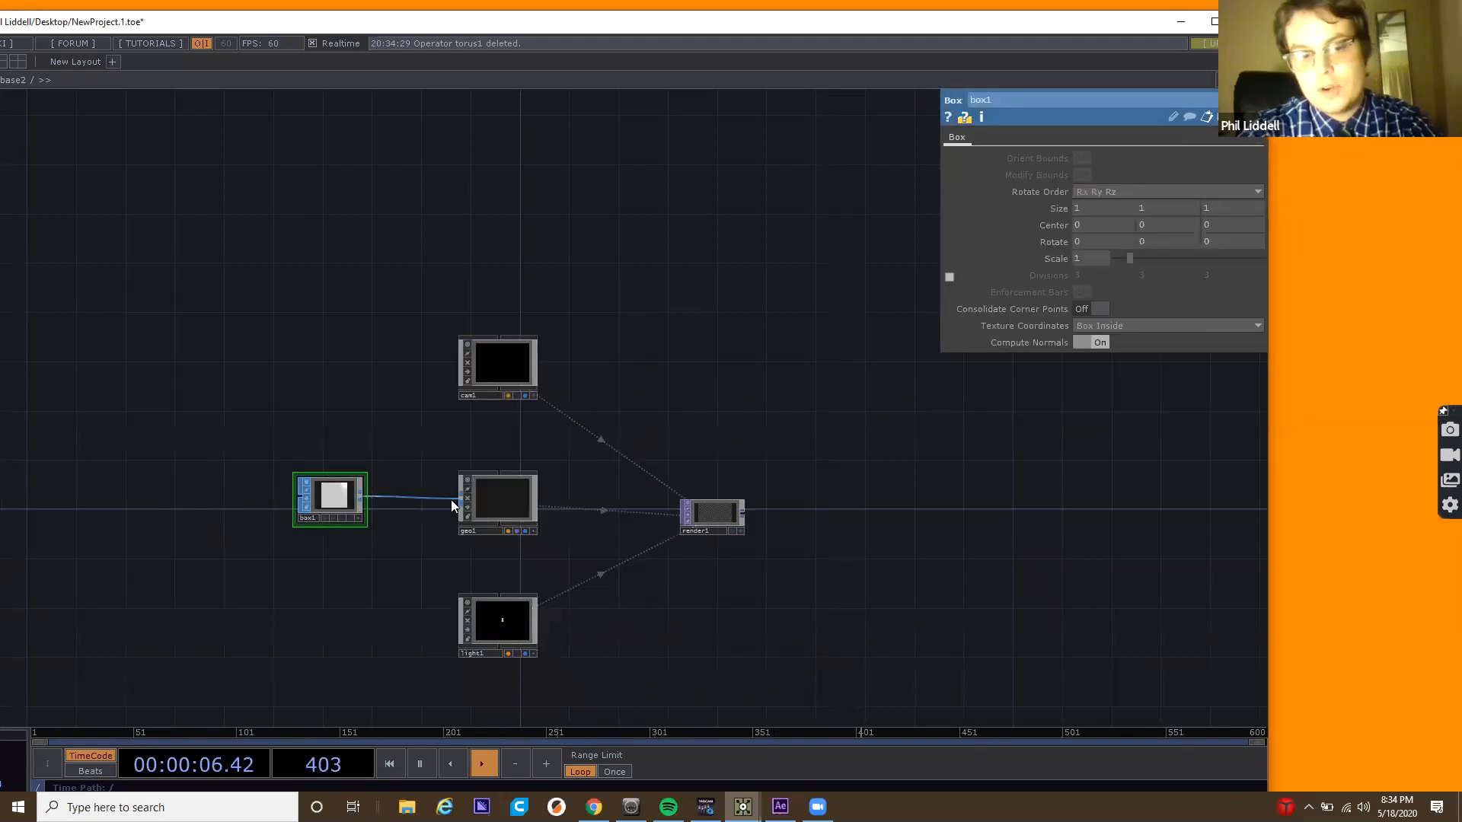
# Enter geo1 and turn on the display and render flags of in1.
pyautogui.scroll(3, 392, 495)
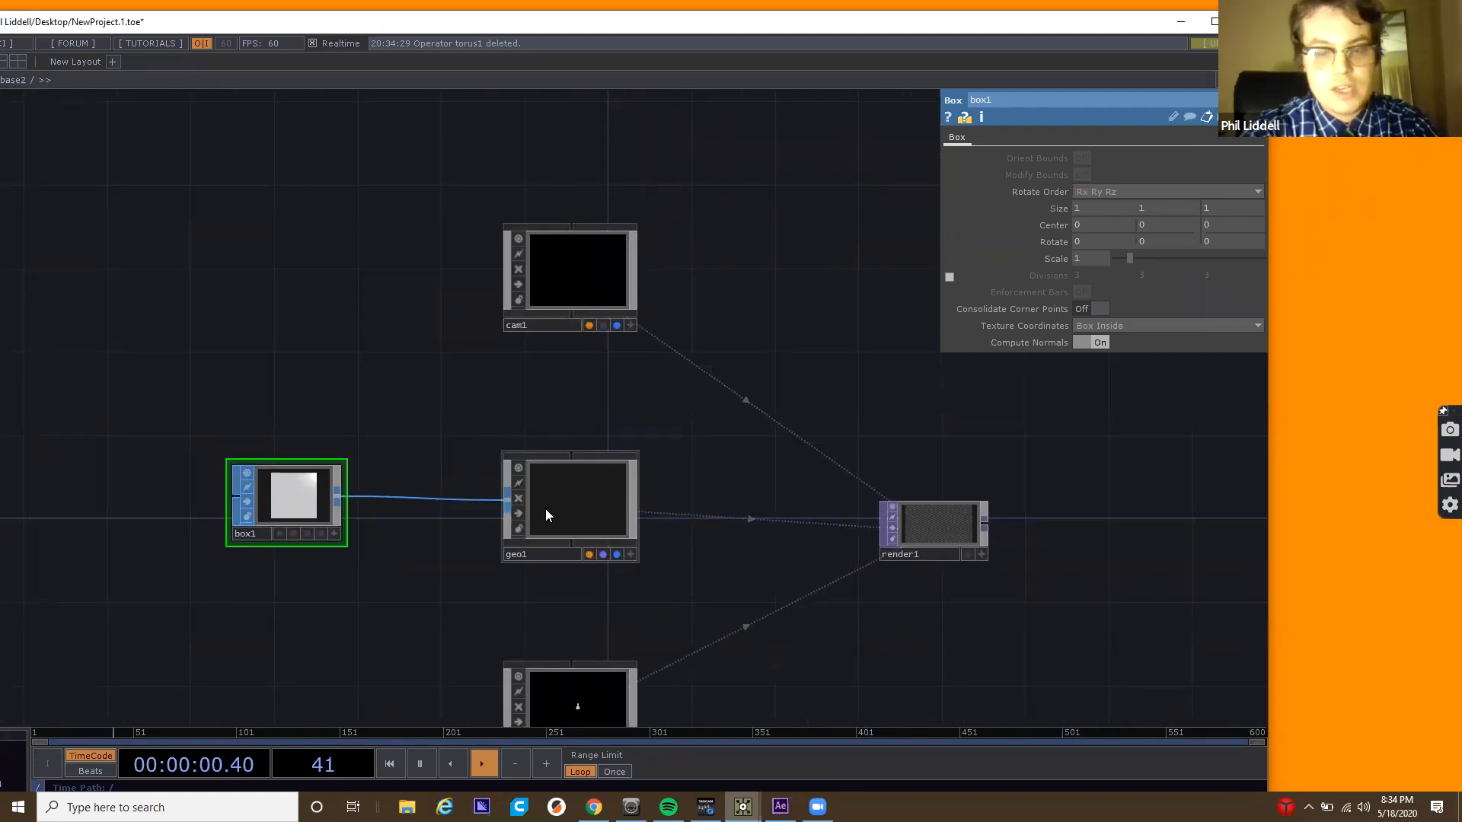
pyautogui.scroll(3, 545, 509)
pyautogui.scroll(-2, 435, 471)
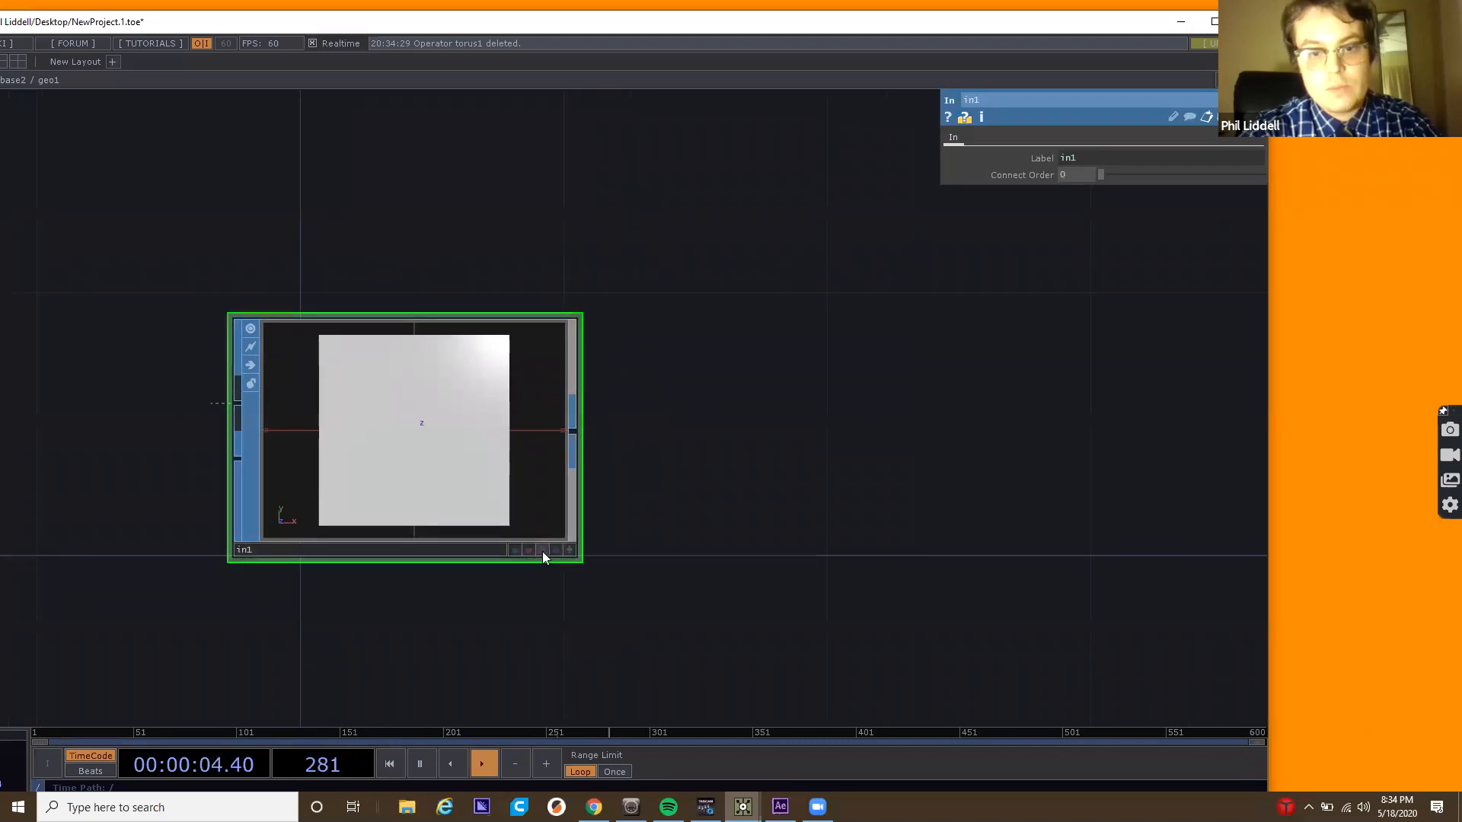
# Return to base2 and display render1 as the network background.
pyautogui.scroll(-1, 638, 521)
pyautogui.scroll(-2, 638, 521)
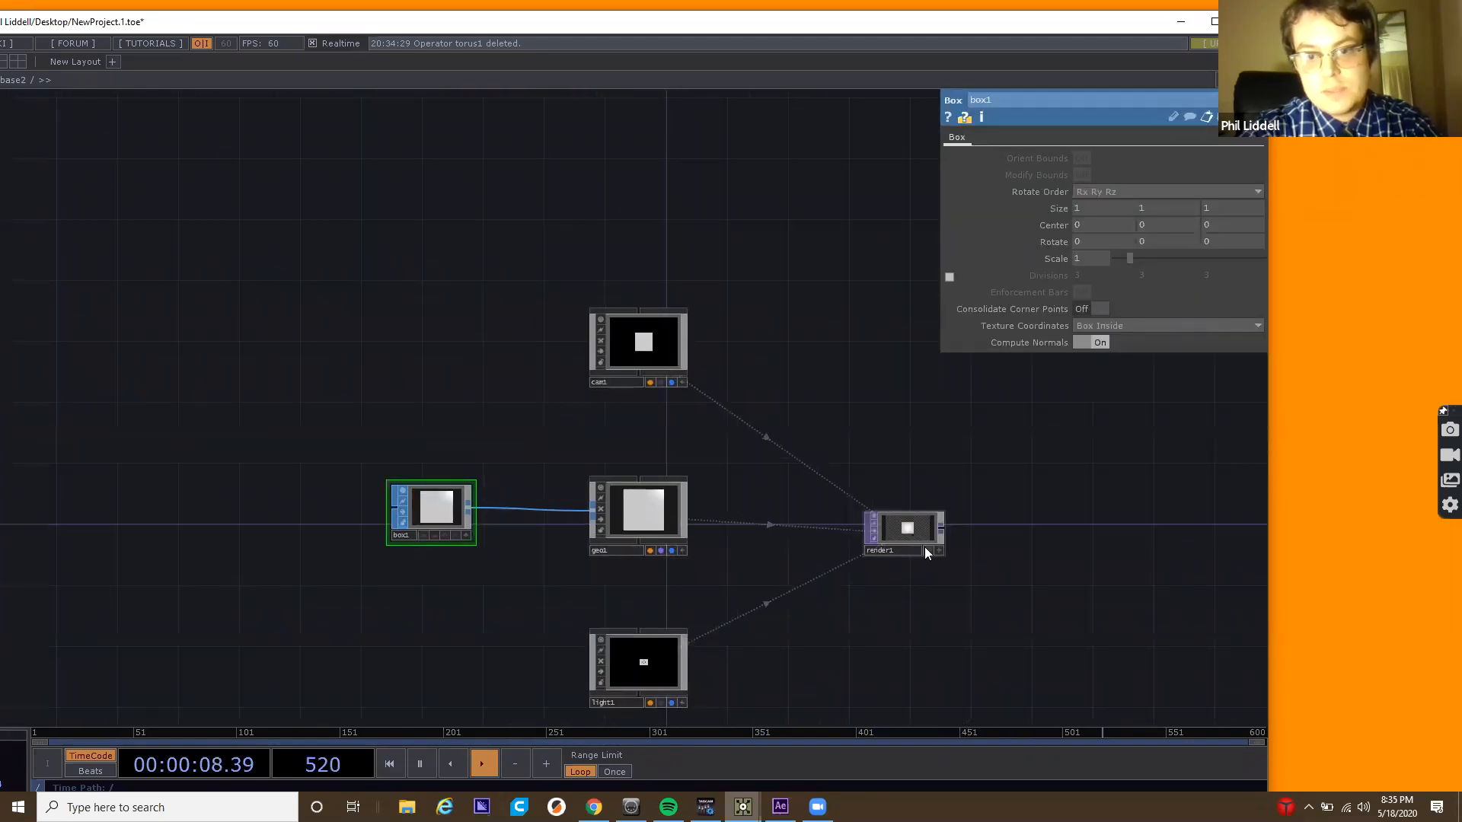
pyautogui.click(926, 550)
pyautogui.moveTo(702, 495); pyautogui.dragTo(584, 516)
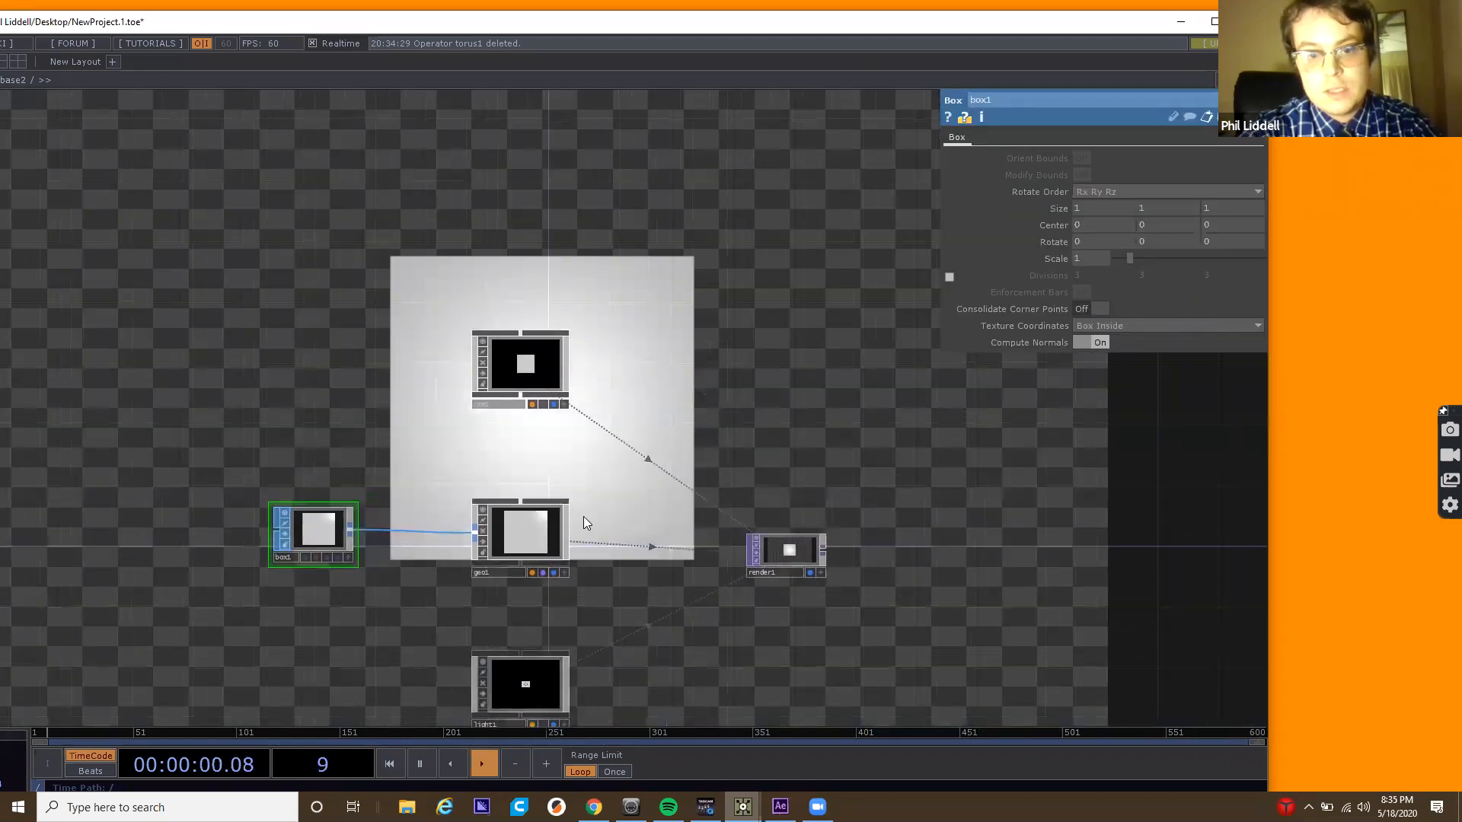
# Try rotating box1 to -1 about the Y axis and undo the change.
pyautogui.click(533, 531)
pyautogui.click(297, 552)
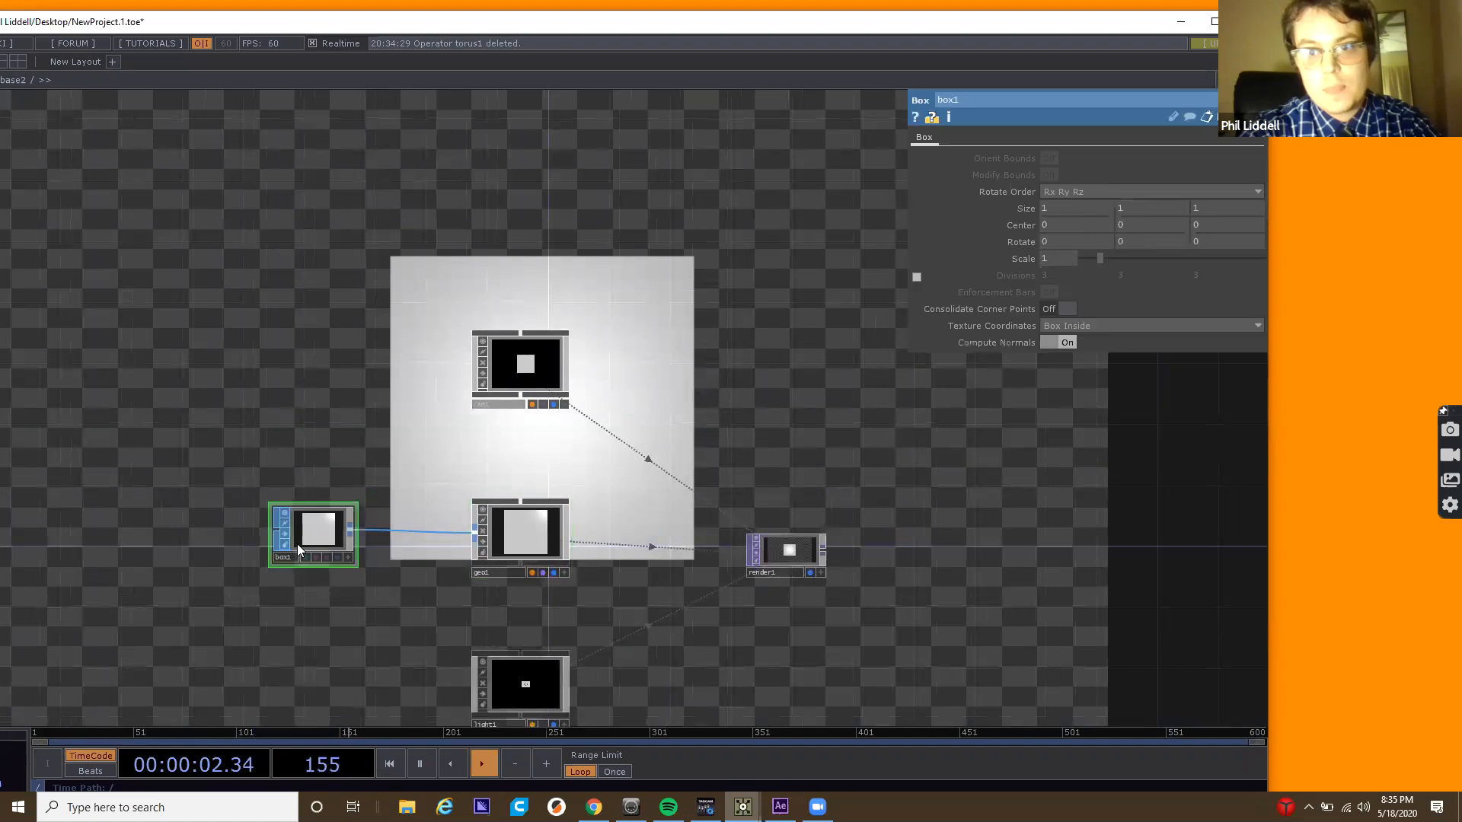
pyautogui.moveTo(1140, 254)
pyautogui.mouseDown(button='middle')
pyautogui.moveTo(1136, 220)
pyautogui.moveTo(1136, 250)
pyautogui.mouseUp(button='middle')
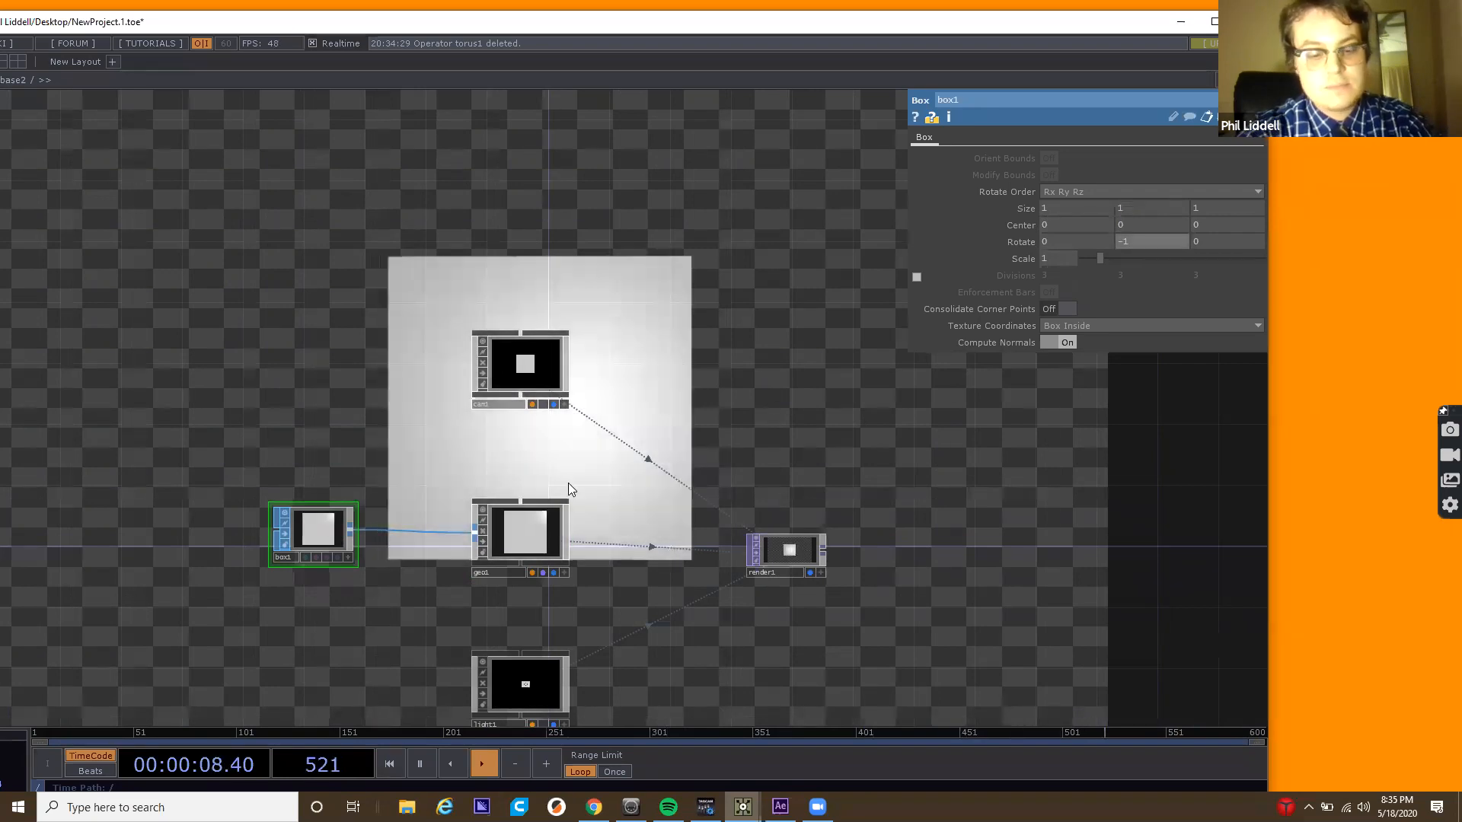
pyautogui.hotkey('ctrl', 'z')
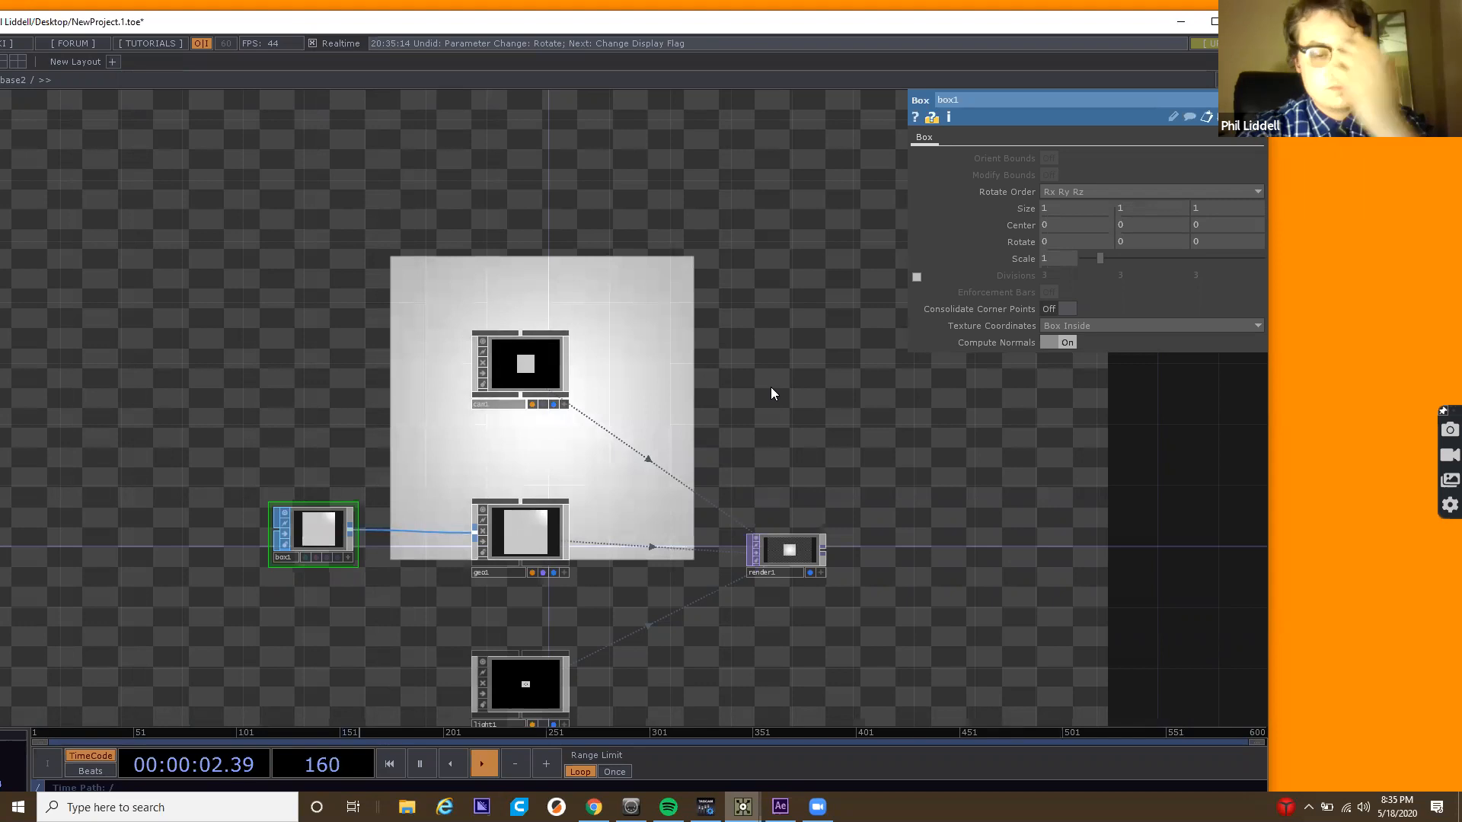
pyautogui.moveTo(259, 404); pyautogui.dragTo(545, 389)
pyautogui.scroll(-3, 546, 391)
pyautogui.scroll(-3, 556, 392)
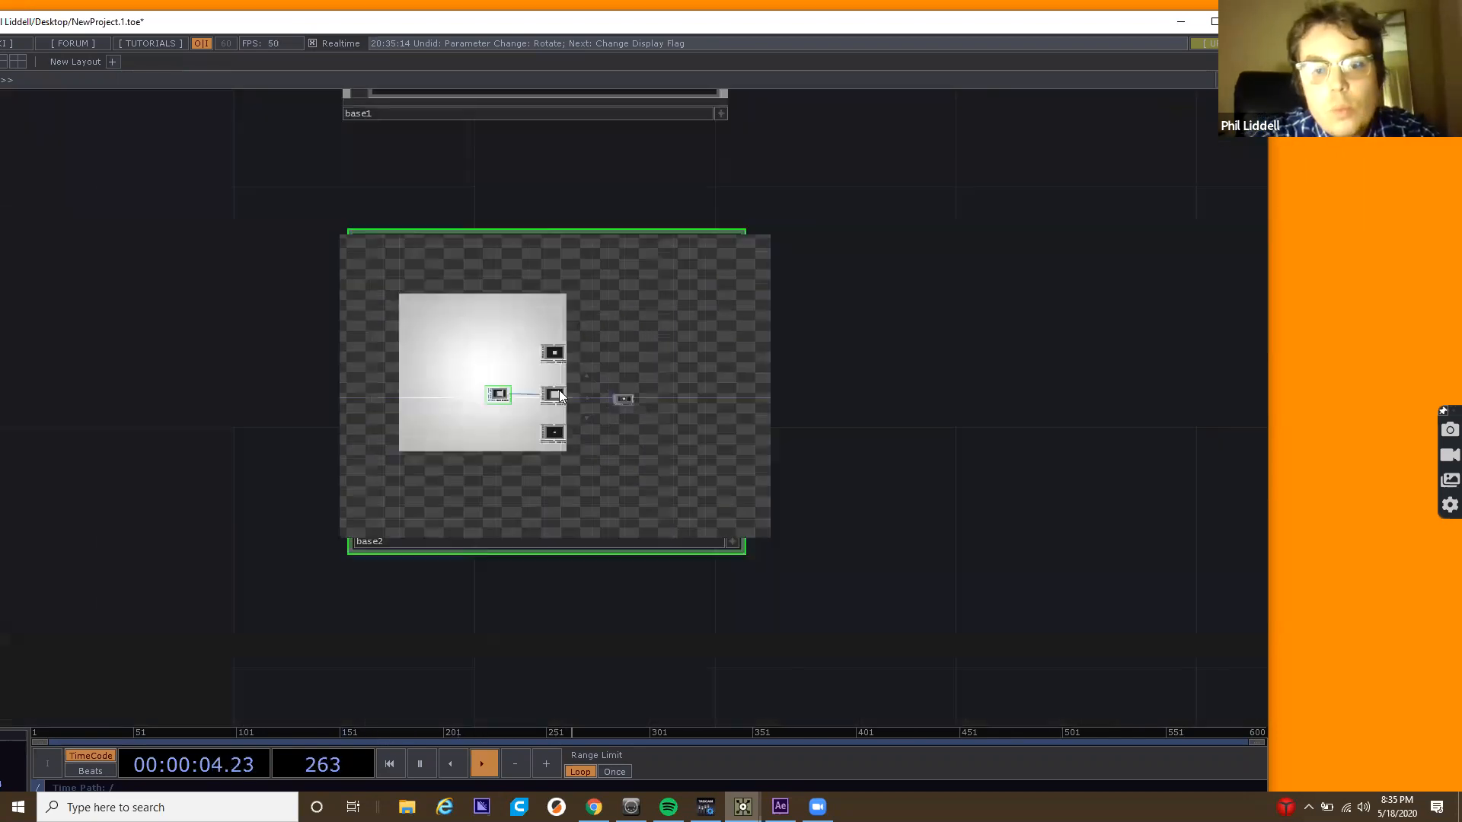
pyautogui.scroll(8, 533, 384)
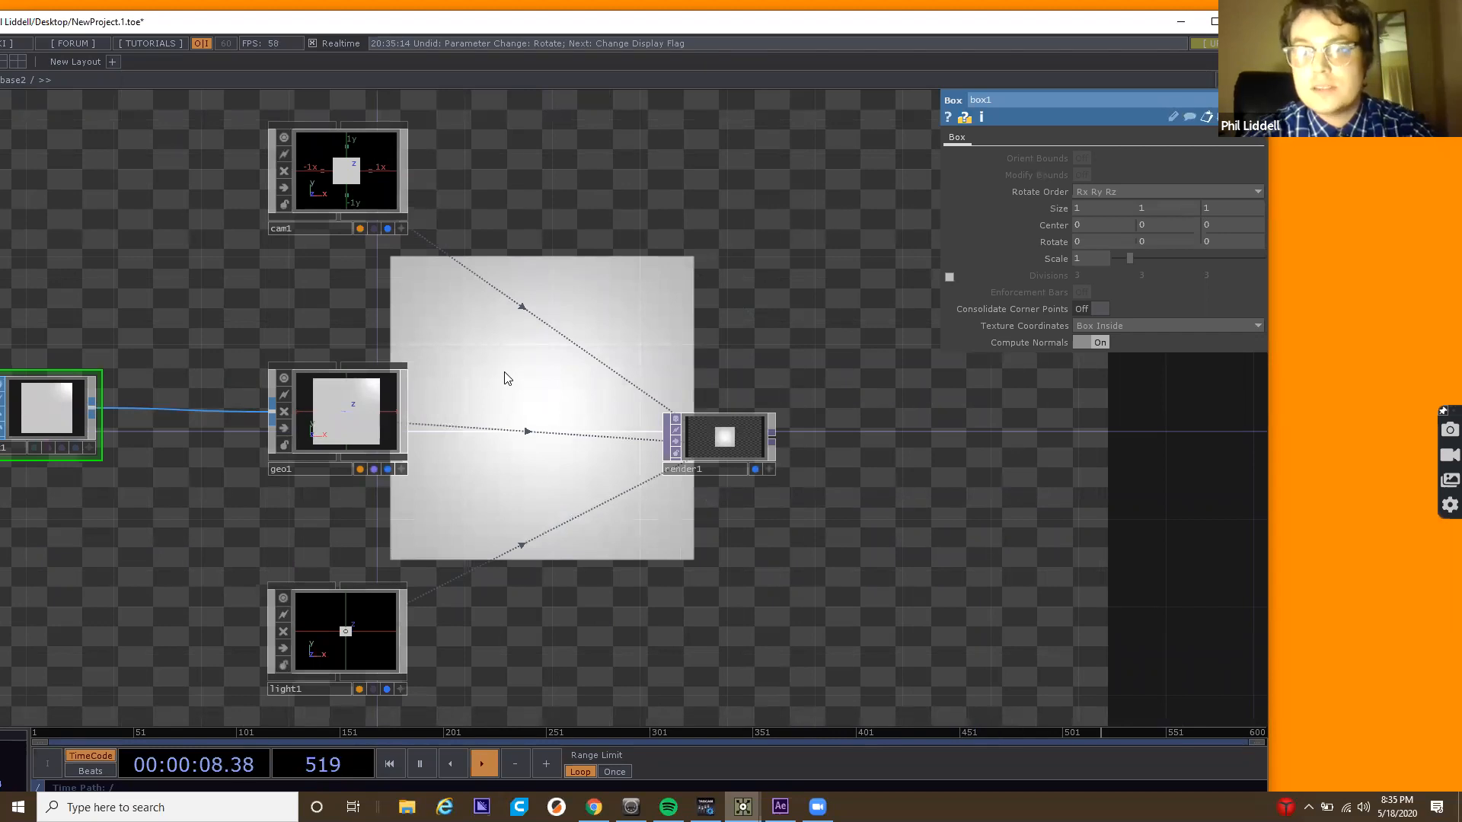
pyautogui.moveTo(508, 385); pyautogui.dragTo(601, 406)
pyautogui.scroll(-2, 552, 383)
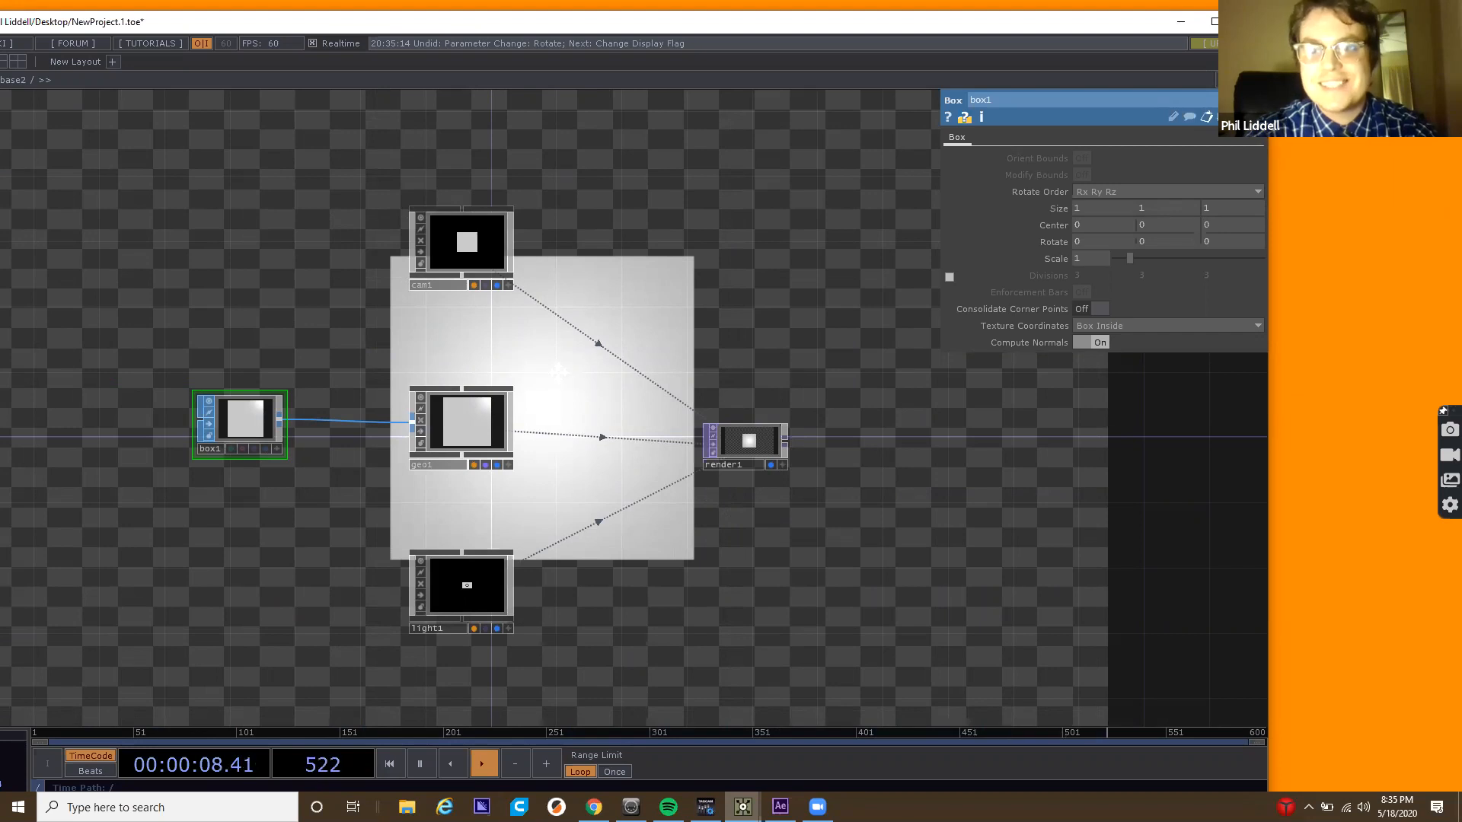
pyautogui.moveTo(555, 377); pyautogui.dragTo(808, 428)
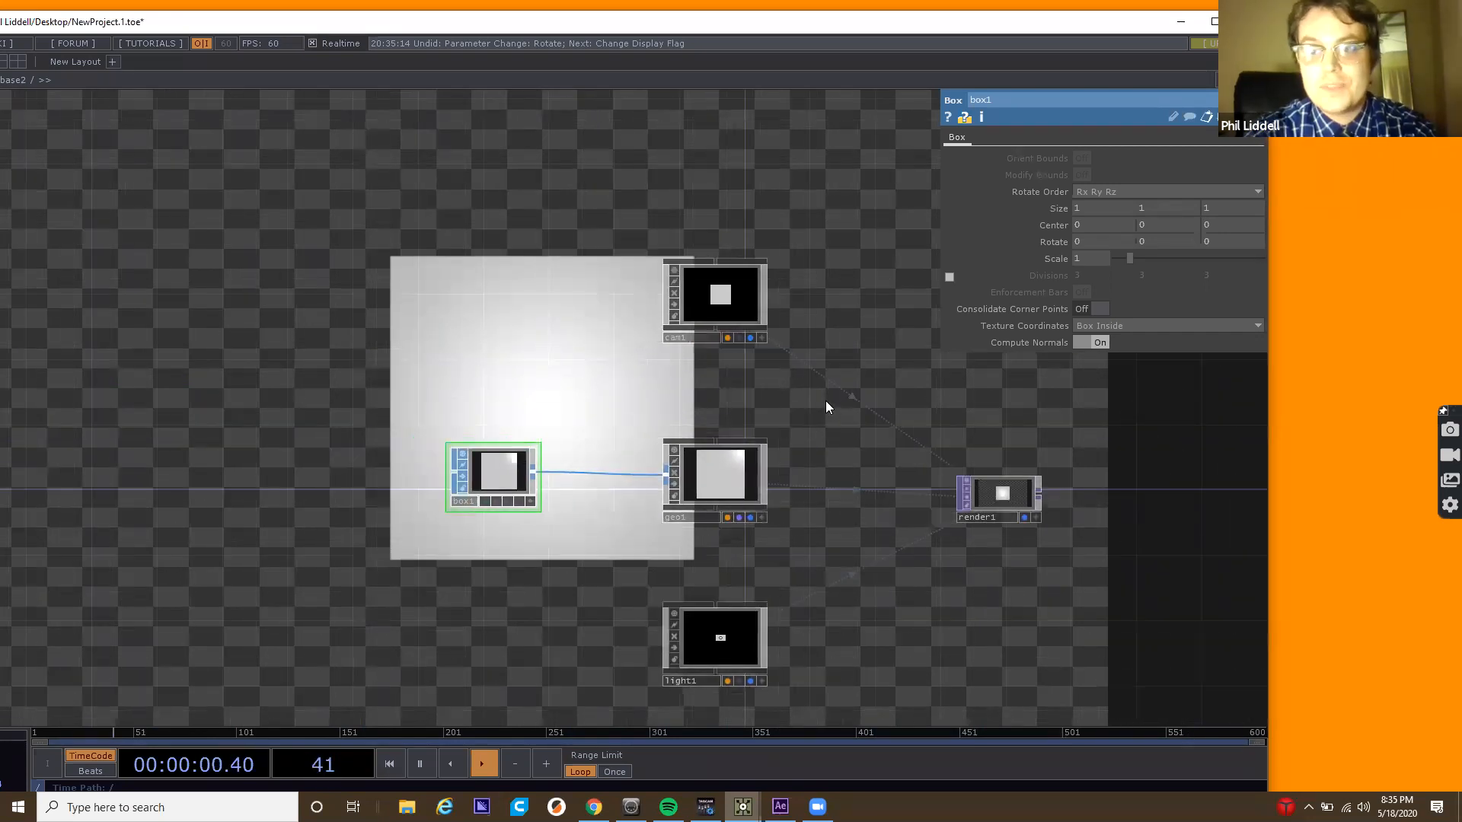
# Move box1 farther away from geo1 to widen the gap between them, and select geo1.
pyautogui.click(695, 466)
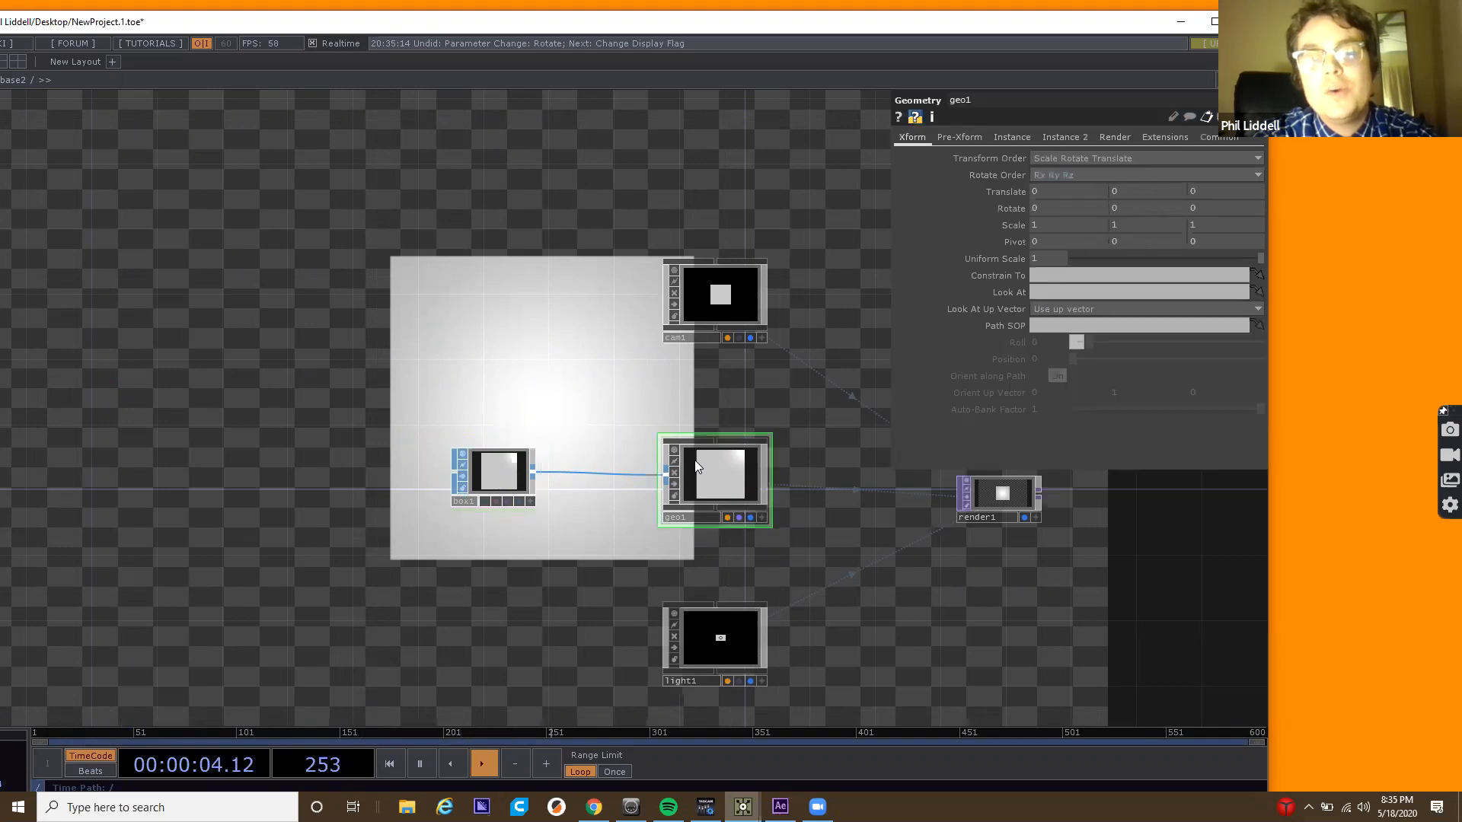
pyautogui.moveTo(438, 485); pyautogui.dragTo(432, 480)
pyautogui.click(437, 479)
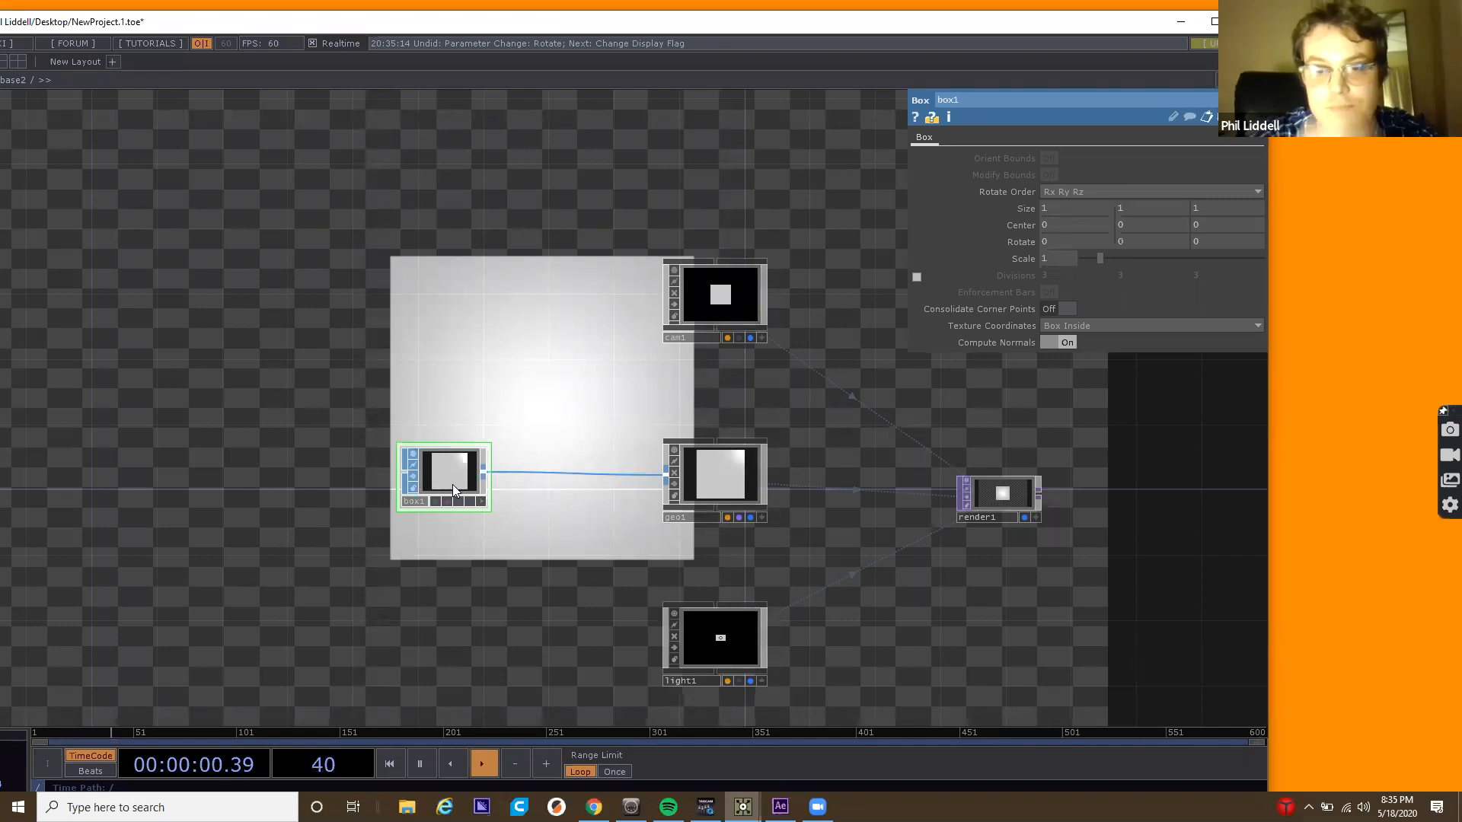
pyautogui.moveTo(548, 494); pyautogui.dragTo(518, 565)
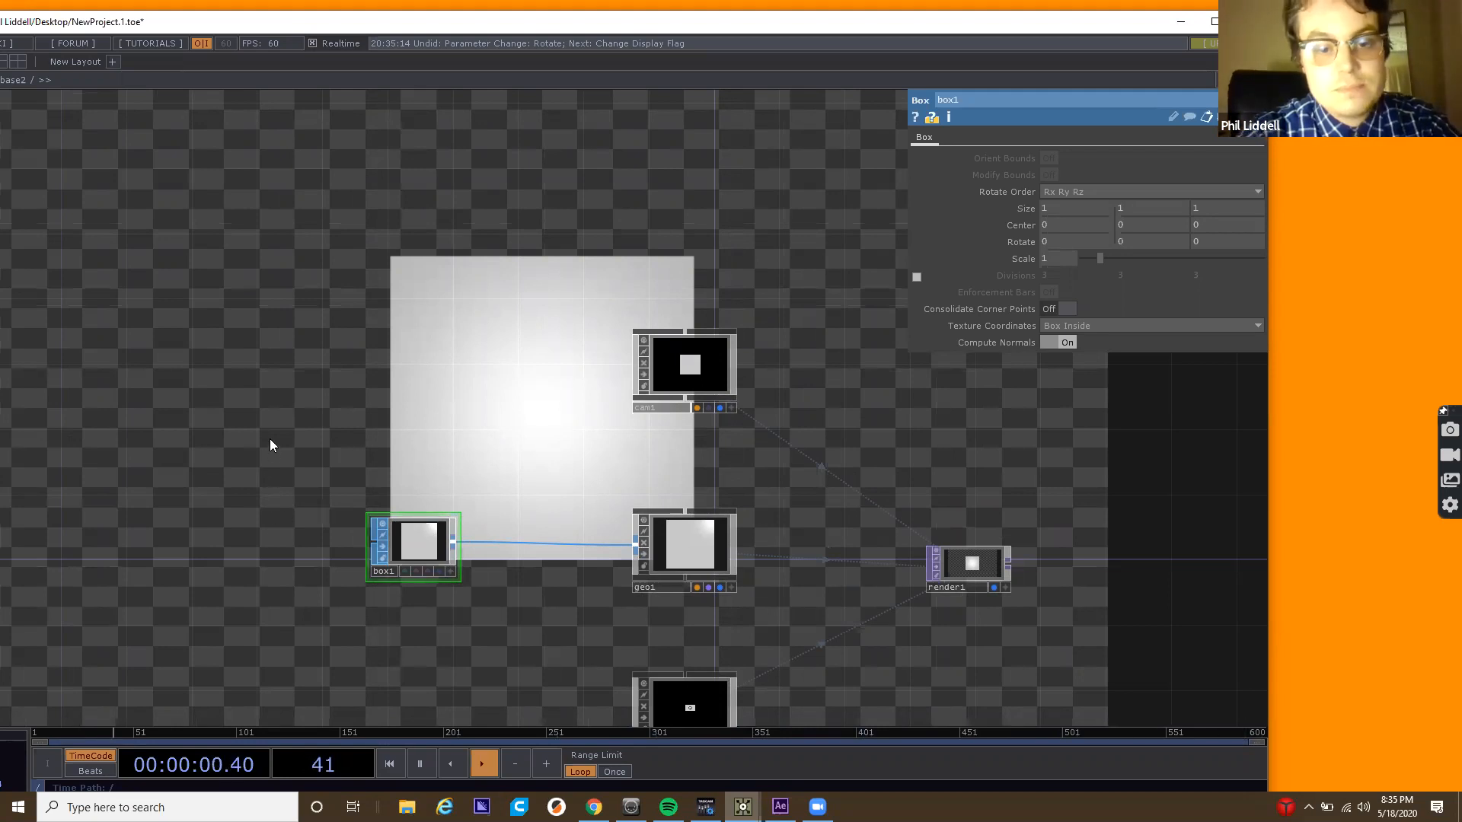
pyautogui.click(696, 546)
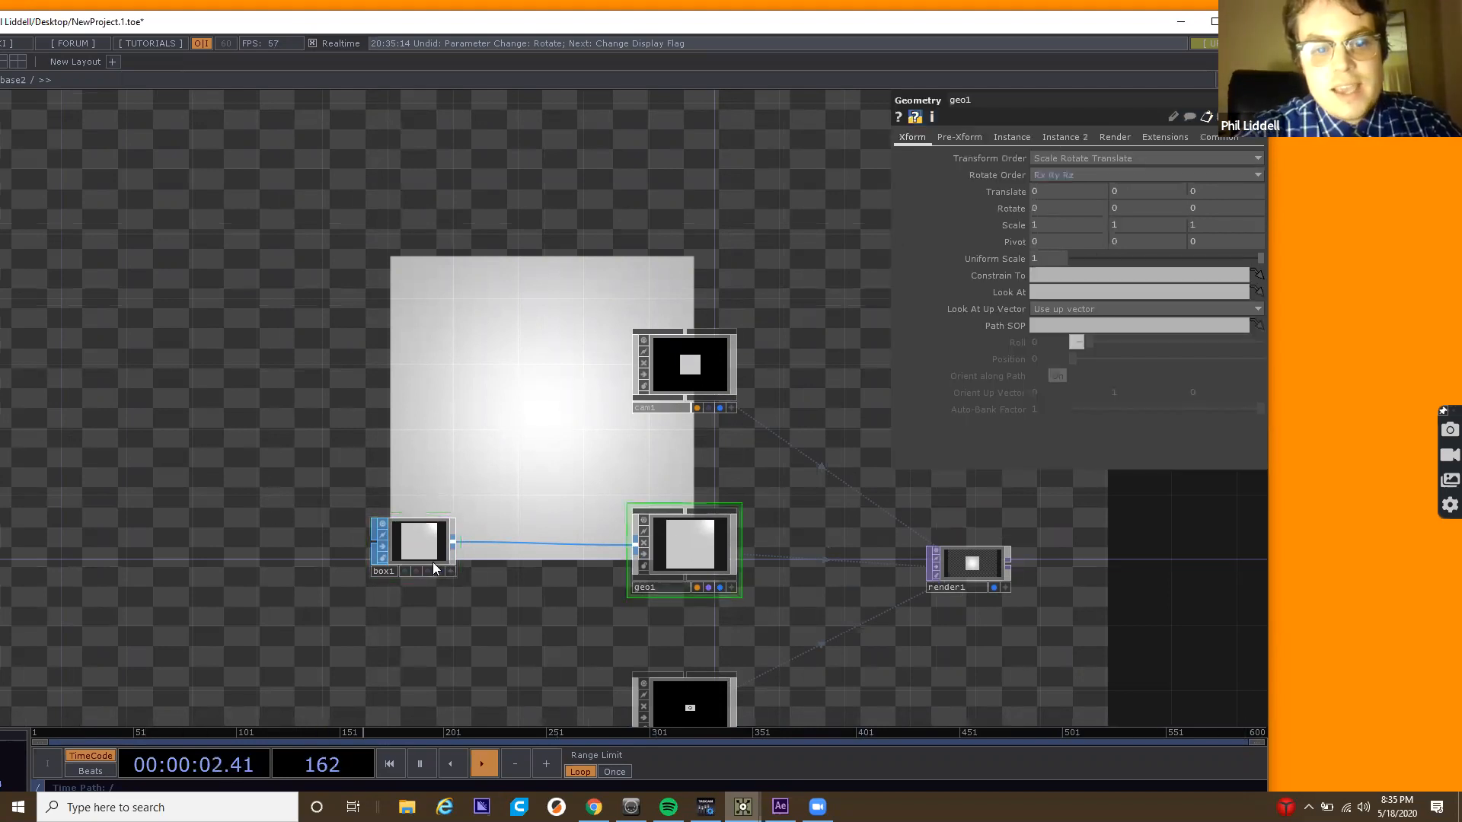
# Scale box1 down to 0.34.
pyautogui.click(406, 547)
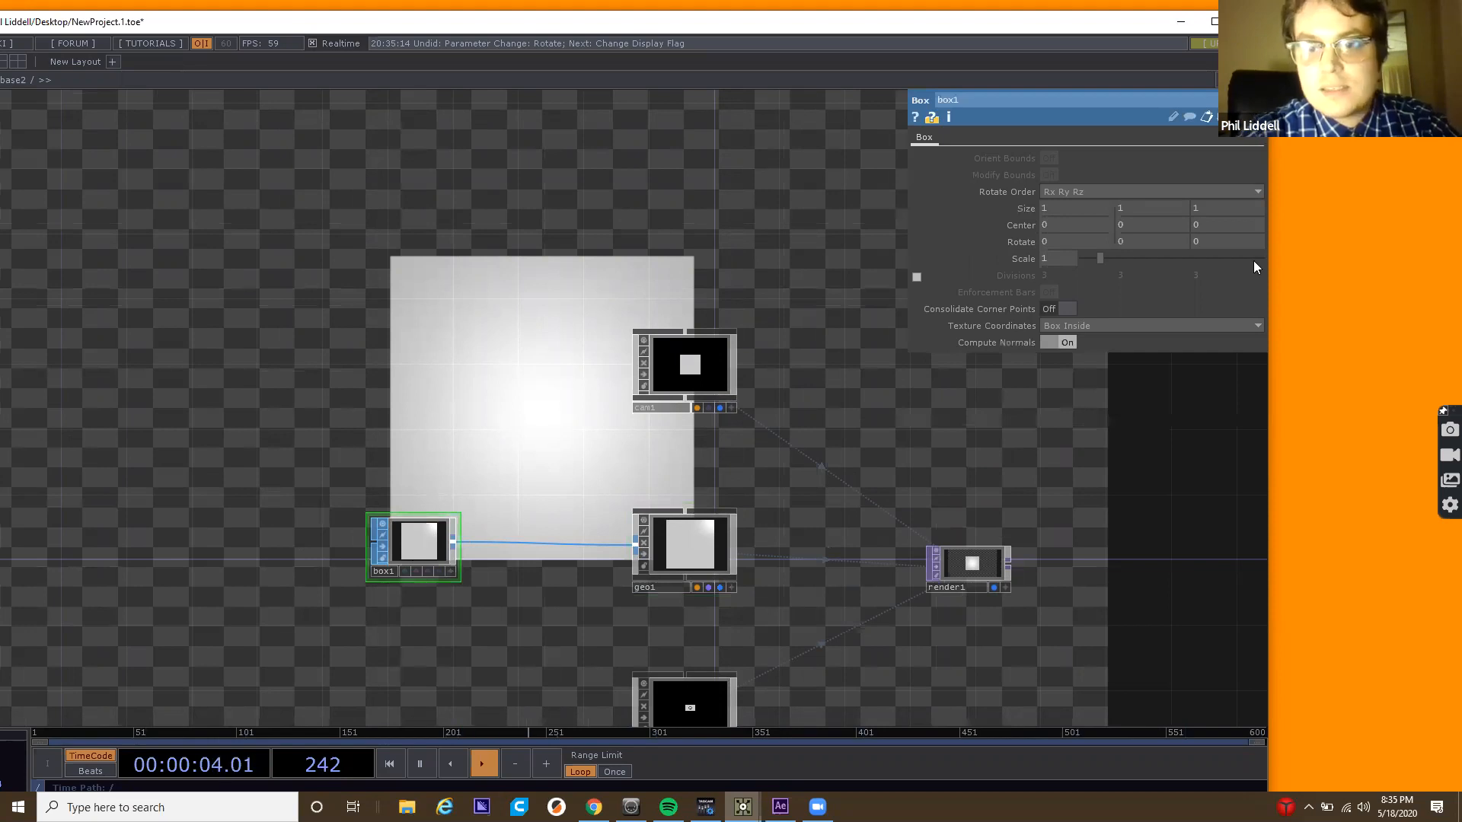
pyautogui.moveTo(1098, 256); pyautogui.dragTo(1091, 257)
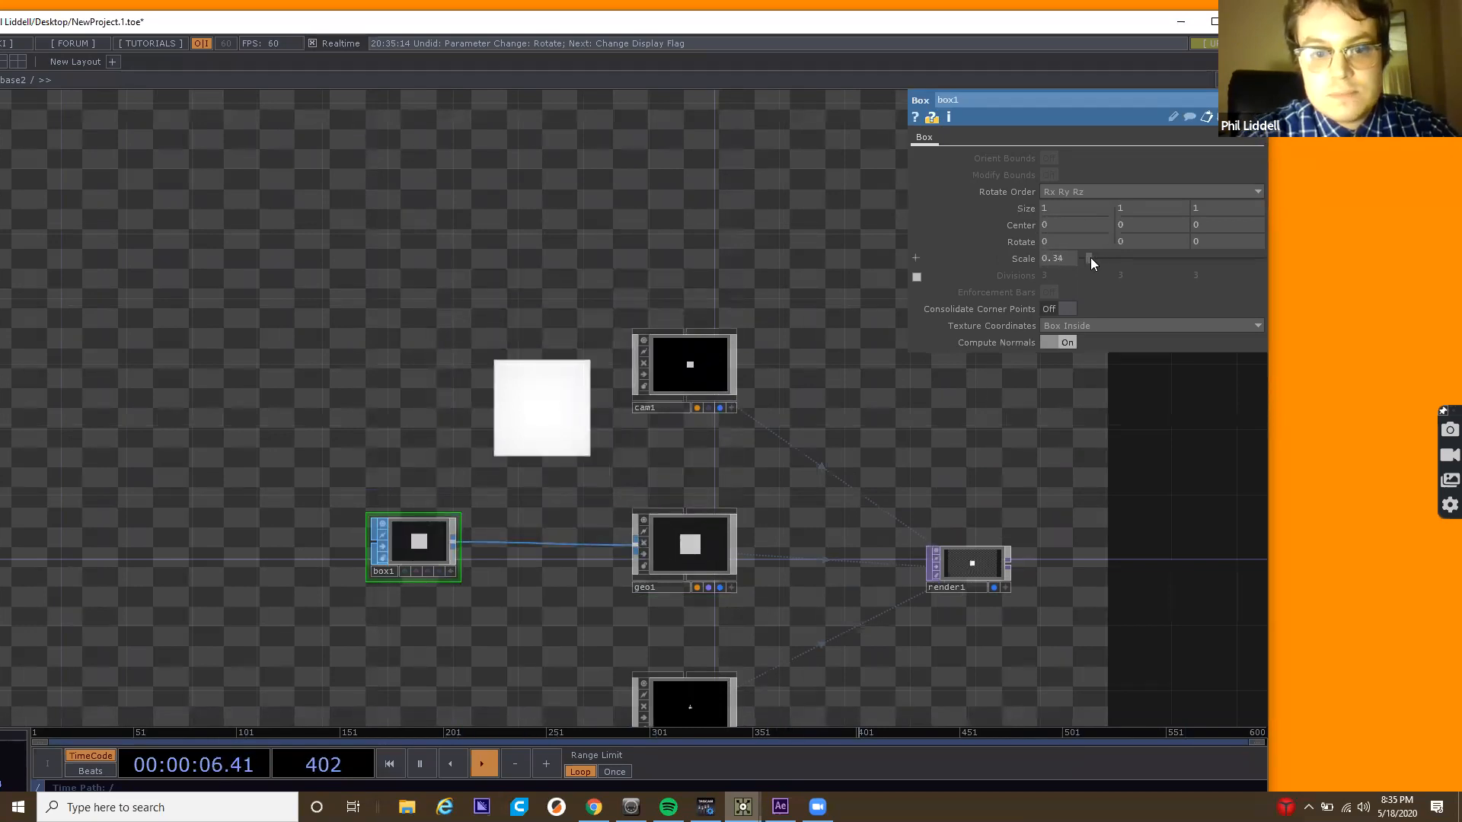
# Add a second Box SOP and place it above and well to the left of box1.
pyautogui.scroll(-3, 534, 466)
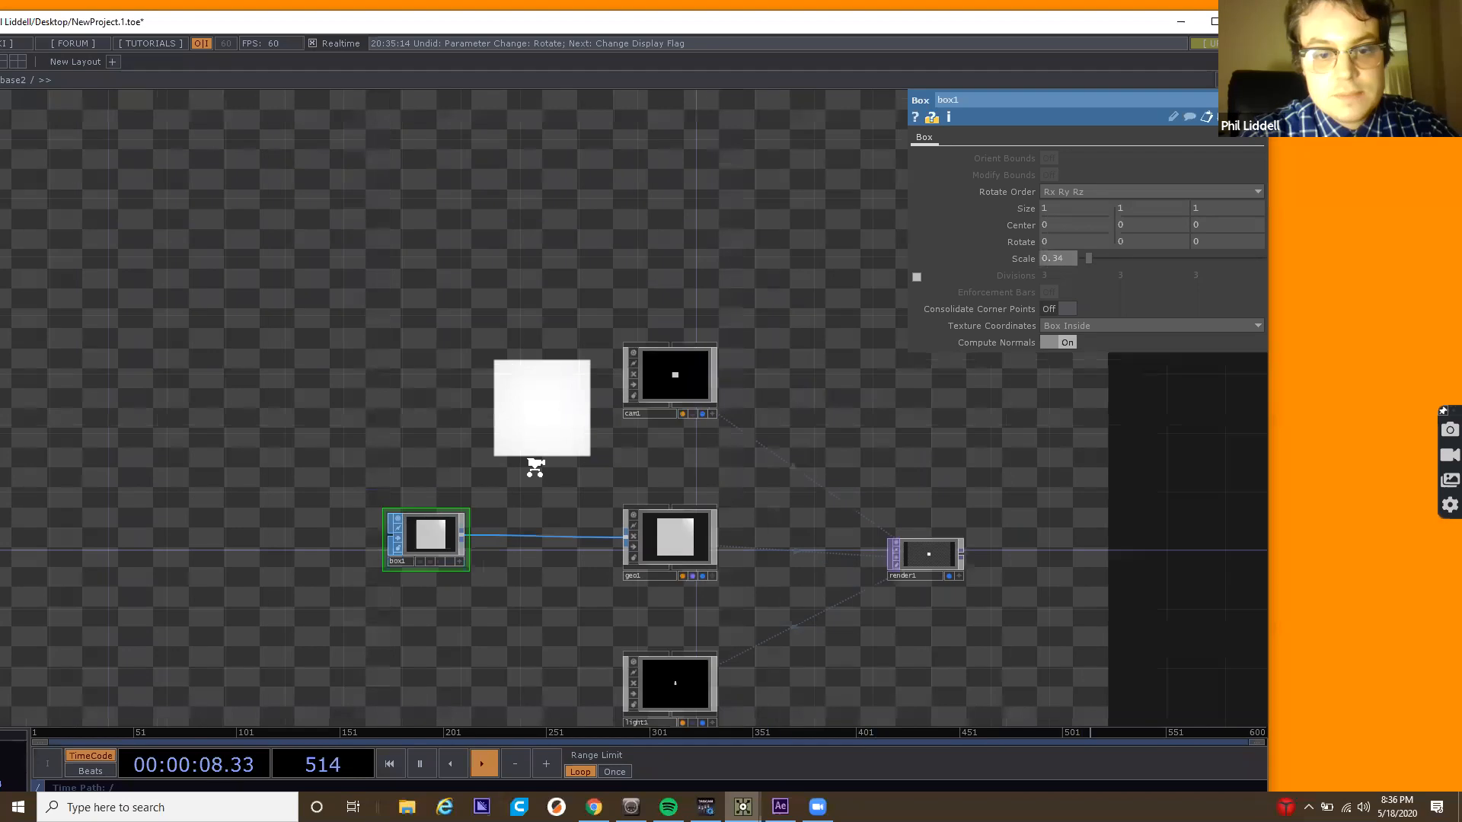
pyautogui.press('Tab')
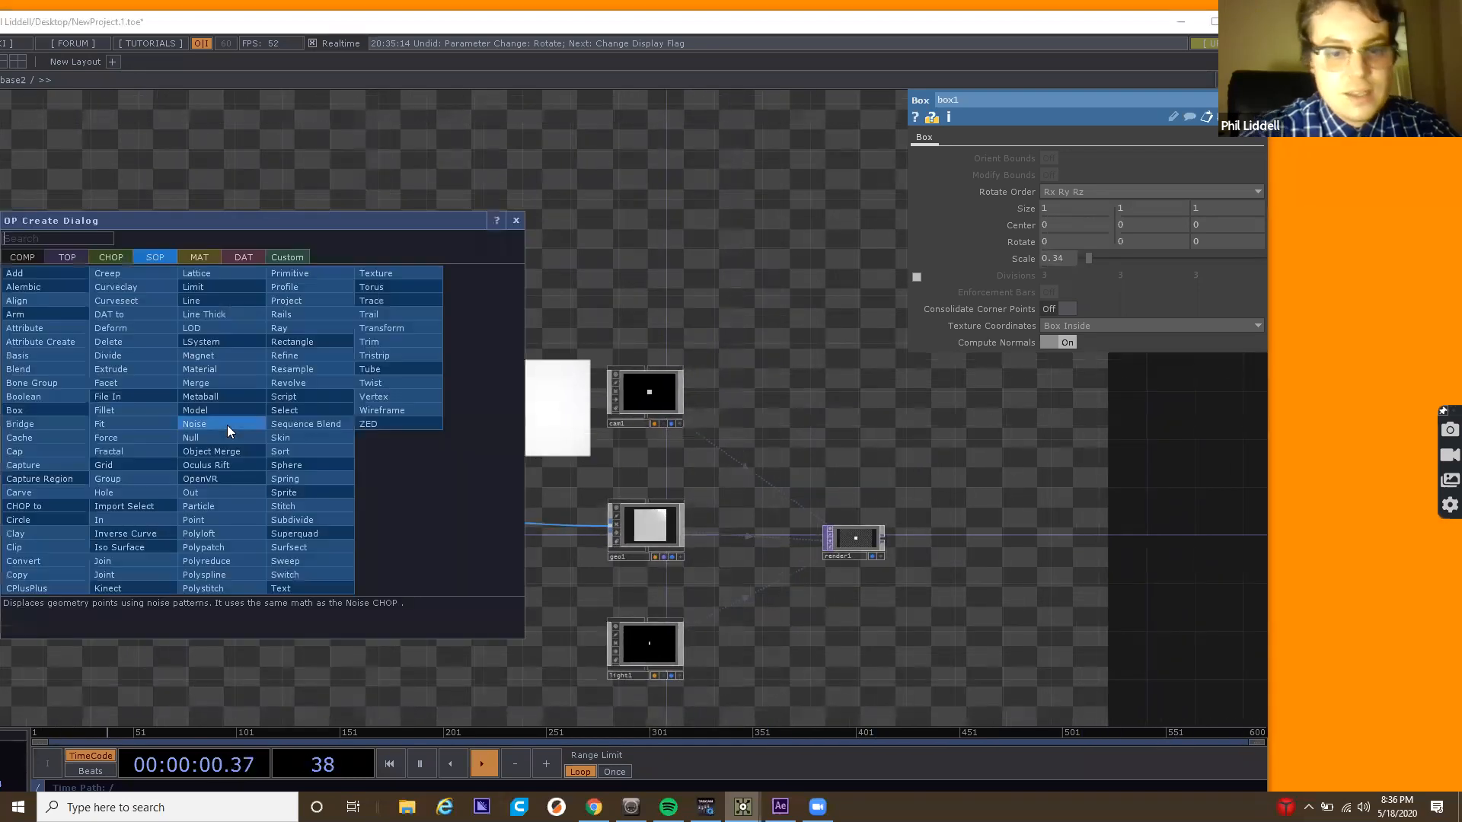
pyautogui.write('box')
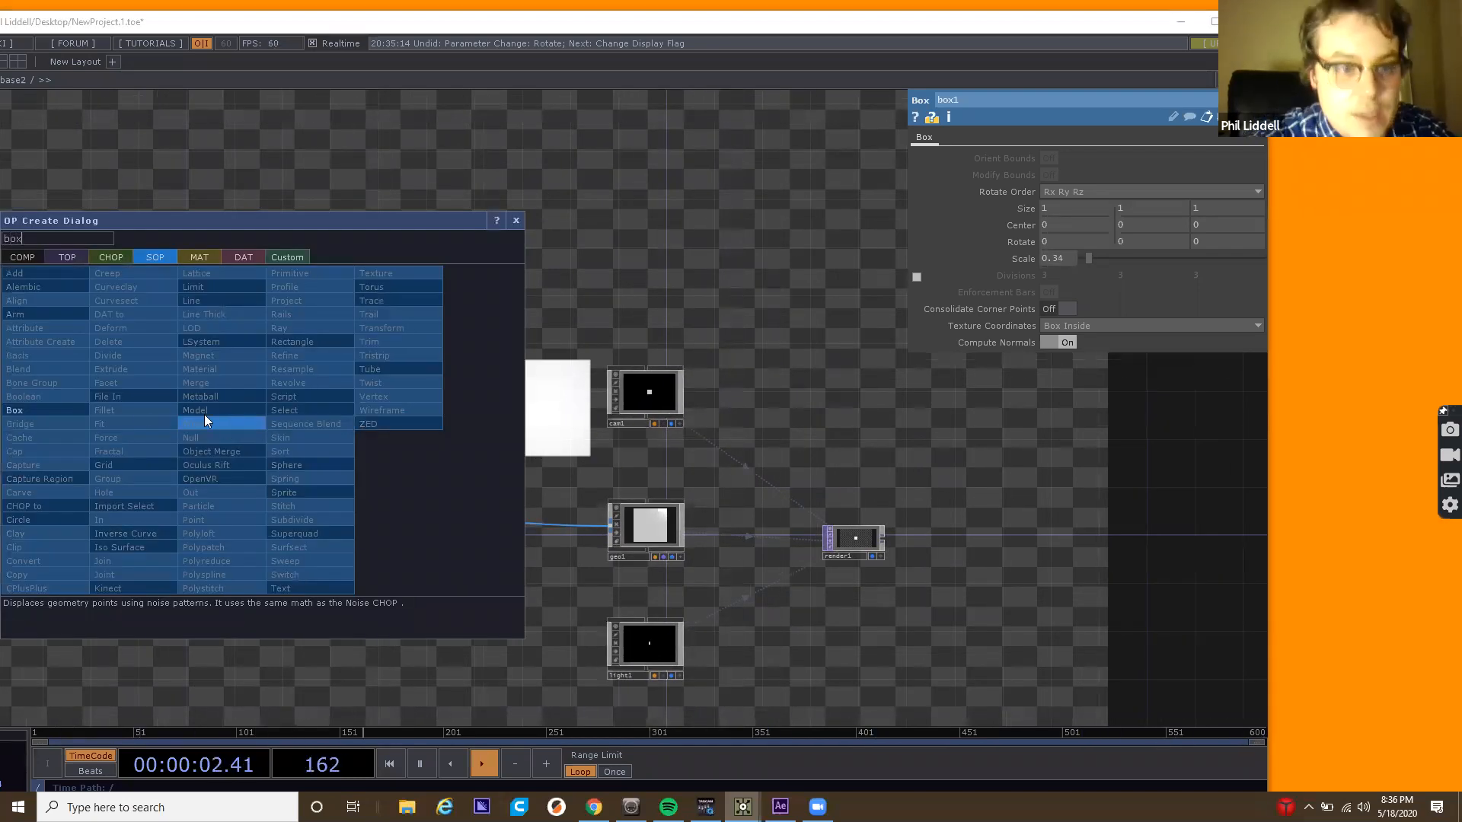
pyautogui.click(77, 414)
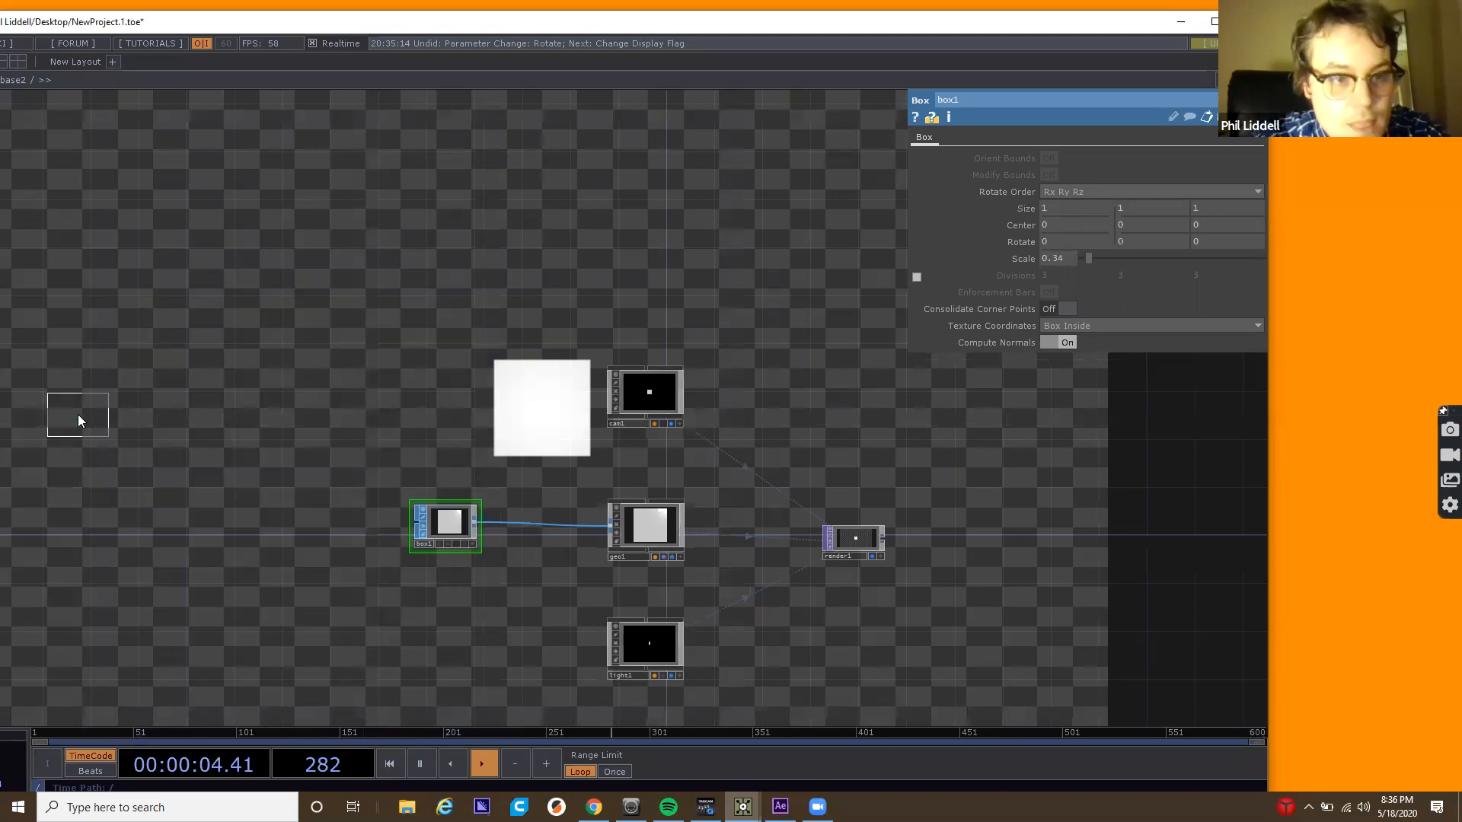
pyautogui.click(278, 452)
pyautogui.scroll(3, 279, 452)
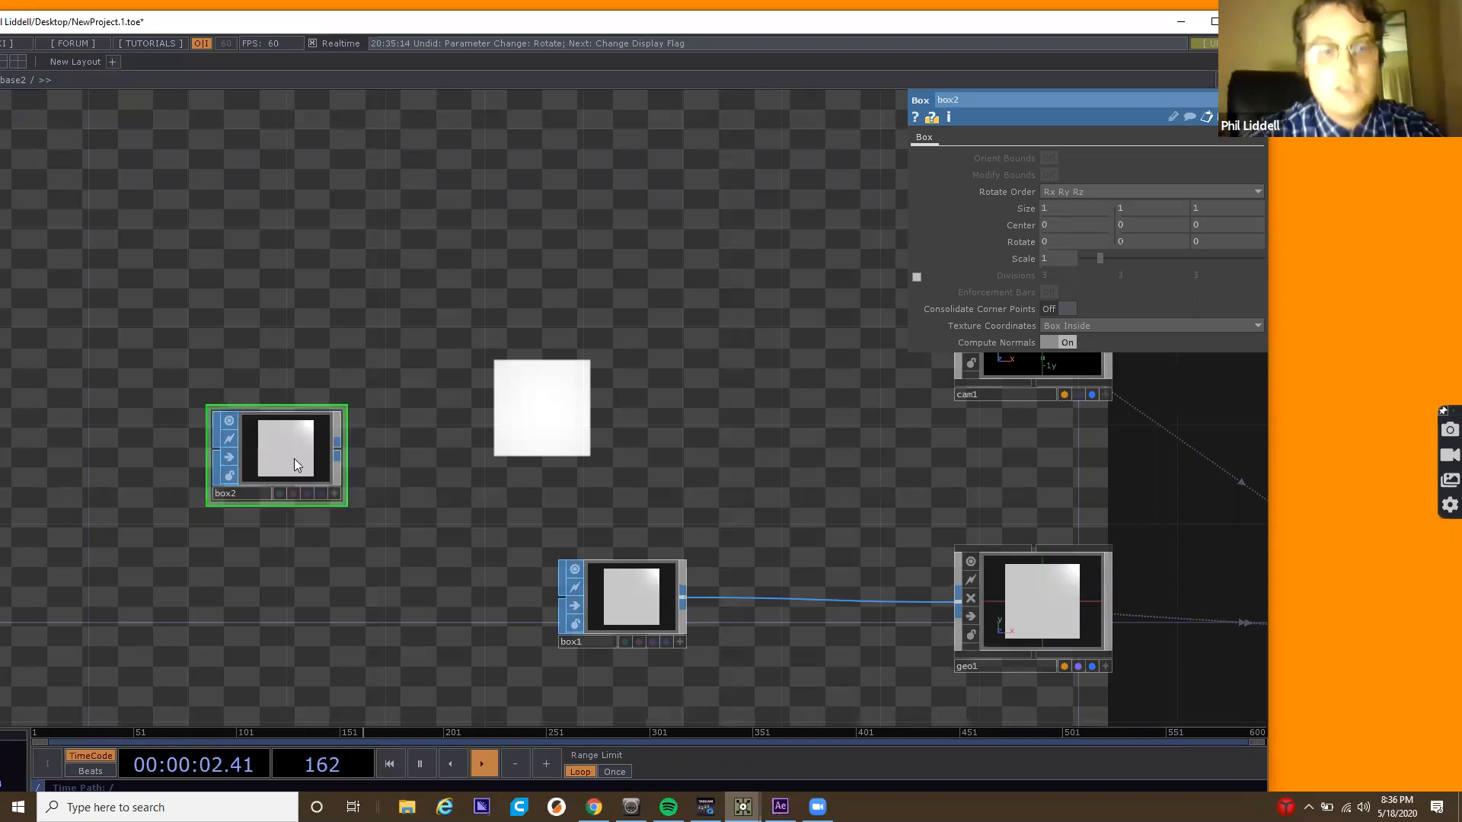
pyautogui.moveTo(294, 458); pyautogui.dragTo(219, 508)
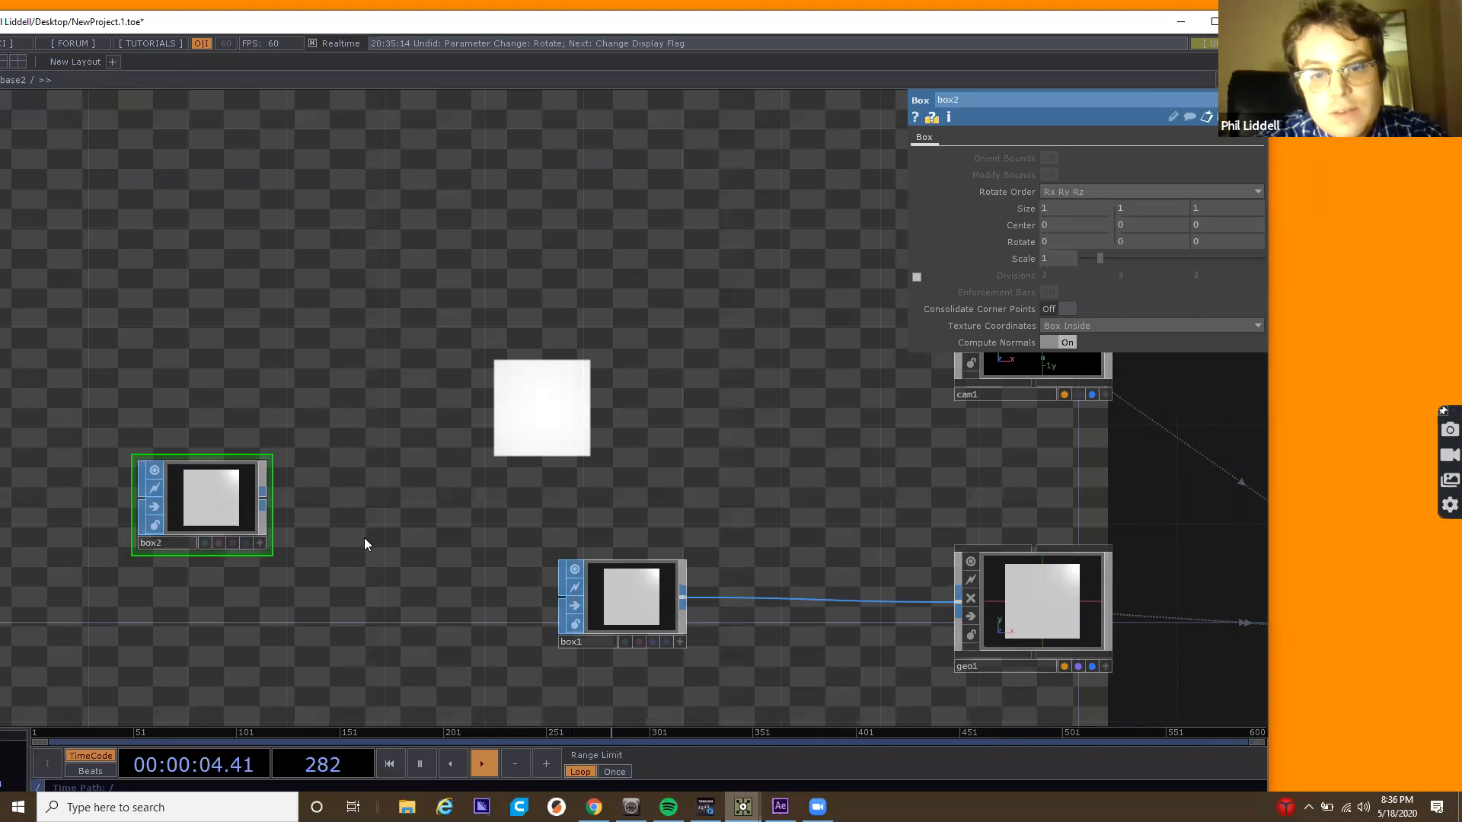
# Set box1's uniform scale to 0.1 and move box2 farther up, away from box1.
pyautogui.click(648, 588)
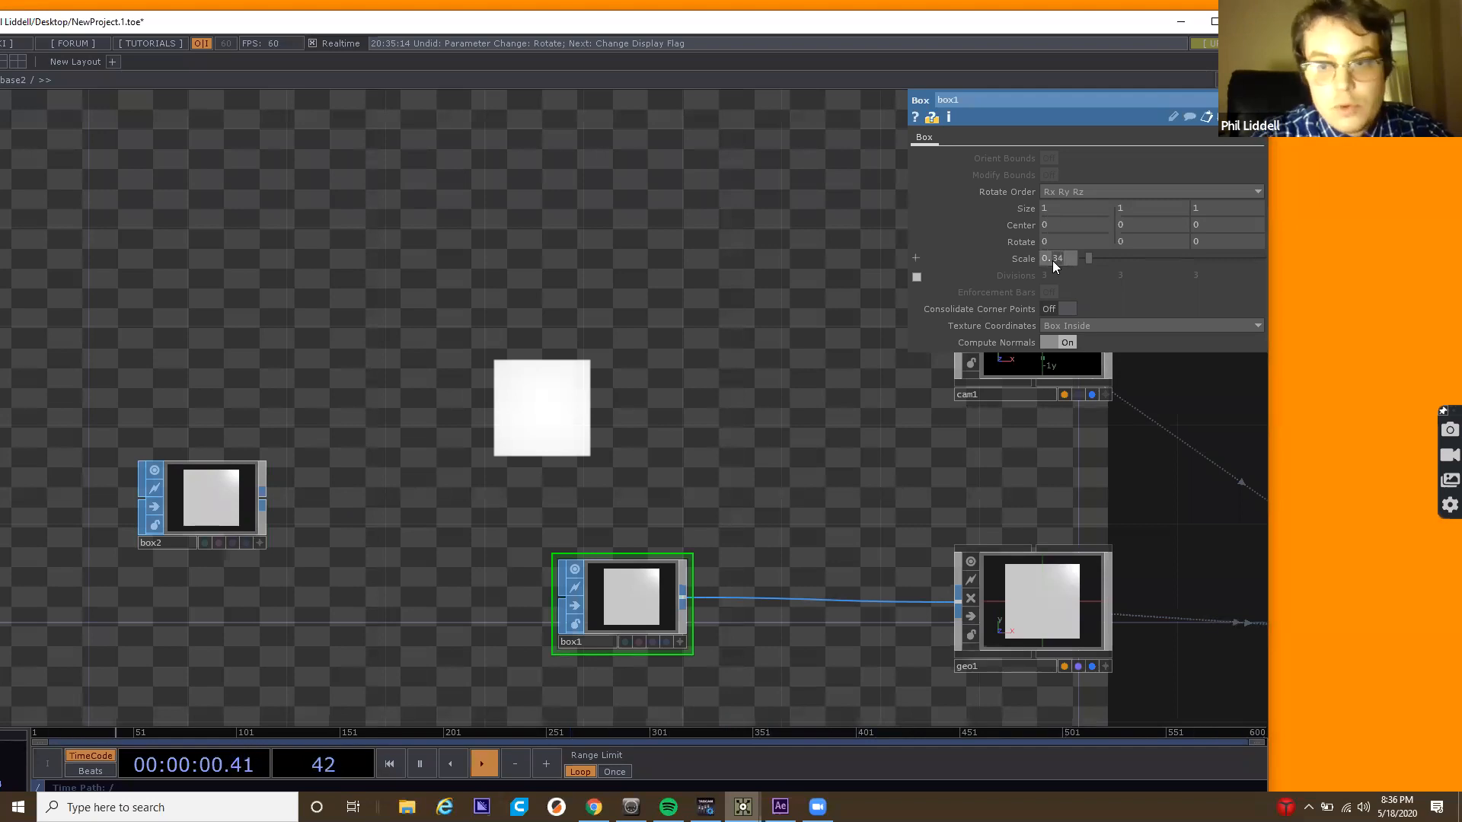
pyautogui.press('Return')
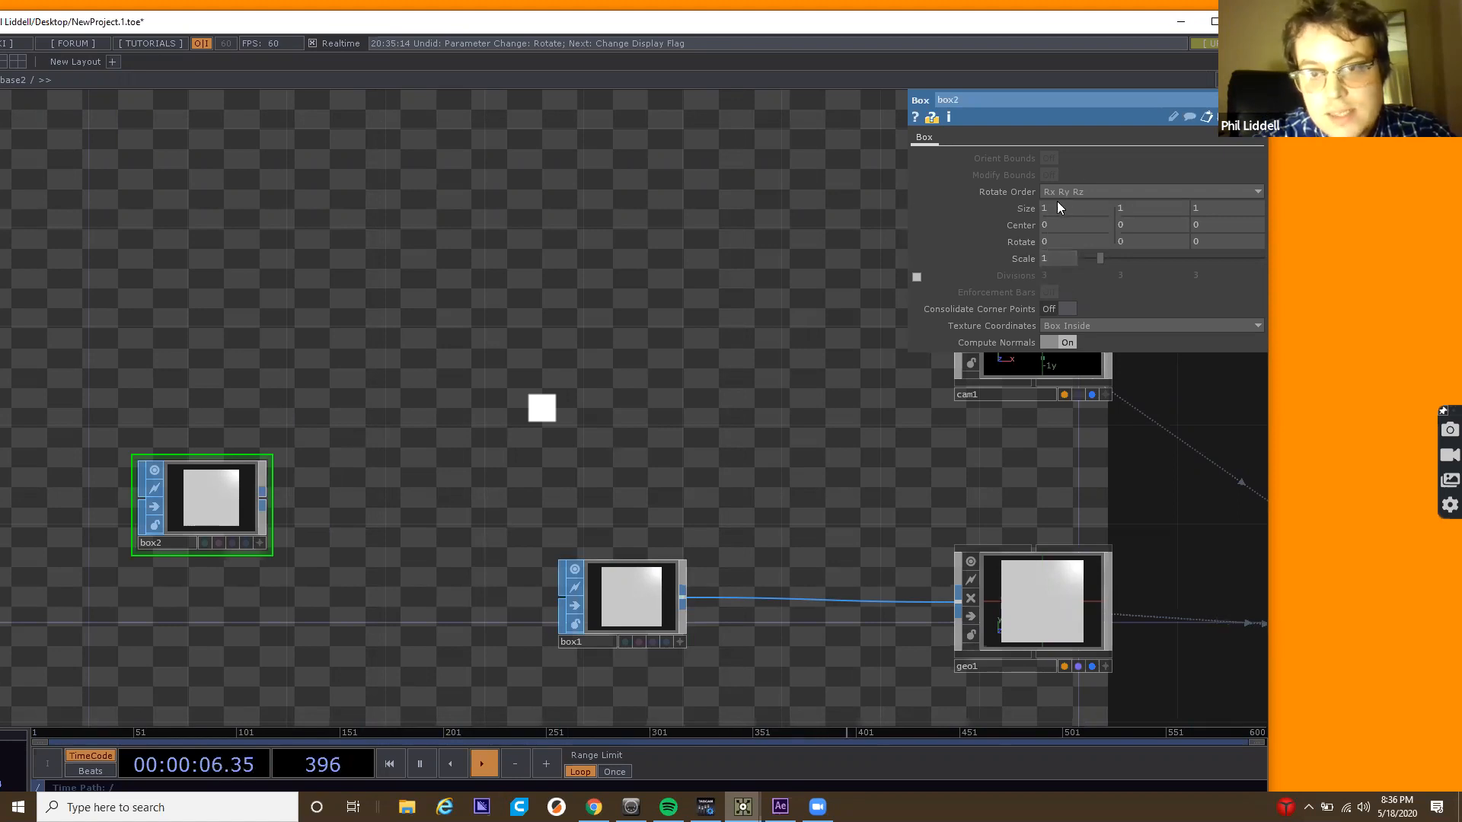
pyautogui.click(649, 584)
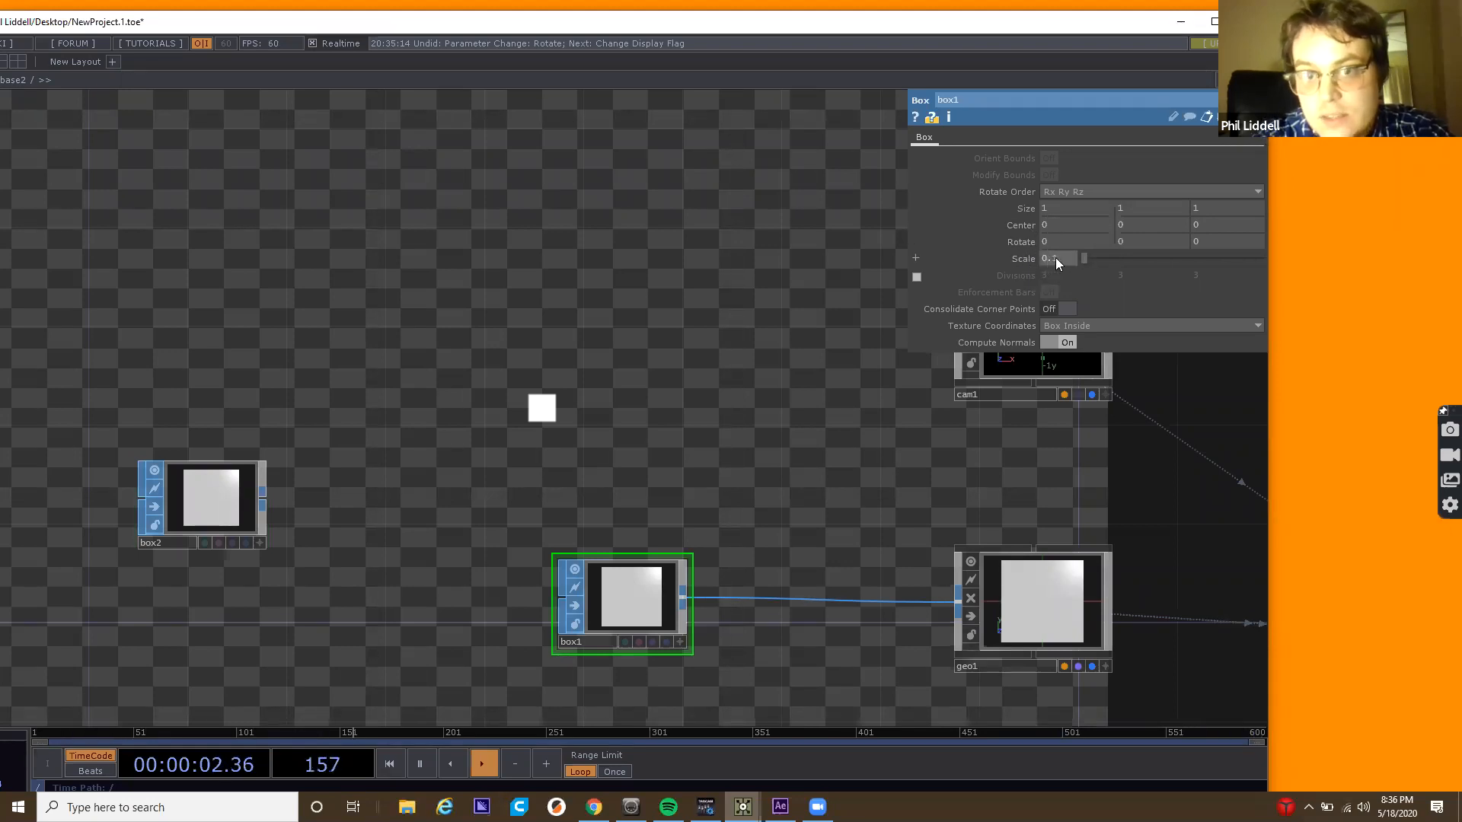
pyautogui.moveTo(176, 543); pyautogui.dragTo(226, 393)
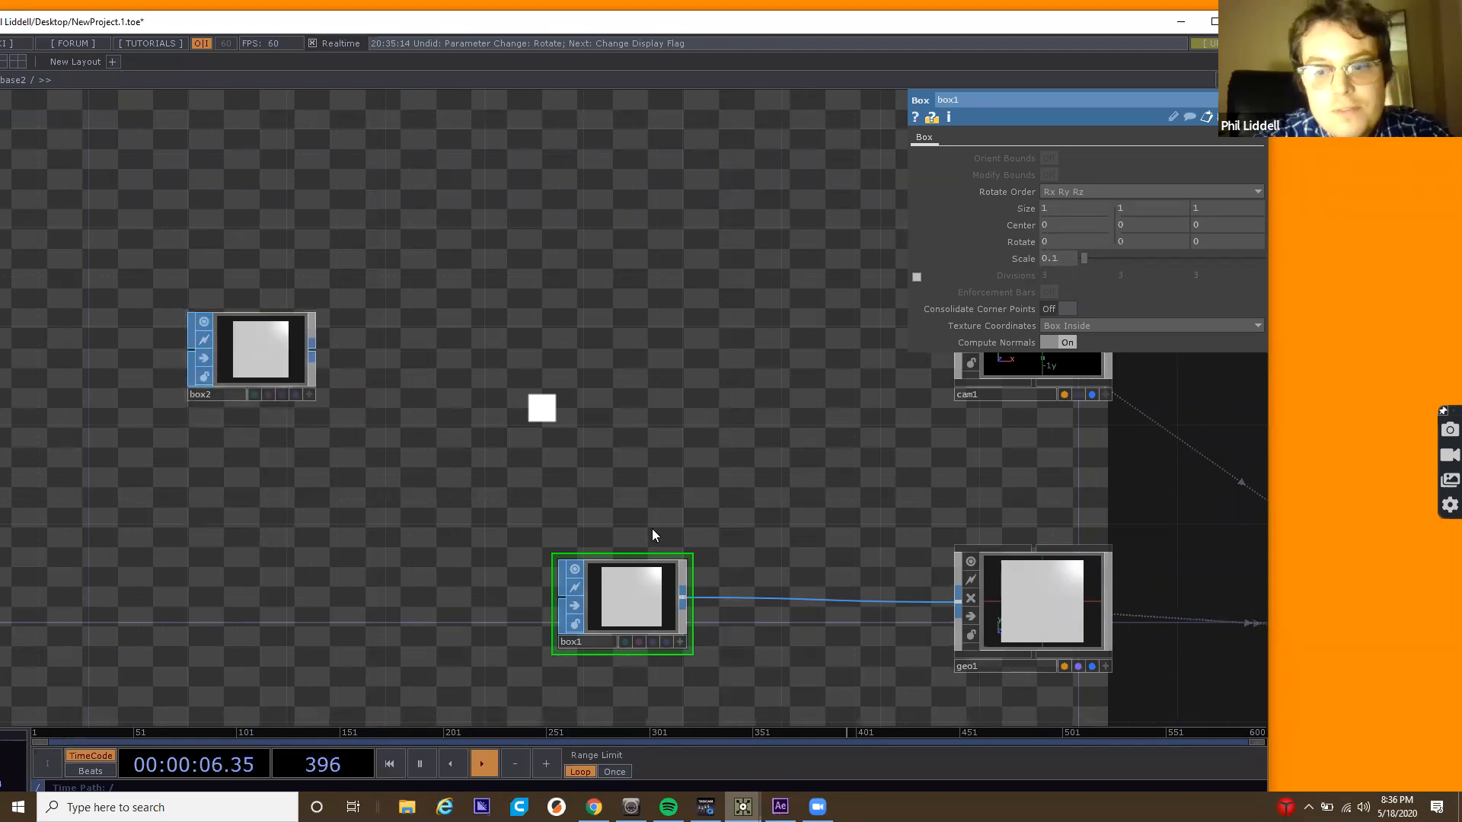
# Turn on instancing for geo1.
pyautogui.moveTo(651, 528); pyautogui.dragTo(482, 525)
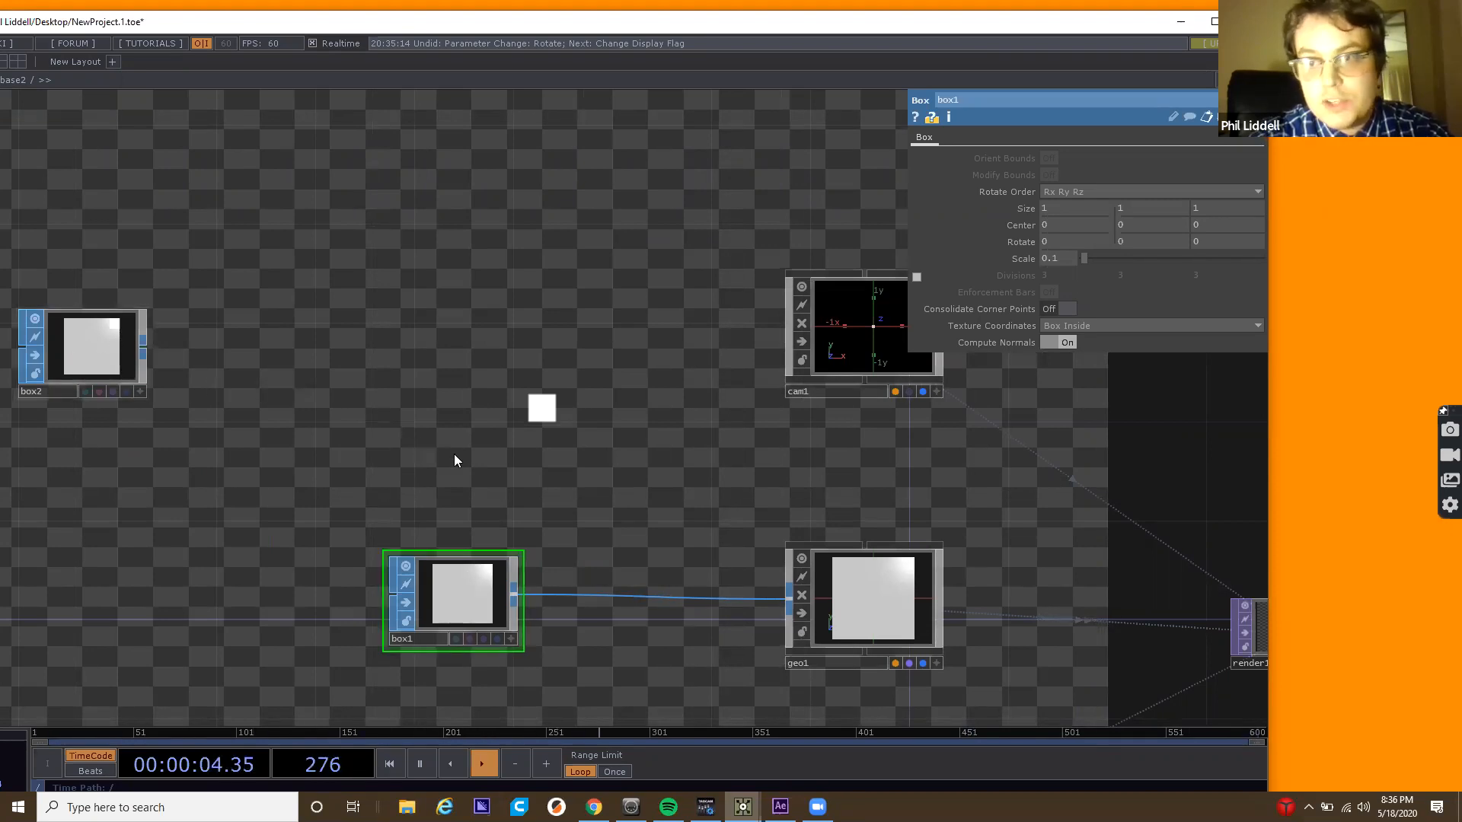
pyautogui.click(876, 628)
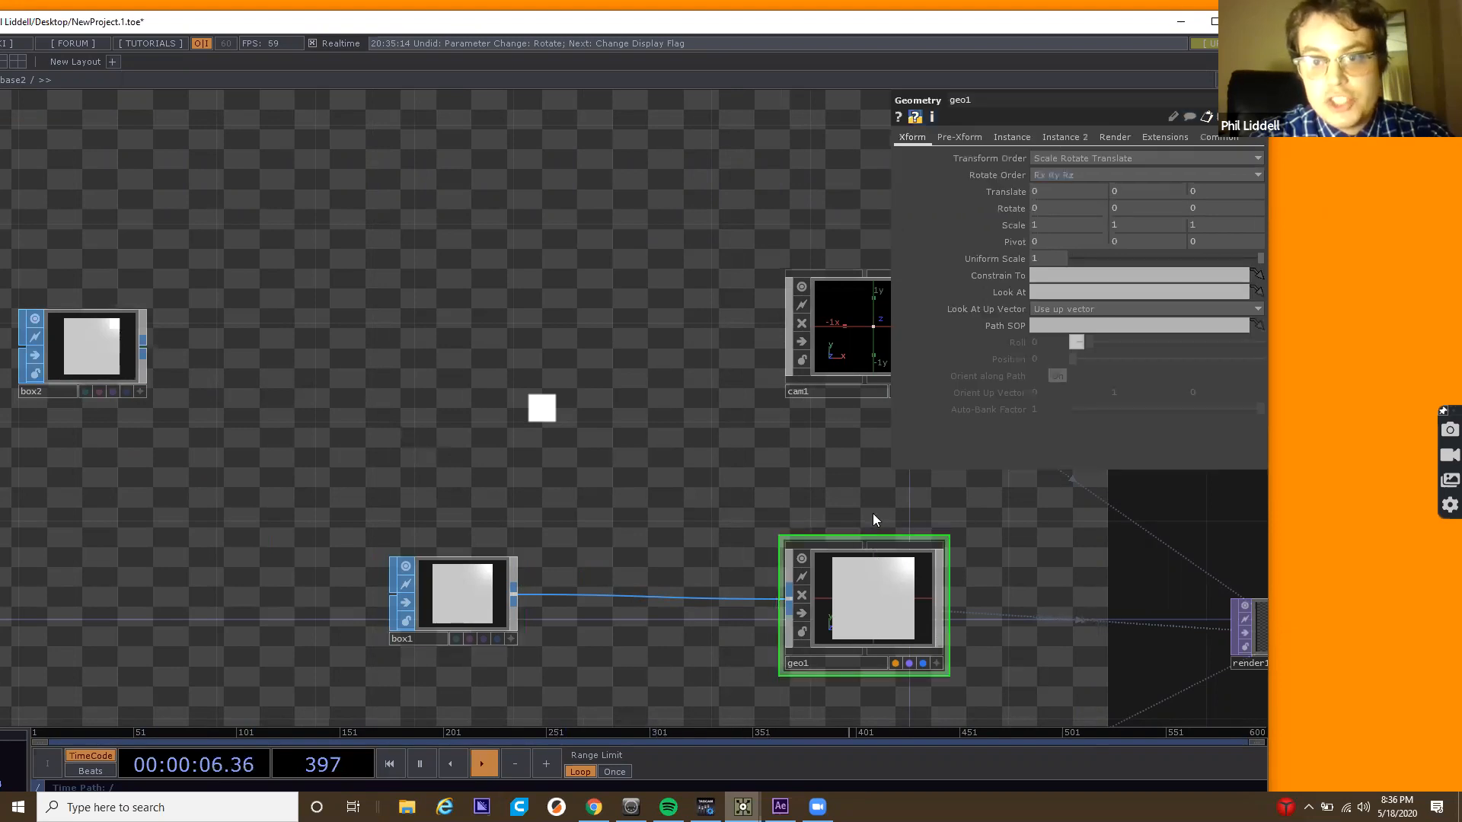
pyautogui.moveTo(872, 511); pyautogui.dragTo(713, 515)
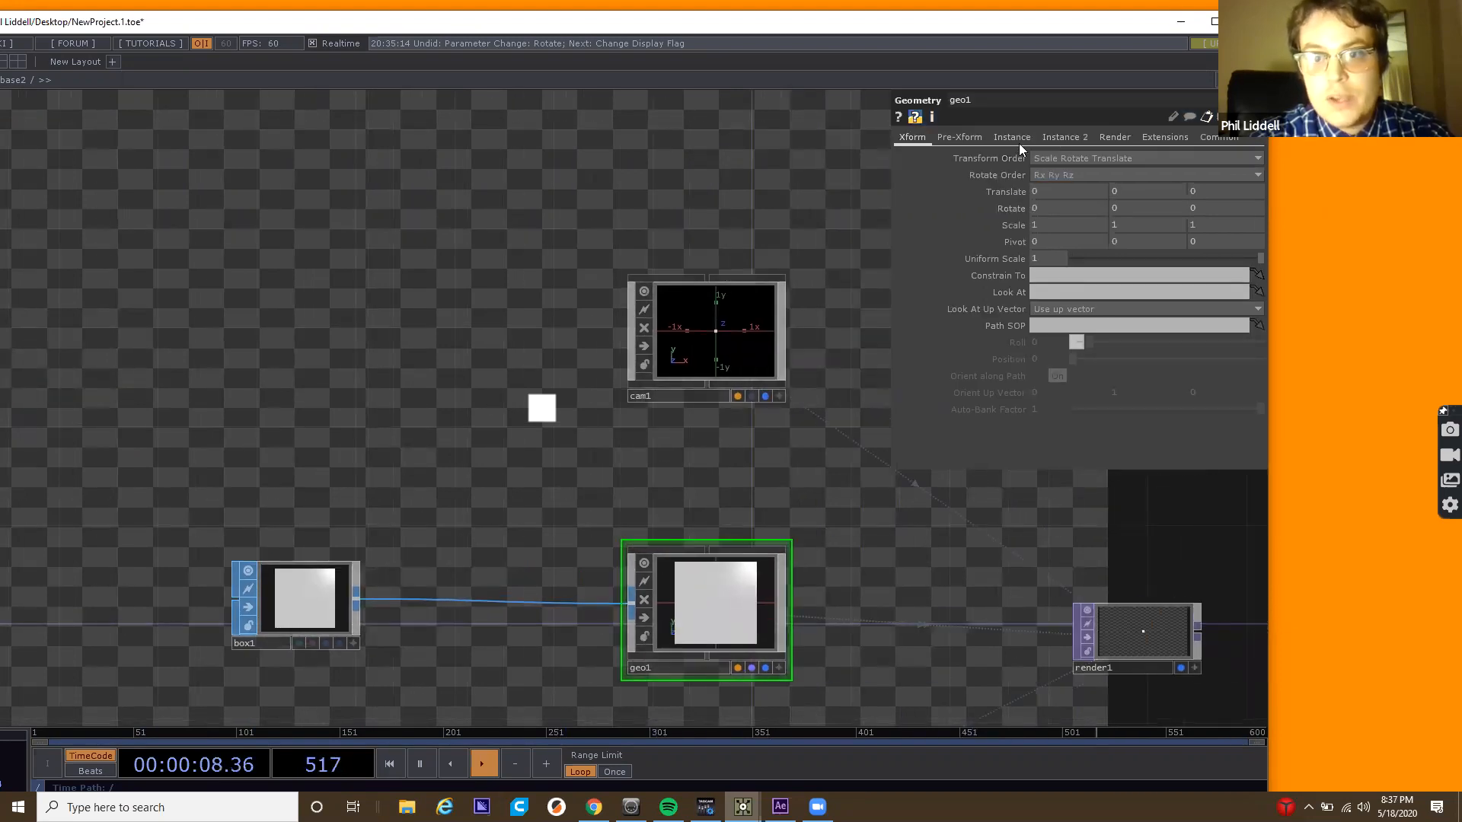
pyautogui.click(1017, 138)
pyautogui.click(1053, 158)
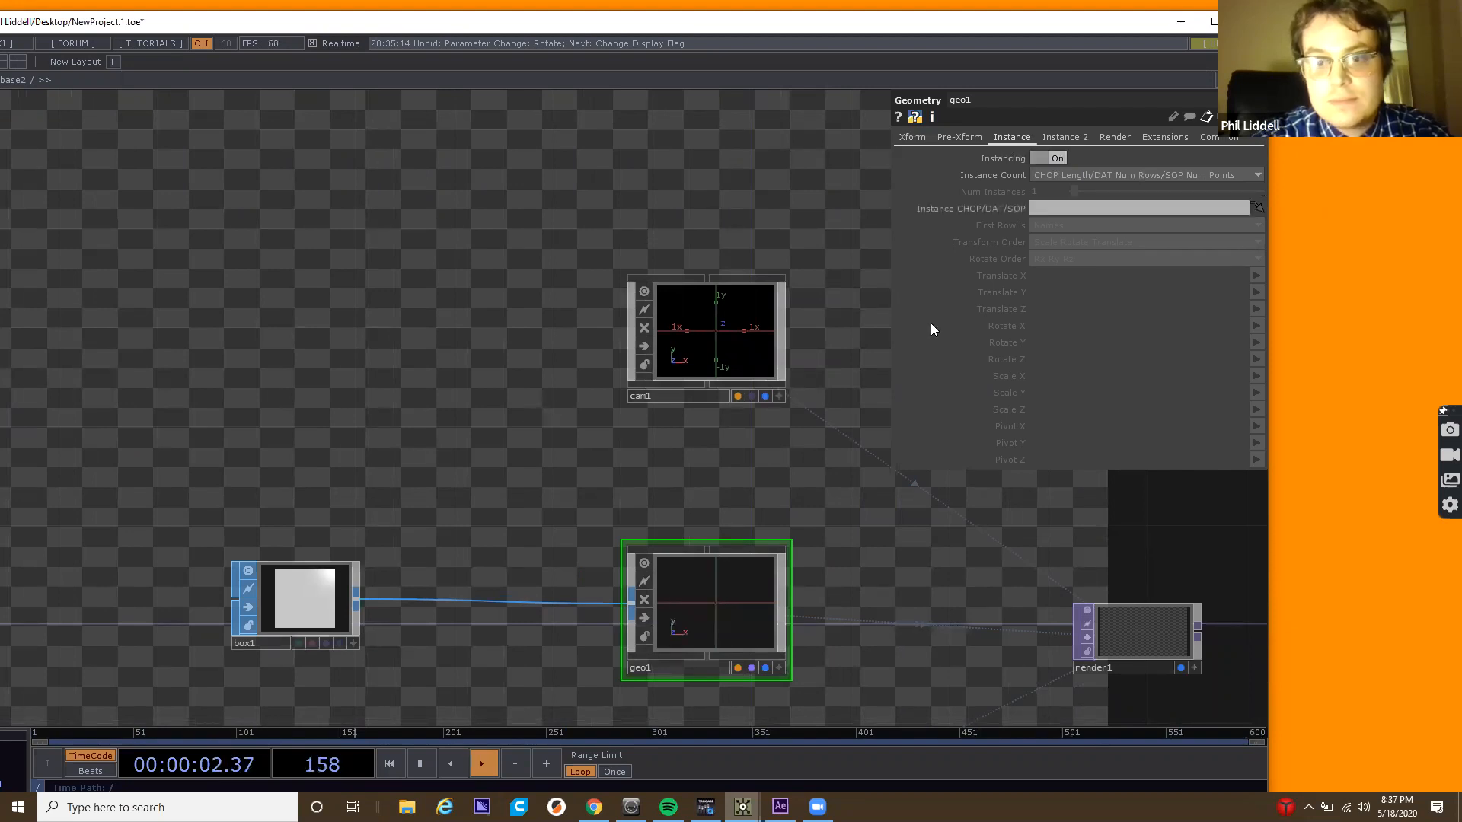
pyautogui.scroll(4, 694, 617)
pyautogui.scroll(-6, 694, 618)
pyautogui.scroll(-2, 694, 617)
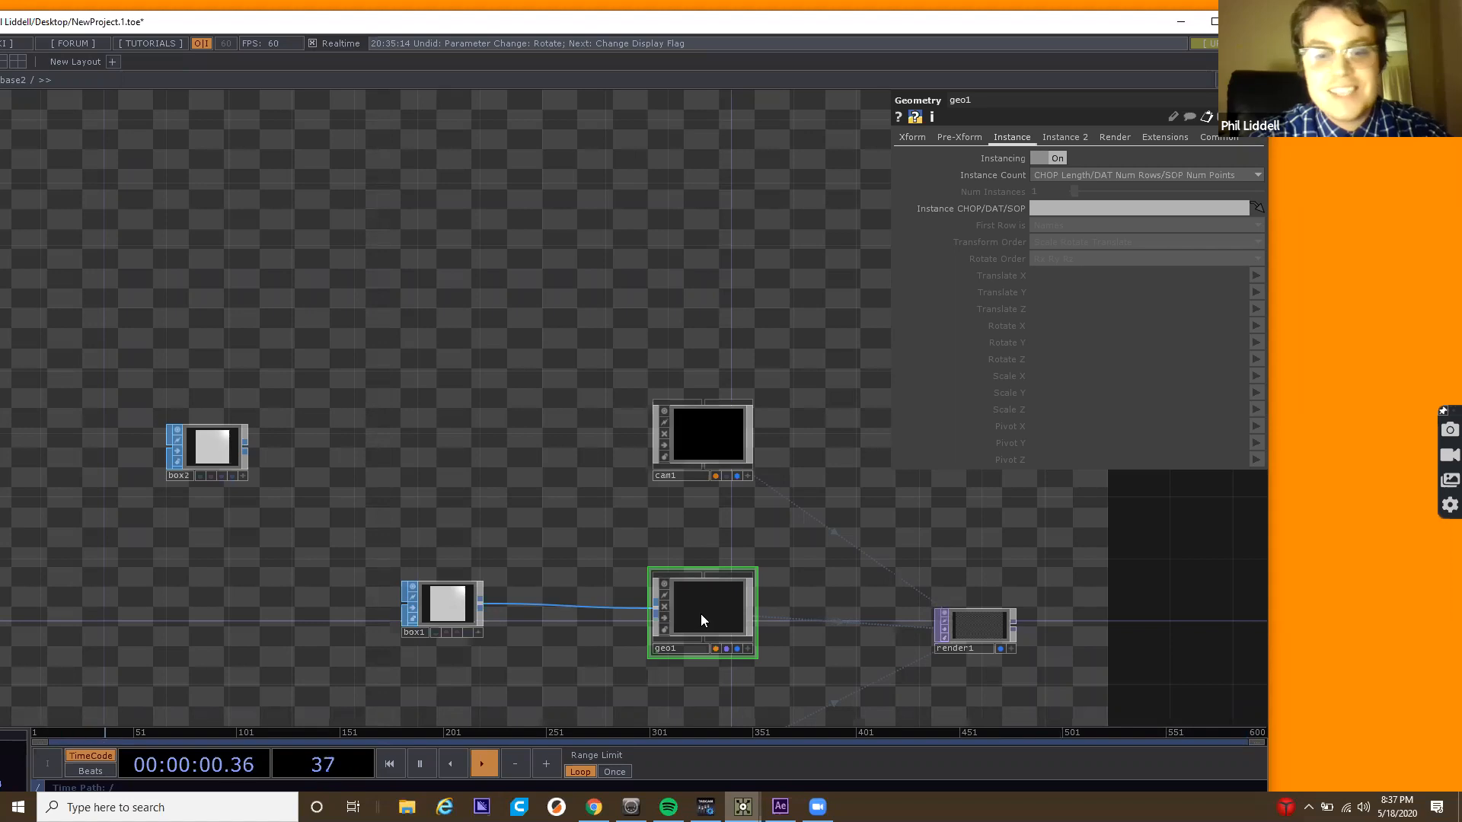
pyautogui.scroll(3, 440, 611)
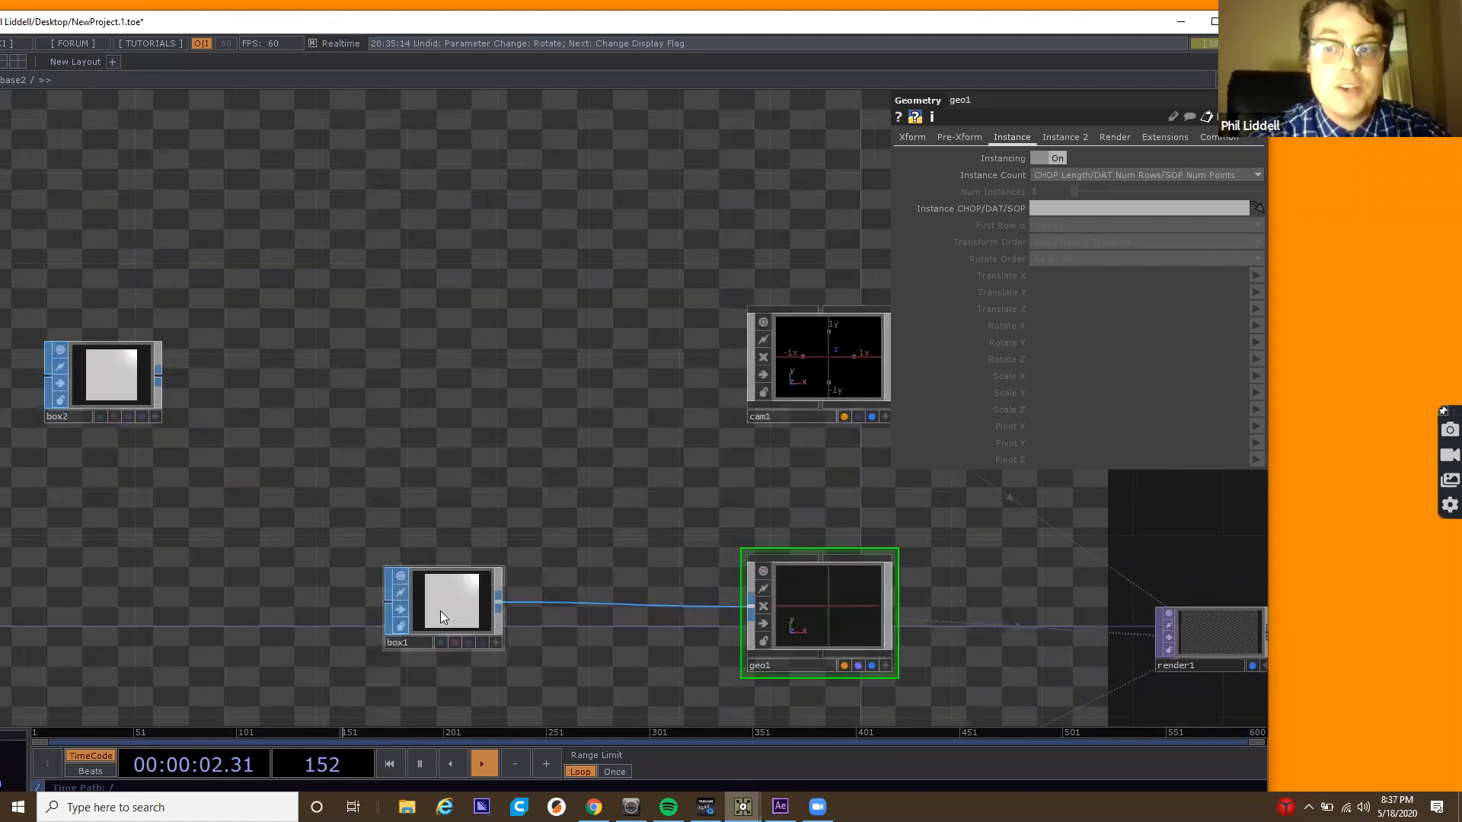
# Add a SOP to CHOP beside box2, and move box2 above it.
pyautogui.scroll(-3, 440, 610)
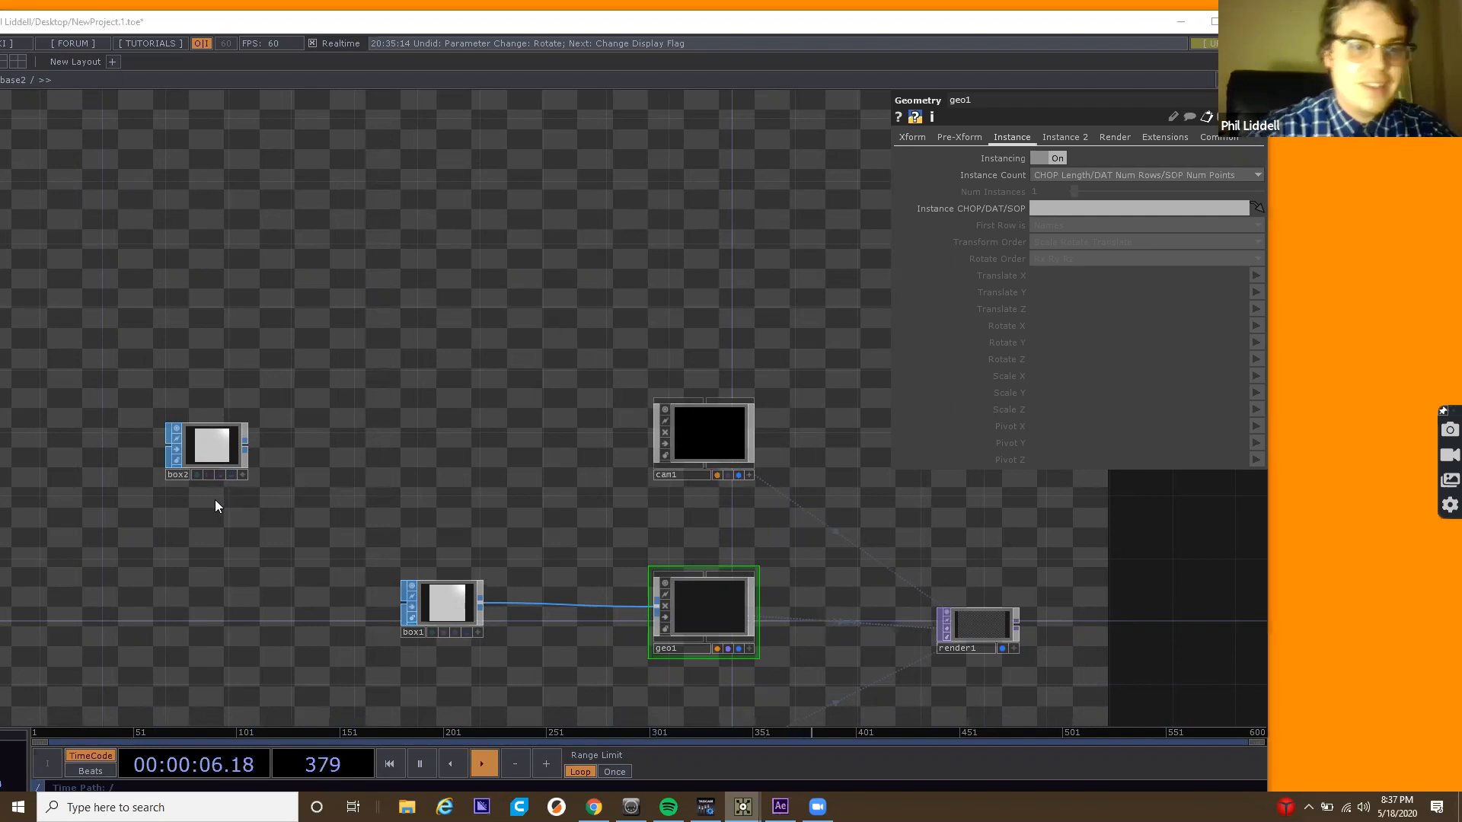
pyautogui.press('Tab')
pyautogui.click(118, 333)
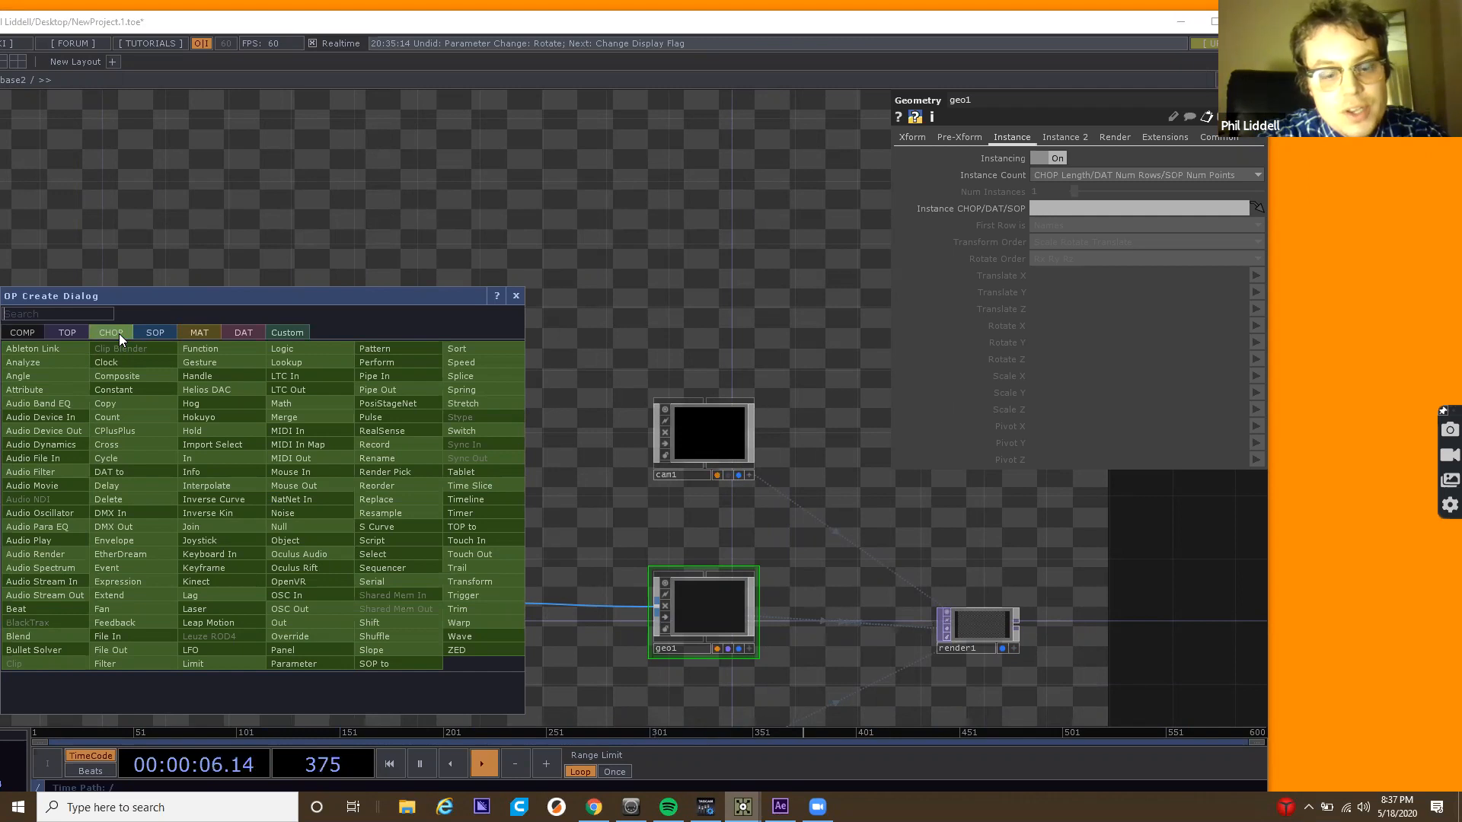
pyautogui.write('sop')
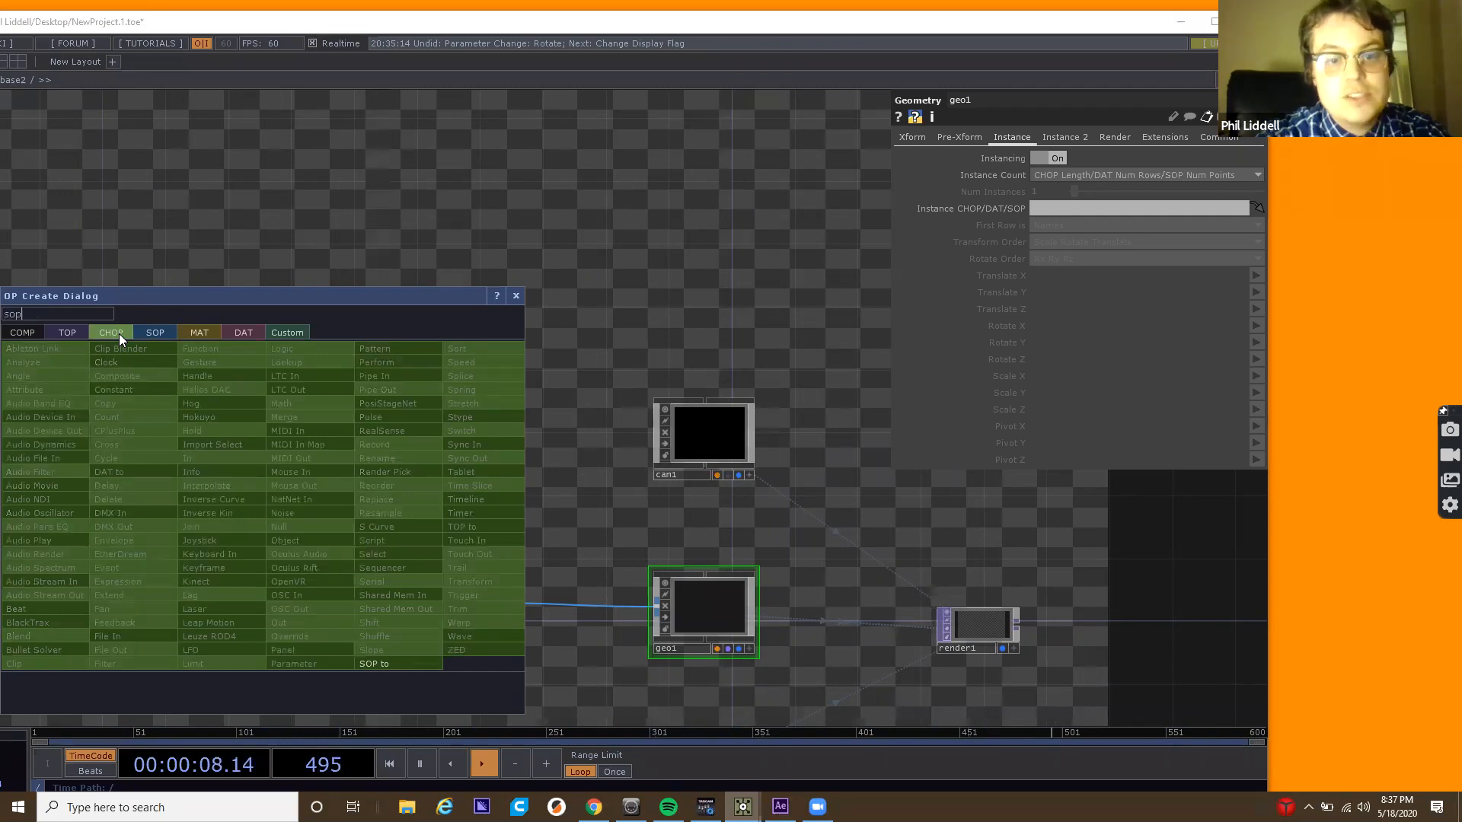
pyautogui.click(388, 663)
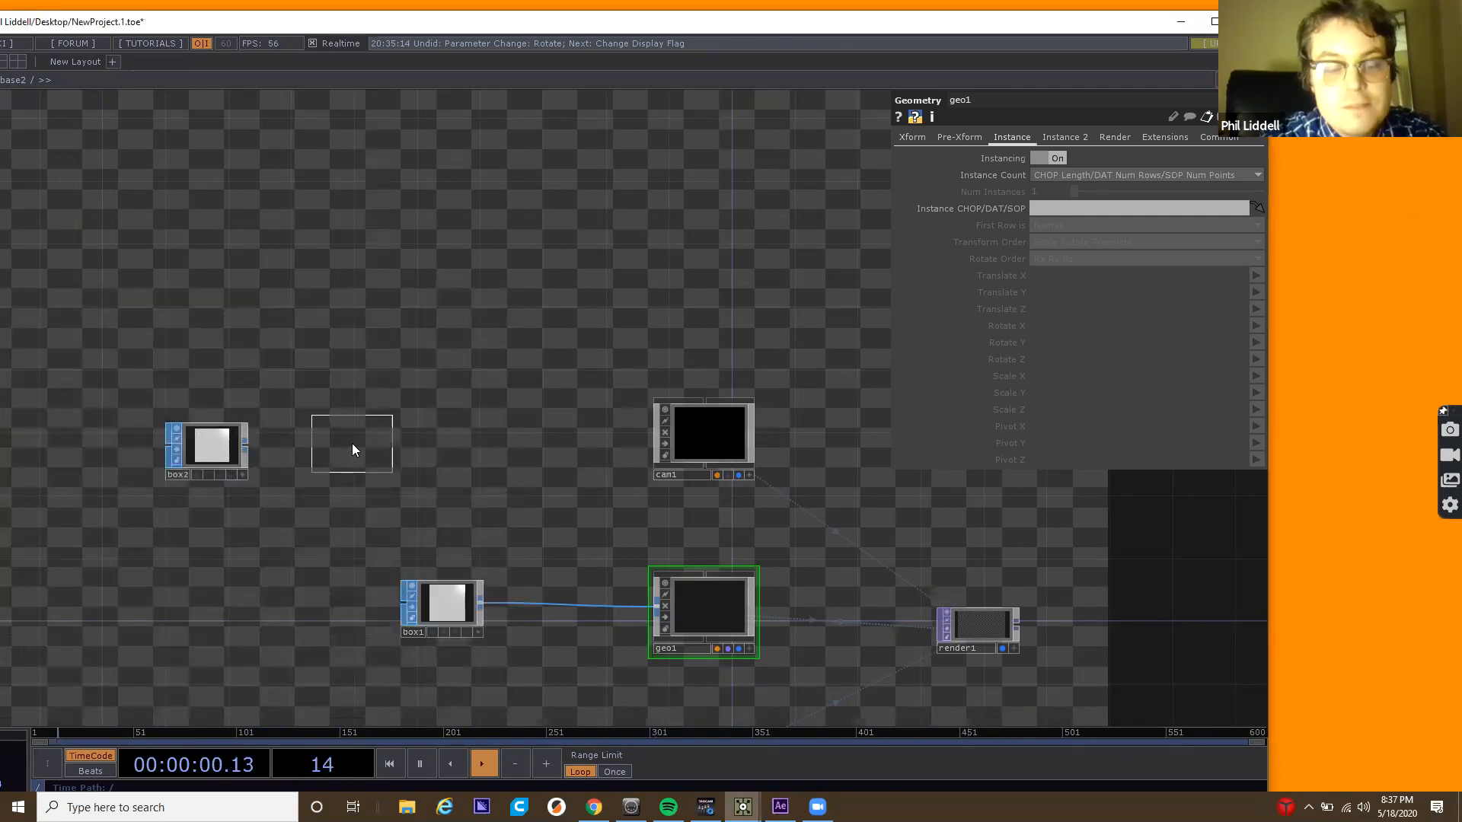
pyautogui.click(352, 443)
pyautogui.moveTo(198, 469); pyautogui.dragTo(256, 355)
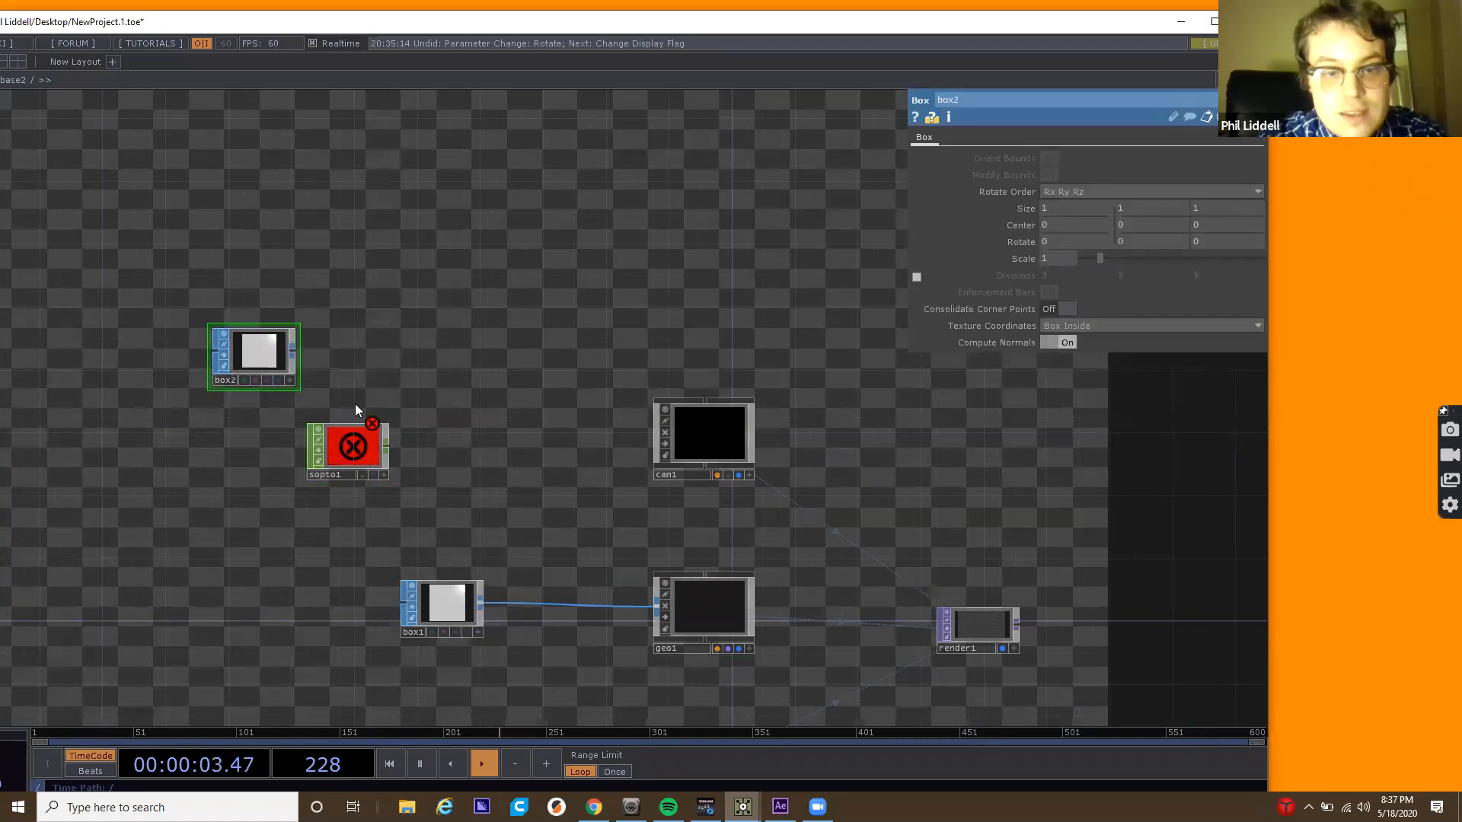
# Append a Null SOP to box2 and assign null1 as the source SOP of sopto1.
pyautogui.click(350, 449)
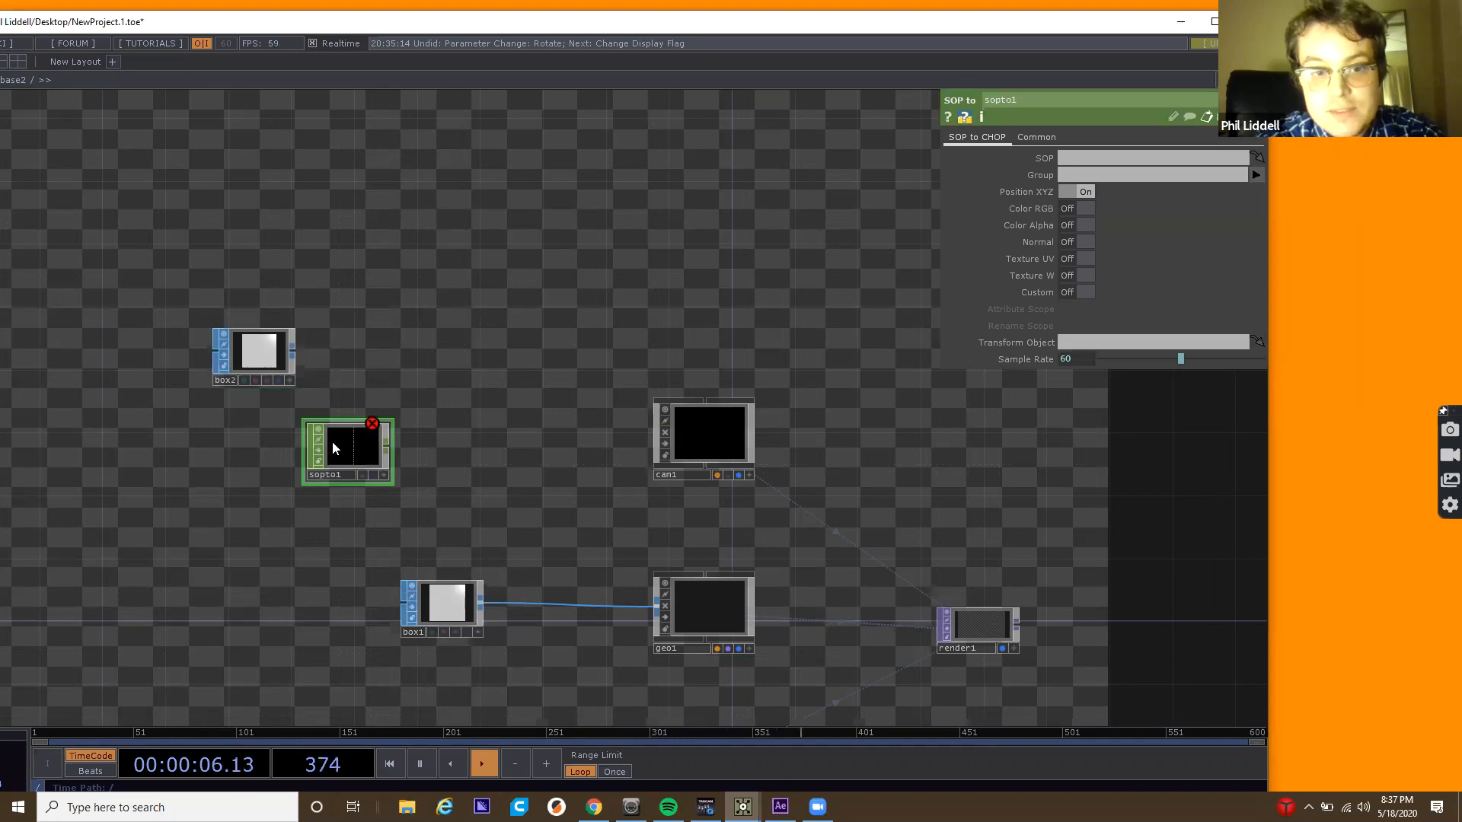
pyautogui.press('Tab')
pyautogui.write('nu')
pyautogui.click(282, 361)
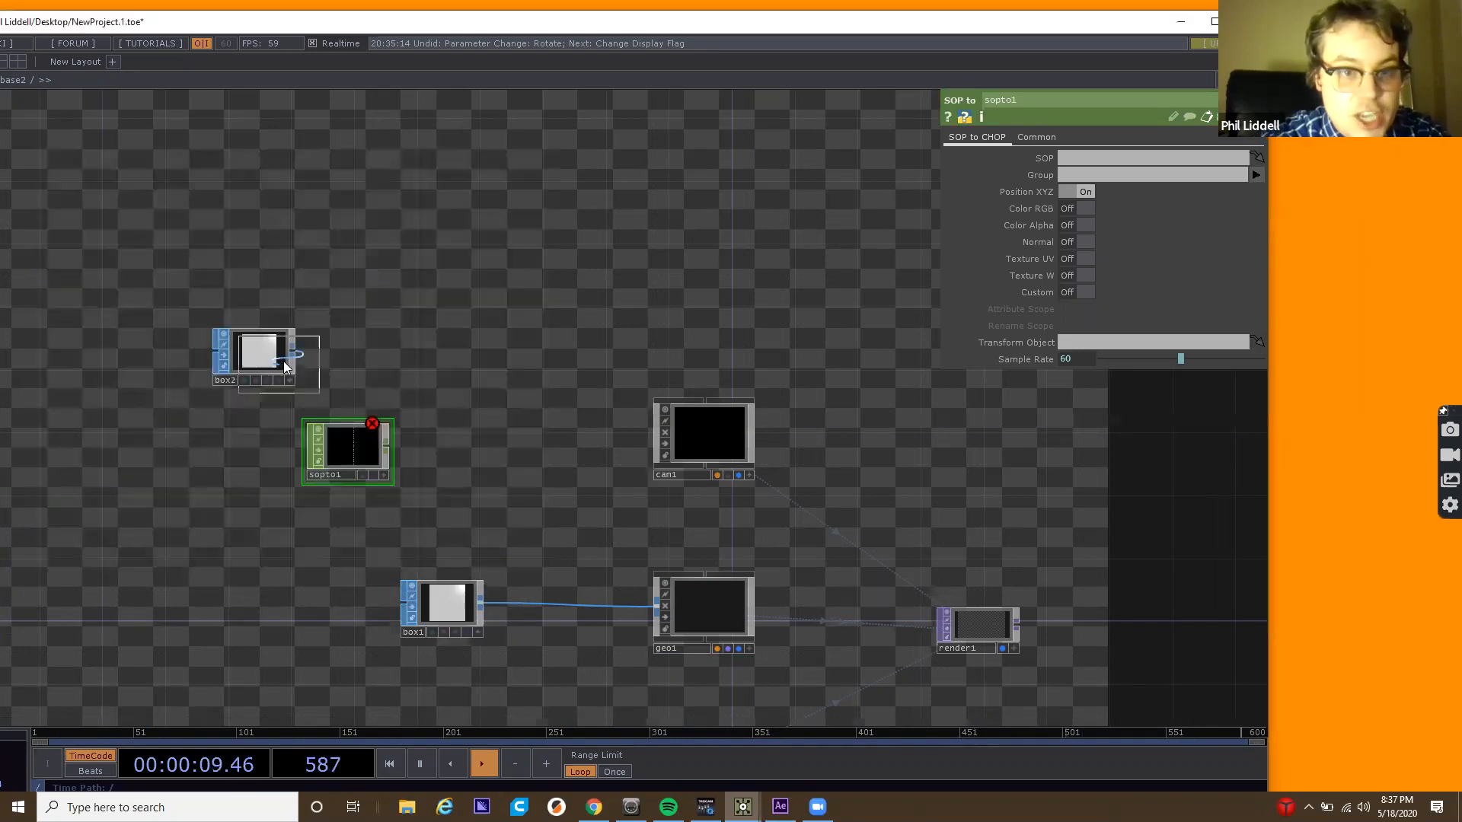
pyautogui.click(356, 356)
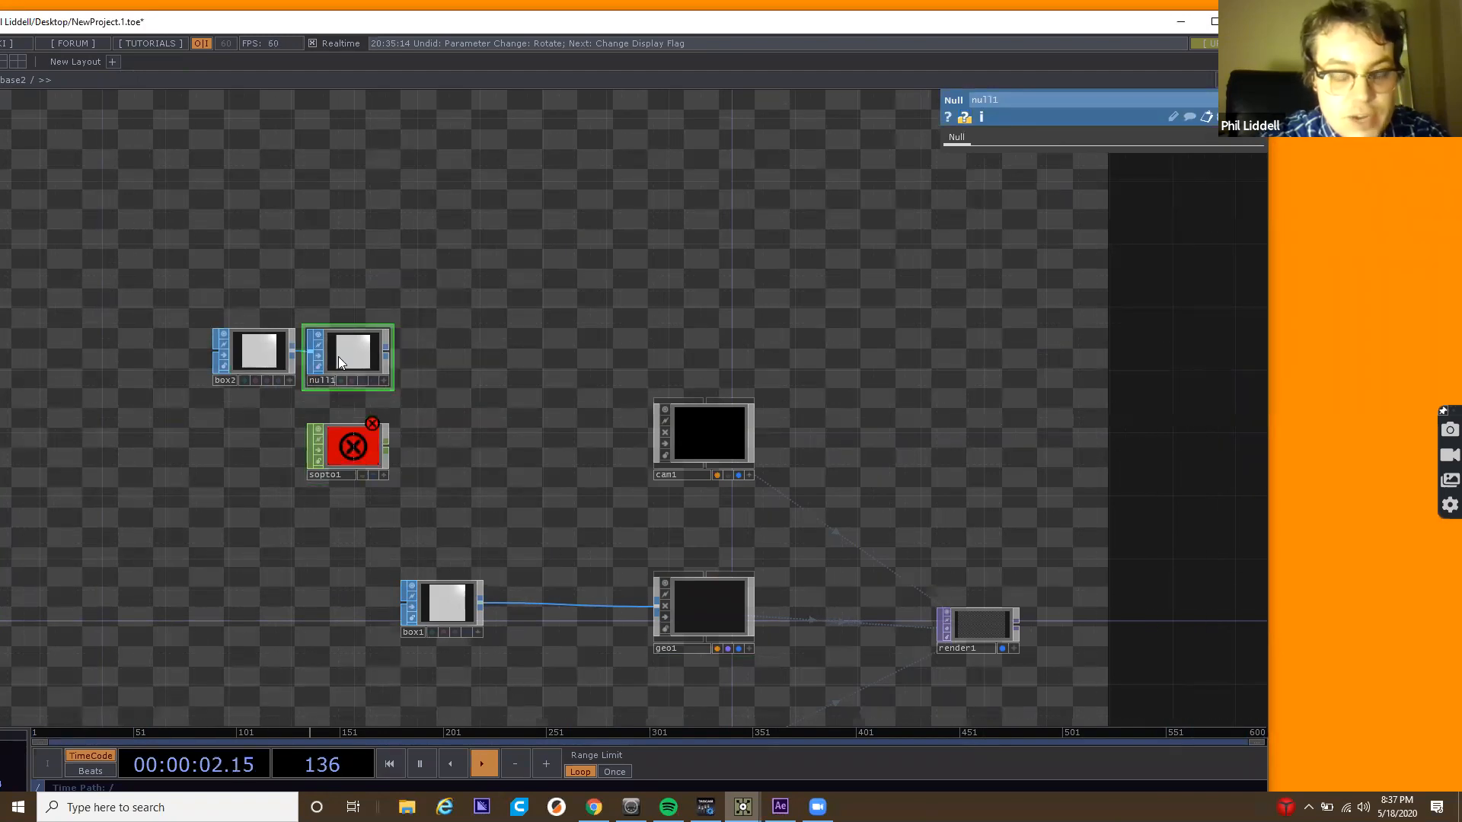
pyautogui.moveTo(337, 356); pyautogui.dragTo(347, 442)
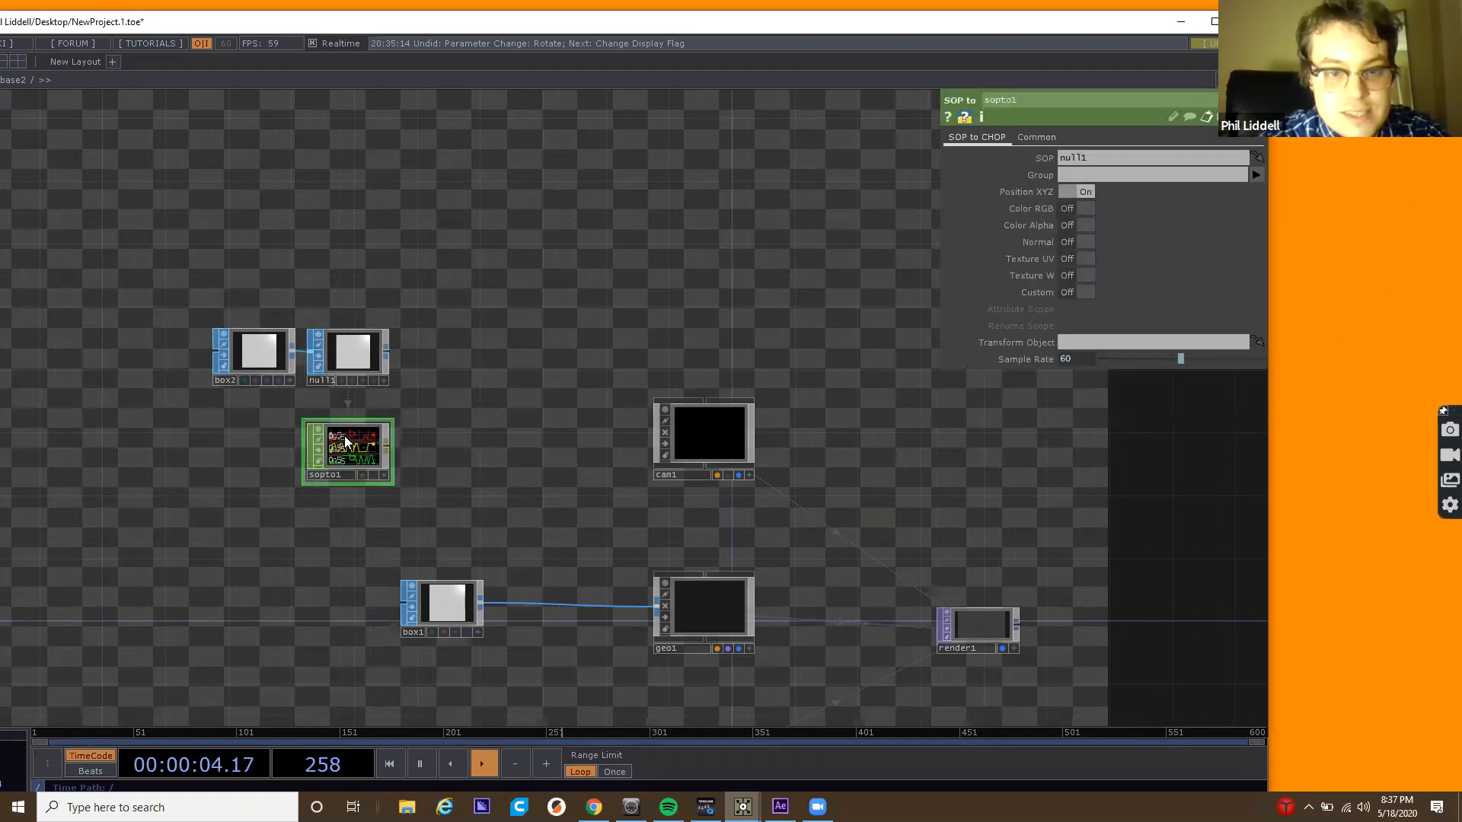
# Append a Null CHOP to the output of sopto1.
pyautogui.scroll(5, 347, 442)
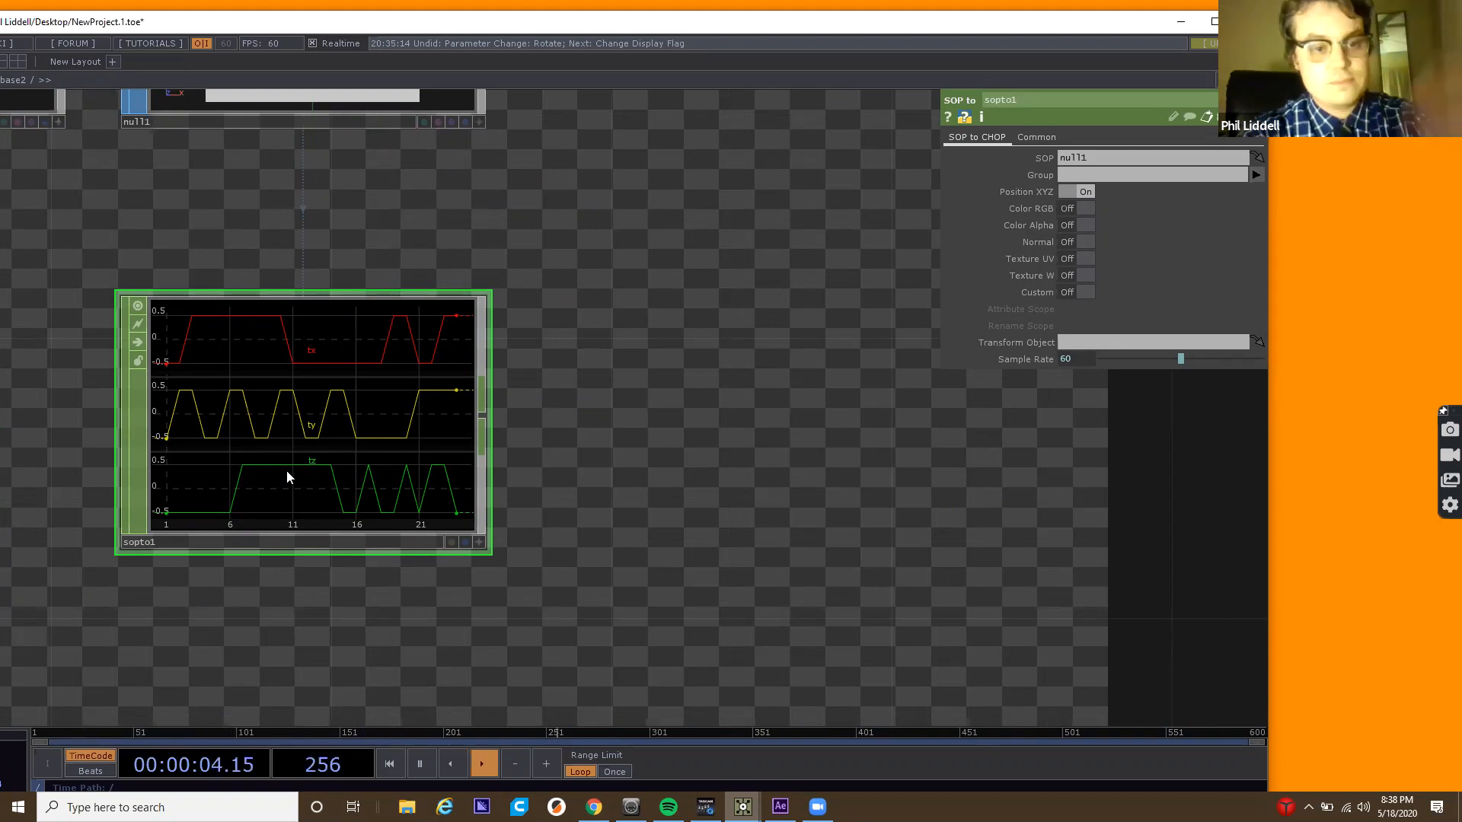
pyautogui.scroll(-5, 287, 470)
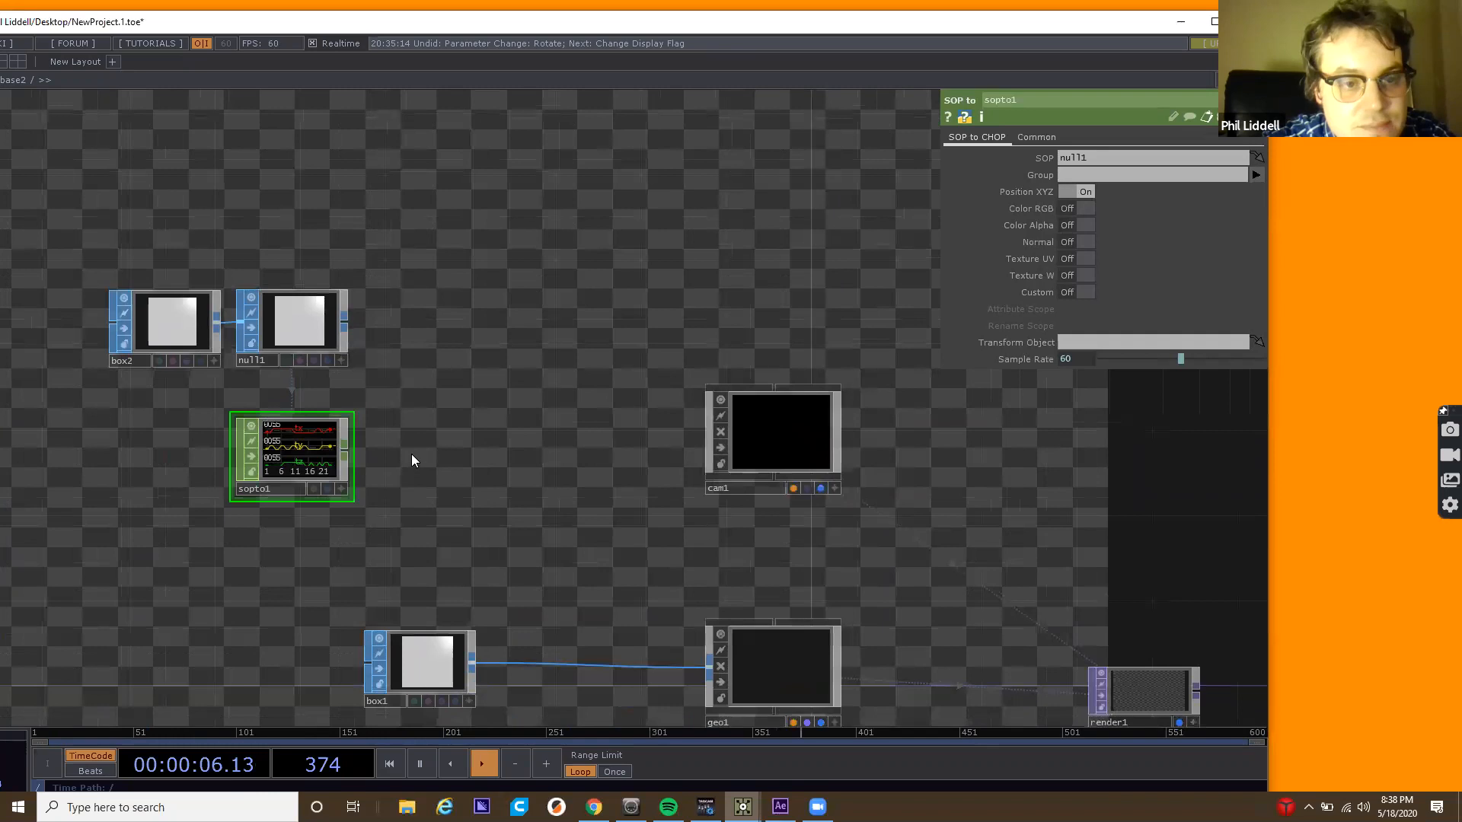
pyautogui.moveTo(411, 453); pyautogui.dragTo(384, 326)
pyautogui.click(138, 188)
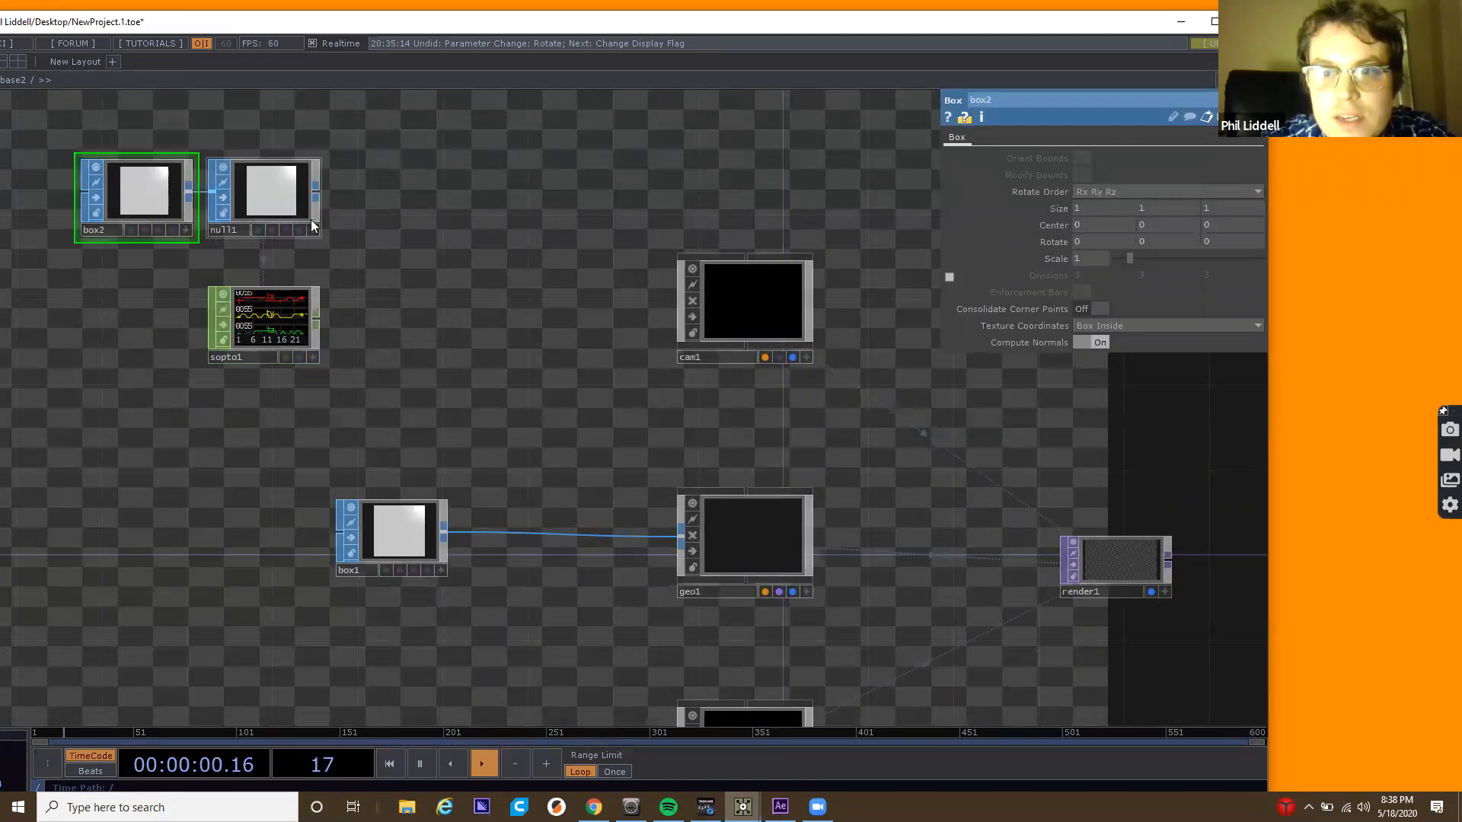
pyautogui.rightClick(318, 323)
pyautogui.write('nul')
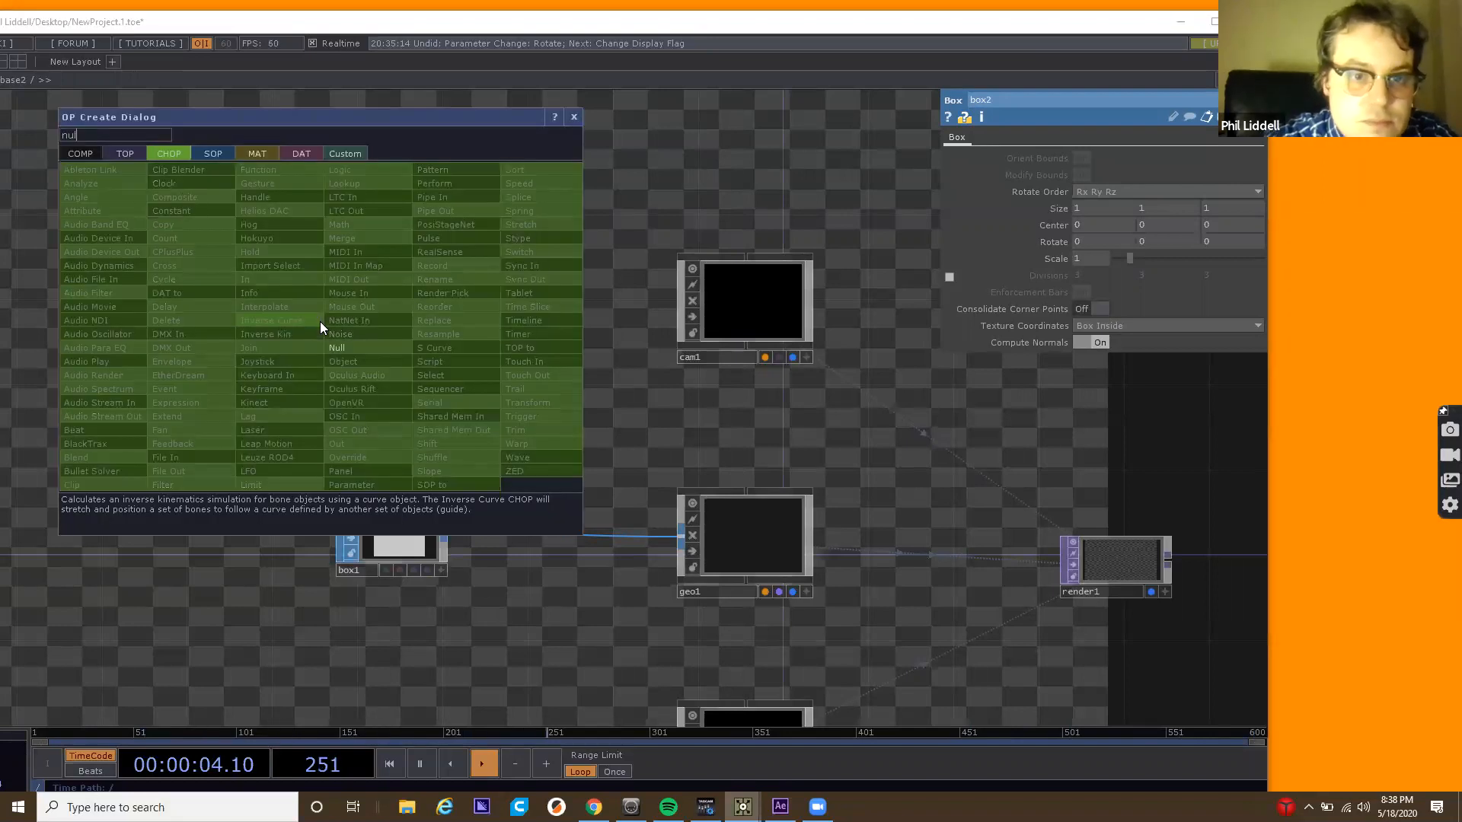
pyautogui.click(339, 349)
pyautogui.click(432, 331)
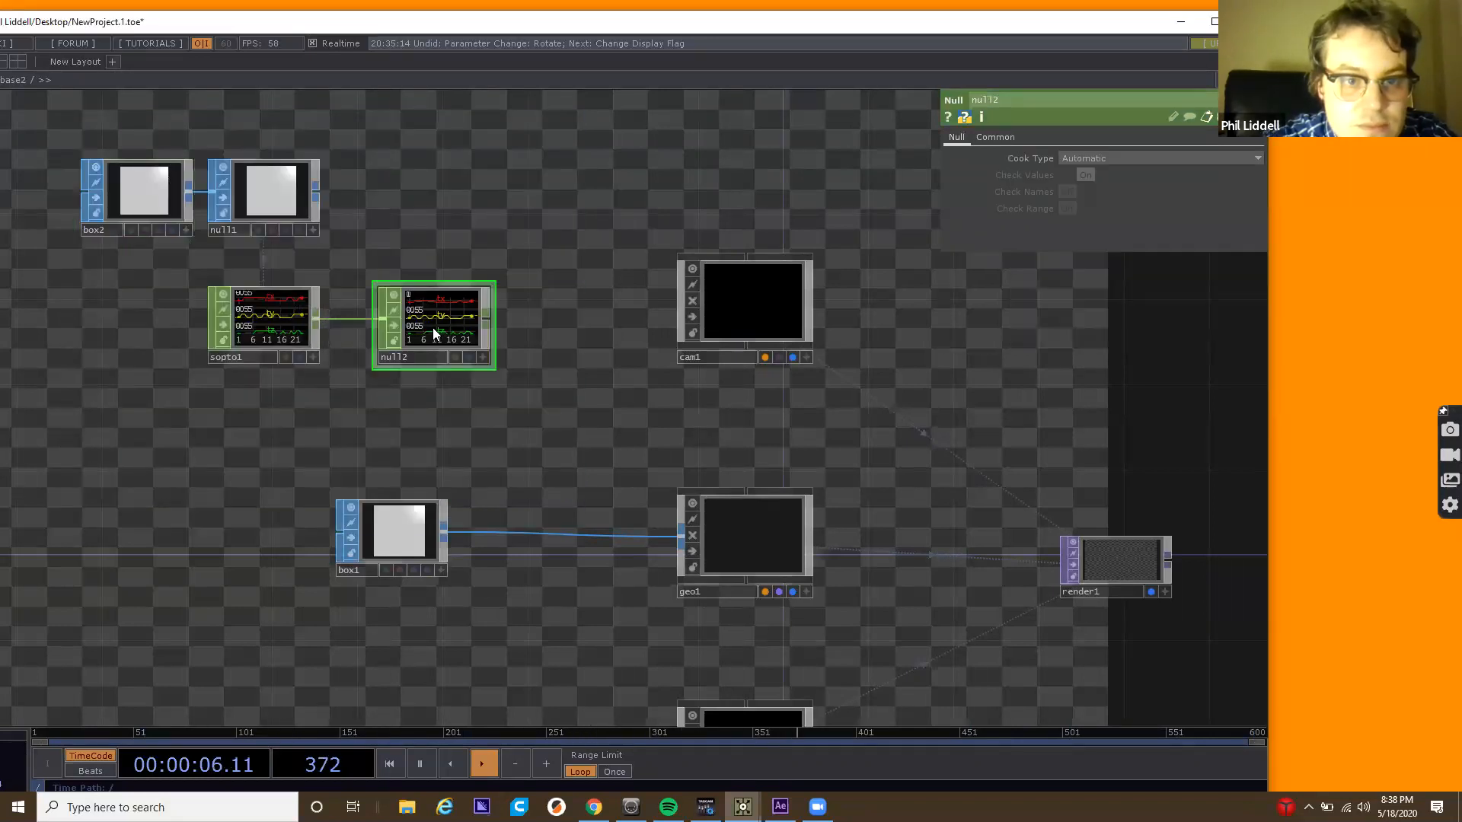
# Assign null2 as the instance CHOP of geo1.
pyautogui.click(280, 315)
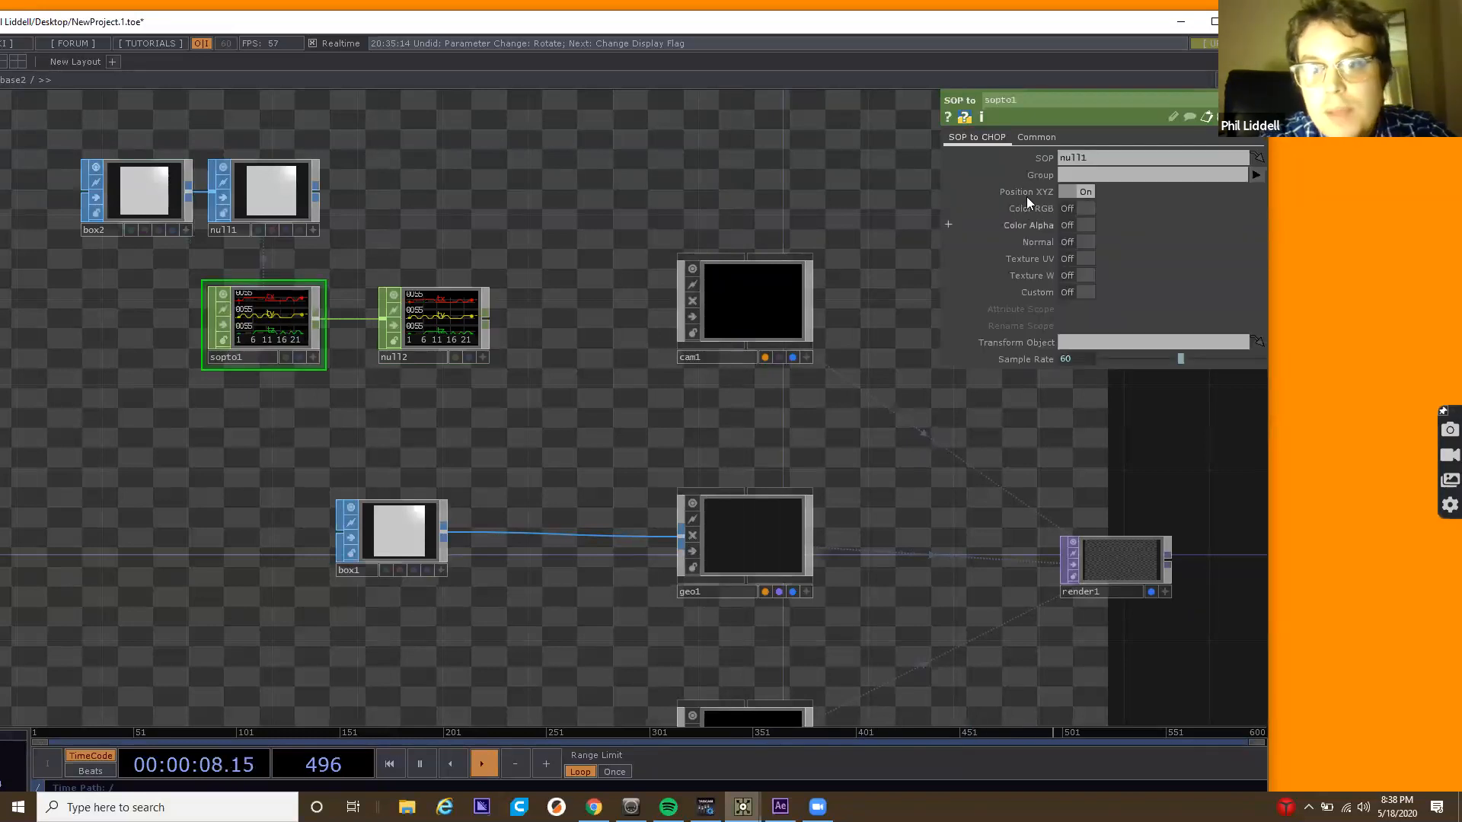
pyautogui.click(460, 323)
pyautogui.click(733, 503)
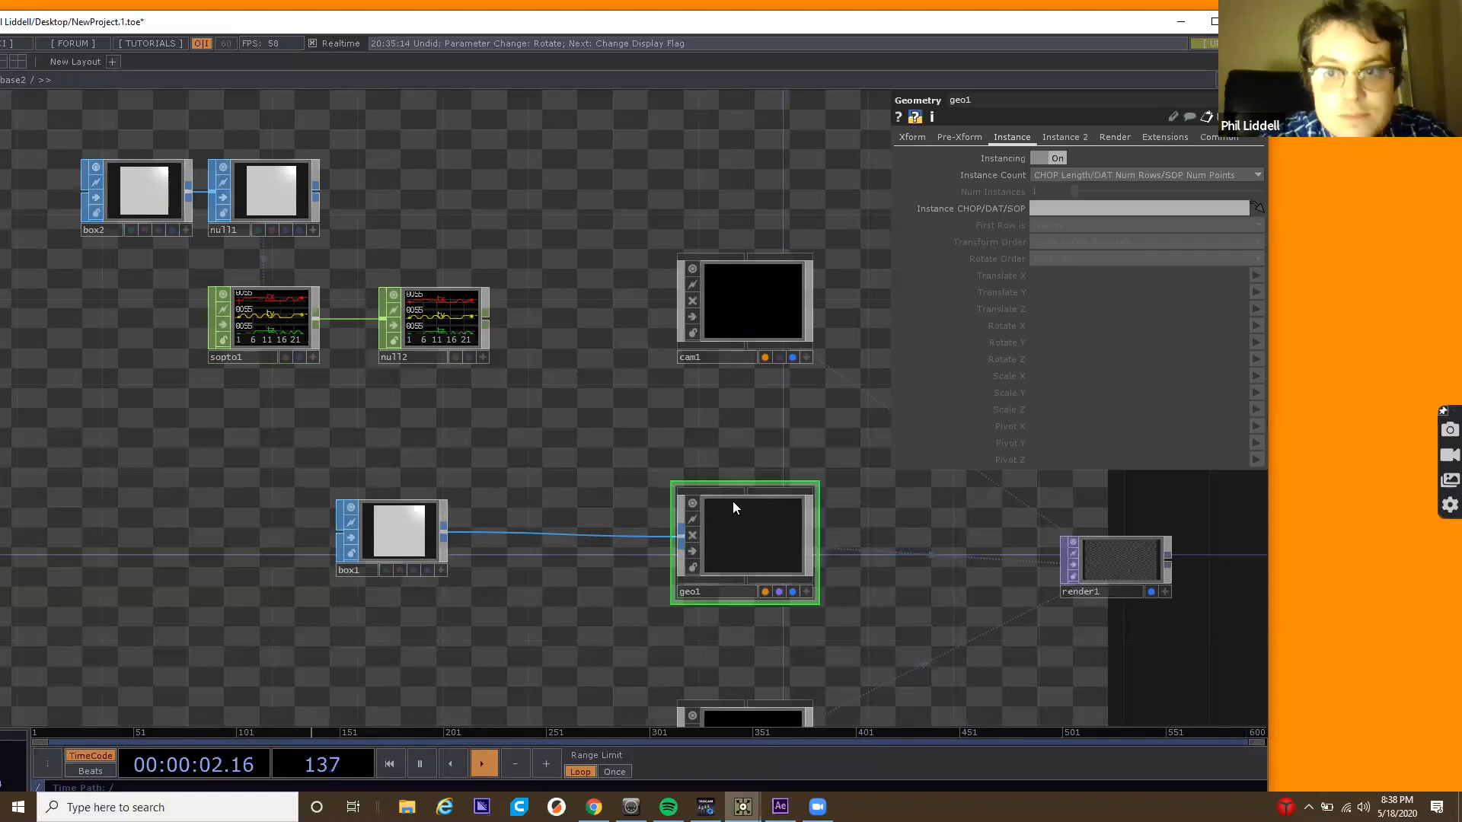
pyautogui.moveTo(466, 343); pyautogui.dragTo(1062, 207)
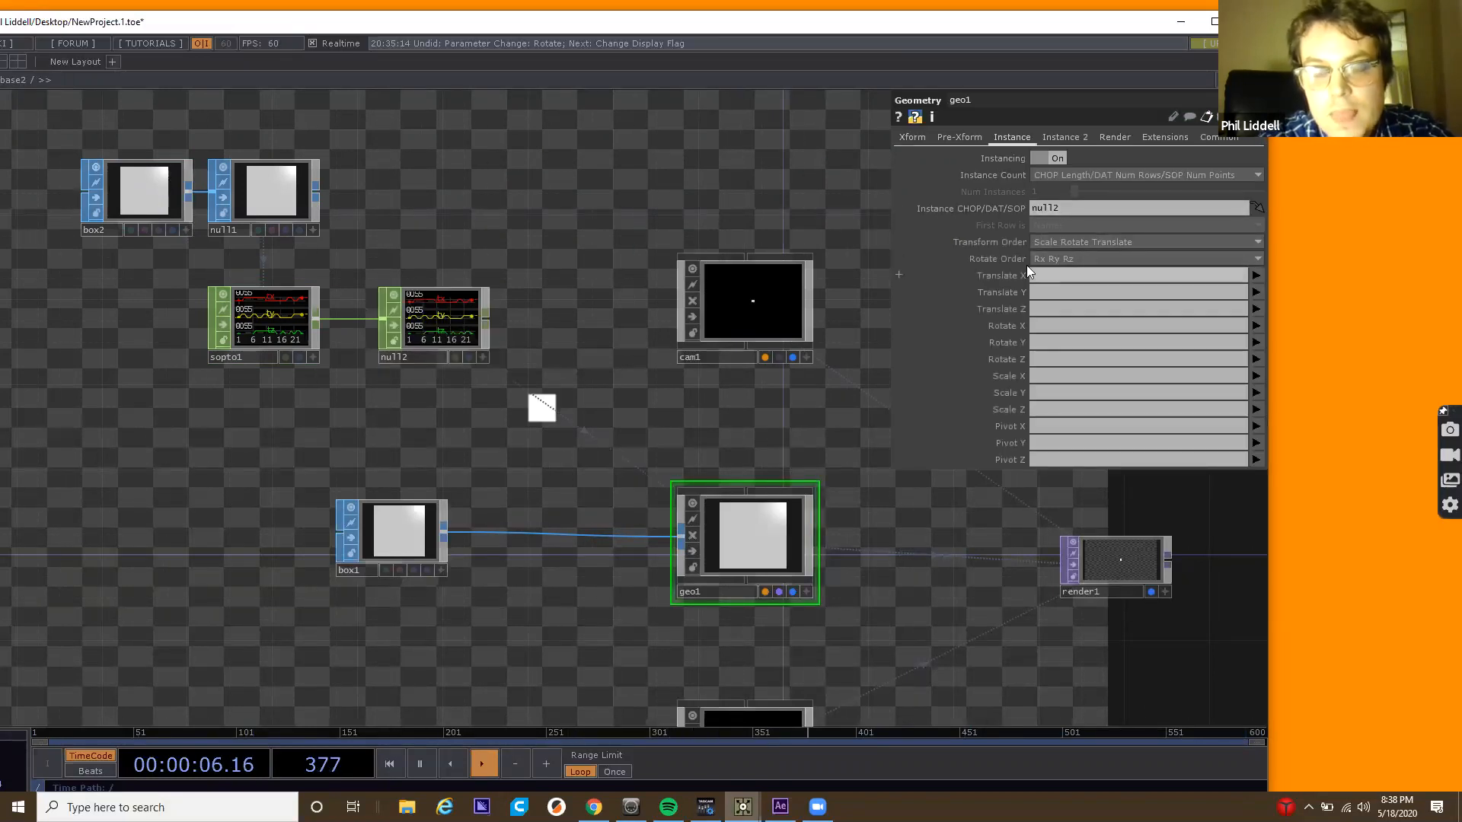
# Map geo1's instance Translate X, Y and Z to the tx, ty and tz channels of null2.
pyautogui.click(428, 321)
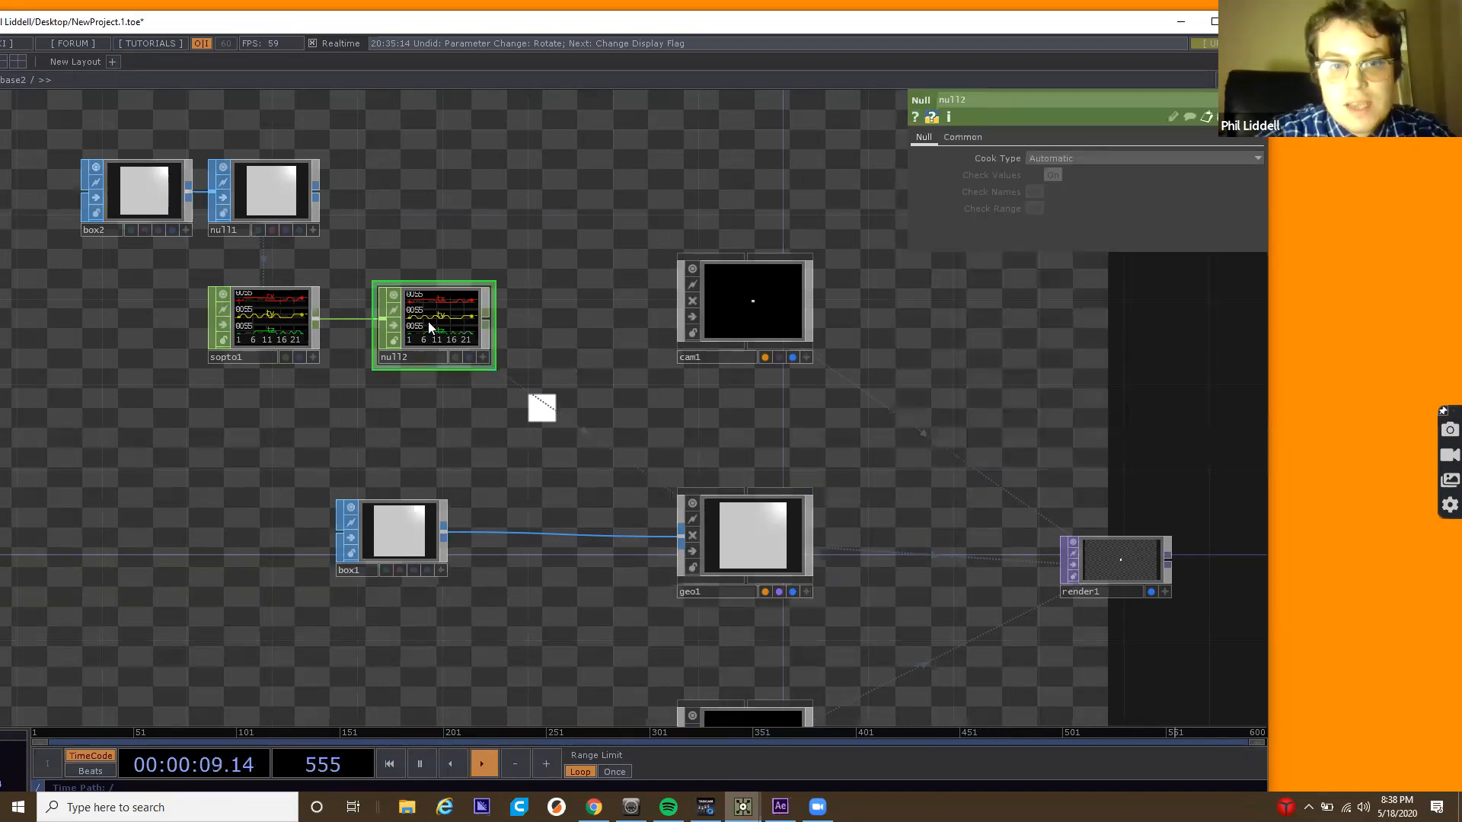
pyautogui.click(772, 510)
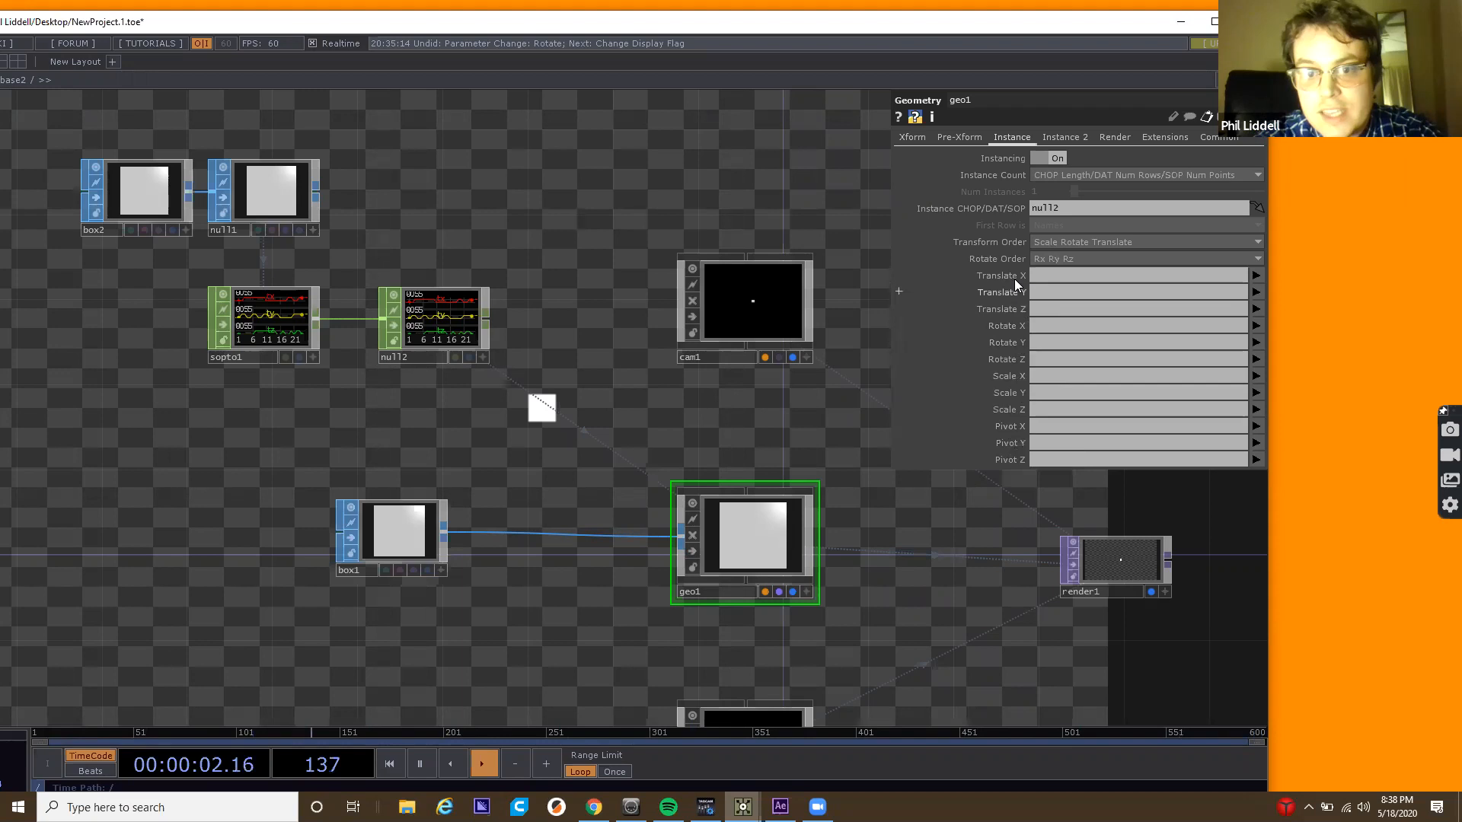
pyautogui.click(1062, 135)
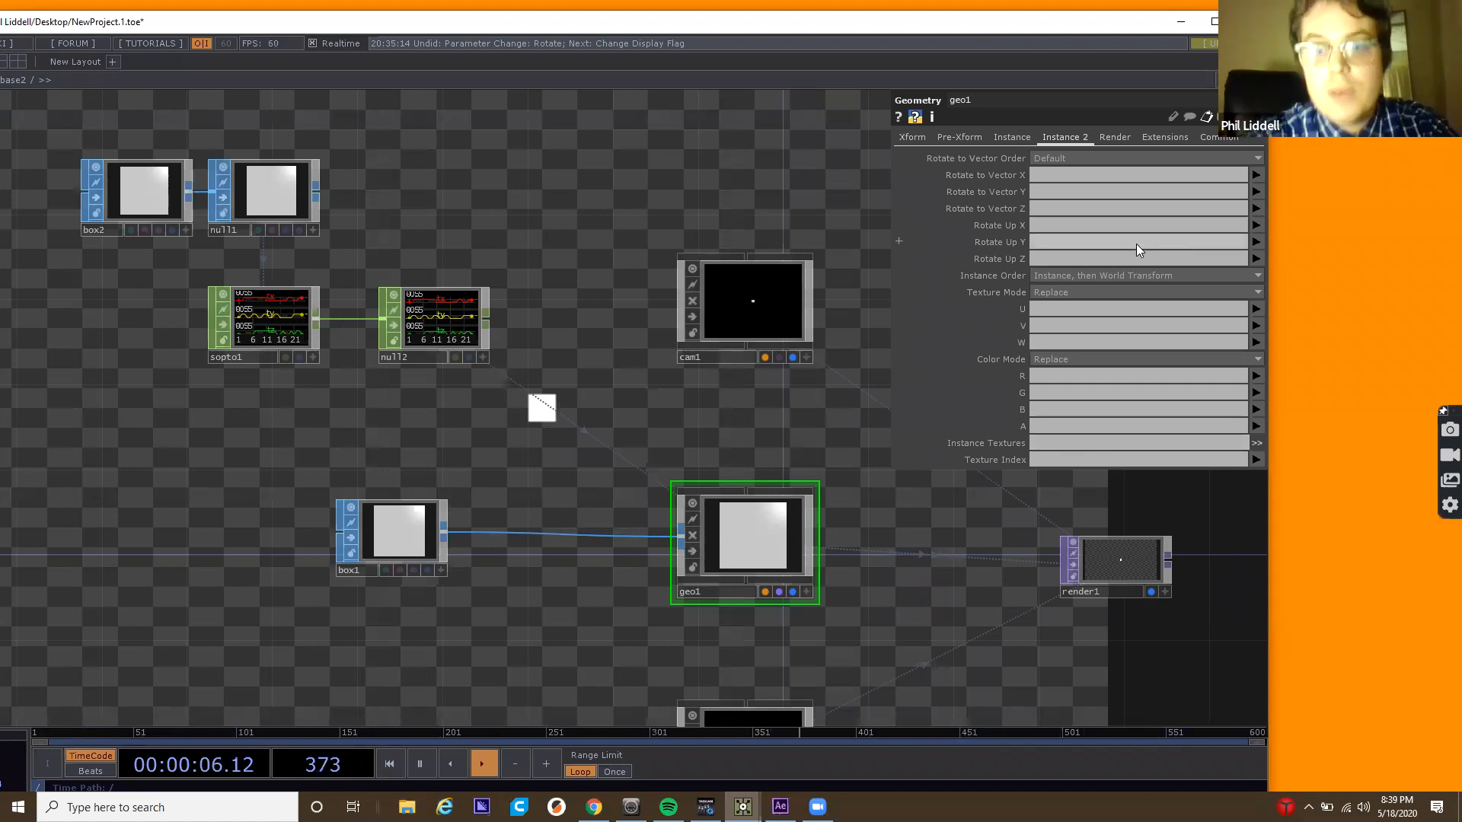
pyautogui.click(1009, 137)
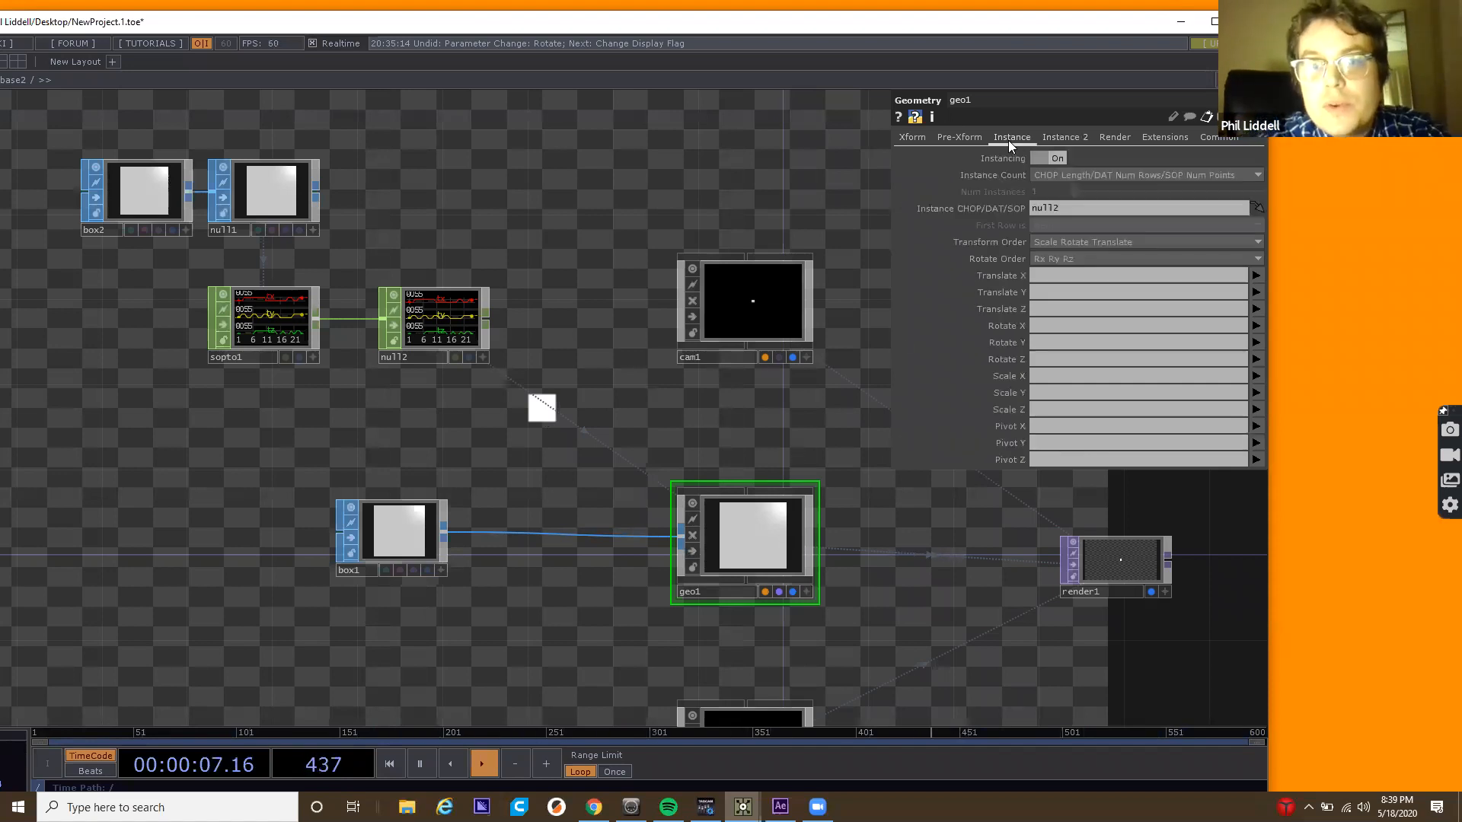
pyautogui.click(1257, 275)
pyautogui.click(1256, 293)
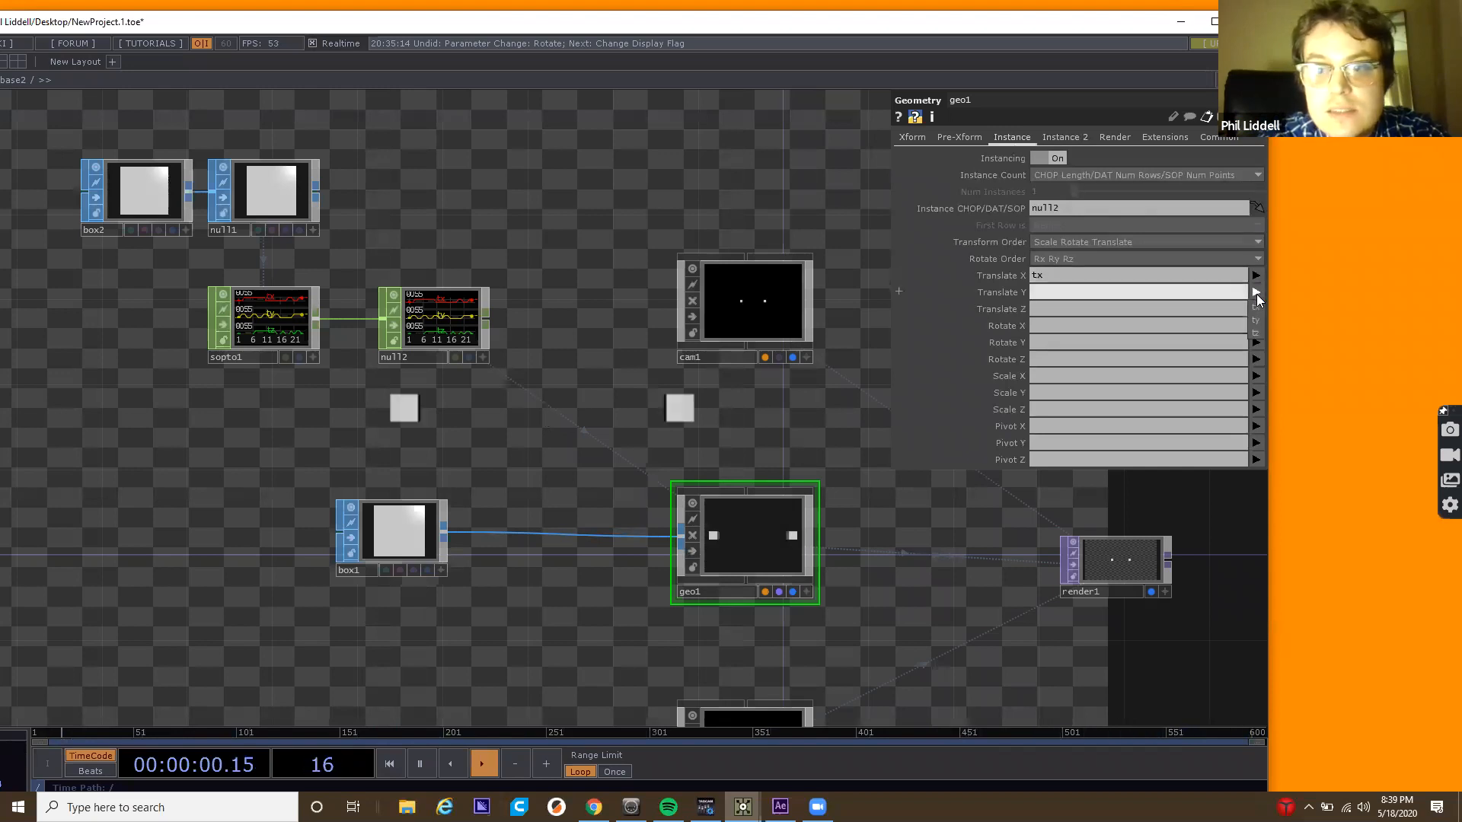
pyautogui.click(1256, 318)
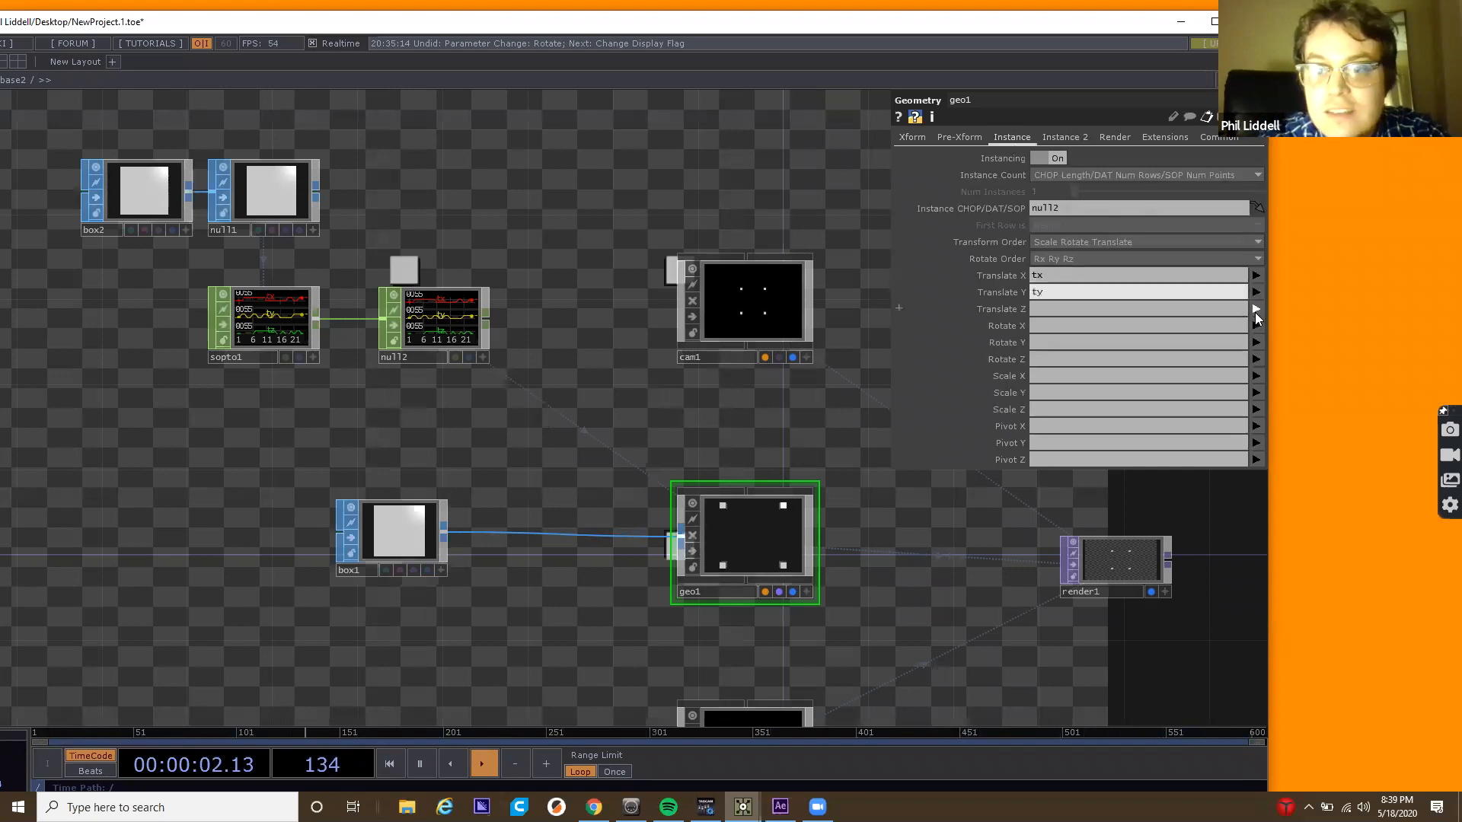
pyautogui.click(1256, 310)
pyautogui.click(1256, 343)
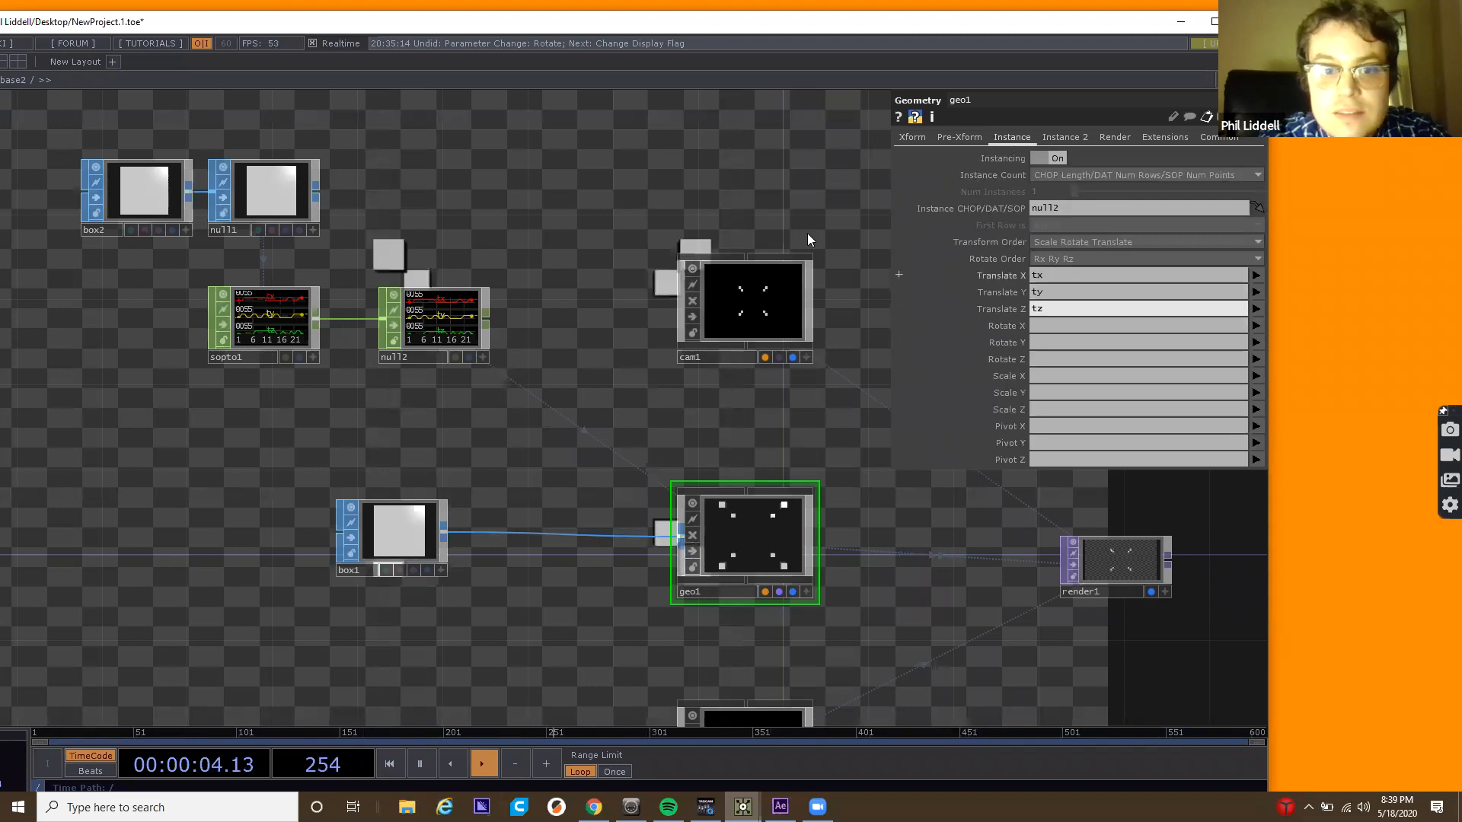
# Move box1 farther away from geo1 to make room for another operator between them.
pyautogui.moveTo(629, 229); pyautogui.dragTo(469, 220)
pyautogui.moveTo(241, 239); pyautogui.dragTo(373, 367)
pyautogui.click(302, 419)
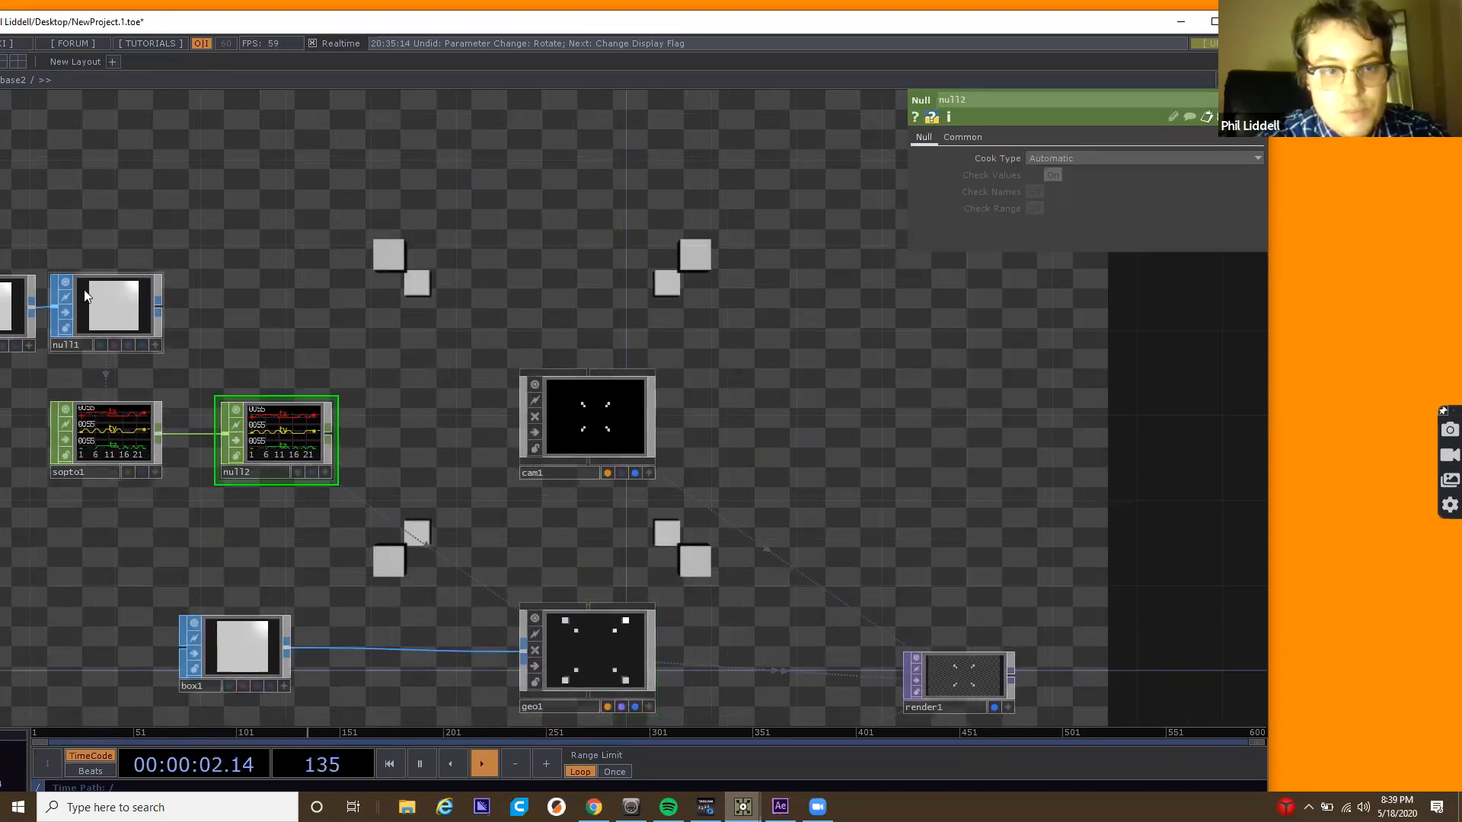
pyautogui.moveTo(381, 416); pyautogui.dragTo(431, 262)
pyautogui.moveTo(437, 425); pyautogui.dragTo(909, 408)
pyautogui.click(811, 477)
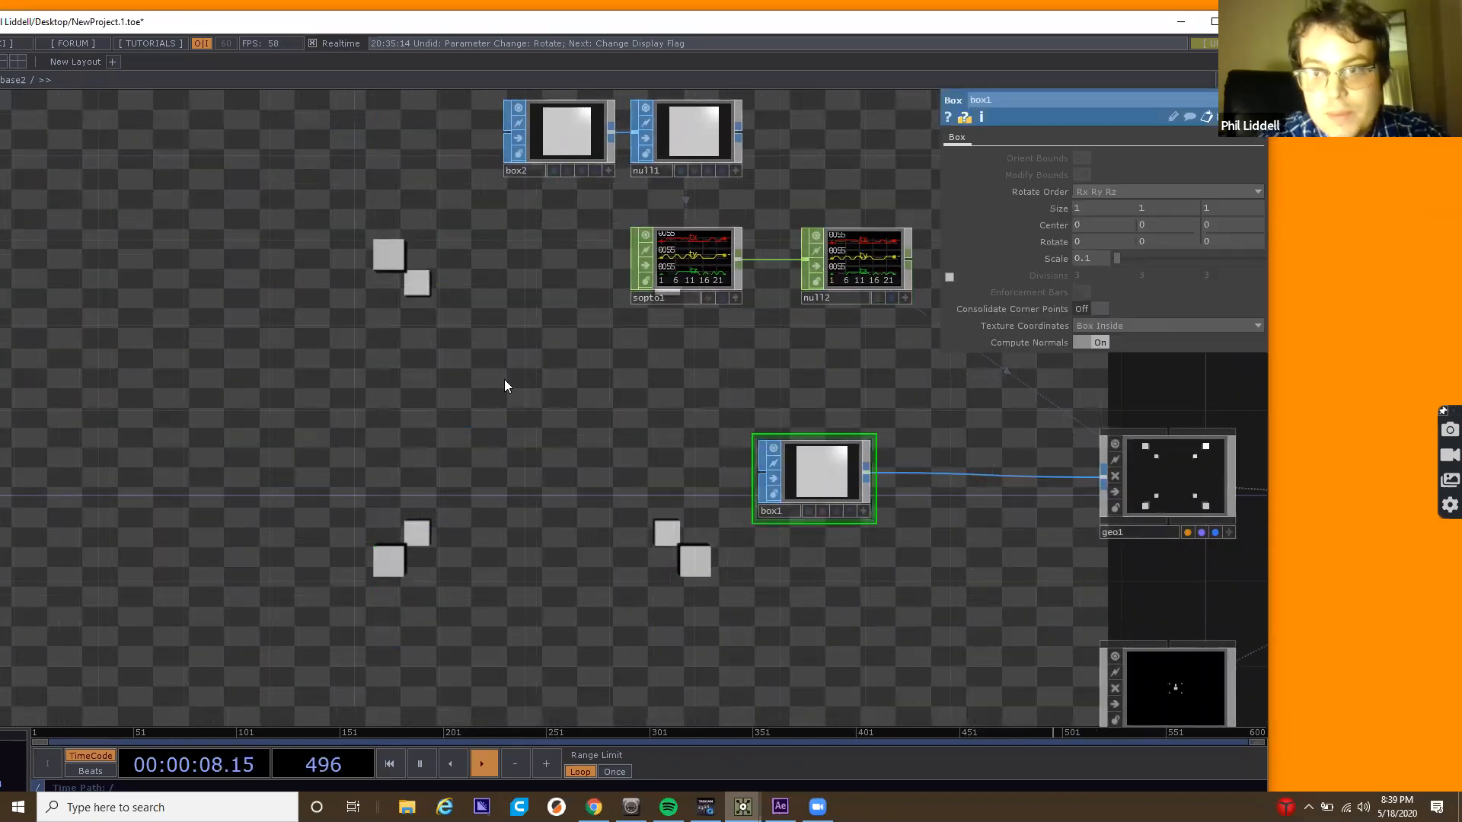
pyautogui.moveTo(578, 418); pyautogui.dragTo(628, 444)
pyautogui.moveTo(591, 546); pyautogui.dragTo(147, 505)
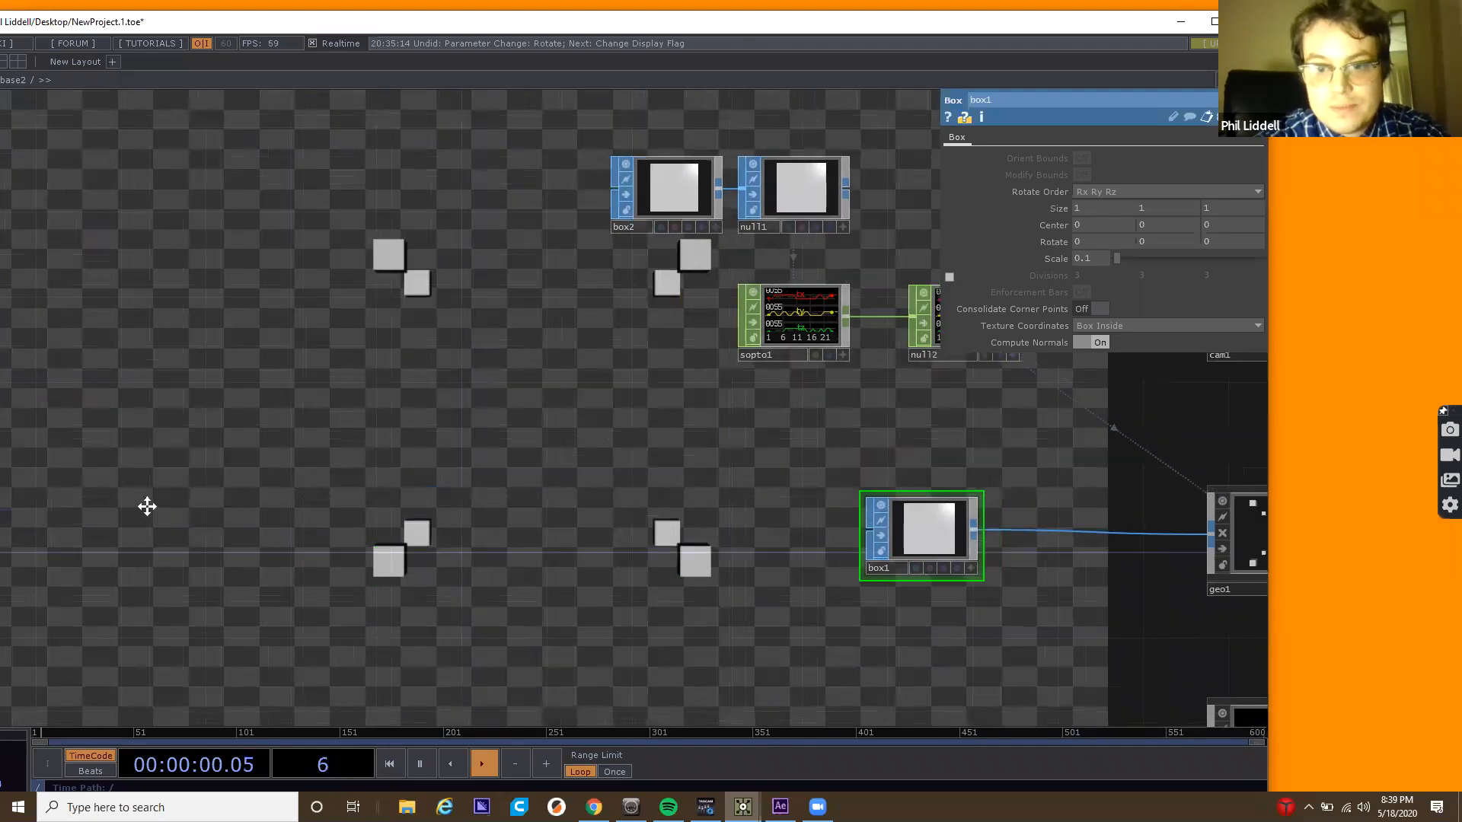
pyautogui.moveTo(384, 496); pyautogui.dragTo(363, 496)
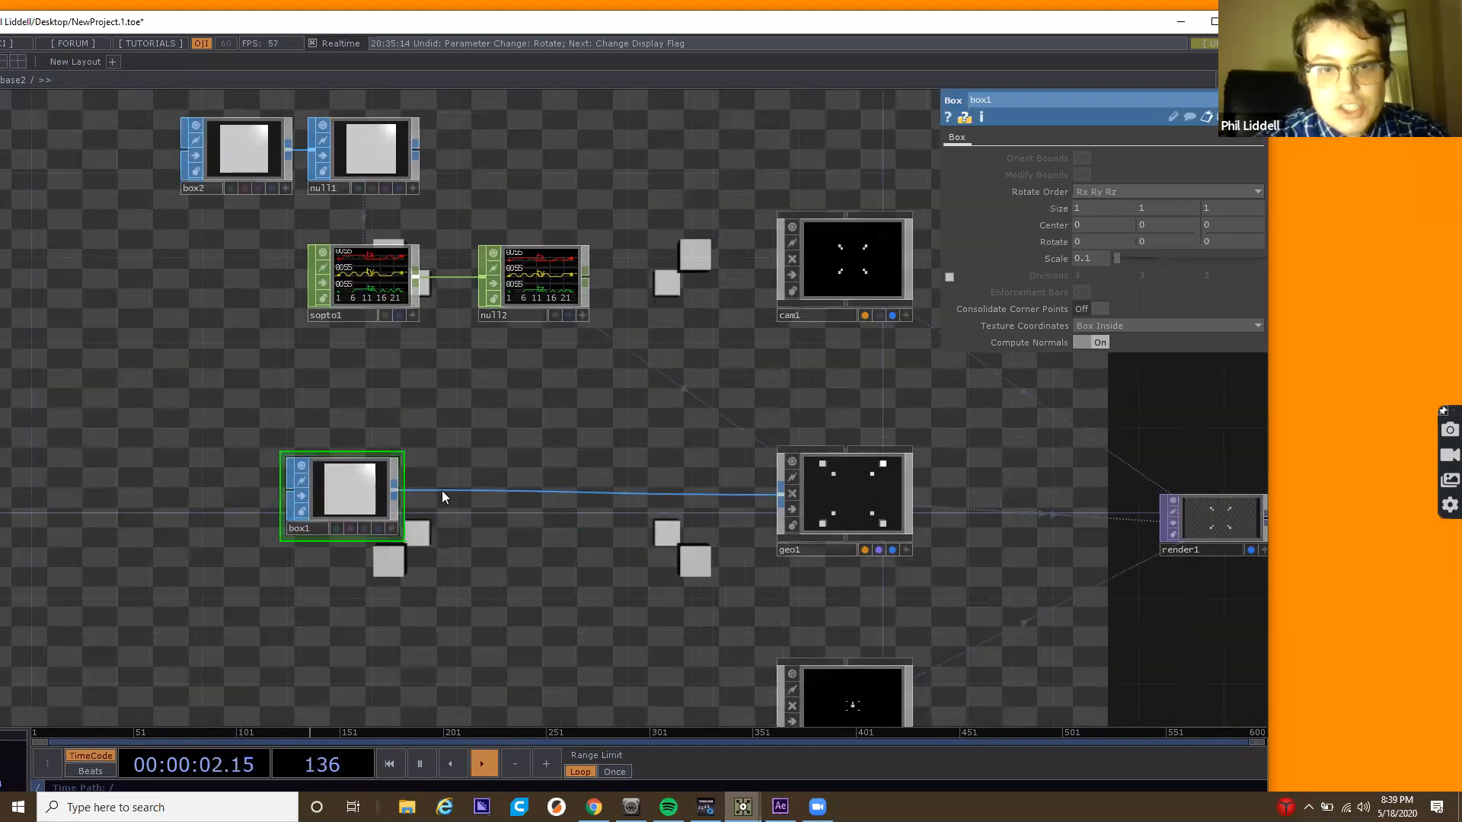
# Insert a Transform SOP between box1 and geo1 and drive its Y rotation with a multiplied time-in-seconds expression.
pyautogui.rightClick(465, 492)
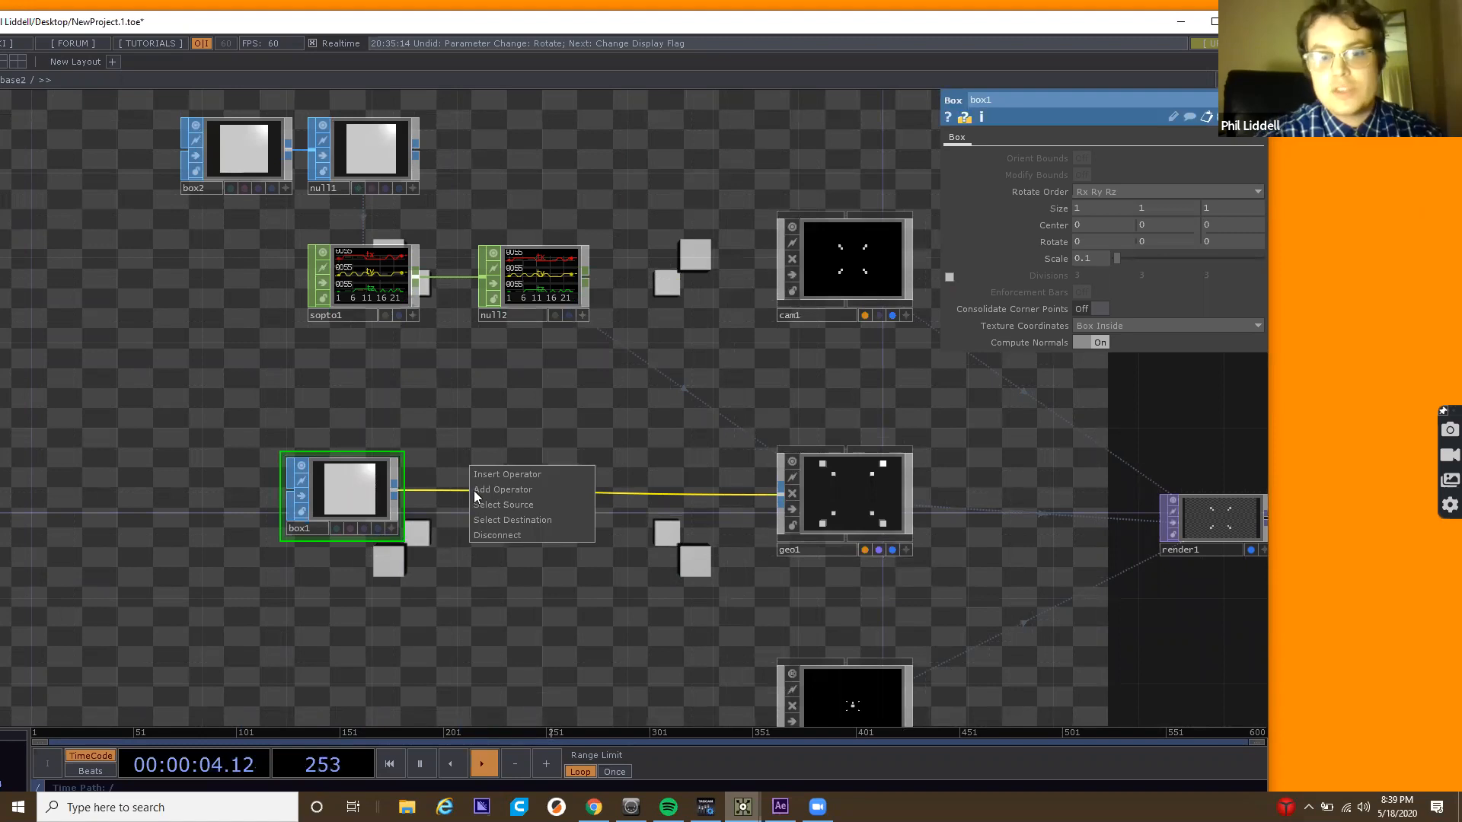
pyautogui.click(489, 475)
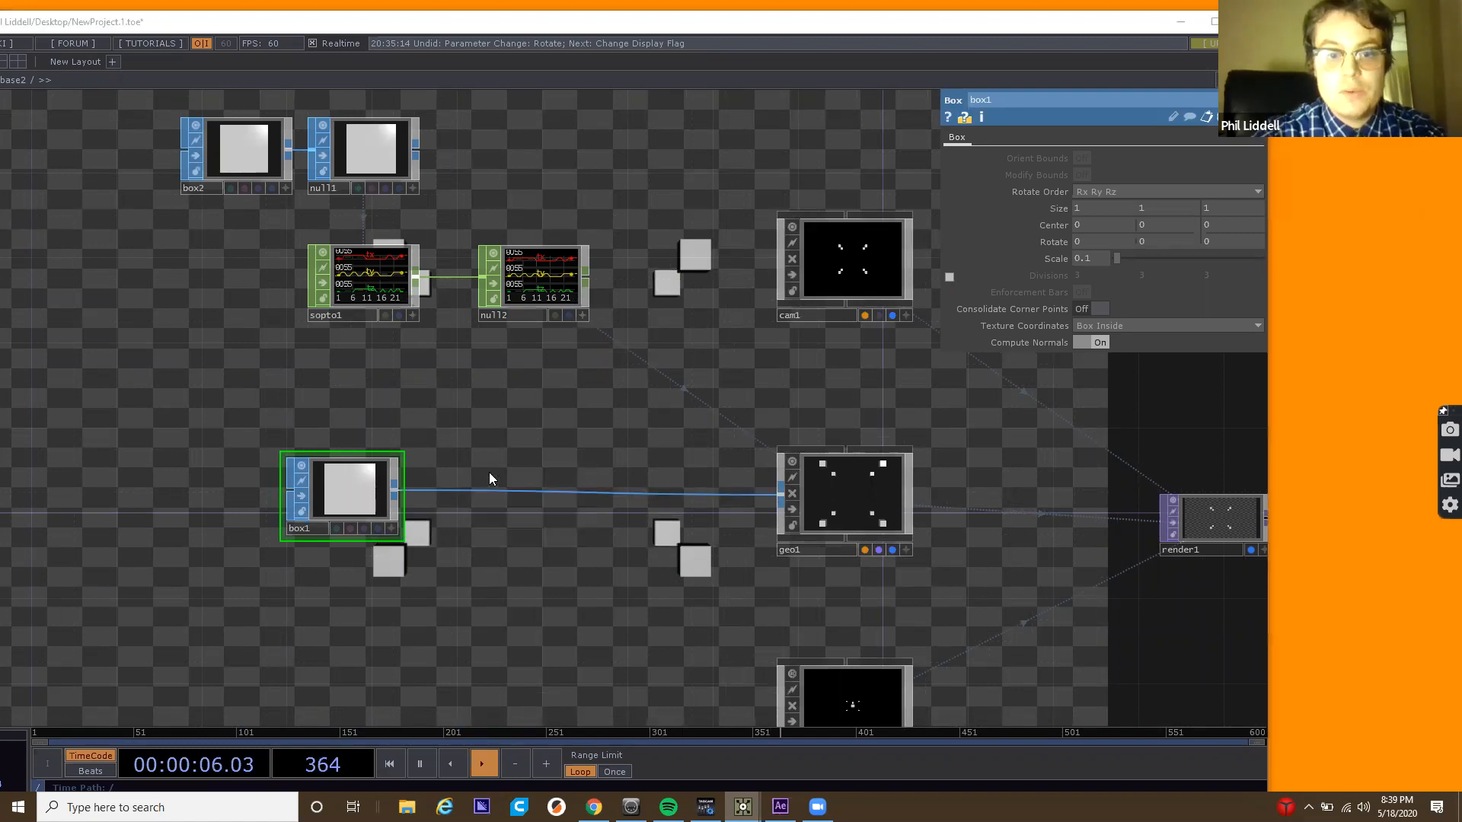
pyautogui.write('tr')
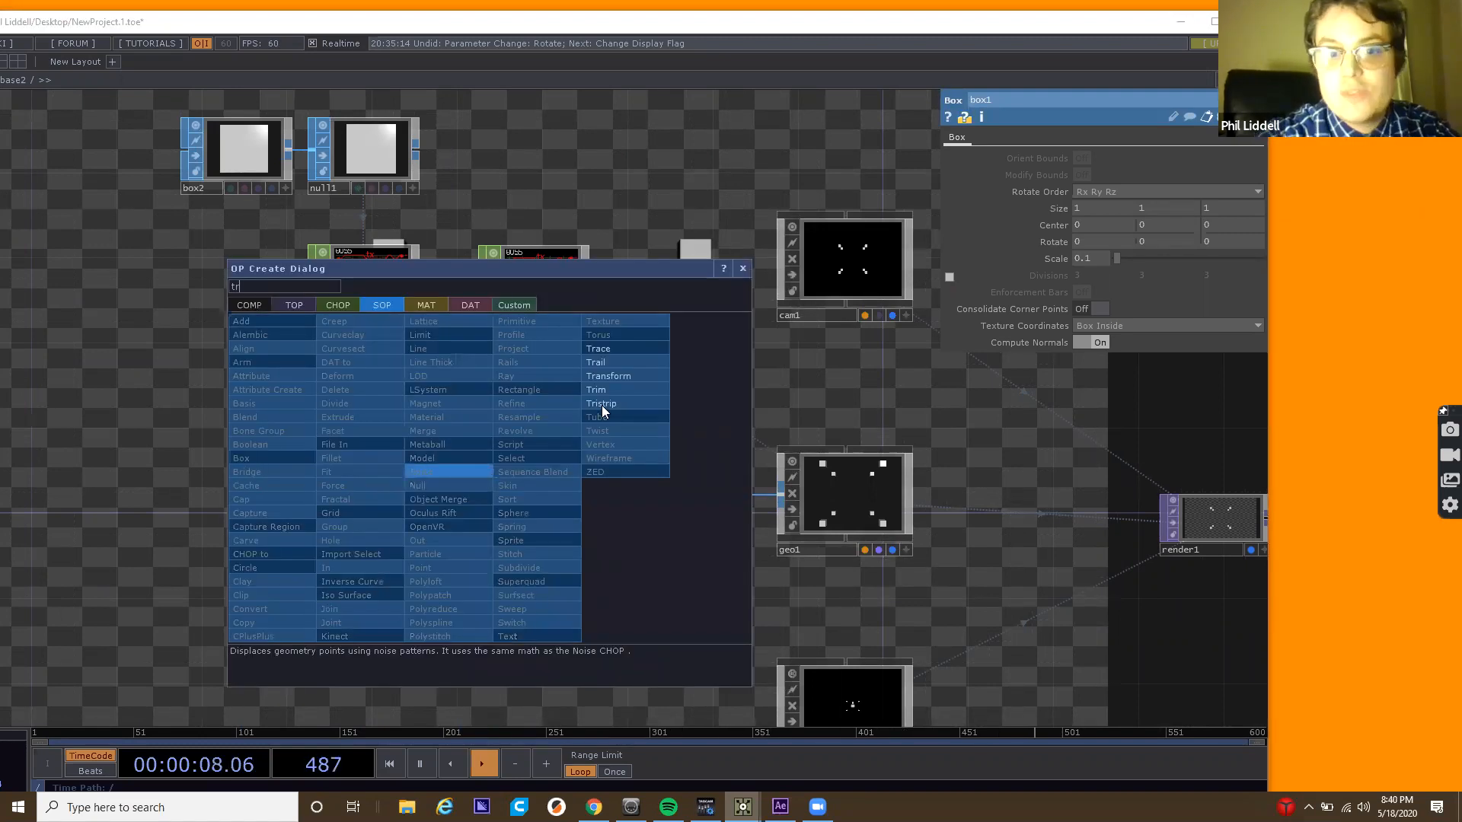
pyautogui.click(647, 376)
pyautogui.click(517, 491)
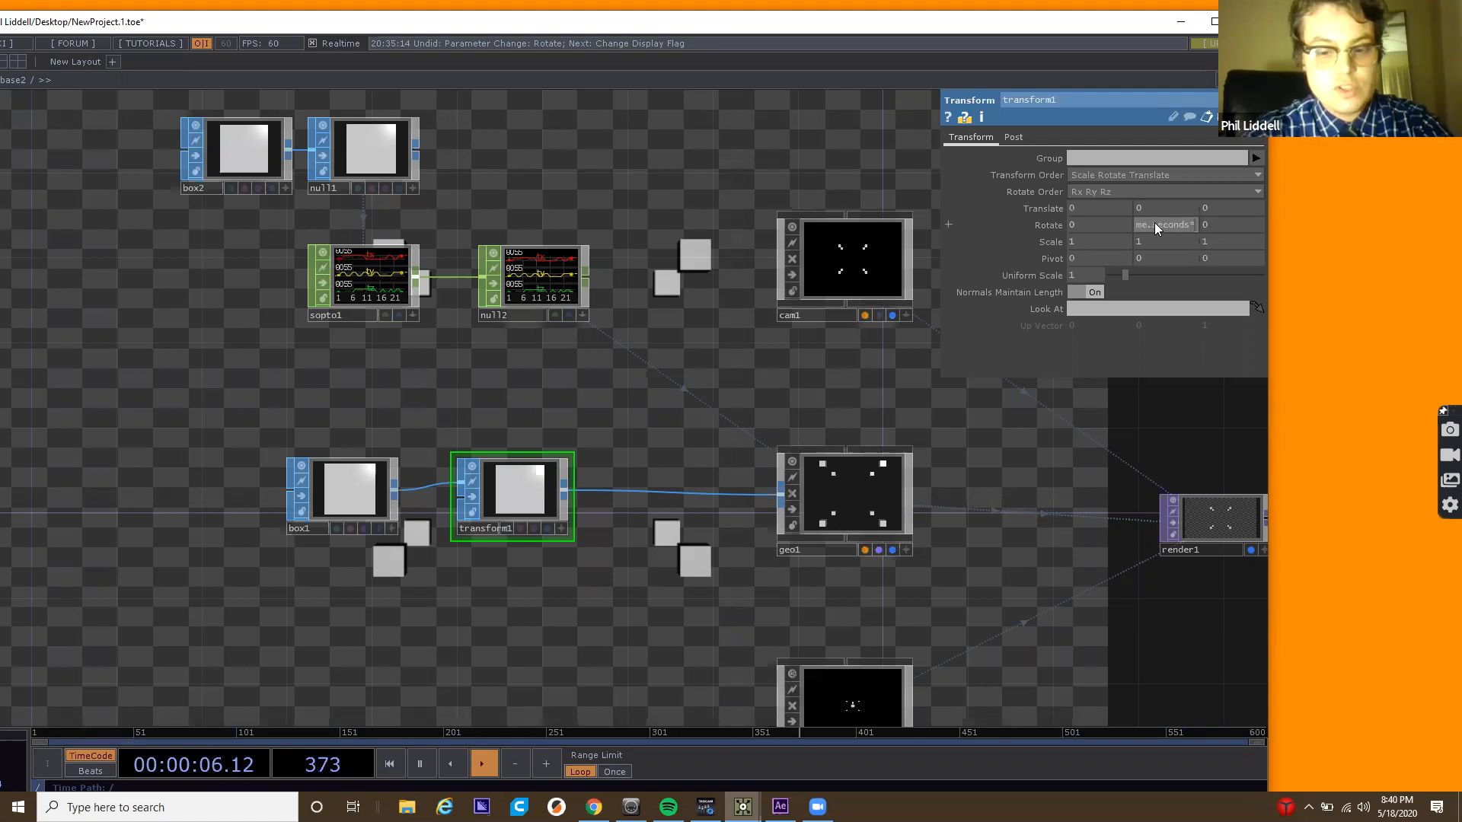
# Move box2 away from null1 to open up space along their connection.
pyautogui.moveTo(669, 416); pyautogui.dragTo(414, 479)
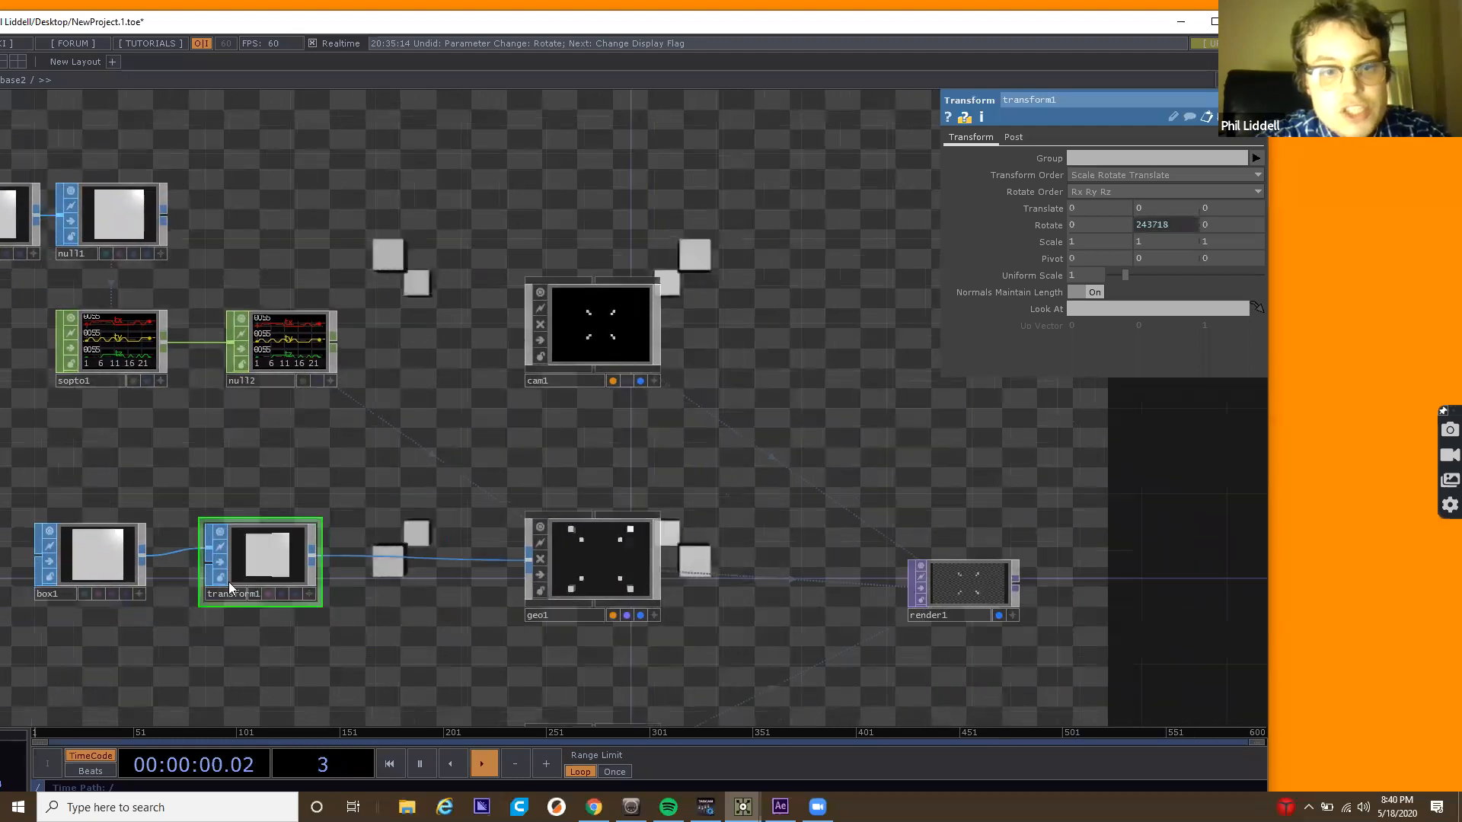
pyautogui.moveTo(319, 590); pyautogui.dragTo(333, 622)
pyautogui.moveTo(629, 341); pyautogui.dragTo(813, 361)
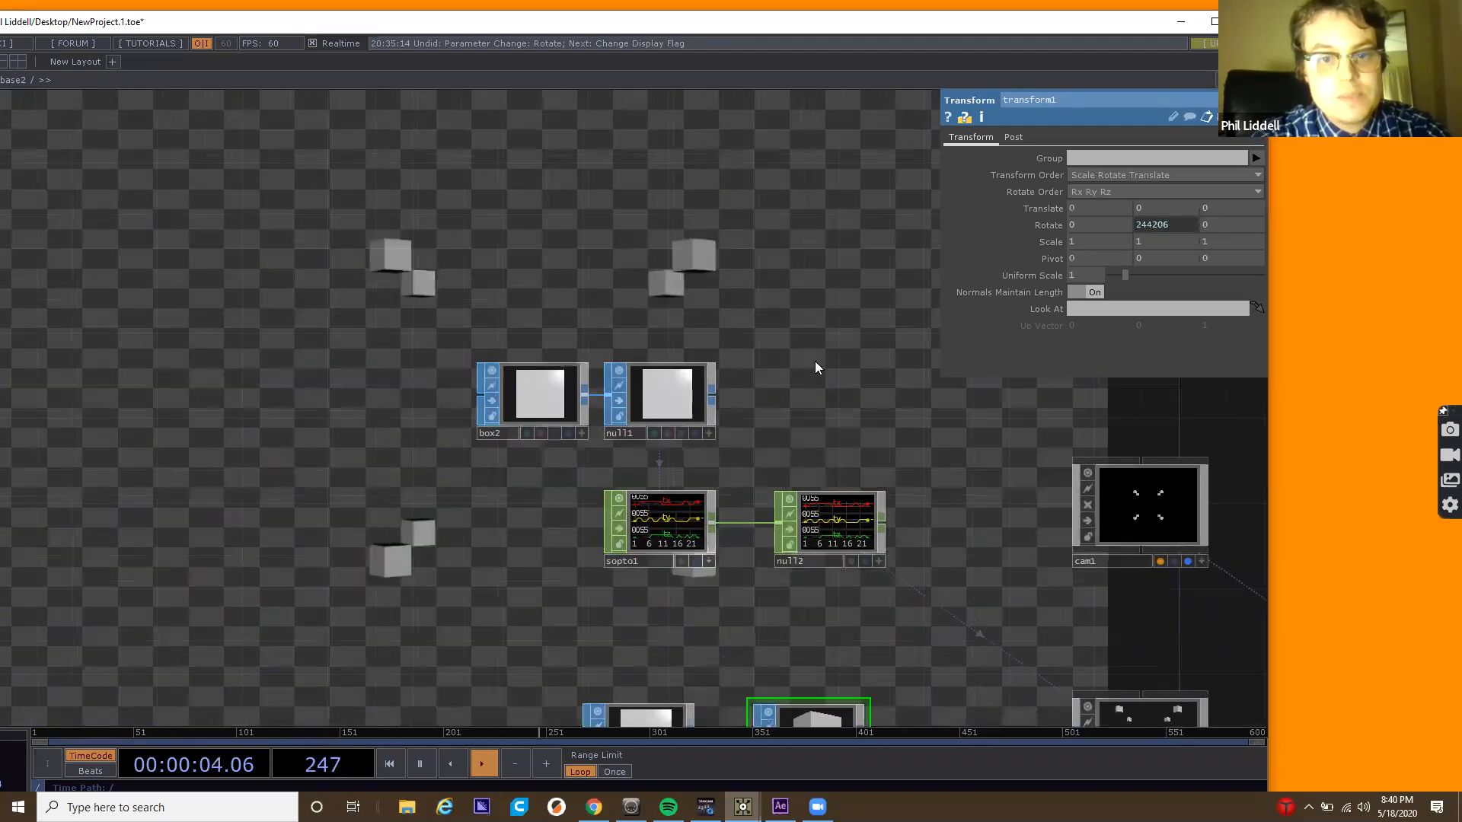
pyautogui.moveTo(565, 403); pyautogui.dragTo(309, 405)
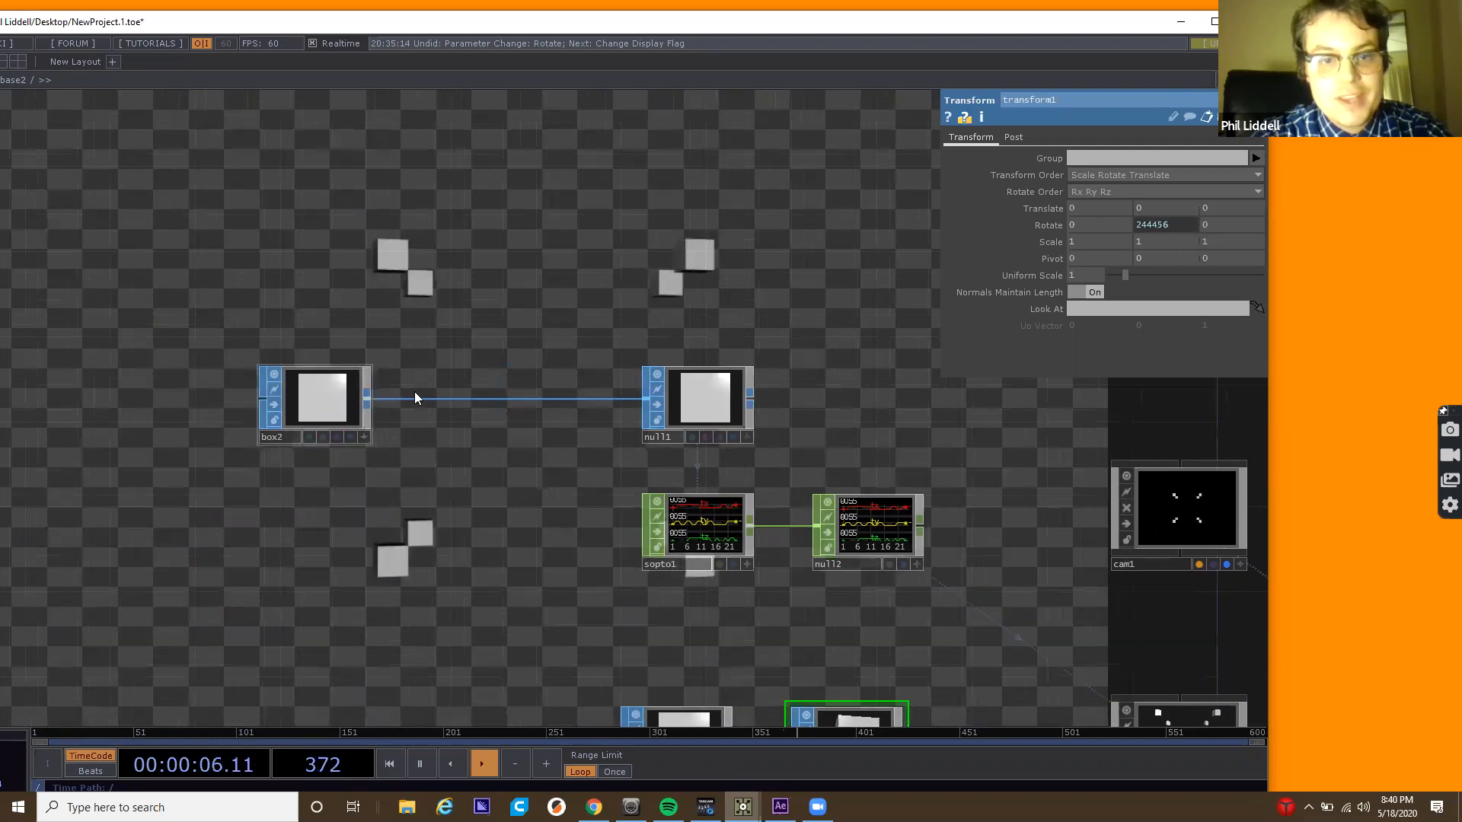
# Insert a Transform SOP between box2 and null1 and drive its X rotation with a multiplied time-in-seconds expression.
pyautogui.rightClick(454, 397)
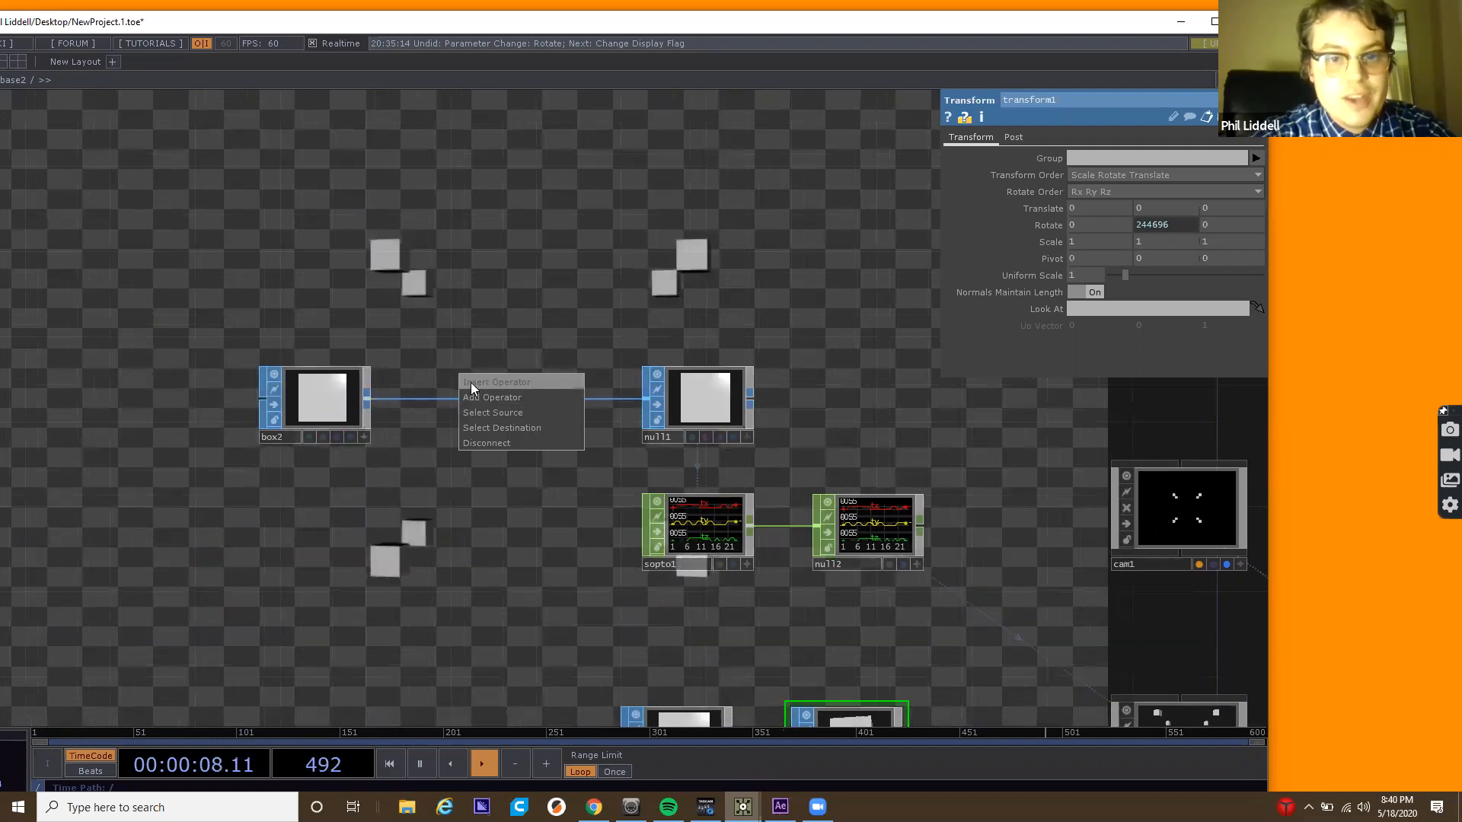
pyautogui.click(471, 382)
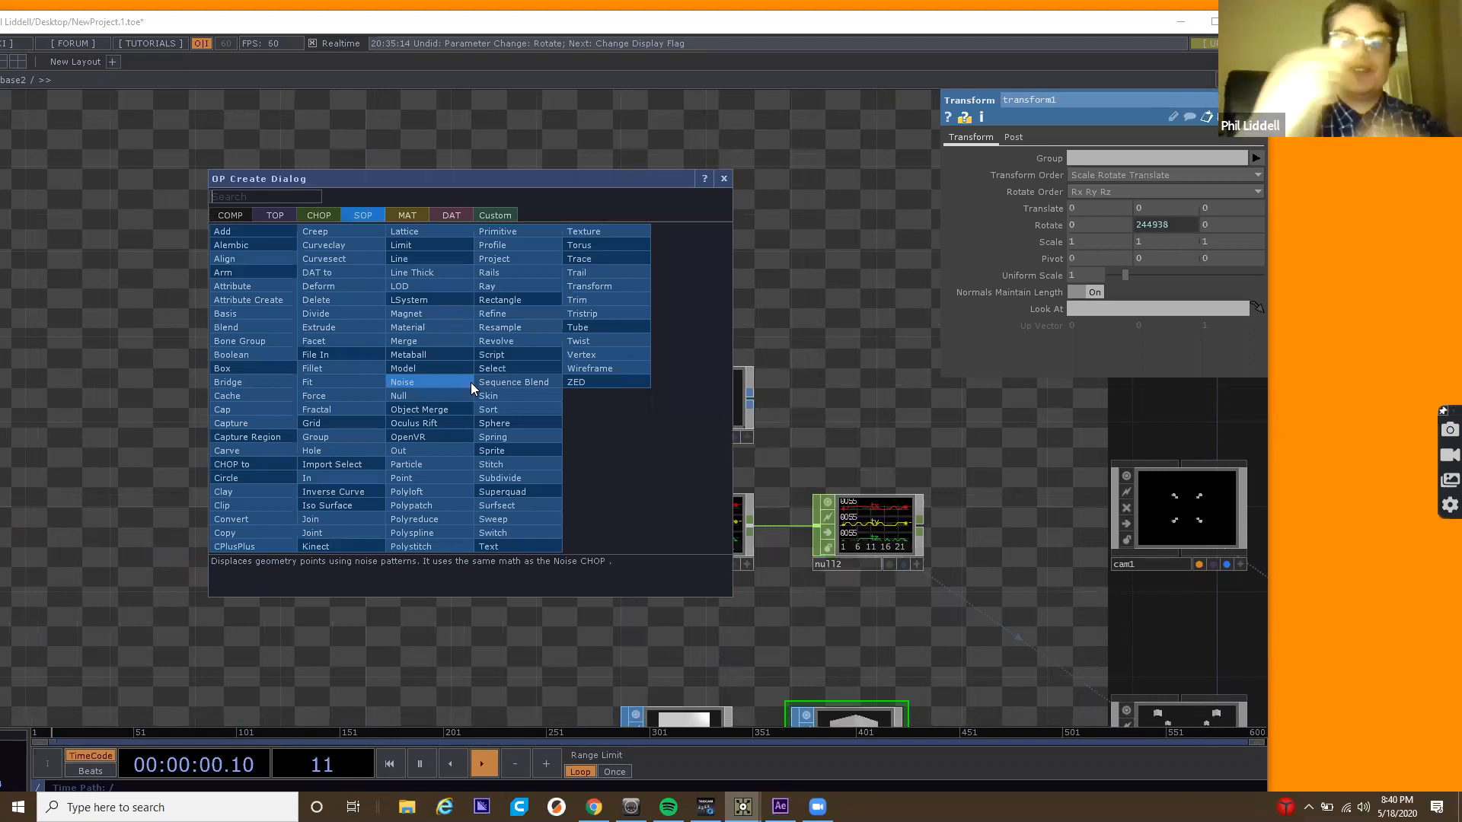
pyautogui.write('tr')
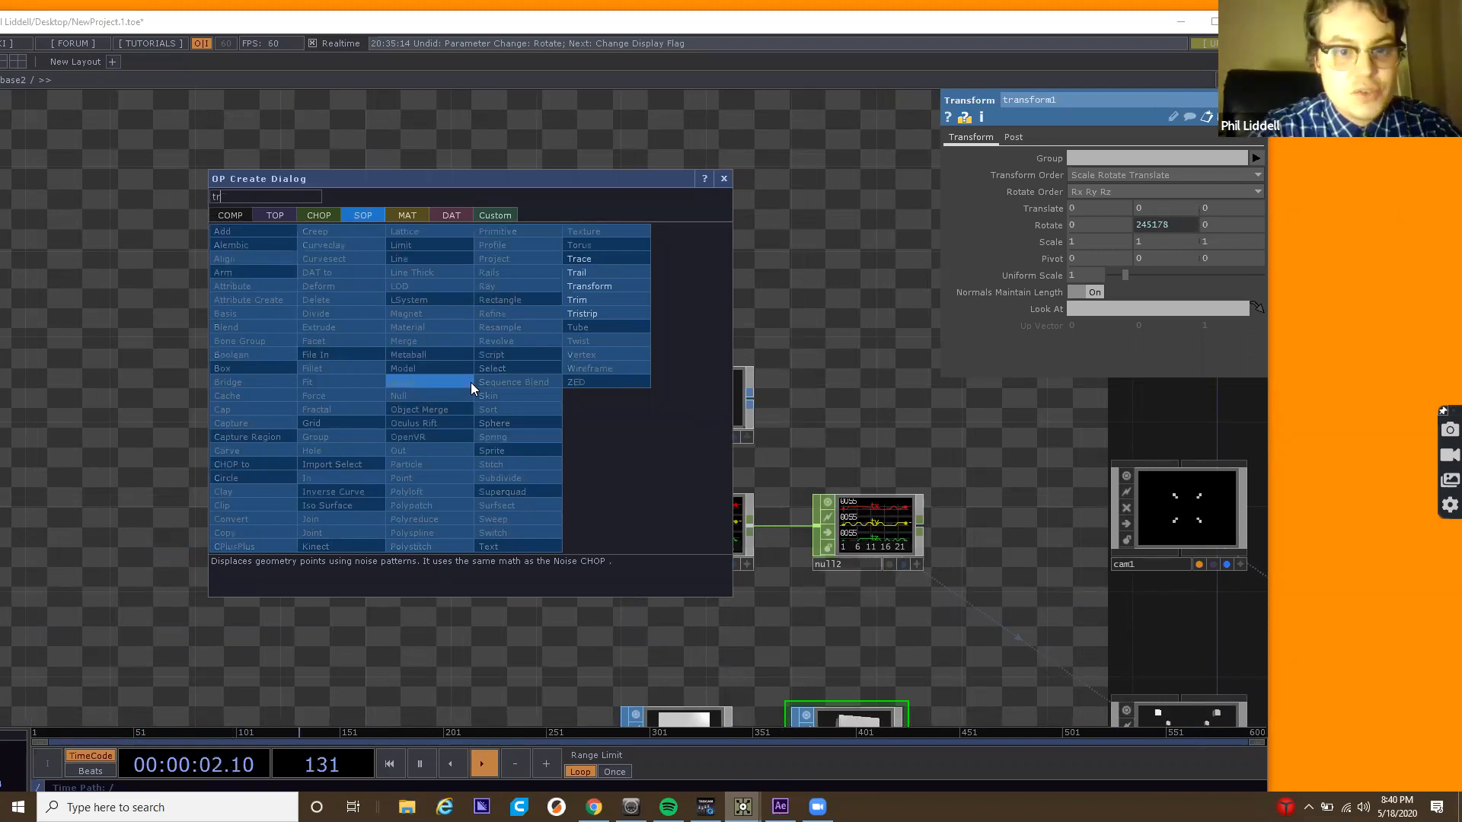
pyautogui.click(630, 286)
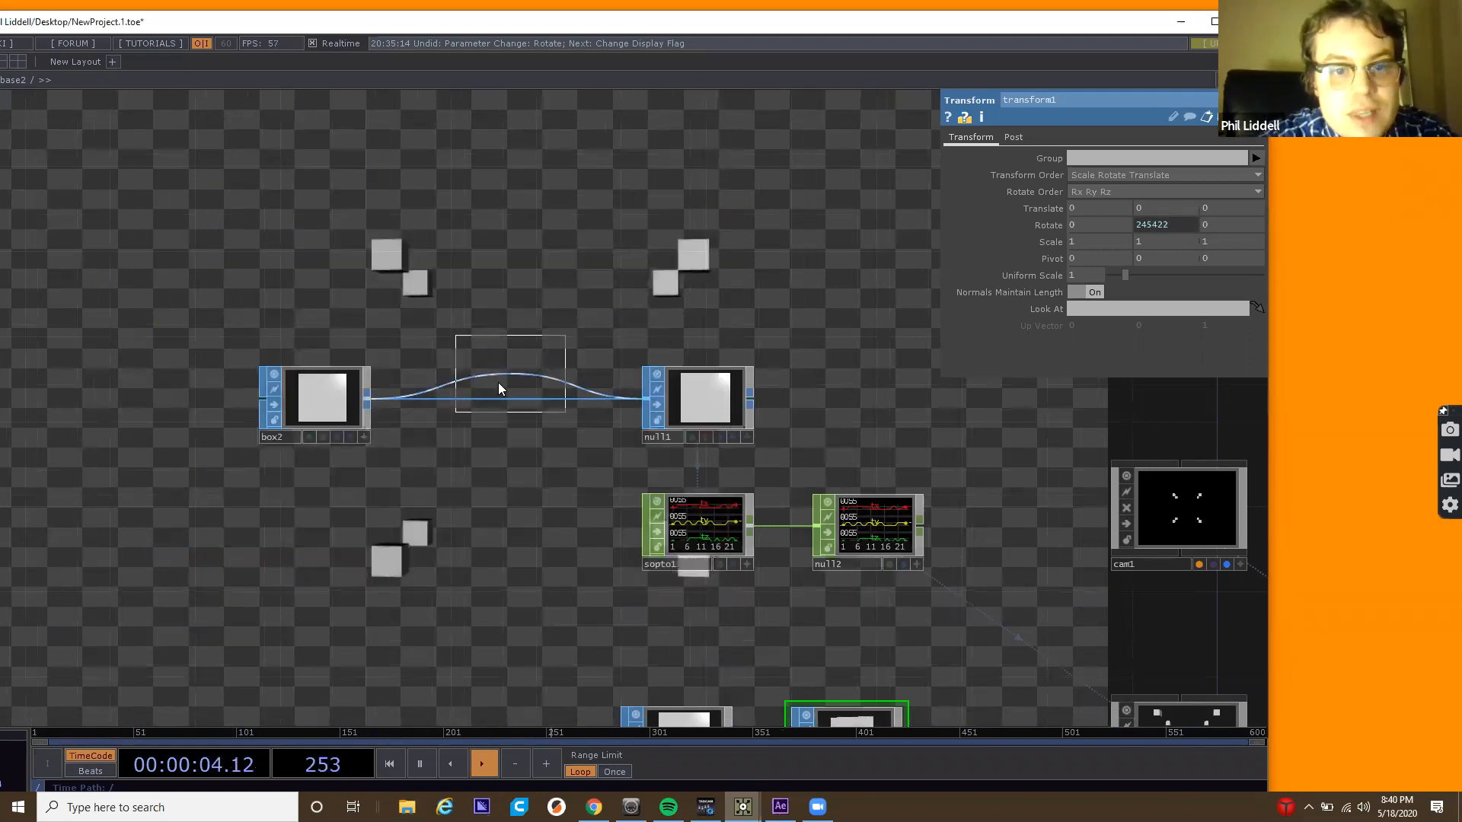
pyautogui.click(484, 400)
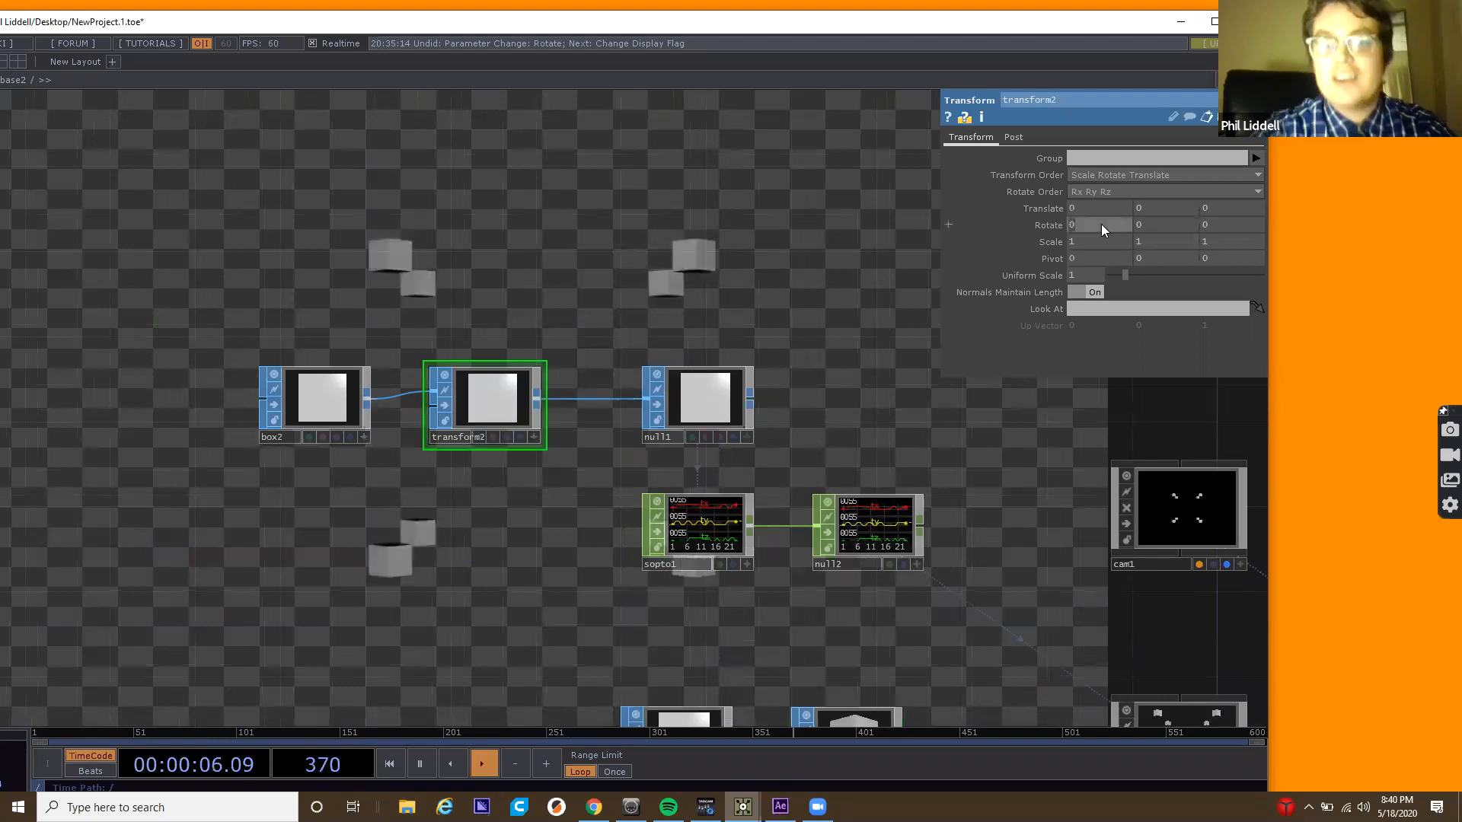
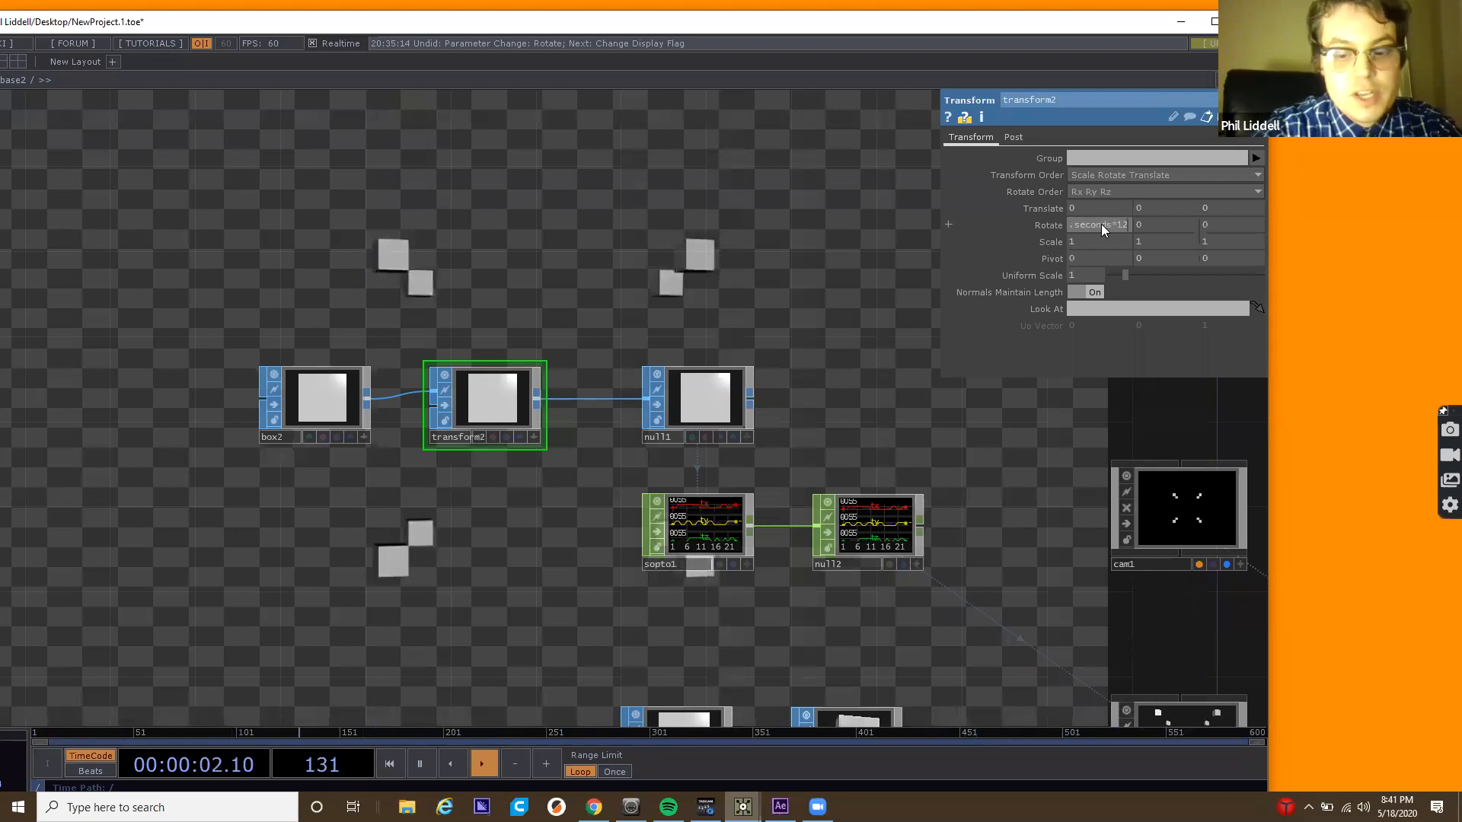
# Move box2 farther away from transform2 and place a new Sphere SOP below box2.
pyautogui.moveTo(280, 357); pyautogui.dragTo(218, 371)
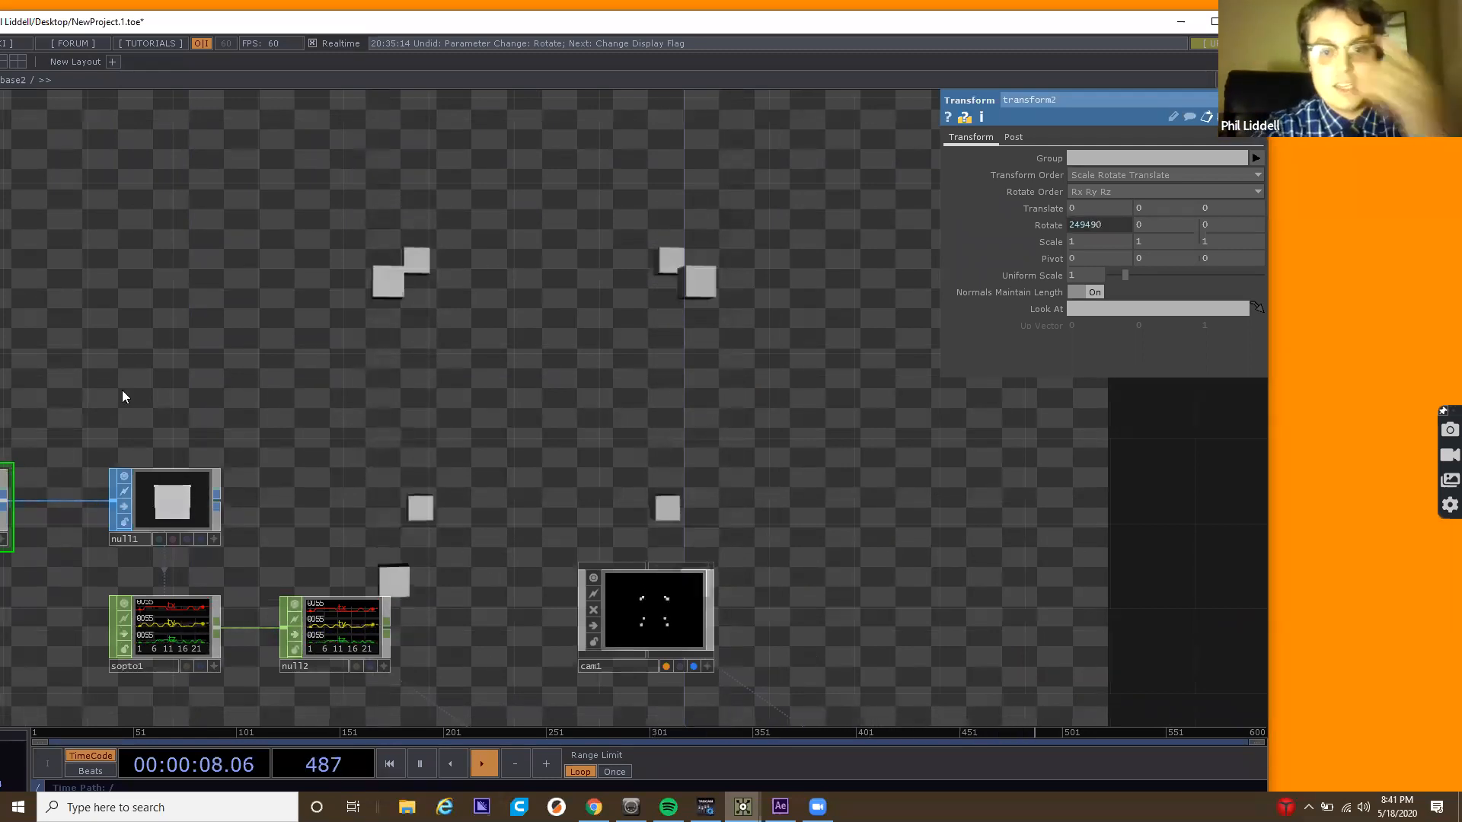
pyautogui.moveTo(300, 333); pyautogui.dragTo(267, 235)
pyautogui.moveTo(480, 271); pyautogui.dragTo(869, 342)
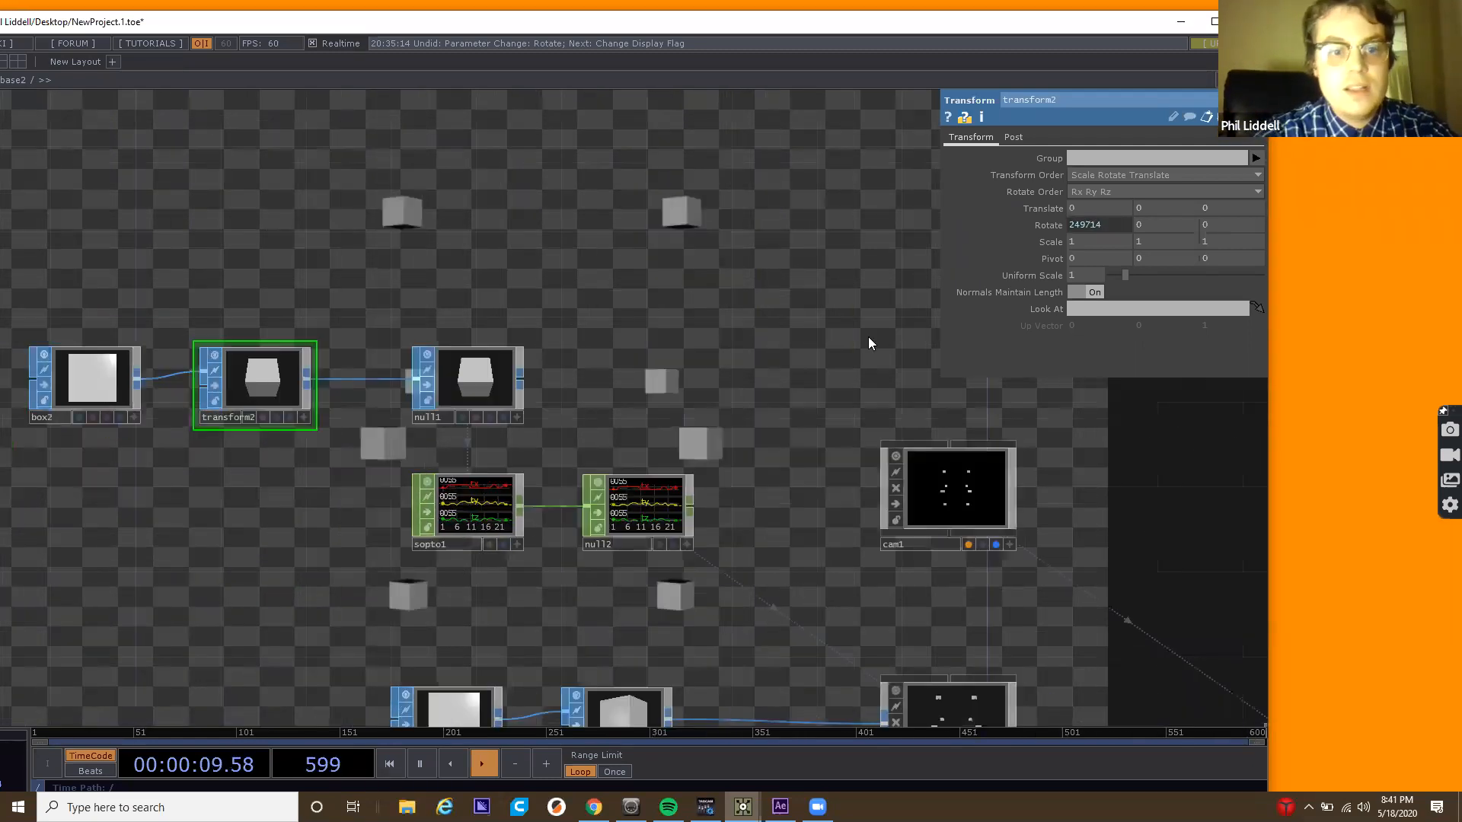
pyautogui.moveTo(323, 424); pyautogui.dragTo(238, 424)
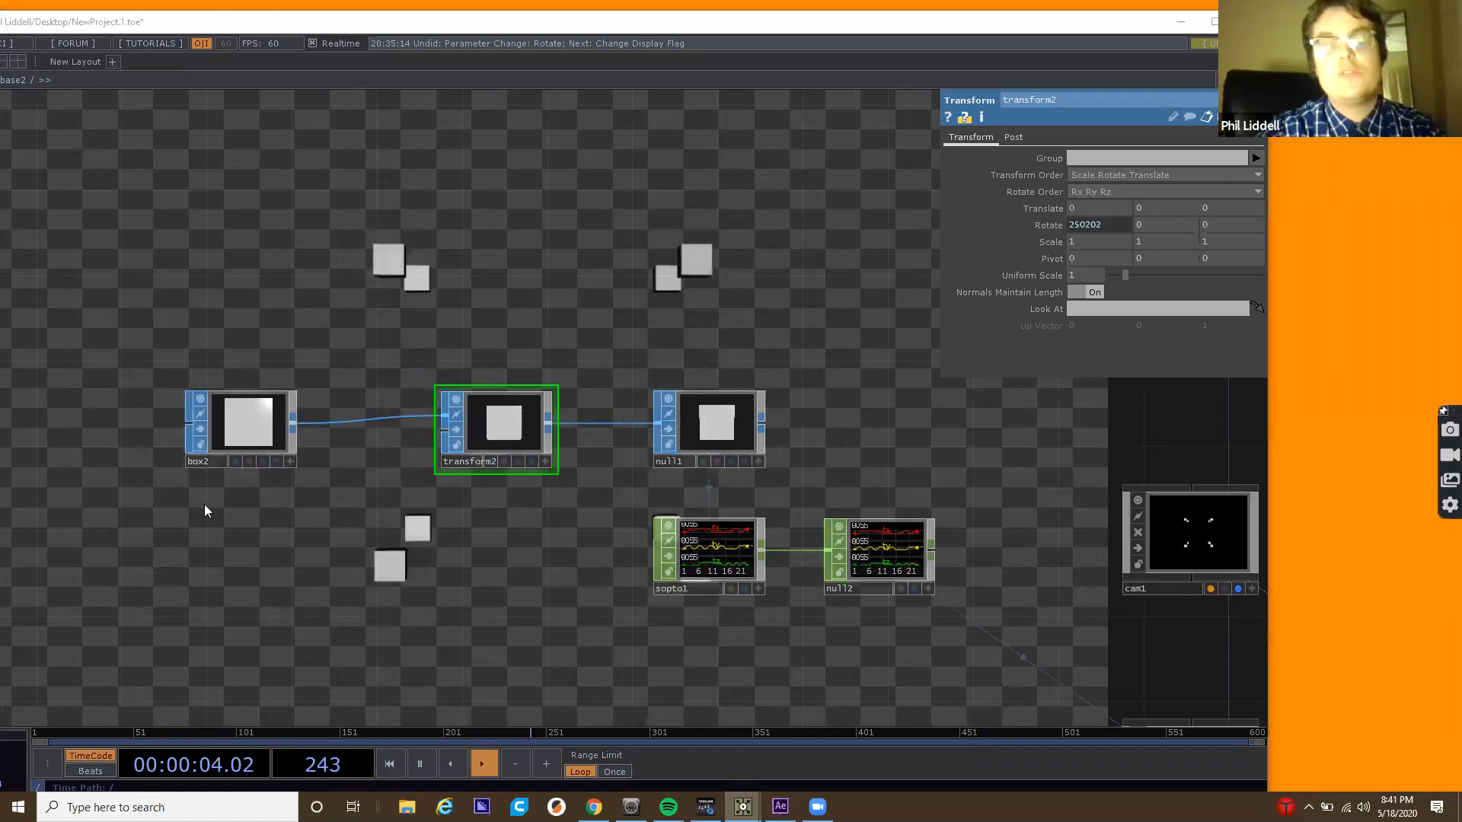
pyautogui.press('Tab')
pyautogui.write('sph')
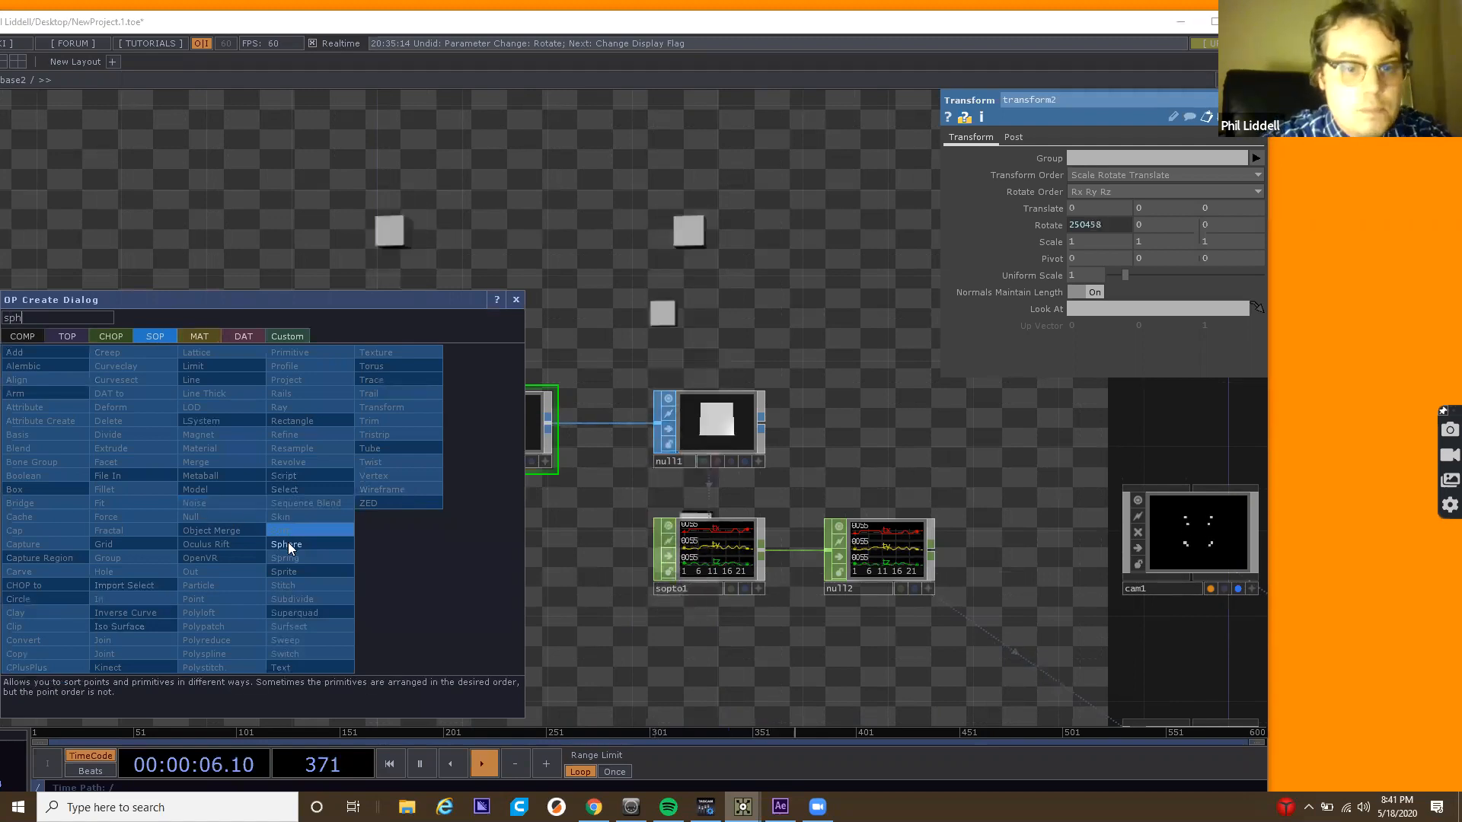
pyautogui.click(289, 545)
pyautogui.click(232, 537)
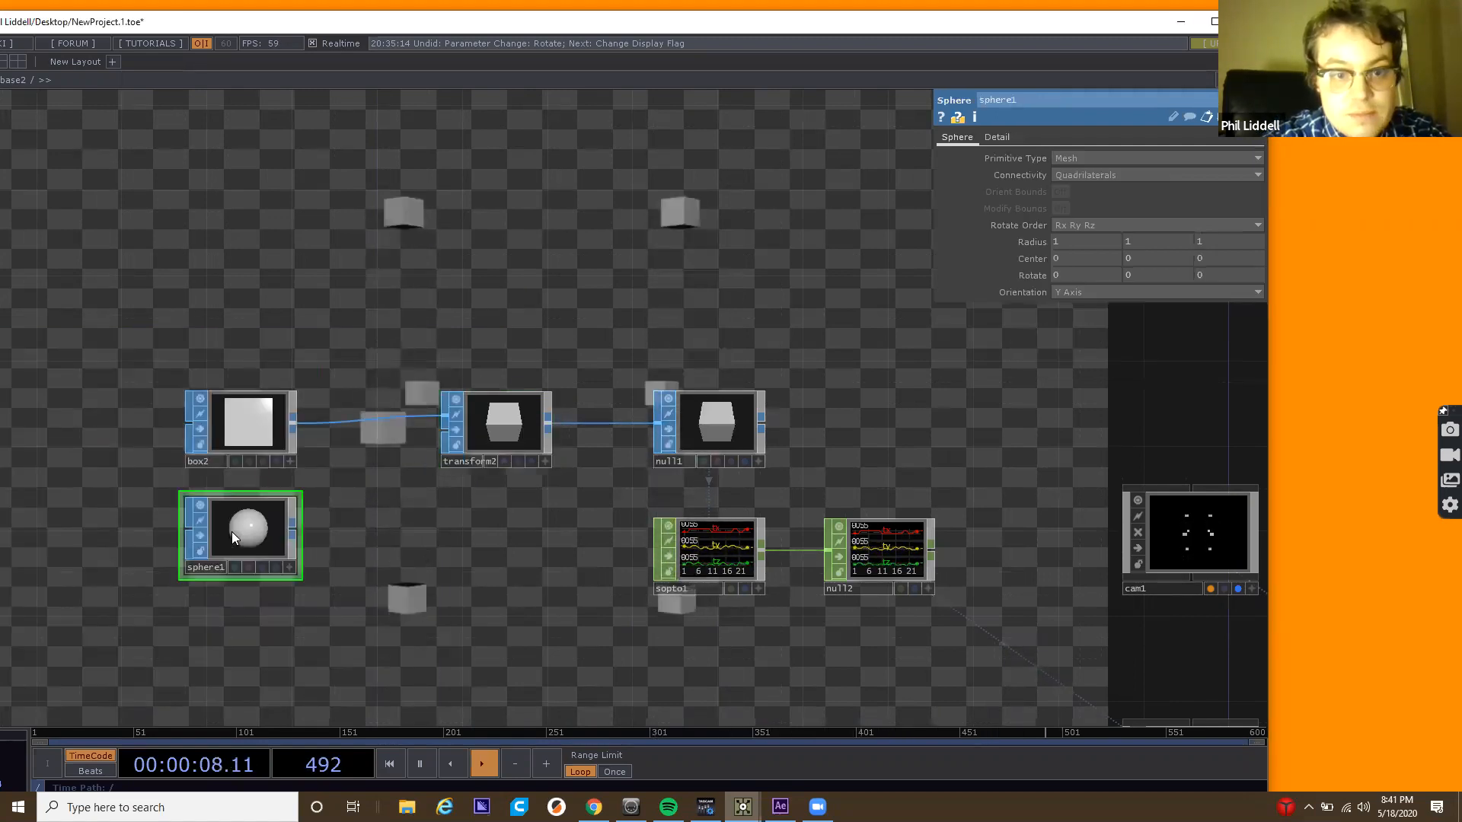
# Try connecting sphere1 to transform2 in place of box2, and undo the connection.
pyautogui.moveTo(298, 528); pyautogui.dragTo(437, 416)
pyautogui.moveTo(346, 377); pyautogui.dragTo(440, 372)
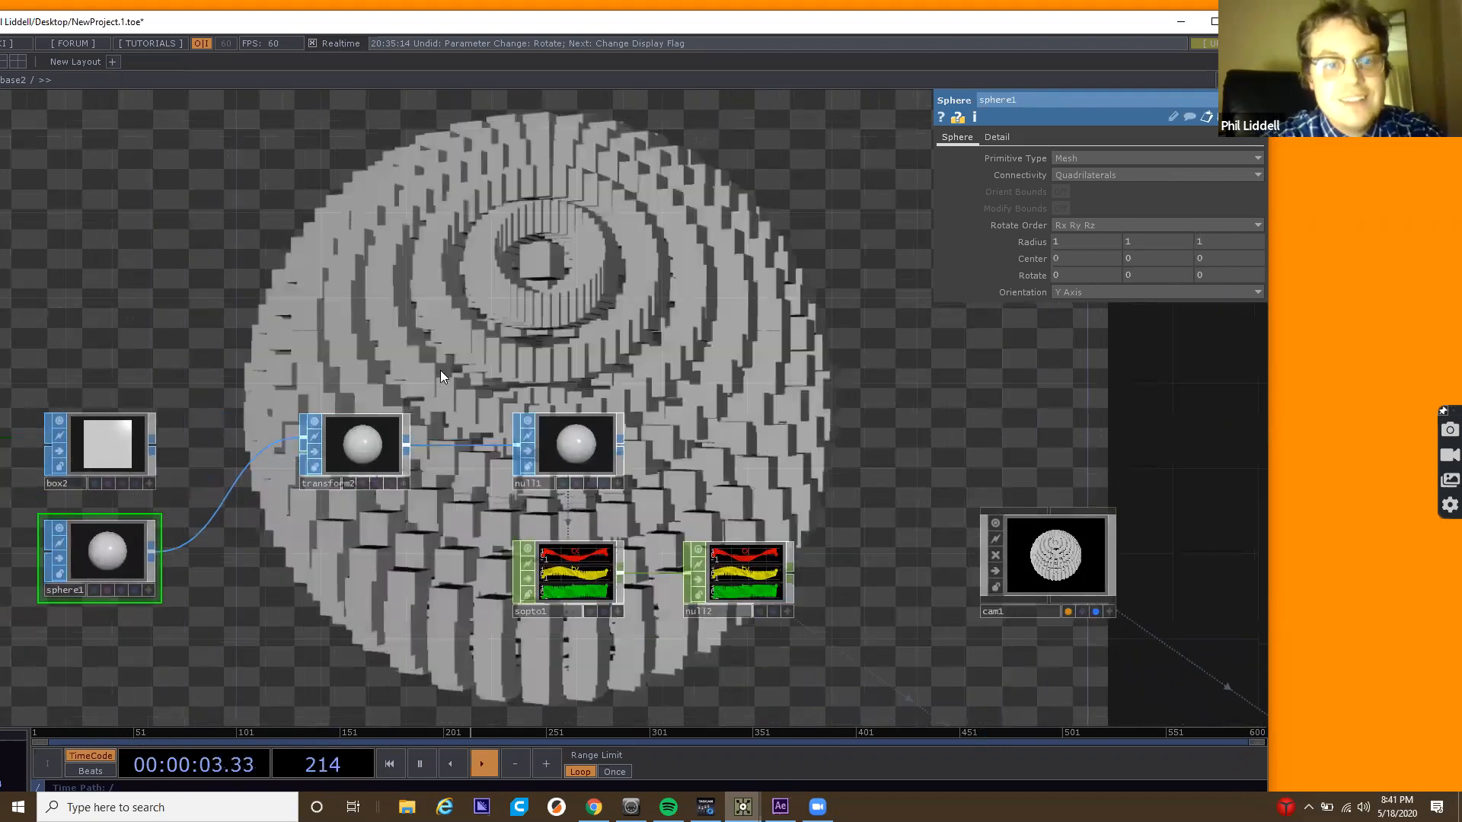
pyautogui.scroll(-5, 440, 370)
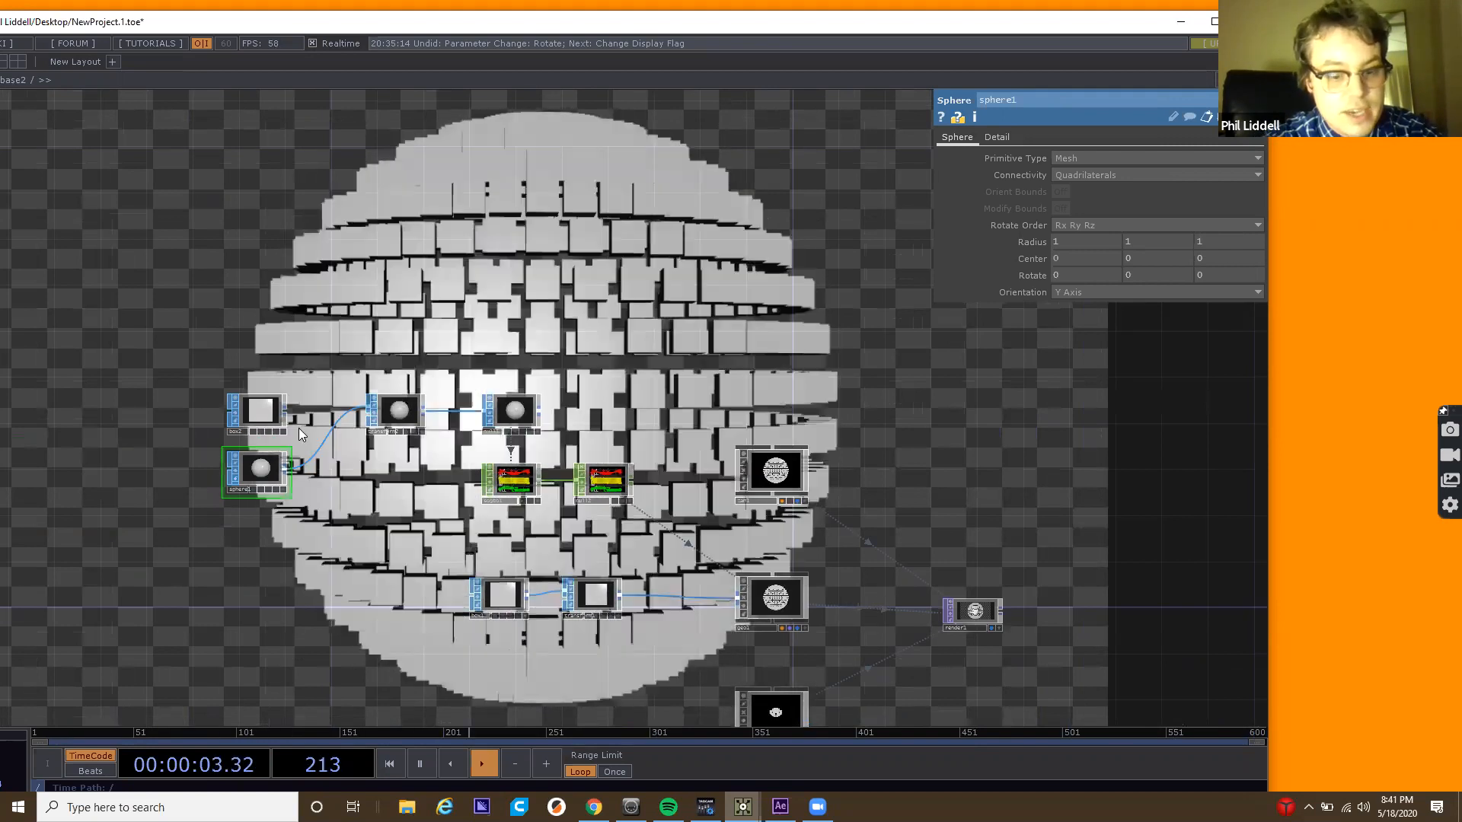
pyautogui.hotkey('ctrl', 'z')
# Review null2 and the instance parameters of geo1.
pyautogui.moveTo(612, 289); pyautogui.dragTo(365, 285)
pyautogui.moveTo(486, 280); pyautogui.dragTo(615, 248)
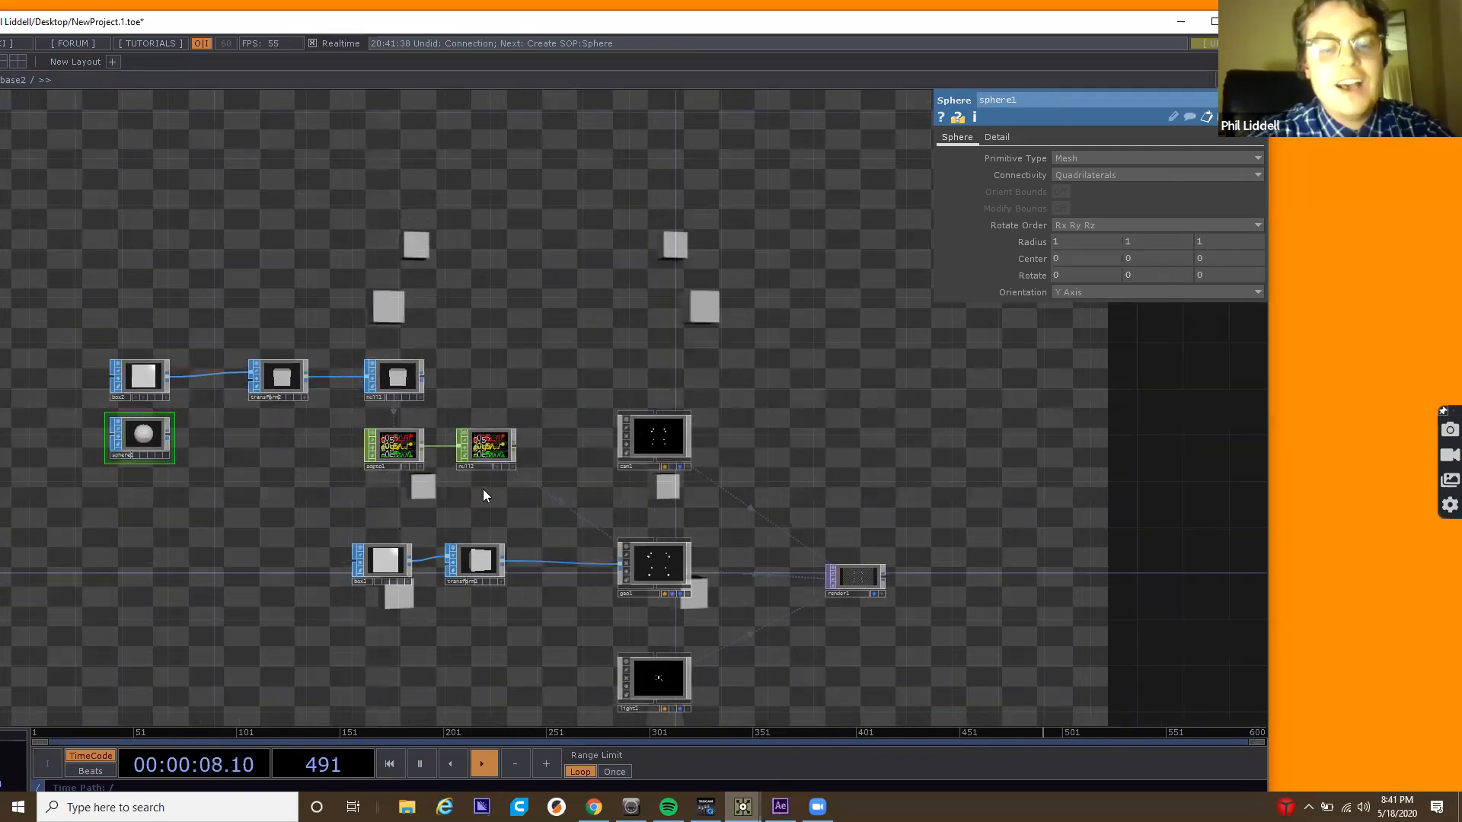
pyautogui.moveTo(605, 382); pyautogui.dragTo(451, 403)
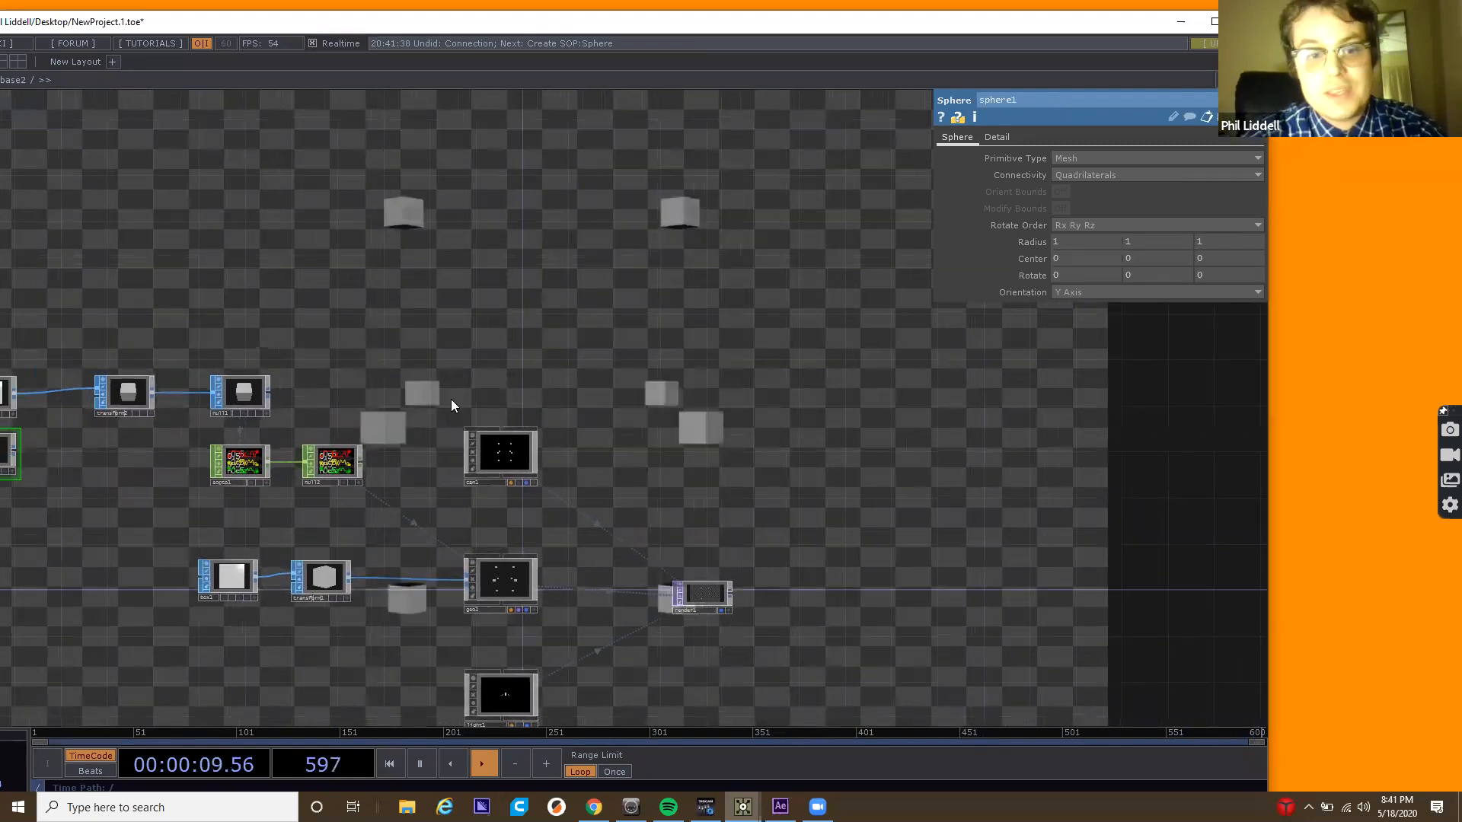
pyautogui.click(339, 466)
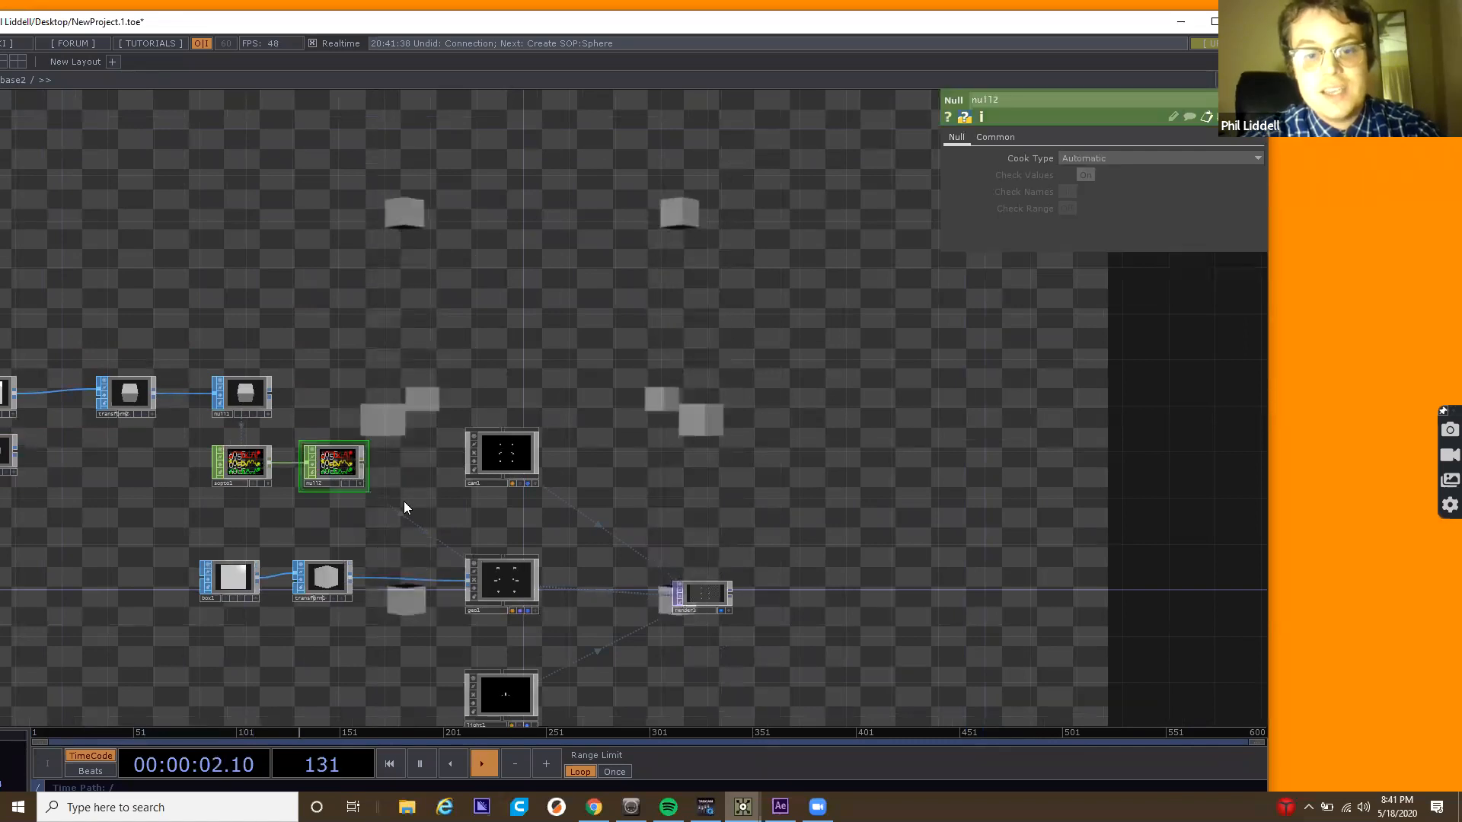
pyautogui.click(495, 573)
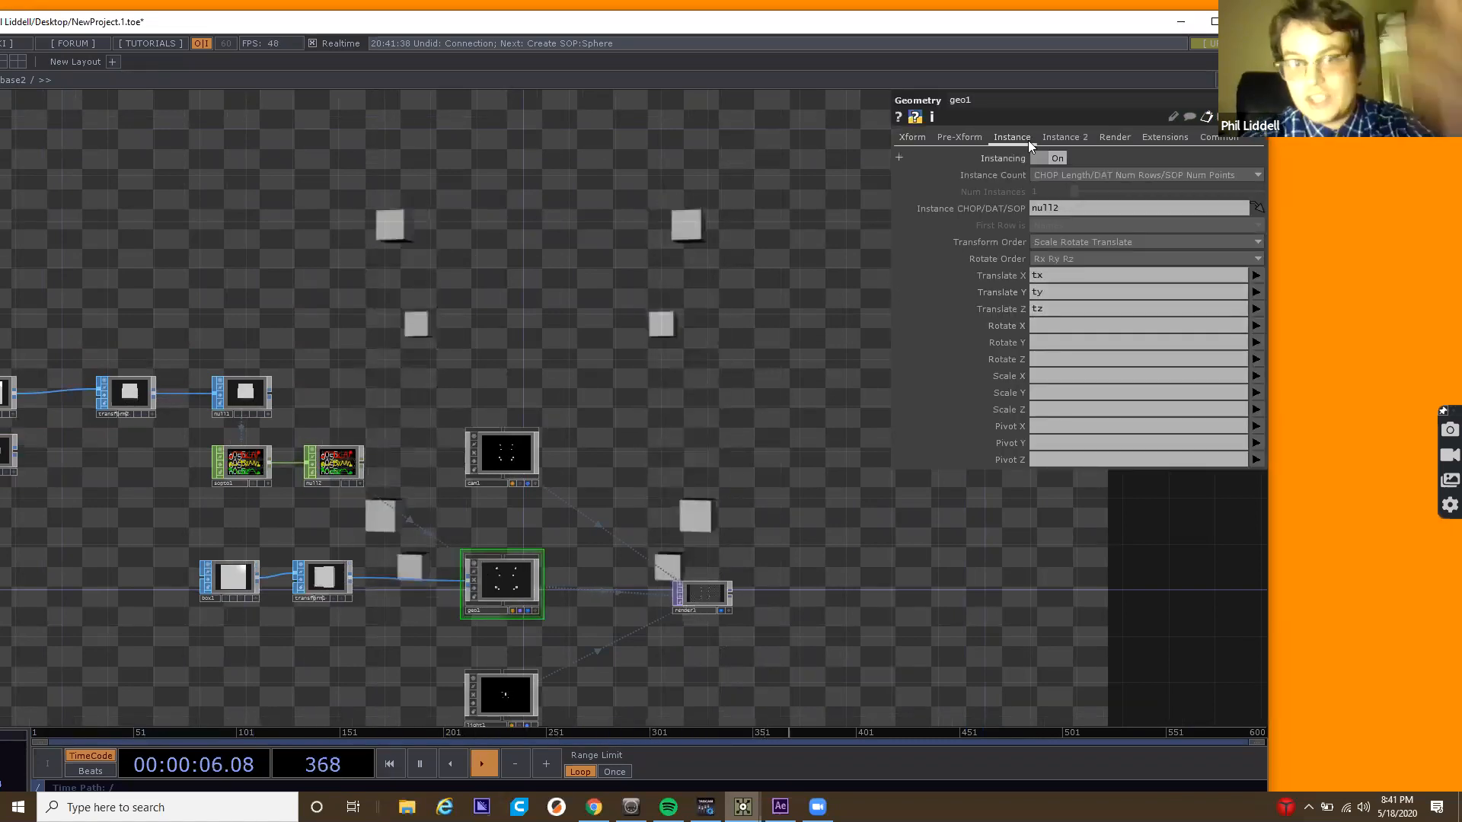
# Review geo1's additional instancing options for rotate-to-vector, texture and color, and return to its main instance parameters.
pyautogui.click(1062, 137)
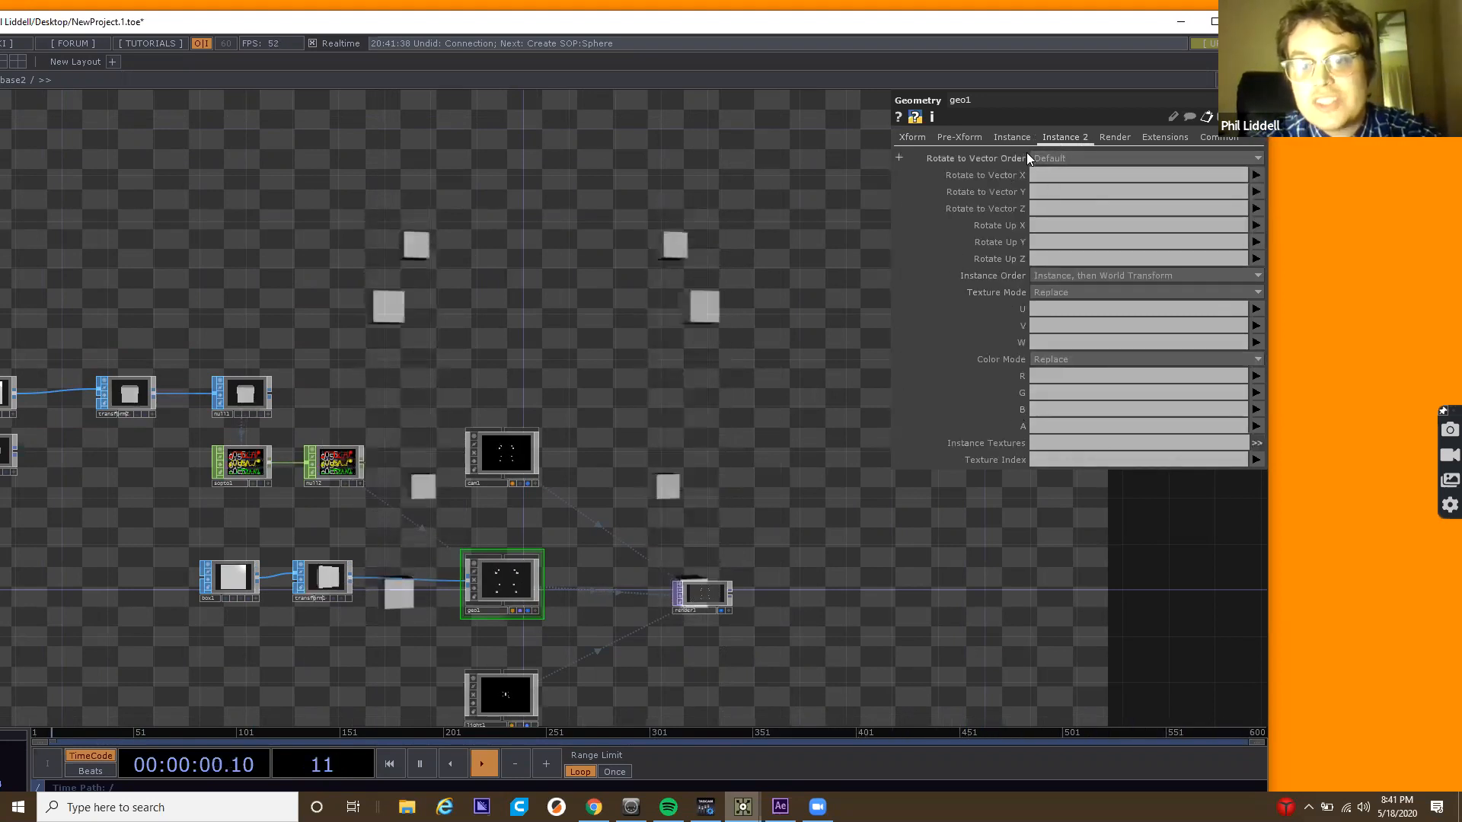
pyautogui.click(1011, 138)
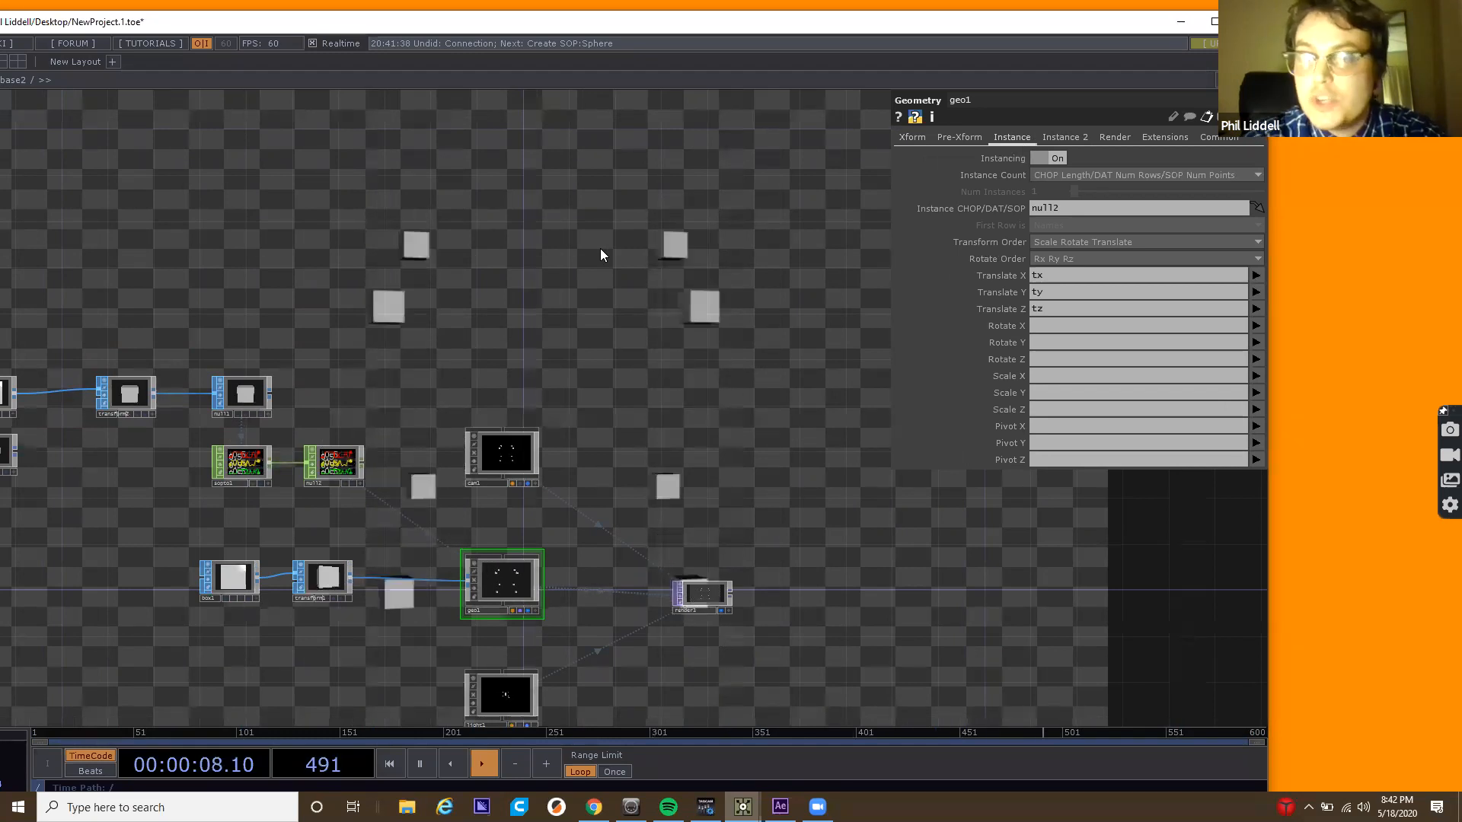
# Move the box2, sphere1, transform2 and null1 group and the sopto1 and null2 pair farther away from geo1.
pyautogui.moveTo(515, 287); pyautogui.dragTo(636, 333)
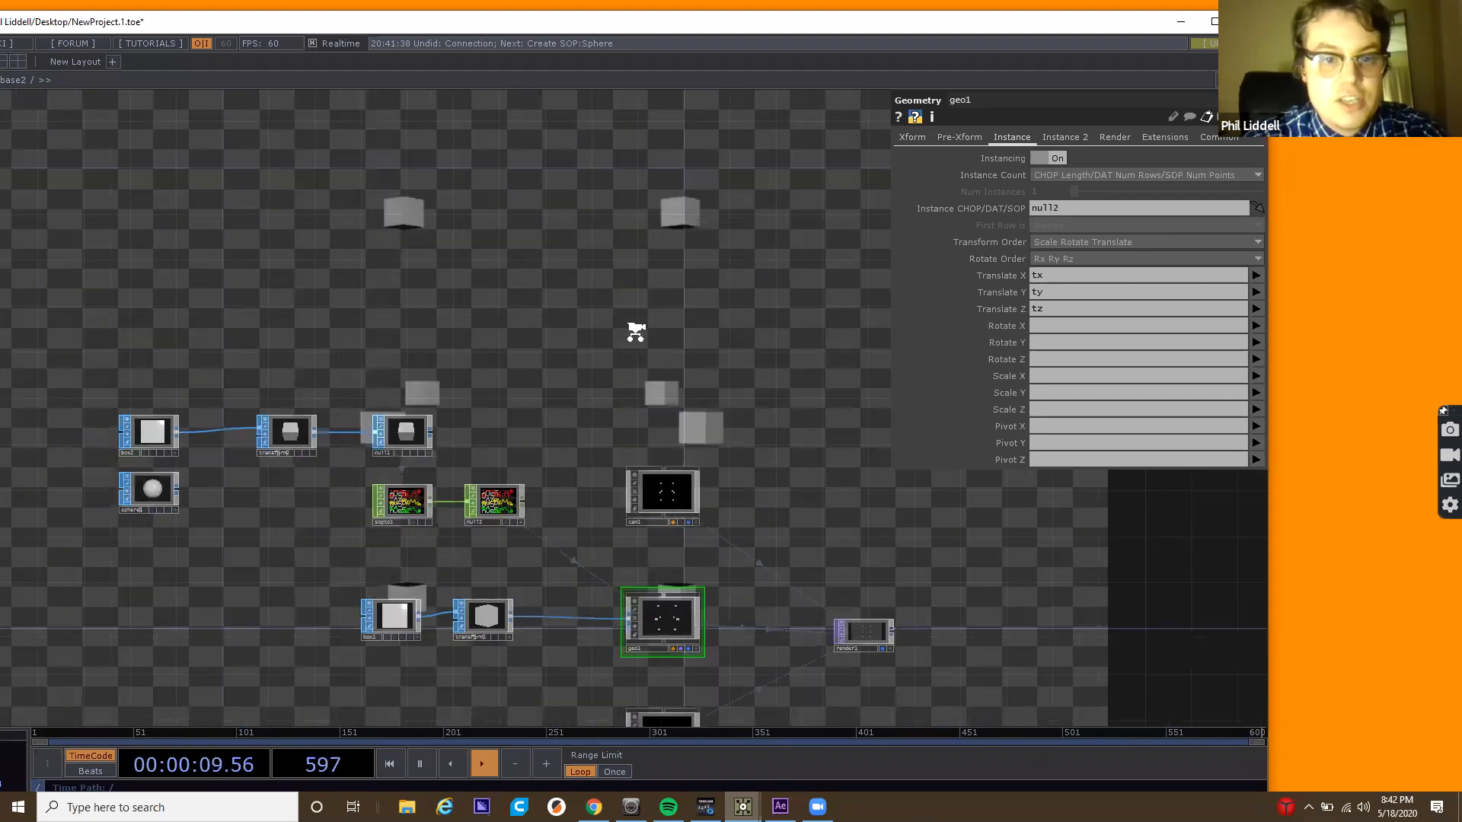
pyautogui.scroll(-3, 635, 332)
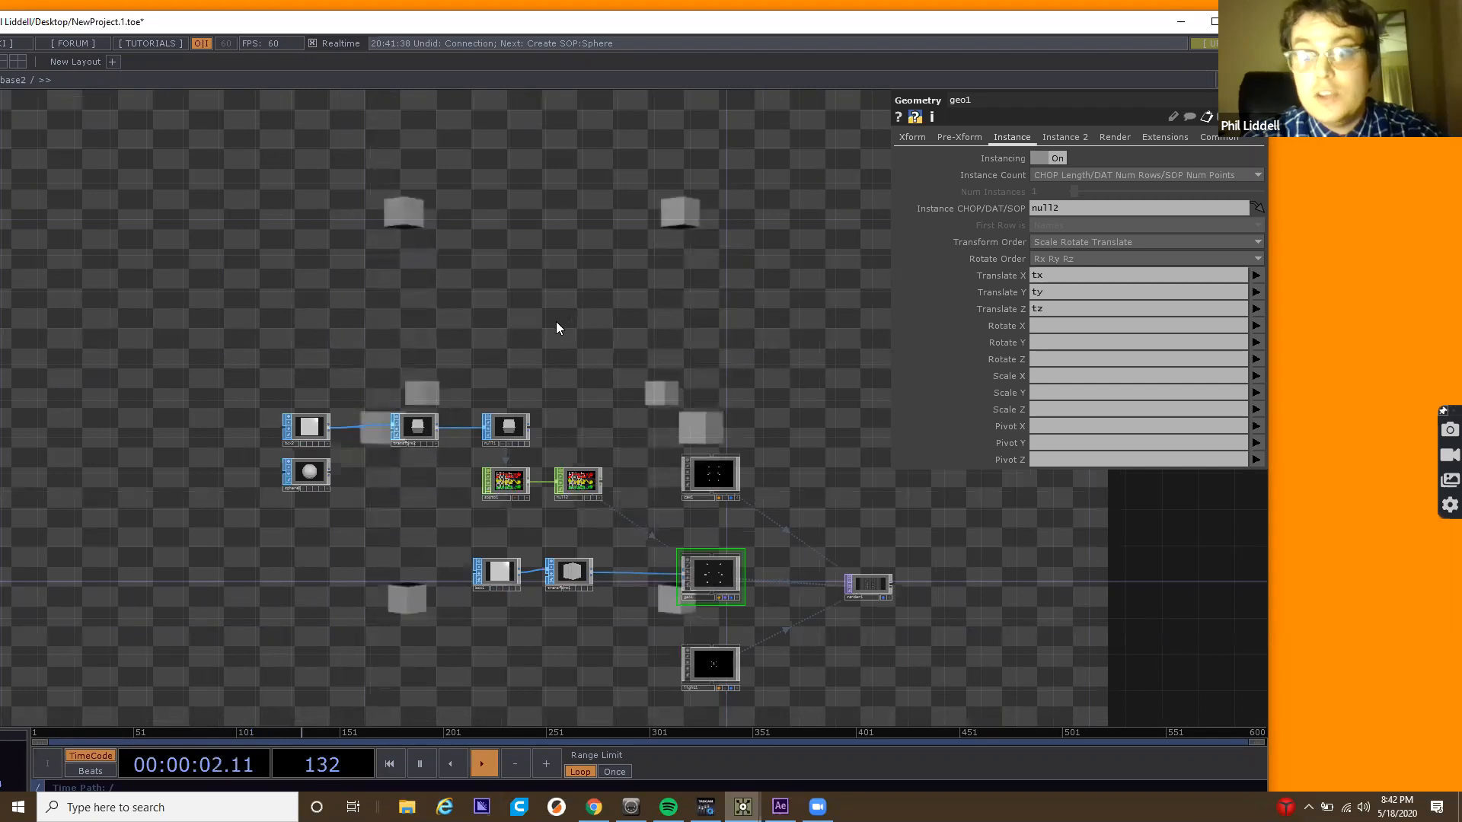
pyautogui.moveTo(253, 352); pyautogui.dragTo(496, 460)
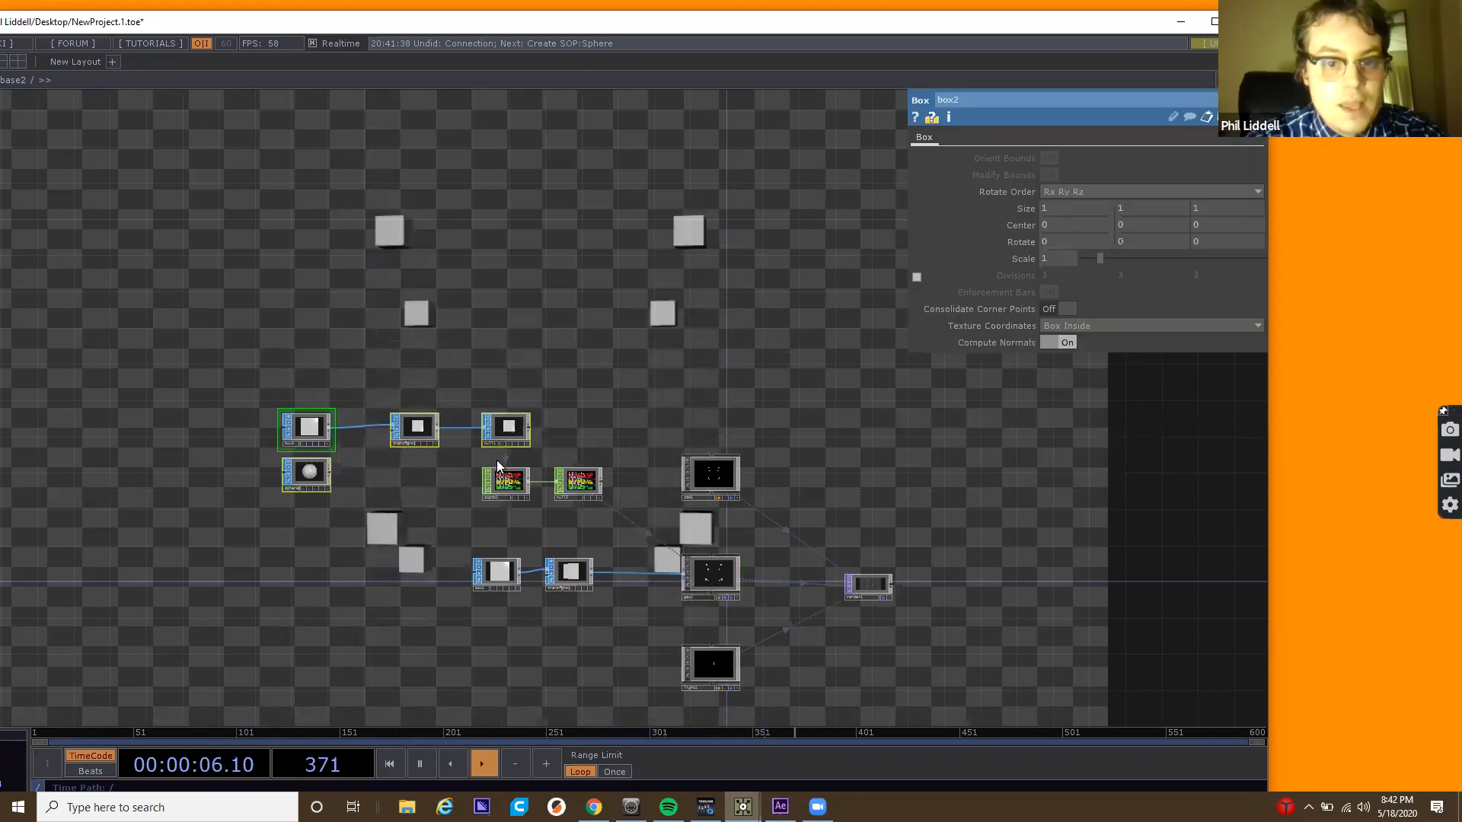
pyautogui.moveTo(419, 428); pyautogui.dragTo(236, 428)
pyautogui.moveTo(488, 450); pyautogui.dragTo(403, 502)
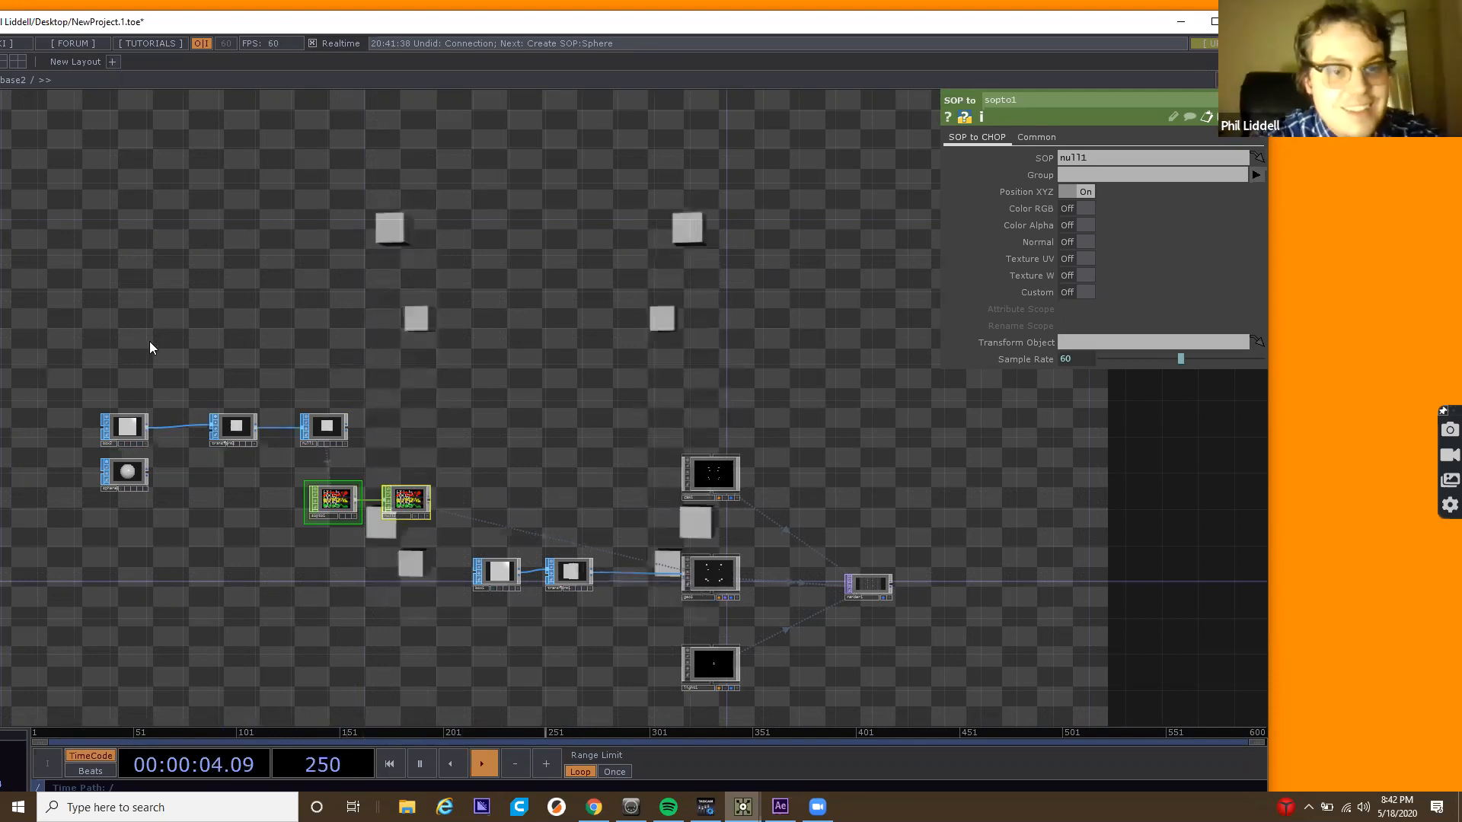
# Delete box2, sphere1, transform2, null1 and sopto1, keeping null2.
pyautogui.moveTo(111, 346); pyautogui.dragTo(174, 400, button='right')
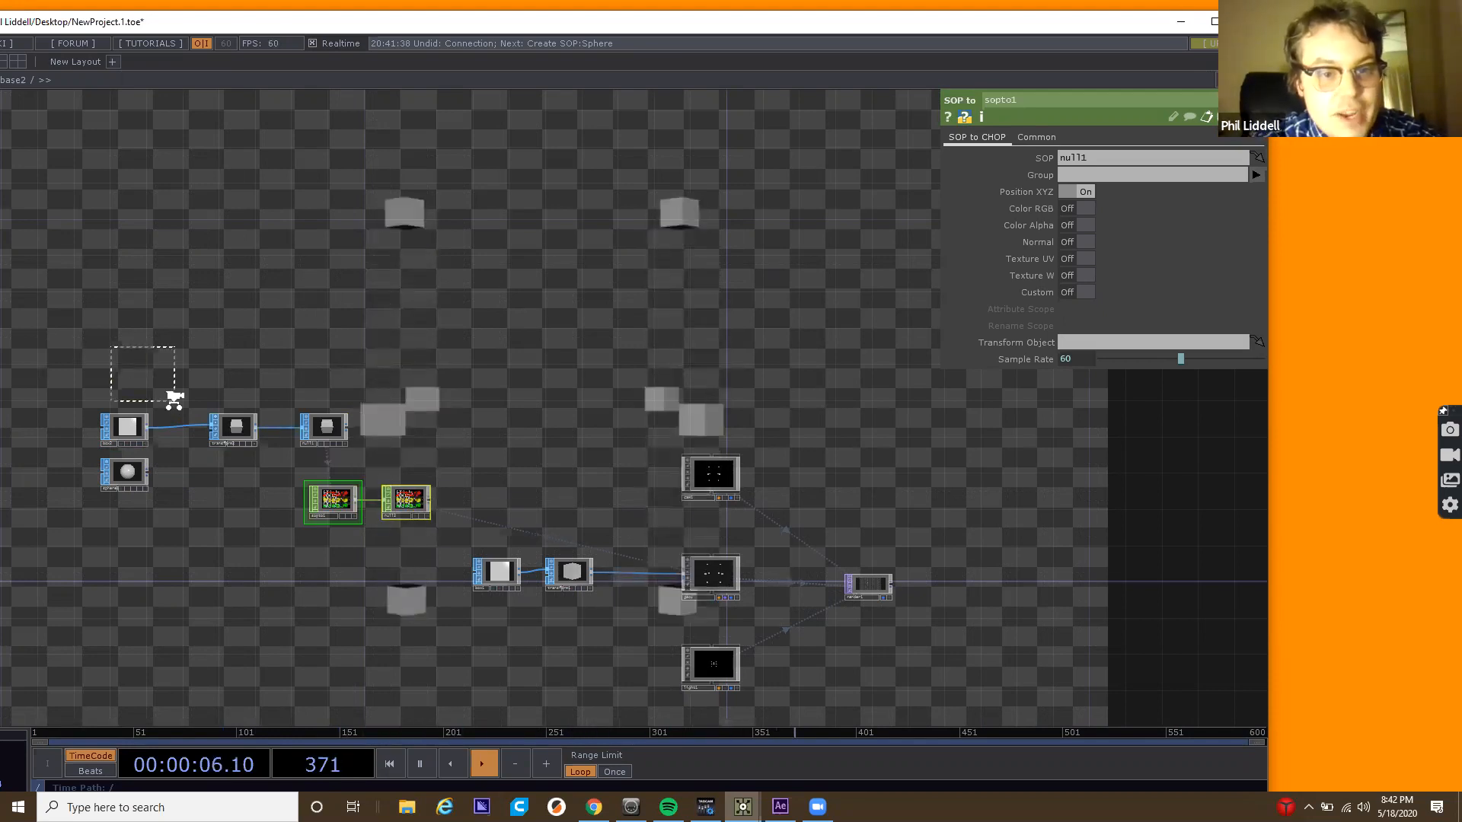
pyautogui.moveTo(175, 401); pyautogui.dragTo(164, 412, button='middle')
pyautogui.moveTo(97, 357); pyautogui.dragTo(341, 530, button='right')
pyautogui.press('Delete')
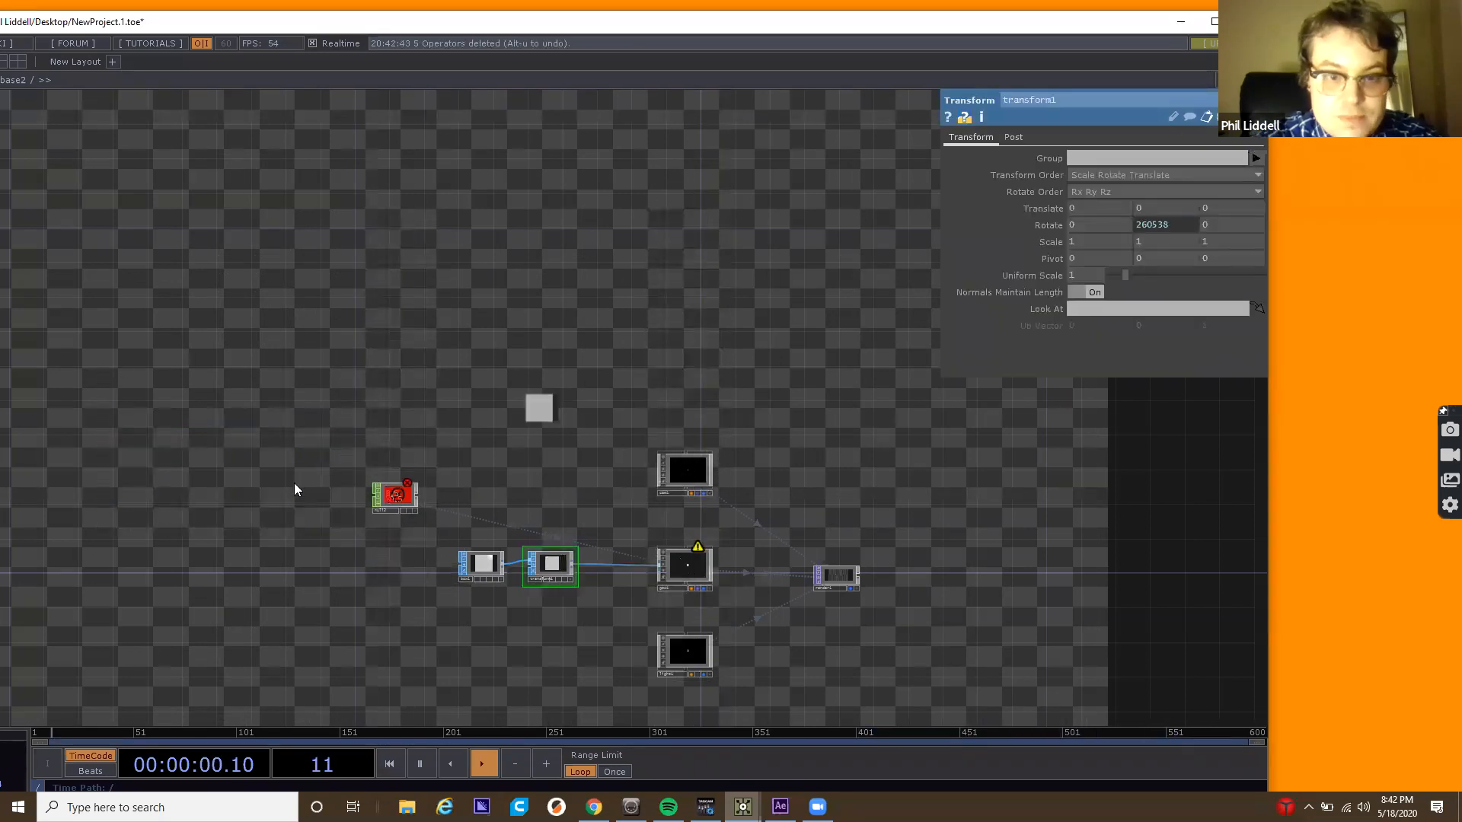
# Add a Noise CHOP beside null2 and connect its output to null2's input.
pyautogui.press('Tab')
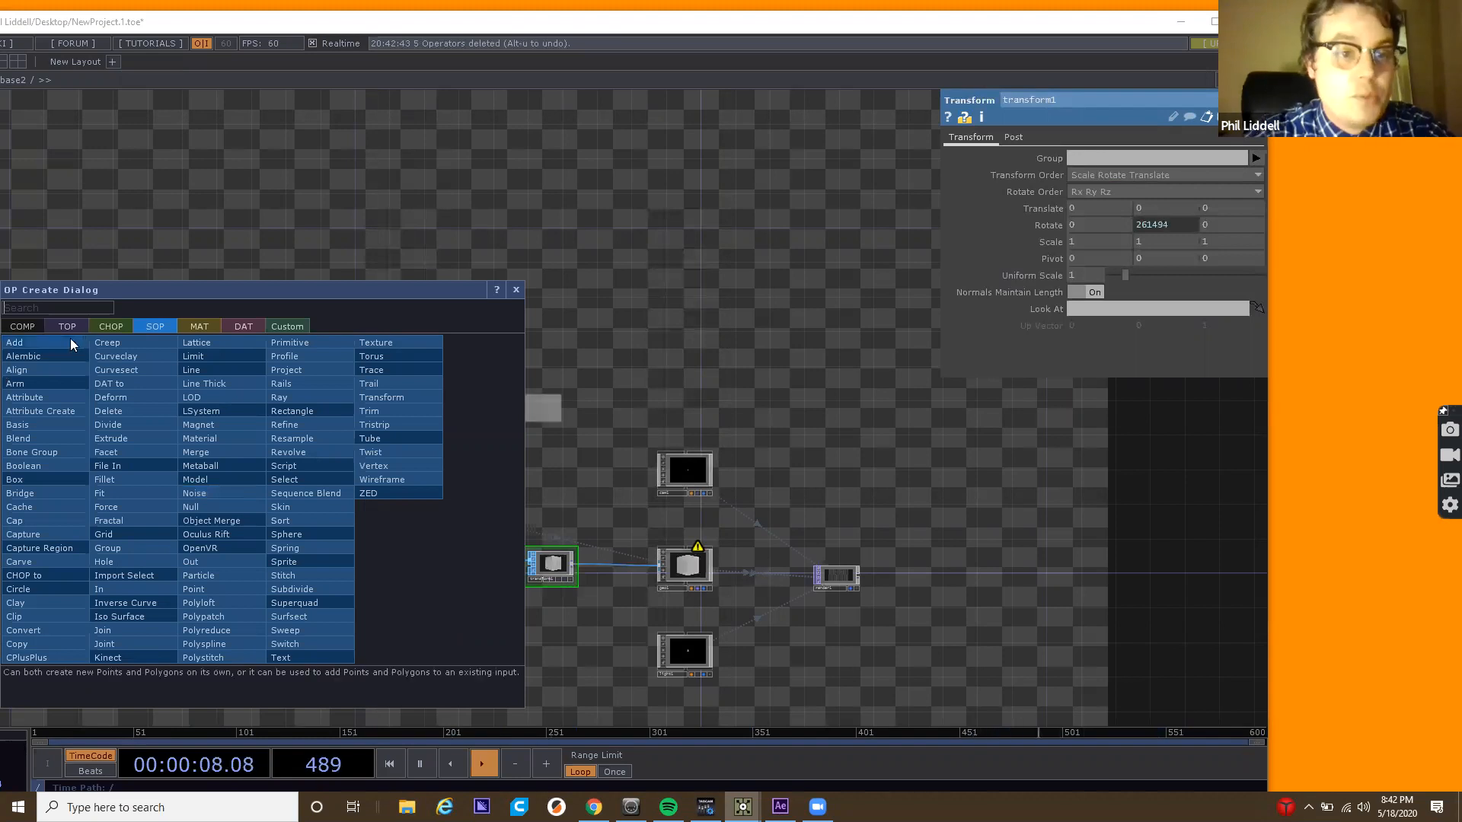
pyautogui.click(94, 328)
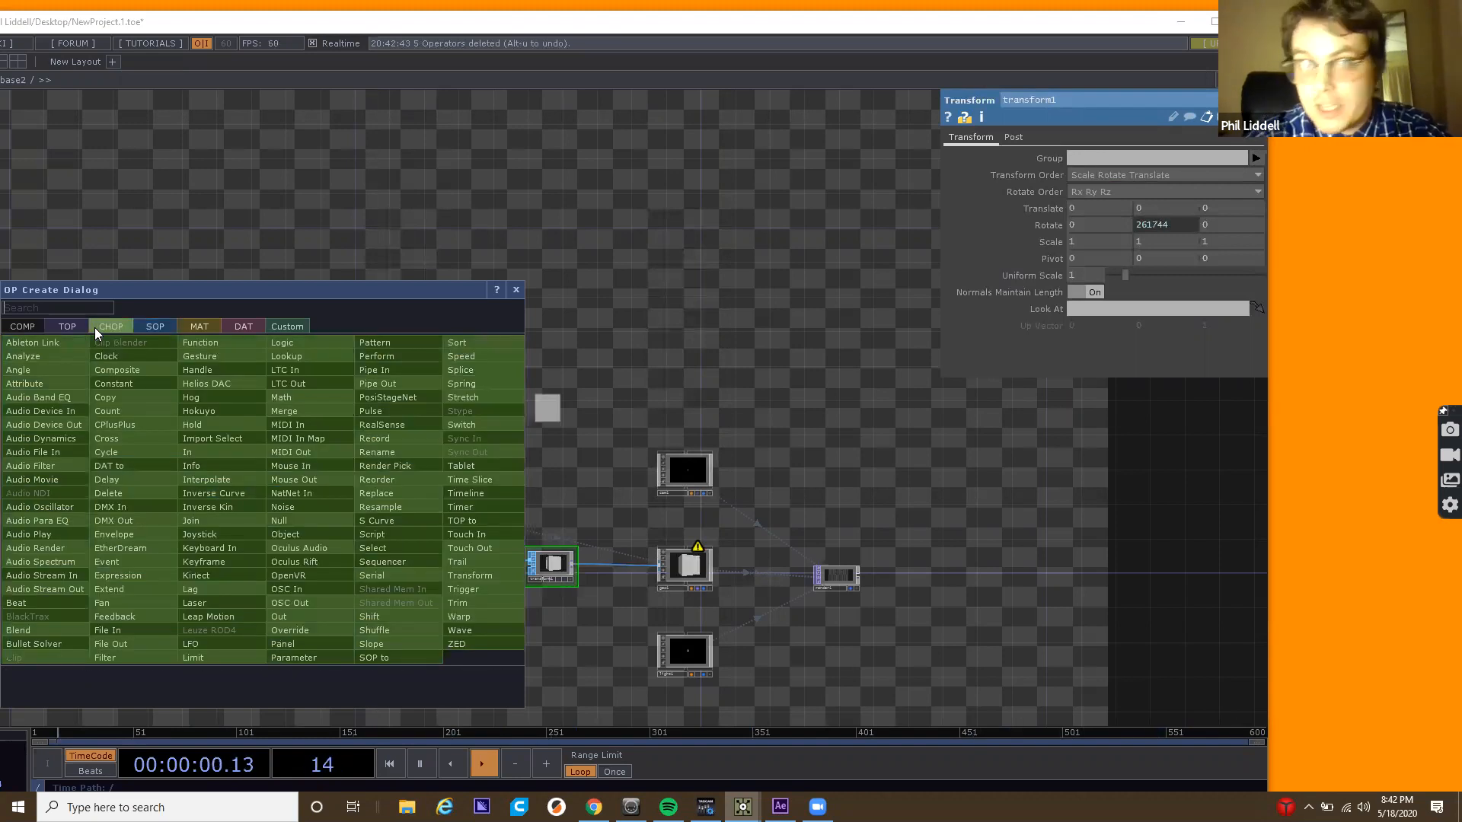
pyautogui.write('noi')
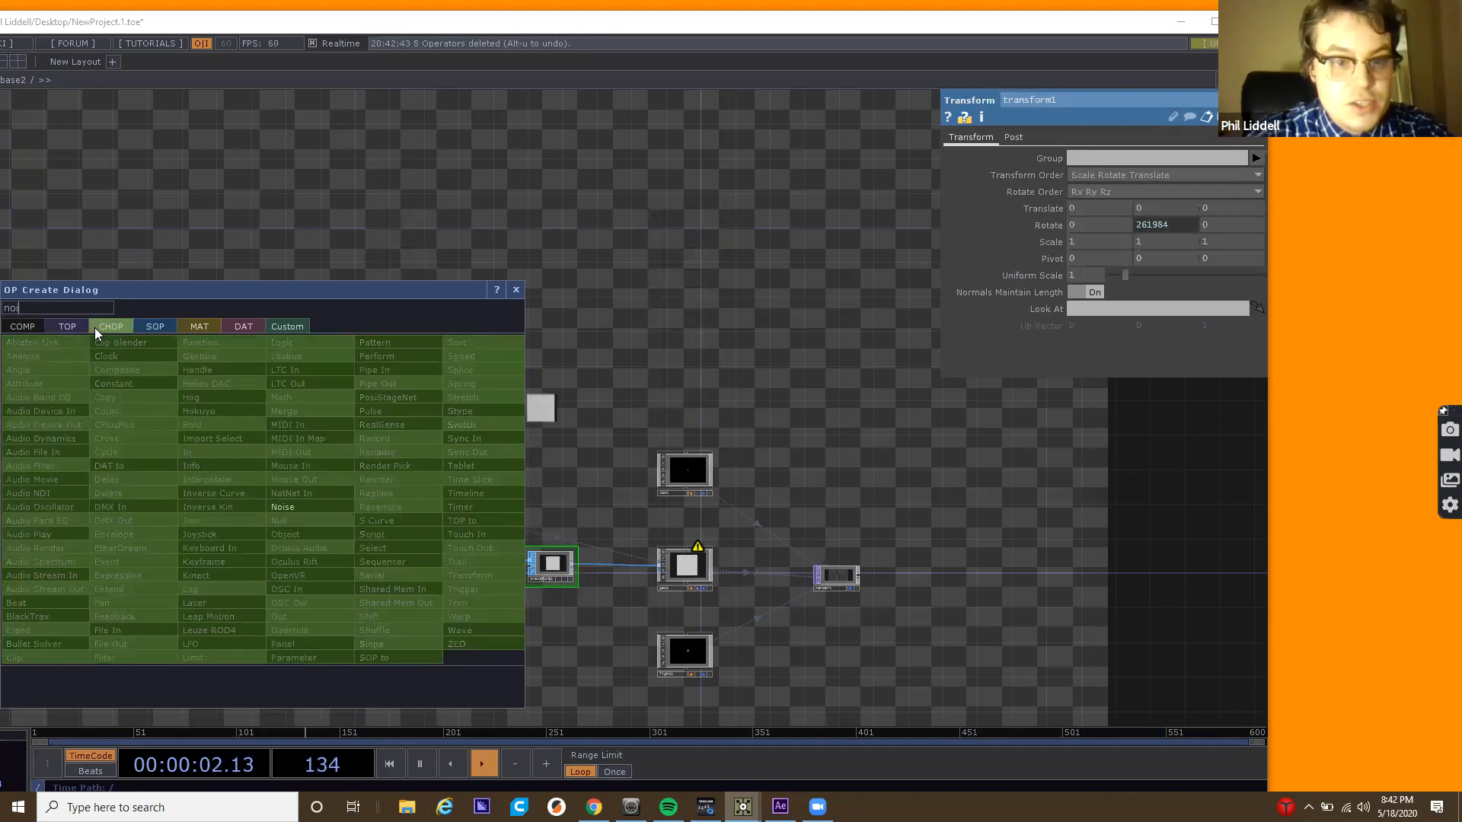
pyautogui.click(282, 506)
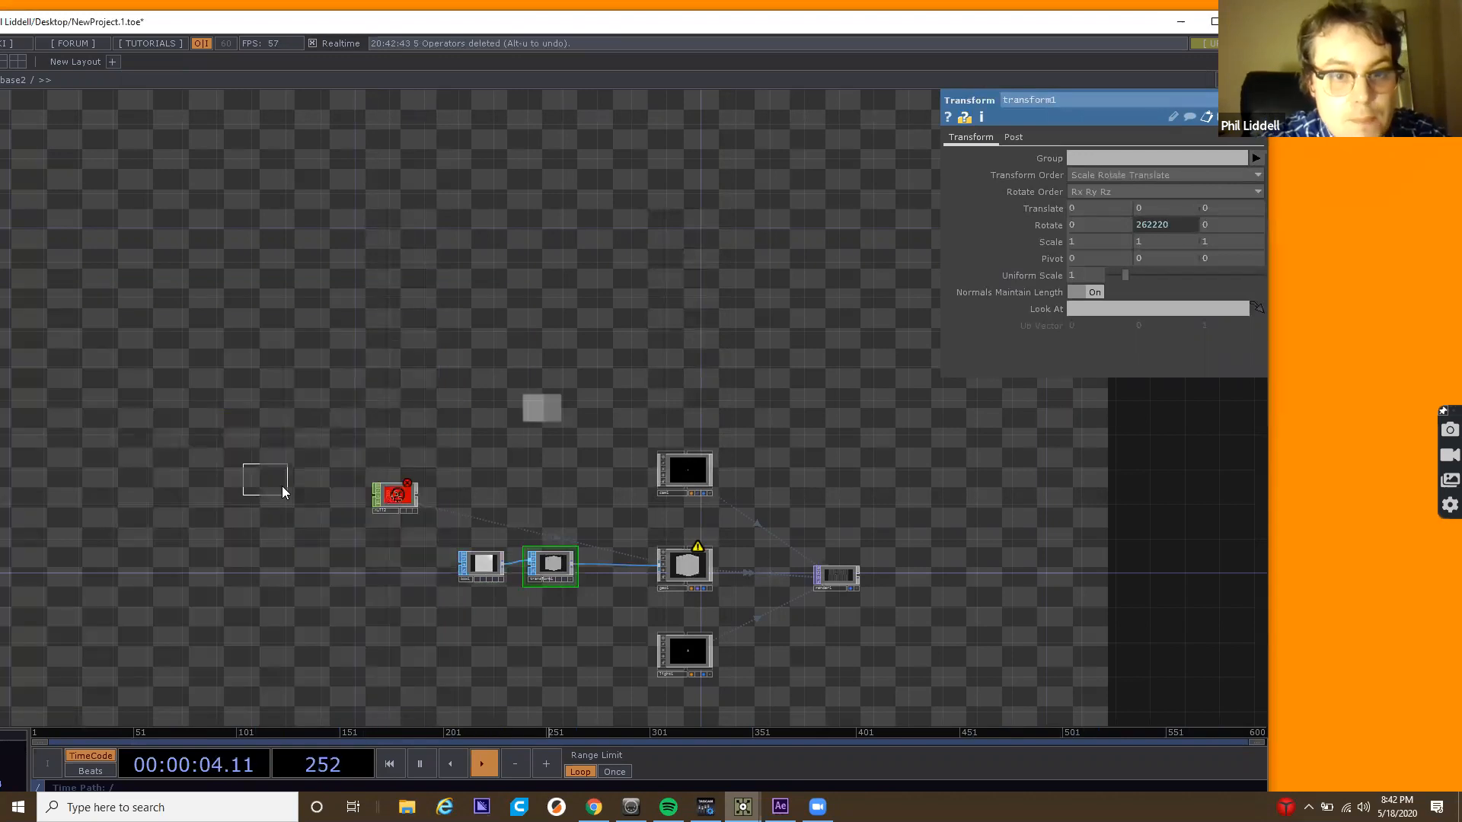
pyautogui.click(309, 499)
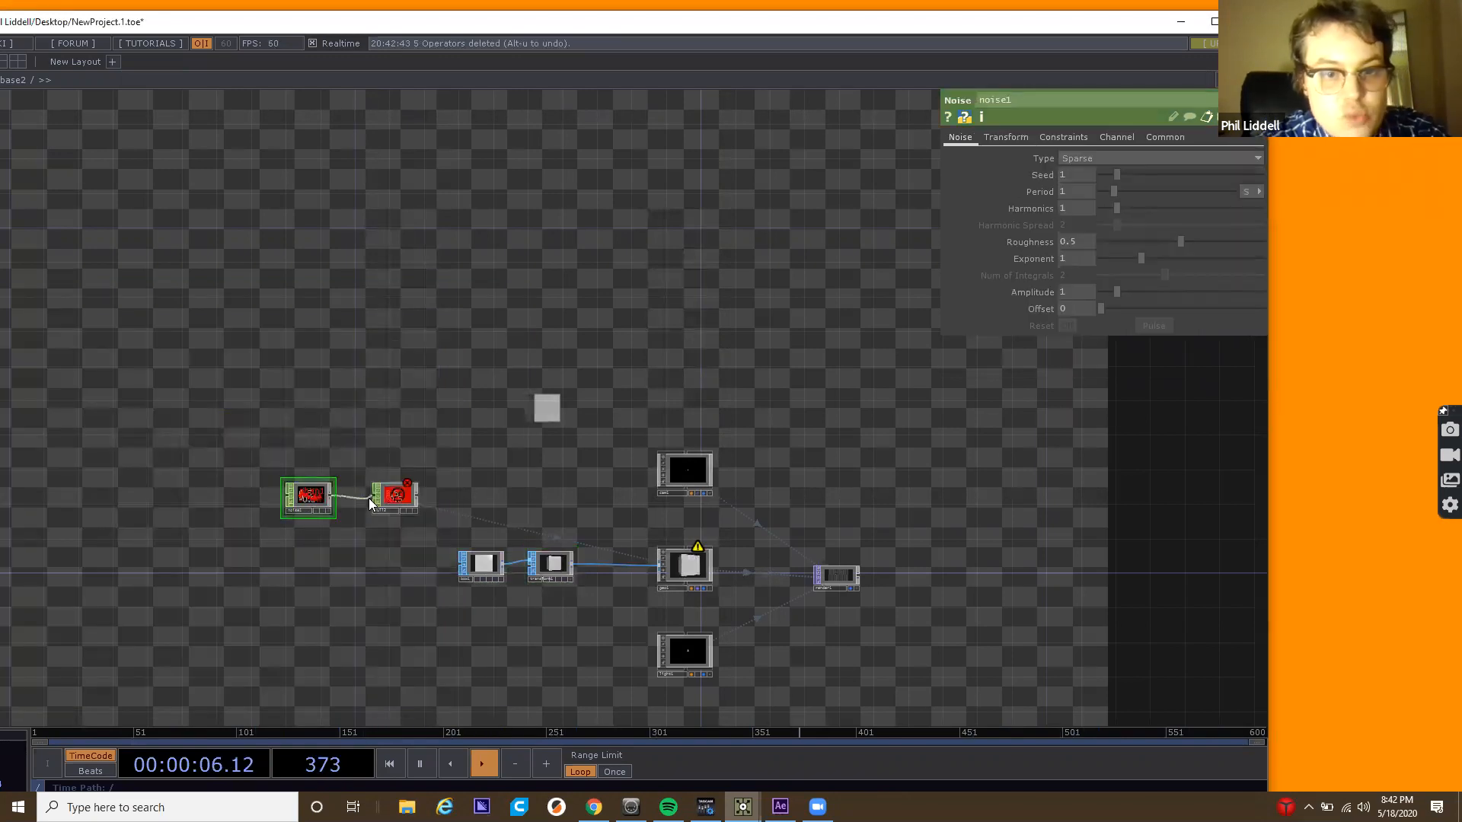
pyautogui.click(369, 498)
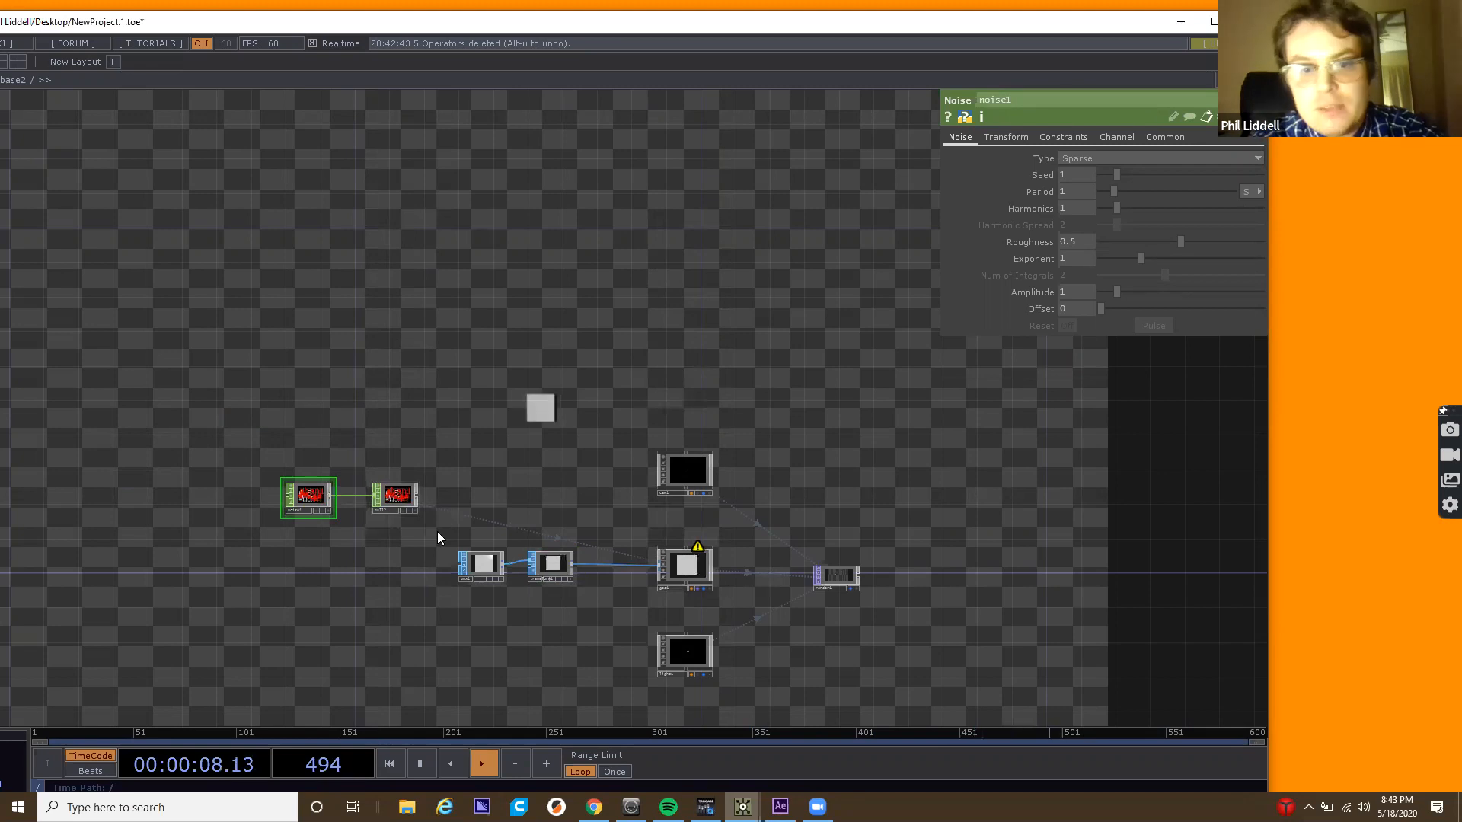
# Check geo1's translate channel assignments and set noise1's channel names to t[xyz].
pyautogui.click(671, 557)
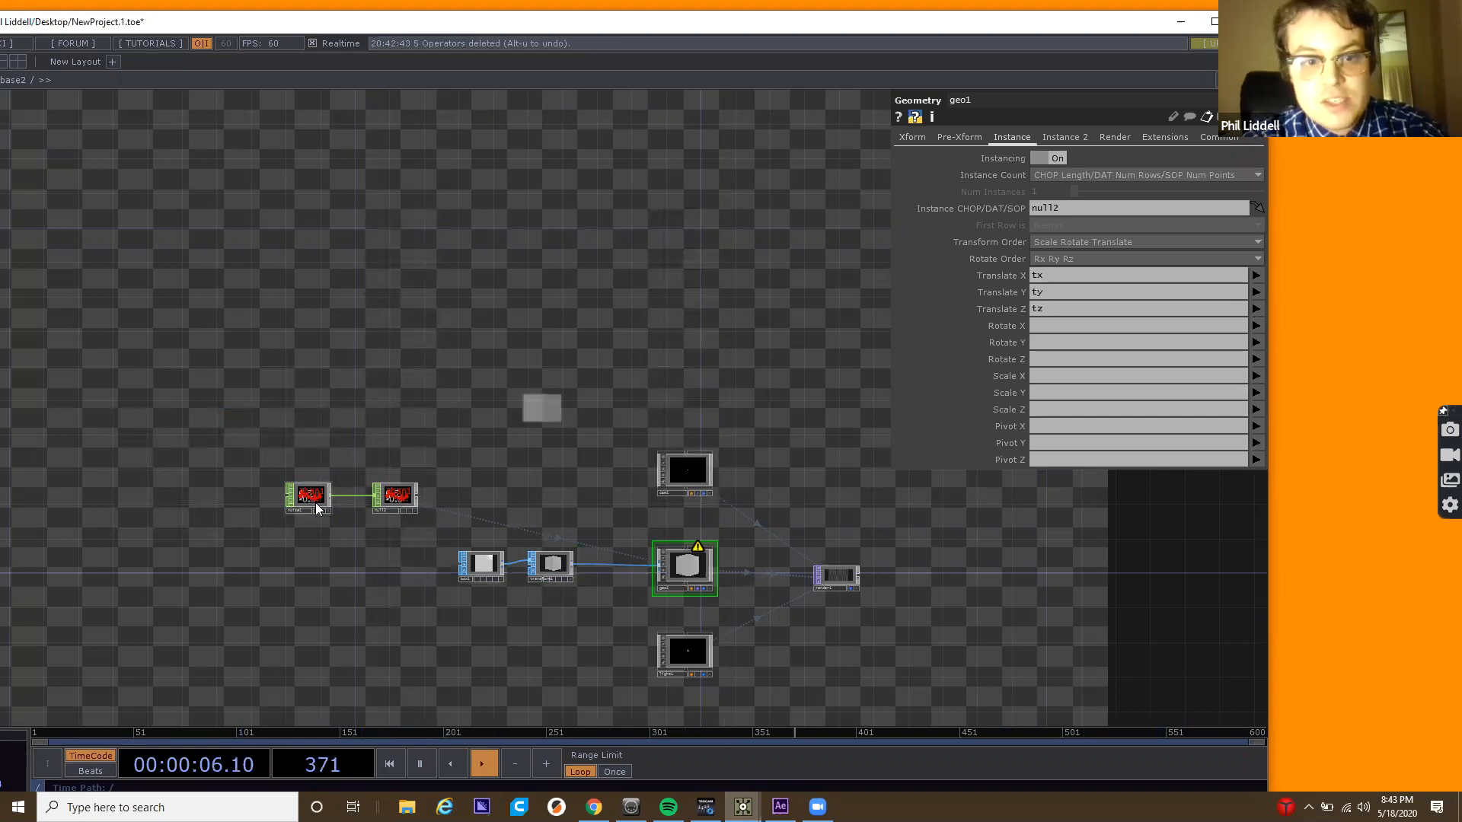
pyautogui.scroll(10, 318, 509)
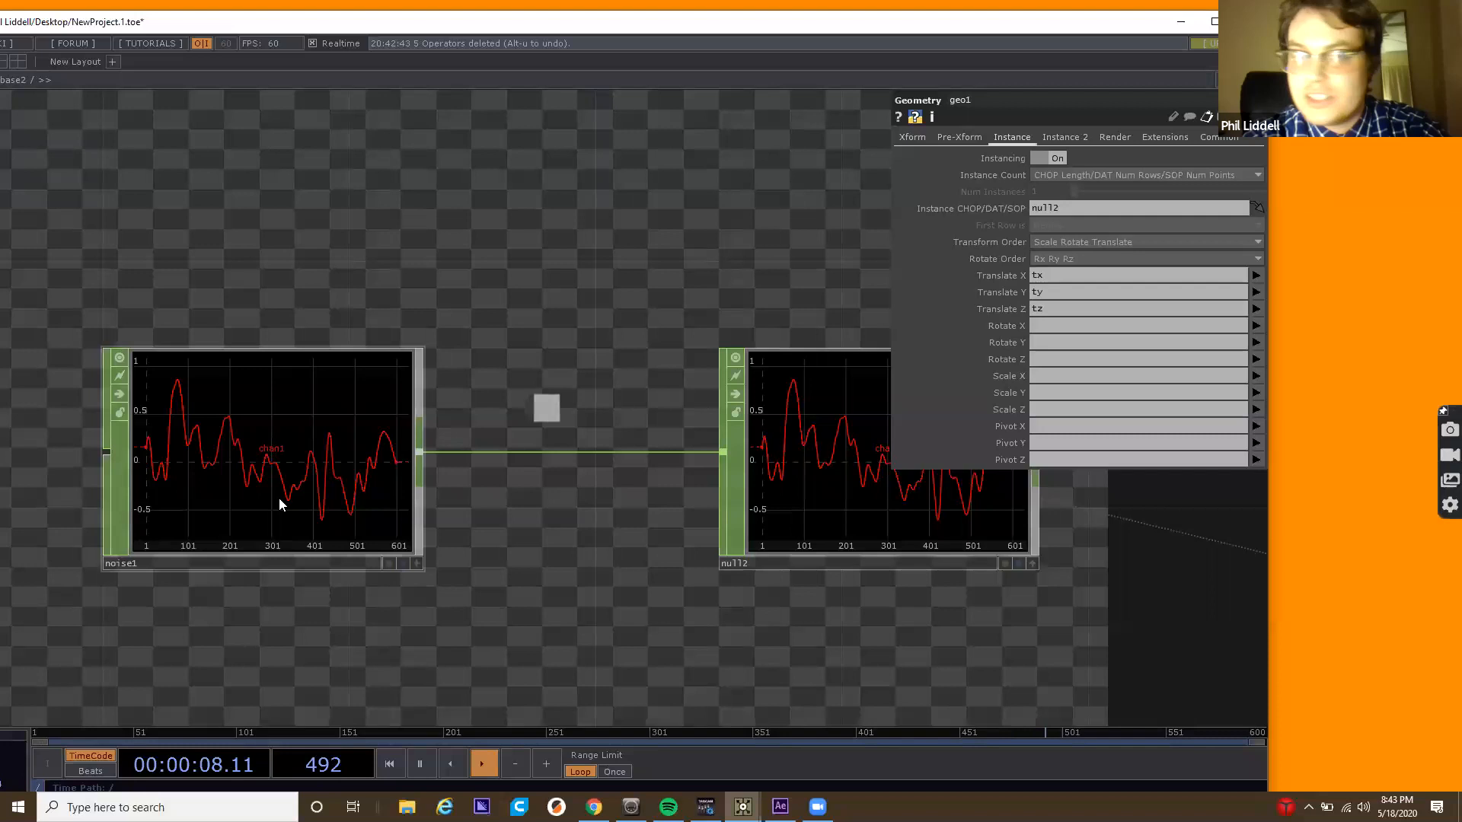
pyautogui.scroll(-5, 279, 498)
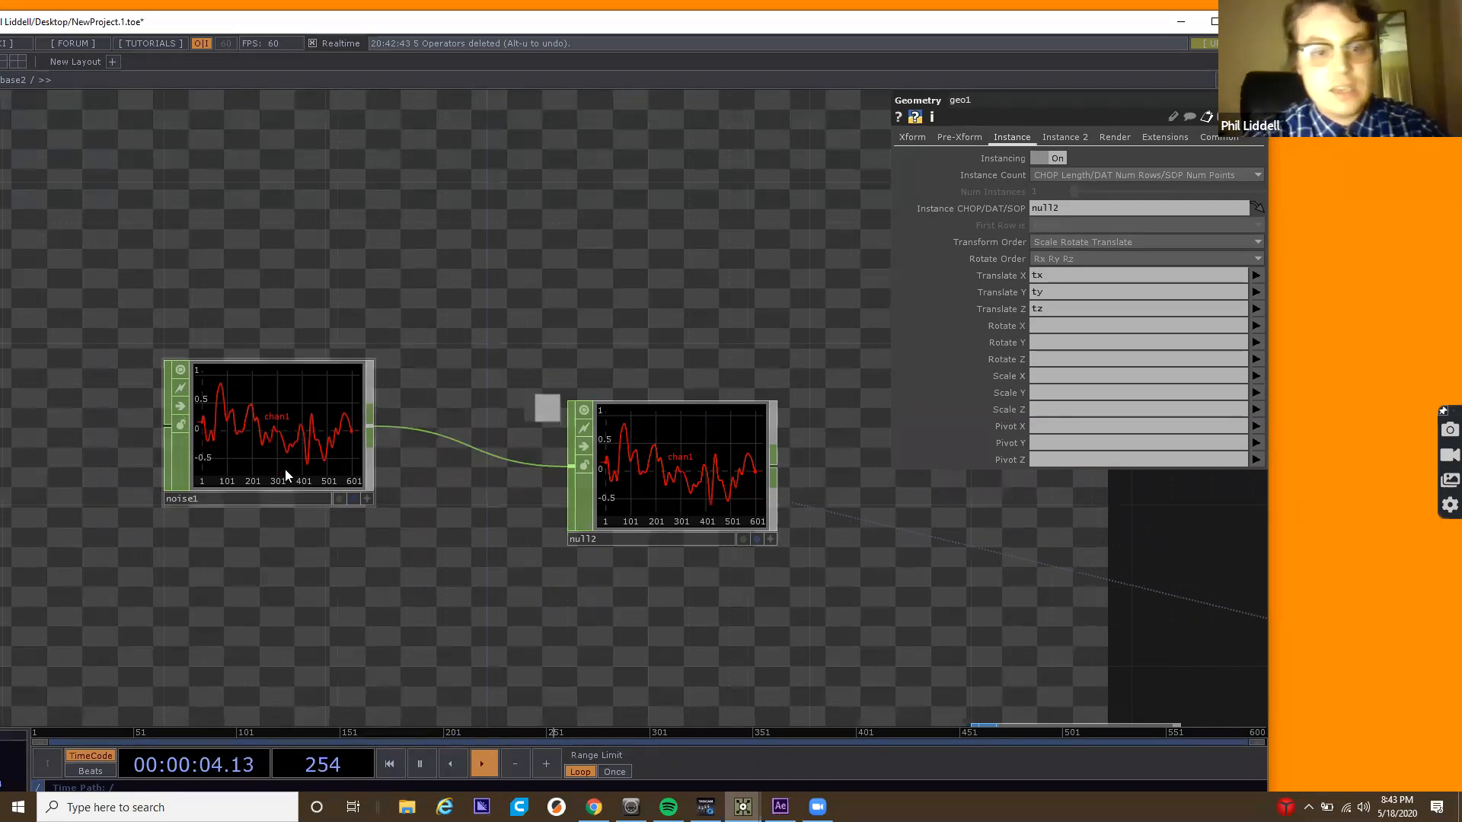
pyautogui.click(297, 512)
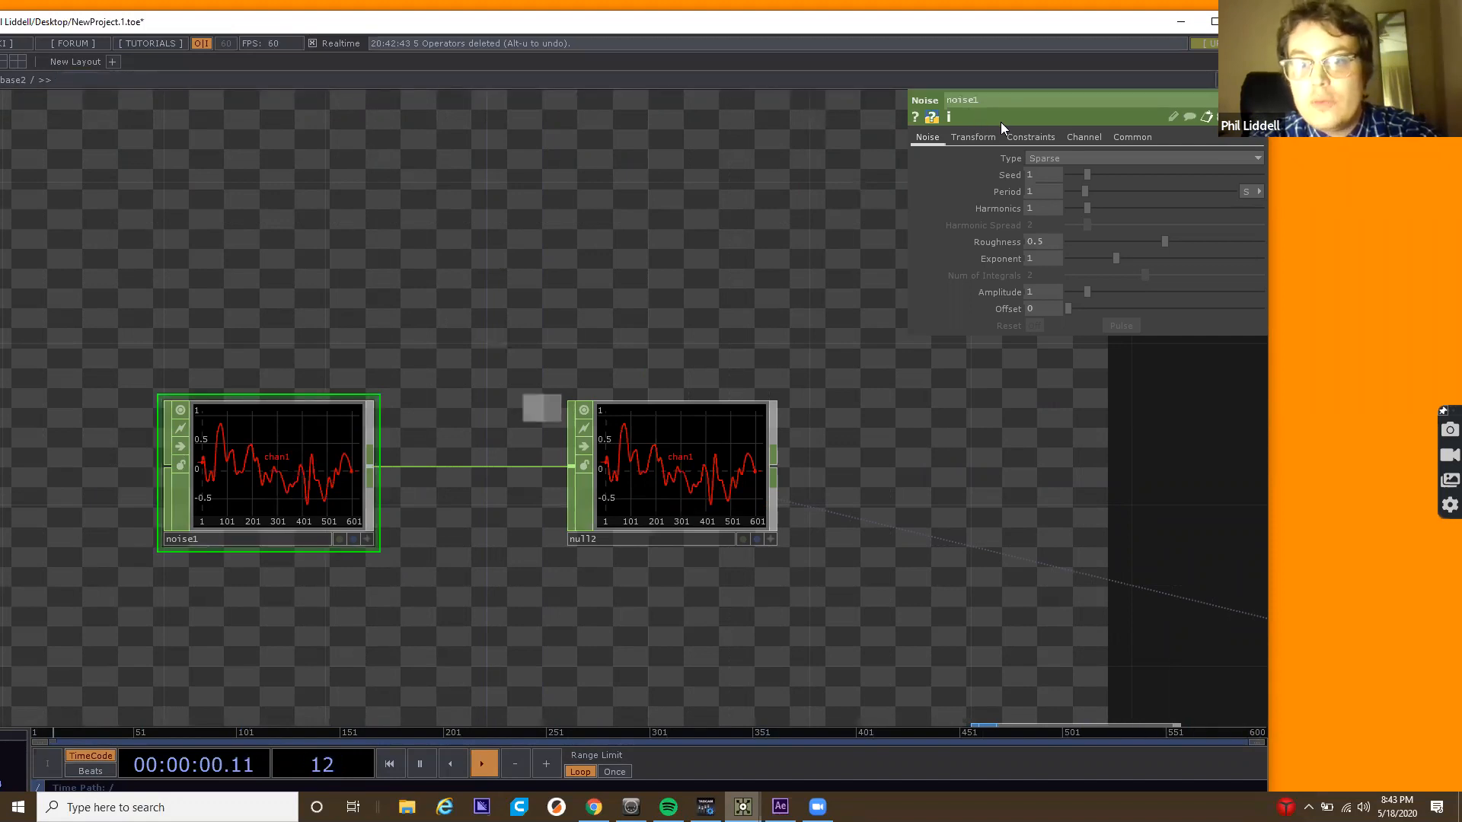
pyautogui.click(1087, 136)
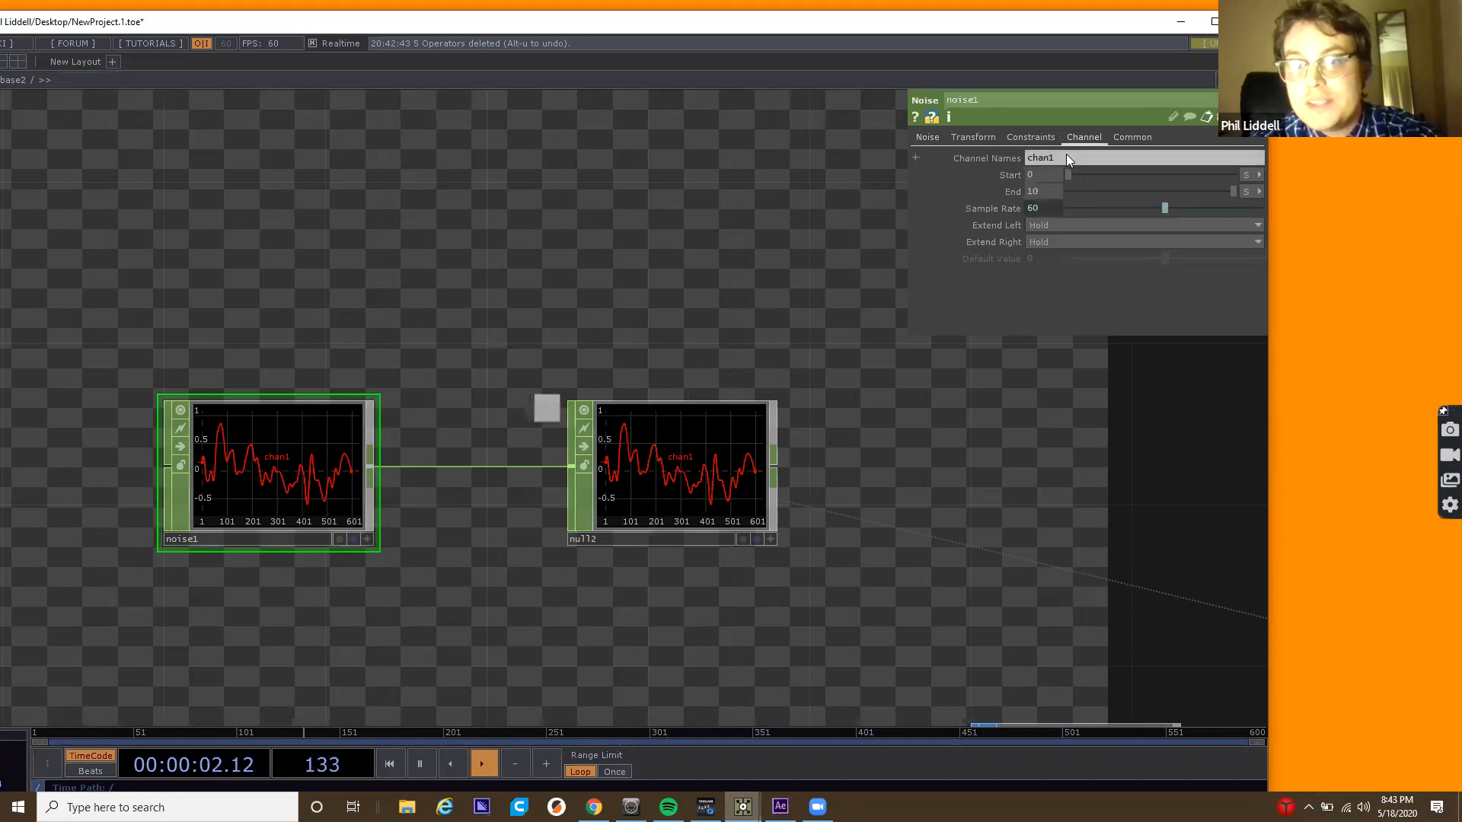
pyautogui.click(1035, 160)
pyautogui.press('BackSpace')
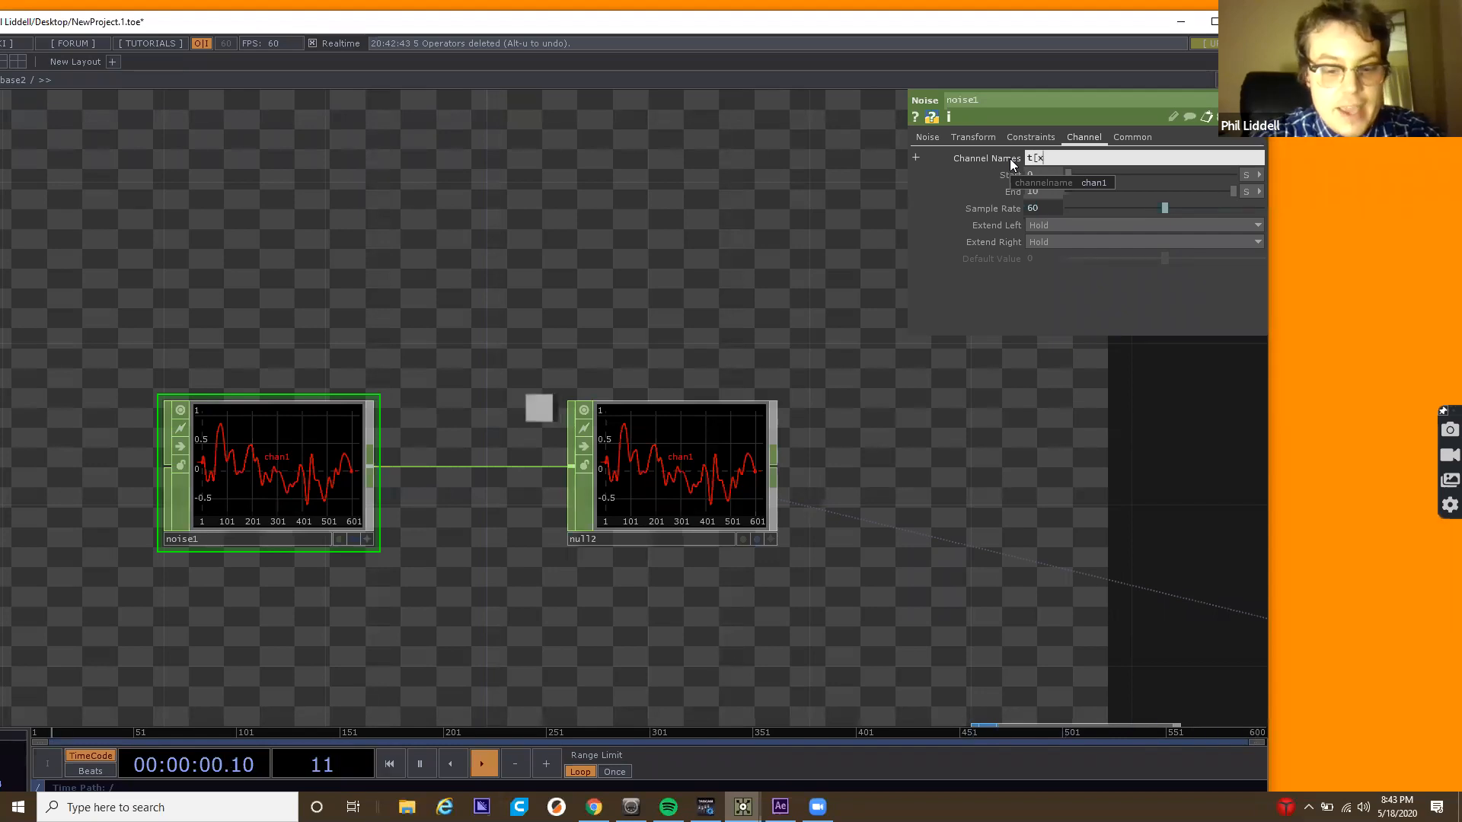
pyautogui.press('Return')
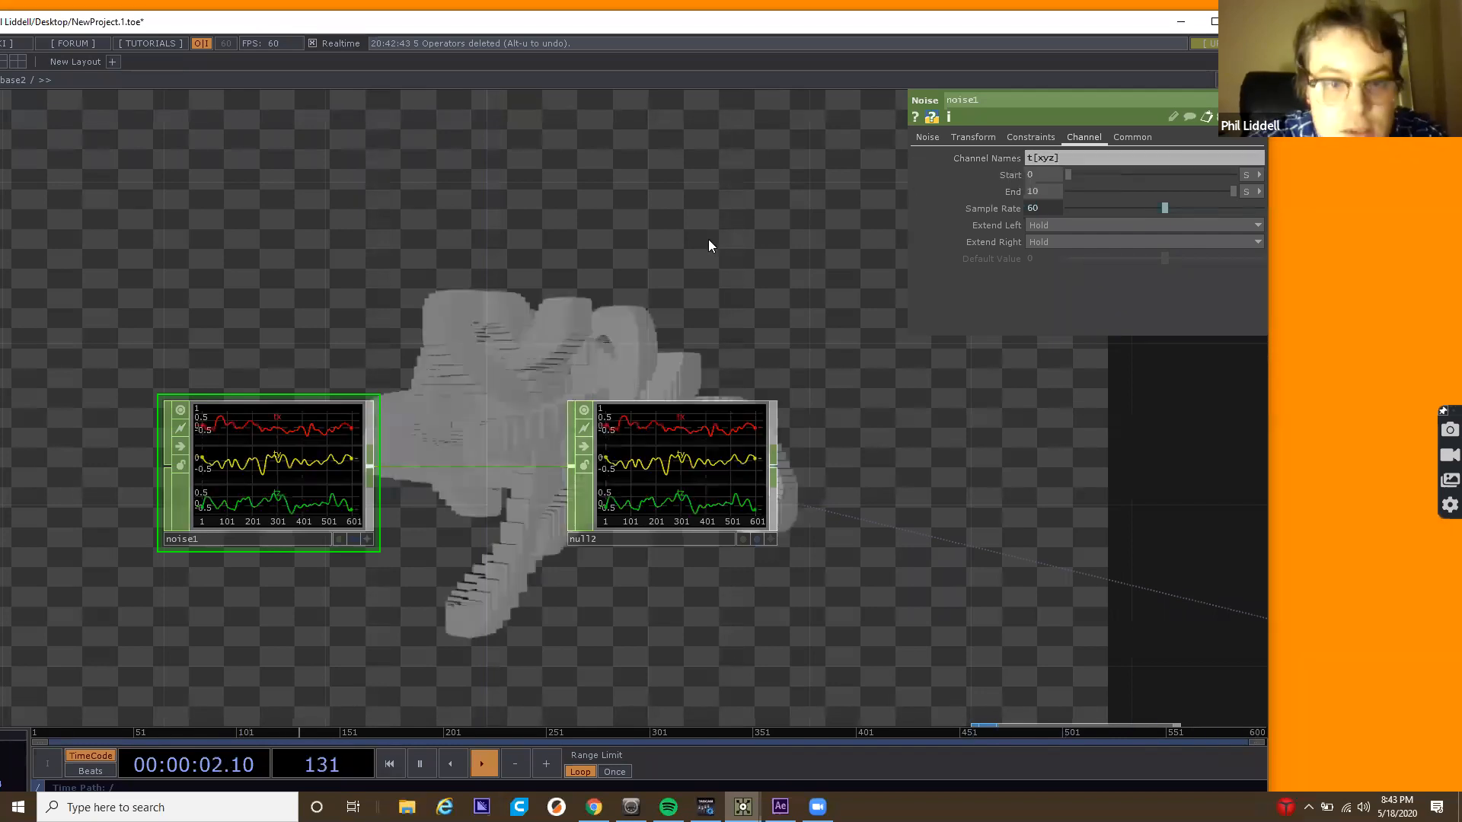
# Compare the instances with and without transform1's rotation, and leave transform1 bypassed, slightly farther from box1.
pyautogui.moveTo(651, 272); pyautogui.dragTo(538, 326)
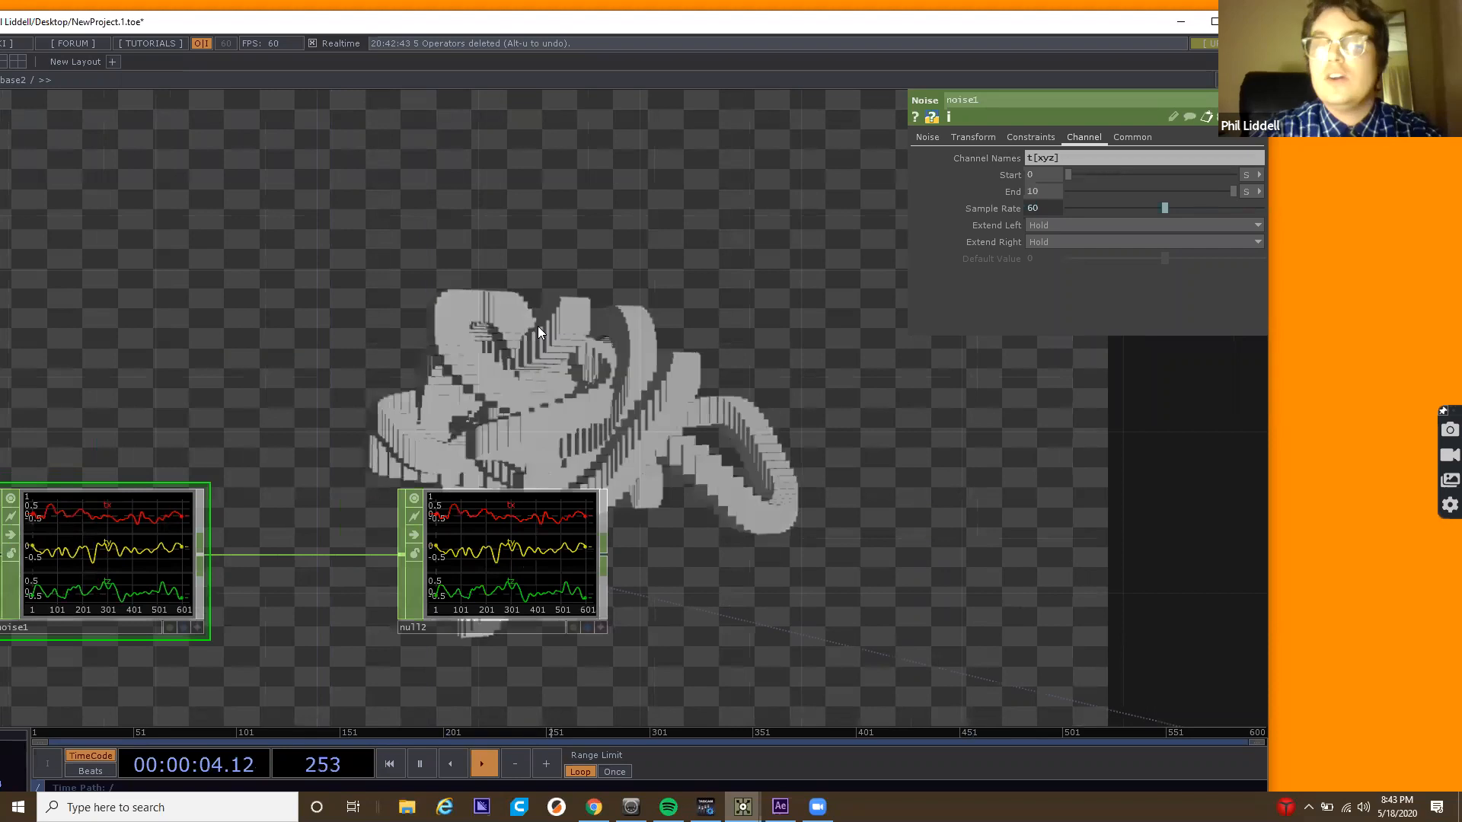
pyautogui.moveTo(417, 375); pyautogui.dragTo(649, 357)
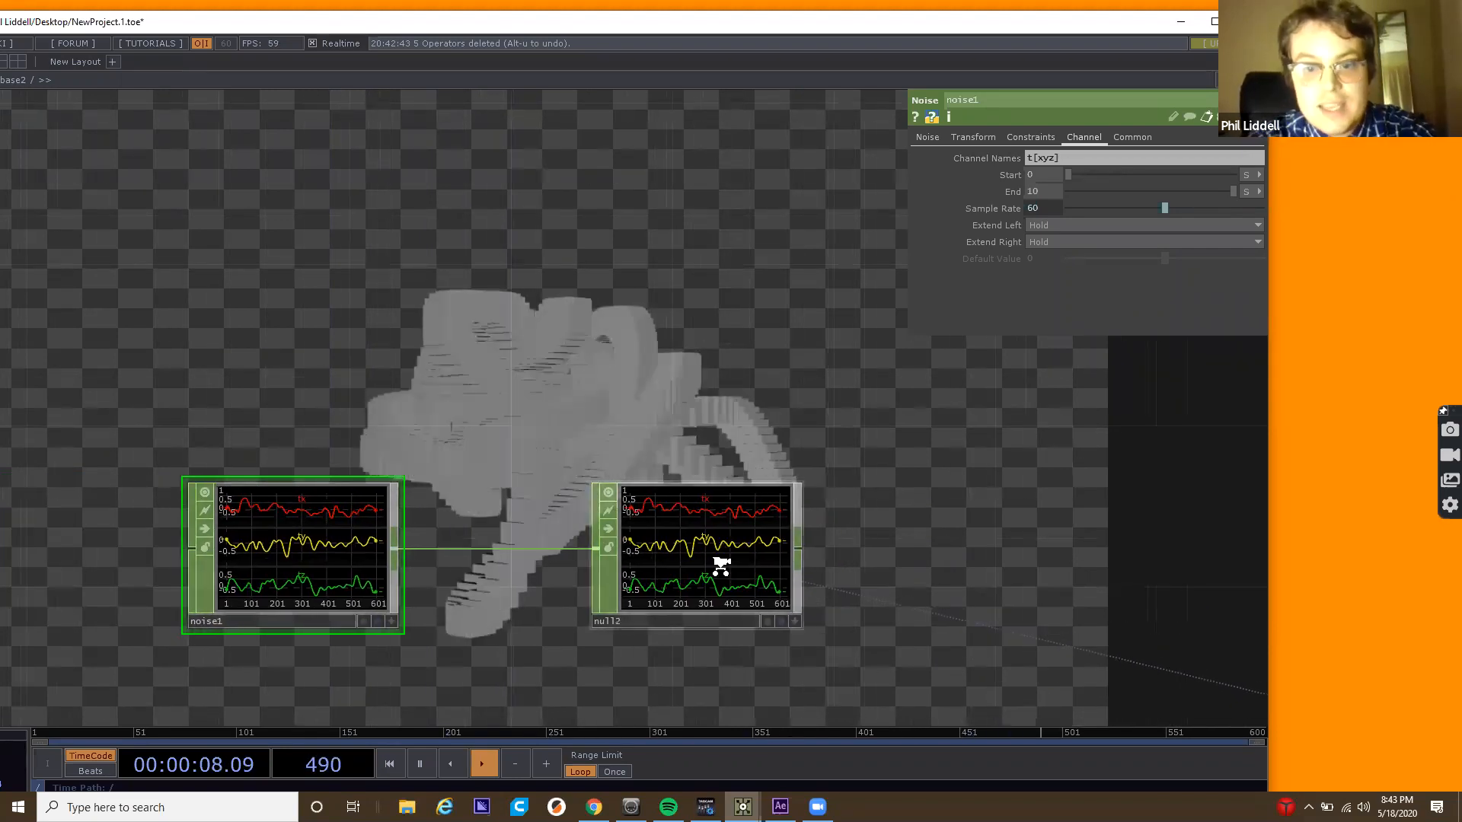
pyautogui.scroll(5, 721, 563)
pyautogui.scroll(-5, 721, 565)
pyautogui.moveTo(564, 518); pyautogui.dragTo(473, 560)
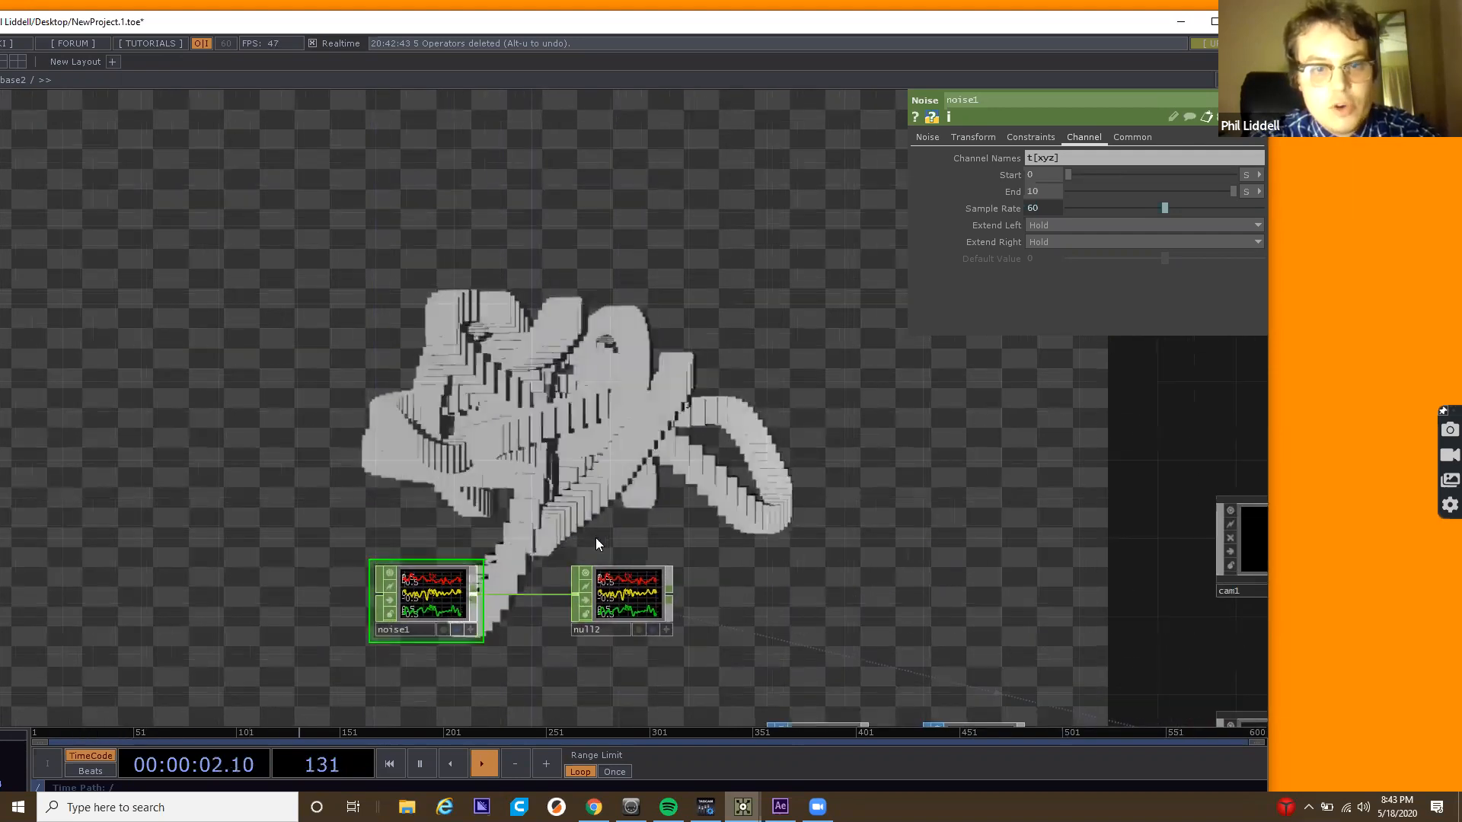
pyautogui.moveTo(595, 537); pyautogui.dragTo(174, 430)
pyautogui.click(574, 648)
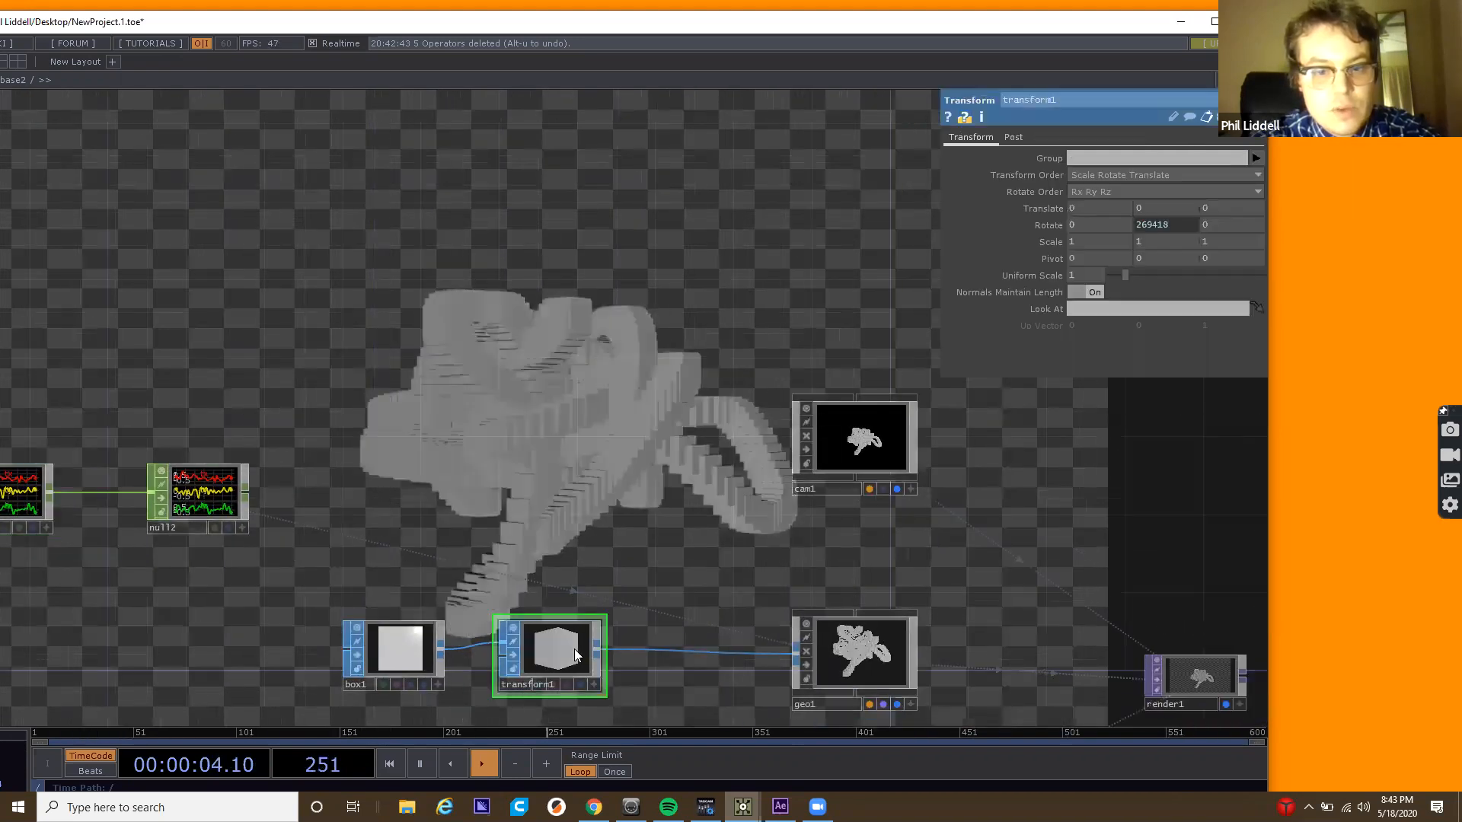
pyautogui.click(515, 655)
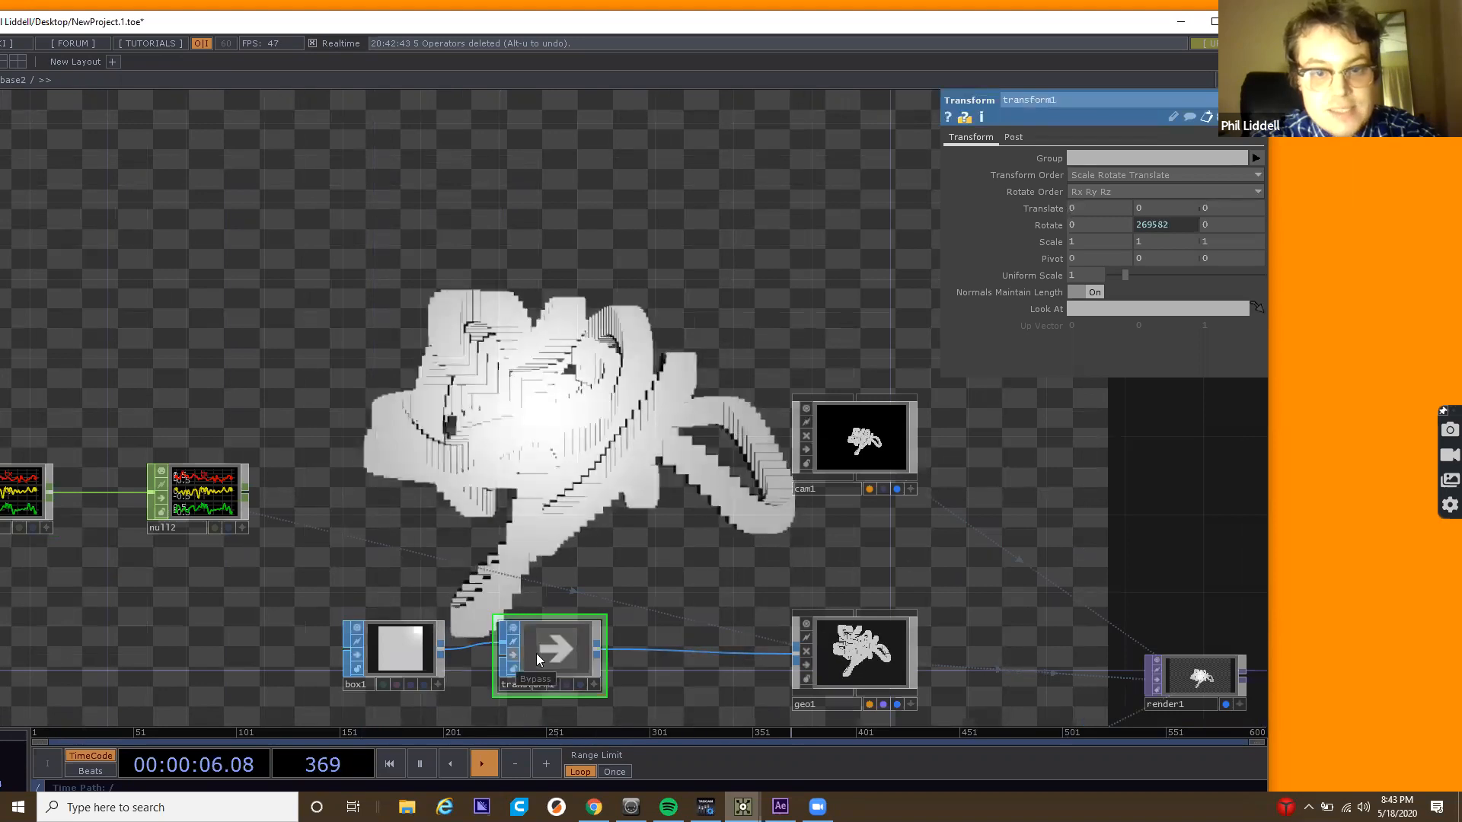
pyautogui.moveTo(542, 659); pyautogui.dragTo(562, 666)
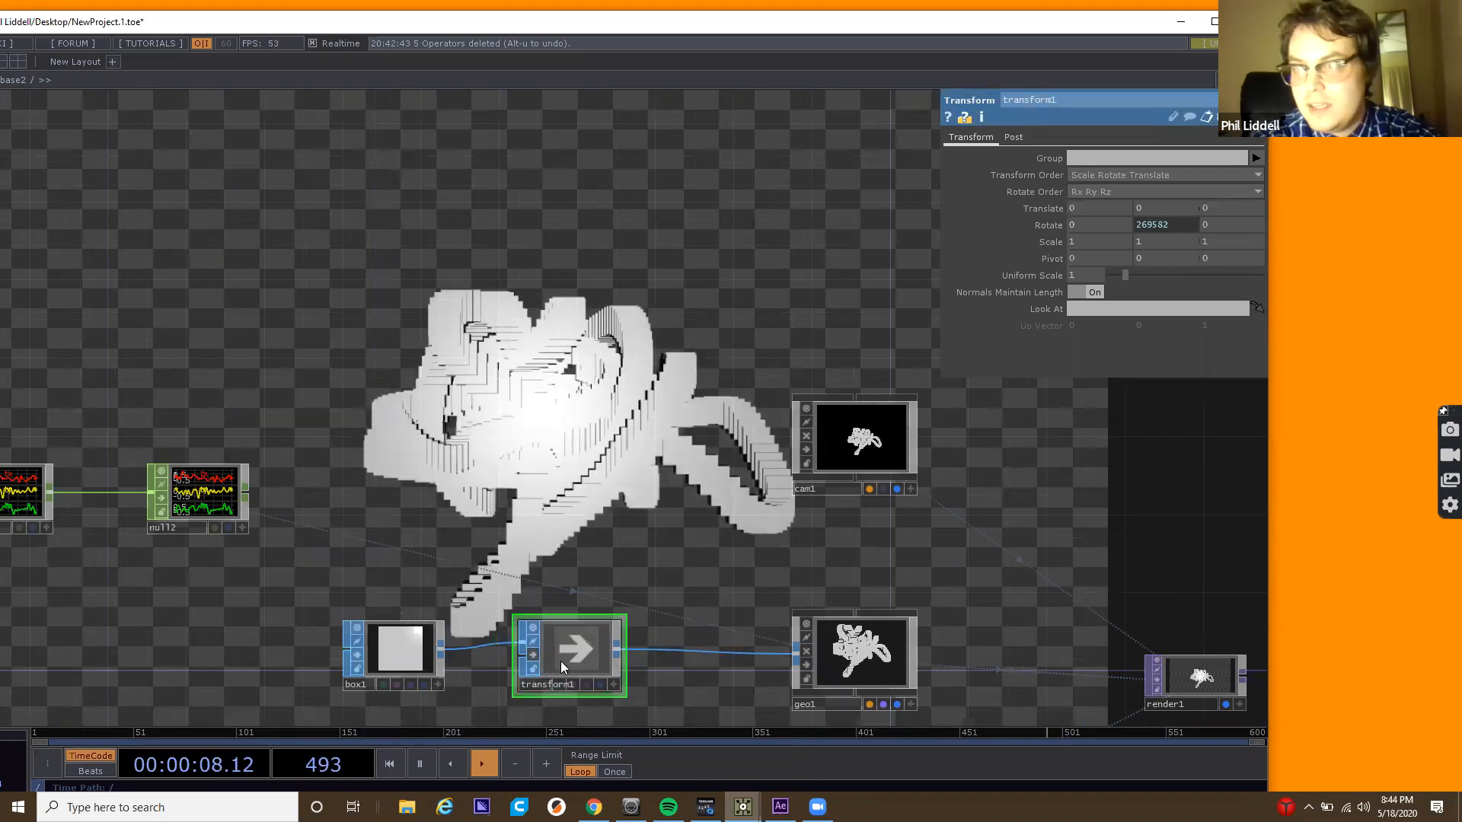
pyautogui.click(532, 655)
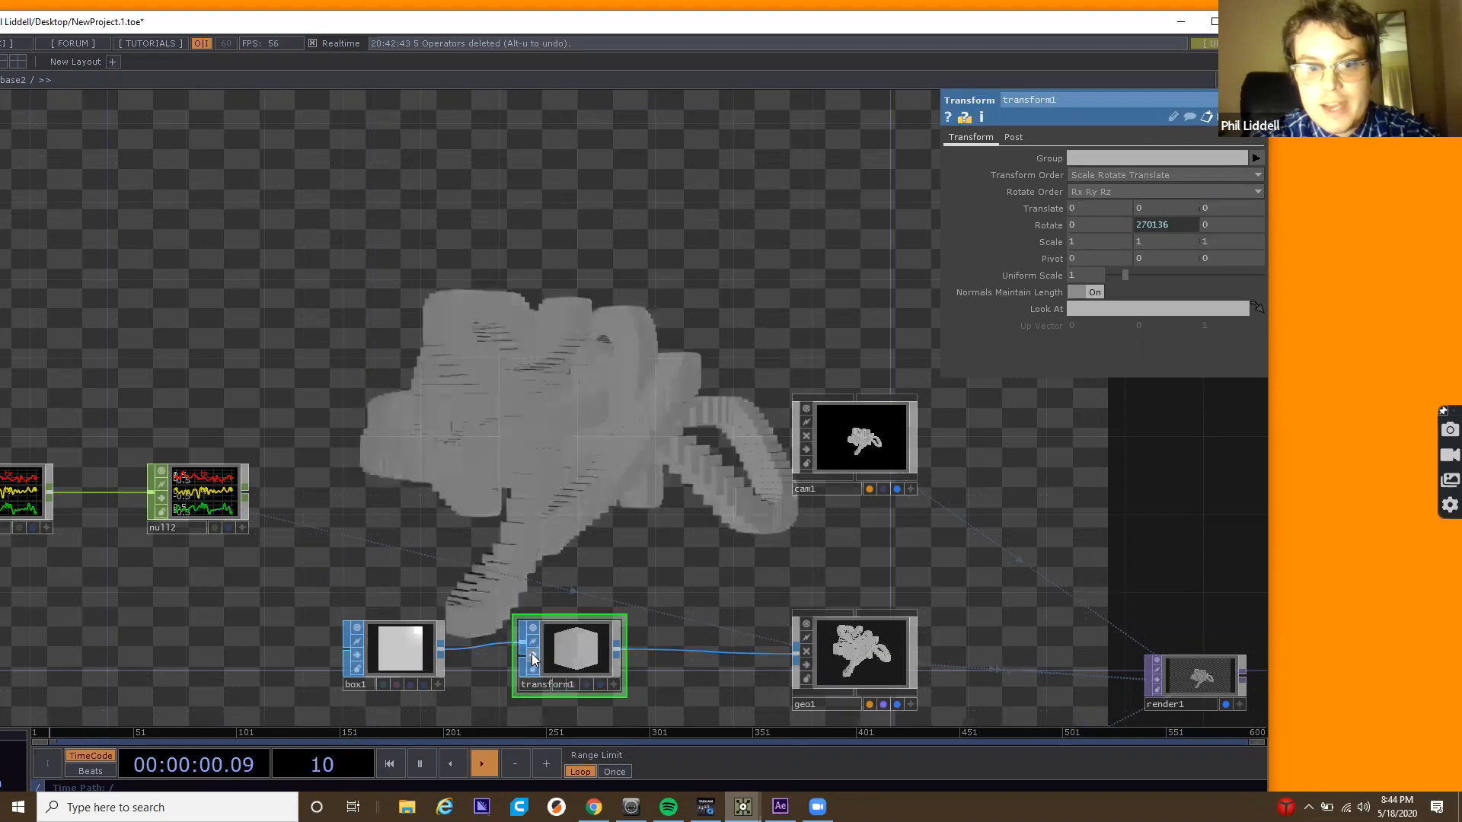
pyautogui.click(532, 655)
# Raise noise1's amplitude to 2.48 to spread the instanced boxes apart.
pyautogui.moveTo(371, 513); pyautogui.dragTo(847, 466)
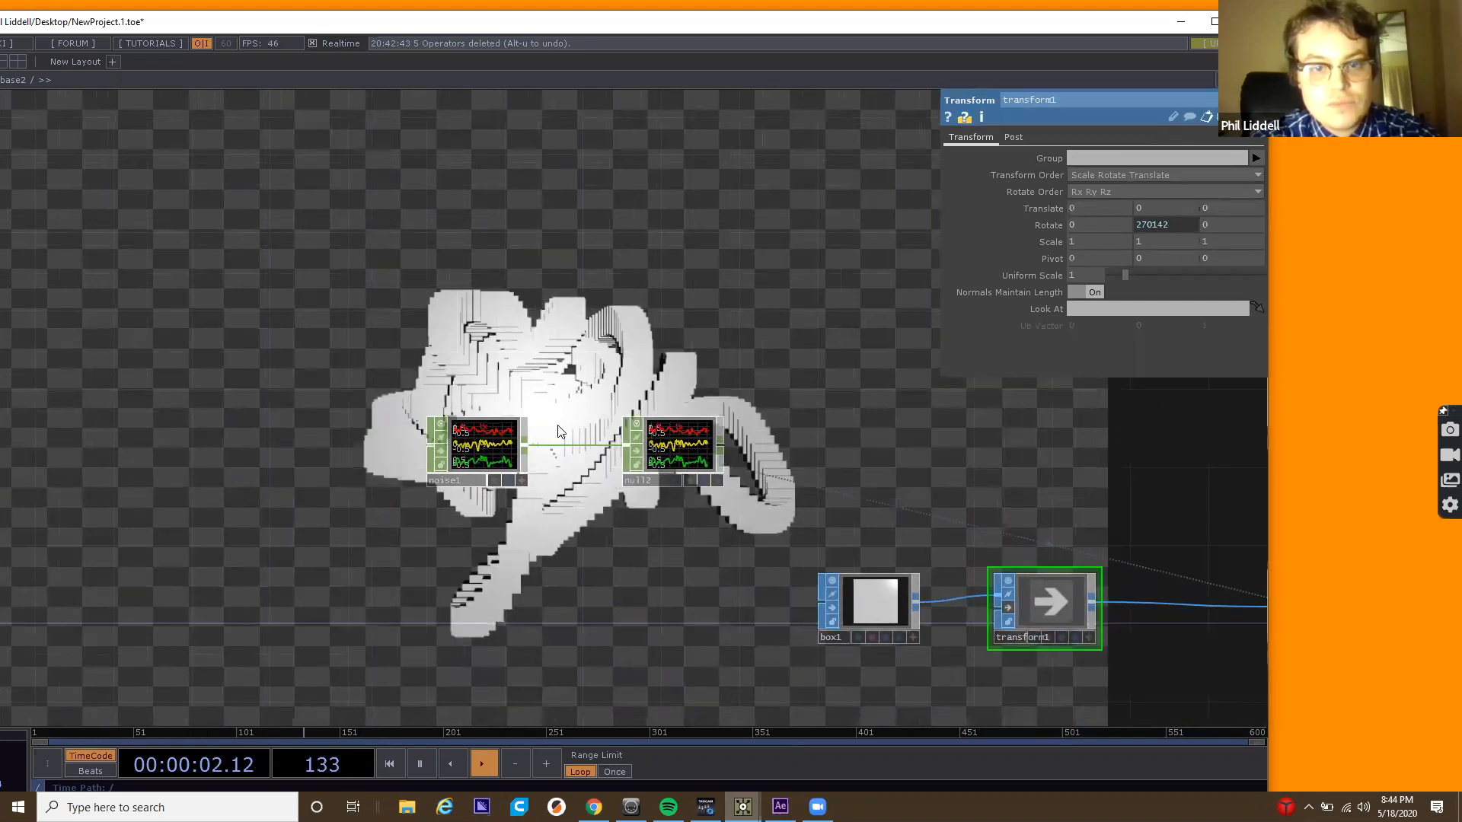
pyautogui.scroll(6, 558, 427)
pyautogui.moveTo(560, 428); pyautogui.dragTo(377, 464)
pyautogui.scroll(-2, 389, 462)
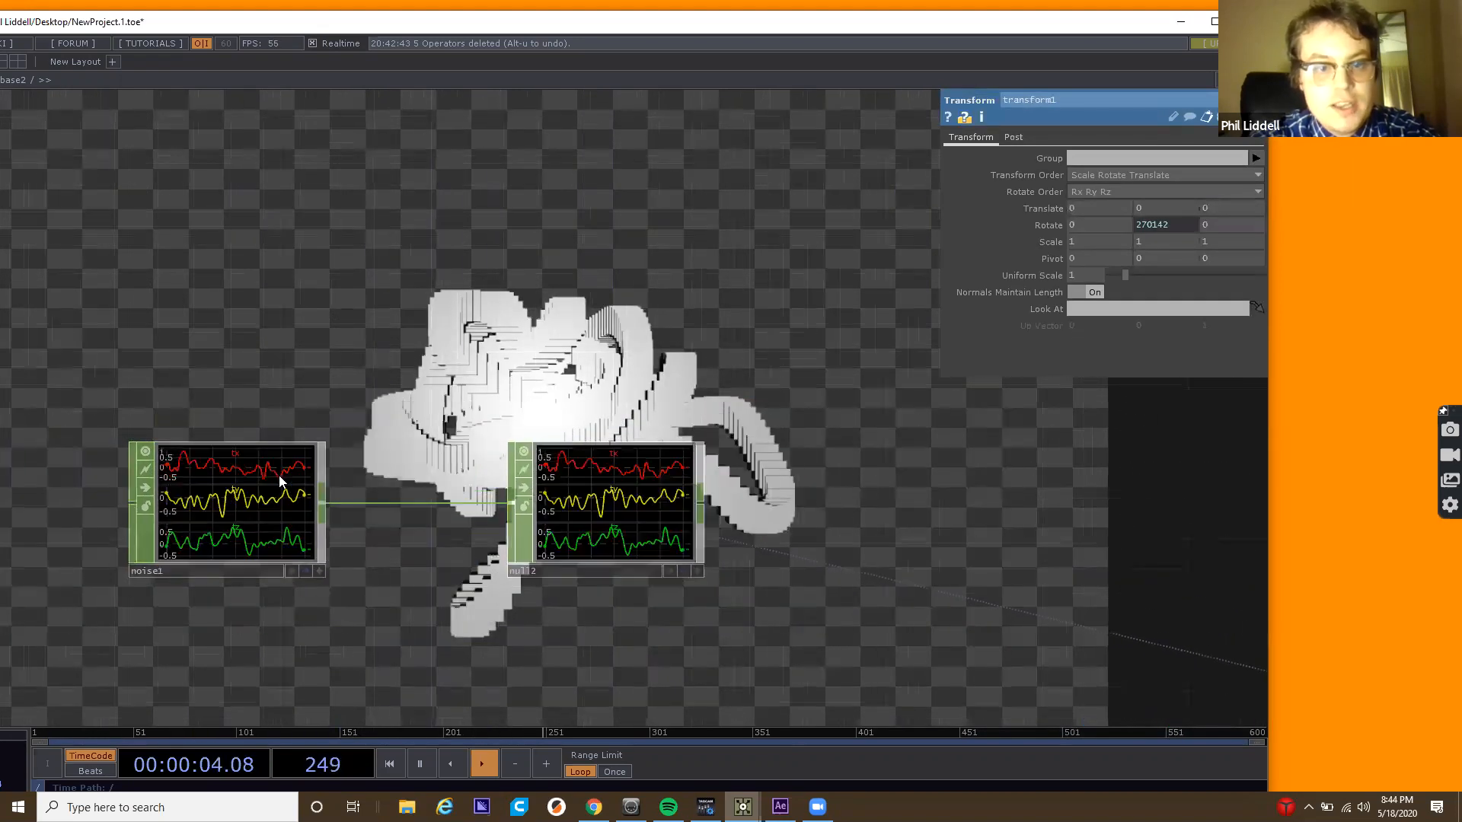
pyautogui.click(280, 482)
pyautogui.scroll(-4, 487, 411)
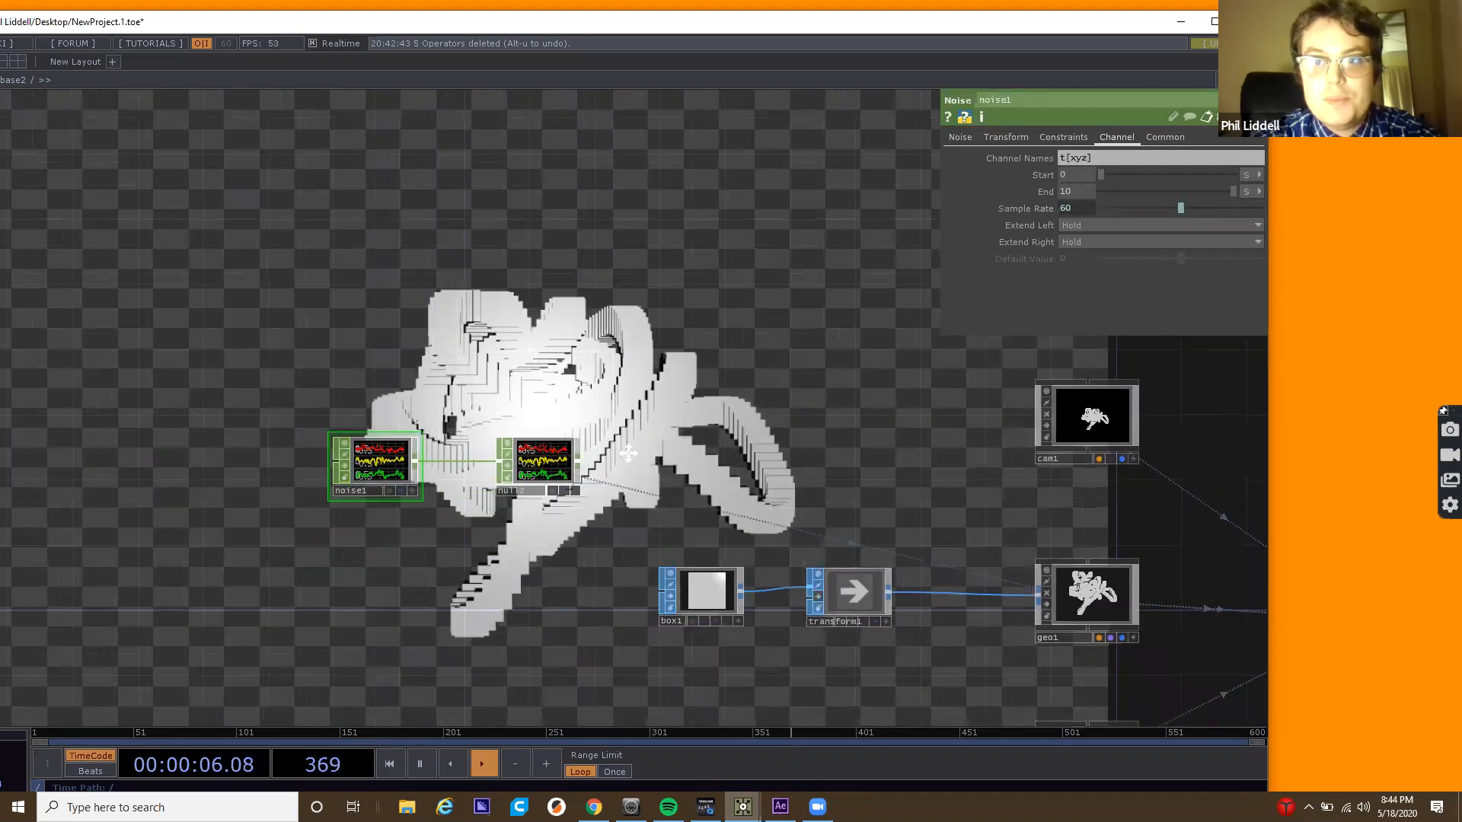
pyautogui.moveTo(628, 454); pyautogui.dragTo(790, 517)
pyautogui.click(957, 137)
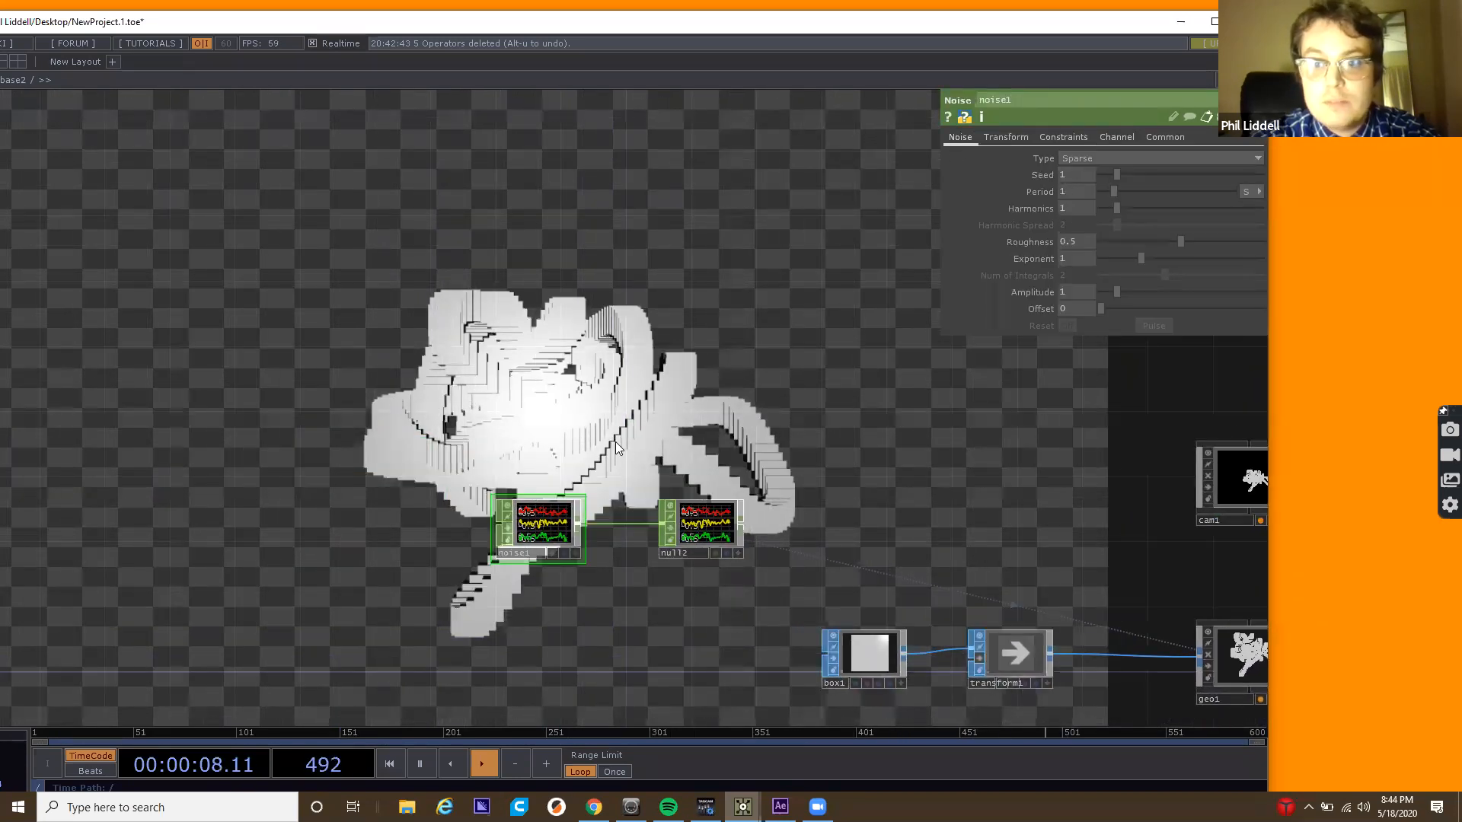
pyautogui.scroll(5, 616, 447)
pyautogui.moveTo(1123, 291)
pyautogui.mouseDown()
pyautogui.moveTo(1212, 301)
pyautogui.moveTo(1128, 309)
pyautogui.moveTo(1142, 309)
pyautogui.mouseUp()
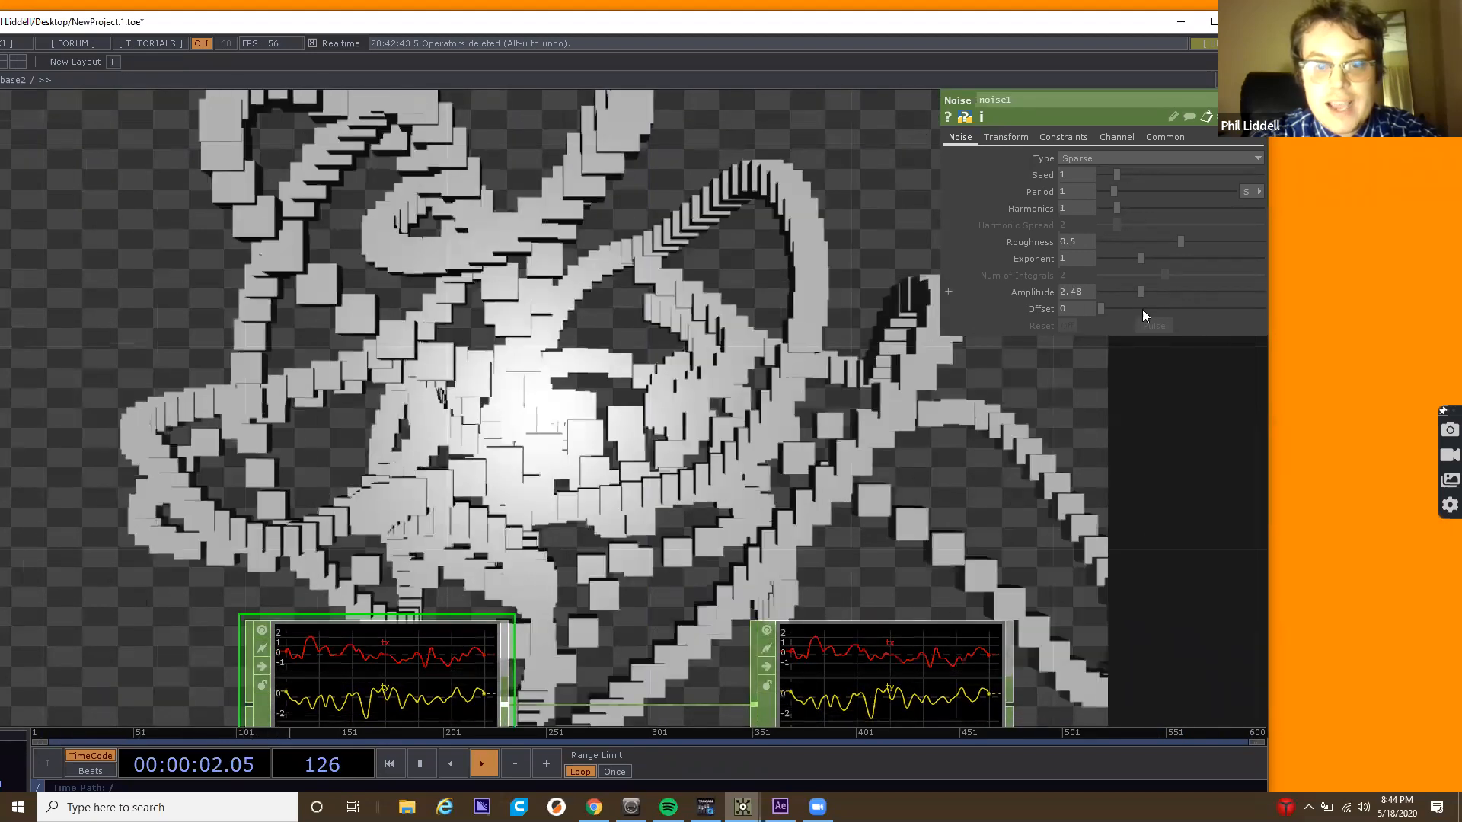
# Try a roughness of 0.643 on noise1, undo it, and set the period to 2.47.
pyautogui.moveTo(1181, 241); pyautogui.dragTo(1215, 249)
pyautogui.hotkey('ctrl', 'z')
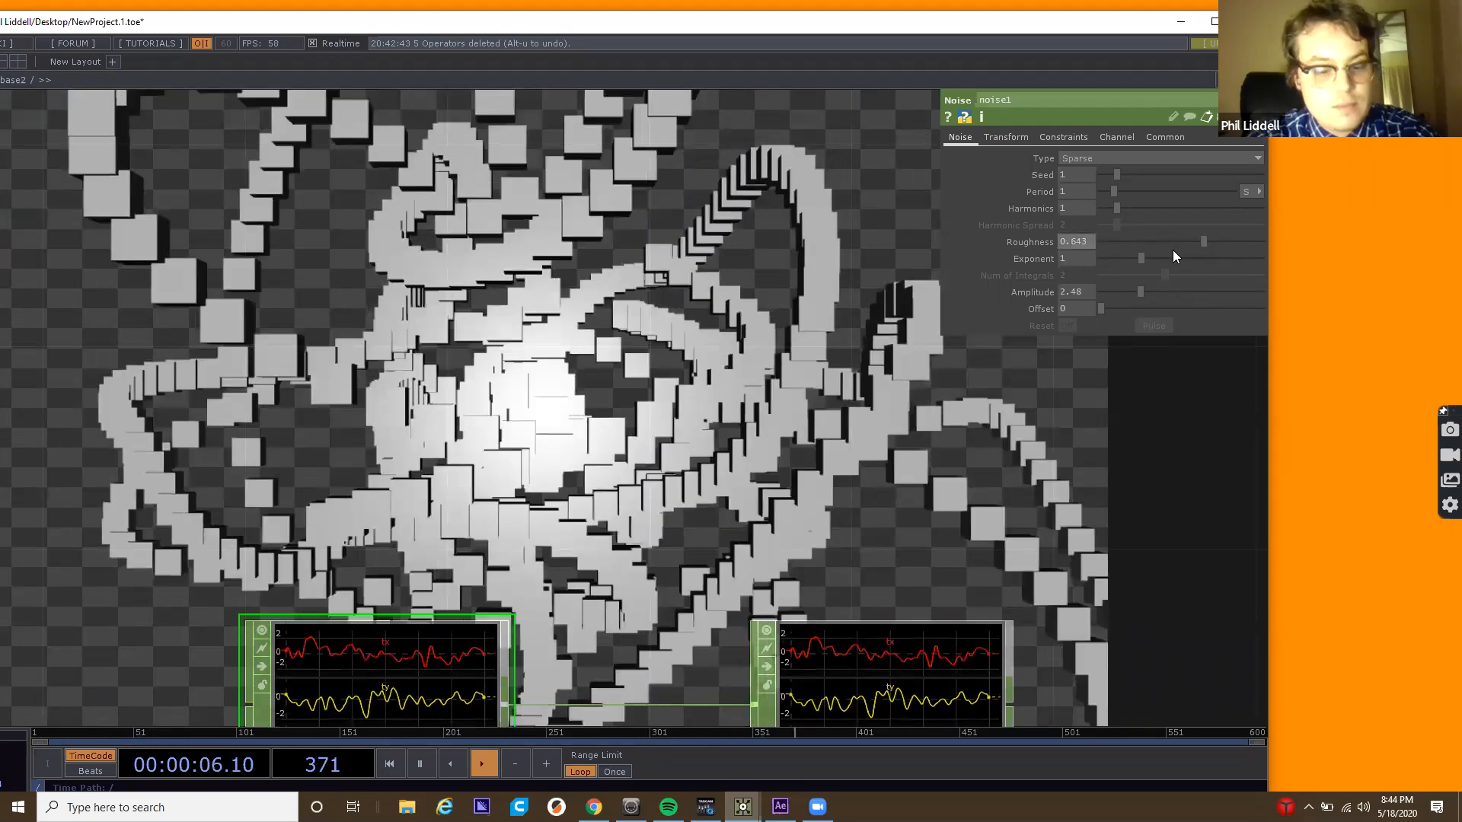
pyautogui.moveTo(1127, 197)
pyautogui.mouseDown()
pyautogui.moveTo(1179, 195)
pyautogui.moveTo(1098, 204)
pyautogui.moveTo(1148, 197)
pyautogui.mouseUp()
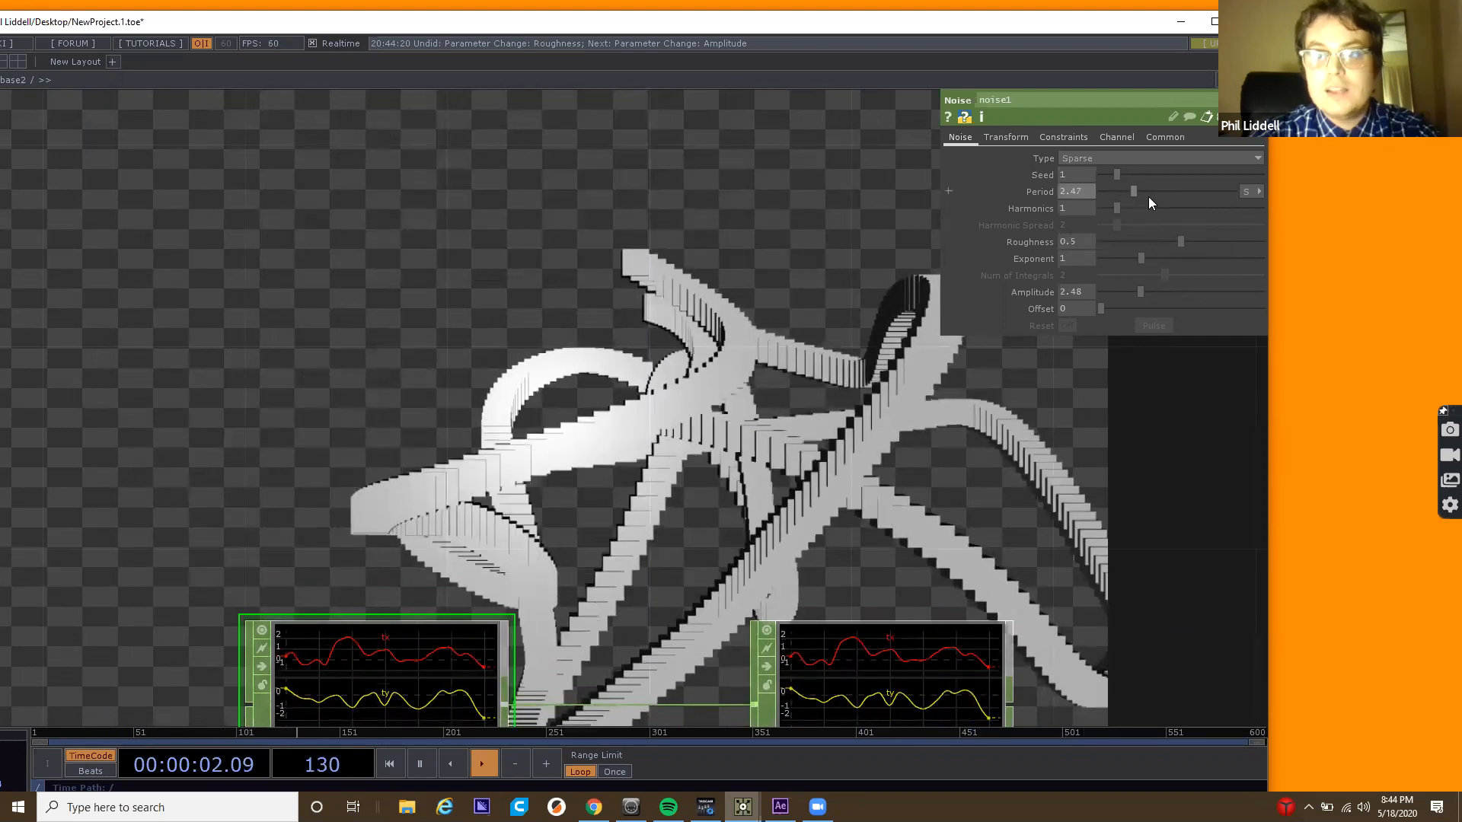
# Set noise1's period to 3.33 while trying the Hermite and Random noise types on the instanced boxes.
pyautogui.click(1170, 154)
pyautogui.click(1140, 188)
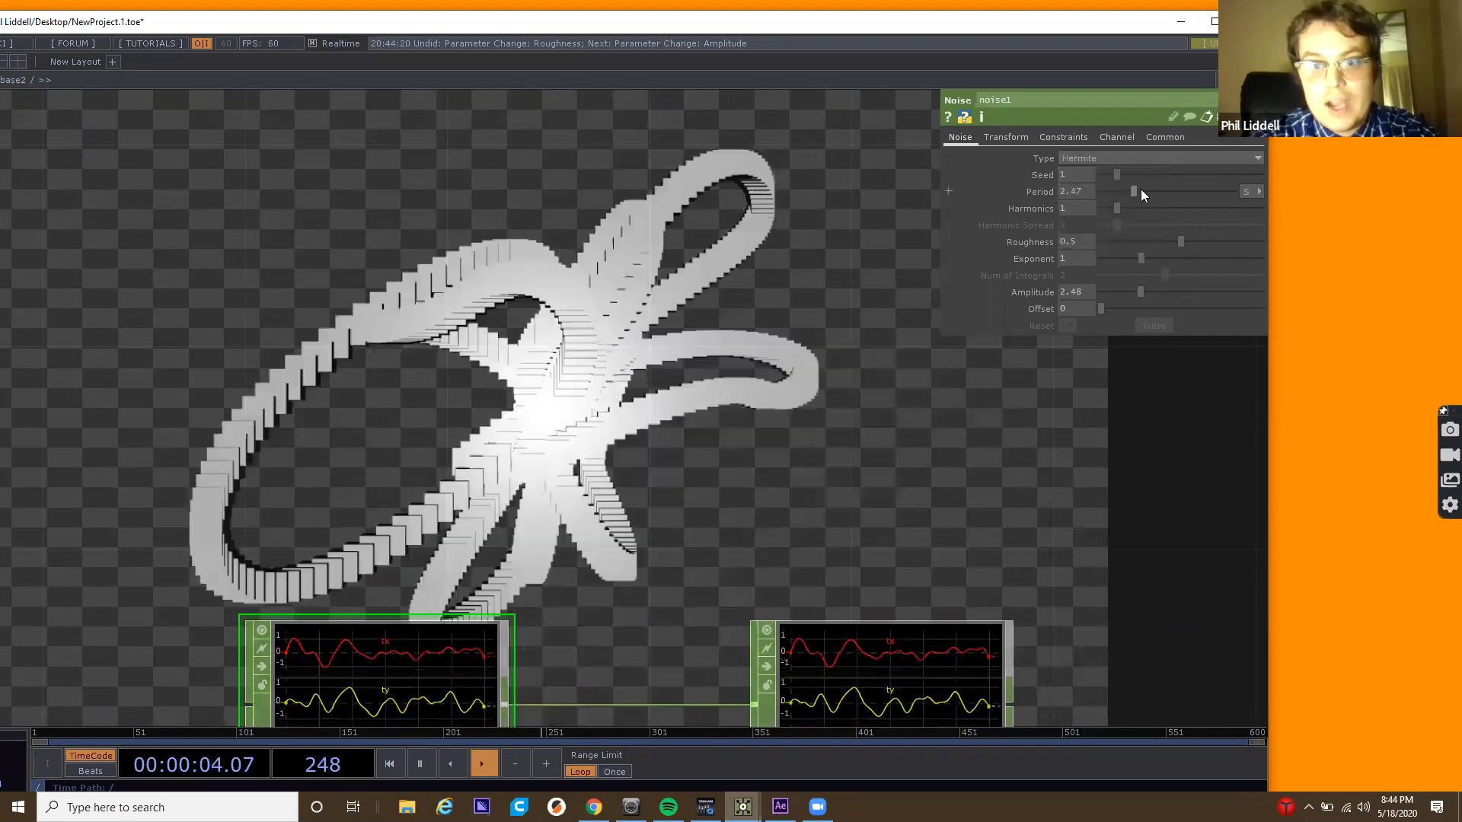
pyautogui.moveTo(1114, 193); pyautogui.dragTo(1146, 194)
pyautogui.click(1145, 158)
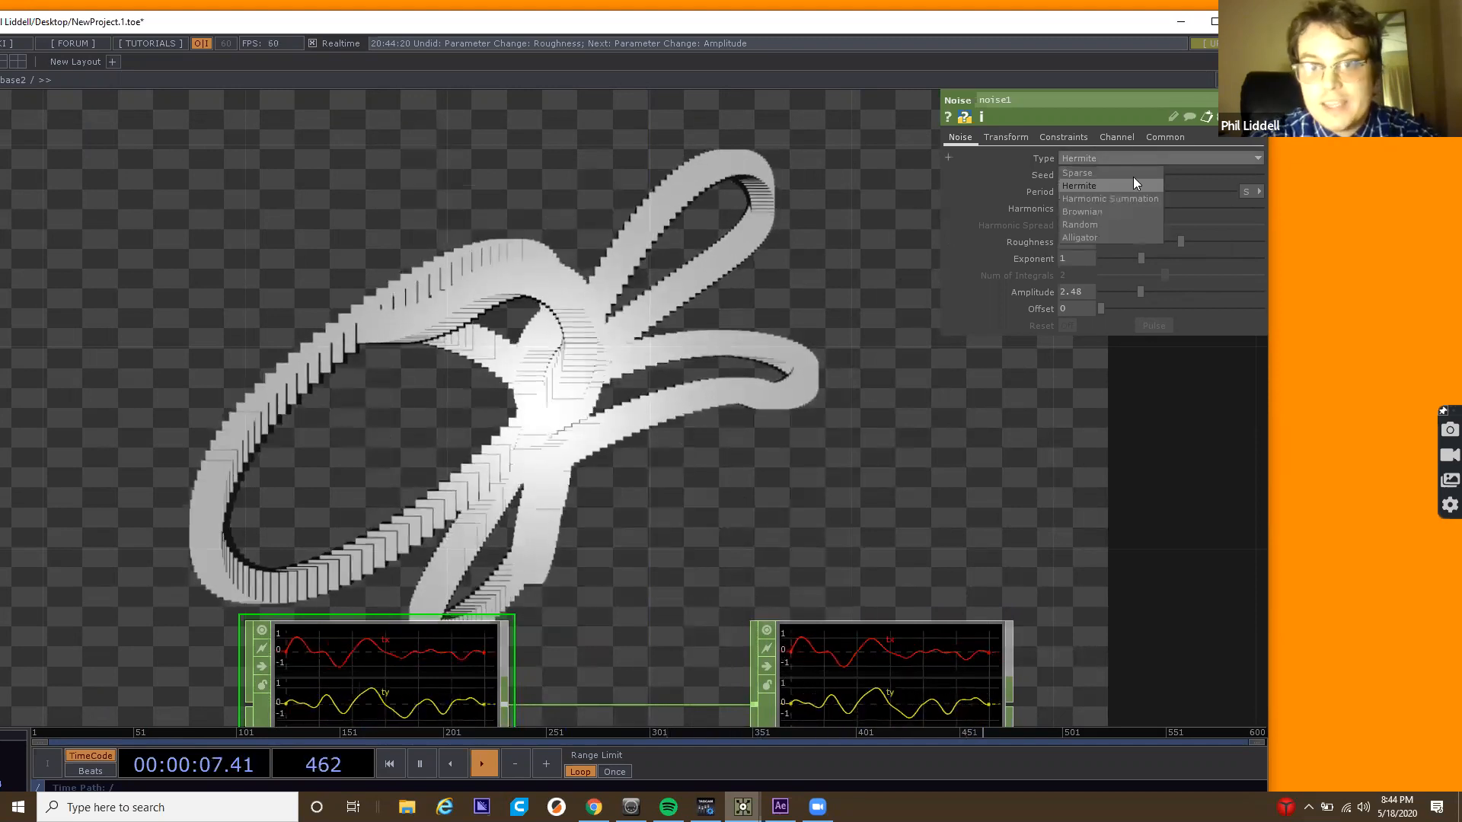
pyautogui.click(1098, 228)
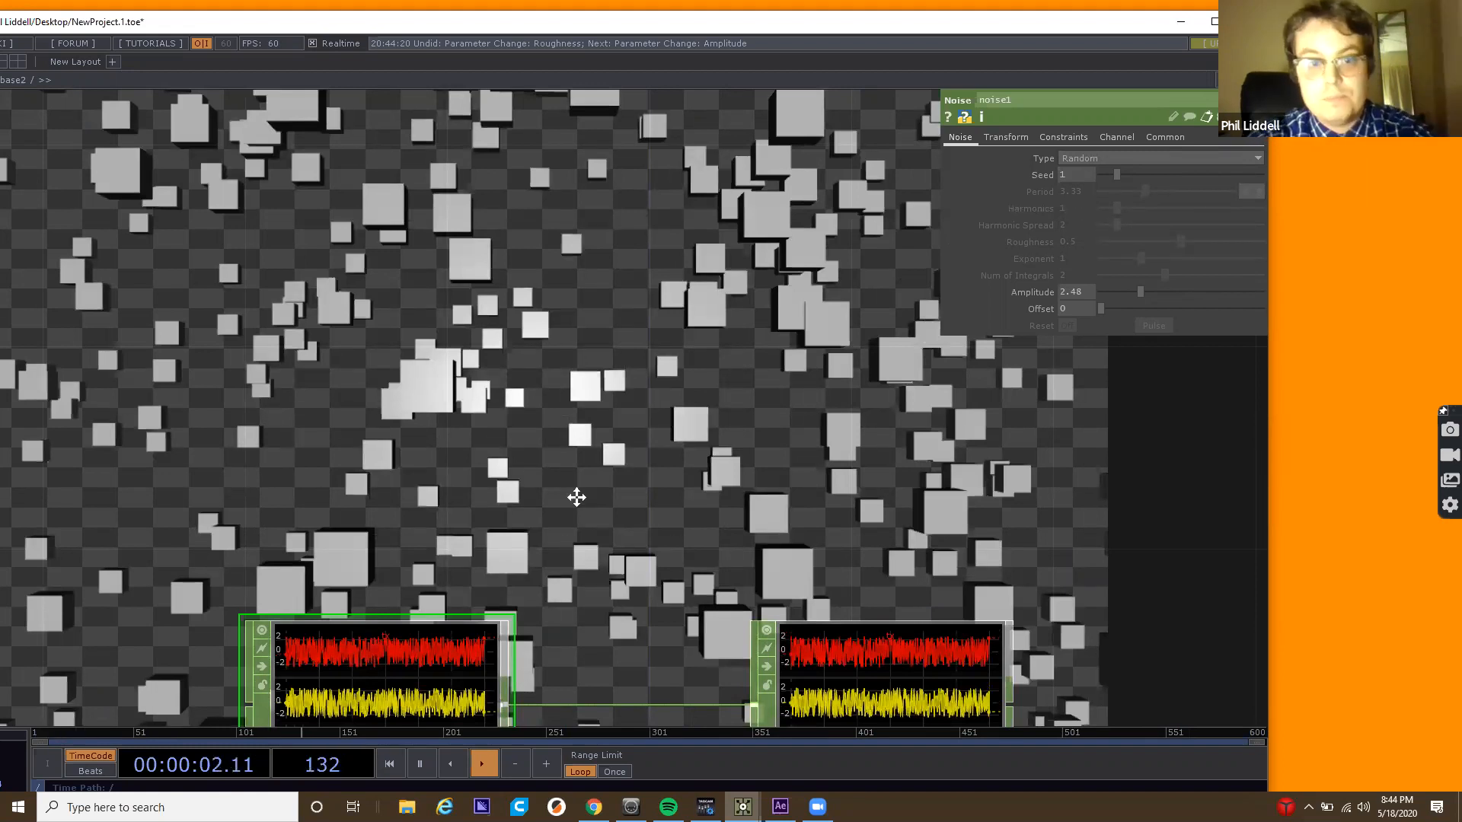
pyautogui.scroll(-5, 576, 498)
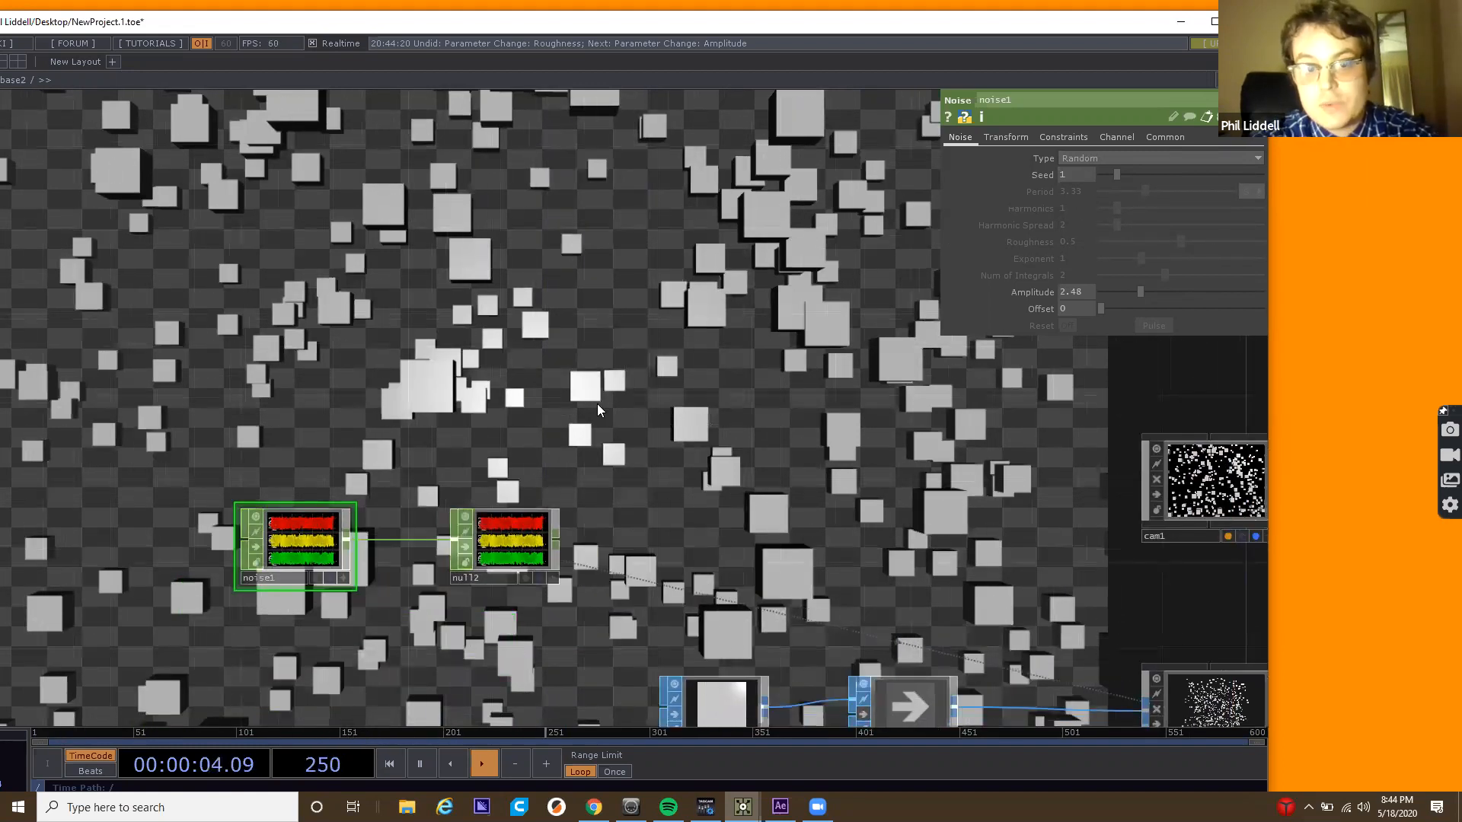
# Animate geo1's X rotation with the expression absTime.seconds*2.
pyautogui.moveTo(847, 492); pyautogui.dragTo(592, 308)
pyautogui.scroll(-3, 591, 307)
pyautogui.click(811, 431)
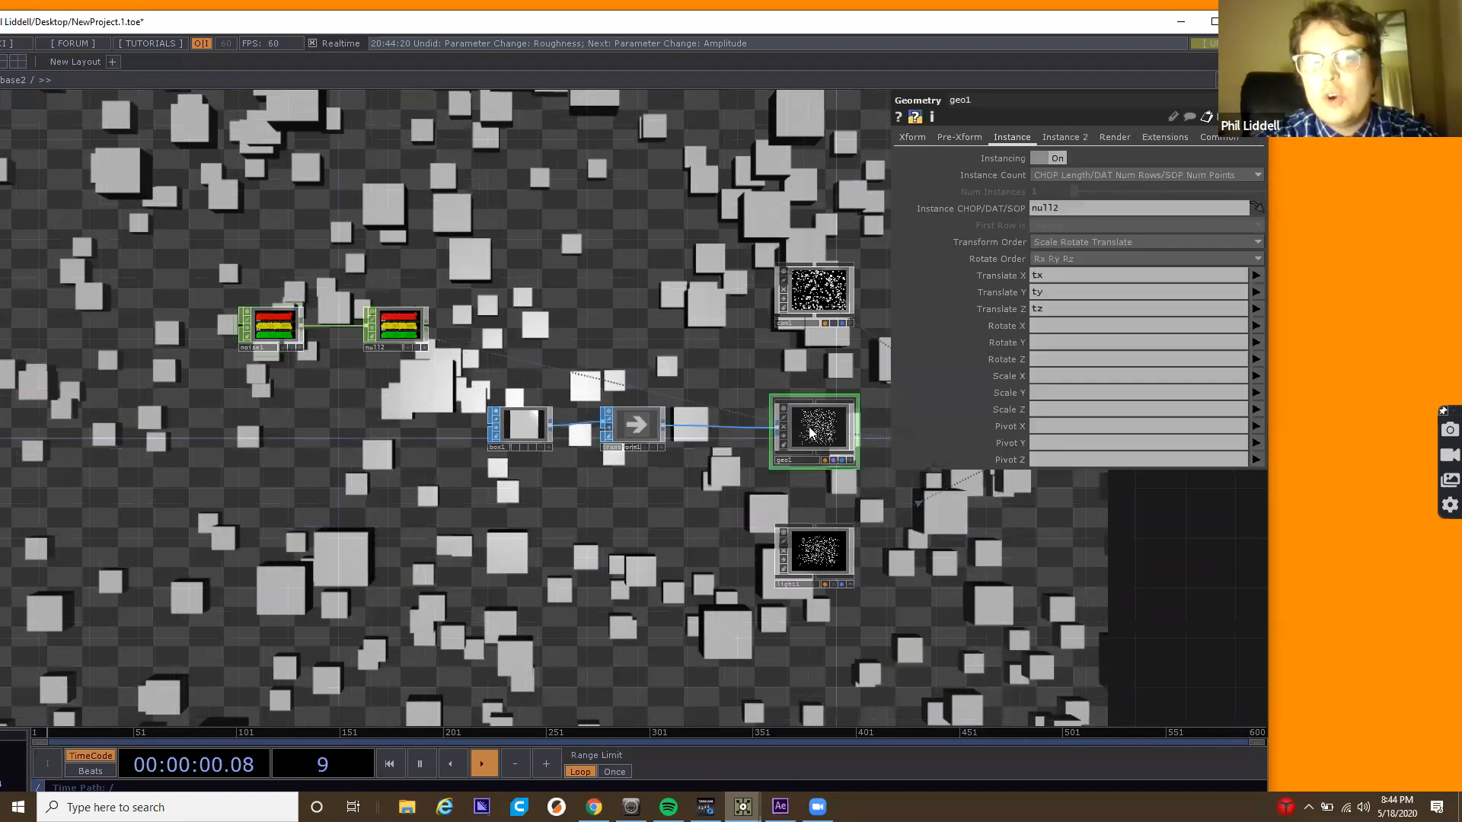
pyautogui.moveTo(777, 372); pyautogui.dragTo(617, 379)
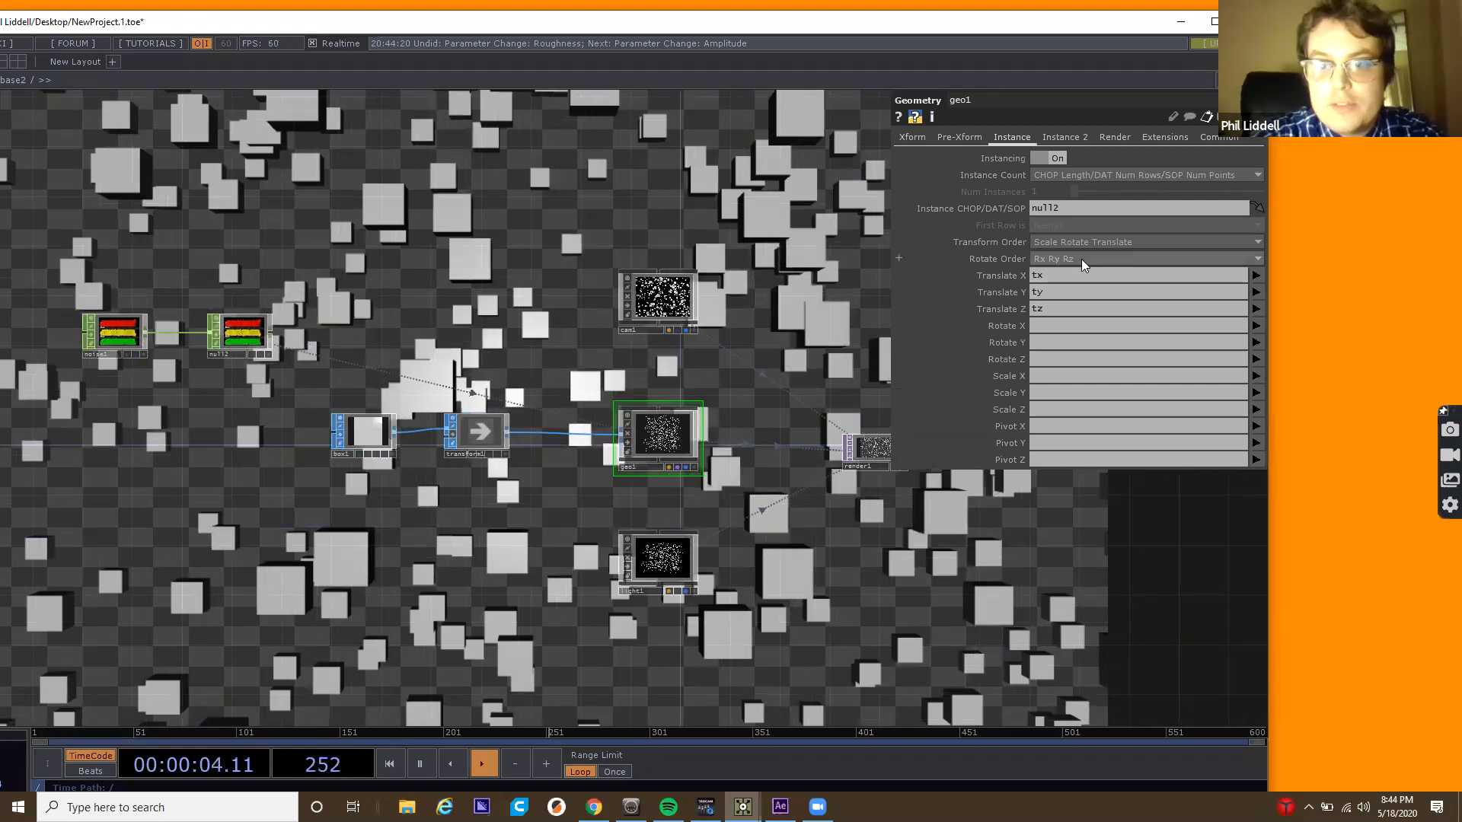
pyautogui.click(915, 136)
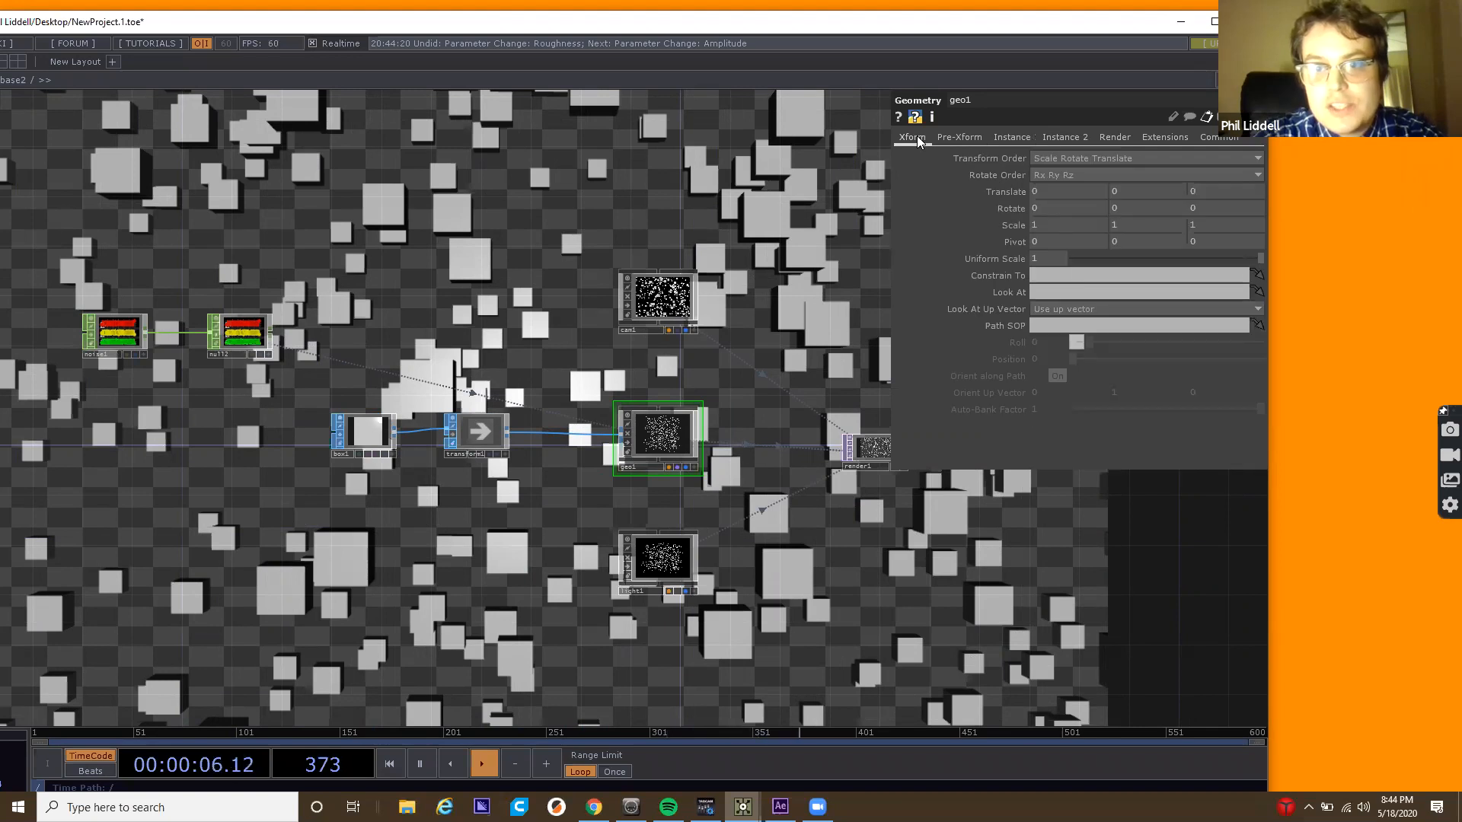
pyautogui.click(1105, 211)
pyautogui.write('absTi')
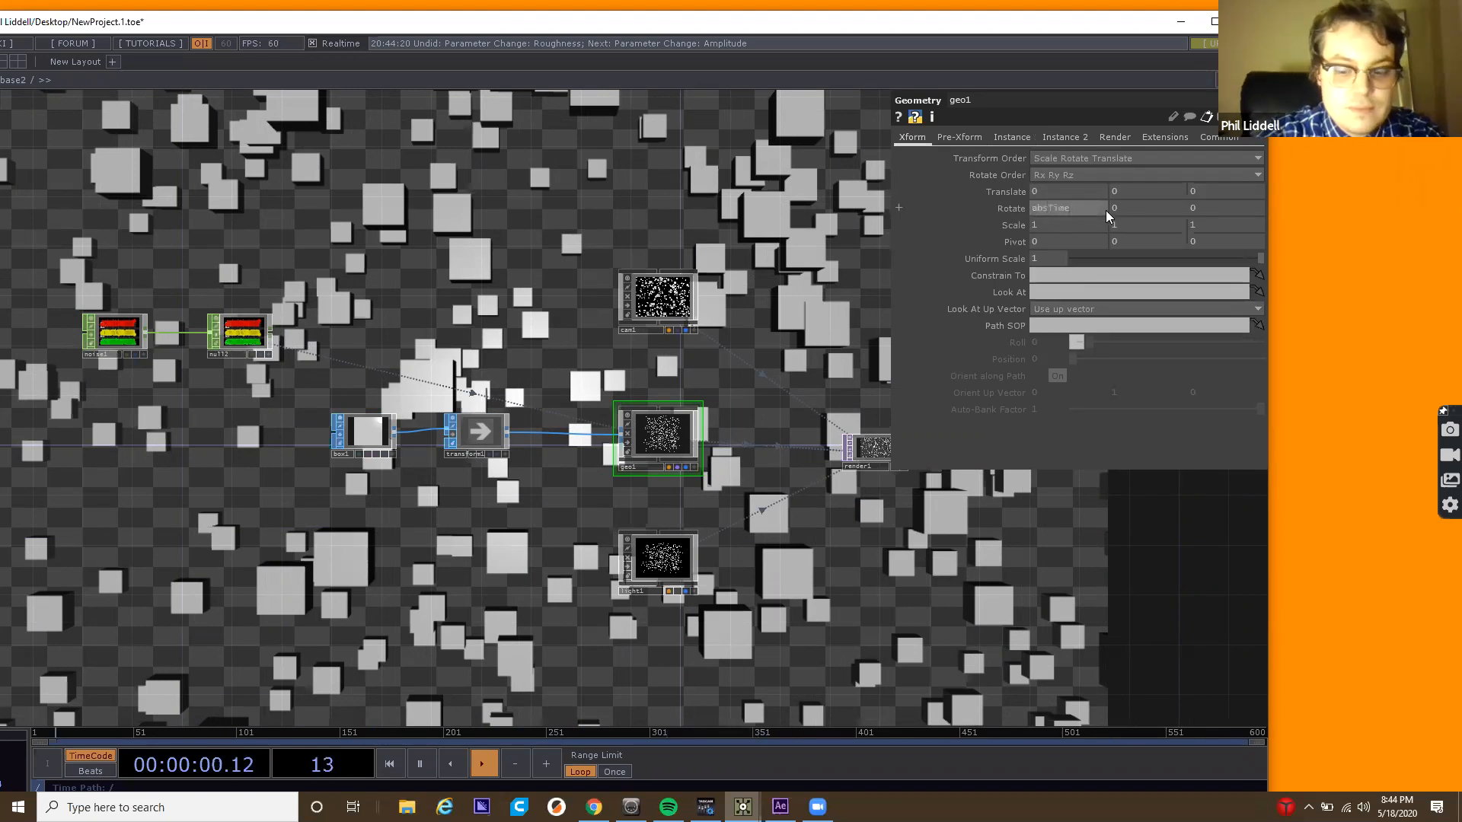
pyautogui.write('me.seconds')
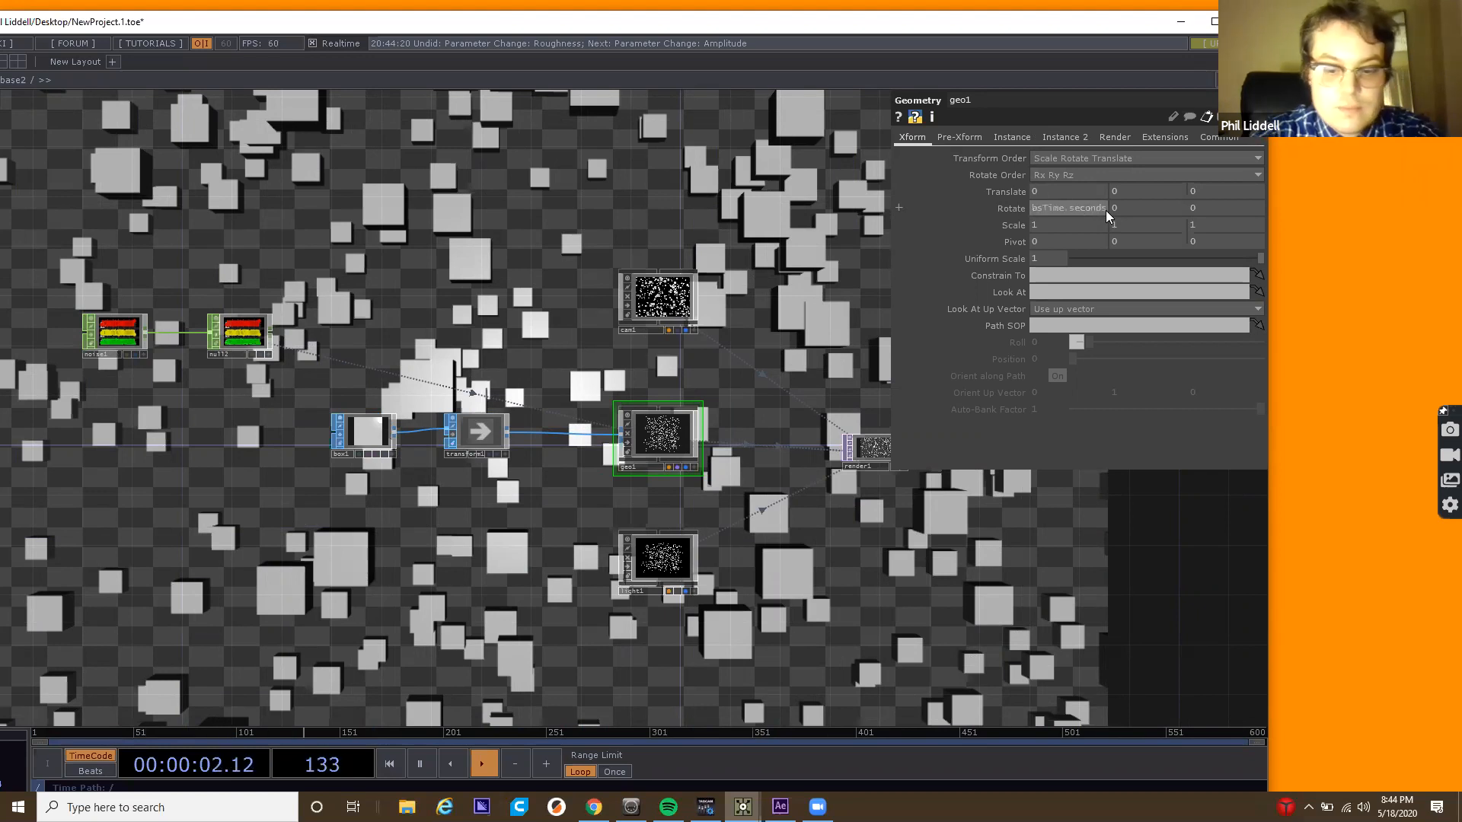
pyautogui.write('*2')
pyautogui.press('Return')
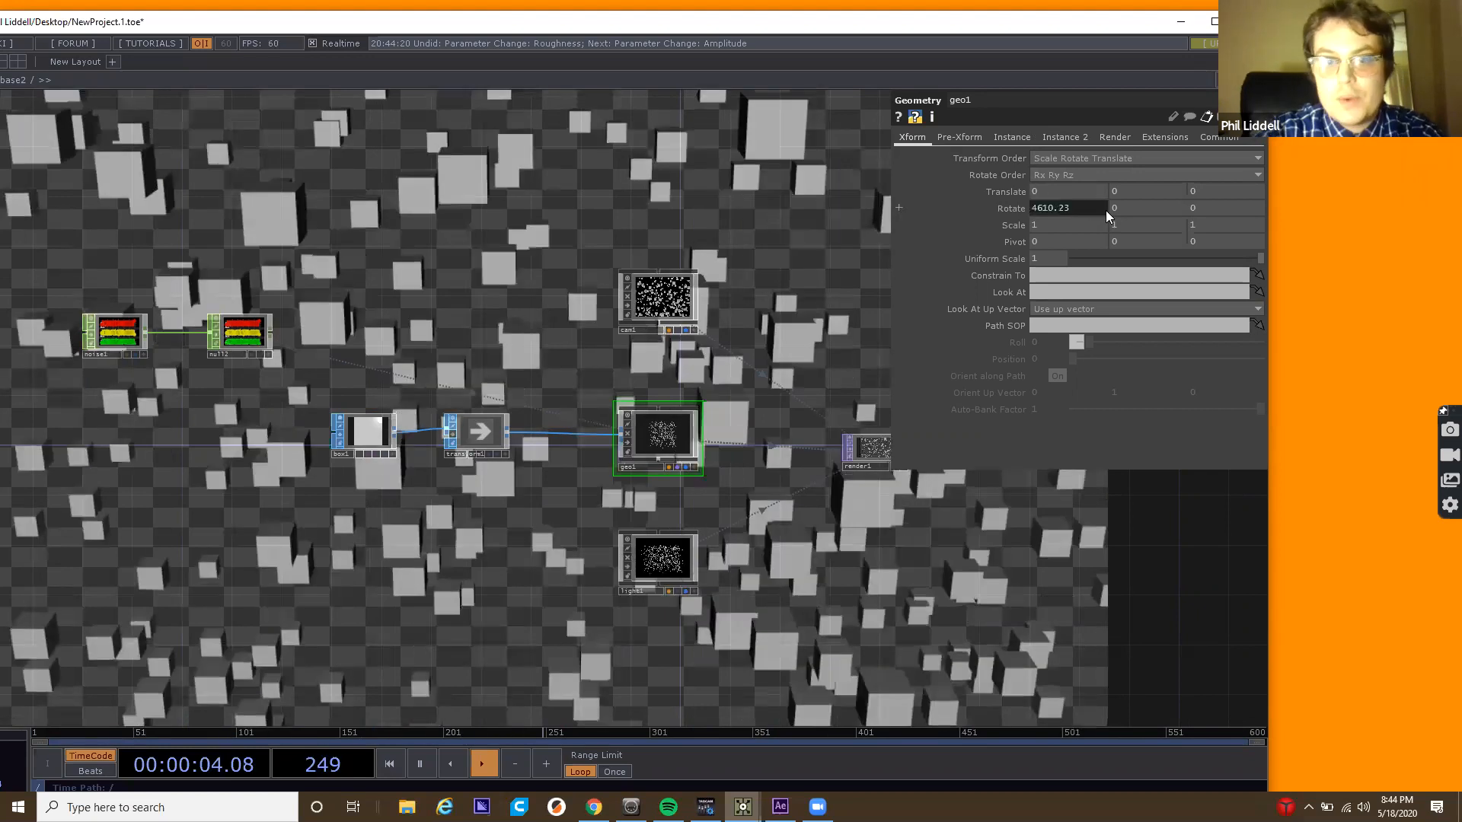
# Animate geo1's Y rotation with the expression absTime.seconds*5.
pyautogui.click(1098, 210)
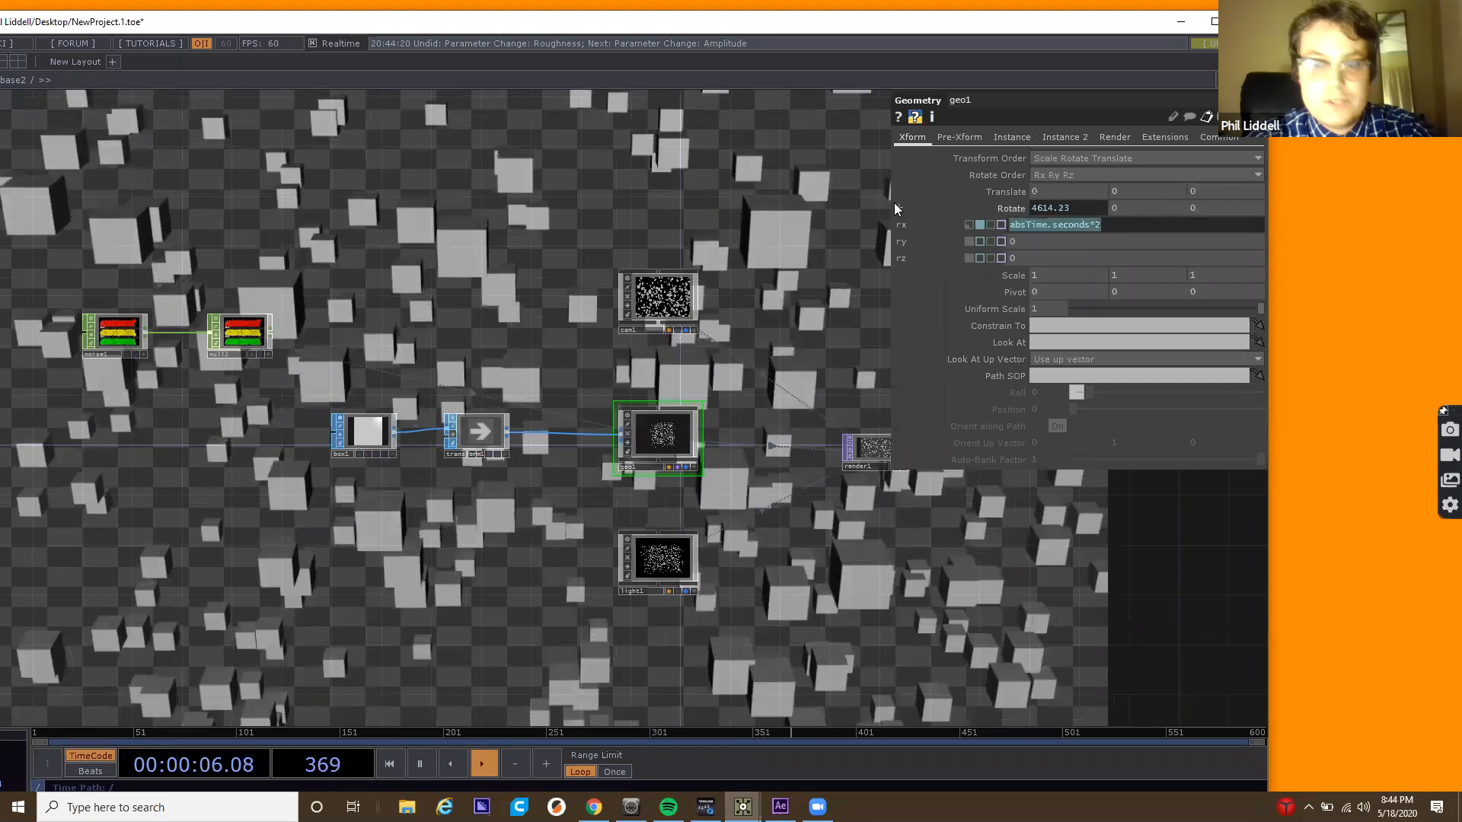
pyautogui.press('Tab')
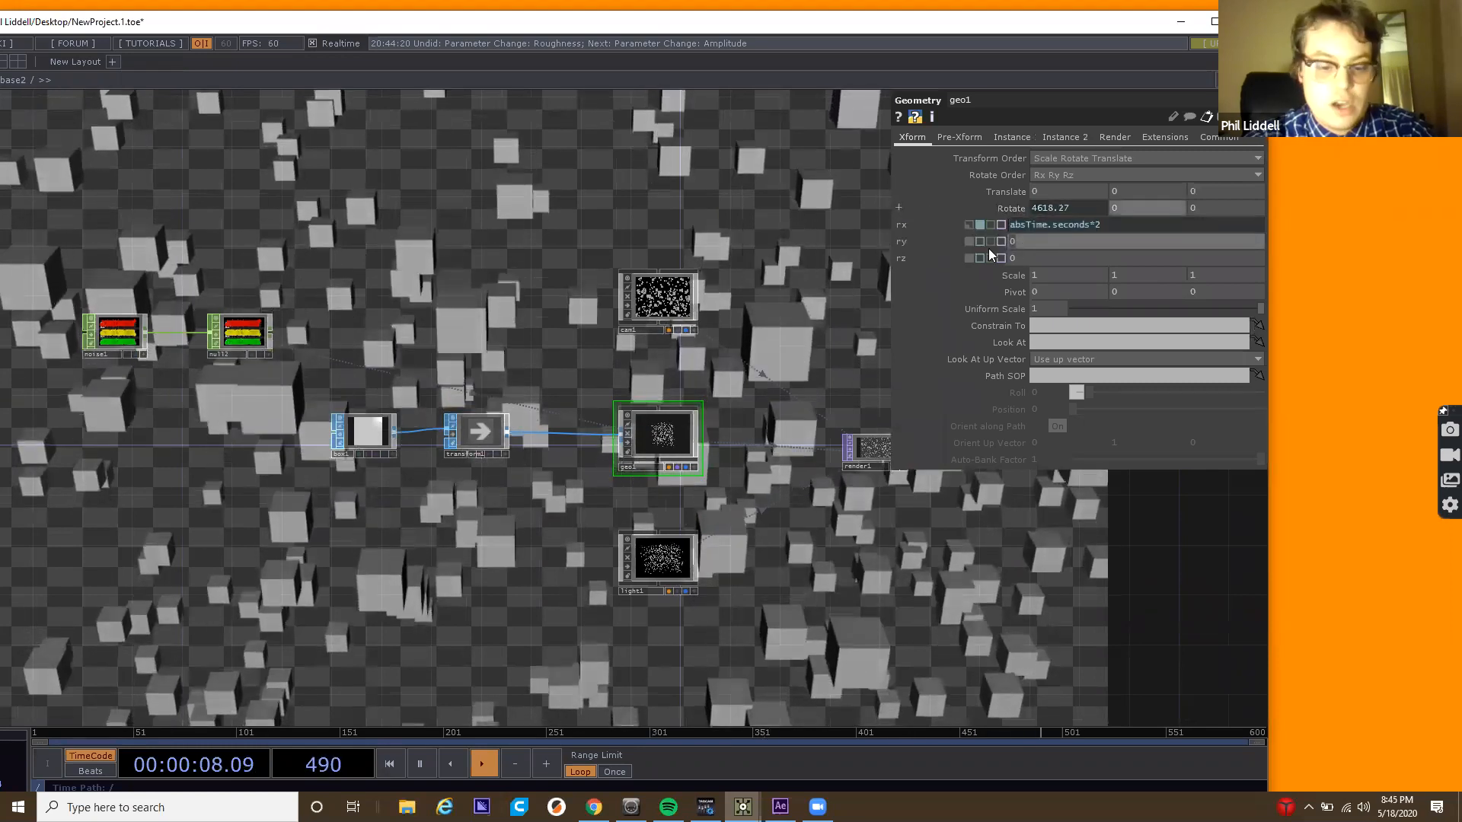
pyautogui.write('absTime.seconds*2')
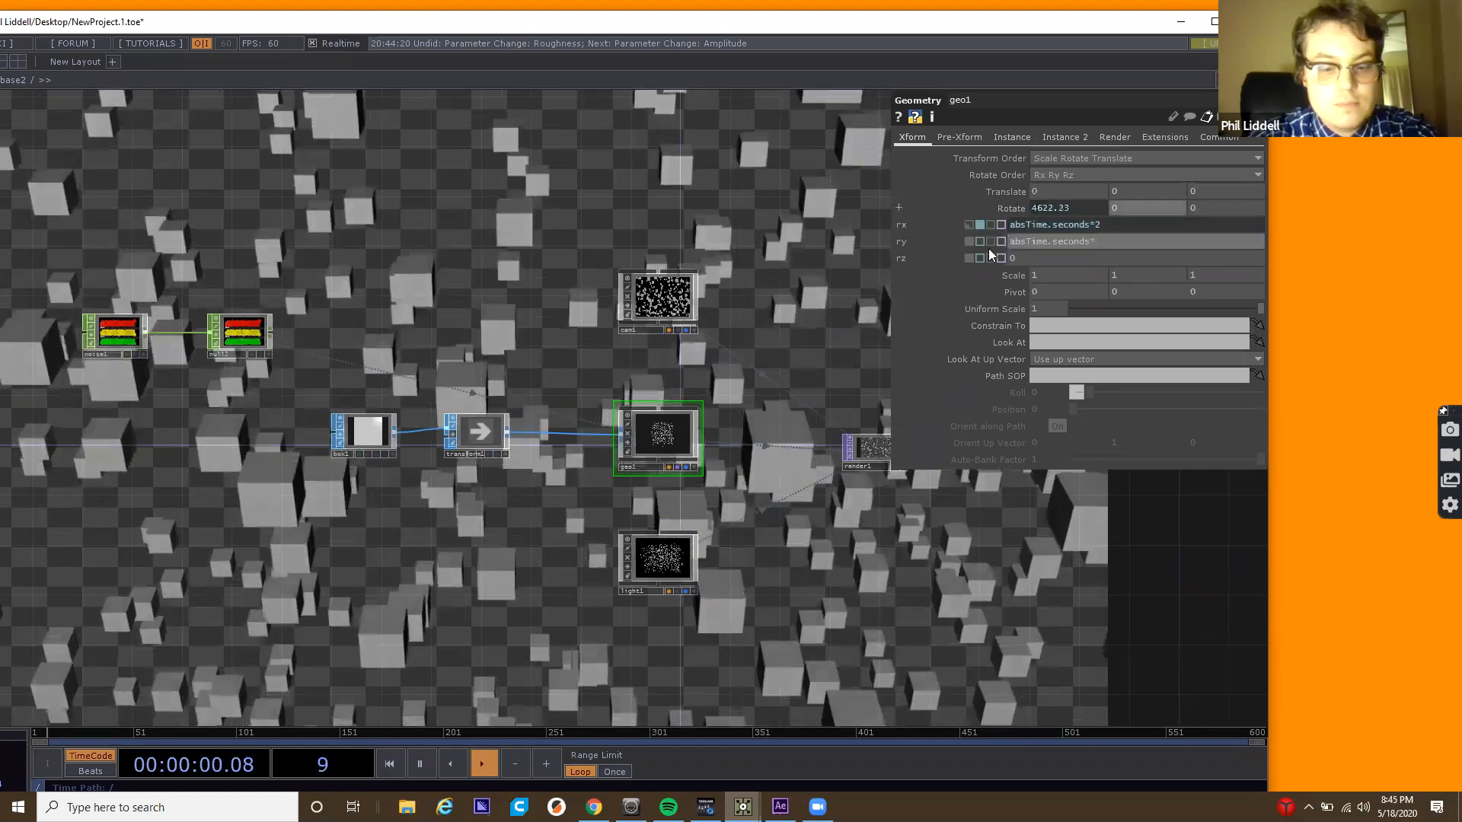
pyautogui.press('BackSpace')
pyautogui.write('5')
pyautogui.press('Return')
pyautogui.moveTo(632, 374); pyautogui.dragTo(411, 412)
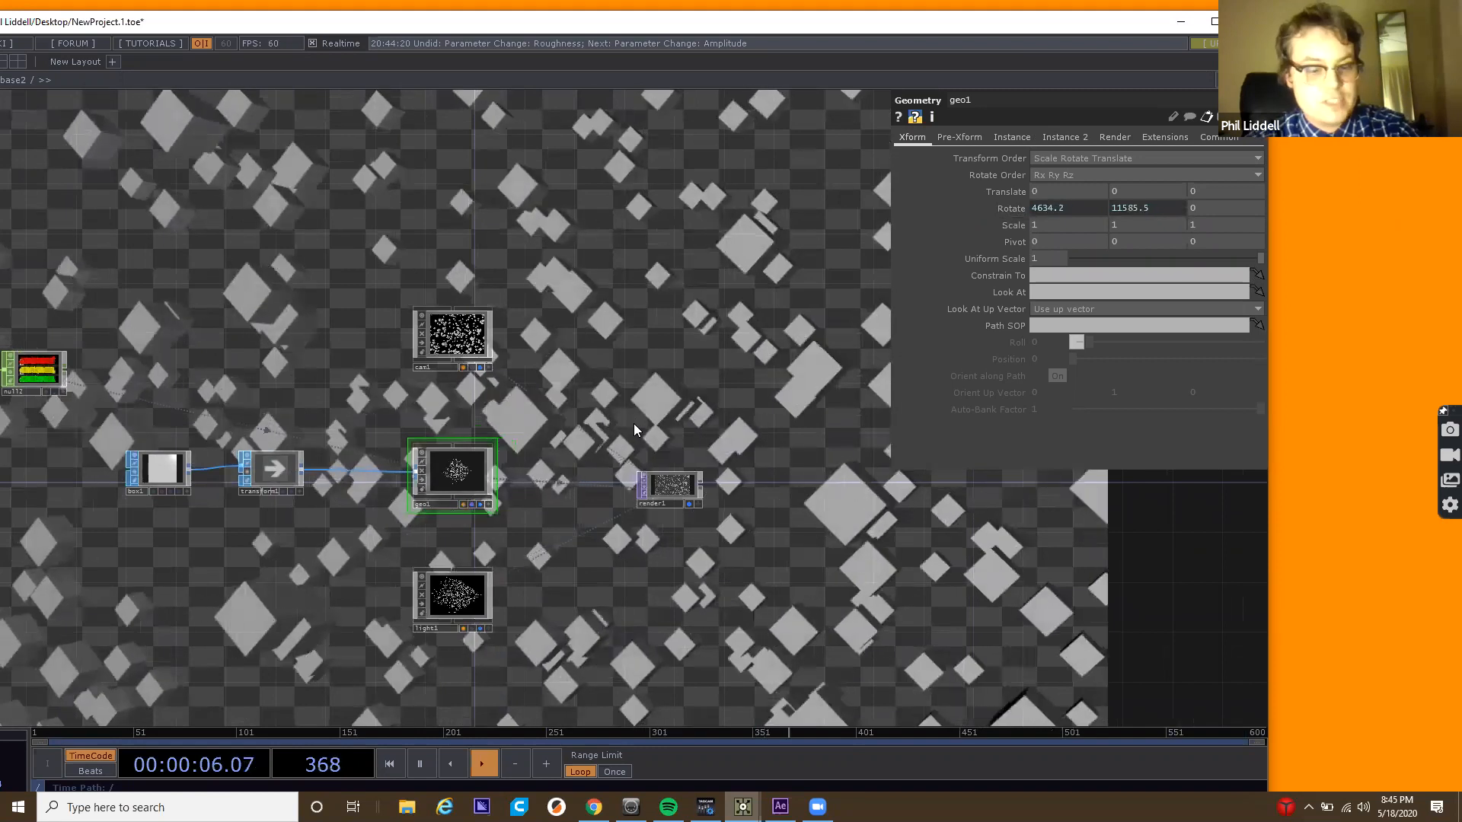
# Undo the rotation expressions on geo1.
pyautogui.hotkey('ctrl', 'z')
pyautogui.hotkey('ctrl', 'z')
pyautogui.hotkey('ctrl', 'z')
# Switch noise1 to the Sparse type and set its seed to 0.59.
pyautogui.moveTo(332, 387); pyautogui.dragTo(827, 456)
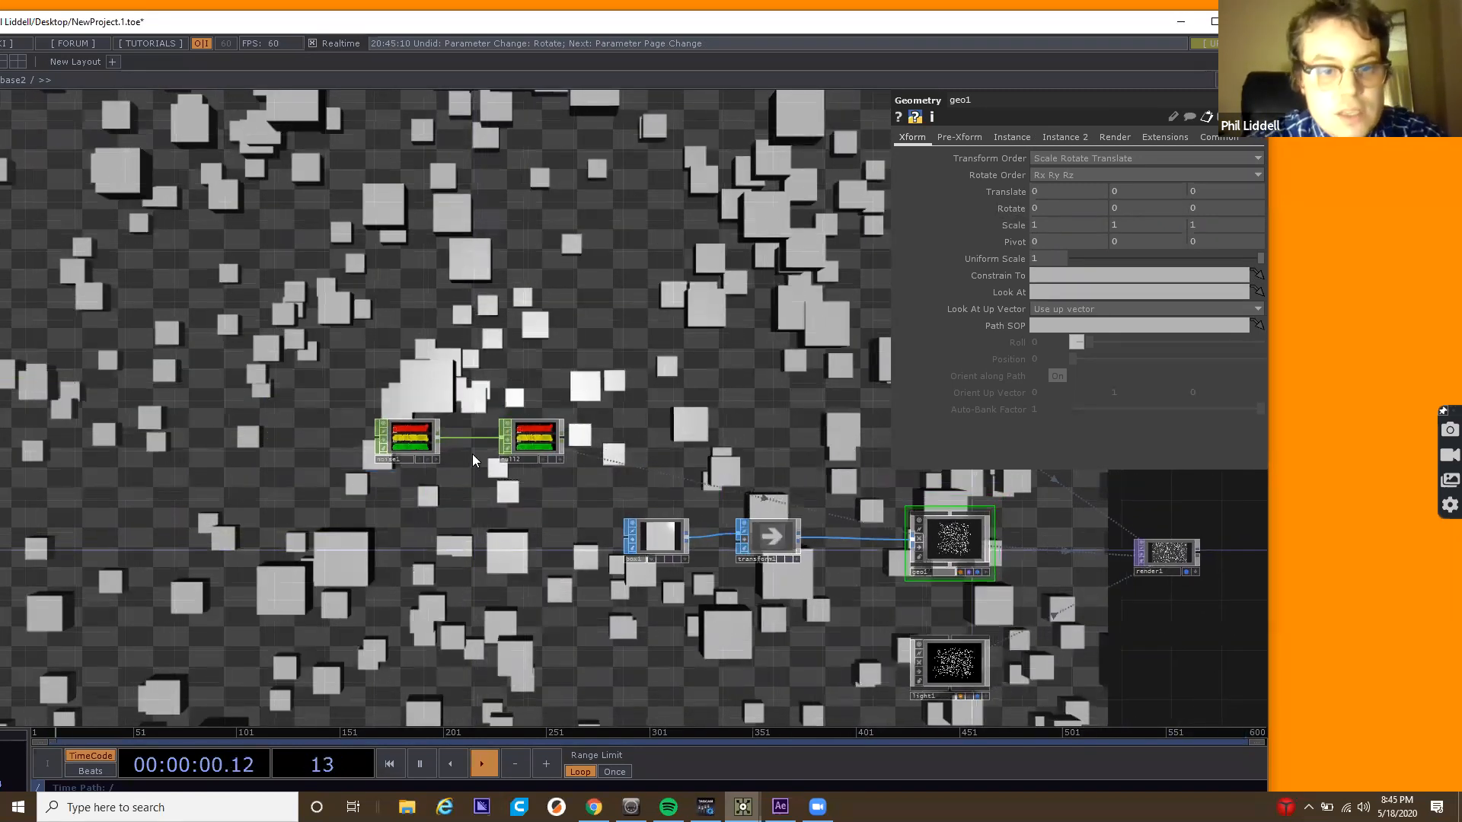
pyautogui.scroll(5, 473, 457)
pyautogui.click(367, 431)
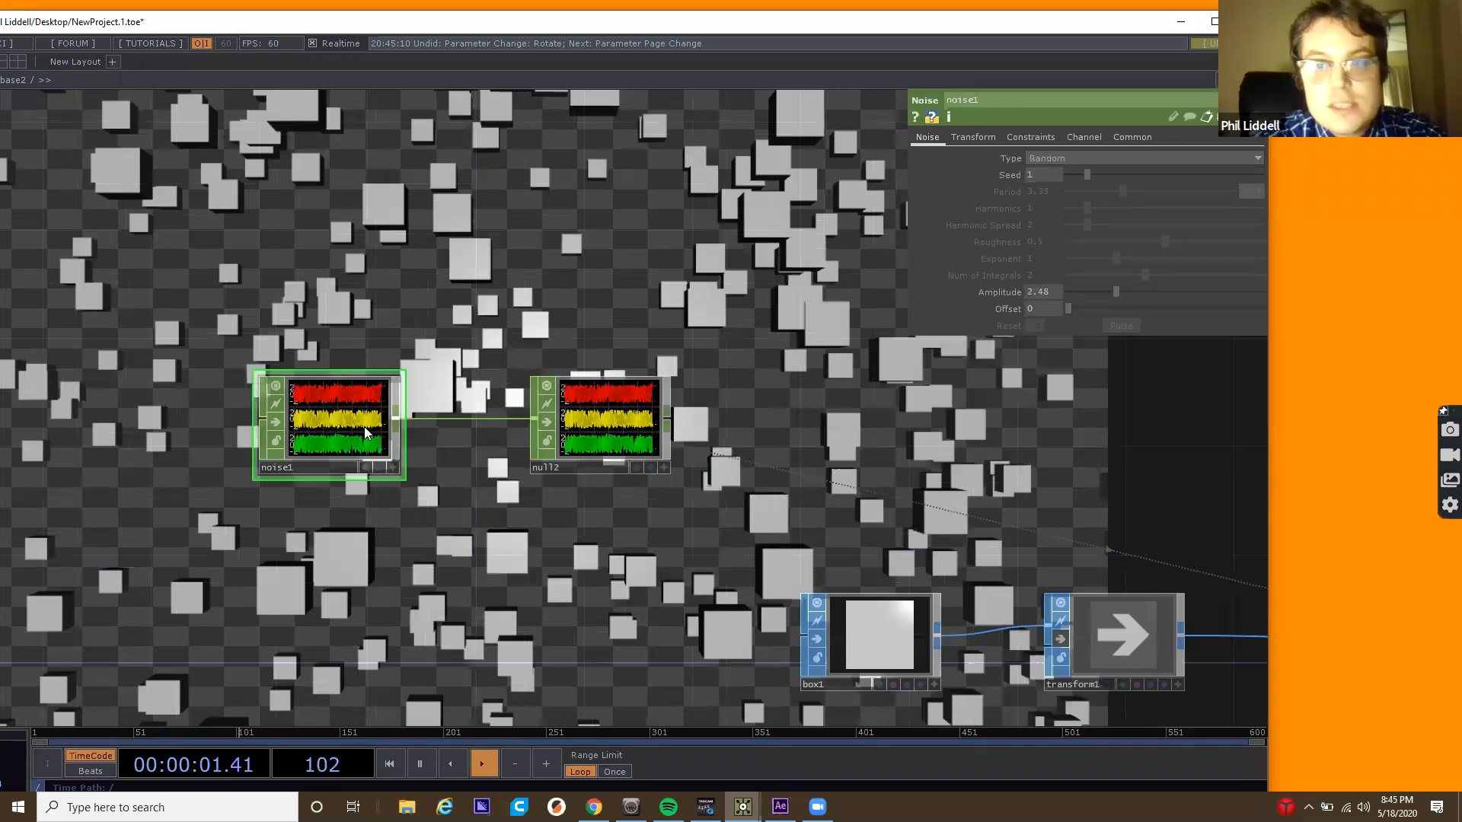
pyautogui.click(1074, 158)
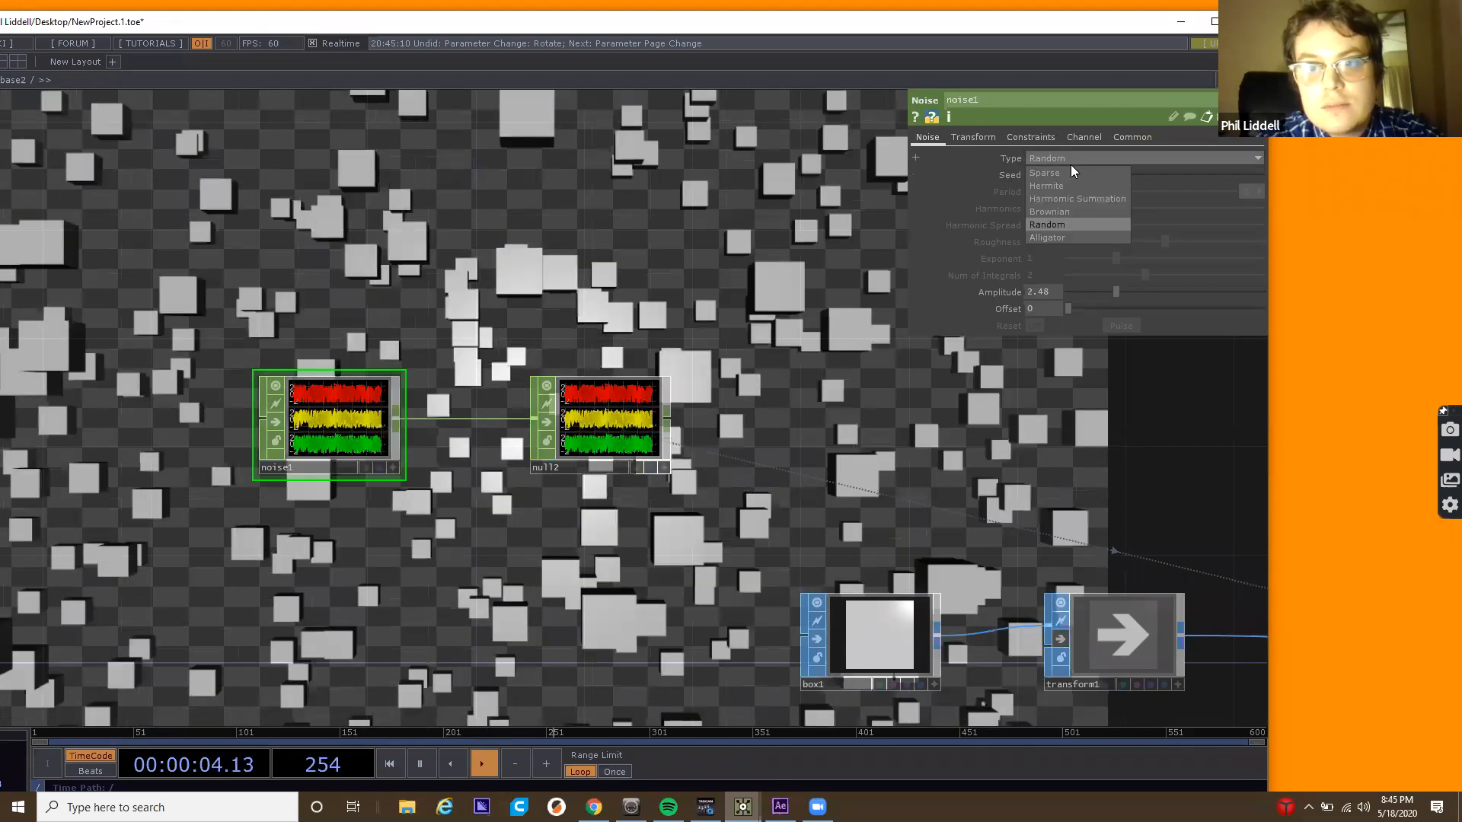
pyautogui.click(1070, 172)
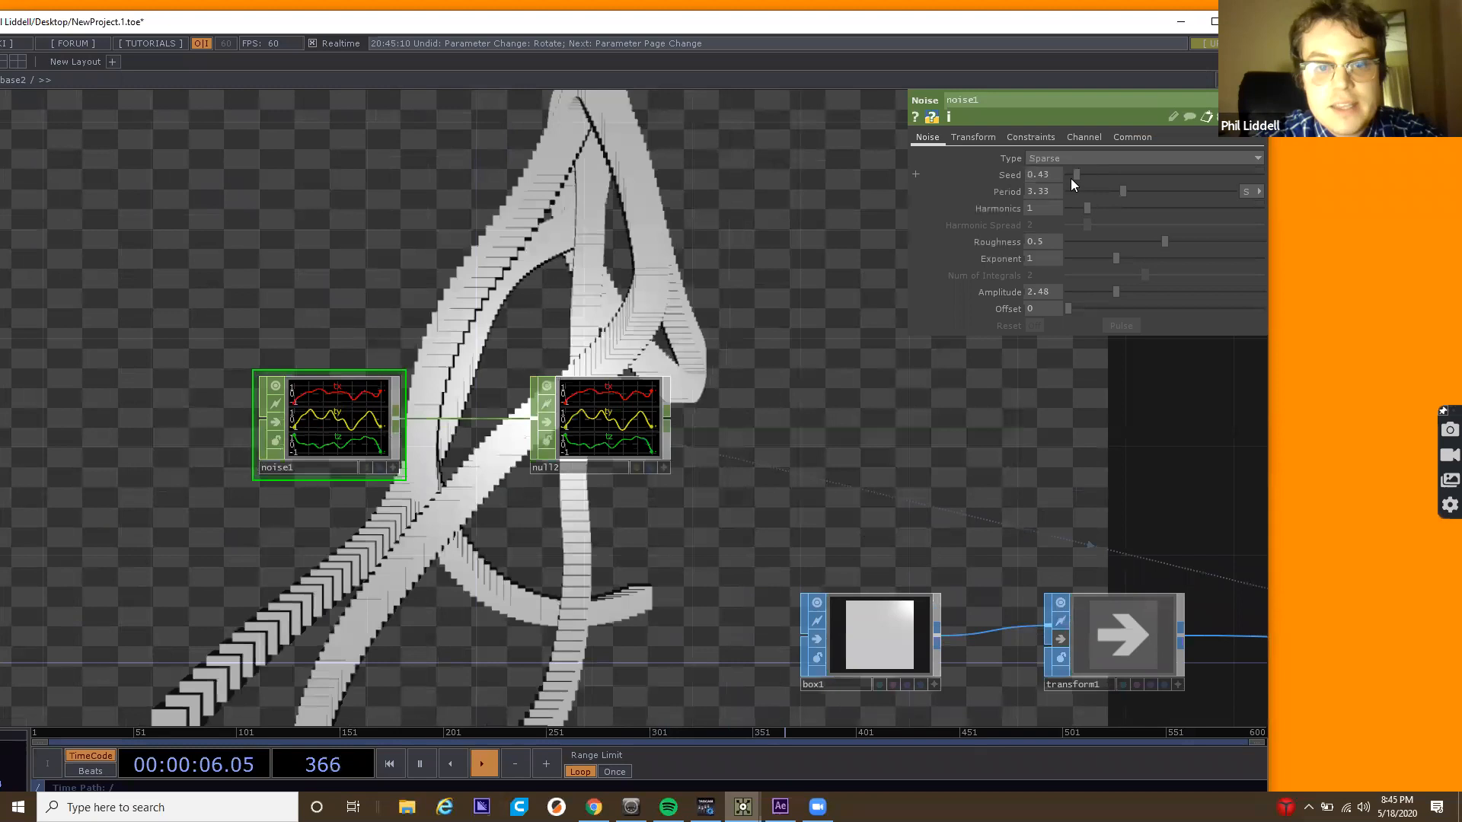
pyautogui.moveTo(1070, 179); pyautogui.dragTo(1078, 179)
pyautogui.moveTo(600, 207); pyautogui.dragTo(544, 207)
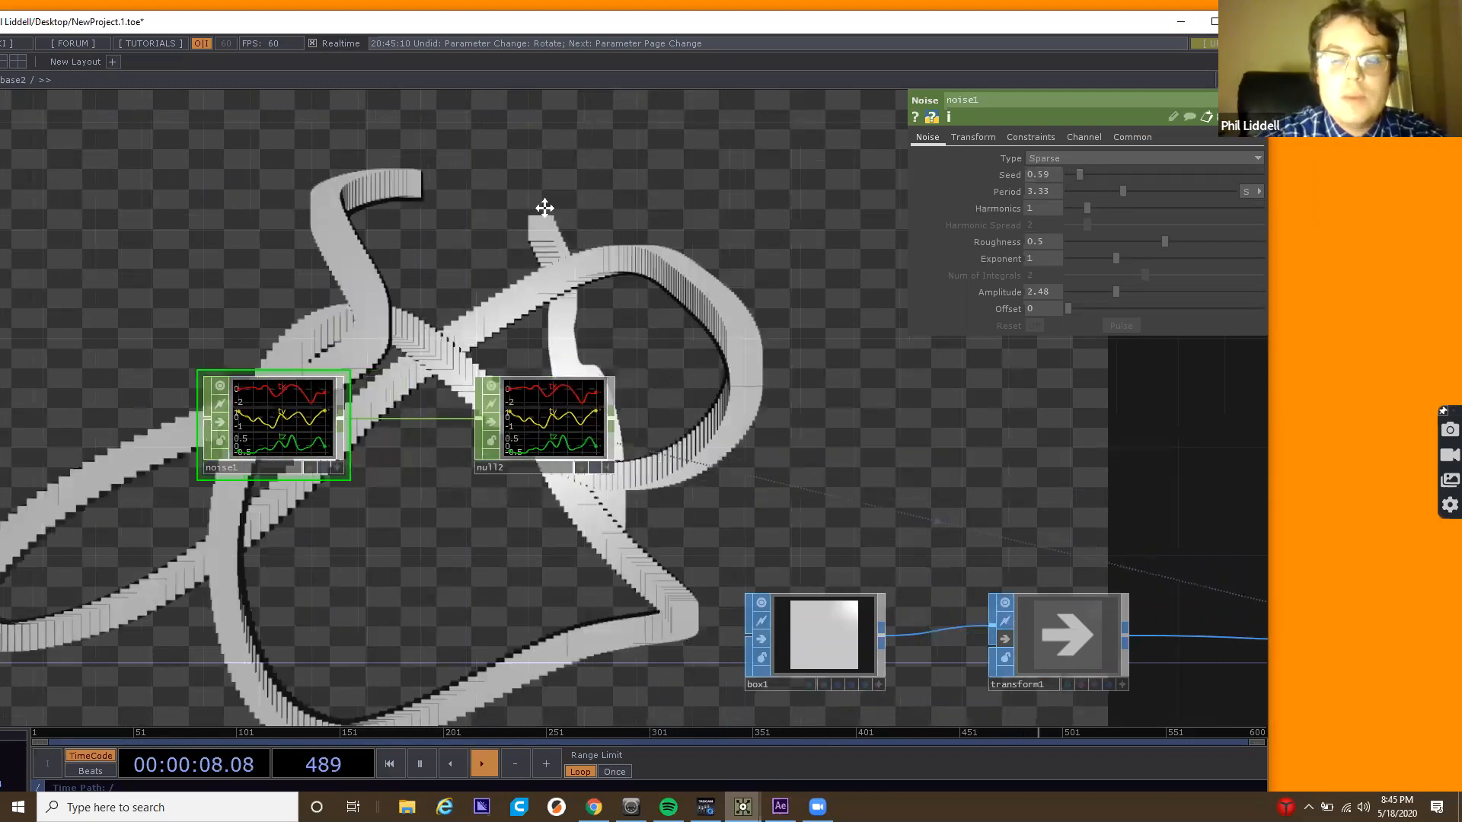
pyautogui.press('h')
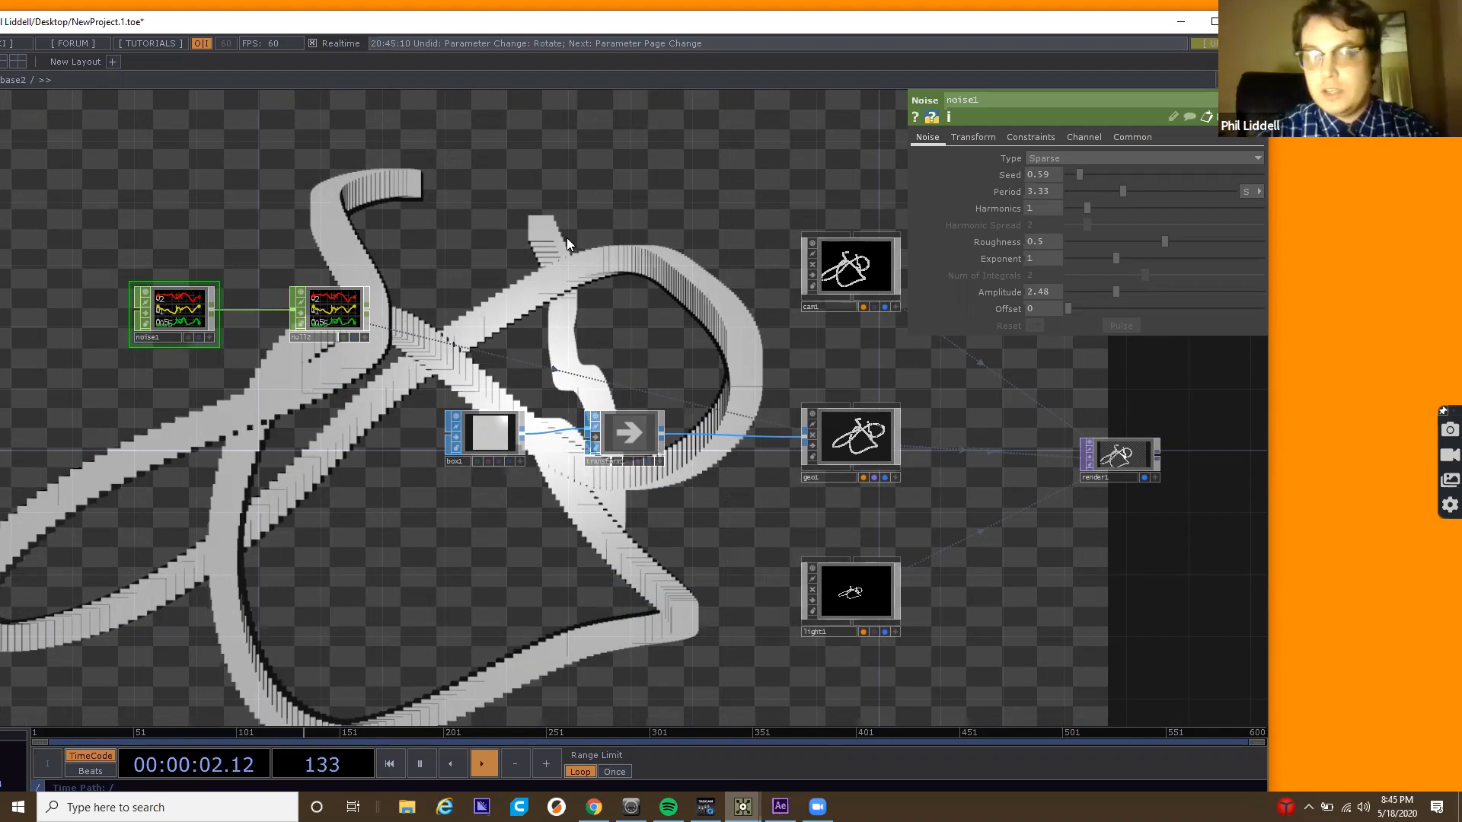
# Set noise1's X translate to 47, checking in its channel graph how the offset shifts the curves.
pyautogui.click(986, 137)
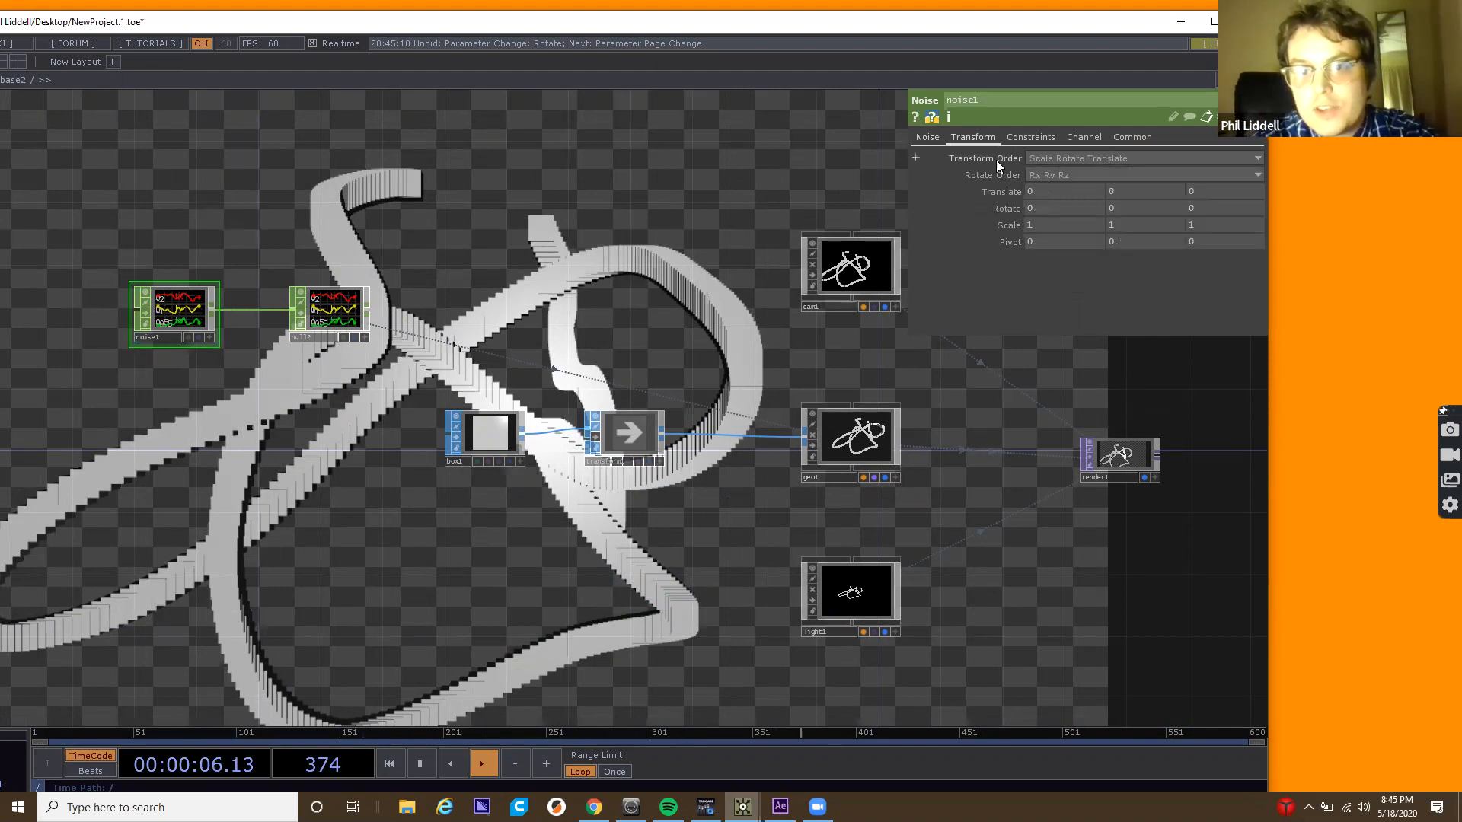
pyautogui.scroll(5, 167, 308)
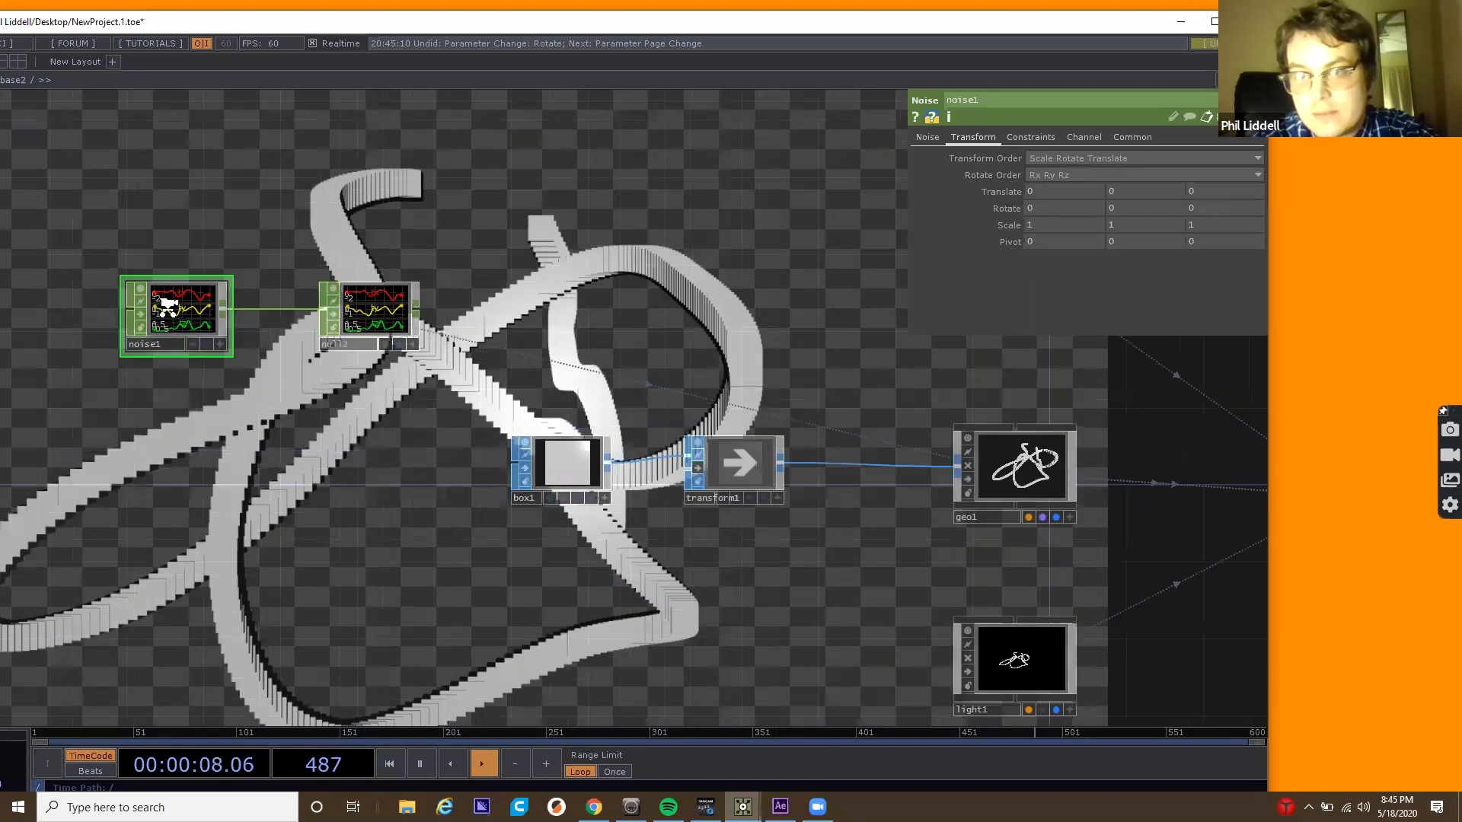
pyautogui.moveTo(596, 264); pyautogui.dragTo(647, 353)
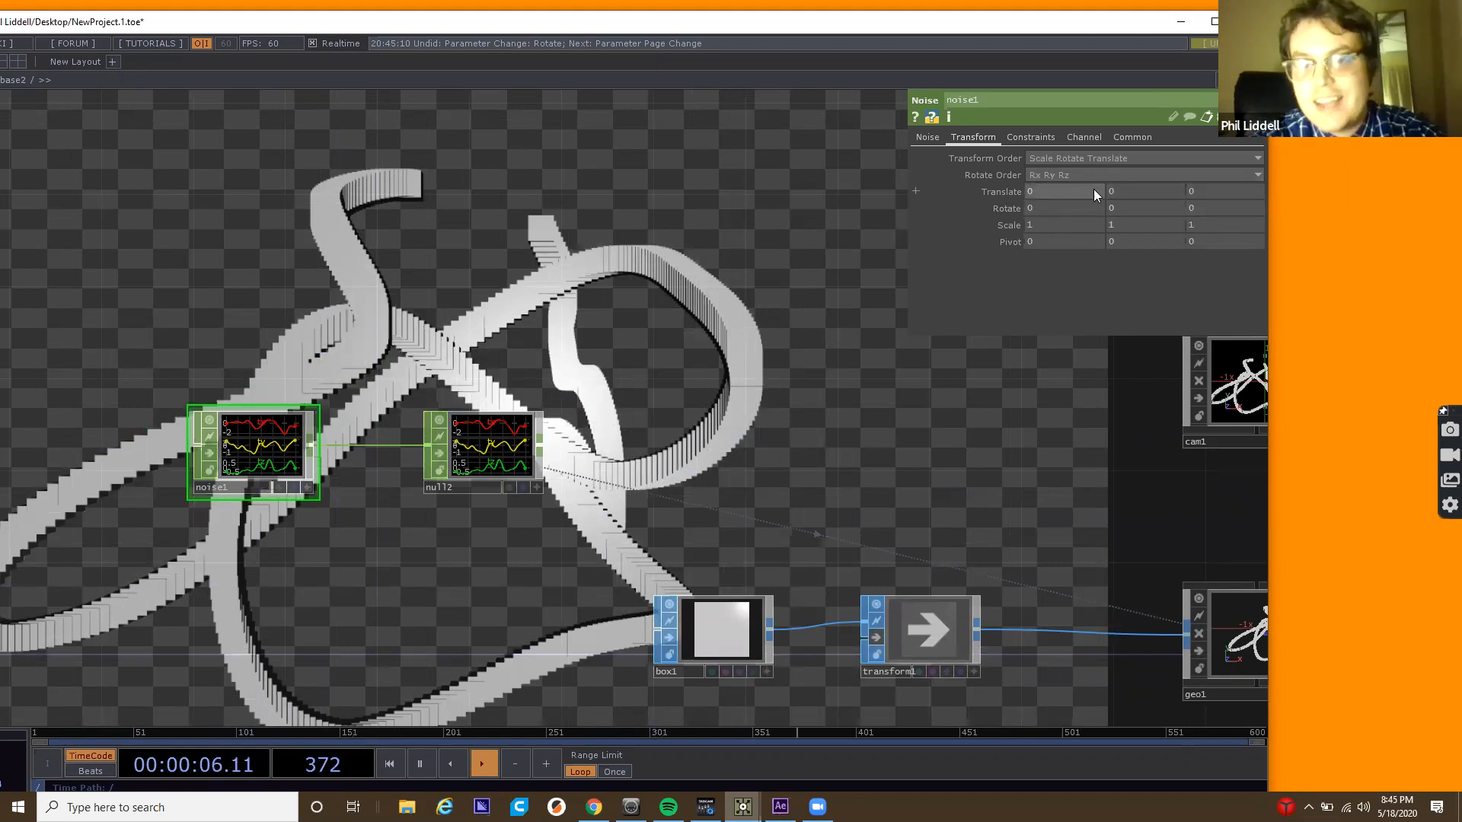
pyautogui.middleClick(1059, 192)
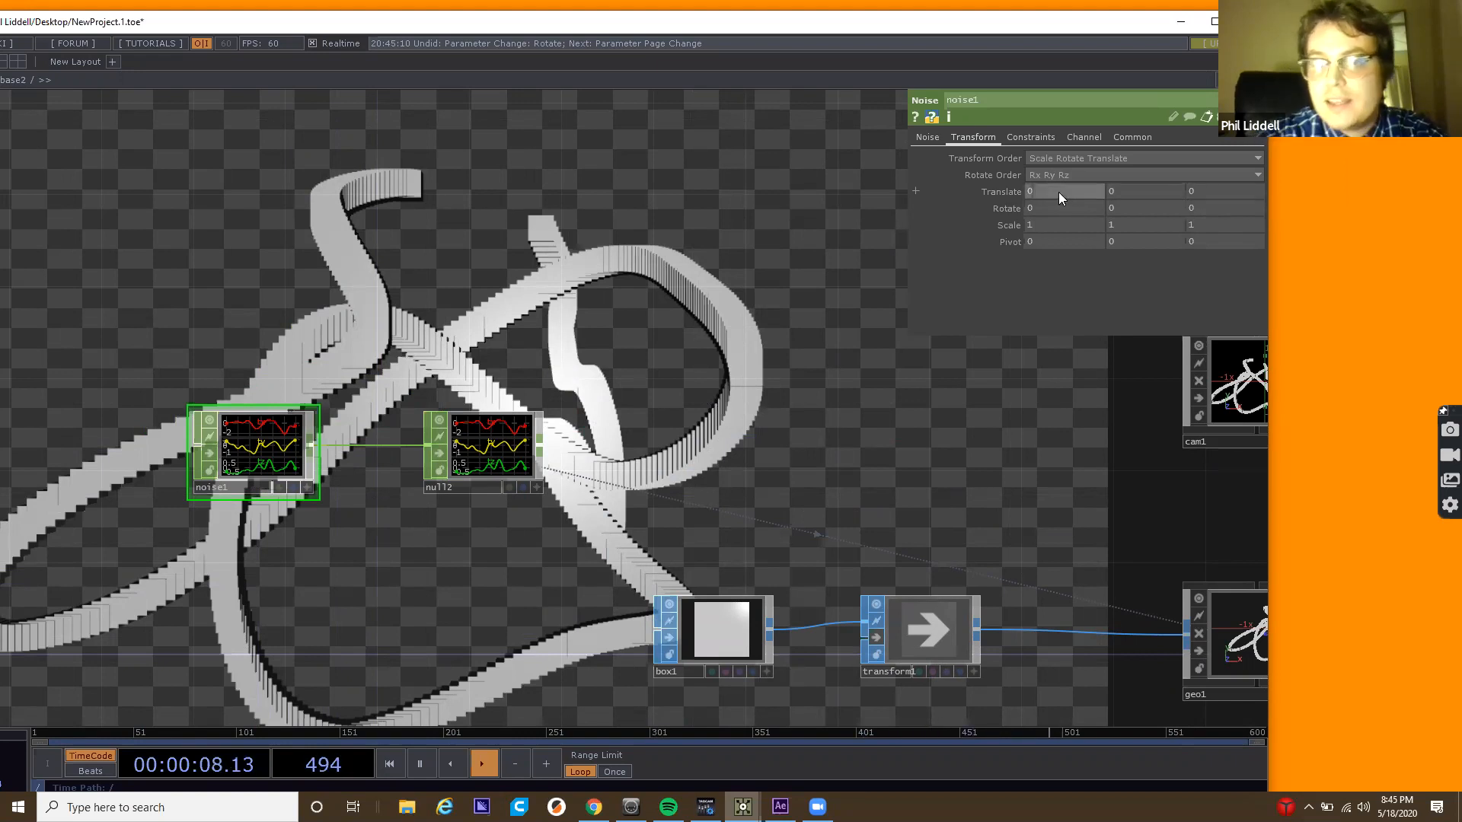
pyautogui.moveTo(1058, 182); pyautogui.dragTo(671, 29, button='middle')
pyautogui.scroll(1, 204, 455)
pyautogui.scroll(5, 205, 455)
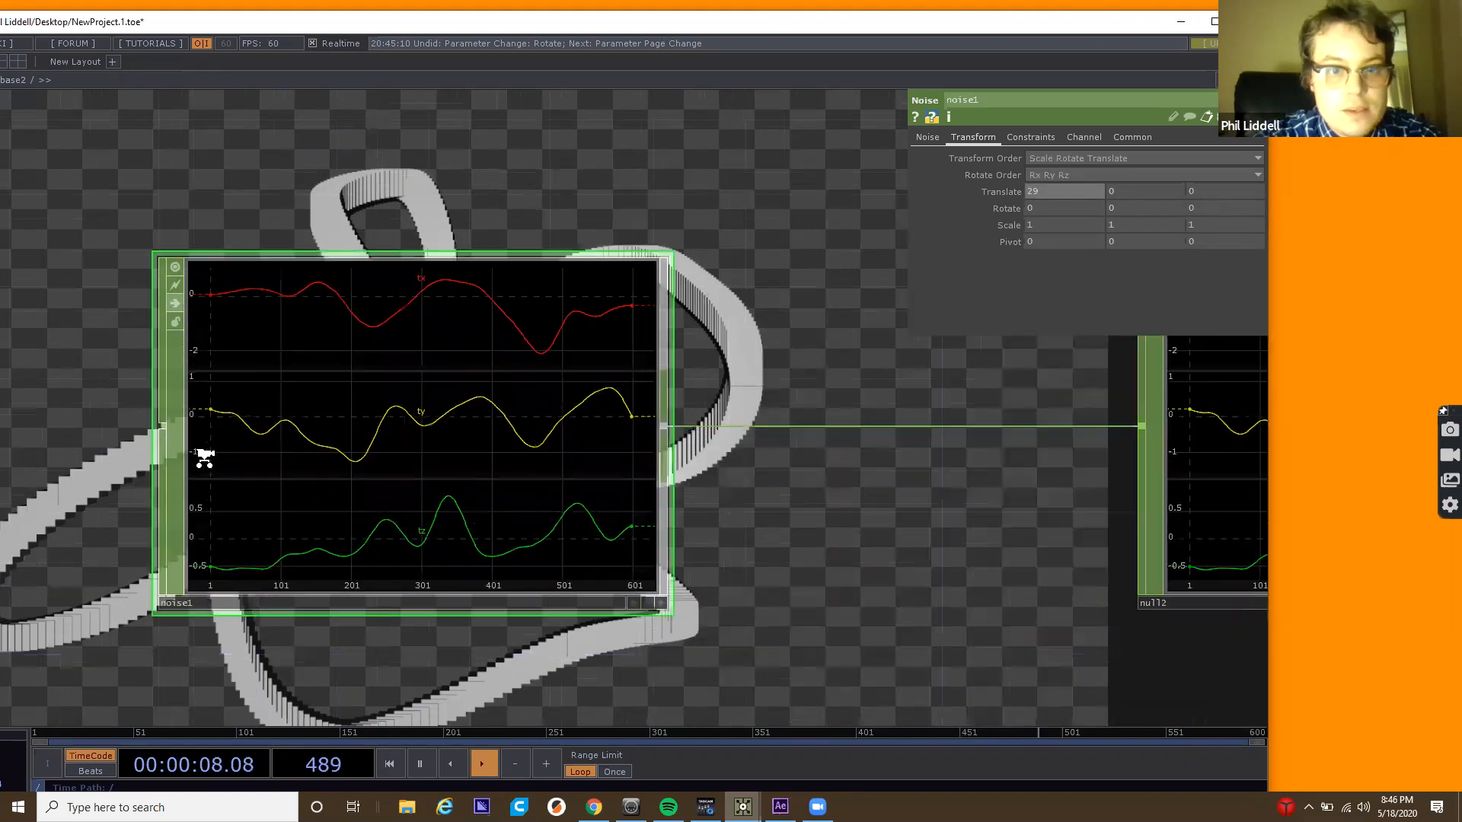
pyautogui.scroll(10, 993, 150)
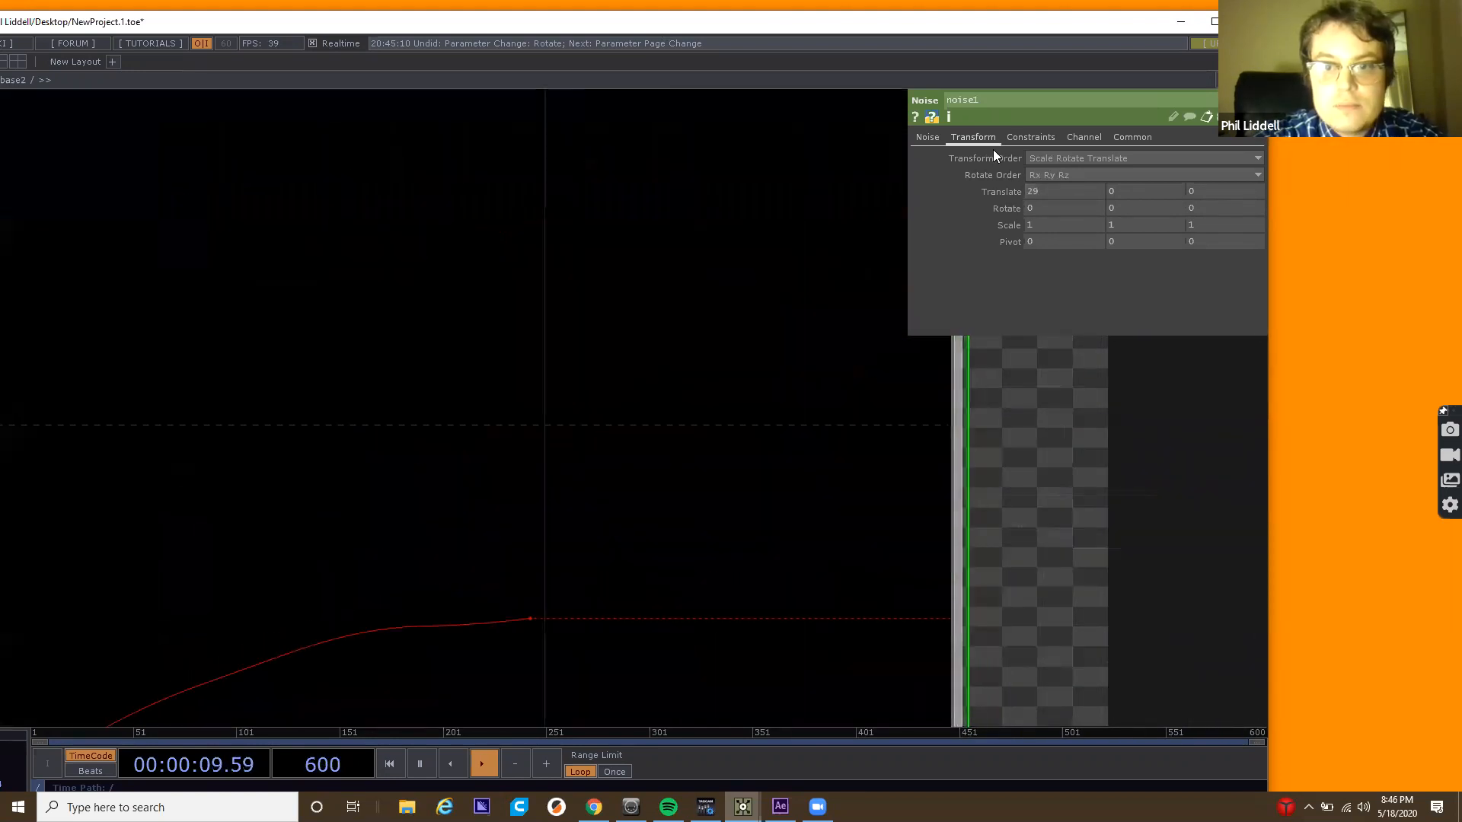
pyautogui.scroll(-3, 712, 458)
pyautogui.scroll(-6, 712, 457)
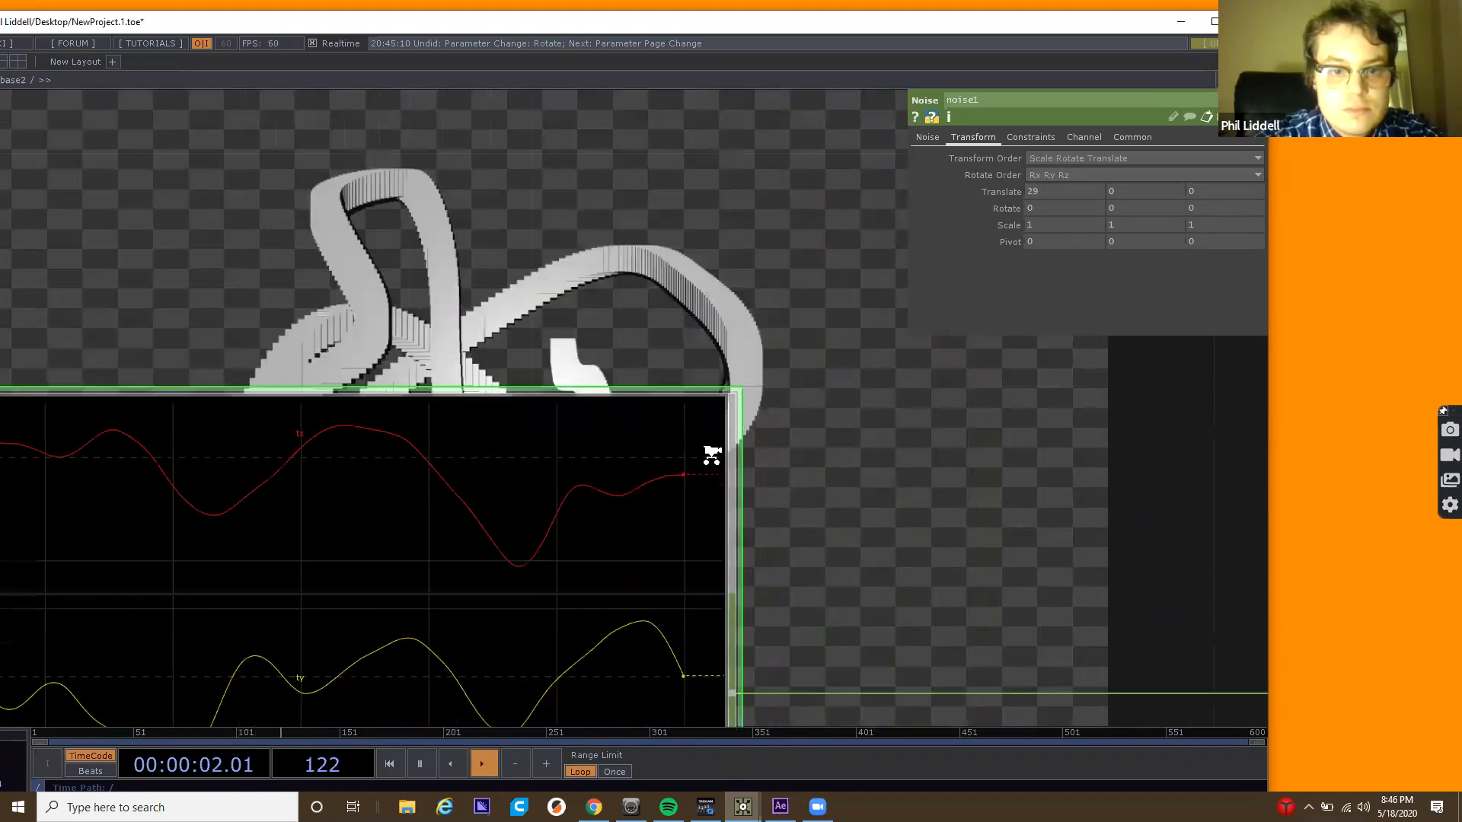
pyautogui.moveTo(827, 346); pyautogui.dragTo(836, 286)
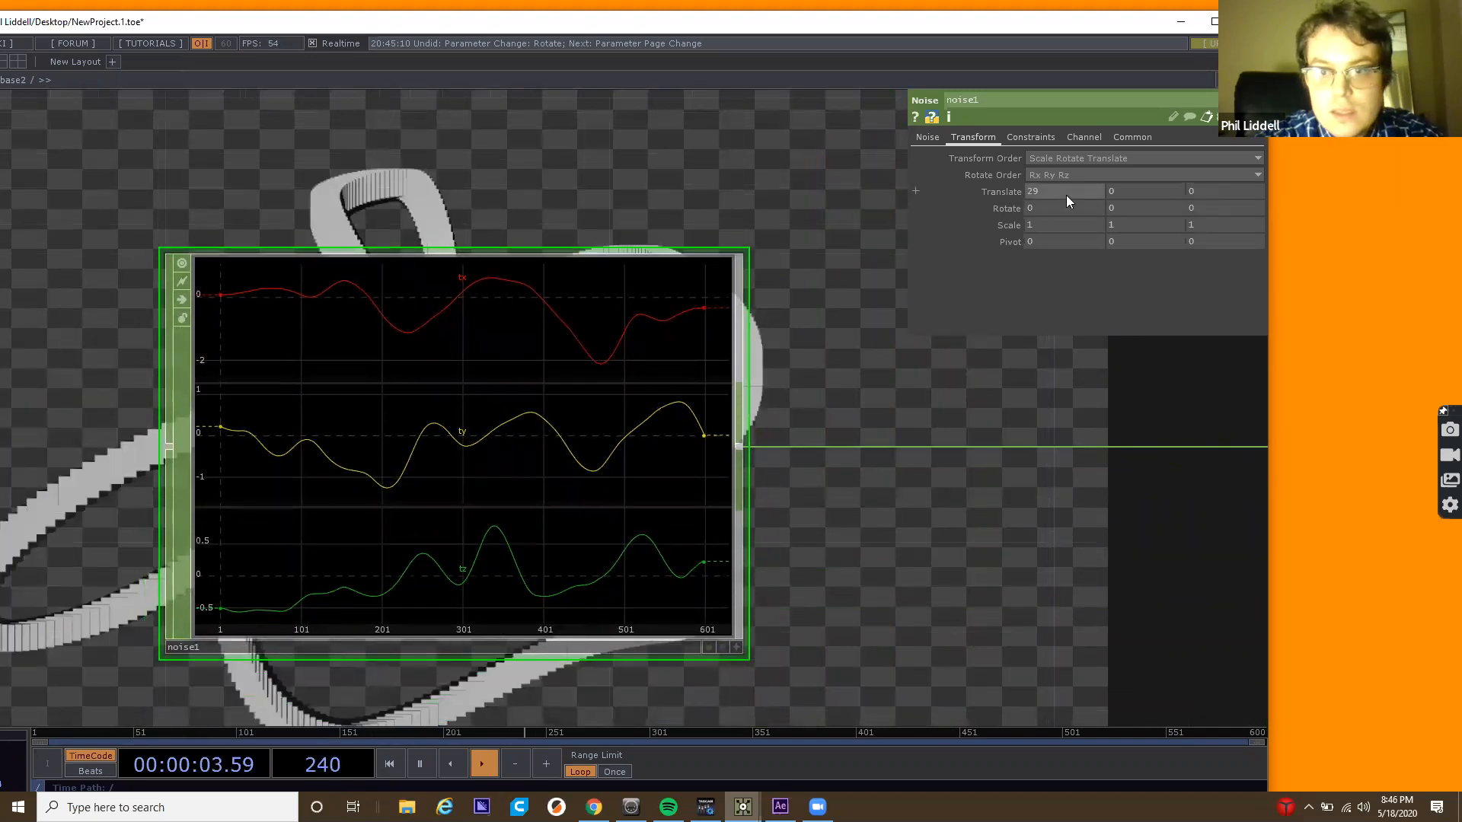
pyautogui.moveTo(1066, 195); pyautogui.dragTo(1203, 178, button='middle')
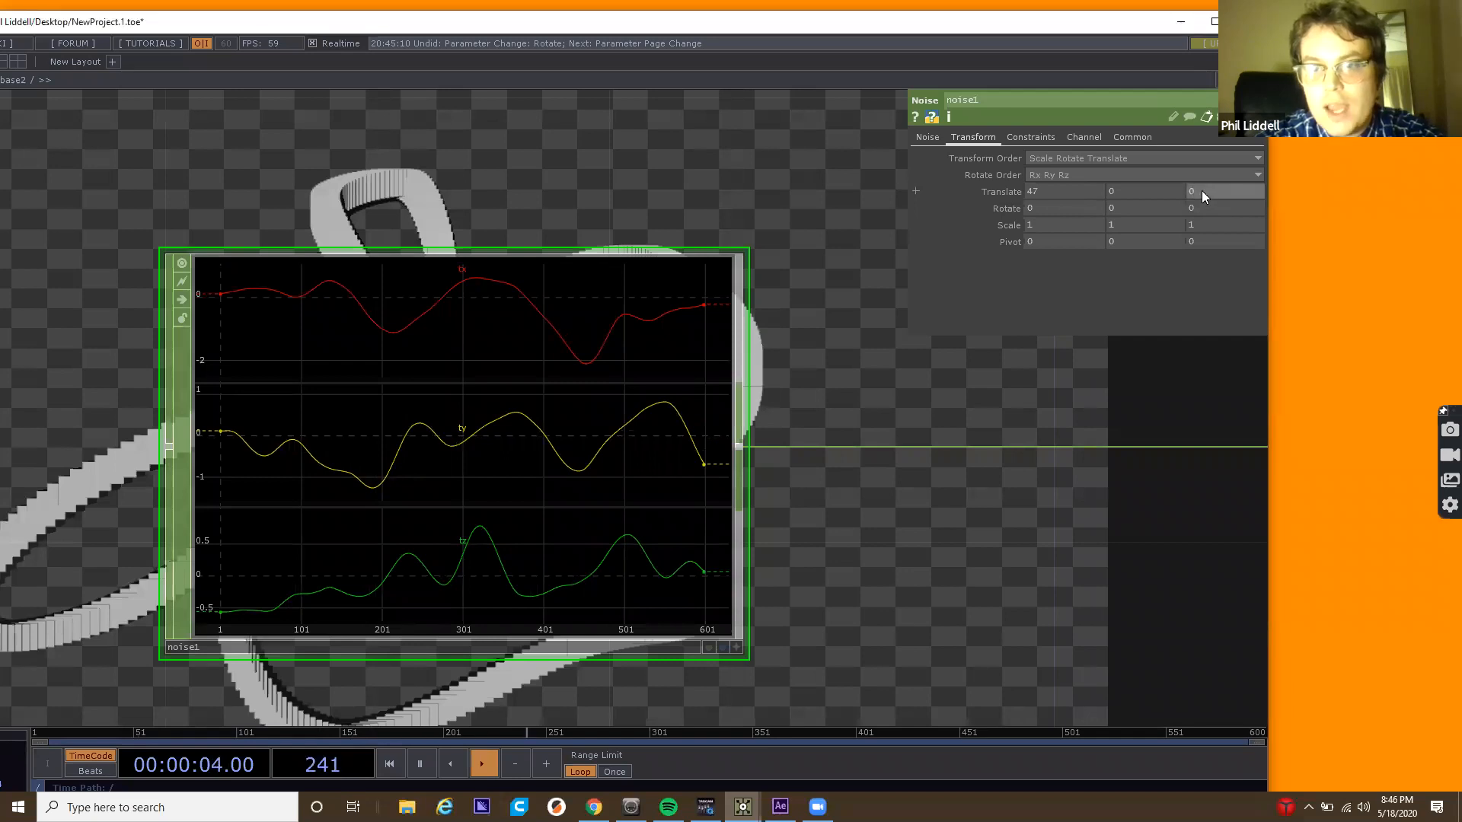
# Animate noise1's Z translate with the expression absTime.seconds.
pyautogui.moveTo(1202, 191); pyautogui.dragTo(1203, 170, button='middle')
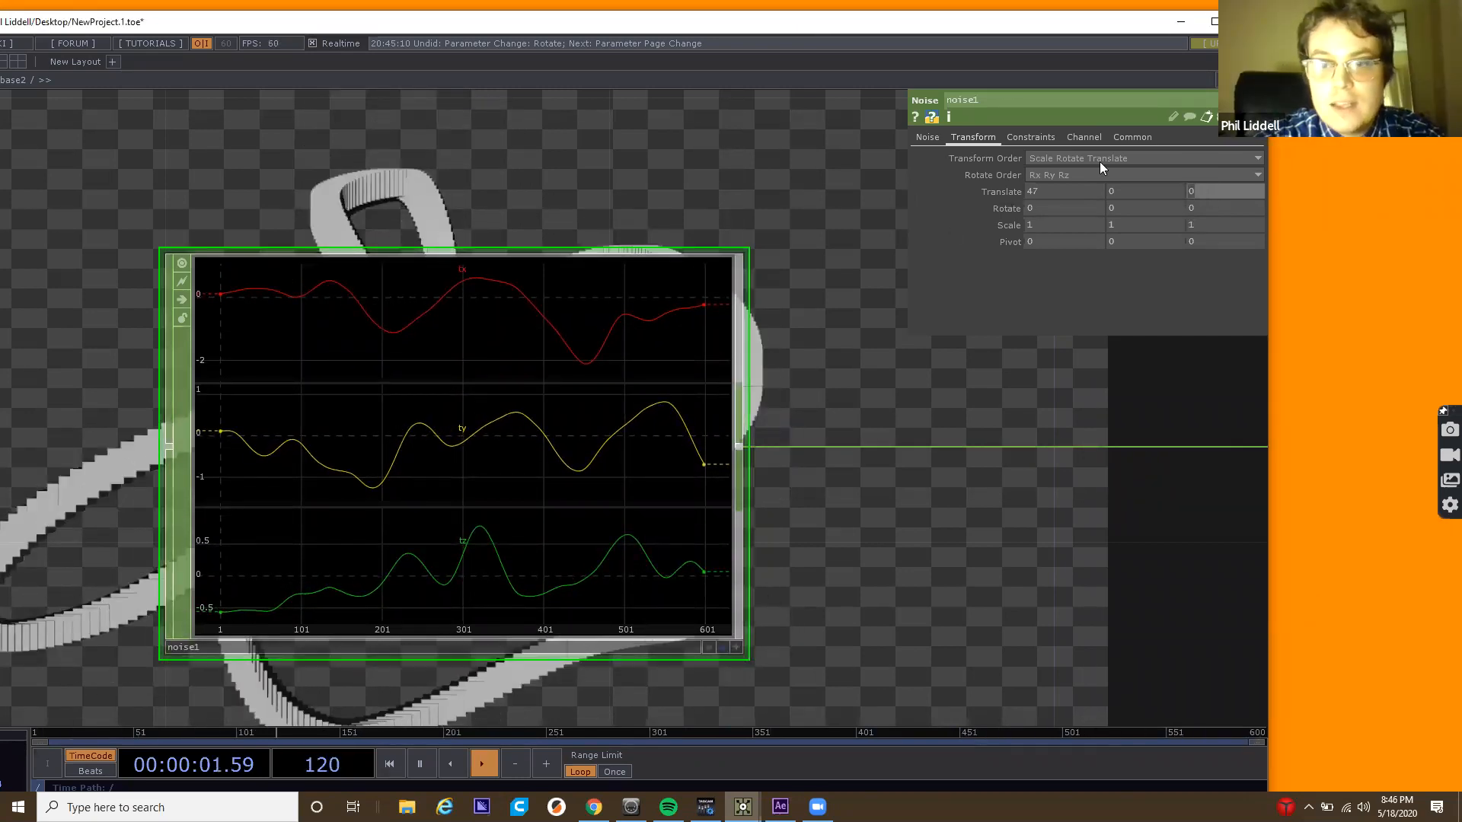
pyautogui.write('abs')
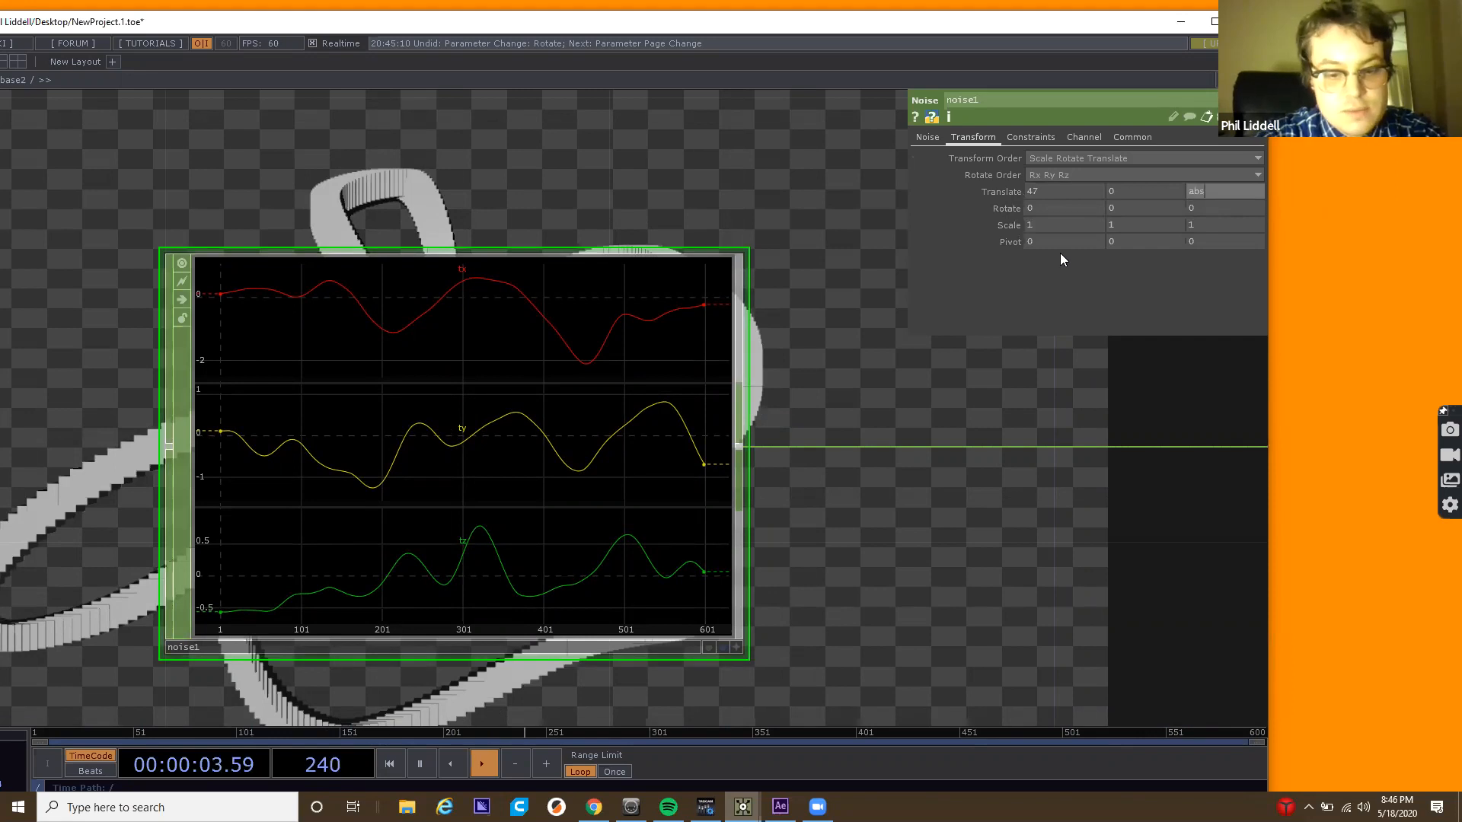
pyautogui.write('Time.seconds')
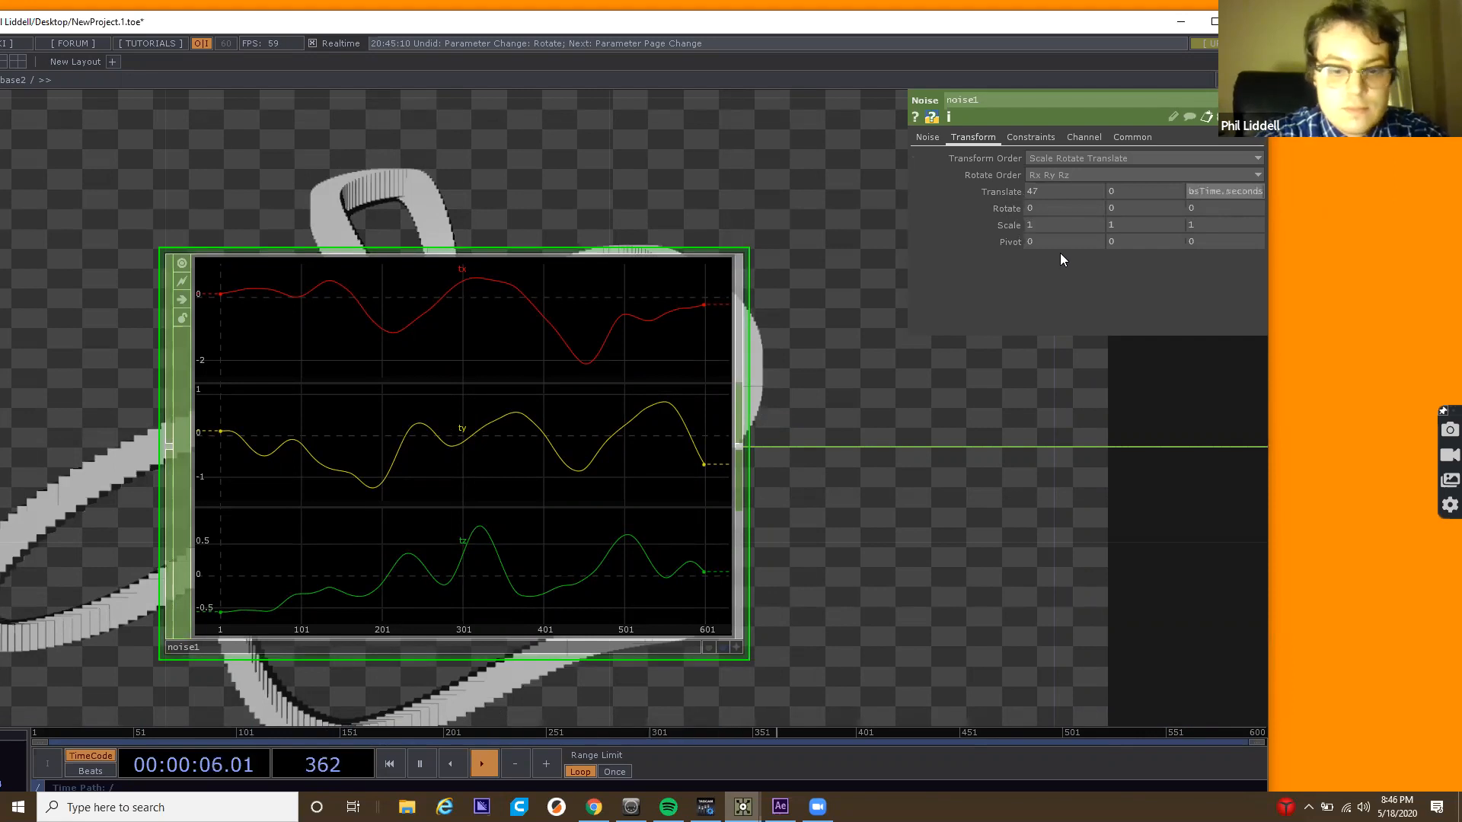
pyautogui.press('Return')
pyautogui.moveTo(519, 554); pyautogui.dragTo(50, 576)
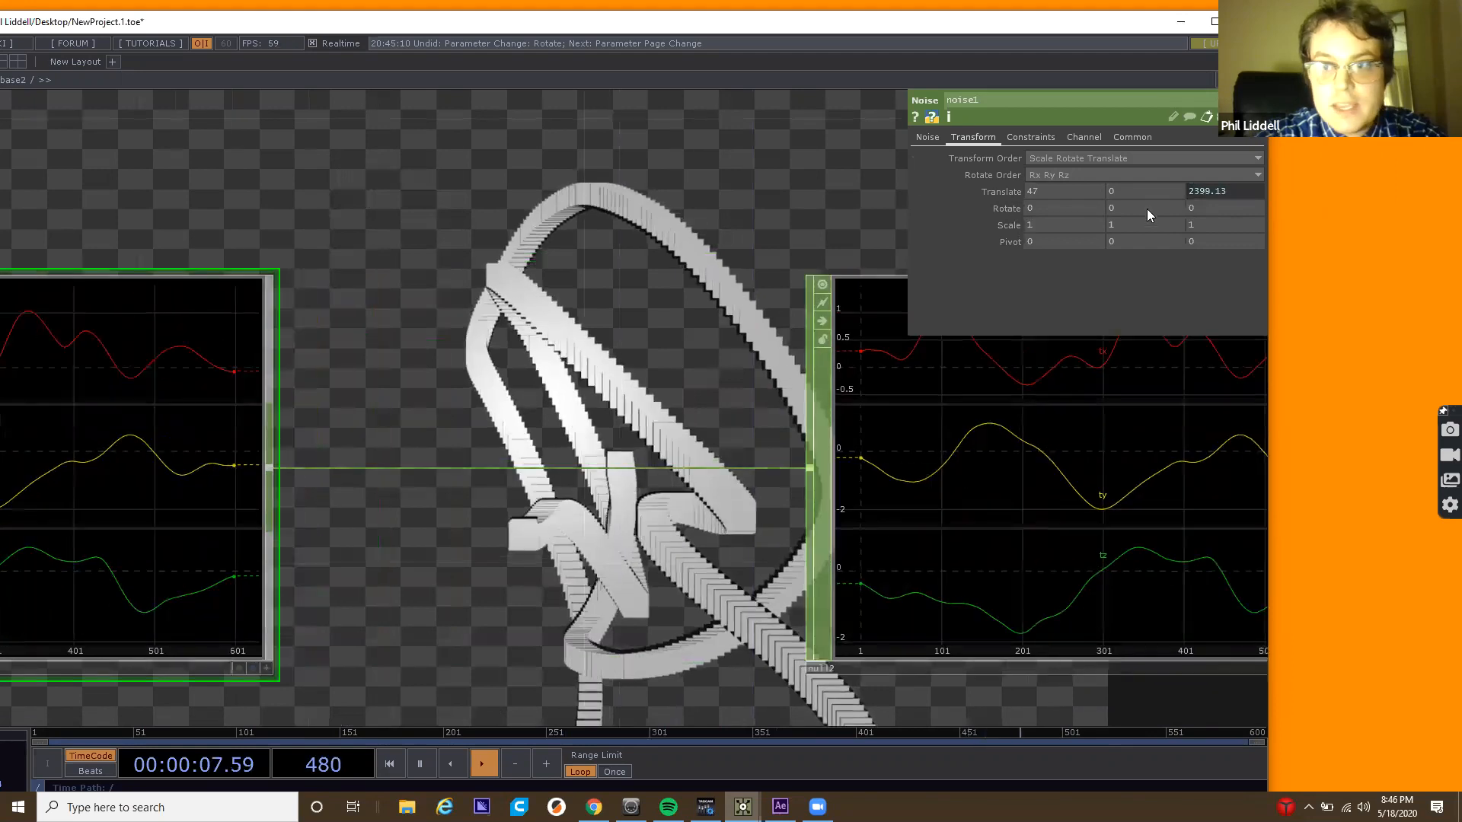
# Speed up noise1's Z motion by changing the Z translate expression to absTime.seconds*13.
pyautogui.click(1203, 192)
pyautogui.write('*13')
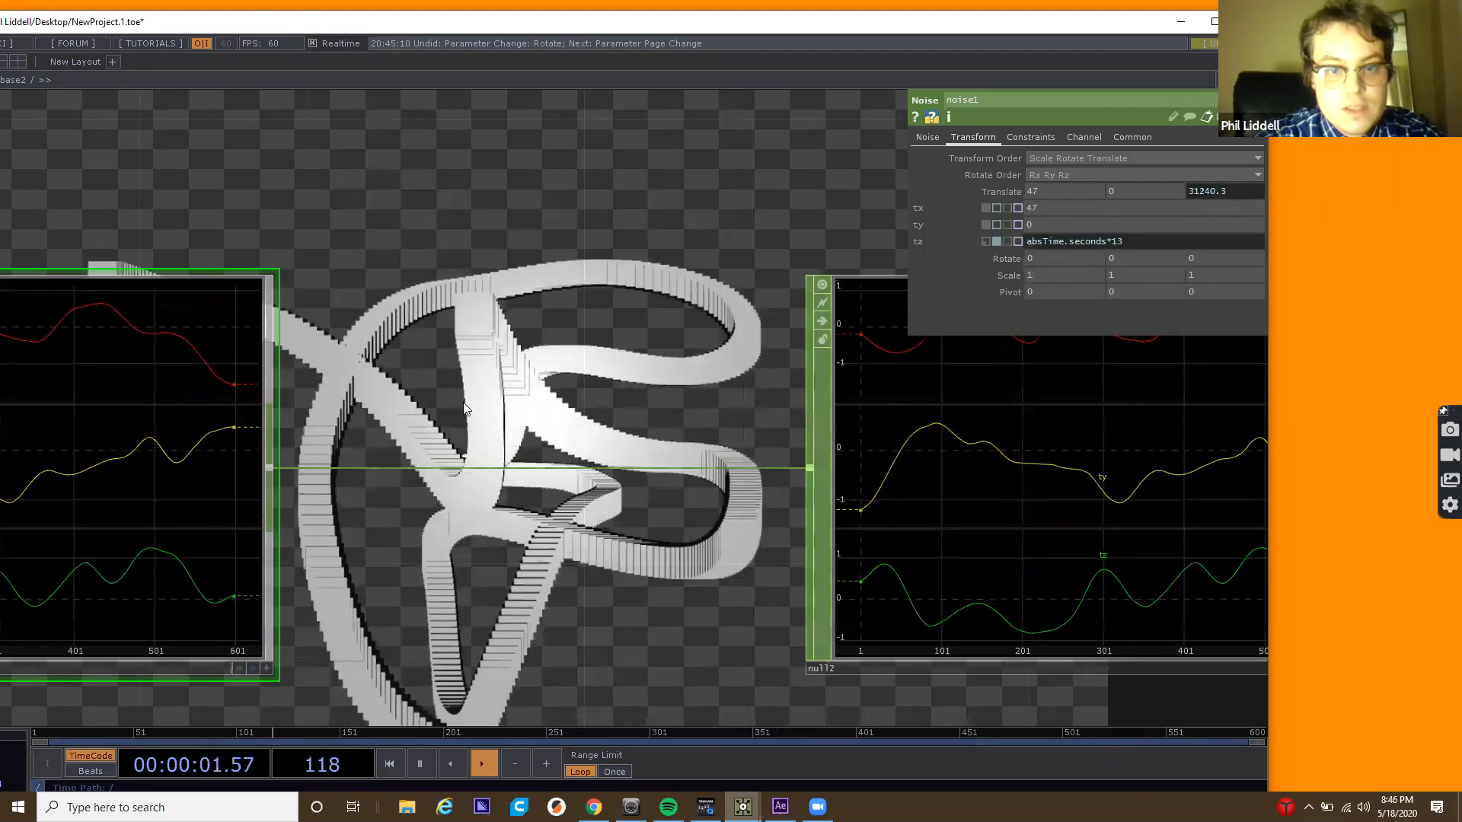
pyautogui.moveTo(481, 399); pyautogui.dragTo(471, 520)
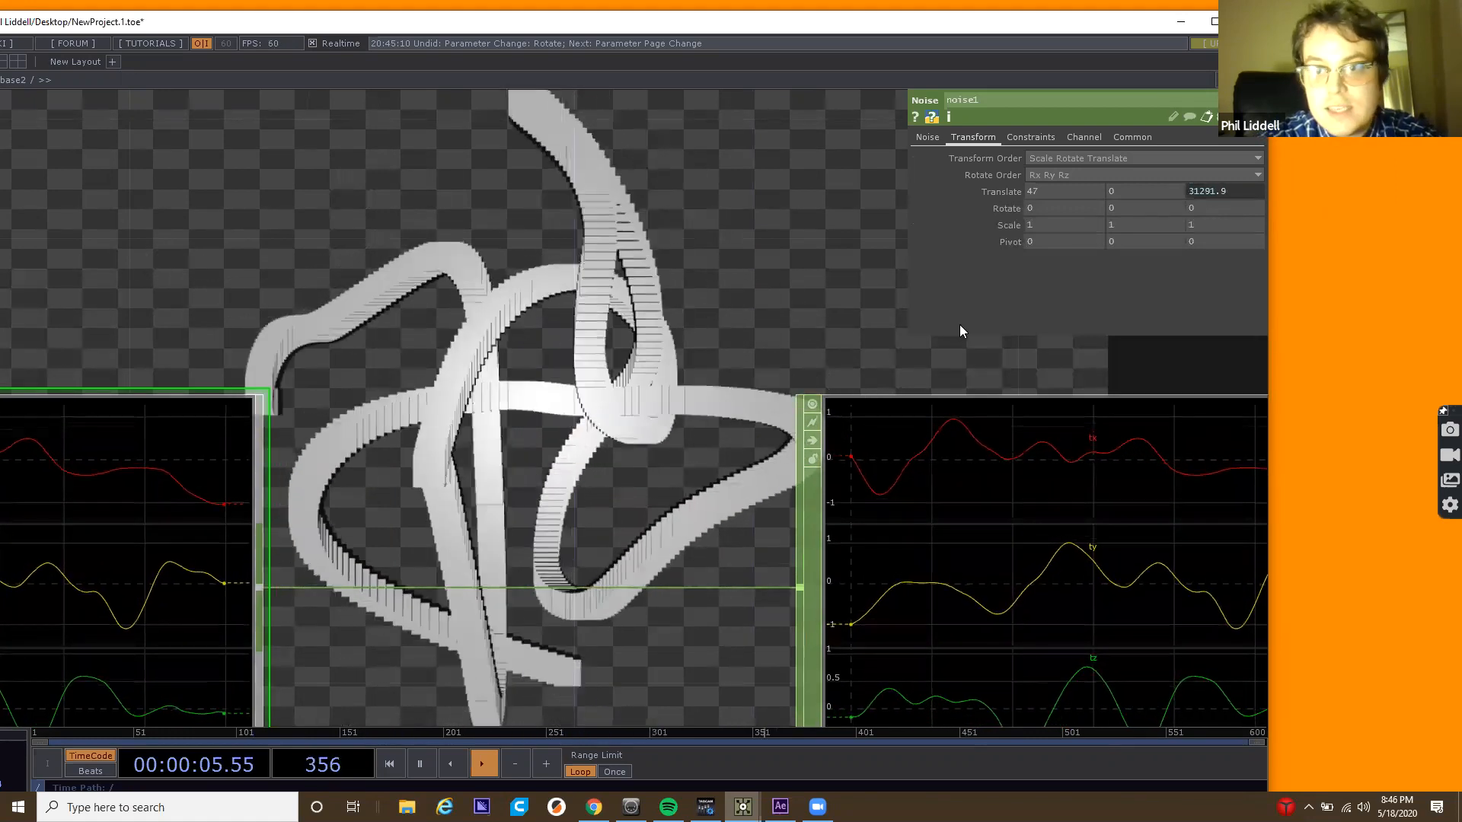
# Move noise1's absTime.seconds*13 expression from the Z translate to the X translate and reset Z to 0.
pyautogui.click(1209, 191)
pyautogui.moveTo(1133, 240); pyautogui.dragTo(718, 231)
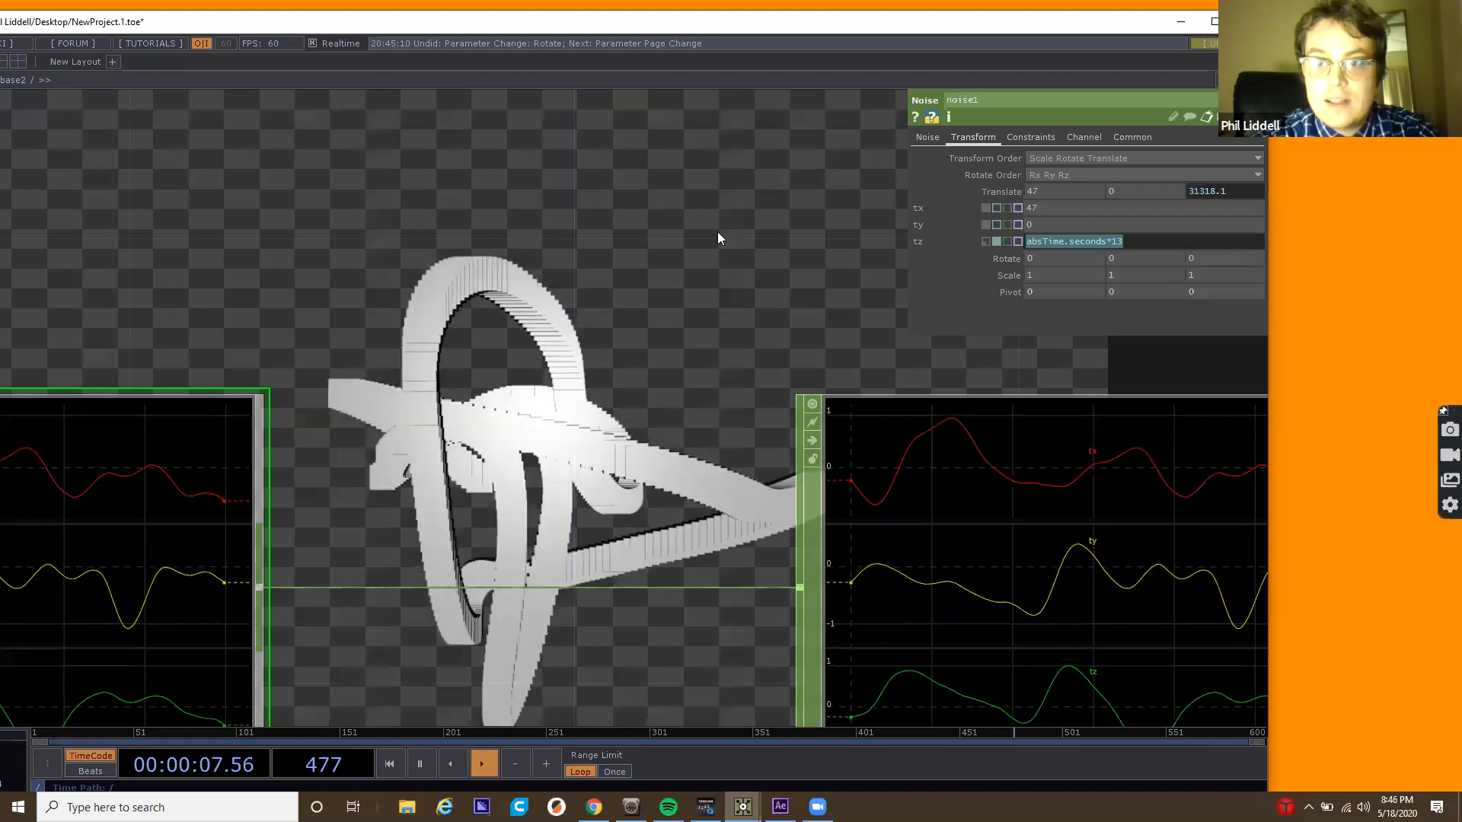
pyautogui.press('BackSpace')
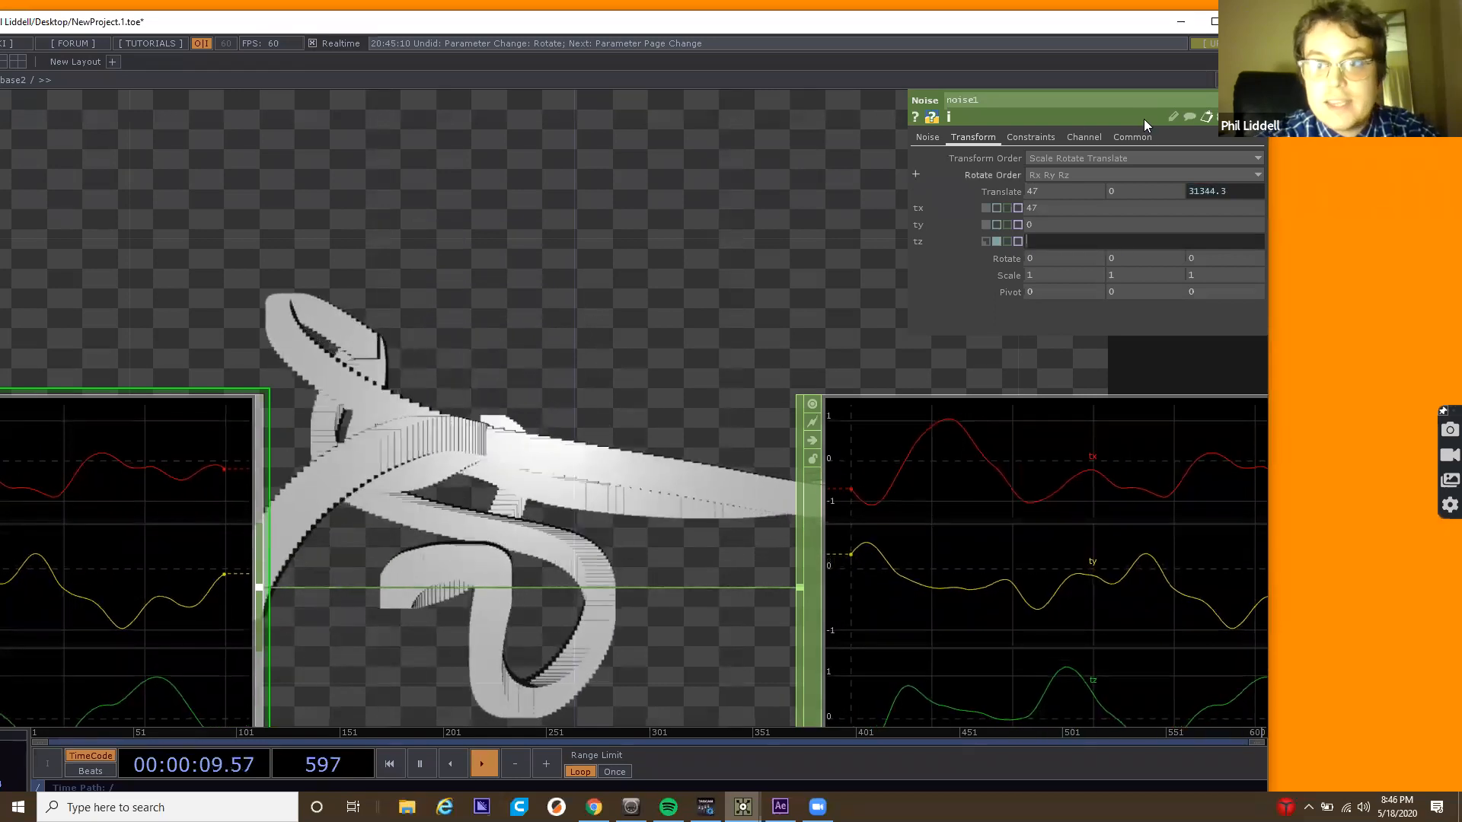
pyautogui.press('Return')
pyautogui.moveTo(983, 199)
# Reposition noise1 farther away from null2 to open up space in the network.
pyautogui.moveTo(647, 284); pyautogui.dragTo(487, 365)
pyautogui.scroll(-6, 454, 260)
pyautogui.moveTo(420, 327); pyautogui.dragTo(502, 345)
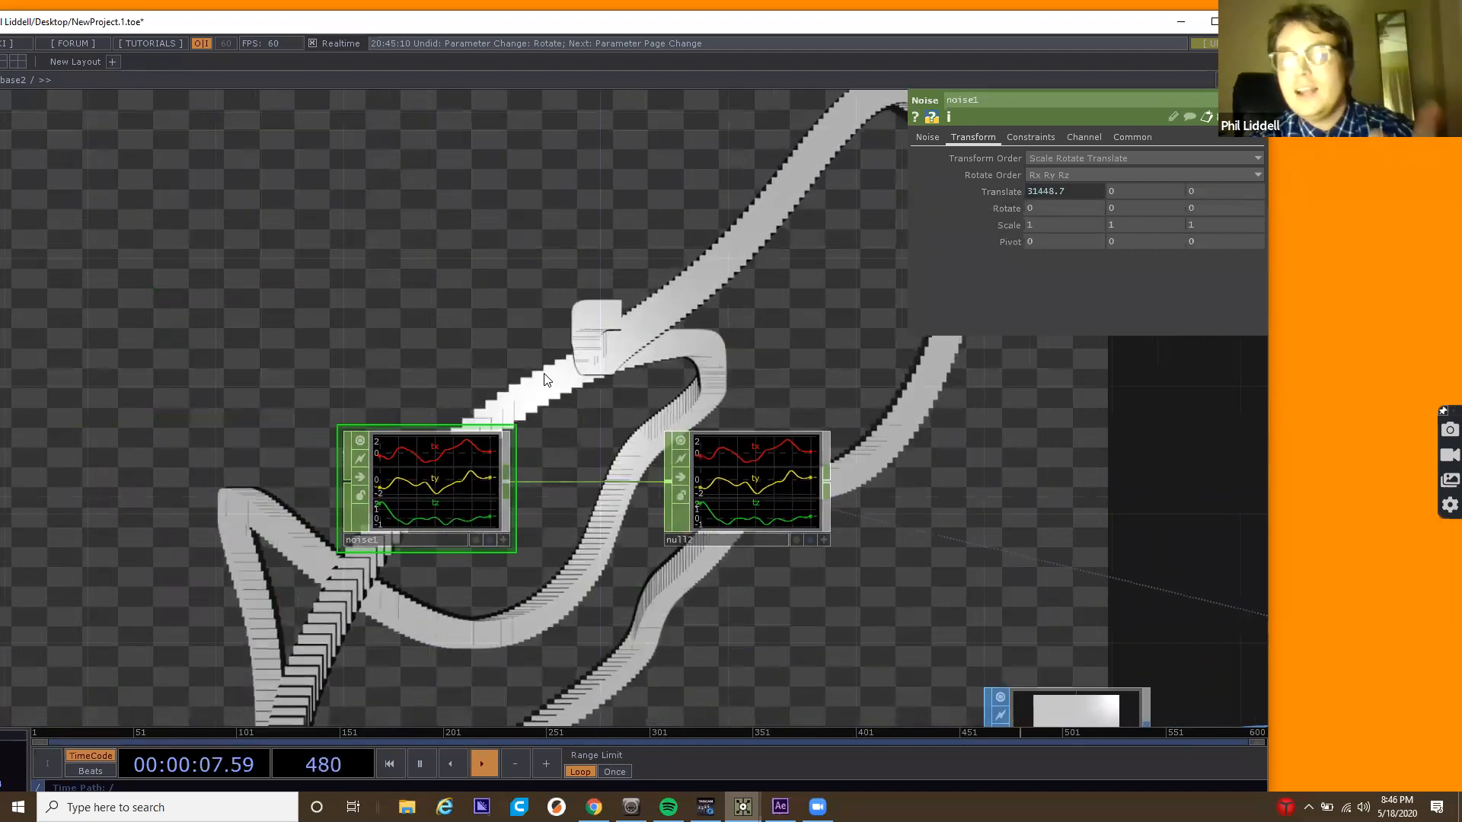
pyautogui.scroll(-3, 501, 346)
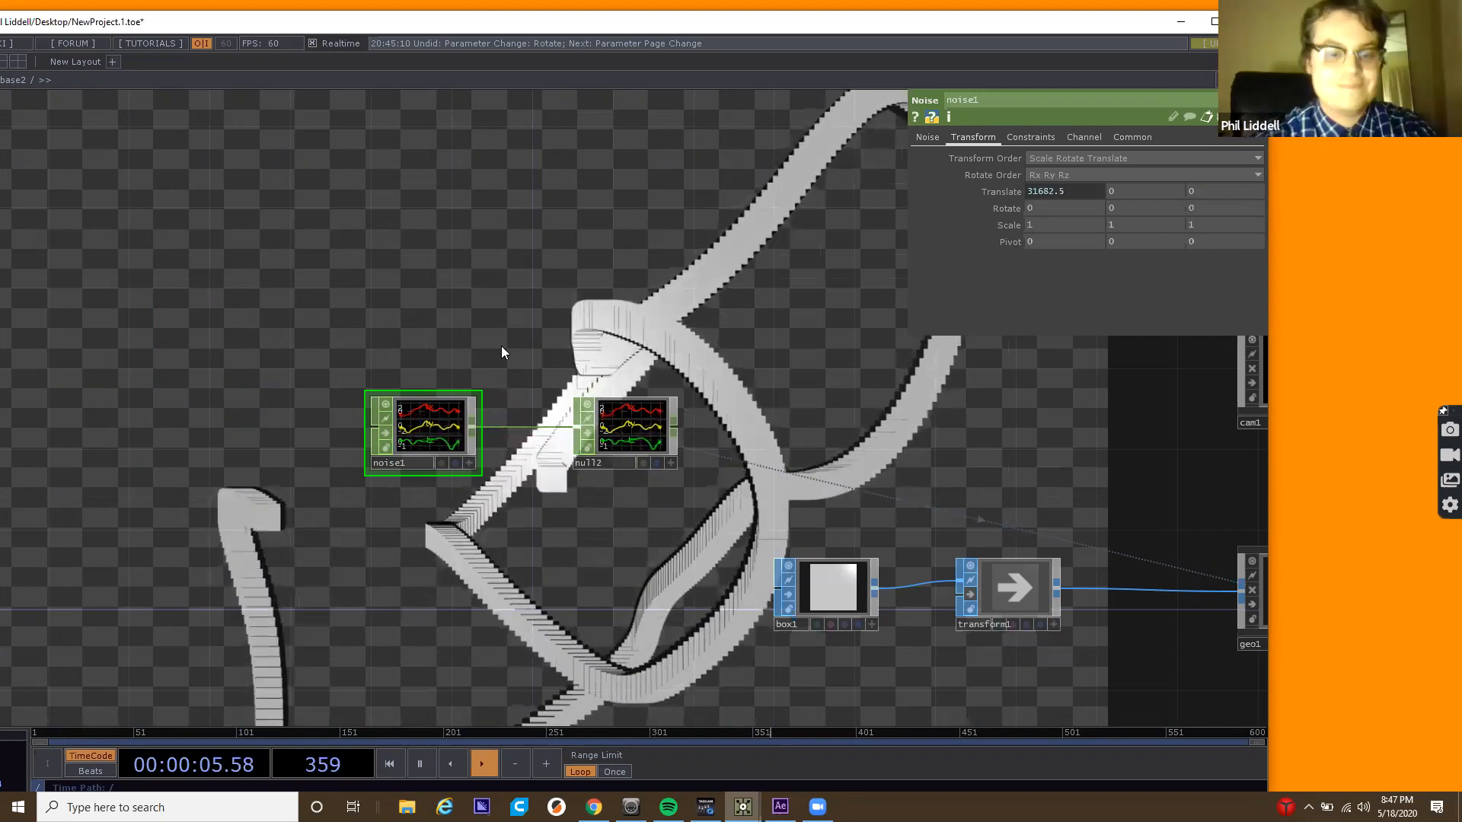
pyautogui.moveTo(331, 290); pyautogui.dragTo(341, 345)
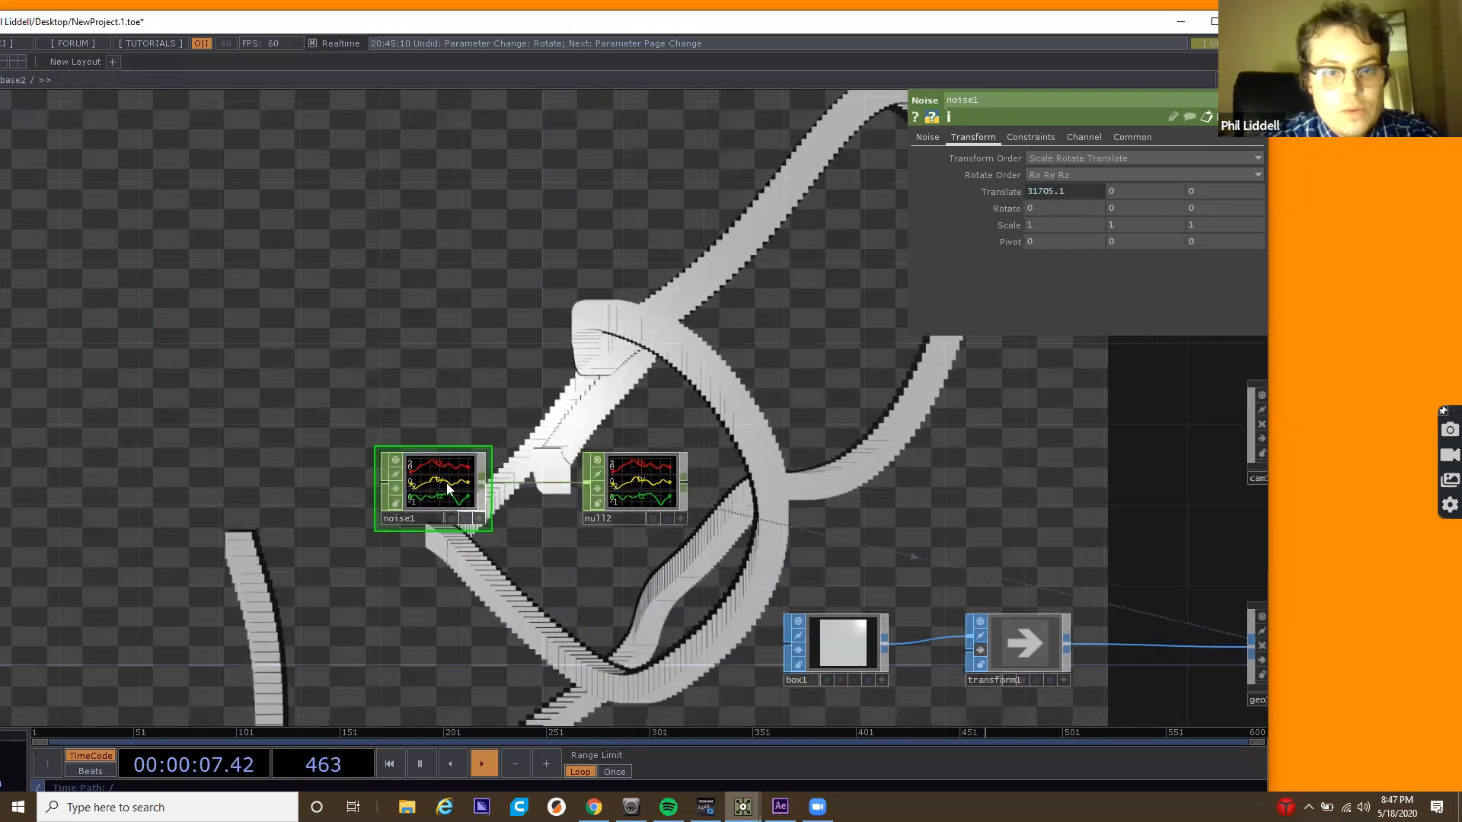
pyautogui.moveTo(437, 491); pyautogui.dragTo(236, 491)
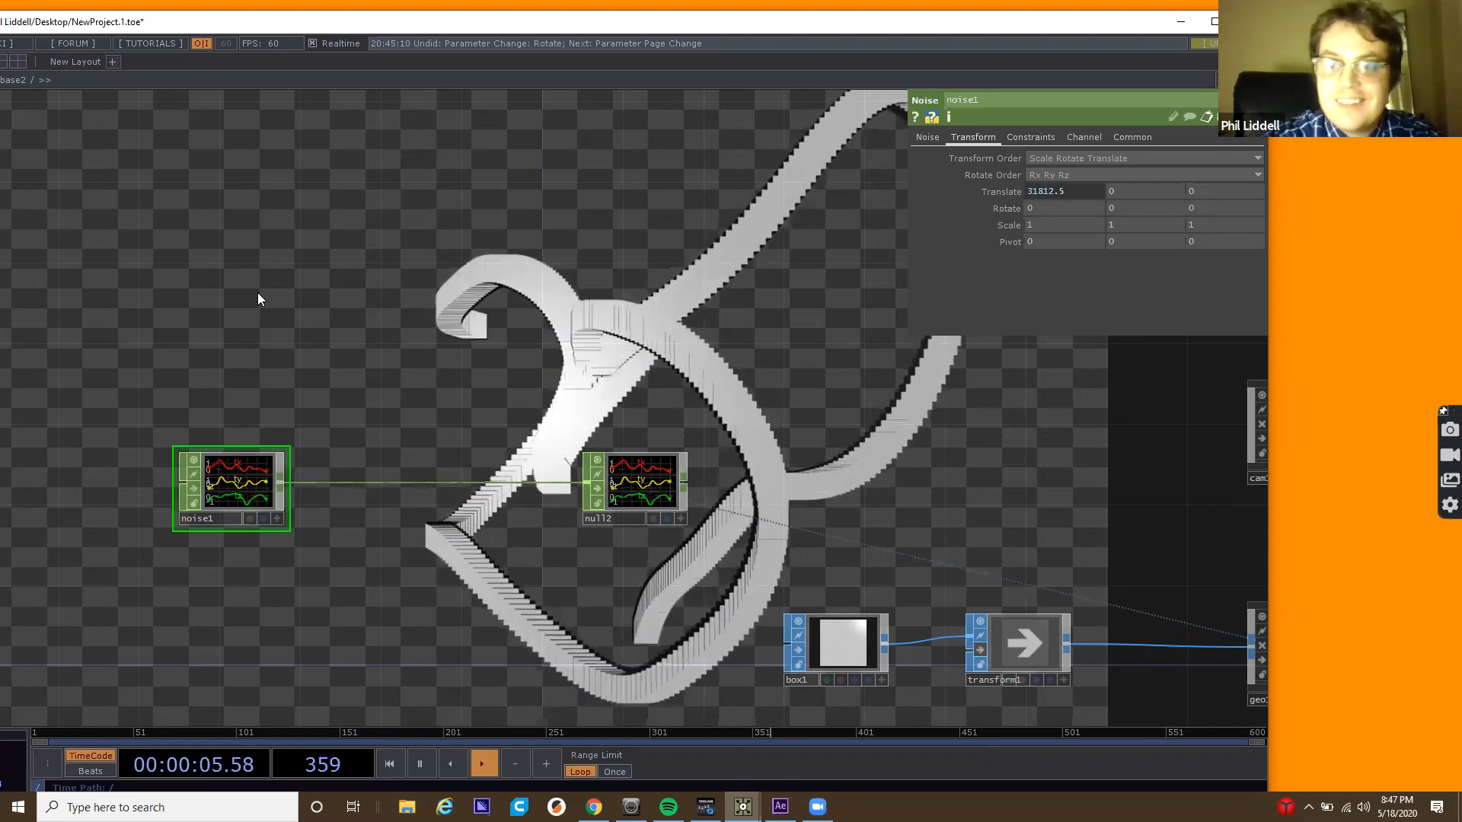
# Add a Slider COMP in the empty area above noise1.
pyautogui.press('Tab')
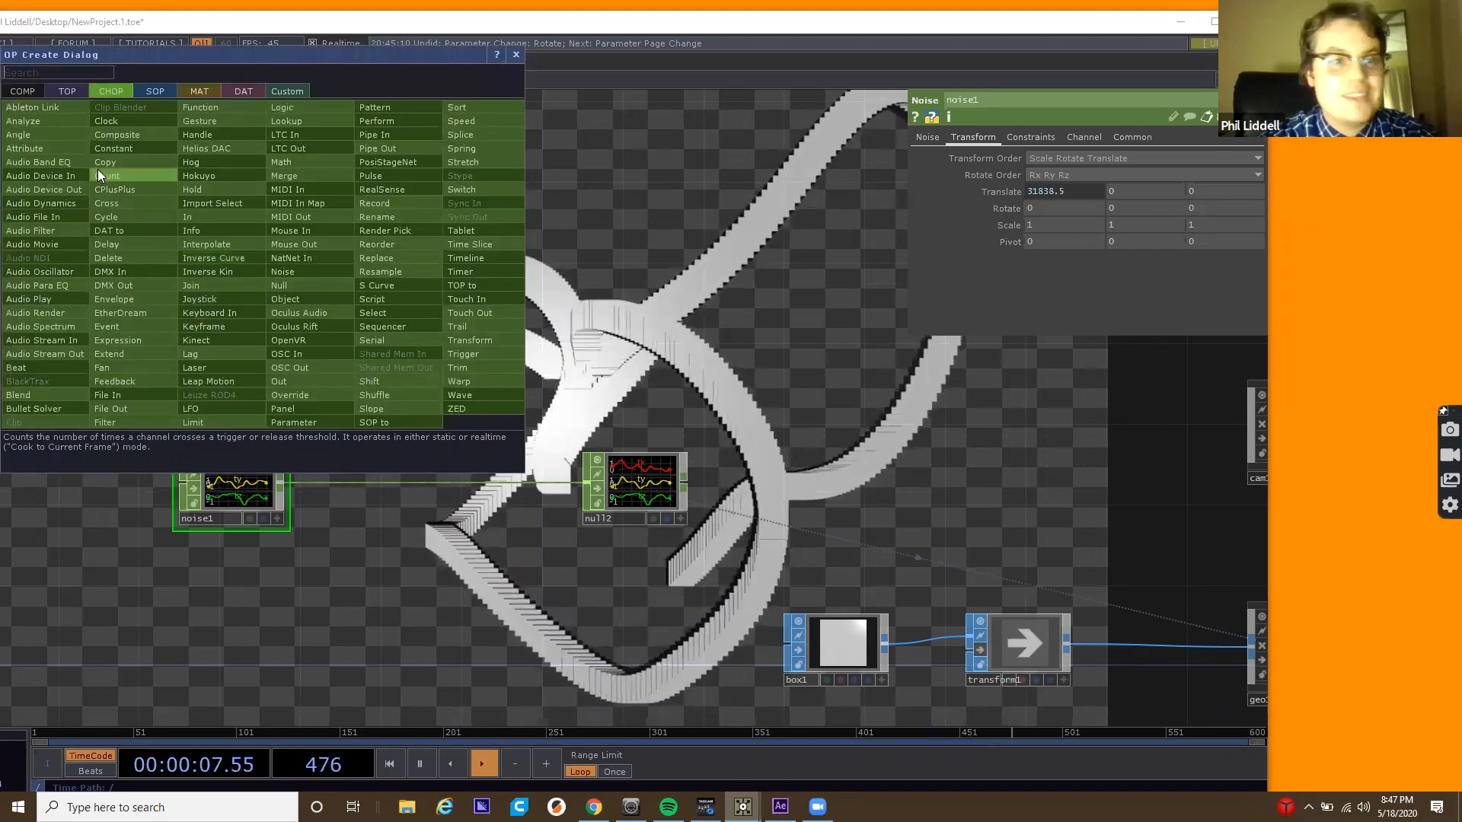
pyautogui.click(23, 91)
pyautogui.write('sli')
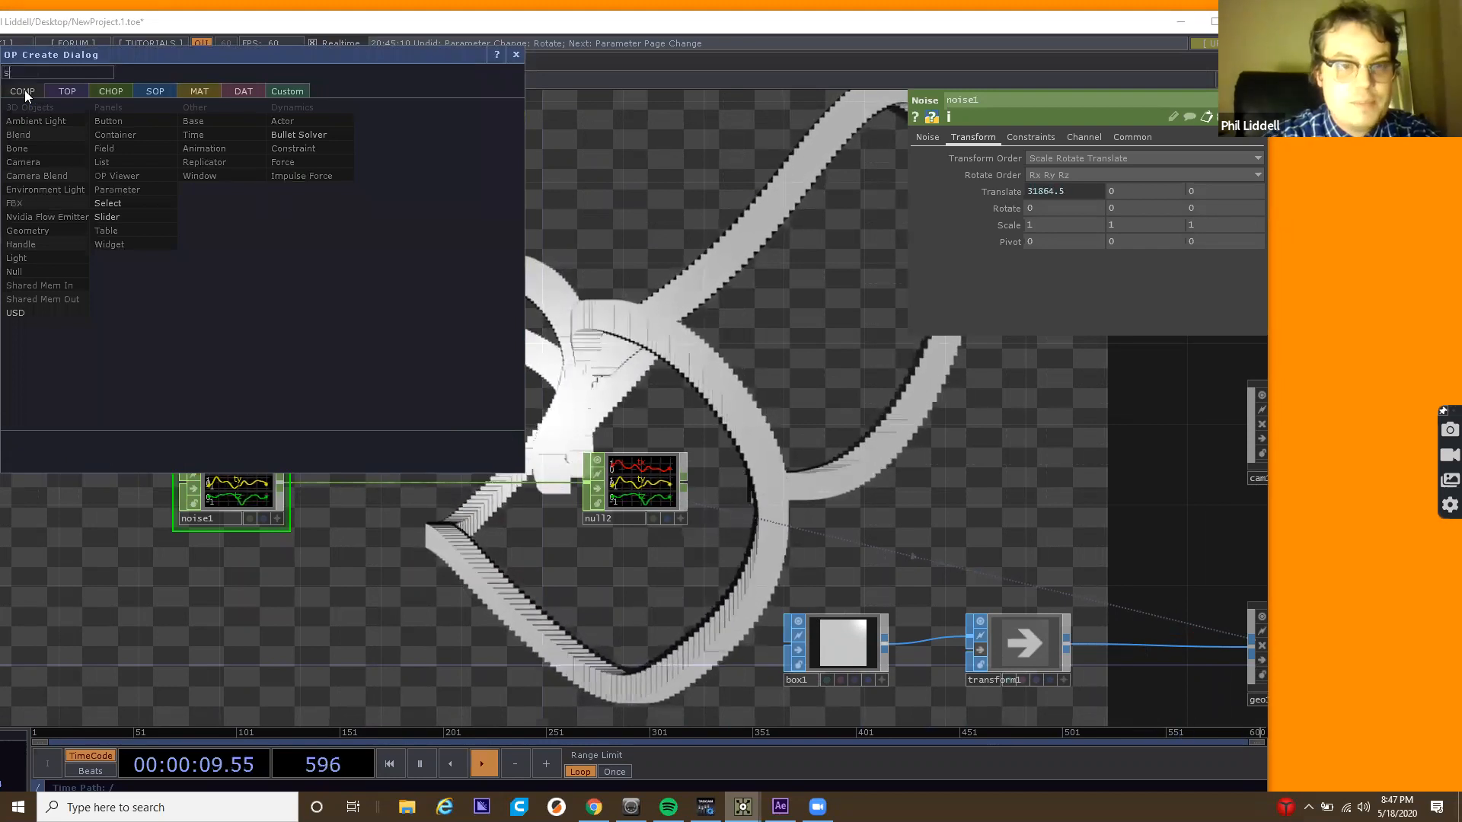
pyautogui.click(124, 216)
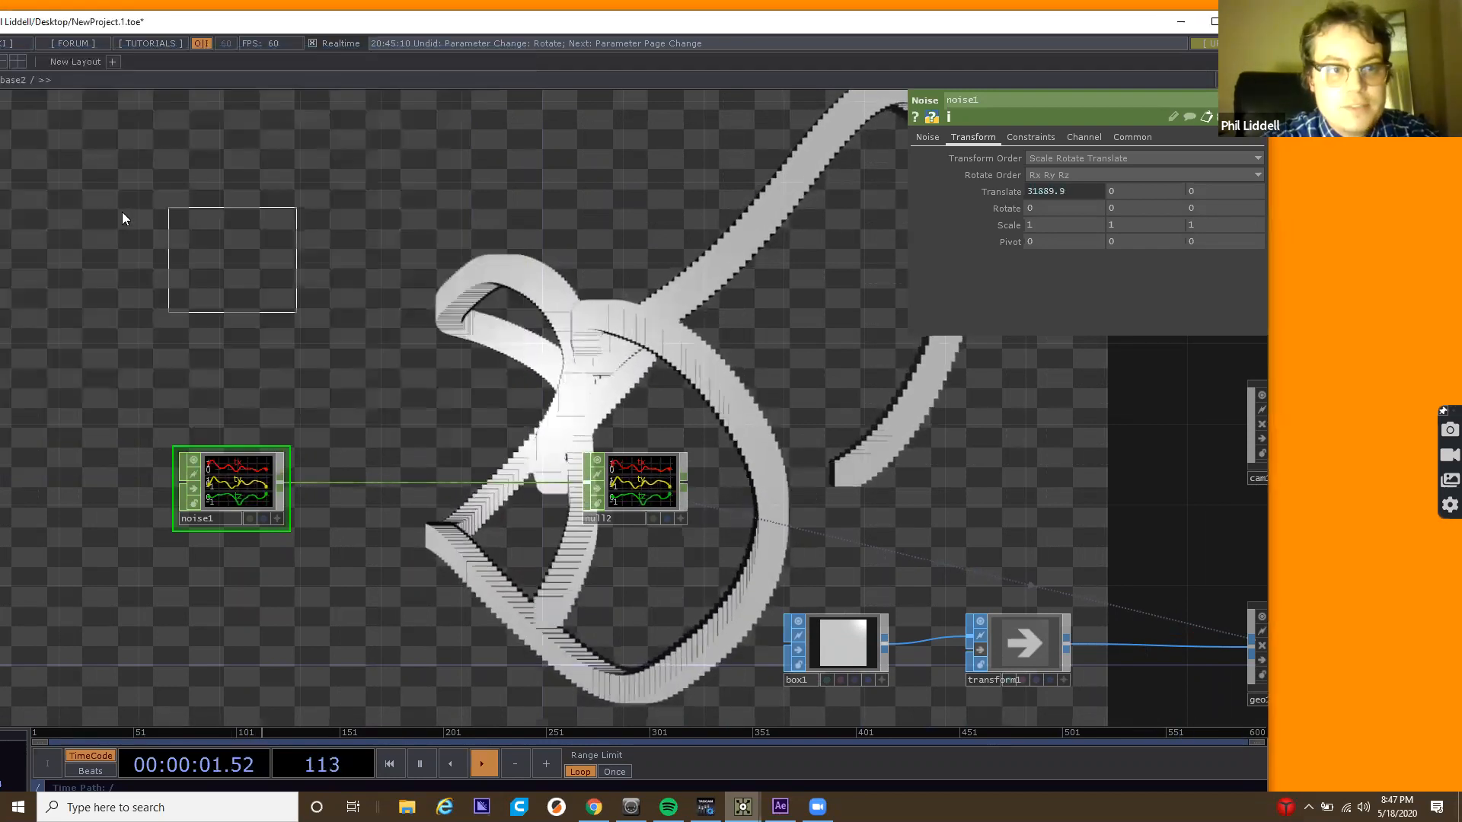
pyautogui.click(137, 247)
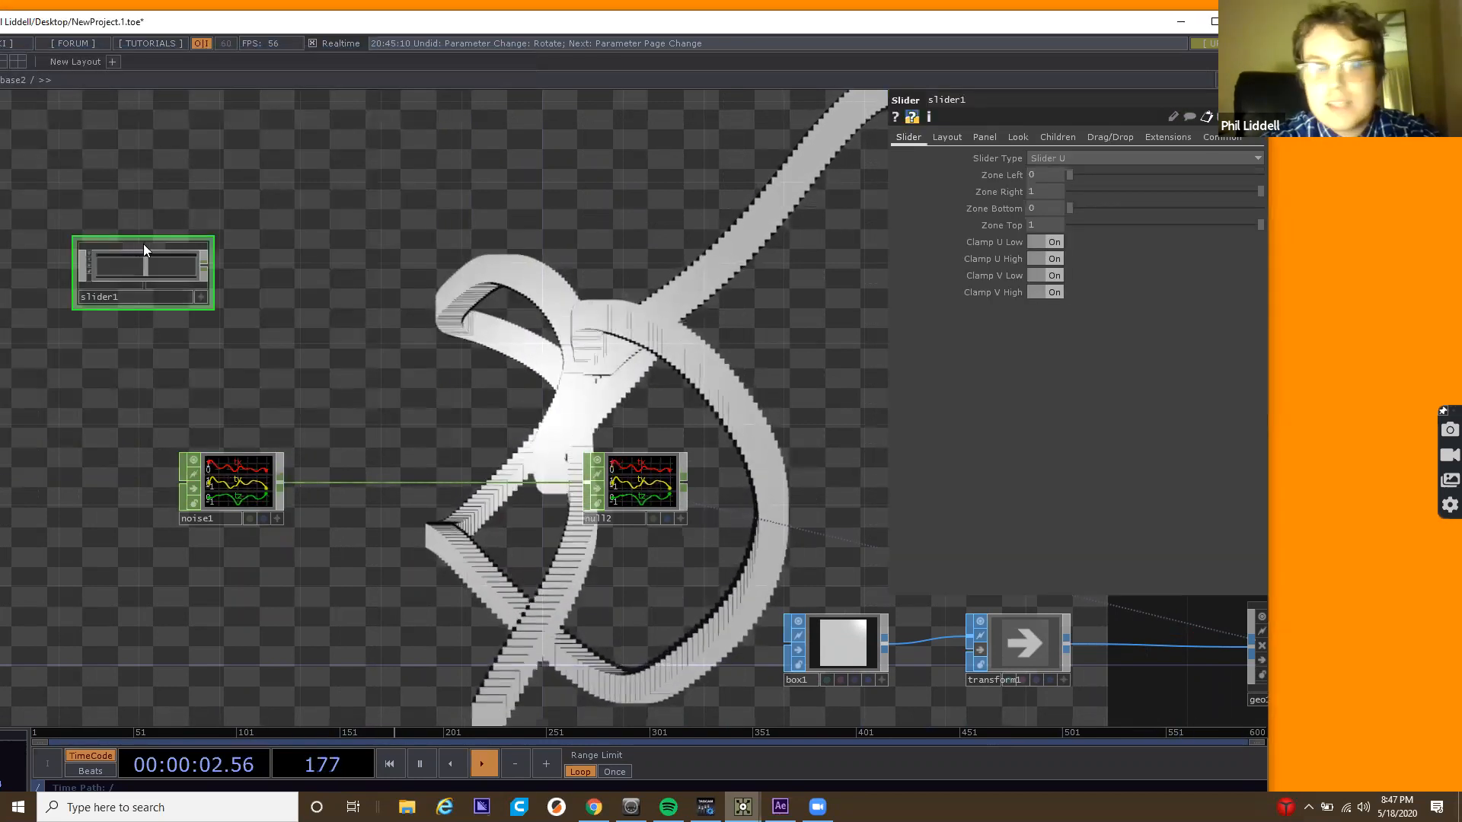
# Connect a new Lag CHOP to slider1's output and place it beside the slider.
pyautogui.rightClick(210, 265)
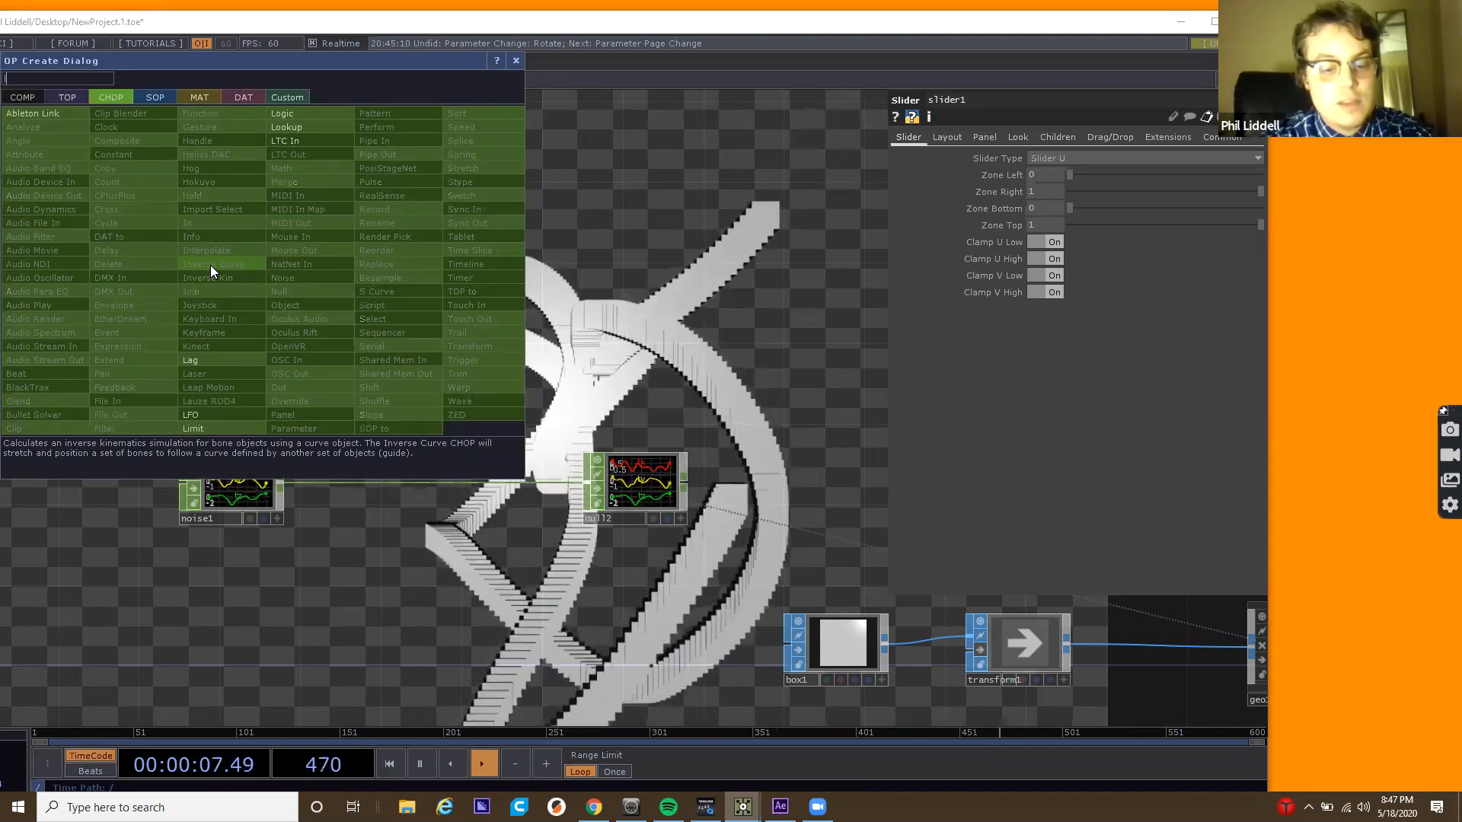
pyautogui.click(216, 353)
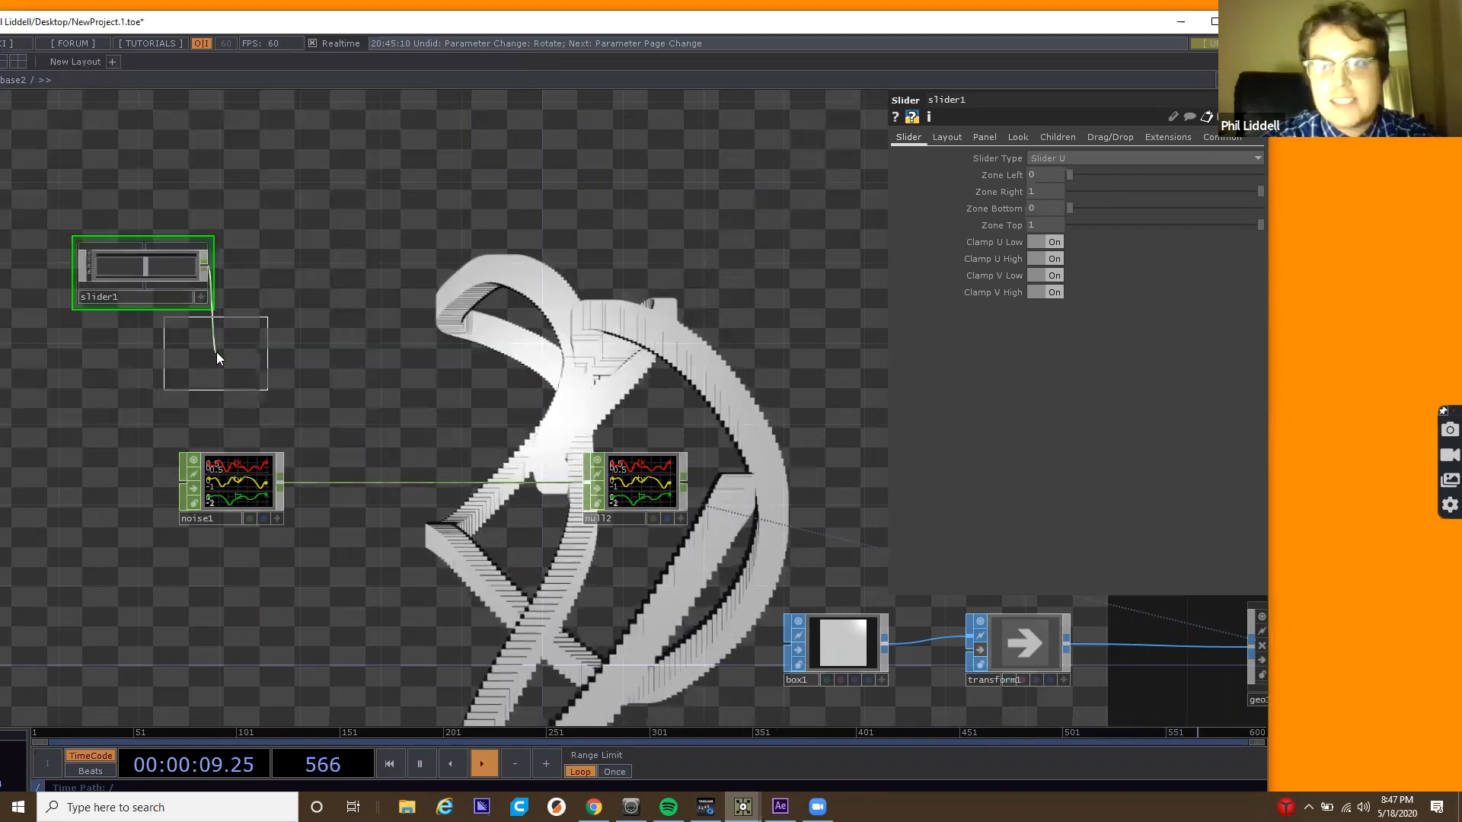
pyautogui.click(331, 267)
# Make slider1's viewer interactive, try the slider and leave it at about 0.41, with lag1 moved slightly closer to it.
pyautogui.click(201, 297)
pyautogui.moveTo(115, 268); pyautogui.dragTo(252, 277)
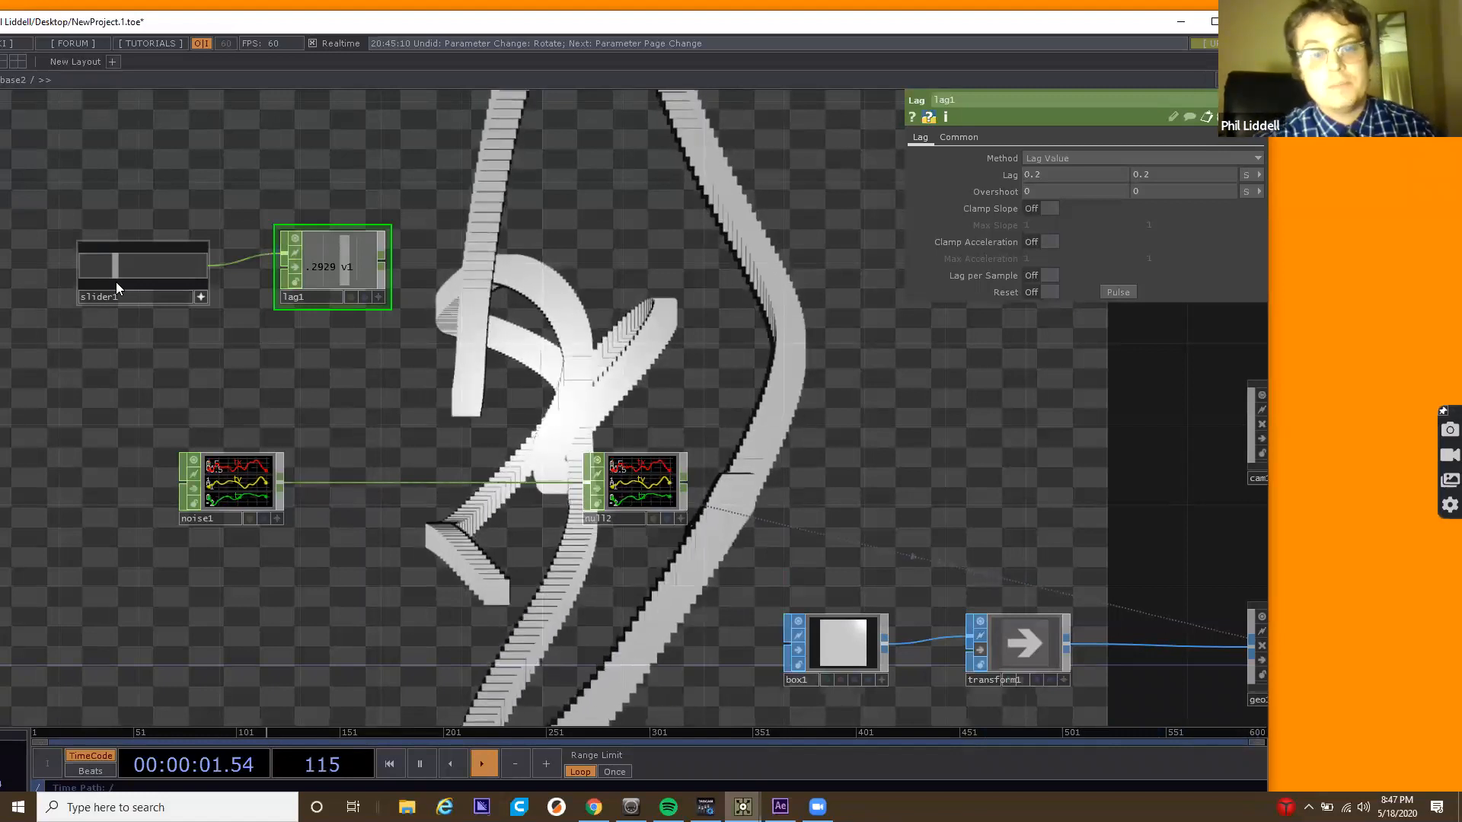
pyautogui.moveTo(120, 267); pyautogui.dragTo(131, 266)
pyautogui.moveTo(345, 259); pyautogui.dragTo(324, 259)
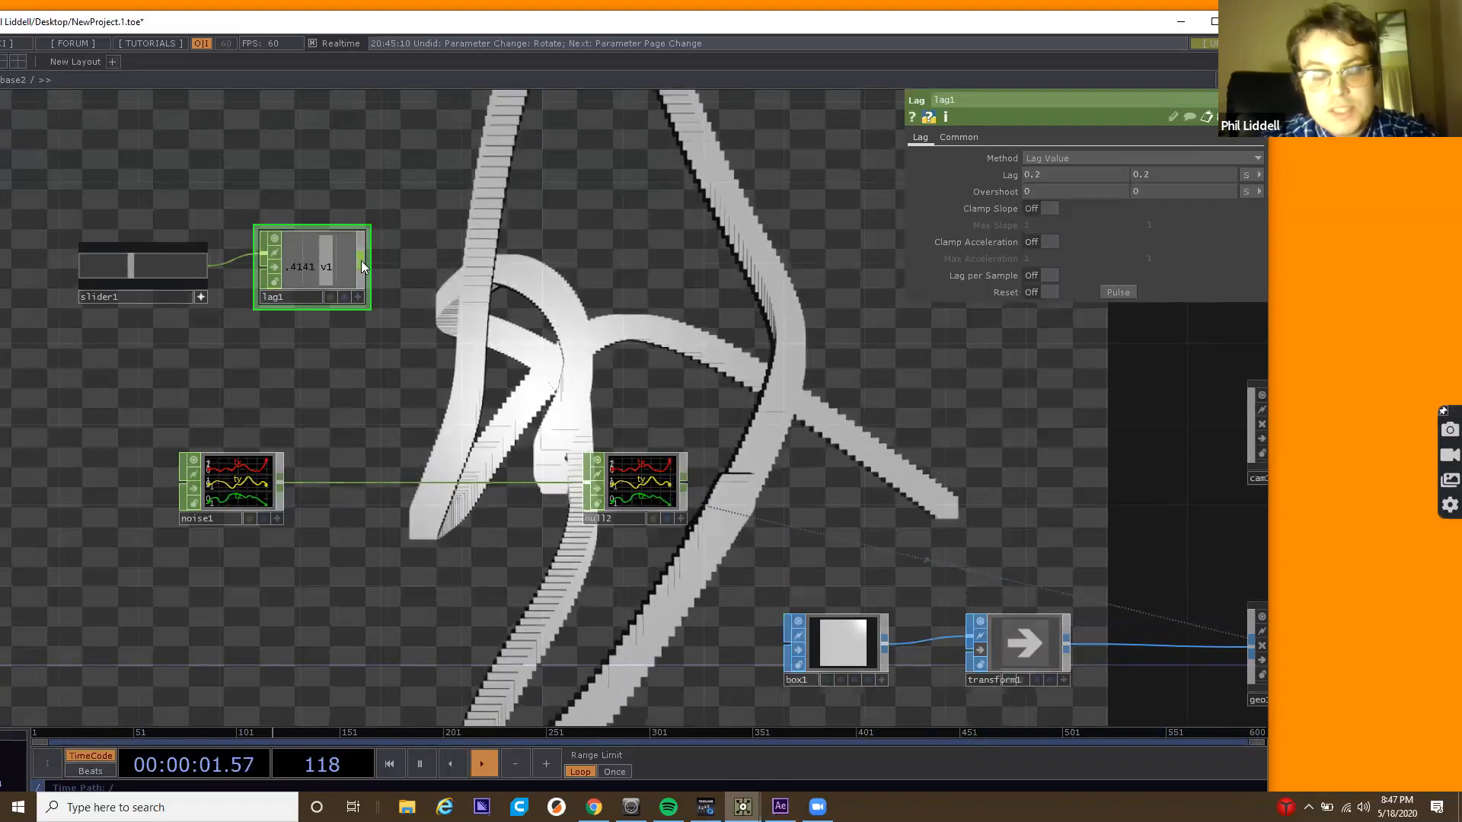
# Connect a Null CHOP to lag1's output, leaving a gap between the two nodes.
pyautogui.rightClick(360, 261)
pyautogui.write('nu')
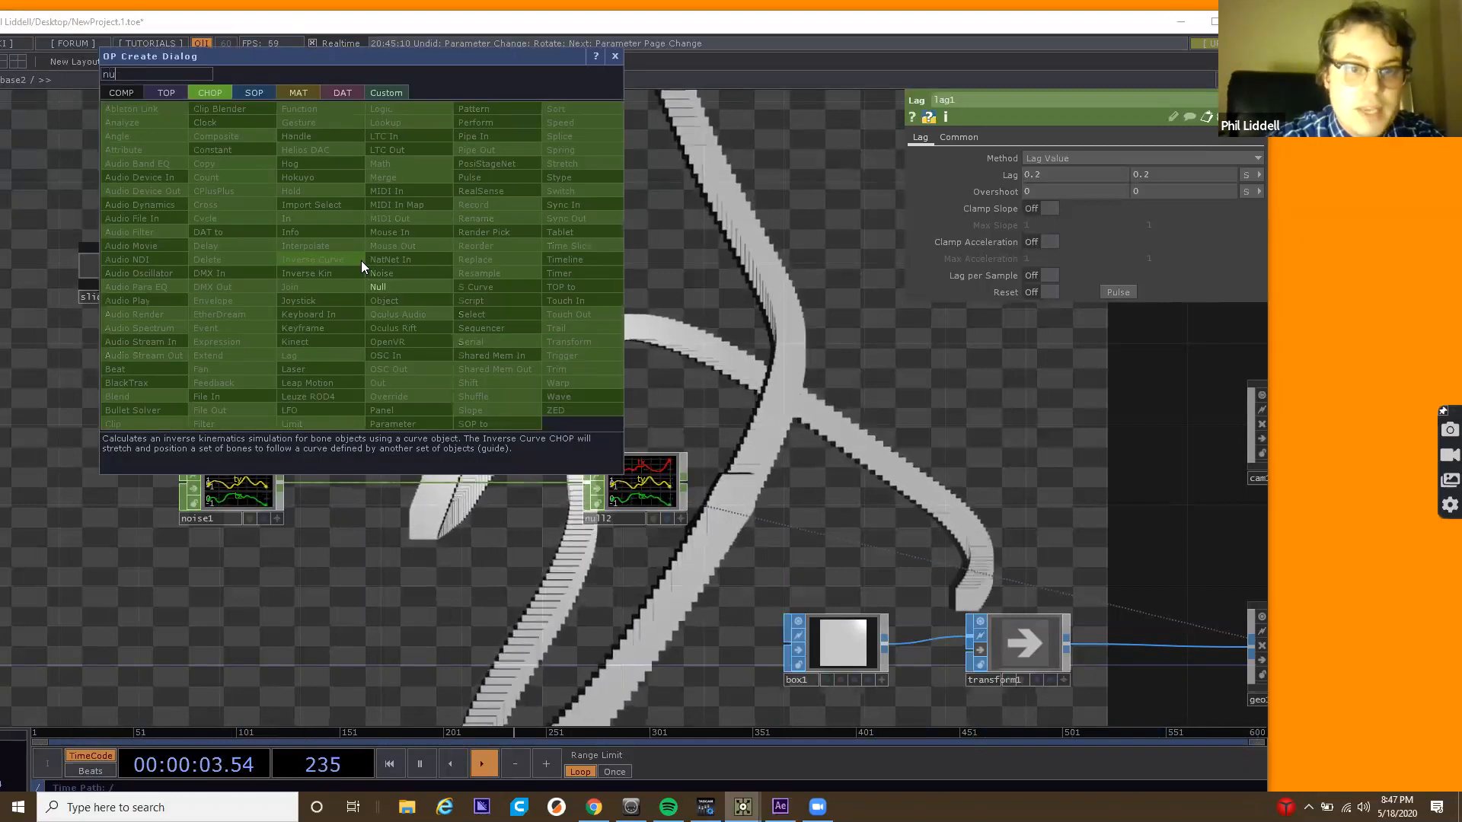
pyautogui.click(391, 287)
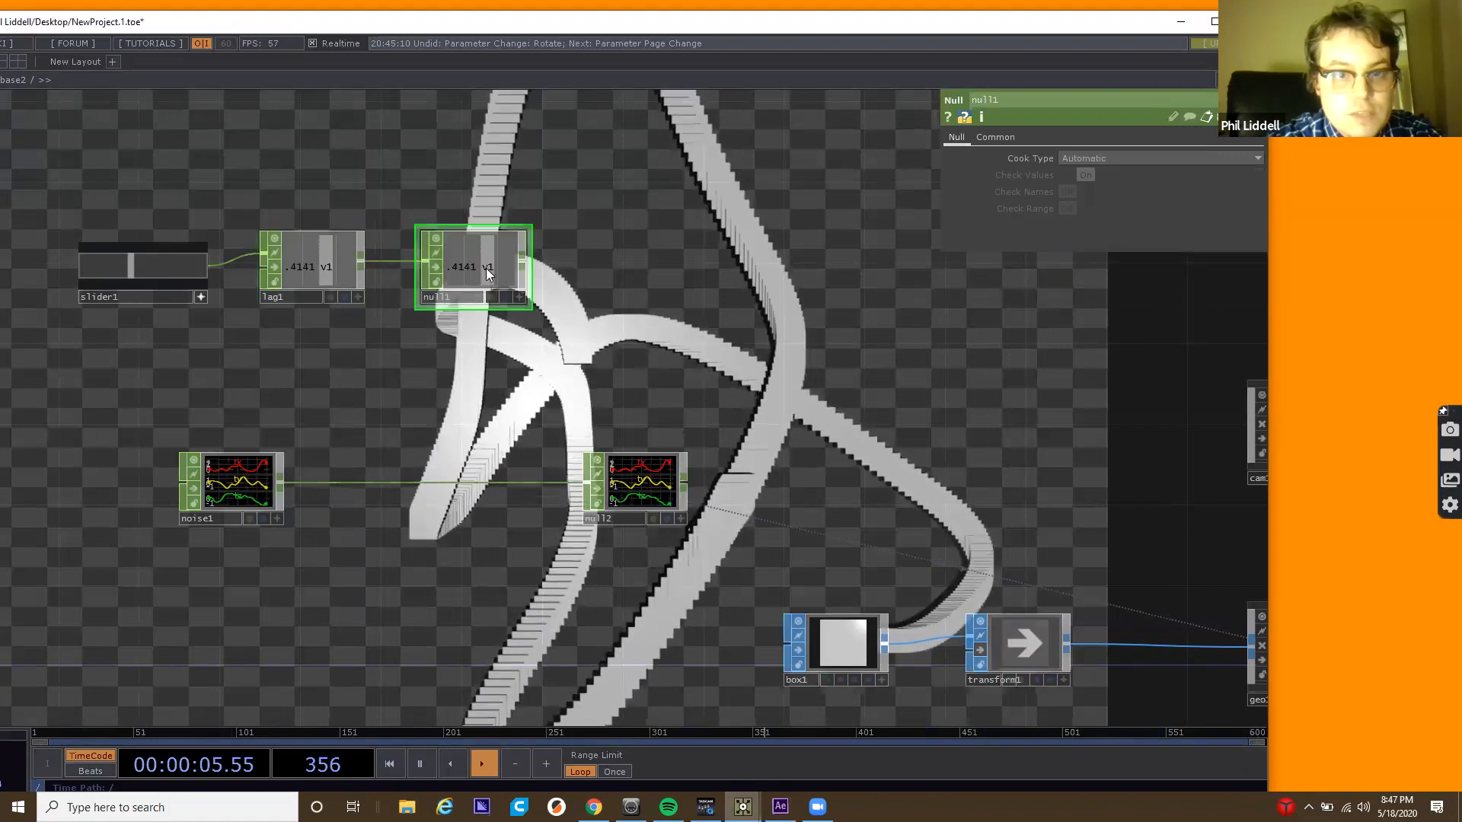
pyautogui.click(570, 268)
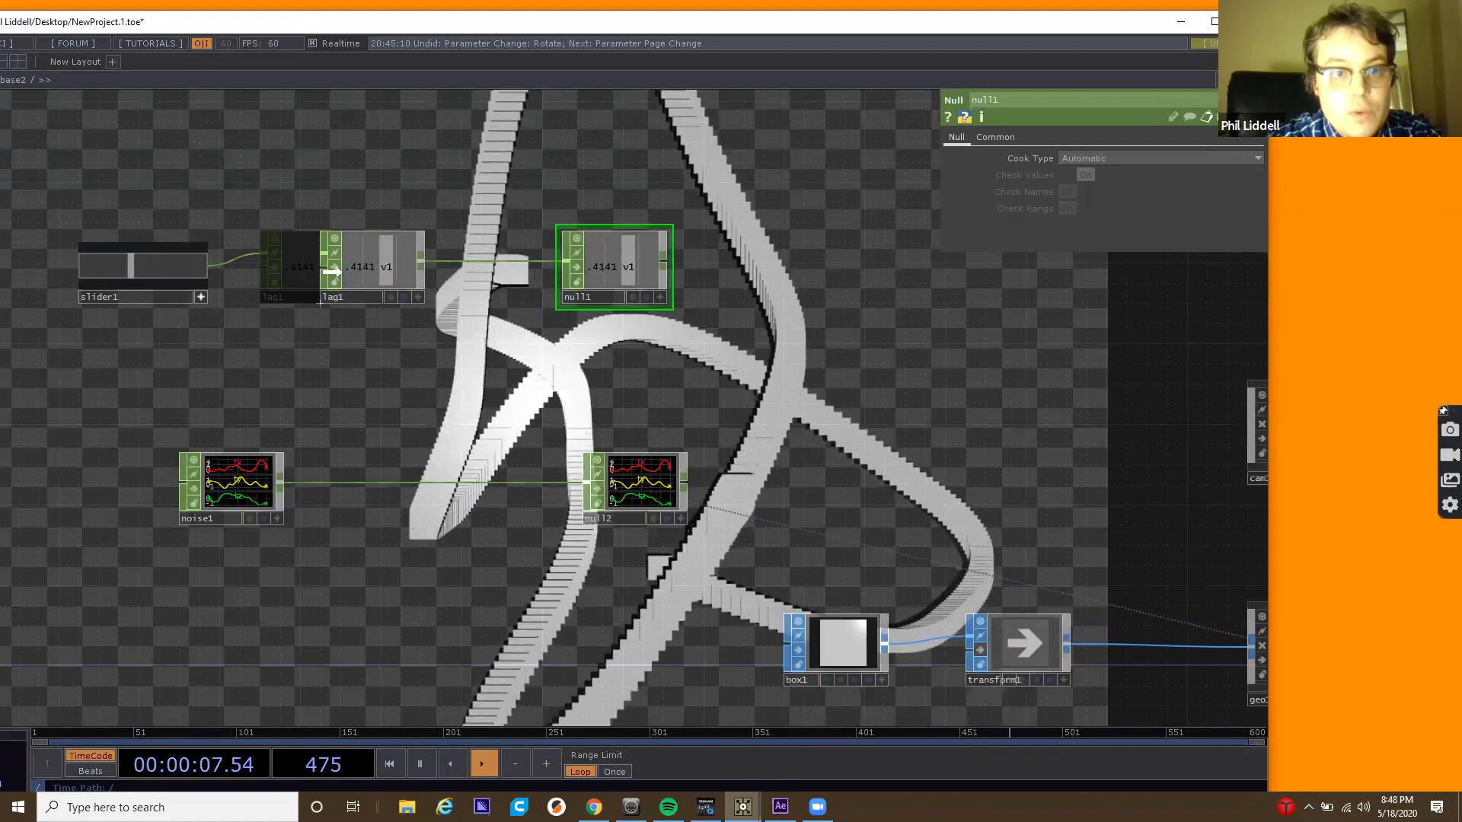
# Insert a Speed CHOP into the wire between lag1 and null1.
pyautogui.rightClick(427, 260)
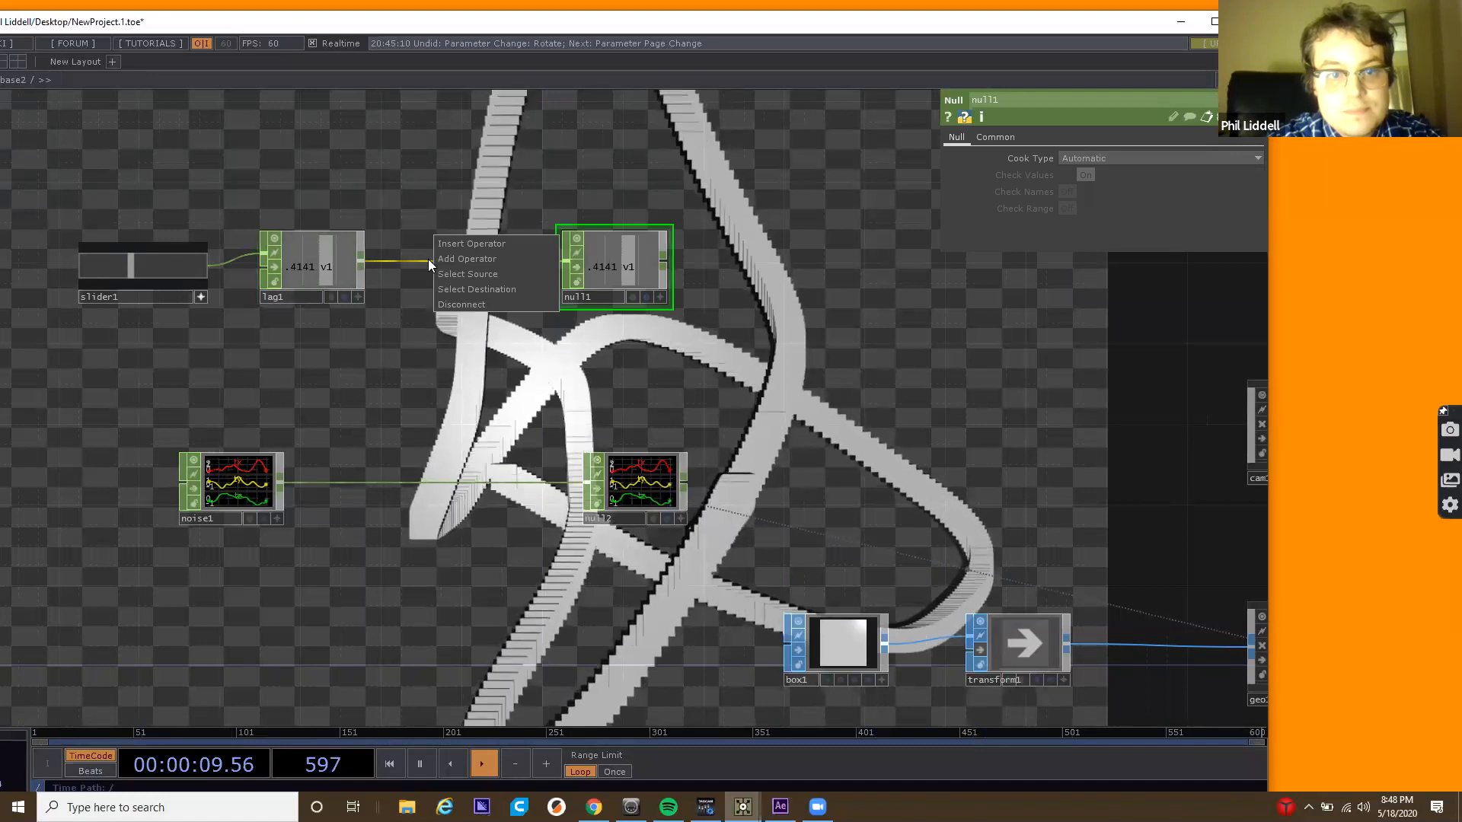
pyautogui.click(446, 245)
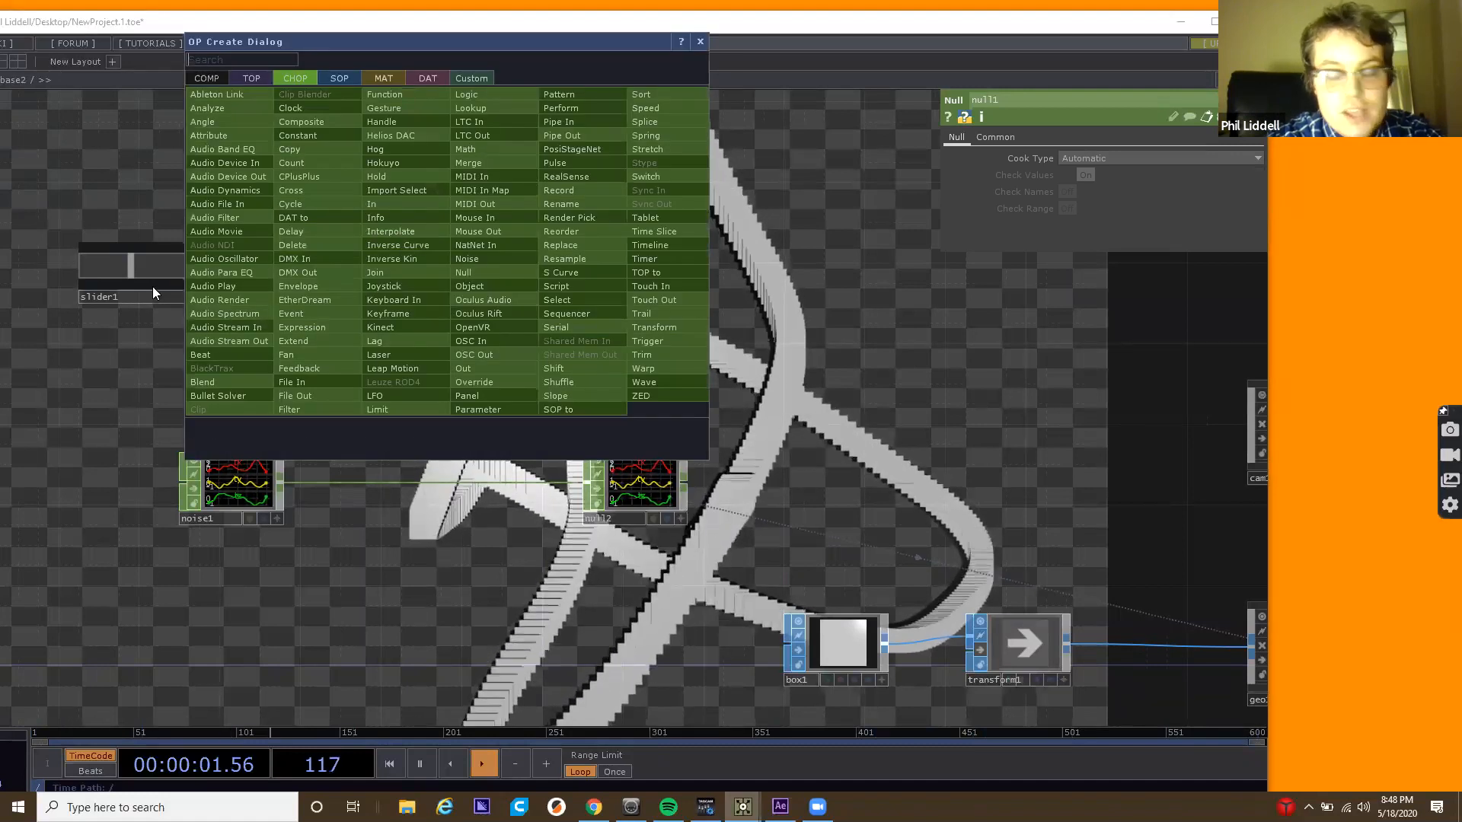
pyautogui.write('spee')
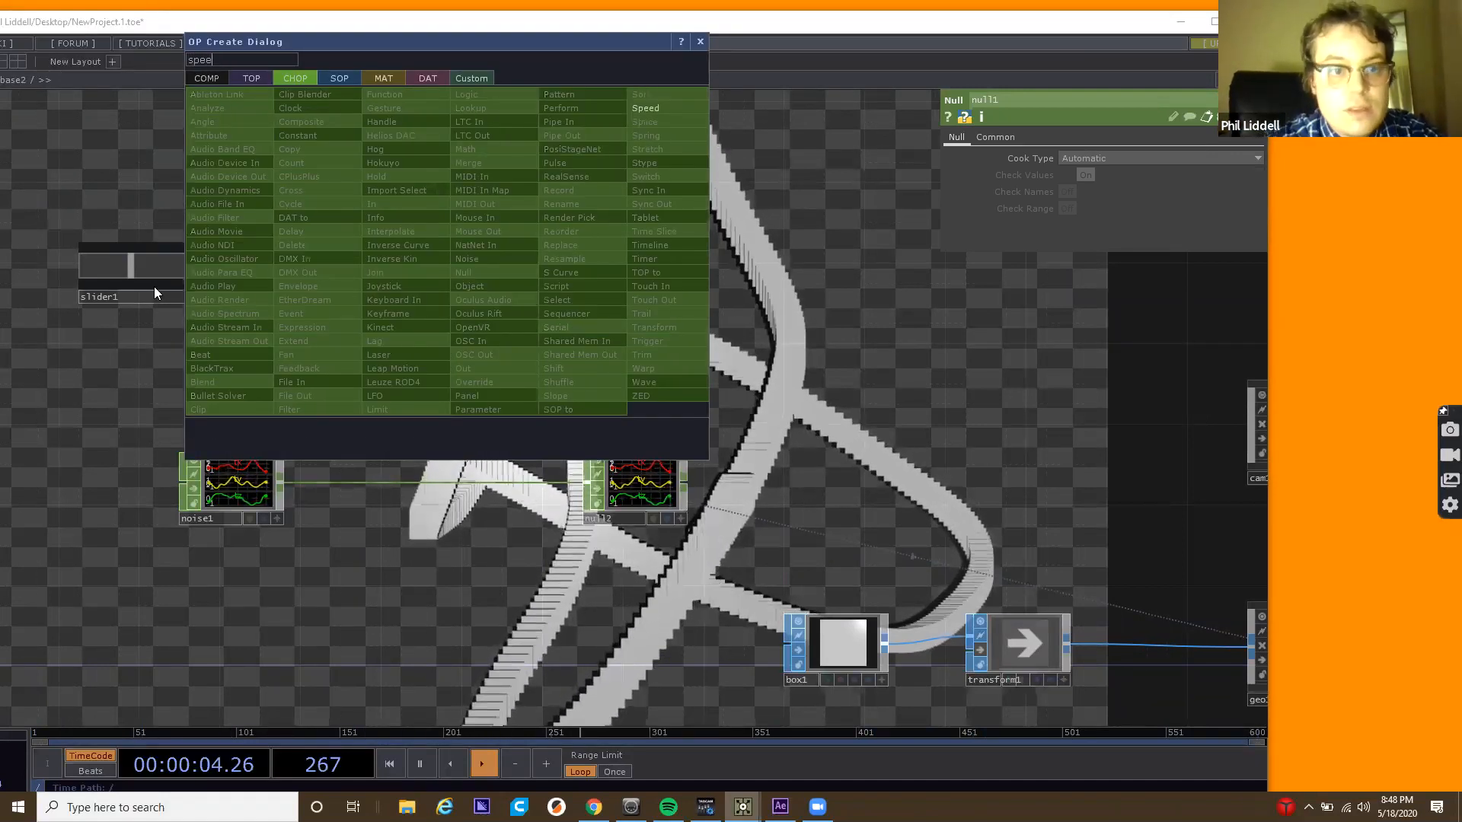
pyautogui.click(674, 112)
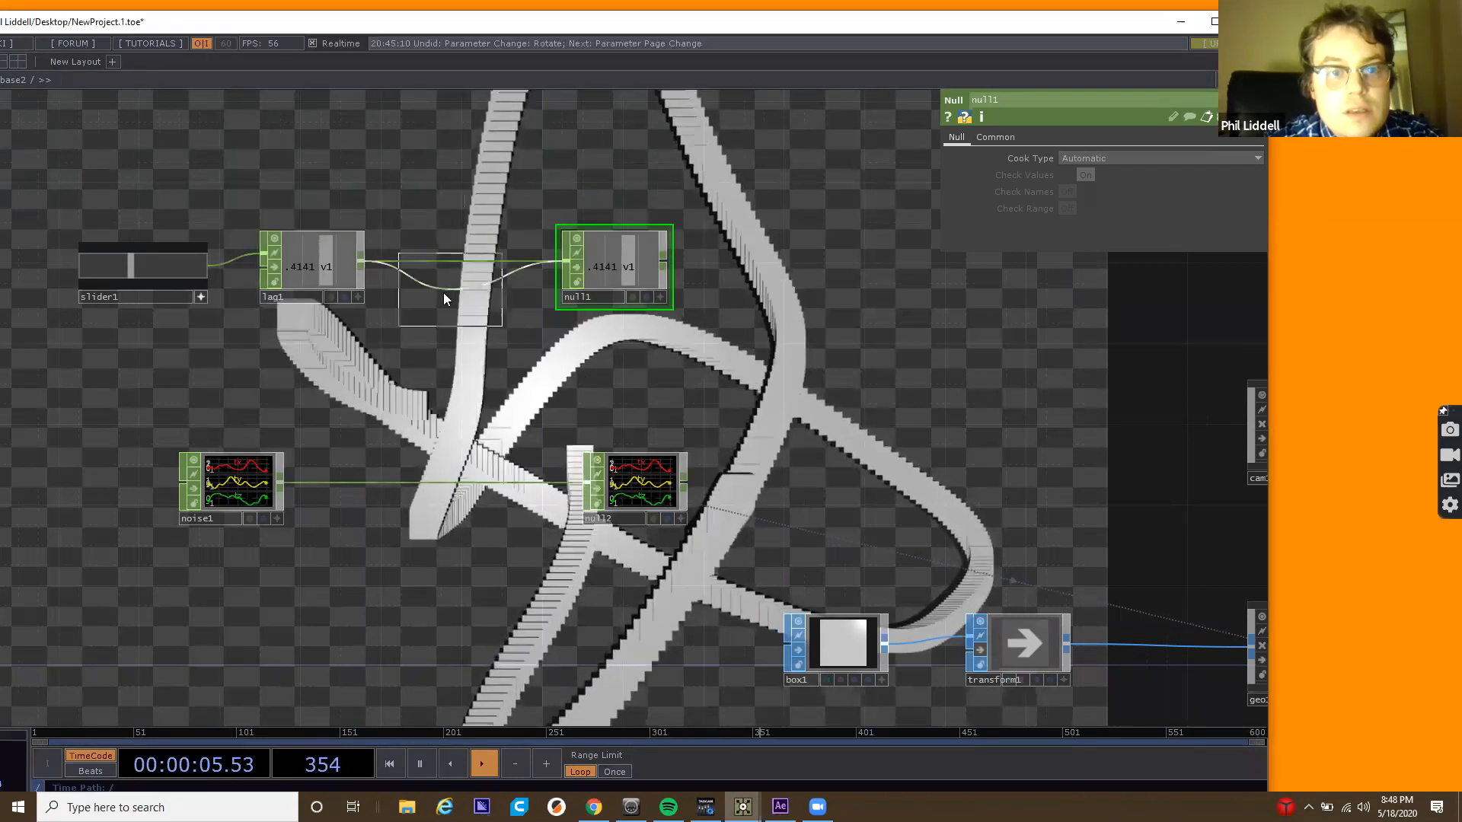
pyautogui.click(467, 256)
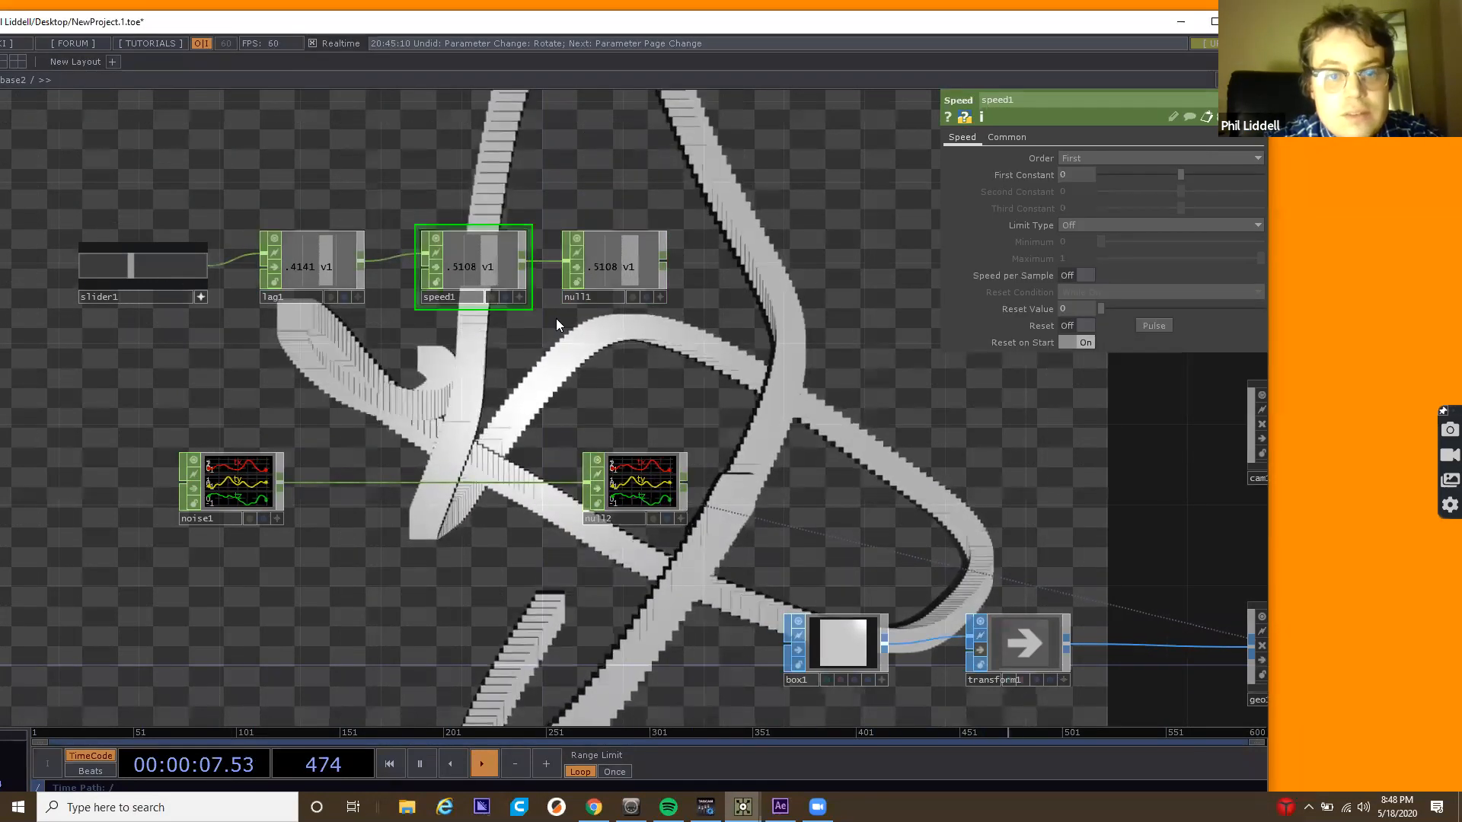
# Drive noise1's X translate with the v1 channel of null1.
pyautogui.moveTo(488, 364); pyautogui.dragTo(377, 386)
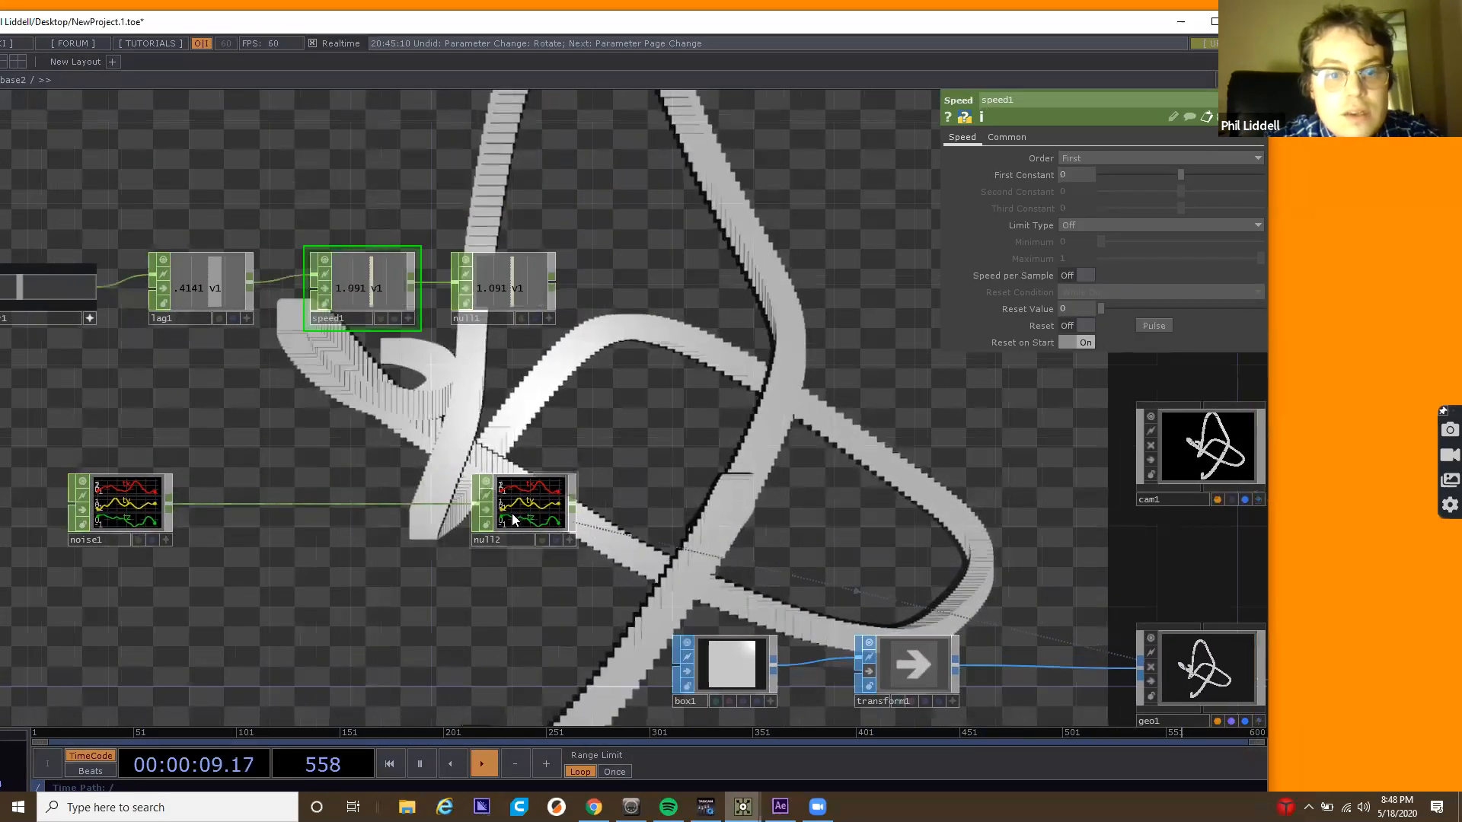
pyautogui.click(131, 498)
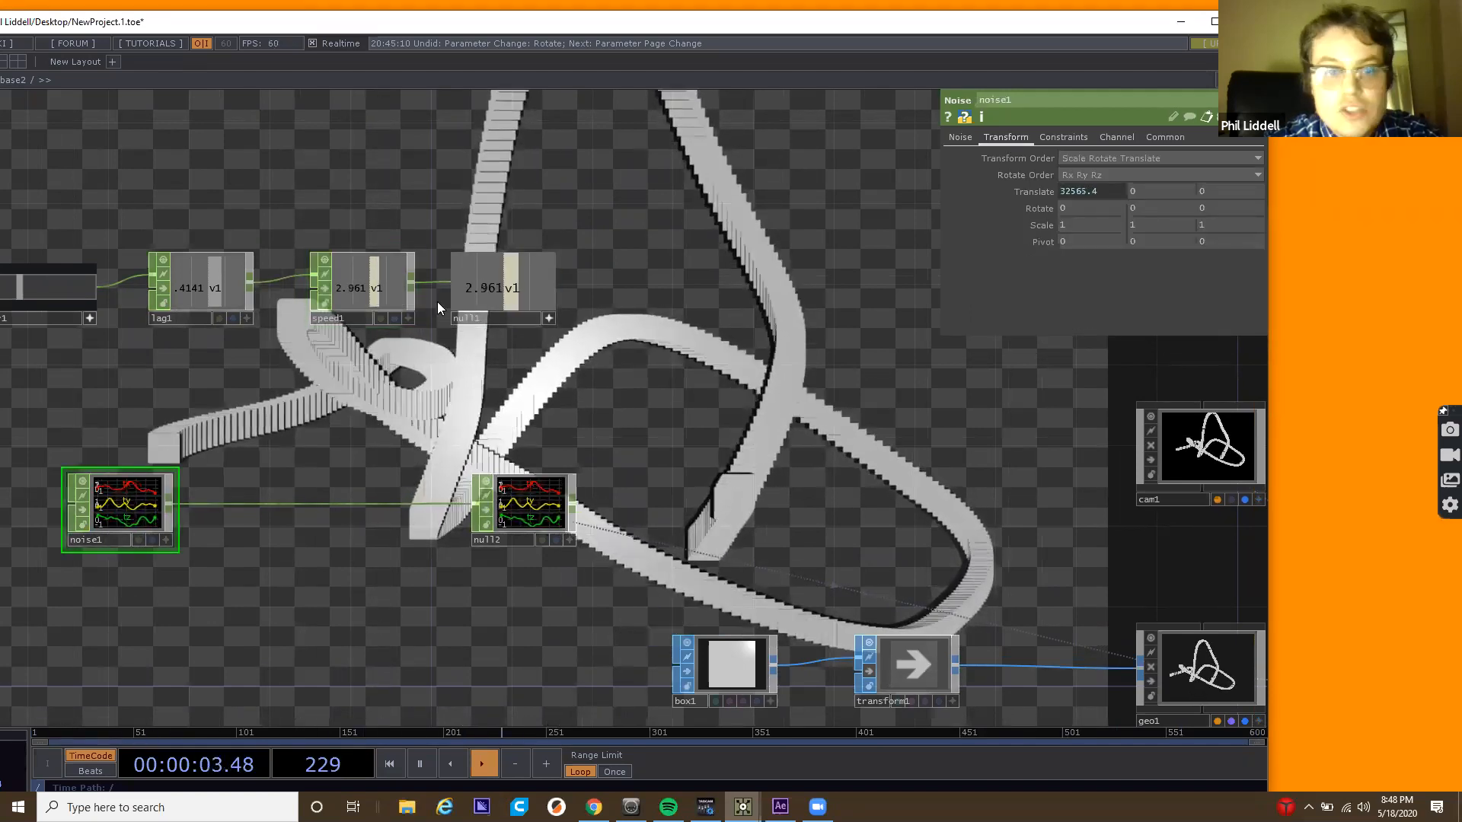
pyautogui.moveTo(496, 272); pyautogui.dragTo(1087, 190)
pyautogui.click(1087, 189)
# Shift slider1 away from lag1 and insert a Math CHOP into the wire between them.
pyautogui.moveTo(143, 338); pyautogui.dragTo(571, 376)
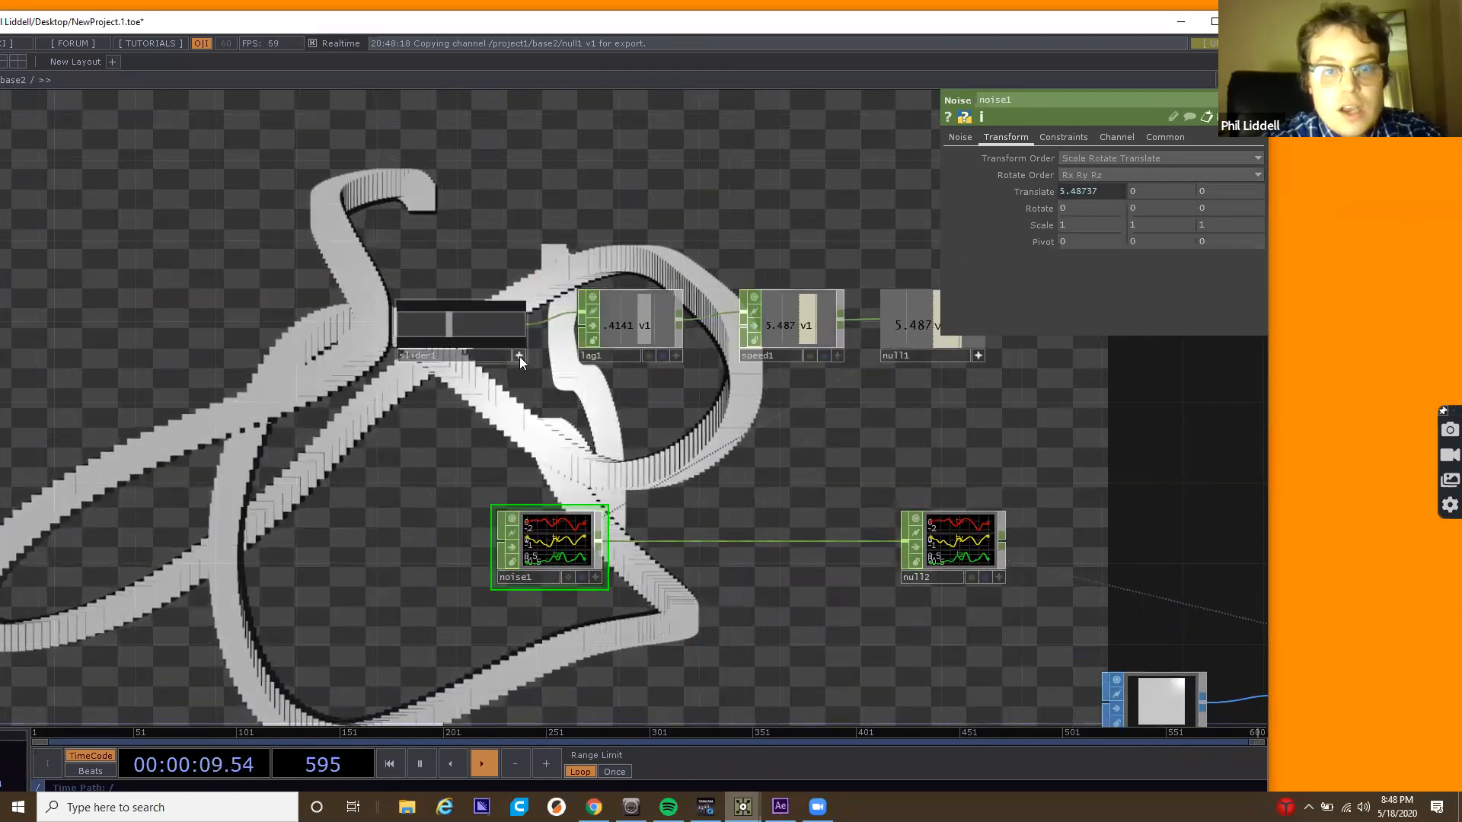
pyautogui.moveTo(496, 340); pyautogui.dragTo(255, 336)
pyautogui.rightClick(370, 302)
pyautogui.click(370, 304)
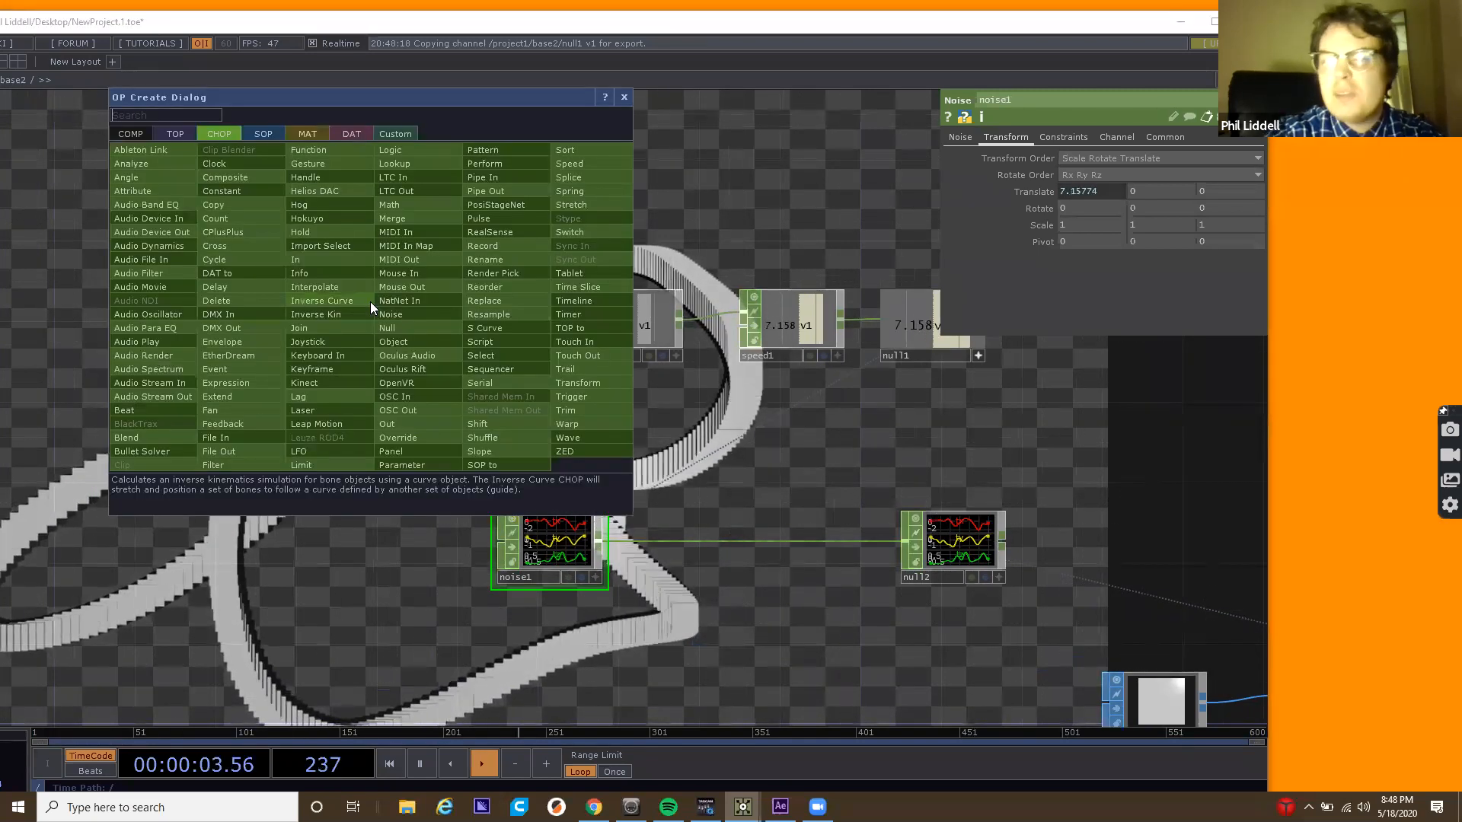
pyautogui.write('ma')
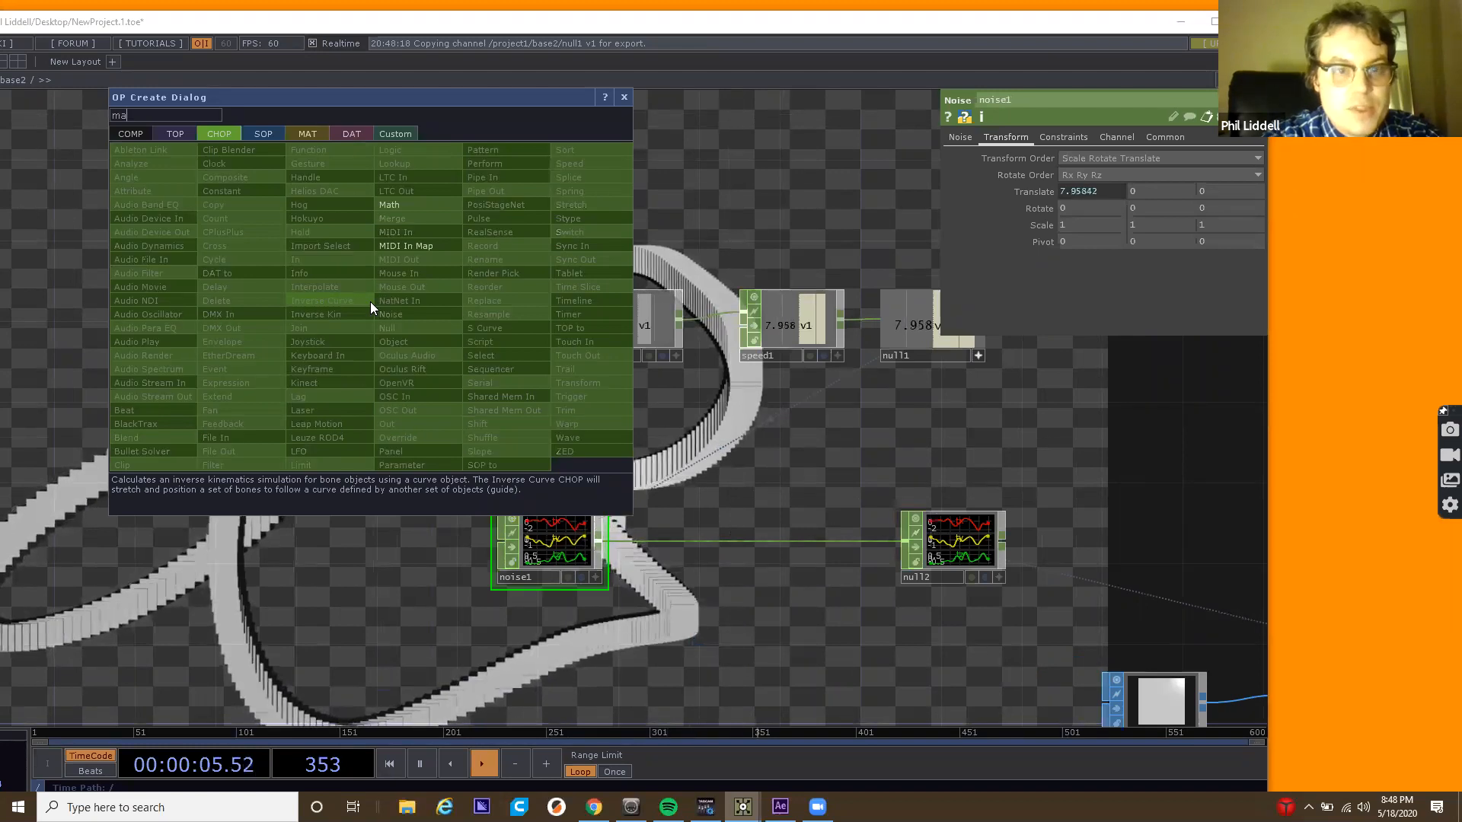
pyautogui.click(422, 204)
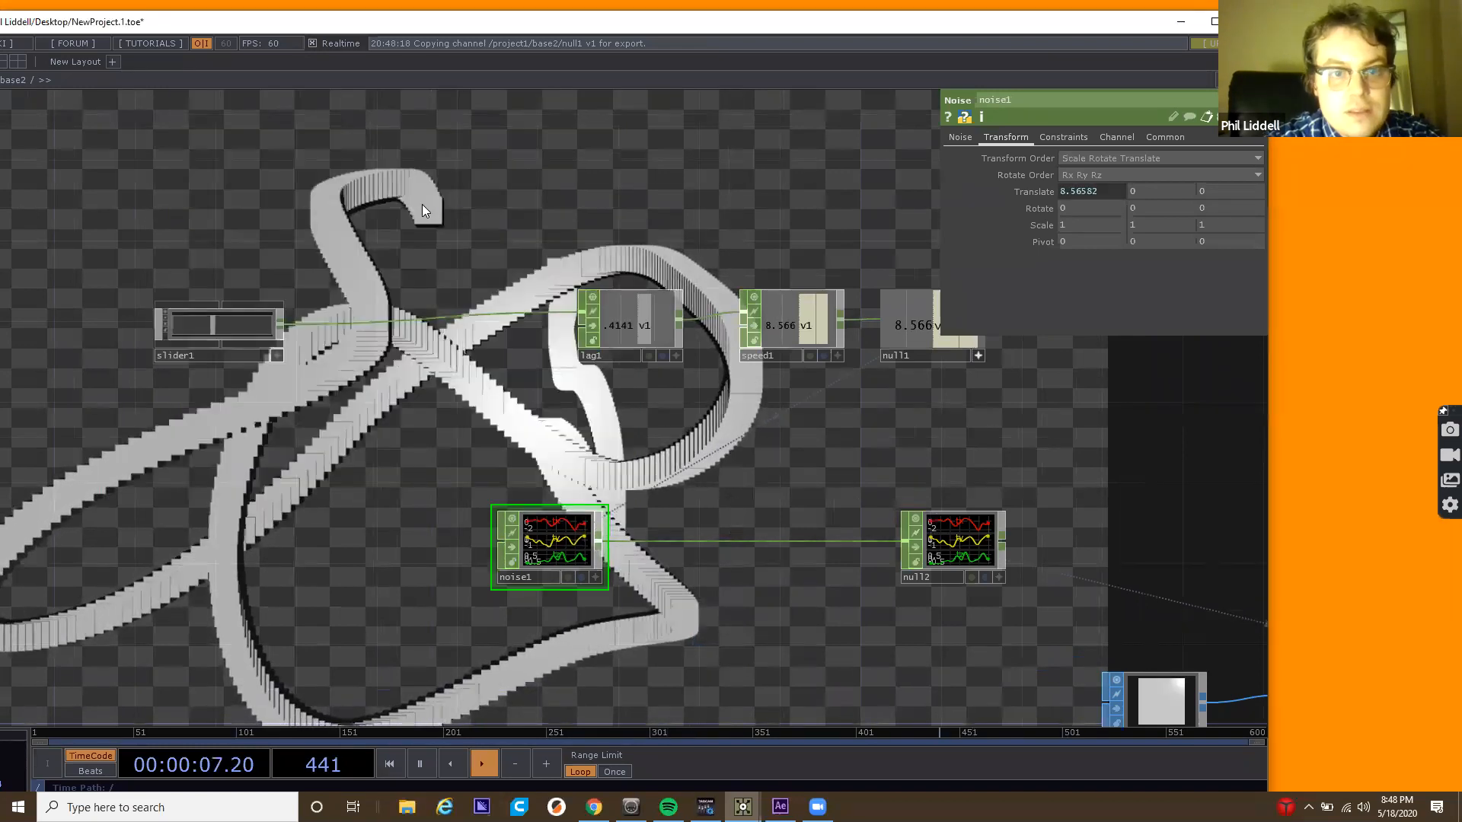
pyautogui.click(417, 321)
# Set math1's To Range to -22 and 22, and test it by lowering the interactive slider1 to its minimum.
pyautogui.click(1037, 137)
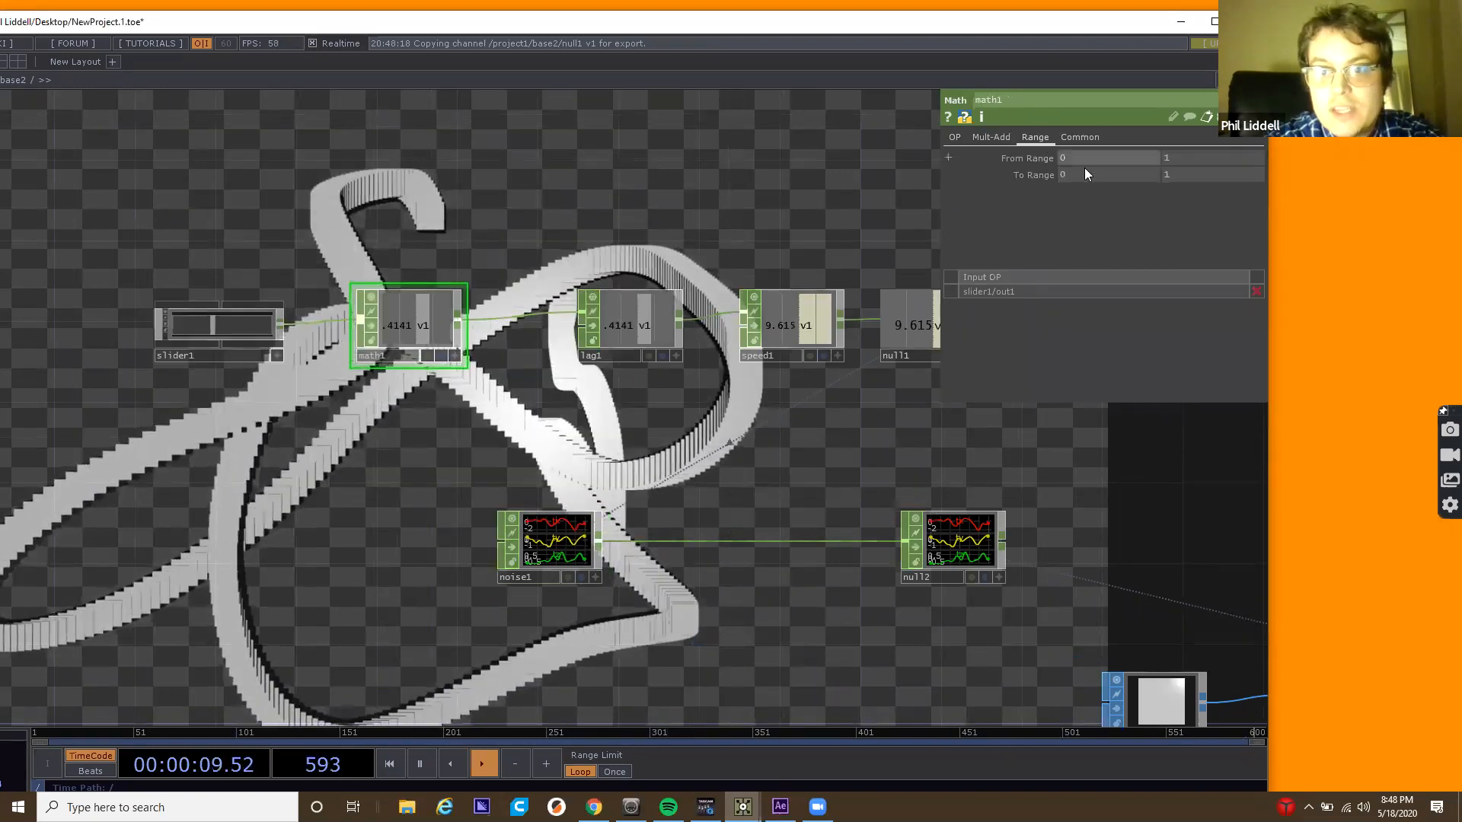
pyautogui.write('-22')
pyautogui.click(1212, 174)
pyautogui.write('11')
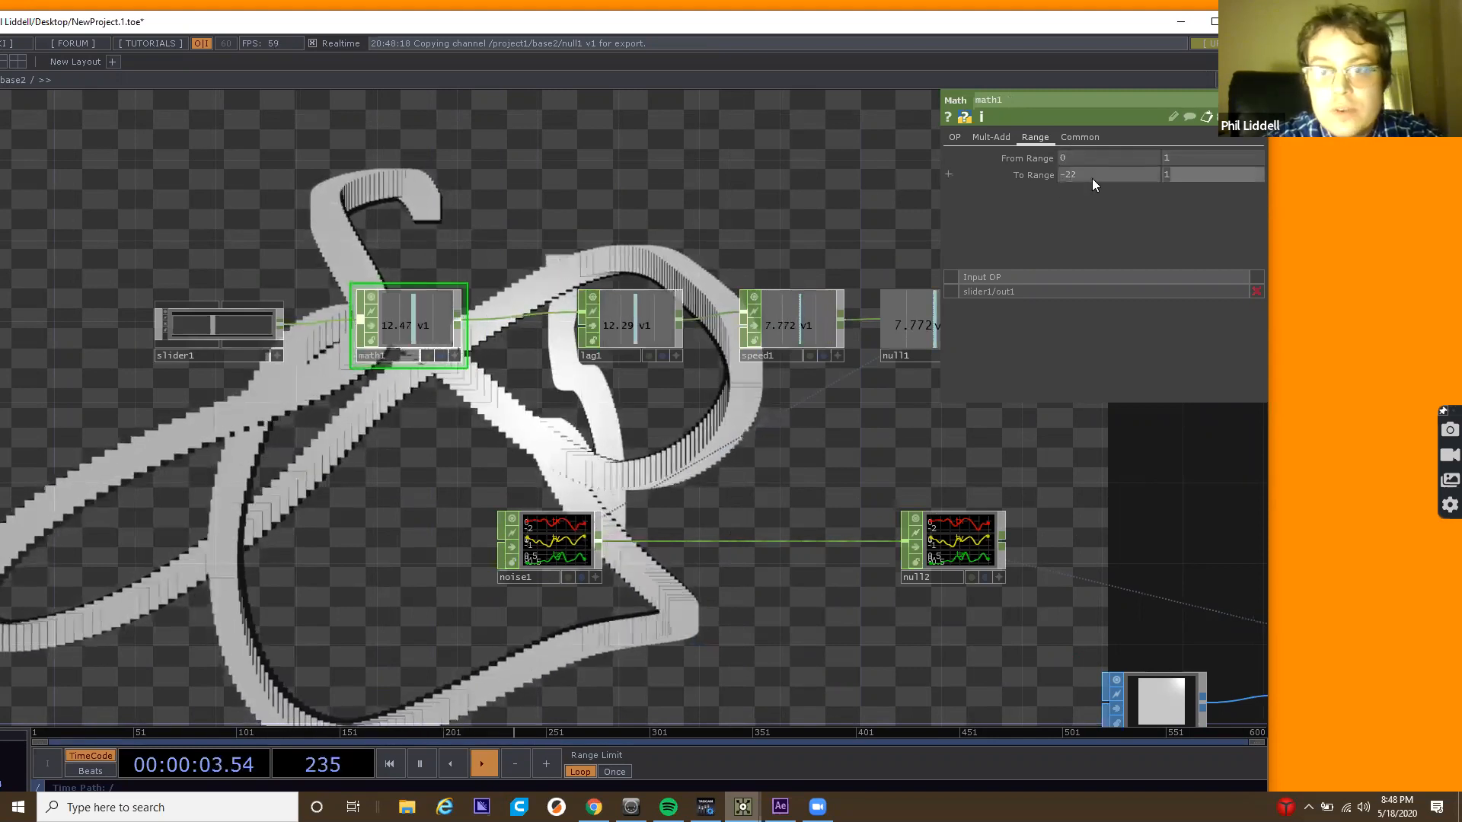
pyautogui.press('BackSpace')
pyautogui.press('BackSpace')
pyautogui.write('22')
pyautogui.press('Return')
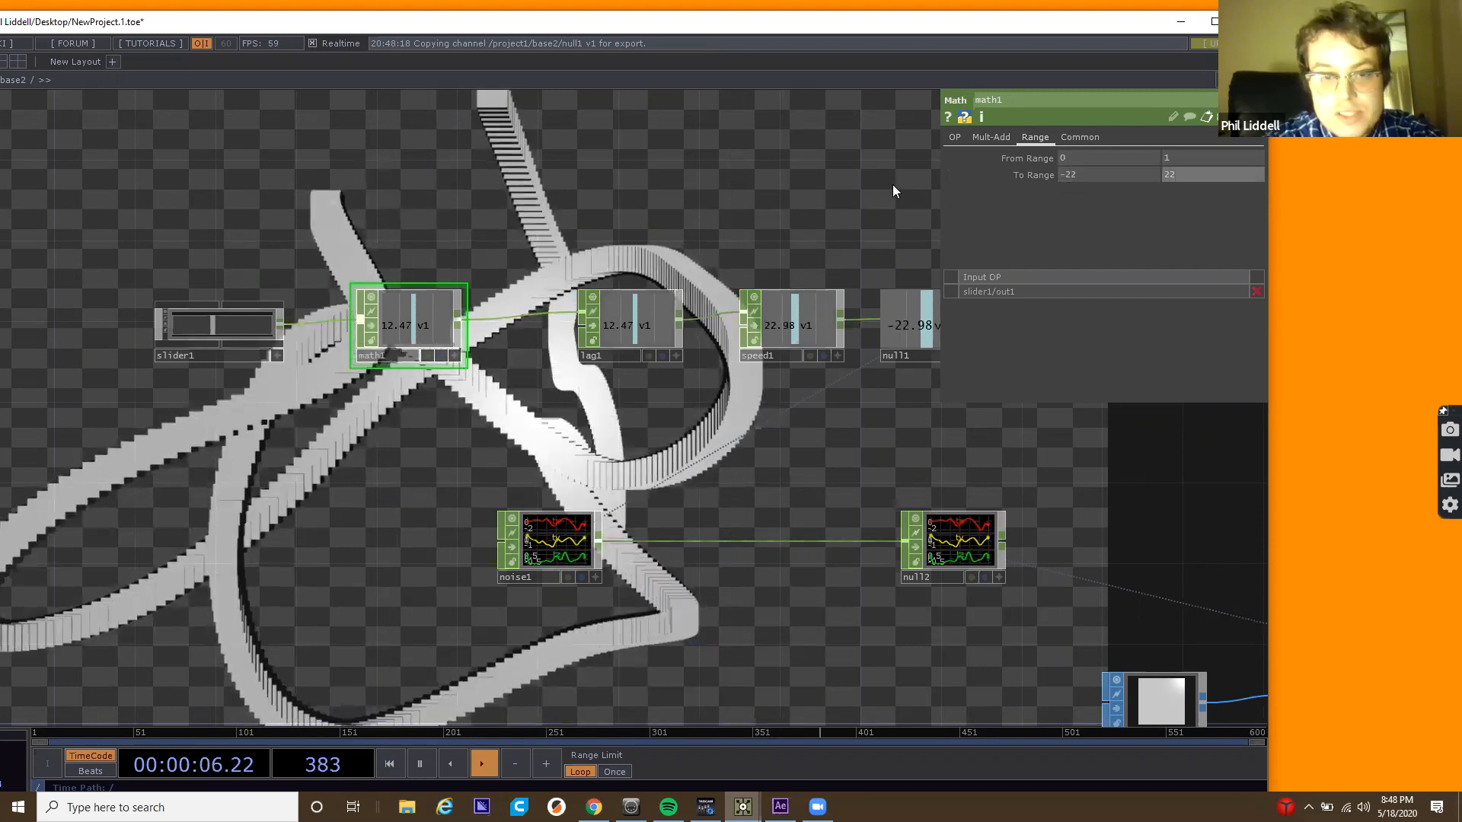
pyautogui.click(277, 355)
pyautogui.moveTo(211, 327); pyautogui.dragTo(23, 332)
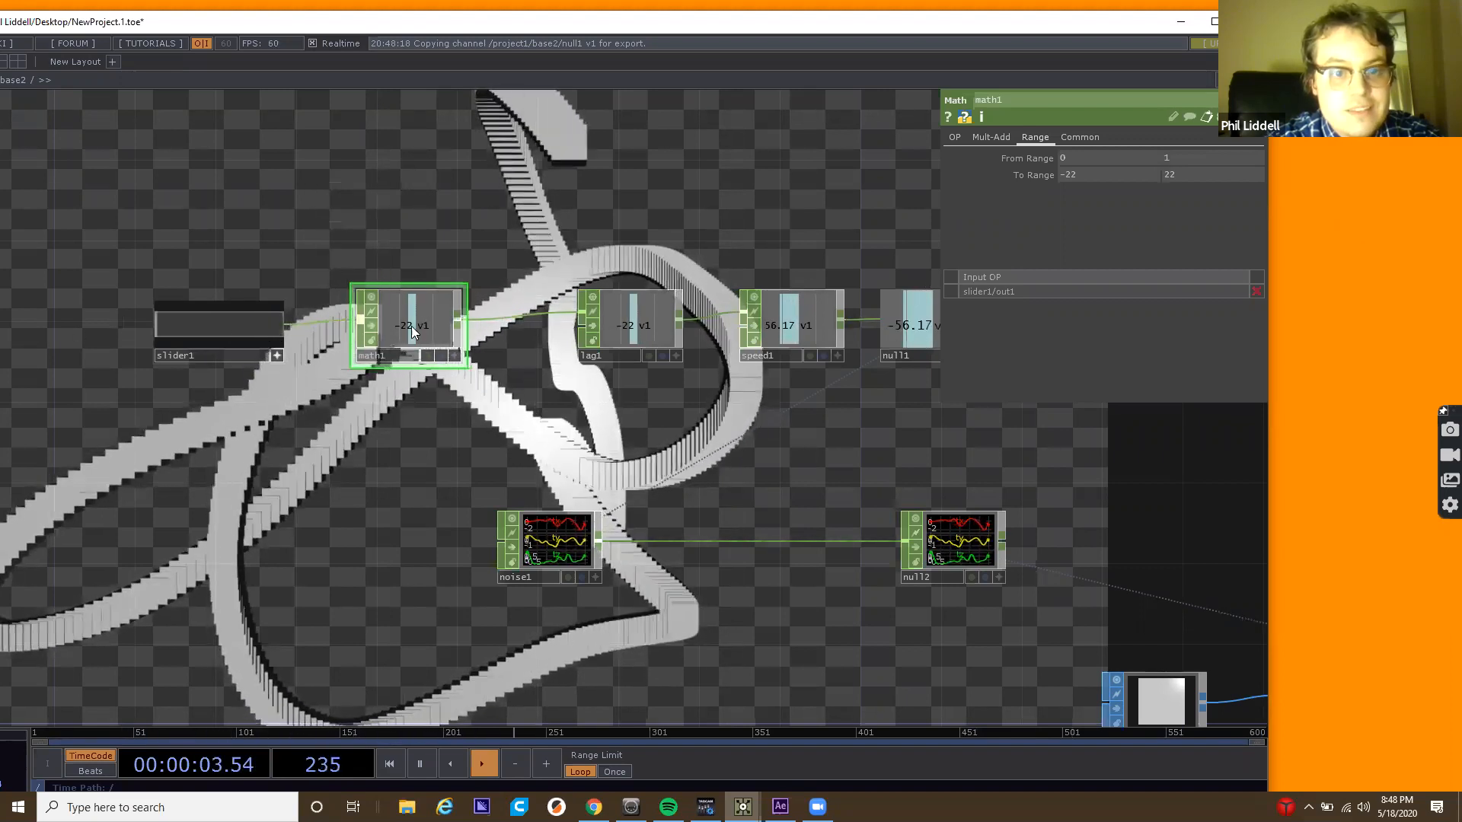
# Widen math1's To Range to -33 and 33.
pyautogui.click(1093, 175)
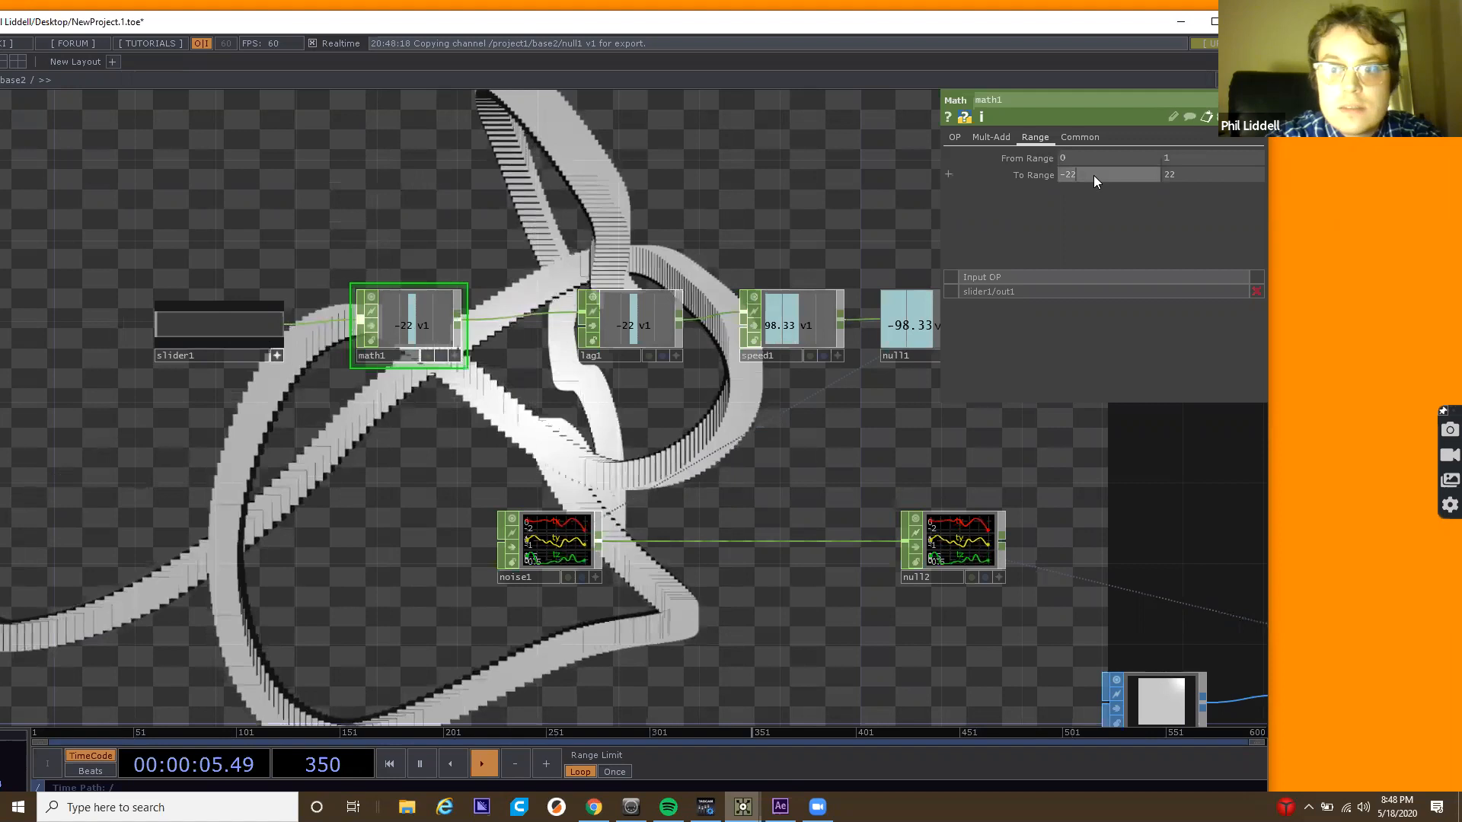
pyautogui.press('BackSpace')
pyautogui.press('BackSpace')
pyautogui.write('33')
pyautogui.click(1186, 174)
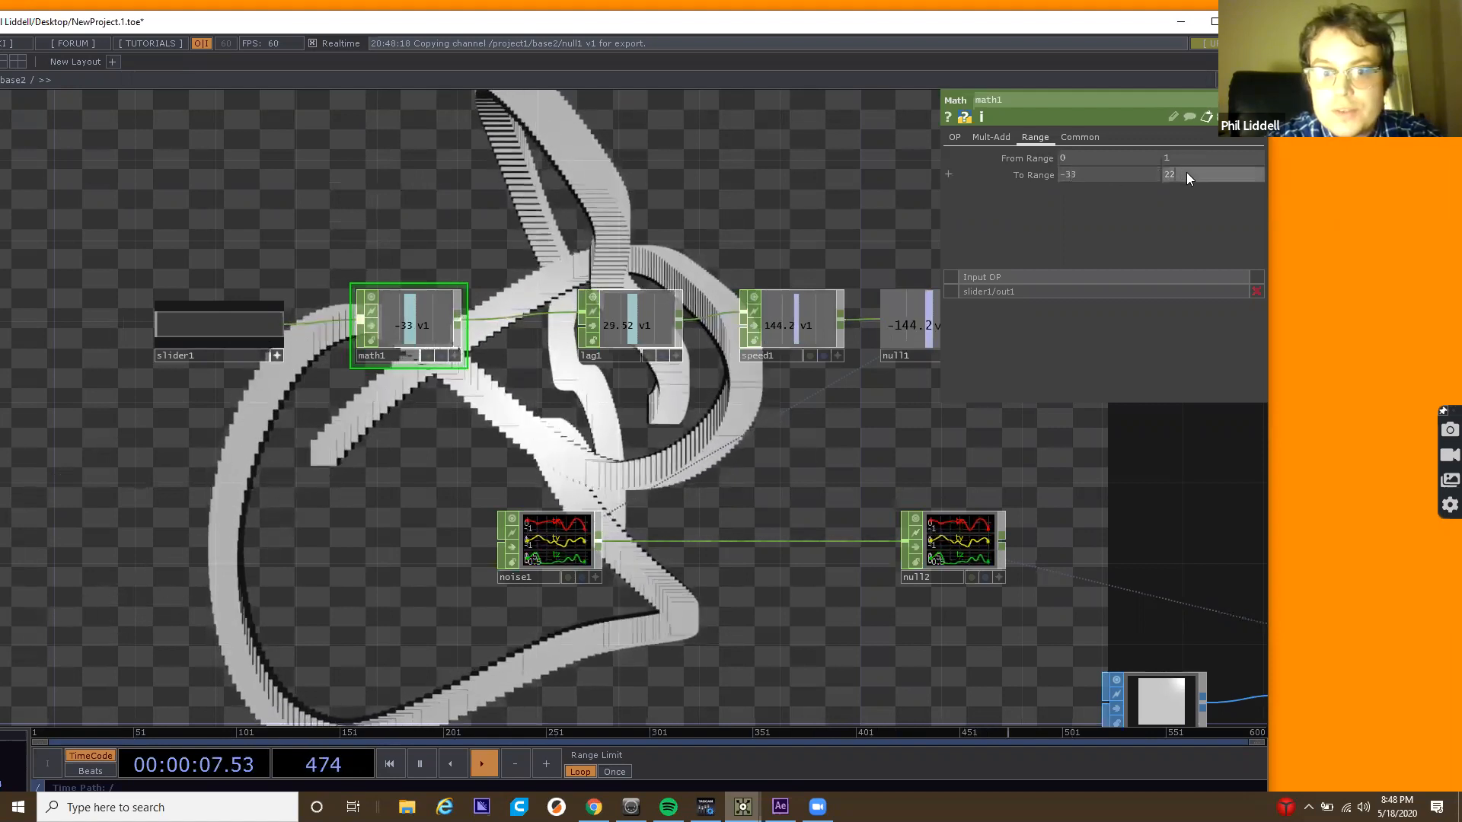
pyautogui.press('BackSpace')
pyautogui.press('BackSpace')
pyautogui.write('33')
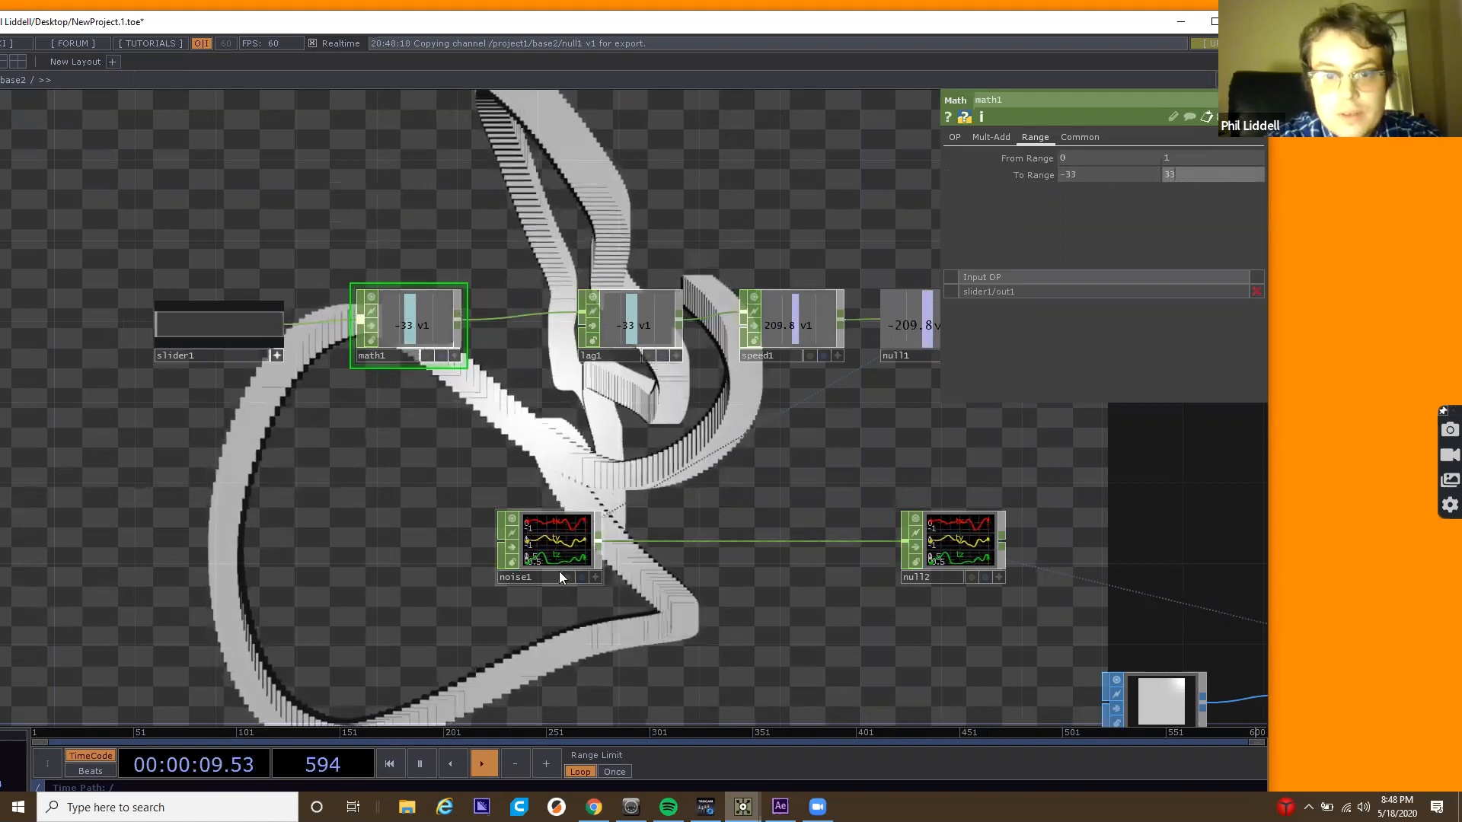
pyautogui.doubleClick(448, 514)
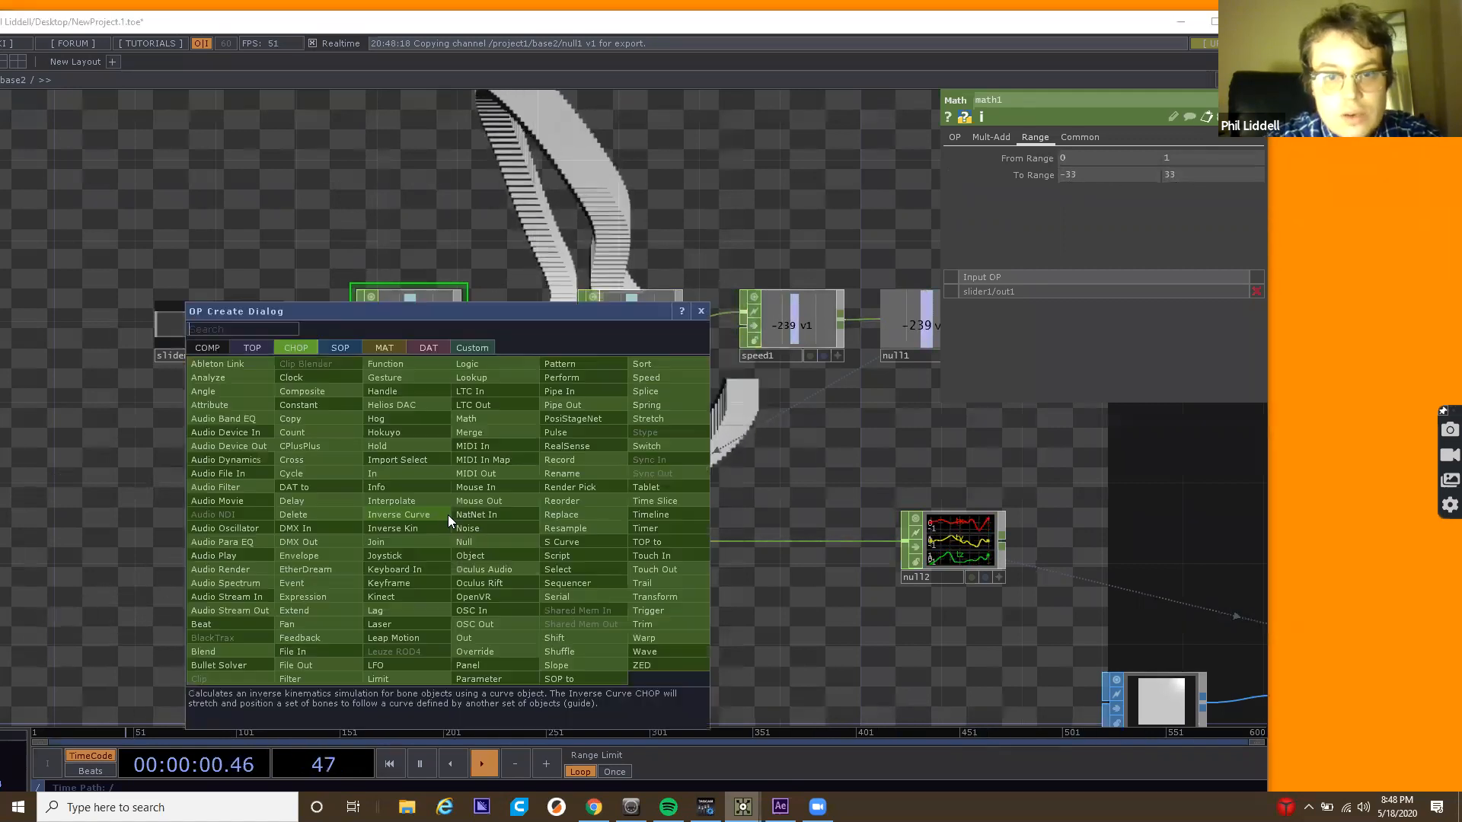
pyautogui.click(700, 311)
pyautogui.moveTo(324, 468); pyautogui.dragTo(627, 379)
pyautogui.moveTo(494, 347); pyautogui.dragTo(335, 471)
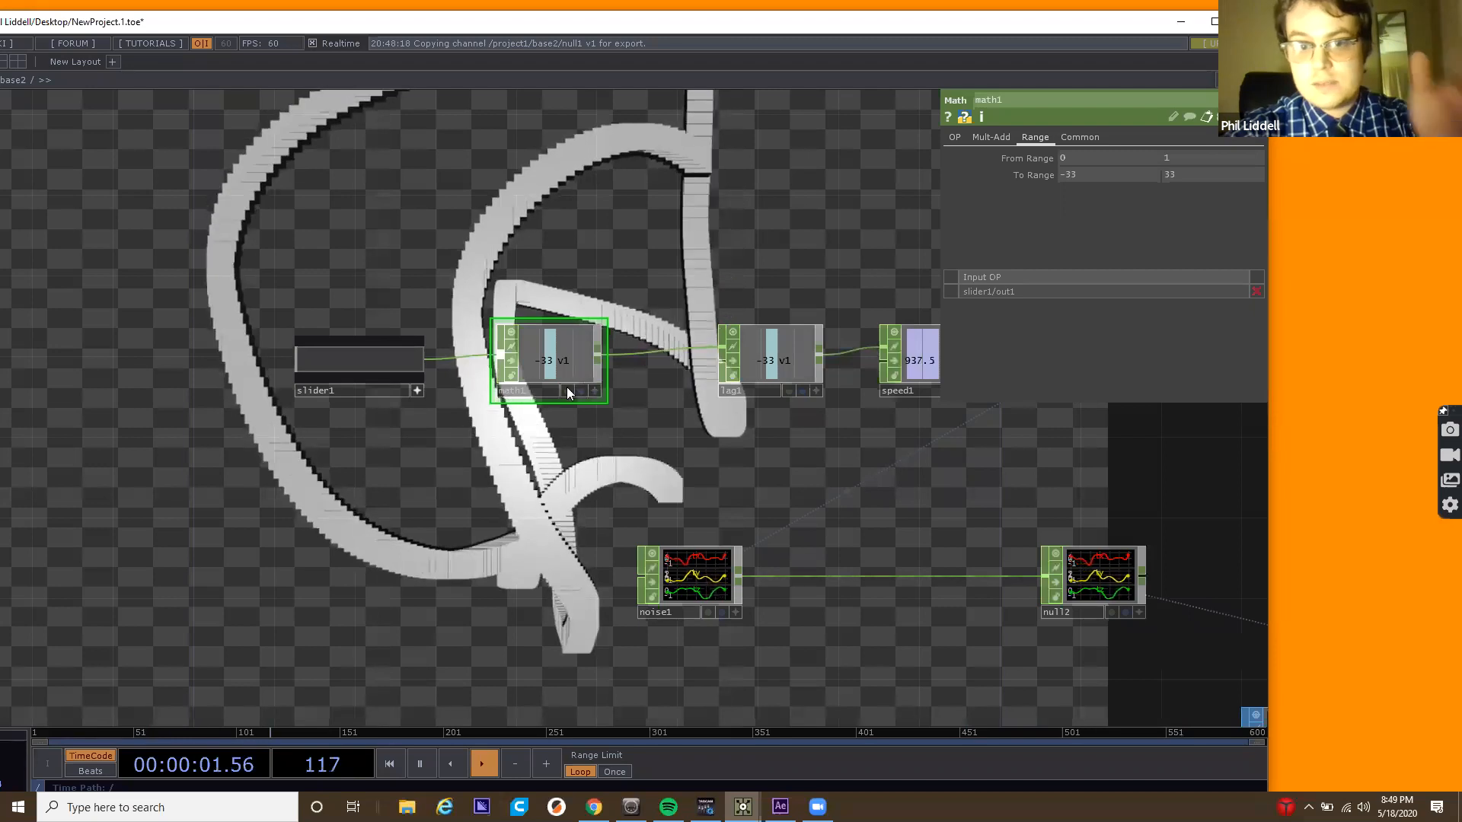
# Examine noise1's channel settings, including the sample rate and the unit choices for its End value.
pyautogui.click(714, 587)
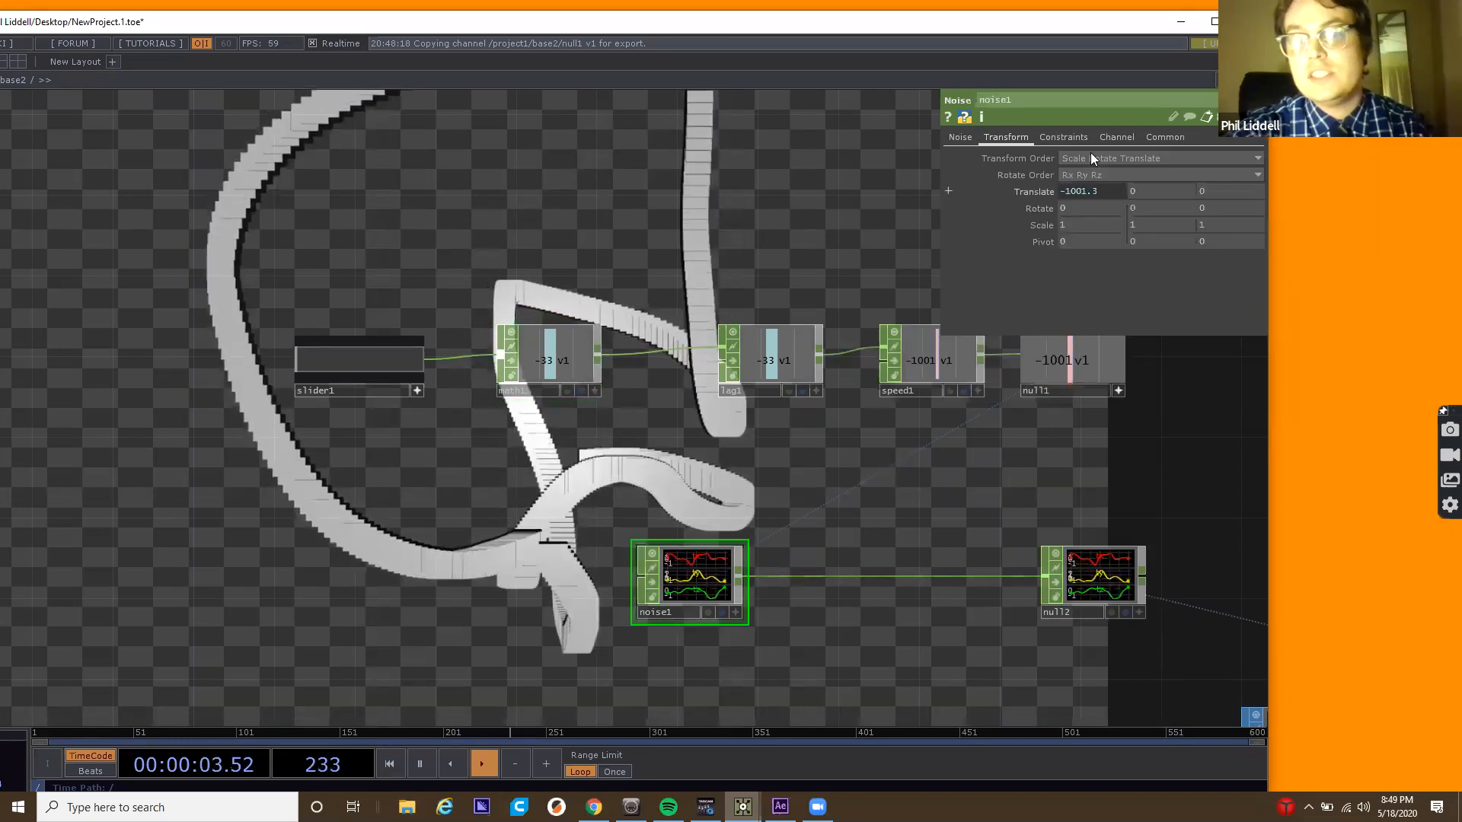
pyautogui.click(1114, 138)
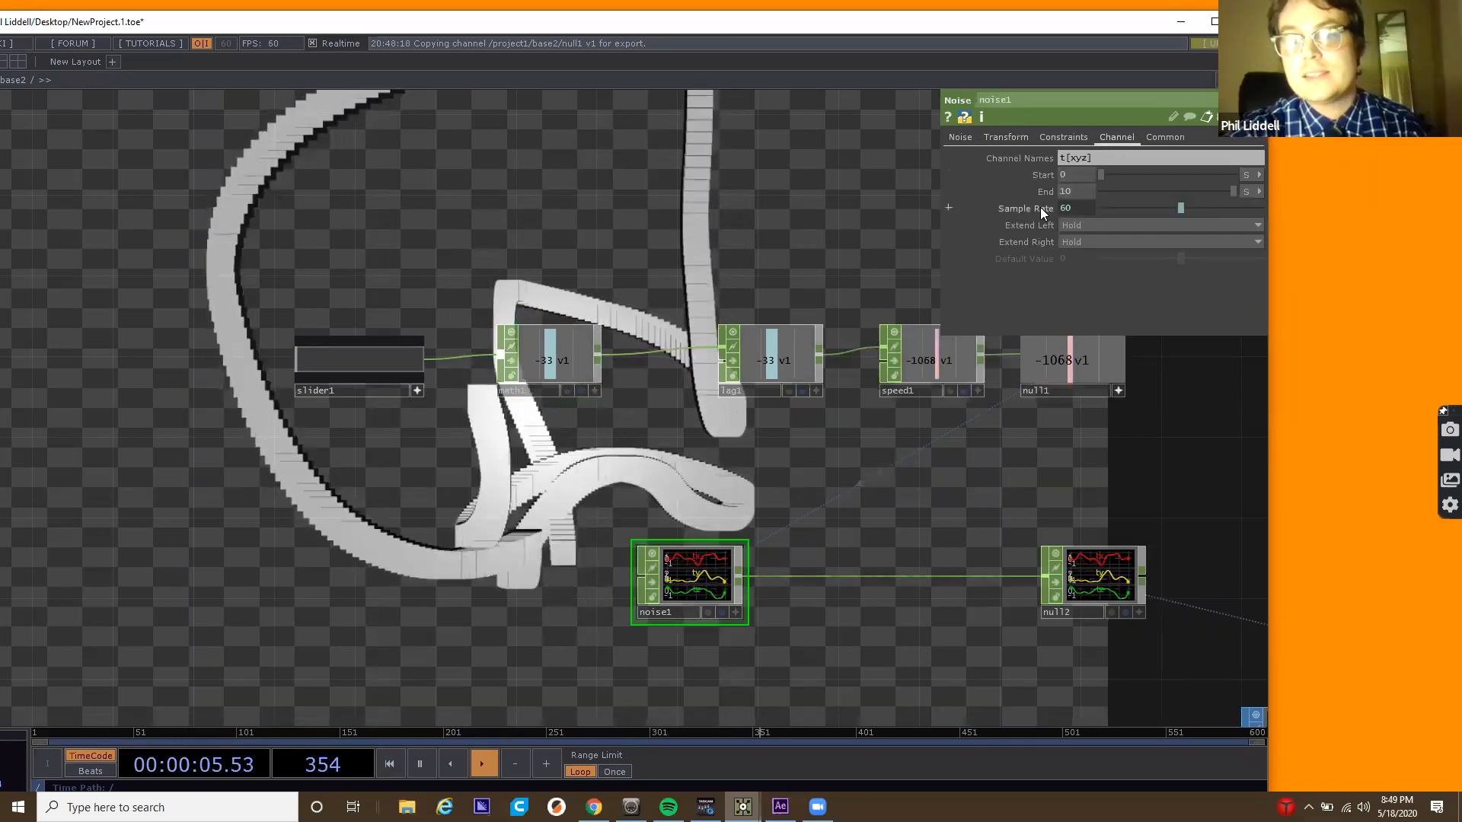
pyautogui.click(1247, 191)
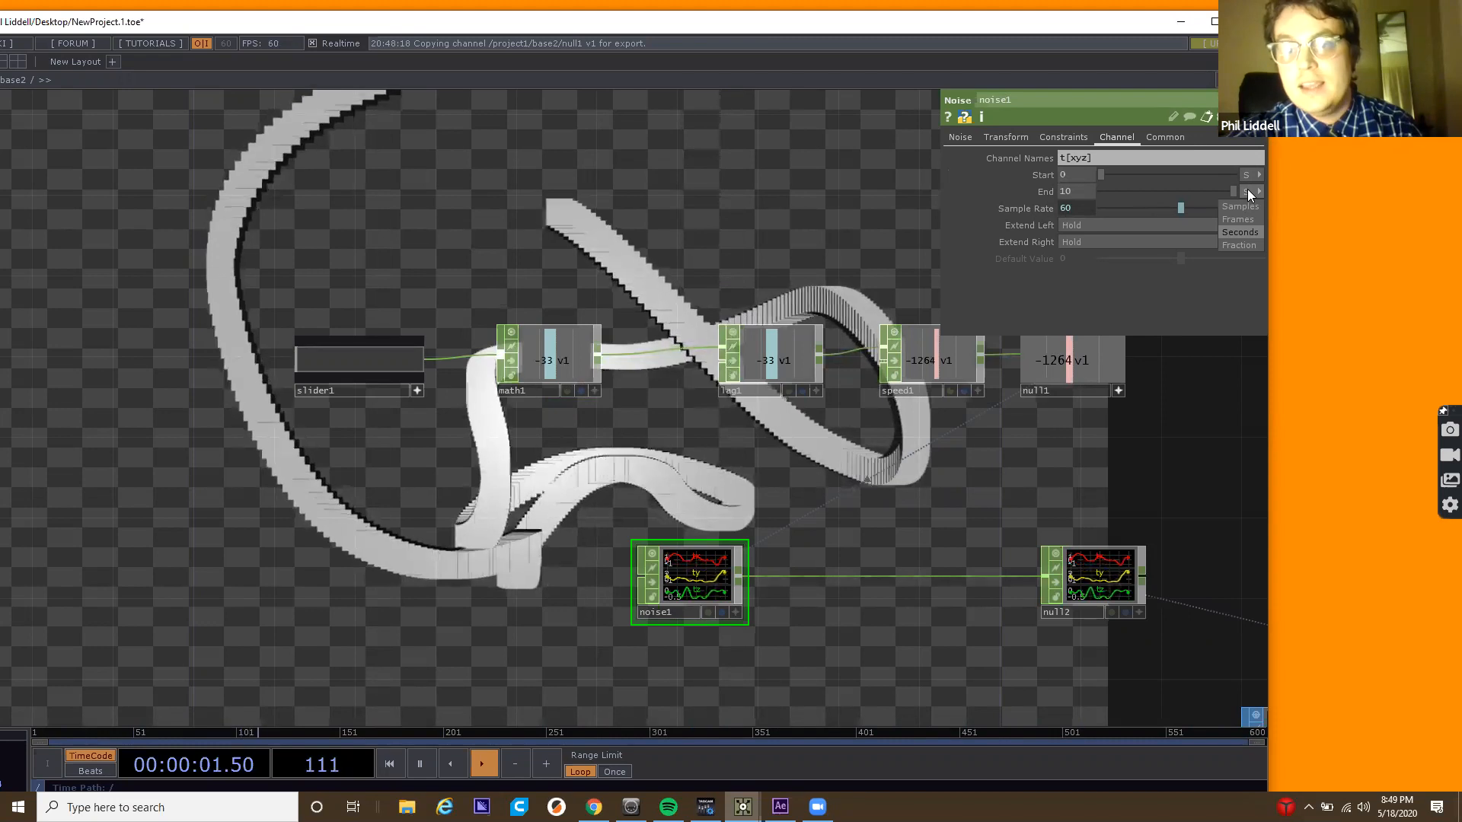
pyautogui.click(1251, 188)
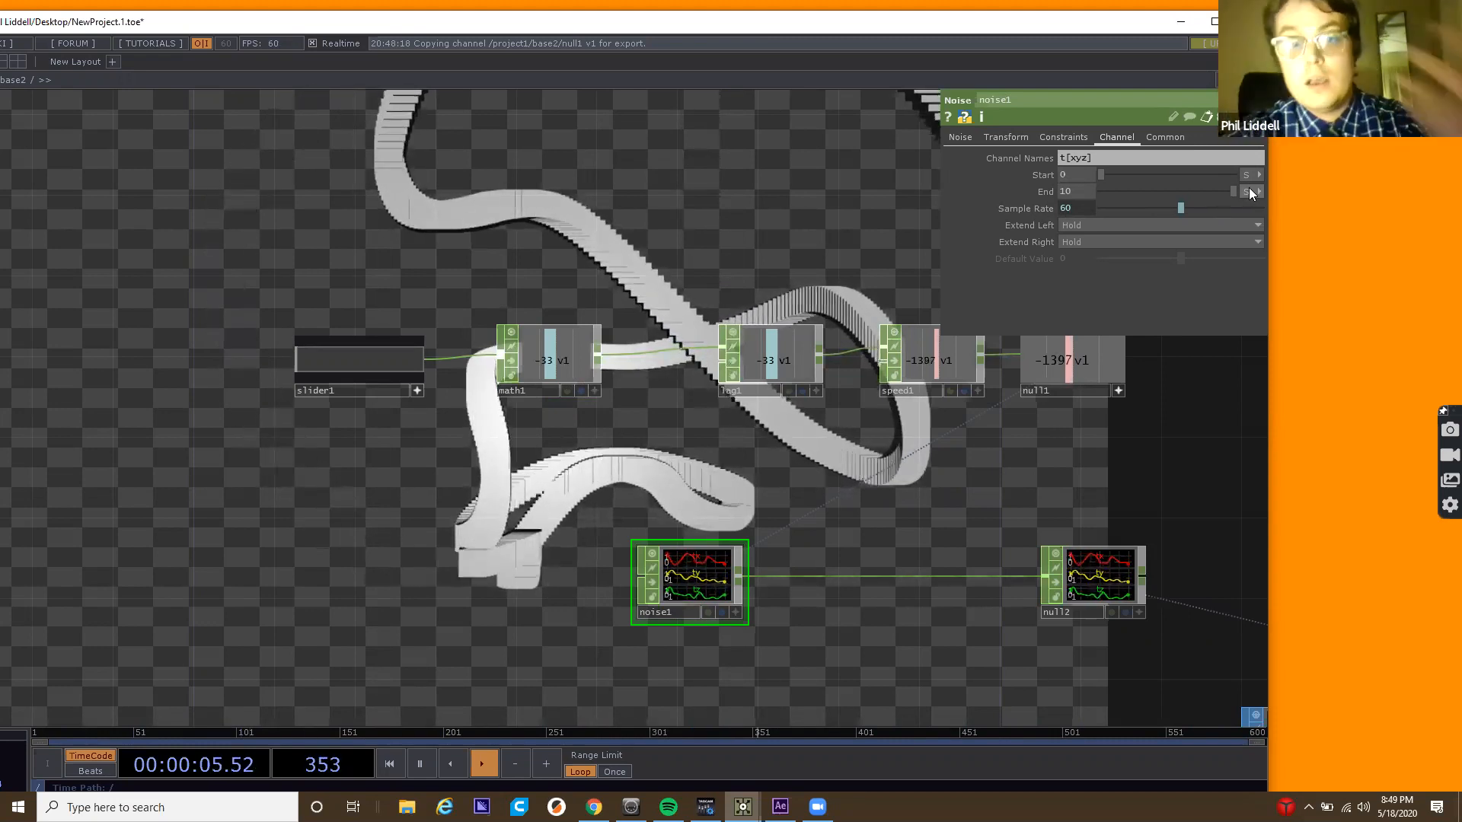
pyautogui.moveTo(592, 490); pyautogui.dragTo(543, 492)
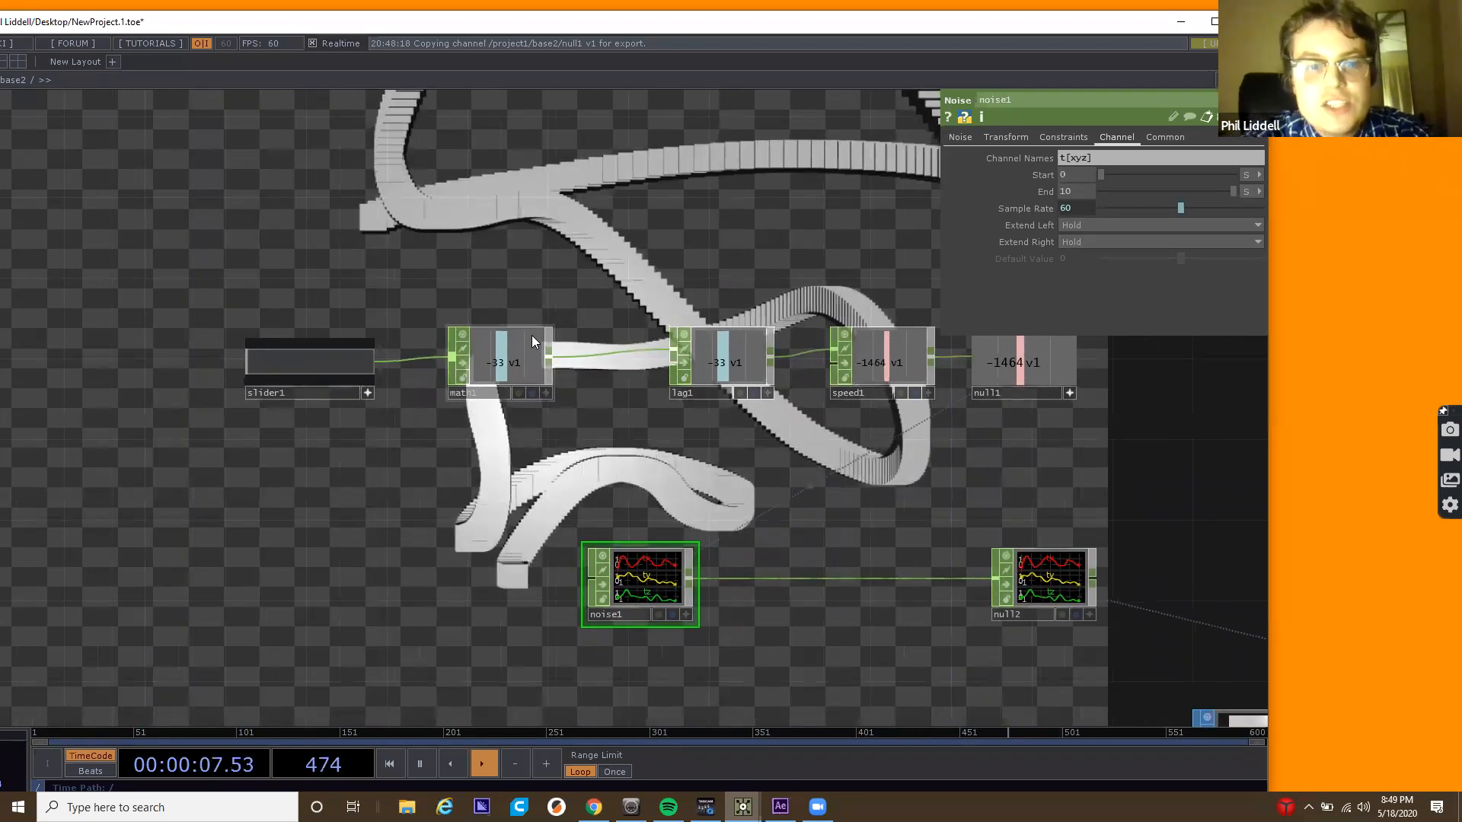
# Set noise1's Amplitude to 3.19 and, after trying a longer Period of 6.15, shorten the Period to 1.67.
pyautogui.click(960, 137)
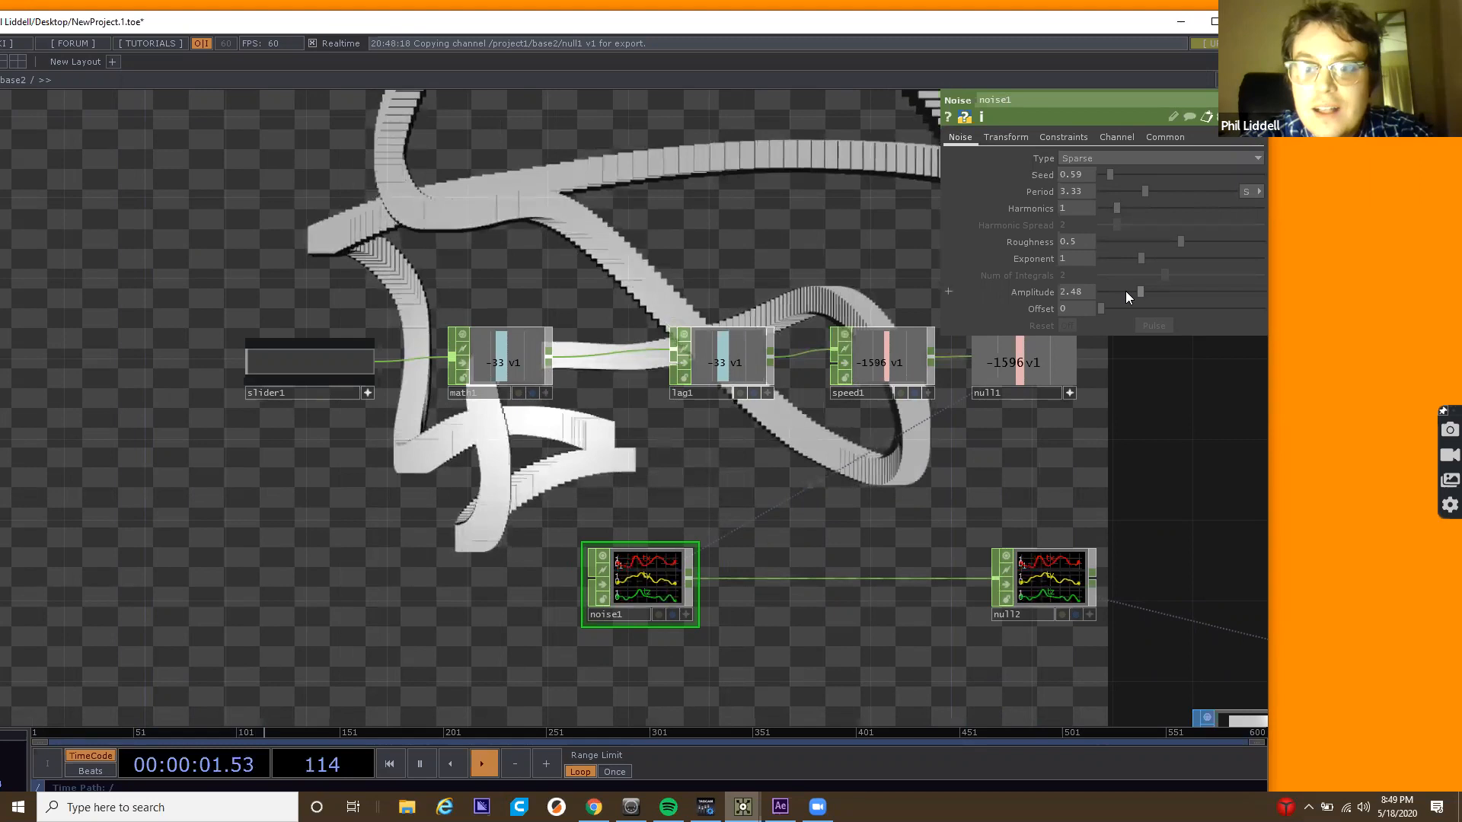
pyautogui.moveTo(1151, 190); pyautogui.dragTo(1181, 192)
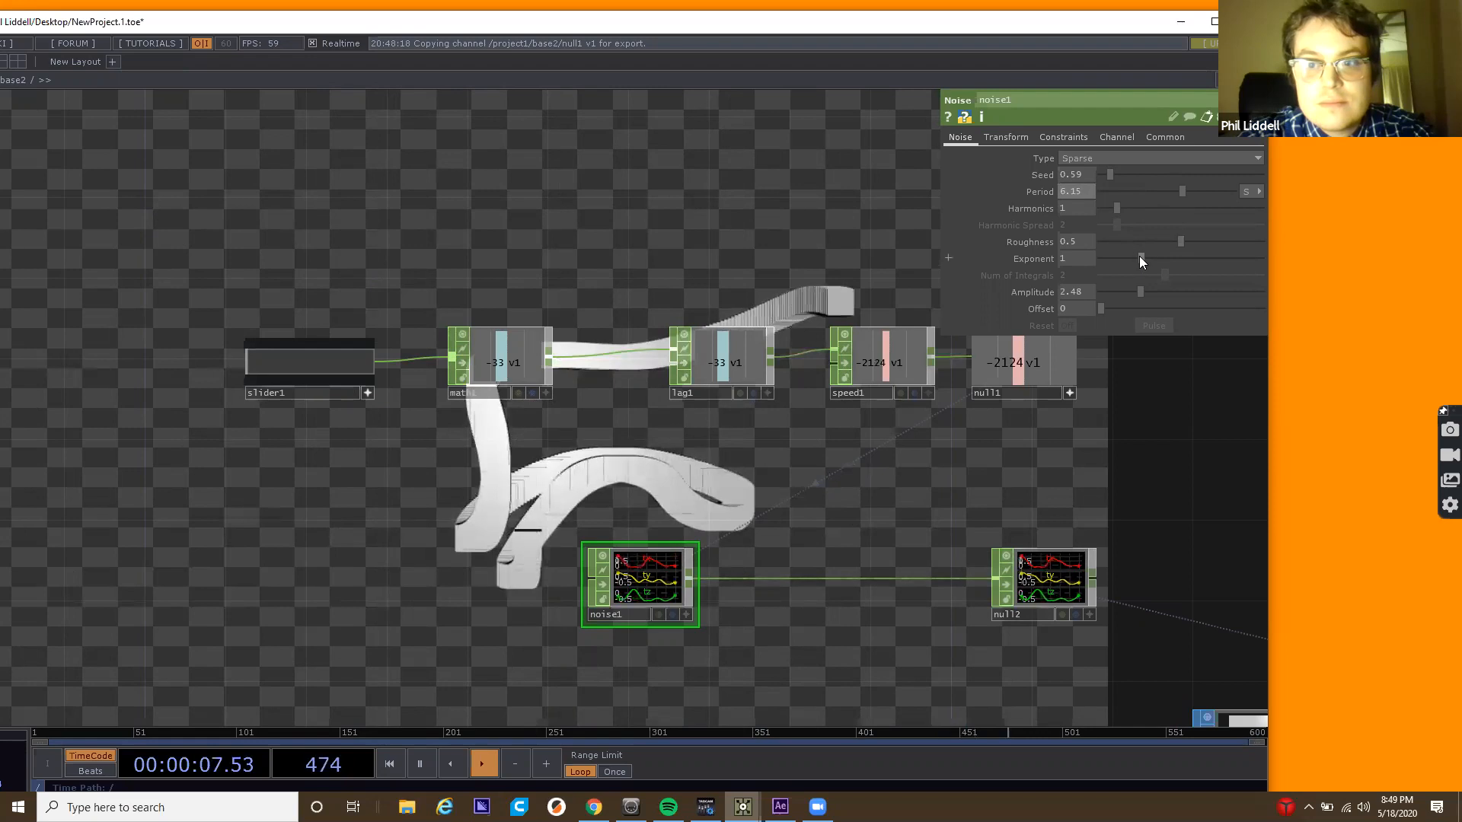
pyautogui.moveTo(1136, 294); pyautogui.dragTo(1156, 292)
pyautogui.moveTo(1131, 192)
pyautogui.mouseDown()
pyautogui.moveTo(1107, 192)
pyautogui.moveTo(1127, 190)
pyautogui.mouseUp()
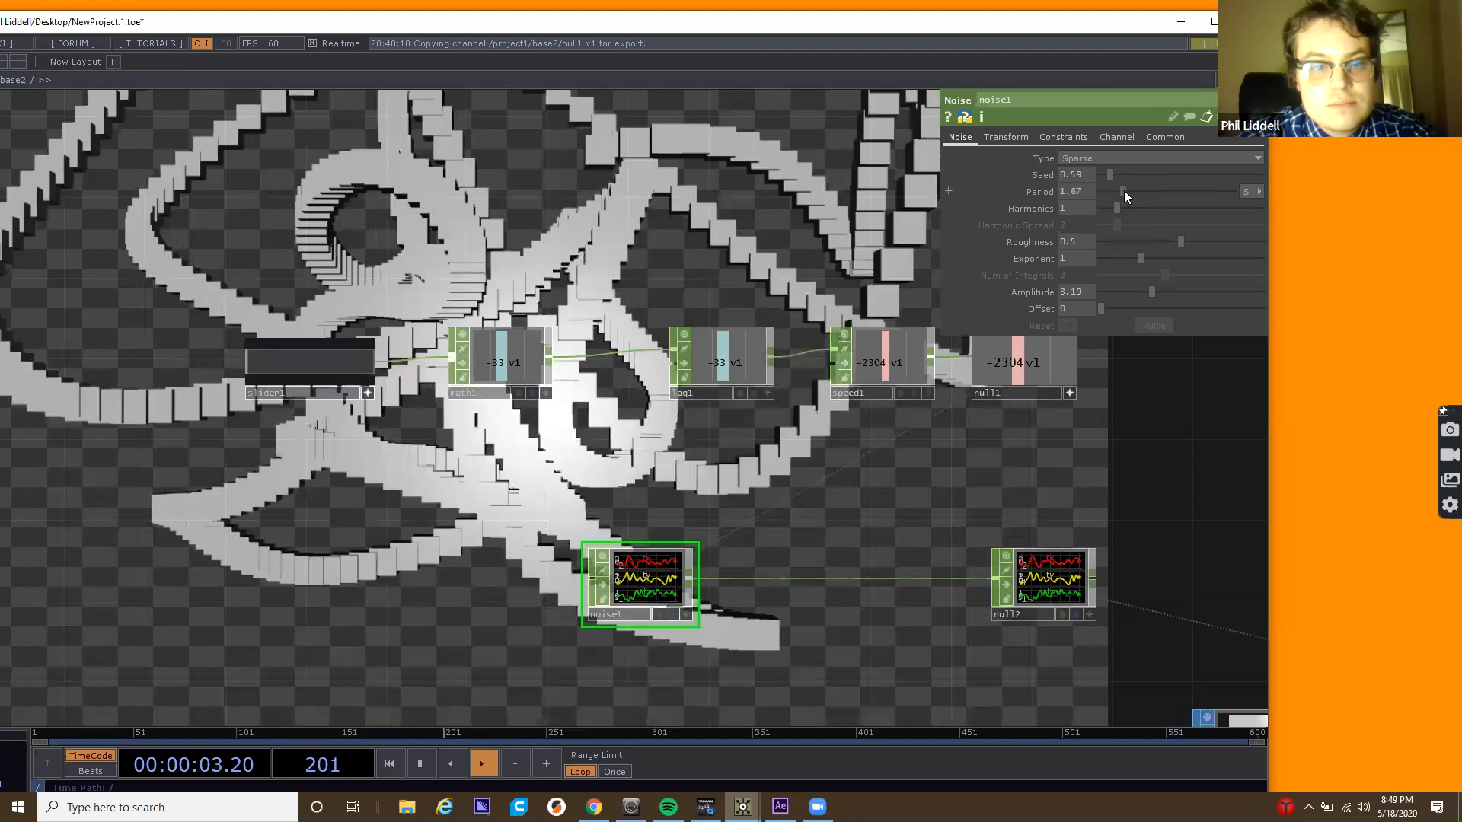
# Return slider1 to near its midpoint, and set noise1's Period to 3.28 after trying very short periods of 0.17 and 0.12.
pyautogui.moveTo(325, 359)
pyautogui.mouseDown()
pyautogui.moveTo(285, 361)
pyautogui.moveTo(307, 362)
pyautogui.mouseUp()
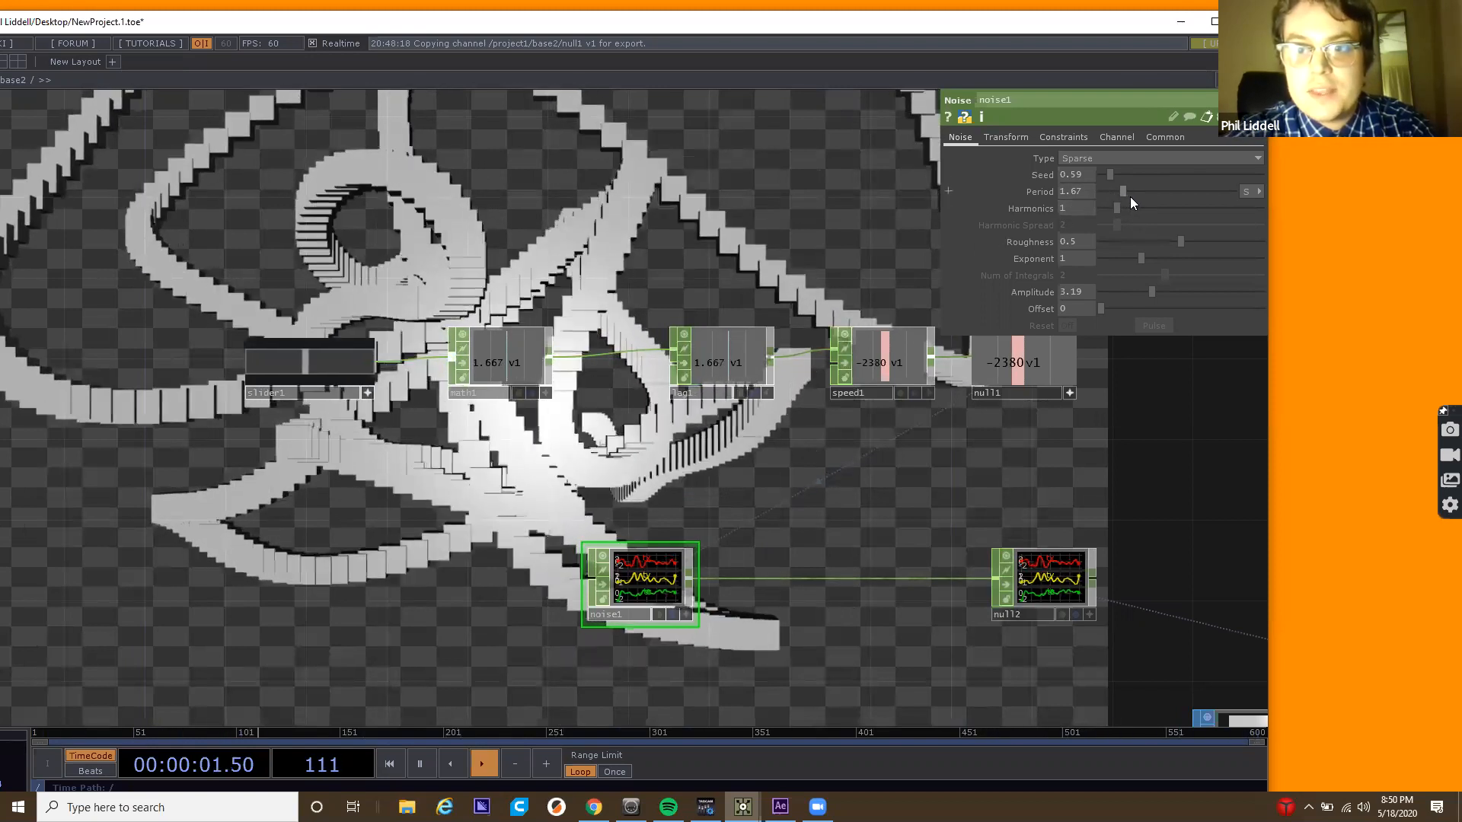
pyautogui.moveTo(1124, 190)
pyautogui.mouseDown()
pyautogui.moveTo(1211, 188)
pyautogui.moveTo(1104, 191)
pyautogui.mouseUp()
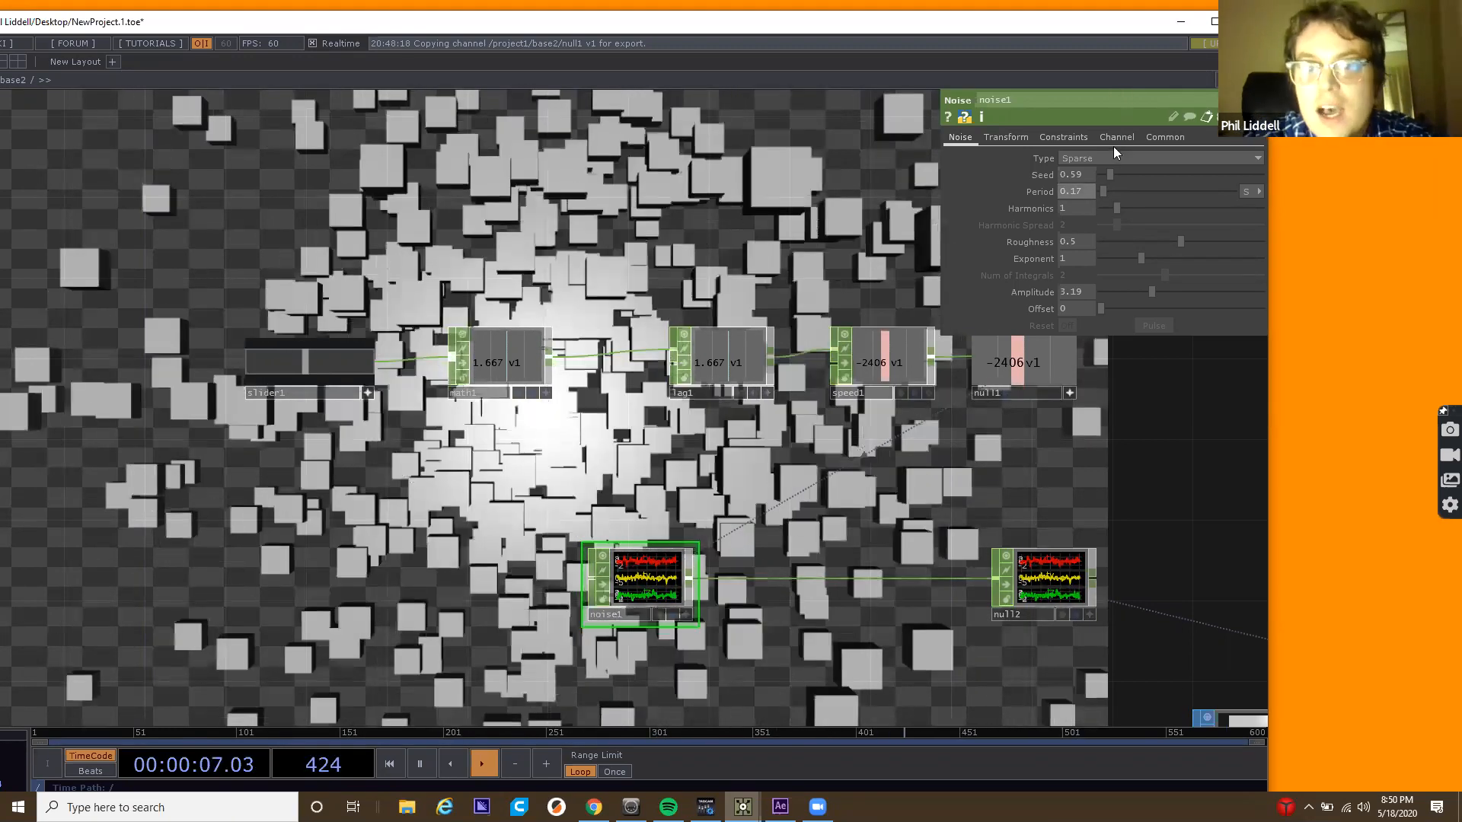
pyautogui.moveTo(1178, 190); pyautogui.dragTo(1126, 190)
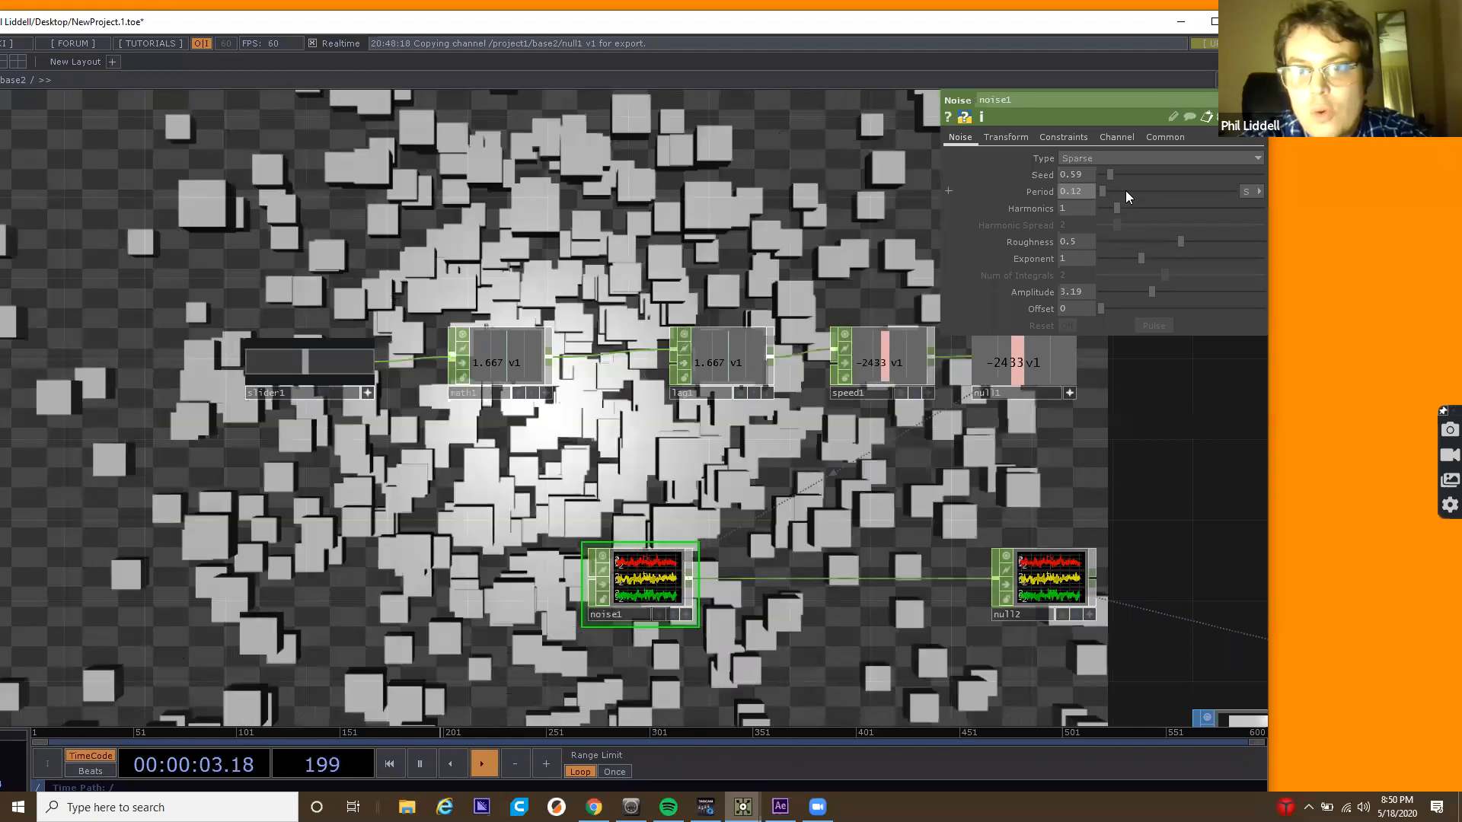
pyautogui.moveTo(1125, 191); pyautogui.dragTo(1194, 186)
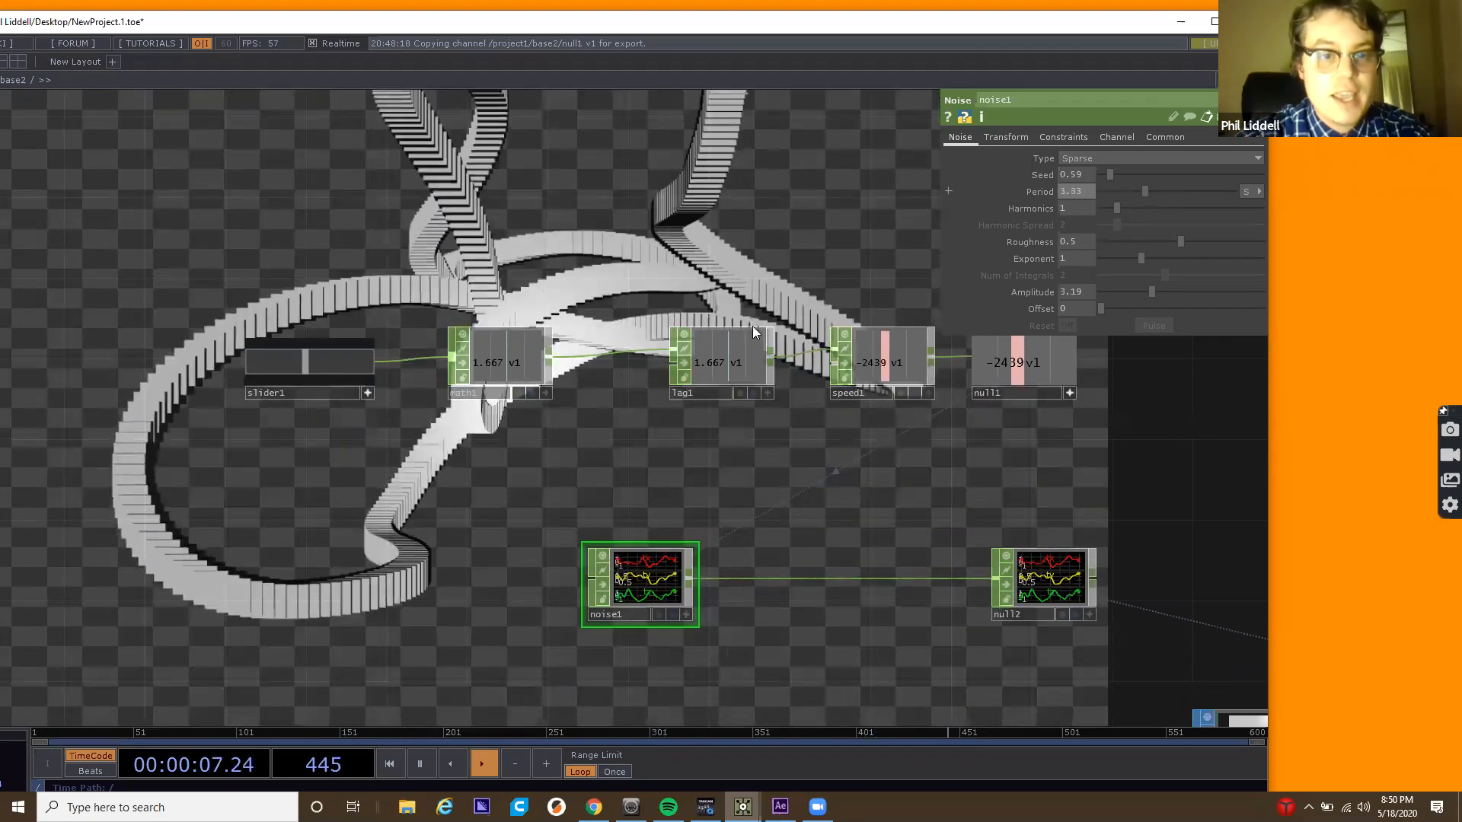
# Add a second Slider COMP below slider1, and shift both sliders and math1 away from lag1.
pyautogui.scroll(-1, 405, 410)
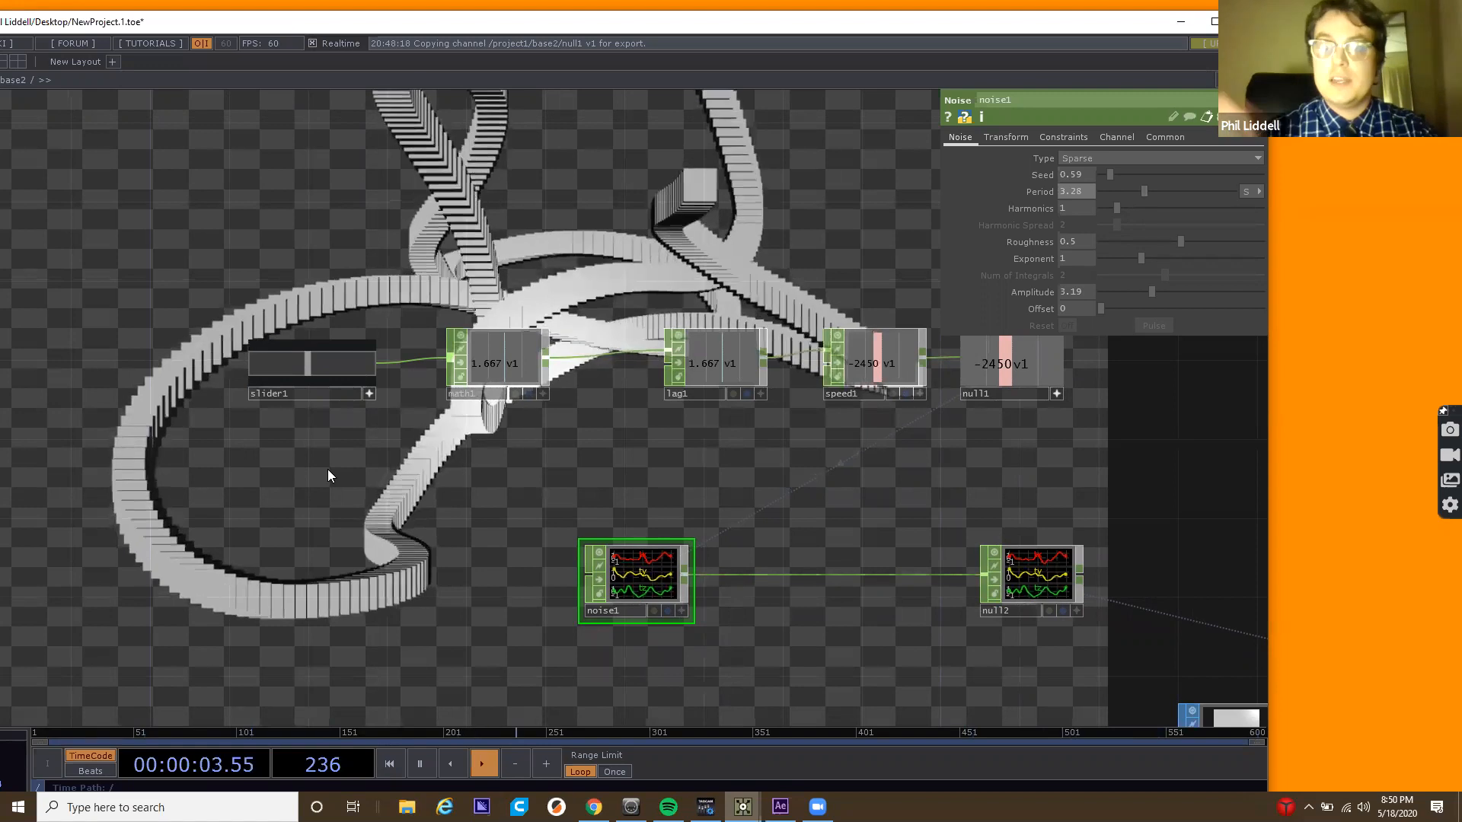
pyautogui.press('Tab')
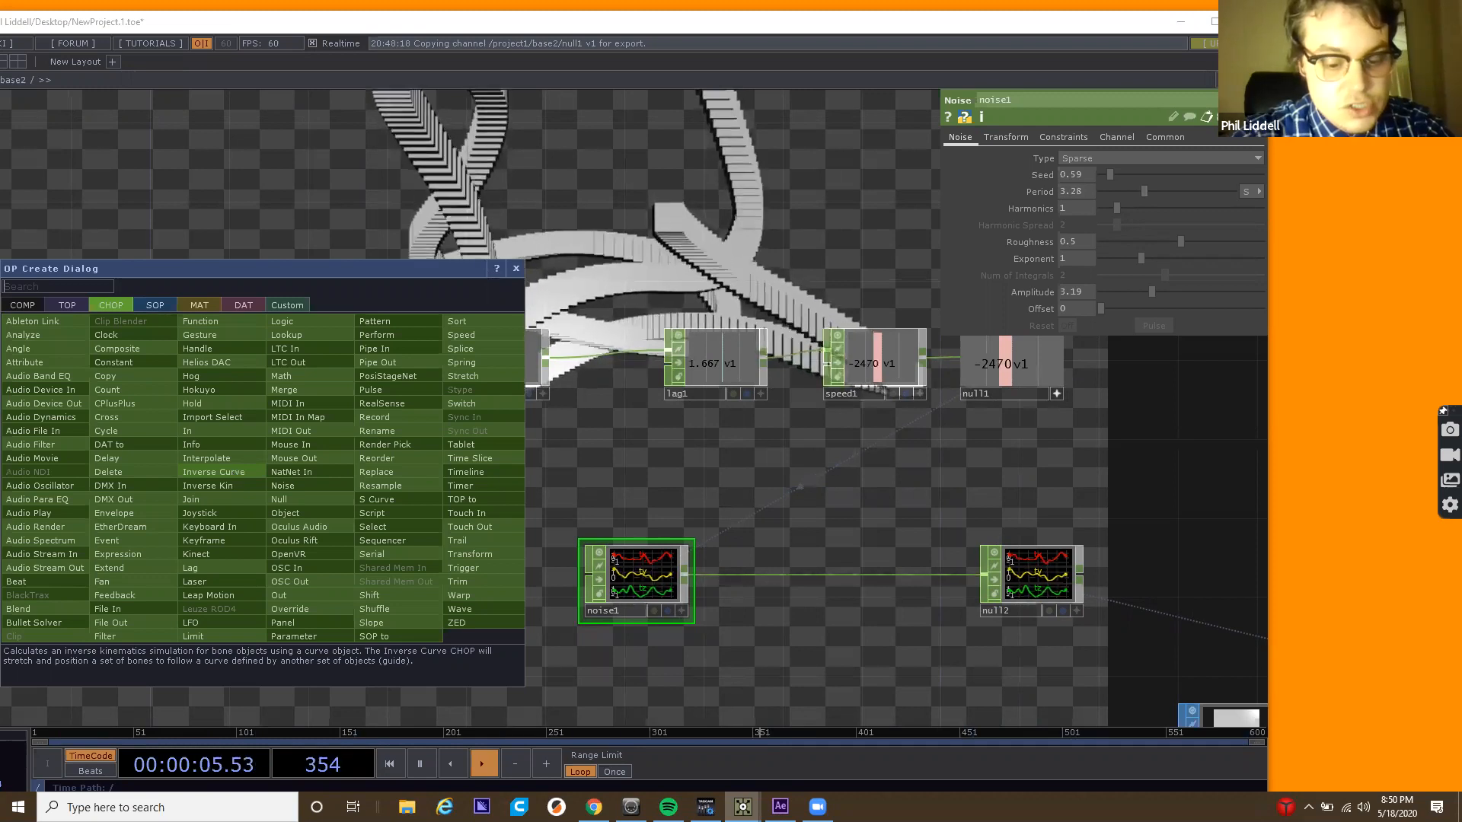
pyautogui.write('sli')
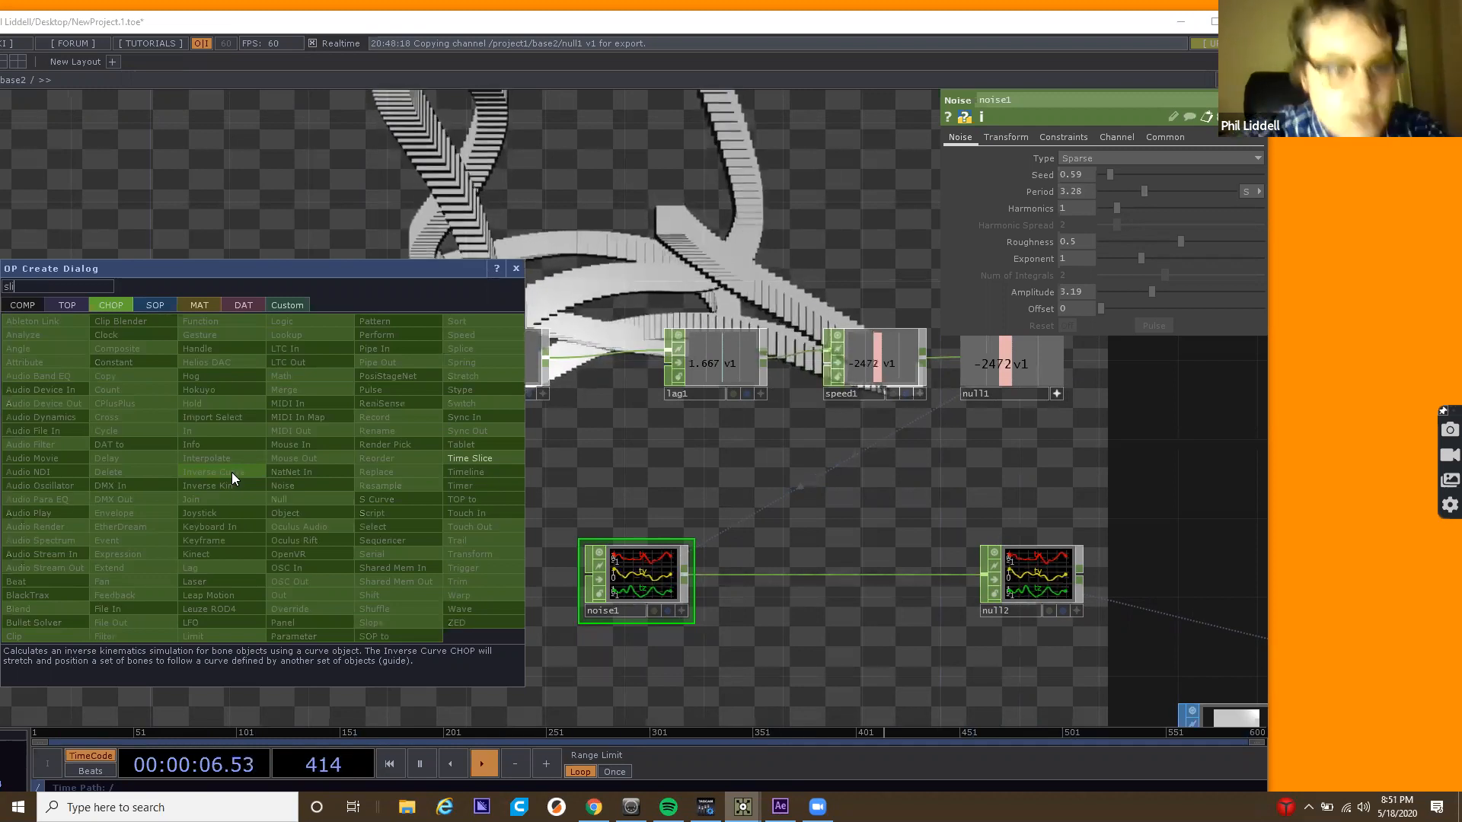
pyautogui.click(22, 306)
pyautogui.click(107, 431)
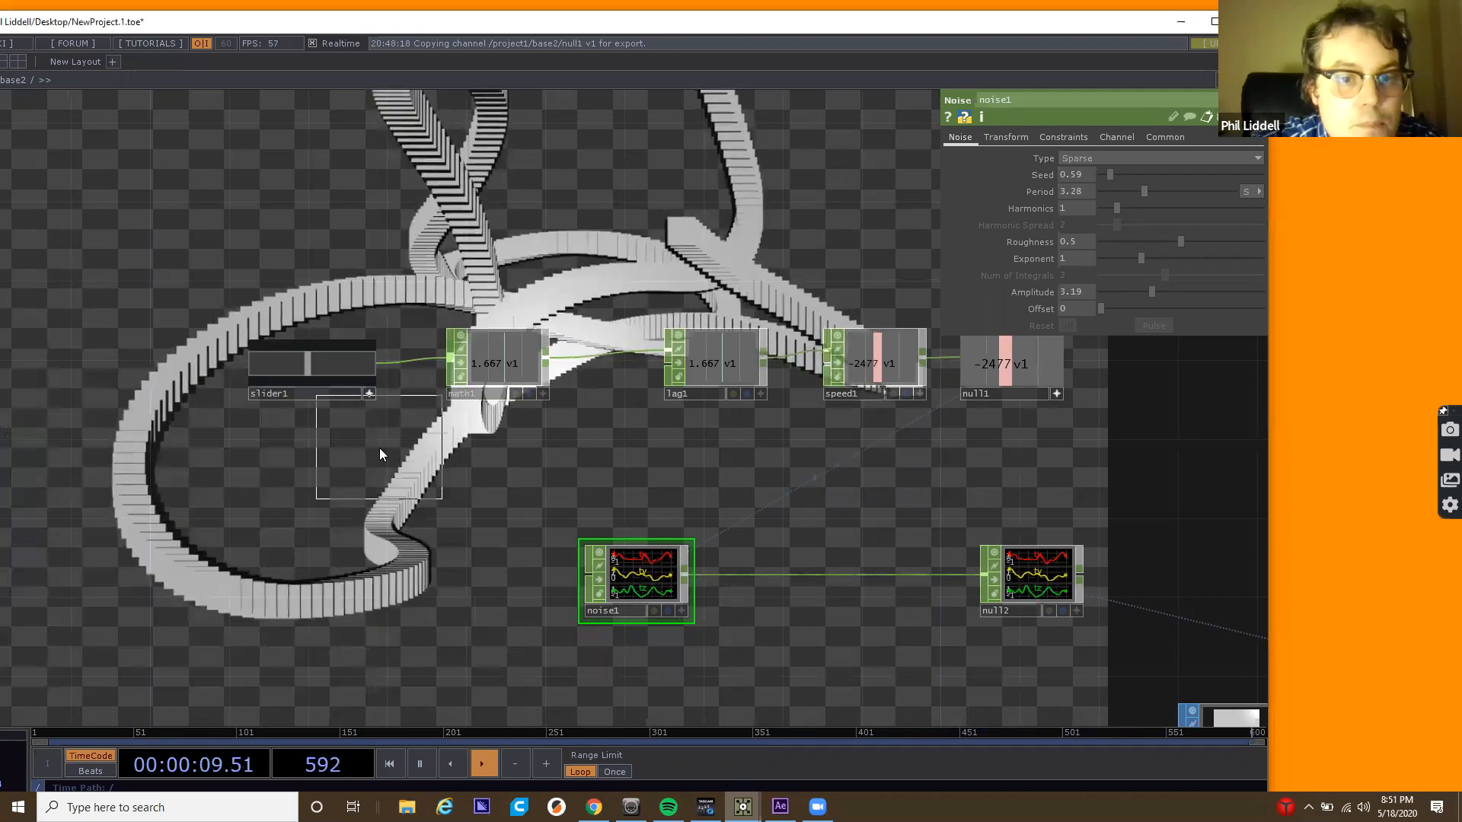
pyautogui.click(303, 466)
pyautogui.moveTo(313, 479)
pyautogui.mouseDown()
pyautogui.moveTo(182, 480)
pyautogui.moveTo(314, 478)
pyautogui.mouseUp()
pyautogui.moveTo(219, 306); pyautogui.dragTo(541, 506, button='right')
pyautogui.moveTo(358, 384); pyautogui.dragTo(41, 385)
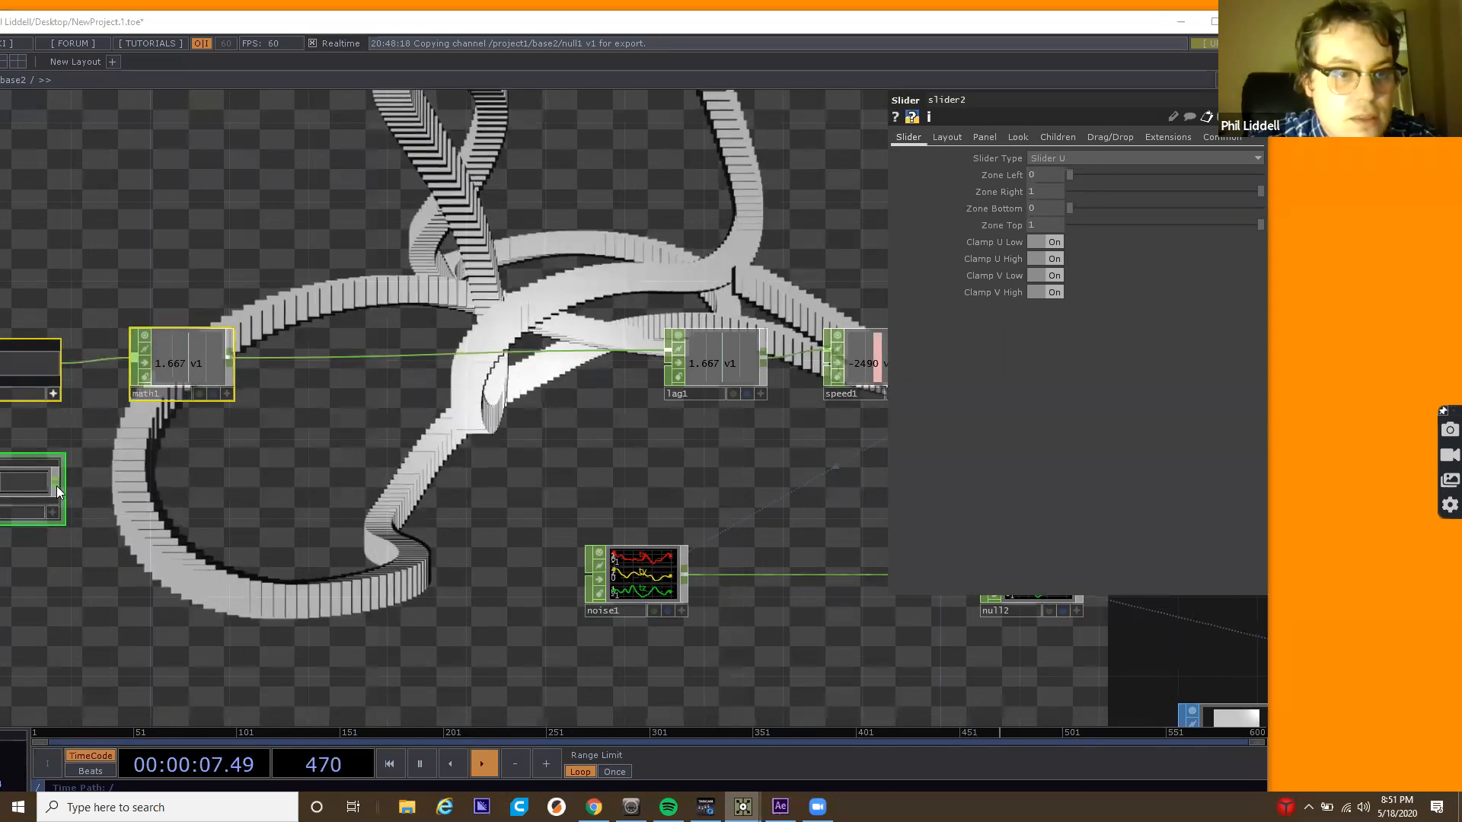
# Attach a Math CHOP to slider2's output and place it below math1.
pyautogui.press('Tab')
pyautogui.write('ma')
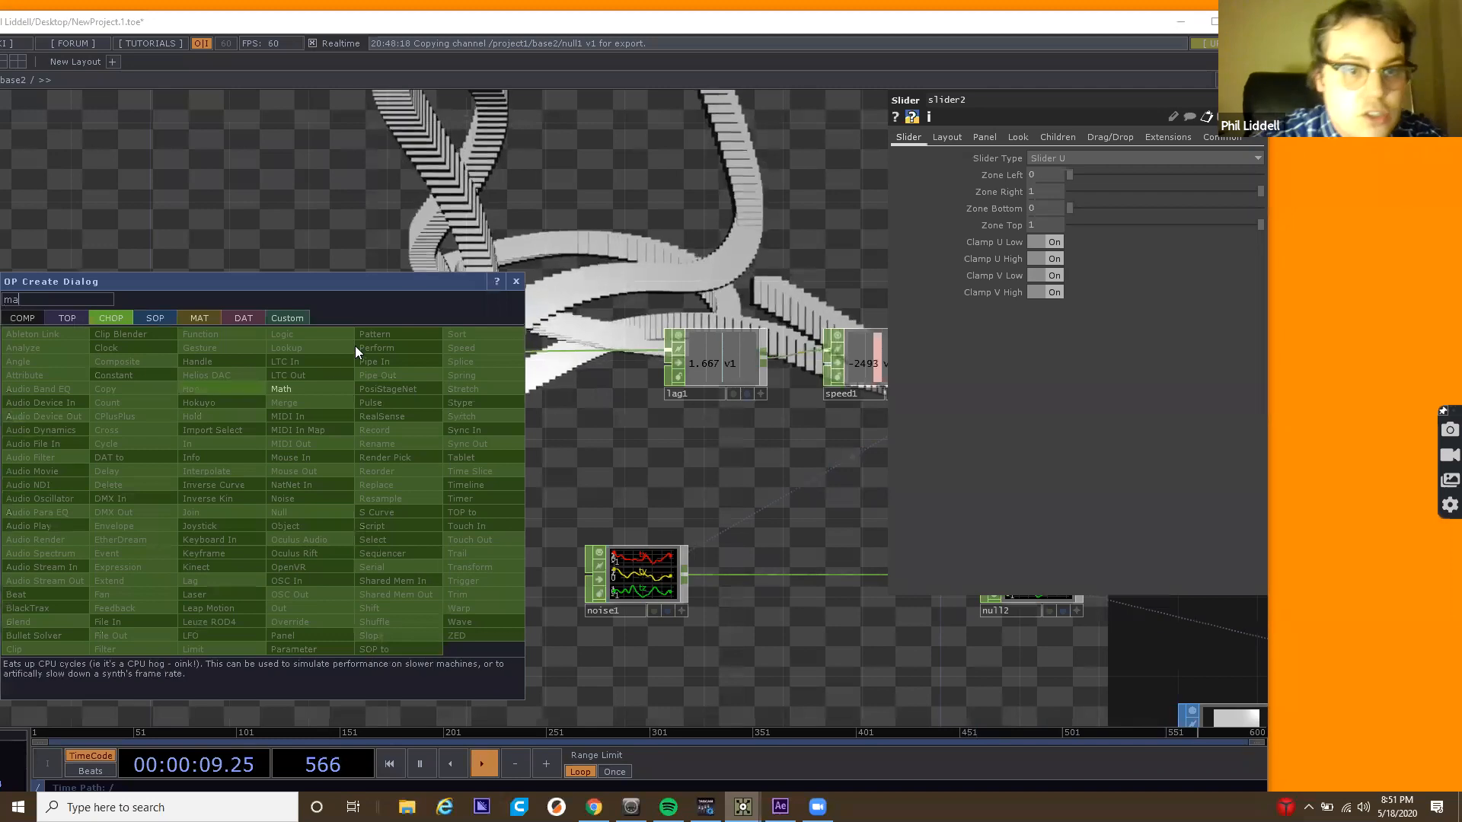
pyautogui.click(322, 386)
pyautogui.click(178, 490)
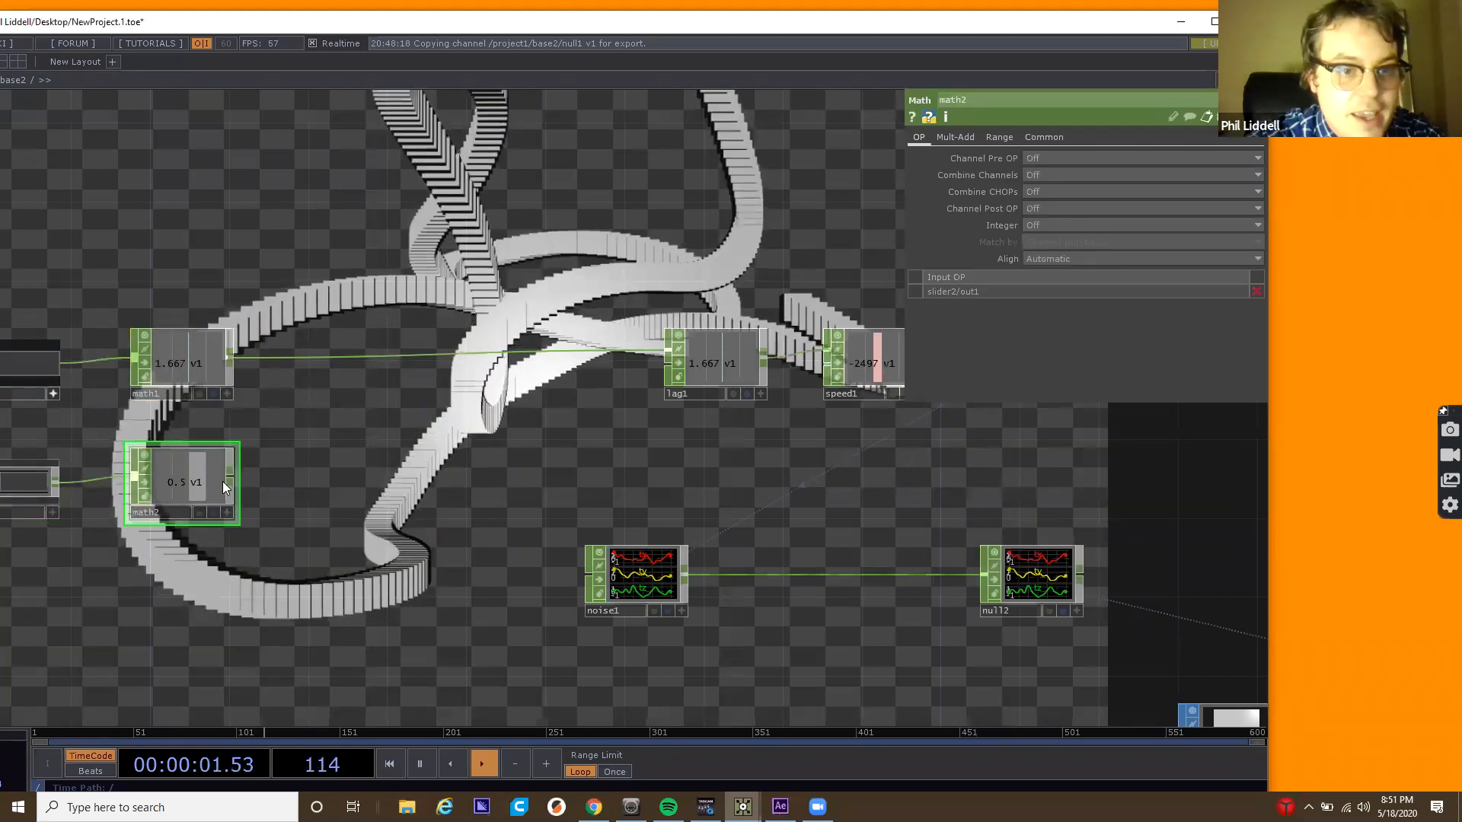
# Attach a Null CHOP to math2's output and place it beside math2.
pyautogui.rightClick(236, 475)
pyautogui.write('nu')
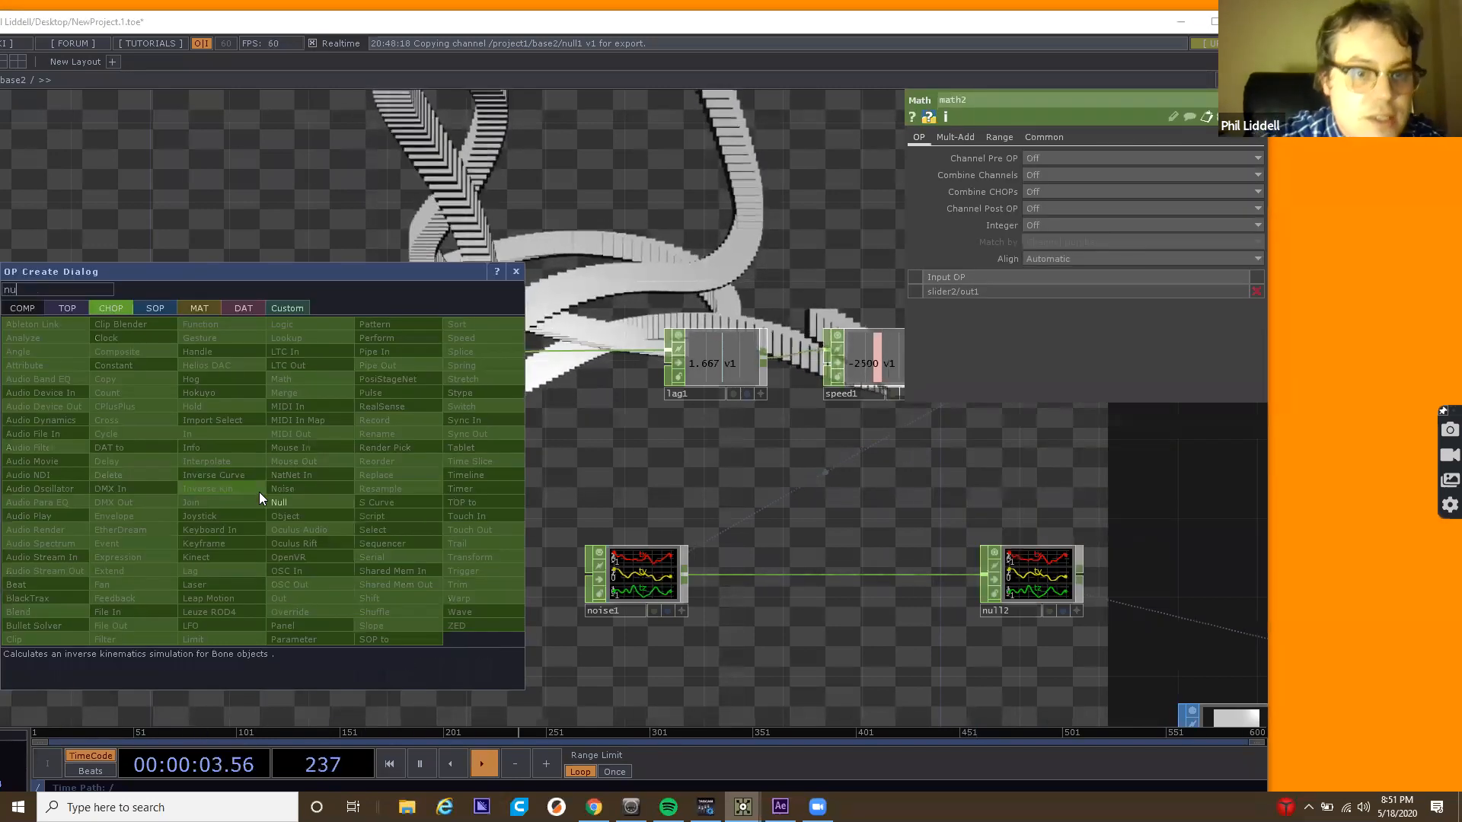
pyautogui.click(291, 503)
pyautogui.click(293, 502)
pyautogui.moveTo(332, 485); pyautogui.dragTo(343, 483)
pyautogui.moveTo(287, 414); pyautogui.dragTo(668, 401)
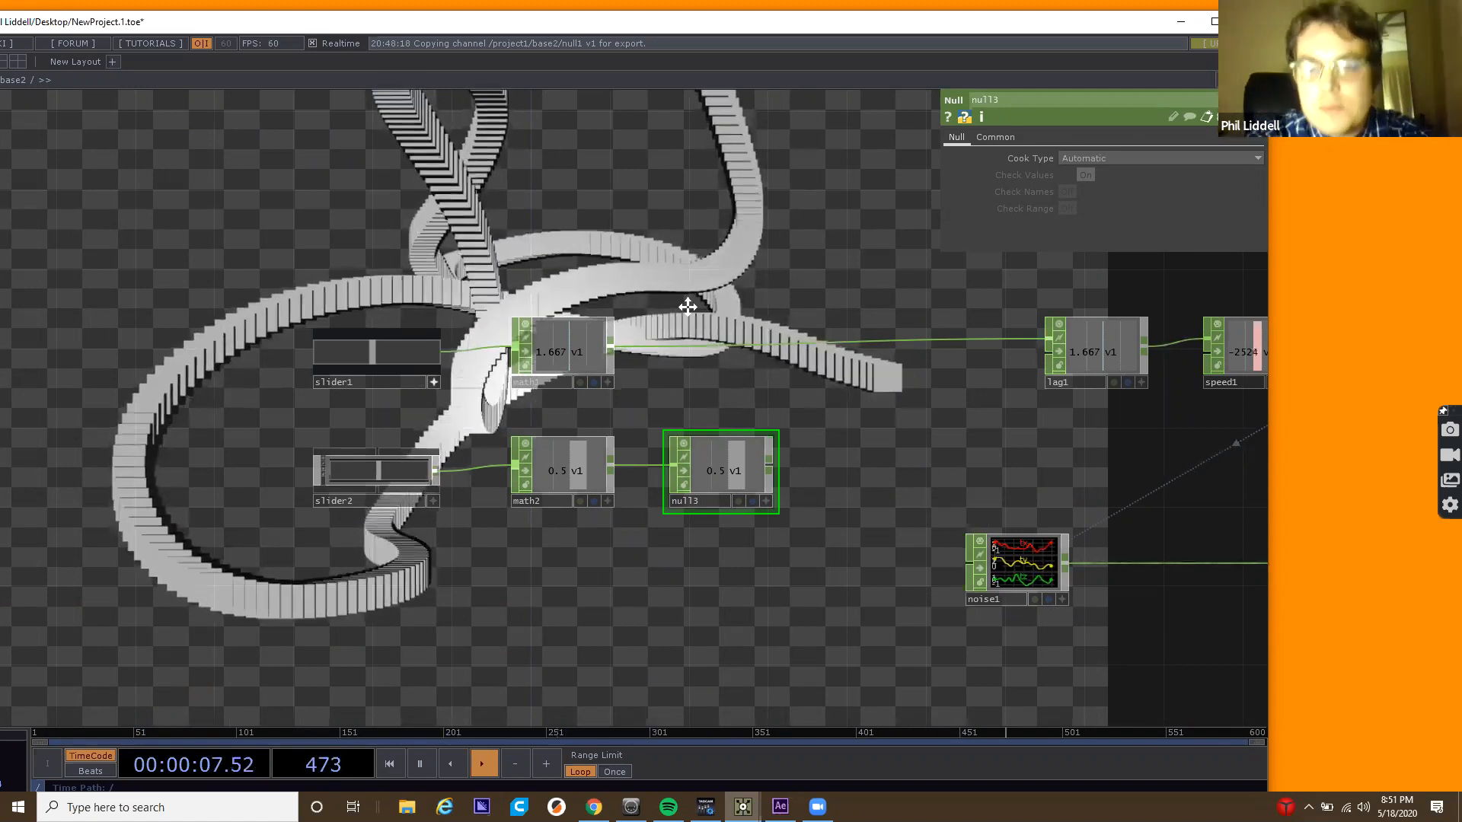
pyautogui.moveTo(699, 312); pyautogui.dragTo(562, 296)
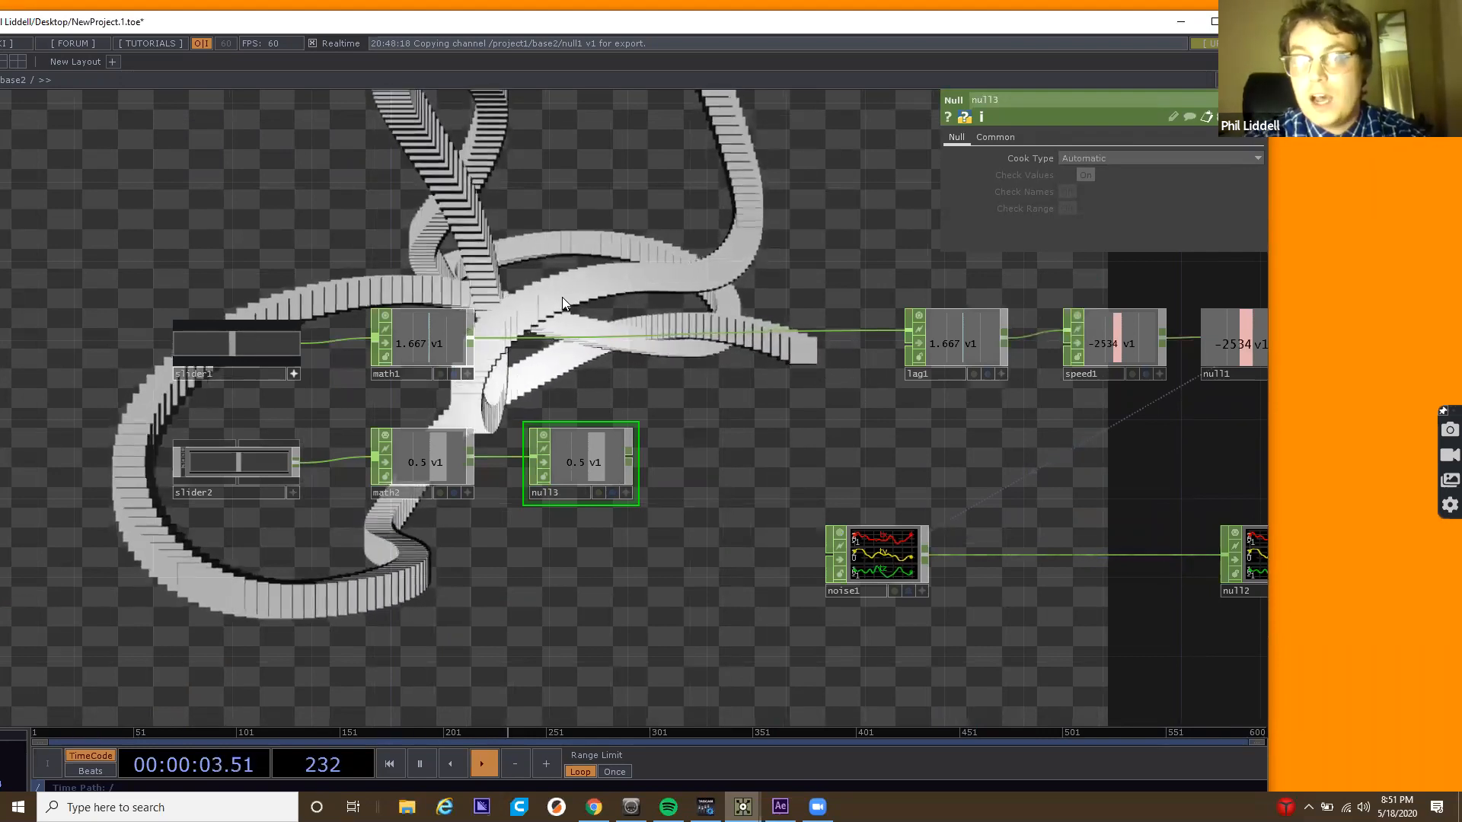
pyautogui.scroll(-5, 562, 303)
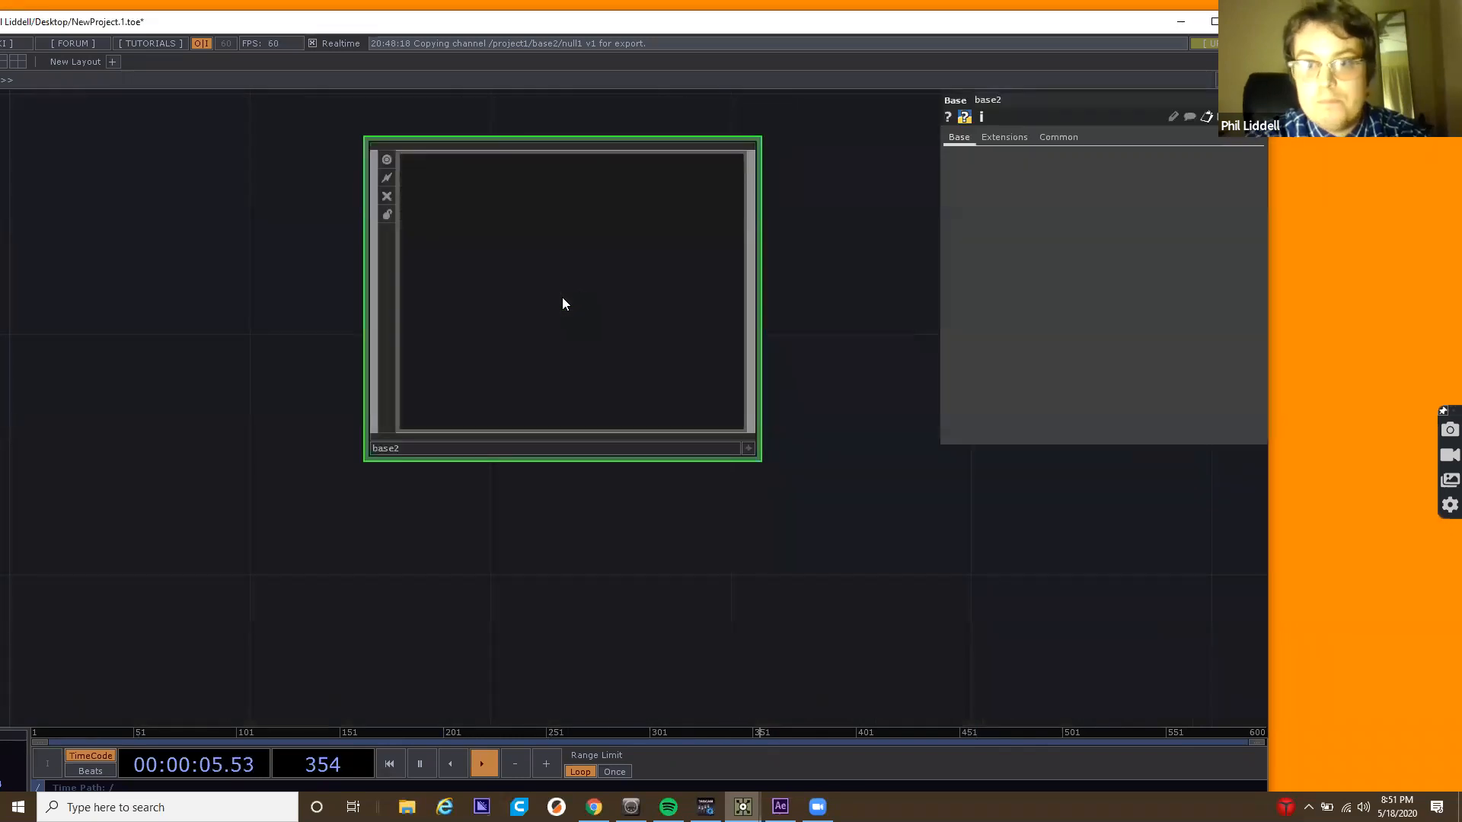
pyautogui.moveTo(910, 277); pyautogui.dragTo(878, 334)
pyautogui.click(1006, 137)
pyautogui.click(967, 140)
pyautogui.doubleClick(605, 288)
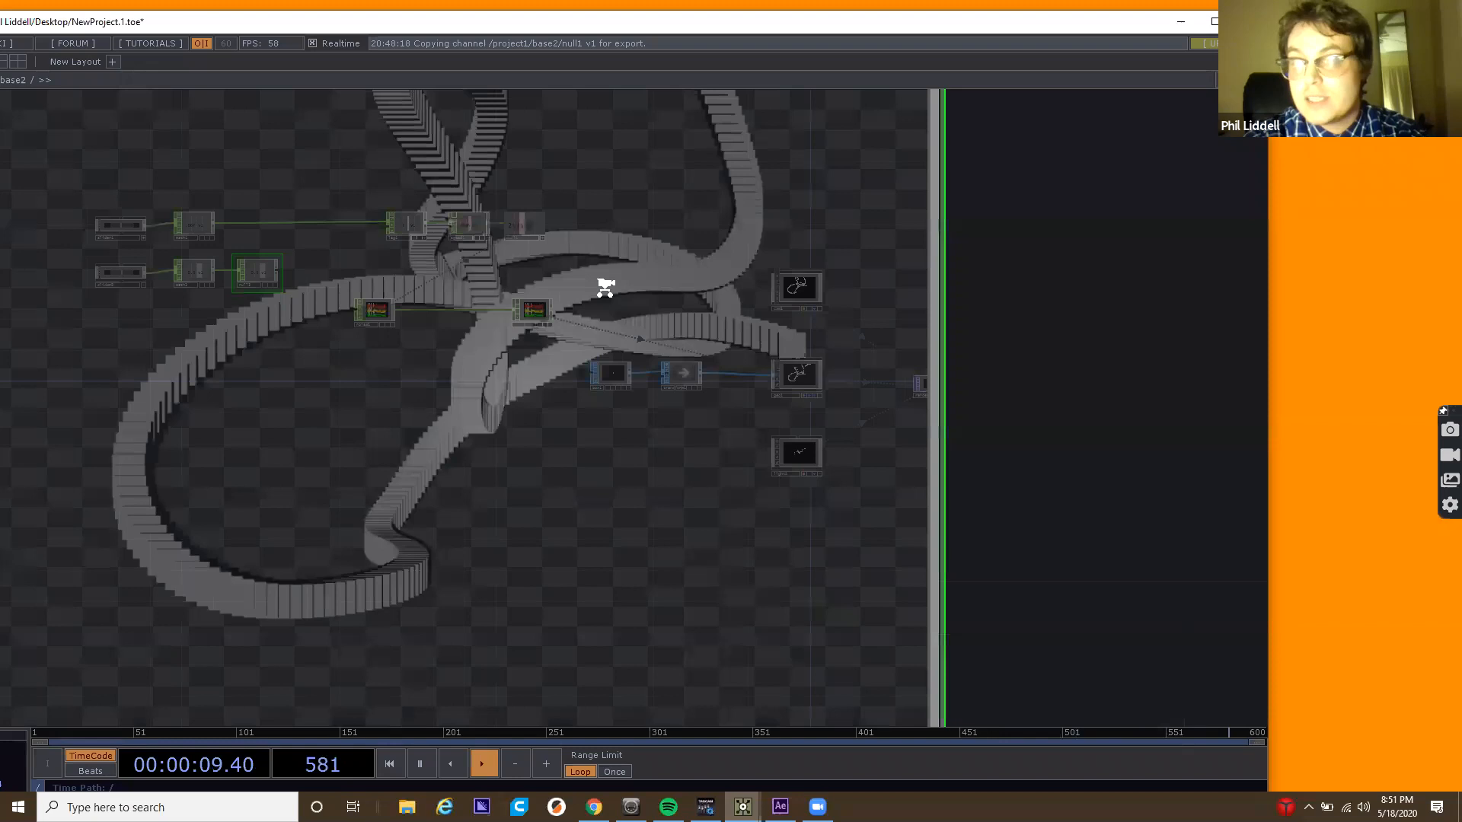
pyautogui.scroll(5, 180, 361)
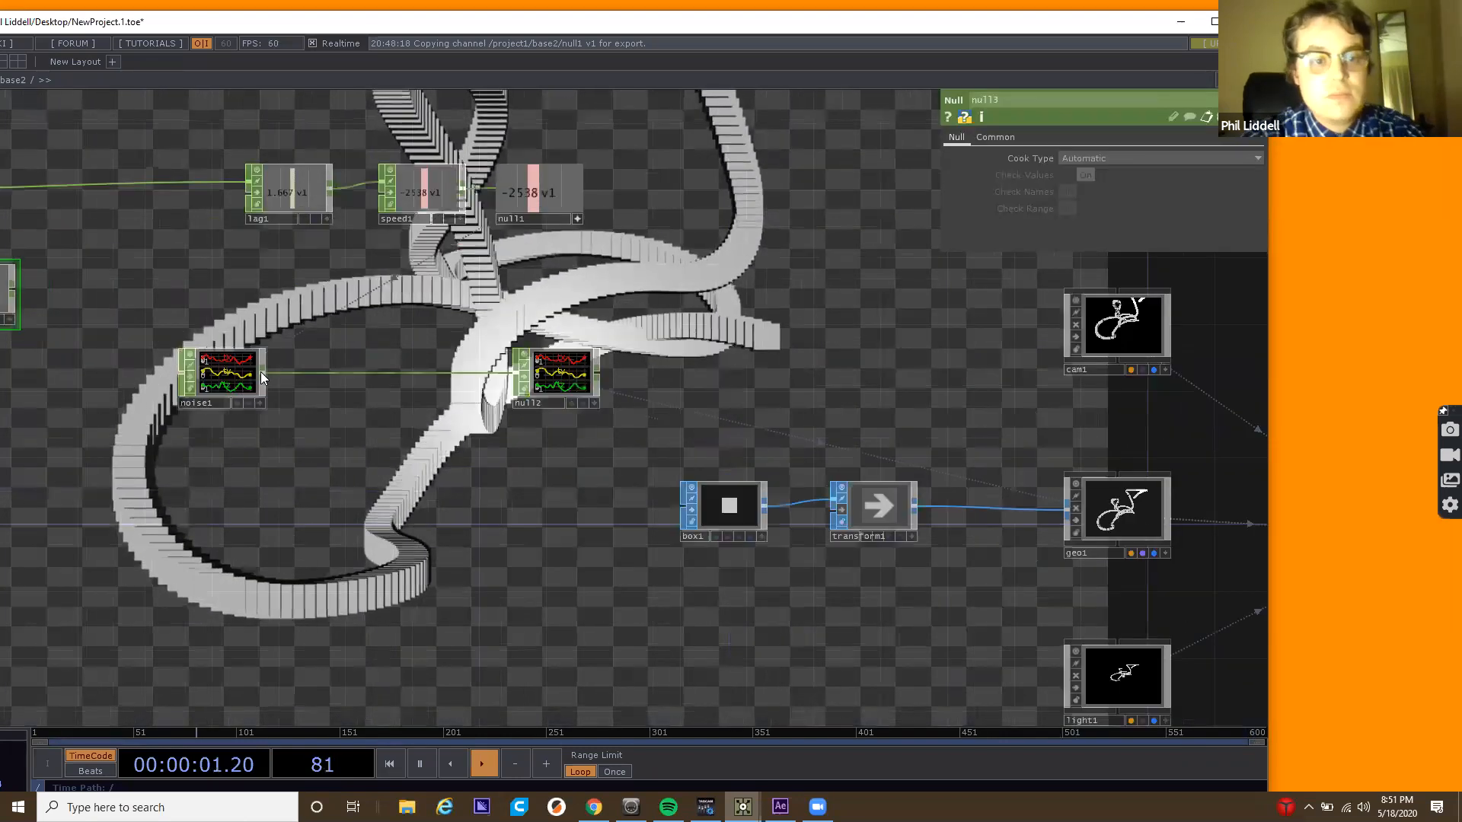
# Set math2's To Range to 0.1 and 4.5.
pyautogui.click(261, 372)
pyautogui.scroll(-3, 260, 371)
pyautogui.scroll(-1, 349, 346)
pyautogui.moveTo(335, 341); pyautogui.dragTo(751, 431)
pyautogui.click(331, 394)
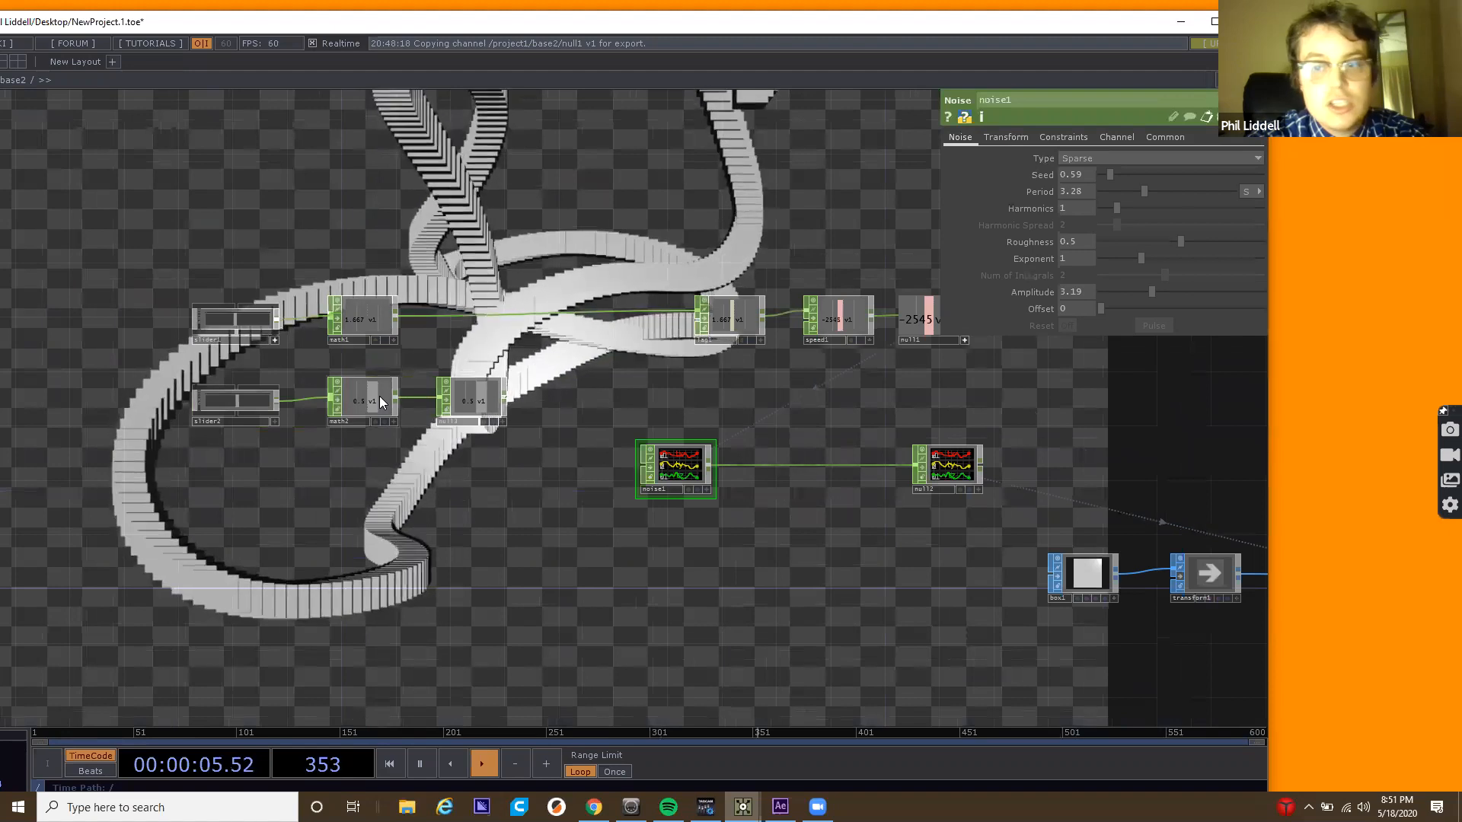
pyautogui.click(1075, 137)
pyautogui.click(1036, 137)
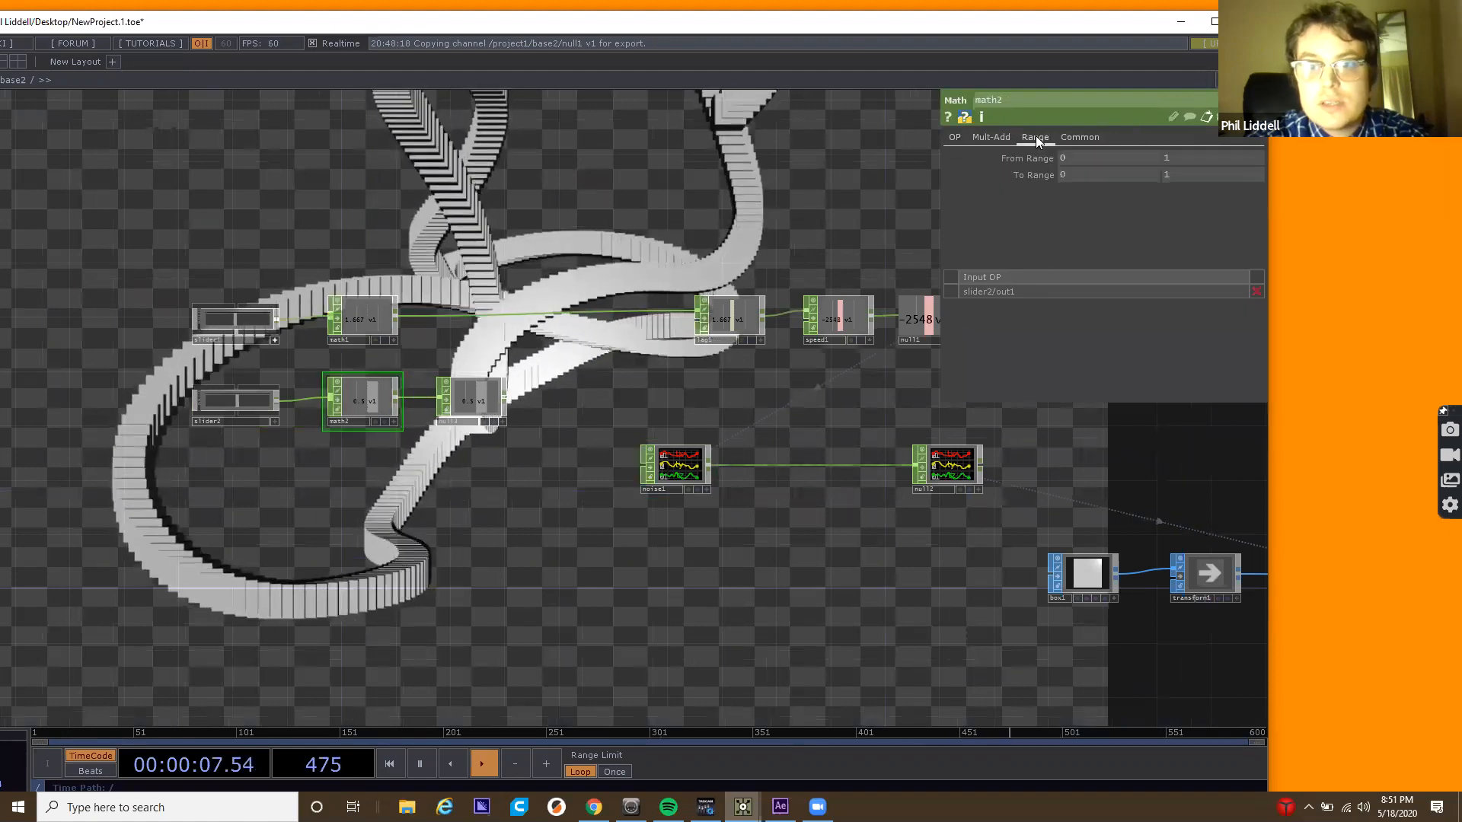
pyautogui.moveTo(1072, 172); pyautogui.dragTo(1027, 181)
pyautogui.write('.1')
pyautogui.press('Tab')
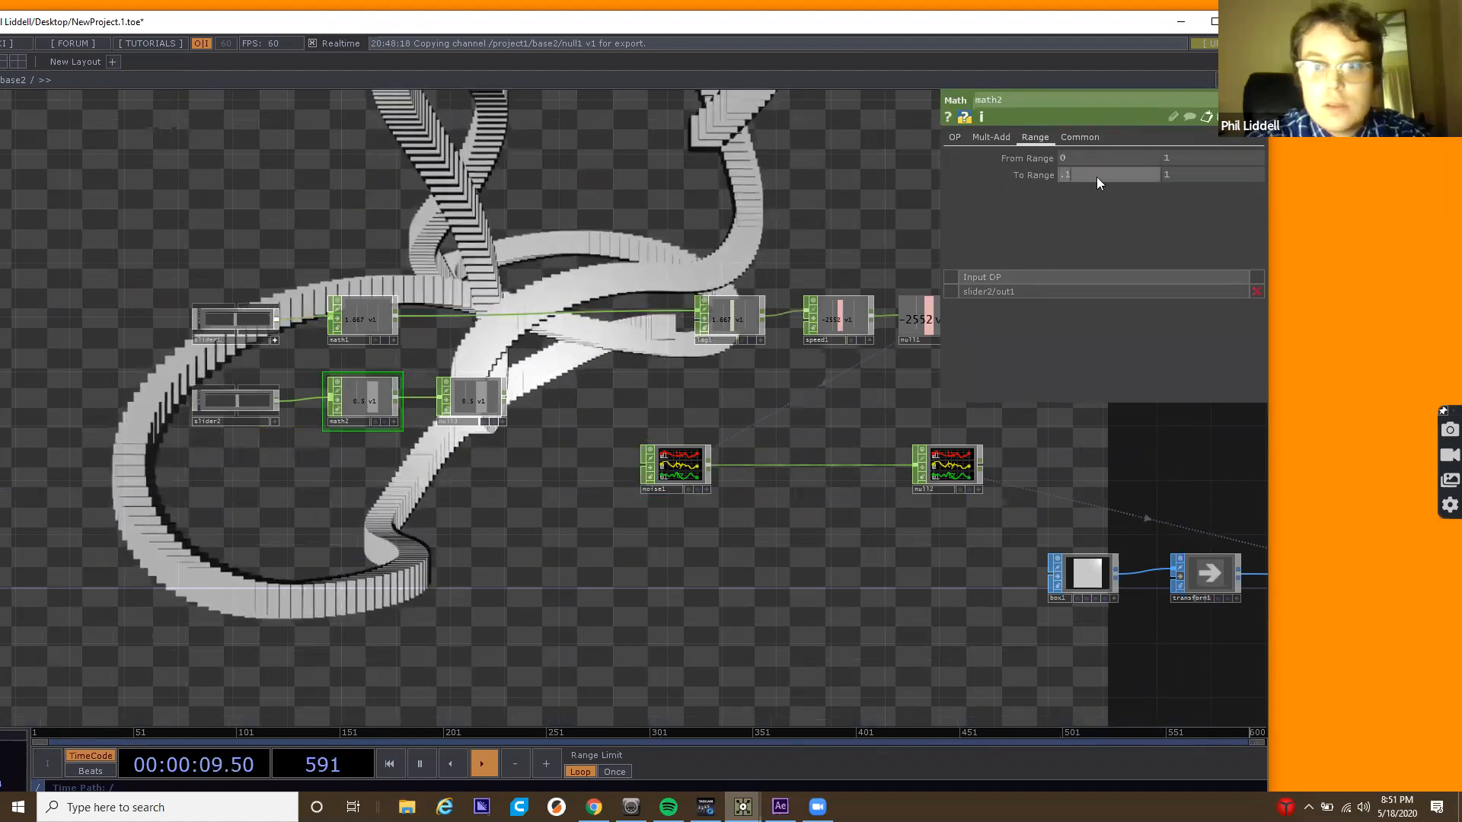
pyautogui.write('4.5')
pyautogui.press('Return')
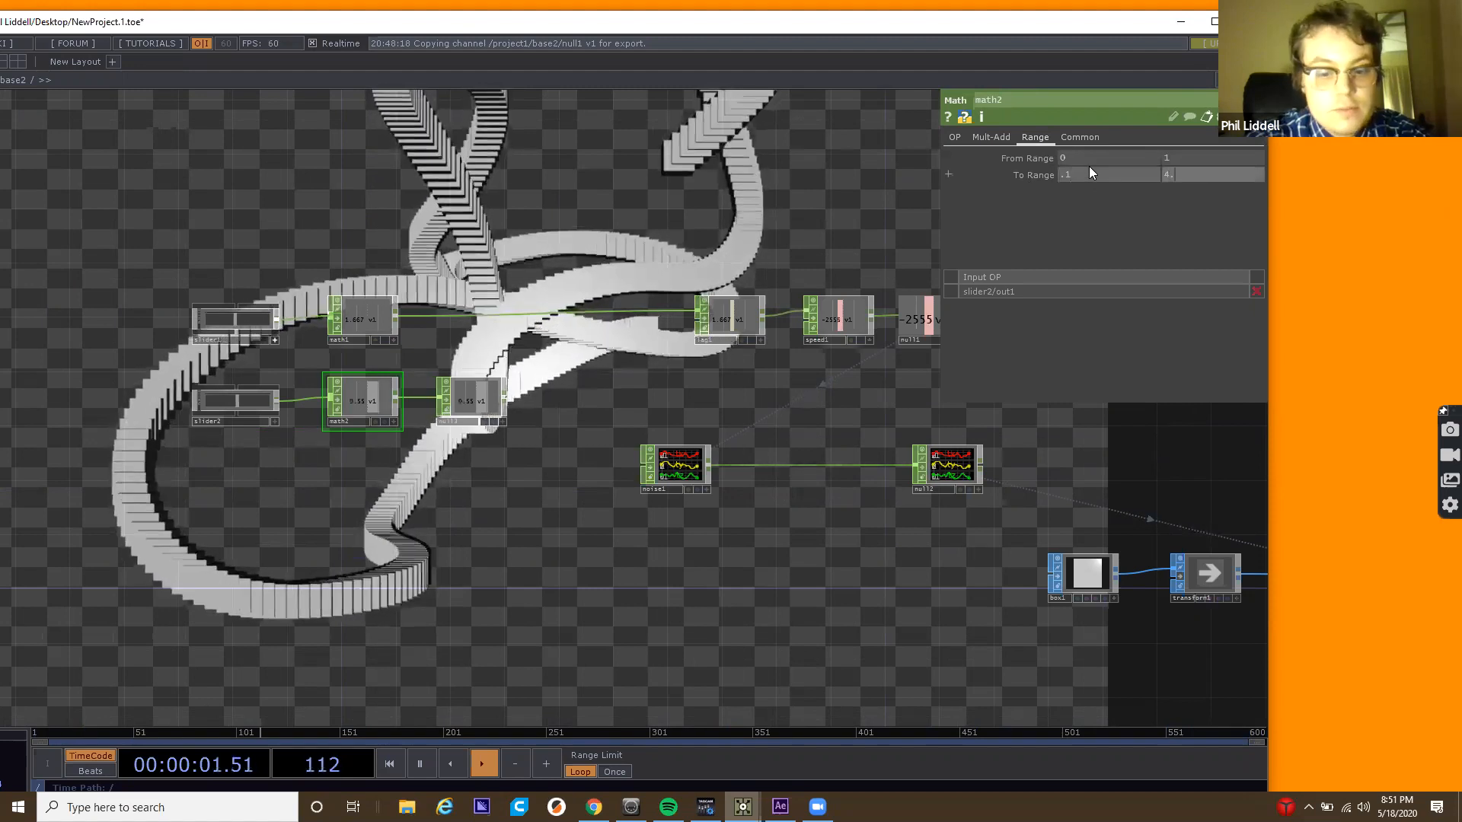
# Make null3's viewer interactive and drive noise1's Period with its v1 channel.
pyautogui.click(502, 421)
pyautogui.moveTo(515, 477); pyautogui.dragTo(453, 550)
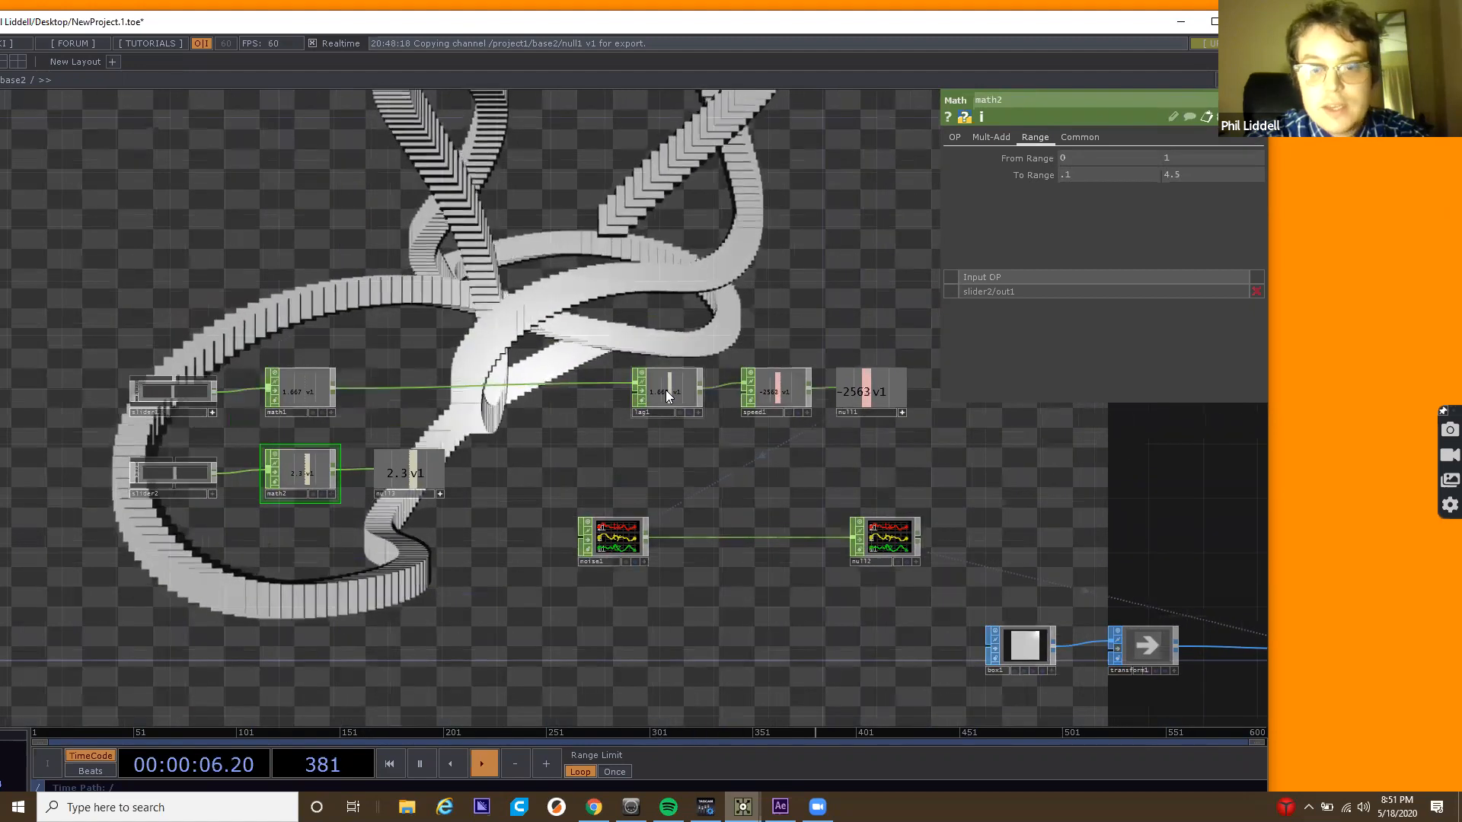
pyautogui.click(605, 534)
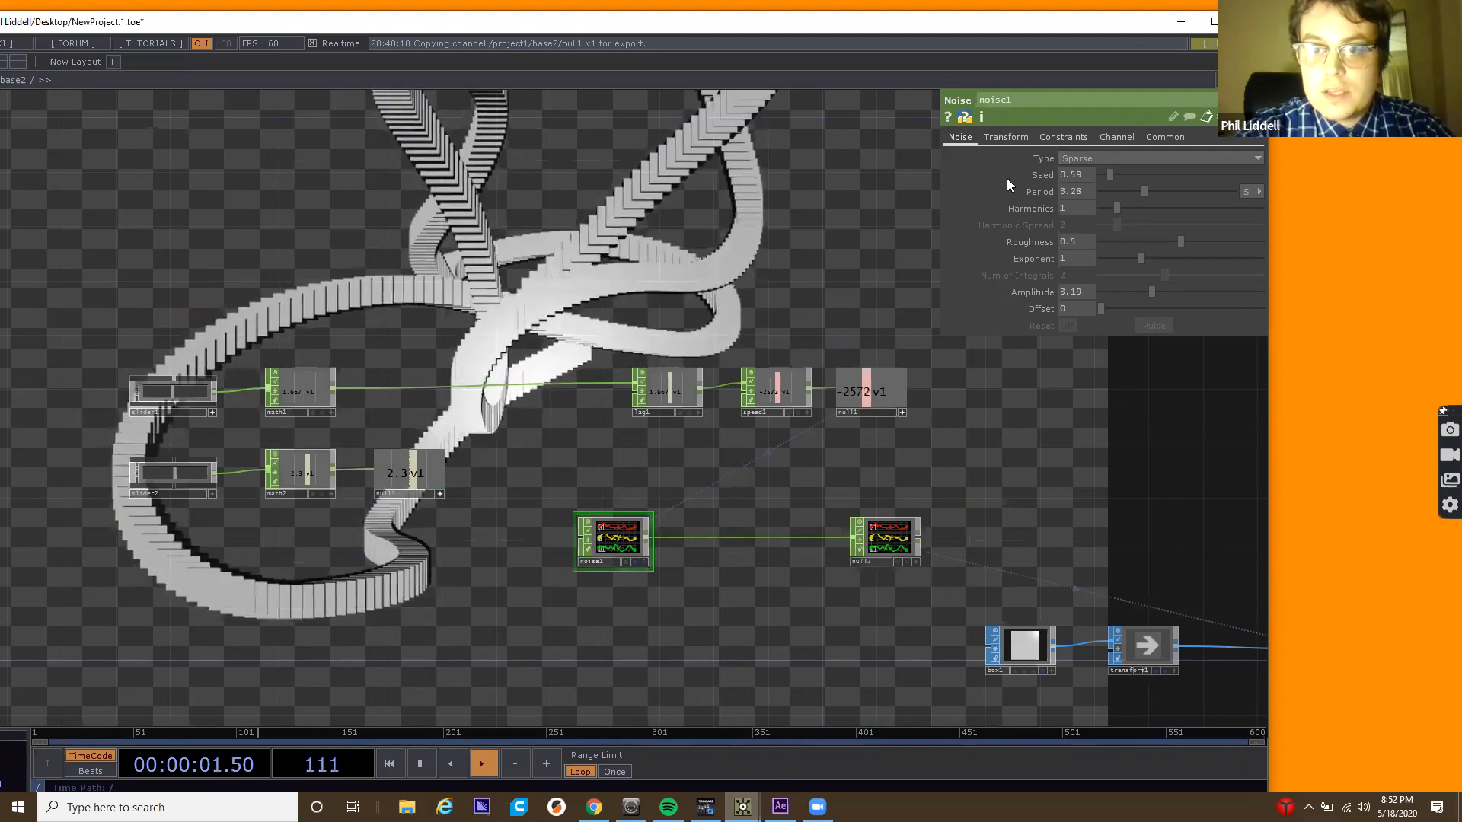
pyautogui.moveTo(399, 469); pyautogui.dragTo(1079, 192)
pyautogui.click(1080, 192)
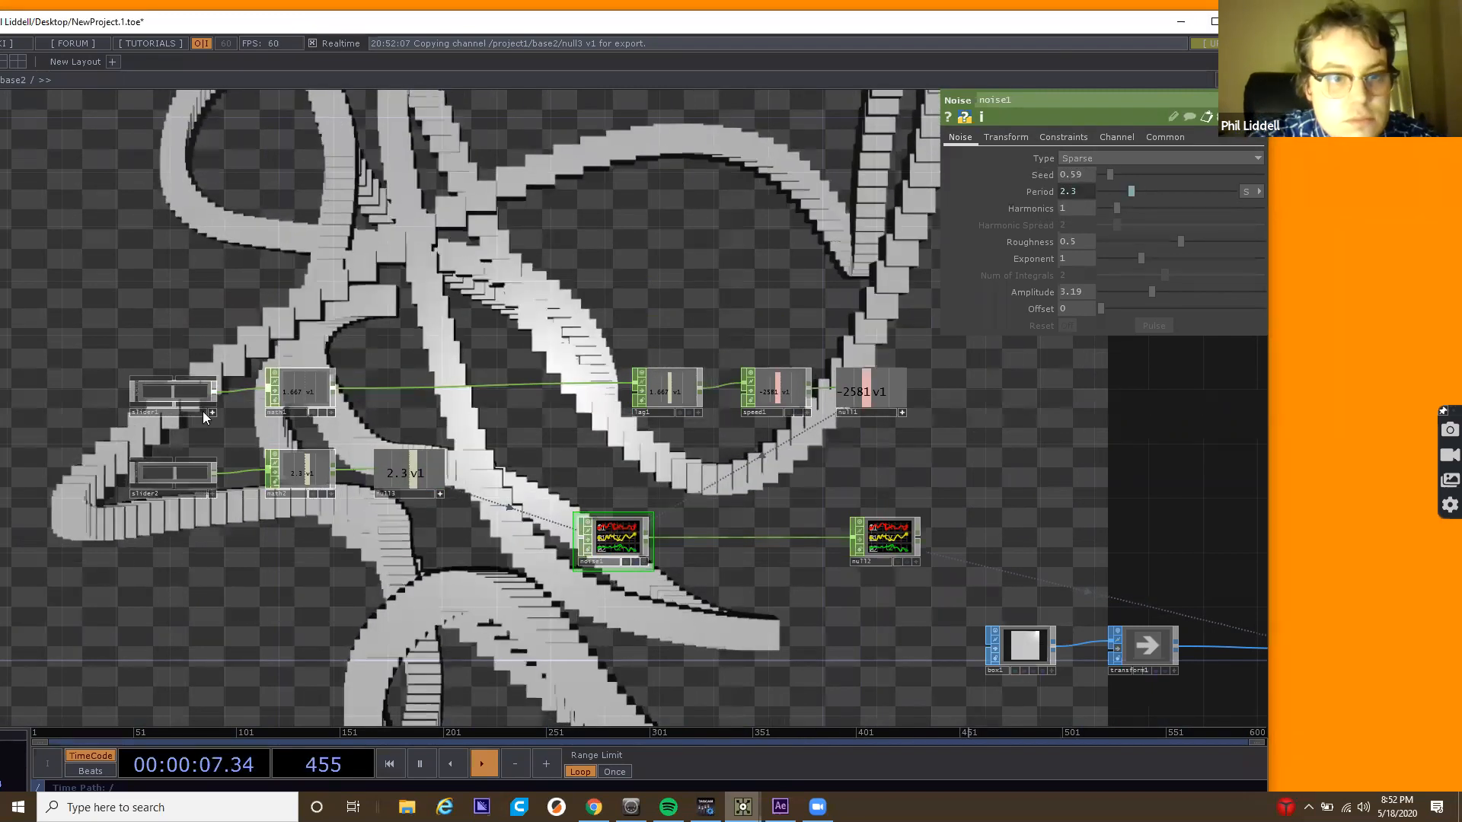
# Make slider2 interactive, and test both sliders by nudging slider1 down and lowering slider2 until null3 outputs about 1.3.
pyautogui.moveTo(181, 311); pyautogui.dragTo(212, 496, button='right')
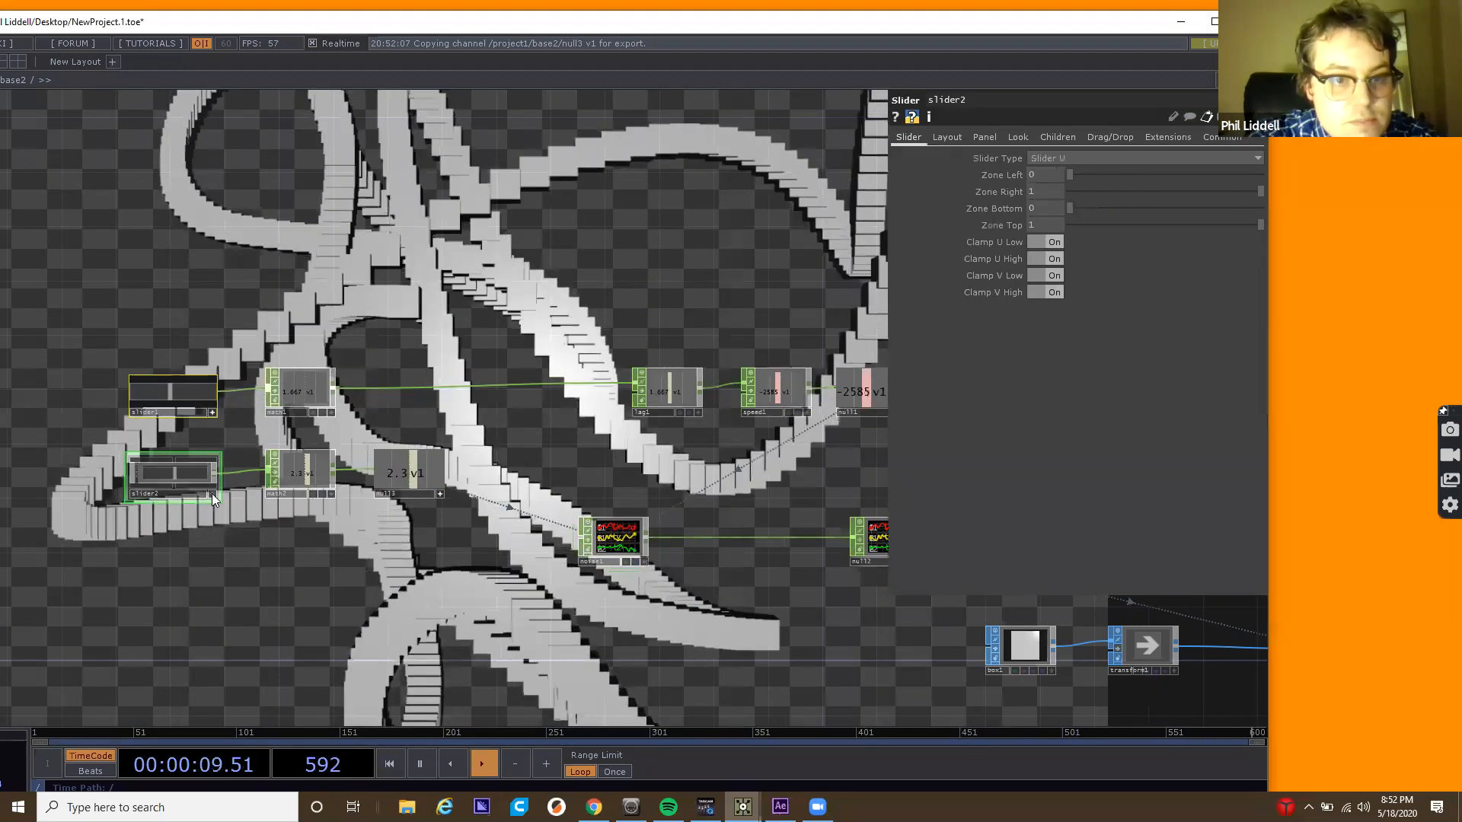
pyautogui.moveTo(187, 398)
pyautogui.mouseDown()
pyautogui.moveTo(216, 391)
pyautogui.moveTo(168, 393)
pyautogui.mouseUp()
pyautogui.moveTo(177, 484)
pyautogui.mouseDown()
pyautogui.moveTo(204, 475)
pyautogui.moveTo(152, 483)
pyautogui.mouseUp()
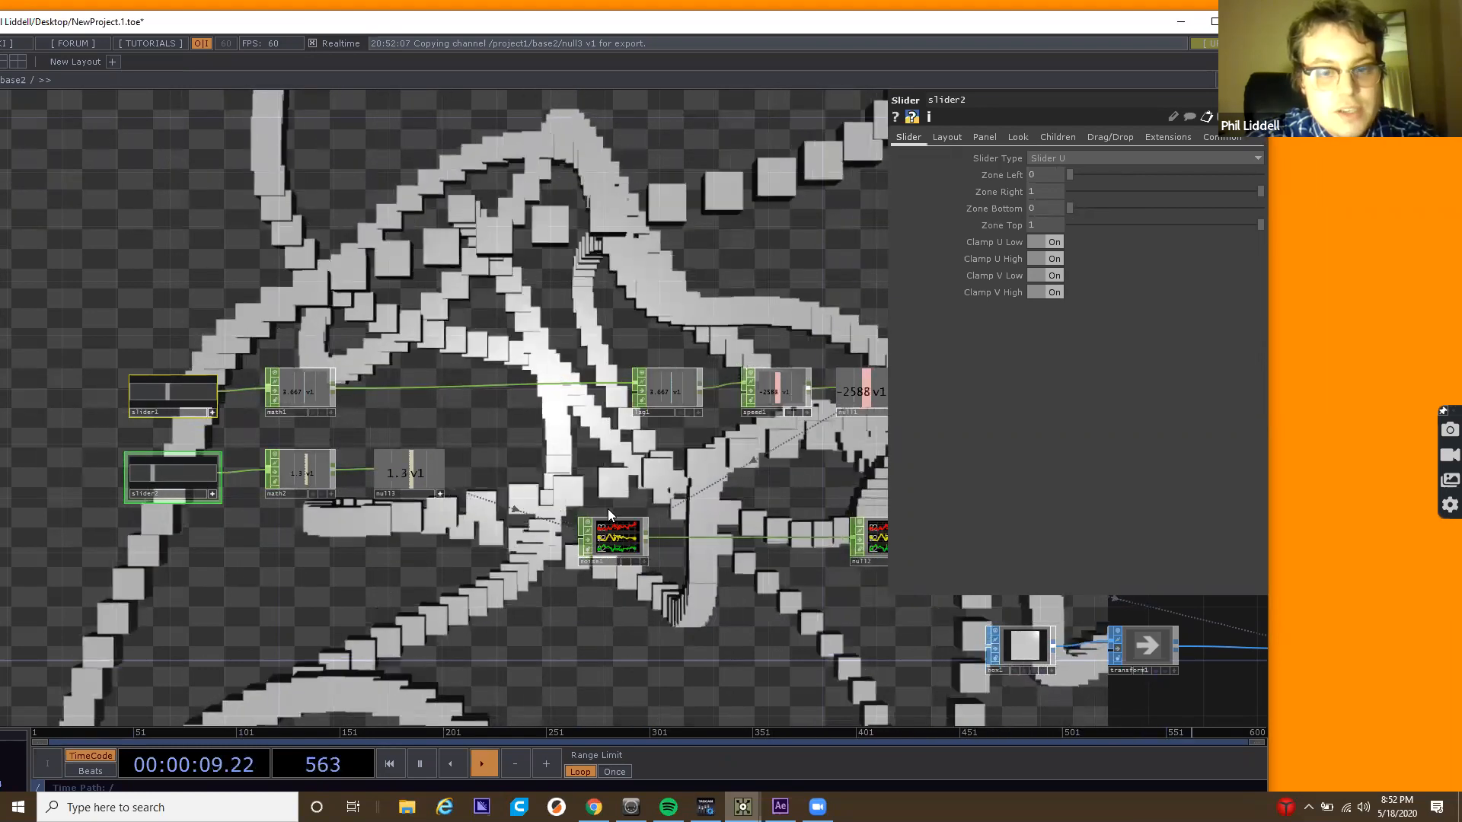
# Examine cam1's view and the geometry, light and render part of the network.
pyautogui.moveTo(124, 447); pyautogui.dragTo(554, 580, button='right')
pyautogui.moveTo(826, 209); pyautogui.dragTo(156, 143)
pyautogui.scroll(-2, 469, 272)
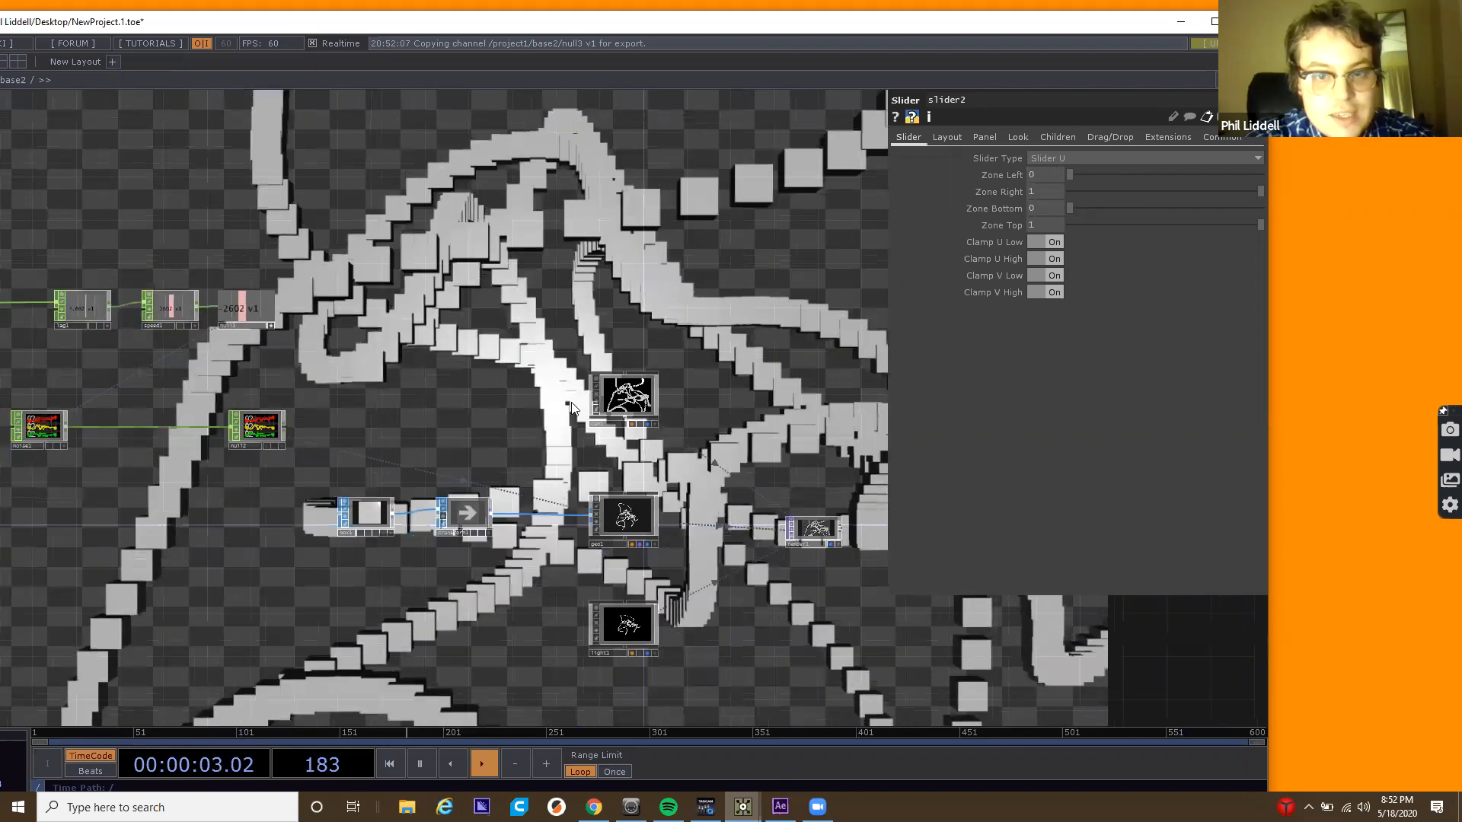
pyautogui.scroll(1, 609, 382)
pyautogui.scroll(3, 625, 403)
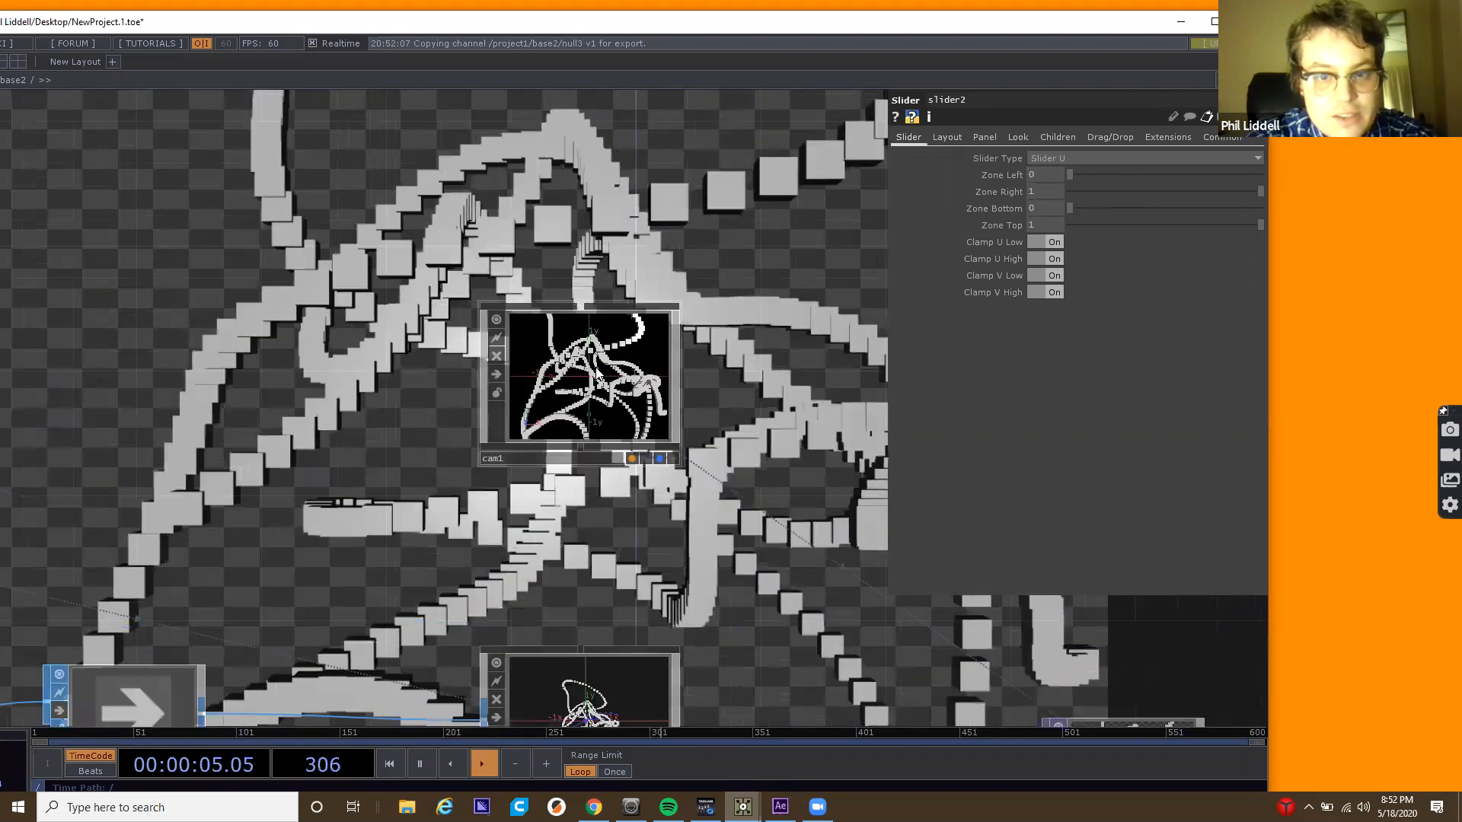
pyautogui.scroll(-1, 601, 434)
pyautogui.scroll(-2, 598, 441)
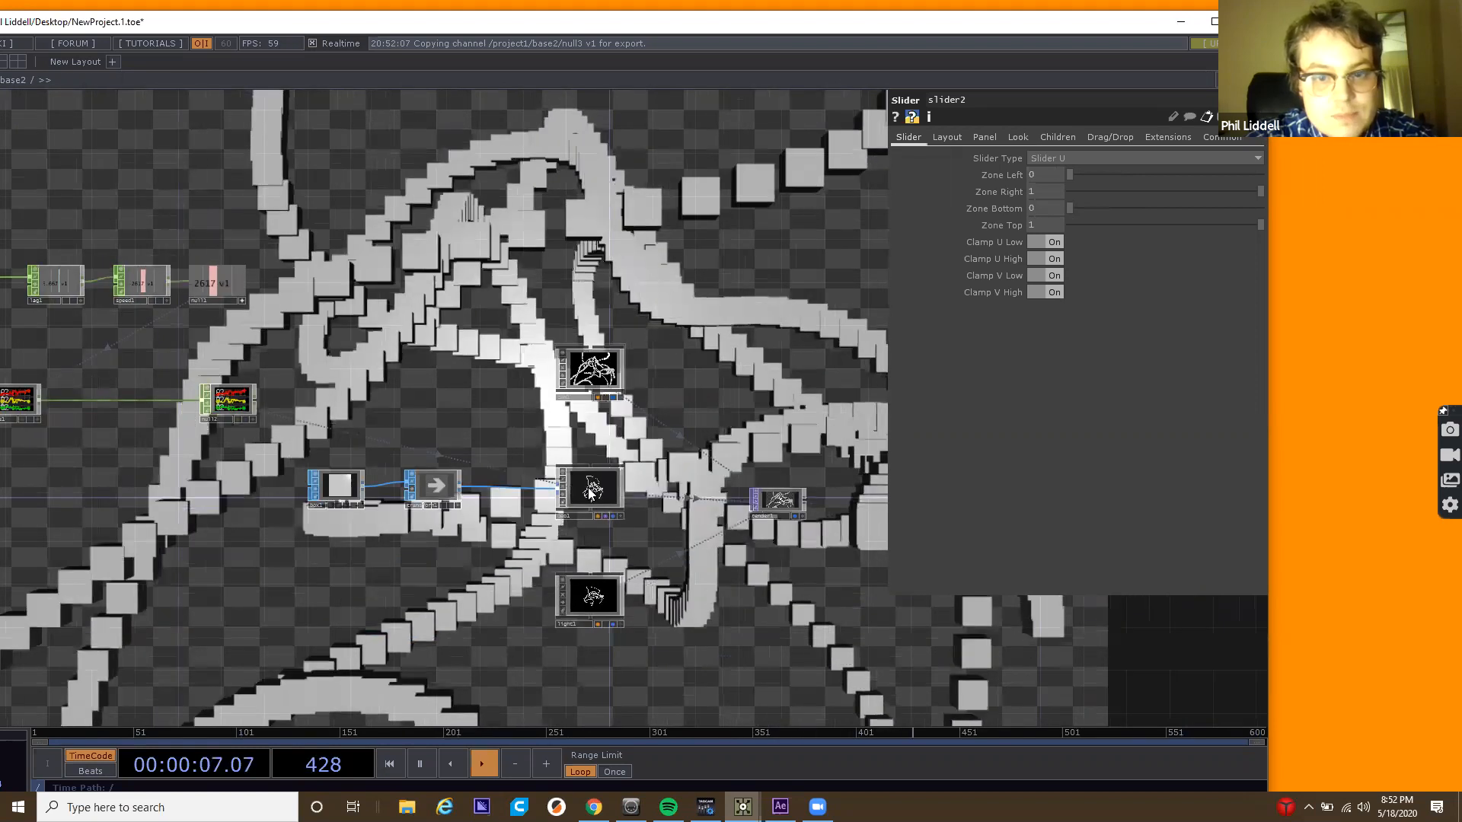
# Drive the X rotation of the geo1 geometry with the expression absTime.seconds.
pyautogui.scroll(5, 590, 491)
pyautogui.click(593, 491)
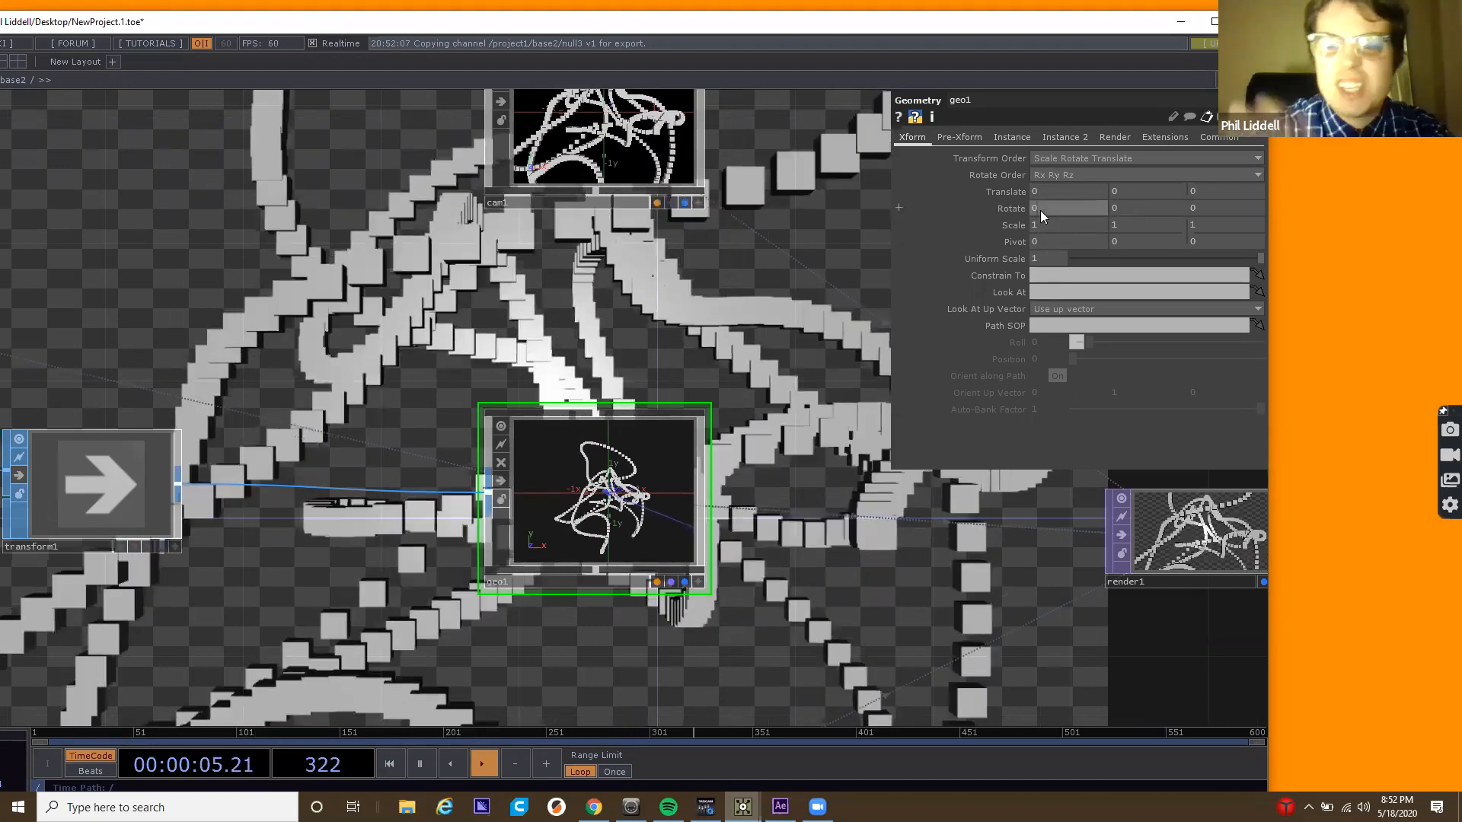
pyautogui.write('absTime.seconds')
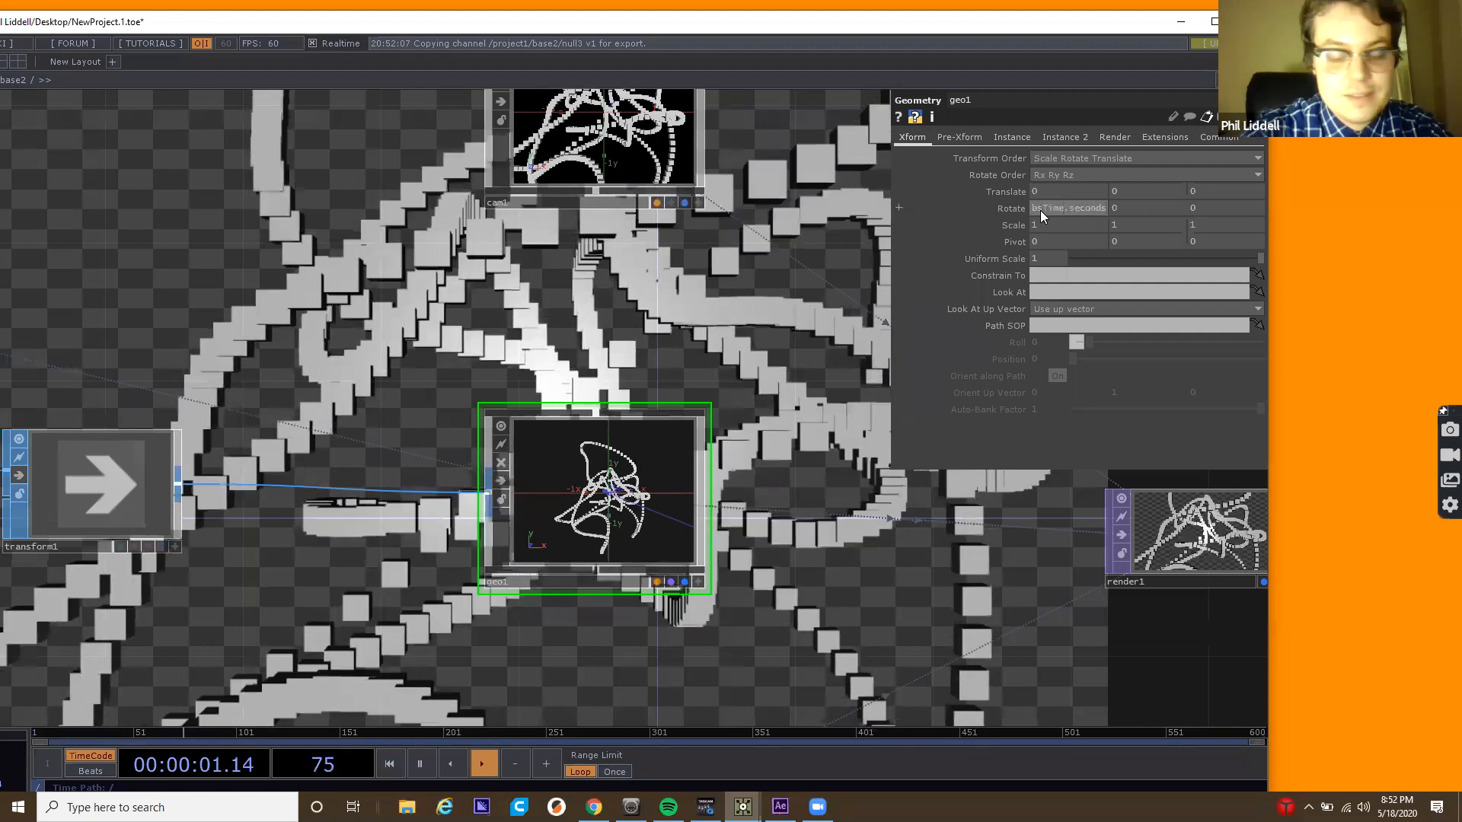
pyautogui.press('Return')
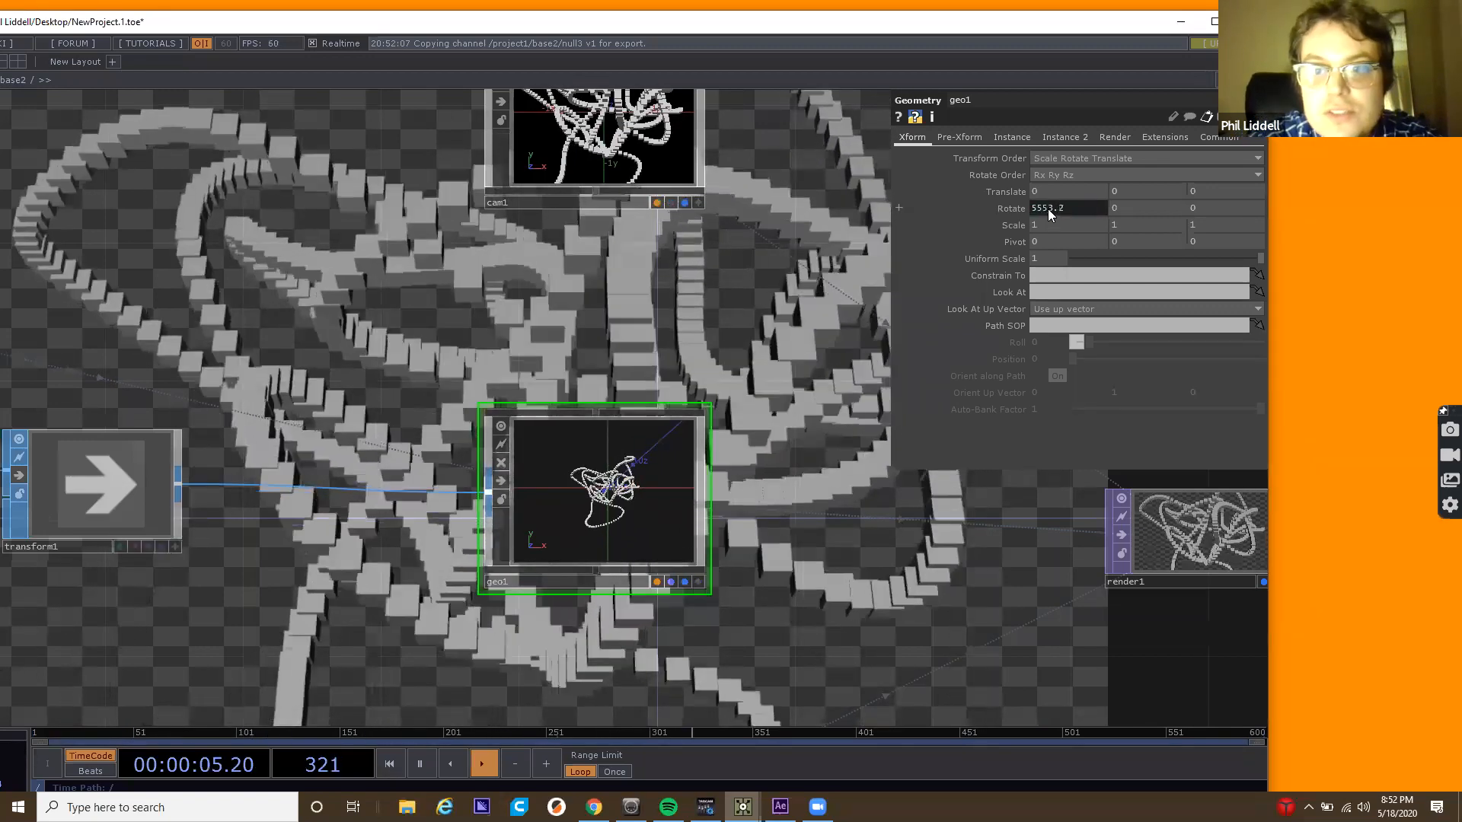
# Change geo1's X rotation expression to absTime.seconds*2 and copy the expression.
pyautogui.click(1048, 209)
pyautogui.click(1116, 227)
pyautogui.write('*2')
pyautogui.press('Return')
pyautogui.hotkey('ctrl', 'c')
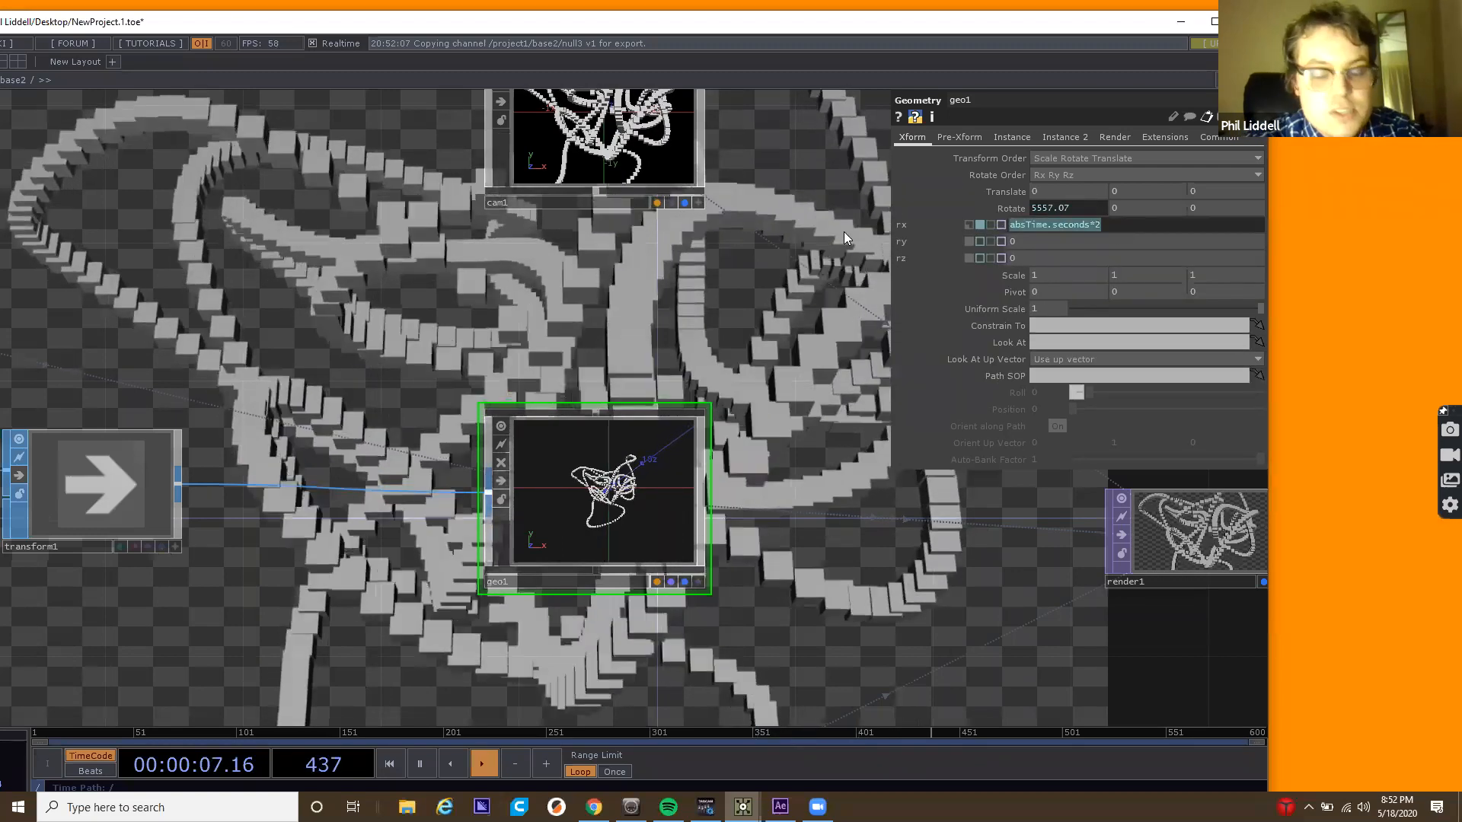
# Paste the copied expression into geo1's Z rotation and change it to absTime.seconds*3.
pyautogui.moveTo(1214, 209); pyautogui.dragTo(1168, 209)
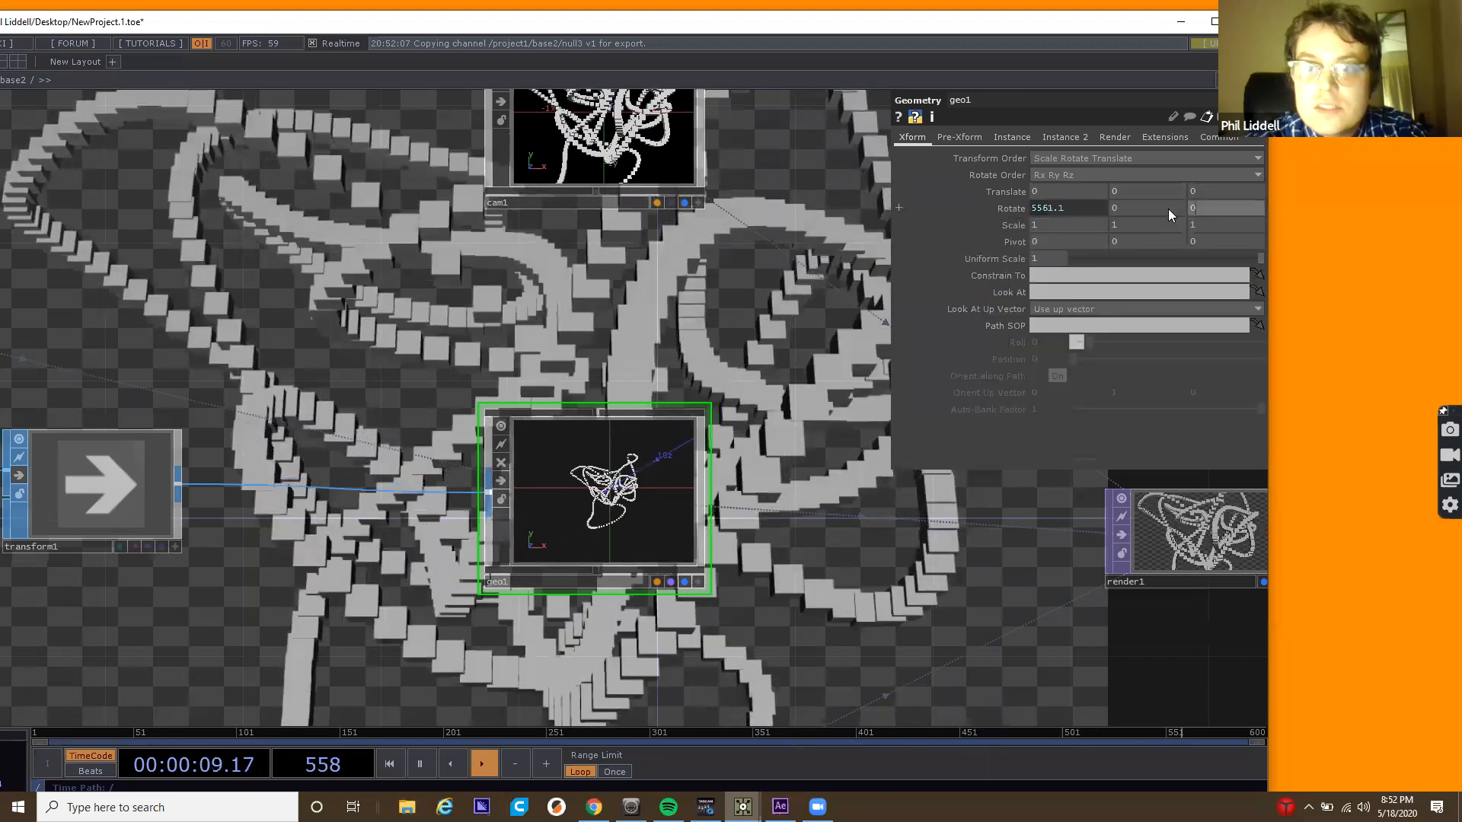
pyautogui.hotkey('ctrl', 'v')
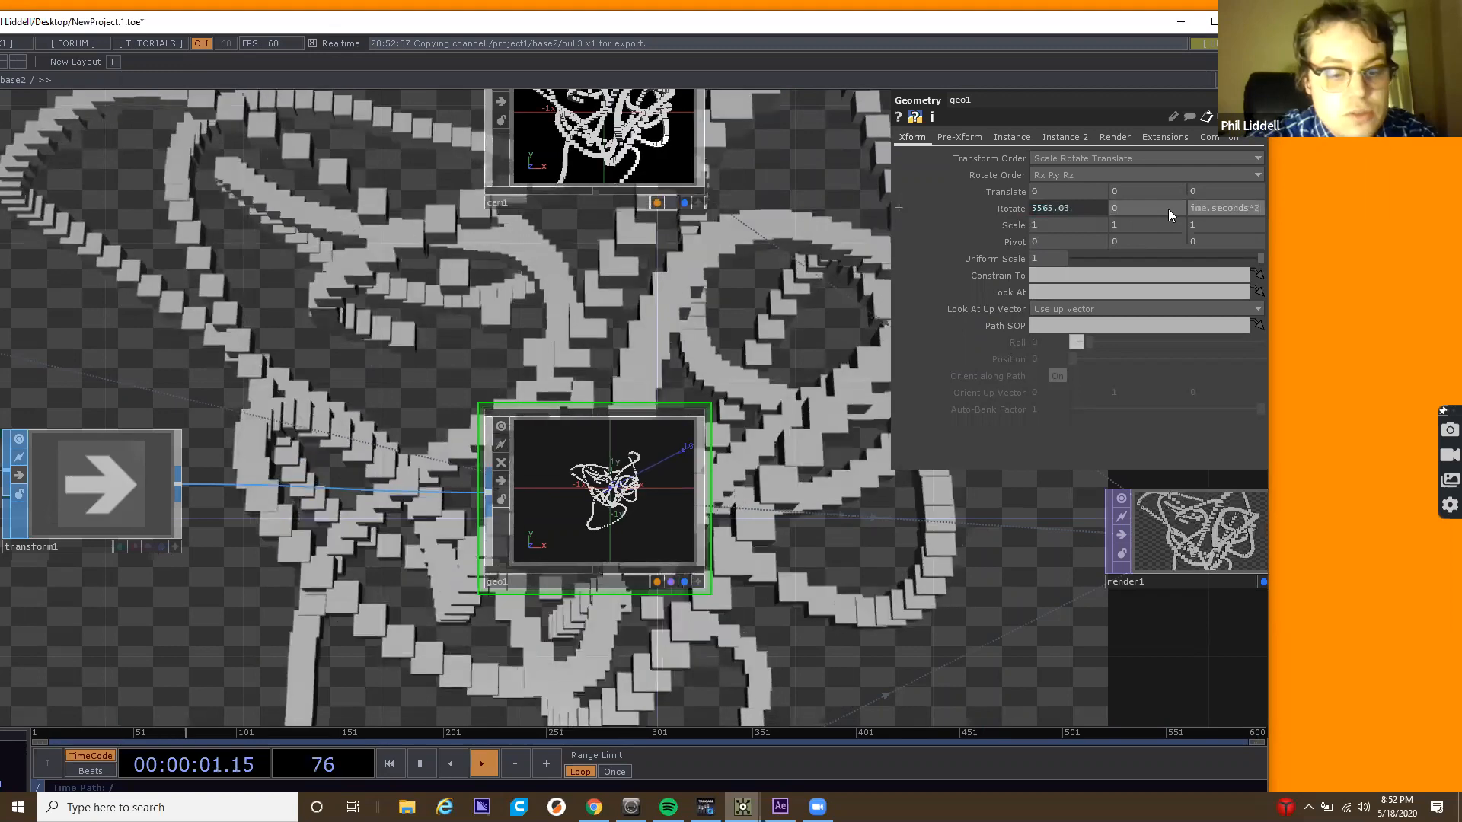
pyautogui.press('BackSpace')
pyautogui.write('3')
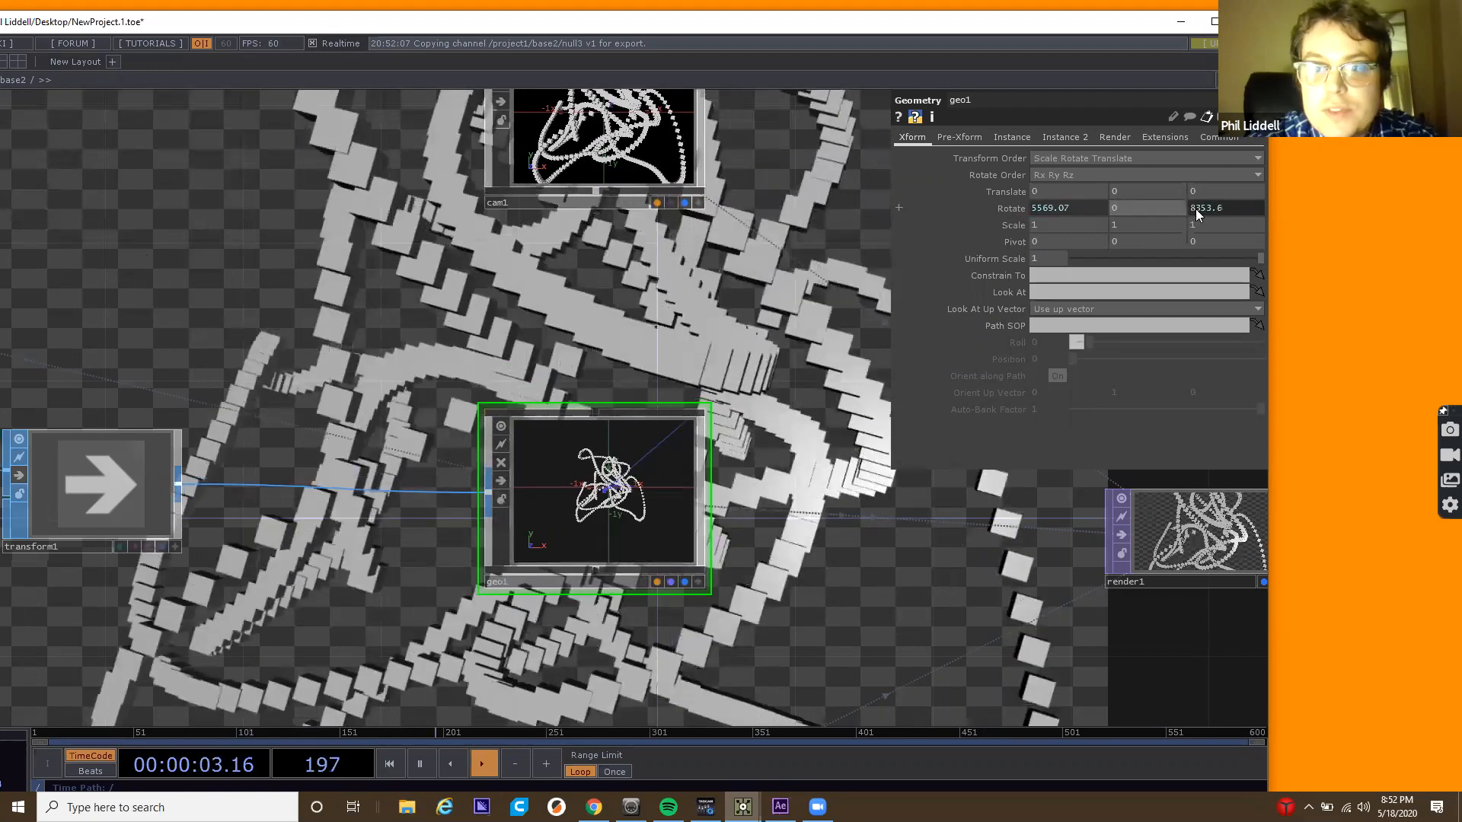
pyautogui.press('Return')
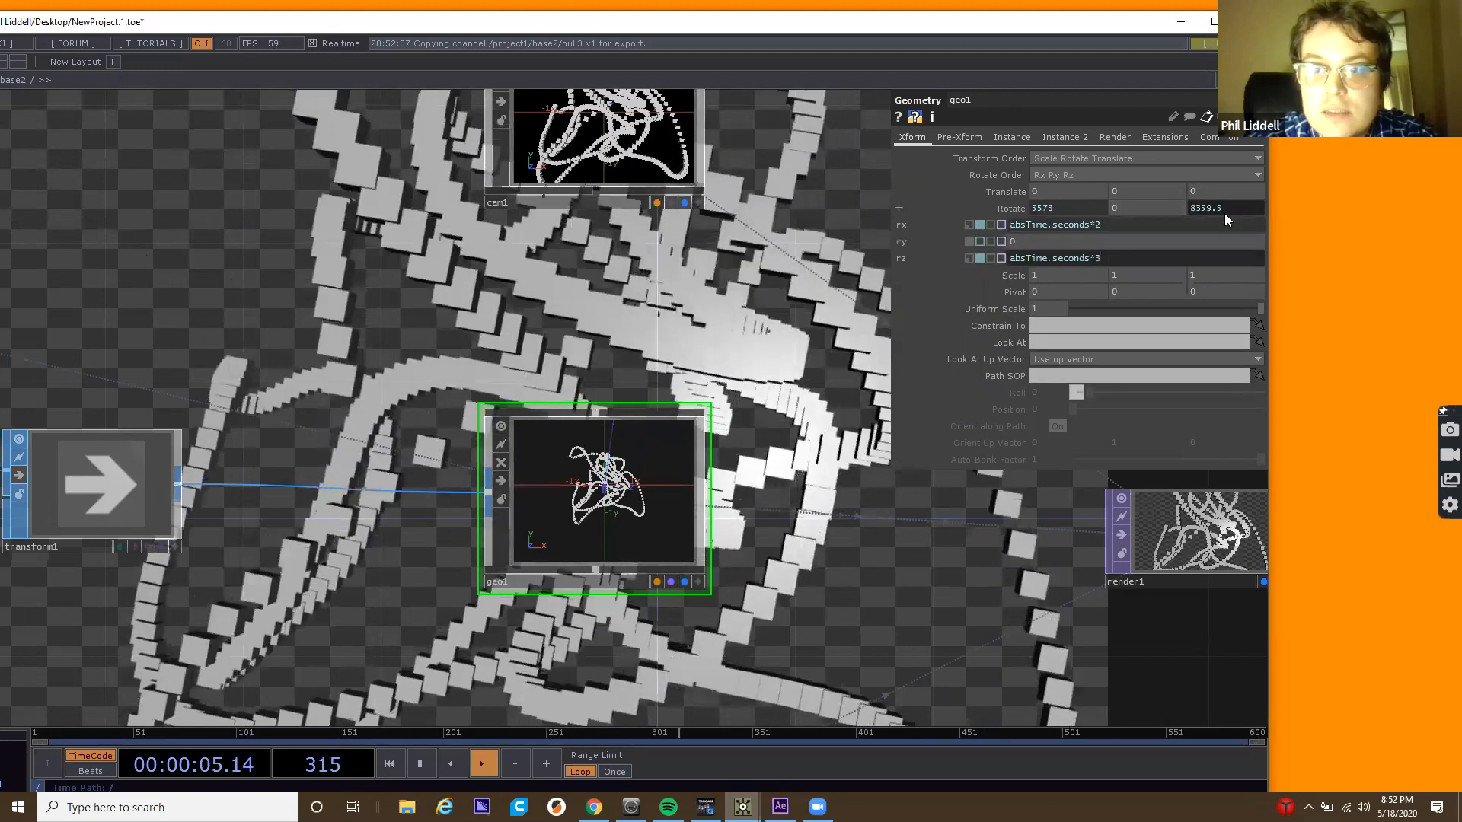
# Speed up geo1's rotation by setting Z to absTime.seconds*8 and X to absTime.seconds*6.
pyautogui.press('BackSpace')
pyautogui.write('8')
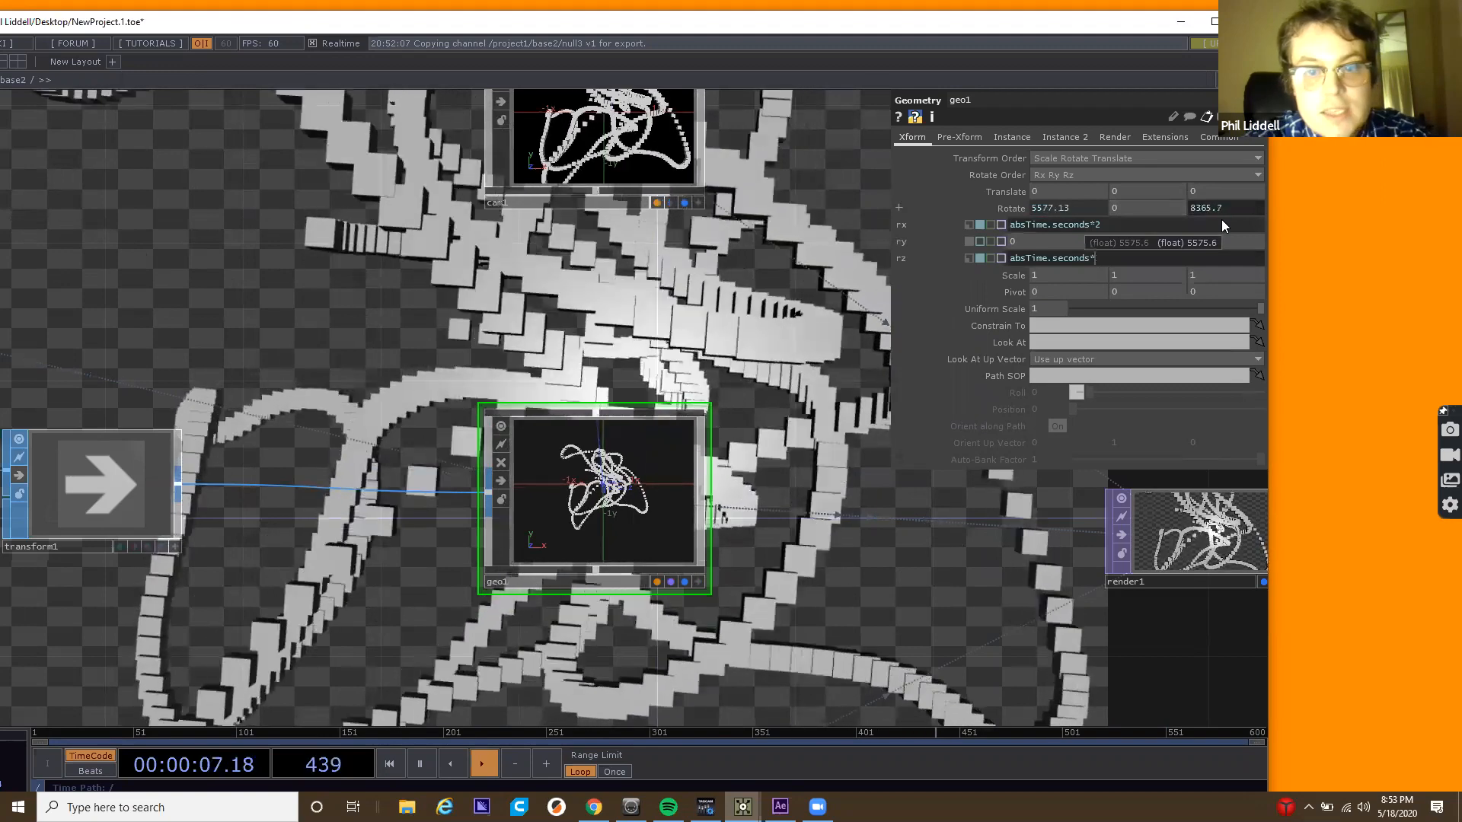
pyautogui.press('Return')
pyautogui.click(1117, 224)
pyautogui.press('BackSpace')
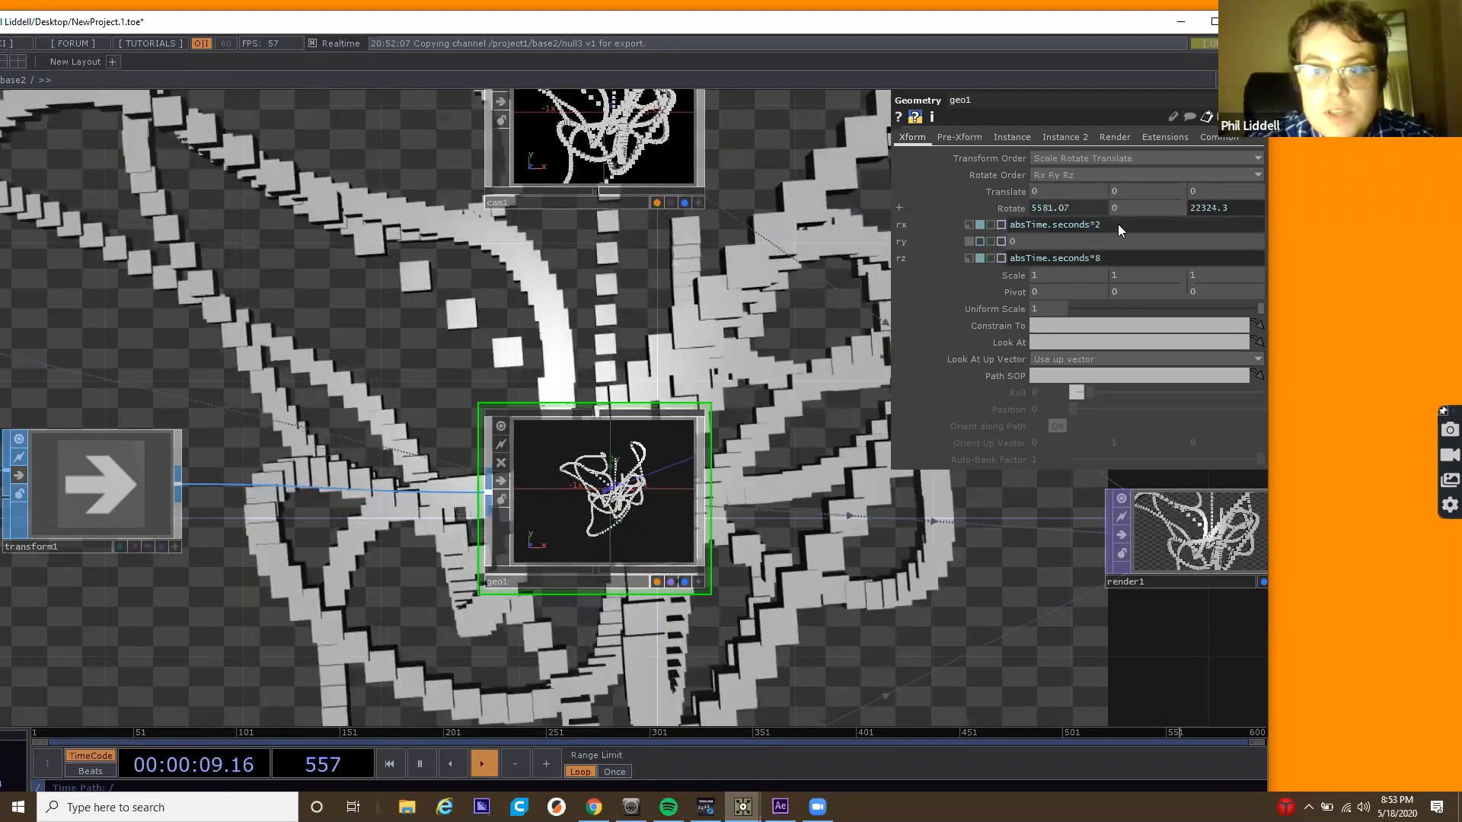
pyautogui.write('6')
pyautogui.press('Return')
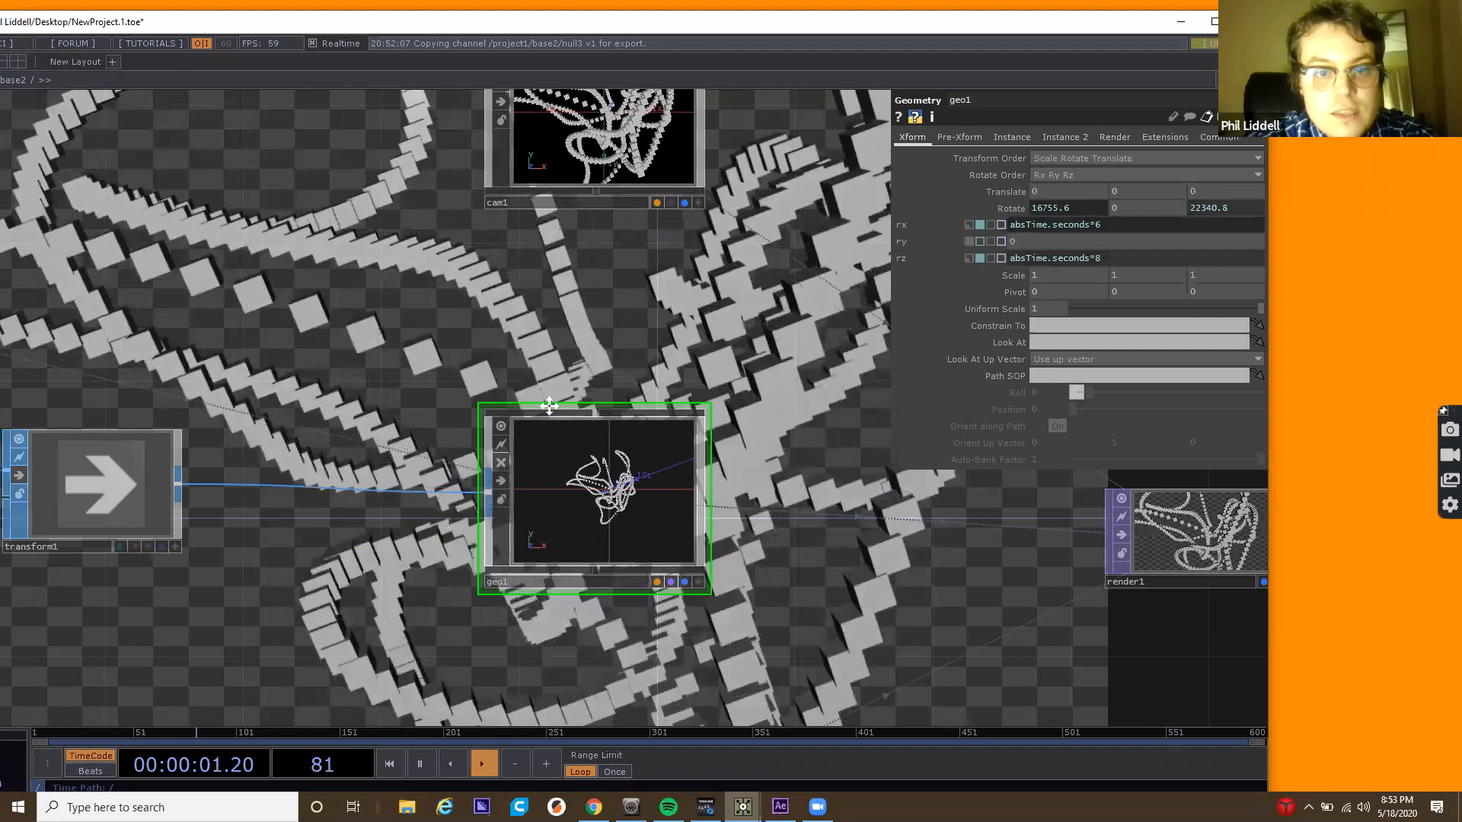
# Look over the operator network from the box1 and transform1 chain to the render, and check box1's parameters.
pyautogui.moveTo(308, 251); pyautogui.dragTo(561, 402)
pyautogui.scroll(-3, 561, 402)
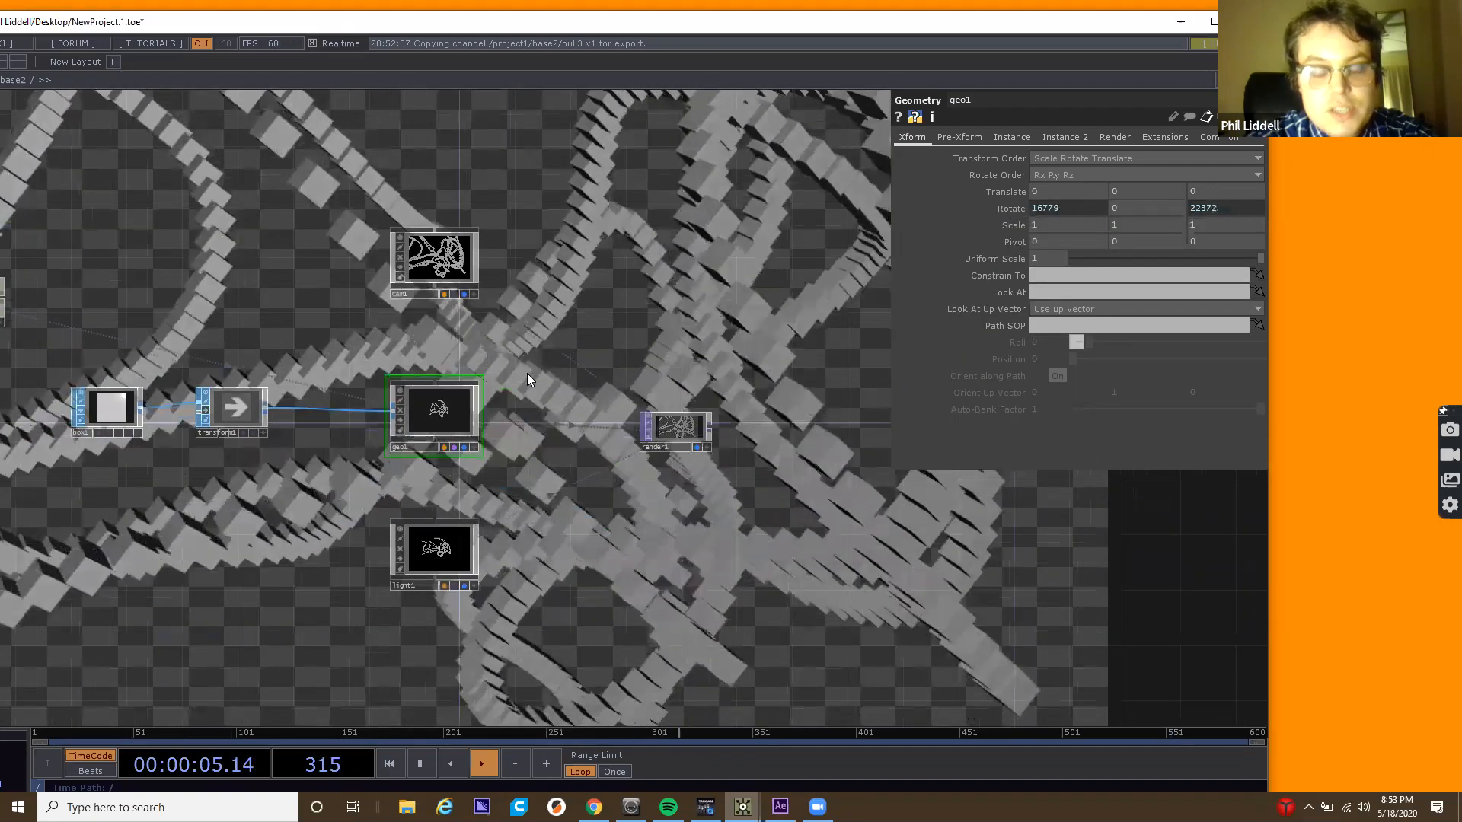
pyautogui.scroll(-4, 527, 373)
pyautogui.moveTo(501, 333); pyautogui.dragTo(656, 343)
pyautogui.moveTo(508, 384); pyautogui.dragTo(624, 472)
pyautogui.moveTo(647, 394); pyautogui.dragTo(556, 410)
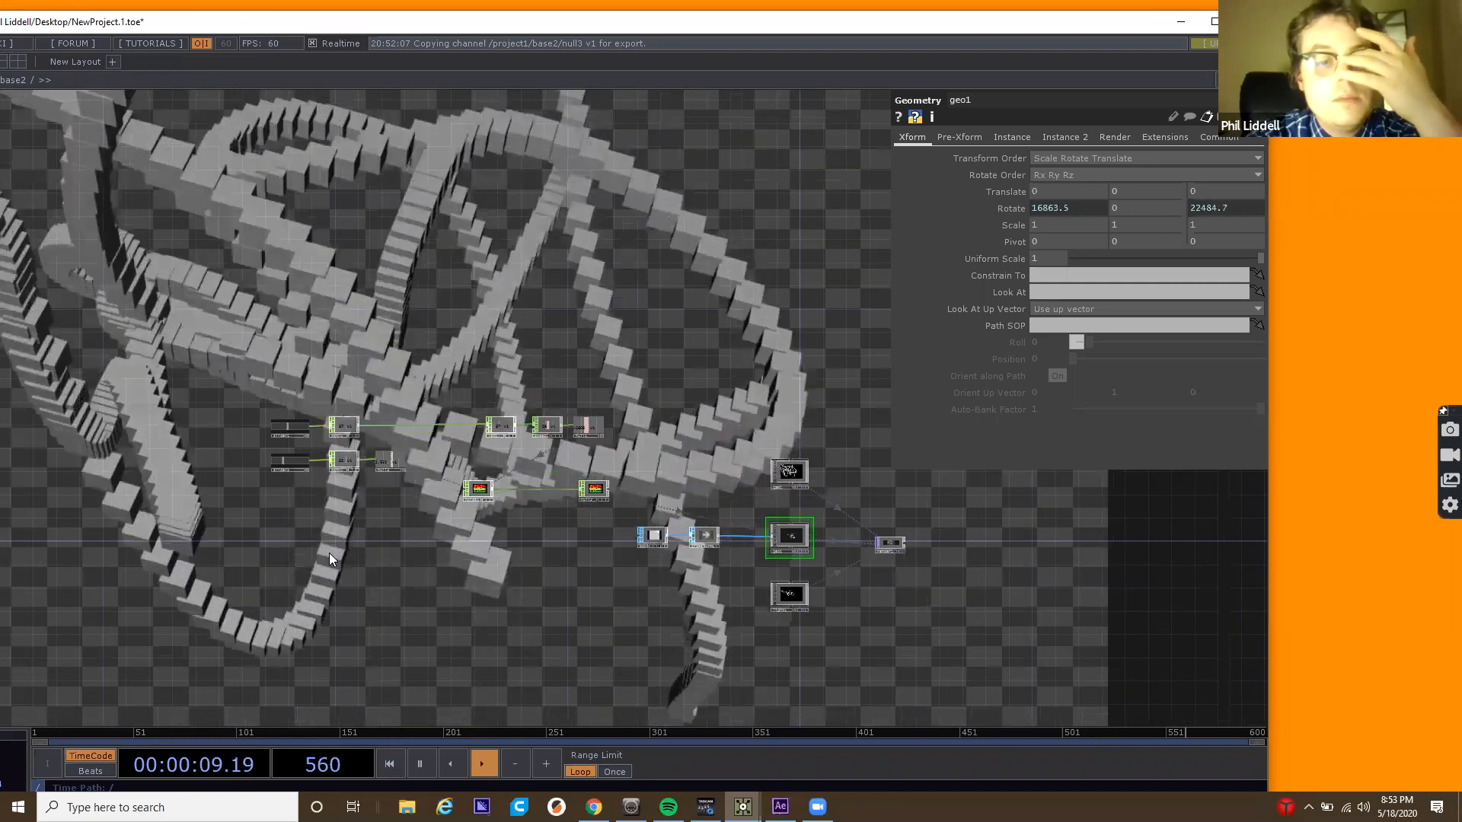
pyautogui.moveTo(400, 506); pyautogui.dragTo(444, 544)
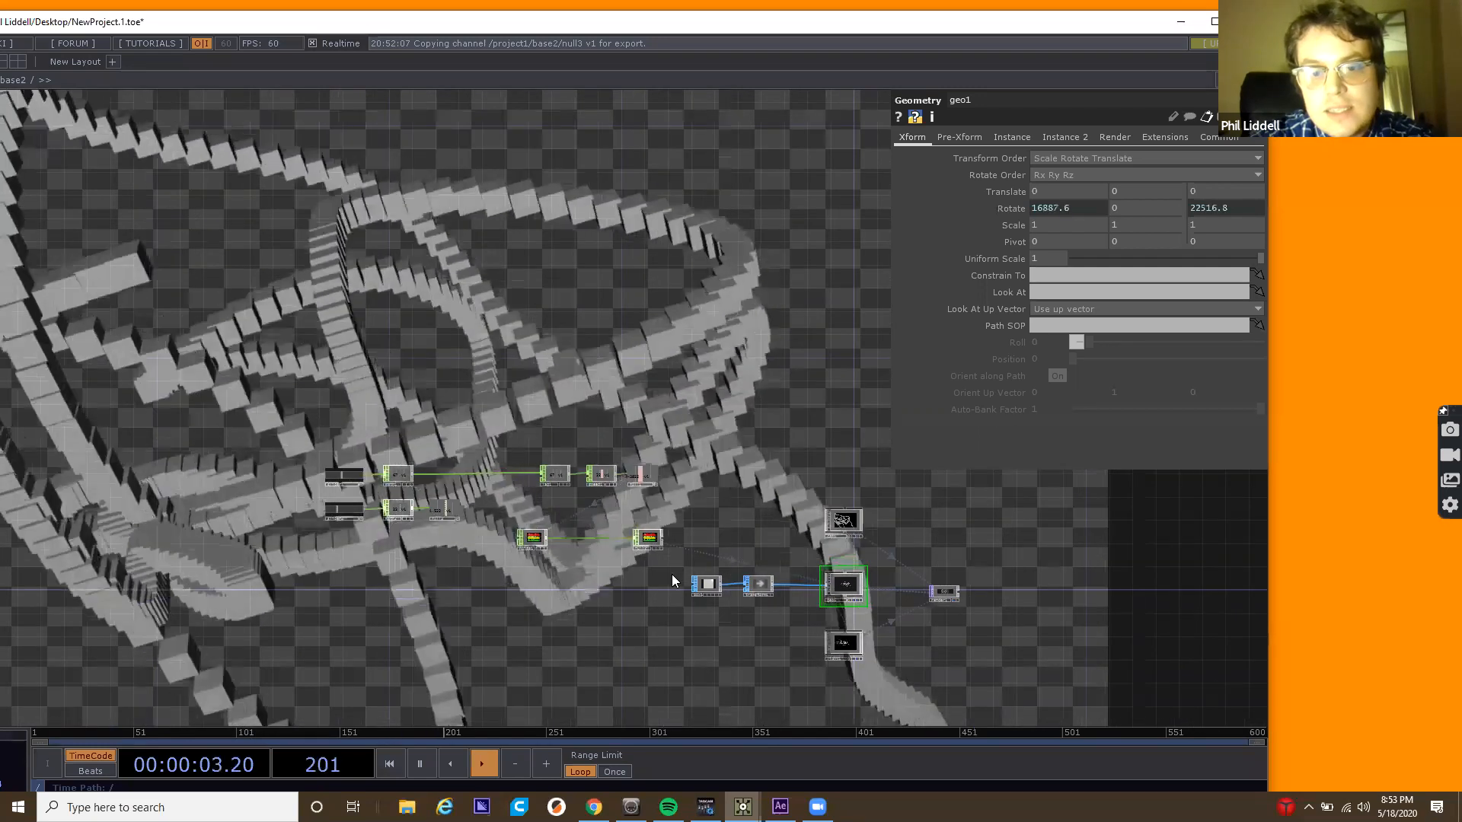
pyautogui.scroll(6, 729, 583)
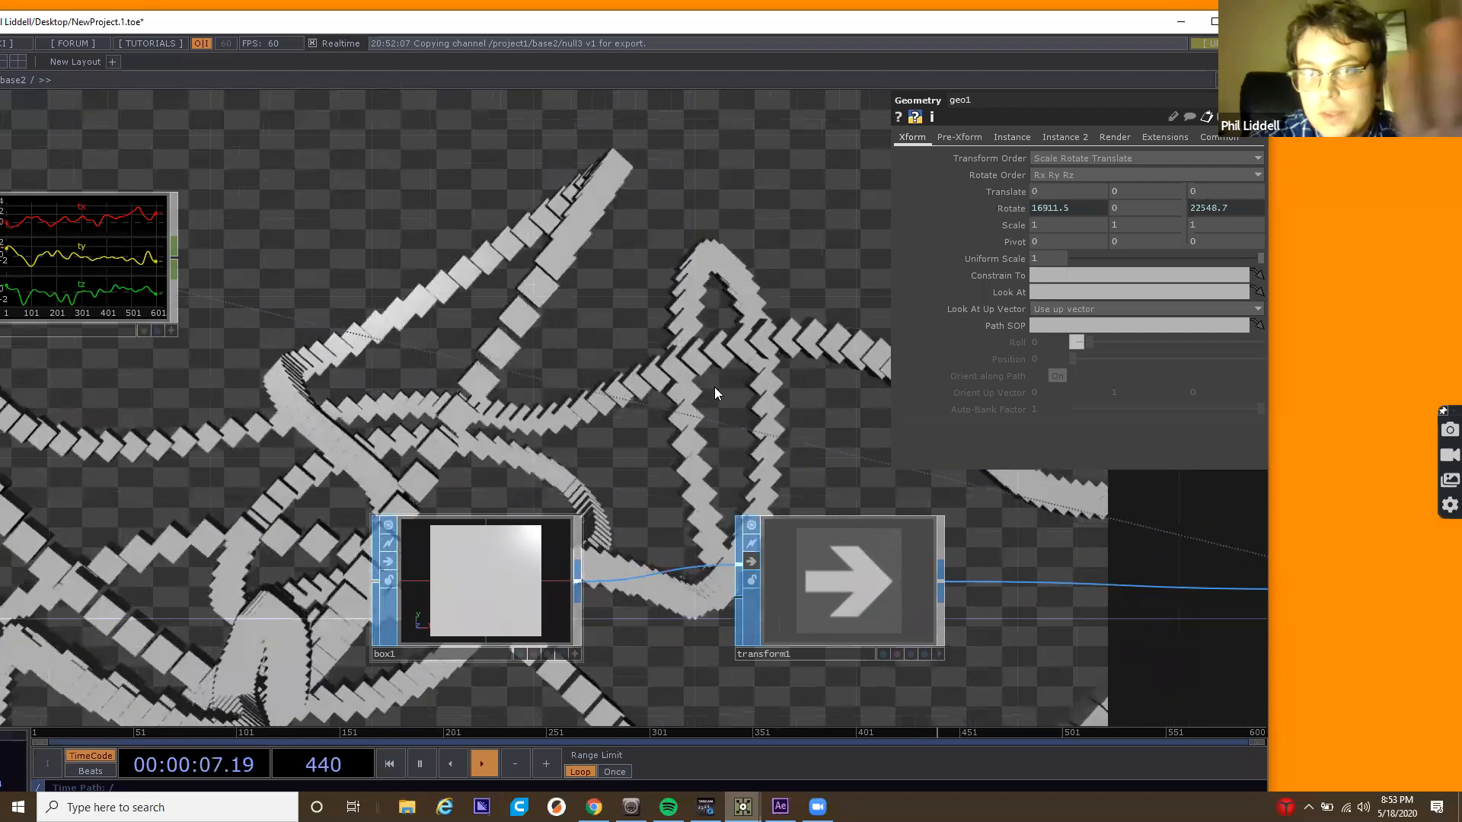
pyautogui.moveTo(714, 387); pyautogui.dragTo(580, 377)
pyautogui.scroll(-3, 533, 411)
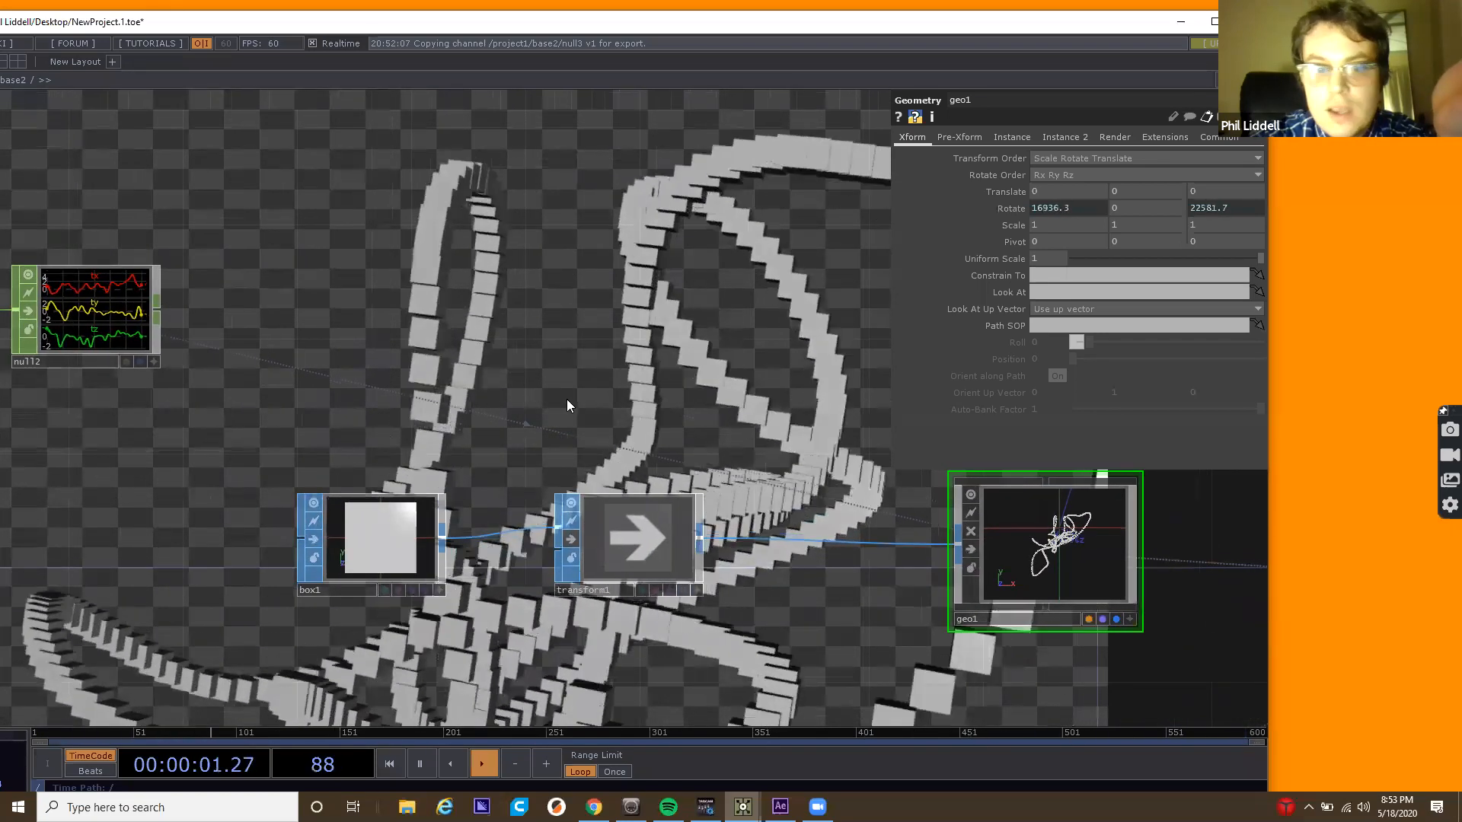
pyautogui.moveTo(515, 405); pyautogui.dragTo(462, 403)
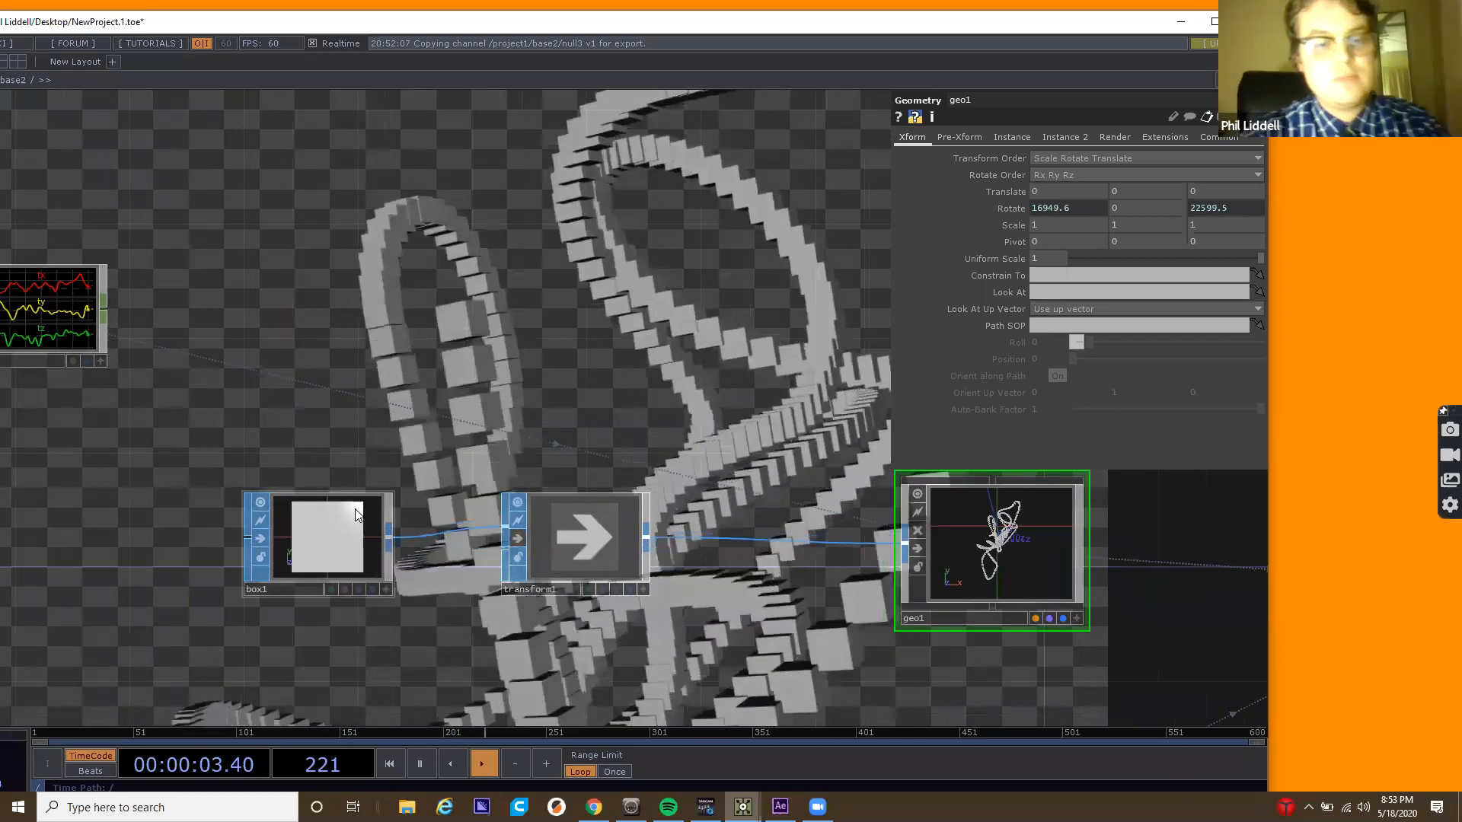
pyautogui.click(356, 515)
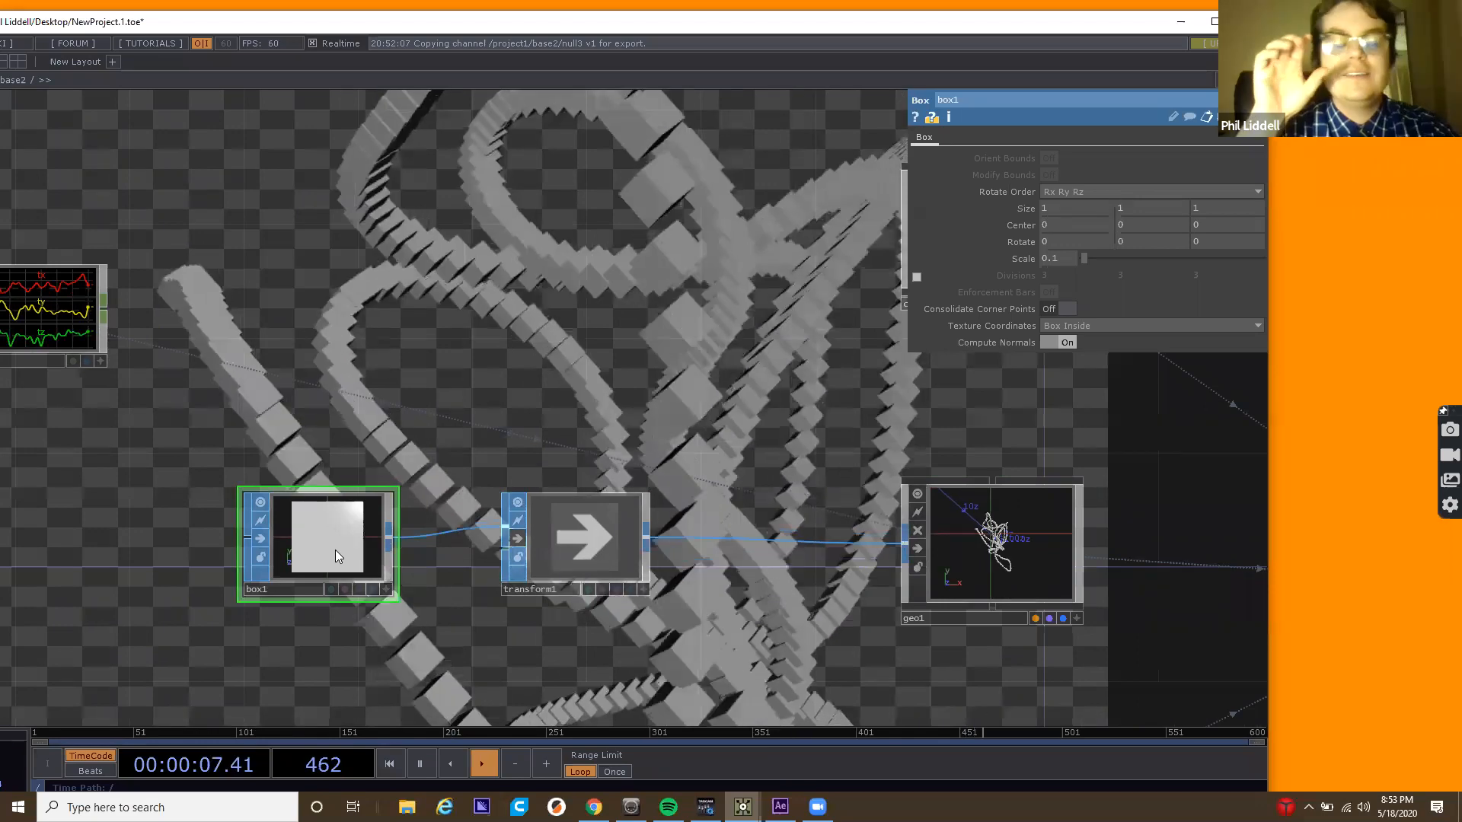
pyautogui.scroll(-1, 335, 549)
pyautogui.scroll(-3, 335, 550)
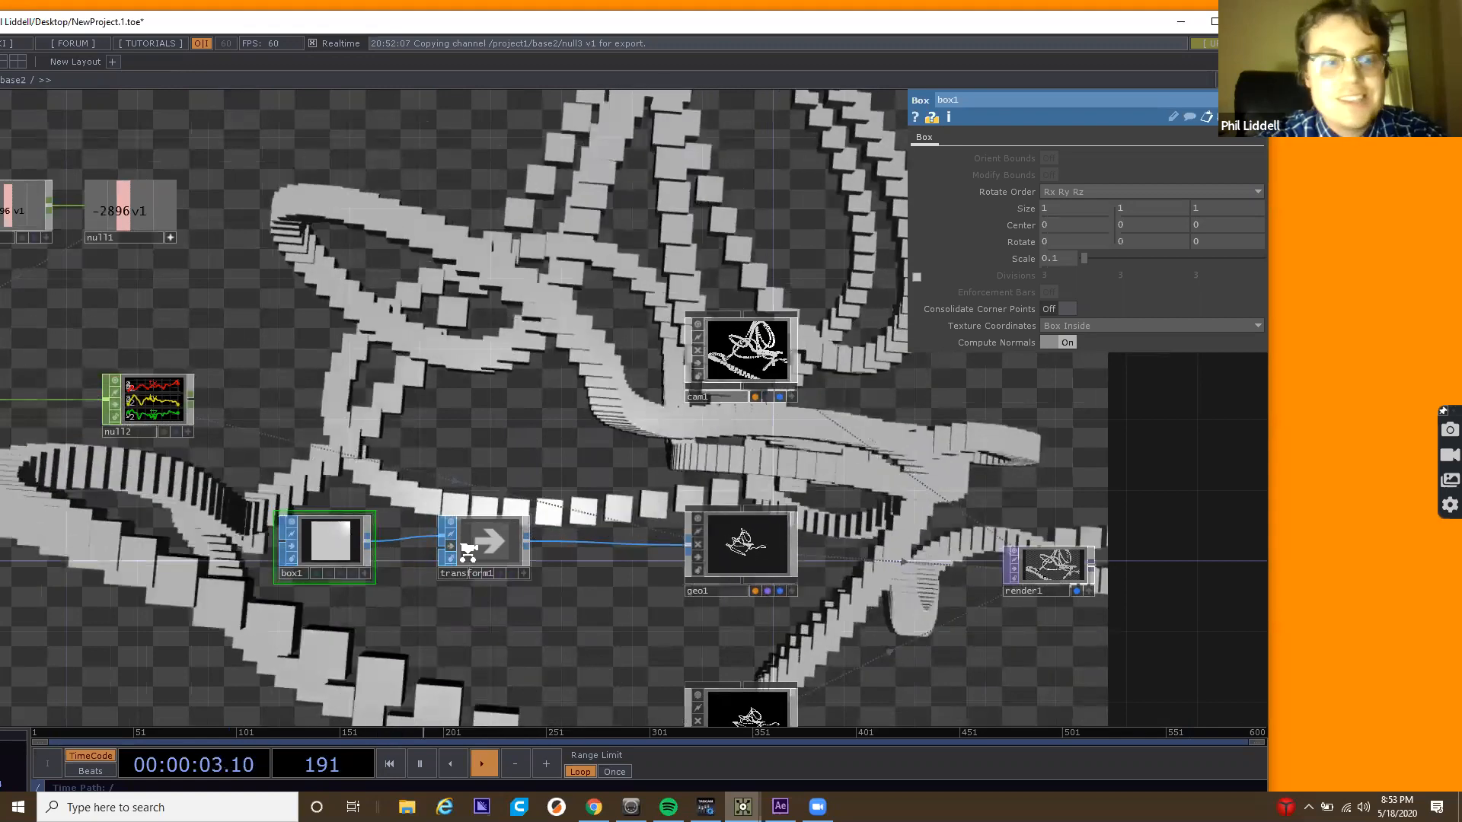
pyautogui.scroll(-4, 467, 551)
pyautogui.scroll(4, 331, 524)
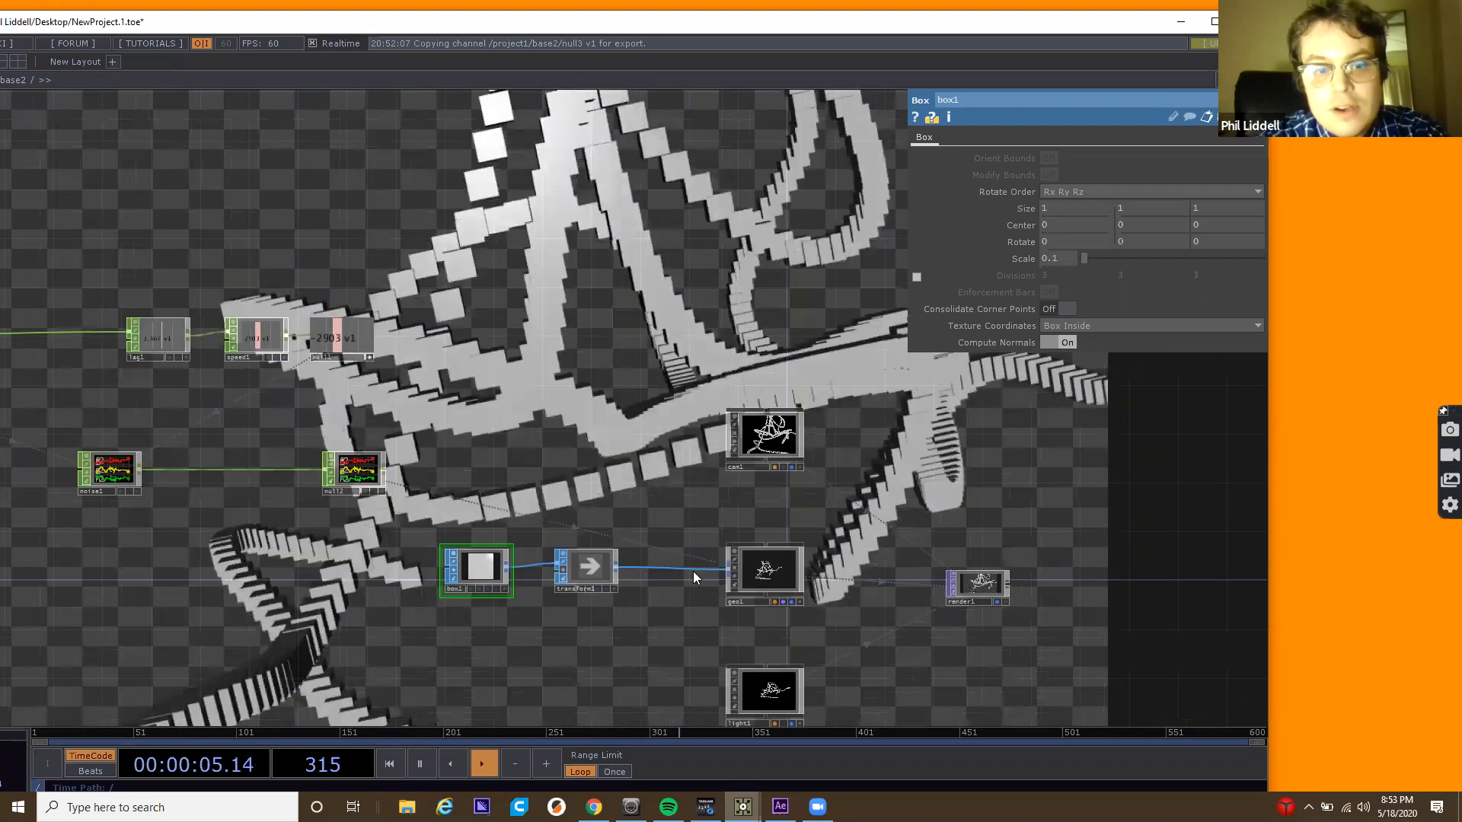
# Examine the null2 noise channels and their link to geo1, viewing the parameters of both operators.
pyautogui.click(374, 455)
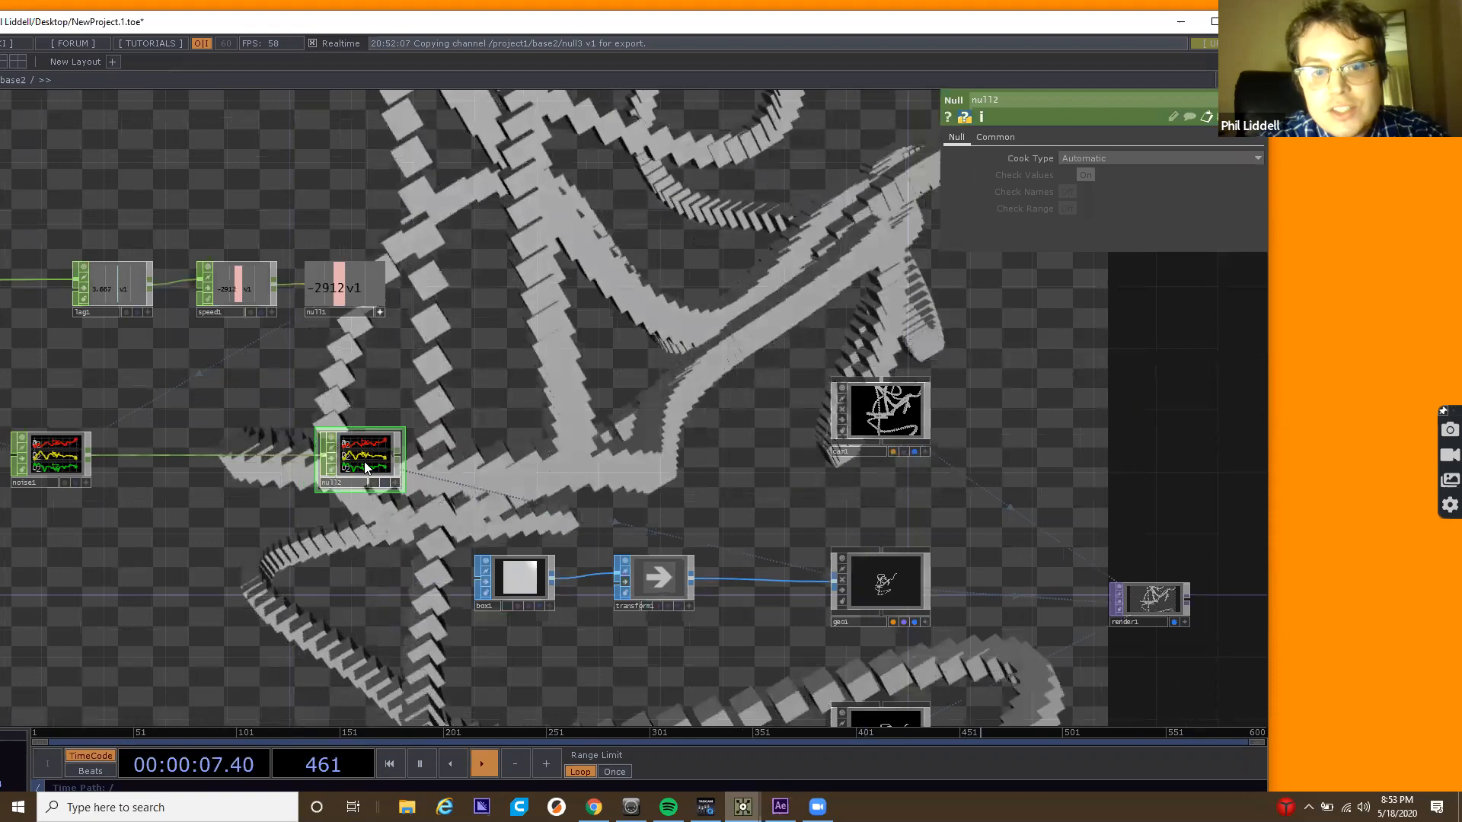
pyautogui.click(887, 585)
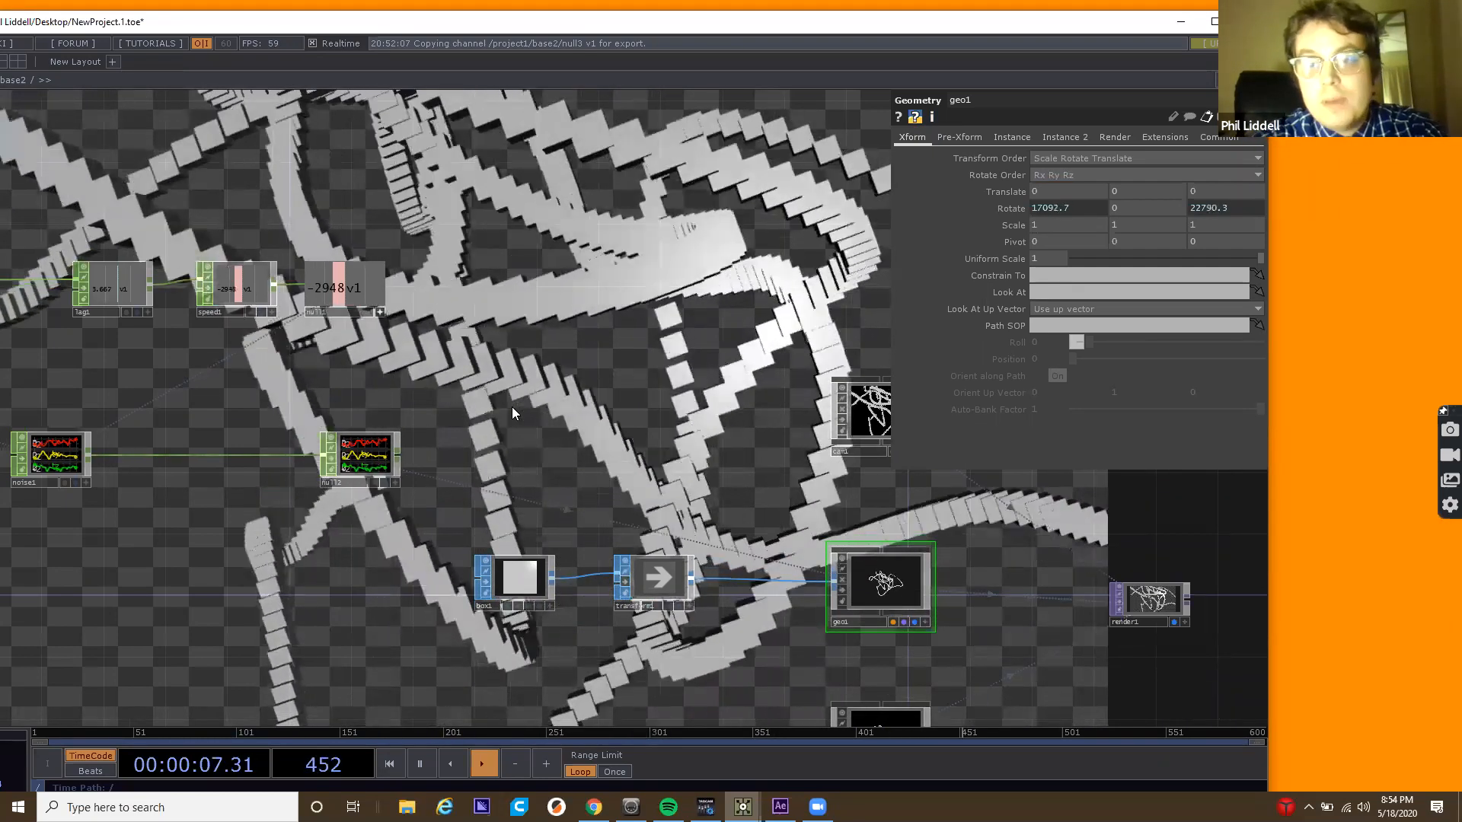
pyautogui.moveTo(520, 405); pyautogui.dragTo(775, 360)
pyautogui.scroll(-4, 773, 362)
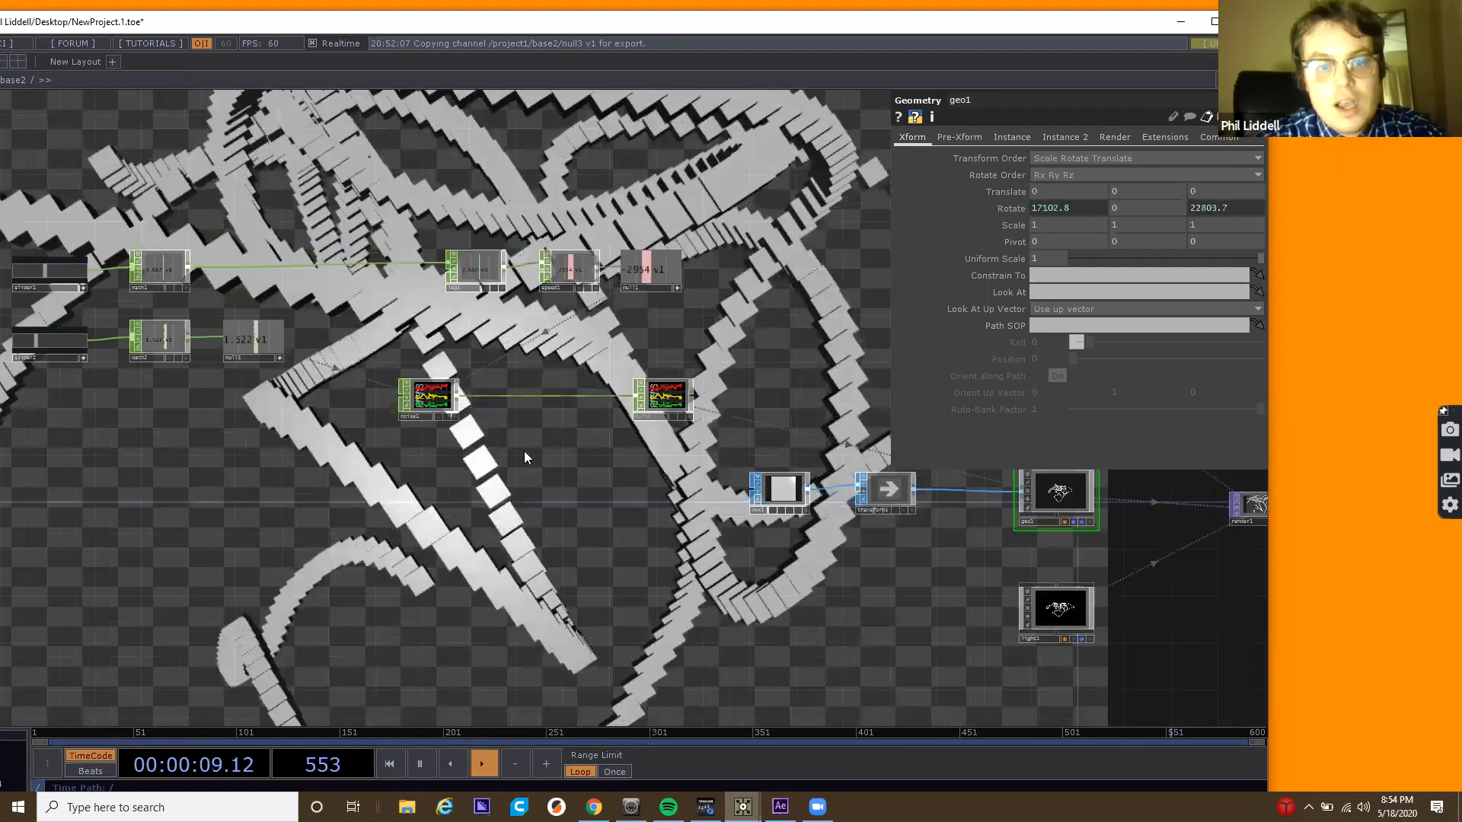
pyautogui.scroll(1, 526, 450)
pyautogui.scroll(2, 468, 438)
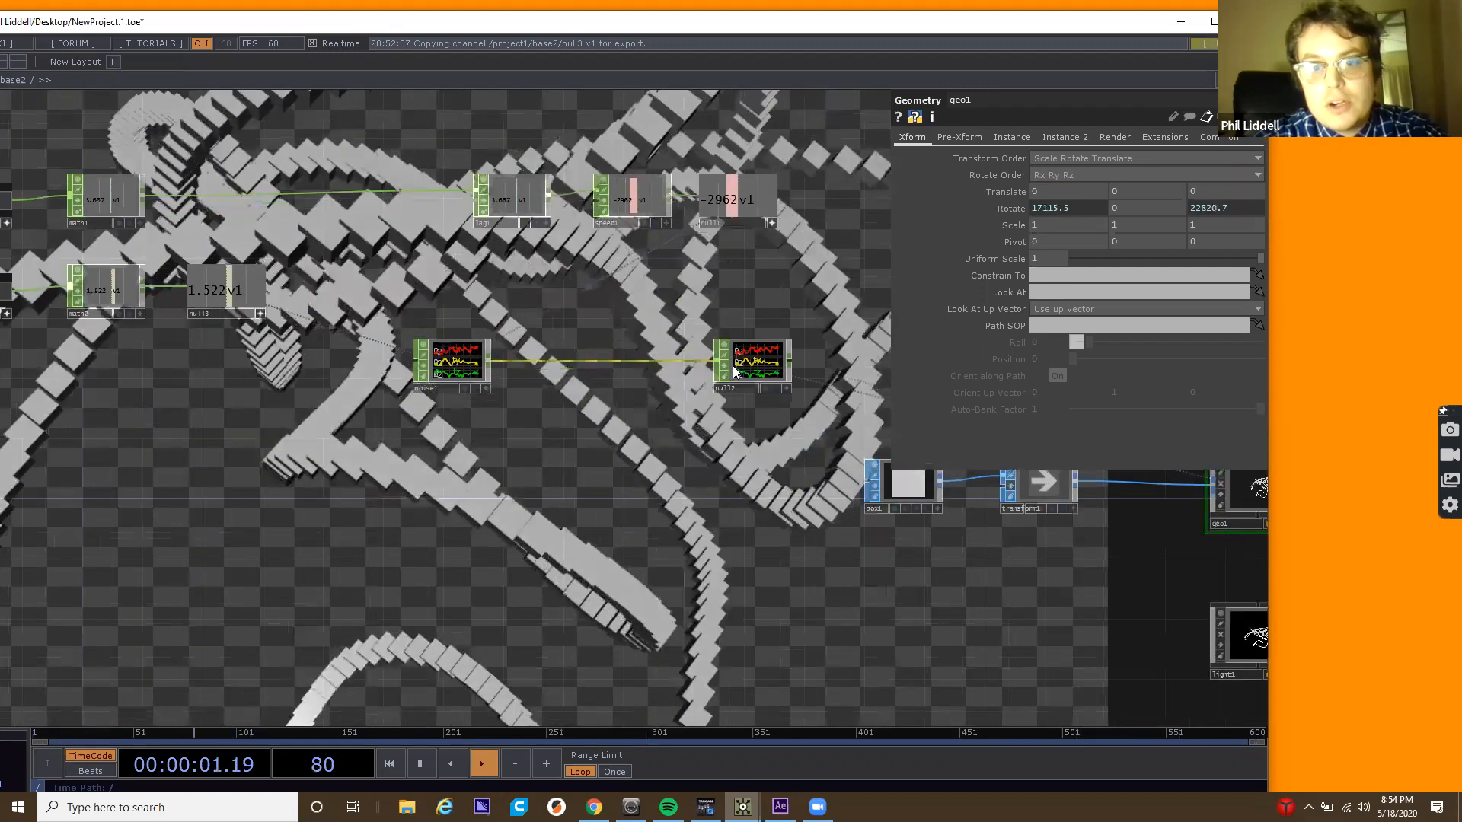
pyautogui.click(761, 366)
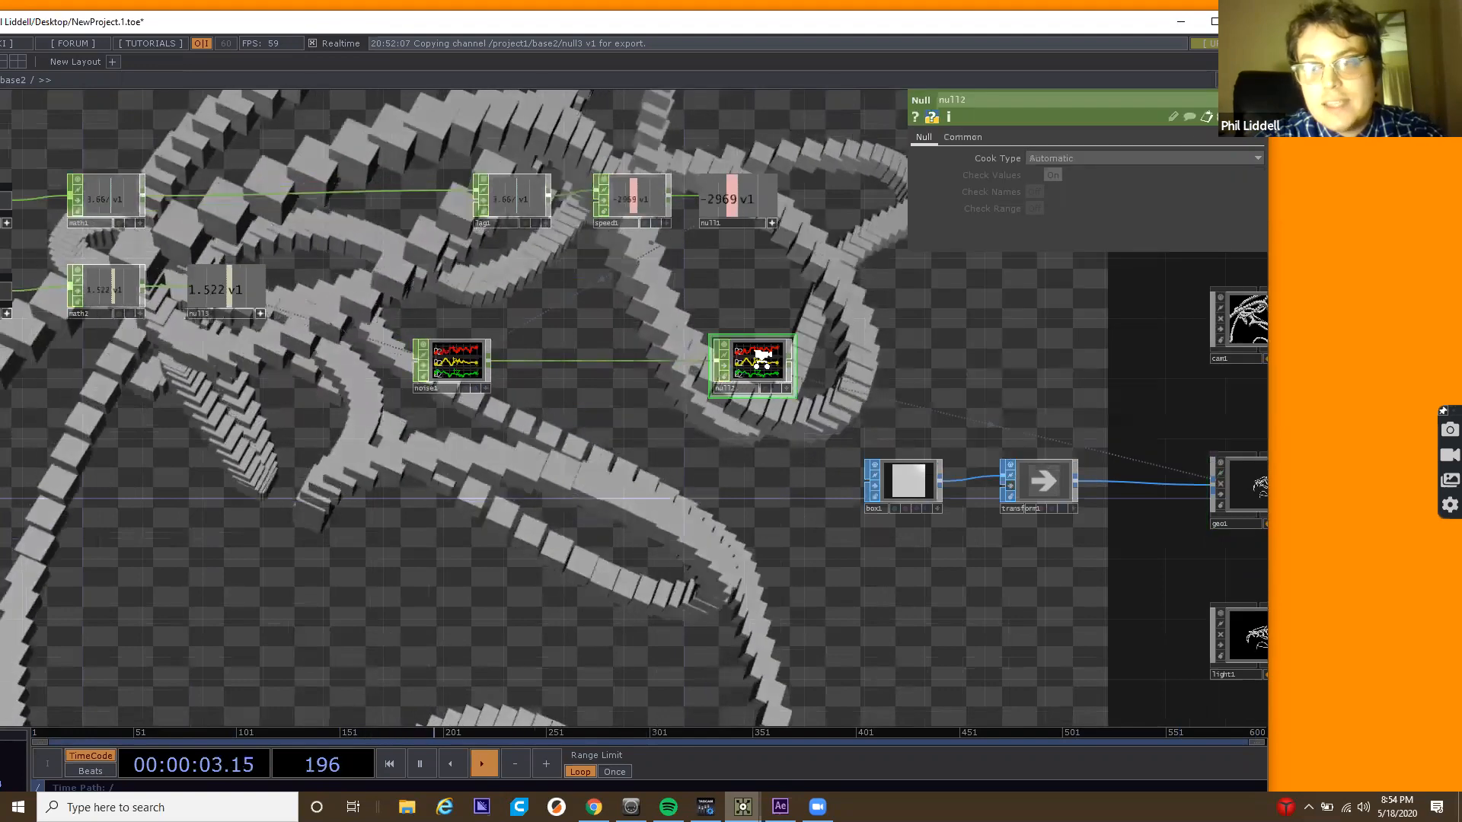
pyautogui.scroll(4, 762, 365)
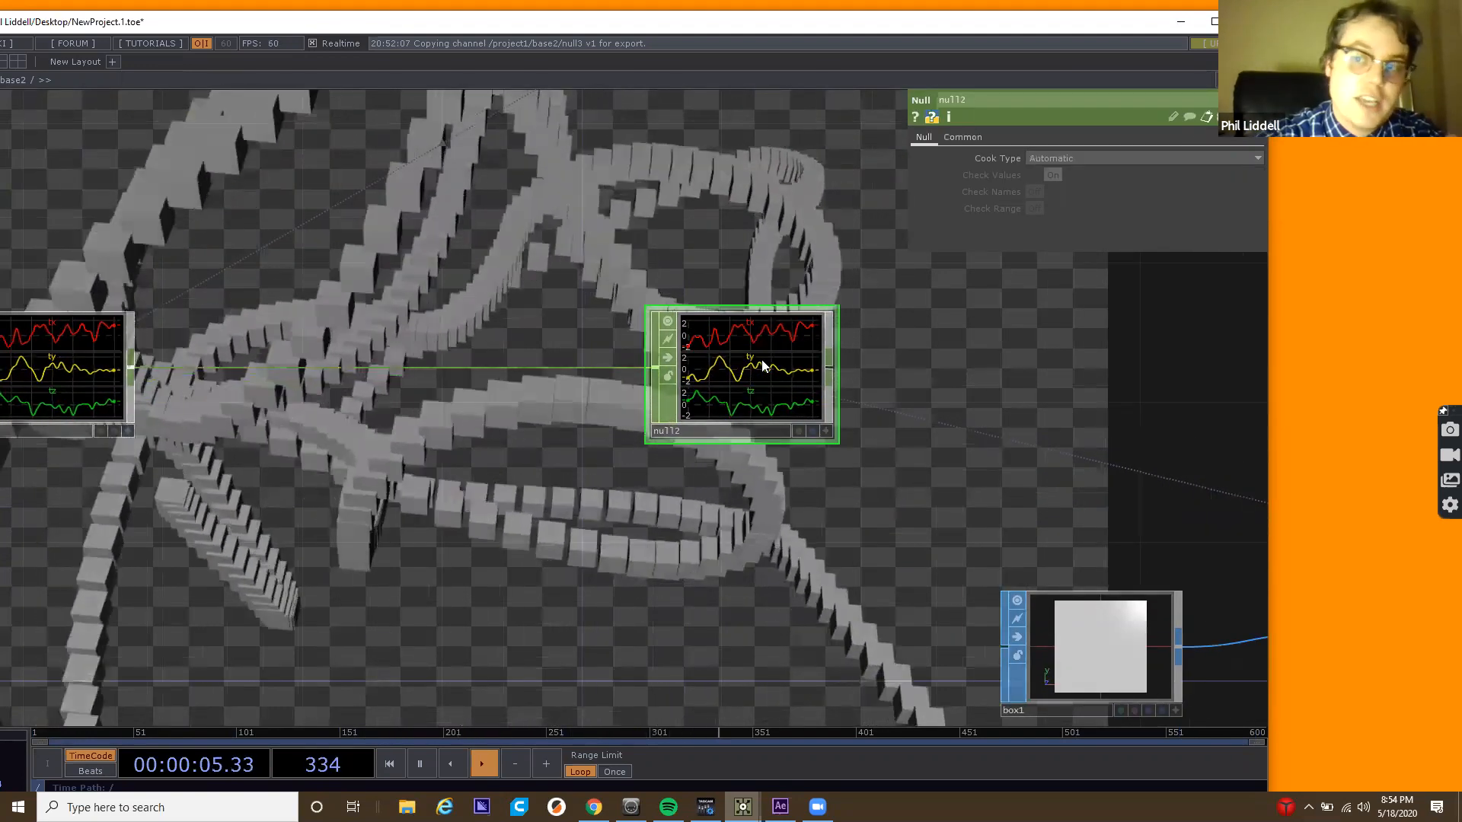
pyautogui.scroll(-1, 761, 359)
pyautogui.scroll(-5, 762, 359)
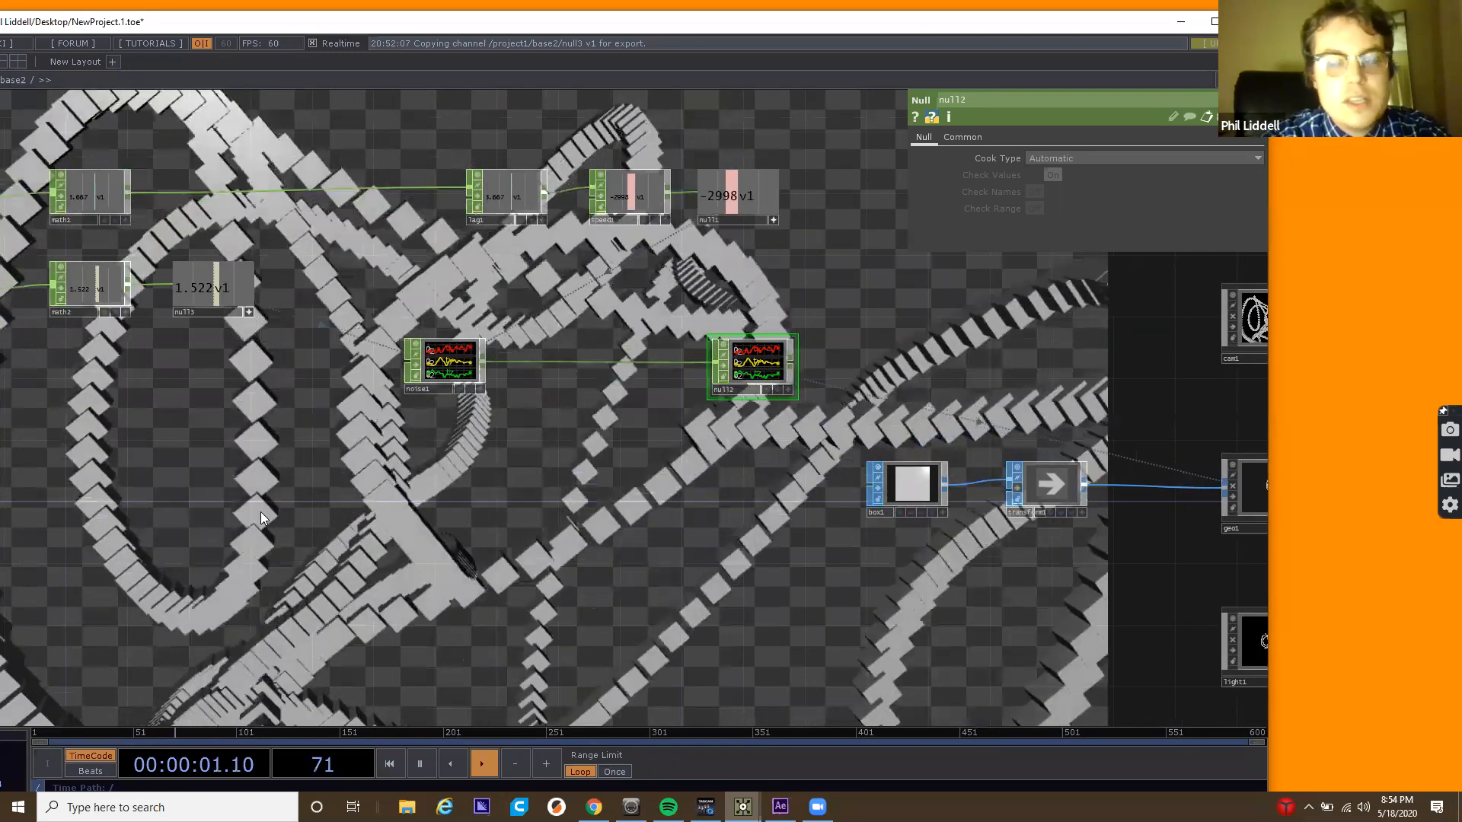
# Add a Ramp TOP to the empty area of the network below noise1.
pyautogui.press('Tab')
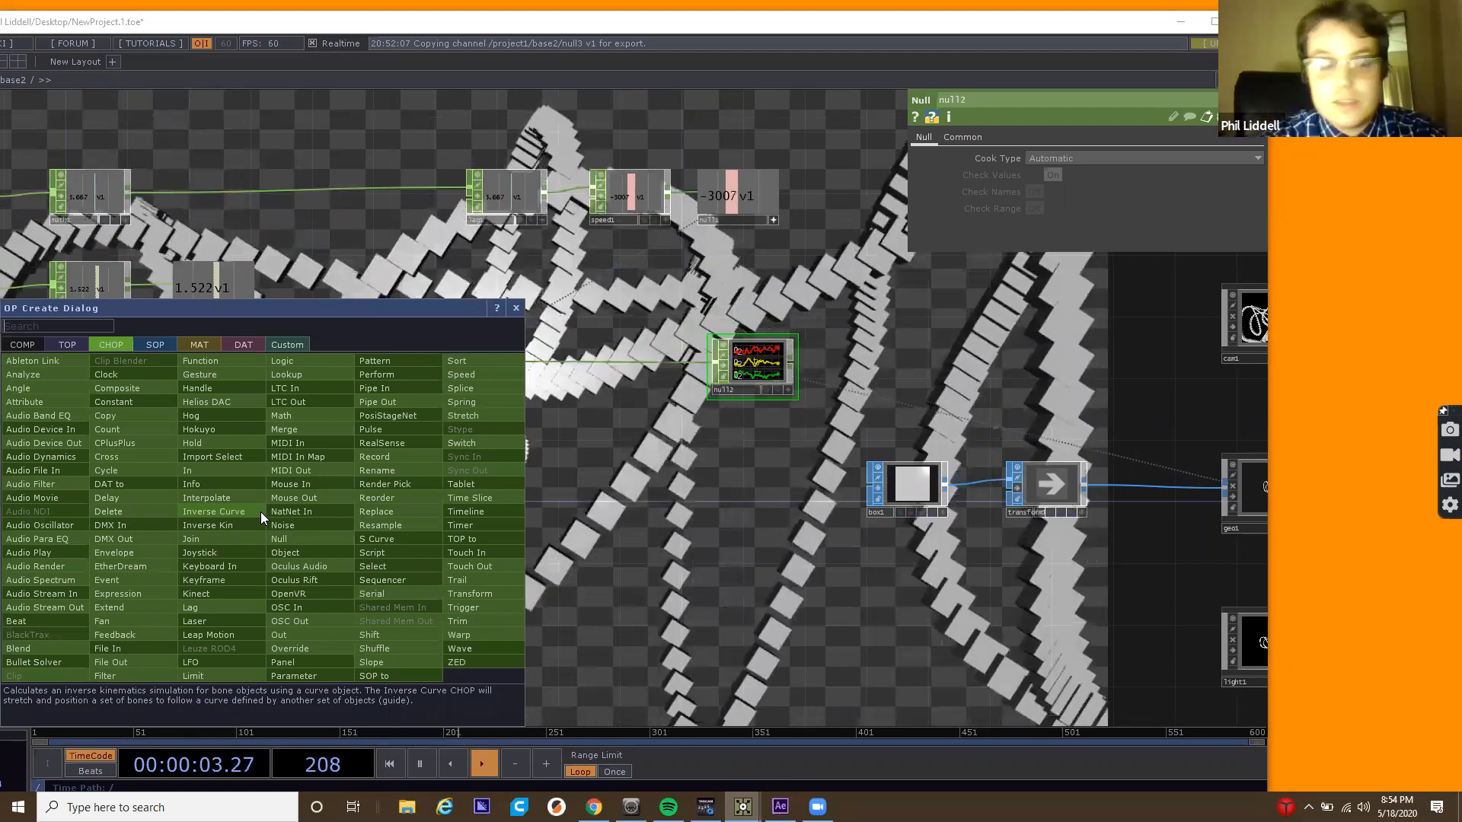
pyautogui.click(53, 347)
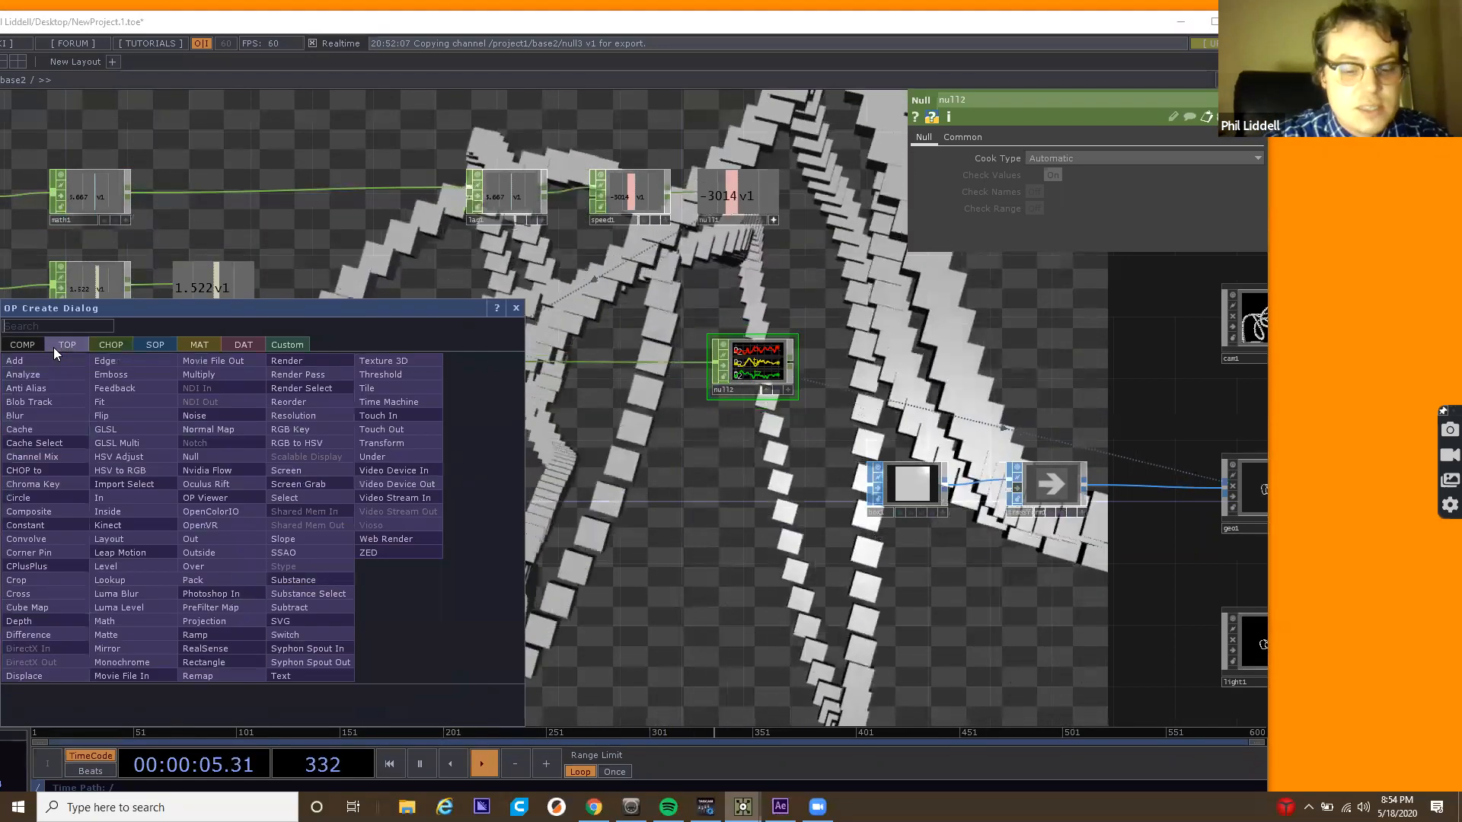
pyautogui.write('ra')
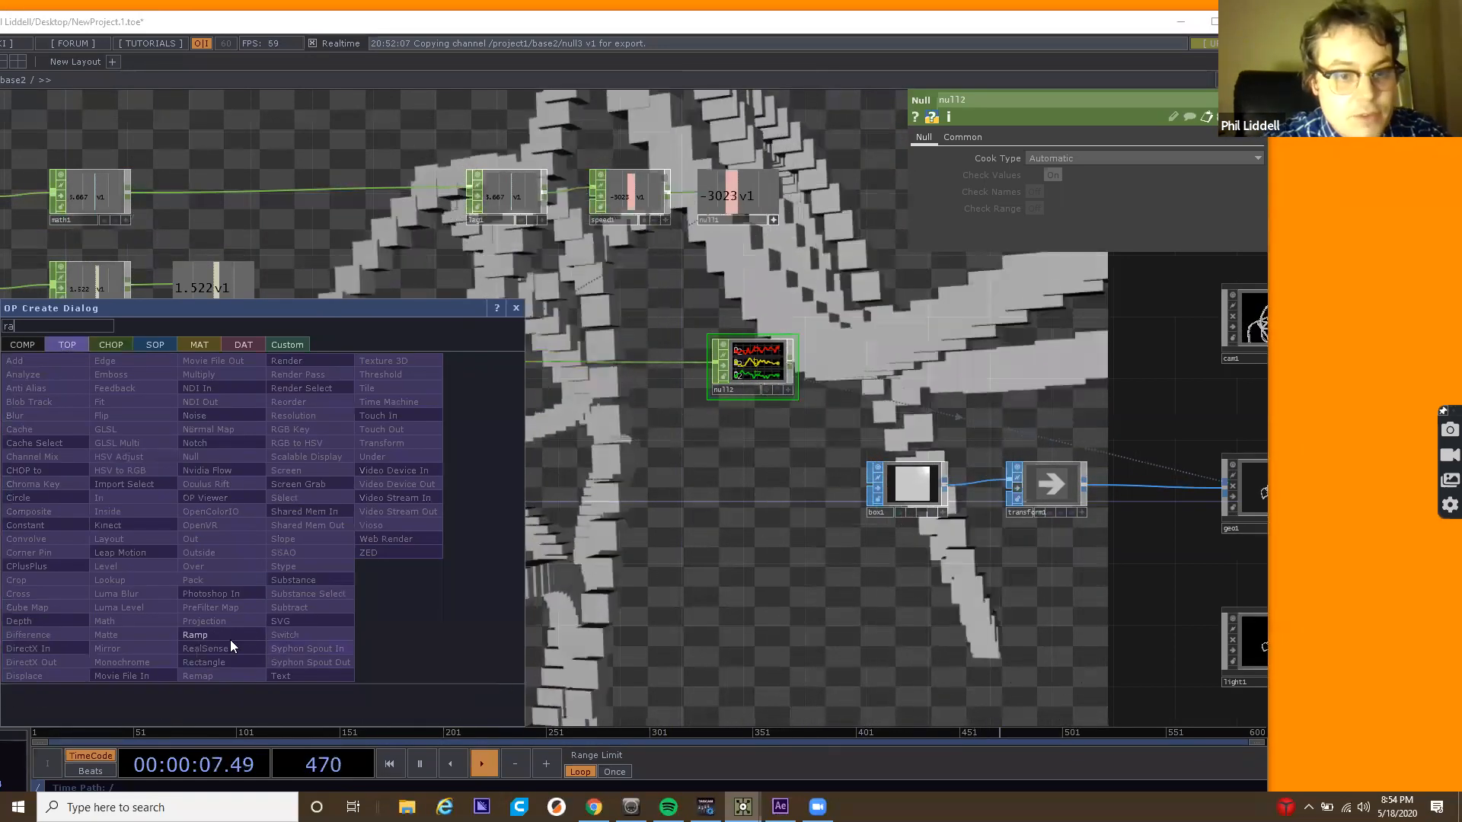
pyautogui.click(222, 632)
pyautogui.click(265, 522)
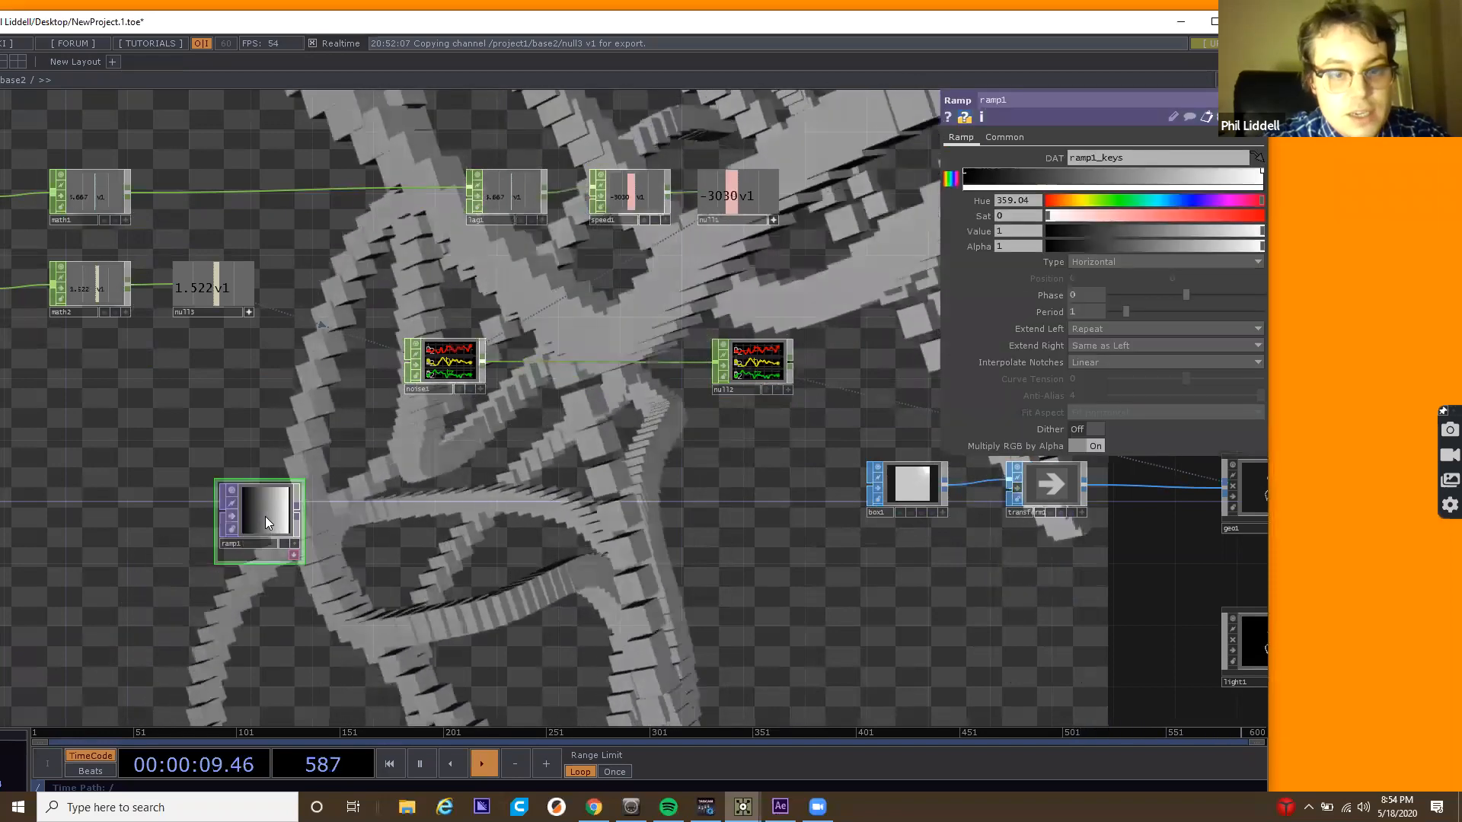
# Add a colour key near the dark end of ramp1 and make it saturated green with hue 119 and value 0.975.
pyautogui.scroll(4, 265, 518)
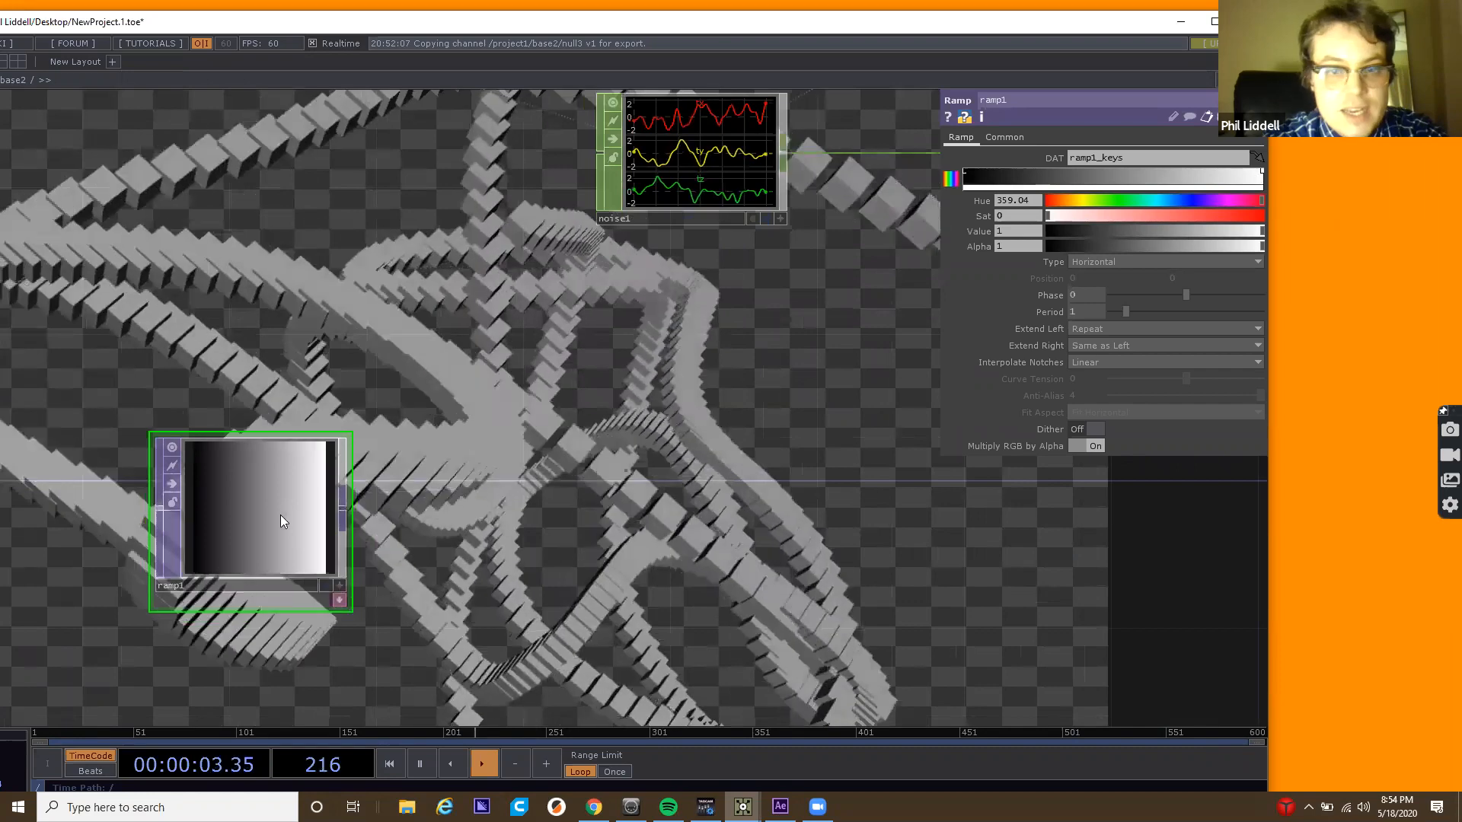
pyautogui.click(986, 178)
pyautogui.click(1119, 201)
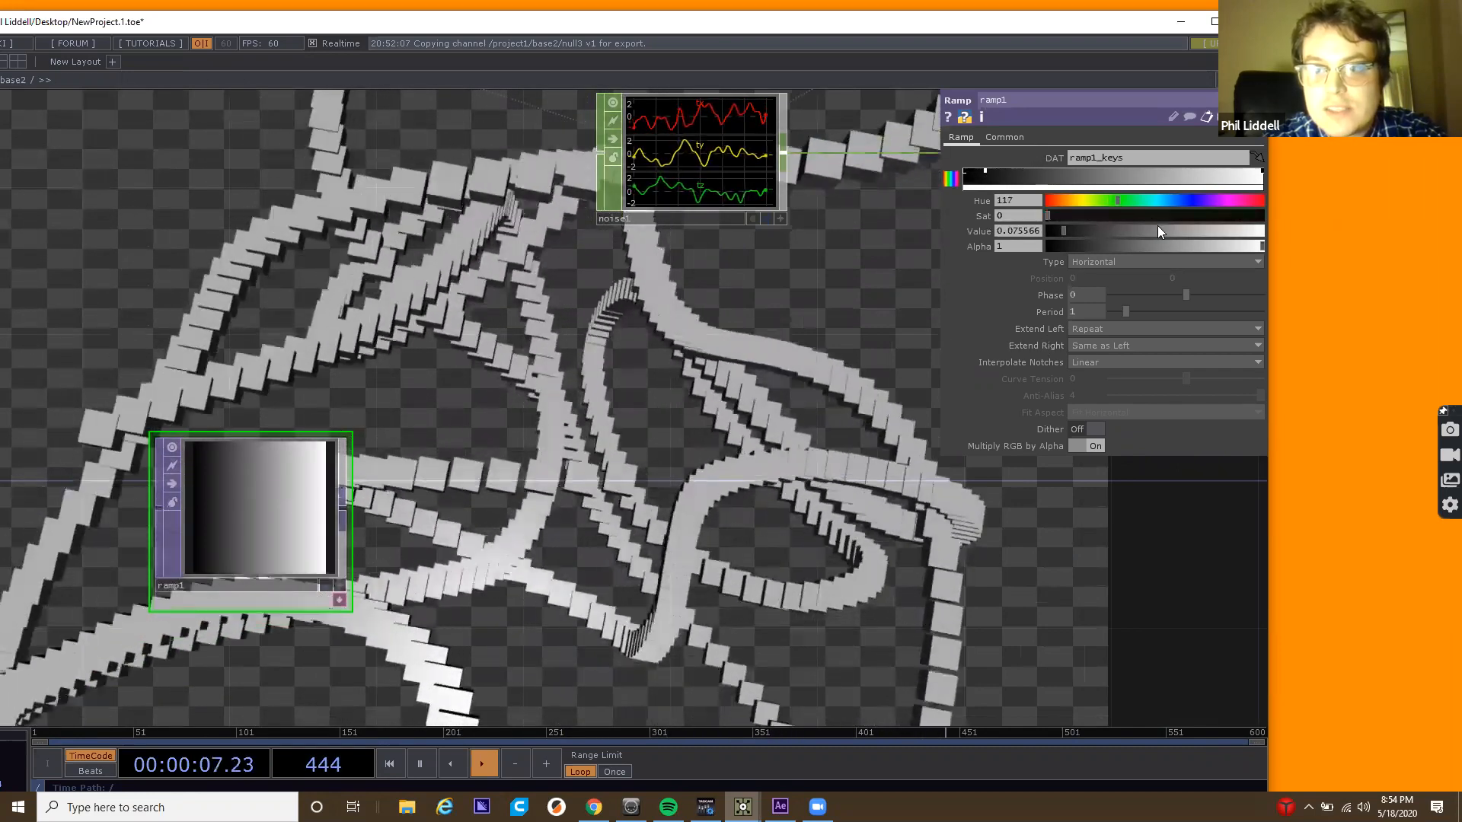
pyautogui.click(1257, 230)
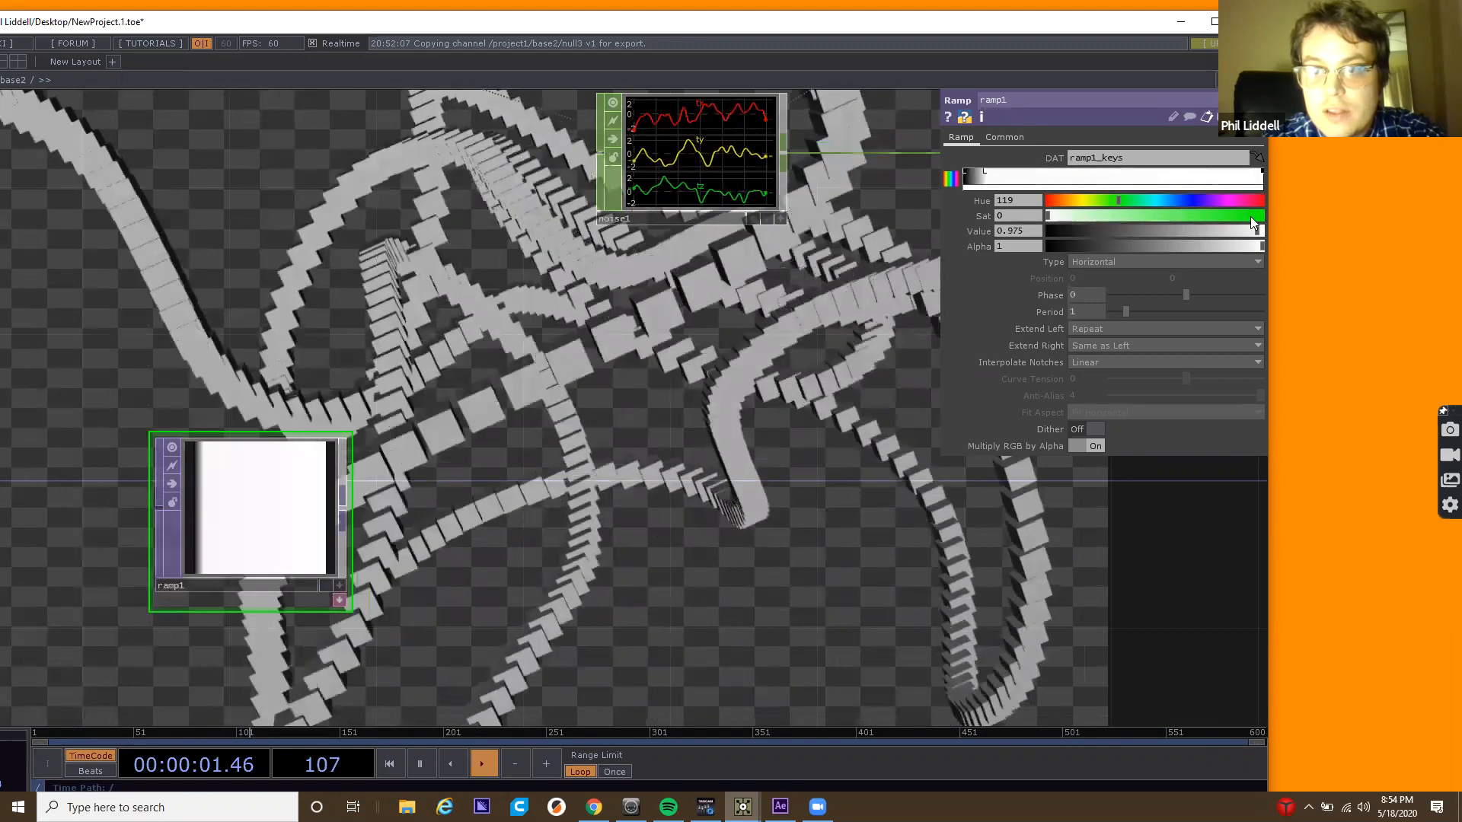
pyautogui.click(1258, 217)
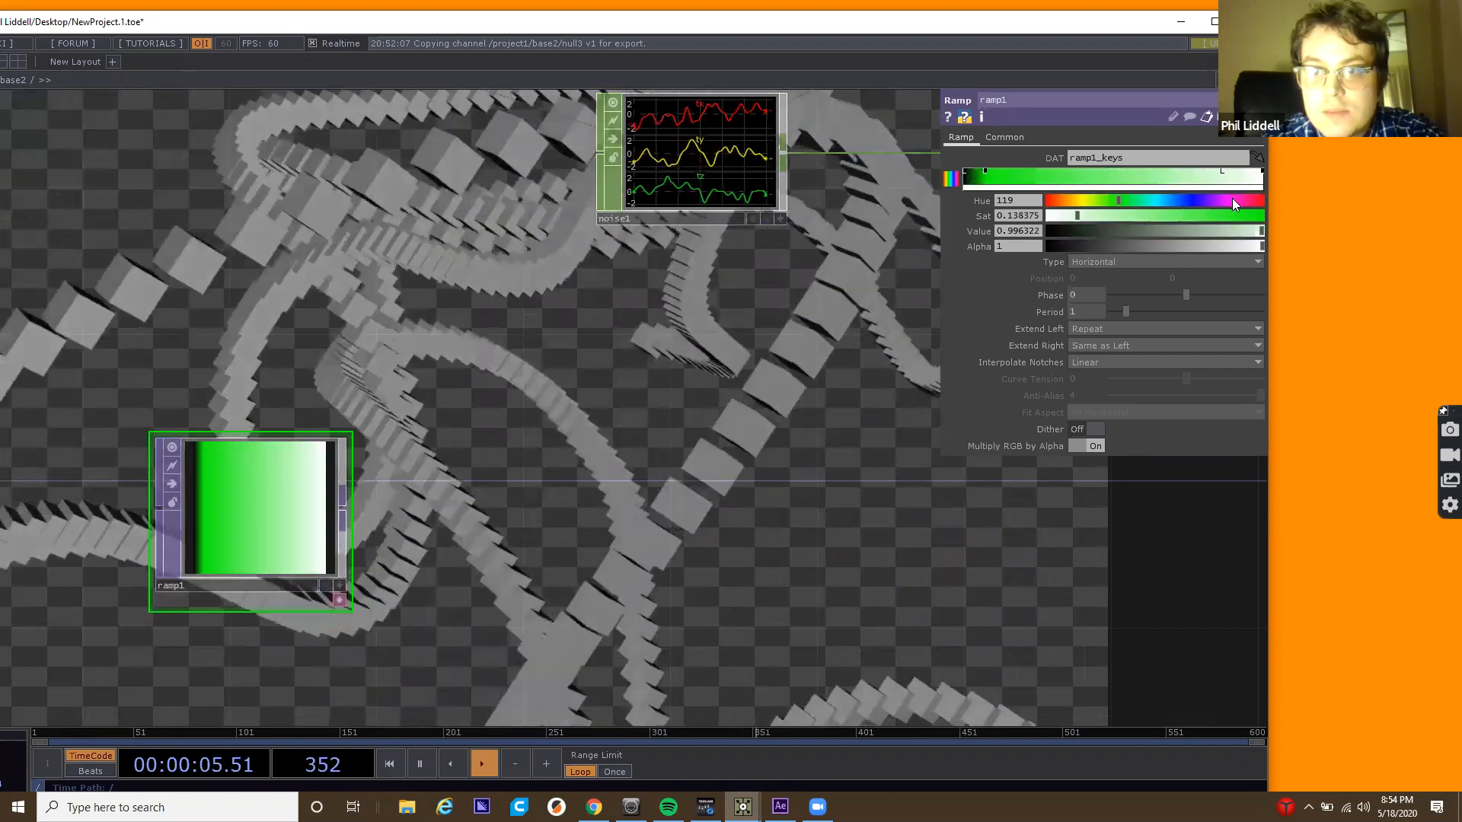
# Make ramp1's colour key near the white end magenta with hue 308 and saturation 1.
pyautogui.click(1232, 201)
pyautogui.click(1263, 216)
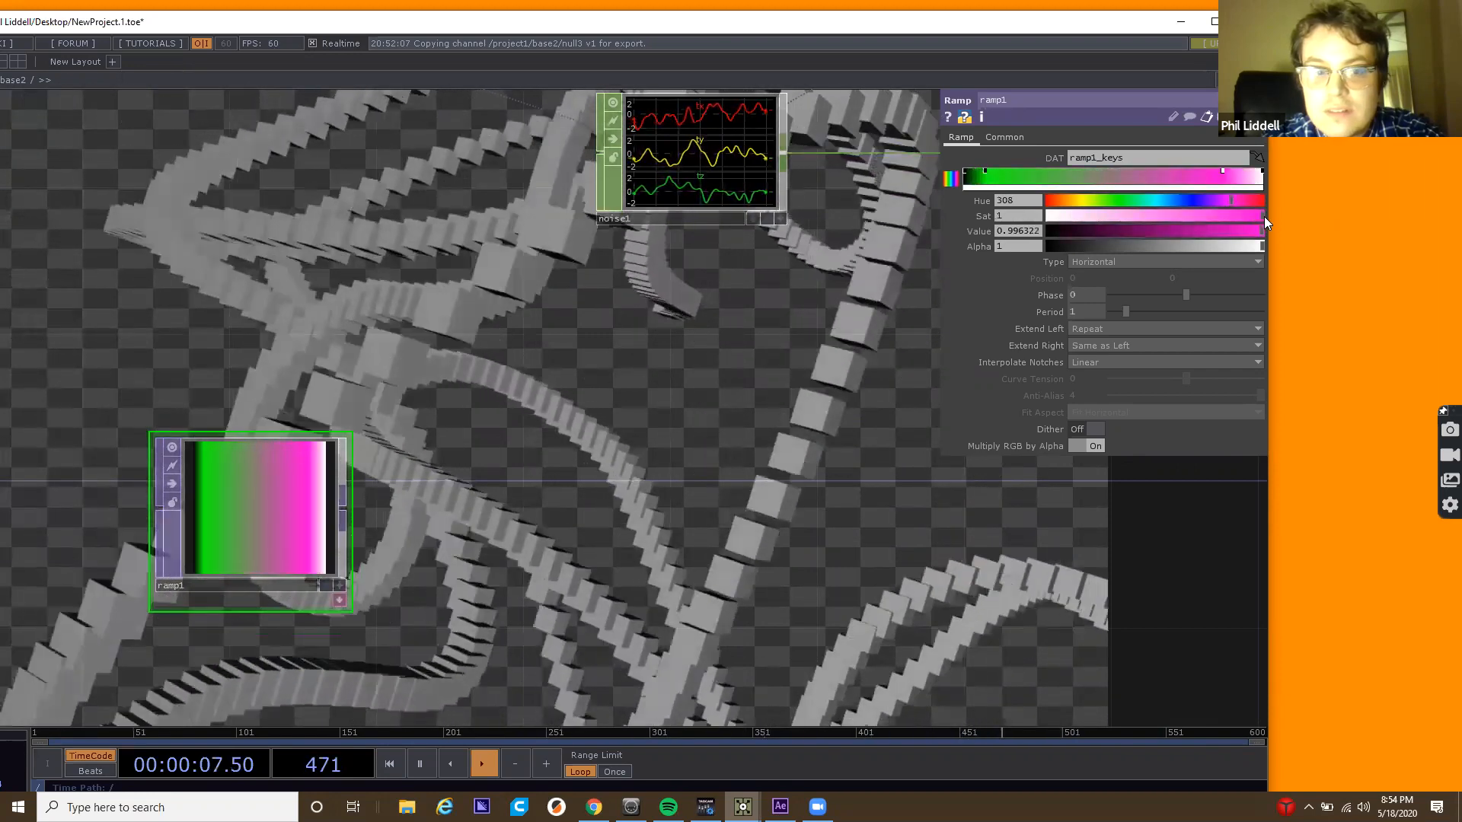
# Add a colour key in the middle of ramp1 and make it orange with hue 23, saturation 0.95 and value 1.
pyautogui.click(1121, 170)
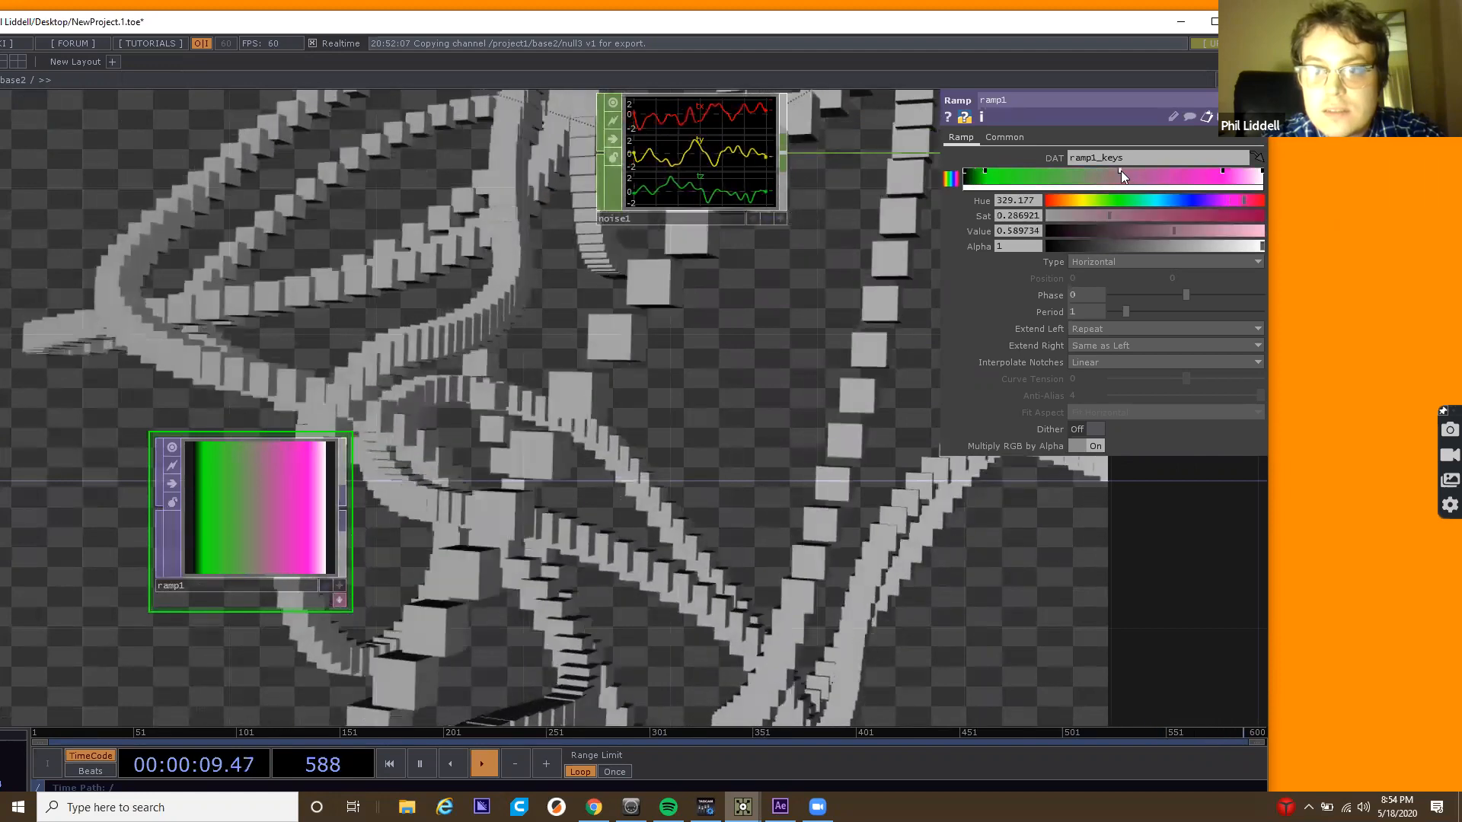
pyautogui.click(1063, 201)
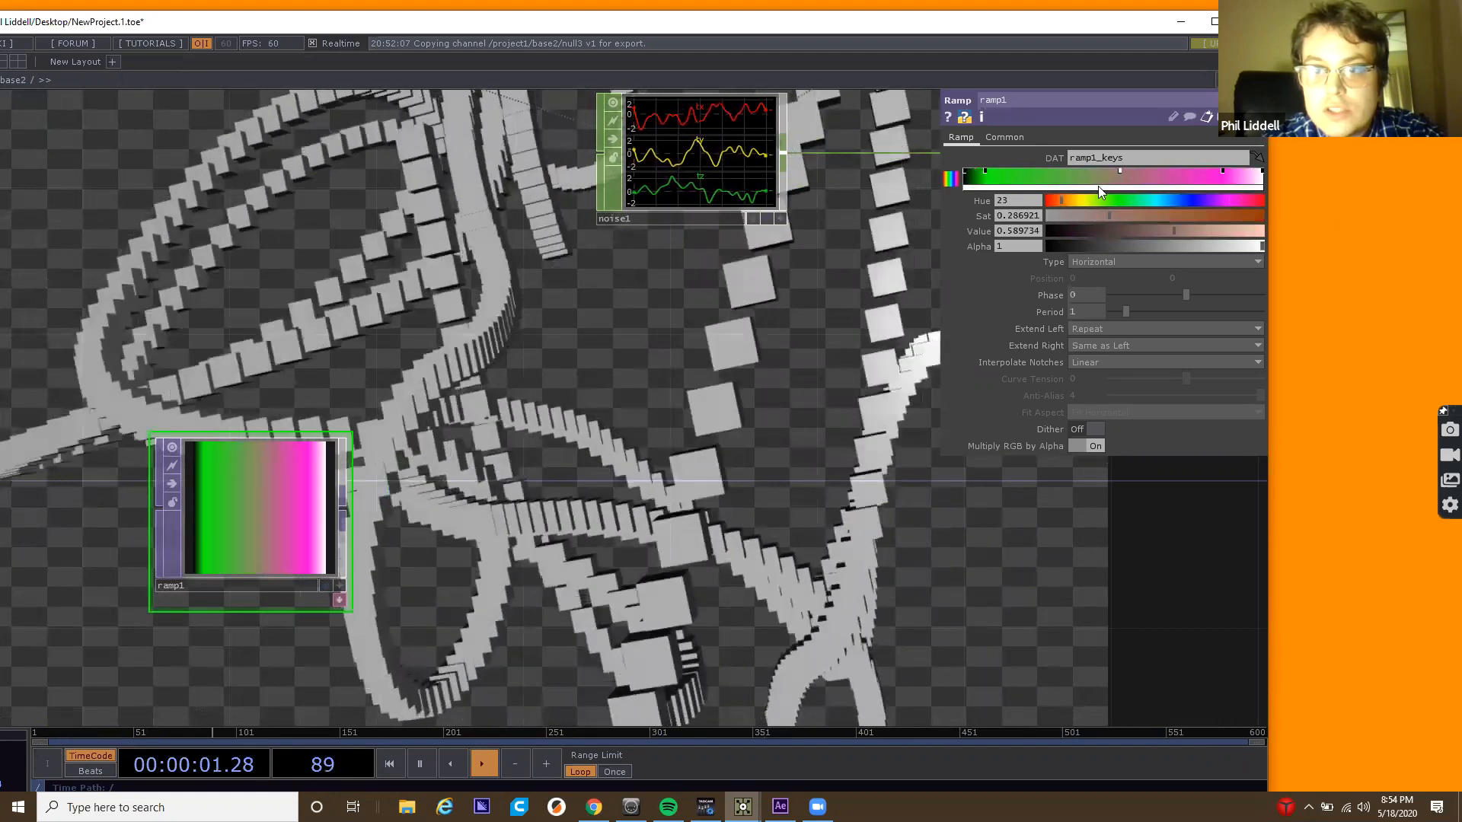
pyautogui.click(1130, 216)
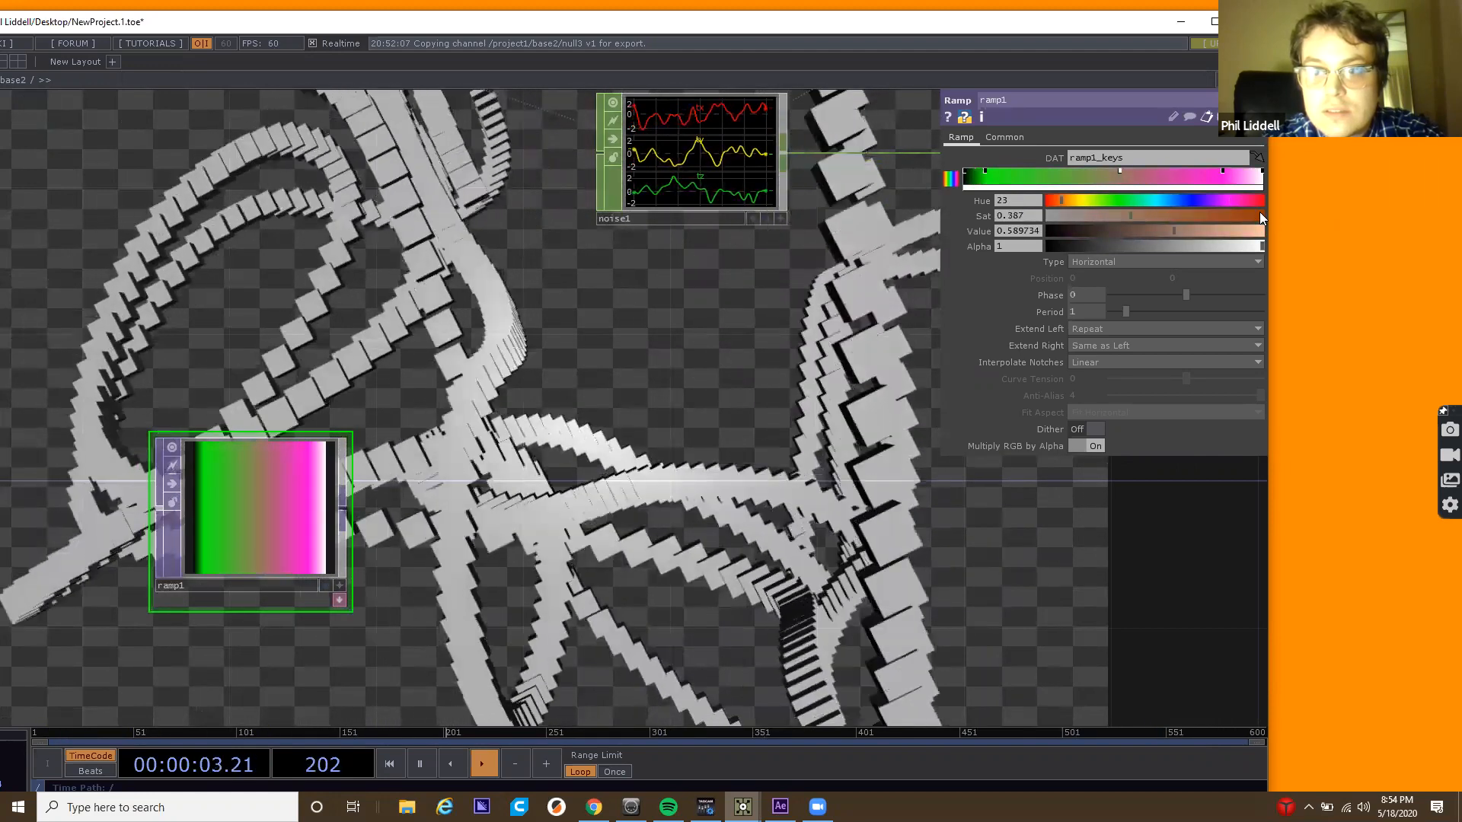
pyautogui.click(1260, 214)
pyautogui.click(1232, 231)
pyautogui.click(1242, 217)
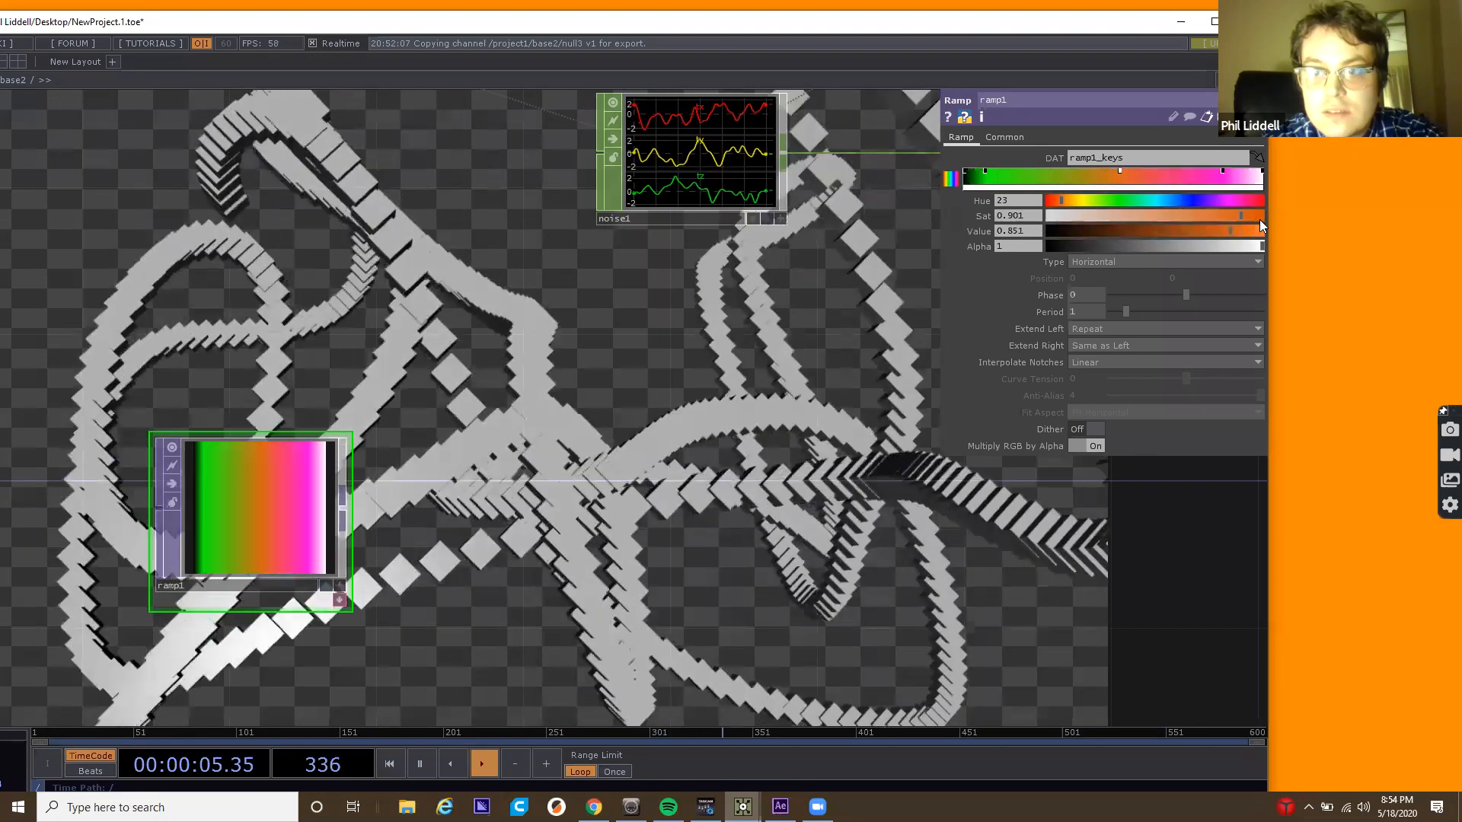
pyautogui.click(1261, 219)
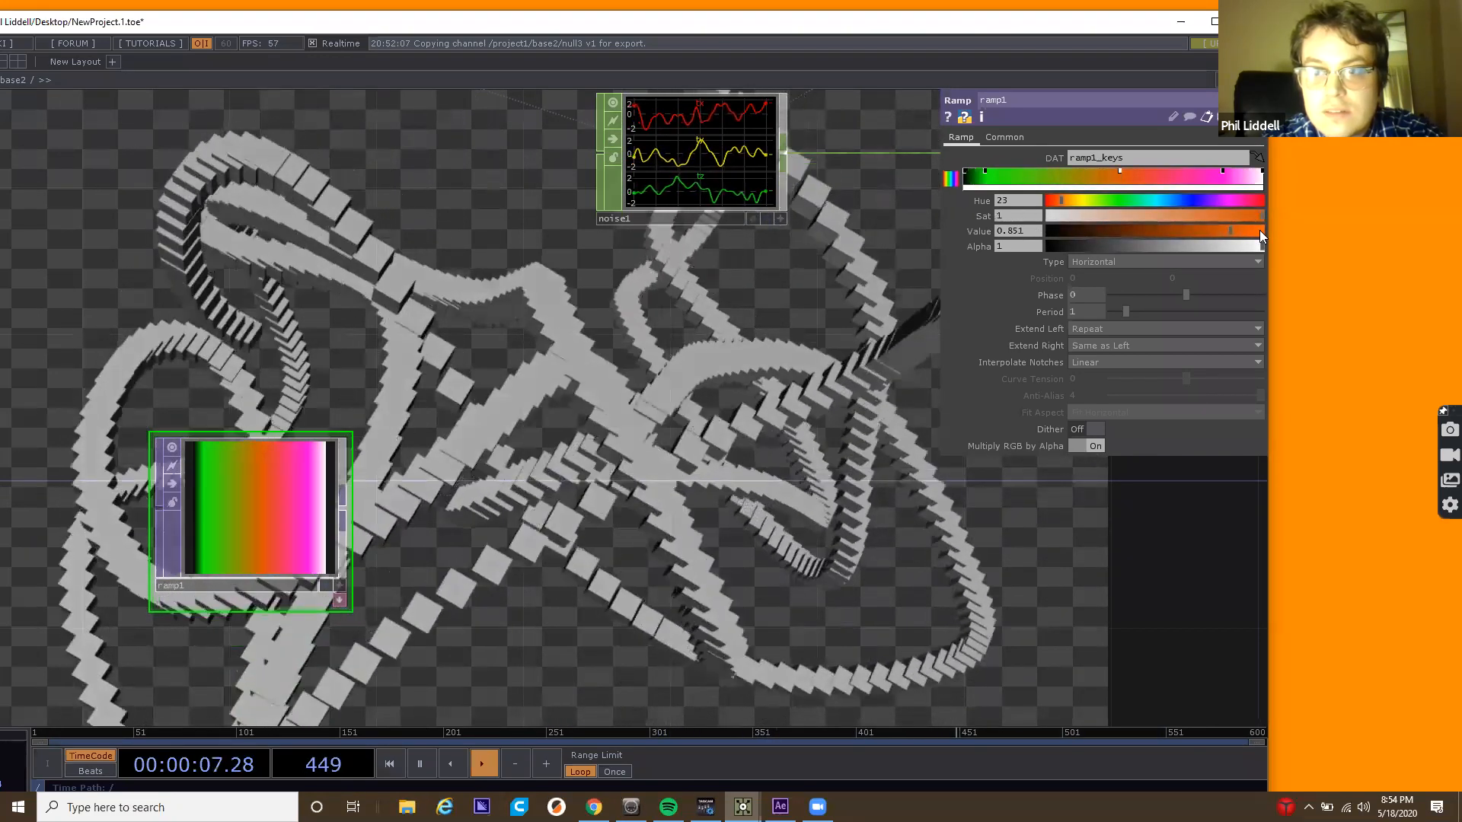
pyautogui.click(1239, 217)
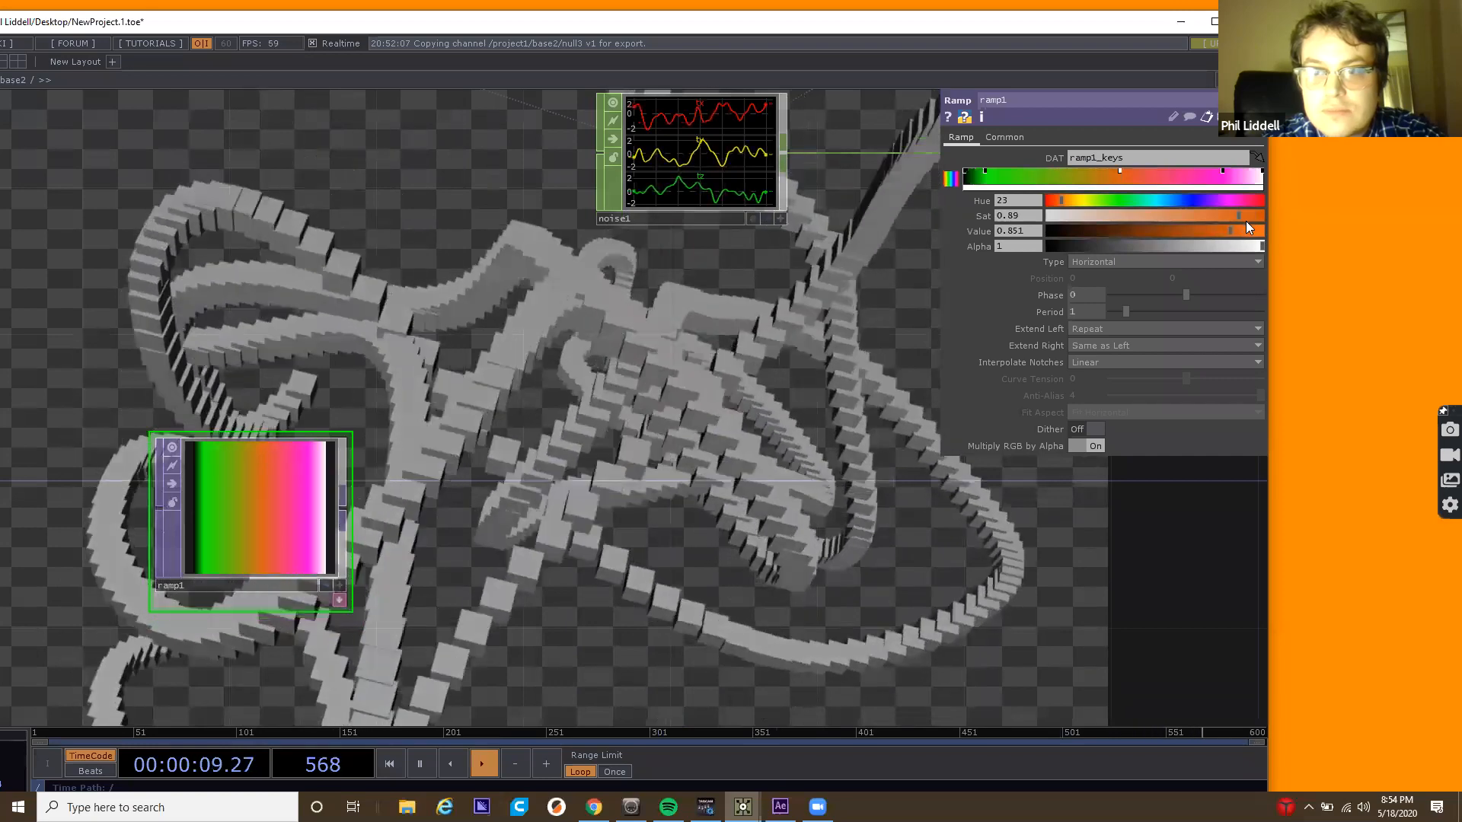
pyautogui.click(1253, 216)
pyautogui.moveTo(1220, 231); pyautogui.dragTo(1261, 233)
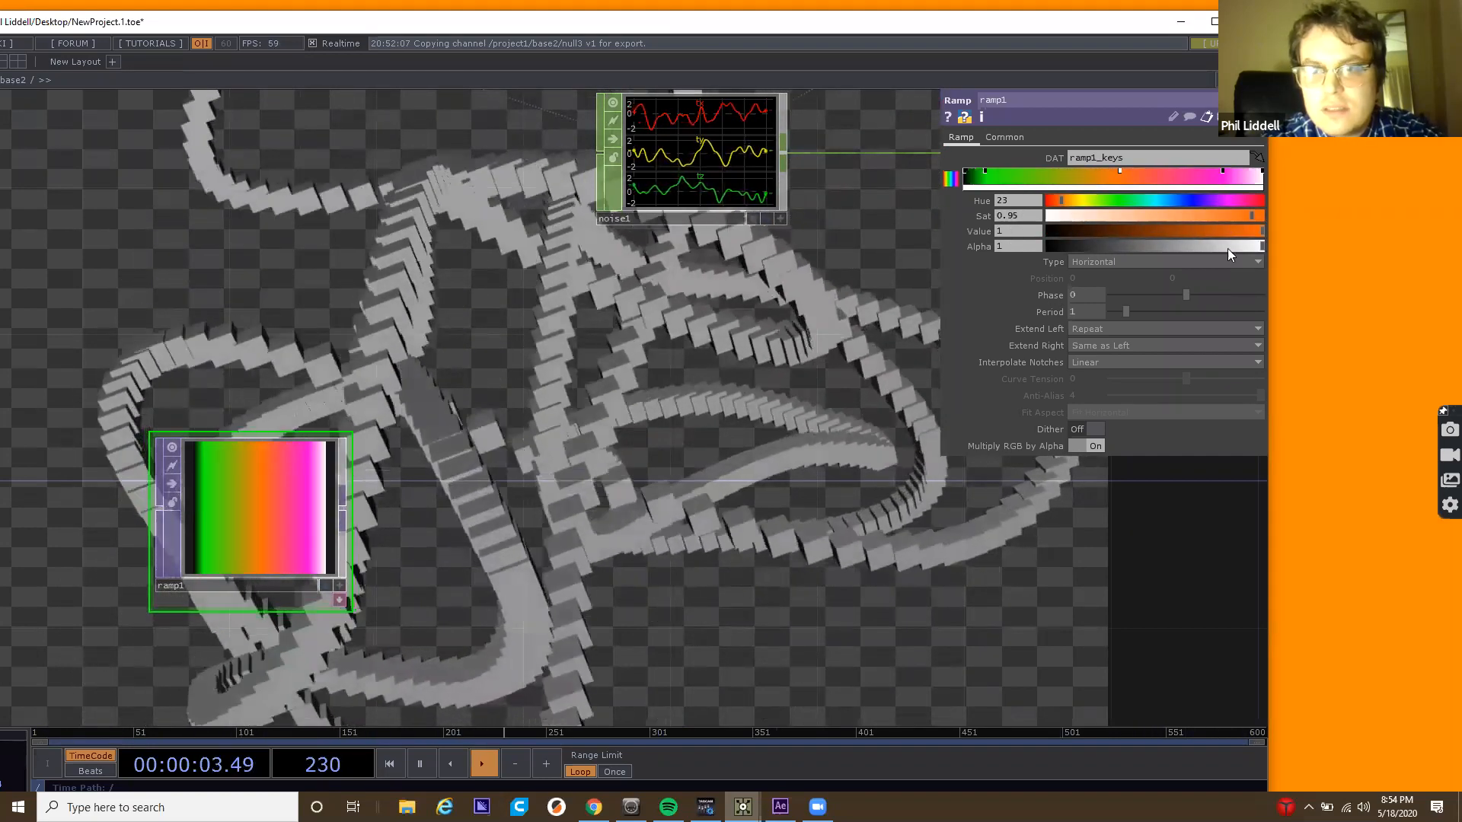
# Remove ramp1's green key, then shift the orange key toward the dark end and recolour it blue with hue 244.
pyautogui.moveTo(246, 549); pyautogui.dragTo(126, 554)
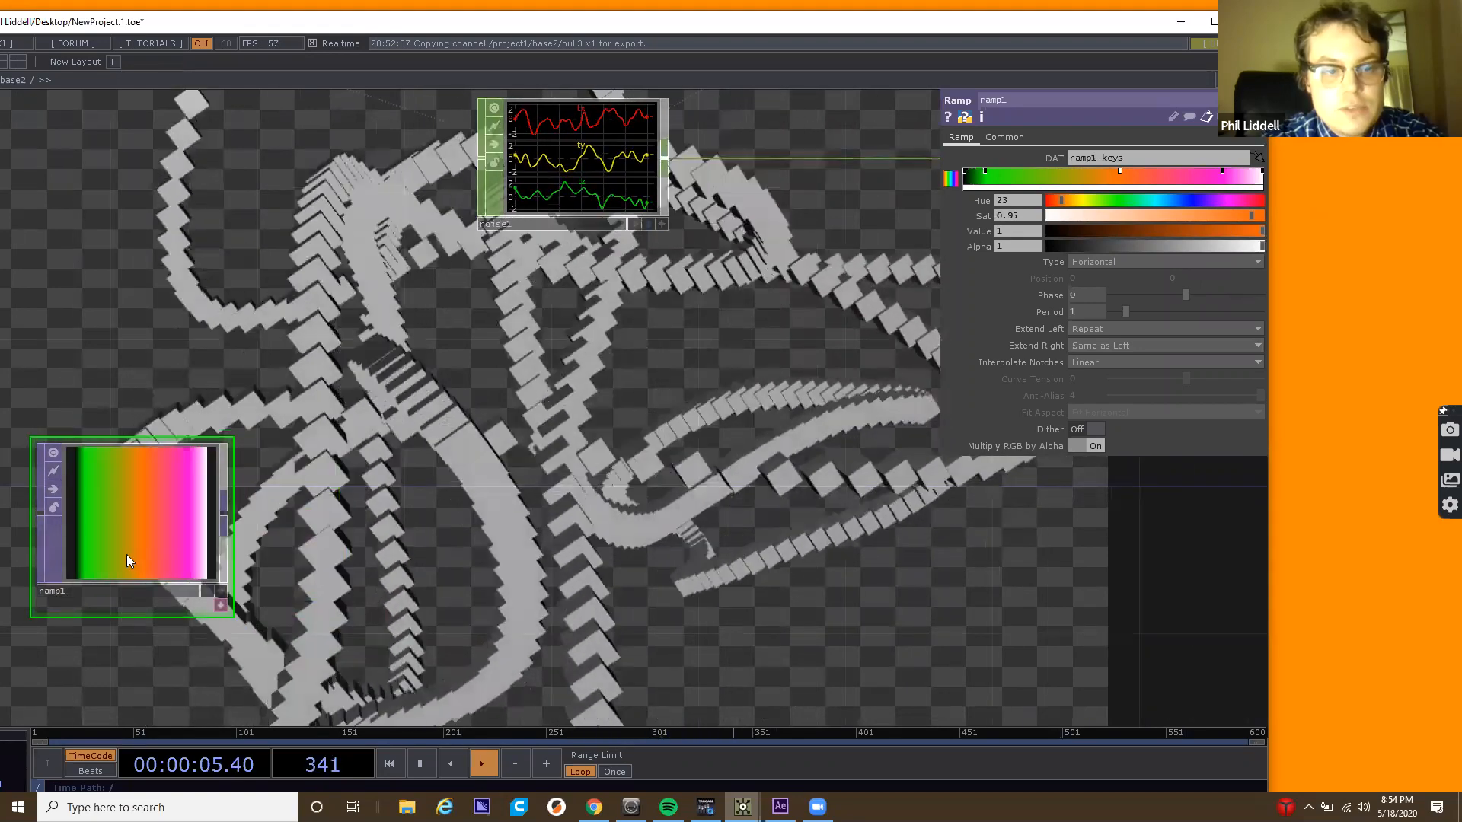
pyautogui.scroll(2, 127, 554)
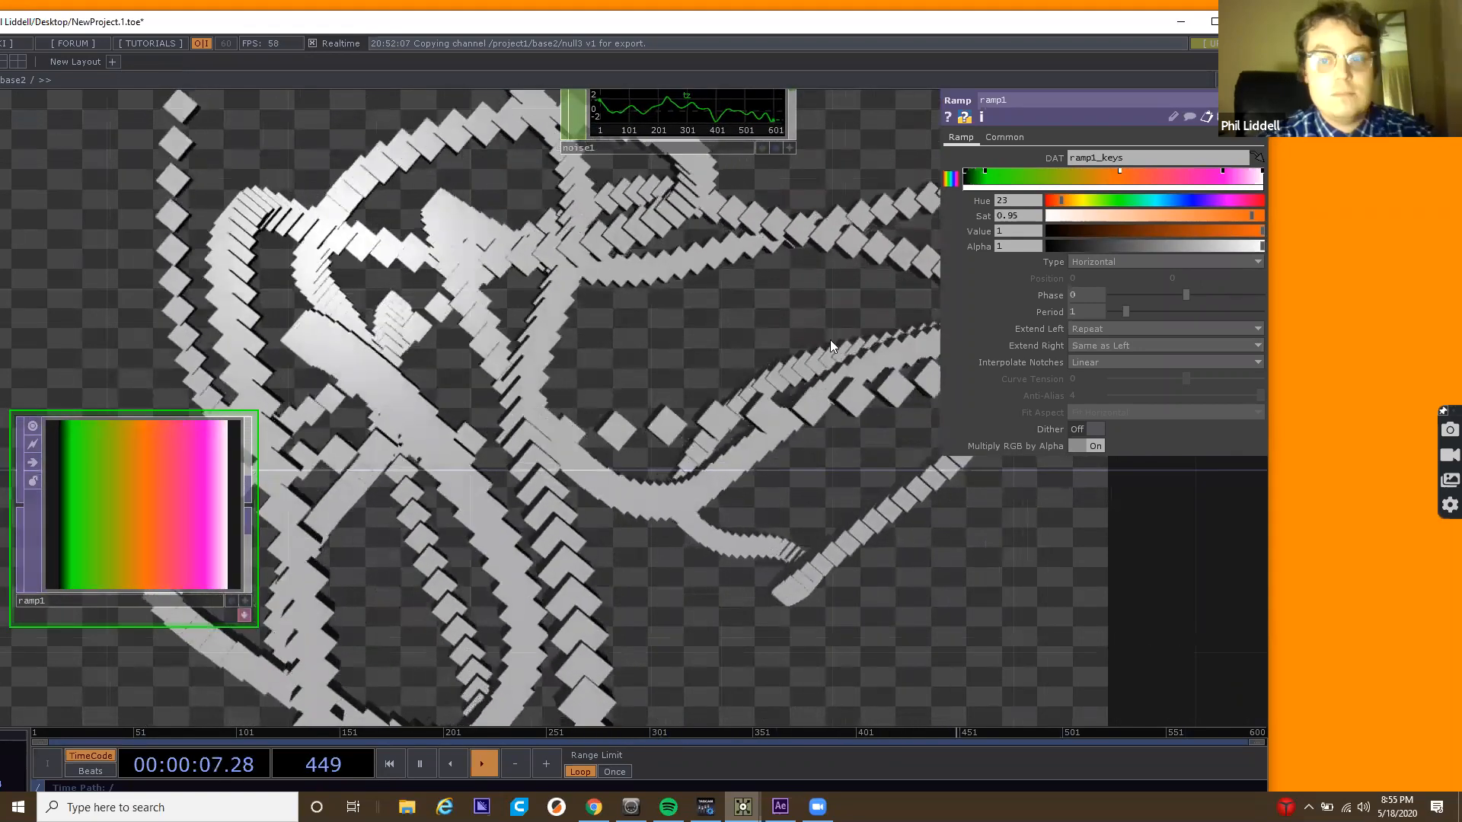
pyautogui.moveTo(985, 163); pyautogui.dragTo(1005, 138)
pyautogui.moveTo(1117, 169); pyautogui.dragTo(1030, 177)
pyautogui.click(1193, 201)
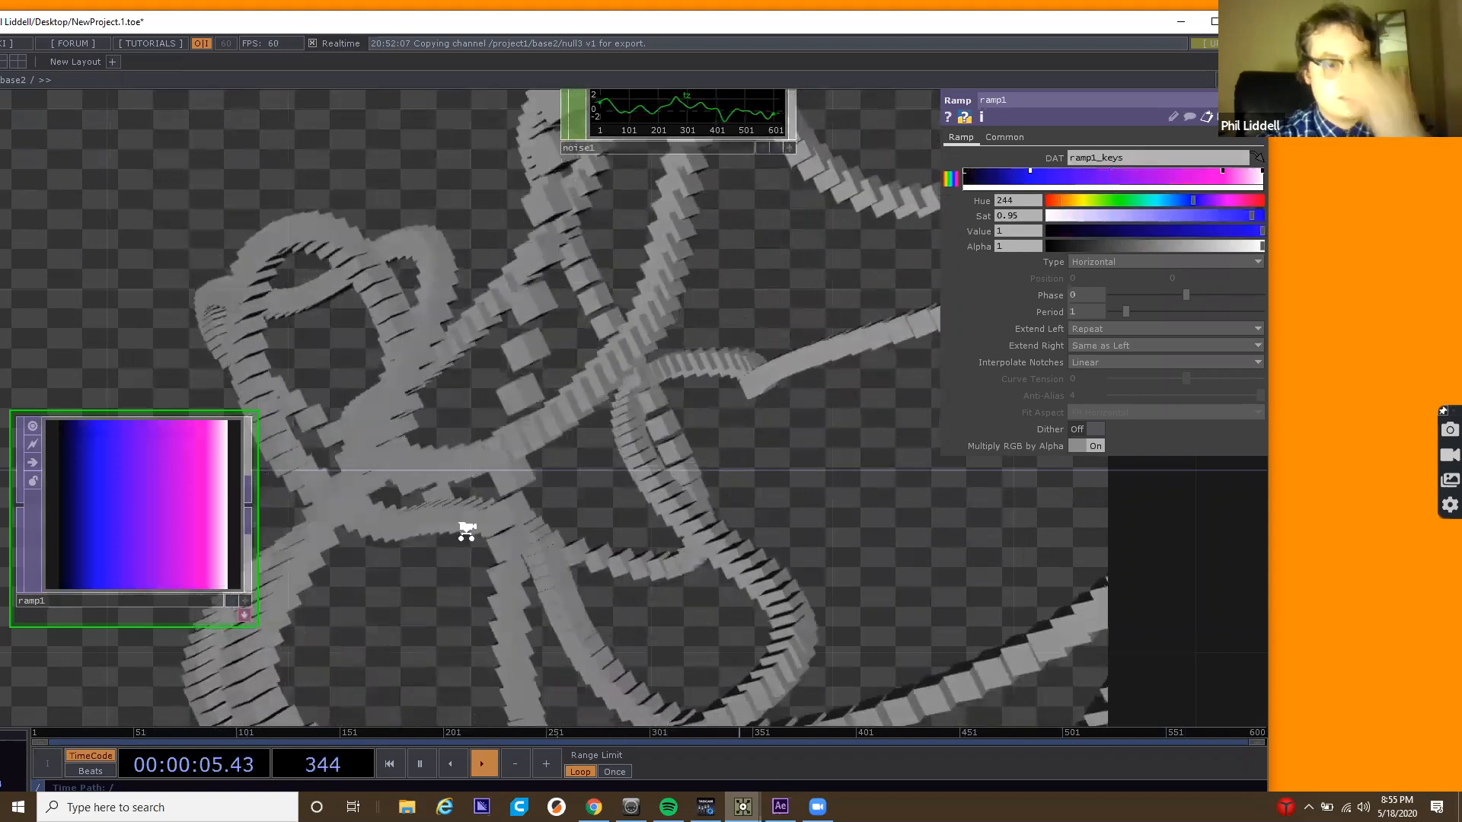
# Make the black key at the start of ramp1 fully transparent by setting its alpha to 0.
pyautogui.scroll(-5, 457, 530)
pyautogui.moveTo(253, 549); pyautogui.dragTo(380, 579)
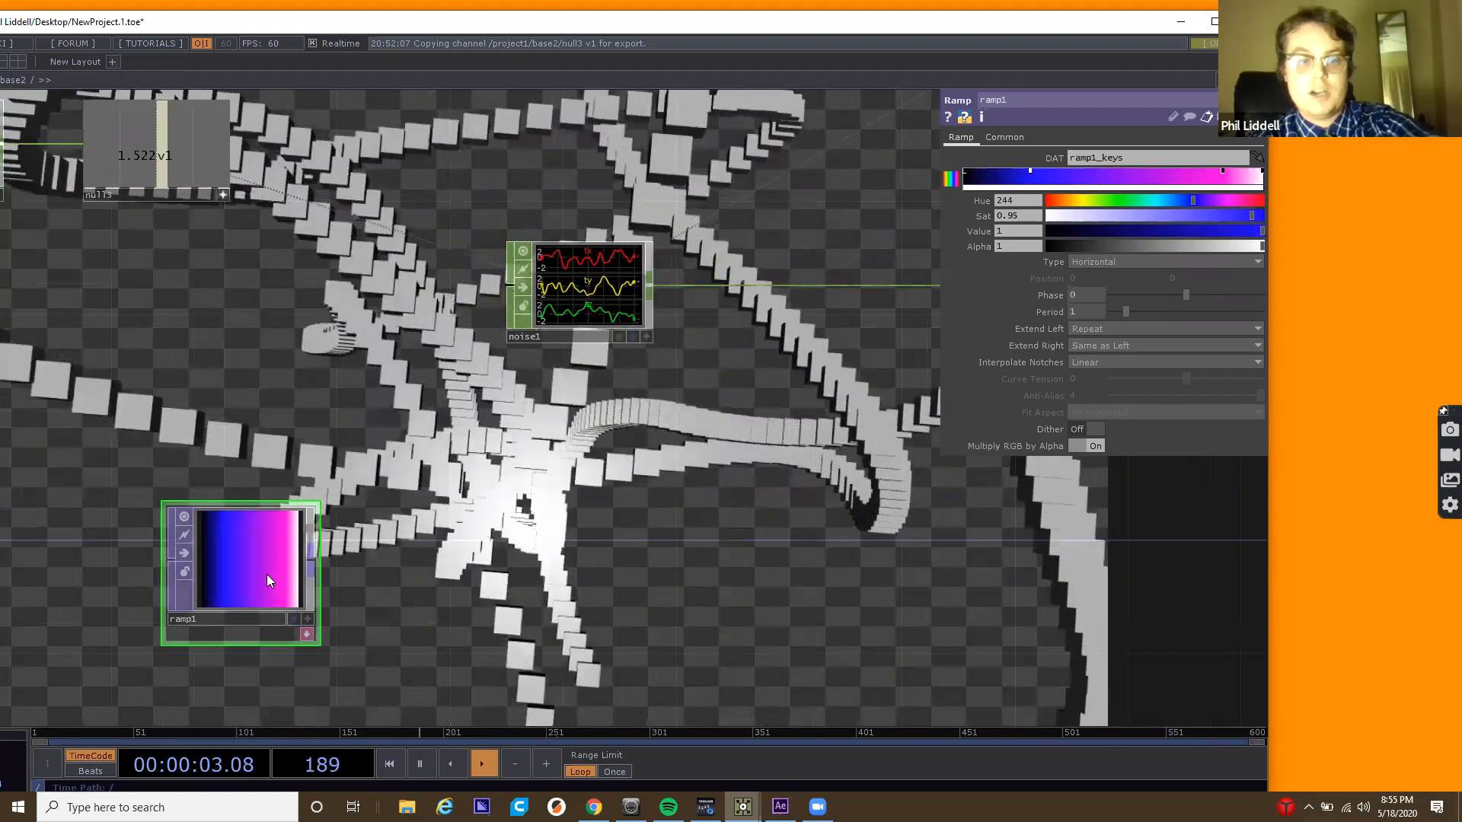
pyautogui.scroll(3, 267, 574)
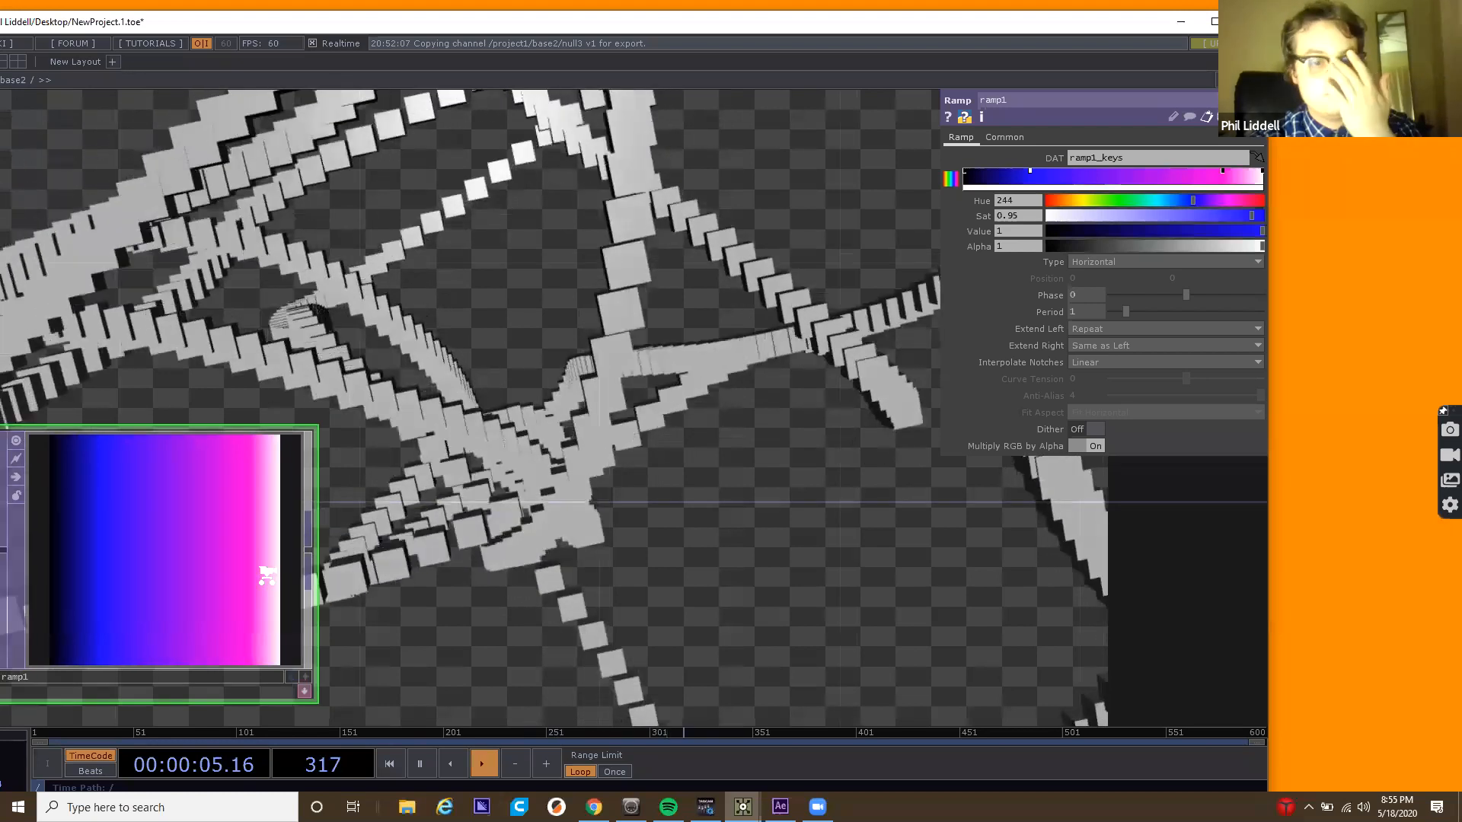
pyautogui.scroll(-3, 230, 577)
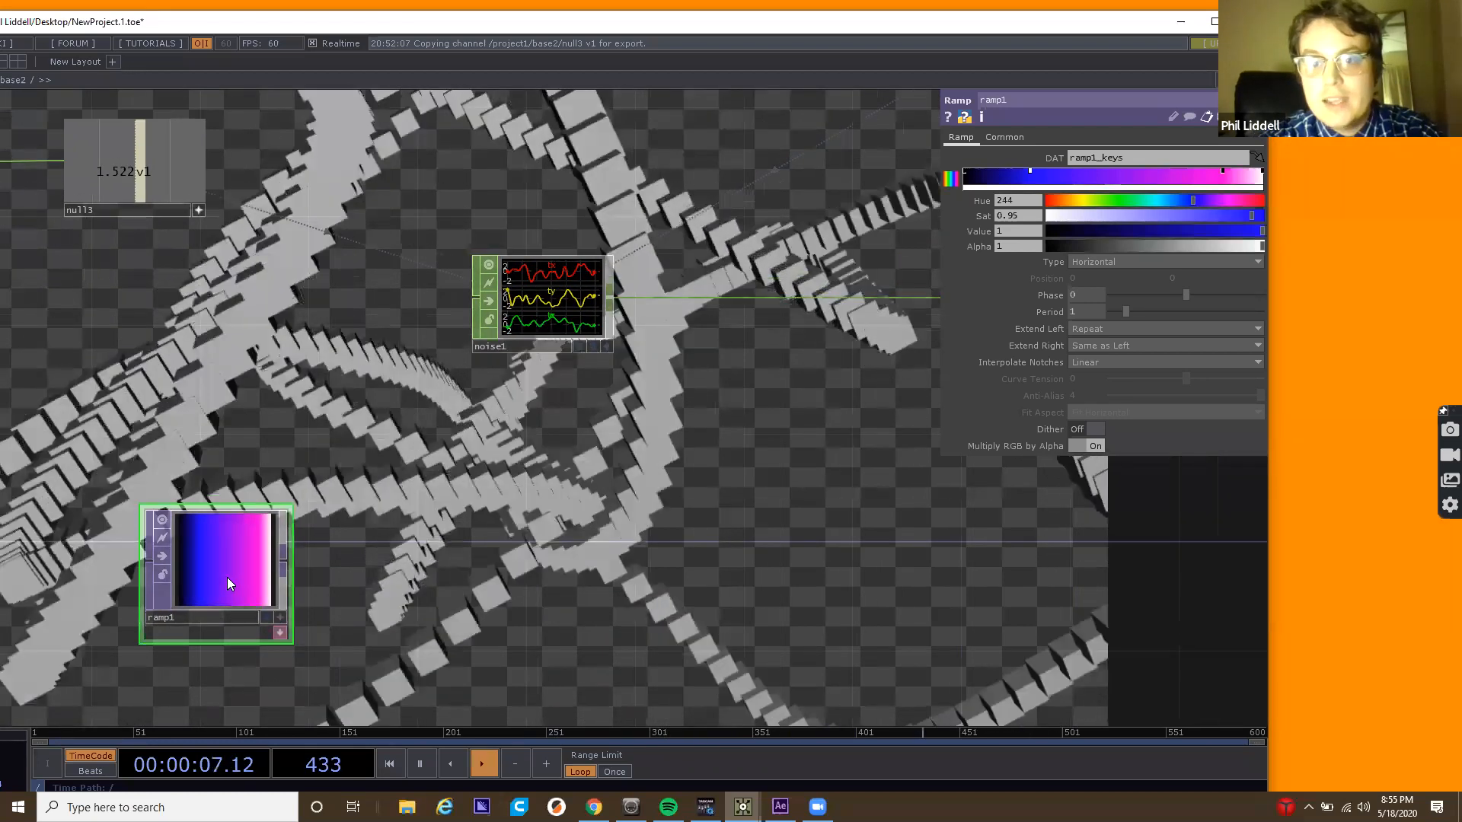
pyautogui.click(966, 175)
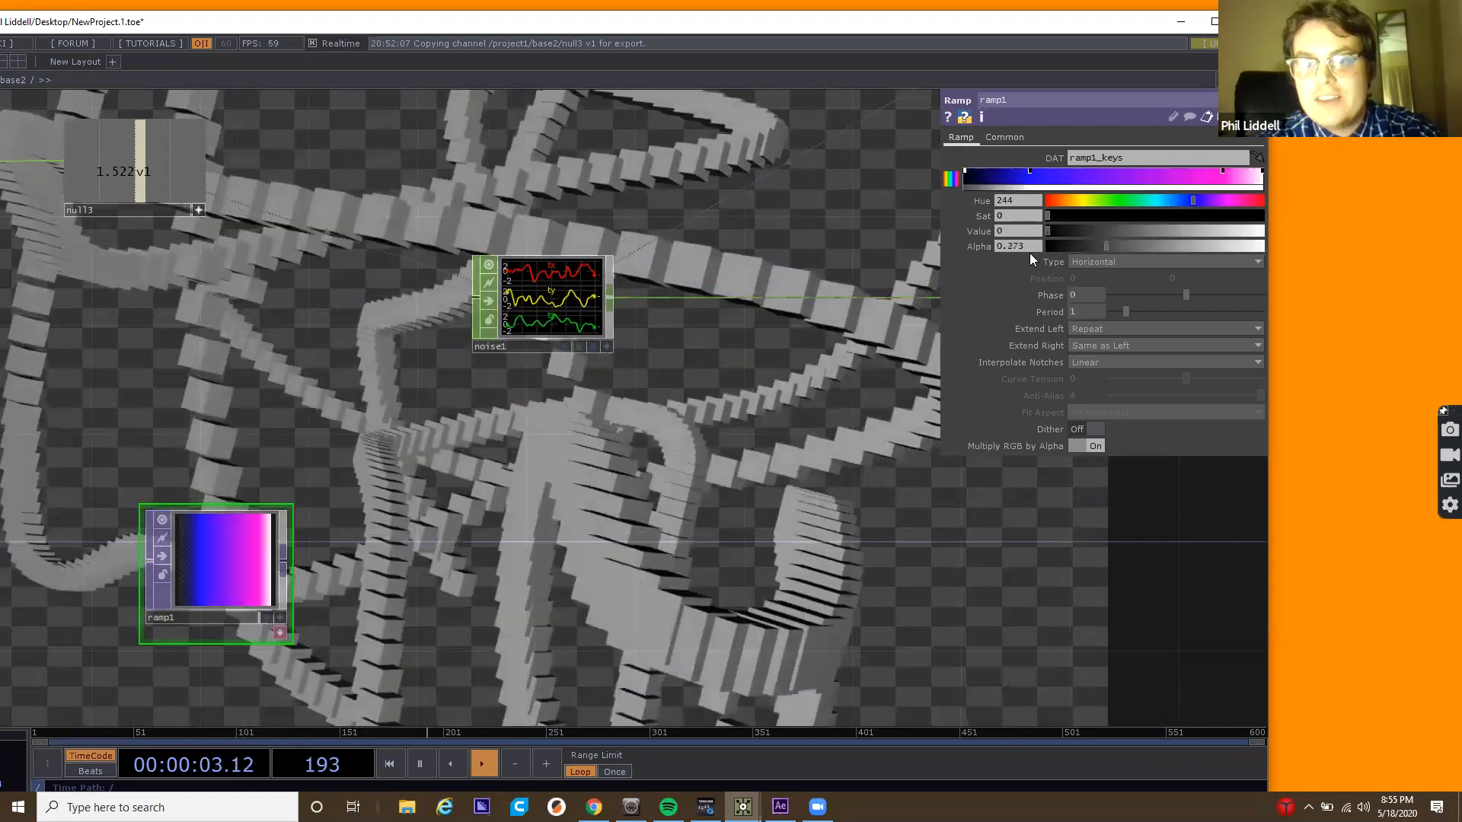
# Insert a Merge CHOP into the connection between noise1 and null2.
pyautogui.moveTo(689, 393); pyautogui.dragTo(531, 415)
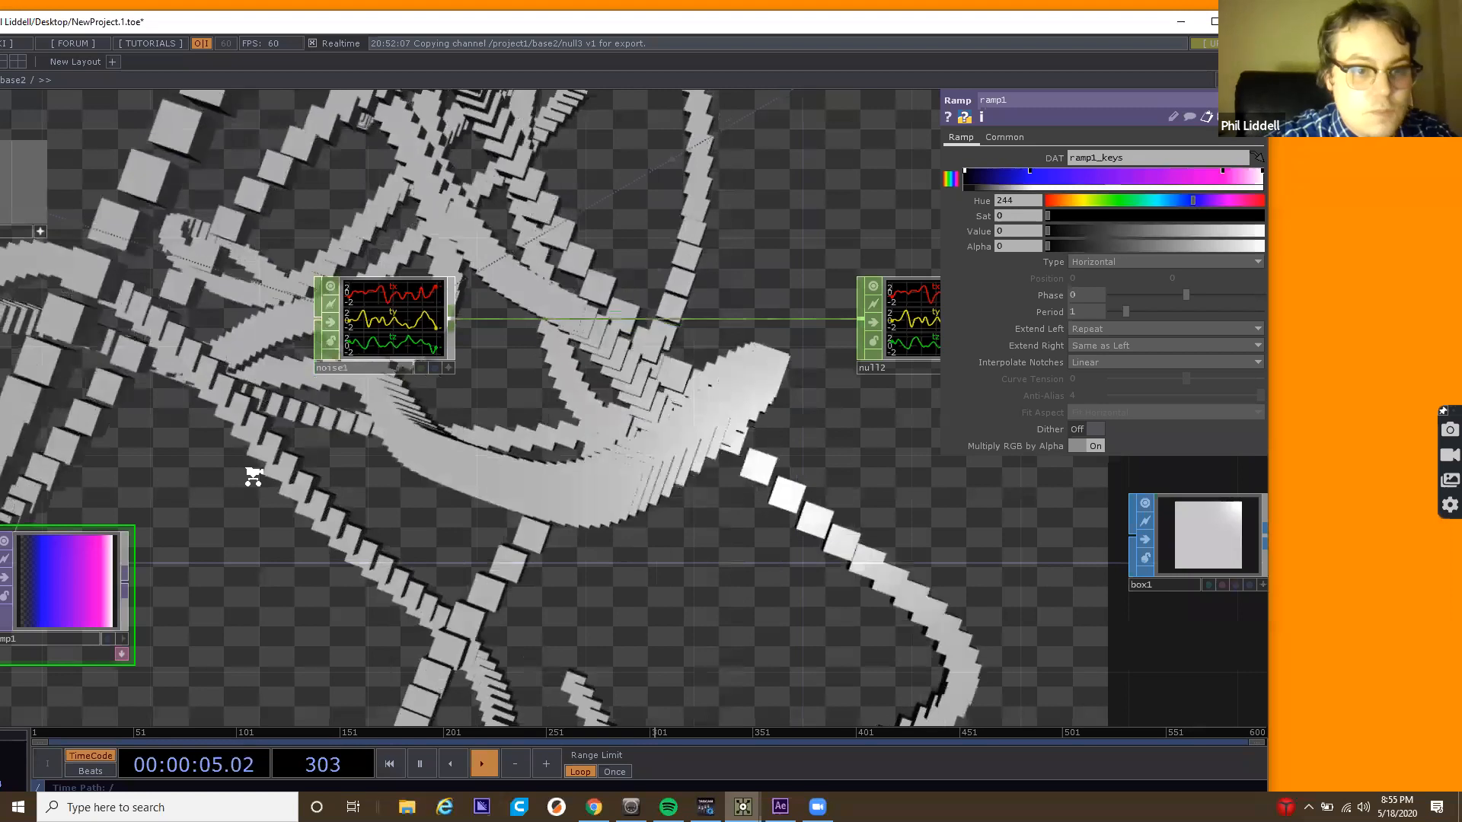
pyautogui.scroll(-5, 213, 502)
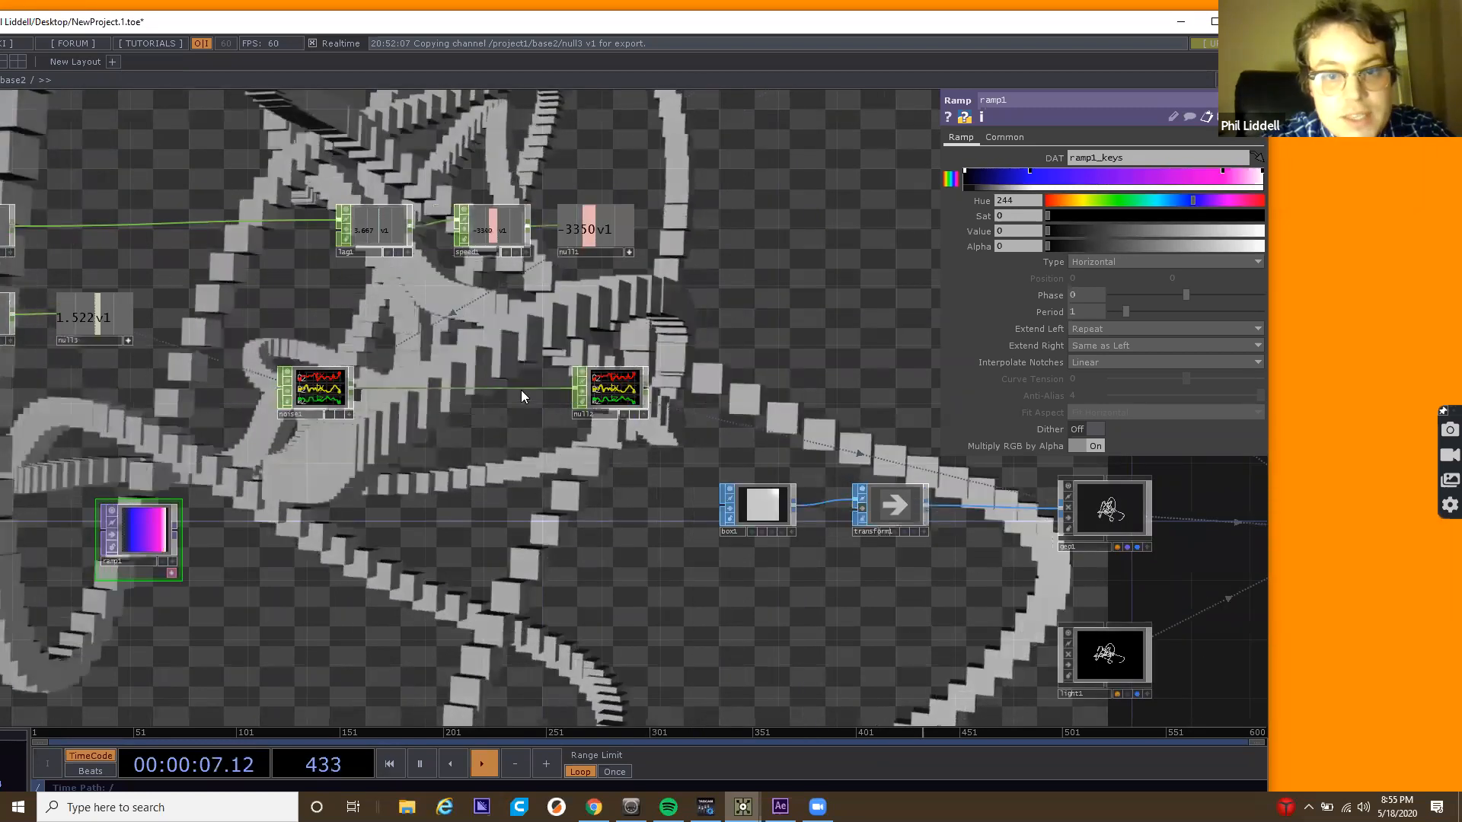
pyautogui.rightClick(519, 389)
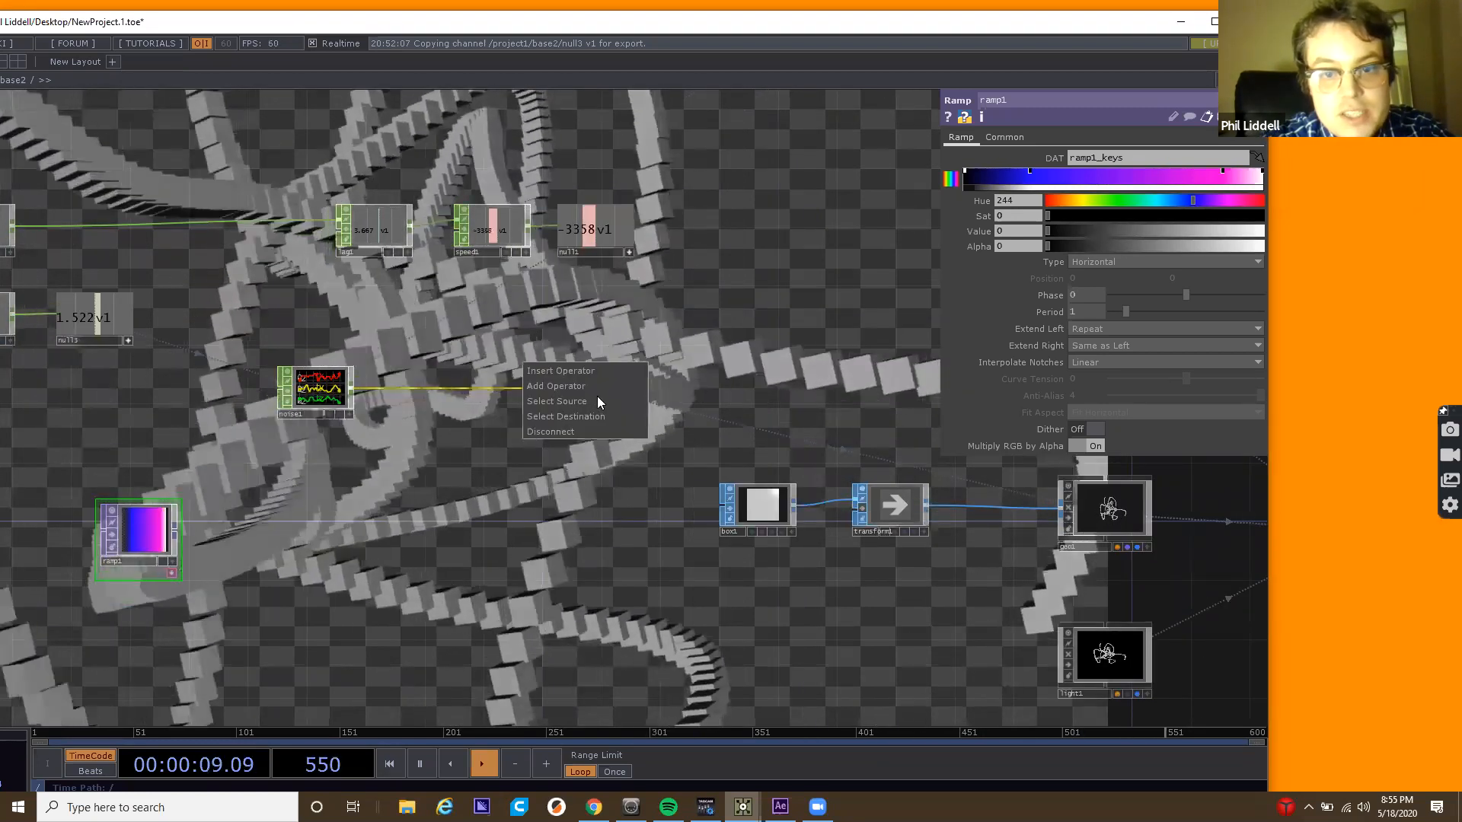
pyautogui.scroll(5, 619, 391)
pyautogui.click(620, 392)
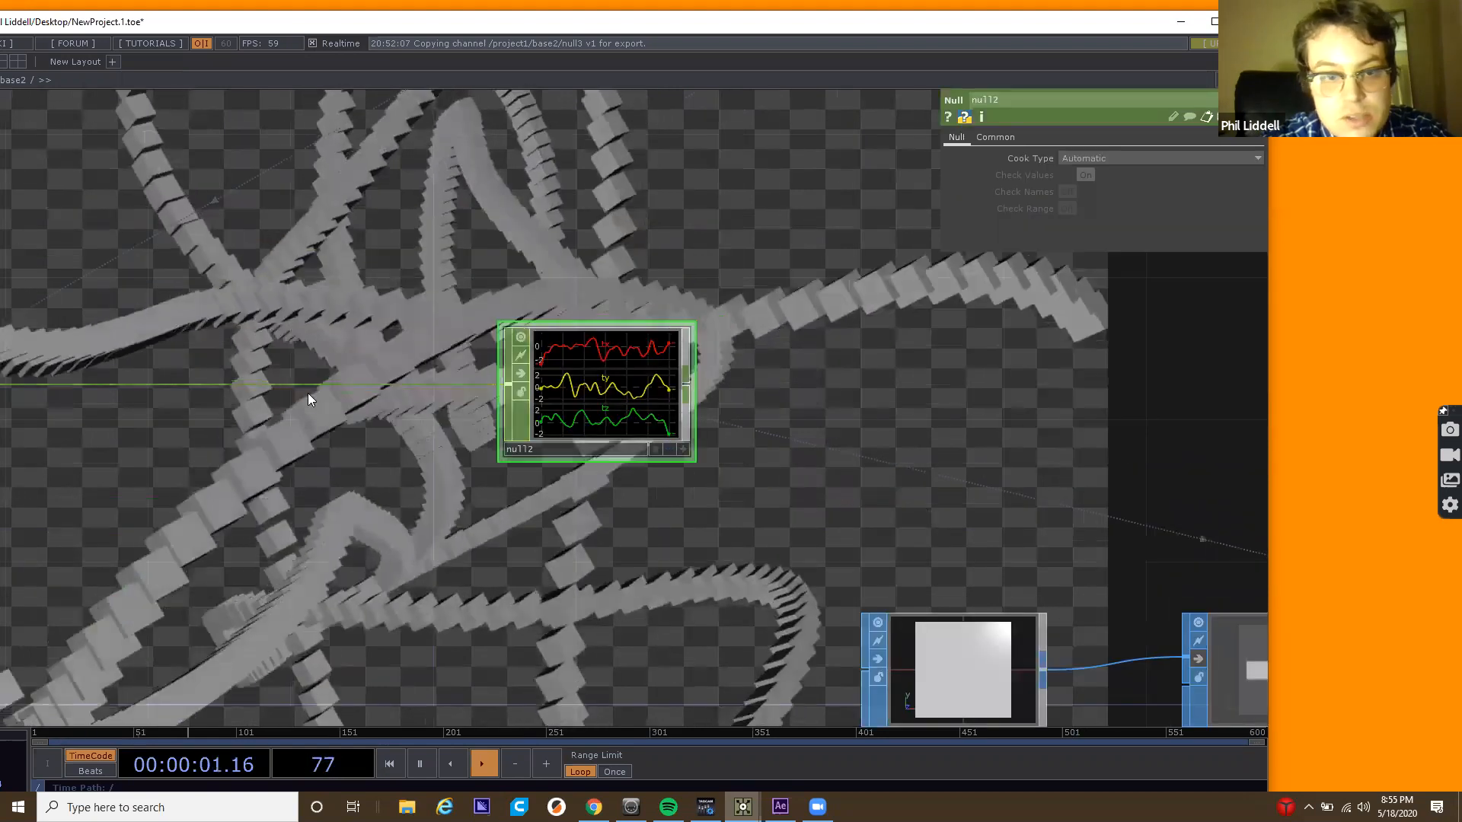
pyautogui.rightClick(321, 379)
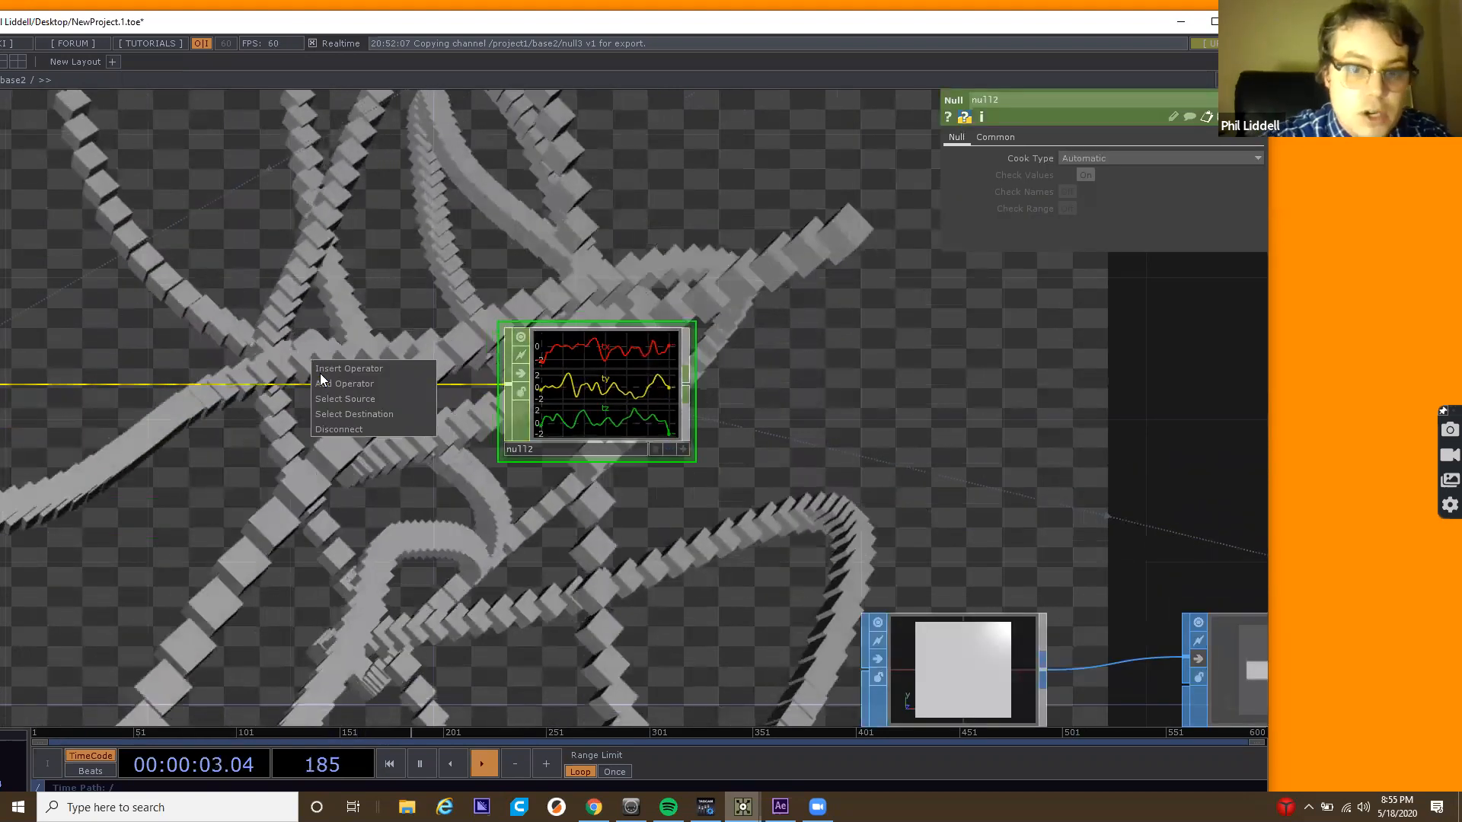
pyautogui.click(320, 372)
pyautogui.write('mer')
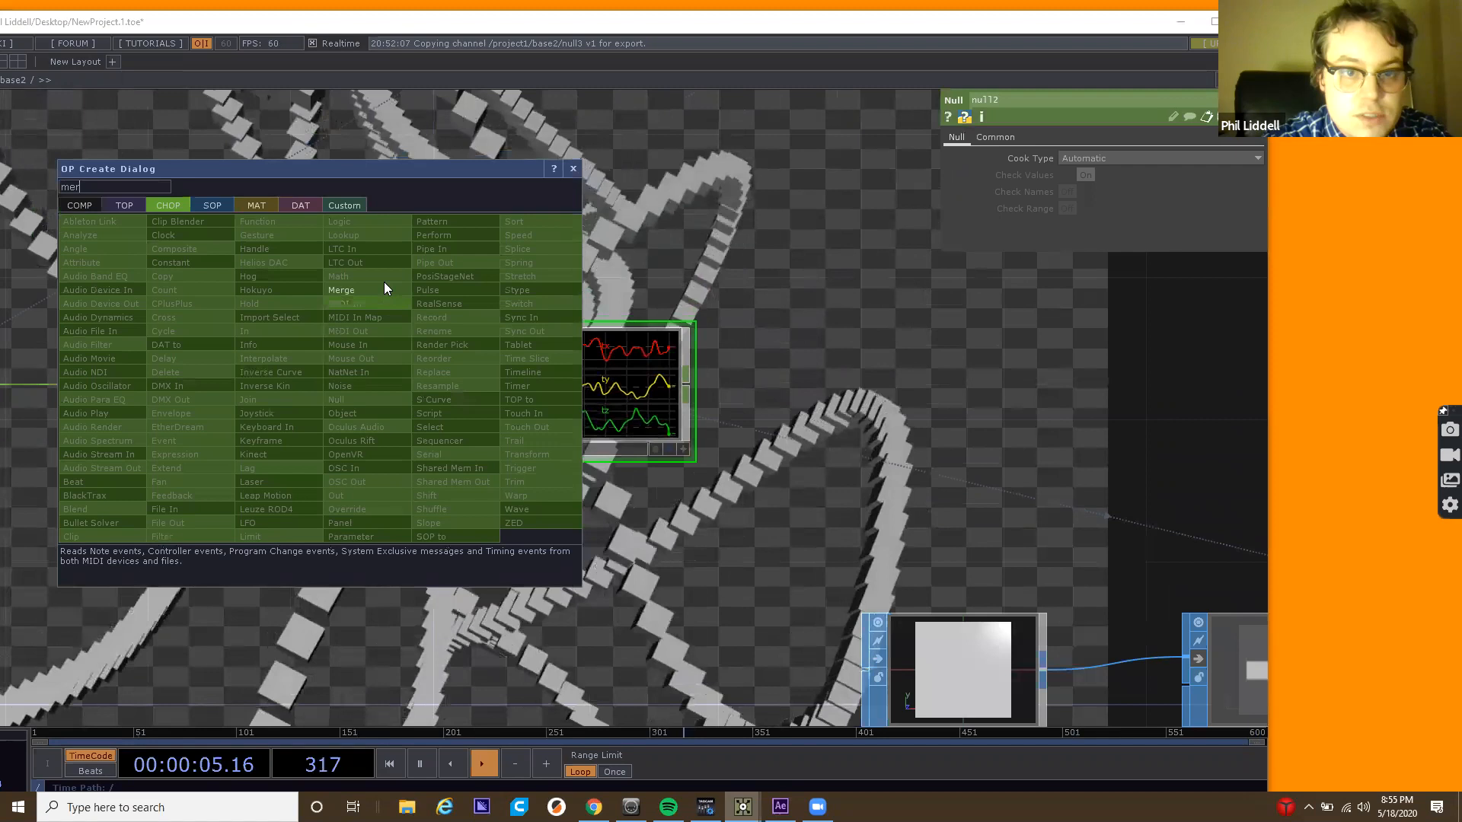
pyautogui.press('Return')
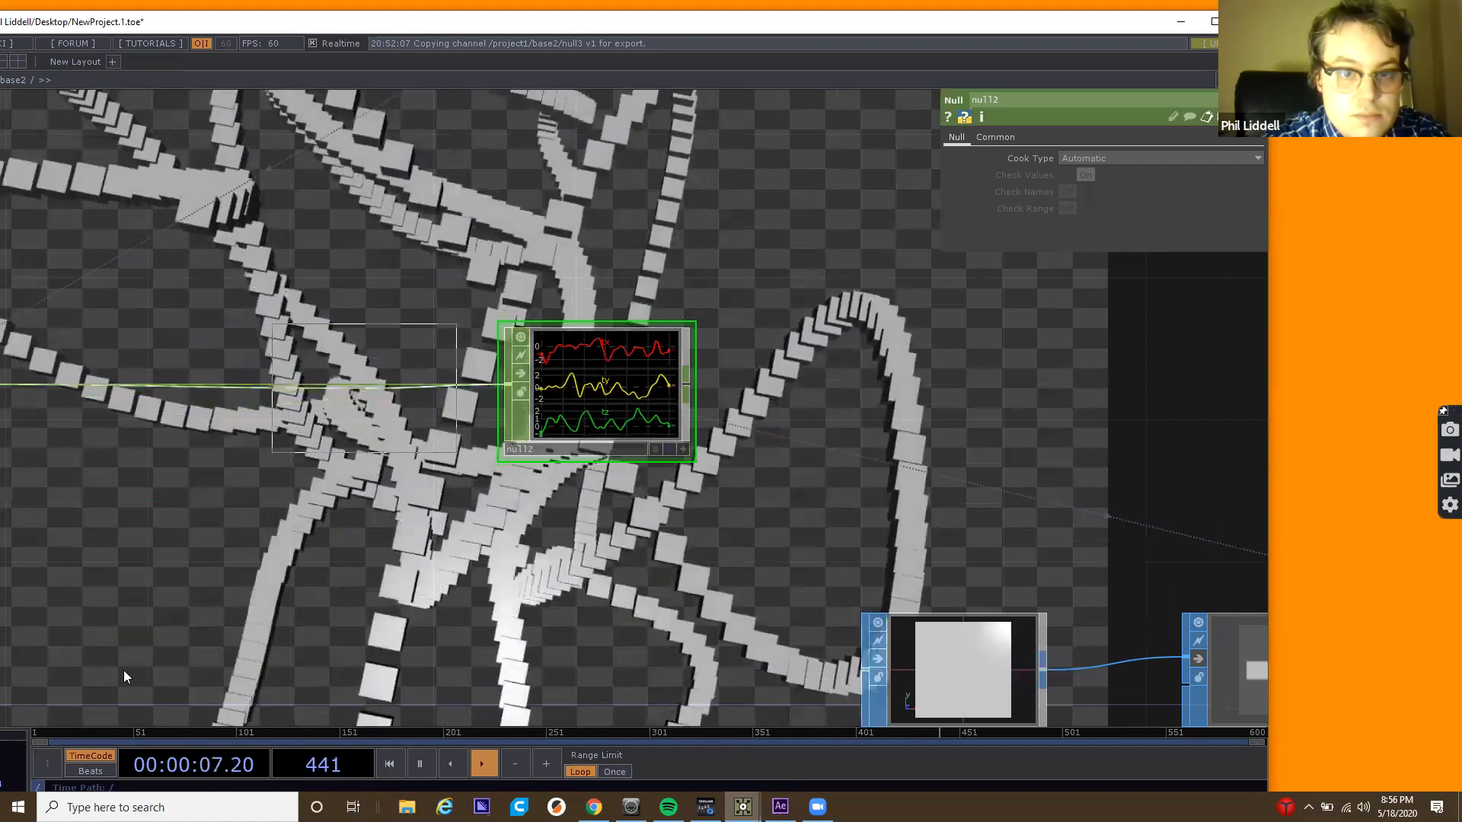
pyautogui.click(364, 387)
# Move ramp1 closer to noise1 in the network and select it.
pyautogui.moveTo(70, 689); pyautogui.dragTo(525, 590)
pyautogui.scroll(-3, 352, 582)
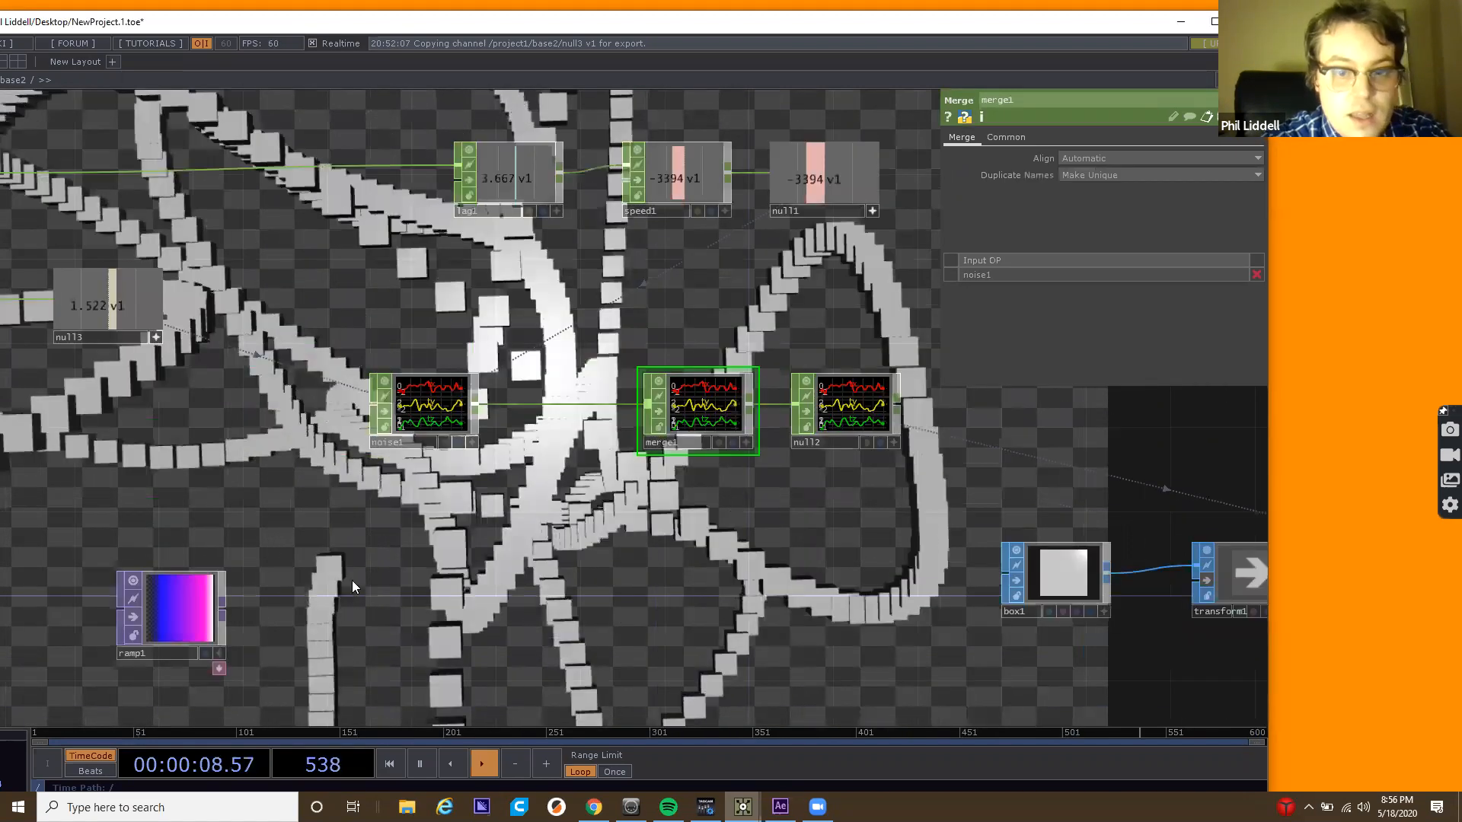
pyautogui.scroll(-2, 405, 516)
pyautogui.moveTo(247, 557); pyautogui.dragTo(313, 481)
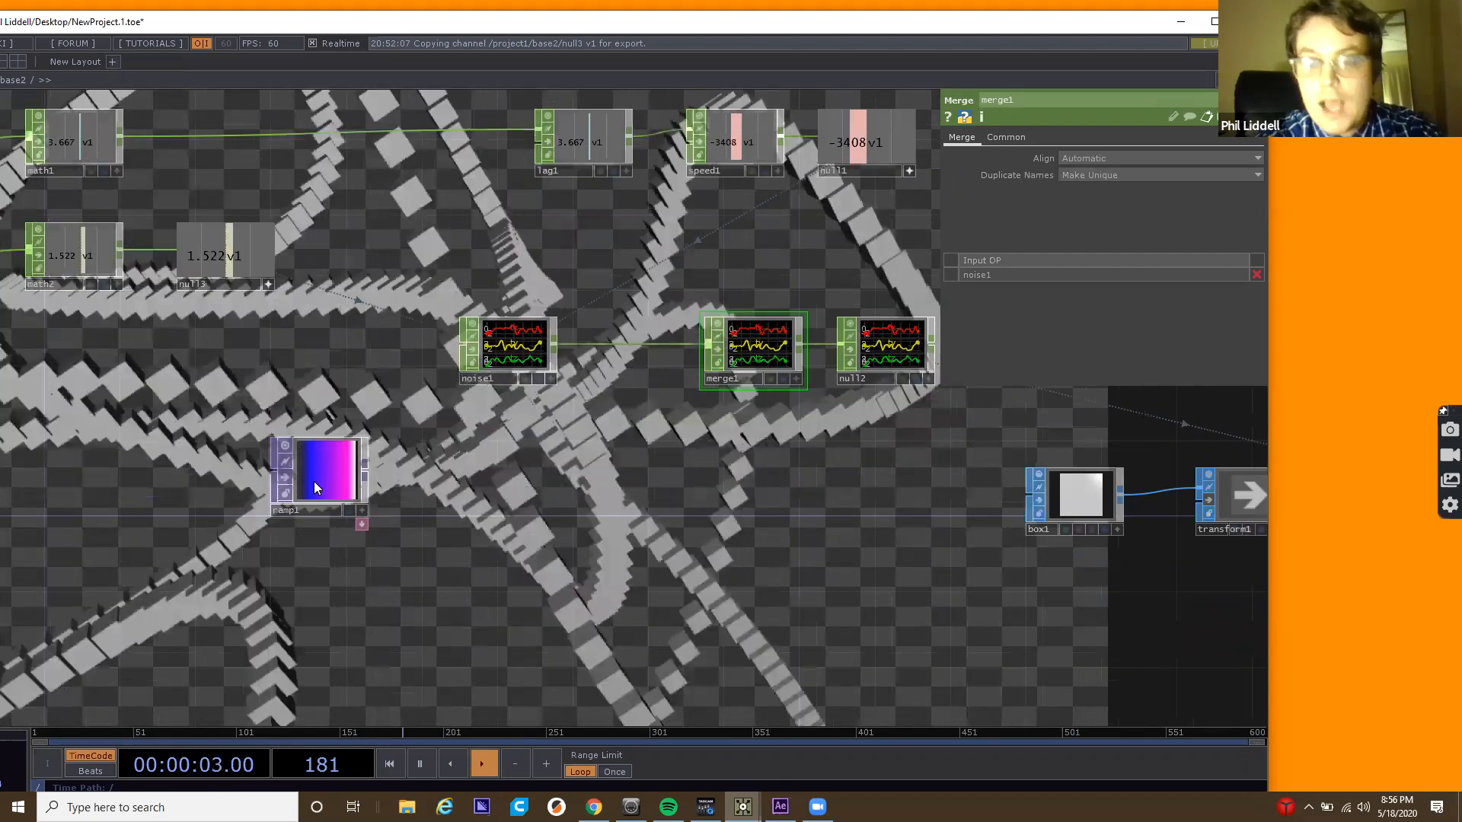
pyautogui.click(314, 483)
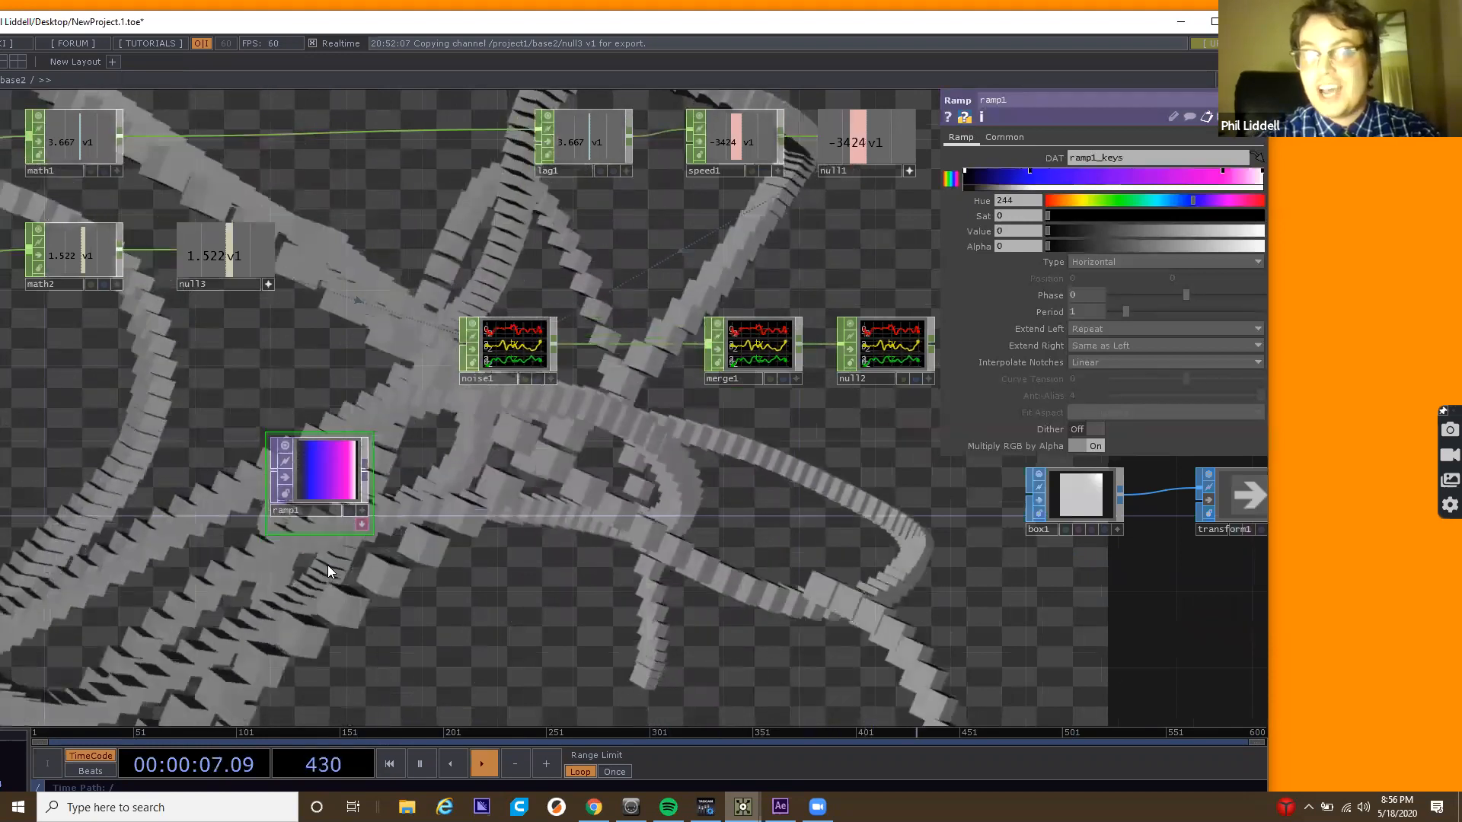
# Add a TOP to CHOP below ramp1 and assign ramp1 as its source TOP.
pyautogui.press('Tab')
pyautogui.write('top to')
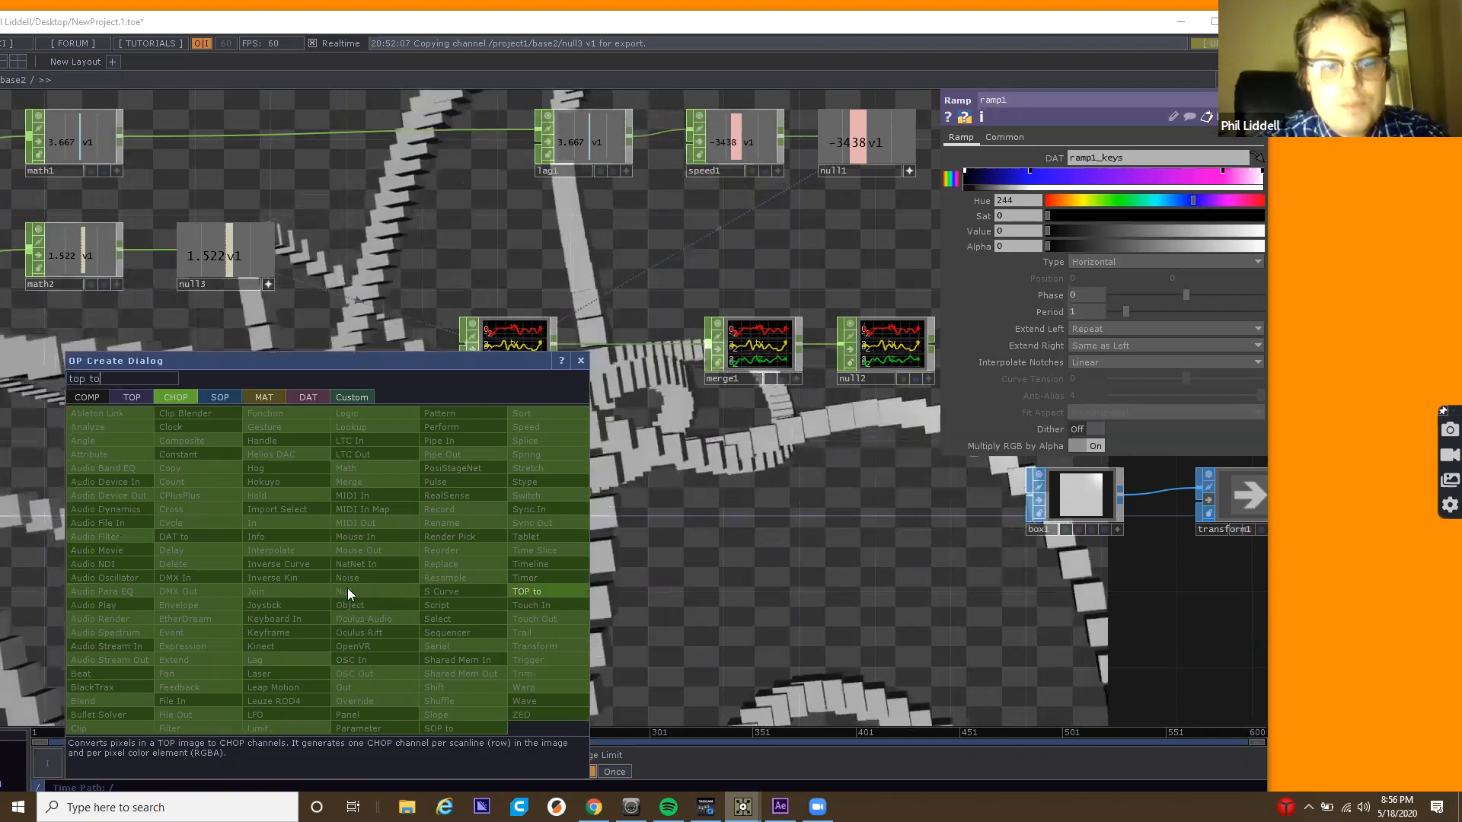
pyautogui.press('Return')
pyautogui.click(328, 587)
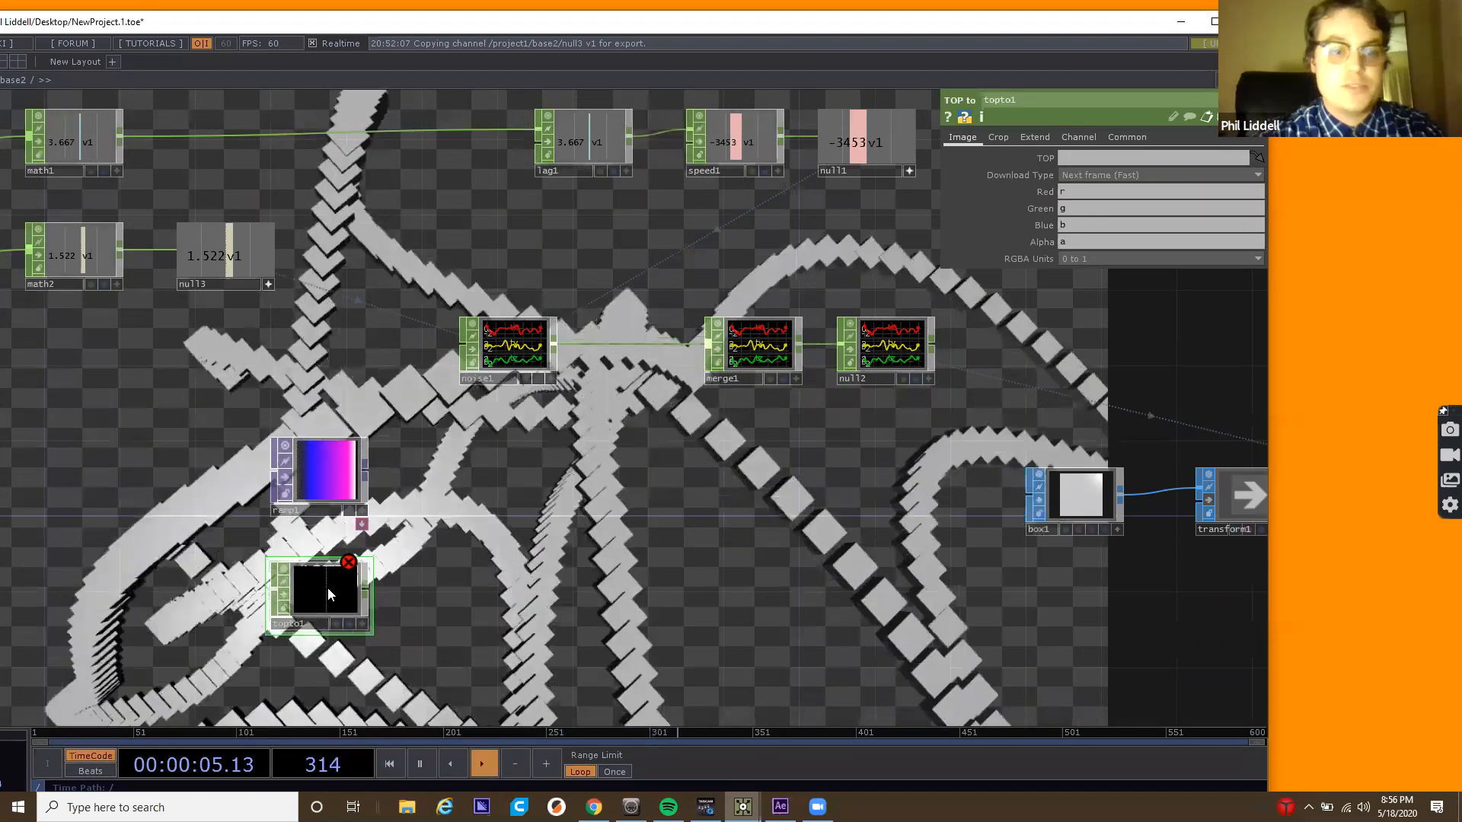
pyautogui.moveTo(312, 489); pyautogui.dragTo(327, 584)
# Make room beside ramp1 and attach a Null TOP to its output.
pyautogui.moveTo(271, 474); pyautogui.dragTo(251, 471)
pyautogui.rightClick(251, 471)
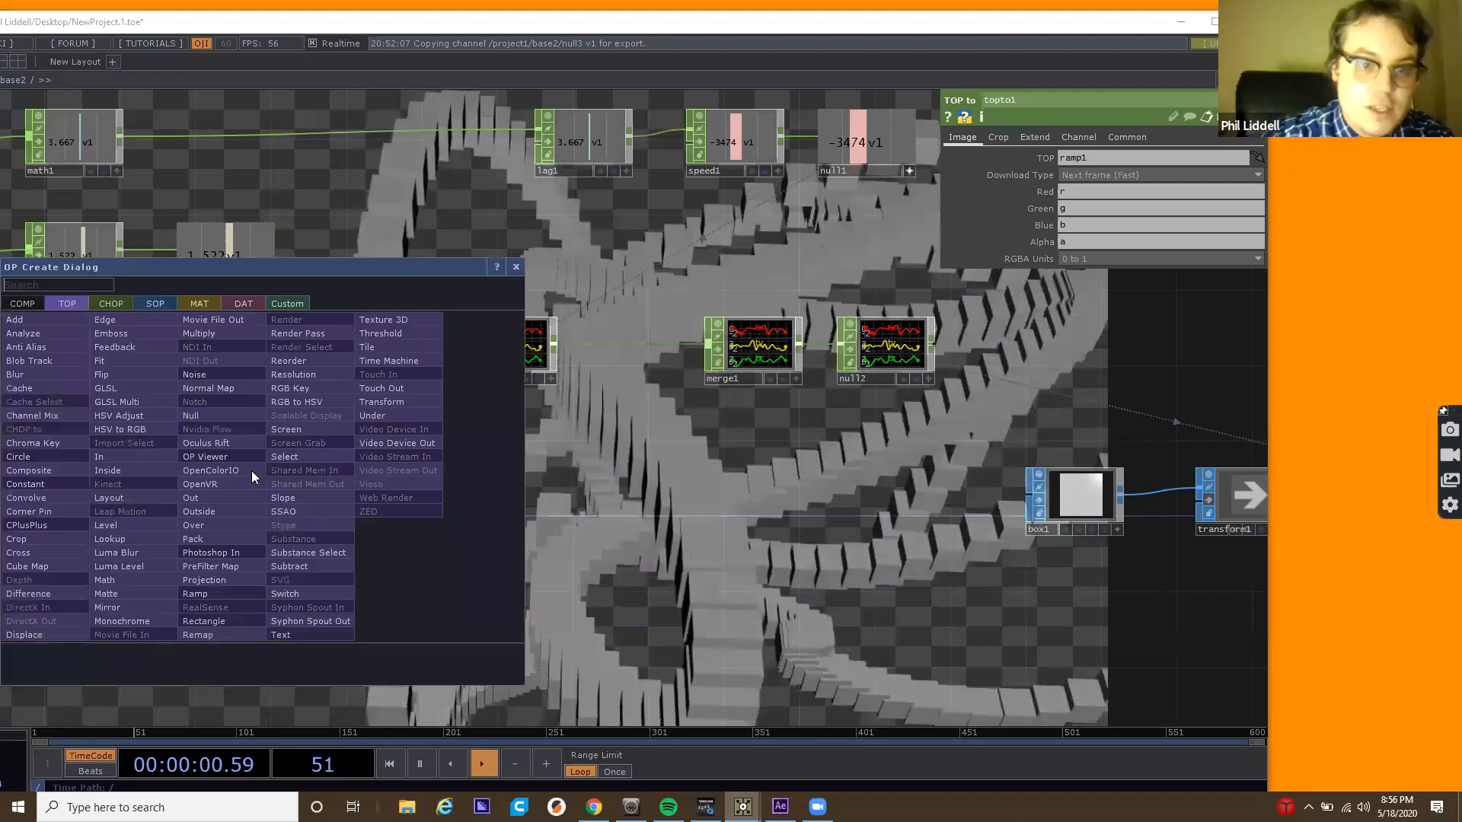
pyautogui.click(221, 417)
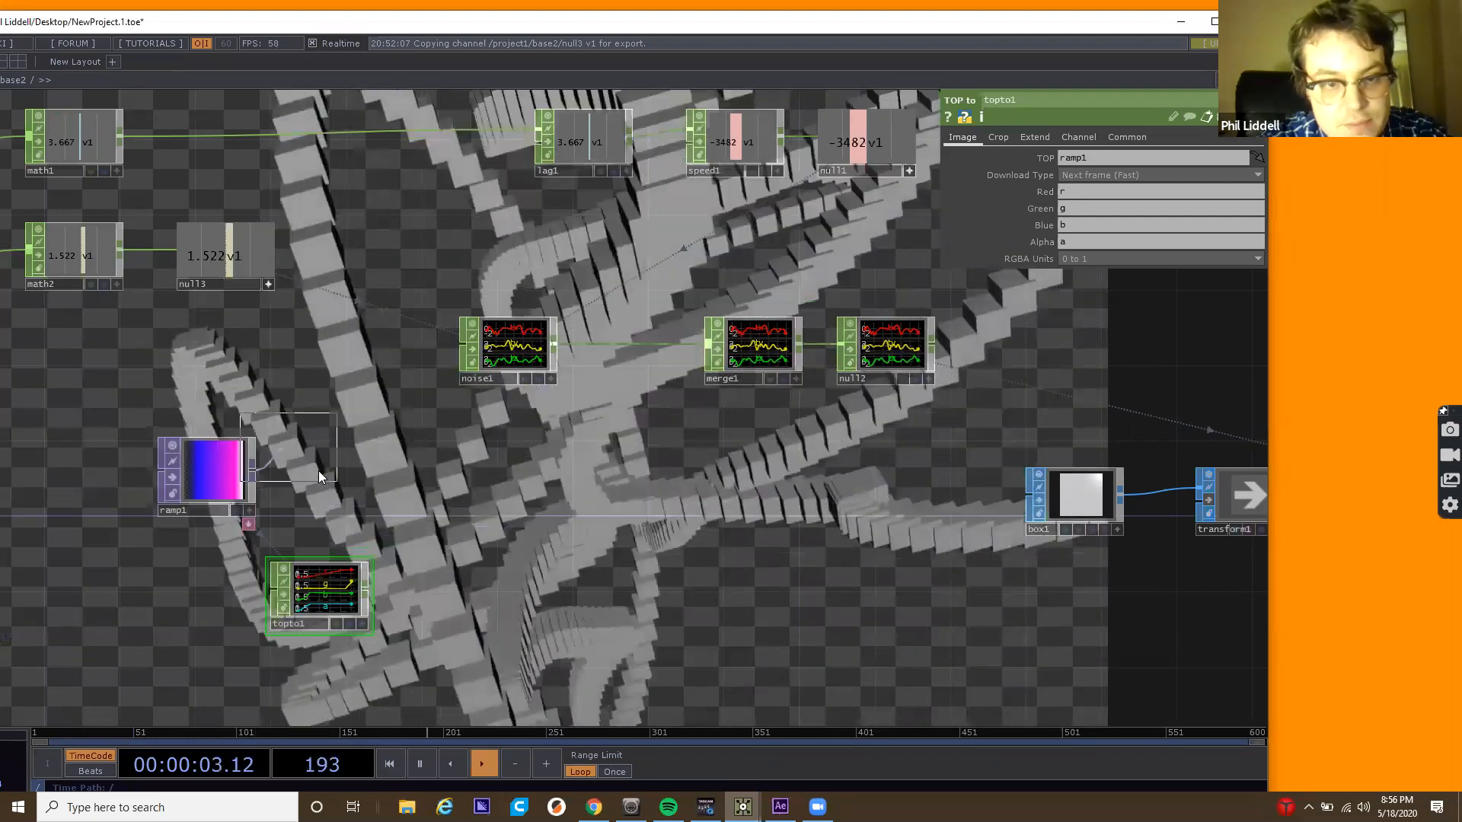
pyautogui.click(319, 472)
pyautogui.moveTo(326, 448); pyautogui.dragTo(353, 478)
# Move topto1 below noise1 and connect its output to merge1 as a second input.
pyautogui.moveTo(299, 603); pyautogui.dragTo(580, 498)
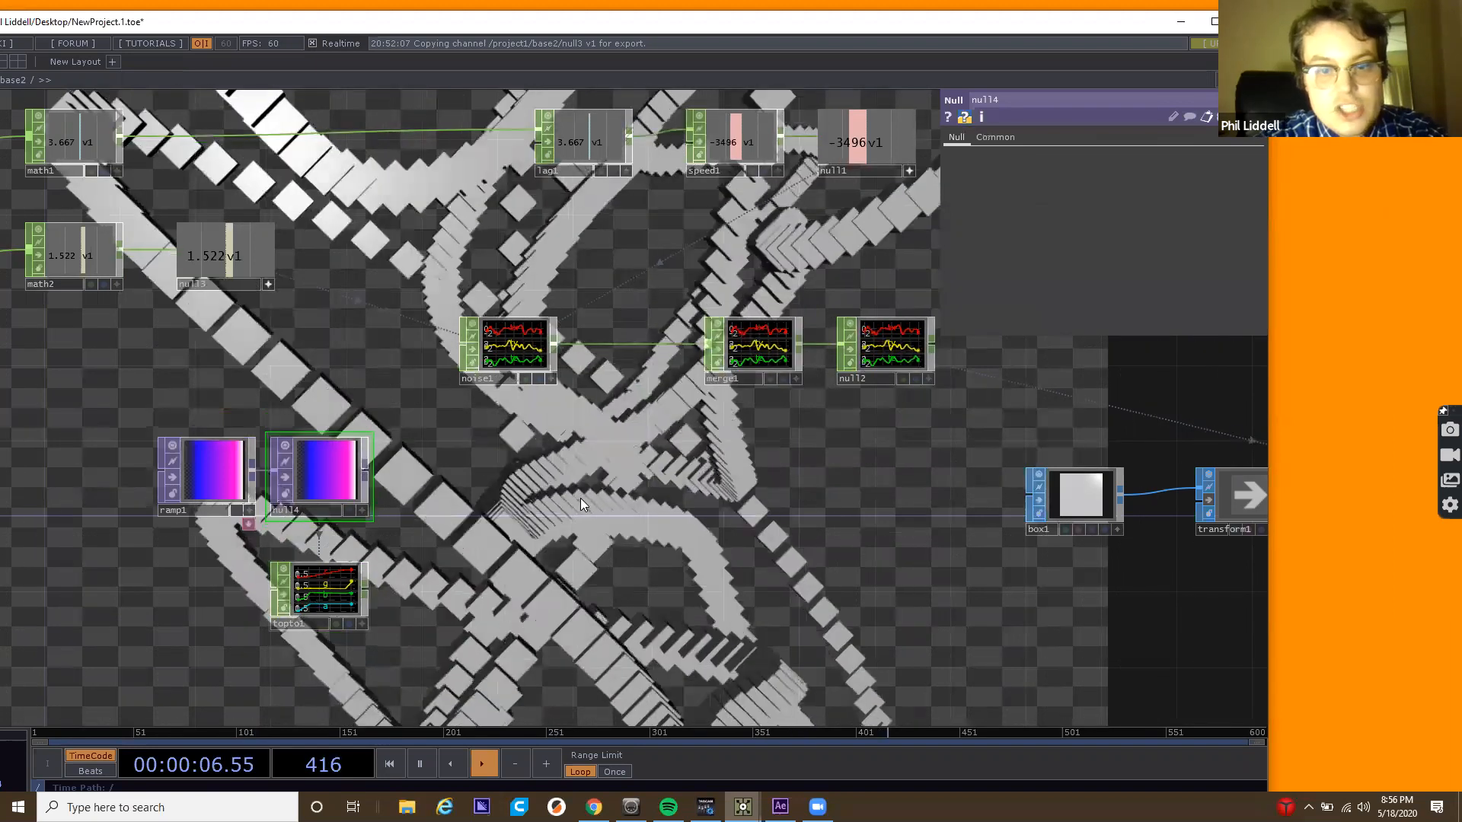
pyautogui.scroll(5, 550, 531)
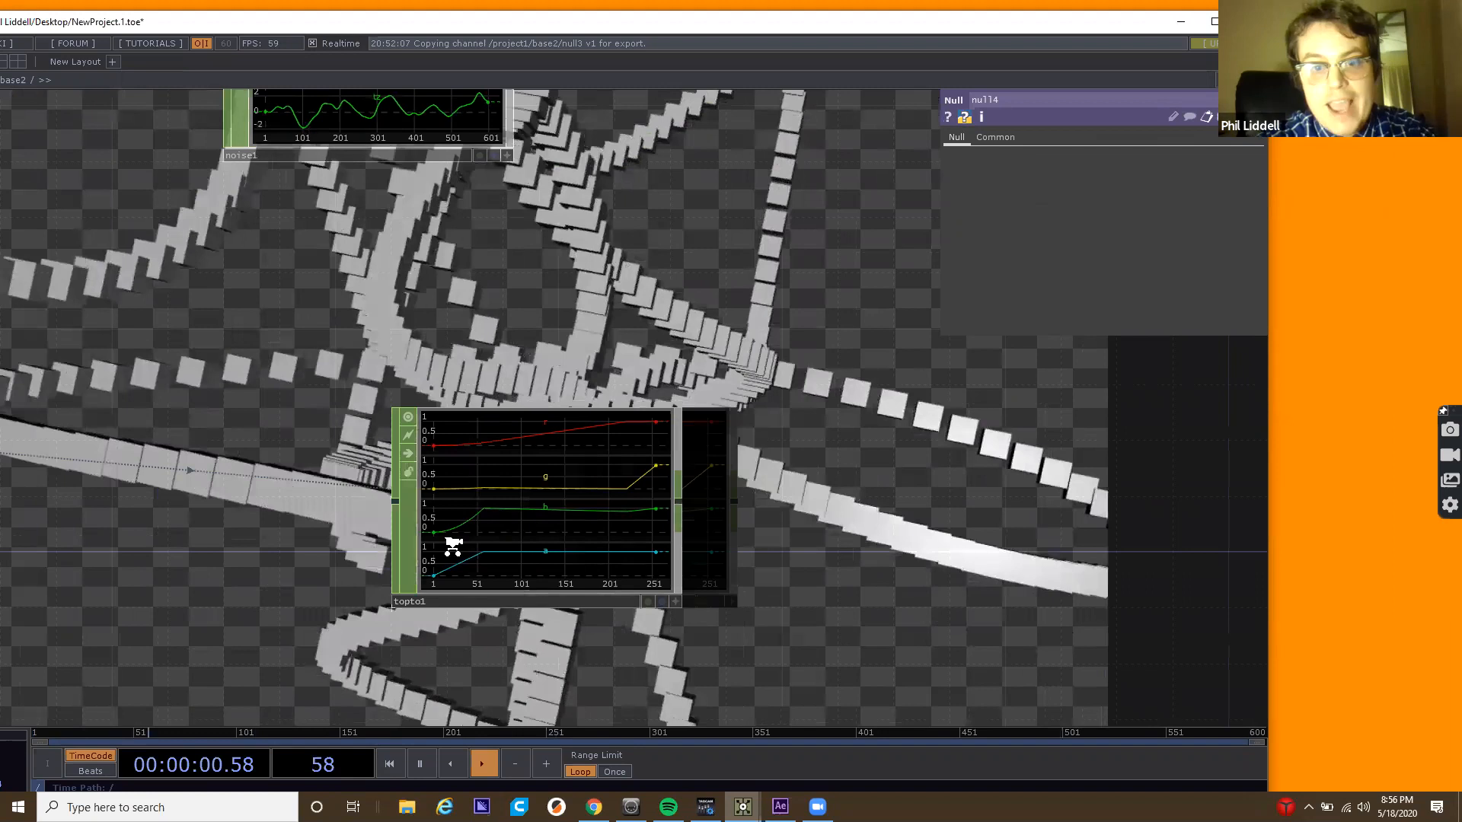
pyautogui.scroll(-4, 453, 545)
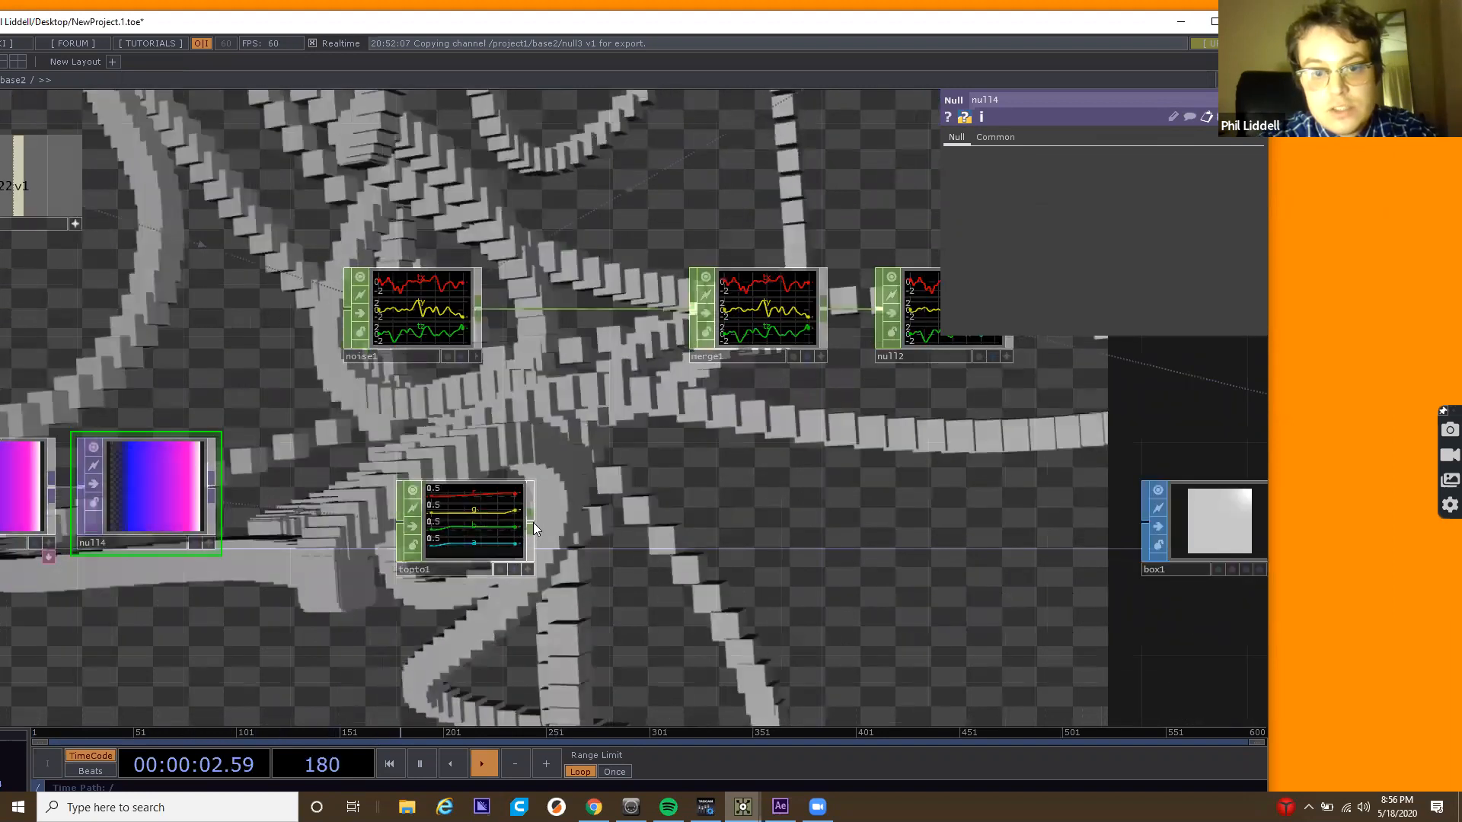
pyautogui.moveTo(531, 524); pyautogui.dragTo(705, 316)
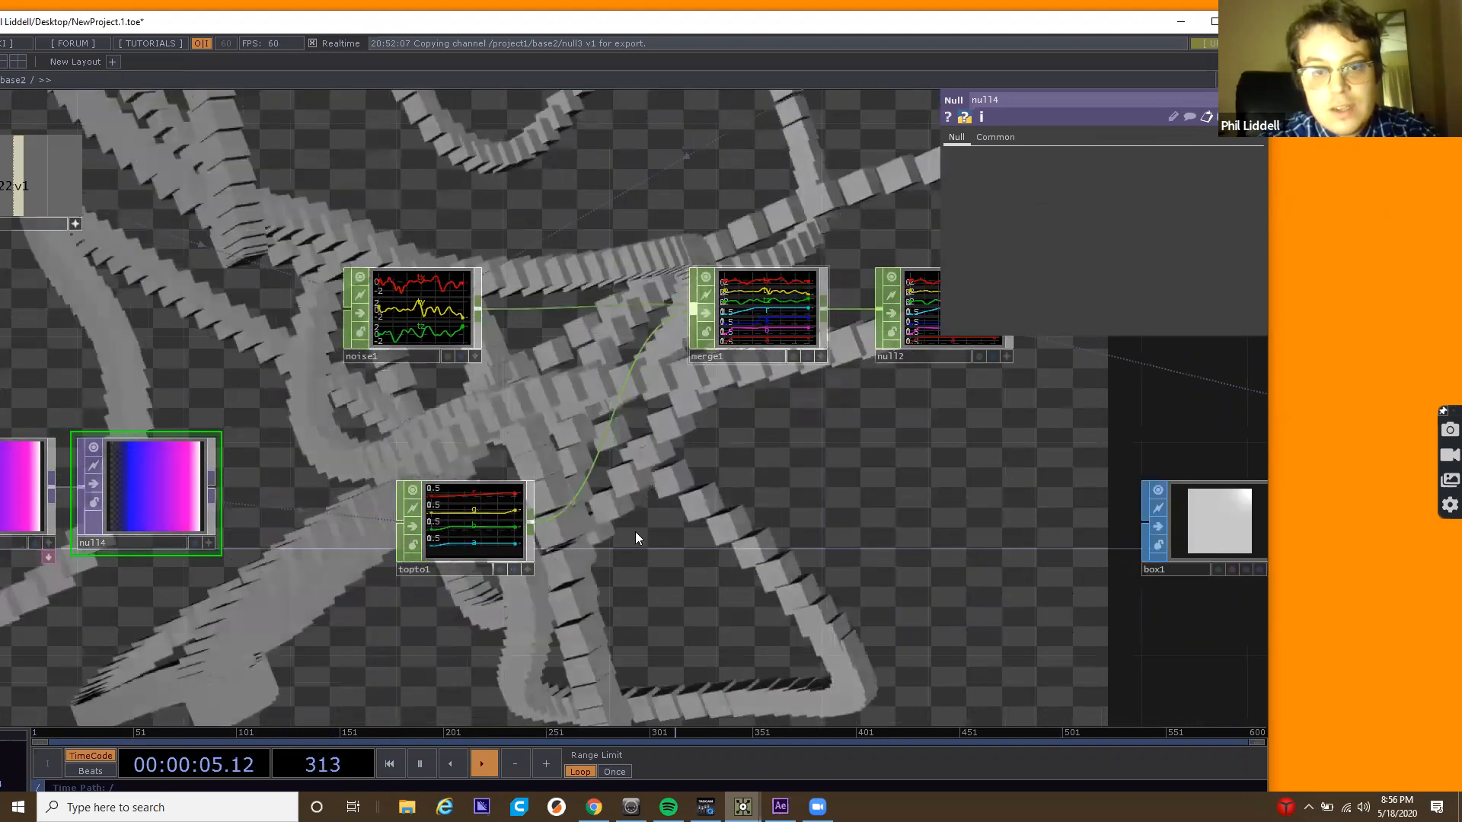
# Select merge1 and compare the sample ranges of the noise1 and topto1 channels that feed it.
pyautogui.moveTo(327, 328); pyautogui.dragTo(207, 367)
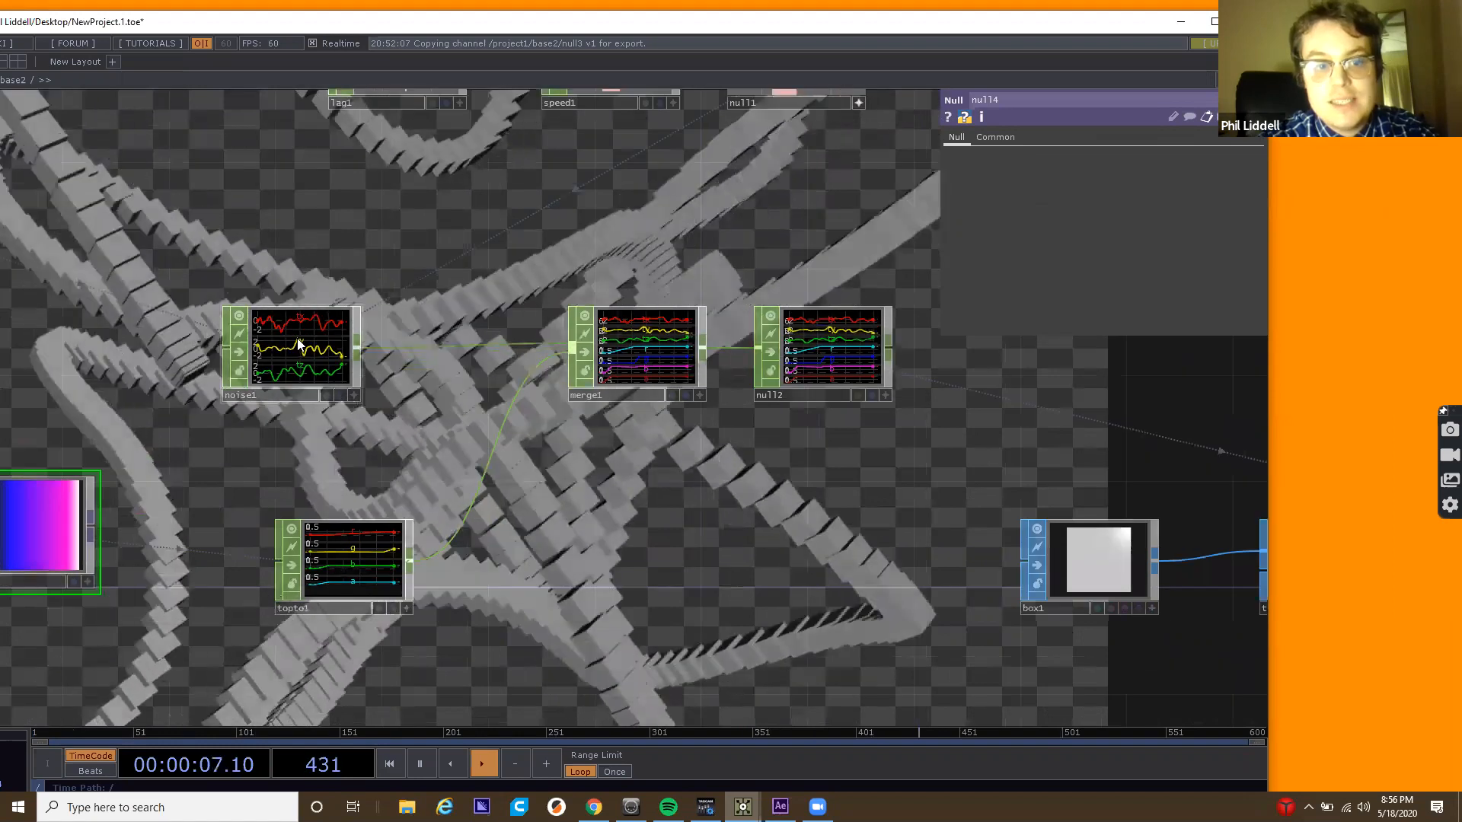
pyautogui.scroll(5, 297, 339)
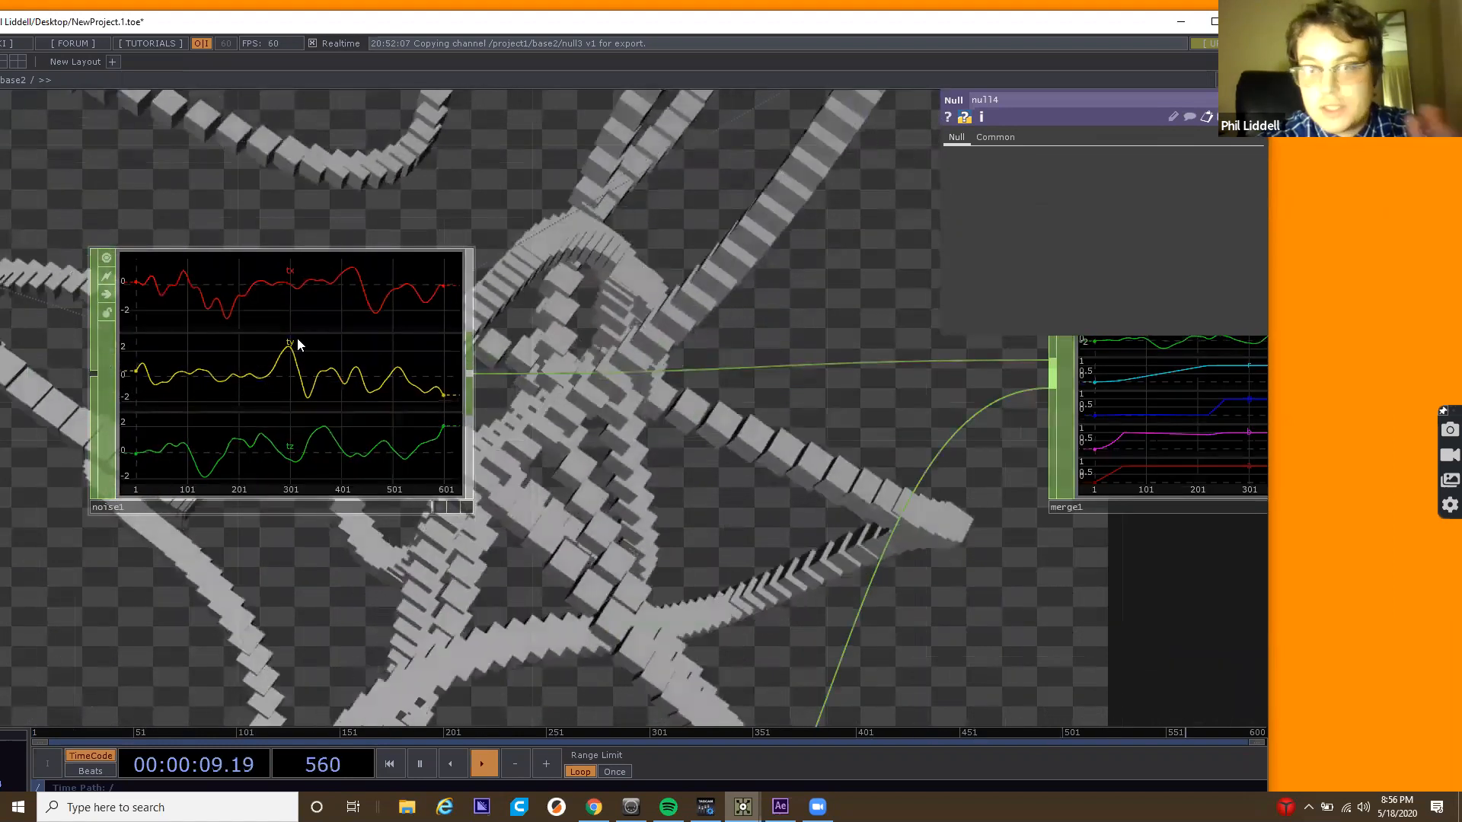
pyautogui.scroll(-1, 298, 339)
pyautogui.scroll(-3, 298, 339)
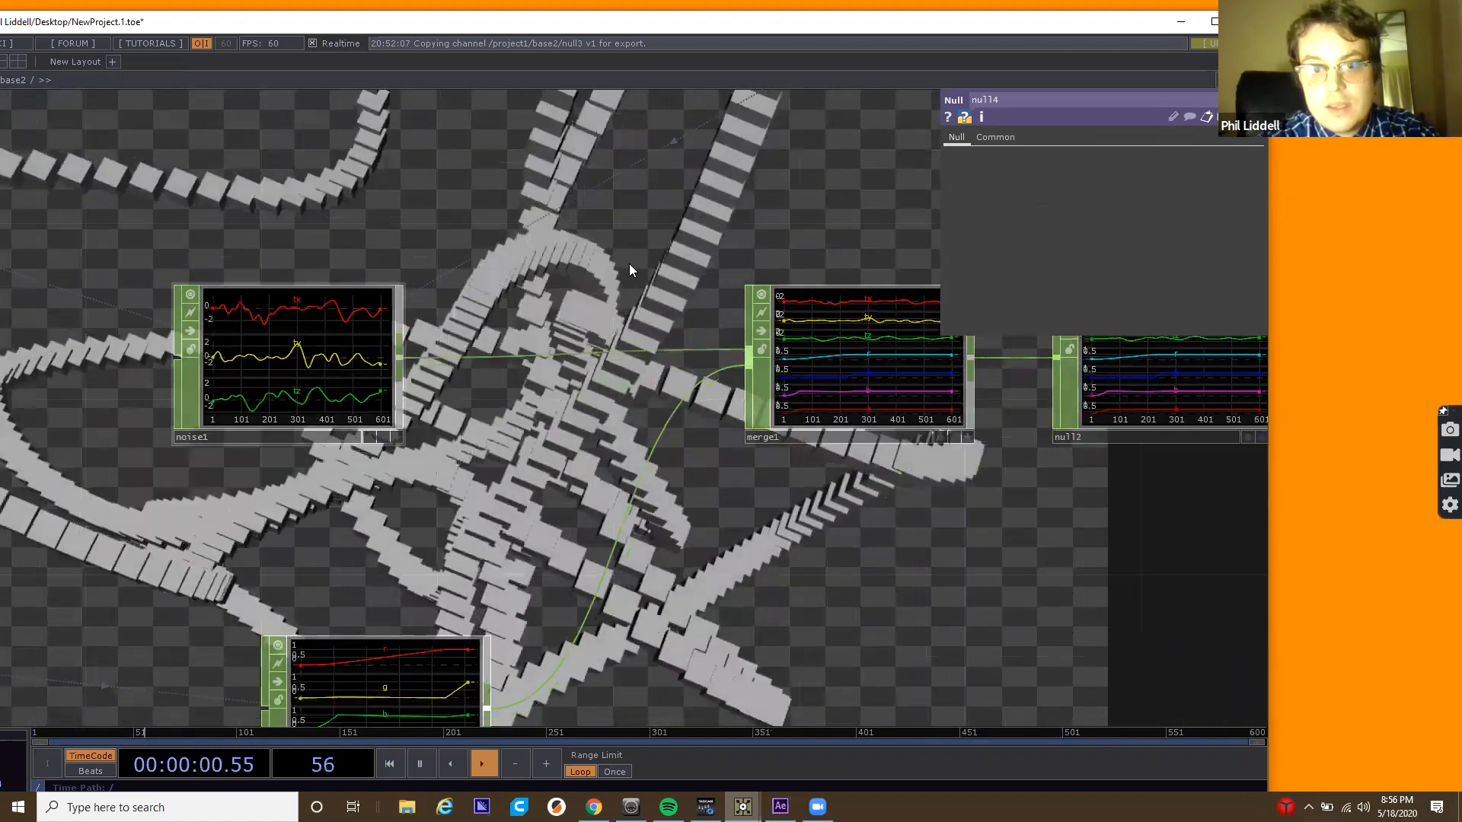
pyautogui.click(737, 360)
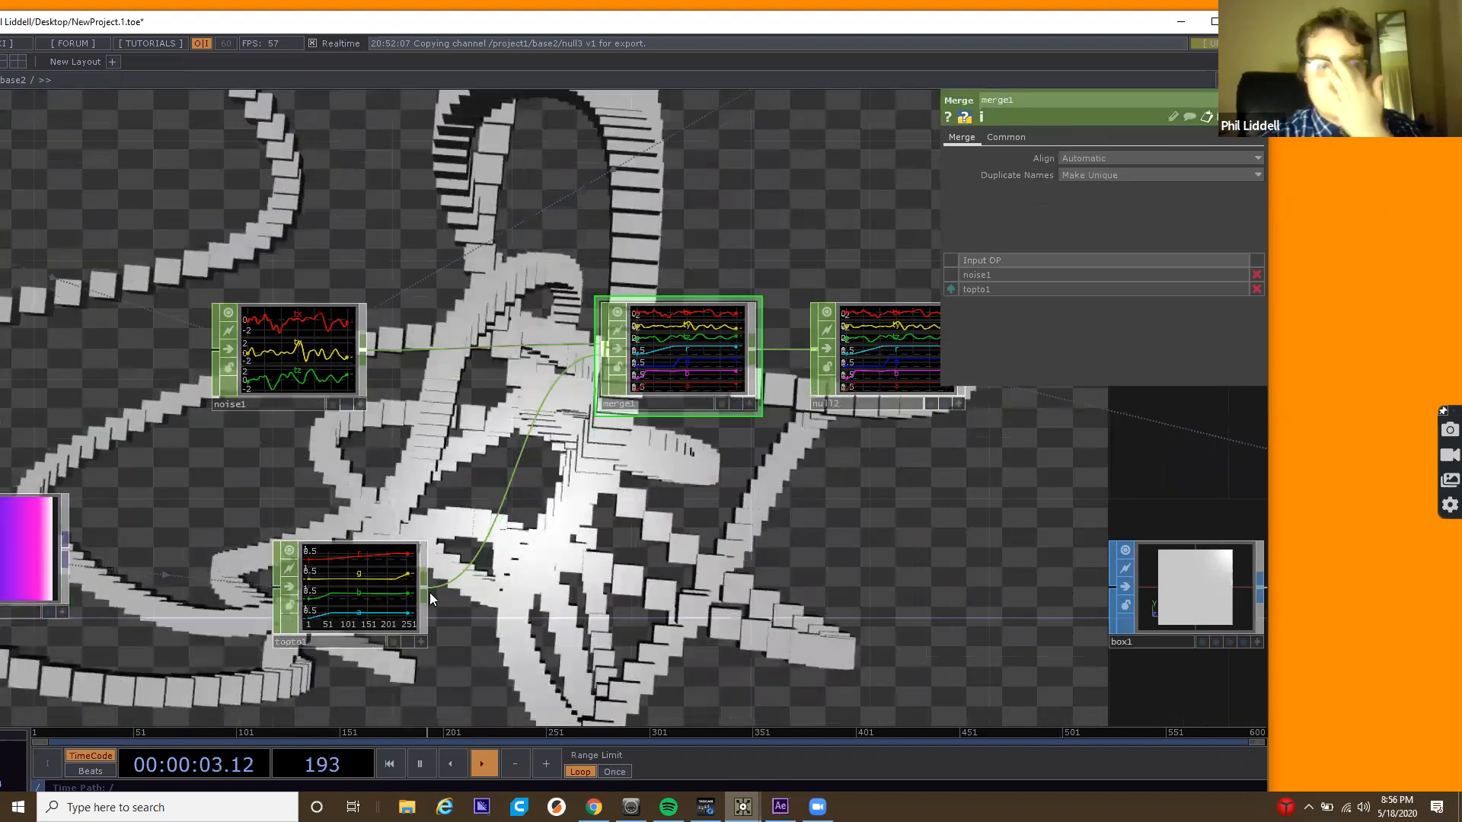
pyautogui.scroll(5, 438, 639)
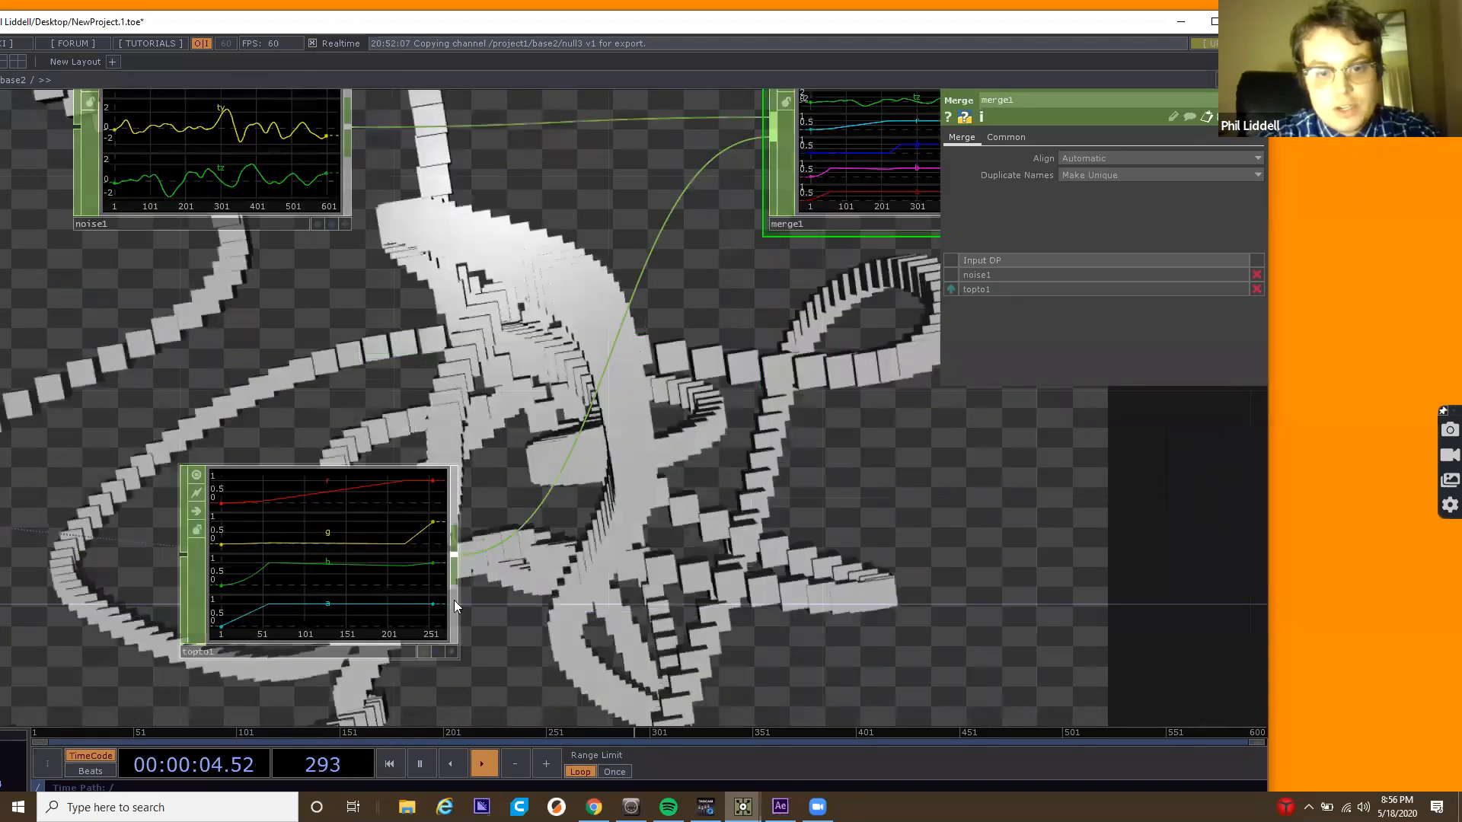
pyautogui.scroll(-3, 358, 321)
pyautogui.scroll(5, 350, 318)
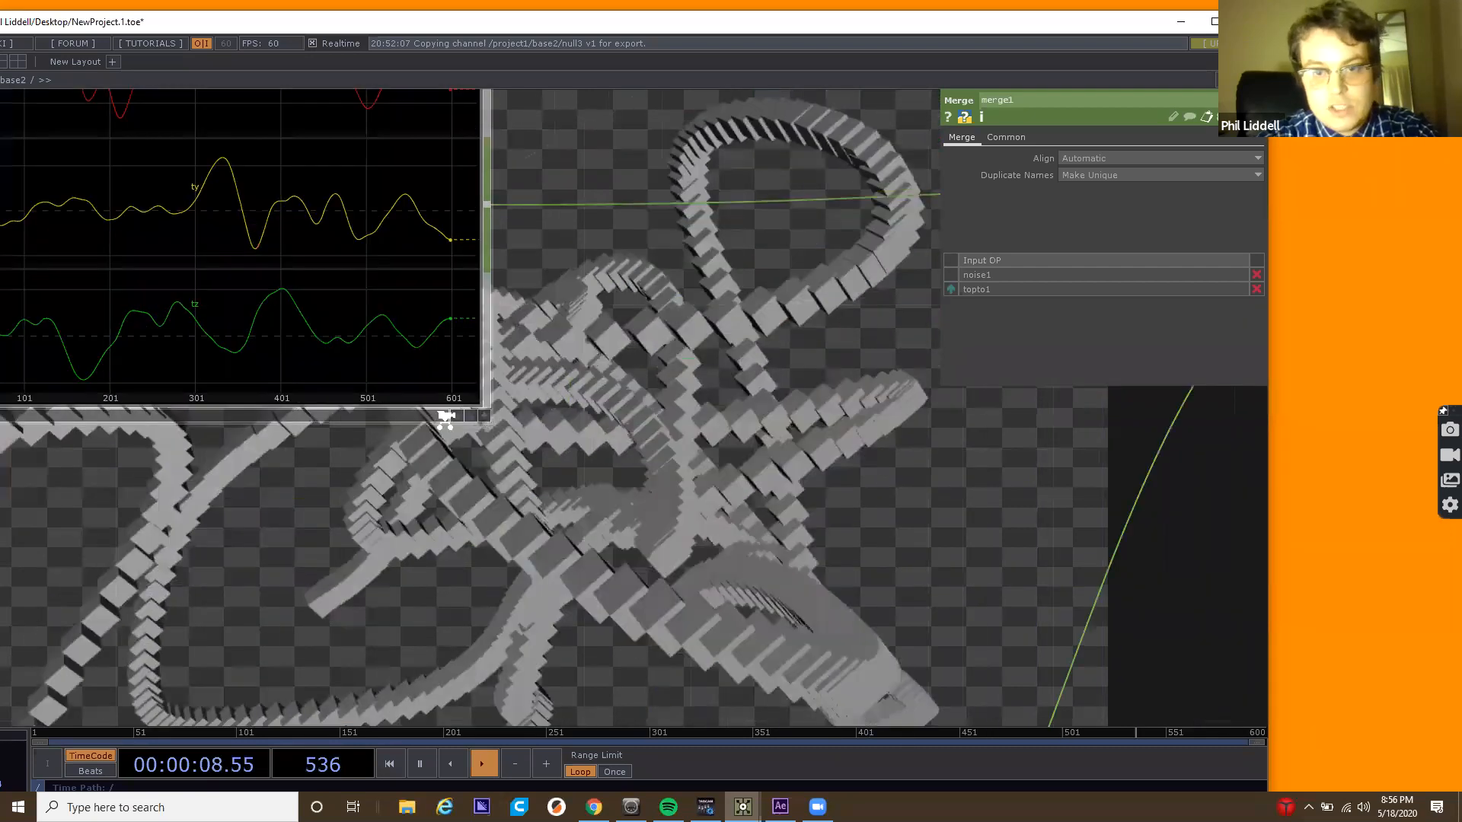
pyautogui.scroll(-5, 757, 365)
pyautogui.scroll(-2, 757, 366)
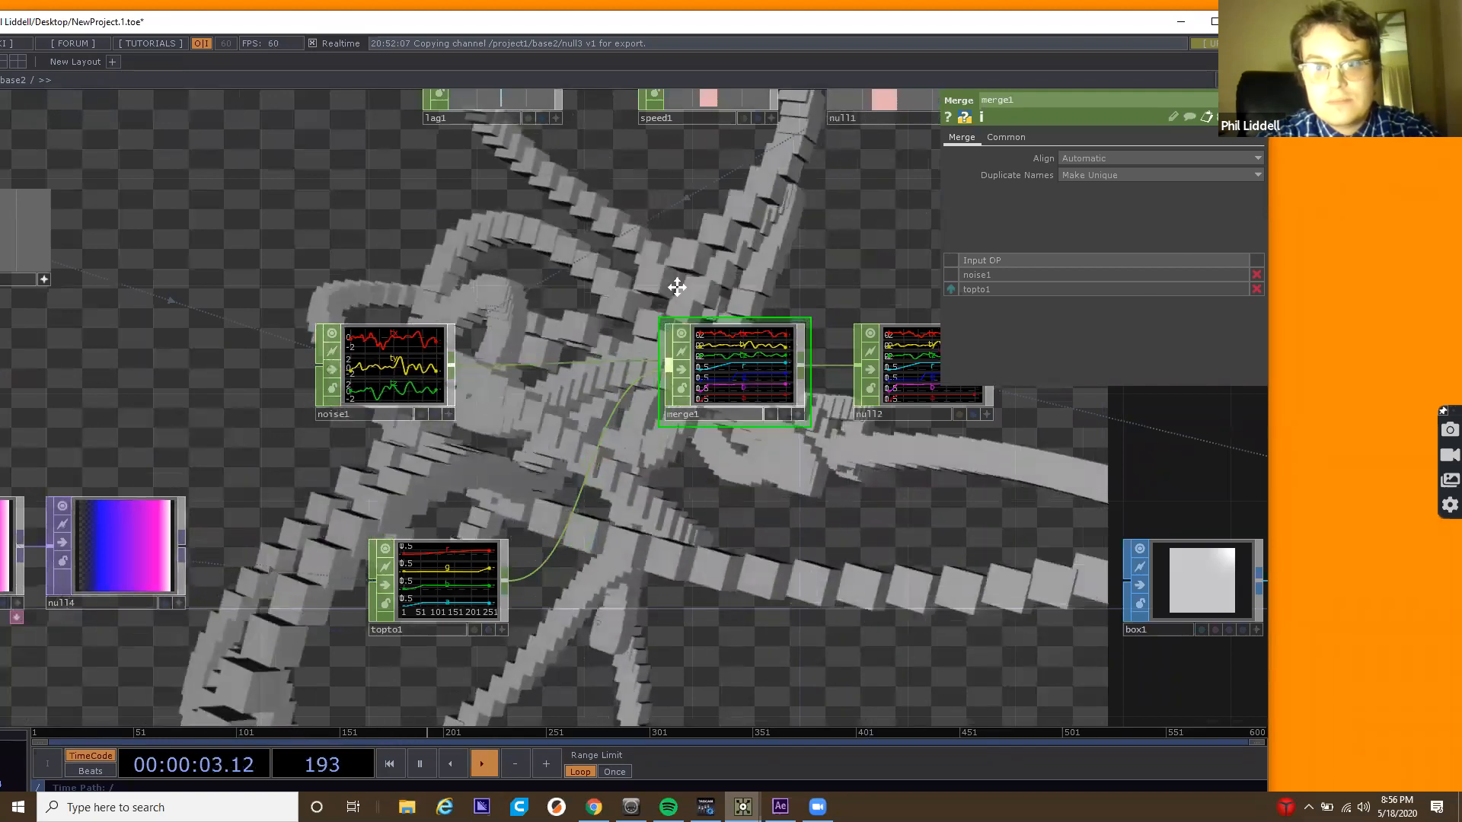
# Set merge1's Align option to Stretch to Min/Max so the colour channels span the full noise range.
pyautogui.moveTo(675, 287); pyautogui.dragTo(442, 376)
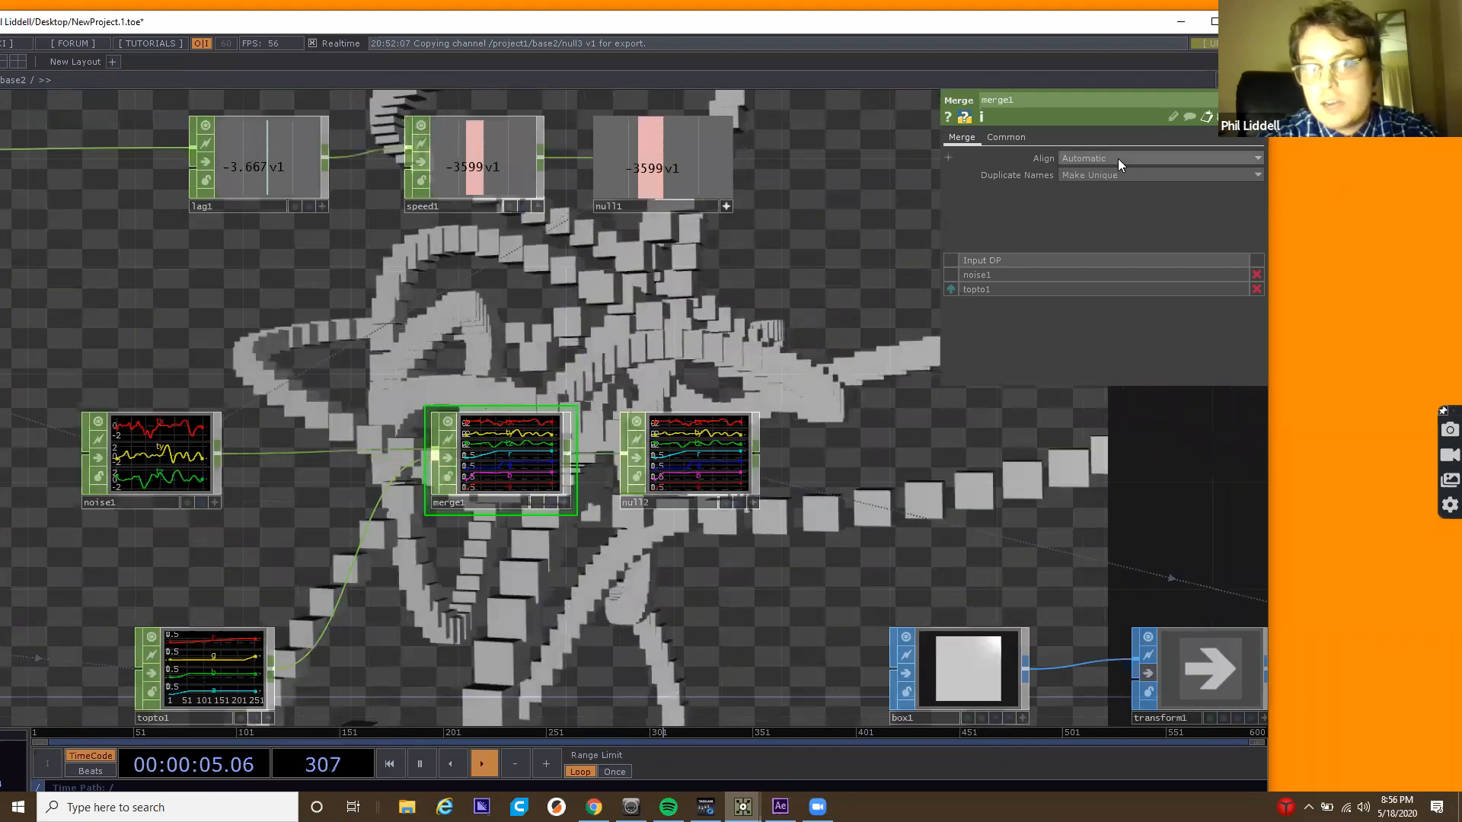
pyautogui.click(1117, 160)
pyautogui.click(1116, 160)
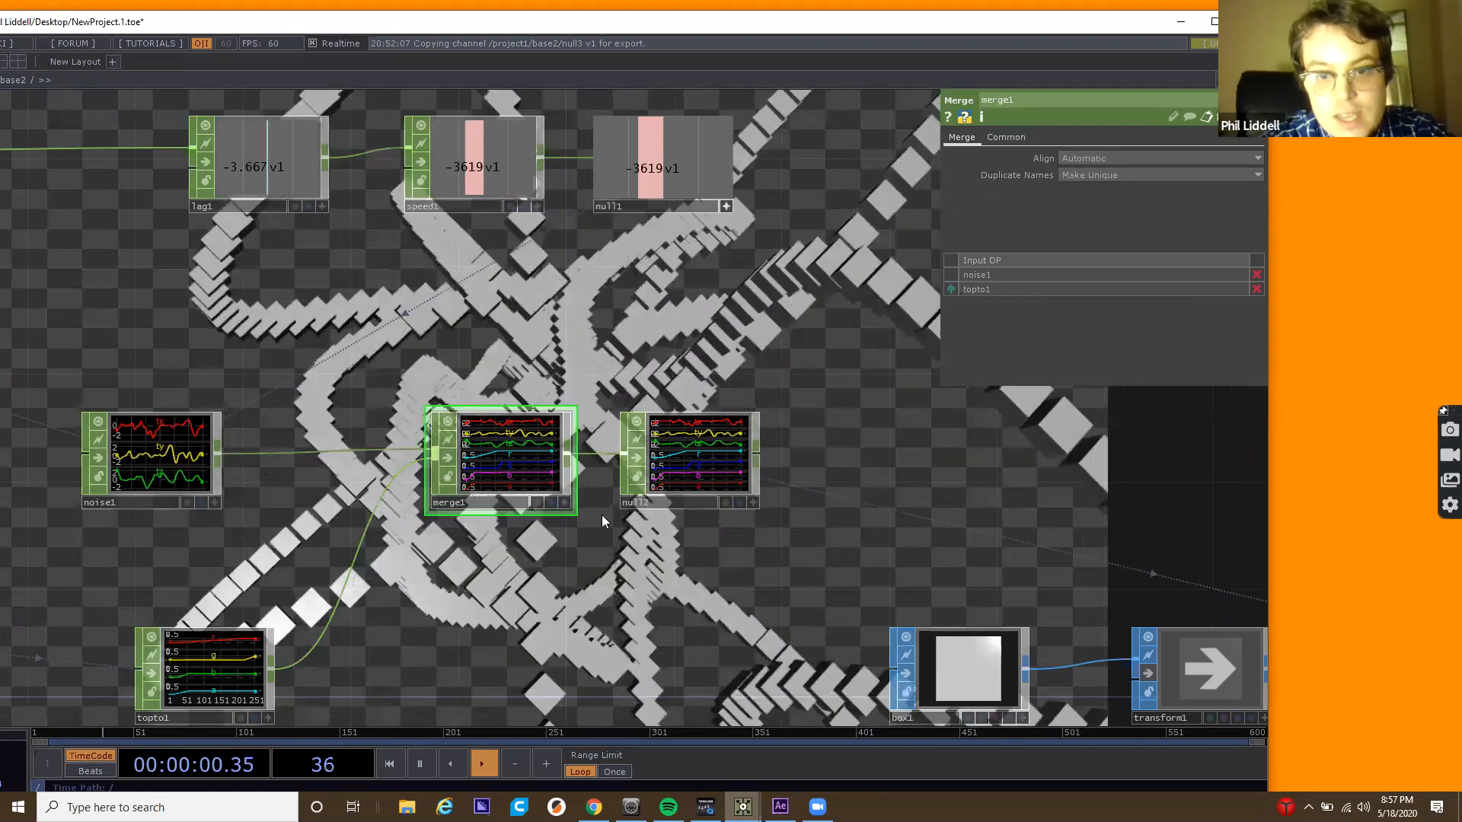
pyautogui.scroll(6, 615, 528)
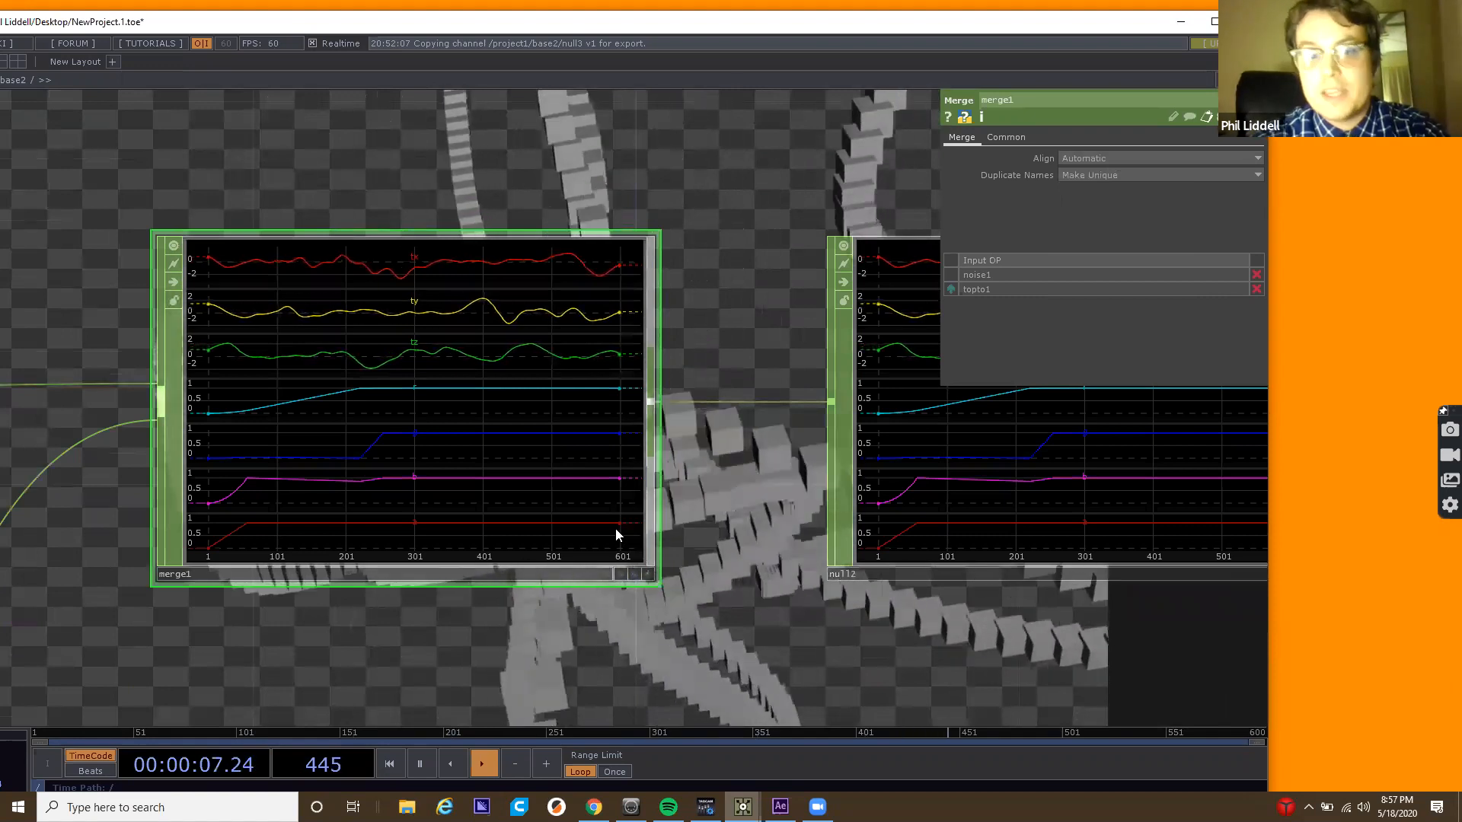
pyautogui.scroll(-1, 502, 518)
pyautogui.scroll(-5, 125, 475)
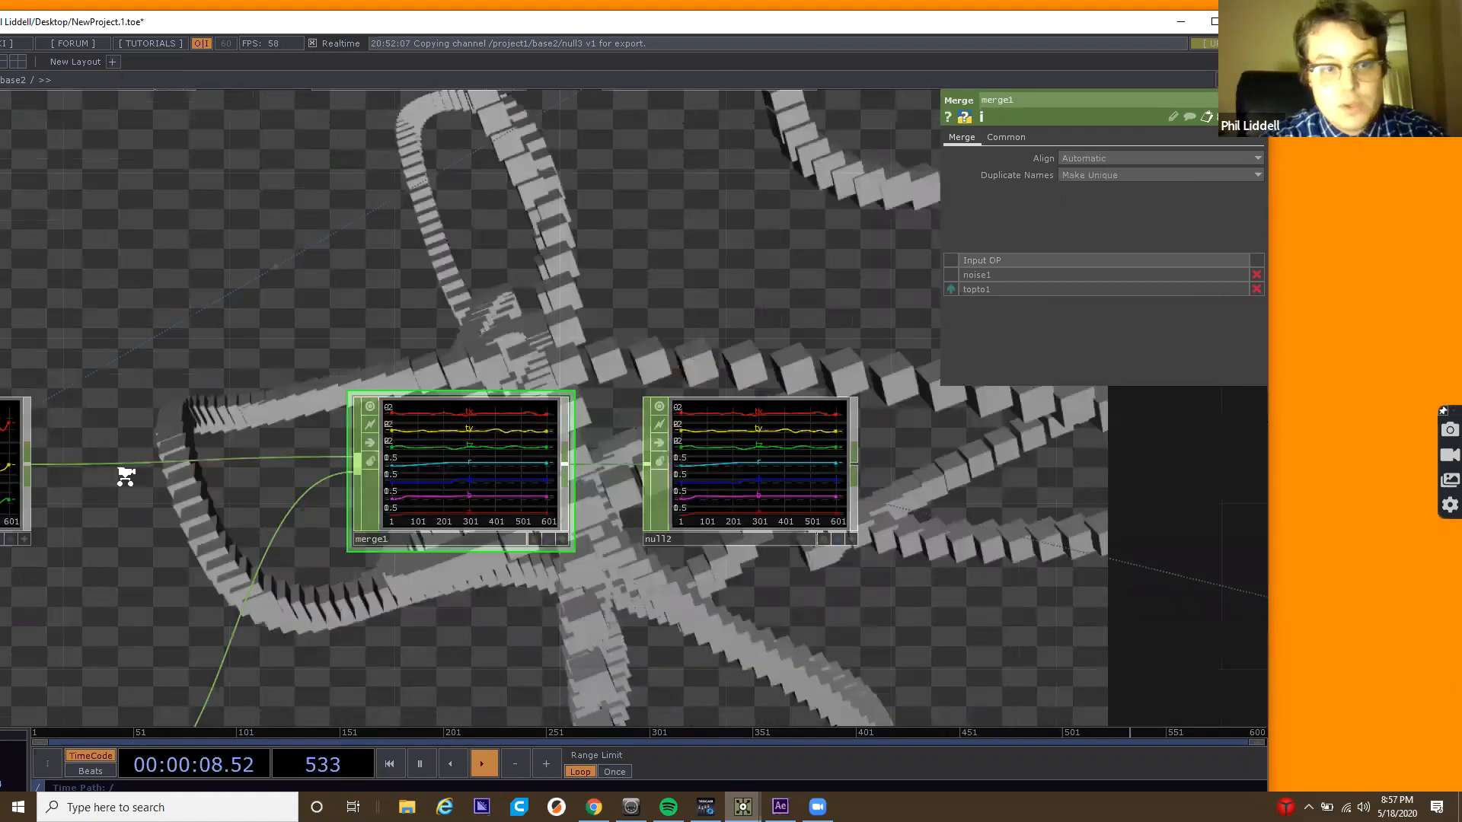
pyautogui.scroll(3, 312, 484)
pyautogui.scroll(-3, 350, 491)
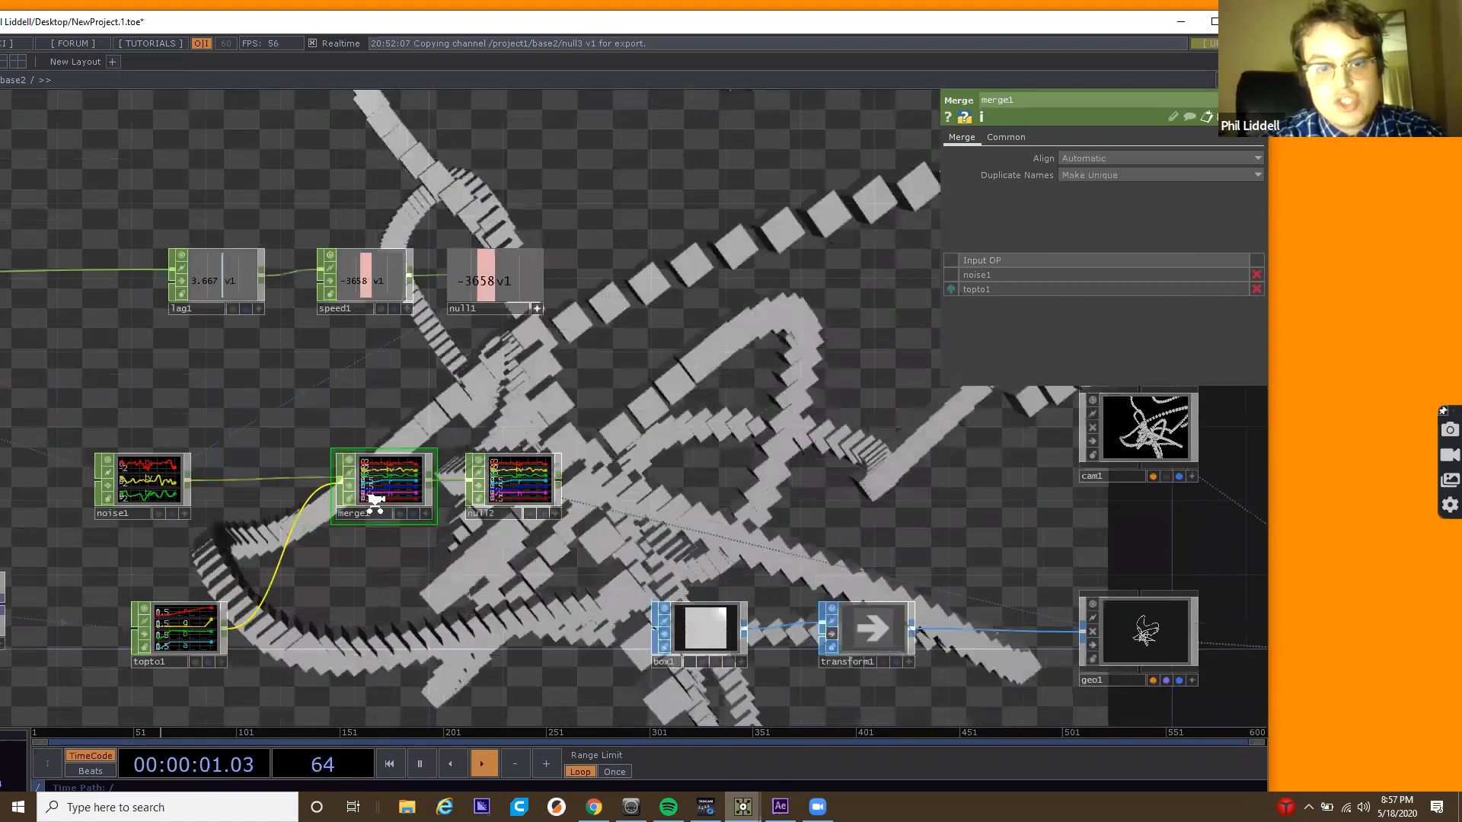
pyautogui.scroll(5, 338, 495)
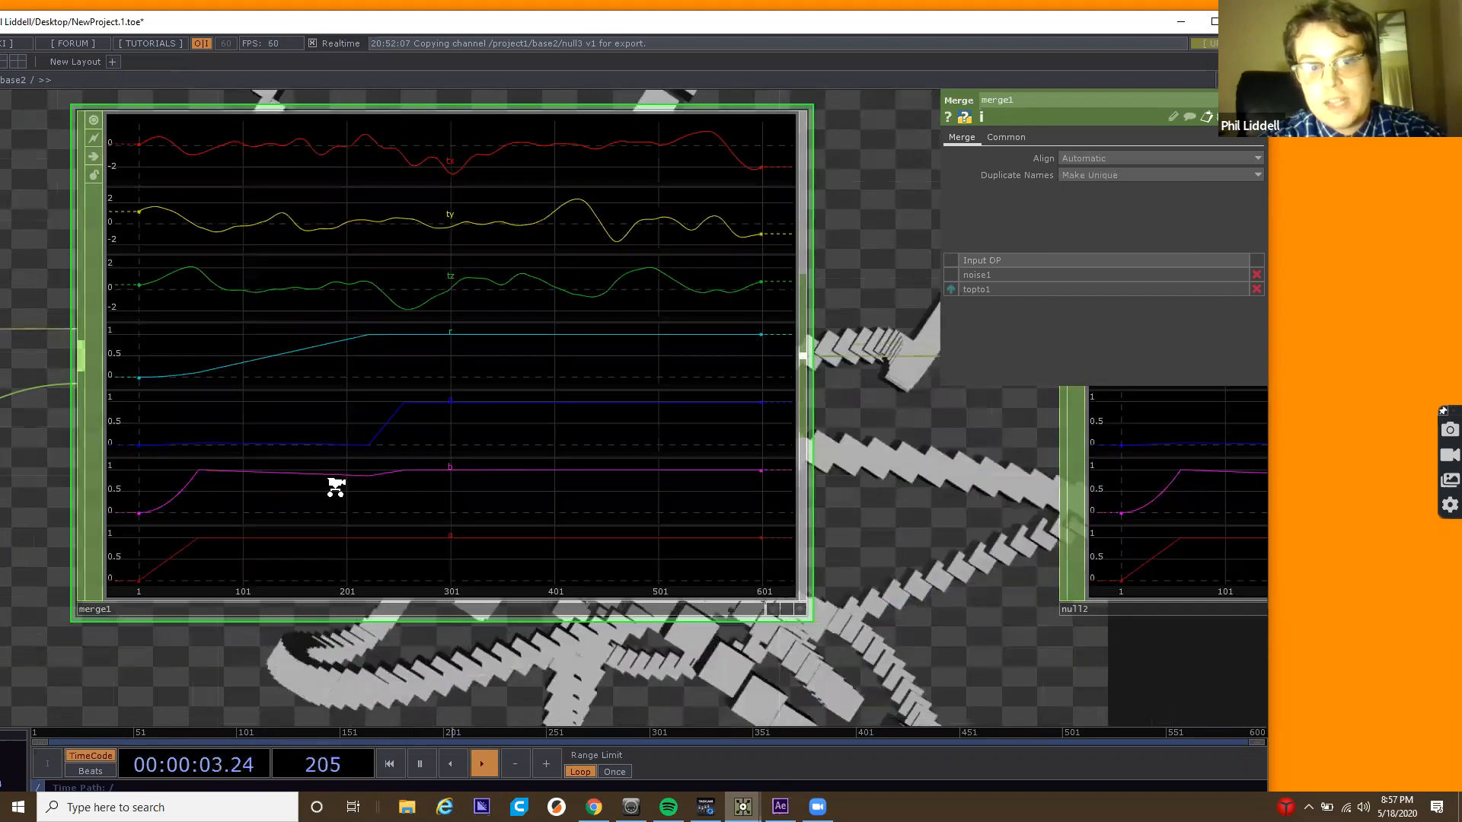
pyautogui.scroll(-3, 337, 495)
pyautogui.scroll(2, 335, 487)
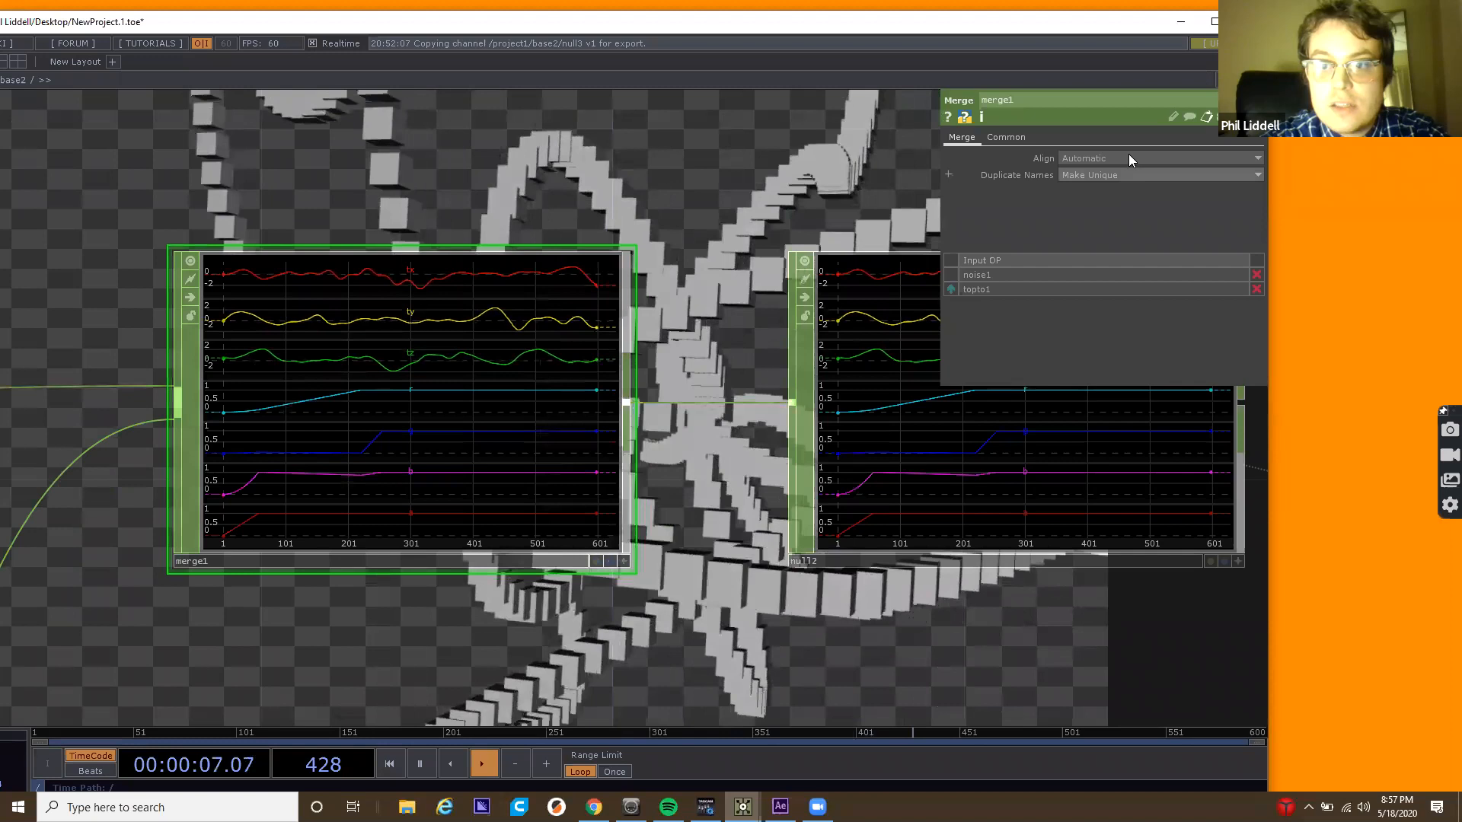
pyautogui.click(1130, 158)
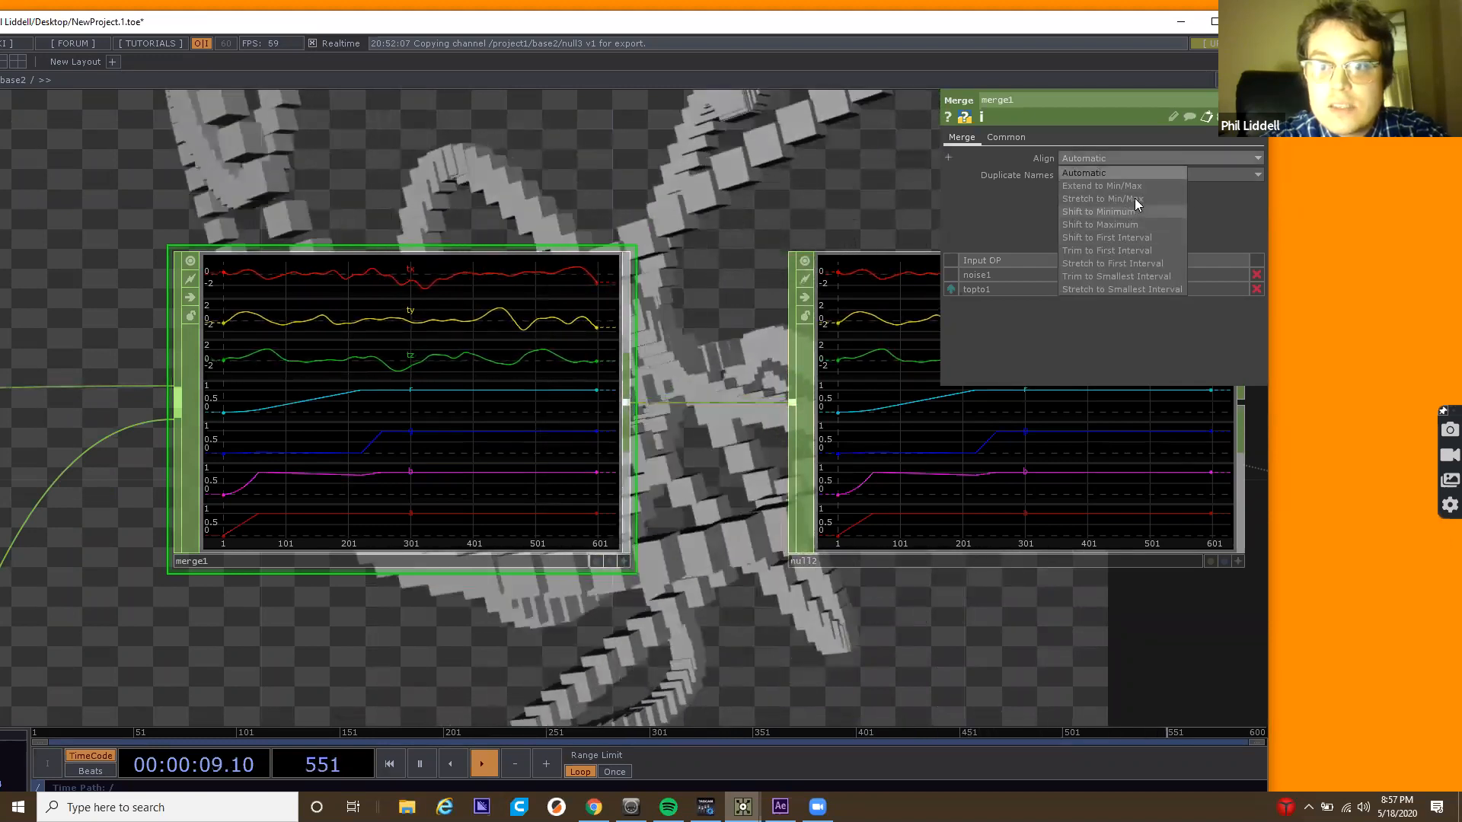
pyautogui.click(1130, 199)
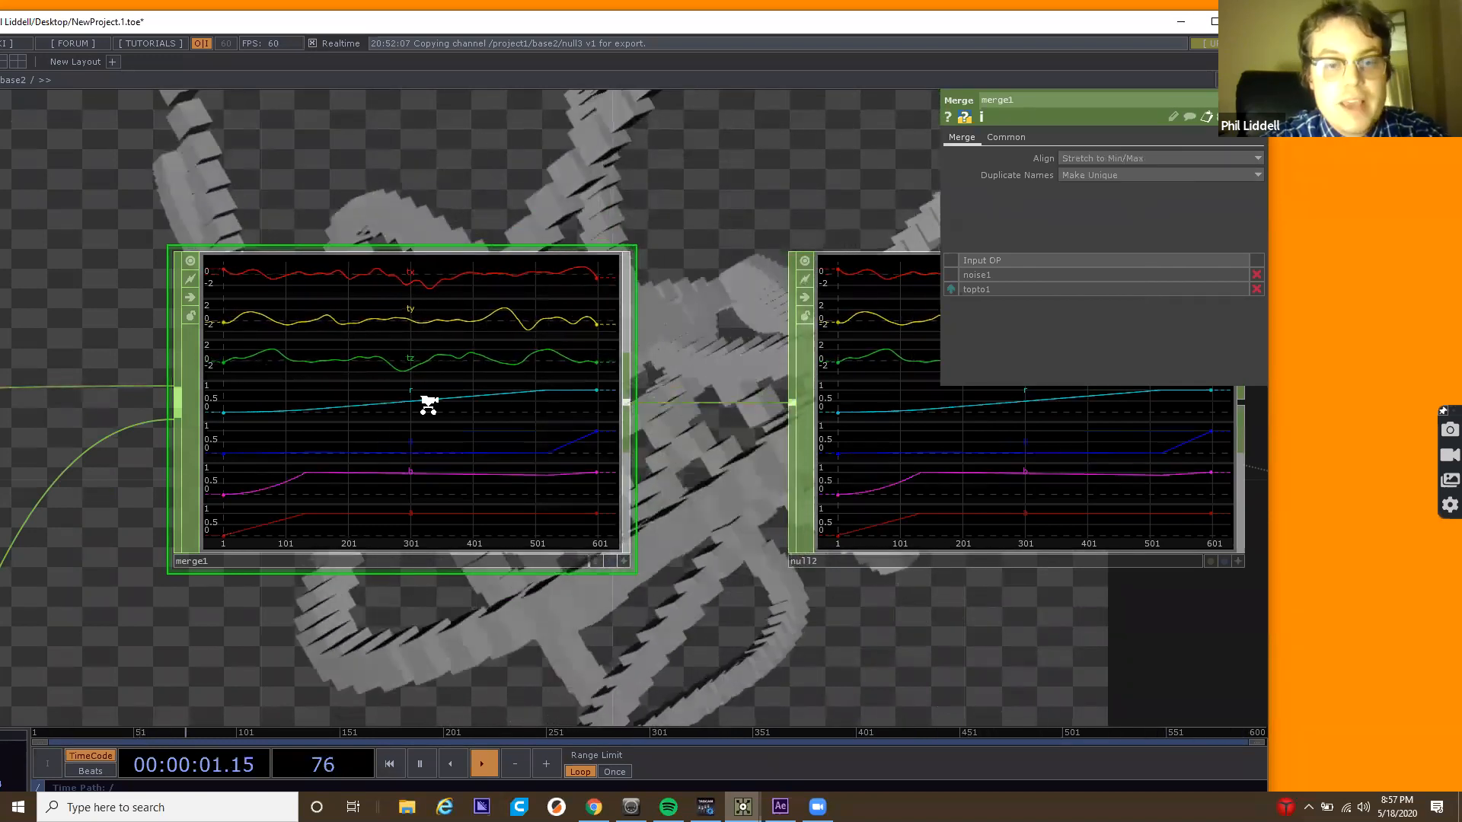
# Select geo1 and assign the r, g and b channels to its instance colour R, G and B parameters.
pyautogui.scroll(-6, 429, 404)
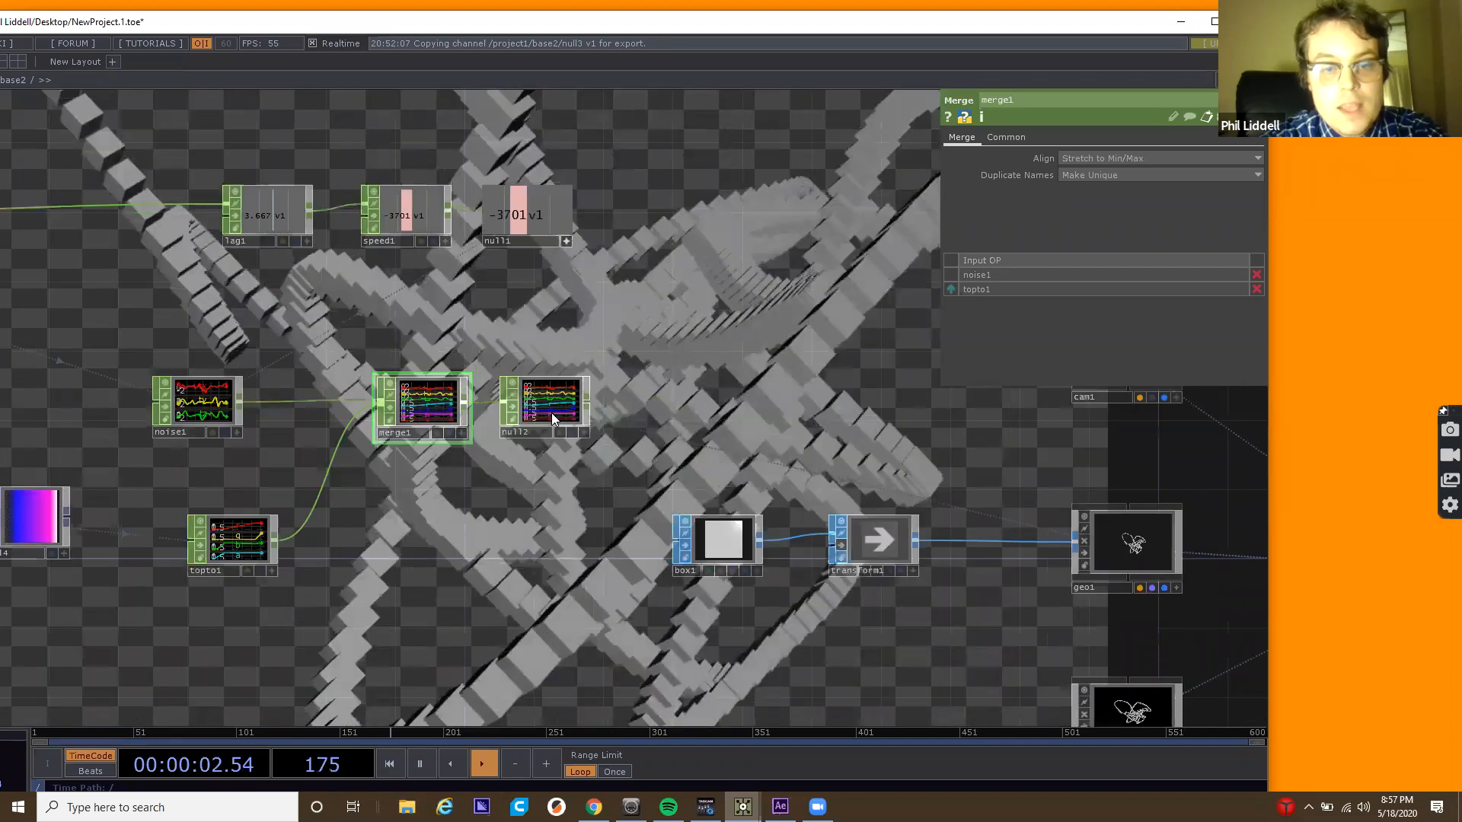
pyautogui.click(551, 412)
pyautogui.moveTo(941, 481); pyautogui.dragTo(595, 426)
pyautogui.click(977, 506)
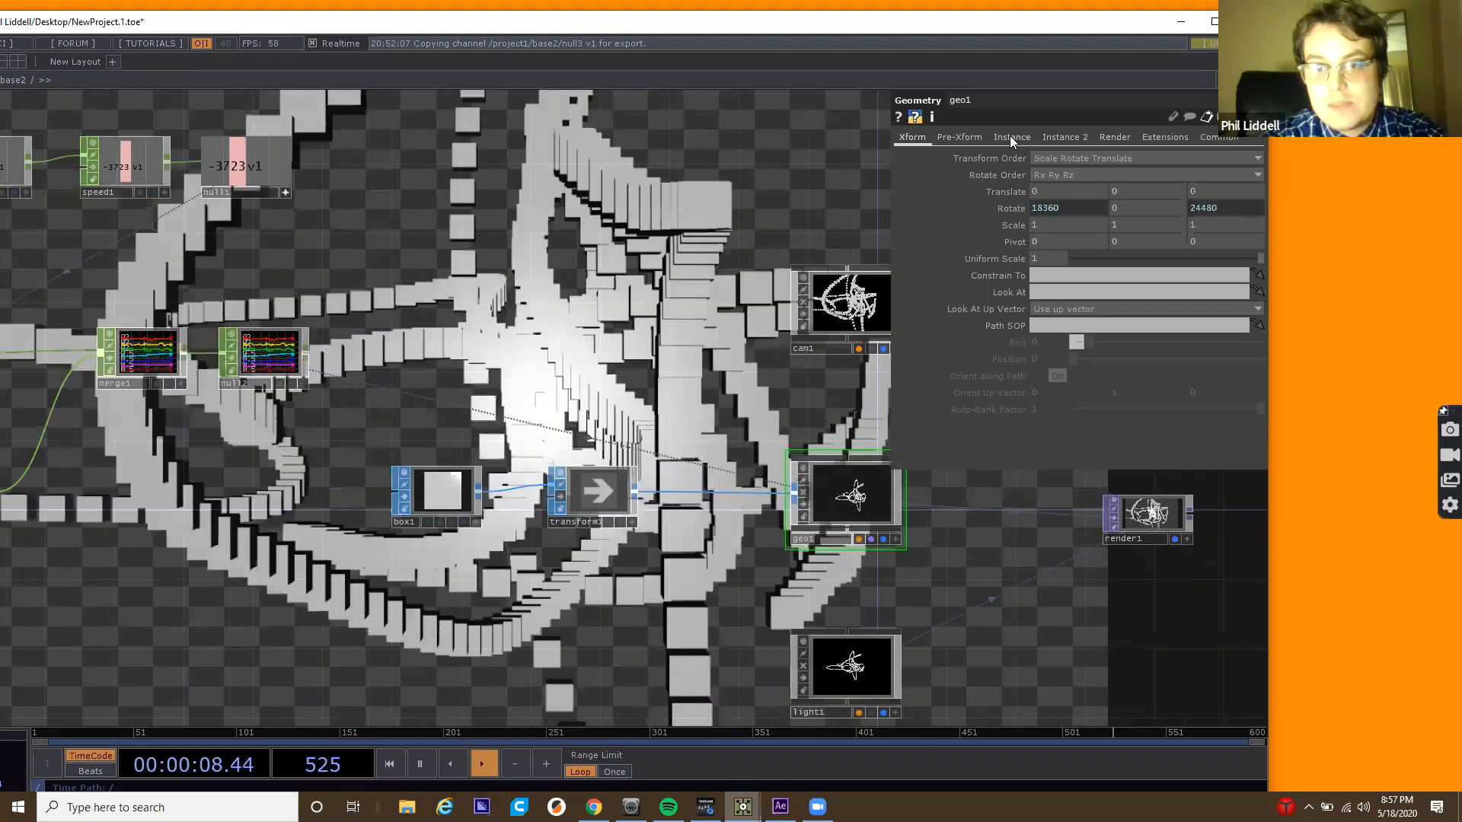
pyautogui.click(1011, 135)
pyautogui.click(1061, 133)
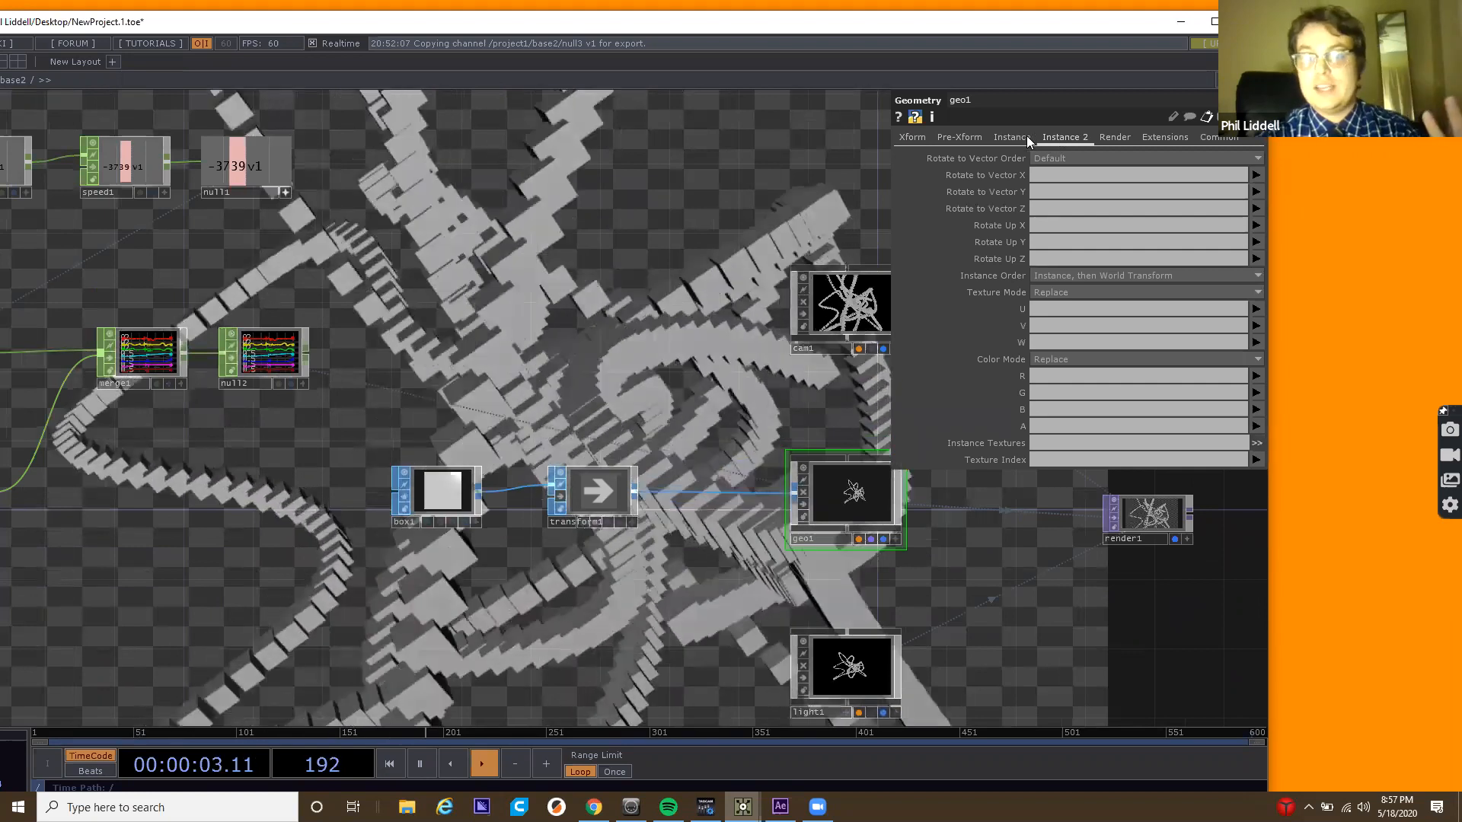
pyautogui.click(1027, 136)
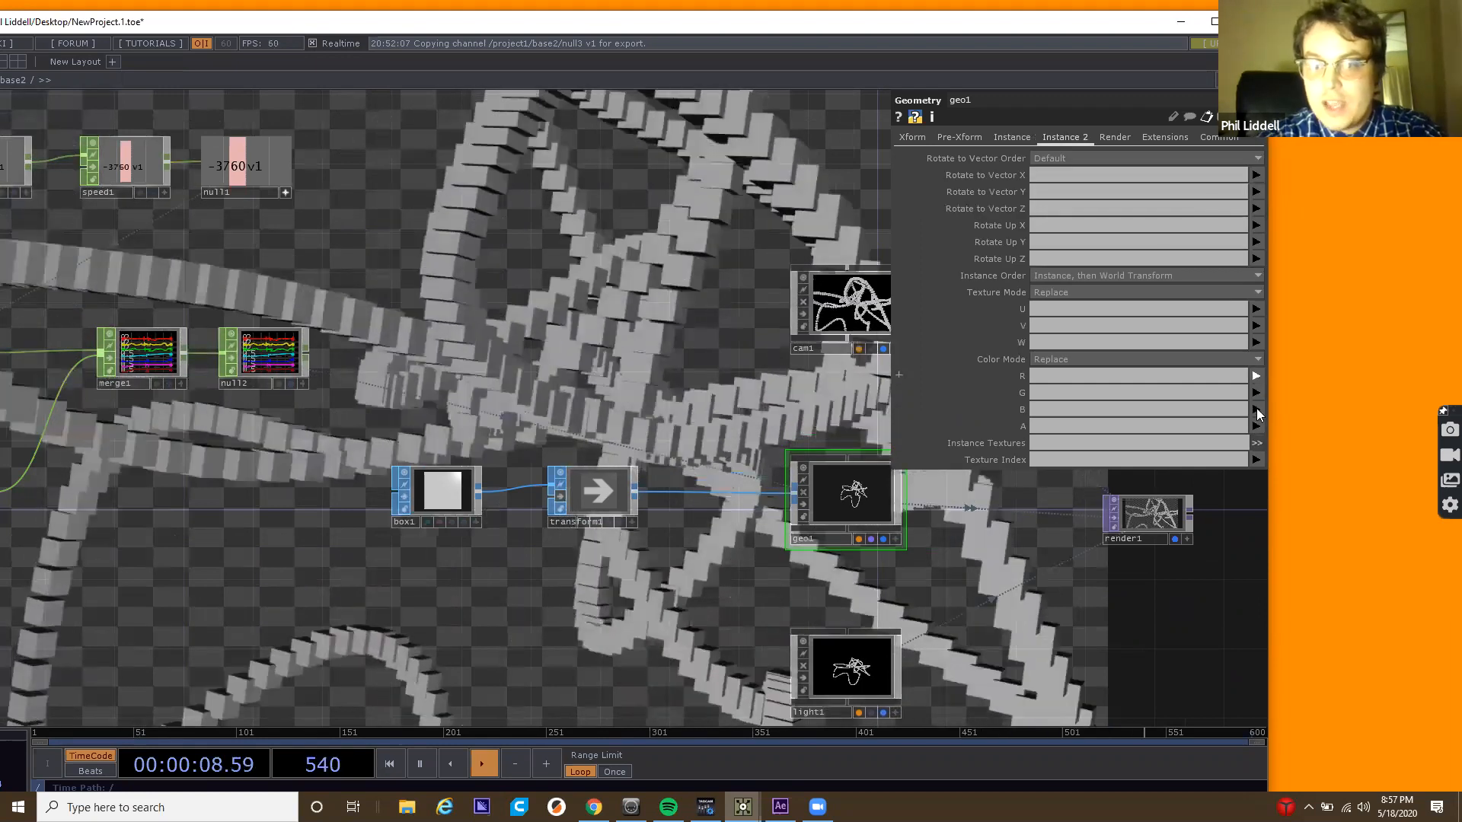
pyautogui.click(1257, 429)
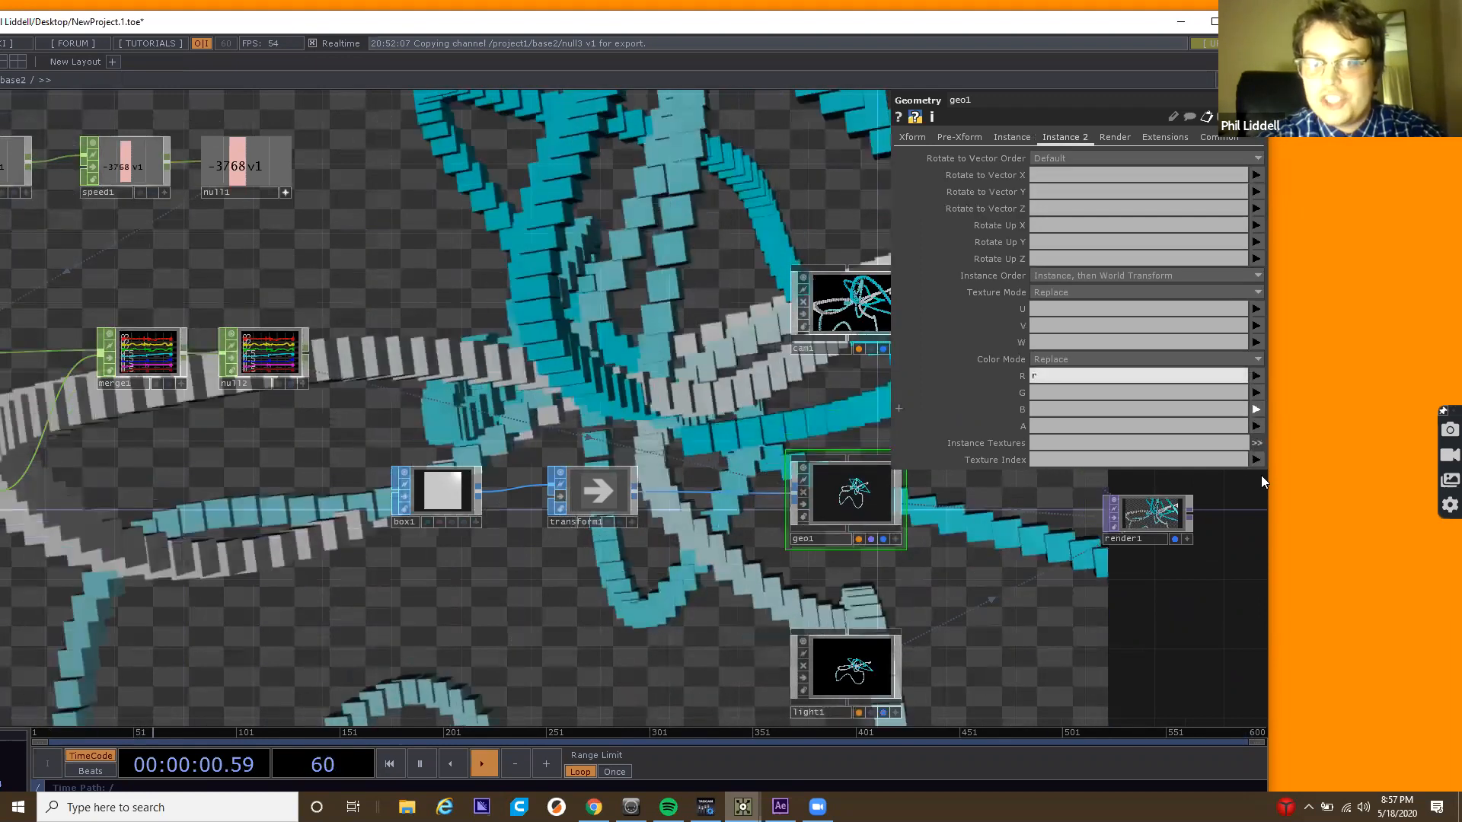
pyautogui.click(1256, 393)
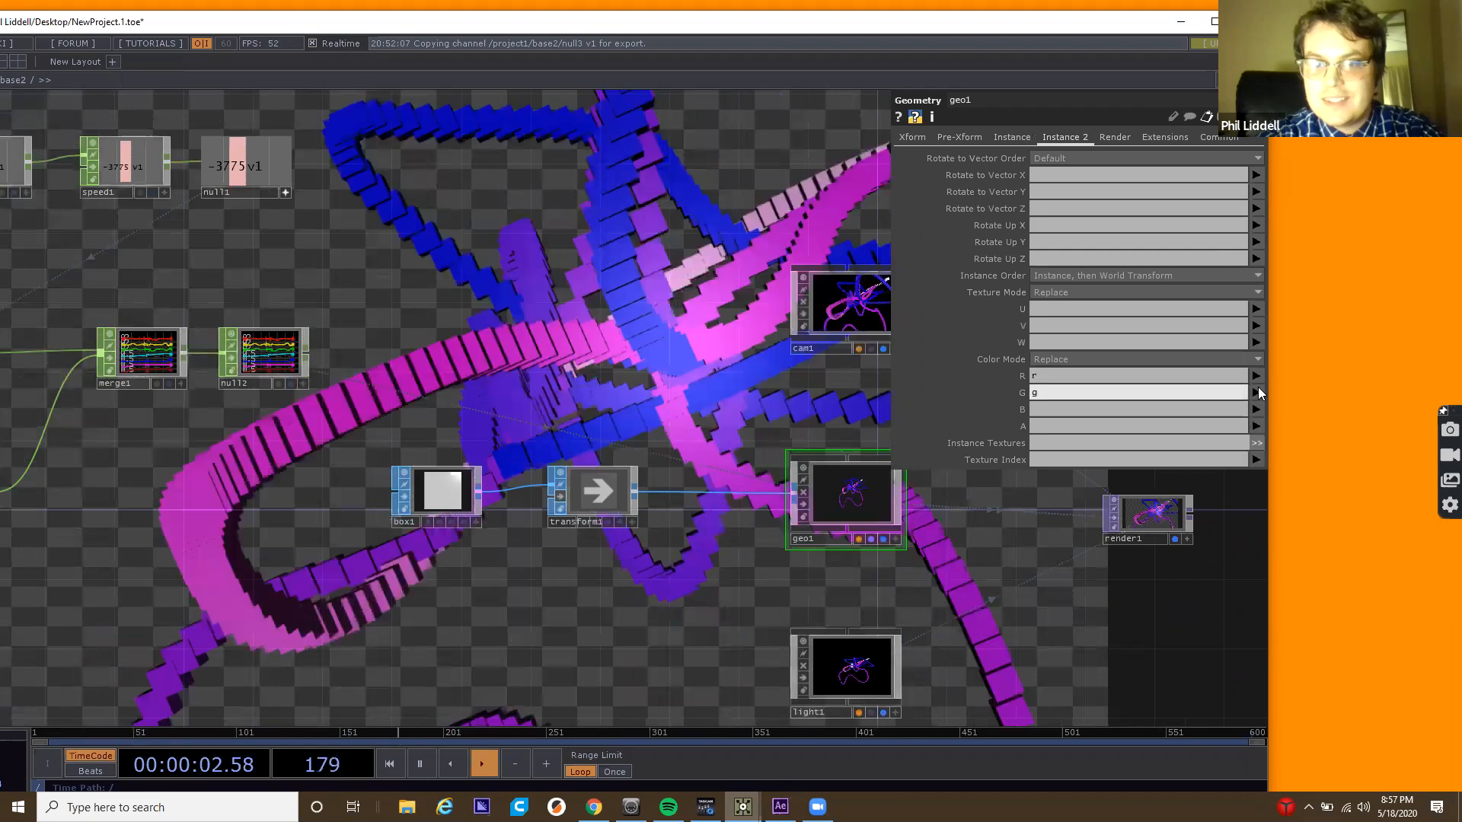
pyautogui.click(1261, 492)
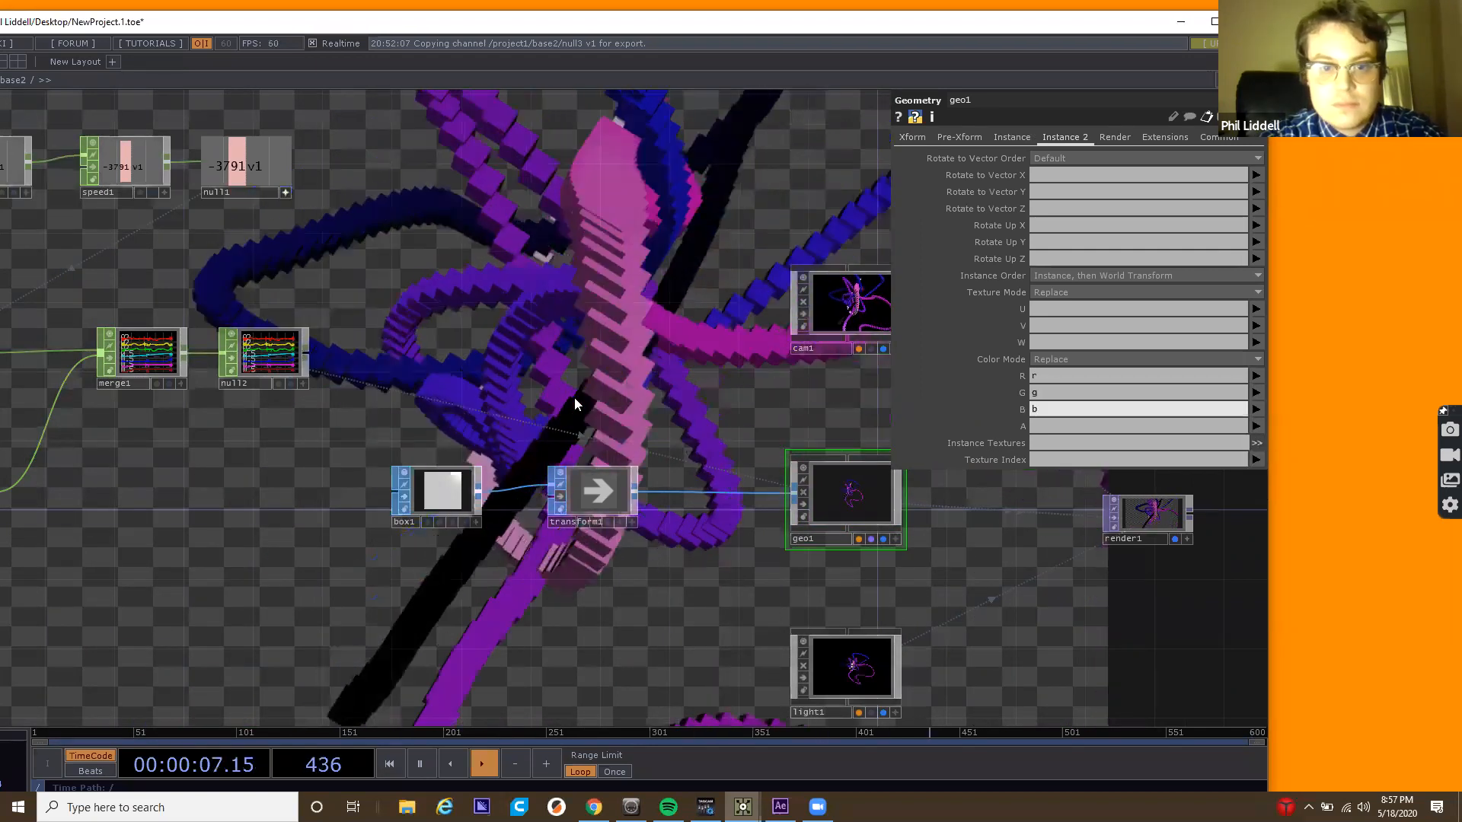
# Assign the a channel to geo1's instance colour A parameter.
pyautogui.moveTo(531, 378); pyautogui.dragTo(575, 400)
pyautogui.scroll(-5, 369, 445)
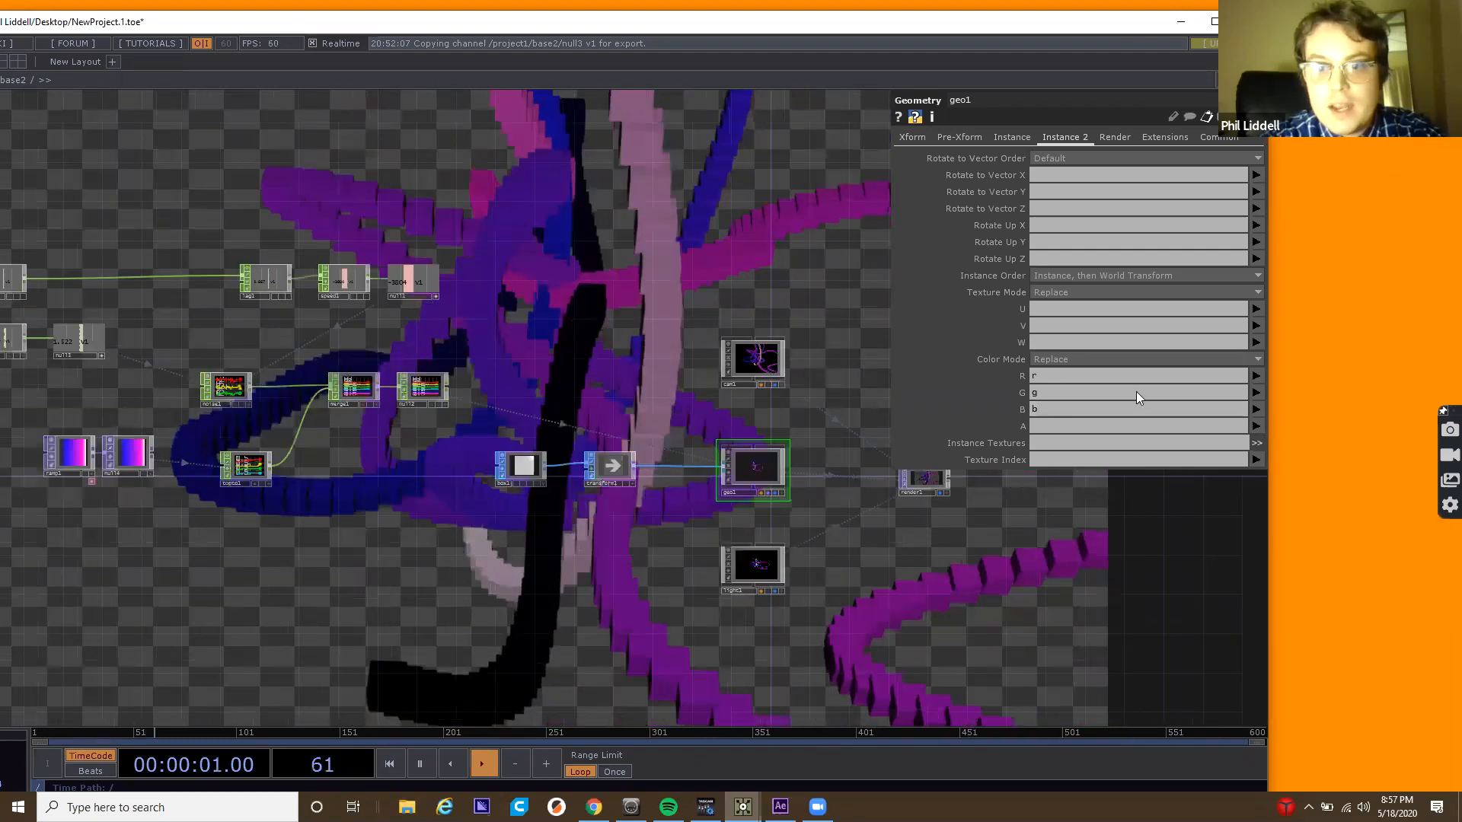
pyautogui.click(1255, 425)
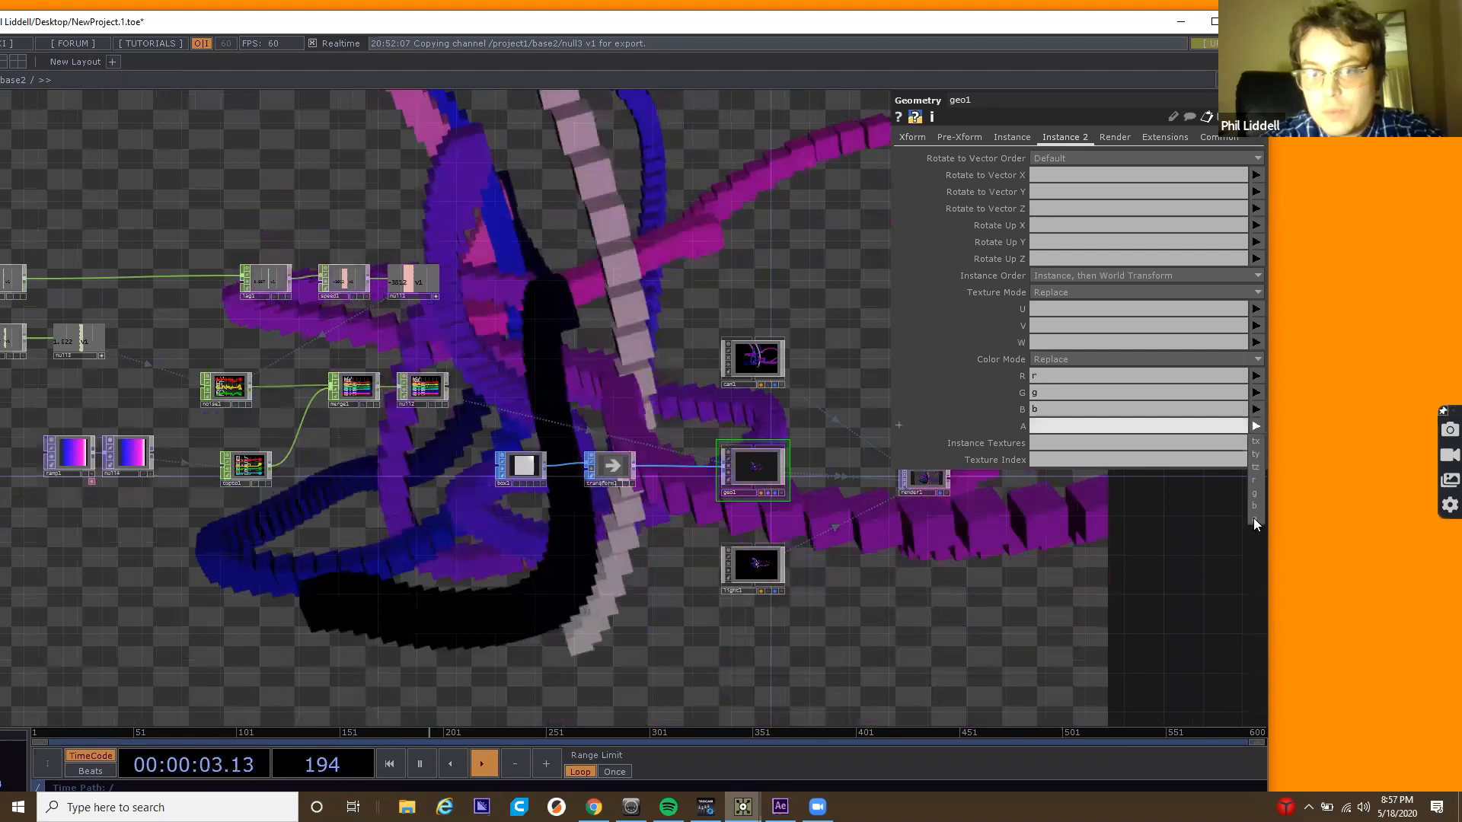
pyautogui.click(1254, 520)
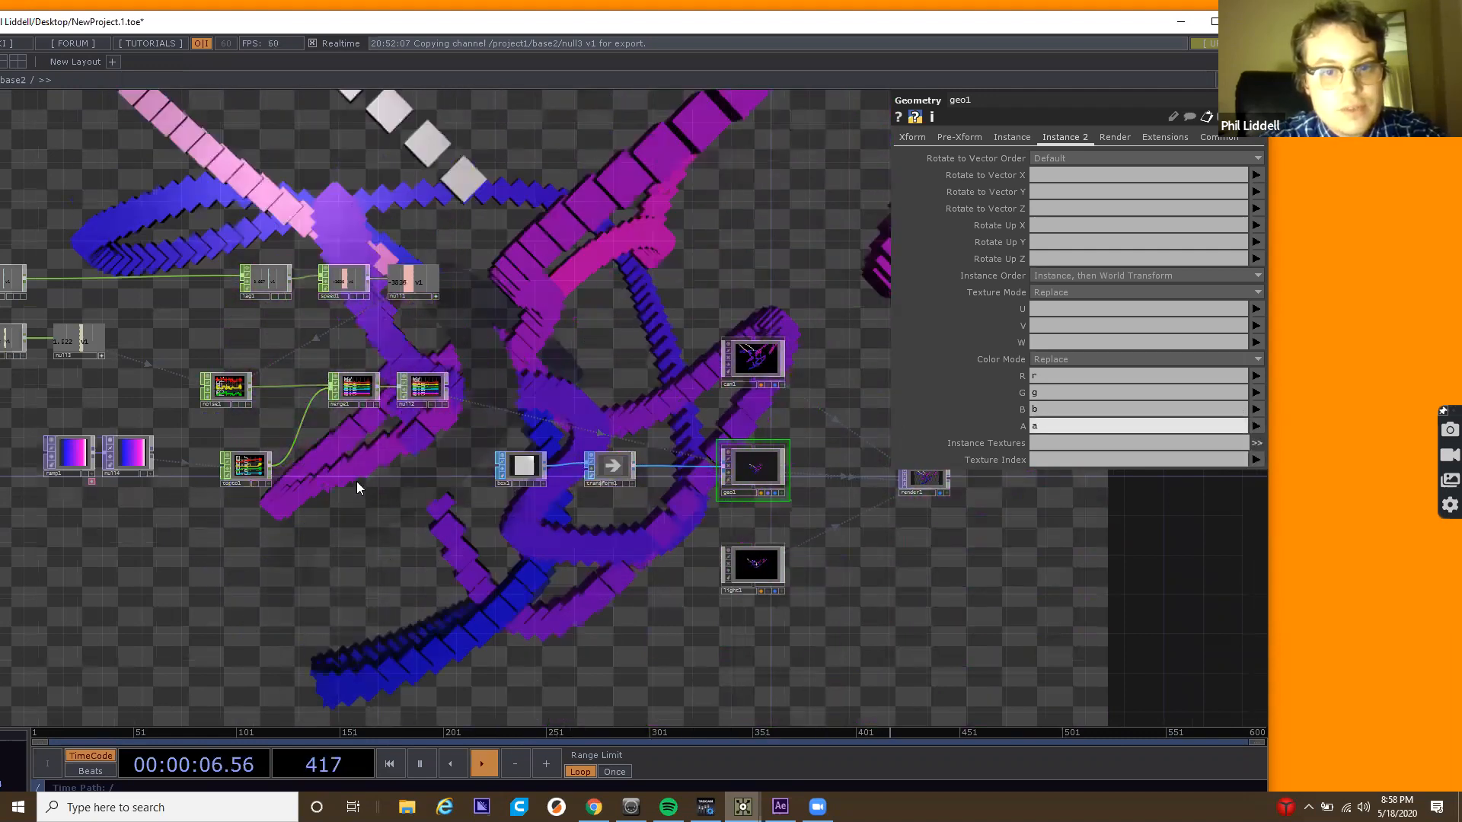
# View render1's output in a separate window, reposition that window and close it.
pyautogui.moveTo(356, 481); pyautogui.dragTo(36, 589)
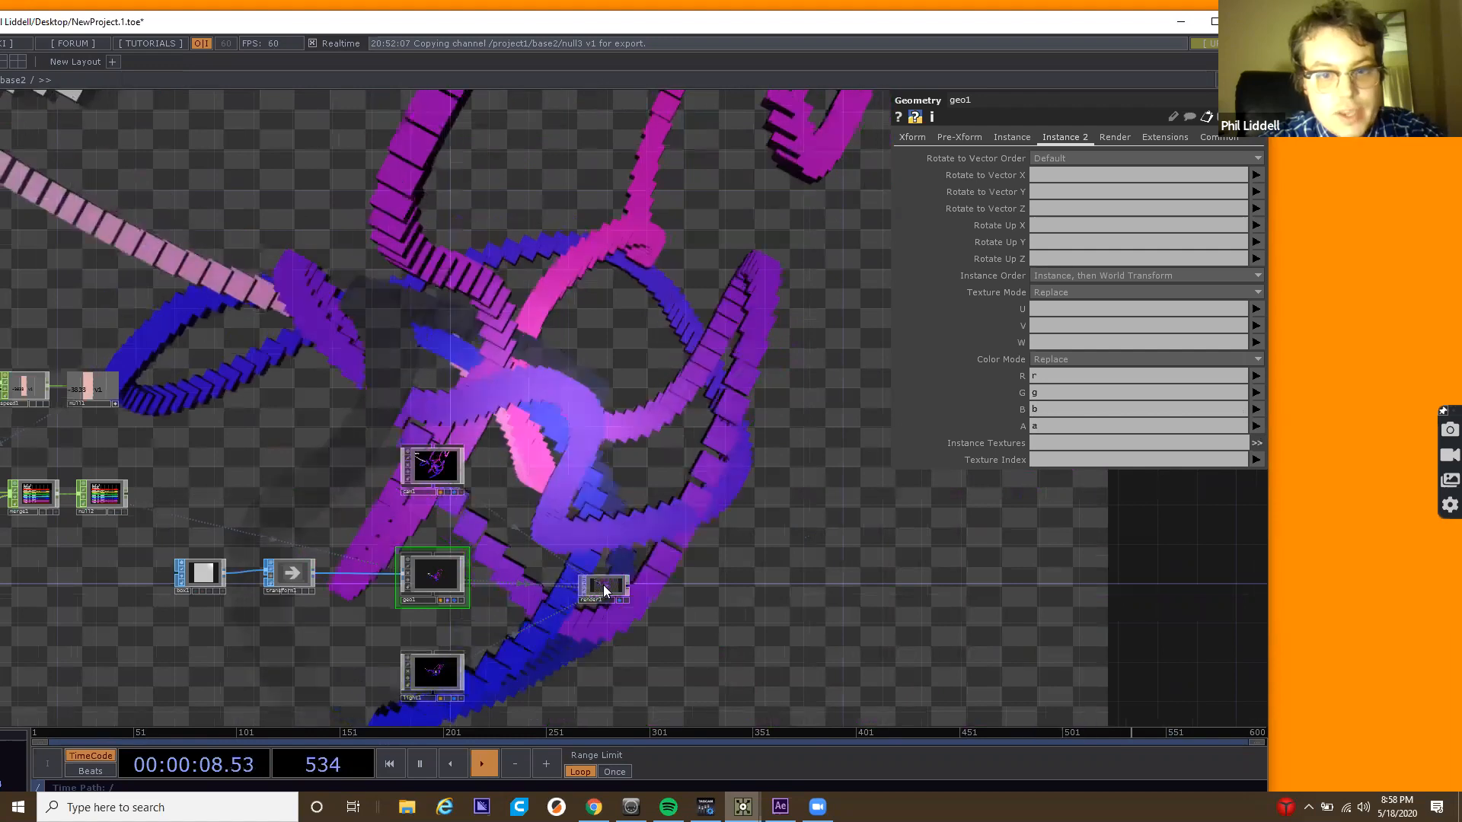
pyautogui.rightClick(625, 581)
pyautogui.click(624, 581)
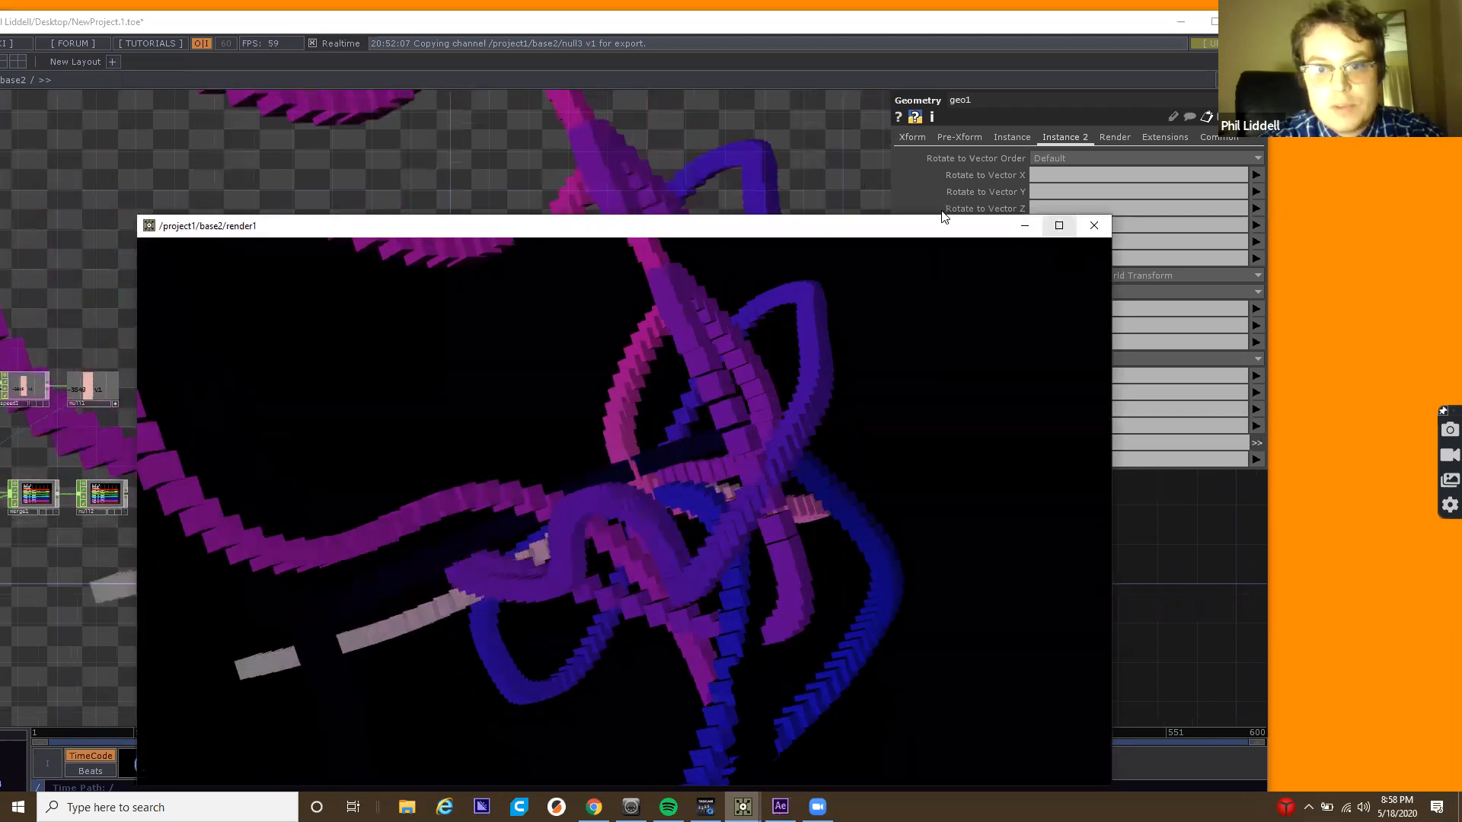
pyautogui.moveTo(1016, 226); pyautogui.dragTo(1080, 130)
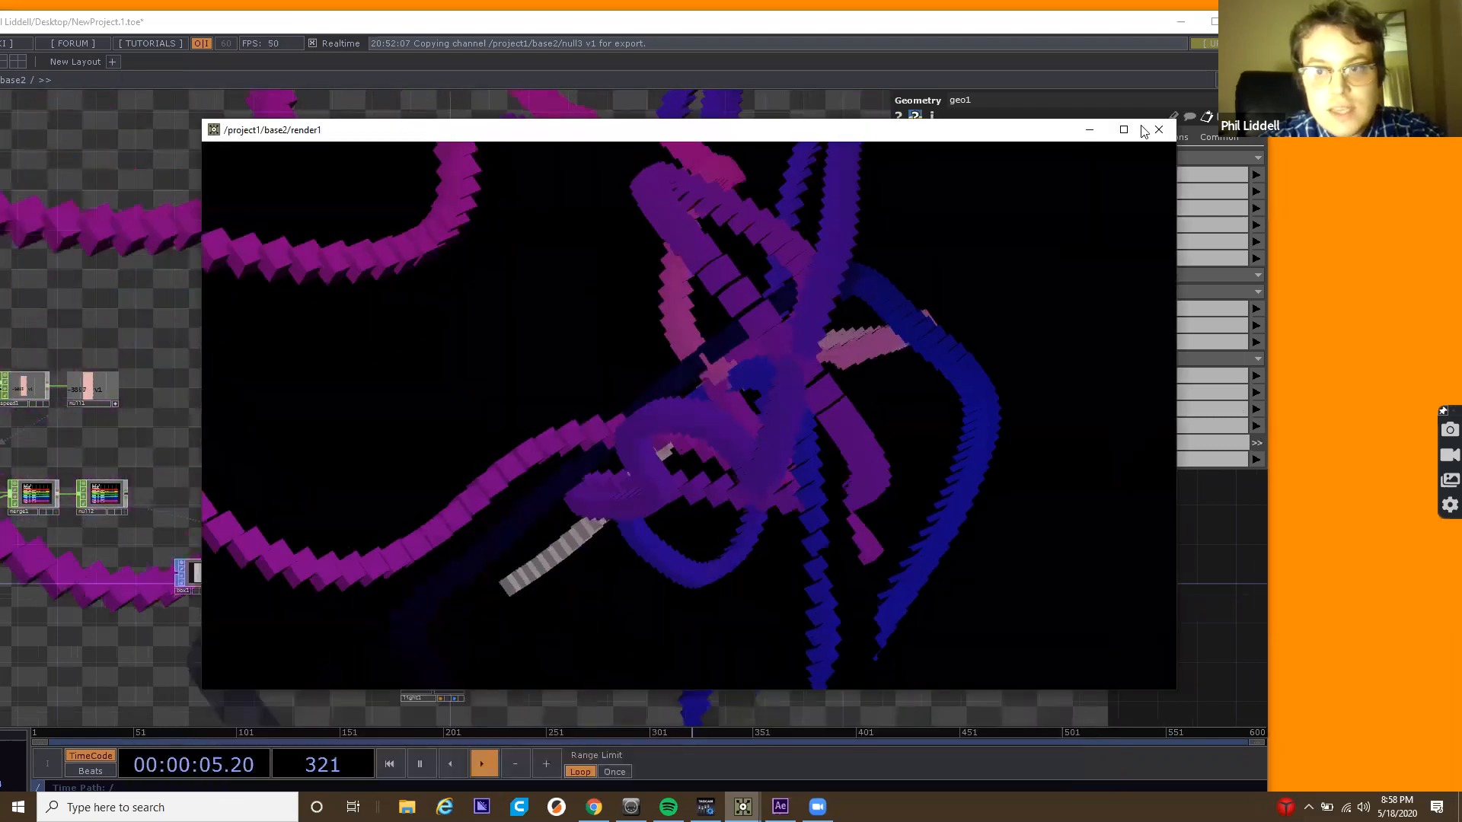
pyautogui.click(1165, 131)
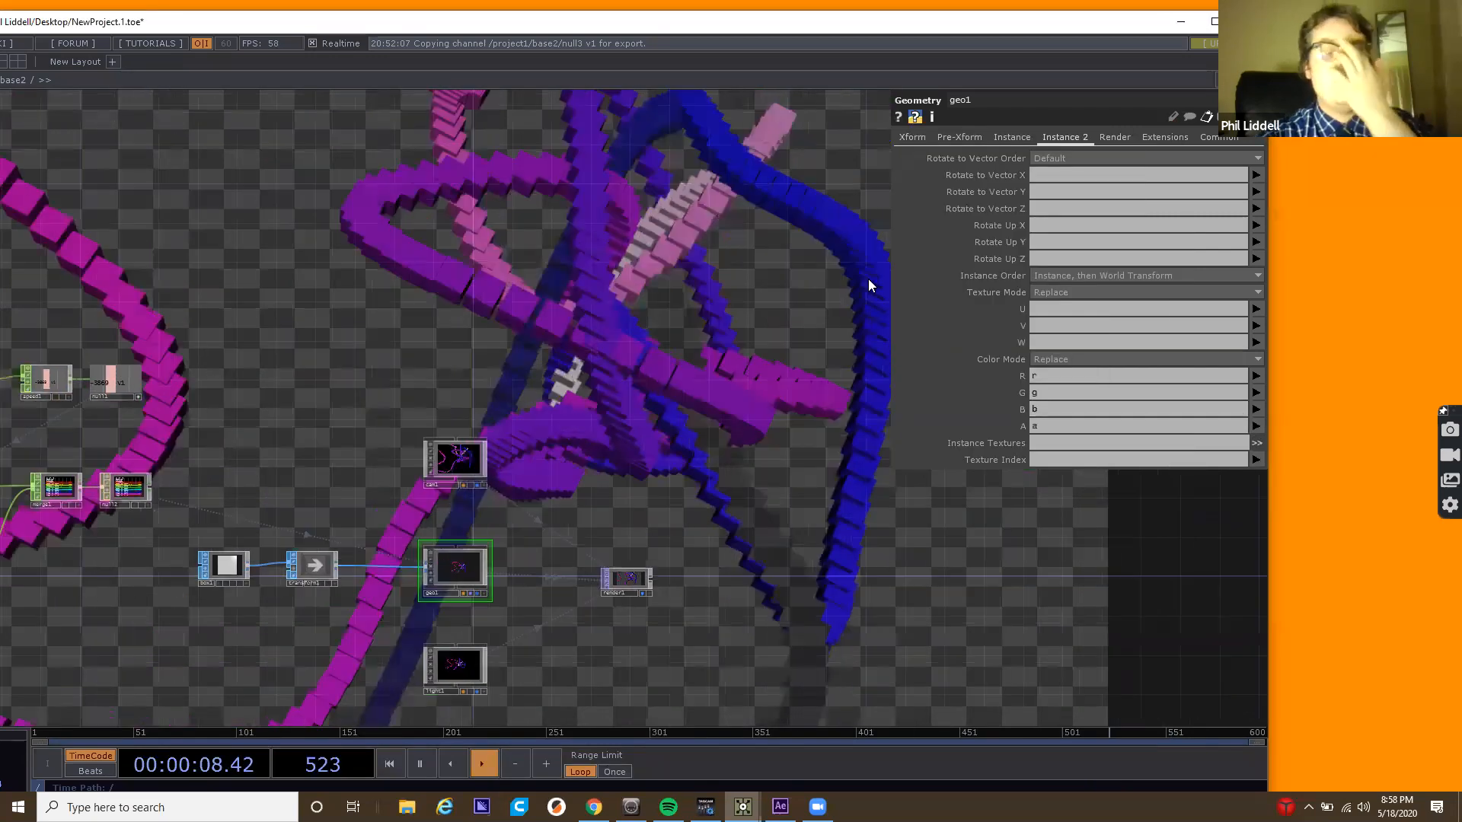
# Move the handle of the lower slider component near the high end of its range.
pyautogui.moveTo(341, 420); pyautogui.dragTo(868, 279)
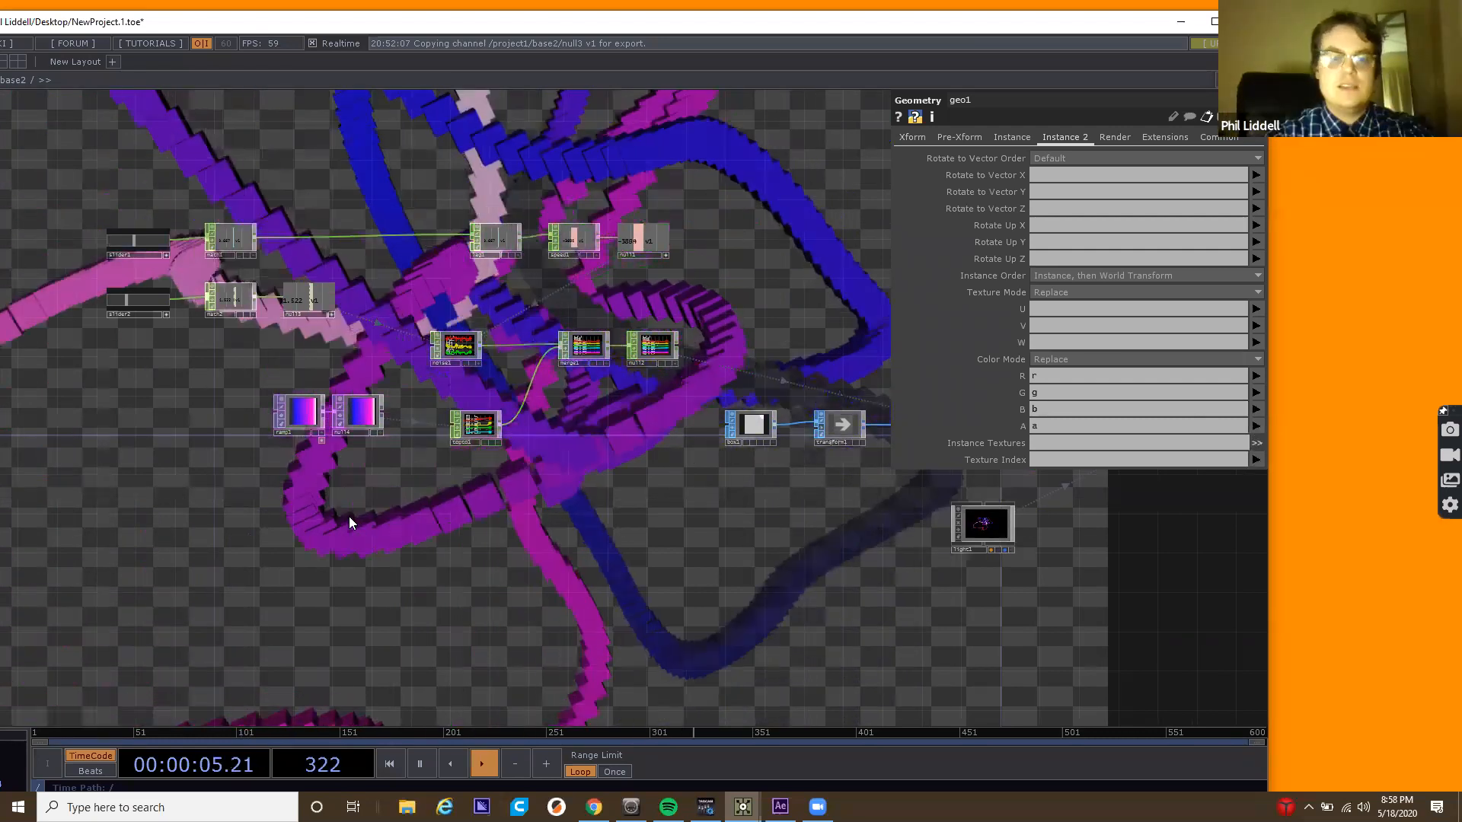
pyautogui.moveTo(122, 298); pyautogui.dragTo(132, 302)
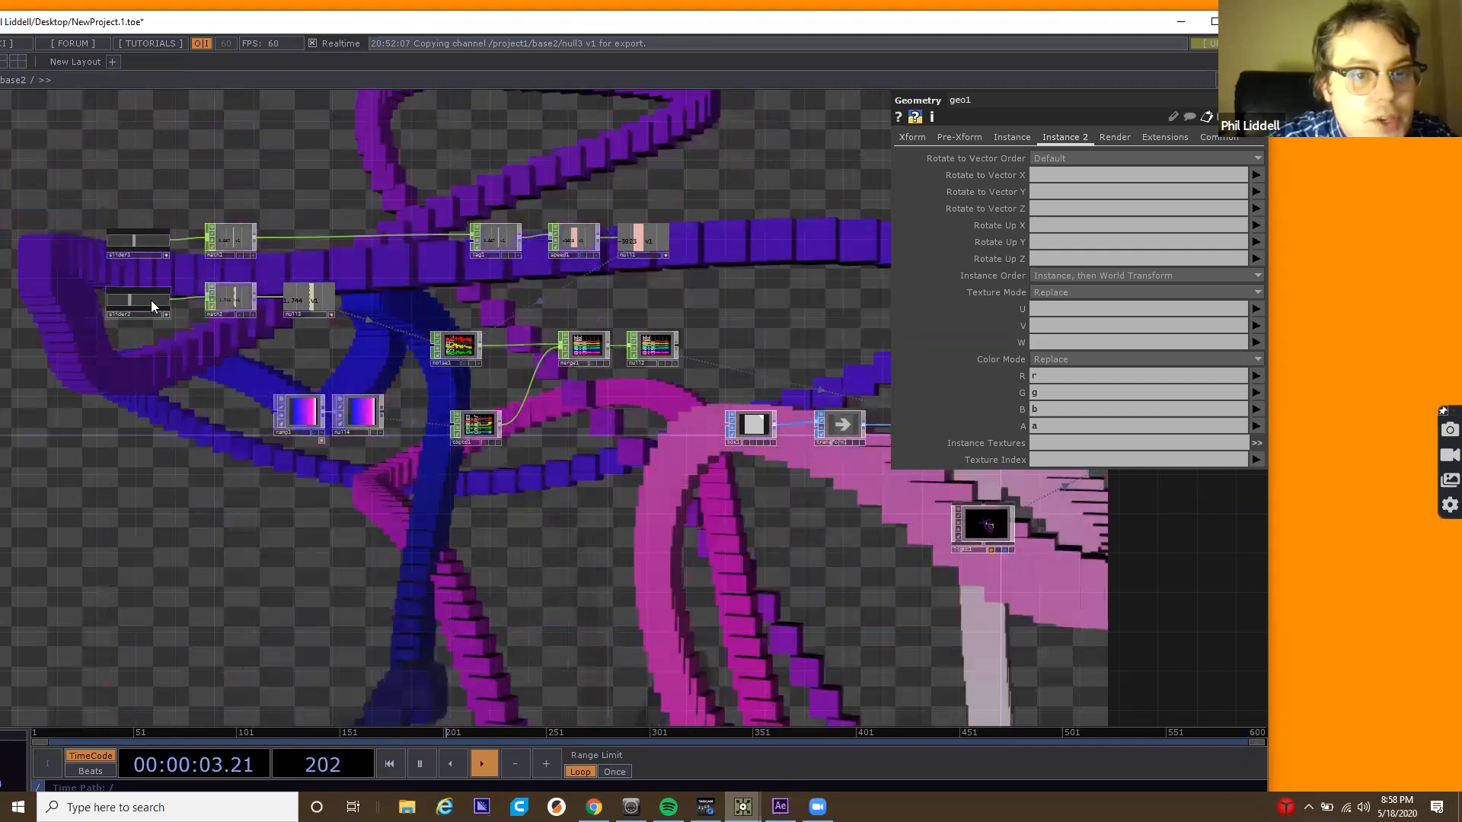
pyautogui.click(155, 300)
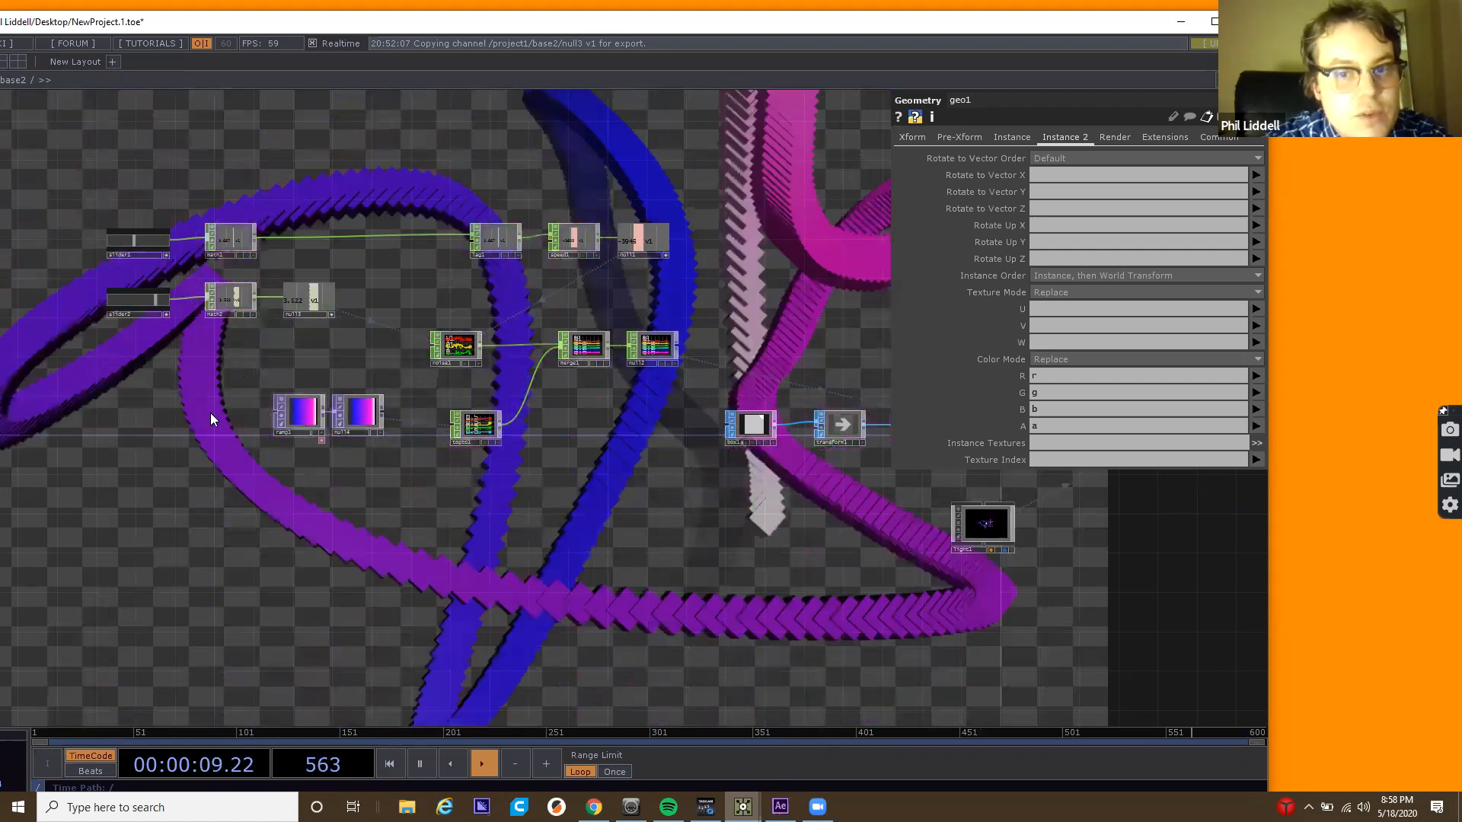
# Move the ramp aside, insert a Flip TOP between it and the following null, and turn on Flip X.
pyautogui.moveTo(279, 415); pyautogui.dragTo(181, 415)
pyautogui.rightClick(300, 396)
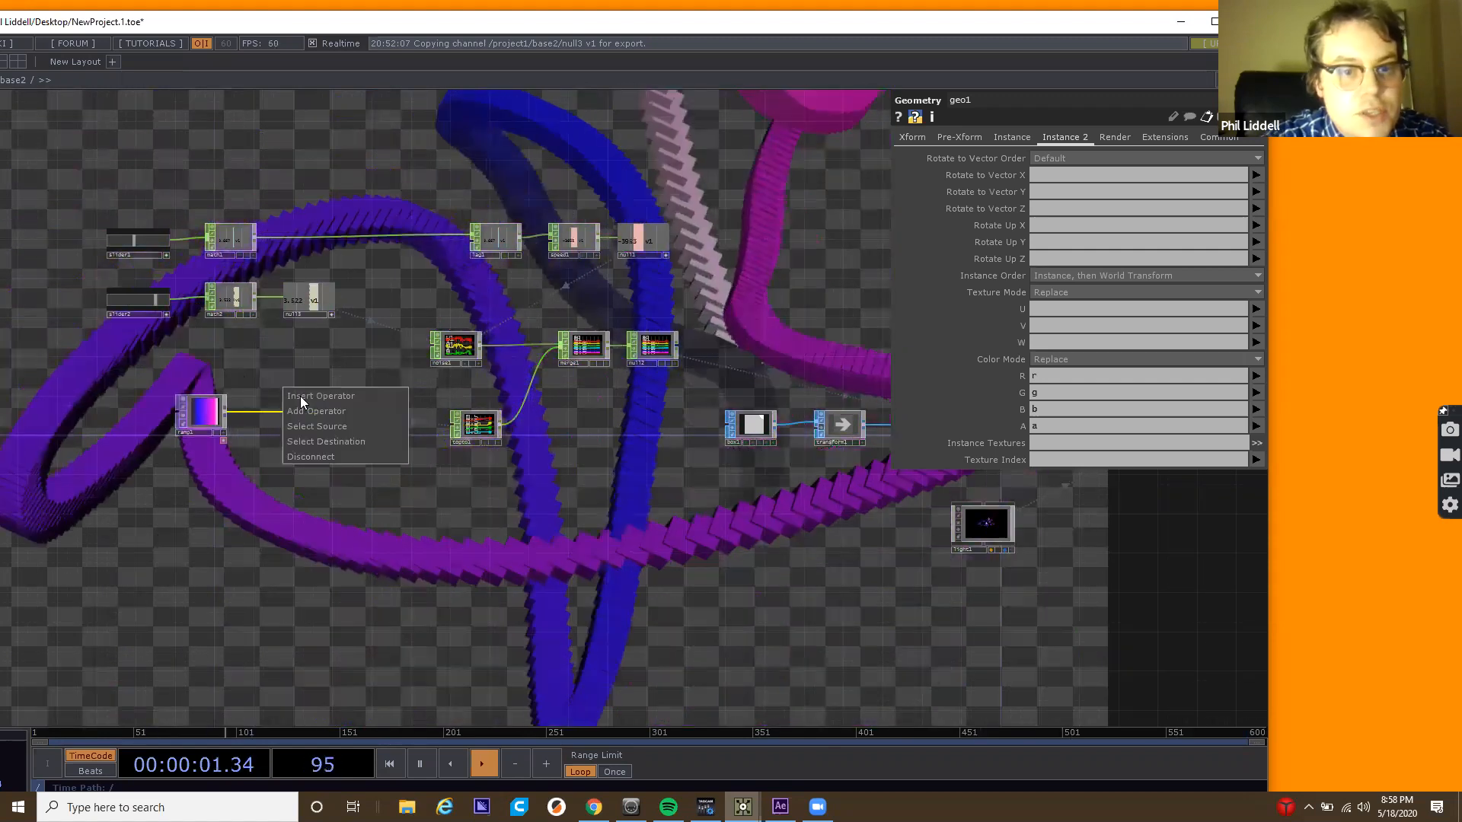
pyautogui.click(300, 396)
pyautogui.write('fli')
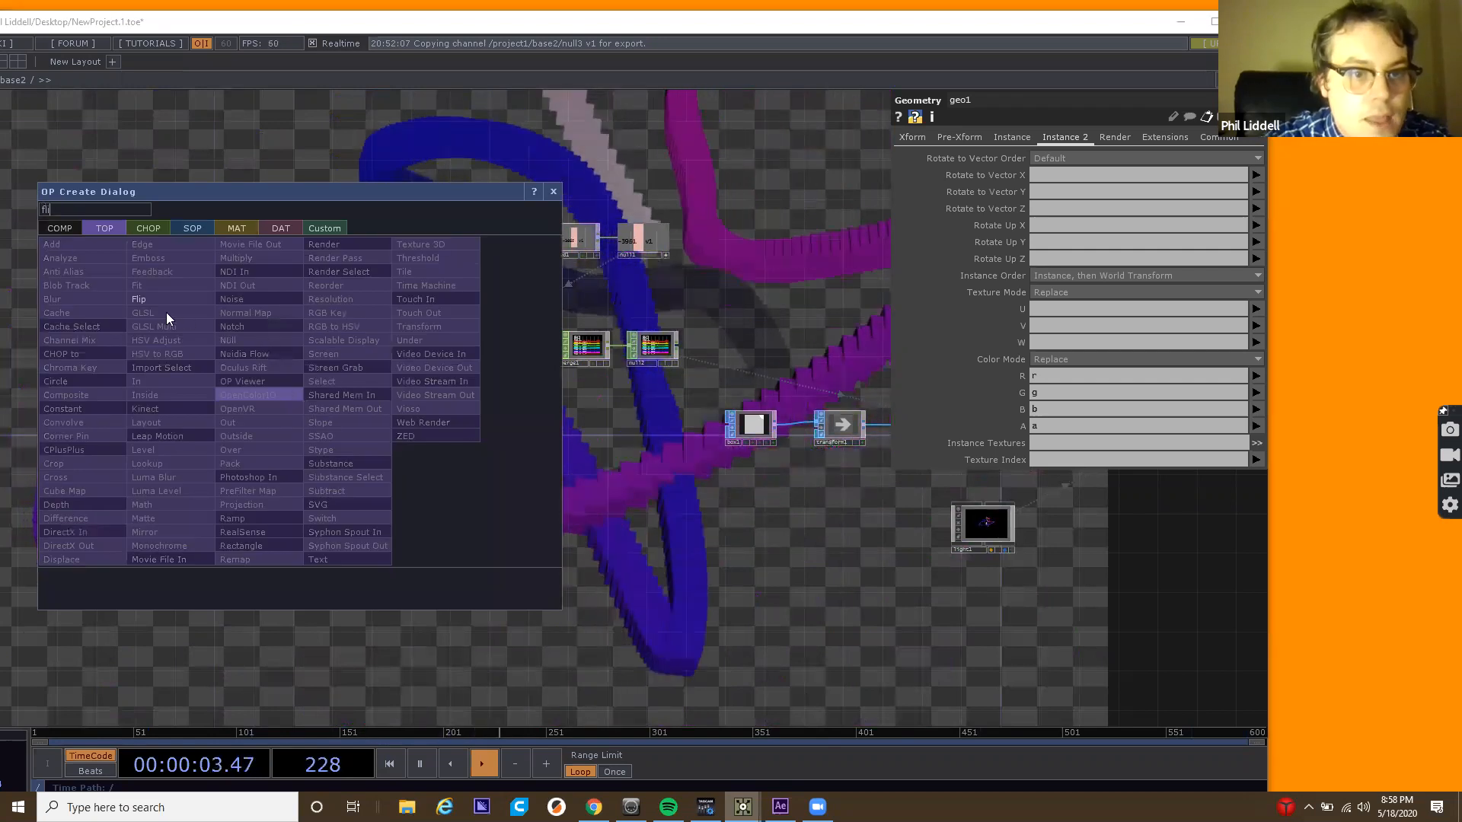
pyautogui.click(165, 302)
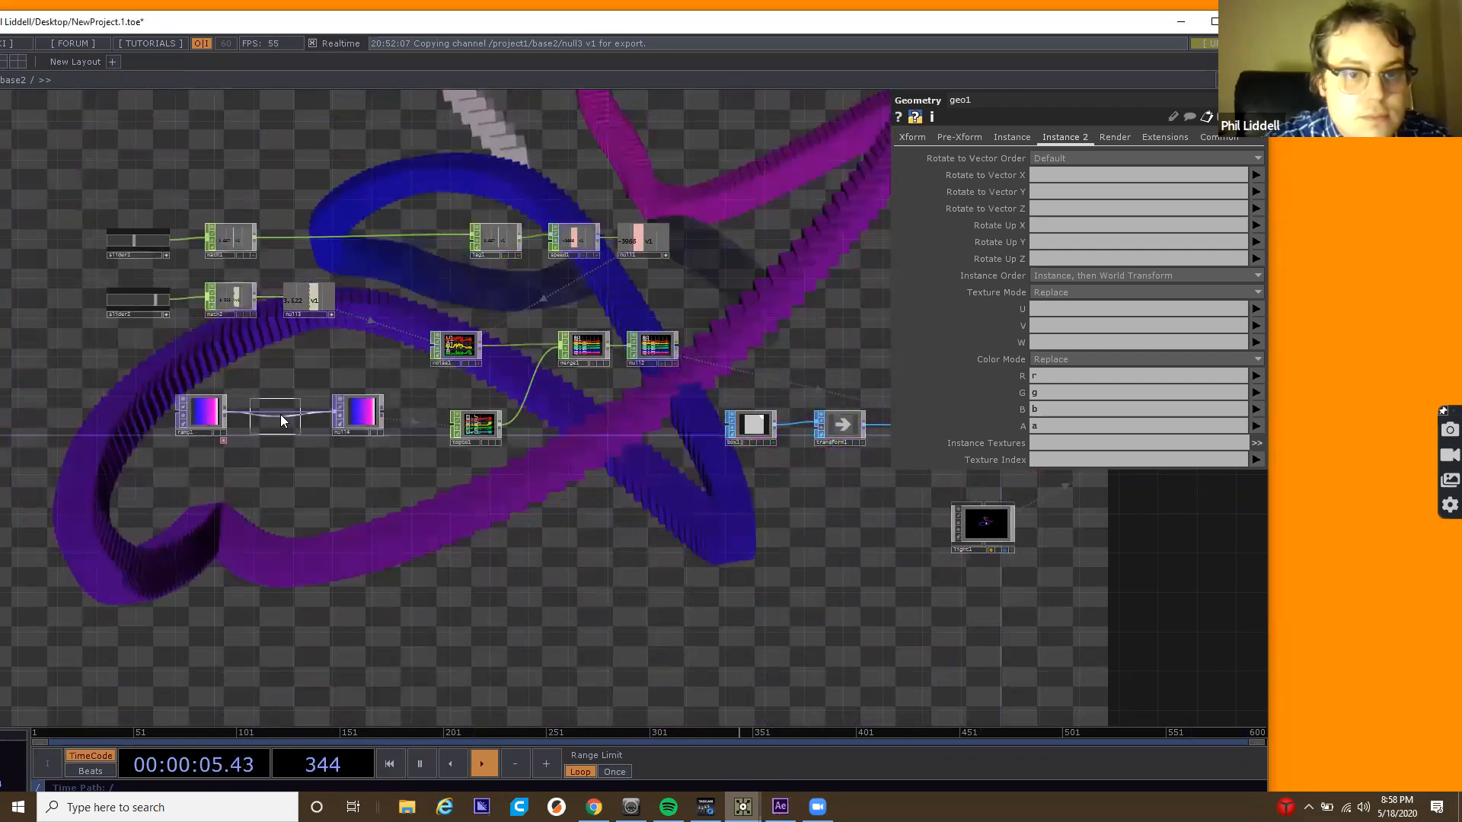
pyautogui.click(280, 414)
pyautogui.click(1059, 157)
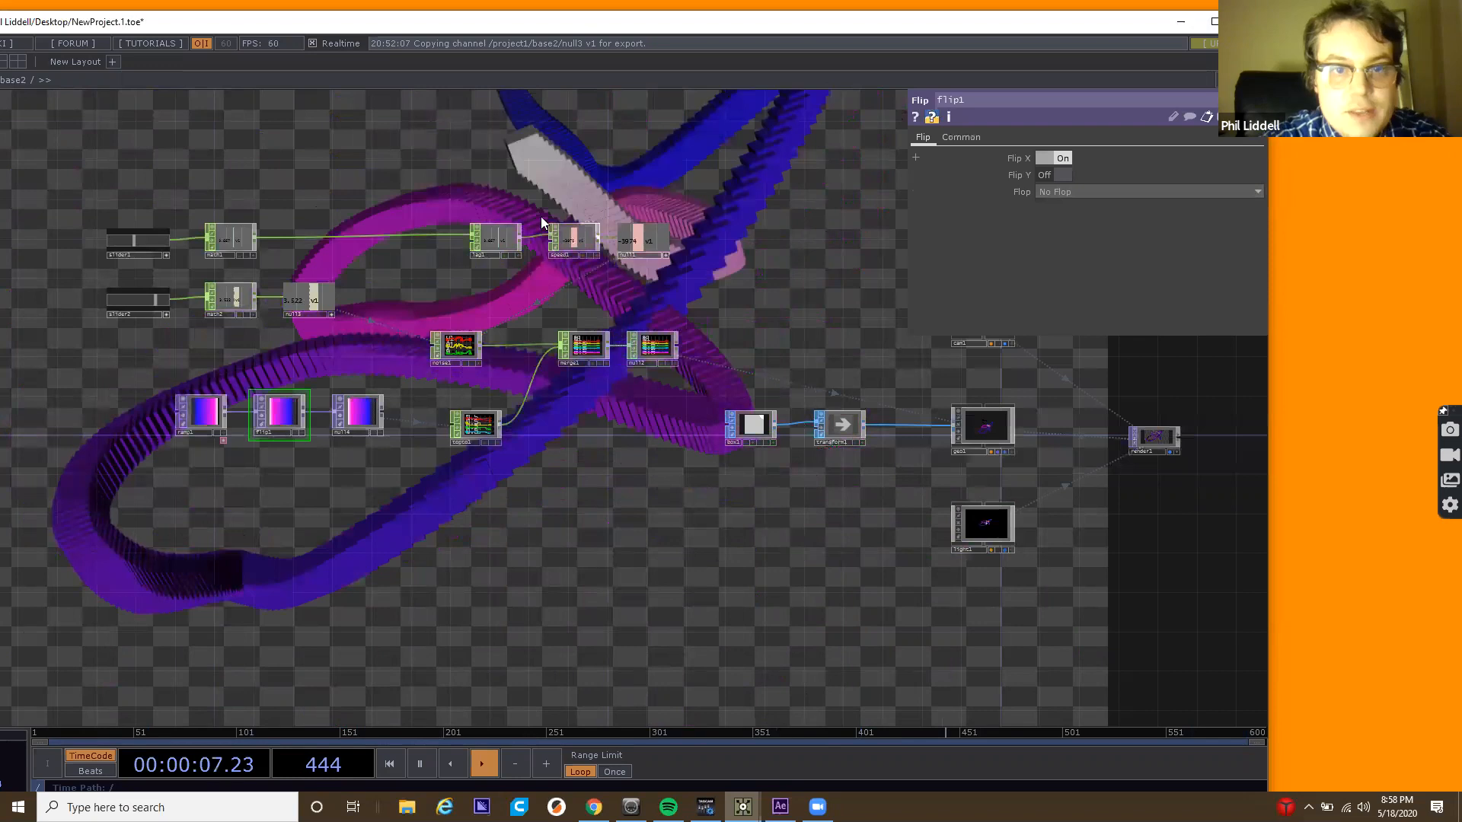
# Add a Pattern CHOP to the network just below topto1.
pyautogui.moveTo(434, 230); pyautogui.dragTo(382, 310)
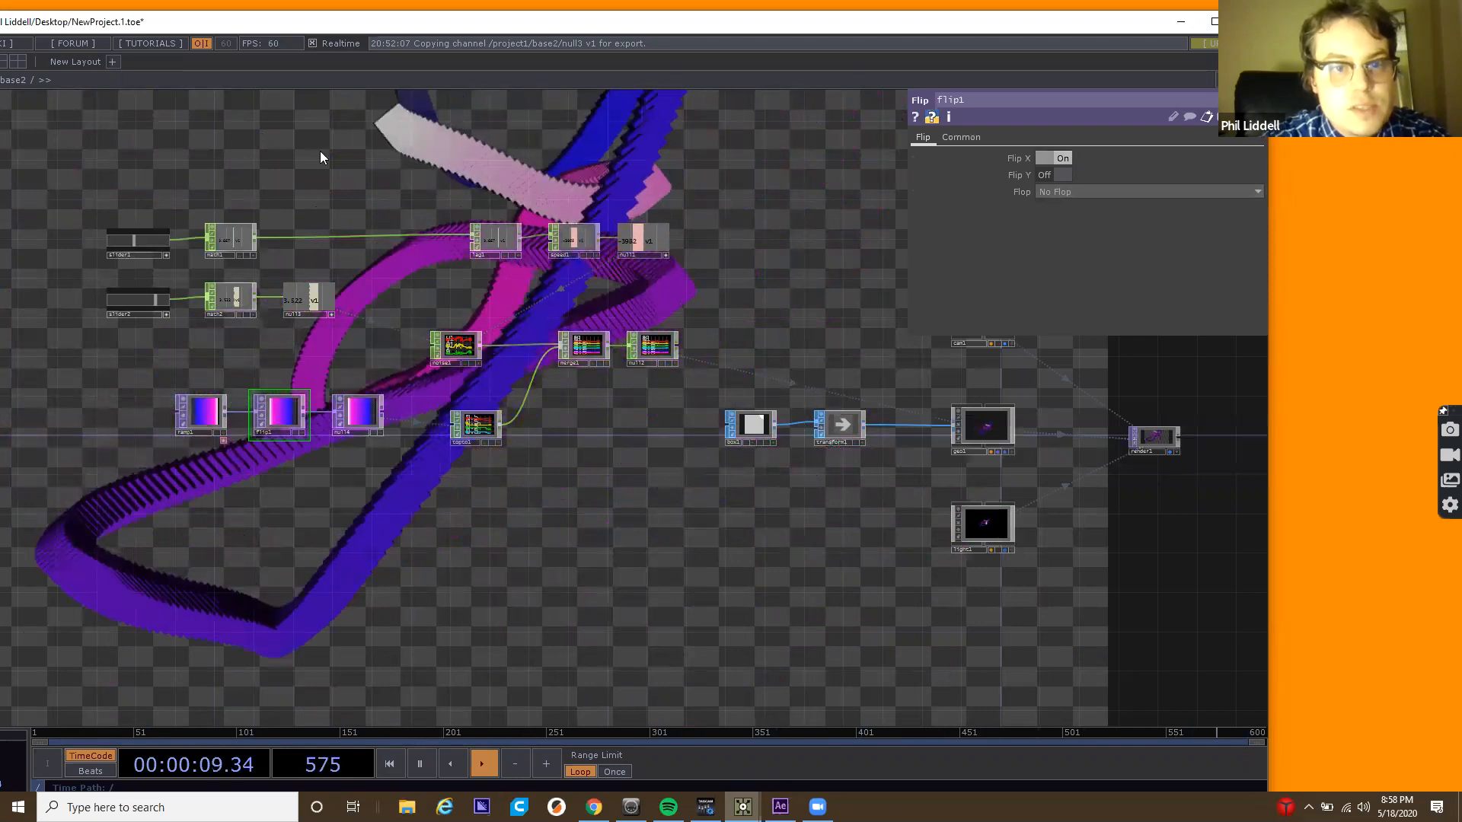
pyautogui.moveTo(347, 153); pyautogui.dragTo(316, 202)
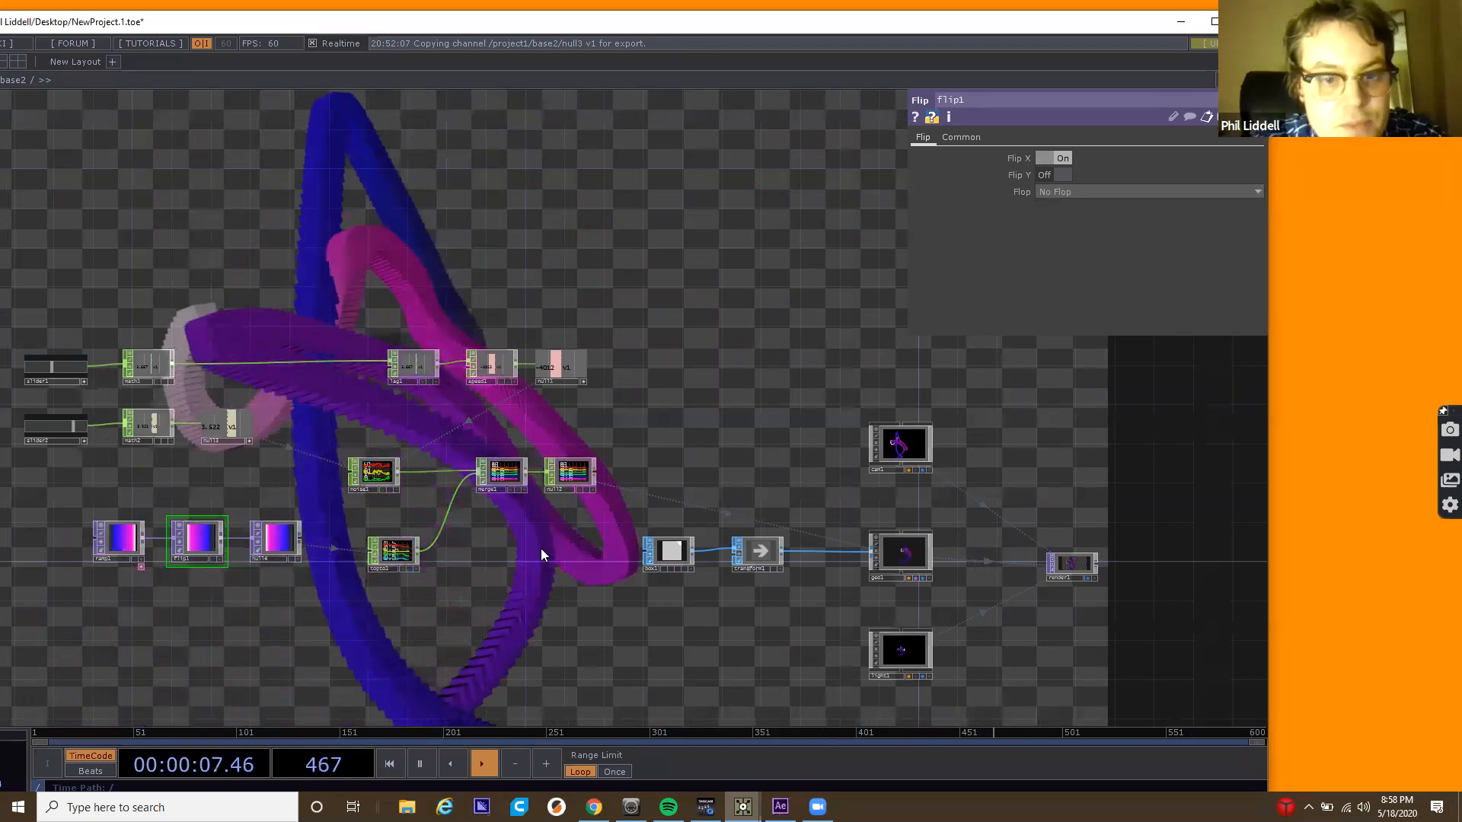
pyautogui.moveTo(514, 505); pyautogui.dragTo(455, 548)
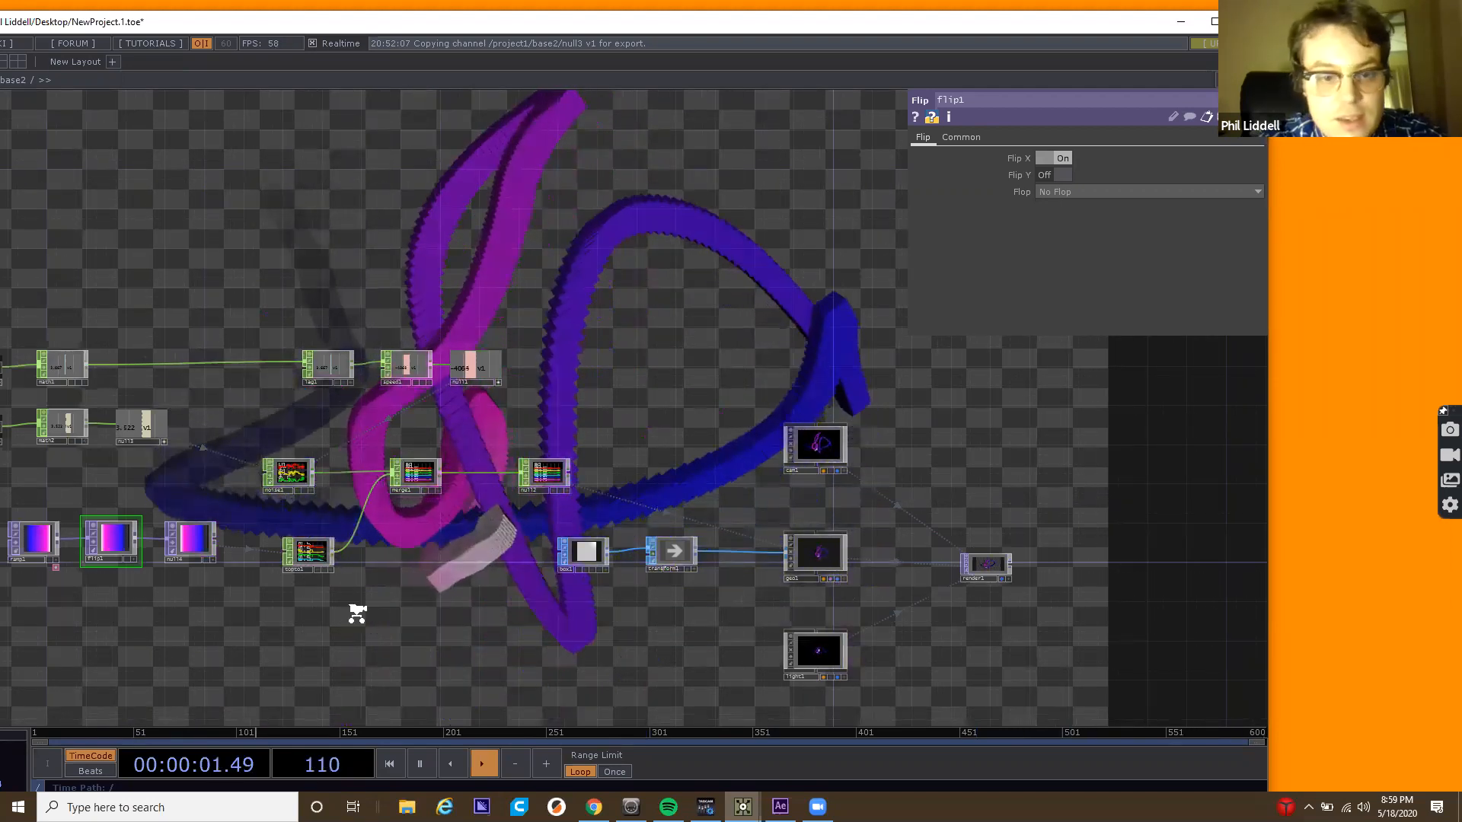
pyautogui.scroll(4, 264, 609)
pyautogui.press('Tab')
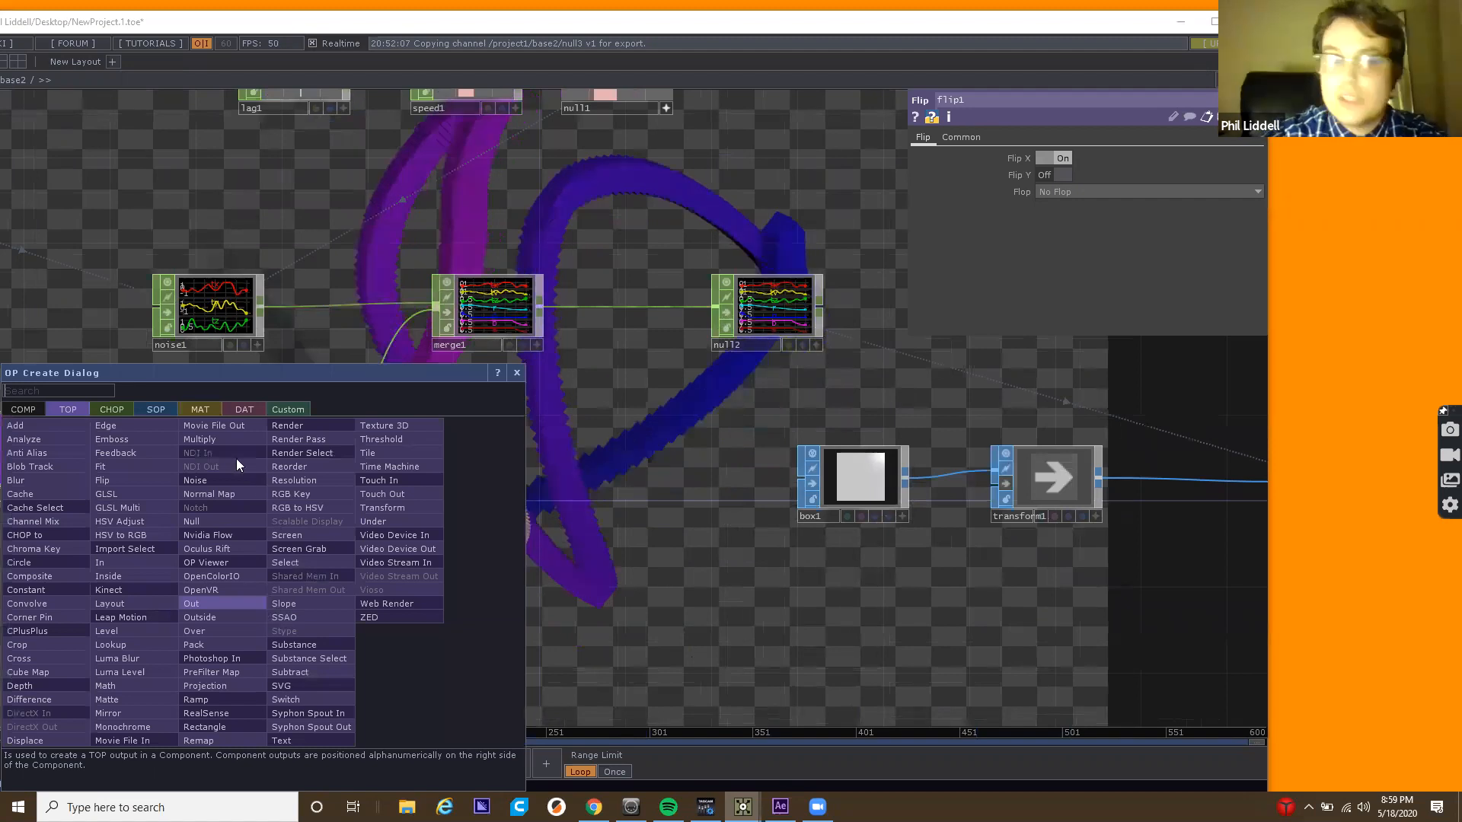
pyautogui.click(120, 411)
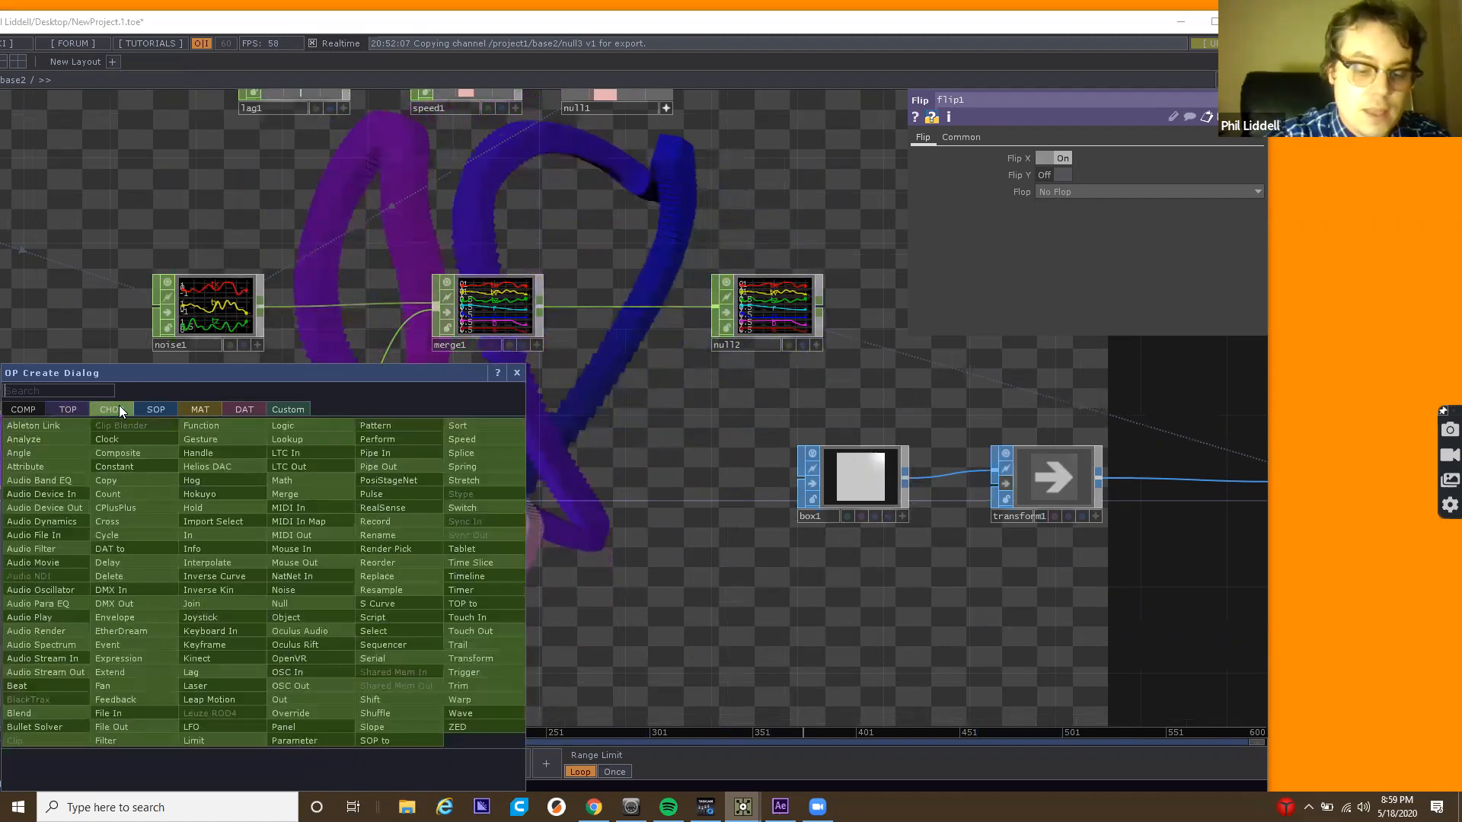
pyautogui.write('patt')
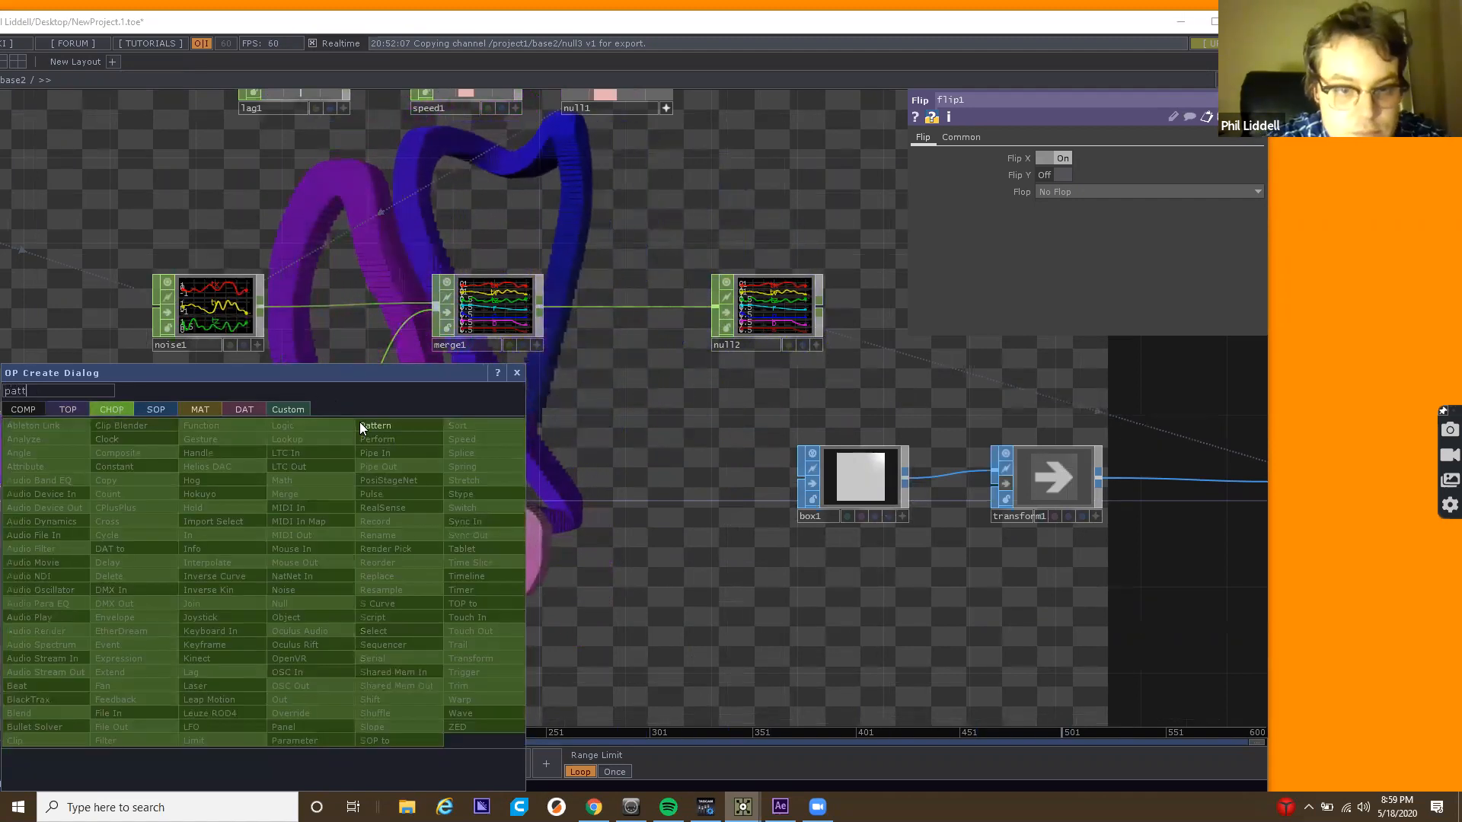
pyautogui.click(371, 425)
pyautogui.click(243, 613)
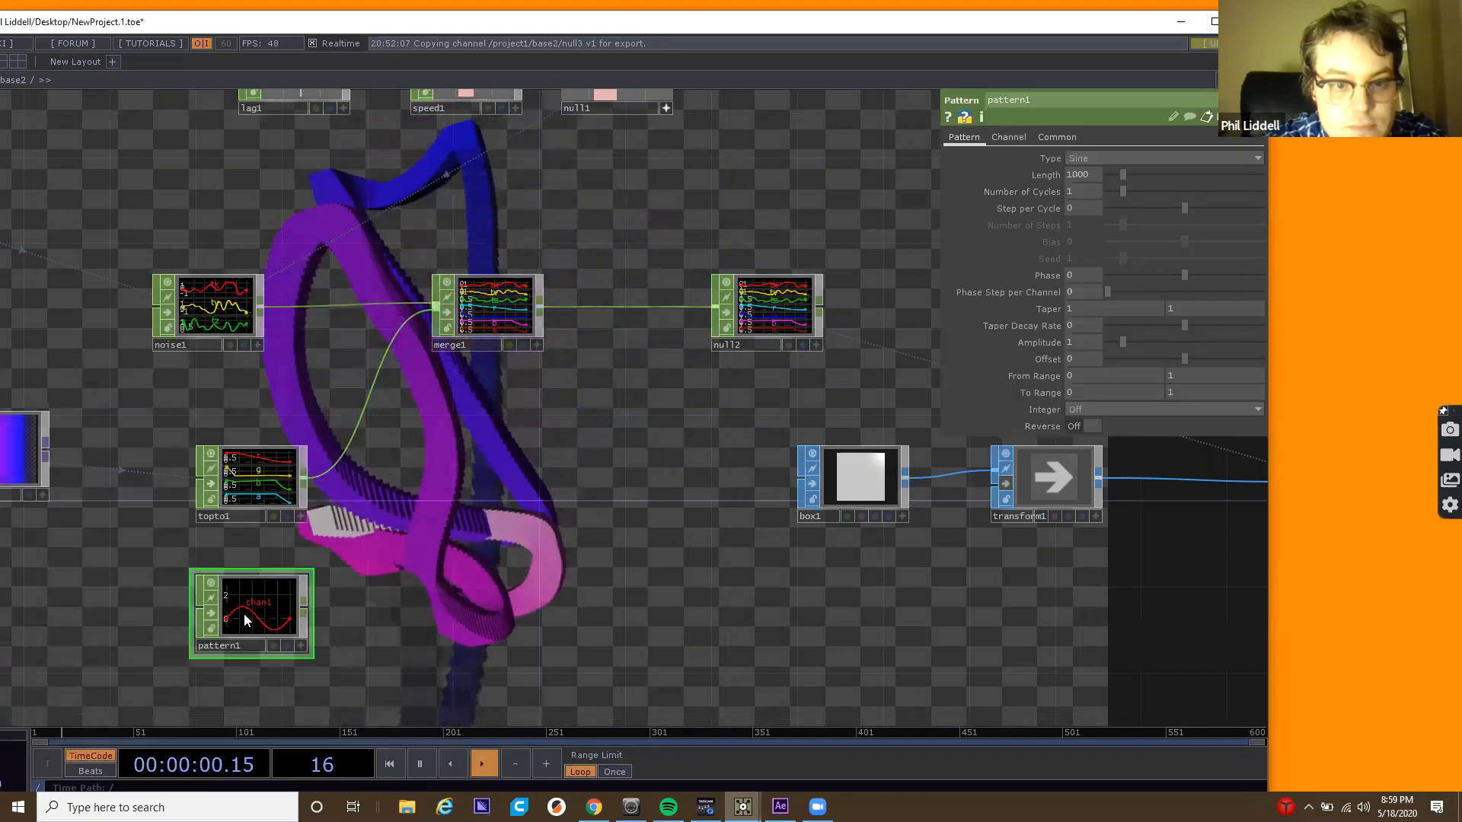
# Set pattern1's number of cycles to 0.5.
pyautogui.scroll(3, 228, 613)
pyautogui.scroll(4, 227, 610)
pyautogui.moveTo(228, 610); pyautogui.dragTo(191, 607)
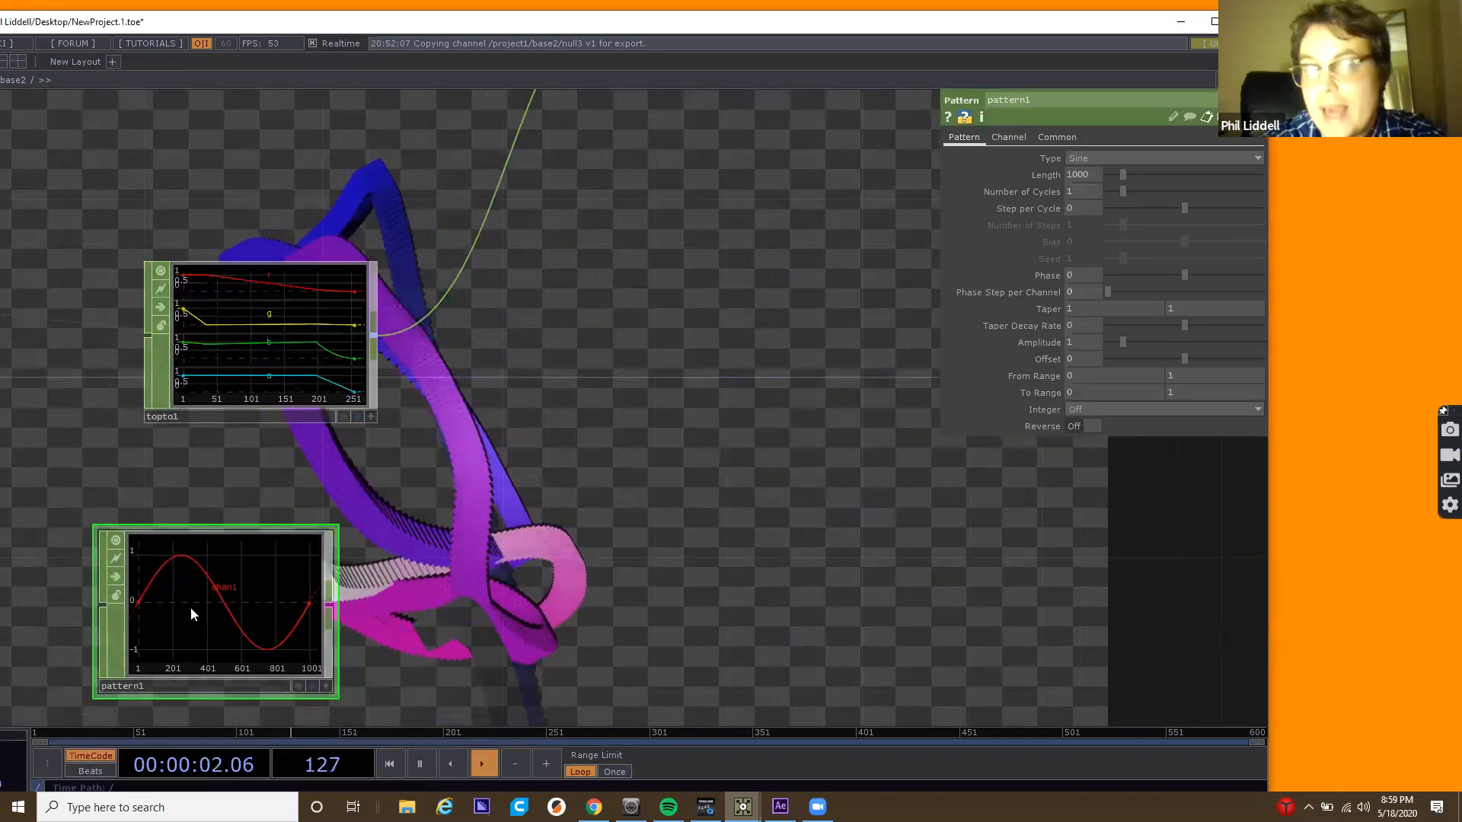
pyautogui.scroll(-3, 190, 608)
pyautogui.scroll(-1, 190, 608)
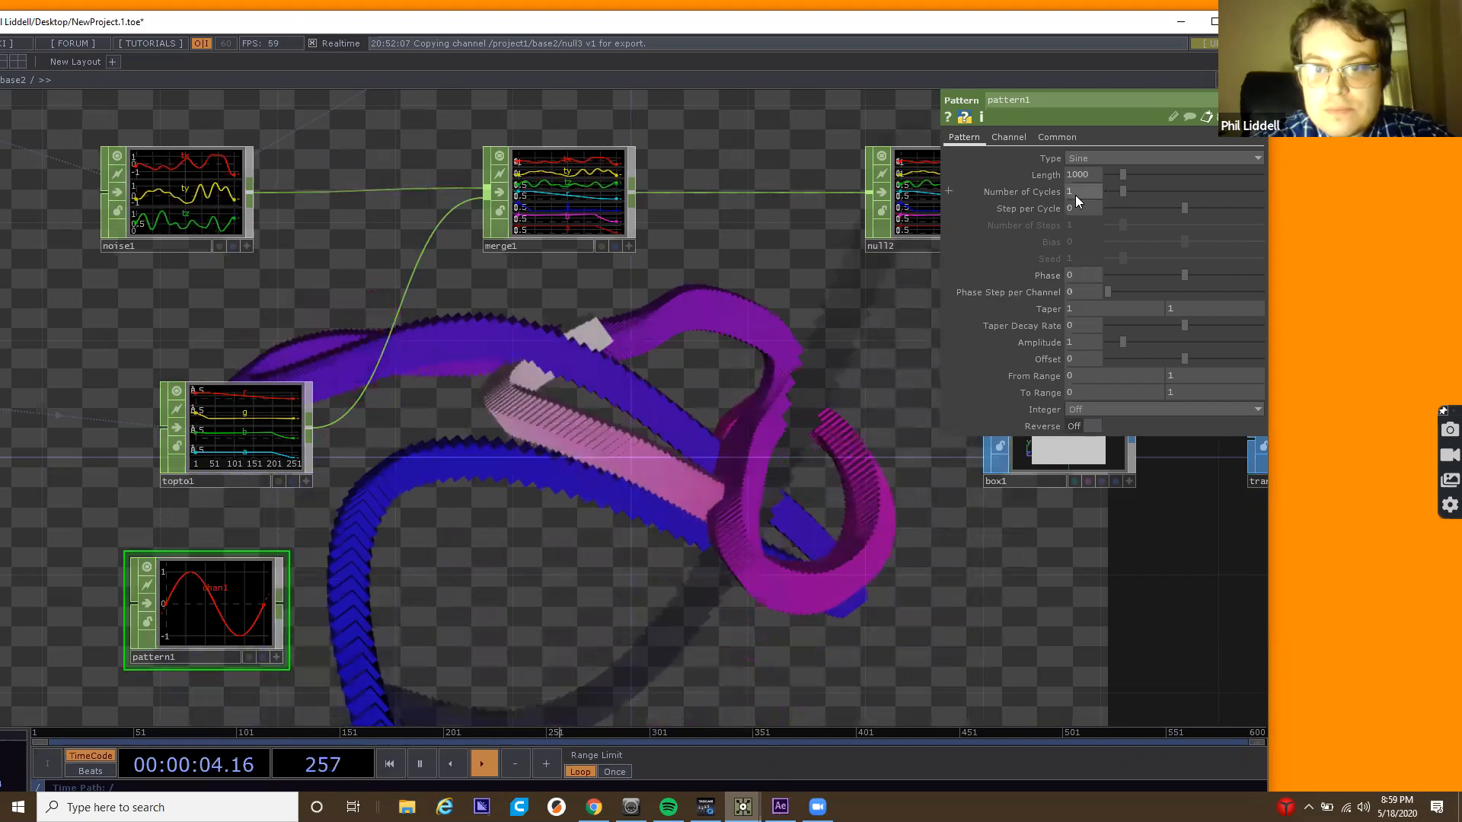
pyautogui.write('.5')
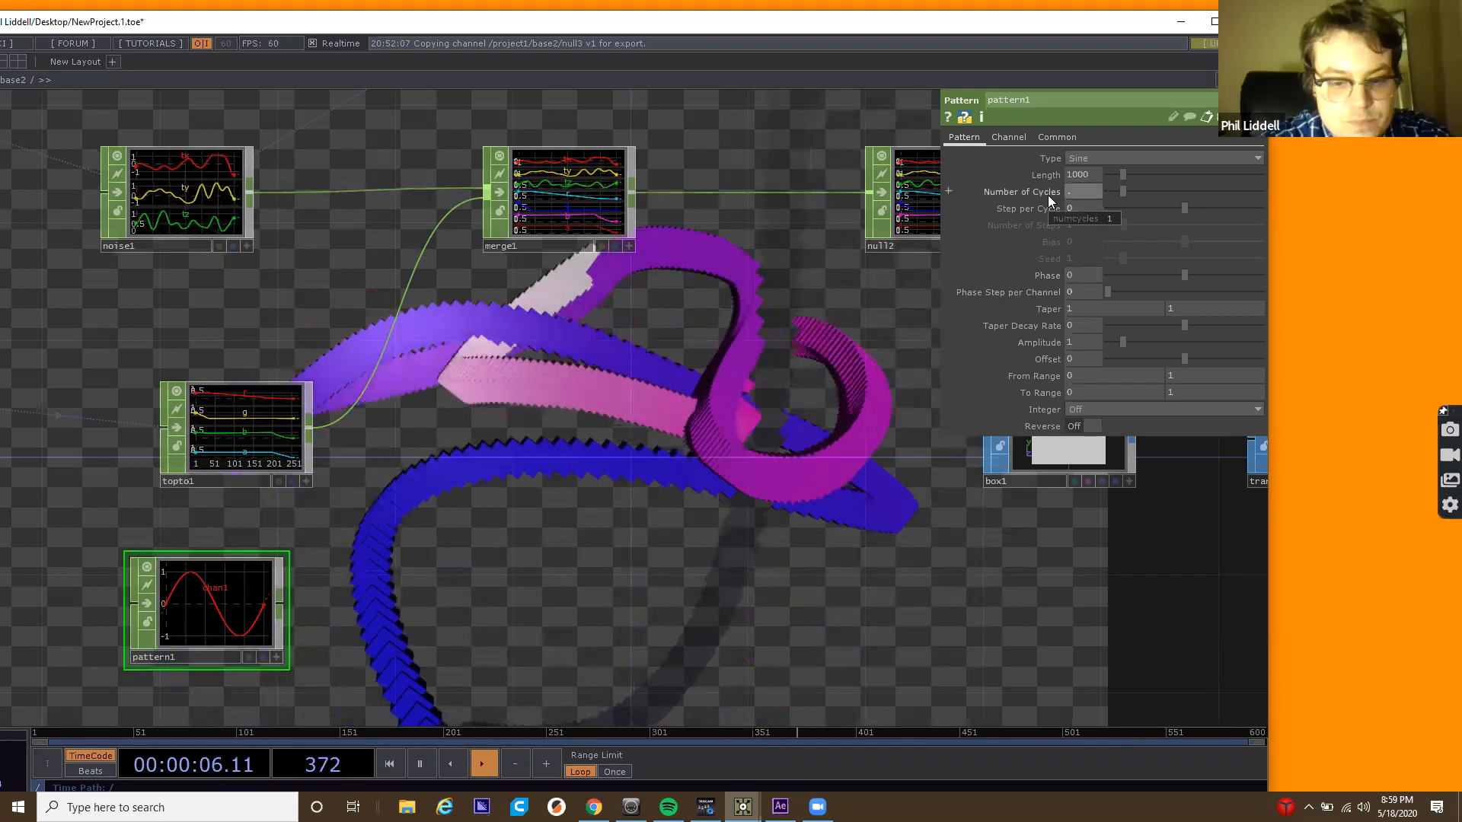
pyautogui.press('Return')
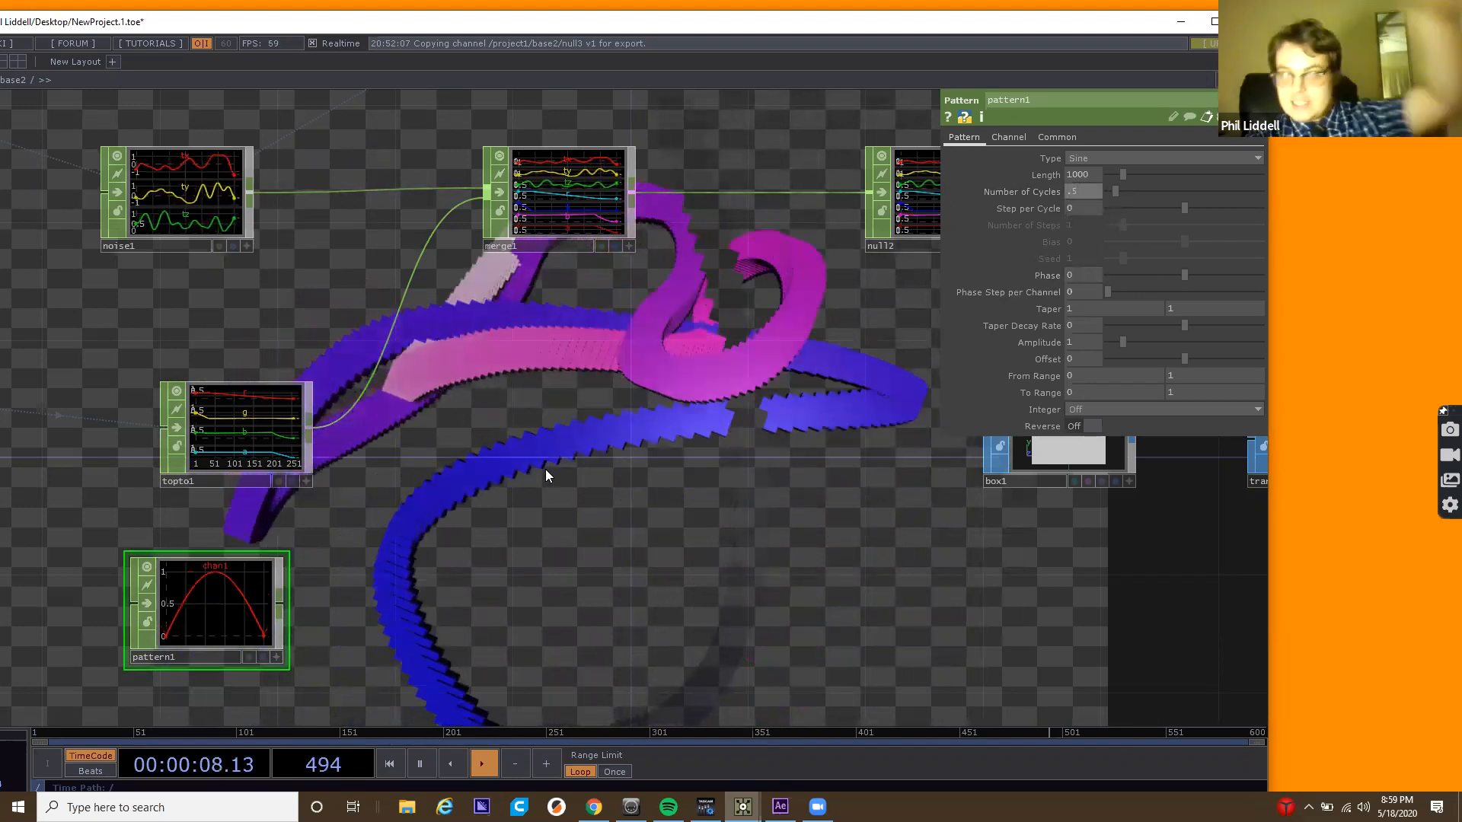
# Rename pattern1's channel to size and connect pattern1 into merge1 as an additional input.
pyautogui.scroll(-2, 545, 477)
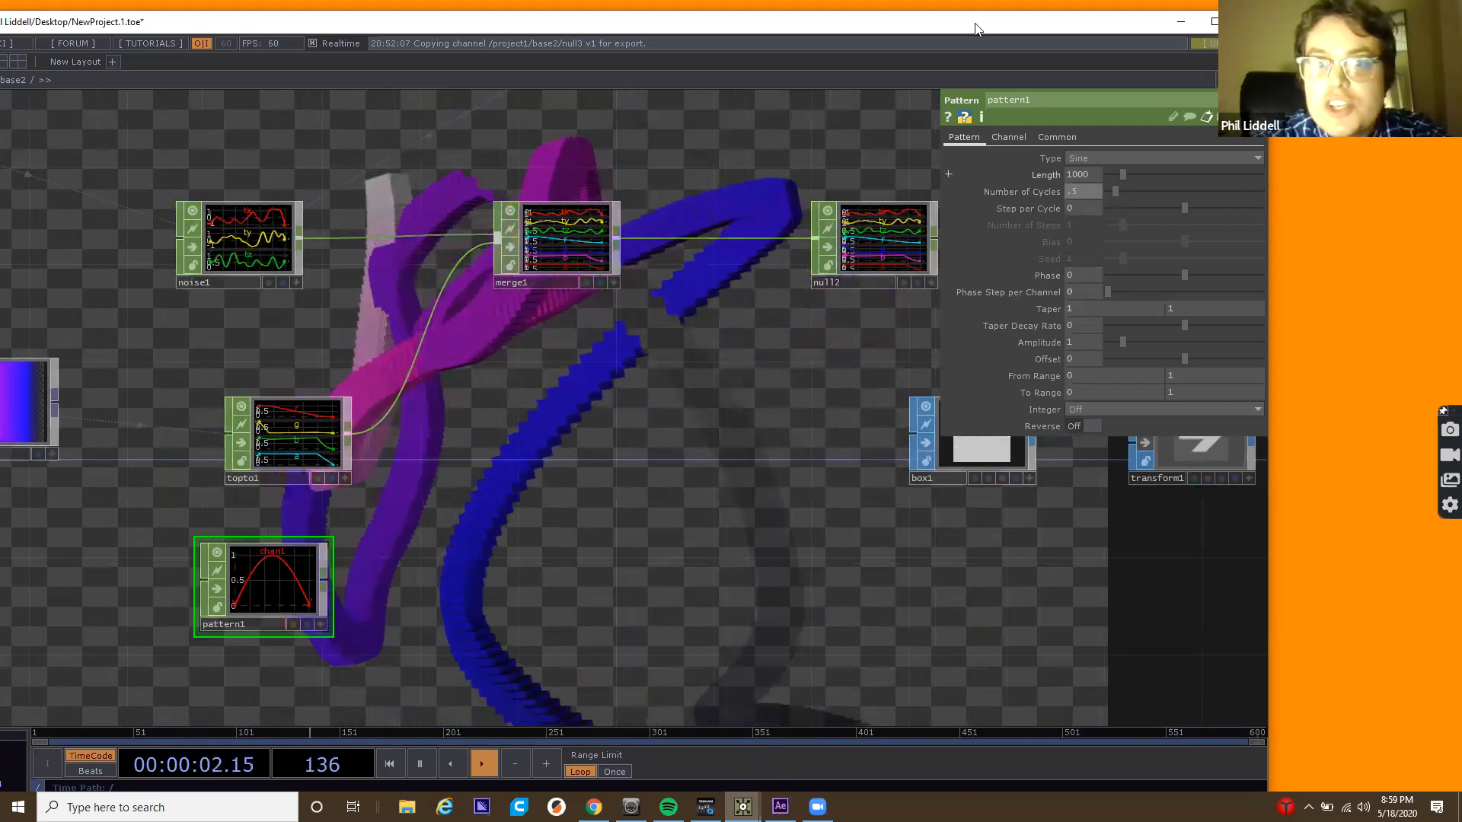
pyautogui.click(1010, 137)
pyautogui.click(1097, 152)
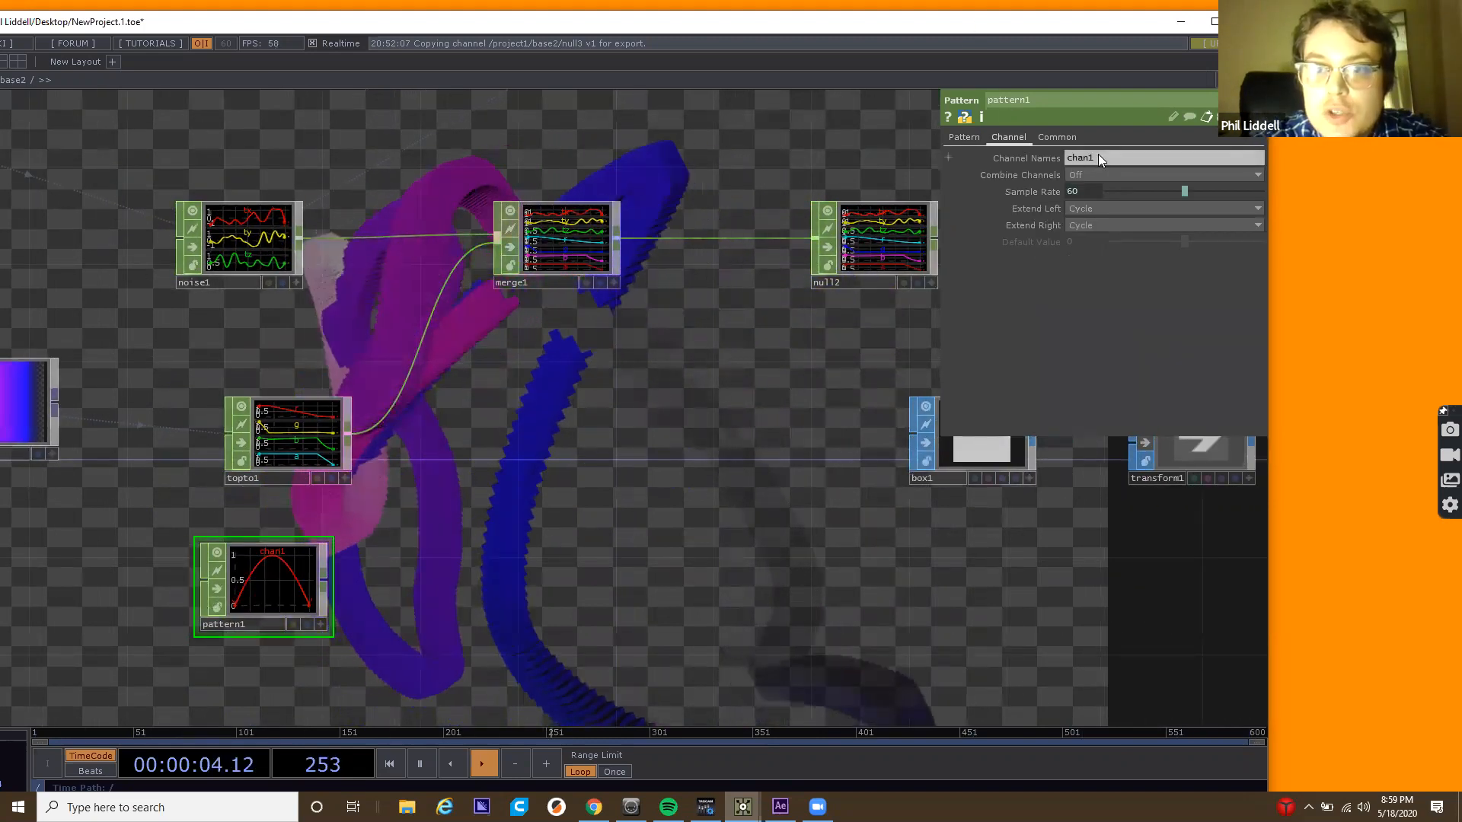
pyautogui.write('size')
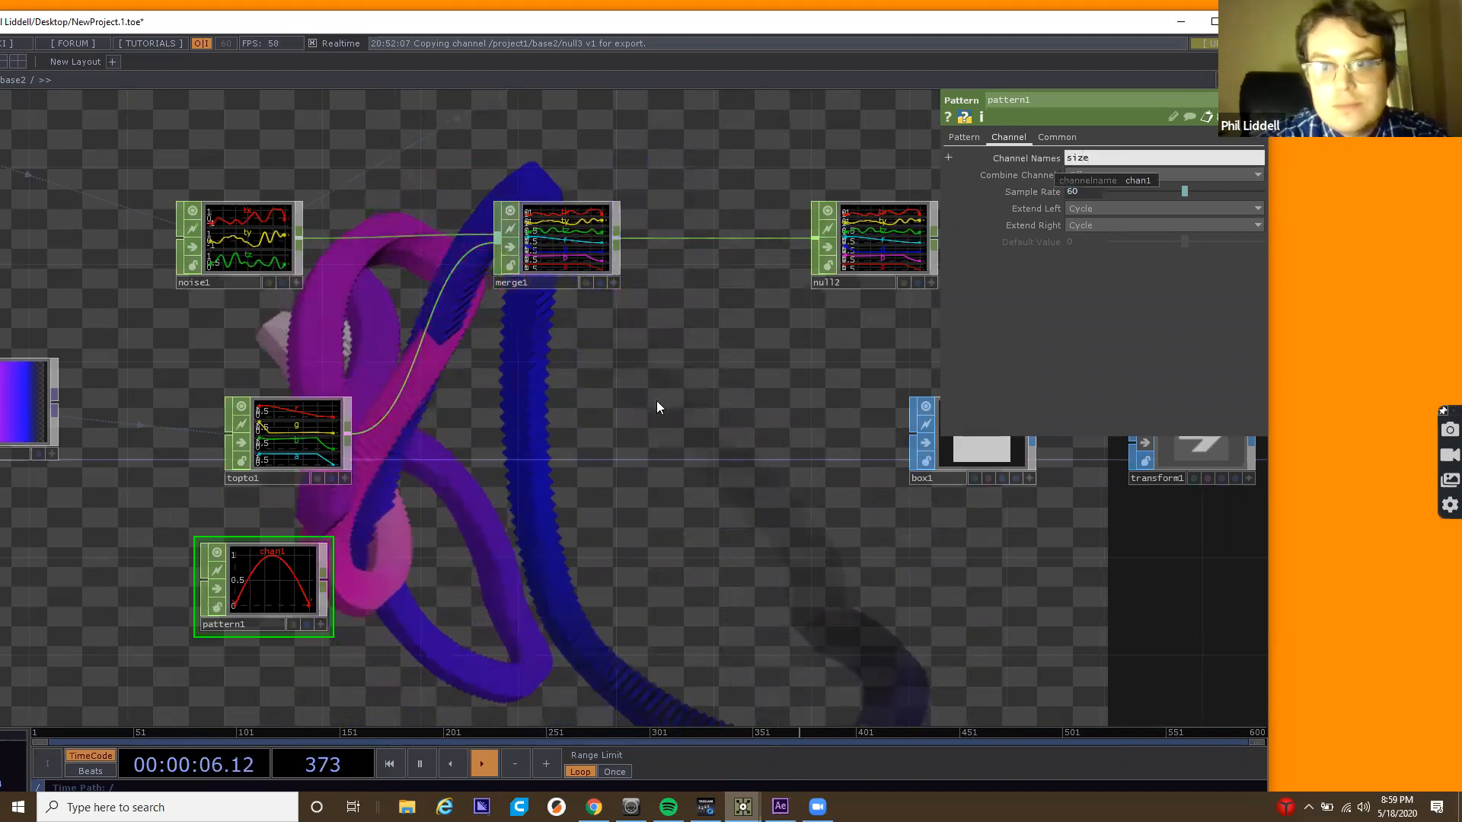
pyautogui.press('Return')
pyautogui.moveTo(323, 579); pyautogui.dragTo(536, 235)
# Select geo1 and assign the size channel to its instance Rotate Z parameter.
pyautogui.moveTo(648, 467); pyautogui.dragTo(303, 611)
pyautogui.scroll(-6, 519, 615)
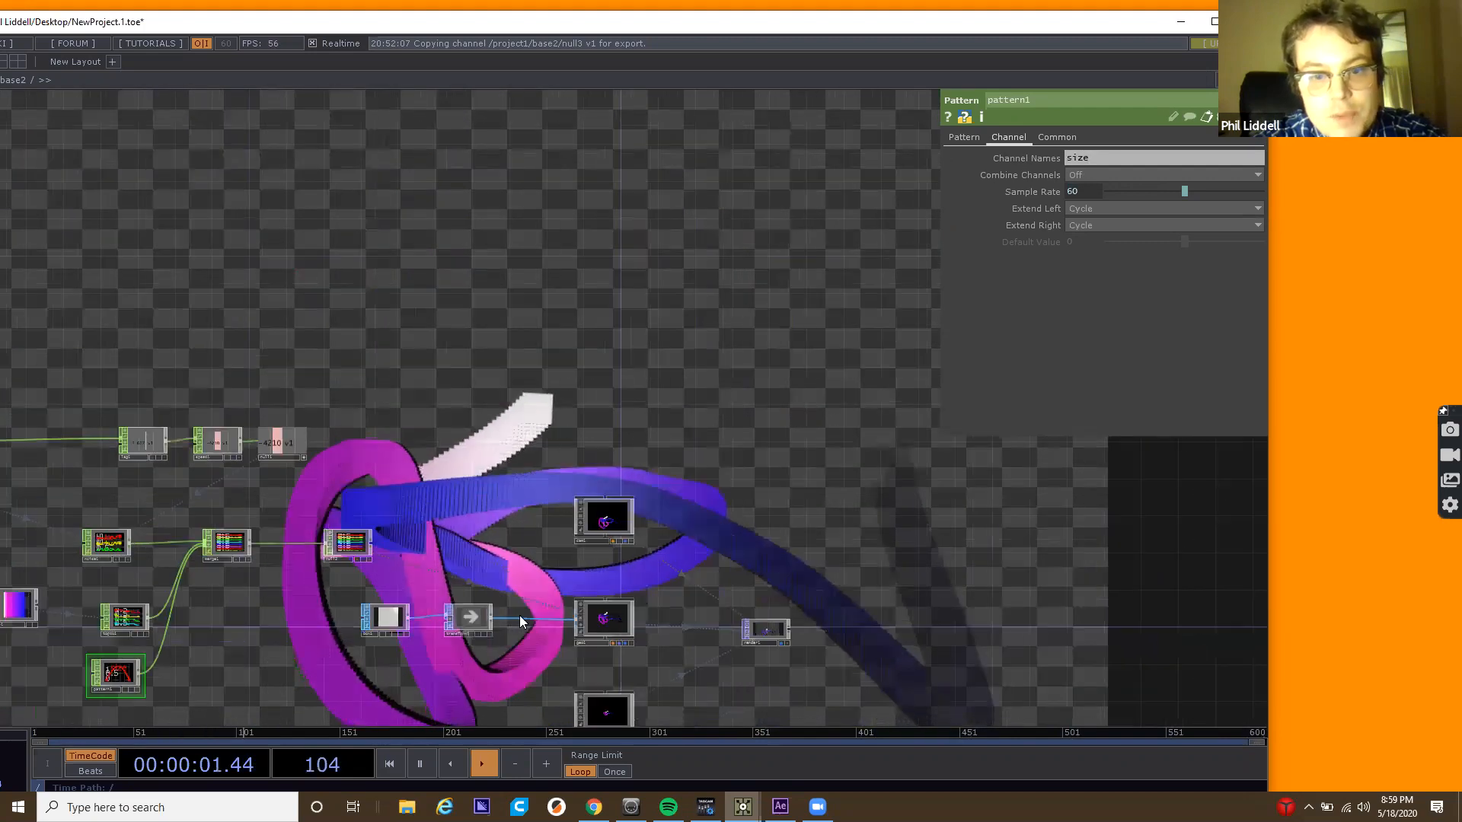
pyautogui.click(527, 615)
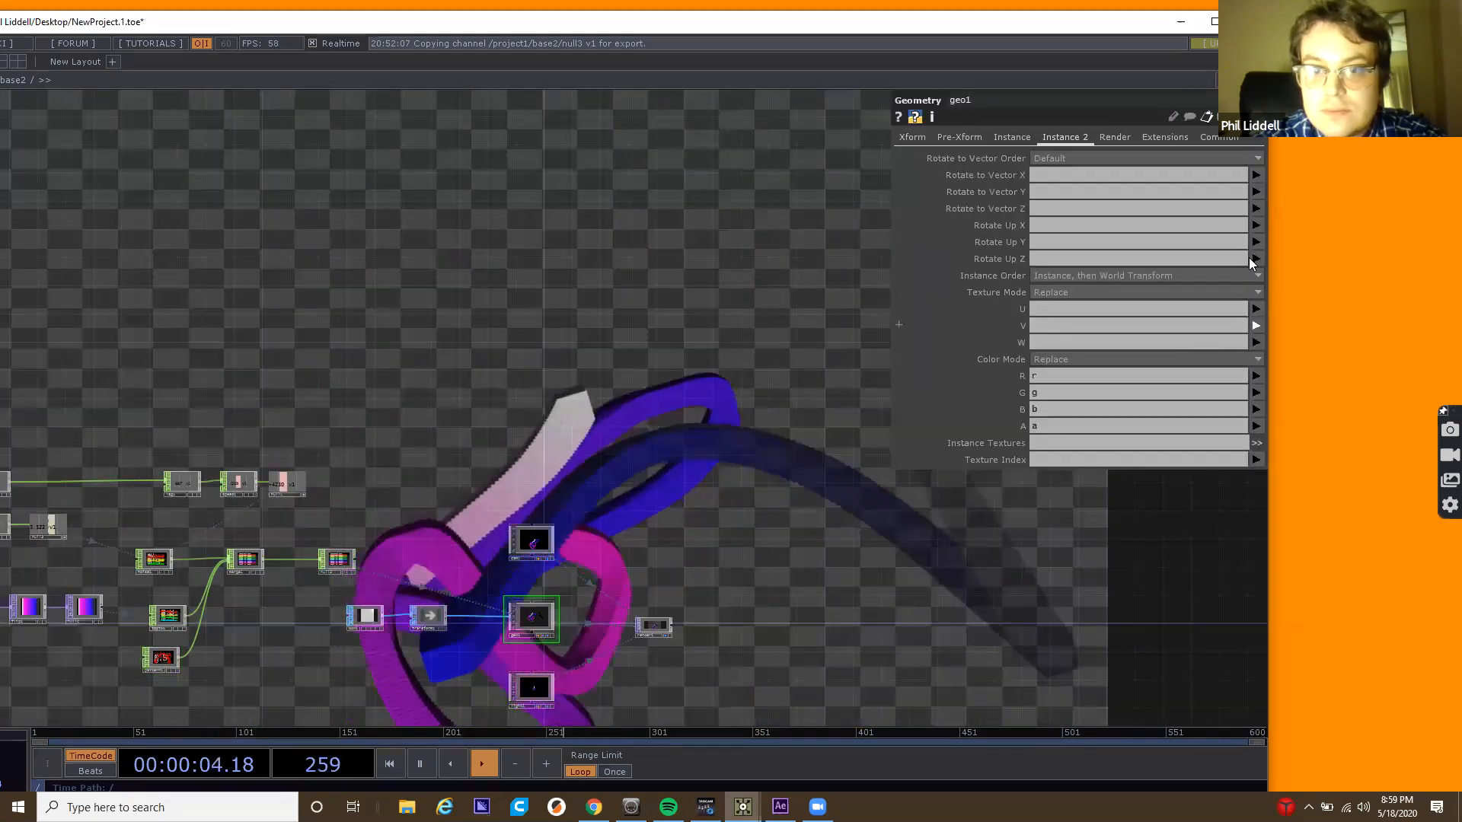
pyautogui.click(1006, 137)
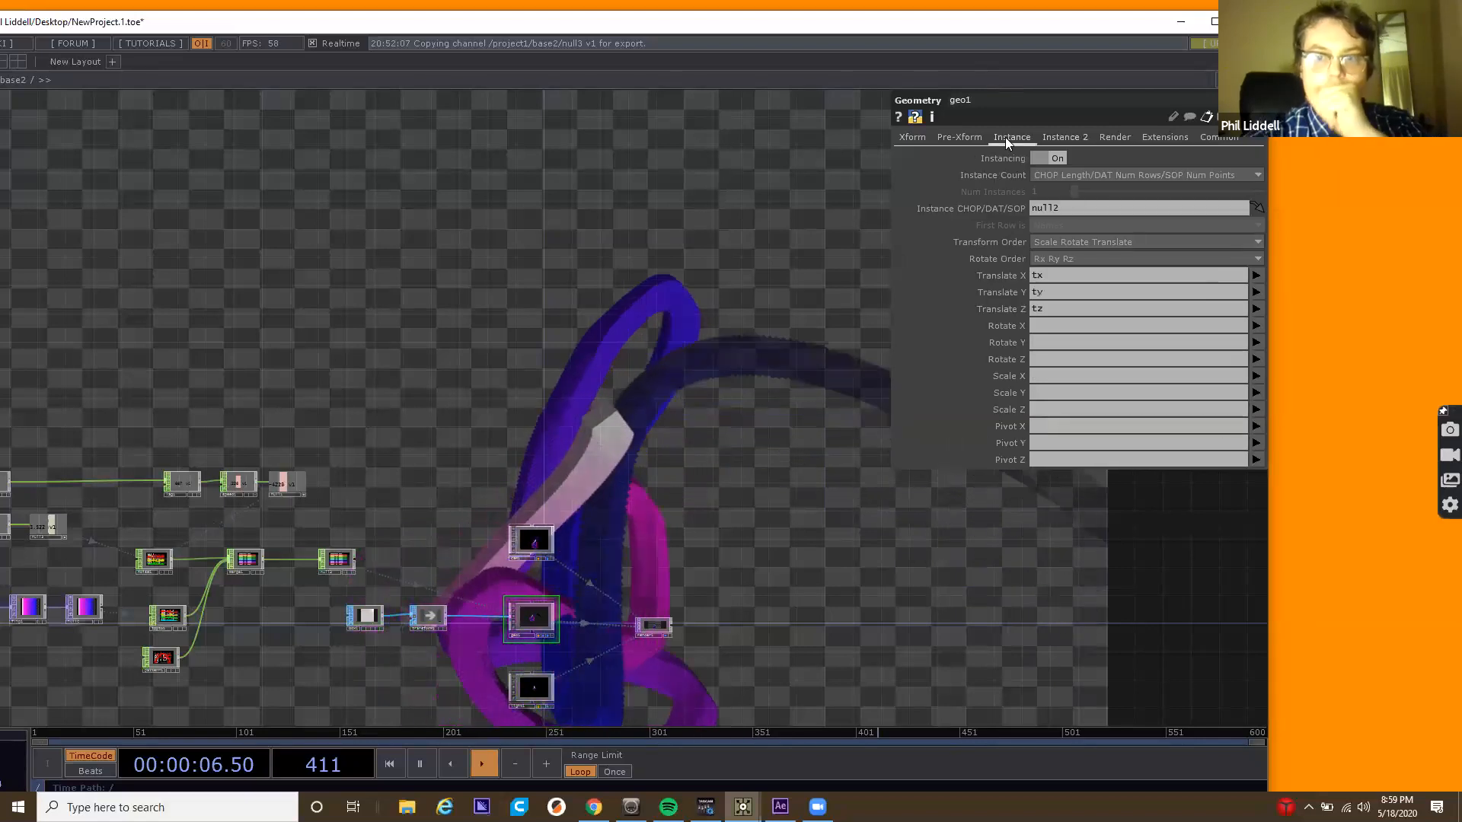
pyautogui.click(1256, 358)
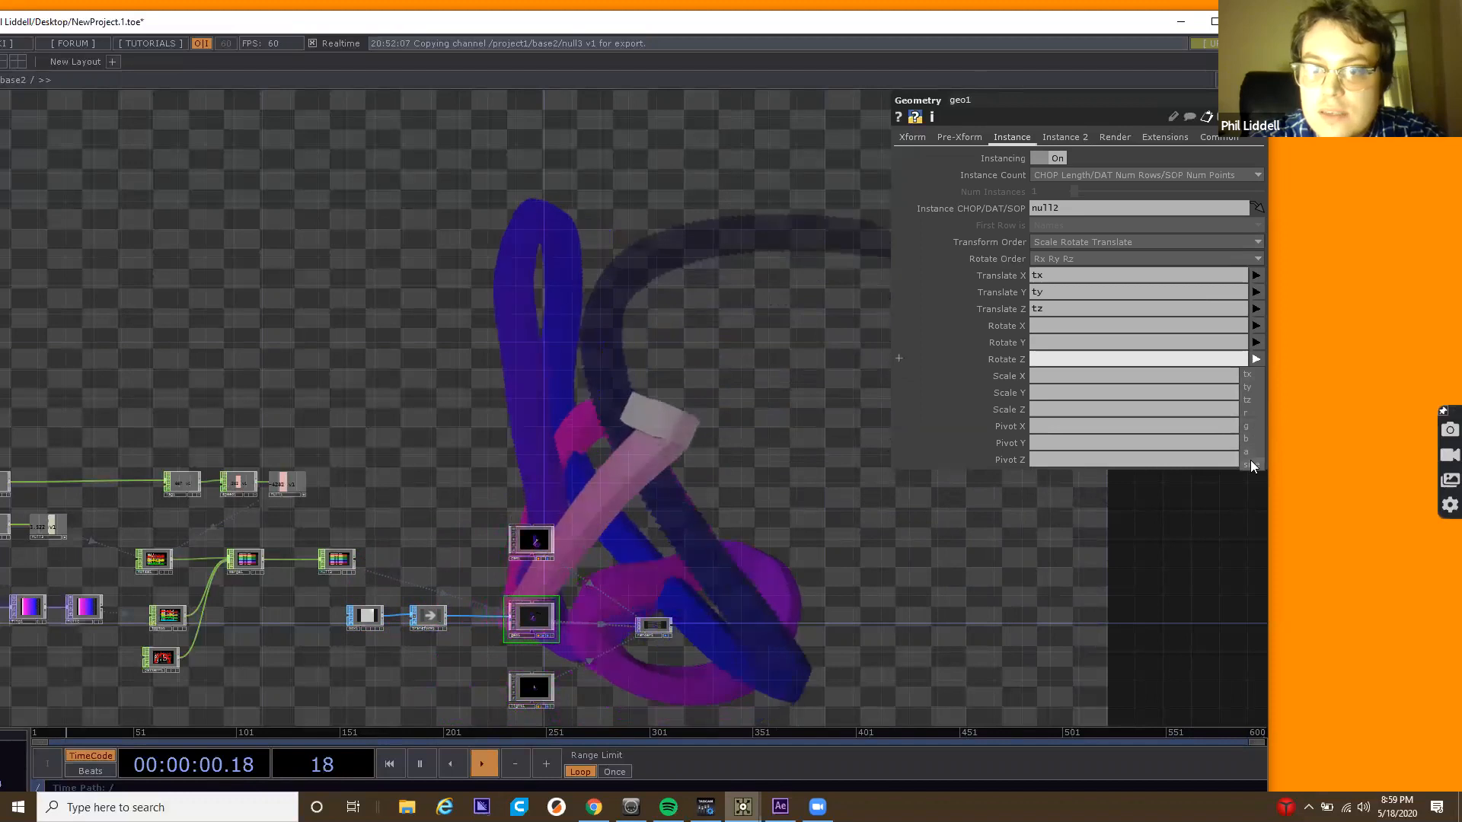
pyautogui.click(1250, 461)
# Assign the size channel to geo1's instance Scale X and Scale Y parameters.
pyautogui.click(1255, 377)
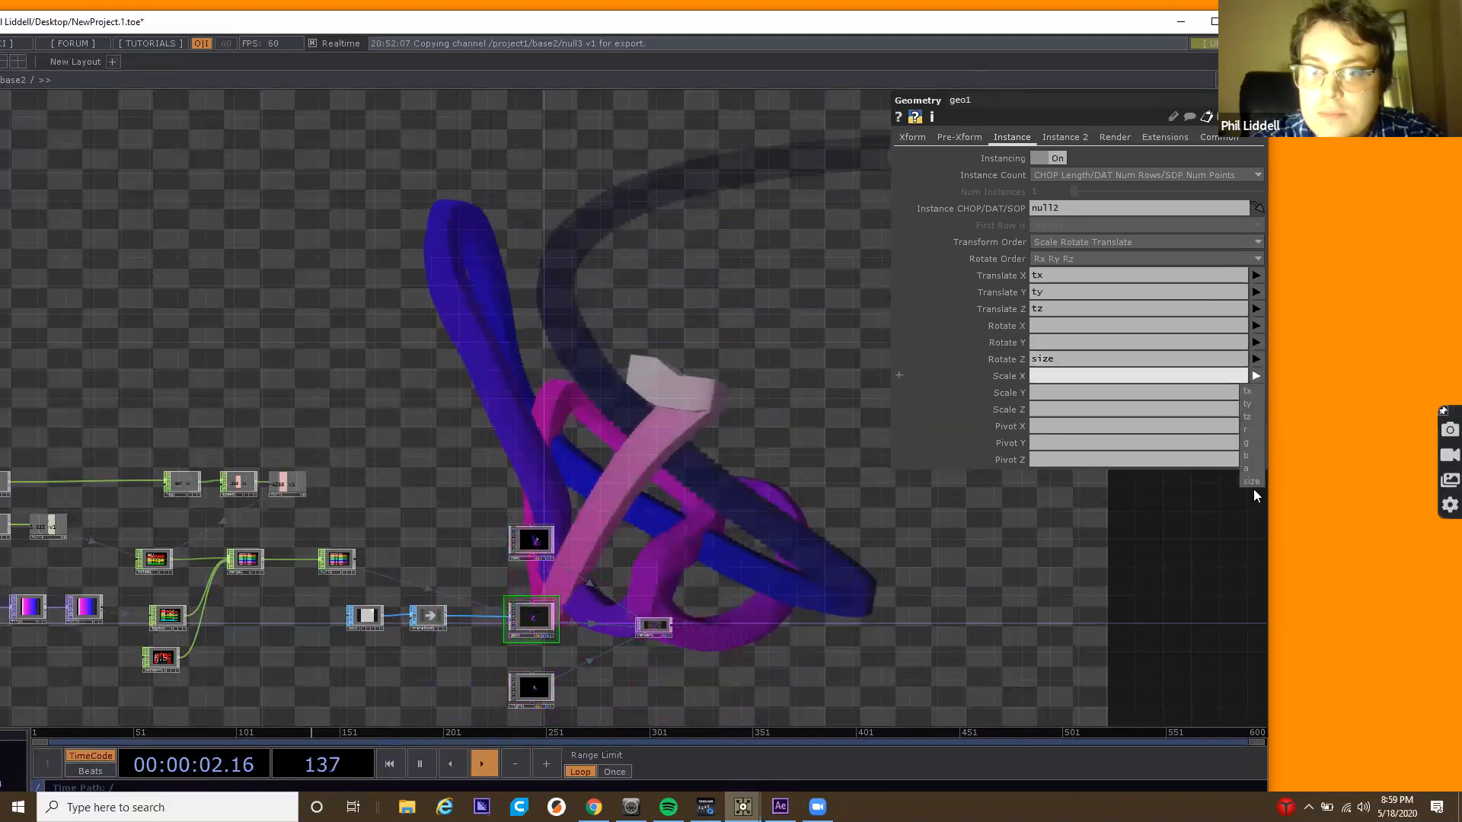
pyautogui.click(1253, 484)
pyautogui.click(1256, 375)
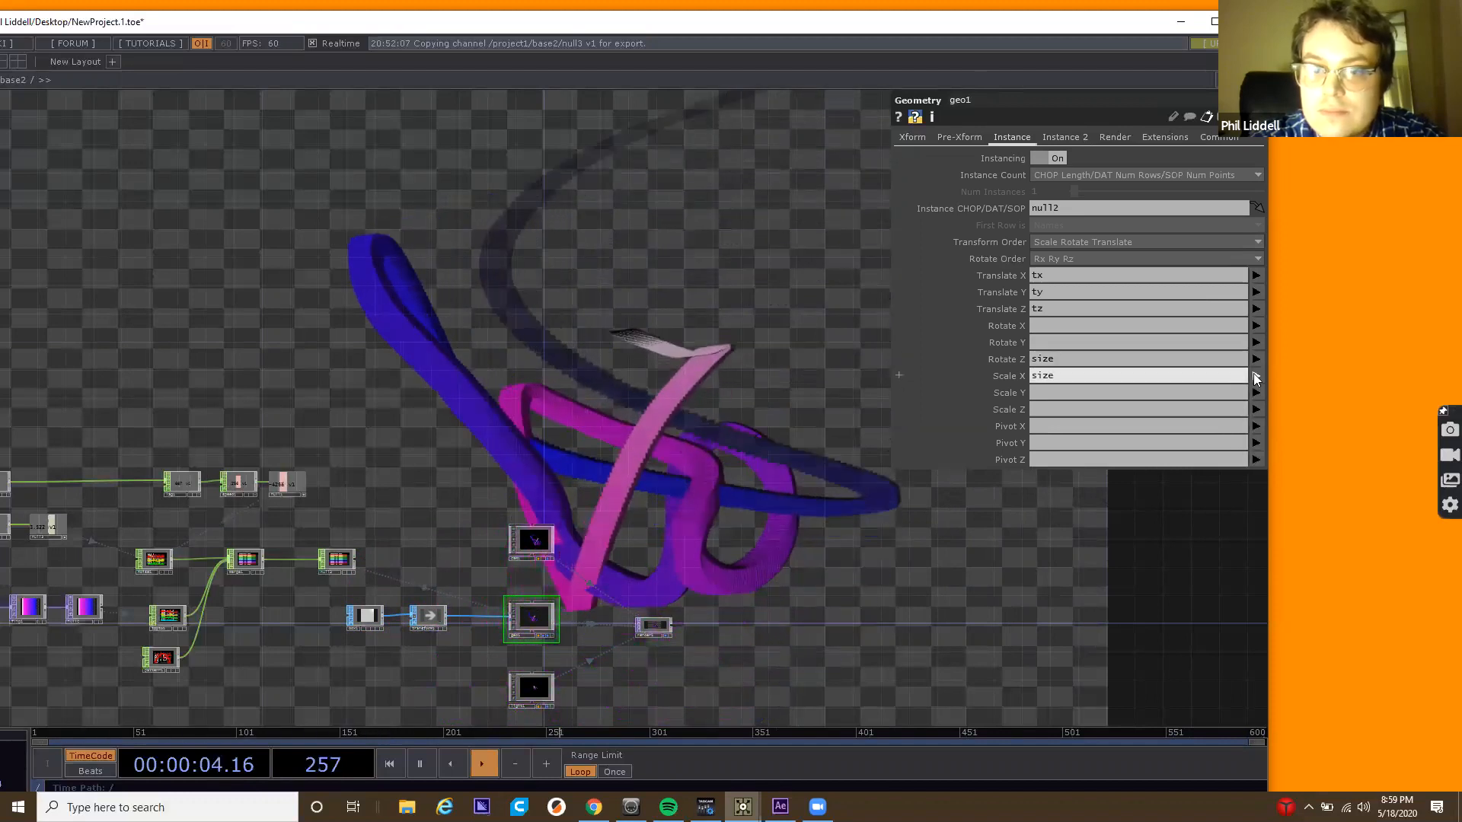
pyautogui.click(1178, 374)
pyautogui.click(1257, 395)
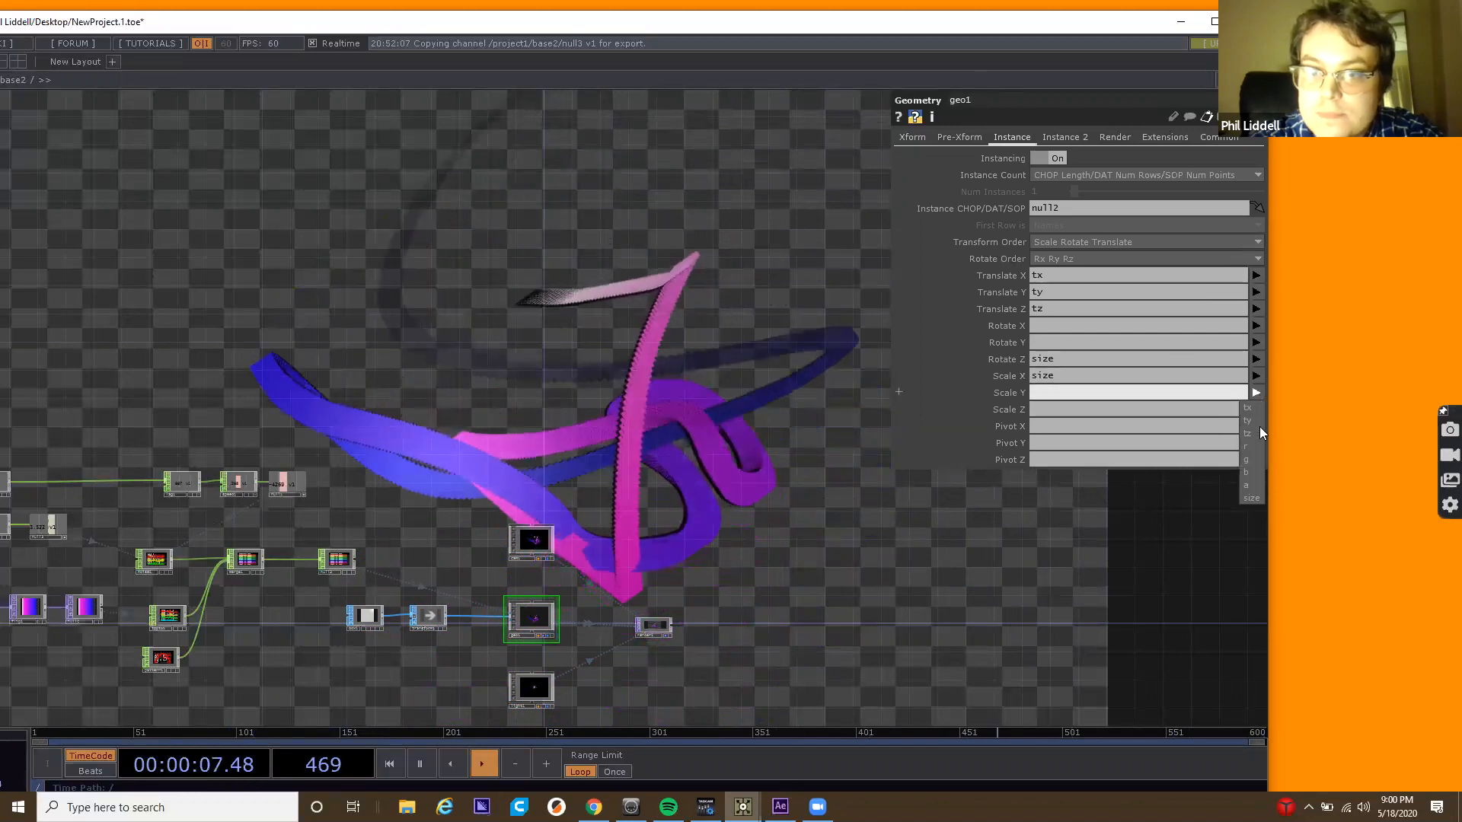
pyautogui.click(1257, 498)
# Select pattern1, try raising its phase and offset, and undo each change.
pyautogui.moveTo(690, 522); pyautogui.dragTo(855, 588)
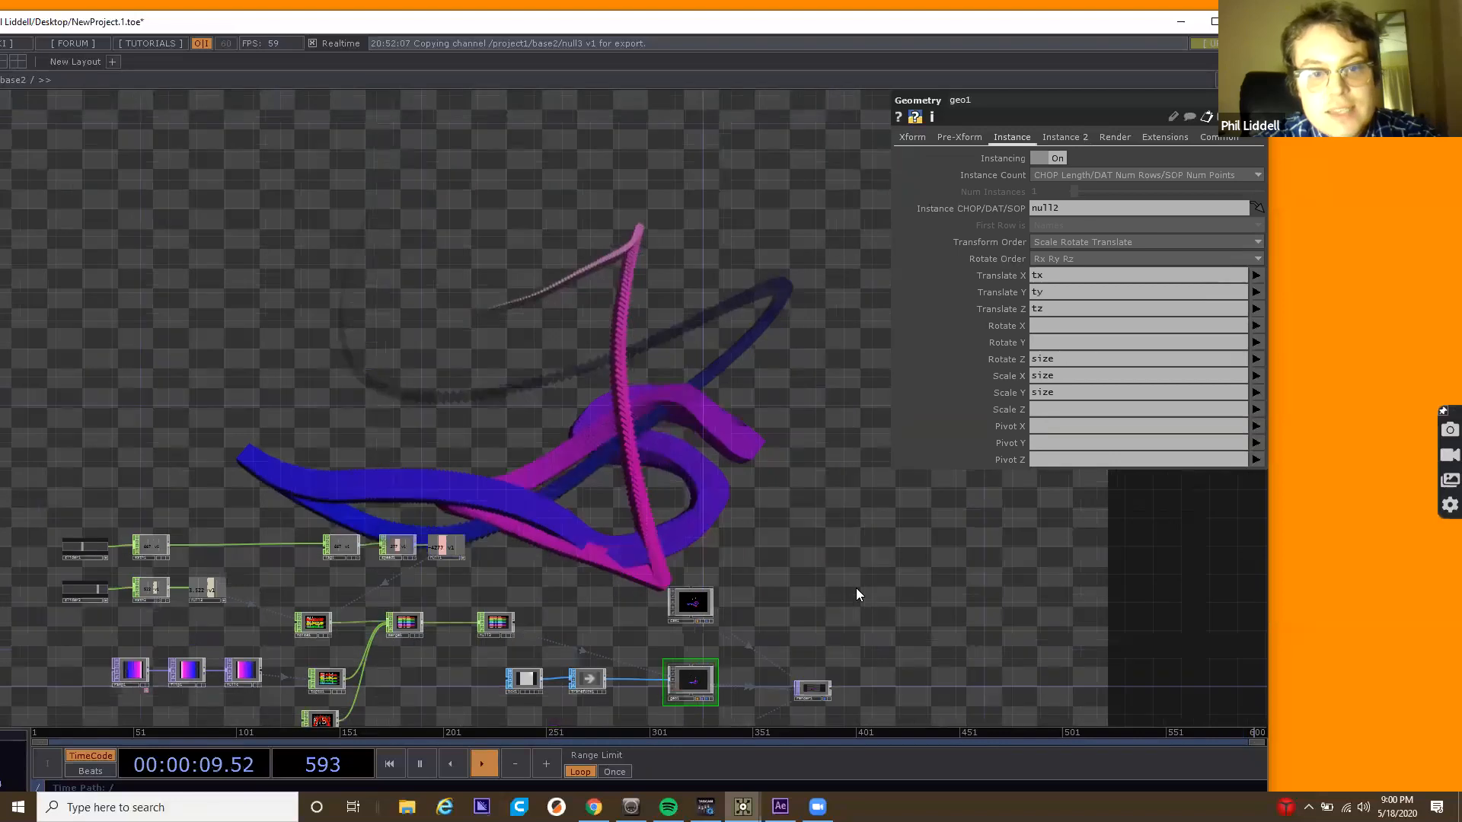
pyautogui.moveTo(721, 519); pyautogui.dragTo(609, 271)
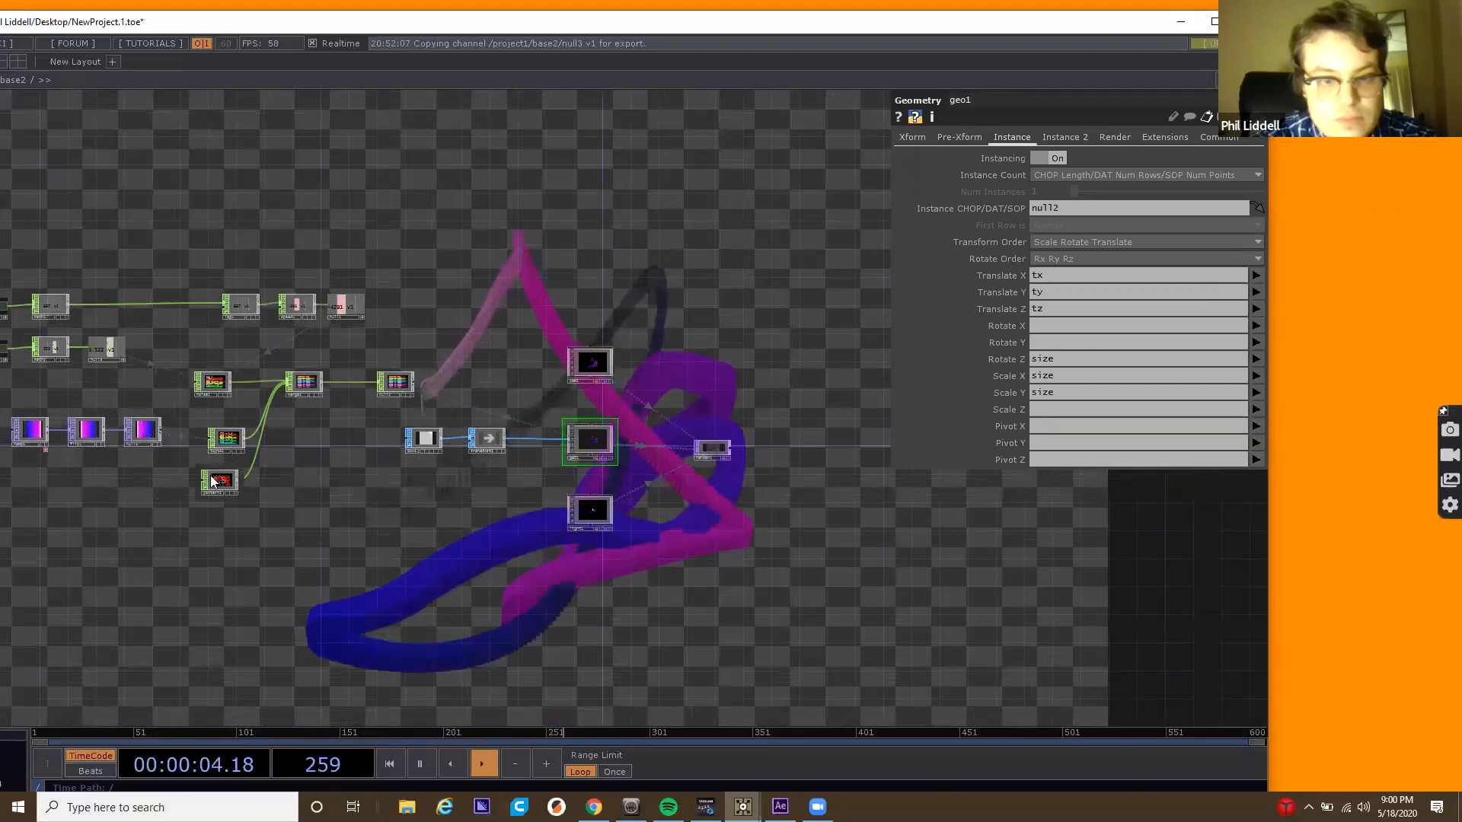
pyautogui.scroll(10, 204, 481)
pyautogui.click(255, 482)
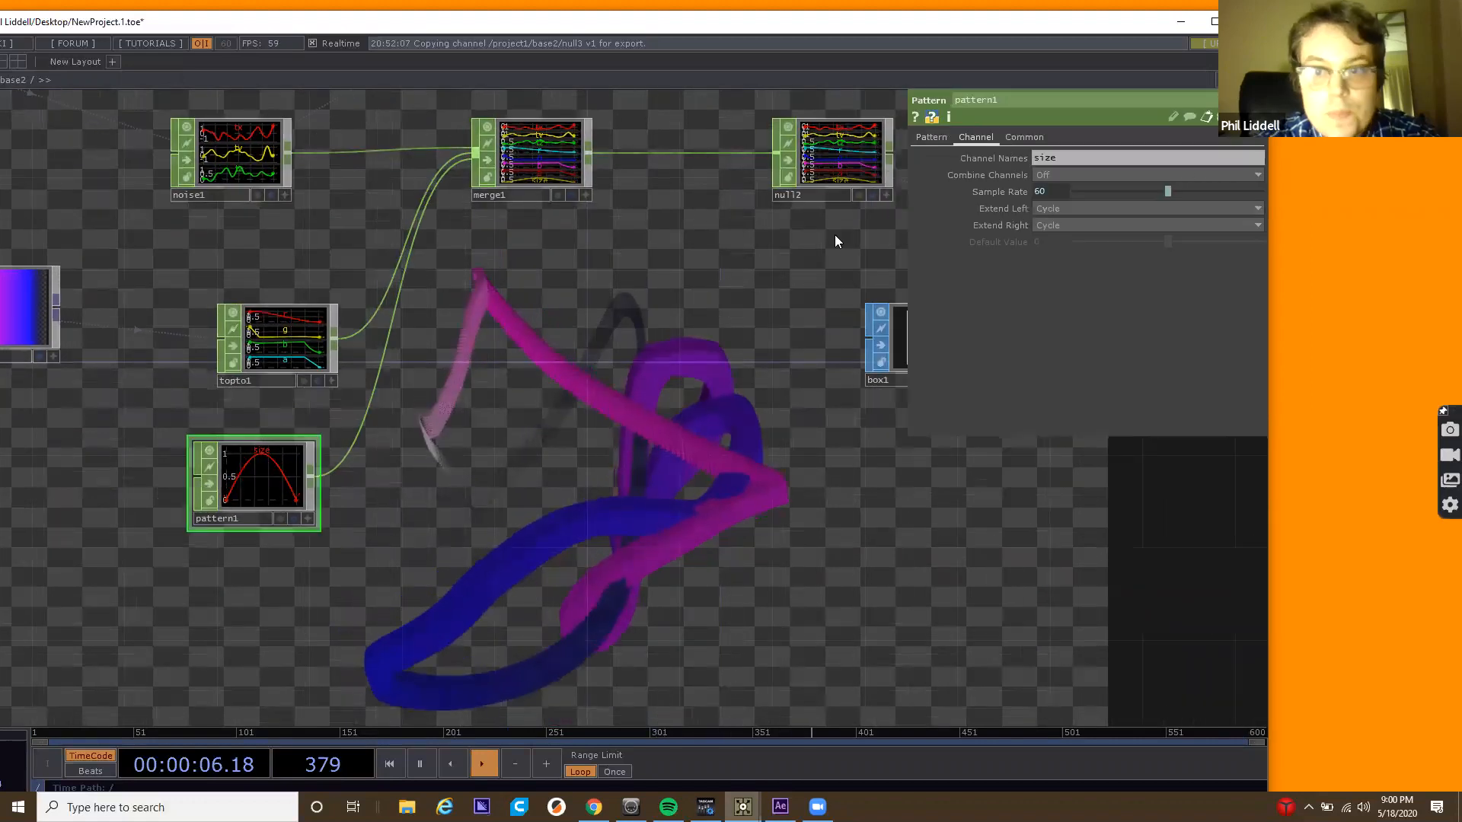
pyautogui.click(930, 137)
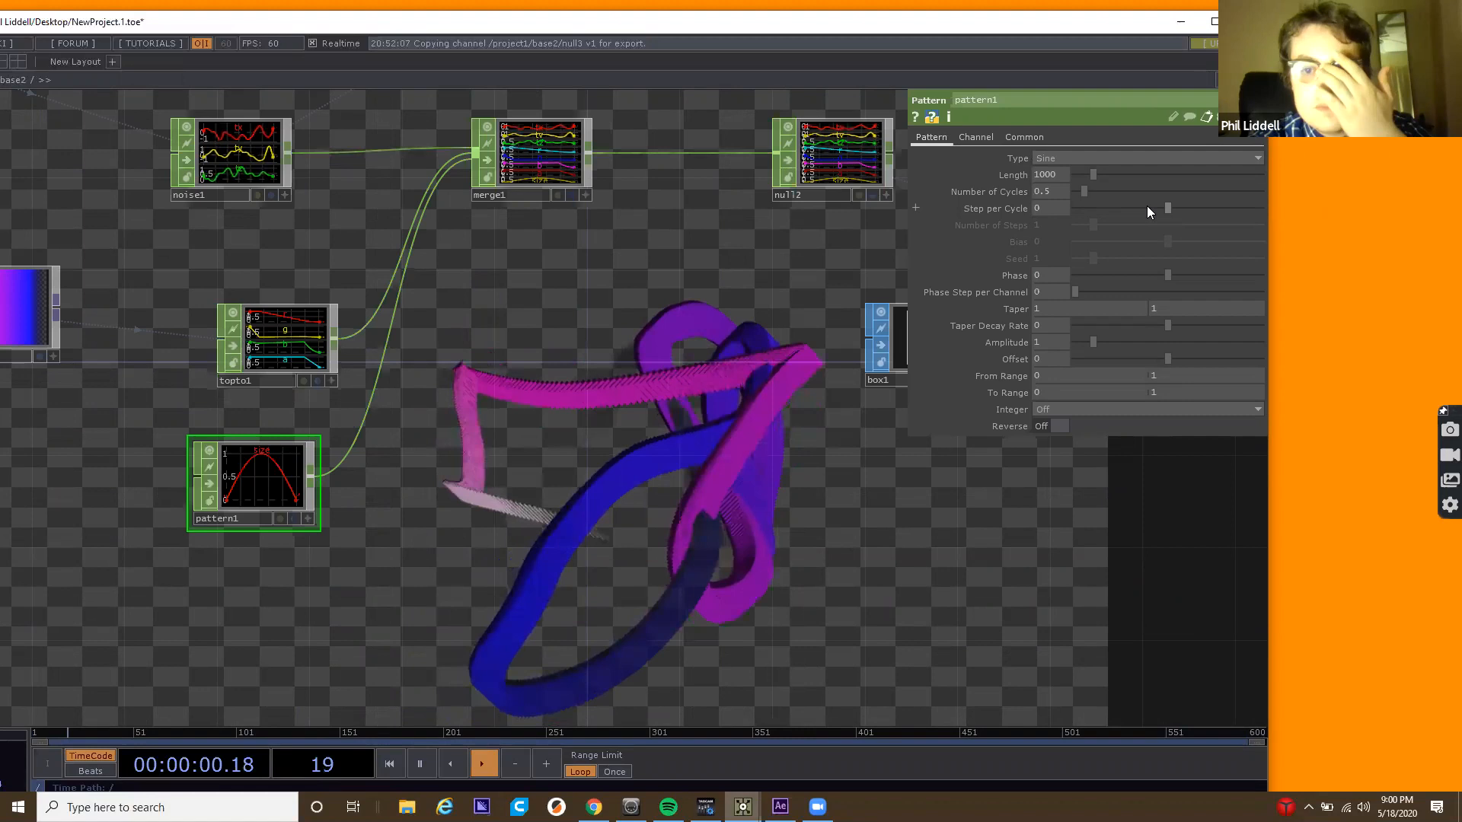
pyautogui.moveTo(1162, 277); pyautogui.dragTo(1215, 277)
pyautogui.hotkey('ctrl', 'z')
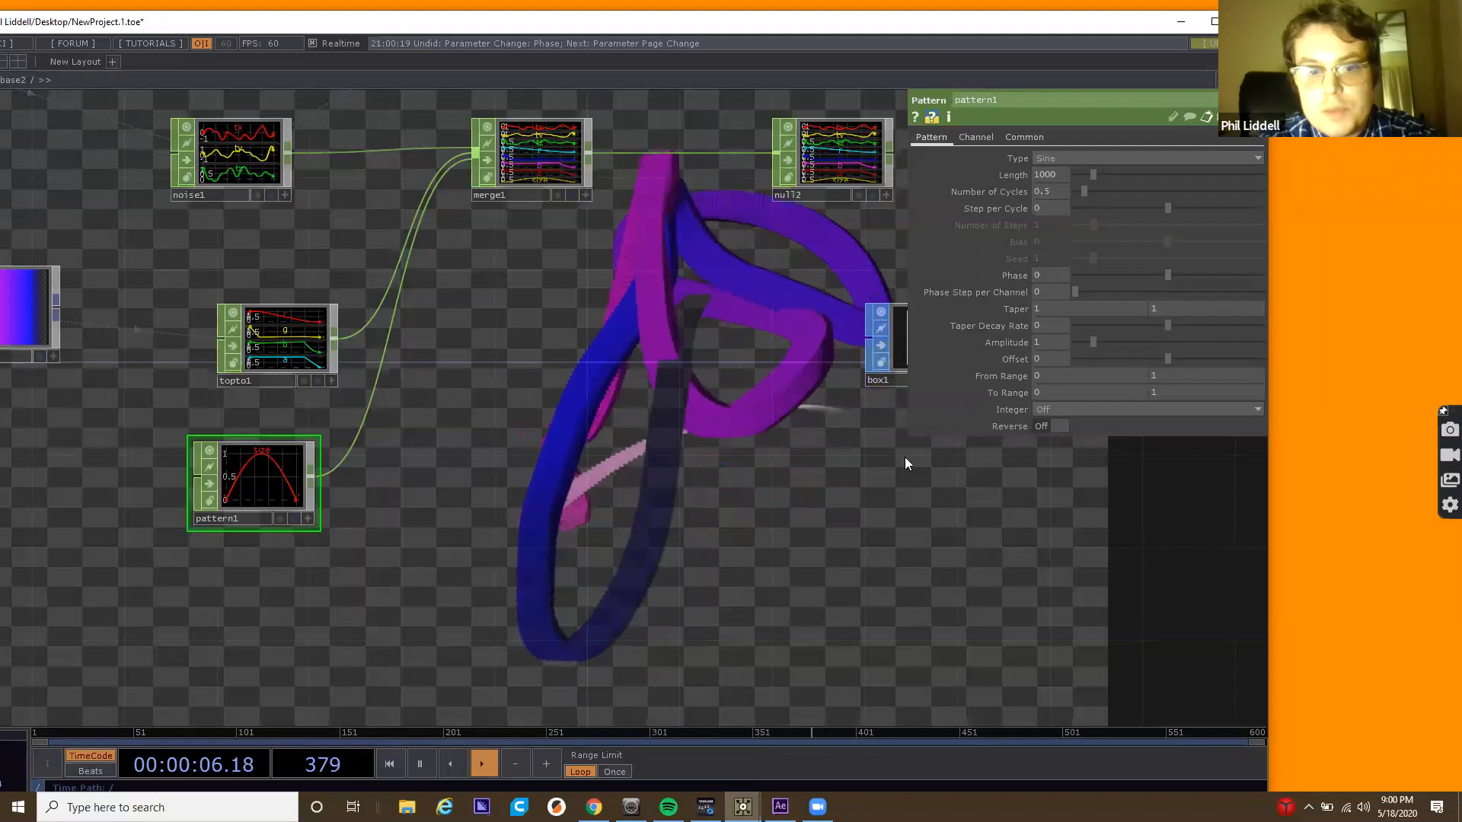
pyautogui.moveTo(1163, 361); pyautogui.dragTo(1201, 360)
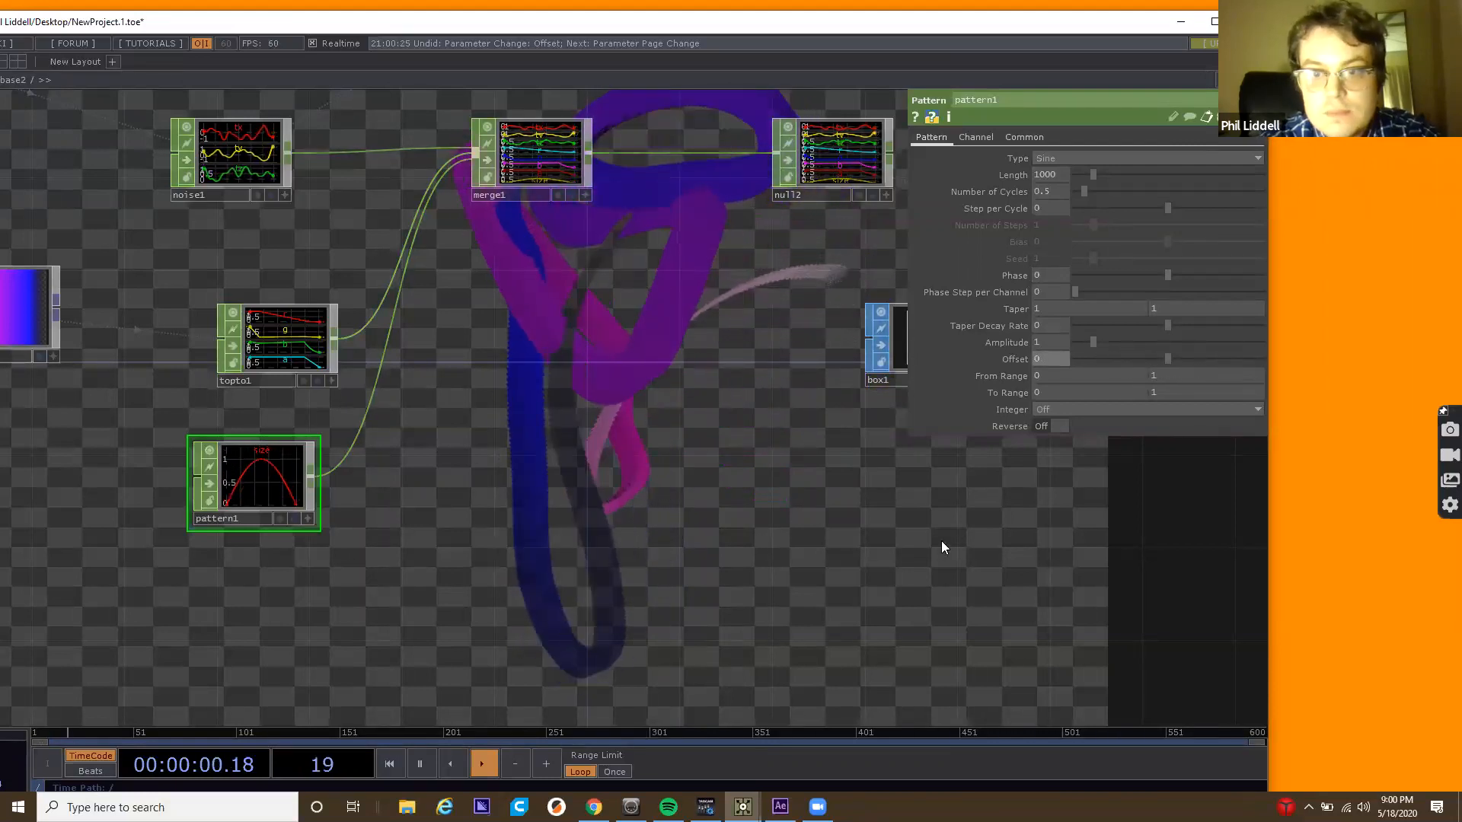
pyautogui.hotkey('ctrl', 'z')
# Move the handle of the lower slider component toward the low end of its range.
pyautogui.moveTo(932, 541); pyautogui.dragTo(828, 542)
pyautogui.scroll(-8, 826, 541)
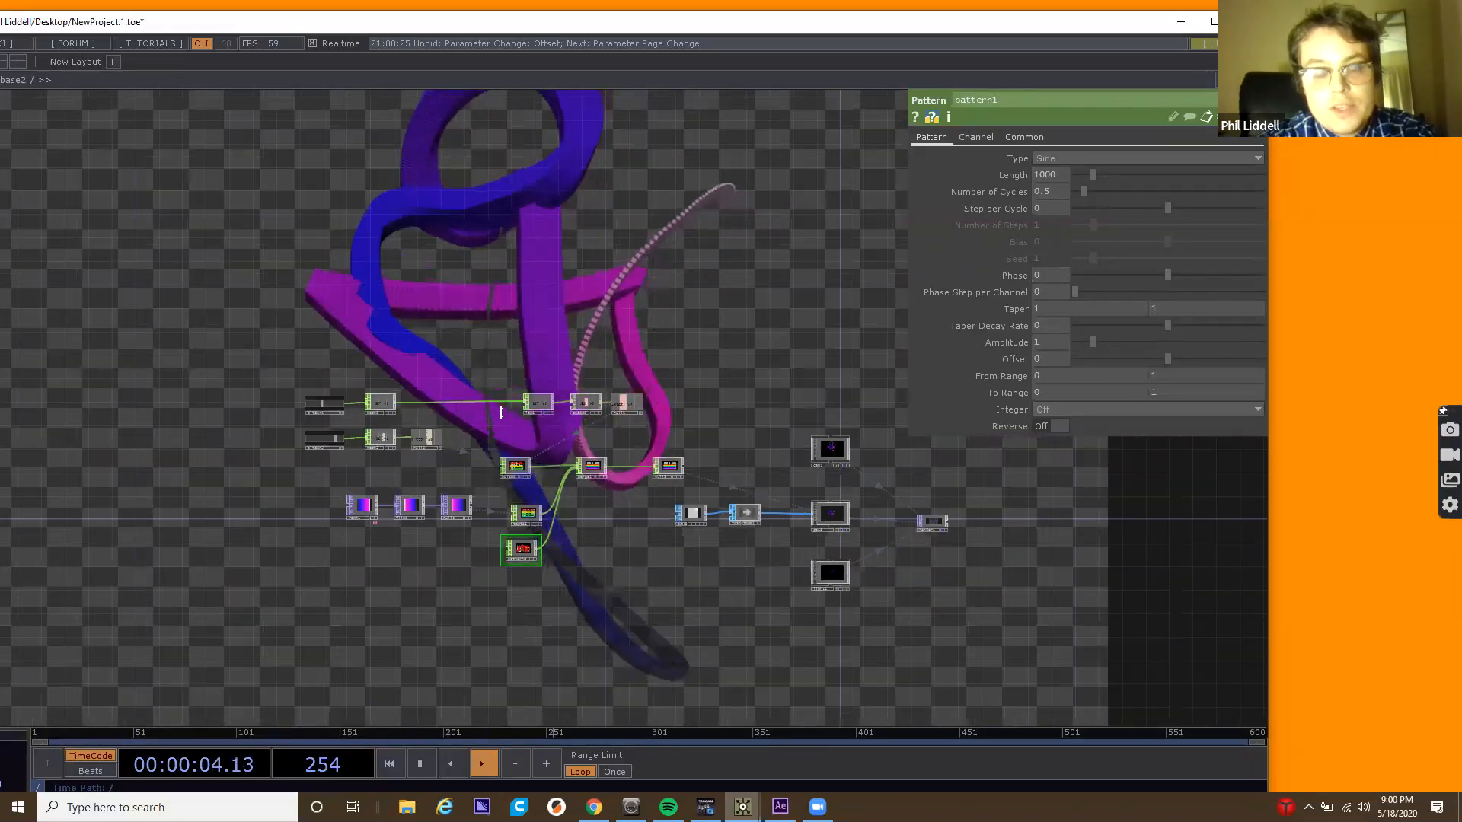
pyautogui.moveTo(606, 339); pyautogui.dragTo(487, 344)
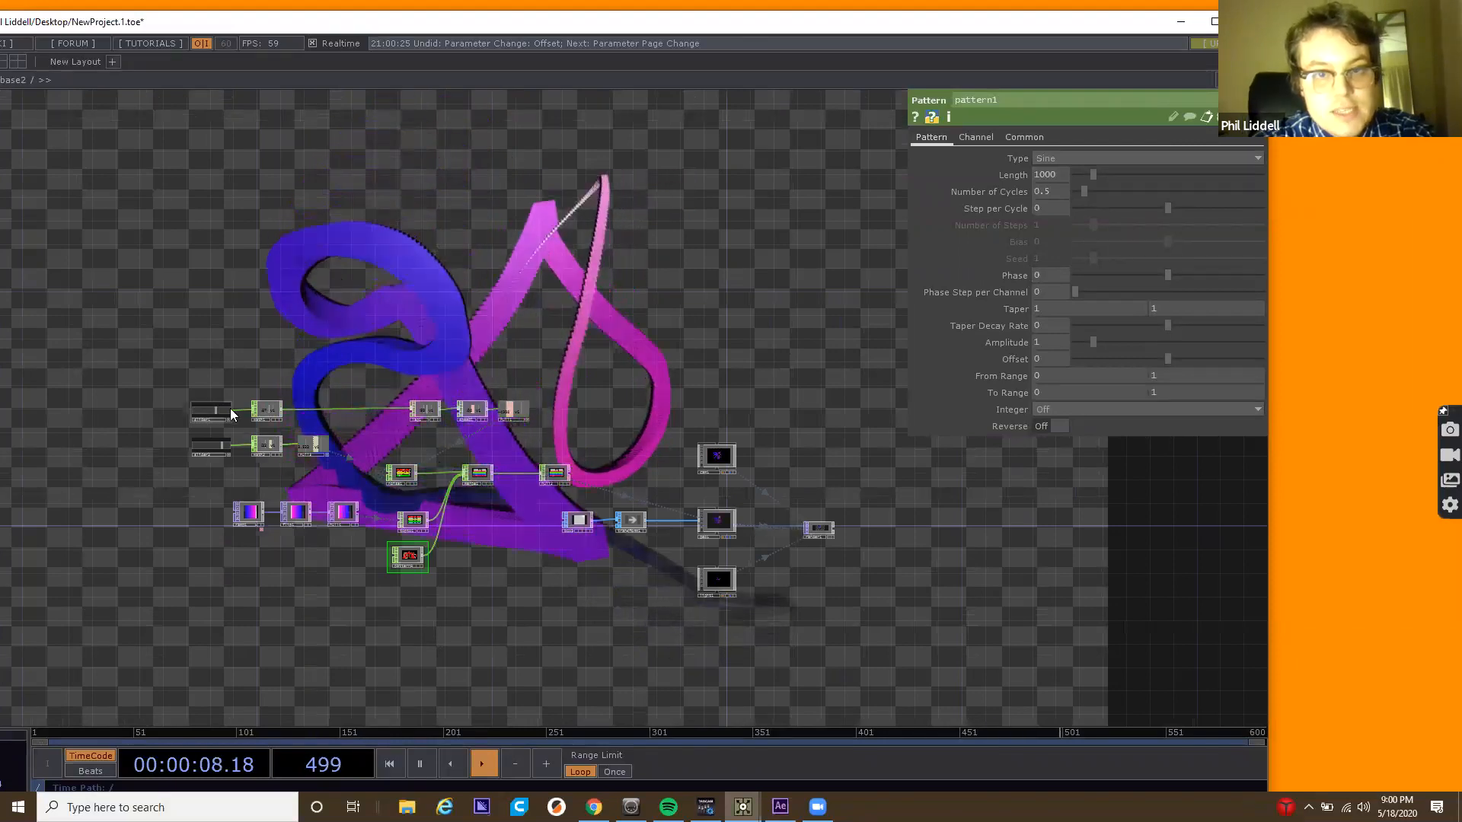
pyautogui.moveTo(212, 448); pyautogui.dragTo(202, 446)
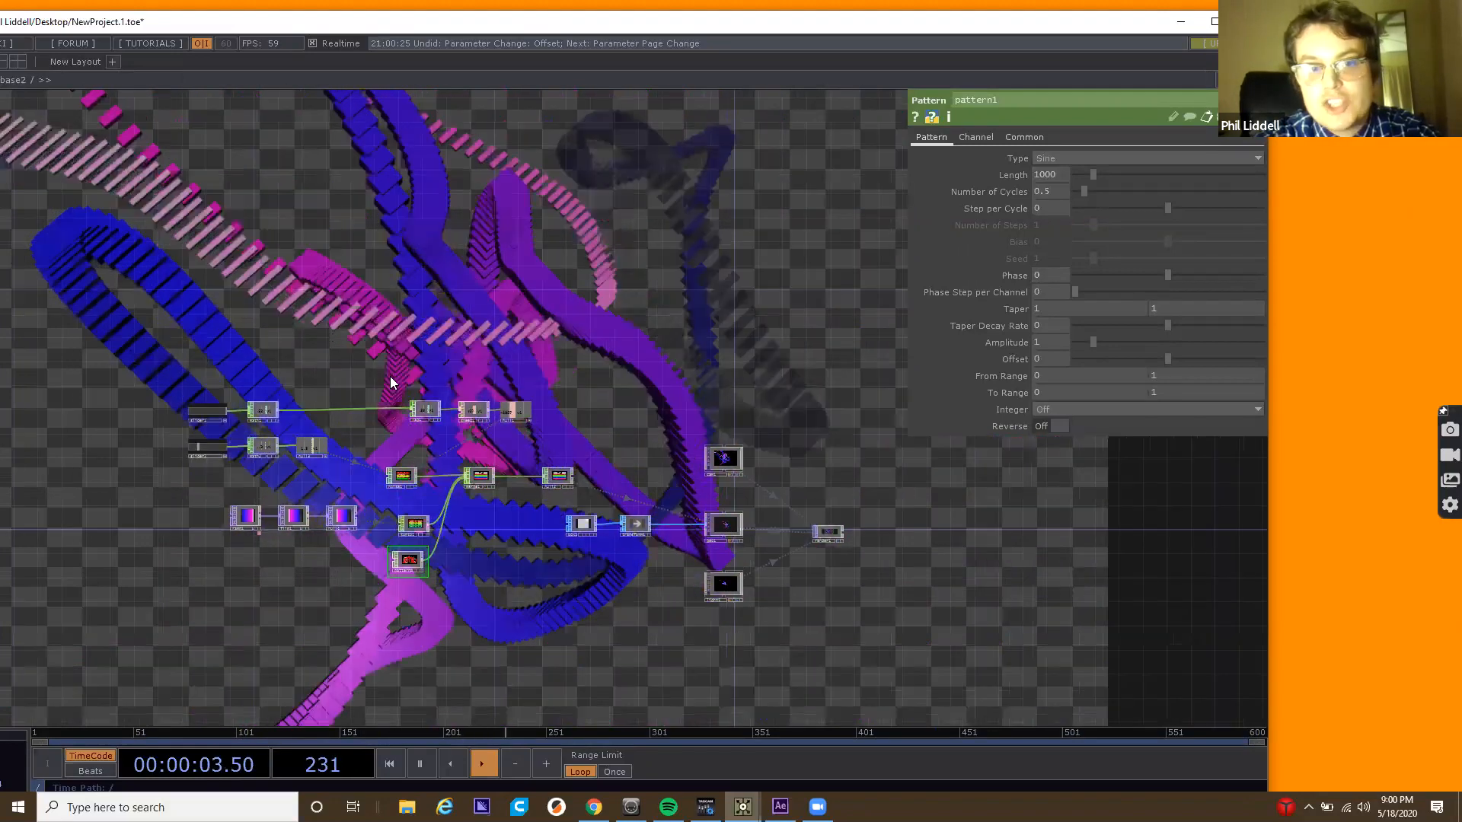
pyautogui.scroll(4, 431, 373)
pyautogui.moveTo(712, 384); pyautogui.dragTo(601, 392)
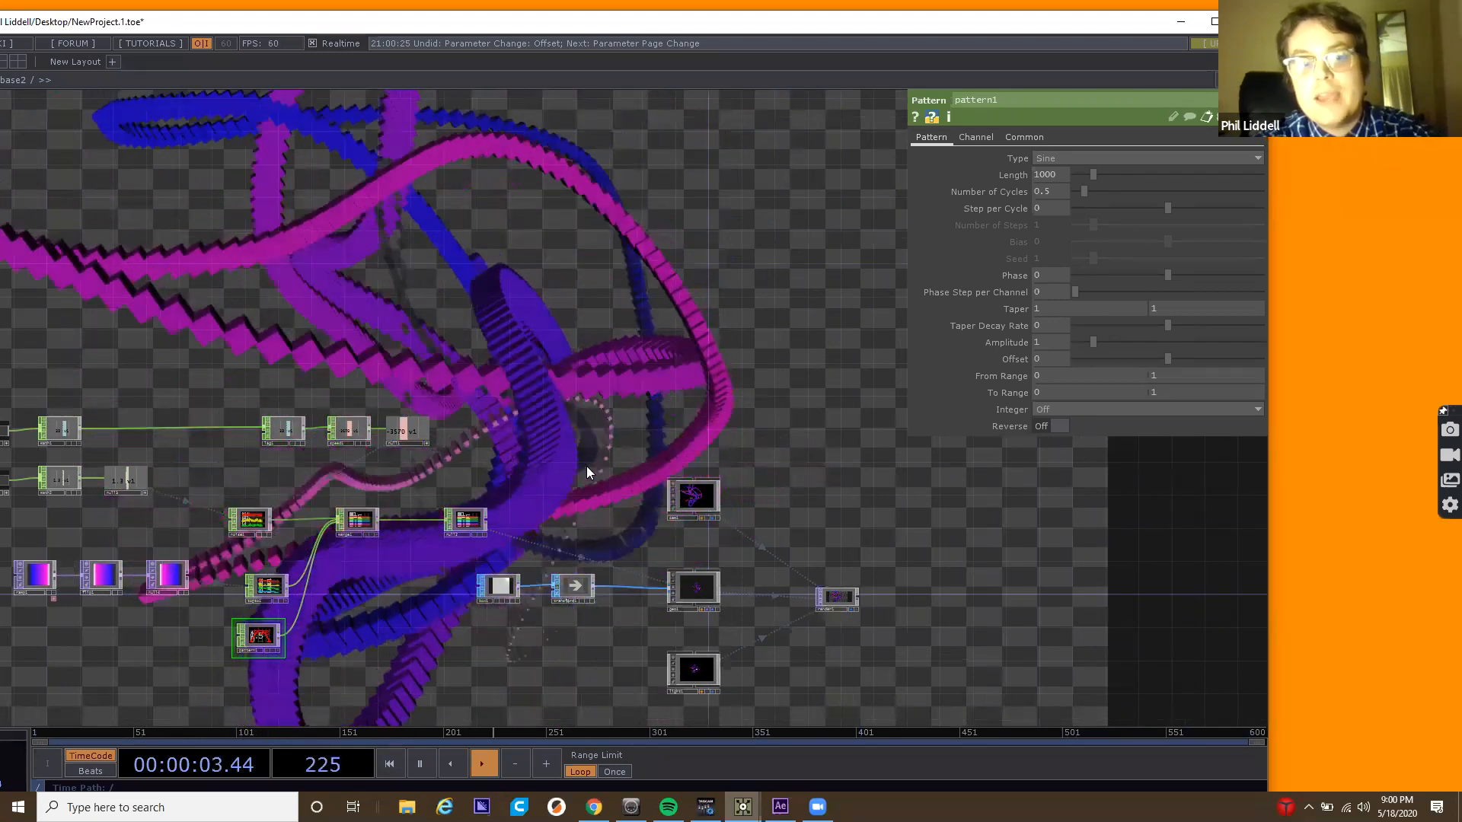
# Insert a Transform SOP between box1 and transform1 and try stretching its X scale to 9.7.
pyautogui.moveTo(330, 561); pyautogui.dragTo(335, 542)
pyautogui.moveTo(709, 404); pyautogui.dragTo(455, 500)
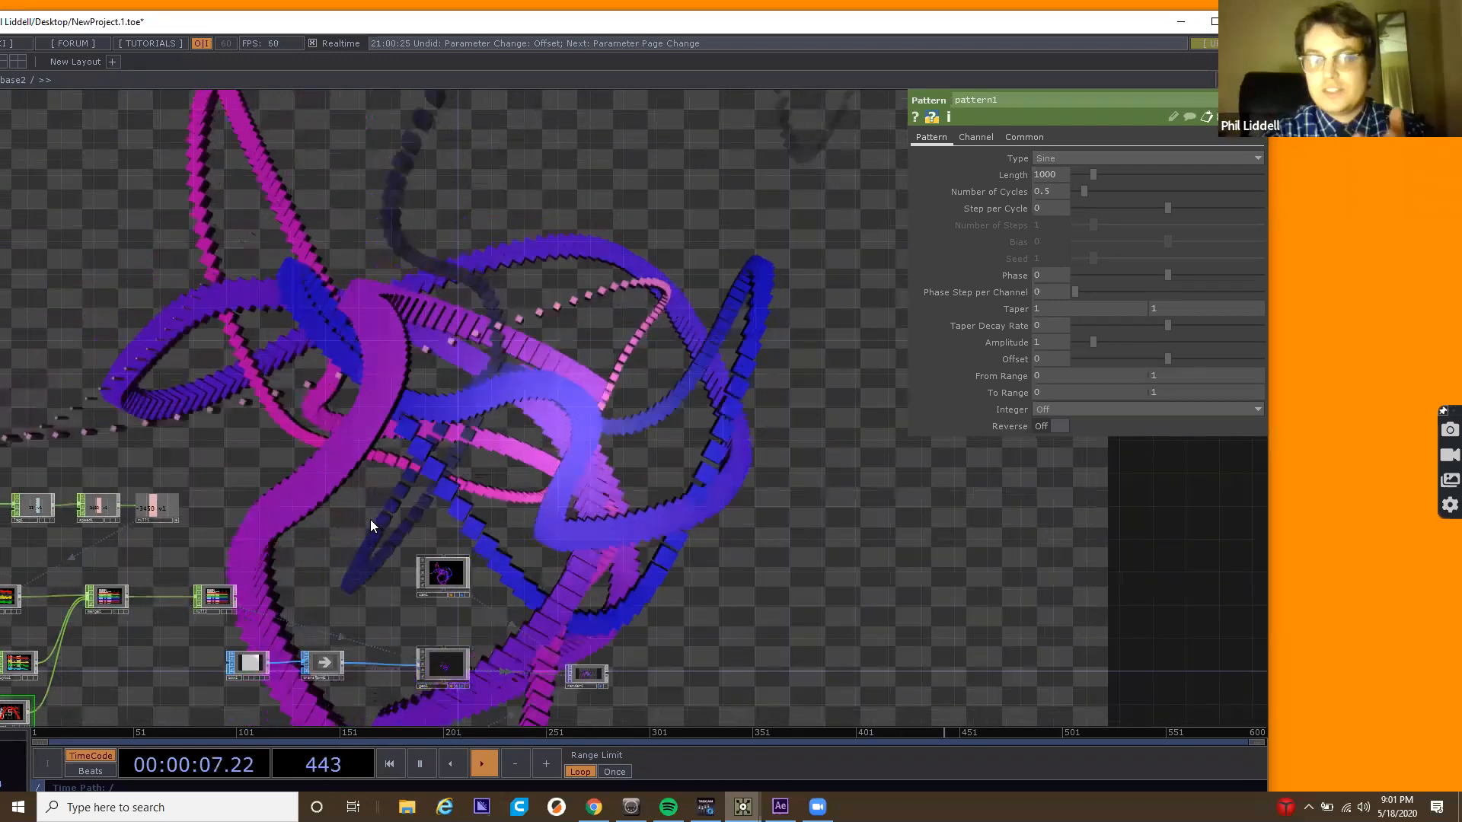
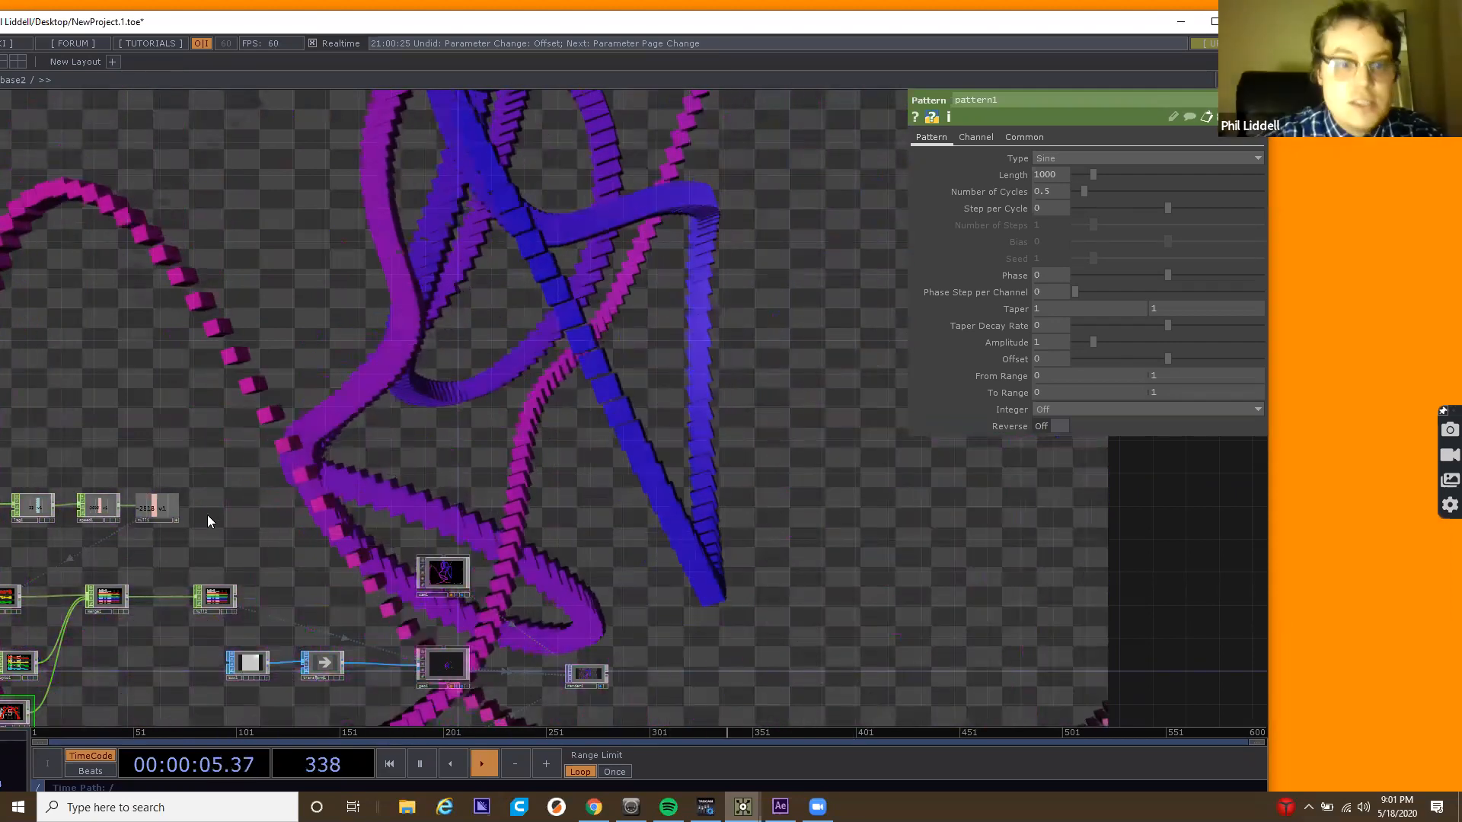
pyautogui.moveTo(207, 514); pyautogui.dragTo(457, 353)
pyautogui.moveTo(286, 617); pyautogui.dragTo(460, 489)
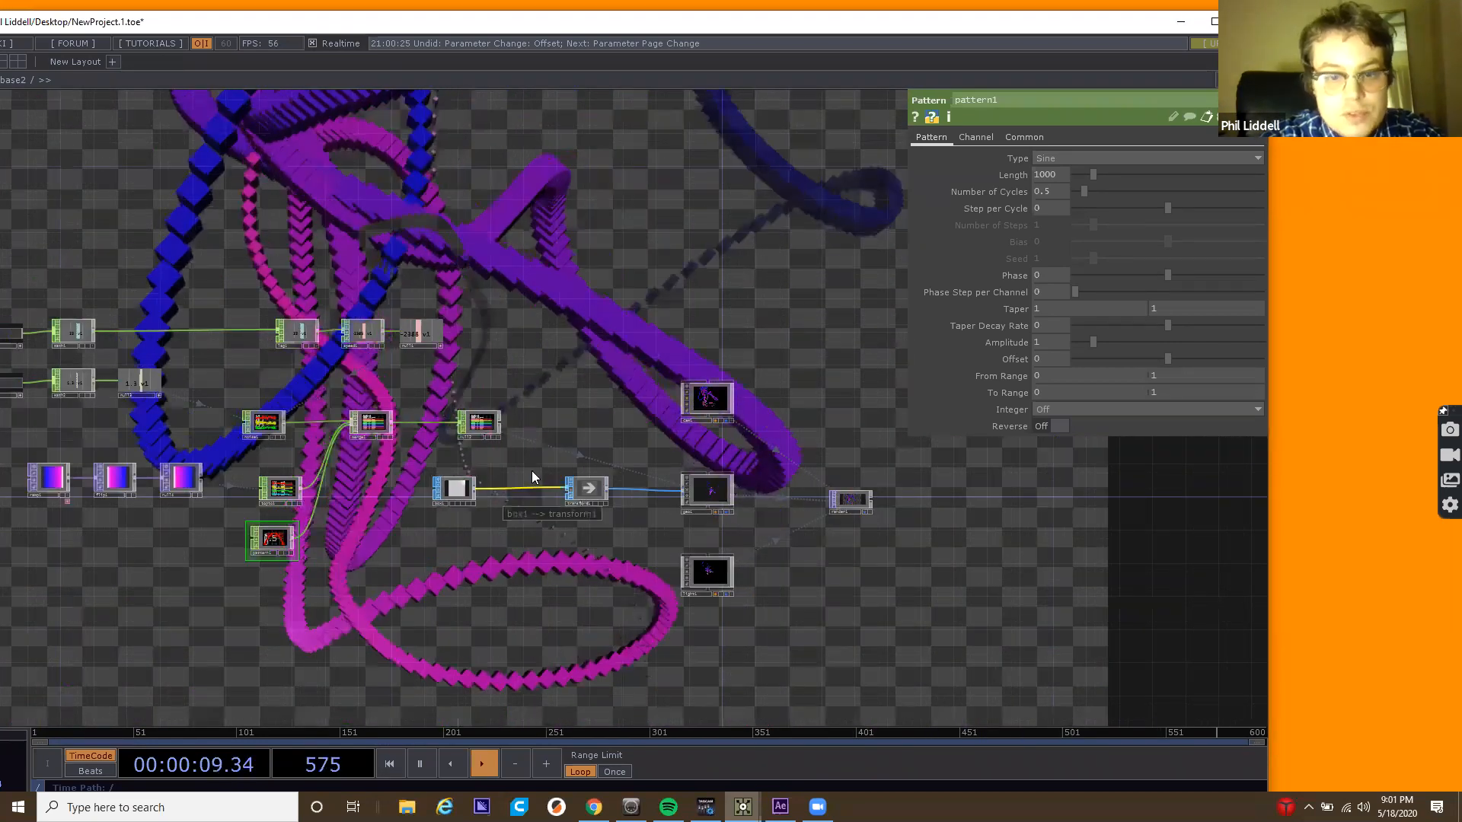
pyautogui.rightClick(531, 474)
pyautogui.click(532, 474)
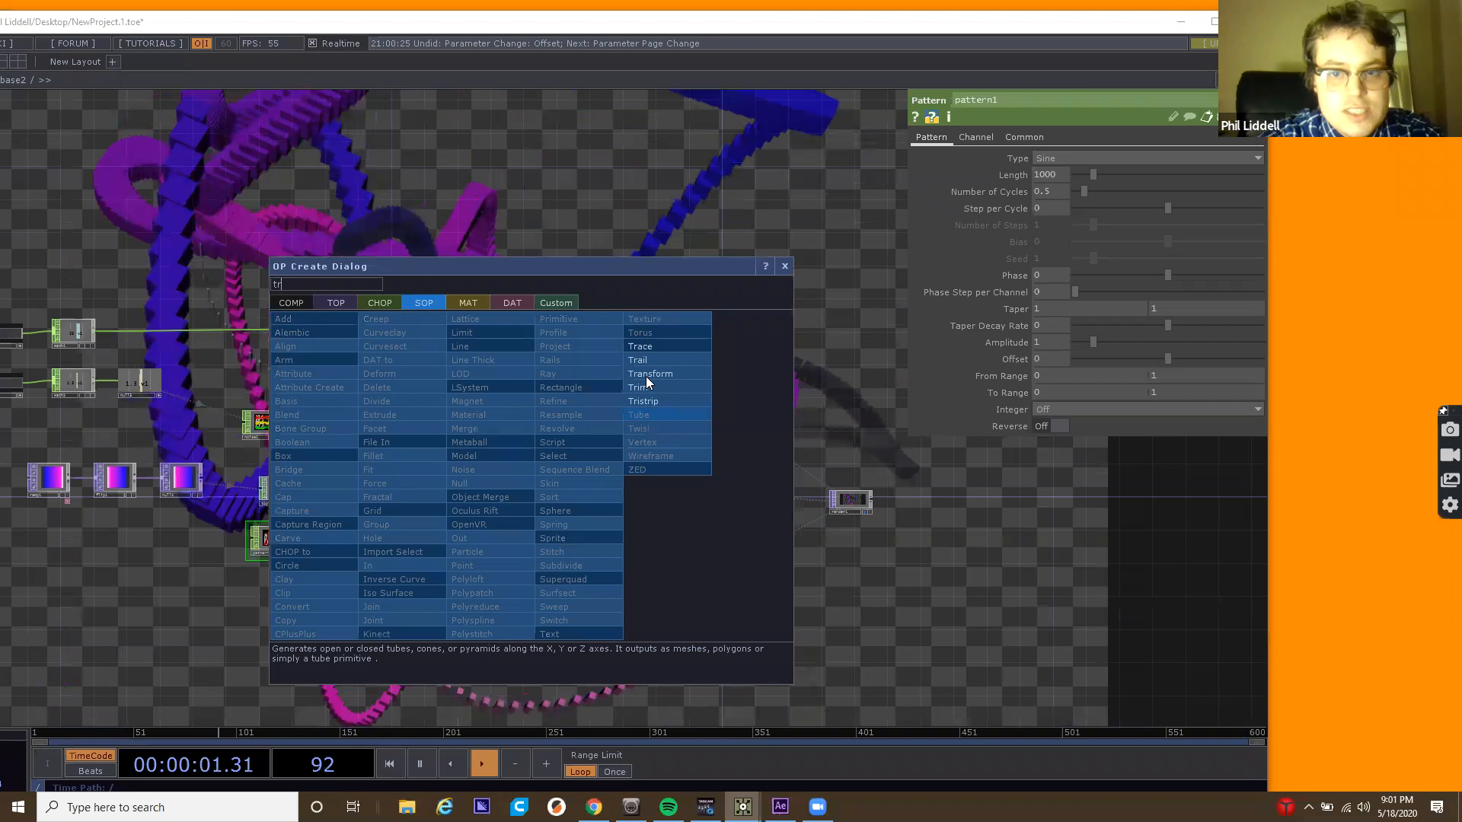
pyautogui.click(645, 376)
pyautogui.click(524, 488)
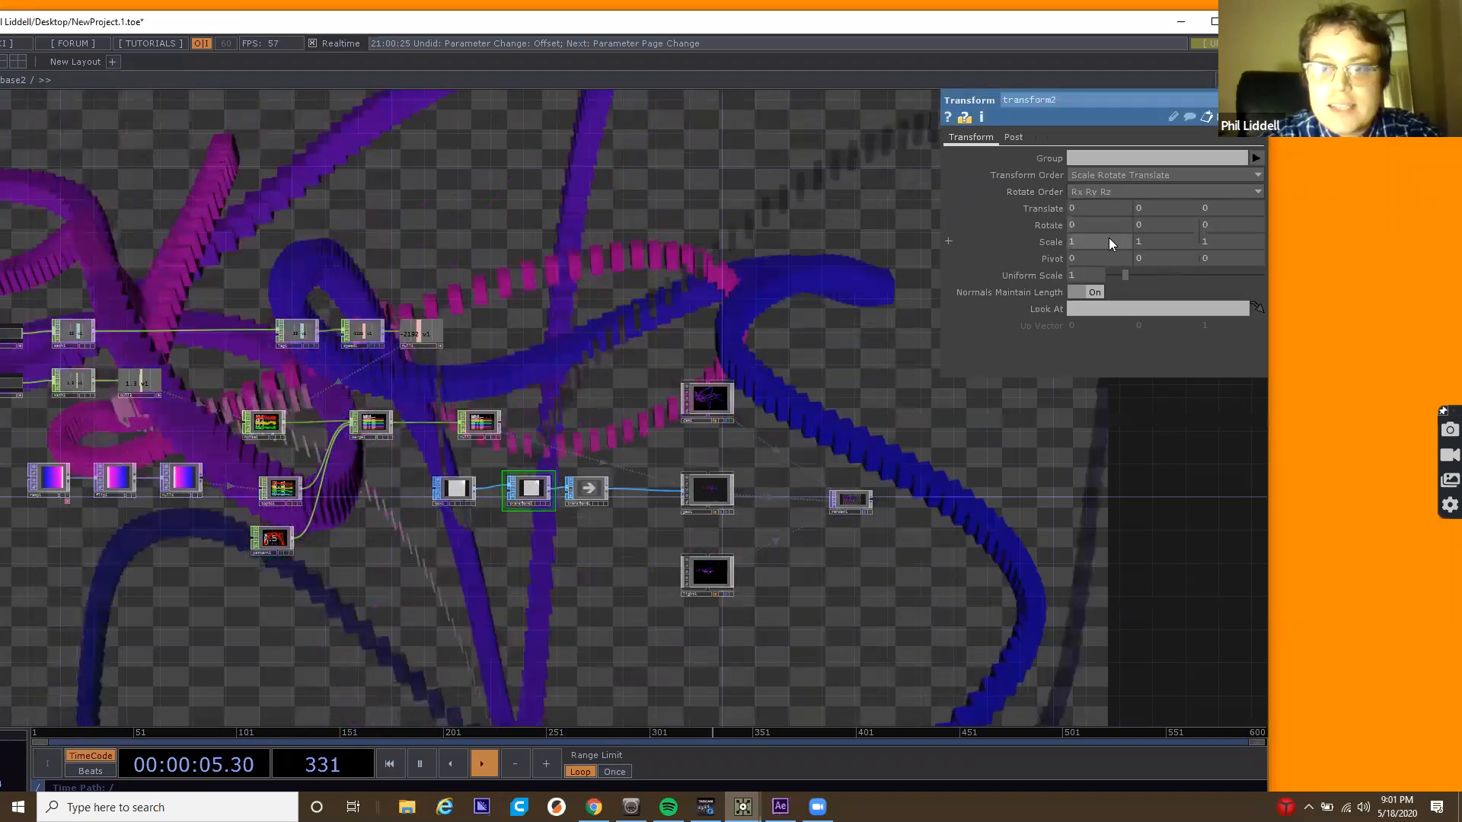
pyautogui.moveTo(1109, 240); pyautogui.dragTo(1264, 226, button='middle')
pyautogui.moveTo(1109, 241); pyautogui.dragTo(1210, 242, button='middle')
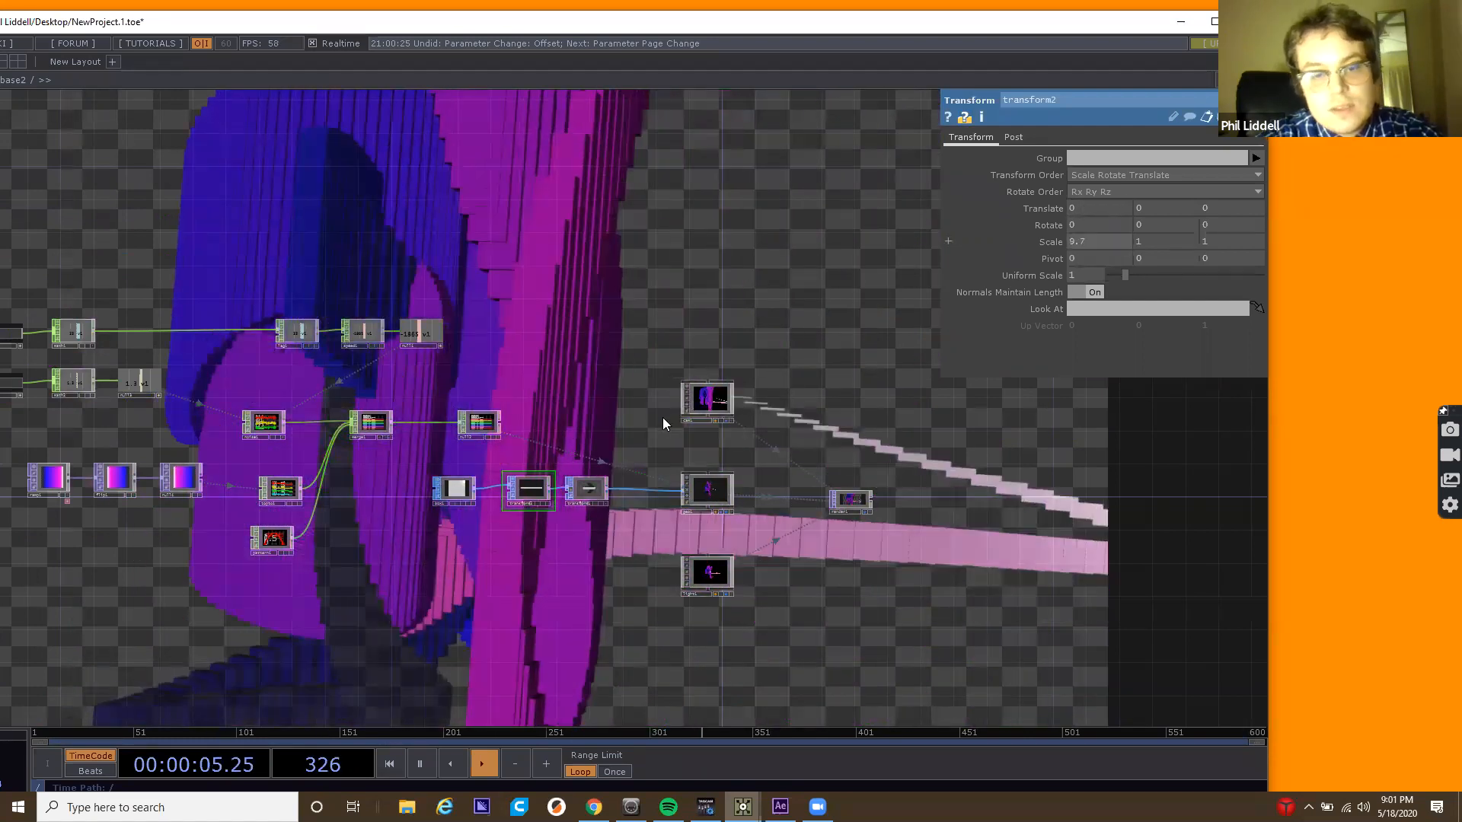
# Replace the time-driven Rotate X and Rotate Z expressions of geo1 with constant 0.
pyautogui.moveTo(378, 476); pyautogui.dragTo(290, 483)
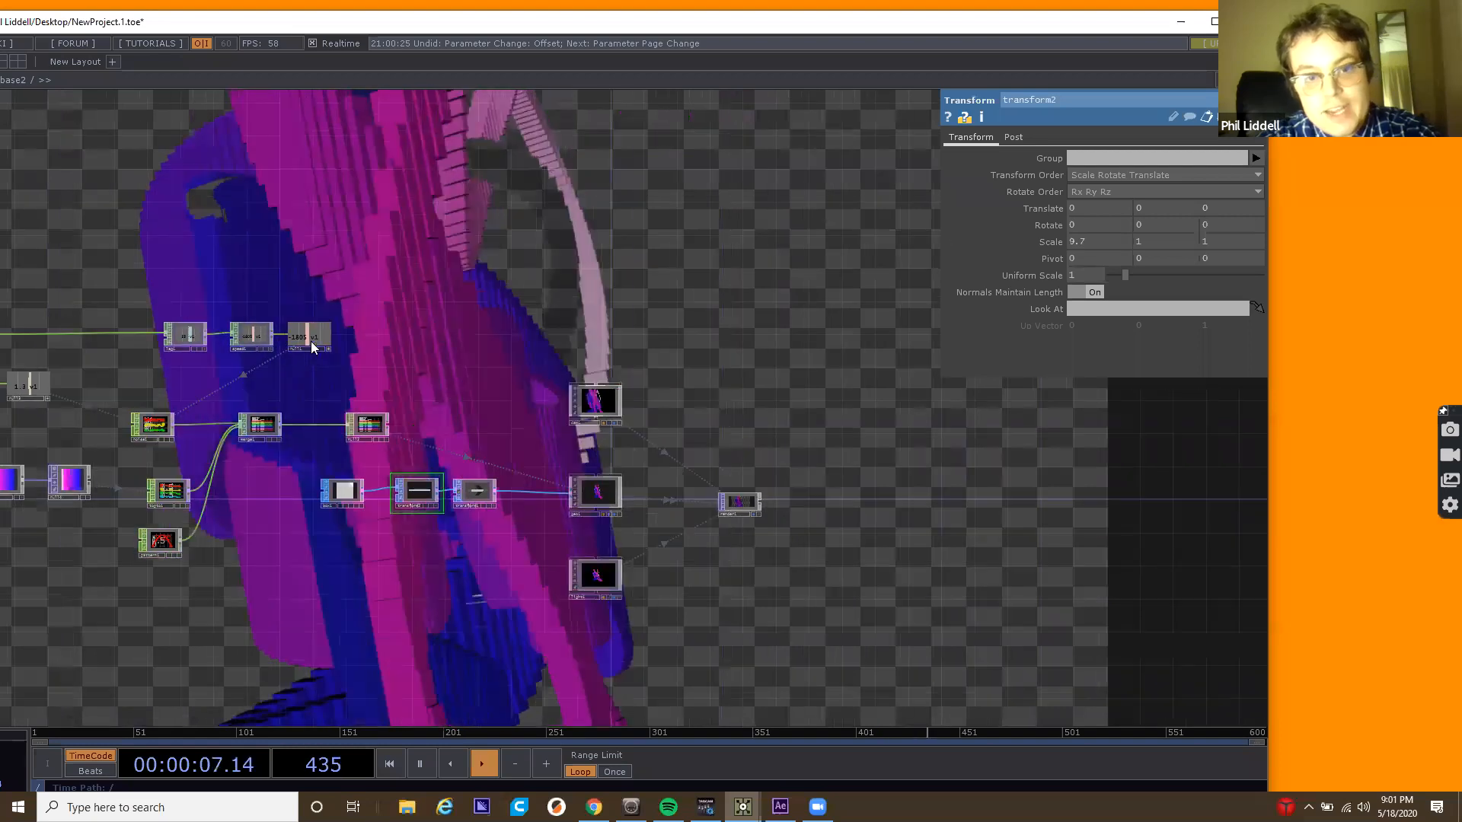
pyautogui.moveTo(610, 430); pyautogui.dragTo(466, 487)
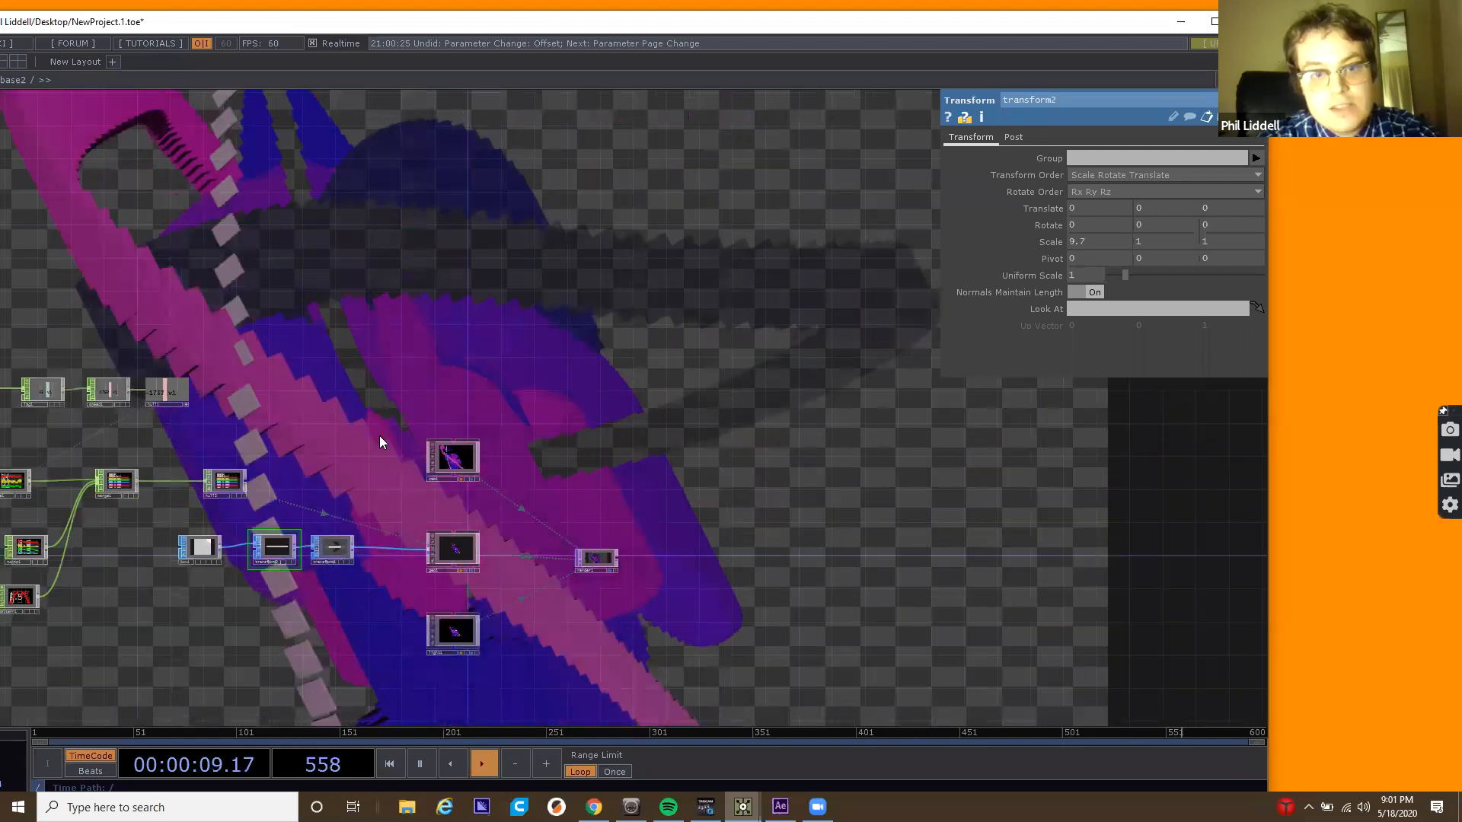
pyautogui.click(453, 548)
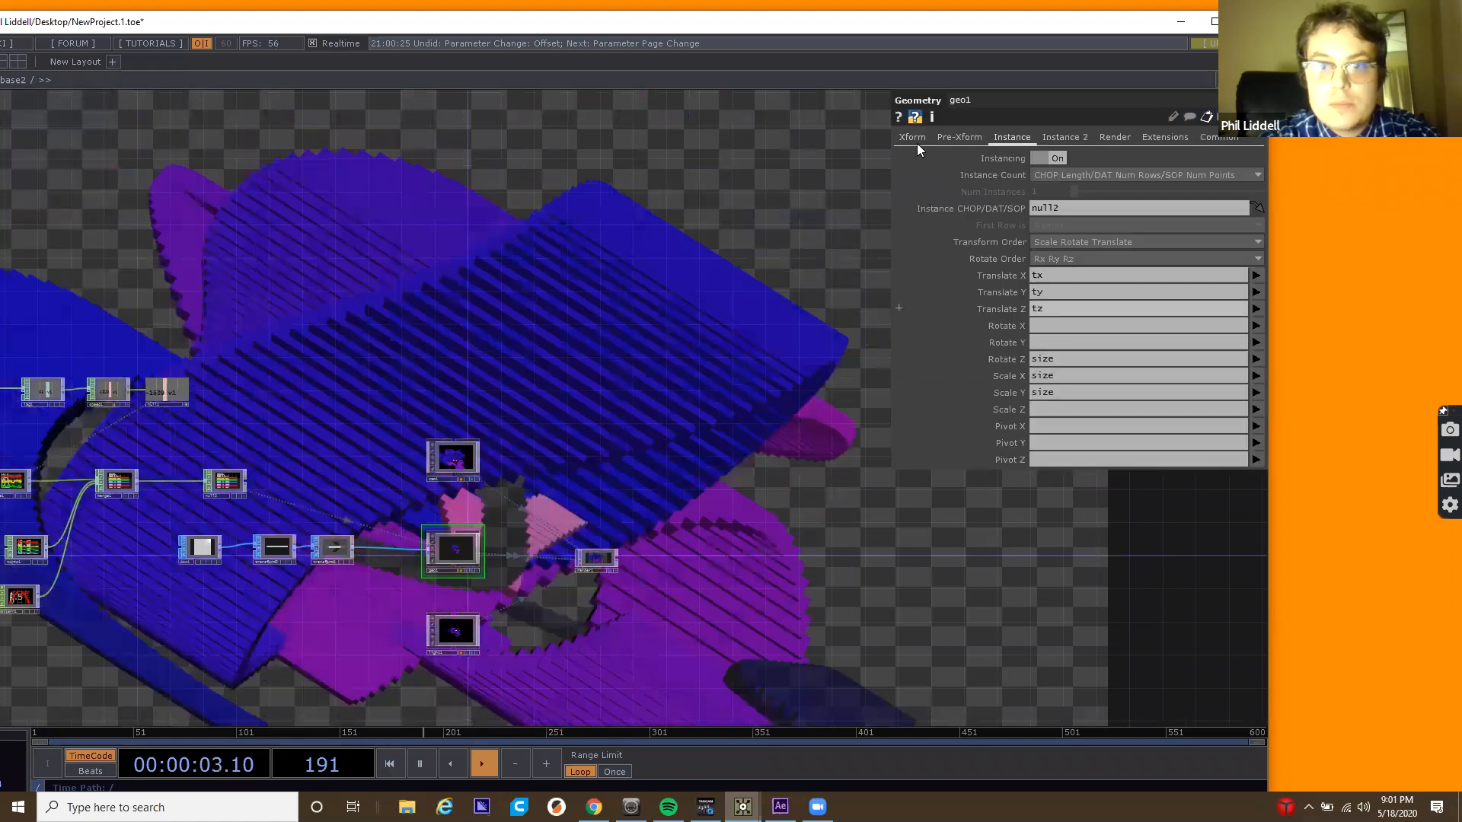
pyautogui.click(912, 138)
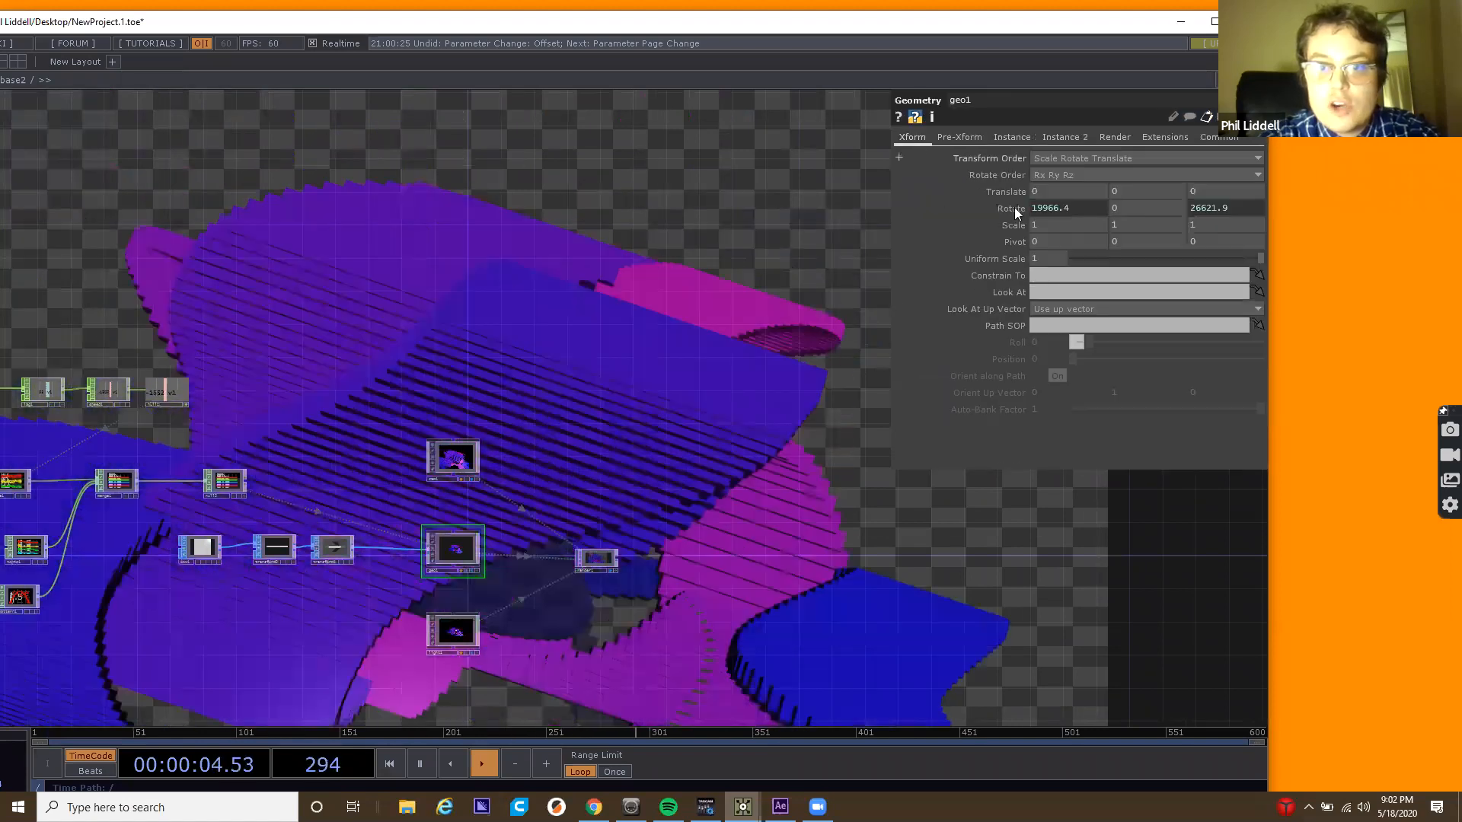
pyautogui.click(970, 213)
pyautogui.click(970, 226)
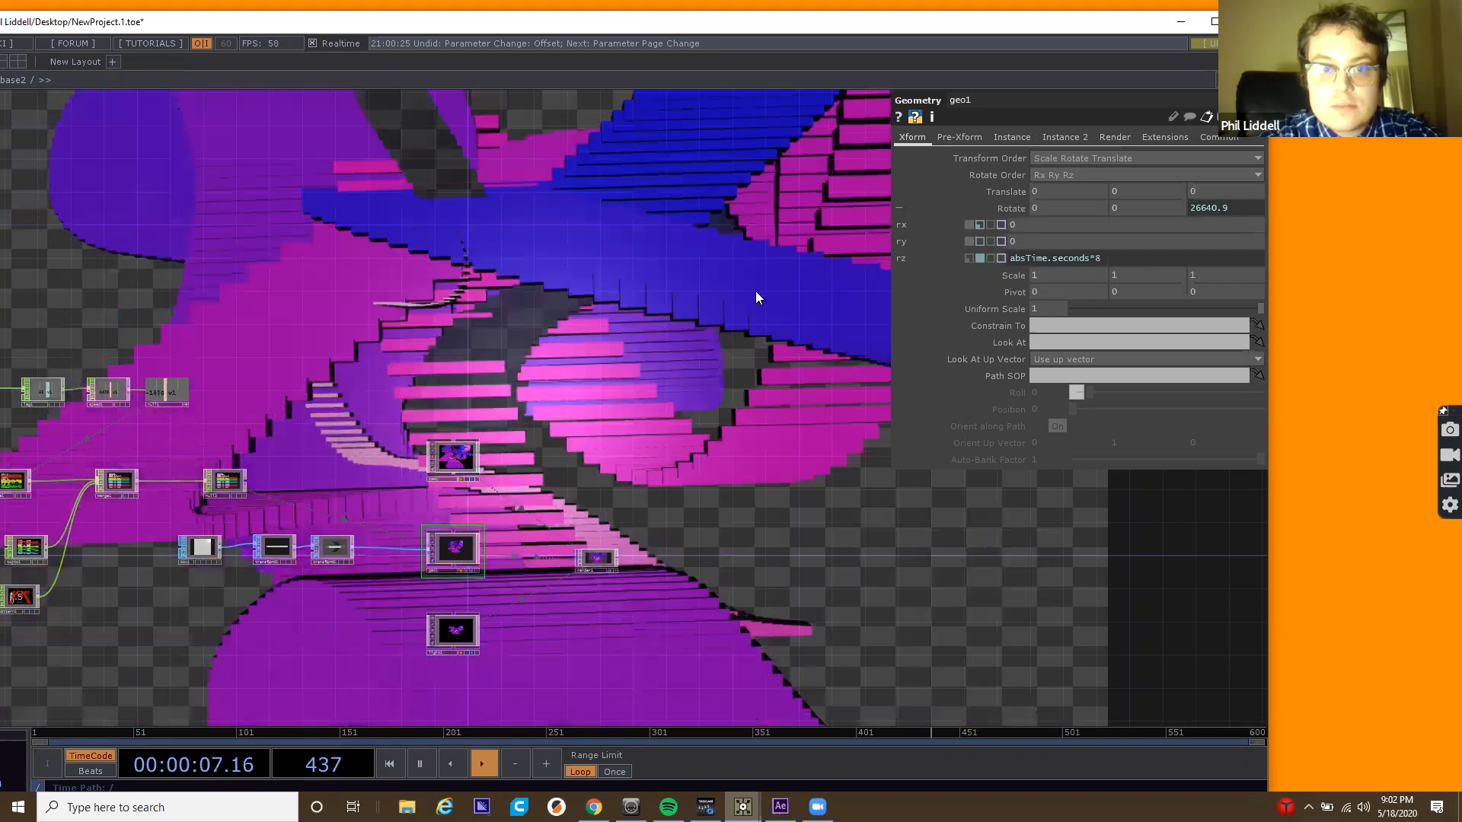
# Delete the transform2 operator between box1 and transform1.
pyautogui.moveTo(488, 382); pyautogui.dragTo(795, 359)
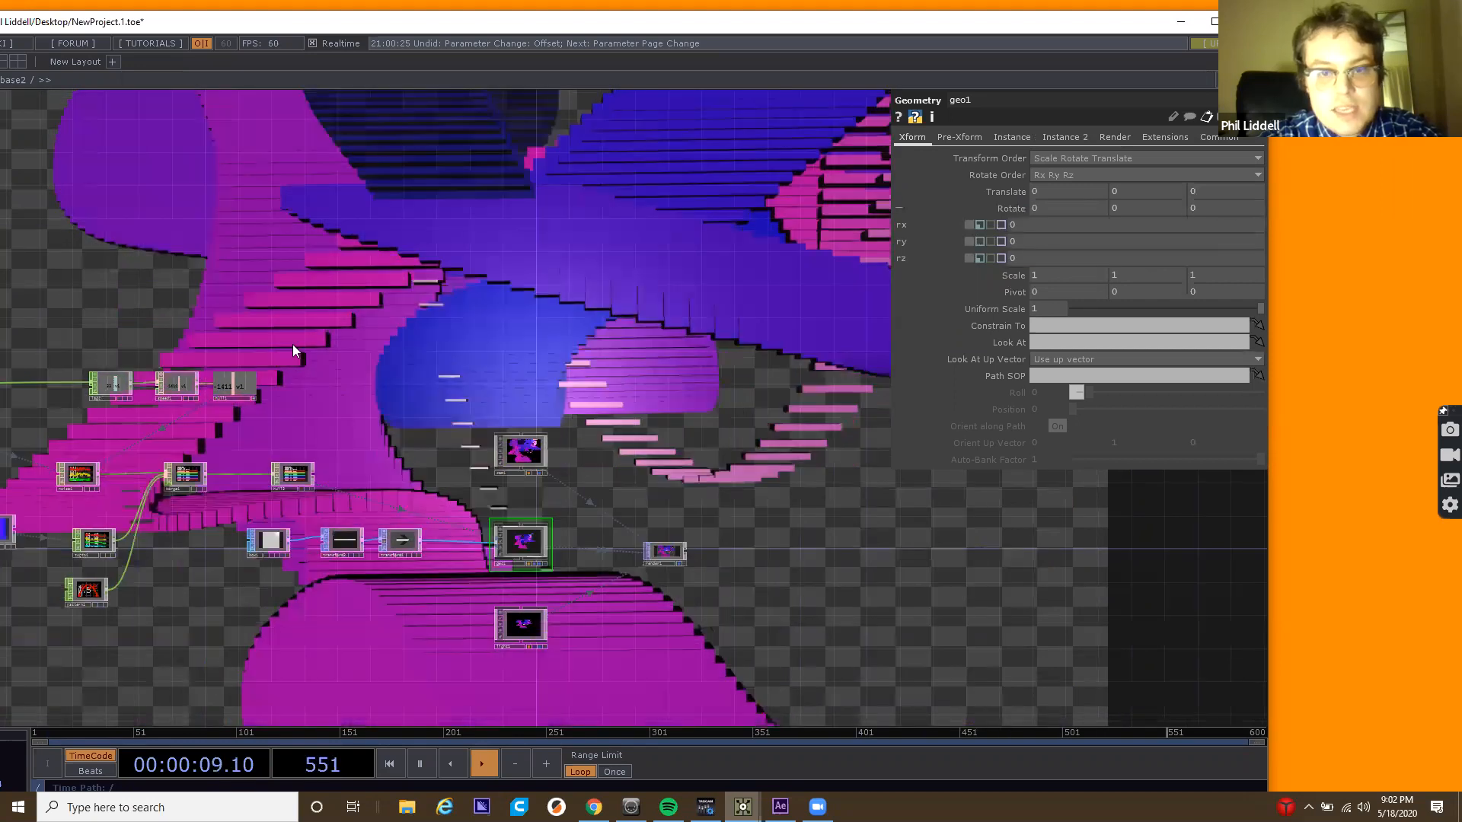
pyautogui.moveTo(293, 346); pyautogui.dragTo(560, 330)
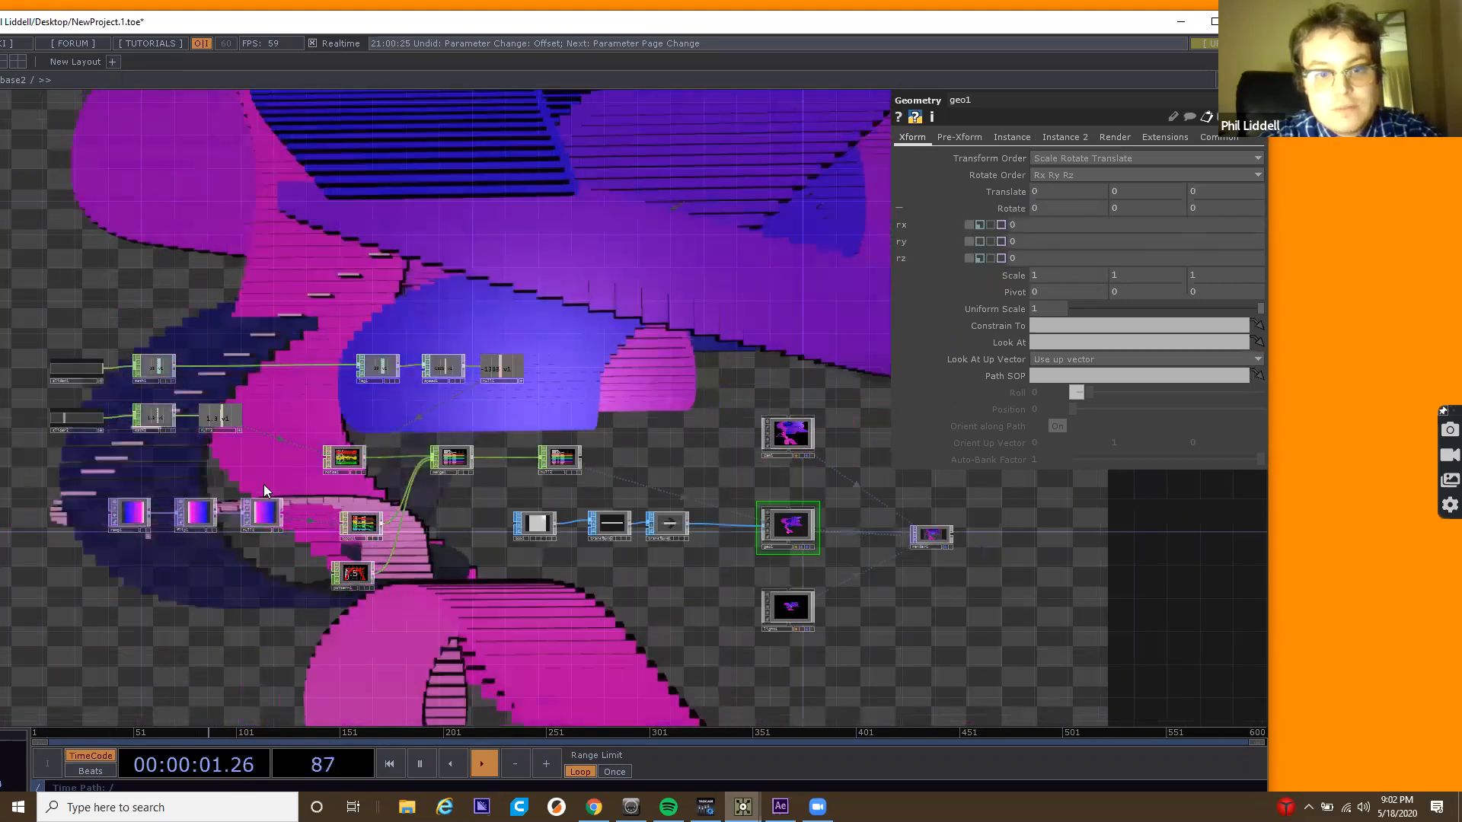
pyautogui.moveTo(507, 393); pyautogui.dragTo(375, 370)
pyautogui.click(491, 499)
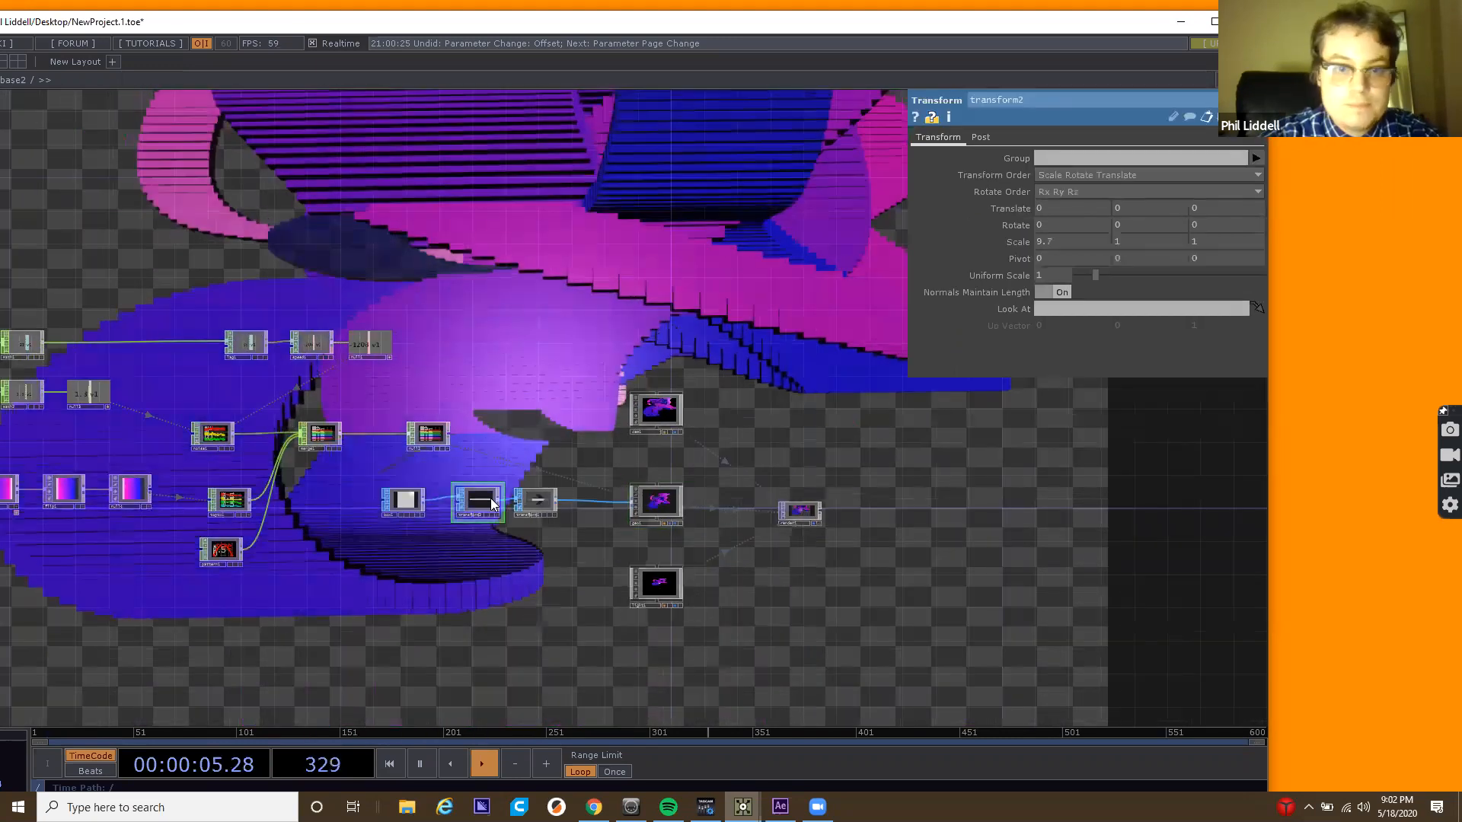
pyautogui.press('Delete')
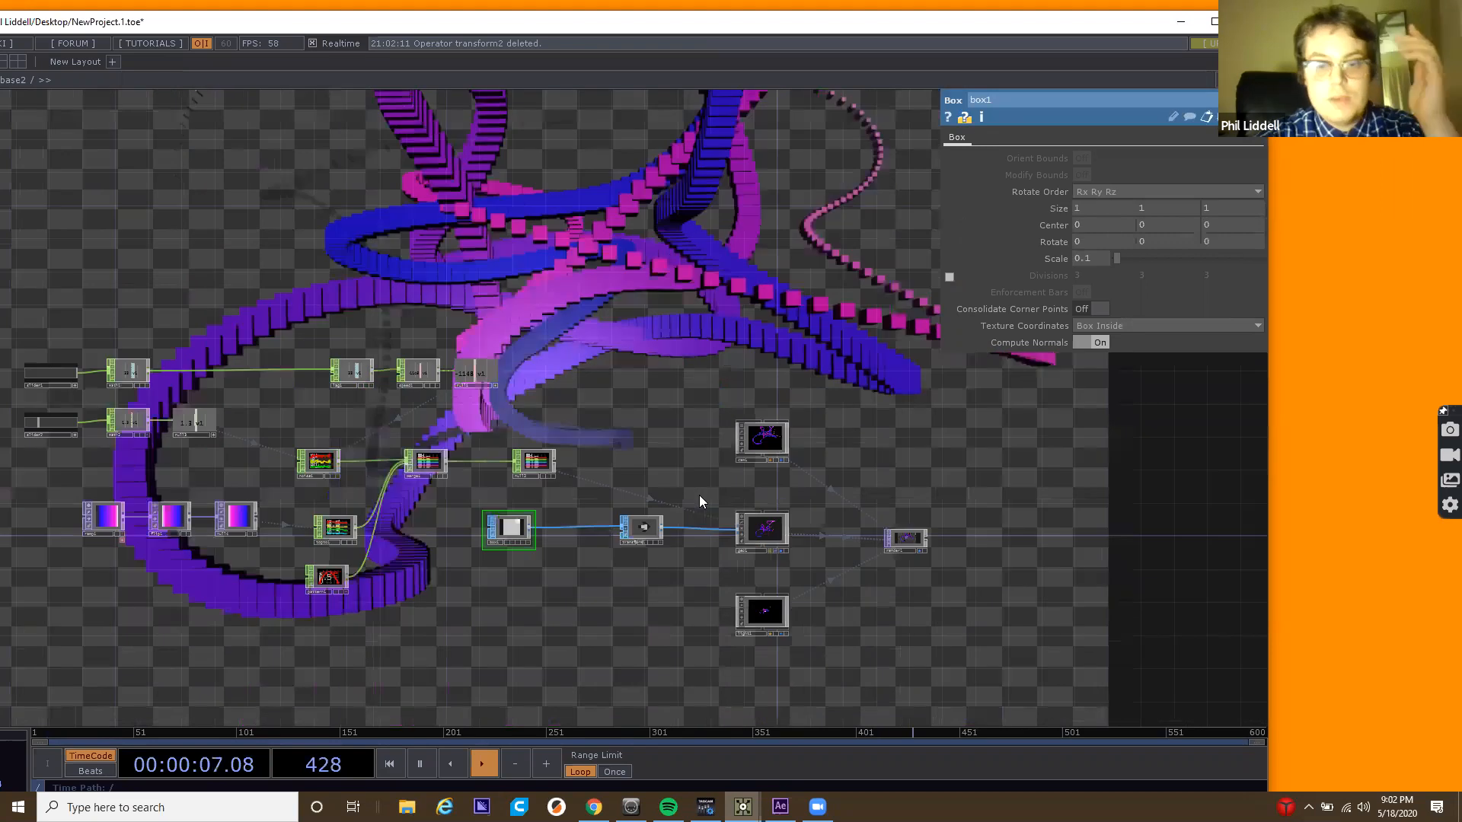
# Duplicate base2 in the parent network, placing the copy beneath the original, and enter the copy.
pyautogui.press('u')
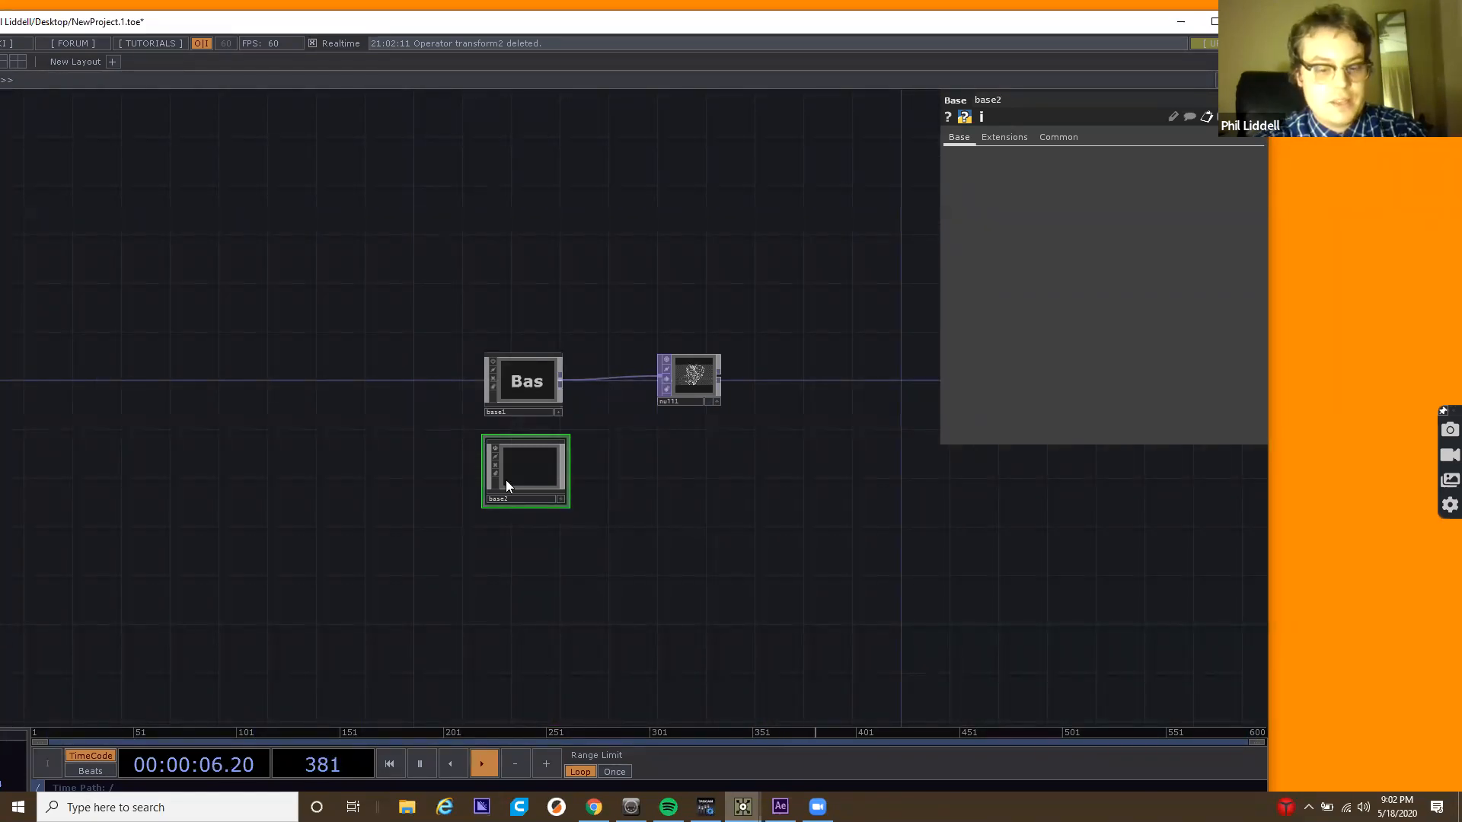
pyautogui.hotkey('ctrl', 'v')
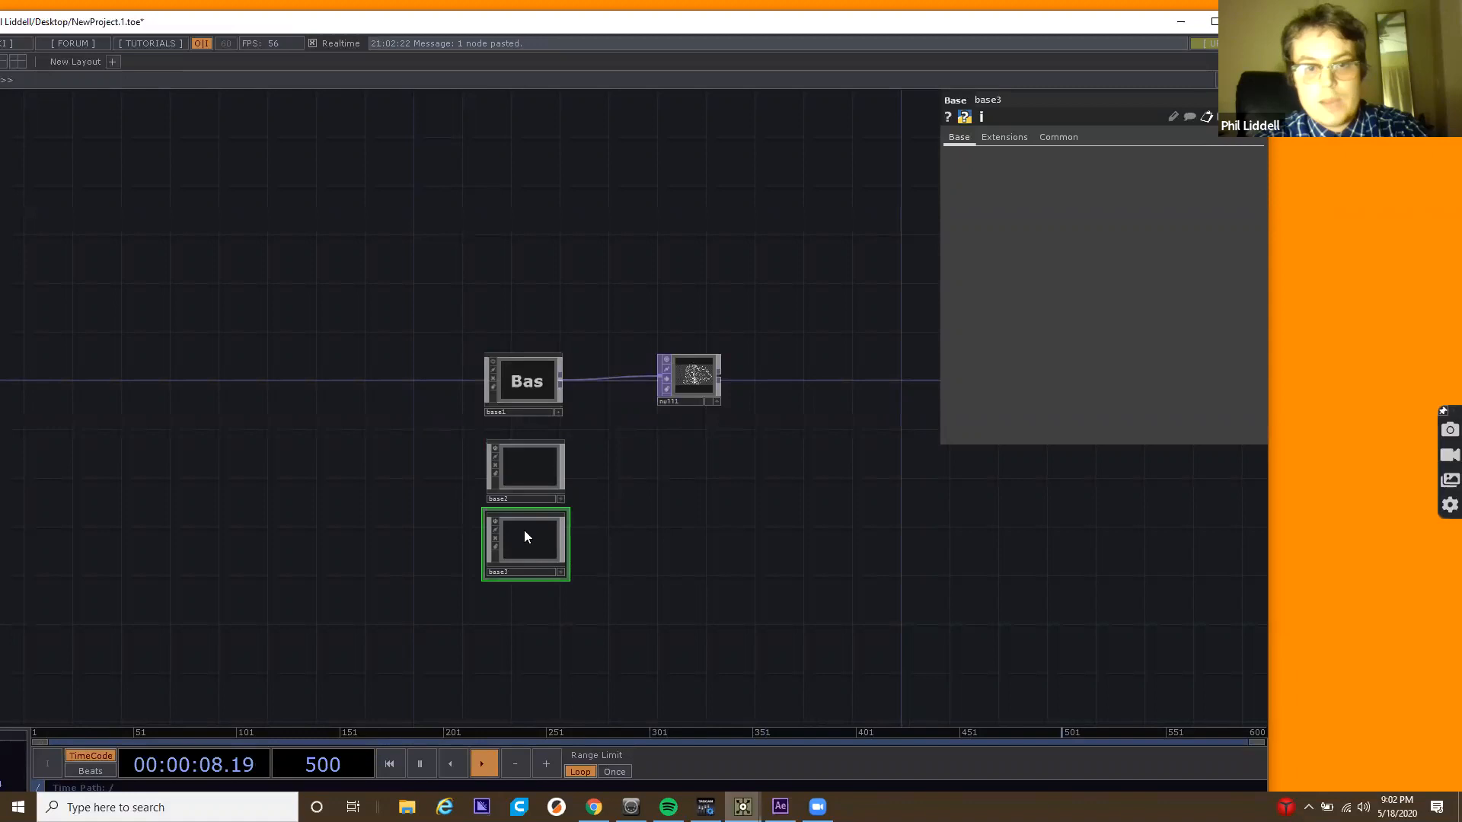
pyautogui.scroll(5, 527, 542)
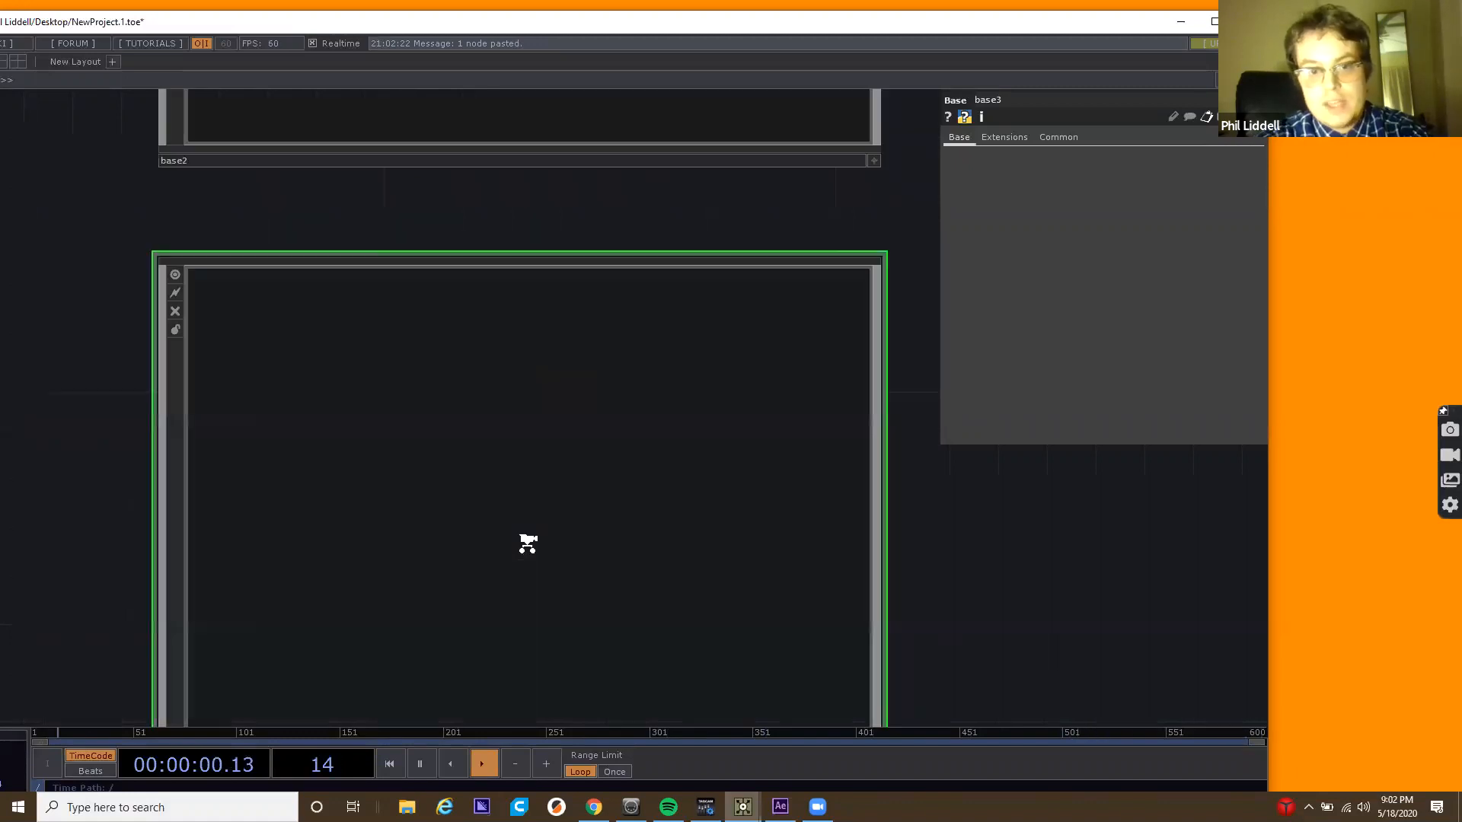
pyautogui.scroll(3, 527, 542)
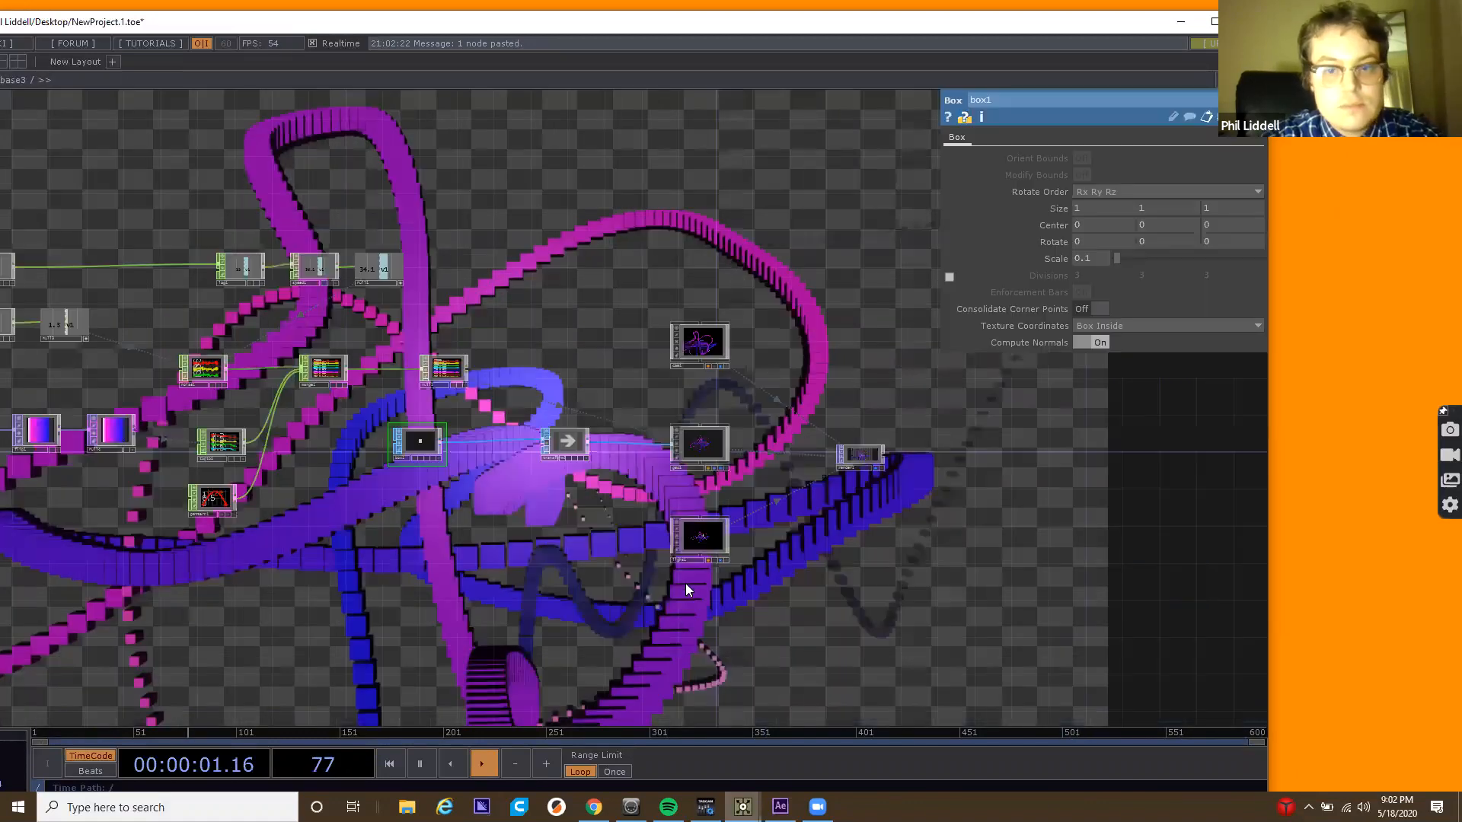
# Look over the copied network from the slider components through the merged channels to the geometry and render operators.
pyautogui.moveTo(686, 584); pyautogui.dragTo(949, 622)
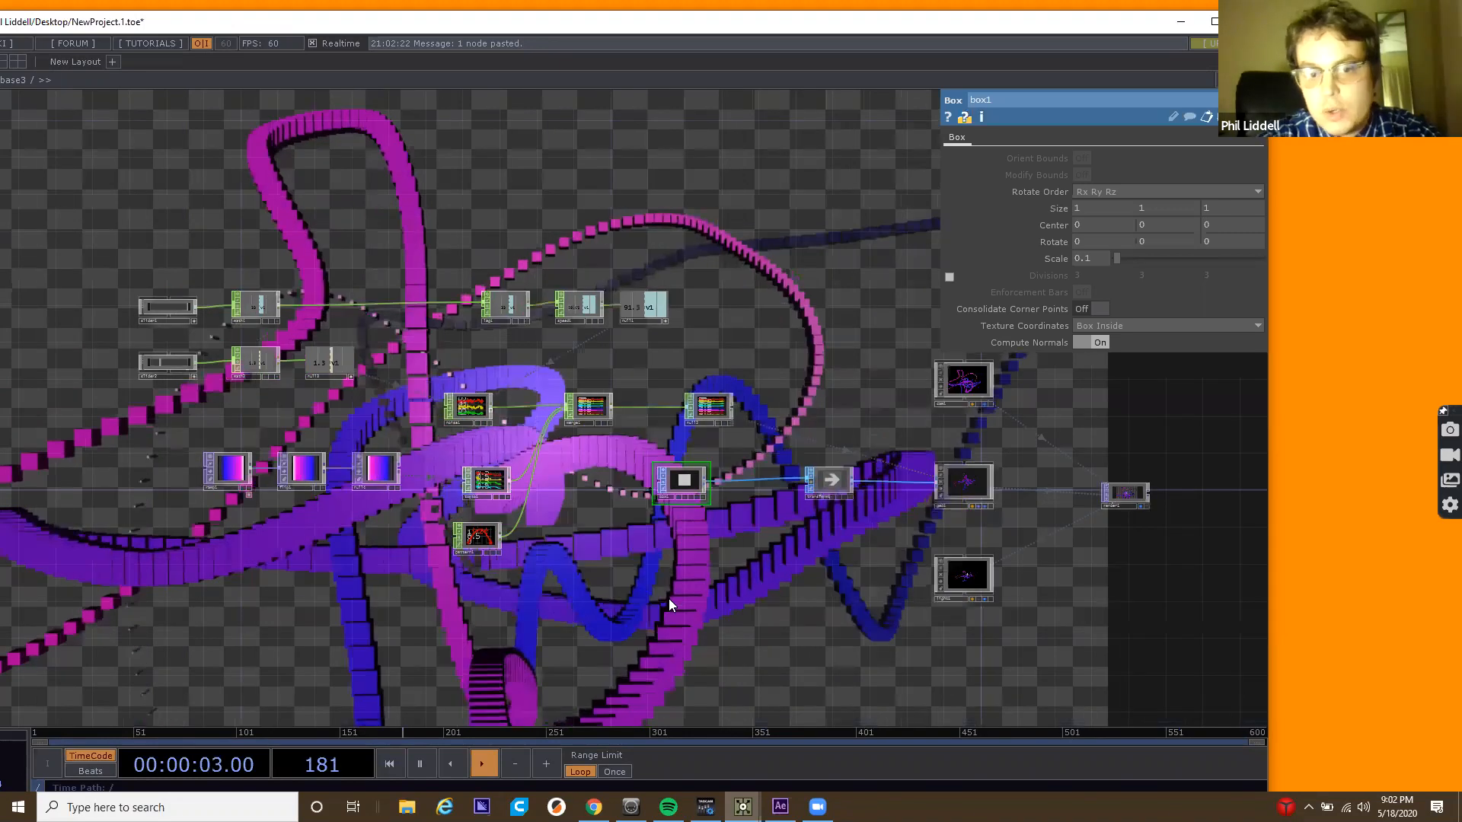
pyautogui.moveTo(668, 599); pyautogui.dragTo(521, 630)
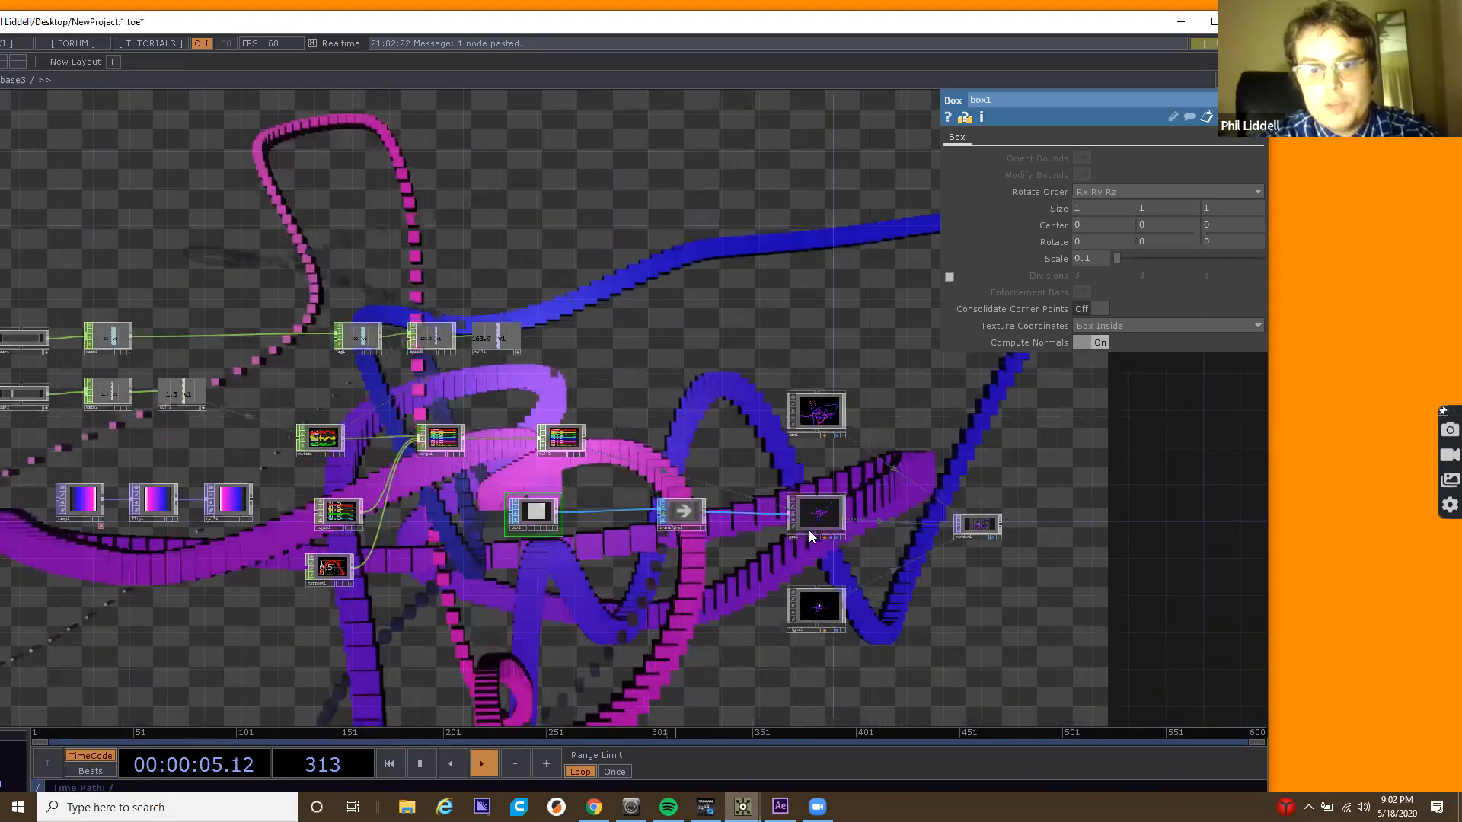
pyautogui.scroll(1, 838, 549)
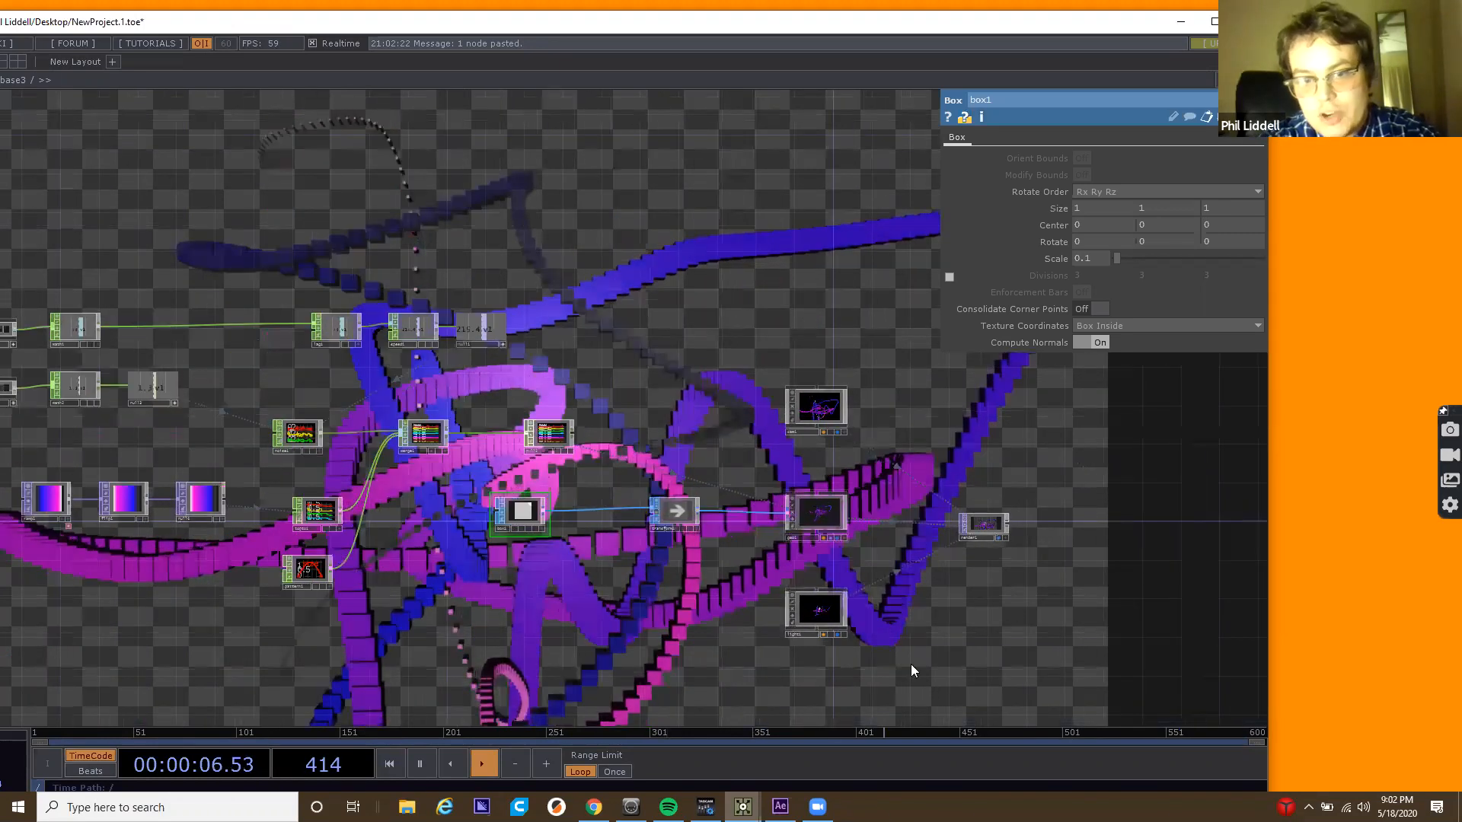
pyautogui.scroll(2, 829, 533)
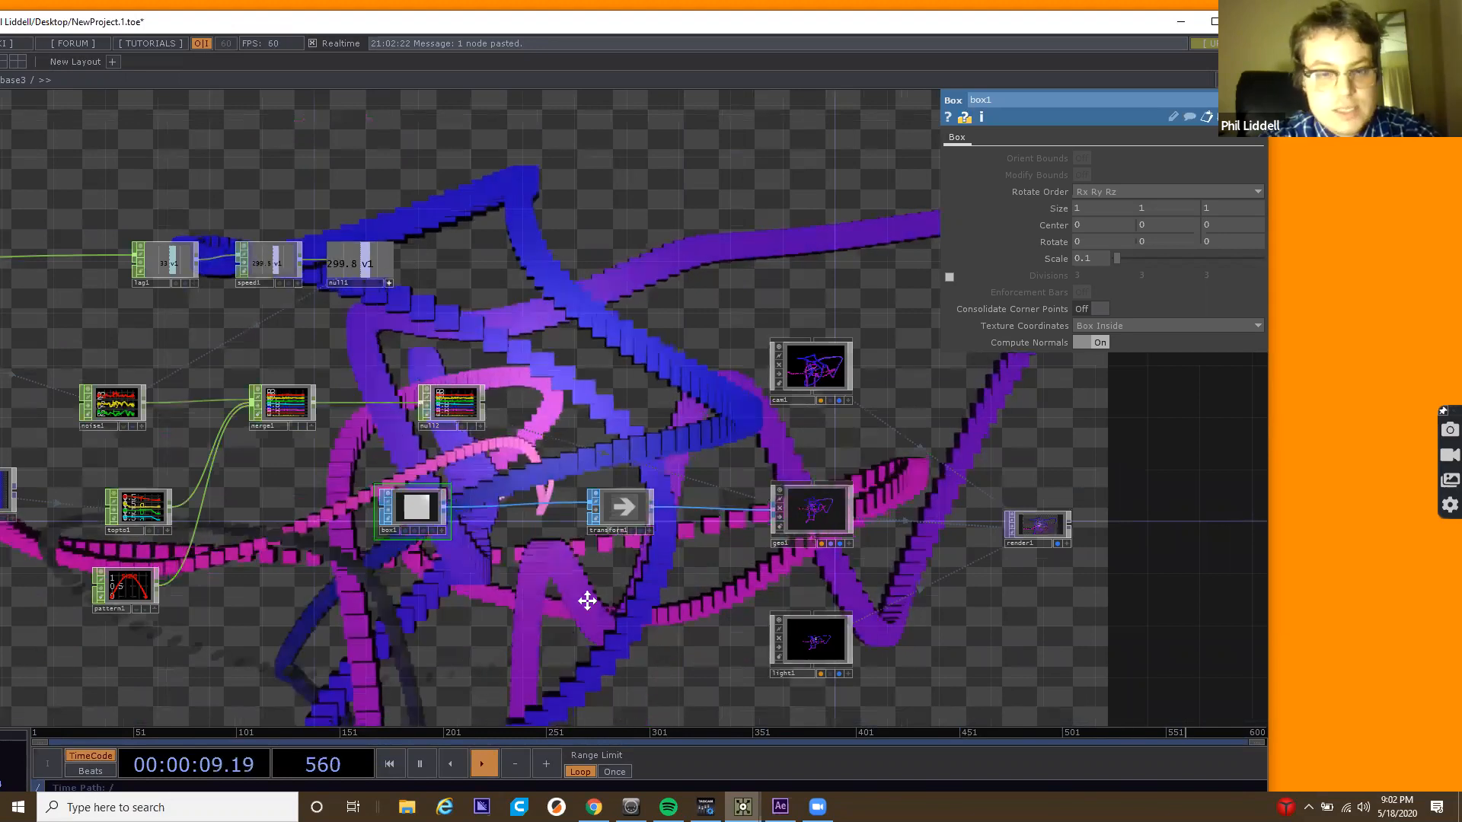
pyautogui.scroll(-3, 638, 602)
pyautogui.scroll(-2, 487, 563)
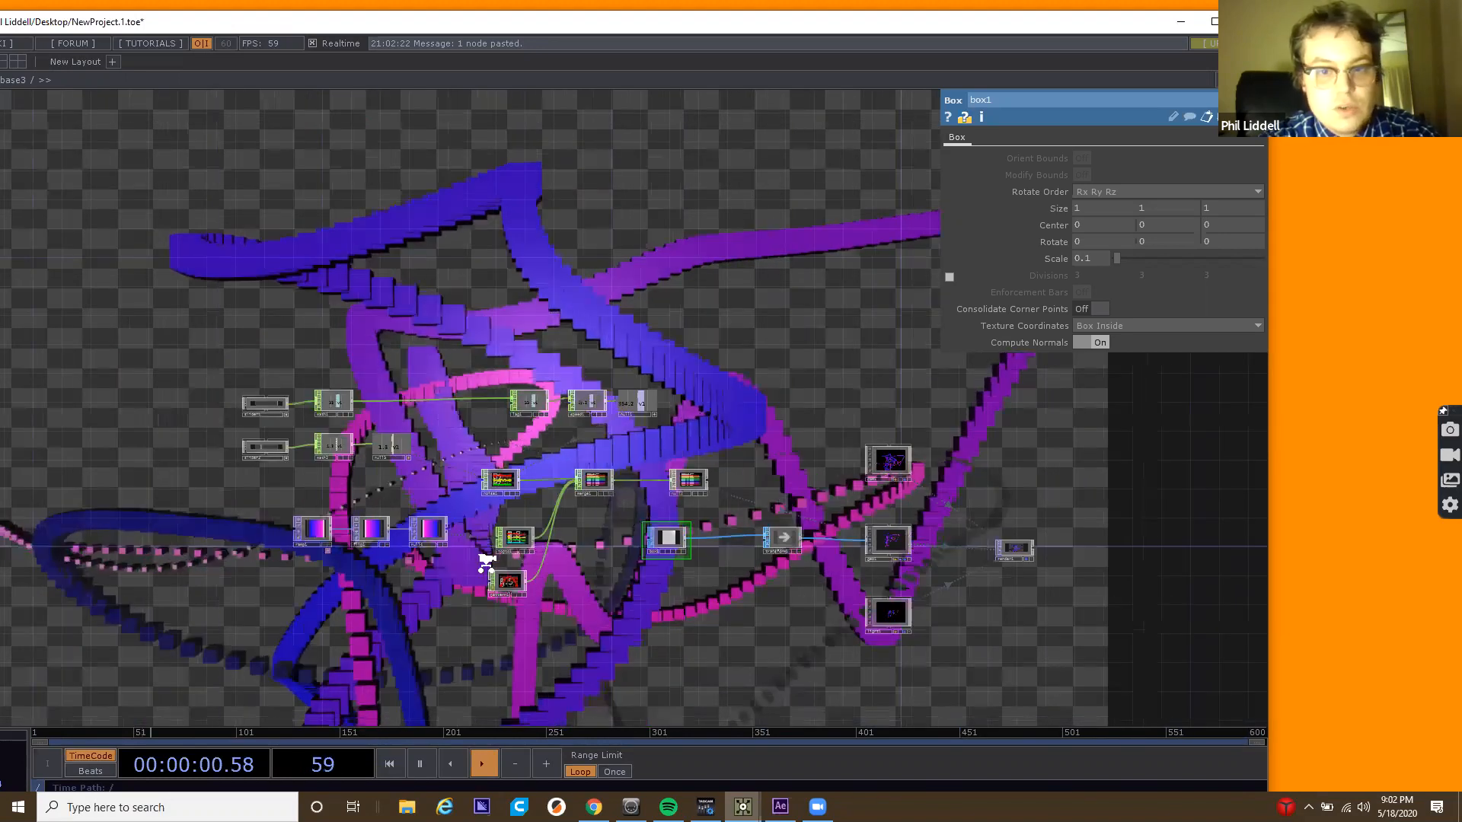
pyautogui.scroll(4, 539, 476)
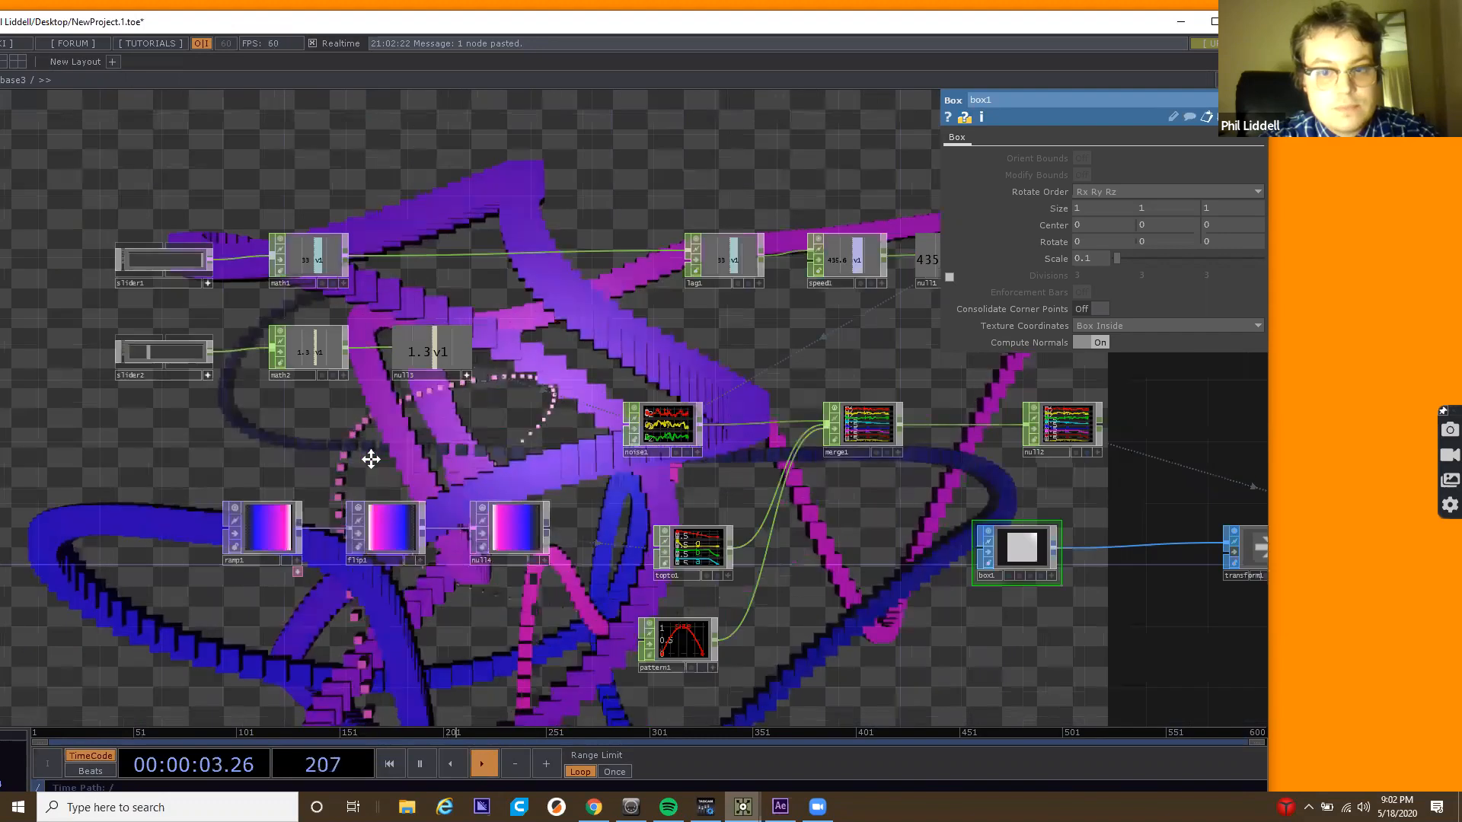
pyautogui.moveTo(653, 486); pyautogui.dragTo(469, 478)
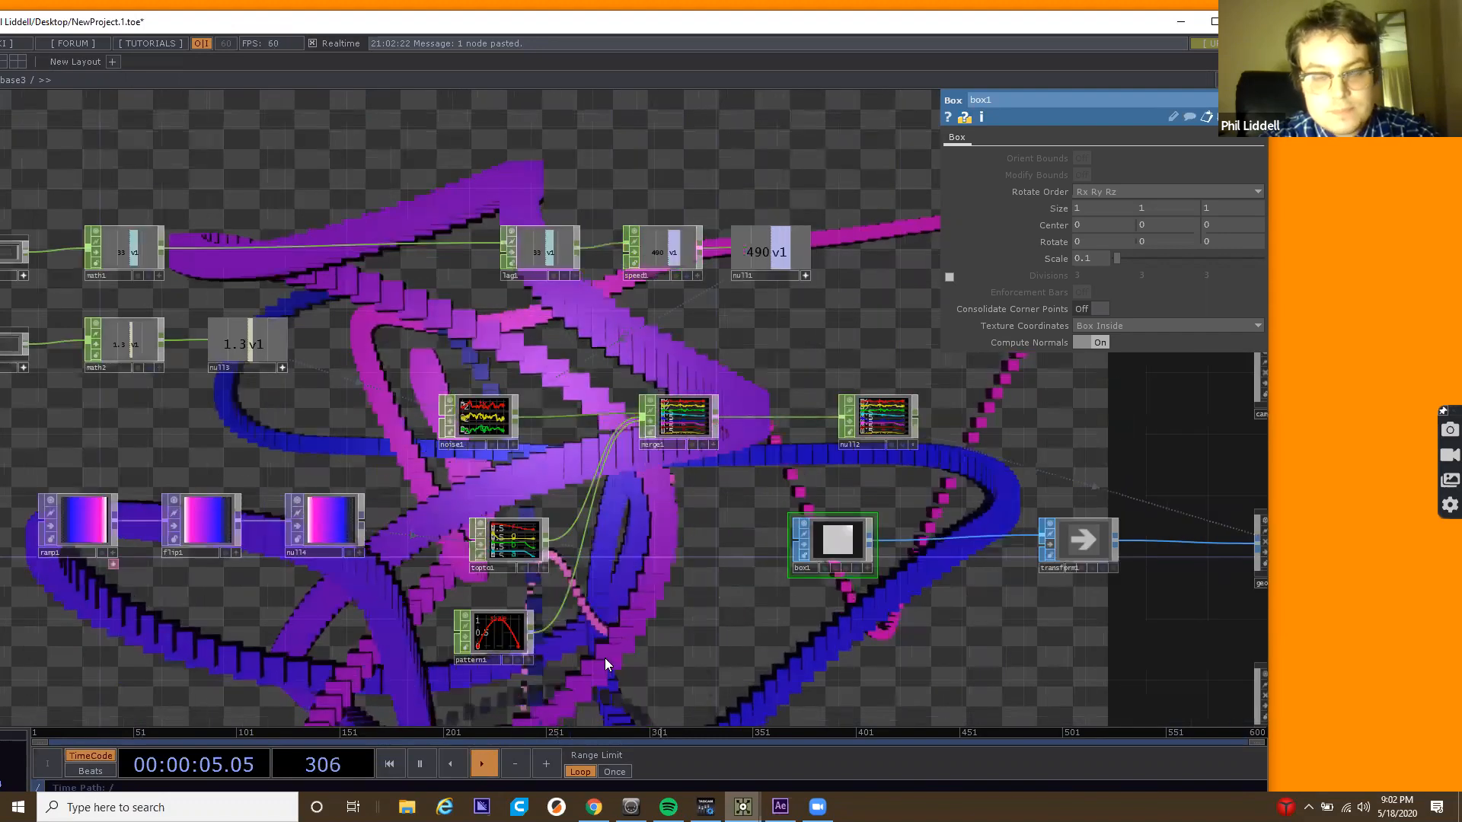
pyautogui.scroll(-3, 605, 660)
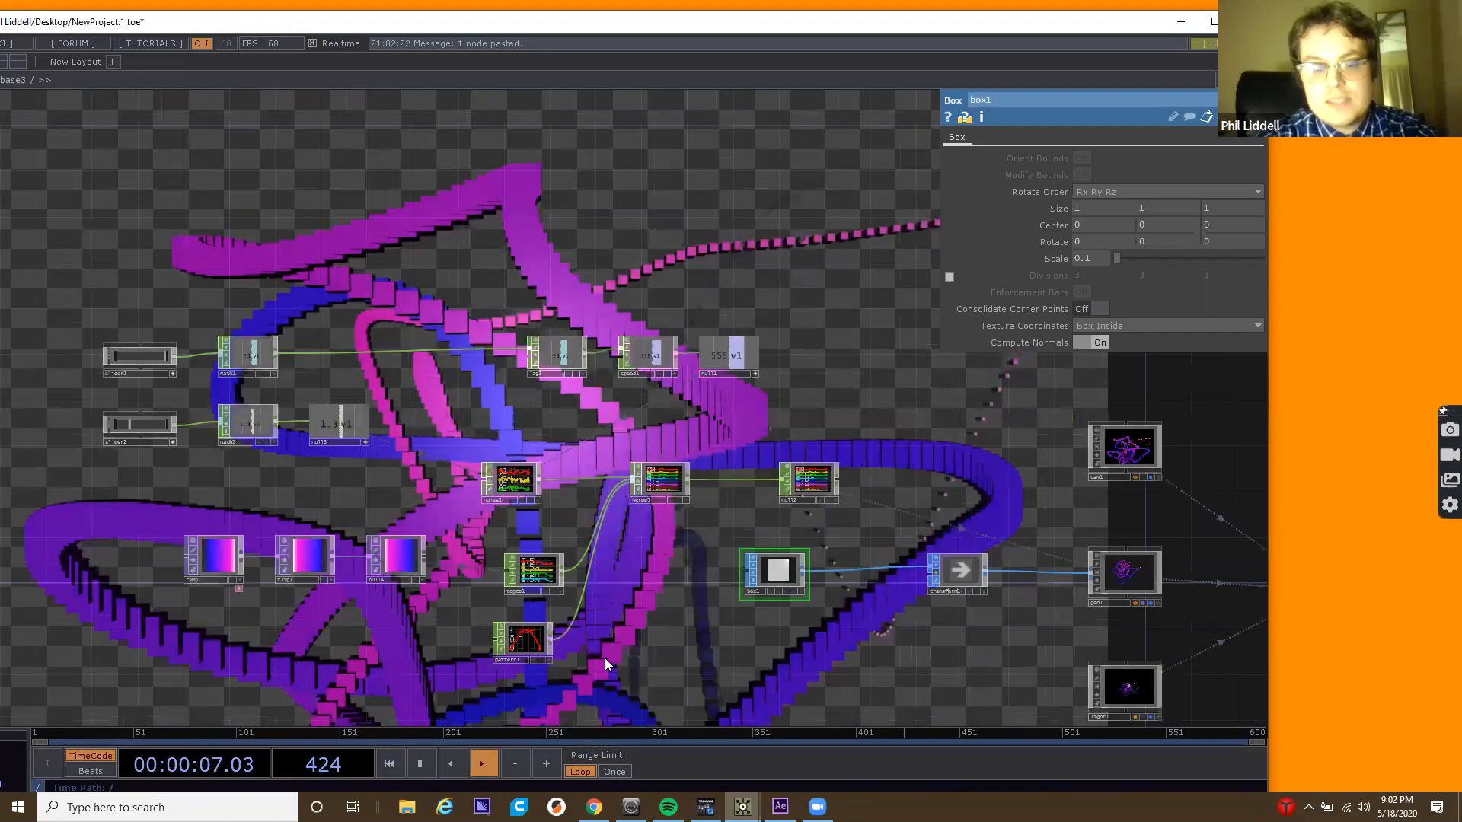
pyautogui.scroll(2, 602, 655)
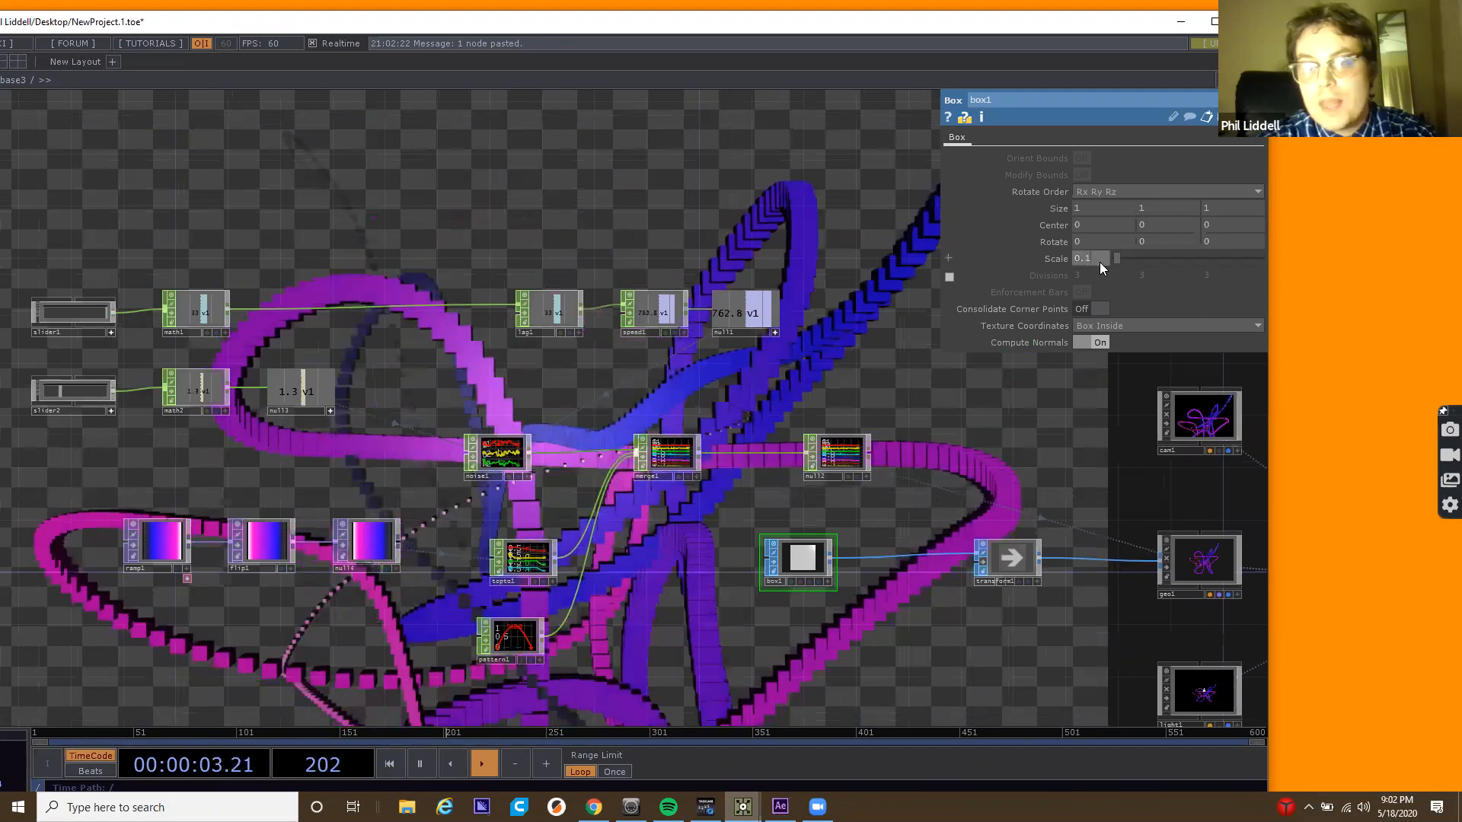
# Set the scale of box1 to 0.025.
pyautogui.press('BackSpace')
pyautogui.write('021')
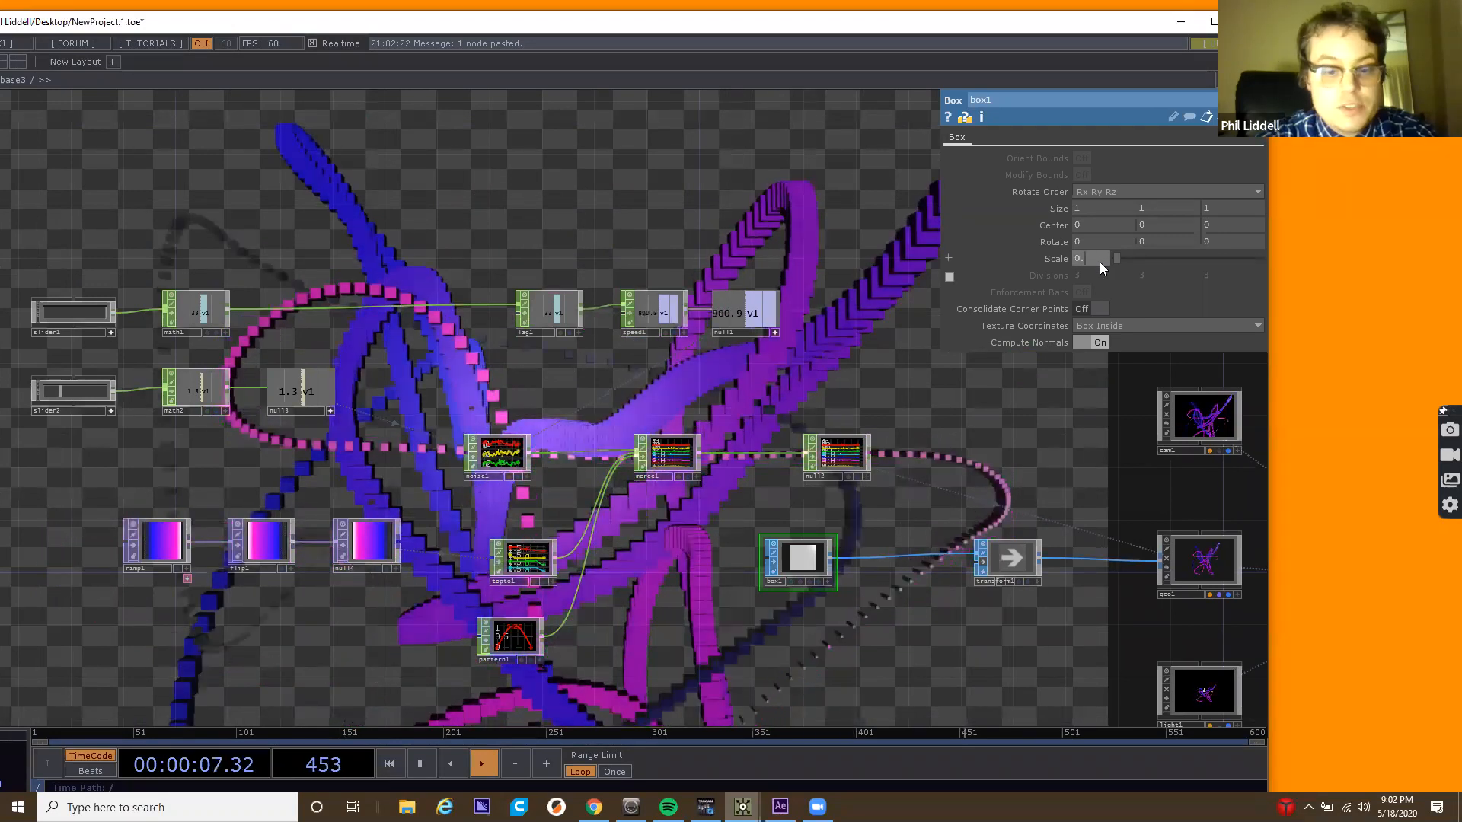
pyautogui.write('5')
pyautogui.press('Return')
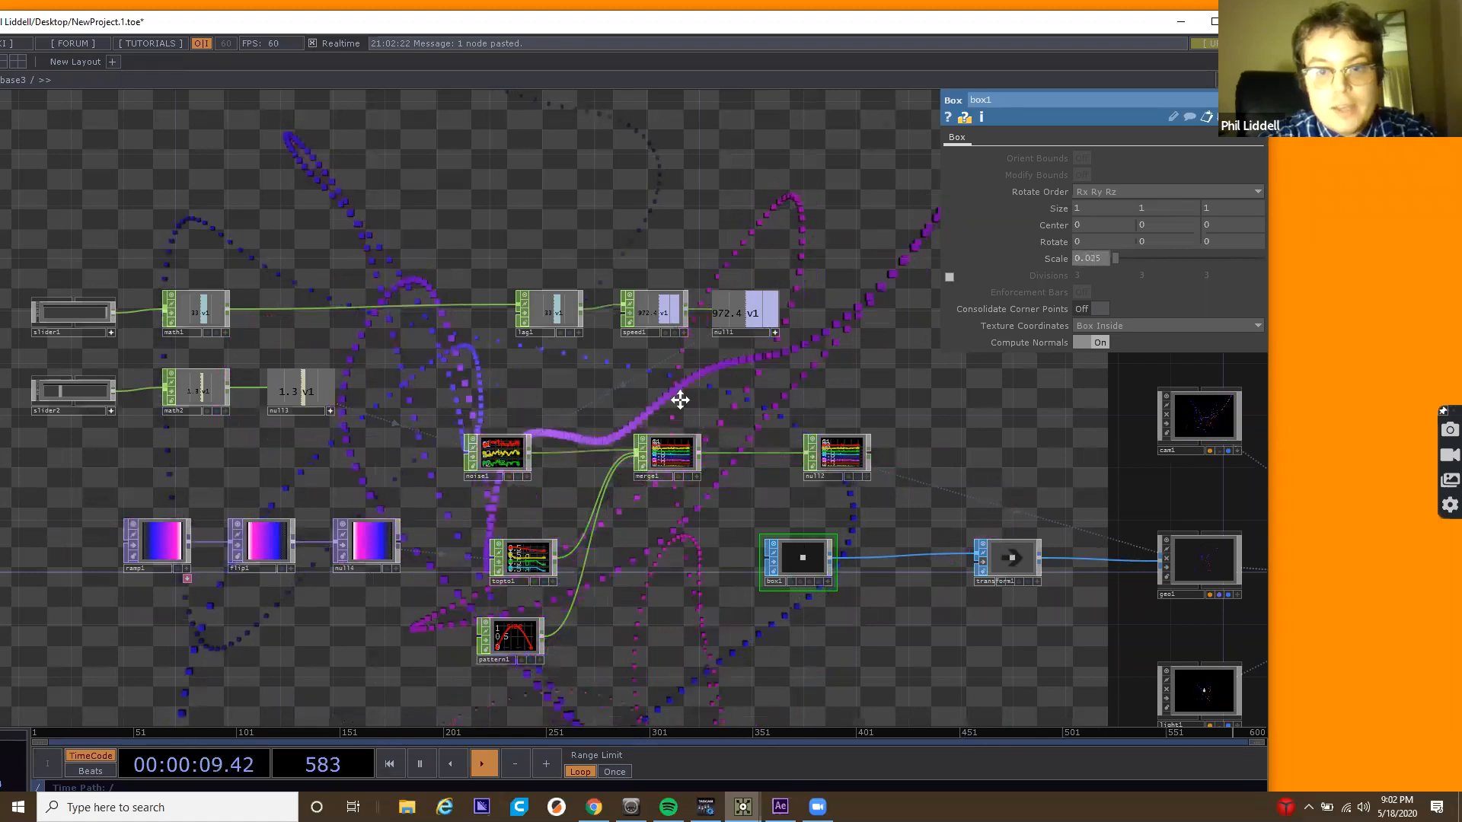
pyautogui.moveTo(825, 554); pyautogui.dragTo(754, 567)
pyautogui.moveTo(527, 198); pyautogui.dragTo(628, 365)
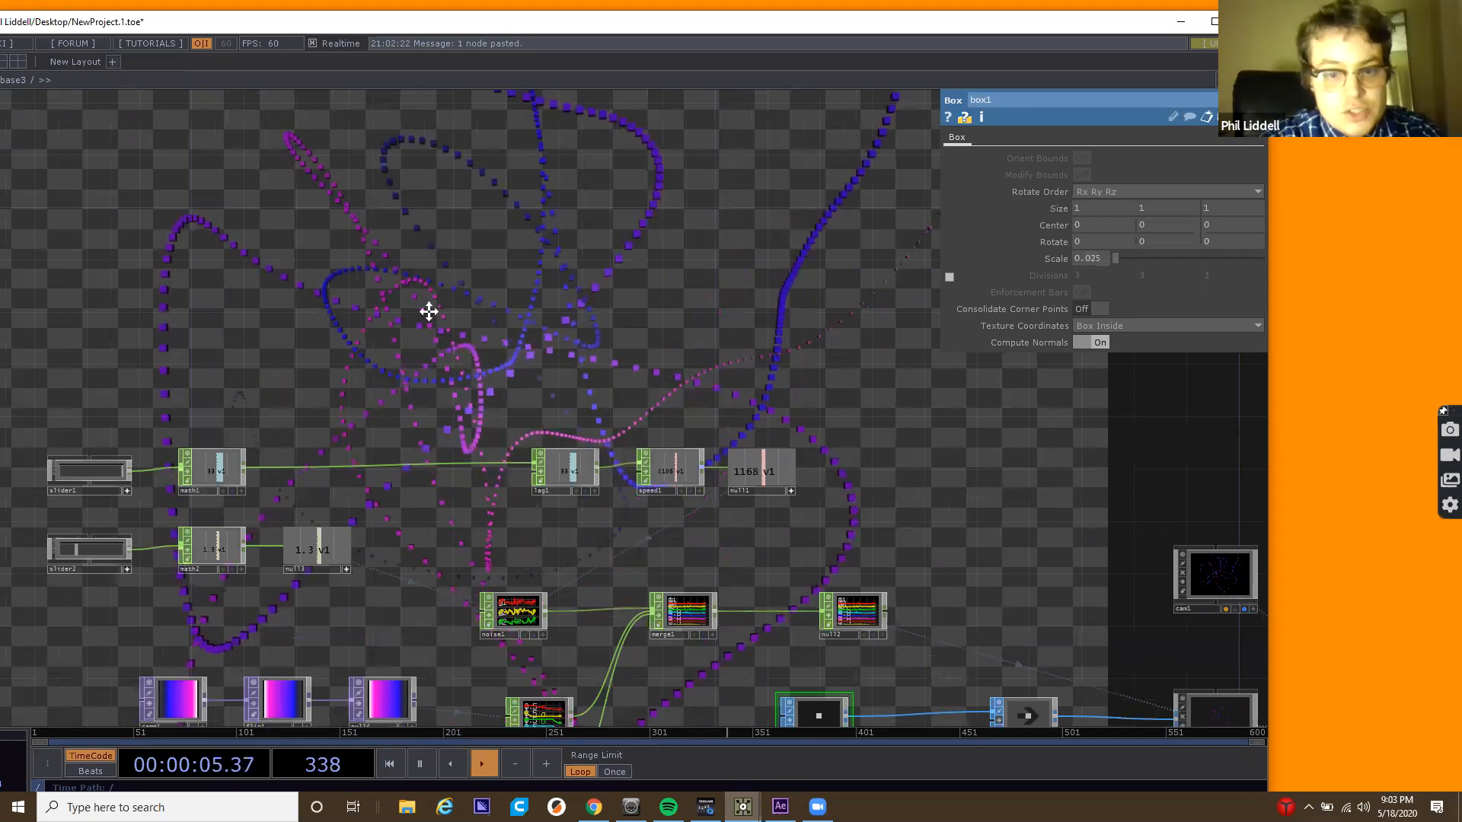
pyautogui.moveTo(475, 290); pyautogui.dragTo(429, 314)
pyautogui.moveTo(714, 705); pyautogui.dragTo(714, 569)
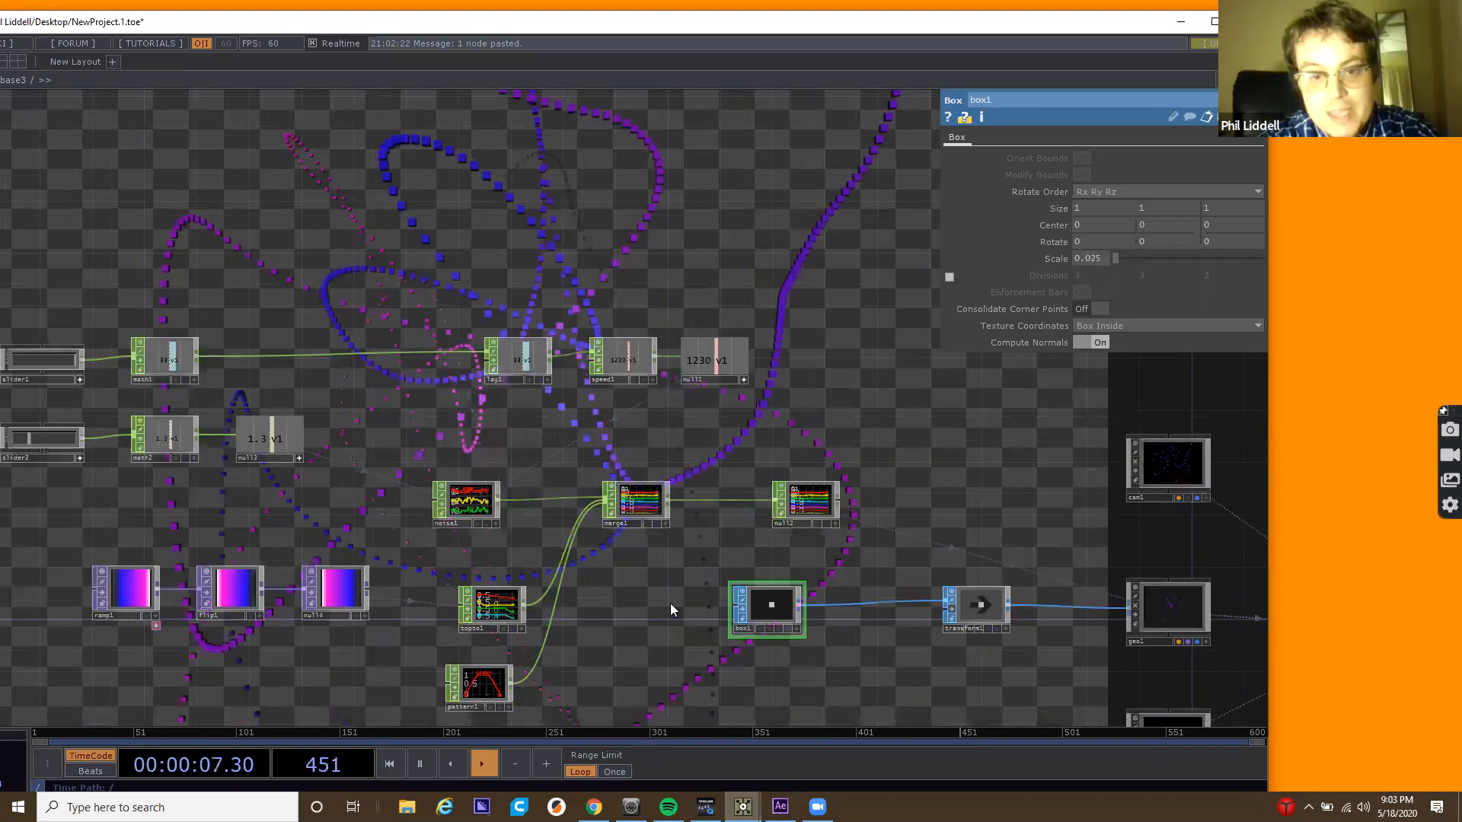
pyautogui.scroll(-3, 775, 623)
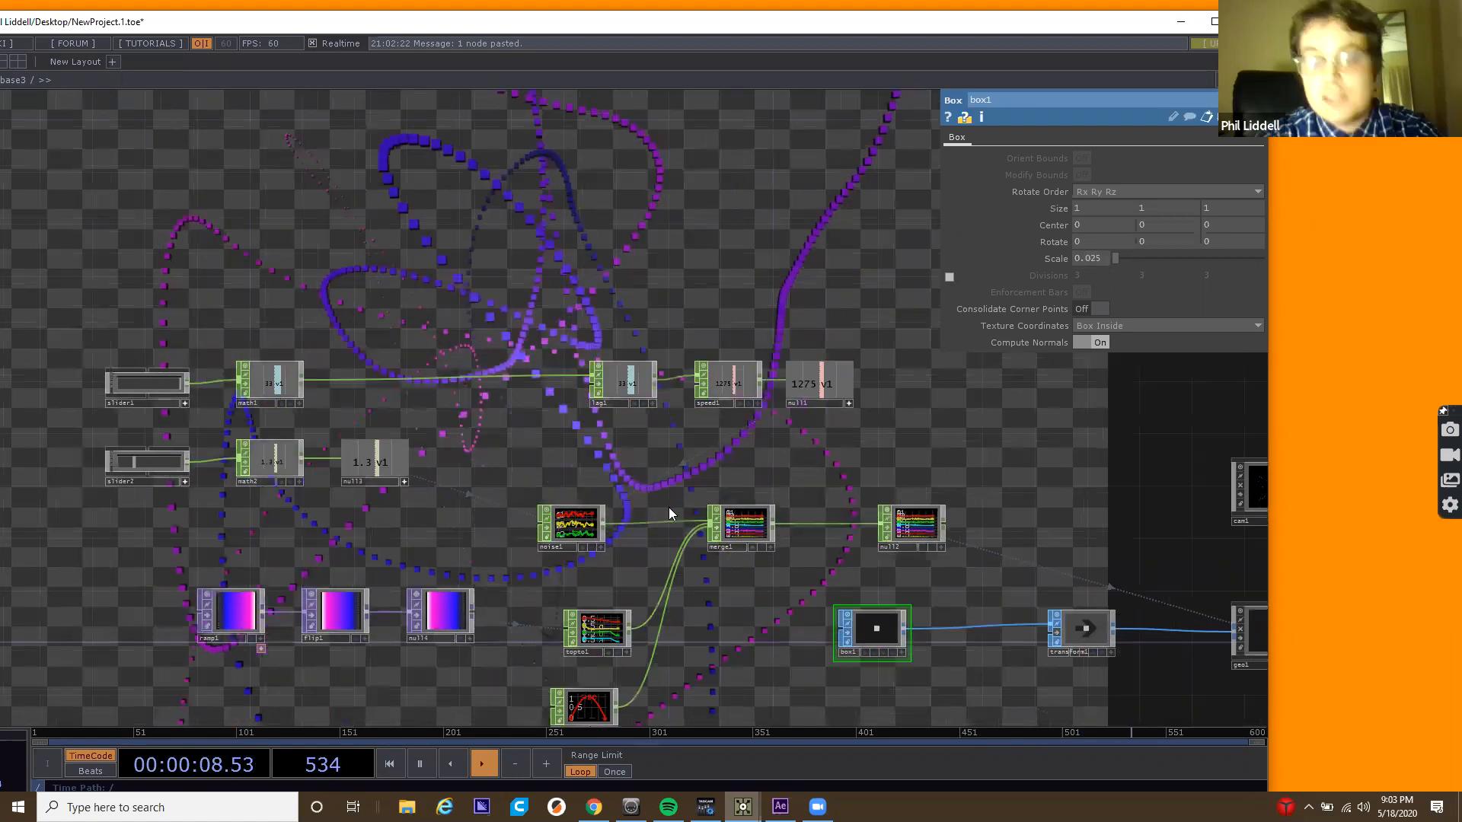
pyautogui.moveTo(666, 508); pyautogui.dragTo(602, 492)
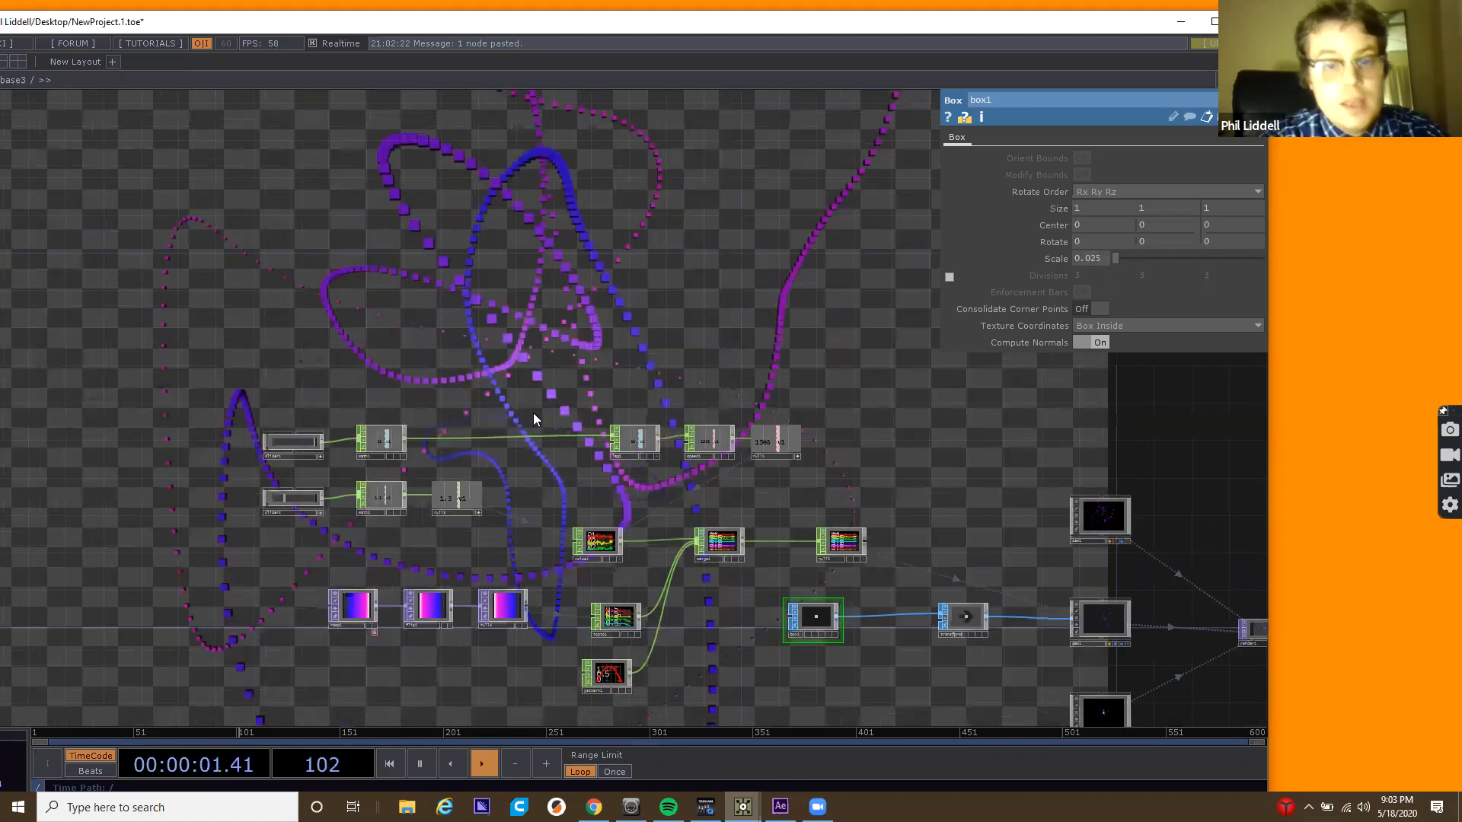
pyautogui.moveTo(487, 455); pyautogui.dragTo(416, 371)
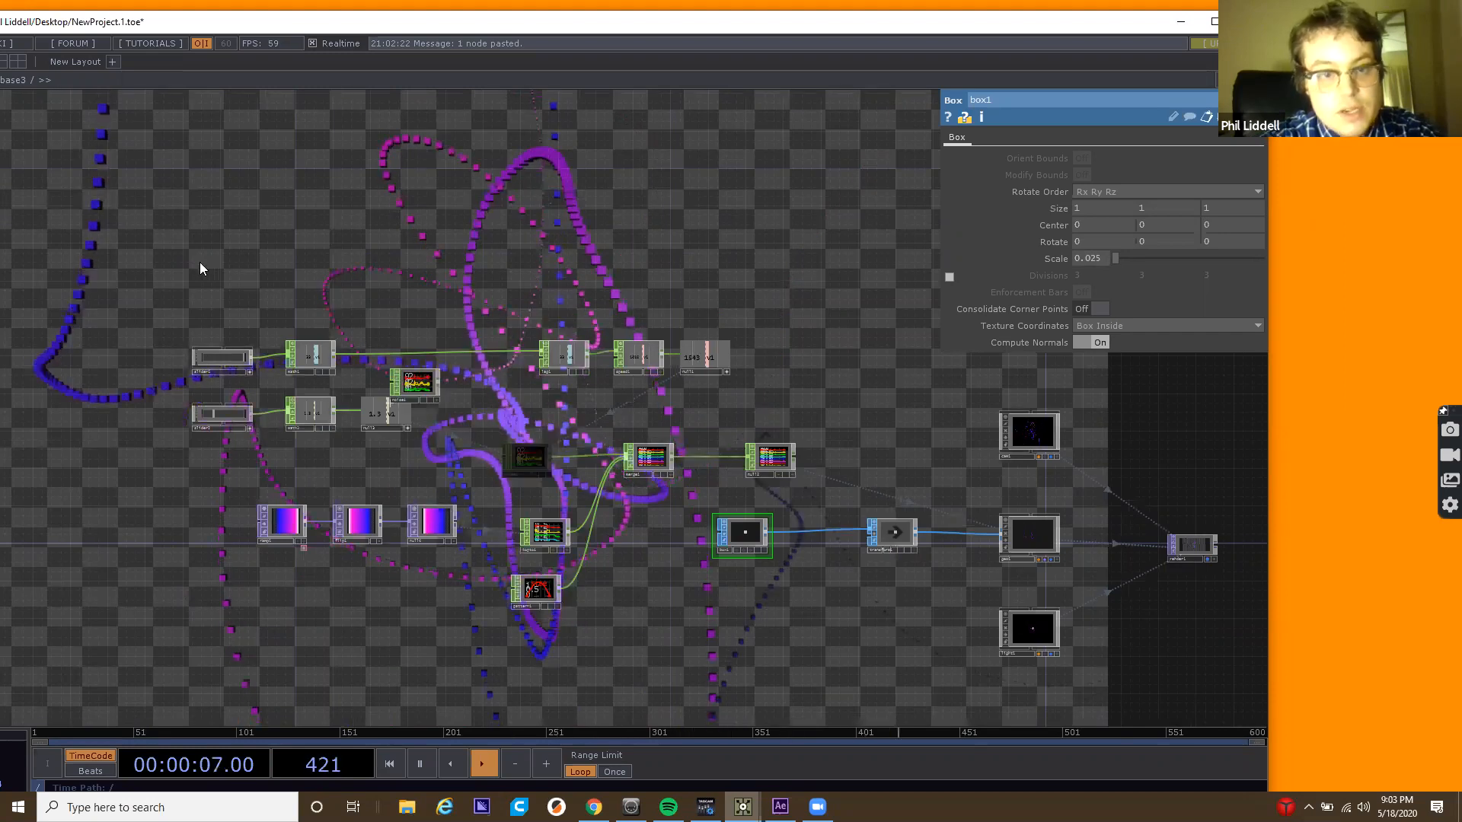
# Delete the slider, speed and null operators in the upper network, and move the ramp chain, topto1 and pattern1 further down.
pyautogui.moveTo(465, 432); pyautogui.dragTo(464, 433, button='right')
pyautogui.press('Delete')
pyautogui.moveTo(257, 485); pyautogui.dragTo(542, 646, button='right')
pyautogui.moveTo(547, 540); pyautogui.dragTo(461, 650)
pyautogui.click(467, 411)
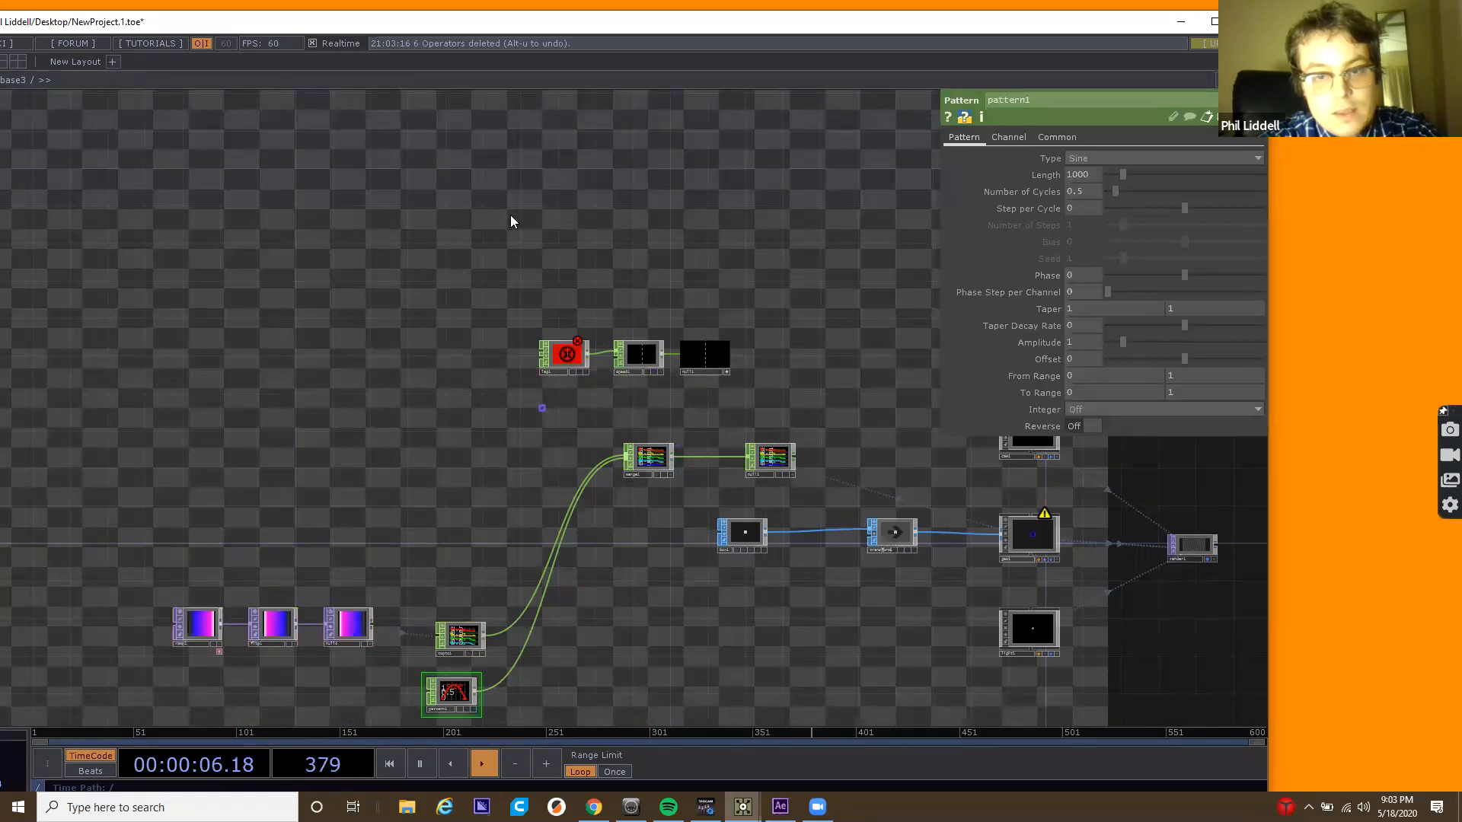
pyautogui.moveTo(492, 257); pyautogui.dragTo(858, 393, button='right')
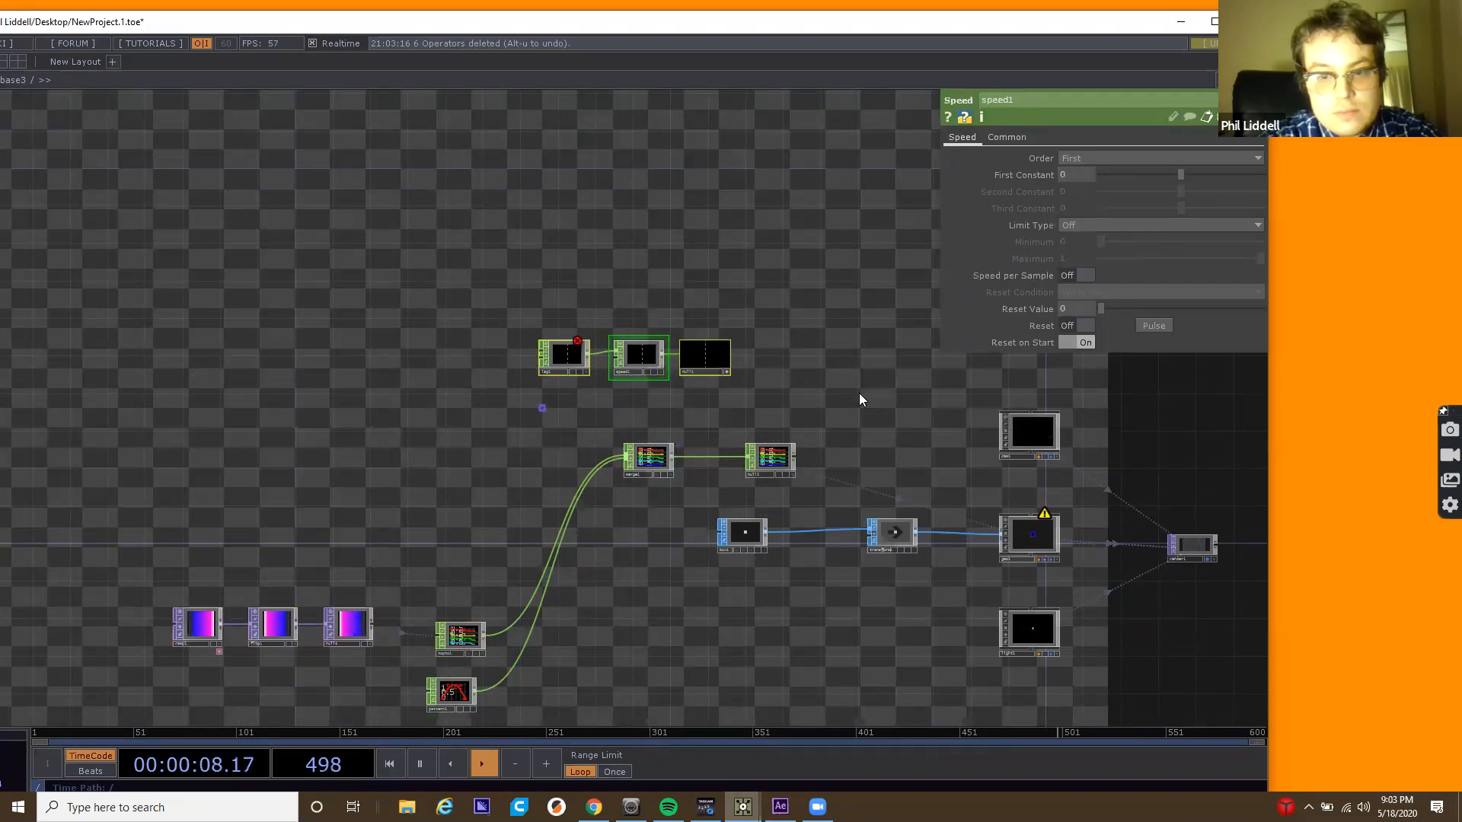
pyautogui.press('Delete')
# Add a Particle SOP in the empty area above the ramp chain.
pyautogui.moveTo(370, 404); pyautogui.dragTo(235, 415)
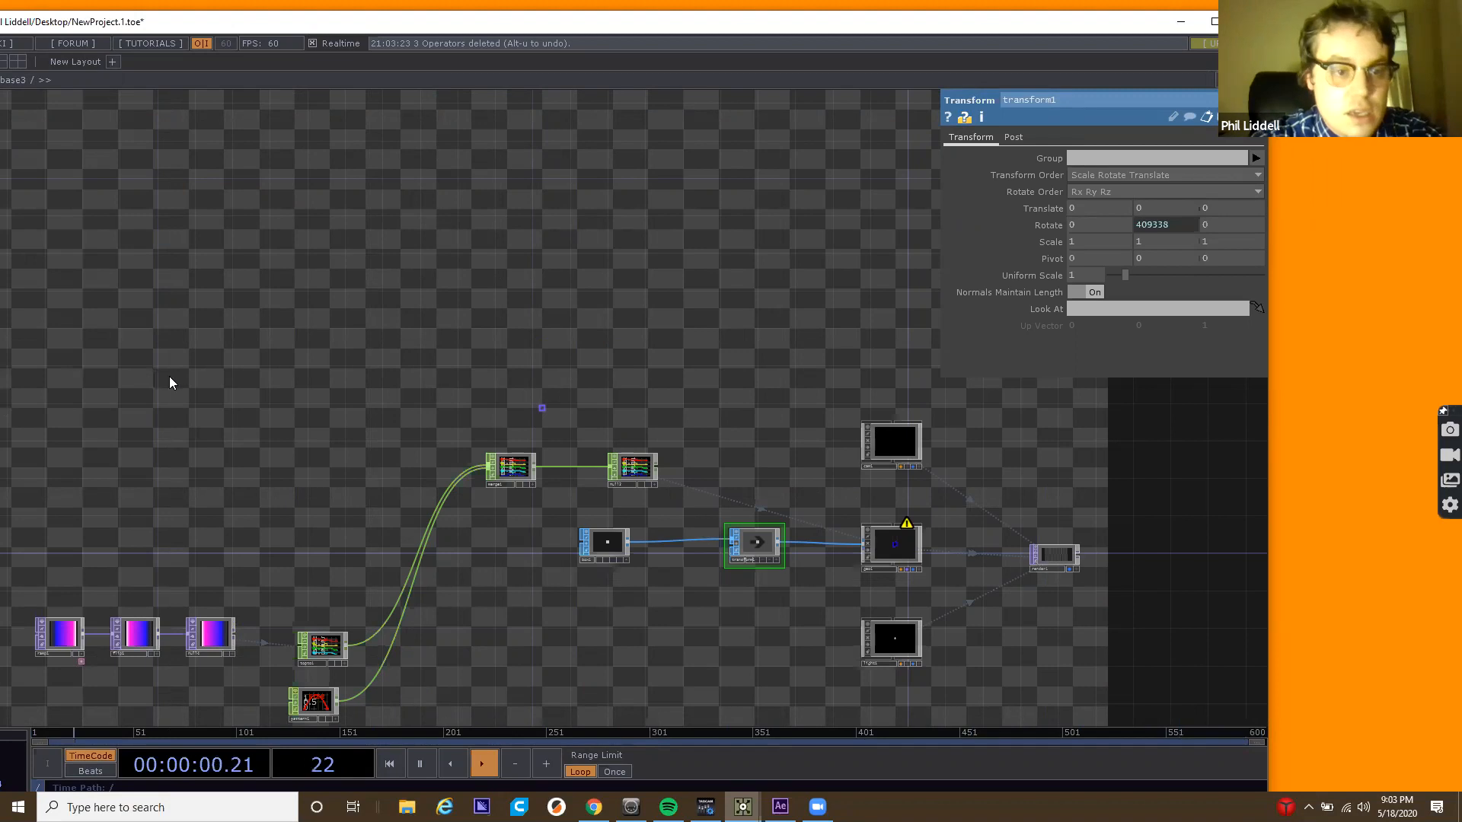
pyautogui.press('Tab')
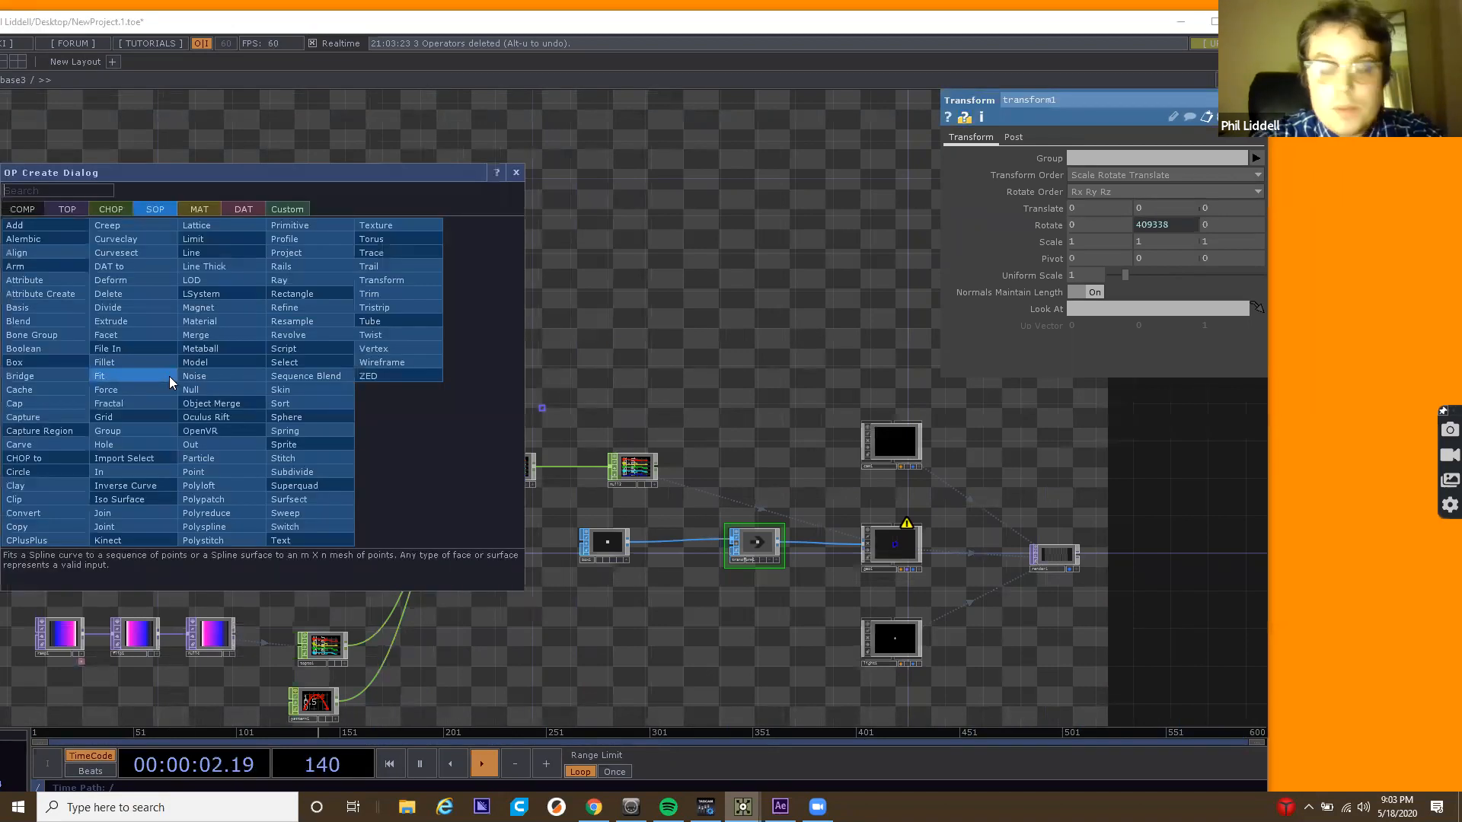
pyautogui.write('part')
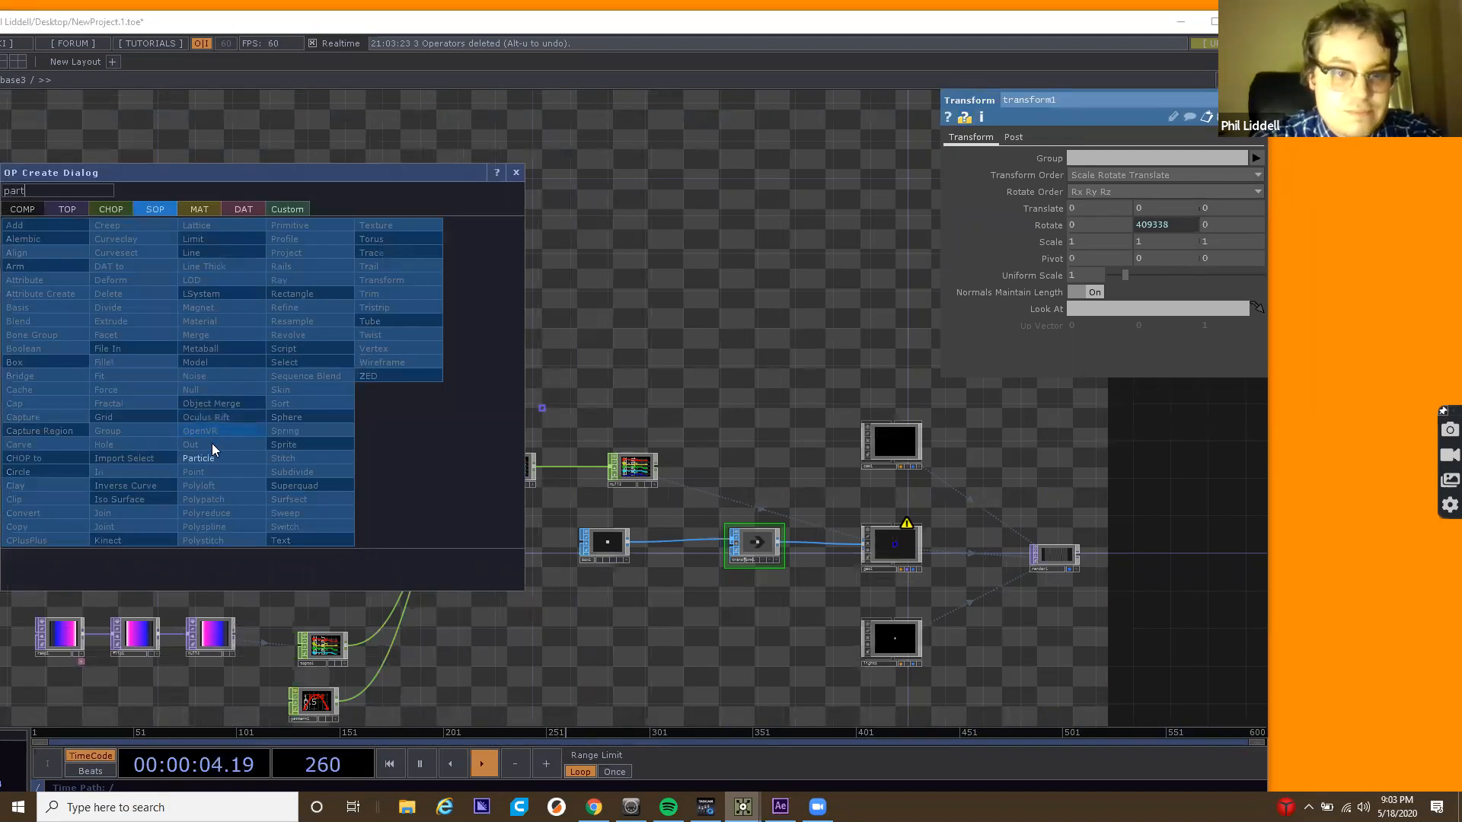
pyautogui.click(210, 458)
pyautogui.click(174, 422)
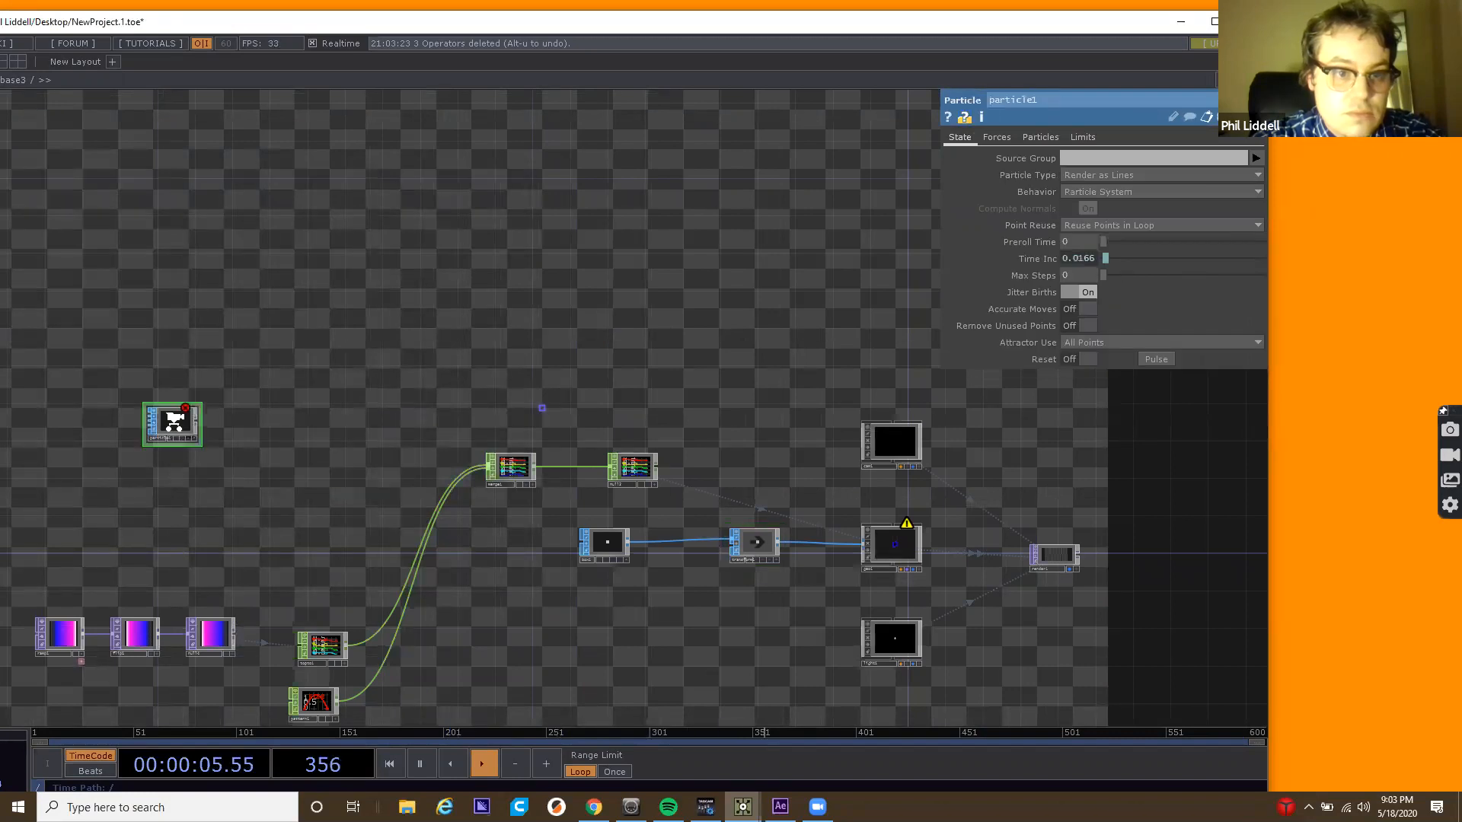
pyautogui.scroll(2, 207, 417)
pyautogui.scroll(5, 207, 417)
pyautogui.moveTo(302, 405); pyautogui.dragTo(786, 356)
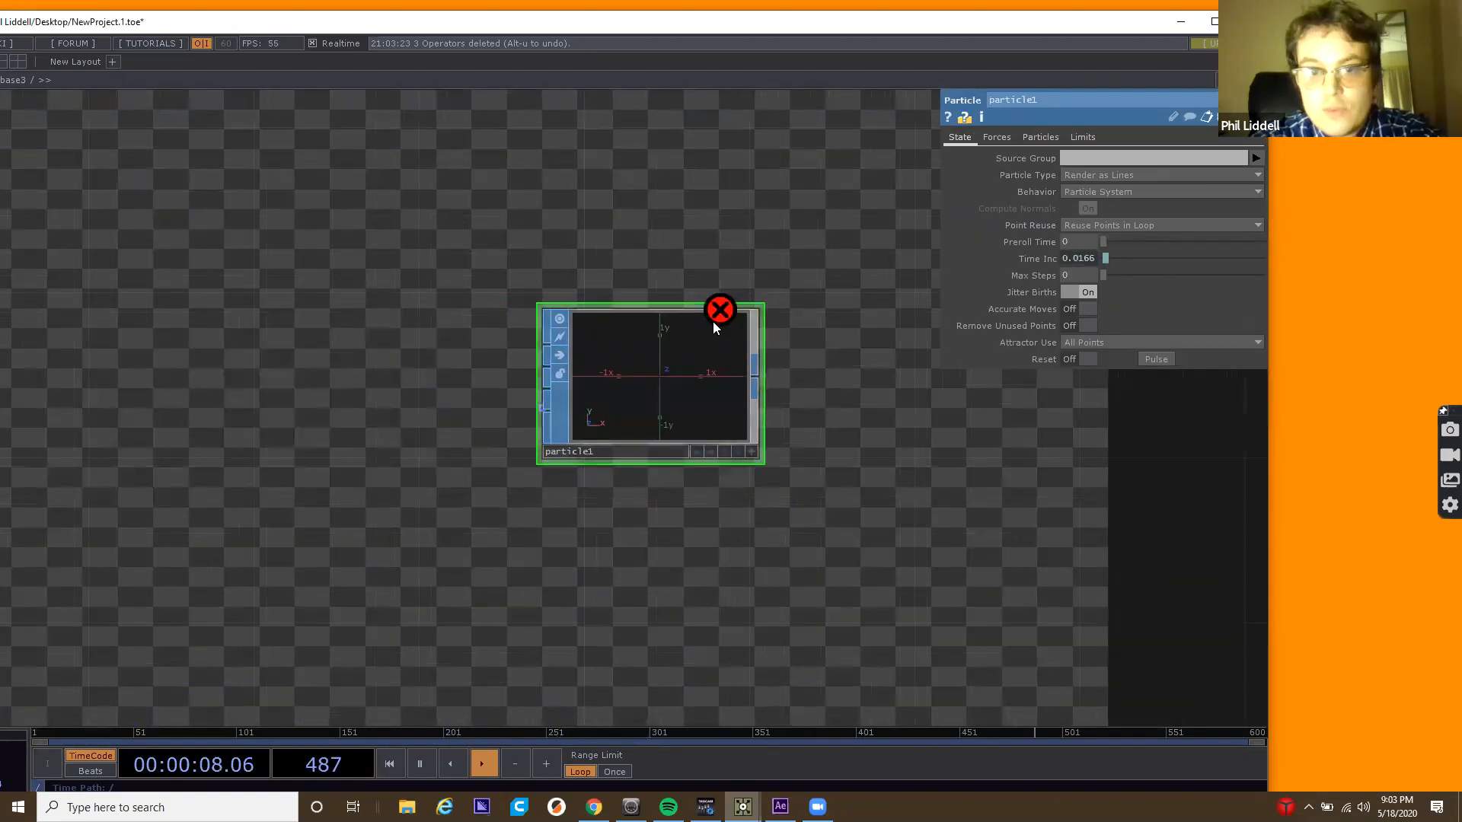
pyautogui.moveTo(709, 314)
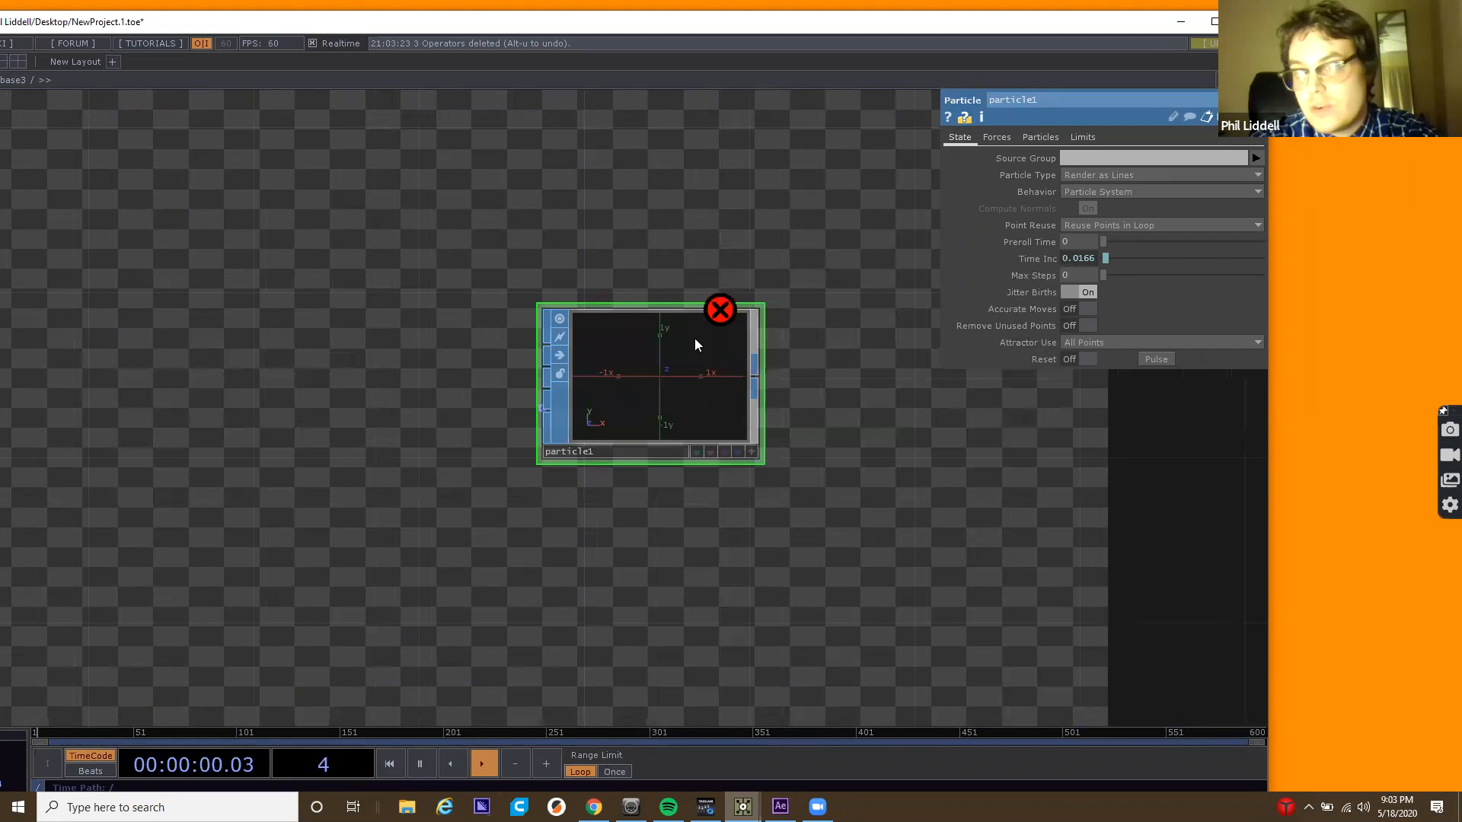
pyautogui.scroll(-3, 694, 344)
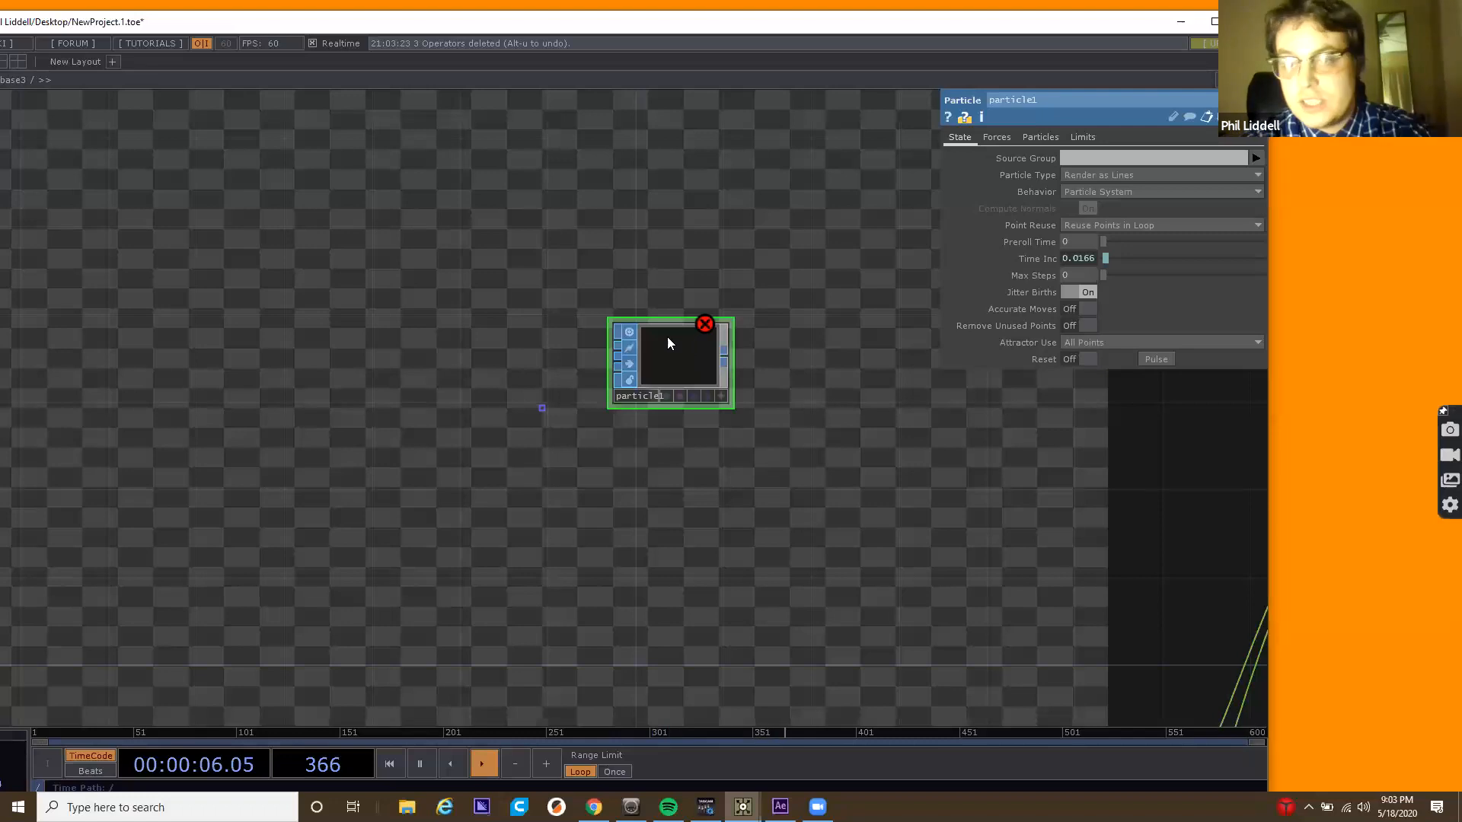
pyautogui.moveTo(666, 269); pyautogui.dragTo(596, 291)
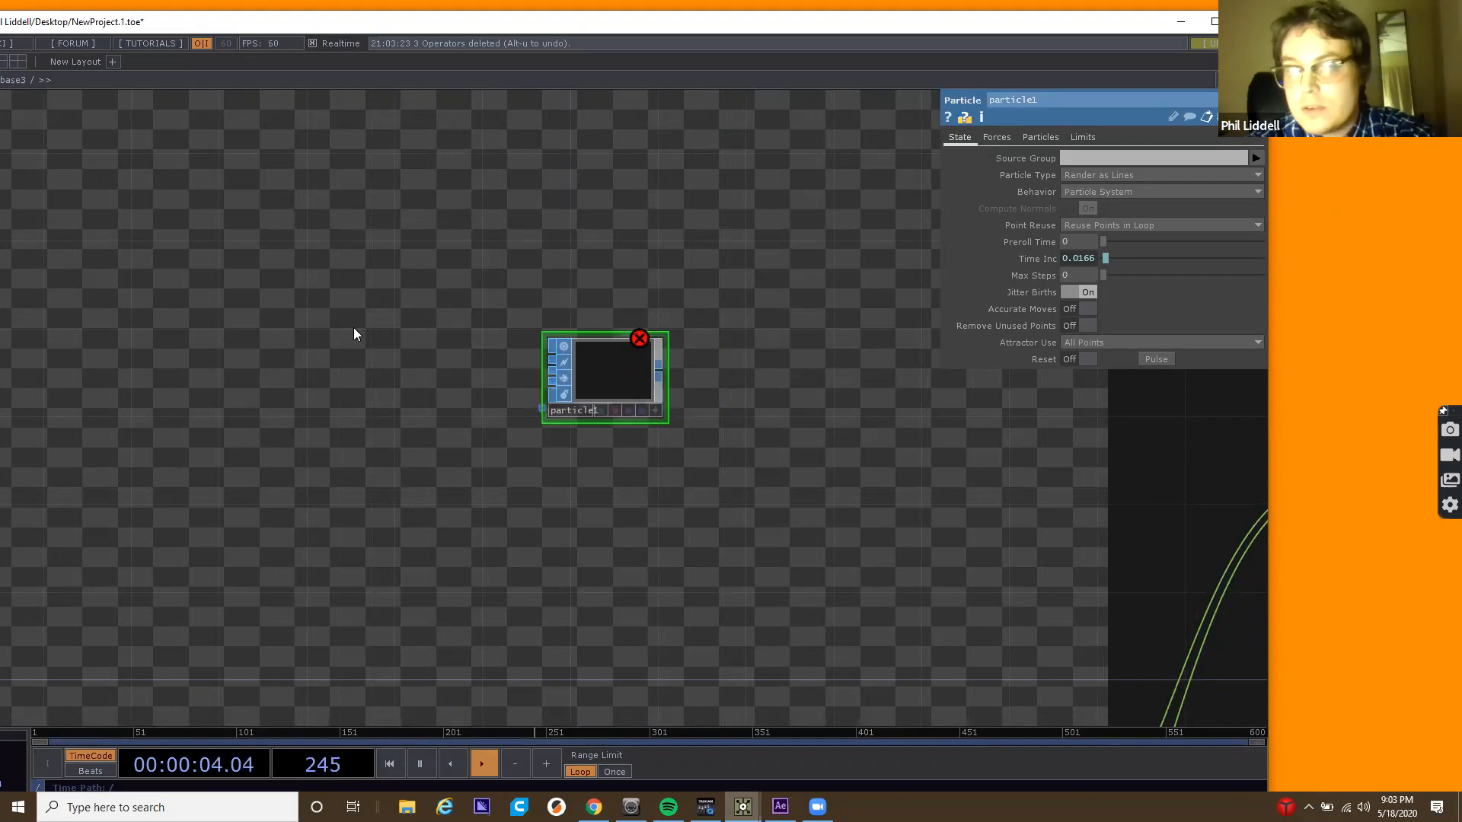
# Add a Sphere SOP beside particle1 and wire it into the particle operator's first input.
pyautogui.press('Tab')
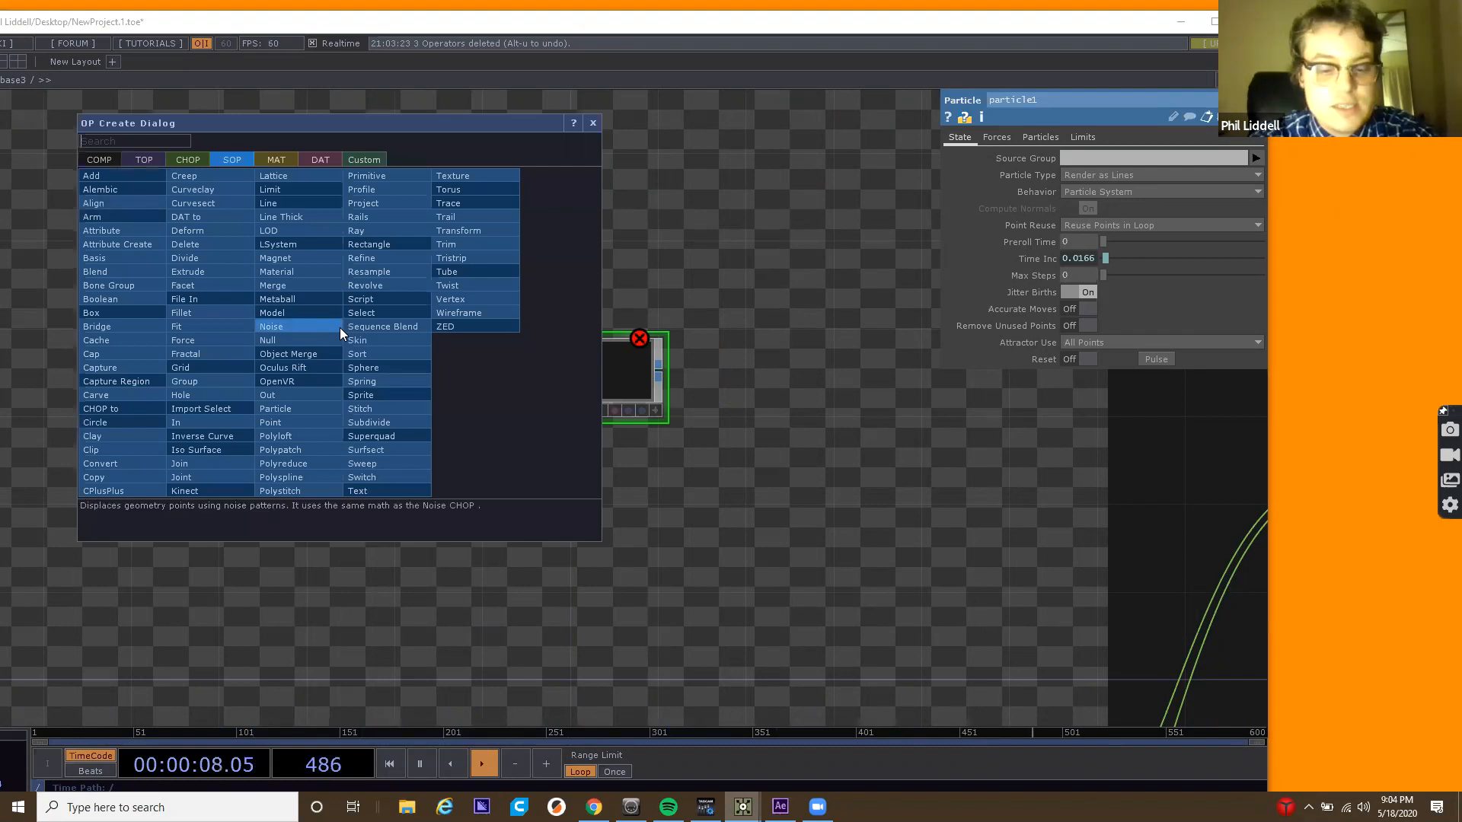
pyautogui.write('sp')
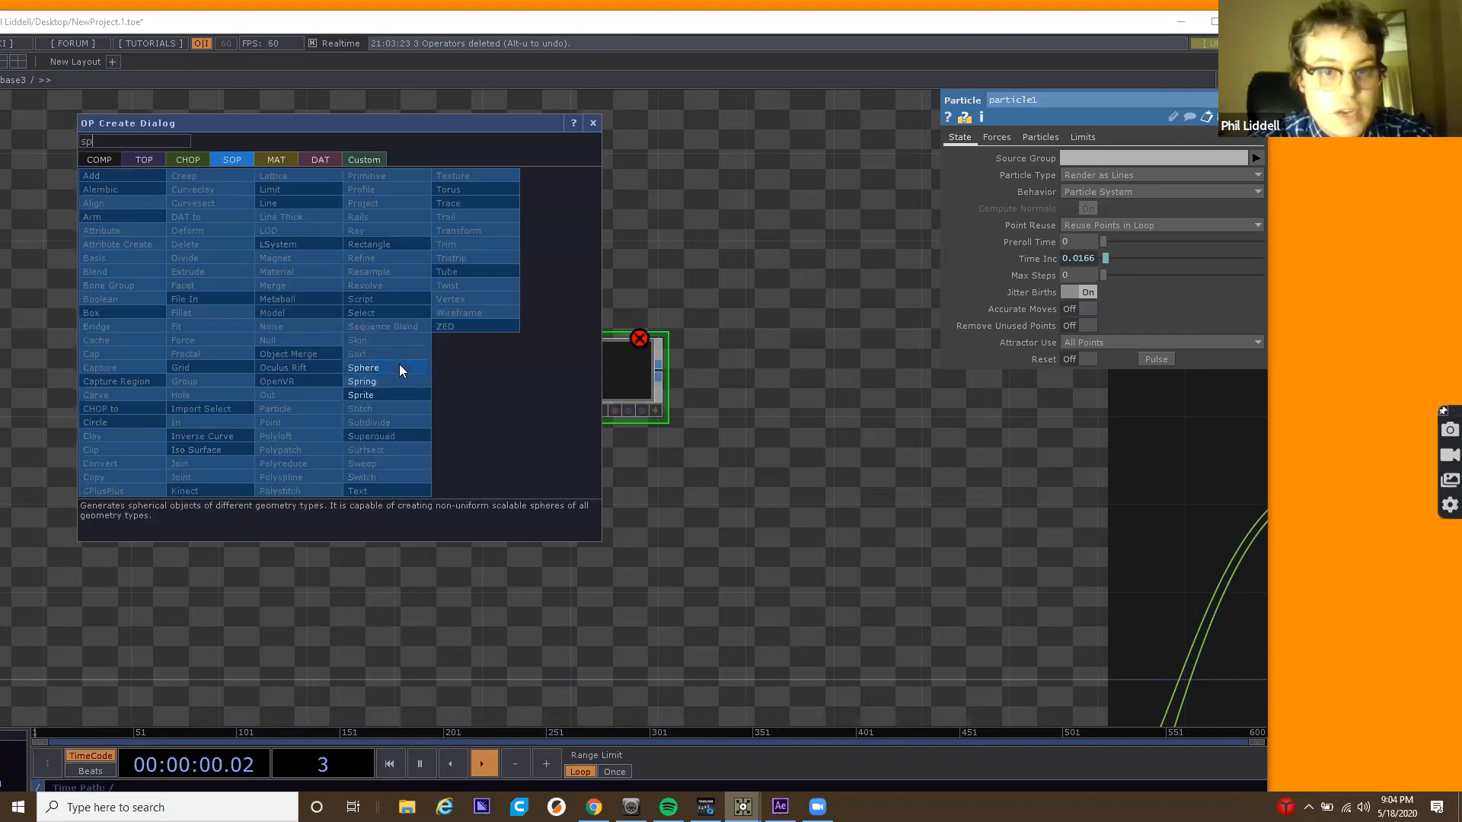
pyautogui.click(399, 369)
pyautogui.click(320, 352)
pyautogui.moveTo(384, 353); pyautogui.dragTo(550, 354)
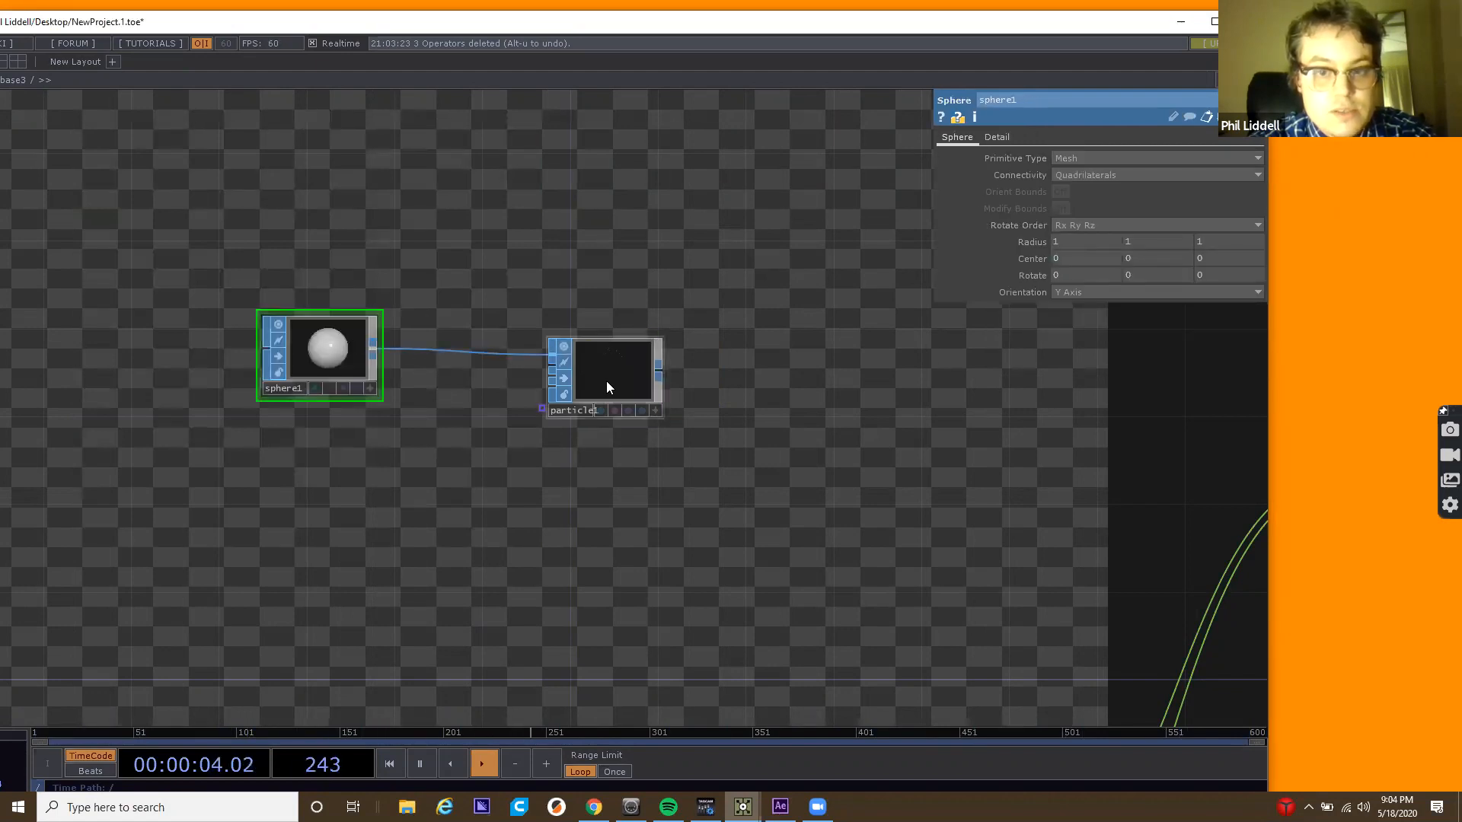
# Examine the particles that particle1 emits from the sphere's surface in its viewer.
pyautogui.scroll(5, 607, 380)
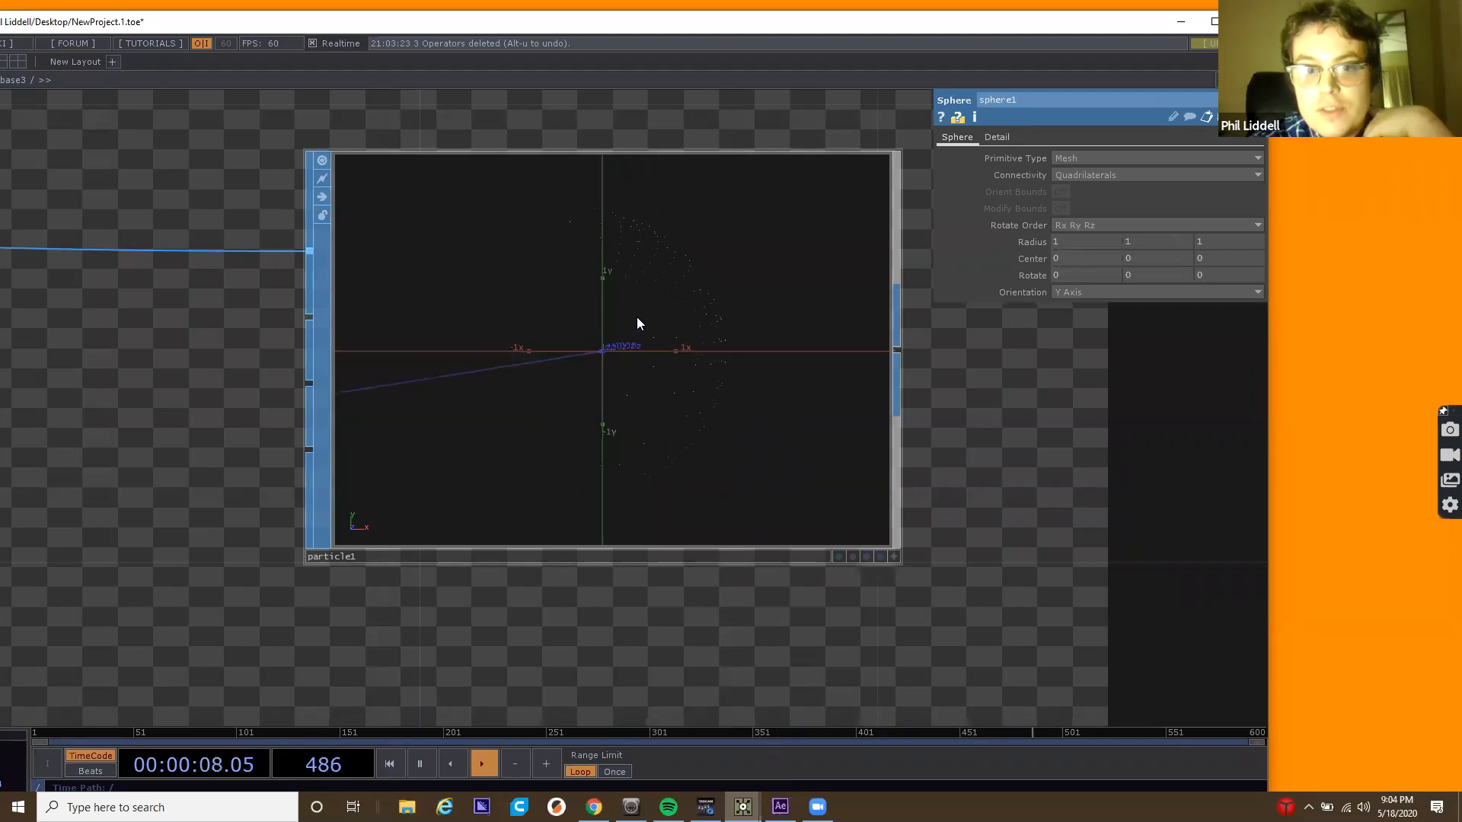
pyautogui.scroll(3, 637, 317)
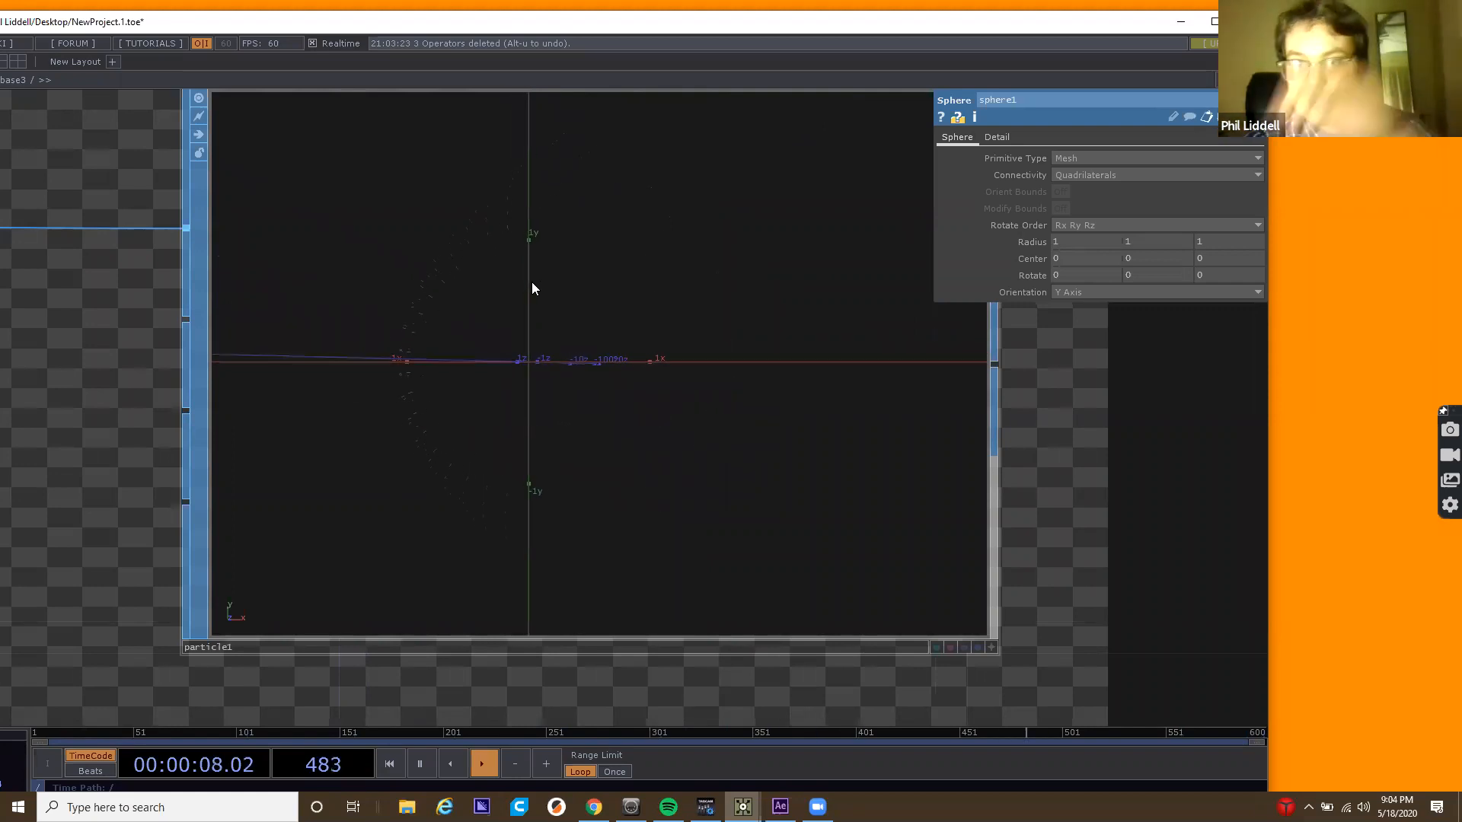
pyautogui.scroll(-5, 532, 282)
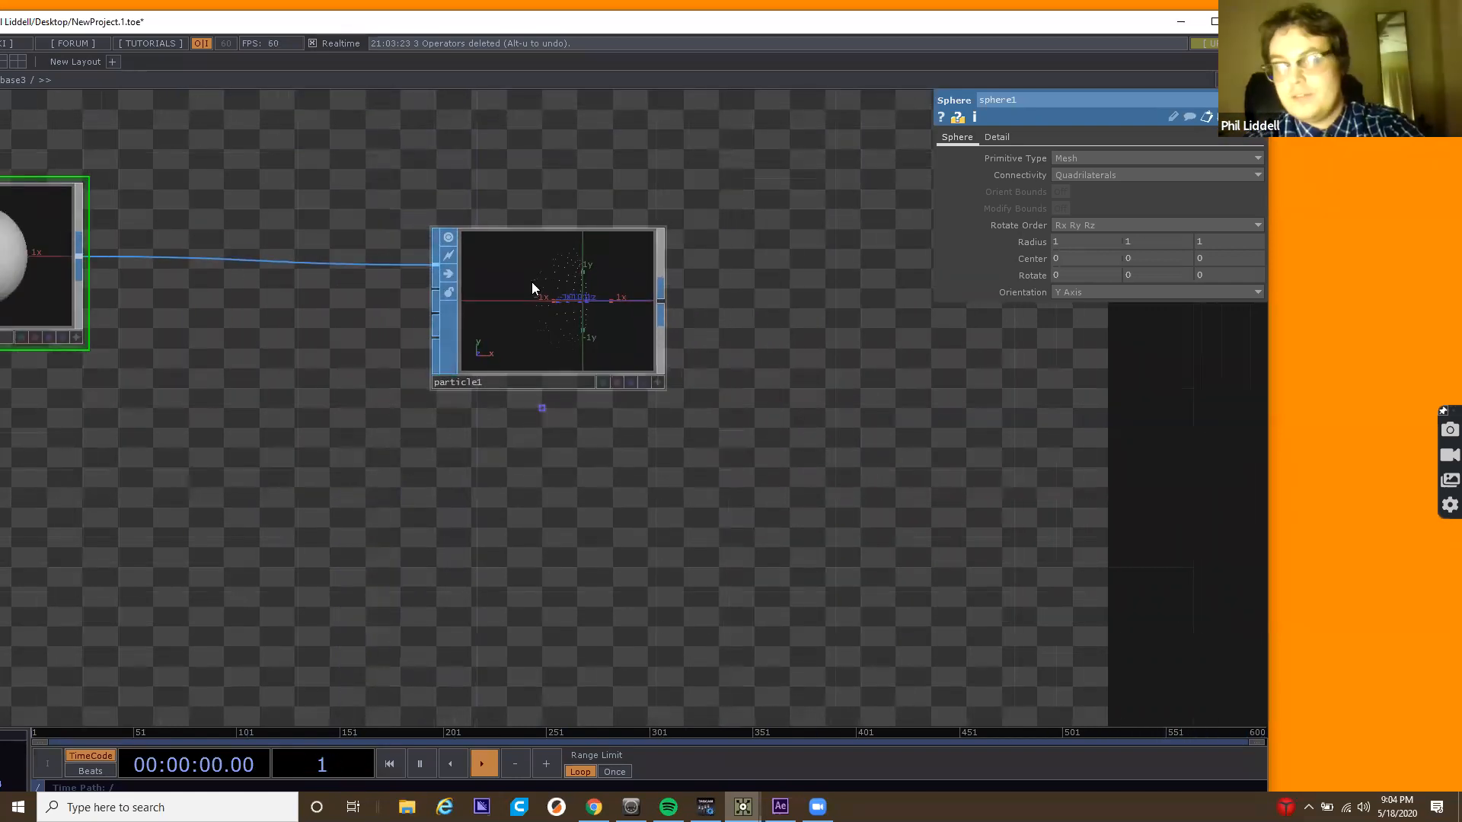
pyautogui.scroll(-3, 531, 282)
pyautogui.moveTo(445, 220); pyautogui.dragTo(531, 367)
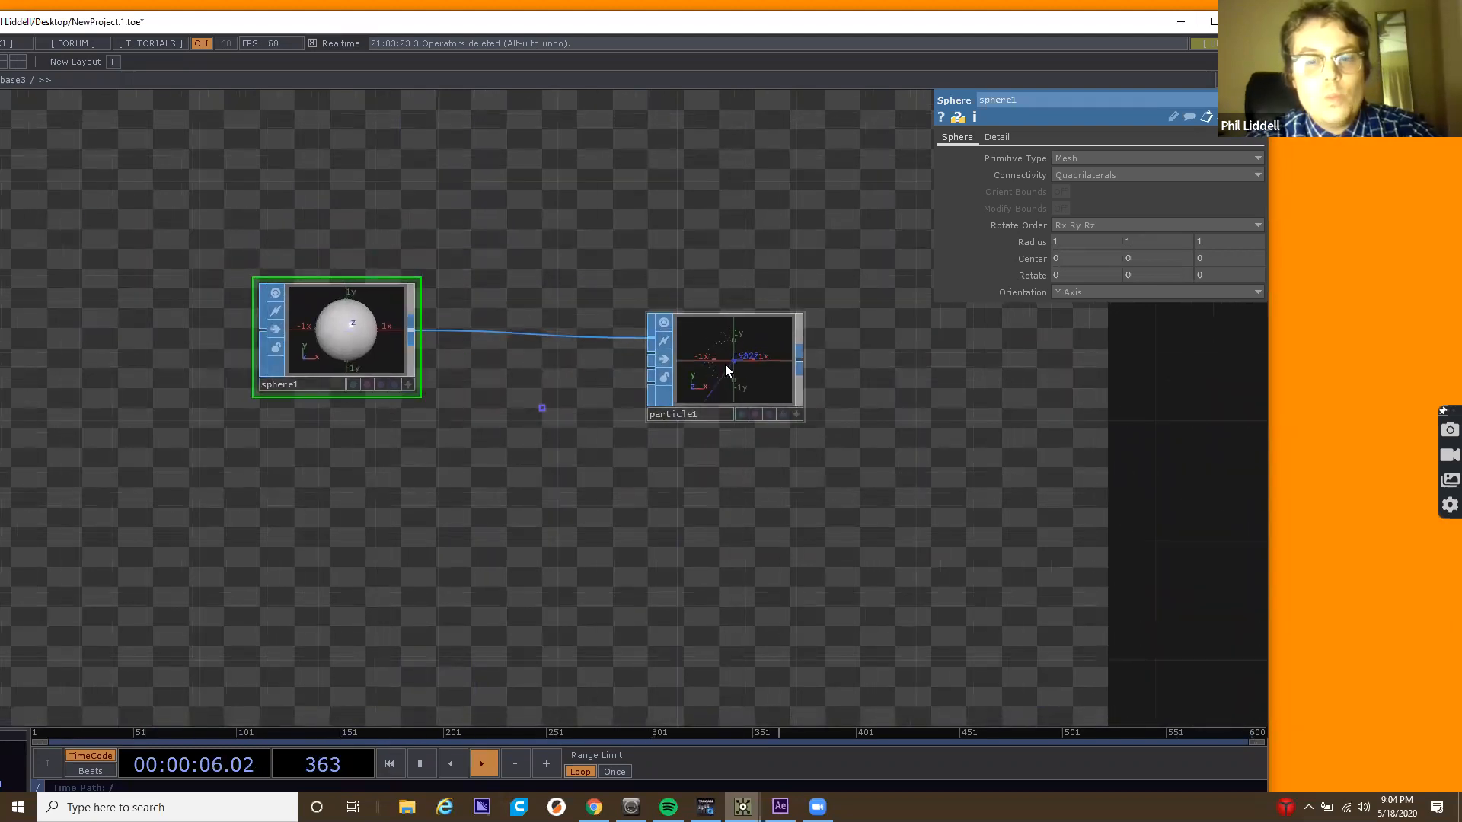
pyautogui.scroll(-5, 725, 364)
pyautogui.scroll(-10, 867, 385)
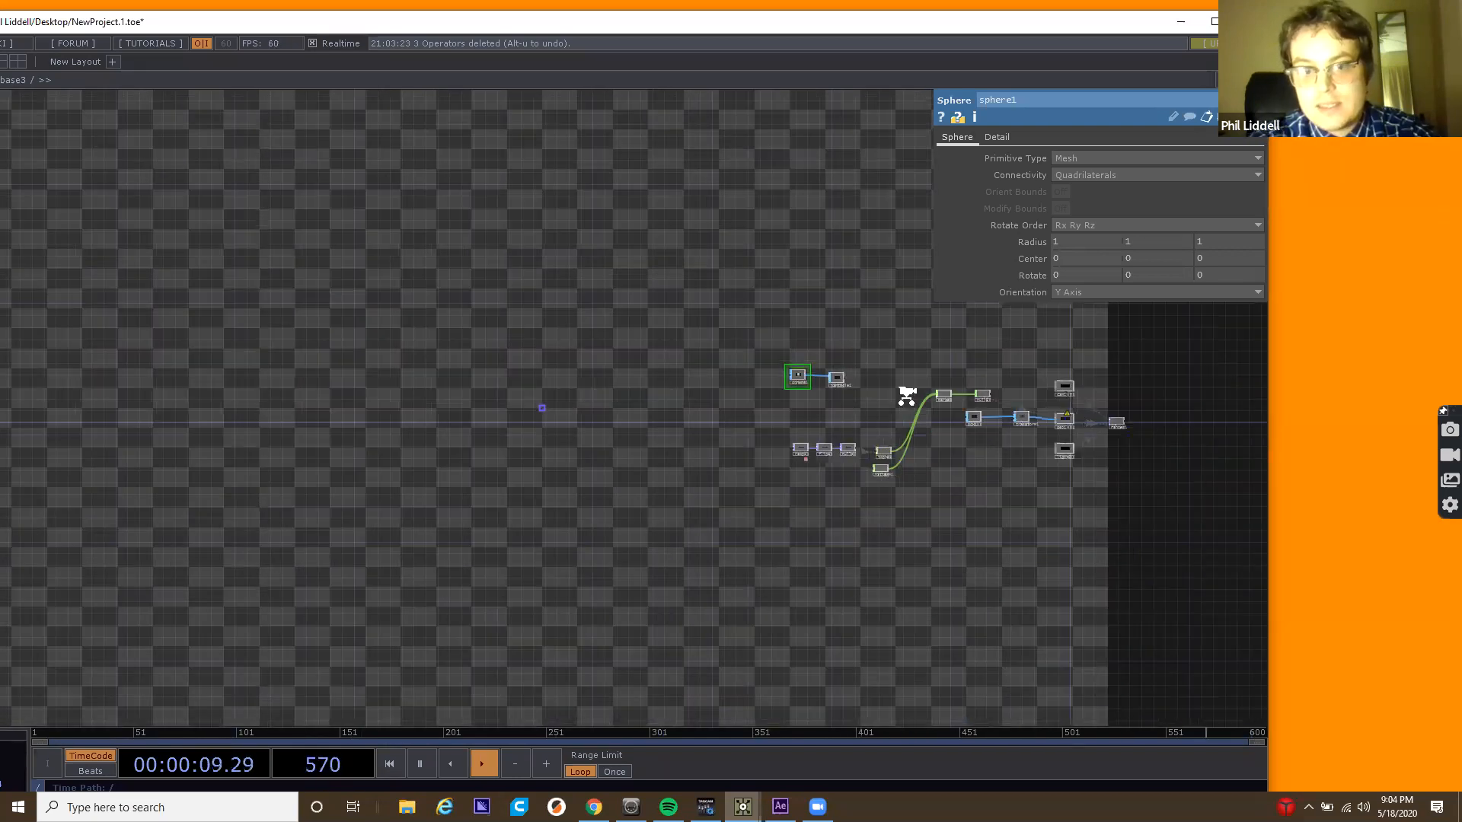
# Append a Null SOP to the output of particle1.
pyautogui.scroll(10, 647, 333)
pyautogui.rightClick(646, 331)
pyautogui.write('nu')
pyautogui.click(623, 344)
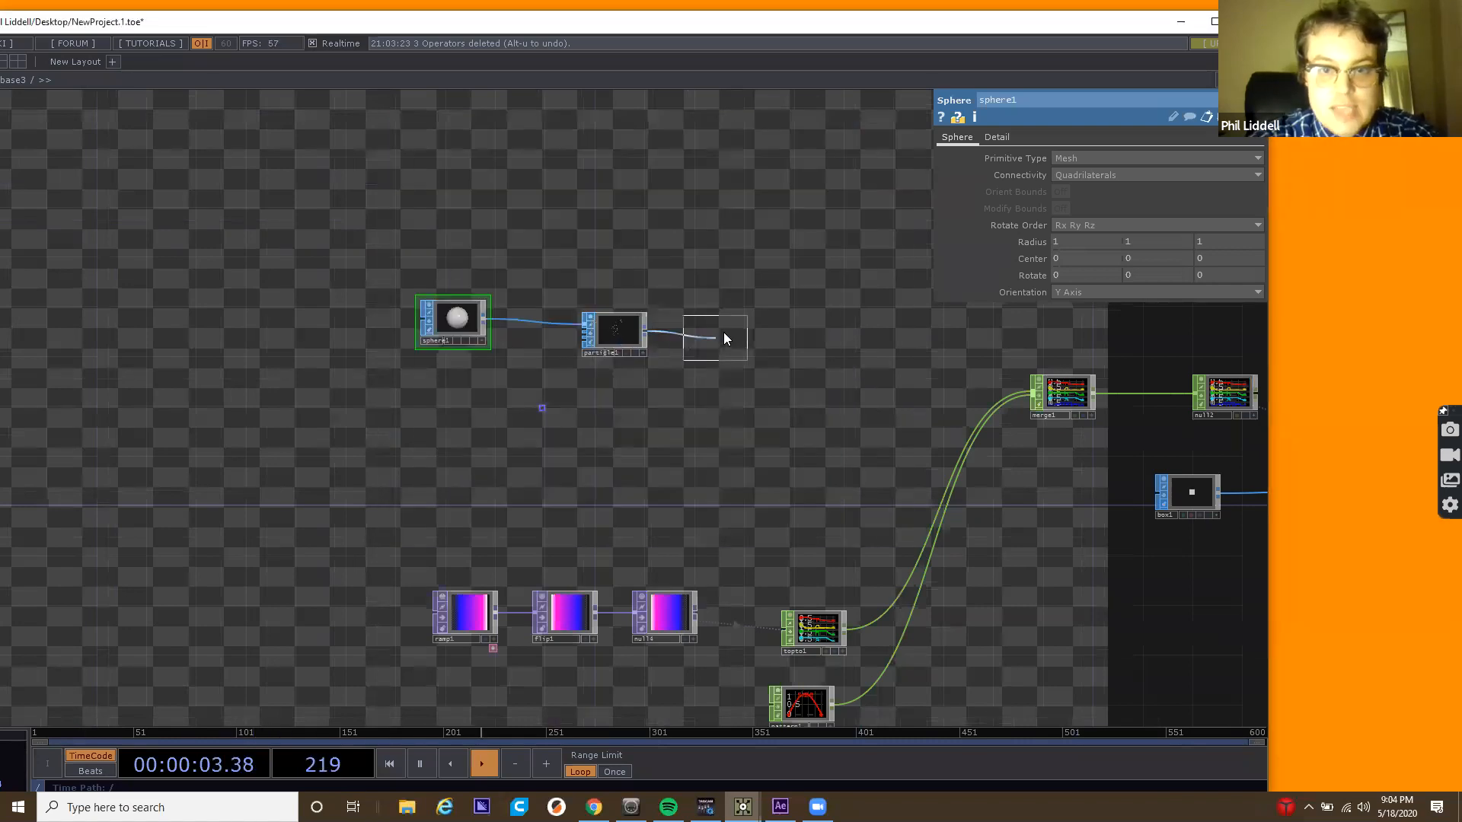
pyautogui.click(727, 329)
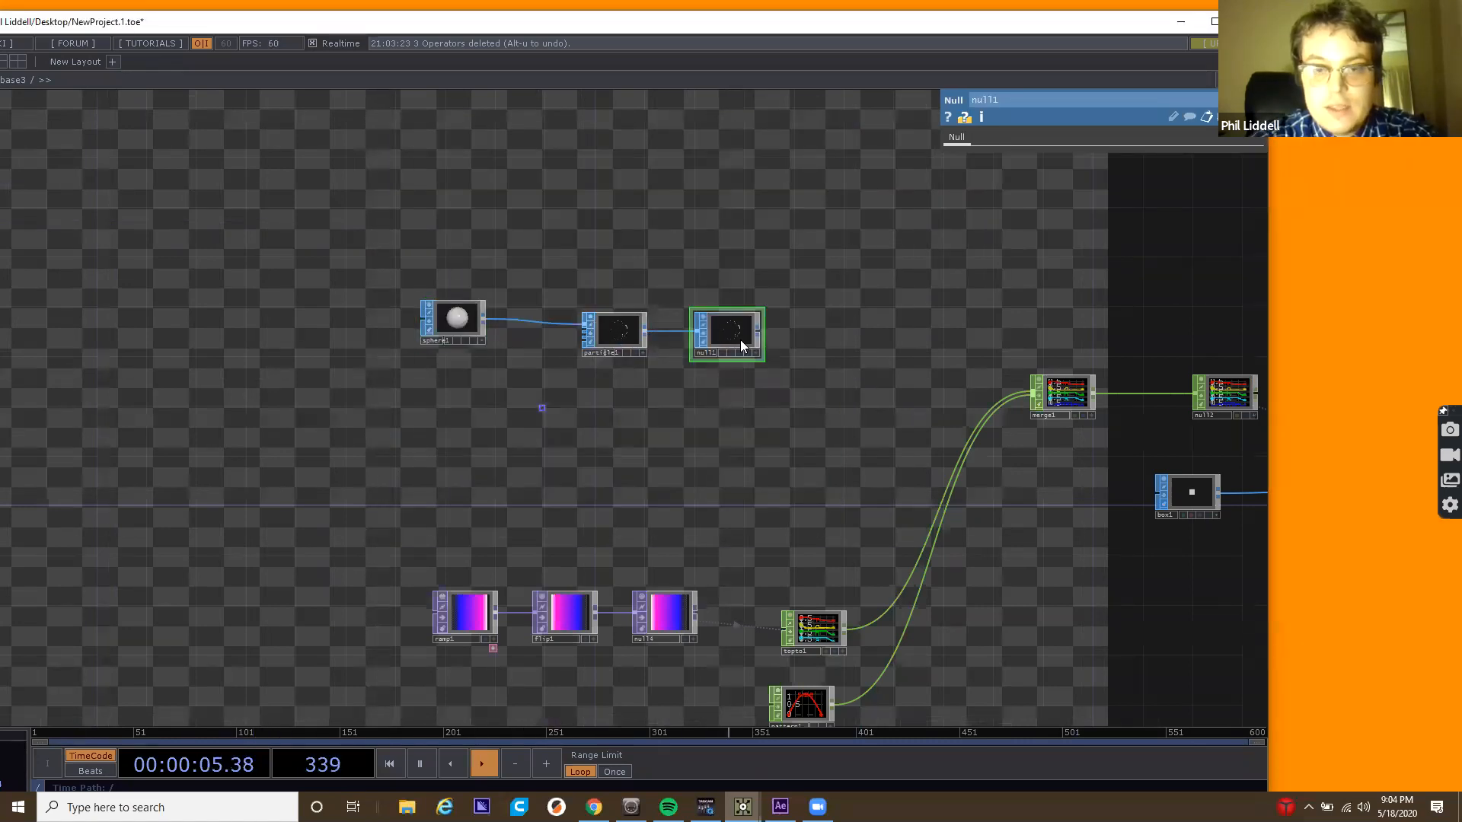
# Add a SOP to CHOP beneath the new Null SOP and assign null1 as its source SOP.
pyautogui.press('Tab')
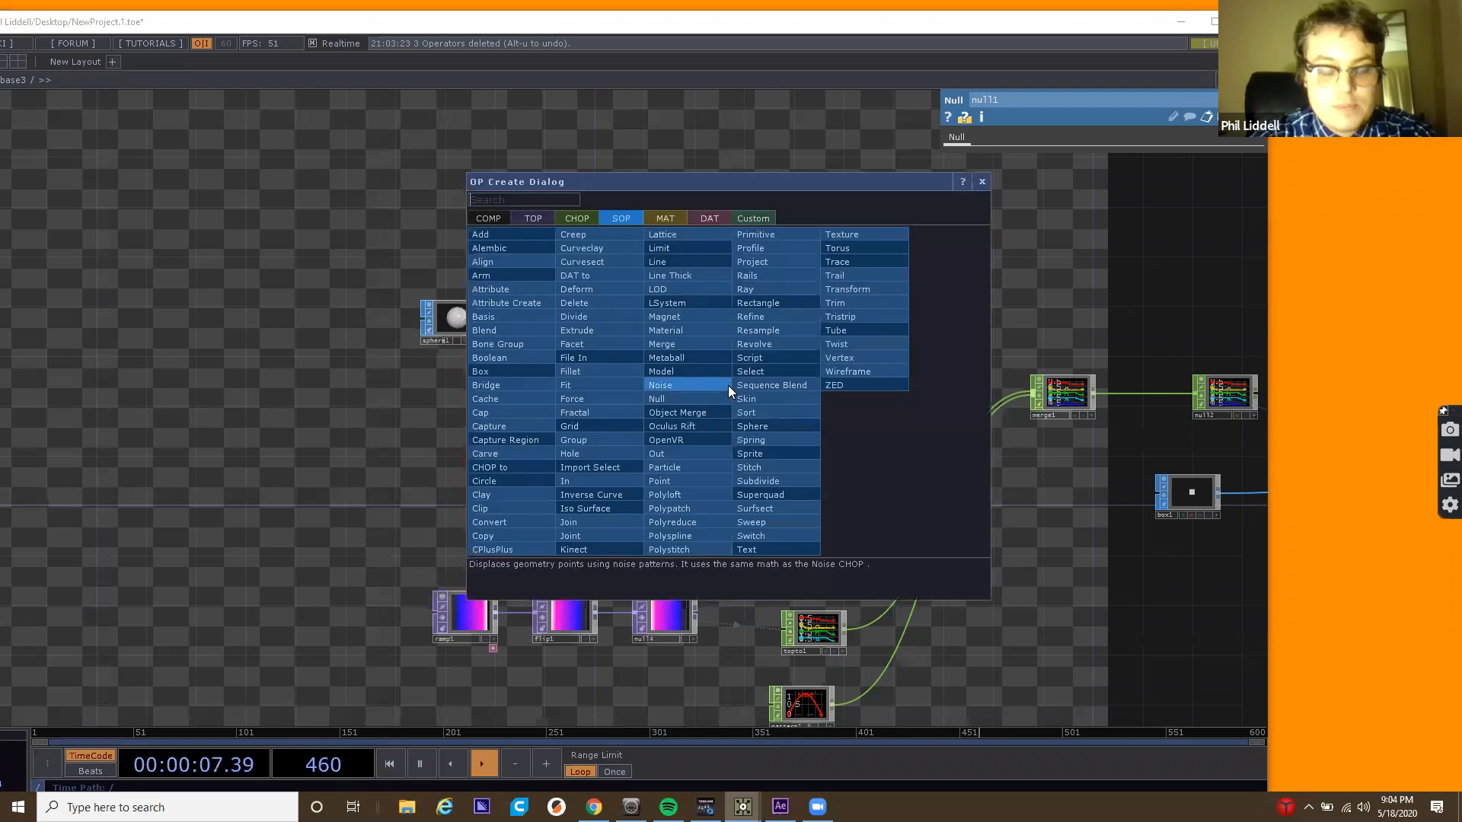
pyautogui.write('sop')
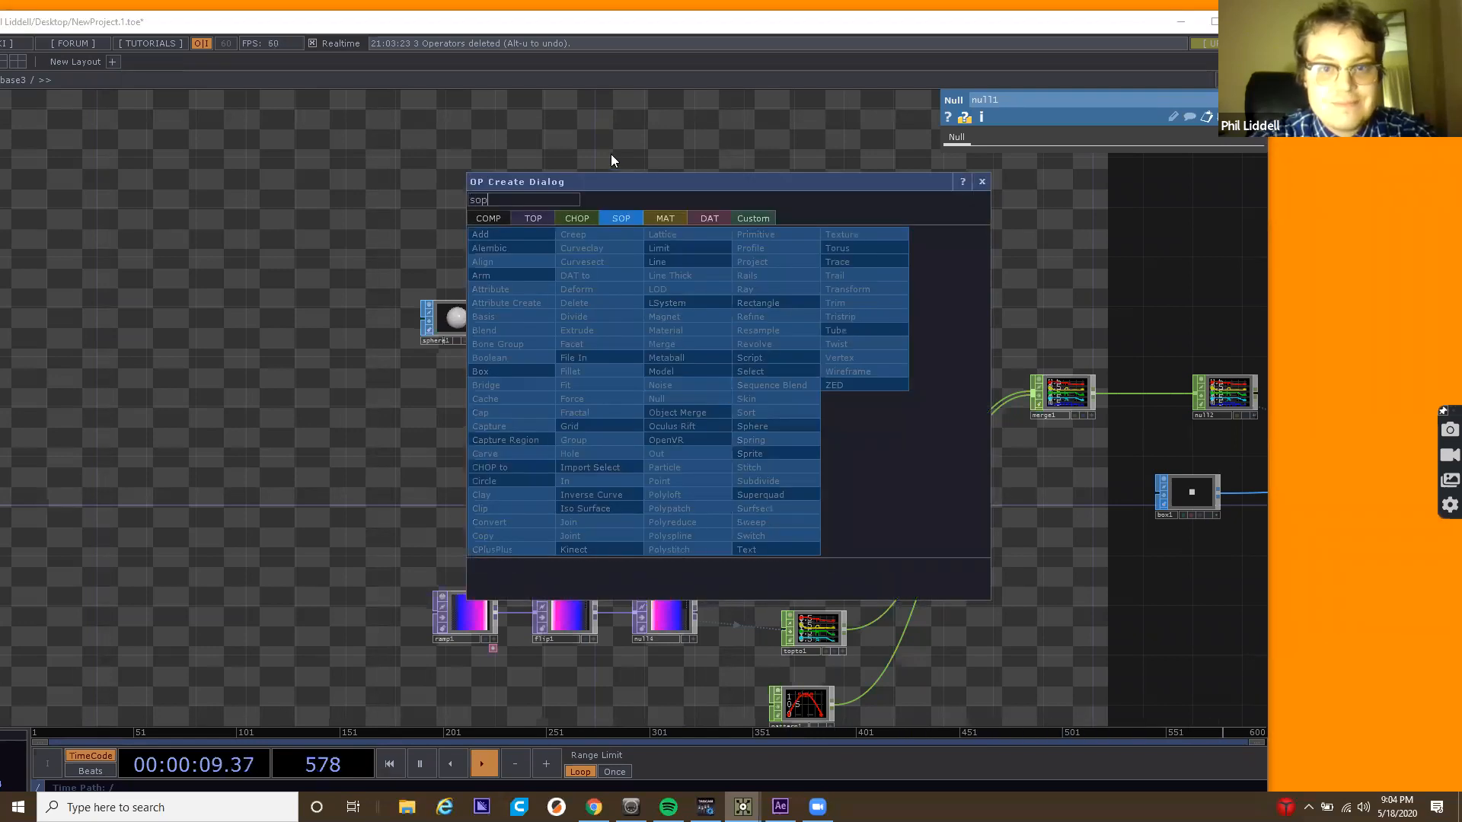
pyautogui.click(586, 216)
pyautogui.click(888, 548)
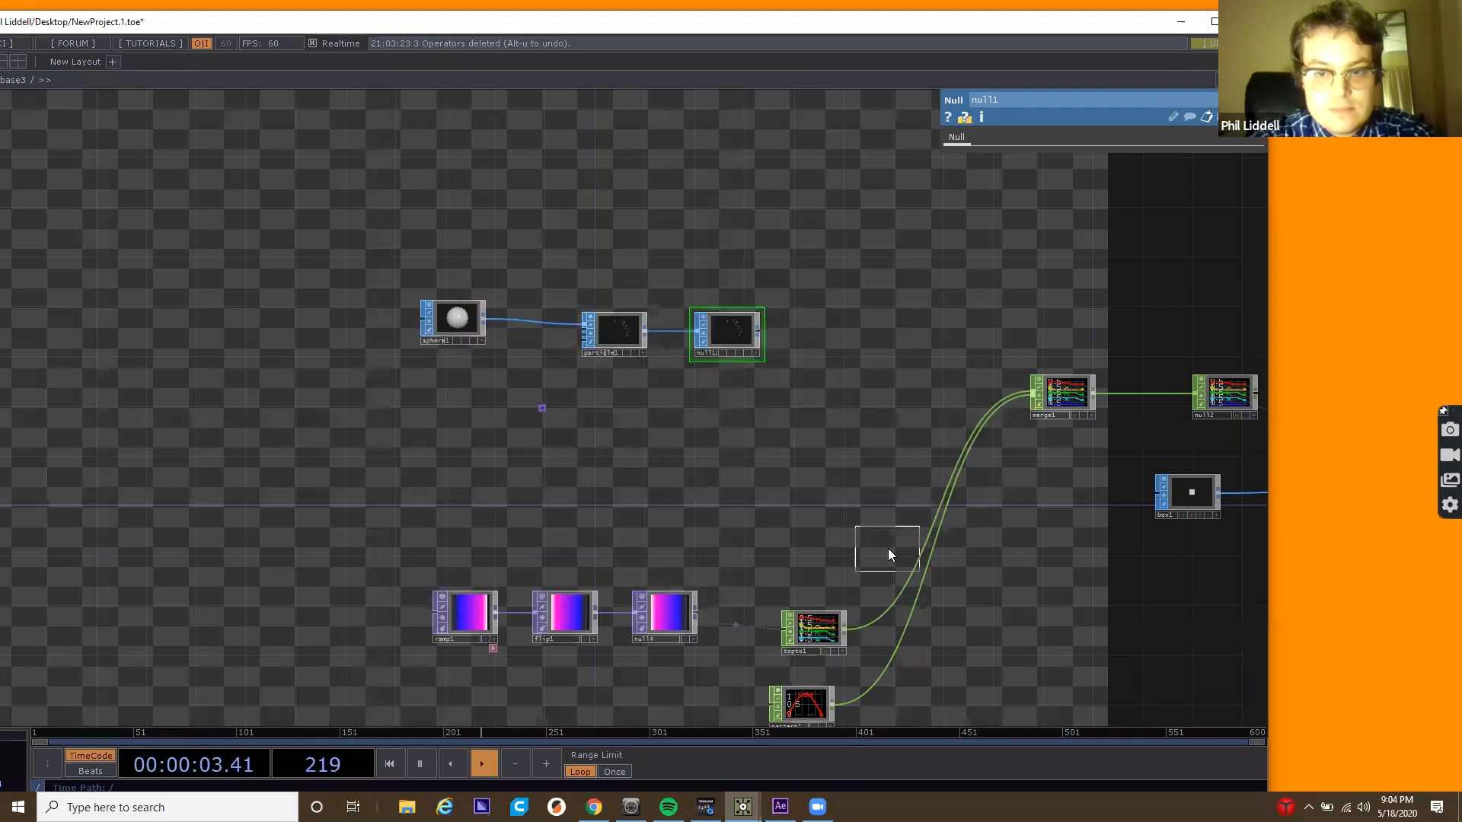
pyautogui.click(731, 397)
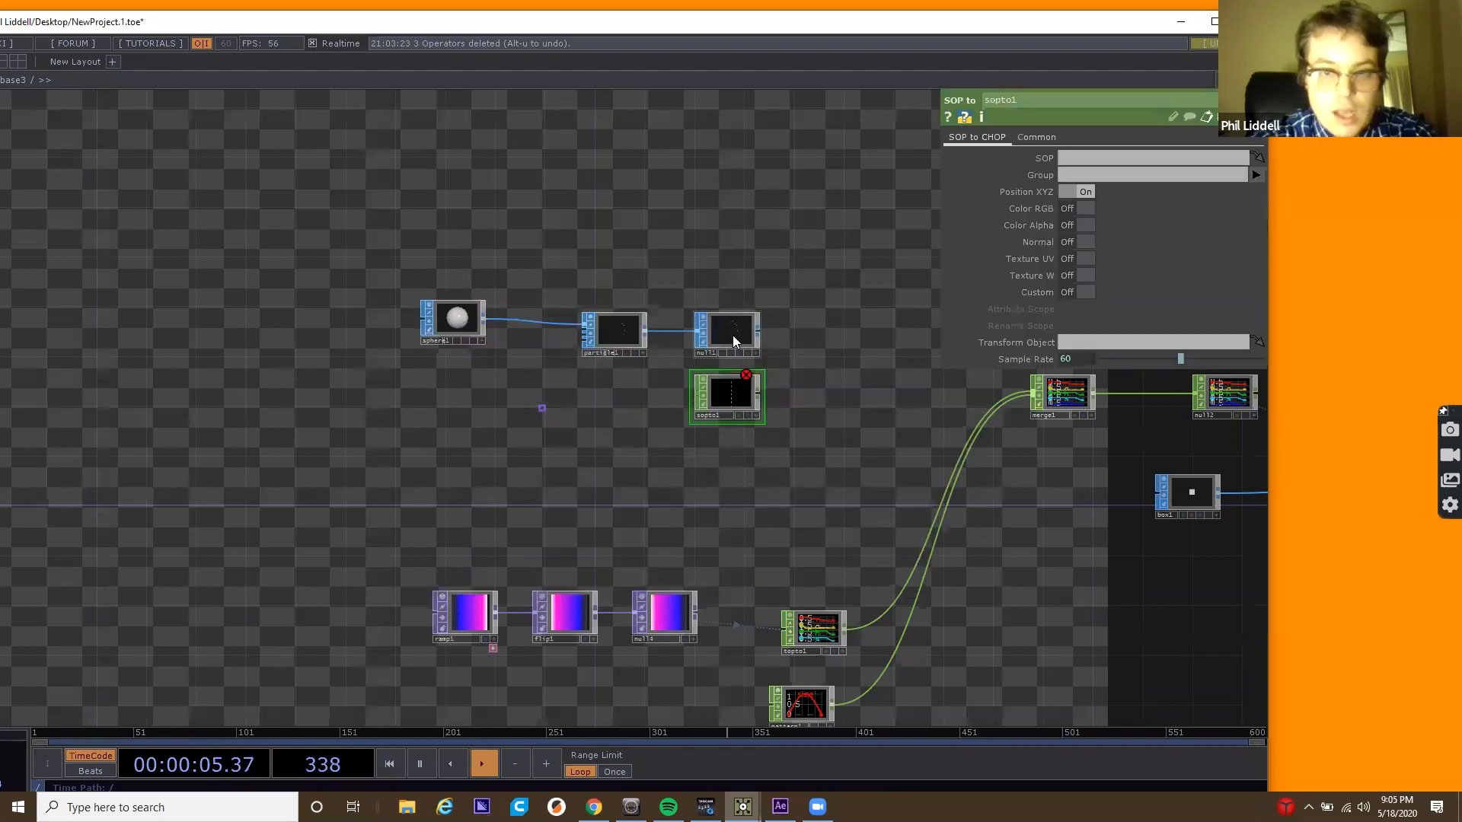
pyautogui.moveTo(731, 418); pyautogui.dragTo(736, 406)
# Wire the SOP to CHOP into merge1 so the particle positions drive the box instances.
pyautogui.moveTo(754, 479); pyautogui.dragTo(643, 497)
pyautogui.moveTo(656, 401); pyautogui.dragTo(926, 403)
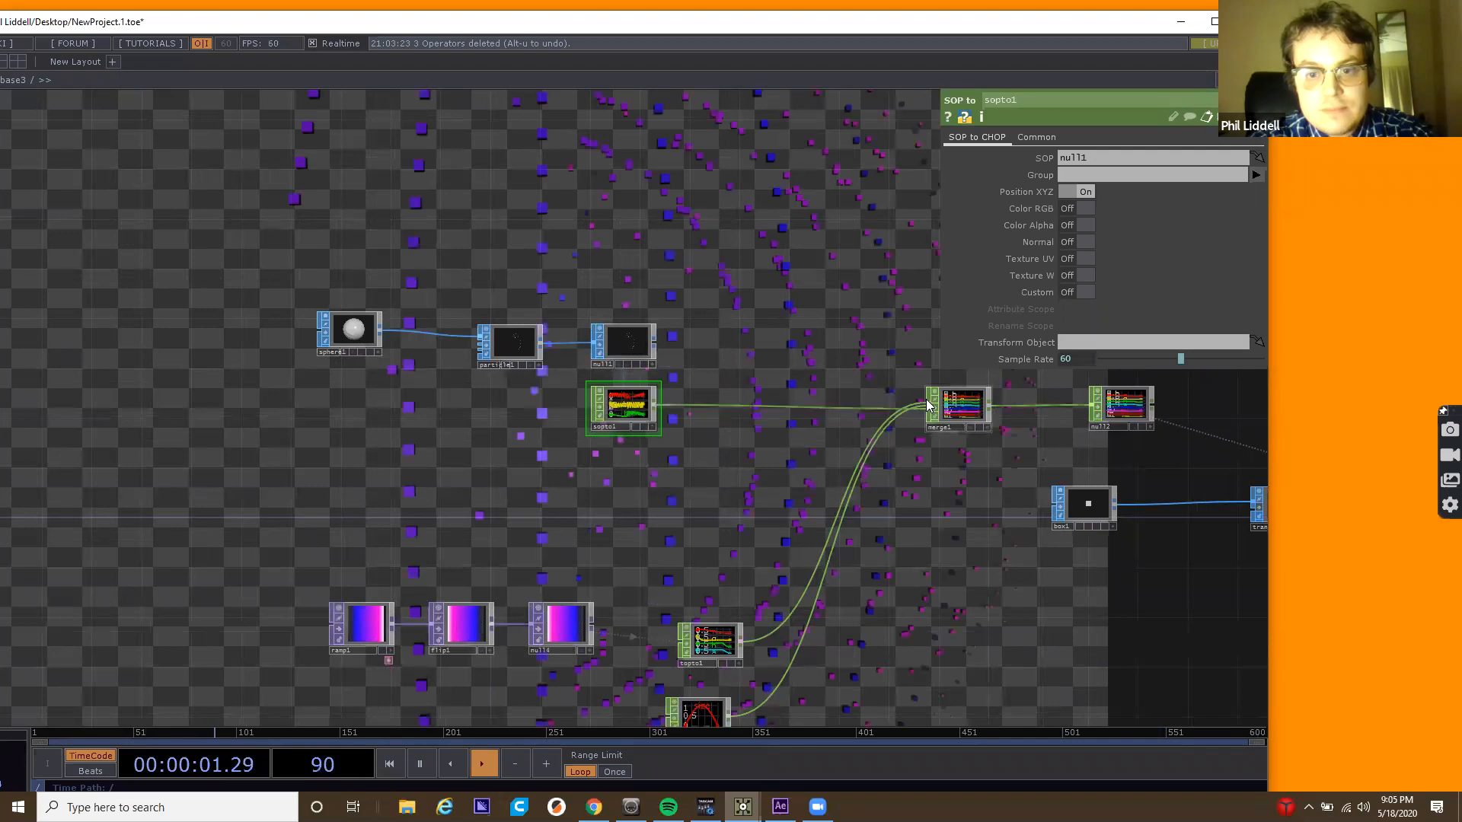
pyautogui.moveTo(728, 385); pyautogui.dragTo(600, 433)
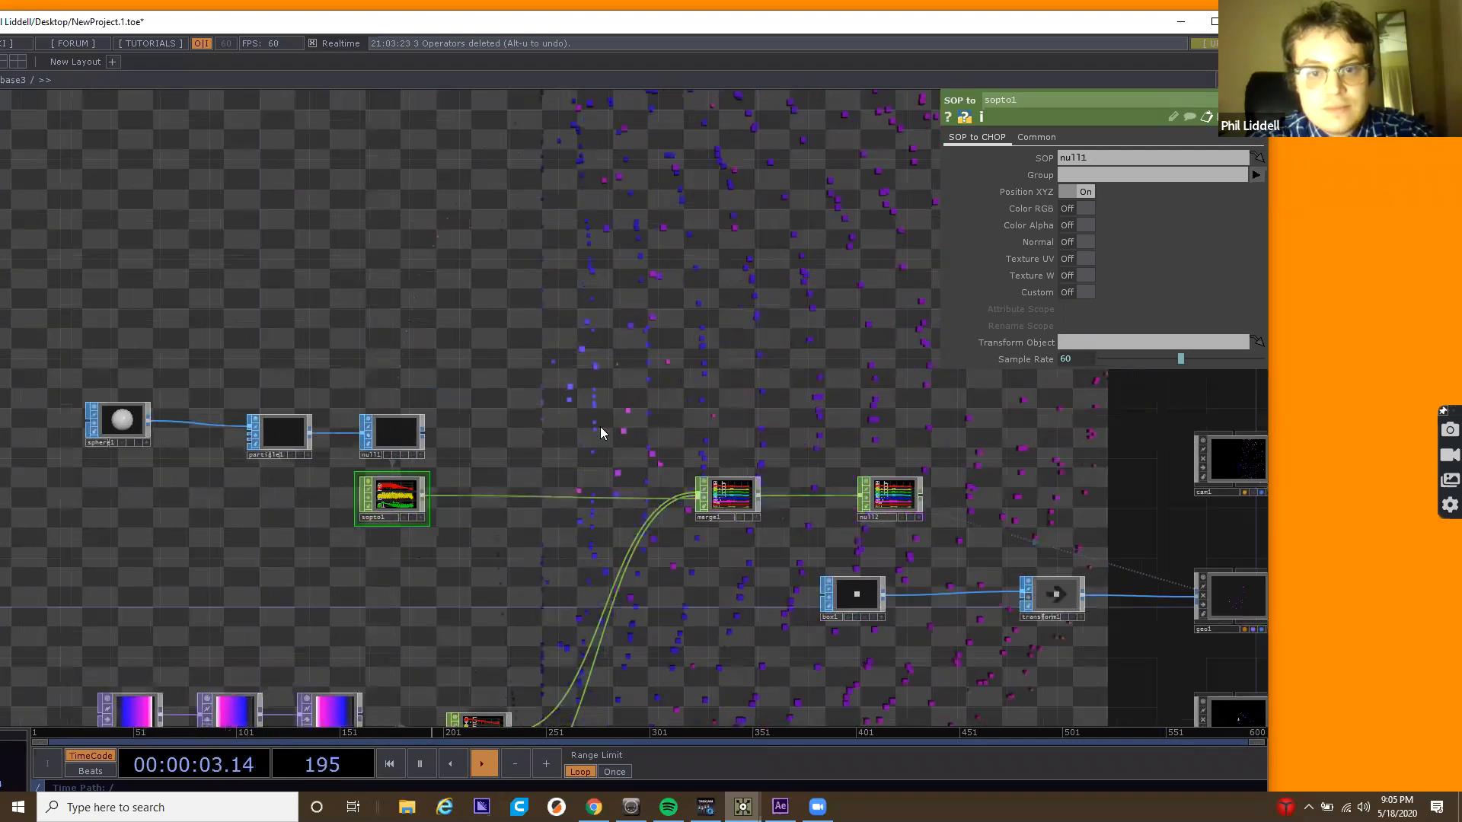
pyautogui.moveTo(759, 415); pyautogui.dragTo(923, 439)
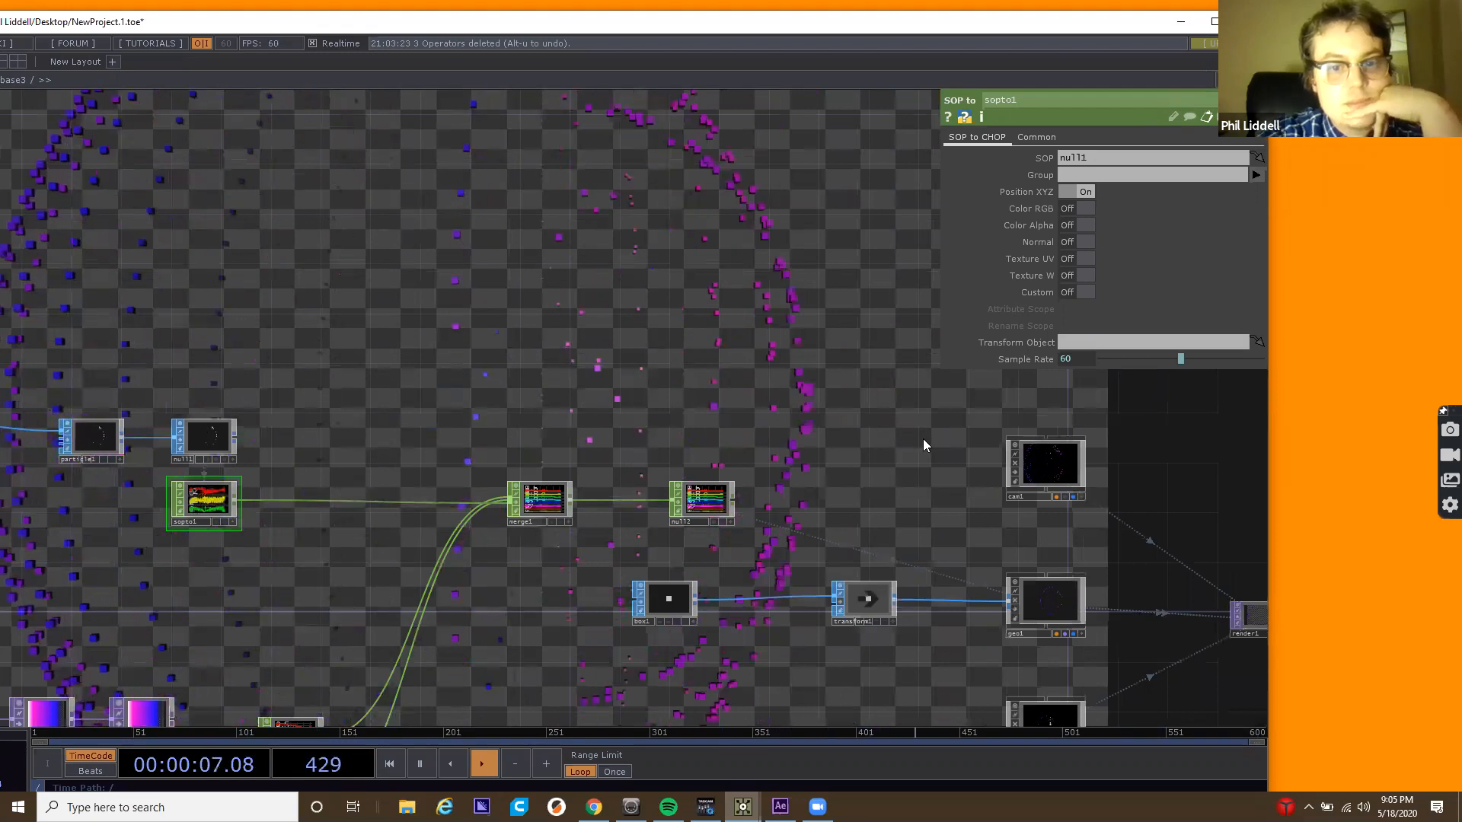
# Set the radius of sphere1 to 0.01 on all three axes.
pyautogui.click(390, 460)
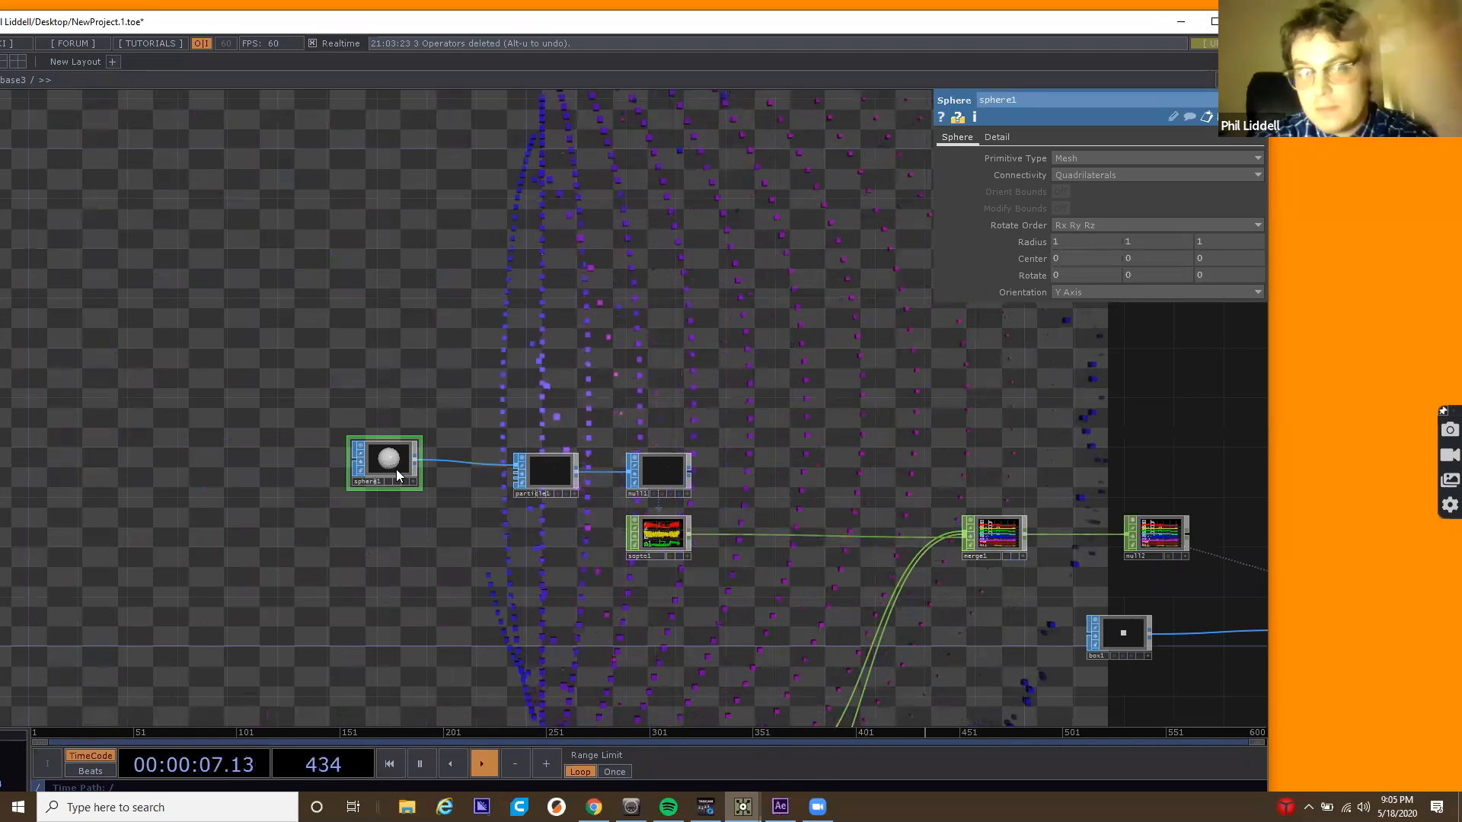
pyautogui.scroll(5, 396, 469)
pyautogui.scroll(-5, 396, 469)
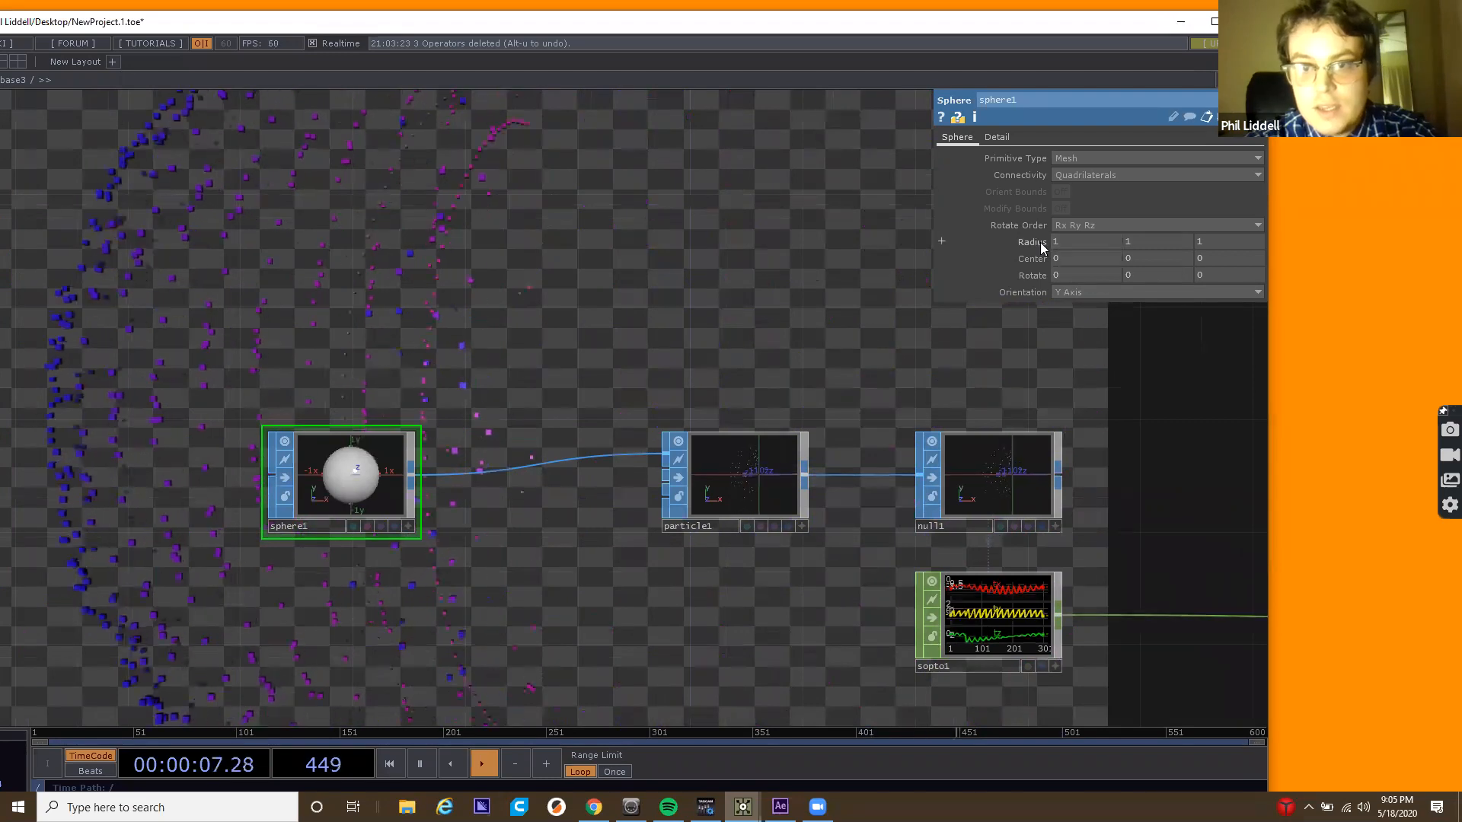
pyautogui.moveTo(1040, 242); pyautogui.dragTo(983, 260, button='middle')
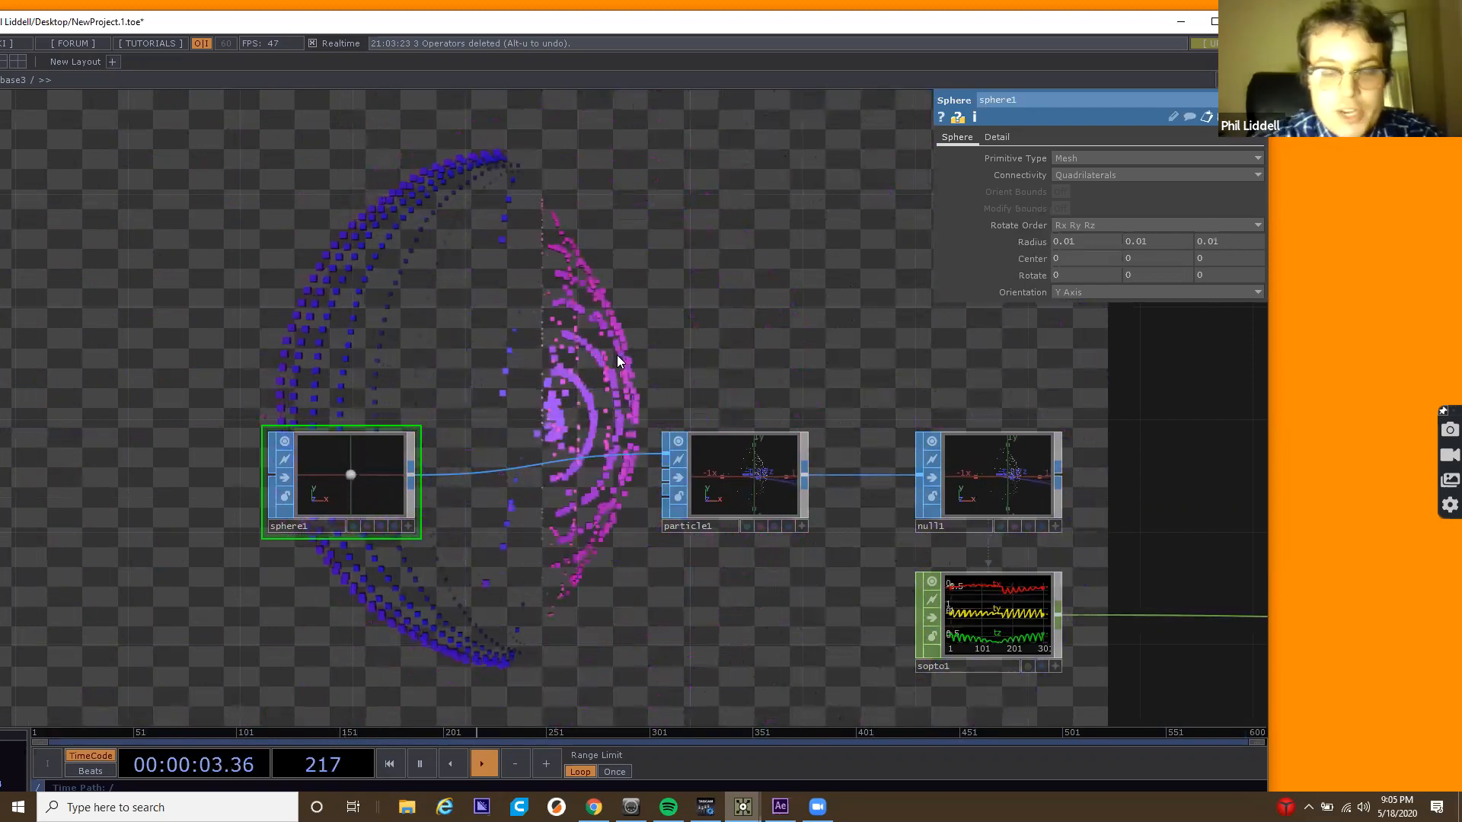
pyautogui.moveTo(604, 354); pyautogui.dragTo(589, 396)
pyautogui.scroll(-3, 589, 395)
pyautogui.scroll(-2, 588, 396)
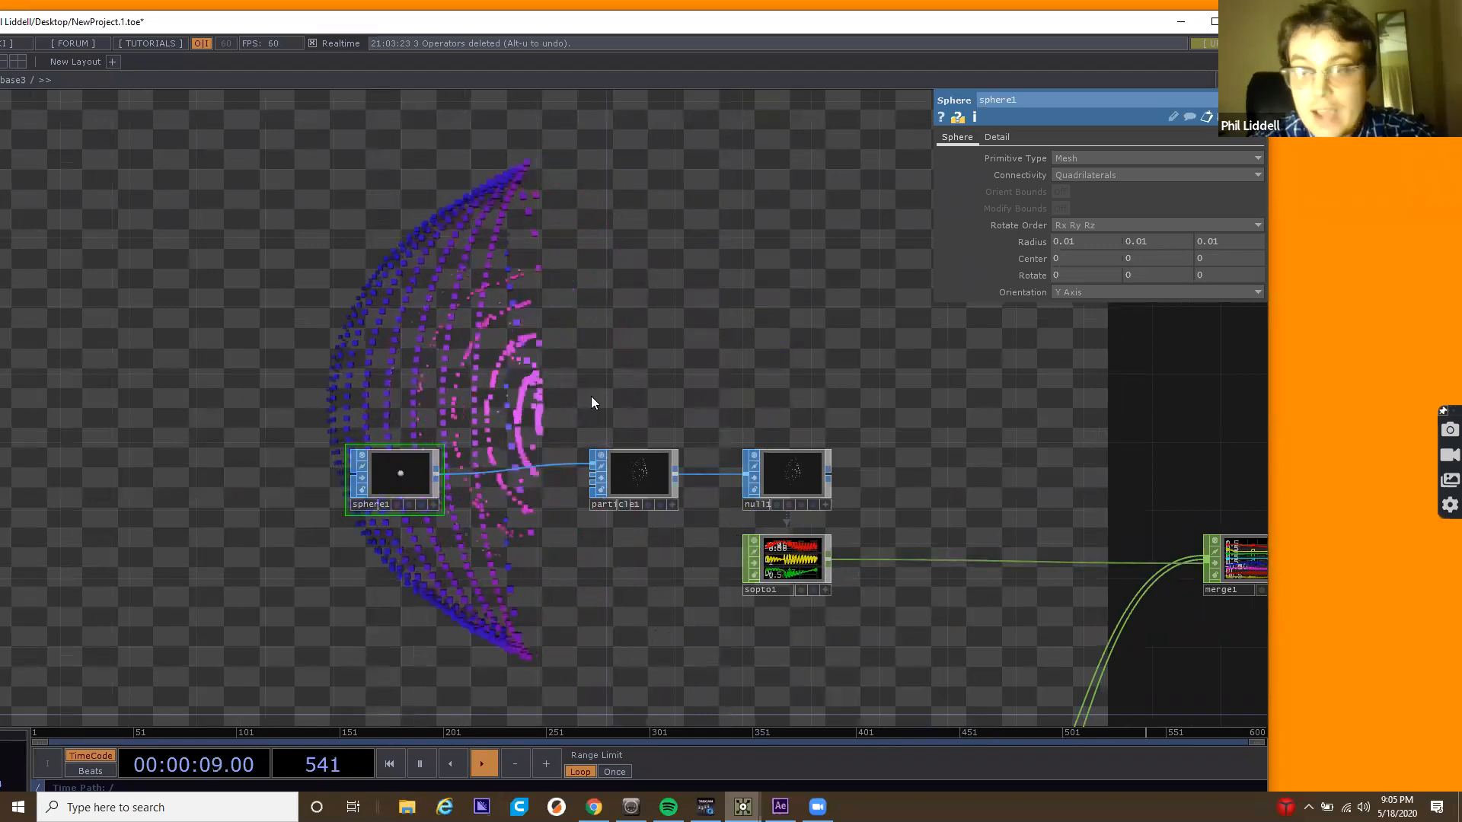
# Move sphere1 farther from particle1 and insert a Resample SOP into the wire between them.
pyautogui.click(625, 463)
pyautogui.moveTo(594, 439); pyautogui.dragTo(807, 460)
pyautogui.moveTo(520, 528); pyautogui.dragTo(420, 525)
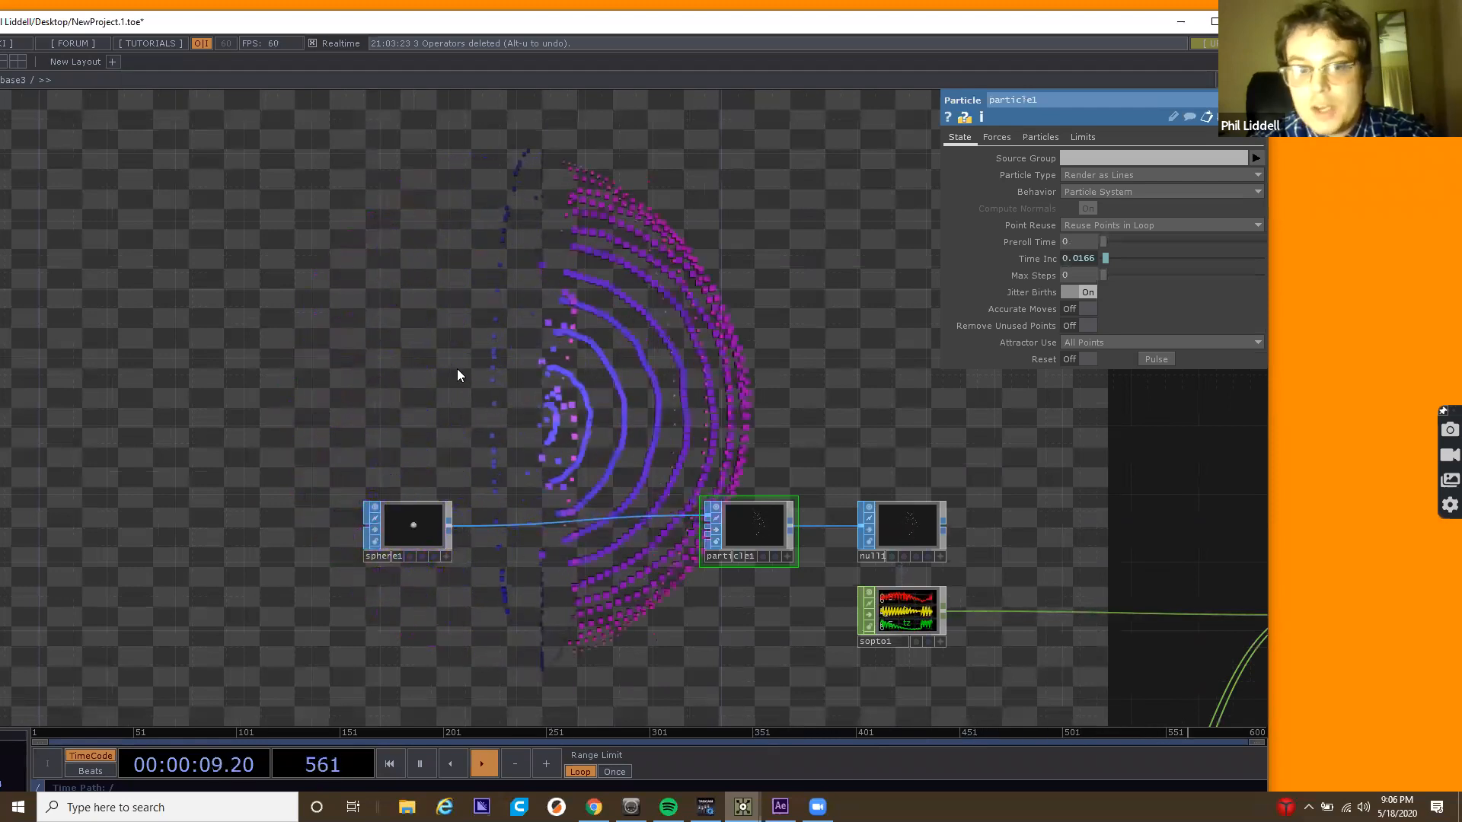
pyautogui.rightClick(499, 524)
pyautogui.click(525, 506)
pyautogui.write('re')
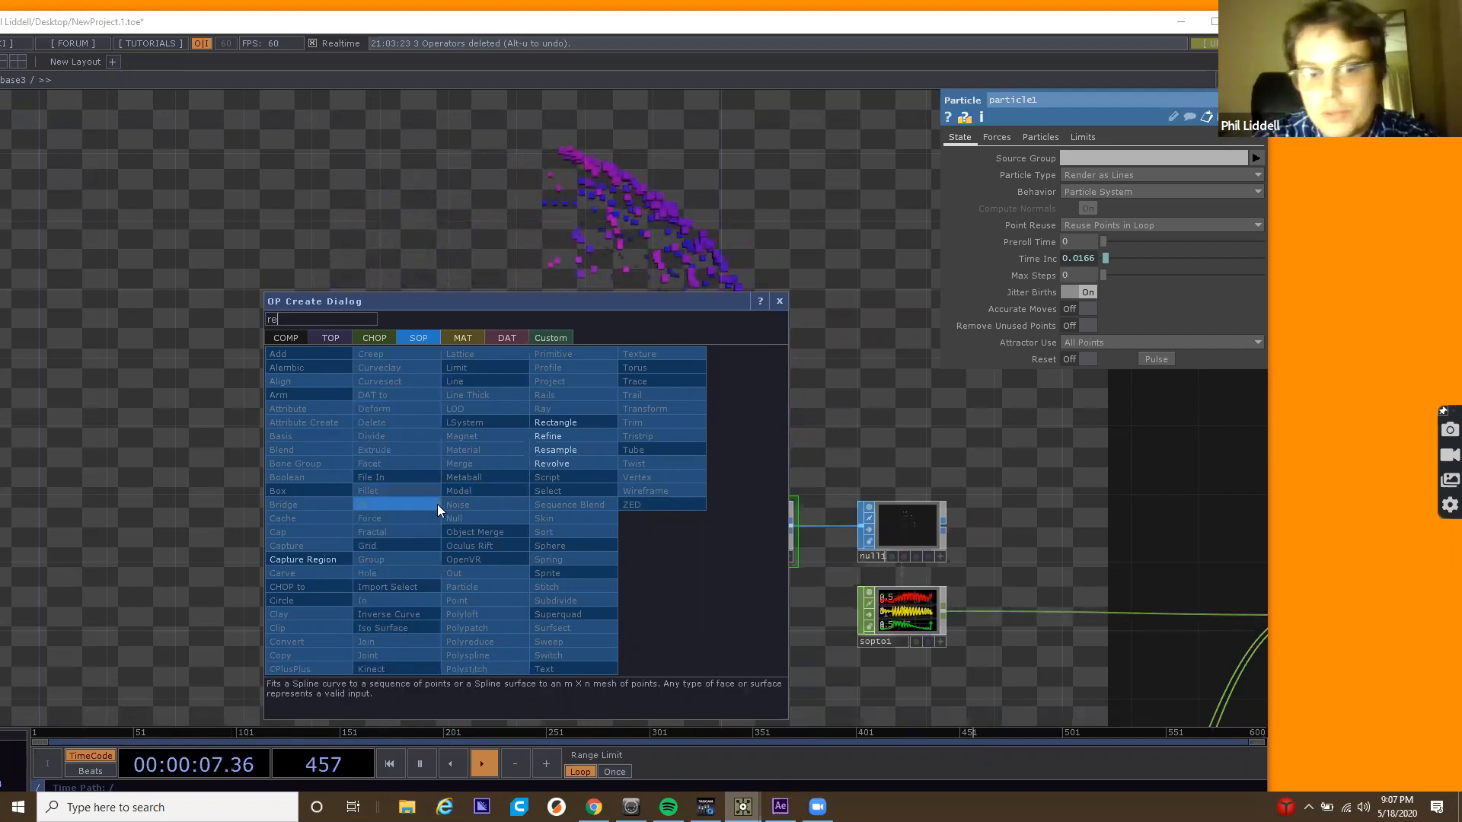
pyautogui.click(604, 450)
pyautogui.click(565, 538)
pyautogui.scroll(5, 565, 537)
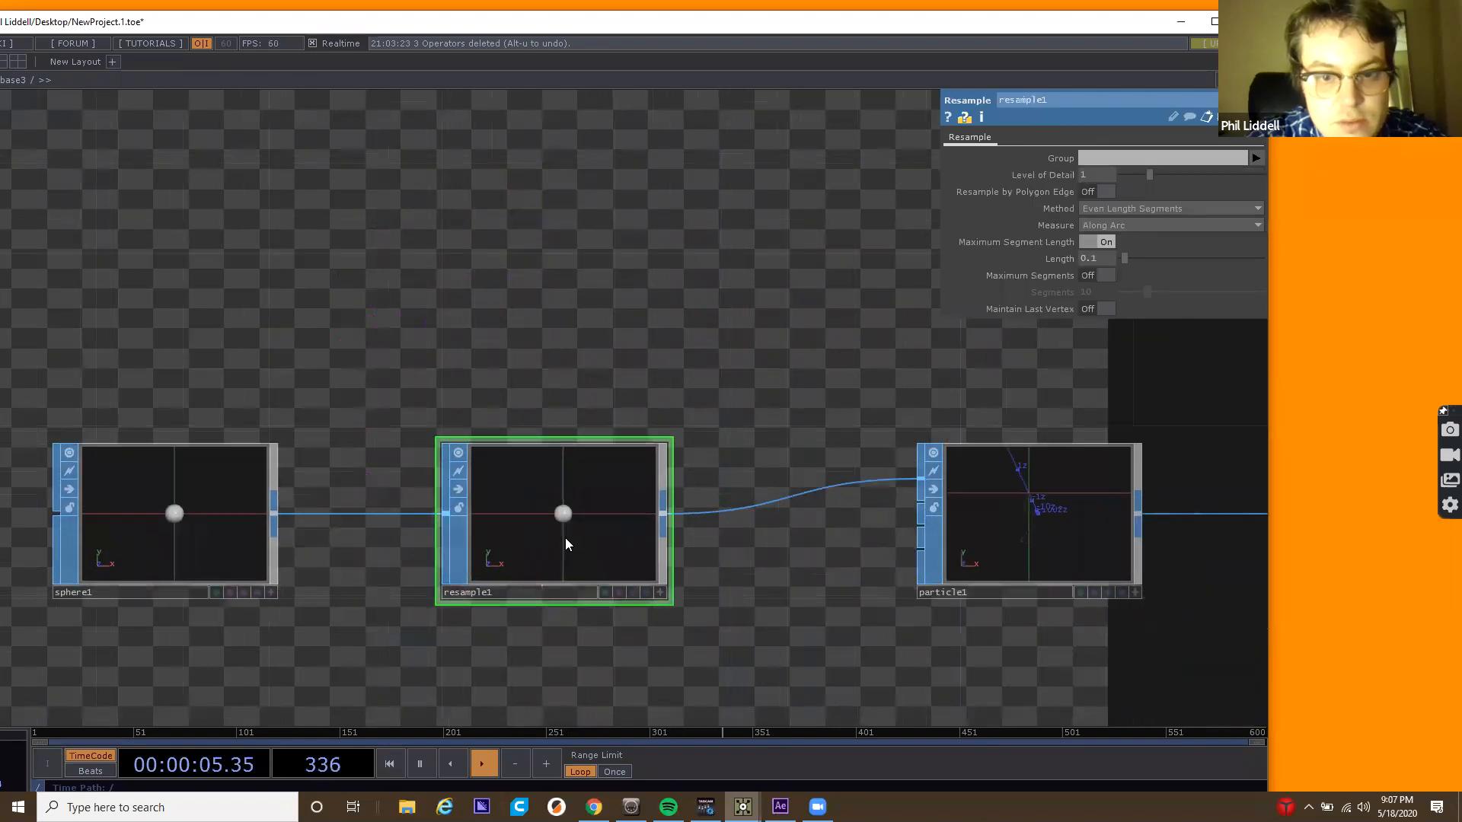
pyautogui.moveTo(673, 326); pyautogui.dragTo(751, 510)
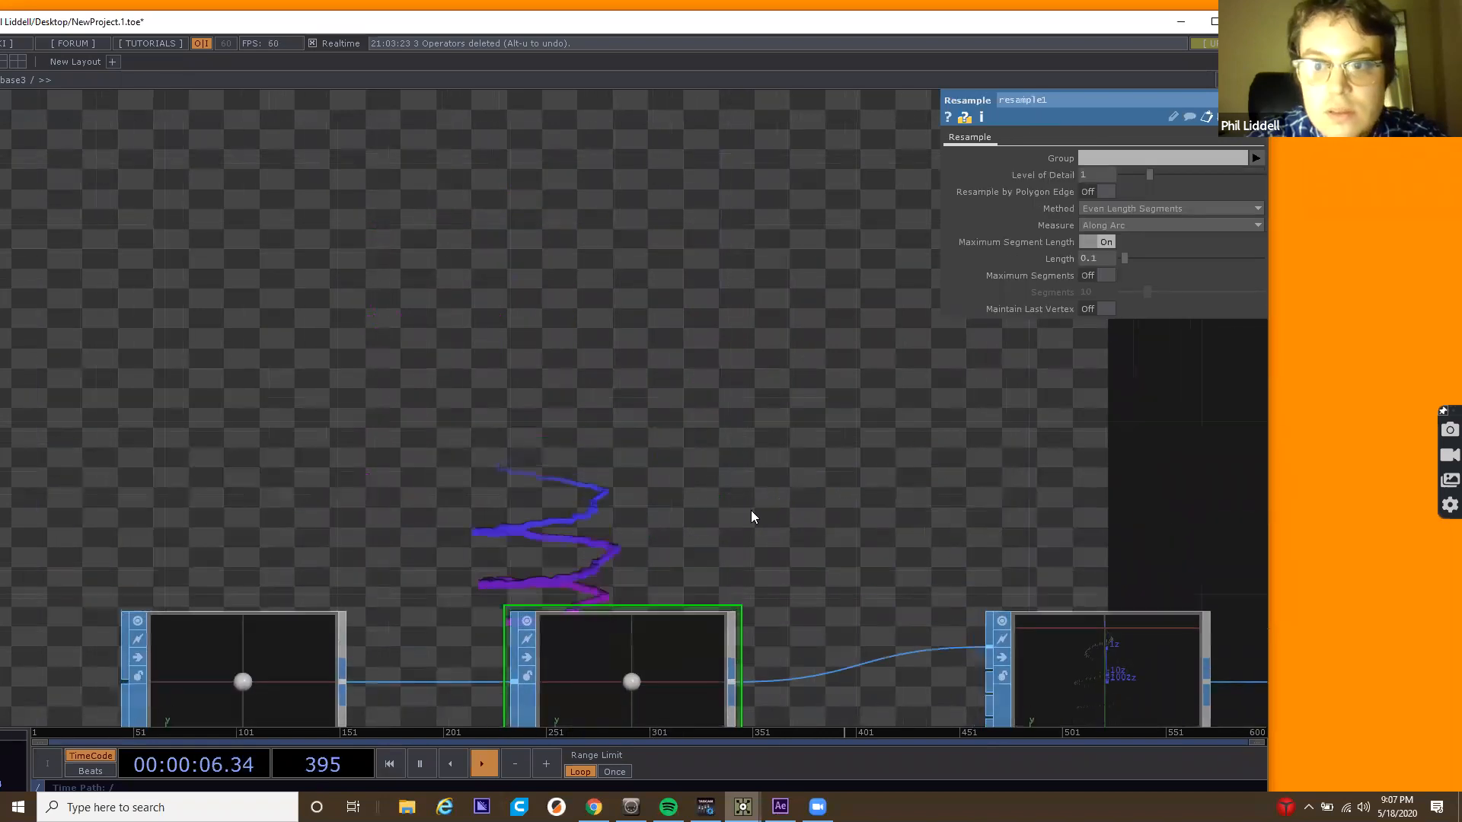
# Delete the Resample SOP between sphere1 and particle1.
pyautogui.click(1153, 210)
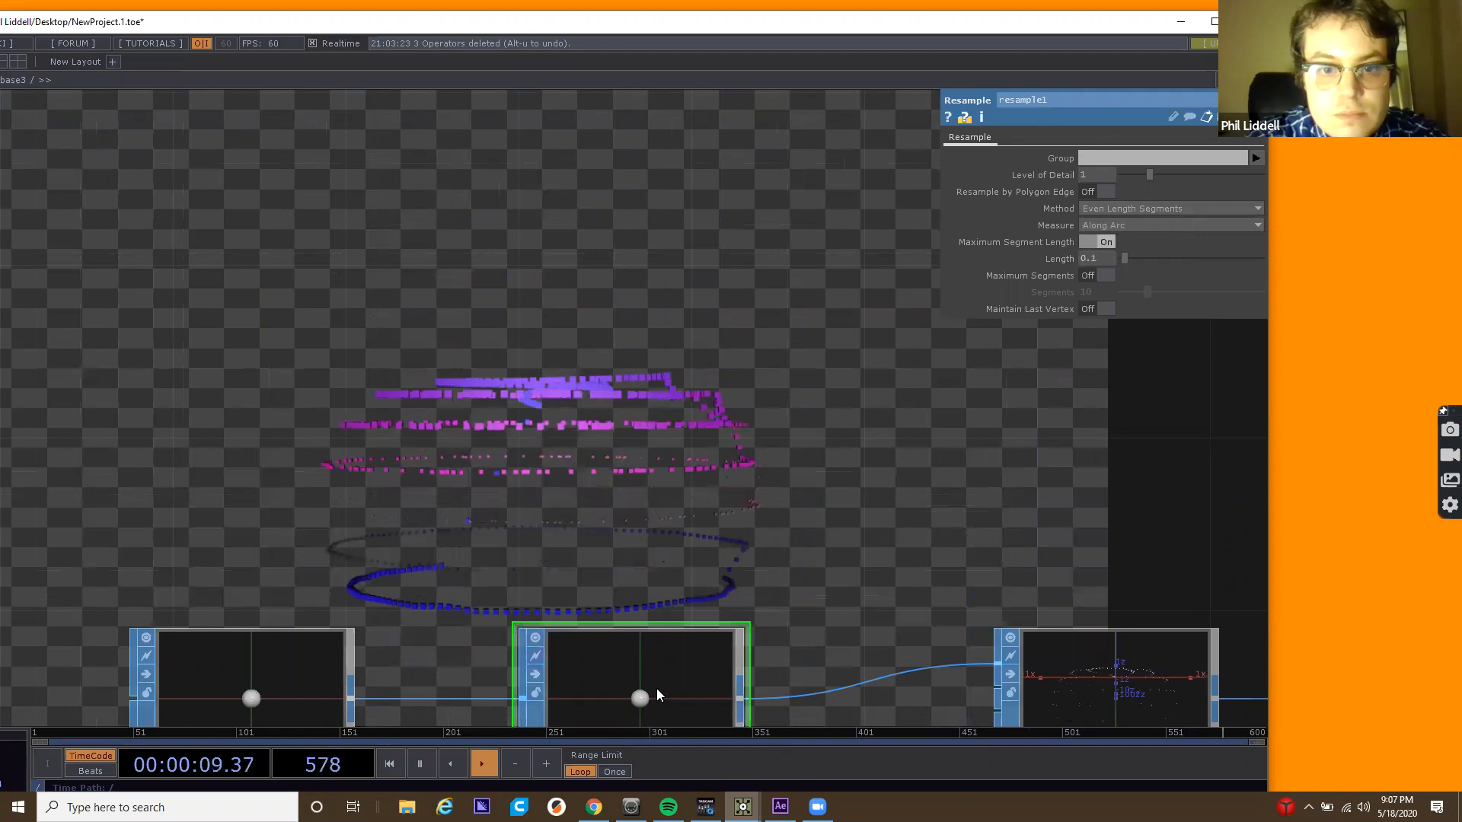
pyautogui.scroll(-3, 640, 664)
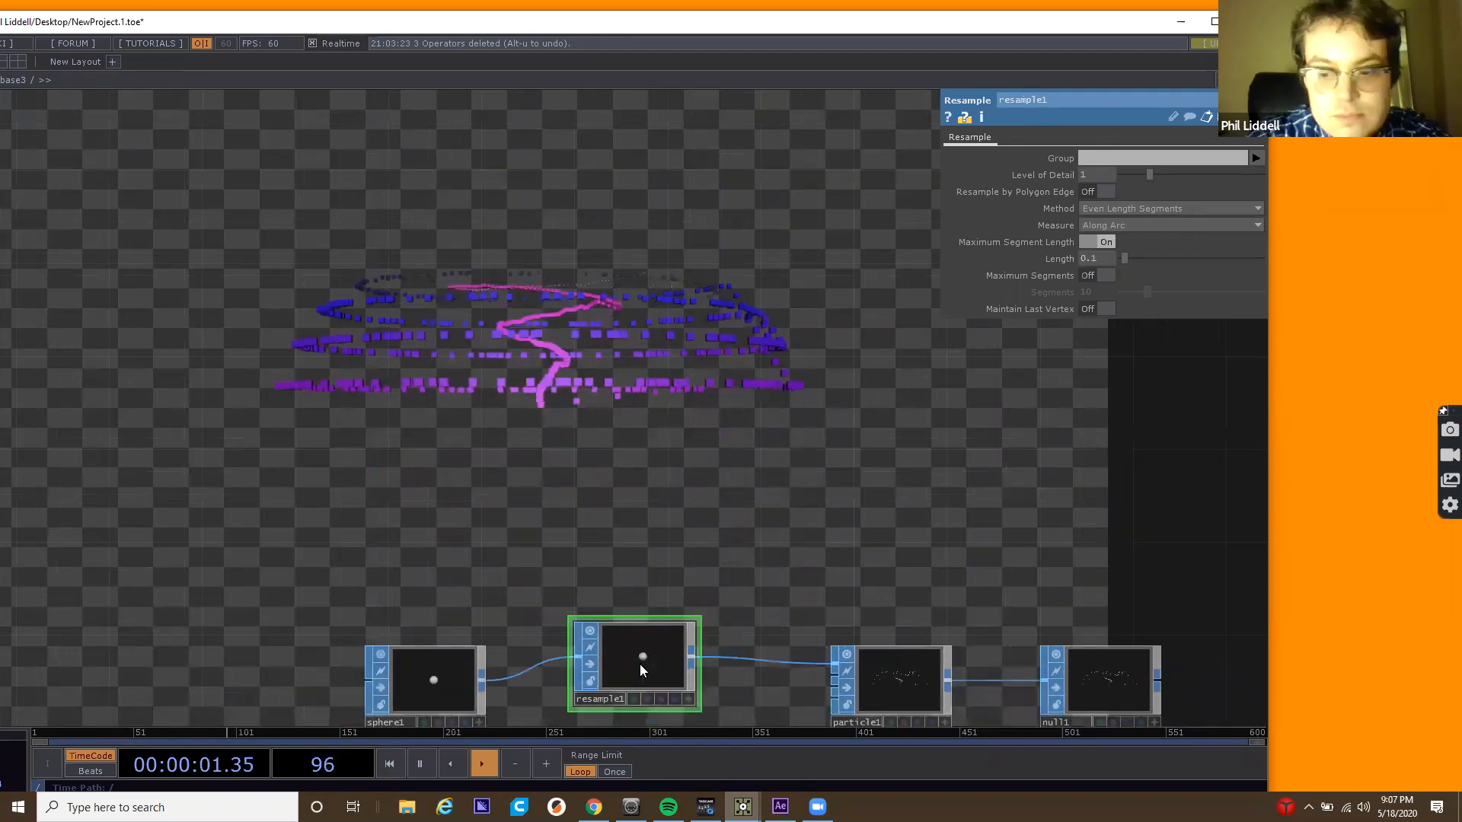
pyautogui.press('Delete')
pyautogui.scroll(-5, 427, 552)
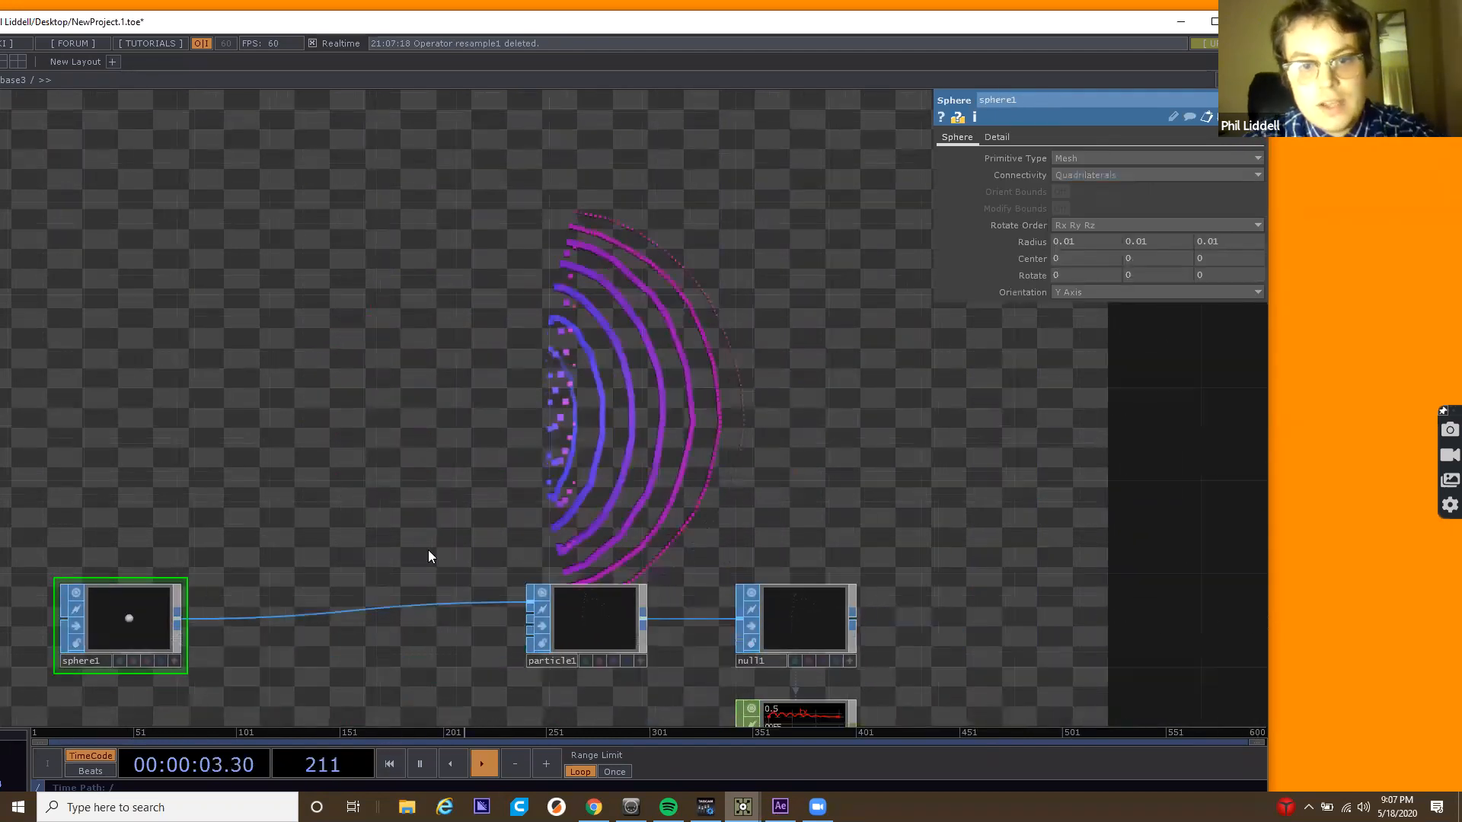
# Add a Metaball SOP to the network just above sphere1.
pyautogui.moveTo(495, 541); pyautogui.dragTo(664, 511)
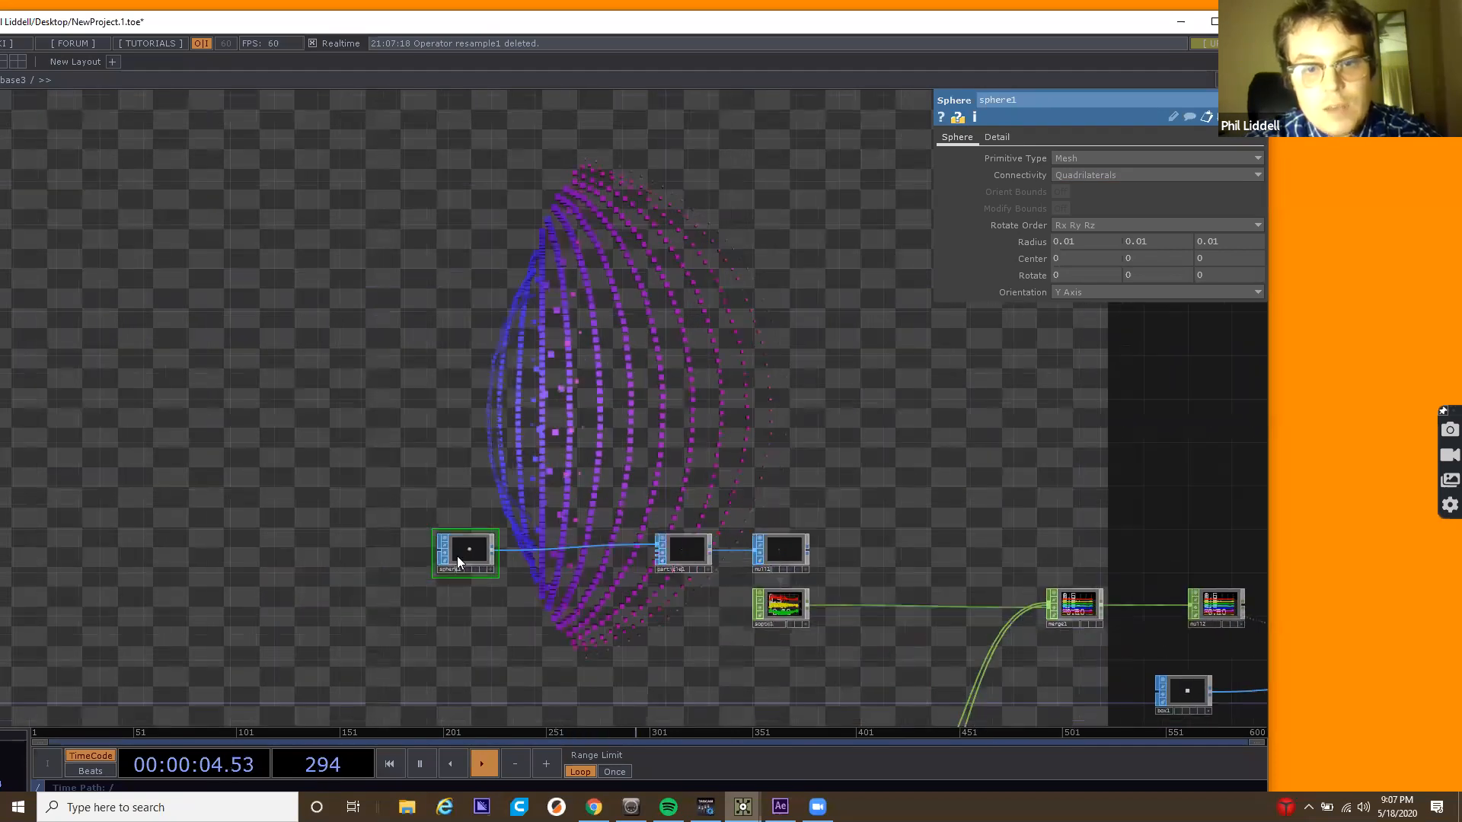
pyautogui.moveTo(502, 556); pyautogui.dragTo(436, 472)
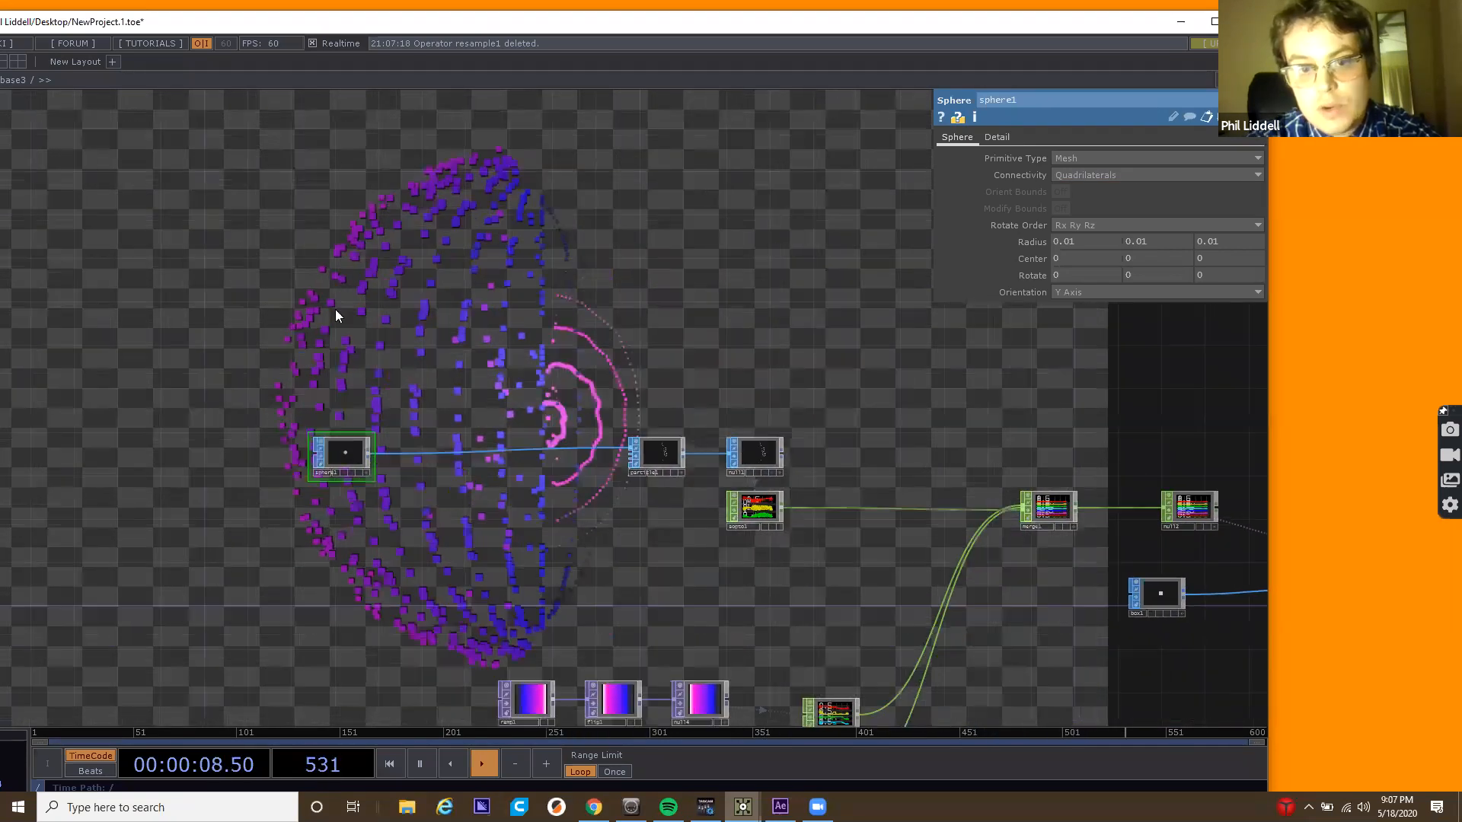
pyautogui.moveTo(482, 403); pyautogui.dragTo(378, 427)
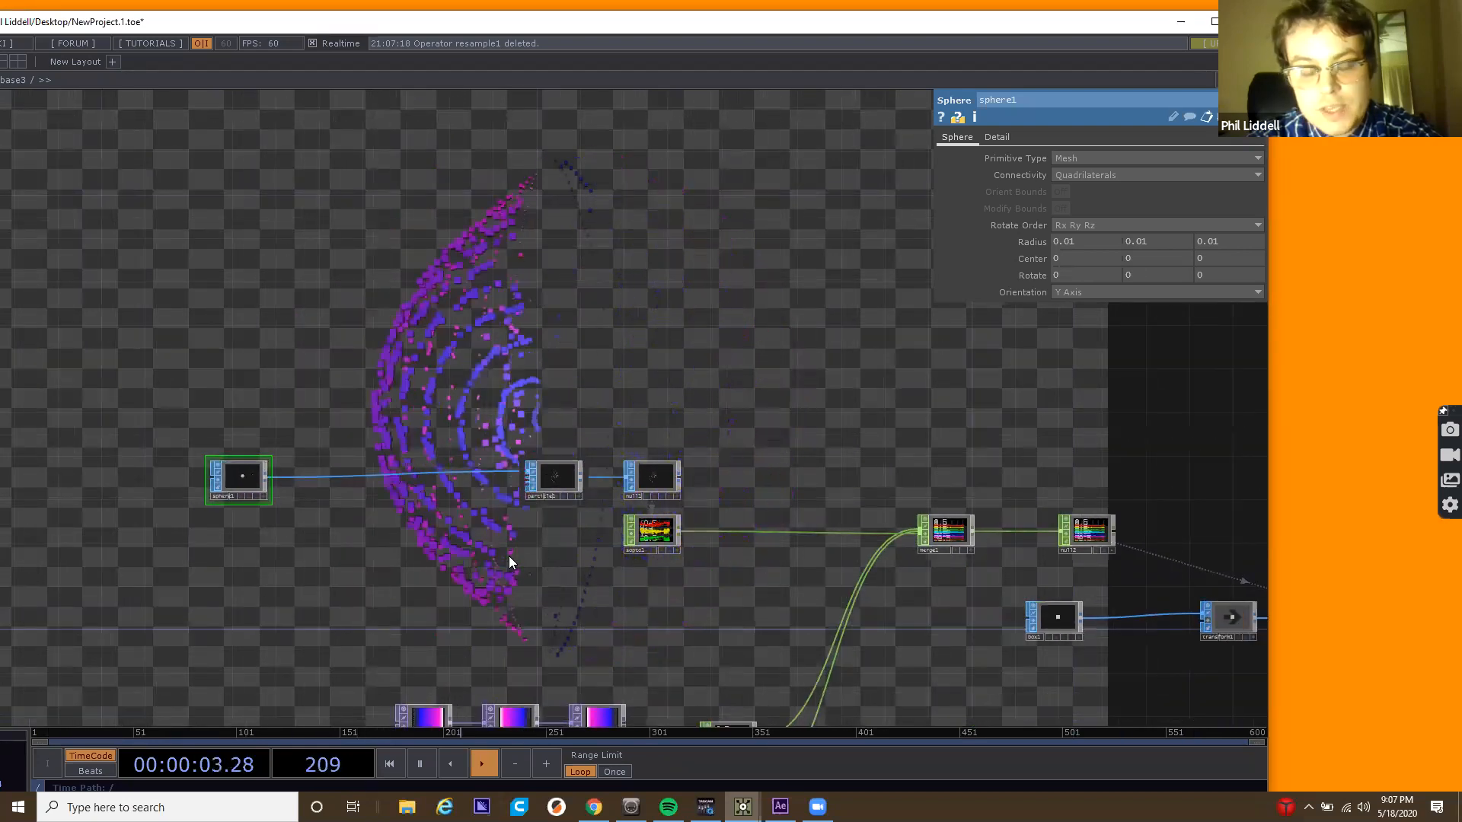
pyautogui.moveTo(452, 451); pyautogui.dragTo(486, 488)
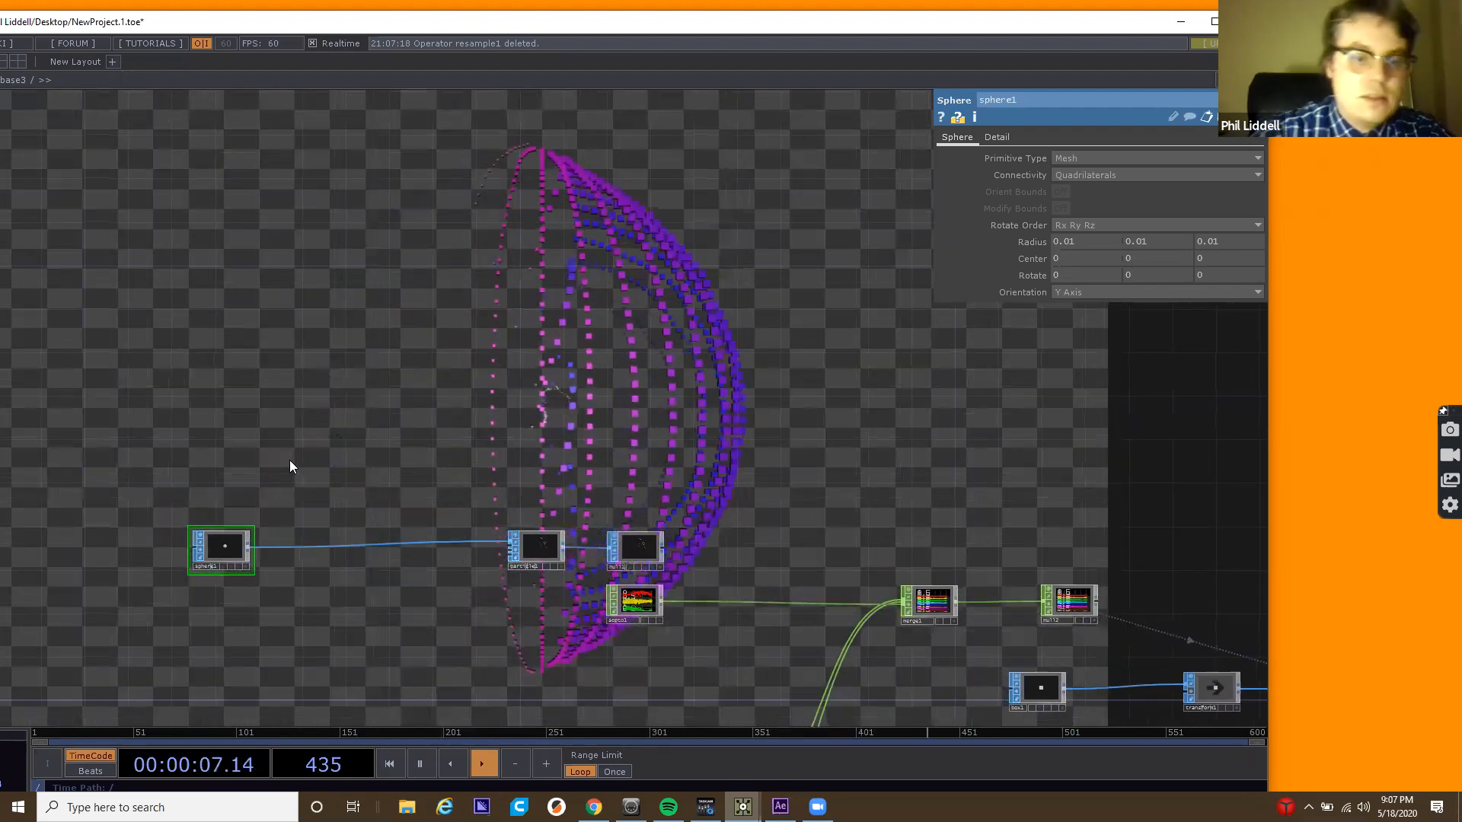
pyautogui.press('Tab')
pyautogui.write('mat')
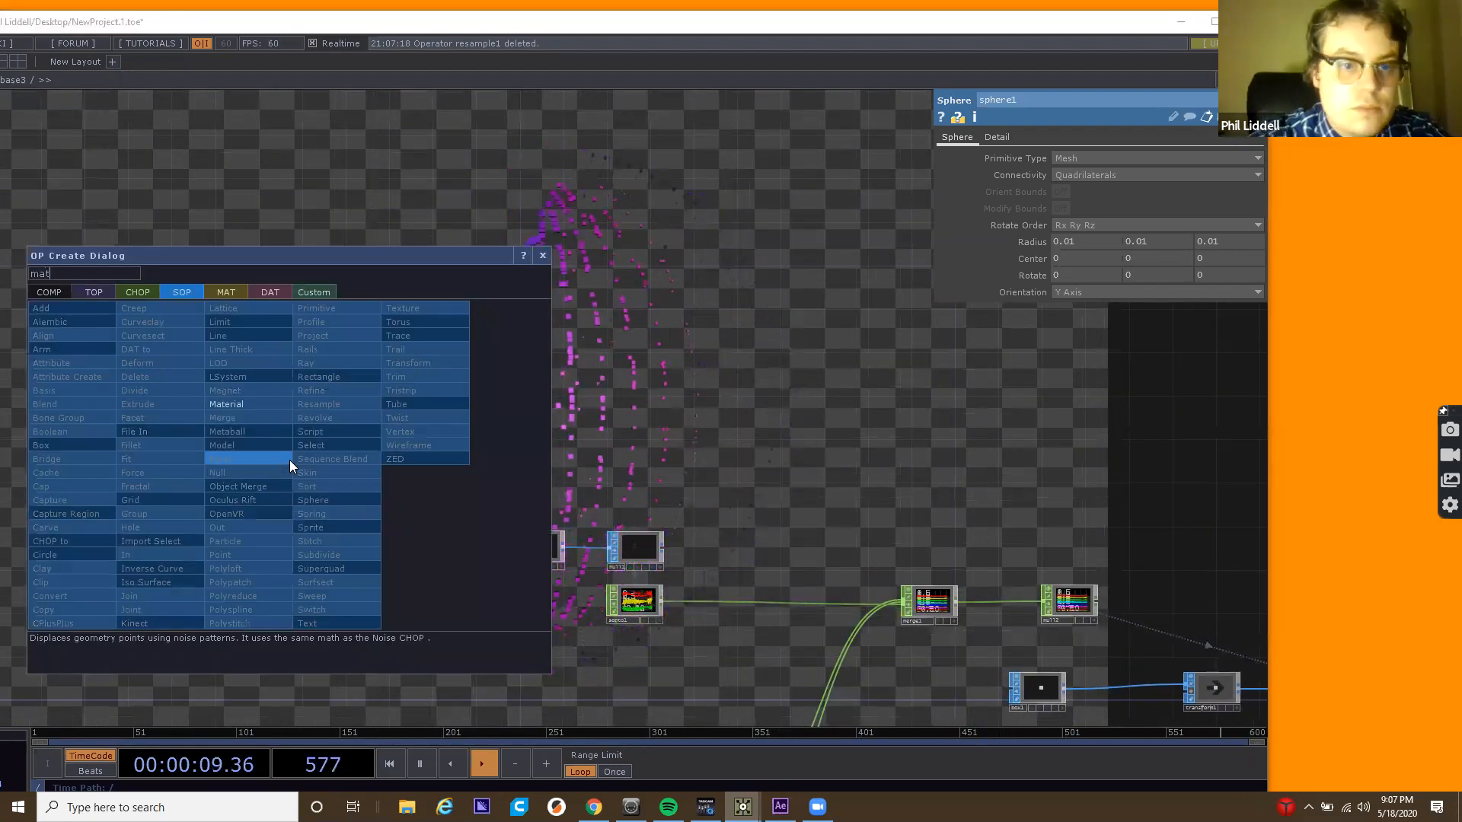
pyautogui.press('BackSpace')
pyautogui.press('BackSpace')
pyautogui.write('et')
pyautogui.click(274, 432)
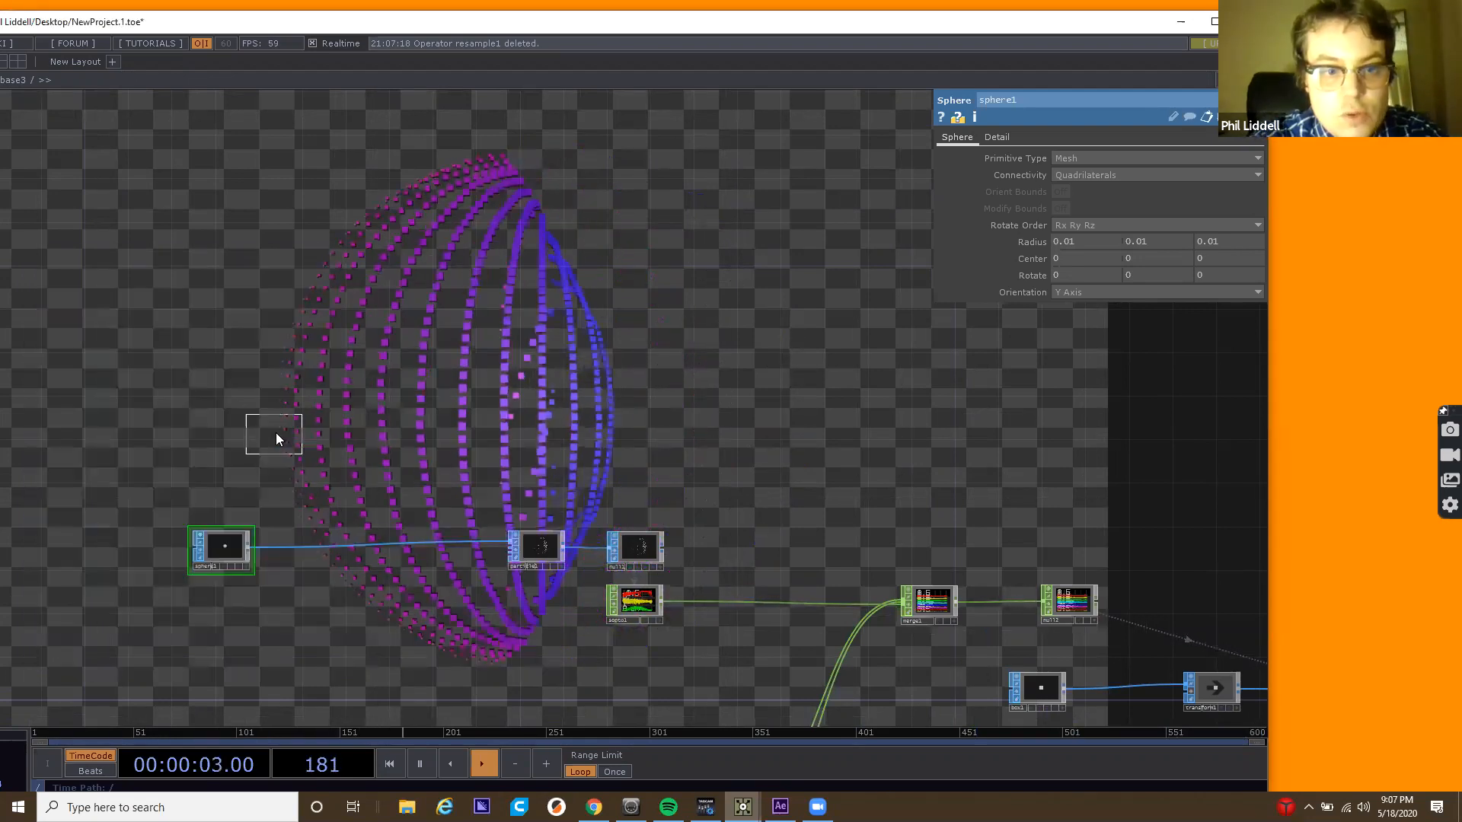
pyautogui.click(234, 450)
# Set particle1's turbulence to 3 on all three axes and its turbulence period to 0.48.
pyautogui.click(533, 544)
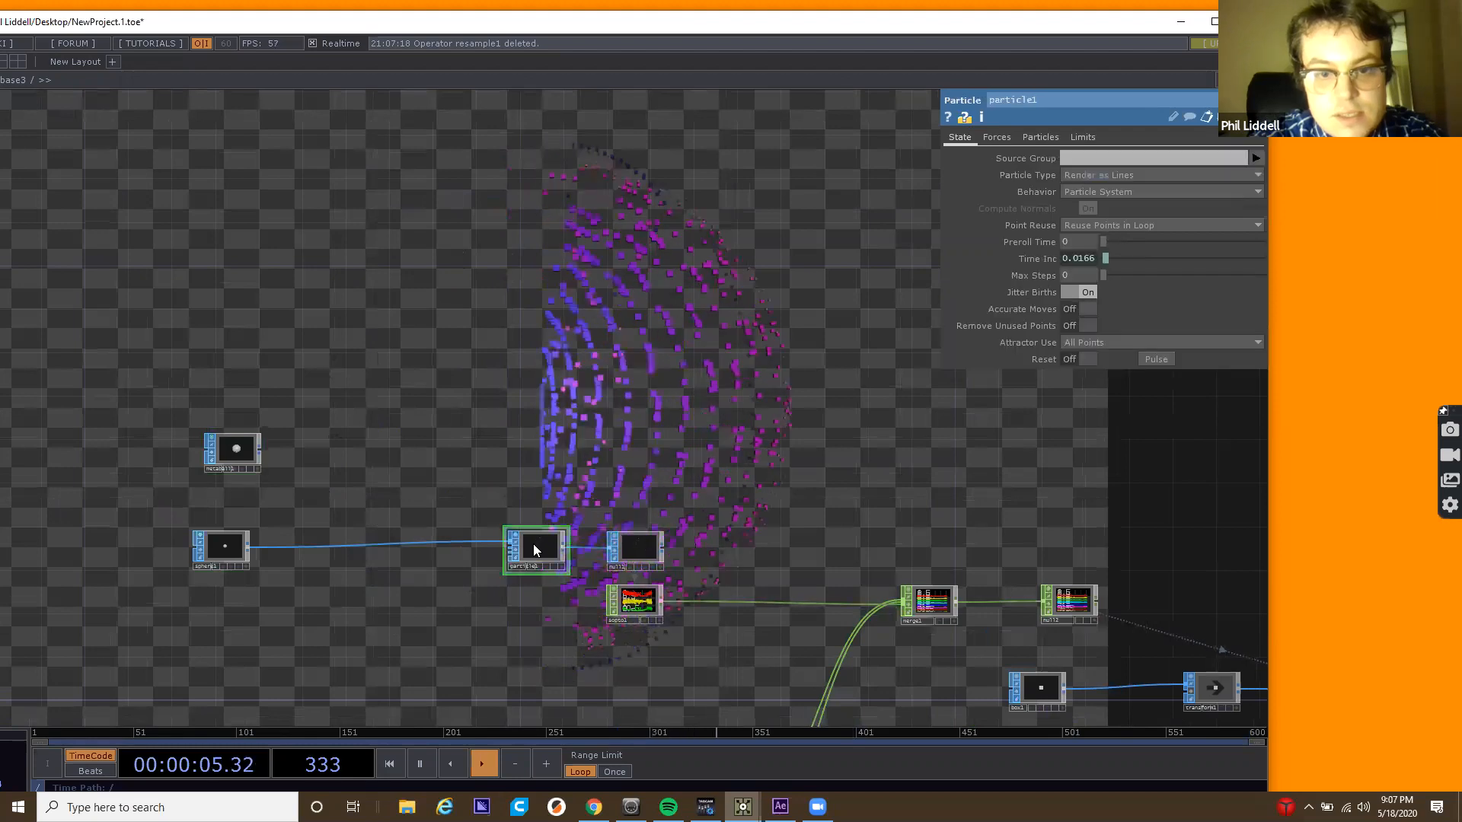
pyautogui.moveTo(574, 490); pyautogui.dragTo(517, 511)
pyautogui.moveTo(206, 481); pyautogui.dragTo(149, 499)
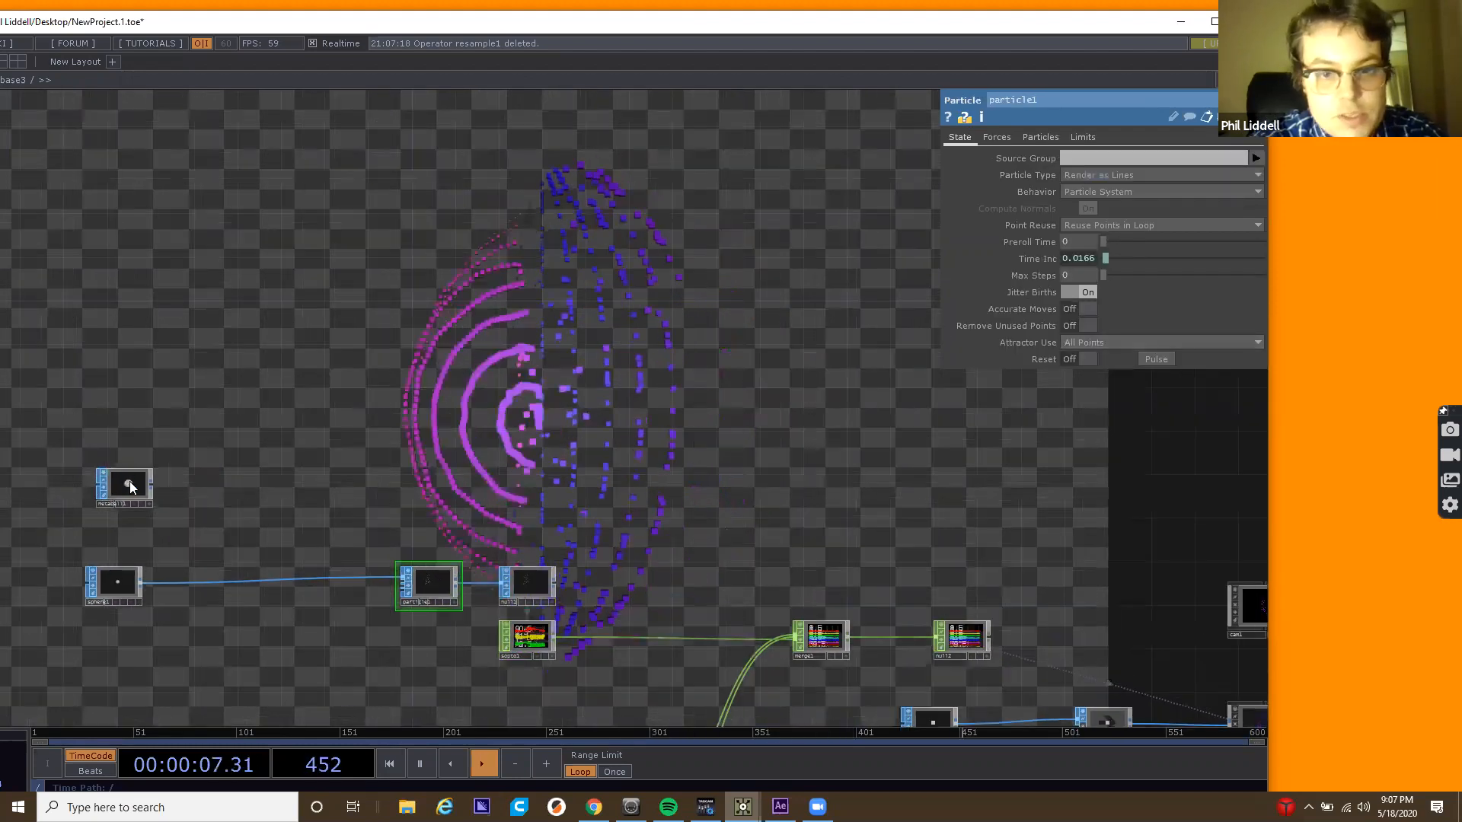
pyautogui.click(996, 137)
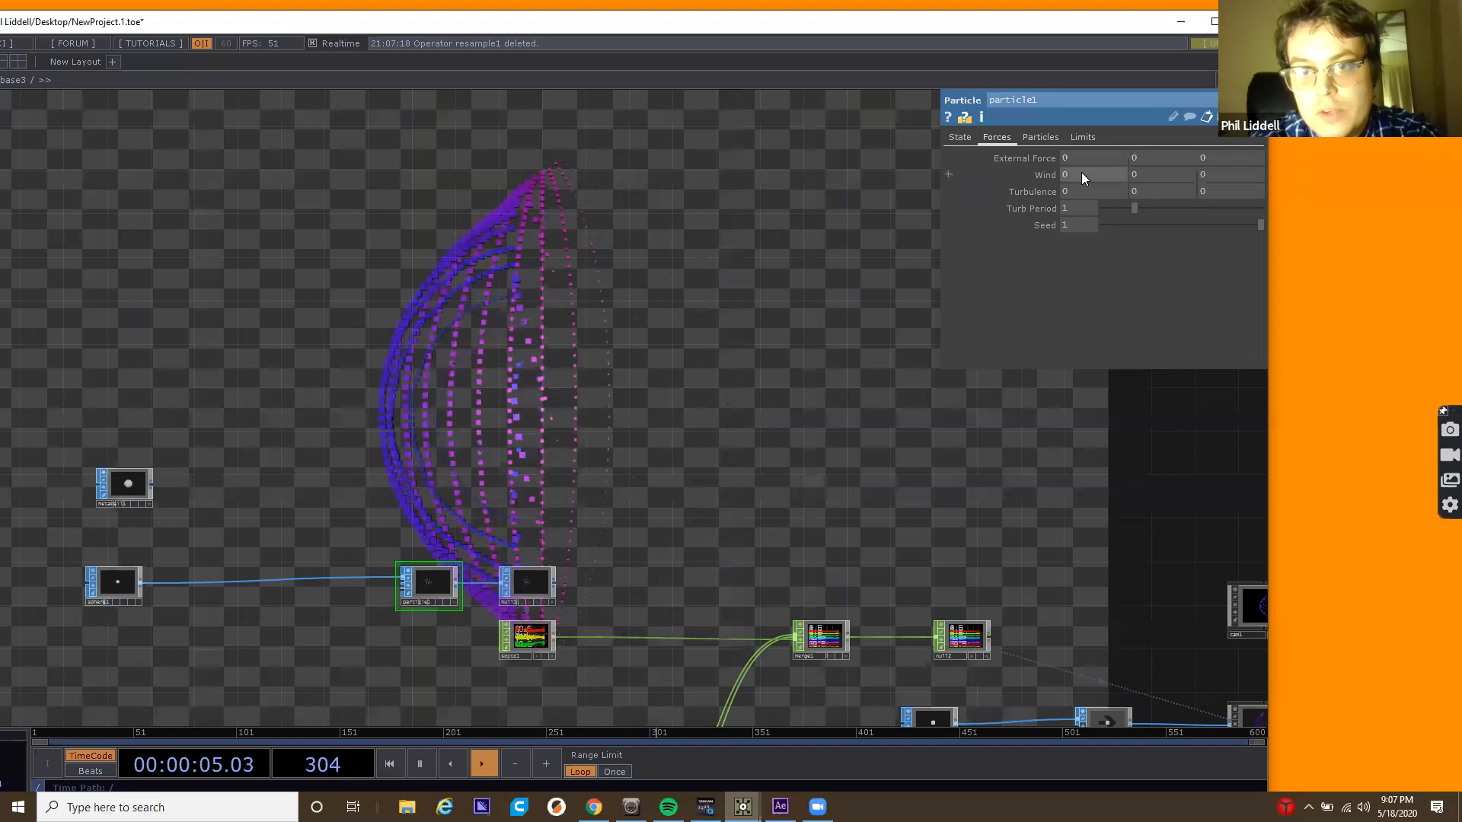
pyautogui.moveTo(1081, 174); pyautogui.dragTo(1442, 150, button='middle')
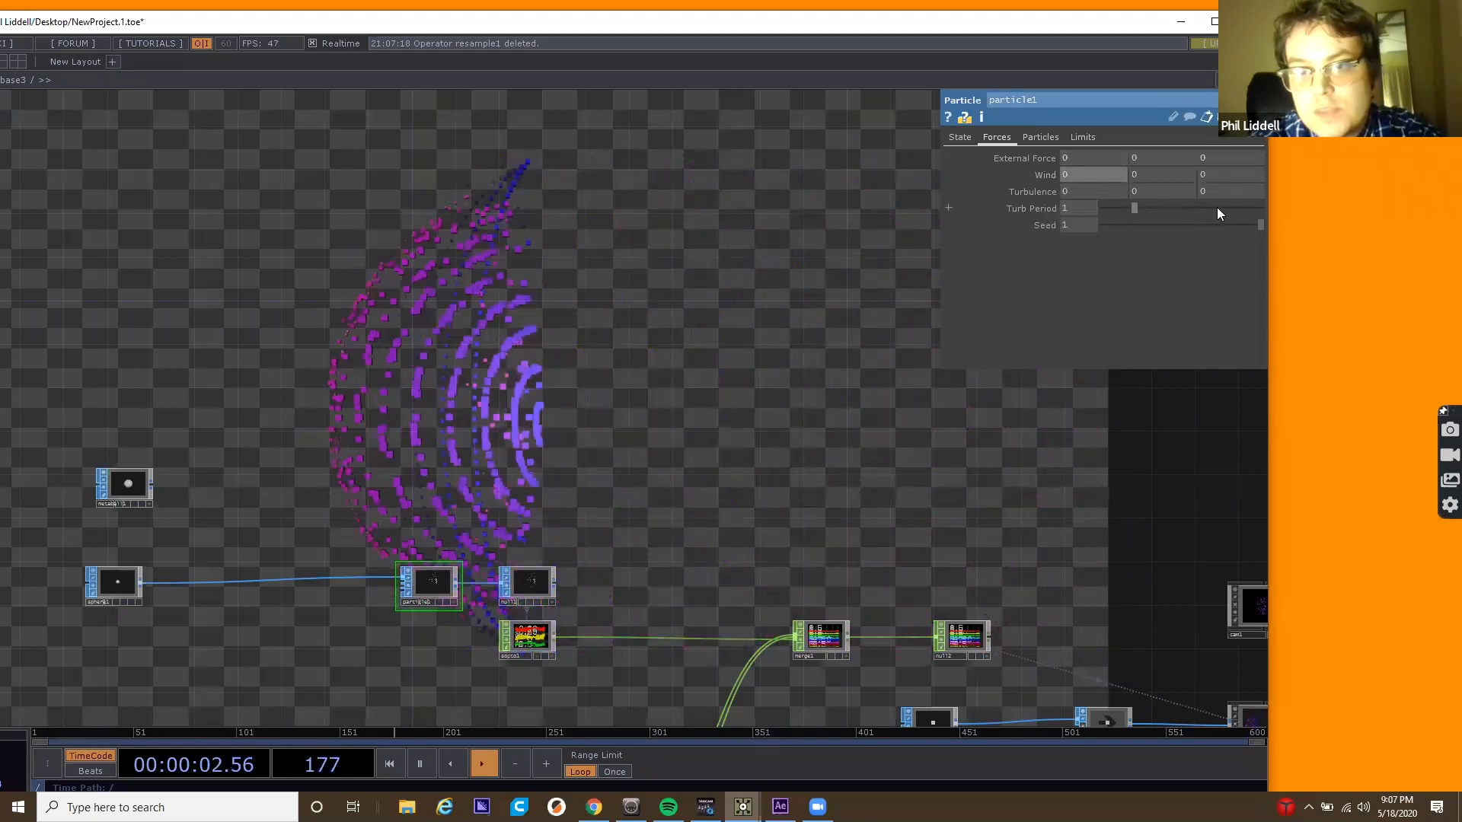
pyautogui.click(1151, 214)
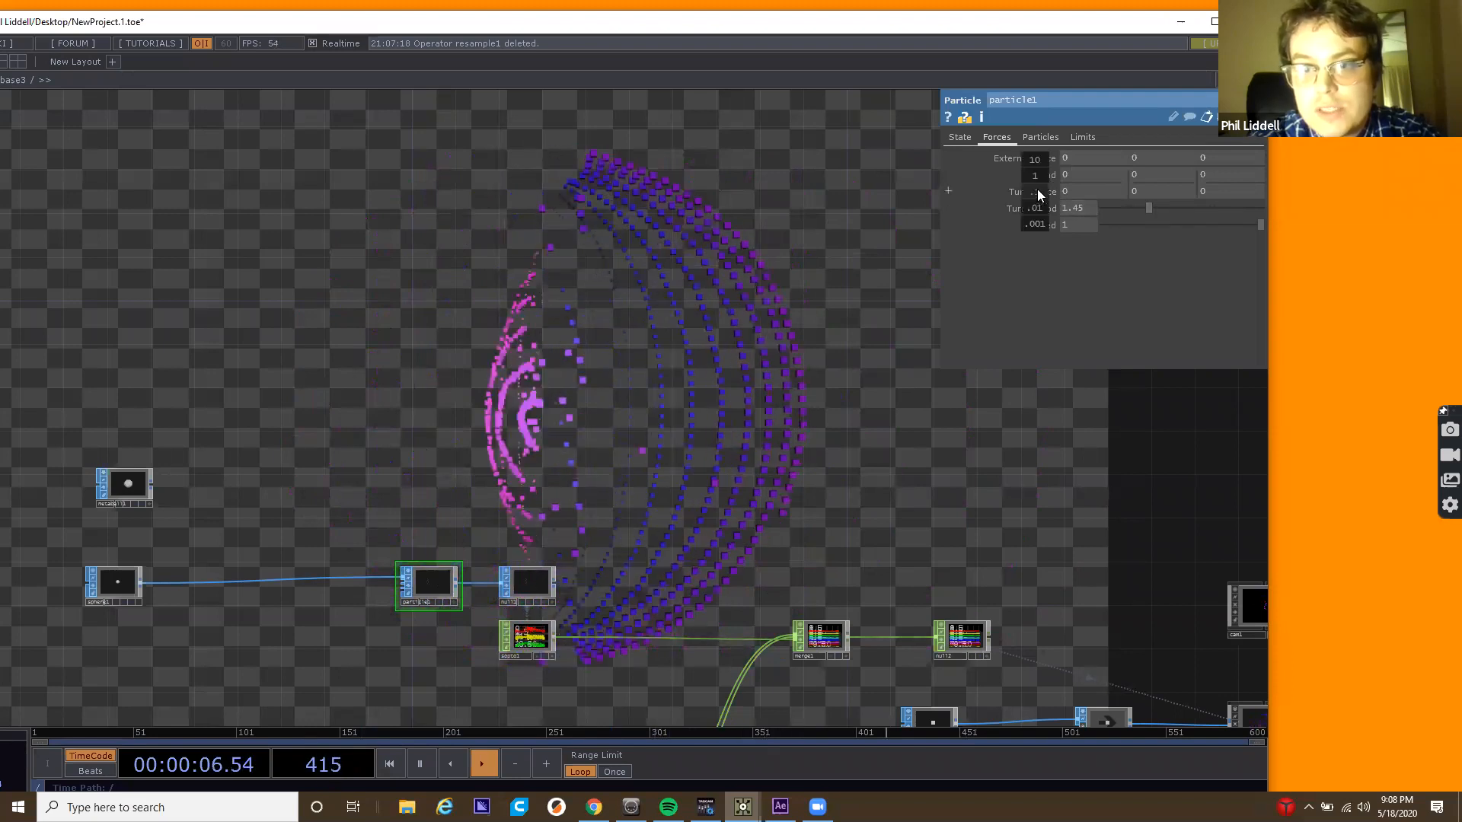
pyautogui.moveTo(1037, 189)
pyautogui.mouseDown()
pyautogui.moveTo(1039, 165)
pyautogui.moveTo(1038, 191)
pyautogui.mouseUp()
pyautogui.moveTo(1148, 209); pyautogui.dragTo(1113, 208)
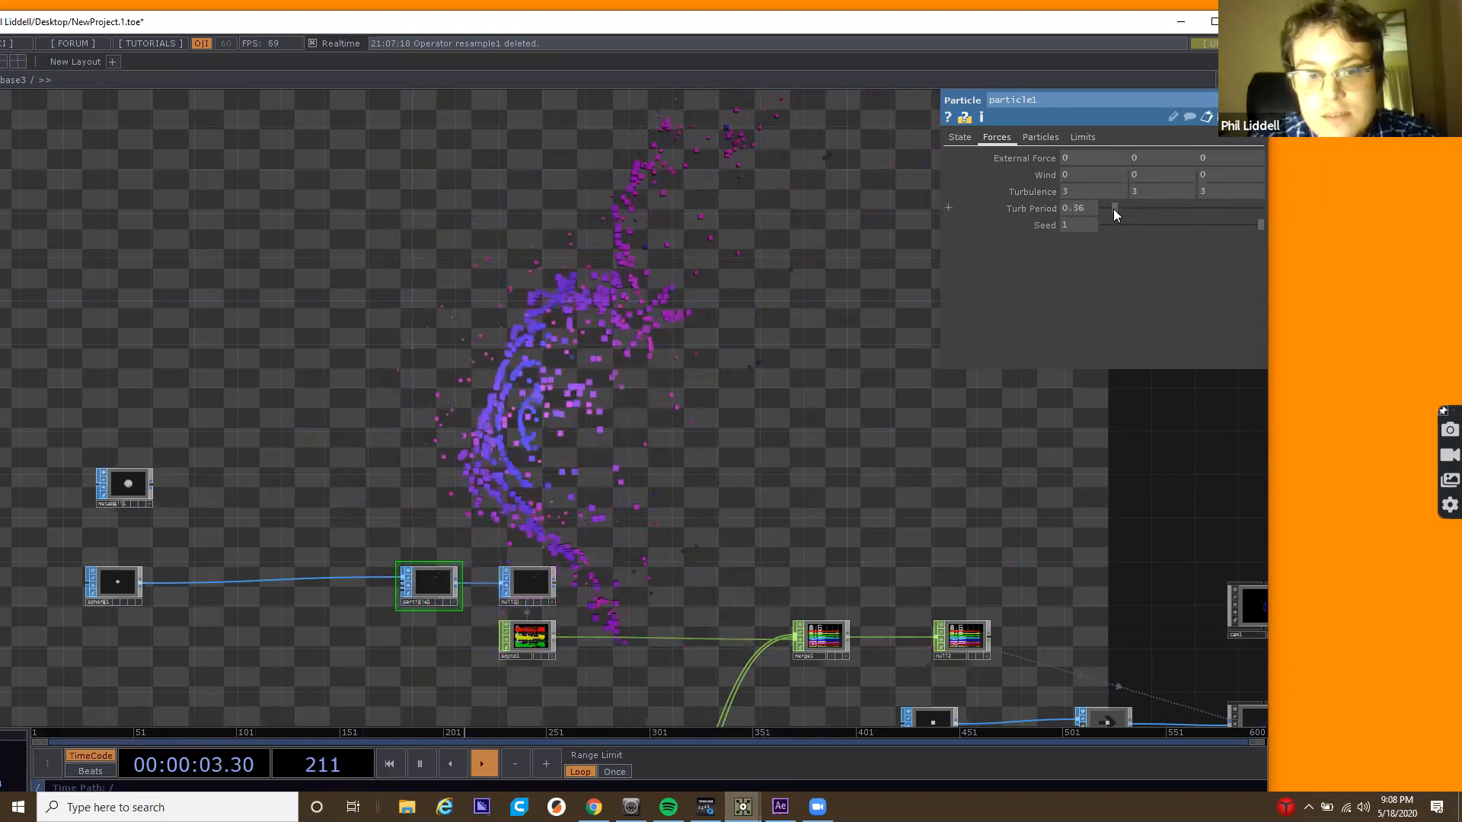
pyautogui.moveTo(1113, 209)
pyautogui.mouseDown()
pyautogui.moveTo(1214, 209)
pyautogui.moveTo(1114, 211)
pyautogui.mouseUp()
pyautogui.moveTo(540, 380); pyautogui.dragTo(562, 375)
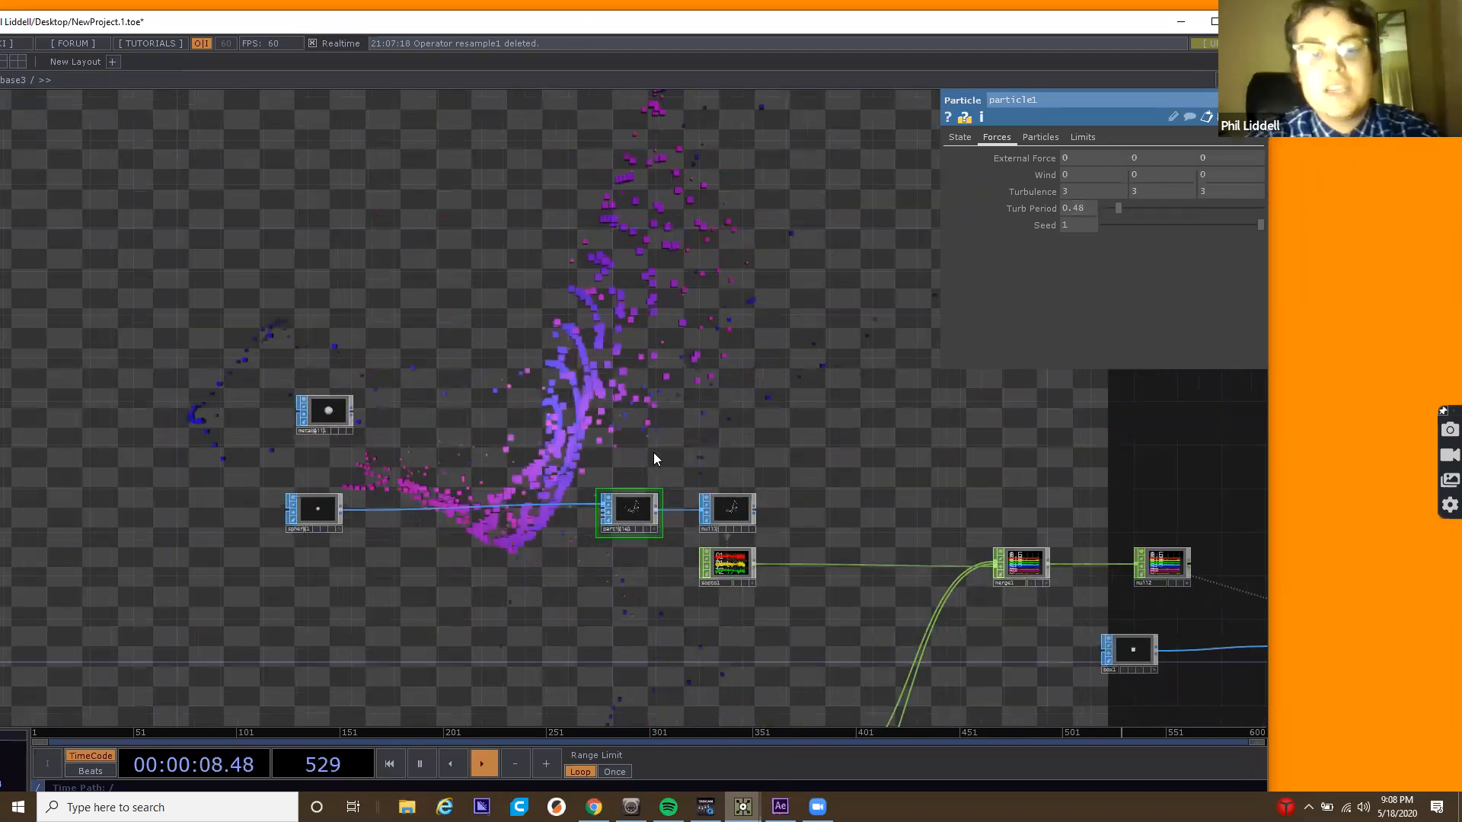
# Add a Button COMP beside the Metaball SOP.
pyautogui.moveTo(653, 452); pyautogui.dragTo(664, 460)
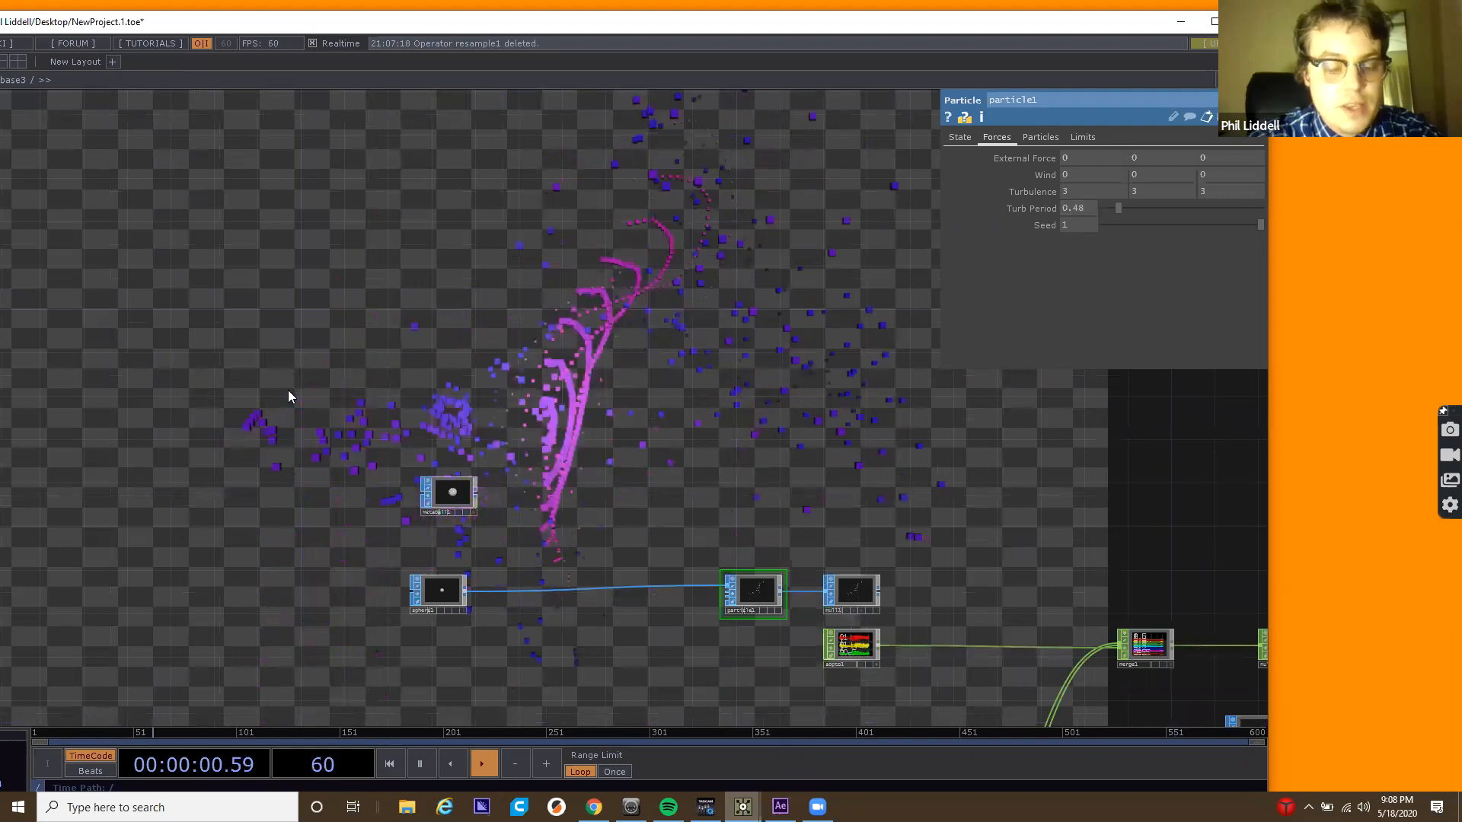
pyautogui.press('Tab')
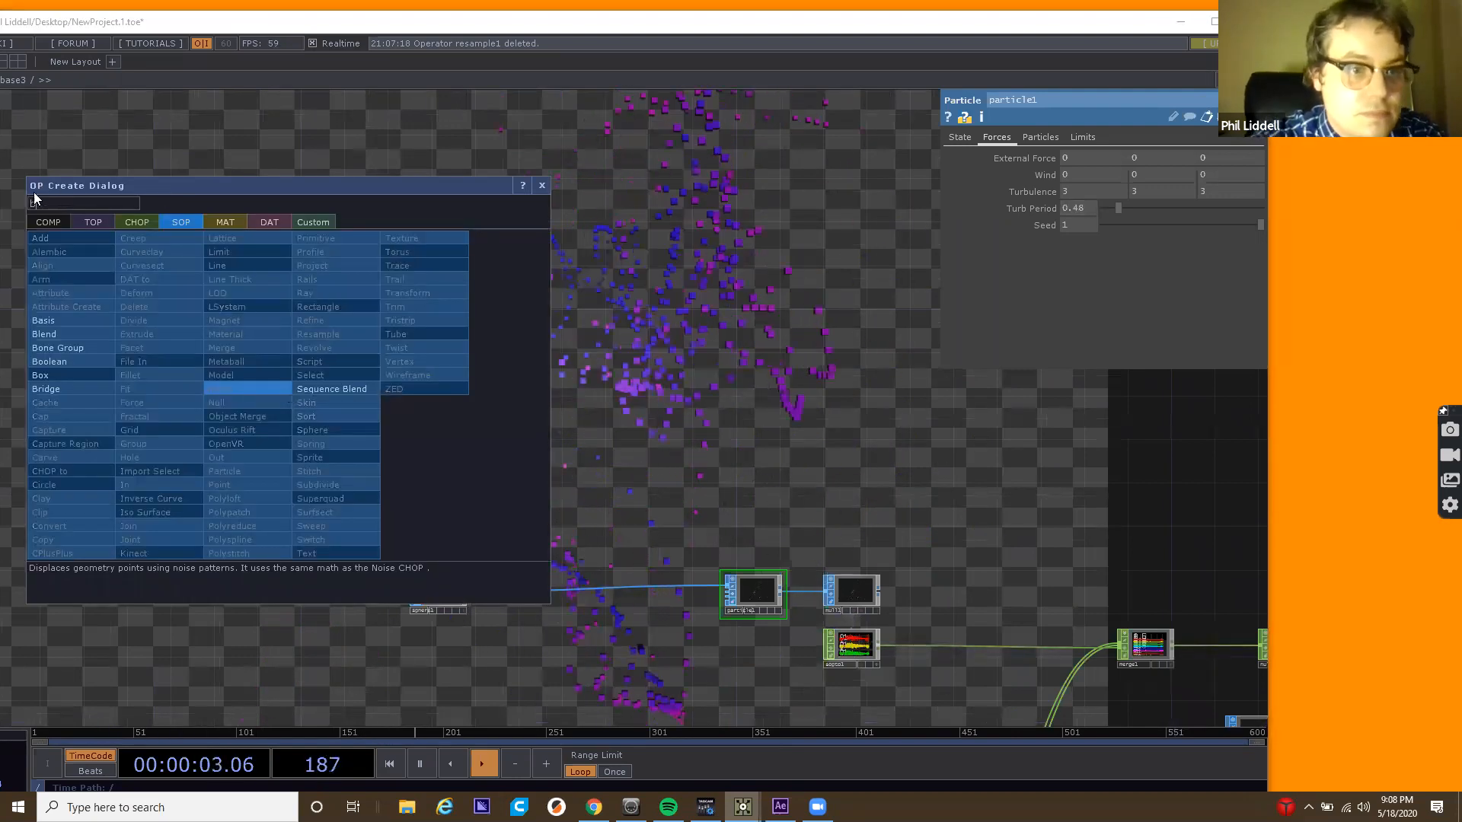
pyautogui.click(37, 219)
pyautogui.write('butt')
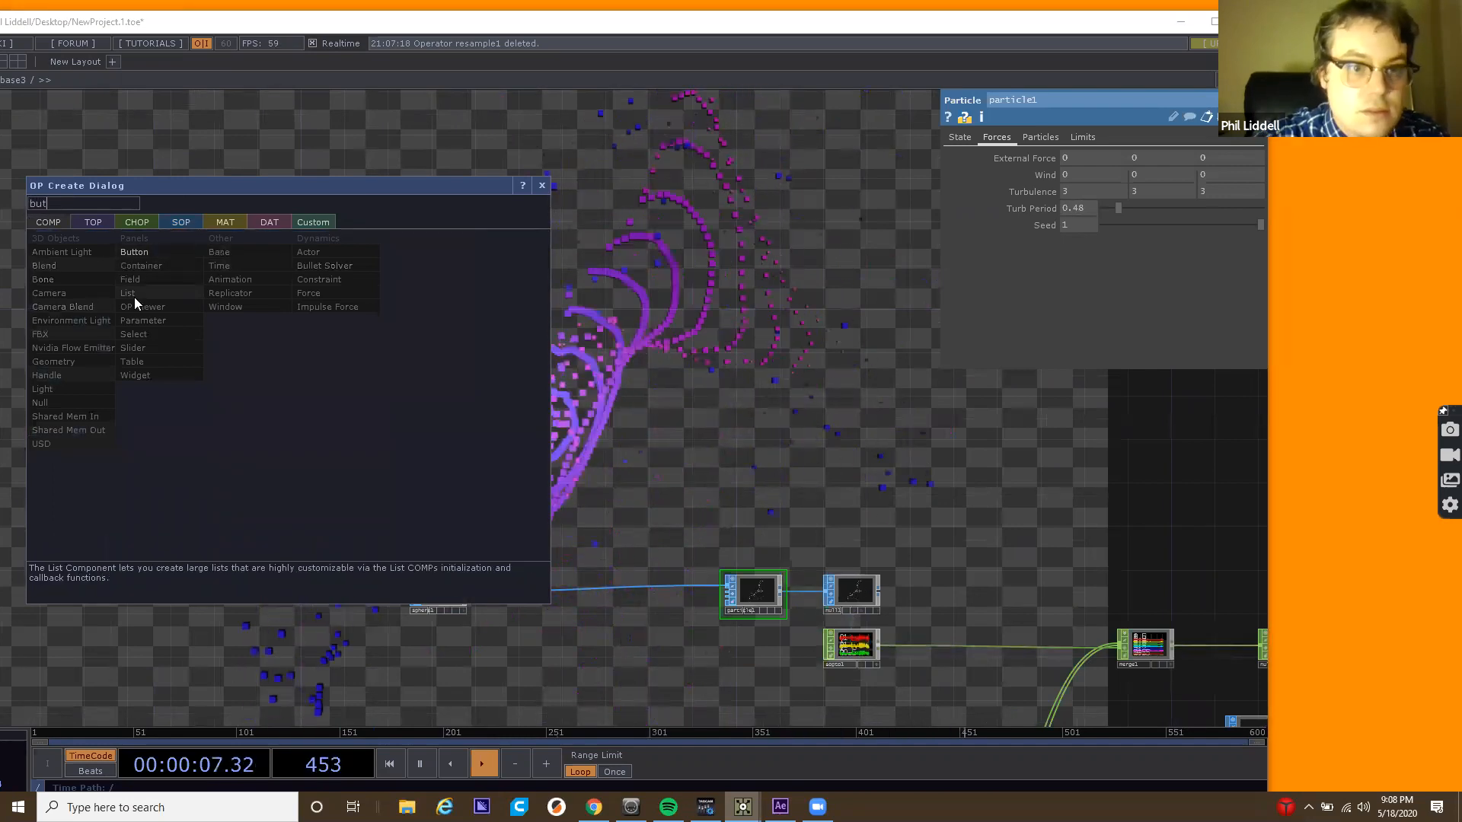
pyautogui.click(148, 251)
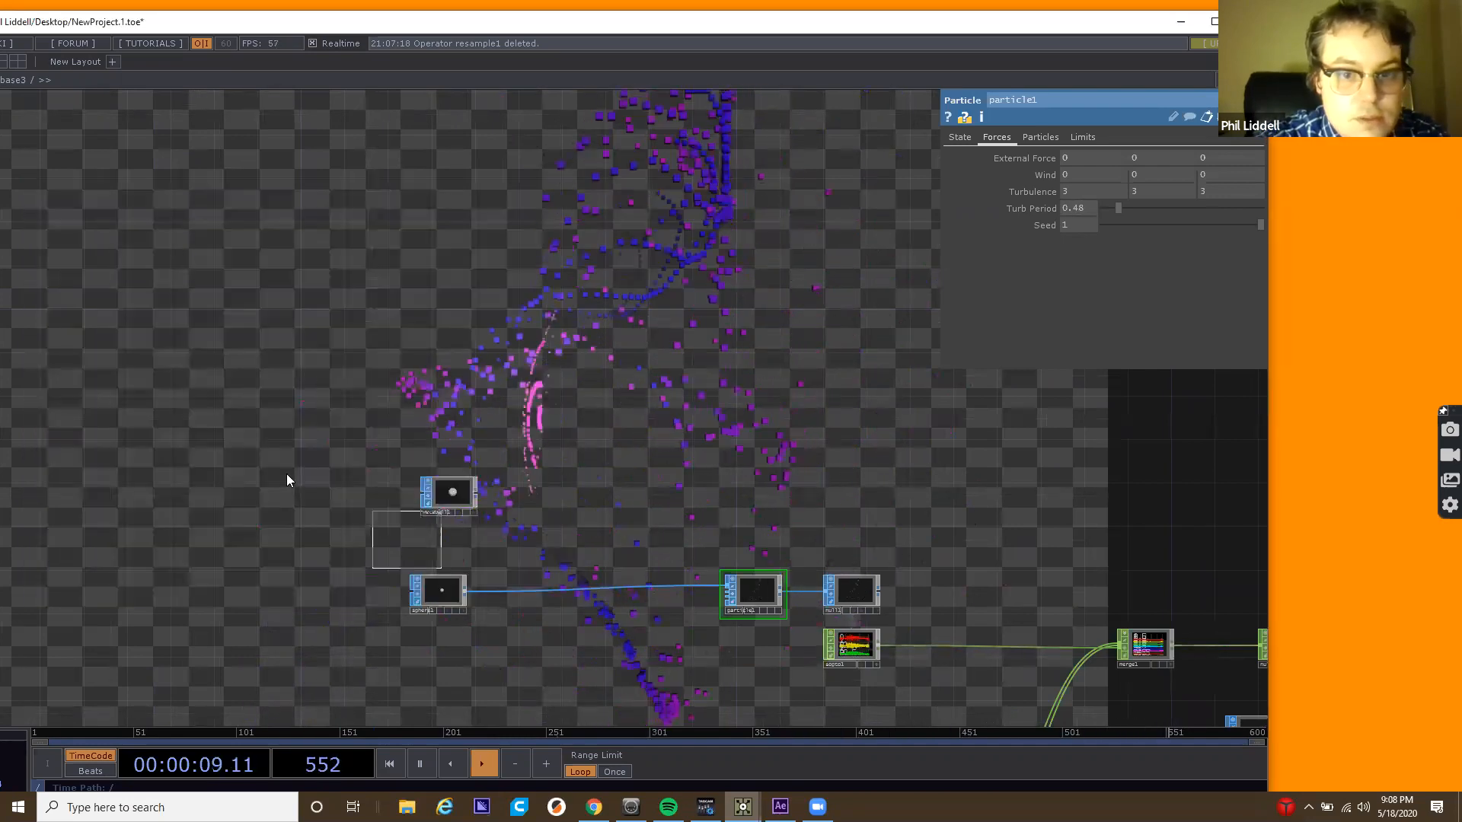
pyautogui.click(316, 467)
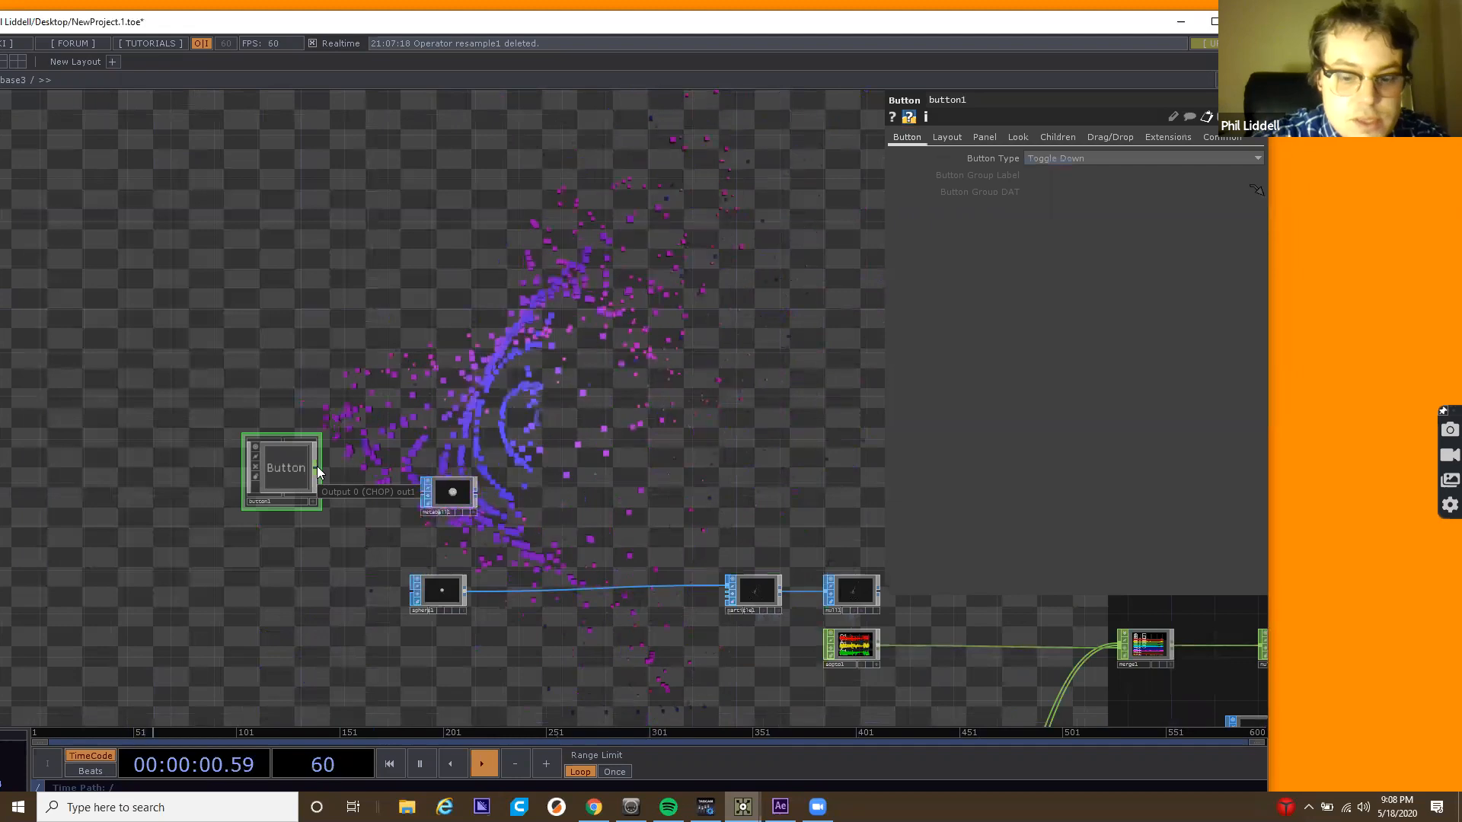
# Append a Count CHOP to button1's output and move the button up level with it.
pyautogui.rightClick(318, 472)
pyautogui.write('cou')
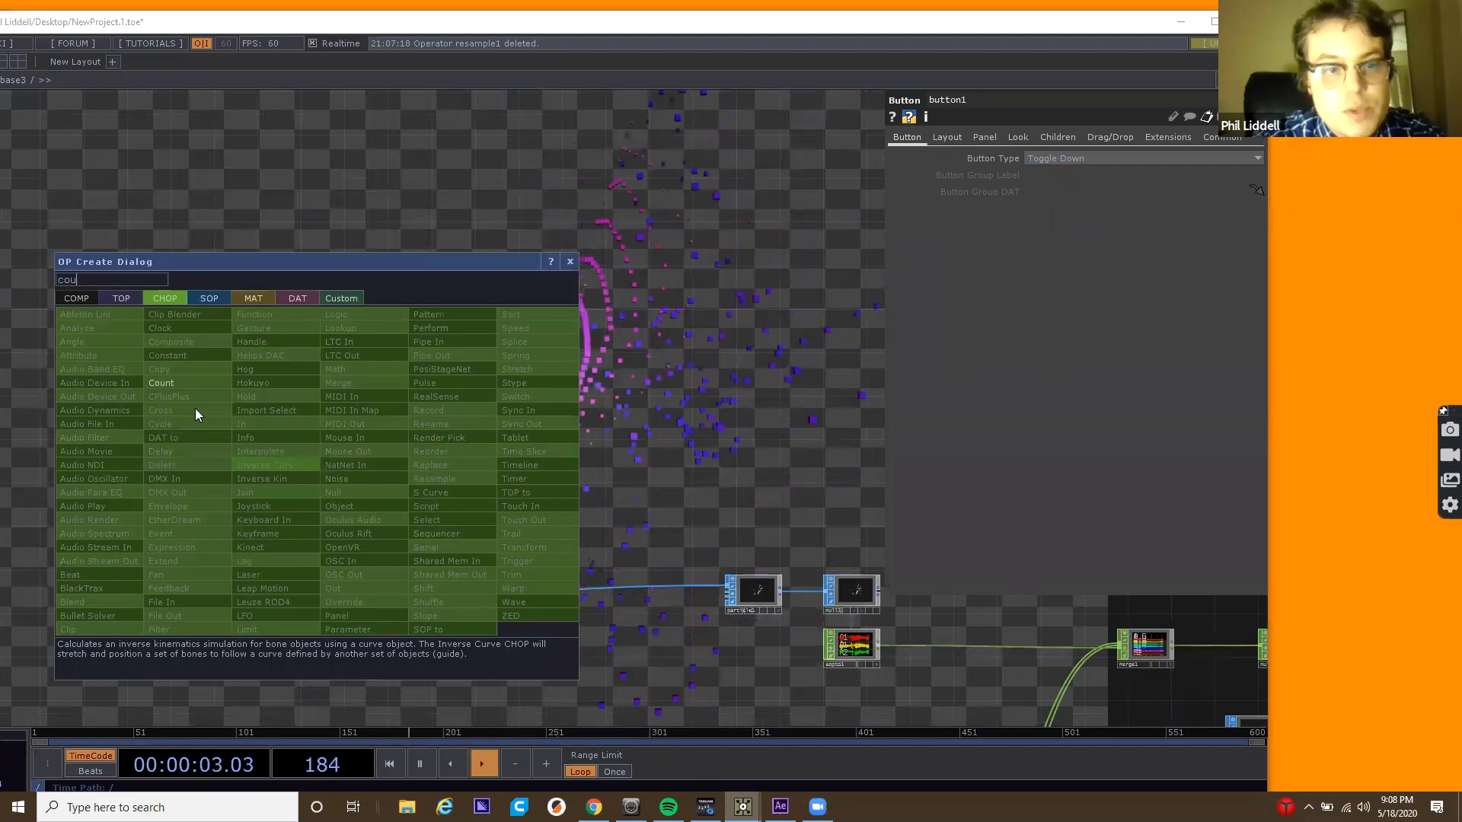
pyautogui.click(178, 381)
pyautogui.click(409, 404)
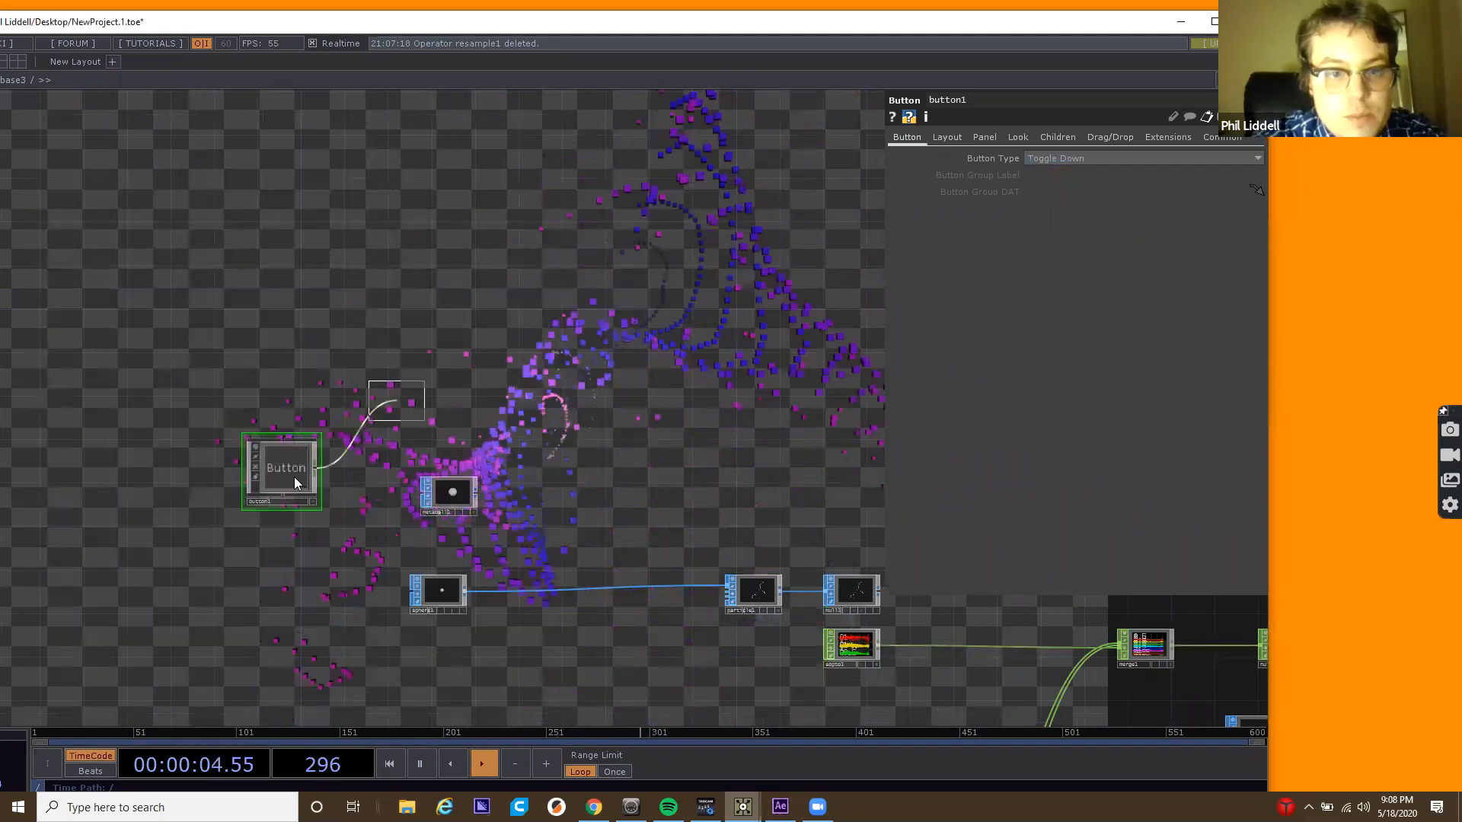
pyautogui.moveTo(289, 465); pyautogui.dragTo(299, 413)
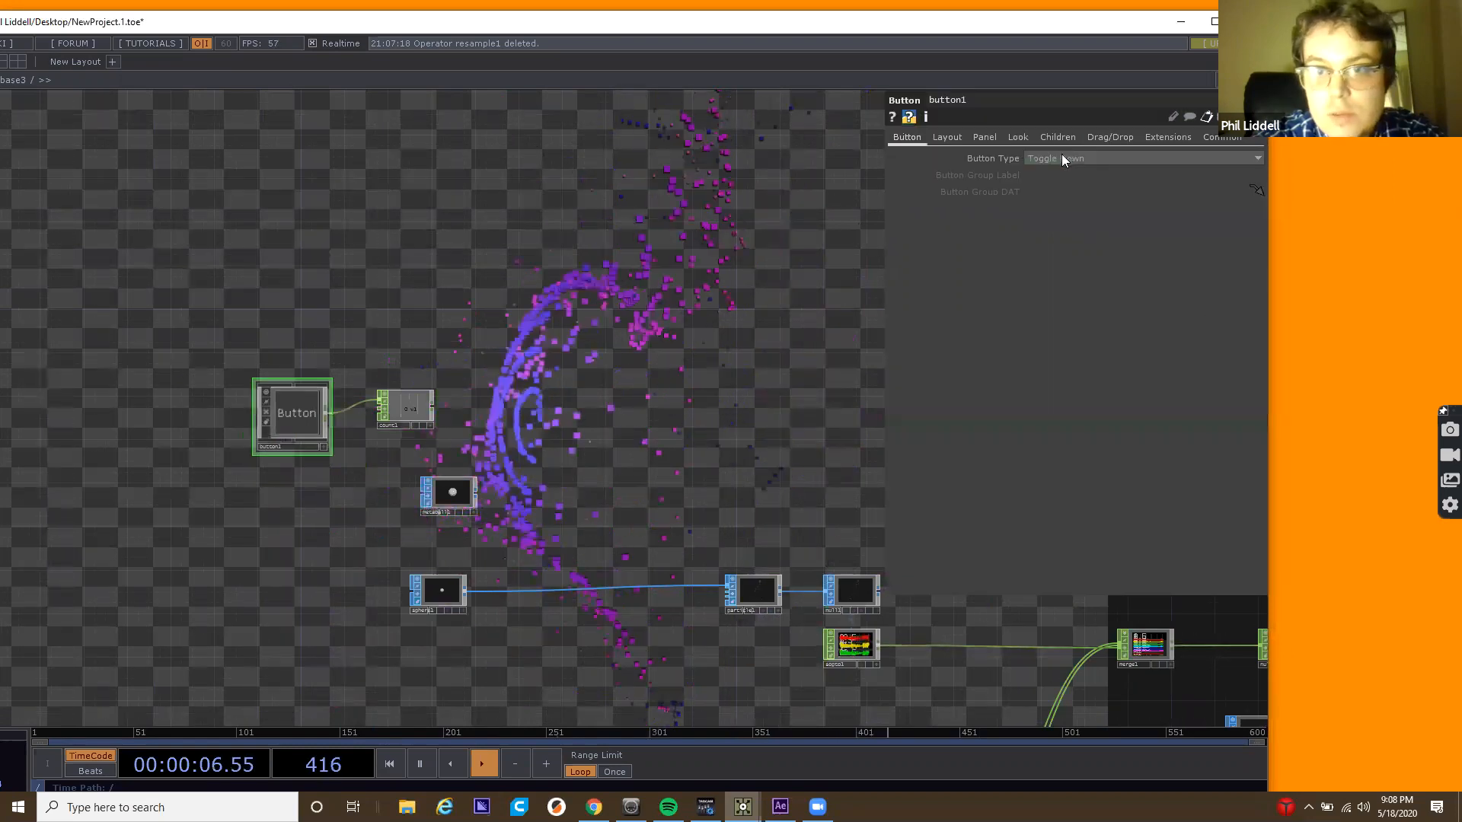
# Change button1's type to Momentary and make its viewer active.
pyautogui.click(1062, 158)
pyautogui.click(1048, 174)
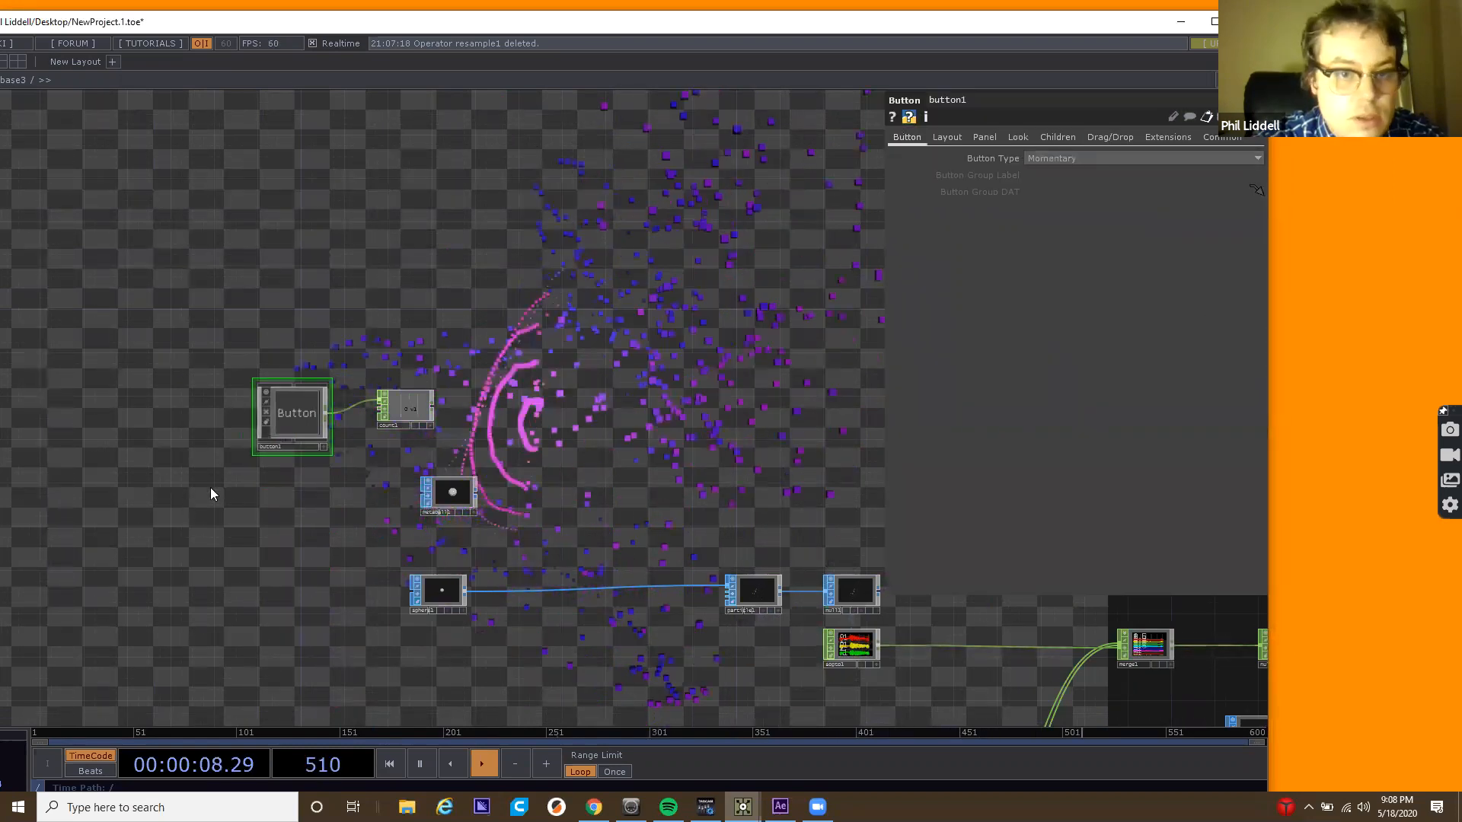
pyautogui.click(323, 447)
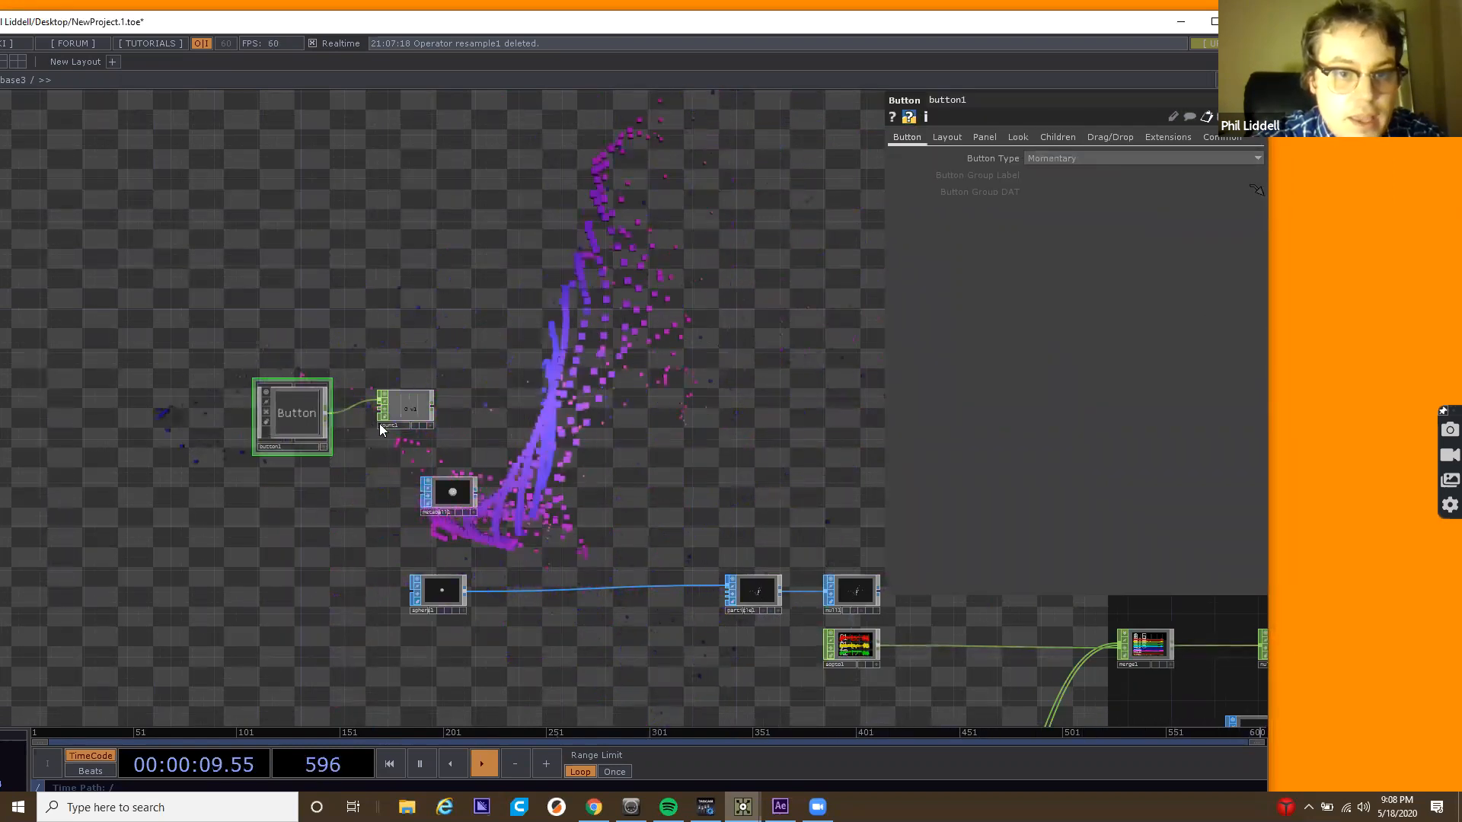
# Append a Null CHOP after the Count CHOP and trigger button1 a few times to test the counter.
pyautogui.rightClick(434, 405)
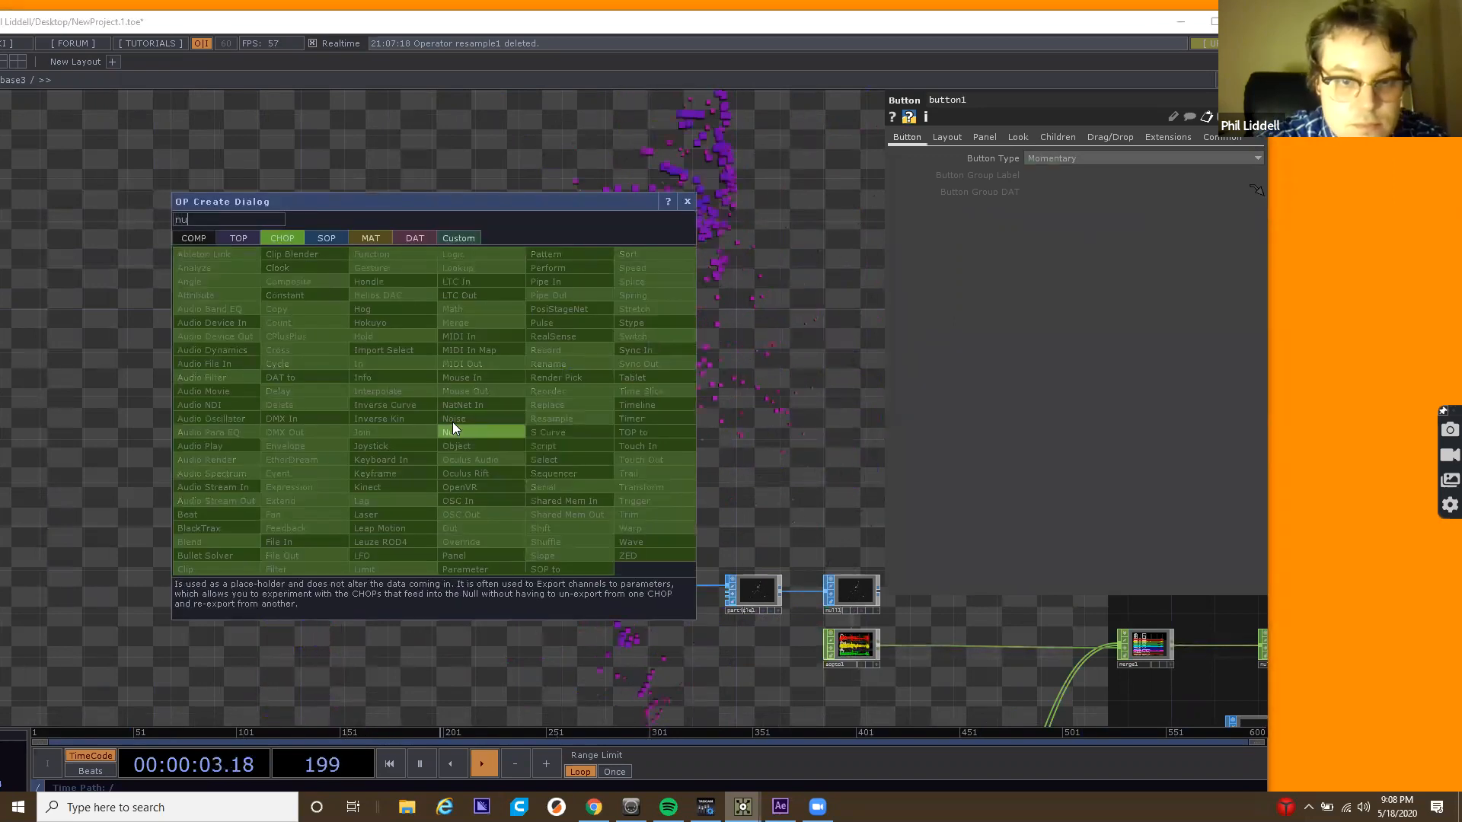
pyautogui.click(452, 421)
pyautogui.click(475, 408)
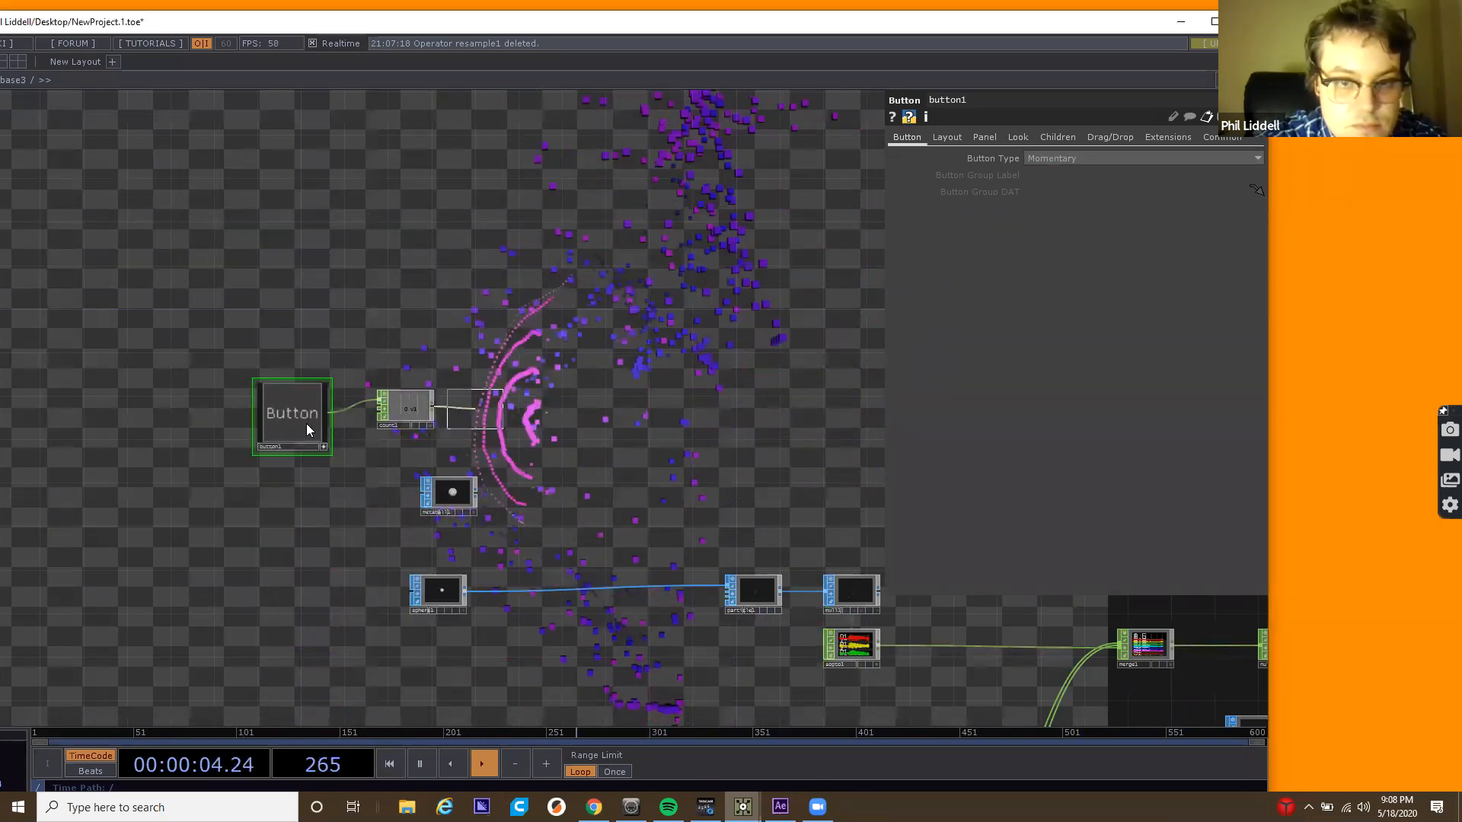
pyautogui.click(309, 425)
pyautogui.click(311, 431)
pyautogui.click(312, 431)
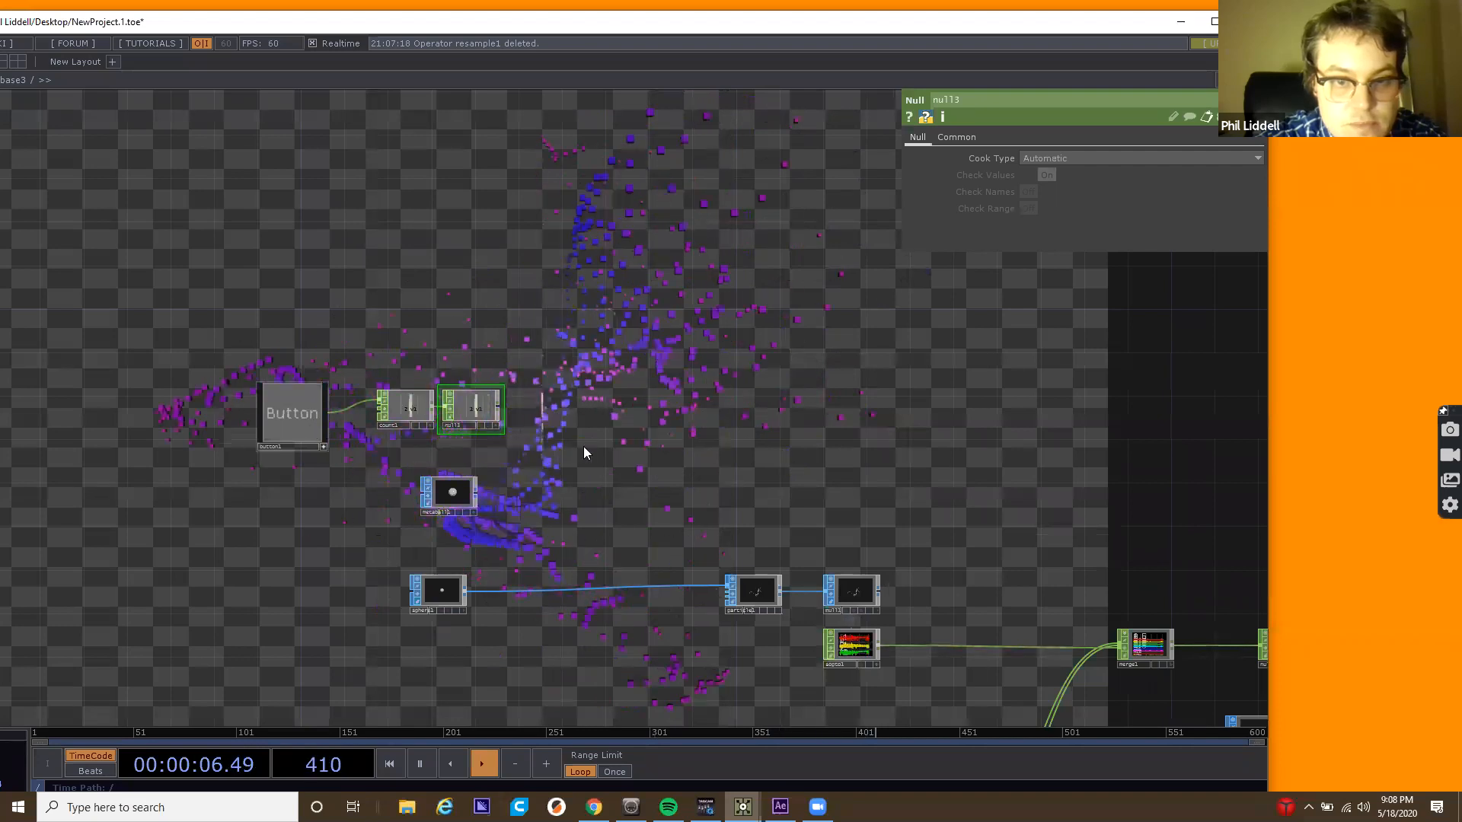
# Export the v1 channel of null3 to particle1's turbulence Seed parameter.
pyautogui.moveTo(602, 559); pyautogui.dragTo(507, 559)
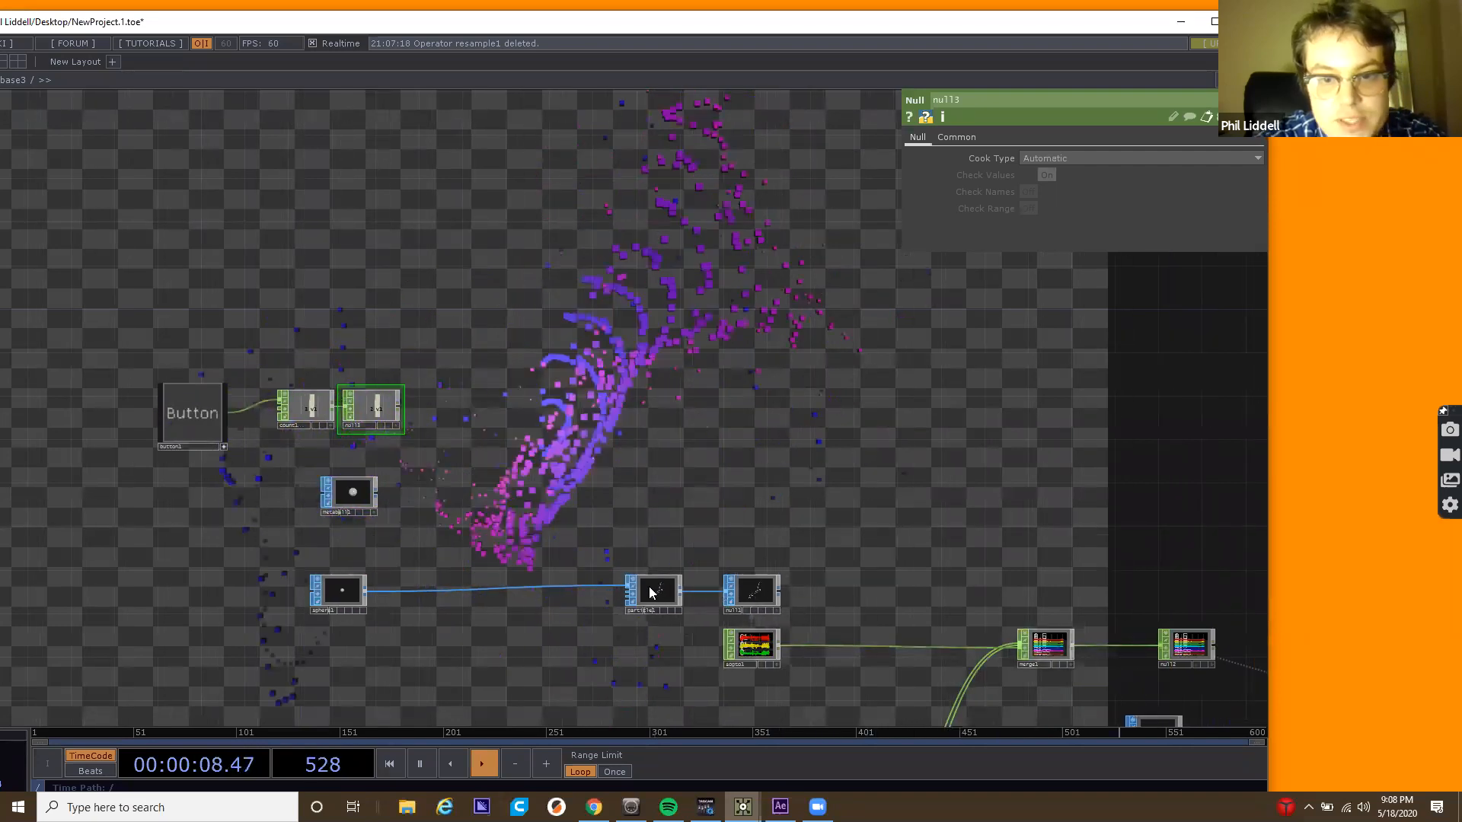
pyautogui.click(649, 592)
pyautogui.moveTo(396, 428); pyautogui.dragTo(1075, 221)
pyautogui.click(293, 450)
pyautogui.click(1078, 230)
# Trigger button1 repeatedly to step the particle turbulence seed up to 9.
pyautogui.moveTo(93, 454); pyautogui.dragTo(566, 570)
pyautogui.click(565, 569)
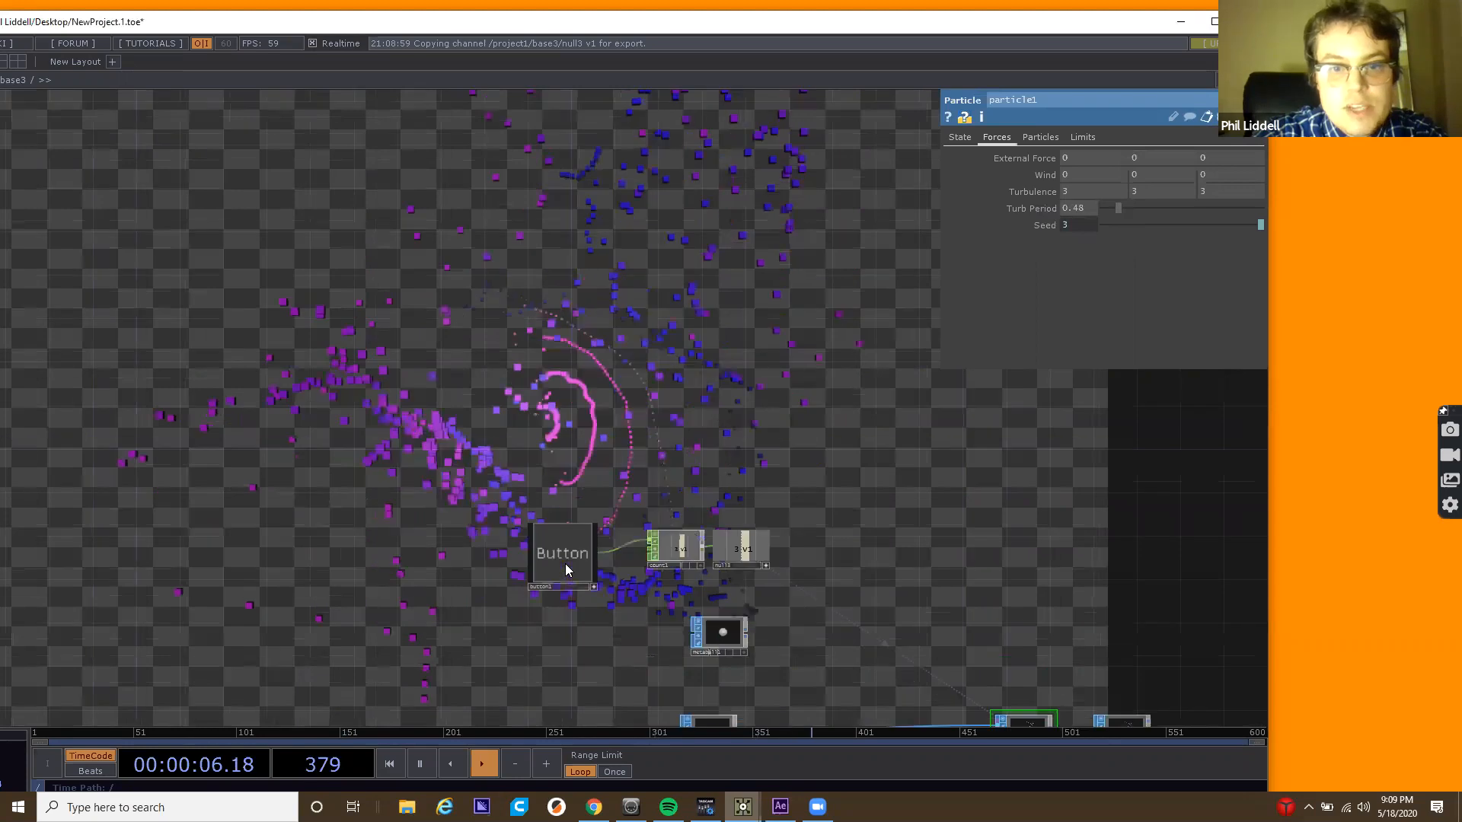
pyautogui.click(565, 569)
pyautogui.click(565, 570)
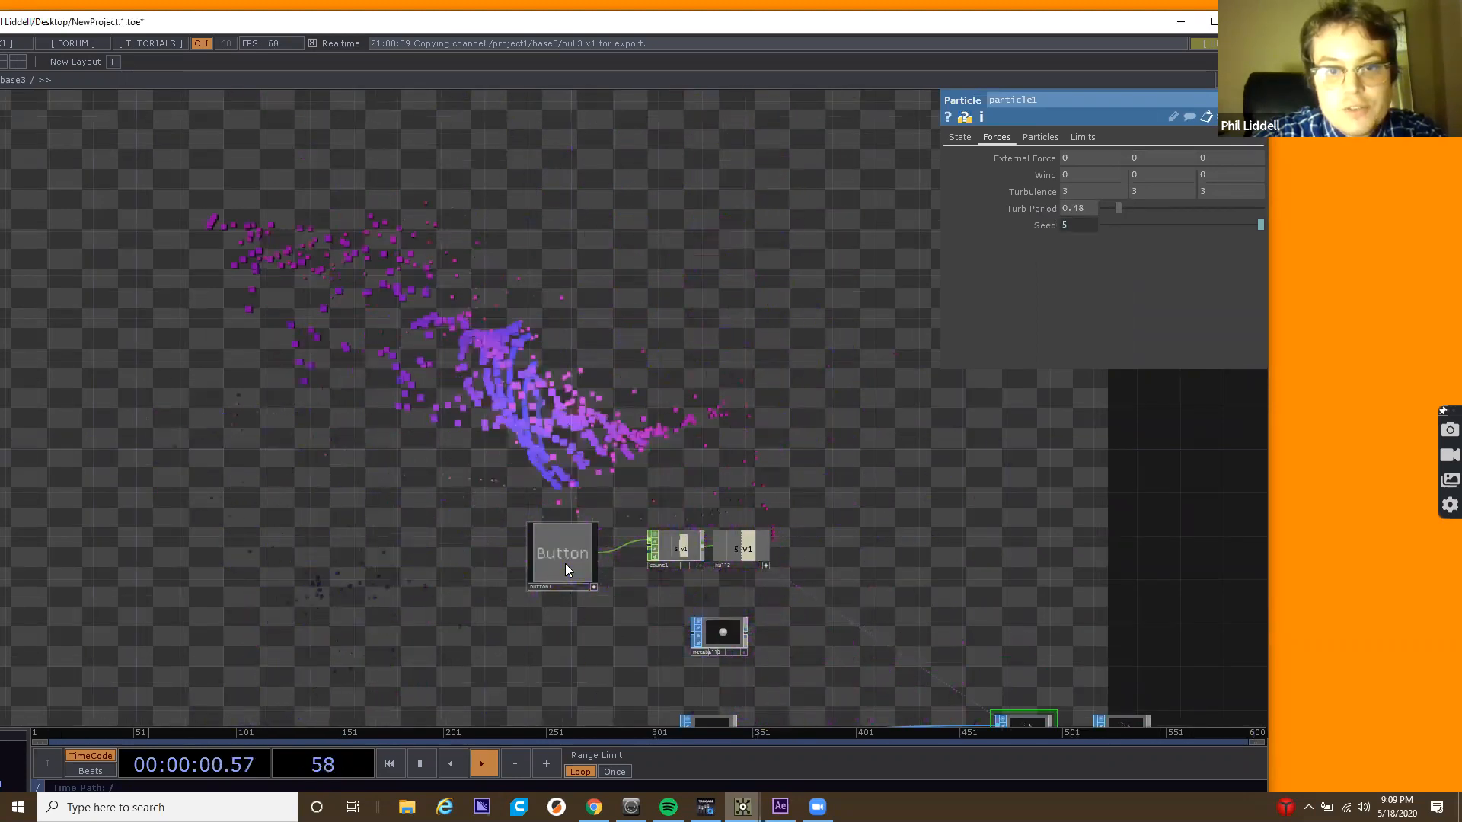
pyautogui.click(565, 567)
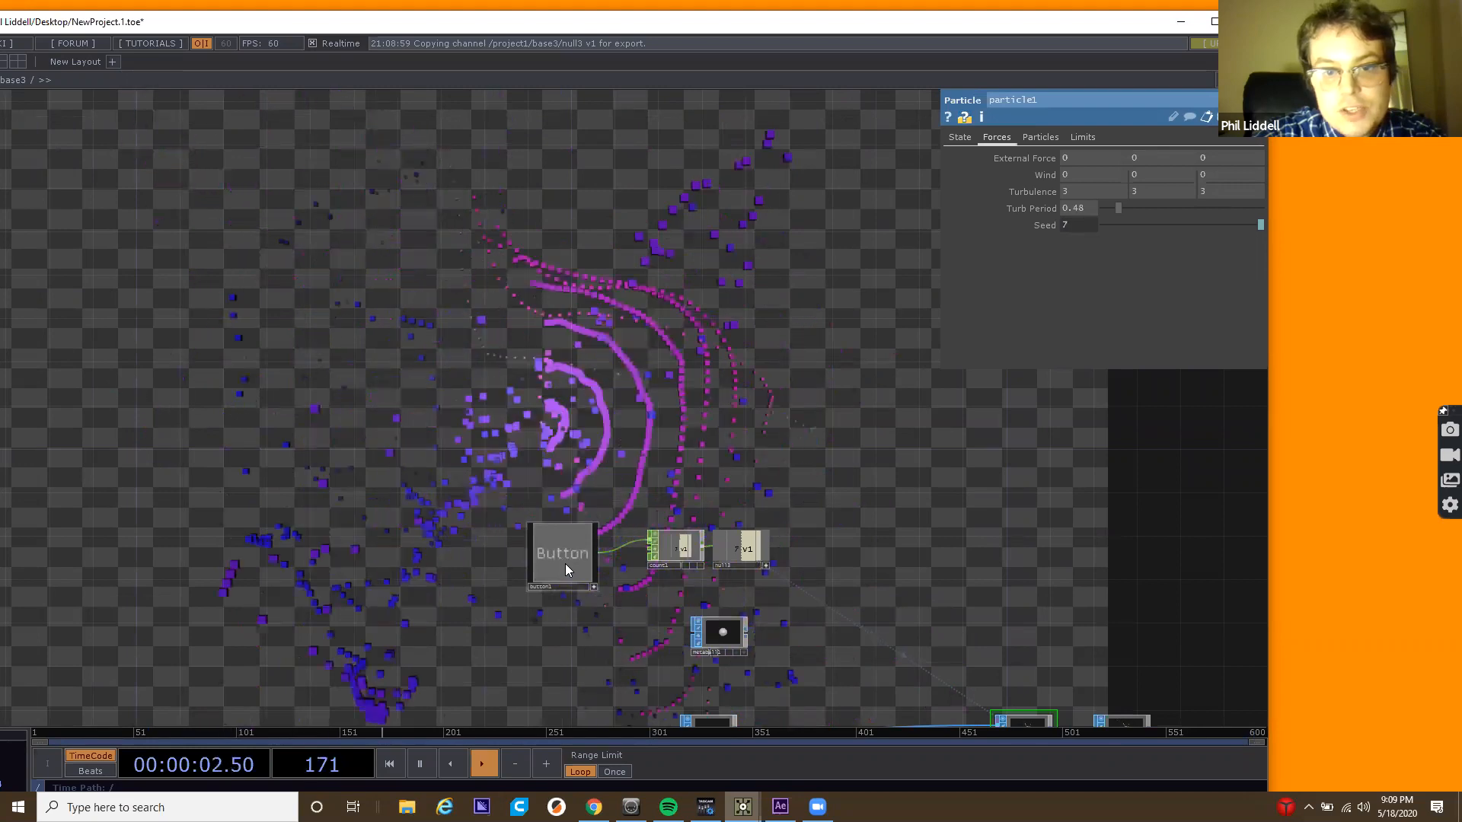
pyautogui.click(565, 567)
pyautogui.click(565, 567)
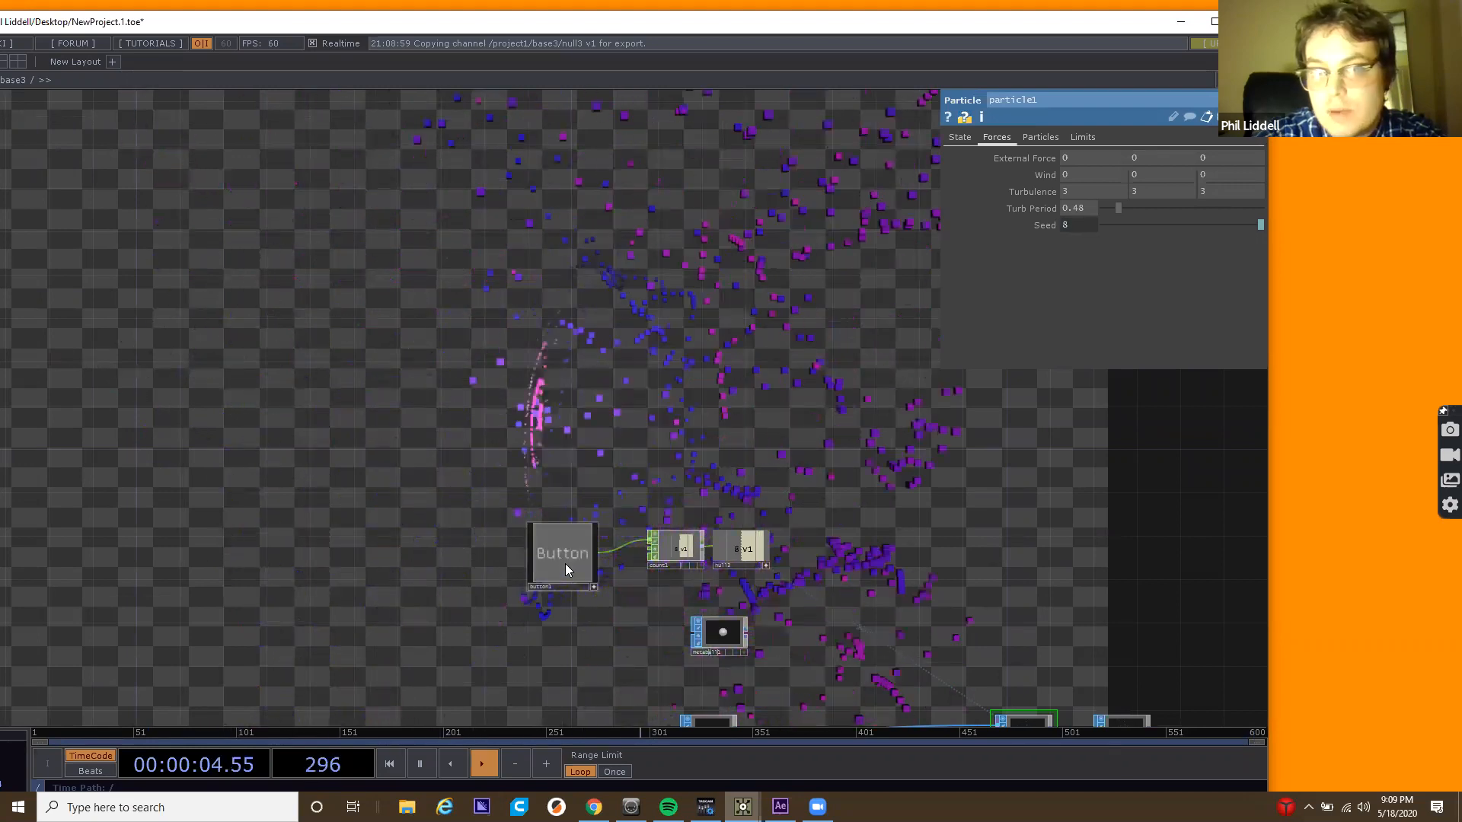
pyautogui.click(565, 568)
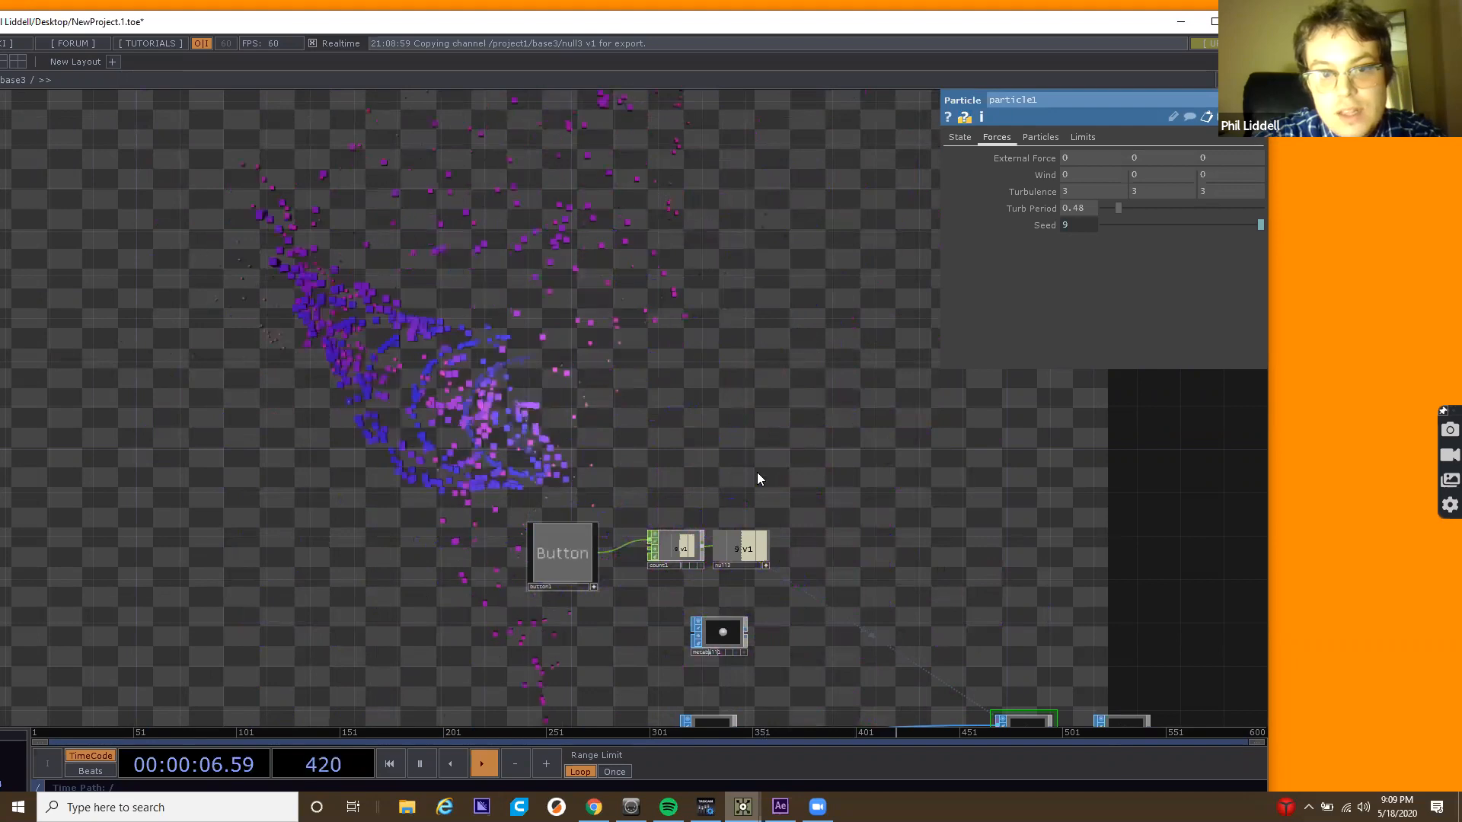
# Align sphere1 beneath metaball1 and trigger button1 once to advance the particle turbulence seed to 11.
pyautogui.press('h')
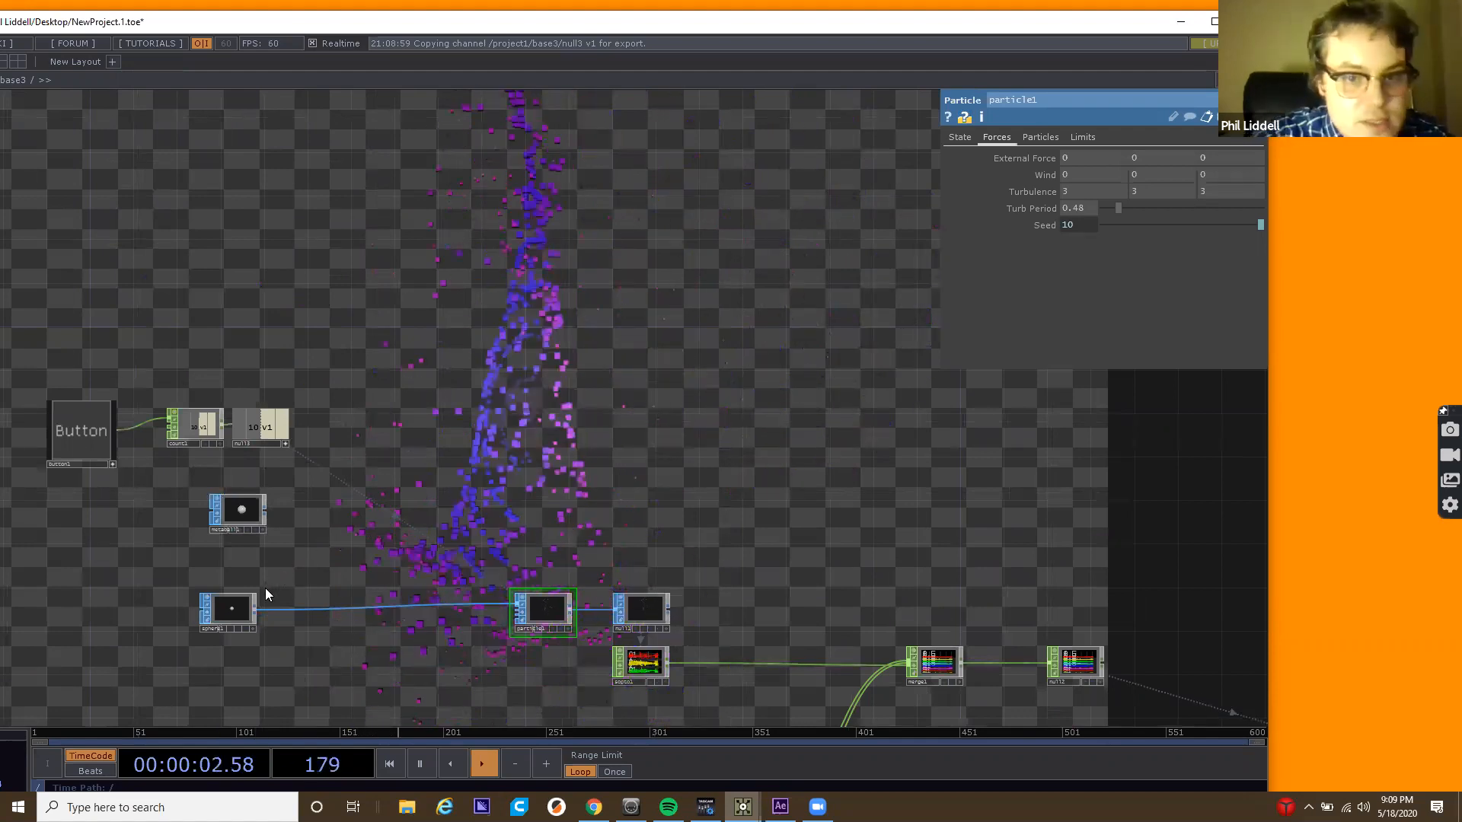
pyautogui.moveTo(236, 611); pyautogui.dragTo(245, 590)
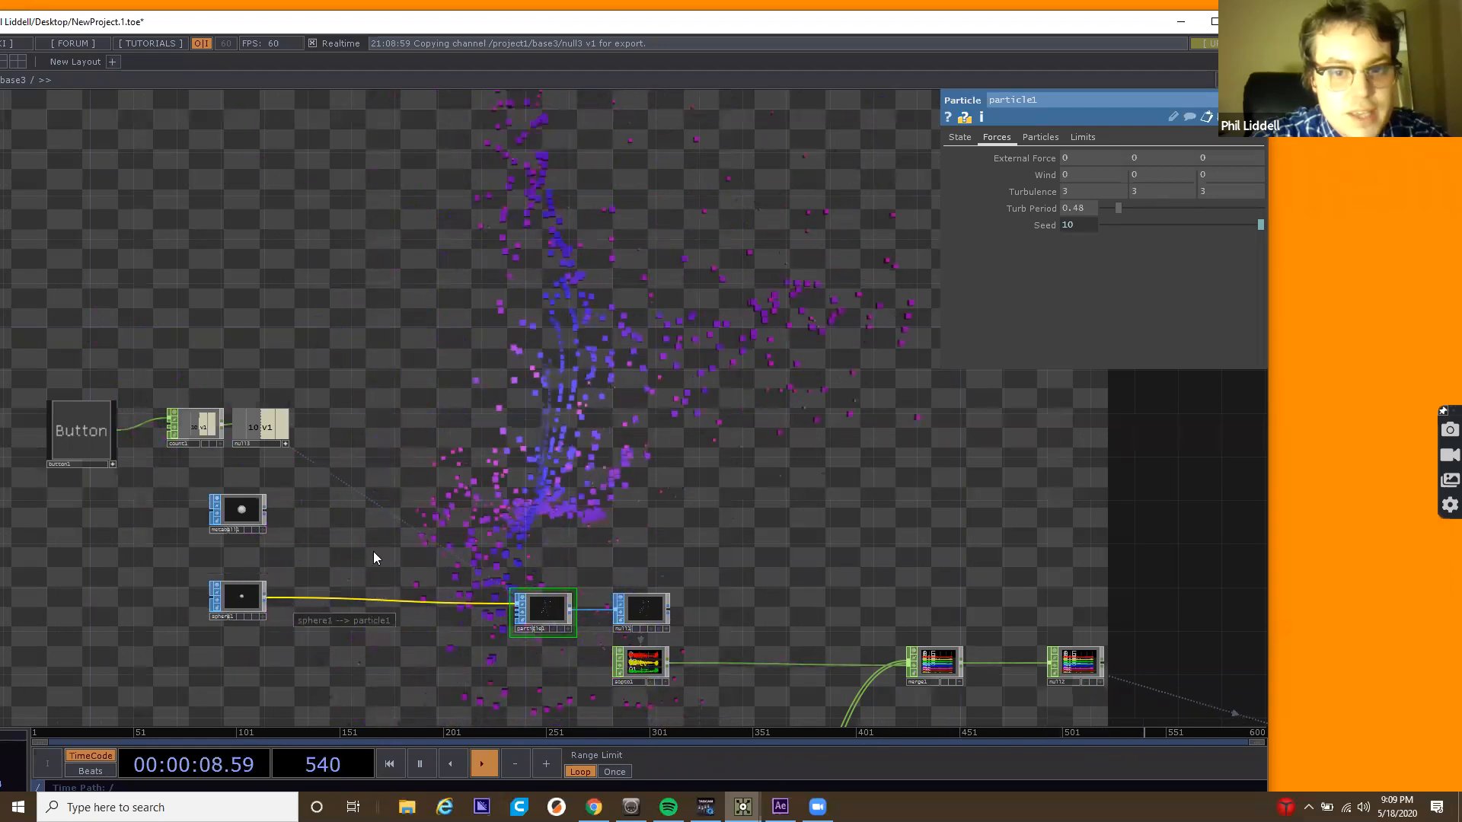
pyautogui.moveTo(404, 543); pyautogui.dragTo(344, 541)
pyautogui.scroll(-2, 296, 556)
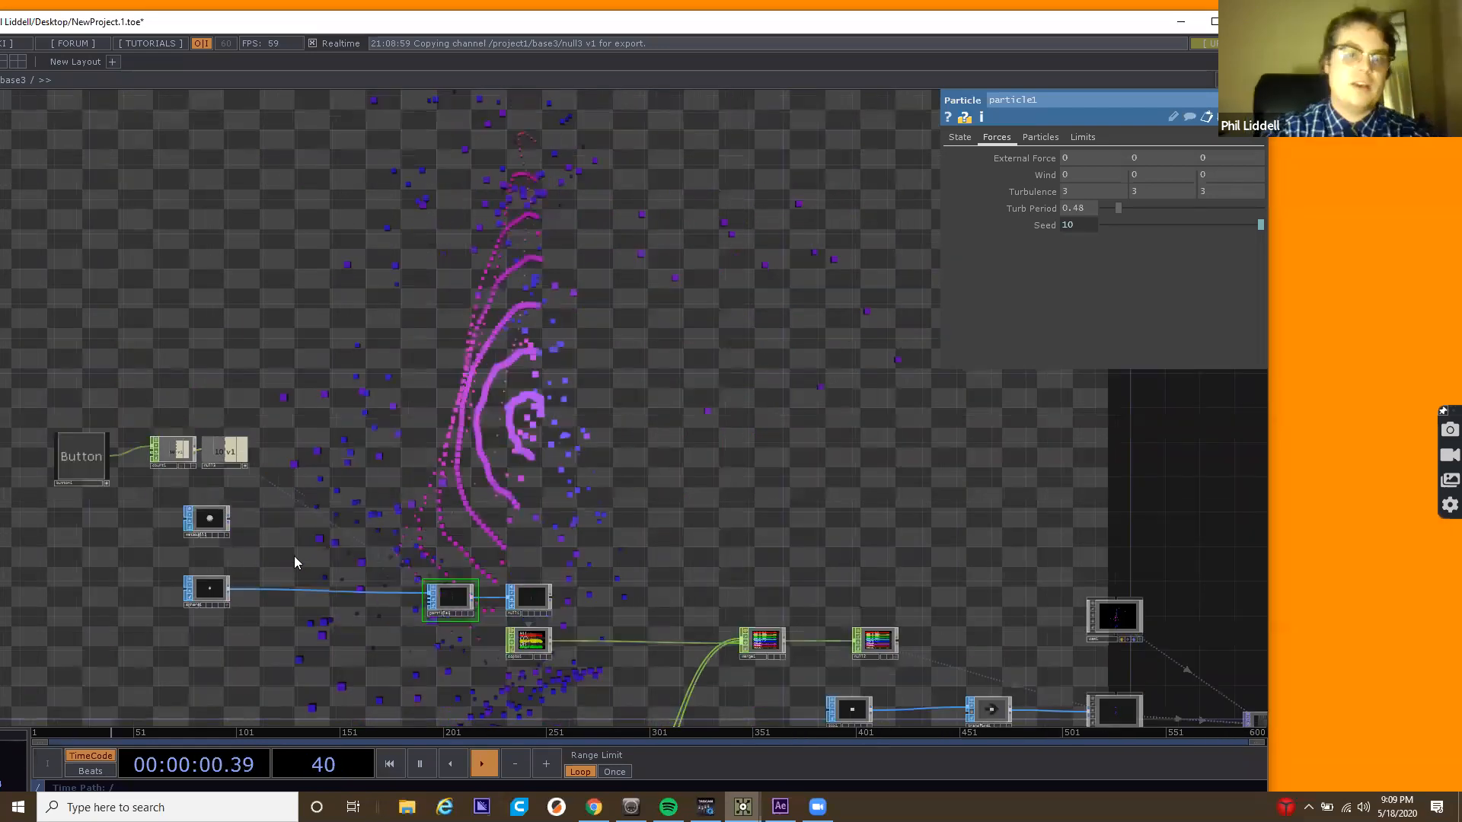
pyautogui.click(82, 465)
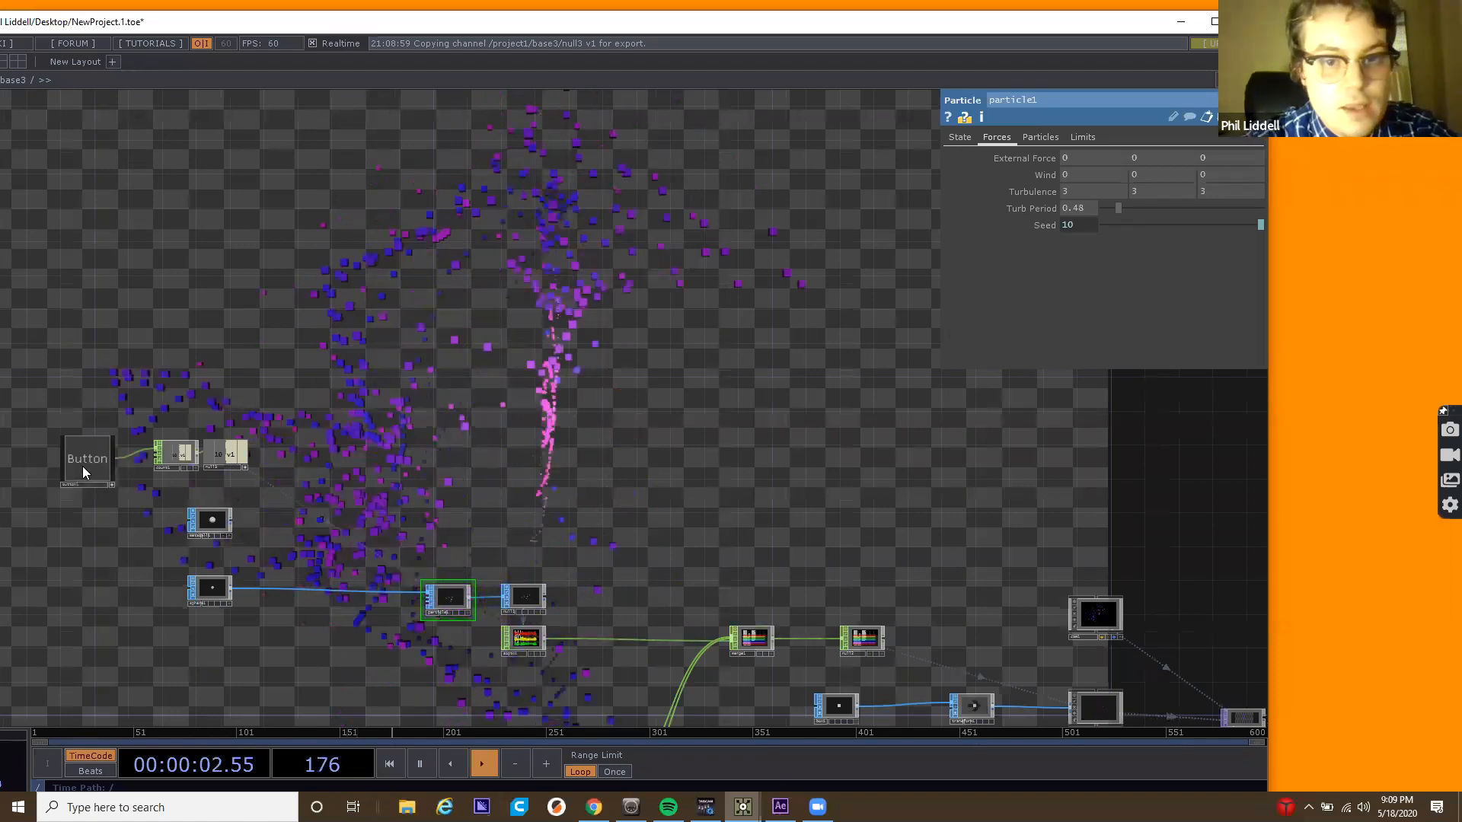
pyautogui.moveTo(493, 420); pyautogui.dragTo(447, 309)
pyautogui.moveTo(557, 406); pyautogui.dragTo(447, 398)
pyautogui.moveTo(318, 380); pyautogui.dragTo(489, 370)
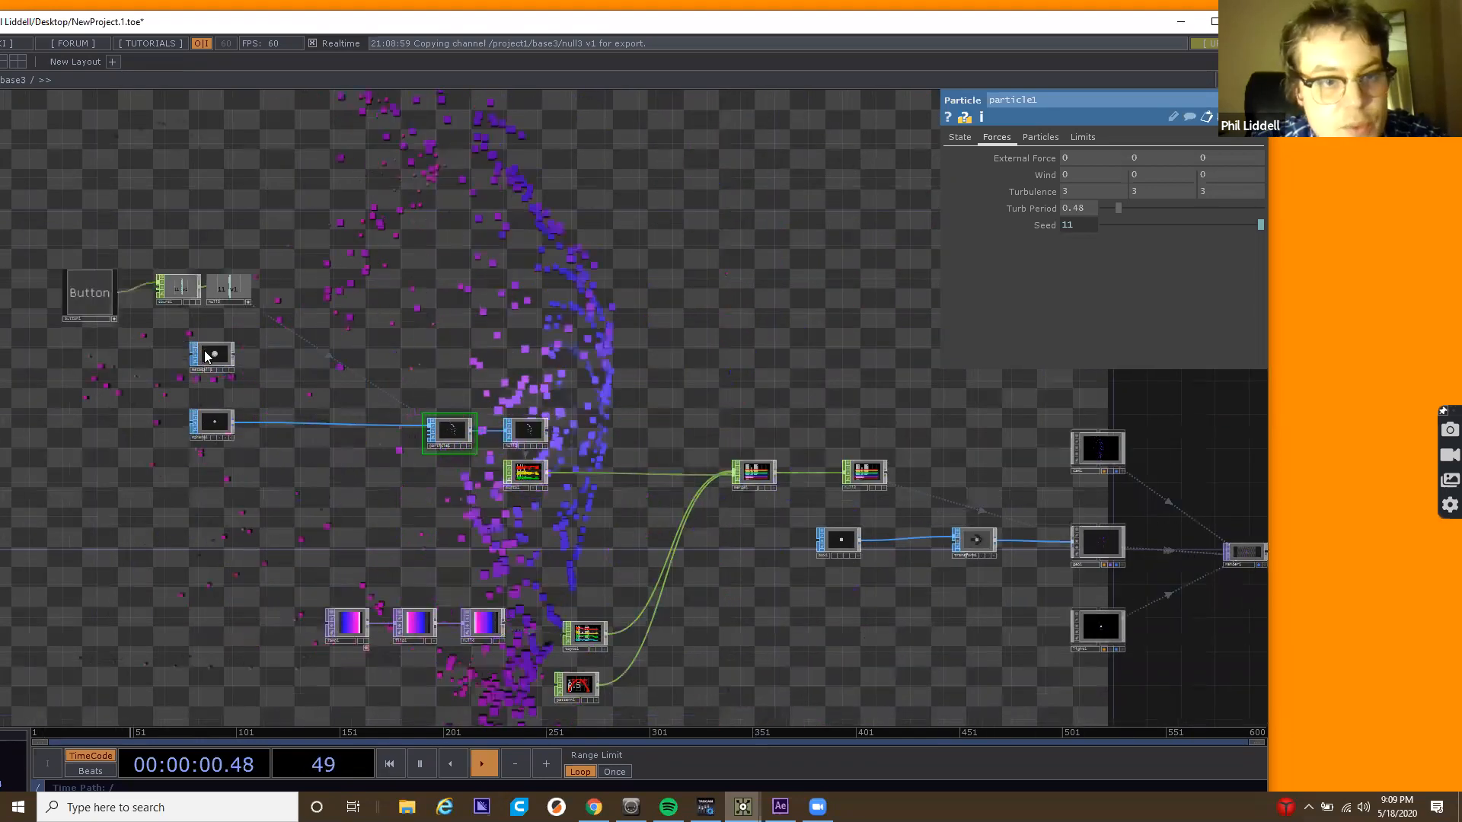
# Append a Force SOP to metaball1 and feed it into particle1's force input.
pyautogui.click(204, 350)
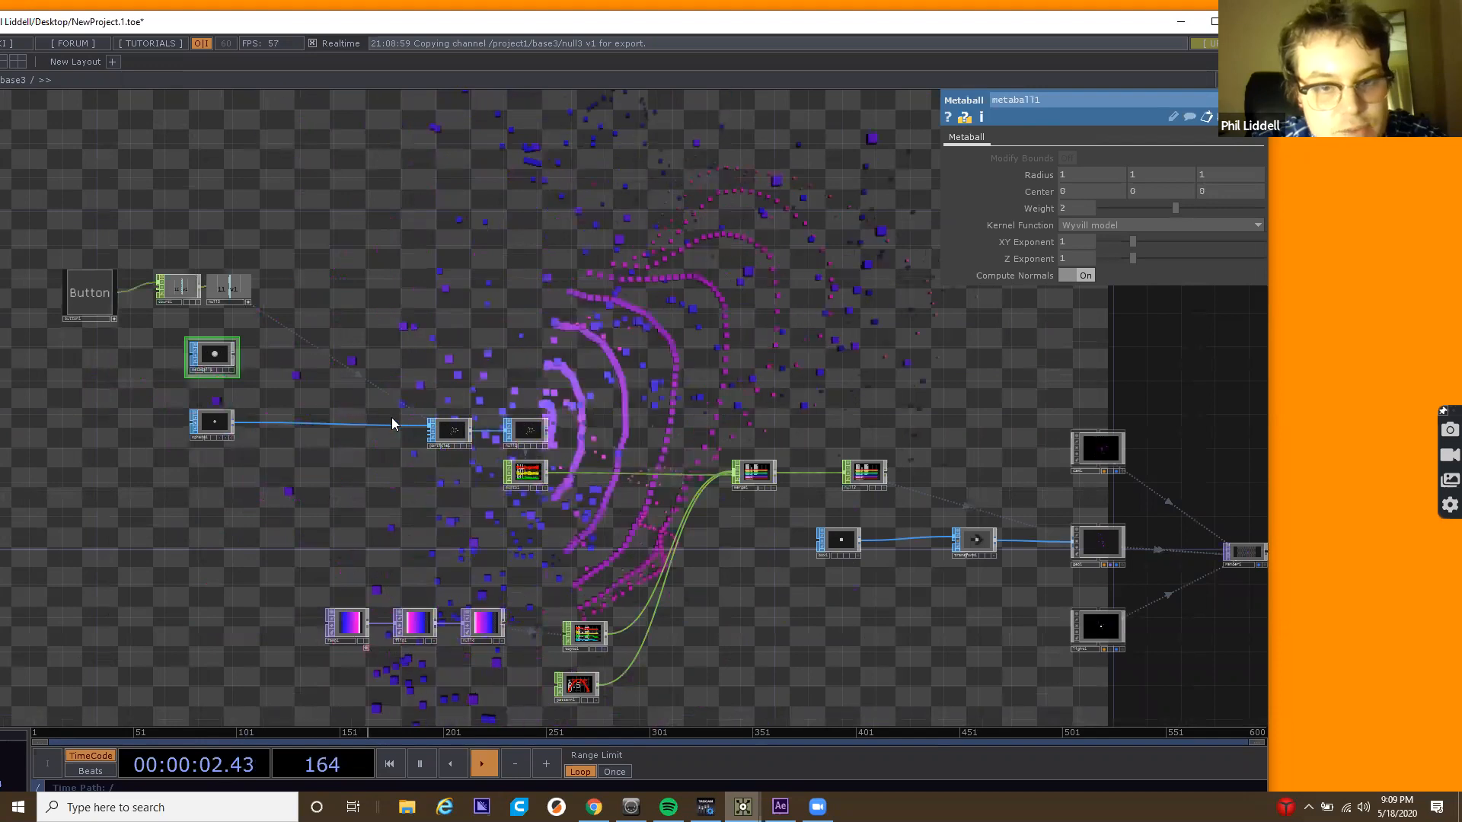
pyautogui.scroll(5, 475, 440)
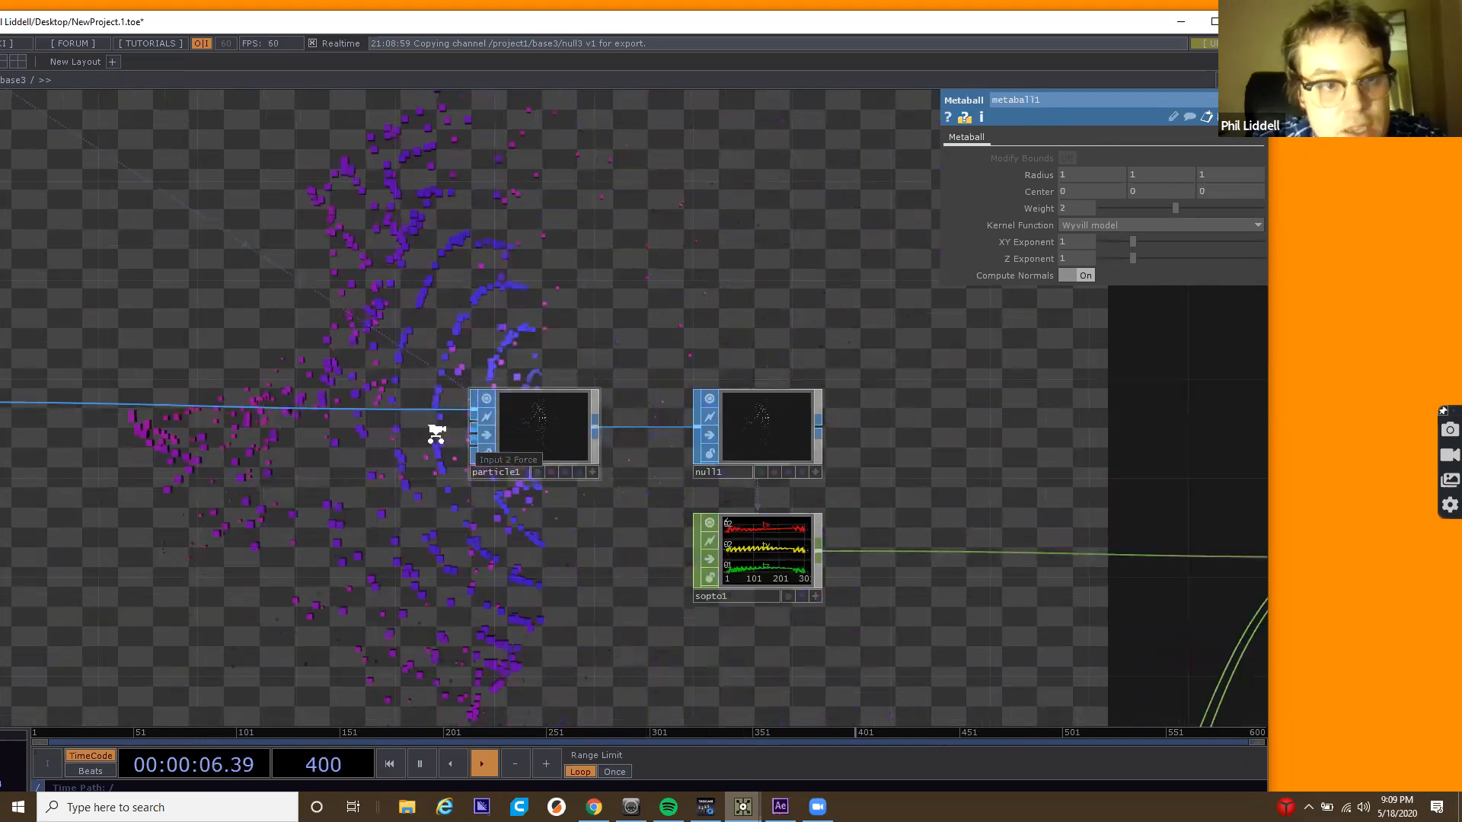
pyautogui.press('h')
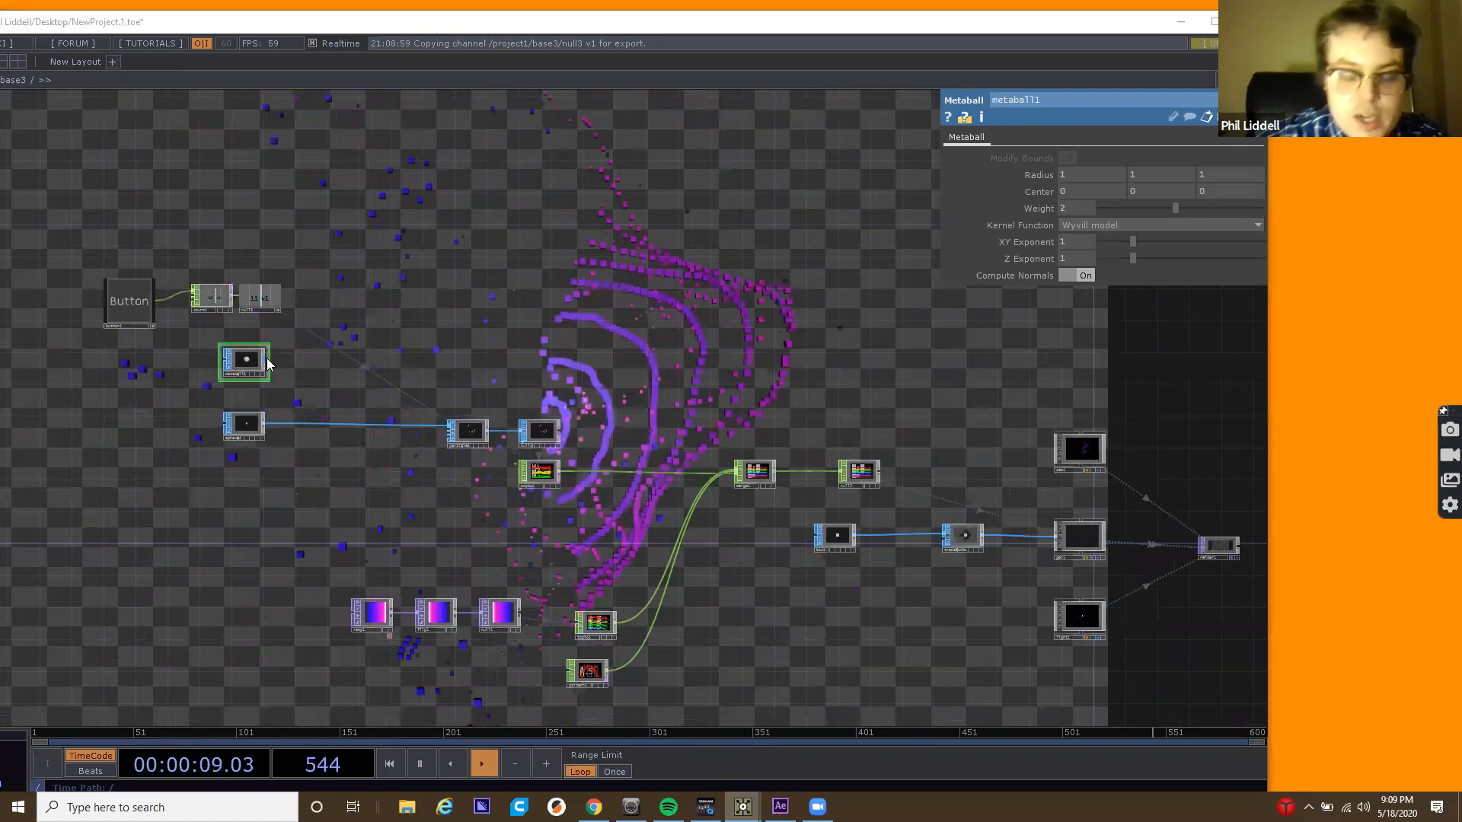
pyautogui.press('Tab')
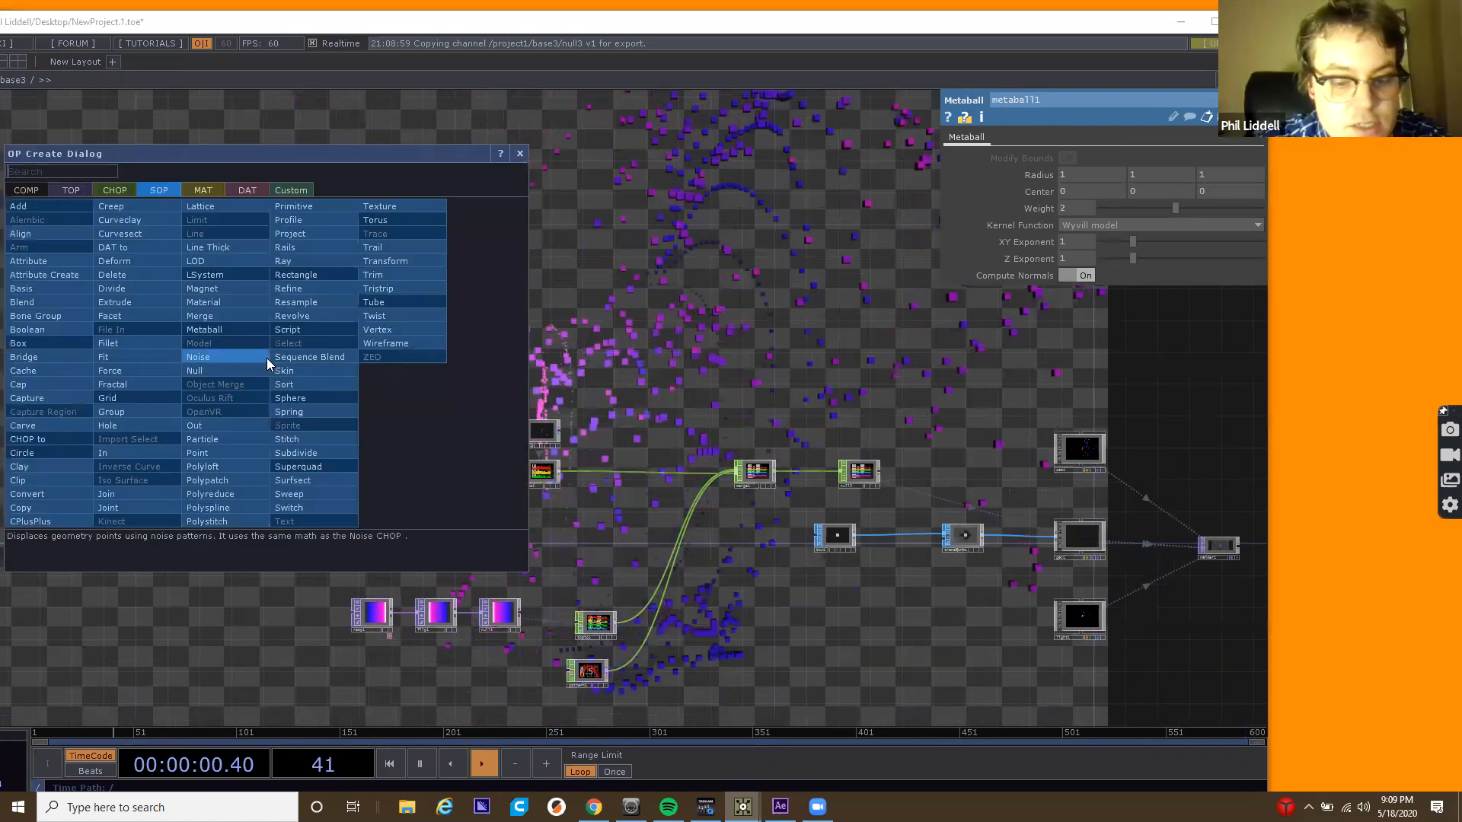
pyautogui.write('fo')
pyautogui.press('Return')
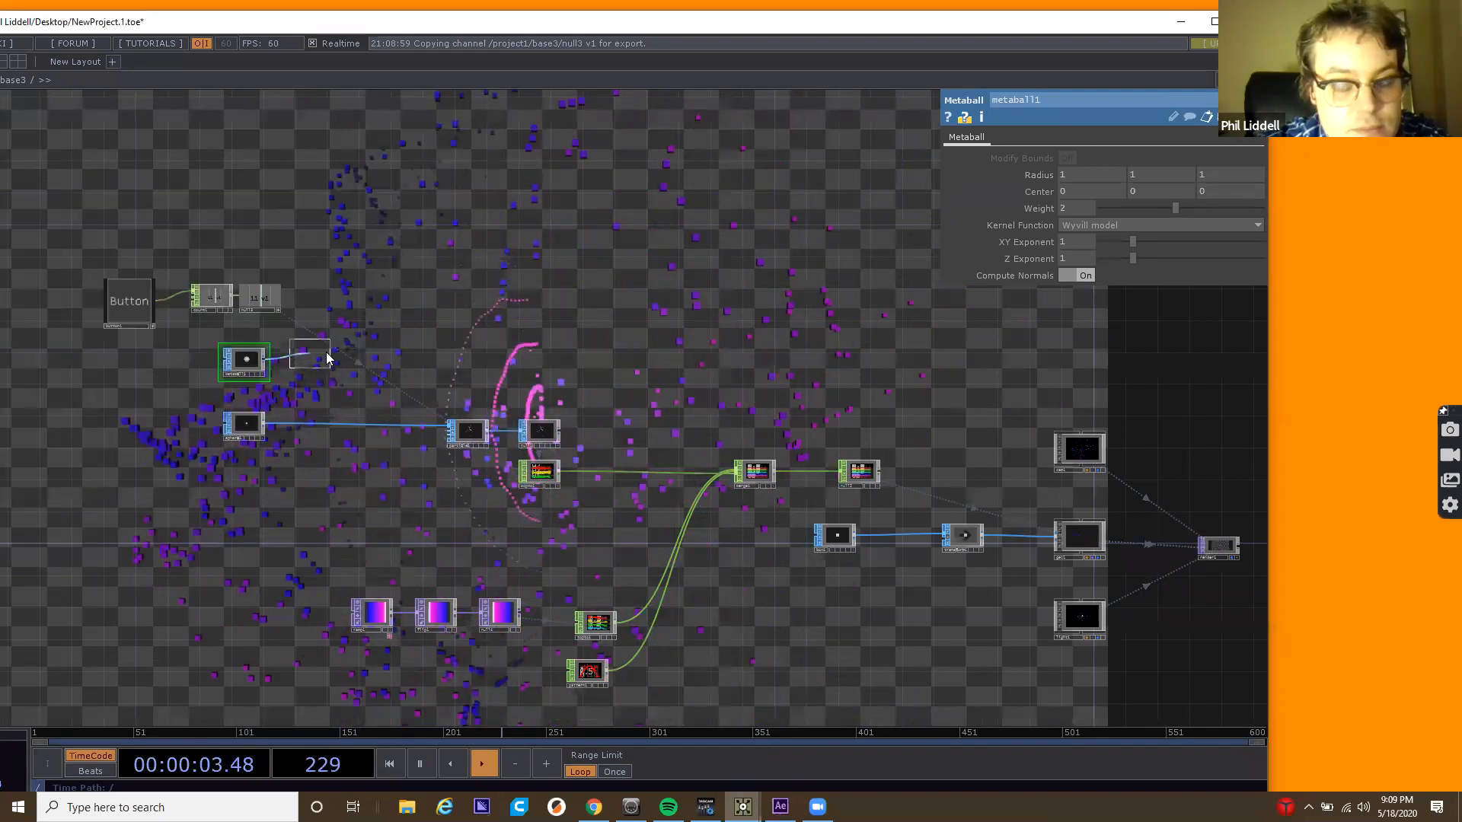
pyautogui.click(326, 352)
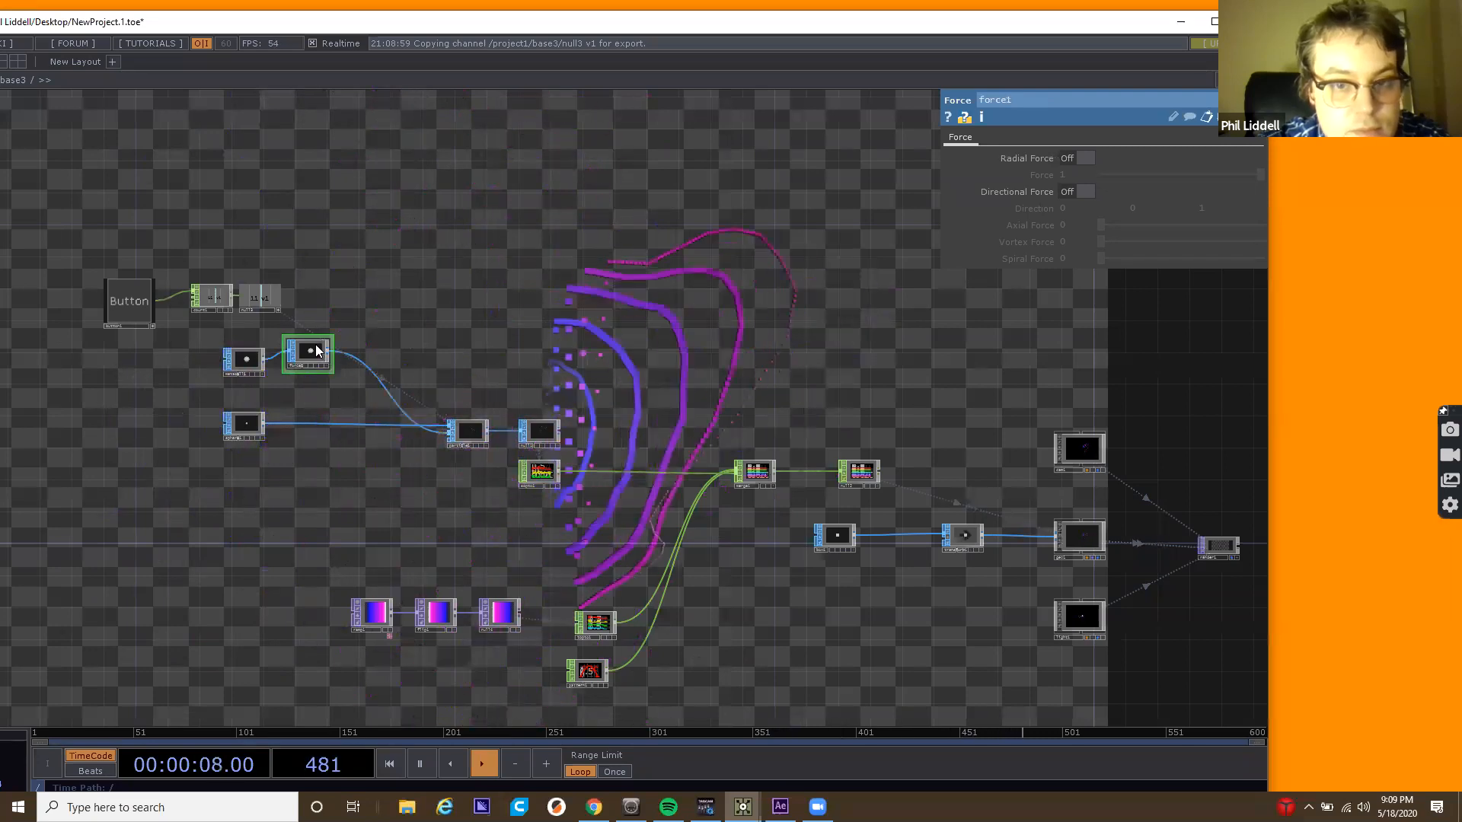
# Enable Directional Force on force1 and set its Vortex Force to 0.457.
pyautogui.moveTo(701, 349); pyautogui.dragTo(393, 426)
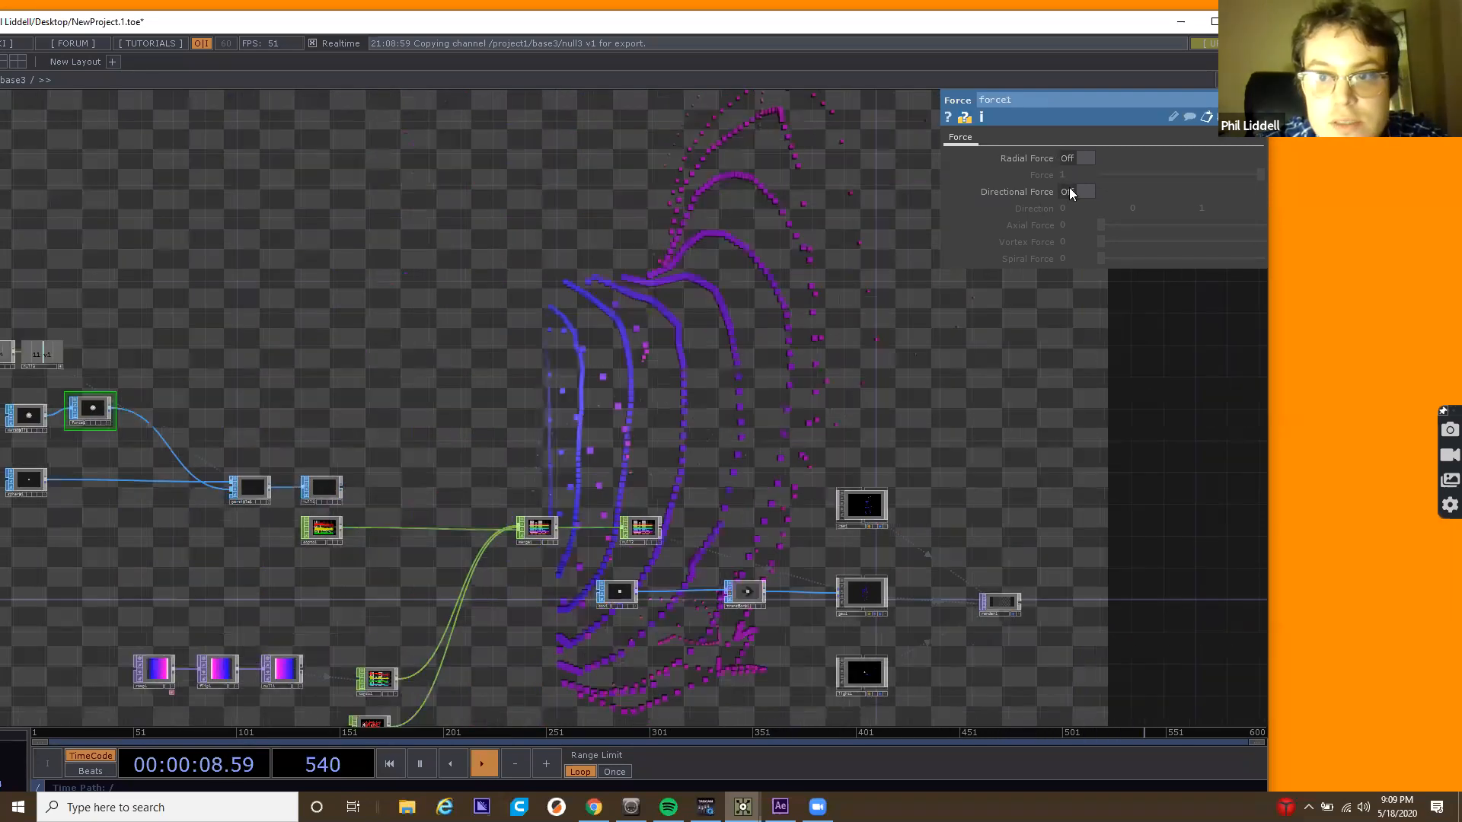
pyautogui.click(1078, 193)
pyautogui.moveTo(1121, 245); pyautogui.dragTo(1174, 245)
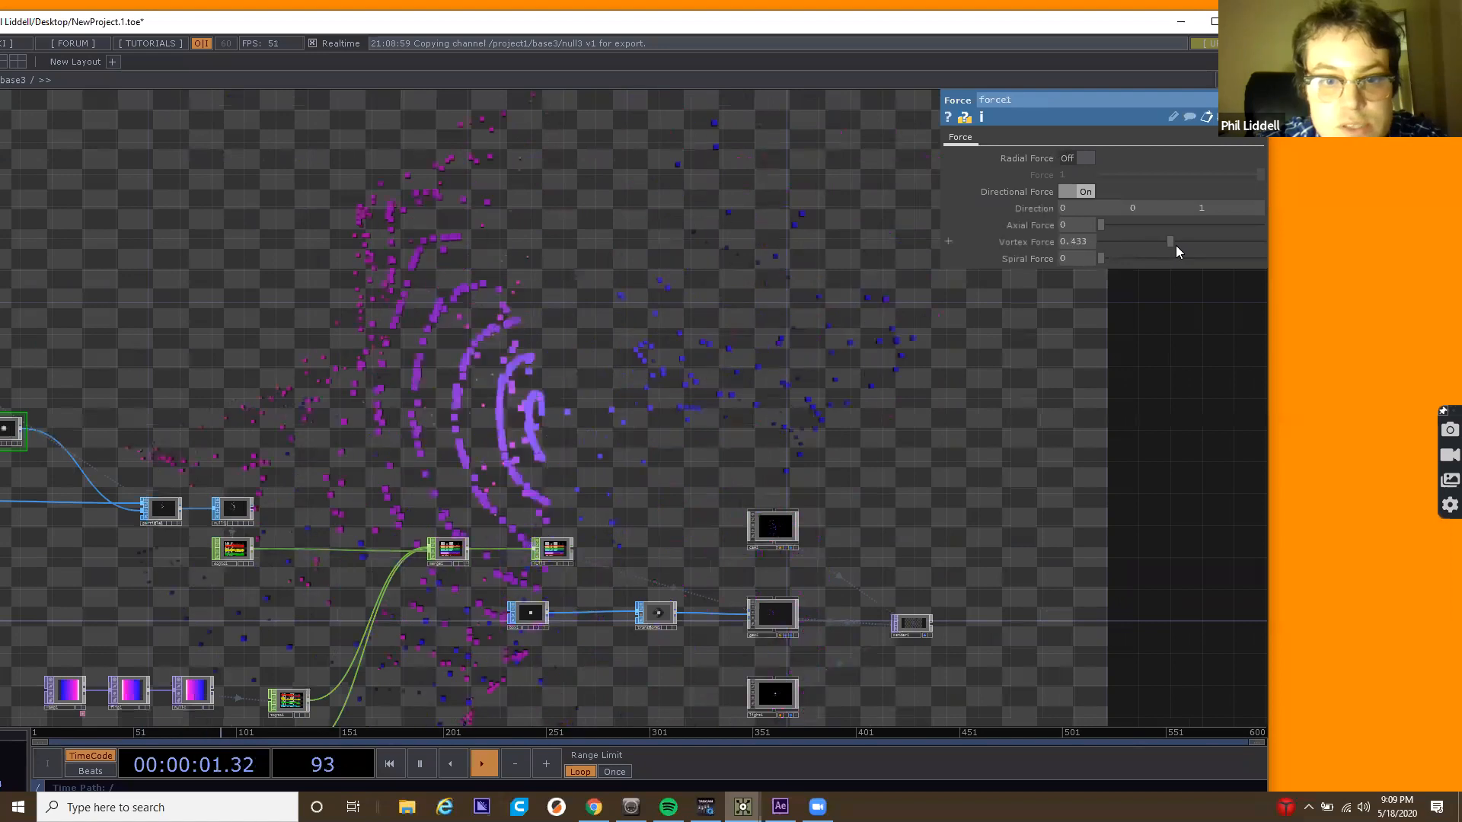
pyautogui.moveTo(434, 385); pyautogui.dragTo(711, 379)
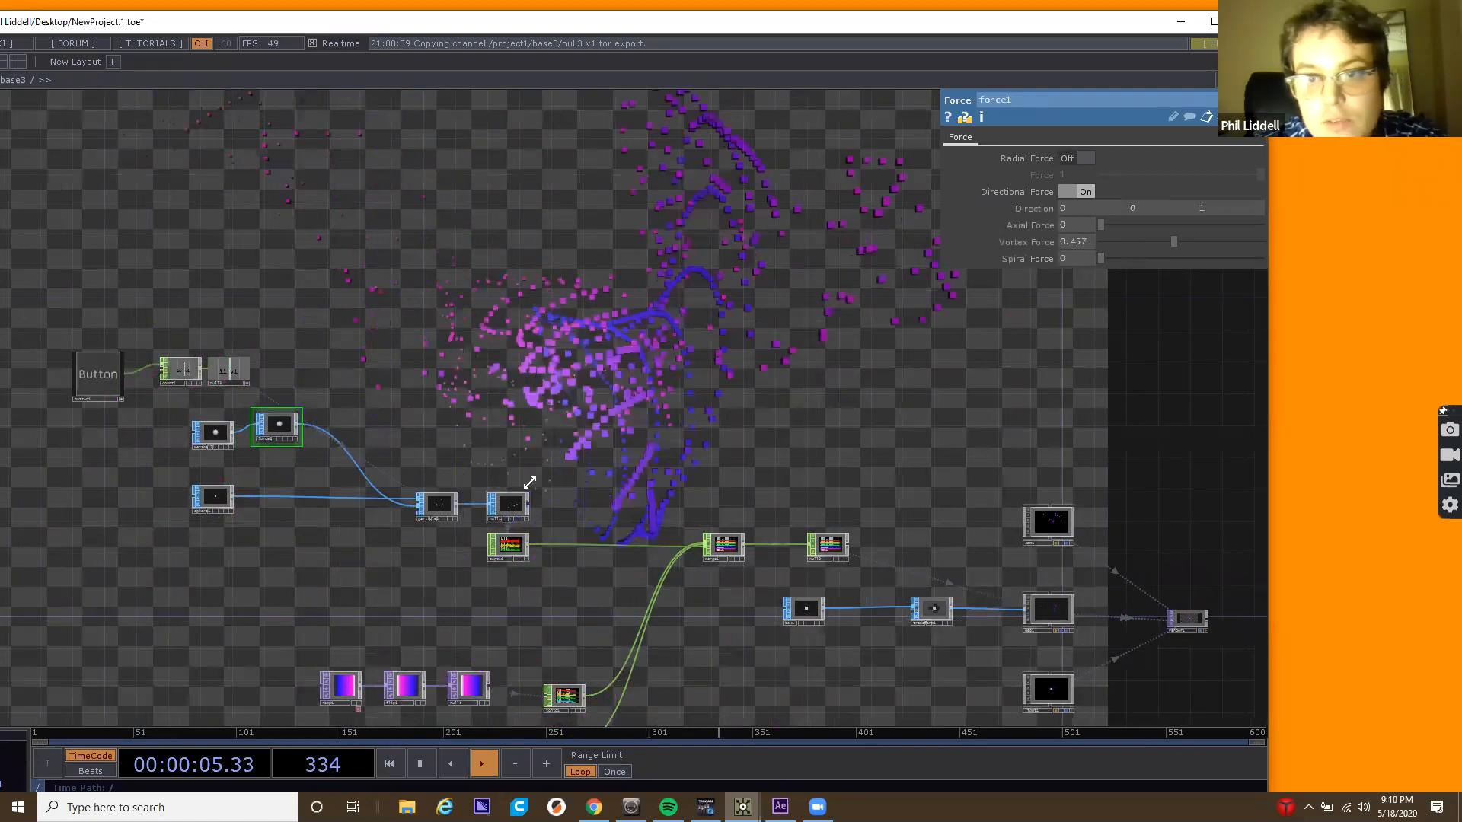
# Set particle1's Turbulence to 0 on all three axes.
pyautogui.click(486, 492)
pyautogui.click(431, 505)
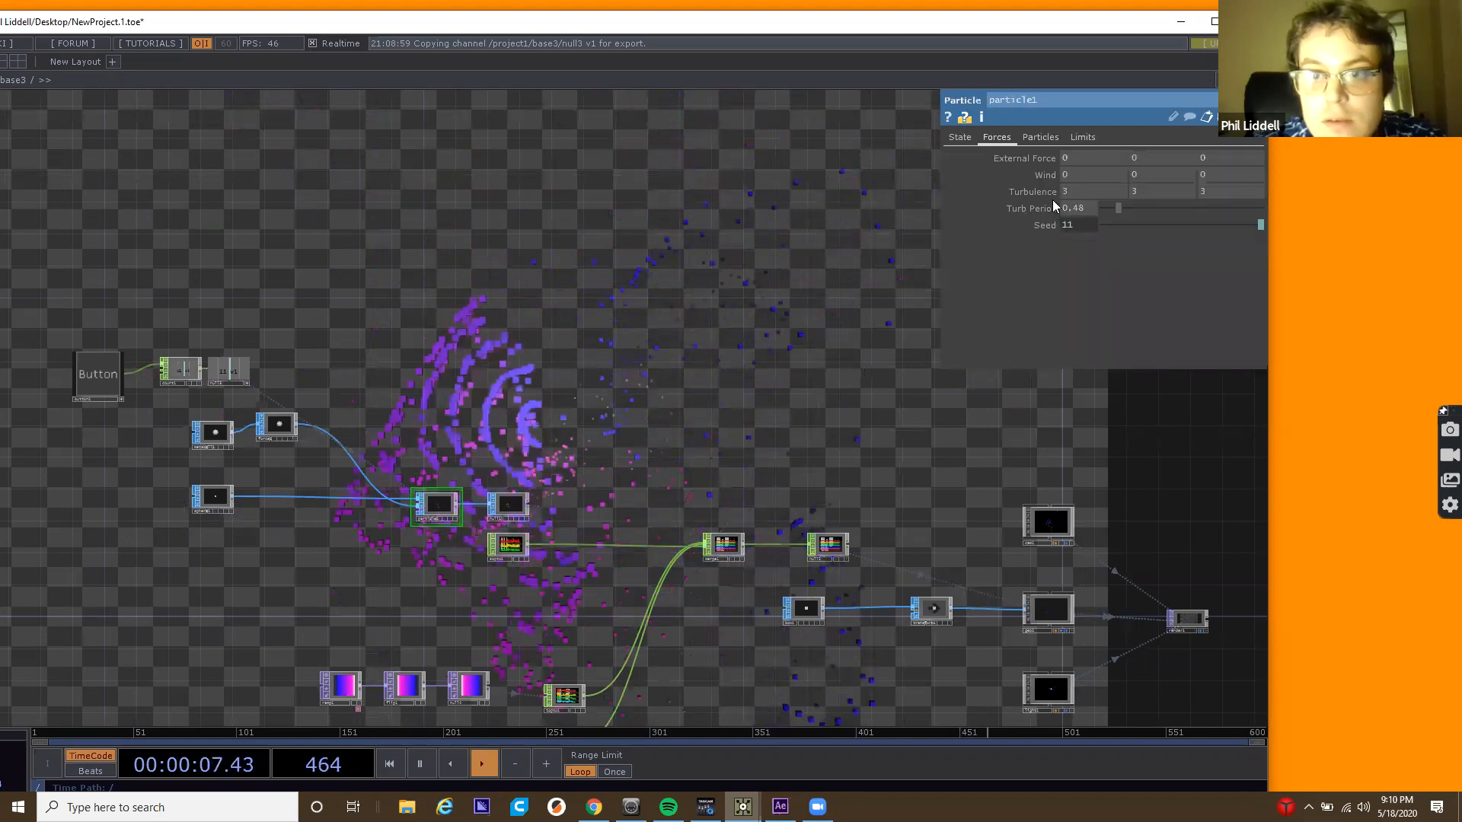
pyautogui.moveTo(1055, 194)
pyautogui.mouseDown(button='middle')
pyautogui.moveTo(1046, 175)
pyautogui.moveTo(1012, 175)
pyautogui.moveTo(1055, 195)
pyautogui.moveTo(1052, 173)
pyautogui.moveTo(1066, 175)
pyautogui.mouseUp(button='middle')
pyautogui.click(1056, 195)
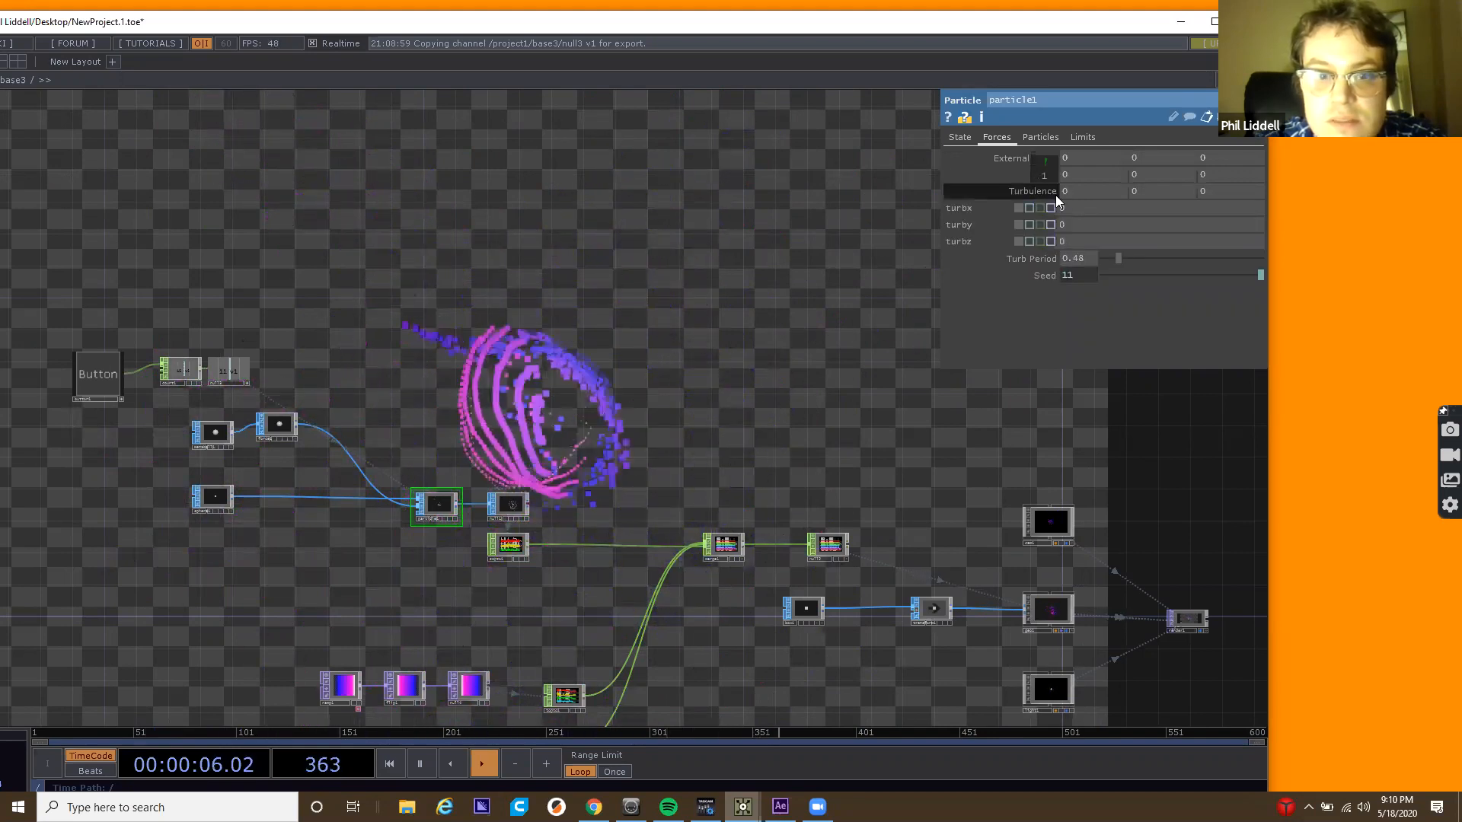
pyautogui.moveTo(467, 492); pyautogui.dragTo(639, 513)
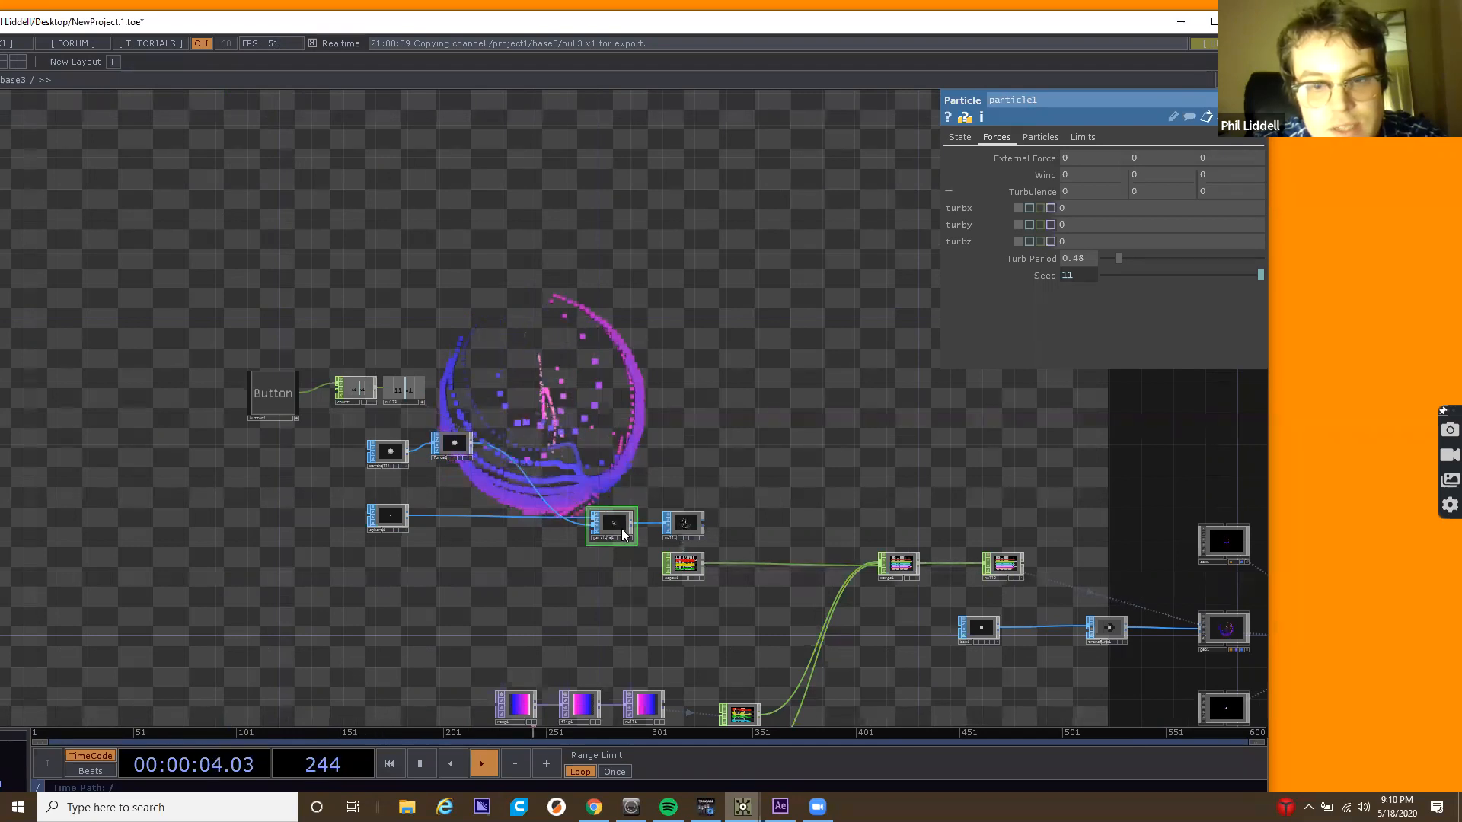
# Set particle1's Life Expect to 12.
pyautogui.click(1039, 137)
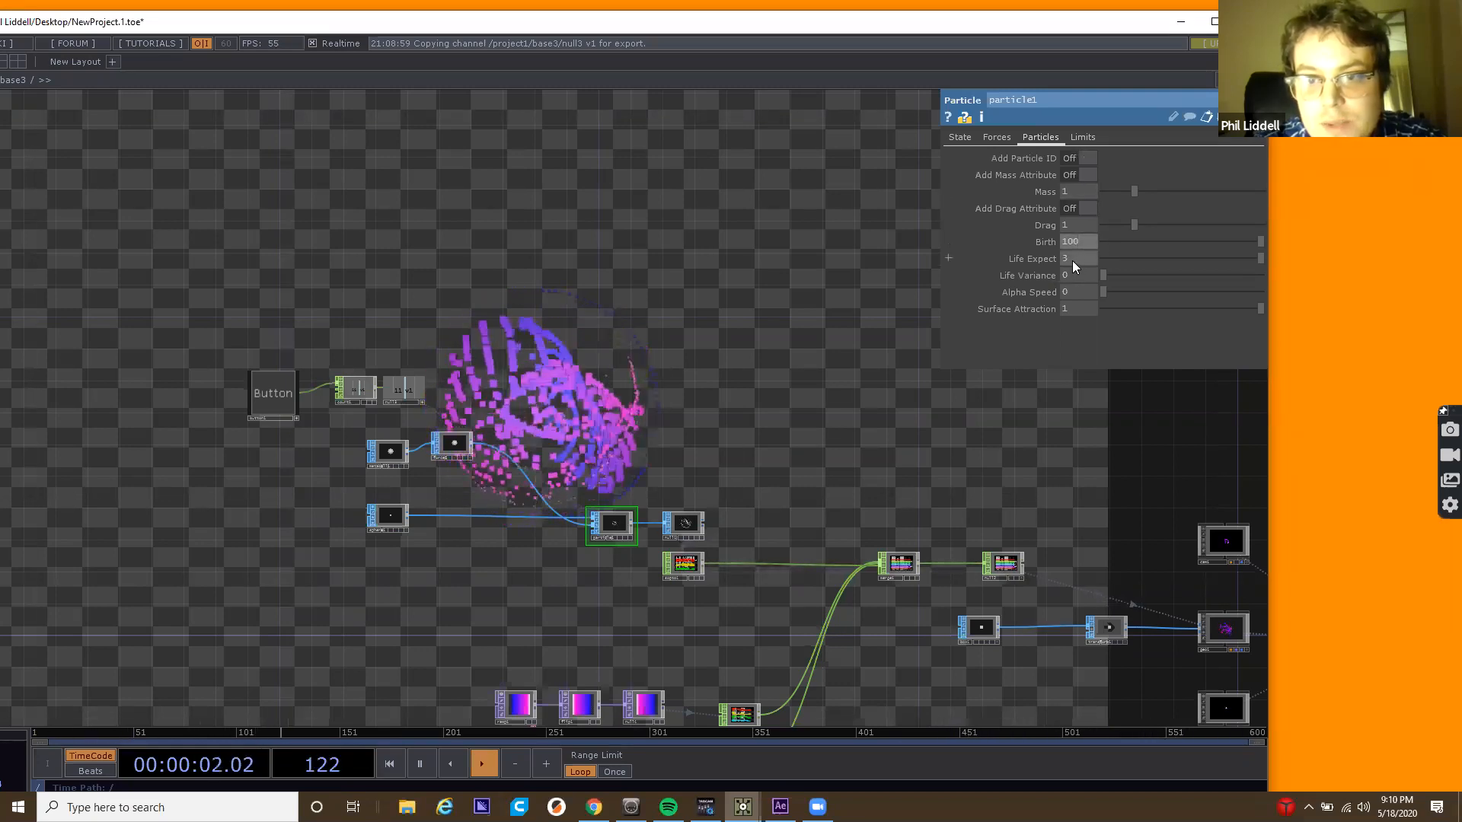
pyautogui.press('BackSpace')
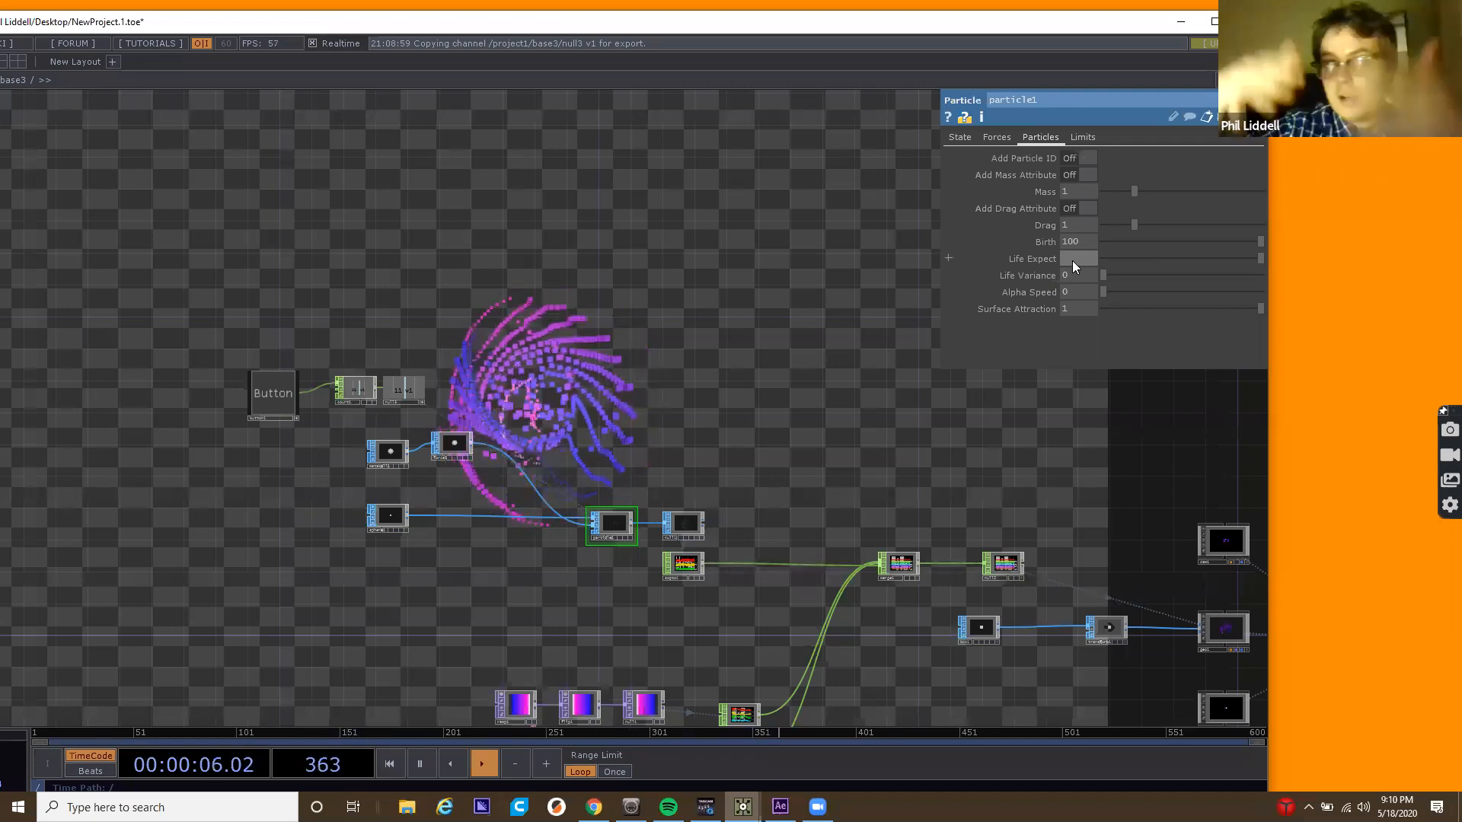
pyautogui.write('12')
pyautogui.moveTo(573, 361); pyautogui.dragTo(513, 368)
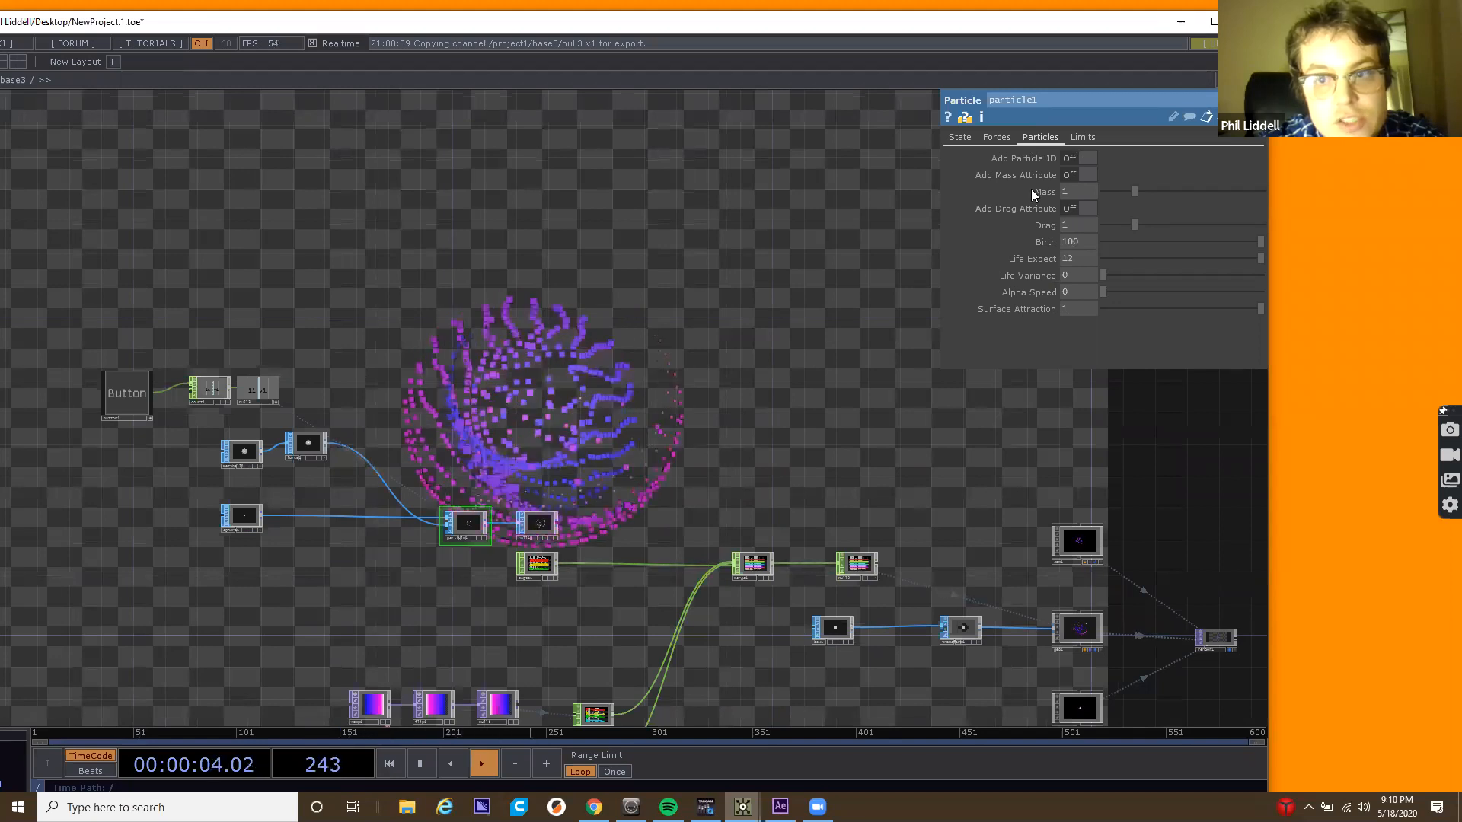
# Reset the particle1 simulation with a pulse.
pyautogui.click(962, 140)
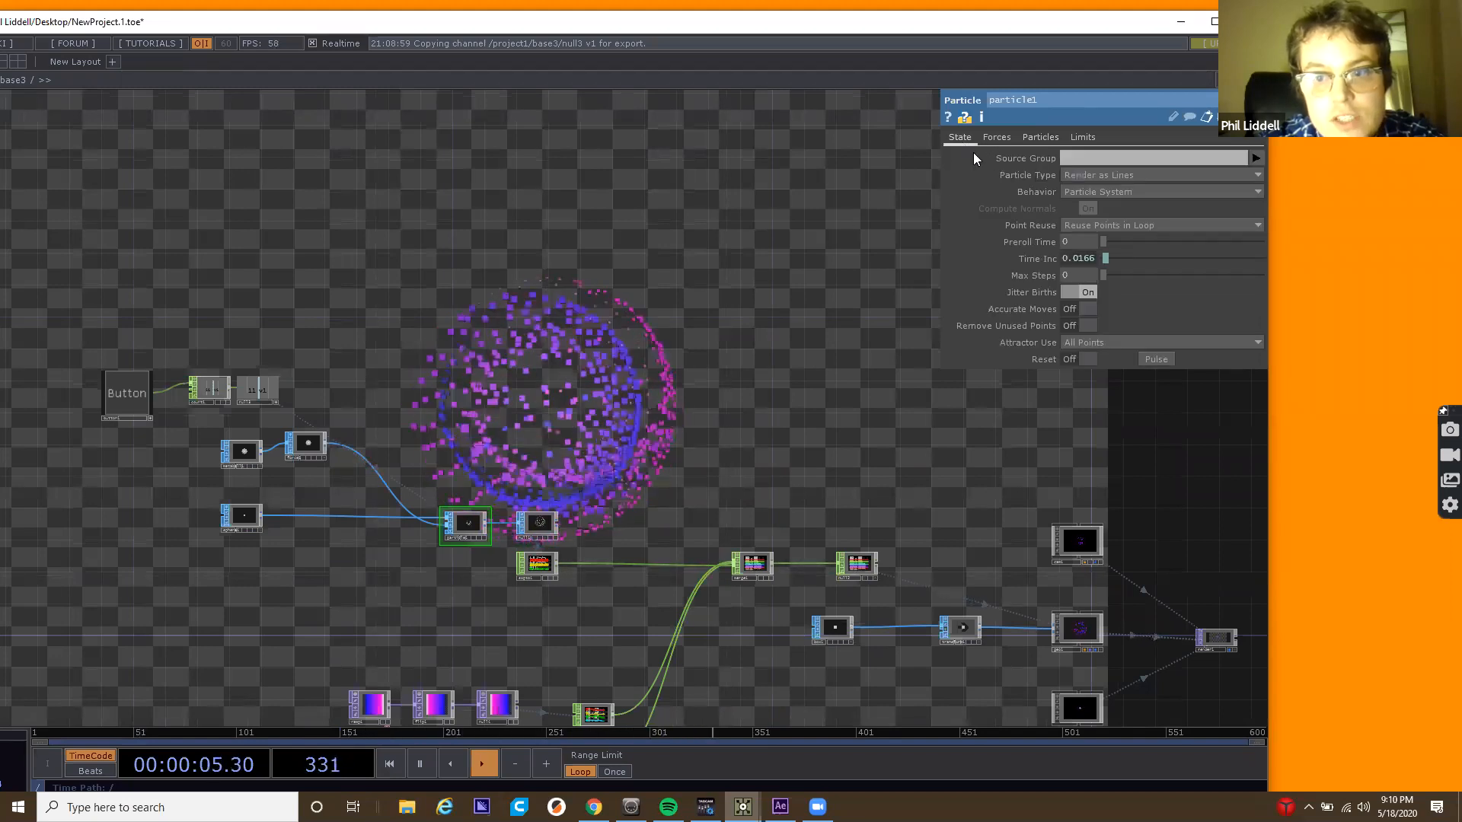
pyautogui.click(1154, 359)
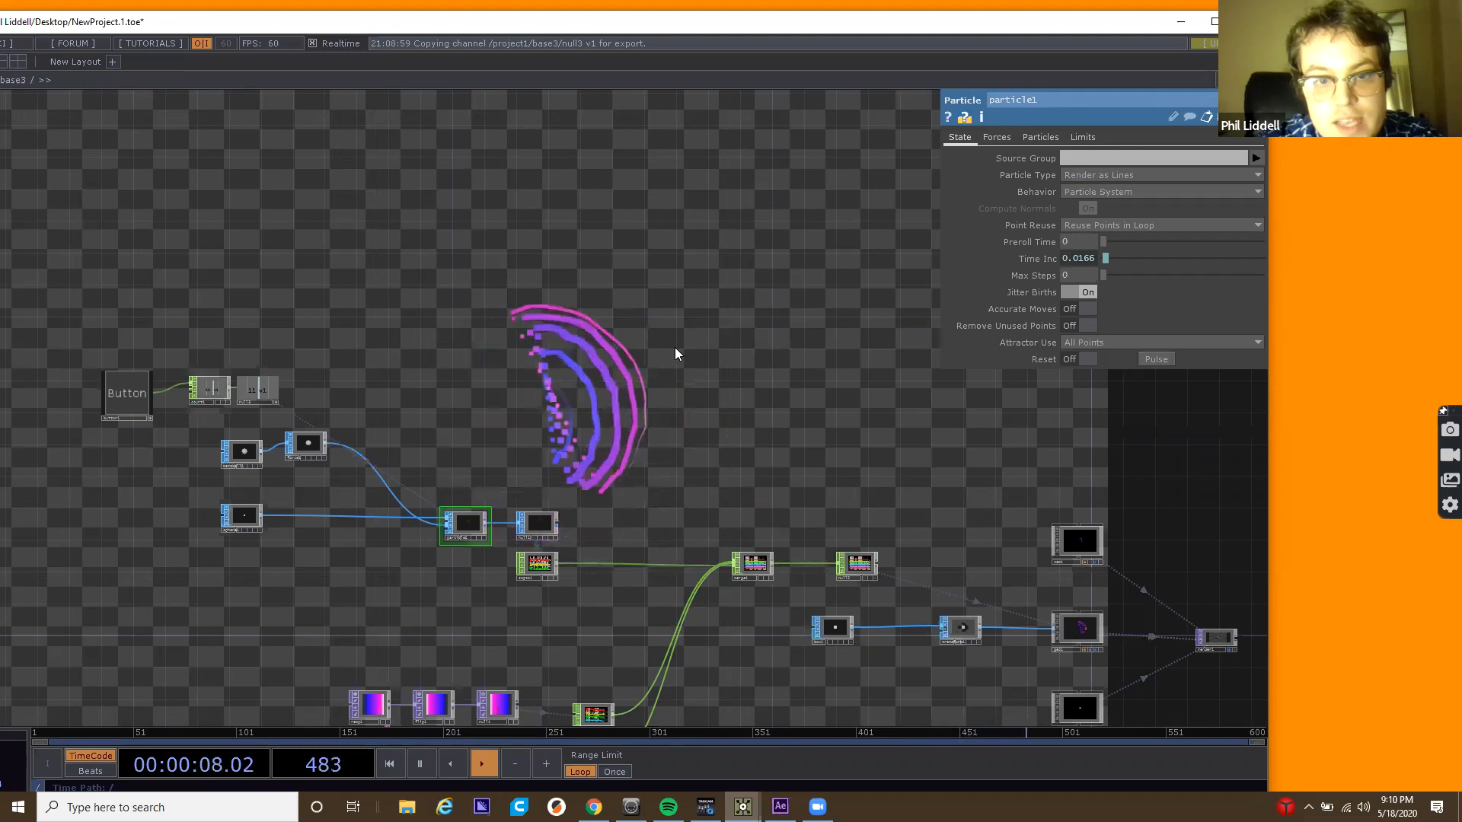
pyautogui.moveTo(575, 385); pyautogui.dragTo(544, 305)
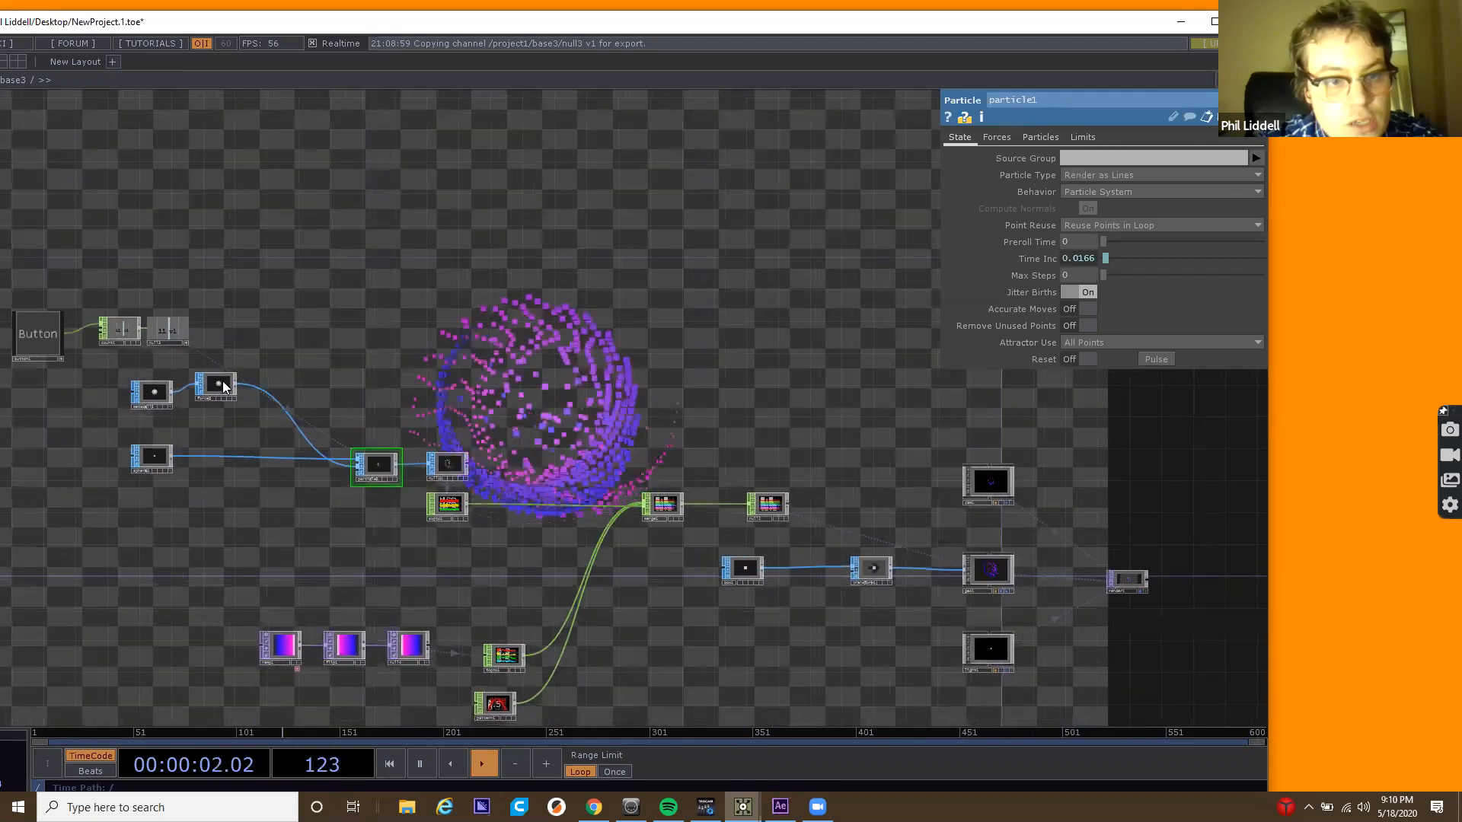
# Set force1's Direction Y to 14, Vortex Force to 0.614 and Spiral Force to 0.133, keeping Axial Force at 0.
pyautogui.click(211, 384)
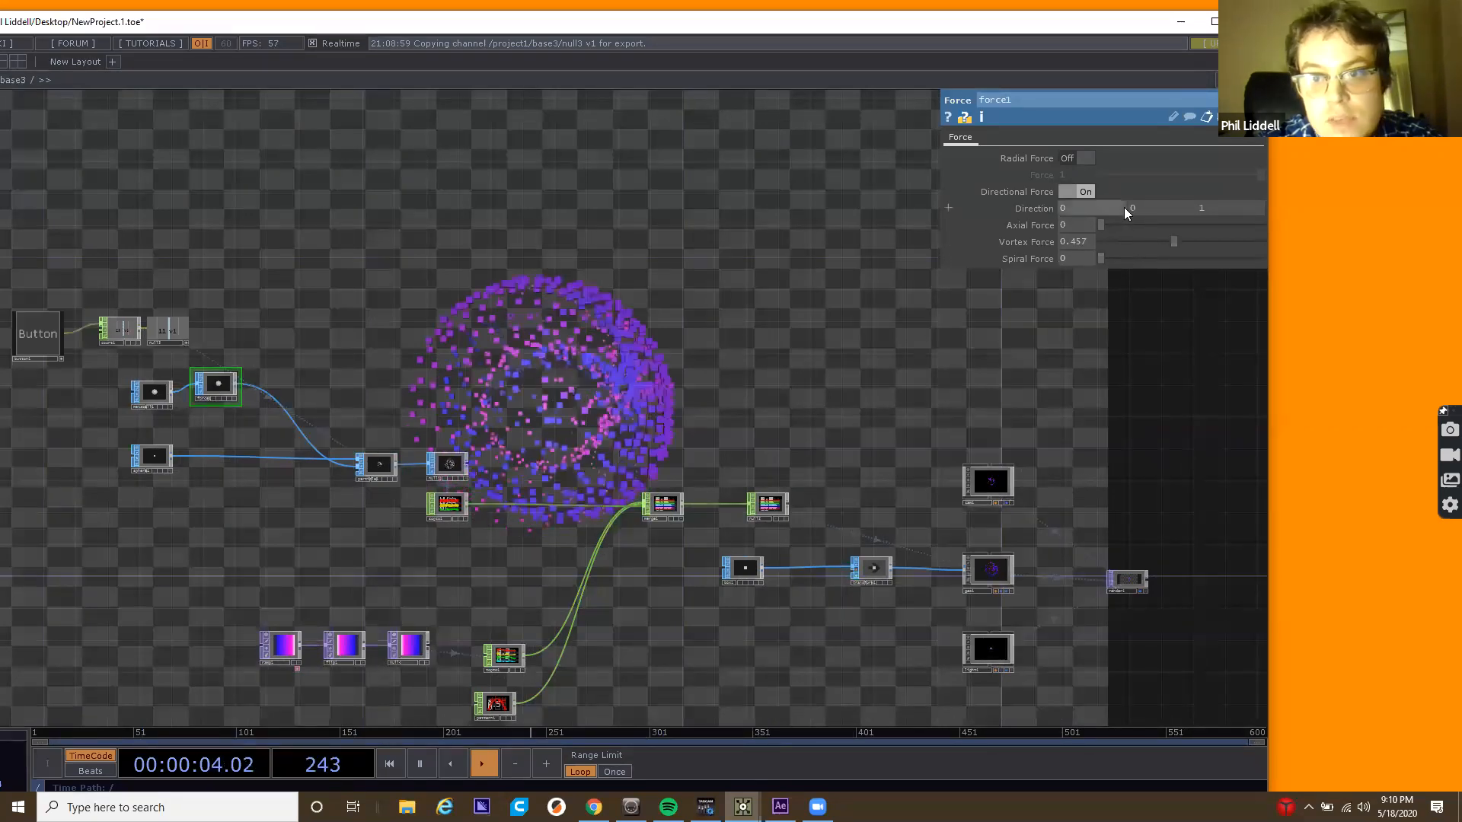
pyautogui.moveTo(1128, 207)
pyautogui.mouseDown()
pyautogui.moveTo(1140, 187)
pyautogui.moveTo(1144, 200)
pyautogui.mouseUp()
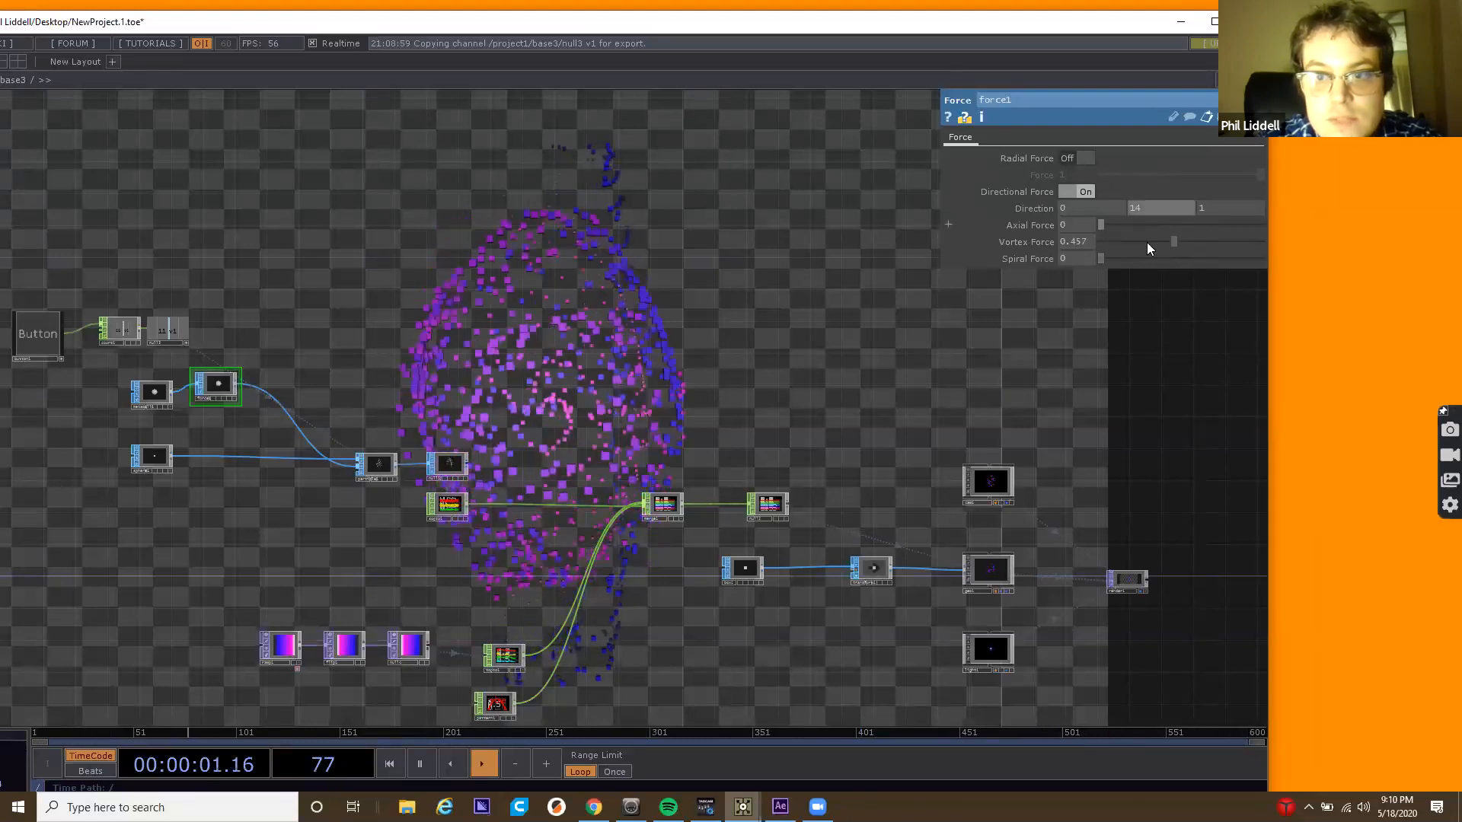
pyautogui.moveTo(1133, 257)
pyautogui.mouseDown()
pyautogui.moveTo(1235, 256)
pyautogui.moveTo(1125, 242)
pyautogui.moveTo(1212, 237)
pyautogui.moveTo(1200, 236)
pyautogui.moveTo(1162, 261)
pyautogui.moveTo(1122, 261)
pyautogui.mouseUp()
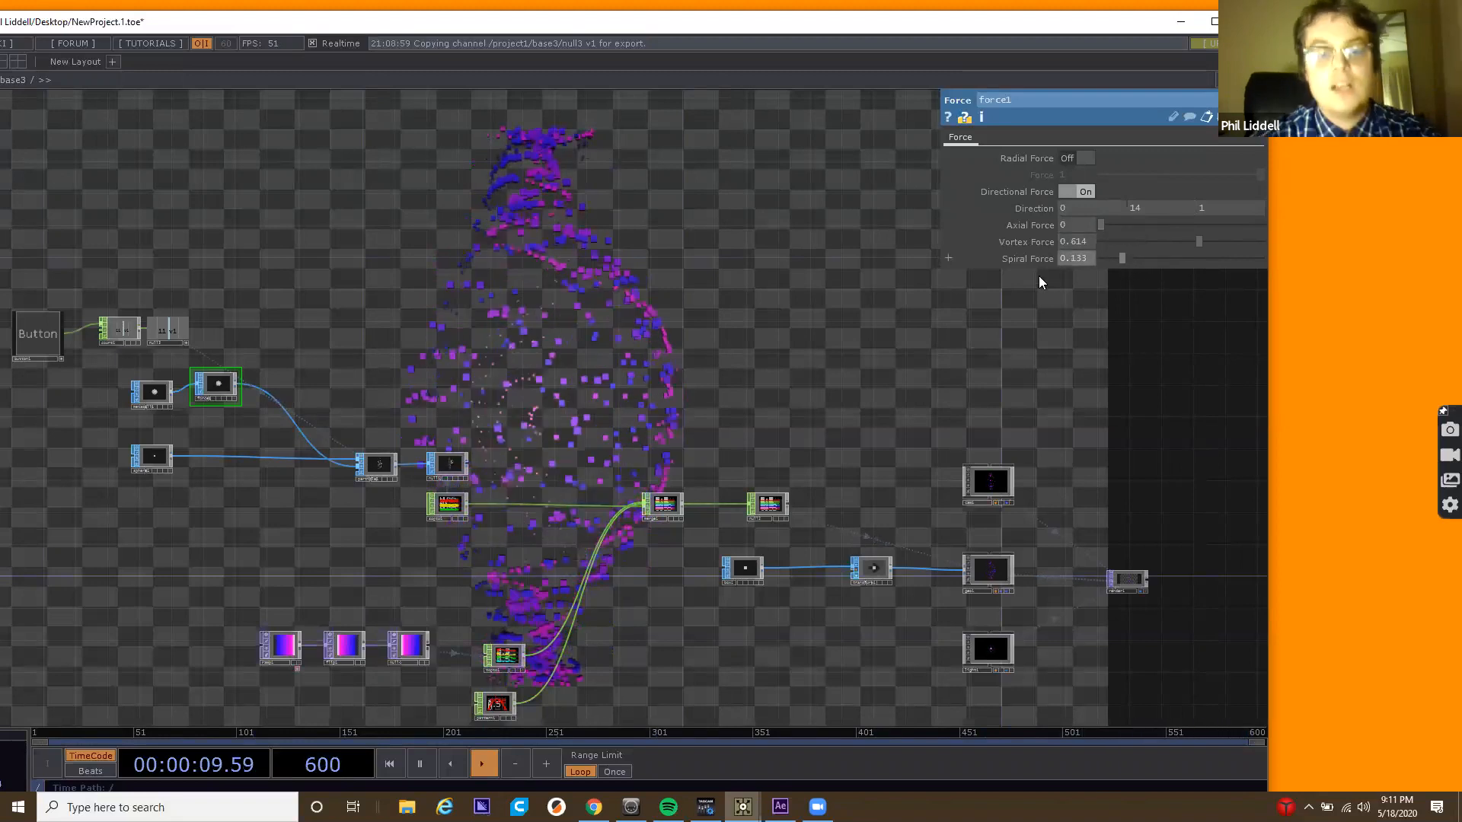
pyautogui.moveTo(682, 386); pyautogui.dragTo(522, 456)
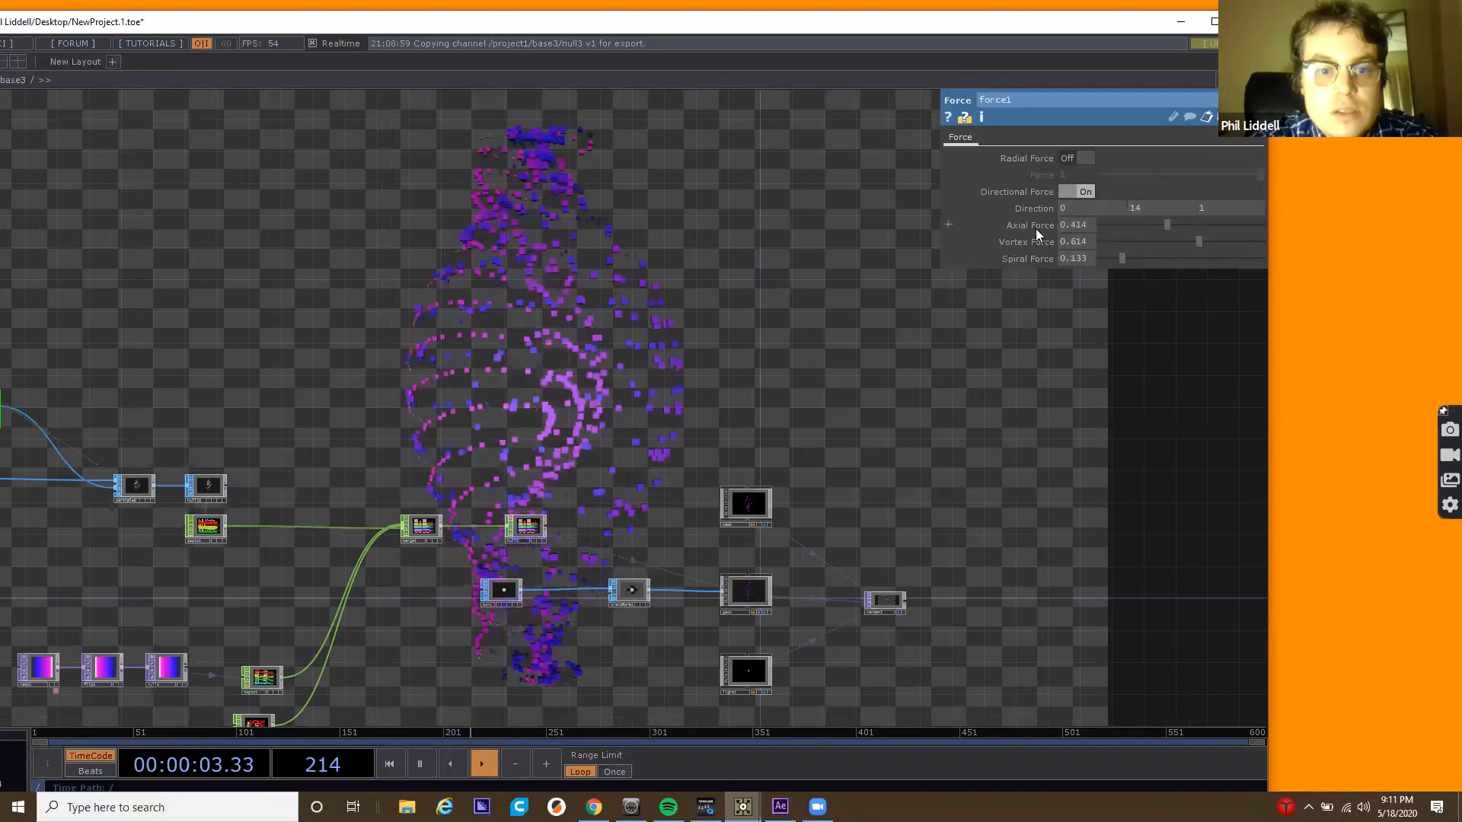
pyautogui.moveTo(508, 391); pyautogui.dragTo(520, 312)
pyautogui.moveTo(303, 335); pyautogui.dragTo(504, 396)
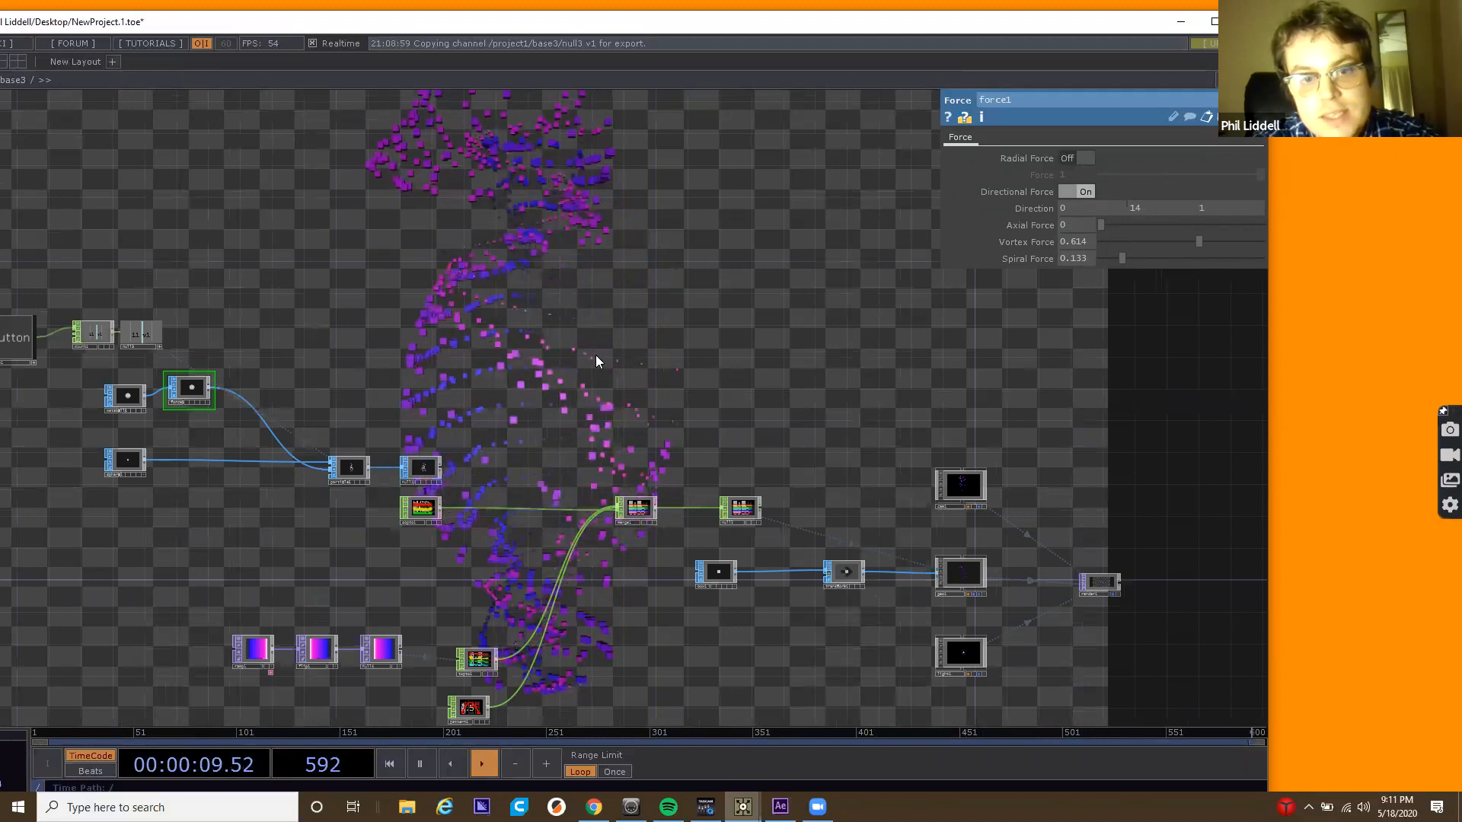
# Move the button, emitter, force and particle operators together with sopto1 farther away from merge1 to make room.
pyautogui.moveTo(477, 351); pyautogui.dragTo(475, 271)
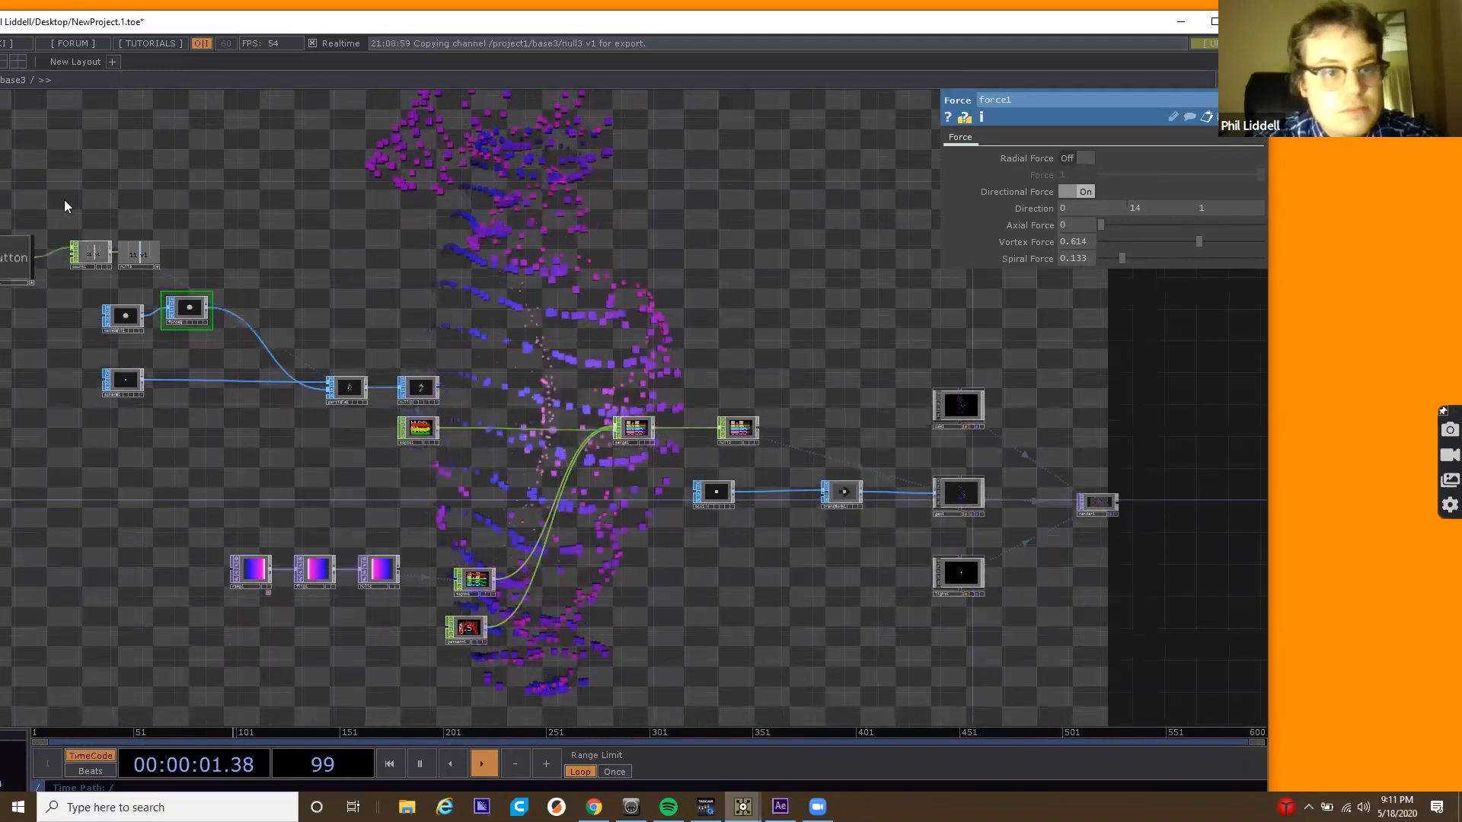
pyautogui.moveTo(33, 182); pyautogui.dragTo(172, 436)
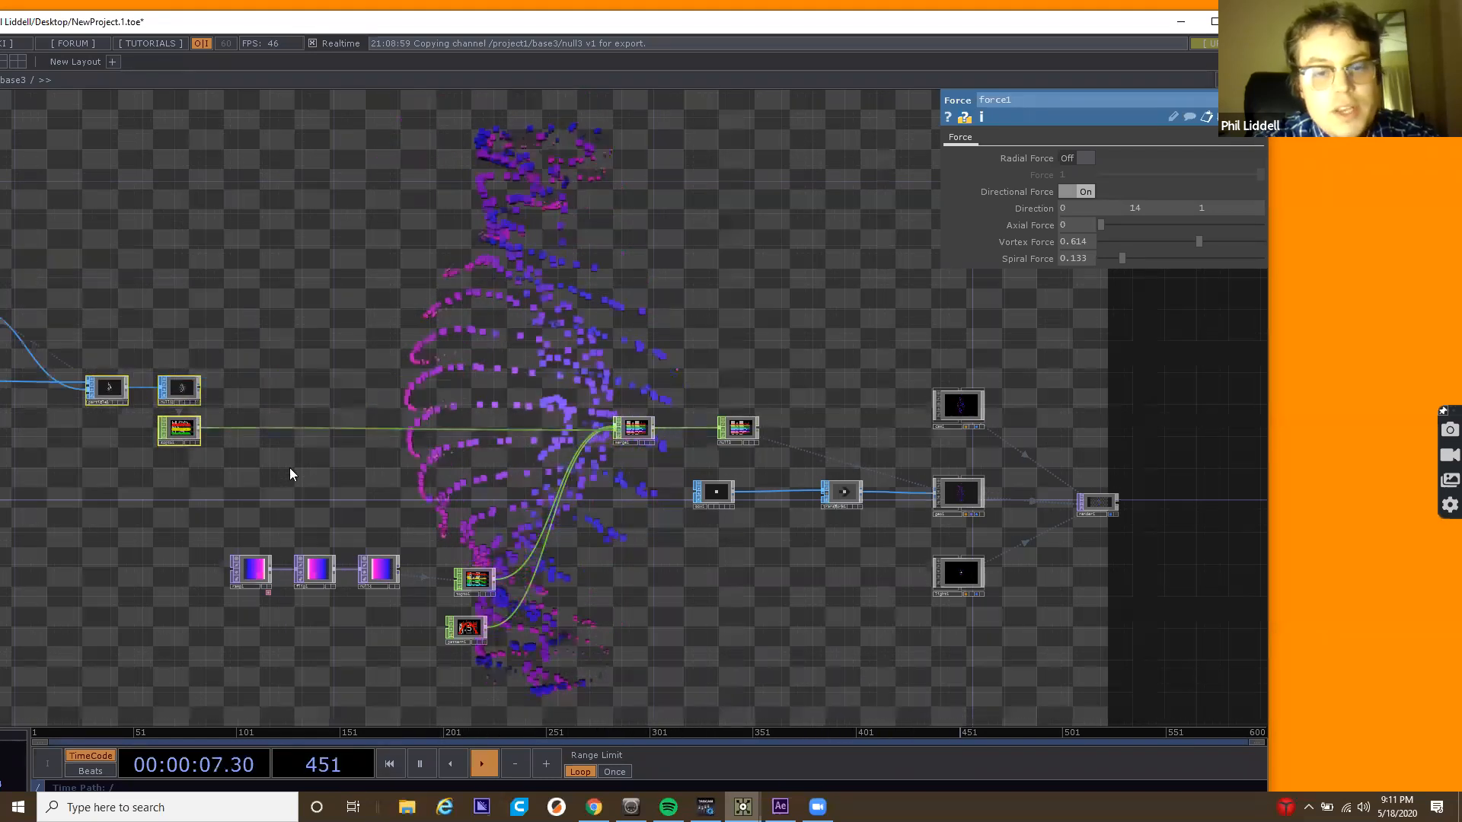
pyautogui.moveTo(448, 531); pyautogui.dragTo(402, 544)
pyautogui.scroll(2, 461, 543)
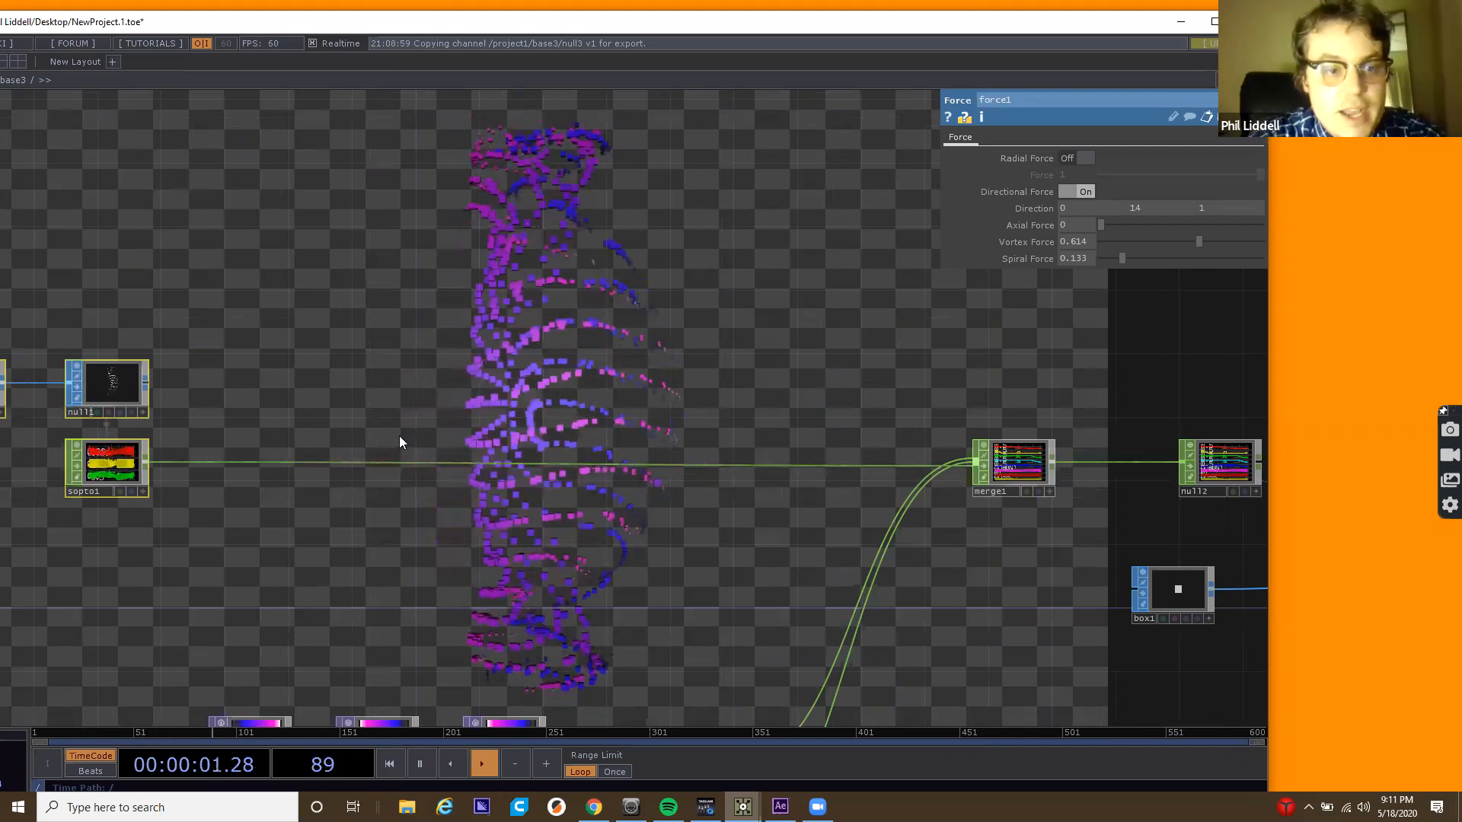
# Examine sopto1's parameters and position channels alongside the topto1 and pattern1 CHOPs that feed merge1.
pyautogui.click(83, 457)
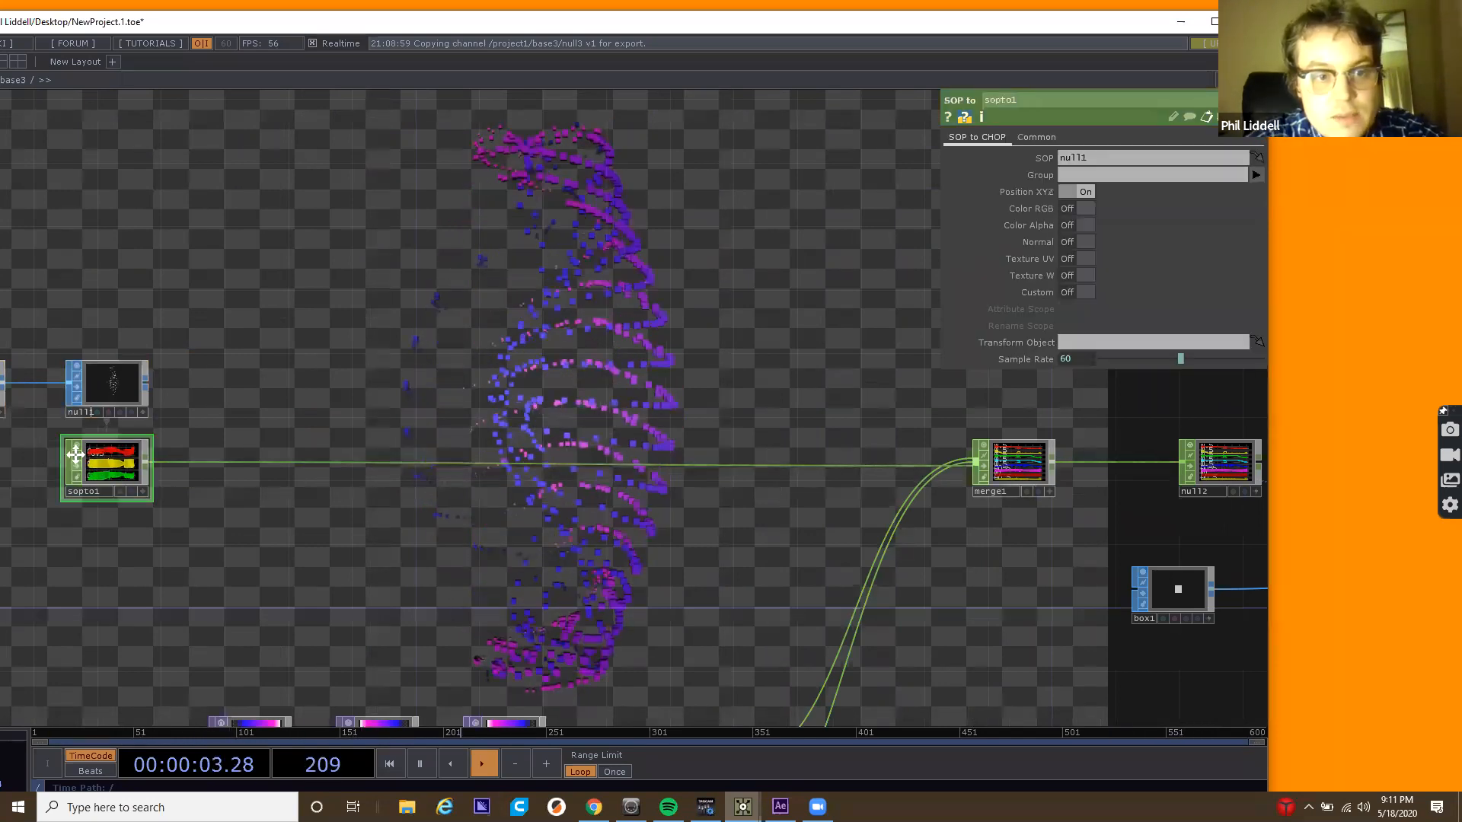
pyautogui.moveTo(315, 379); pyautogui.dragTo(584, 392)
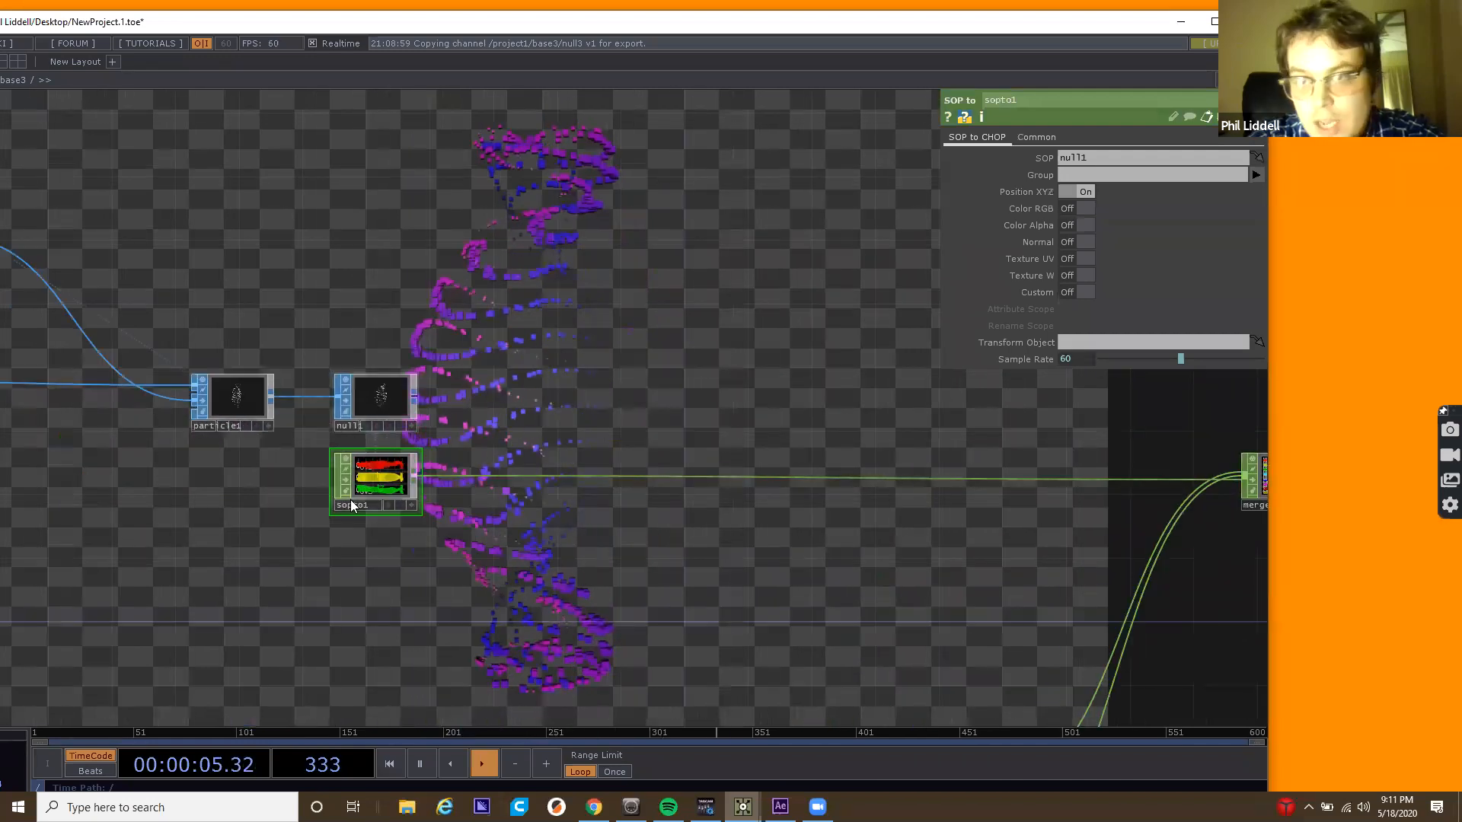
pyautogui.scroll(5, 350, 502)
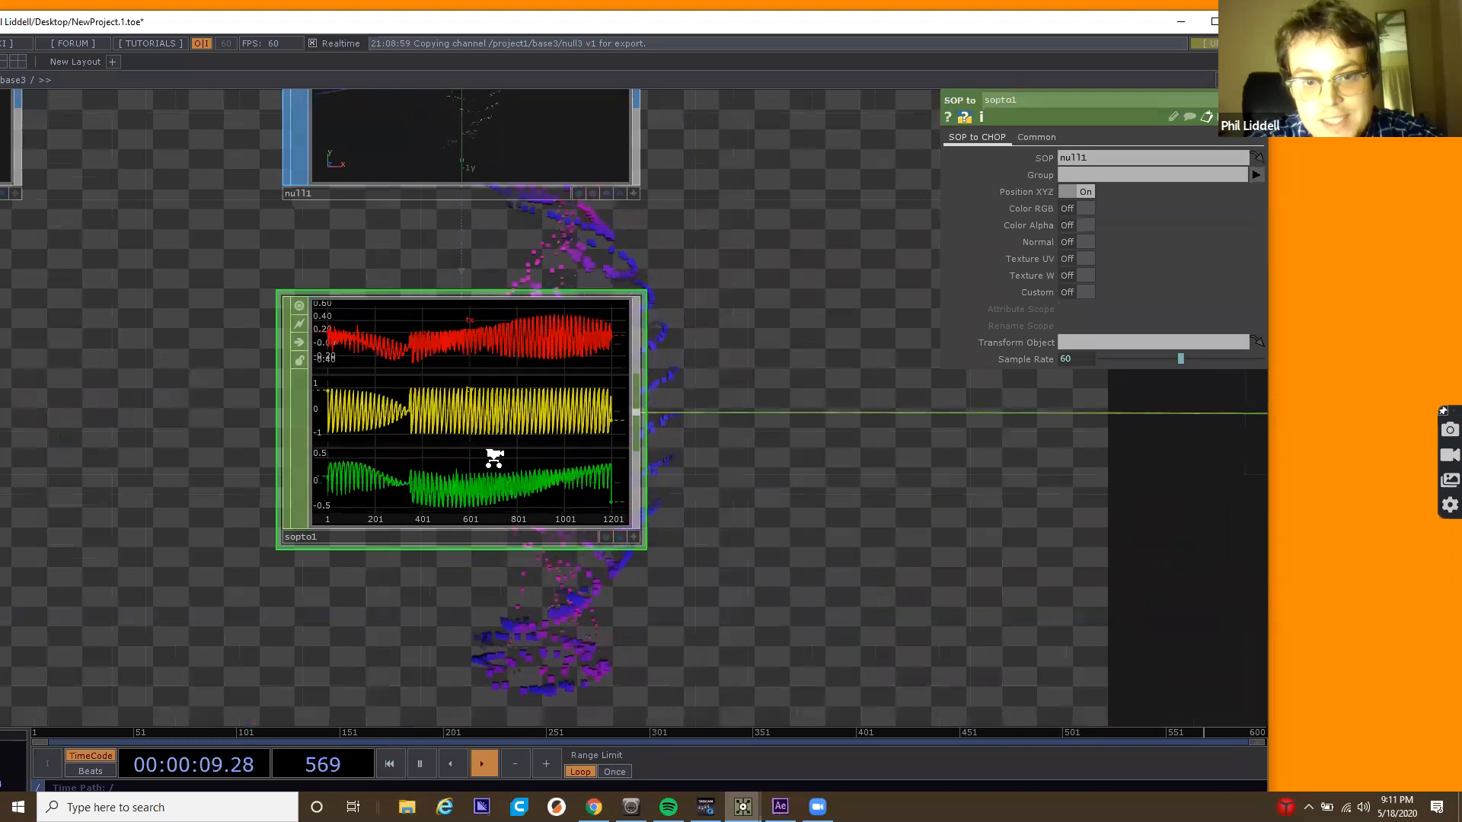
pyautogui.scroll(-6, 770, 543)
pyautogui.scroll(3, 498, 684)
pyautogui.scroll(2, 526, 671)
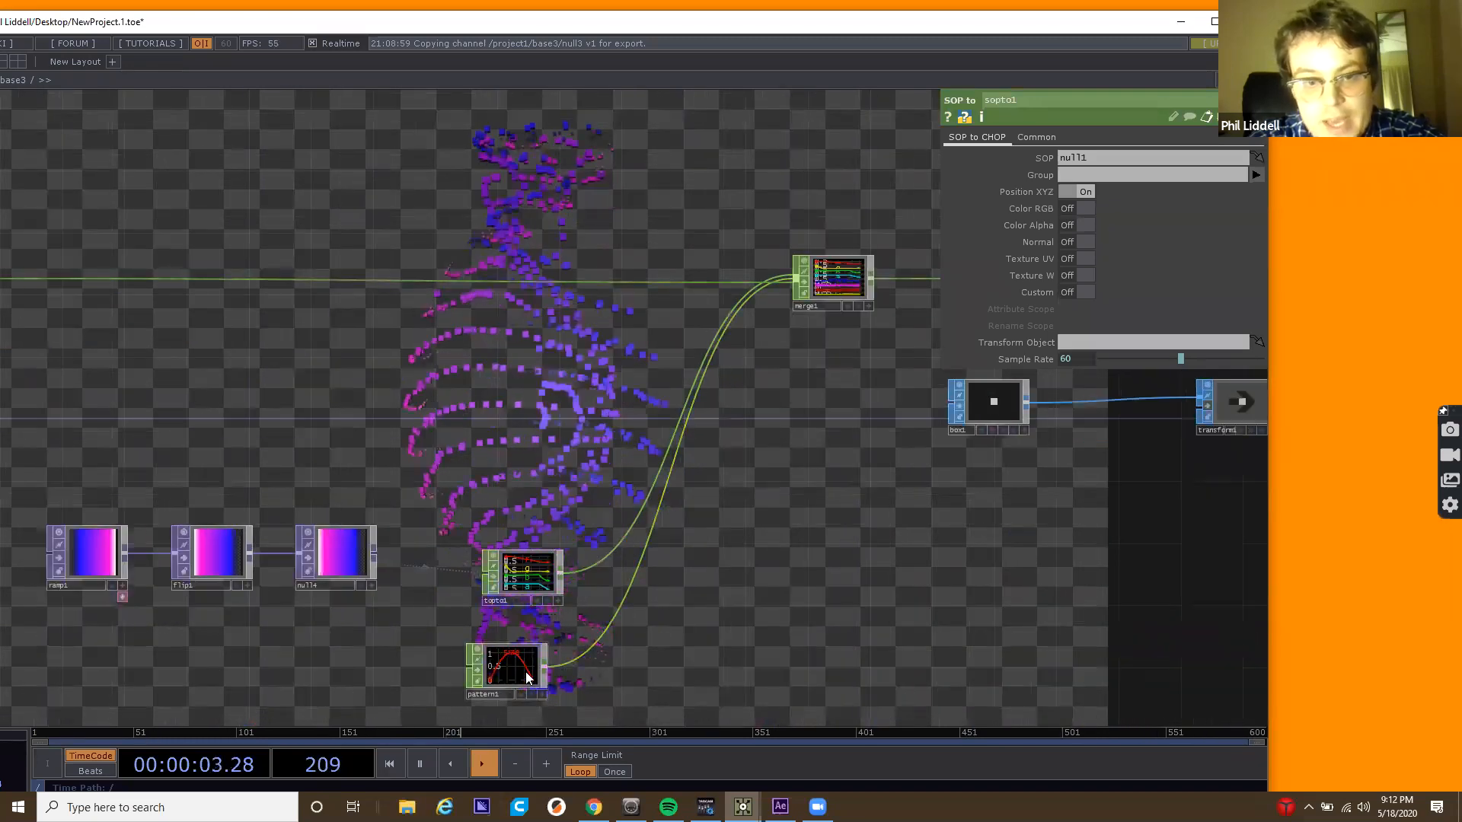
# Compare pattern1's waveform and length settings with sopto1's SOP to CHOP settings and output channels.
pyautogui.click(525, 671)
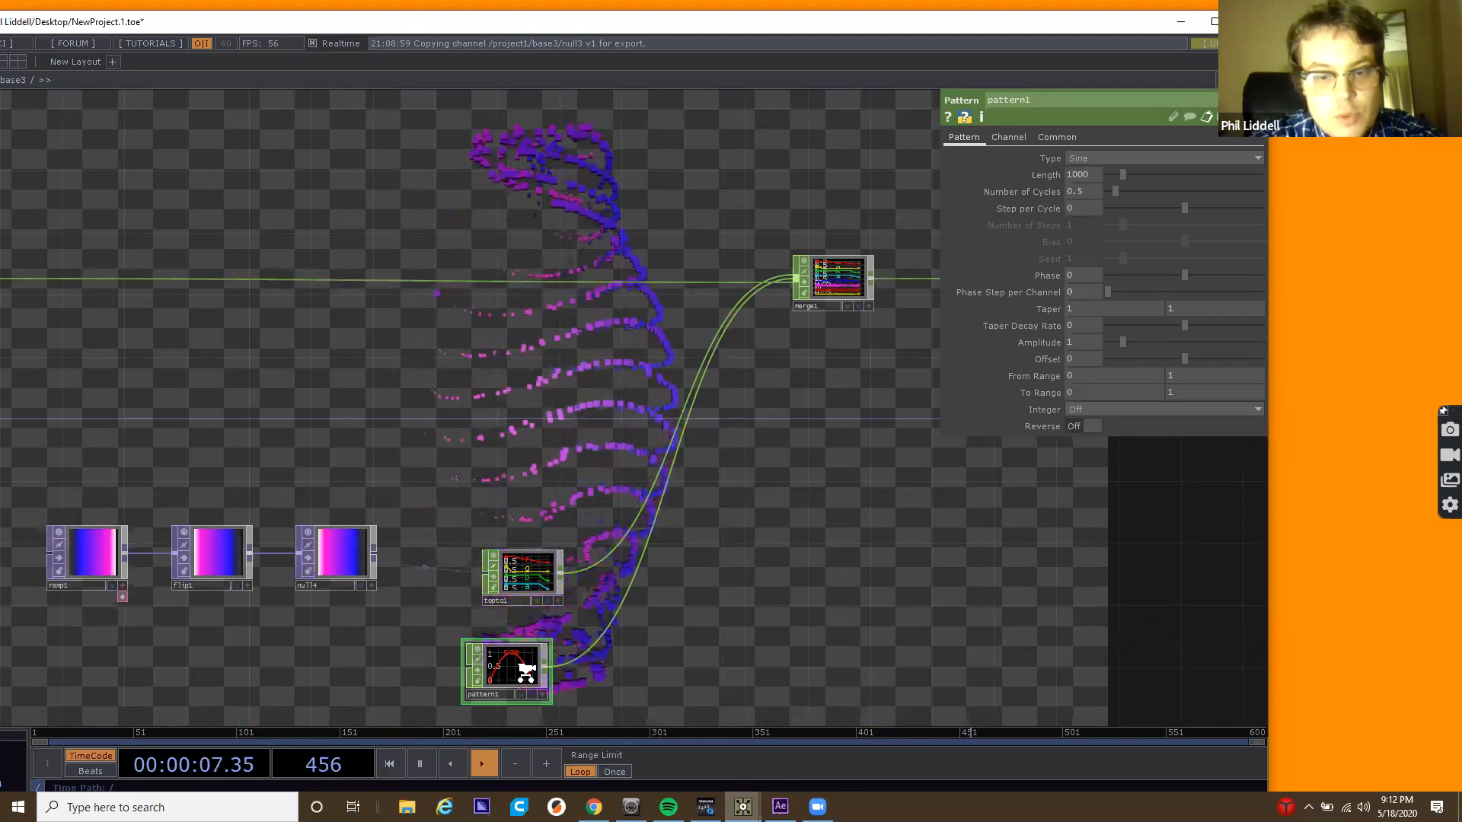
pyautogui.scroll(-3, 564, 489)
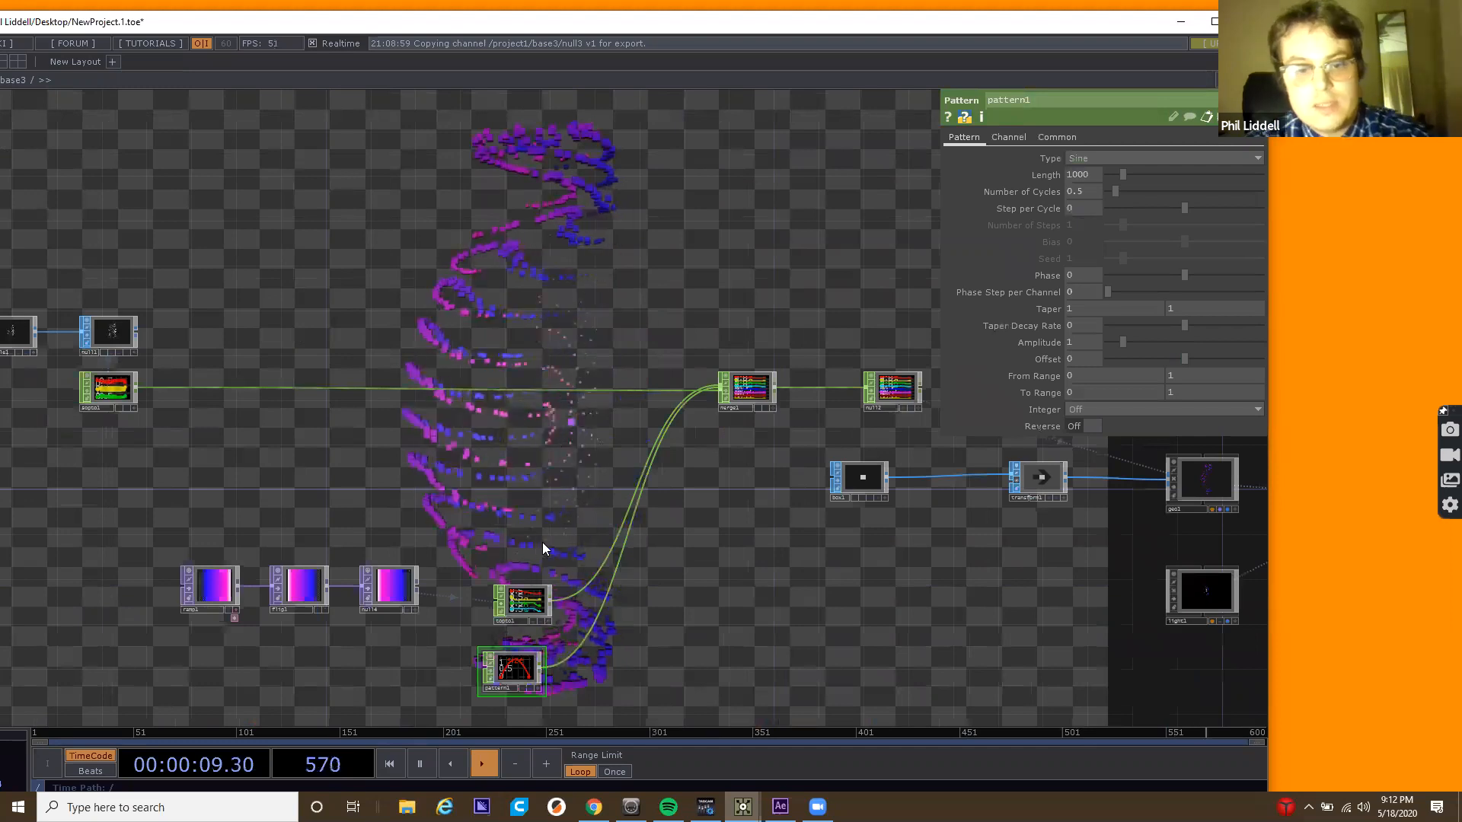
pyautogui.moveTo(607, 636); pyautogui.dragTo(614, 647)
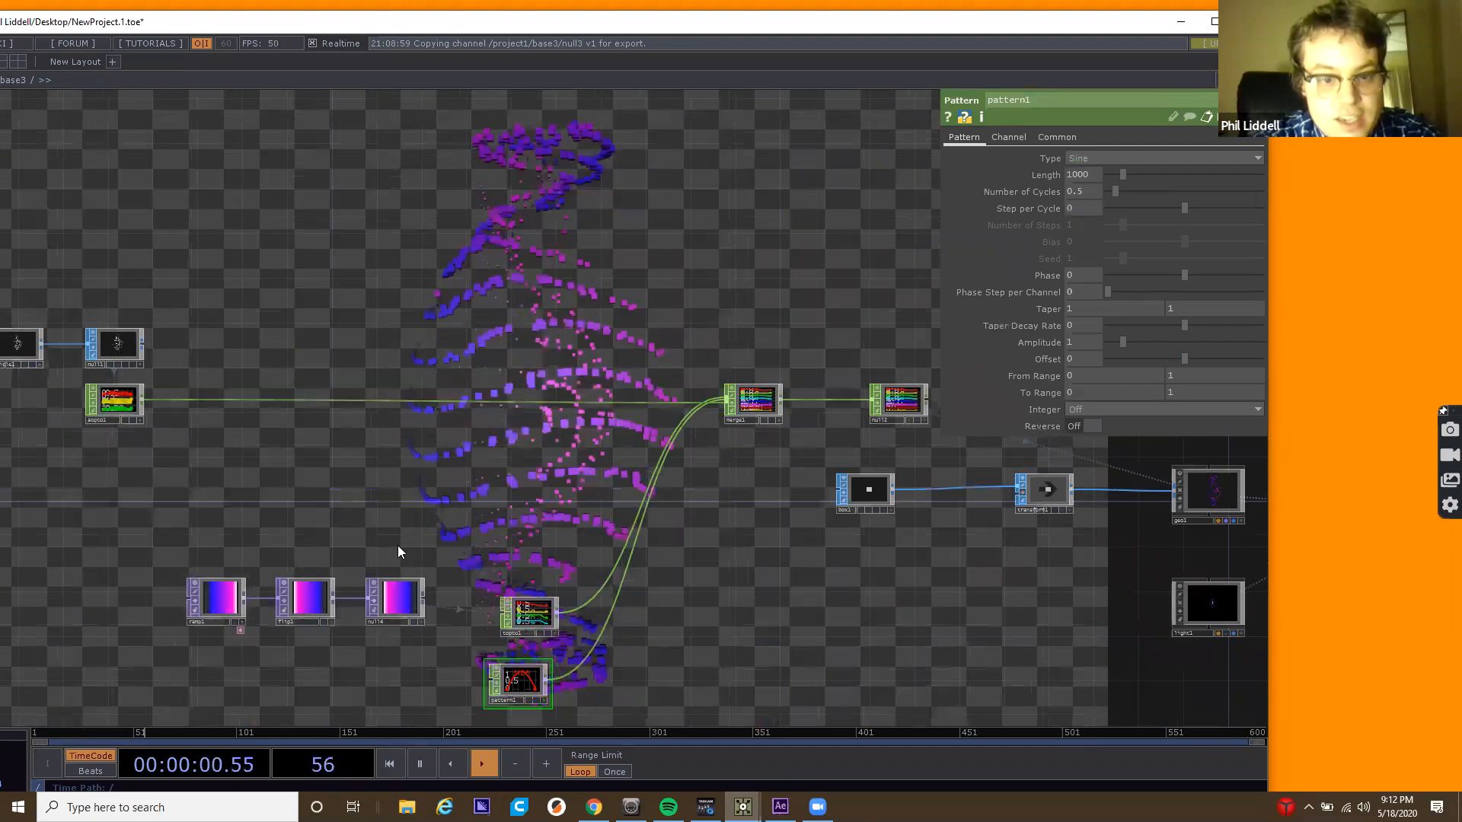
pyautogui.moveTo(247, 430); pyautogui.dragTo(322, 560)
pyautogui.scroll(-3, 323, 560)
pyautogui.scroll(5, 335, 568)
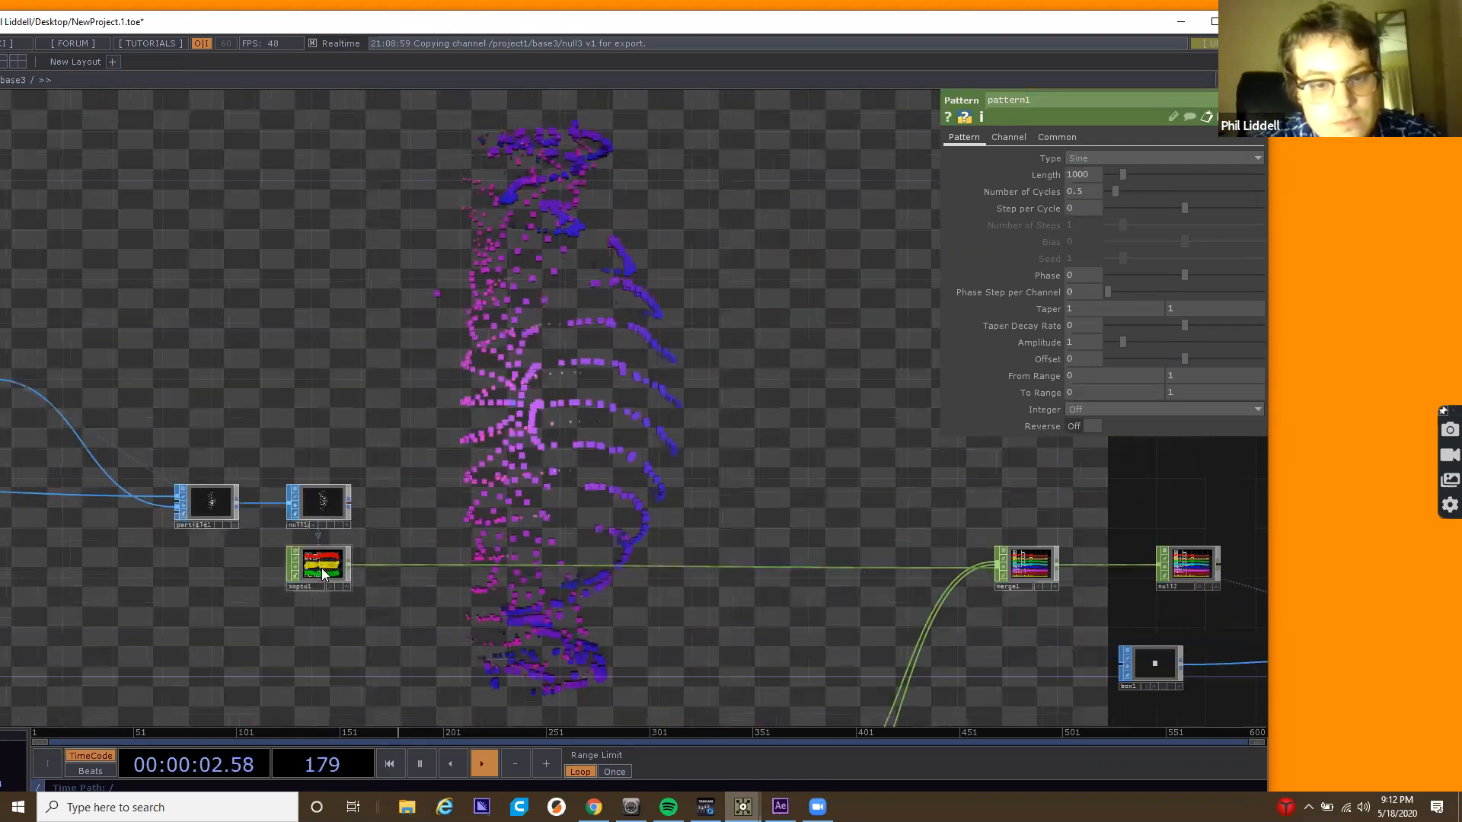
pyautogui.click(322, 566)
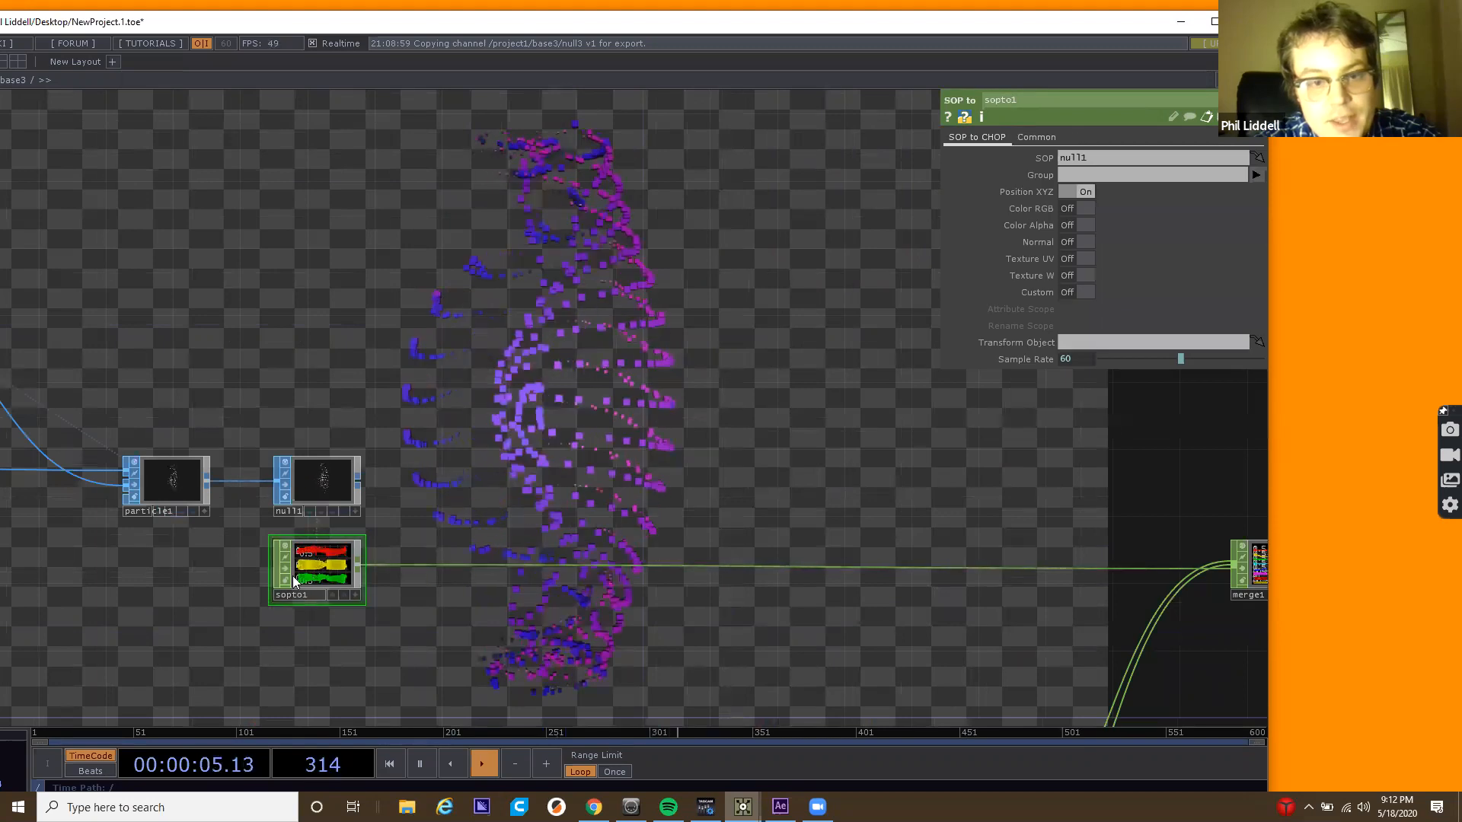
pyautogui.scroll(3, 322, 574)
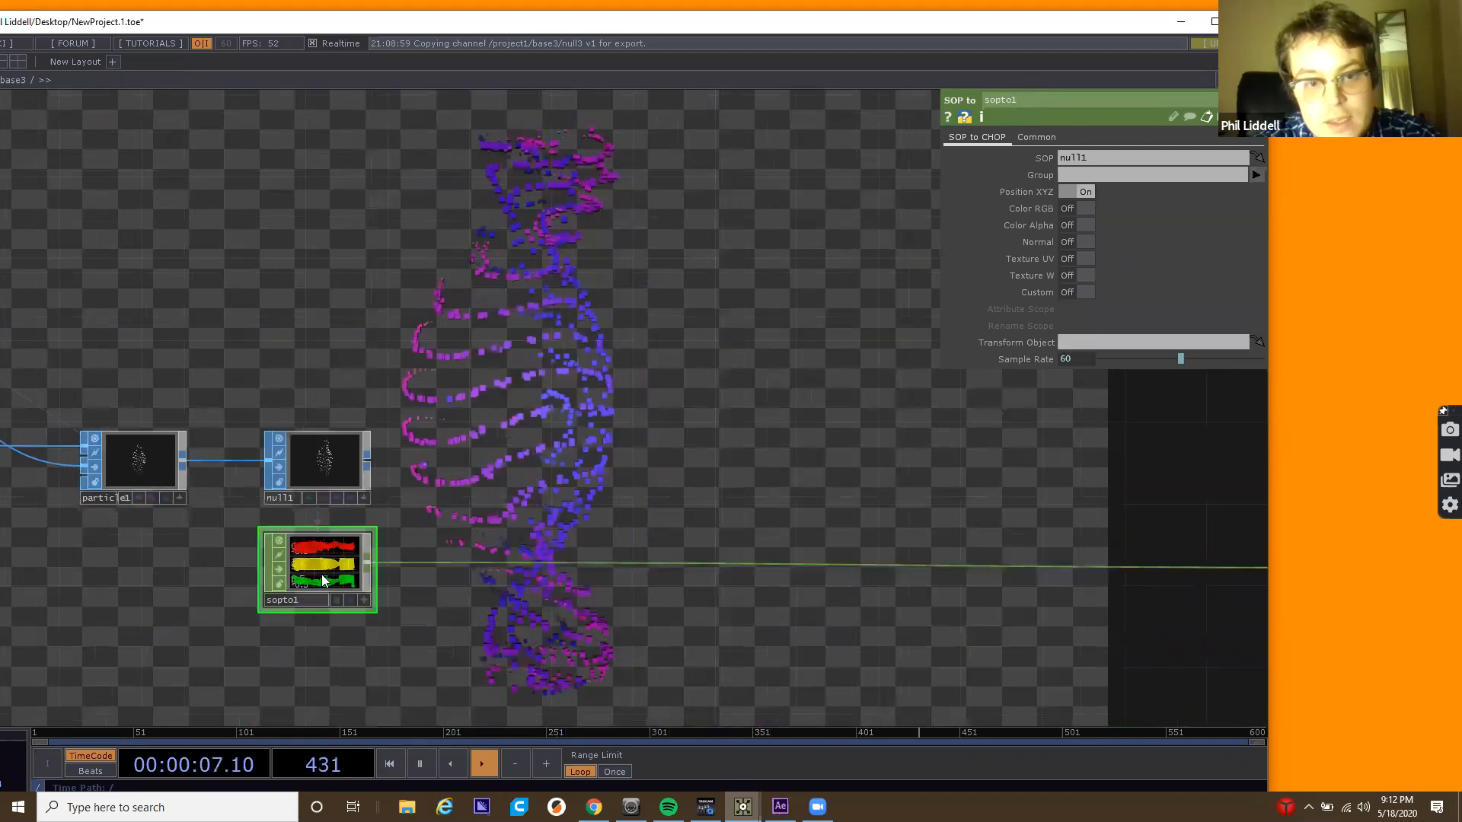
# Add a Feedback CHOP to the network beside sopto1, below its wire to merge1.
pyautogui.moveTo(590, 616); pyautogui.dragTo(416, 481)
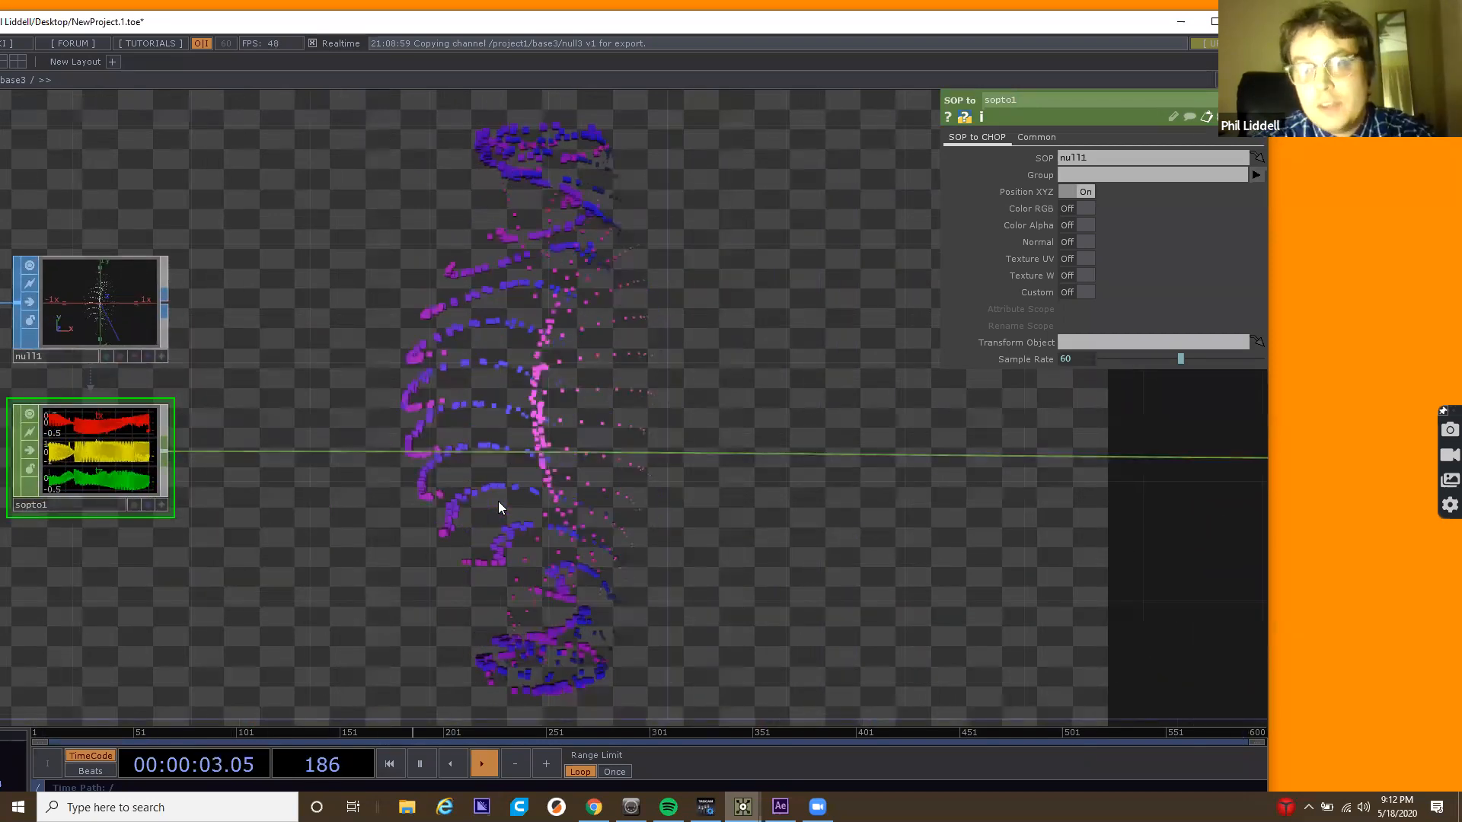
pyautogui.press('Tab')
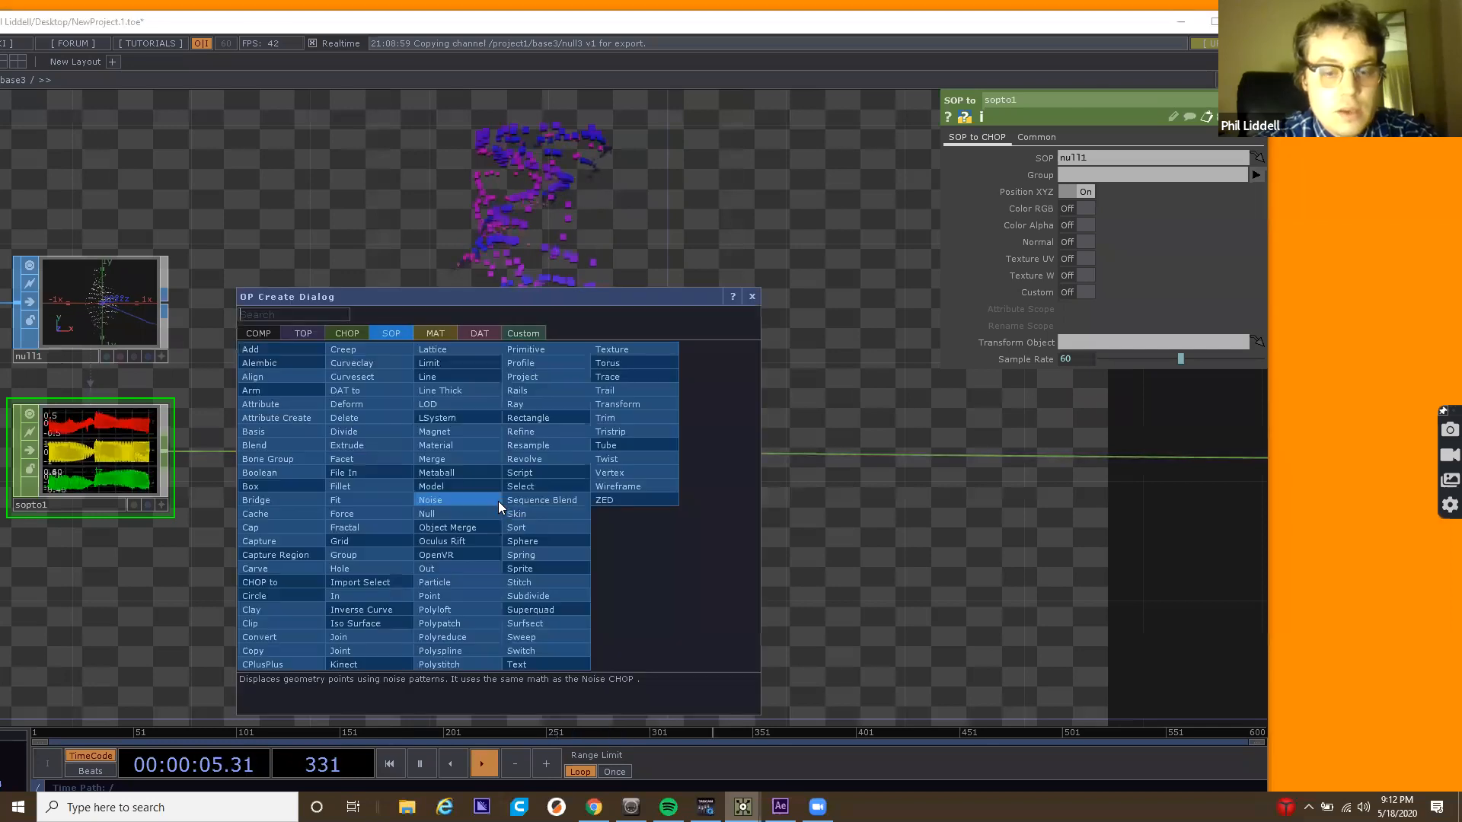
pyautogui.click(575, 228)
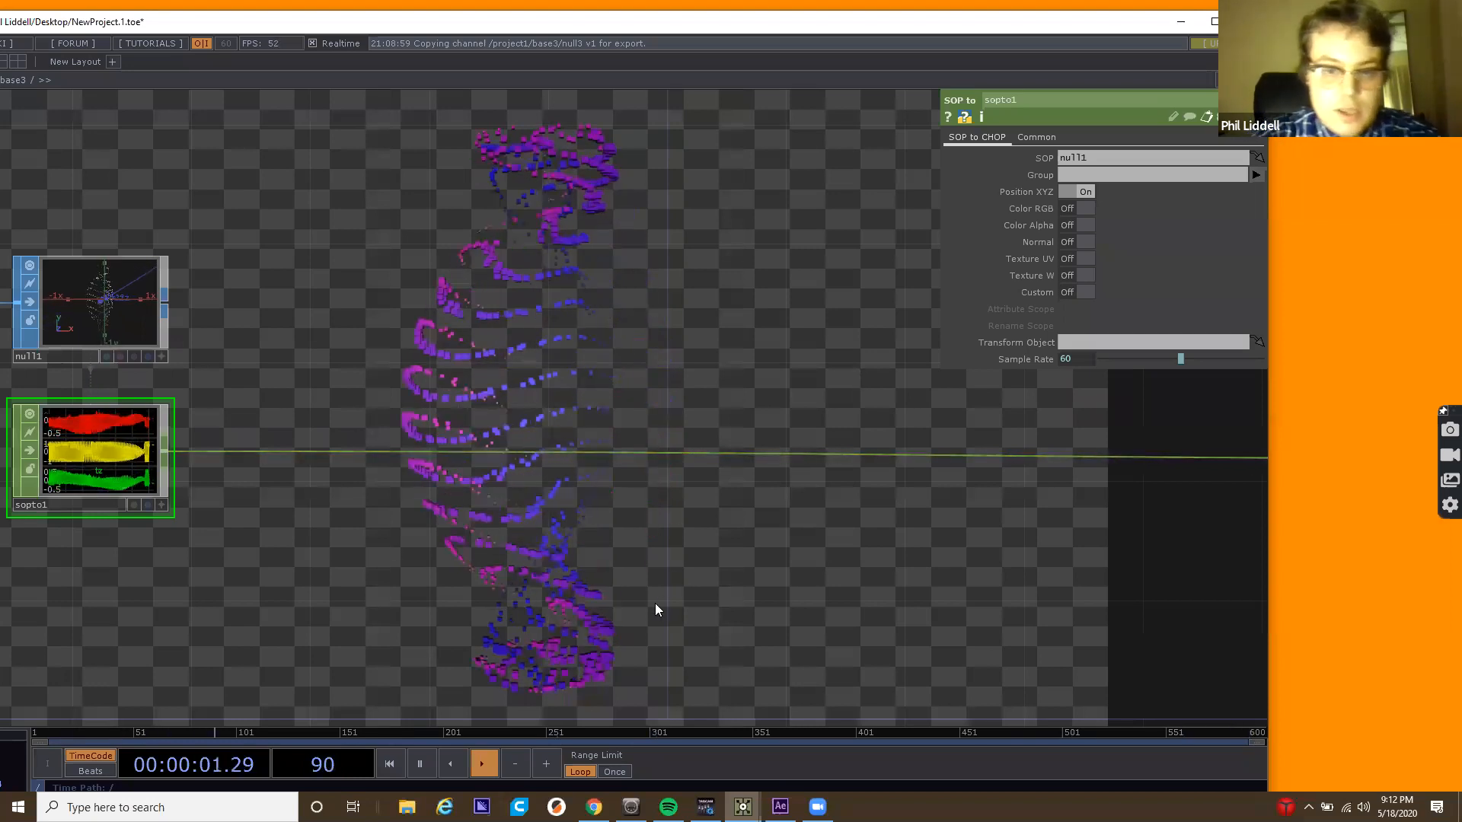
pyautogui.press('Tab')
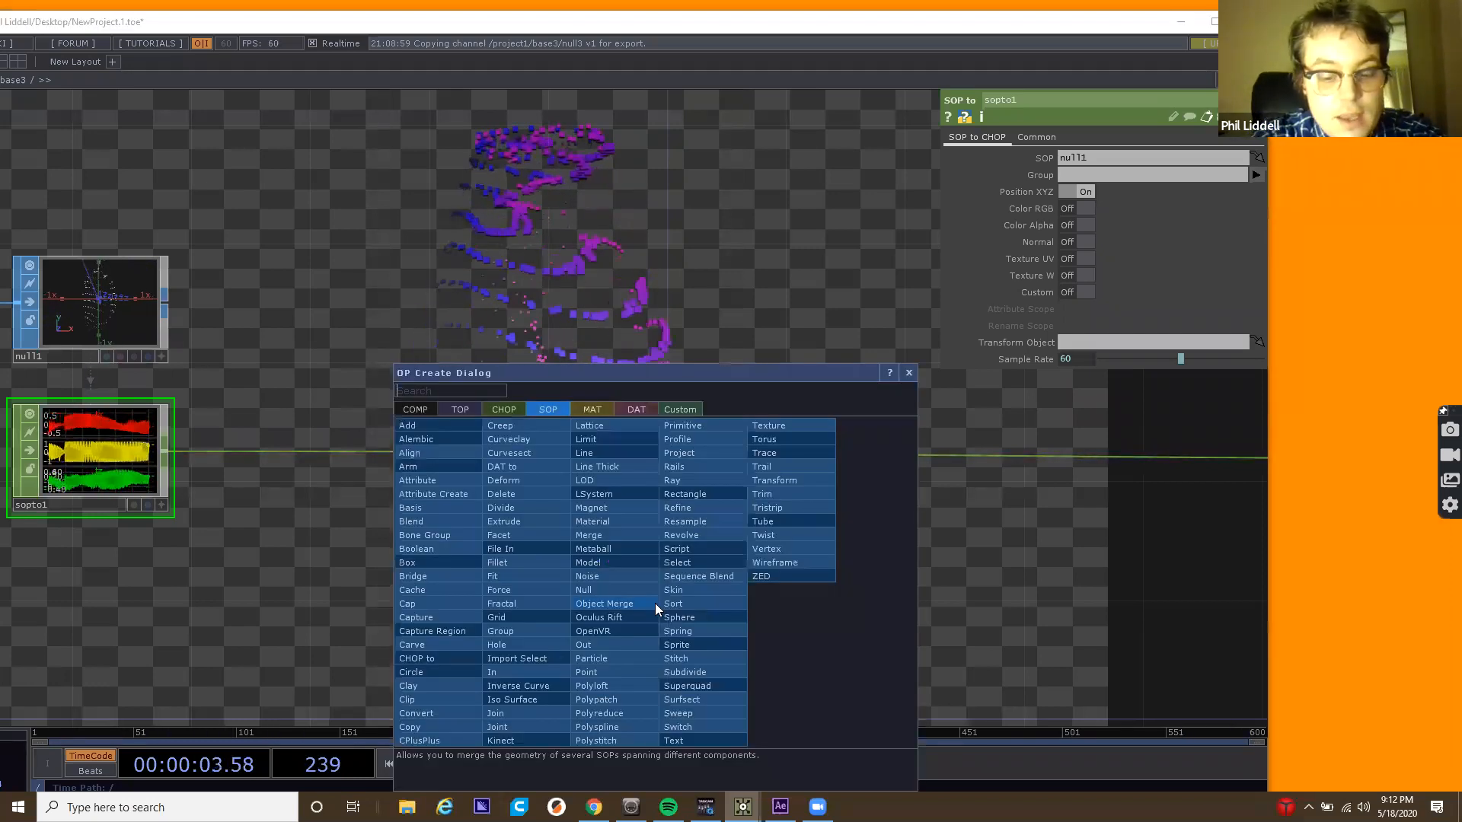
pyautogui.click(504, 409)
pyautogui.write('fee')
pyautogui.click(539, 701)
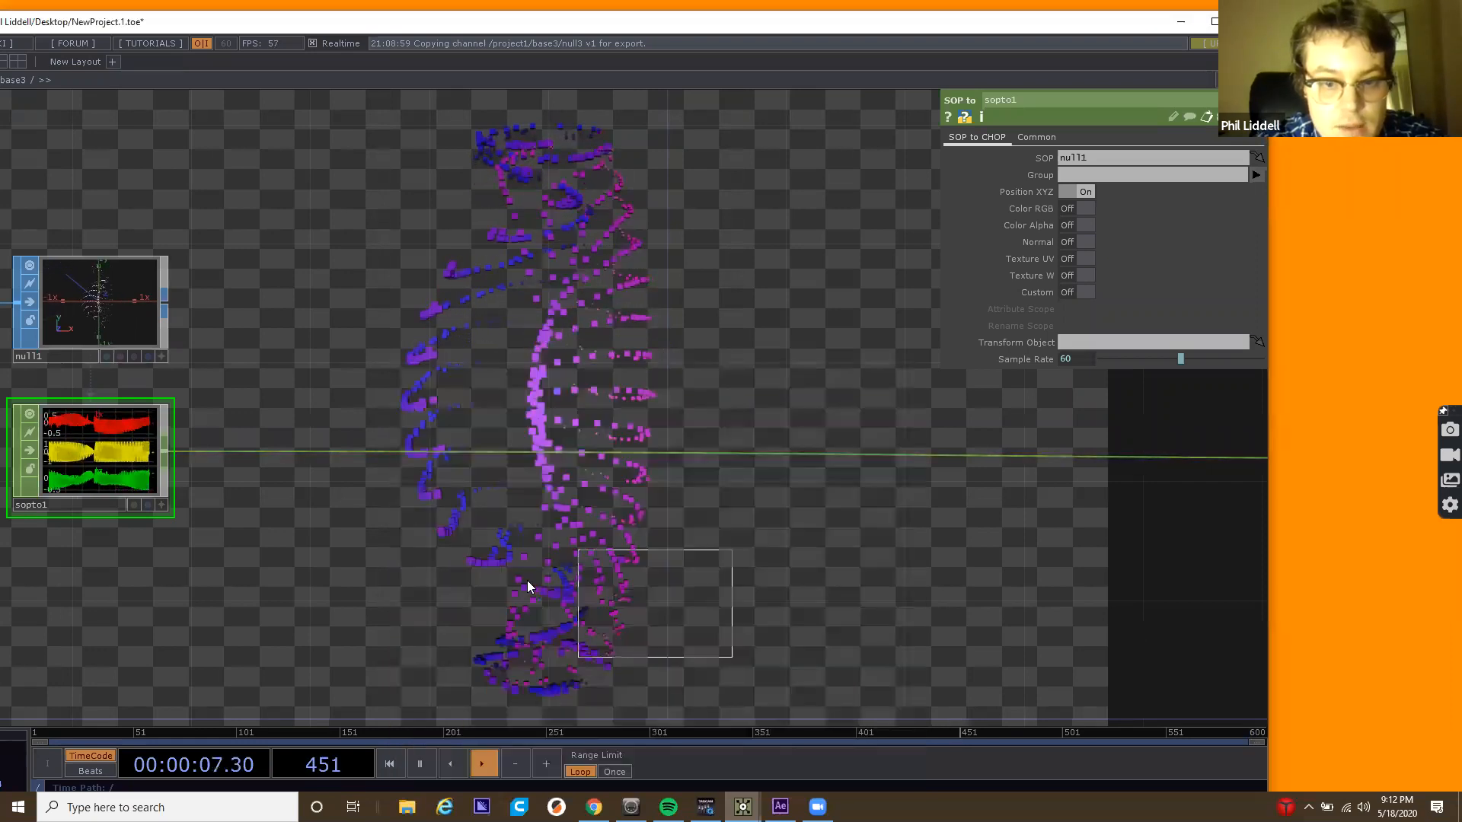
pyautogui.click(524, 587)
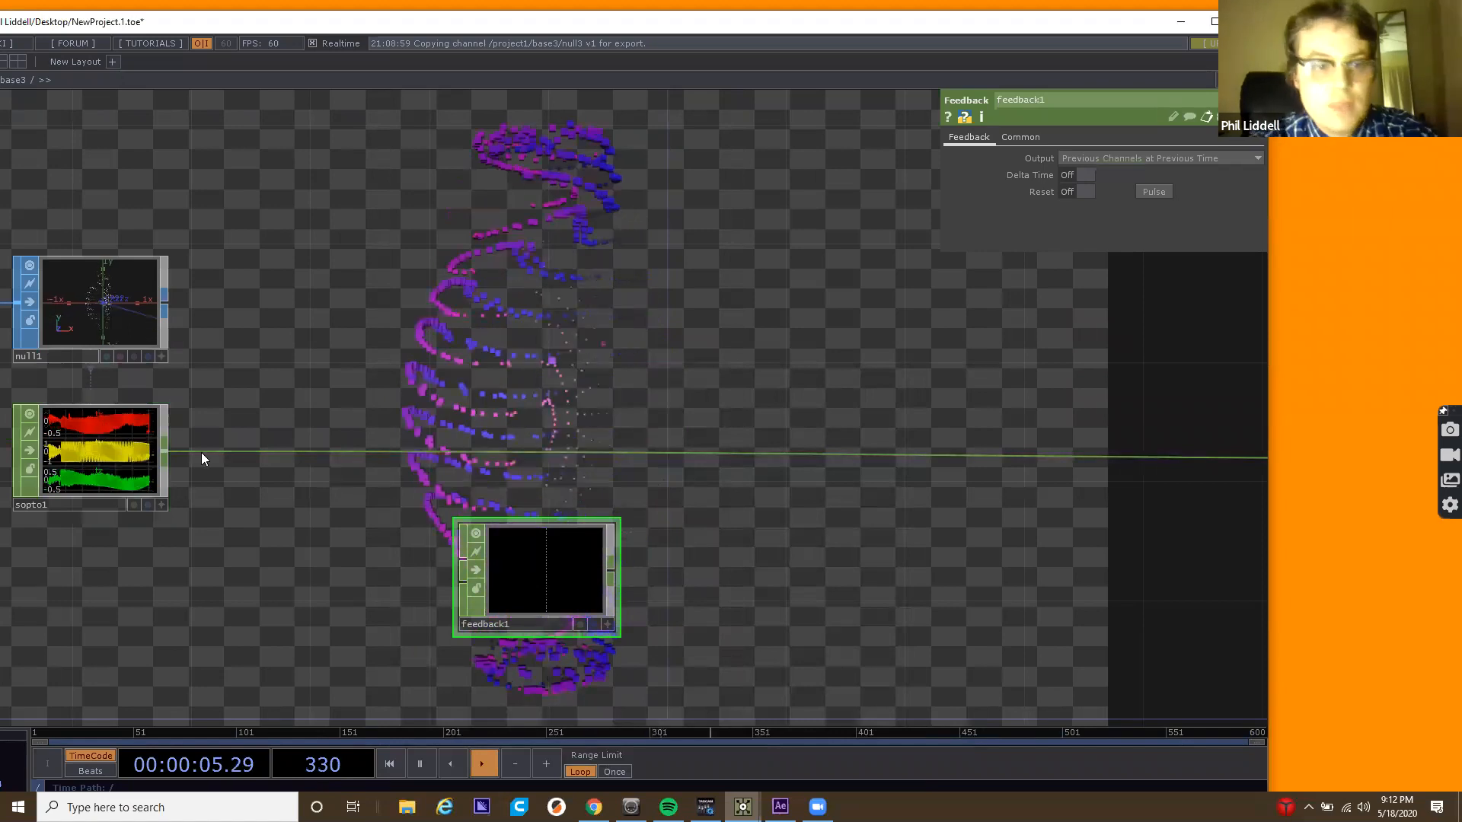
# Connect sopto1's output to feedback1's input and shift feedback1 slightly closer to sopto1.
pyautogui.click(163, 450)
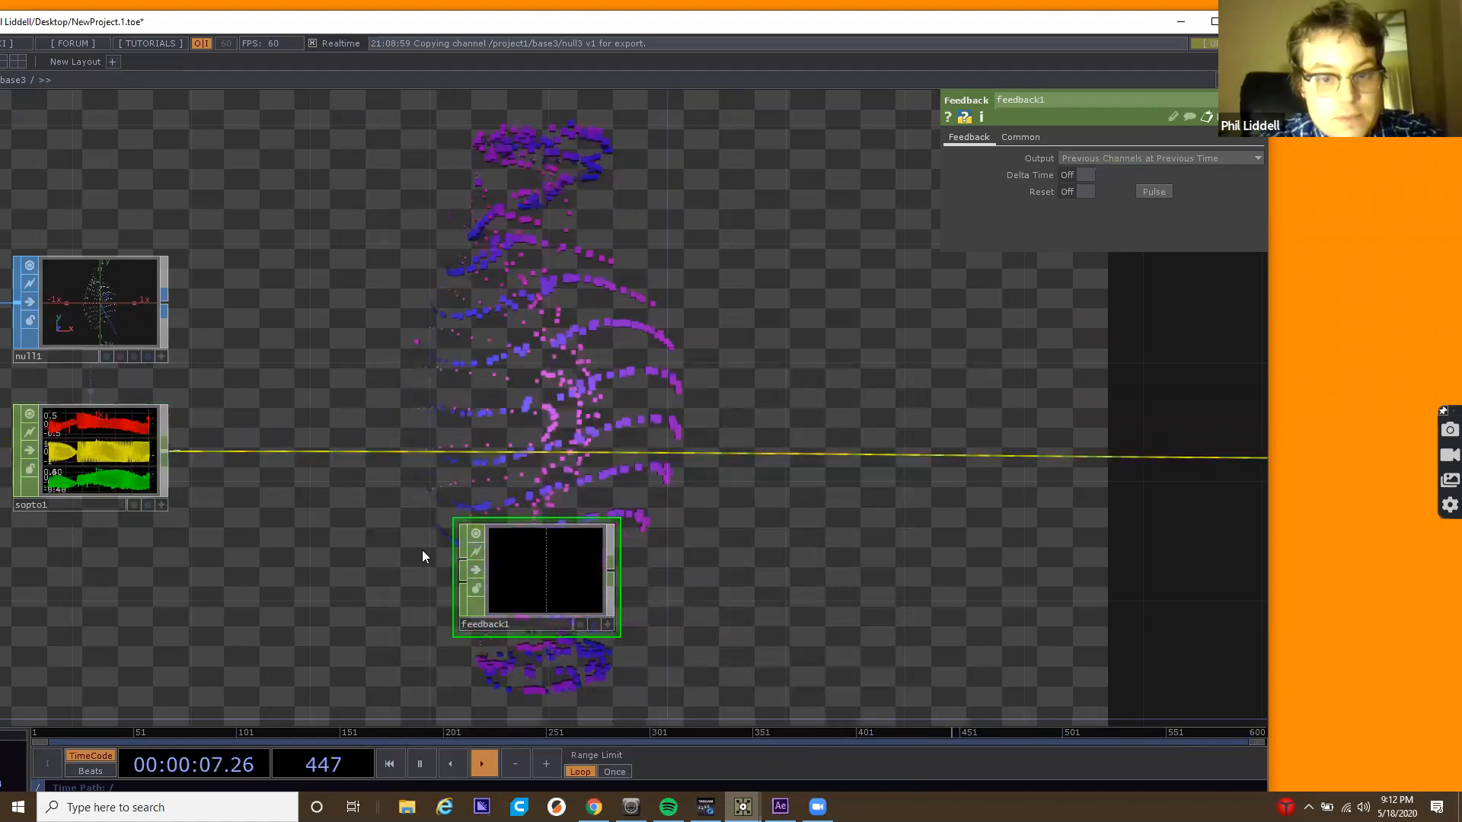
pyautogui.click(461, 561)
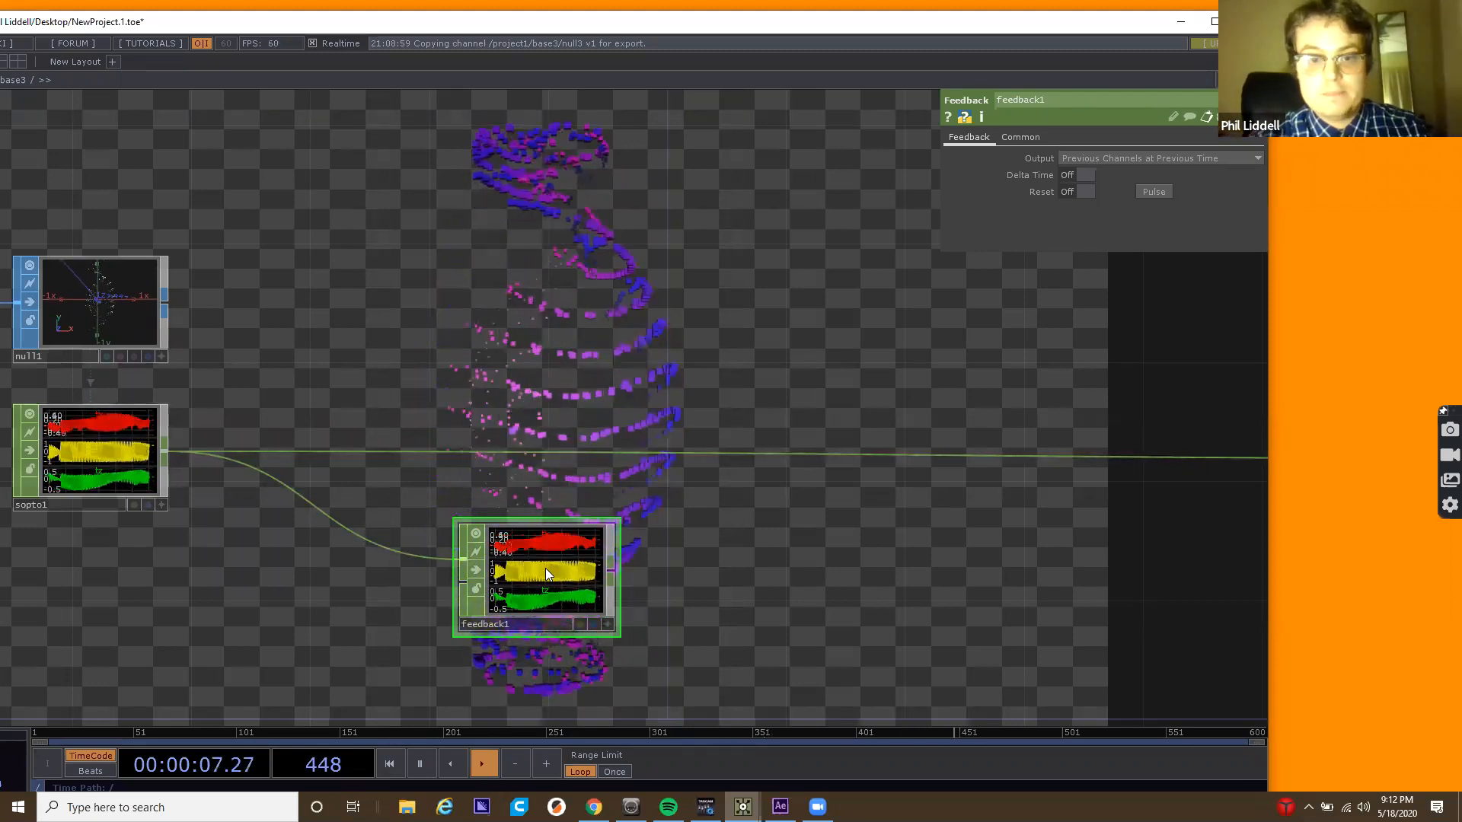
pyautogui.moveTo(545, 568); pyautogui.dragTo(515, 571)
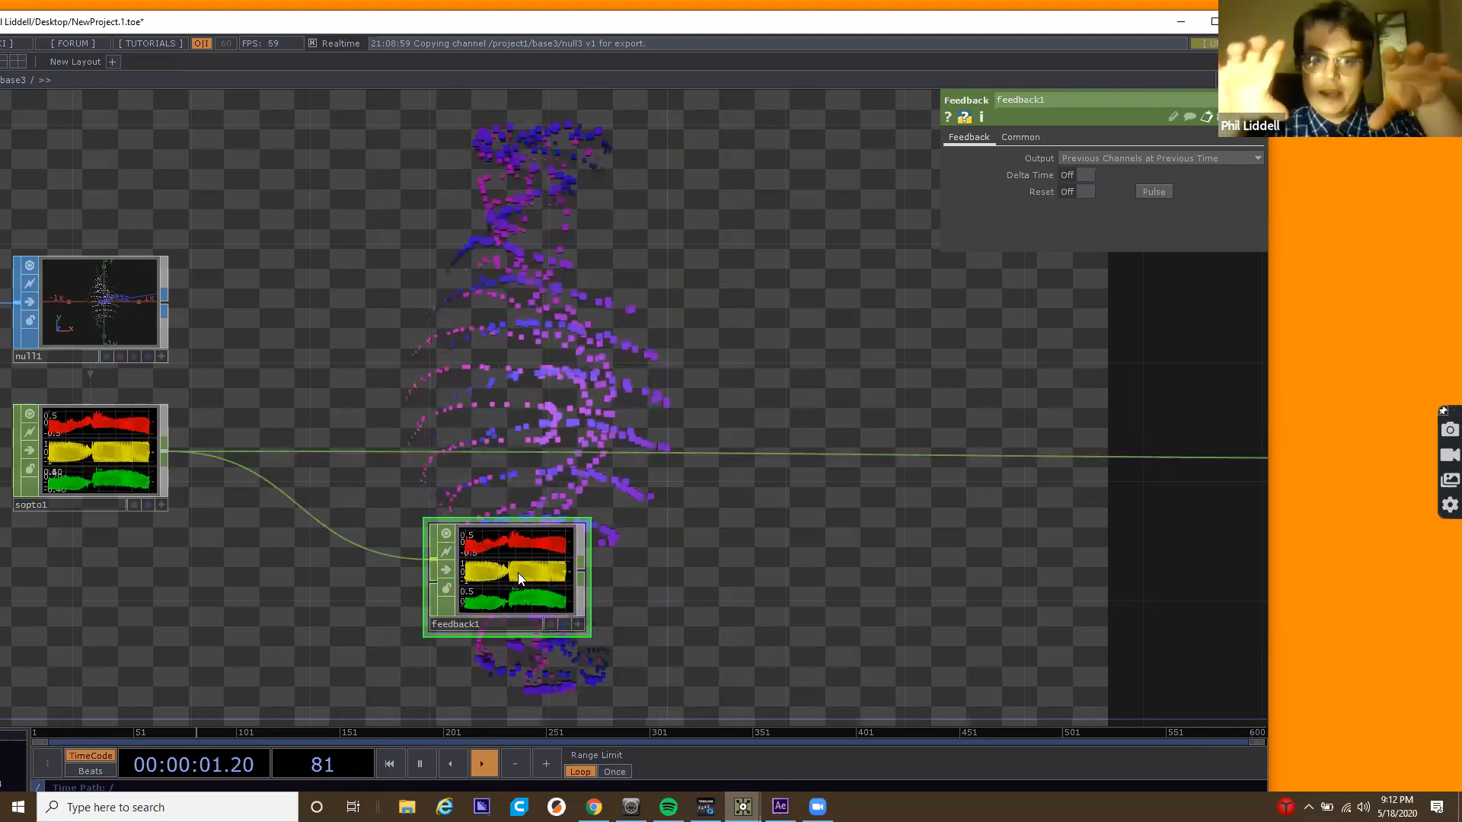
# Add an Object CHOP after feedback1, with sopto1 as its first input and feedback1 as its second.
pyautogui.rightClick(585, 567)
pyautogui.write('ob')
pyautogui.click(618, 607)
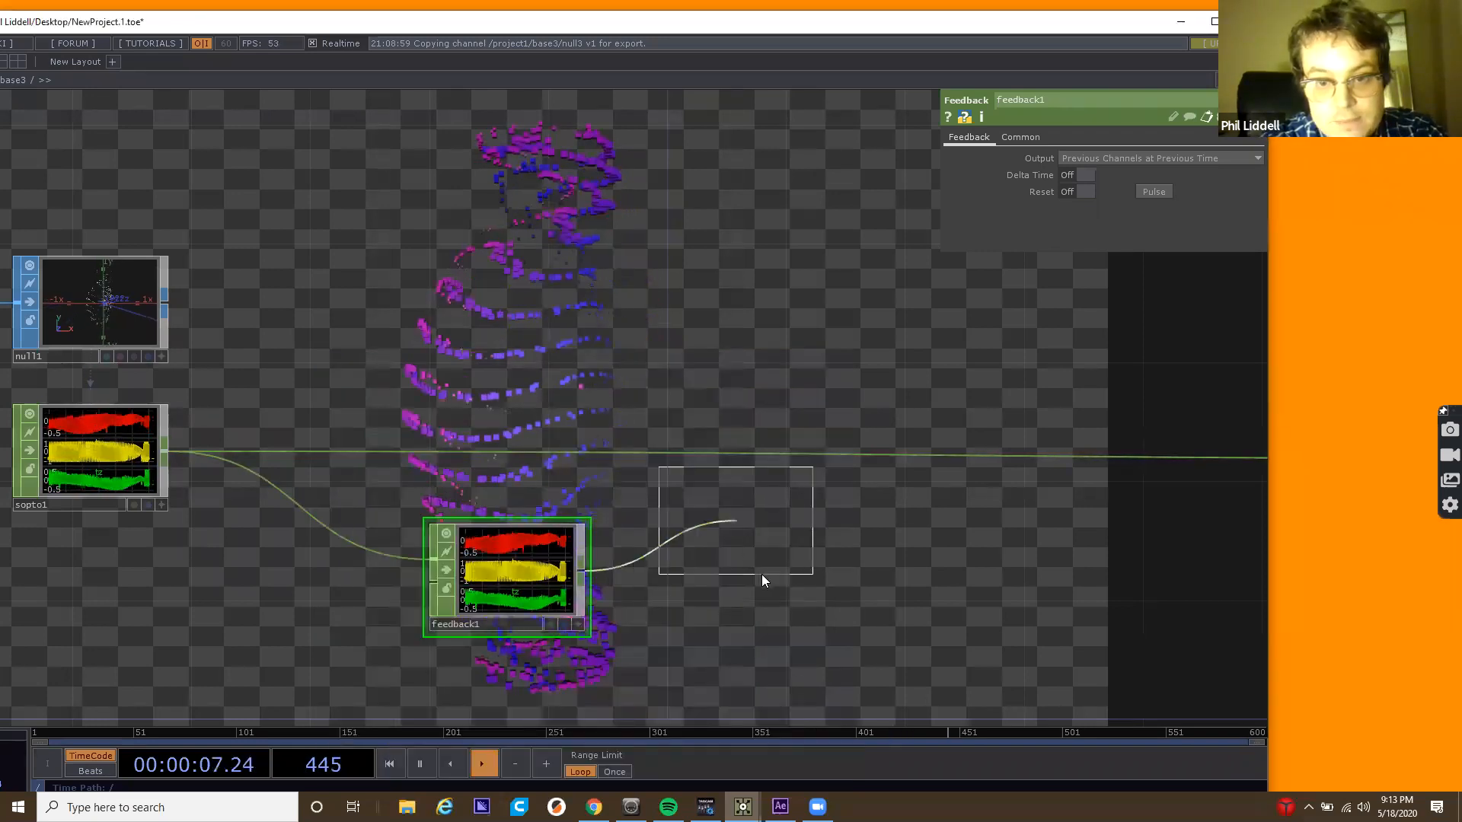
pyautogui.click(763, 574)
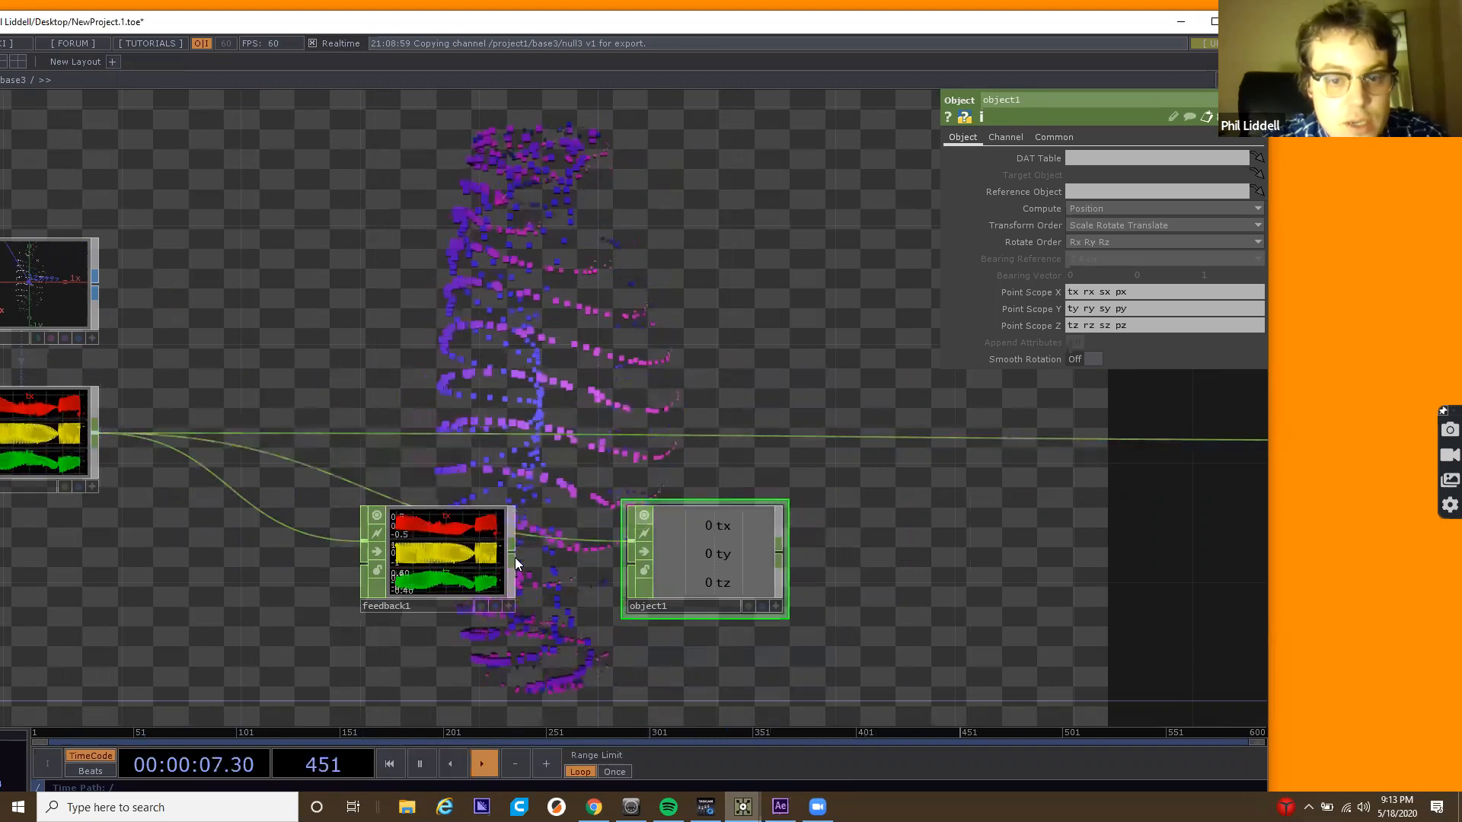
pyautogui.moveTo(511, 557); pyautogui.dragTo(729, 506)
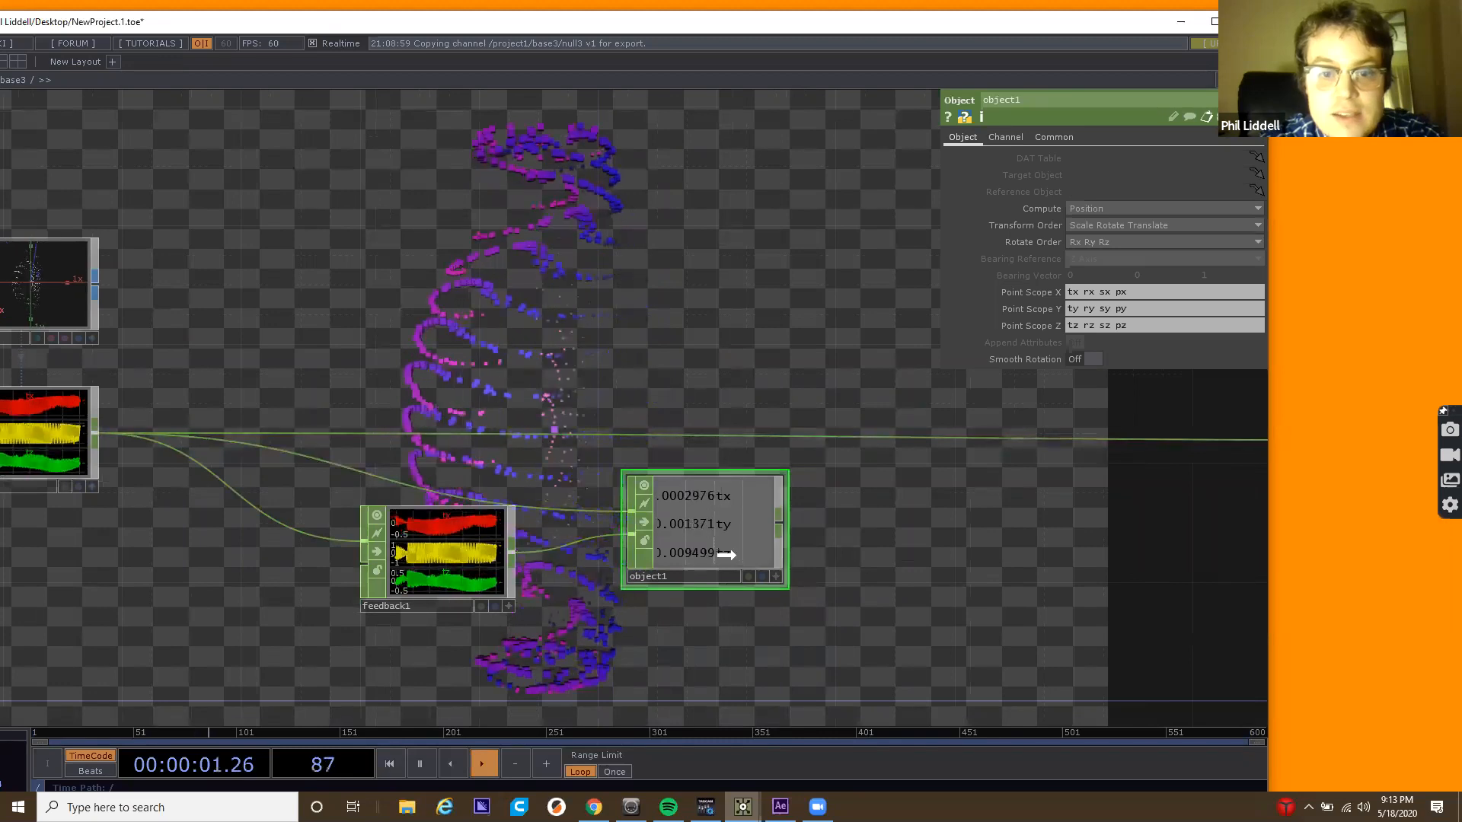
pyautogui.hotkey('ctrl', 'z')
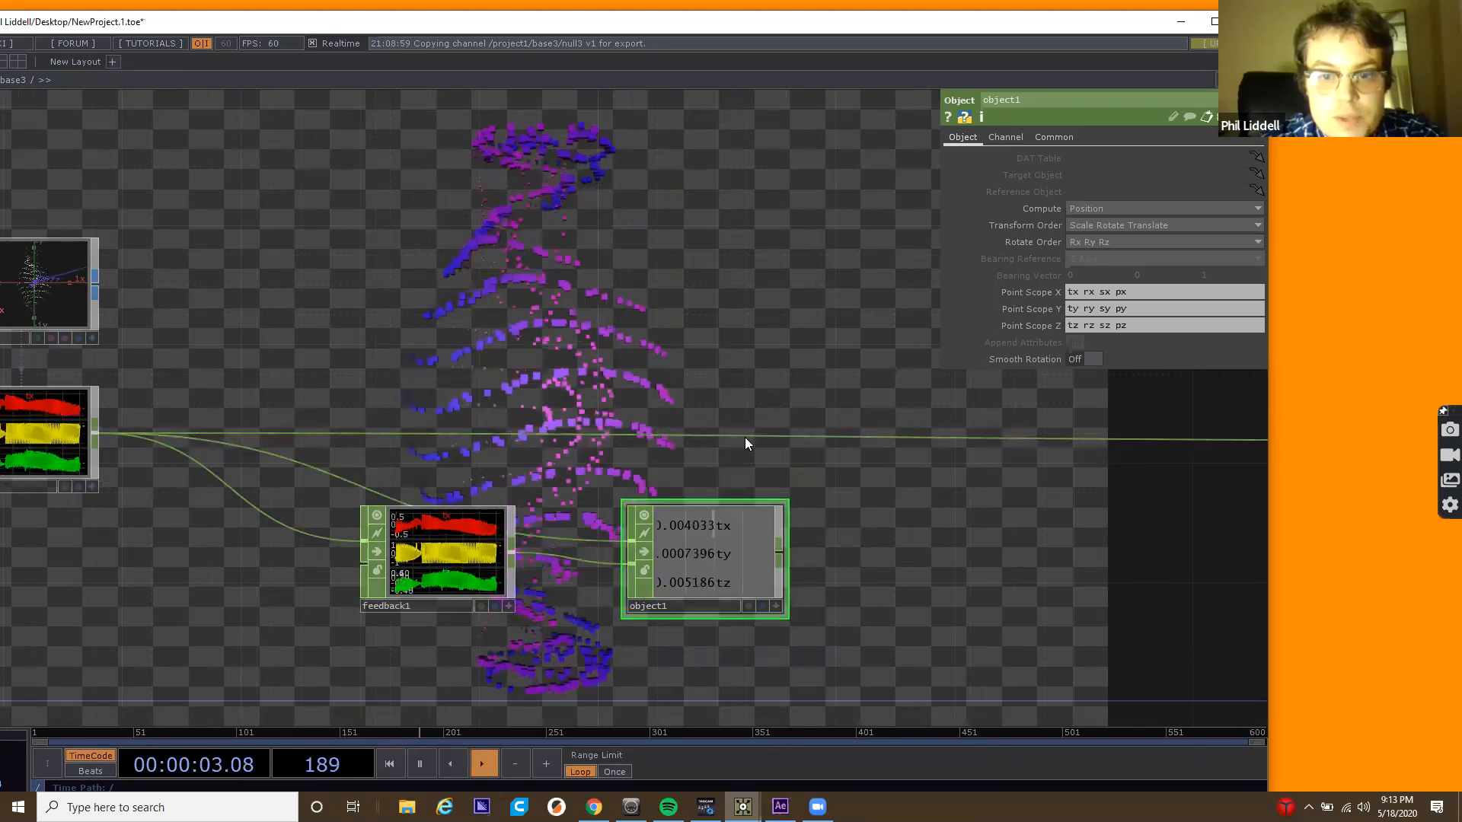
pyautogui.hotkey('ctrl', 'z')
pyautogui.click(799, 438)
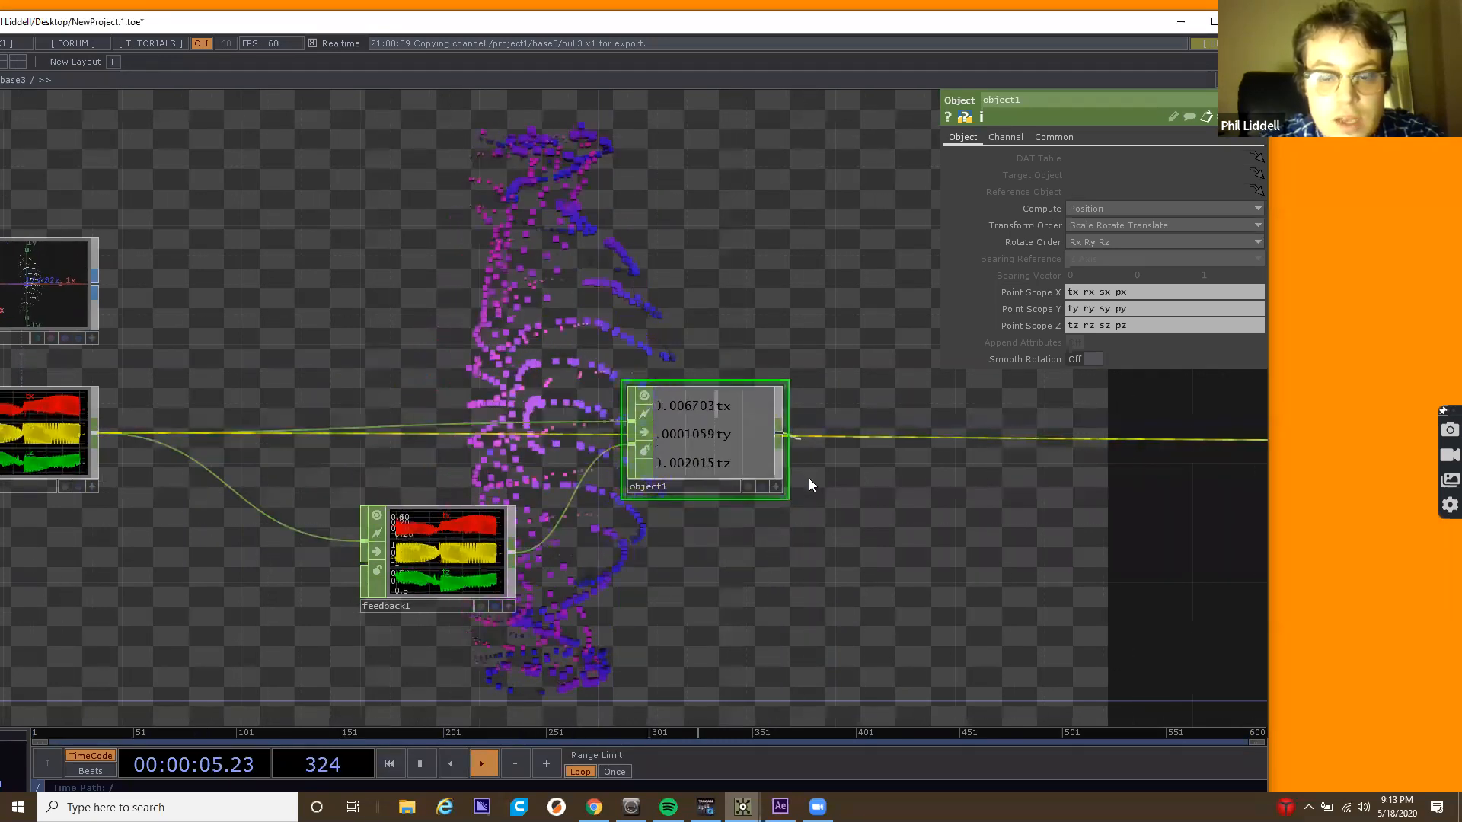
pyautogui.hotkey('ctrl', 'y')
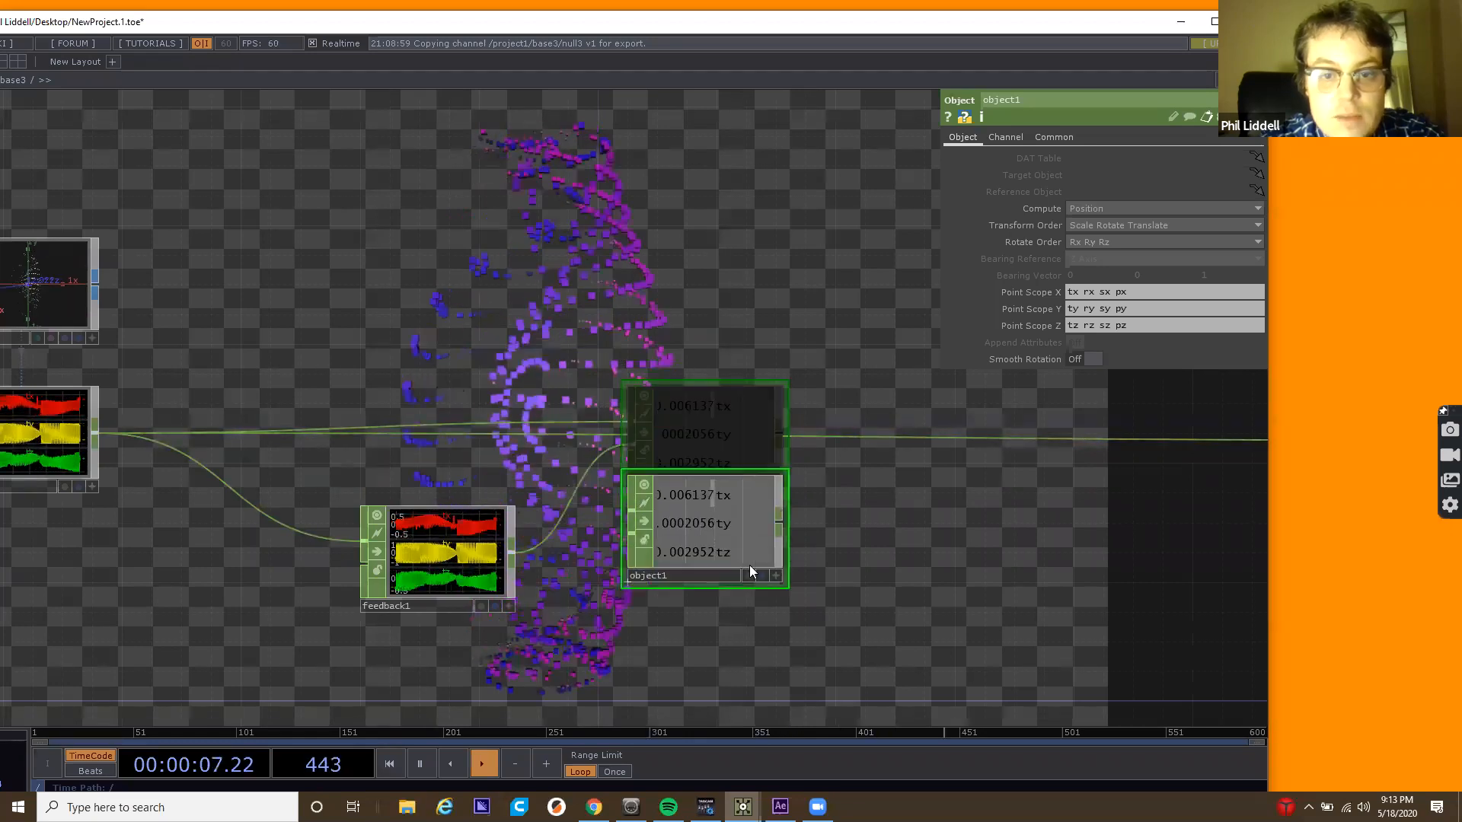
# Set object1's Compute mode to Bearing so it outputs rotation channels between feedback1 and sopto1.
pyautogui.click(1112, 212)
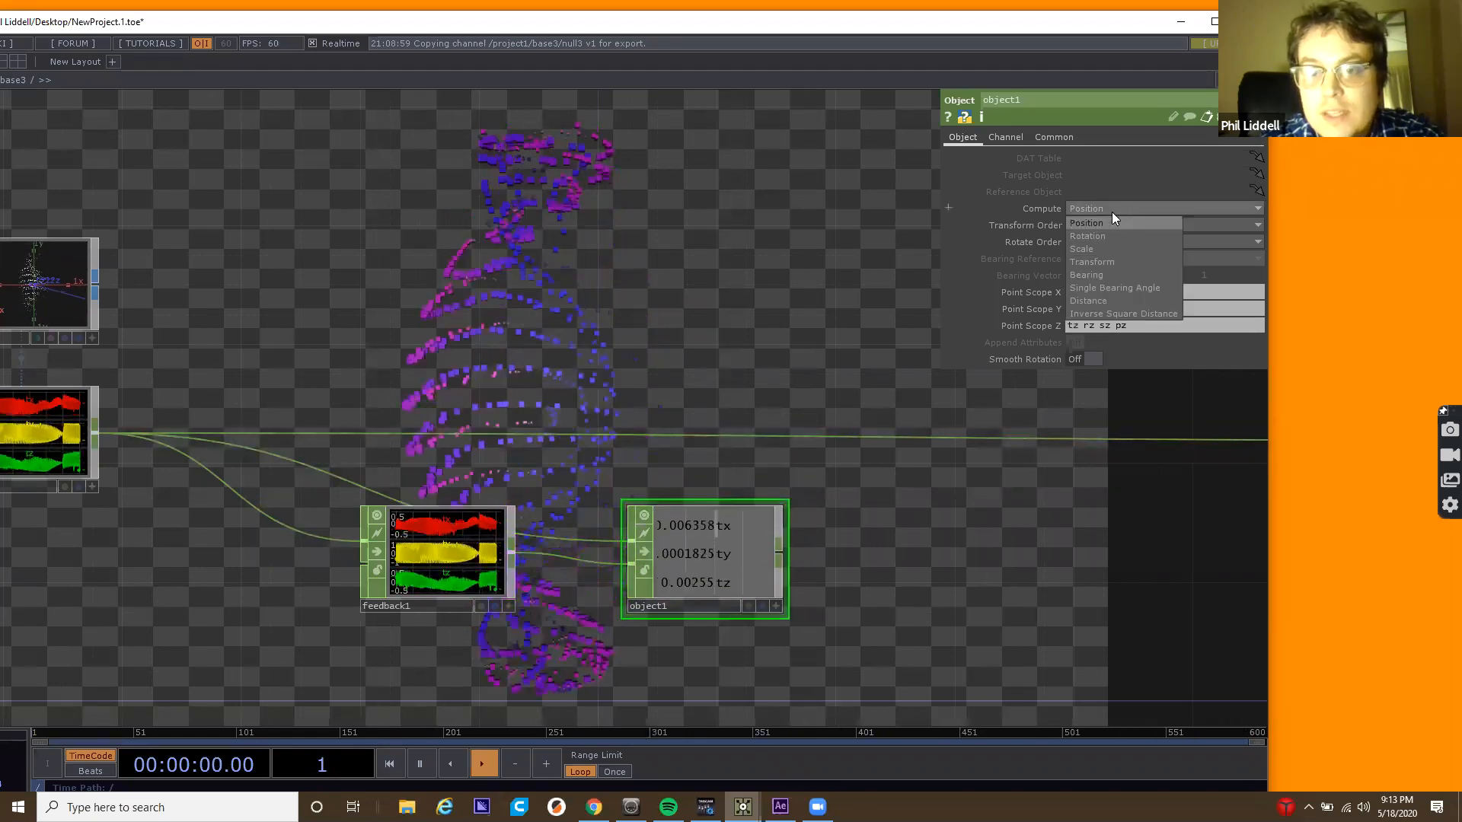
pyautogui.click(1115, 274)
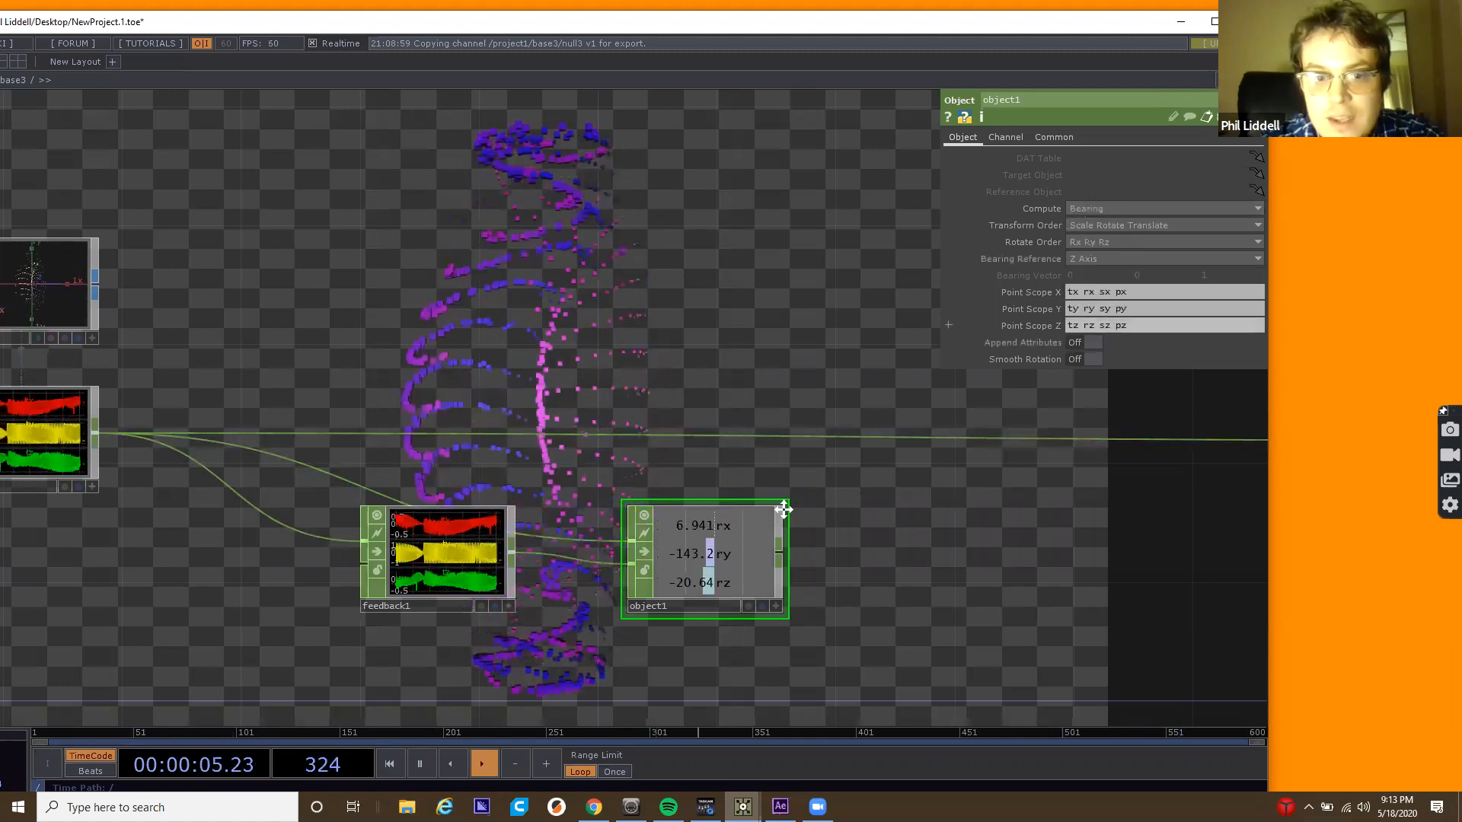
pyautogui.moveTo(609, 555); pyautogui.dragTo(414, 570)
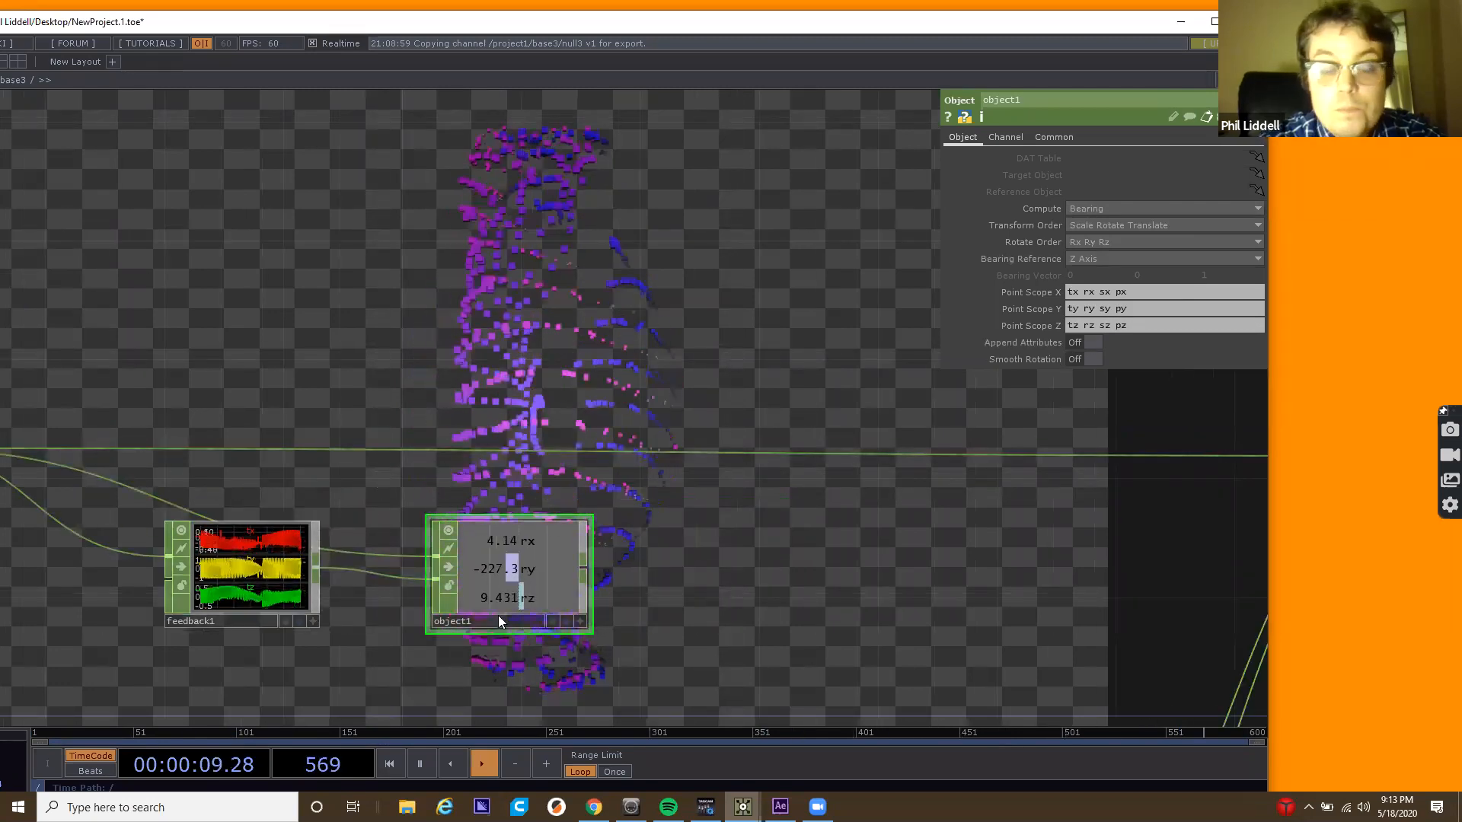
pyautogui.scroll(2, 498, 616)
pyautogui.scroll(1, 510, 599)
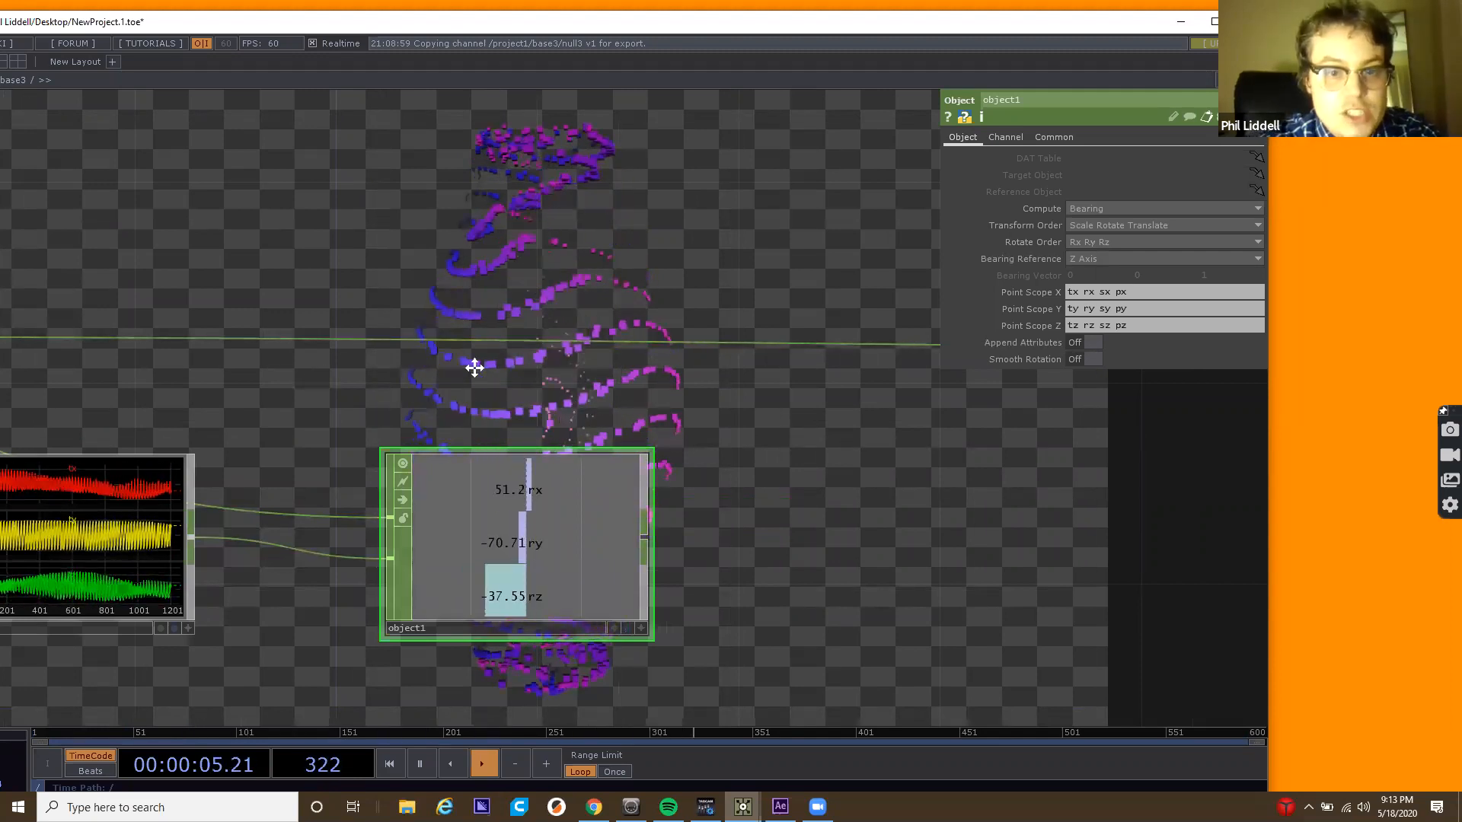
pyautogui.moveTo(99, 504); pyautogui.dragTo(349, 498)
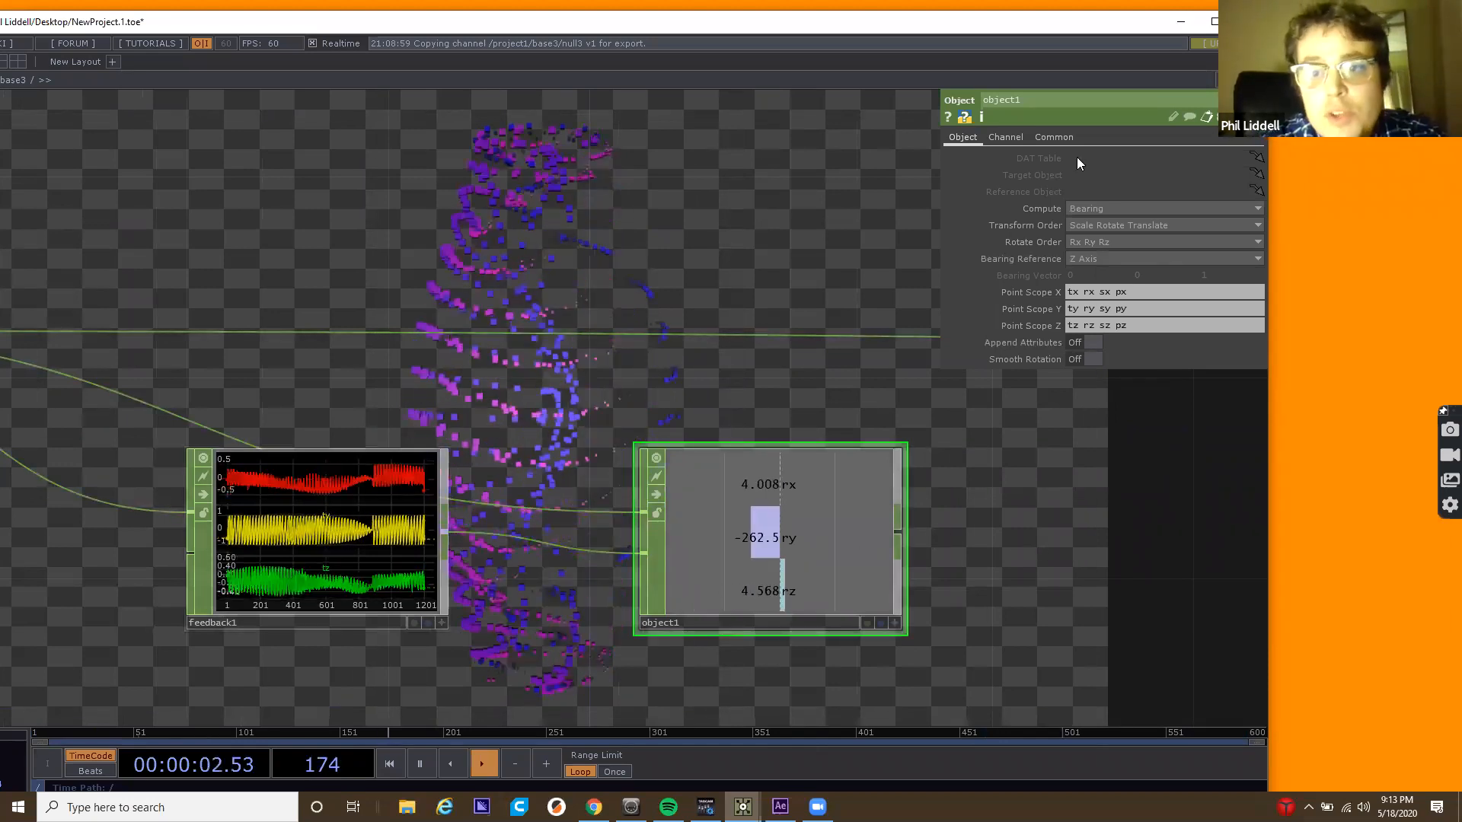
# Check object1's Common and Channel parameters, including the available Output Range options.
pyautogui.click(1055, 138)
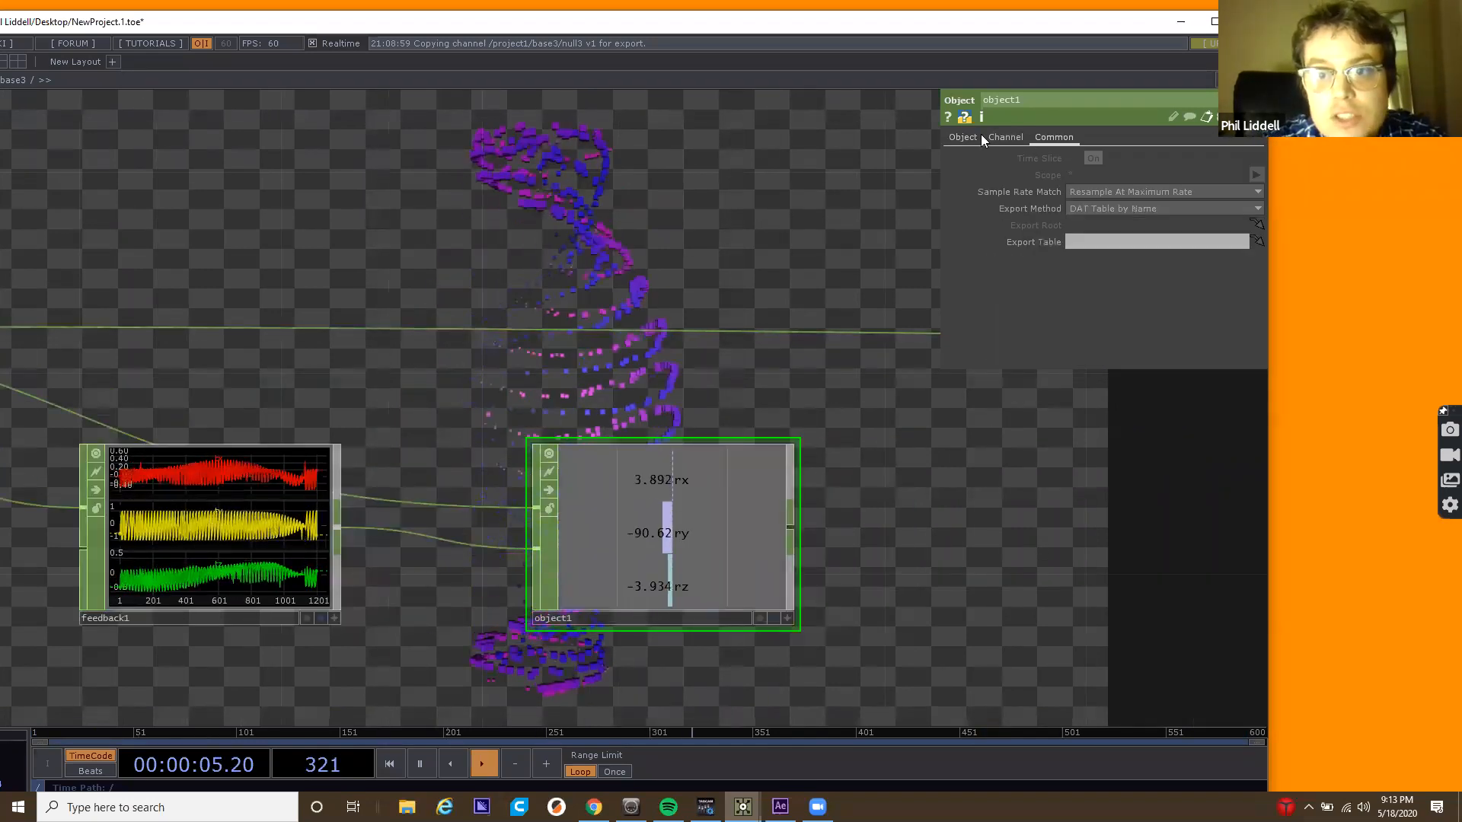
pyautogui.click(973, 136)
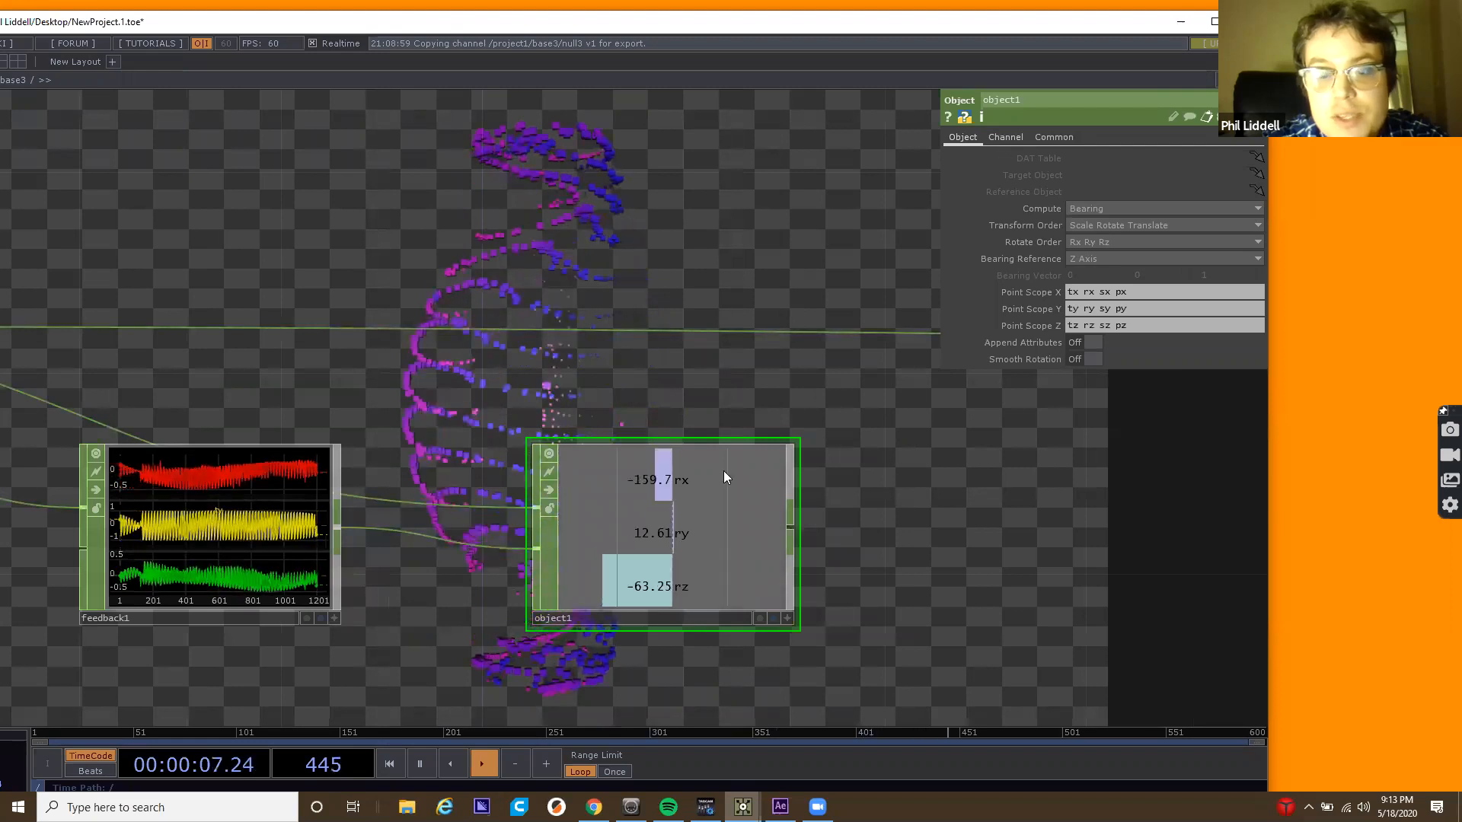
pyautogui.click(1001, 136)
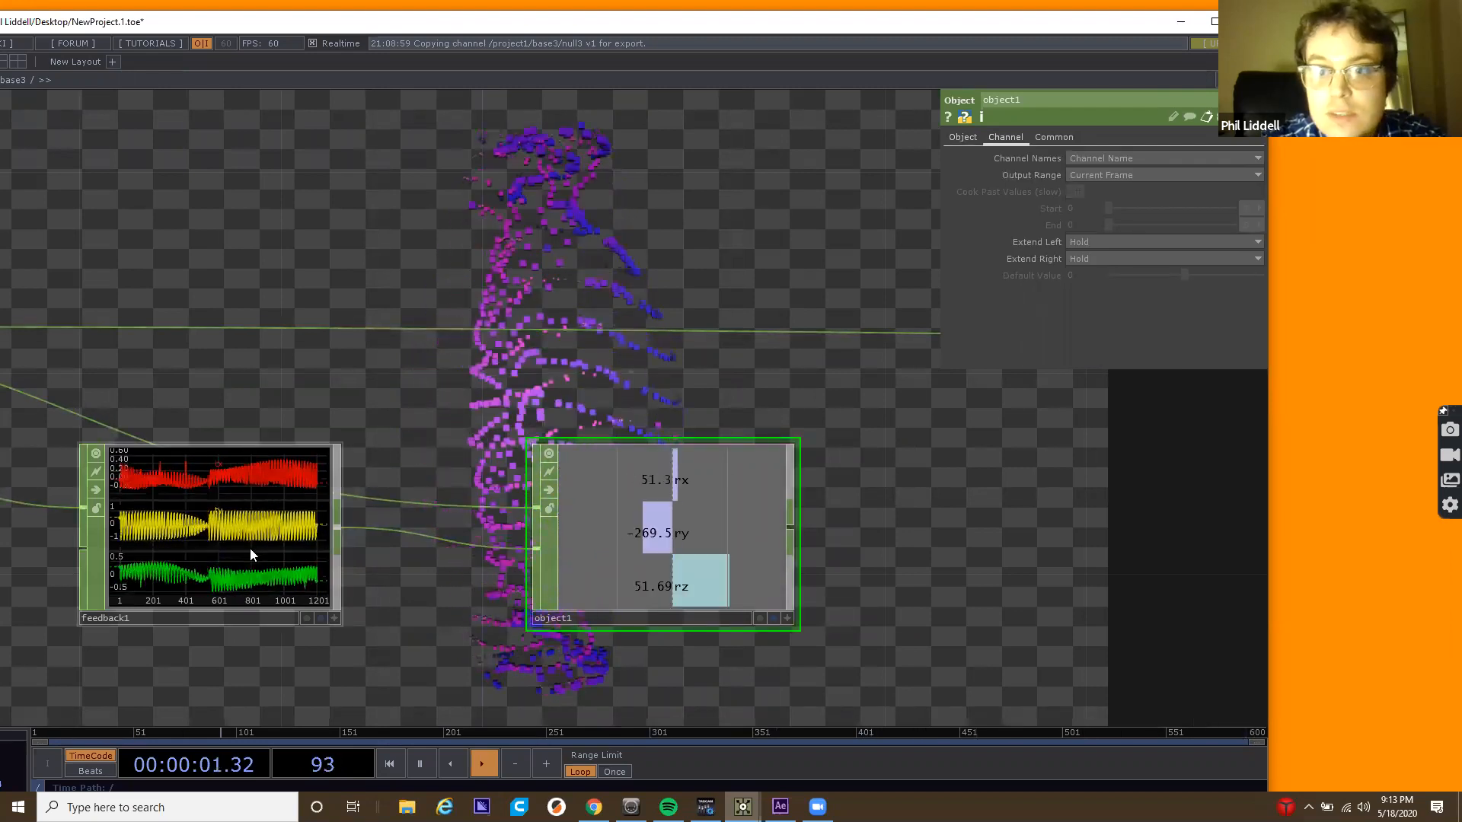
pyautogui.click(1095, 175)
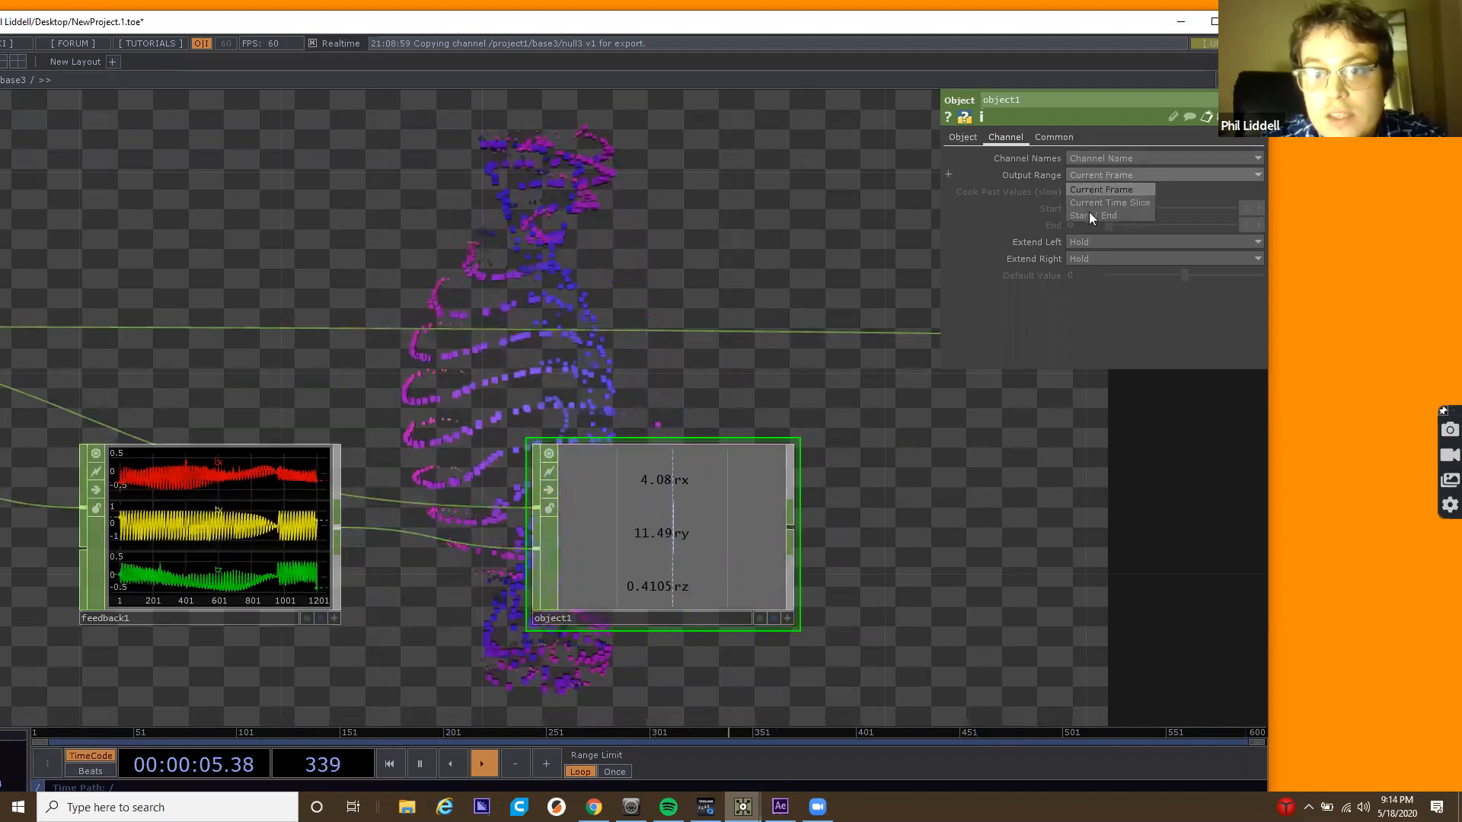
pyautogui.click(962, 142)
pyautogui.click(965, 137)
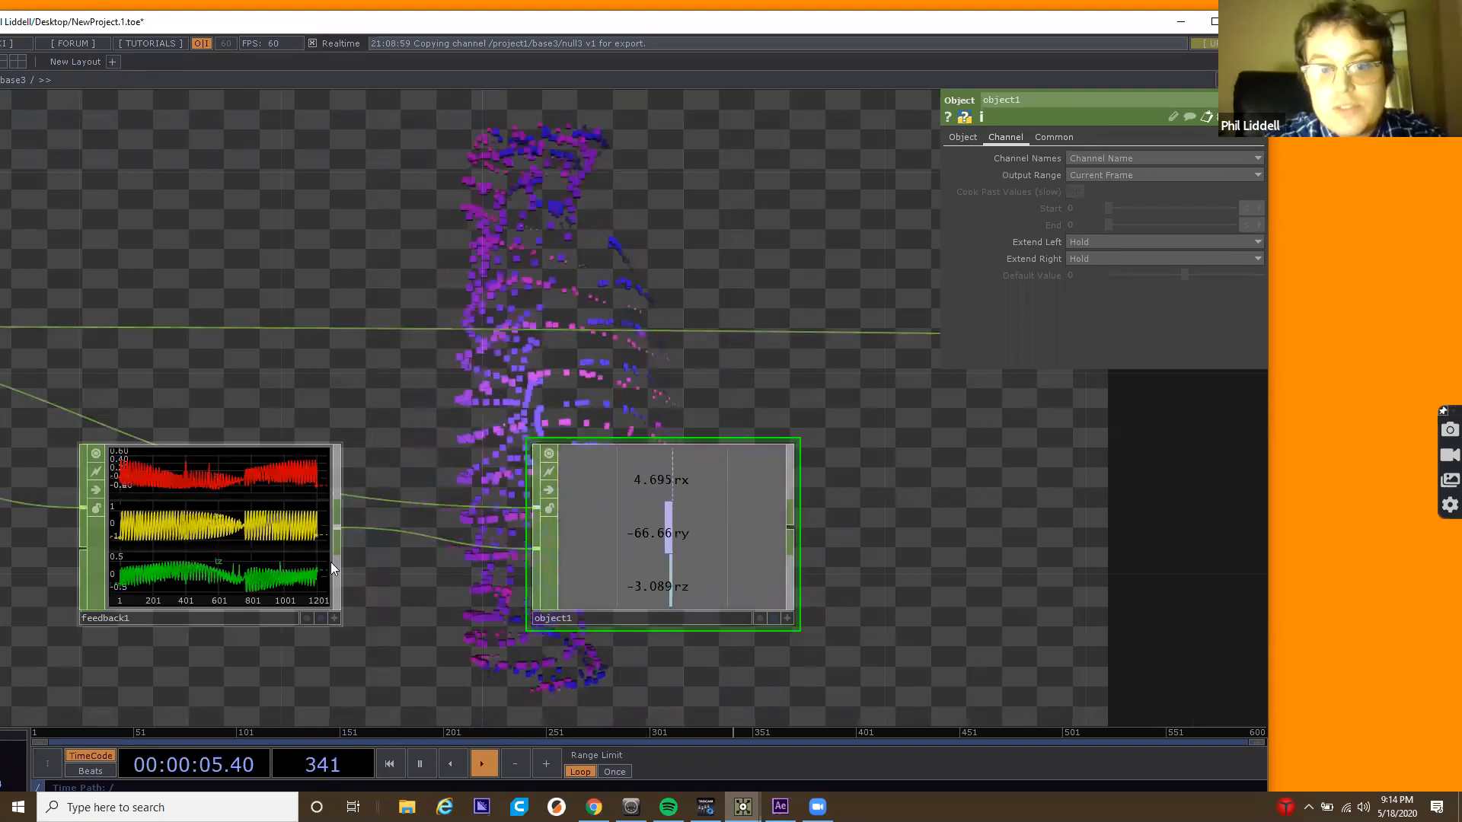
# Add an Info CHOP below feedback1 and assign feedback1 as its Operator.
pyautogui.click(195, 559)
pyautogui.moveTo(571, 599); pyautogui.dragTo(586, 516)
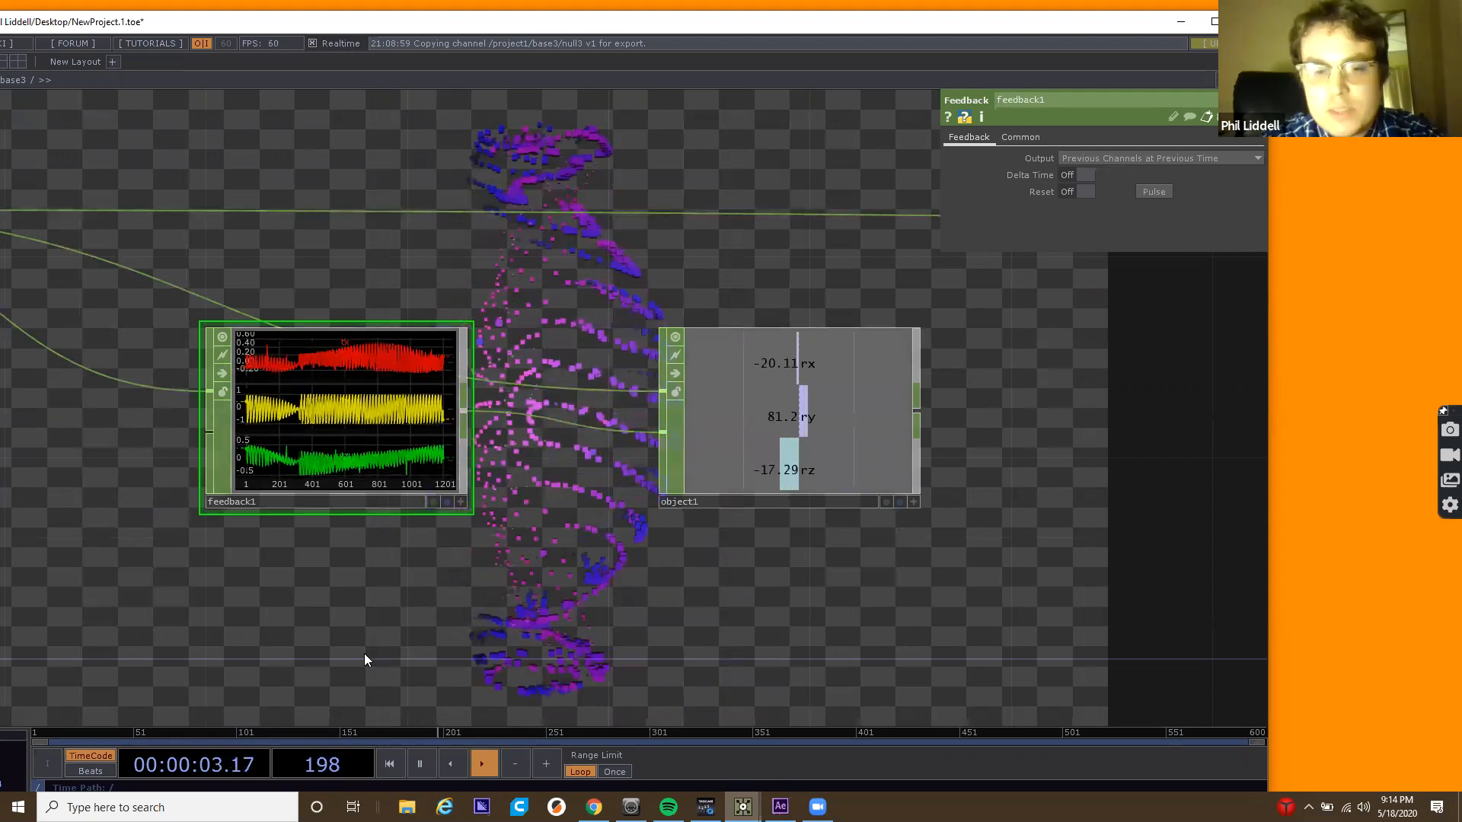
pyautogui.press('Tab')
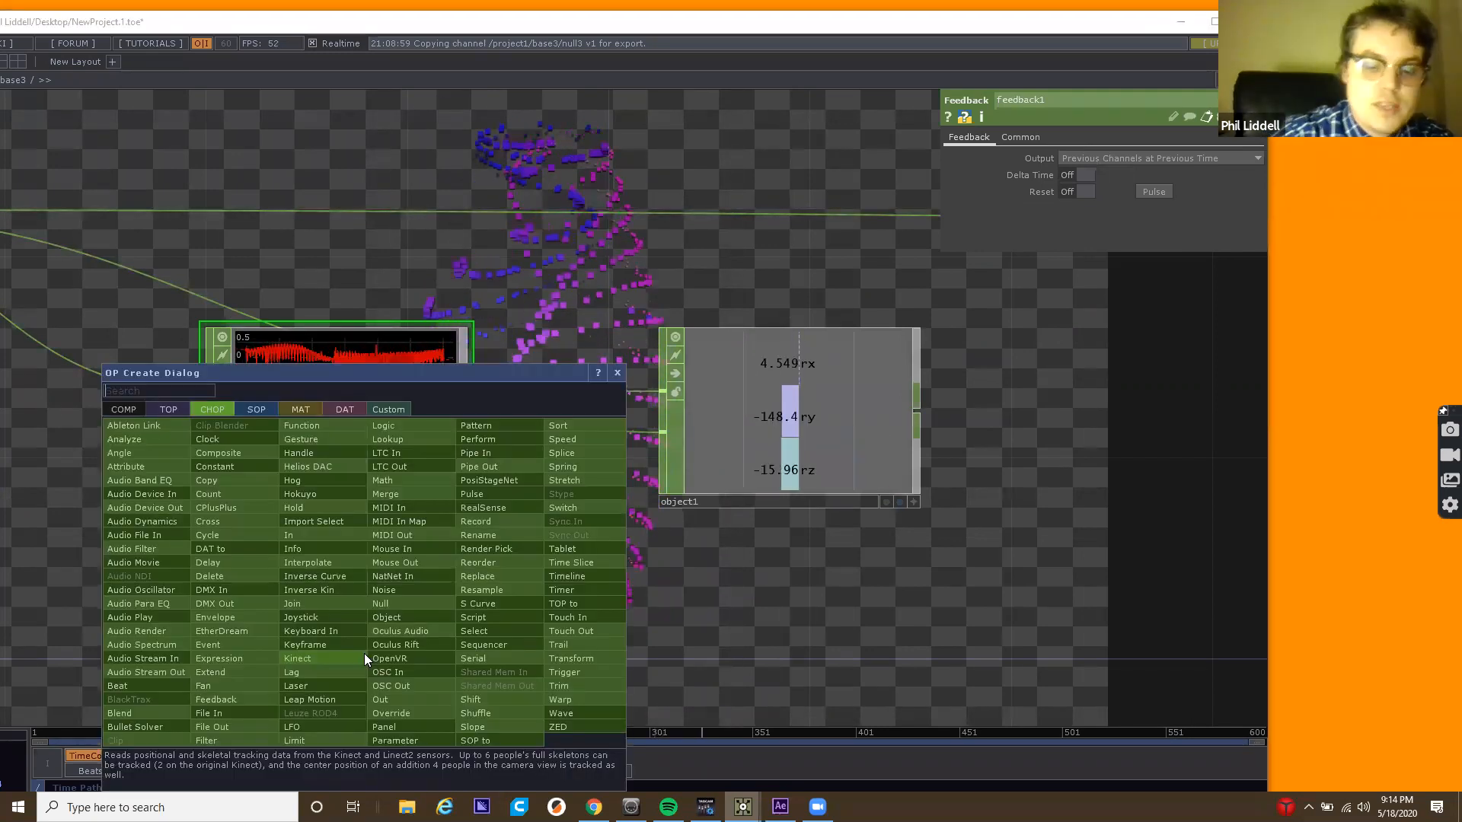
pyautogui.write('info')
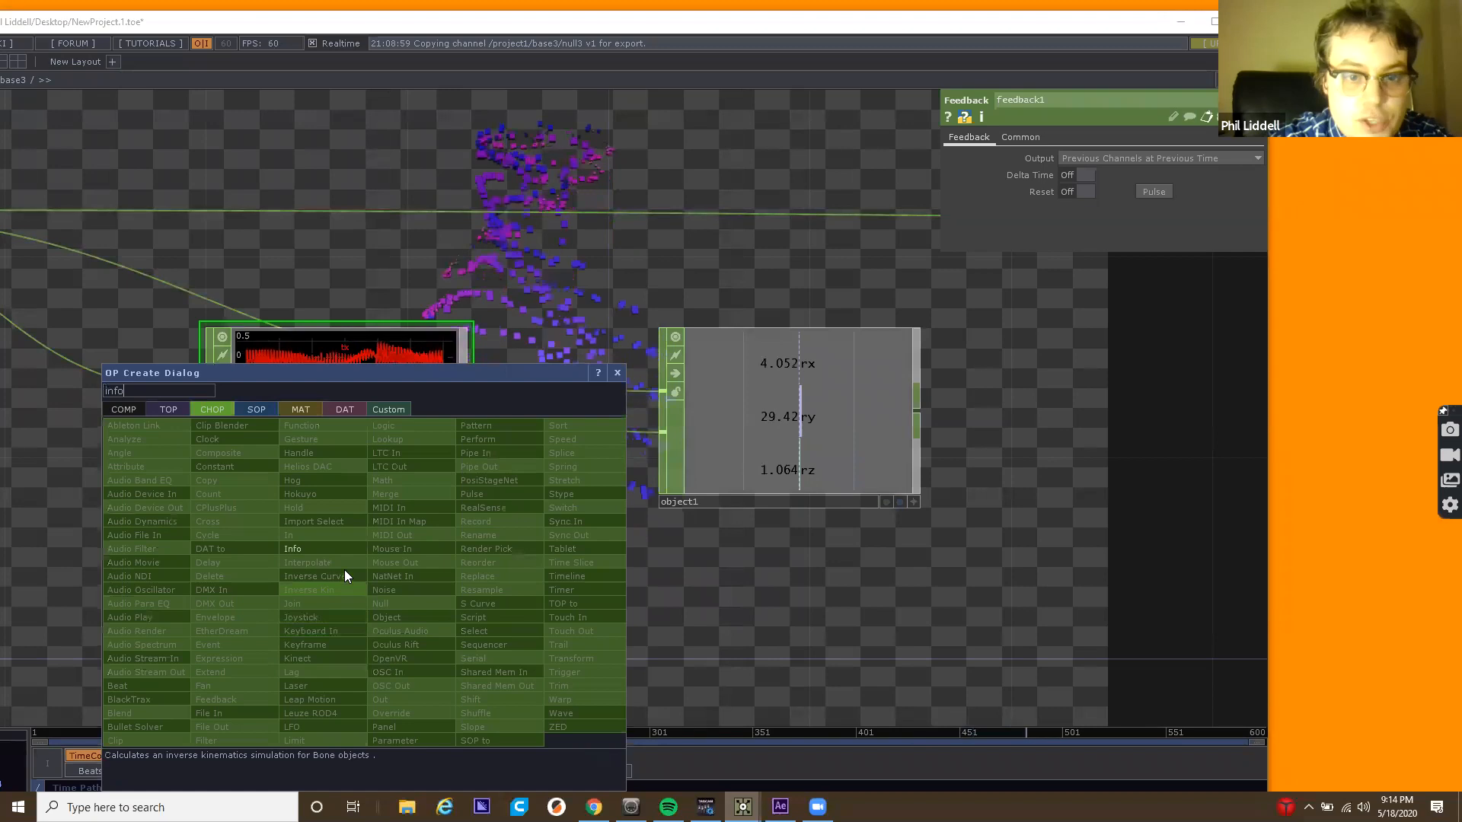
pyautogui.click(335, 548)
pyautogui.click(331, 631)
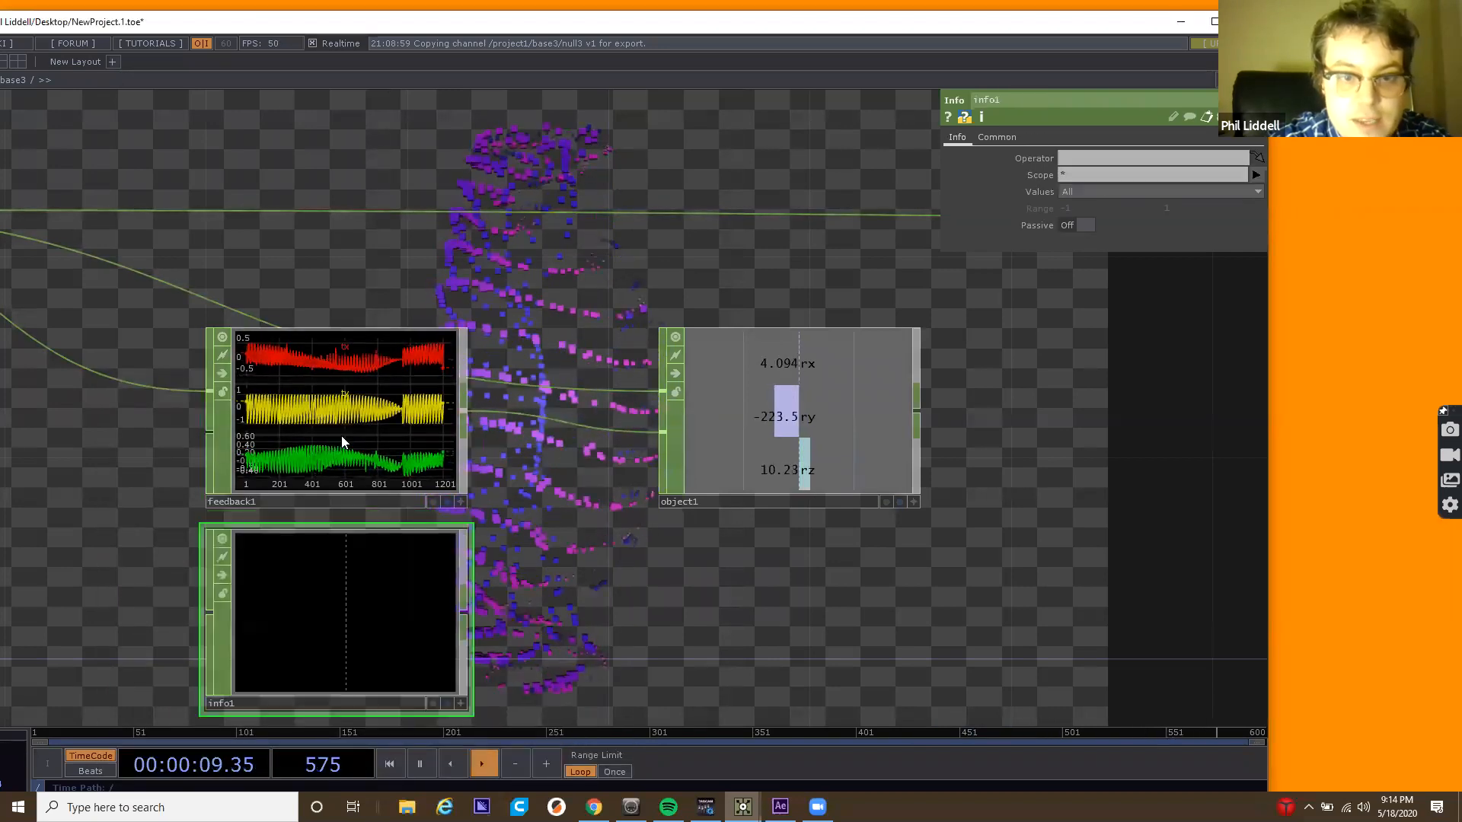
pyautogui.moveTo(340, 524); pyautogui.dragTo(350, 582)
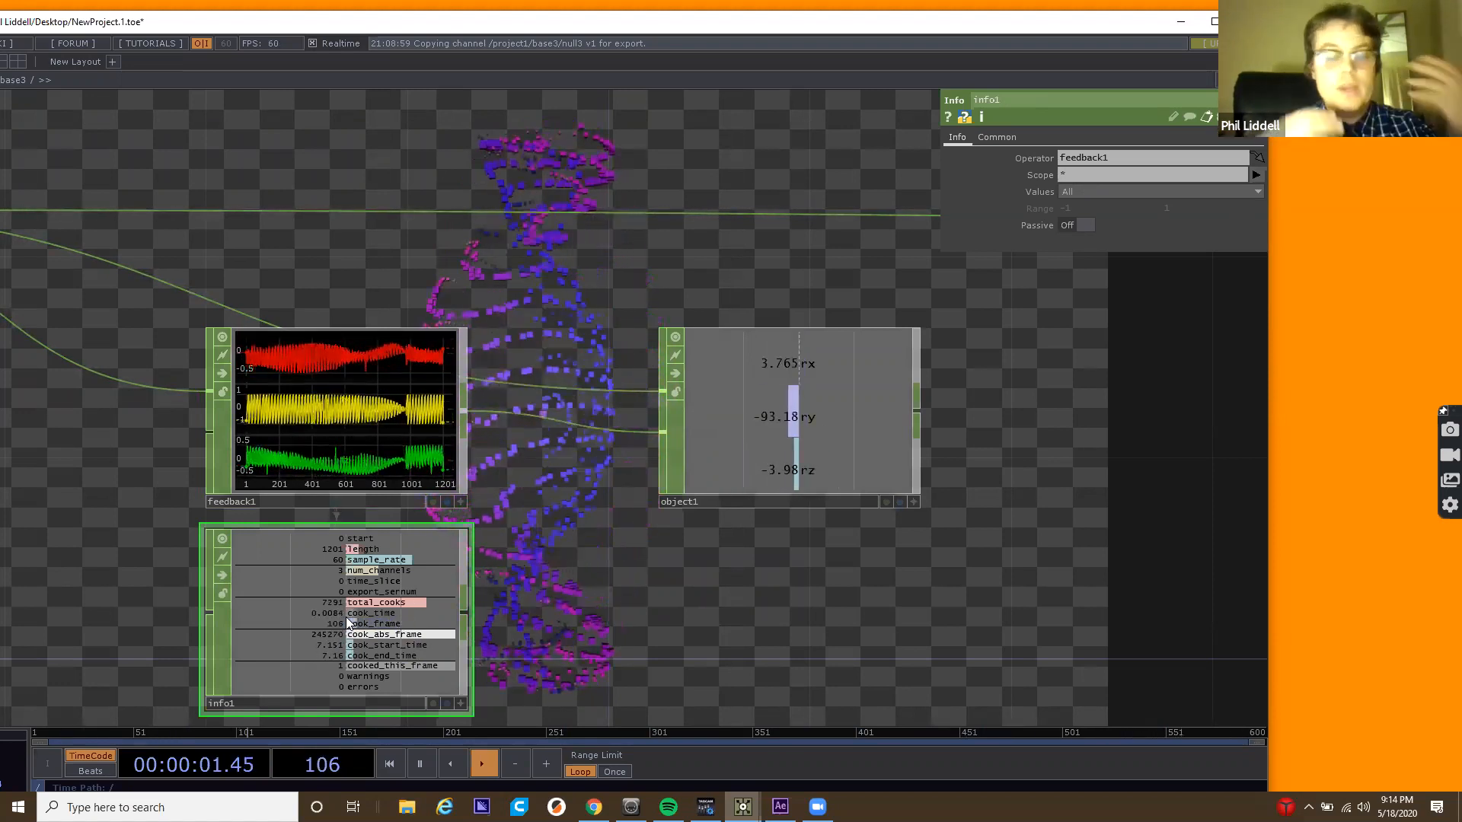
# Examine the length, sample rate and channel count that info1 reports for feedback1.
pyautogui.scroll(-4, 344, 614)
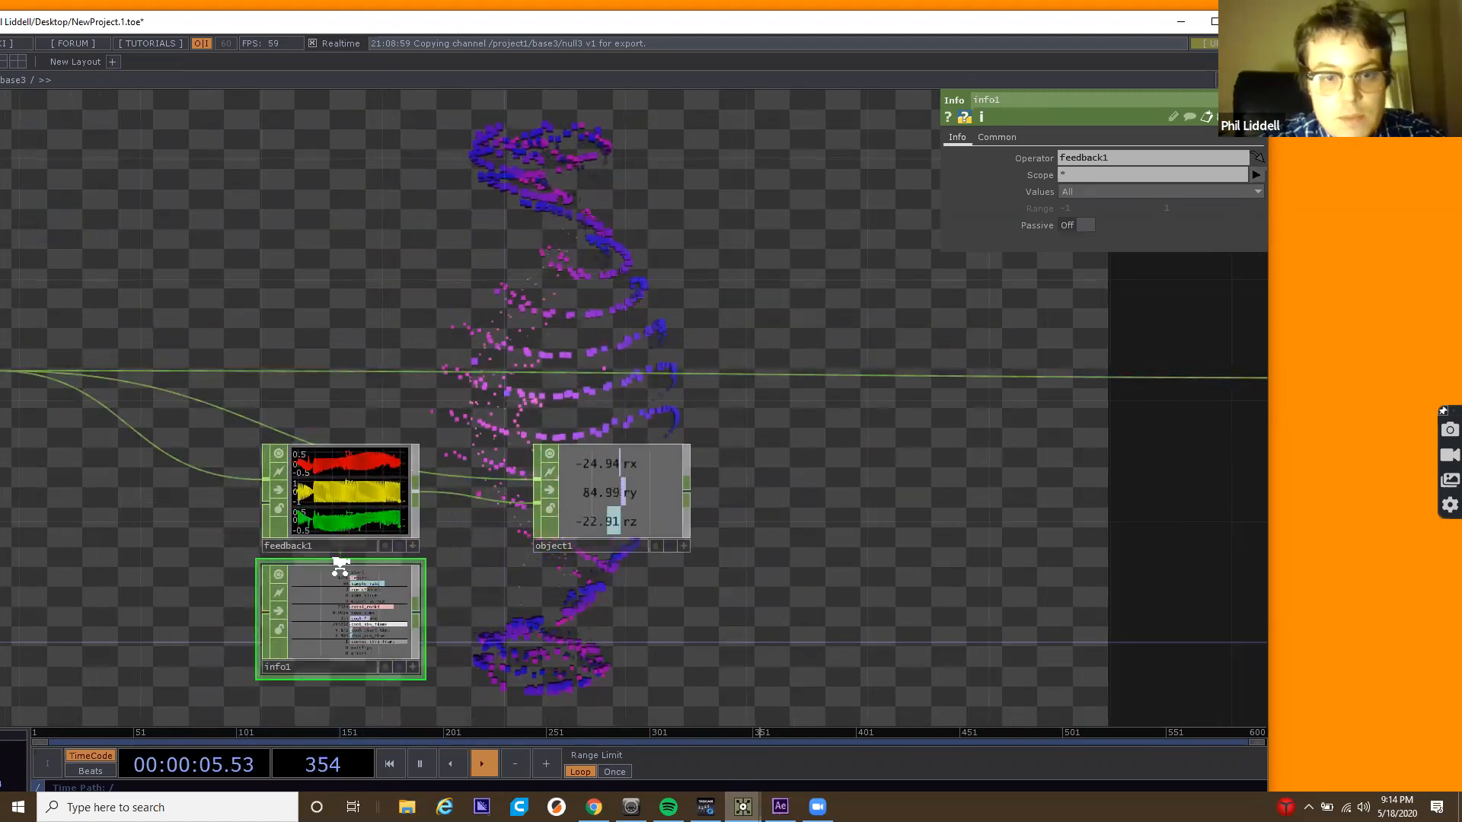
pyautogui.scroll(4, 340, 567)
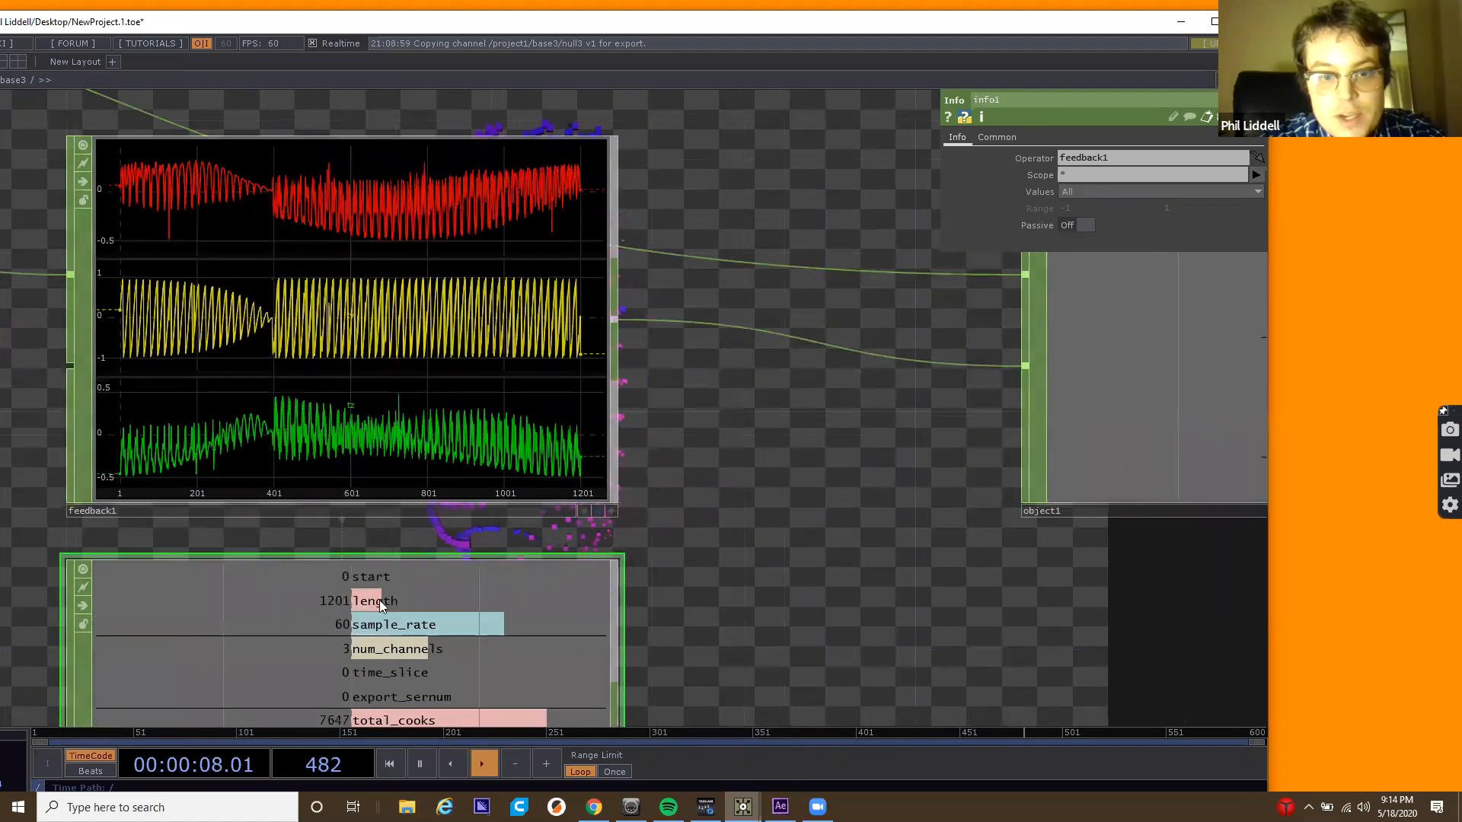
pyautogui.moveTo(632, 614); pyautogui.dragTo(518, 515)
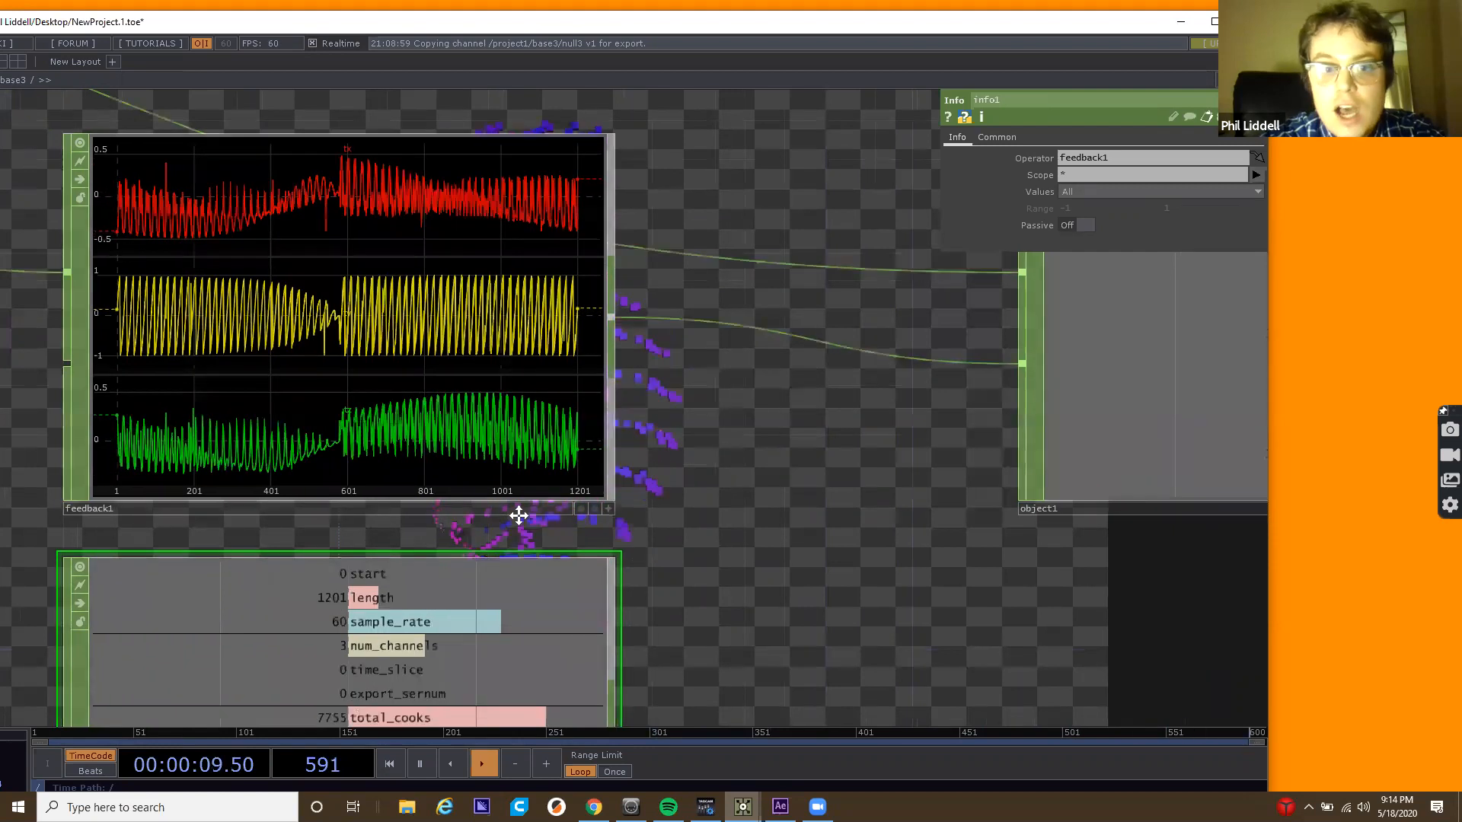
pyautogui.scroll(-3, 517, 514)
pyautogui.moveTo(587, 559); pyautogui.dragTo(545, 406)
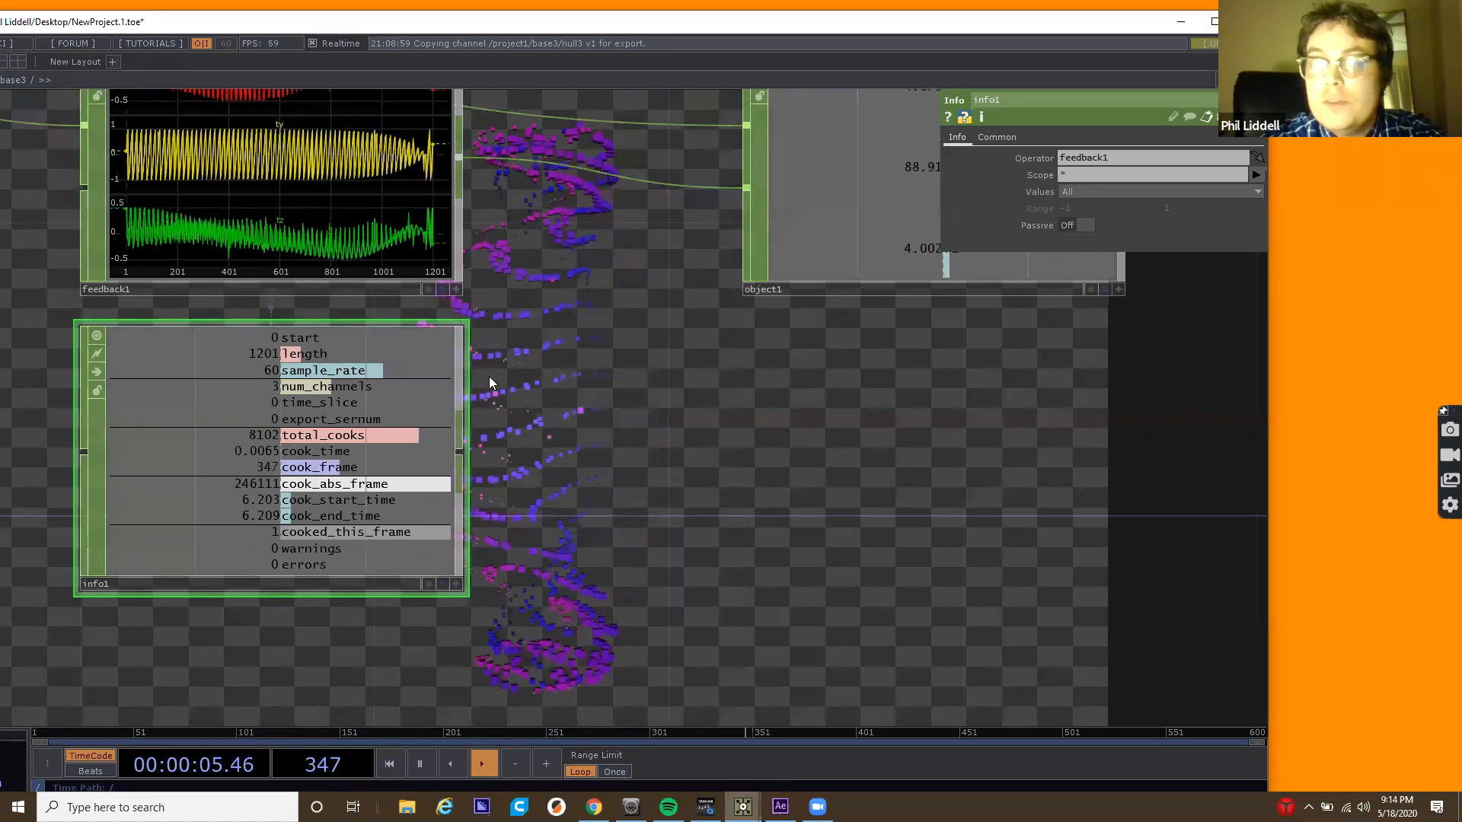
# Set the Output Range of the object1 CHOP to Start / End.
pyautogui.moveTo(489, 377); pyautogui.dragTo(455, 424)
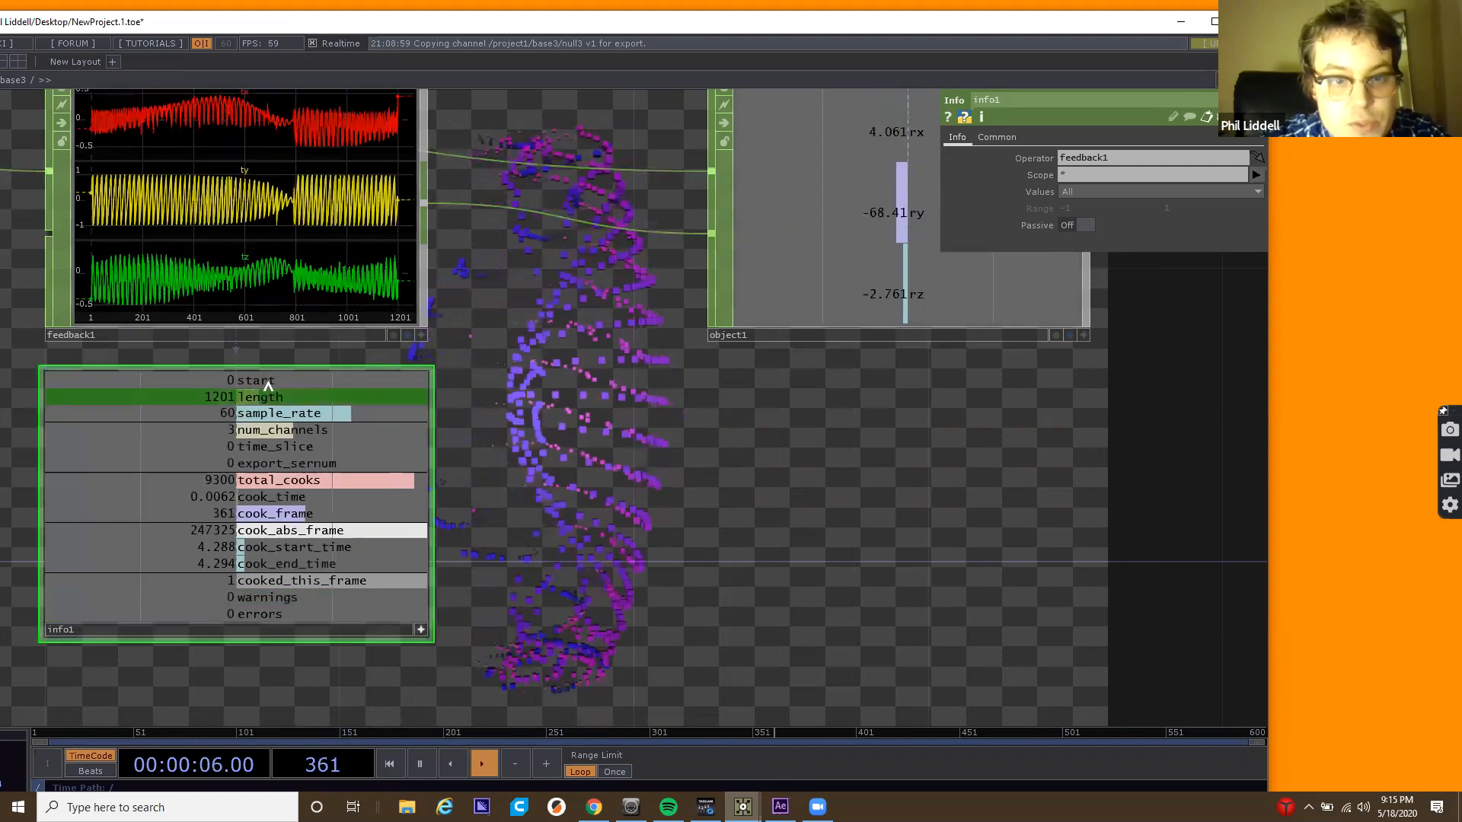
pyautogui.moveTo(757, 548); pyautogui.dragTo(702, 588)
pyautogui.scroll(-3, 702, 588)
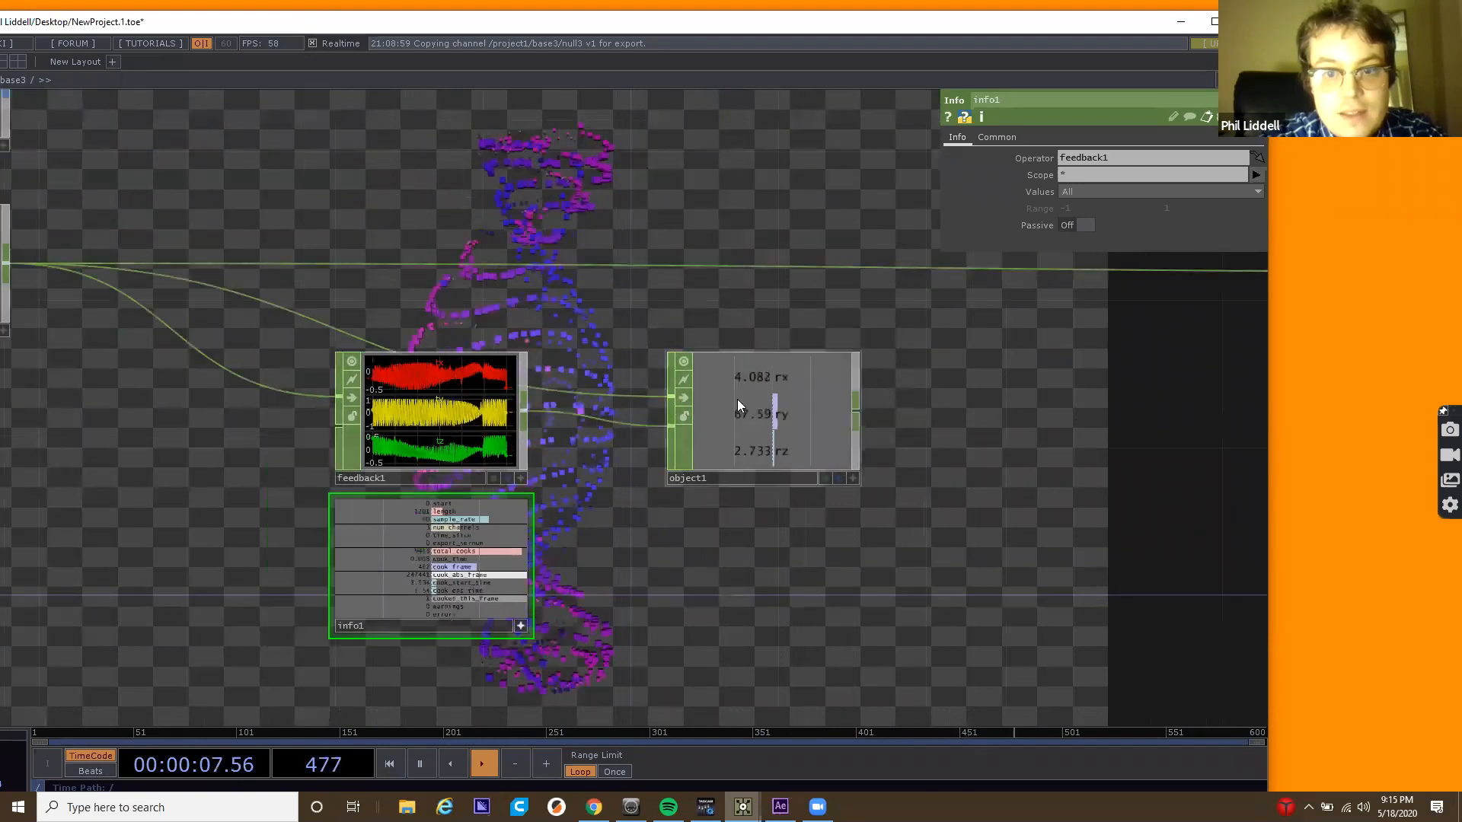
pyautogui.click(737, 399)
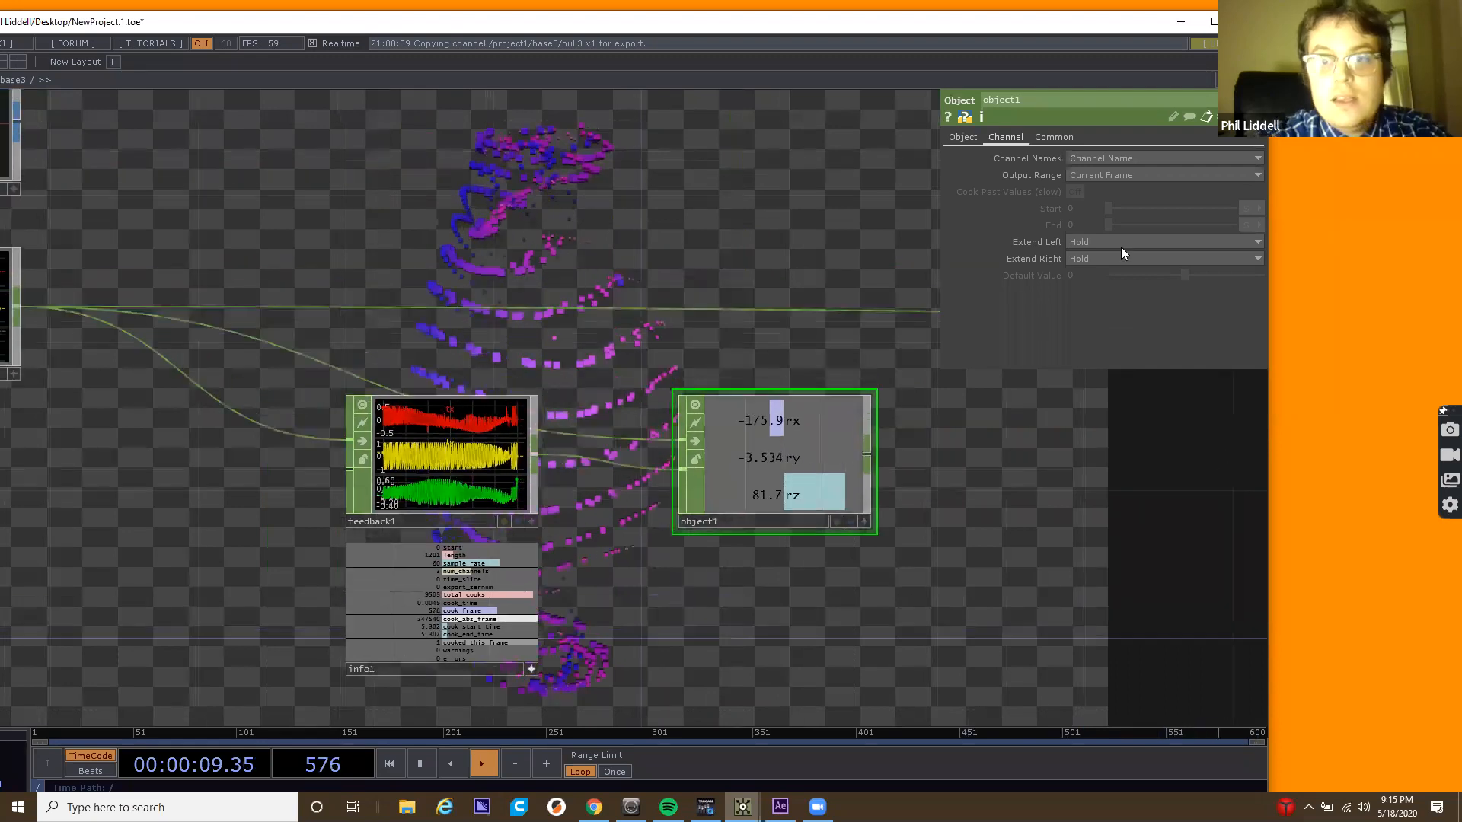
pyautogui.click(1147, 180)
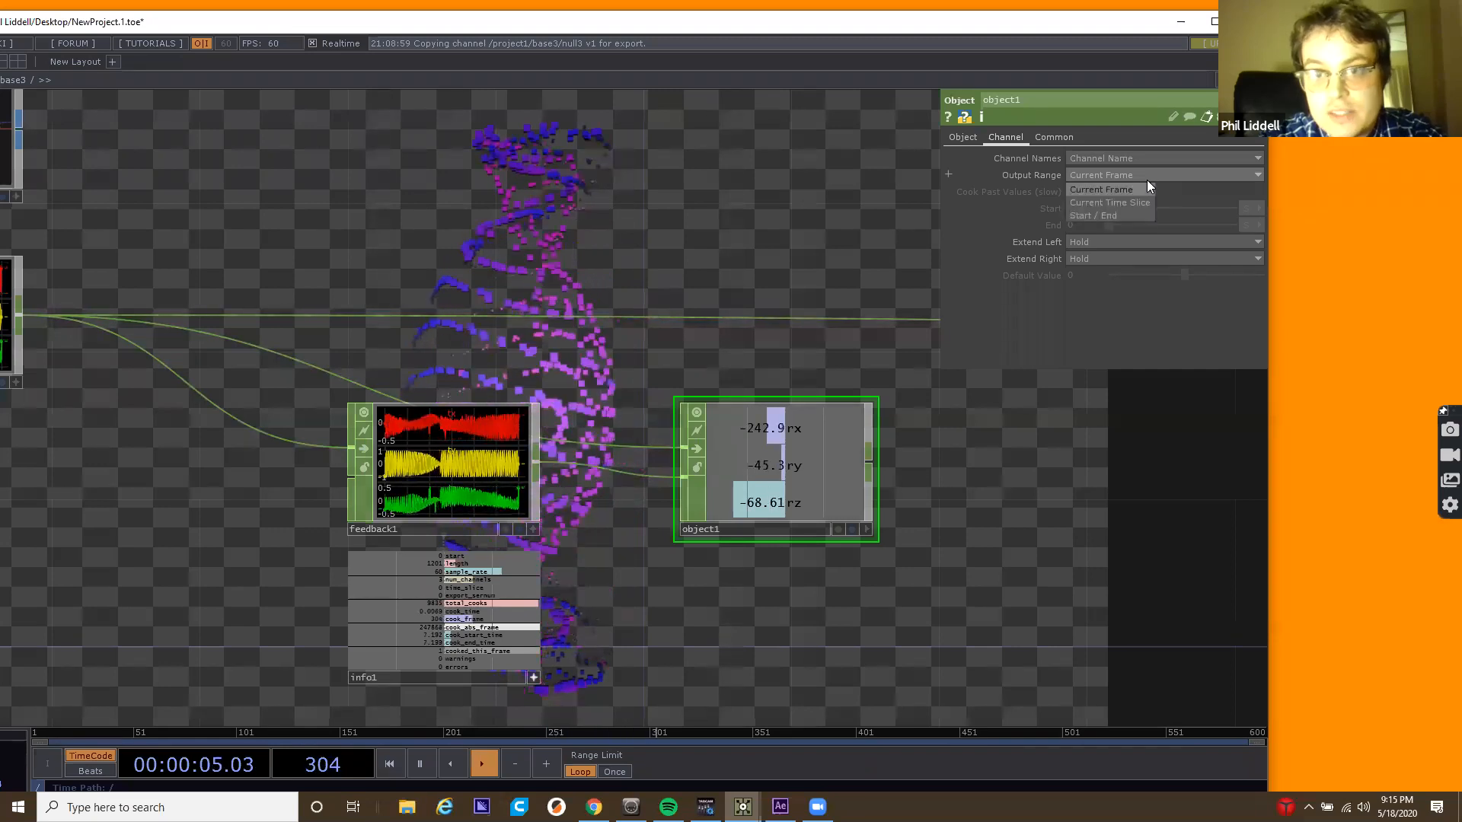
pyautogui.click(1113, 215)
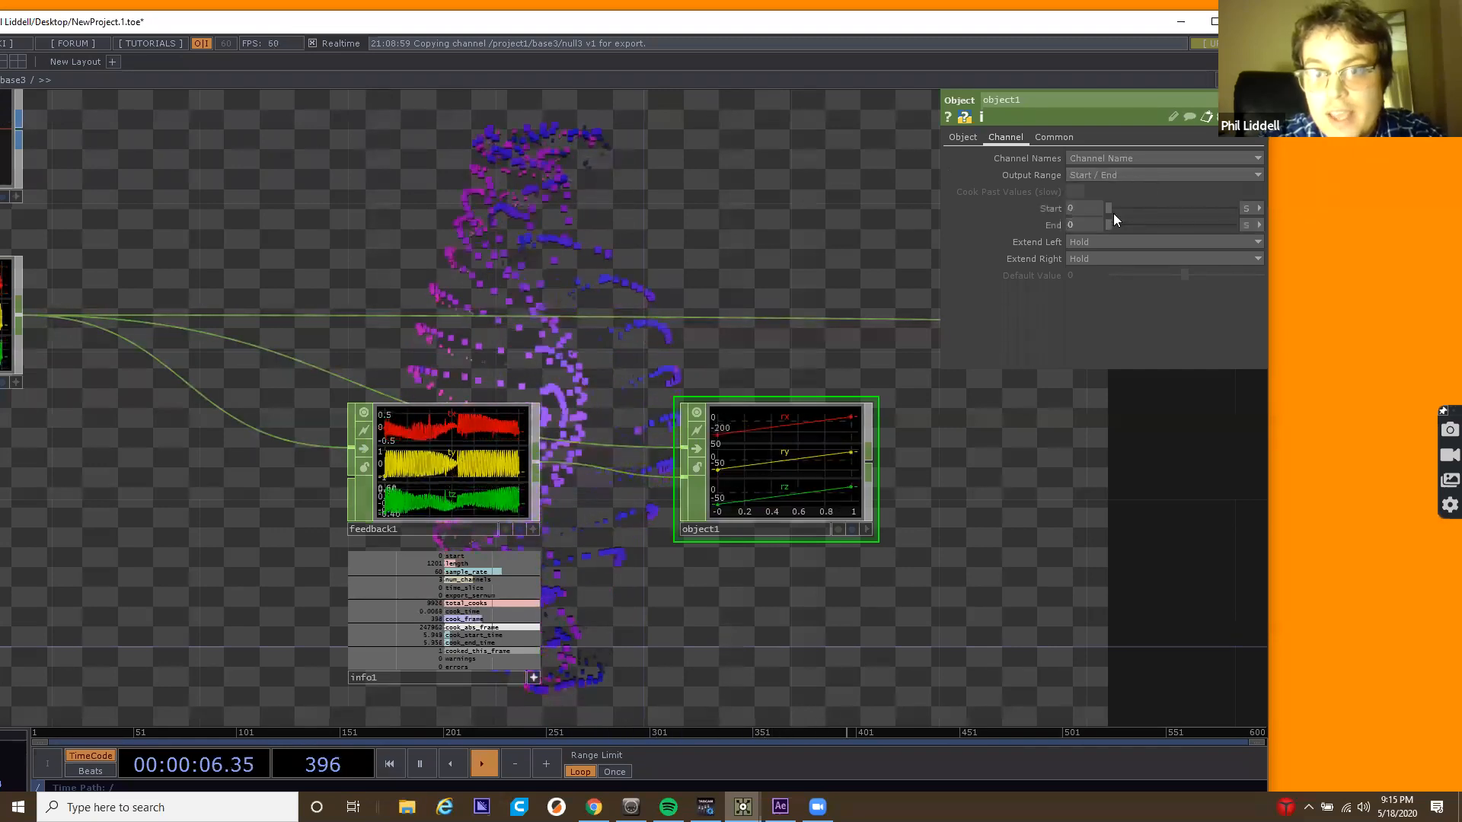
# Change the units of object1's Start and End values to samples.
pyautogui.click(1250, 210)
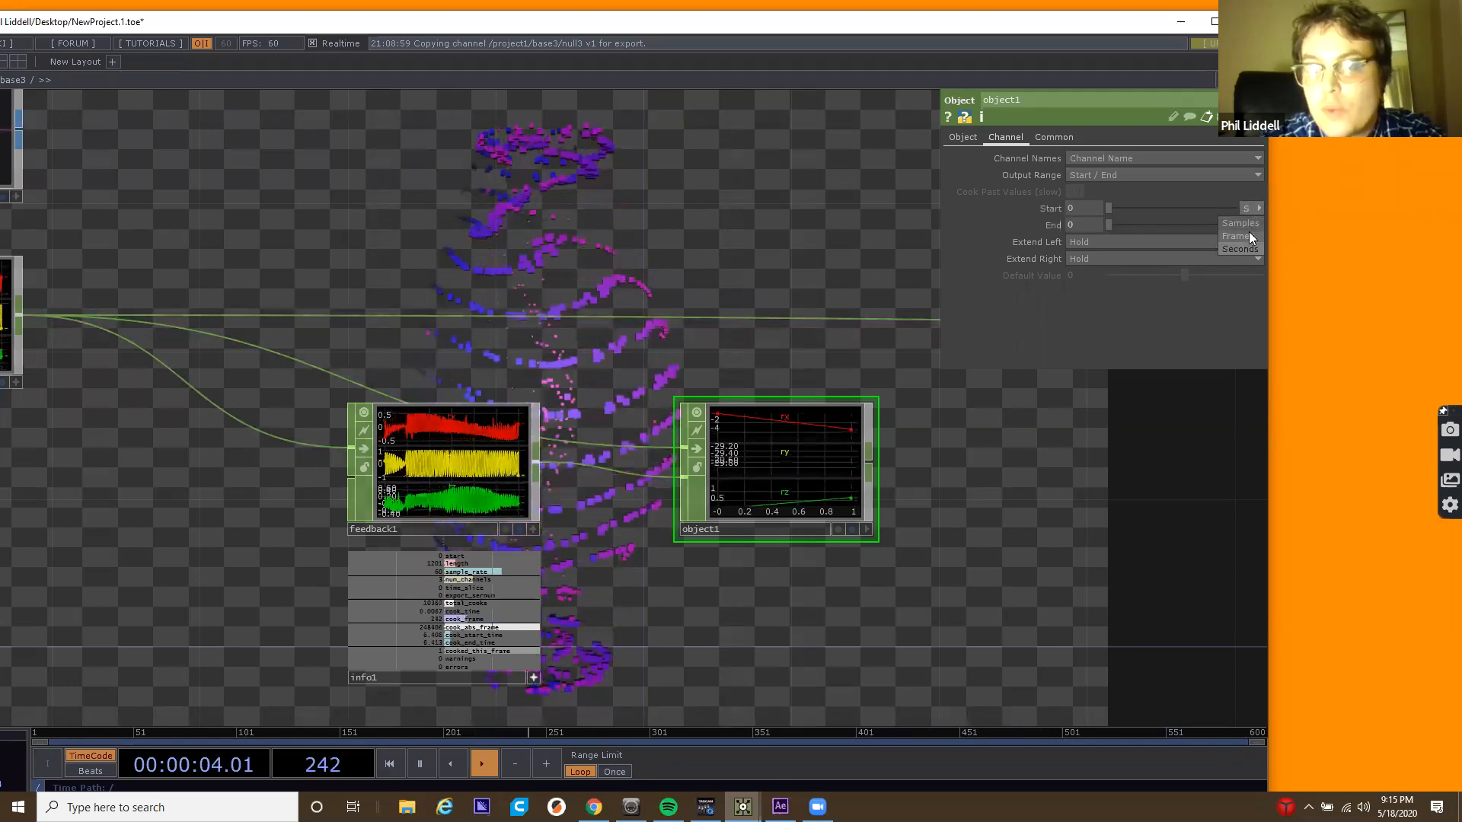
pyautogui.click(1250, 227)
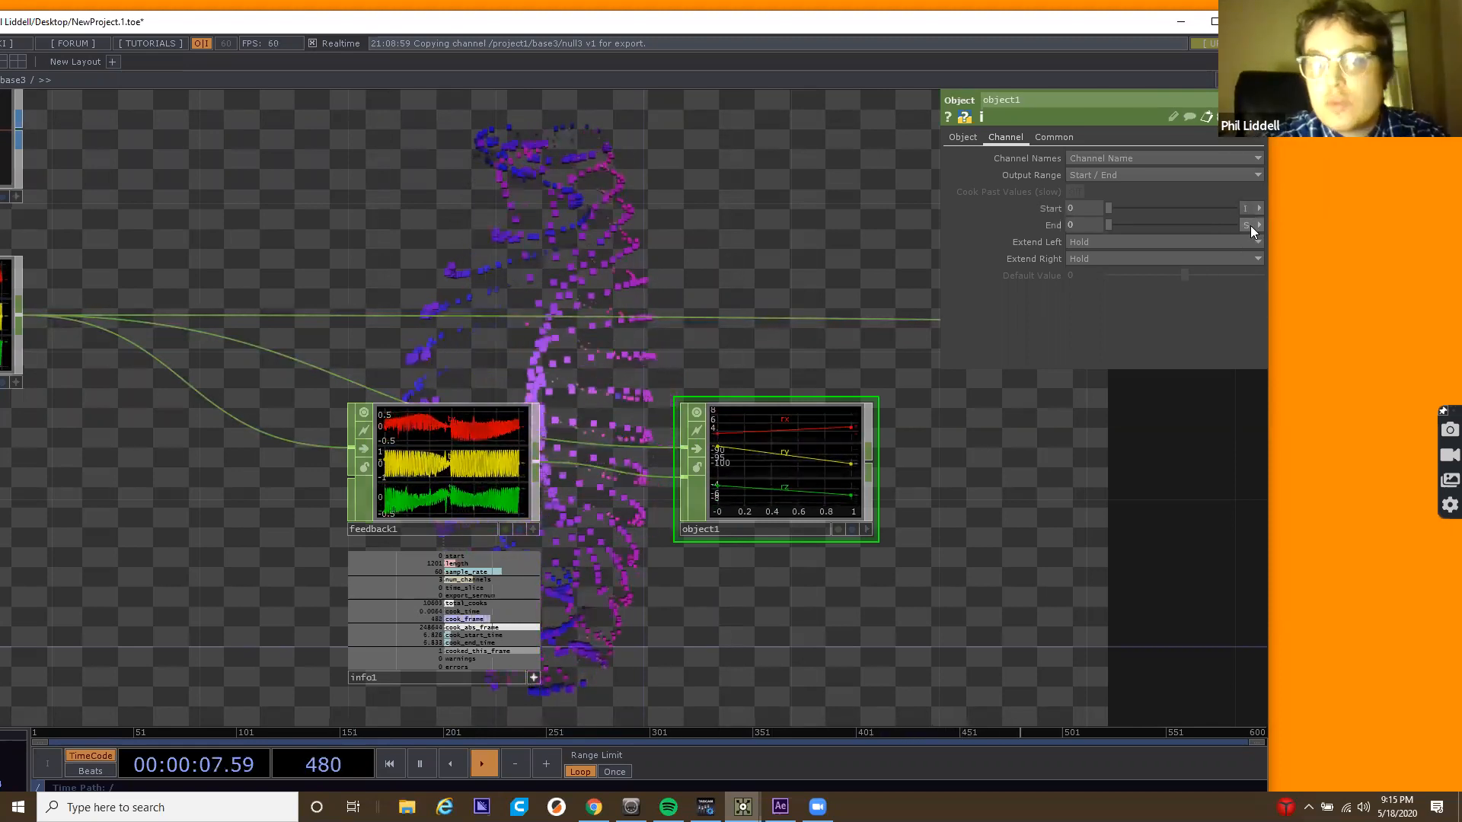
pyautogui.click(1250, 227)
pyautogui.click(1248, 236)
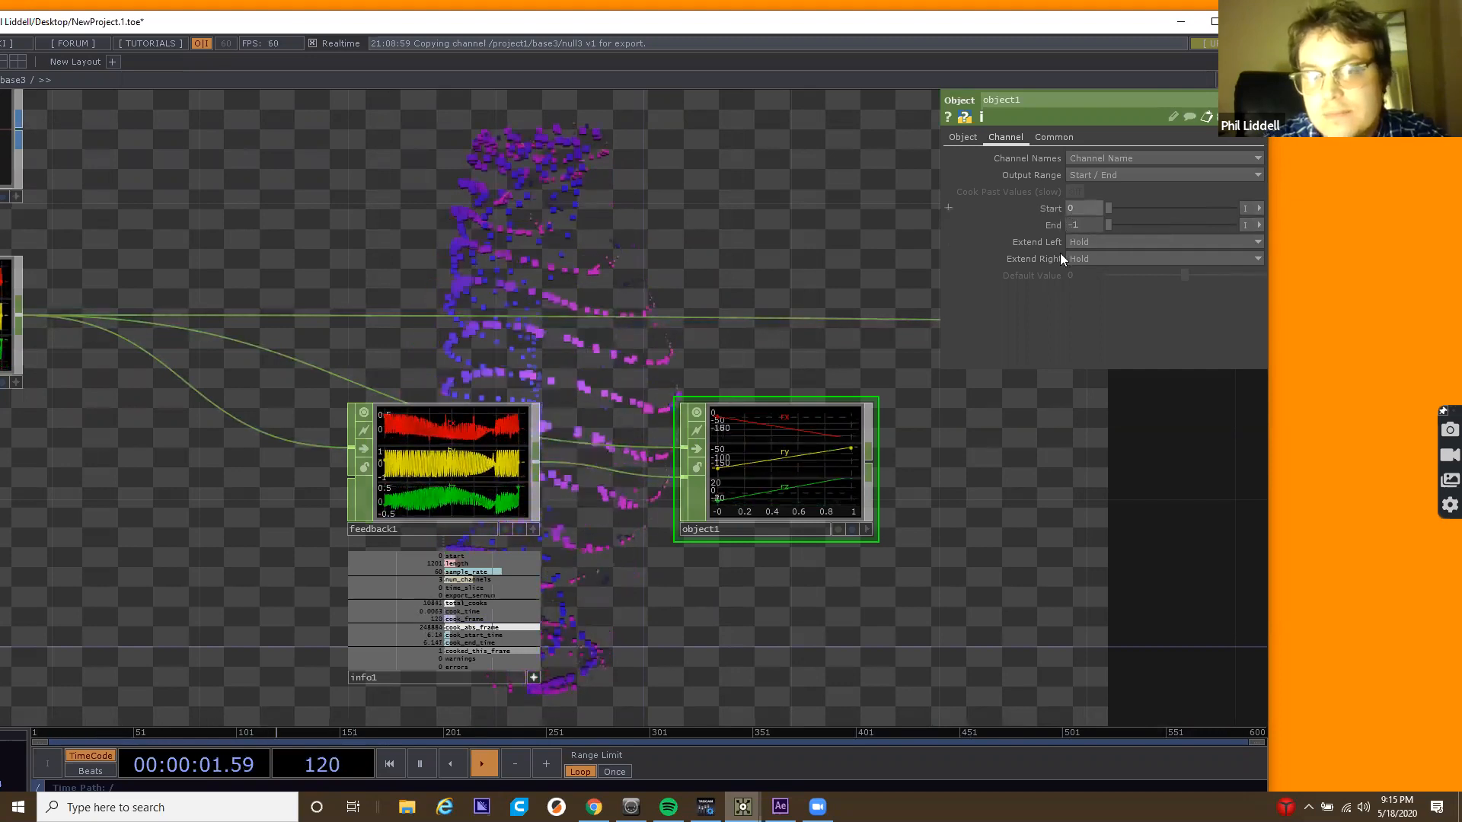
# Link object1's End value to the length channel of info1 as a CHOP reference.
pyautogui.moveTo(979, 499); pyautogui.dragTo(1016, 475)
pyautogui.moveTo(658, 537); pyautogui.dragTo(663, 532)
pyautogui.moveTo(420, 569); pyautogui.dragTo(496, 547)
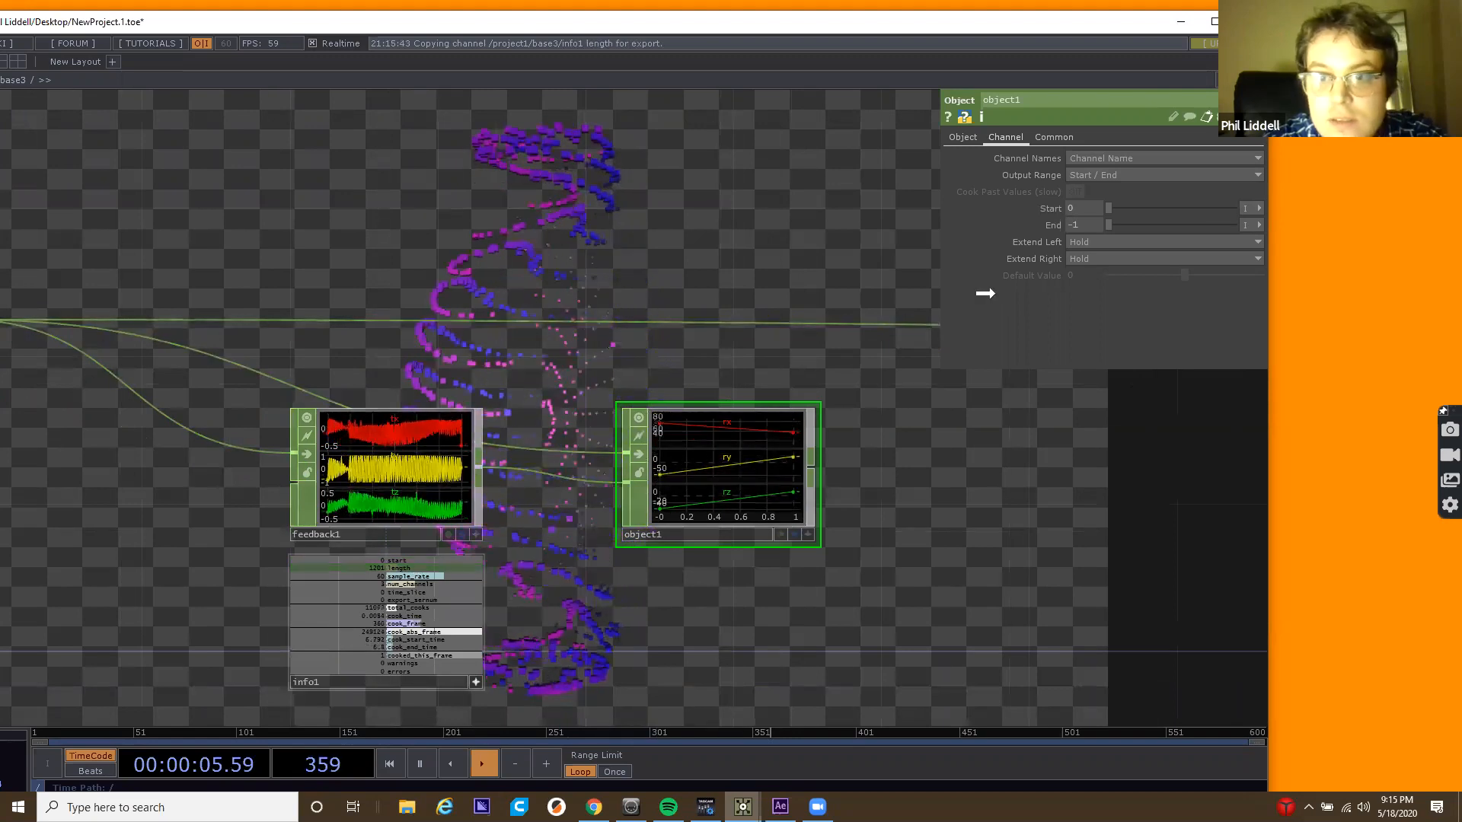
pyautogui.moveTo(1087, 225); pyautogui.dragTo(1091, 226)
pyautogui.click(1091, 218)
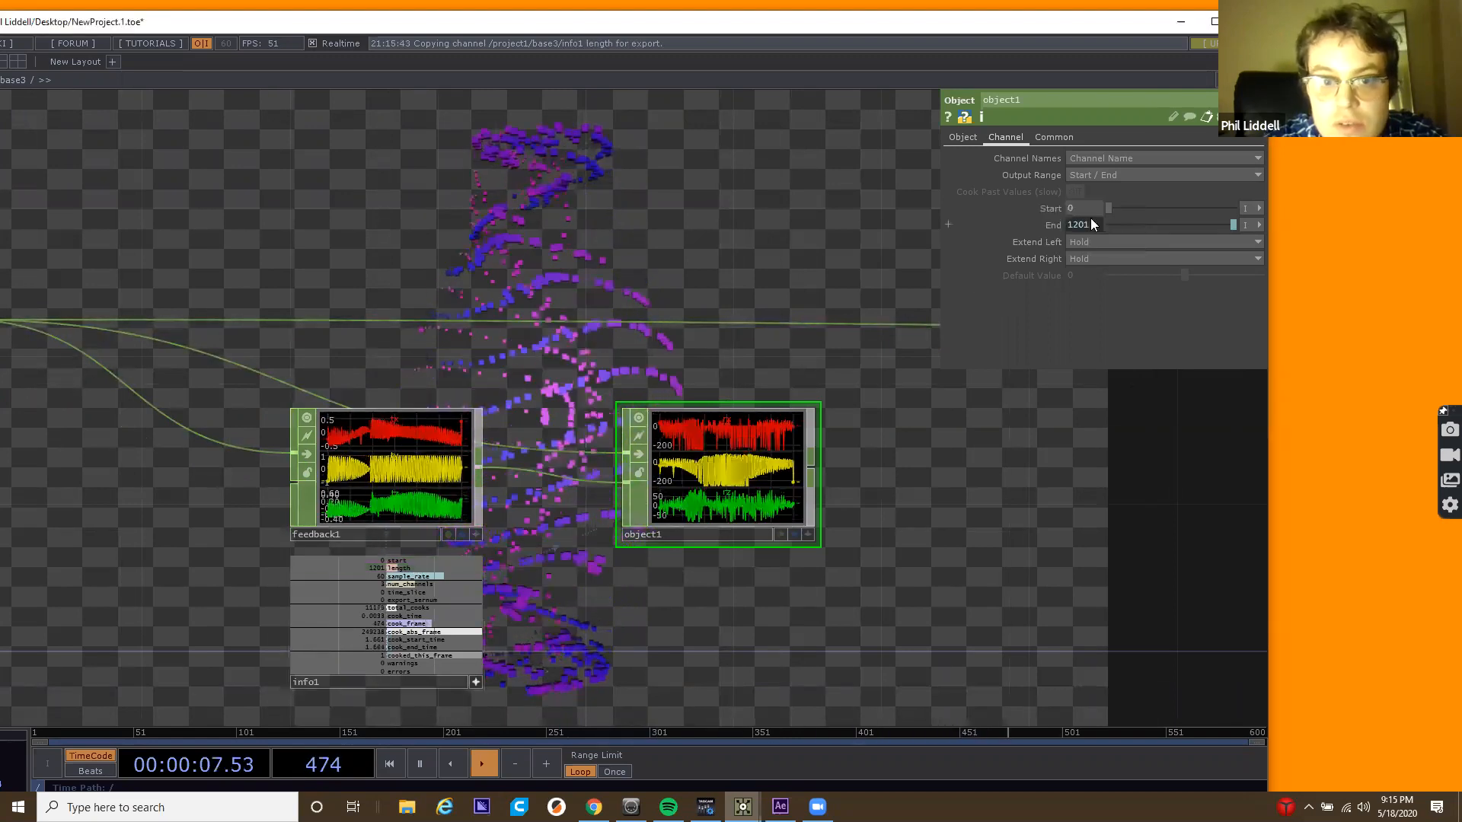
# Try subtracting 1 from the info1 length expression in object1's End value, and undo it.
pyautogui.moveTo(976, 483); pyautogui.dragTo(966, 482)
pyautogui.click(1050, 225)
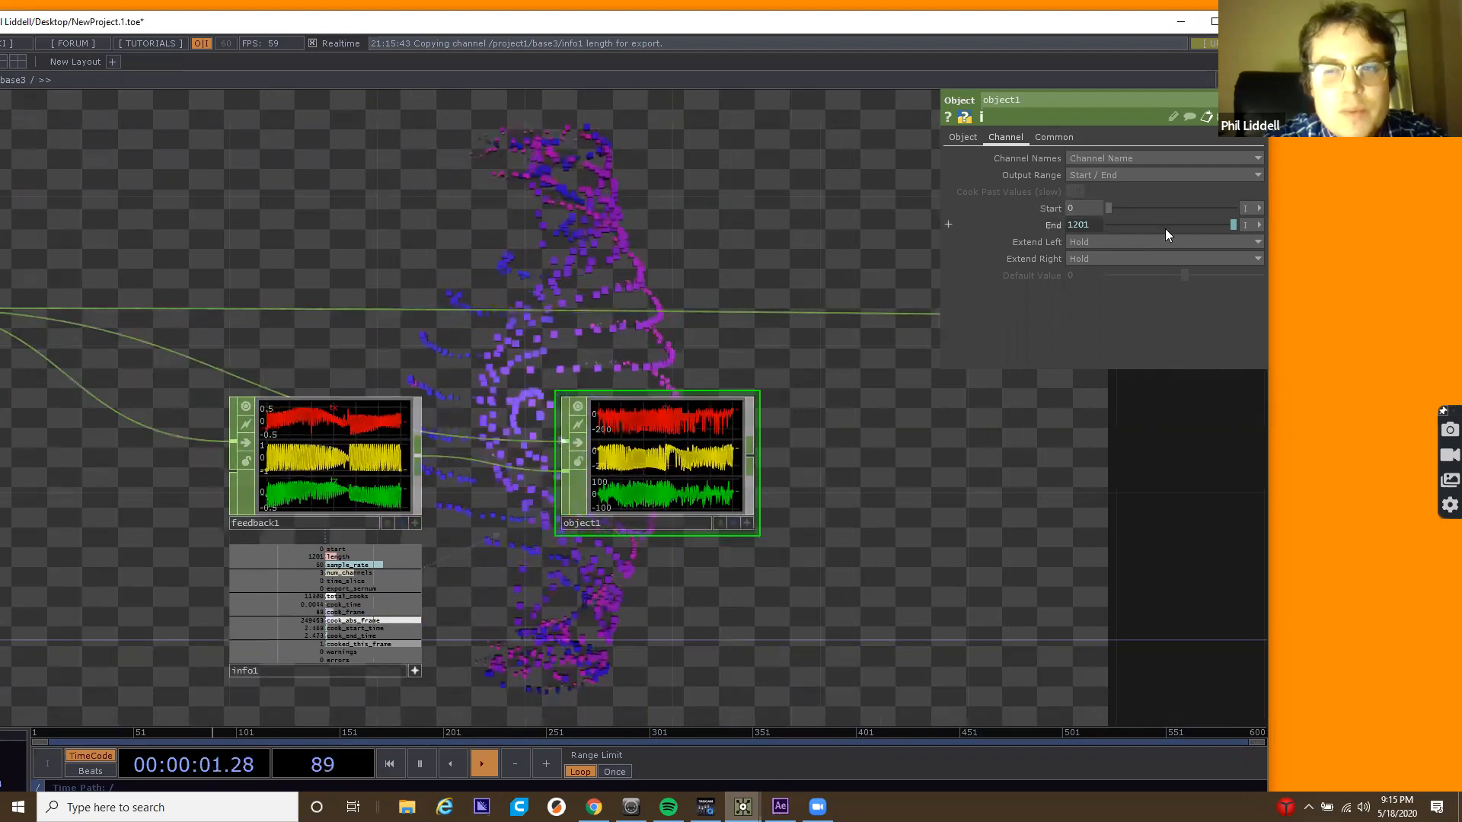
pyautogui.click(1197, 242)
pyautogui.write('-1')
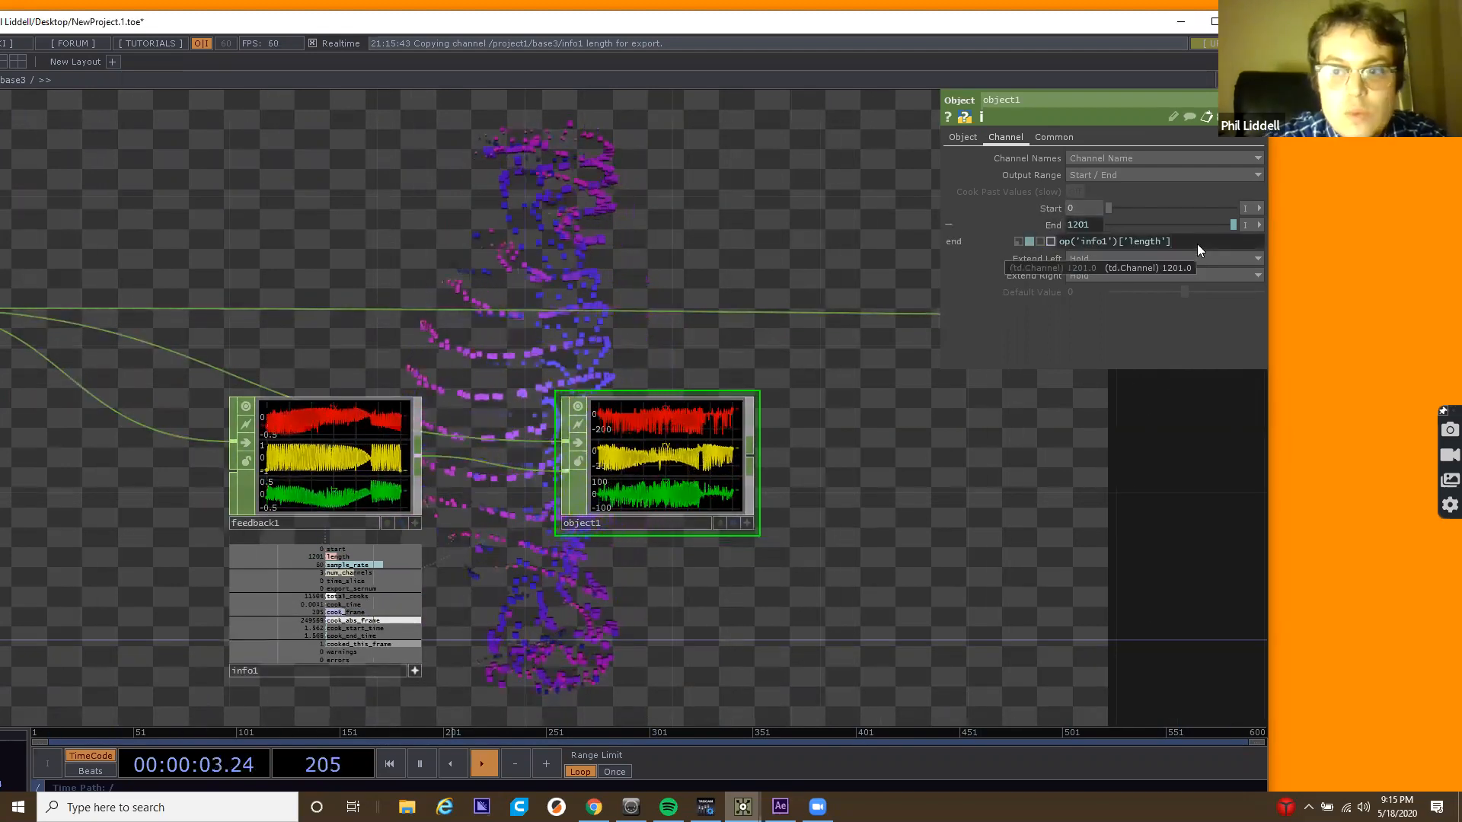
pyautogui.click(837, 637)
pyautogui.hotkey('ctrl', 'z')
# Shift the topto1 node slightly so that it lines up above pattern1.
pyautogui.moveTo(713, 606); pyautogui.dragTo(538, 576)
pyautogui.scroll(-4, 742, 591)
pyautogui.moveTo(668, 594); pyautogui.dragTo(506, 612)
pyautogui.scroll(-3, 609, 605)
pyautogui.moveTo(882, 562); pyautogui.dragTo(860, 566)
pyautogui.moveTo(693, 701); pyautogui.dragTo(571, 527)
pyautogui.scroll(-1, 571, 527)
pyautogui.scroll(-2, 569, 541)
pyautogui.click(563, 567)
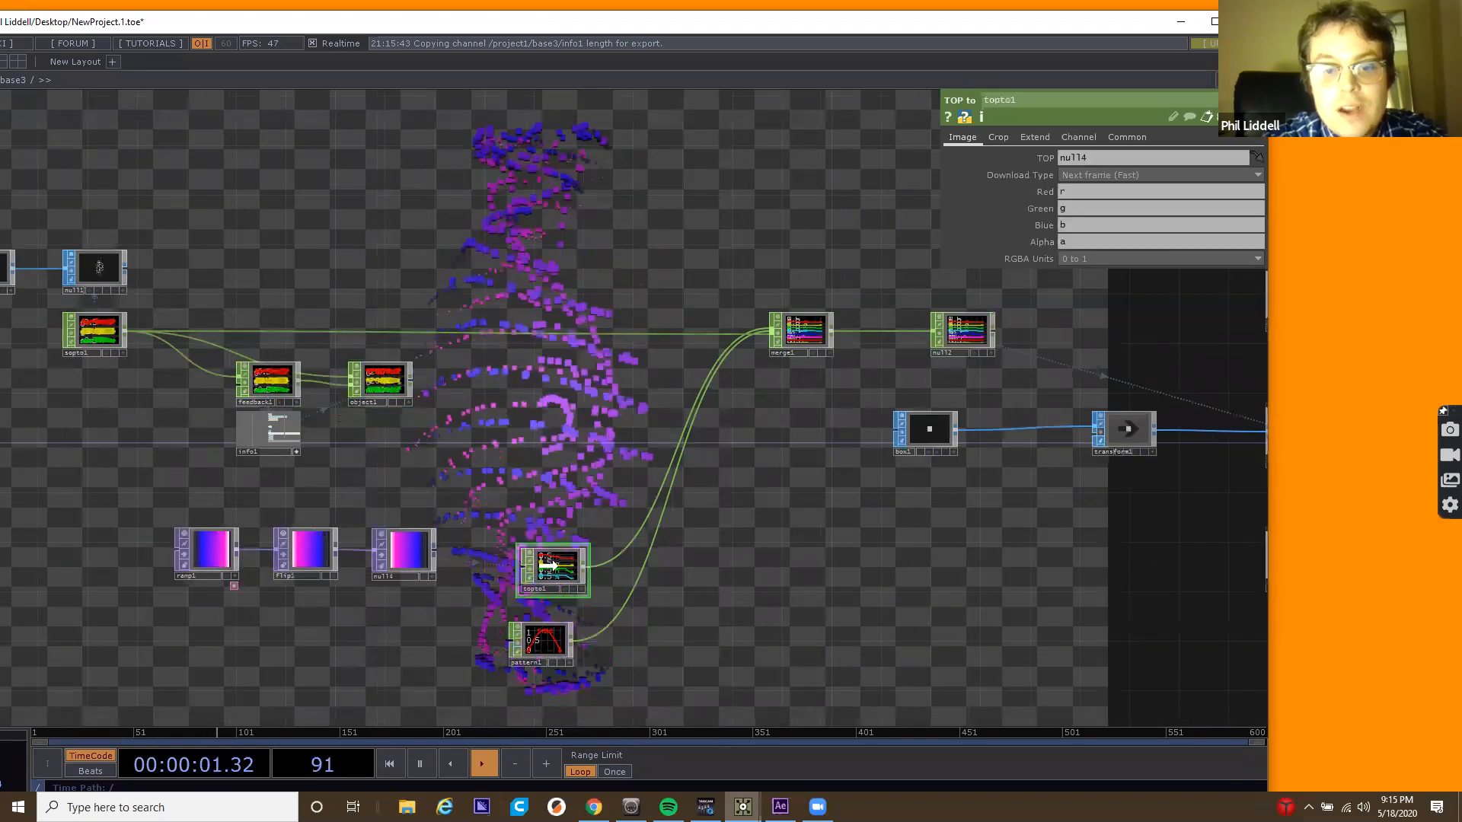
pyautogui.moveTo(555, 572); pyautogui.dragTo(545, 574)
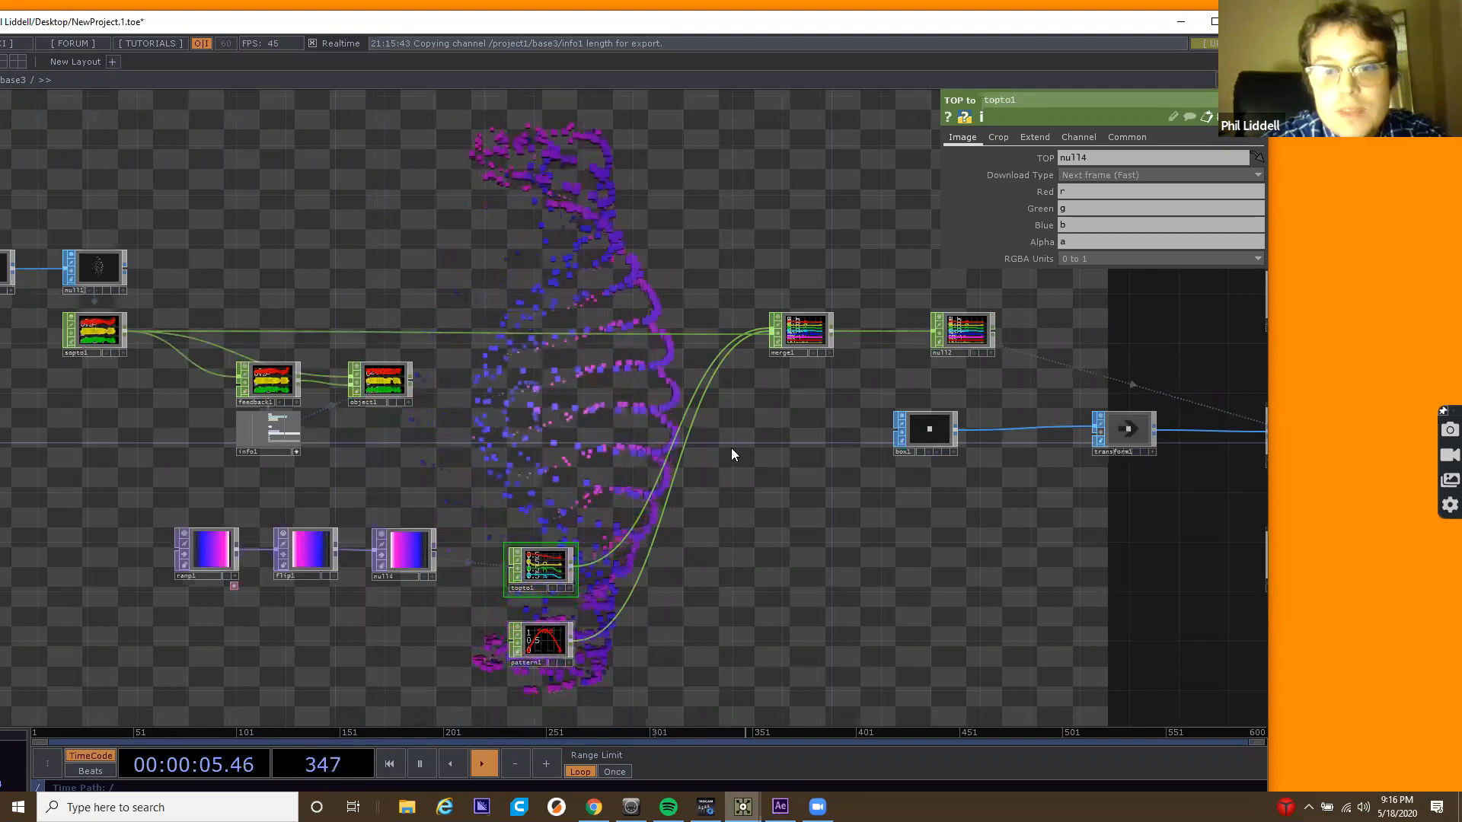
# Examine the inputs of merge1 and the rotation channels graphed in object1.
pyautogui.click(804, 331)
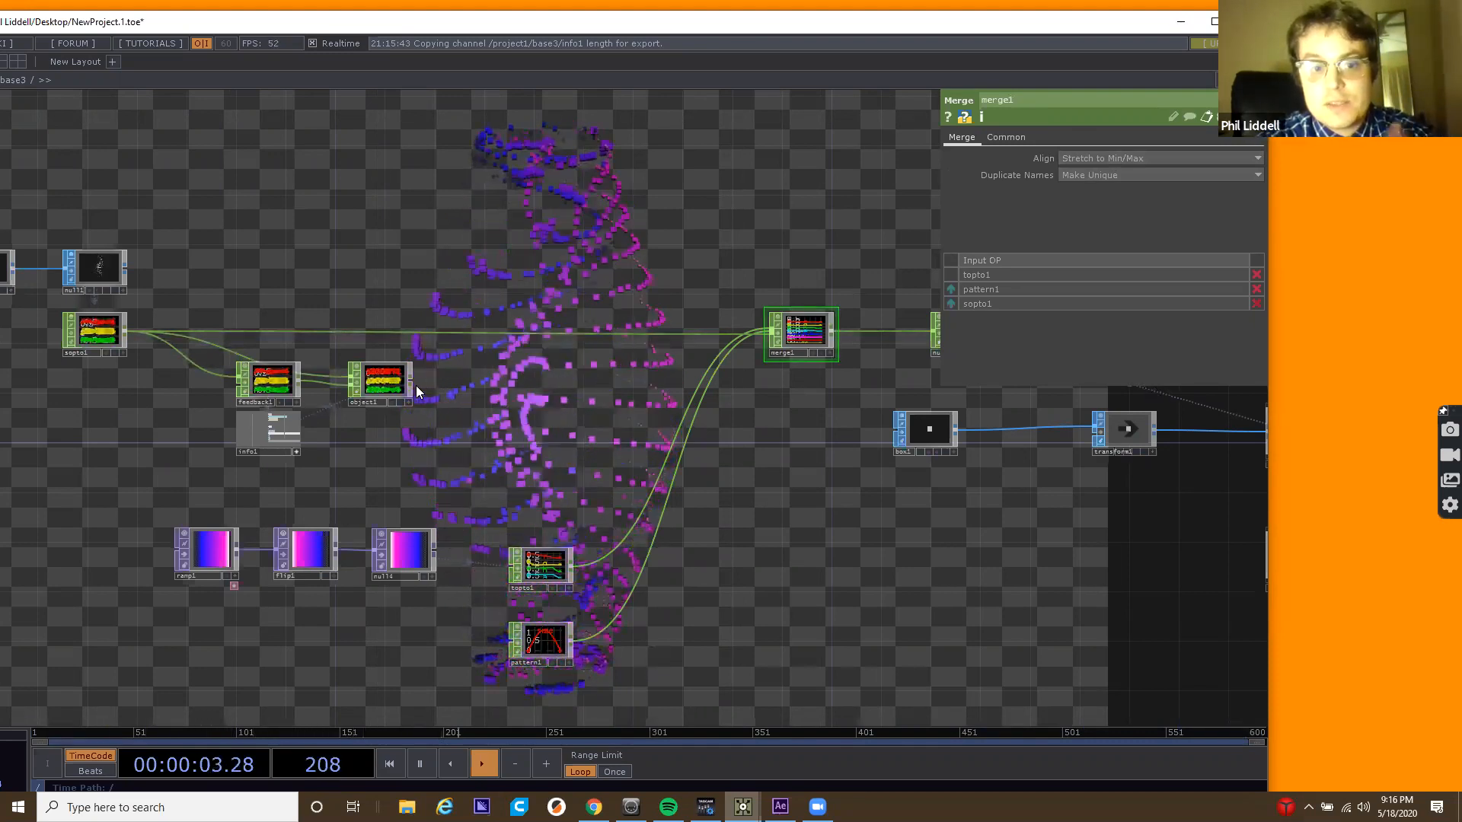
pyautogui.scroll(6, 343, 415)
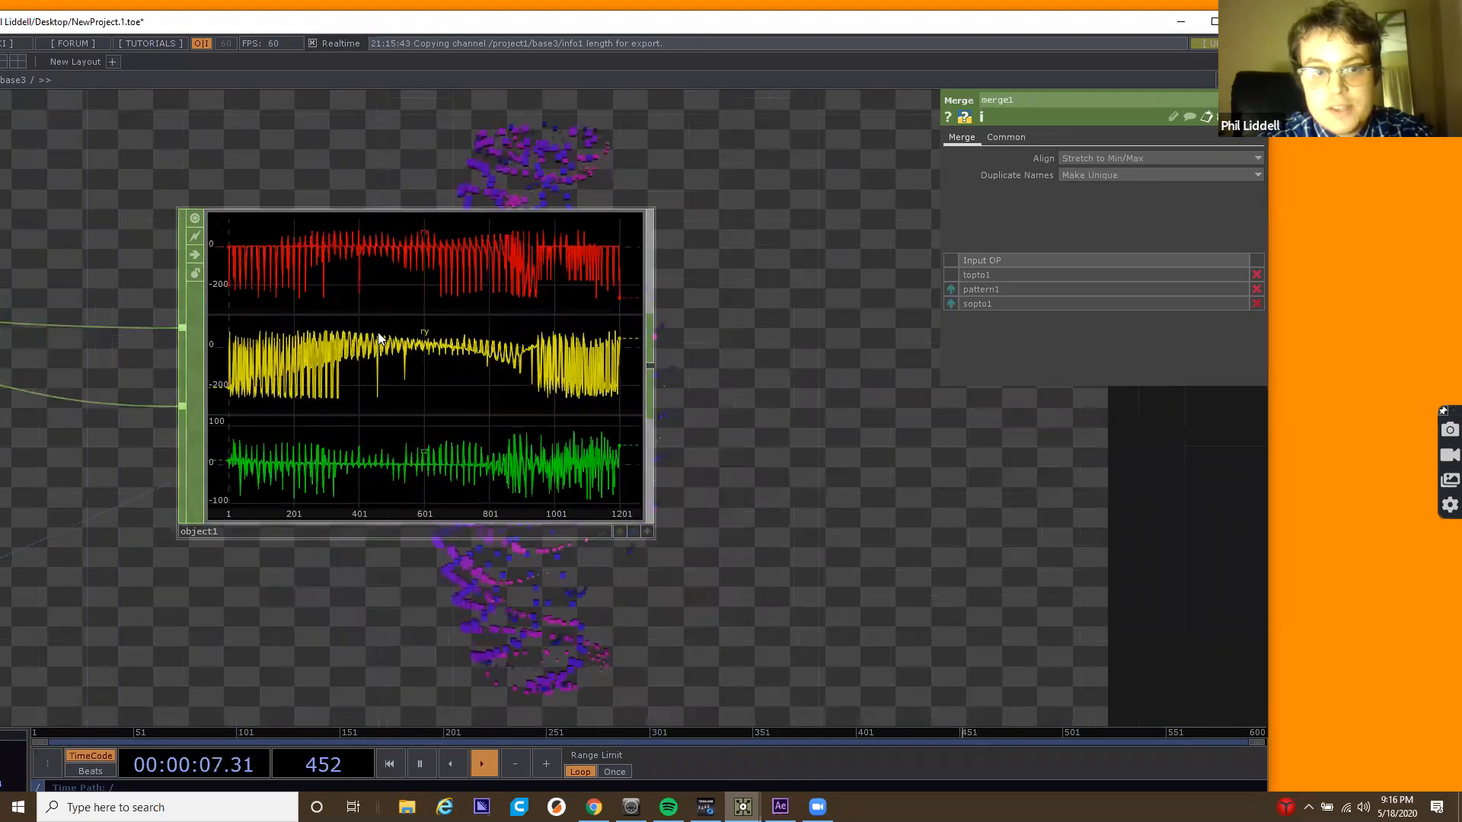
pyautogui.click(379, 337)
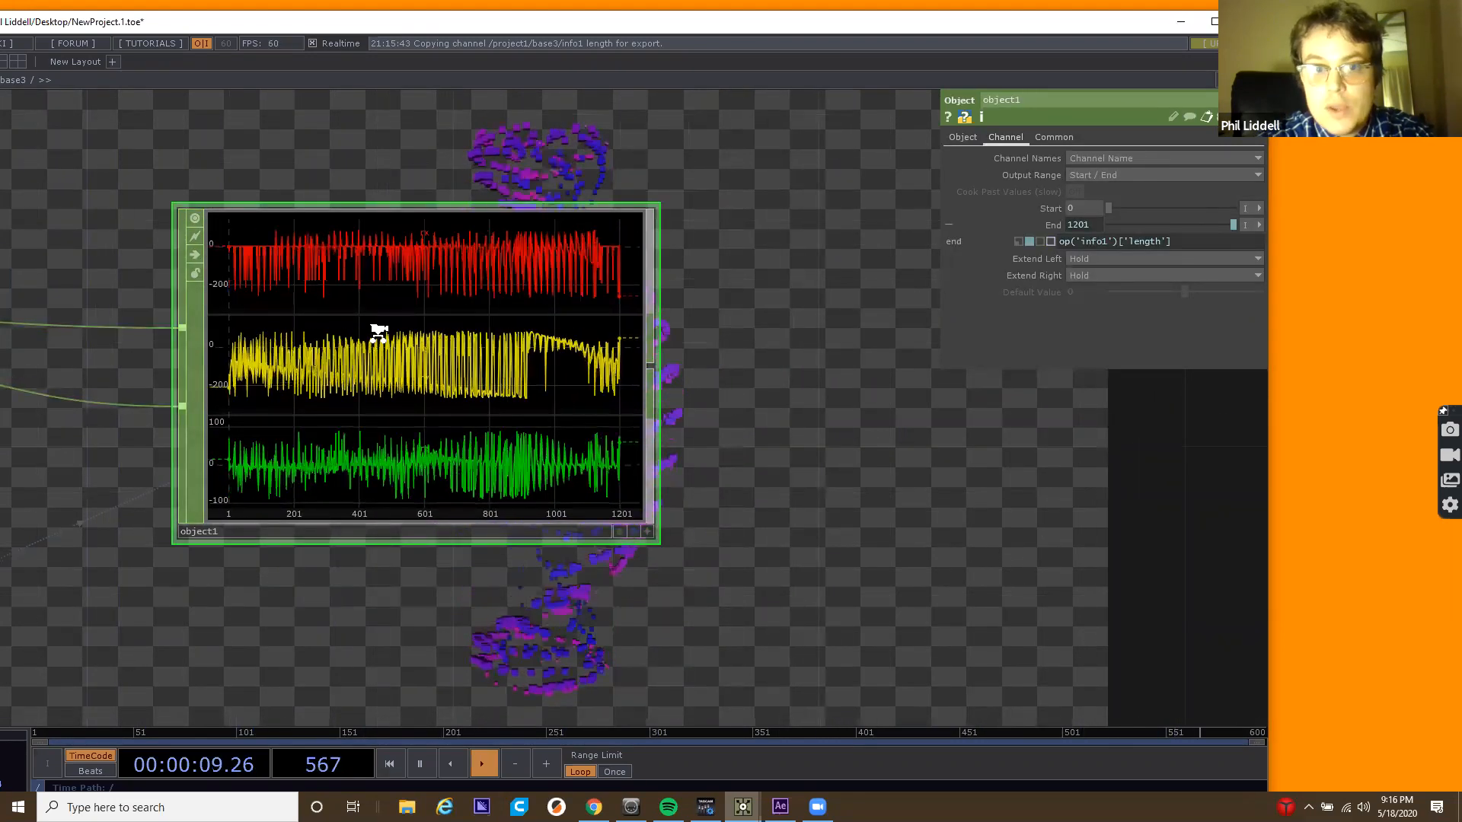
pyautogui.scroll(-2, 378, 330)
pyautogui.scroll(-4, 378, 331)
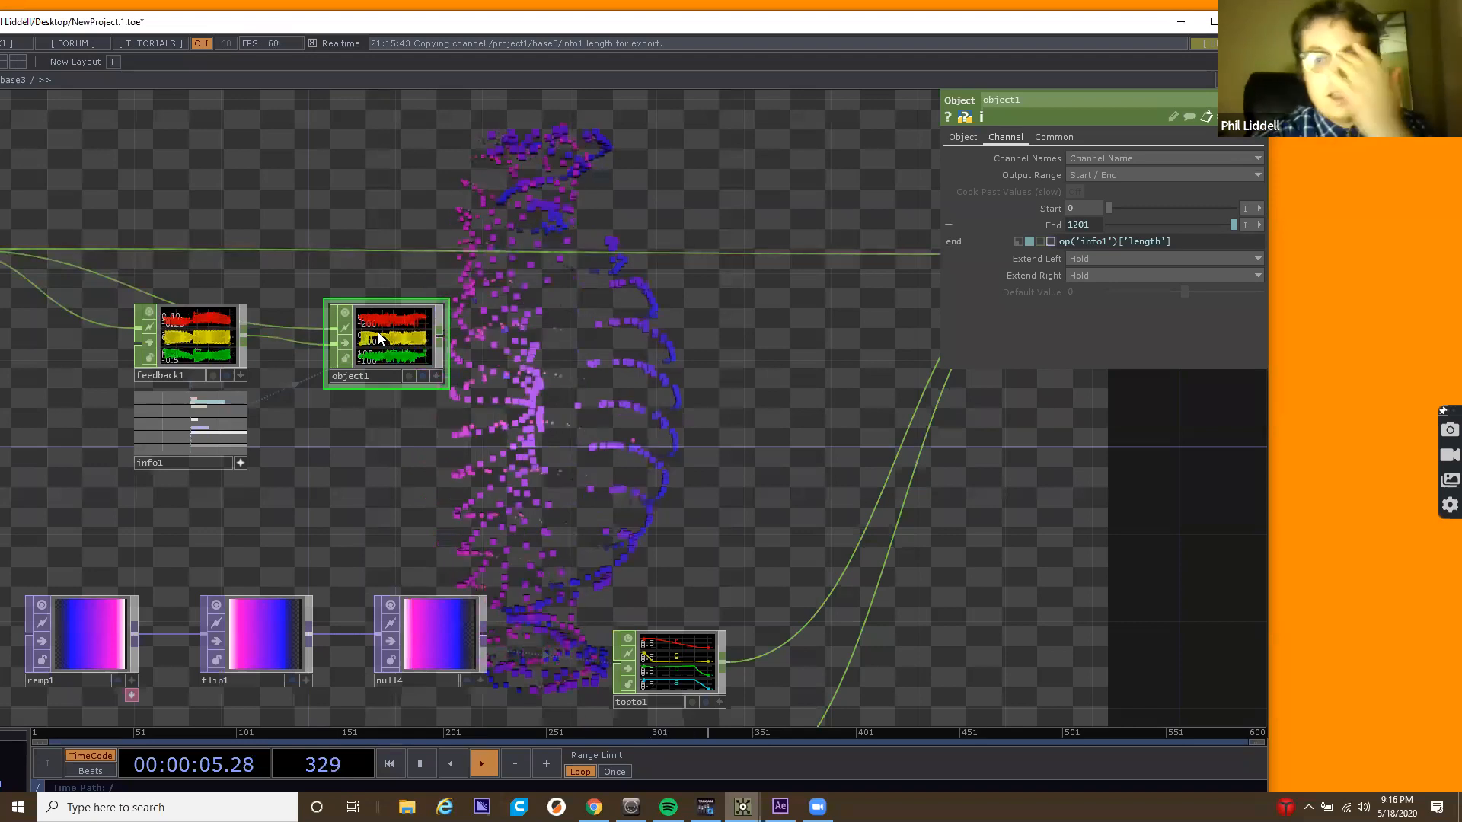
# Insert a Merge CHOP on the connection between sopto1 and merge1, and wire object1 into it as a second input.
pyautogui.scroll(-3, 491, 412)
pyautogui.moveTo(498, 394); pyautogui.dragTo(437, 487)
pyautogui.rightClick(514, 395)
pyautogui.click(524, 383)
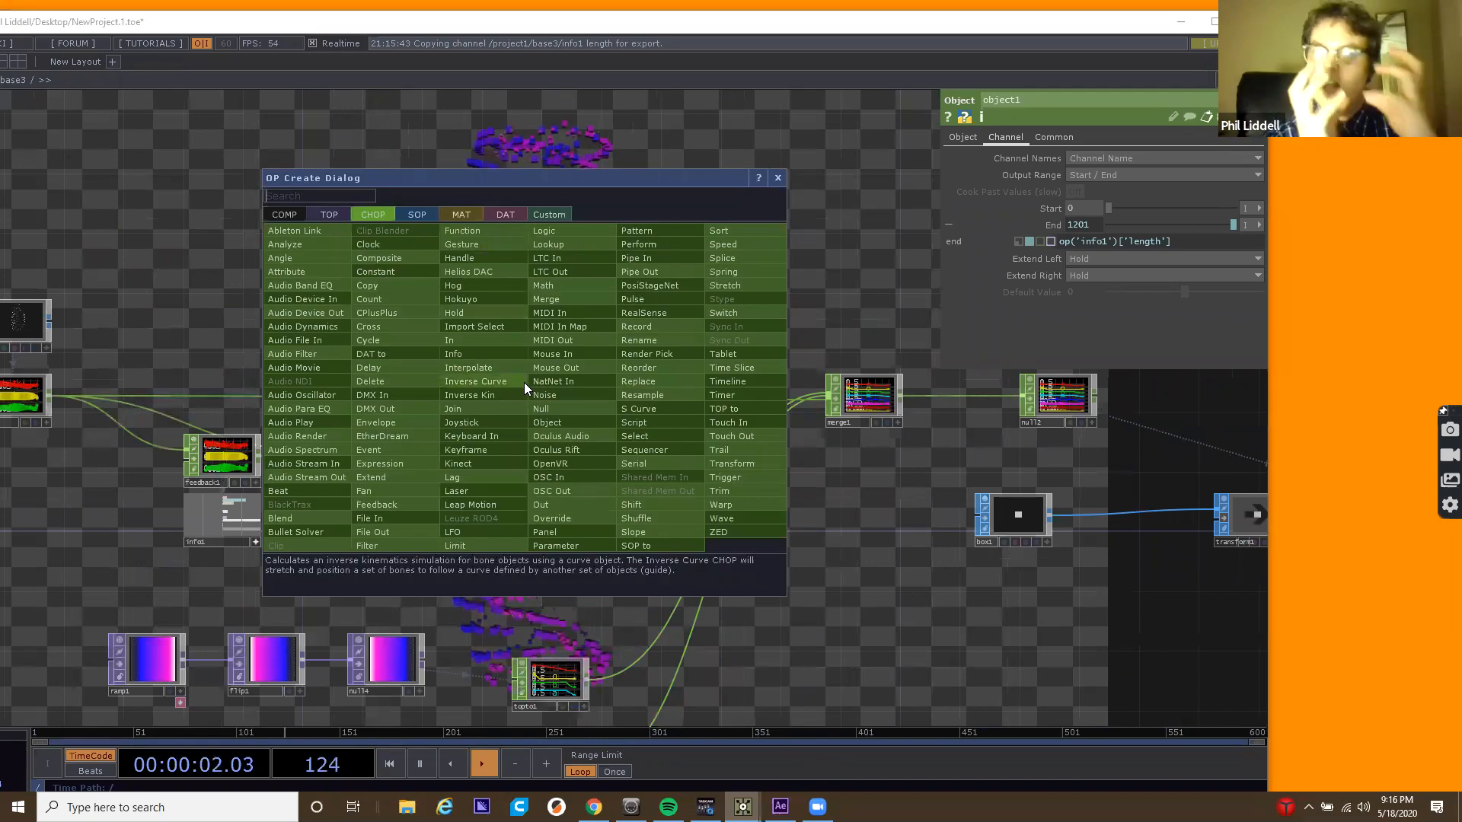
pyautogui.write('mer')
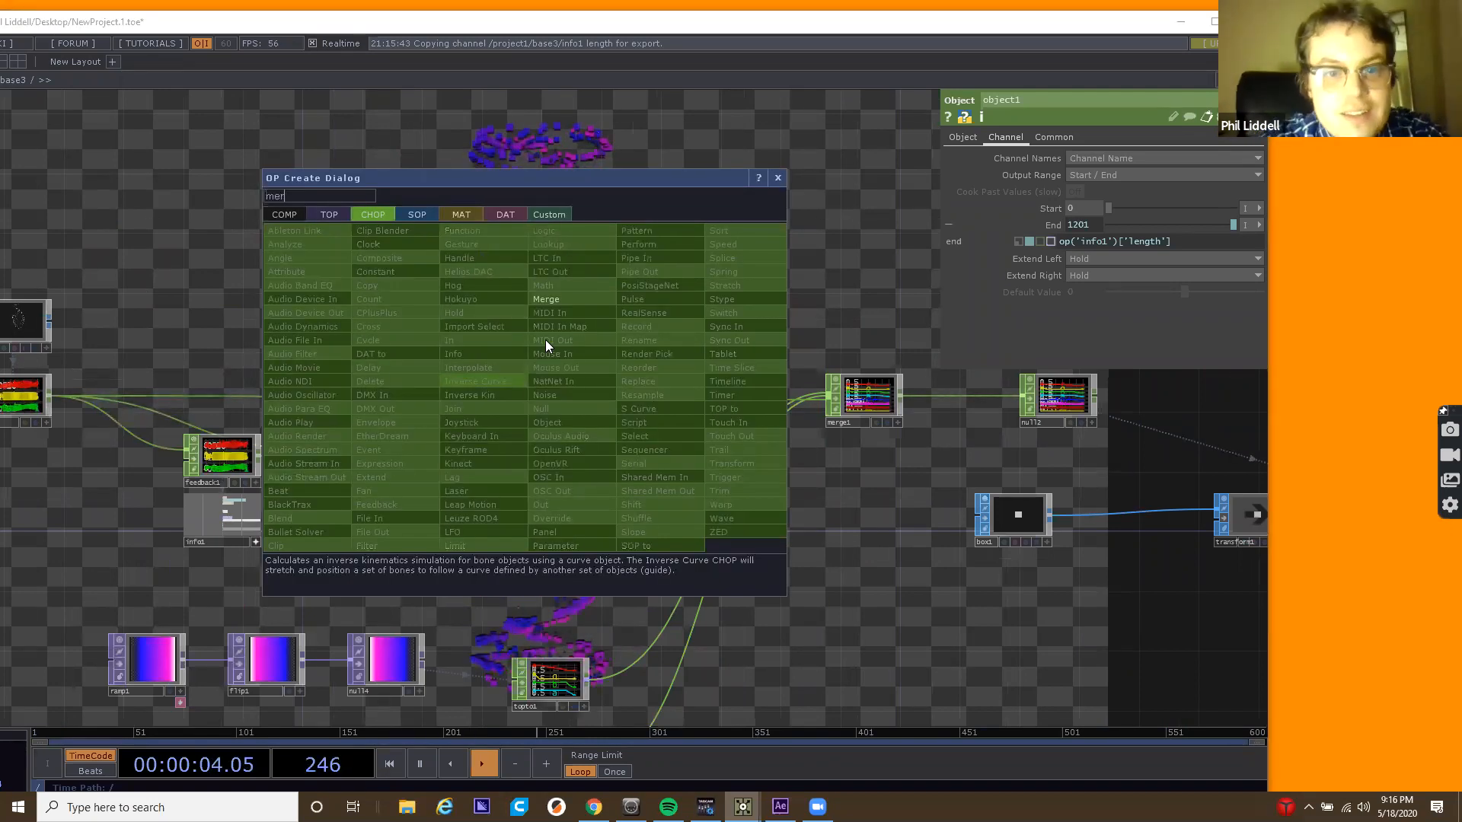
pyautogui.click(573, 302)
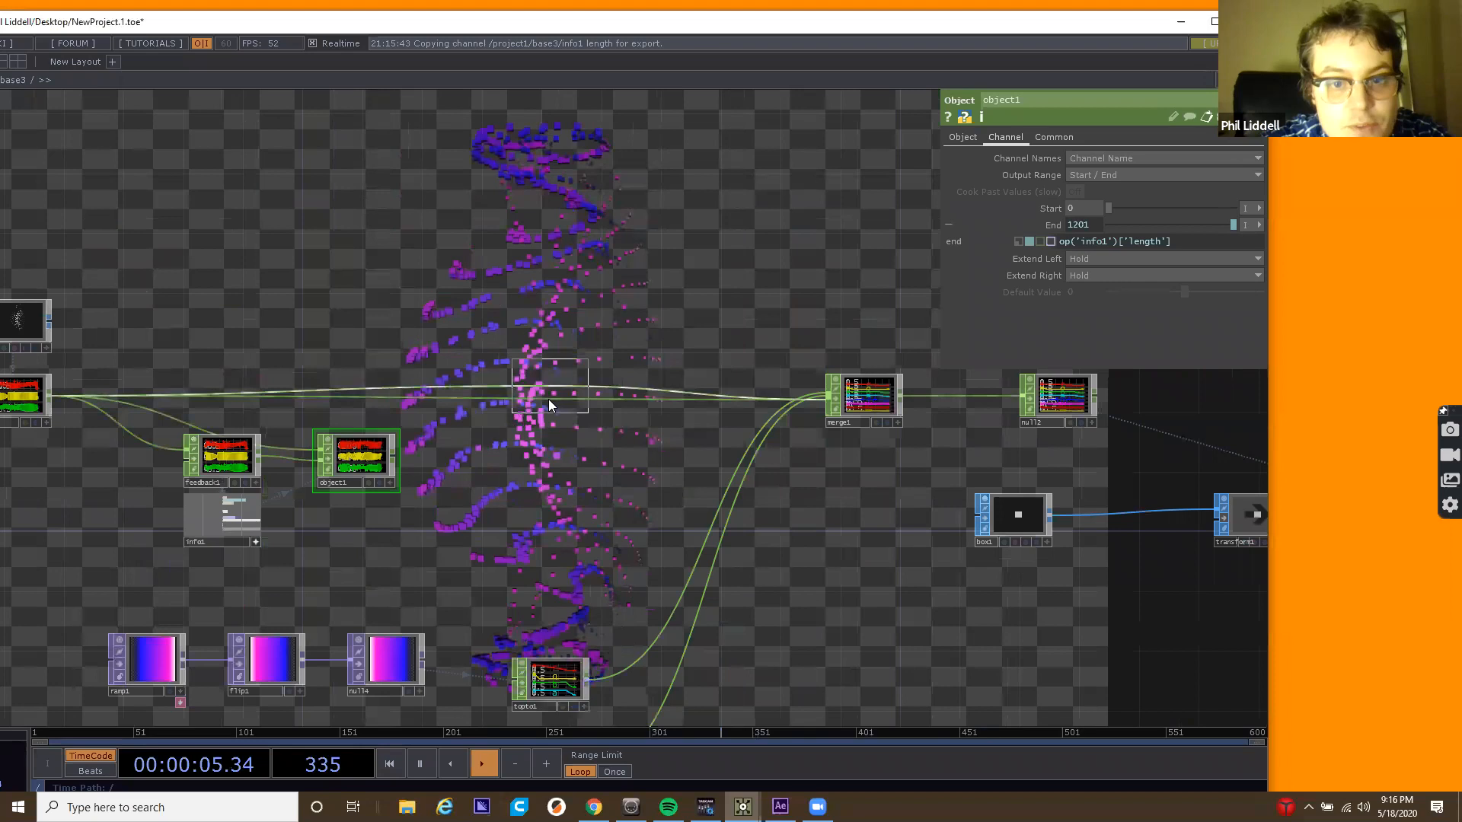
pyautogui.click(431, 446)
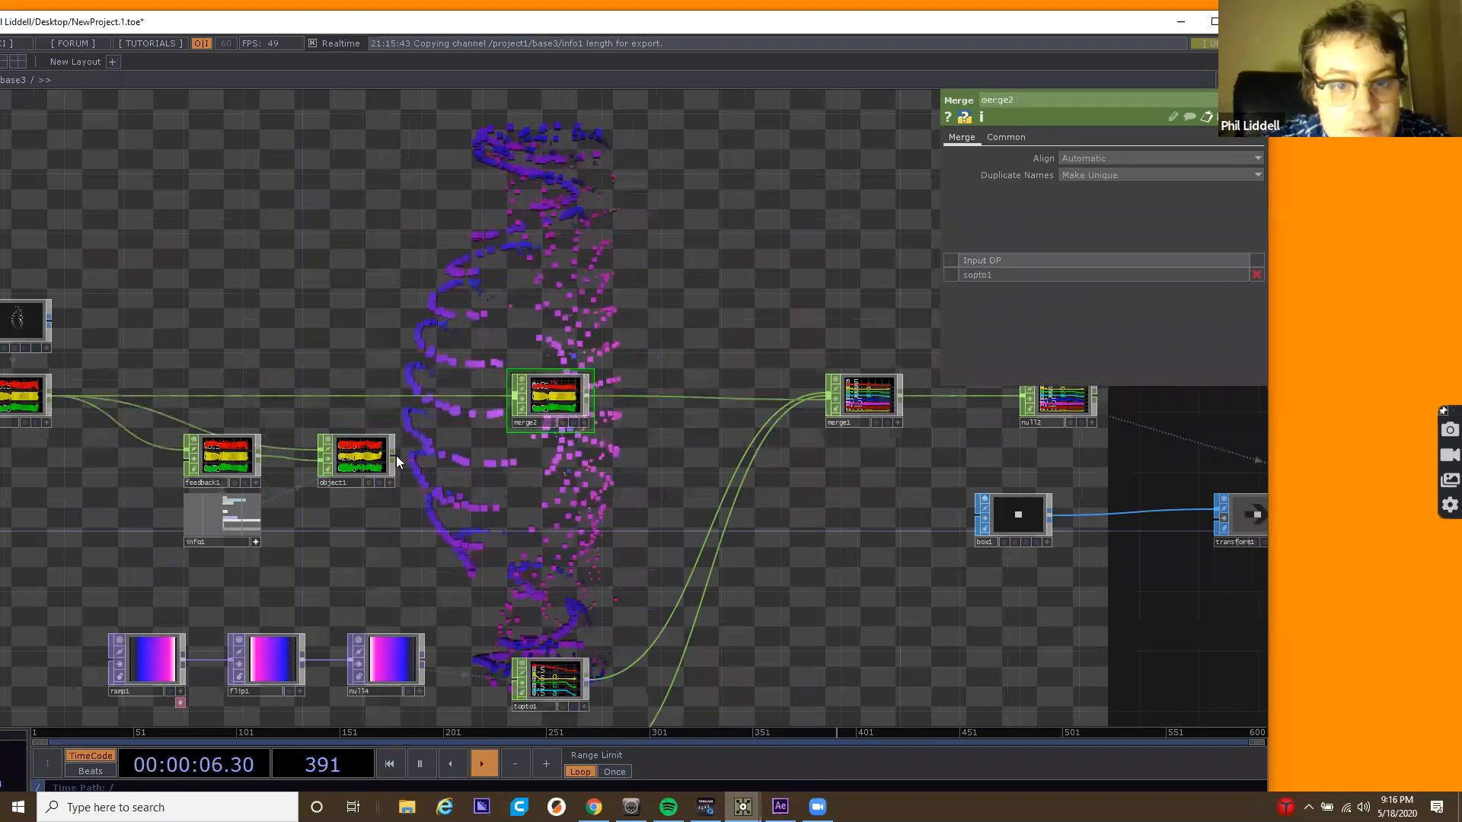
pyautogui.click(509, 409)
# Examine the merged channels graphed in the null2 CHOP.
pyautogui.moveTo(517, 455); pyautogui.dragTo(166, 459)
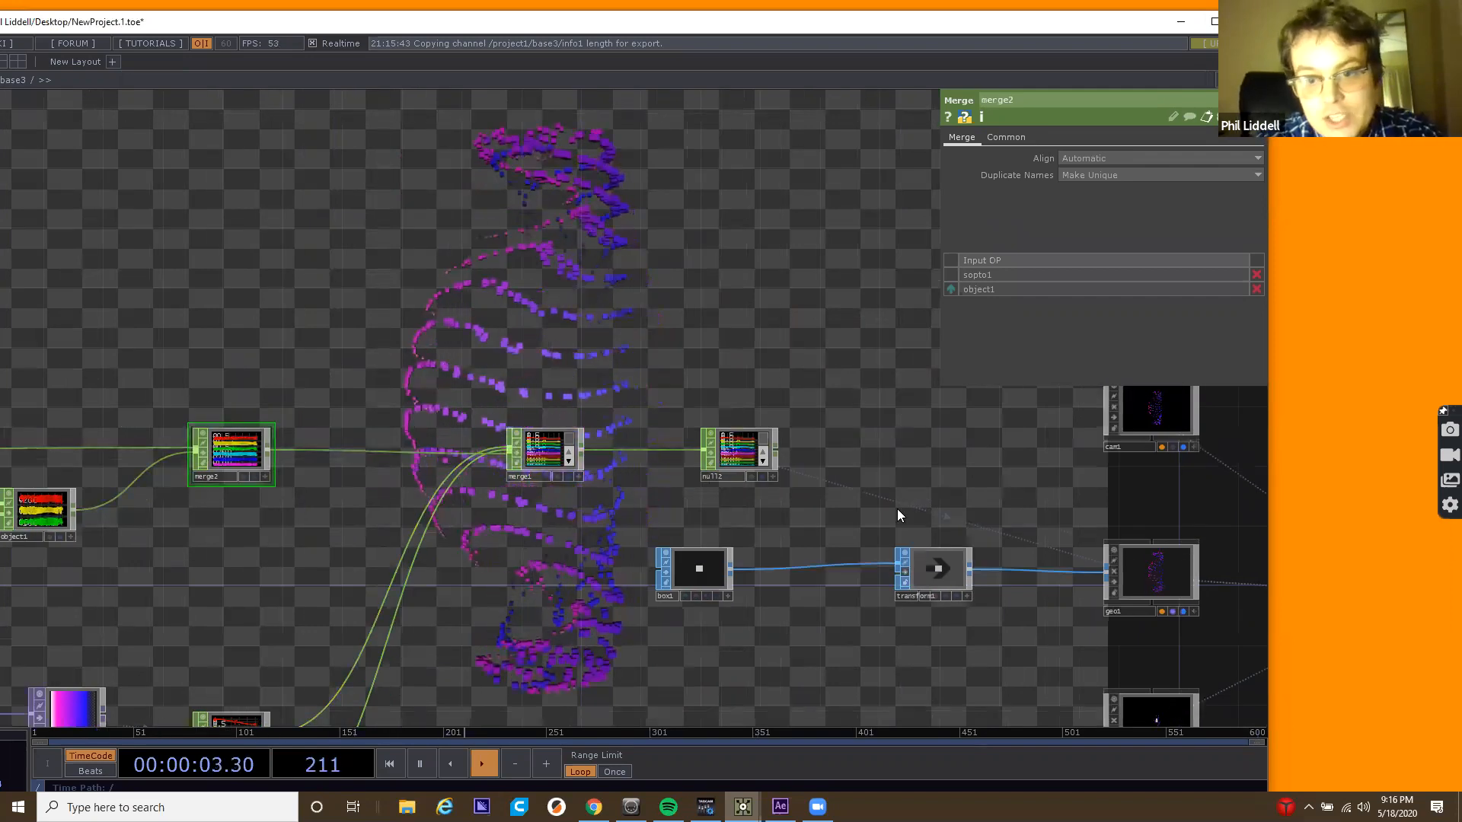
pyautogui.moveTo(823, 451); pyautogui.dragTo(601, 410)
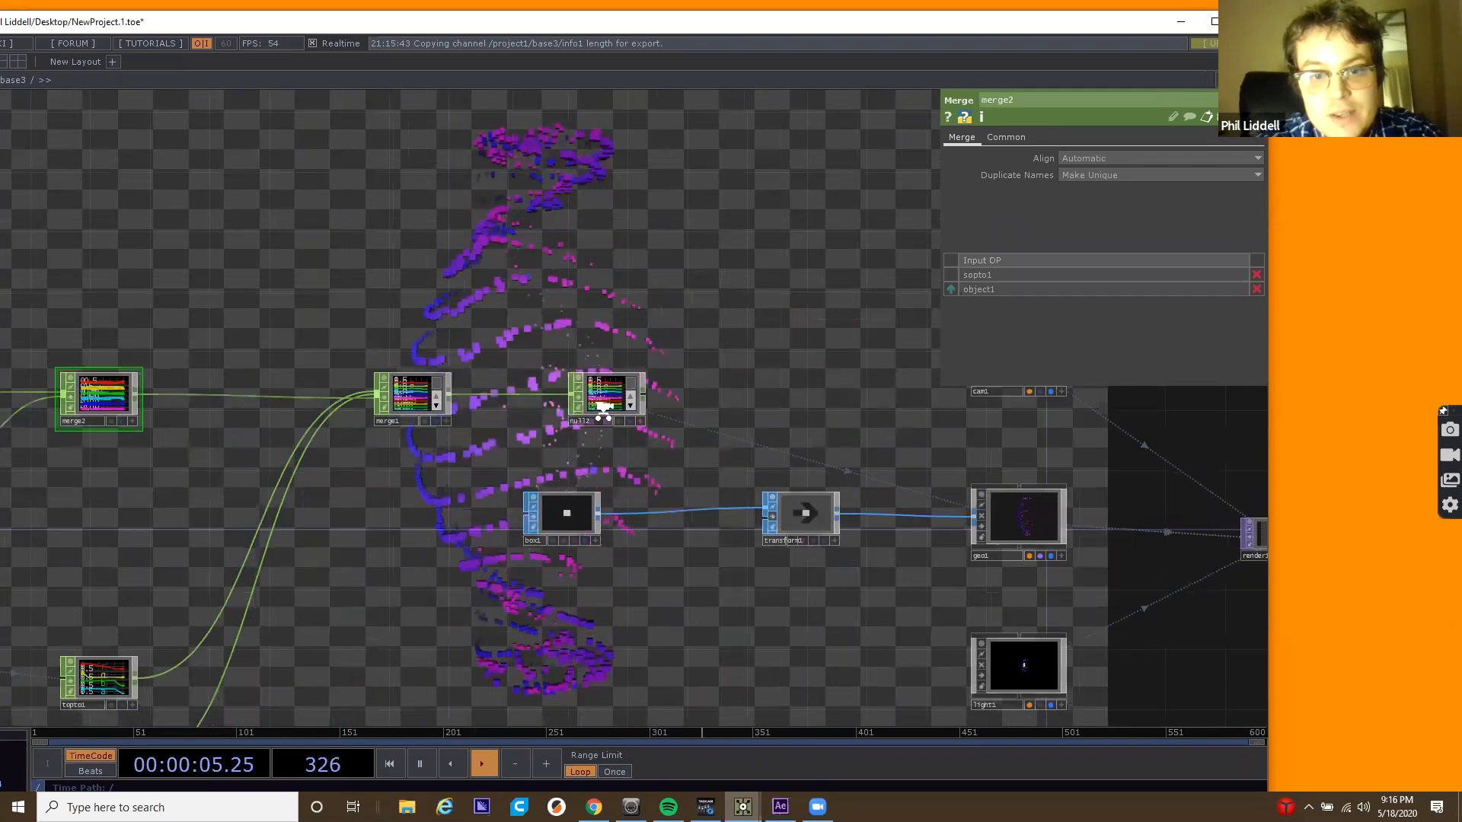
pyautogui.scroll(6, 603, 409)
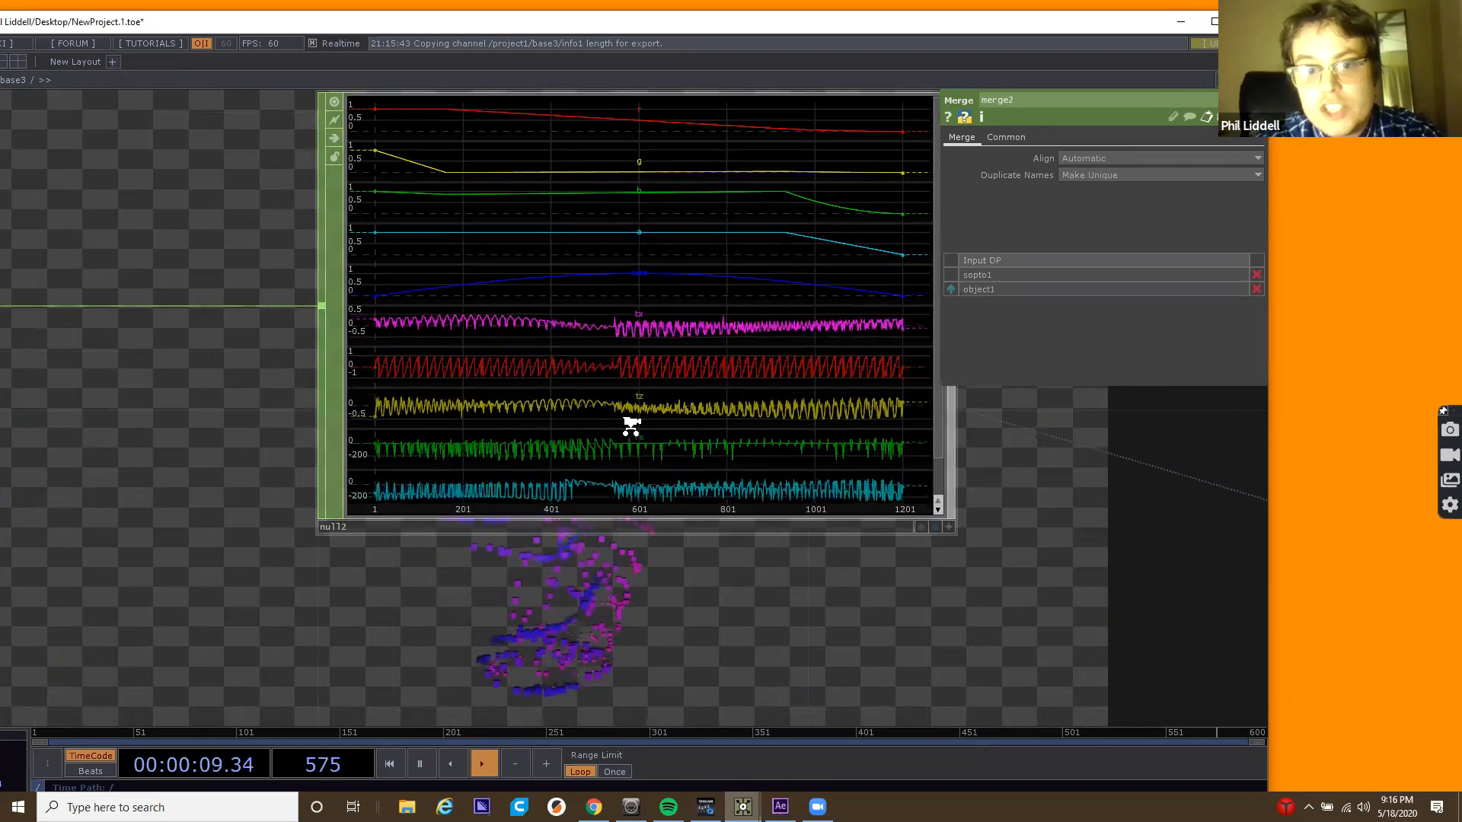
pyautogui.scroll(-1, 631, 426)
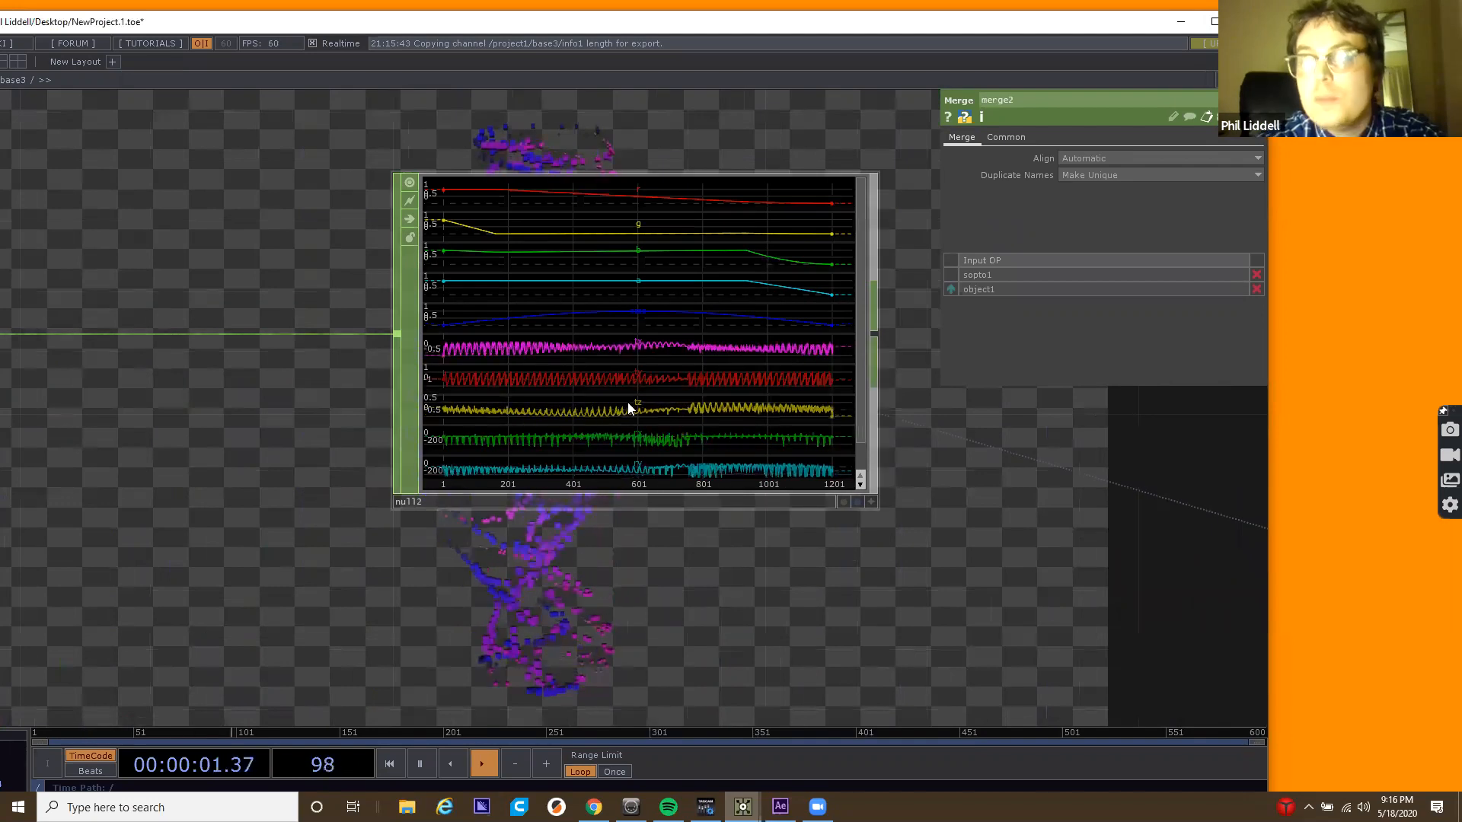
pyautogui.scroll(-1, 627, 403)
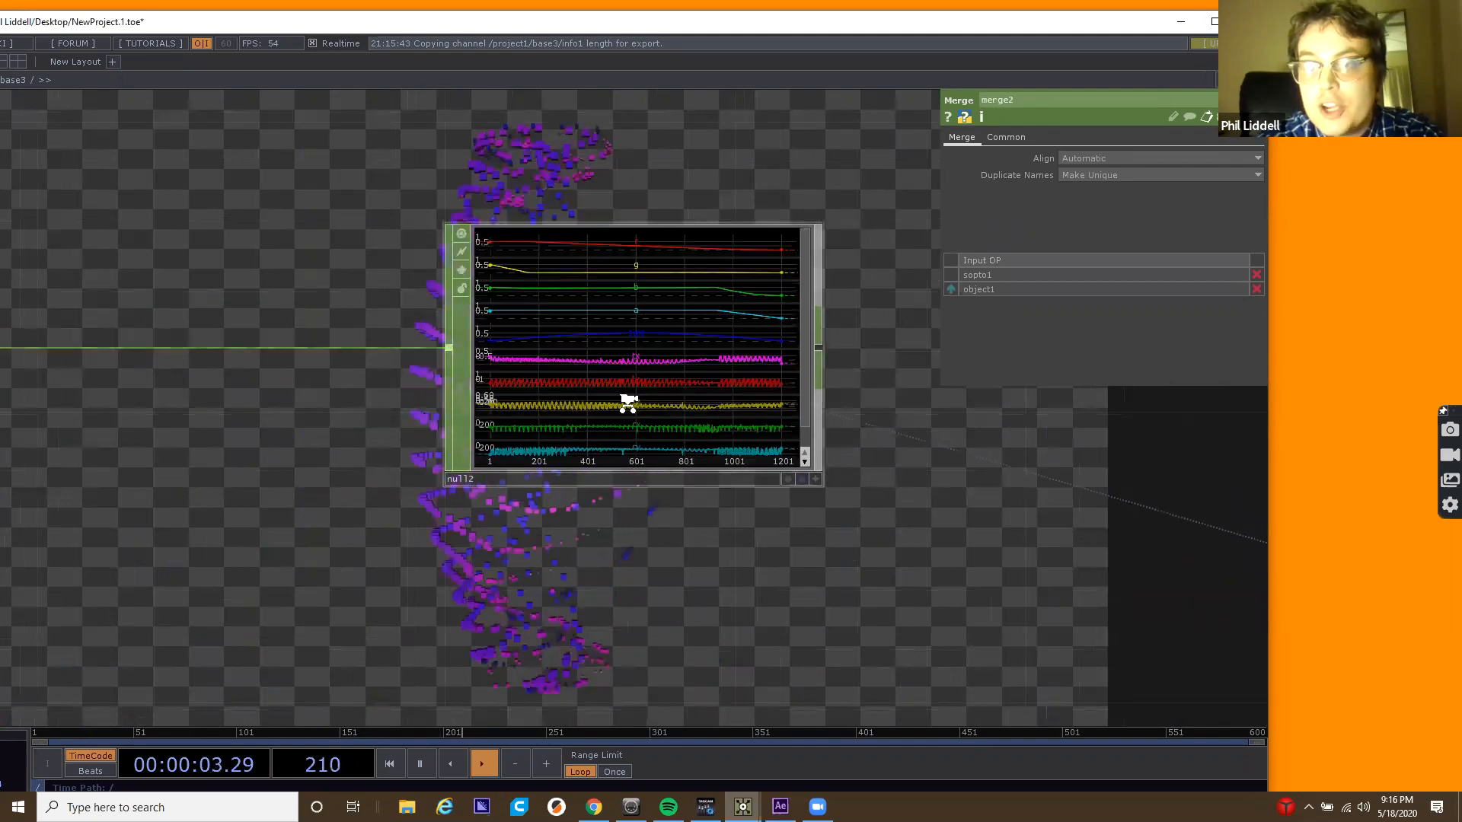
pyautogui.scroll(-3, 632, 407)
# Assign the size channel to the instance Scale Z of geo1.
pyautogui.moveTo(644, 405); pyautogui.dragTo(636, 401)
pyautogui.moveTo(1054, 595); pyautogui.dragTo(999, 577)
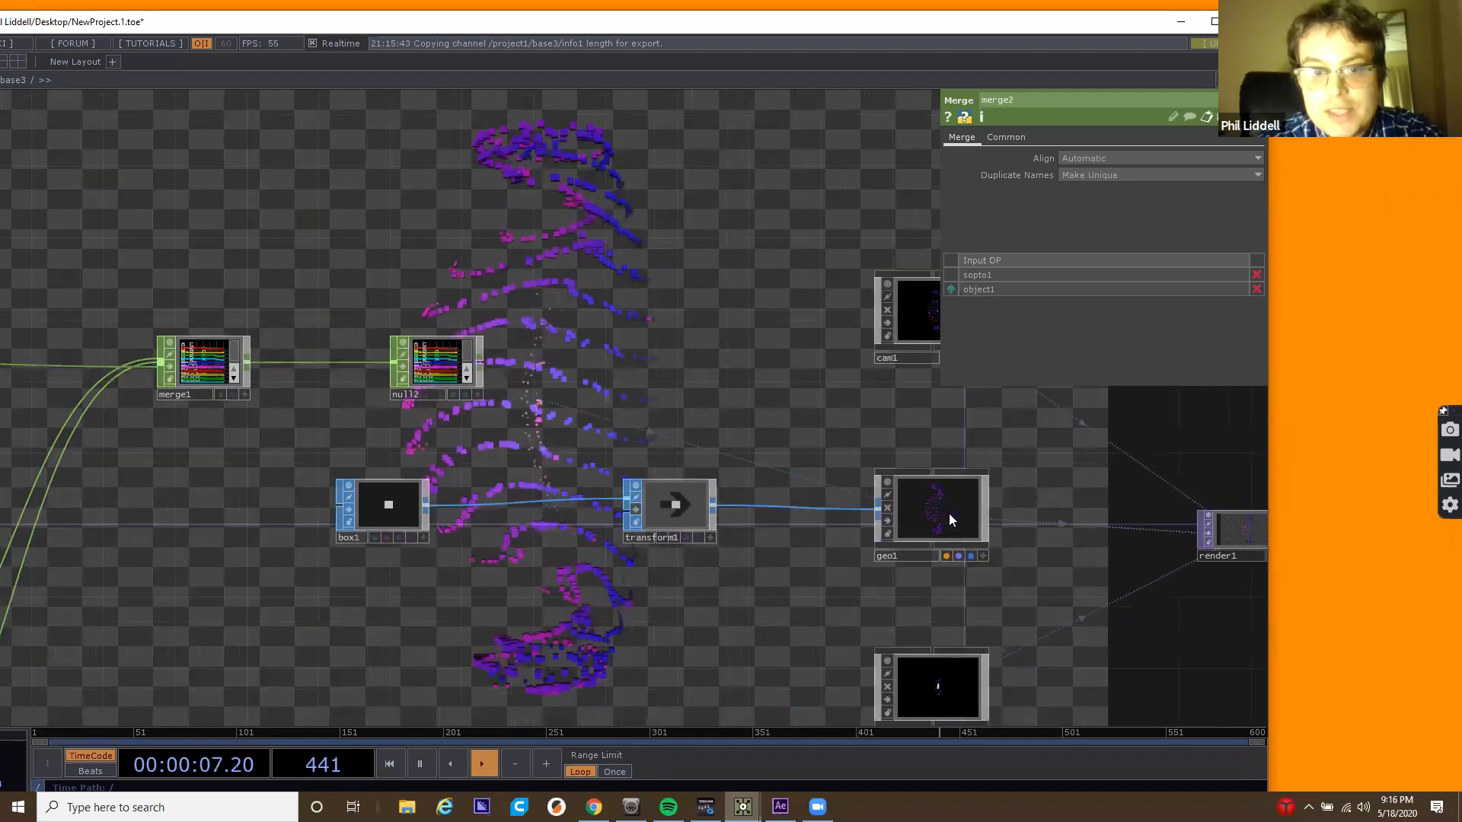
pyautogui.click(949, 514)
pyautogui.moveTo(773, 403); pyautogui.dragTo(612, 477)
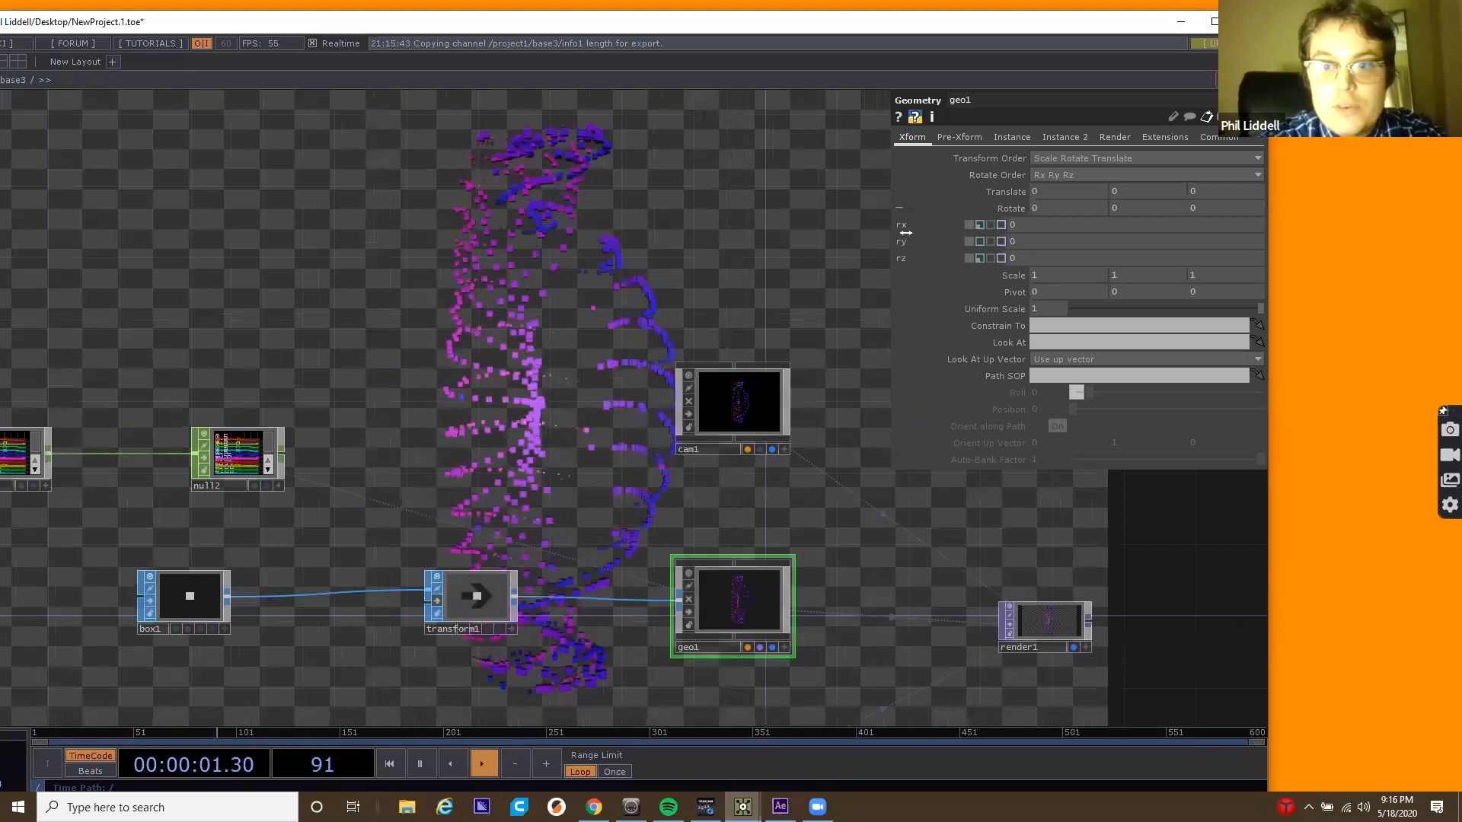
pyautogui.click(1064, 137)
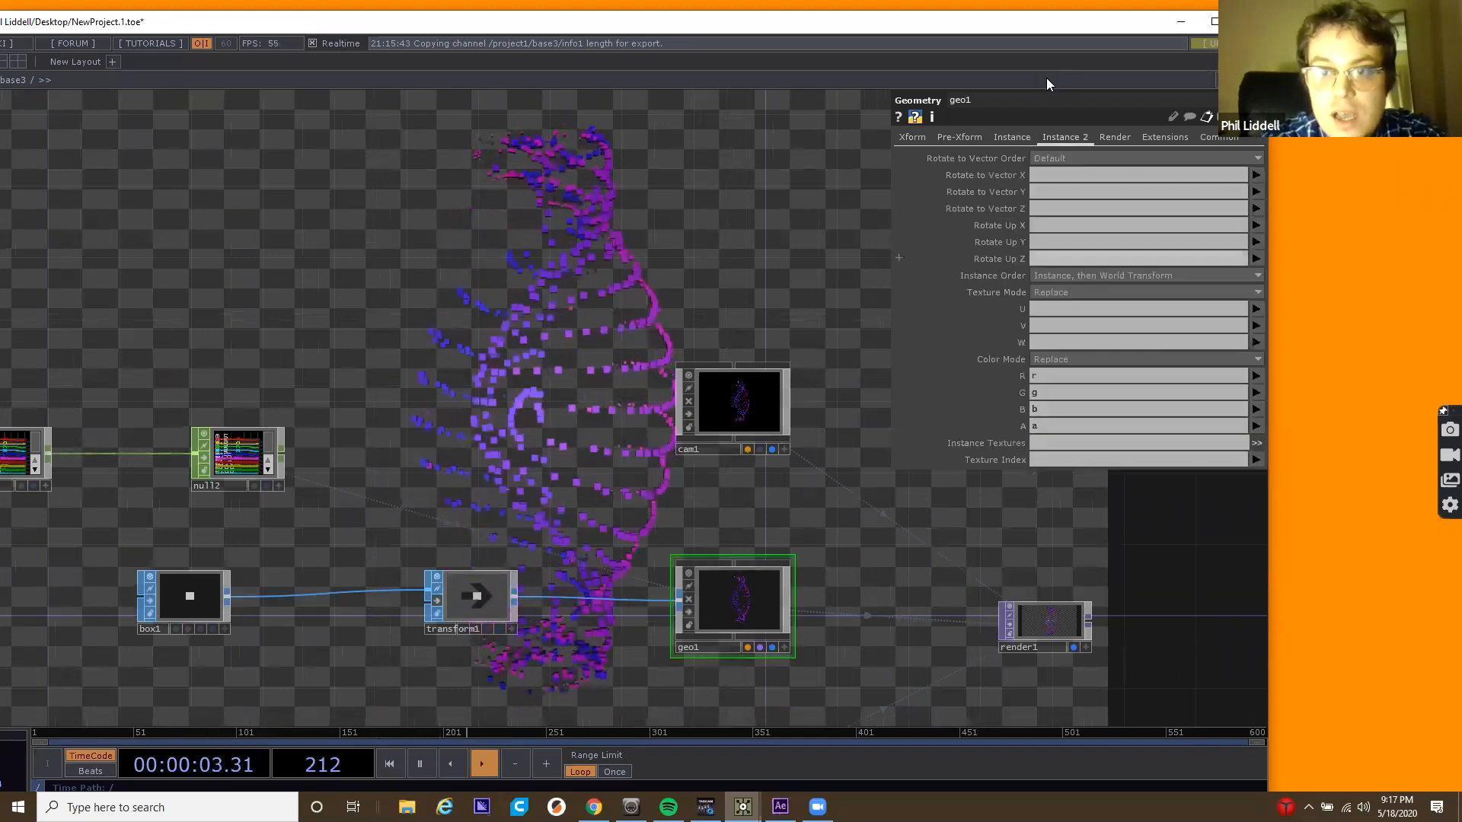
pyautogui.click(1002, 138)
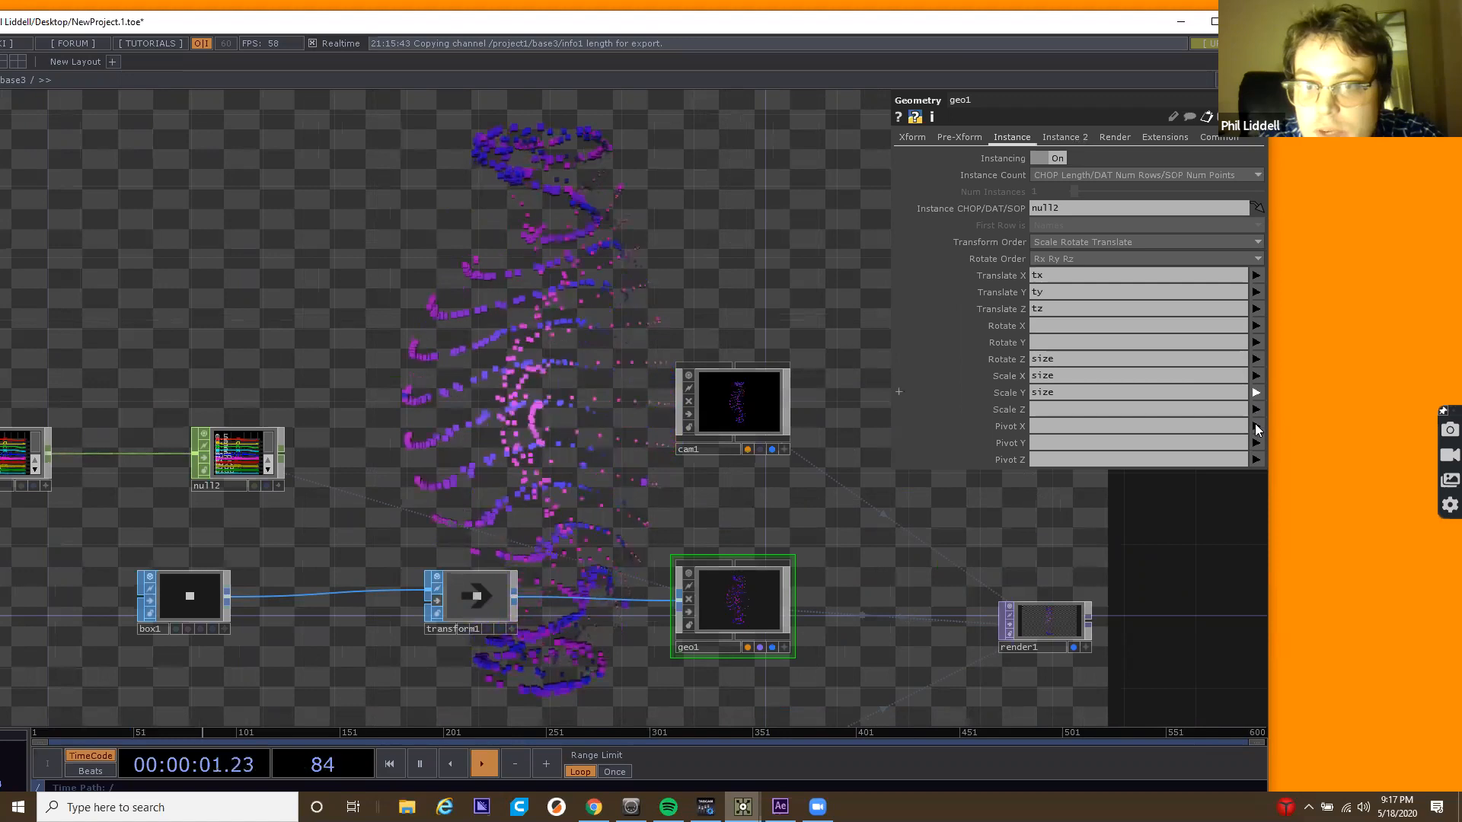
pyautogui.click(1257, 477)
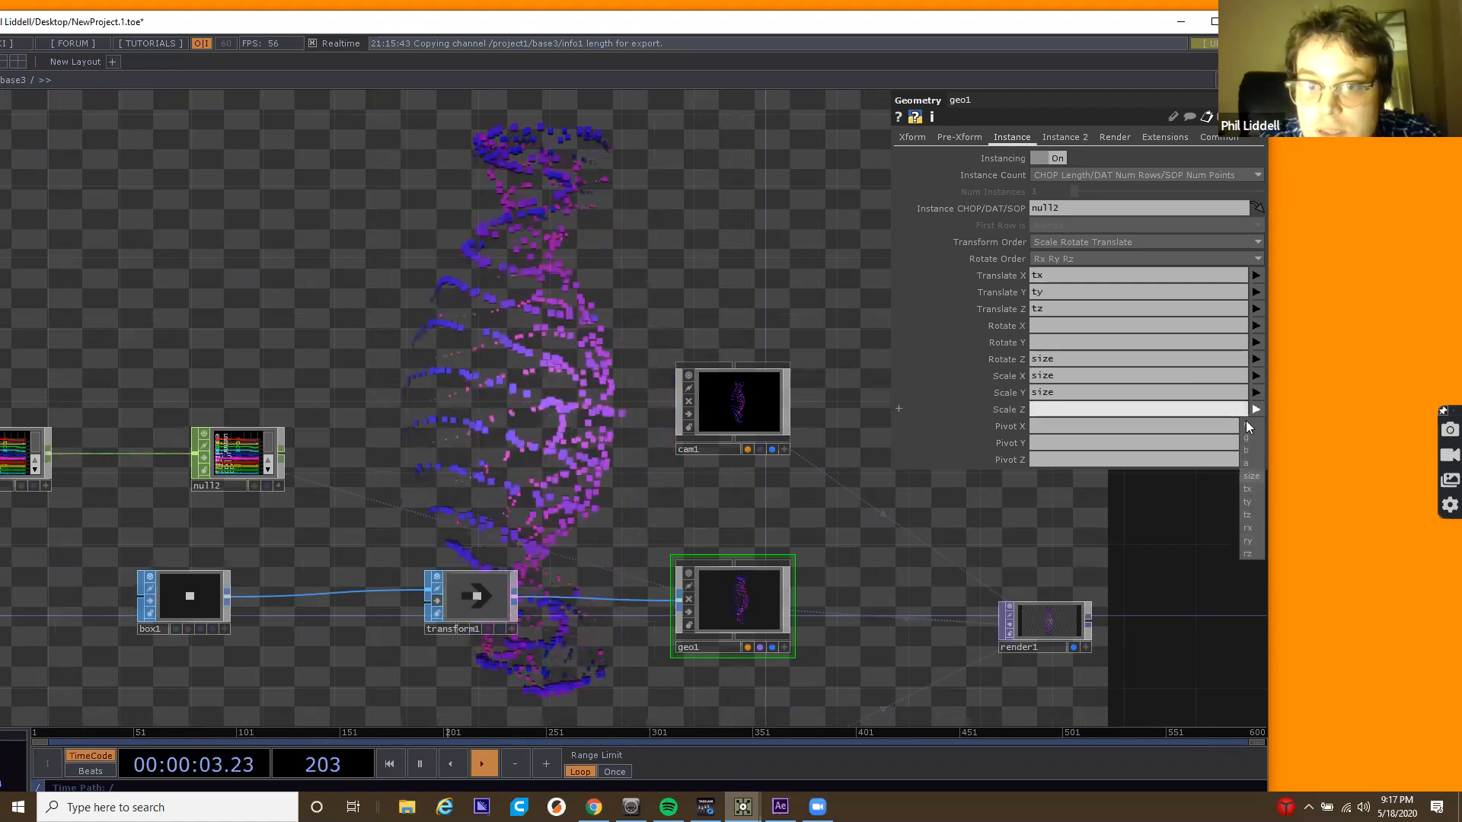
# Assign the rx, ry and rz channels to the instance Rotate X, Rotate Y and Rotate Z of geo1.
pyautogui.click(1257, 325)
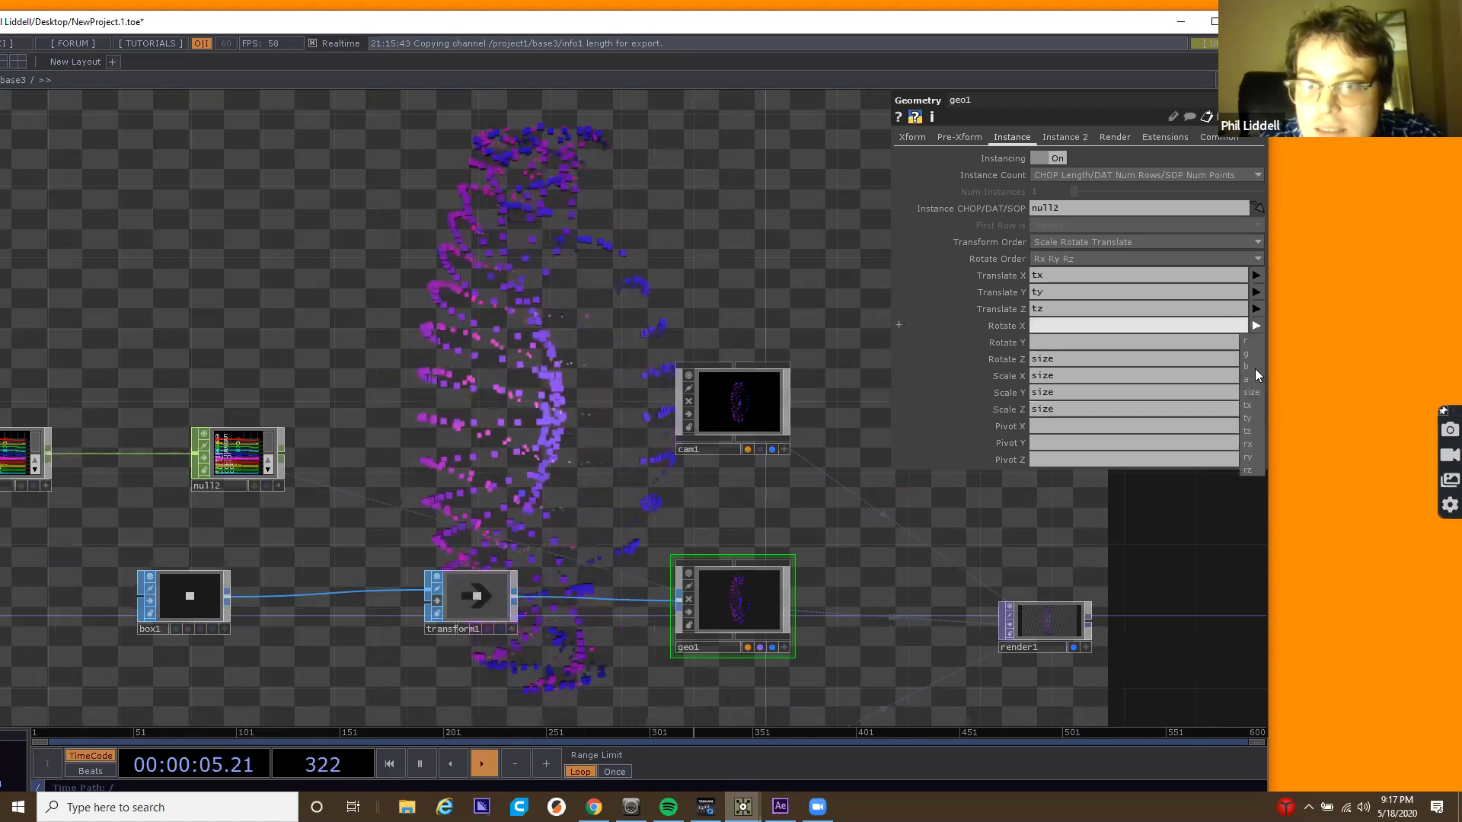
pyautogui.click(1249, 444)
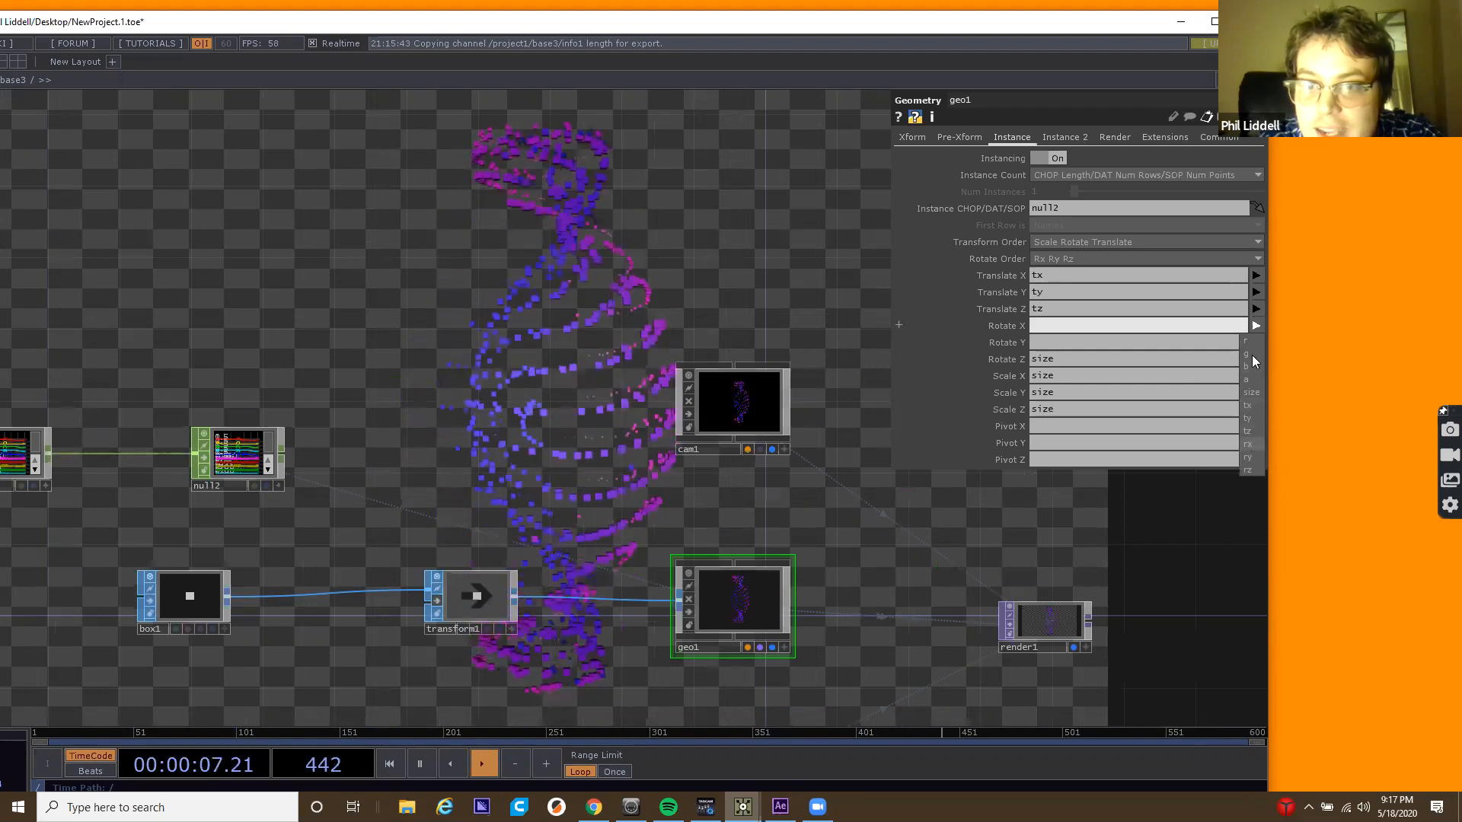
pyautogui.click(1256, 342)
pyautogui.click(1247, 477)
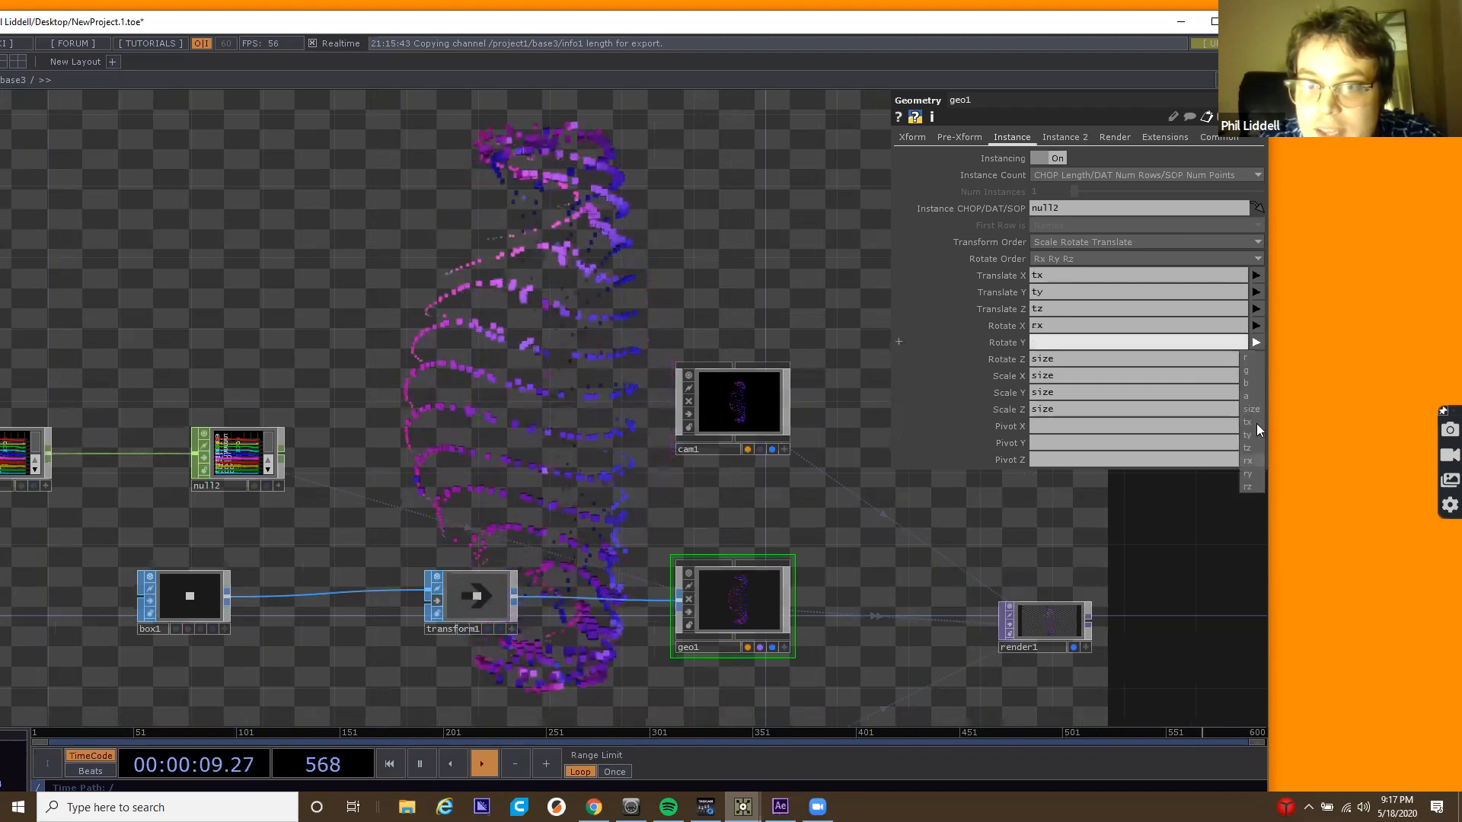
pyautogui.click(1256, 358)
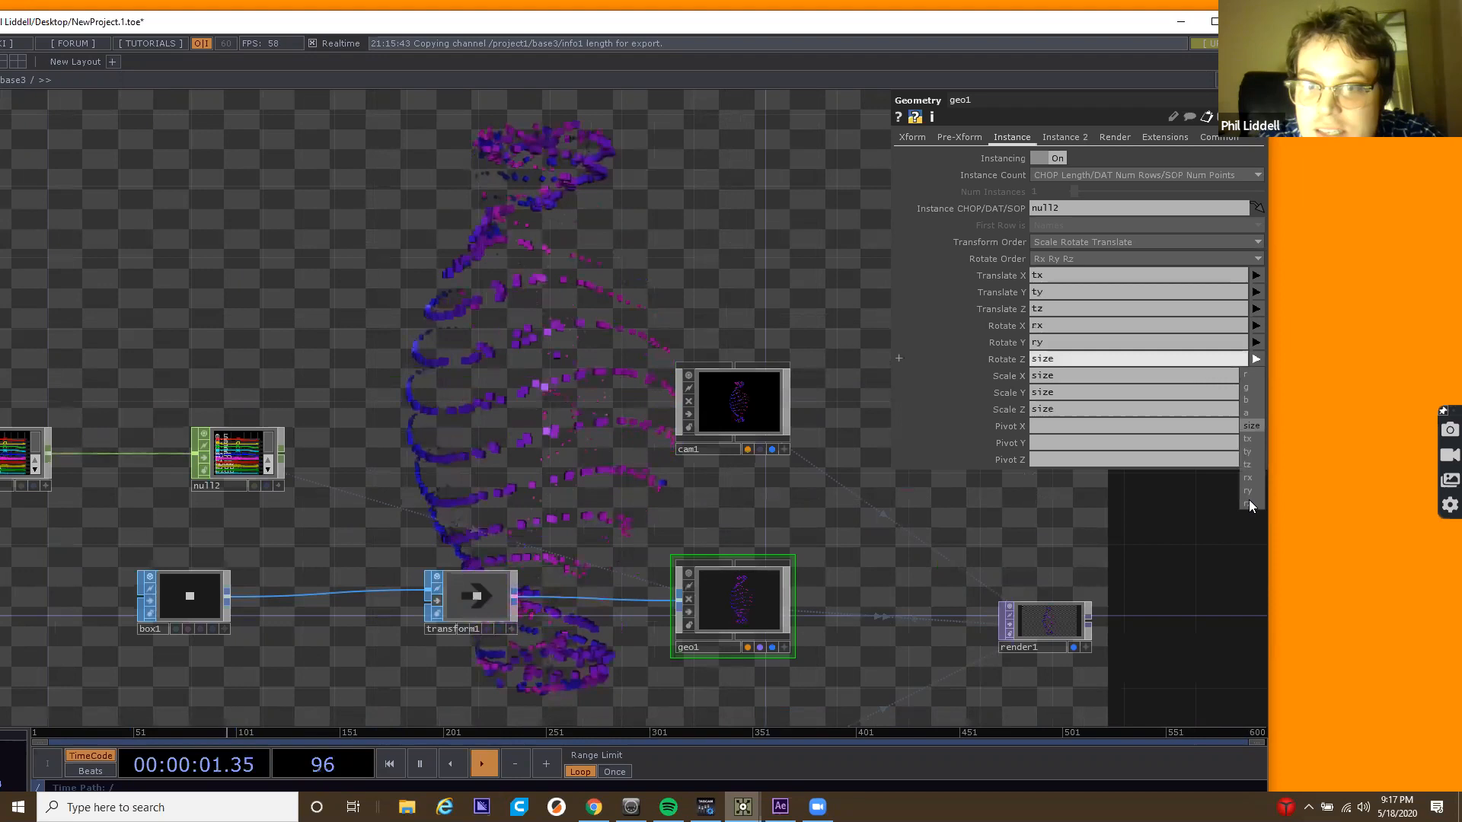
pyautogui.click(1248, 502)
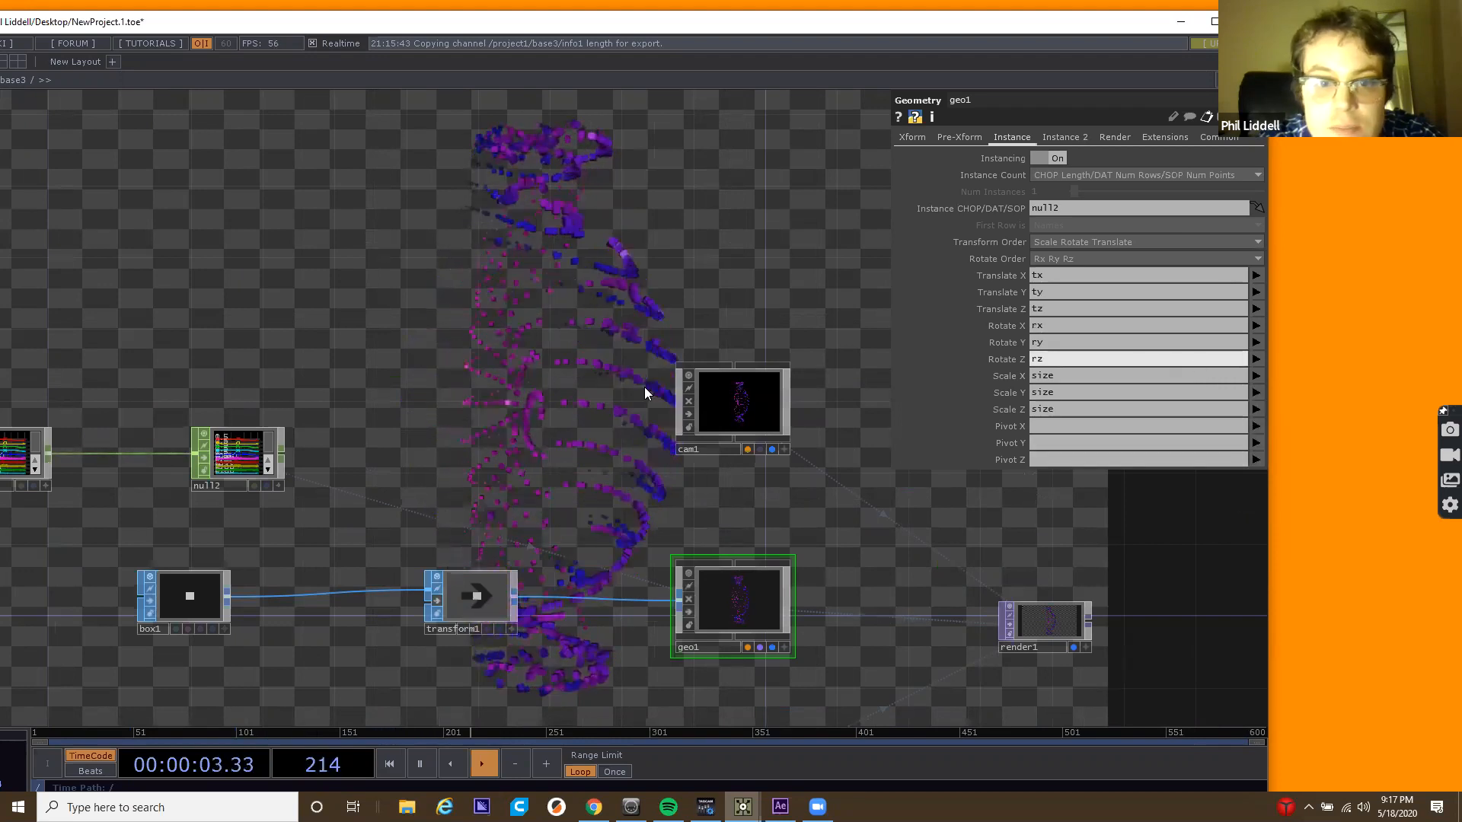
# Set the scale of box1 to 0.2 to enlarge the instanced boxes.
pyautogui.moveTo(517, 357); pyautogui.dragTo(555, 447)
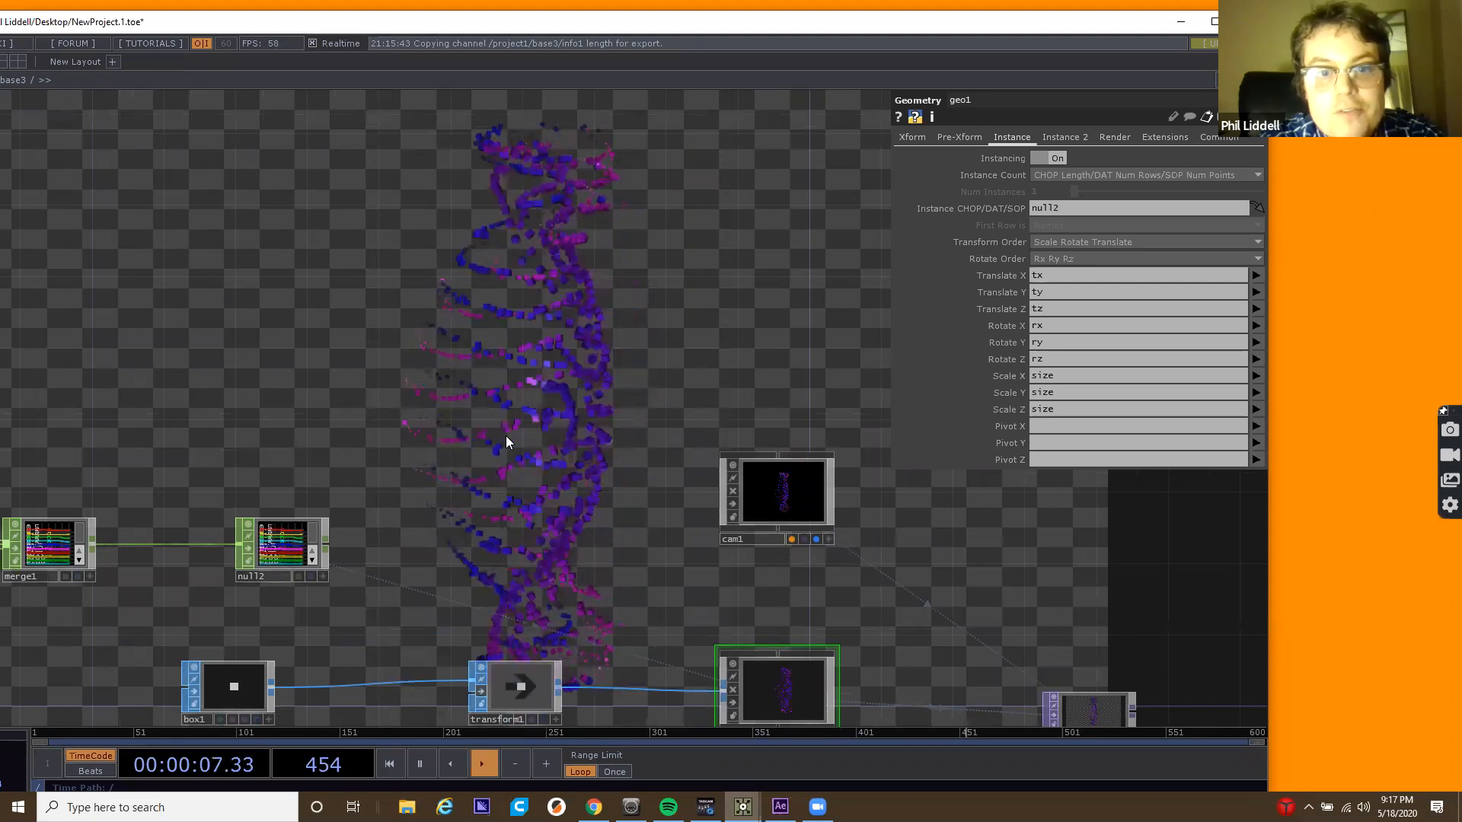
pyautogui.moveTo(703, 512); pyautogui.dragTo(707, 515)
pyautogui.moveTo(584, 289); pyautogui.dragTo(830, 273)
pyautogui.click(536, 606)
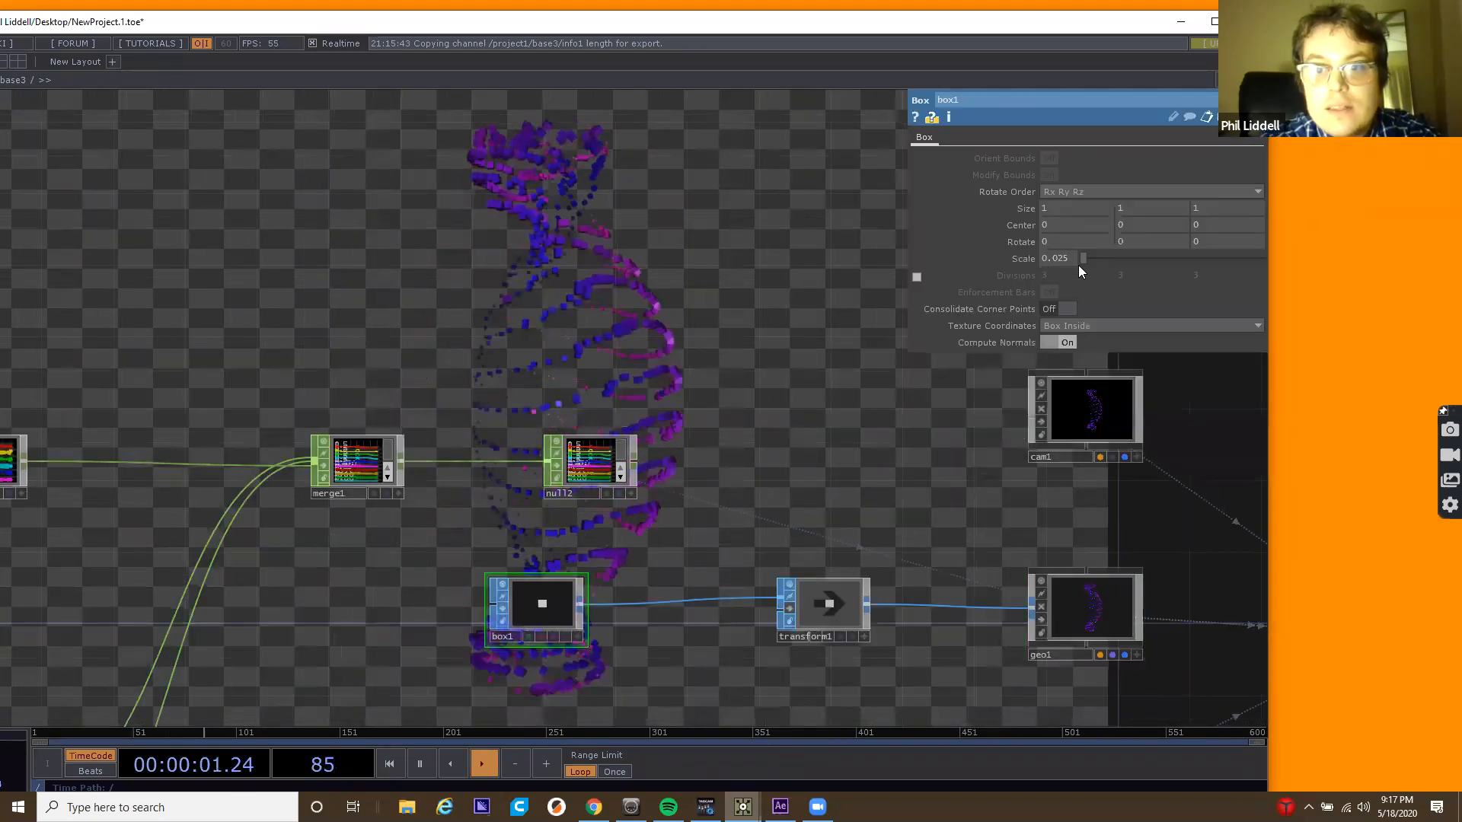
pyautogui.moveTo(1083, 260); pyautogui.dragTo(1086, 260)
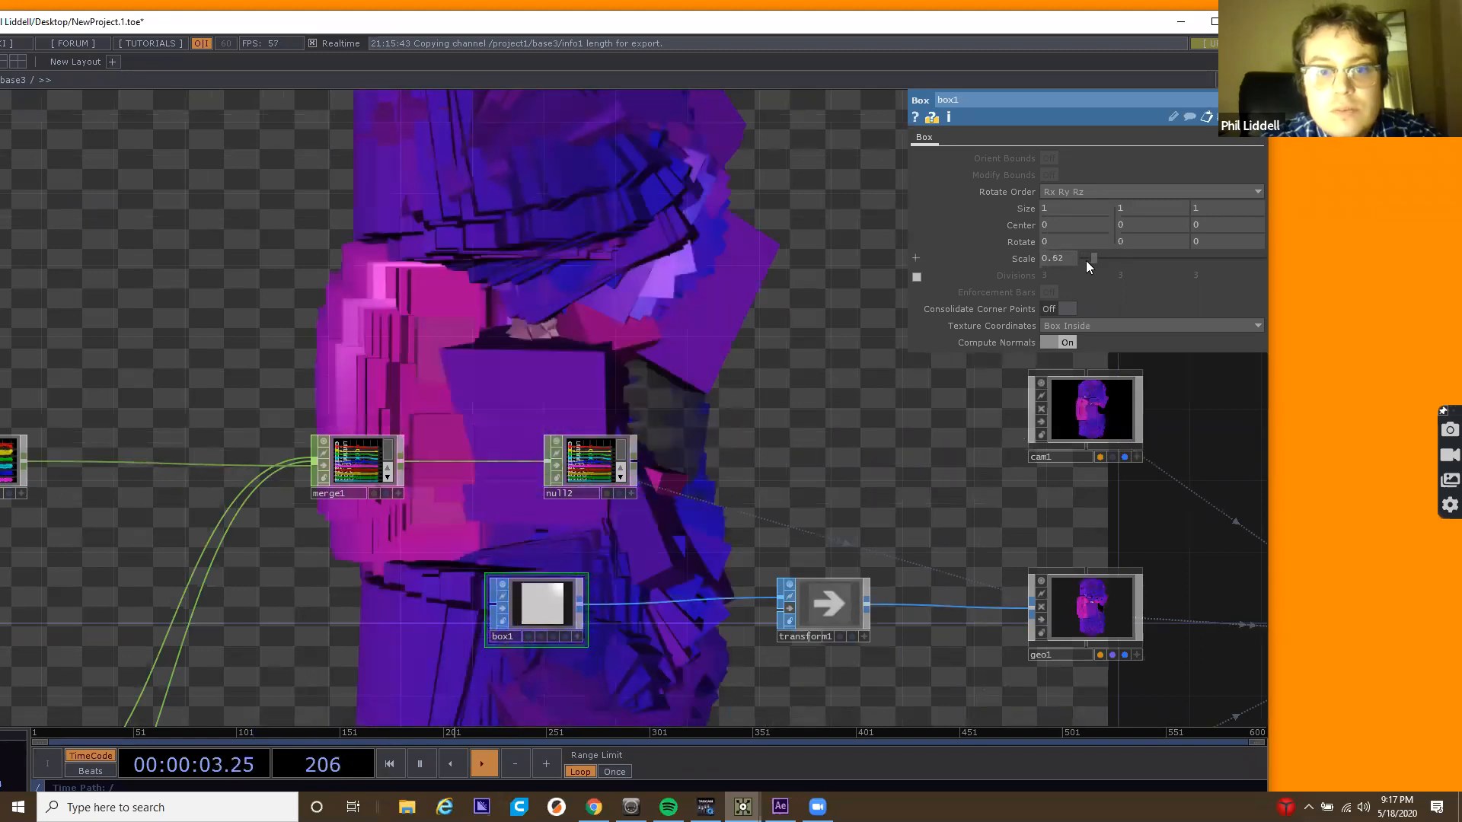
pyautogui.moveTo(574, 285); pyautogui.dragTo(542, 292)
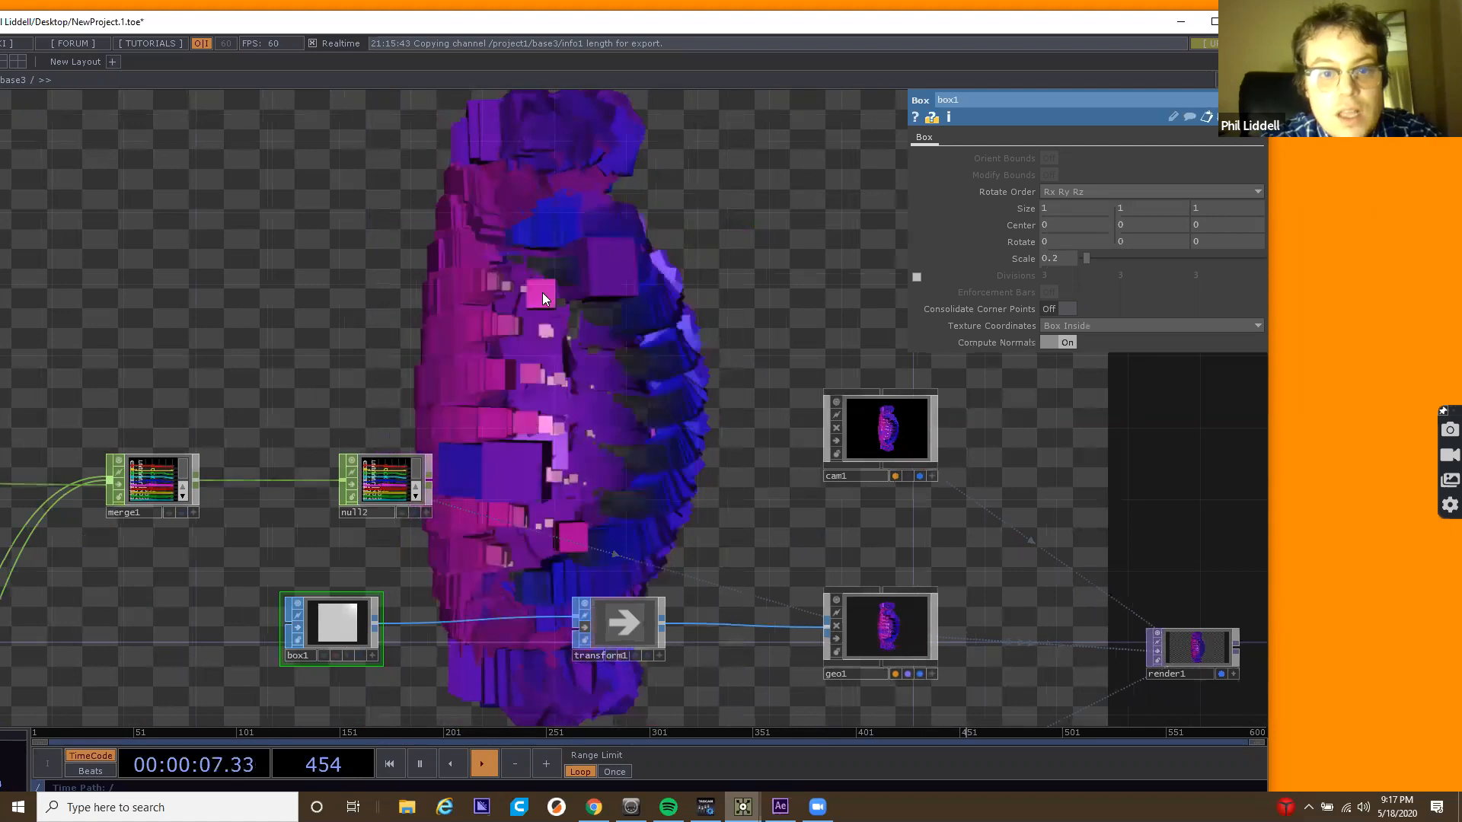
pyautogui.scroll(-2, 542, 289)
pyautogui.moveTo(462, 271); pyautogui.dragTo(872, 294)
pyautogui.scroll(-2, 475, 361)
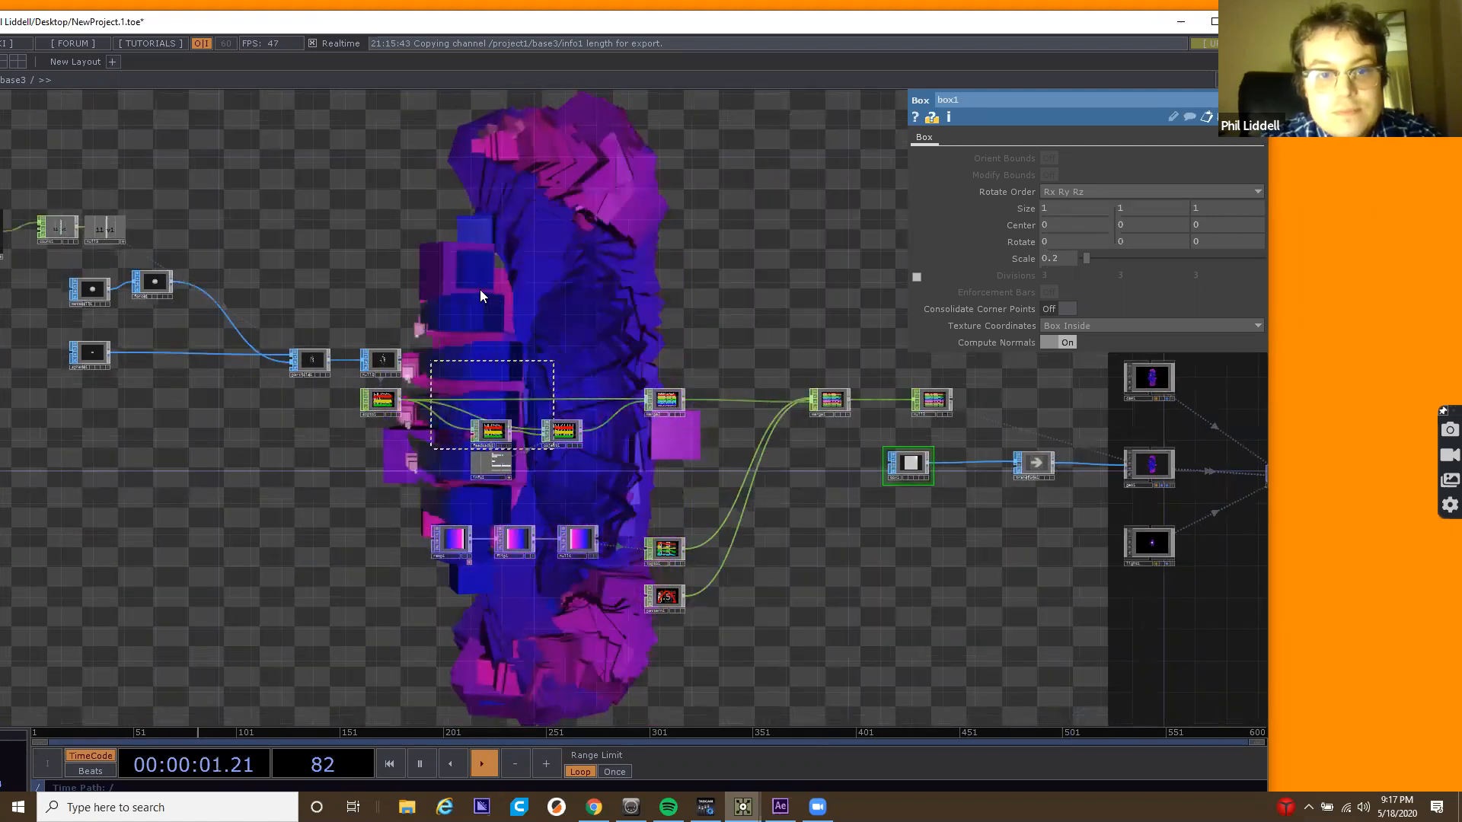
pyautogui.hotkey('ctrl', 'v')
pyautogui.moveTo(469, 363); pyautogui.dragTo(690, 488, button='right')
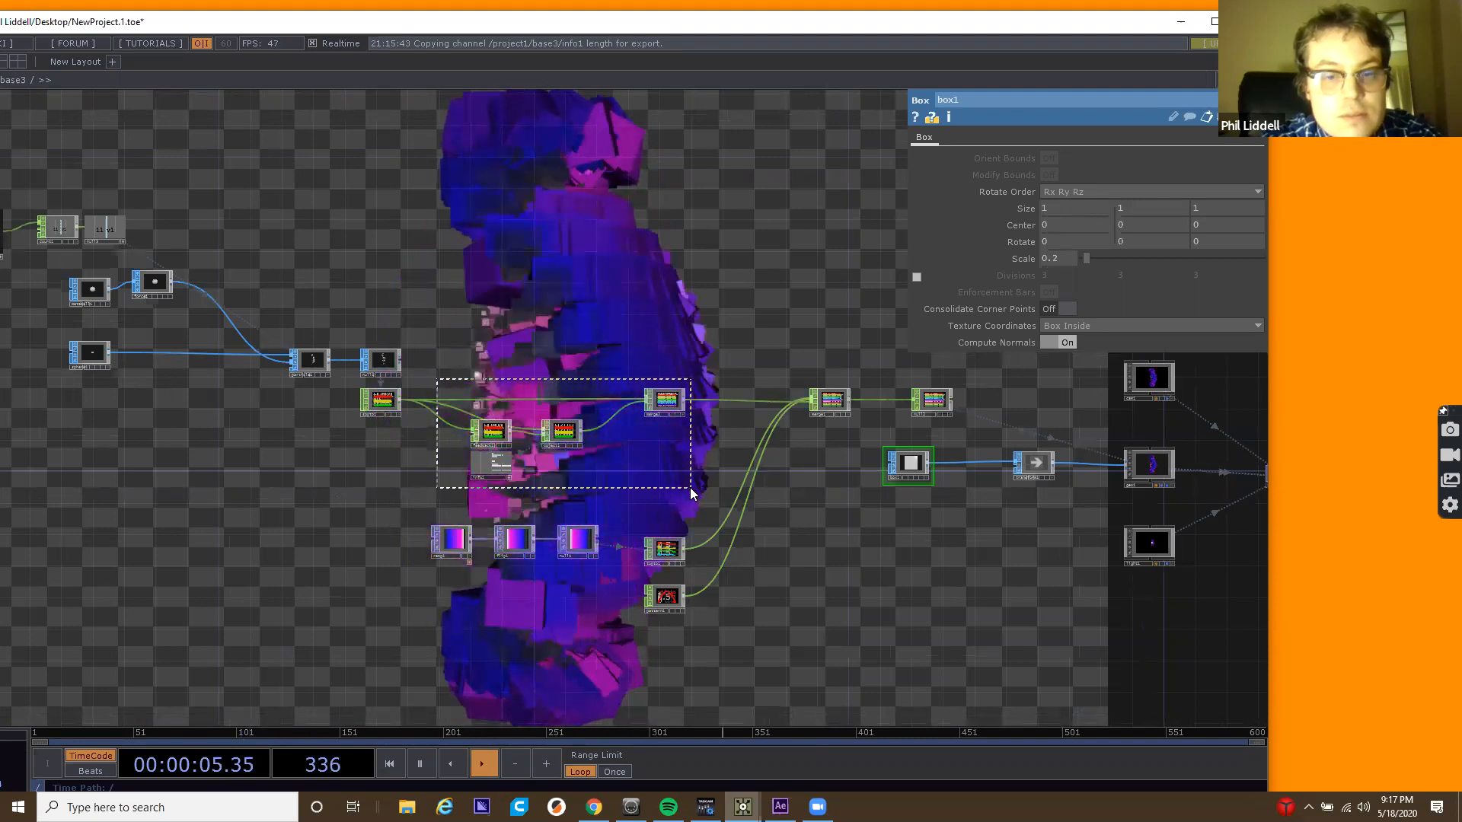
pyautogui.click(510, 342)
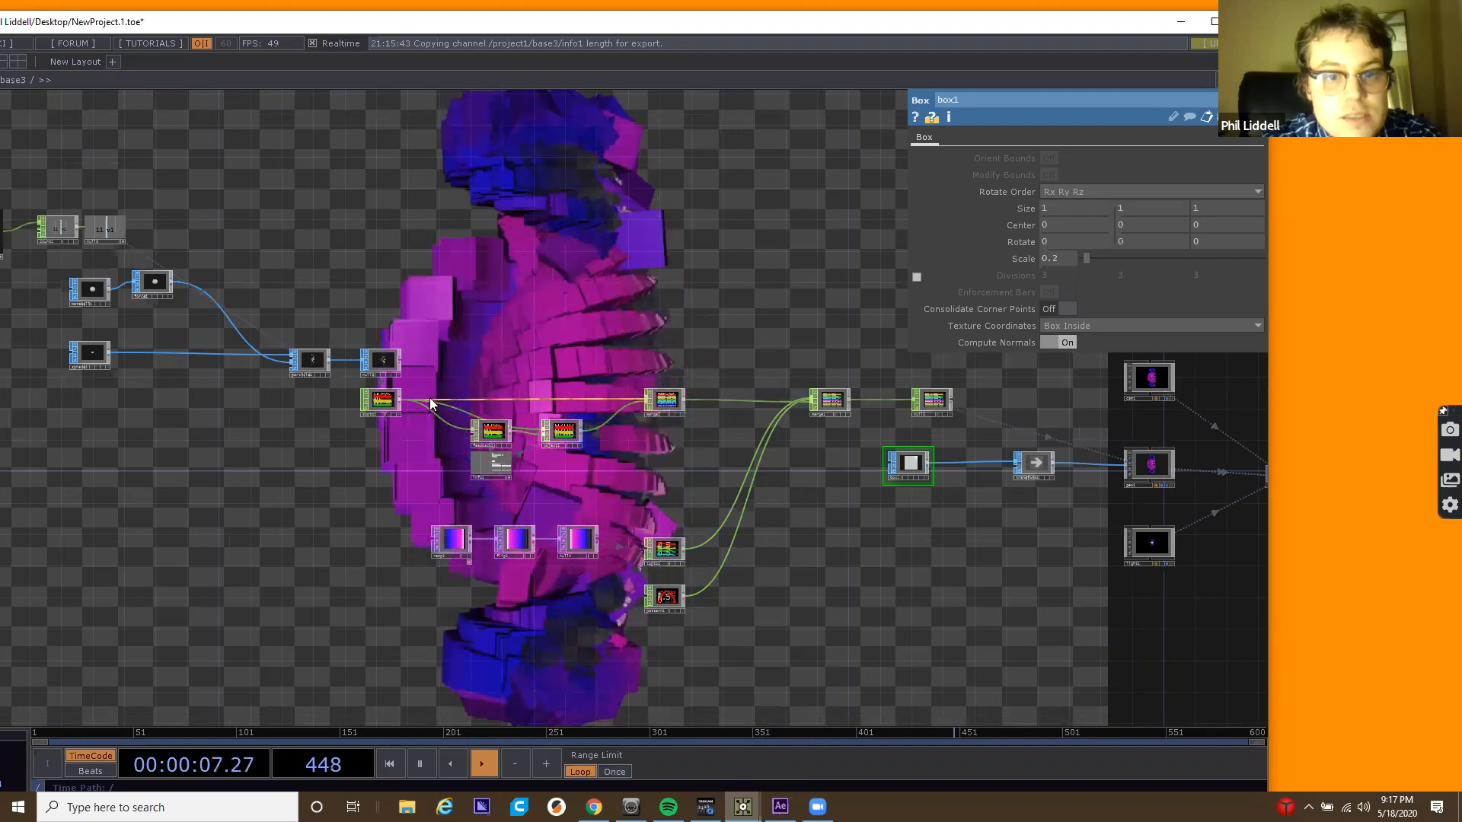
# Insert a Null CHOP directly after sopto1, ahead of the branches to the feedback loop and the merge.
pyautogui.rightClick(449, 392)
pyautogui.click(451, 390)
pyautogui.write('nu')
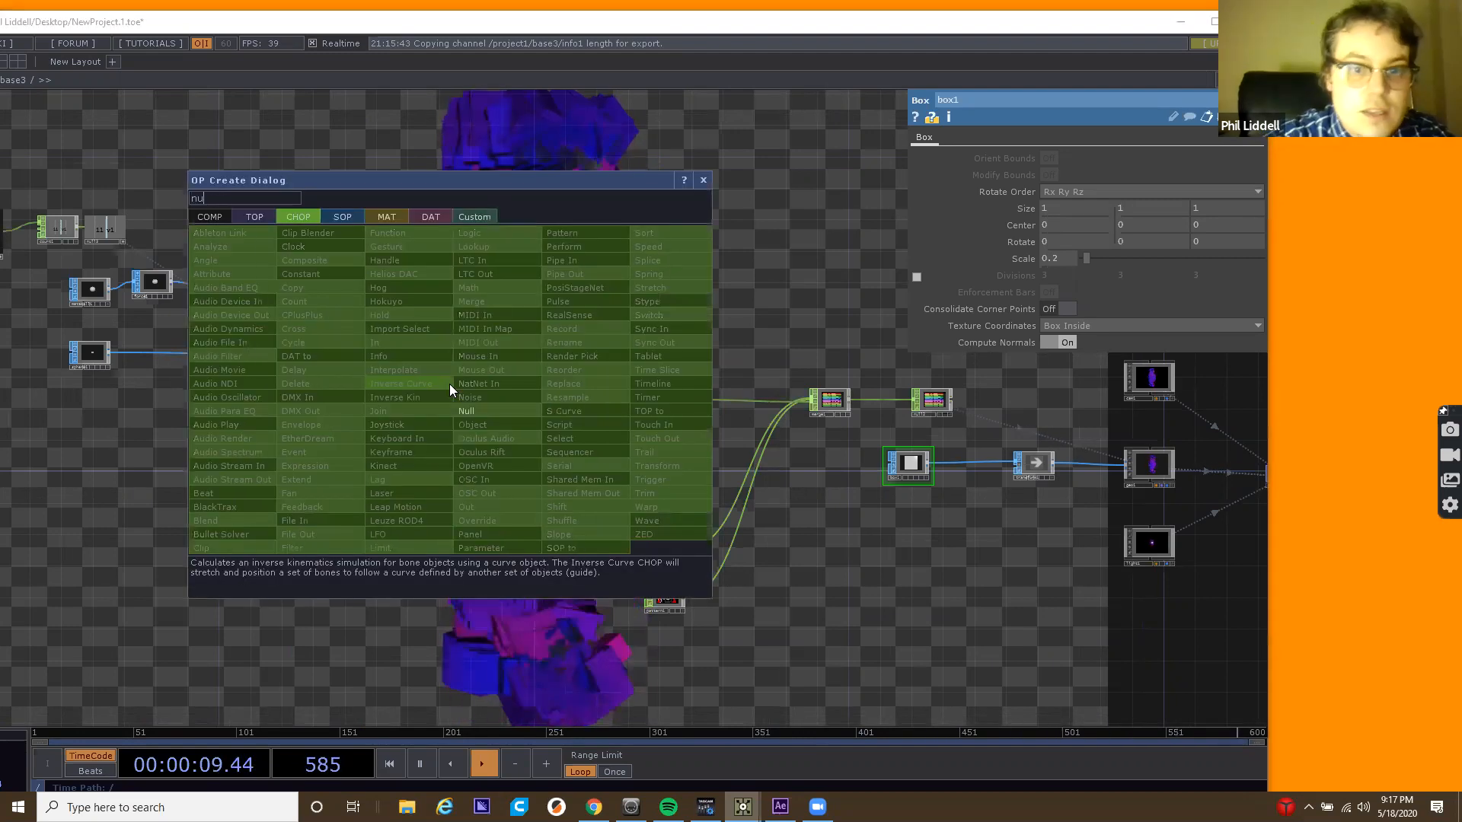
pyautogui.click(481, 415)
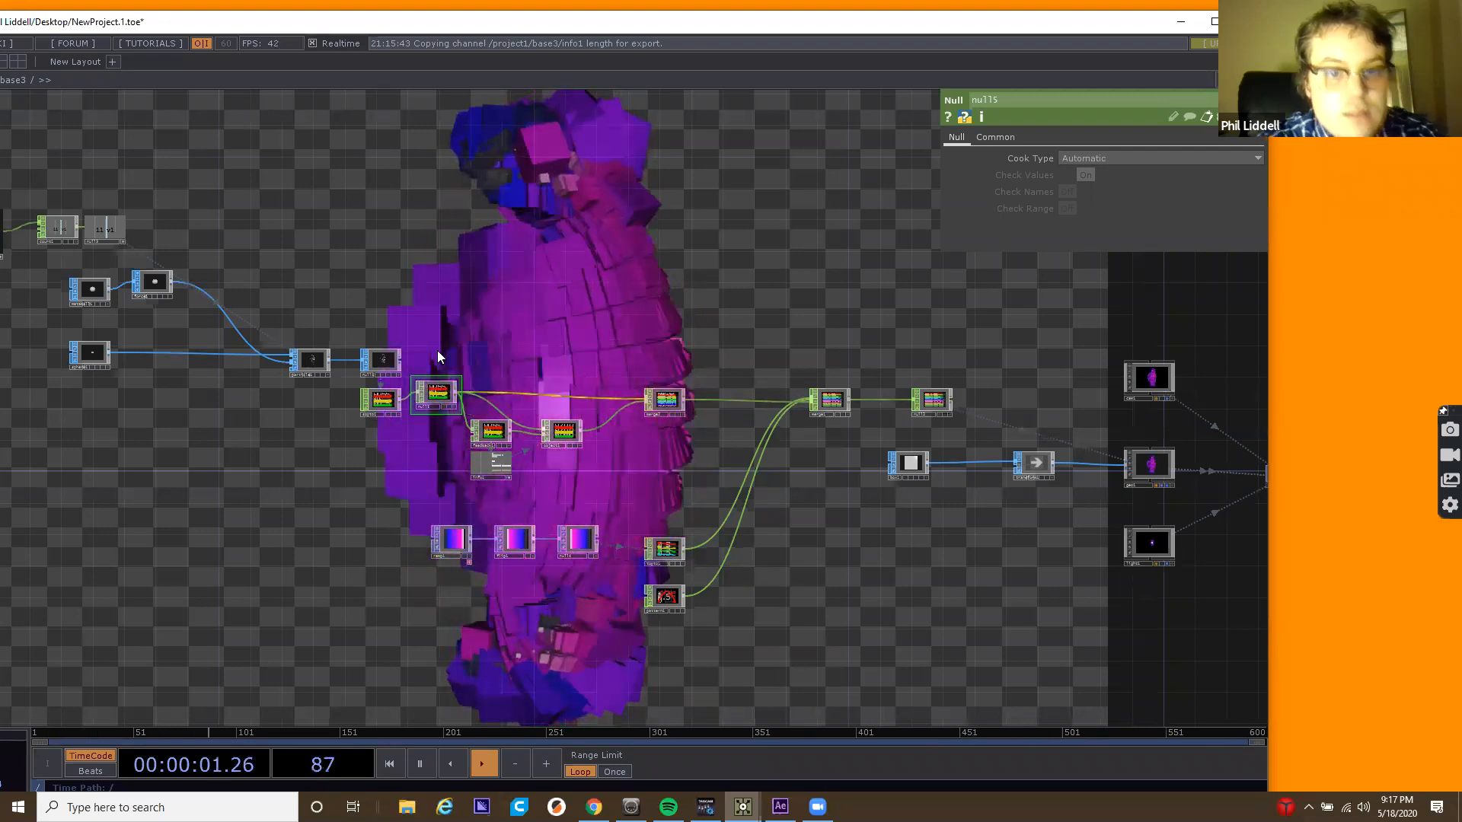
# Copy the five nodes of the rotation setup: the new Null, the feedback loop nodes and their Merge CHOP.
pyautogui.moveTo(513, 406); pyautogui.dragTo(600, 468)
pyautogui.moveTo(668, 500); pyautogui.dragTo(745, 544, button='right')
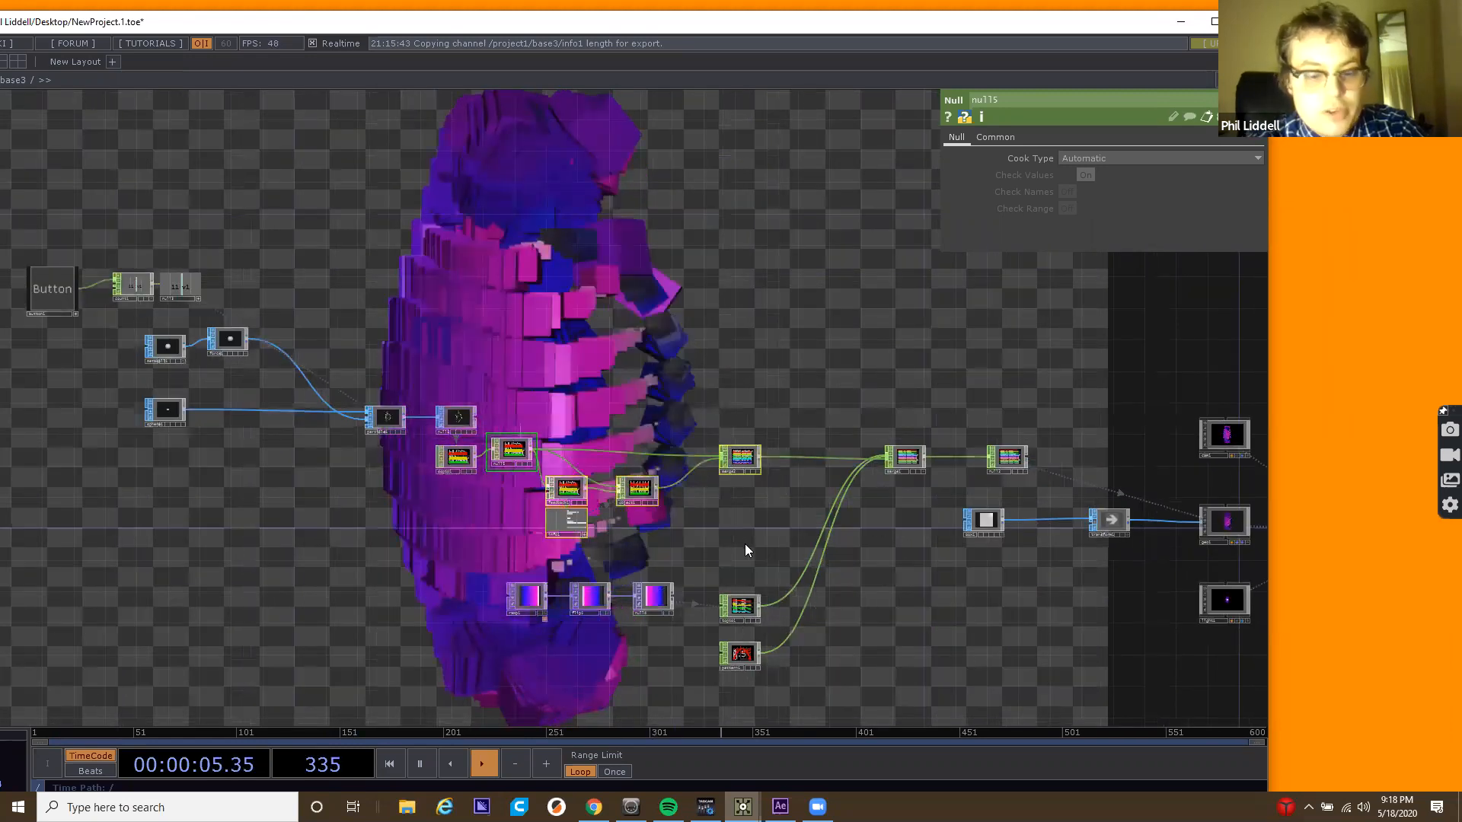
pyautogui.hotkey('ctrl', 'c')
# Go to the base2 network and move the colour and size nodes to make room beside the SOP to CHOP.
pyautogui.scroll(-5, 682, 435)
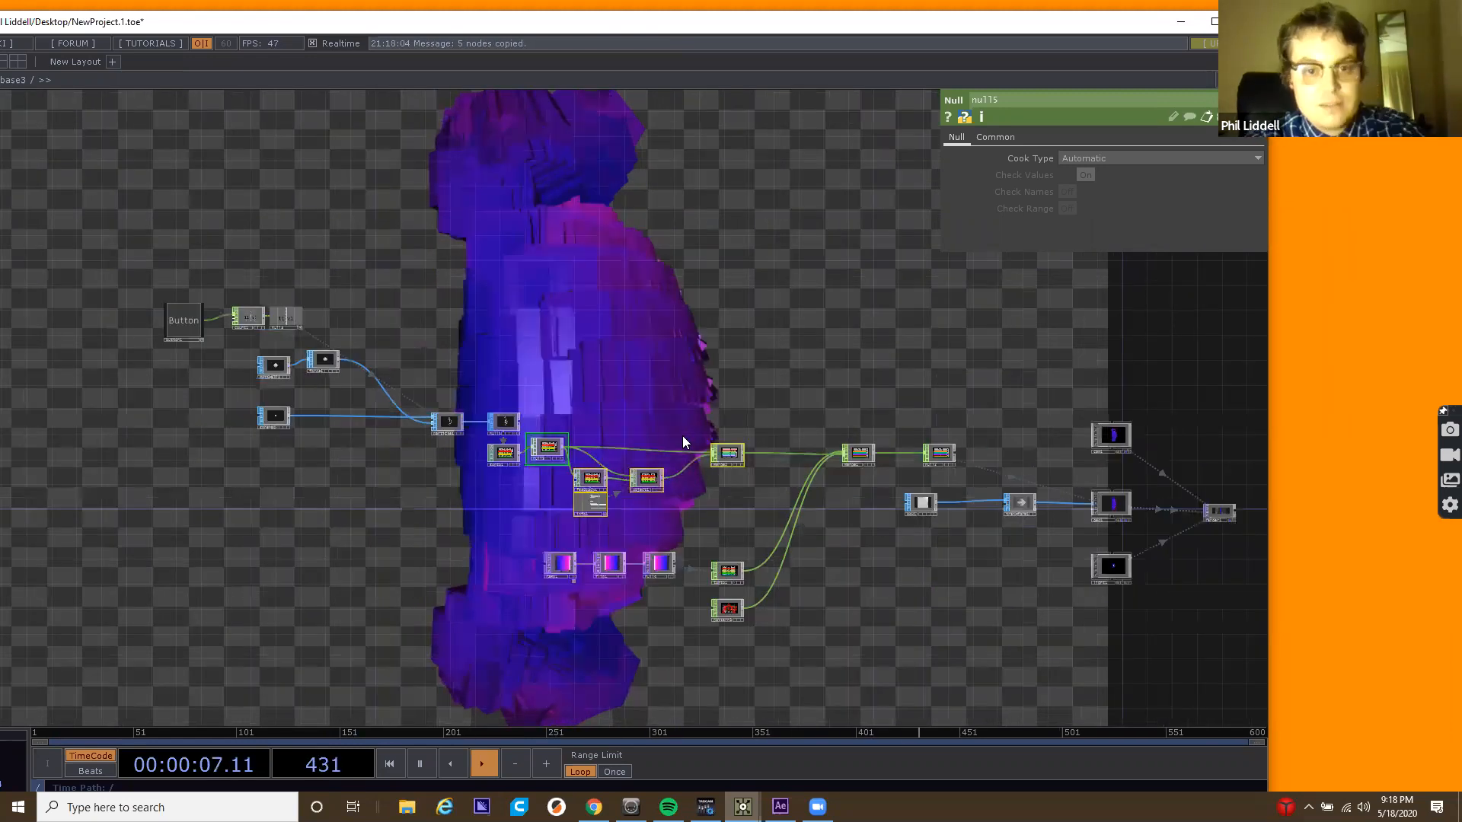
pyautogui.scroll(5, 688, 190)
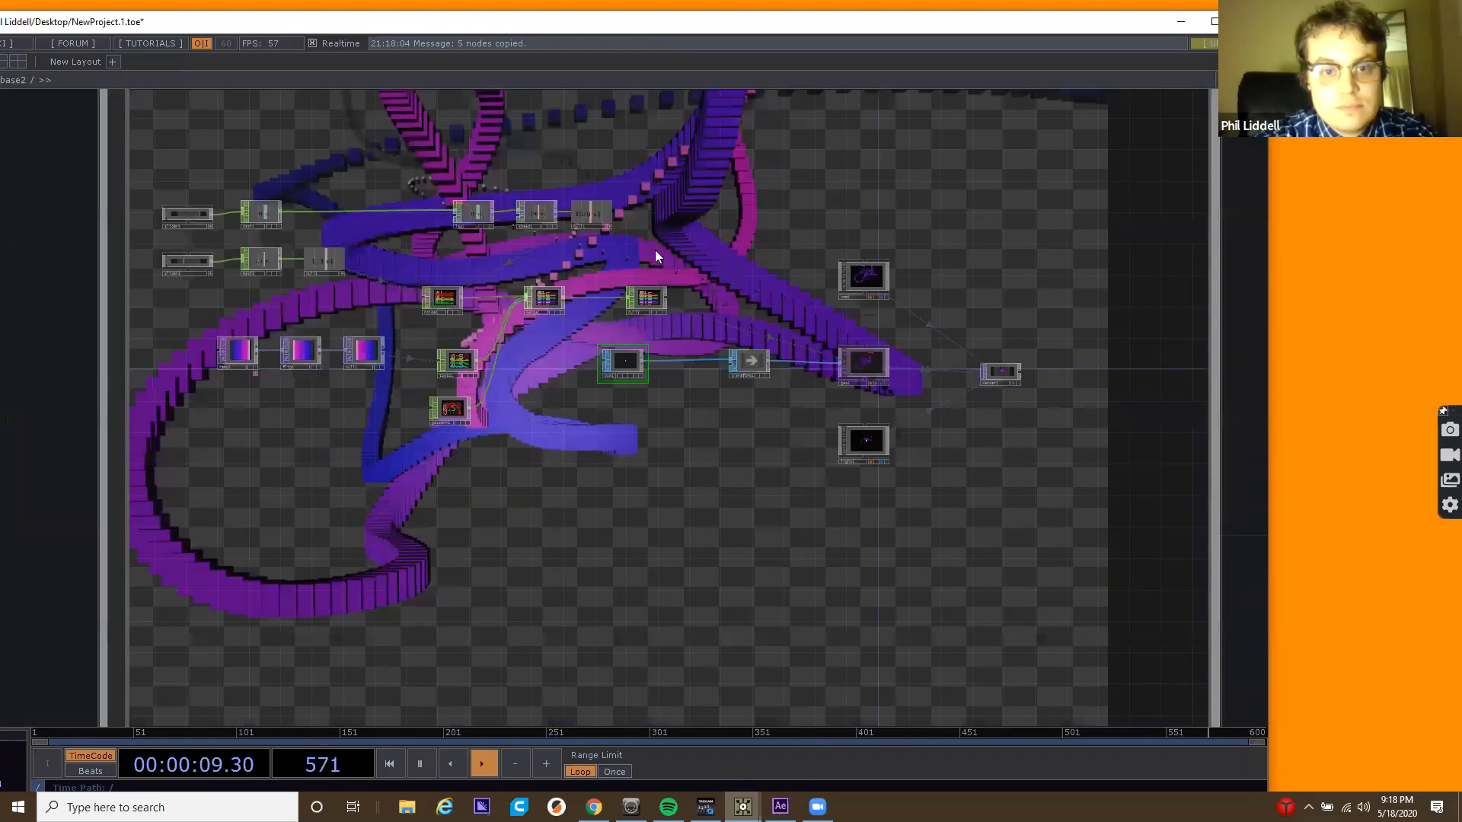
pyautogui.moveTo(190, 603); pyautogui.dragTo(372, 606)
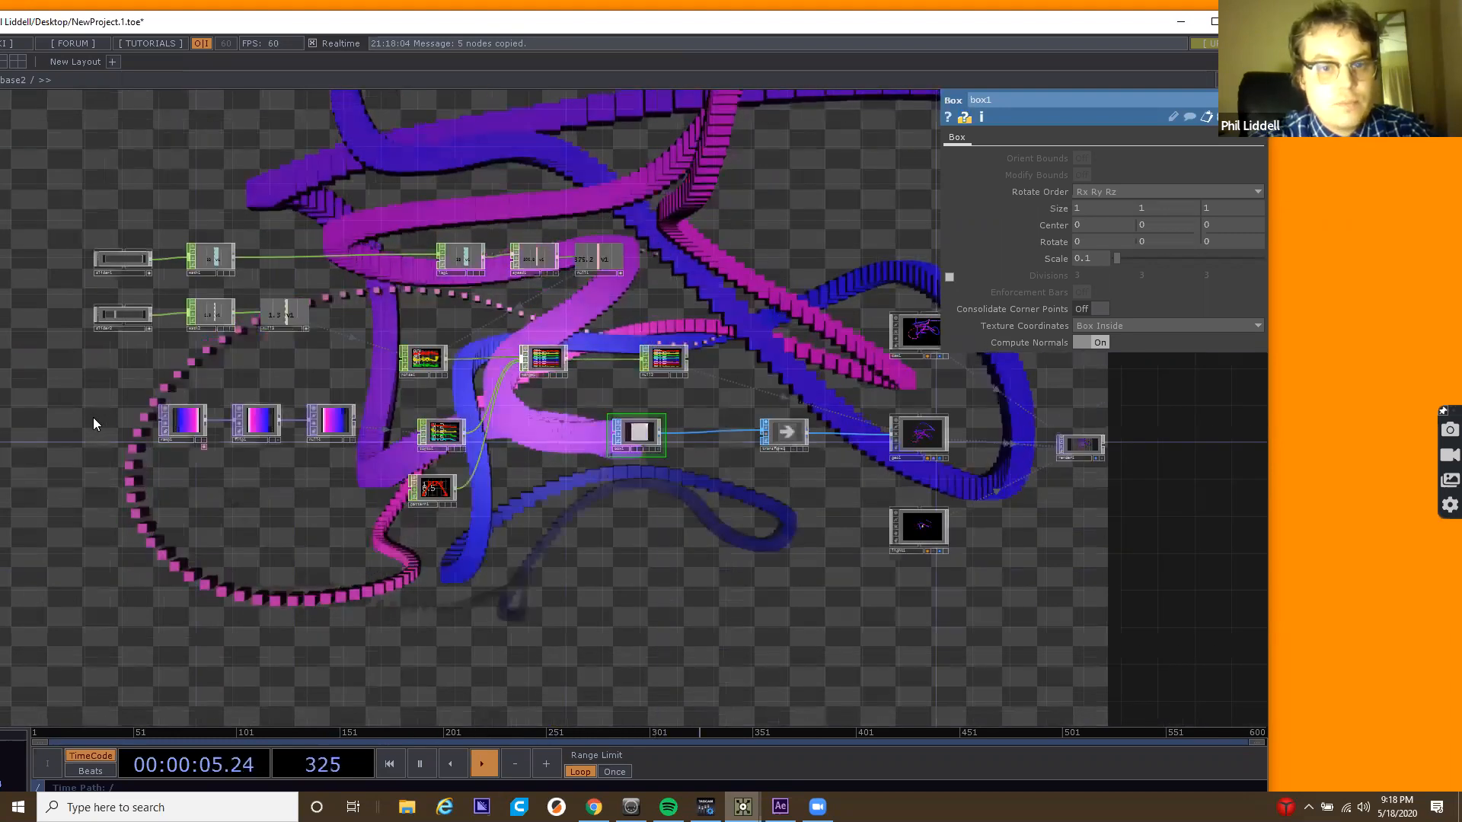
pyautogui.moveTo(92, 640); pyautogui.dragTo(424, 571)
pyautogui.moveTo(419, 368); pyautogui.dragTo(103, 455)
pyautogui.hotkey('ctrl', 'v')
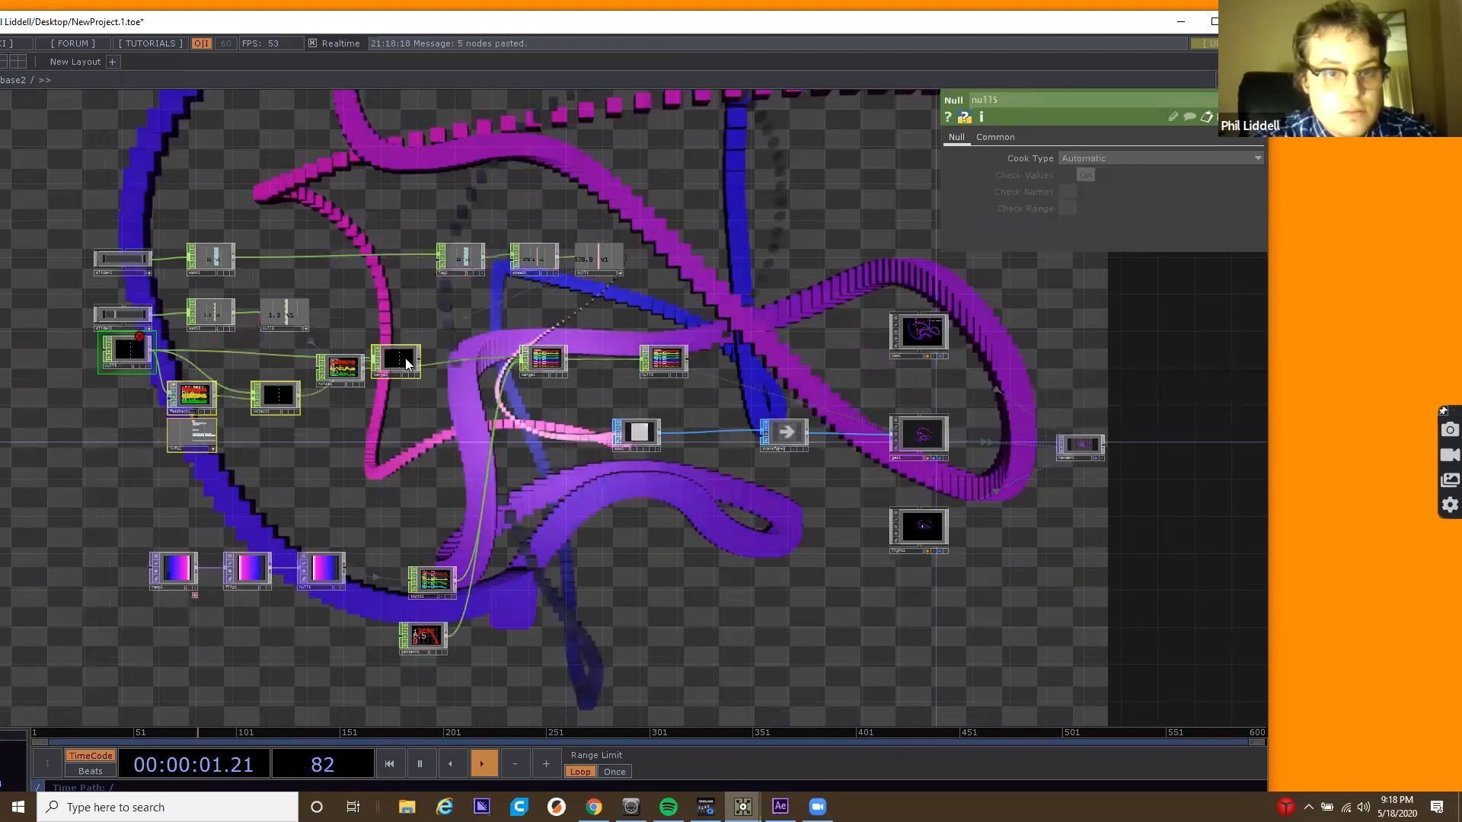
pyautogui.moveTo(394, 362); pyautogui.dragTo(386, 446)
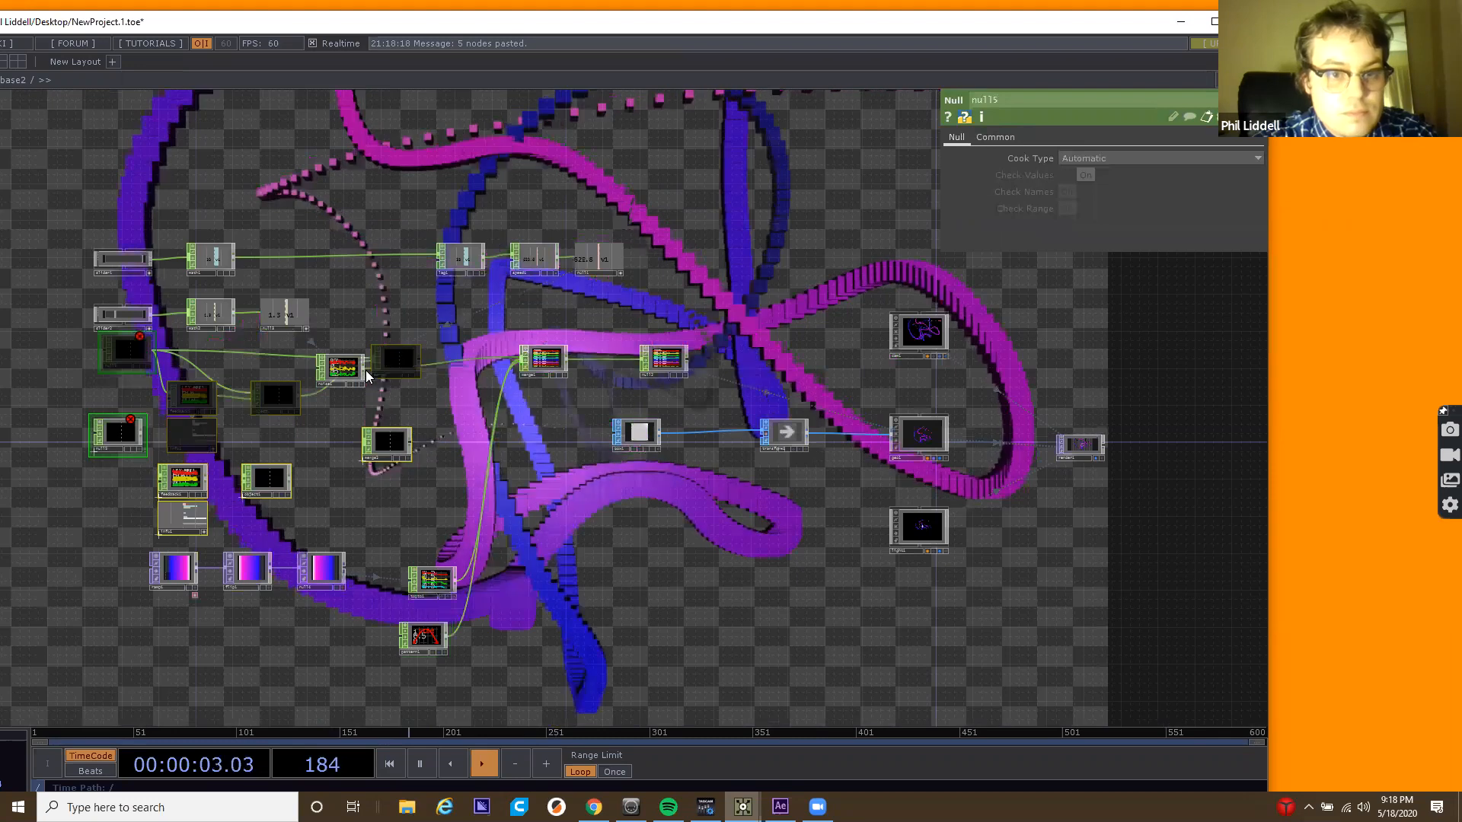
pyautogui.click(91, 435)
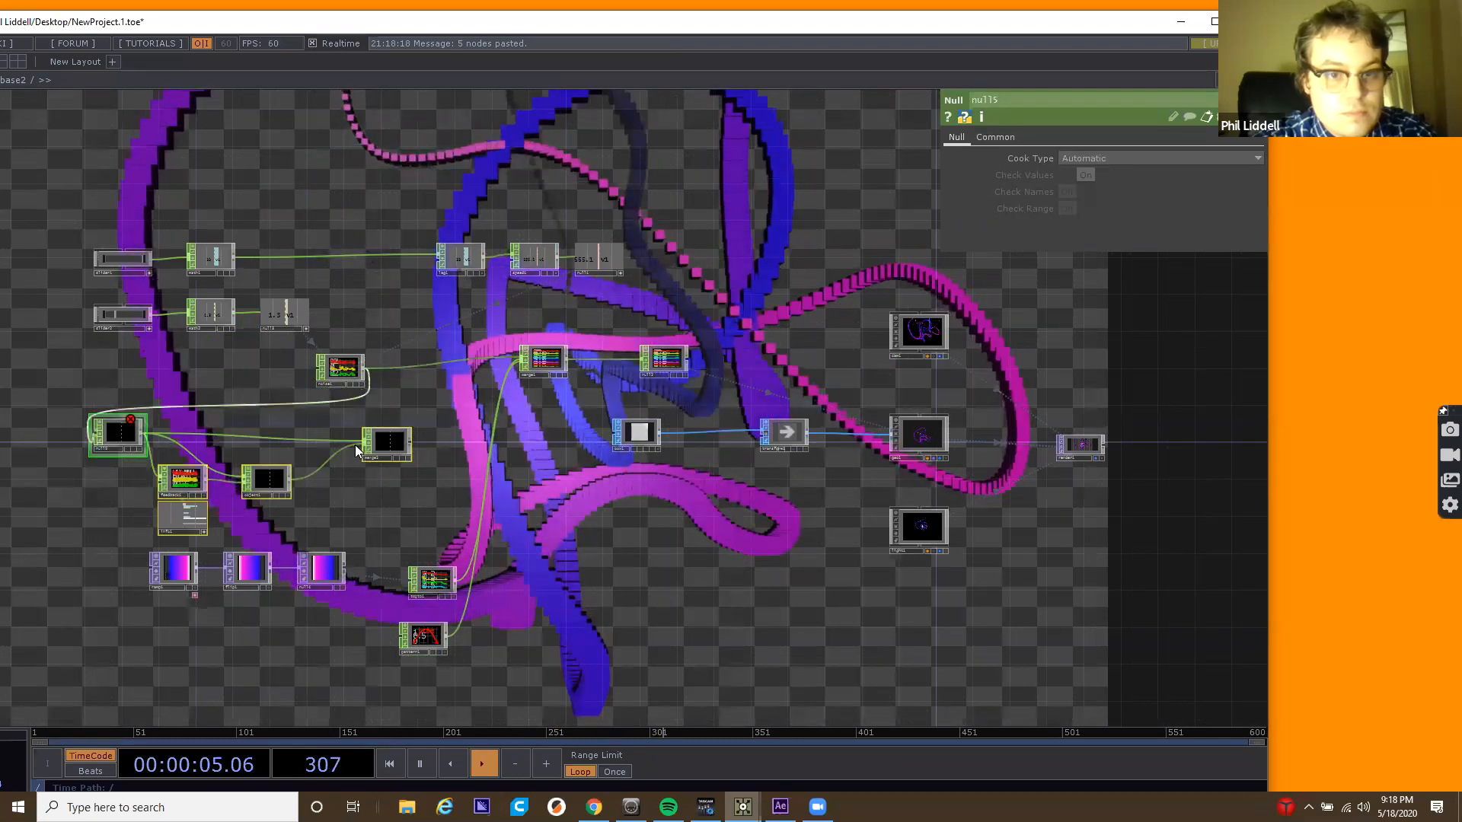
pyautogui.hotkey('ctrl', 'z')
pyautogui.hotkey('ctrl', 'z')
pyautogui.hotkey('ctrl', 'z')
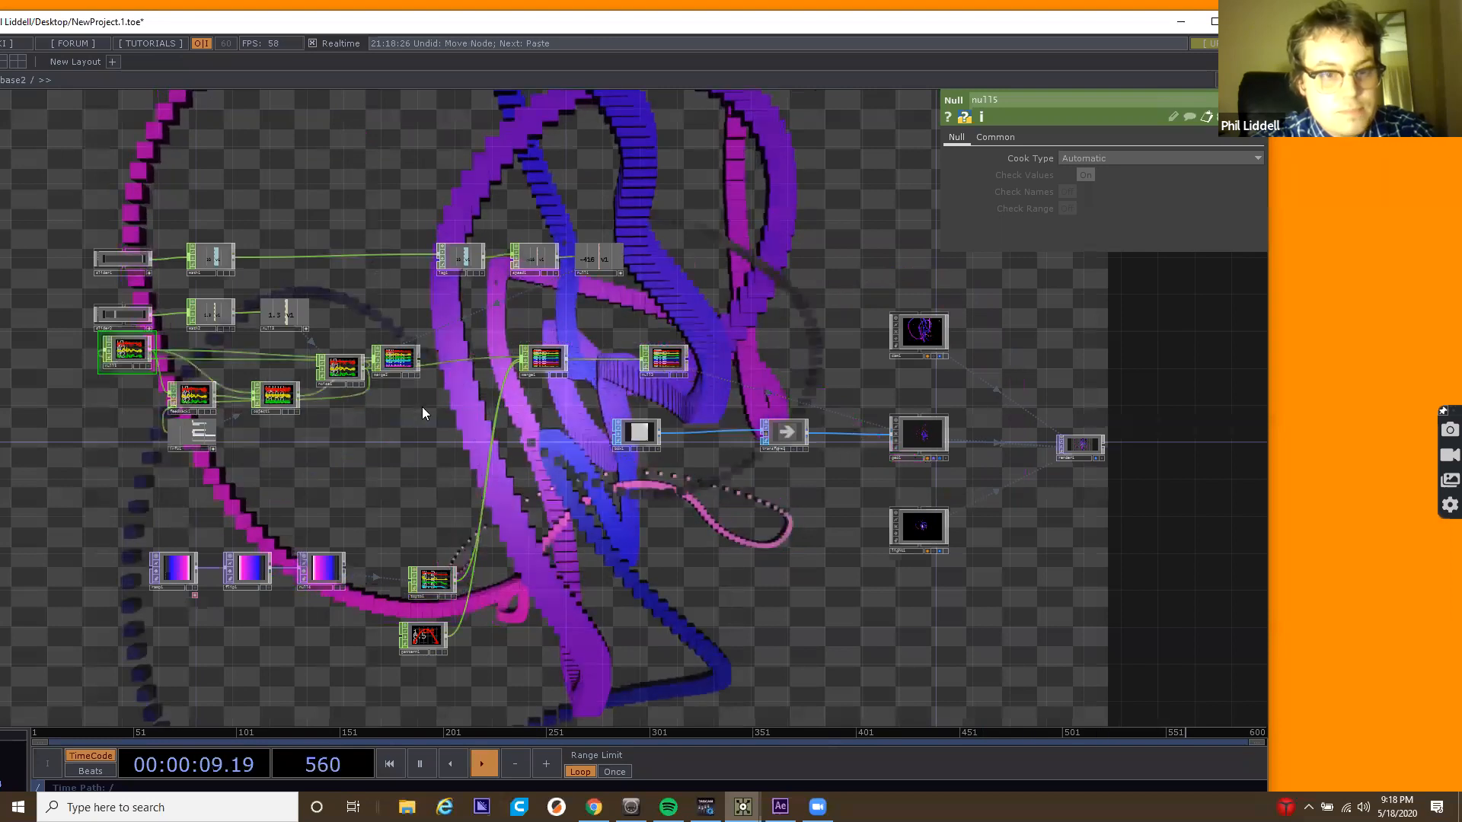
# Paste the rotation setup into base2, wire the SOP to CHOP into its Null, and connect its merged output to the instancing merge.
pyautogui.hotkey('ctrl', 'v')
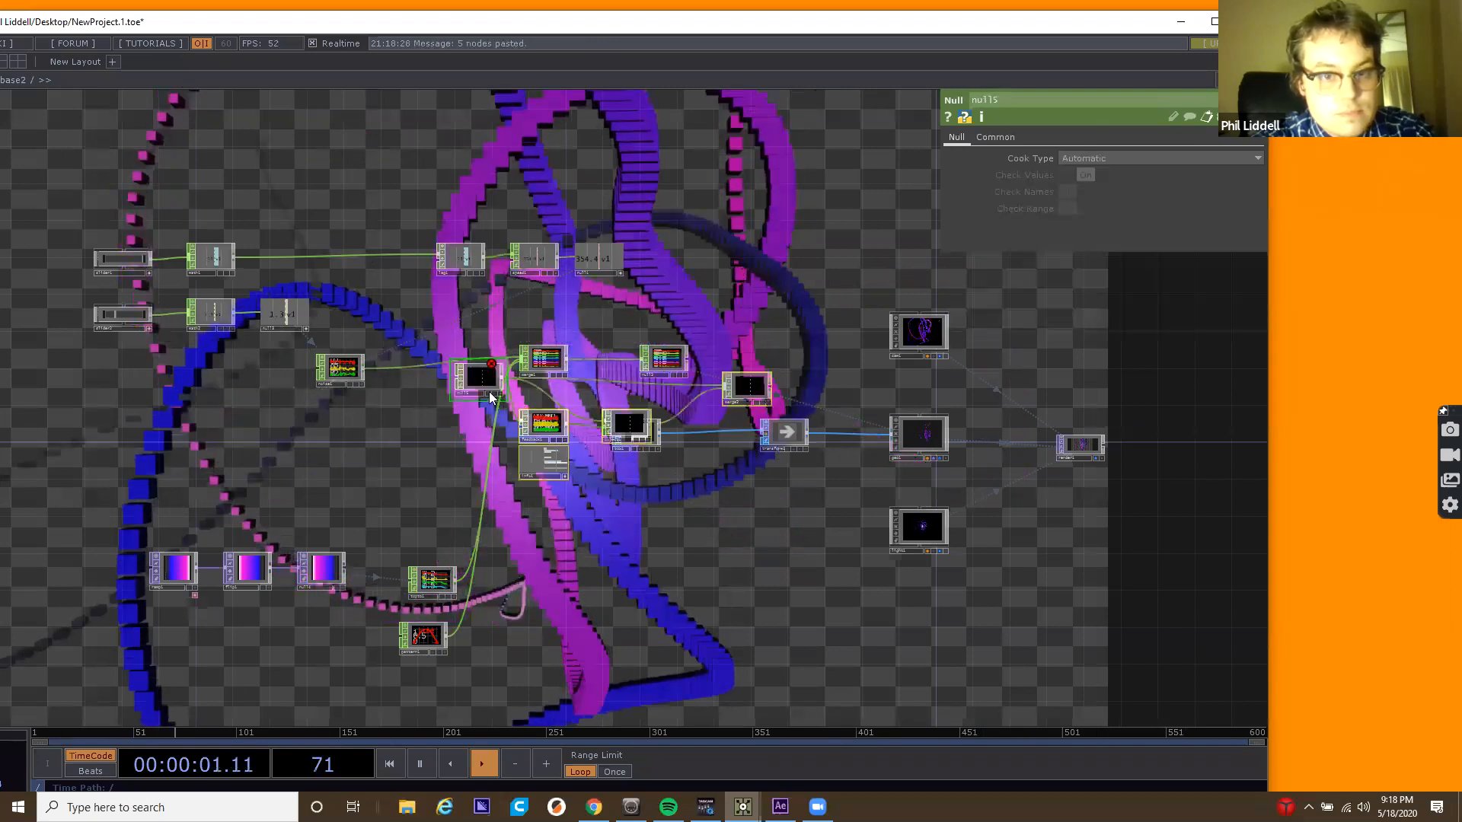
pyautogui.moveTo(125, 423); pyautogui.dragTo(127, 424)
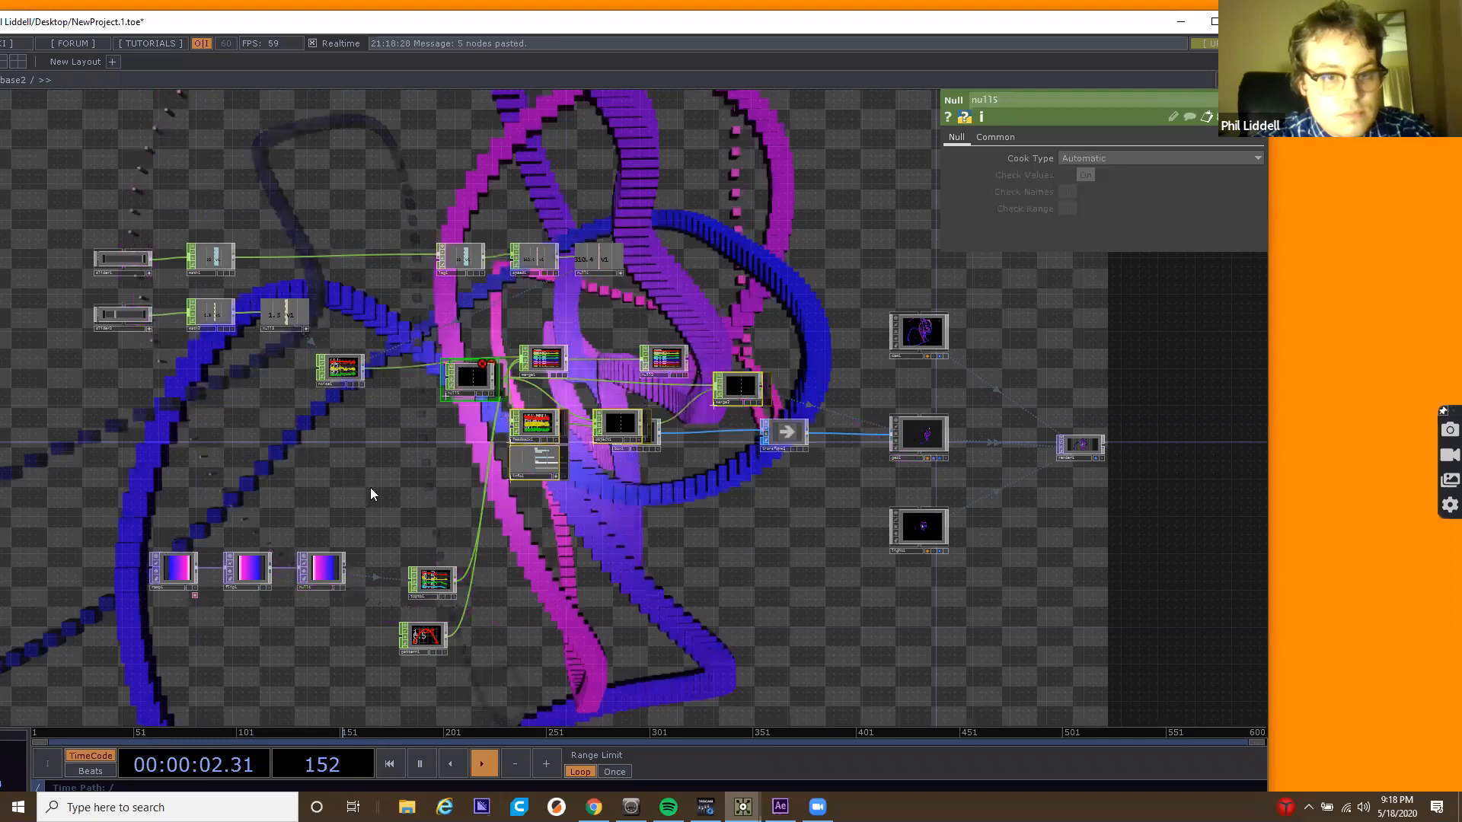
pyautogui.moveTo(366, 371); pyautogui.dragTo(105, 418)
pyautogui.moveTo(419, 420); pyautogui.dragTo(456, 357)
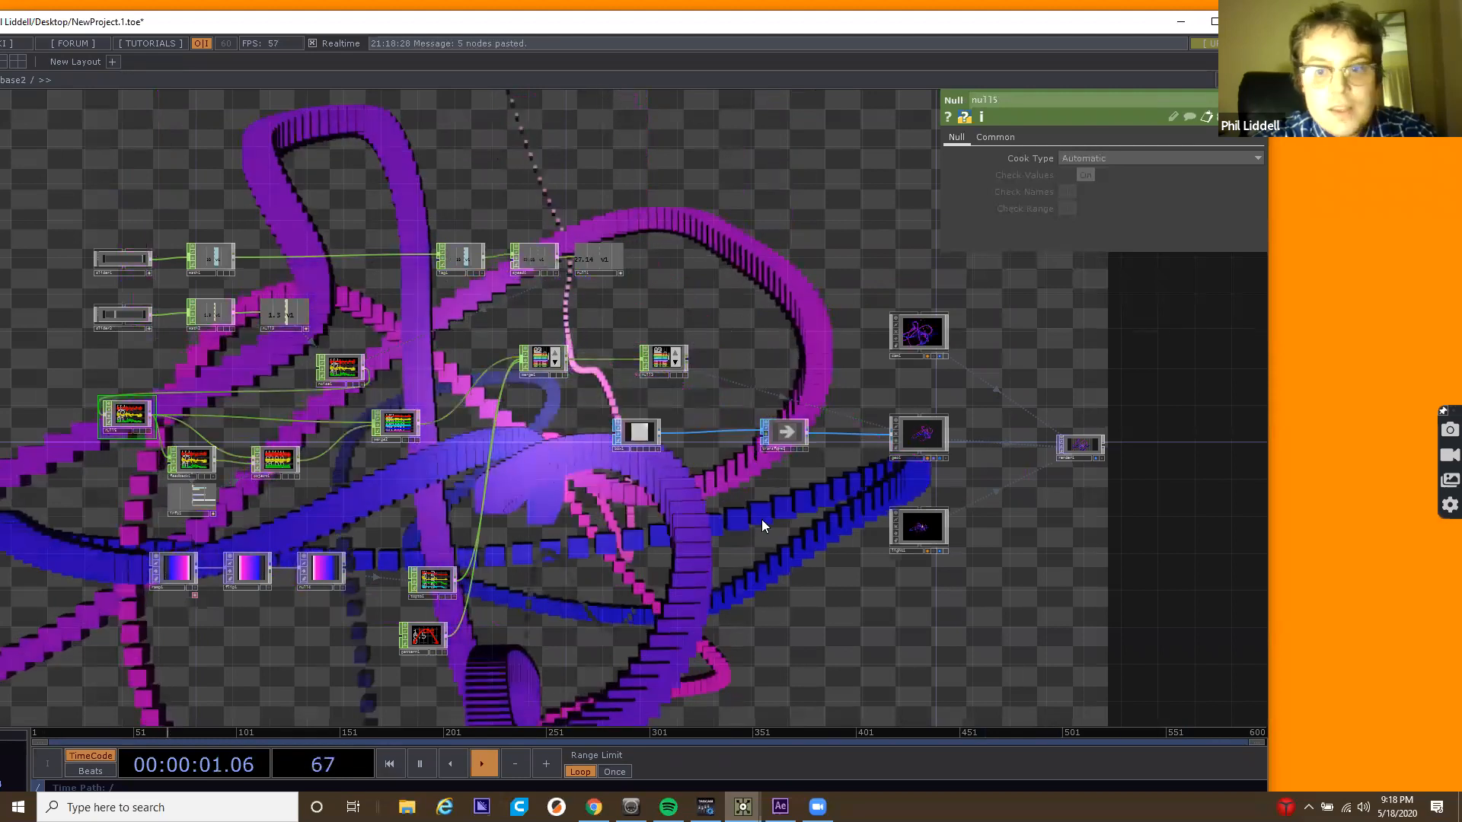
# Assign rx, ry and rz to the instance Rotate X, Y and Z of geo1 in base2, and size to its Scale Z.
pyautogui.moveTo(727, 472); pyautogui.dragTo(548, 492)
pyautogui.click(741, 457)
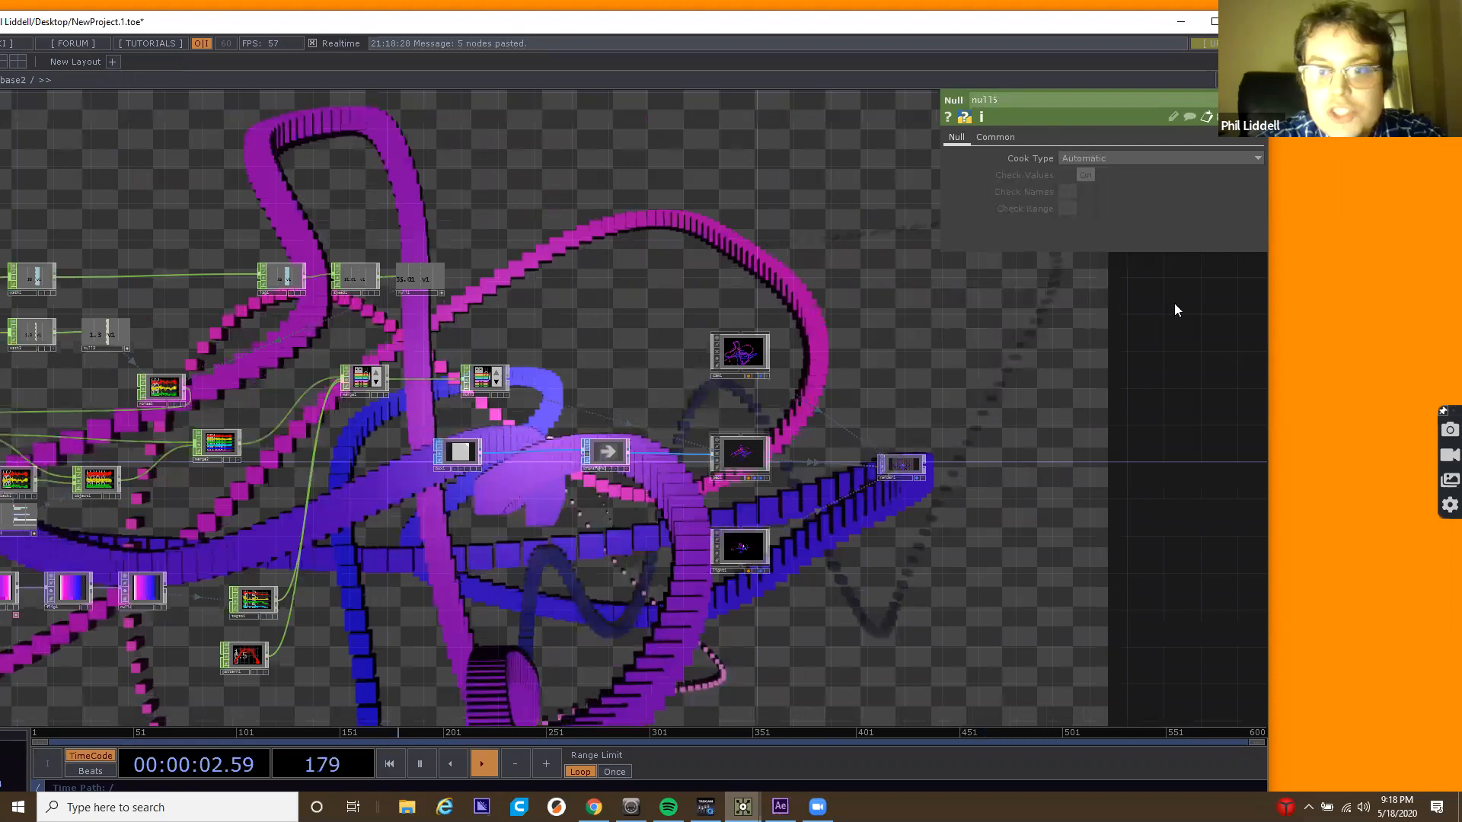
pyautogui.click(1001, 137)
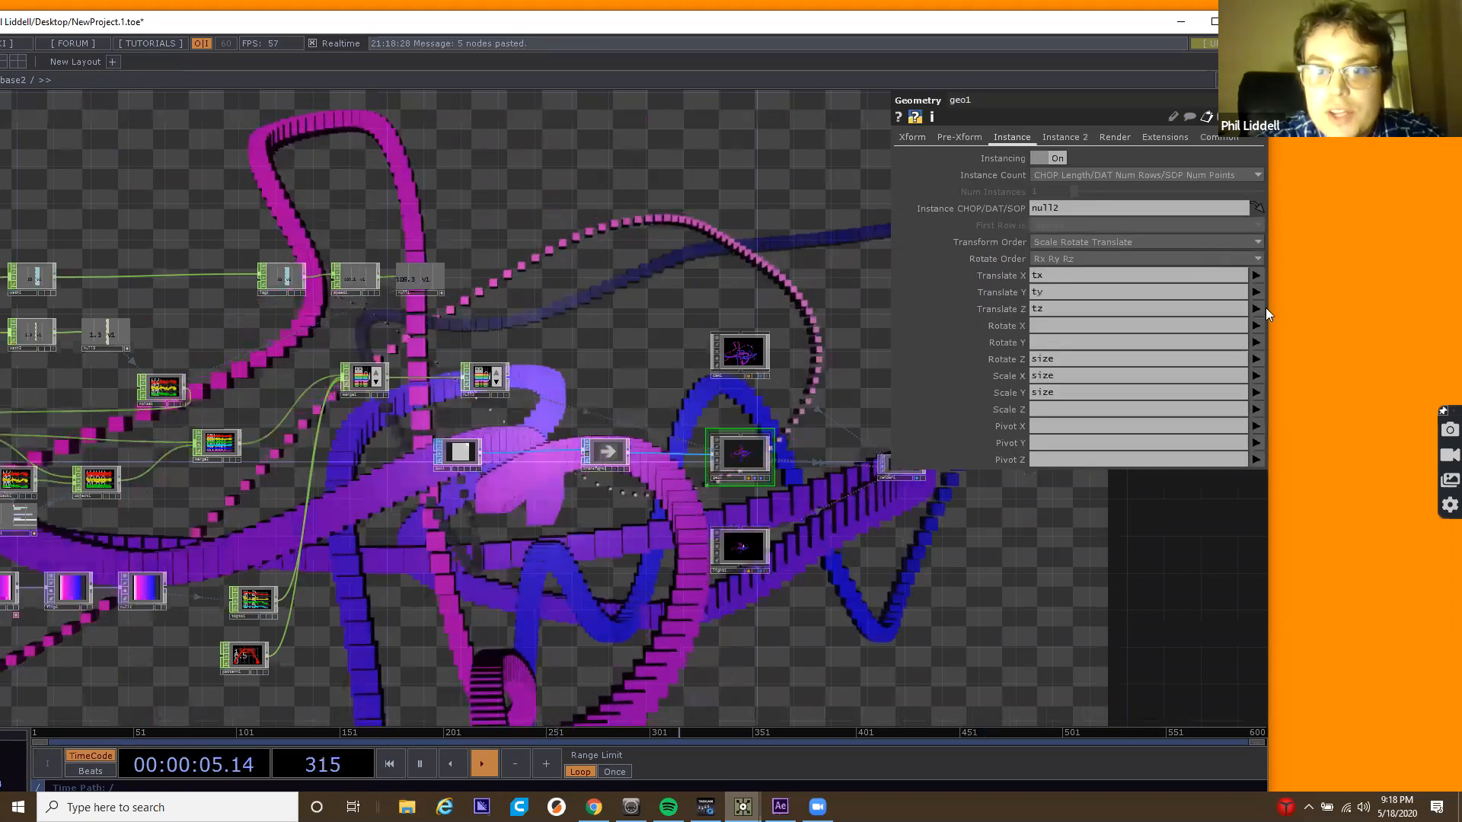
pyautogui.click(1256, 359)
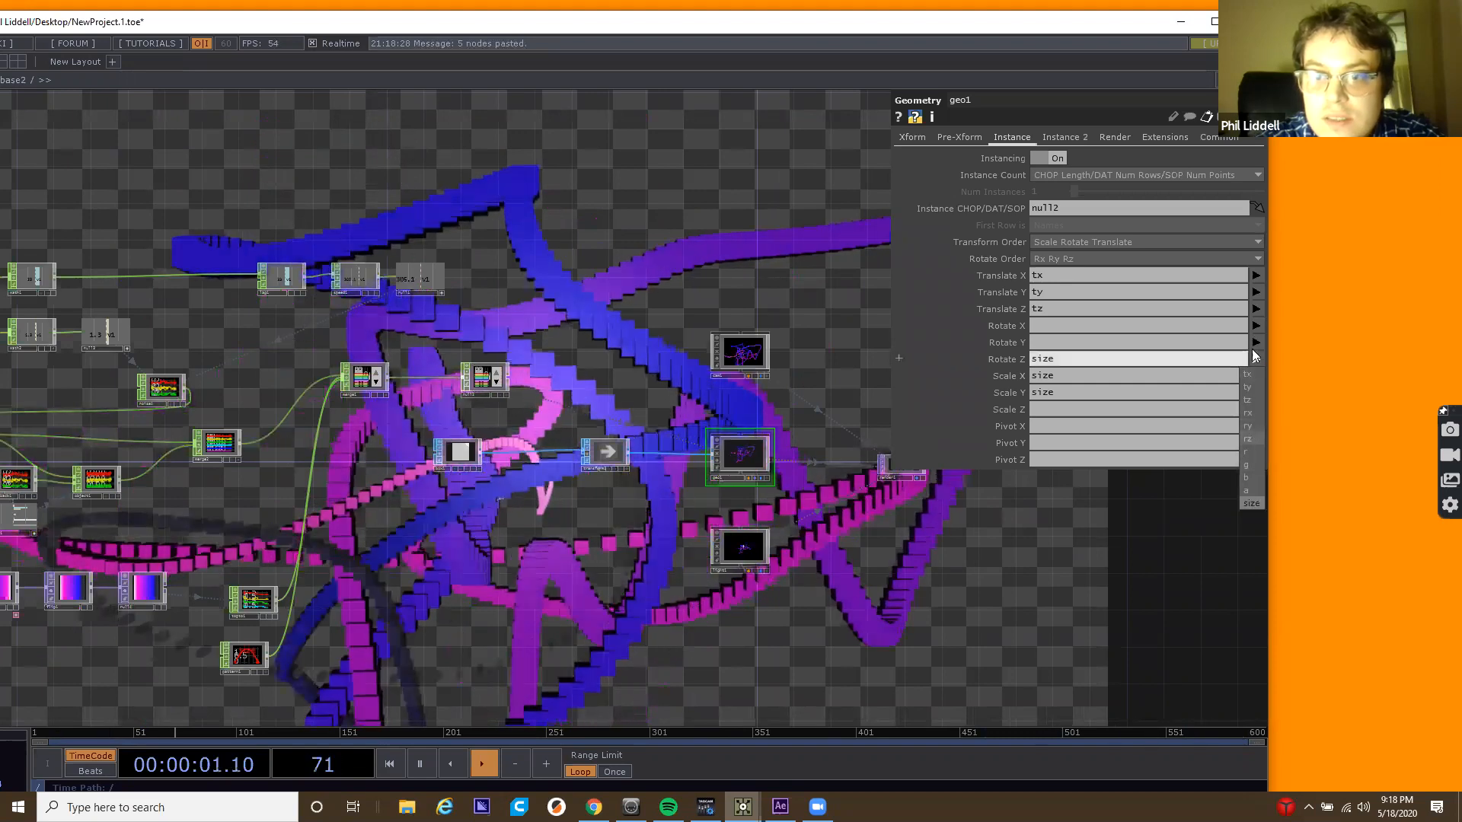
pyautogui.click(1250, 440)
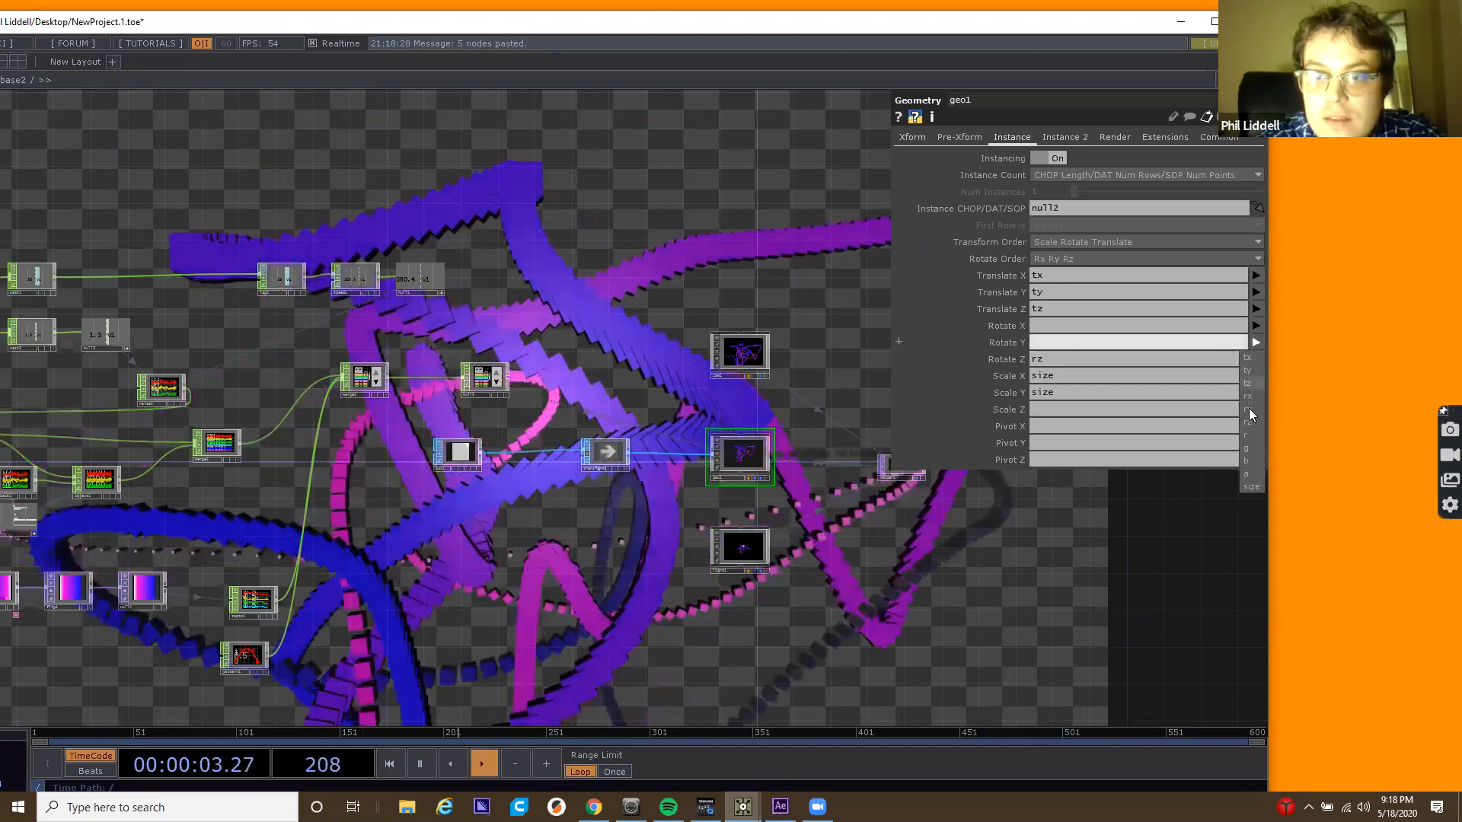
pyautogui.click(1255, 341)
pyautogui.click(1249, 409)
pyautogui.click(1256, 326)
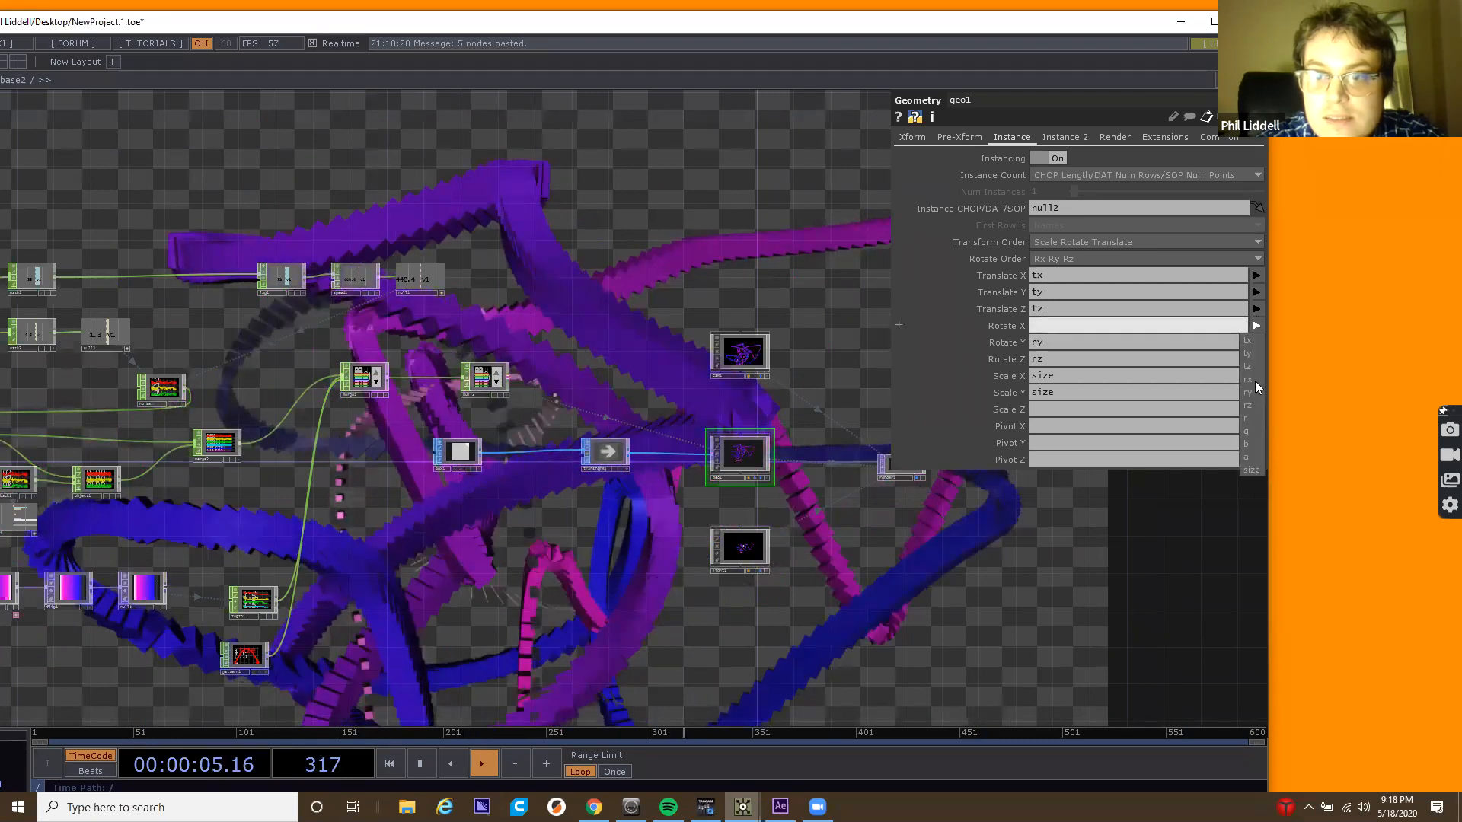
pyautogui.click(1254, 381)
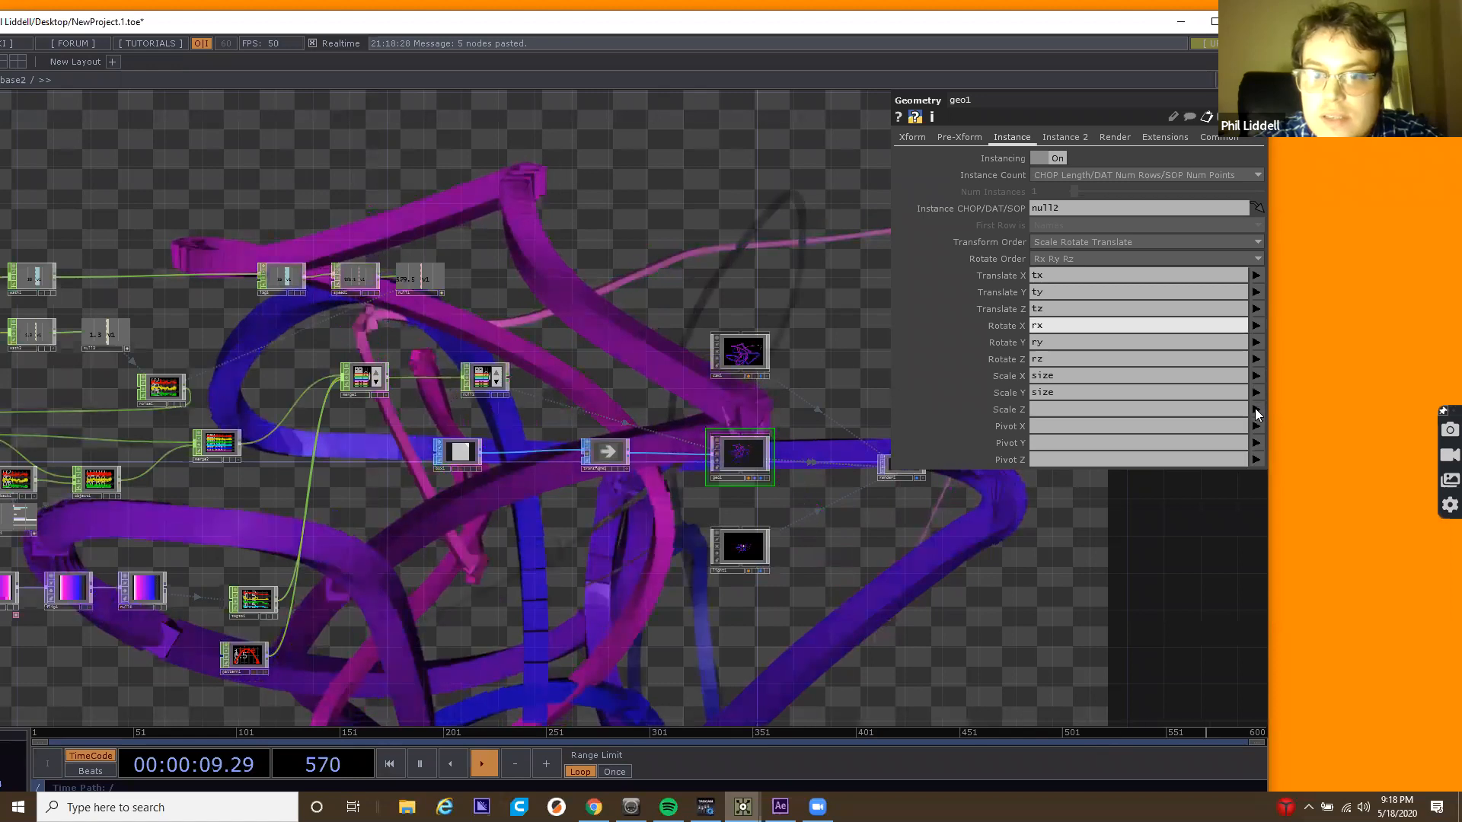
pyautogui.click(1255, 410)
pyautogui.click(1252, 553)
# Examine the rotating instances and node networks of base3 and base2 one after the other.
pyautogui.moveTo(764, 335)
pyautogui.mouseDown()
pyautogui.moveTo(562, 408)
pyautogui.moveTo(764, 326)
pyautogui.mouseUp()
pyautogui.moveTo(716, 374); pyautogui.dragTo(1066, 503)
pyautogui.scroll(-5, 592, 282)
pyautogui.moveTo(725, 472); pyautogui.dragTo(405, 377)
pyautogui.scroll(5, 515, 373)
pyautogui.scroll(-3, 405, 376)
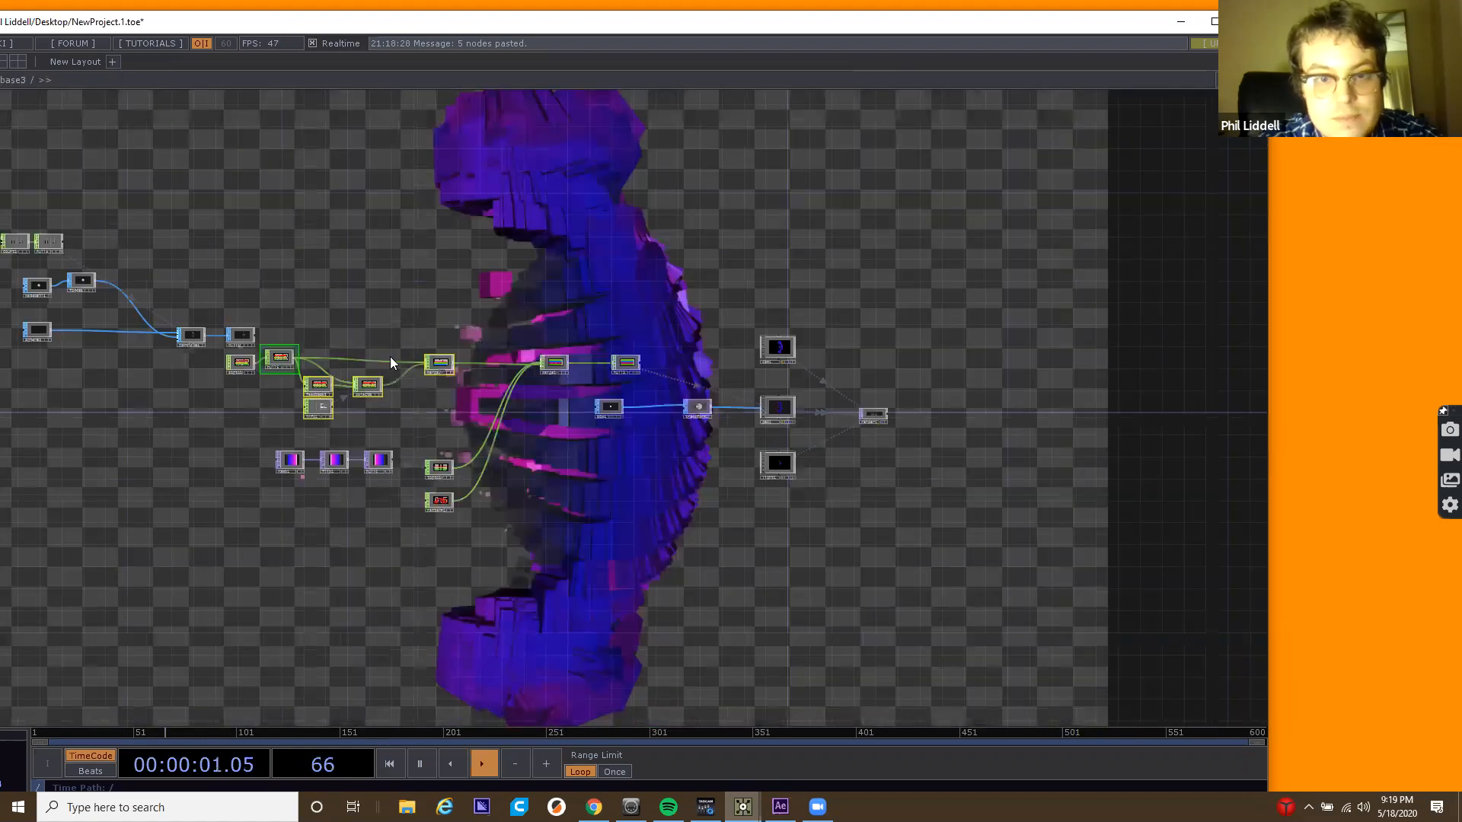
pyautogui.press('p')
pyautogui.scroll(-5, 462, 396)
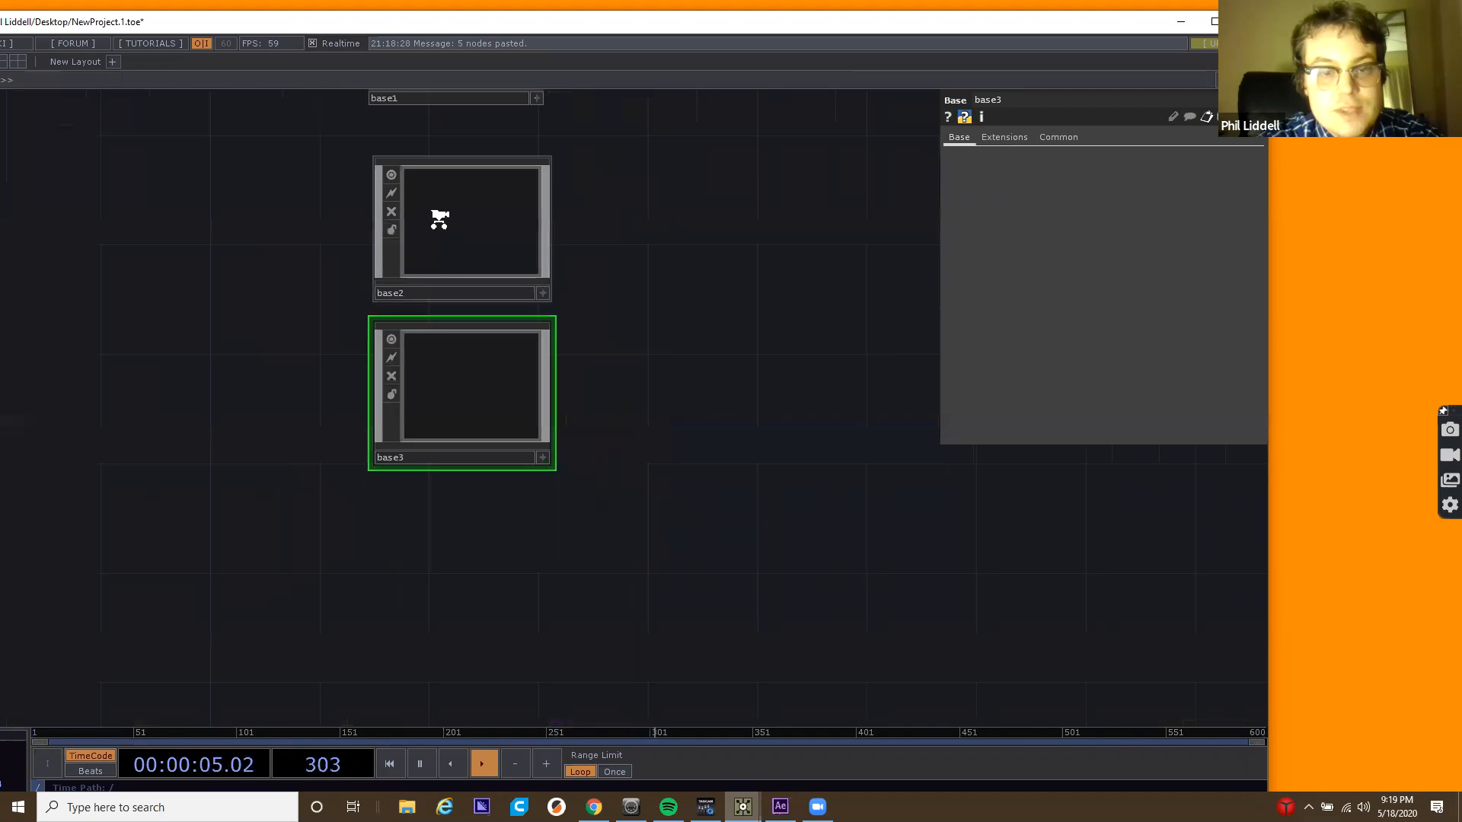
pyautogui.scroll(3, 446, 236)
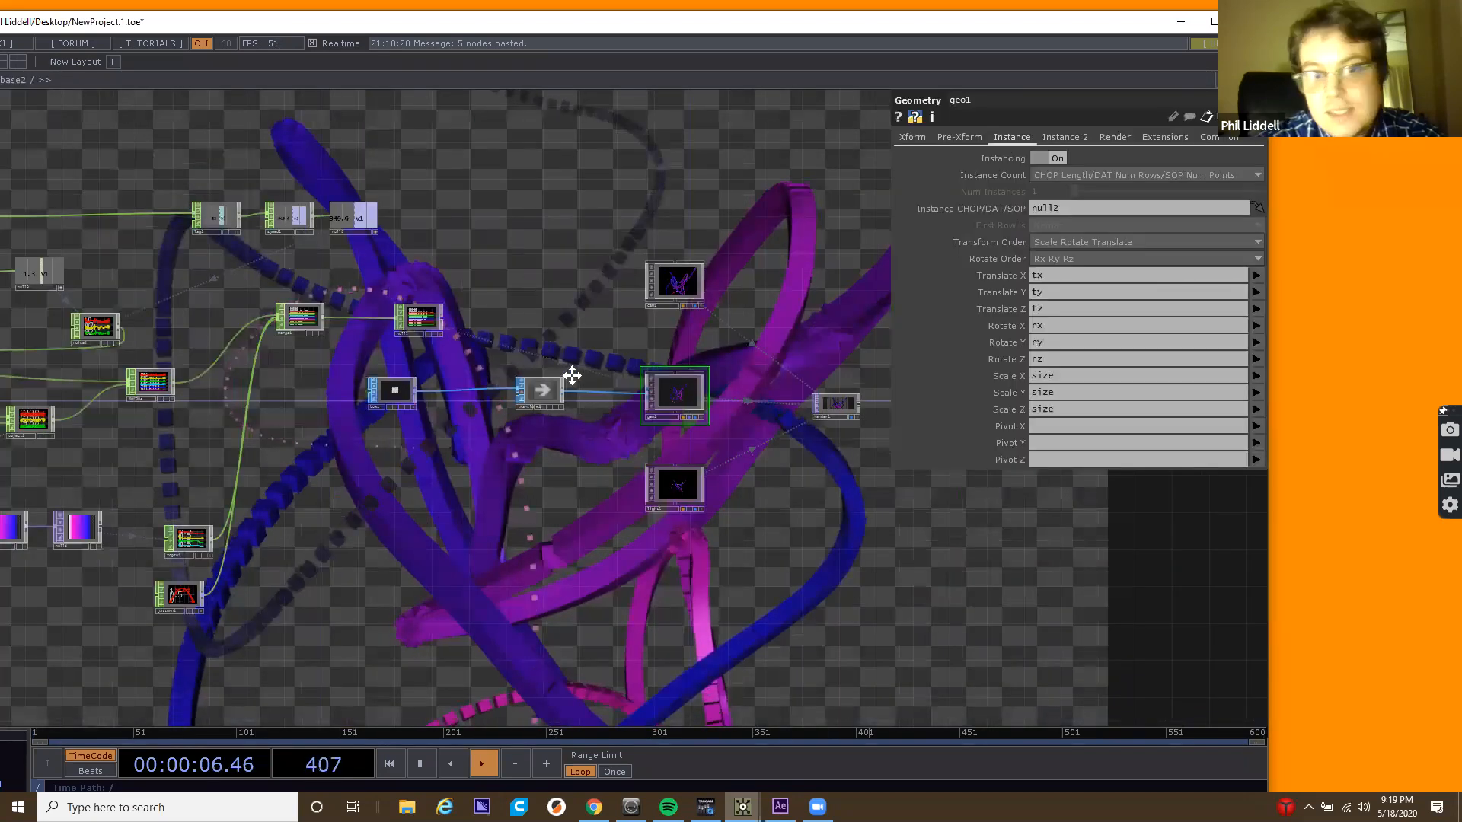
pyautogui.moveTo(572, 375); pyautogui.dragTo(702, 225)
pyautogui.moveTo(199, 335); pyautogui.dragTo(311, 277)
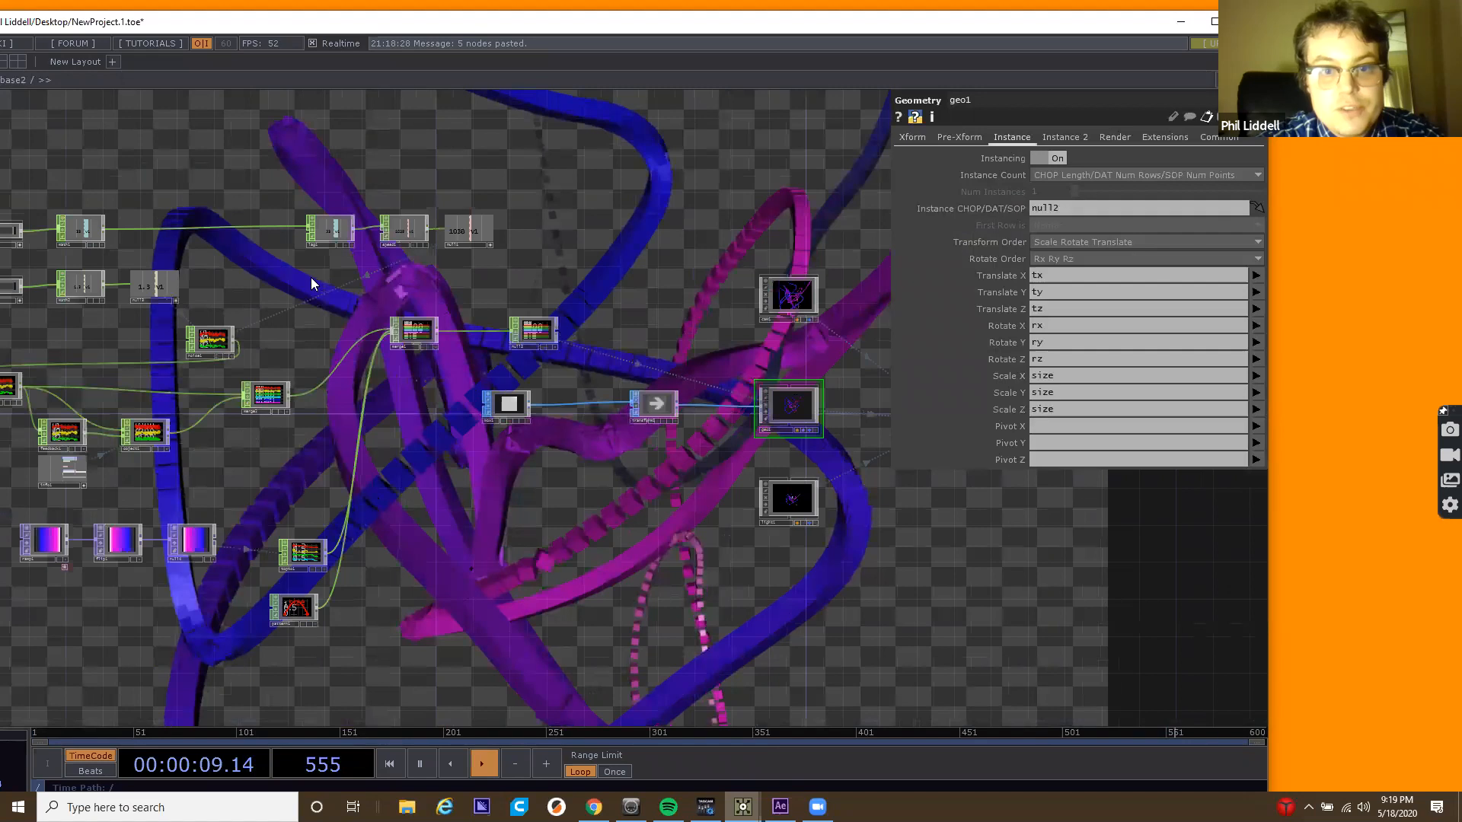
pyautogui.moveTo(519, 259); pyautogui.dragTo(719, 207)
pyautogui.moveTo(581, 304); pyautogui.dragTo(345, 335)
pyautogui.moveTo(769, 242); pyautogui.dragTo(641, 294)
pyautogui.scroll(-1, 787, 281)
pyautogui.scroll(-3, 728, 282)
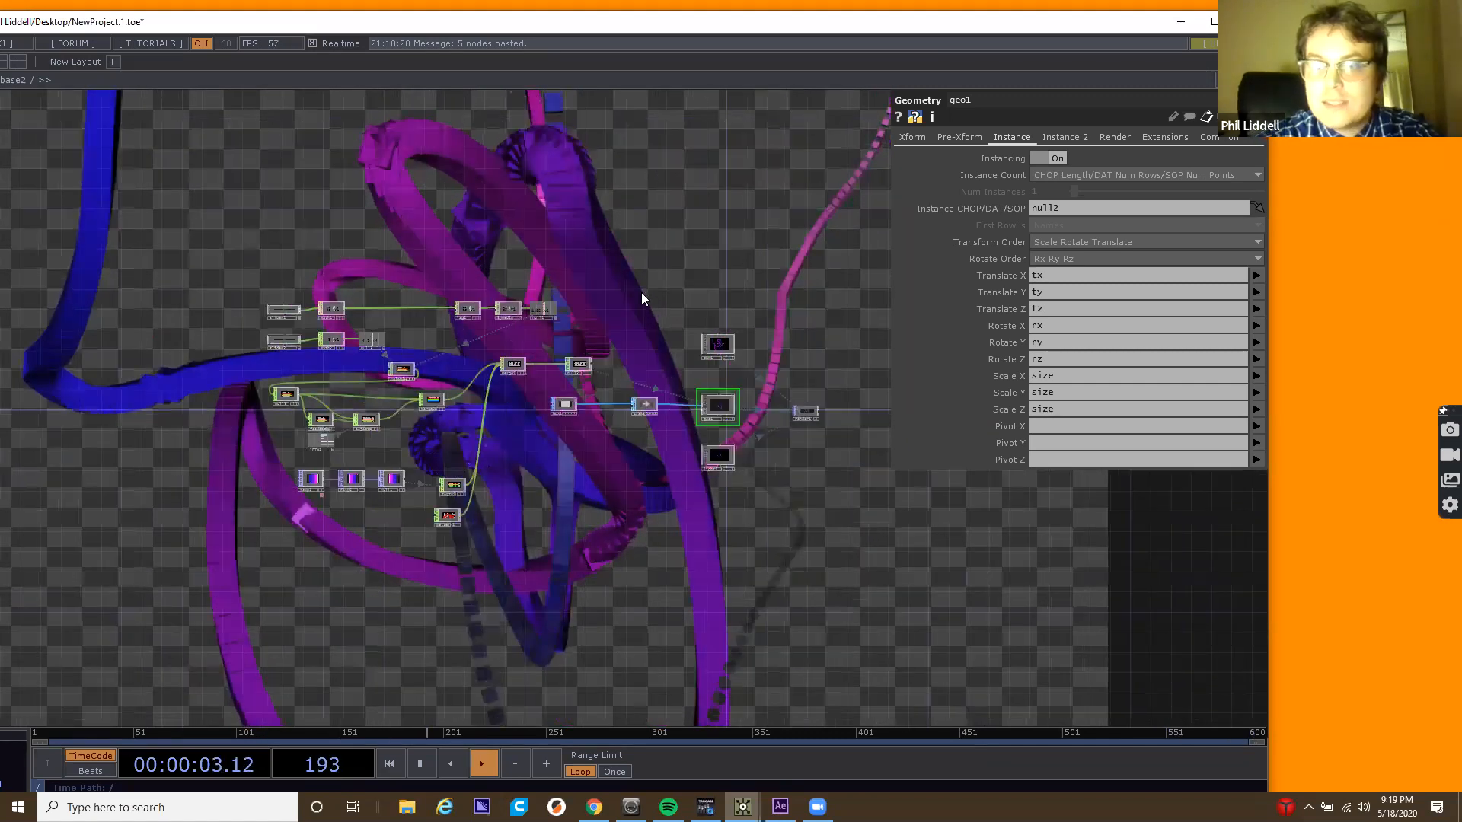
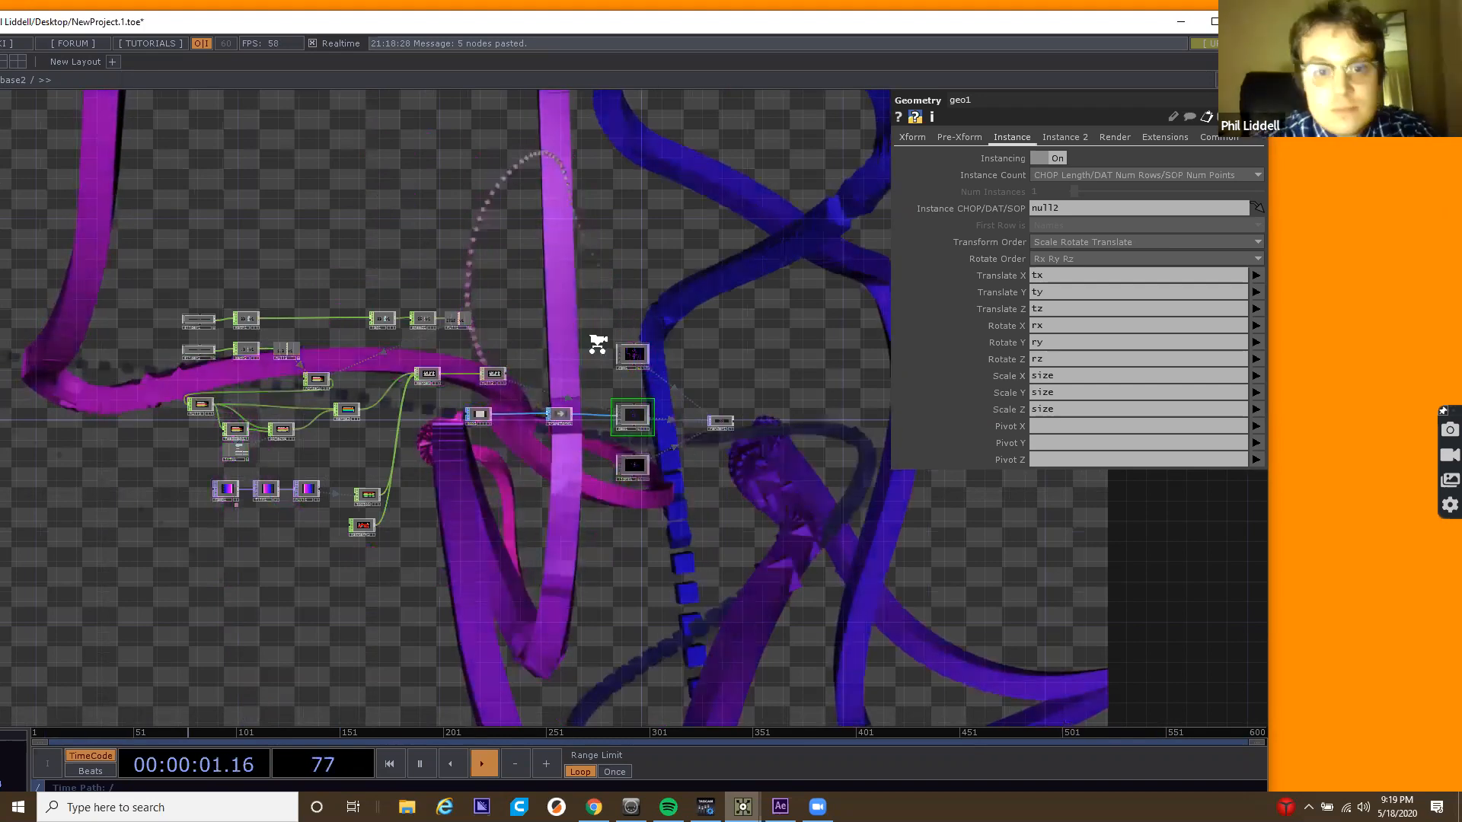
pyautogui.scroll(-3, 602, 319)
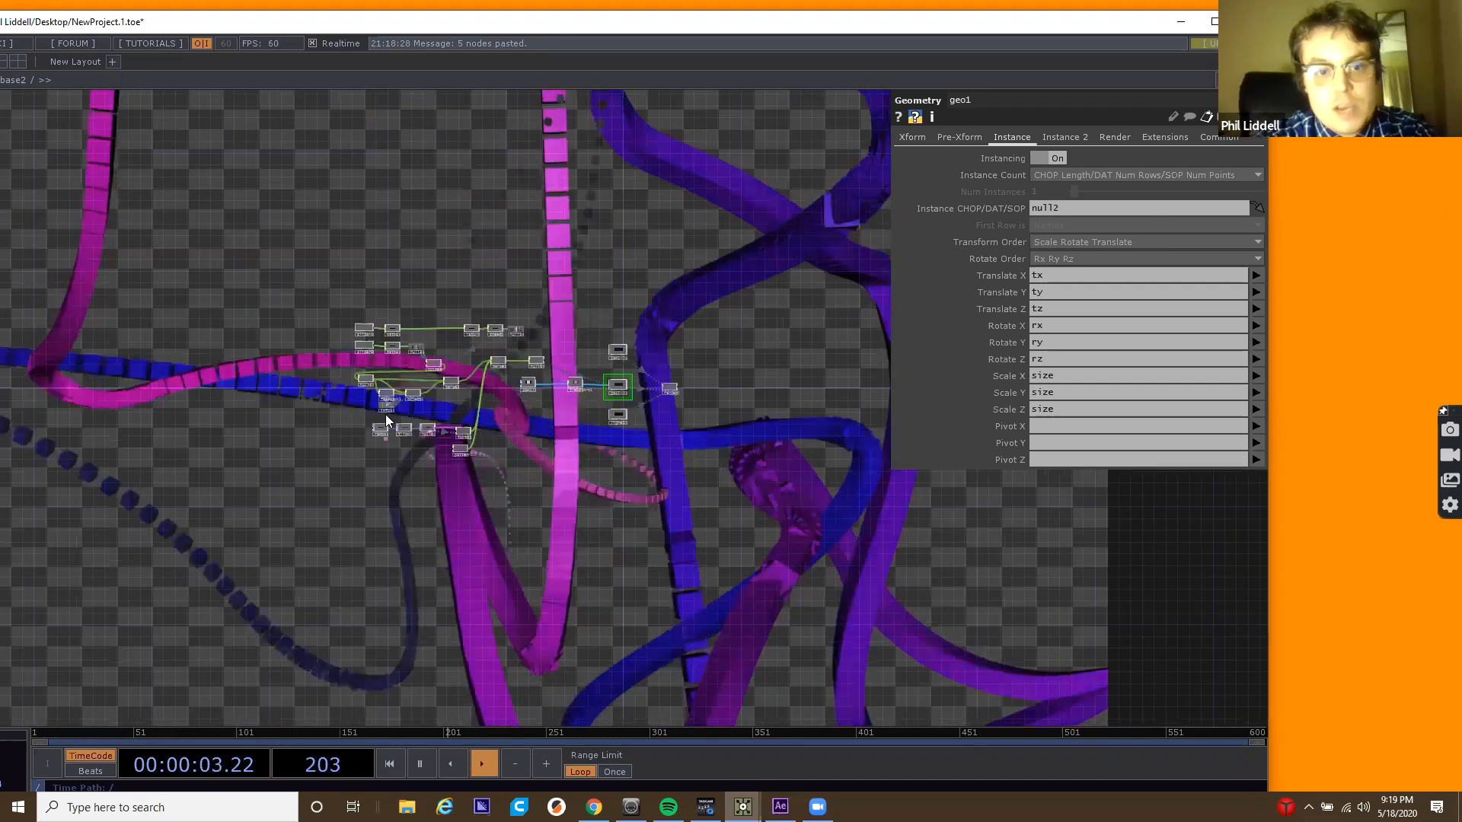
# Set slider1 in base2 to about its midpoint and lower slider2 until its Math output is about 0.72.
pyautogui.moveTo(385, 415); pyautogui.dragTo(381, 420)
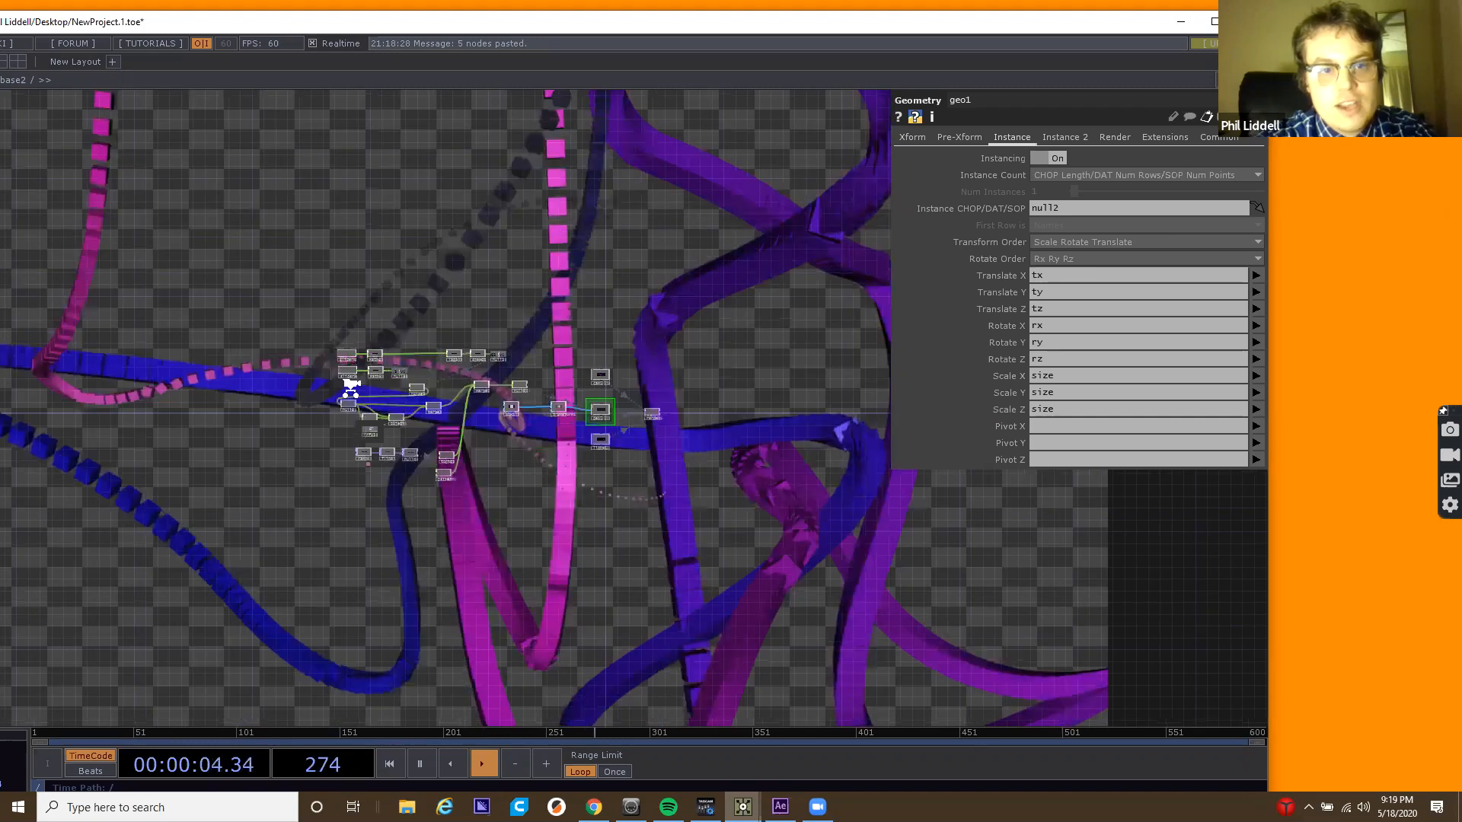
pyautogui.scroll(5, 372, 241)
pyautogui.scroll(3, 373, 242)
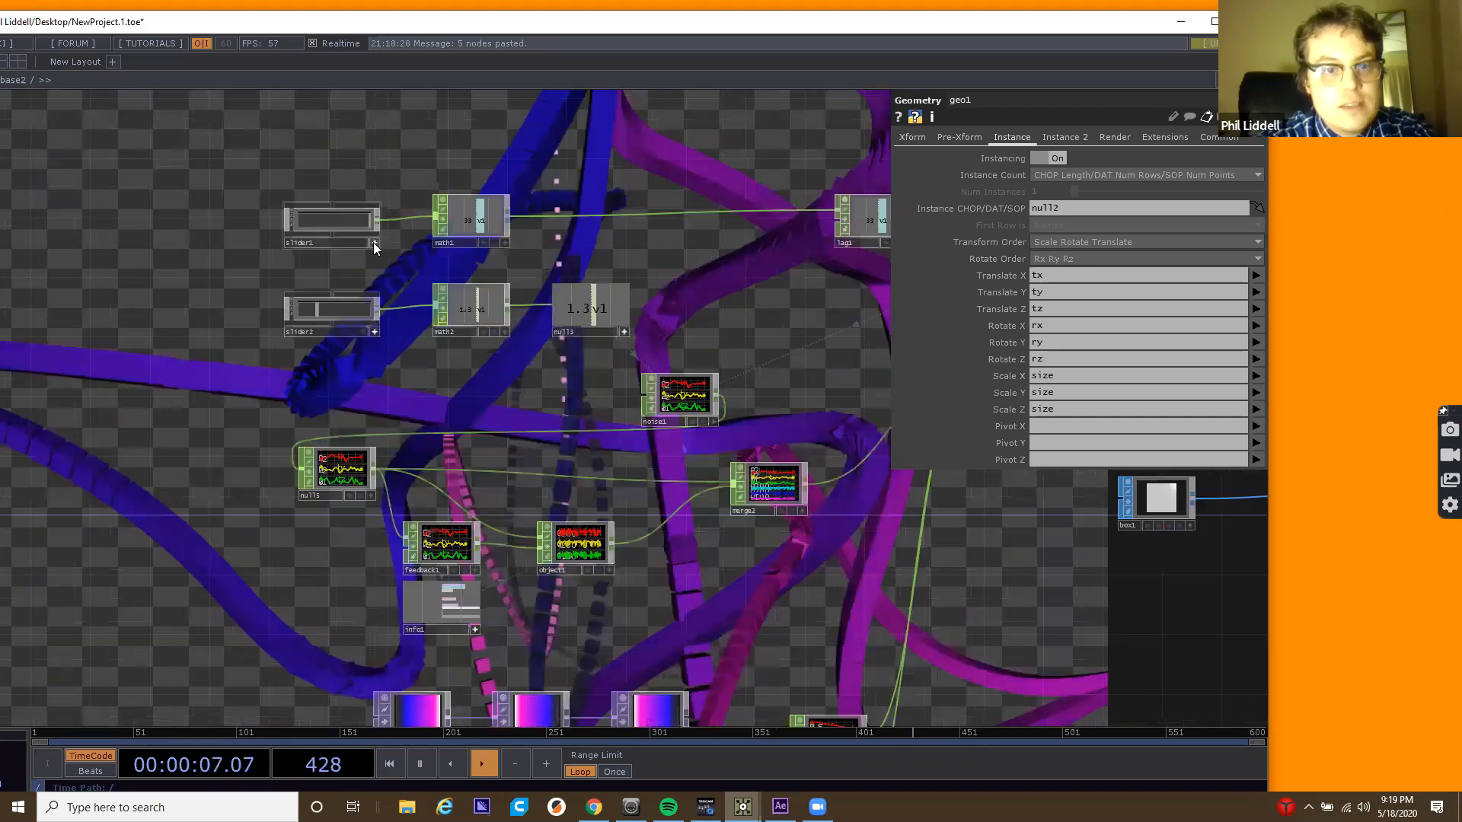
pyautogui.moveTo(376, 221); pyautogui.dragTo(332, 224)
pyautogui.click(376, 332)
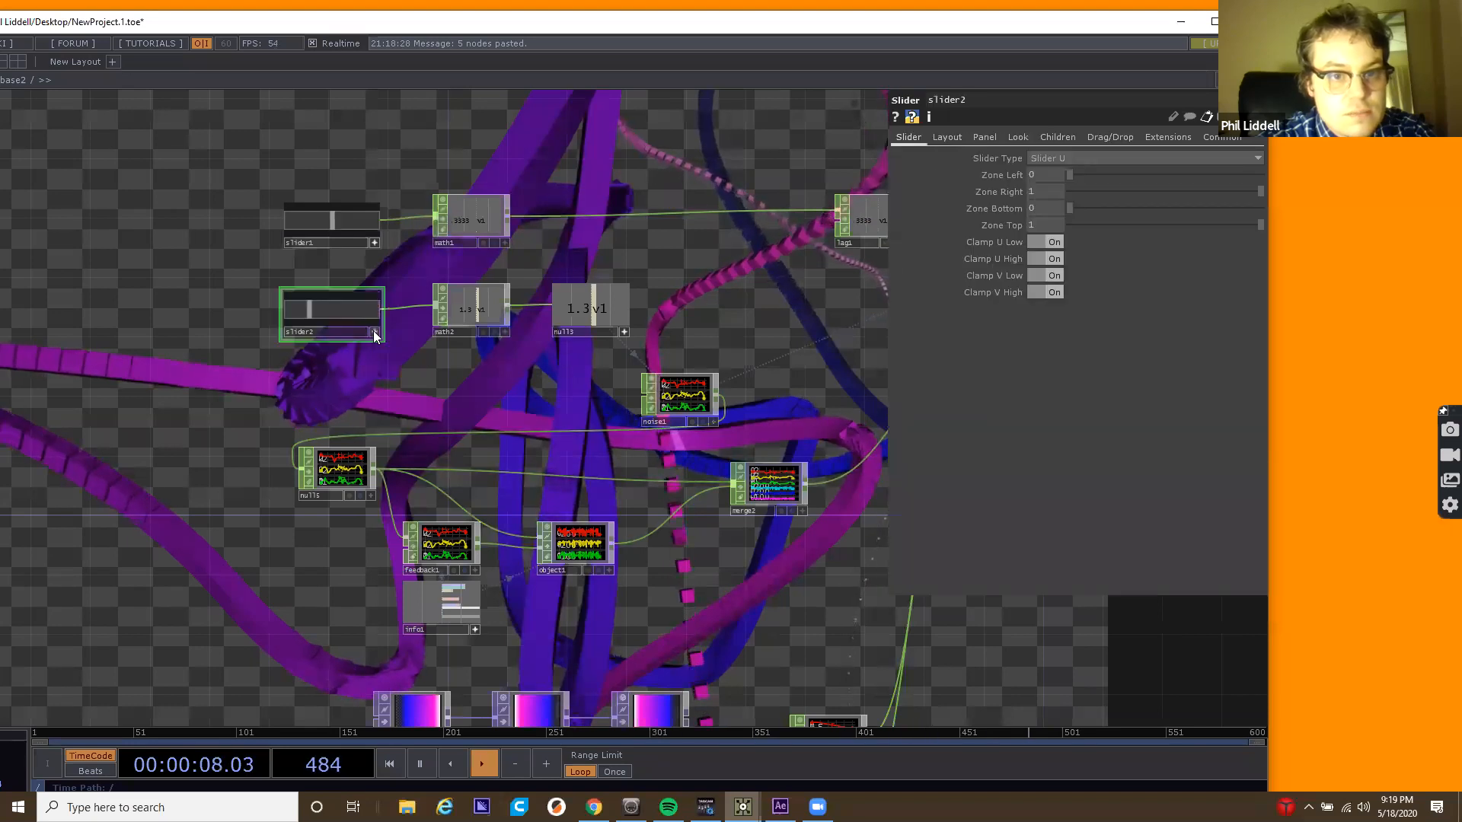
pyautogui.moveTo(355, 311); pyautogui.dragTo(297, 317)
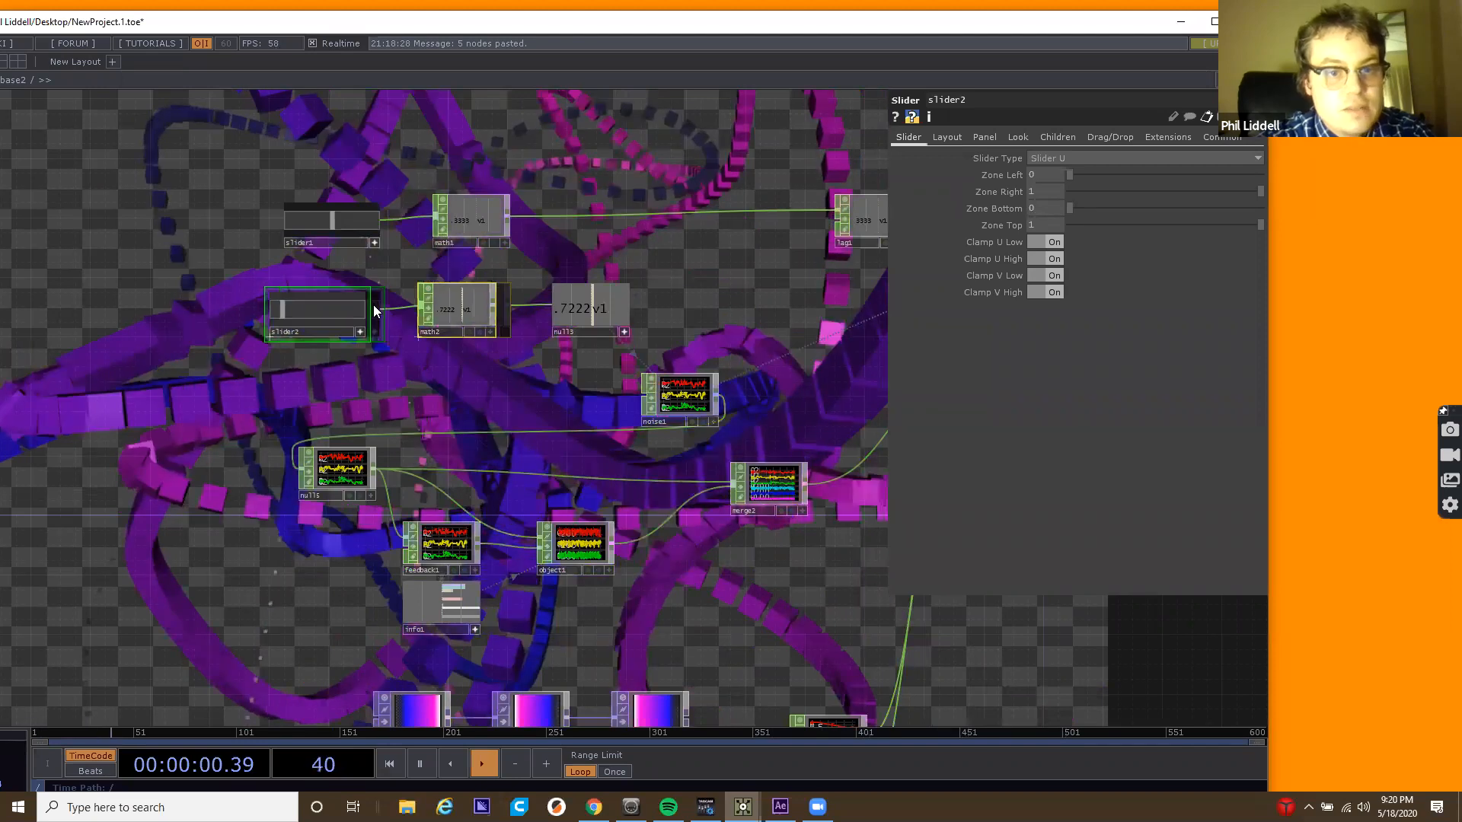
# Move slider2 and math2 away from null3 to make room, and insert a Lag CHOP between math2 and null3.
pyautogui.moveTo(374, 306); pyautogui.dragTo(150, 306)
pyautogui.rightClick(396, 292)
pyautogui.click(397, 291)
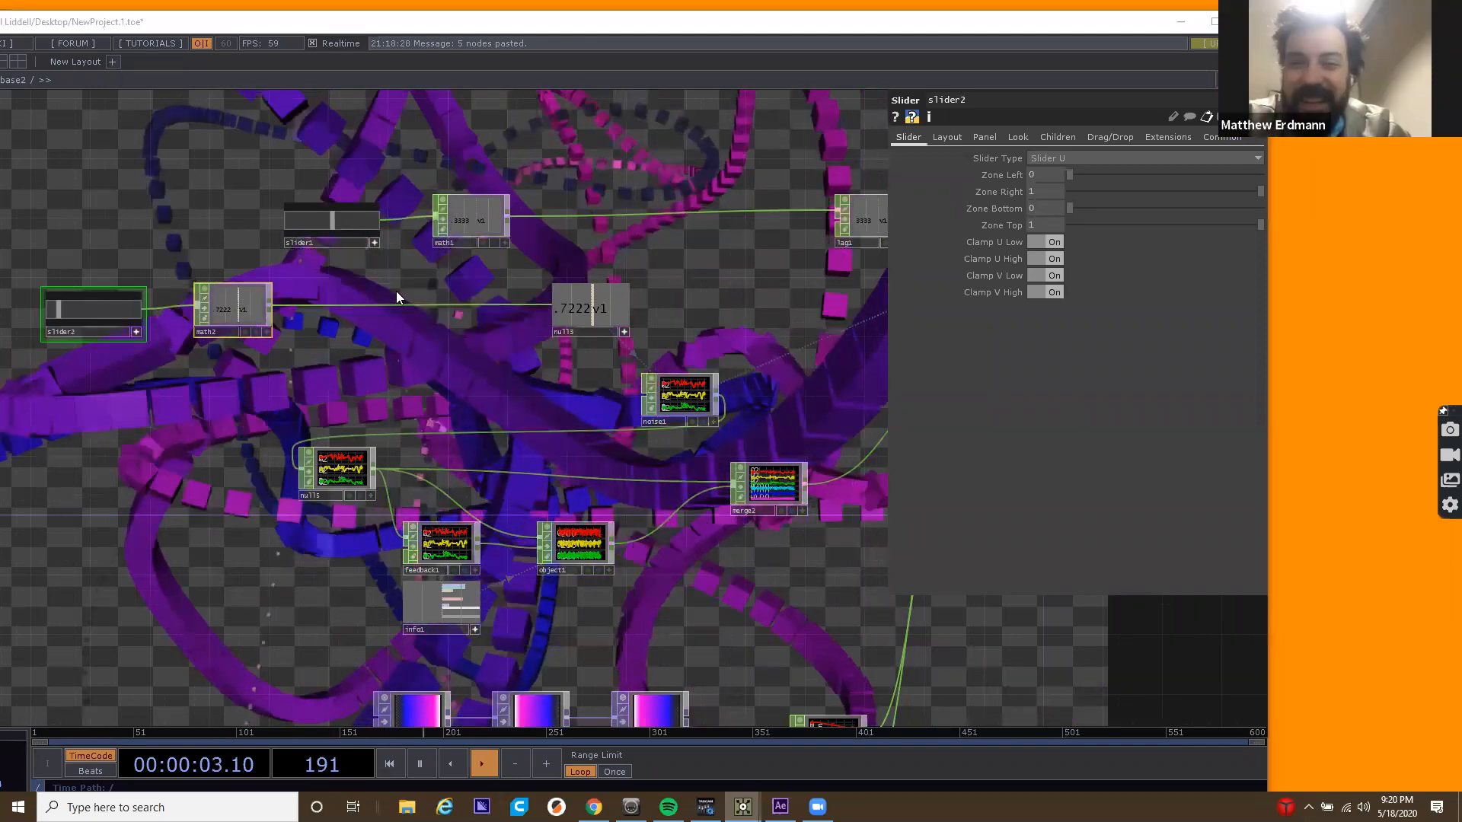
pyautogui.write('lag')
pyautogui.press('Return')
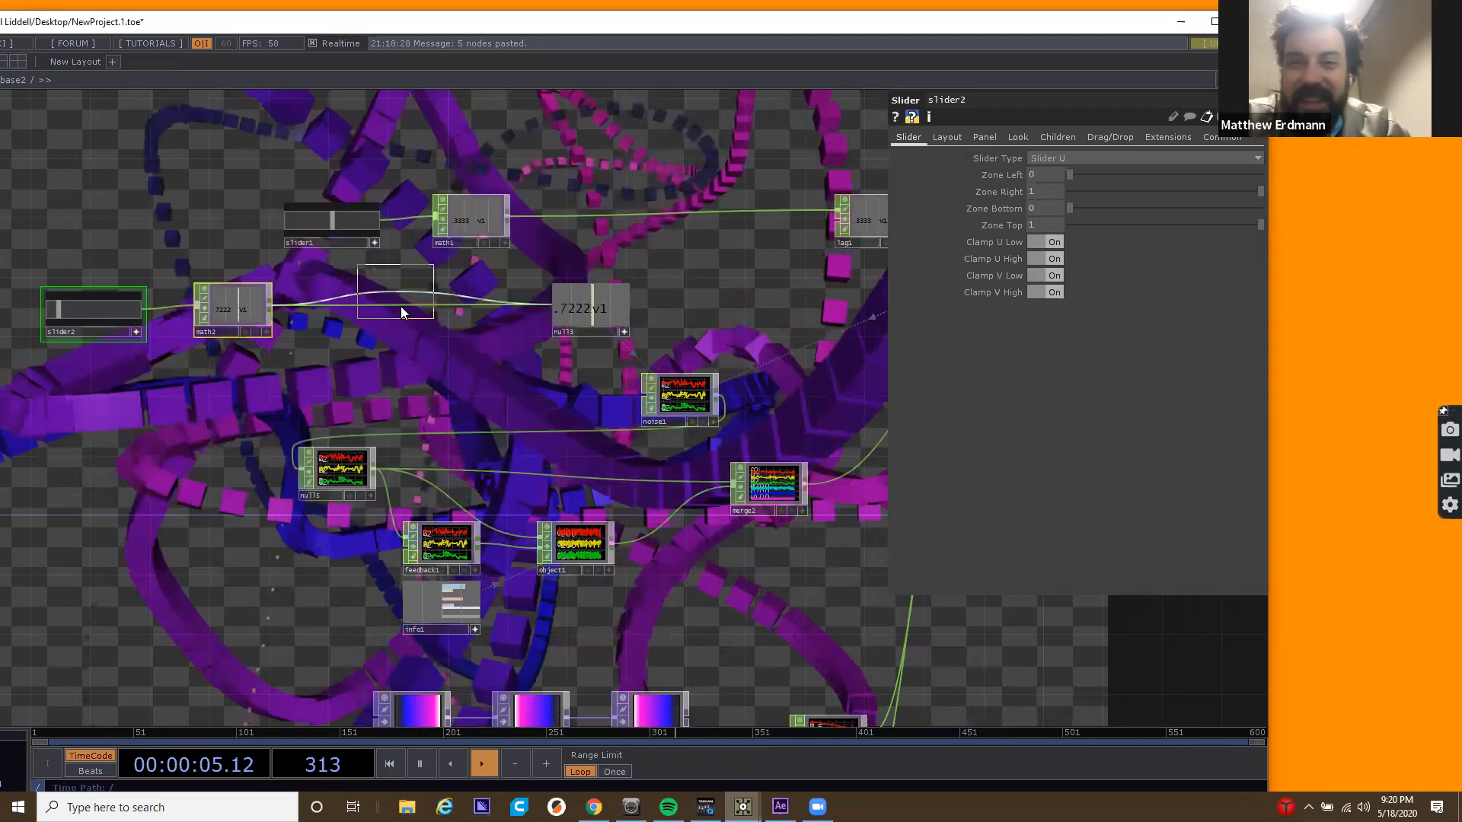
pyautogui.click(401, 307)
# Set both Lag values of lag2 to 0.6 and raise slider2 to try out the smoothed response.
pyautogui.moveTo(102, 306); pyautogui.dragTo(101, 309)
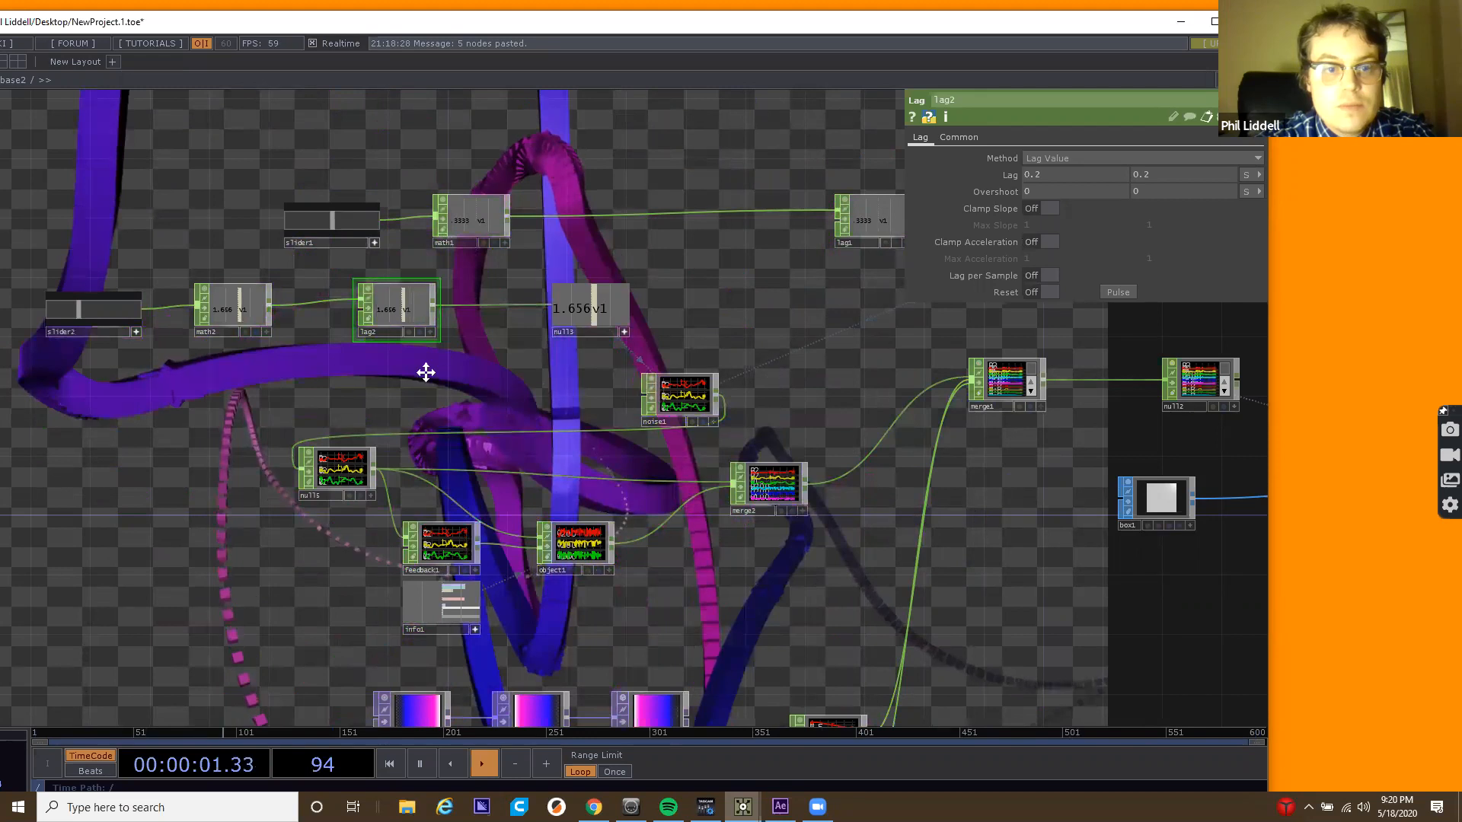
pyautogui.moveTo(426, 372); pyautogui.dragTo(680, 358)
pyautogui.moveTo(537, 403); pyautogui.dragTo(428, 418)
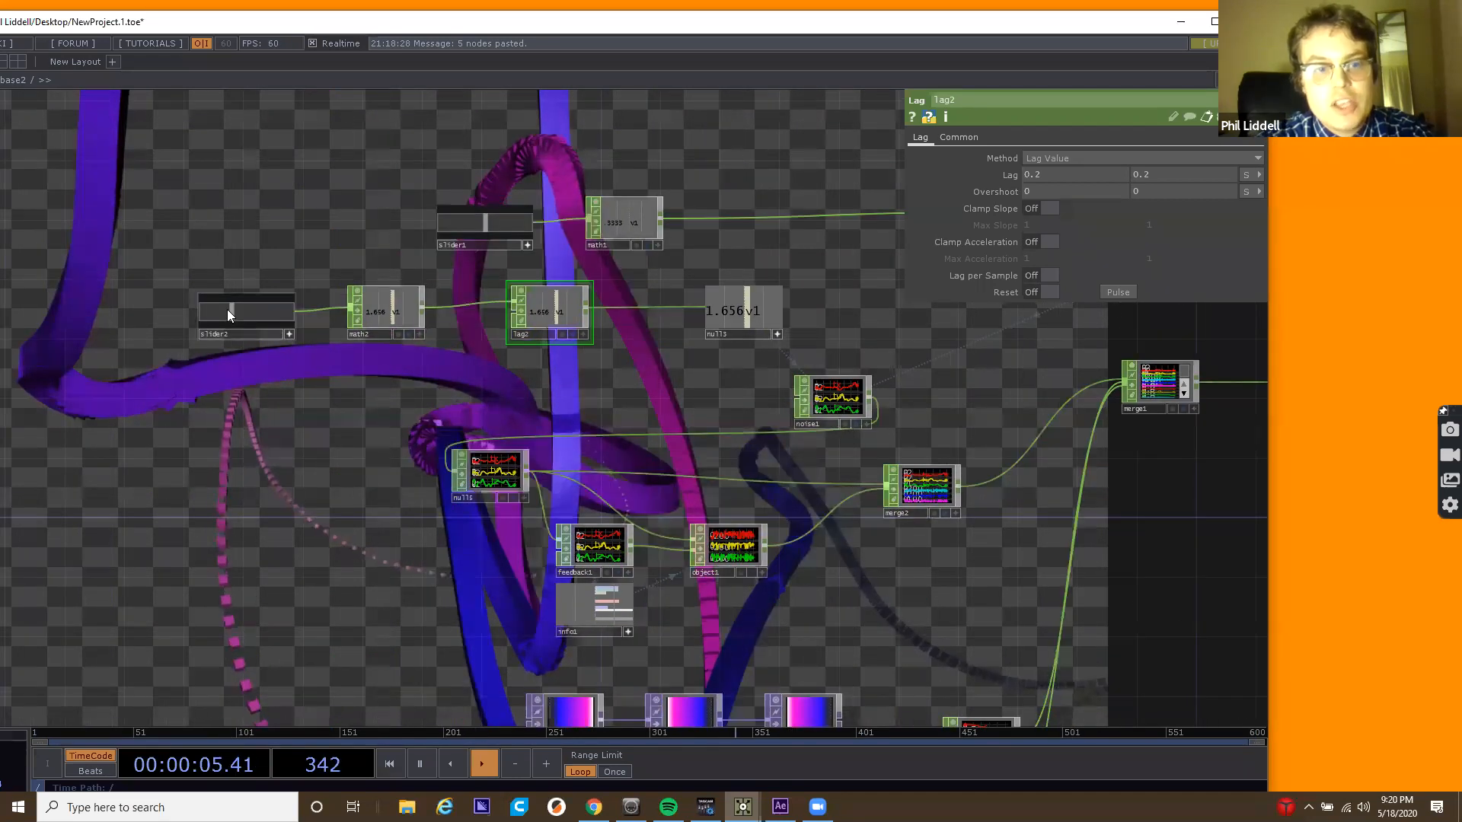
pyautogui.moveTo(224, 310); pyautogui.dragTo(232, 315)
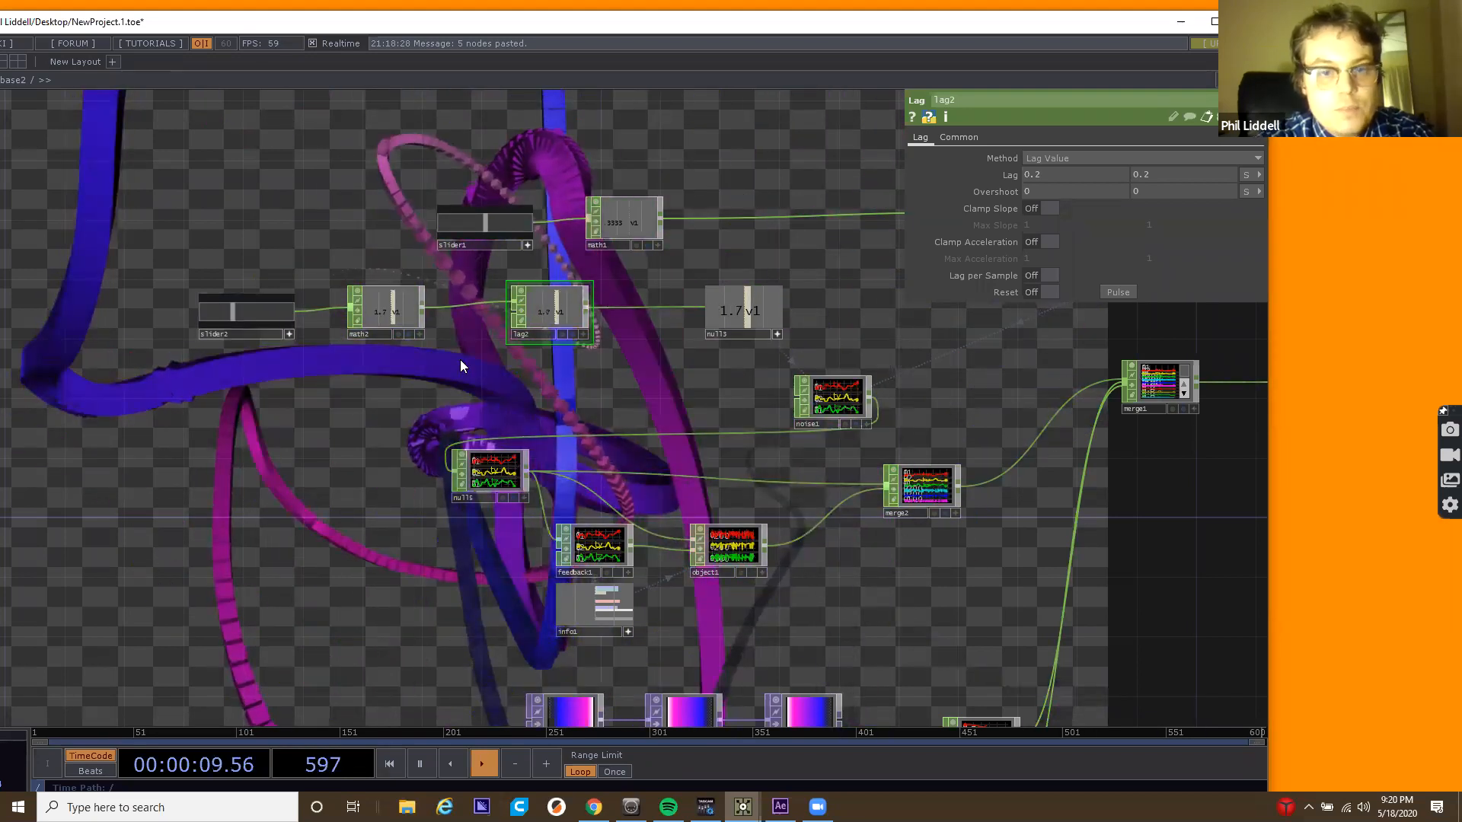
pyautogui.moveTo(460, 359); pyautogui.dragTo(326, 418)
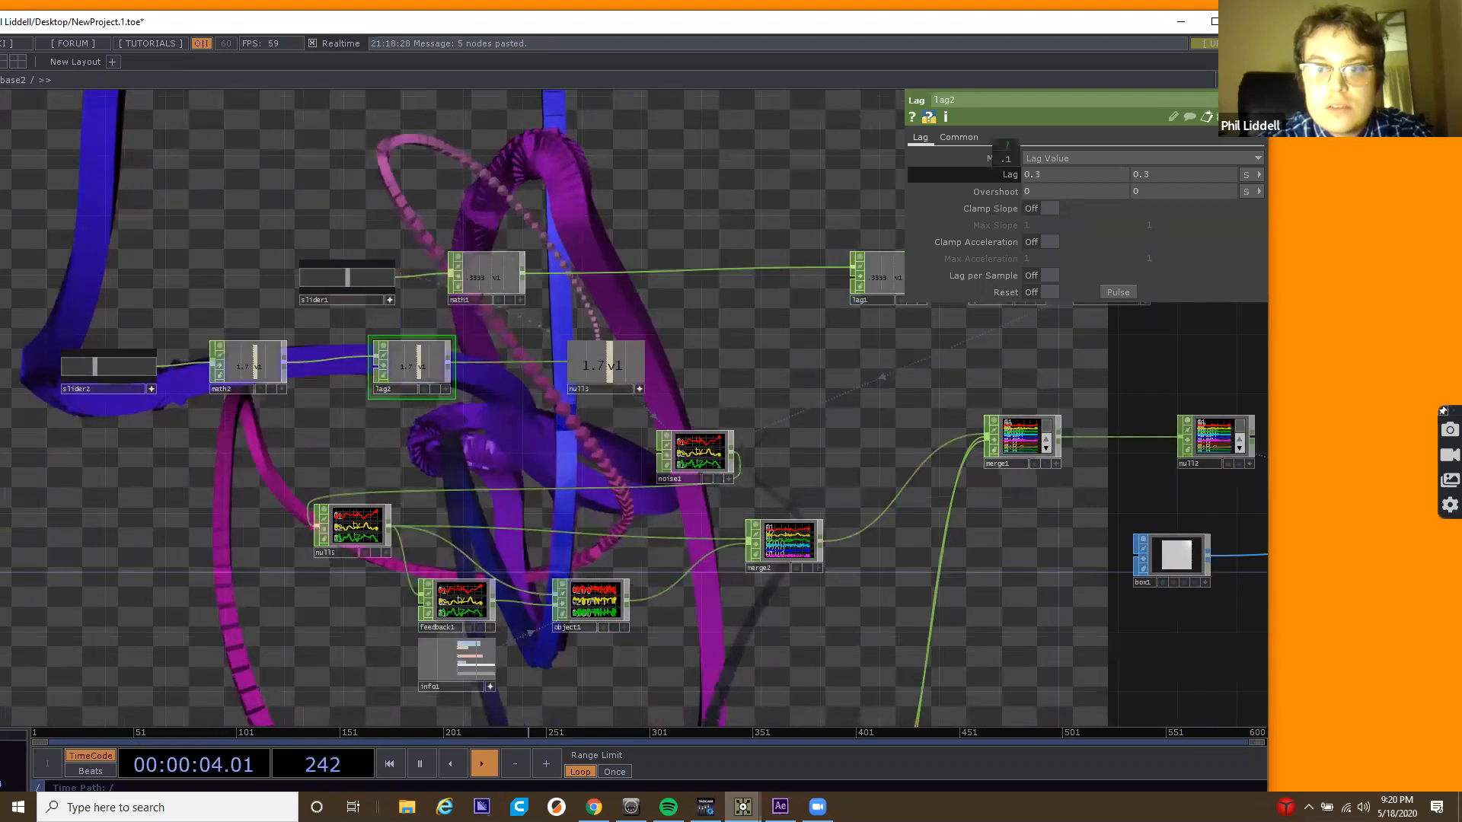
pyautogui.moveTo(99, 367); pyautogui.dragTo(124, 365)
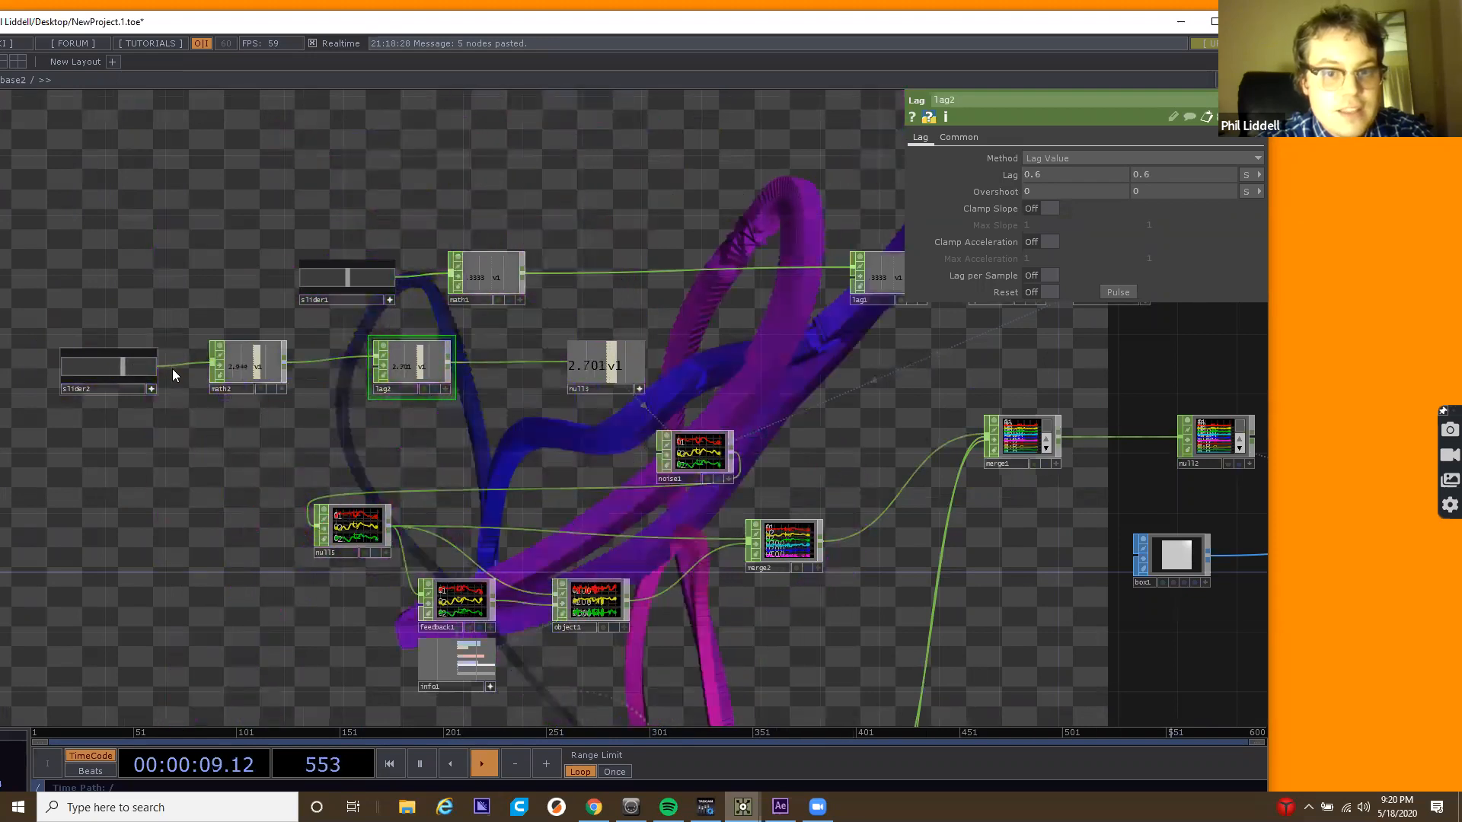
# Go to the base3 network and set box1's Scale to 0.05.
pyautogui.scroll(-5, 213, 317)
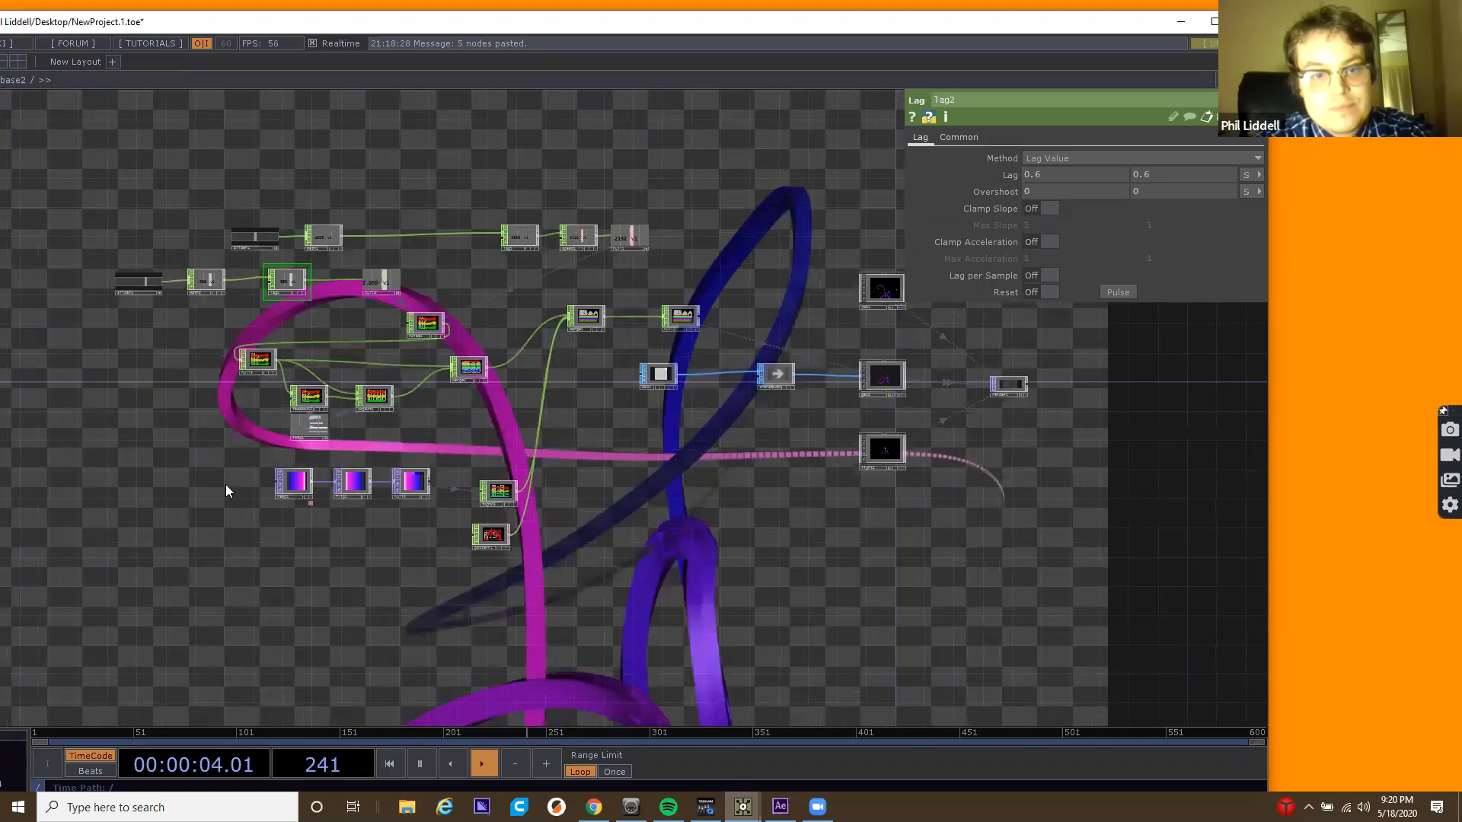
pyautogui.scroll(3, 225, 484)
pyautogui.scroll(-10, 317, 434)
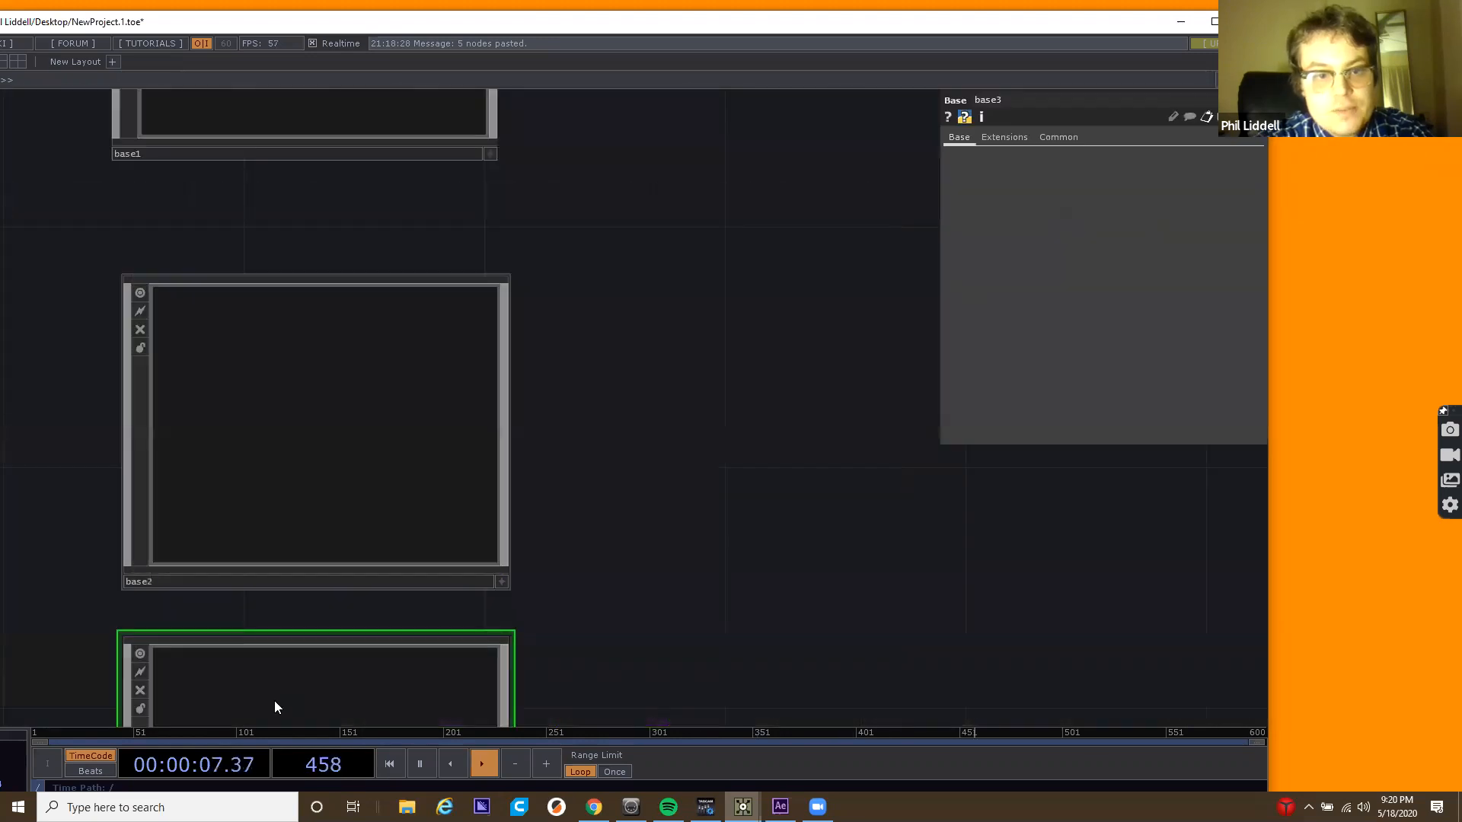
pyautogui.scroll(6, 275, 701)
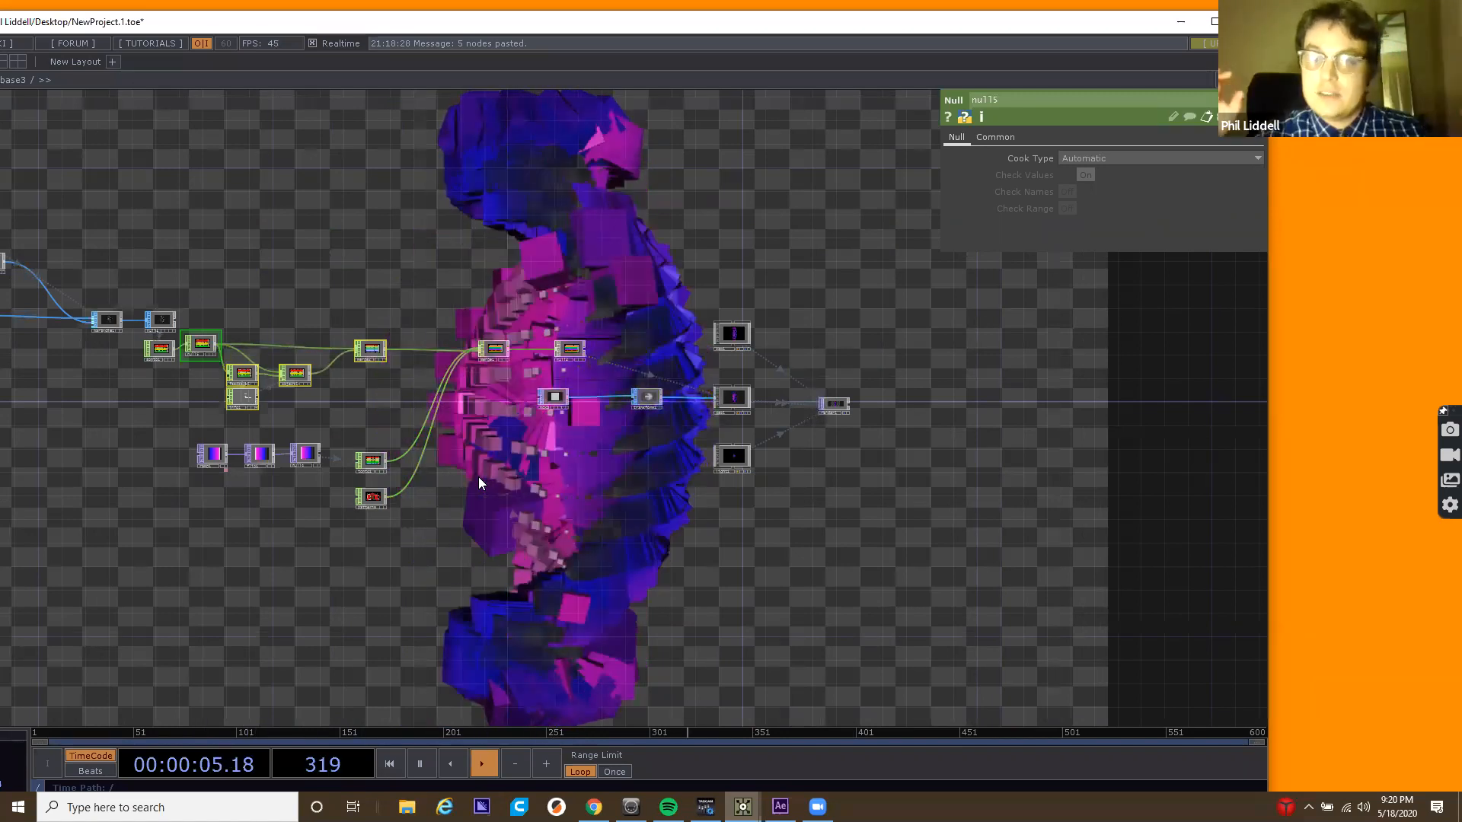
pyautogui.click(556, 398)
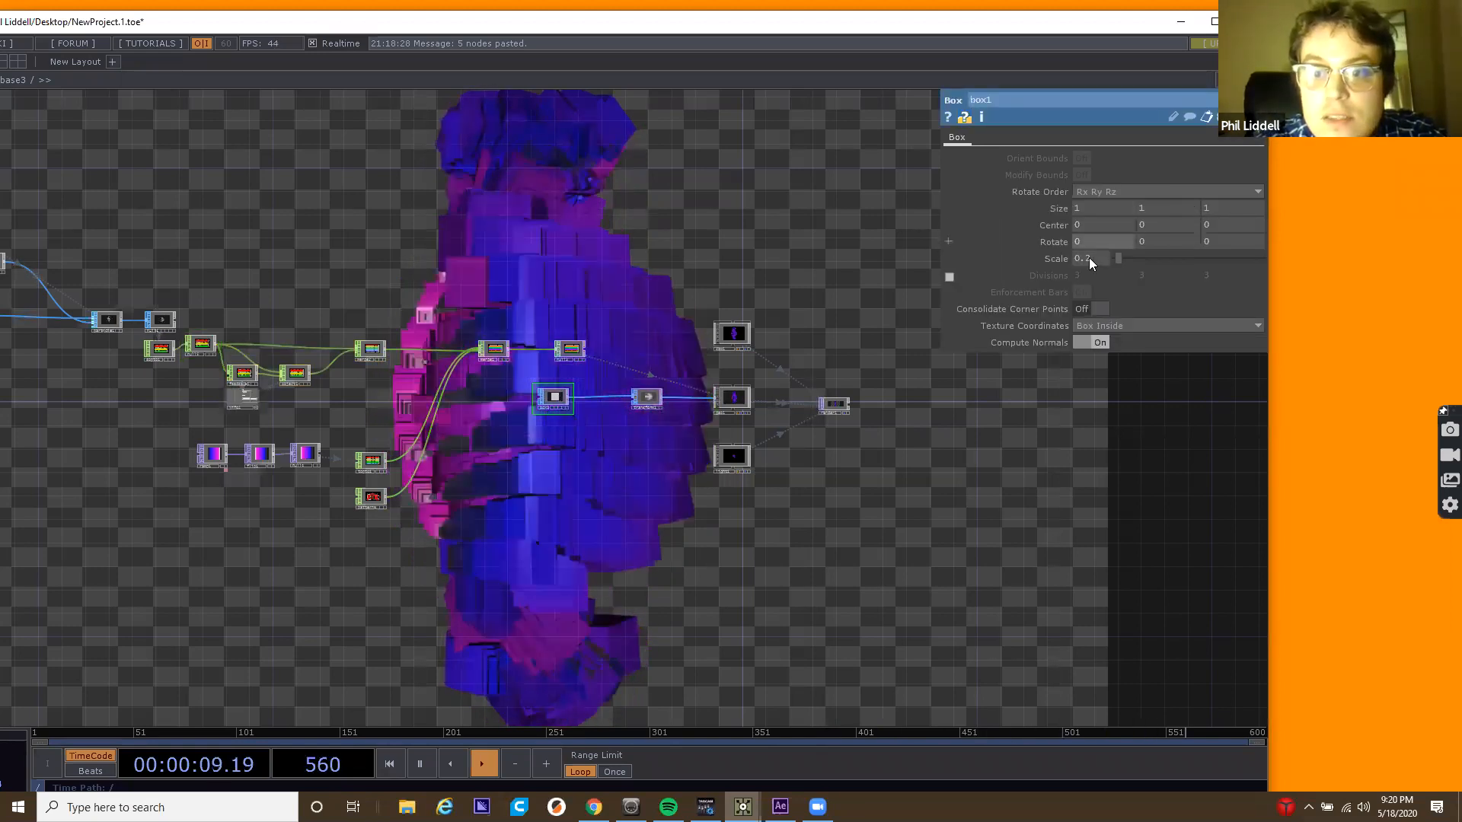
pyautogui.moveTo(1090, 263); pyautogui.dragTo(1083, 233, button='middle')
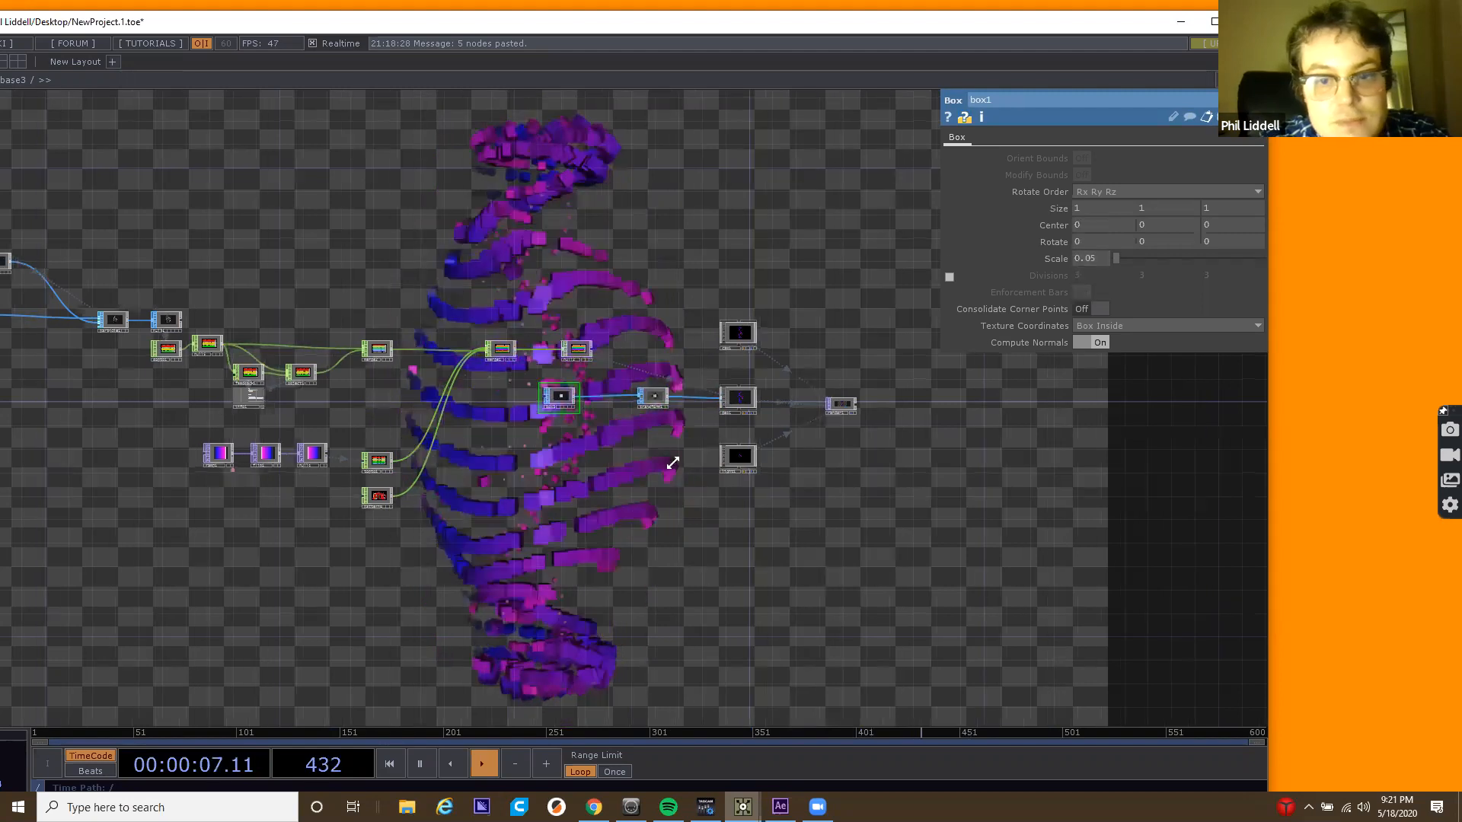
# Move the colour ramp chain and pattern1 in base3 together, farther away from the merge they feed.
pyautogui.moveTo(224, 466); pyautogui.dragTo(647, 486)
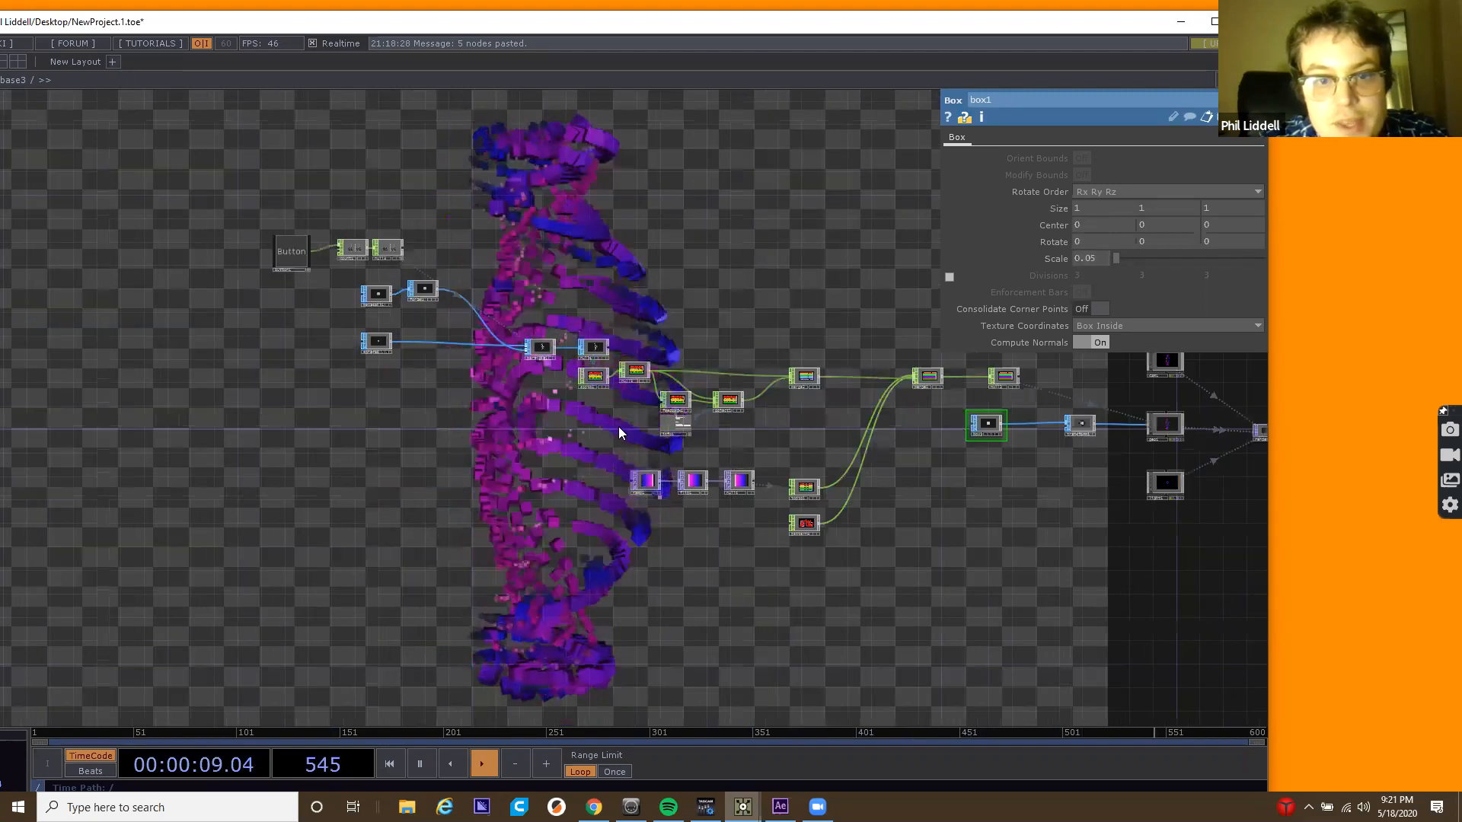
pyautogui.scroll(1, 618, 429)
pyautogui.scroll(3, 647, 481)
pyautogui.click(1034, 586)
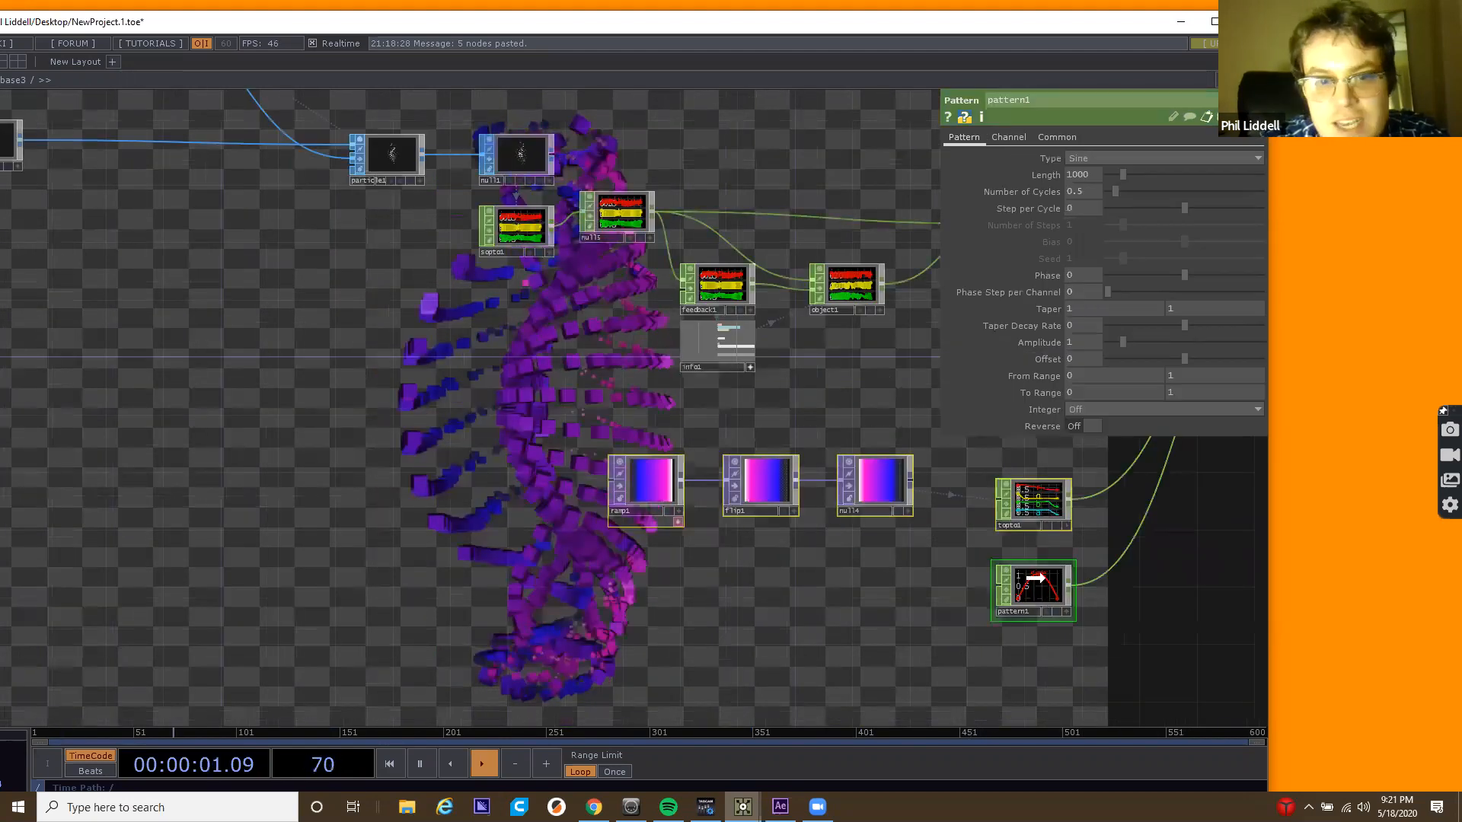
pyautogui.moveTo(1028, 585); pyautogui.dragTo(618, 621)
pyautogui.scroll(-2, 399, 457)
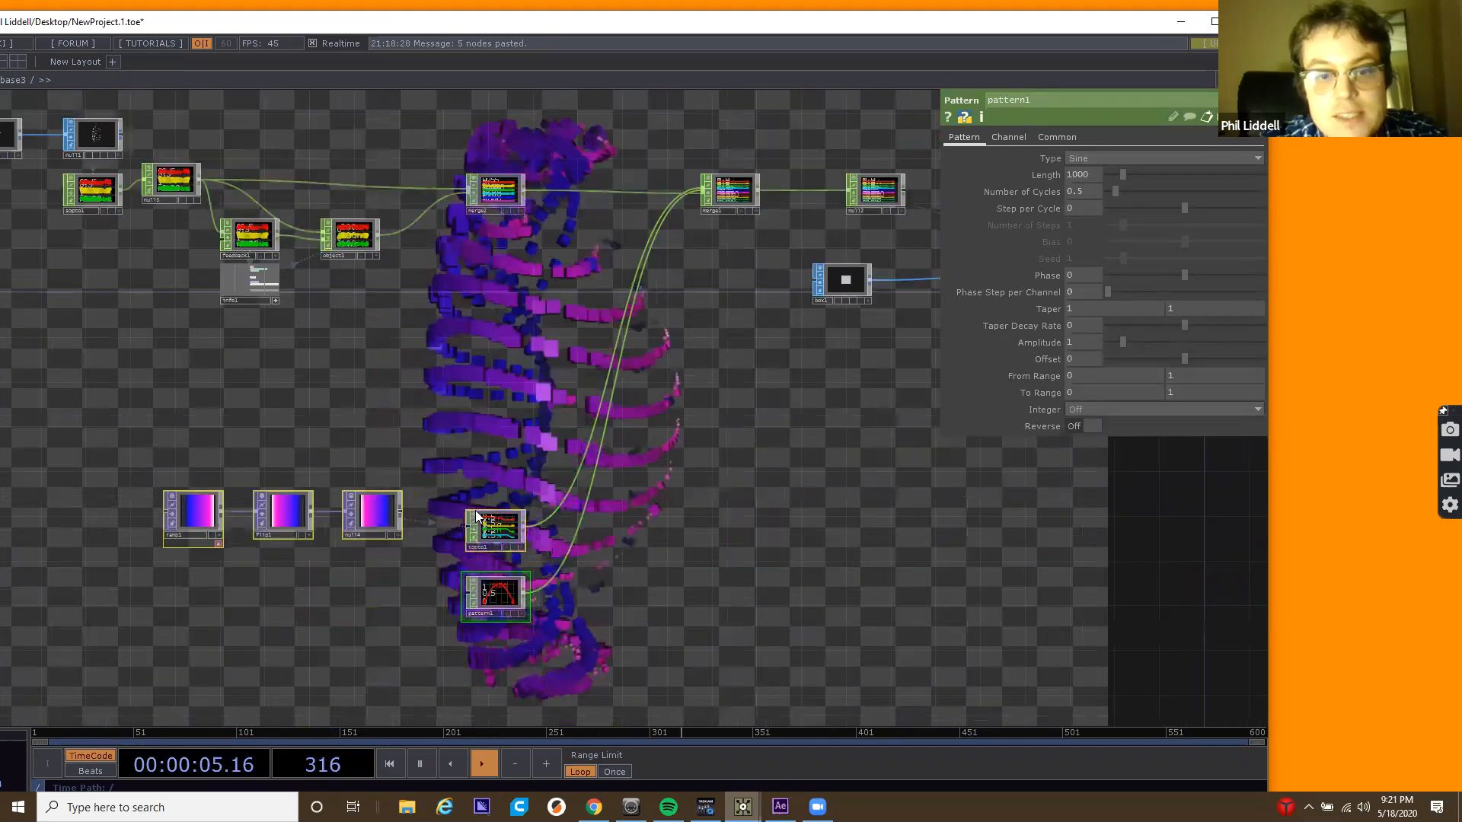
pyautogui.moveTo(500, 533); pyautogui.dragTo(332, 543)
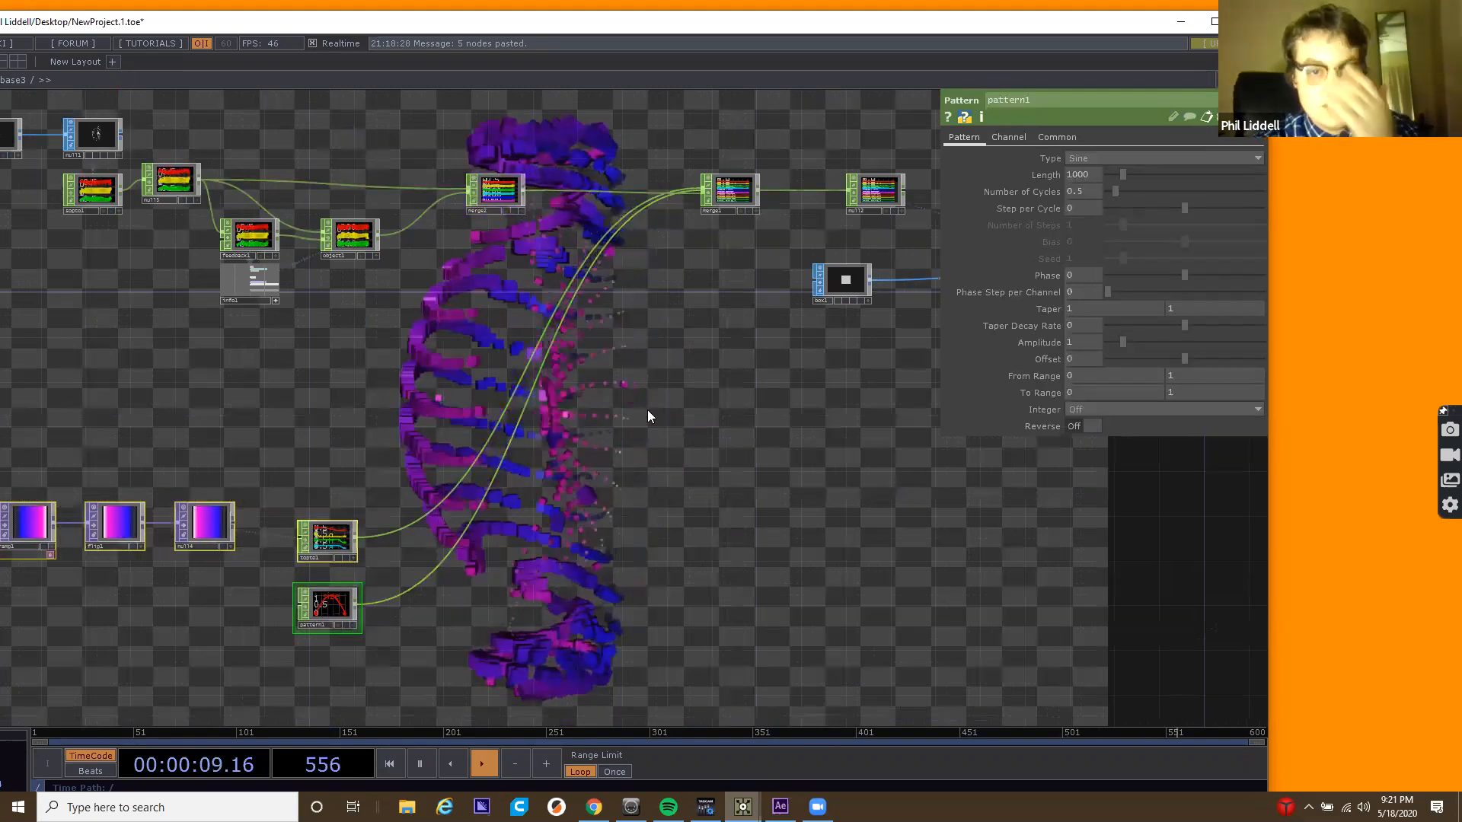
# Reposition merge1 in base3, placing it in line between merge2 and null2.
pyautogui.moveTo(729, 190); pyautogui.dragTo(496, 414)
pyautogui.moveTo(498, 506); pyautogui.dragTo(520, 542)
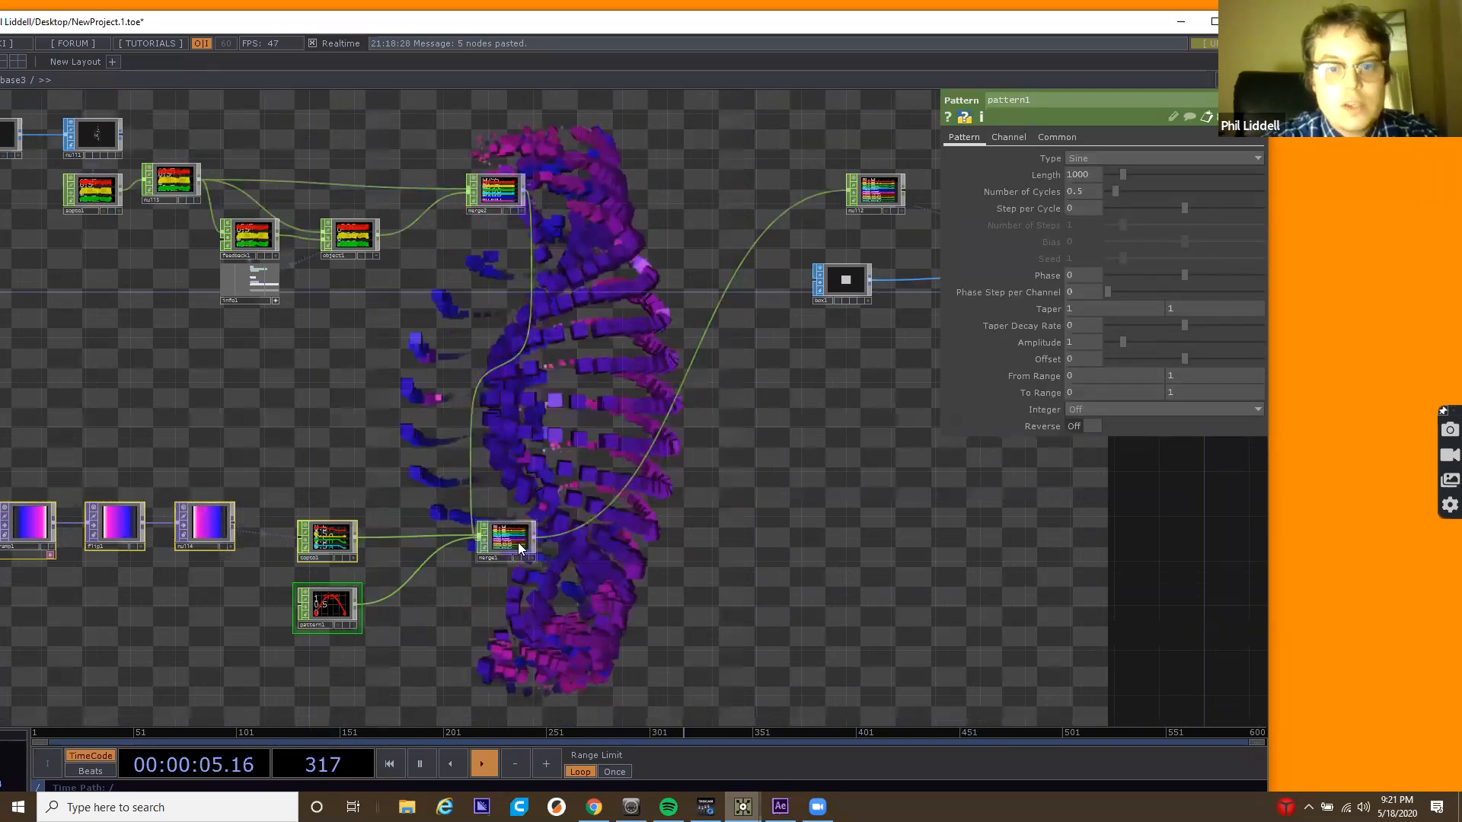
pyautogui.click(519, 542)
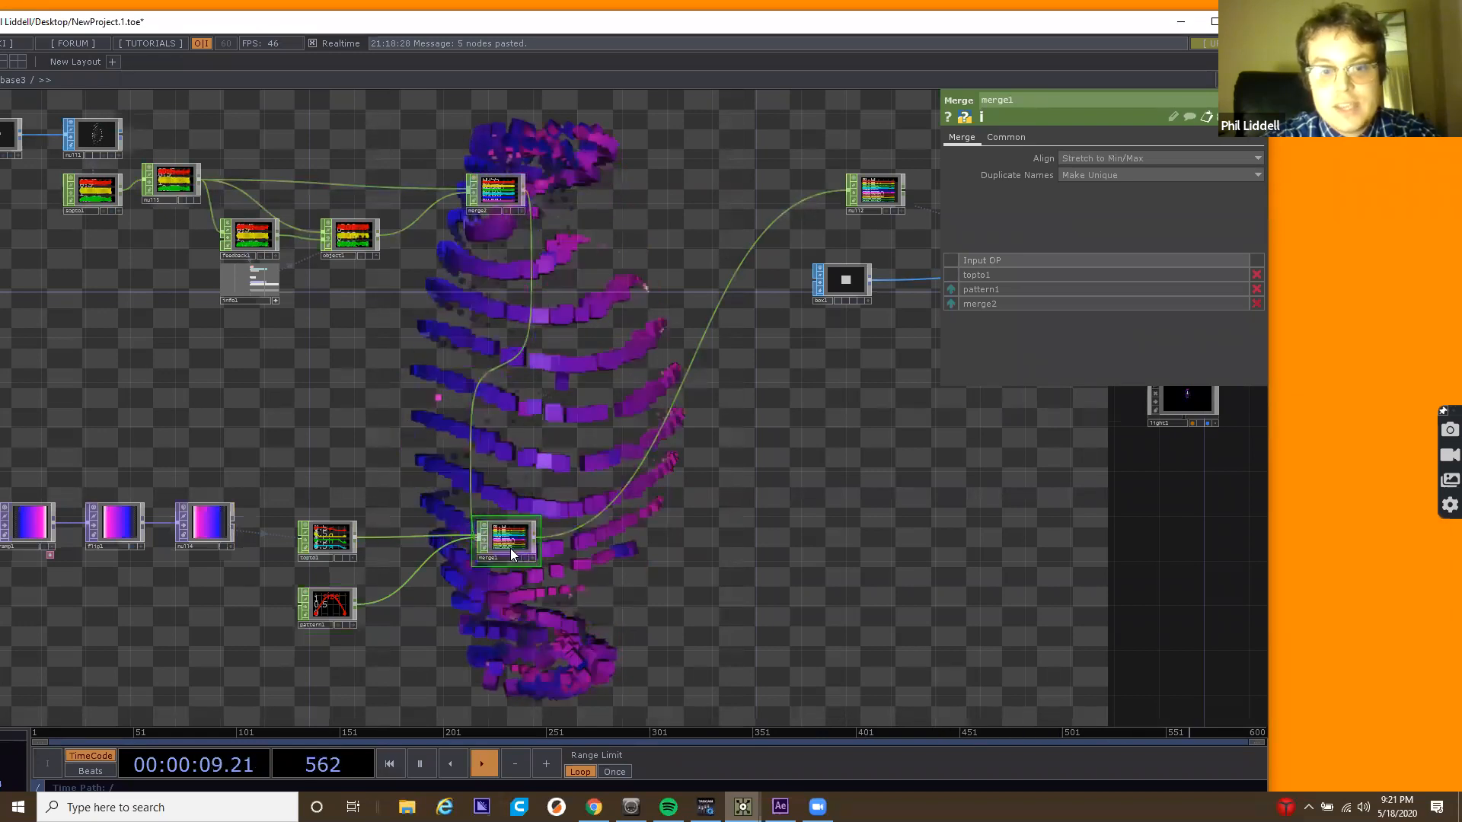
pyautogui.moveTo(682, 211); pyautogui.dragTo(689, 216)
pyautogui.moveTo(691, 405); pyautogui.dragTo(696, 408)
# Examine the combined position and rotation channels of merge2 in base3 and the inputs it merges.
pyautogui.moveTo(99, 264); pyautogui.dragTo(270, 416)
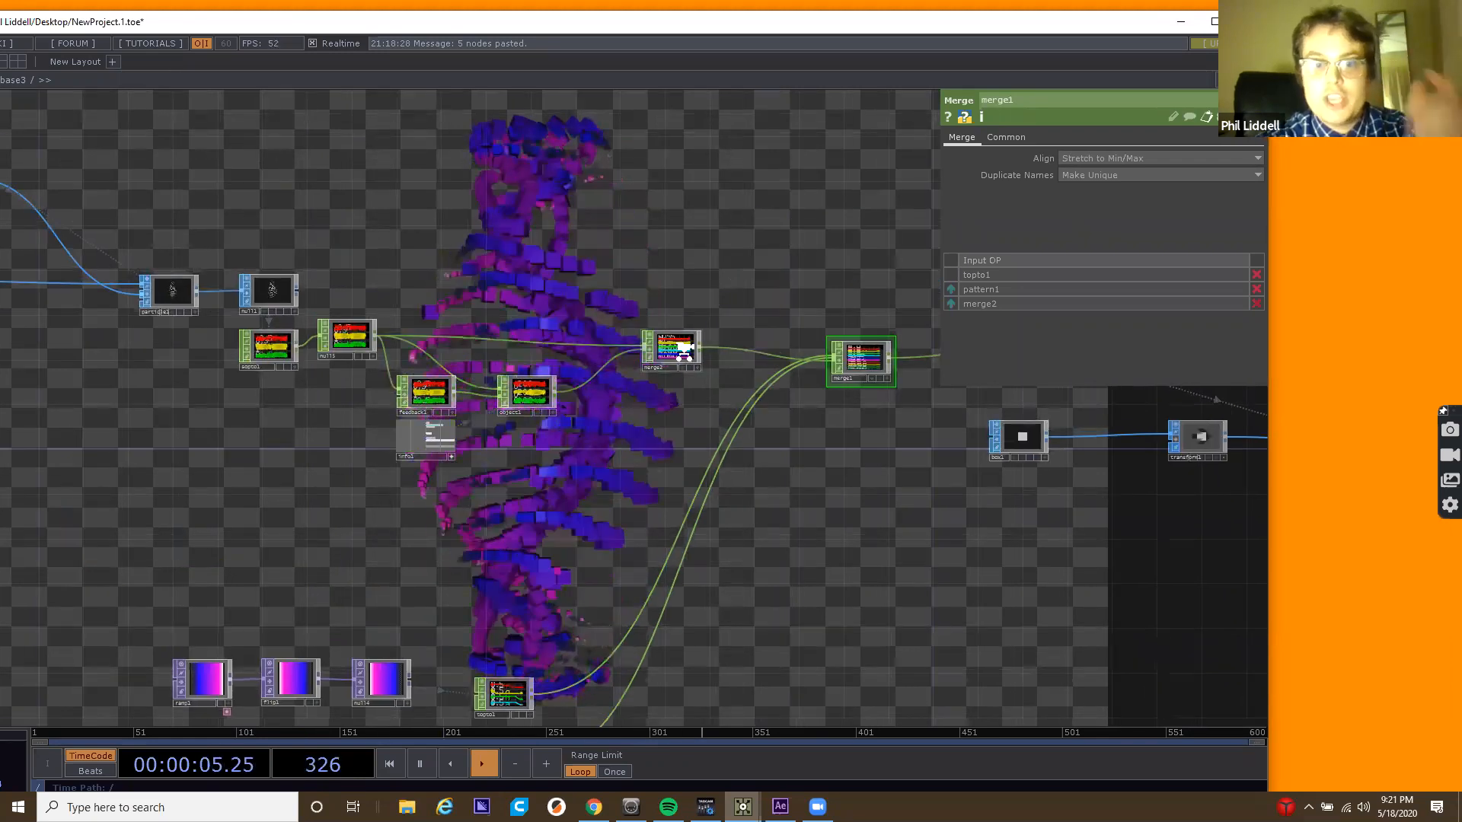
pyautogui.scroll(6, 680, 352)
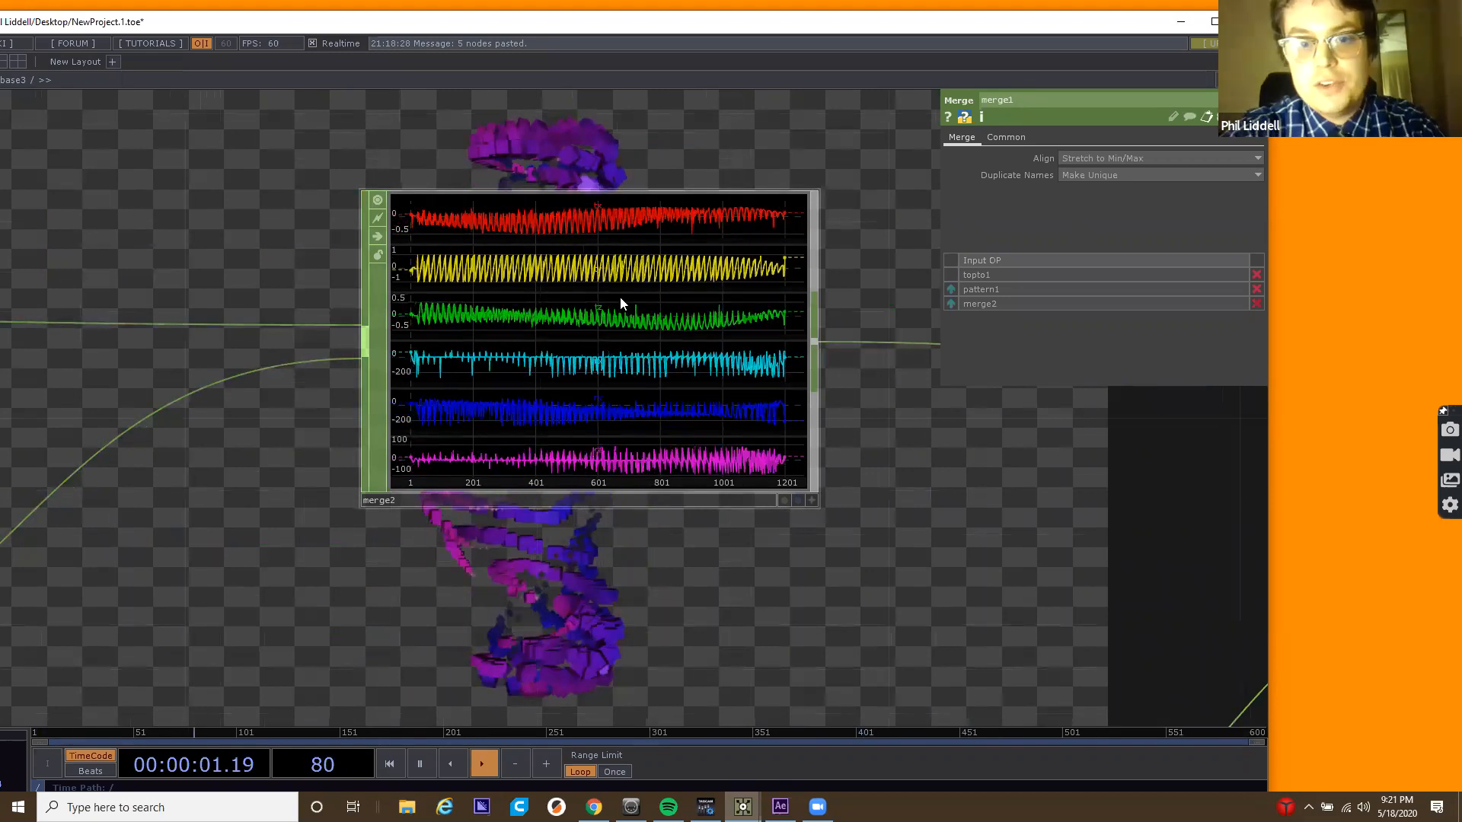
pyautogui.scroll(-5, 504, 392)
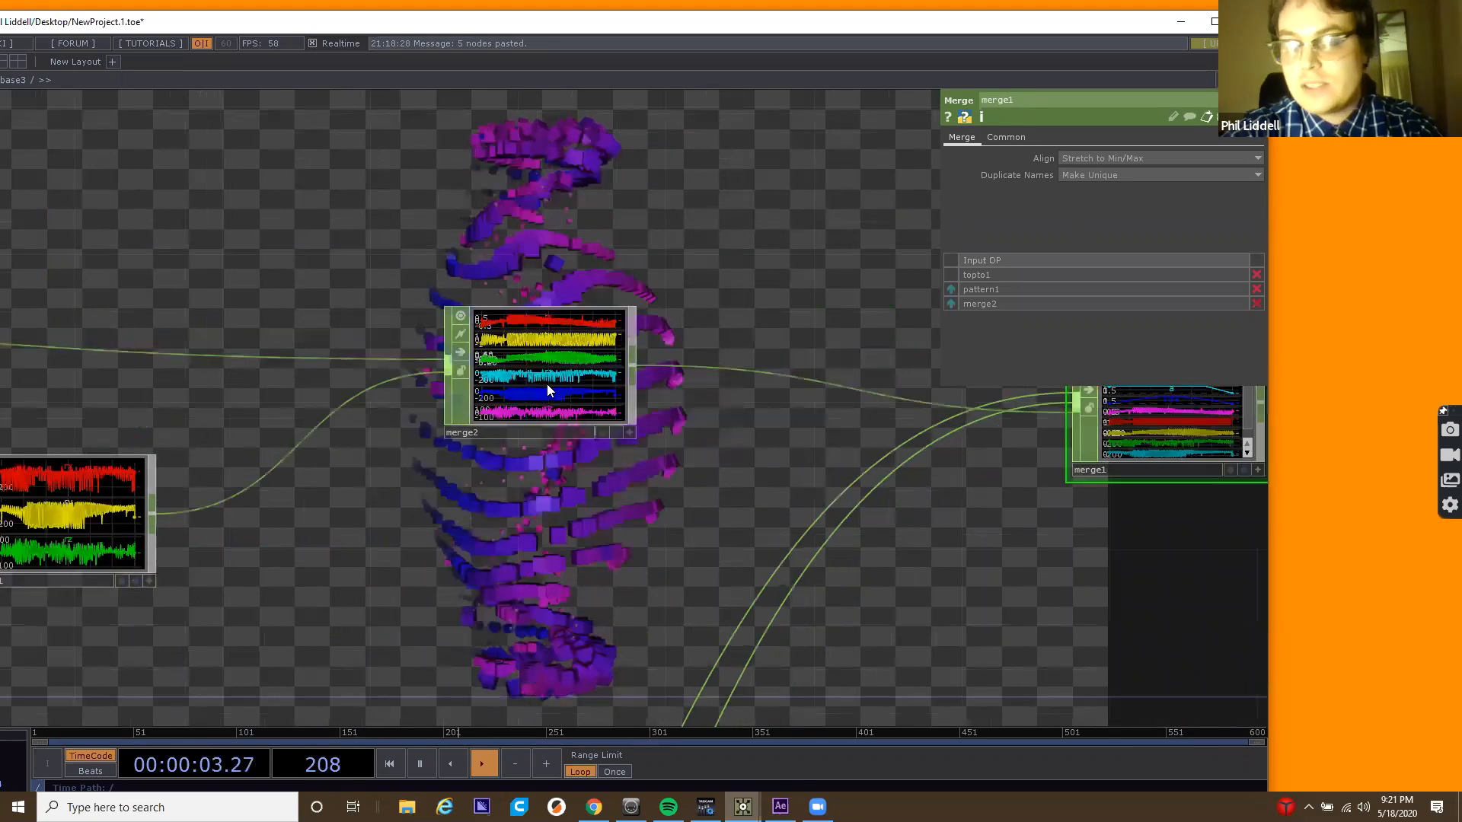
pyautogui.click(634, 401)
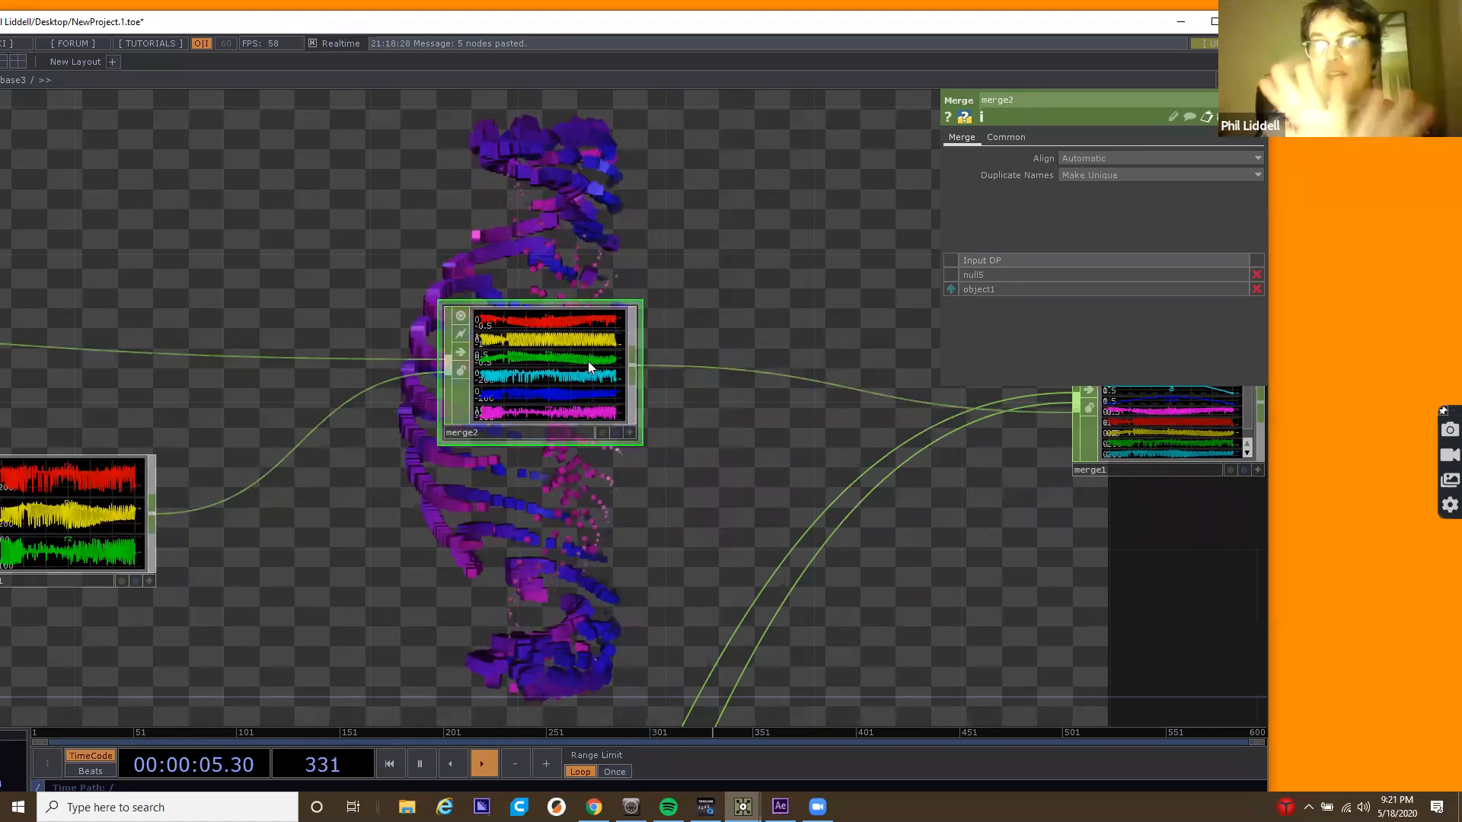
pyautogui.moveTo(673, 349); pyautogui.dragTo(507, 449)
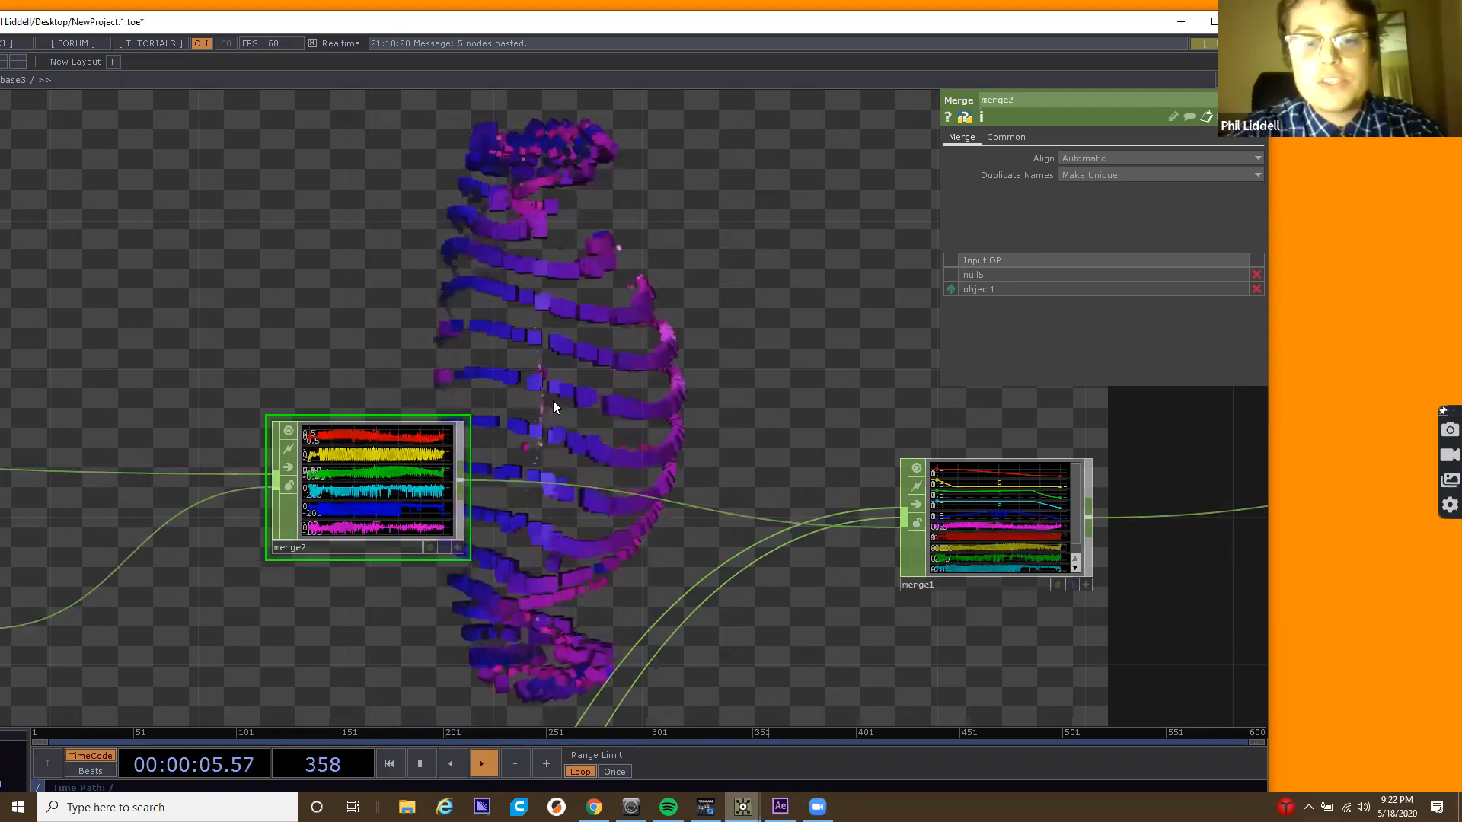
pyautogui.scroll(-6, 552, 400)
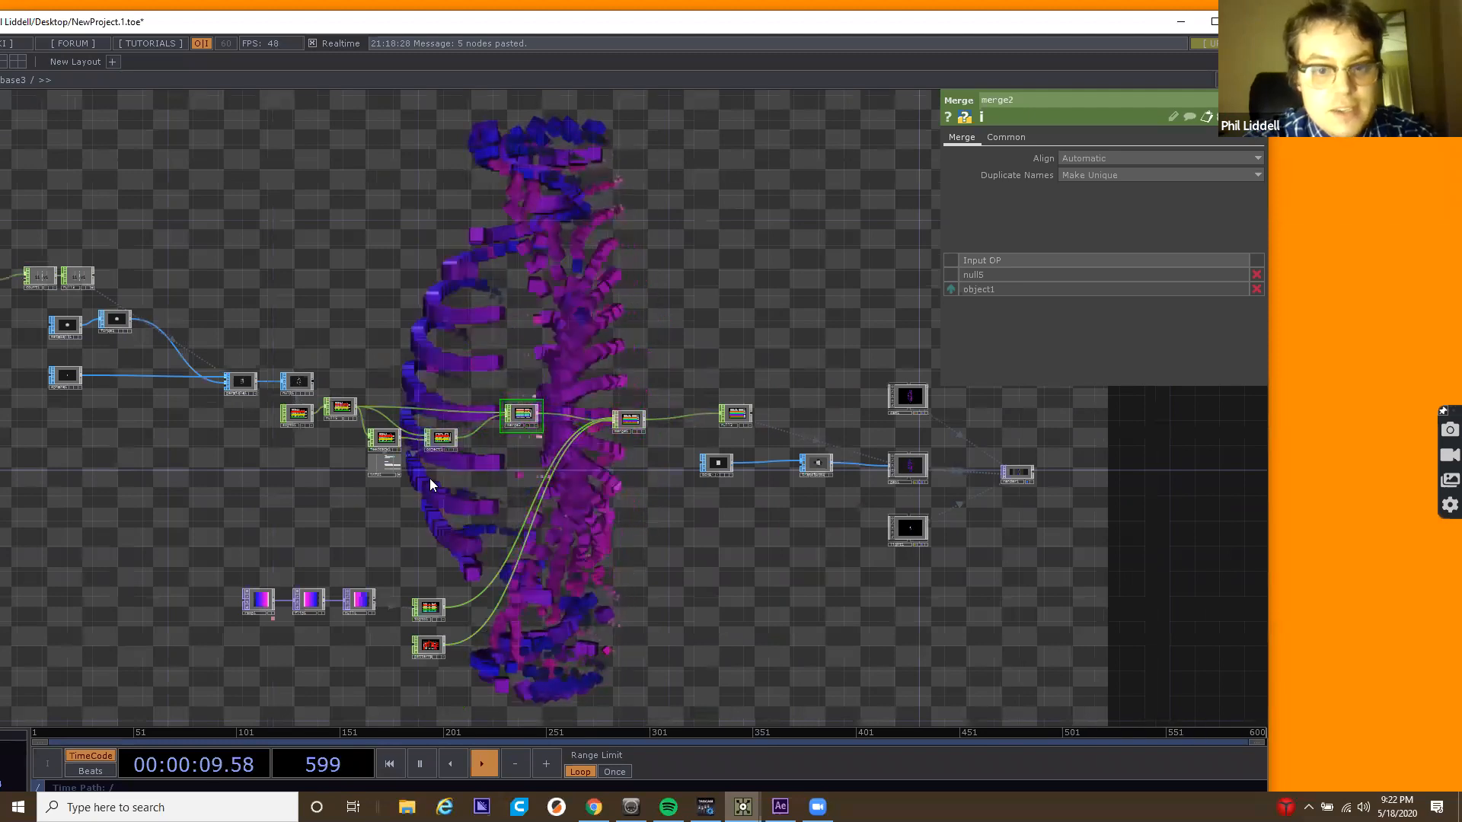
# Look over the rest of the base3 network and inspect the rotation parameters of transform1.
pyautogui.moveTo(601, 549); pyautogui.dragTo(175, 437)
pyautogui.moveTo(173, 219); pyautogui.dragTo(631, 455, button='right')
pyautogui.moveTo(580, 352); pyautogui.dragTo(642, 350)
pyautogui.moveTo(380, 453); pyautogui.dragTo(860, 565)
pyautogui.moveTo(273, 332); pyautogui.dragTo(519, 388)
# Examine object1's Channel parameters and the rotation channels it feeds into merge2.
pyautogui.scroll(7, 565, 420)
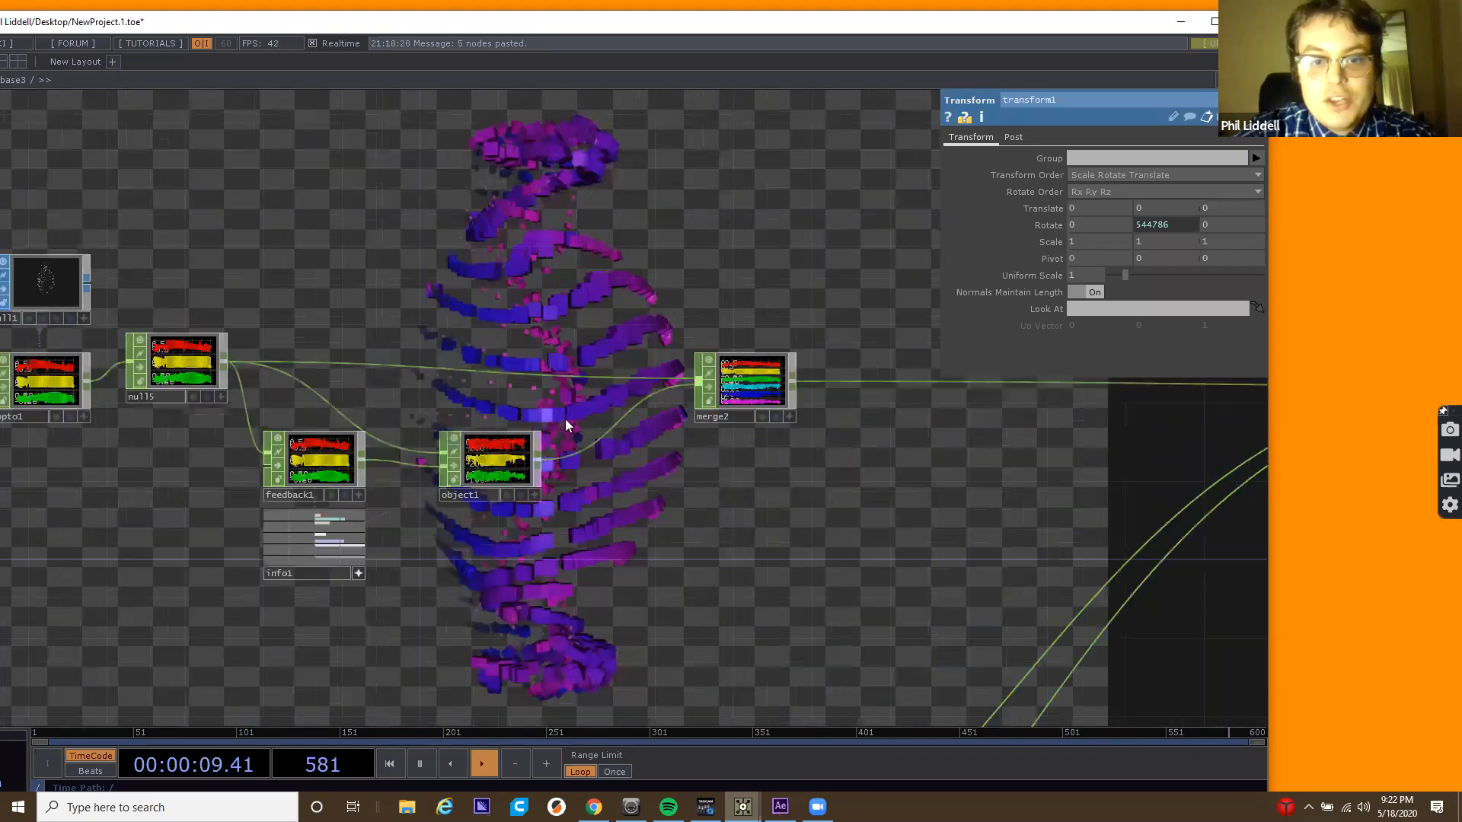
pyautogui.scroll(3, 565, 421)
pyautogui.moveTo(327, 467); pyautogui.dragTo(206, 467)
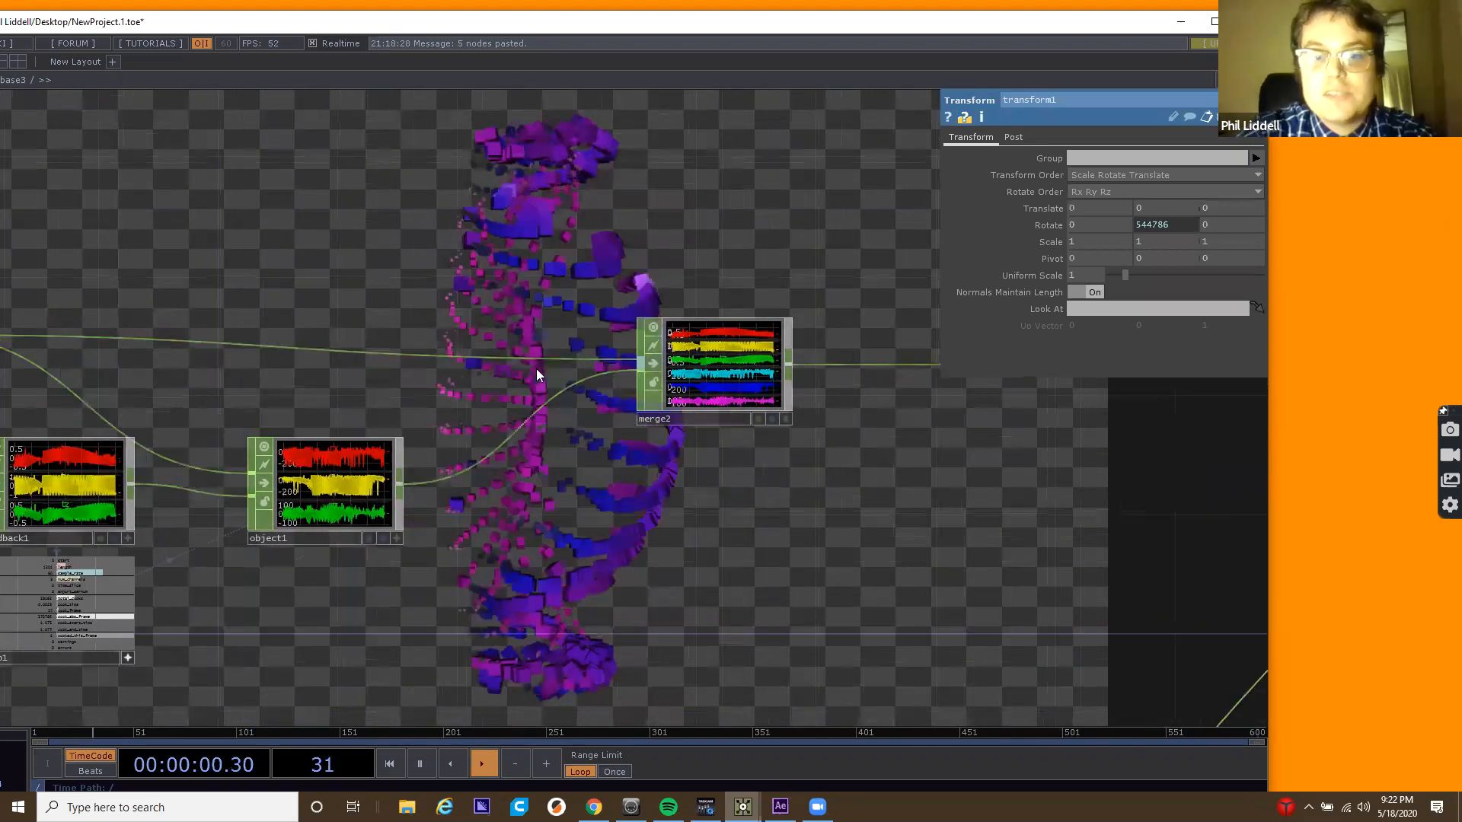
pyautogui.moveTo(537, 374); pyautogui.dragTo(502, 372)
pyautogui.click(305, 483)
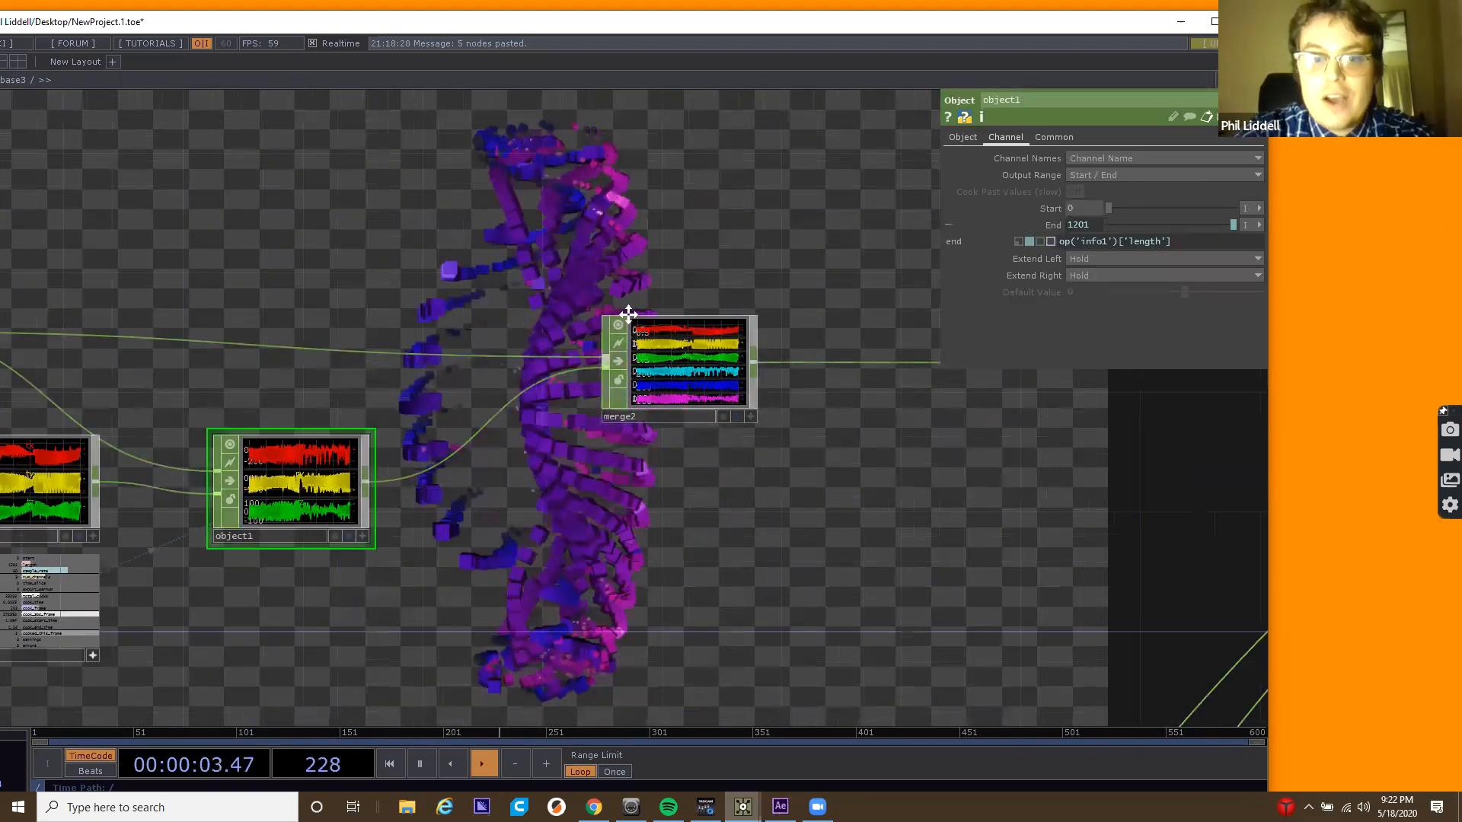
pyautogui.moveTo(628, 314); pyautogui.dragTo(615, 319)
pyautogui.moveTo(671, 389); pyautogui.dragTo(673, 393)
pyautogui.moveTo(604, 351); pyautogui.dragTo(648, 404)
pyautogui.moveTo(730, 427); pyautogui.dragTo(774, 418)
pyautogui.moveTo(673, 406); pyautogui.dragTo(761, 449)
pyautogui.moveTo(439, 472); pyautogui.dragTo(407, 488)
pyautogui.moveTo(632, 236); pyautogui.dragTo(388, 267)
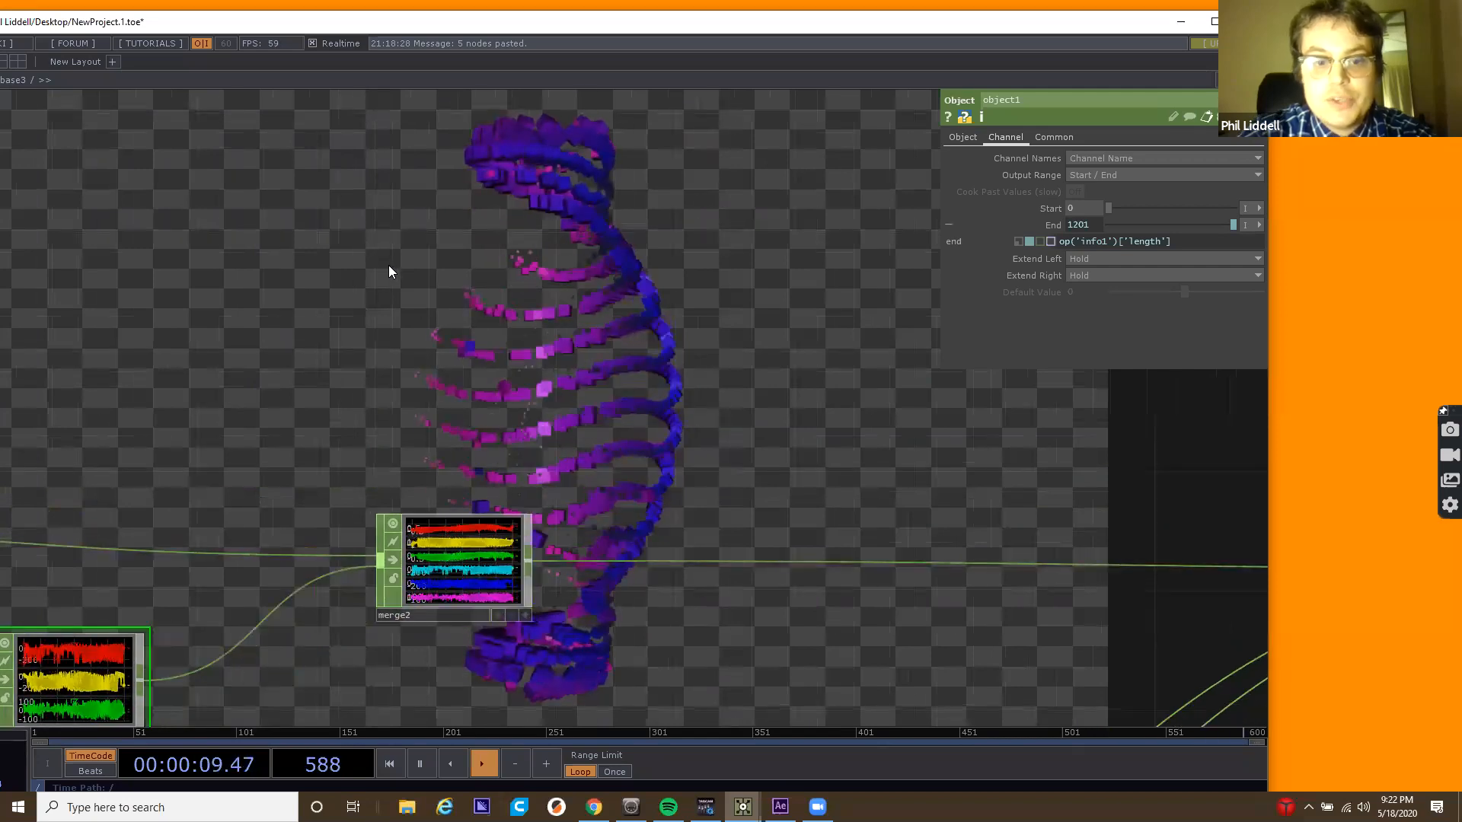
# Add a second Object CHOP in base3 and feed merge2's output into its first input.
pyautogui.press('Tab')
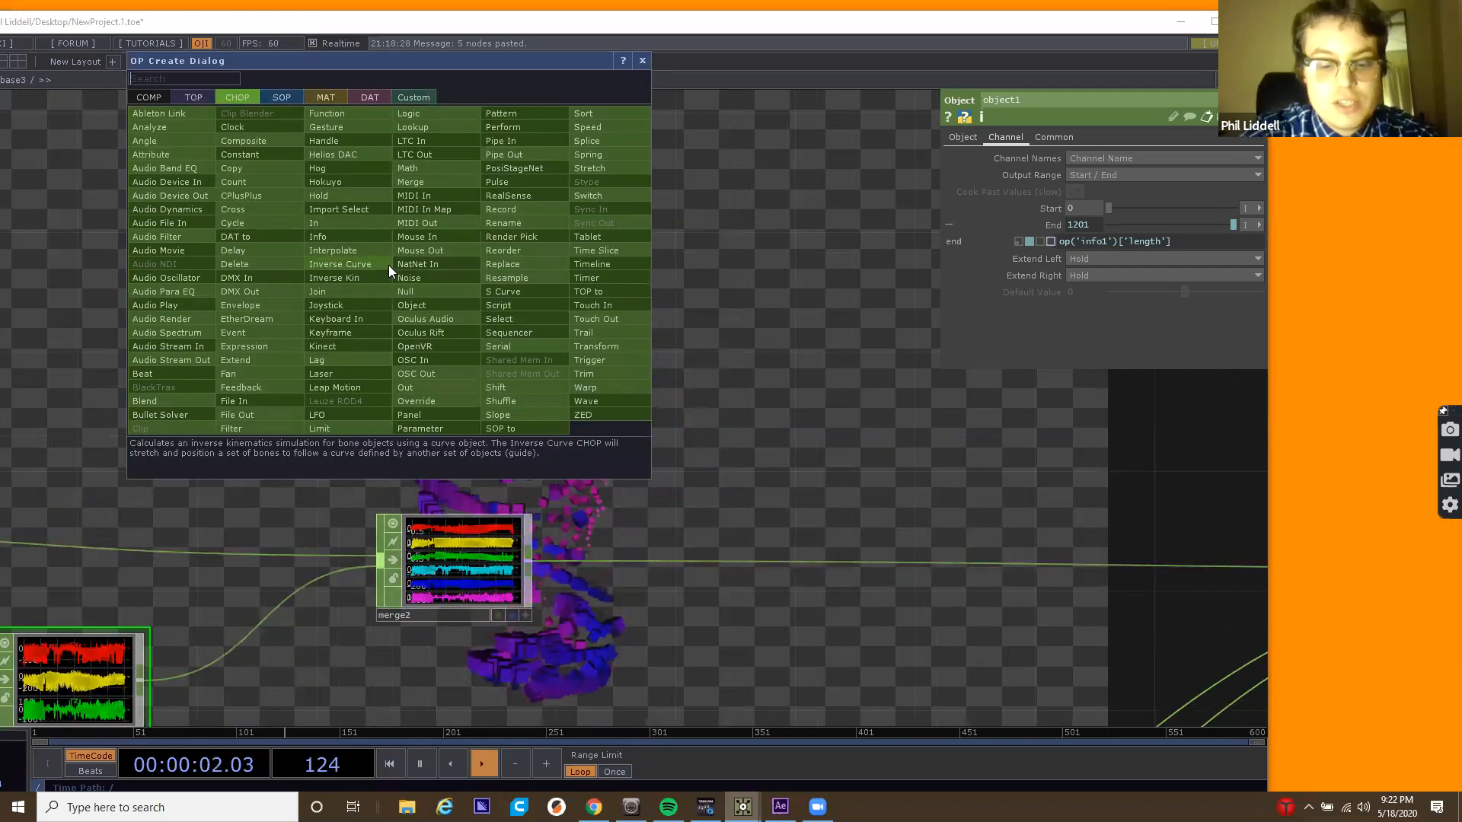
pyautogui.write('obj')
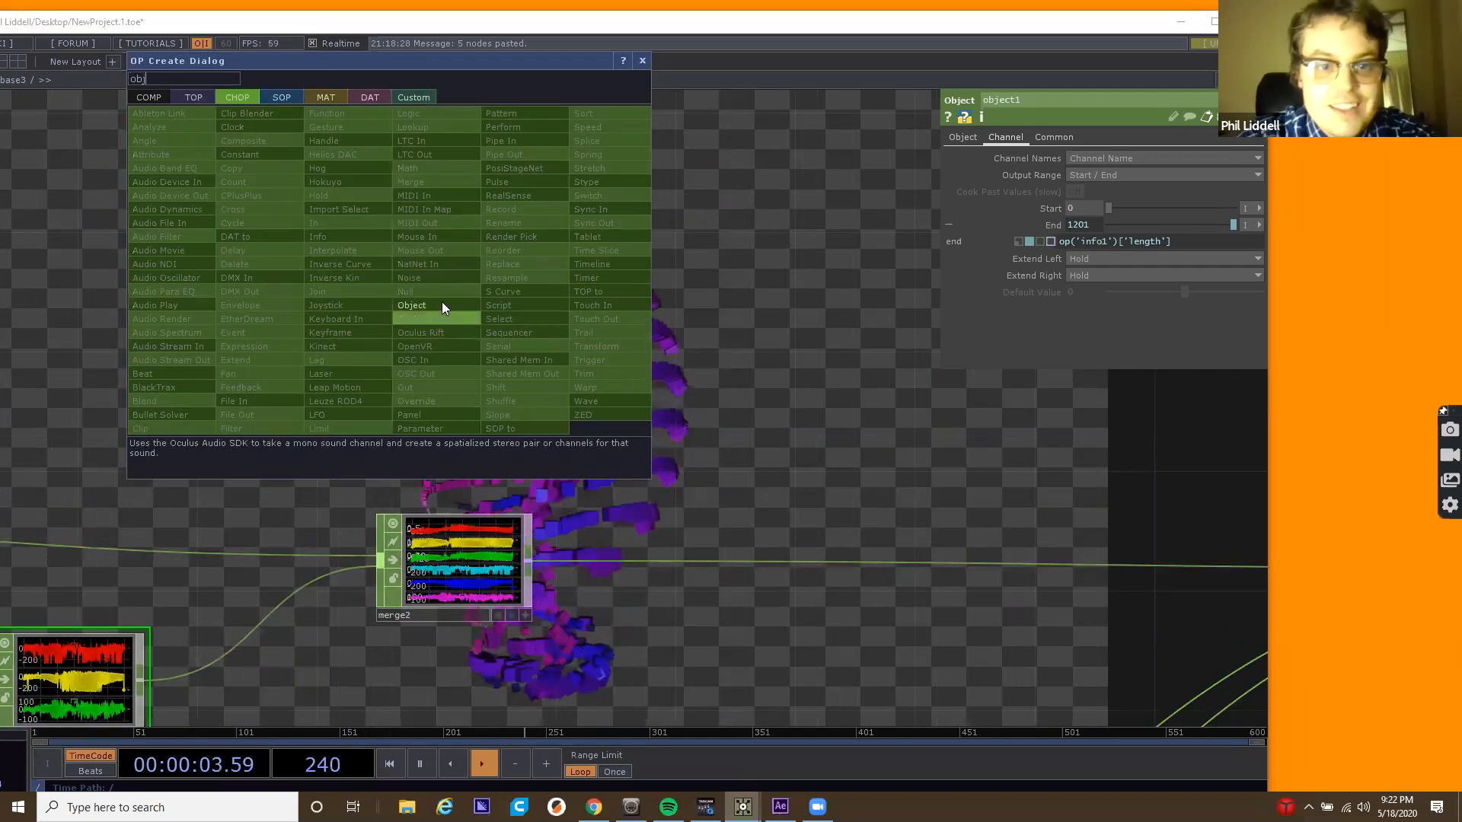
pyautogui.click(442, 305)
pyautogui.click(620, 350)
pyautogui.moveTo(525, 562); pyautogui.dragTo(667, 384)
pyautogui.click(469, 578)
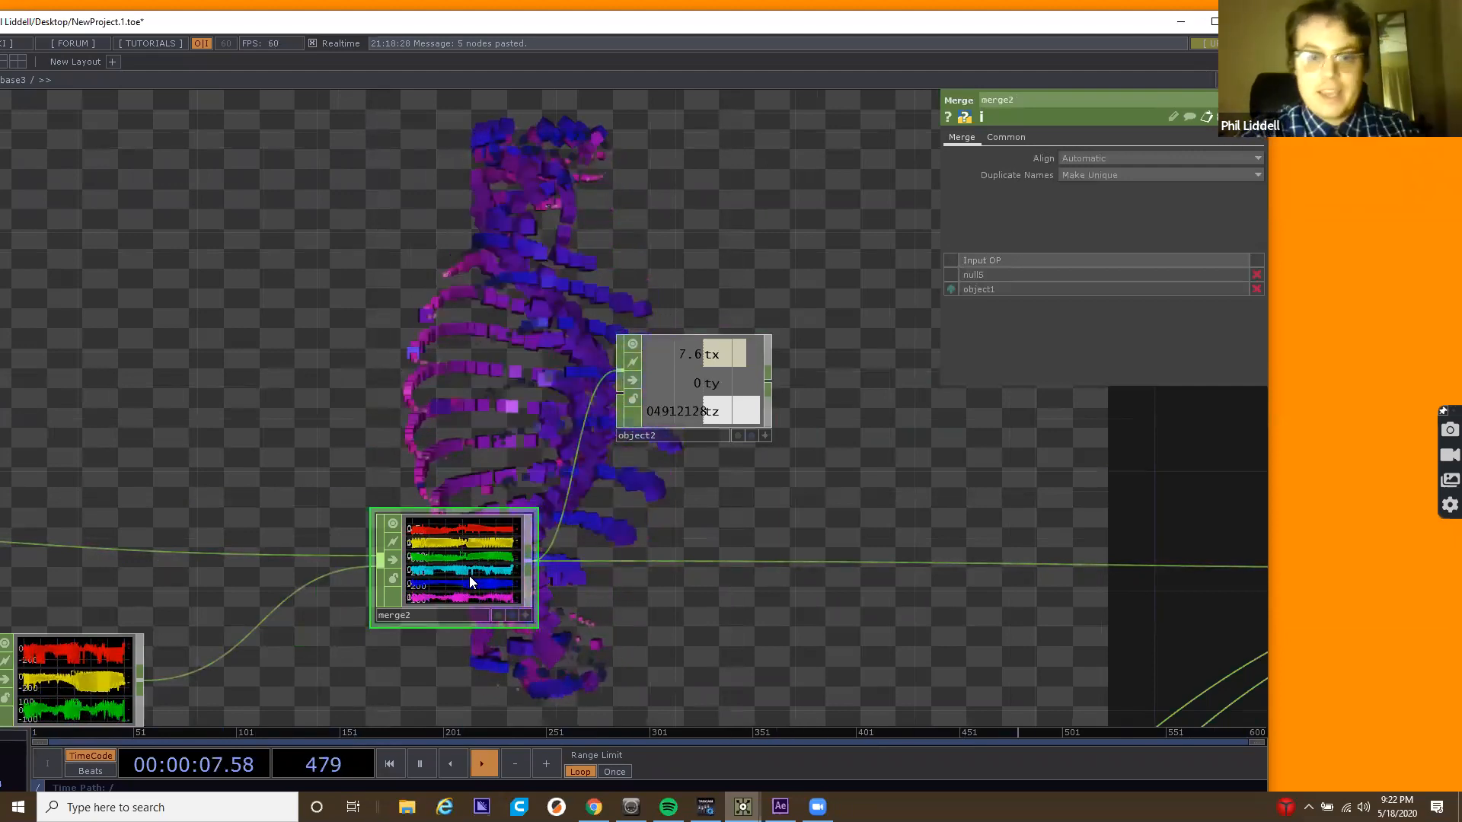
# Add a Constant CHOP in the empty network space above merge2.
pyautogui.moveTo(205, 259); pyautogui.dragTo(360, 372)
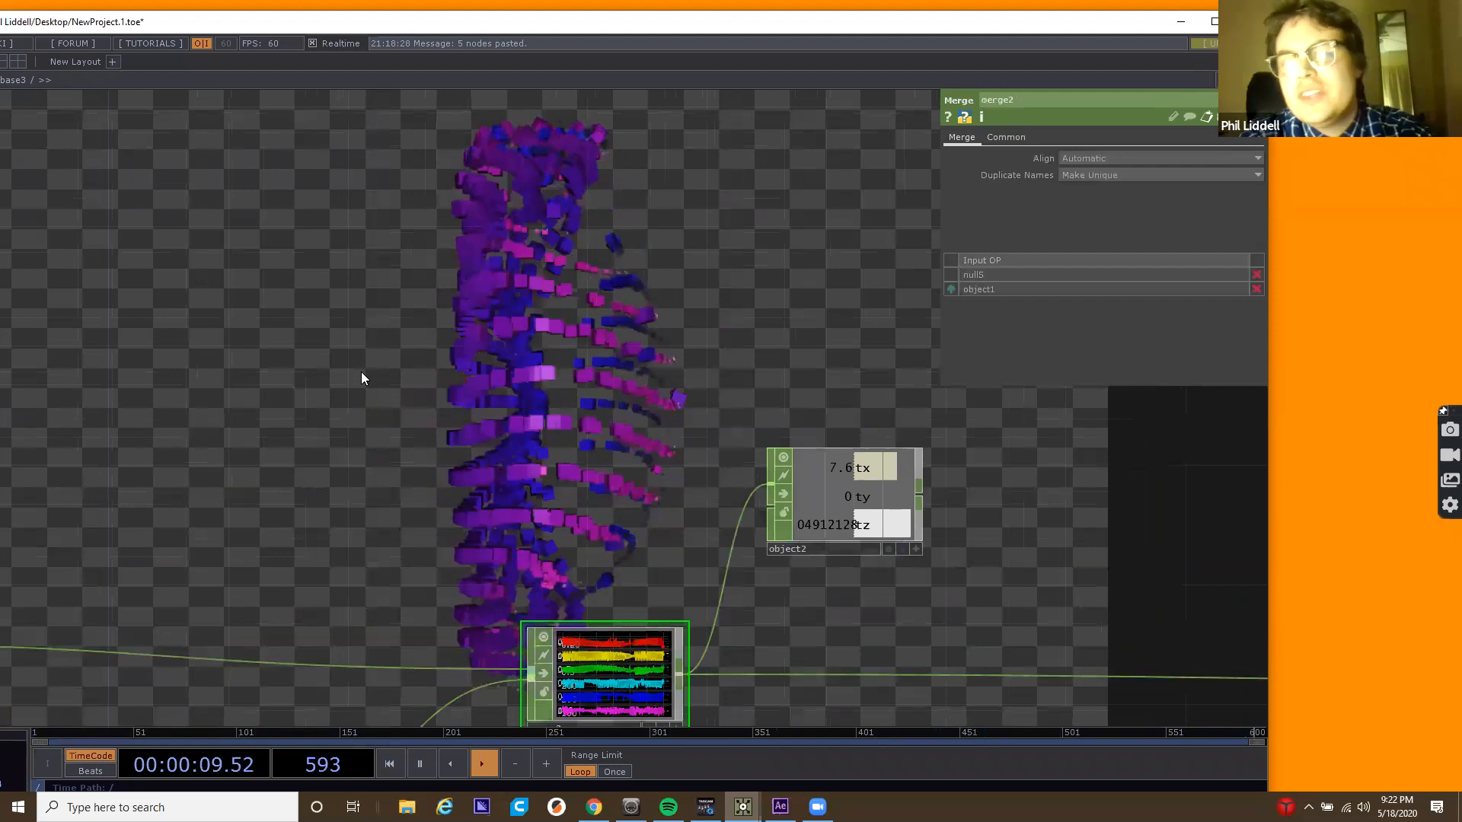
pyautogui.press('Tab')
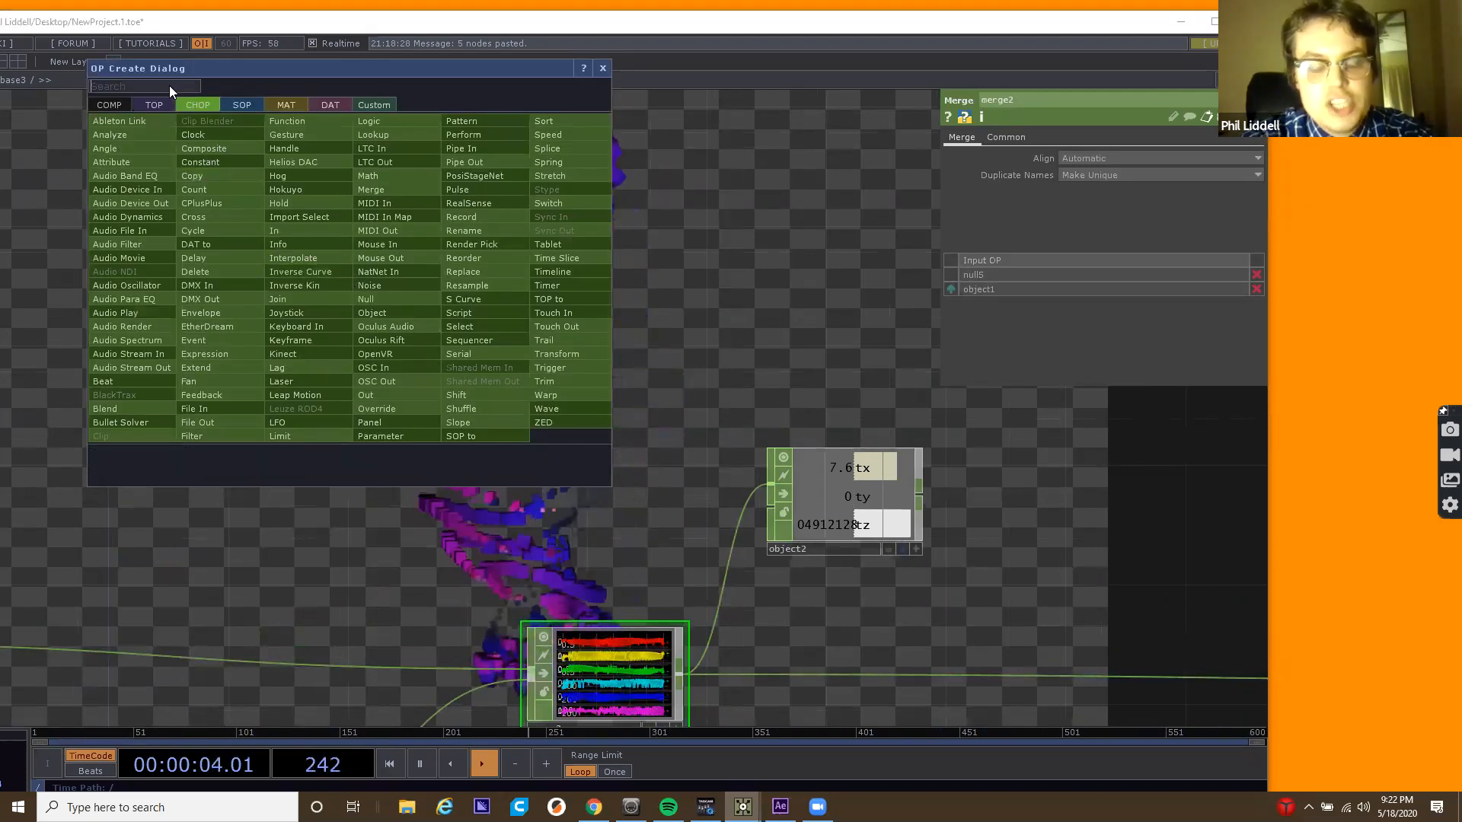
pyautogui.write('com')
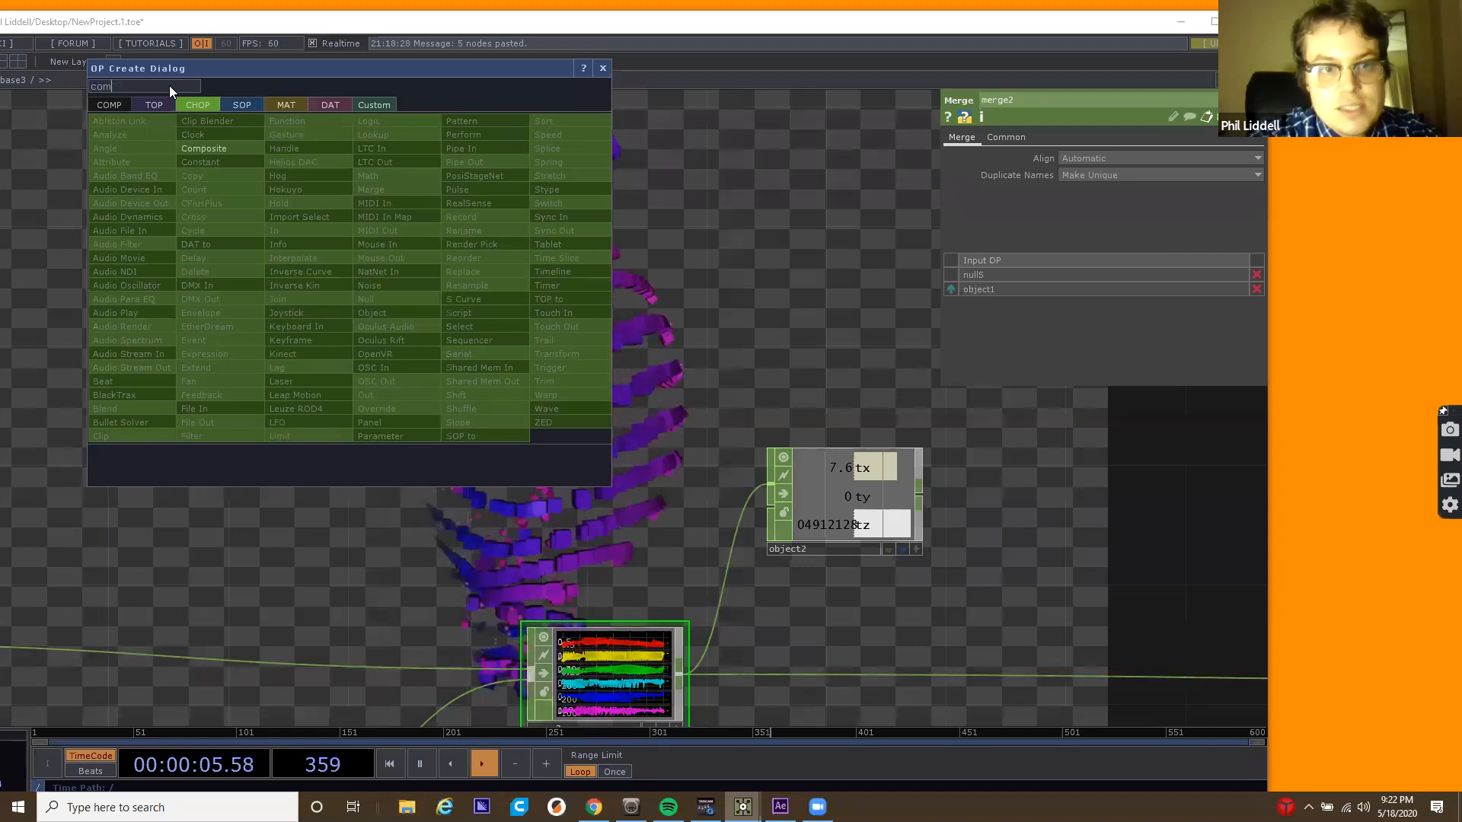
pyautogui.click(202, 161)
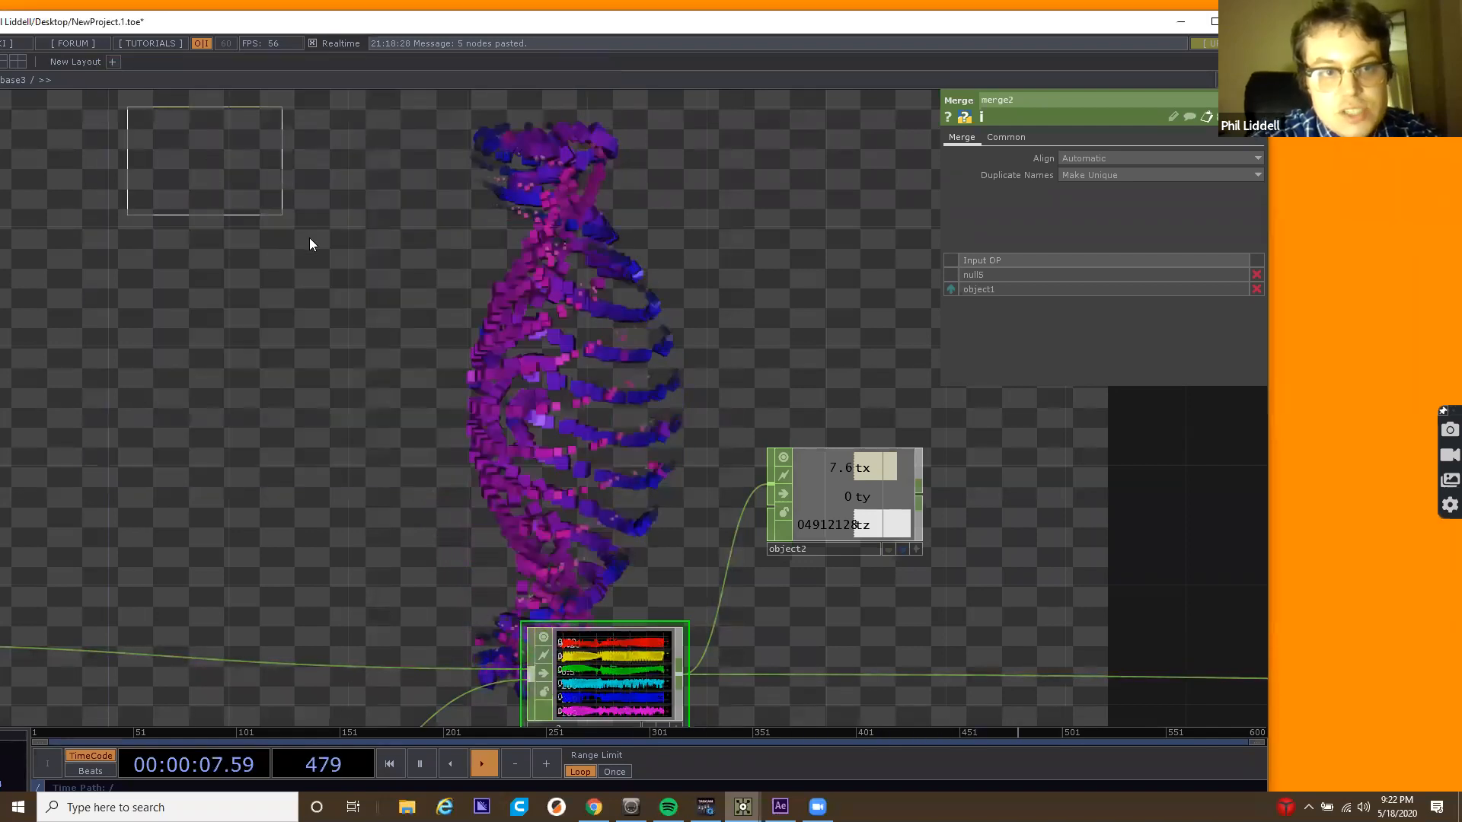
pyautogui.click(314, 240)
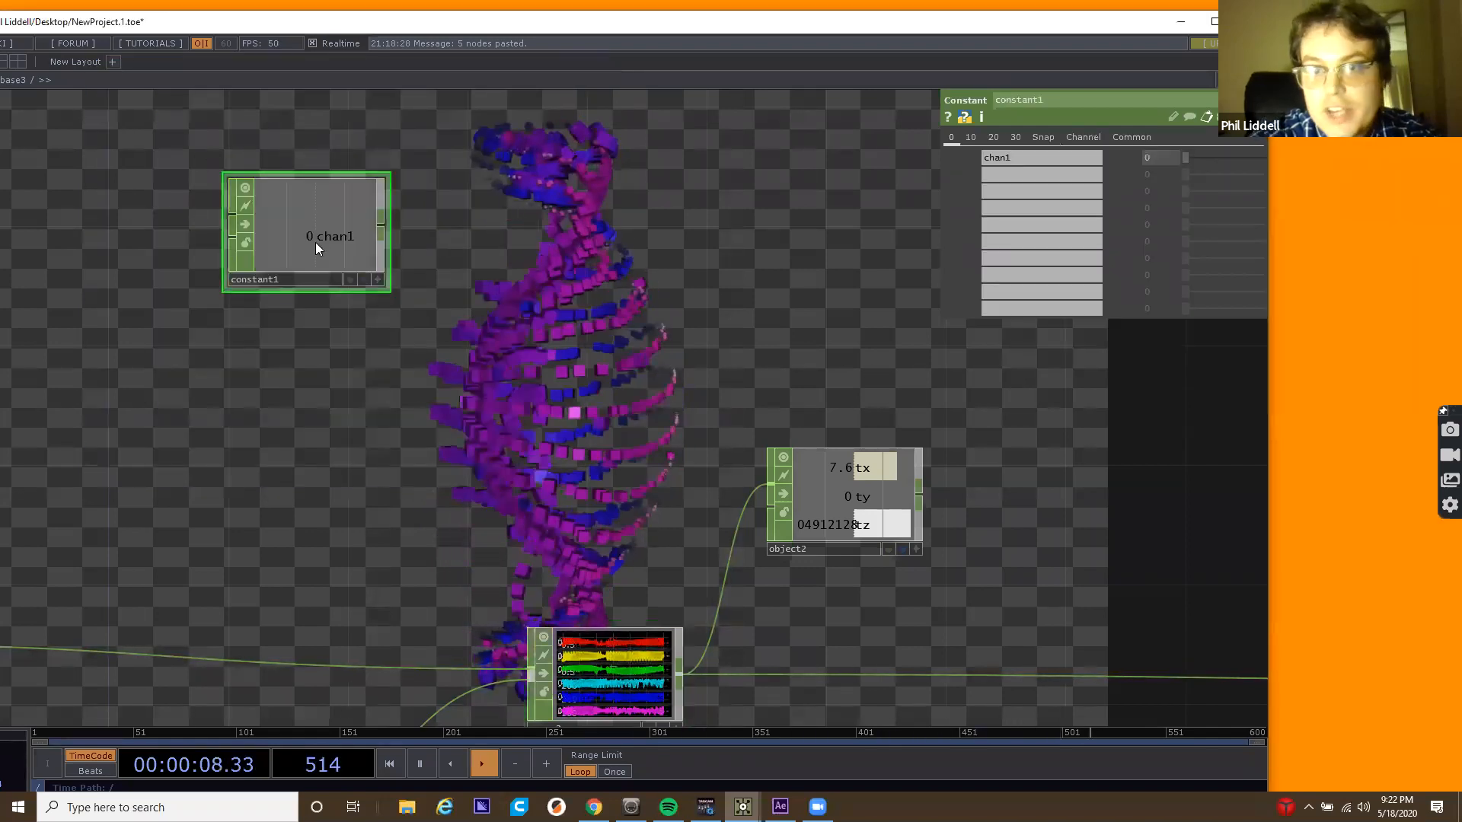
# Name the first three channels of constant1 tx, ty and tz.
pyautogui.click(1011, 157)
pyautogui.write('tx')
pyautogui.press('Return')
pyautogui.click(1008, 174)
pyautogui.write('ty')
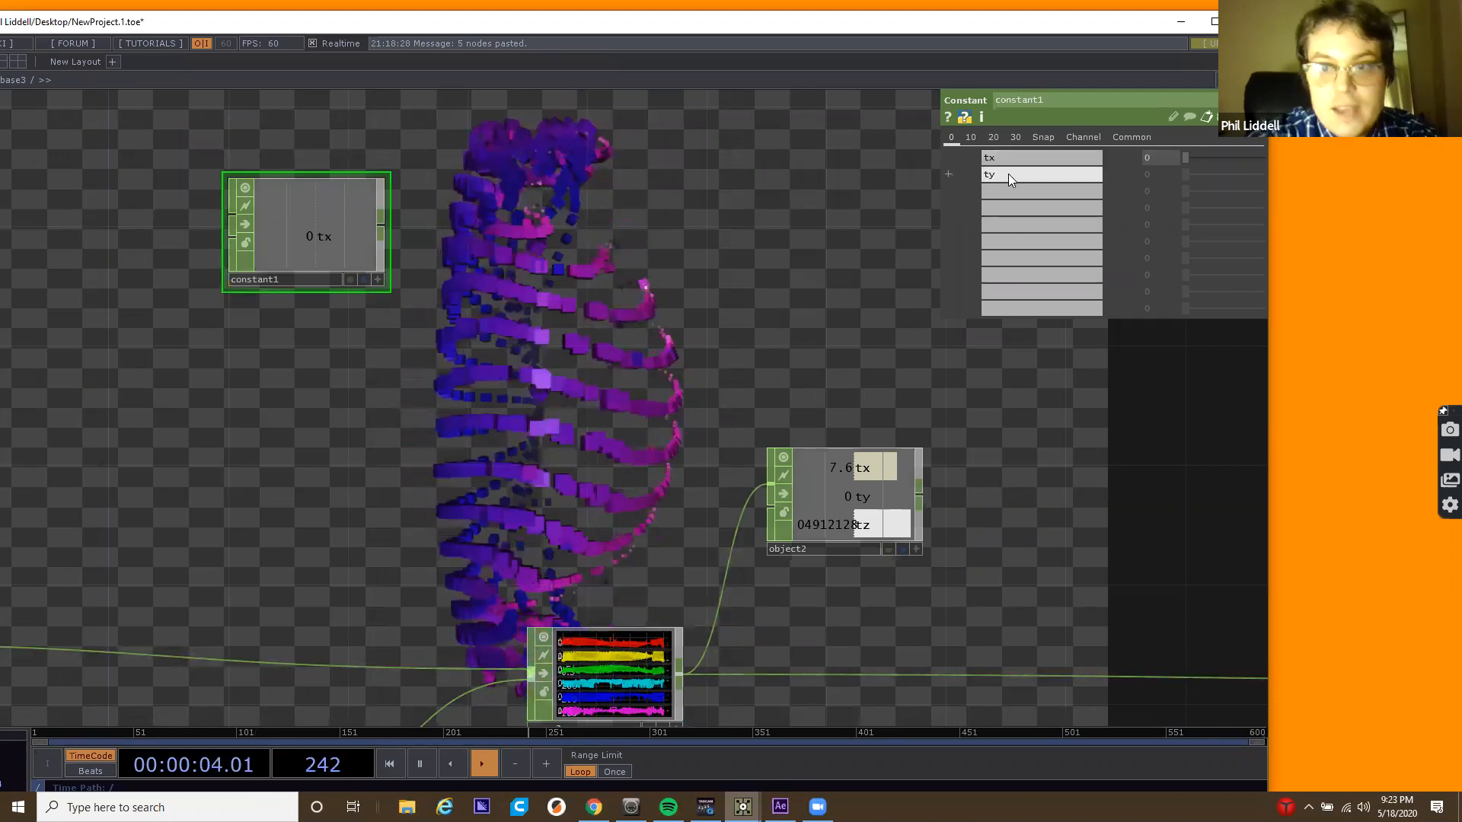
pyautogui.press('Return')
pyautogui.click(1008, 192)
pyautogui.write('tz')
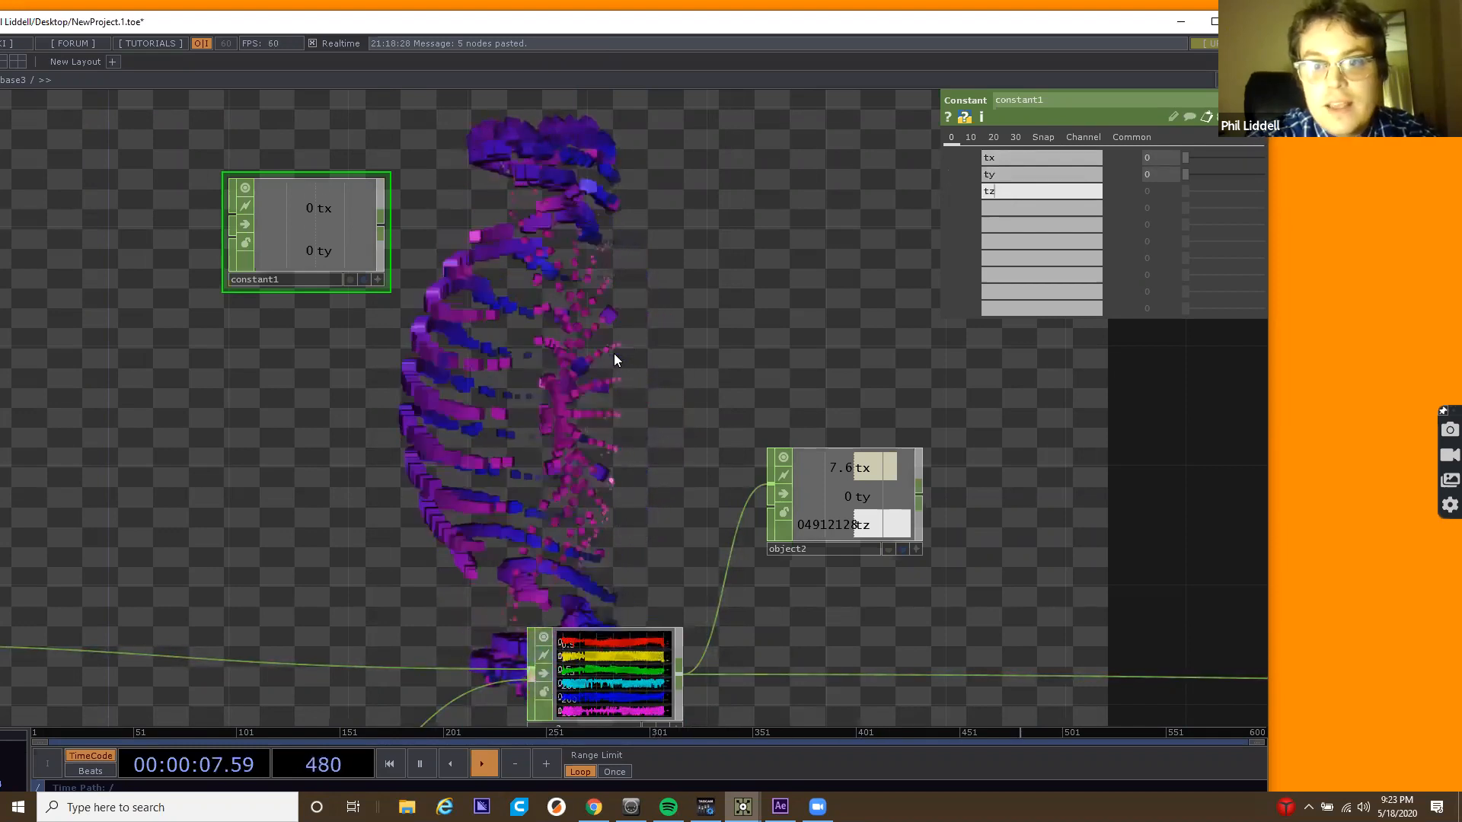
pyautogui.press('Return')
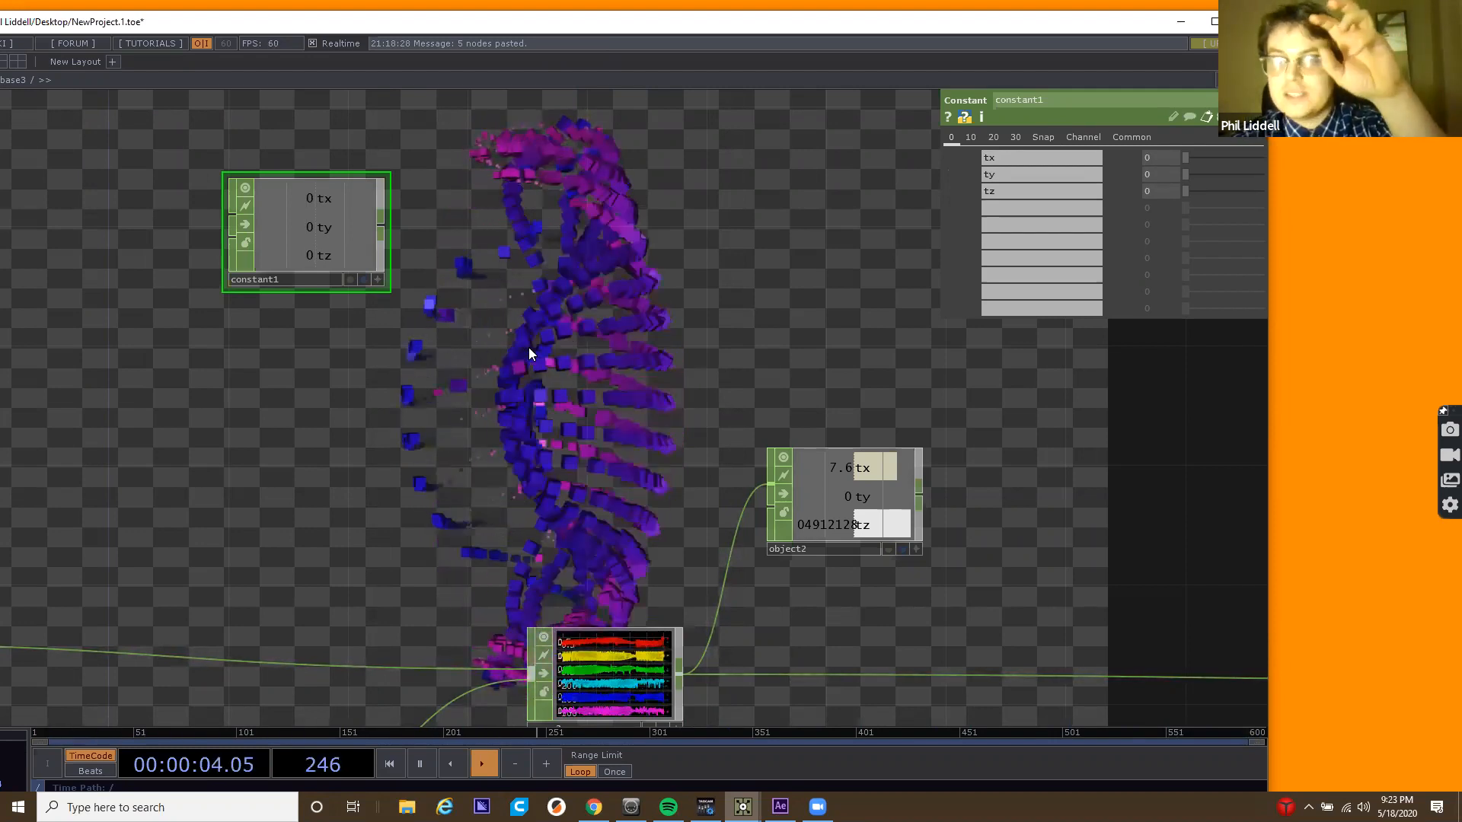
# Wire constant1 into object2's second input and set object2 to compute Distance.
pyautogui.click(381, 227)
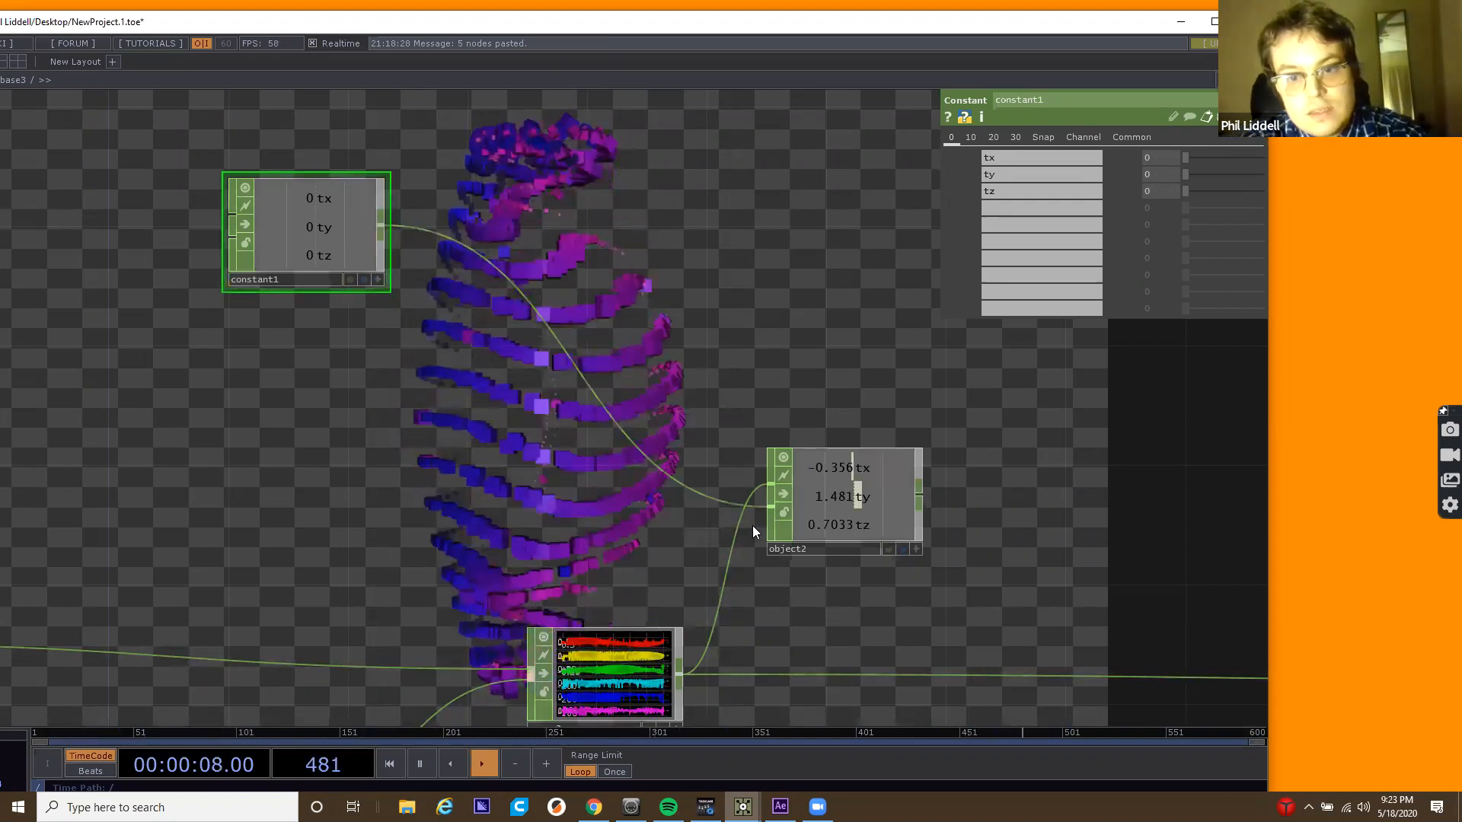
pyautogui.moveTo(815, 512); pyautogui.dragTo(871, 587)
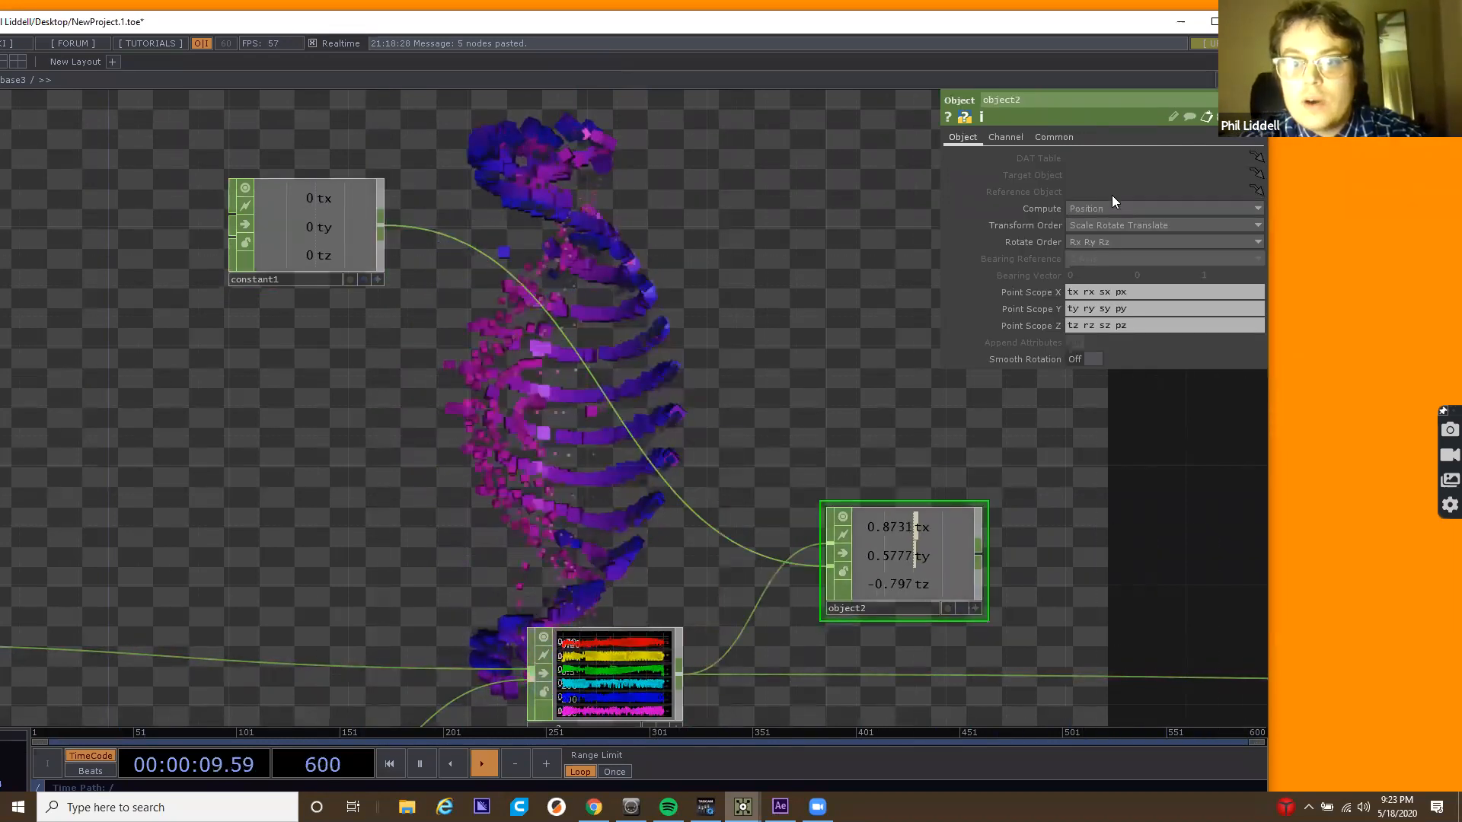
pyautogui.click(1108, 207)
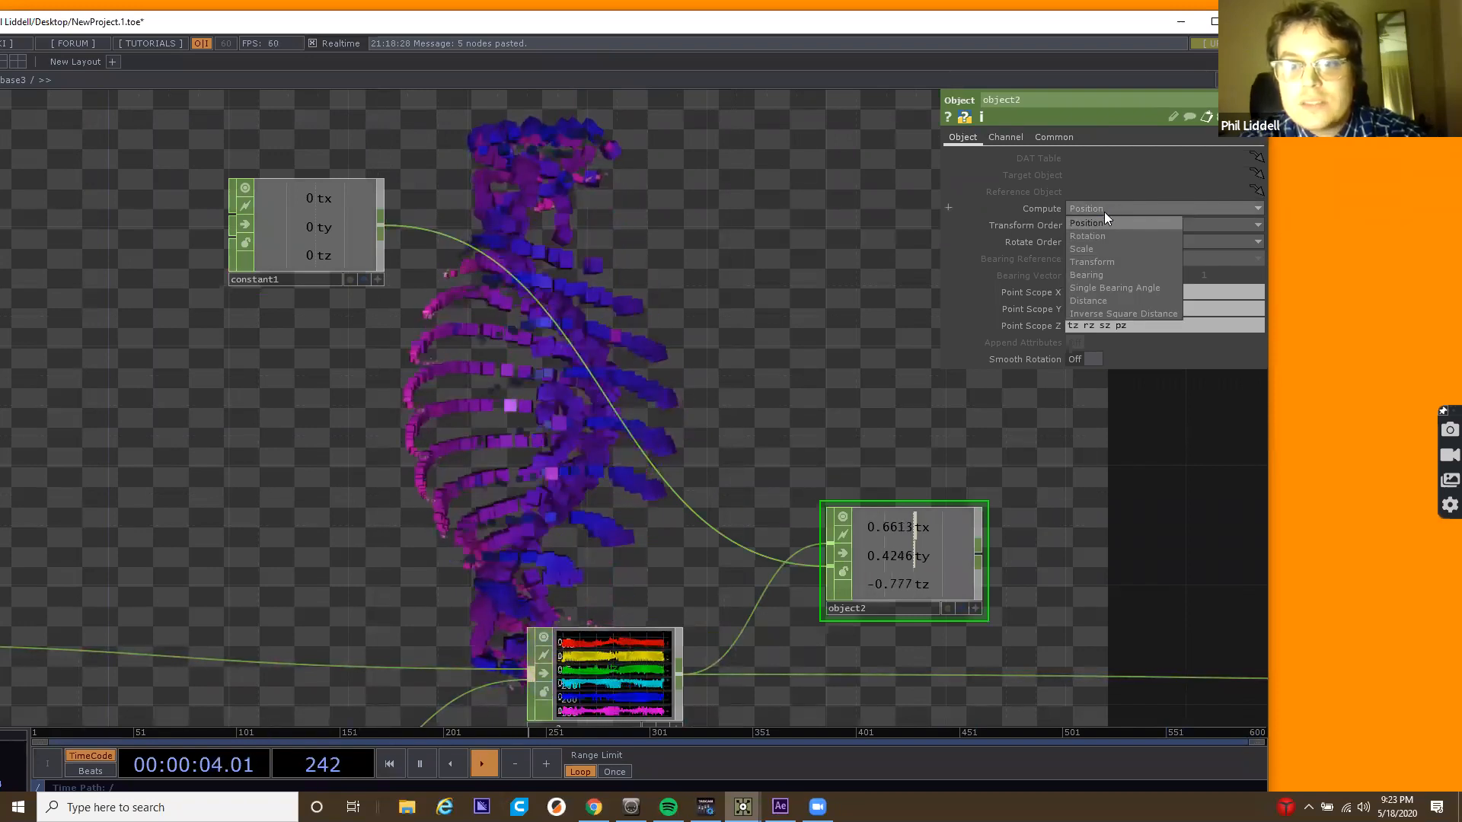
pyautogui.click(1107, 299)
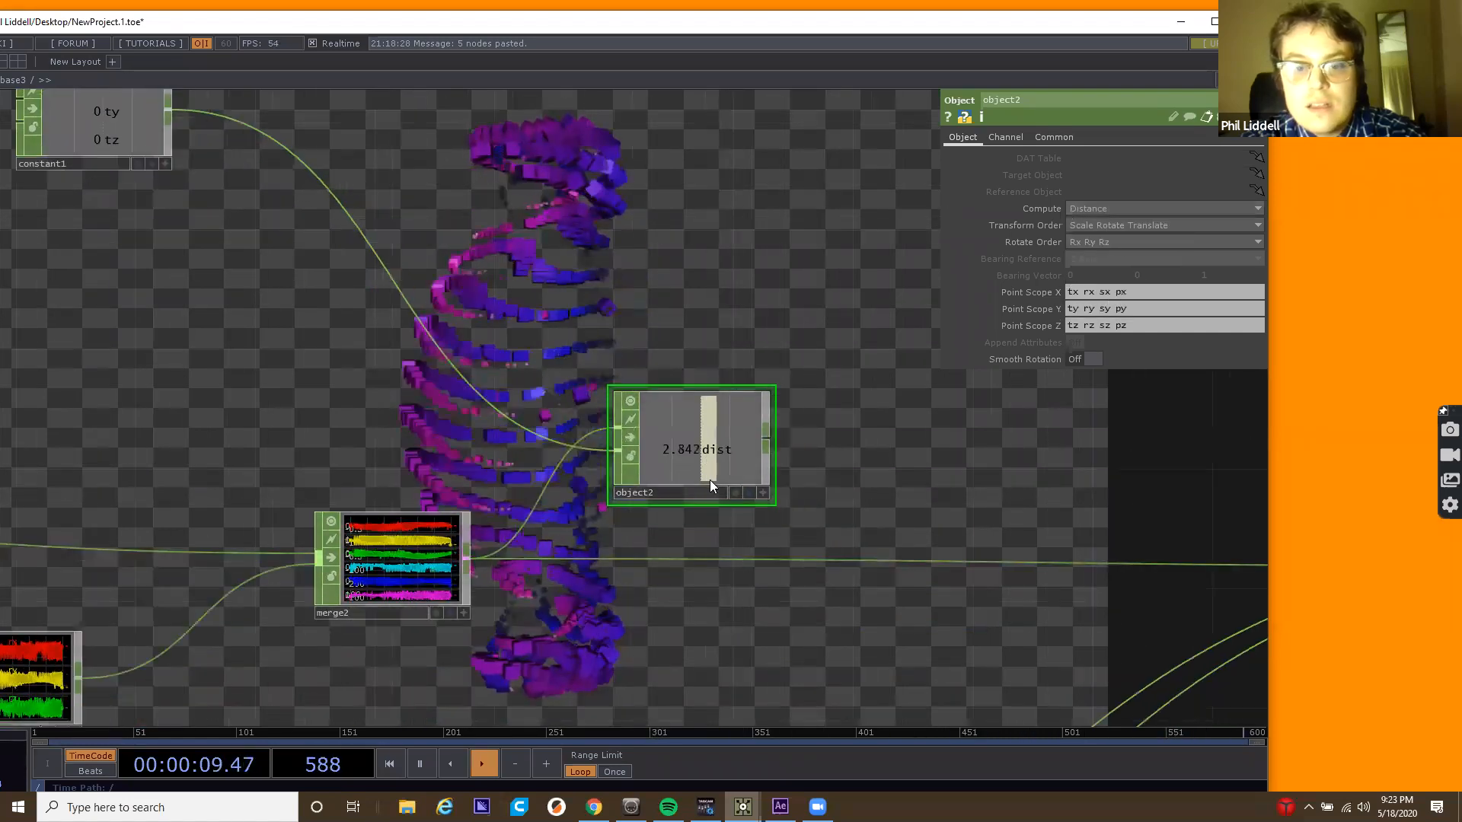
# Set object2's output range to Start / End, with both the Start and End units in Samples.
pyautogui.click(1002, 140)
pyautogui.click(1099, 174)
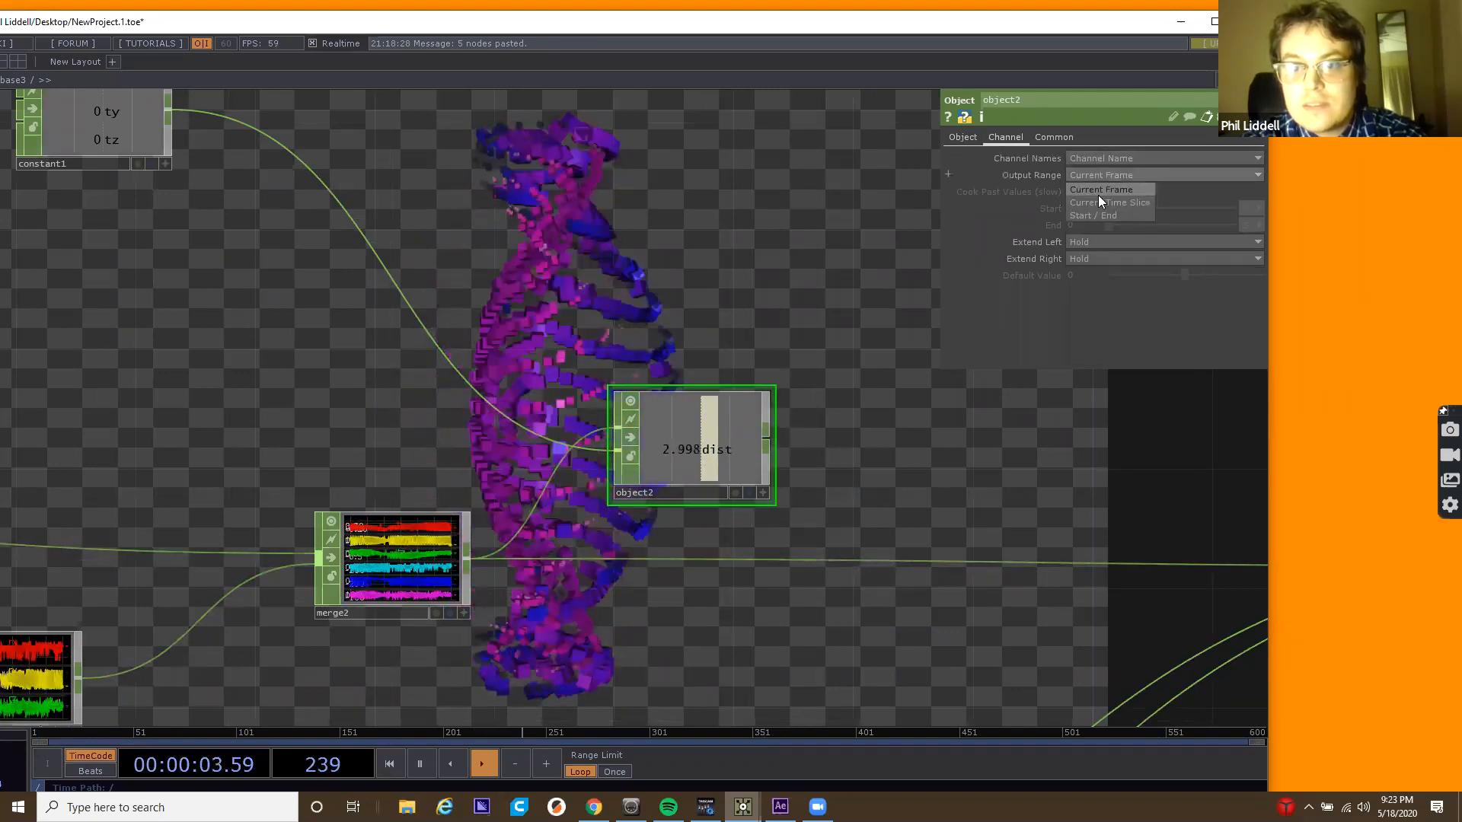
pyautogui.click(1095, 215)
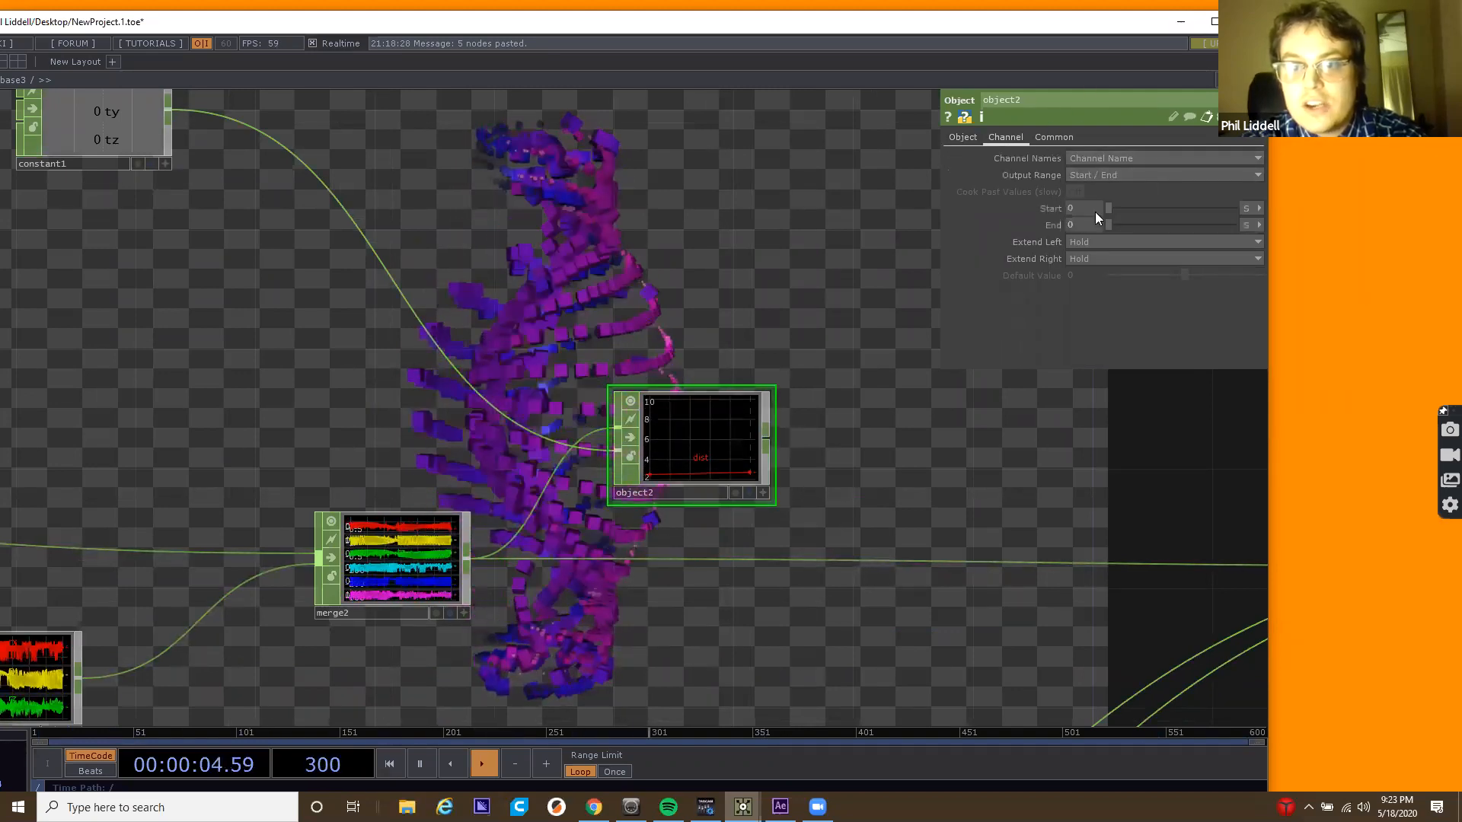
pyautogui.click(1250, 208)
pyautogui.click(1250, 219)
pyautogui.click(1250, 225)
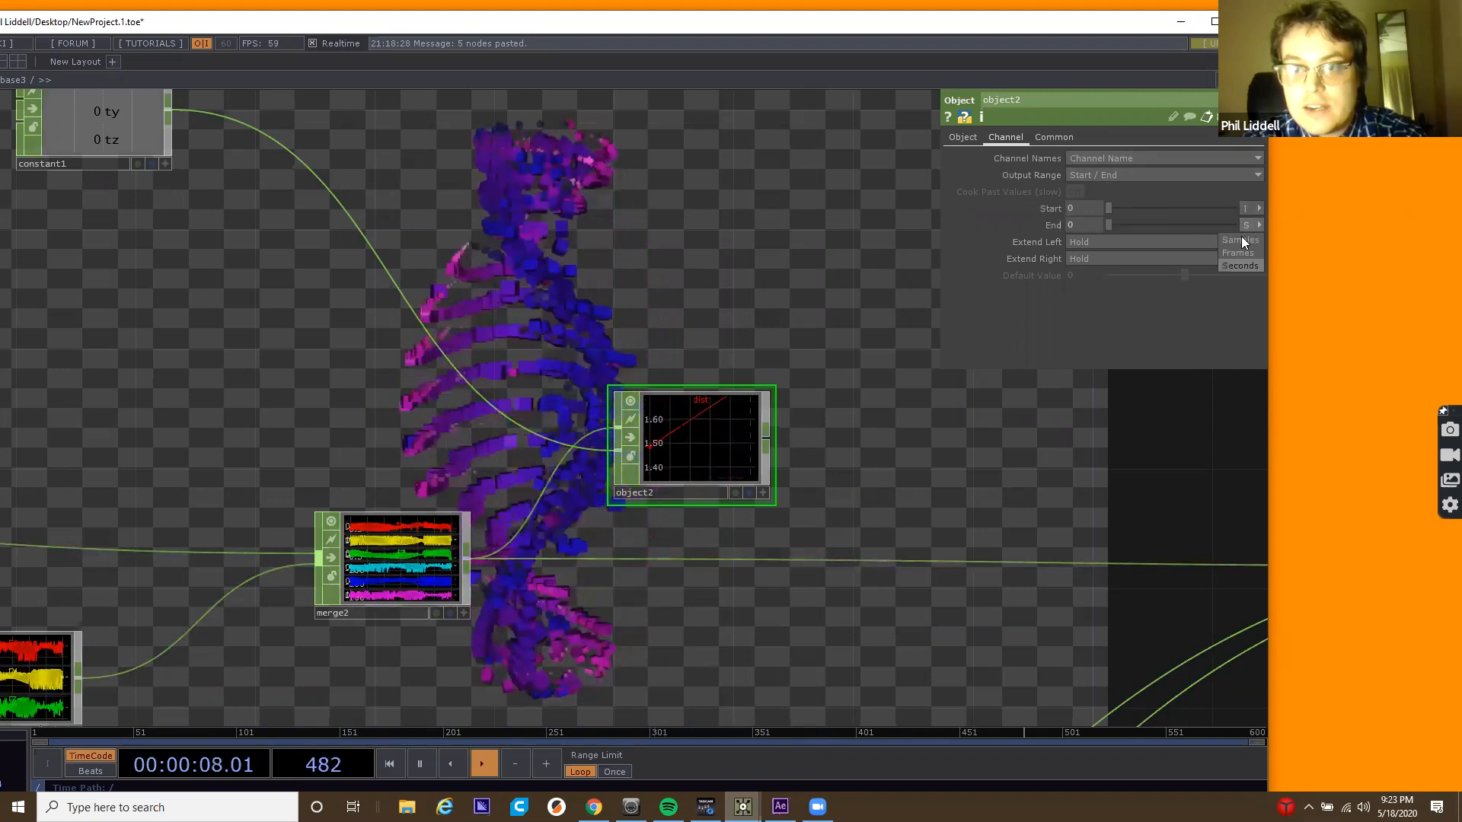
pyautogui.click(1241, 240)
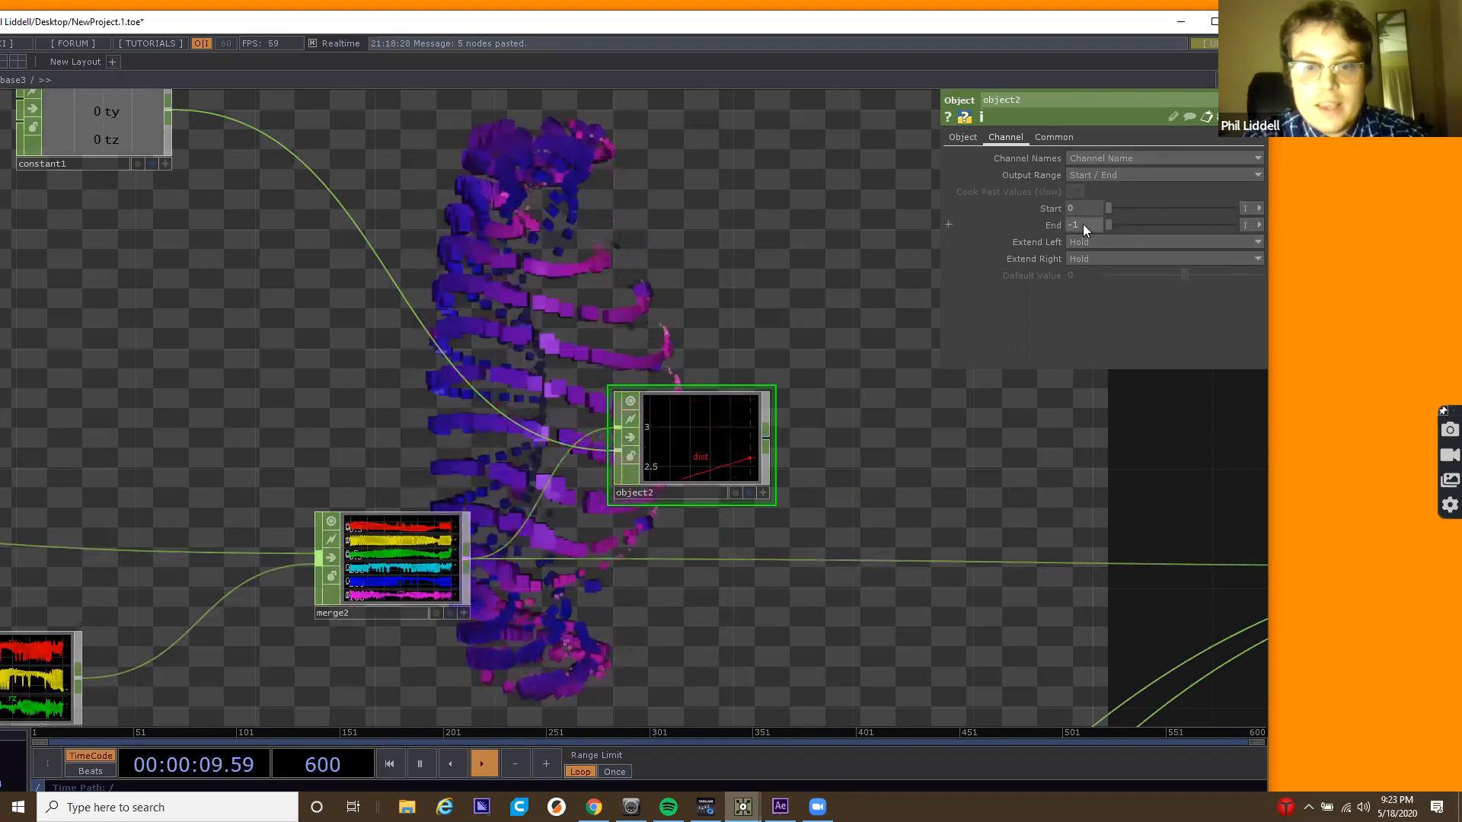
# Link object2's End value to the length channel of info1 as a reference.
pyautogui.moveTo(643, 324); pyautogui.dragTo(649, 288)
pyautogui.scroll(-1, 649, 288)
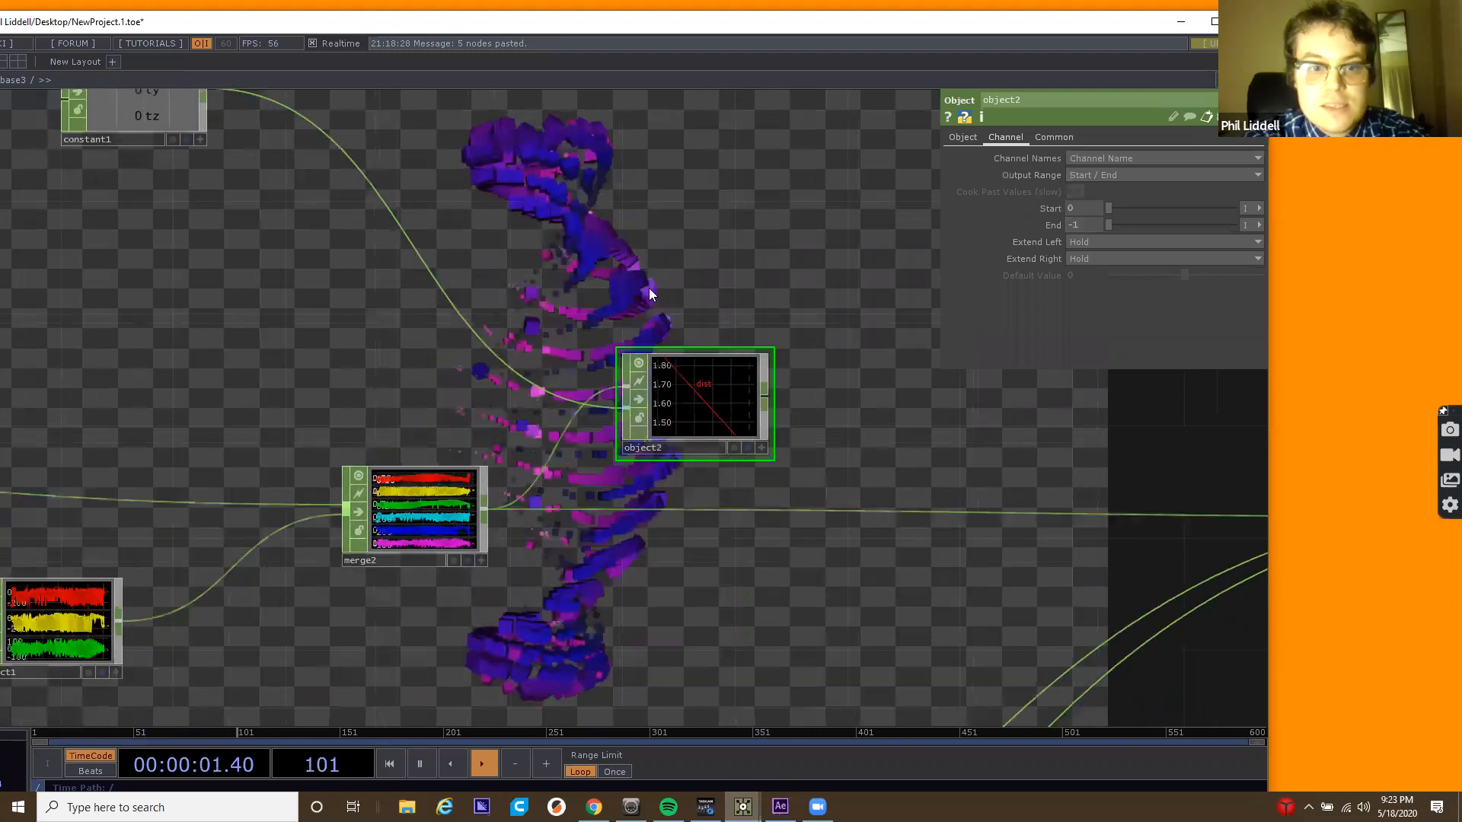
pyautogui.scroll(-6, 649, 288)
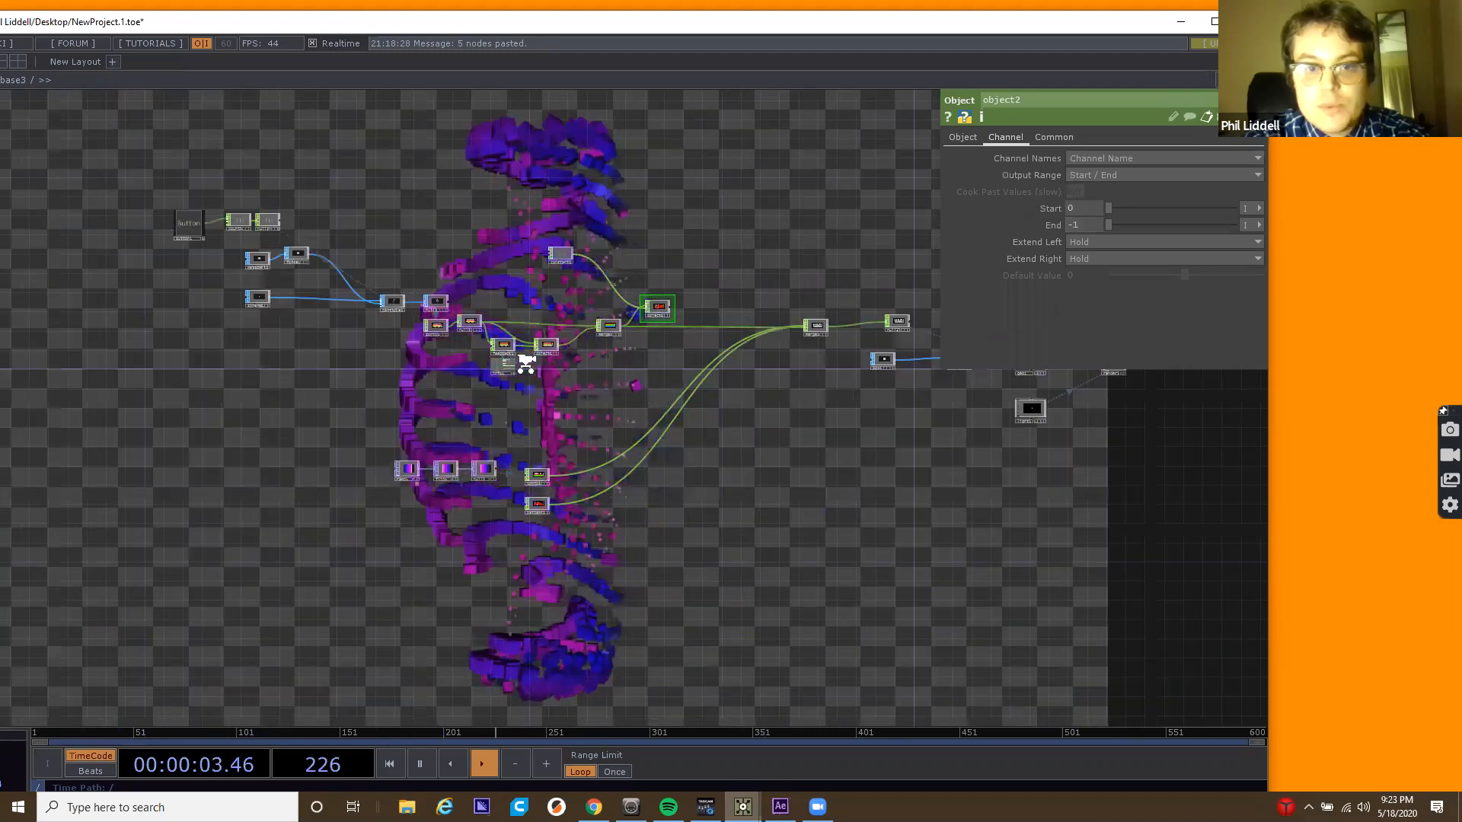
pyautogui.scroll(8, 523, 362)
pyautogui.moveTo(851, 323); pyautogui.dragTo(799, 346)
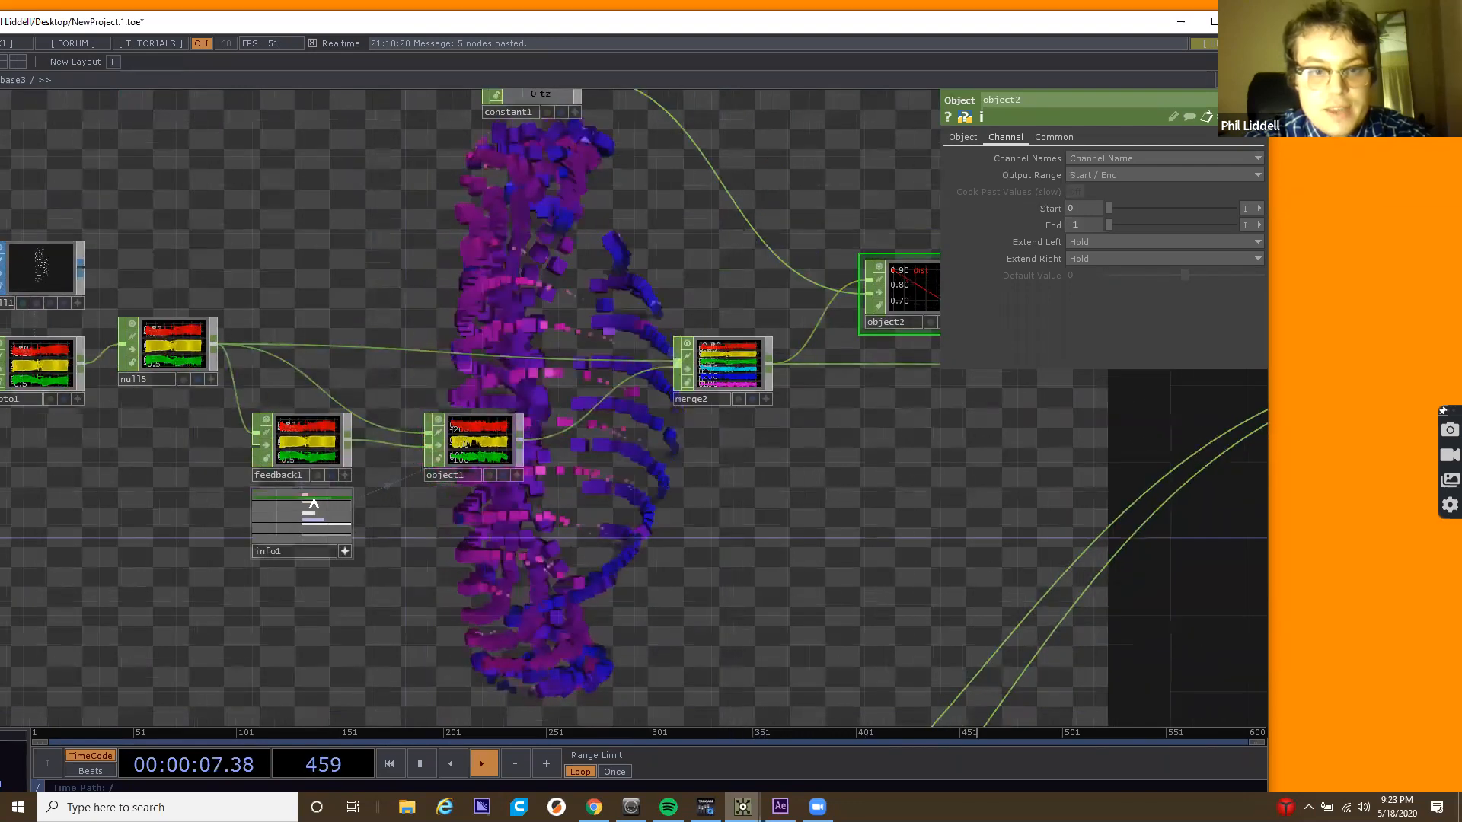
pyautogui.scroll(1, 370, 497)
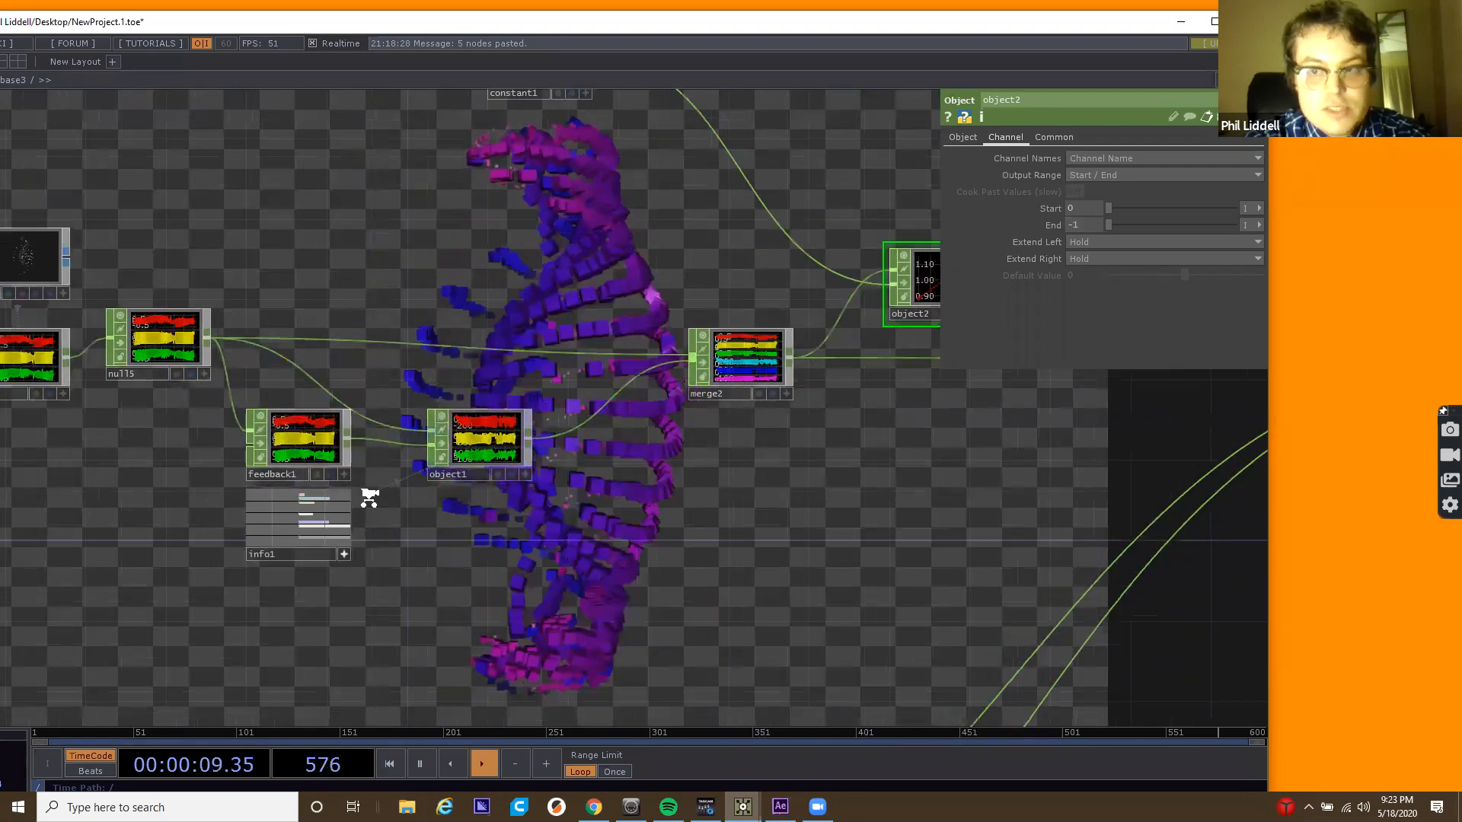
pyautogui.scroll(5, 369, 496)
pyautogui.moveTo(989, 241); pyautogui.dragTo(1087, 222)
pyautogui.click(1078, 225)
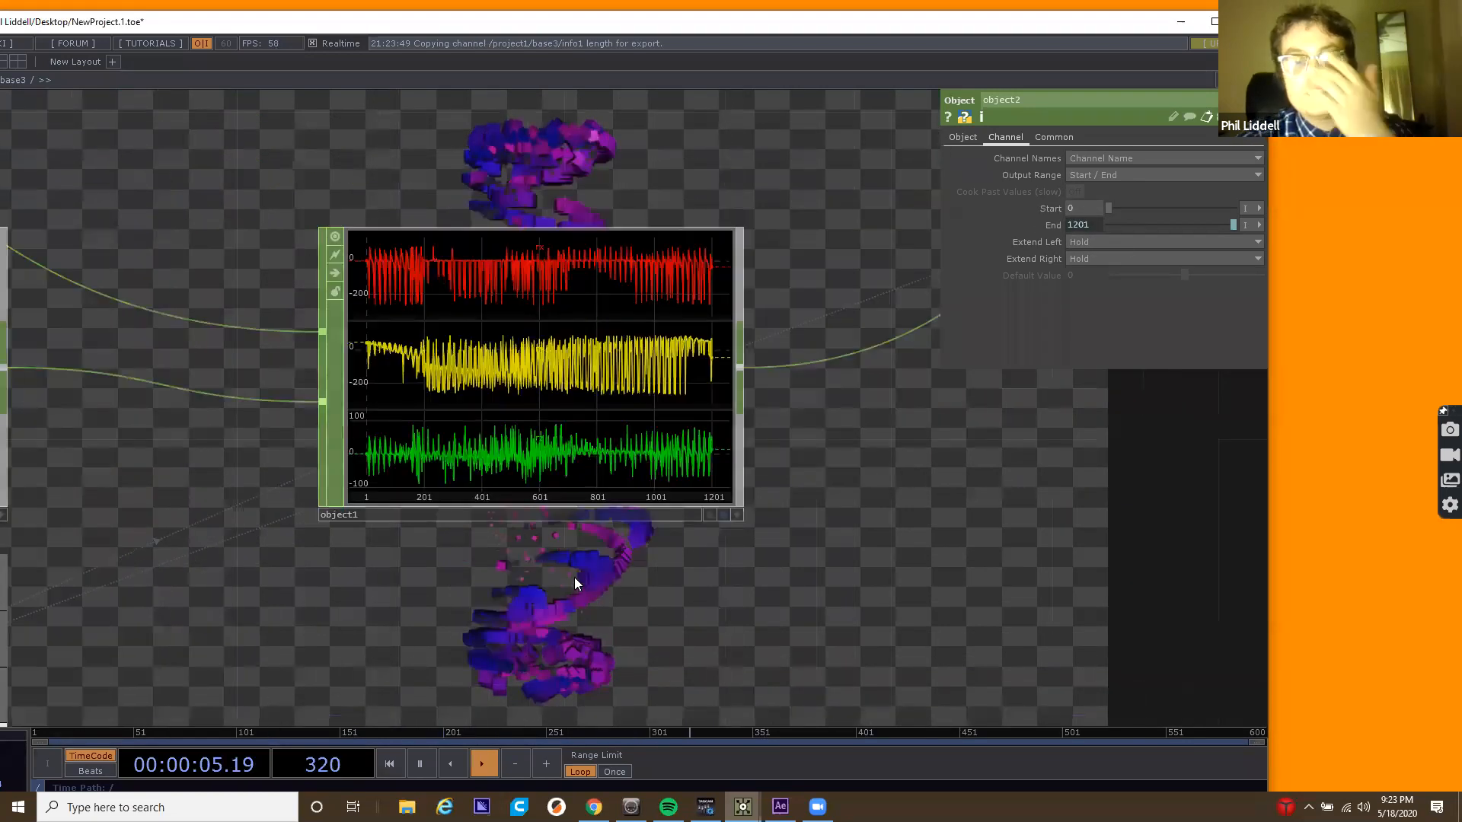
# Examine the distance channel of object2 and how constant1 and merge2 feed into it.
pyautogui.scroll(-5, 574, 577)
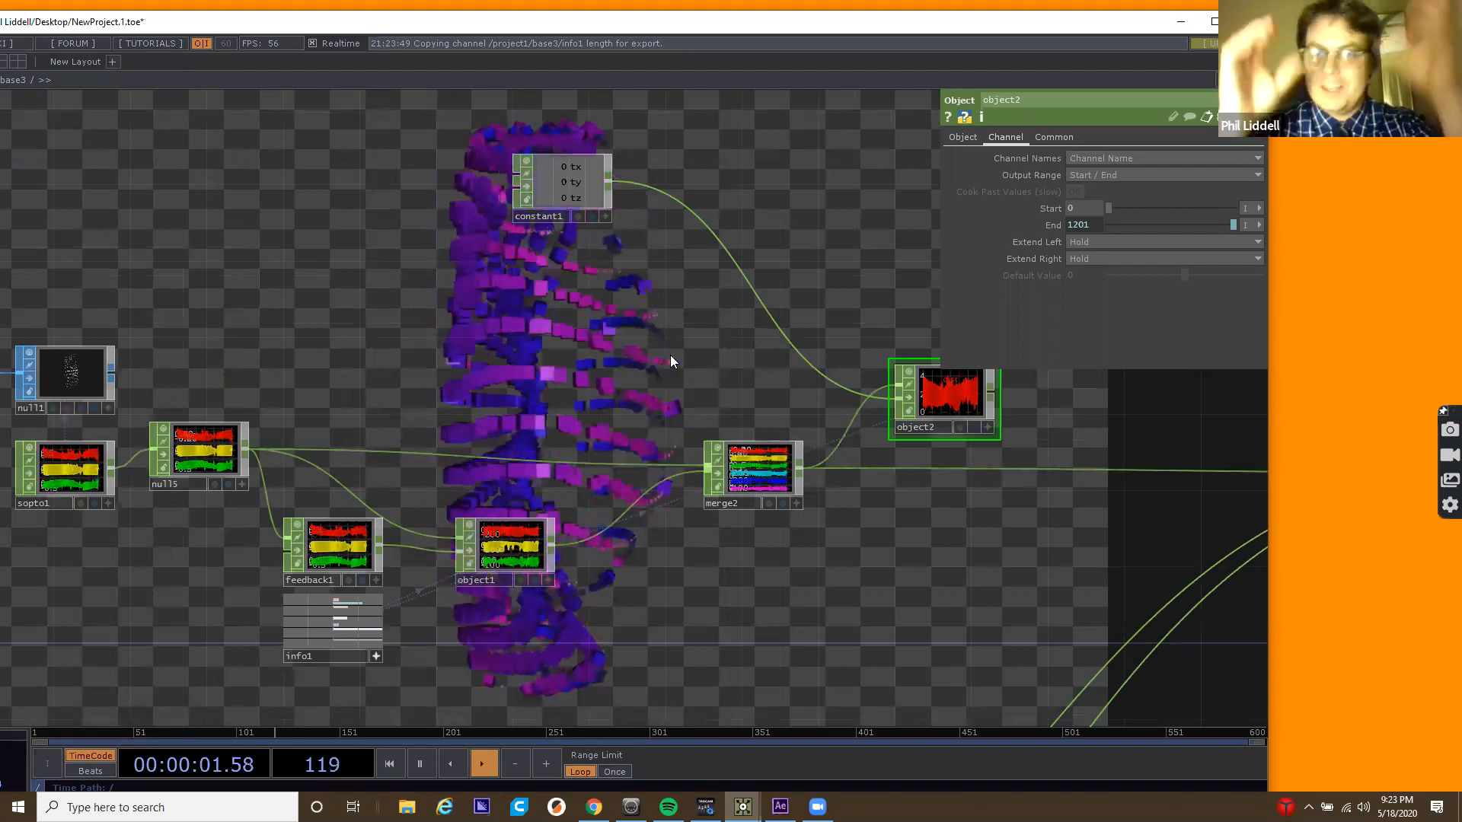
pyautogui.moveTo(642, 356); pyautogui.dragTo(570, 405)
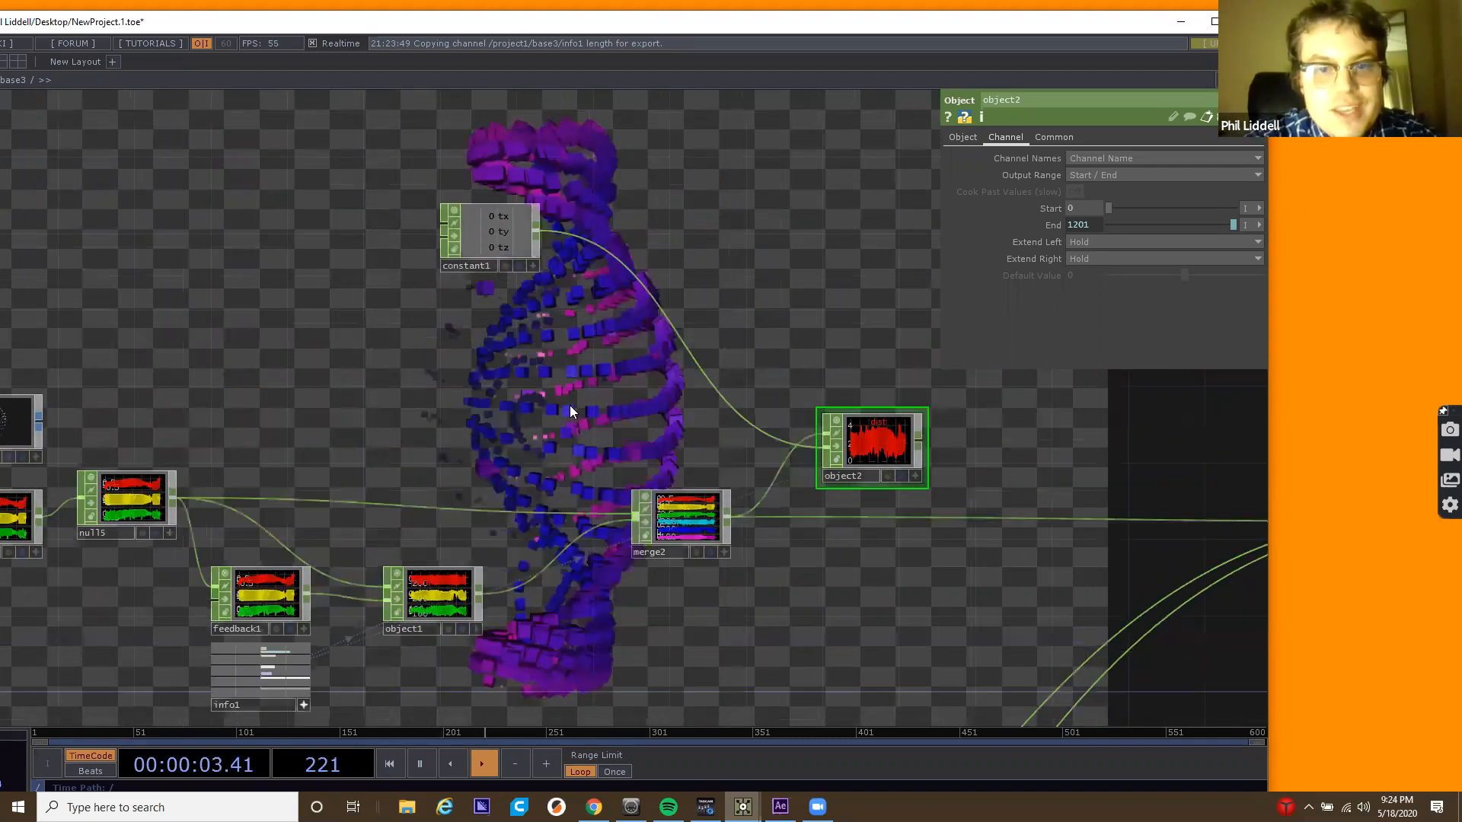
pyautogui.scroll(2, 415, 217)
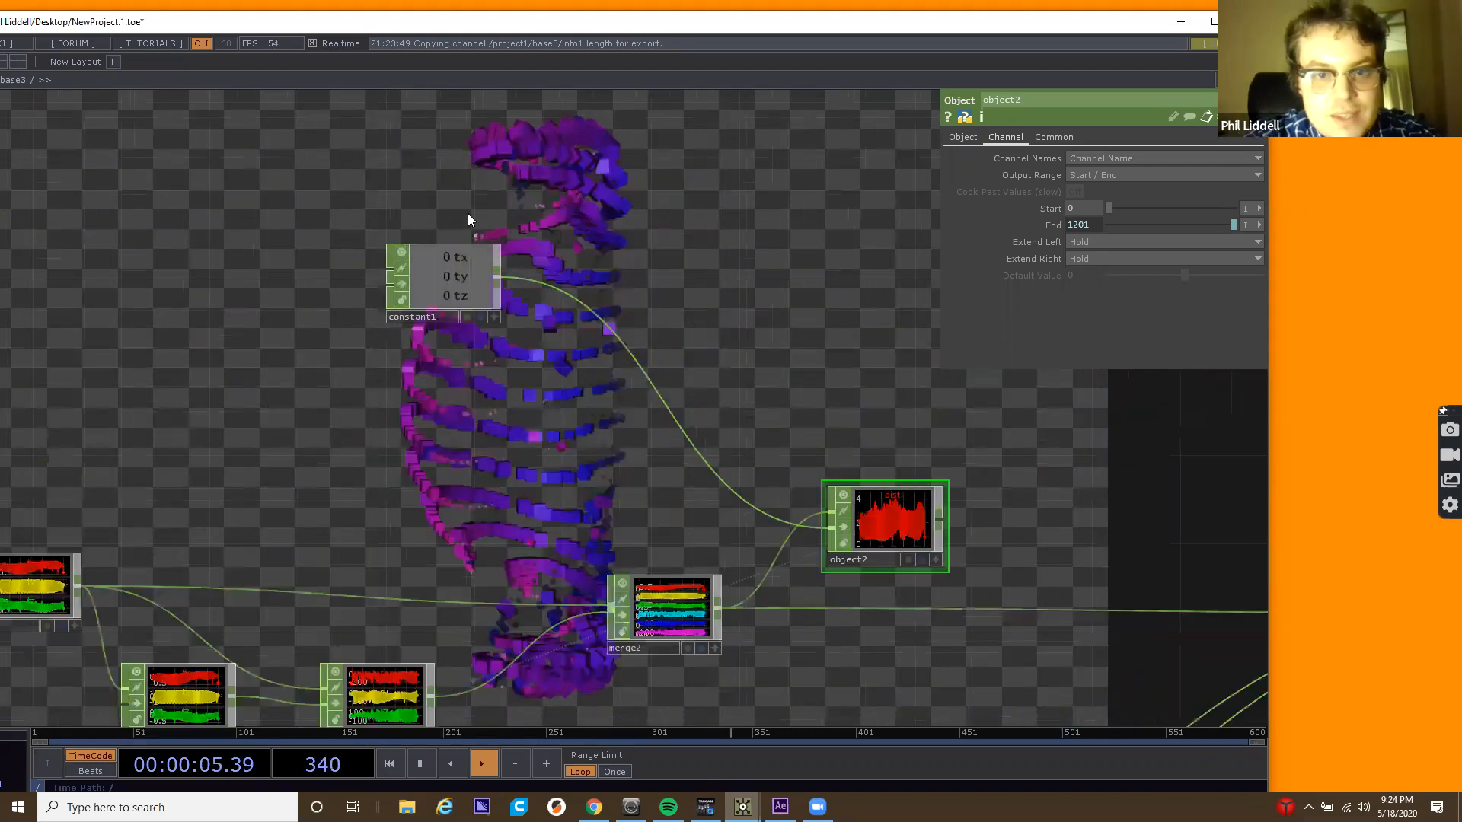
pyautogui.scroll(4, 468, 220)
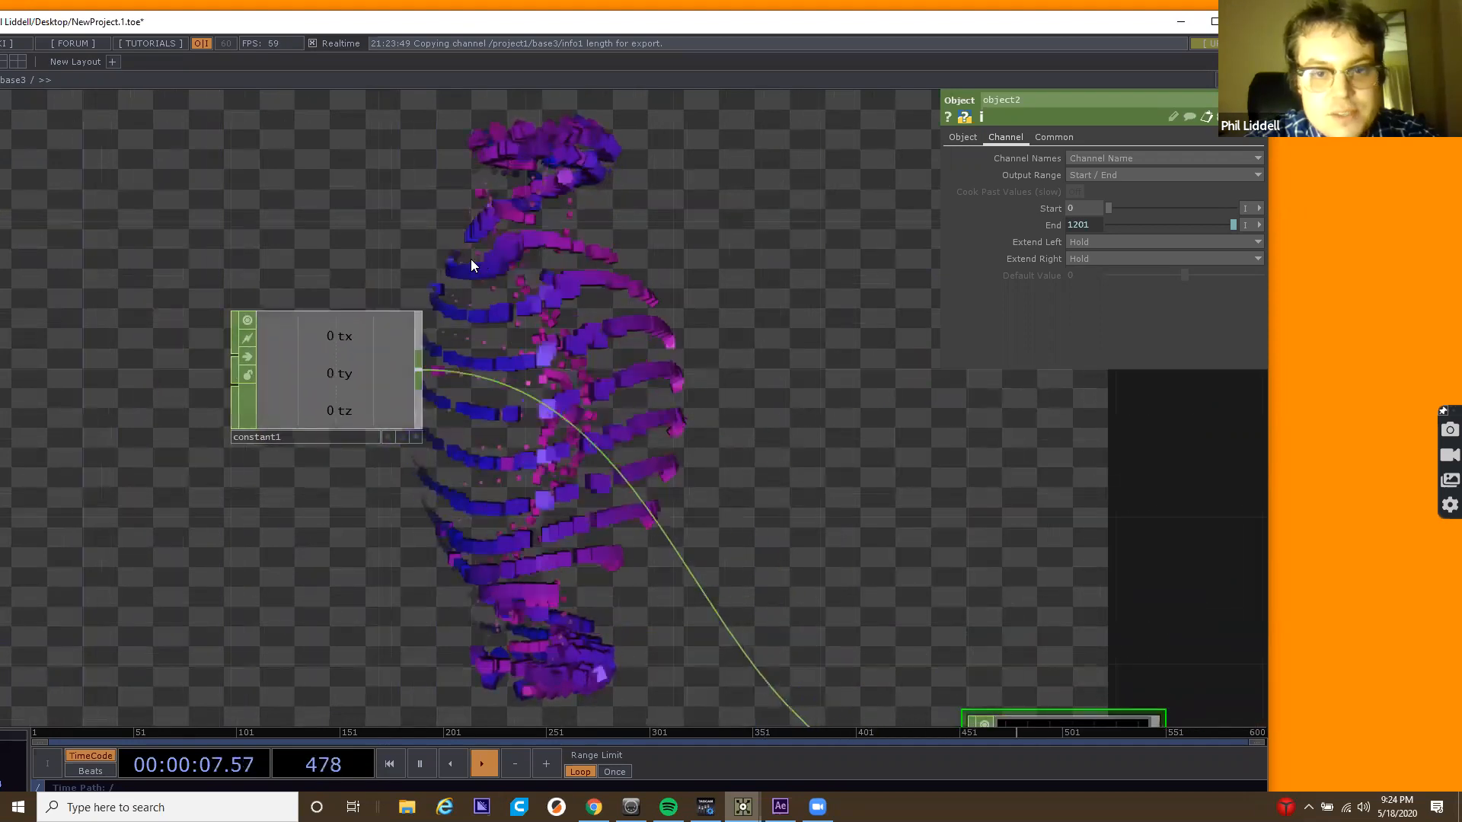
pyautogui.scroll(-2, 470, 262)
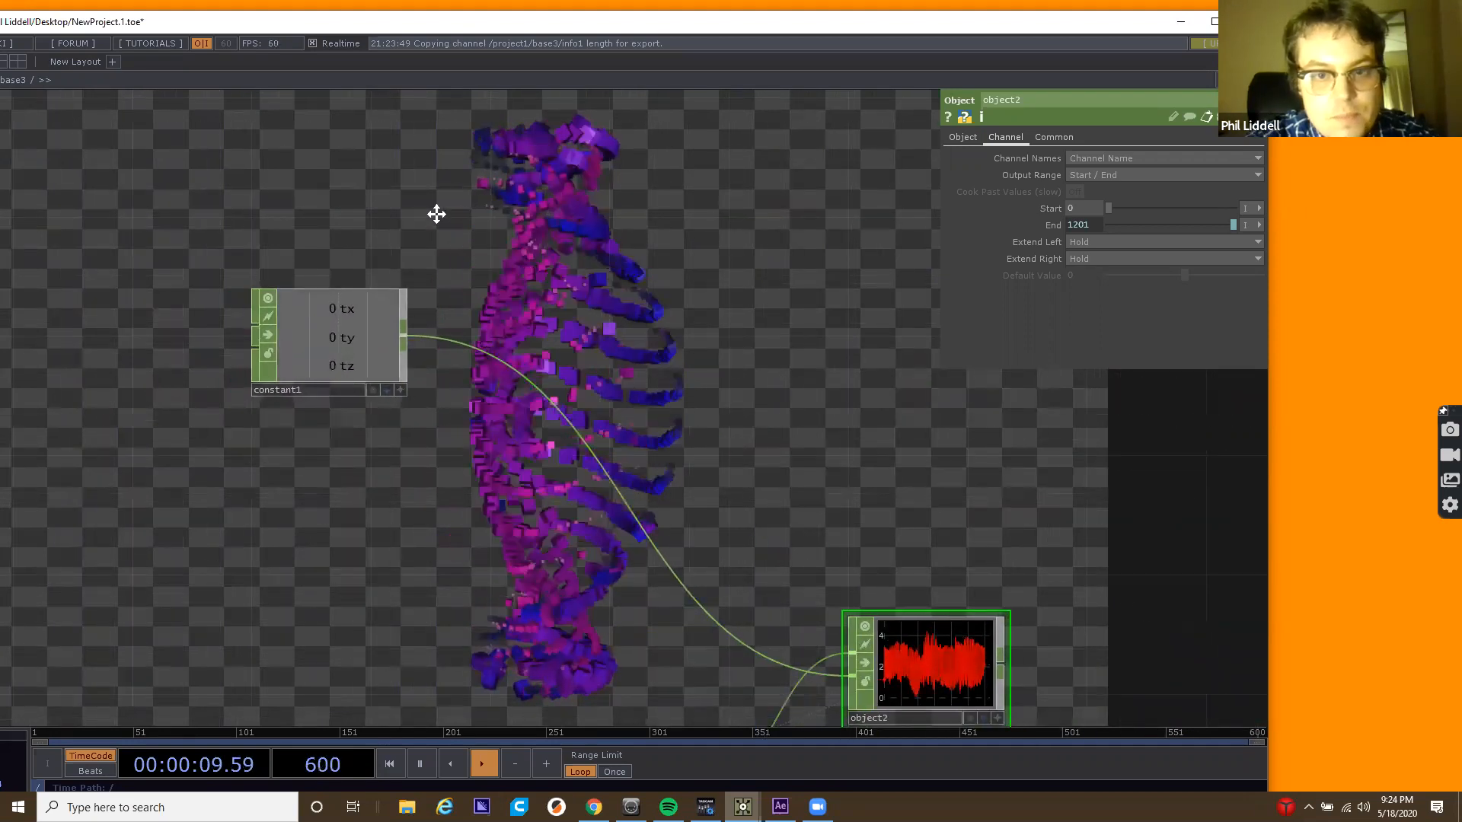
pyautogui.scroll(-3, 428, 214)
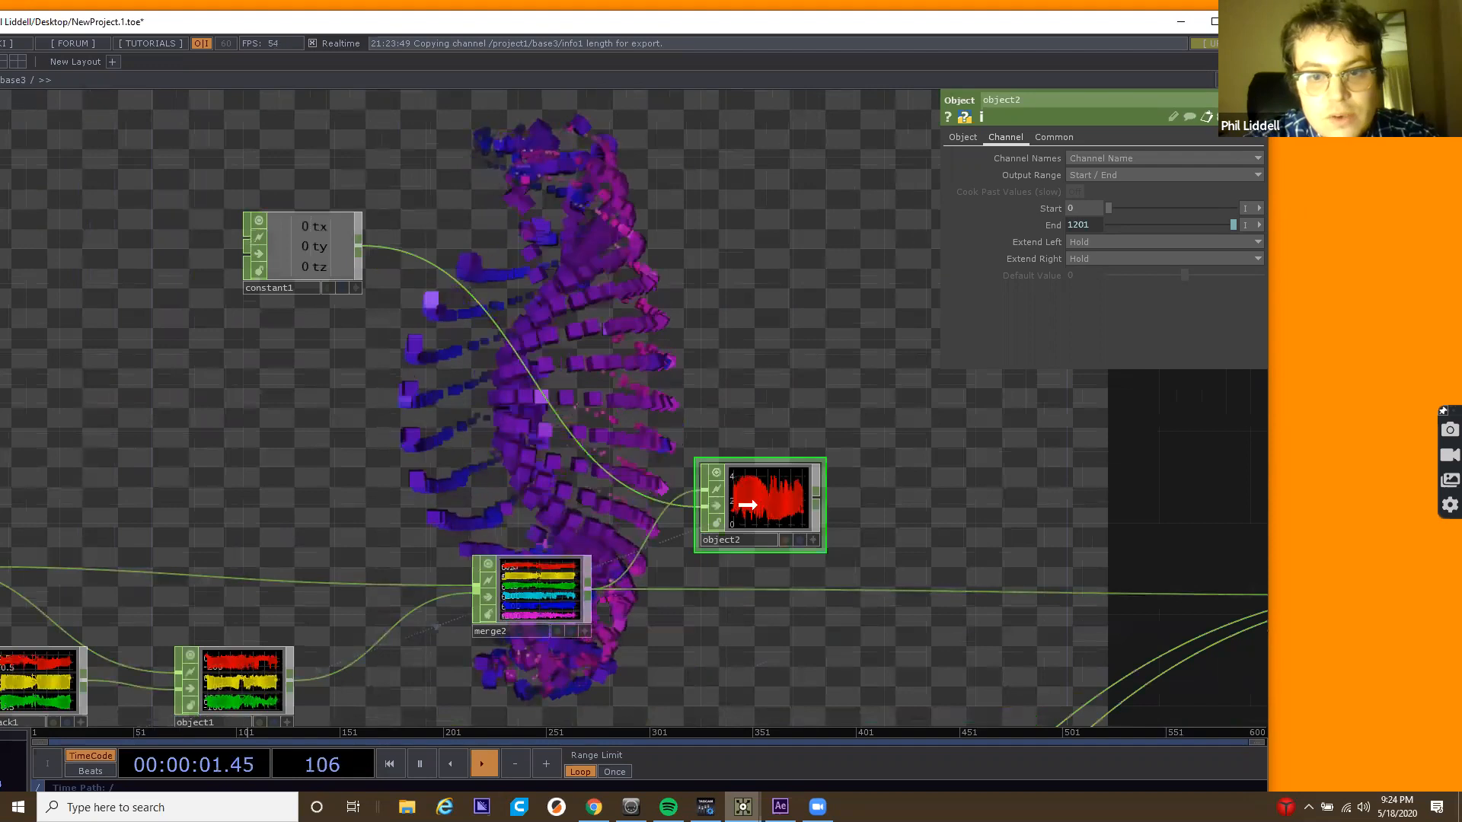
pyautogui.scroll(5, 757, 504)
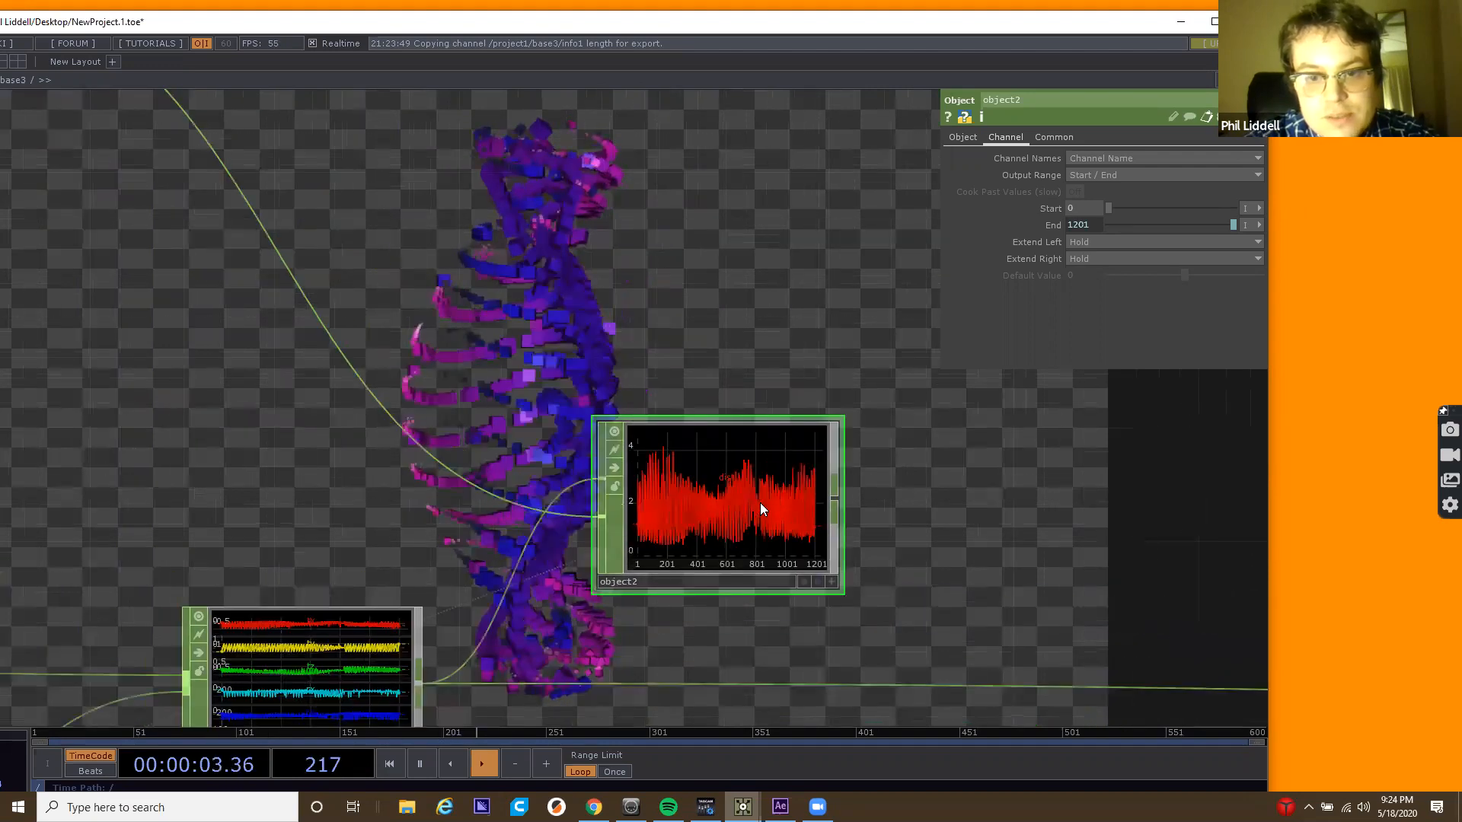
pyautogui.scroll(2, 758, 504)
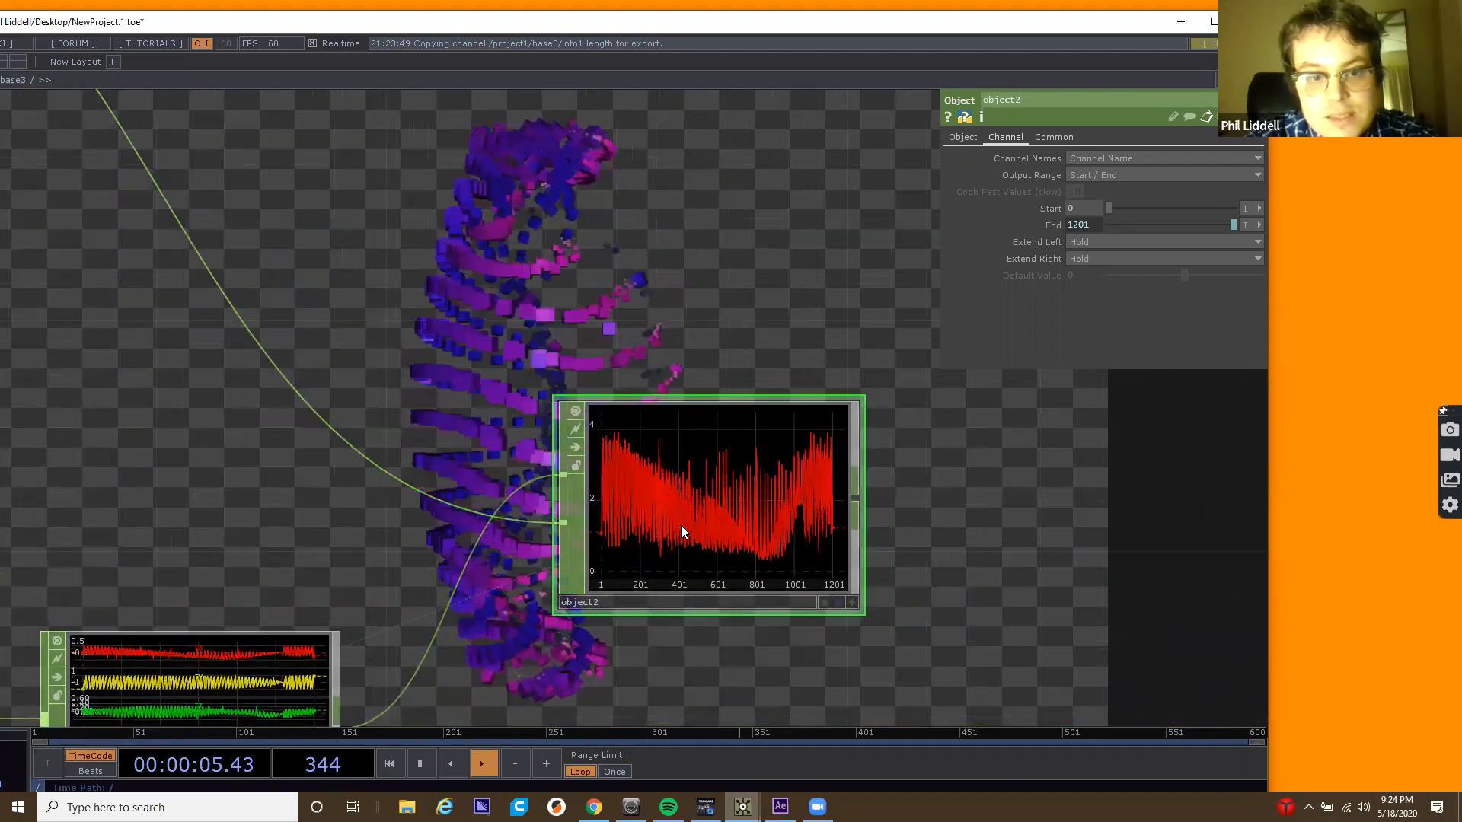
pyautogui.scroll(-1, 662, 516)
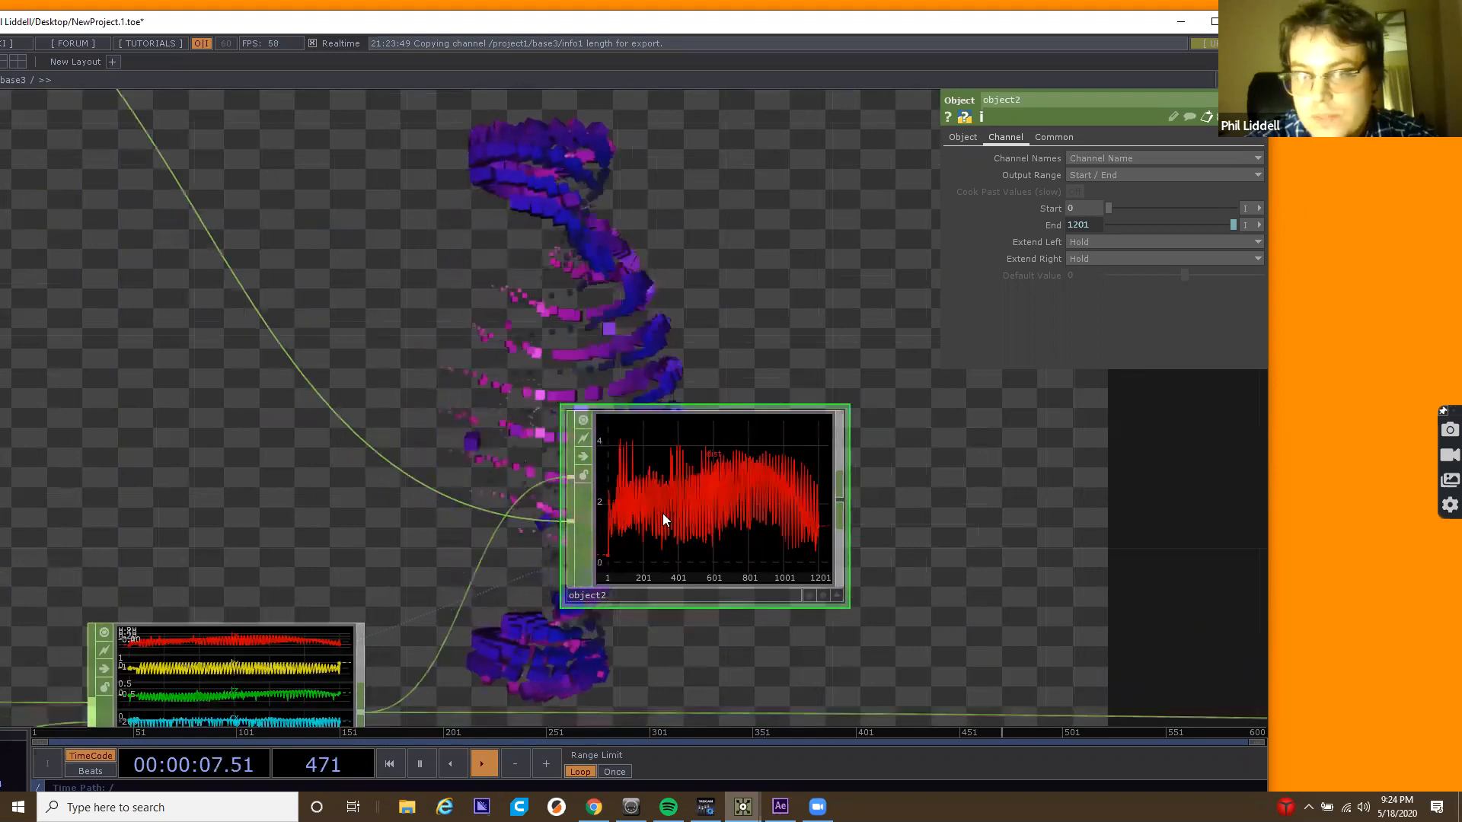
# Reposition constant1 directly above merge2, beside object2's inputs.
pyautogui.scroll(-3, 662, 513)
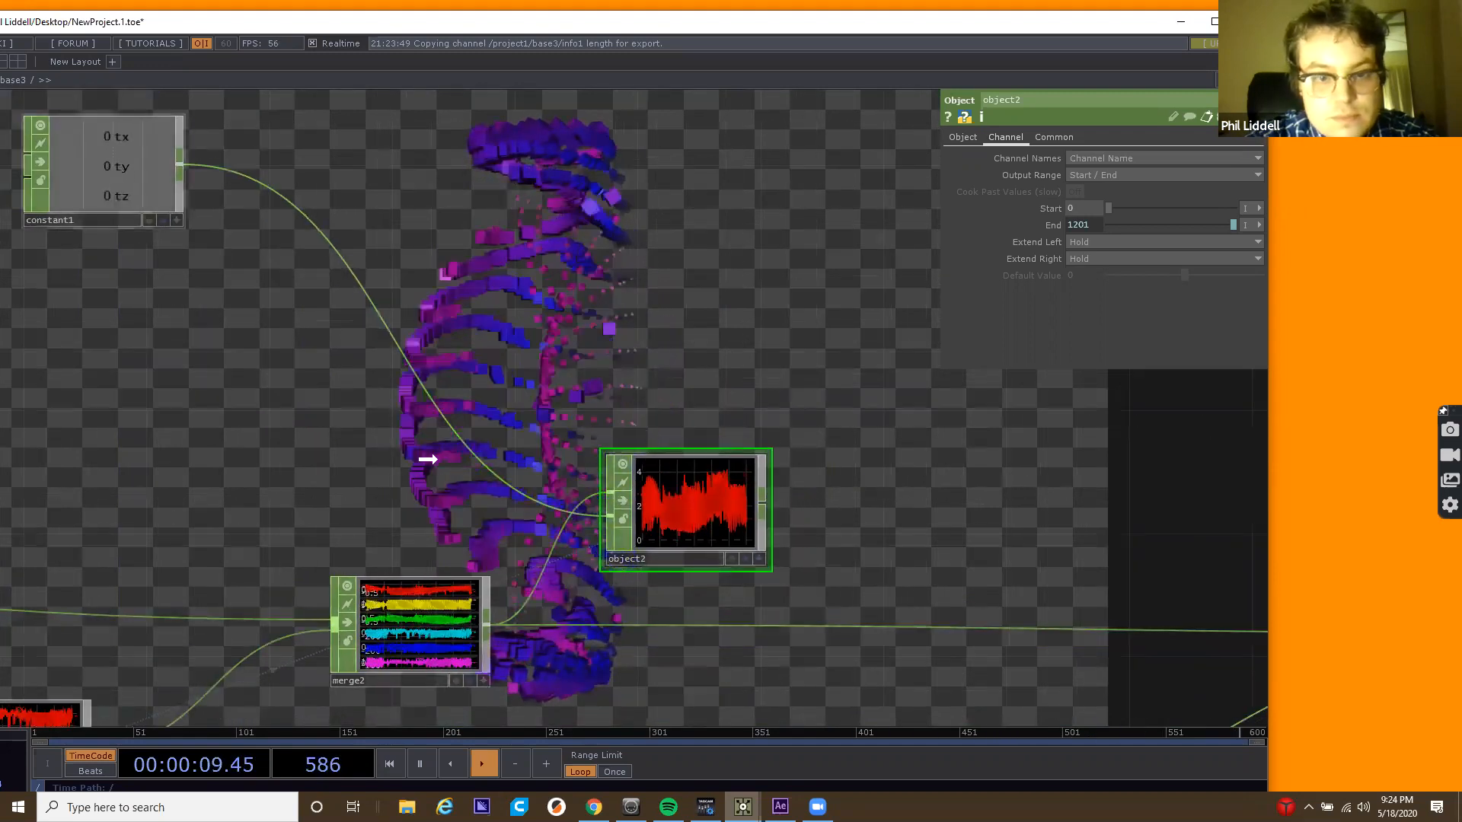
pyautogui.moveTo(428, 459); pyautogui.dragTo(414, 460)
pyautogui.scroll(1, 690, 536)
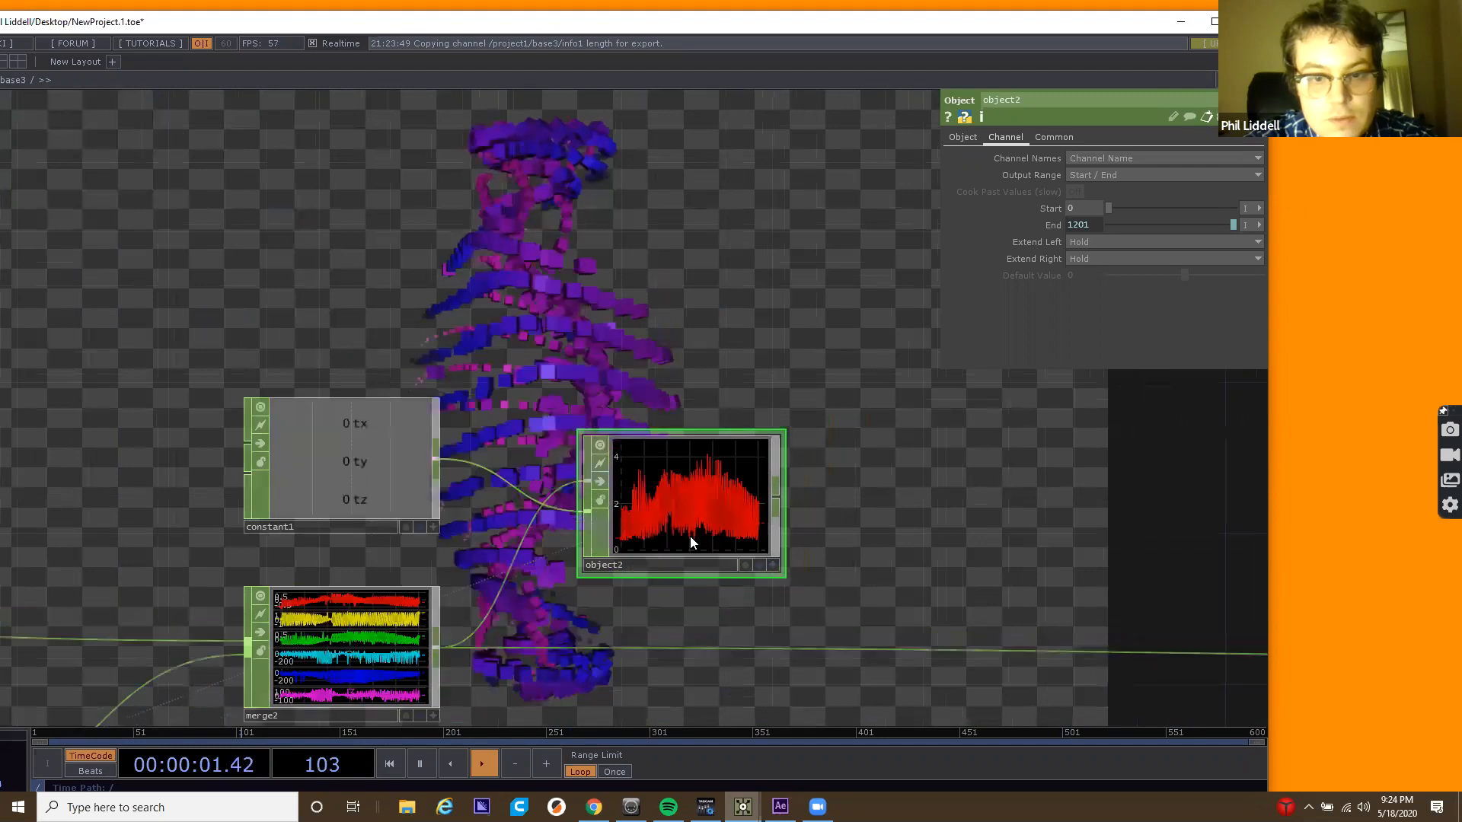
# Add a Merge CHOP beside object2.
pyautogui.scroll(2, 690, 536)
pyautogui.moveTo(637, 619); pyautogui.dragTo(515, 522)
pyautogui.scroll(-1, 514, 522)
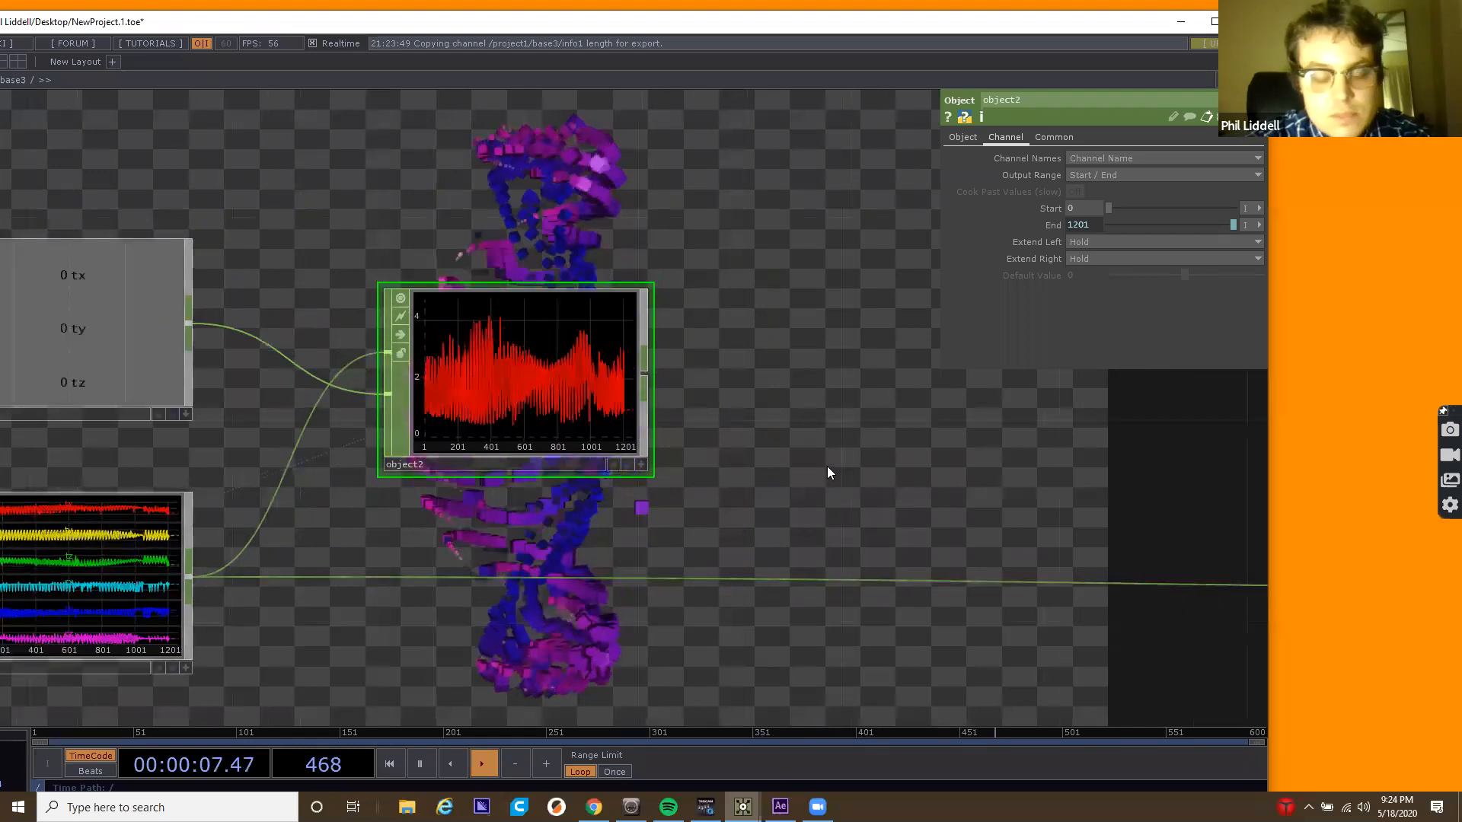
pyautogui.press('Tab')
pyautogui.write('mer')
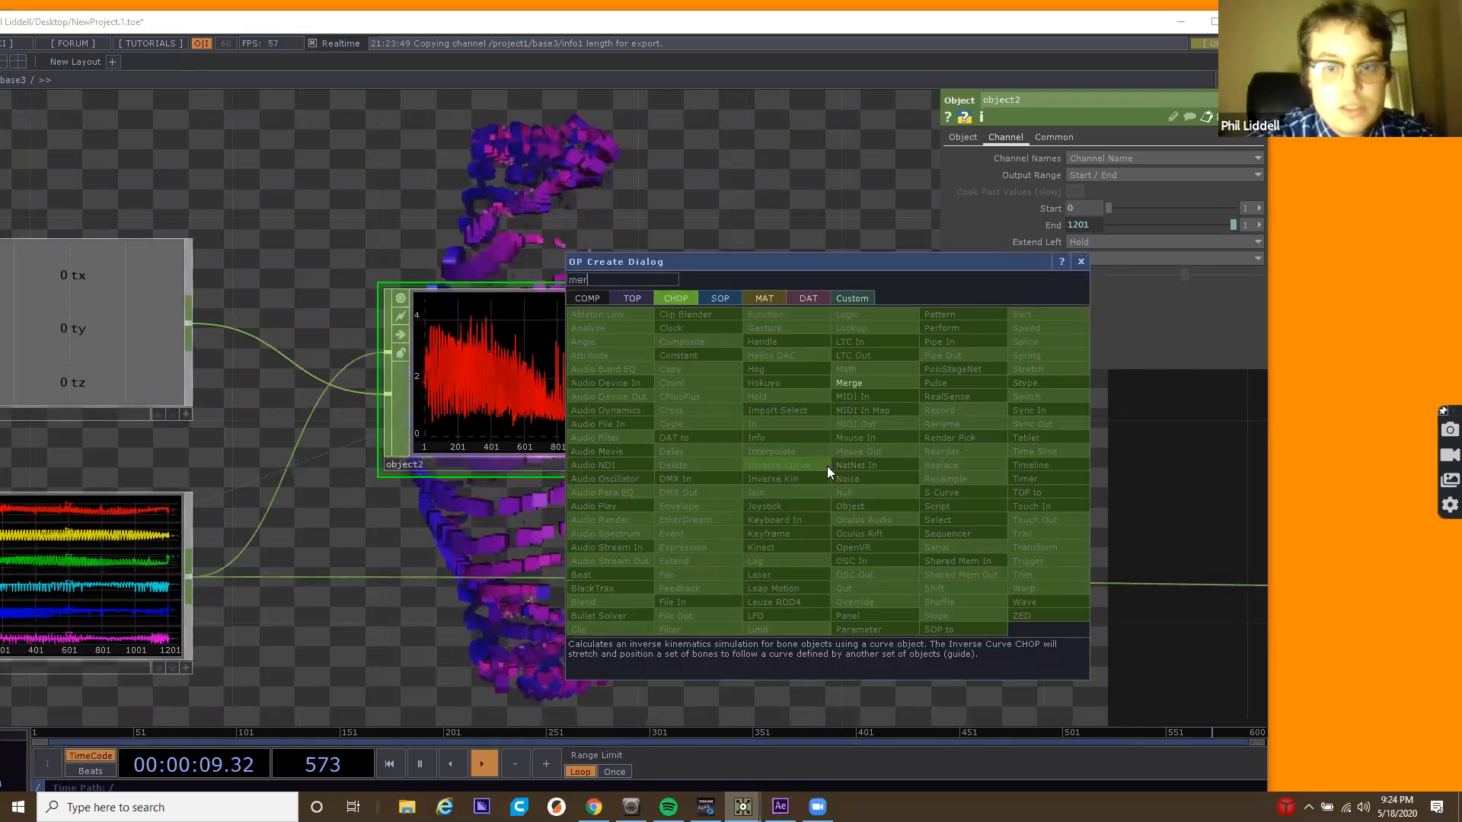
pyautogui.click(860, 383)
pyautogui.click(867, 441)
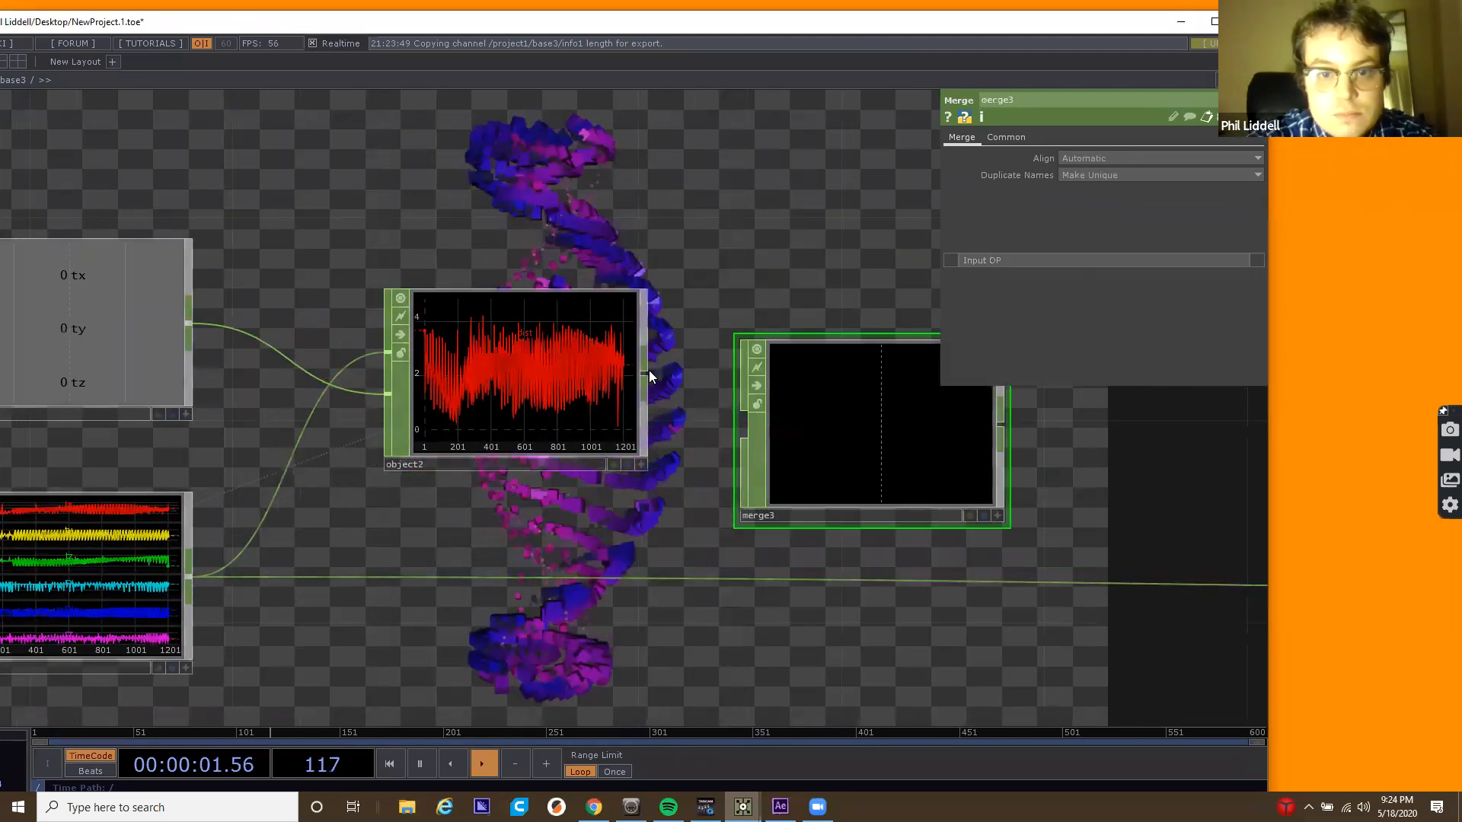
# Wire object2 and merge2 into merge3, route its output to merge1 in place of merge2, and align merge3 with object2.
pyautogui.moveTo(725, 402); pyautogui.dragTo(743, 423)
pyautogui.moveTo(193, 571); pyautogui.dragTo(762, 425)
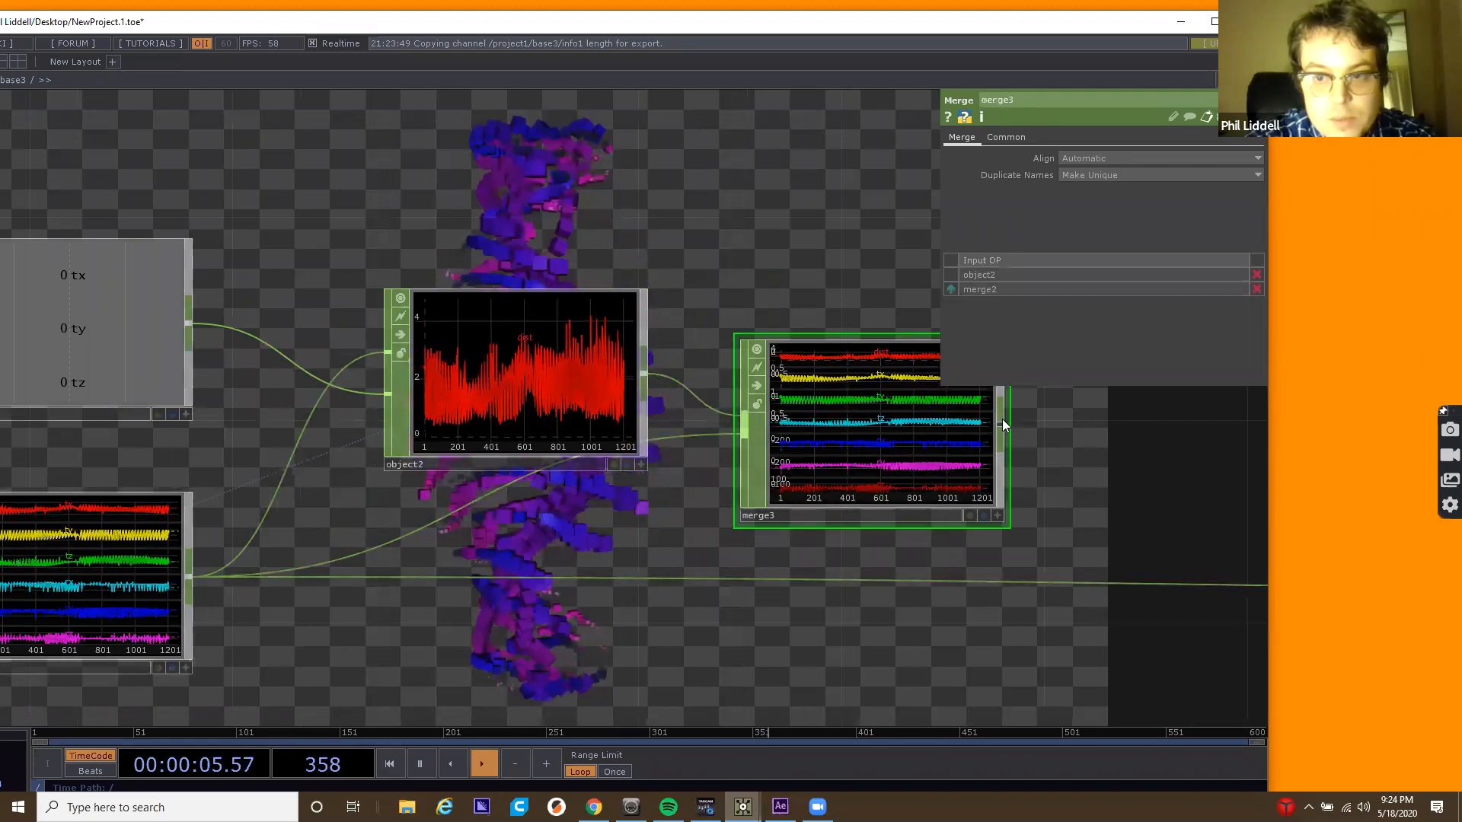
pyautogui.moveTo(999, 420); pyautogui.dragTo(1073, 586)
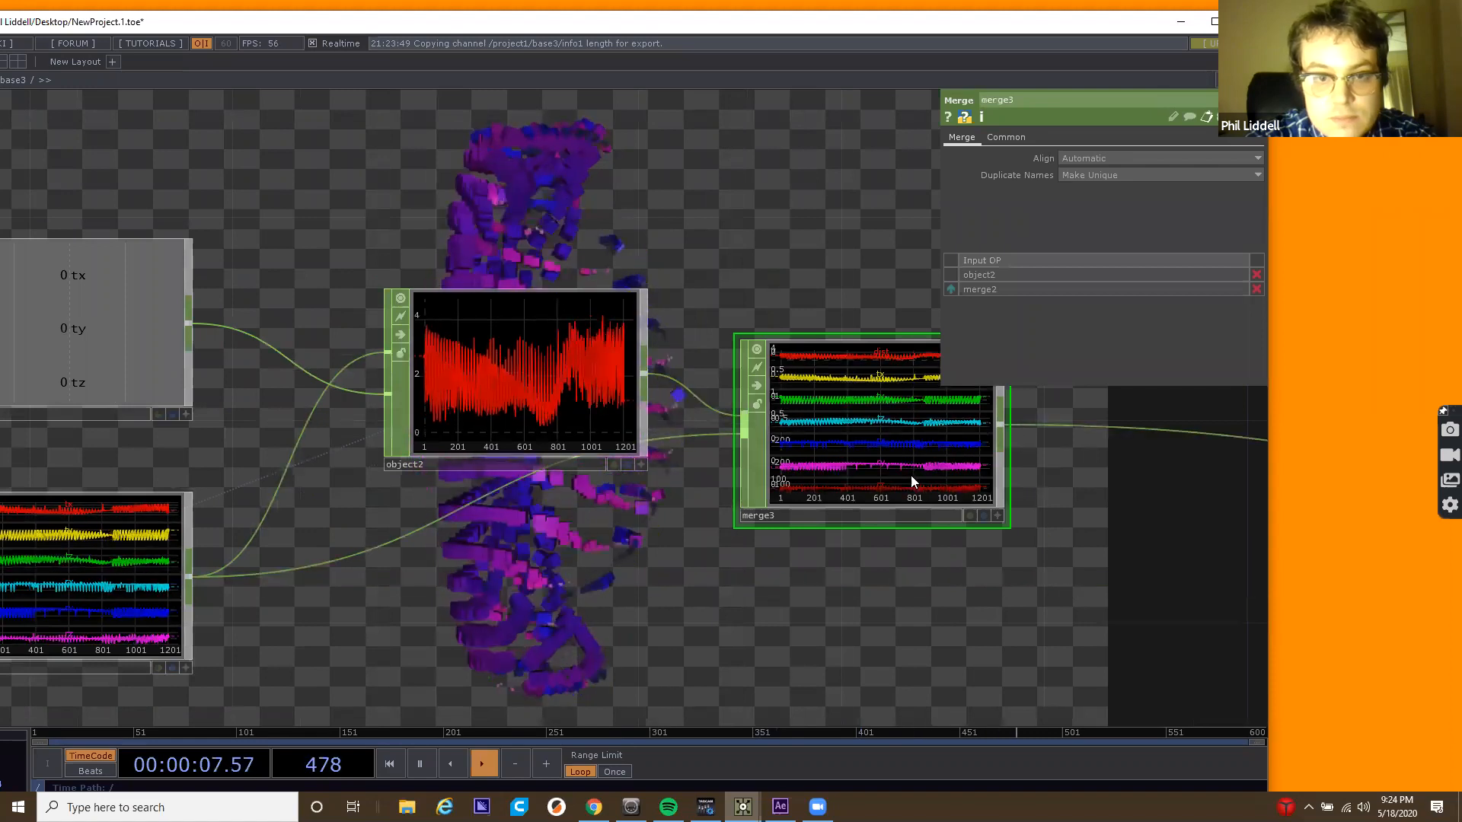
pyautogui.moveTo(898, 477); pyautogui.dragTo(890, 425)
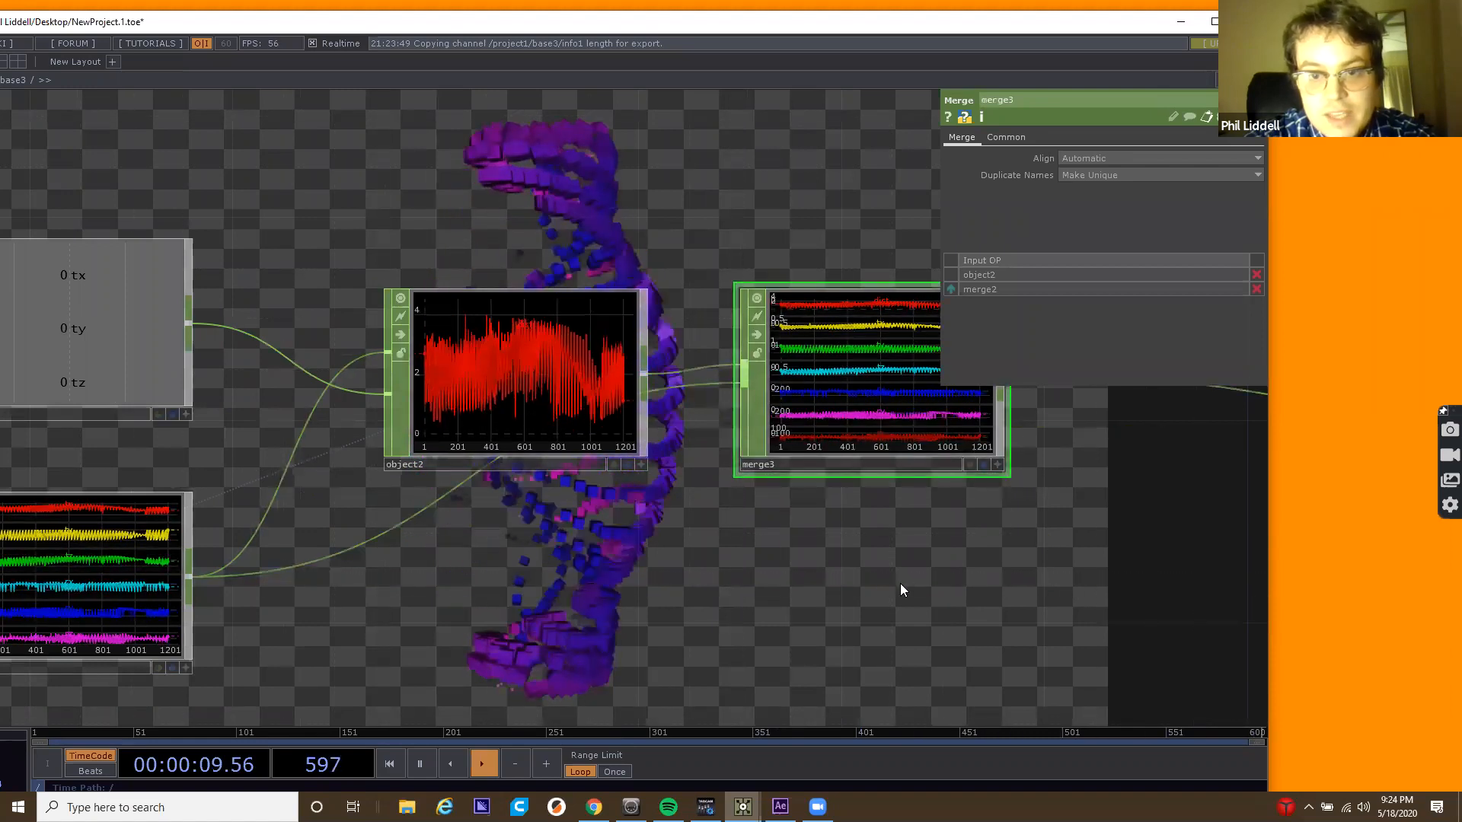
# Examine the combined channels in merge3 and how it connects to merge1.
pyautogui.moveTo(718, 585); pyautogui.dragTo(478, 600)
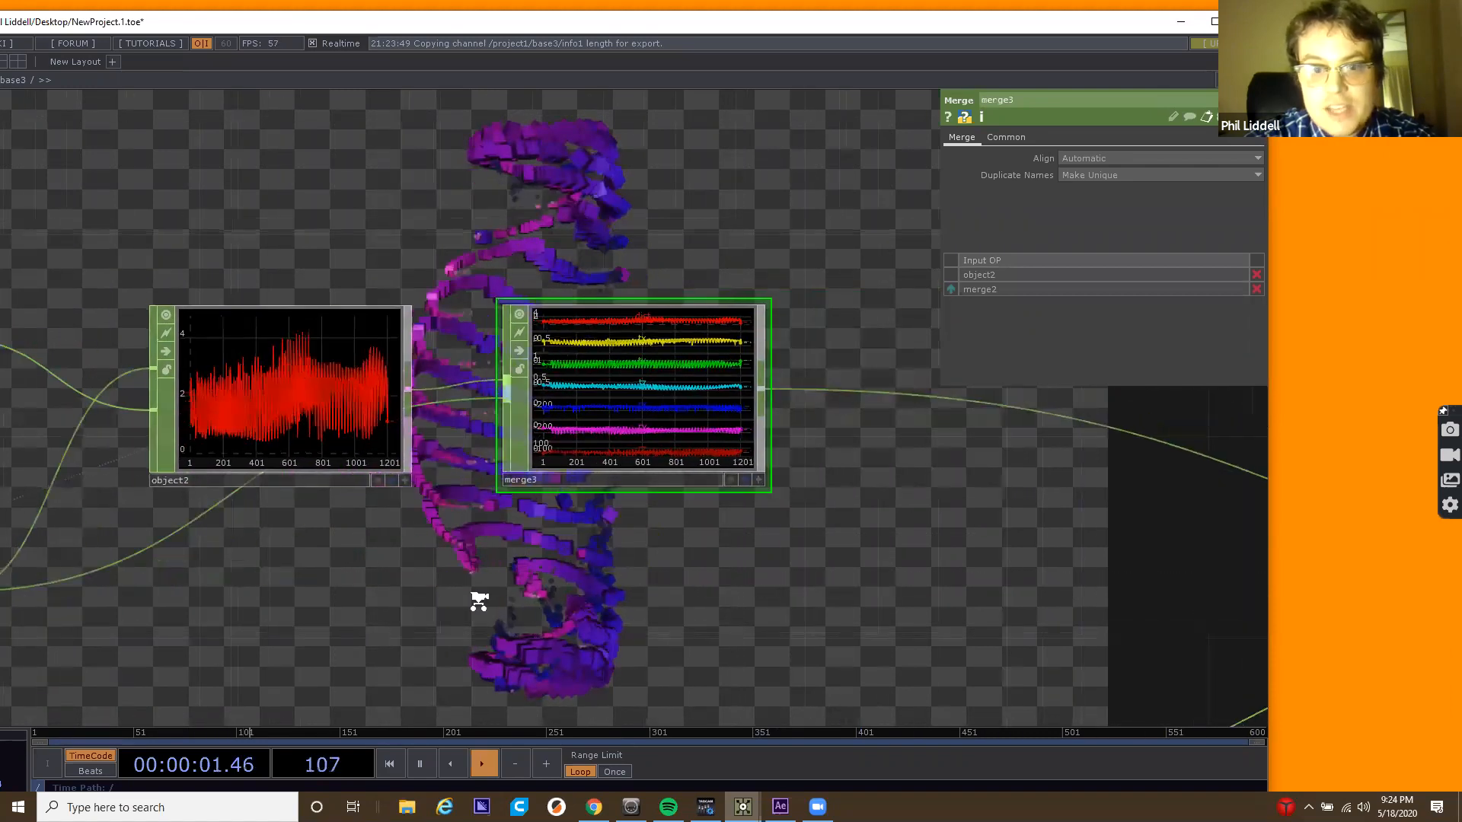
pyautogui.scroll(-2, 479, 600)
pyautogui.scroll(-2, 577, 582)
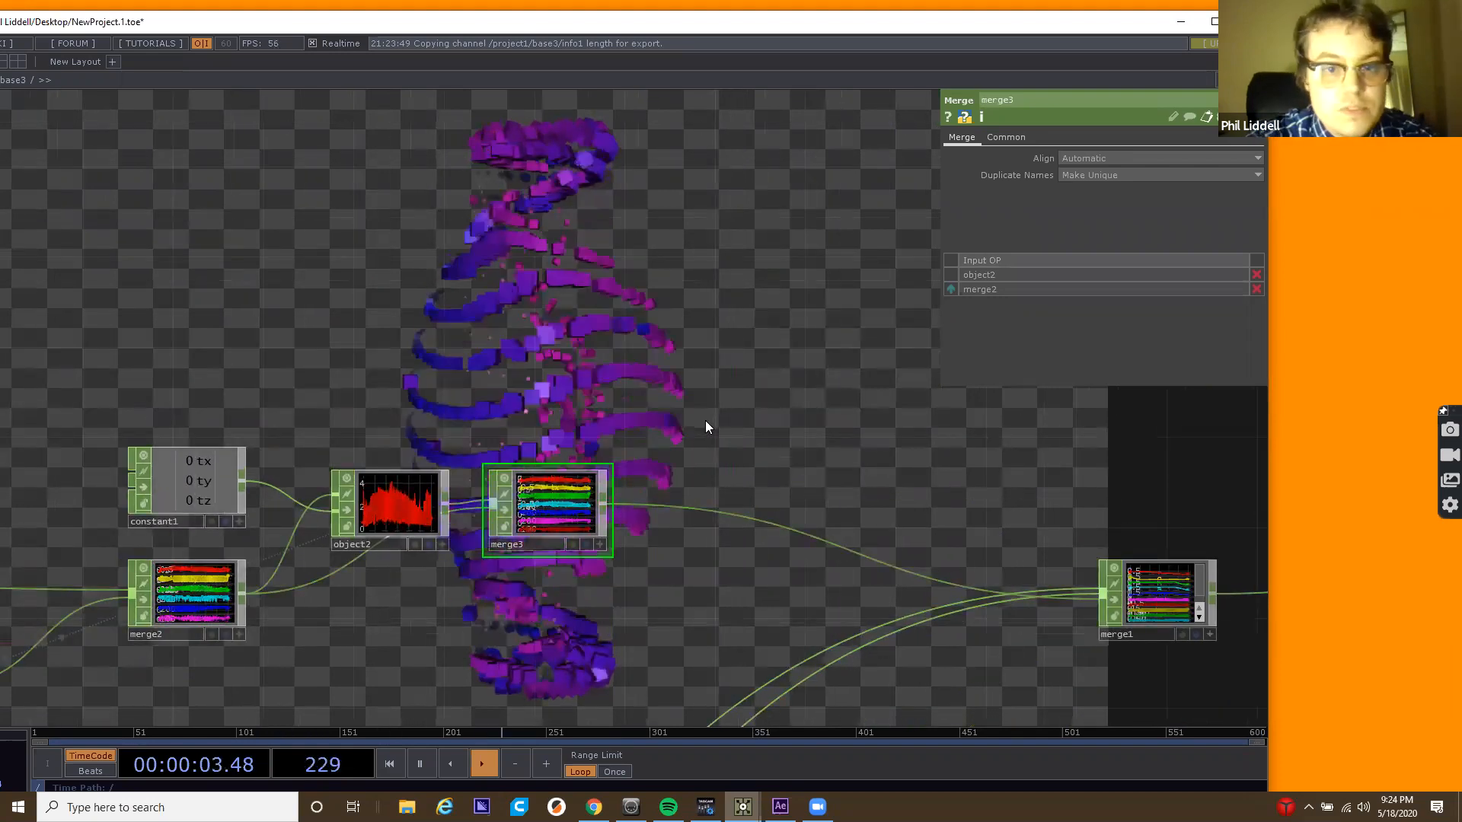
pyautogui.scroll(-2, 504, 452)
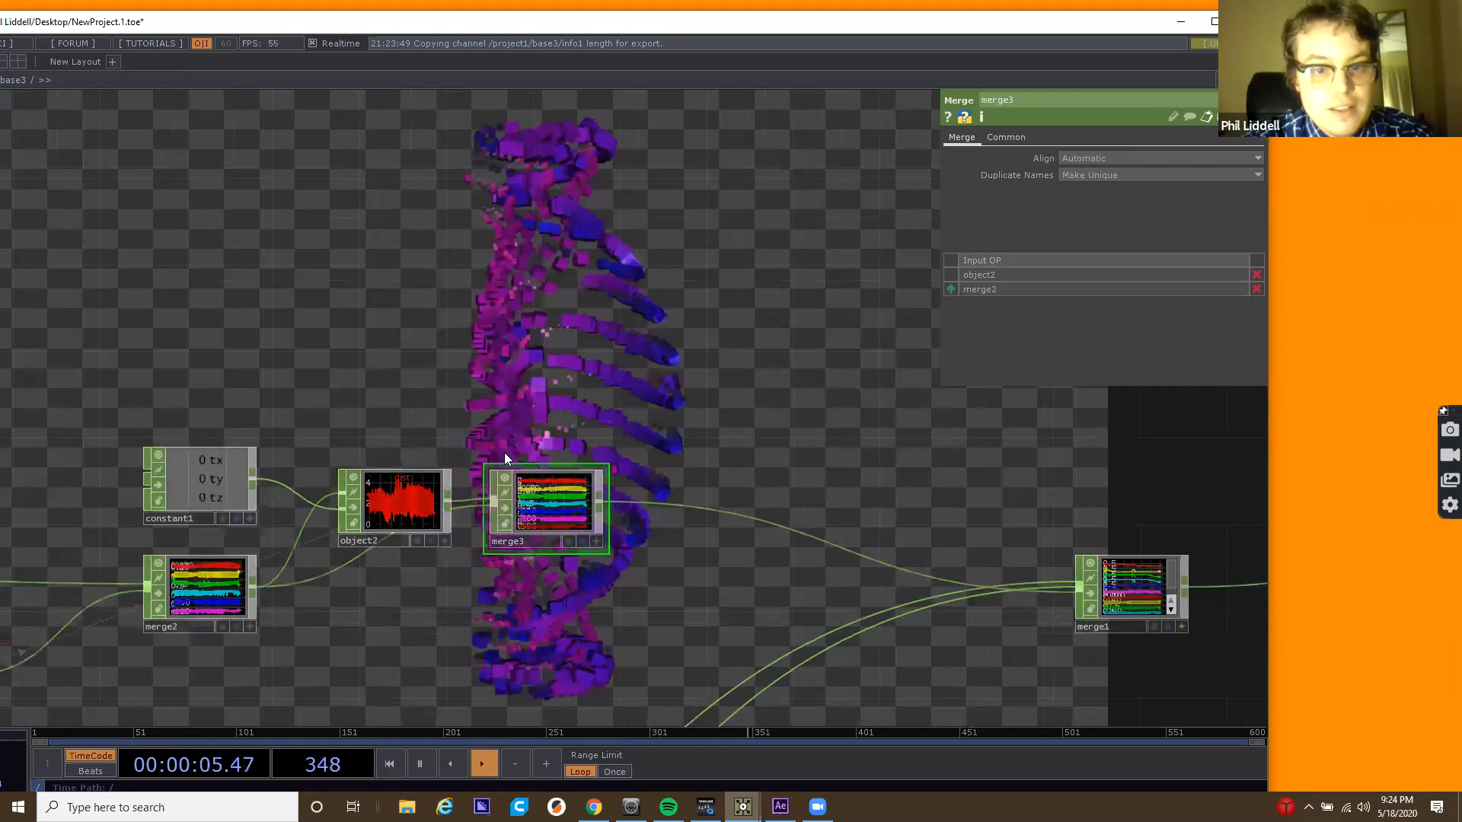
pyautogui.moveTo(567, 496); pyautogui.dragTo(655, 546)
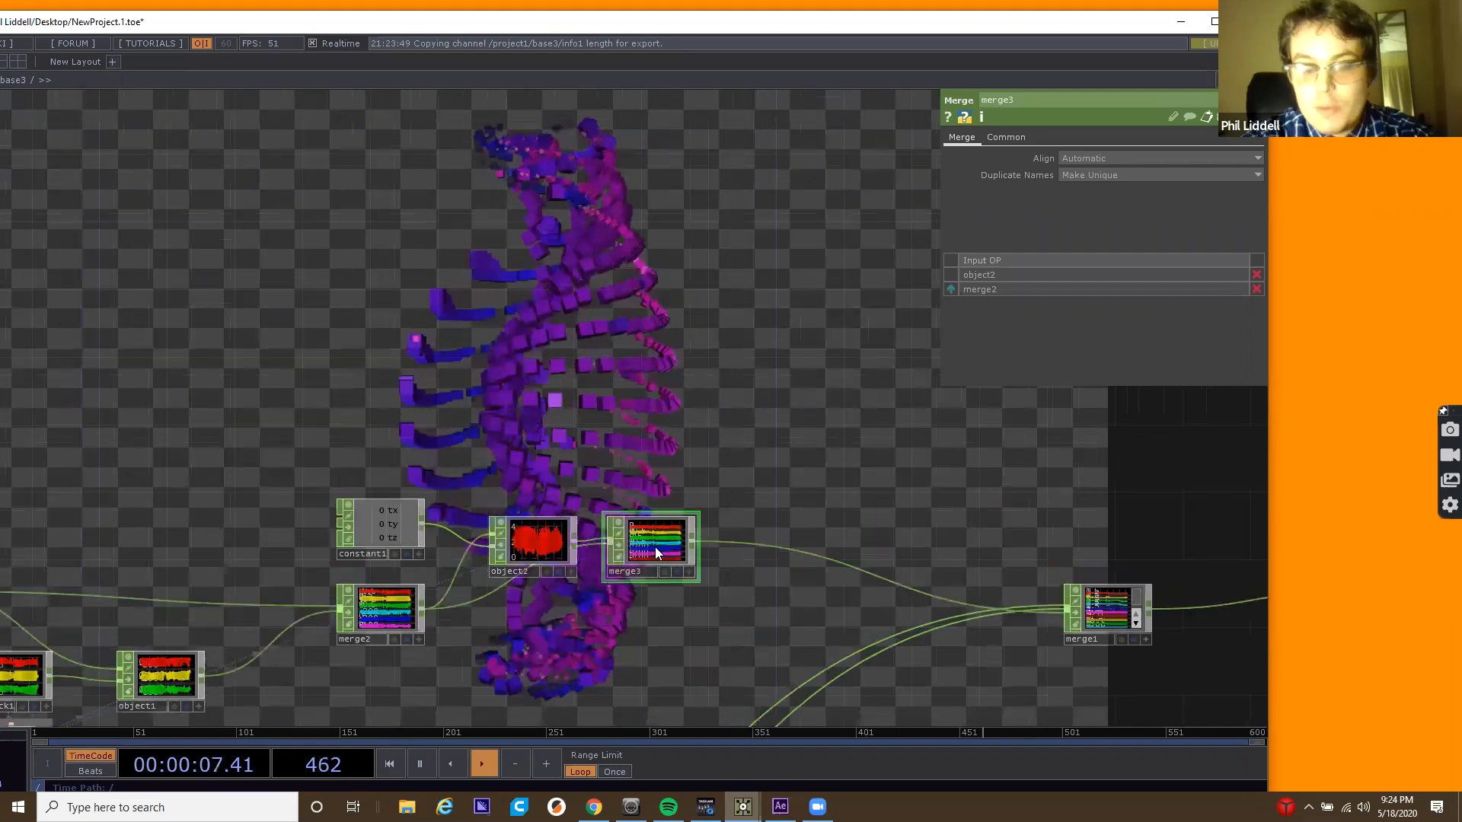
pyautogui.scroll(6, 639, 572)
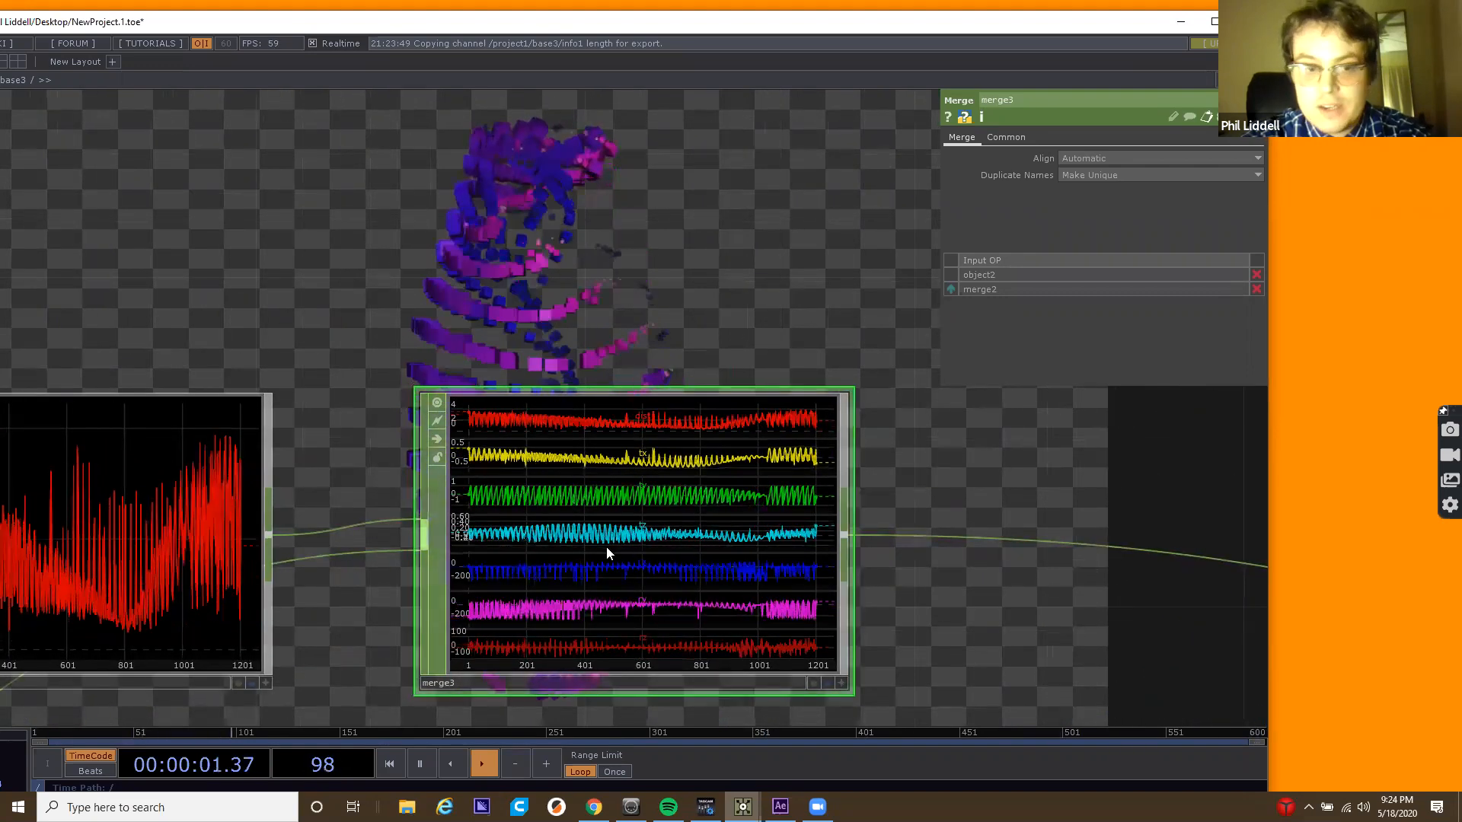
pyautogui.scroll(-2, 606, 547)
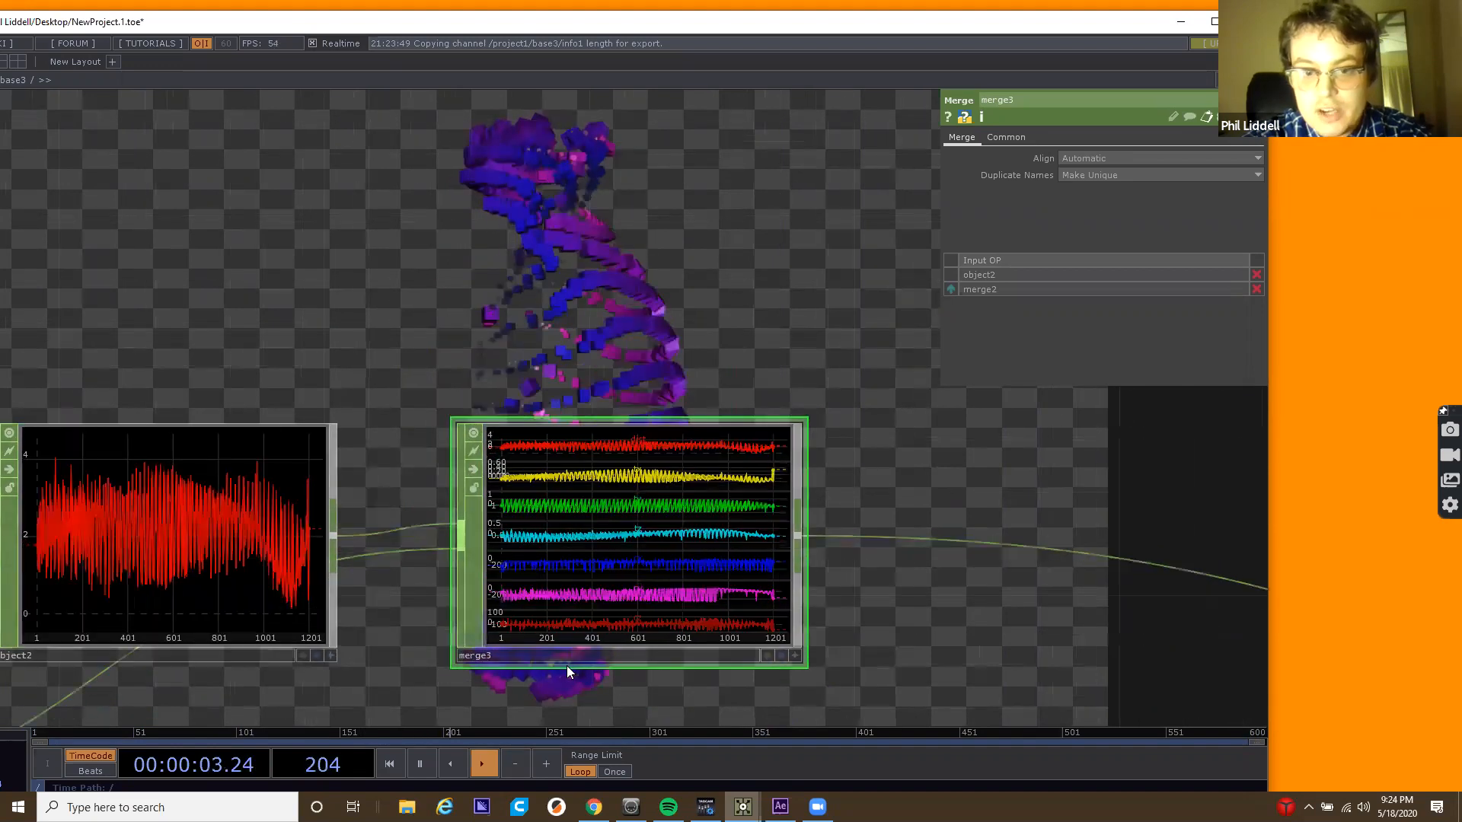
pyautogui.scroll(1, 567, 665)
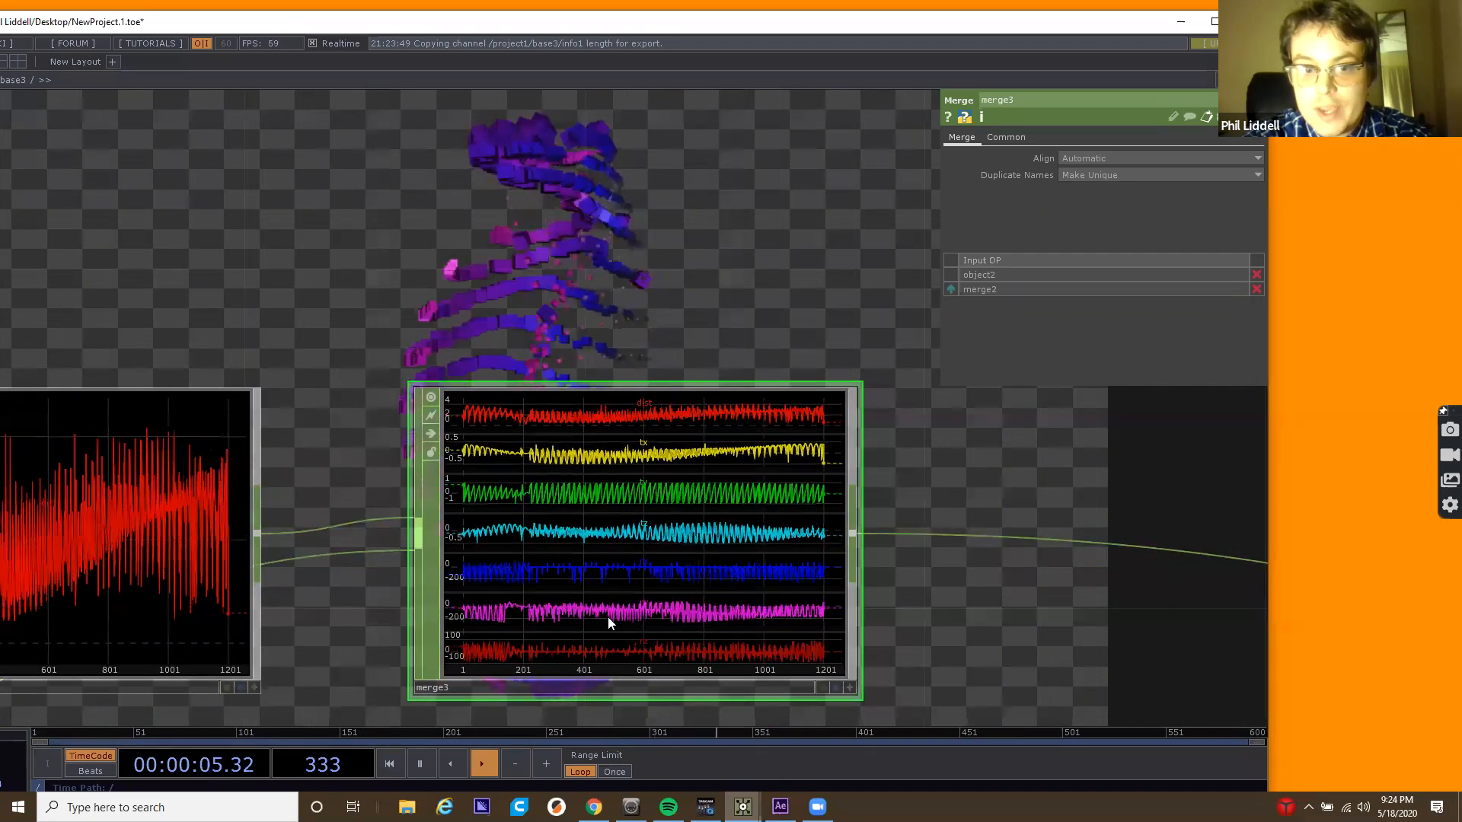
pyautogui.scroll(-1, 608, 617)
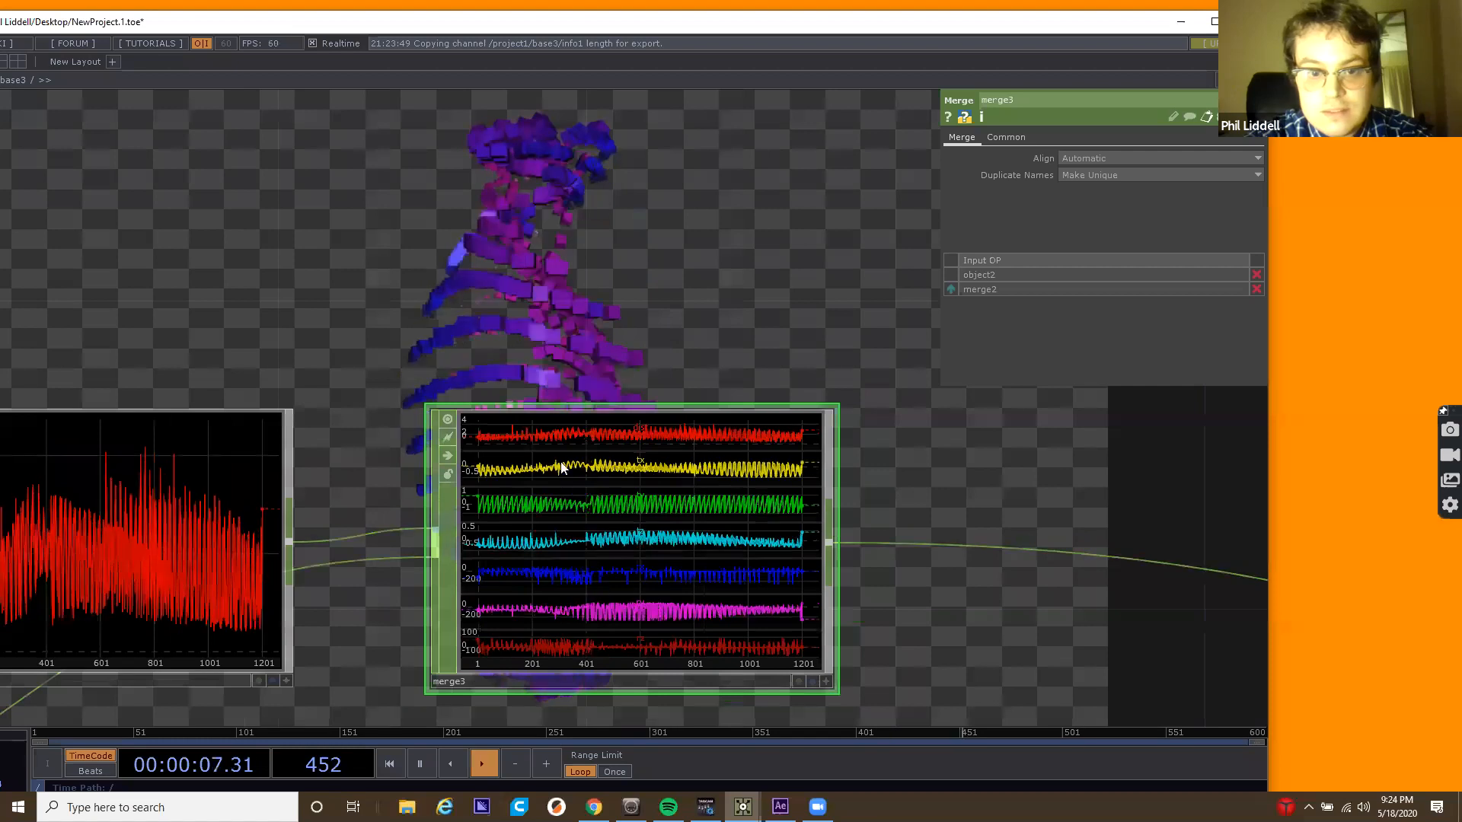
pyautogui.scroll(-3, 594, 446)
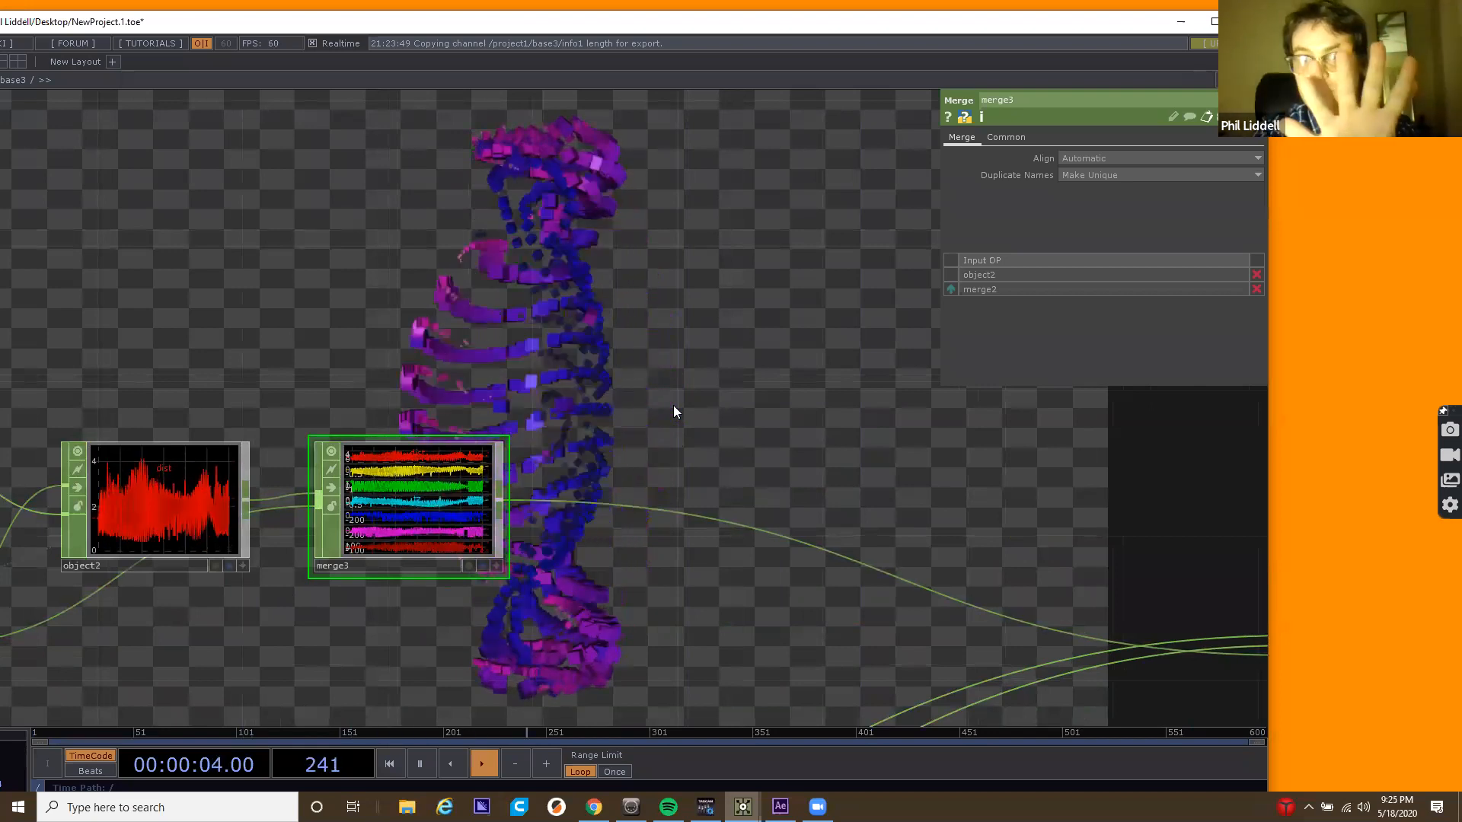
# Insert a Sort CHOP on the connection between merge3 and merge1.
pyautogui.moveTo(703, 430); pyautogui.dragTo(639, 446)
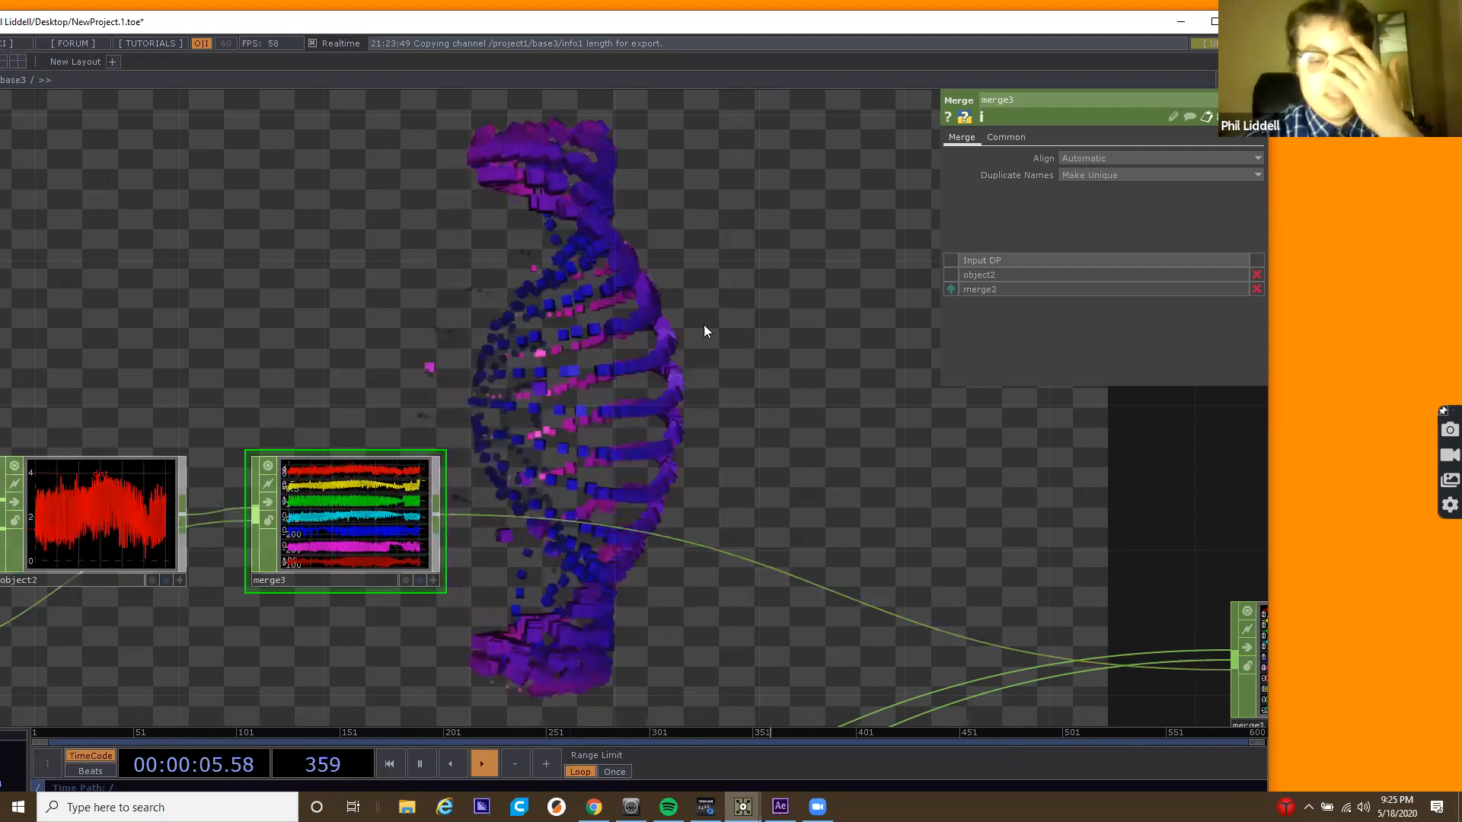
pyautogui.rightClick(508, 515)
pyautogui.click(537, 498)
pyautogui.write('so')
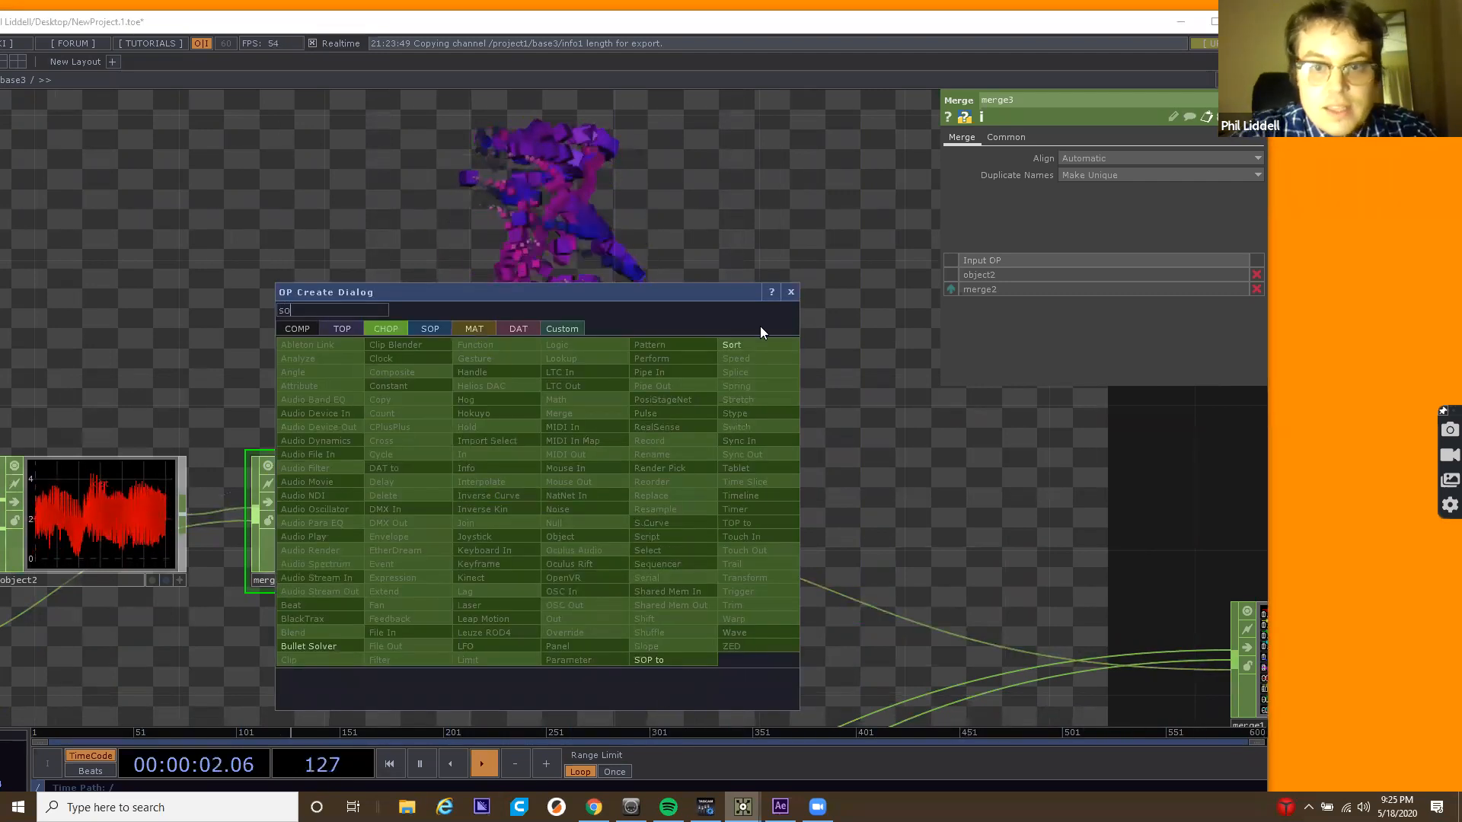
pyautogui.click(753, 346)
pyautogui.click(560, 516)
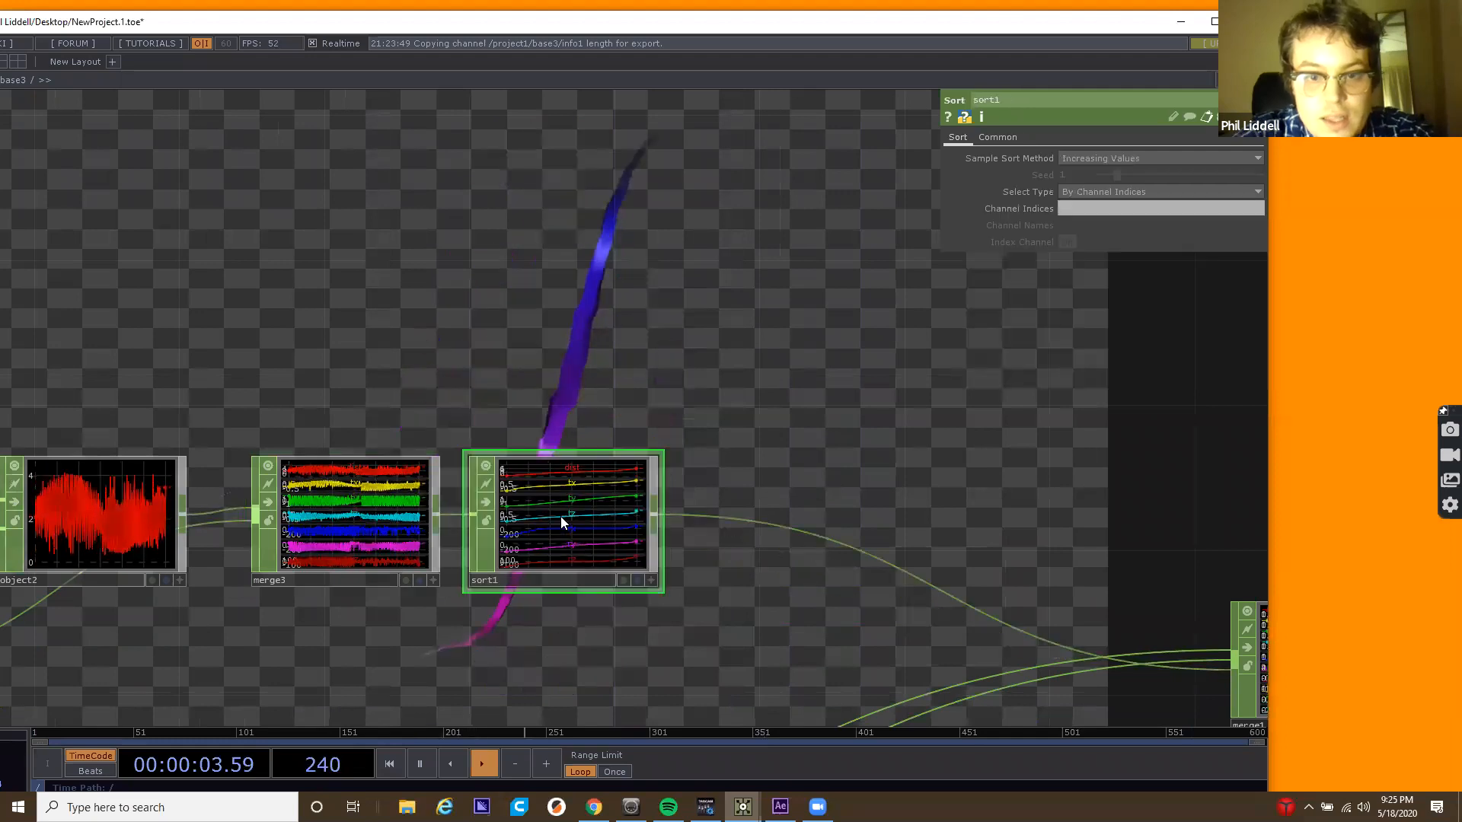
# Compare the channels of sort1 with the unsorted channels of merge3 and check the effect on the rendered boxes.
pyautogui.scroll(5, 573, 515)
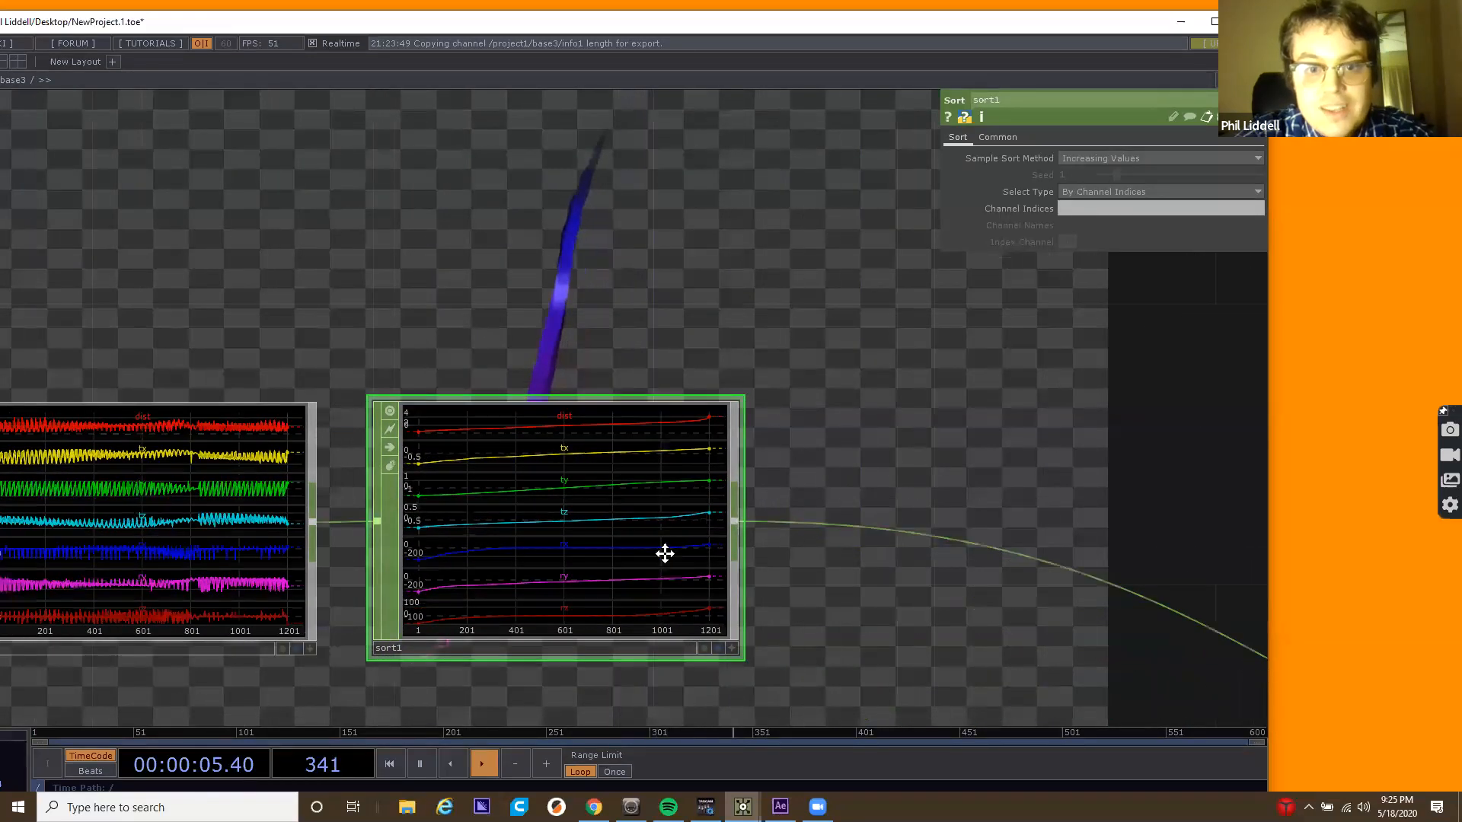
pyautogui.moveTo(586, 540); pyautogui.dragTo(647, 529)
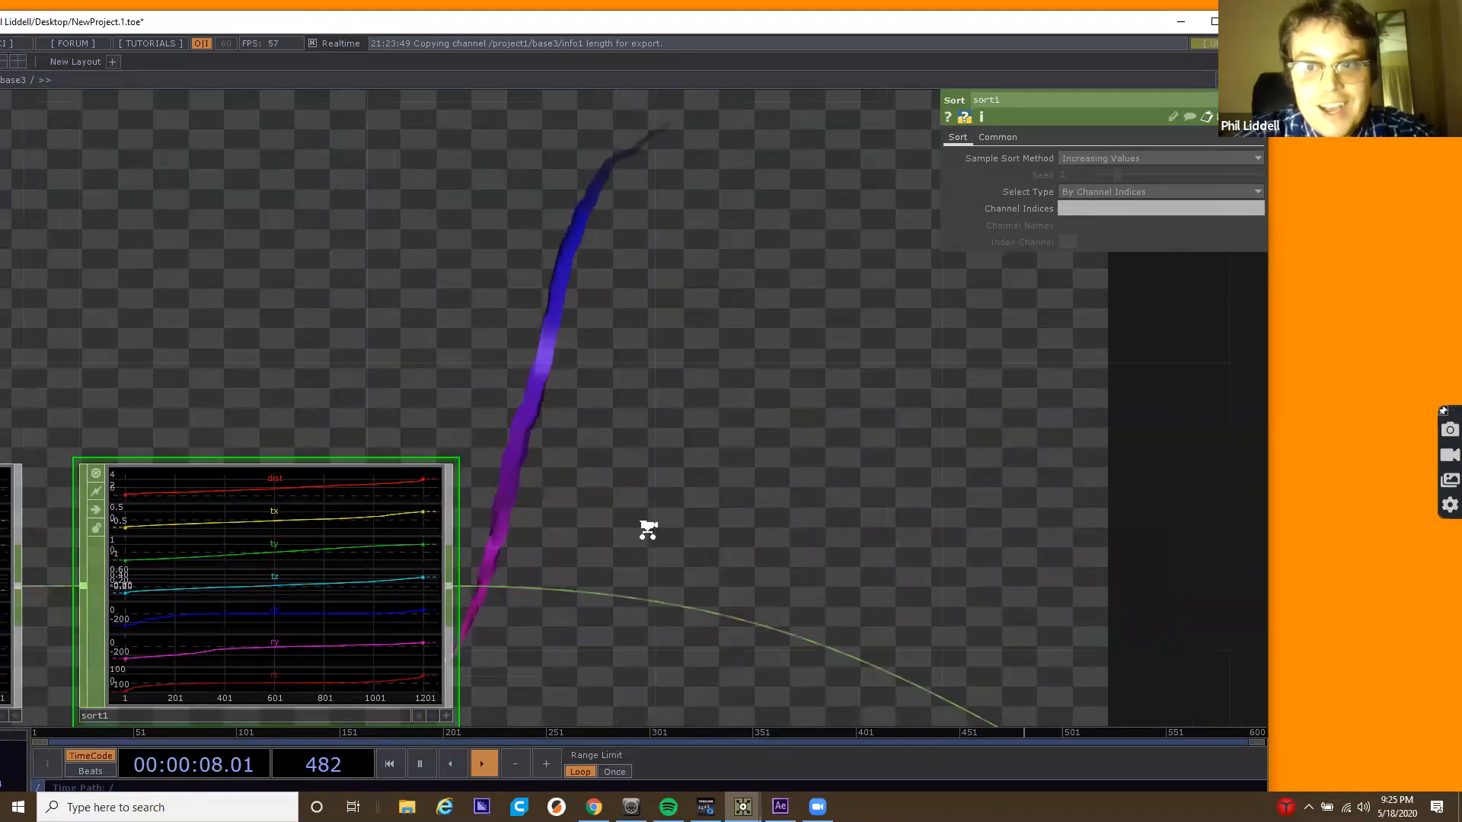
pyautogui.scroll(-2, 647, 530)
pyautogui.moveTo(633, 471); pyautogui.dragTo(751, 471)
pyautogui.scroll(-2, 630, 456)
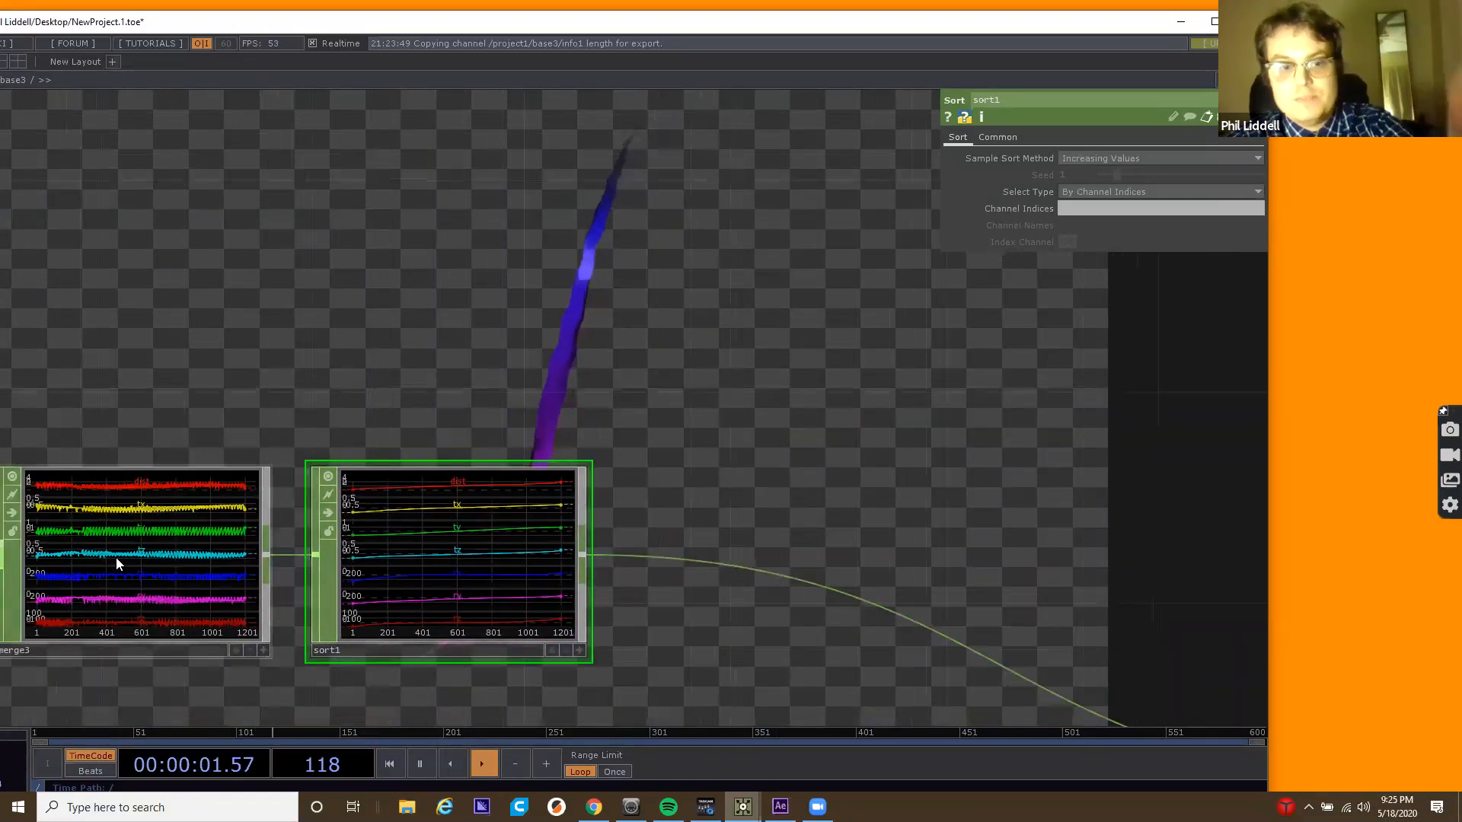
pyautogui.scroll(3, 115, 556)
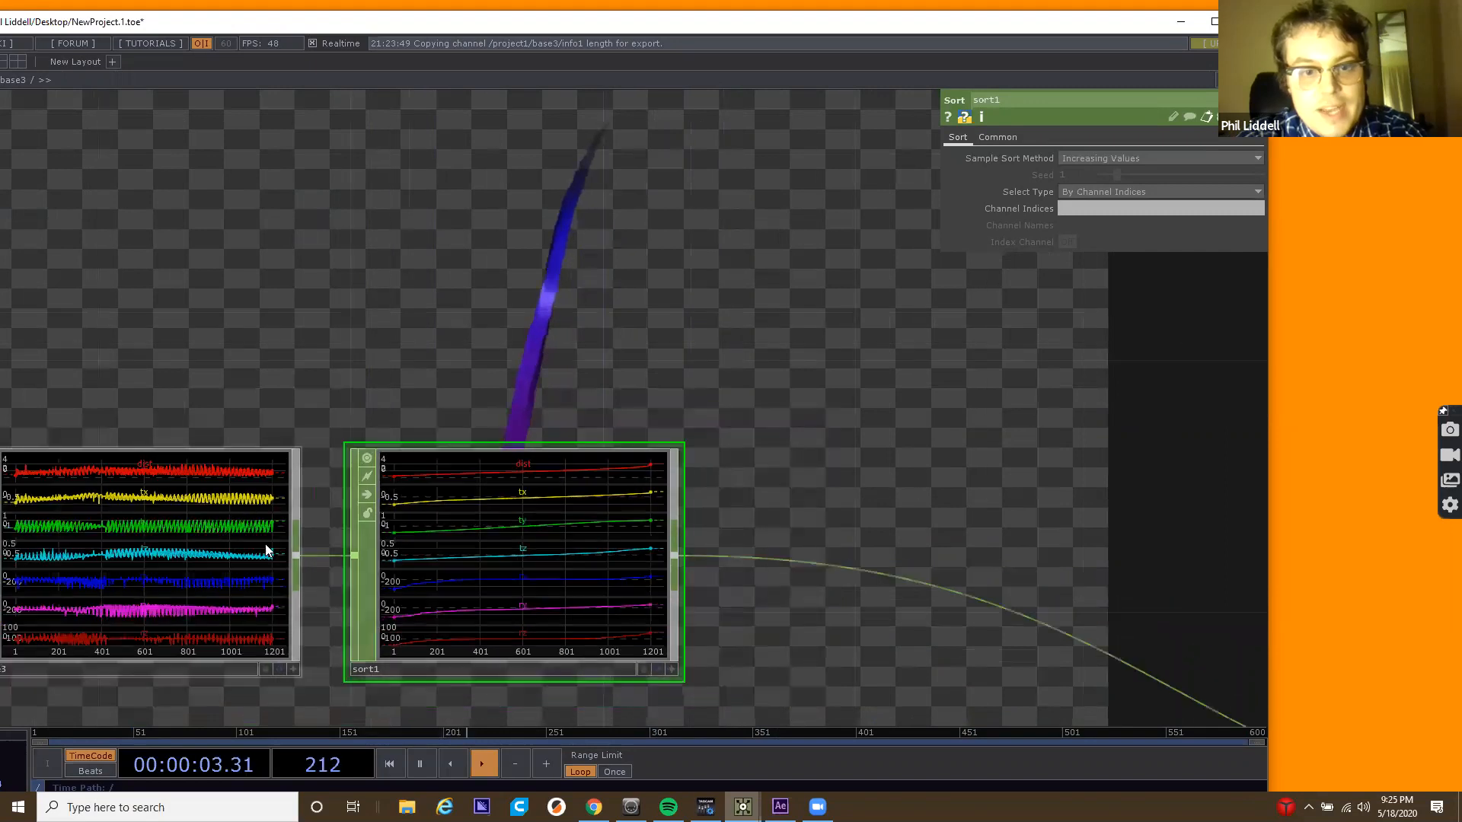
pyautogui.scroll(-2, 164, 560)
pyautogui.scroll(2, 163, 561)
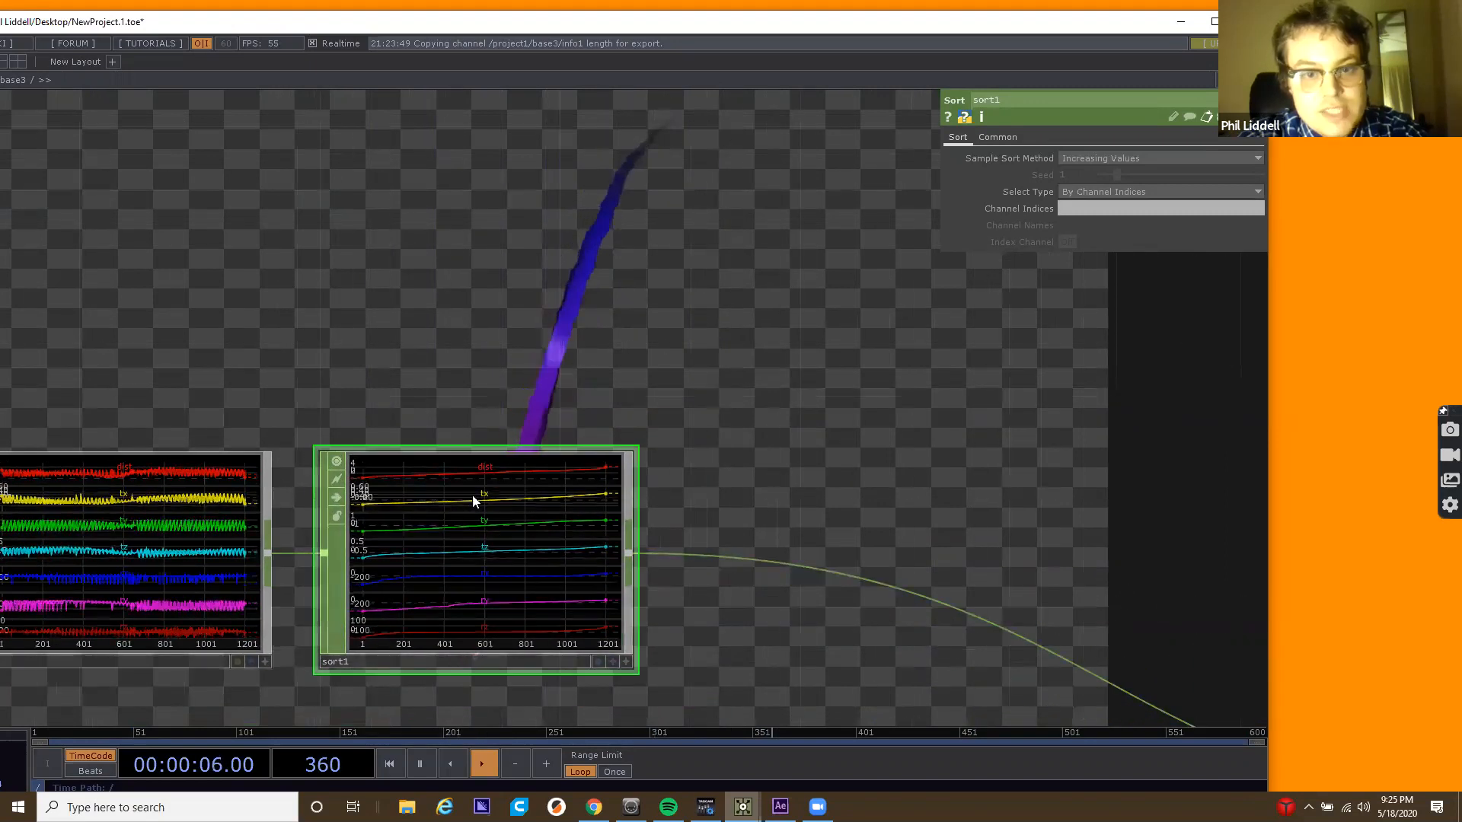
pyautogui.moveTo(368, 412); pyautogui.dragTo(431, 420)
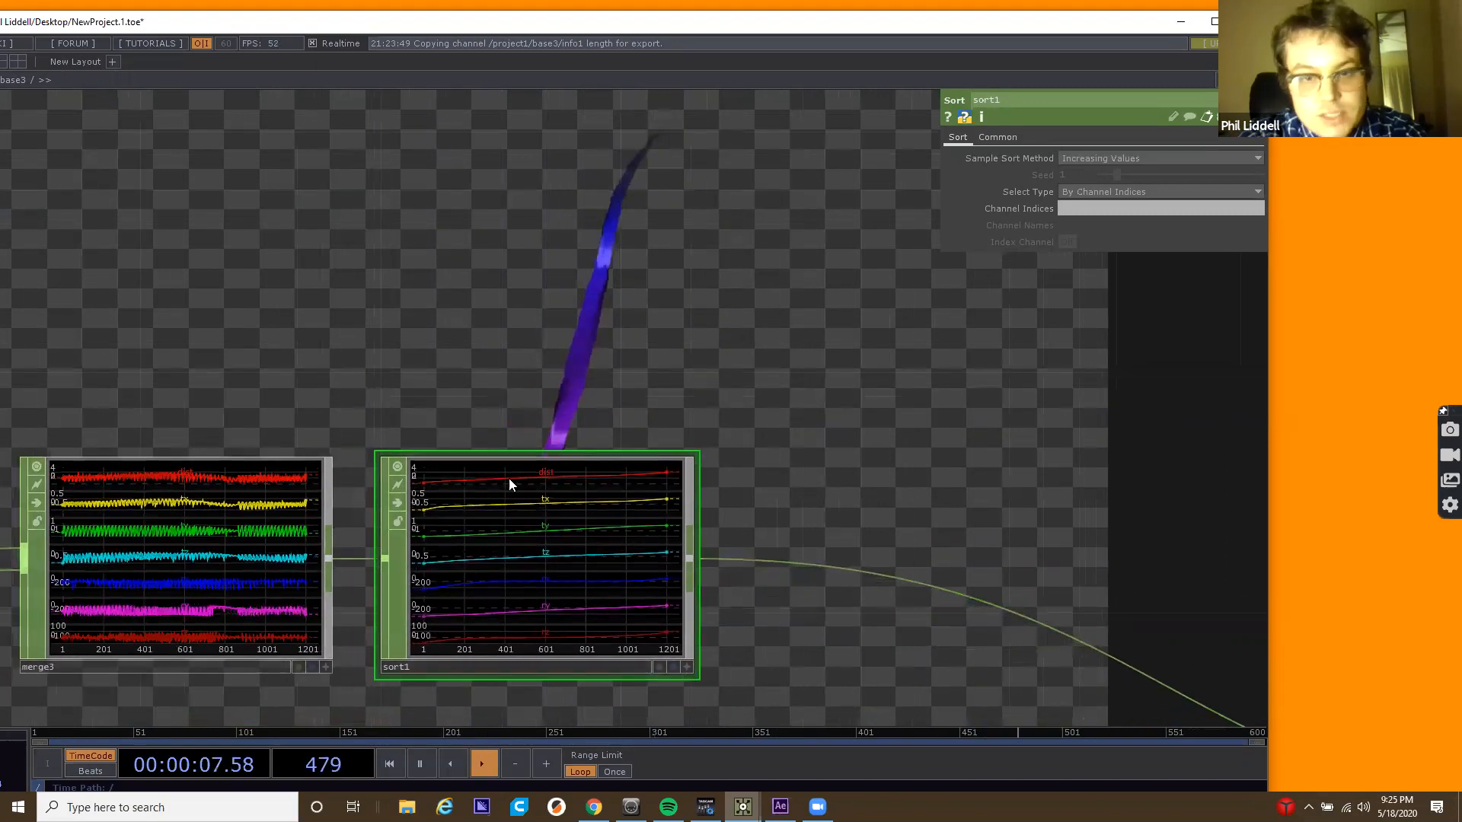
# Set sort1's Select Type to By Channel Names and enter dist as the channel name.
pyautogui.moveTo(602, 424); pyautogui.dragTo(318, 505)
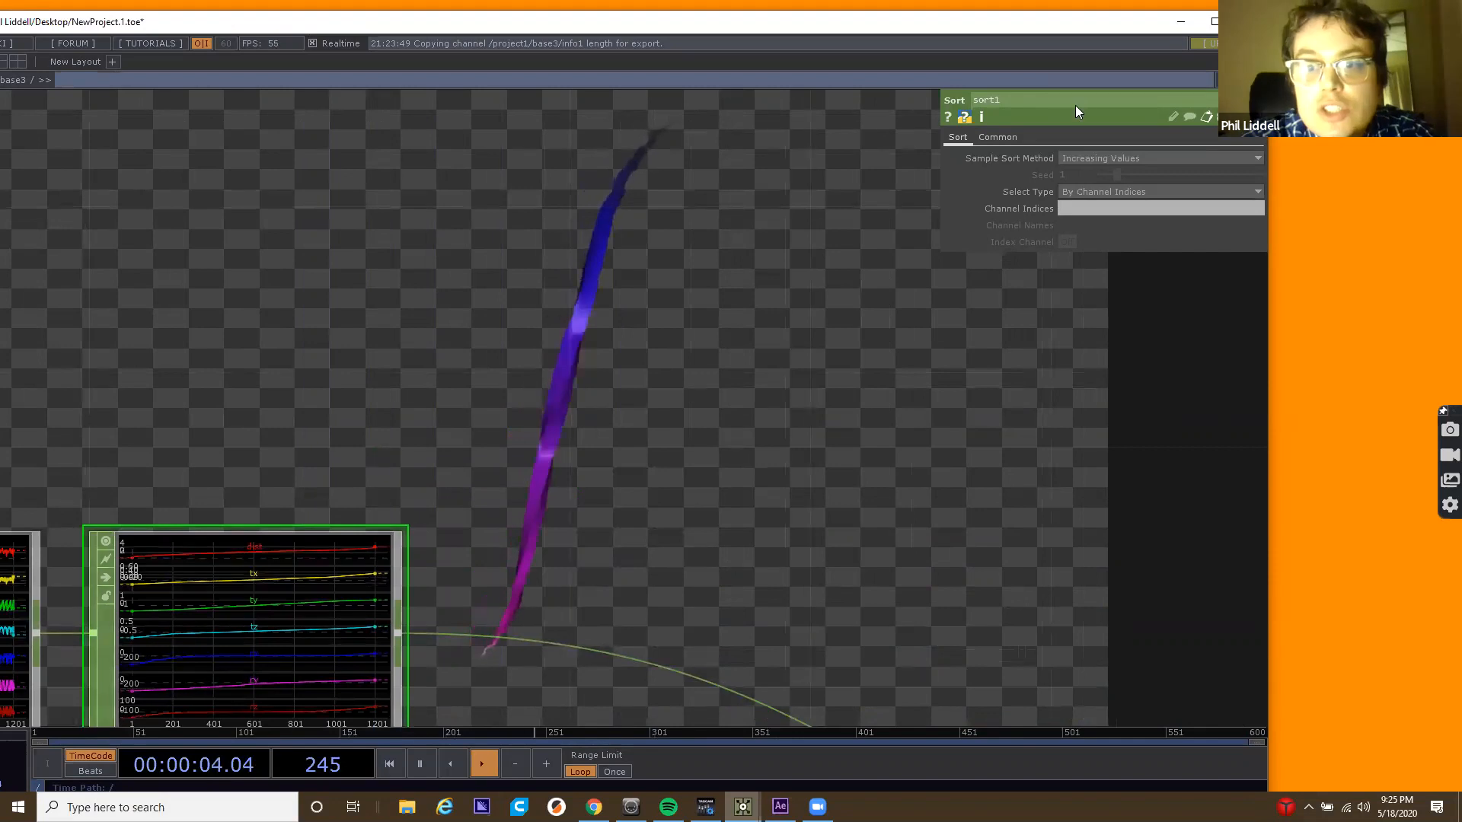
pyautogui.click(1083, 191)
pyautogui.click(1081, 217)
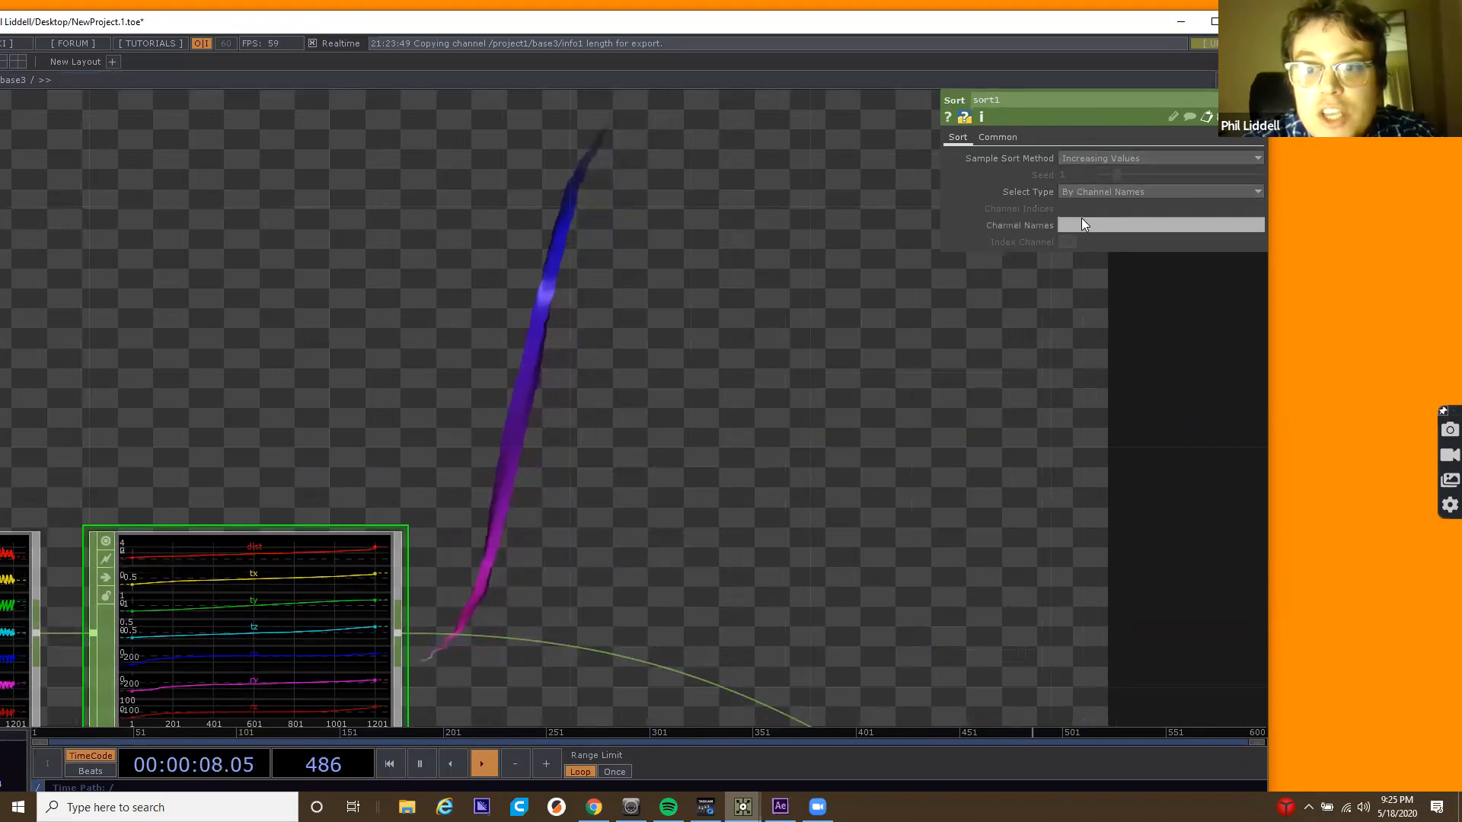
pyautogui.moveTo(395, 417); pyautogui.dragTo(492, 416)
pyautogui.press('d')
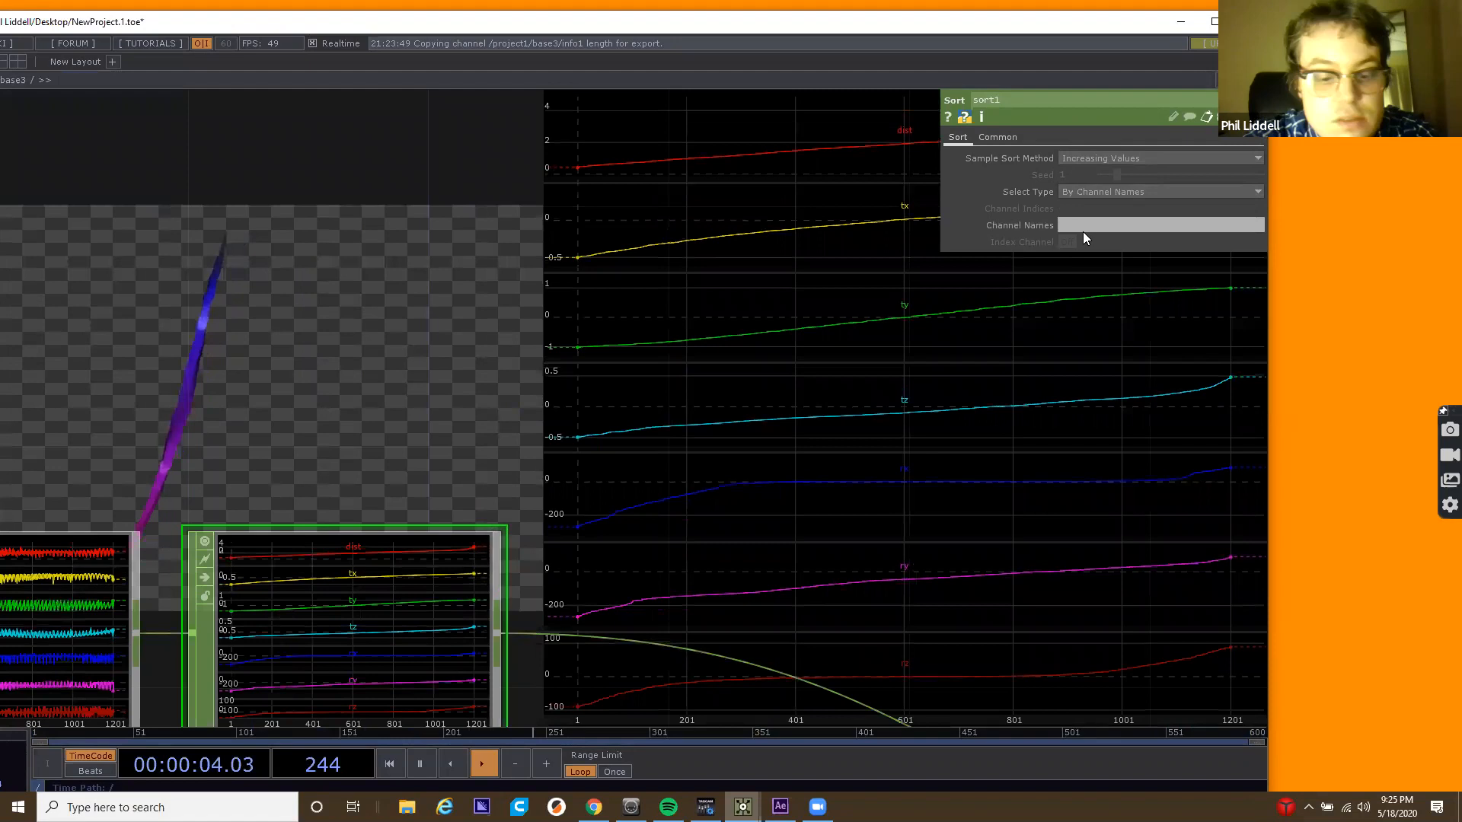
pyautogui.press('d')
pyautogui.click(1110, 225)
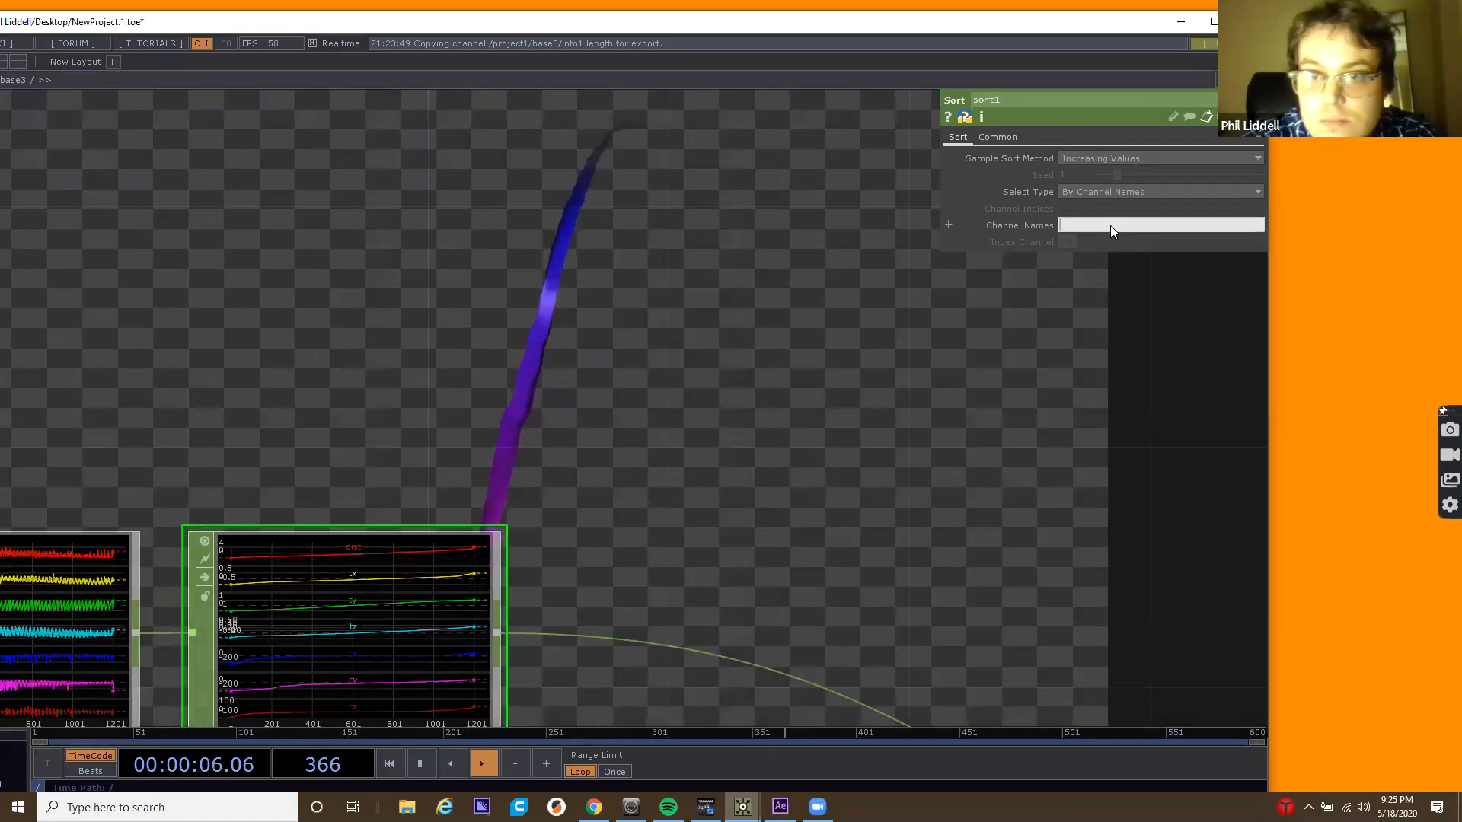
pyautogui.write('dist')
pyautogui.press('Return')
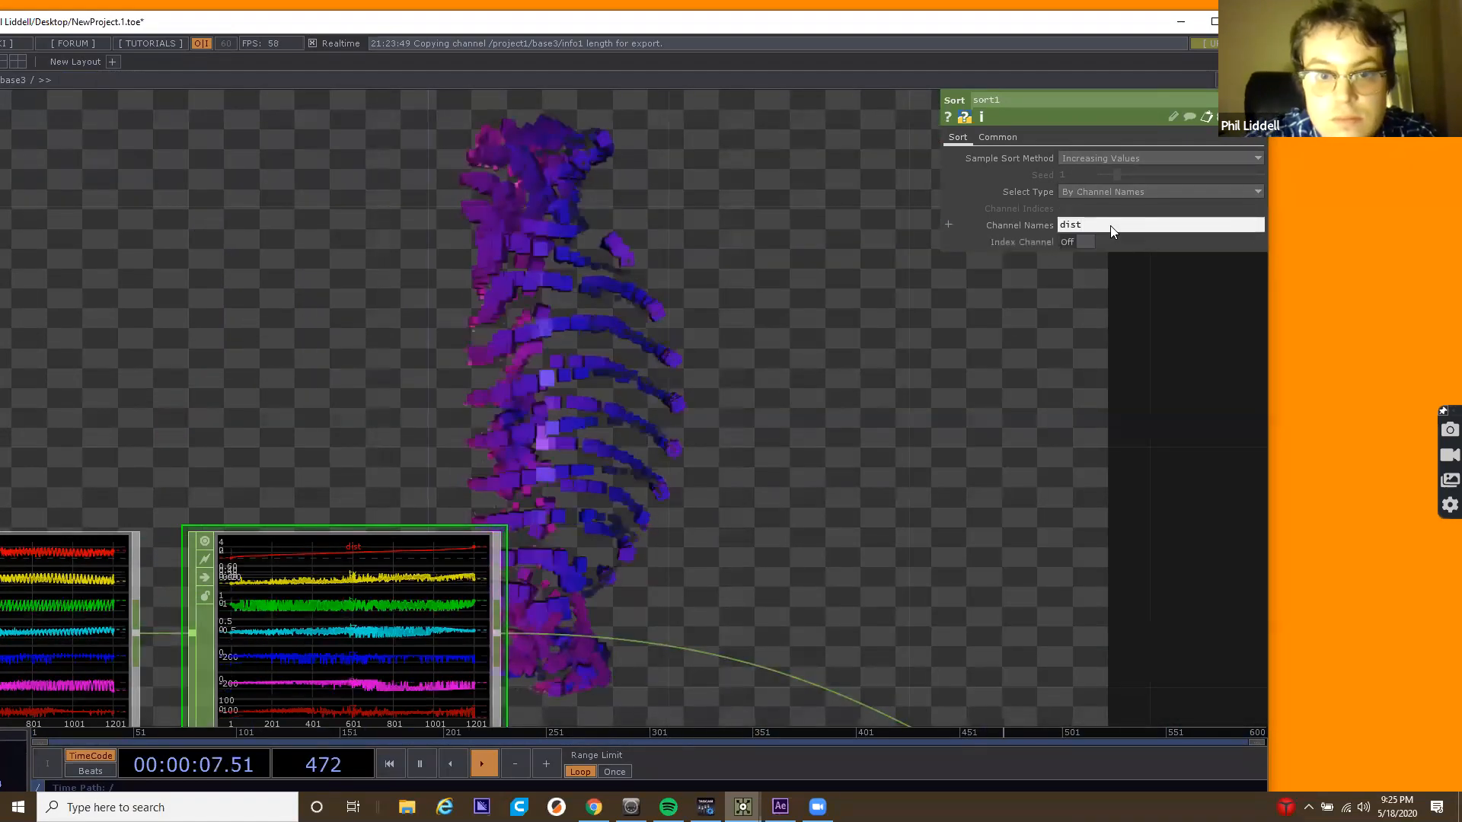
# Examine how sort1 reorders merge3's samples by the dist channel, and inspect the rendered boxes.
pyautogui.moveTo(611, 251); pyautogui.dragTo(582, 280)
pyautogui.click(1074, 228)
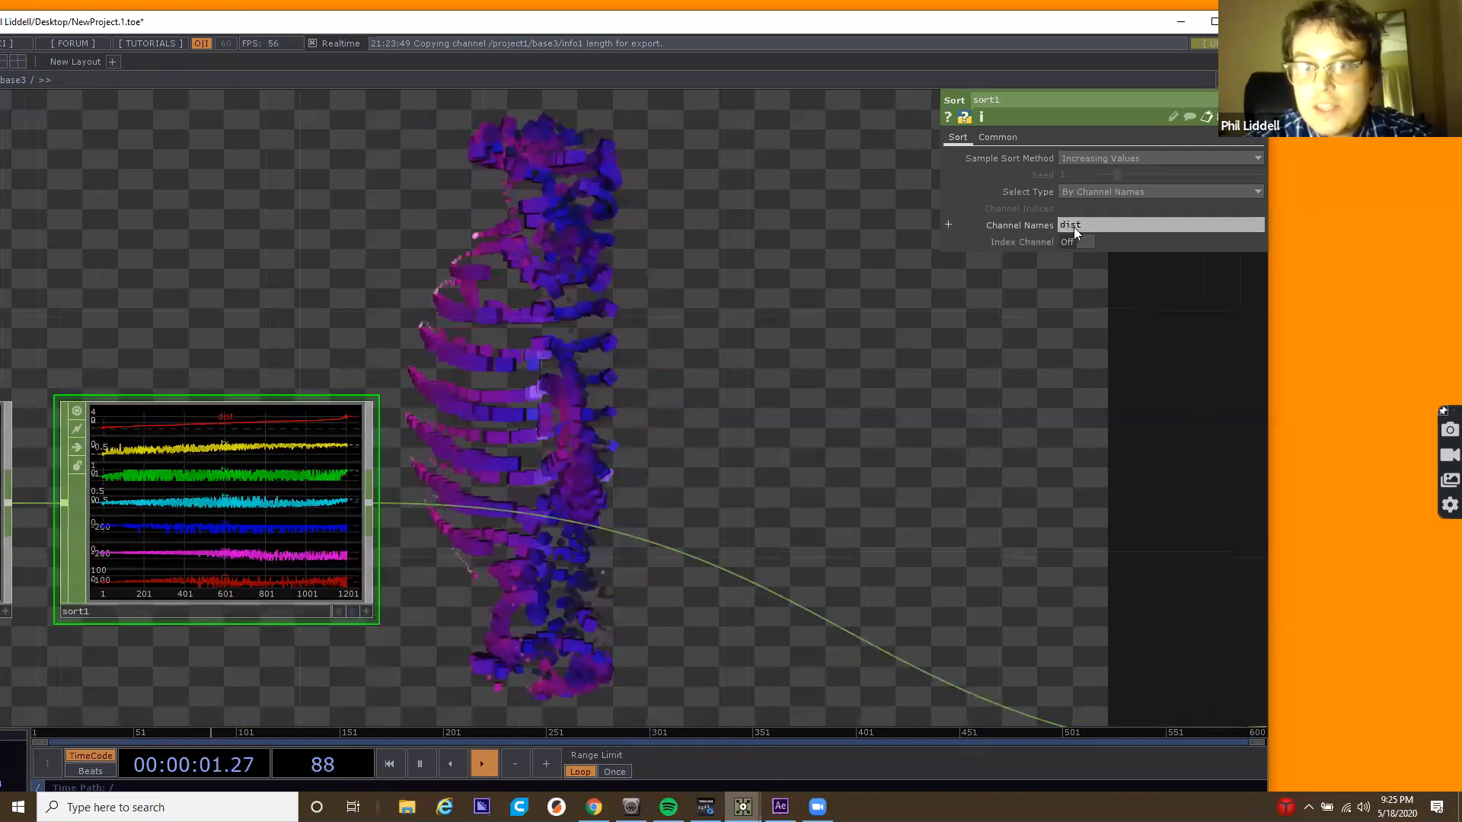
pyautogui.doubleClick(1074, 228)
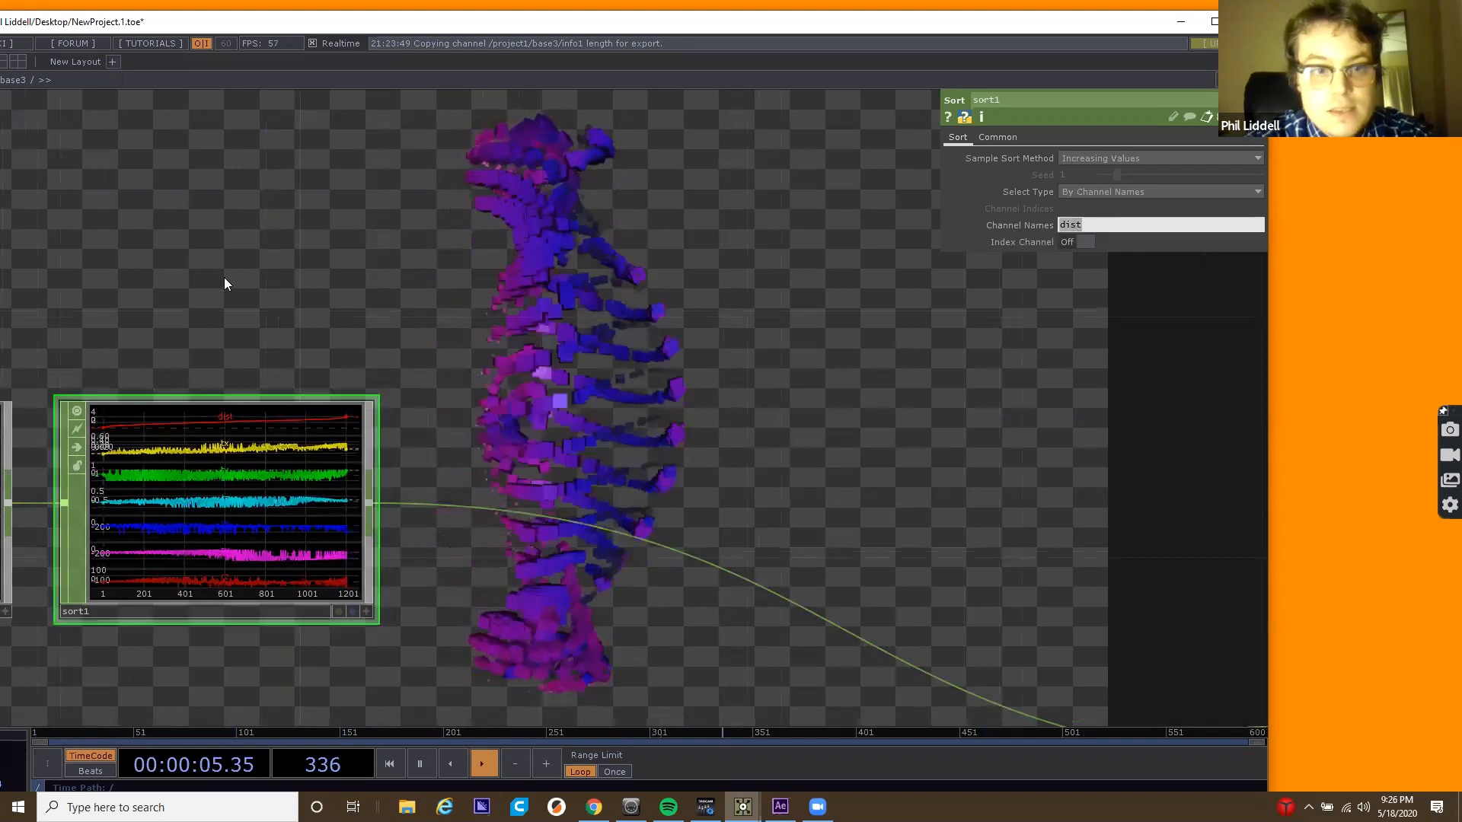
pyautogui.moveTo(224, 279); pyautogui.dragTo(626, 251)
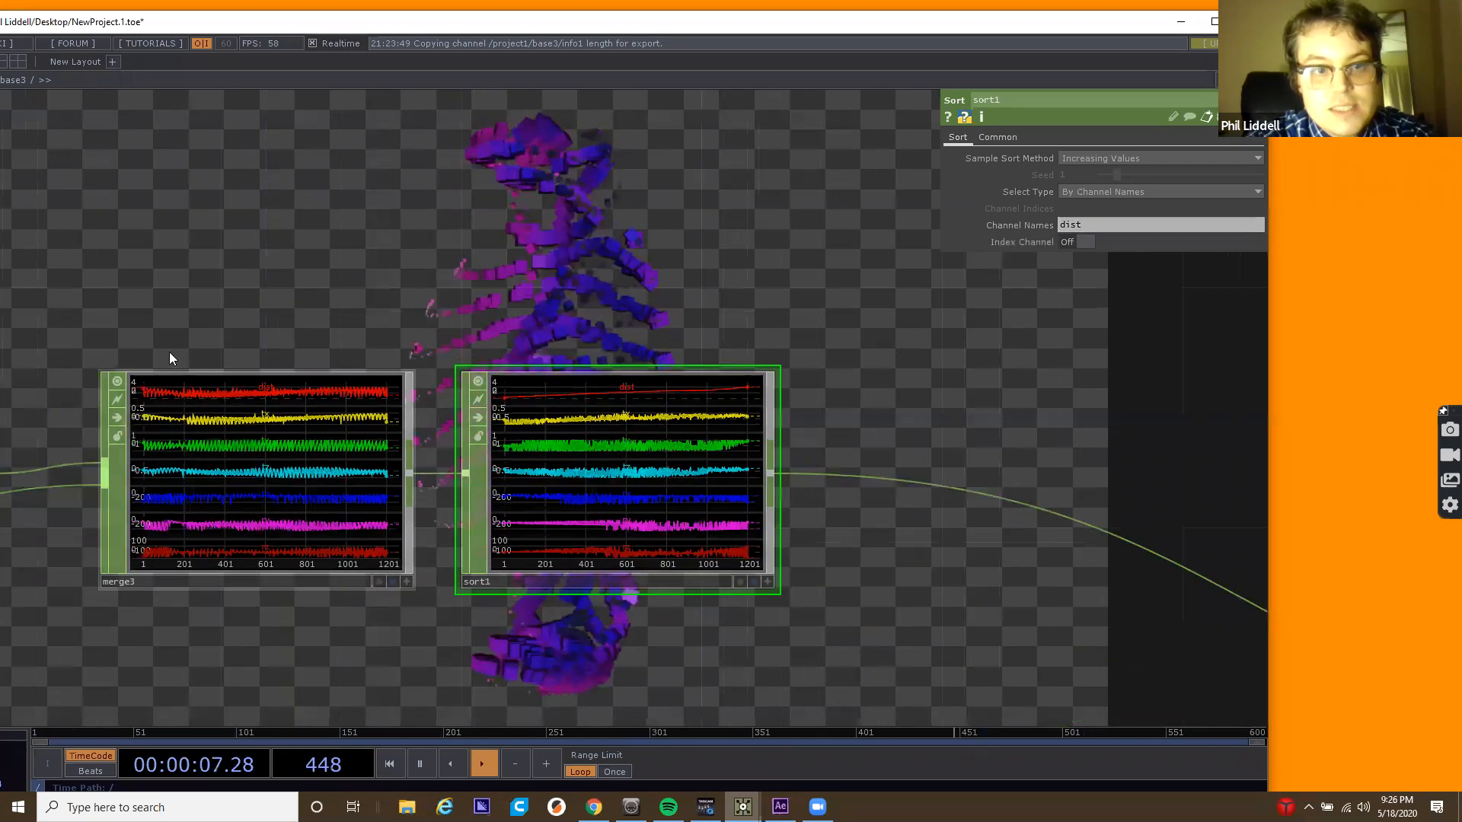
pyautogui.scroll(3, 182, 442)
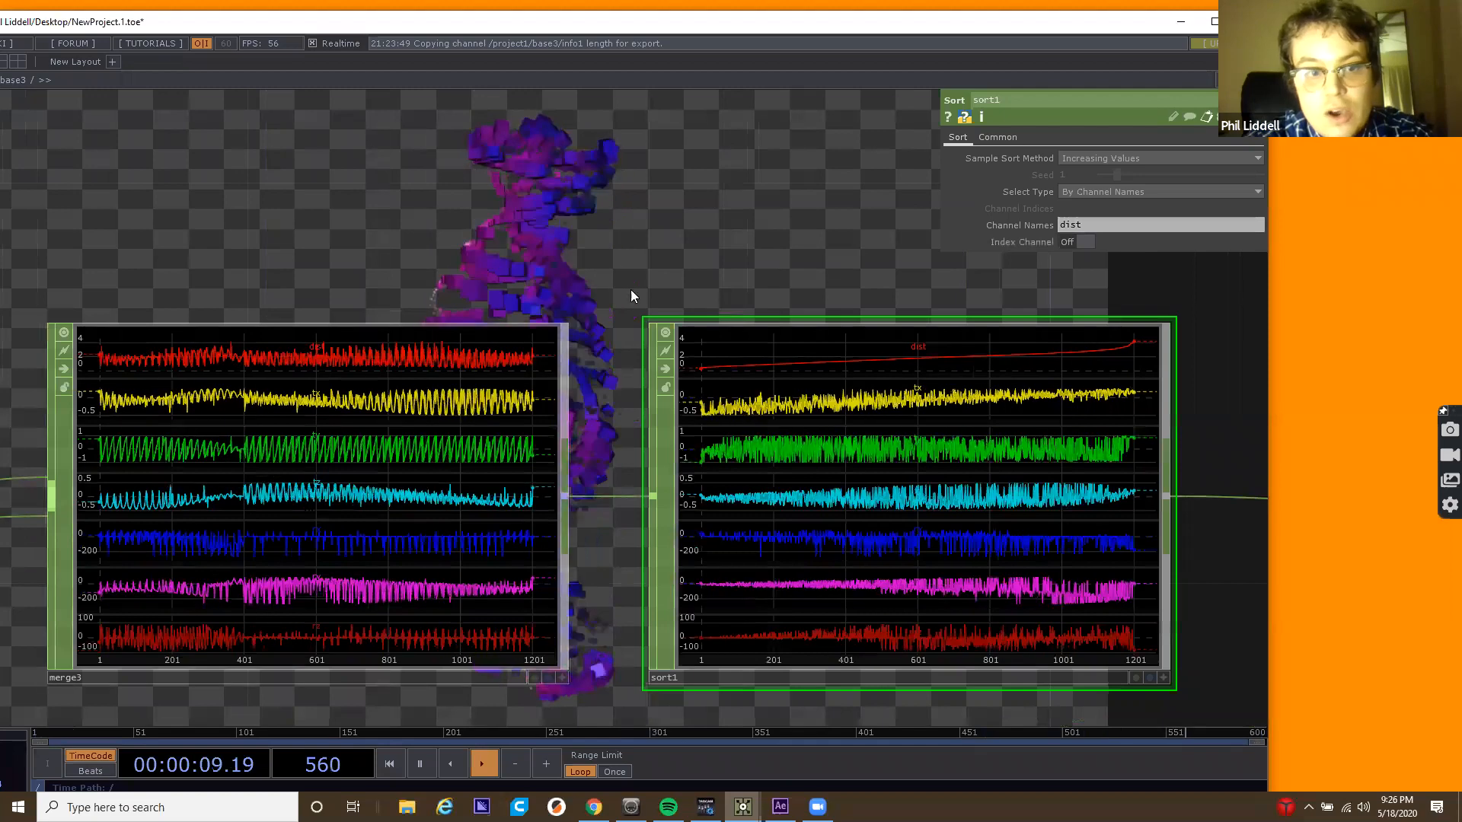
pyautogui.moveTo(631, 291); pyautogui.dragTo(407, 304)
pyautogui.moveTo(619, 218); pyautogui.dragTo(563, 309)
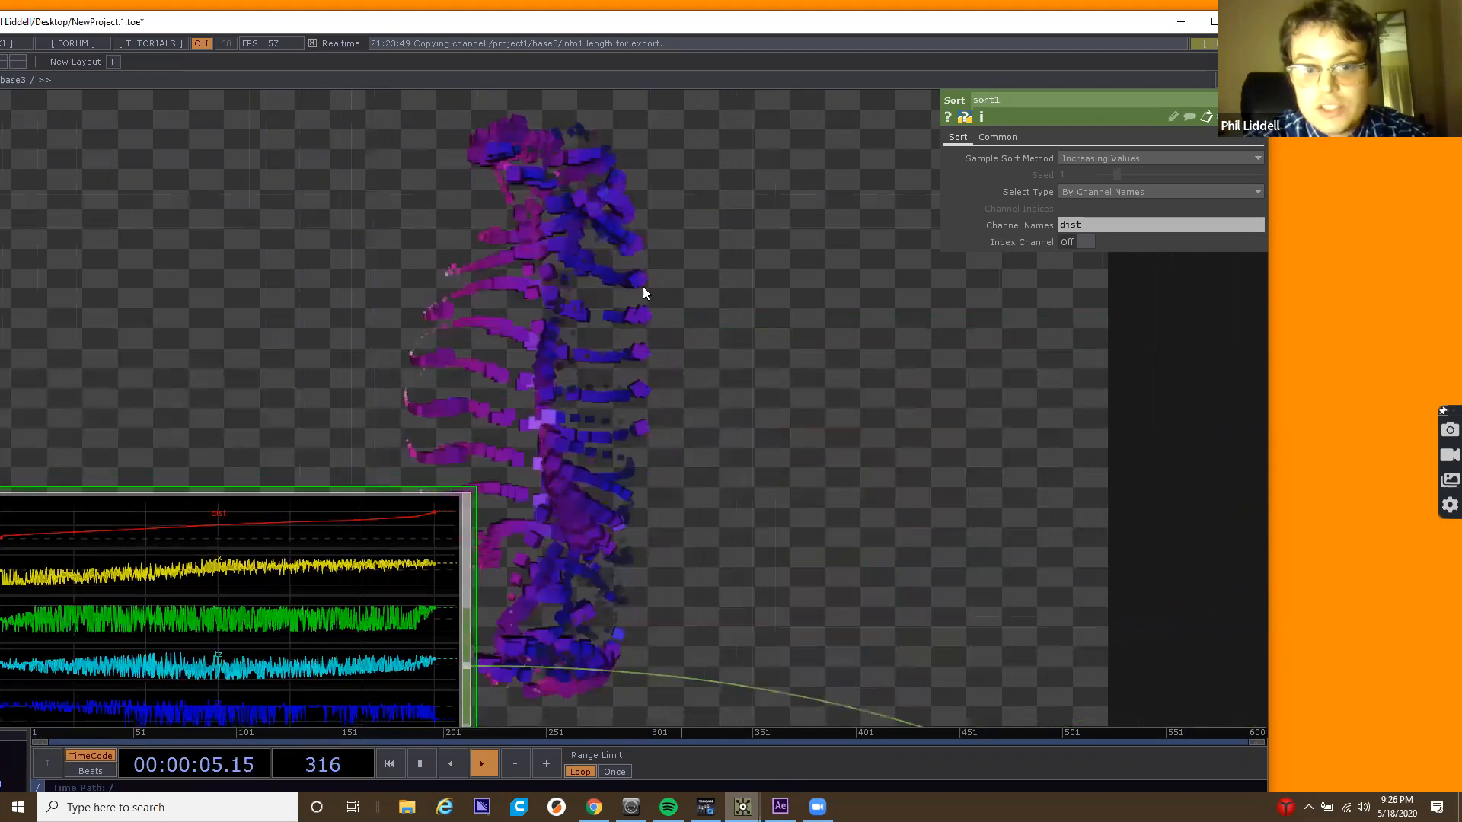
pyautogui.moveTo(448, 300); pyautogui.dragTo(627, 261)
pyautogui.moveTo(443, 249); pyautogui.dragTo(626, 205)
pyautogui.moveTo(404, 403); pyautogui.dragTo(397, 313)
pyautogui.click(348, 469)
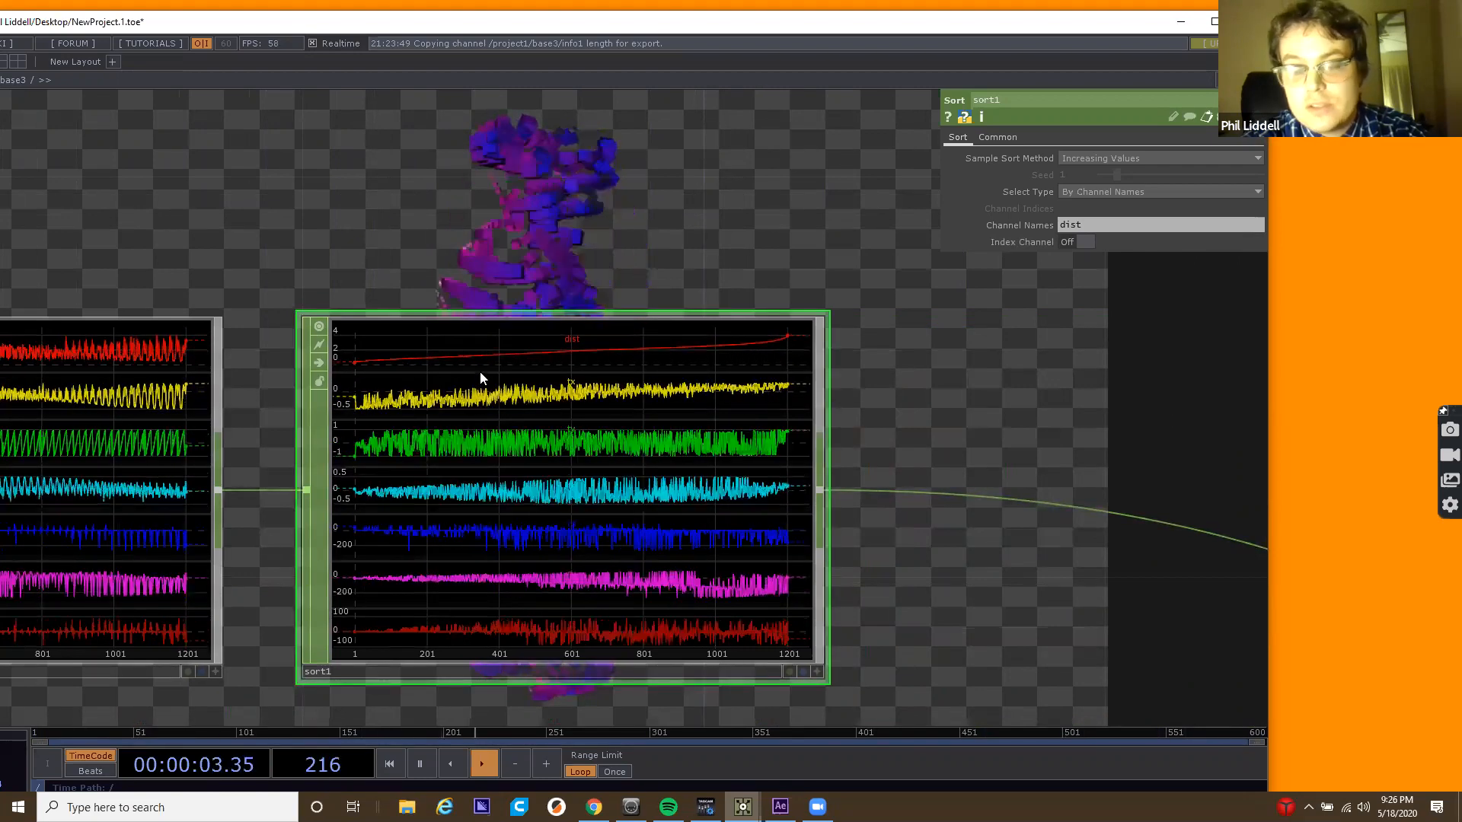
# Examine sort1's sorted channels and trace the connections from sort1 and the lower CHOPs through merge1 to null2.
pyautogui.scroll(3, 479, 372)
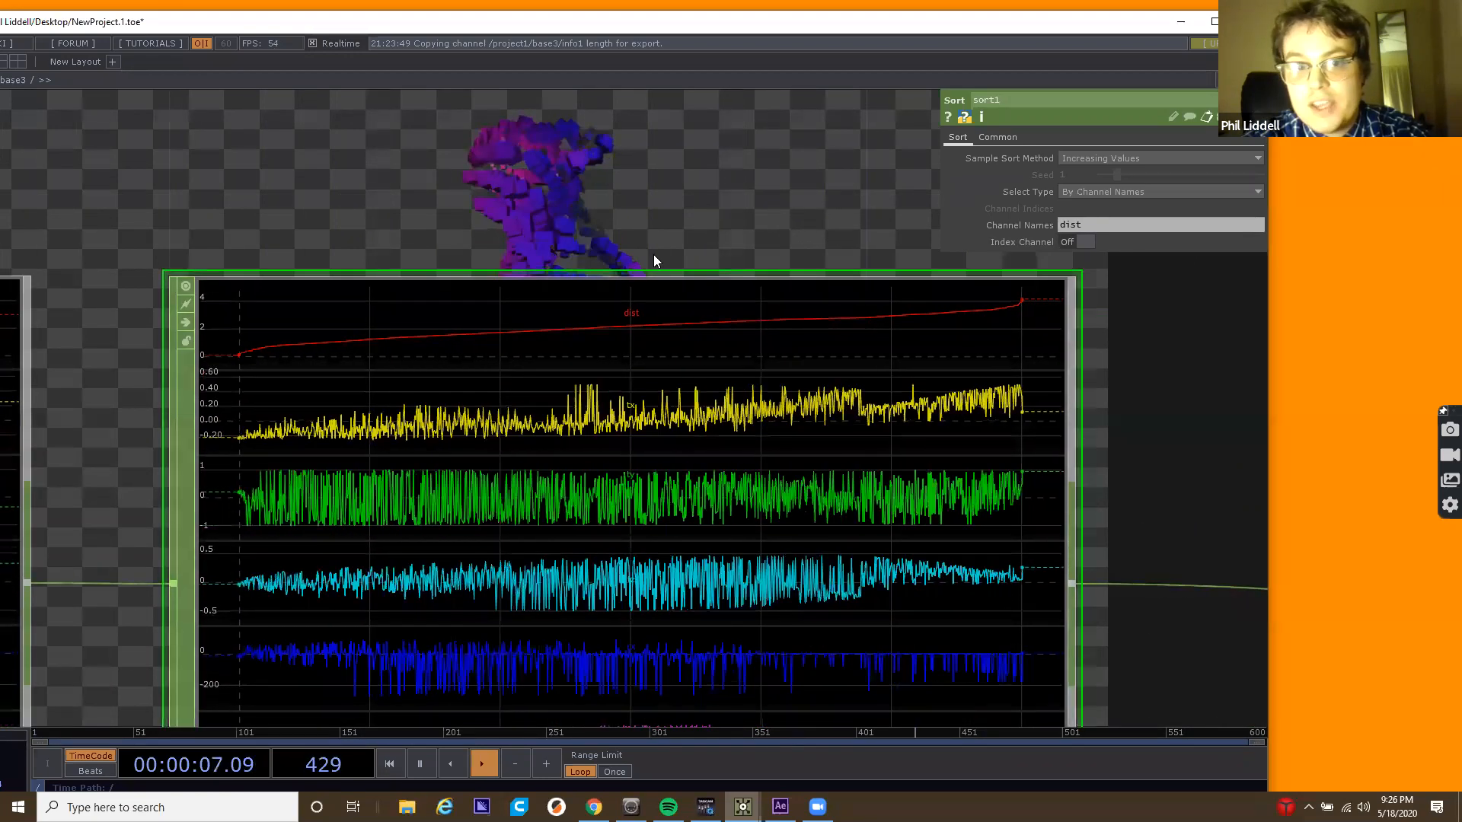
pyautogui.scroll(-6, 654, 254)
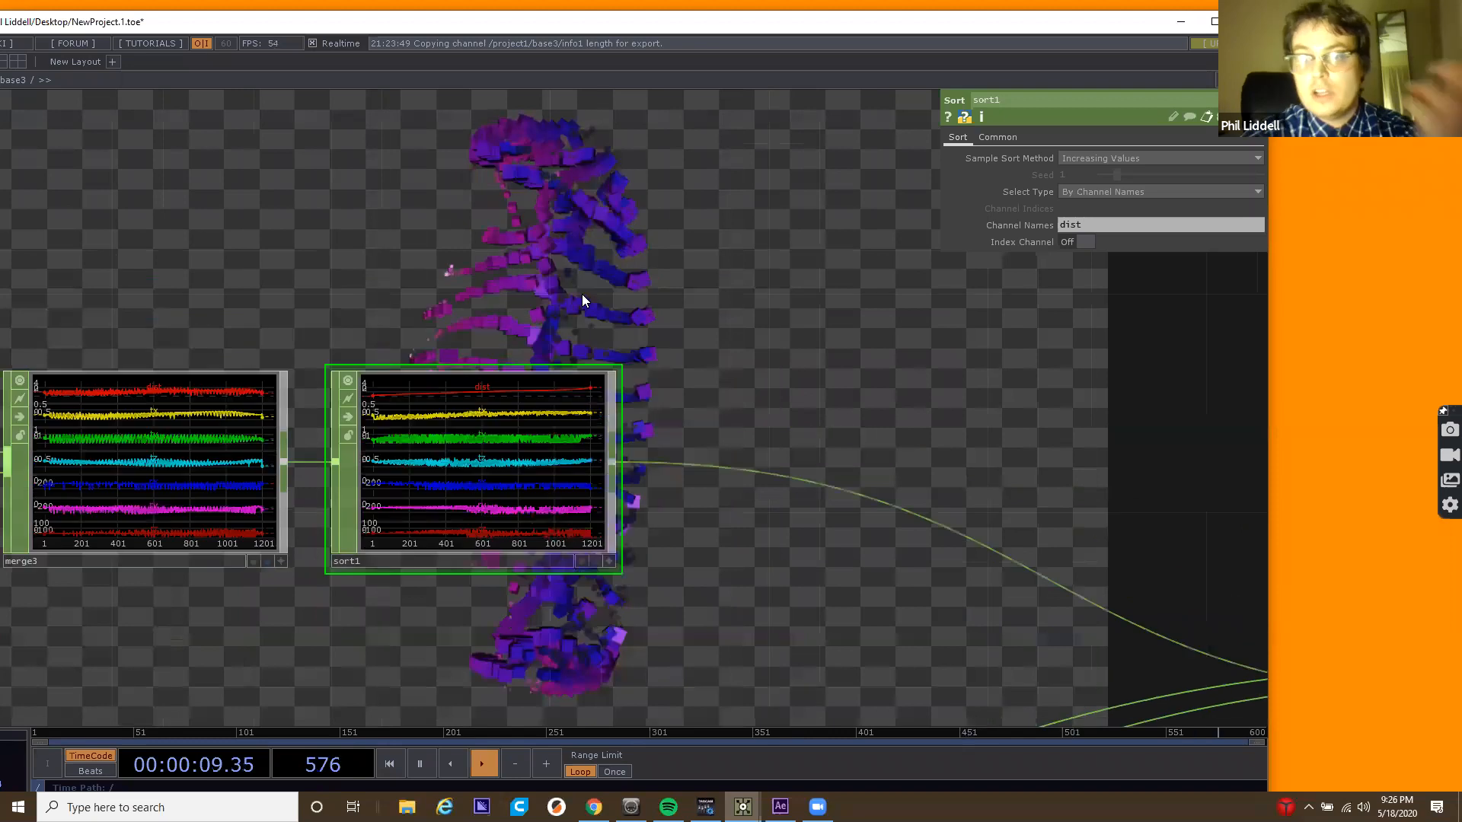
pyautogui.scroll(-1, 581, 295)
pyautogui.scroll(-5, 582, 295)
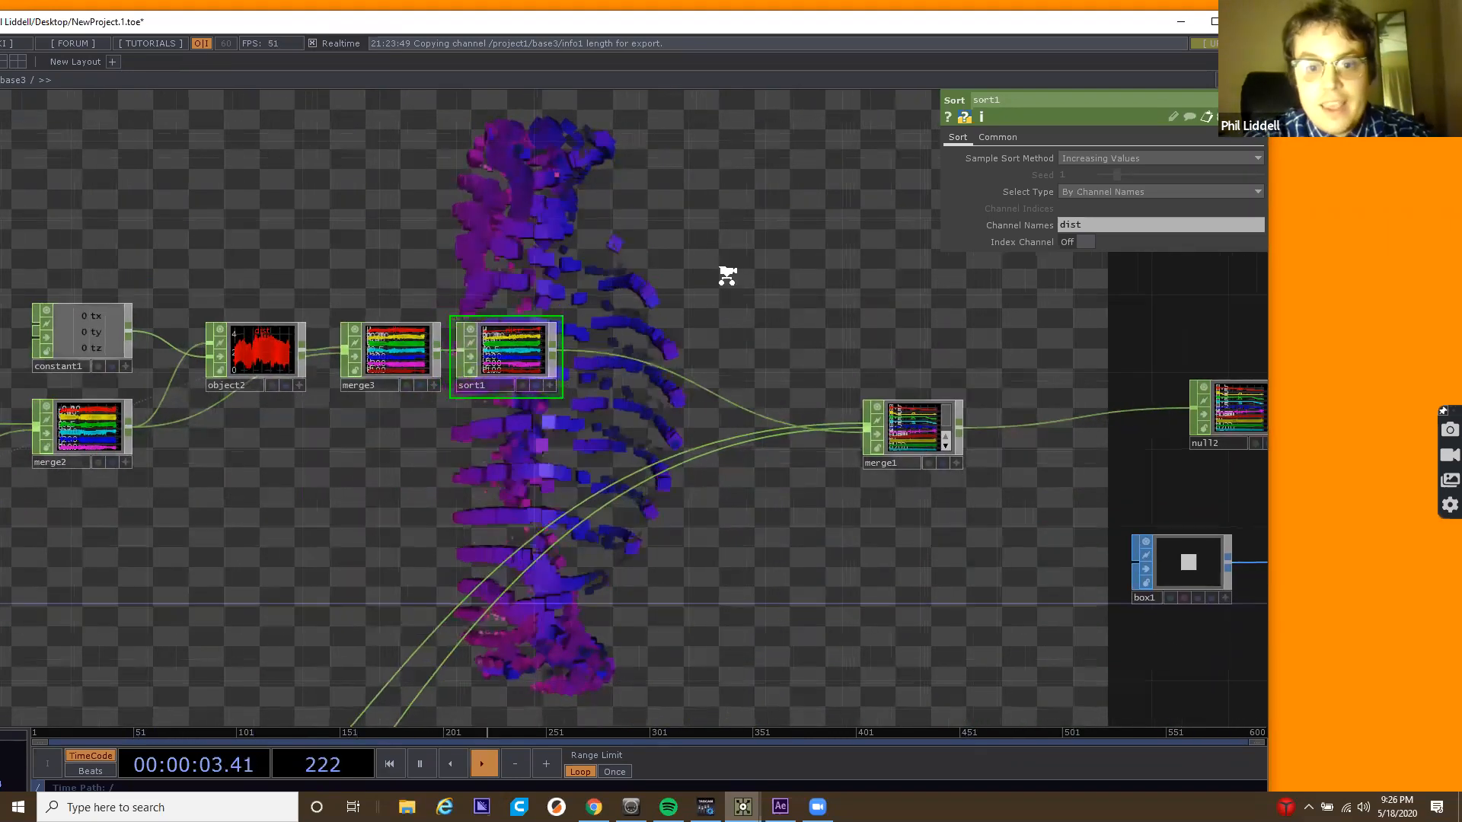
pyautogui.scroll(-3, 656, 316)
pyautogui.scroll(-4, 656, 316)
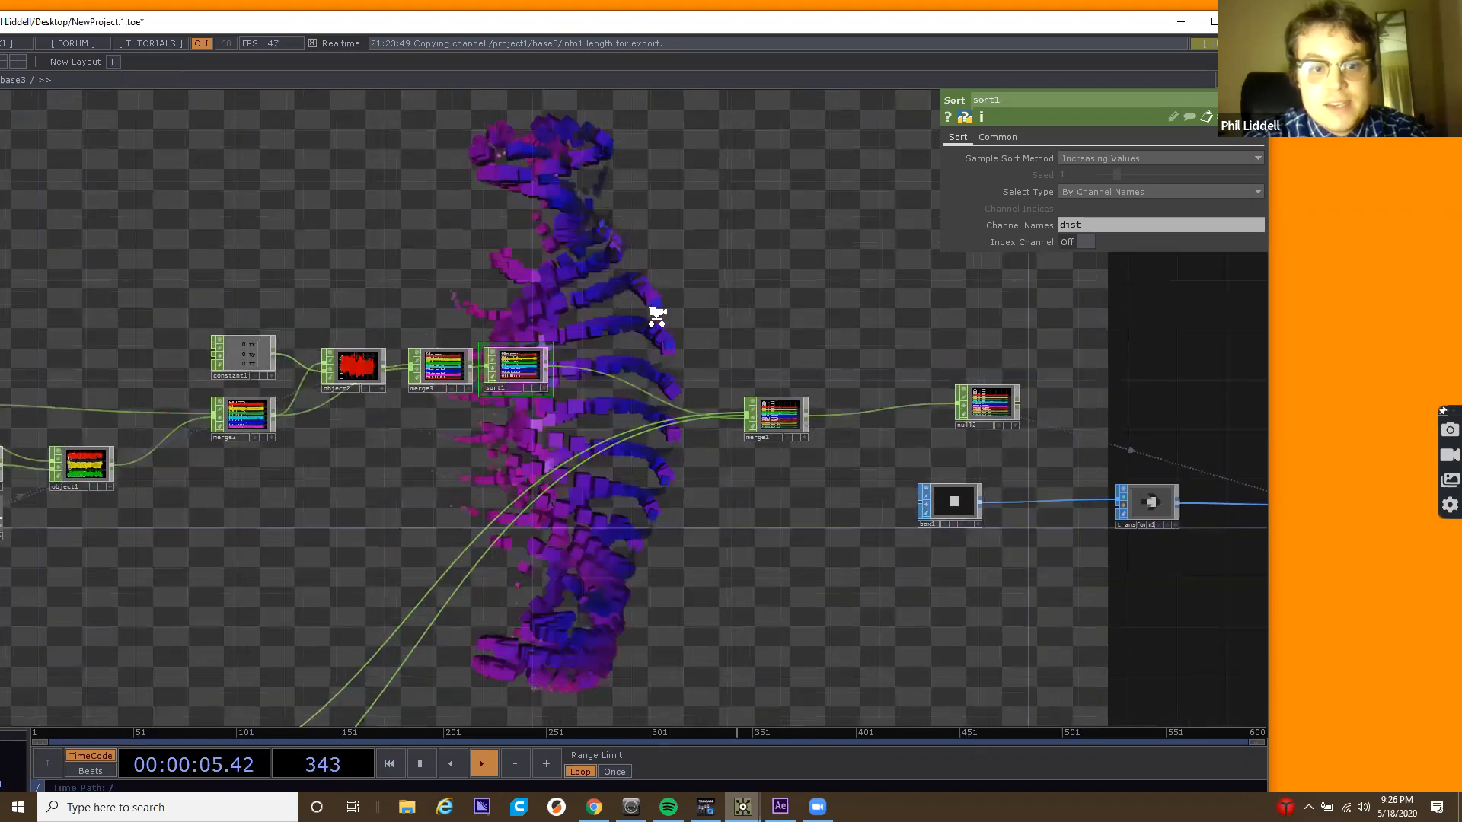
pyautogui.moveTo(674, 382); pyautogui.dragTo(606, 437)
pyautogui.scroll(3, 606, 437)
pyautogui.scroll(5, 606, 437)
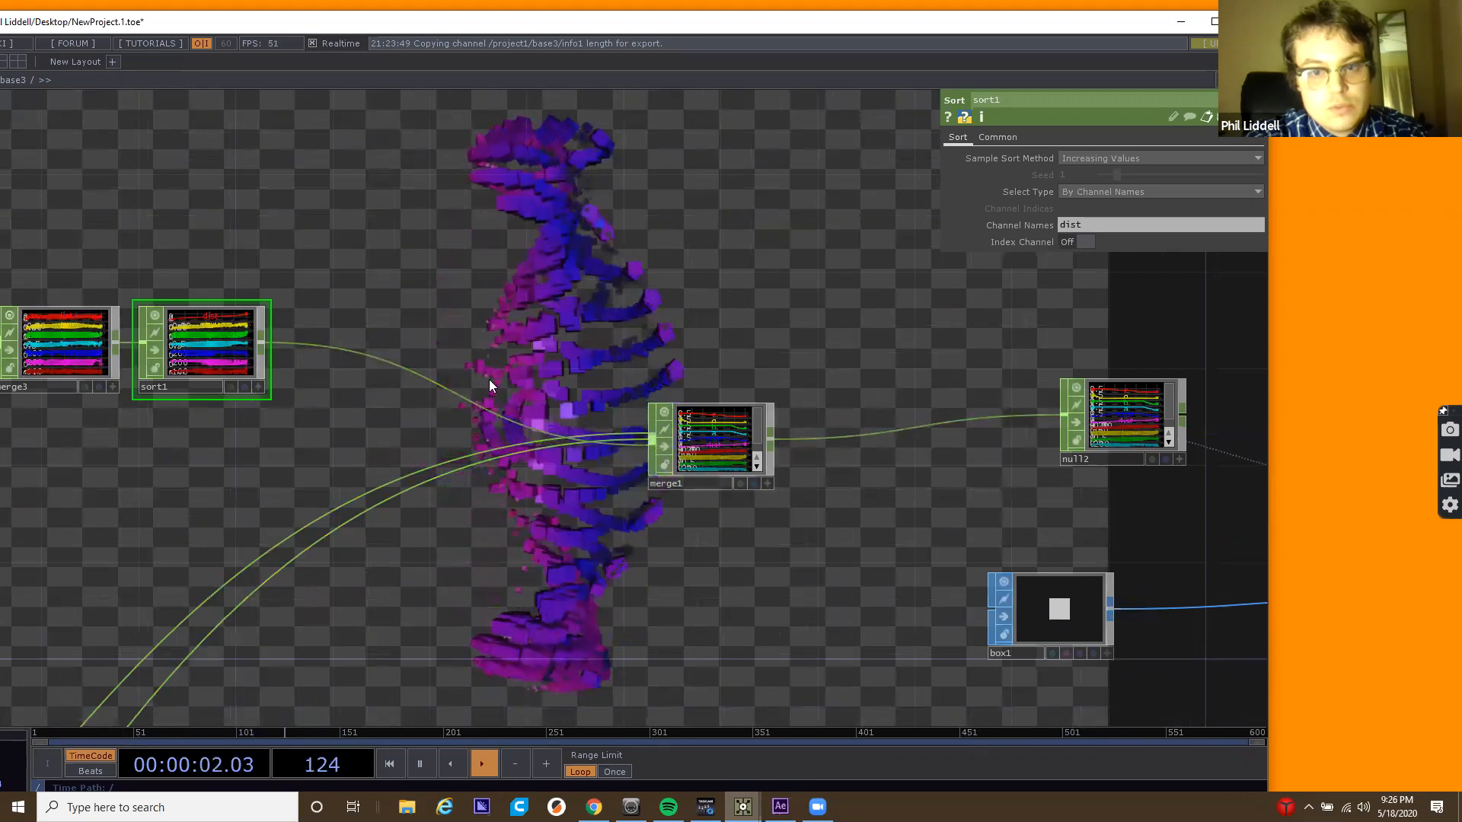
pyautogui.scroll(-5, 585, 377)
pyautogui.moveTo(234, 570); pyautogui.dragTo(383, 404)
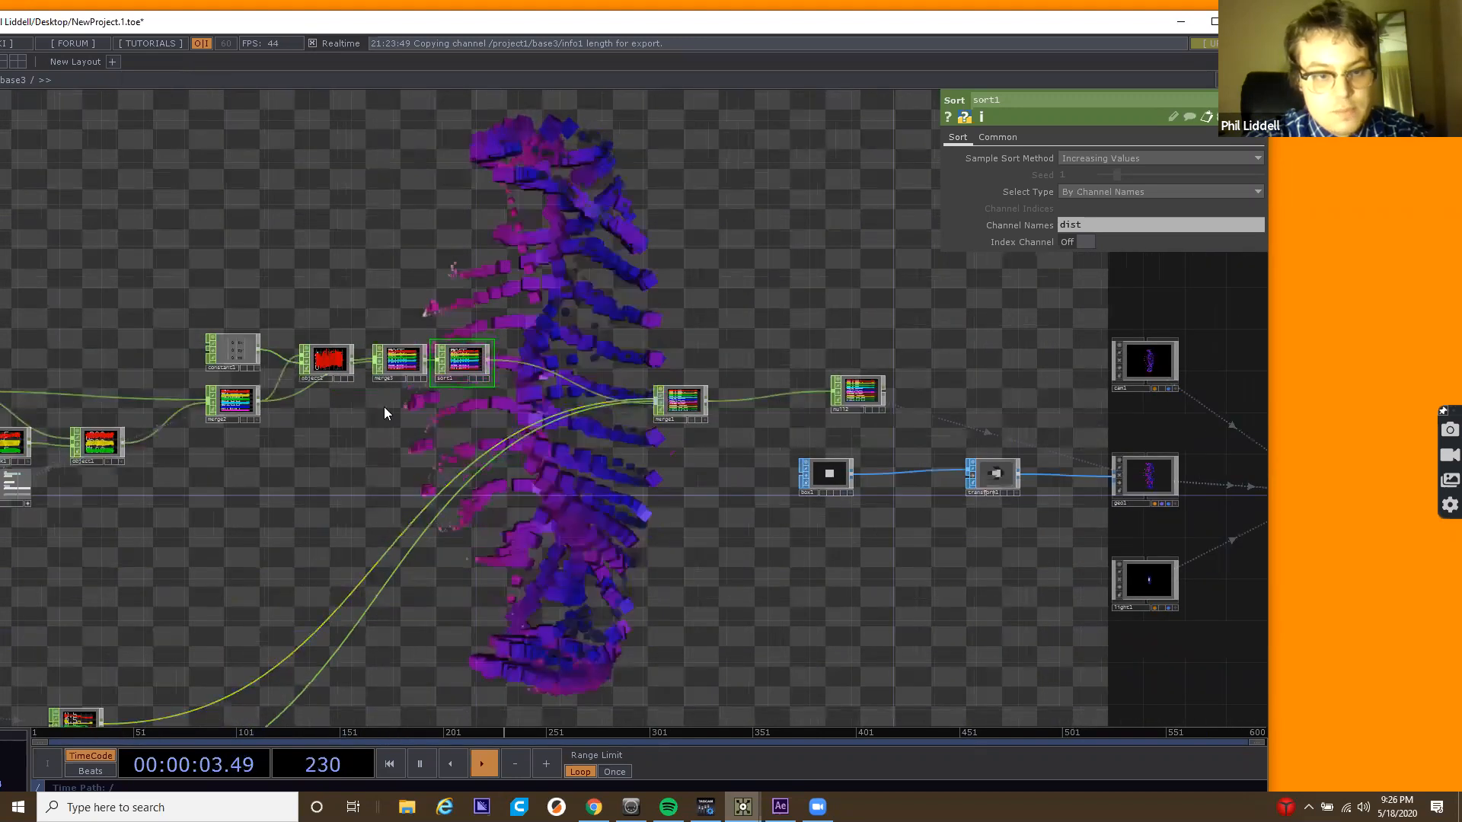
# Move pattern1 lower in the network and disconnect topto1 from merge1.
pyautogui.click(254, 626)
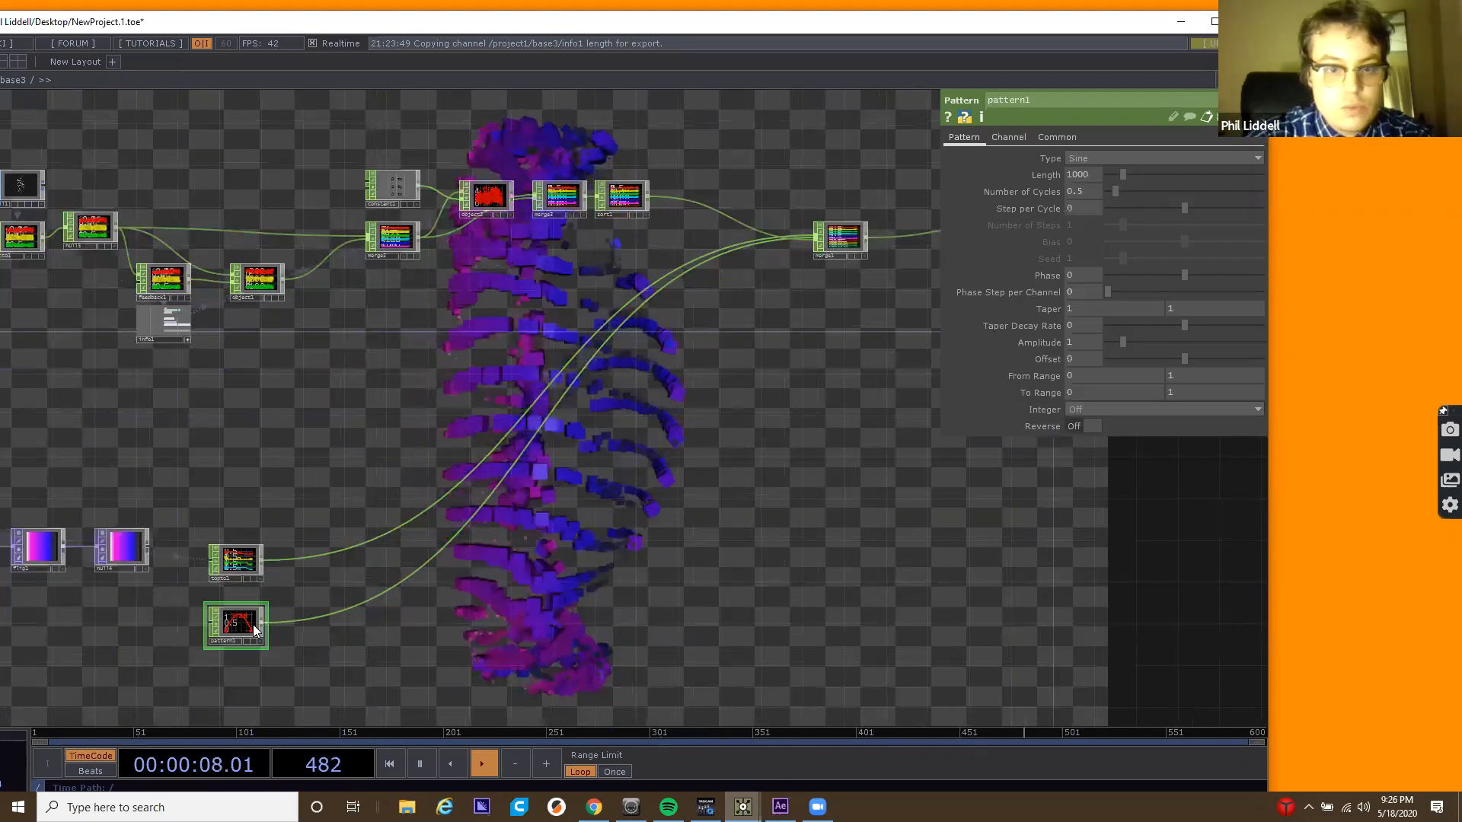
pyautogui.moveTo(254, 626); pyautogui.dragTo(254, 679)
pyautogui.moveTo(792, 267); pyautogui.dragTo(748, 421)
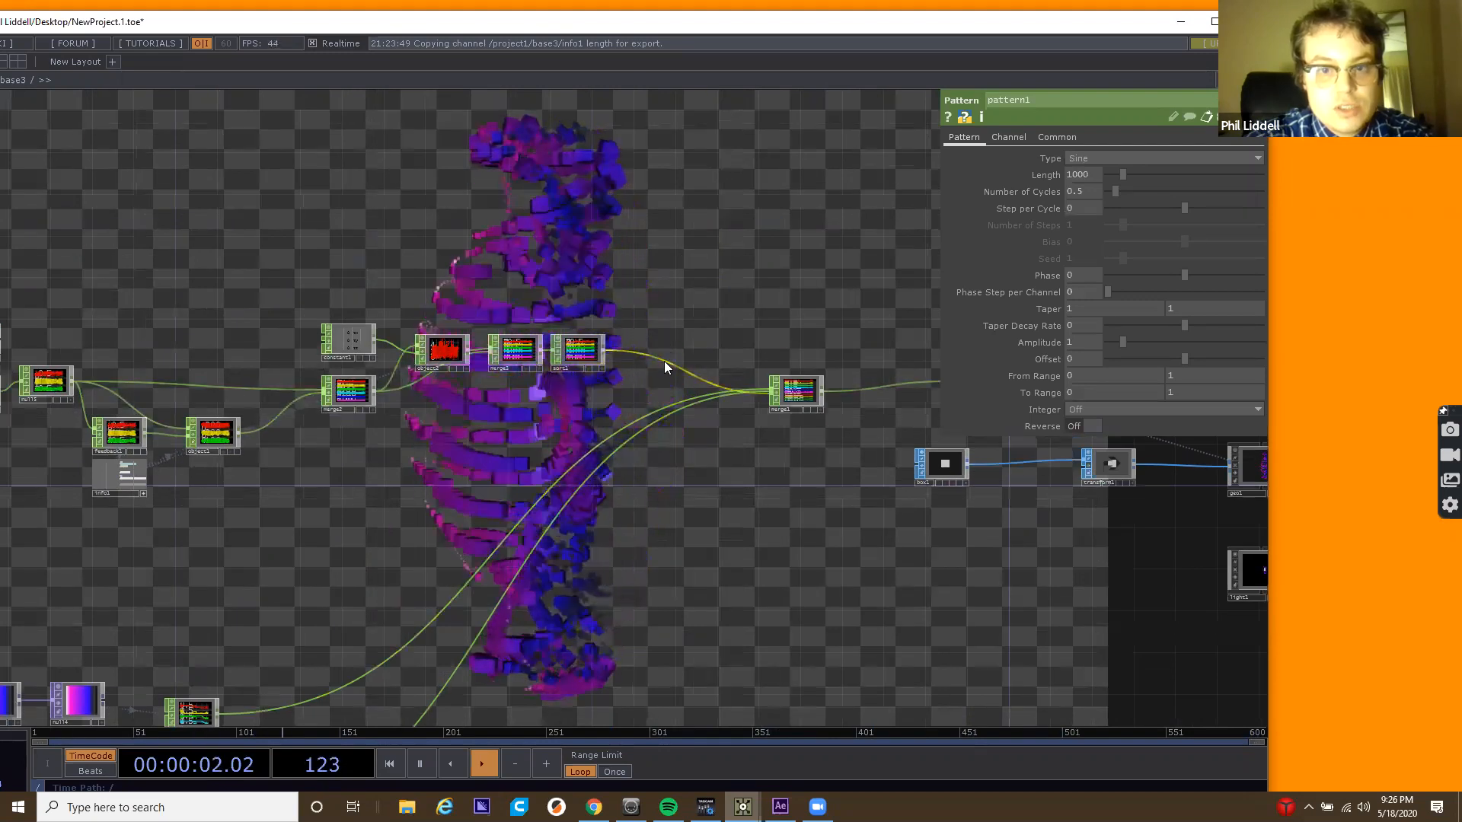
pyautogui.rightClick(439, 615)
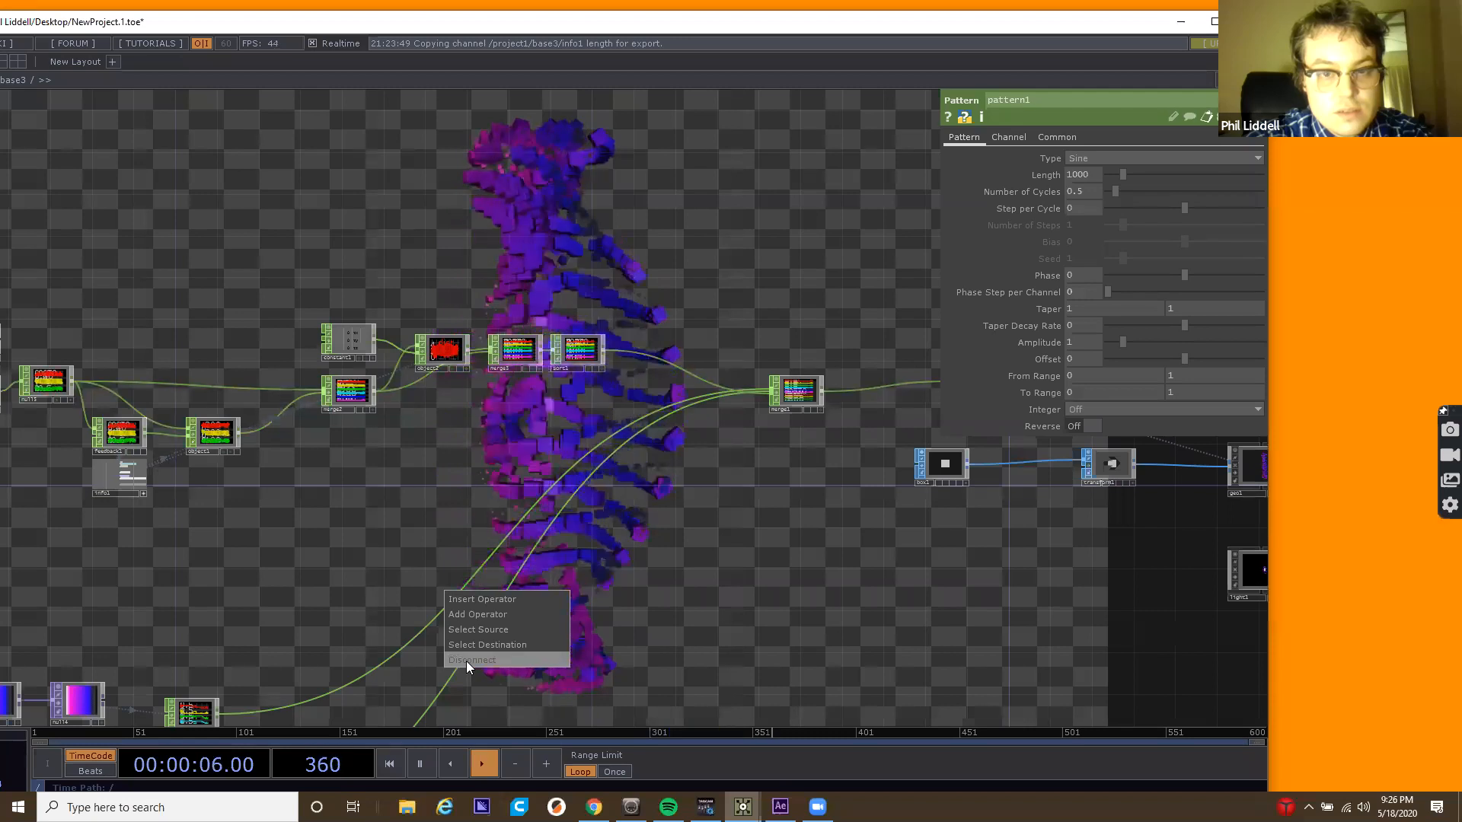
pyautogui.click(466, 661)
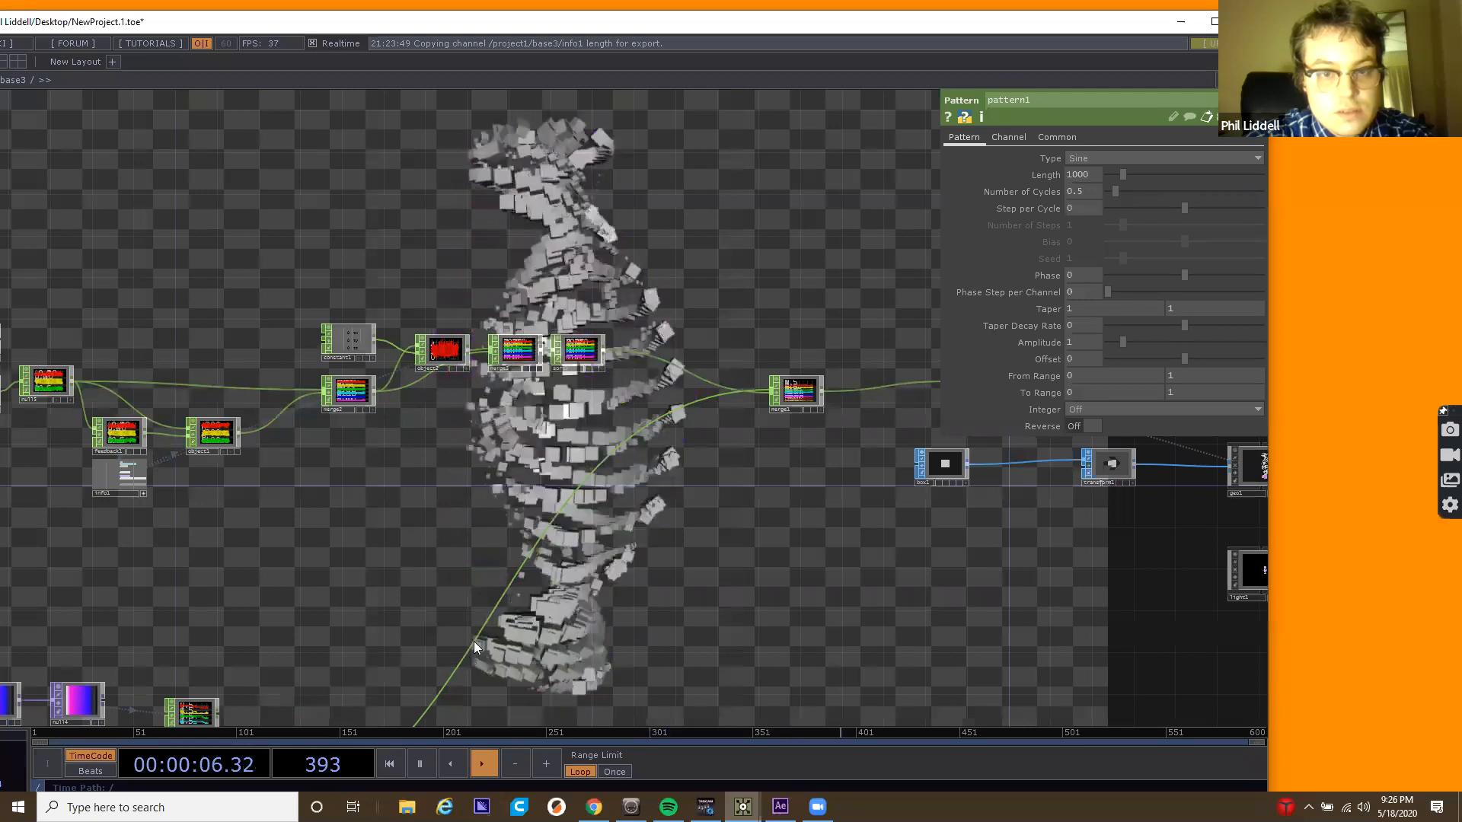
# Insert a Merge CHOP on the connection between sort1 and merge1, align it beside sort1, and connect topto1 to it.
pyautogui.rightClick(648, 352)
pyautogui.click(677, 334)
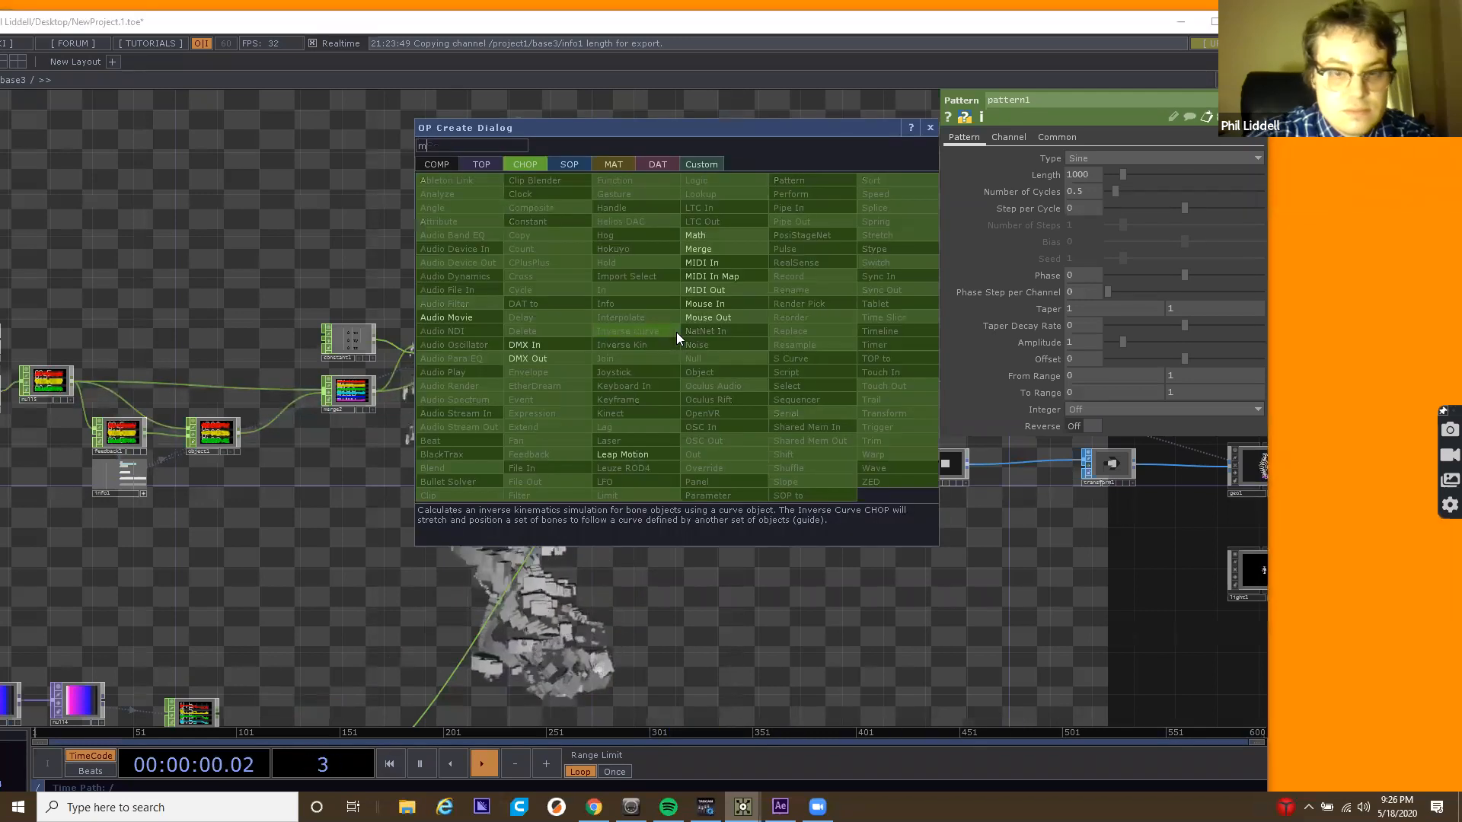
pyautogui.click(712, 246)
pyautogui.click(688, 333)
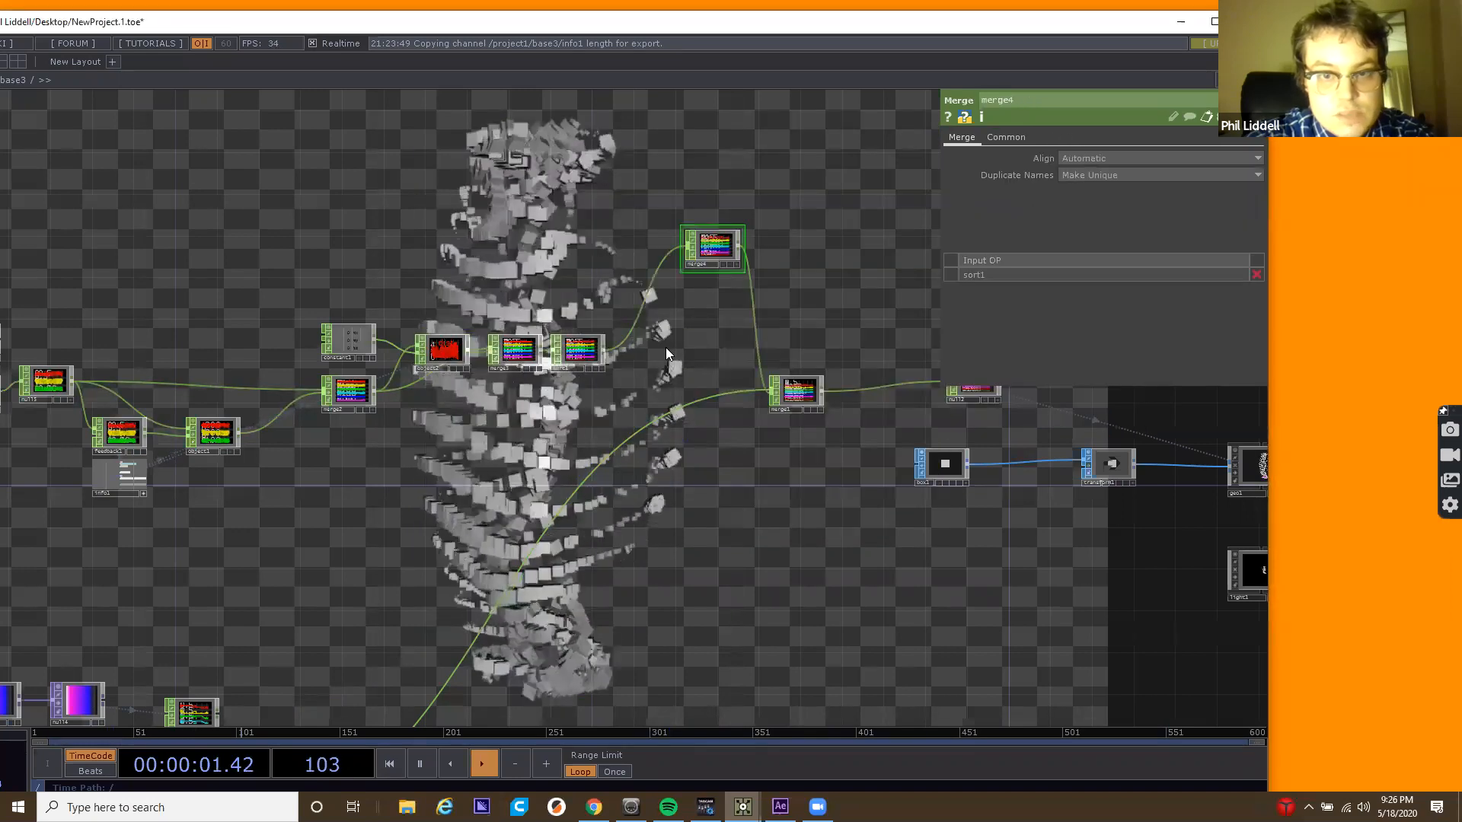
pyautogui.moveTo(713, 247); pyautogui.dragTo(661, 350)
pyautogui.moveTo(436, 485); pyautogui.dragTo(633, 356)
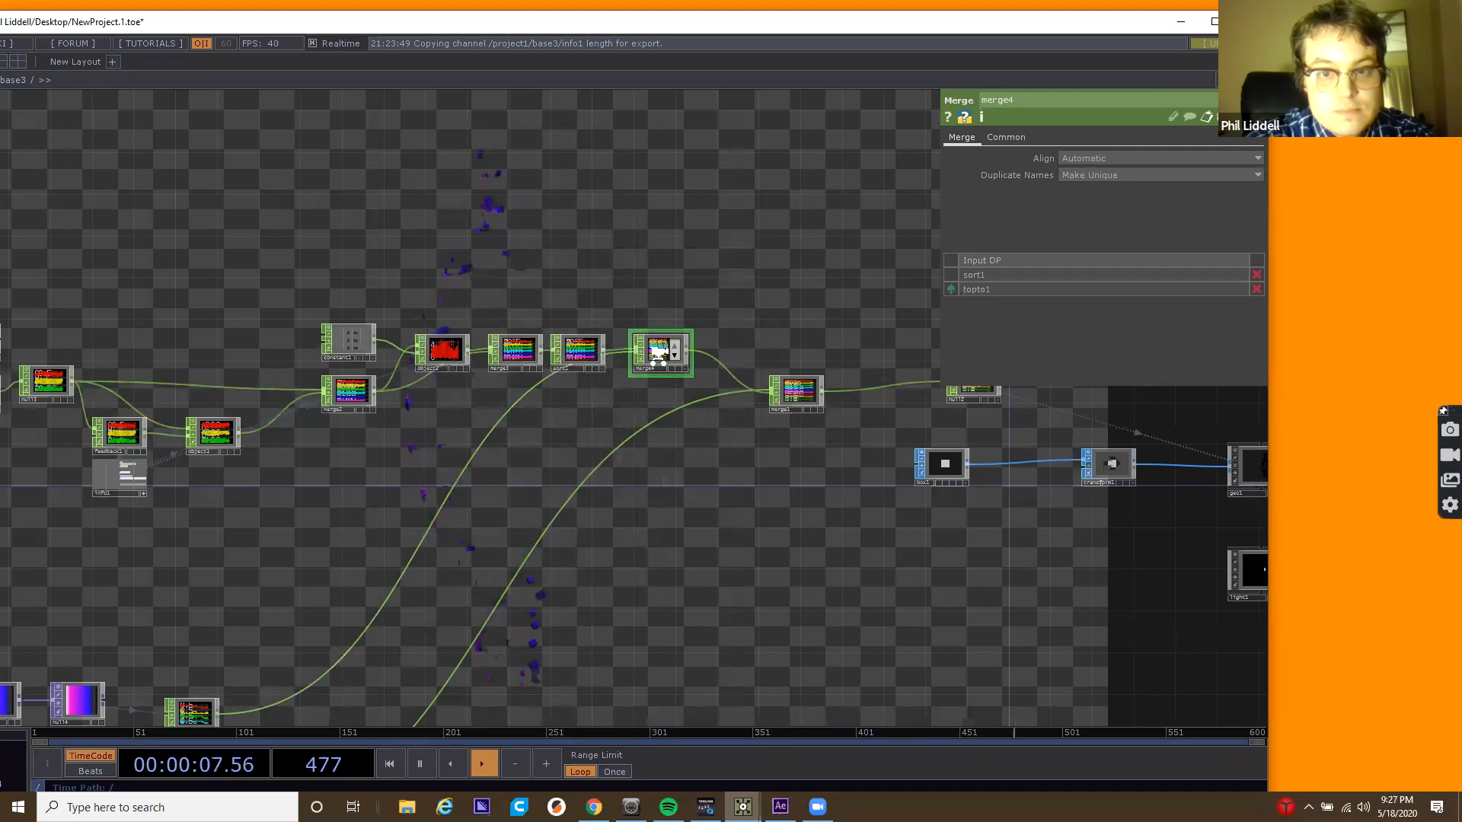
# Set merge4's Align to Stretch to First Interval and check its merged channels.
pyautogui.scroll(6, 658, 355)
pyautogui.moveTo(414, 418); pyautogui.dragTo(190, 568)
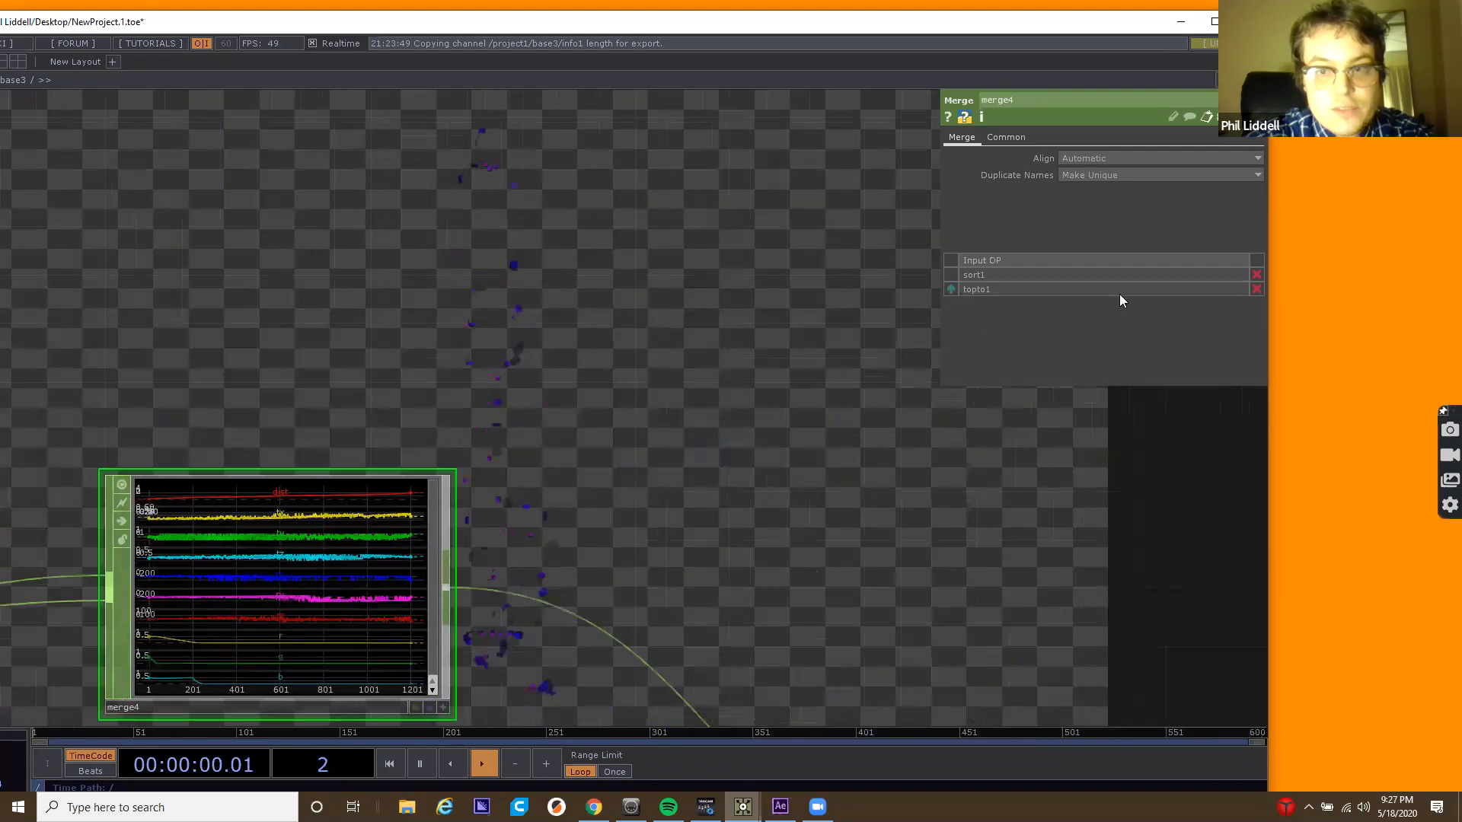
pyautogui.click(1162, 158)
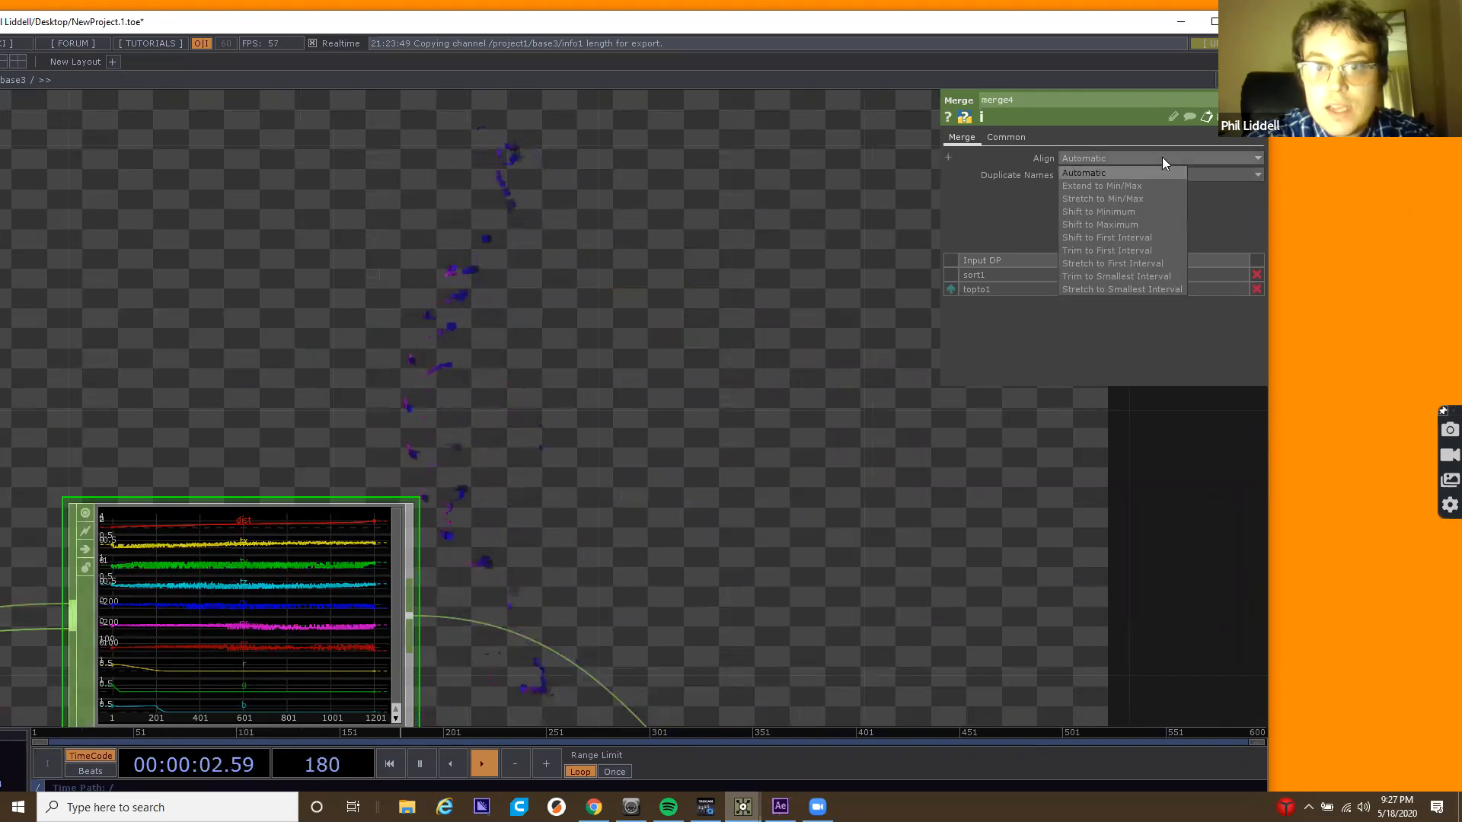
pyautogui.click(1133, 198)
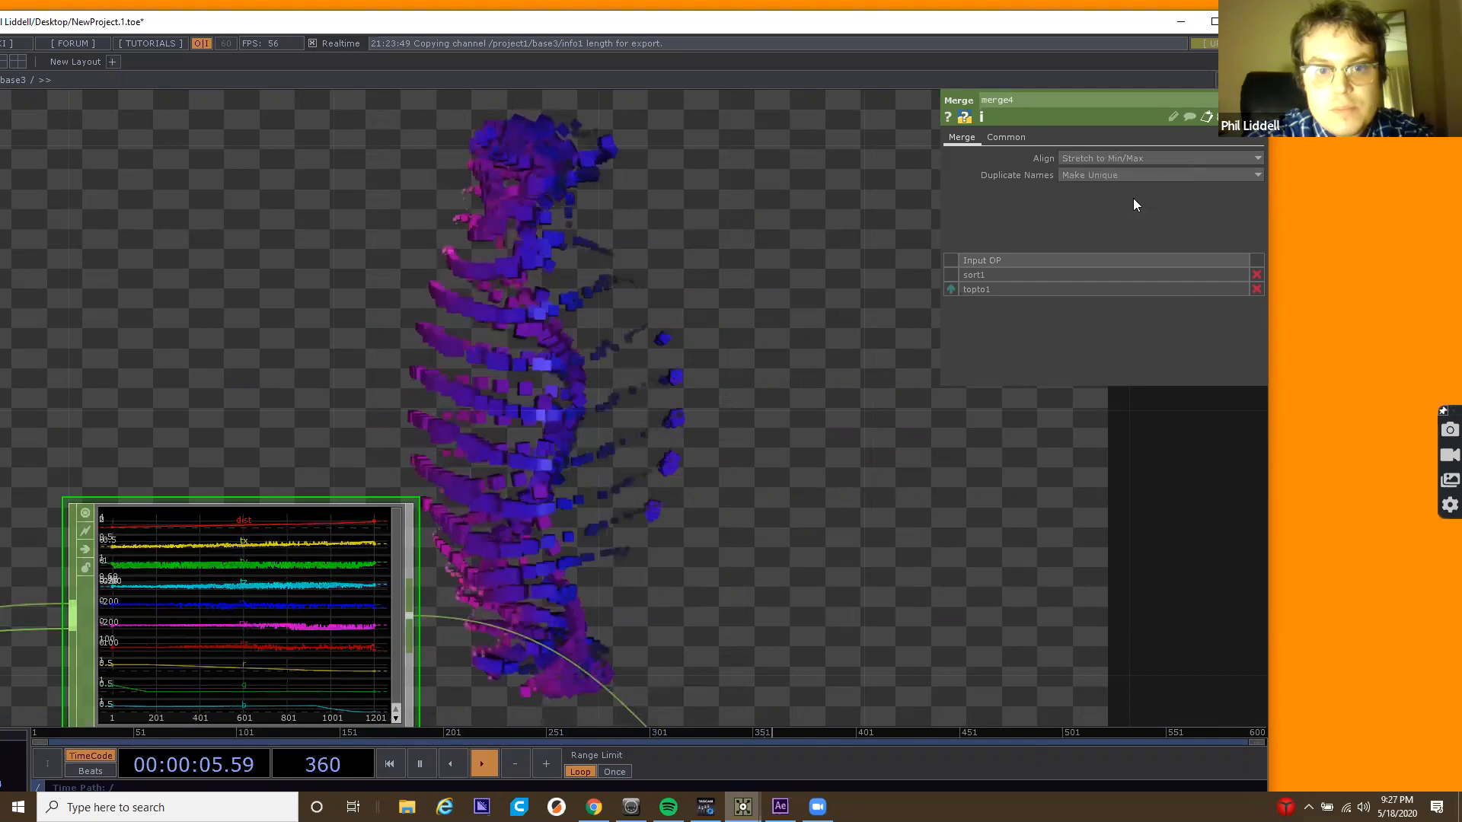
pyautogui.click(1131, 157)
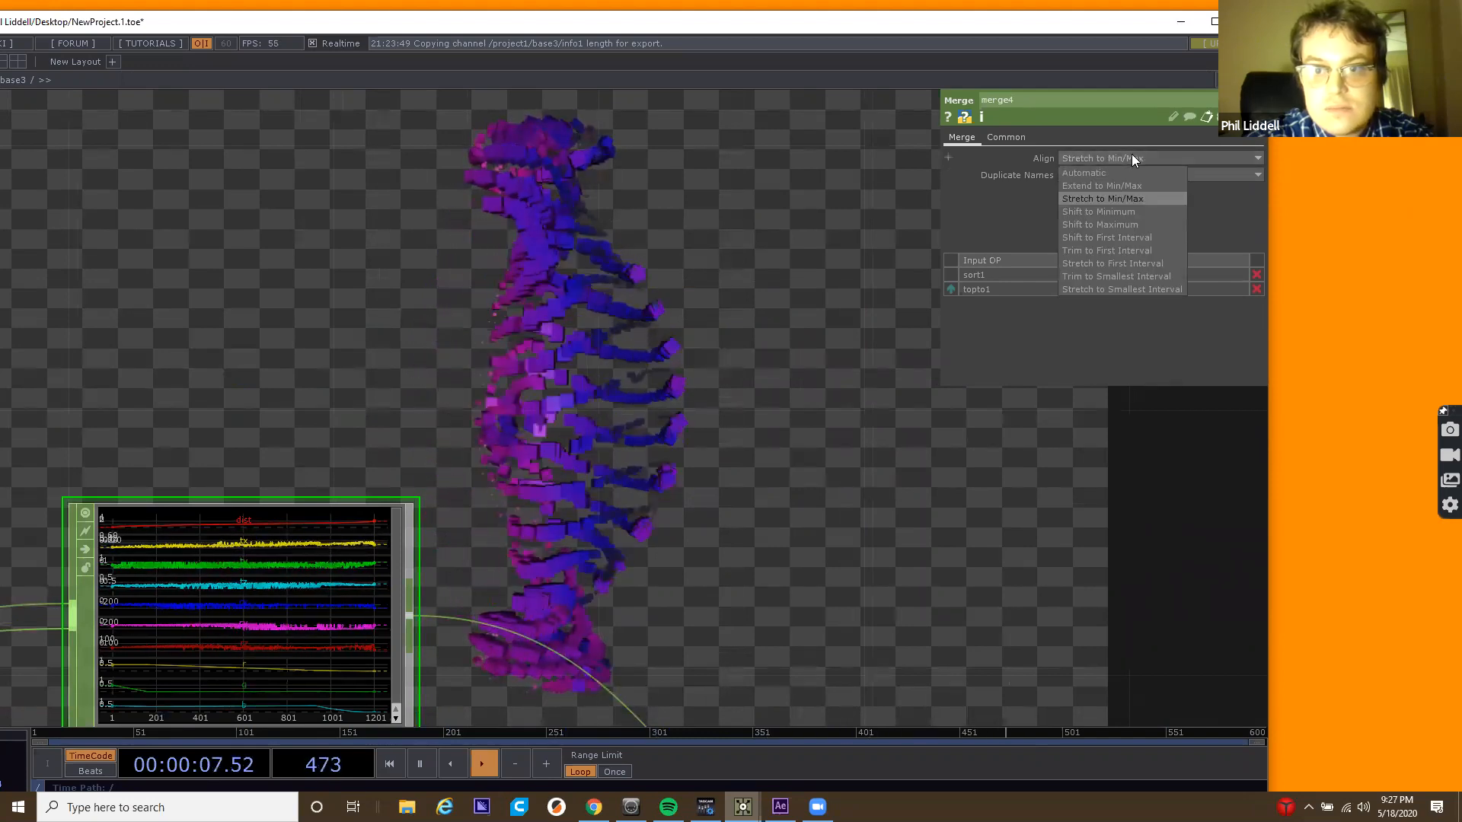
pyautogui.click(1112, 263)
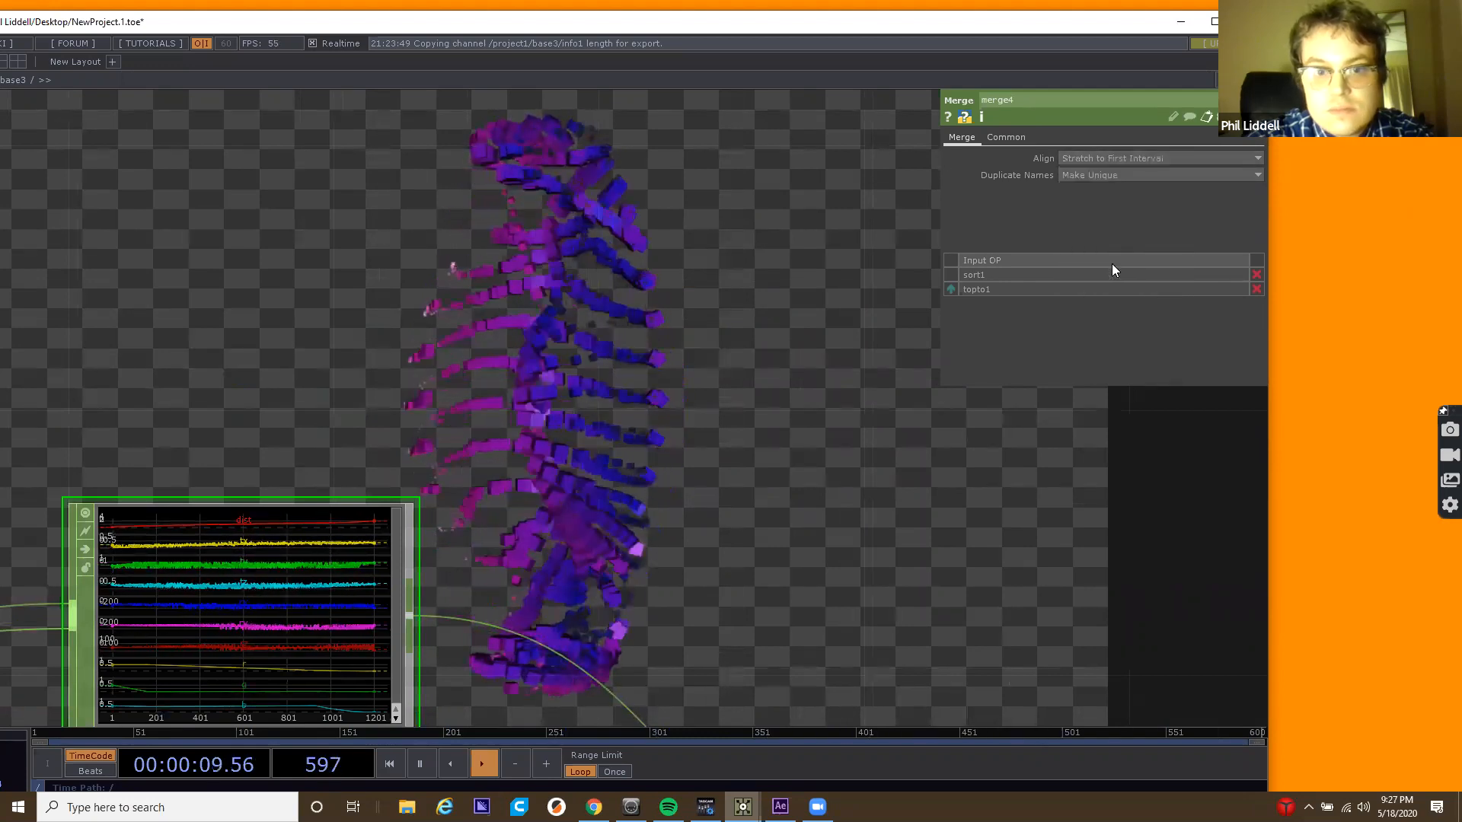
pyautogui.click(1107, 157)
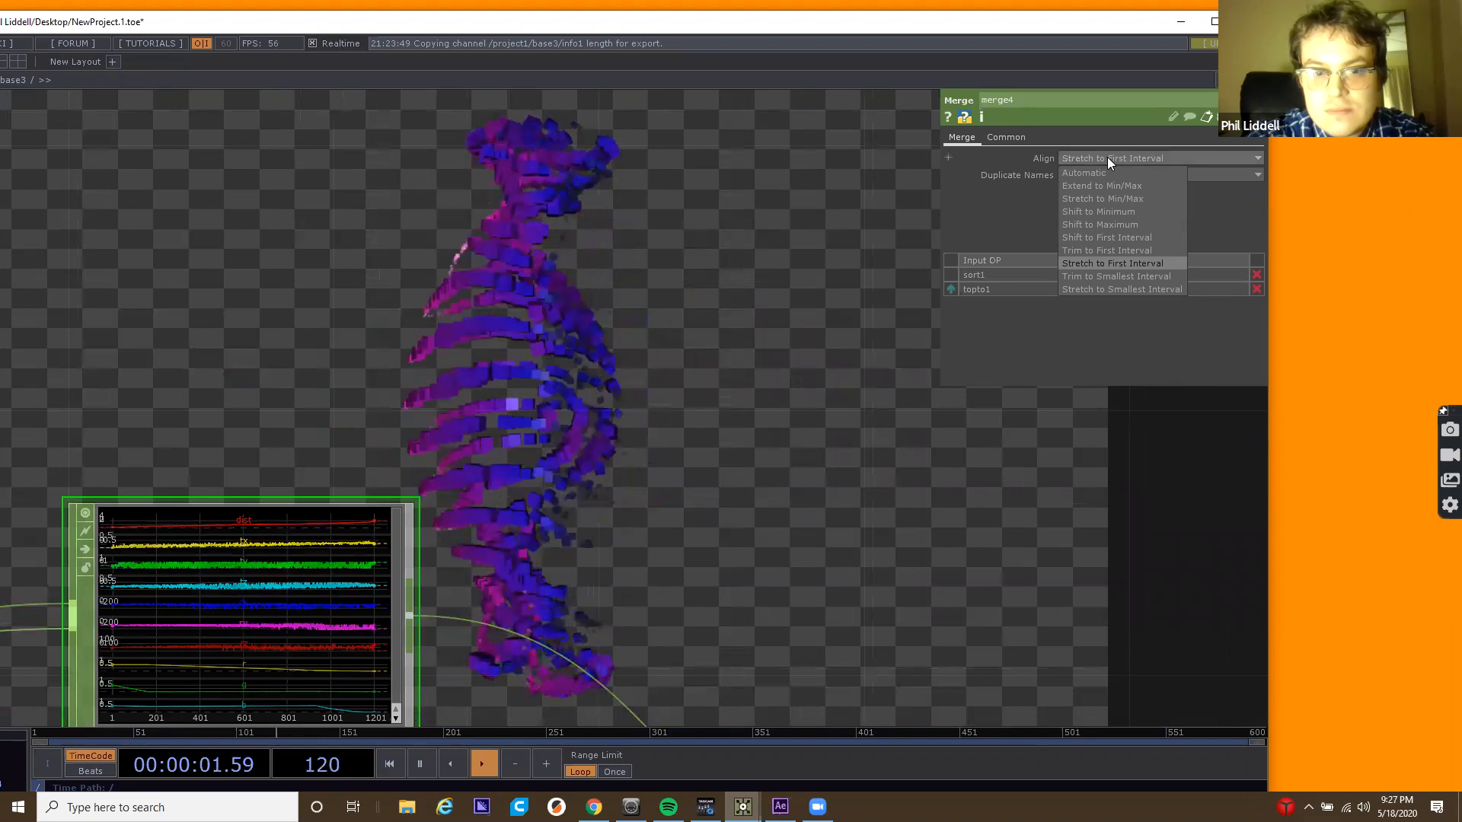
pyautogui.click(1107, 157)
pyautogui.moveTo(626, 303); pyautogui.dragTo(648, 291)
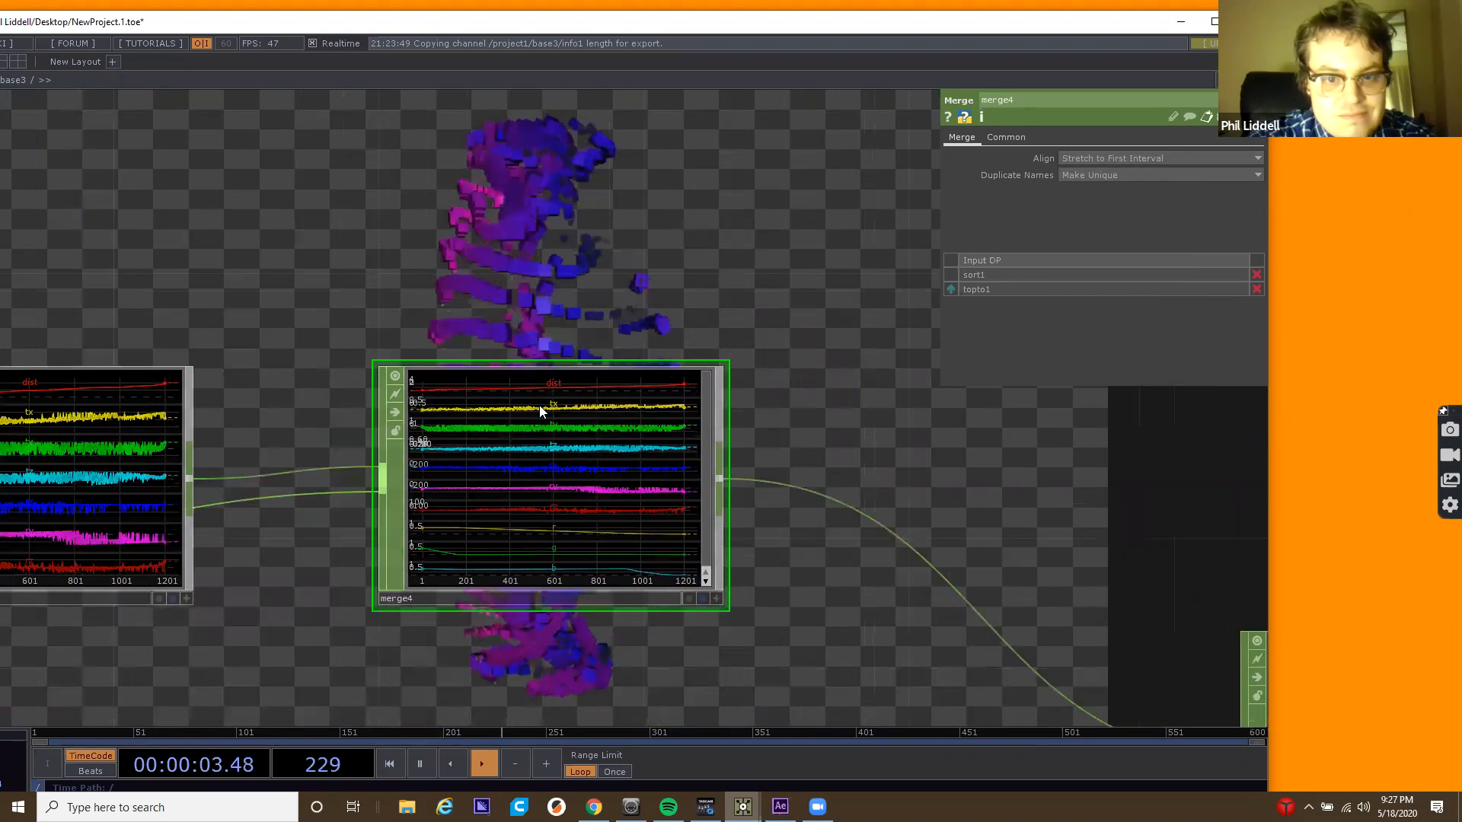
pyautogui.scroll(3, 539, 405)
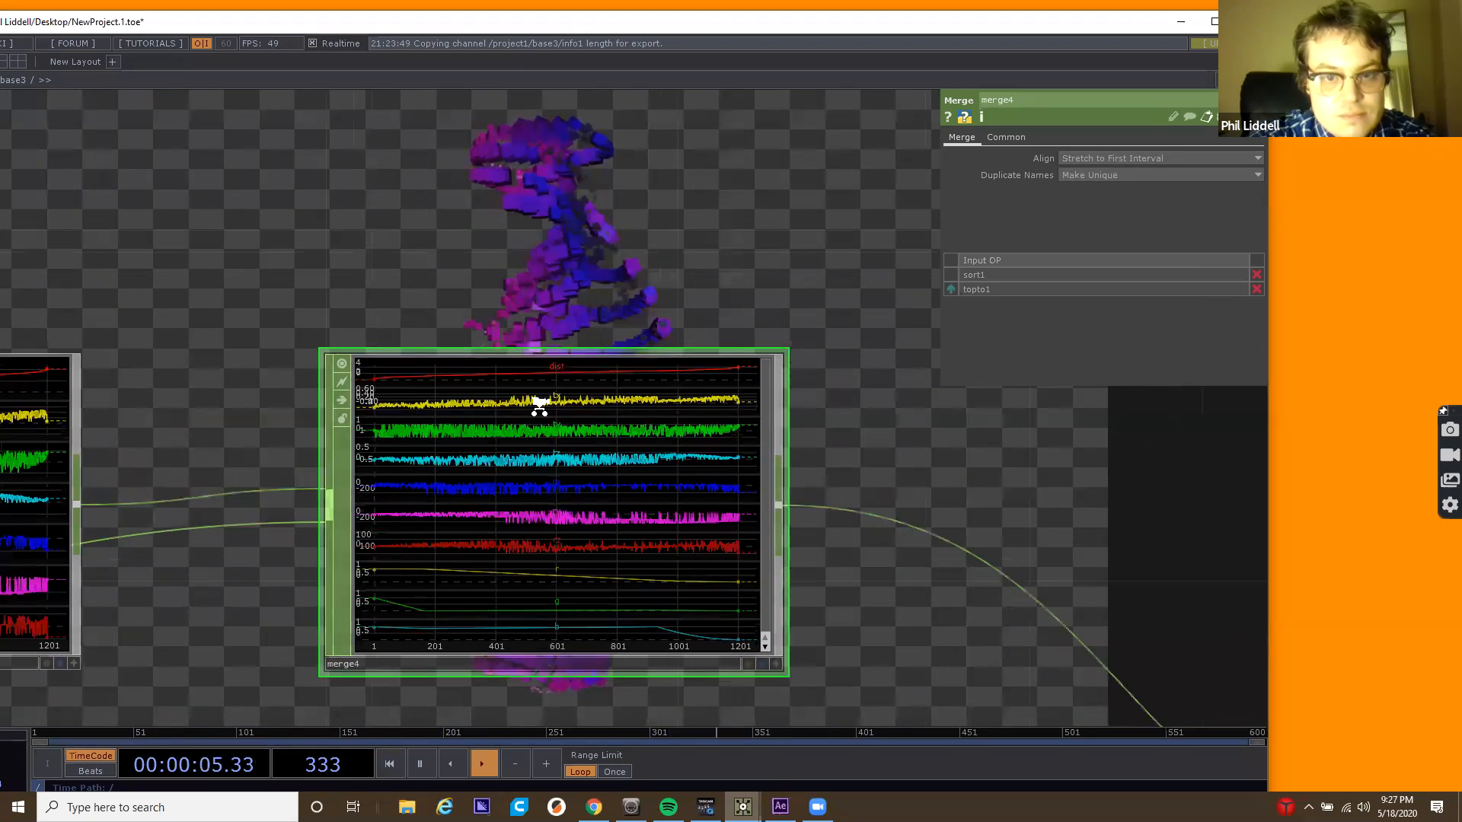
pyautogui.scroll(-5, 539, 405)
pyautogui.scroll(-5, 539, 411)
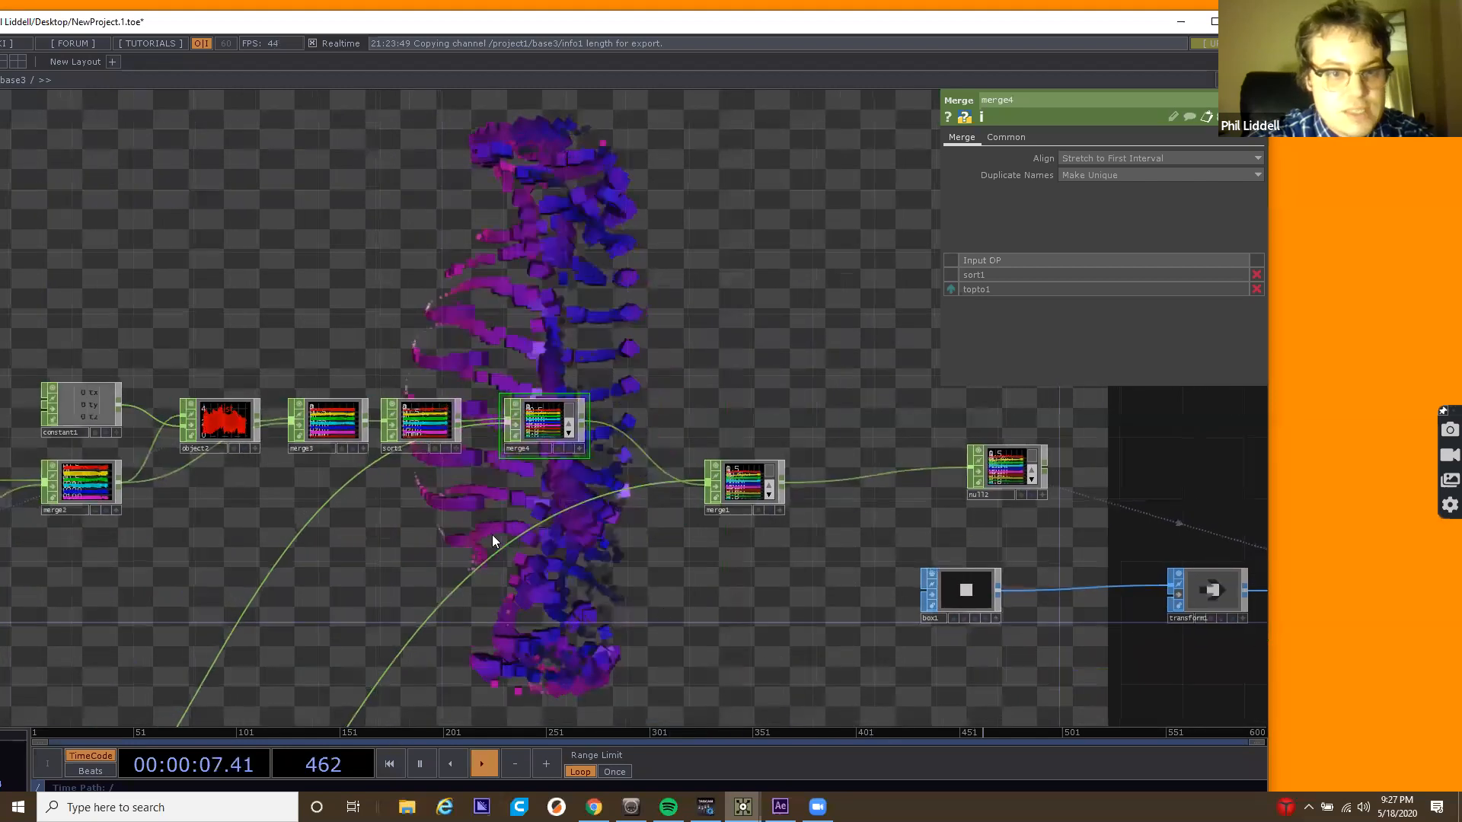
# Set metaball1's radius to 1.4 on all three axes.
pyautogui.moveTo(523, 302); pyautogui.dragTo(782, 399)
pyautogui.scroll(-10, 782, 399)
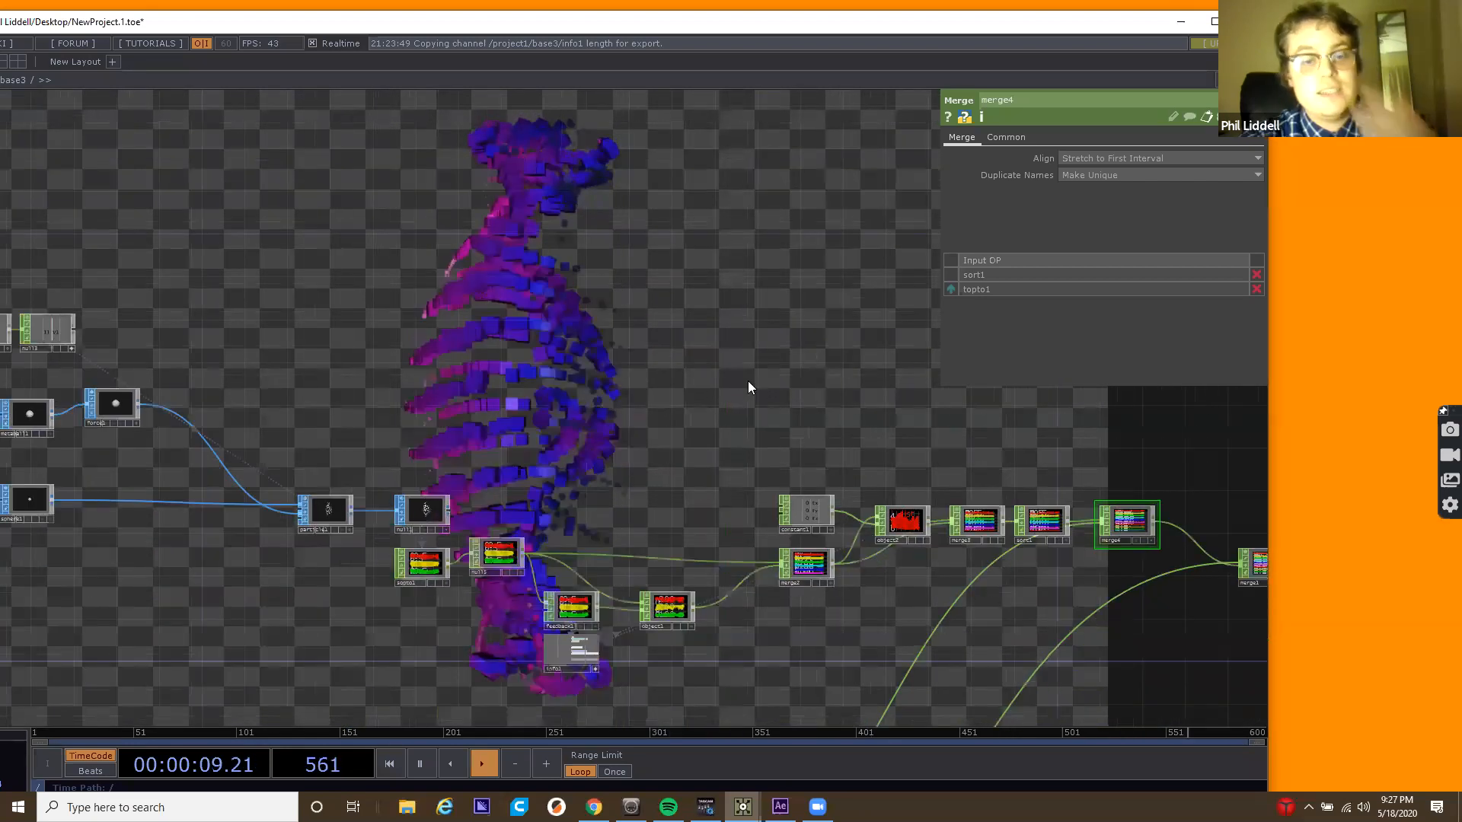
pyautogui.moveTo(417, 394); pyautogui.dragTo(714, 418)
pyautogui.moveTo(825, 418); pyautogui.dragTo(153, 271)
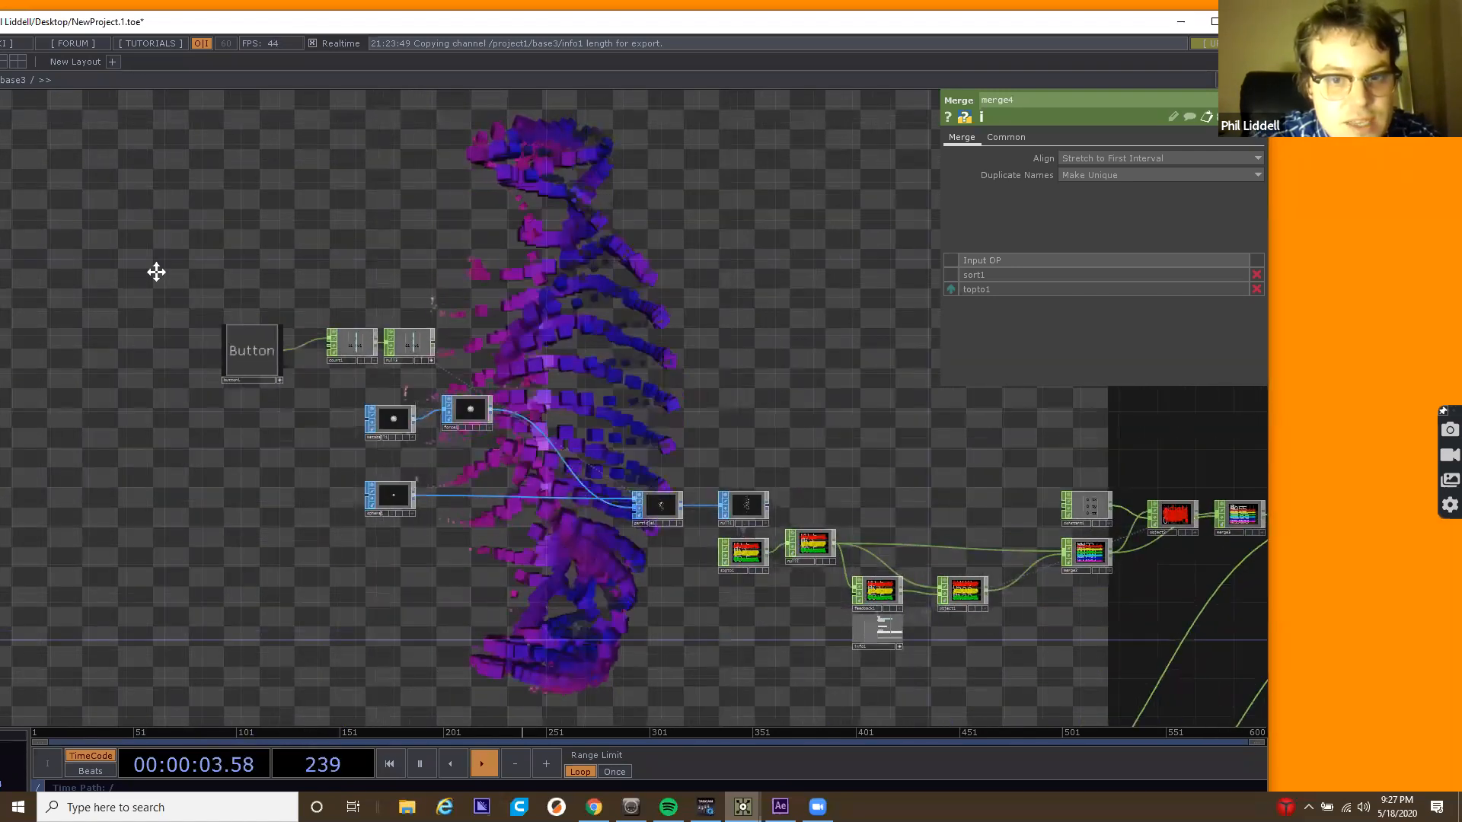
pyautogui.moveTo(384, 300); pyautogui.dragTo(897, 348)
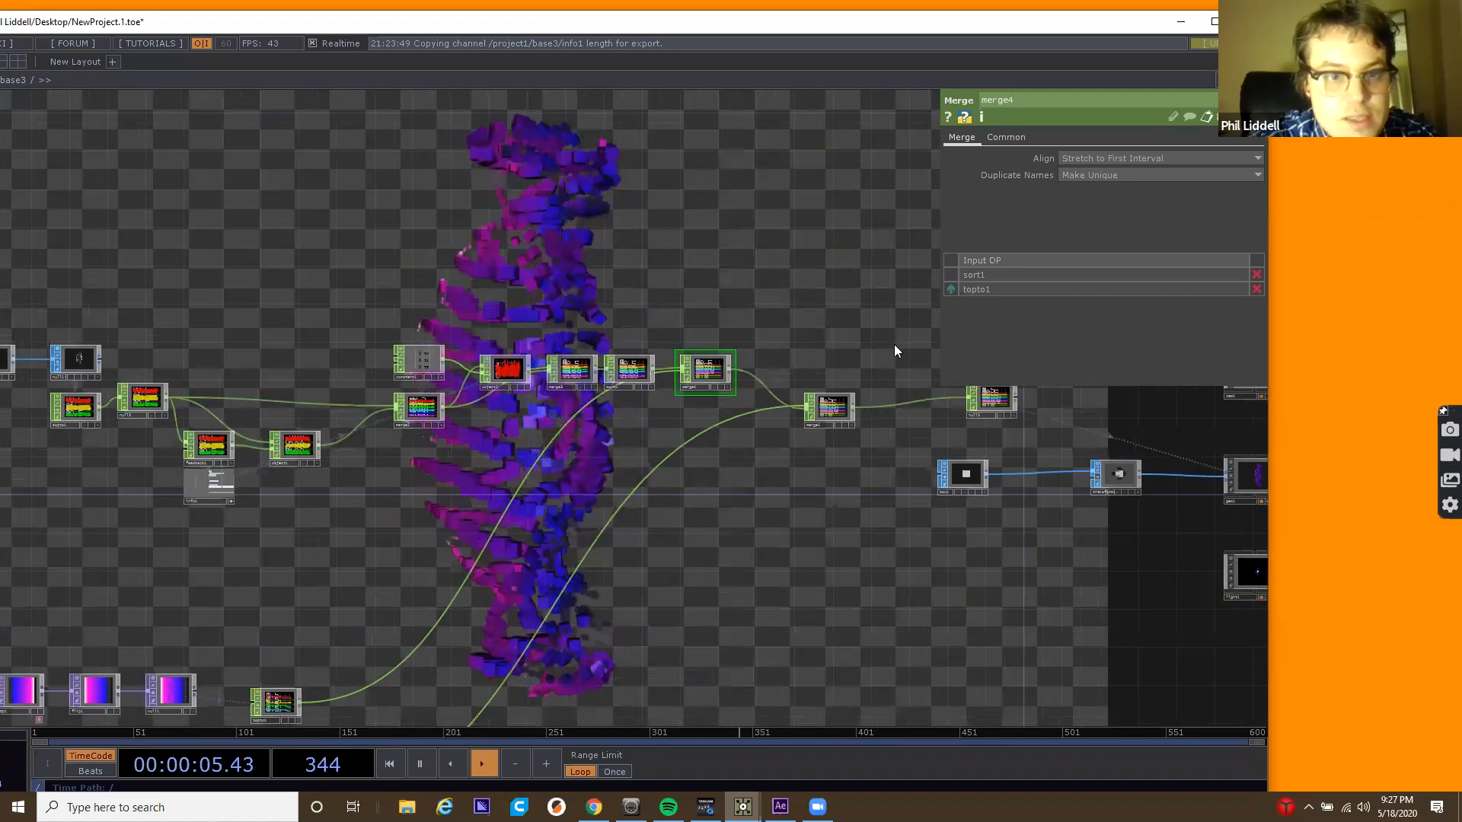
pyautogui.moveTo(256, 312); pyautogui.dragTo(328, 321)
pyautogui.click(309, 318)
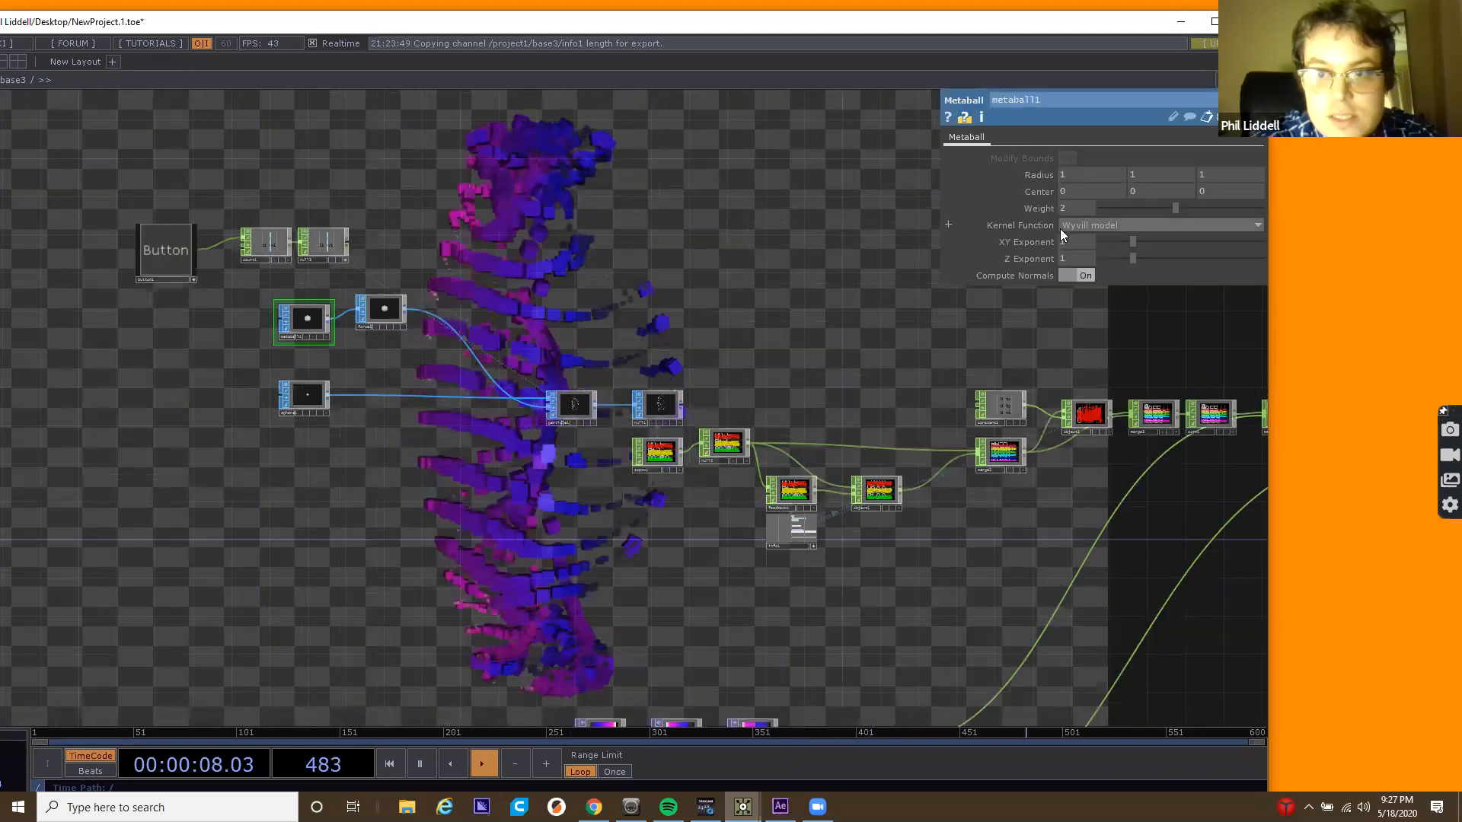
pyautogui.moveTo(1049, 178); pyautogui.dragTo(1080, 179, button='middle')
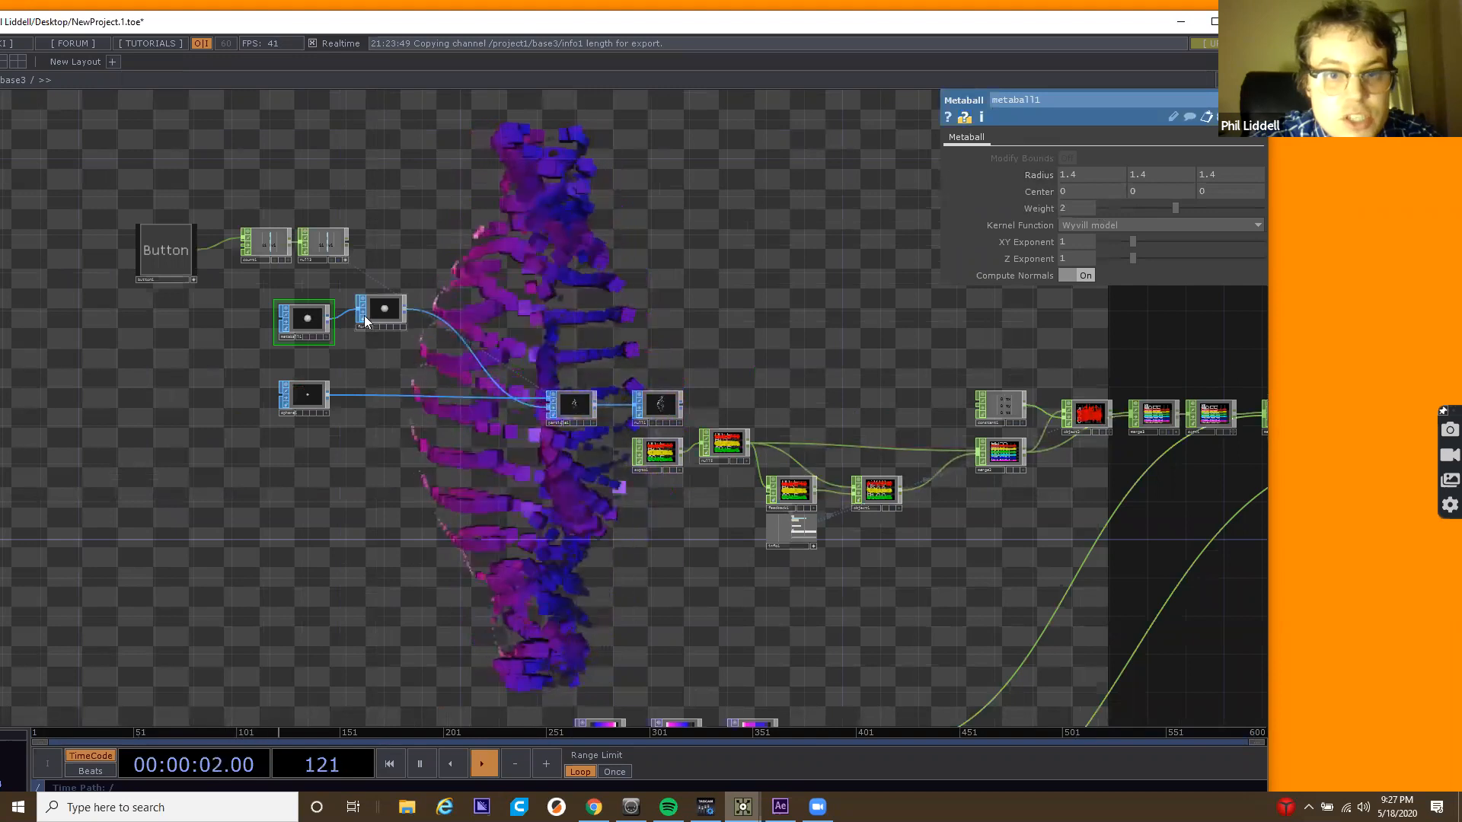
# Set force1's axial force to 0.048, vortex force to 0.714, spiral force to 0.295 and the direction's X value to 3.
pyautogui.click(381, 311)
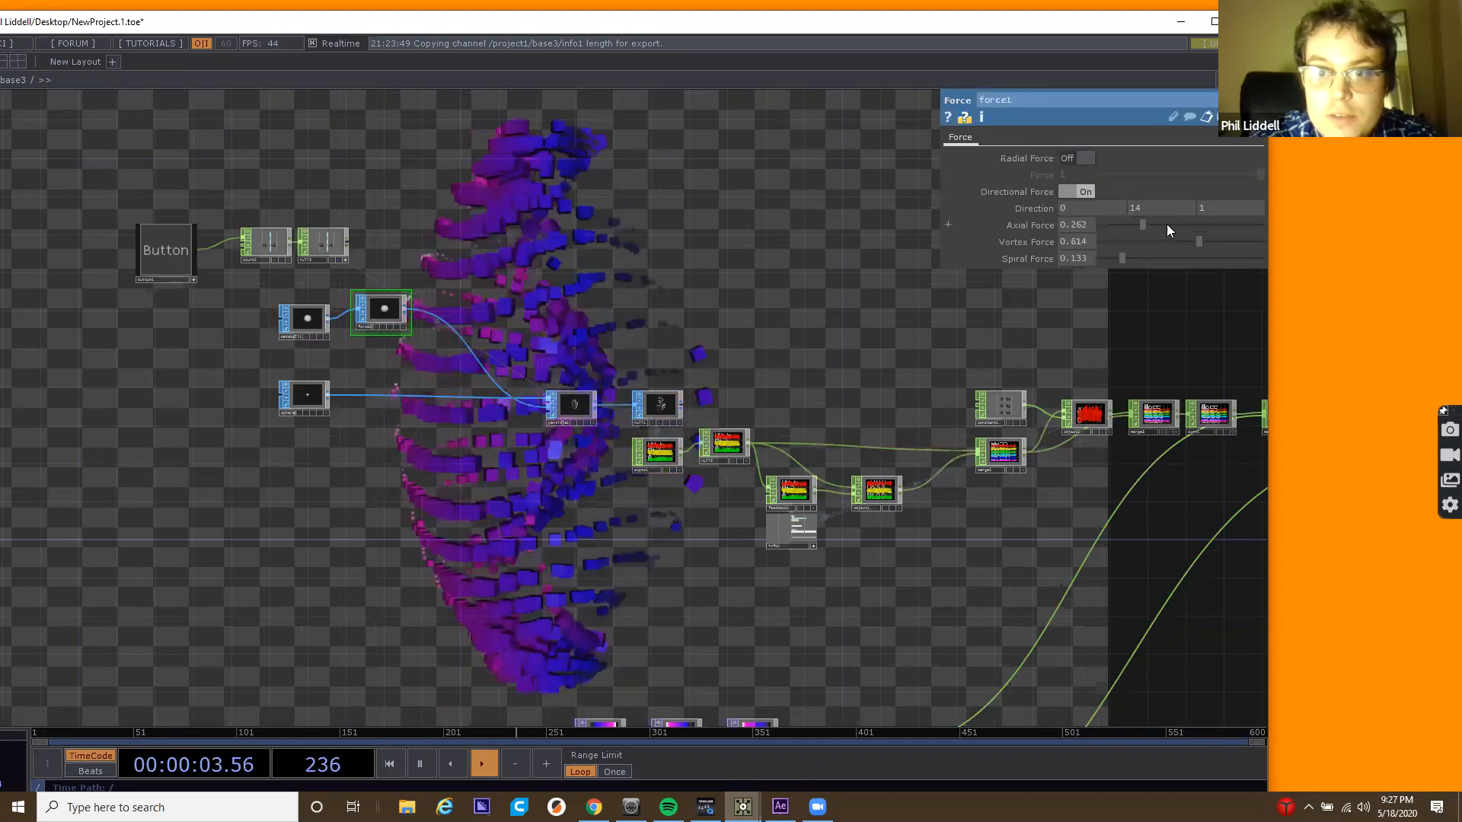
pyautogui.moveTo(1197, 224)
pyautogui.mouseDown()
pyautogui.moveTo(1129, 224)
pyautogui.moveTo(1217, 238)
pyautogui.mouseUp()
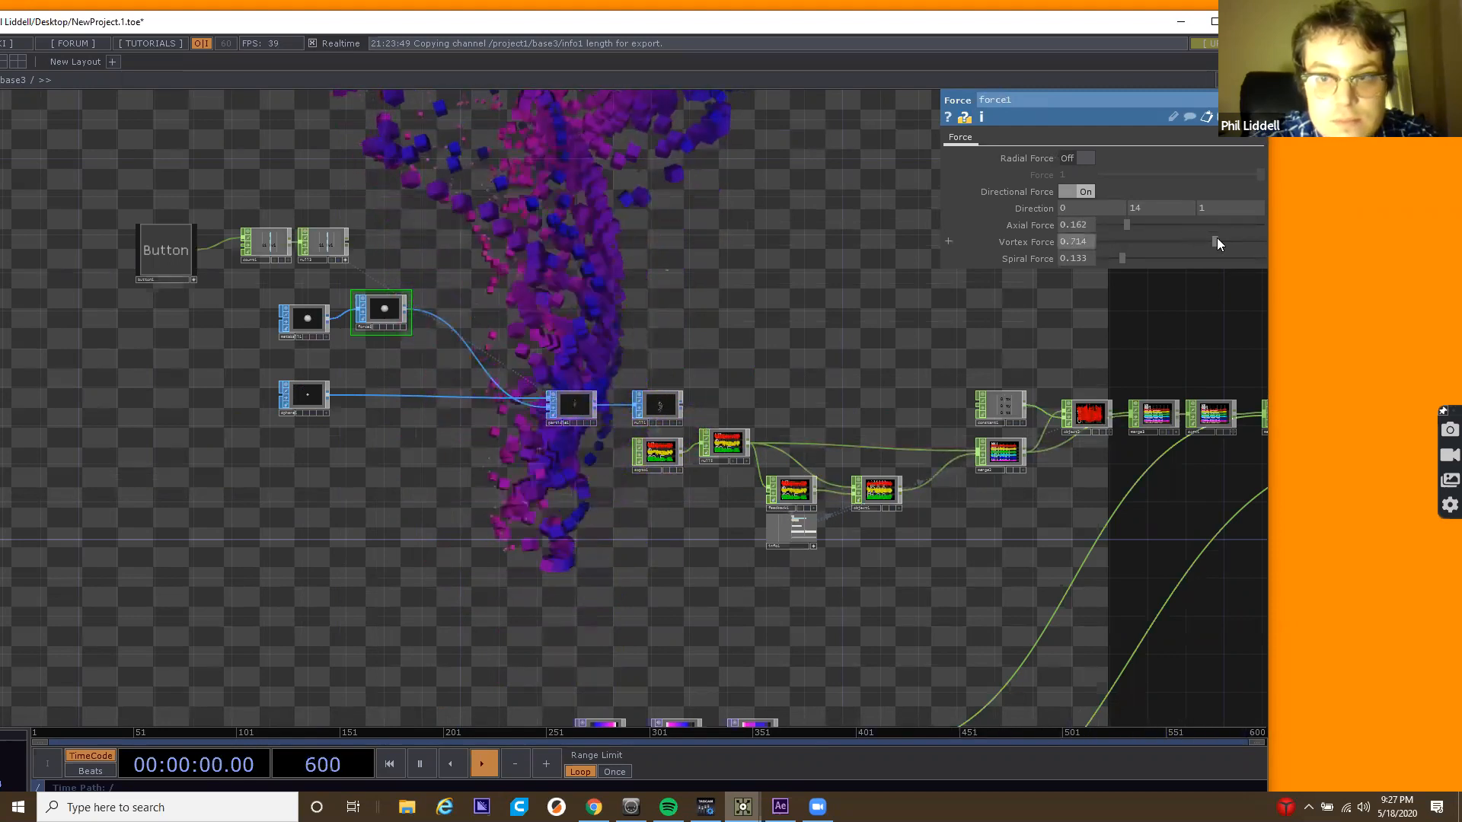
pyautogui.moveTo(1211, 258); pyautogui.dragTo(1108, 226)
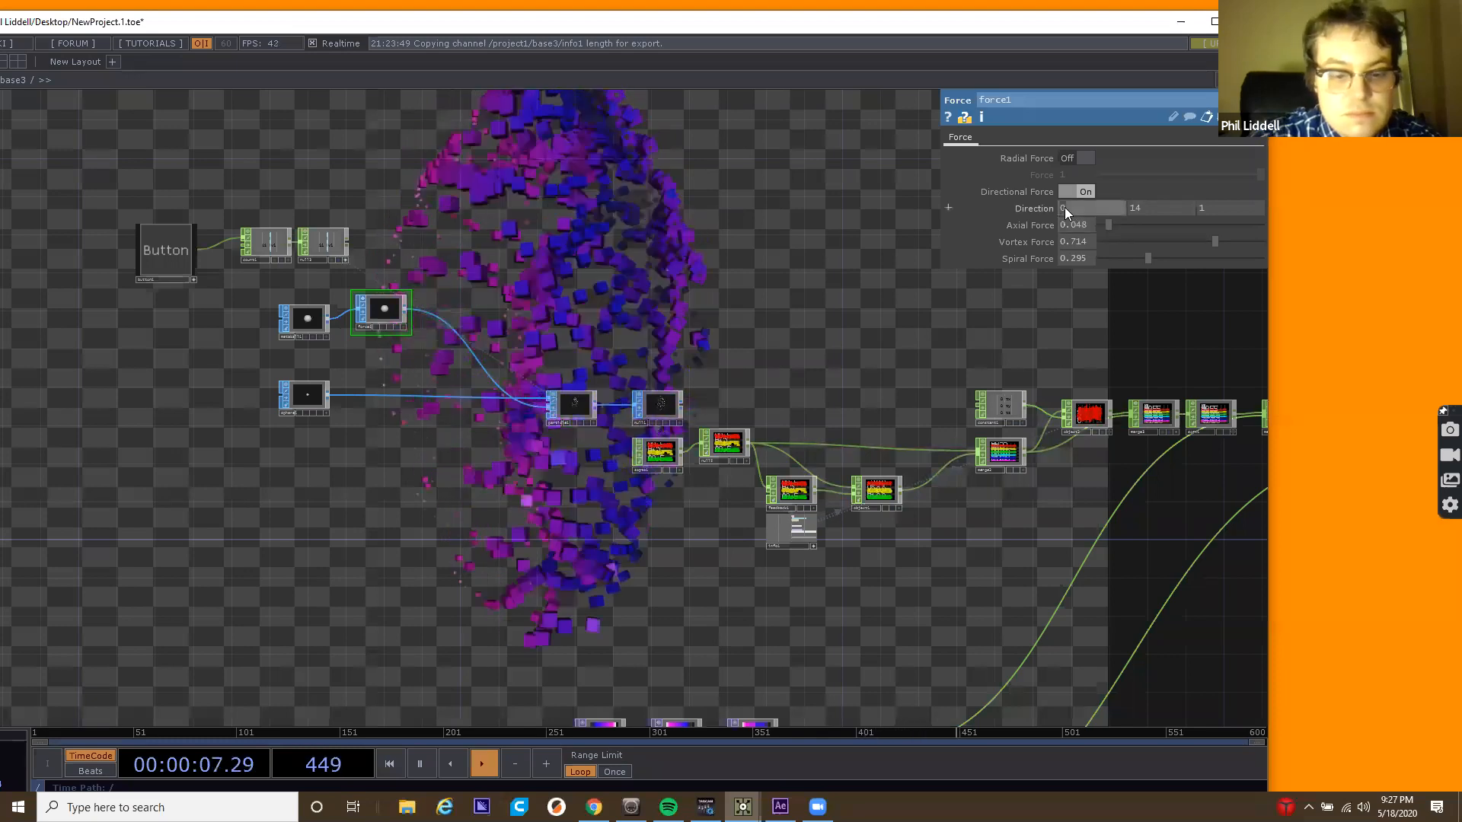
pyautogui.moveTo(1064, 208); pyautogui.dragTo(1047, 208)
pyautogui.write('3')
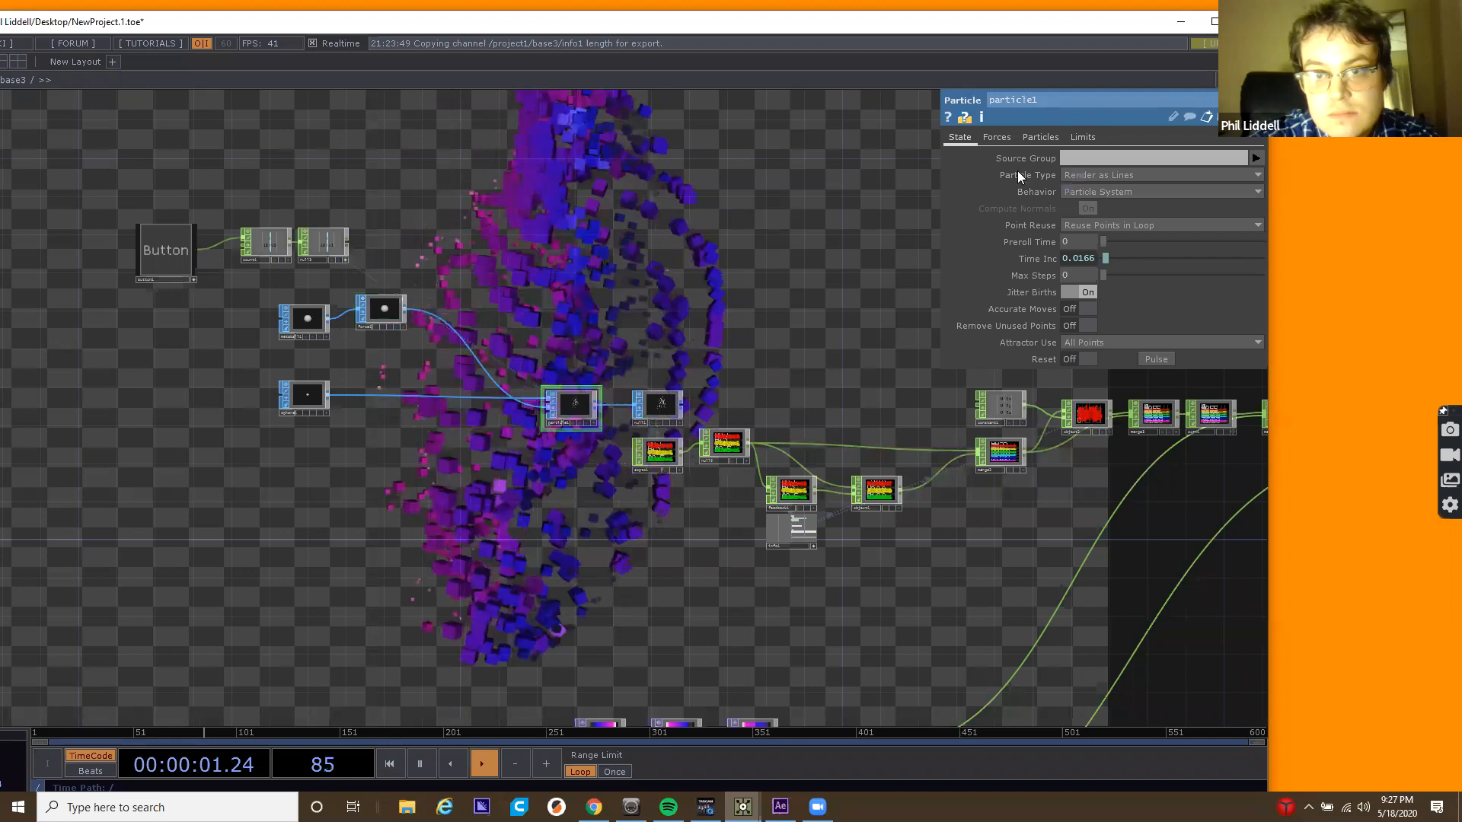
# Set particle1's turbulence to 1 on all three axes and check the effect on the rendered boxes.
pyautogui.click(573, 405)
pyautogui.click(997, 137)
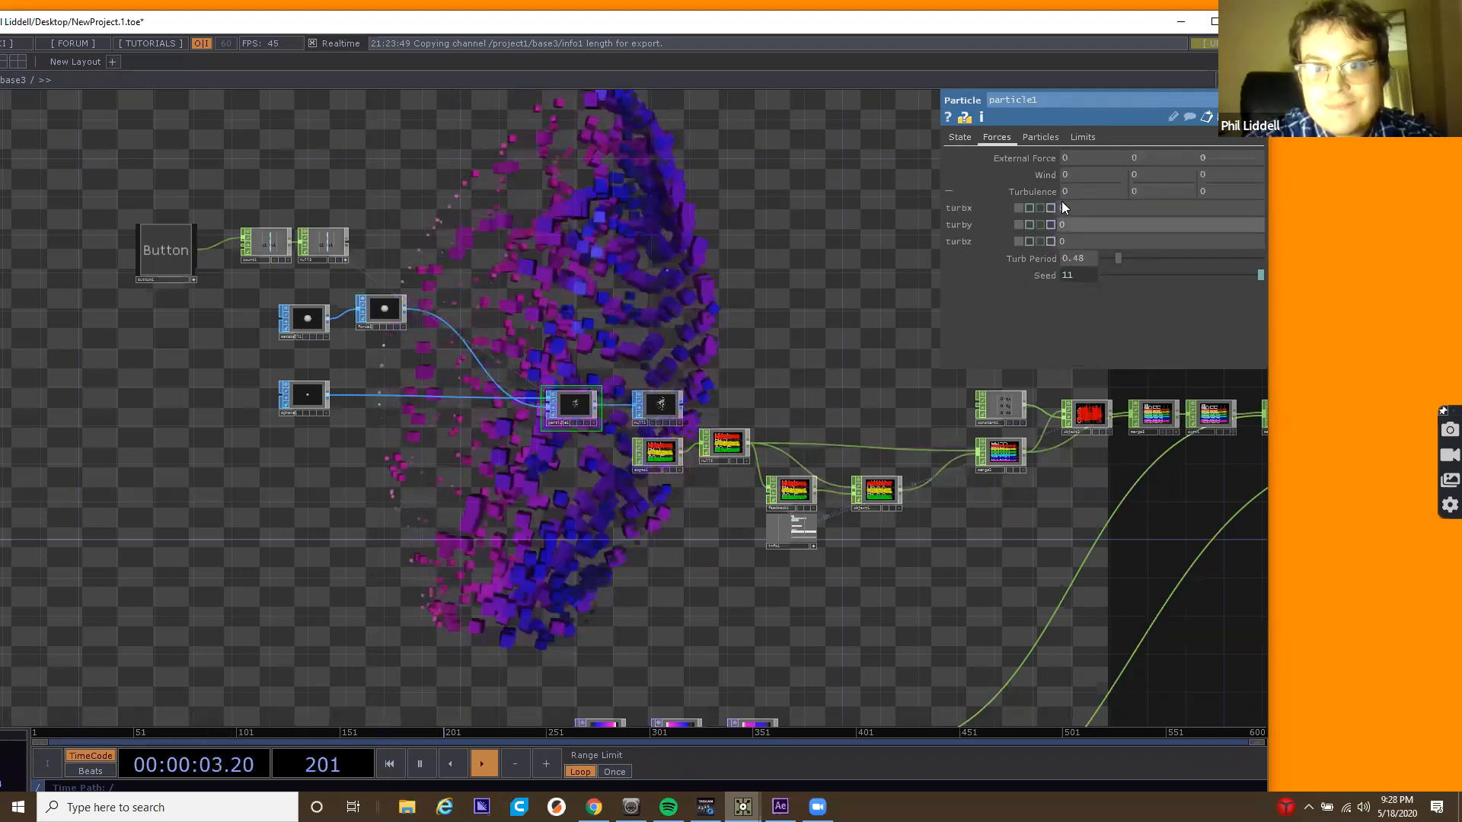
pyautogui.moveTo(1054, 192); pyautogui.dragTo(1104, 172)
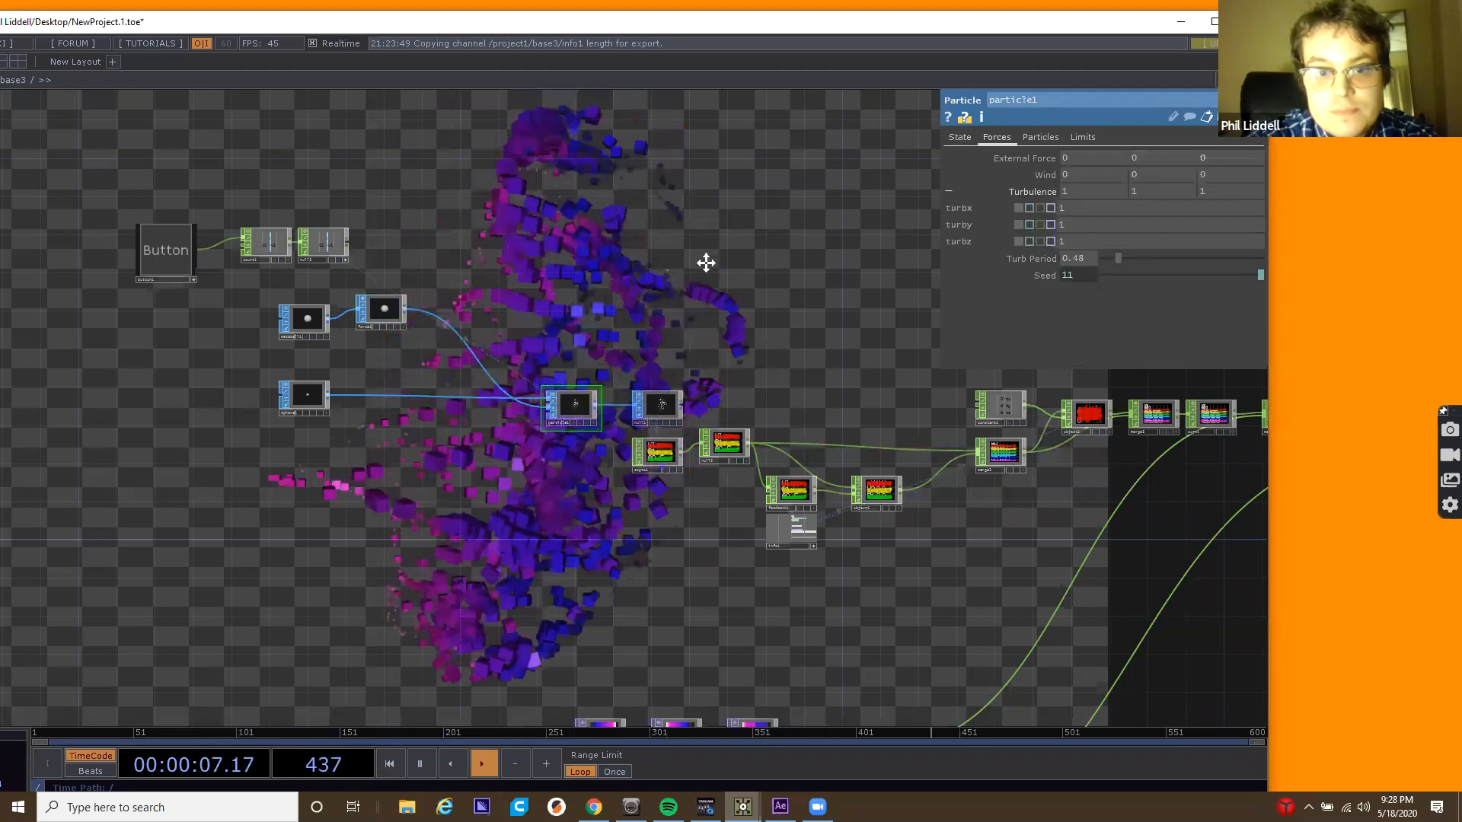
pyautogui.moveTo(522, 269); pyautogui.dragTo(270, 279)
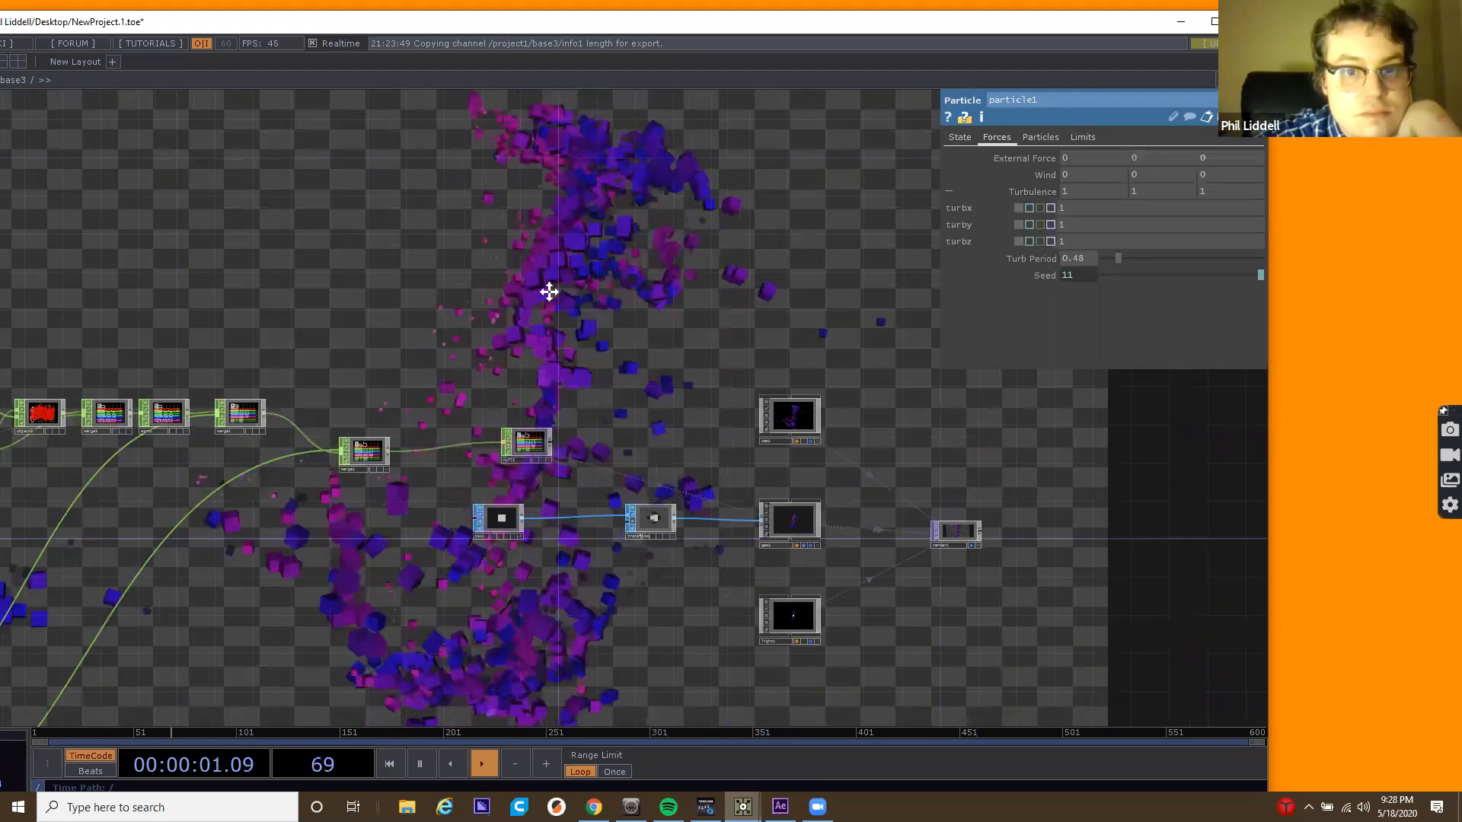
pyautogui.moveTo(211, 416); pyautogui.dragTo(408, 376)
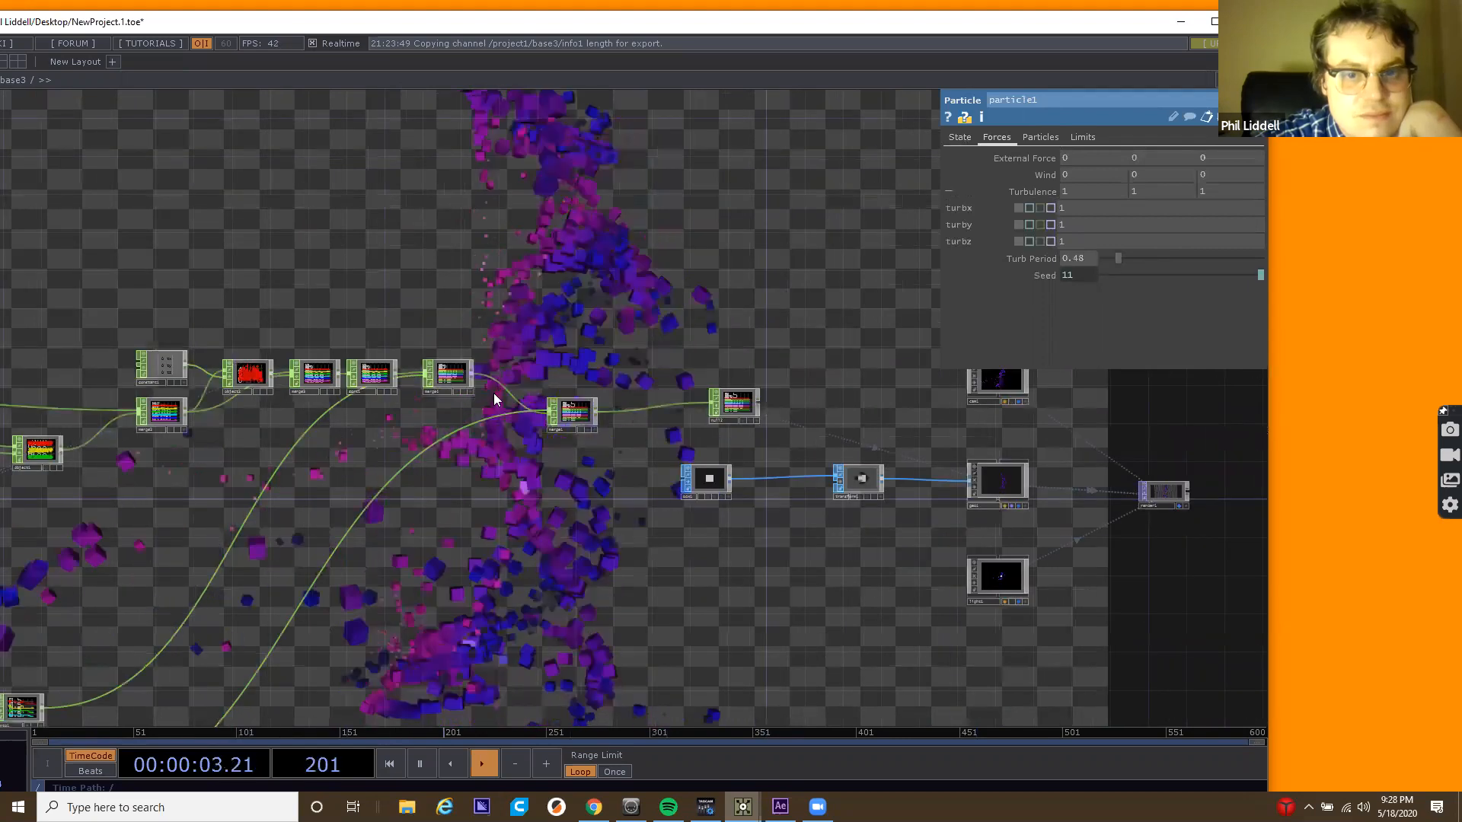
# Line up merge1 with merge4 in base3's channel chain and compare the channels of sort1 and merge4.
pyautogui.moveTo(571, 414); pyautogui.dragTo(567, 392)
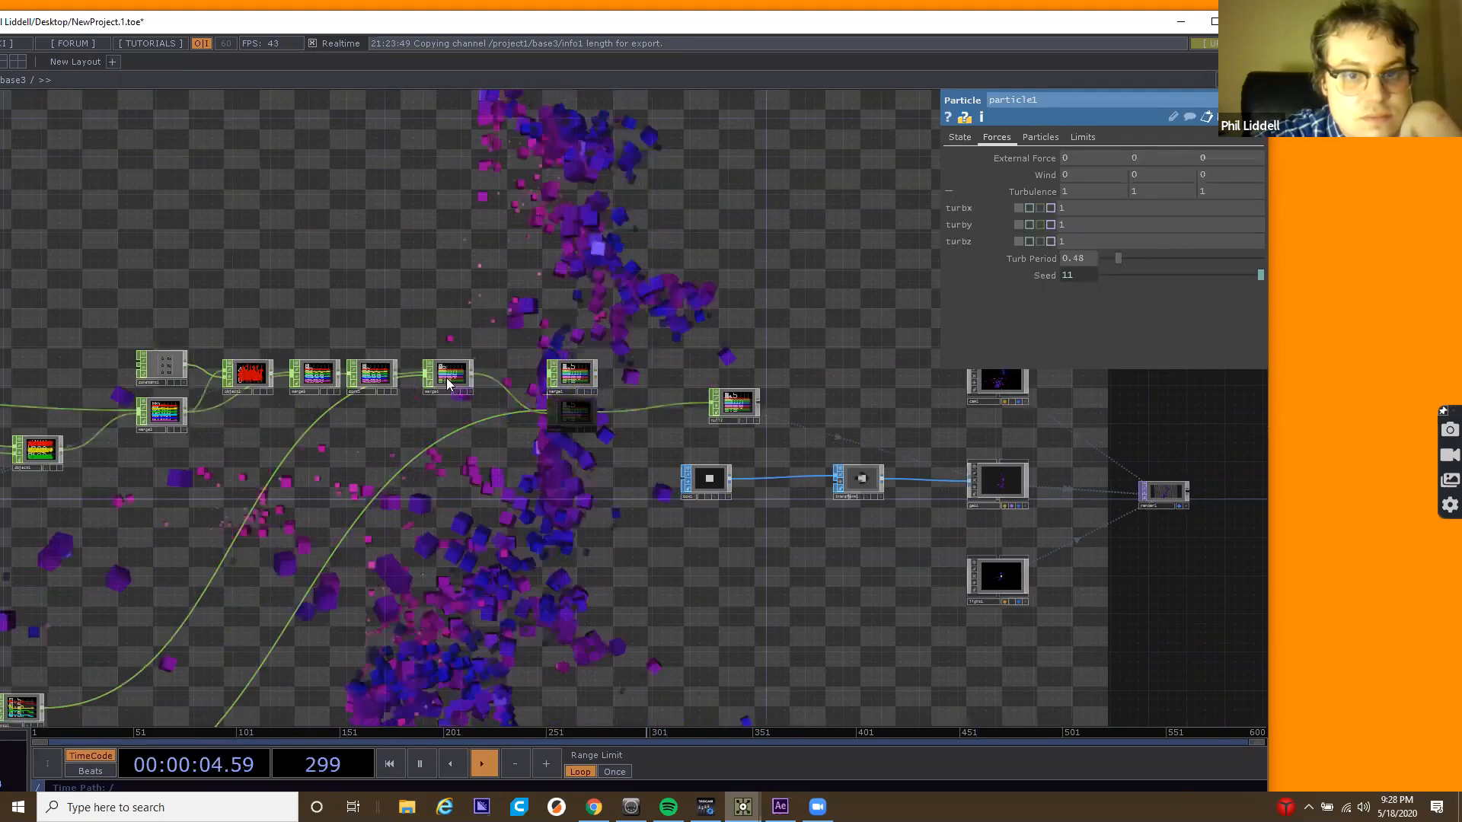
pyautogui.moveTo(444, 370); pyautogui.dragTo(490, 457)
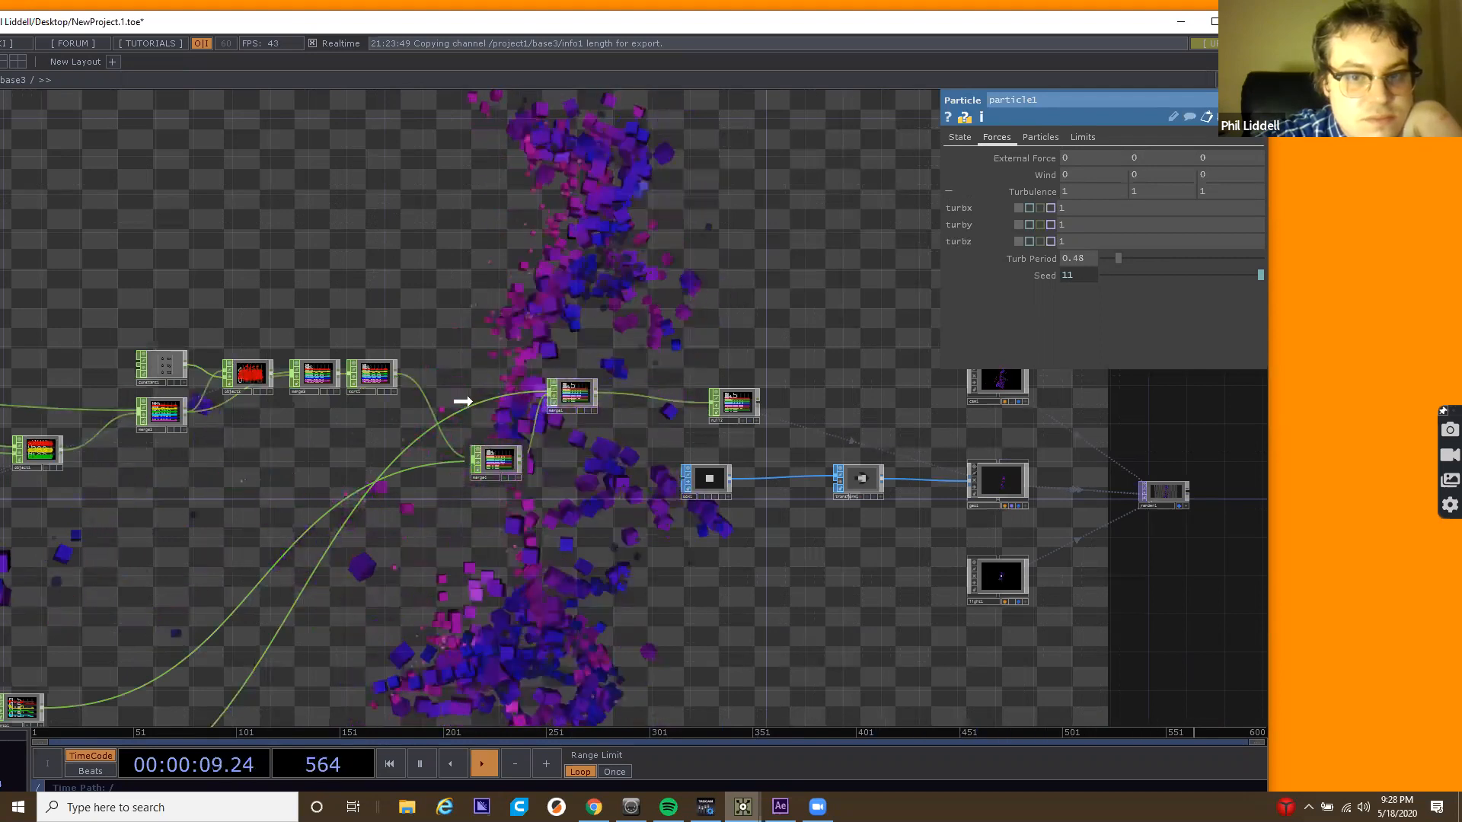
pyautogui.moveTo(440, 375); pyautogui.dragTo(385, 373)
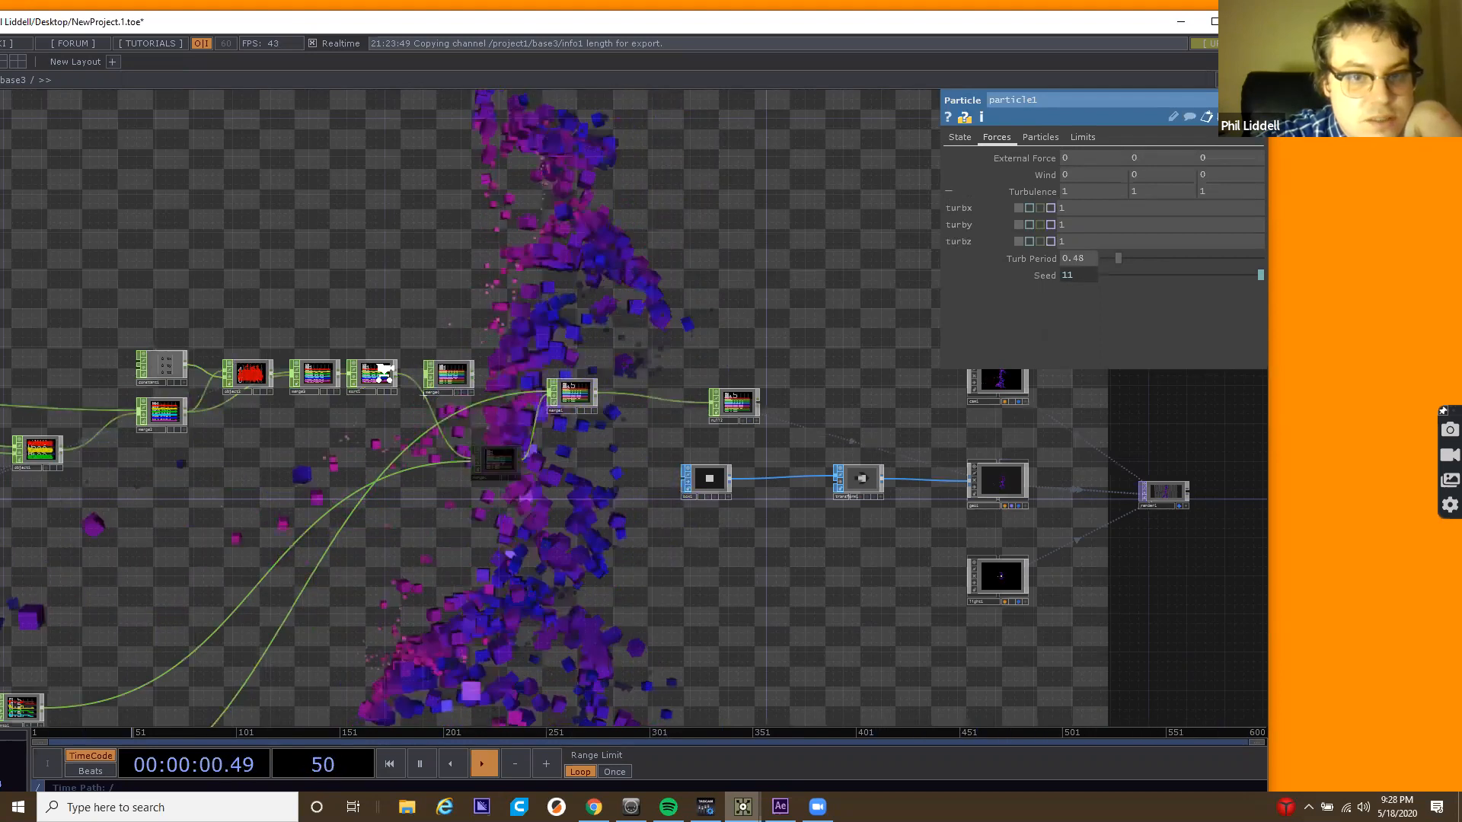
pyautogui.scroll(10, 384, 372)
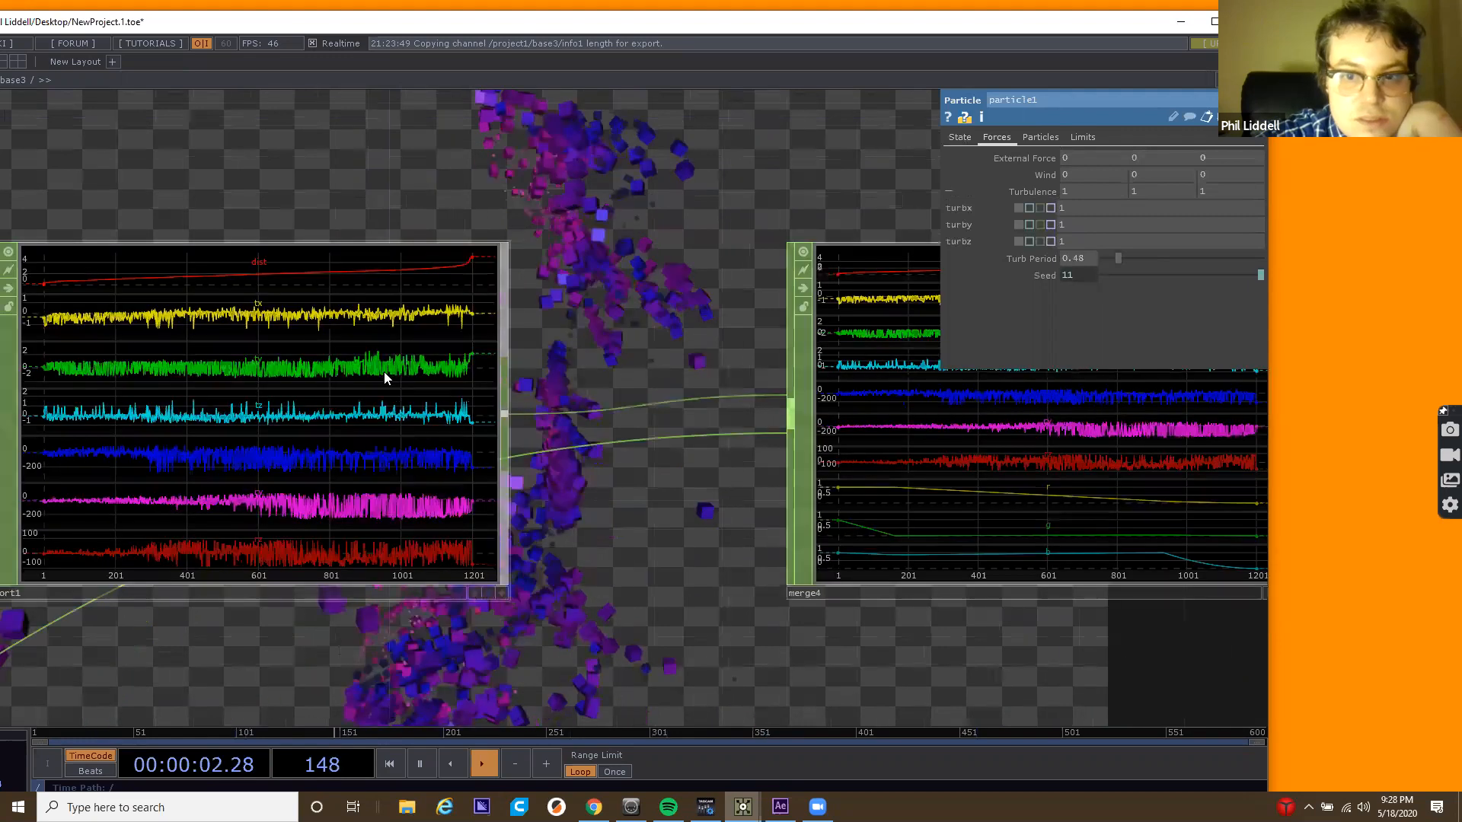
pyautogui.scroll(-4, 384, 371)
pyautogui.scroll(-2, 386, 375)
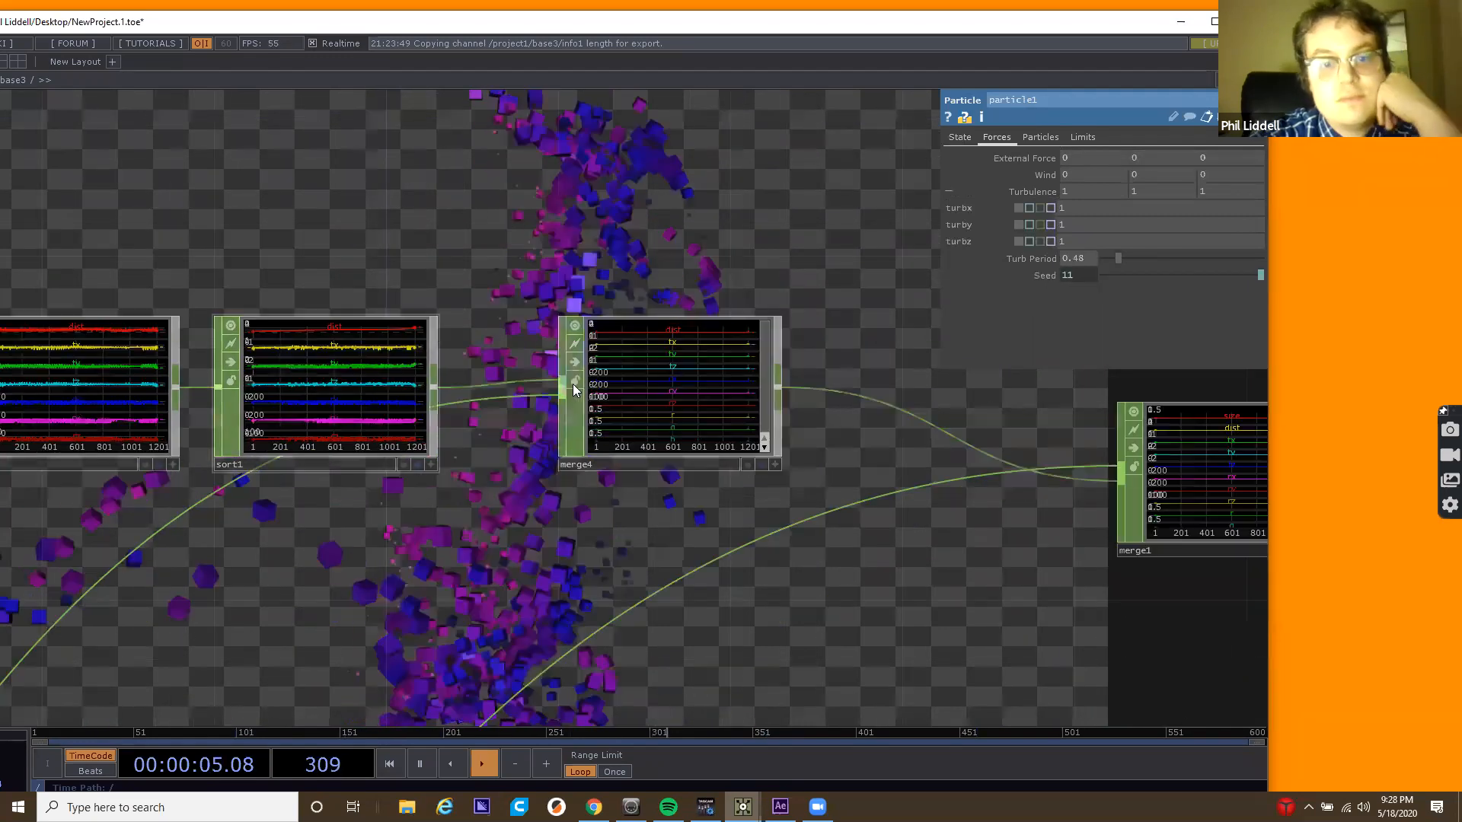
pyautogui.scroll(-5, 573, 384)
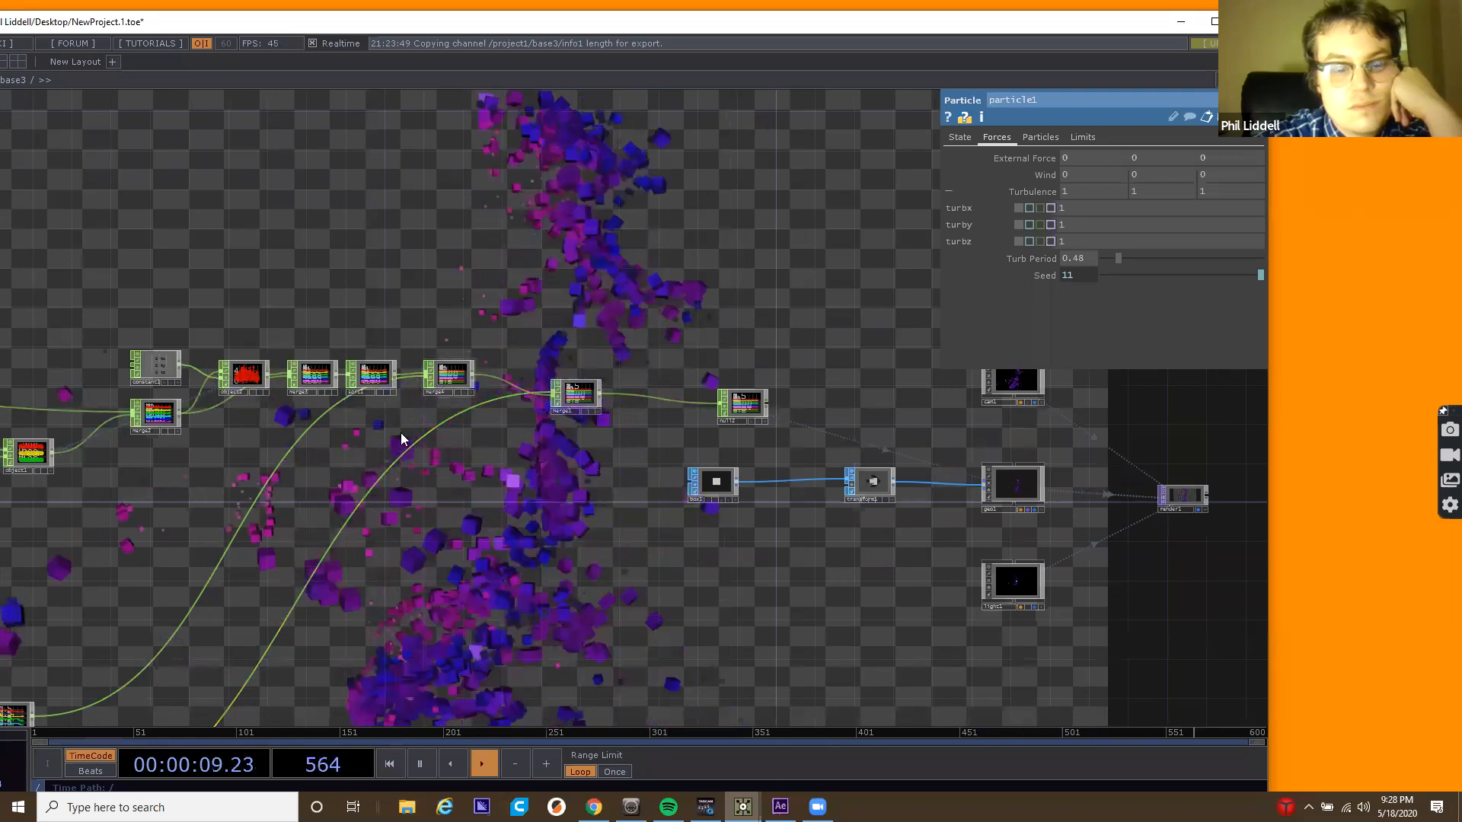
# Select merge4 and review base3's network from the particle and ramp sources through to the render.
pyautogui.click(452, 386)
pyautogui.moveTo(455, 402); pyautogui.dragTo(795, 317)
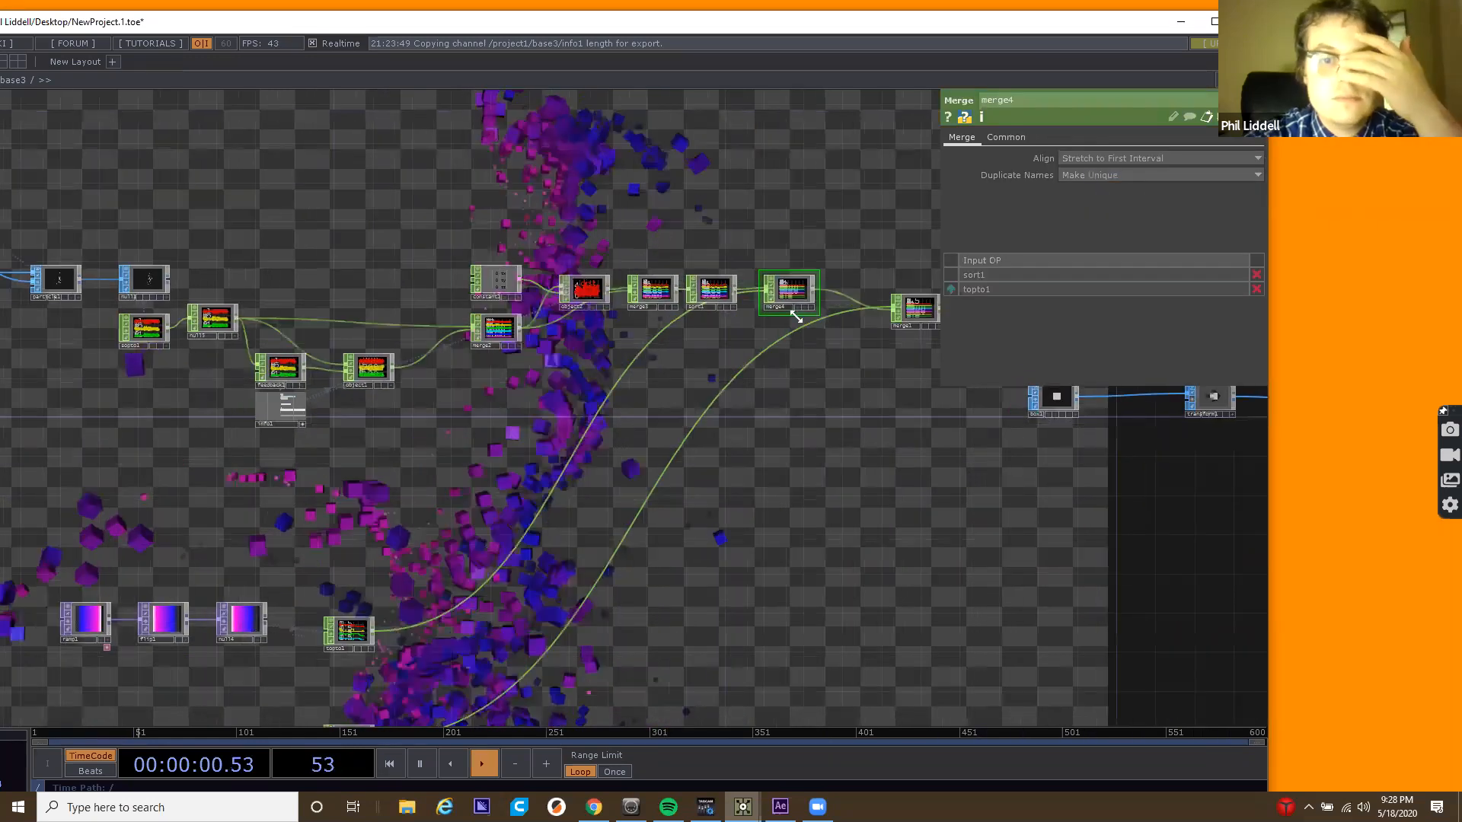
pyautogui.moveTo(607, 336); pyautogui.dragTo(444, 319)
pyautogui.moveTo(485, 373); pyautogui.dragTo(323, 511)
pyautogui.moveTo(480, 365); pyautogui.dragTo(340, 365)
pyautogui.moveTo(469, 427); pyautogui.dragTo(287, 405)
pyautogui.scroll(-2, 290, 421)
pyautogui.moveTo(174, 303); pyautogui.dragTo(625, 417)
pyautogui.moveTo(733, 444); pyautogui.dragTo(295, 350)
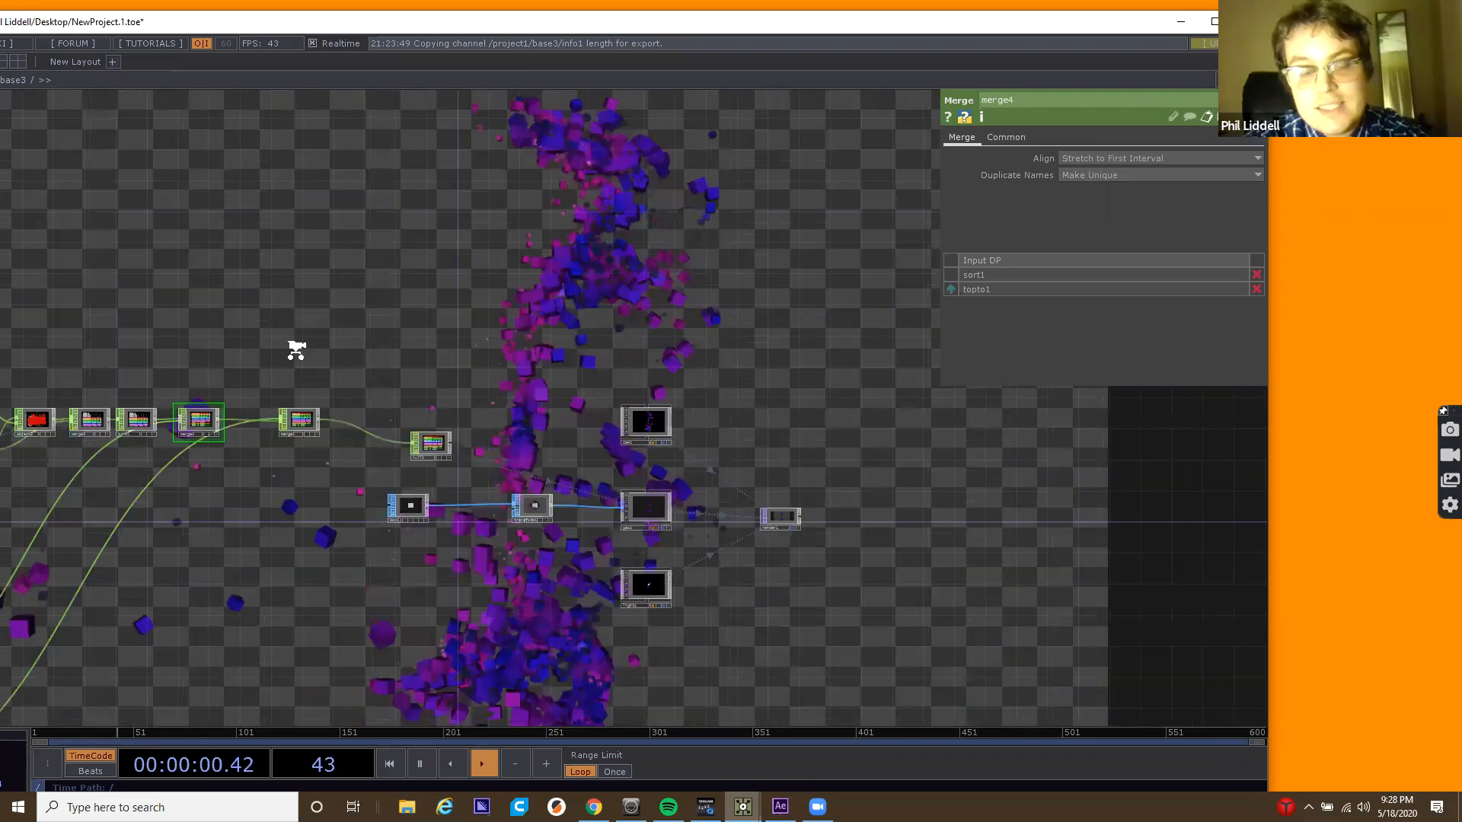
# Leave base3 and go into base1's wireframe sphere network.
pyautogui.scroll(-6, 296, 355)
pyautogui.moveTo(519, 234); pyautogui.dragTo(618, 382)
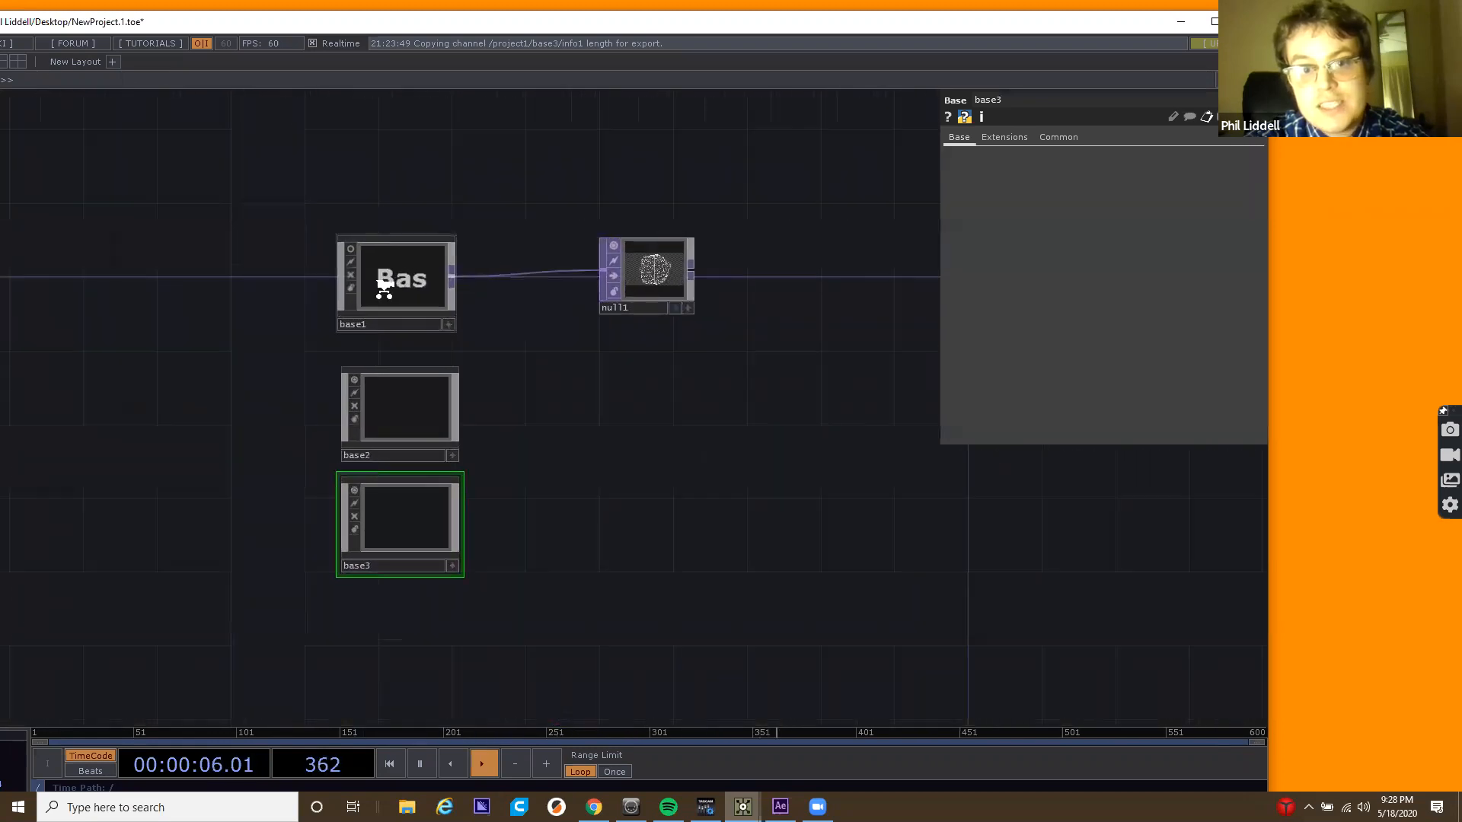
pyautogui.scroll(4, 384, 289)
pyautogui.scroll(3, 475, 316)
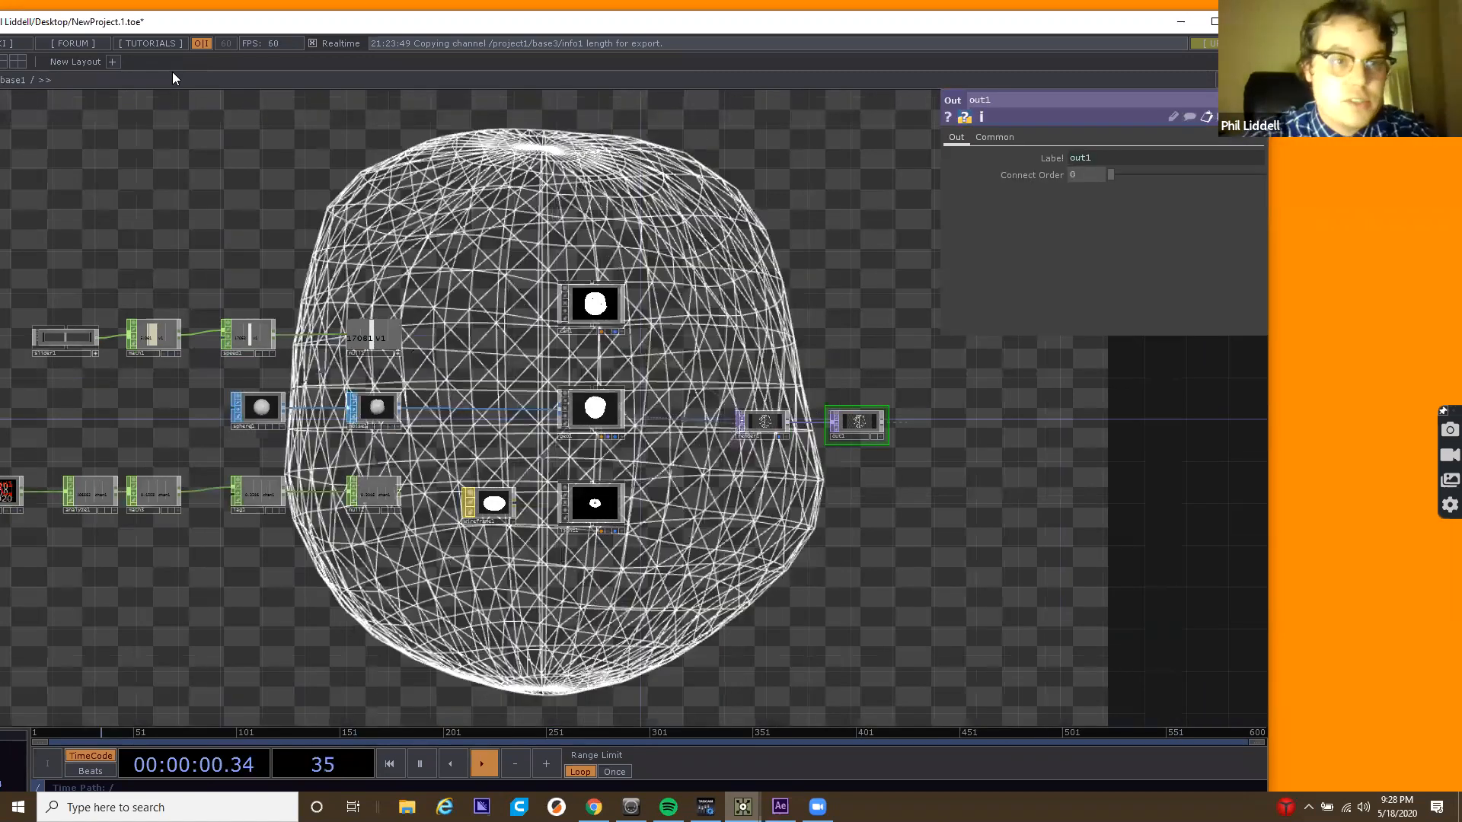
# Open the Palette Browser and move the windows so that both the palette and base1's network can be reached.
pyautogui.moveTo(172, 22); pyautogui.dragTo(276, 24)
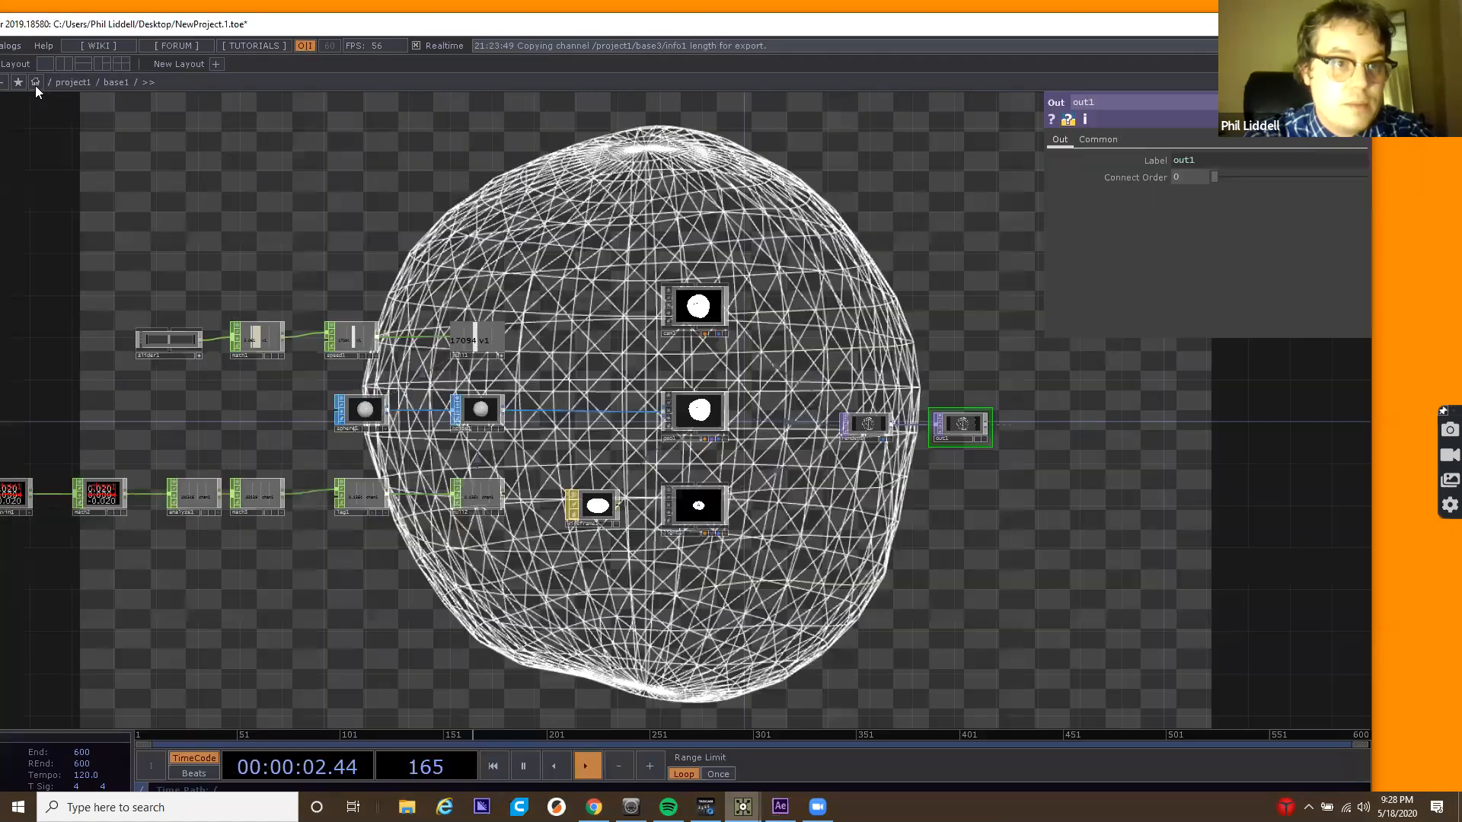
pyautogui.click(12, 45)
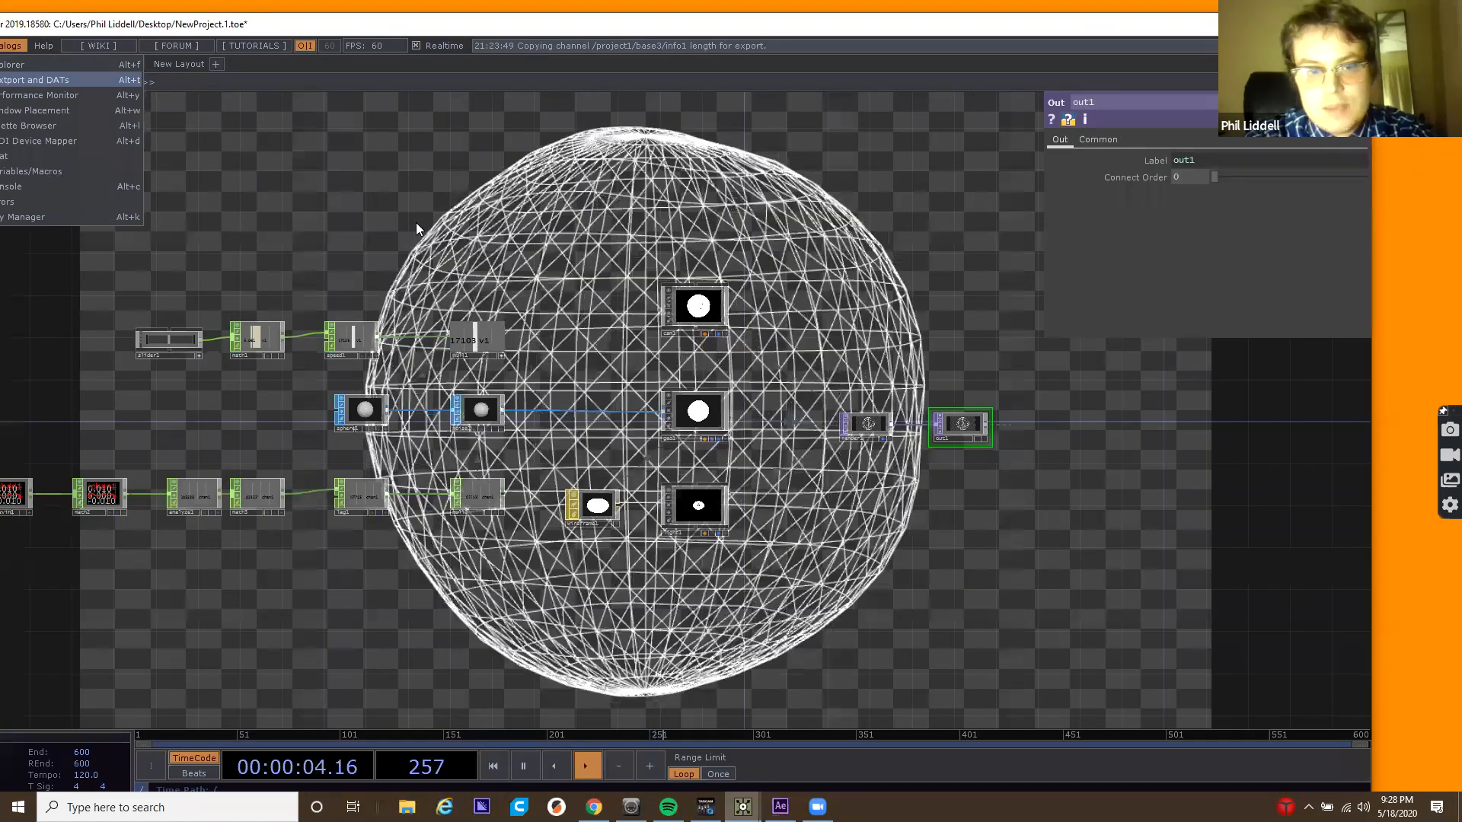
pyautogui.click(362, 148)
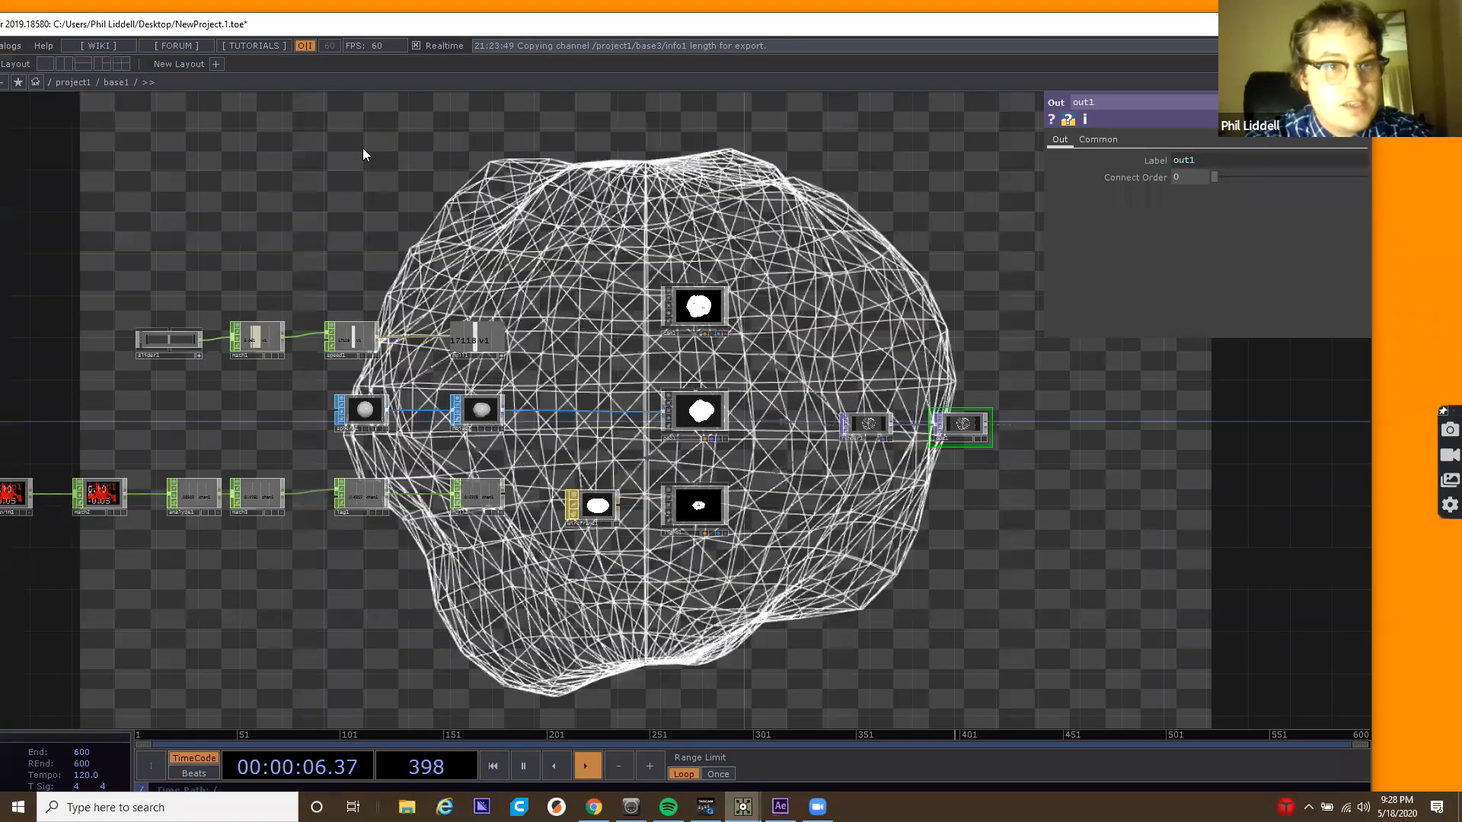
pyautogui.moveTo(183, 24); pyautogui.dragTo(250, 22)
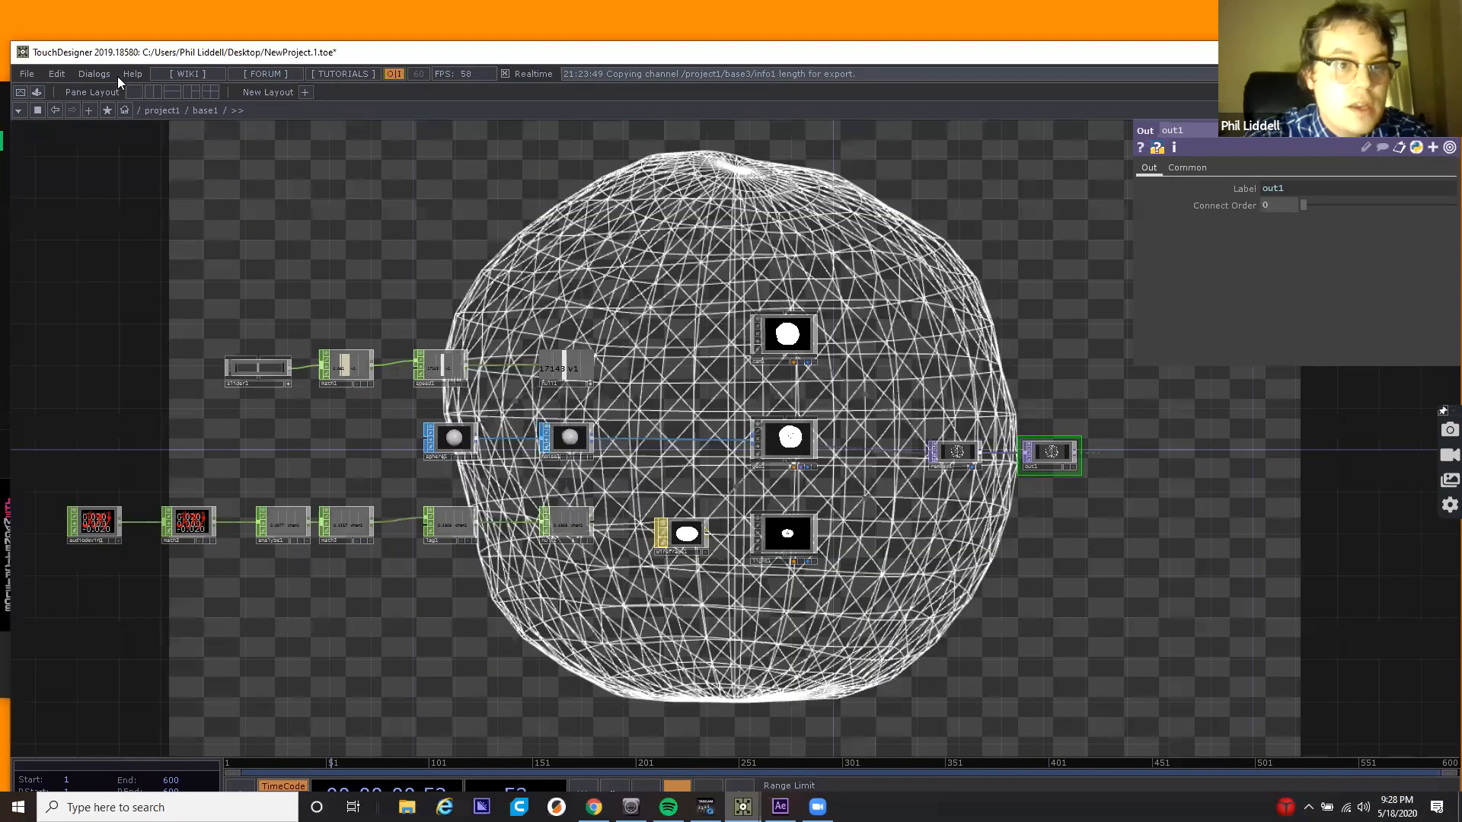
pyautogui.click(94, 73)
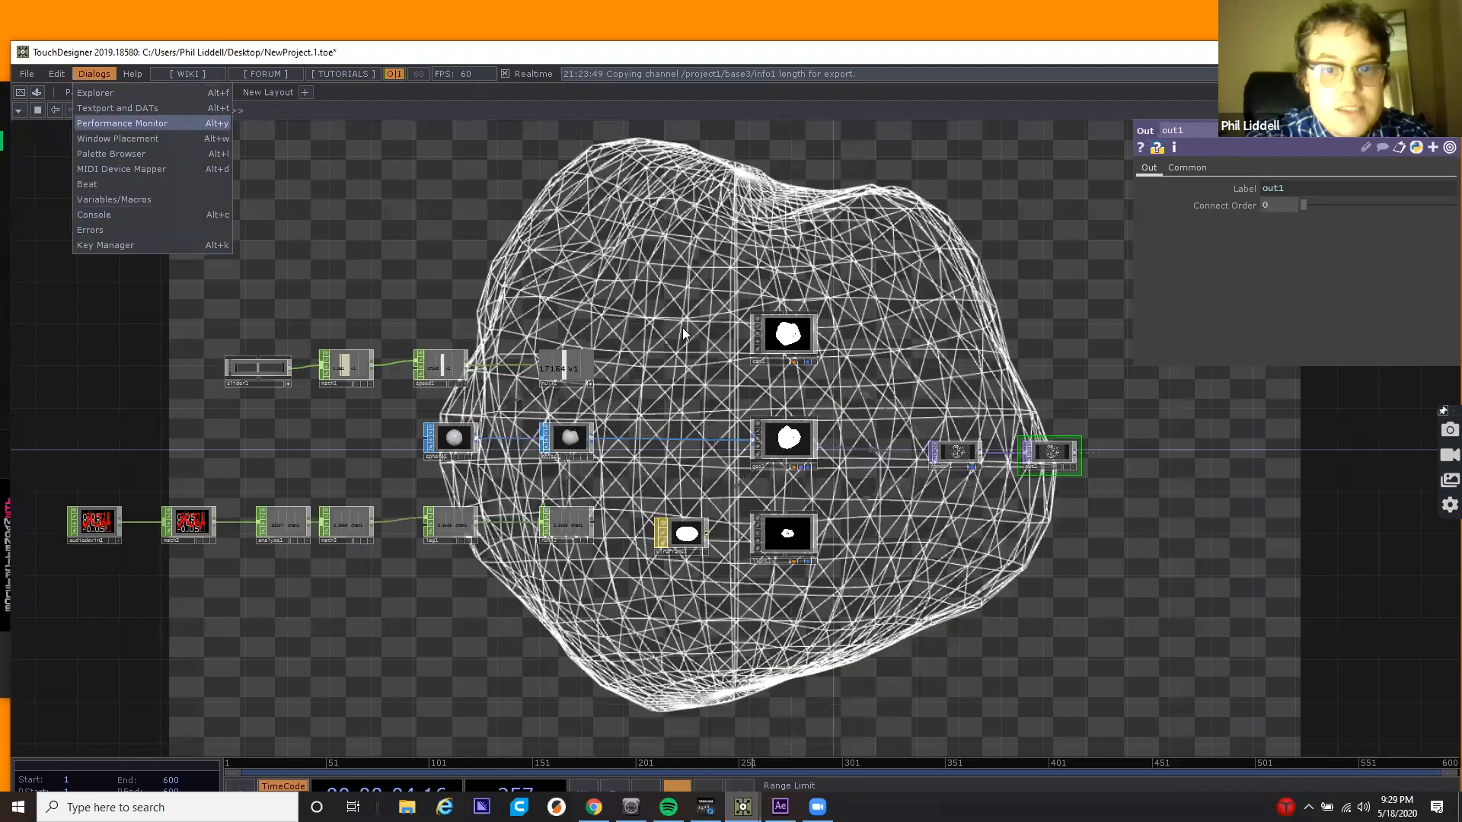
pyautogui.click(134, 152)
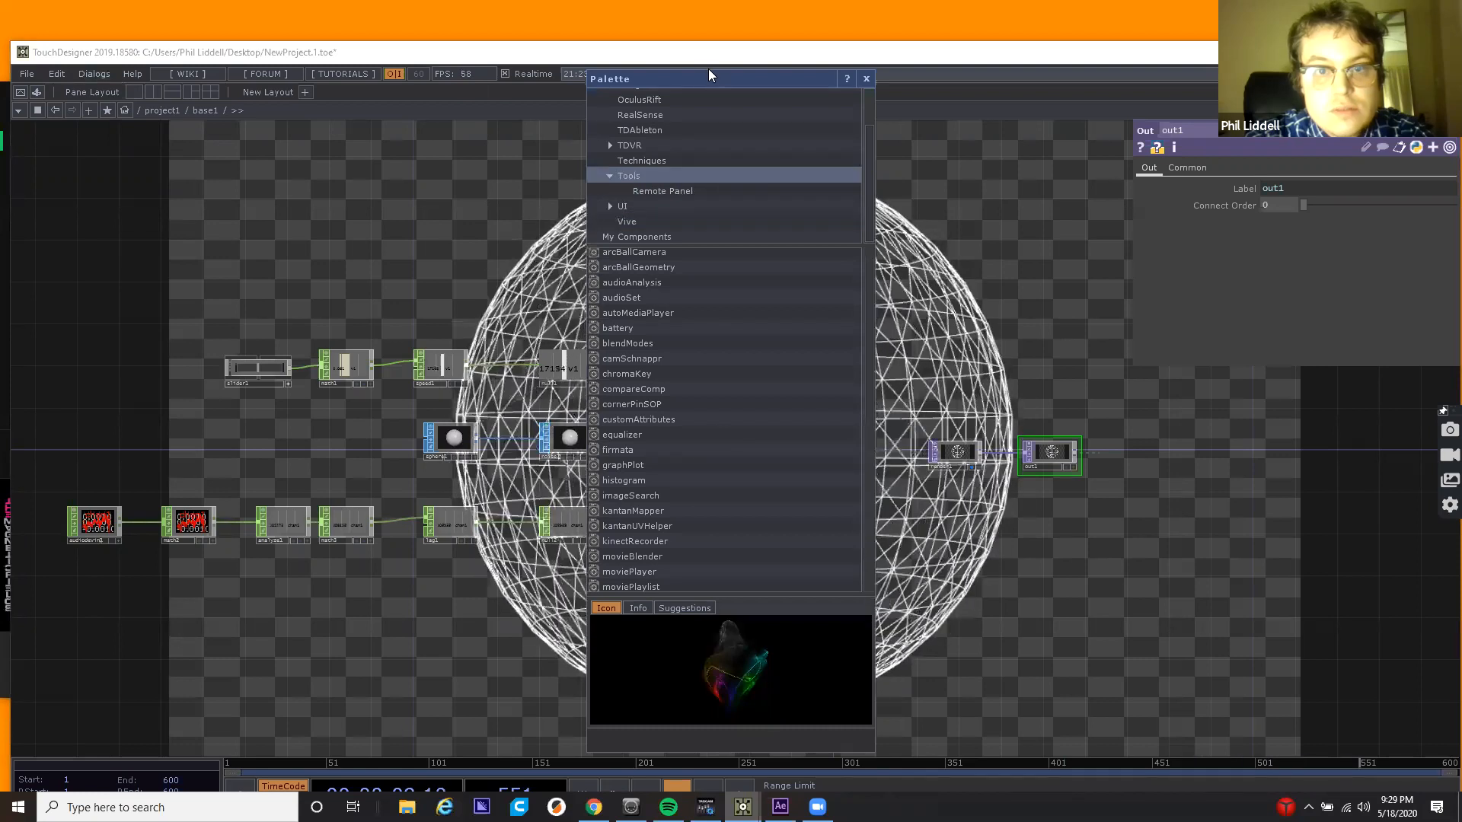
pyautogui.moveTo(667, 85); pyautogui.dragTo(423, 145)
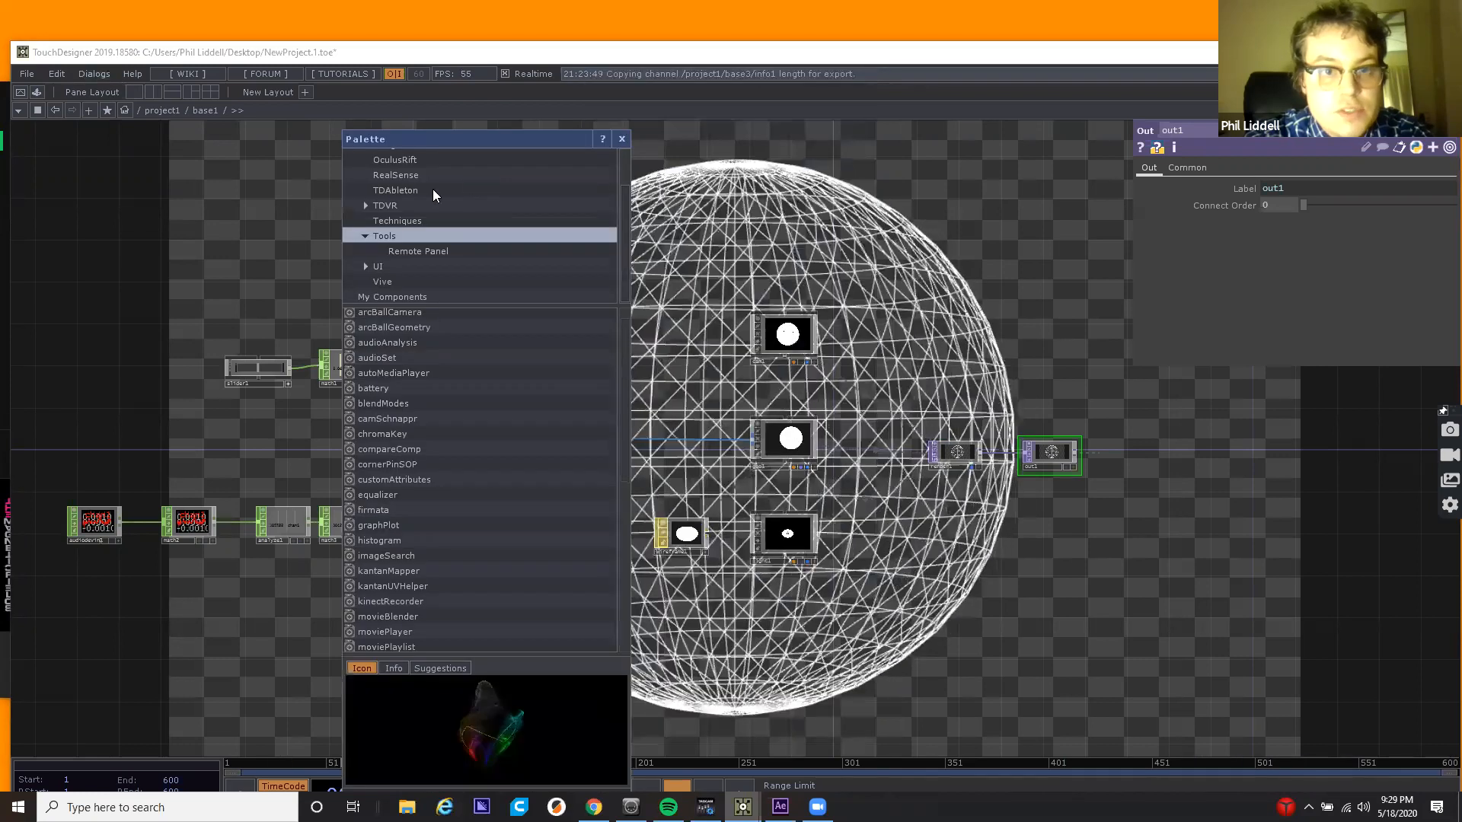
# Add the feedbackEdge component from the palette's ImageFilters to base1's network and close the palette.
pyautogui.scroll(2, 449, 210)
pyautogui.click(434, 189)
pyautogui.moveTo(512, 441); pyautogui.dragTo(1148, 383)
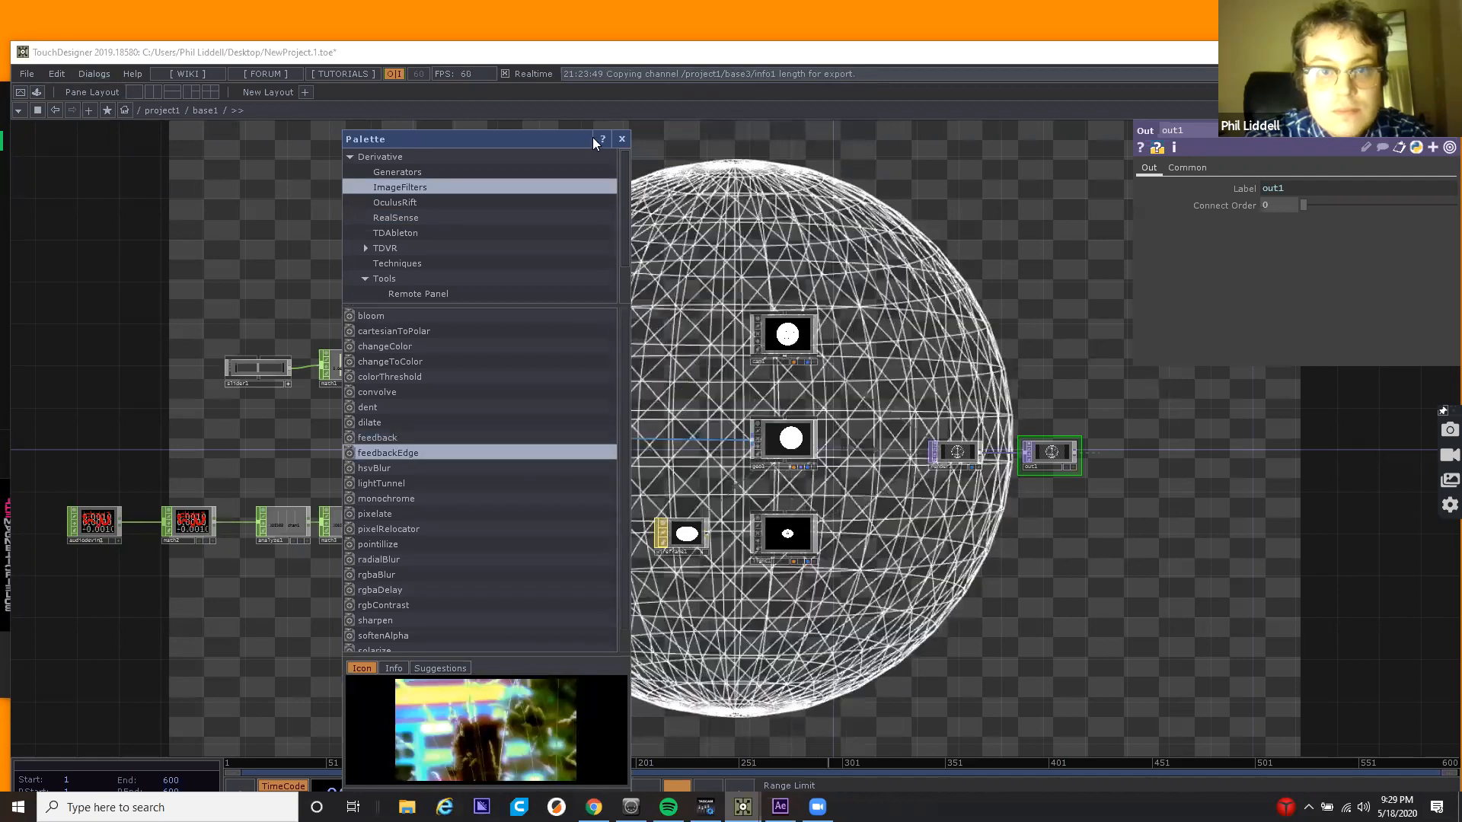
pyautogui.click(619, 138)
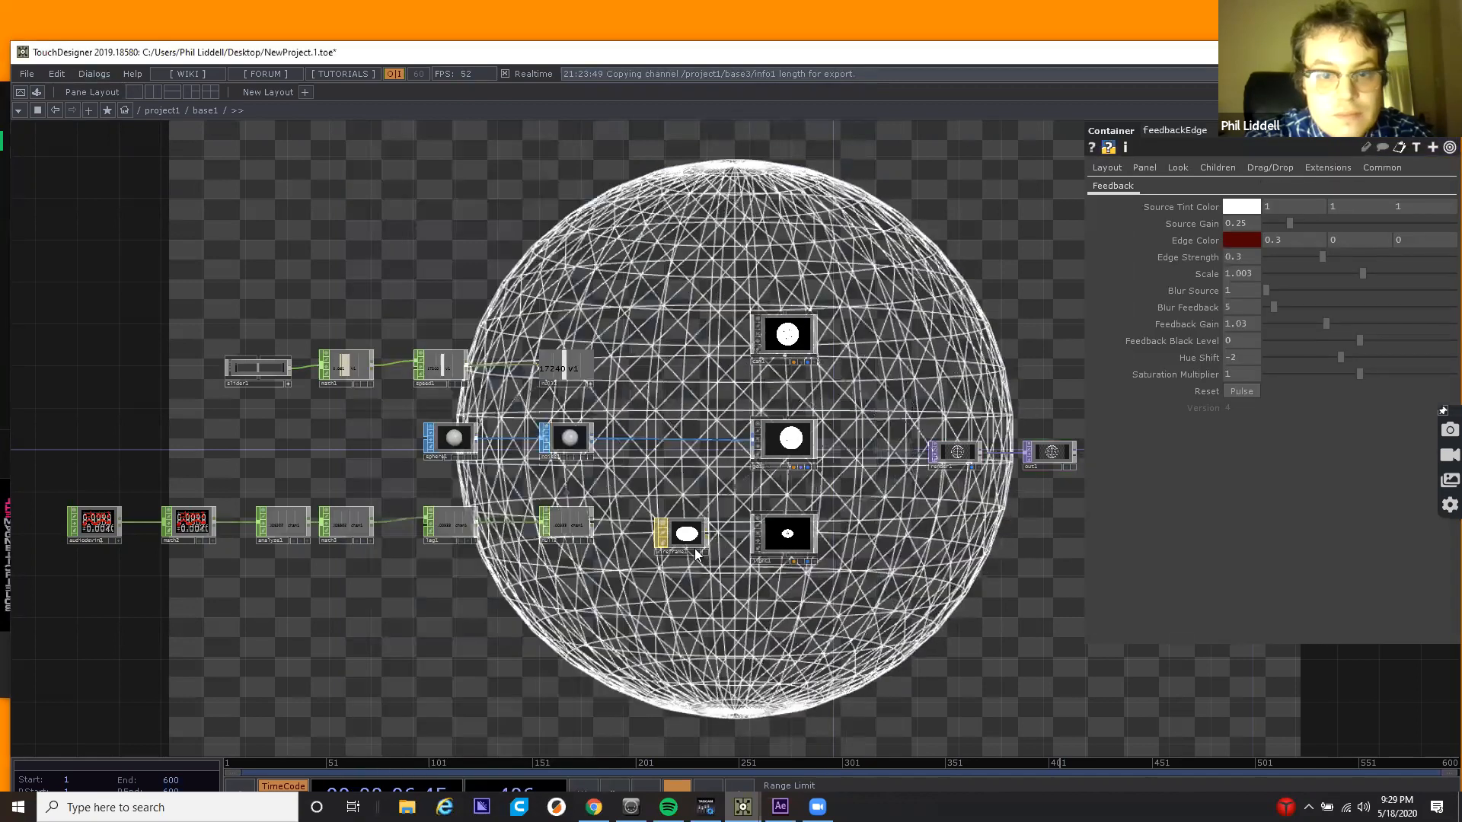
# Wire feedbackEdge between the render and out1 in base1 and place it directly after the render.
pyautogui.moveTo(983, 450); pyautogui.dragTo(588, 494)
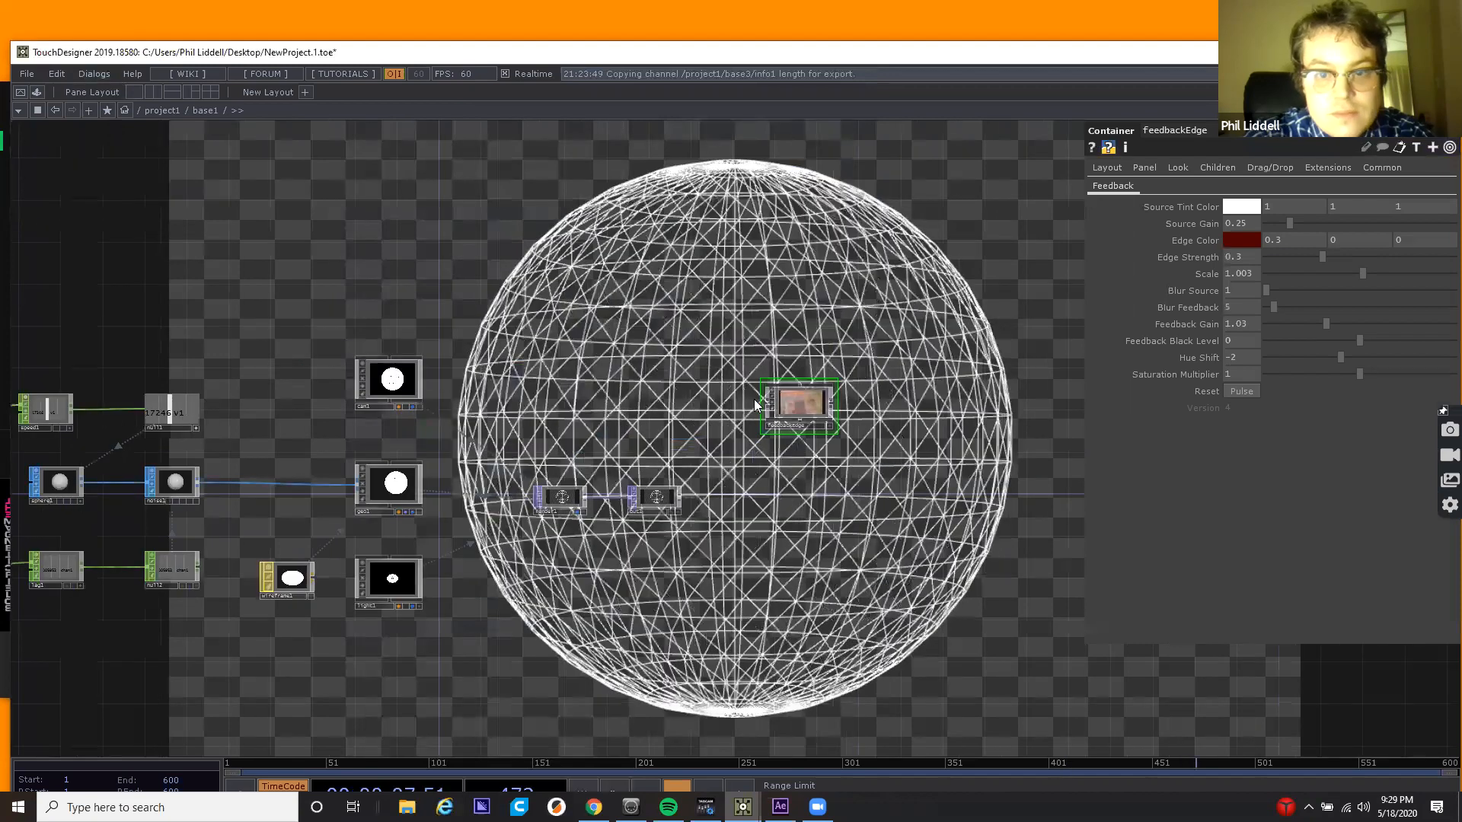
pyautogui.moveTo(833, 406); pyautogui.dragTo(626, 495)
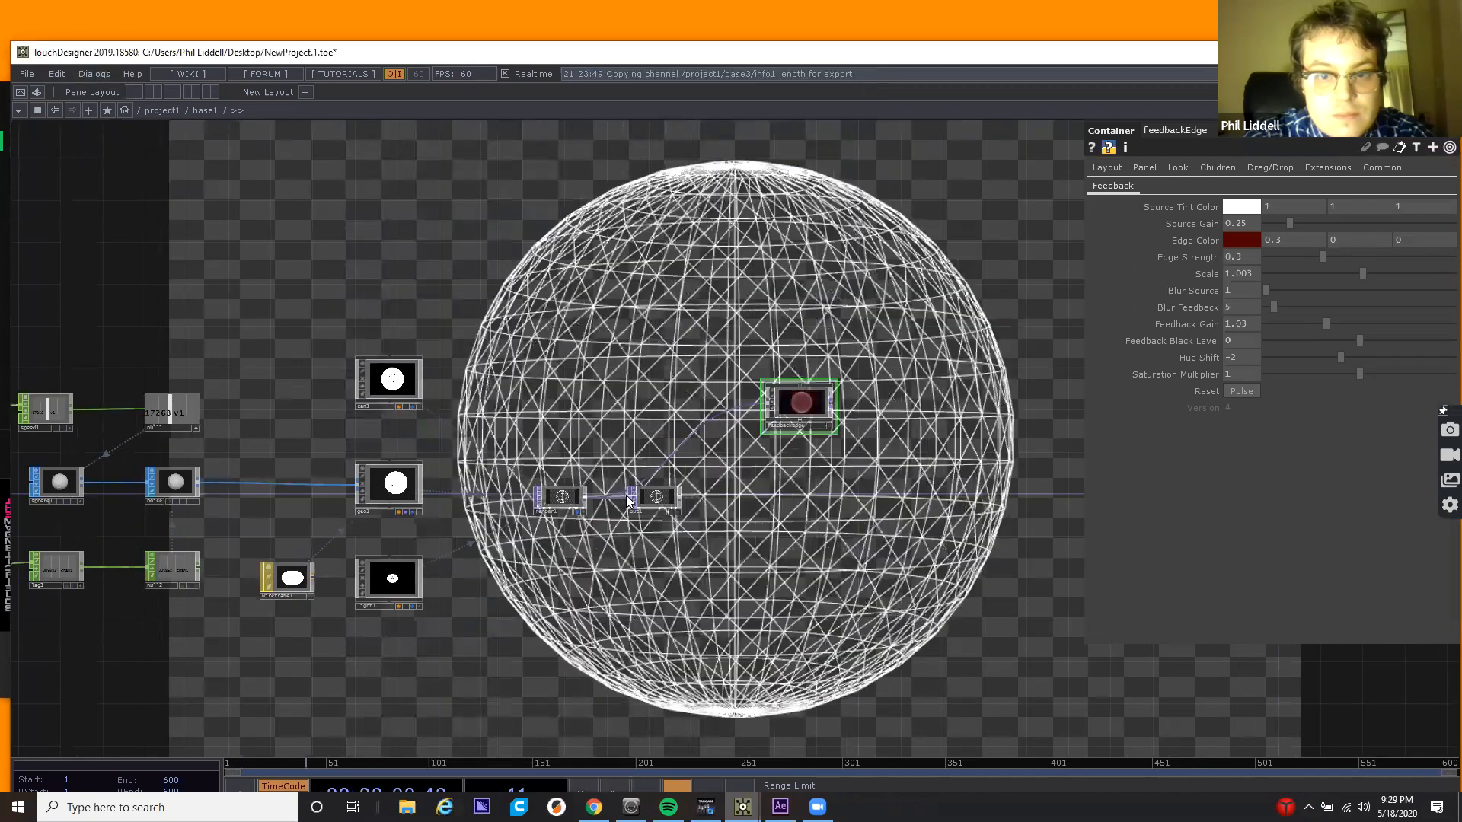
pyautogui.moveTo(672, 520); pyautogui.dragTo(923, 509)
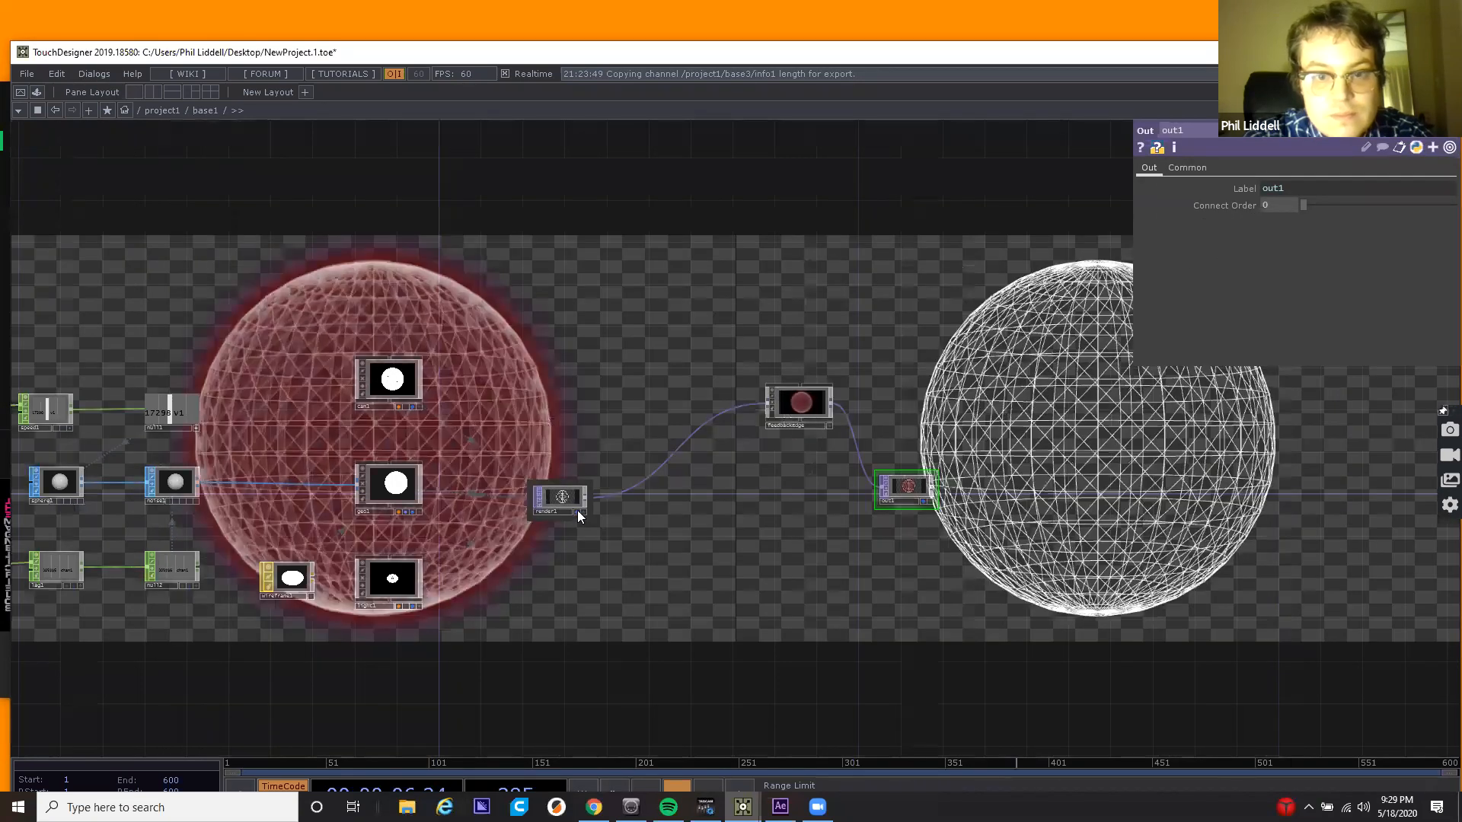
pyautogui.click(579, 511)
pyautogui.moveTo(800, 404); pyautogui.dragTo(640, 500)
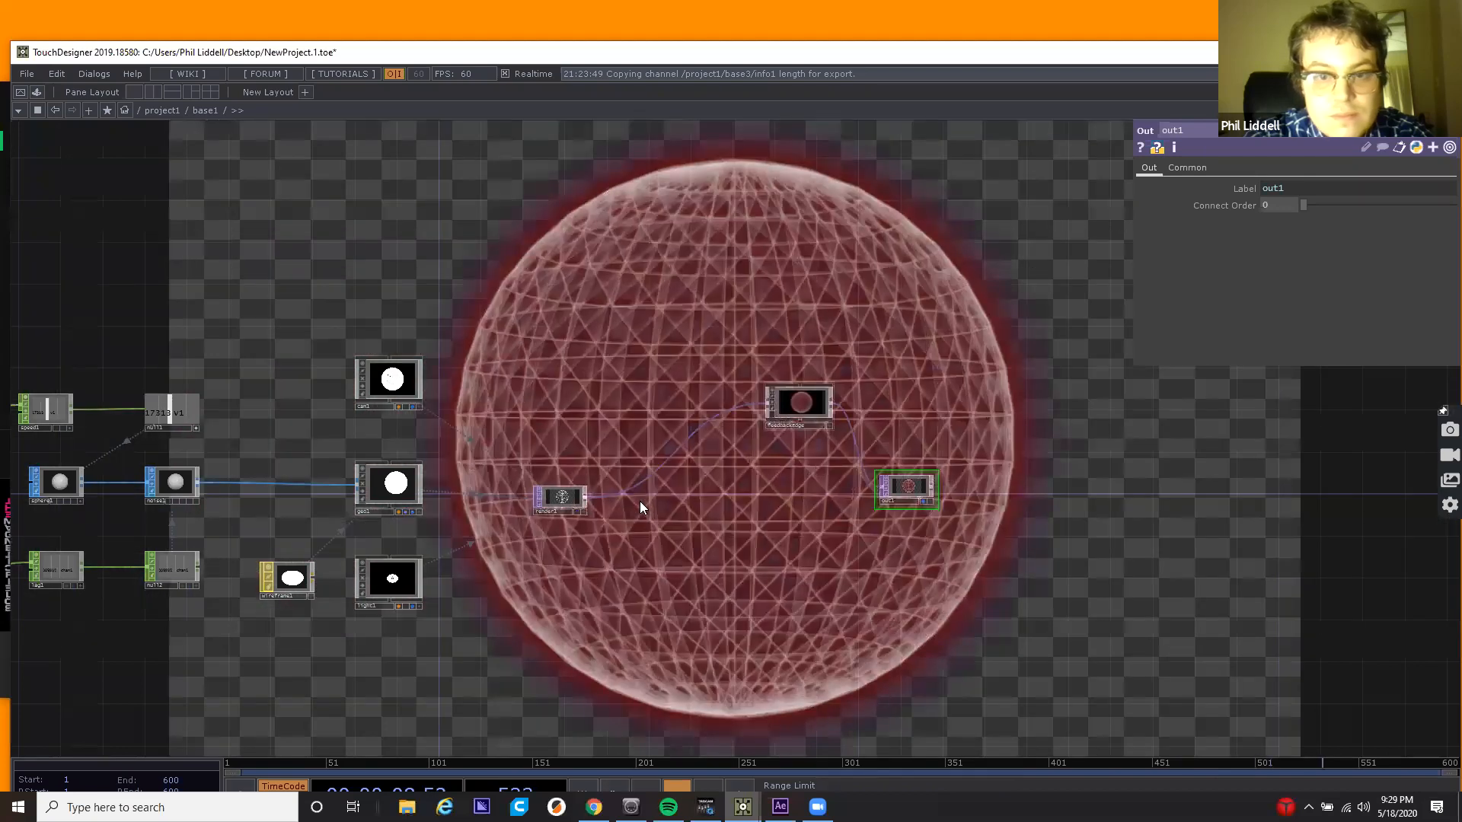
pyautogui.moveTo(971, 301); pyautogui.dragTo(860, 303)
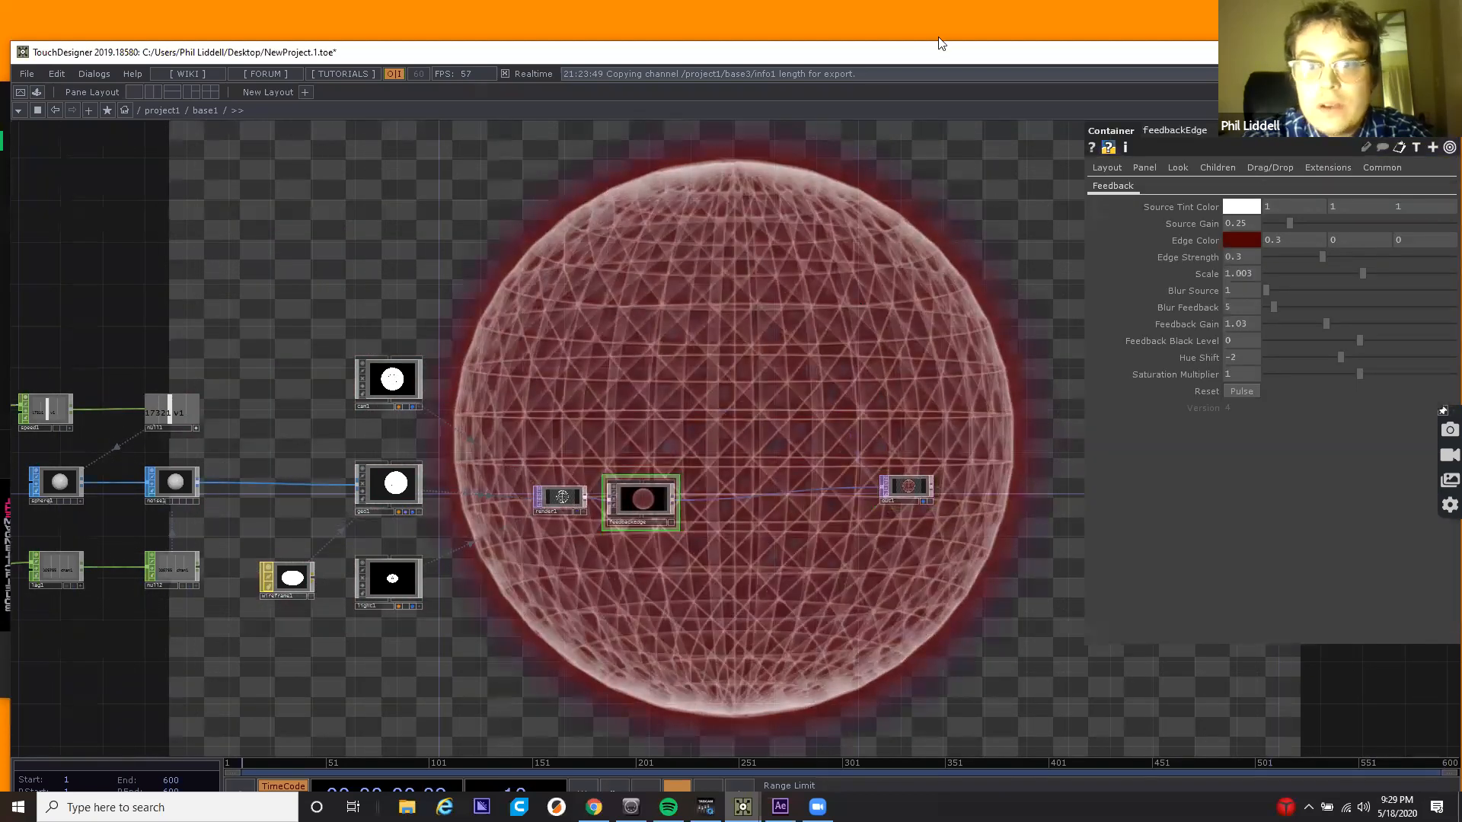
# Set feedbackEdge's Feedback Gain to 1.064 and its Hue Shift to -5.28.
pyautogui.moveTo(944, 52); pyautogui.dragTo(728, 67)
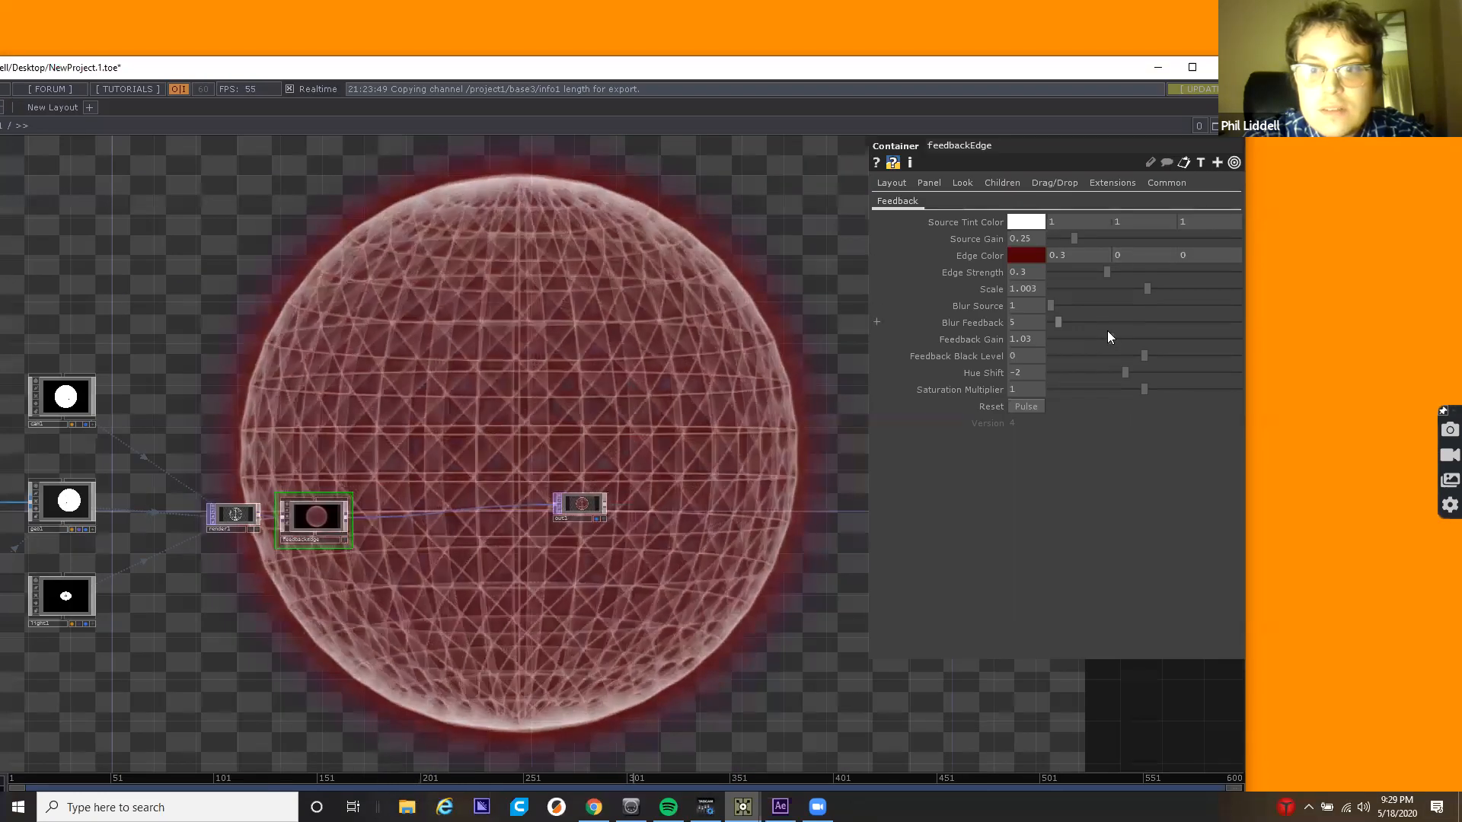
pyautogui.click(1130, 338)
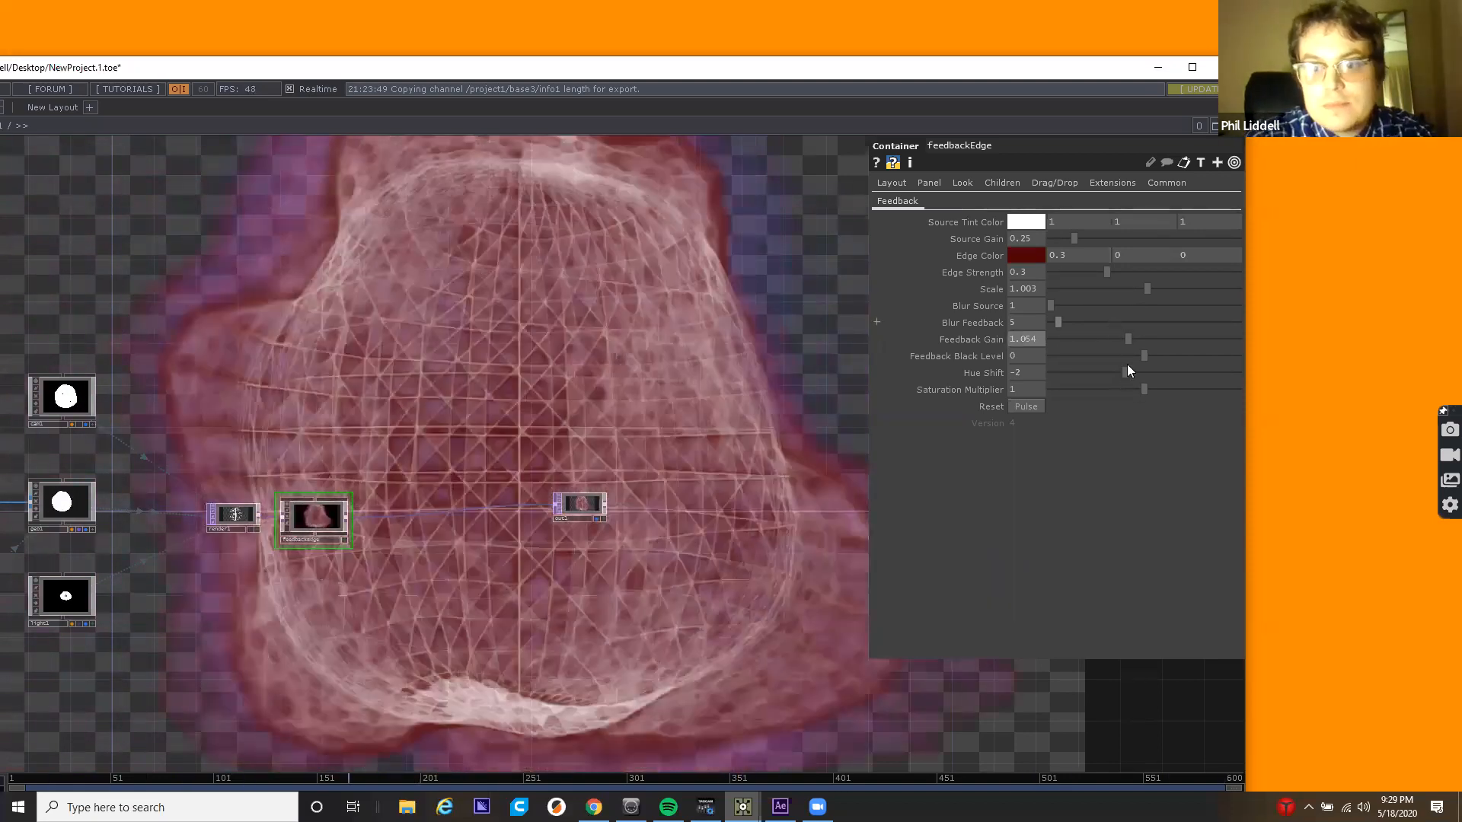
pyautogui.moveTo(1125, 373); pyautogui.dragTo(1066, 374)
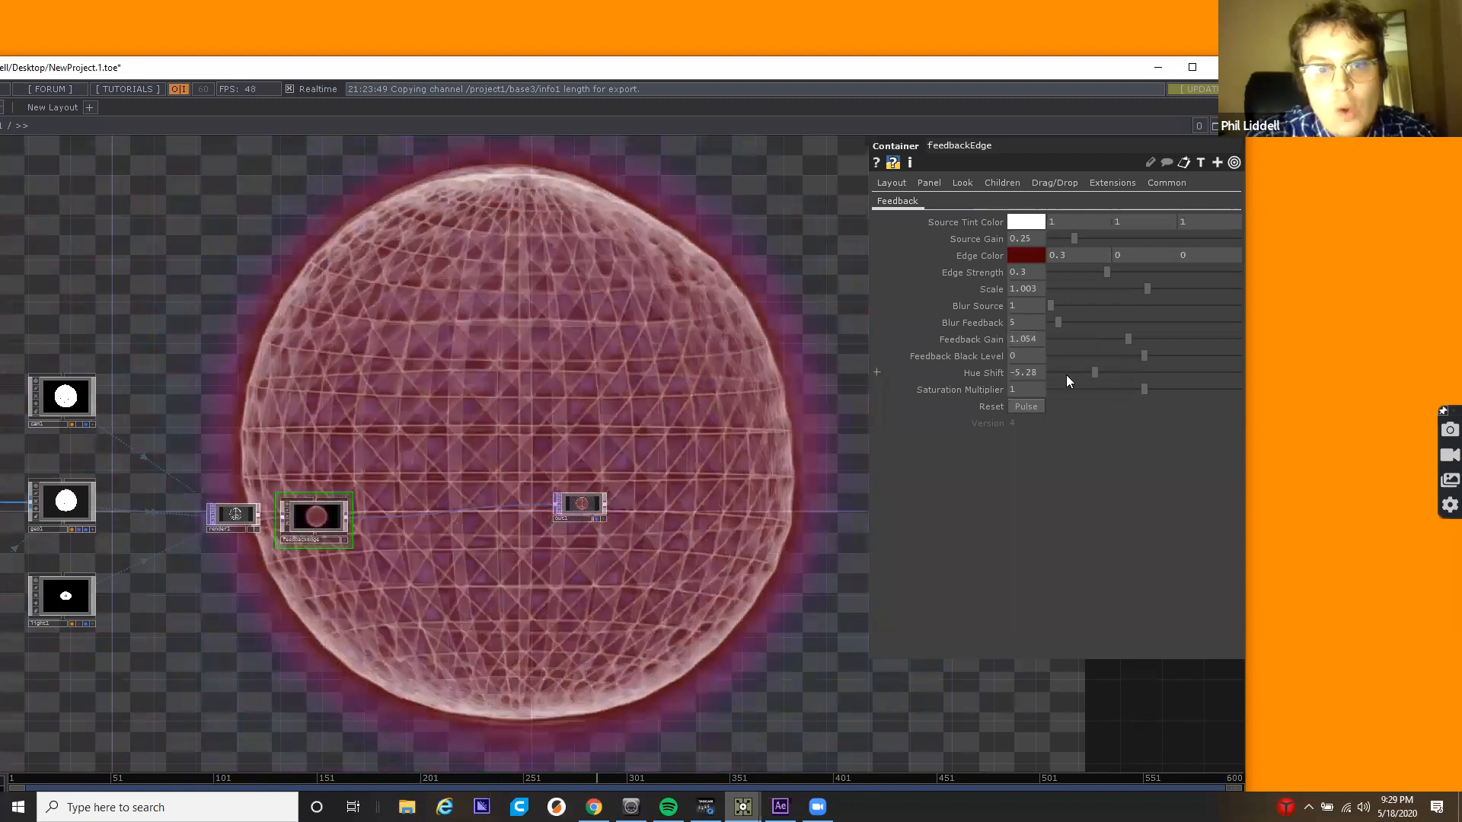
# Leave base1 and look over base2's network and its rendered tubes.
pyautogui.scroll(-3, 512, 508)
pyautogui.scroll(-4, 511, 509)
pyautogui.moveTo(658, 526); pyautogui.dragTo(651, 301)
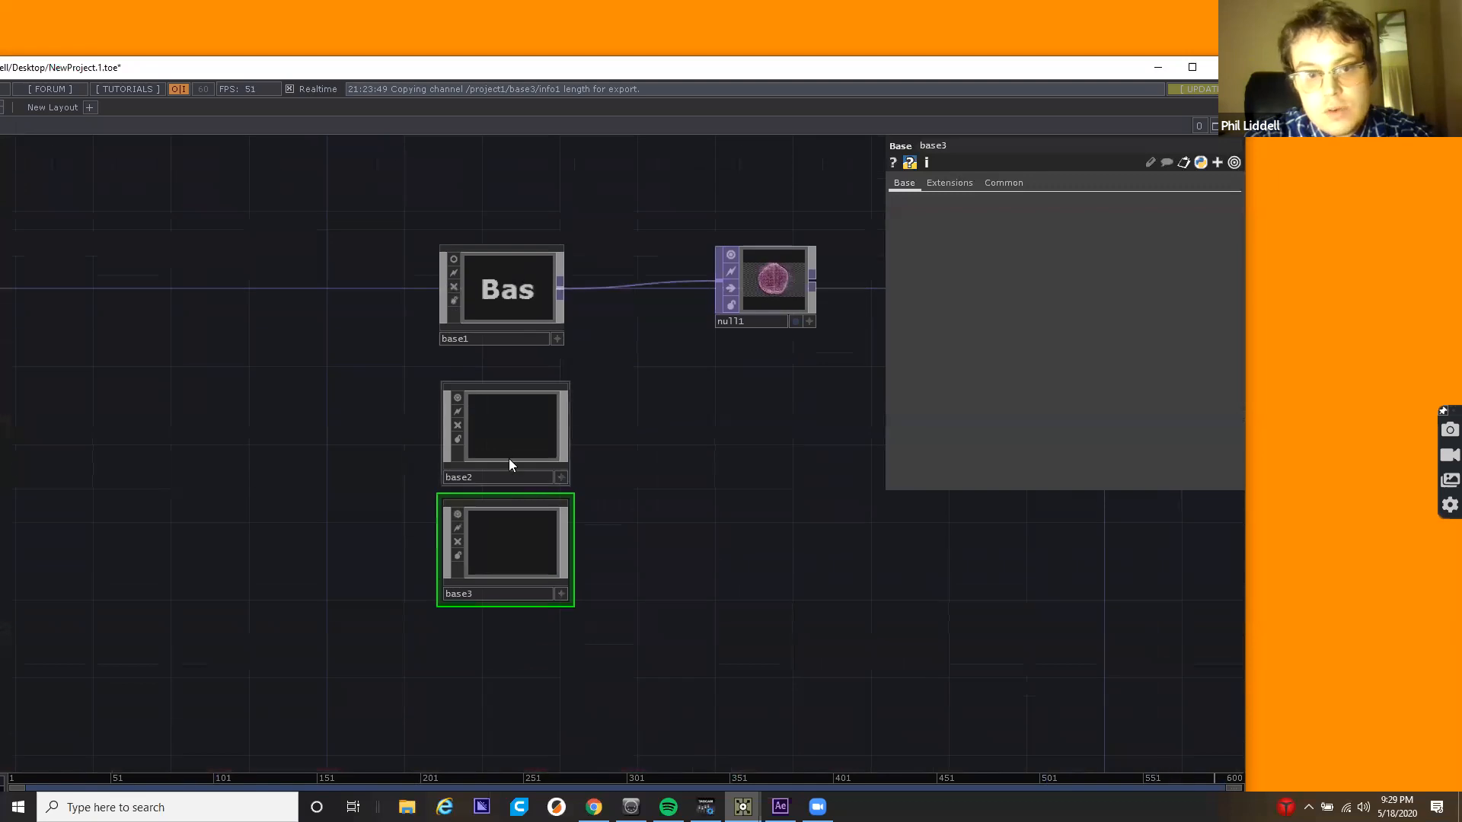
pyautogui.scroll(5, 509, 460)
pyautogui.moveTo(828, 490); pyautogui.dragTo(657, 538)
pyautogui.scroll(-3, 656, 537)
pyautogui.scroll(-4, 656, 538)
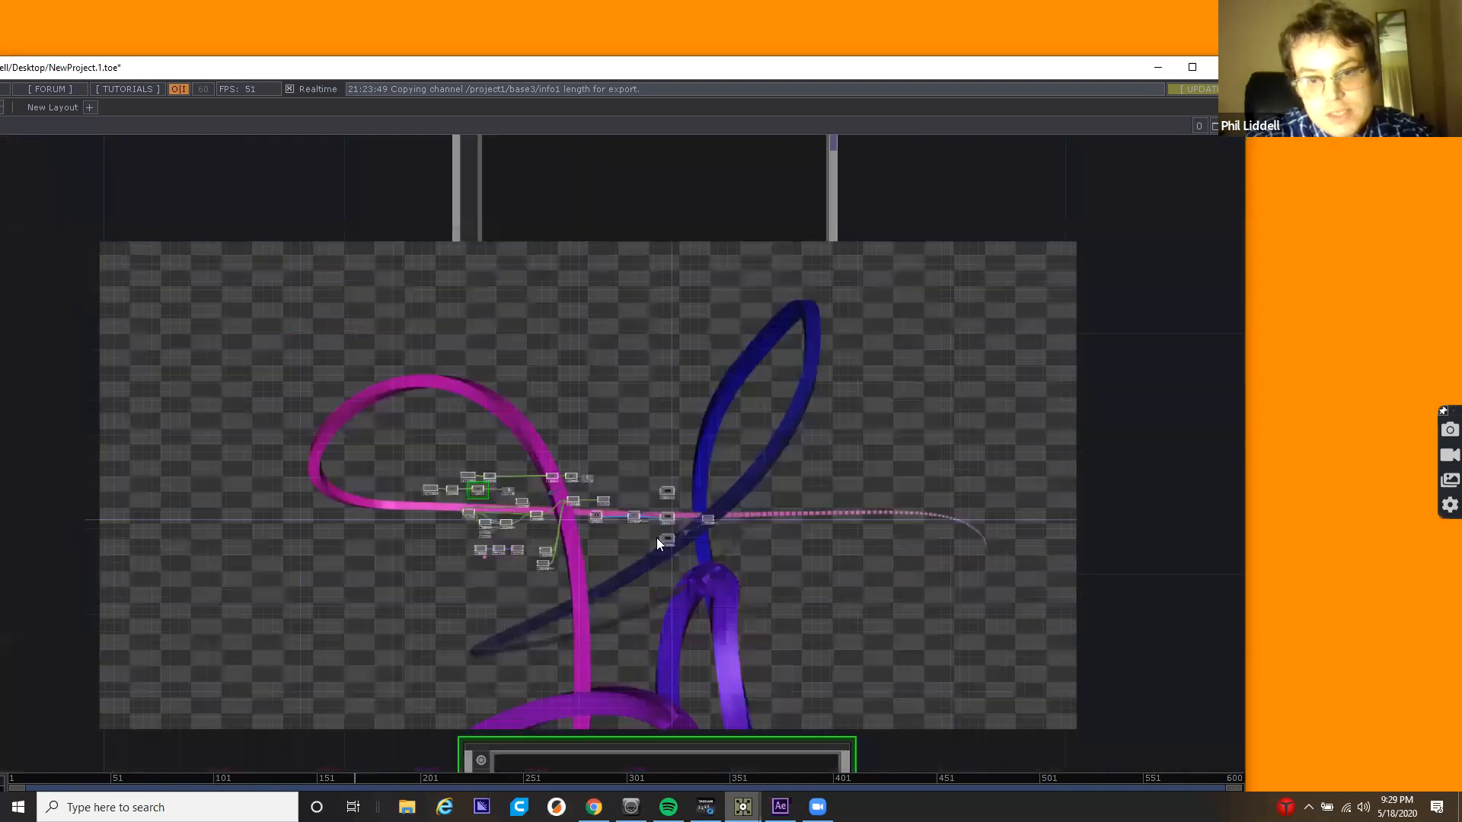
# Go into base3 and add a Null TOP after its render.
pyautogui.scroll(4, 629, 724)
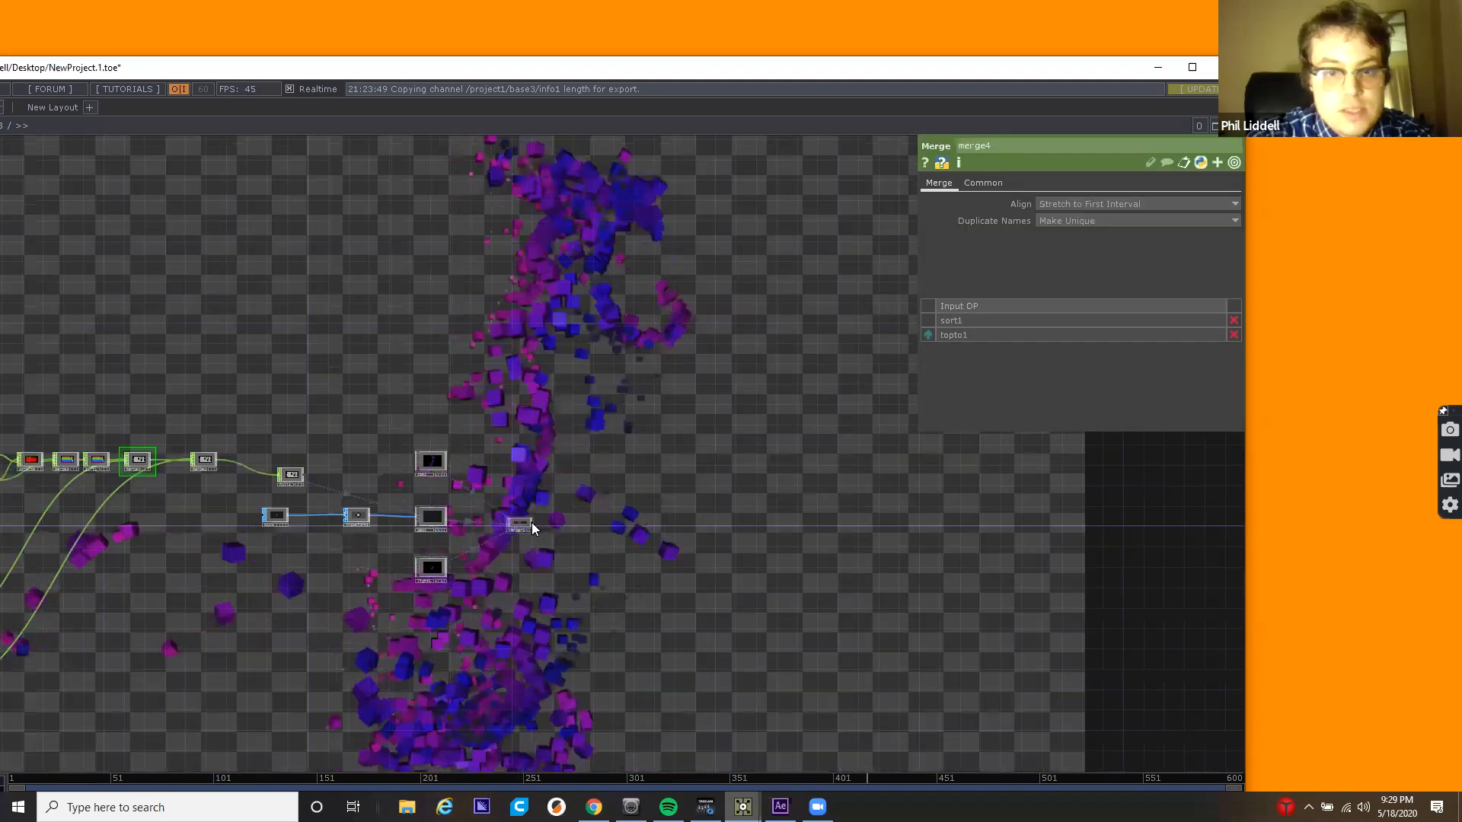
pyautogui.press('Tab')
pyautogui.write('nu')
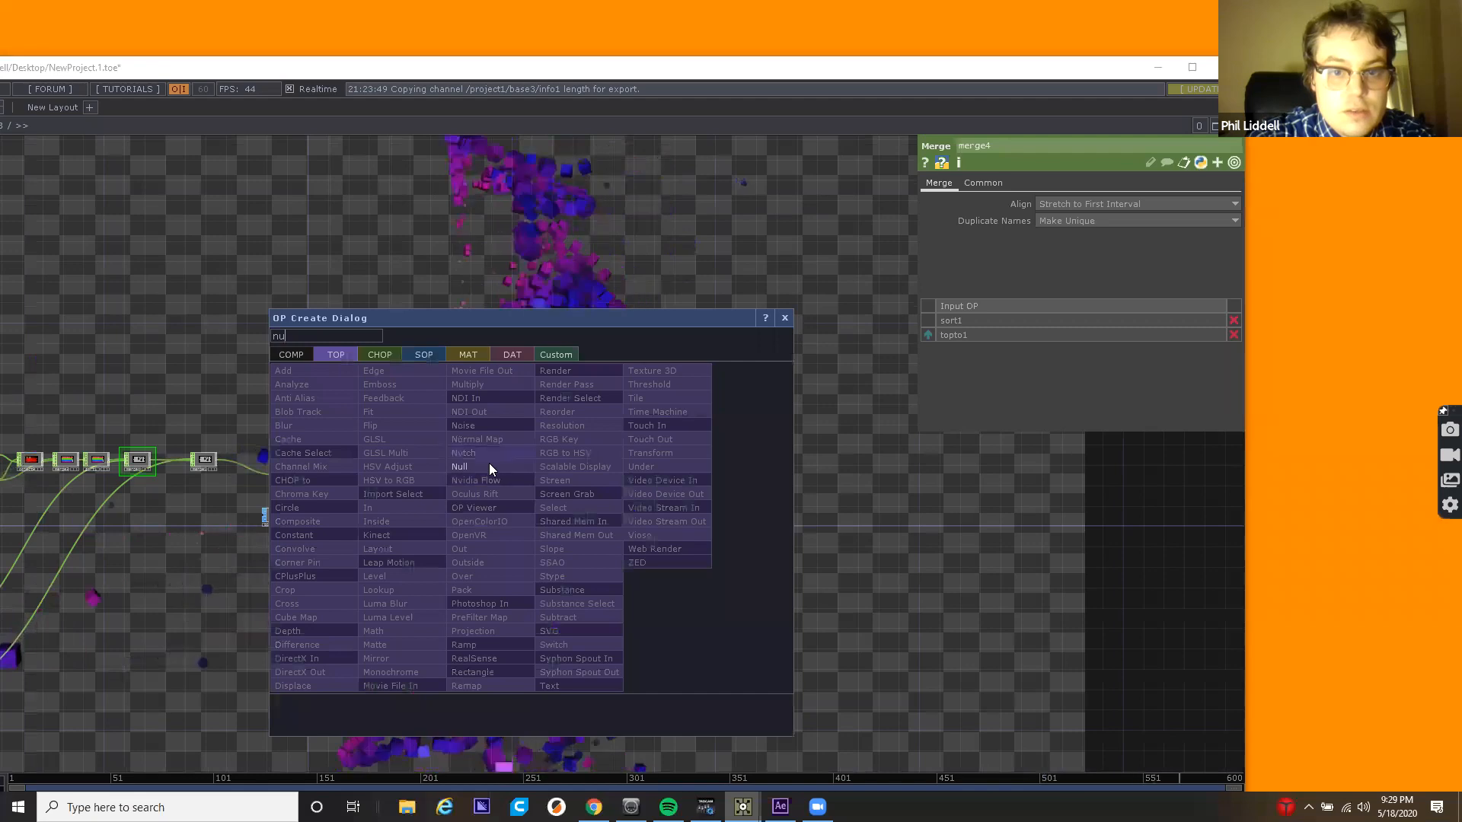
pyautogui.click(488, 464)
pyautogui.click(611, 520)
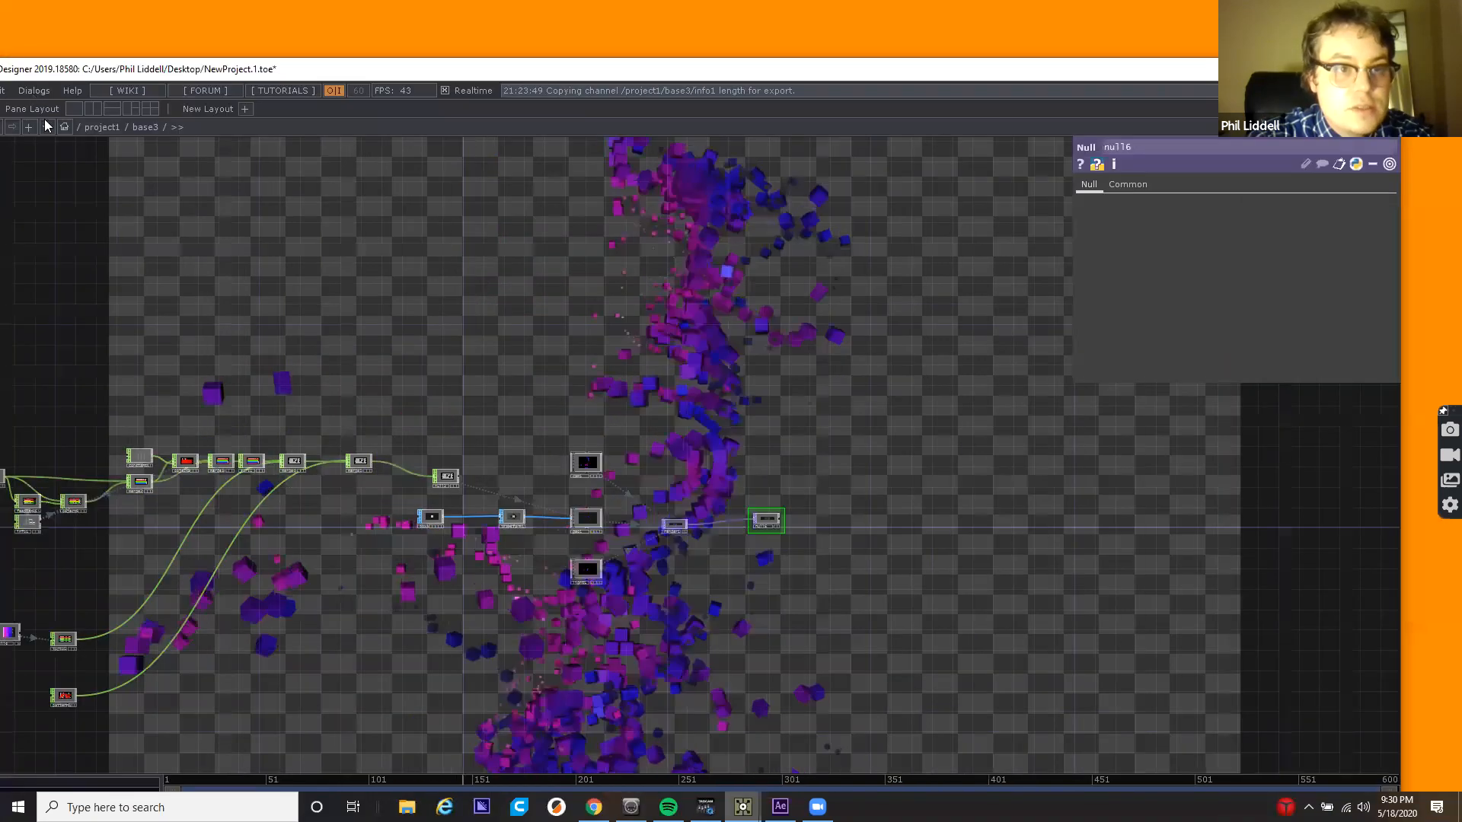
# Add the rgbaDelay component from the palette's ImageFilters to base3's network and close the palette.
pyautogui.click(35, 91)
pyautogui.click(58, 169)
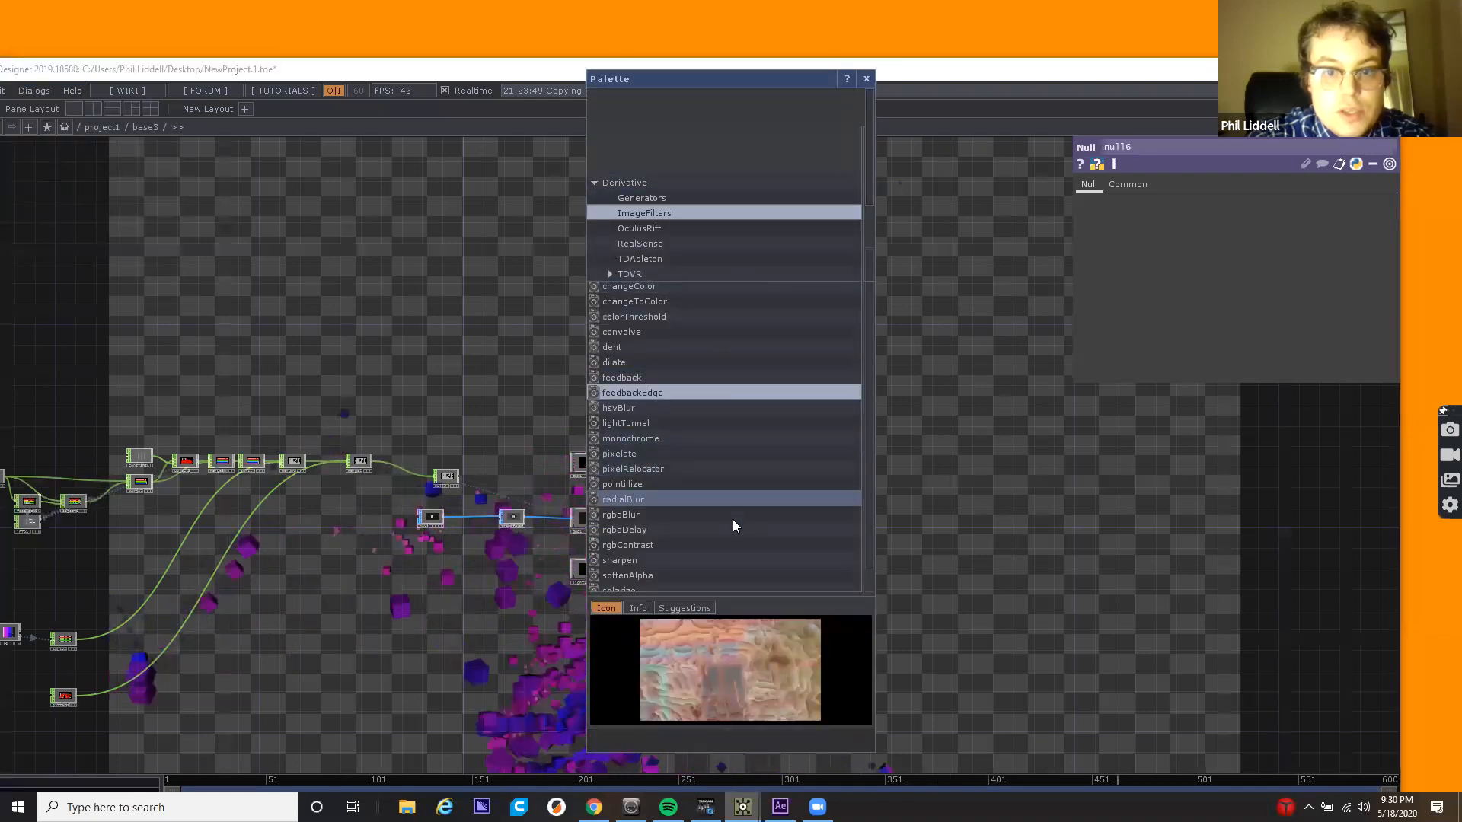
pyautogui.moveTo(738, 530); pyautogui.dragTo(891, 474)
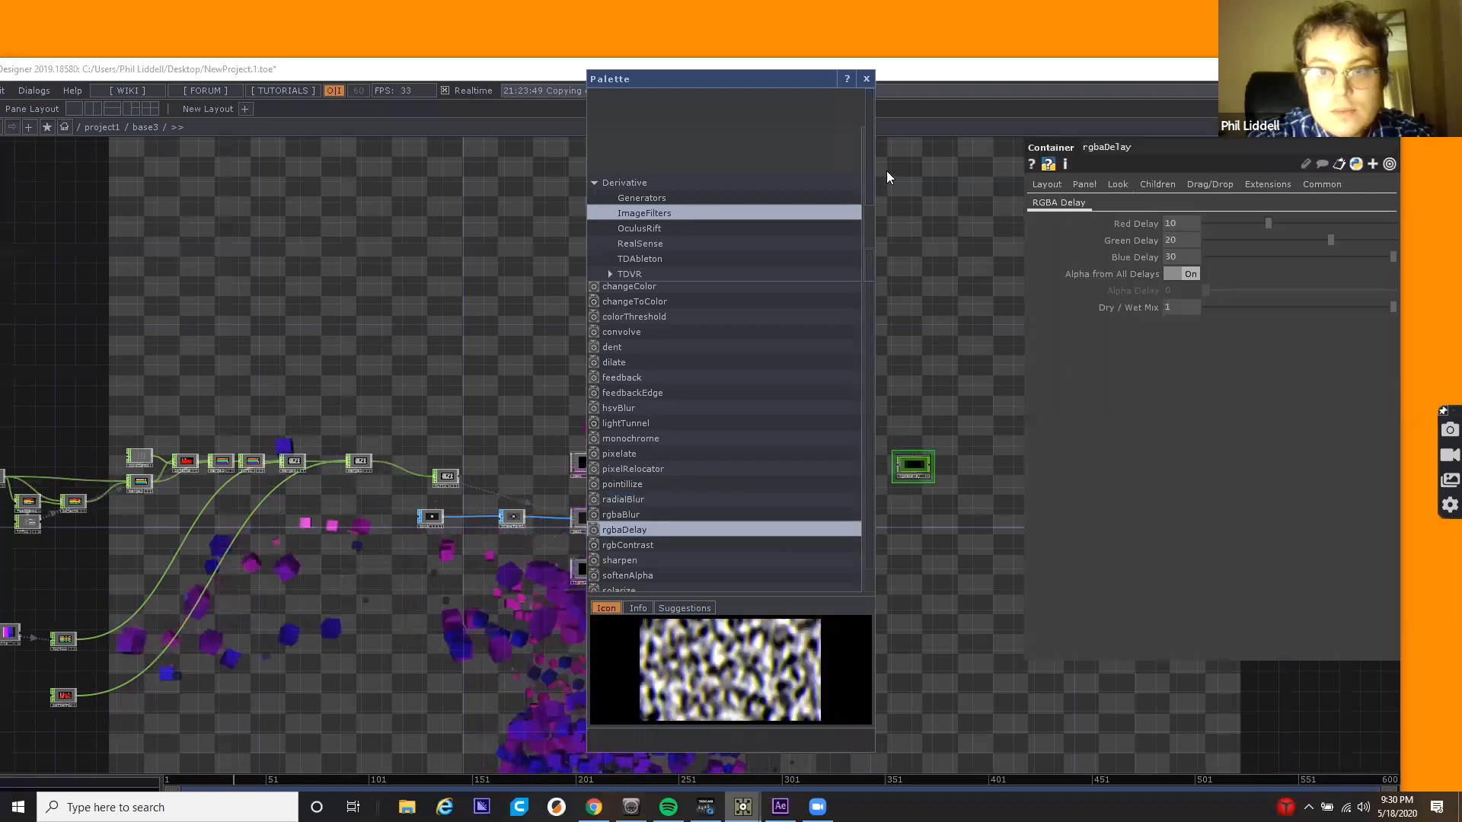
pyautogui.click(865, 80)
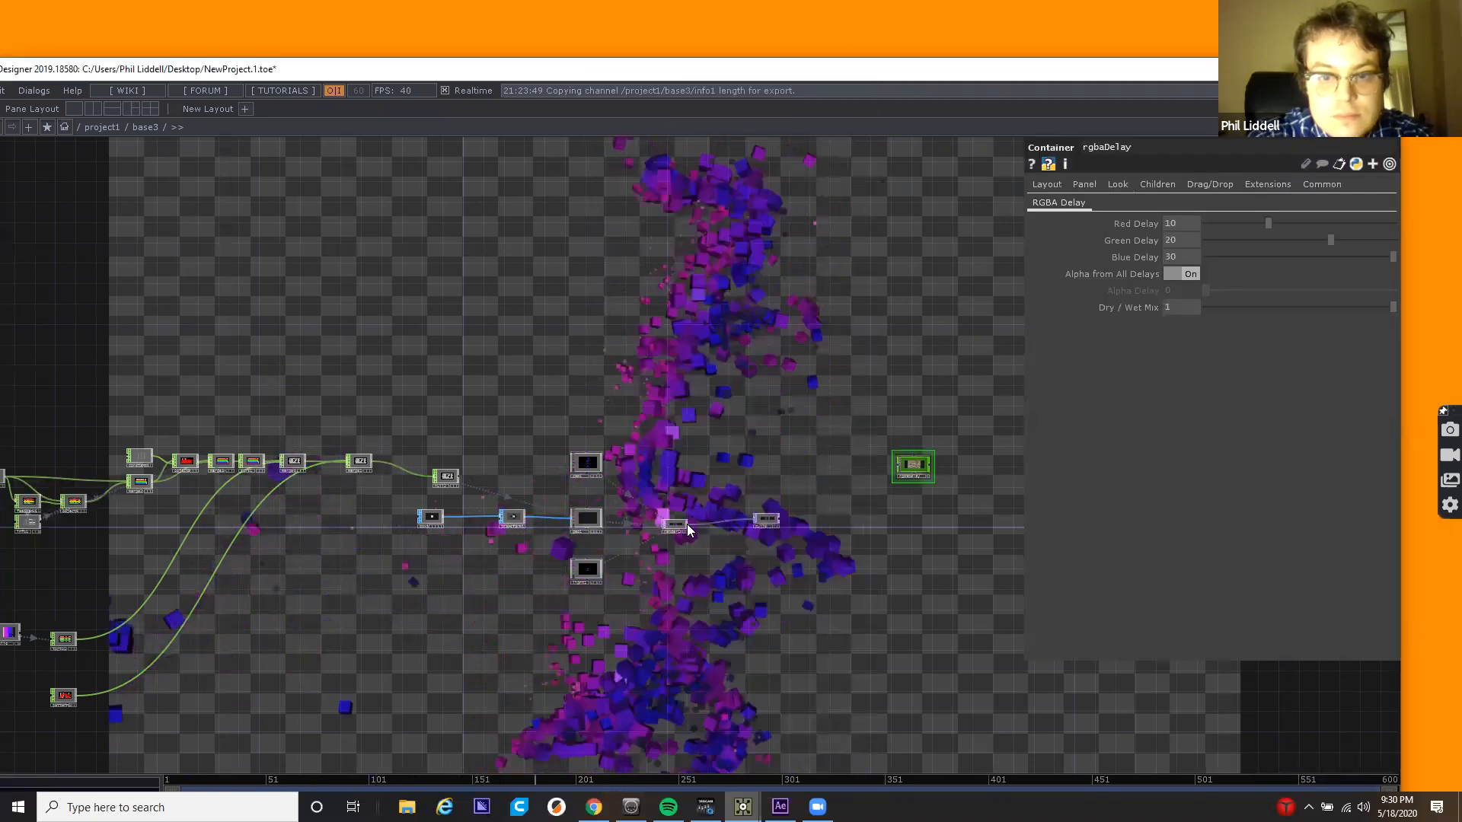
# Wire render1 through rgbaDelay into null6 in base3 and display null6 as the network background.
pyautogui.moveTo(895, 463); pyautogui.dragTo(774, 518)
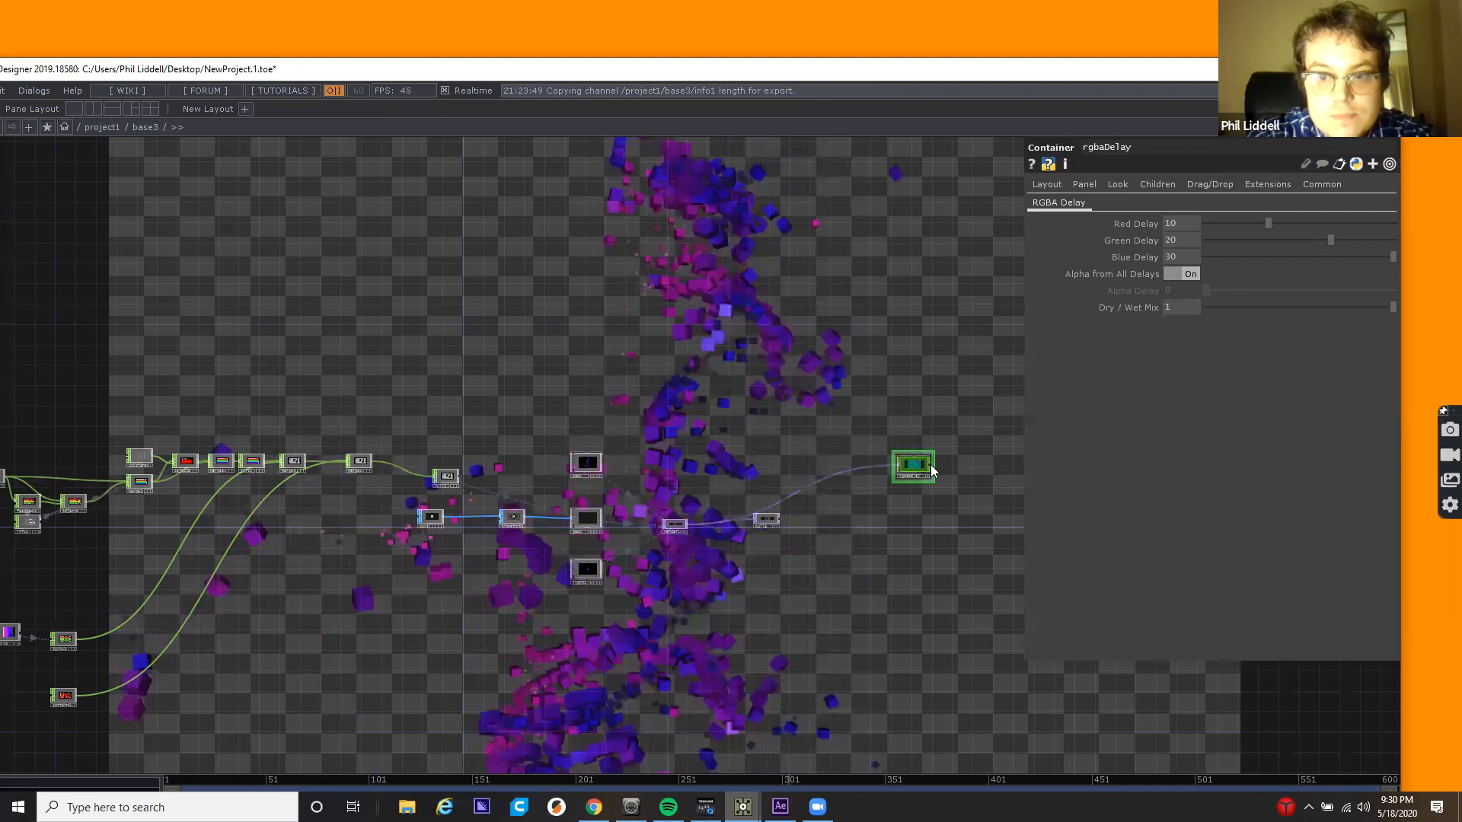
pyautogui.moveTo(931, 466); pyautogui.dragTo(764, 520)
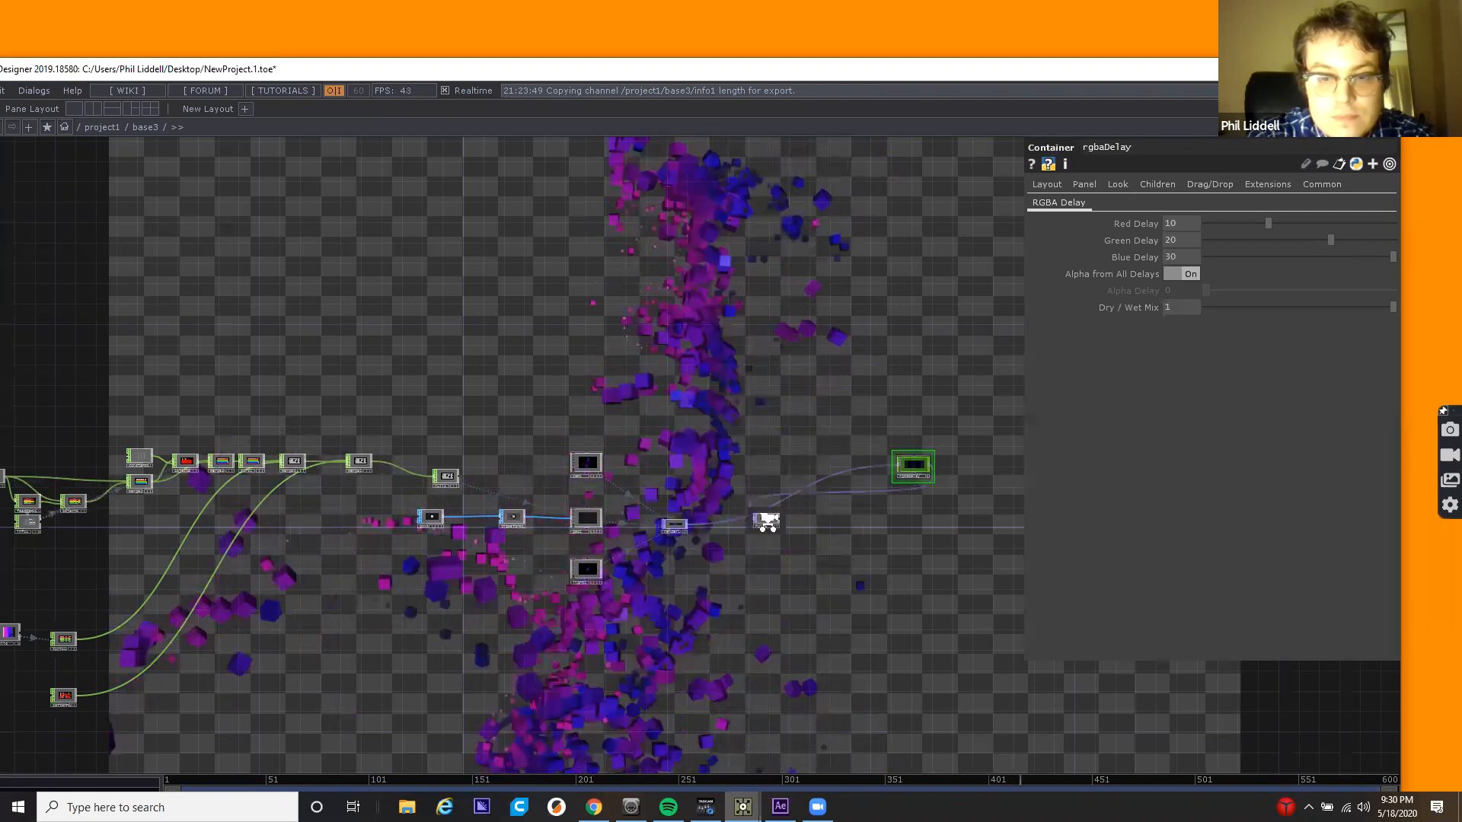
pyautogui.scroll(6, 643, 522)
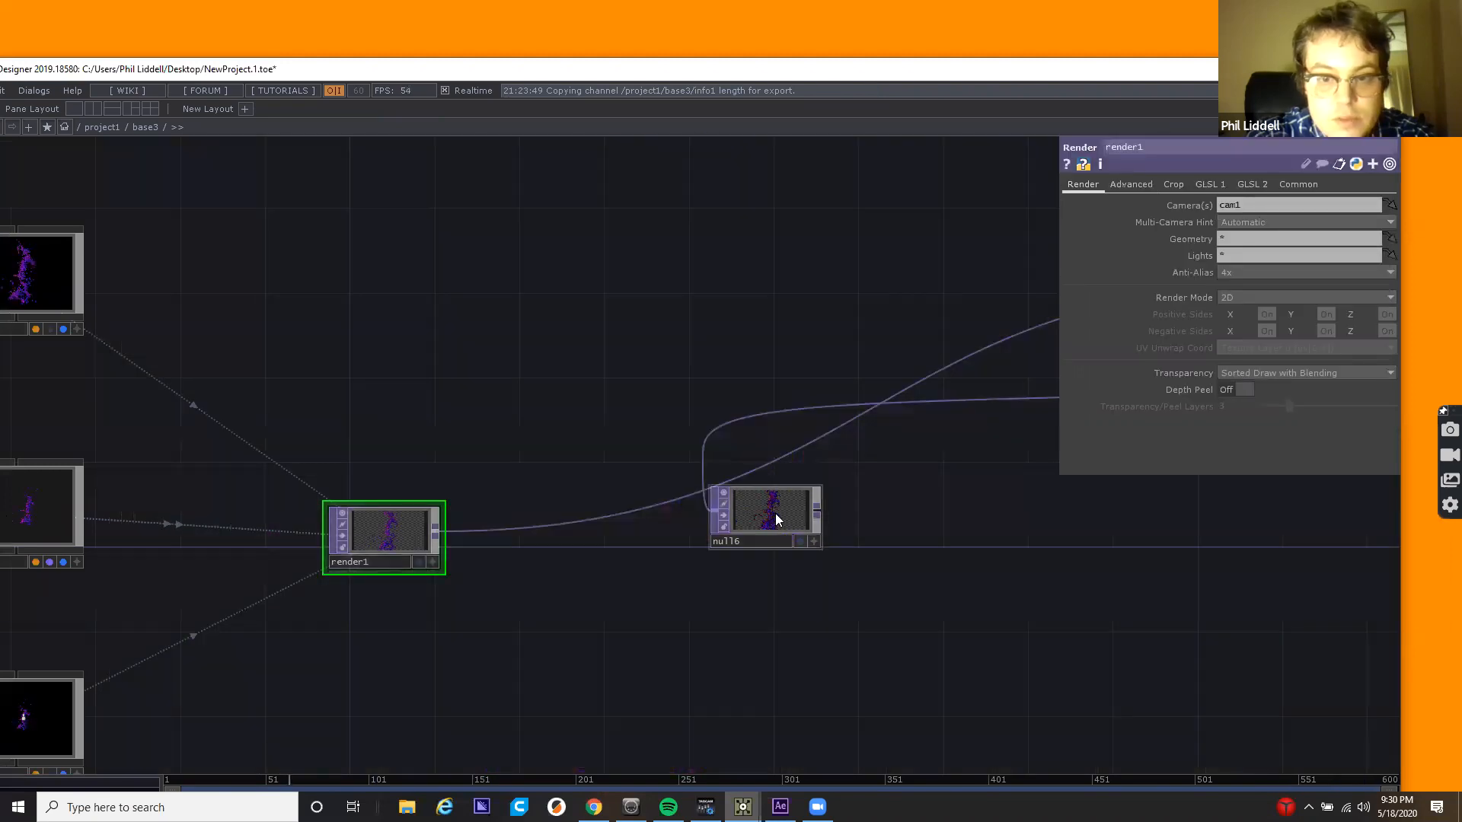
pyautogui.click(775, 514)
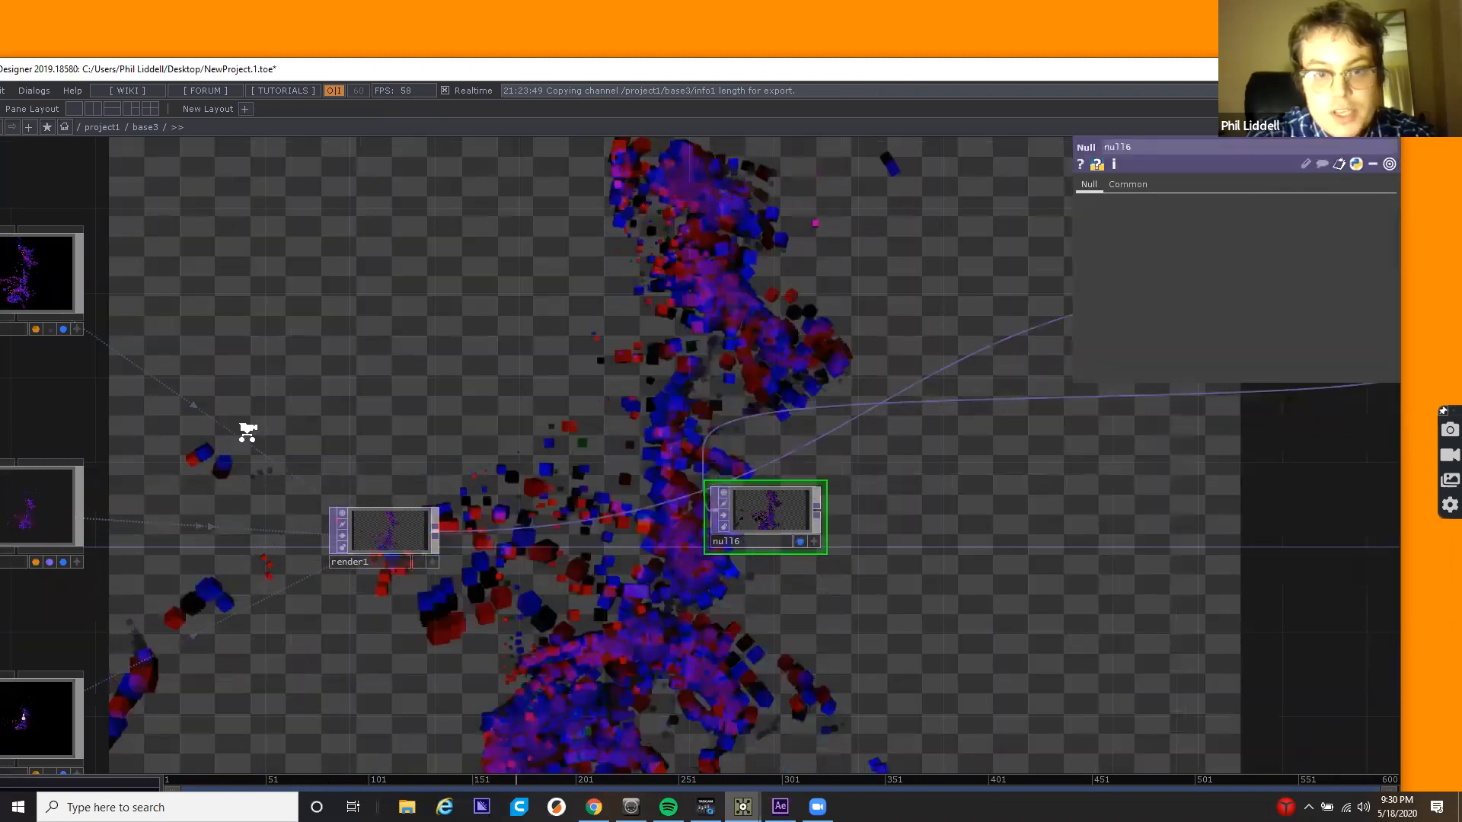
# Line up rgbaDelay between render1 and null6 in base3's network.
pyautogui.moveTo(247, 433); pyautogui.dragTo(76, 454)
pyautogui.moveTo(672, 382); pyautogui.dragTo(105, 517)
pyautogui.scroll(-2, 246, 432)
pyautogui.moveTo(296, 427); pyautogui.dragTo(596, 486)
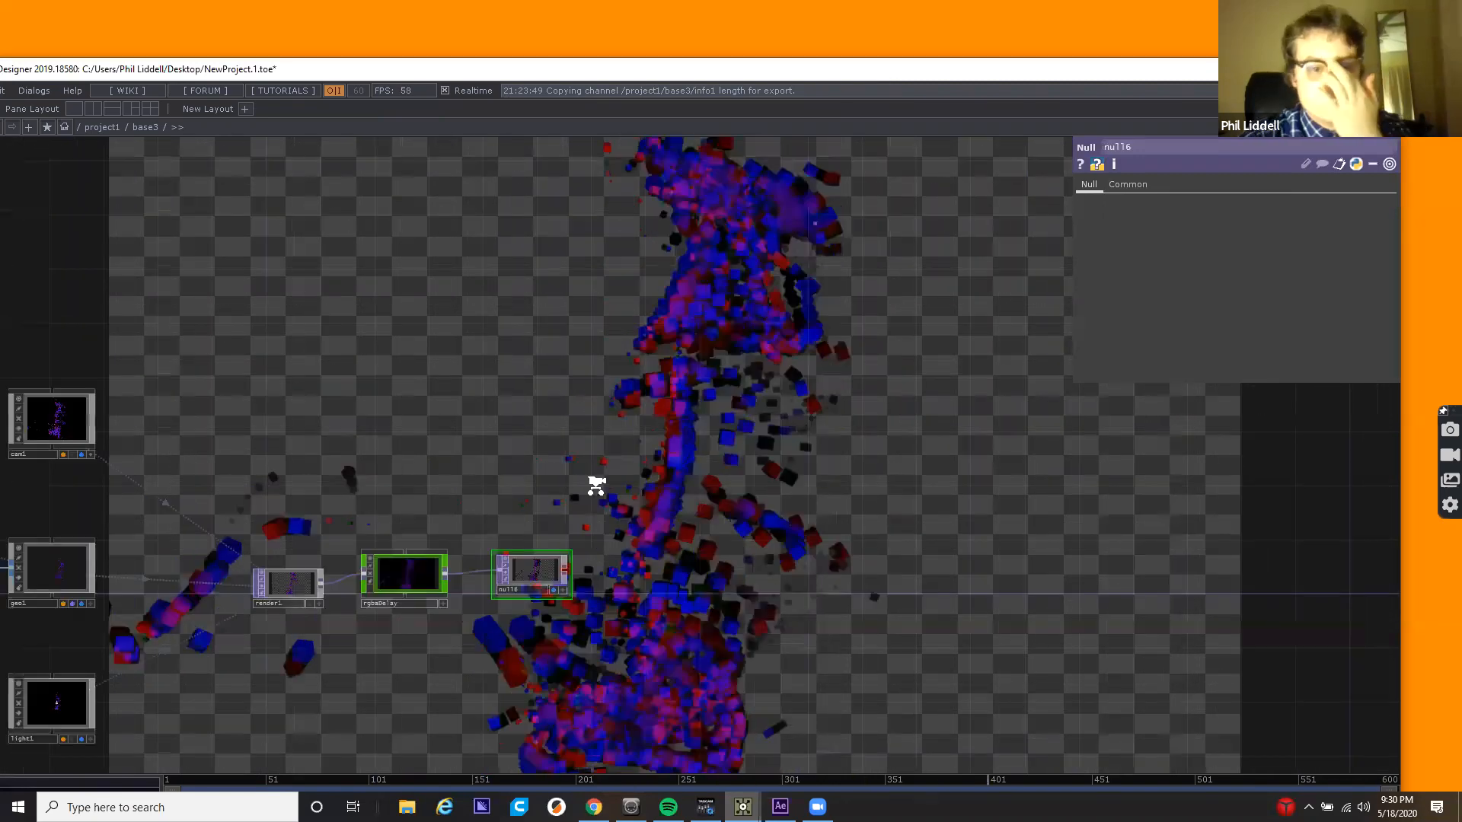
# Leave base3 and examine base1's network, its feedbackEdge settings and the rendered sphere, then return to project1.
pyautogui.scroll(-5, 596, 485)
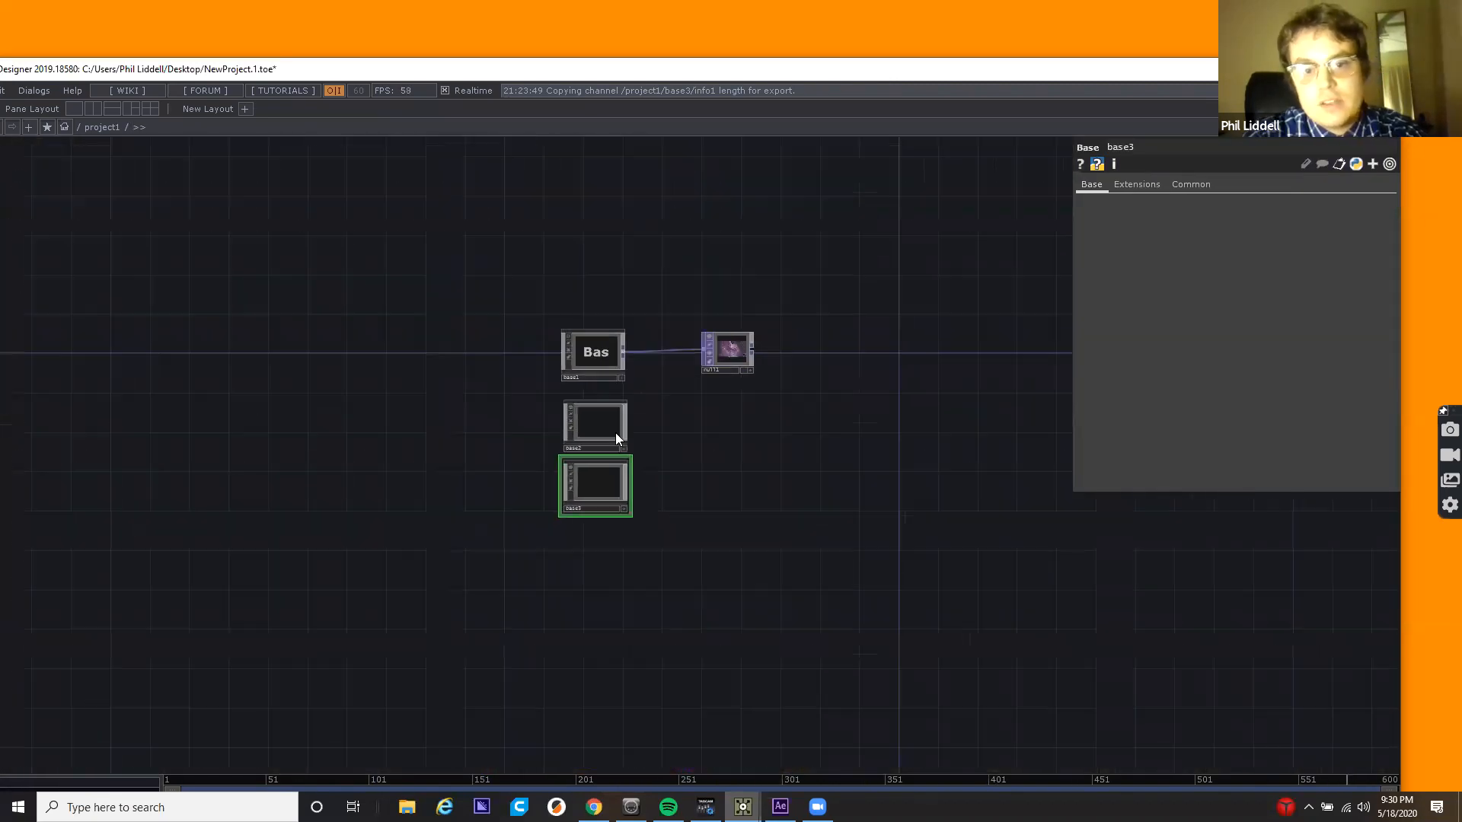
pyautogui.scroll(5, 704, 373)
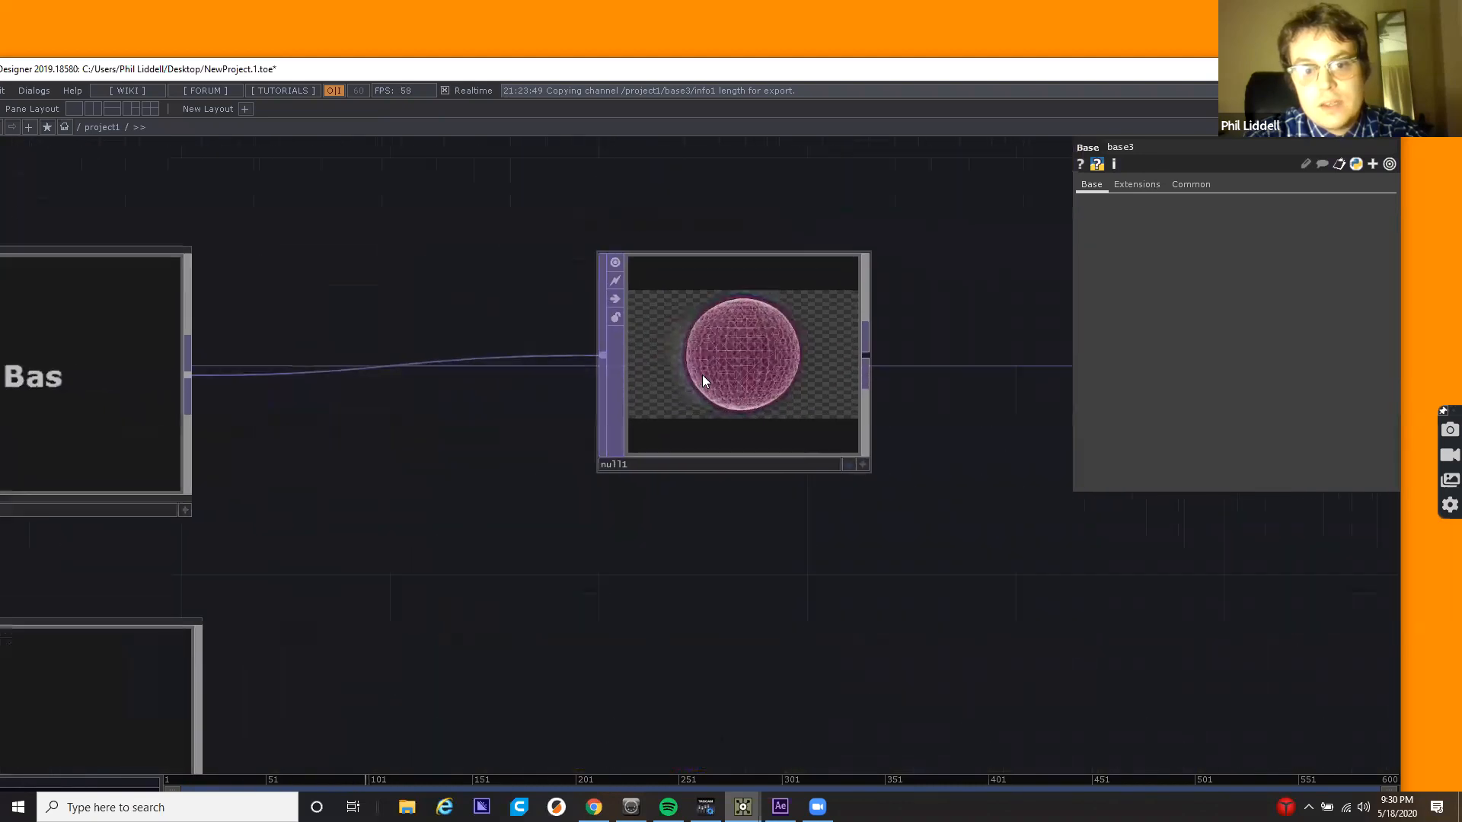
pyautogui.scroll(-3, 647, 508)
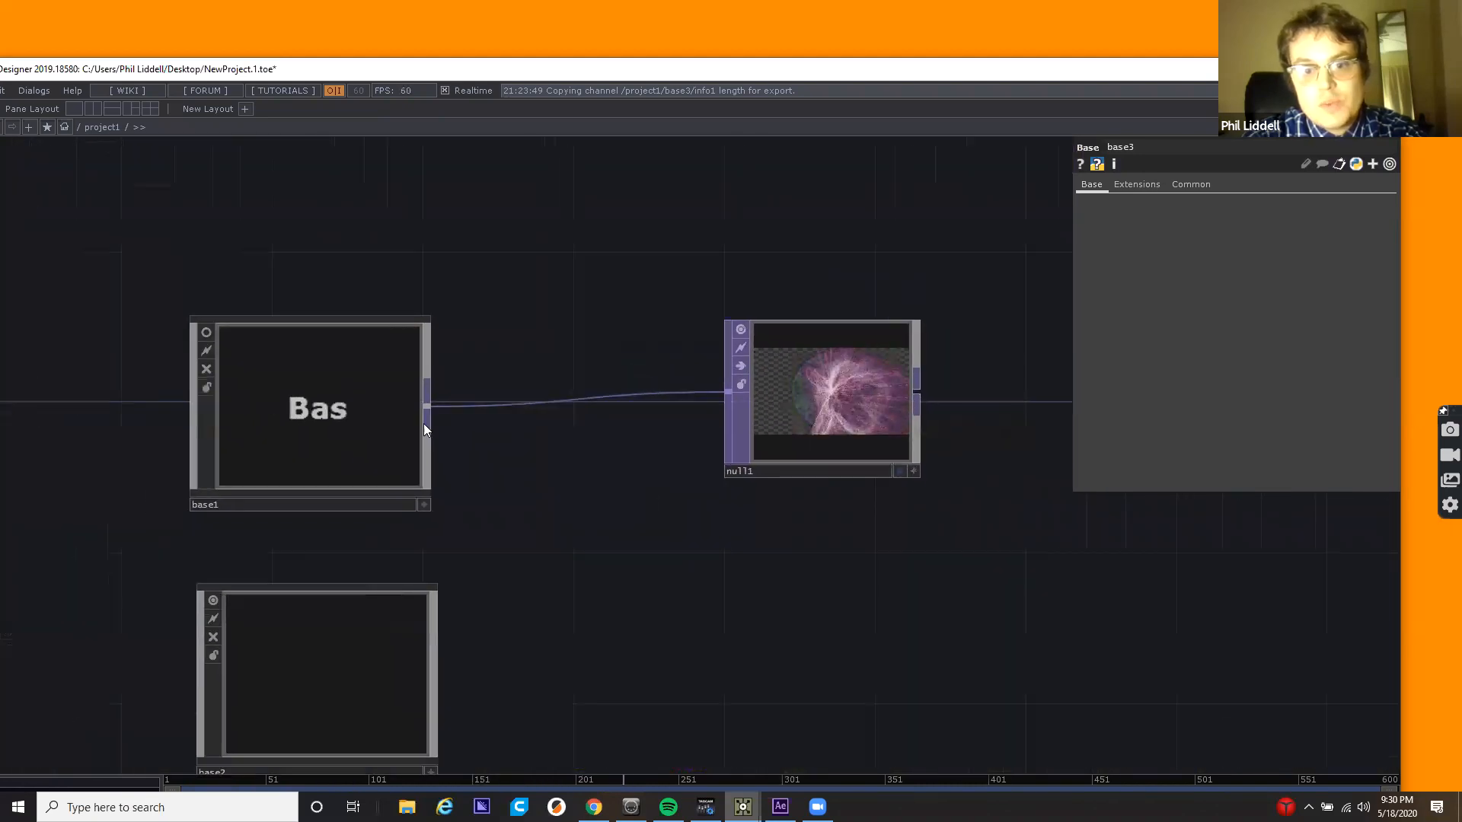
pyautogui.doubleClick(315, 394)
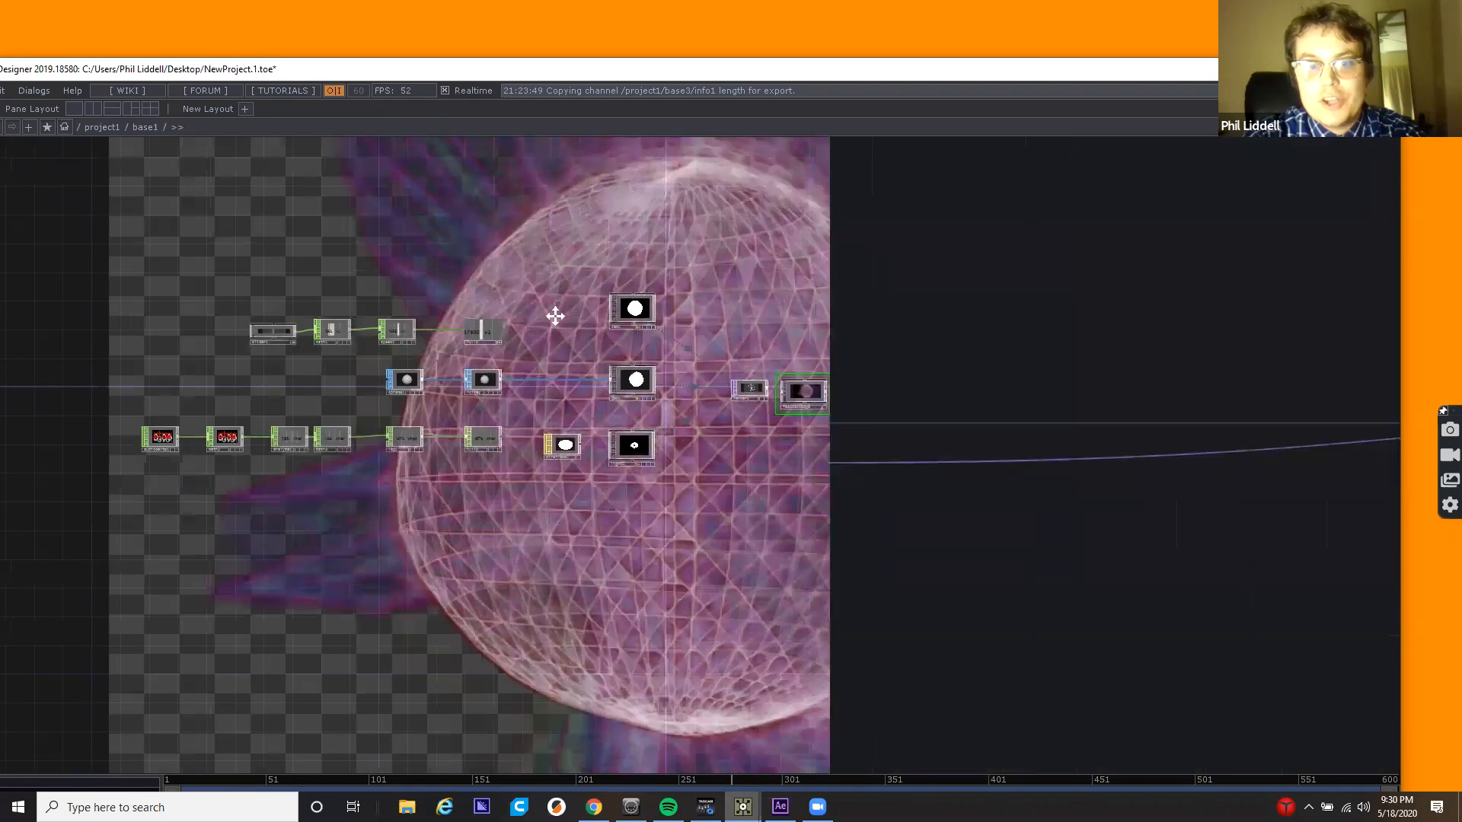
pyautogui.scroll(2, 555, 319)
pyautogui.press('p')
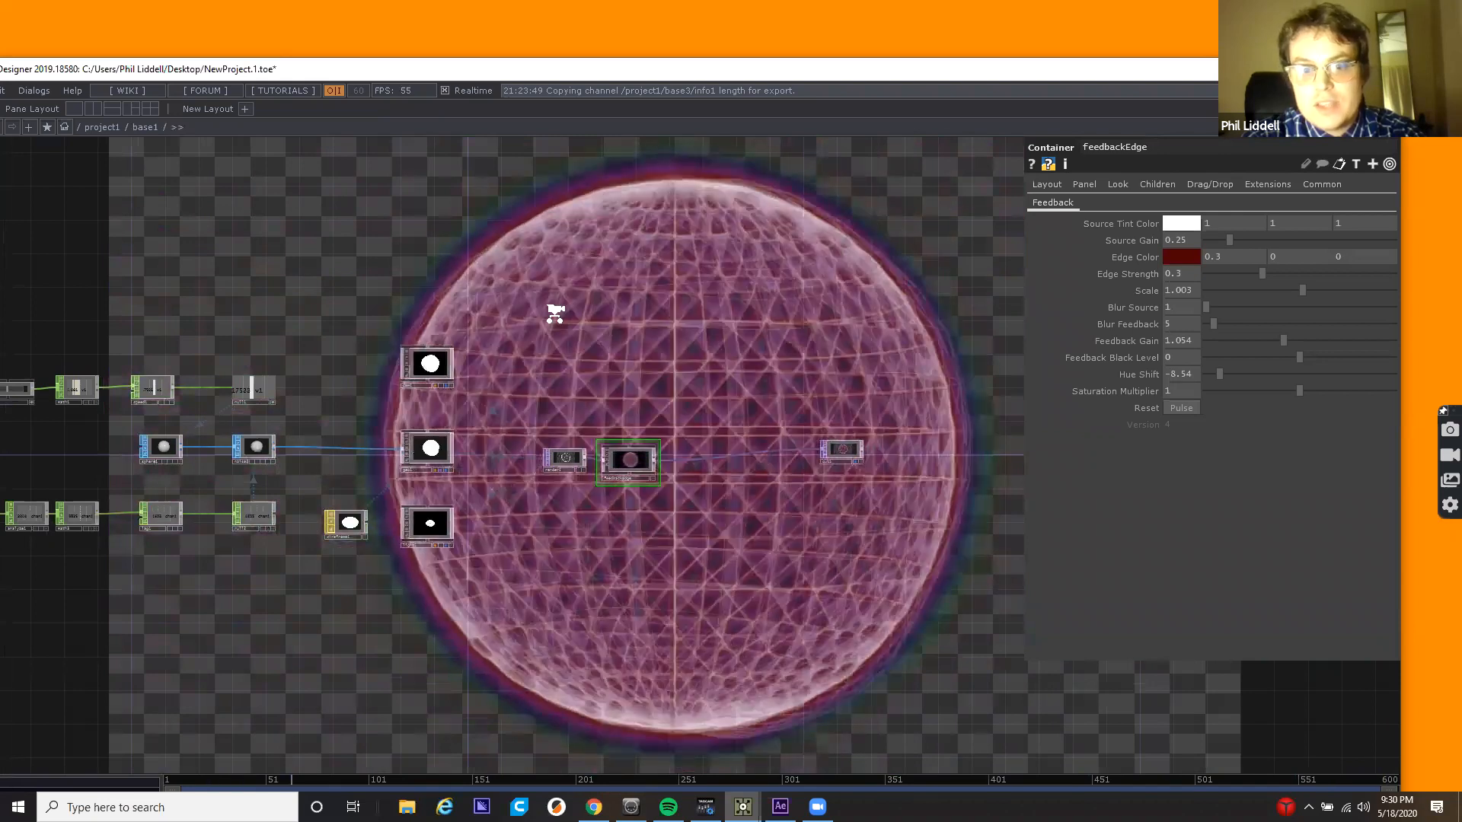
pyautogui.scroll(-3, 554, 314)
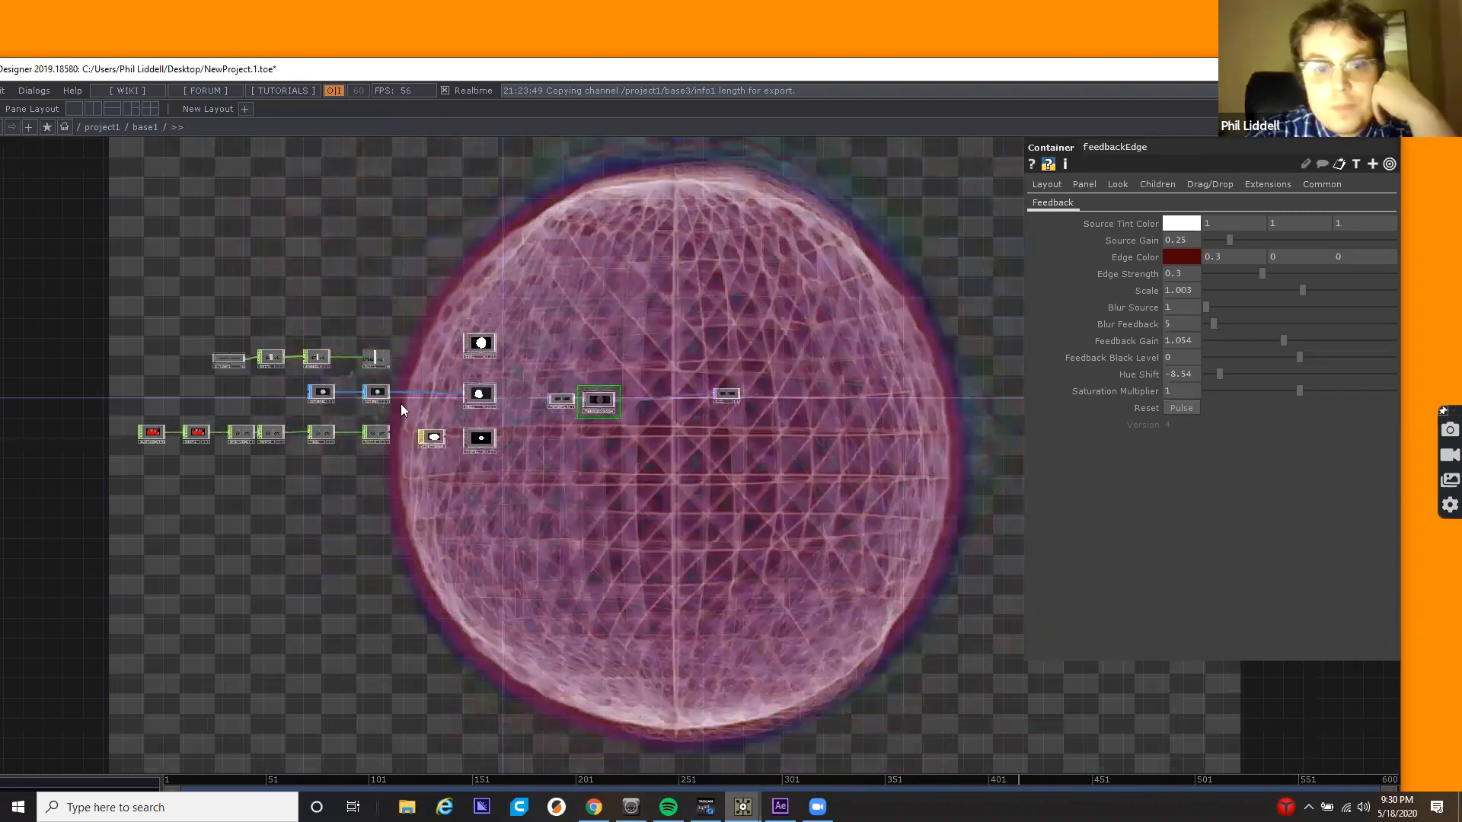
pyautogui.scroll(-3, 401, 404)
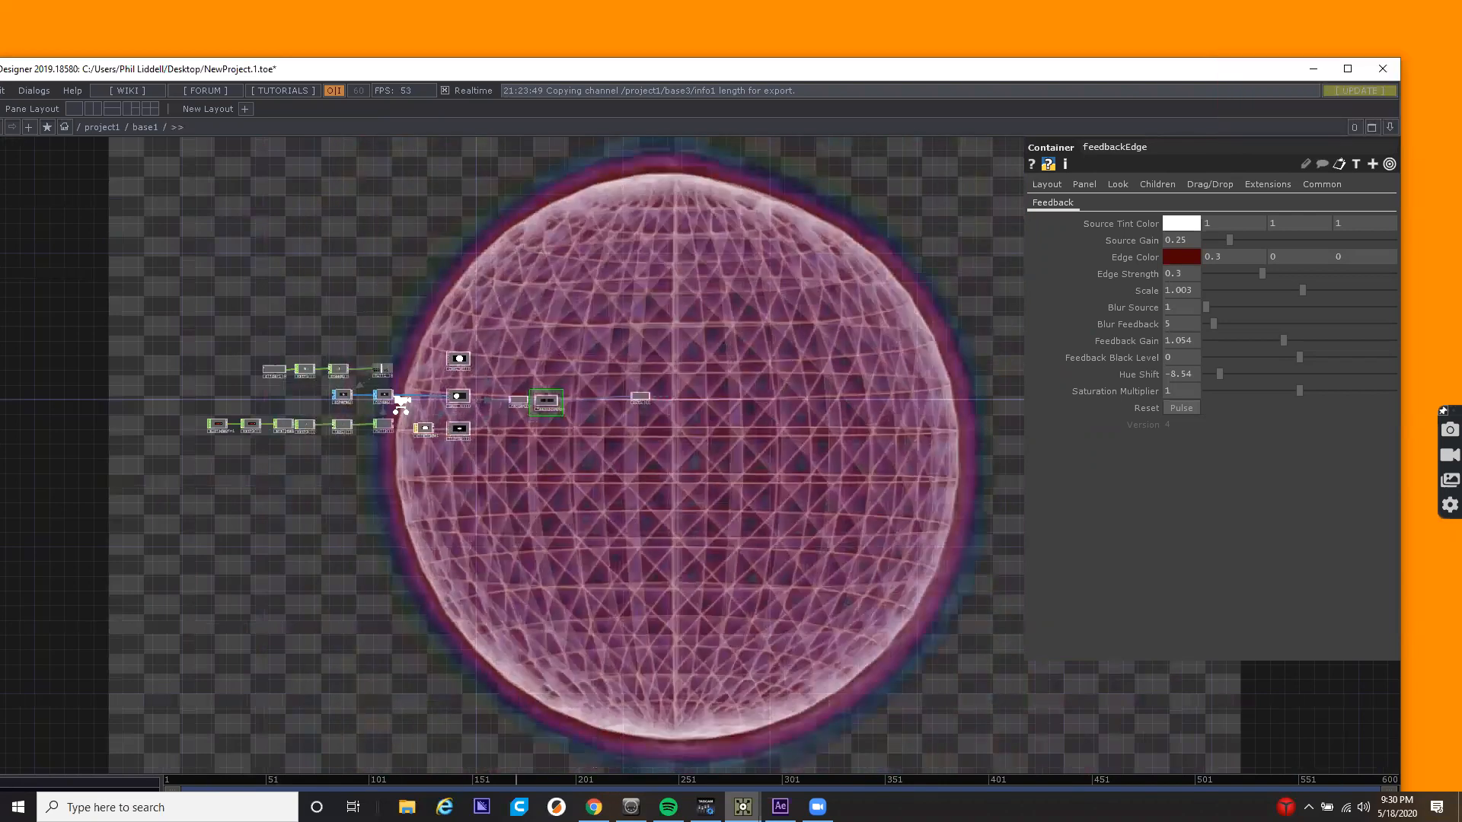
pyautogui.scroll(-2, 400, 403)
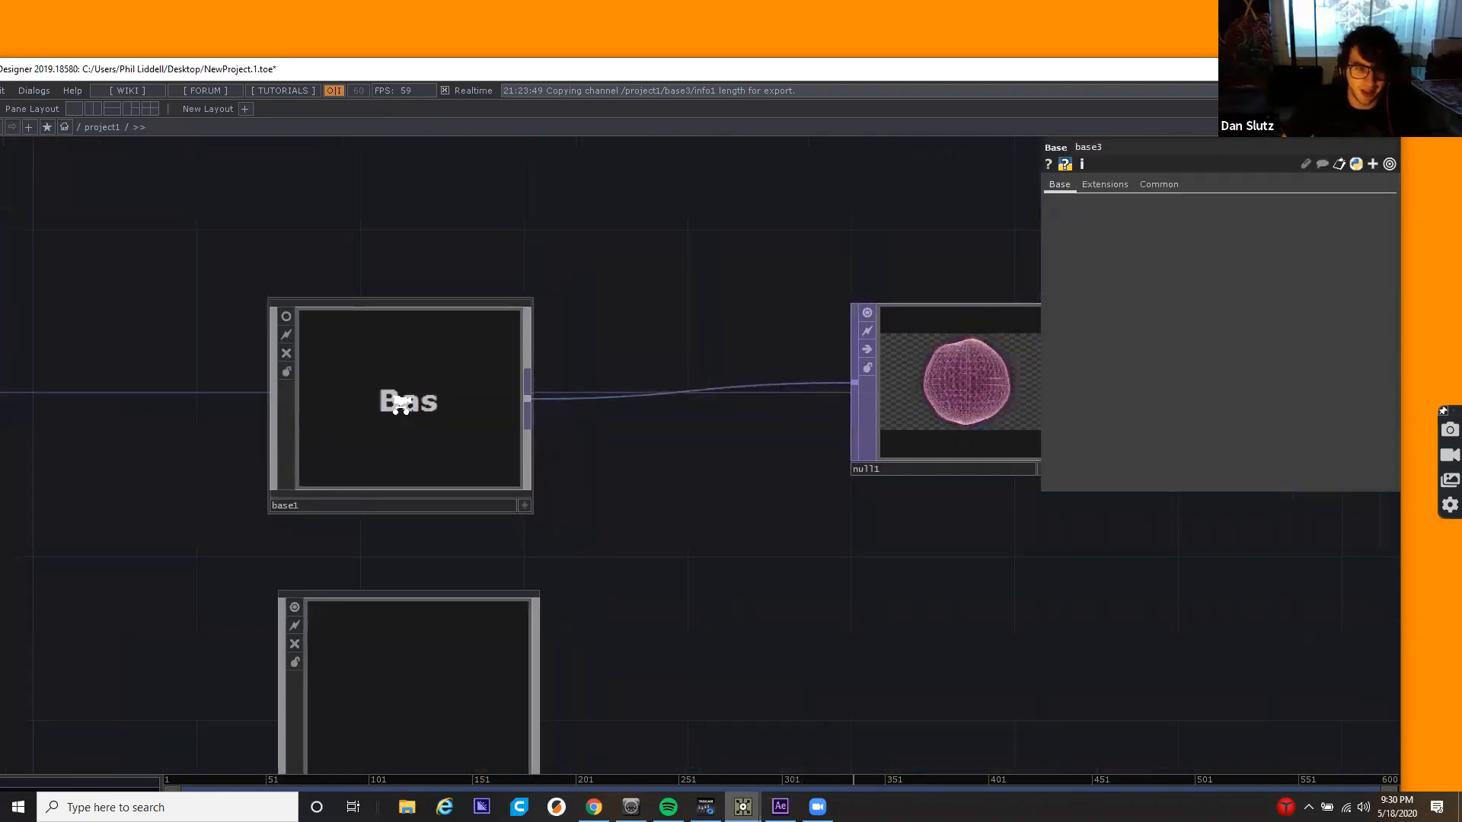
pyautogui.moveTo(661, 518); pyautogui.dragTo(553, 380)
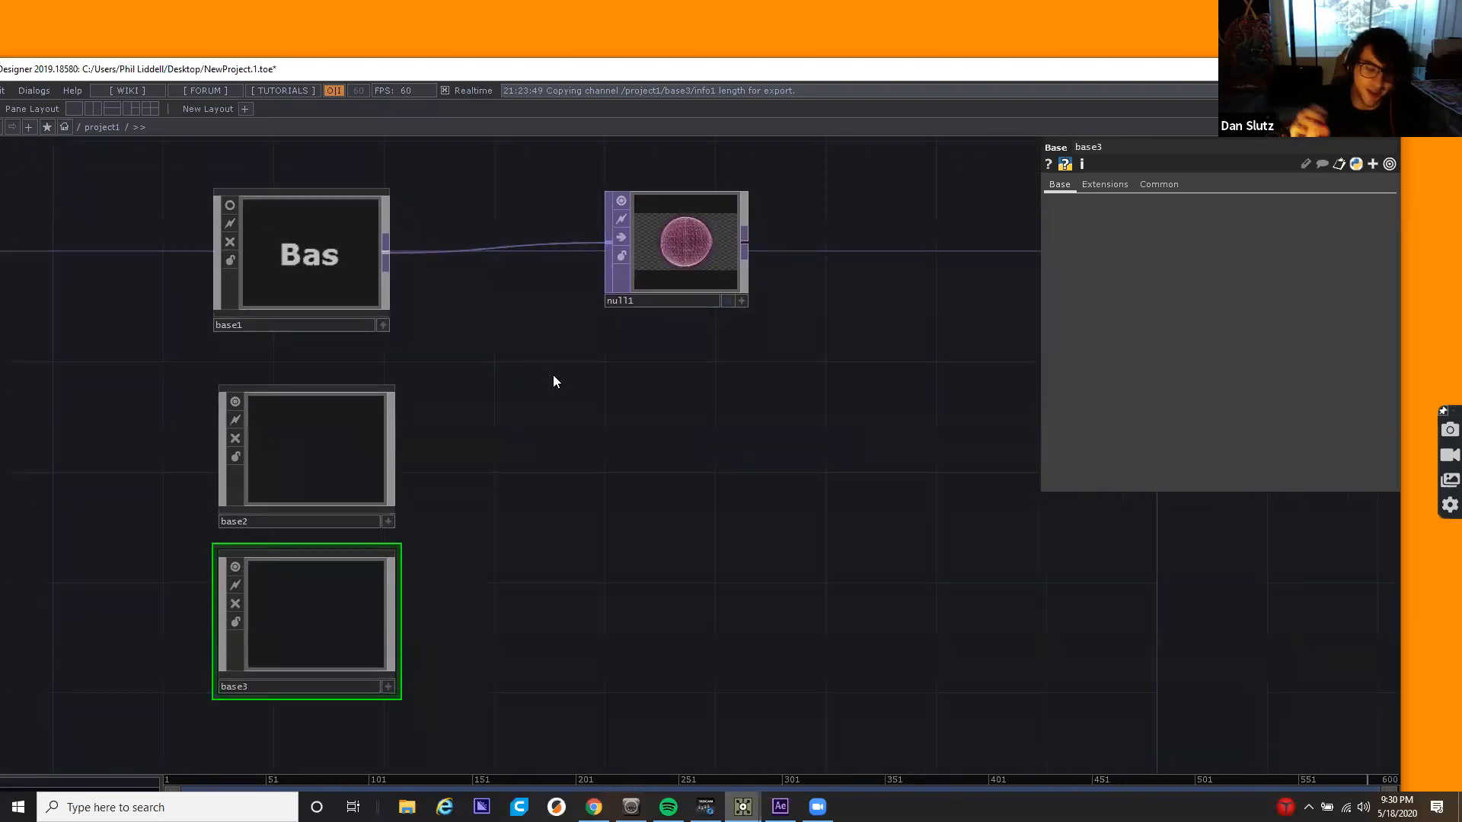
pyautogui.scroll(1, 672, 221)
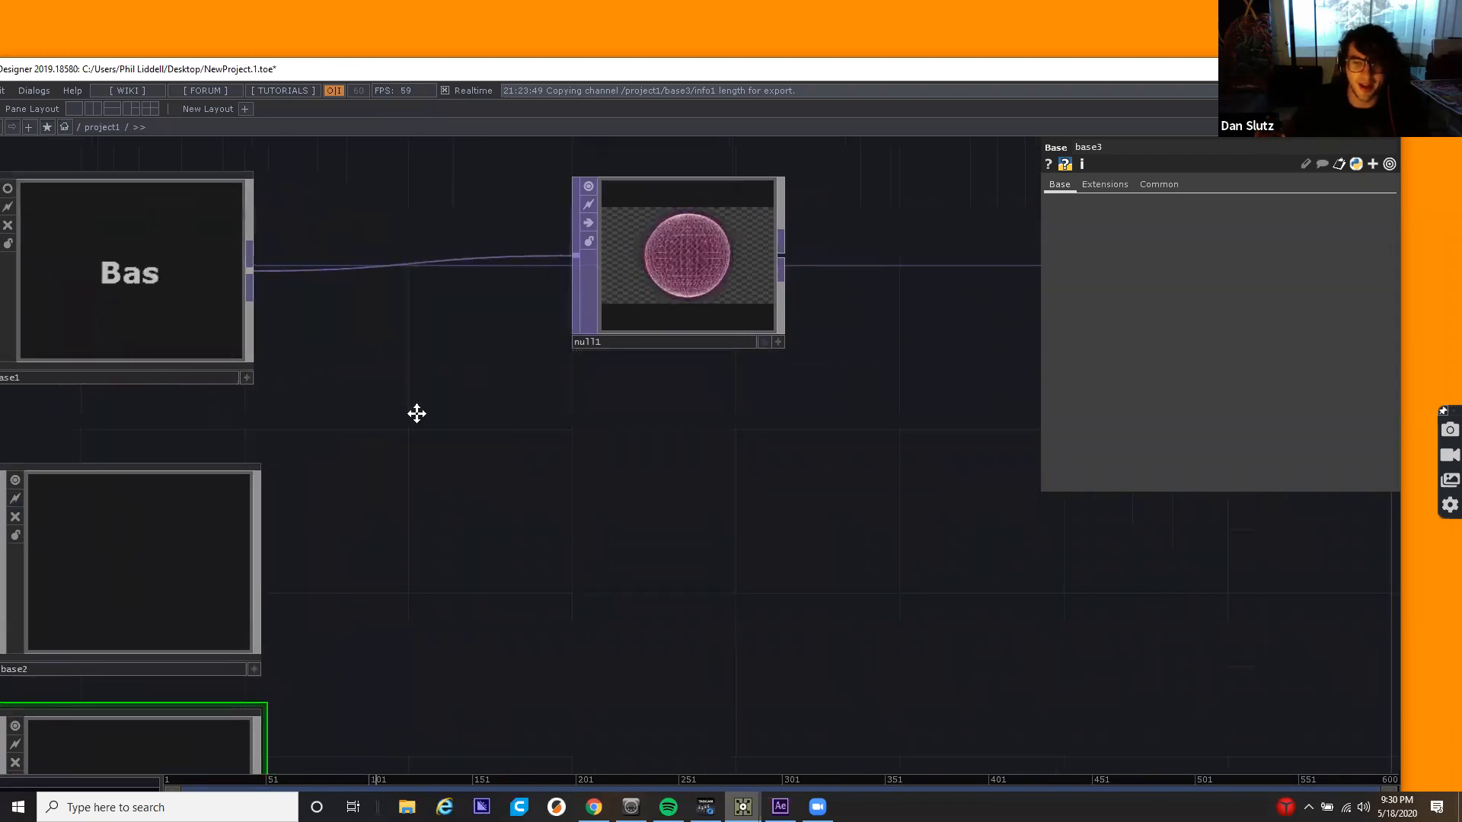
pyautogui.scroll(1, 422, 394)
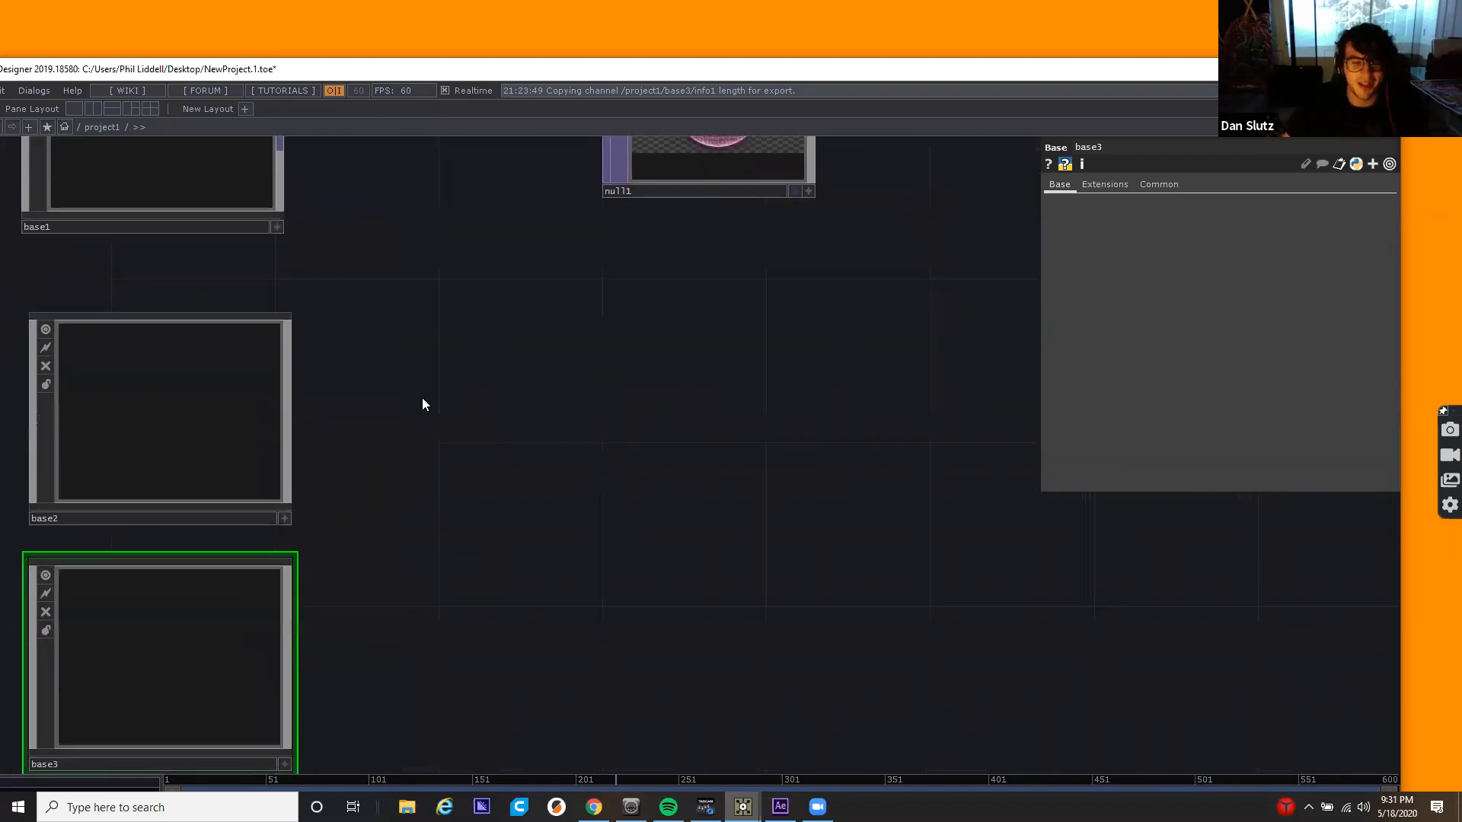
pyautogui.scroll(-3, 421, 399)
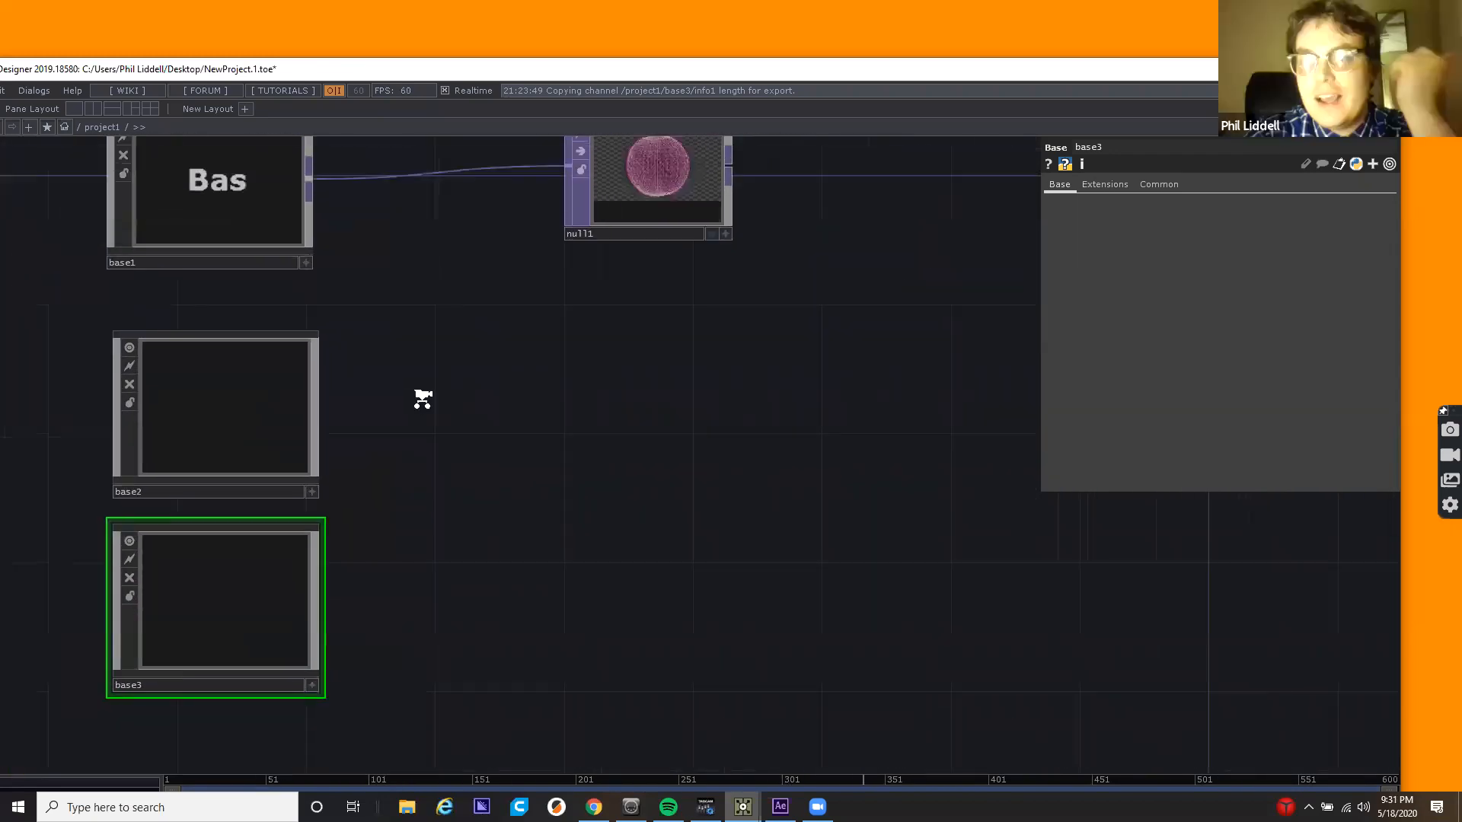
# Go into base3 and review its whole network with the delayed particle render, then return to project1.
pyautogui.scroll(3, 300, 518)
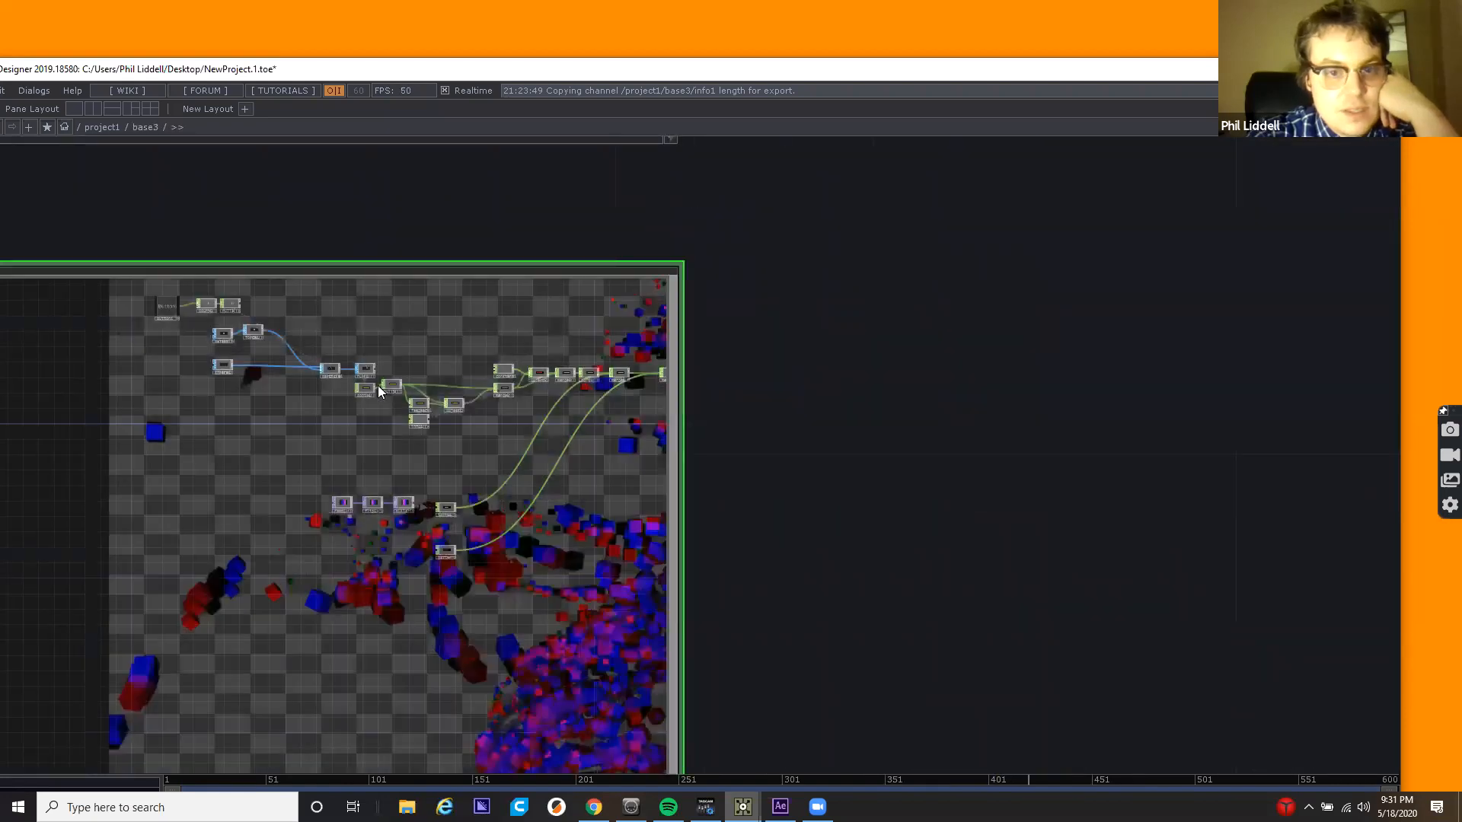
pyautogui.press('p')
pyautogui.scroll(4, 184, 382)
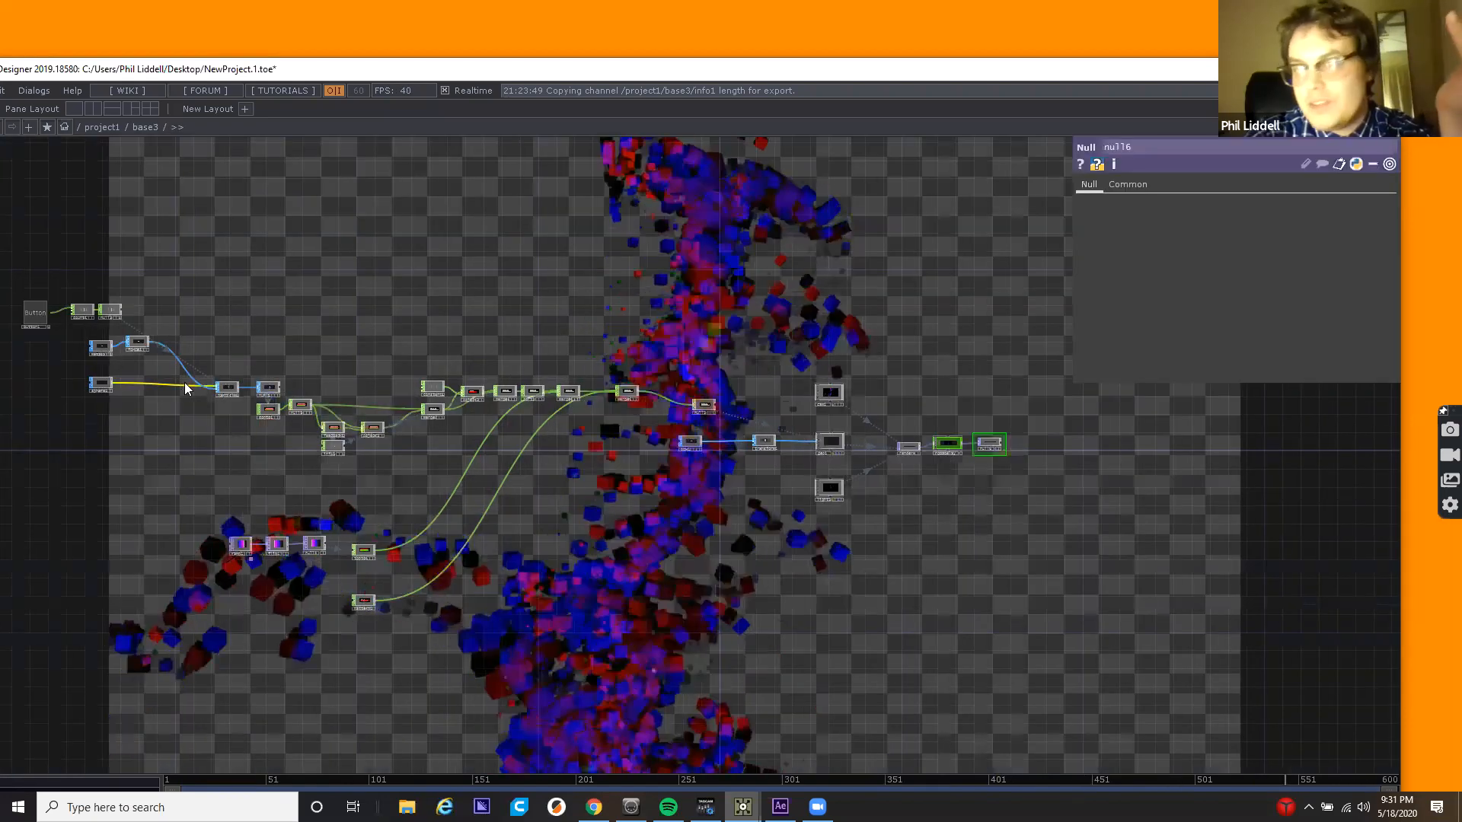
pyautogui.moveTo(184, 382); pyautogui.dragTo(506, 394, button='middle')
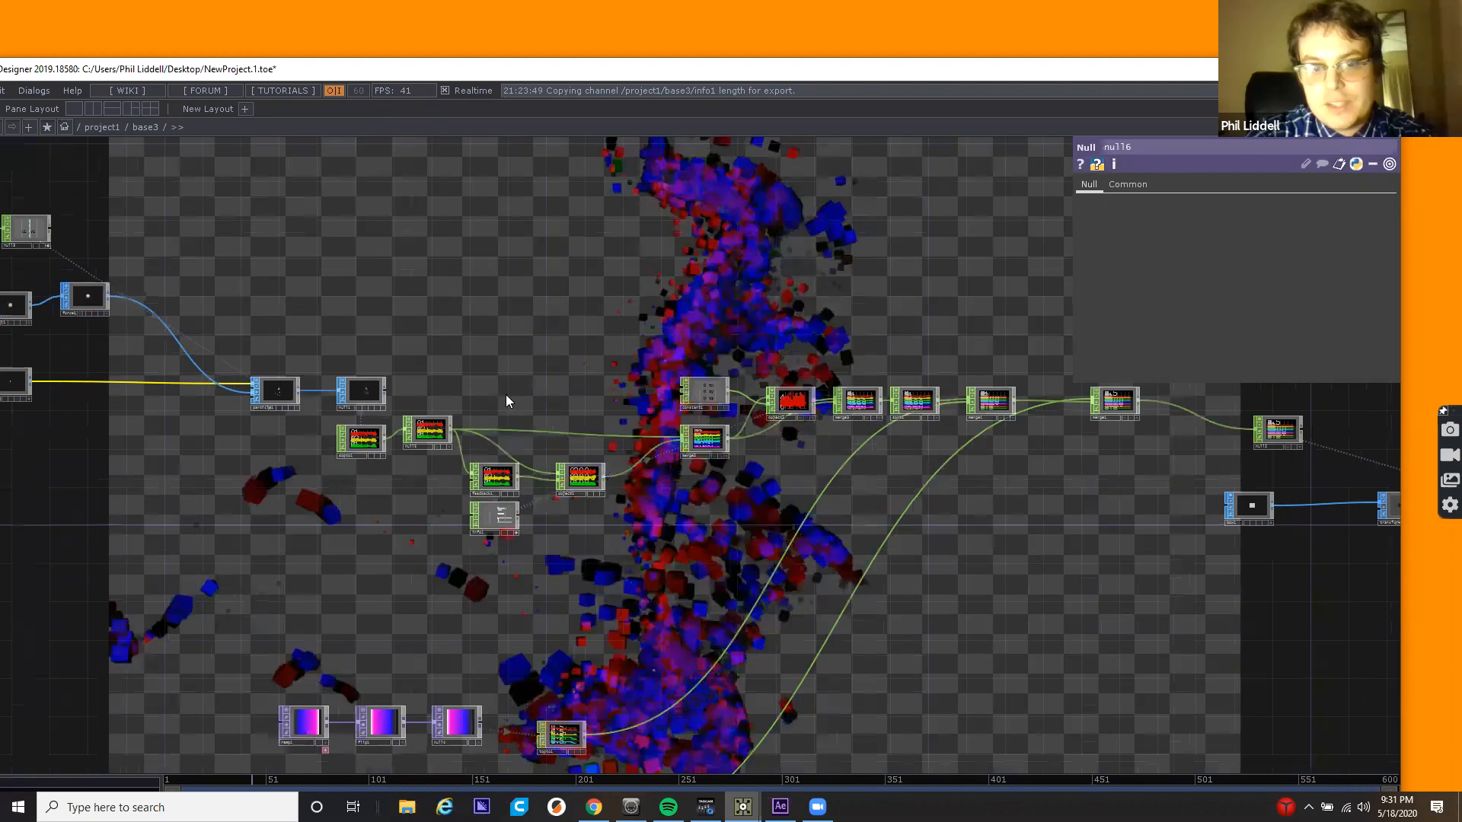
pyautogui.moveTo(505, 394); pyautogui.dragTo(507, 394)
pyautogui.scroll(-2, 505, 395)
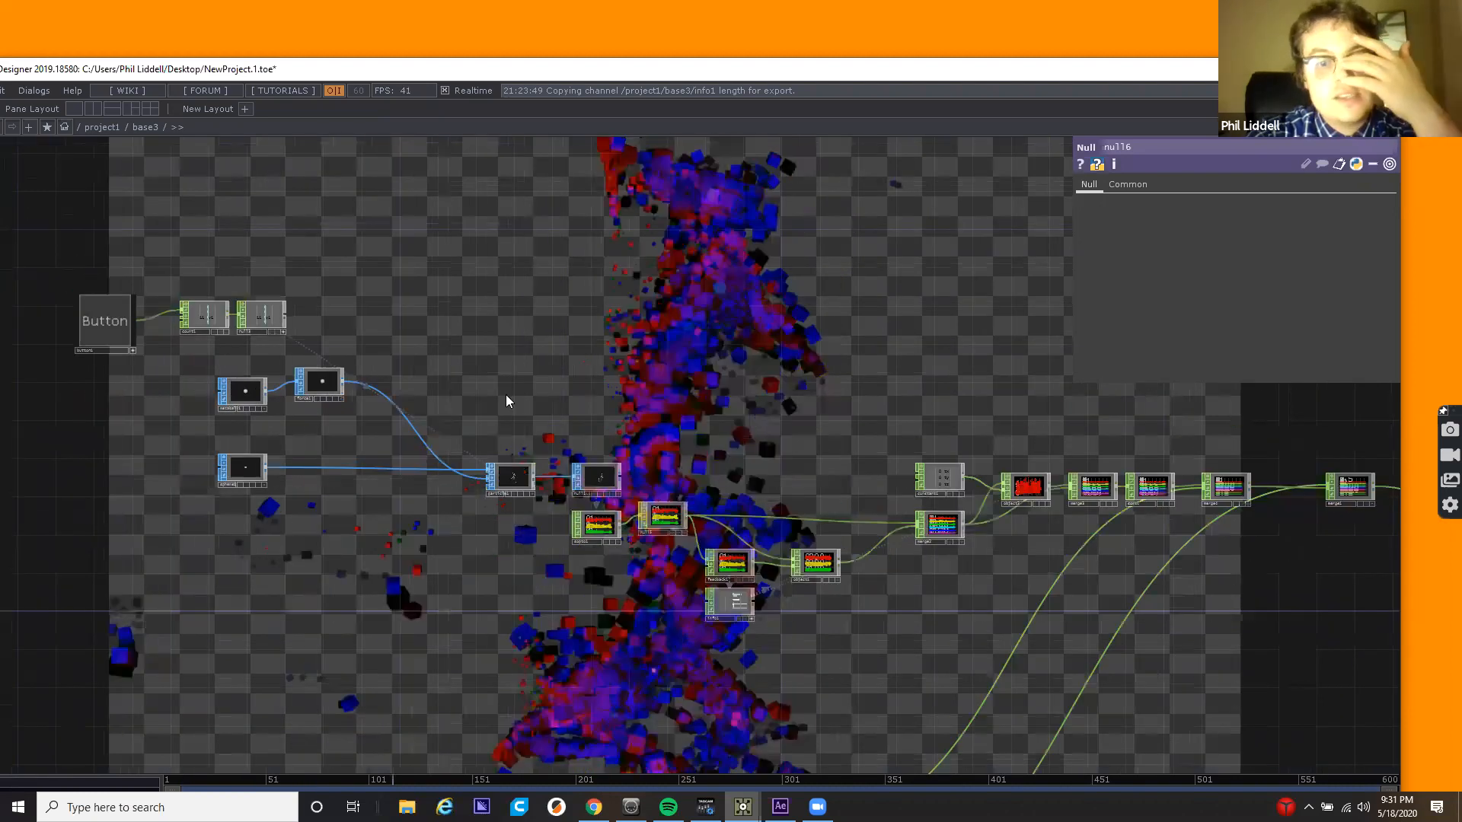
pyautogui.scroll(6, 506, 393)
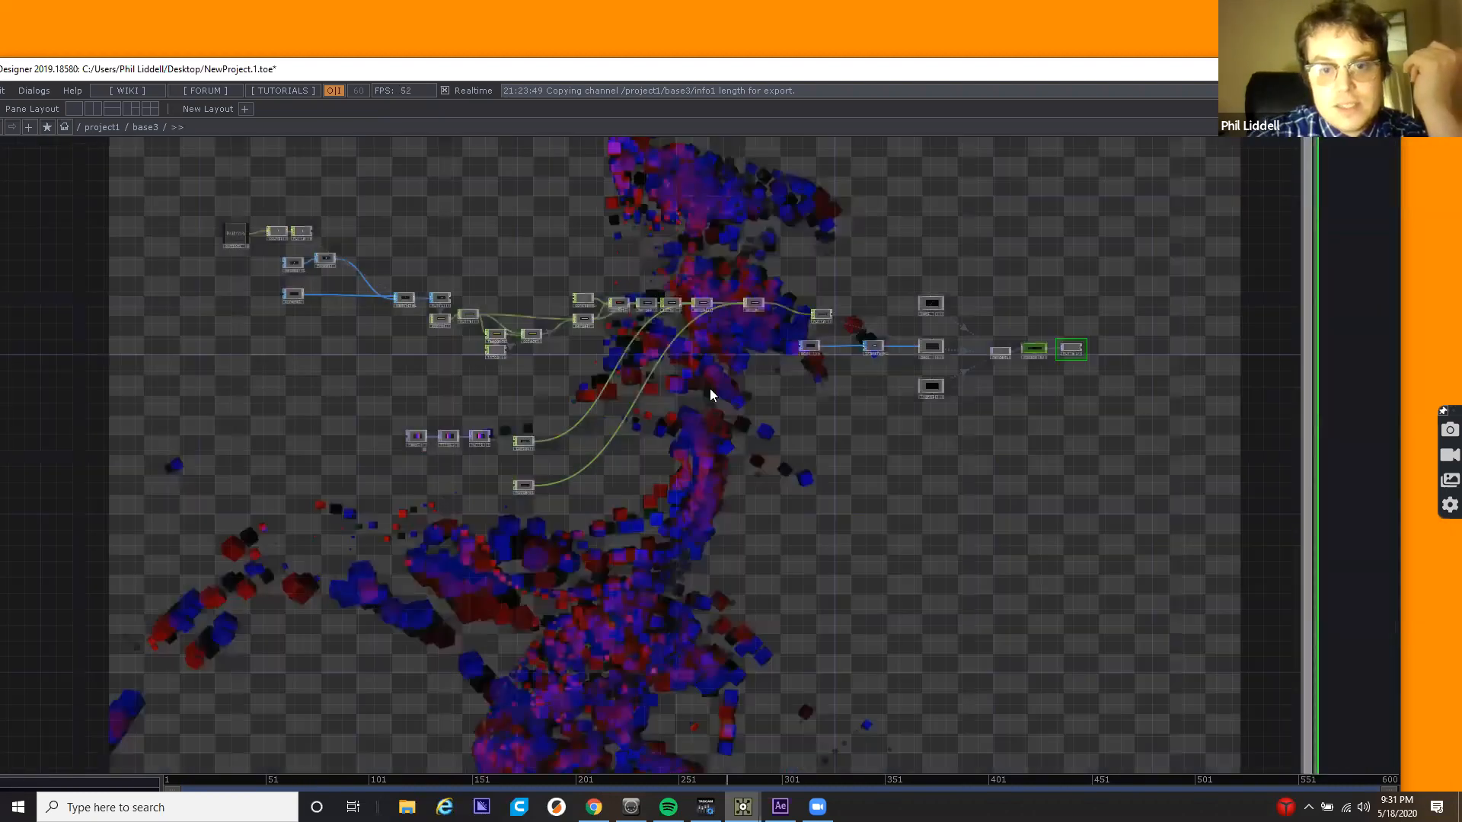
pyautogui.press('h')
pyautogui.moveTo(659, 429); pyautogui.dragTo(946, 522)
pyautogui.scroll(-4, 659, 428)
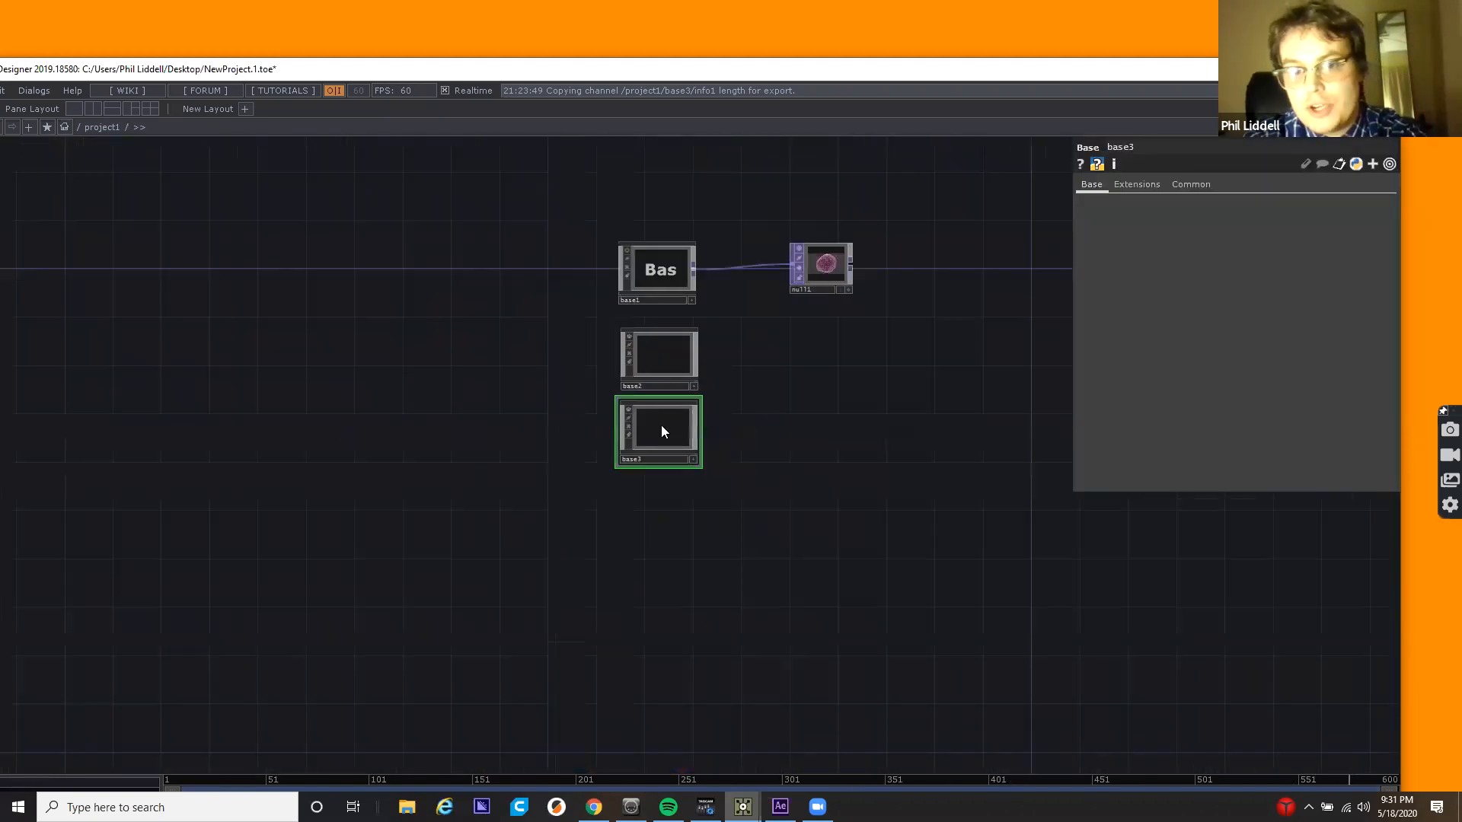
# Go into base2 and examine its network of CHOPs, geometry and the rendered tubes.
pyautogui.scroll(4, 662, 376)
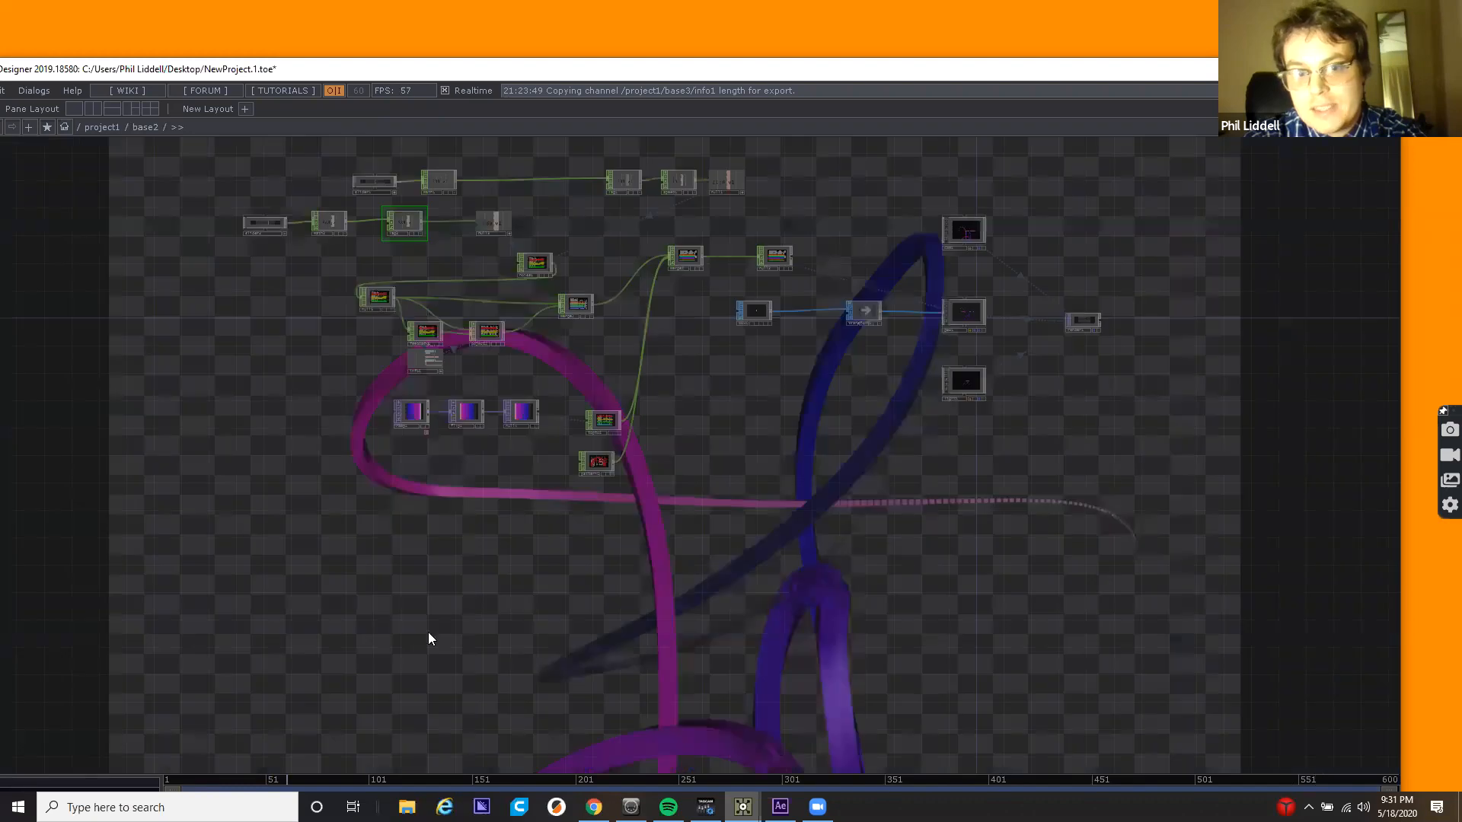
pyautogui.press('h')
pyautogui.scroll(-4, 498, 519)
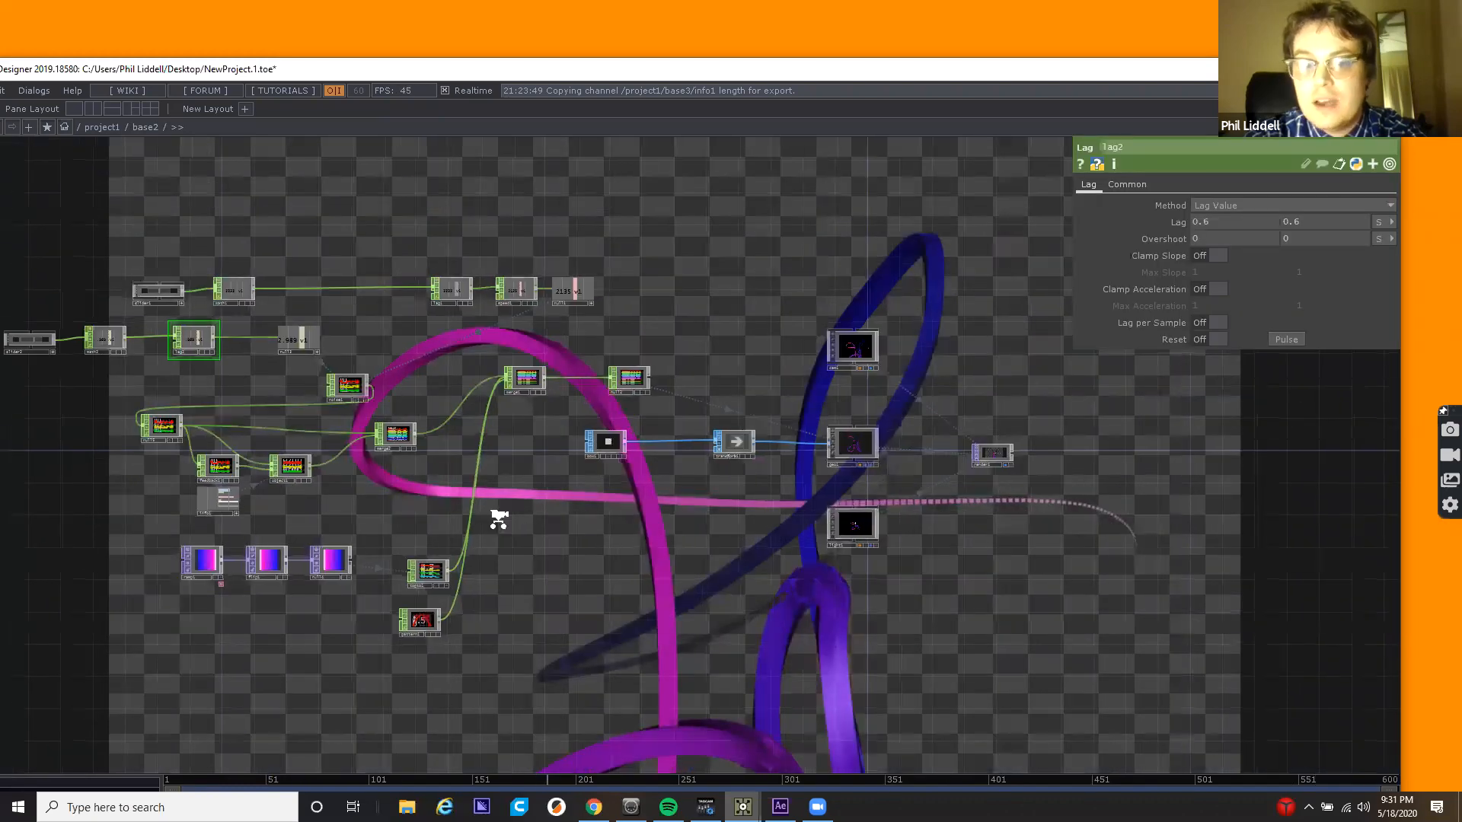
pyautogui.scroll(-3, 548, 519)
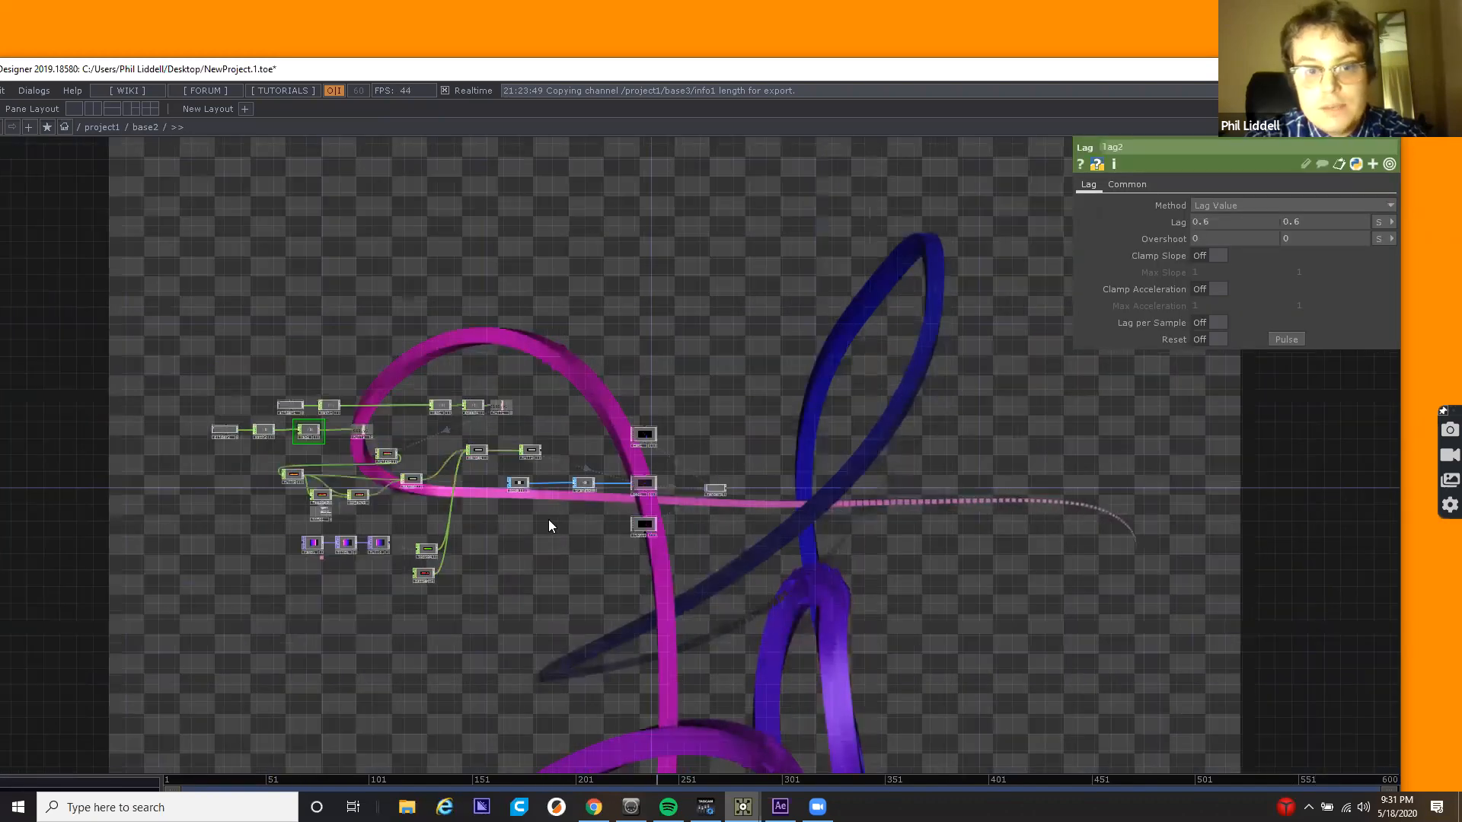
pyautogui.moveTo(442, 437); pyautogui.dragTo(435, 438)
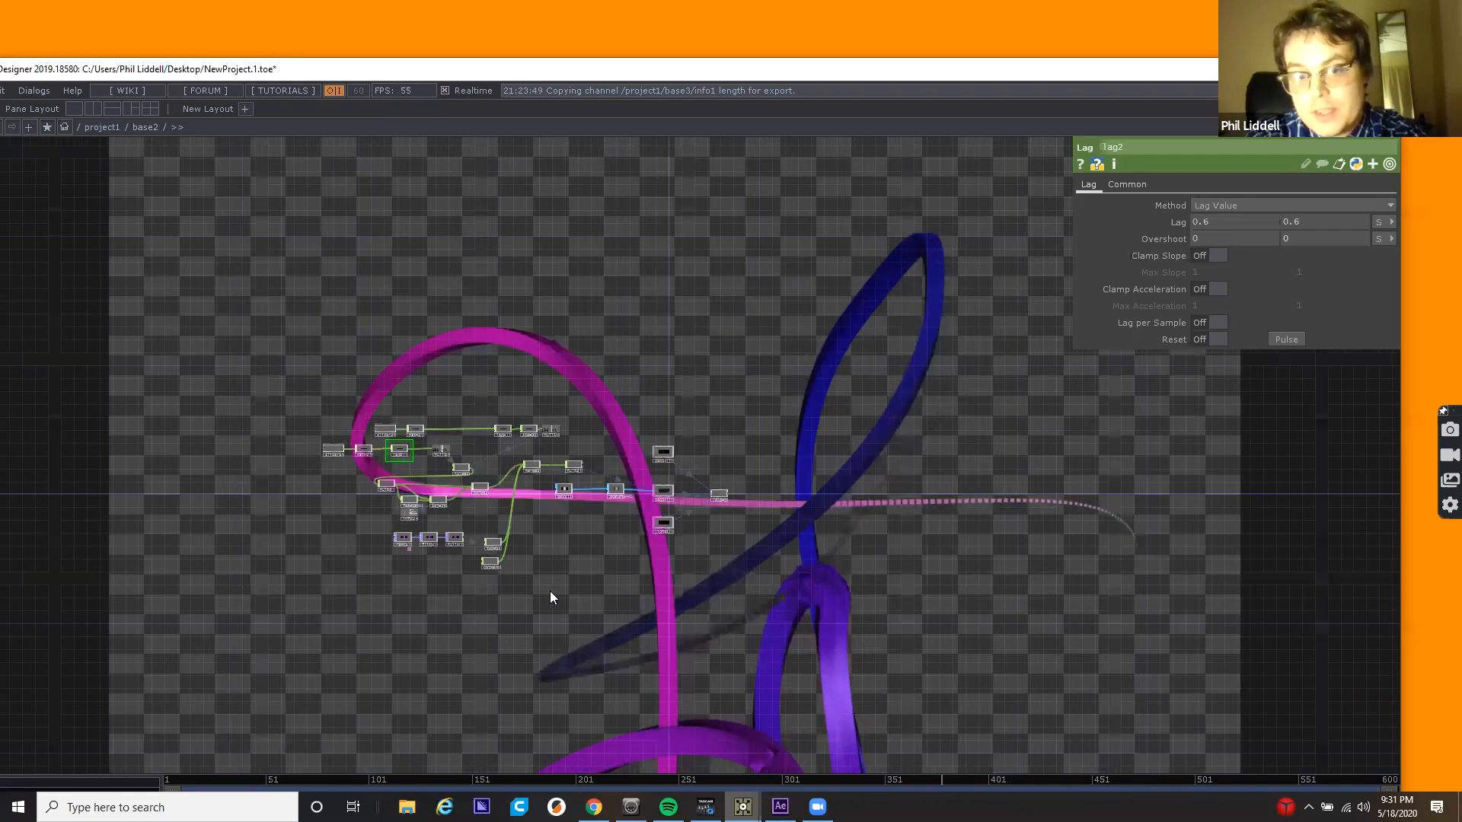
pyautogui.scroll(5, 550, 591)
pyautogui.scroll(-5, 509, 380)
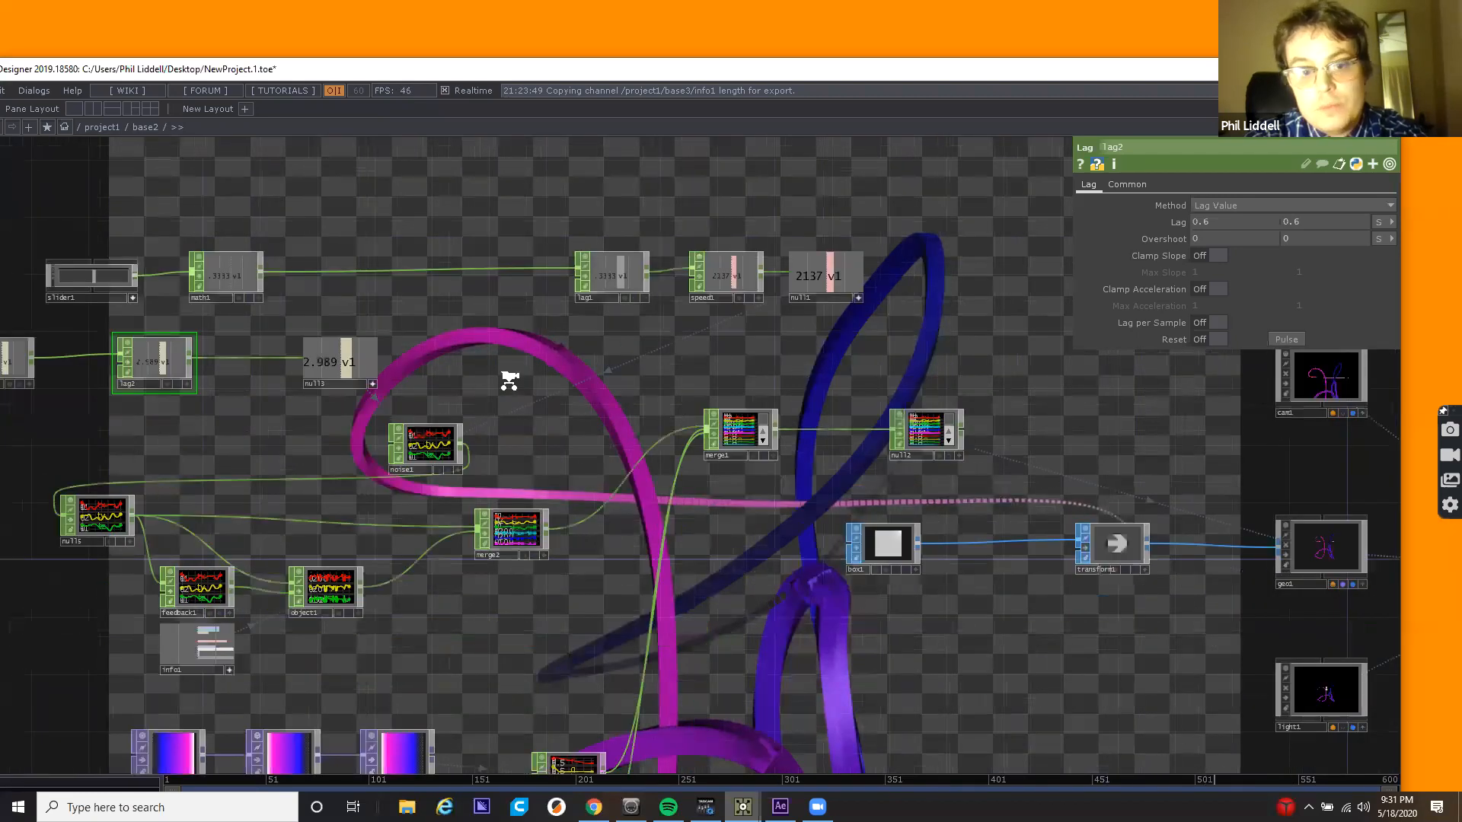
pyautogui.scroll(4, 690, 497)
pyautogui.moveTo(774, 510); pyautogui.dragTo(777, 491, button='middle')
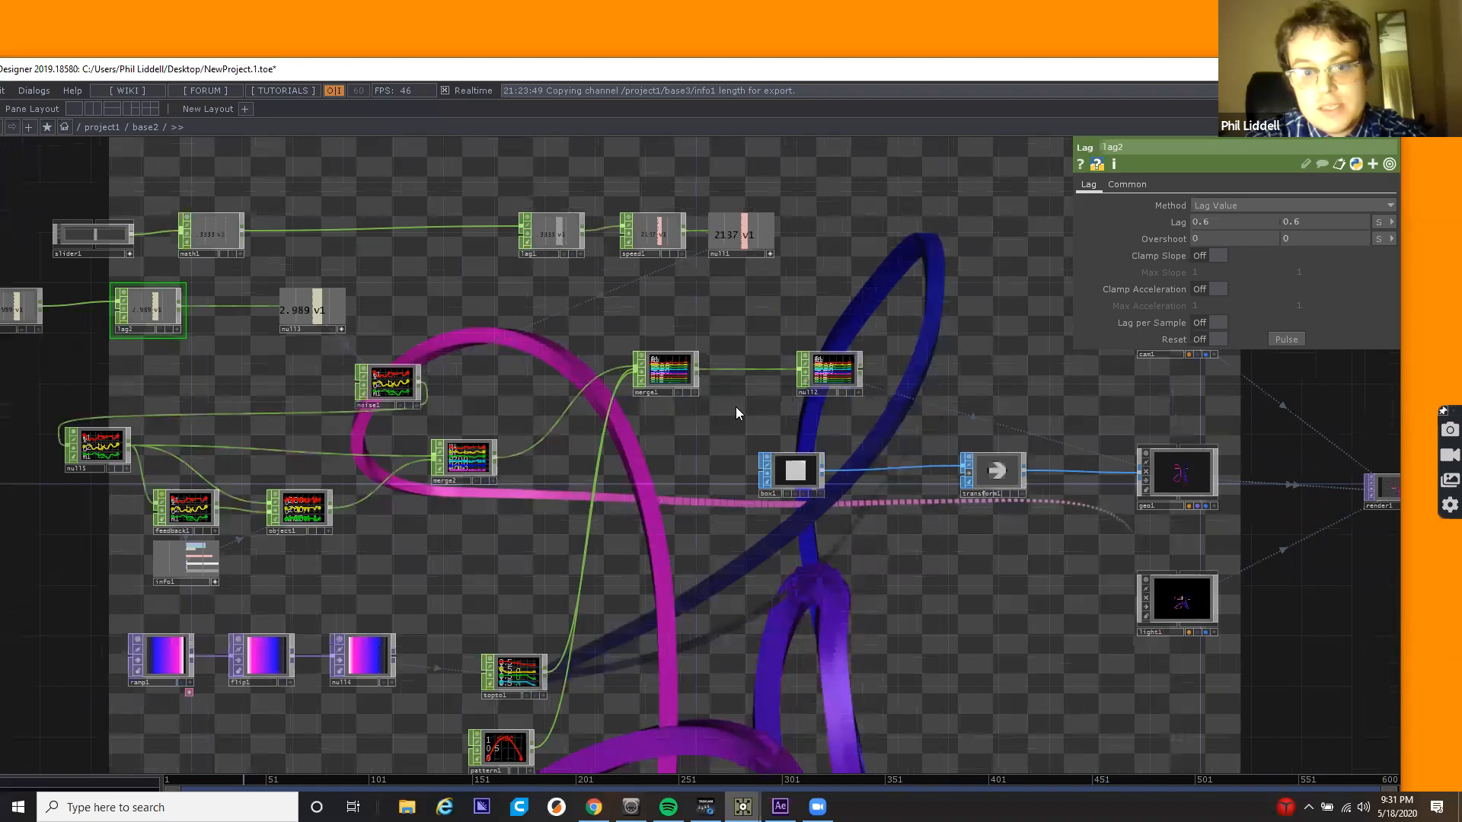
# Move box1 farther away from transform1 in base2 to open up space between them.
pyautogui.moveTo(737, 410); pyautogui.dragTo(594, 328)
pyautogui.moveTo(634, 465); pyautogui.dragTo(510, 459)
pyautogui.moveTo(561, 656); pyautogui.dragTo(442, 659)
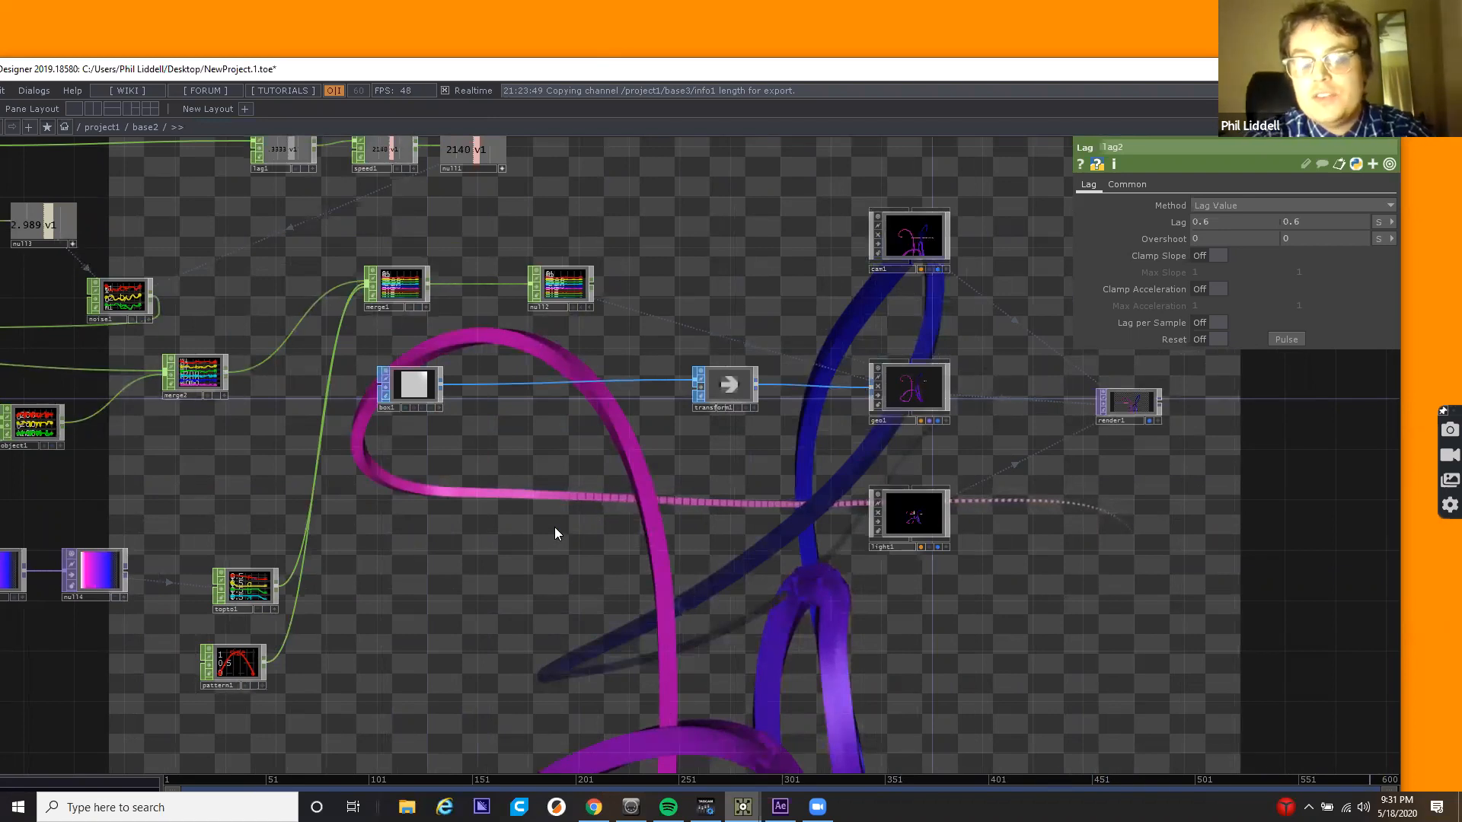
# Add a Copy SOP fed by box1 and place it below the wire between box1 and transform1.
pyautogui.press('Tab')
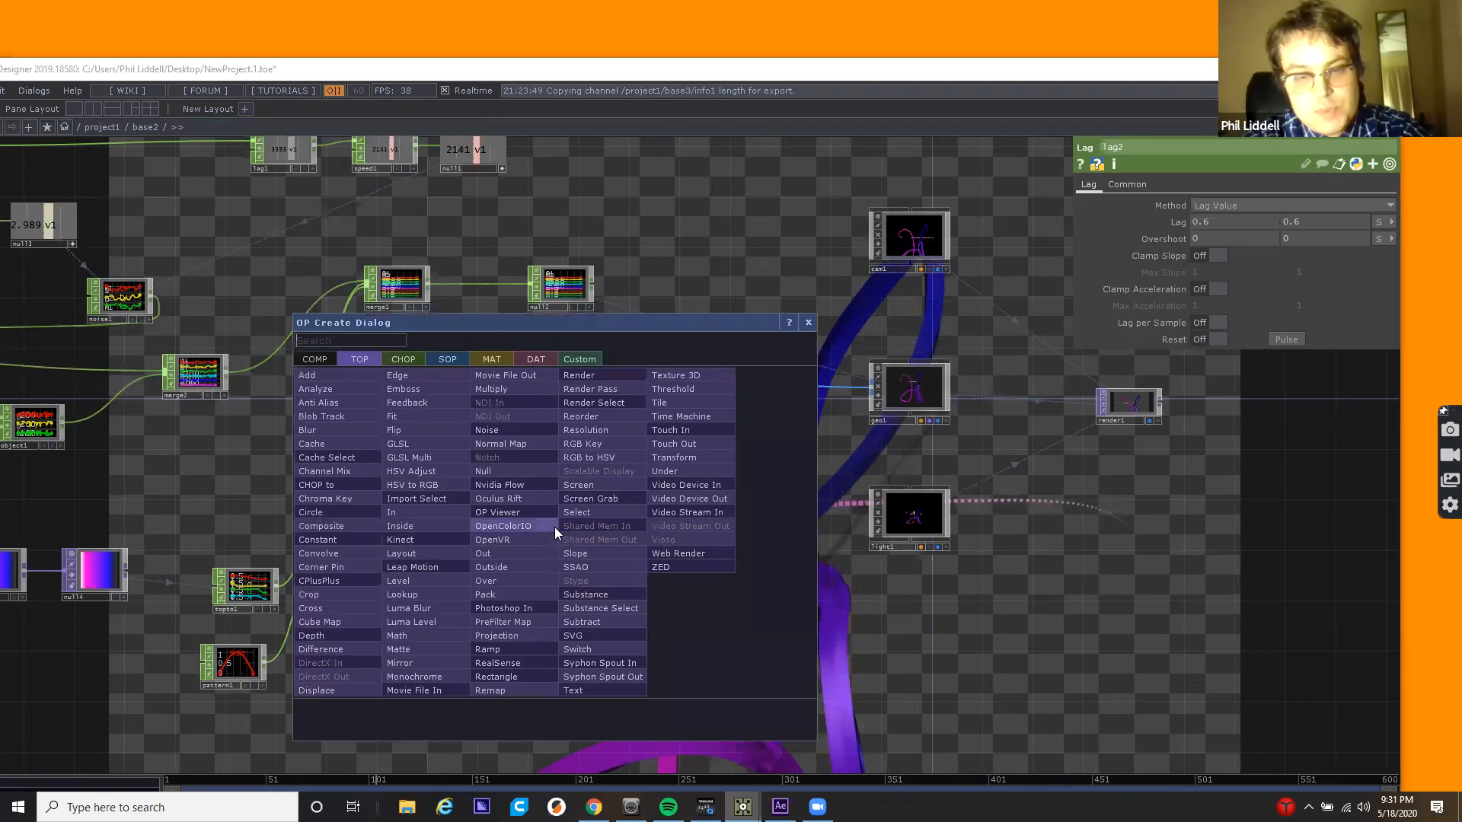
pyautogui.click(461, 359)
pyautogui.write('co')
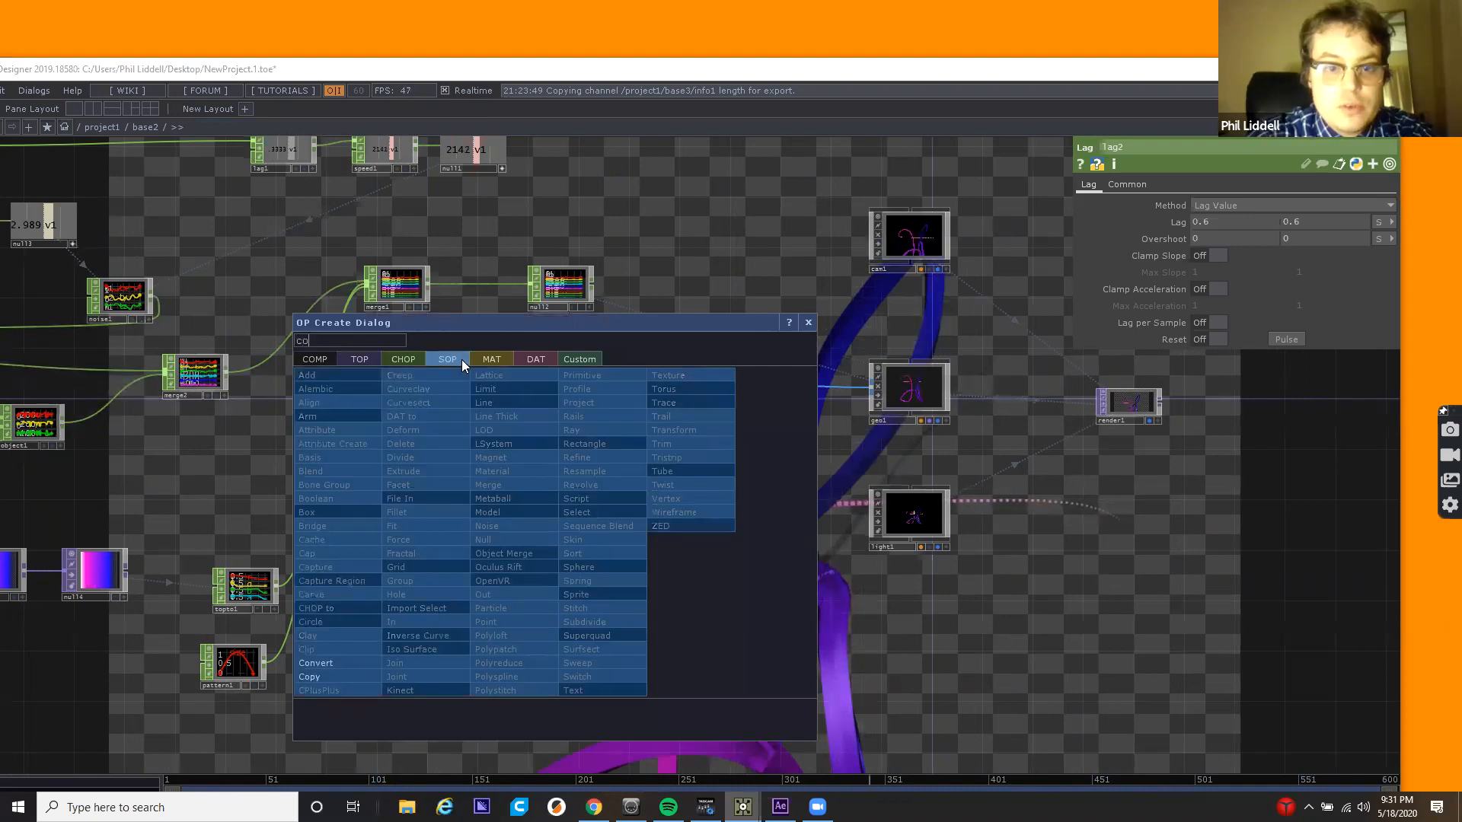
pyautogui.click(351, 676)
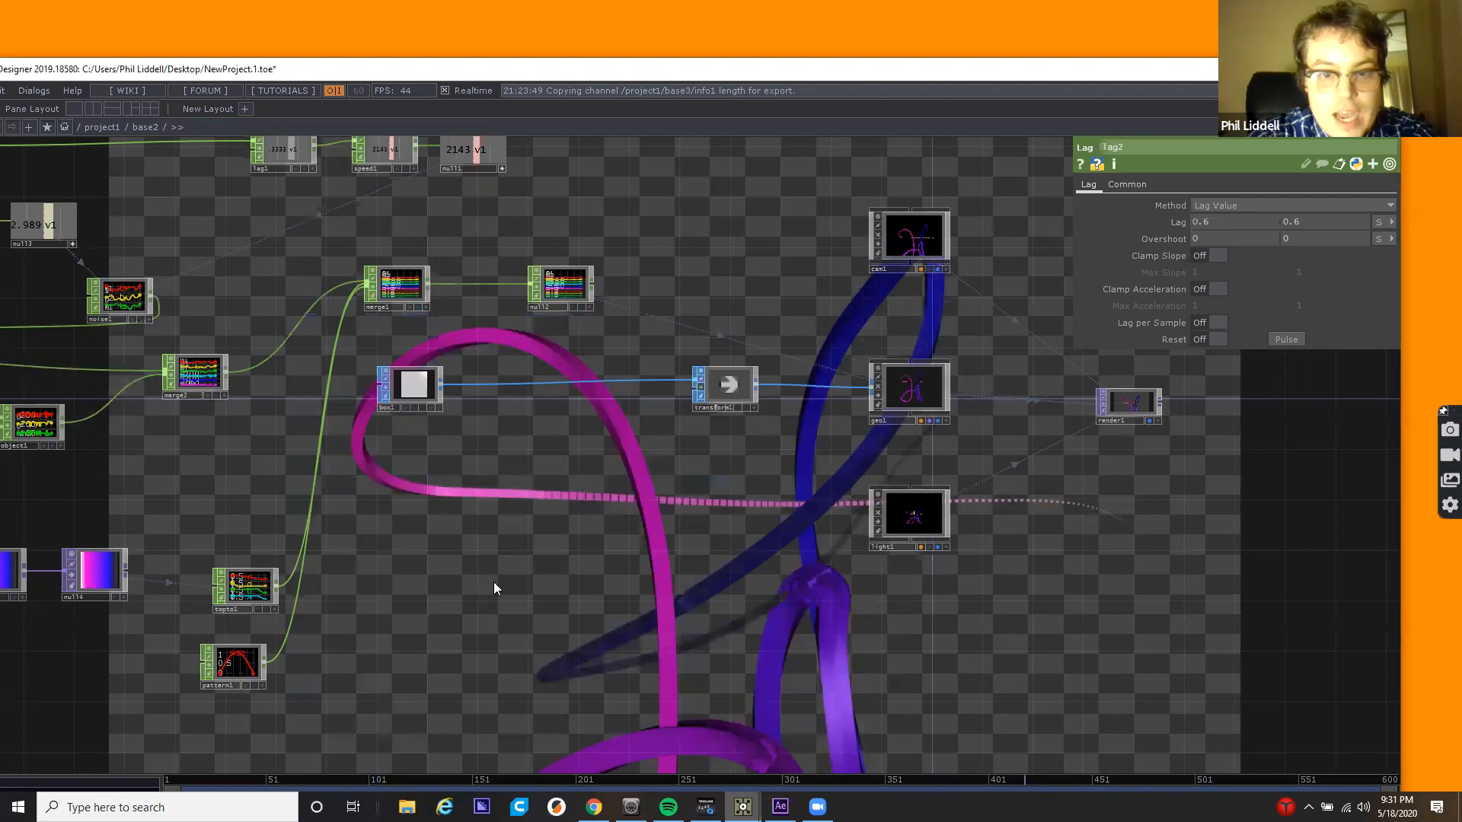
pyautogui.click(547, 491)
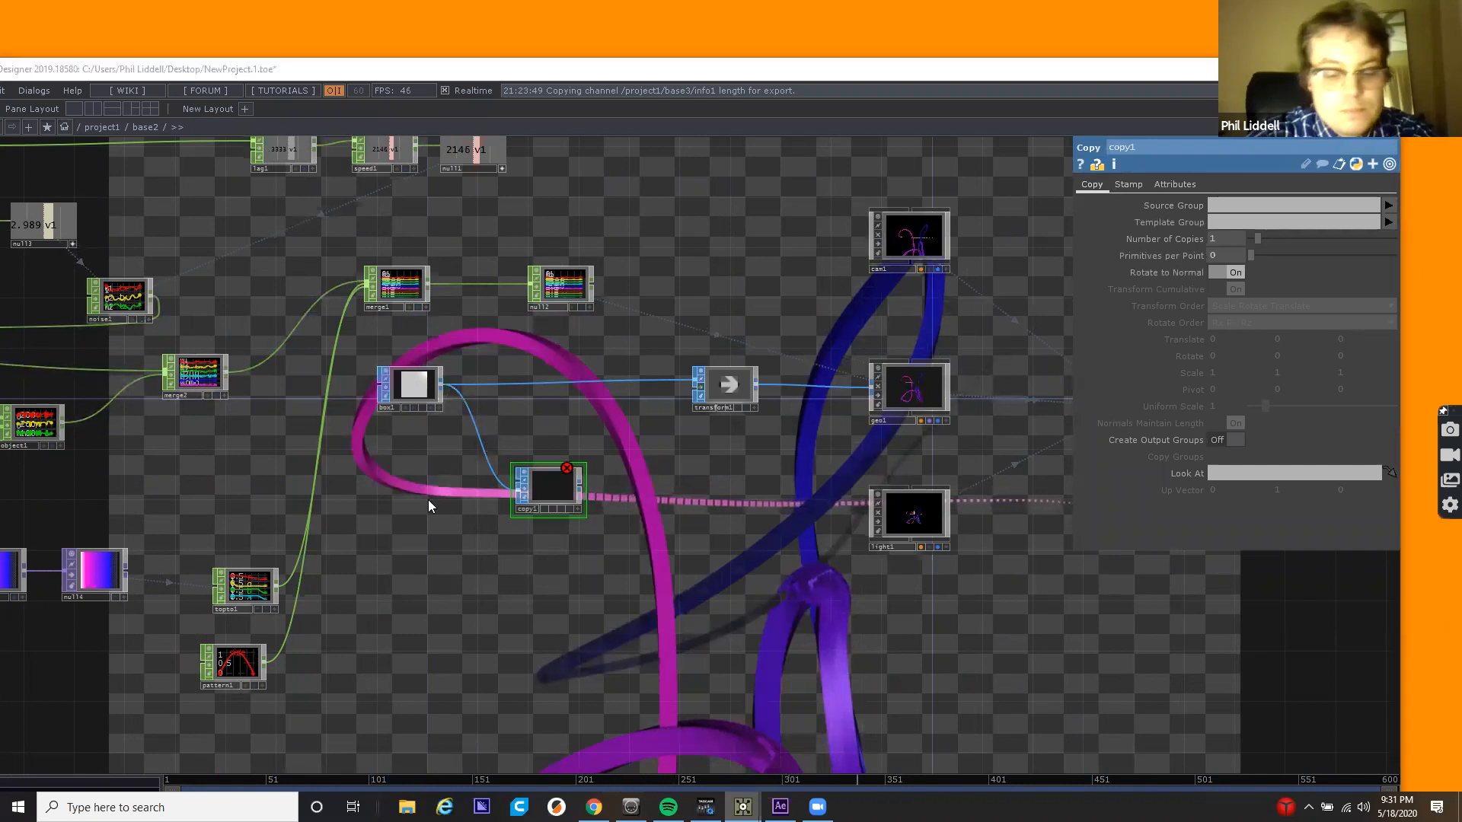
# Add a Sphere SOP below box1 and wire it into copy1's second input as template, keeping box1 as the first input.
pyautogui.press('Tab')
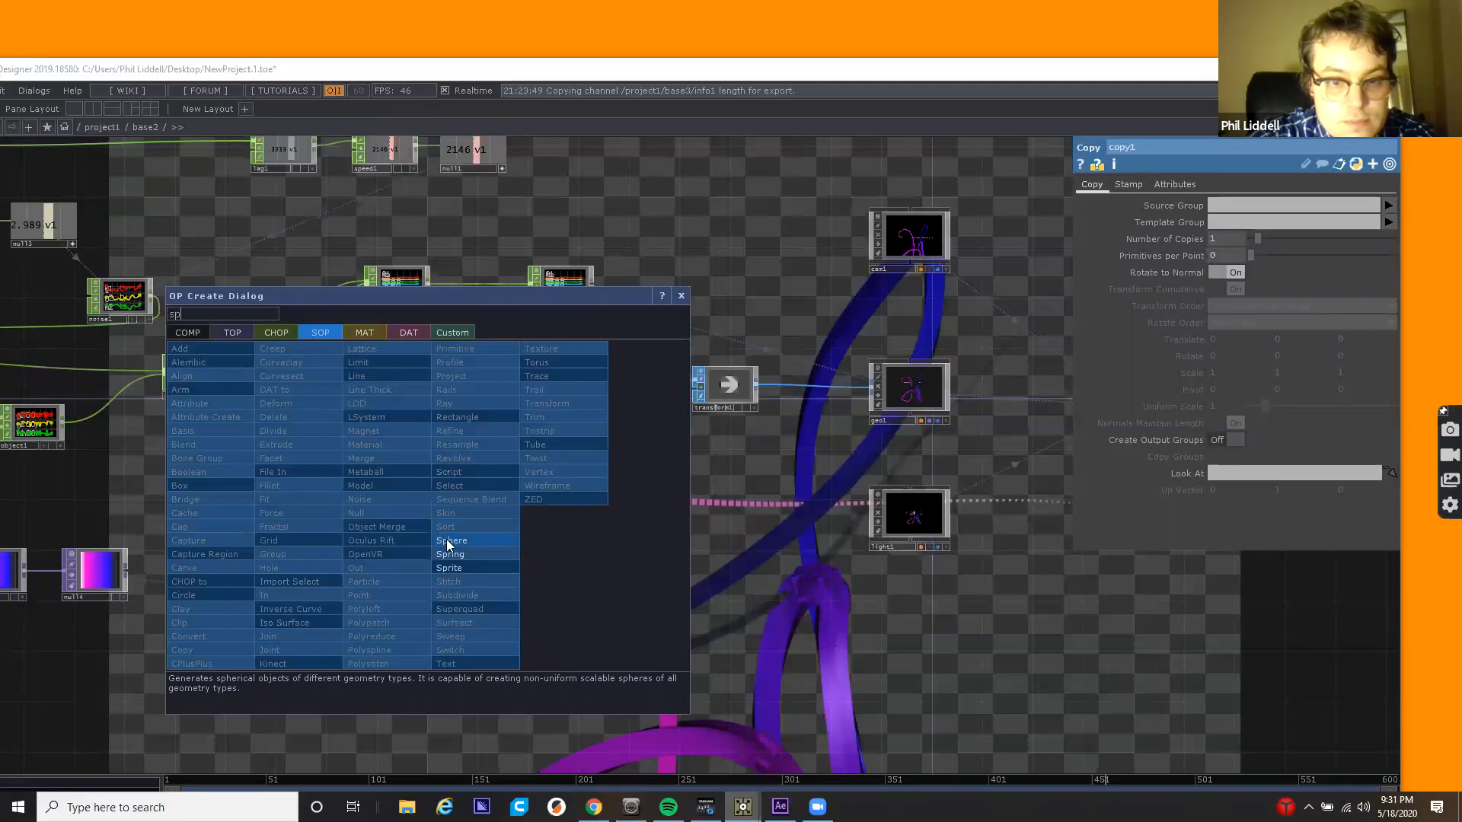
pyautogui.click(447, 540)
pyautogui.click(423, 535)
pyautogui.moveTo(452, 535); pyautogui.dragTo(512, 488)
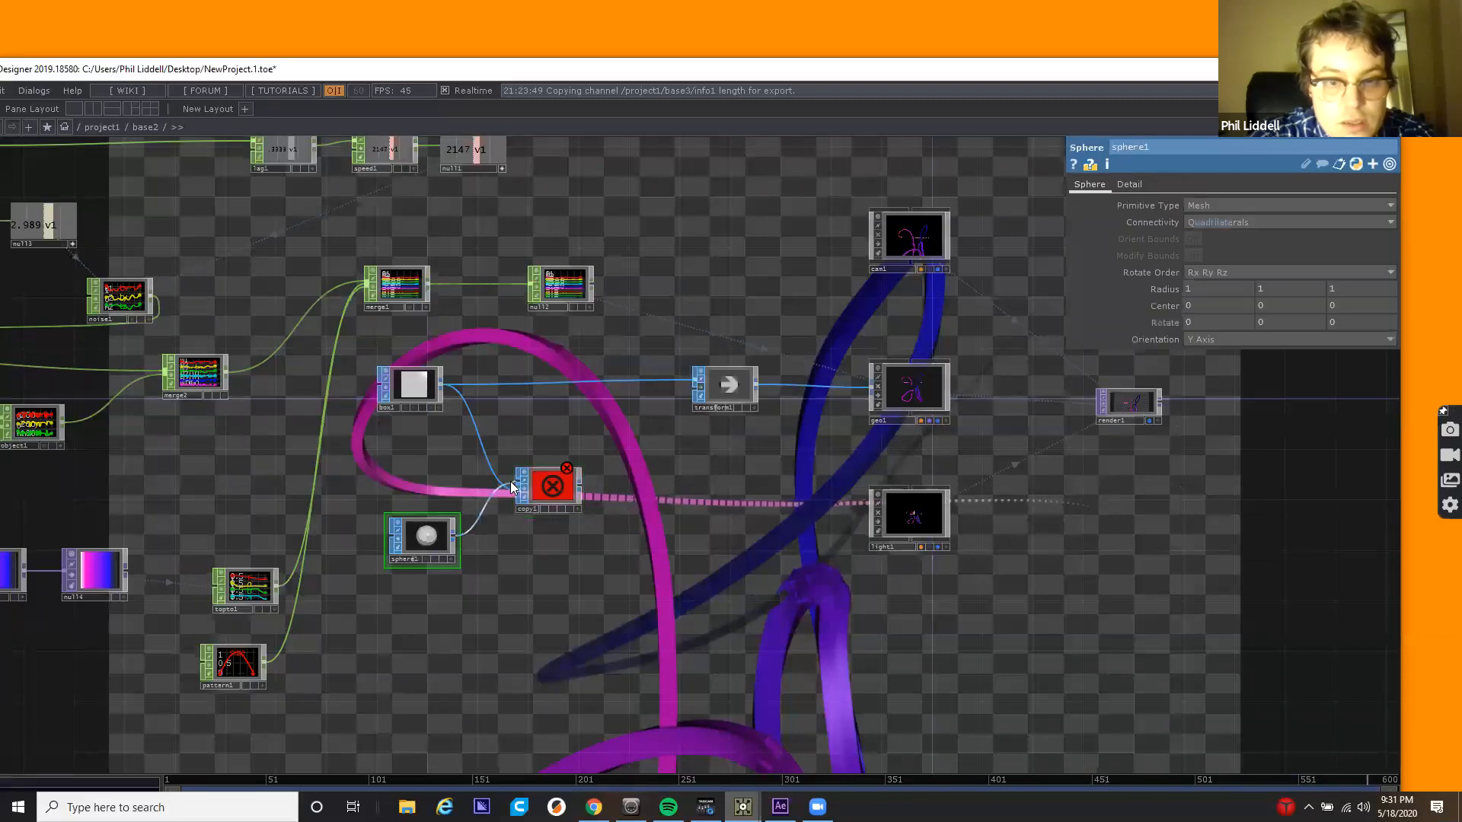
pyautogui.scroll(5, 537, 491)
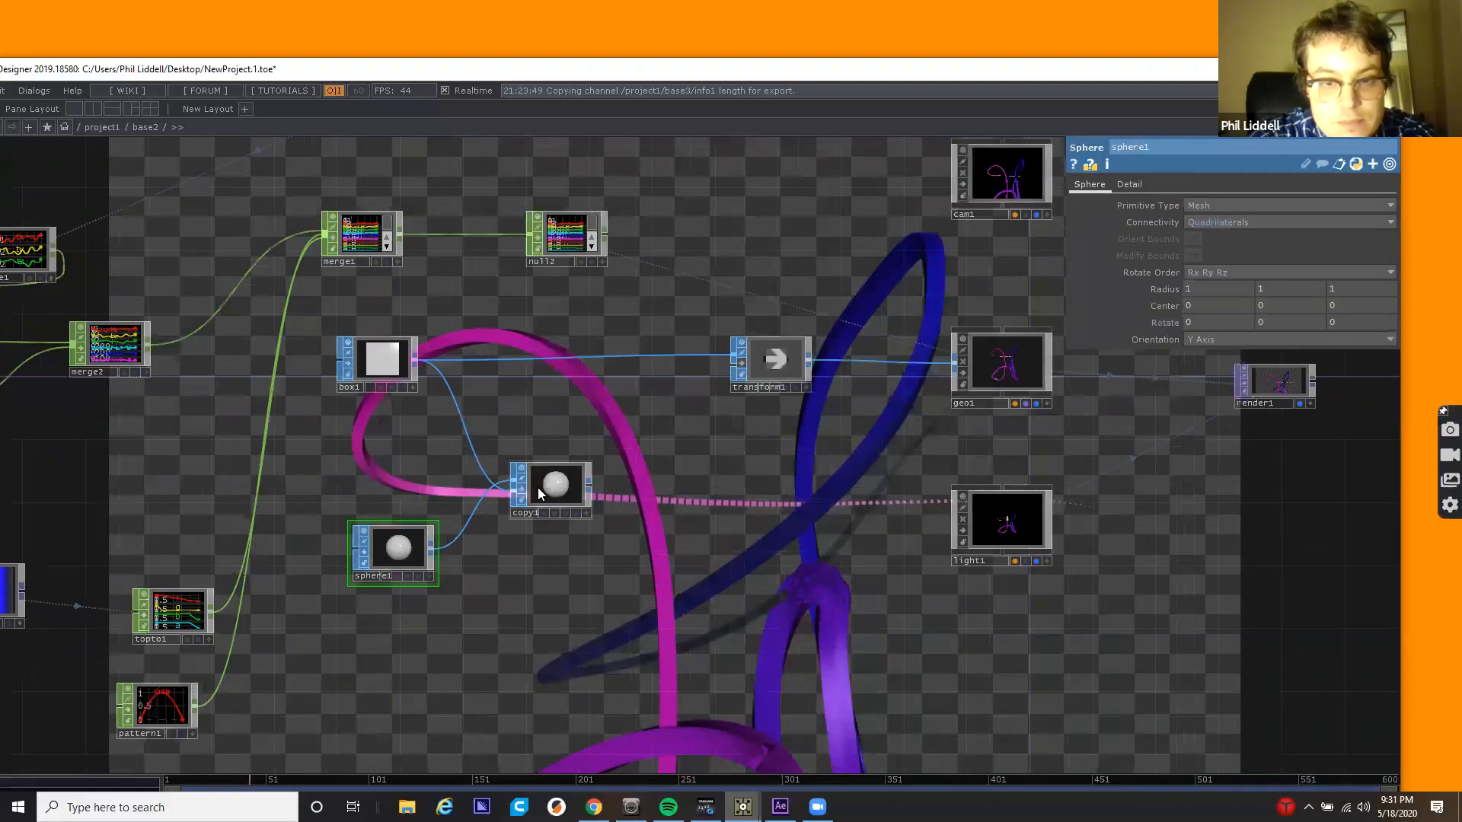
pyautogui.scroll(-1, 278, 213)
pyautogui.moveTo(279, 213); pyautogui.dragTo(501, 463)
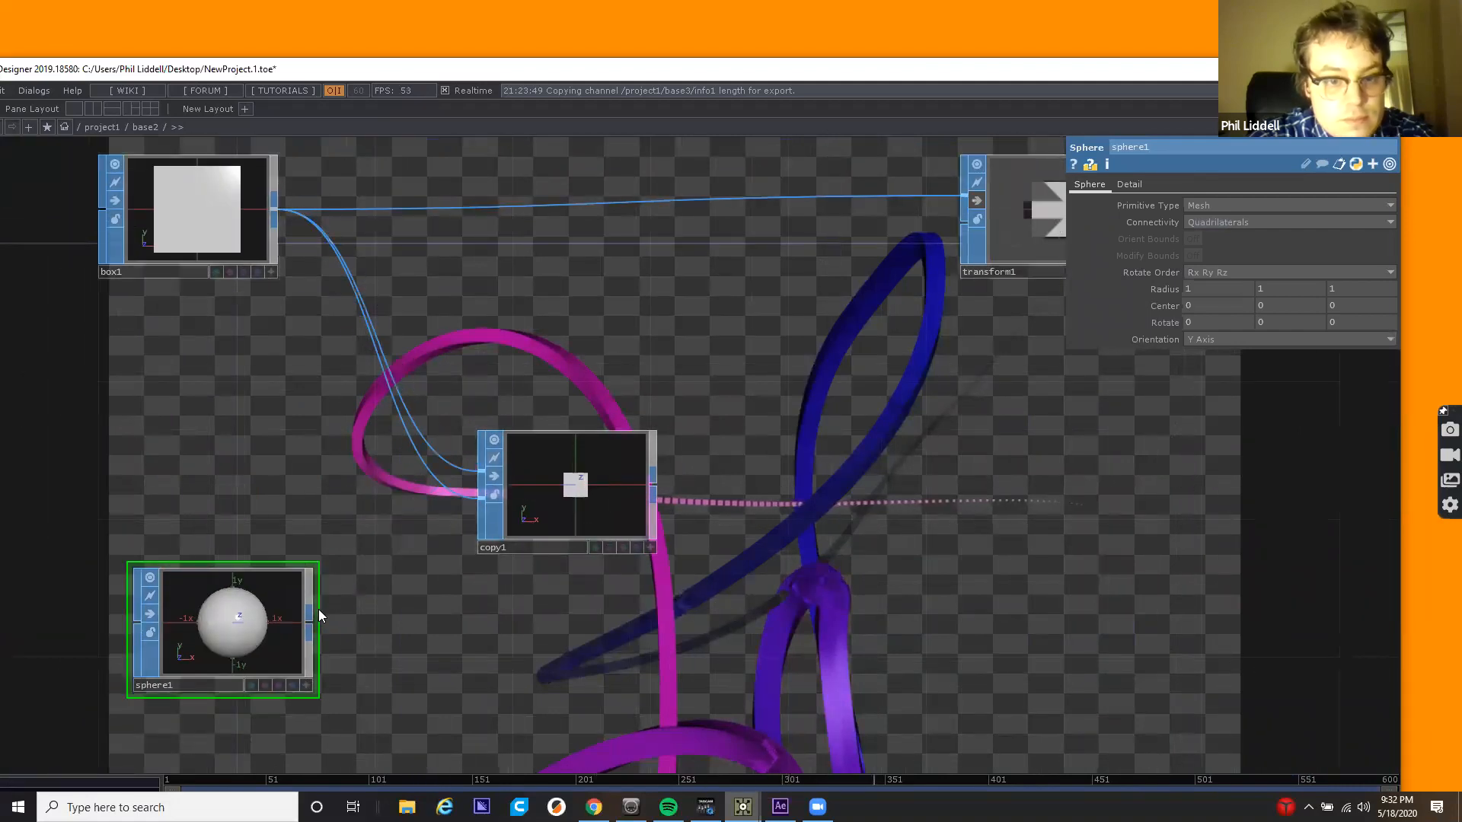
pyautogui.moveTo(318, 611); pyautogui.dragTo(501, 504)
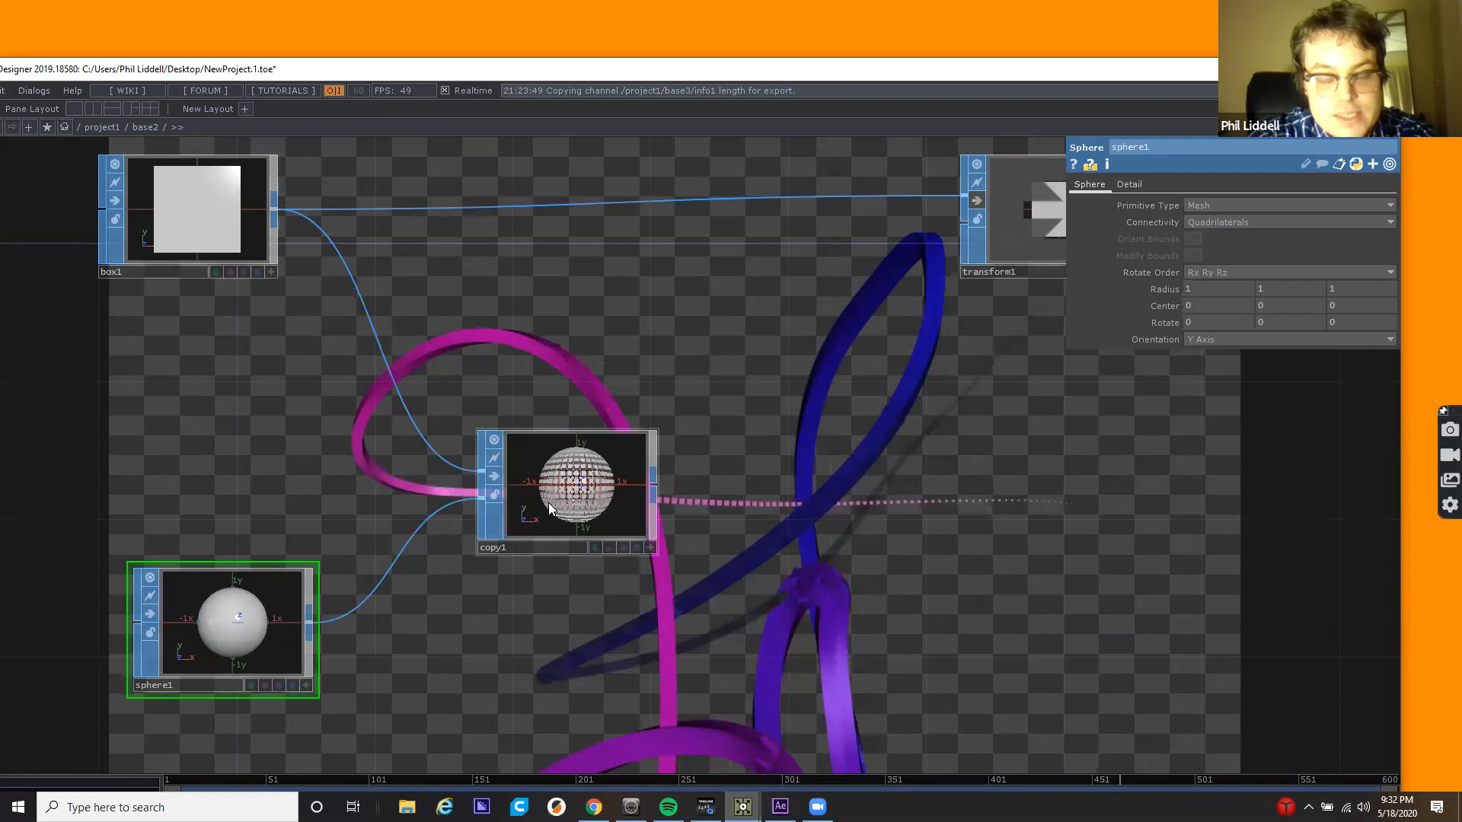
# Inspect copy1's boxes arranged over the sphere from several angles in its viewer.
pyautogui.scroll(5, 549, 503)
pyautogui.moveTo(668, 402); pyautogui.dragTo(597, 415)
pyautogui.scroll(-4, 596, 415)
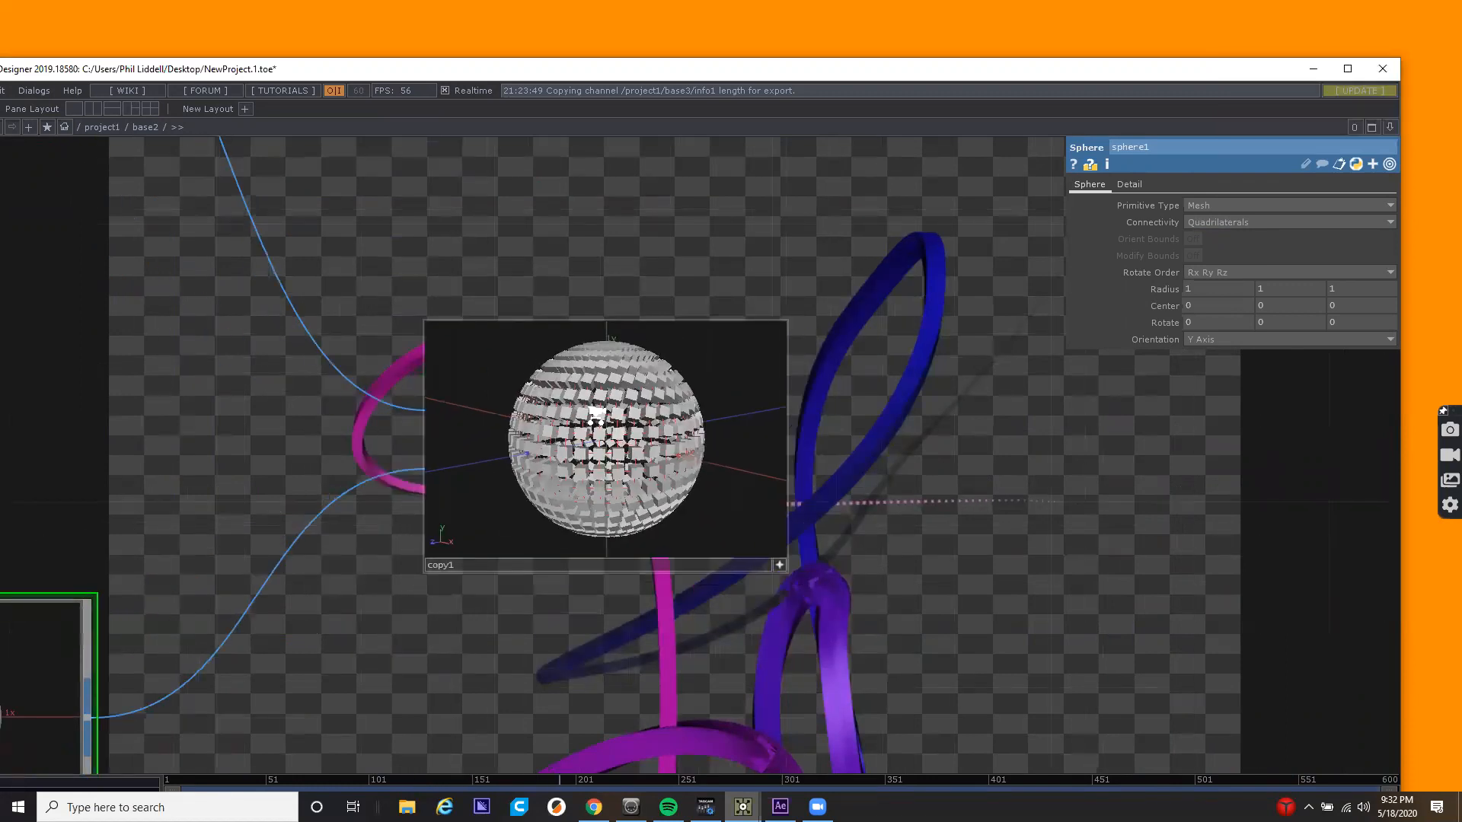
pyautogui.scroll(-4, 596, 415)
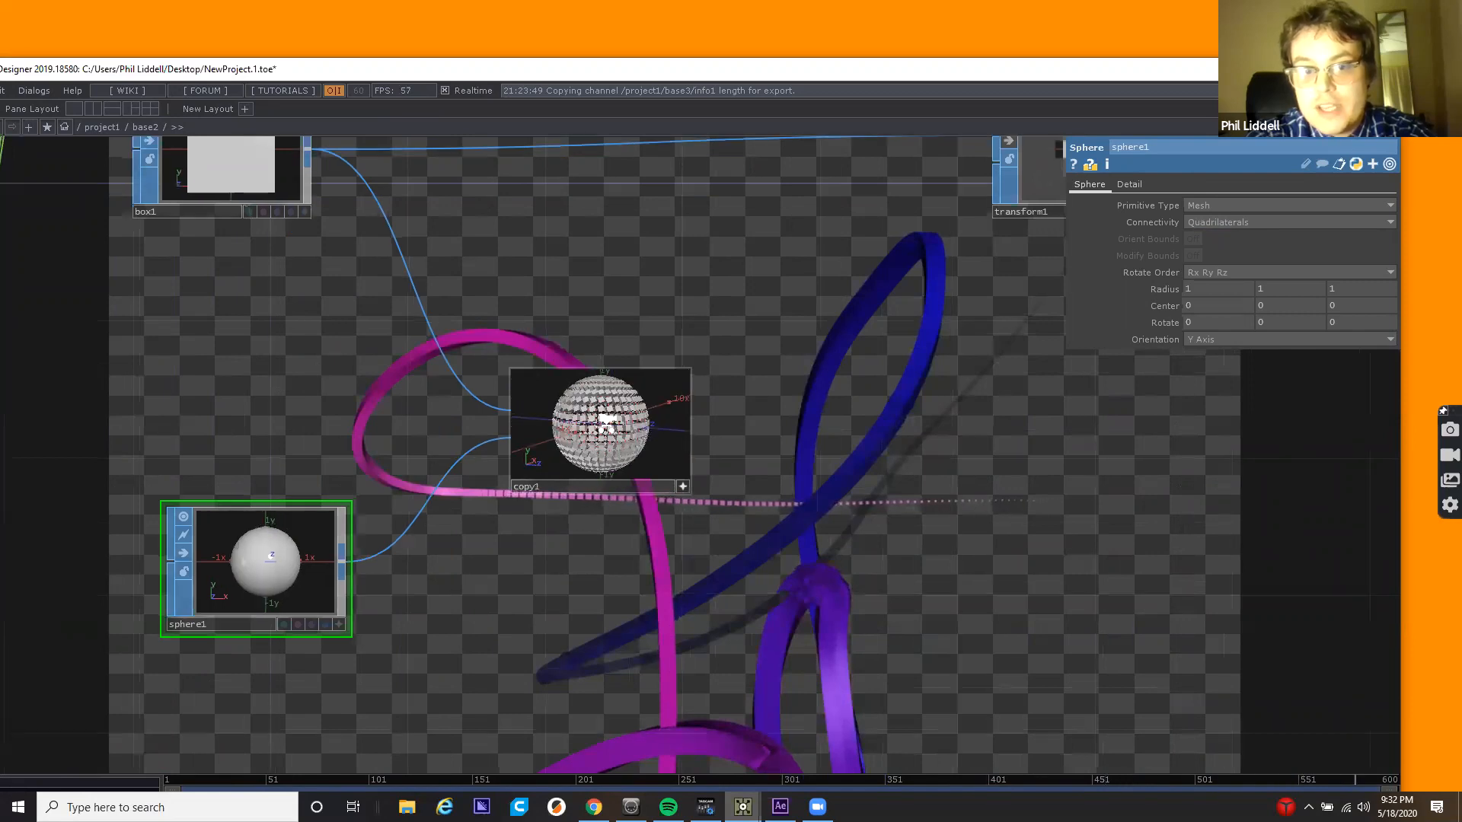
pyautogui.scroll(8, 619, 424)
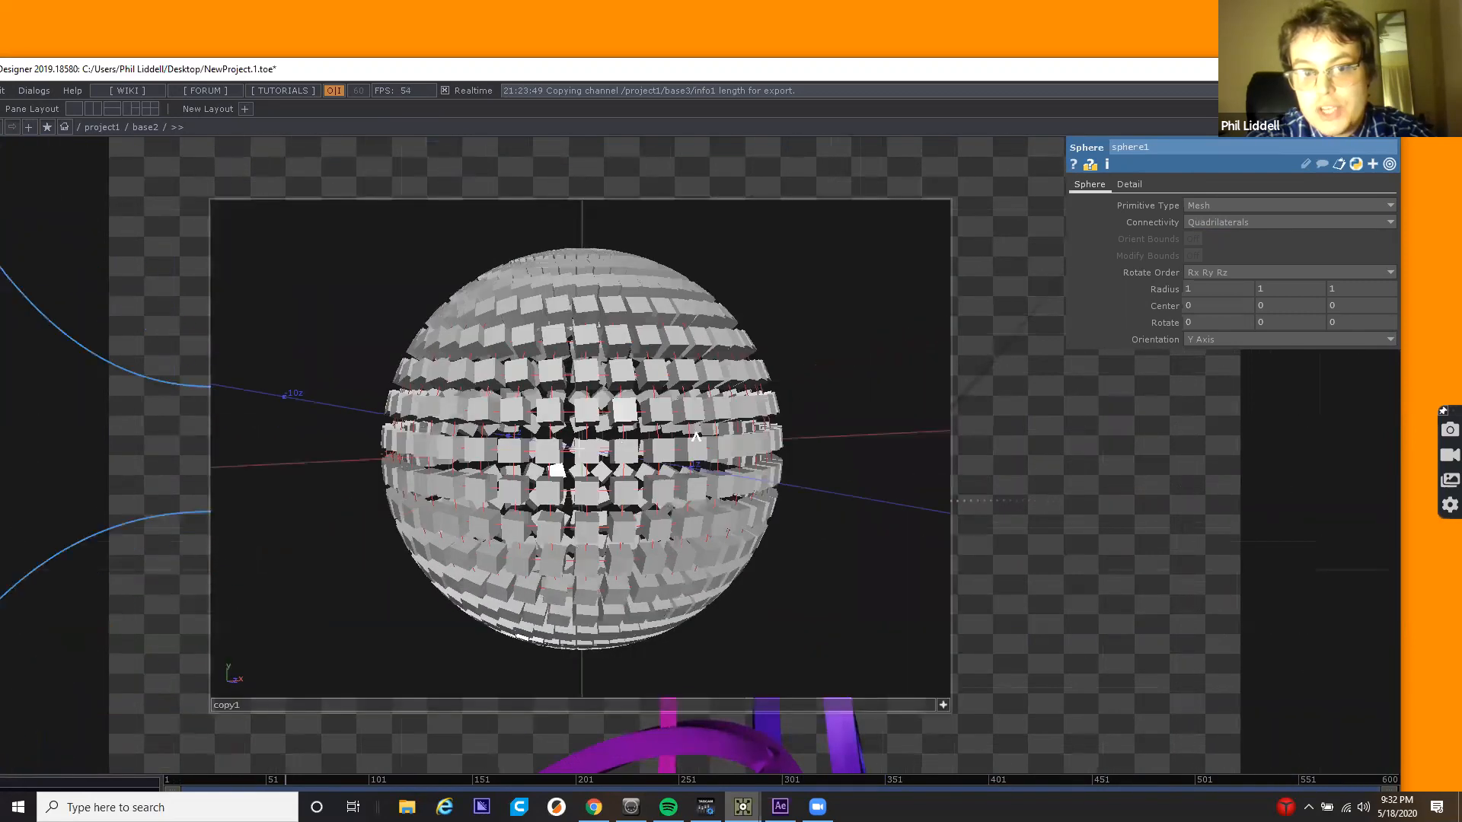
pyautogui.scroll(-1, 702, 430)
pyautogui.scroll(-7, 702, 430)
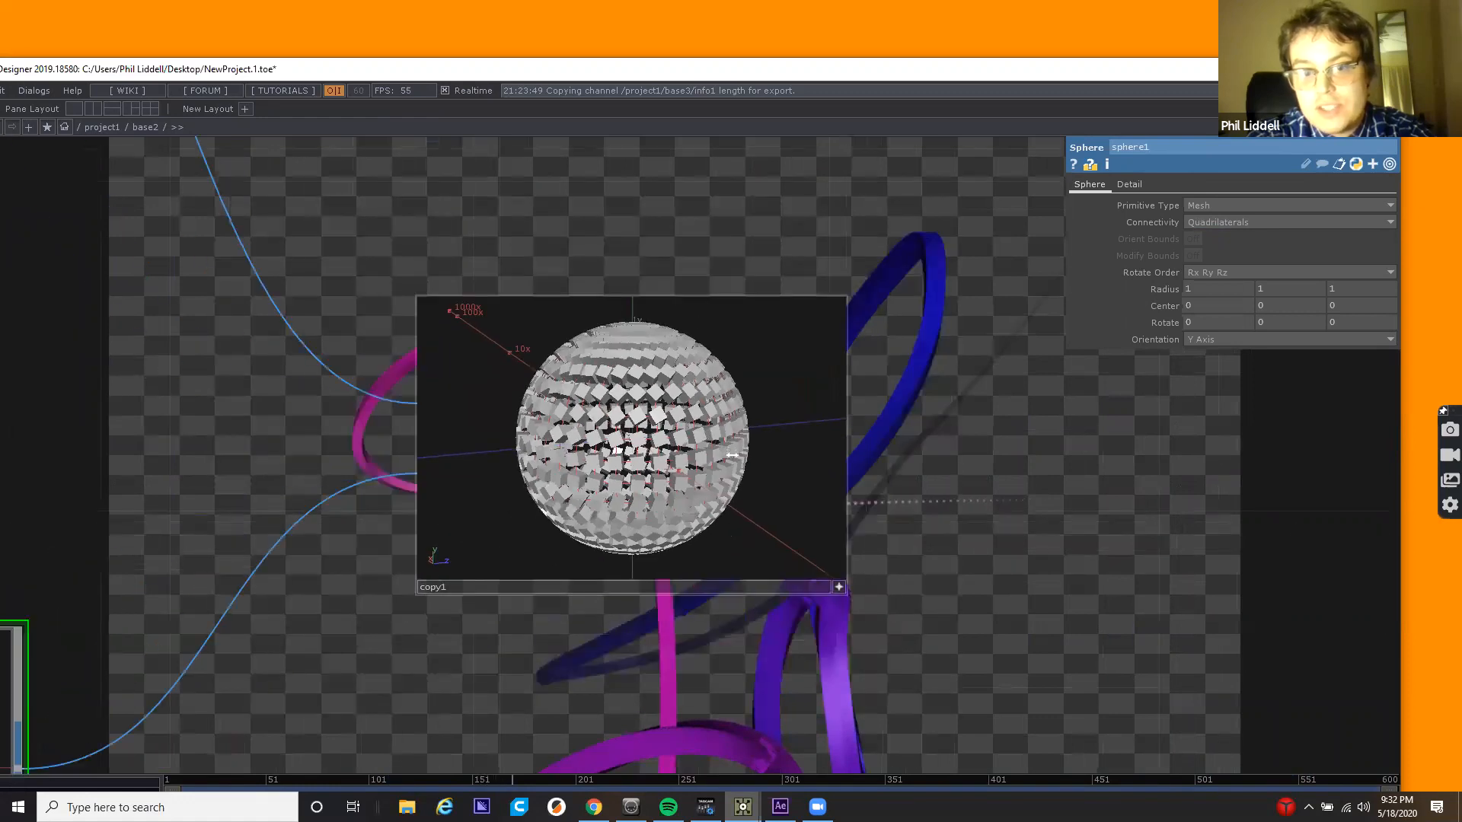
pyautogui.moveTo(642, 492); pyautogui.dragTo(594, 504)
# Feed copy1's output into transform1 in place of the direct connection from box1.
pyautogui.moveTo(739, 330); pyautogui.dragTo(678, 369)
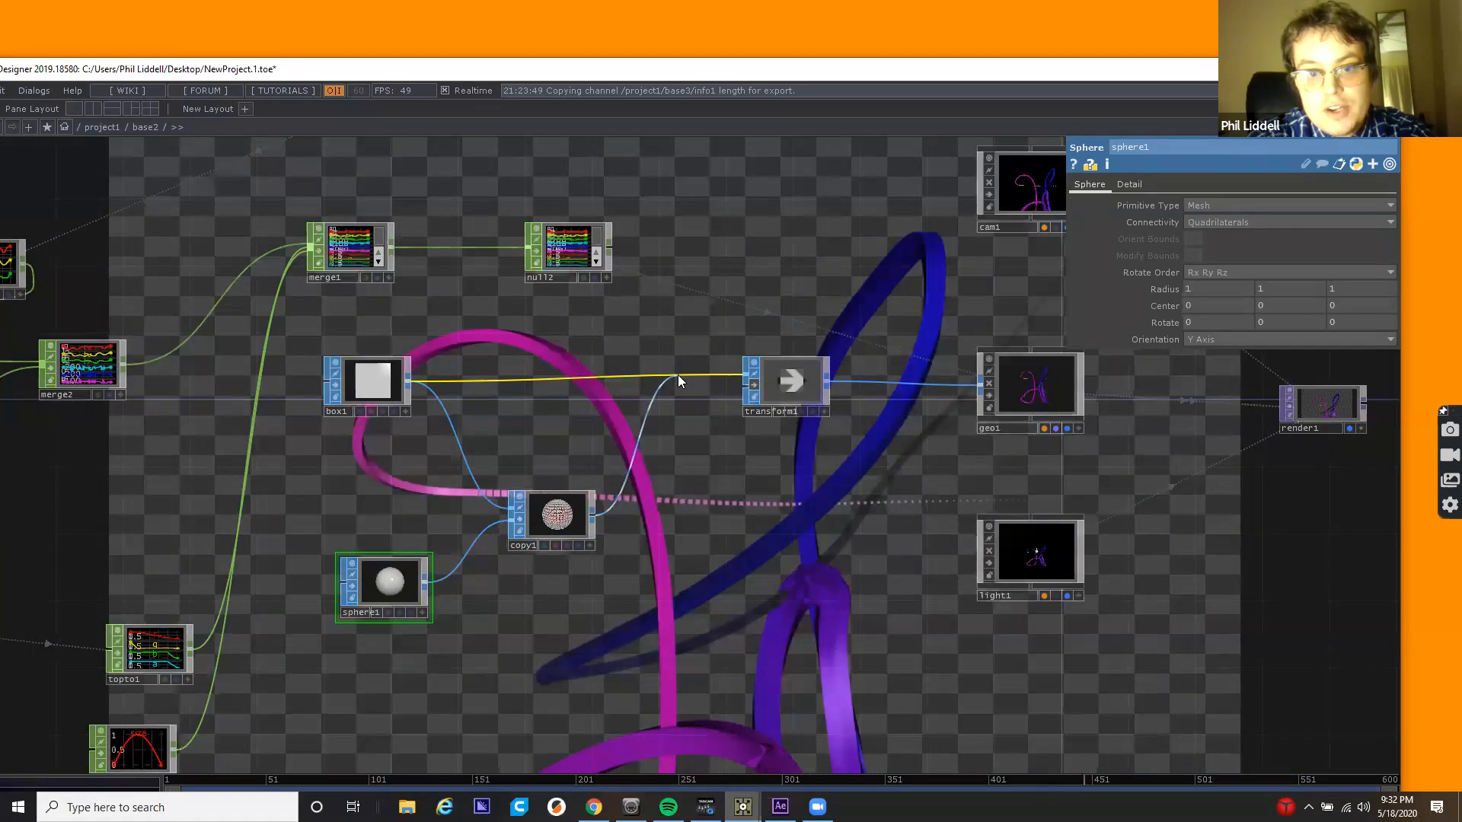
pyautogui.click(678, 375)
pyautogui.moveTo(699, 491); pyautogui.dragTo(826, 654)
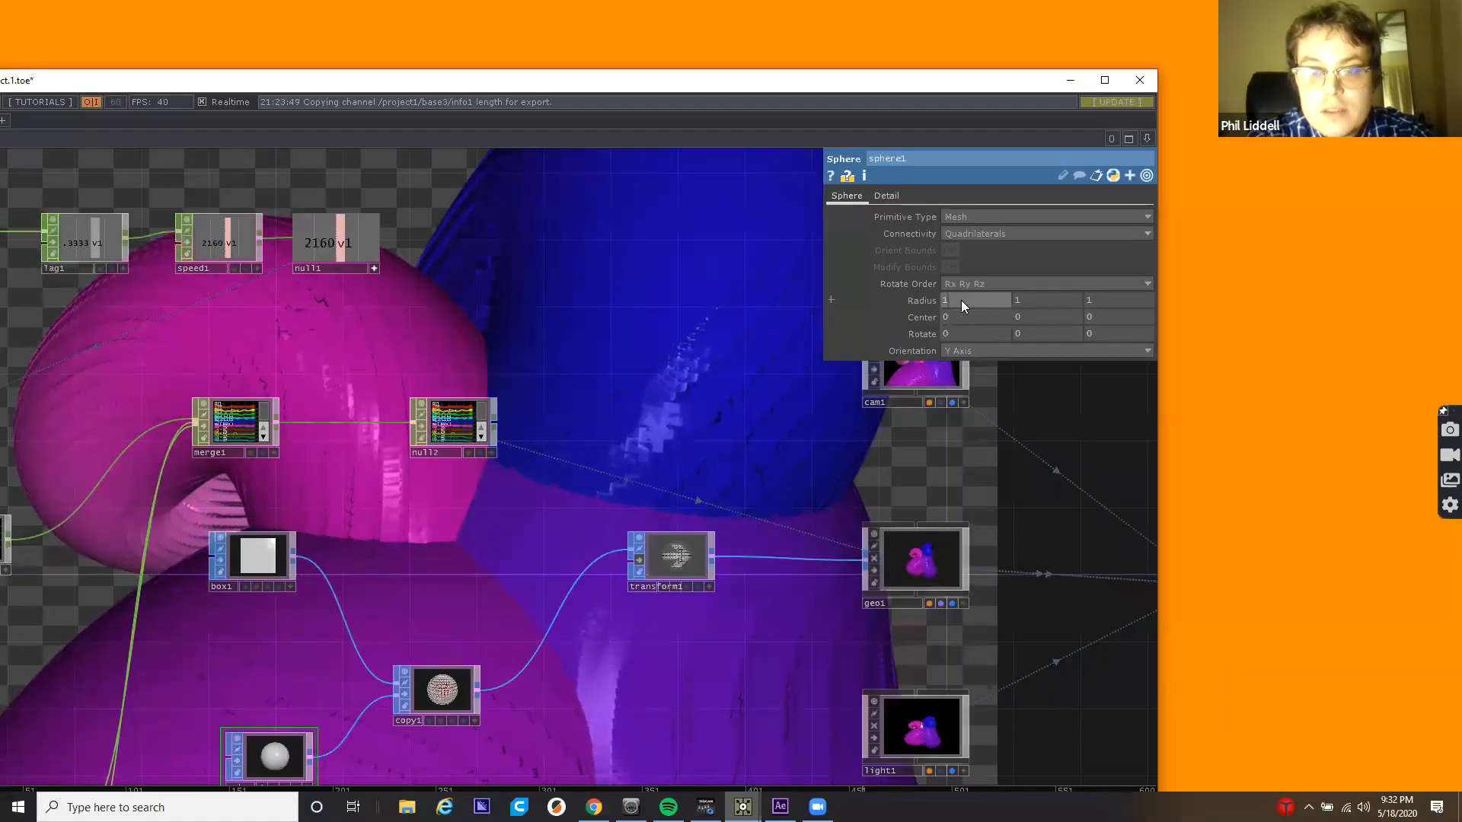
# Set sphere1's radius to 2 on all axes and reduce its mesh detail to 3 rows and 4 columns.
pyautogui.moveTo(904, 298); pyautogui.dragTo(1015, 301, button='middle')
pyautogui.click(889, 195)
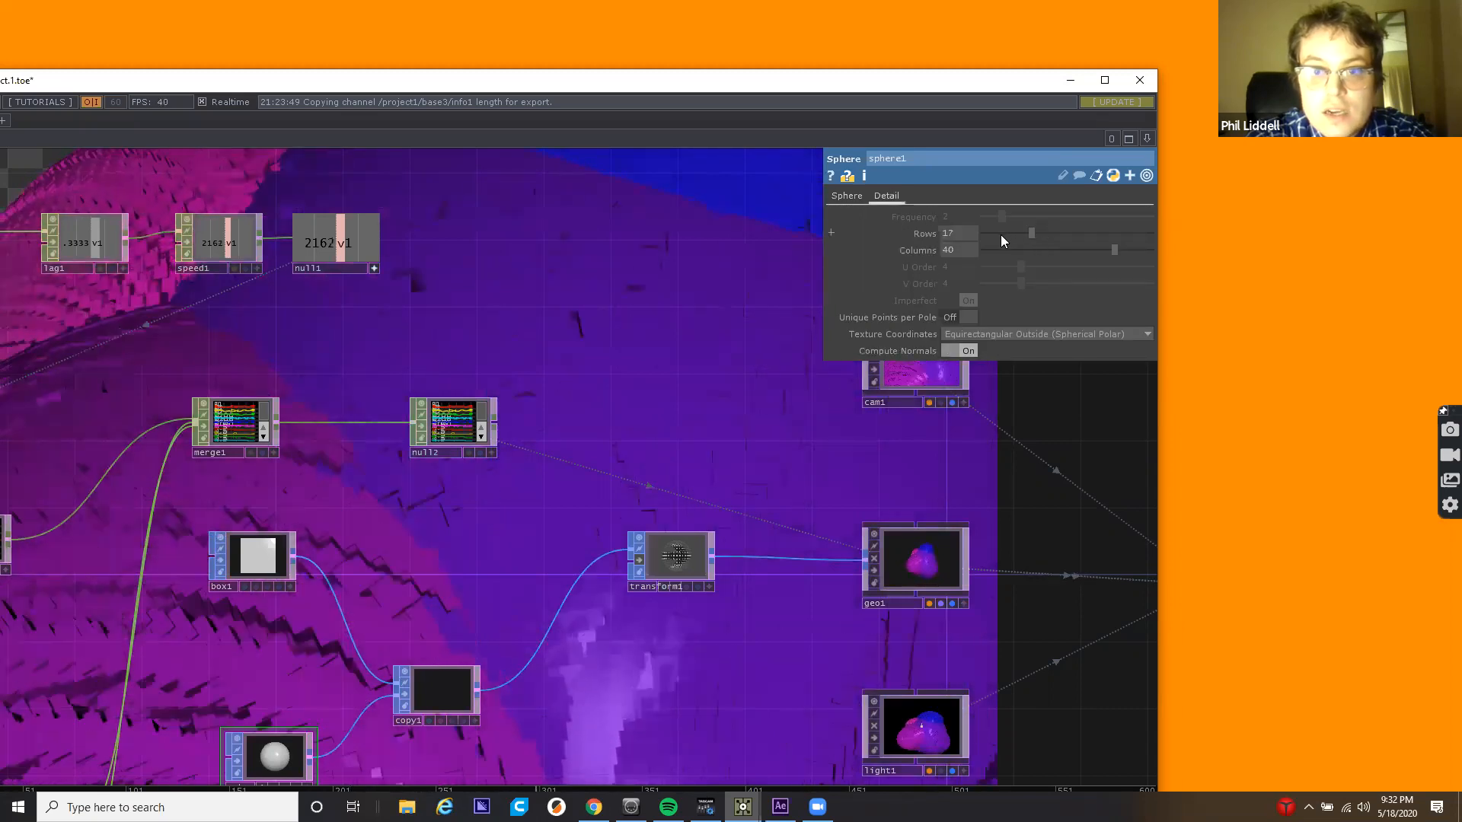
pyautogui.moveTo(1007, 235); pyautogui.dragTo(992, 234)
pyautogui.moveTo(1113, 247); pyautogui.dragTo(993, 250)
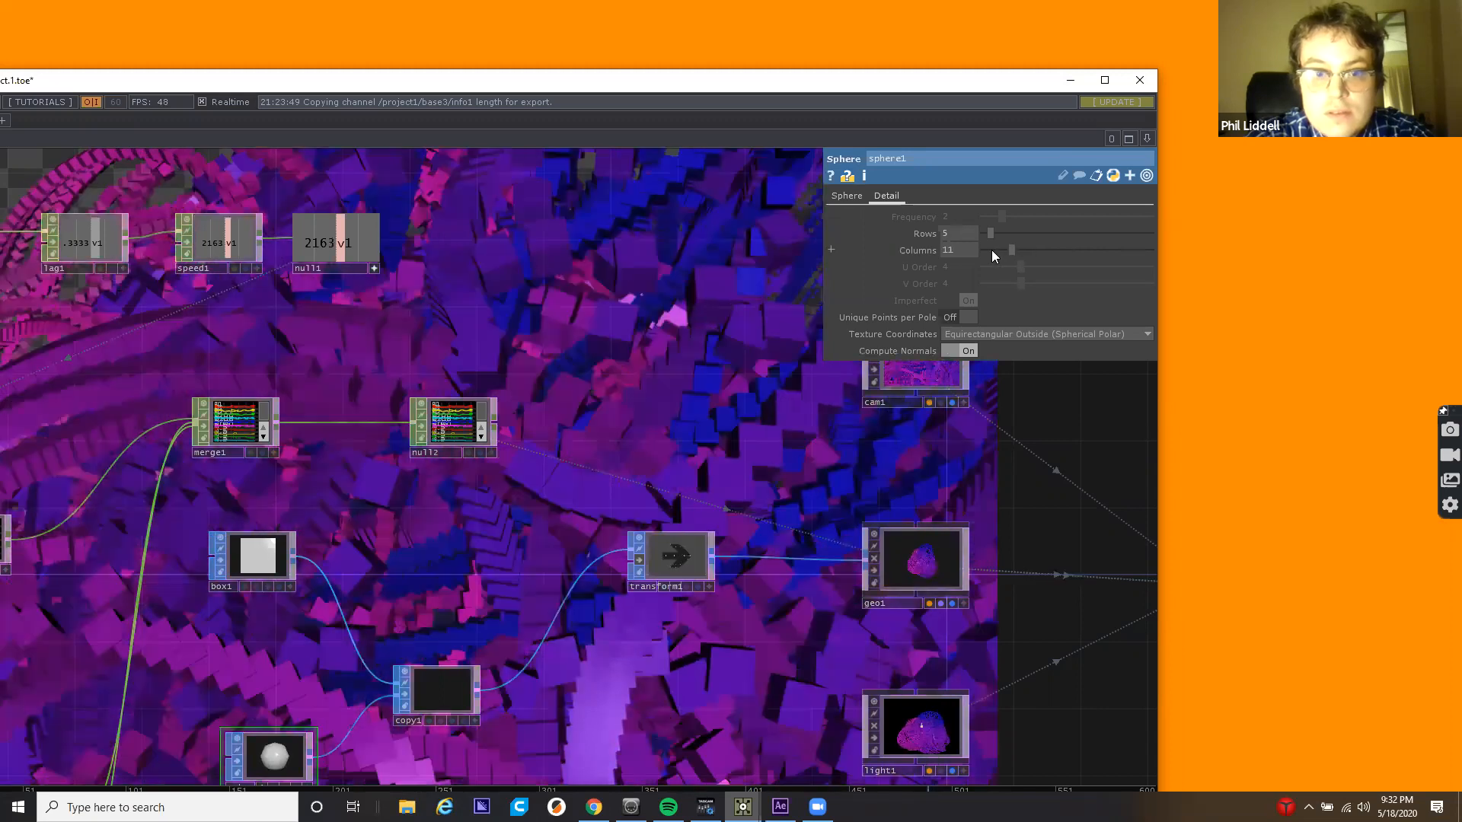
pyautogui.moveTo(548, 346); pyautogui.dragTo(616, 339)
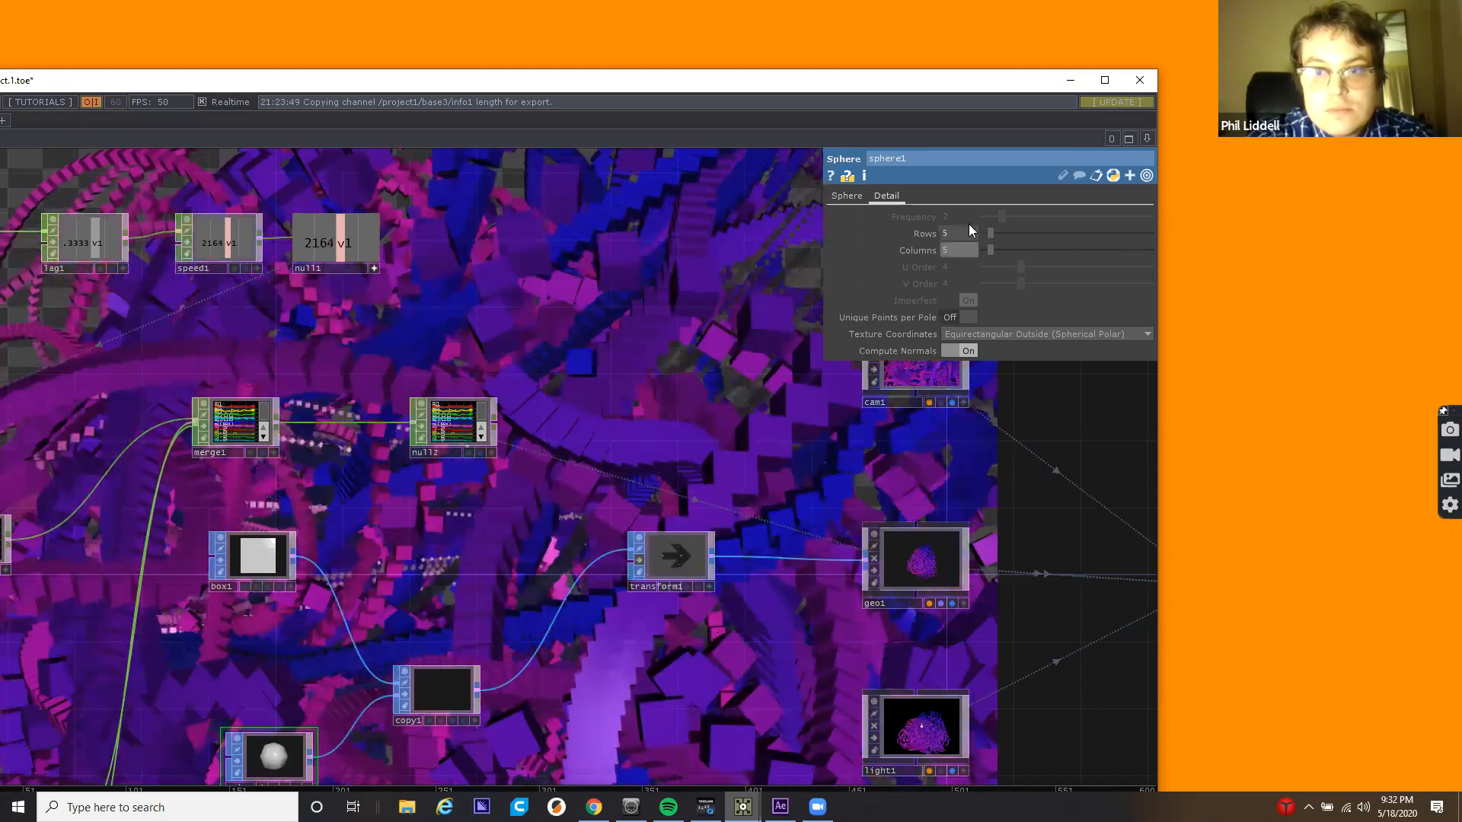
pyautogui.moveTo(986, 233); pyautogui.dragTo(986, 250)
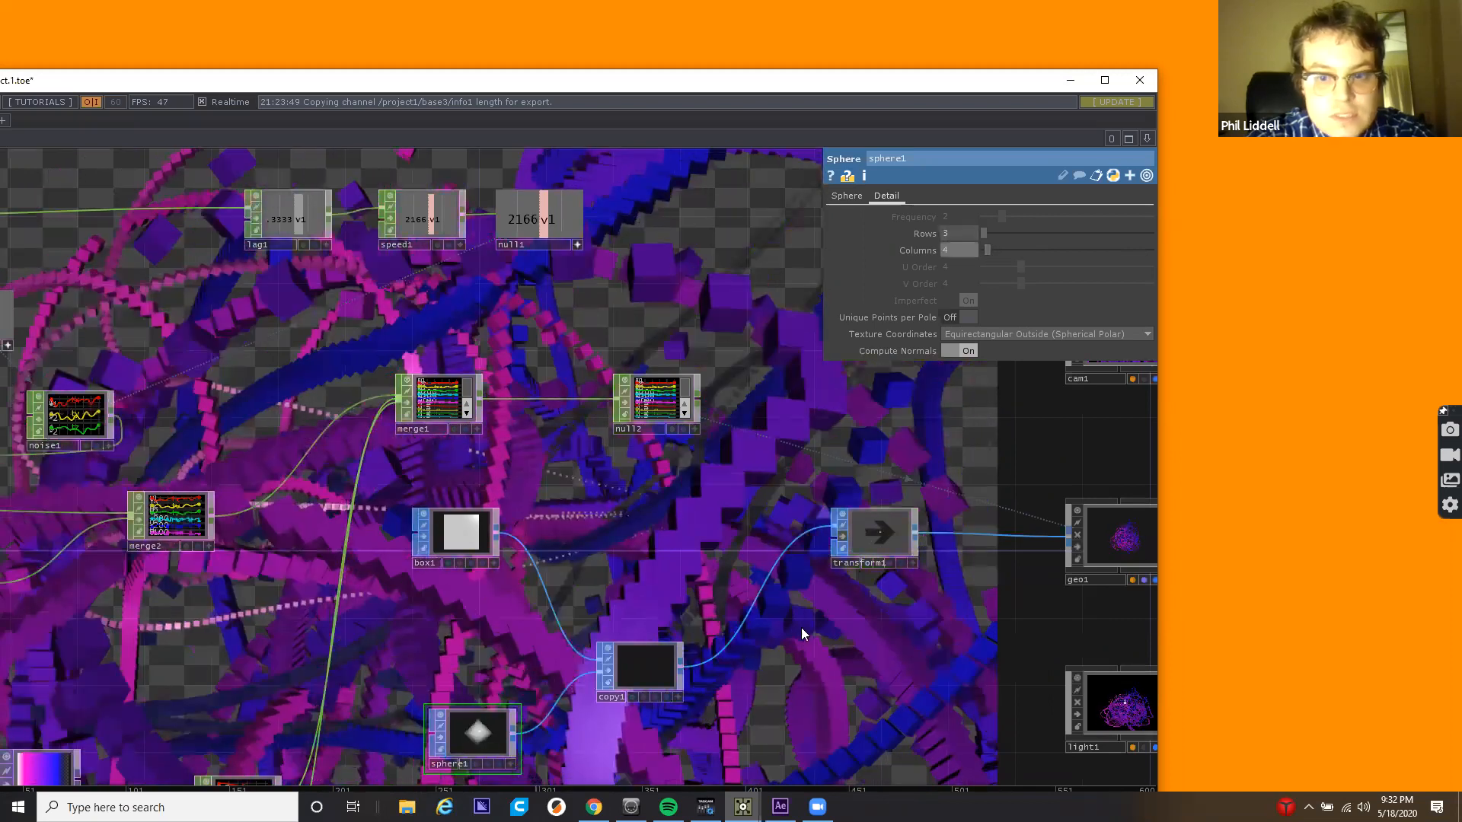
# Raise sphere1's row and column counts again for denser box copies and return to its basic parameters.
pyautogui.moveTo(534, 642); pyautogui.dragTo(871, 577)
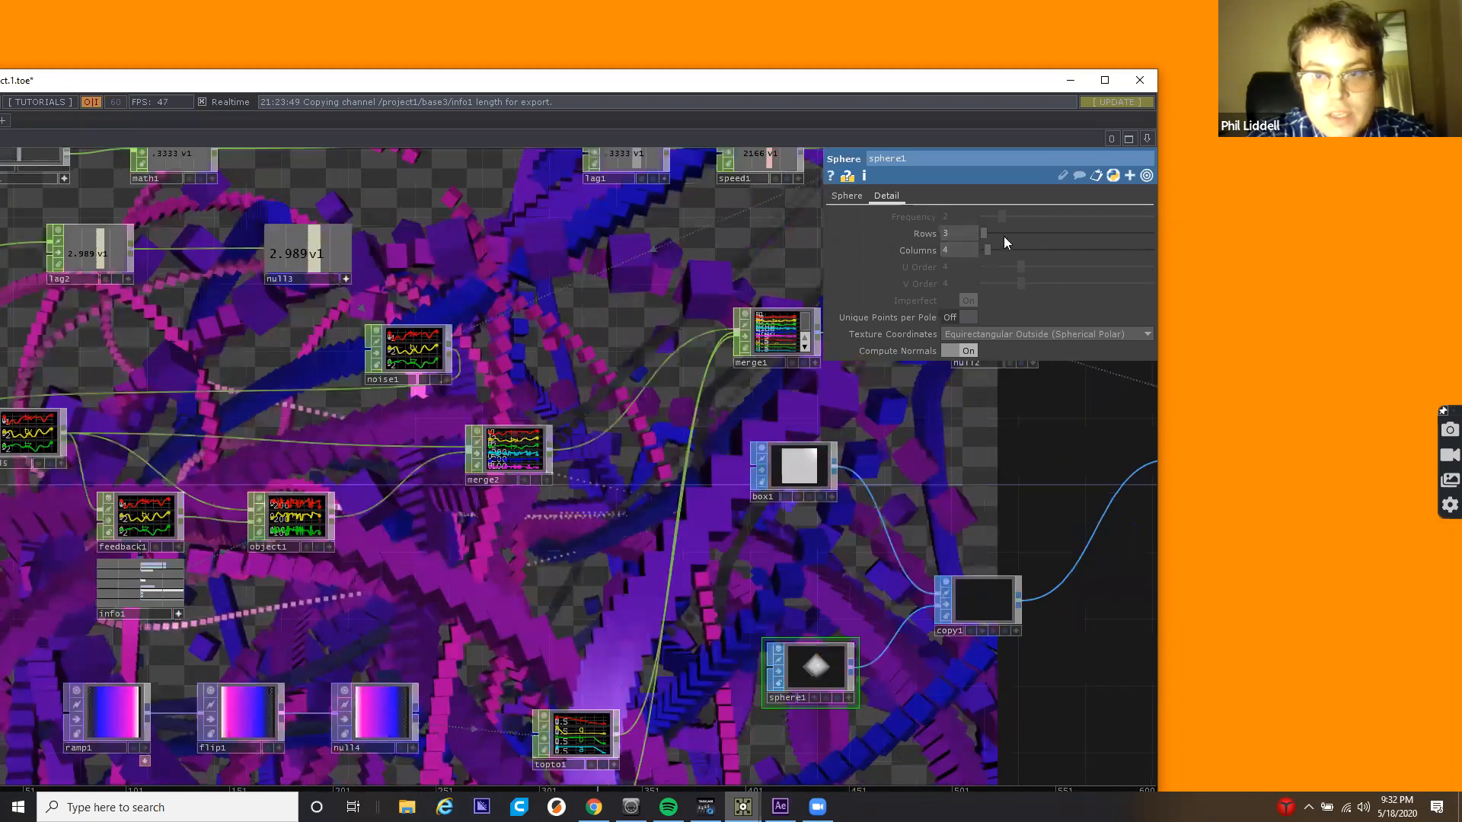
pyautogui.click(1004, 233)
pyautogui.click(1003, 250)
pyautogui.click(842, 195)
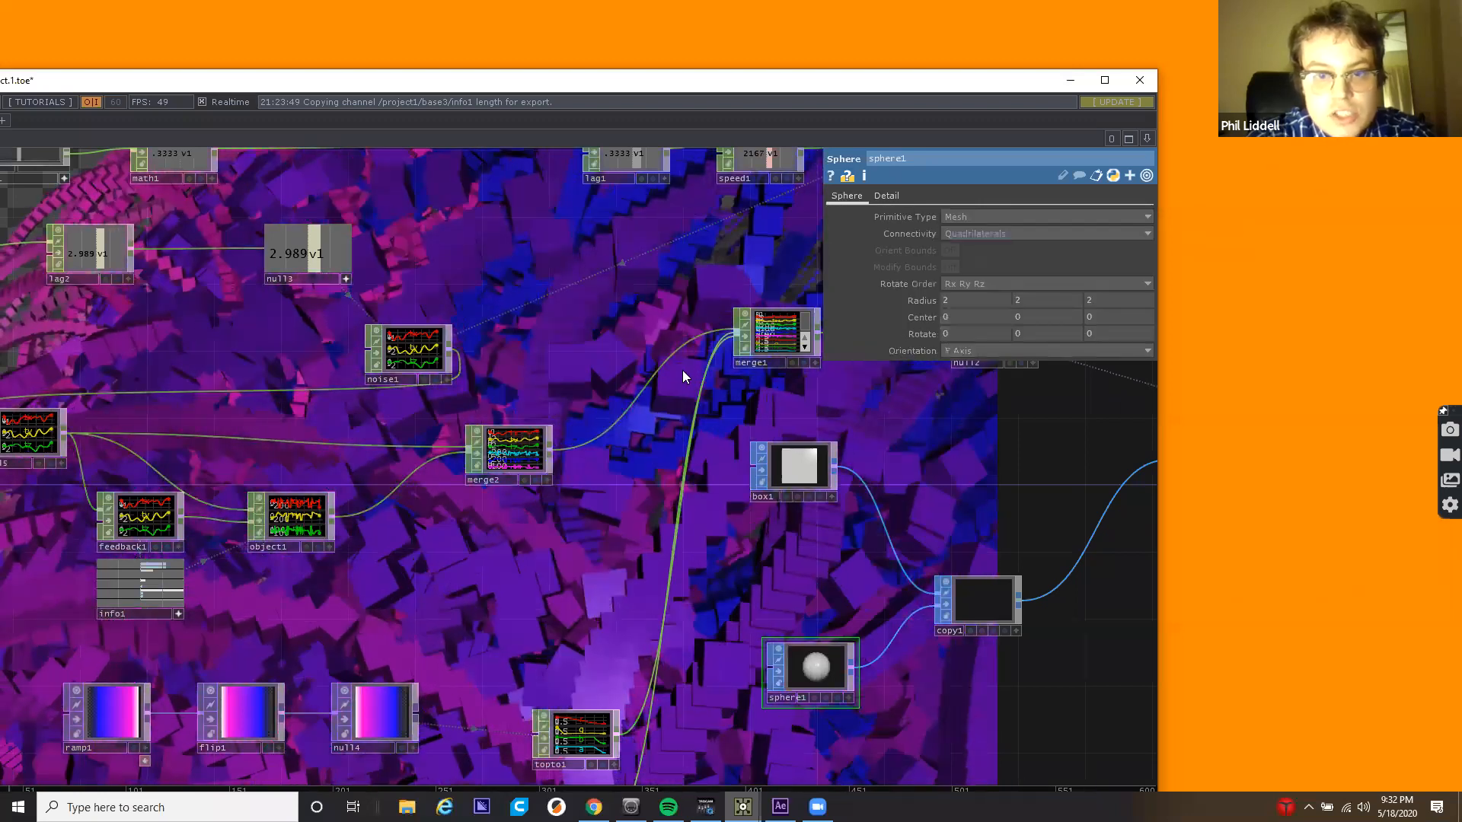
# Set noise1's amplitude to 12 and raise it further to 22 to spread the instances out.
pyautogui.scroll(-3, 682, 370)
pyautogui.scroll(-2, 452, 375)
pyautogui.moveTo(415, 407); pyautogui.dragTo(470, 421)
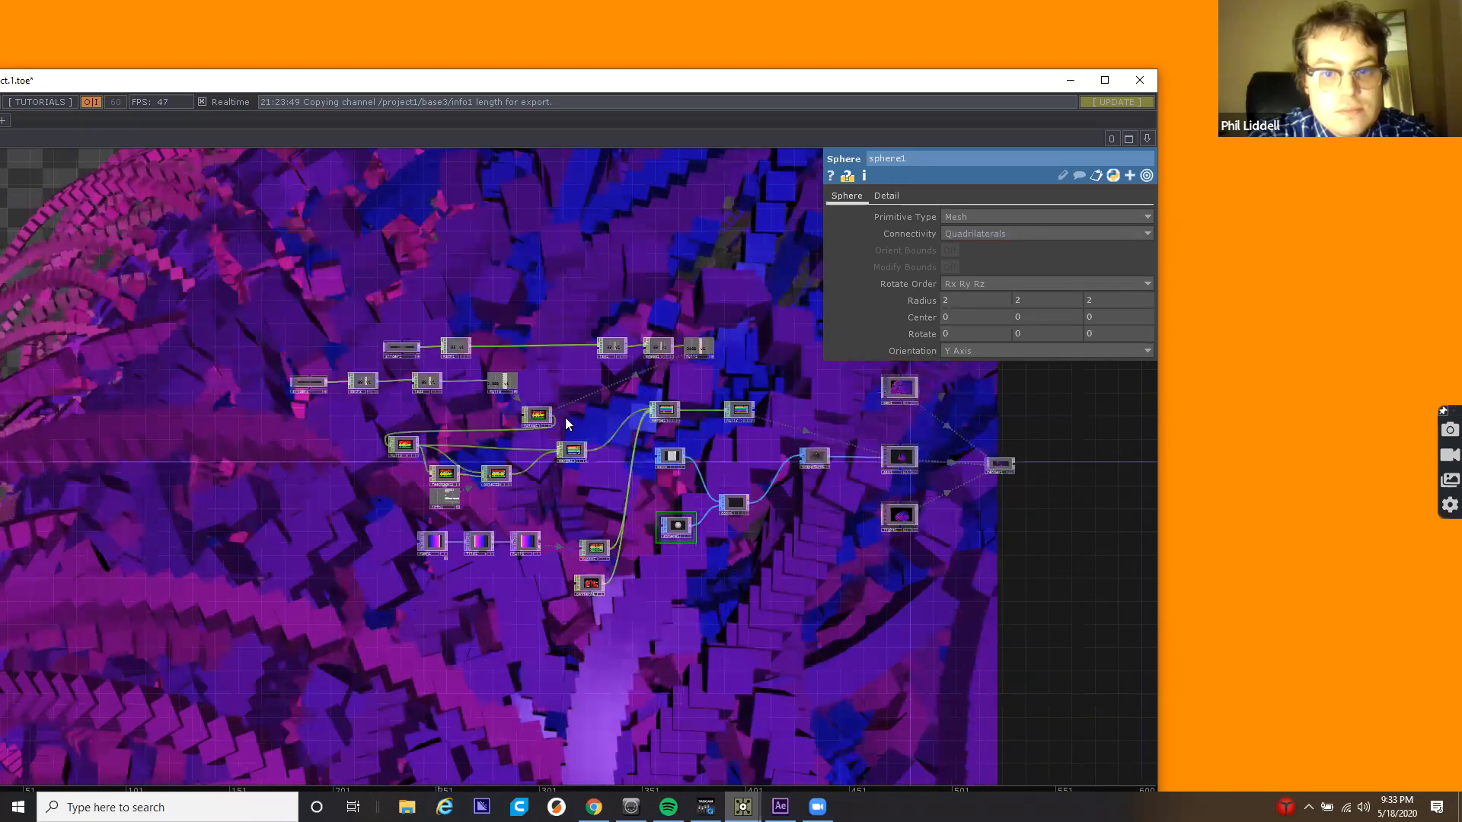
pyautogui.scroll(3, 586, 456)
pyautogui.click(586, 455)
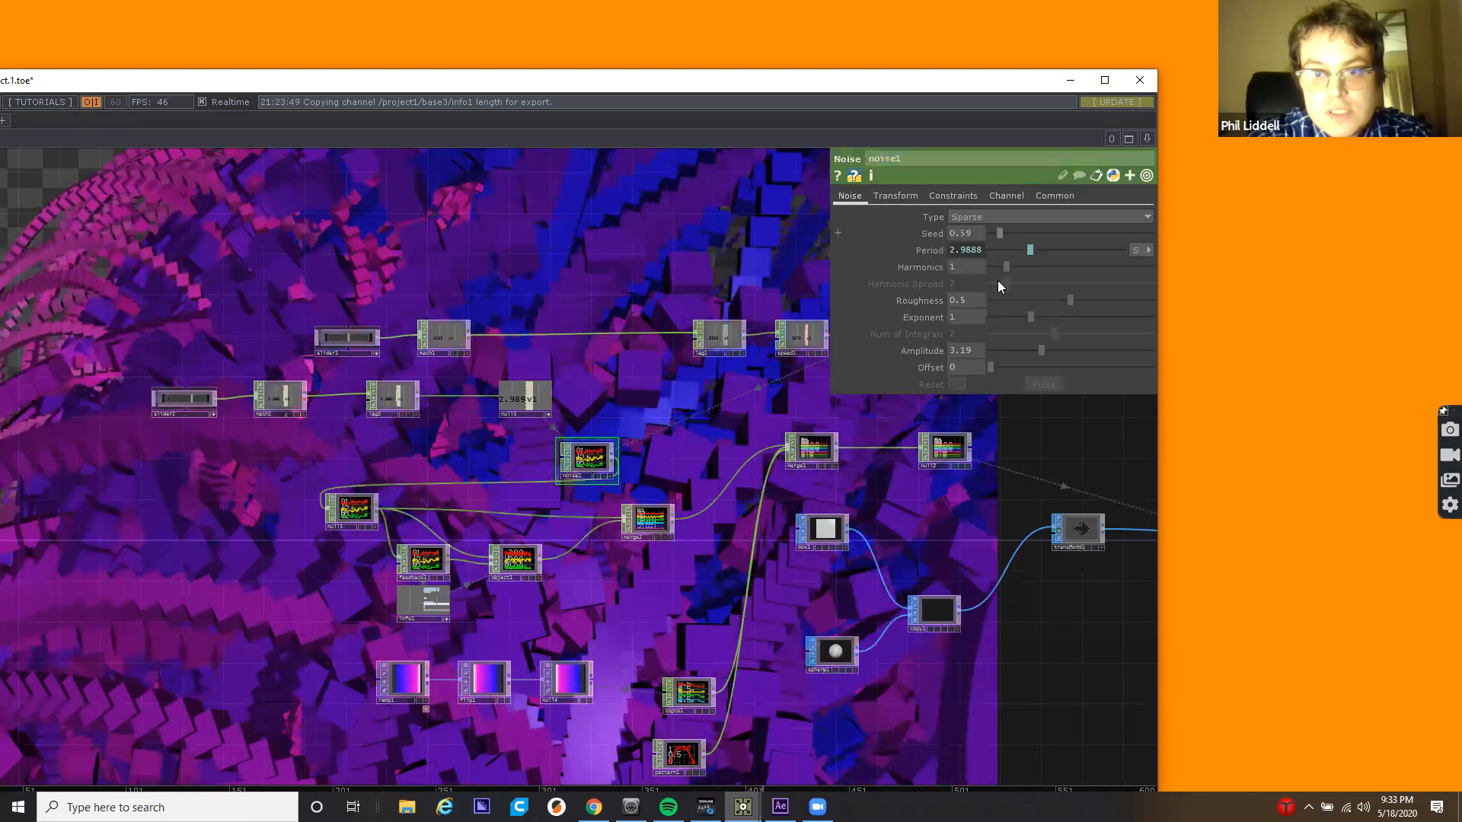
pyautogui.click(956, 351)
pyautogui.write('12')
pyautogui.press('Return')
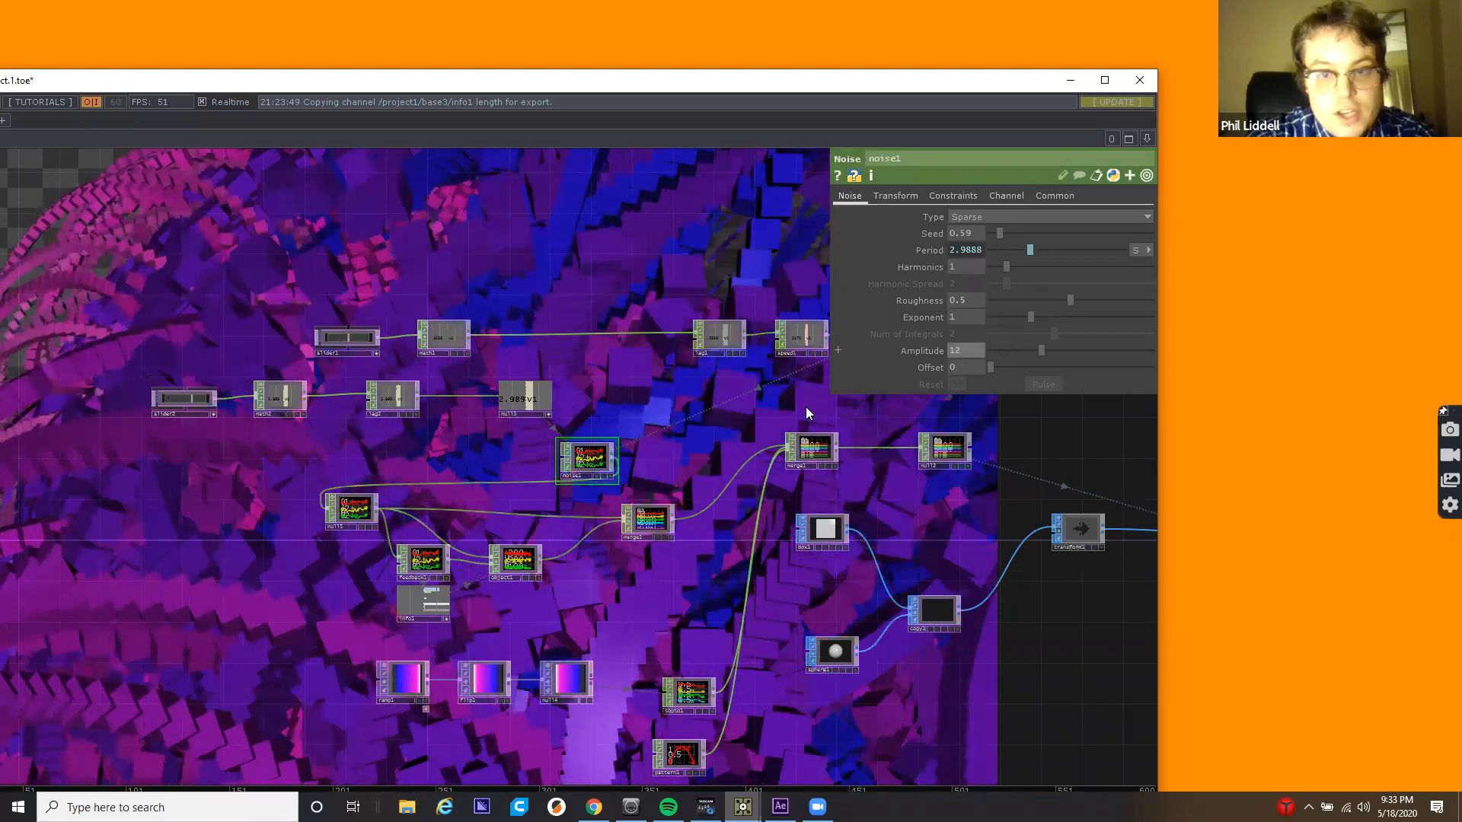
pyautogui.moveTo(457, 412); pyautogui.dragTo(98, 461)
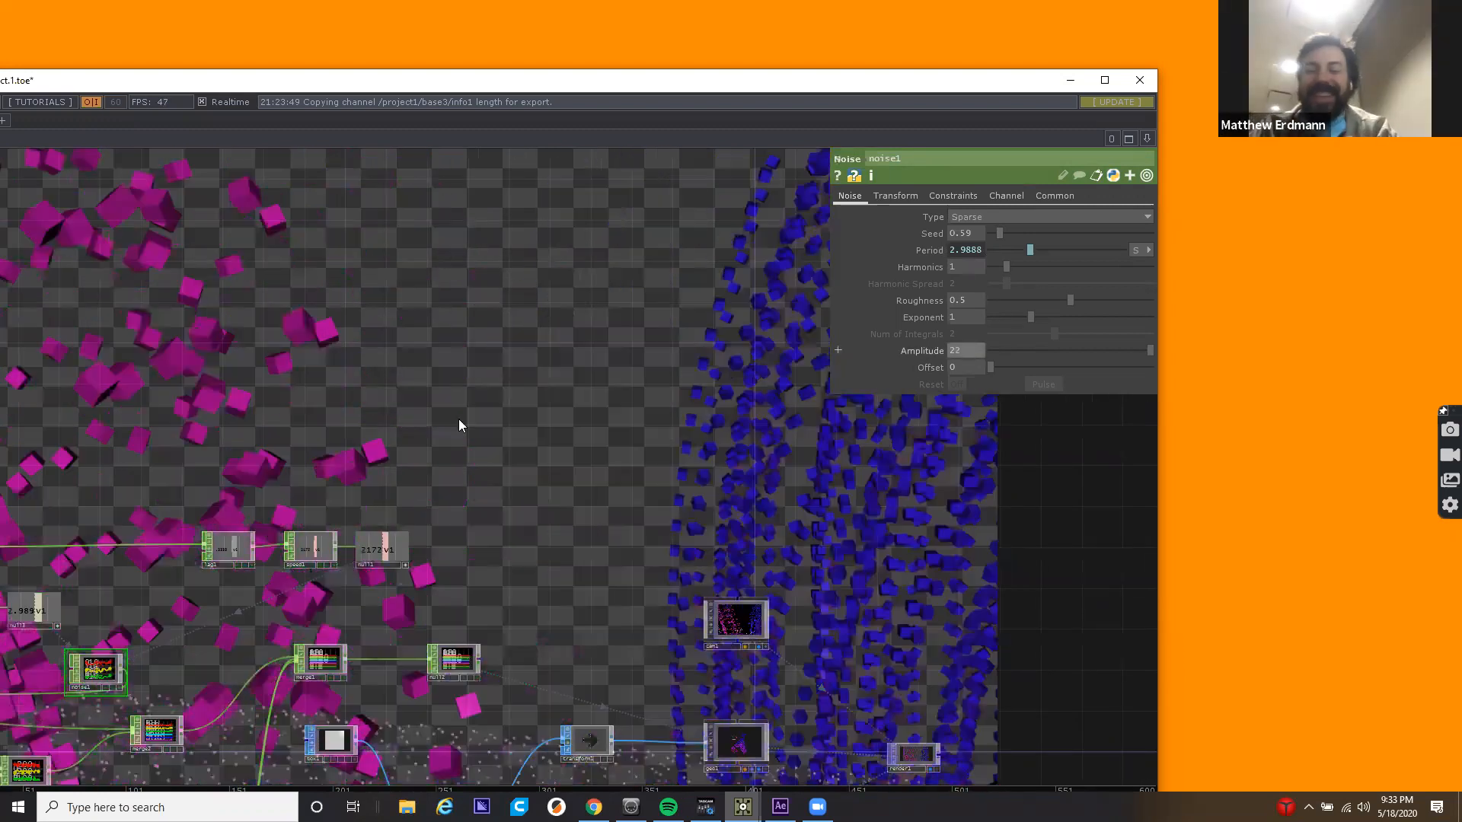
# Reduce geo1's uniform scale to 0.206 in its transform parameters.
pyautogui.moveTo(539, 639); pyautogui.dragTo(442, 252)
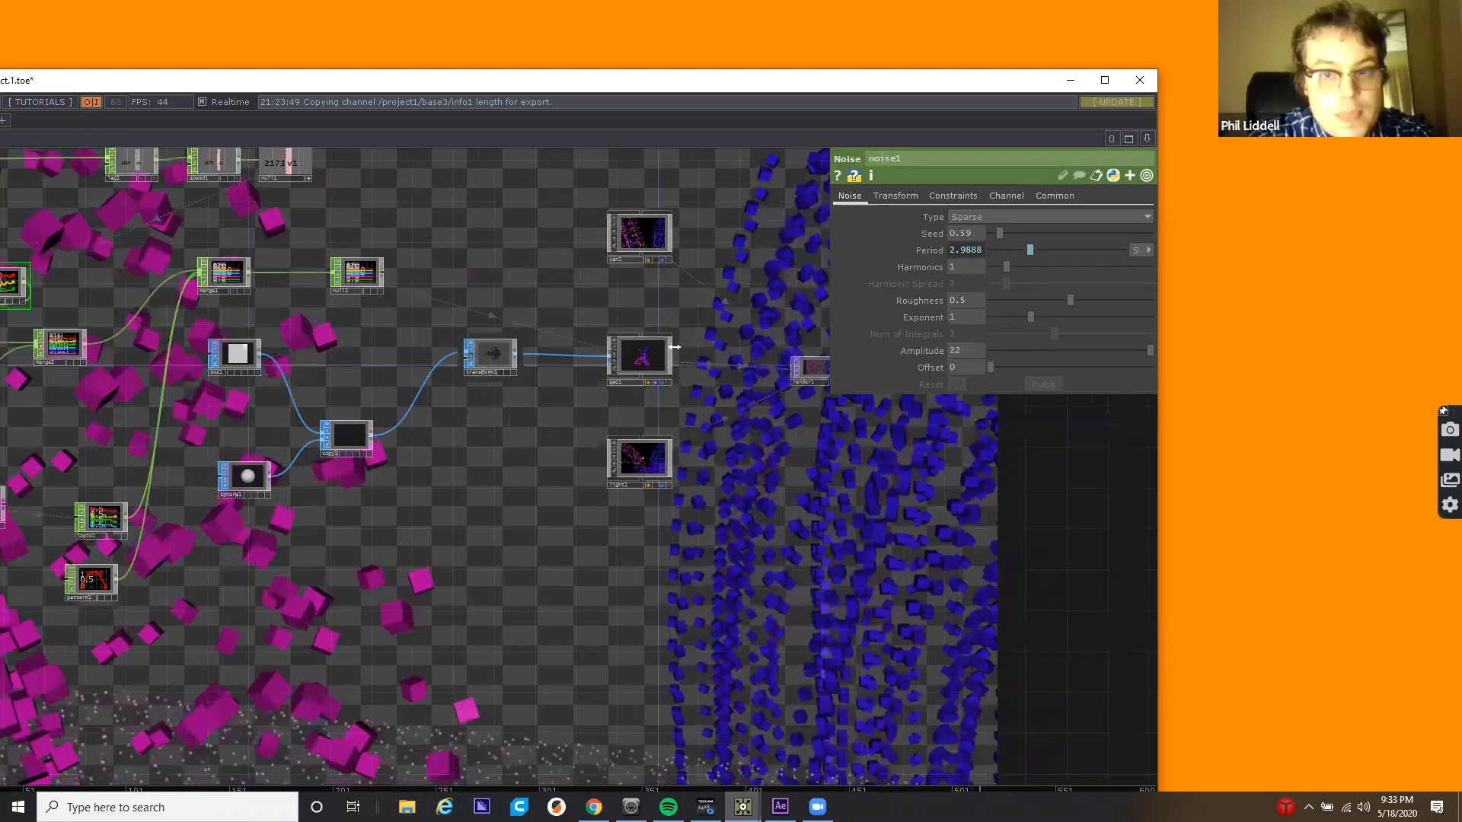
pyautogui.click(639, 357)
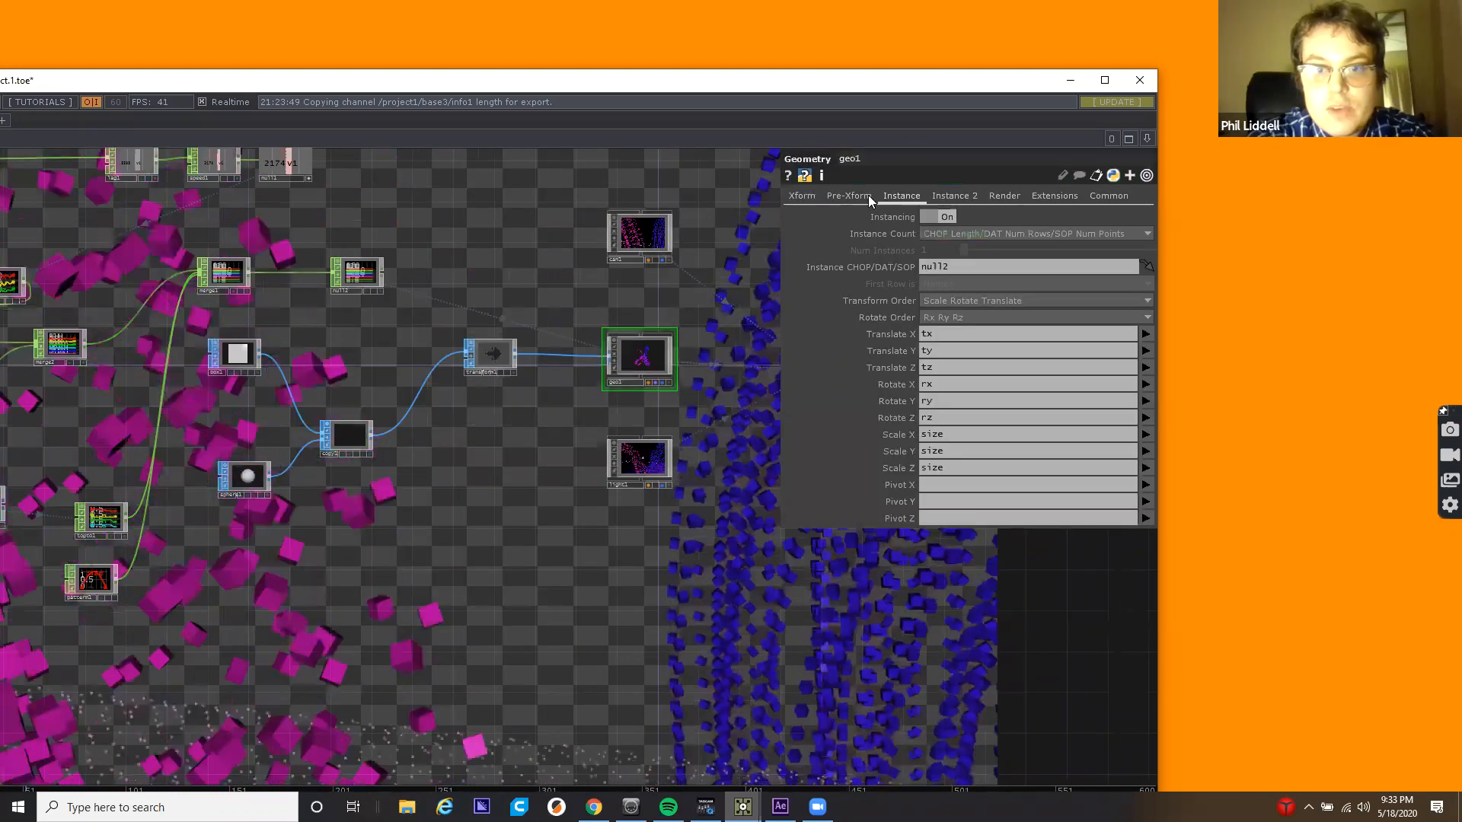
pyautogui.click(800, 197)
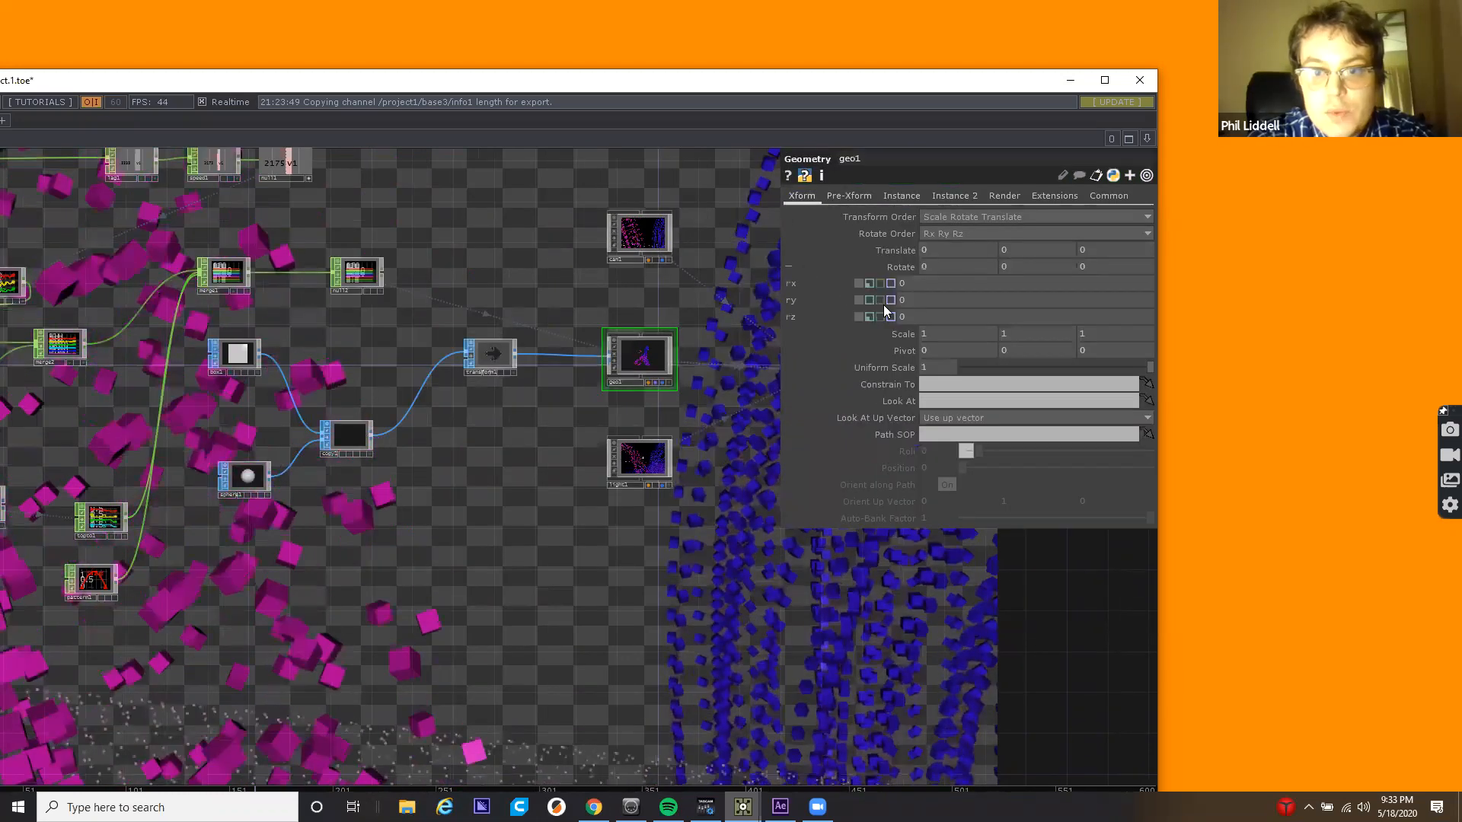
pyautogui.moveTo(940, 370); pyautogui.dragTo(1000, 374)
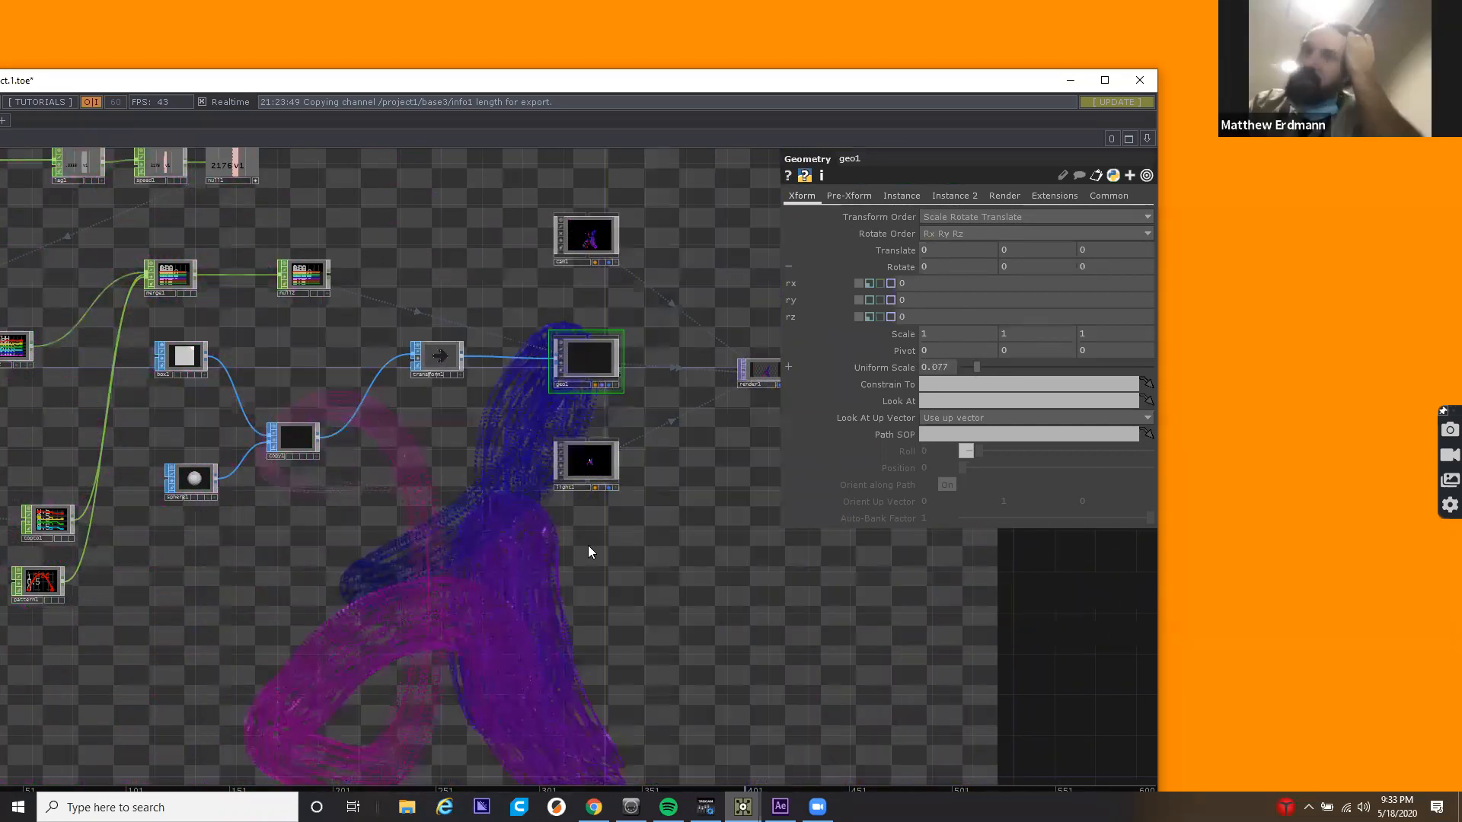
pyautogui.moveTo(488, 523); pyautogui.dragTo(496, 472)
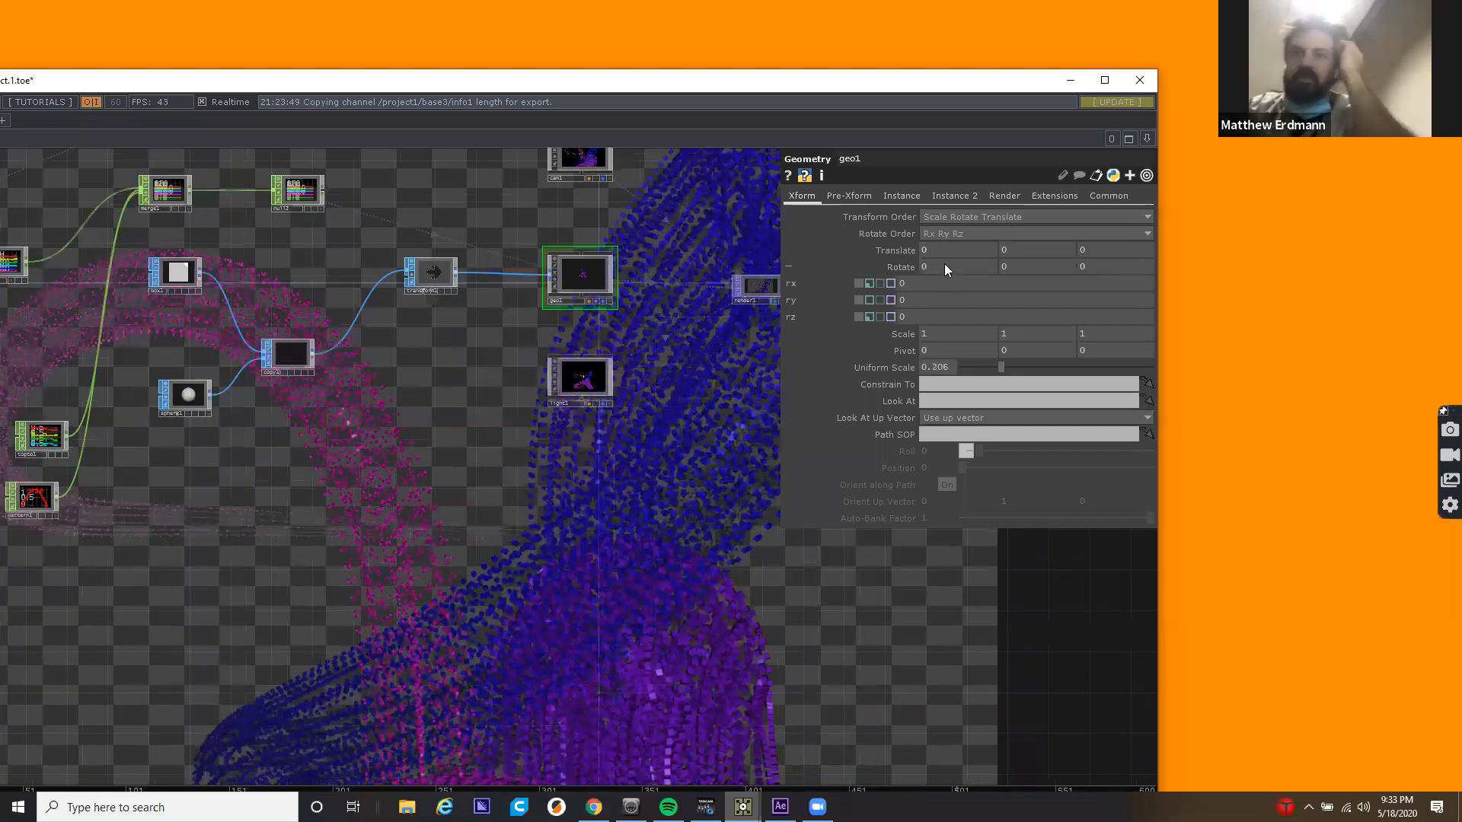
# Animate geo1's X rotation with the expression absTime.seconds*8.
pyautogui.click(944, 267)
pyautogui.write('absTime')
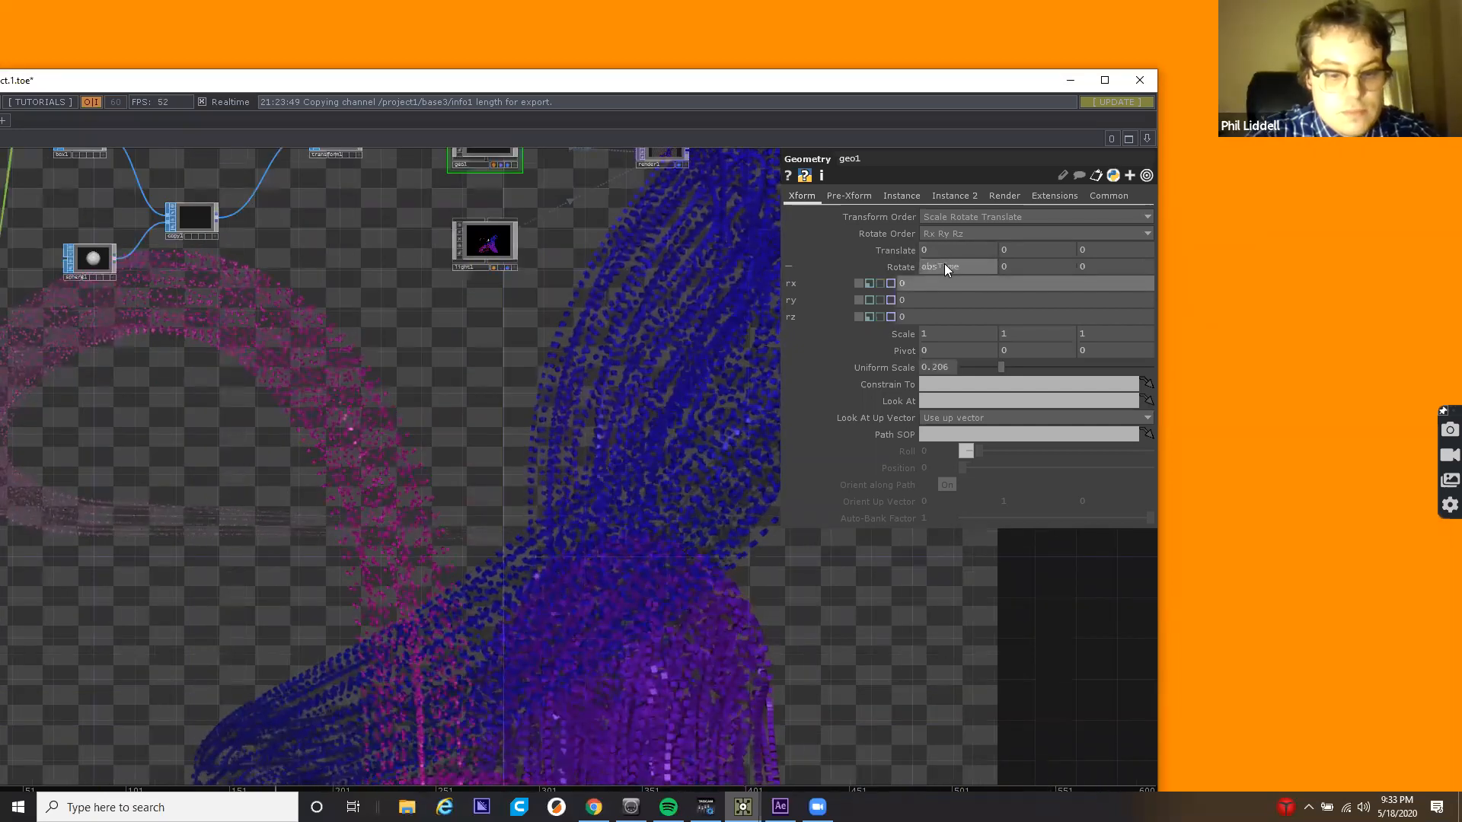
pyautogui.write('.seconds*8')
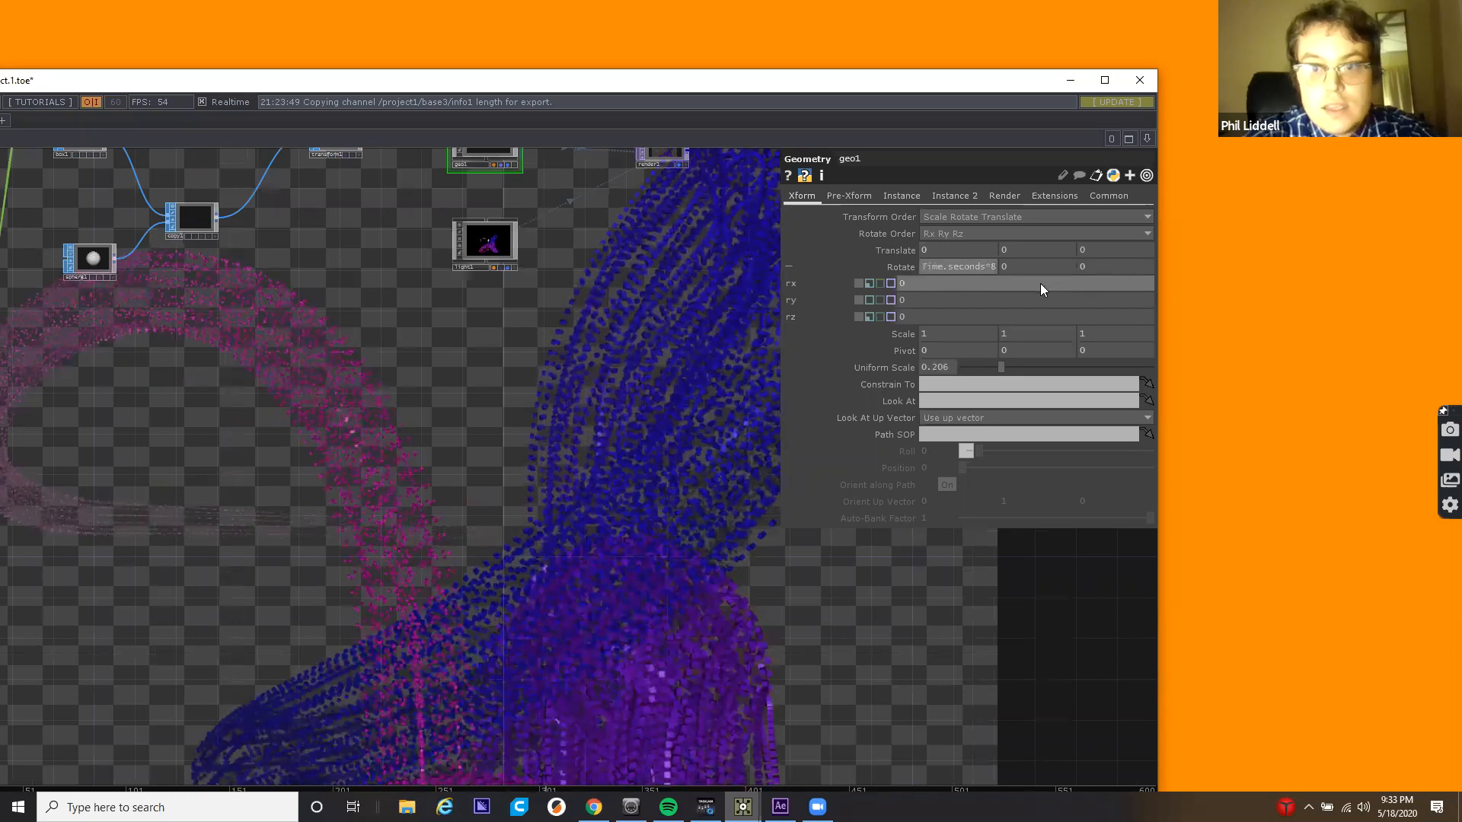
pyautogui.press('Return')
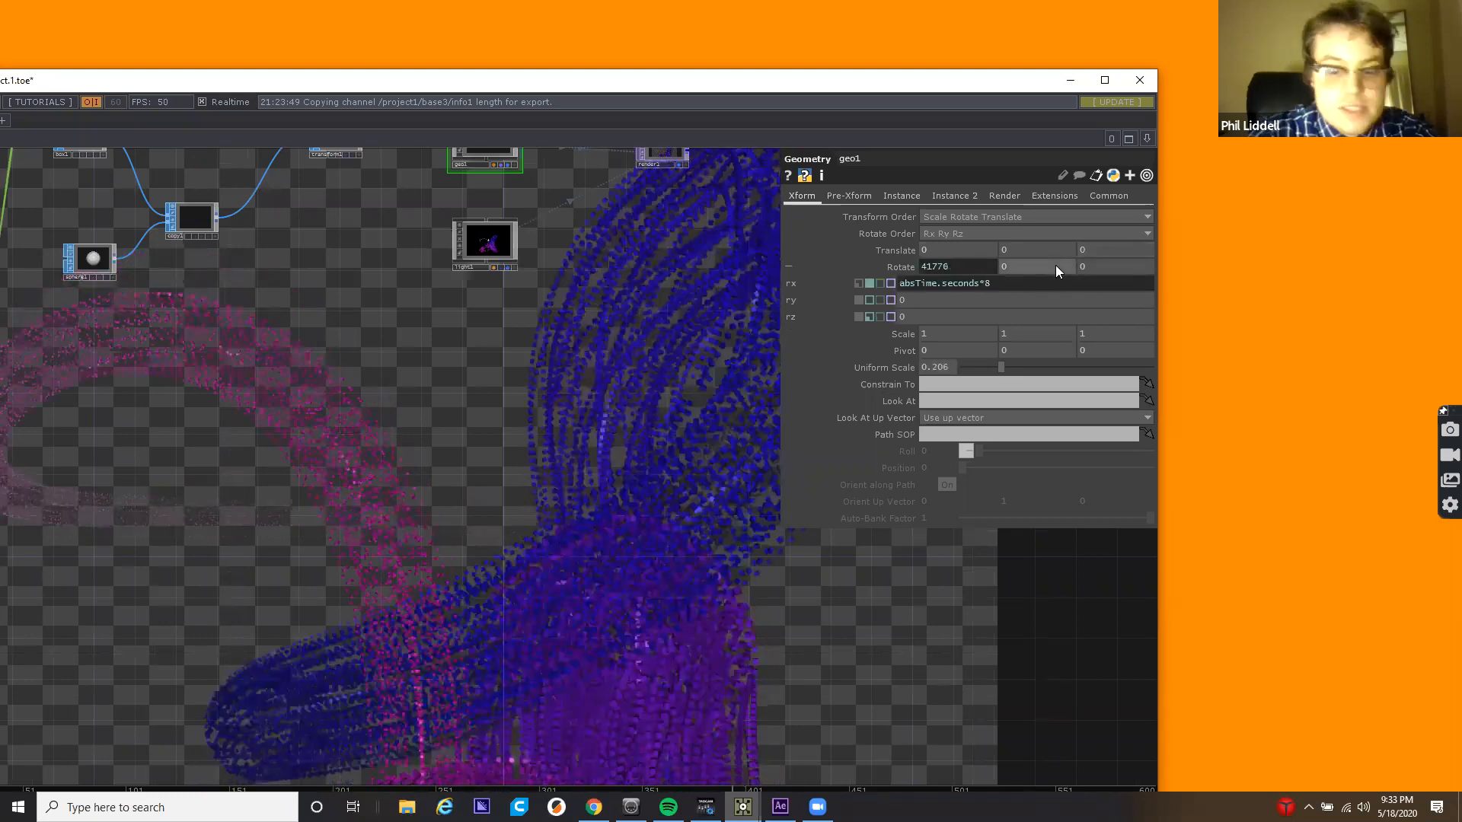
# Animate geo1's Y rotation with the expression absTime.seconds*5.
pyautogui.click(1055, 265)
pyautogui.write('abs')
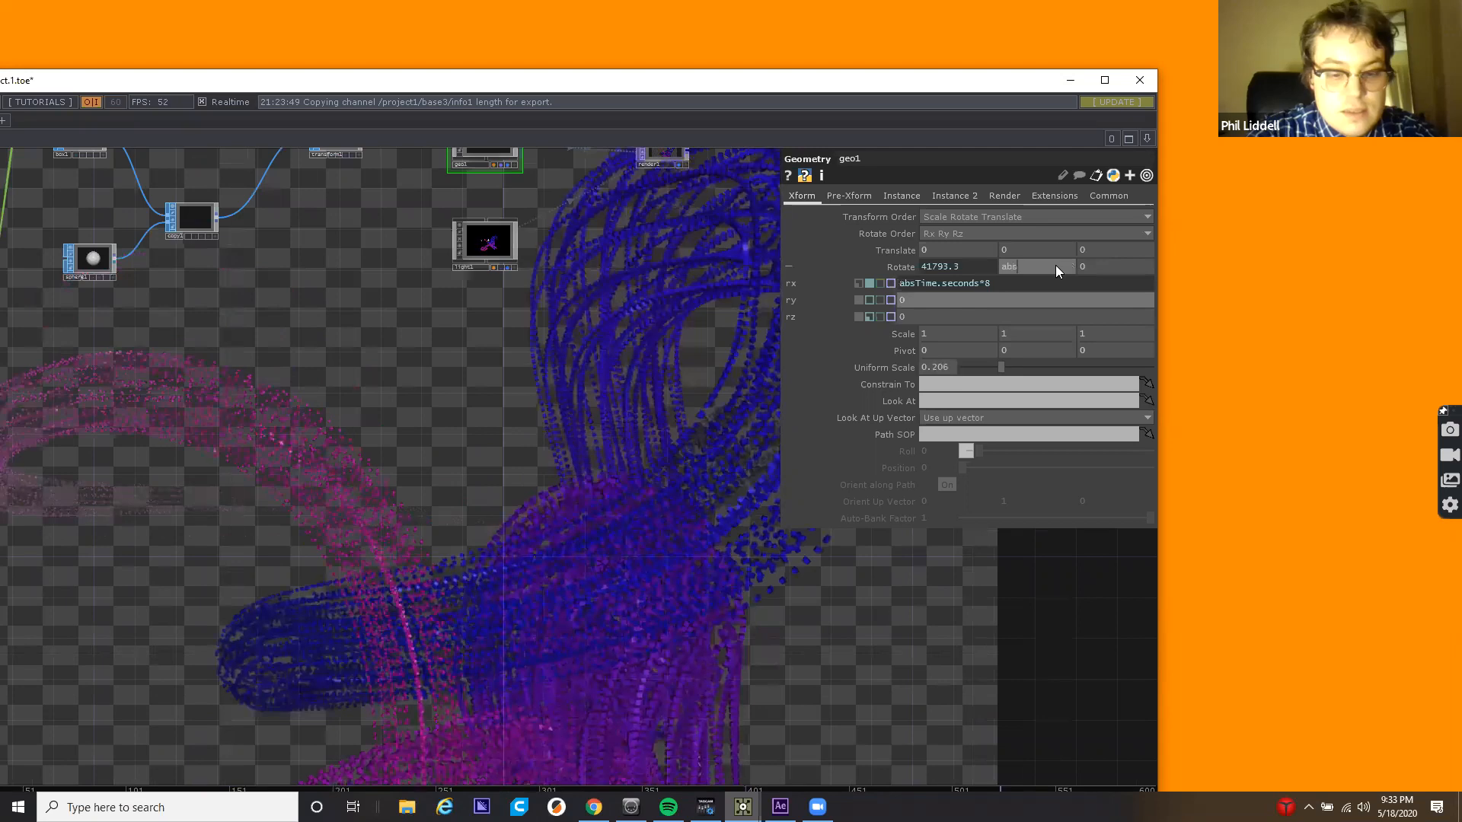
pyautogui.write('Time.seconds*5')
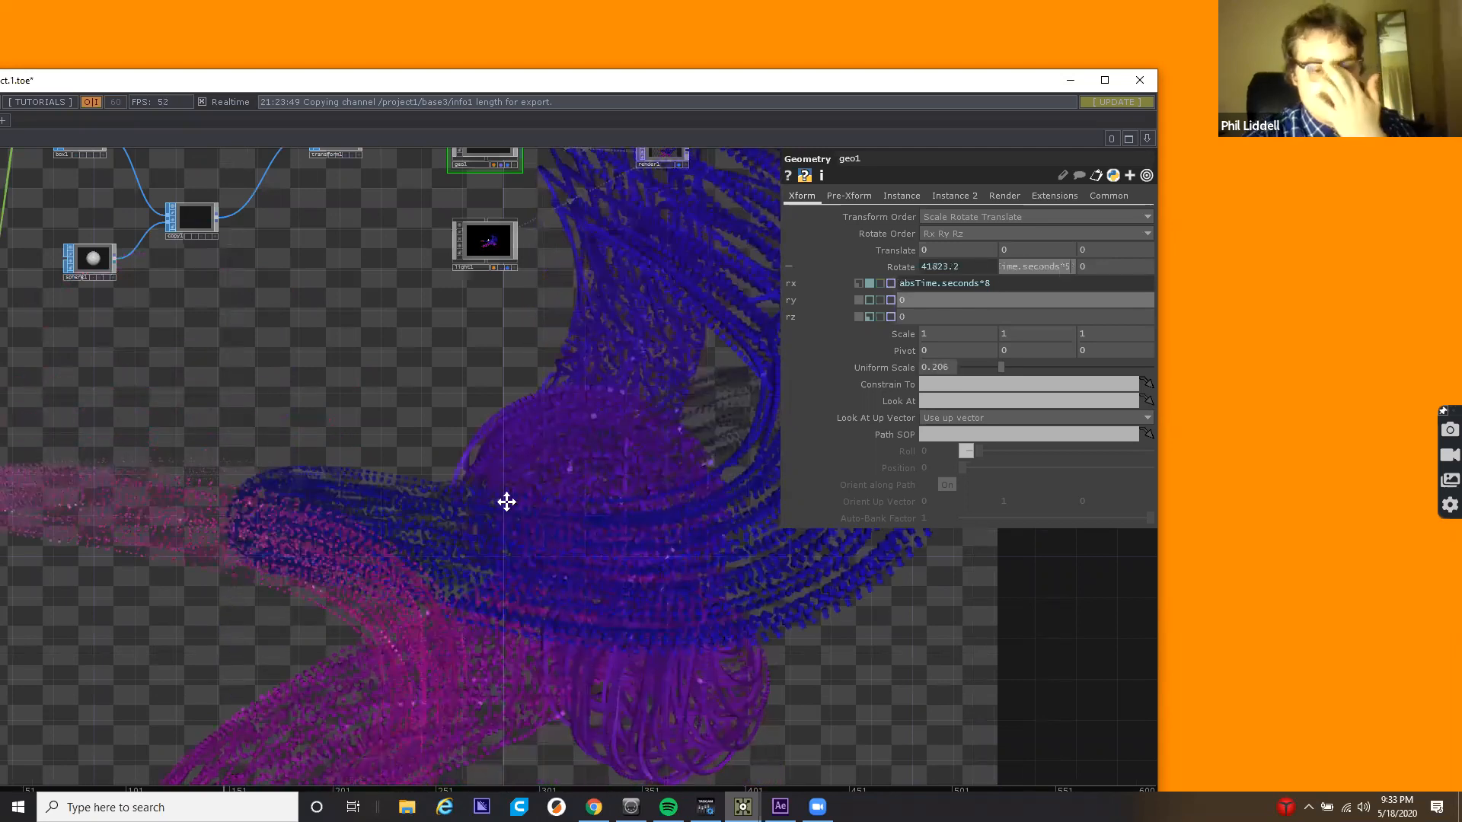
pyautogui.press('Return')
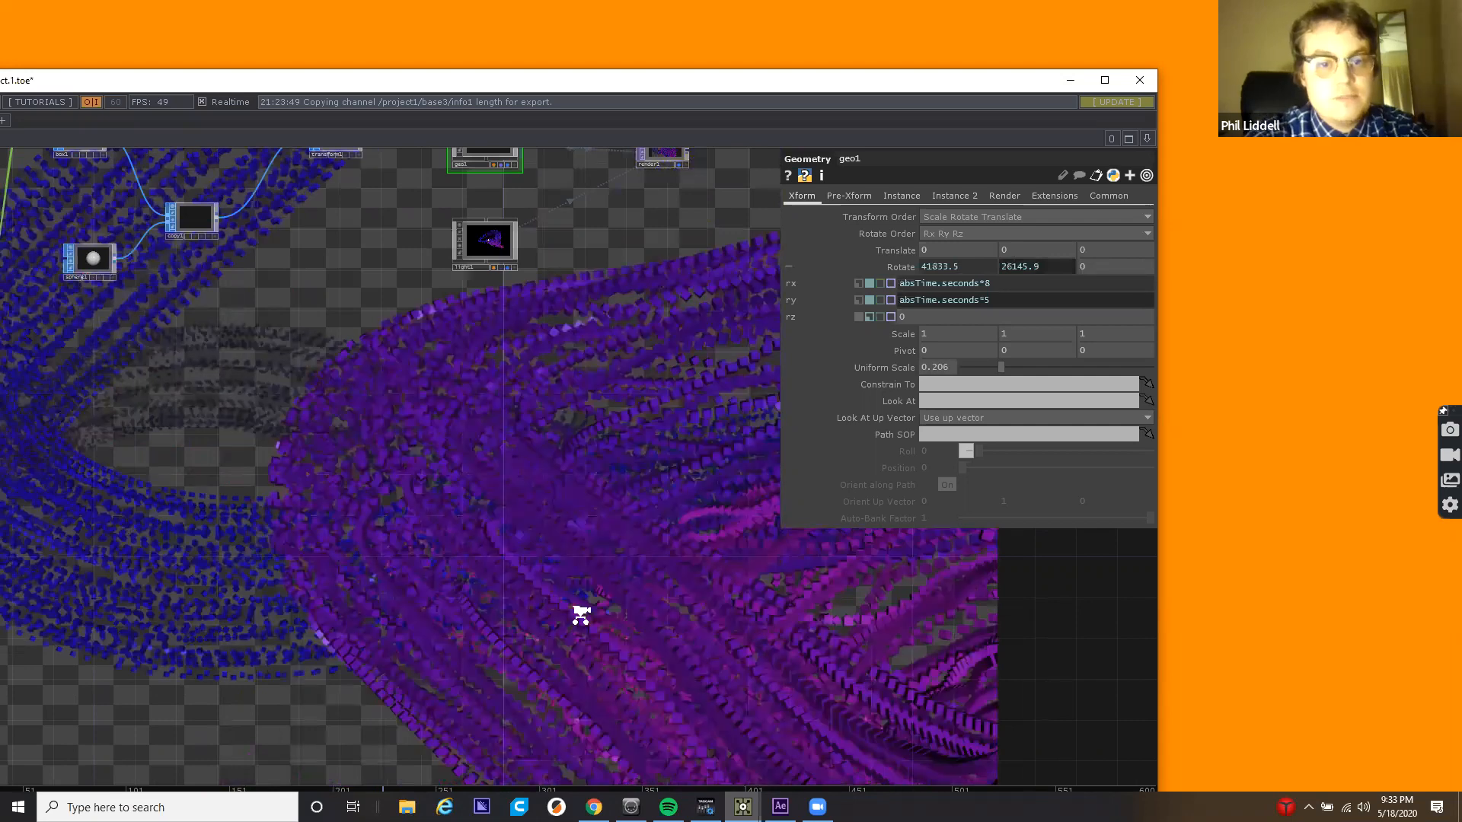
# Examine the rotating instanced render behind base2's network and bring up sphere1's parameters.
pyautogui.moveTo(580, 615); pyautogui.dragTo(751, 655)
pyautogui.moveTo(389, 498); pyautogui.dragTo(596, 637)
pyautogui.scroll(-5, 533, 575)
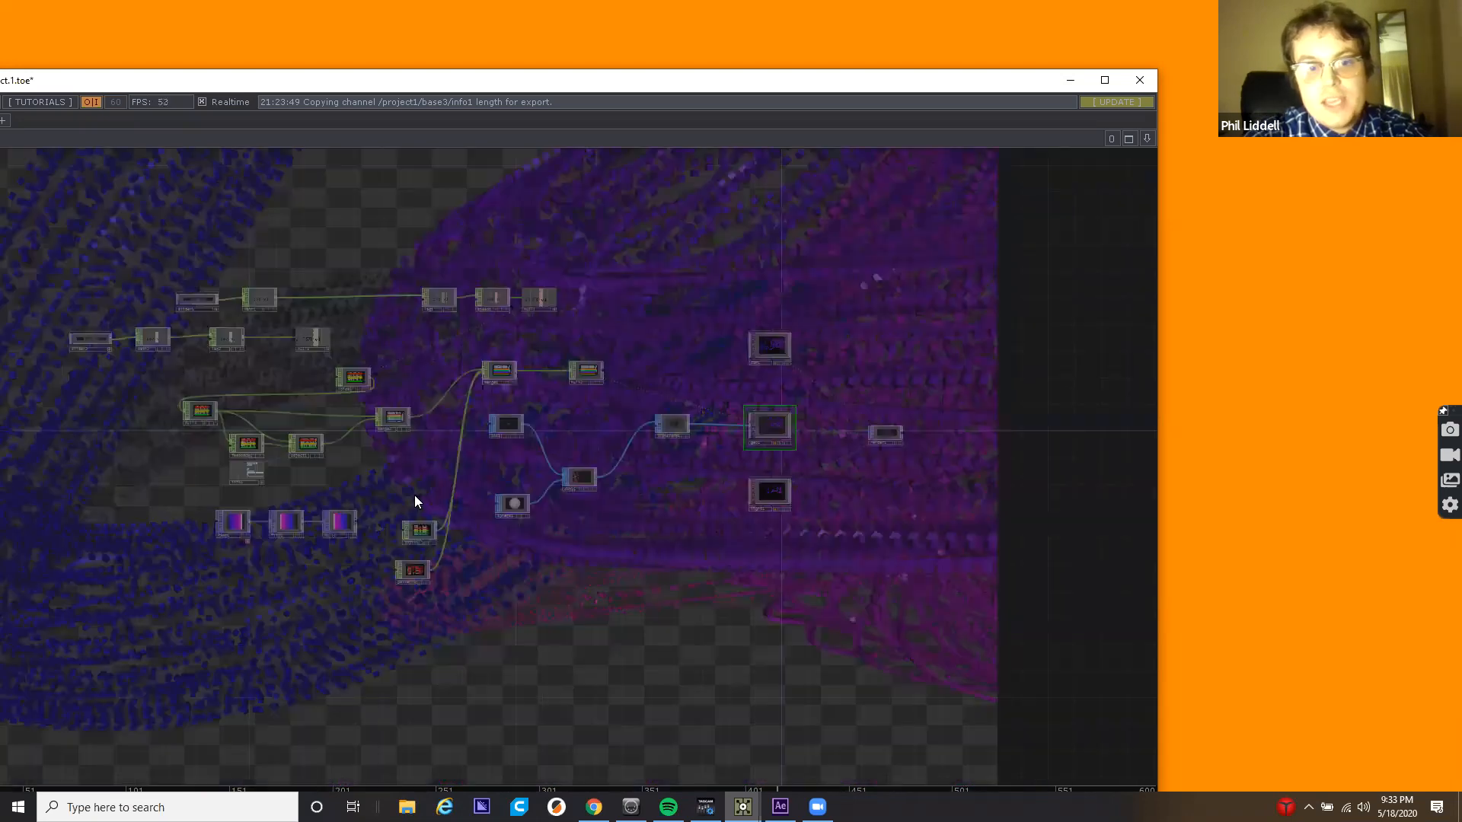
pyautogui.moveTo(361, 443); pyautogui.dragTo(107, 502)
pyautogui.scroll(2, 163, 710)
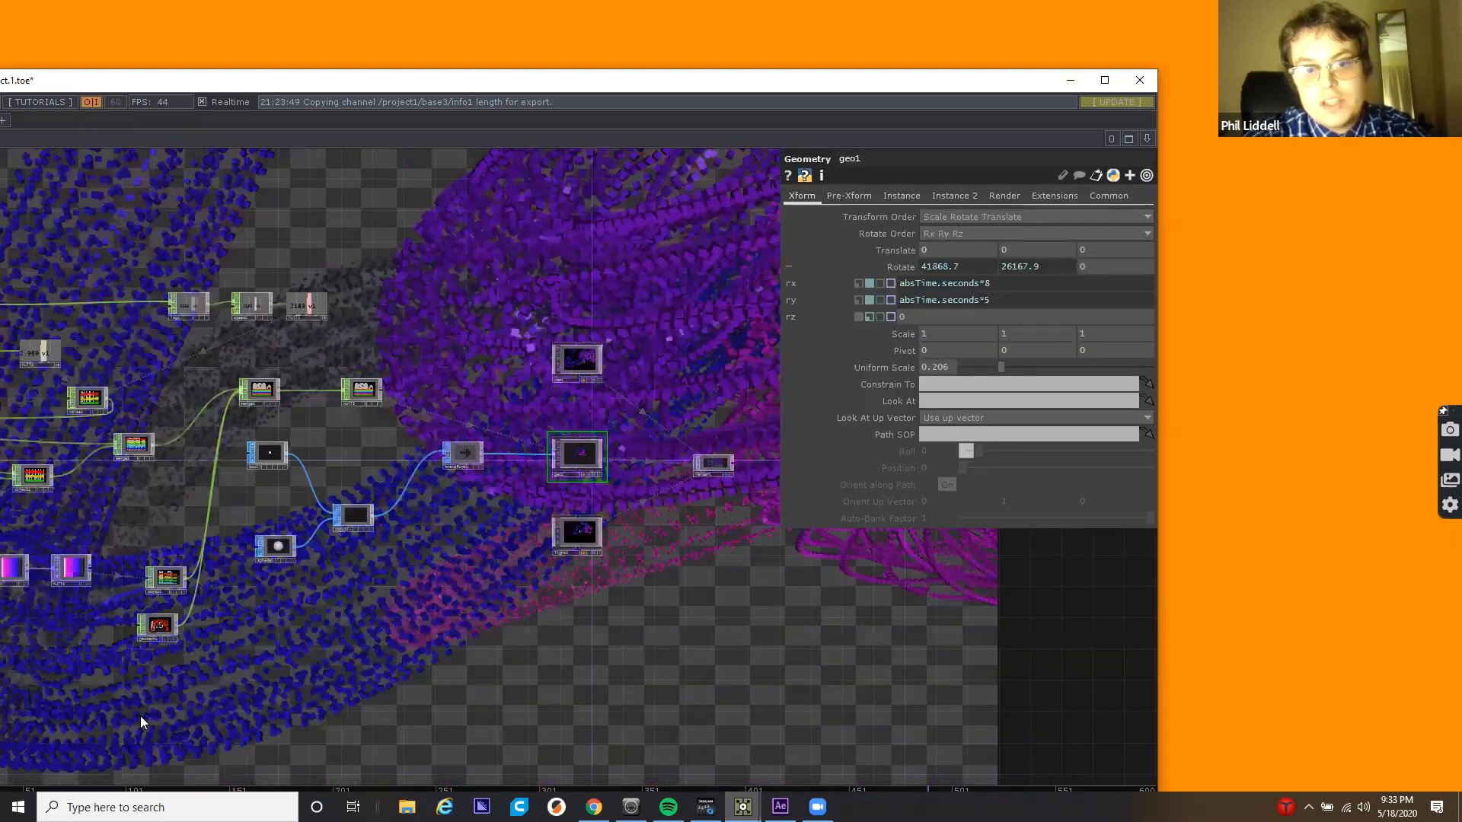
pyautogui.scroll(3, 140, 716)
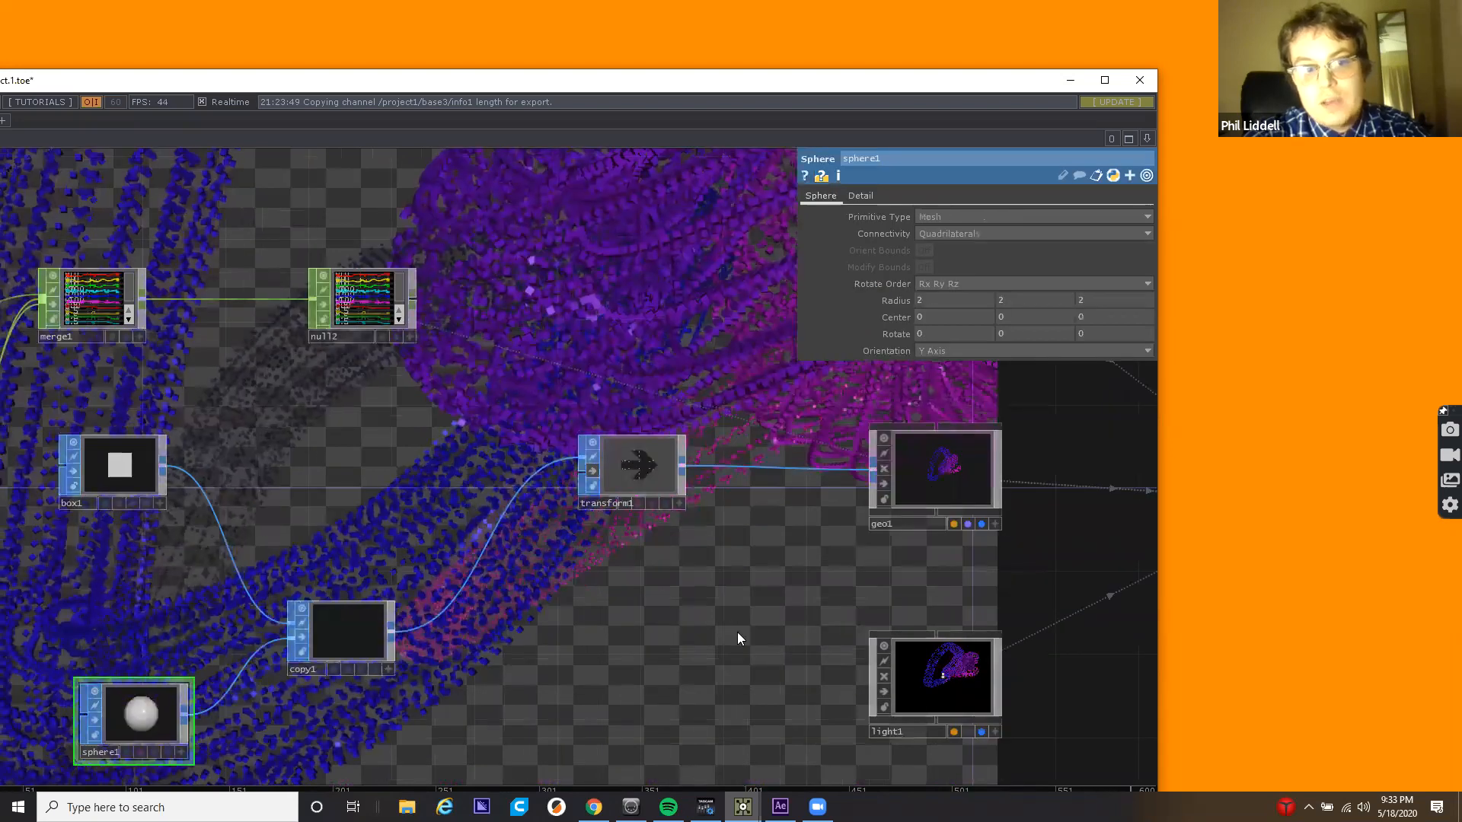
# Undo the recent parameter changes back through geo1's uniform scale and sphere1's column and row counts.
pyautogui.press('h')
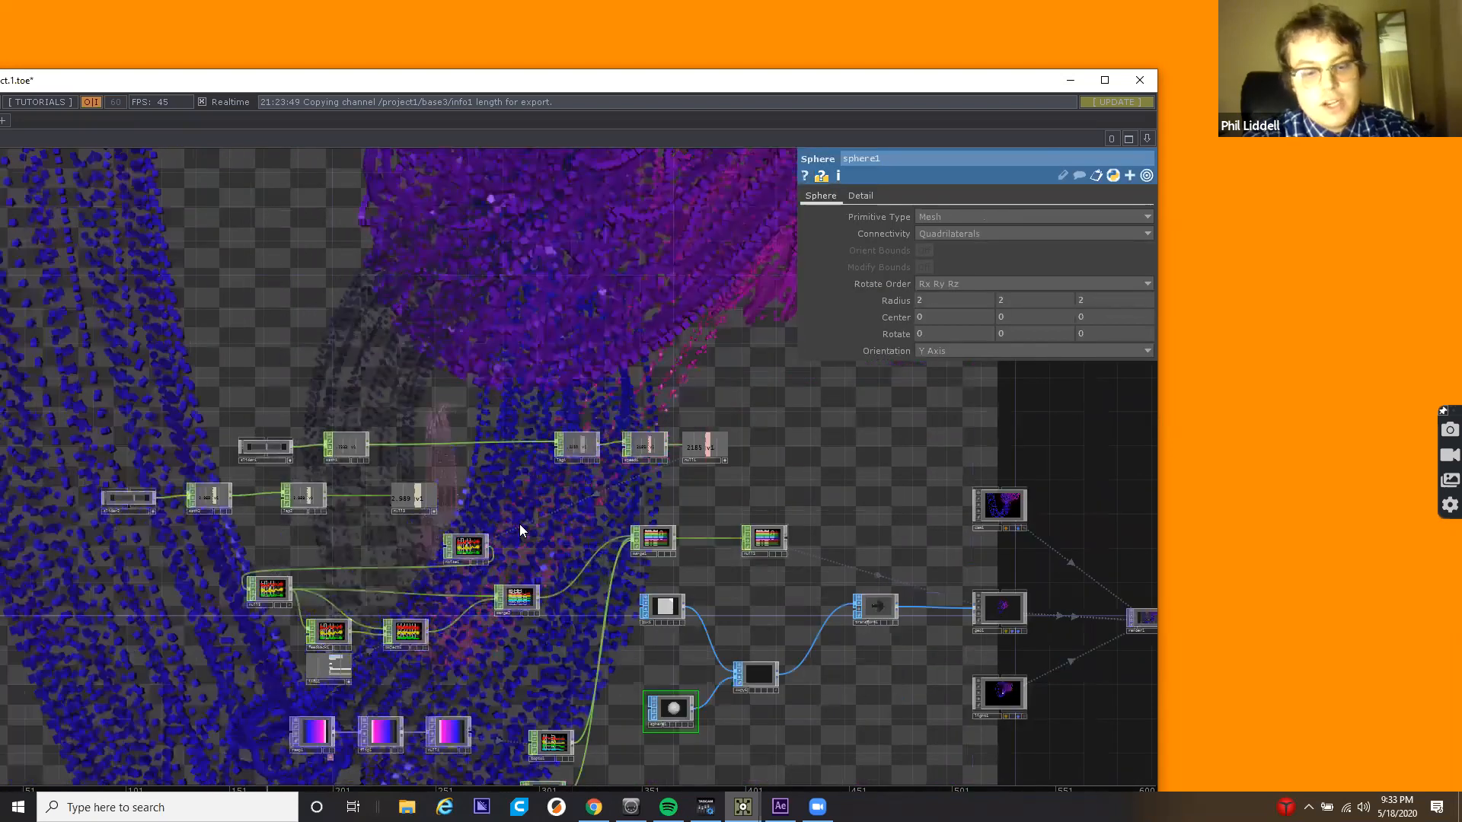
pyautogui.hotkey('ctrl', 'z')
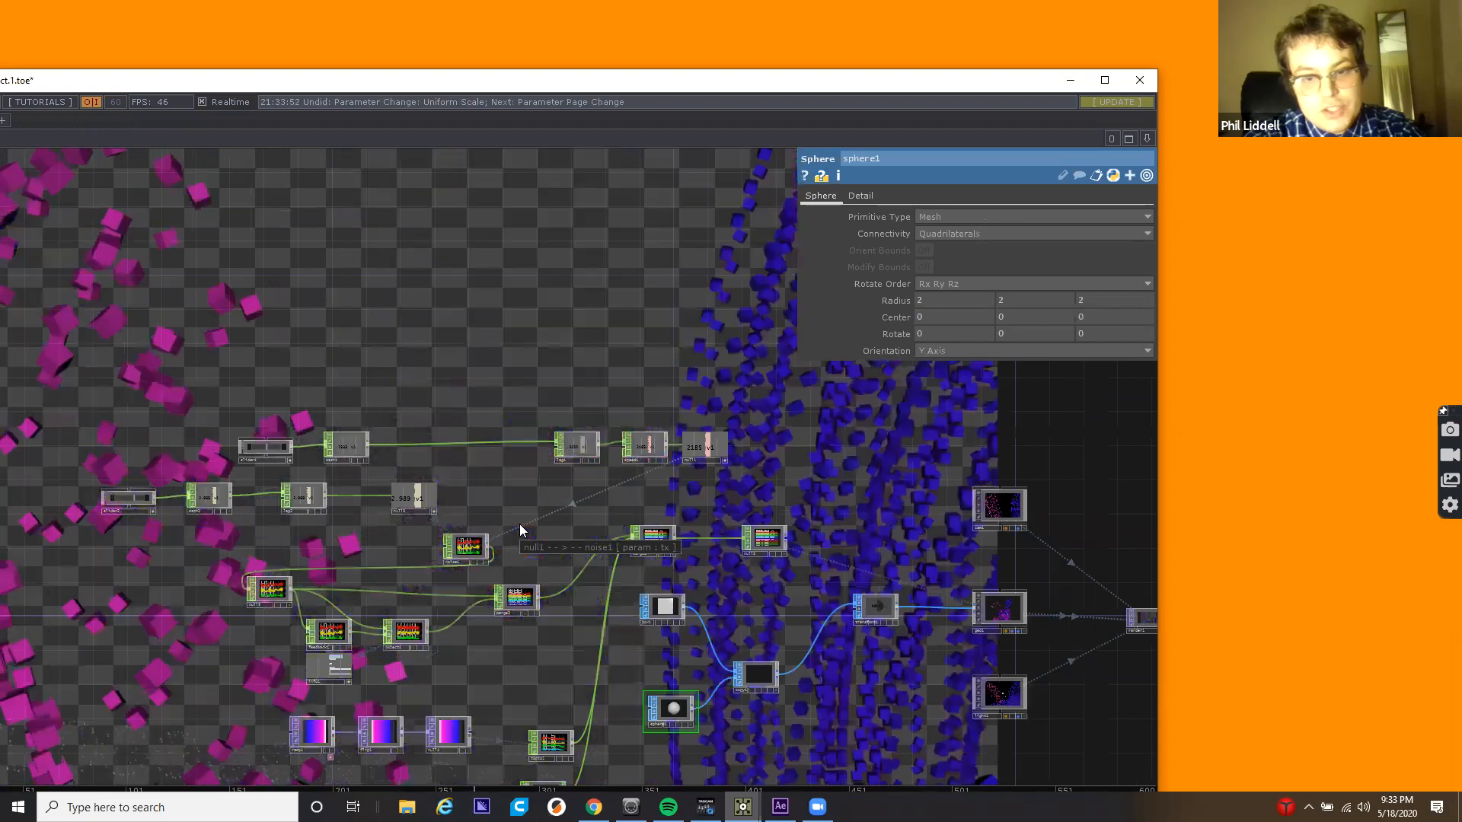
pyautogui.hotkey('ctrl', 'z')
pyautogui.hotkey('ctrl', 'z')
pyautogui.hotkey('ctrl', 'z')
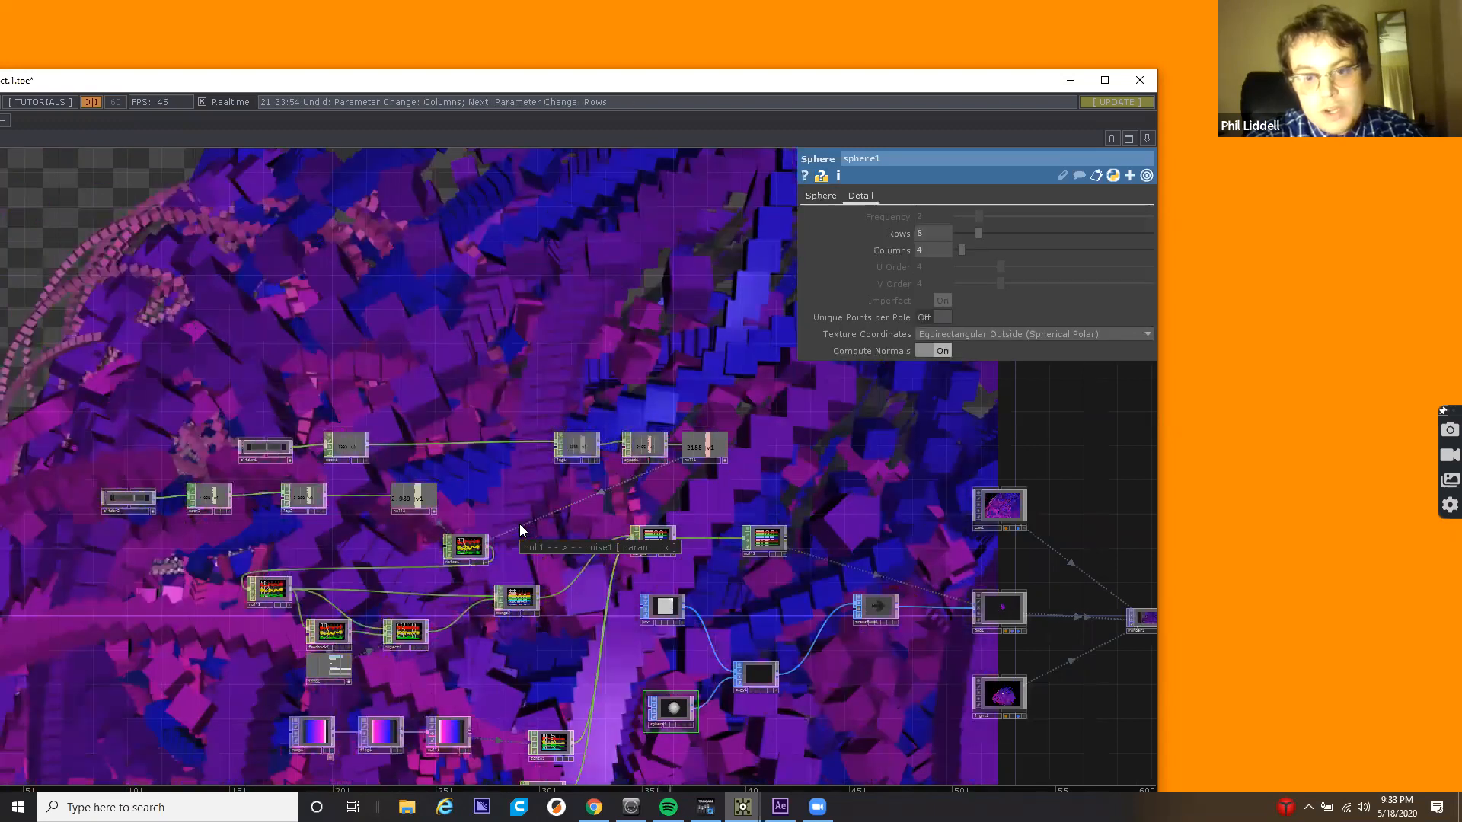
pyautogui.hotkey('ctrl', 'z')
pyautogui.hotkey('ctrl', 'z')
pyautogui.hotkey('ctrl', 'z')
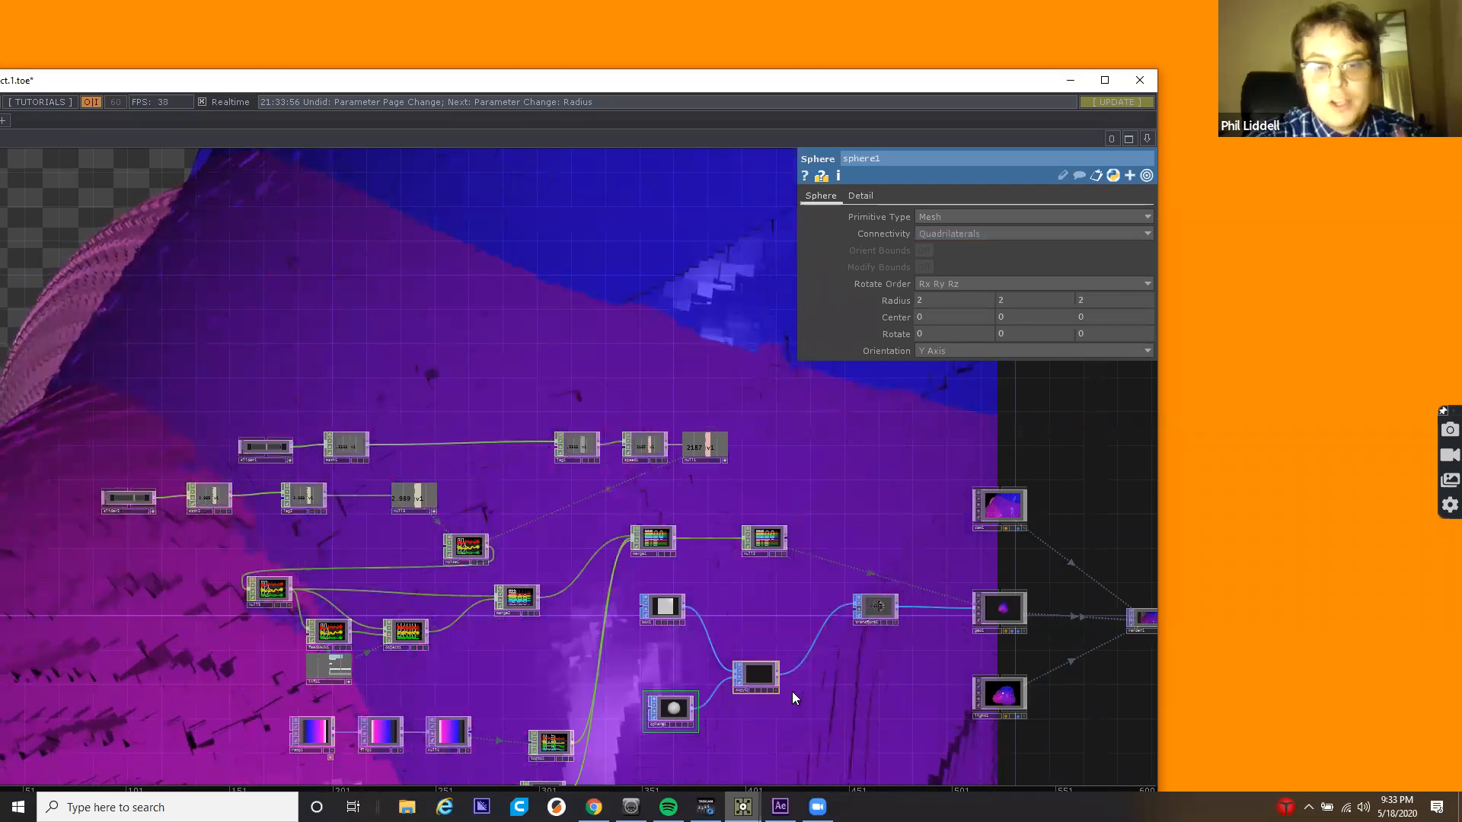
# Delete sphere1 and copy1 so box1 feeds transform1 directly, and move noise1 in line before the operator it feeds.
pyautogui.press('Delete')
pyautogui.moveTo(512, 509); pyautogui.dragTo(320, 459)
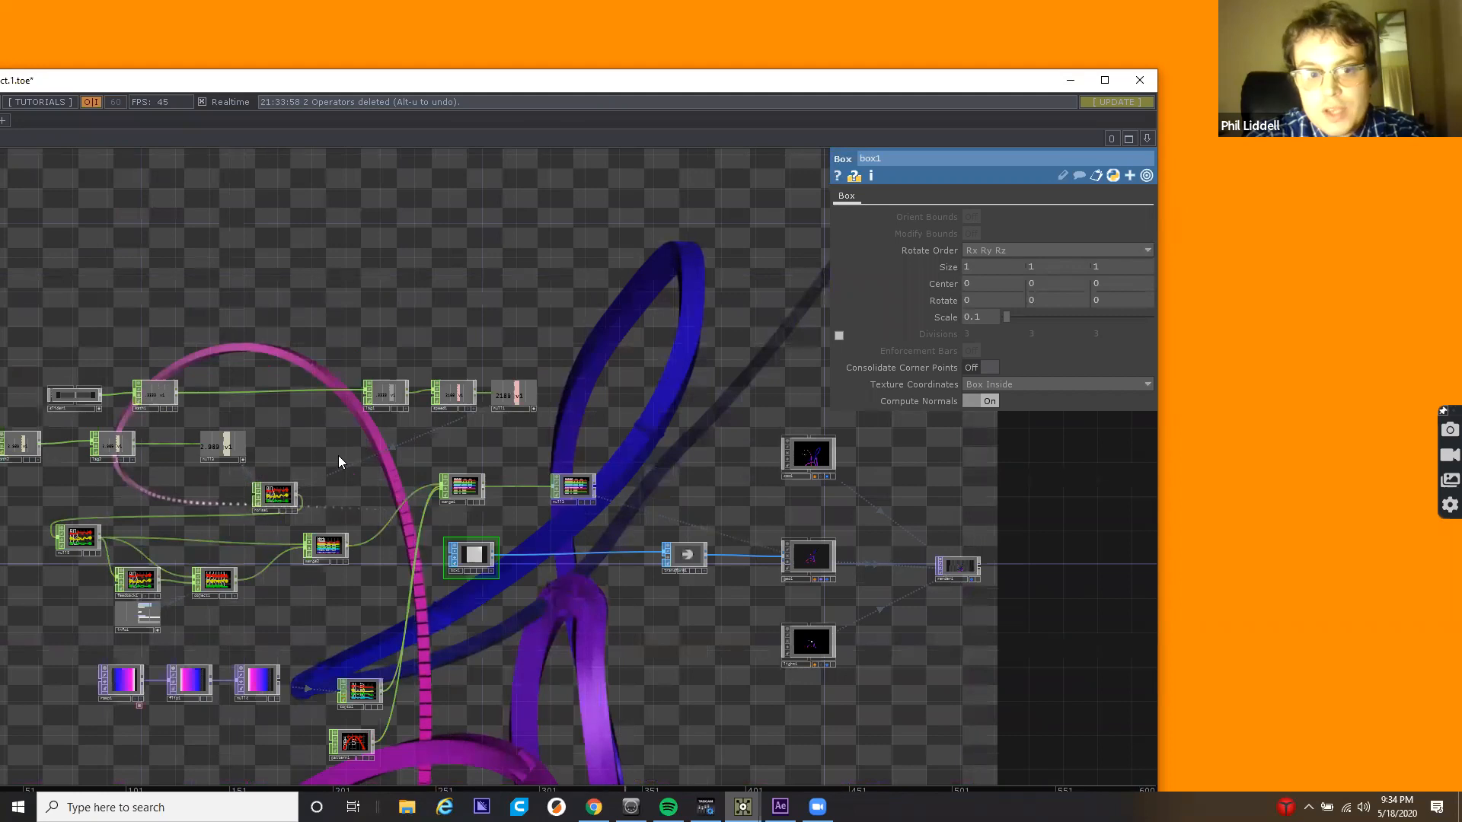
pyautogui.moveTo(332, 487); pyautogui.dragTo(154, 538)
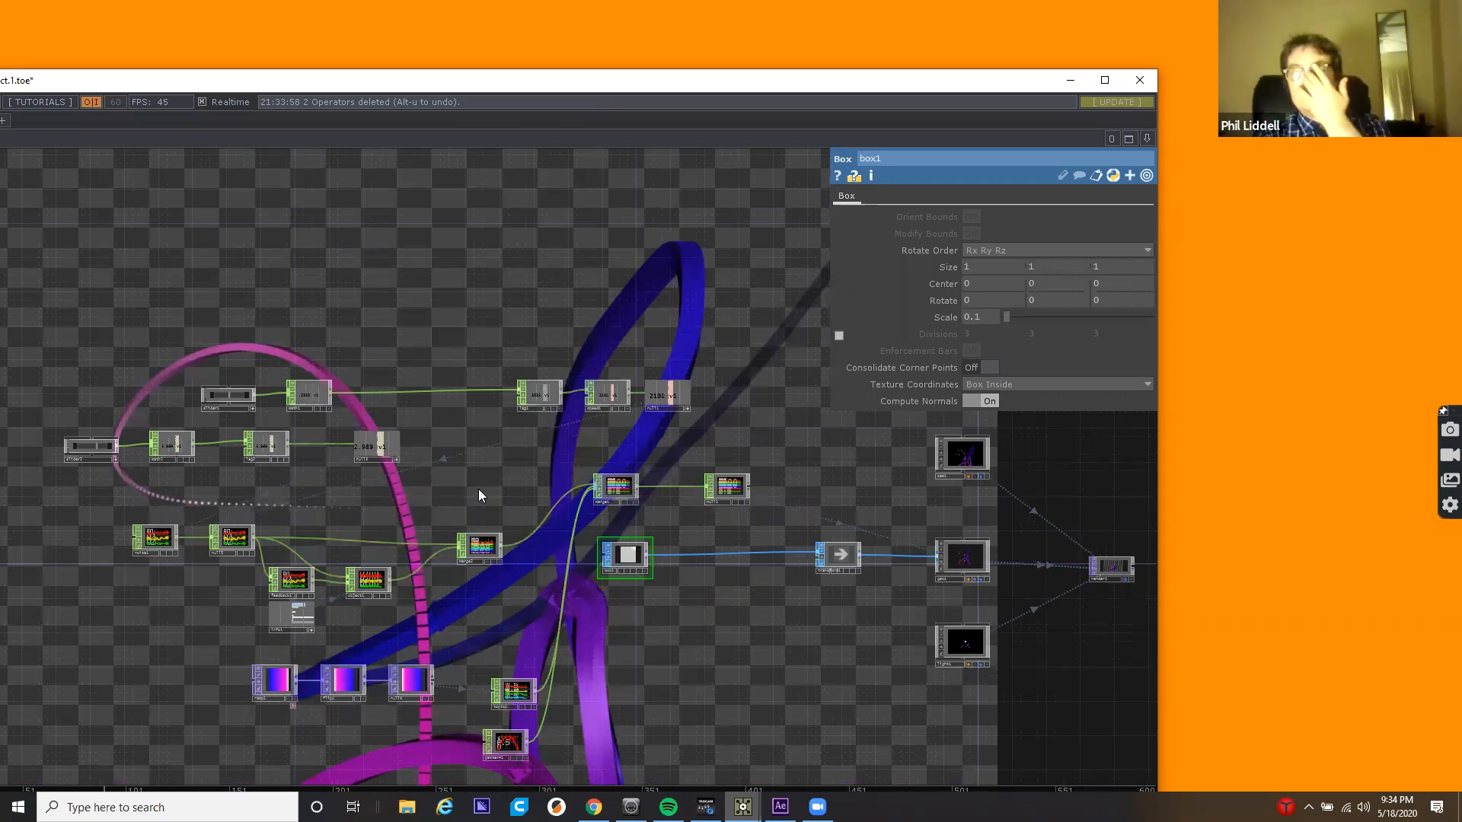